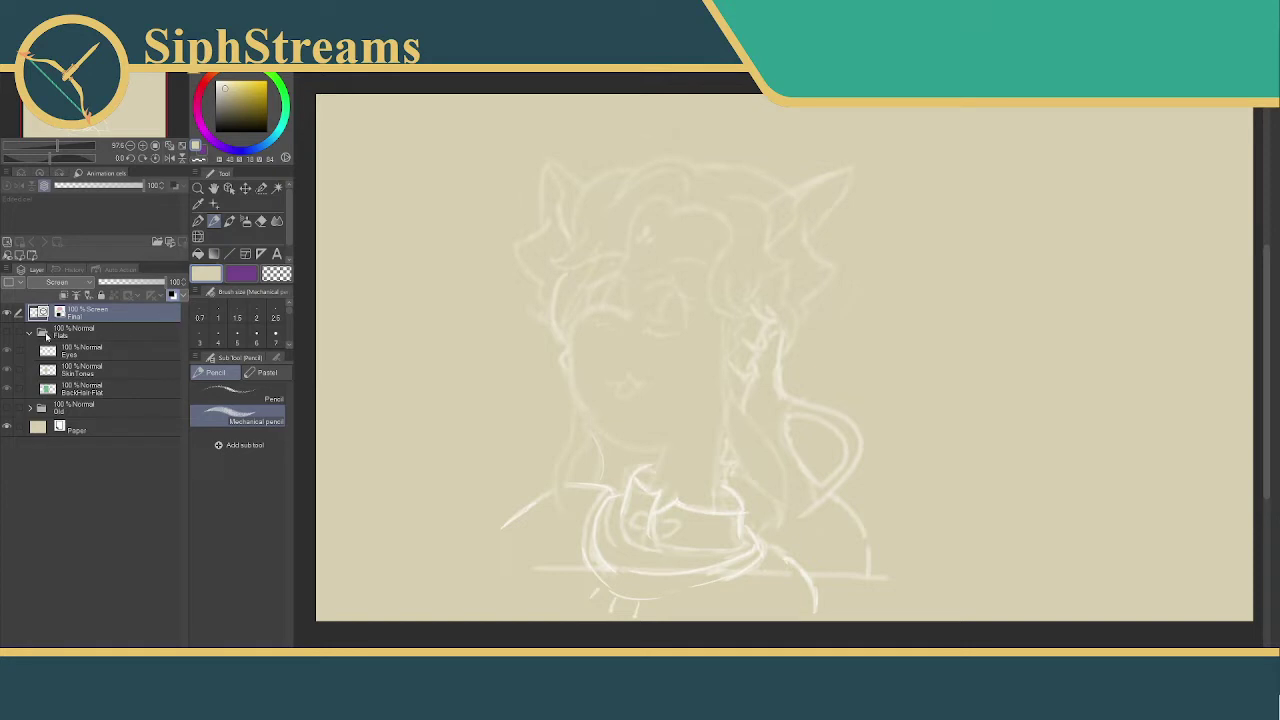
# - Show the Flats folder, make its Eyes layer active and switch to the Selection pen
pyautogui.click(7, 334)
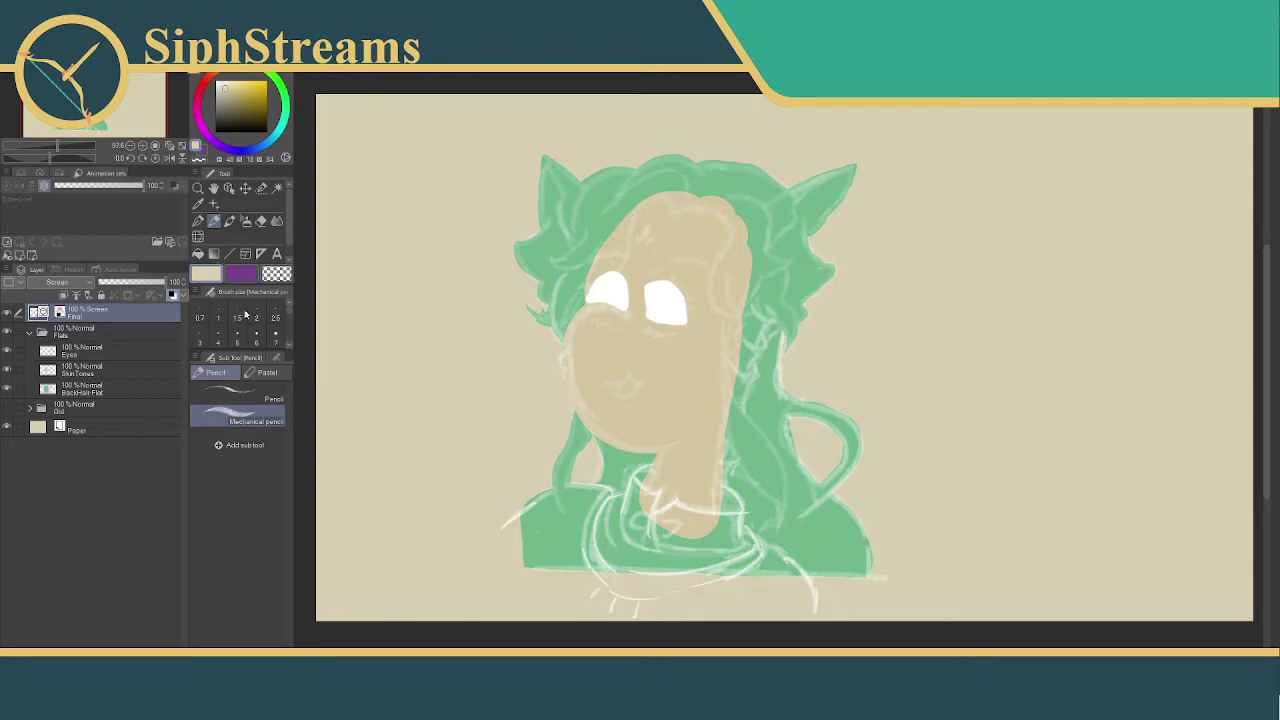
pyautogui.click(101, 348)
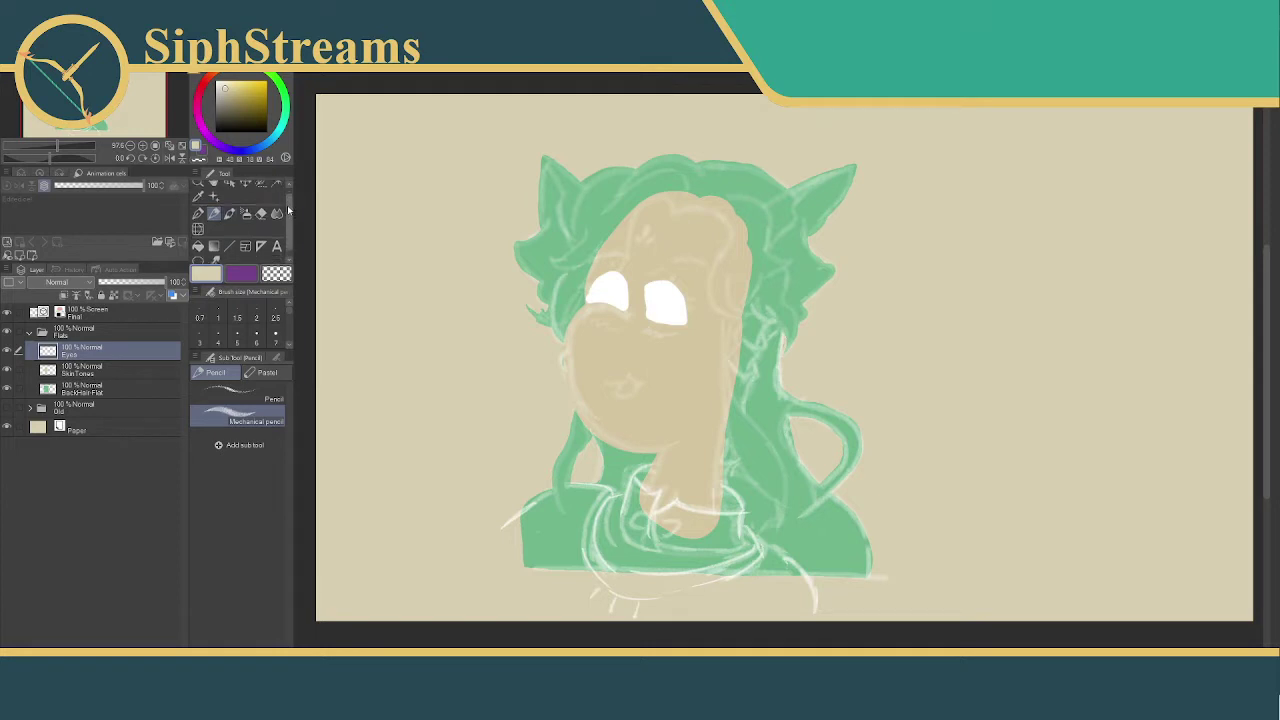
pyautogui.click(260, 221)
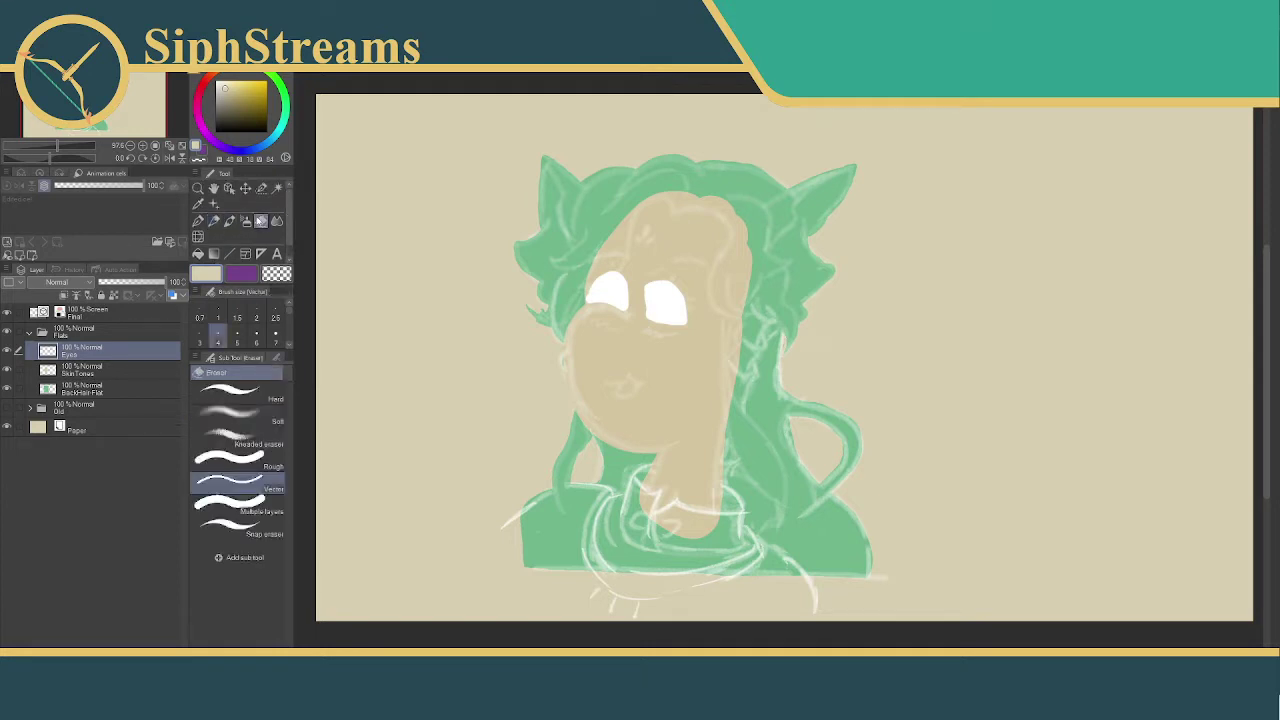
pyautogui.click(258, 192)
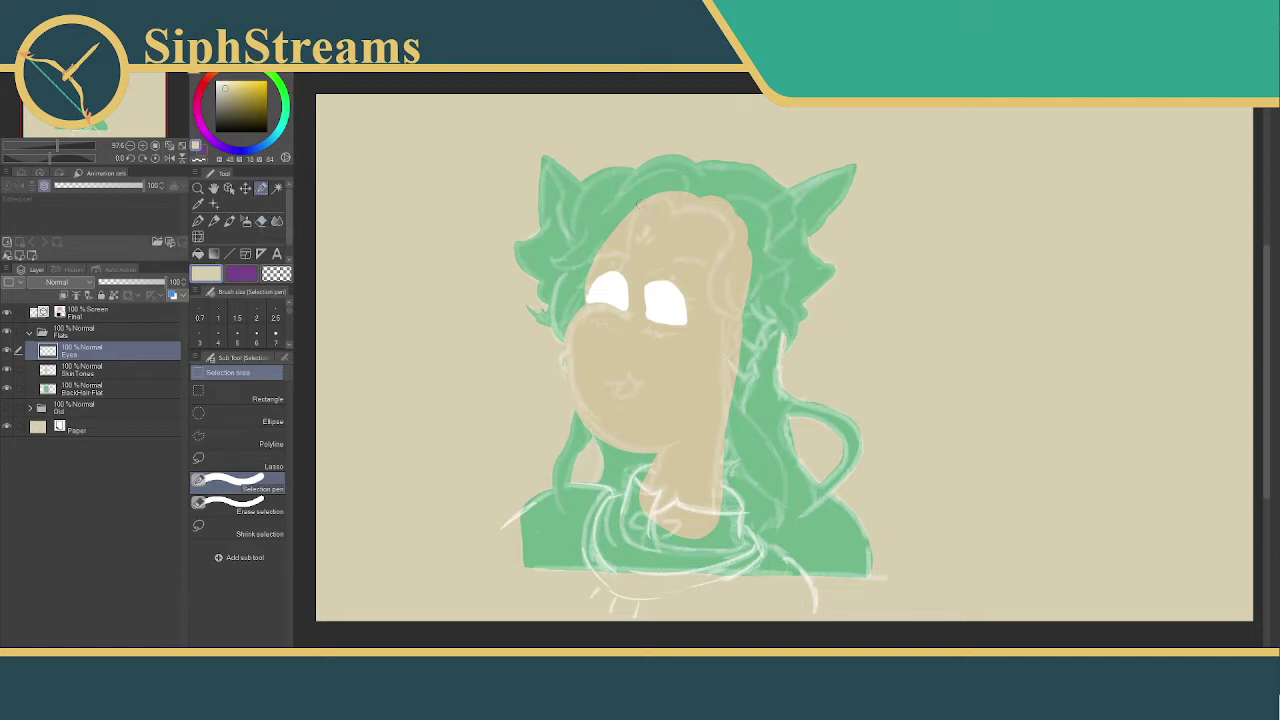
pyautogui.moveTo(648, 193)
pyautogui.mouseDown()
pyautogui.moveTo(624, 252)
pyautogui.moveTo(596, 257)
pyautogui.moveTo(624, 268)
pyautogui.mouseUp()
pyautogui.click(518, 280)
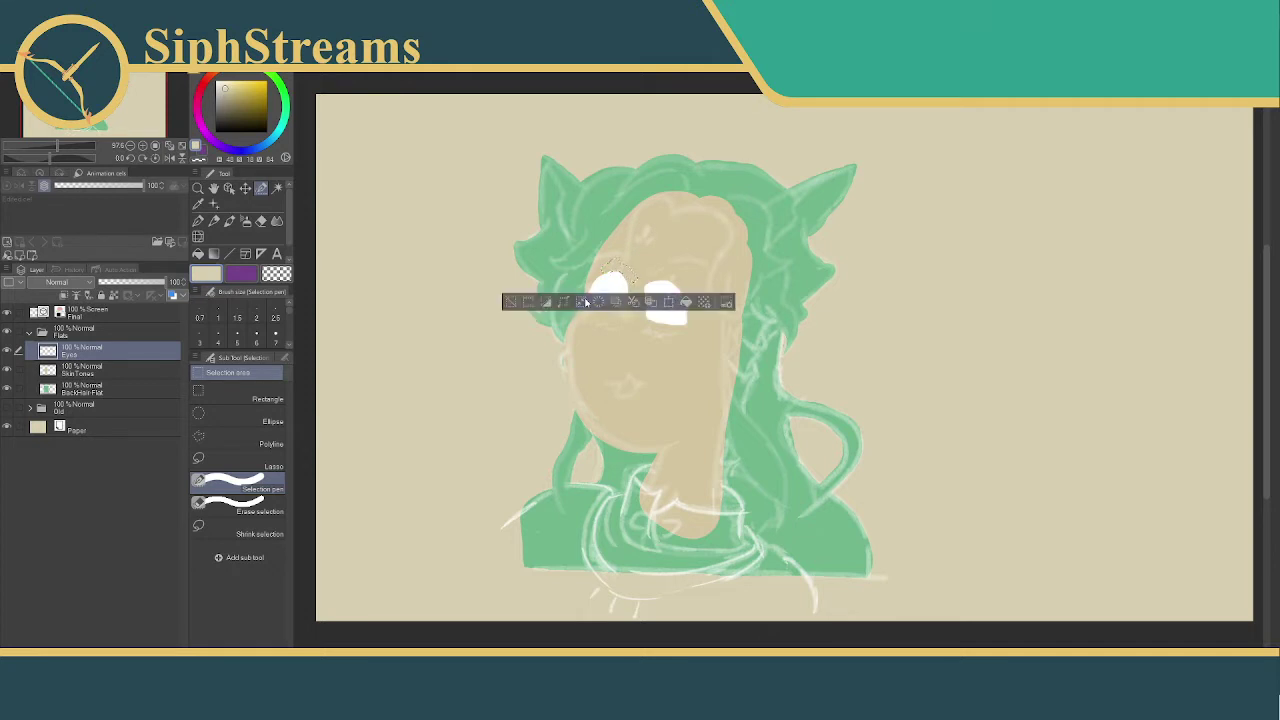
pyautogui.click(530, 291)
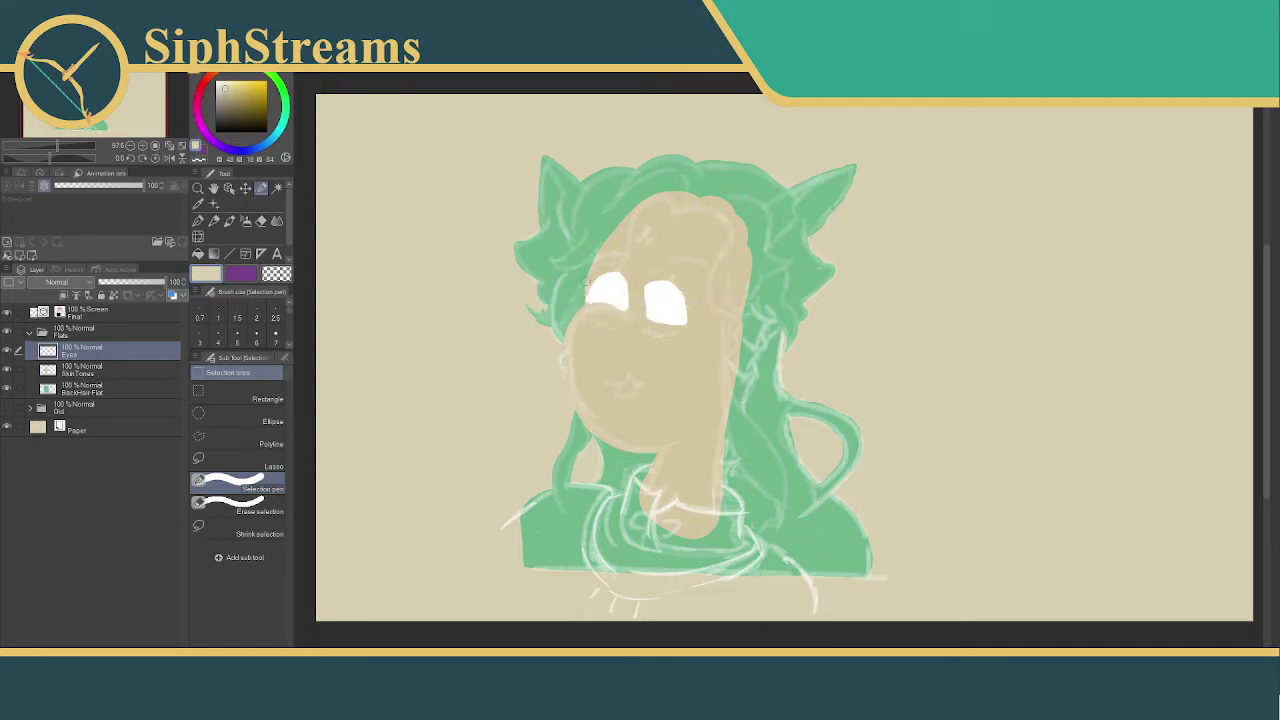
pyautogui.moveTo(587, 284); pyautogui.dragTo(586, 312)
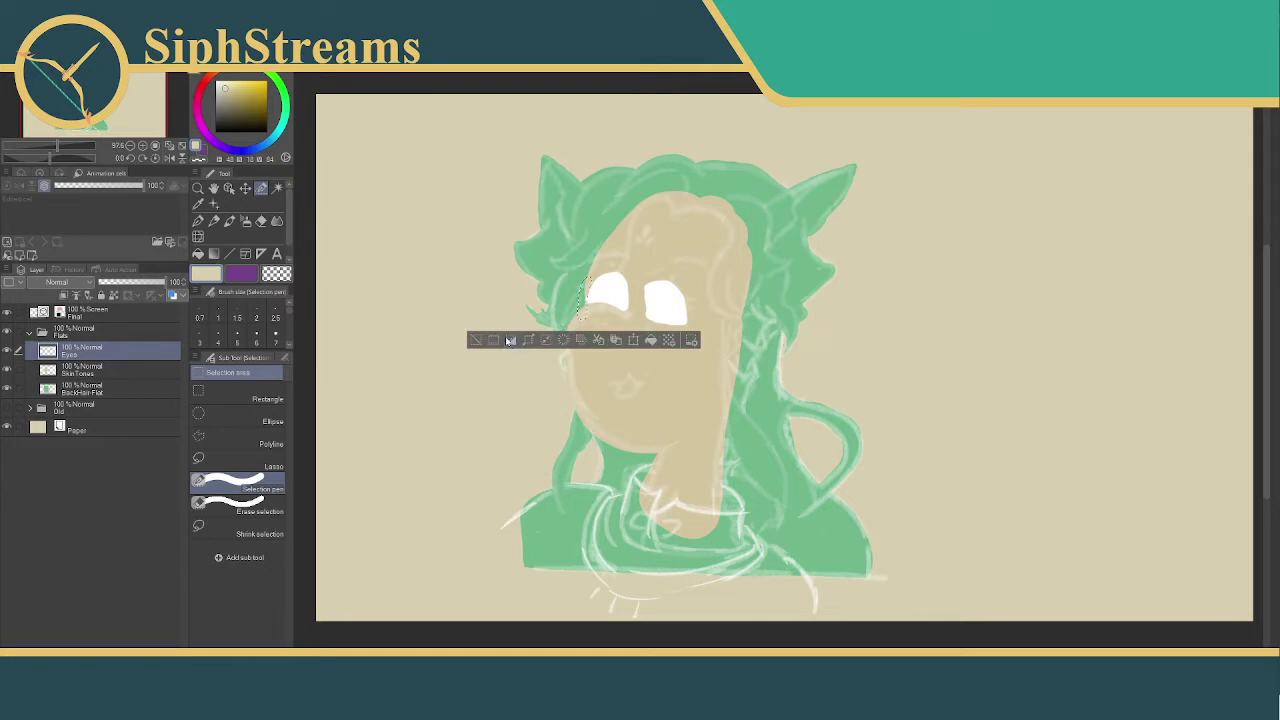
pyautogui.click(637, 285)
pyautogui.moveTo(637, 285); pyautogui.dragTo(638, 320)
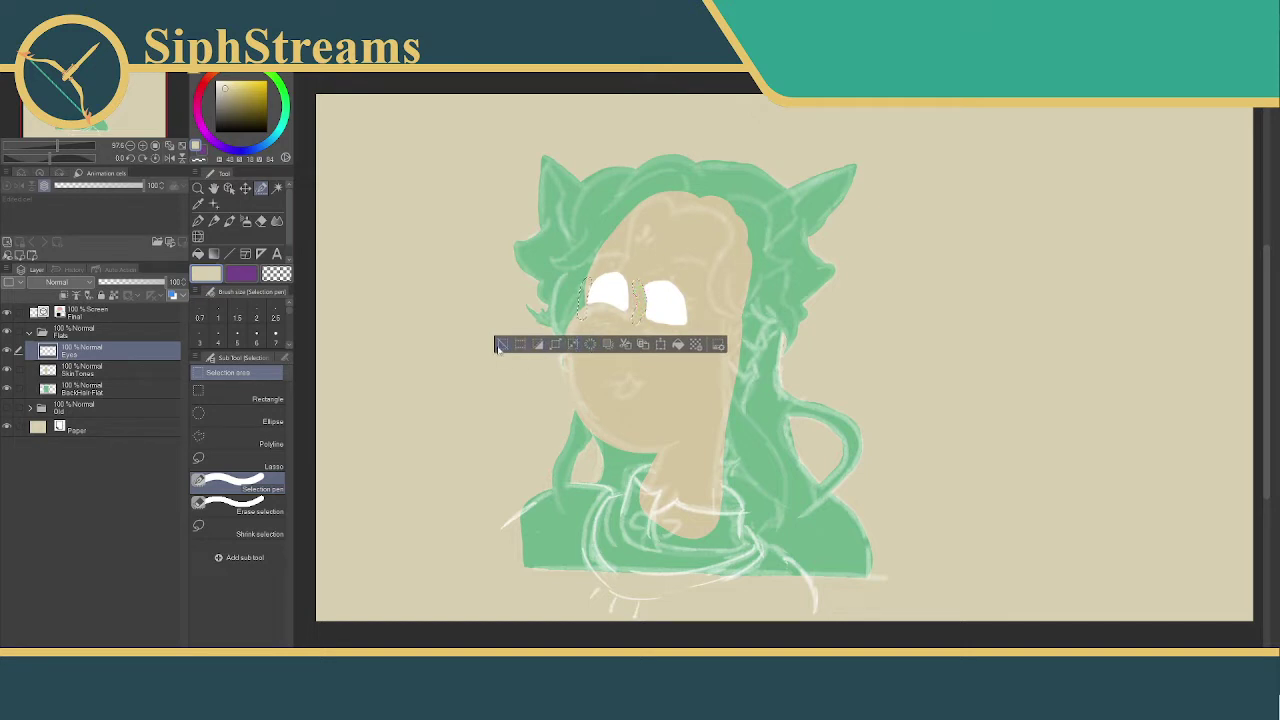
pyautogui.click(501, 344)
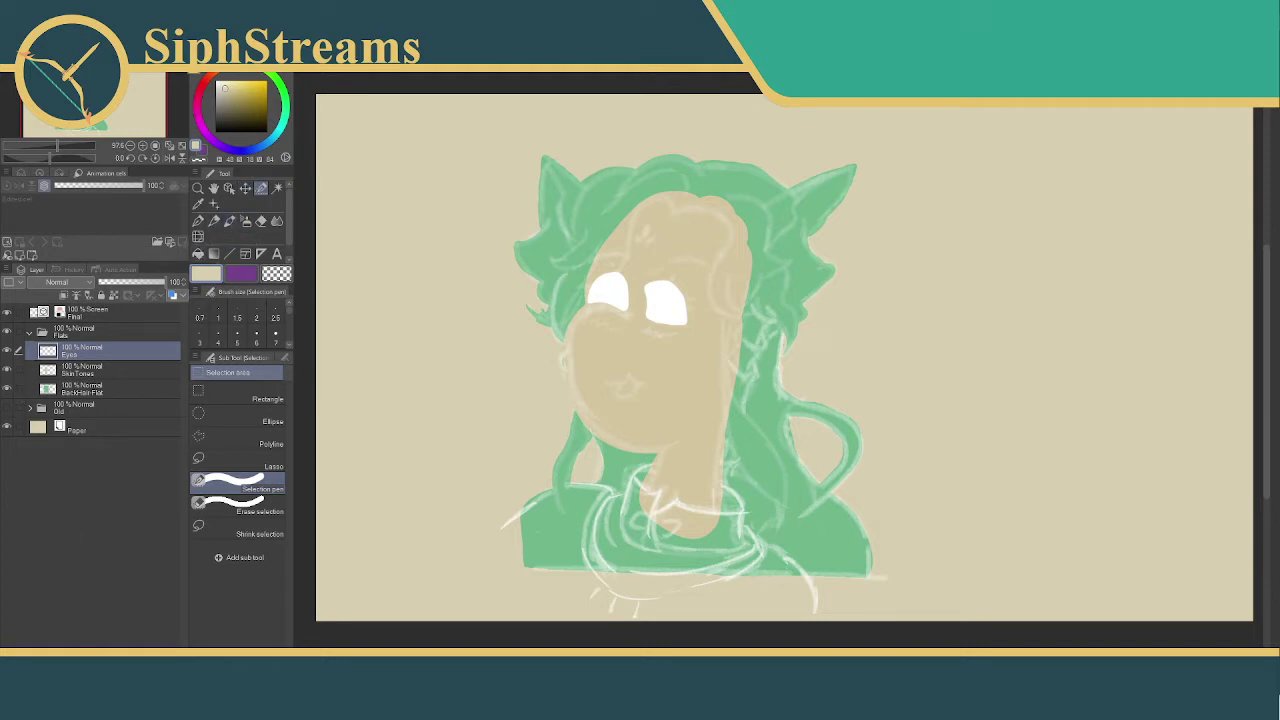
# - Add a new layer directly above the Eyes layer in the Flats folder
pyautogui.hotkey('ctrl', 'shift', 'n')
pyautogui.doubleClick(78, 352)
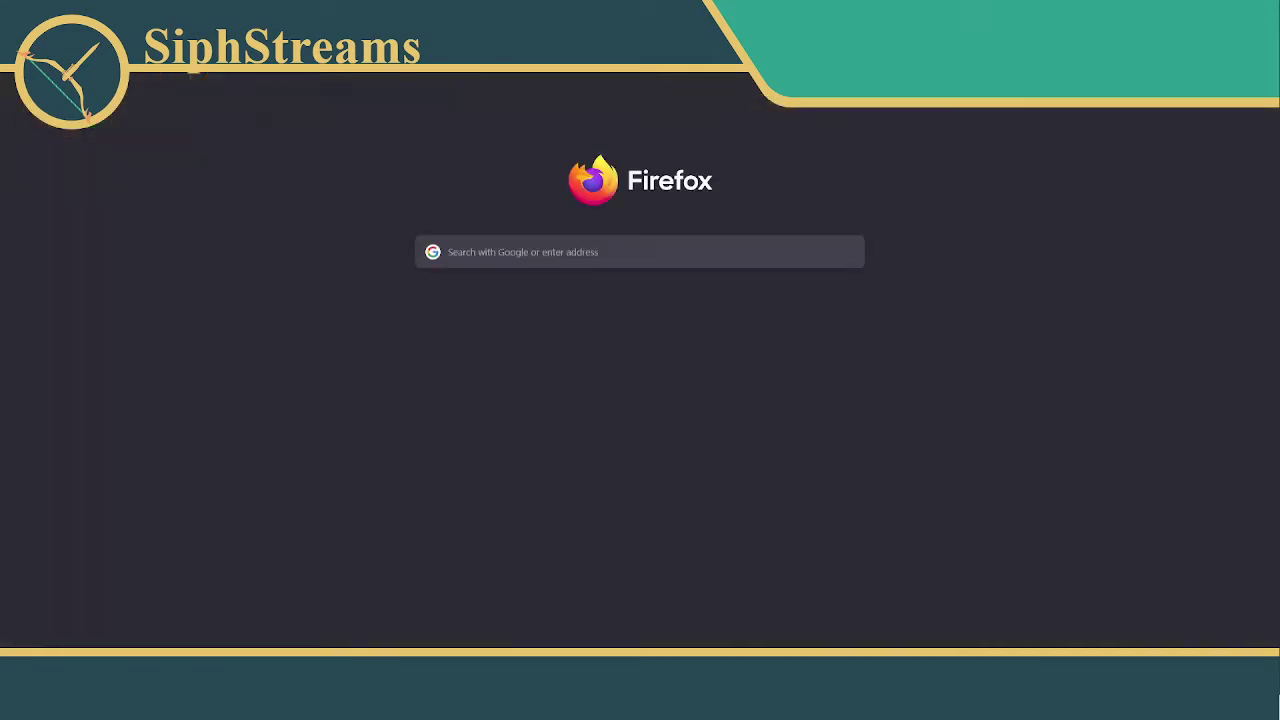
# - Switch to Firefox, open the Art Fight website and look through your own profile page
pyautogui.write('art')
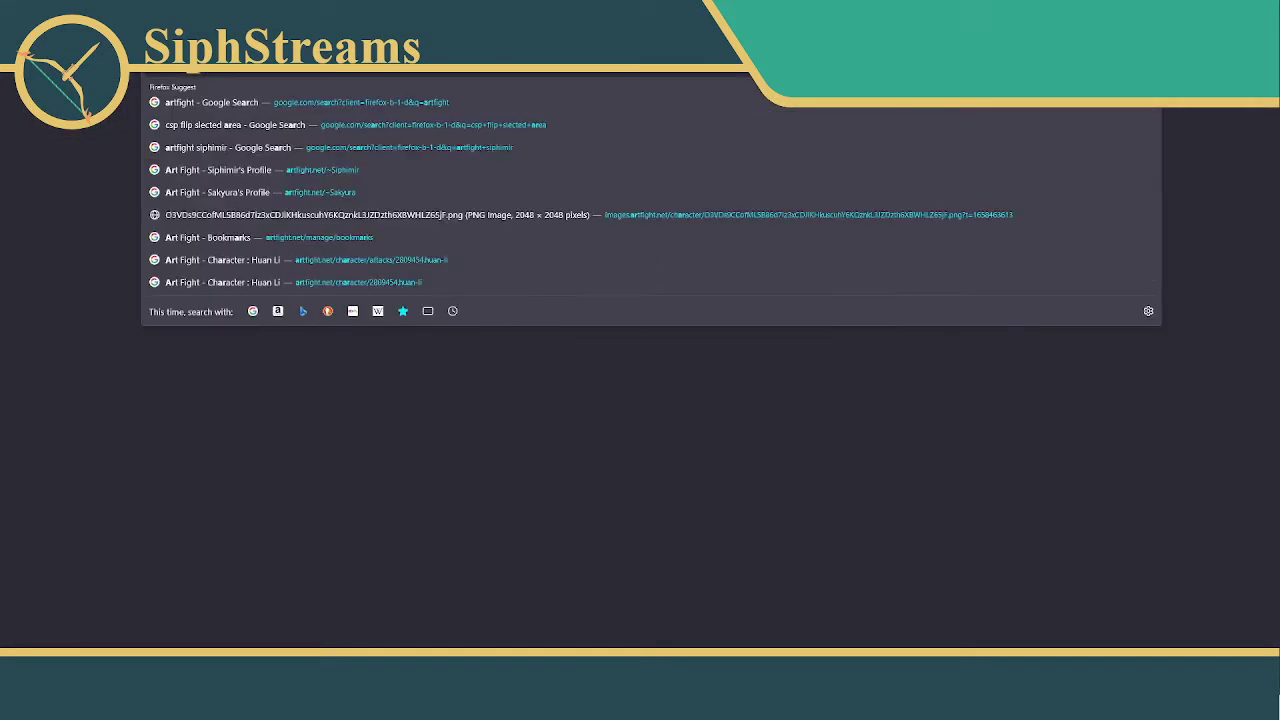
pyautogui.press('Return')
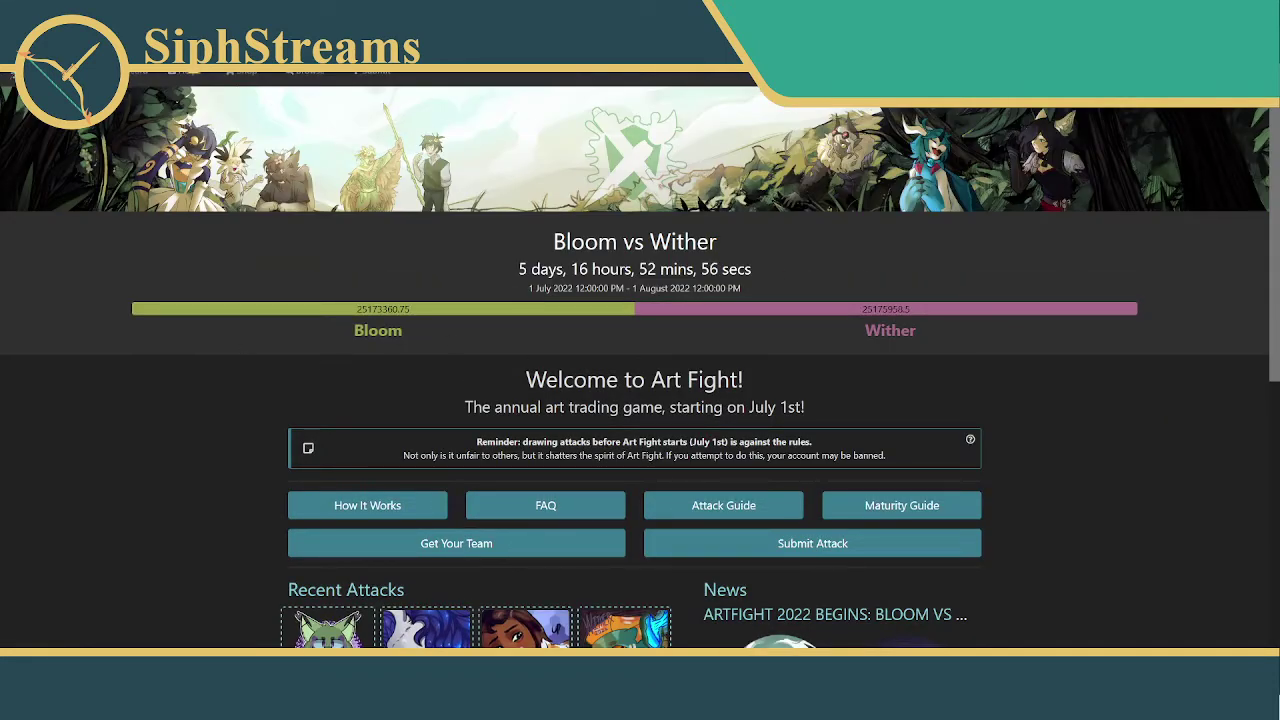
pyautogui.click(1235, 75)
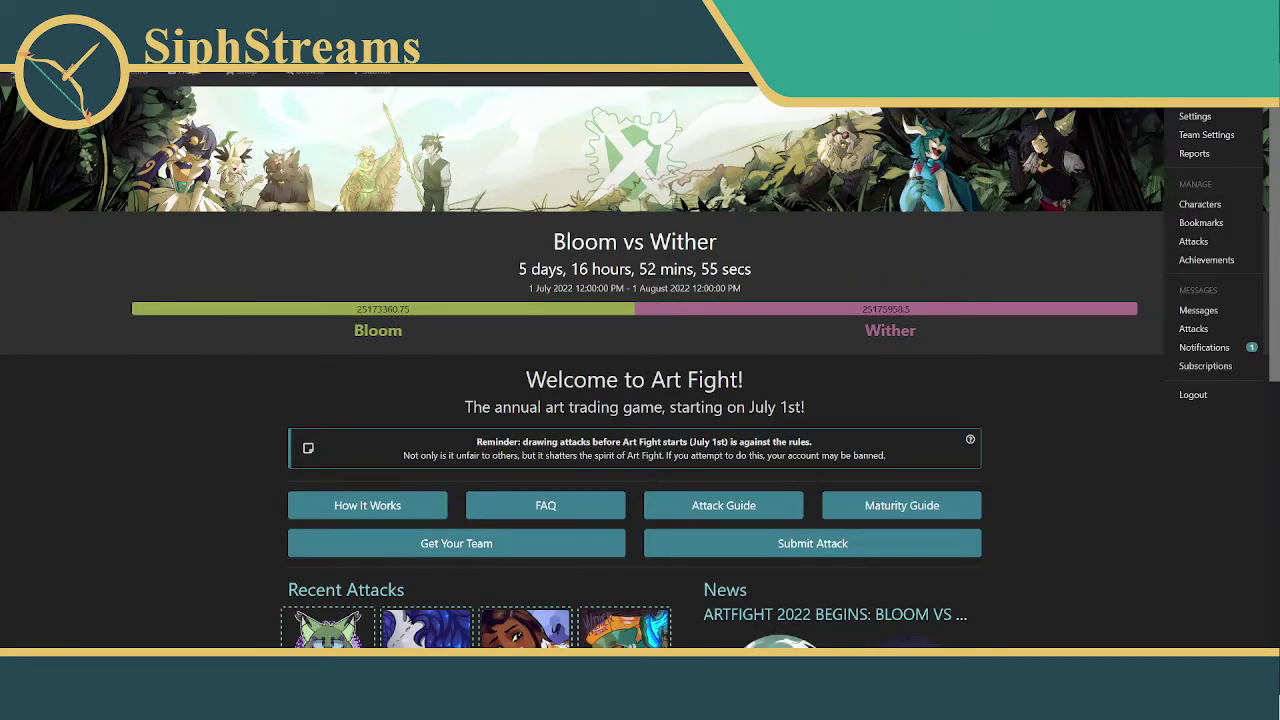
pyautogui.click(1200, 97)
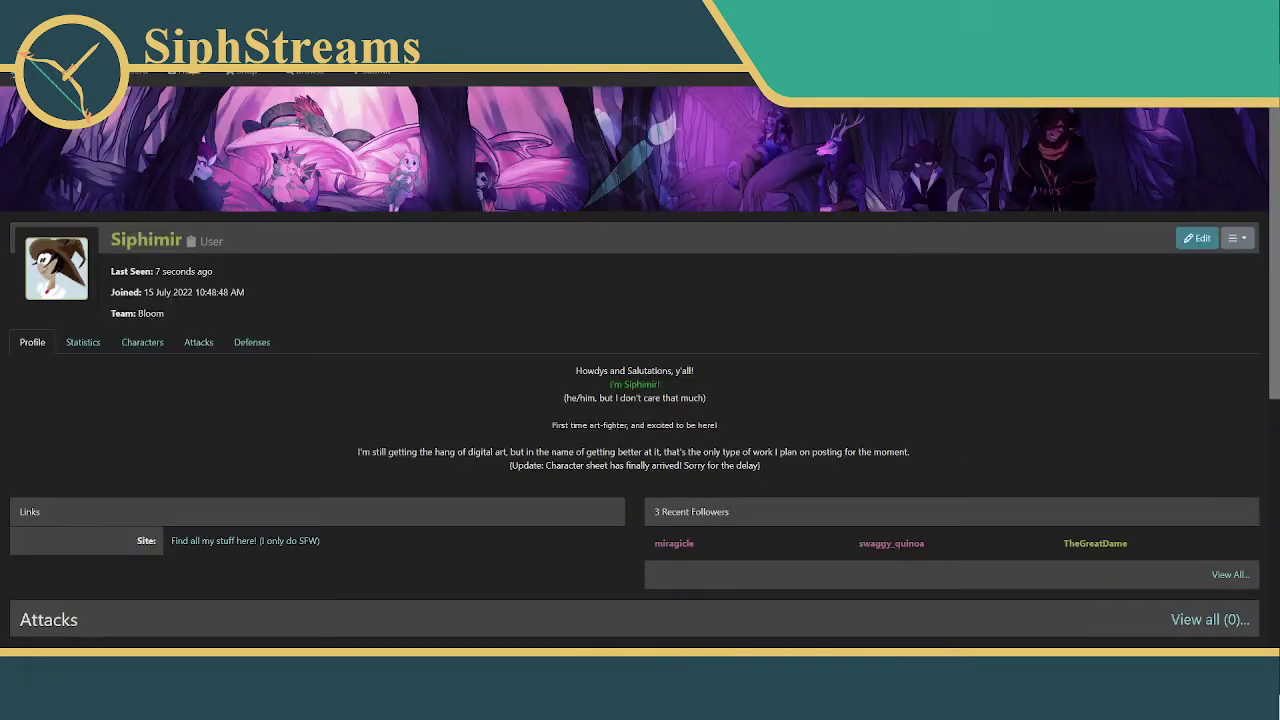
pyautogui.scroll(-10, 280, 303)
pyautogui.scroll(2, 269, 310)
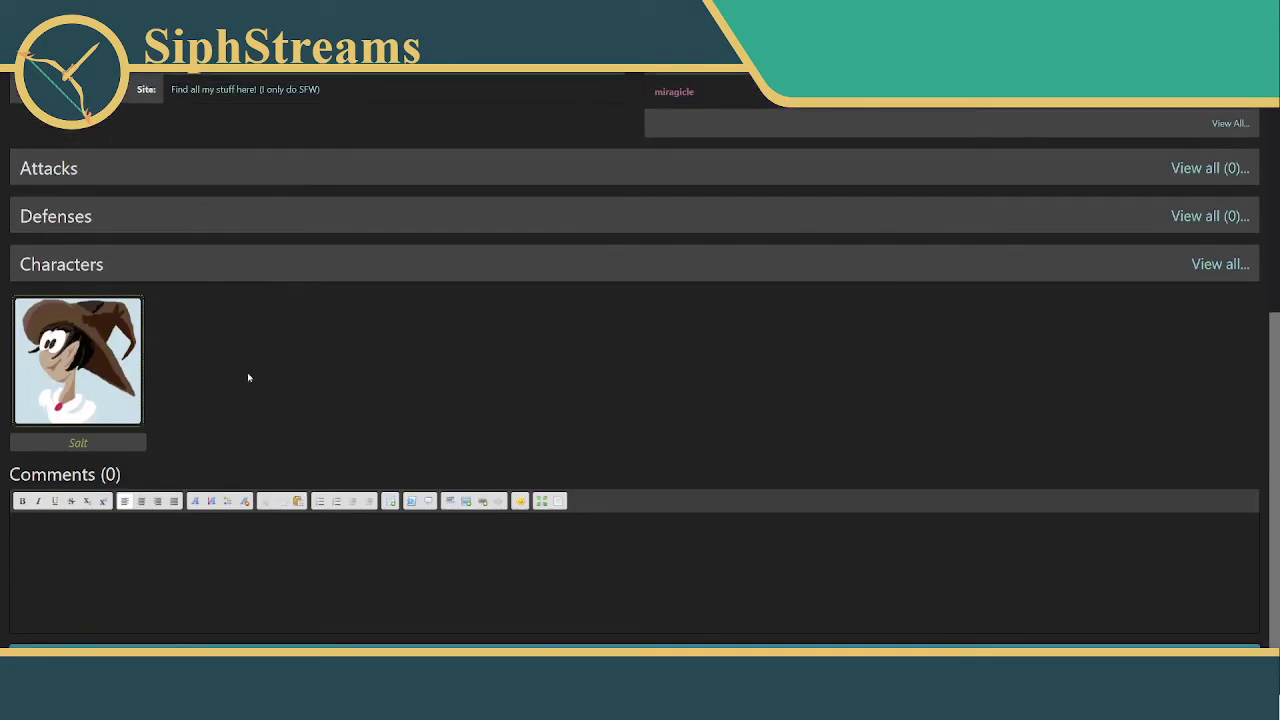
pyautogui.scroll(5, 274, 434)
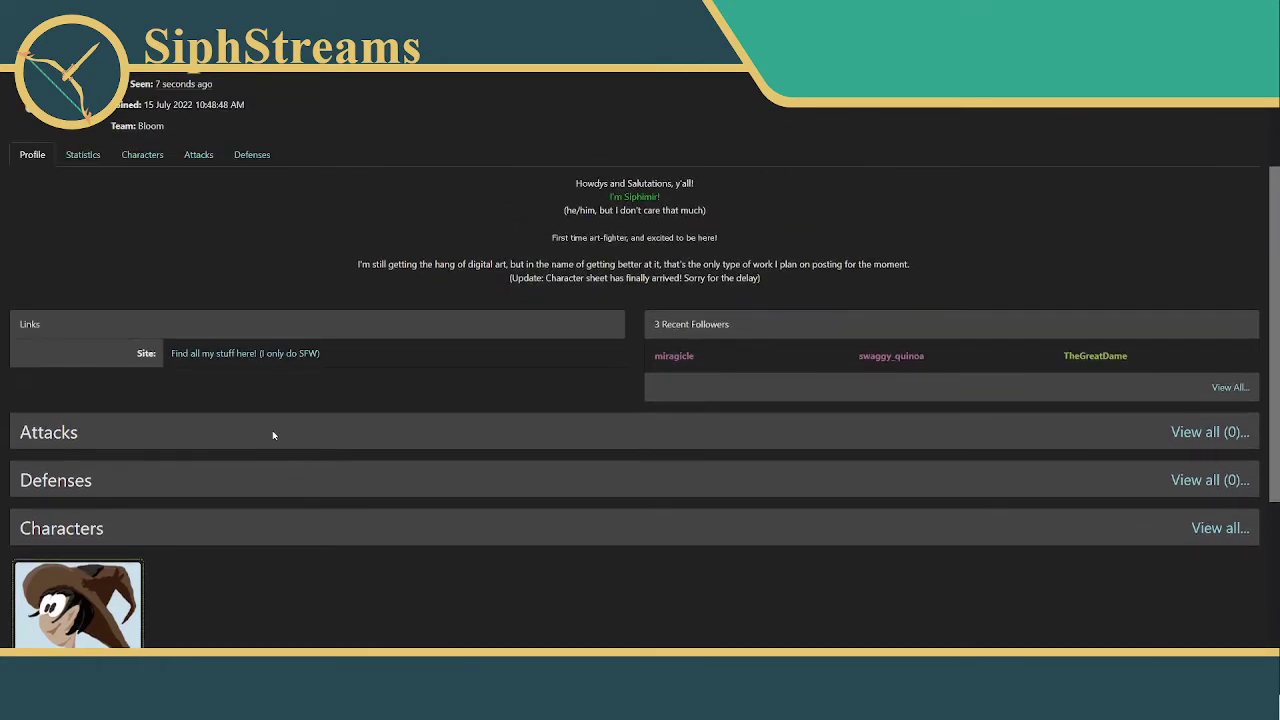
pyautogui.scroll(-5, 200, 433)
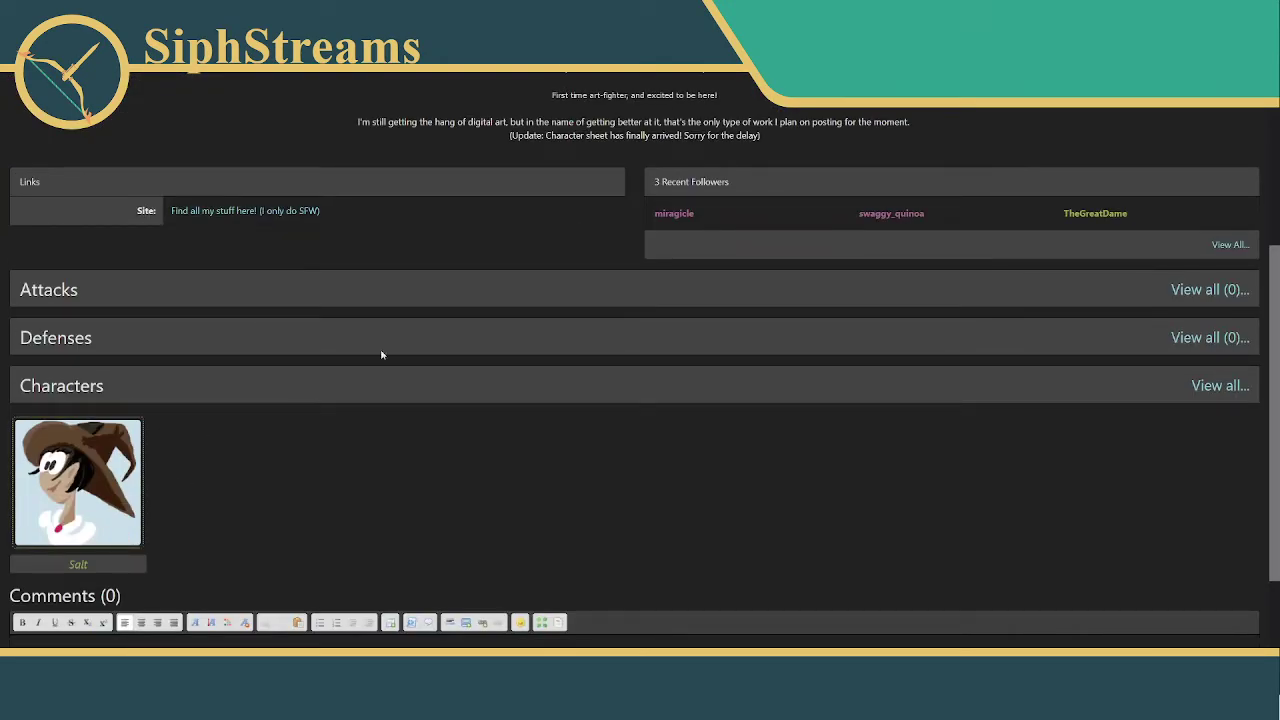
pyautogui.scroll(3, 380, 354)
# - Open the Huan Li character page from the Art Fight bookmarks and examine the outfit on the reference sheet
pyautogui.click(1215, 80)
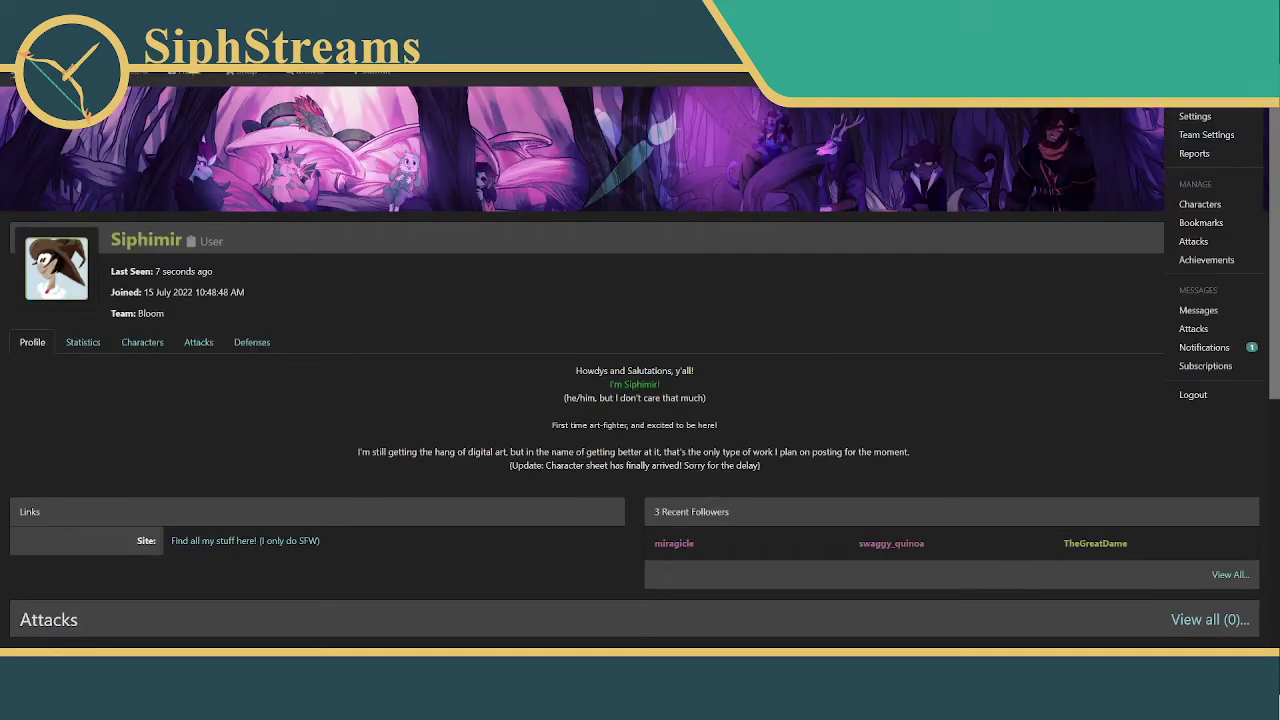
pyautogui.click(1198, 224)
pyautogui.scroll(-2, 277, 293)
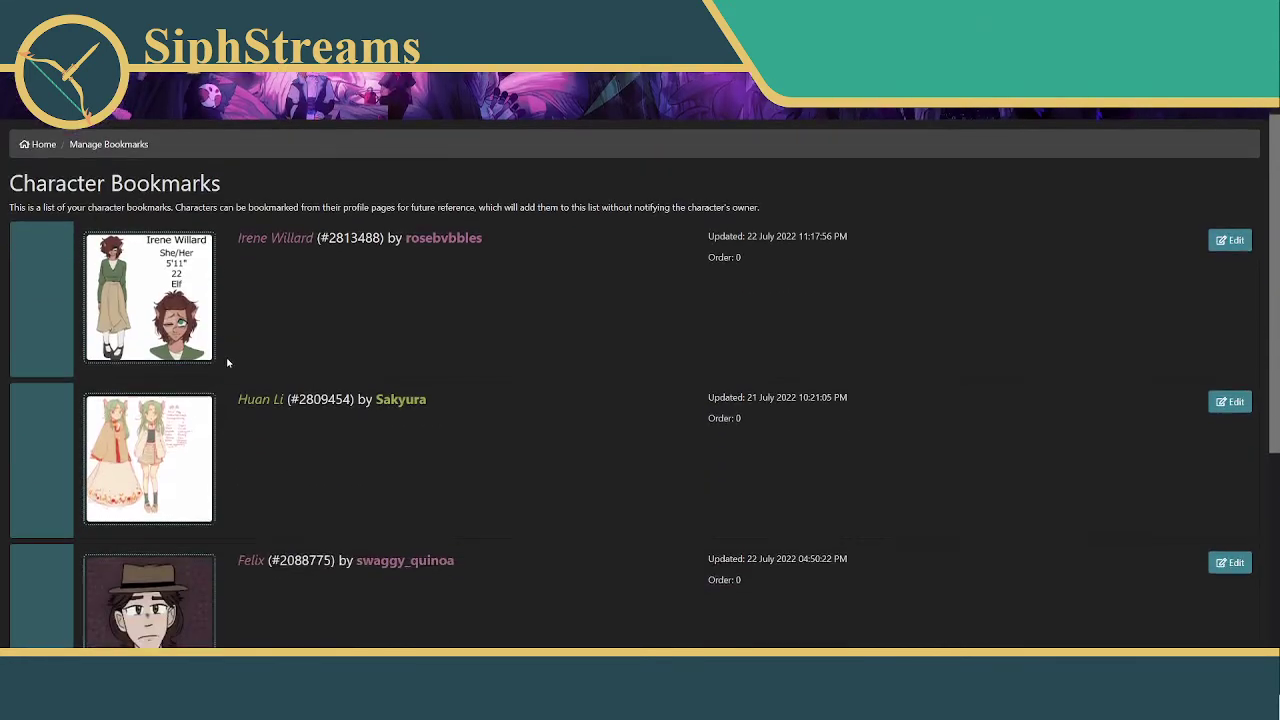
pyautogui.click(260, 293)
pyautogui.scroll(-2, 477, 314)
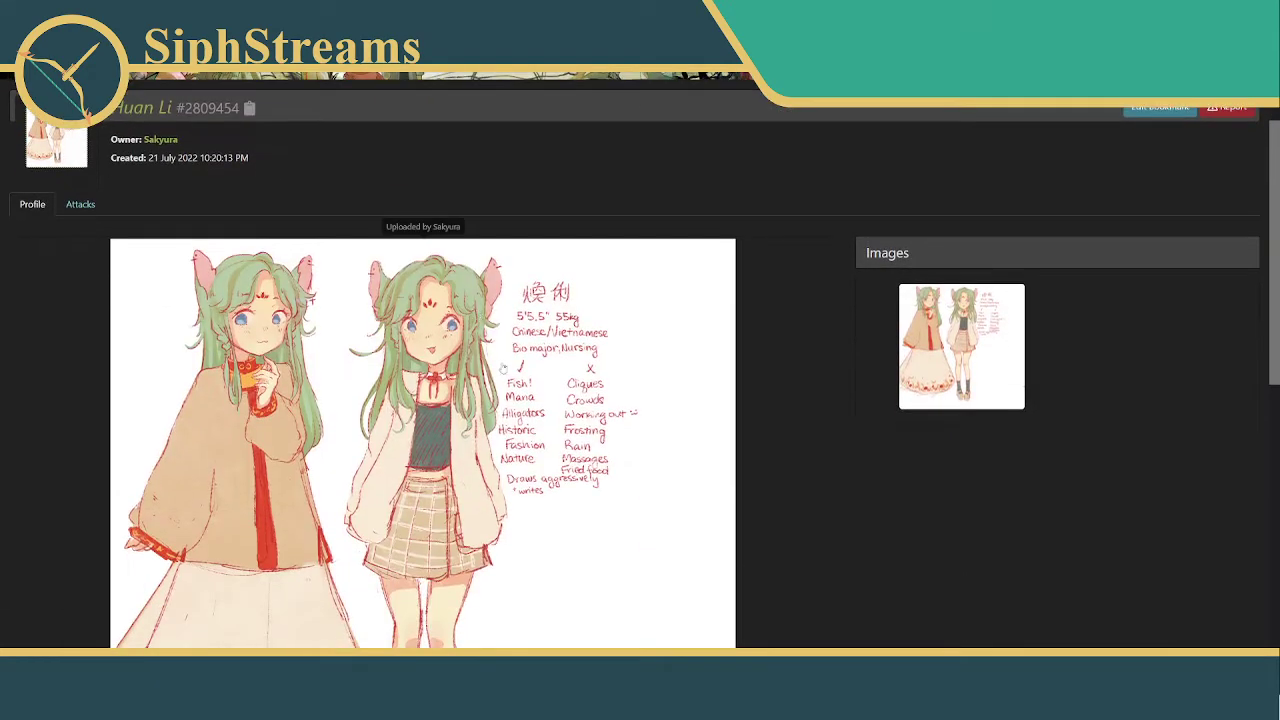
pyautogui.scroll(-1, 540, 384)
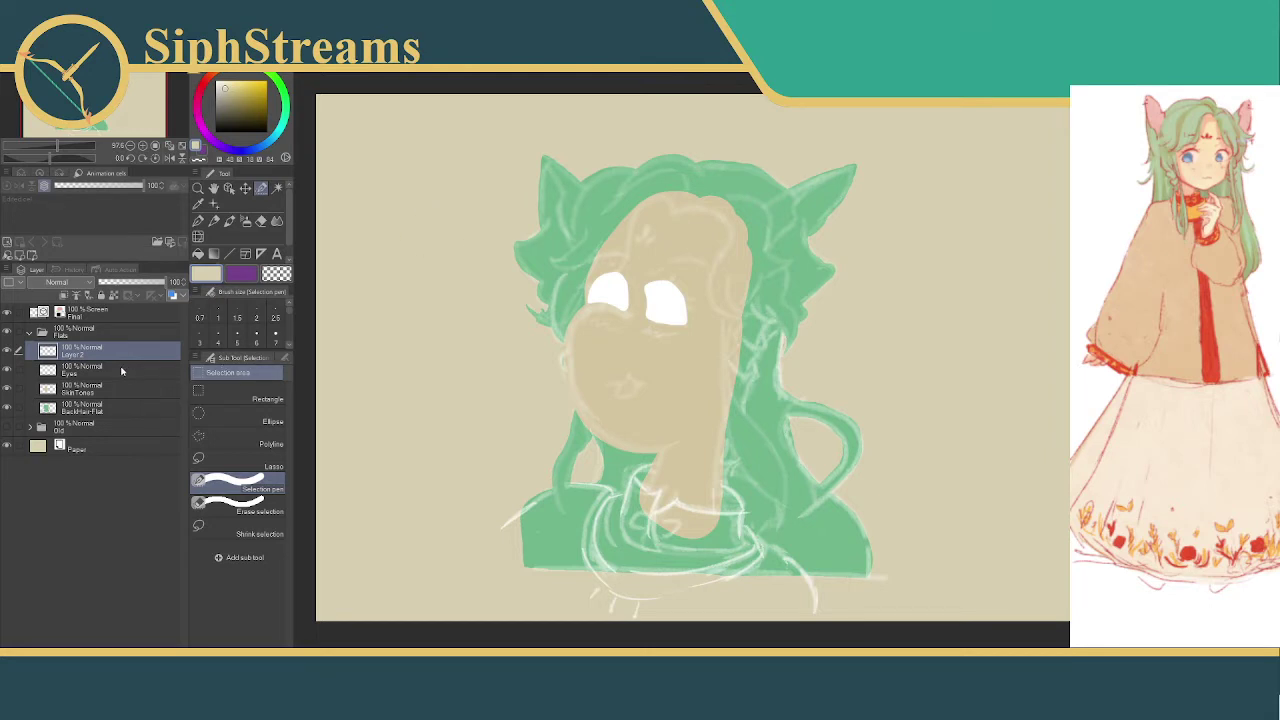
# - Switch back to the drawing and rename the new layer above Eyes as "Clothes - Red"
pyautogui.doubleClick(84, 354)
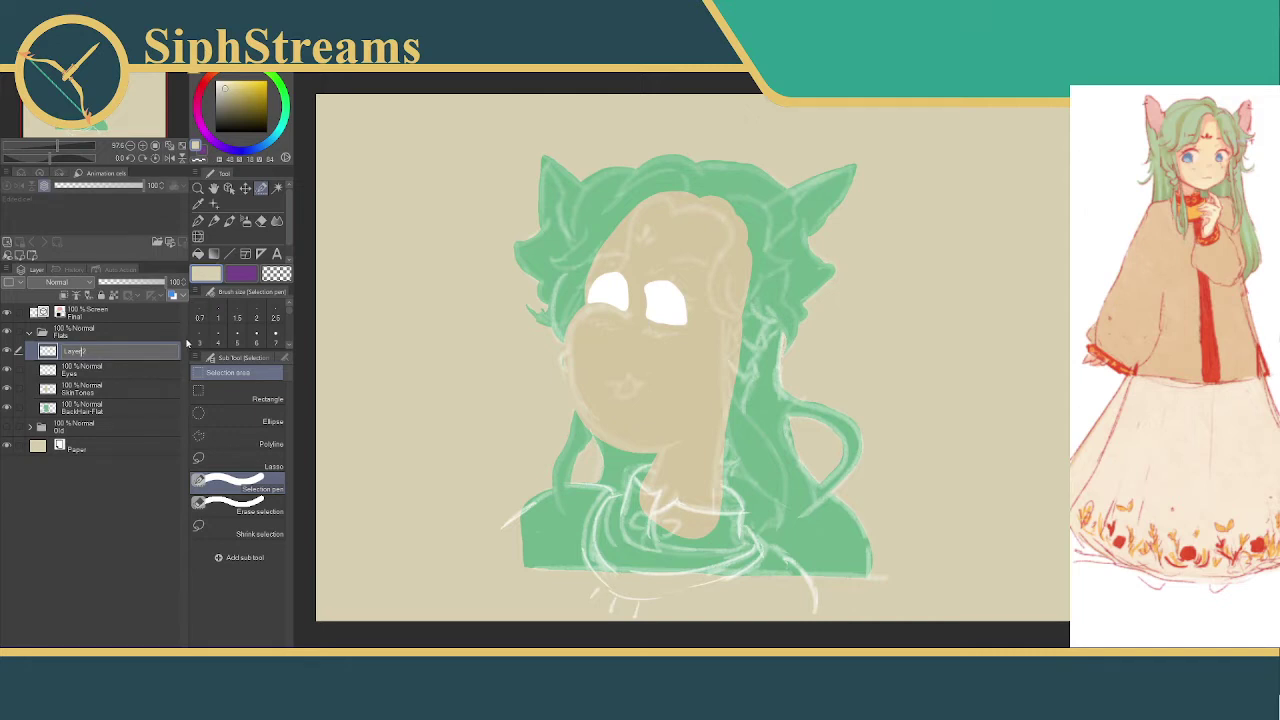
pyautogui.write('c')
pyautogui.write('lo')
pyautogui.write('thes - Red')
pyautogui.press('Return')
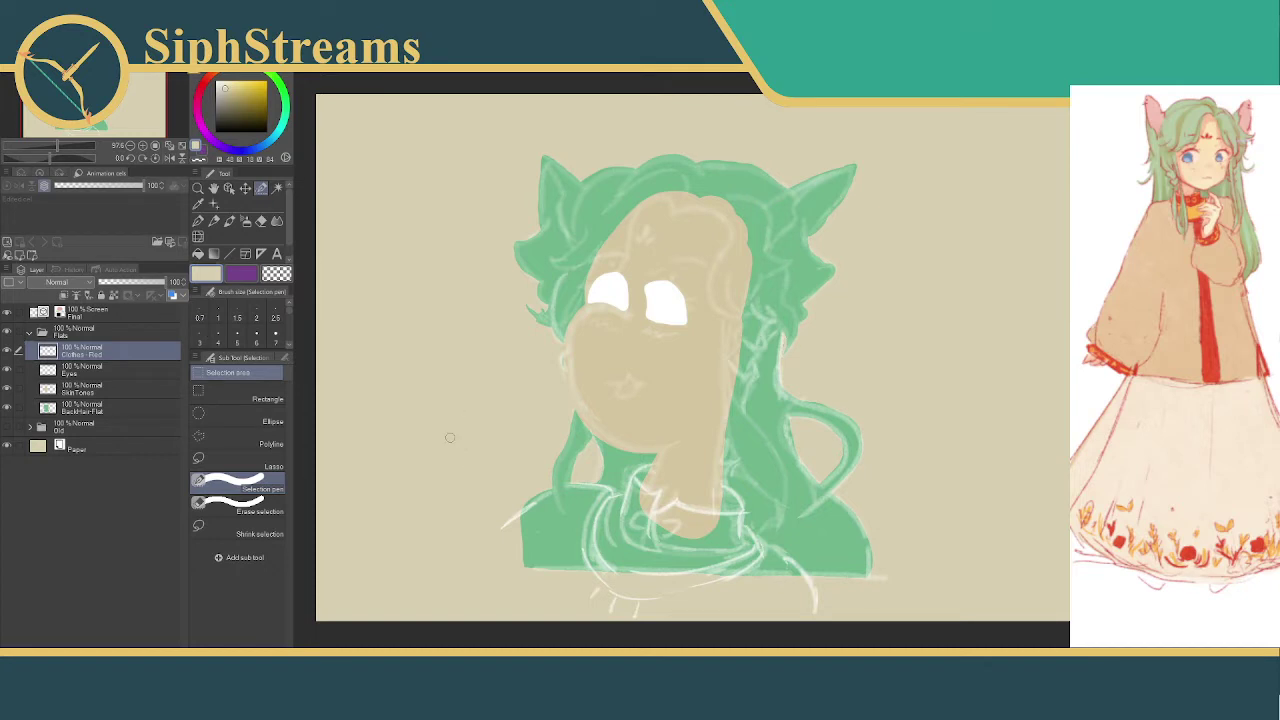
# - Select the scarf and upper chest area of the clothing with the Selection pen at brush size 80
pyautogui.moveTo(446, 437); pyautogui.dragTo(474, 341)
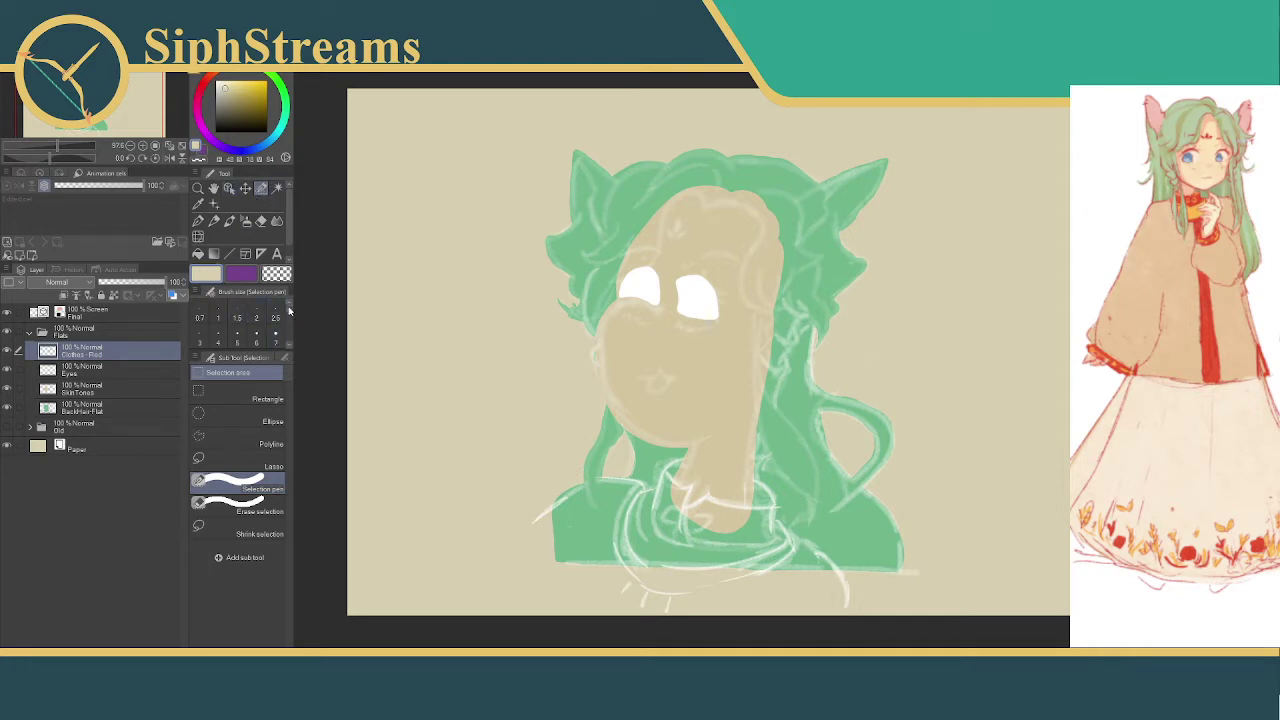
pyautogui.scroll(-3, 237, 326)
pyautogui.scroll(-3, 237, 326)
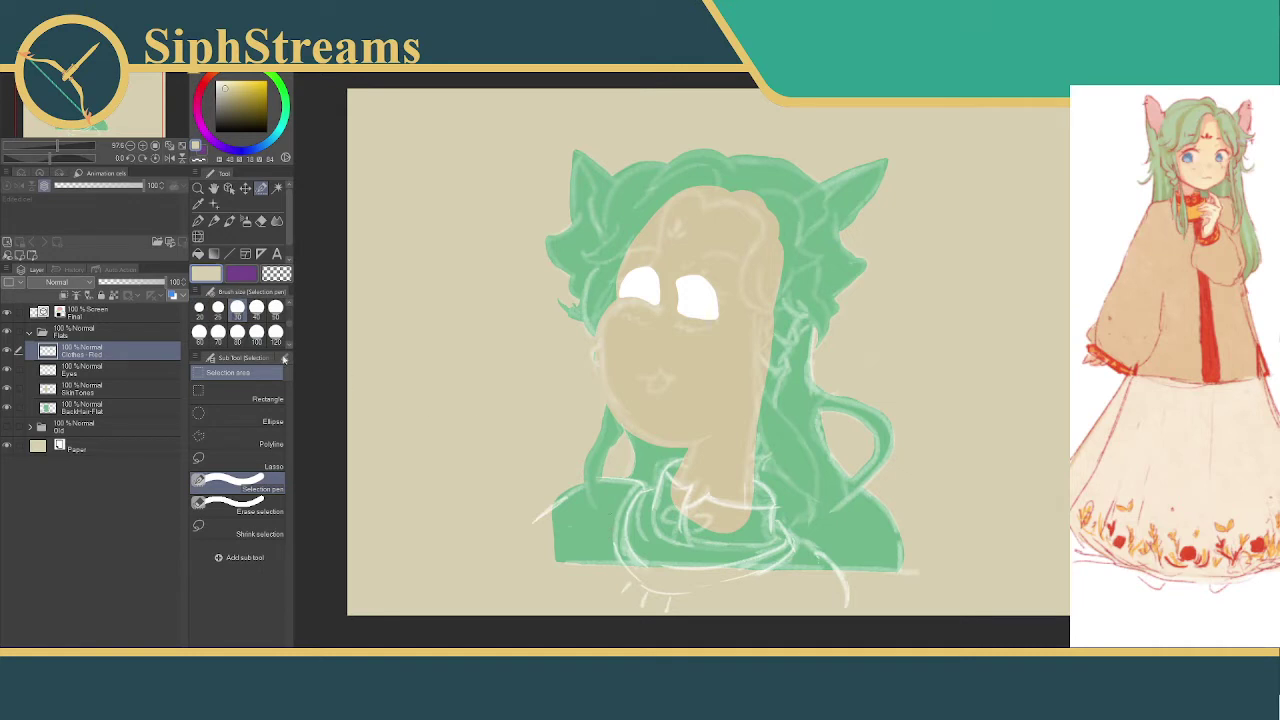
pyautogui.click(237, 331)
pyautogui.moveTo(573, 535)
pyautogui.mouseDown()
pyautogui.moveTo(552, 548)
pyautogui.moveTo(562, 566)
pyautogui.moveTo(588, 576)
pyautogui.moveTo(613, 565)
pyautogui.mouseUp()
pyautogui.moveTo(618, 514)
pyautogui.mouseDown()
pyautogui.moveTo(648, 508)
pyautogui.moveTo(636, 552)
pyautogui.moveTo(735, 562)
pyautogui.moveTo(772, 540)
pyautogui.moveTo(794, 556)
pyautogui.moveTo(632, 577)
pyautogui.moveTo(600, 560)
pyautogui.moveTo(690, 600)
pyautogui.moveTo(780, 576)
pyautogui.moveTo(808, 590)
pyautogui.moveTo(740, 610)
pyautogui.moveTo(598, 584)
pyautogui.moveTo(575, 565)
pyautogui.moveTo(596, 588)
pyautogui.mouseUp()
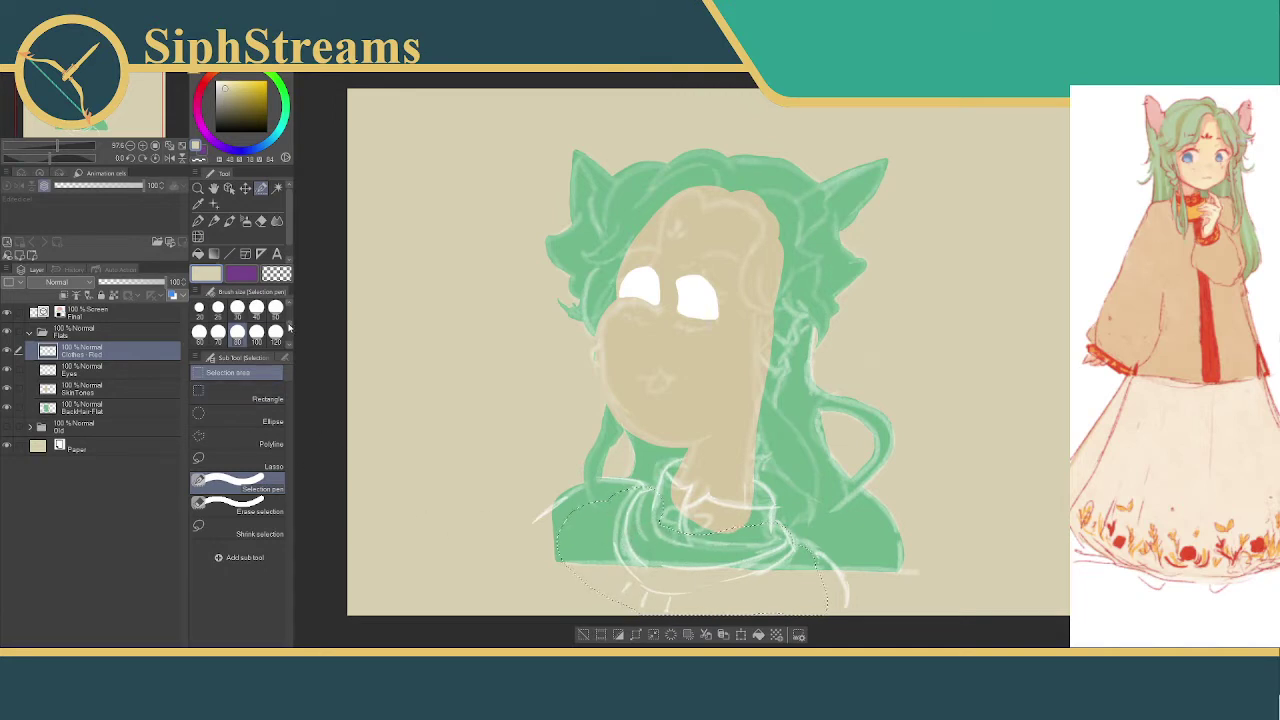
# - Extend the clothing selection over the pointed collar around the neck with brush size 17, and refine its edges with size 6
pyautogui.scroll(2, 288, 327)
pyautogui.click(237, 310)
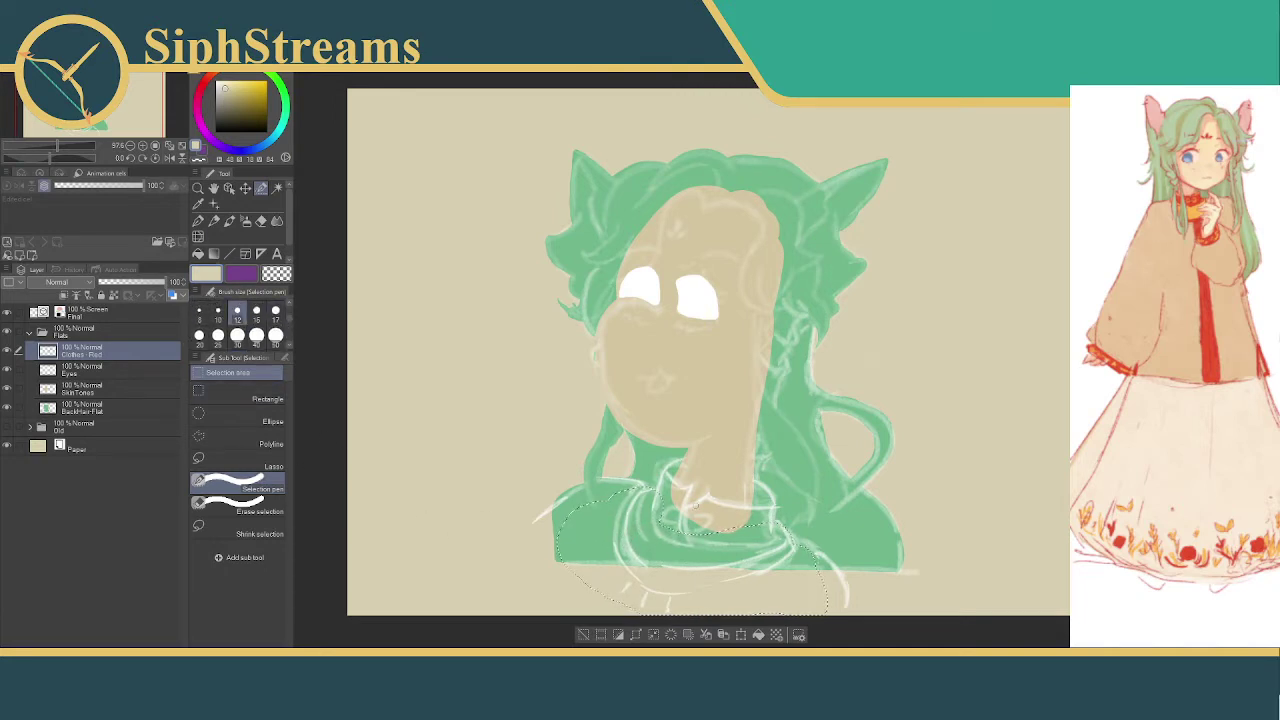
pyautogui.click(276, 310)
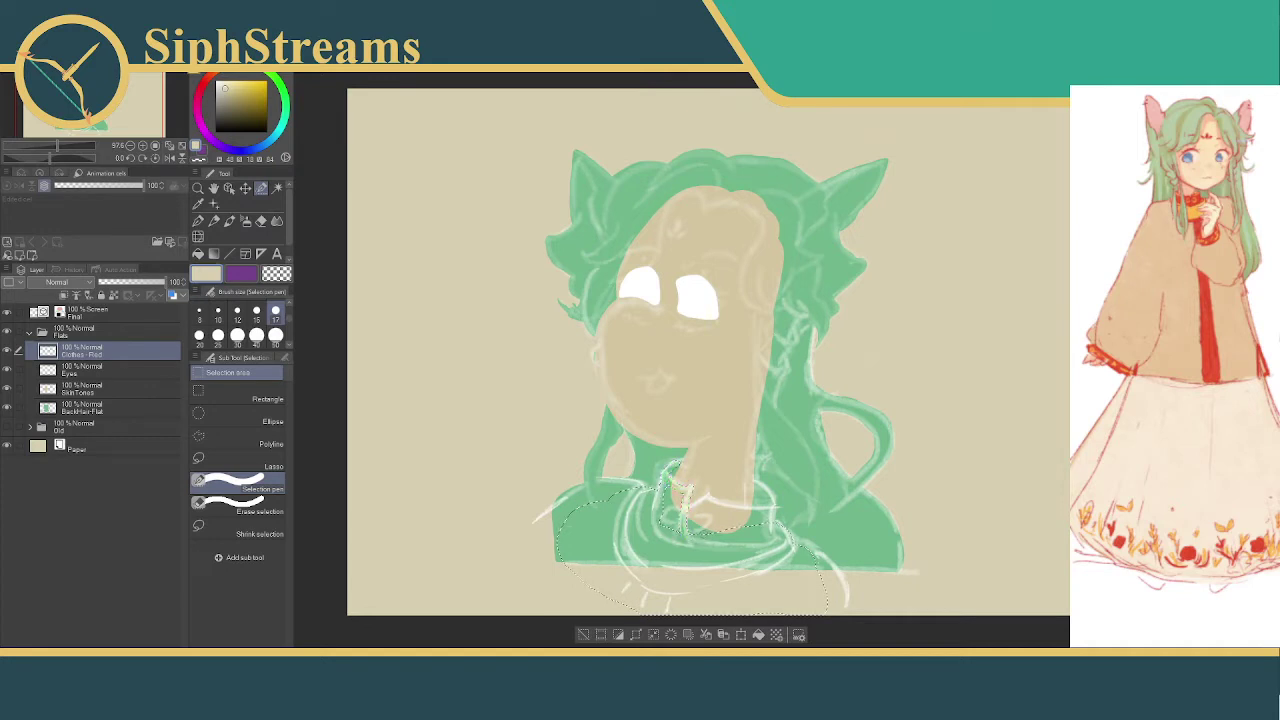
pyautogui.moveTo(684, 492); pyautogui.dragTo(692, 508)
pyautogui.moveTo(705, 500)
pyautogui.mouseDown()
pyautogui.moveTo(764, 510)
pyautogui.moveTo(773, 496)
pyautogui.moveTo(756, 486)
pyautogui.mouseUp()
pyautogui.moveTo(667, 489); pyautogui.dragTo(676, 535)
pyautogui.moveTo(719, 519); pyautogui.dragTo(705, 509)
pyautogui.scroll(3, 215, 311)
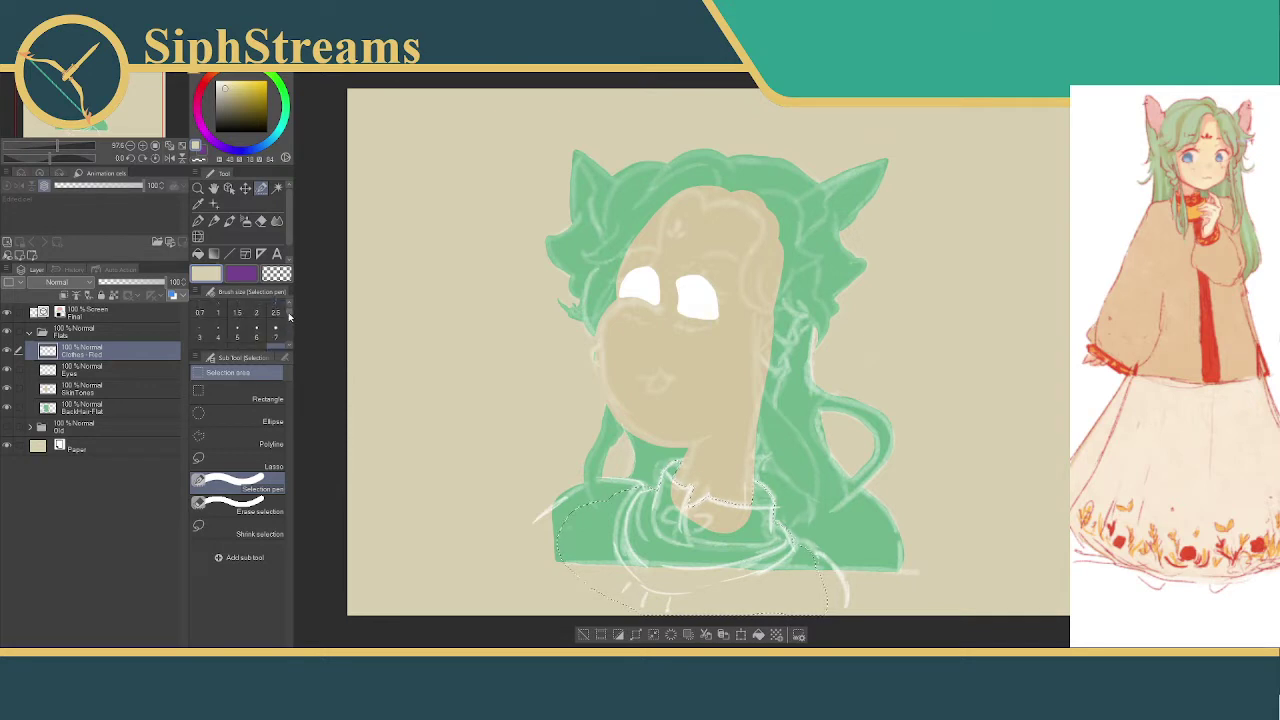
pyautogui.click(251, 330)
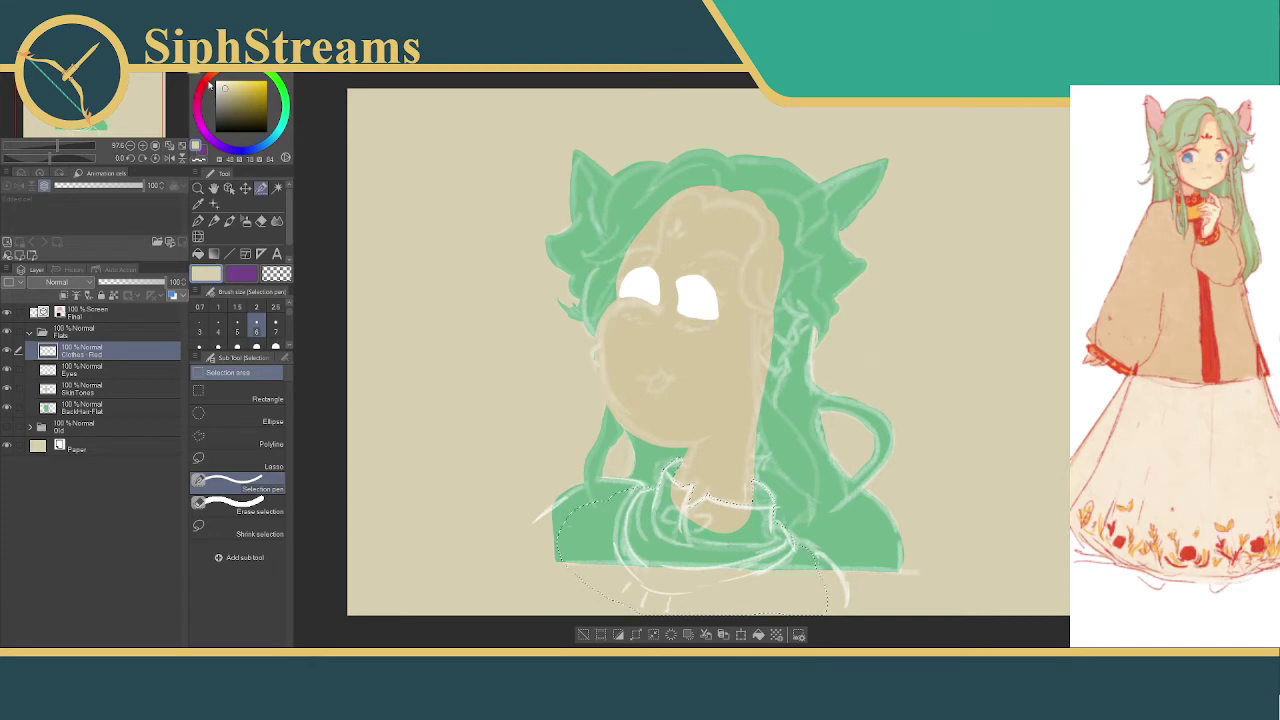
# - Fill the selected clothing area with a strong red on the Clothes - Red layer and clear the selection
pyautogui.click(206, 80)
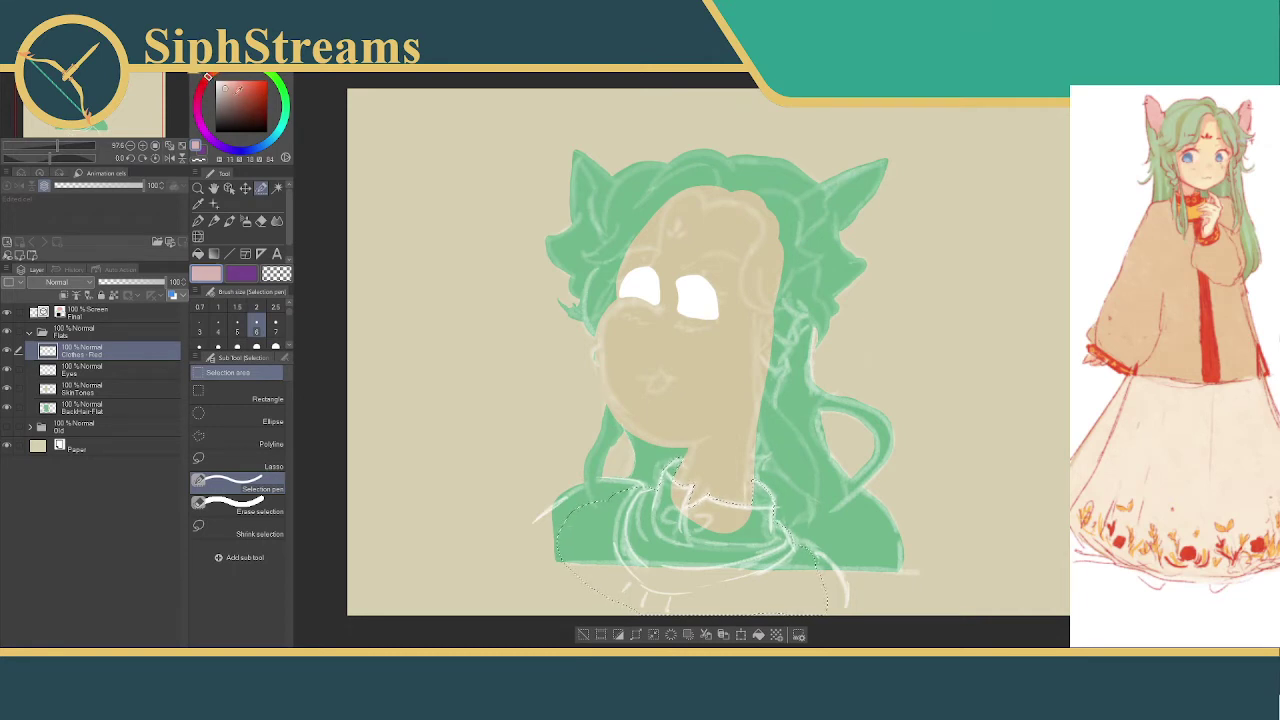
pyautogui.moveTo(247, 99); pyautogui.dragTo(258, 90)
pyautogui.click(216, 255)
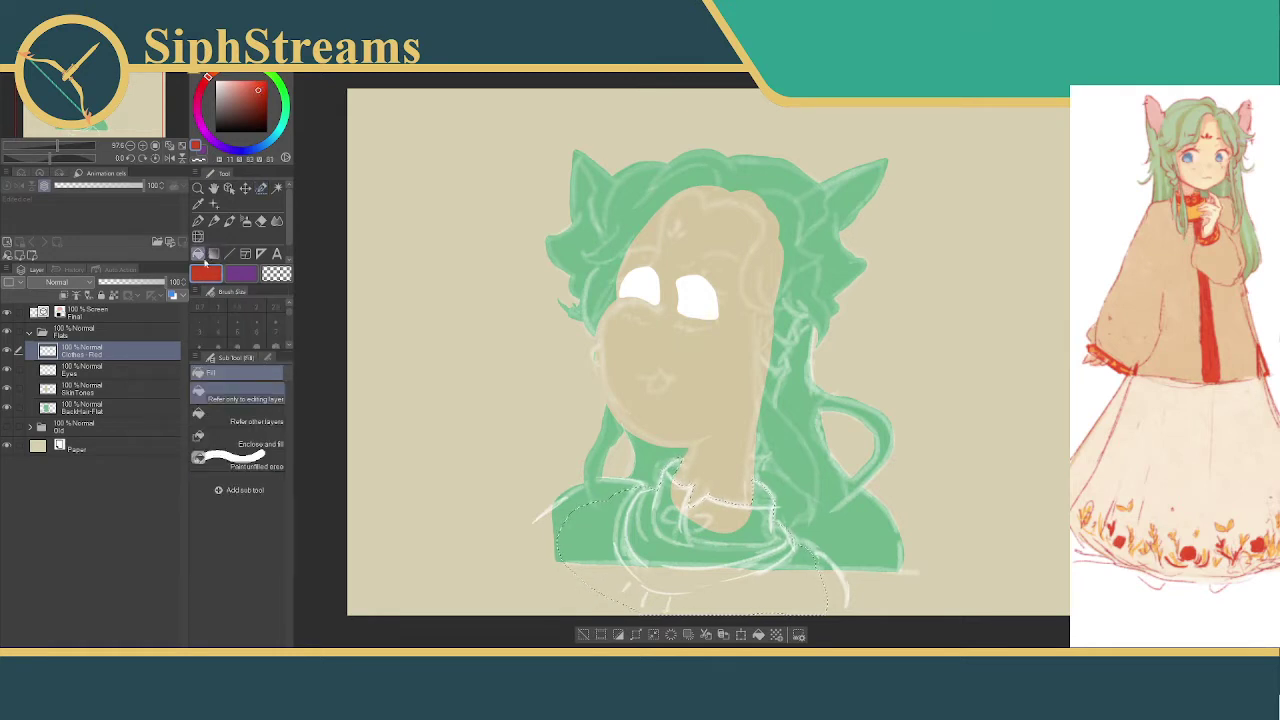
pyautogui.click(628, 541)
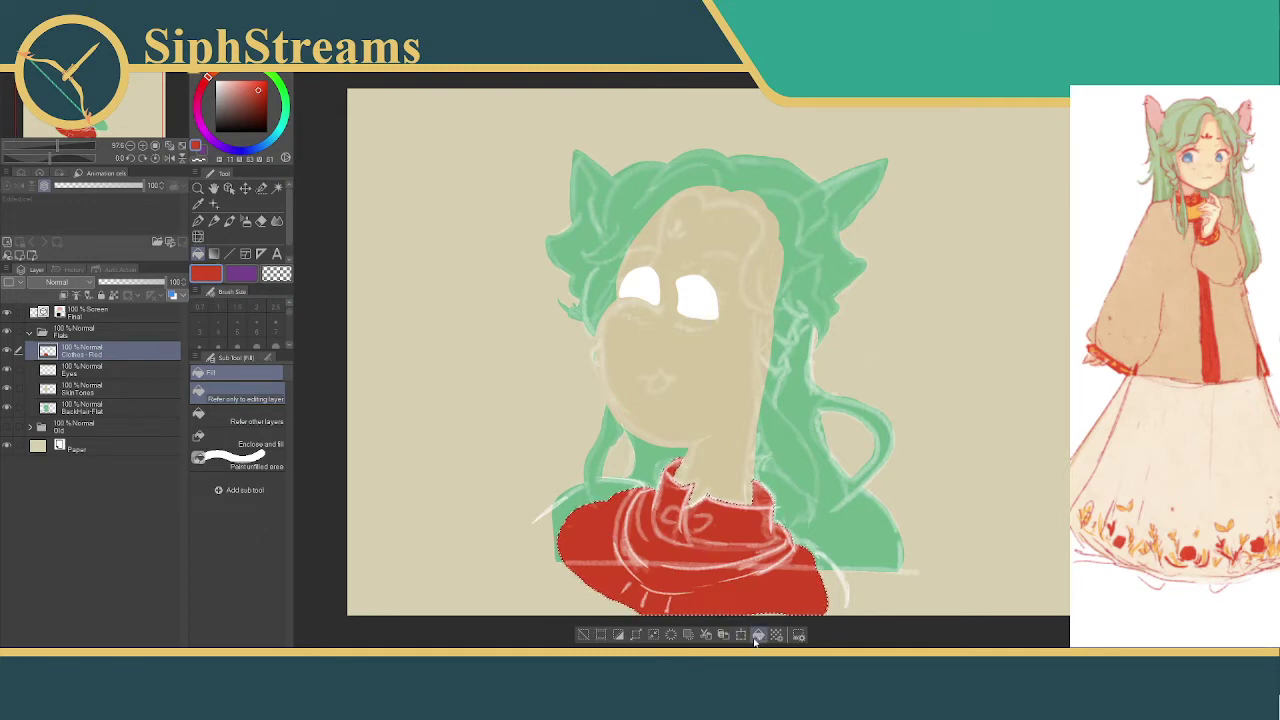
pyautogui.click(584, 636)
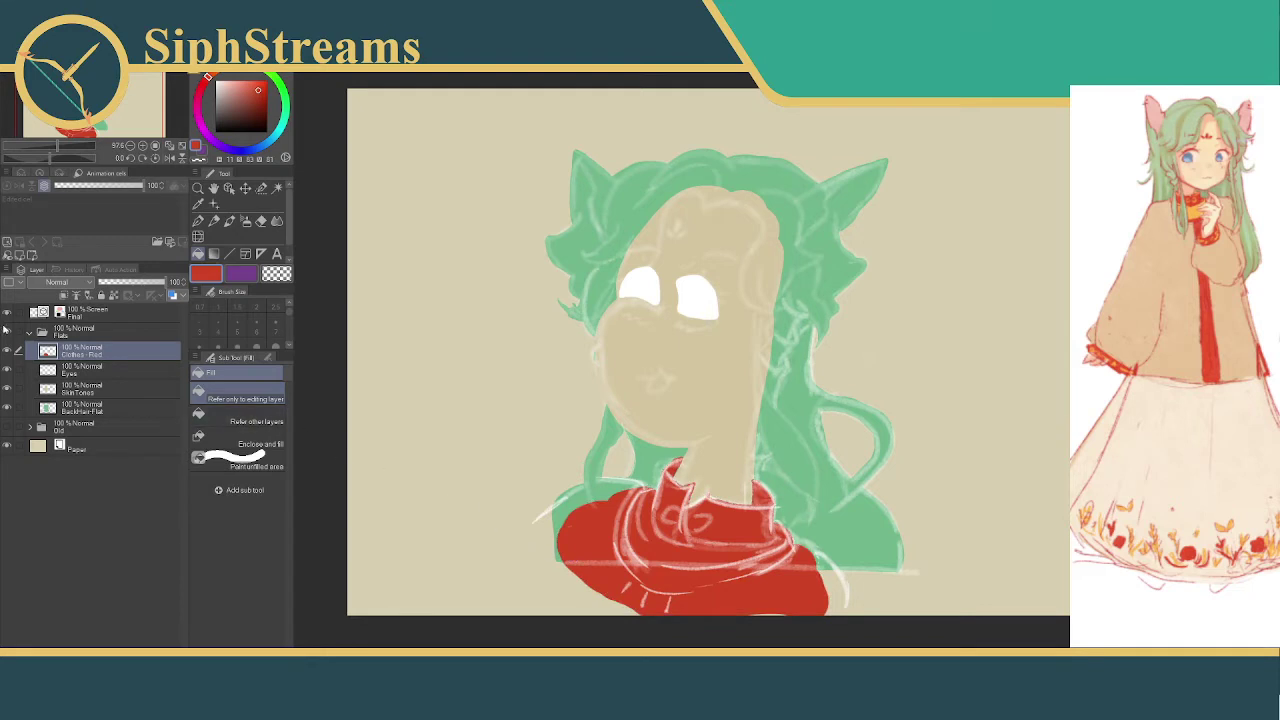
# - Toggle the Flats folder's visibility off and on, and hide the Final sketch layer to check the flat colours
pyautogui.click(6, 331)
pyautogui.click(6, 331)
pyautogui.click(7, 313)
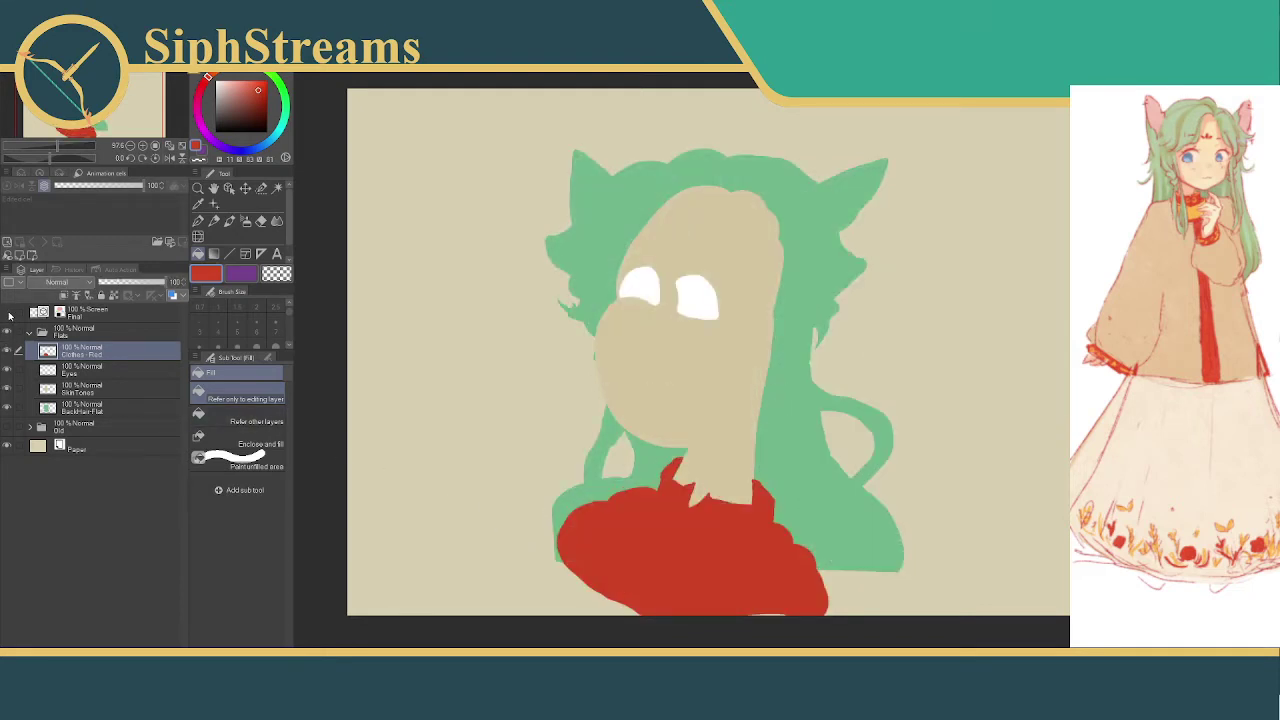
# - Check the Final sketch layer over the flats, hide it, and smooth the left collar point on Clothes - Red with the G-pen
pyautogui.click(7, 313)
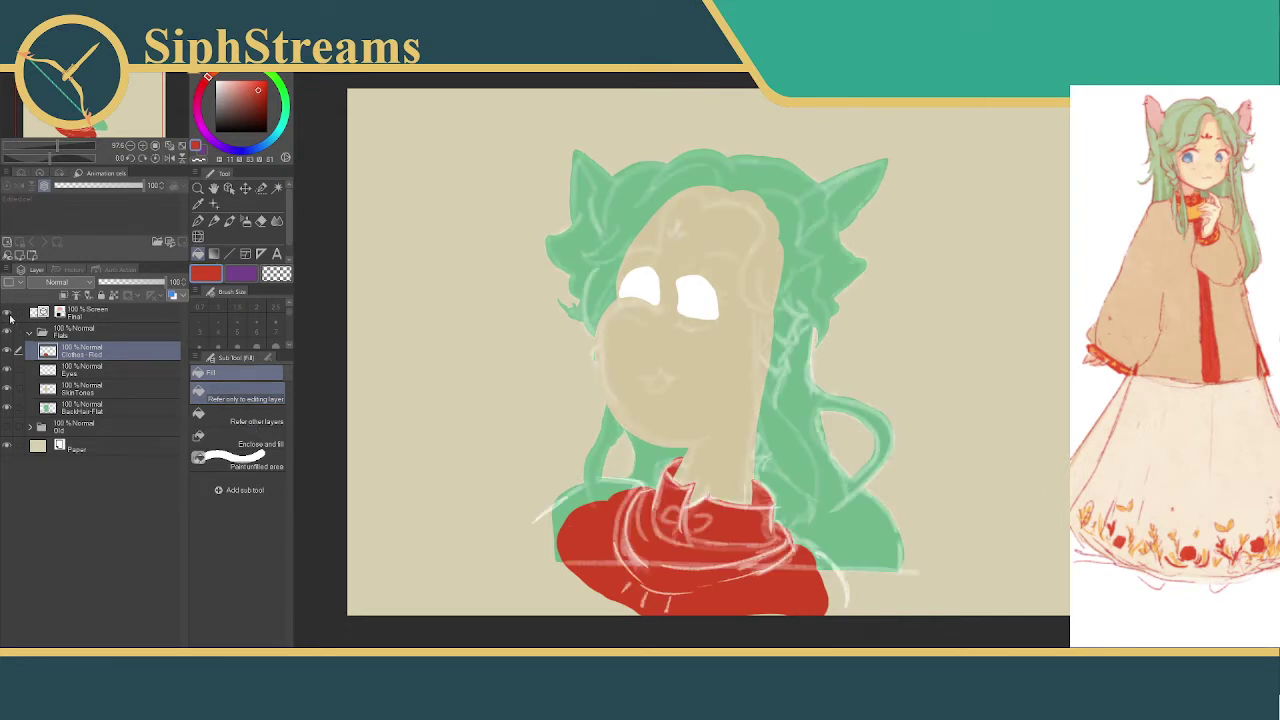
pyautogui.click(8, 315)
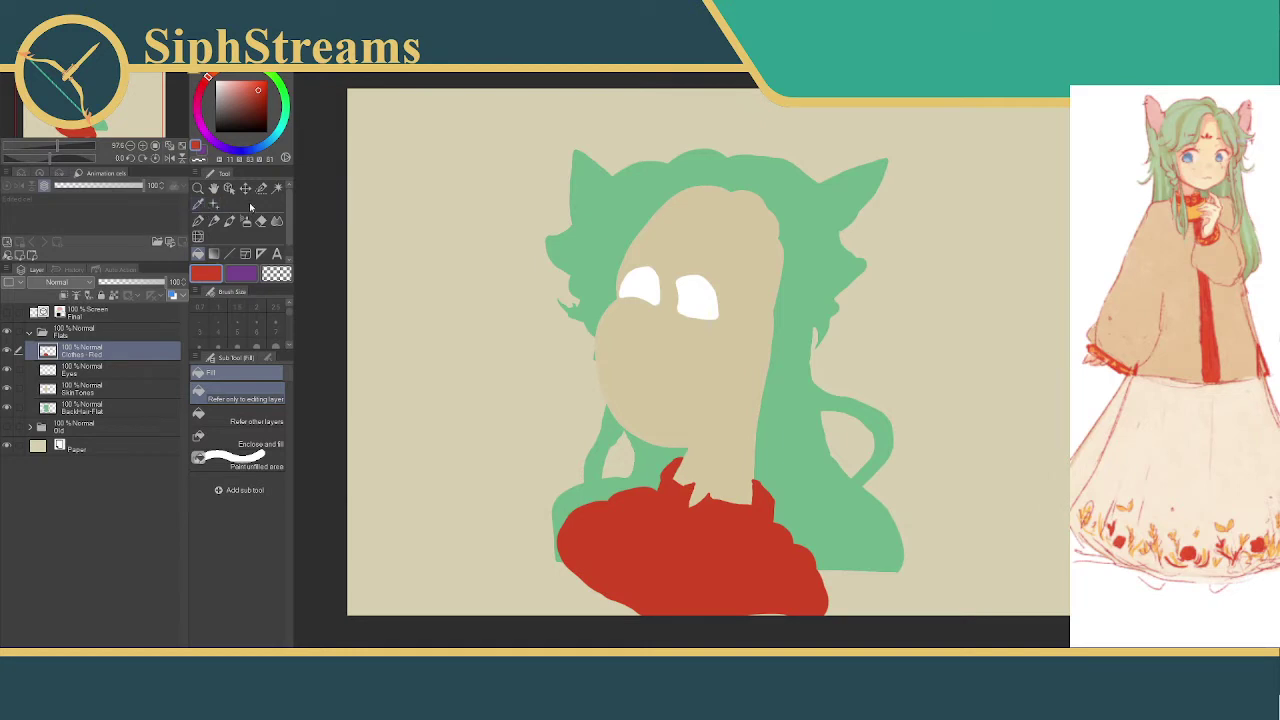
pyautogui.click(213, 221)
pyautogui.click(199, 221)
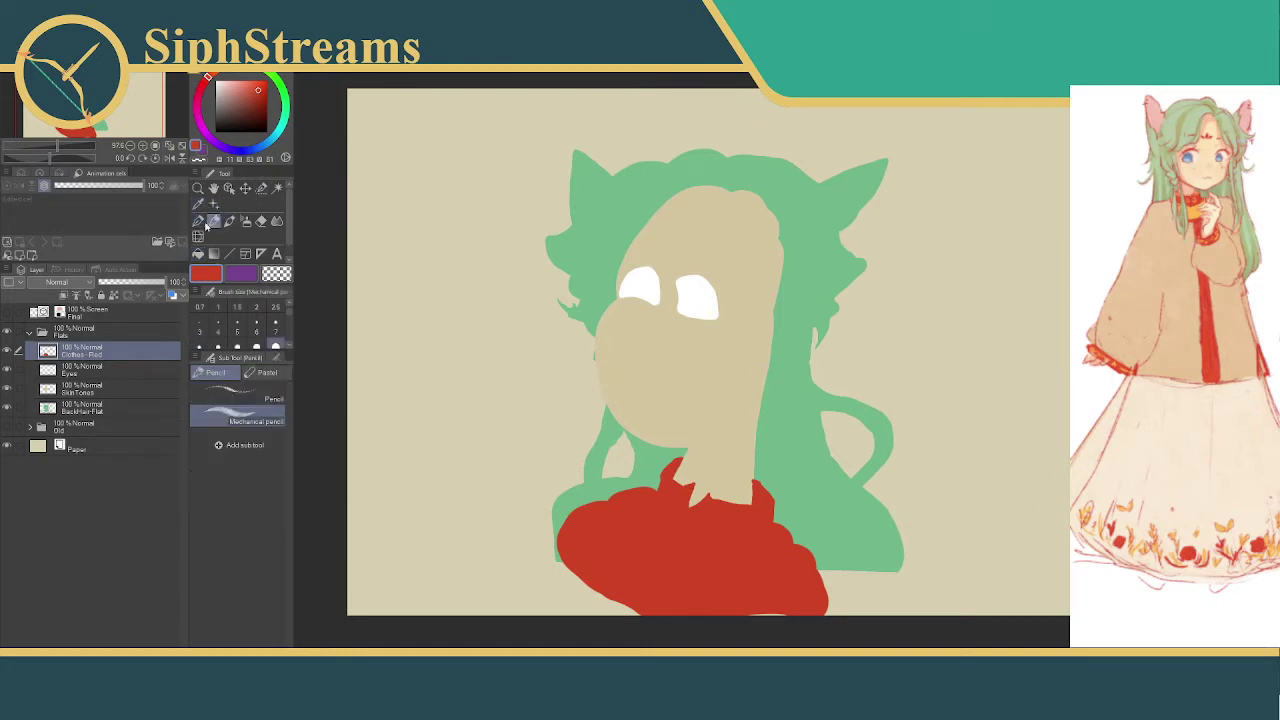
pyautogui.click(199, 222)
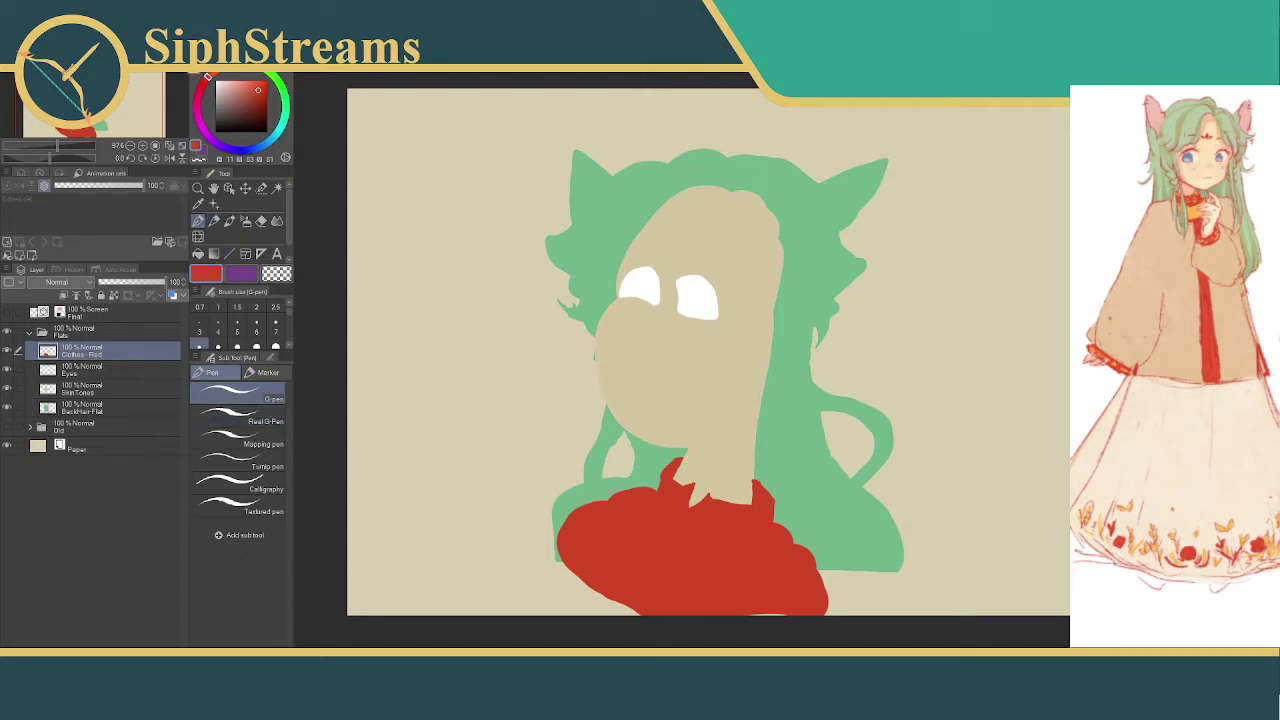
pyautogui.scroll(5, 700, 450)
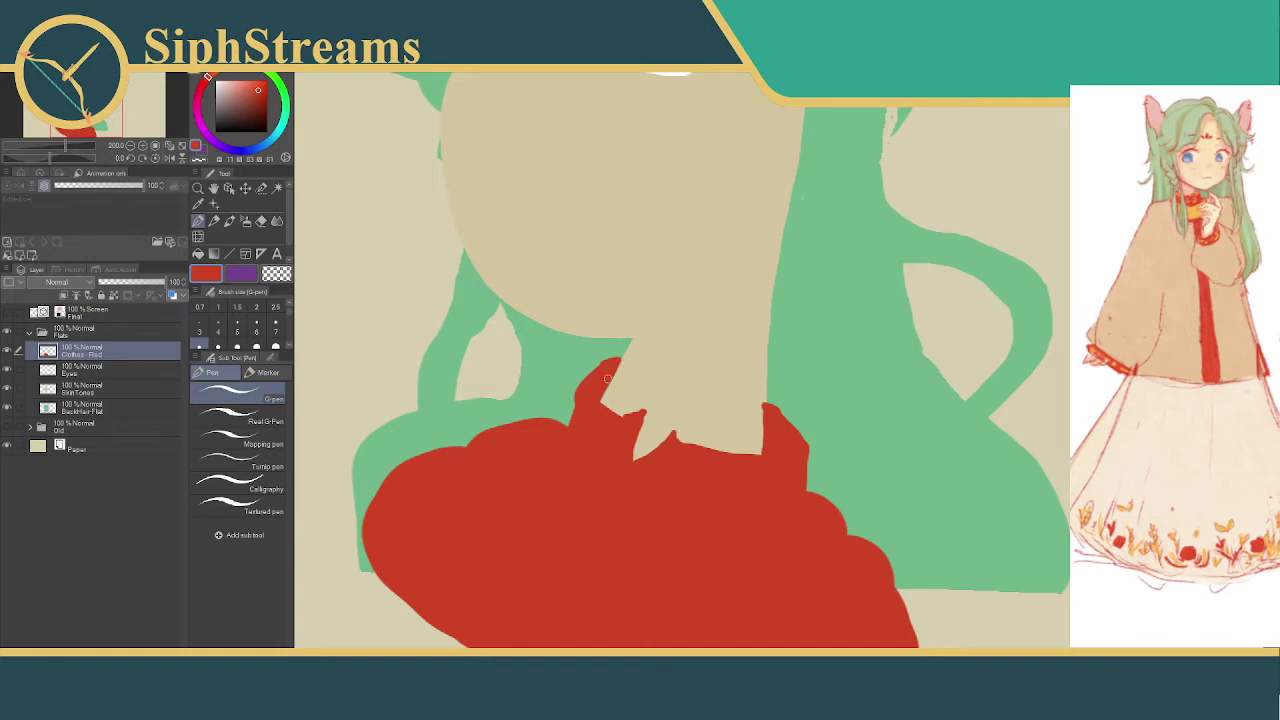
pyautogui.moveTo(606, 364)
pyautogui.mouseDown()
pyautogui.moveTo(589, 389)
pyautogui.moveTo(615, 362)
pyautogui.moveTo(581, 381)
pyautogui.moveTo(555, 441)
pyautogui.moveTo(577, 399)
pyautogui.moveTo(564, 448)
pyautogui.mouseUp()
# - Clean up the red neckline edge along the base of the neck with the Hard eraser at size 6
pyautogui.click(261, 220)
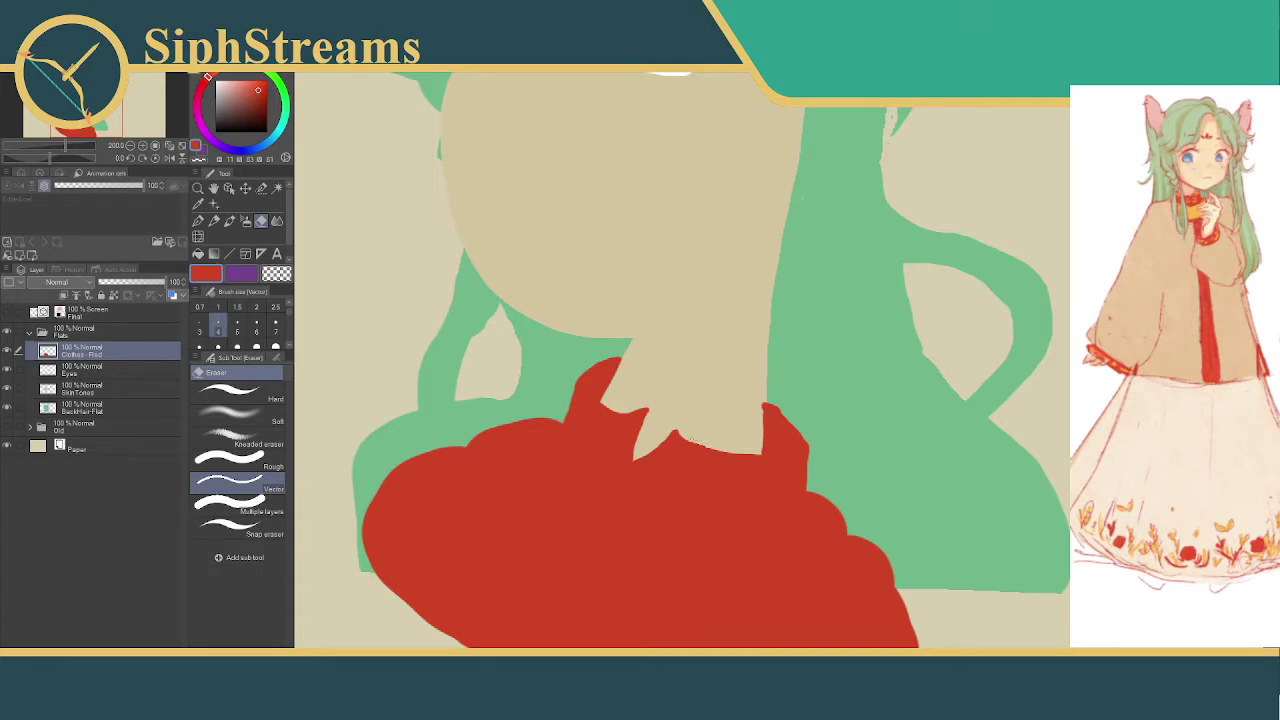
pyautogui.moveTo(688, 442); pyautogui.dragTo(702, 445)
pyautogui.click(251, 395)
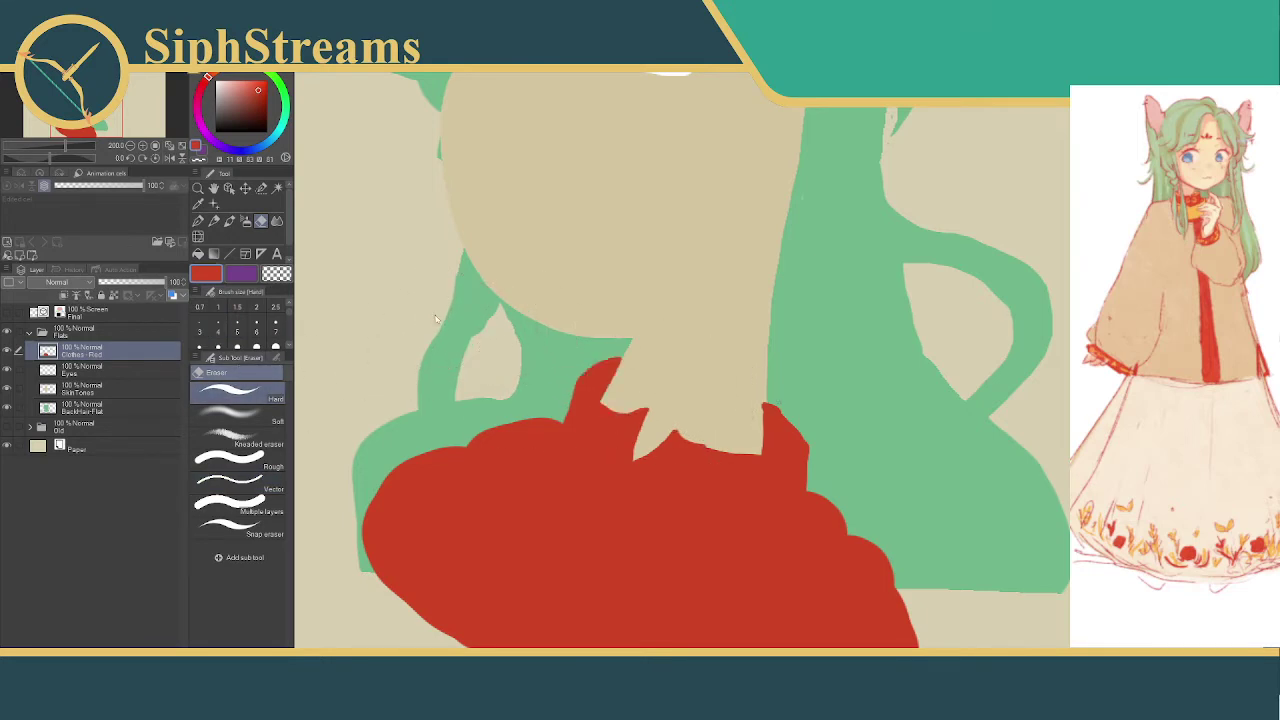
pyautogui.click(256, 331)
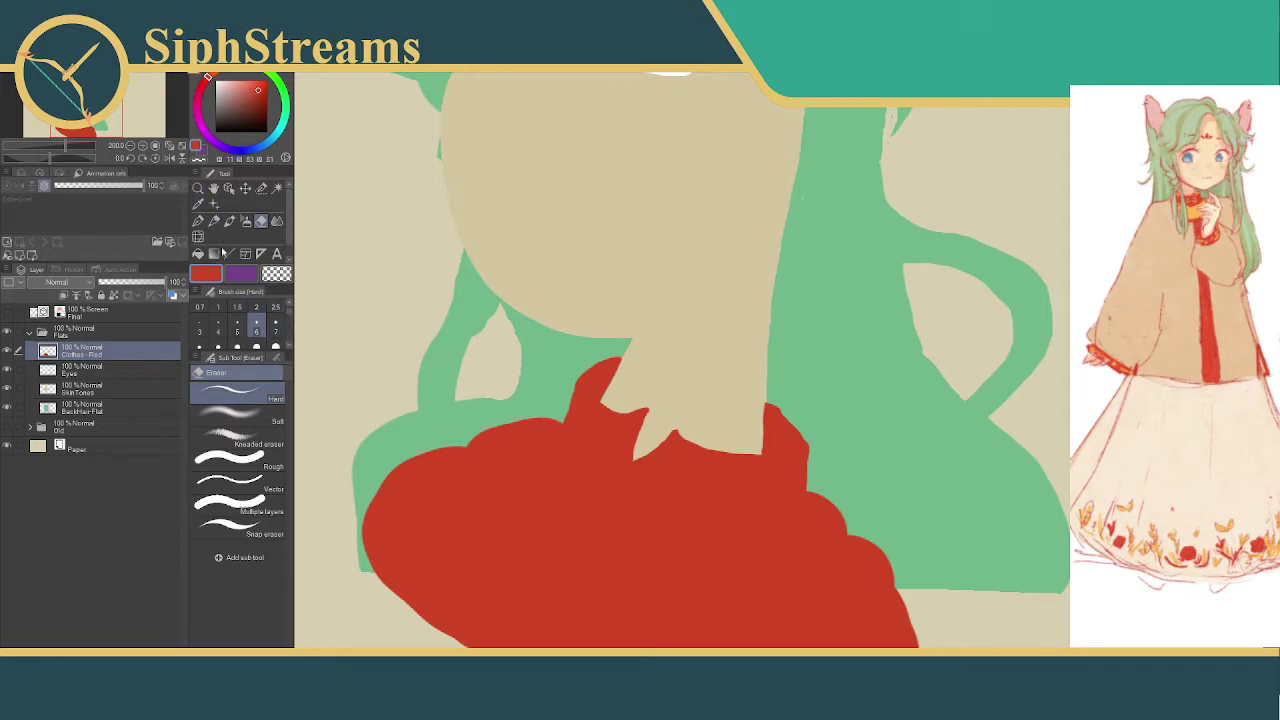
# - Round off the red collar point on the right side of the neck with the G-pen
pyautogui.click(213, 222)
pyautogui.click(198, 222)
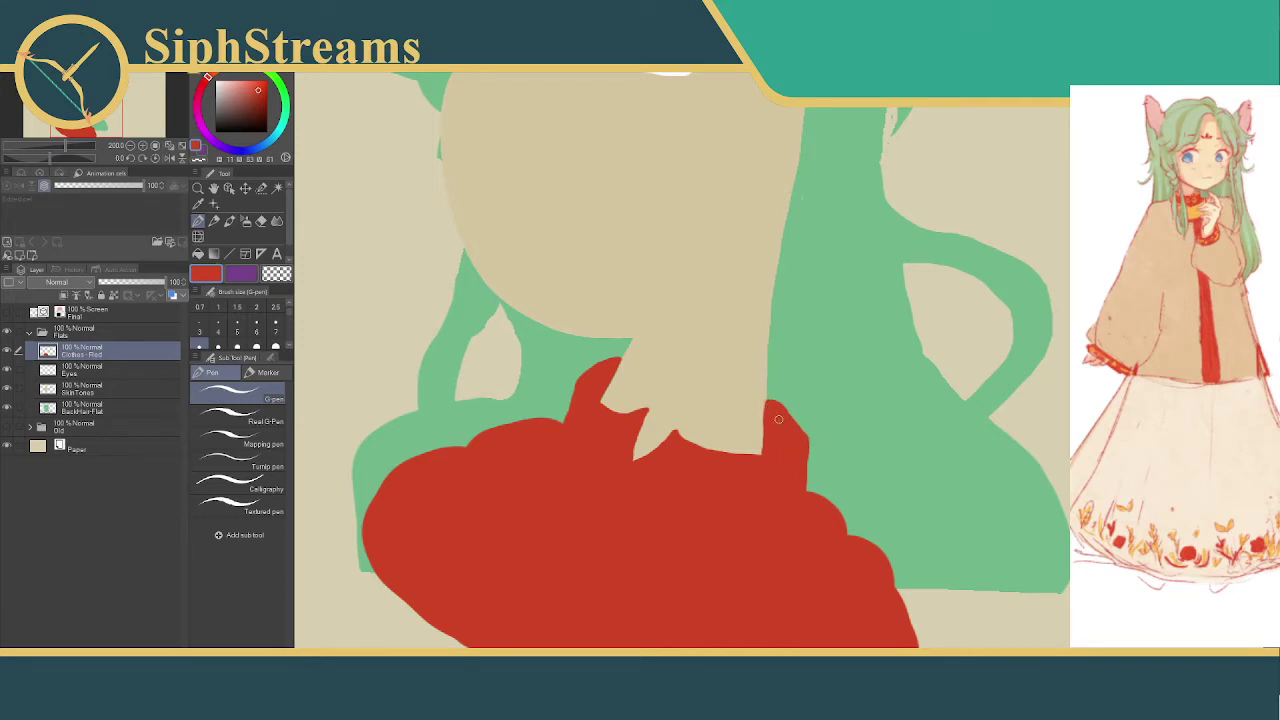
pyautogui.scroll(5, 770, 460)
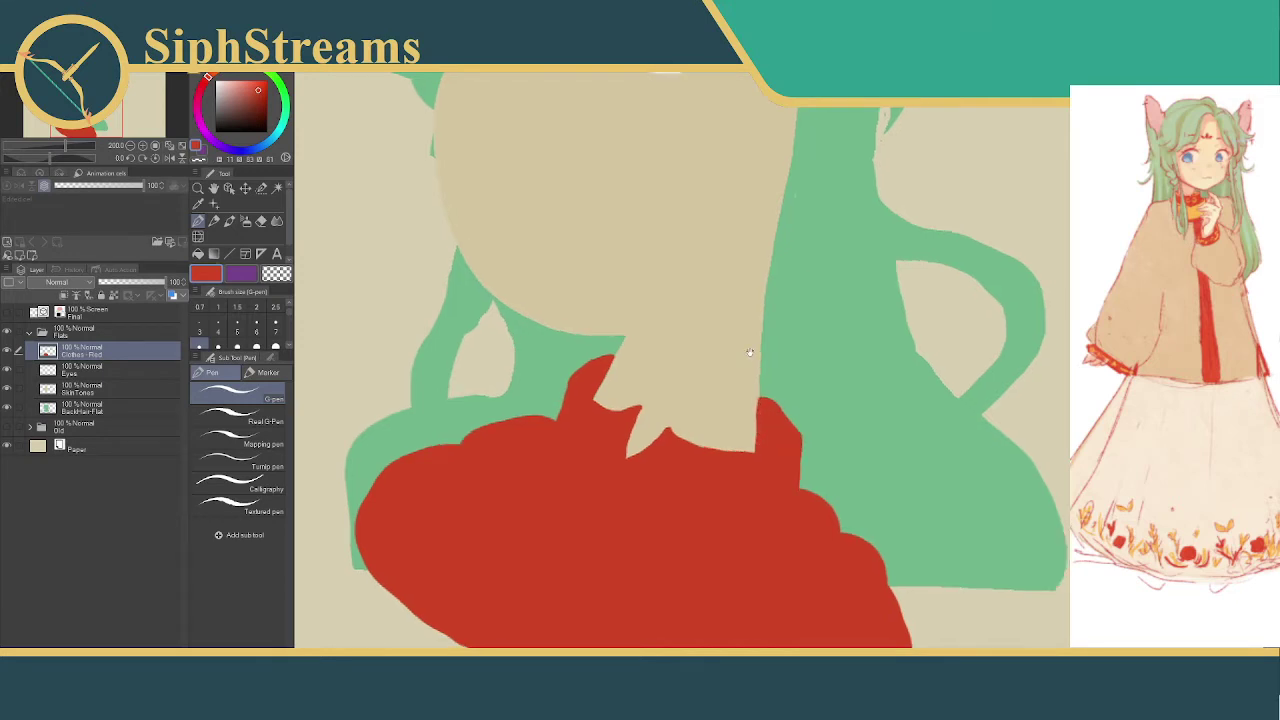
pyautogui.scroll(2, 750, 485)
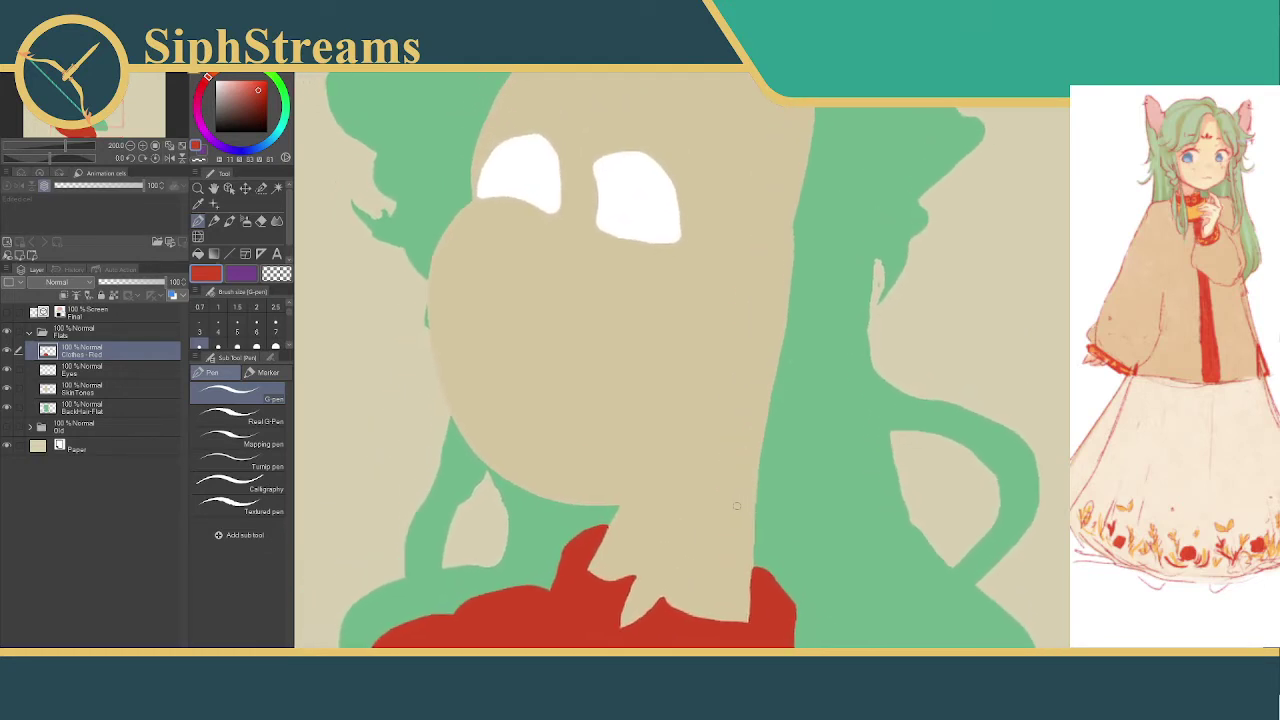
pyautogui.scroll(-5, 668, 457)
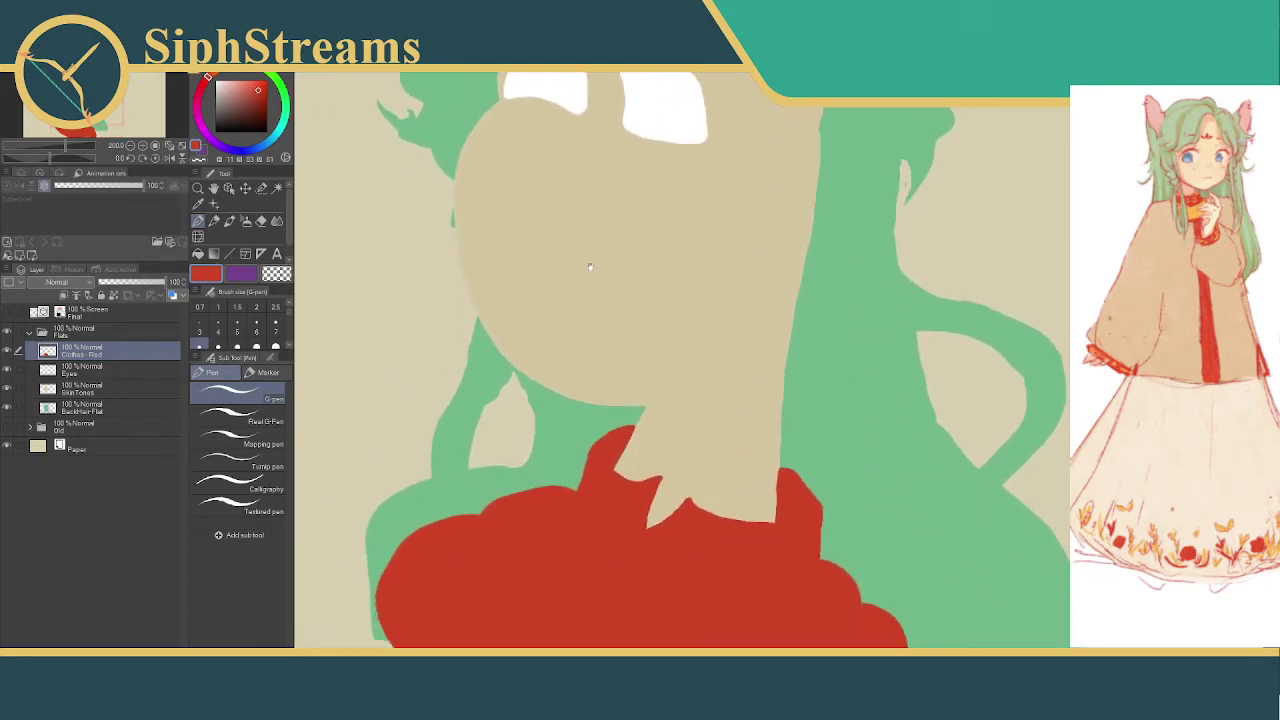
pyautogui.scroll(-3, 505, 305)
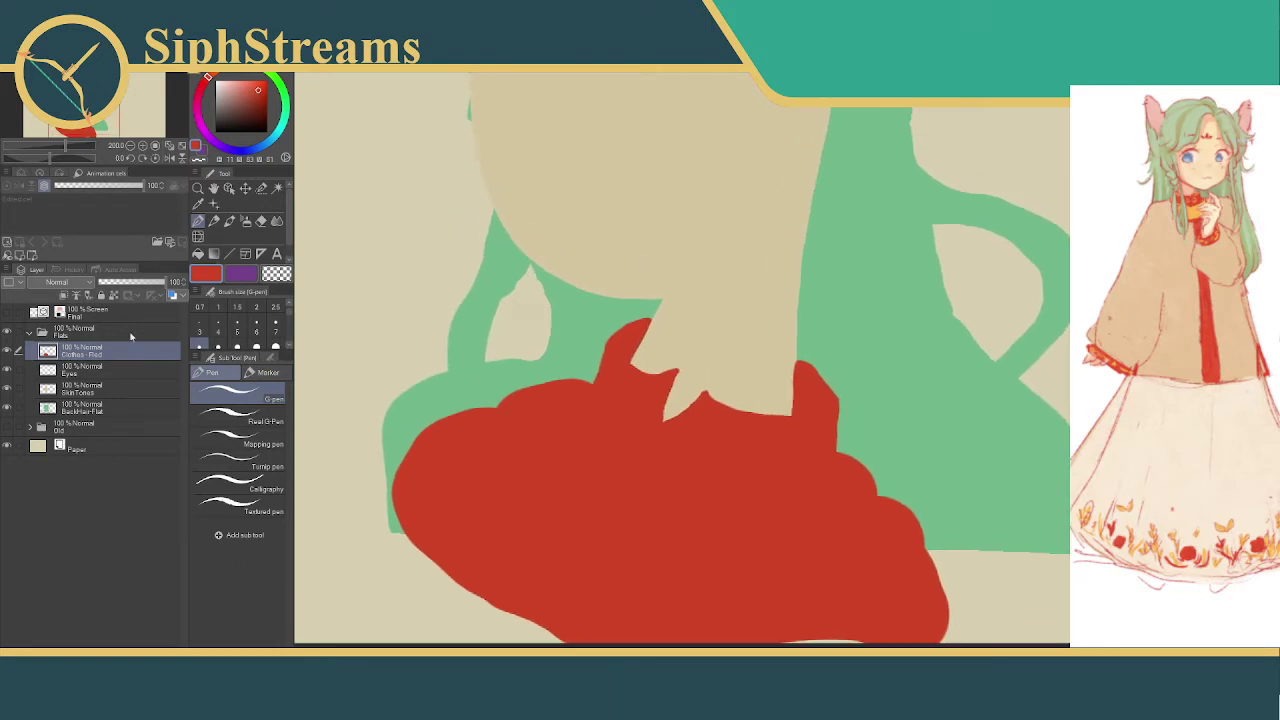
# - Show the Final sketch layer again and add a new layer named "Clothes - Gold" above Clothes - Red, leaving nothing selected
pyautogui.click(7, 314)
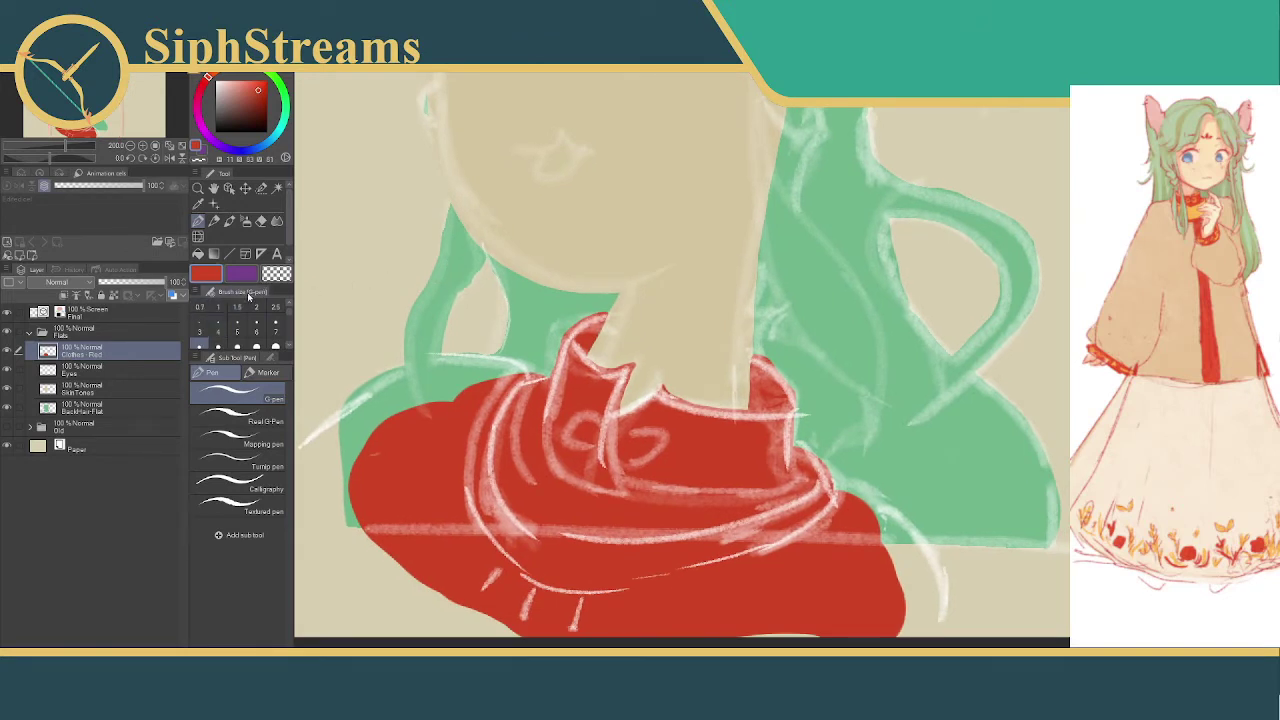
pyautogui.click(264, 189)
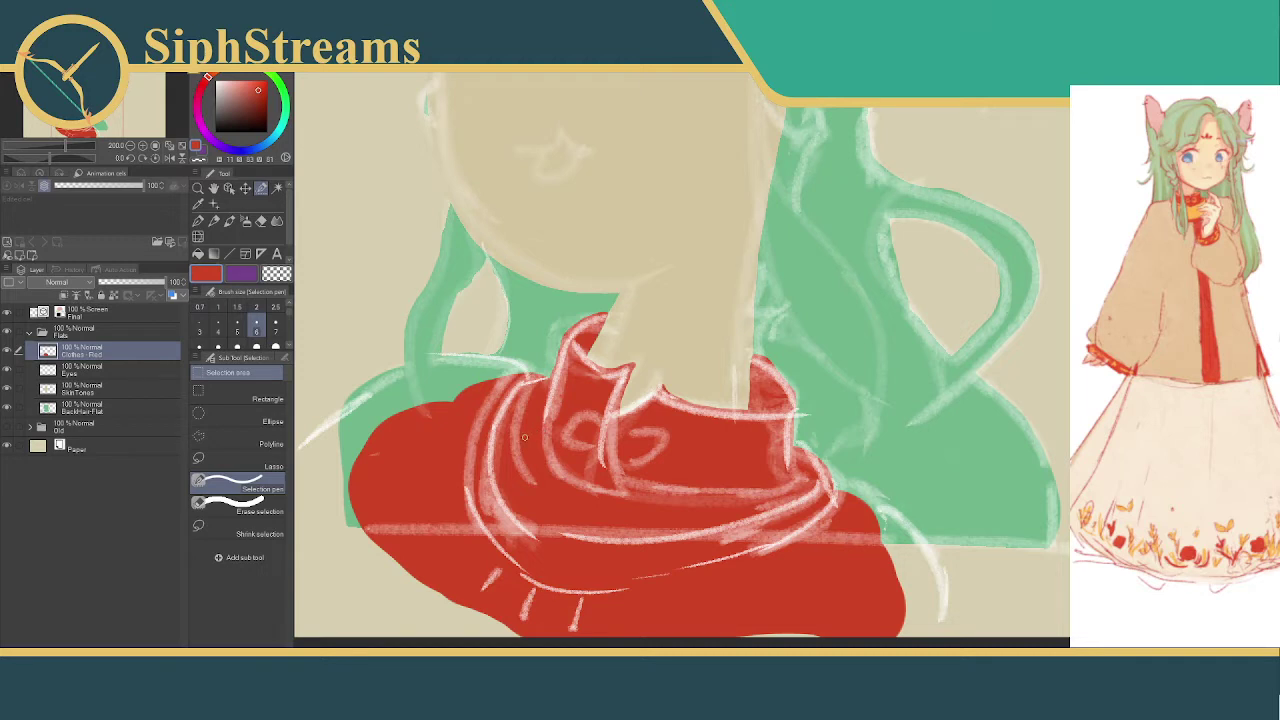
pyautogui.moveTo(536, 430); pyautogui.dragTo(606, 400)
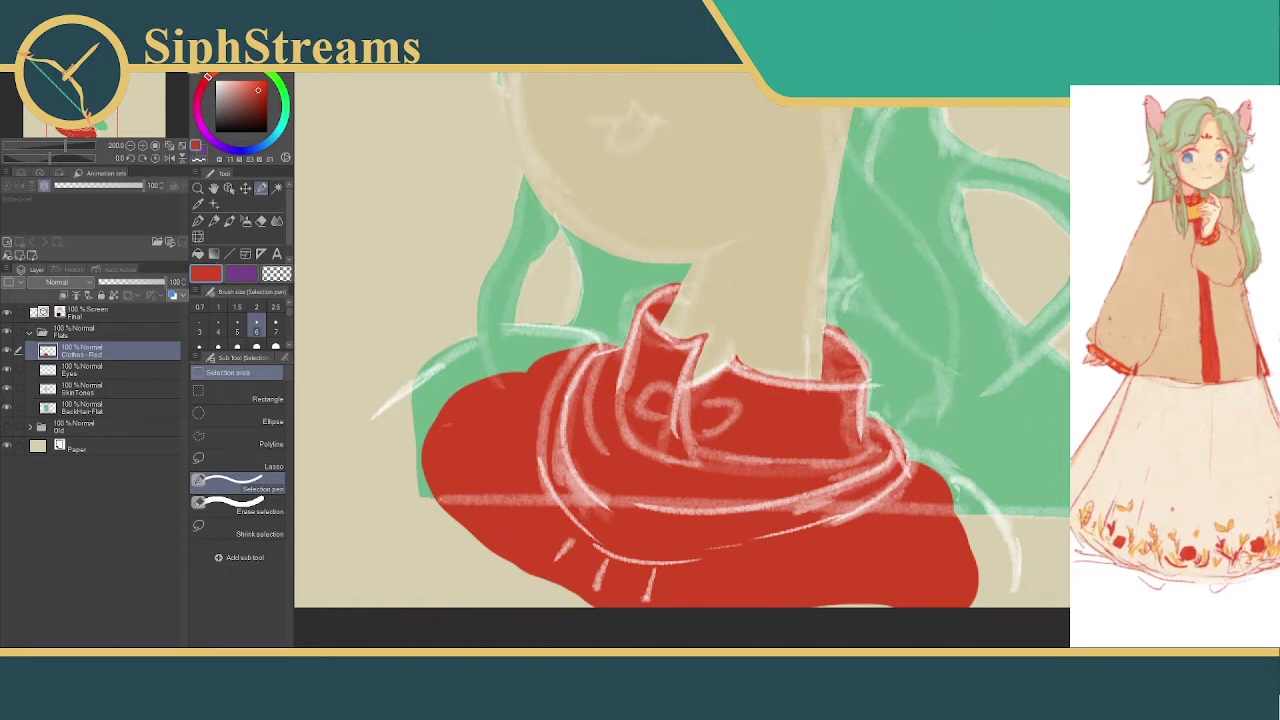
pyautogui.hotkey('ctrl', 'shift', 'n')
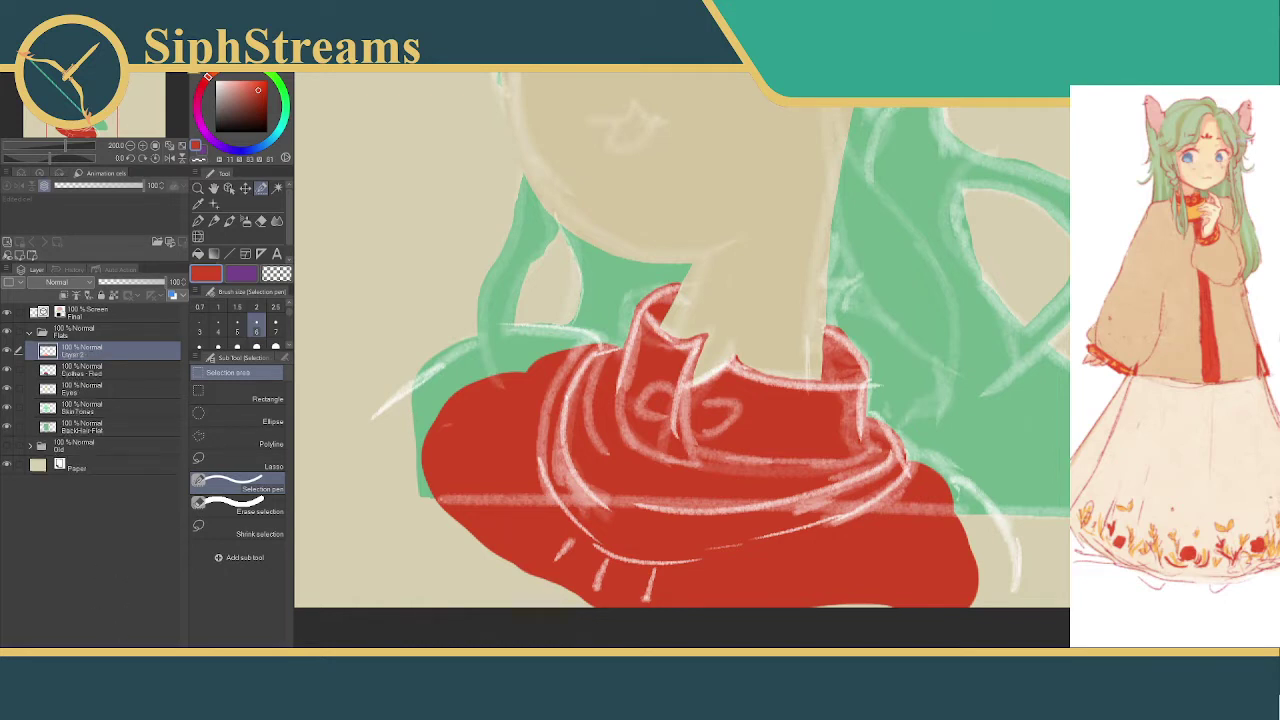
pyautogui.doubleClick(80, 352)
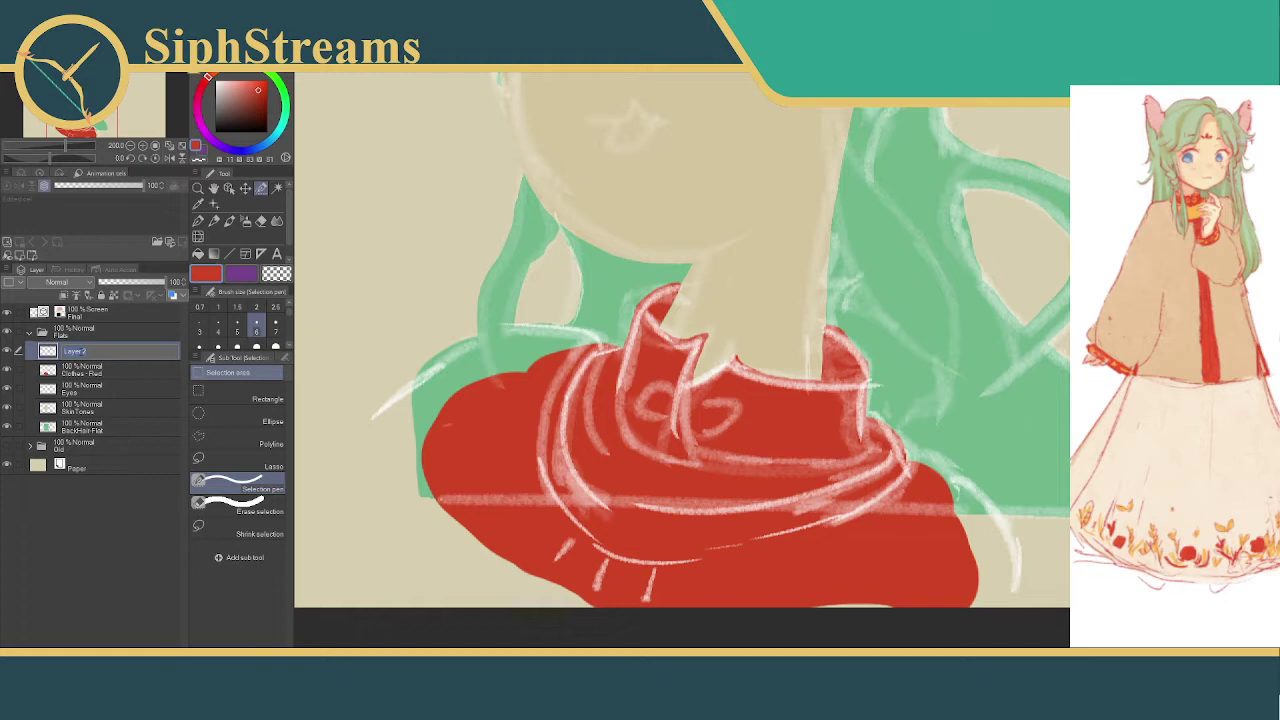
pyautogui.write('Clothes - Gold')
pyautogui.press('Return')
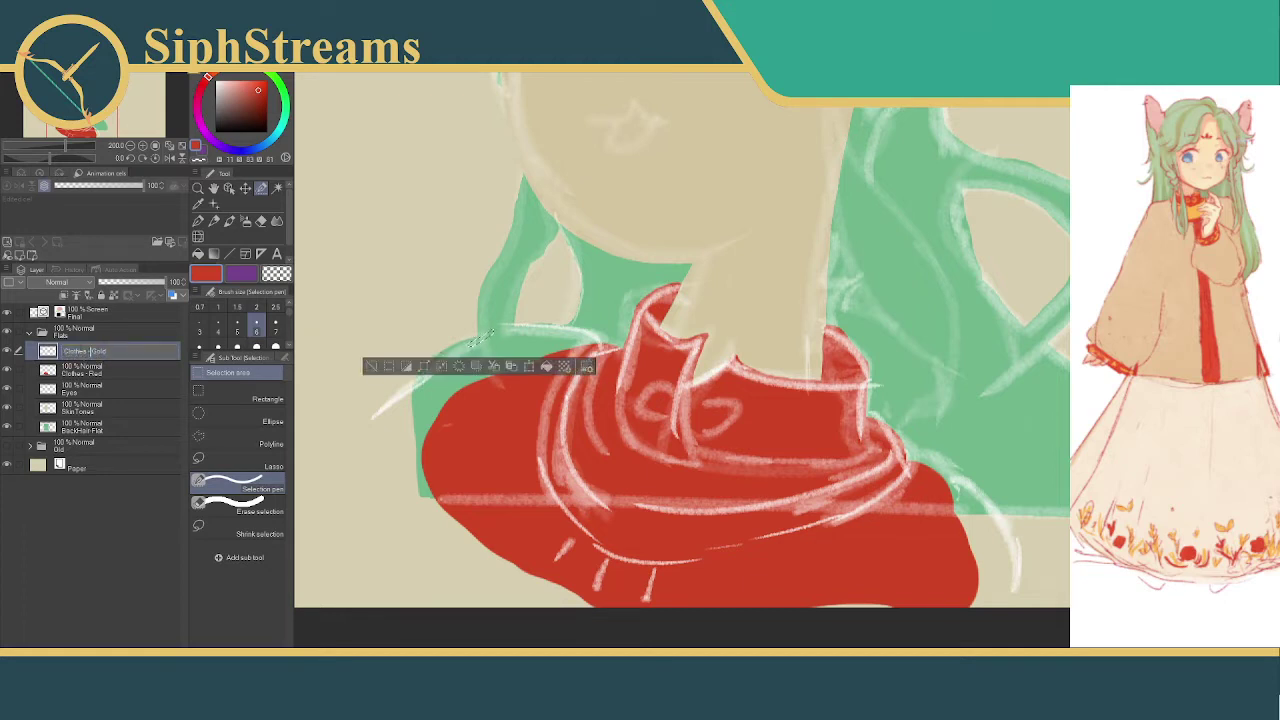
pyautogui.click(80, 350)
pyautogui.click(370, 366)
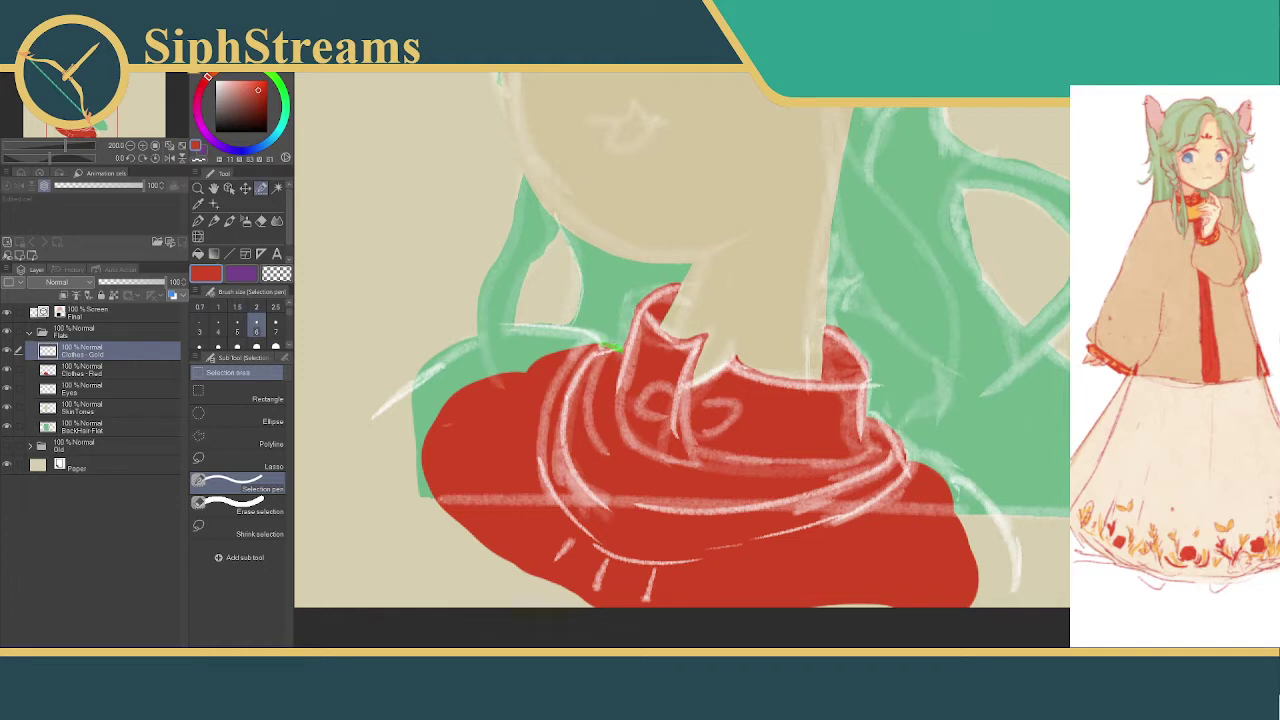
# - Outline the left end and inner edge of the scarf band below the collar with the Selection pen at size 6
pyautogui.click(607, 347)
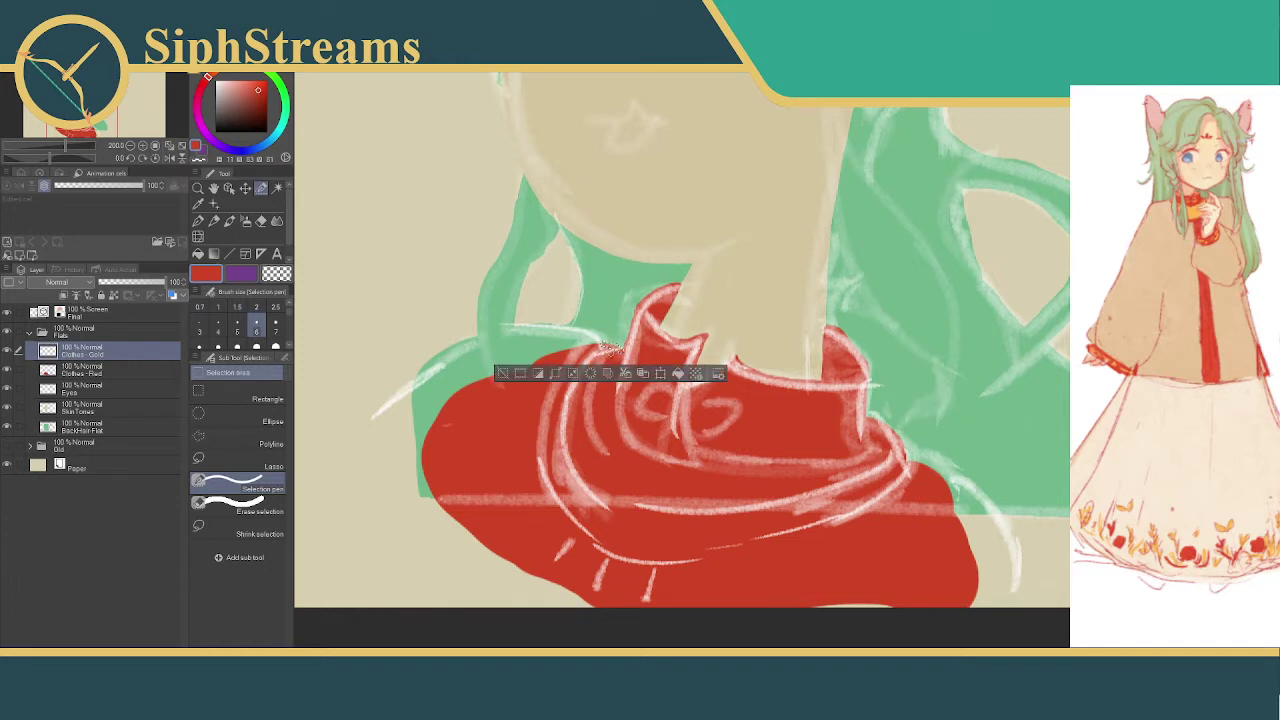
pyautogui.moveTo(613, 347); pyautogui.dragTo(620, 445)
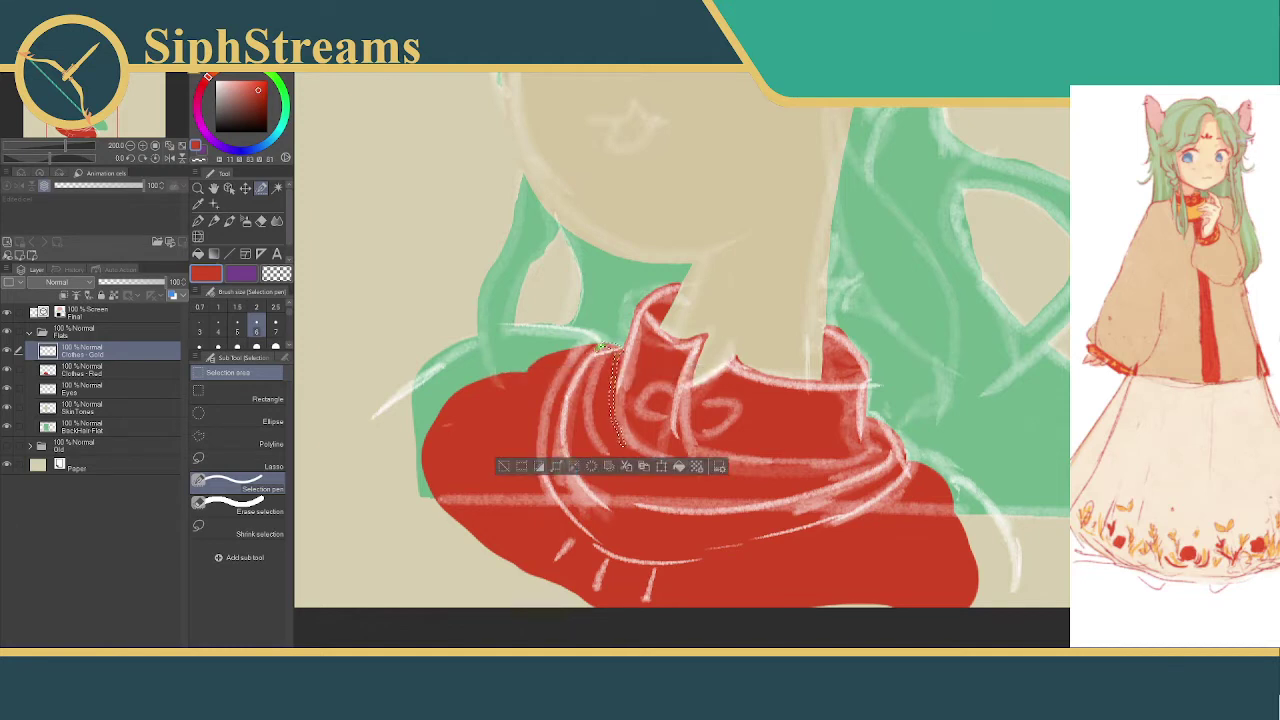
pyautogui.moveTo(590, 357); pyautogui.dragTo(562, 438)
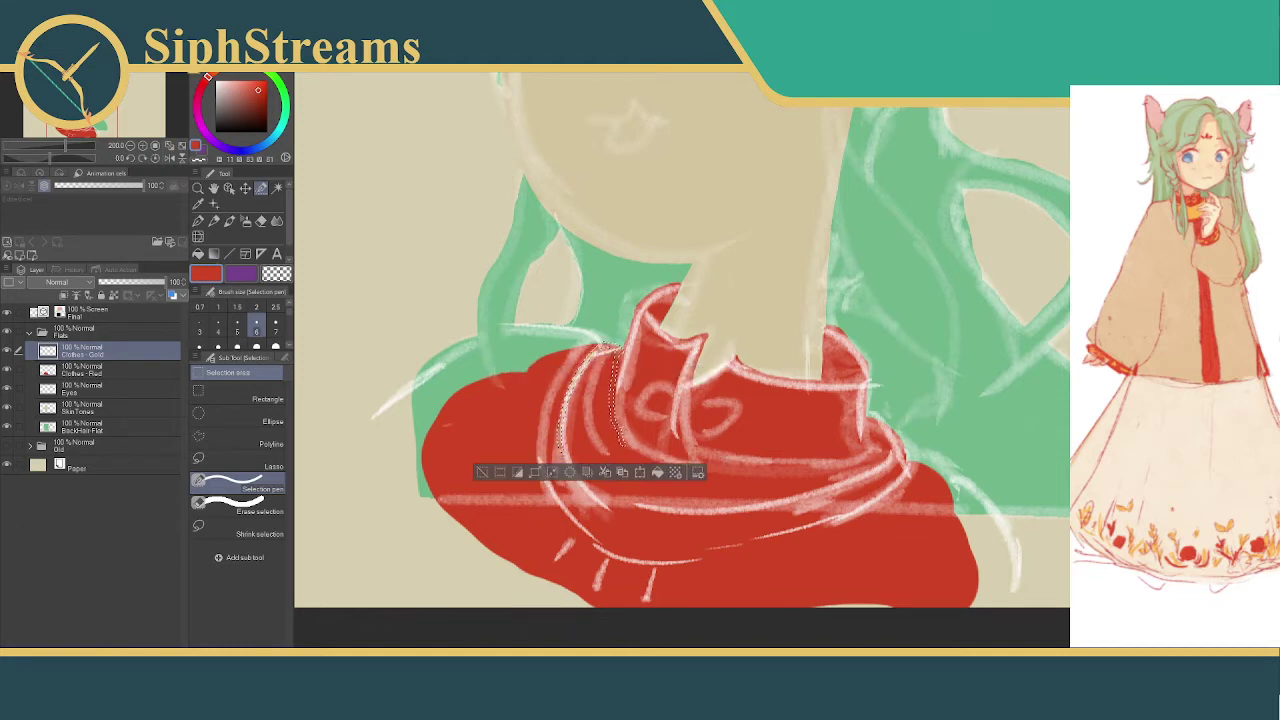
pyautogui.moveTo(616, 424)
pyautogui.mouseDown()
pyautogui.moveTo(652, 463)
pyautogui.moveTo(722, 470)
pyautogui.moveTo(719, 443)
pyautogui.moveTo(702, 463)
pyautogui.moveTo(816, 462)
pyautogui.mouseUp()
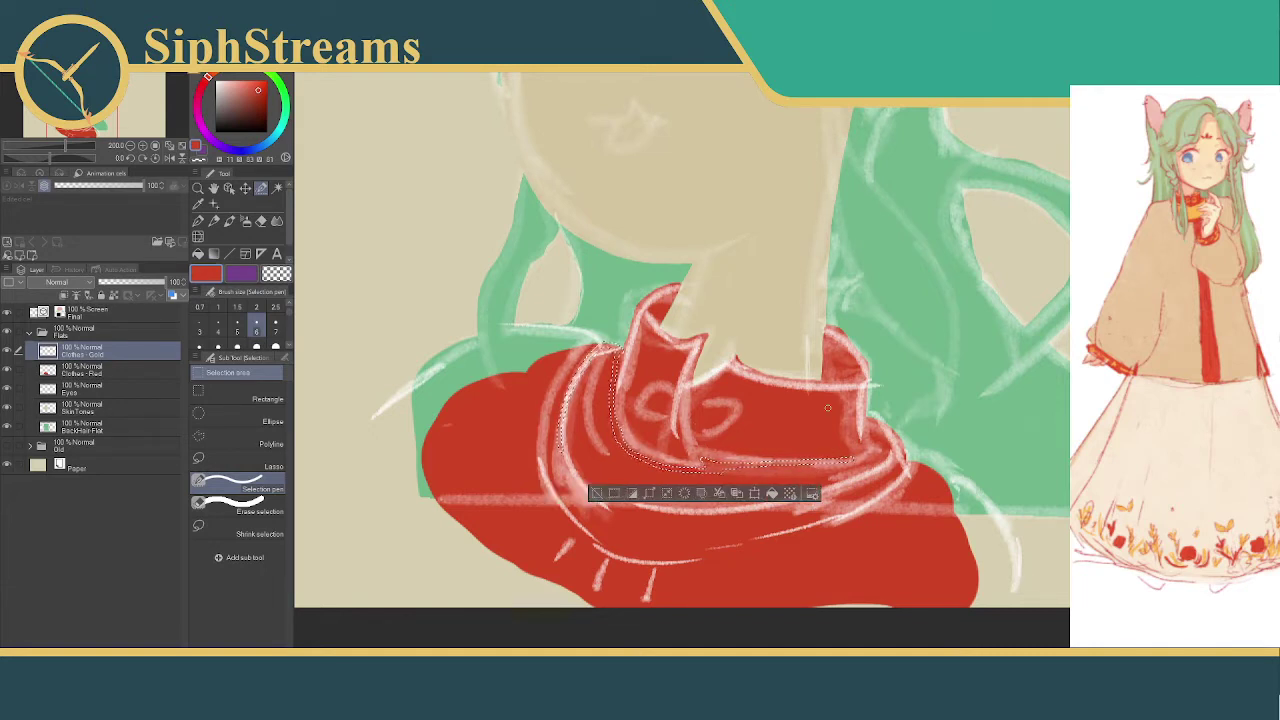
pyautogui.hotkey('ctrl', 'z')
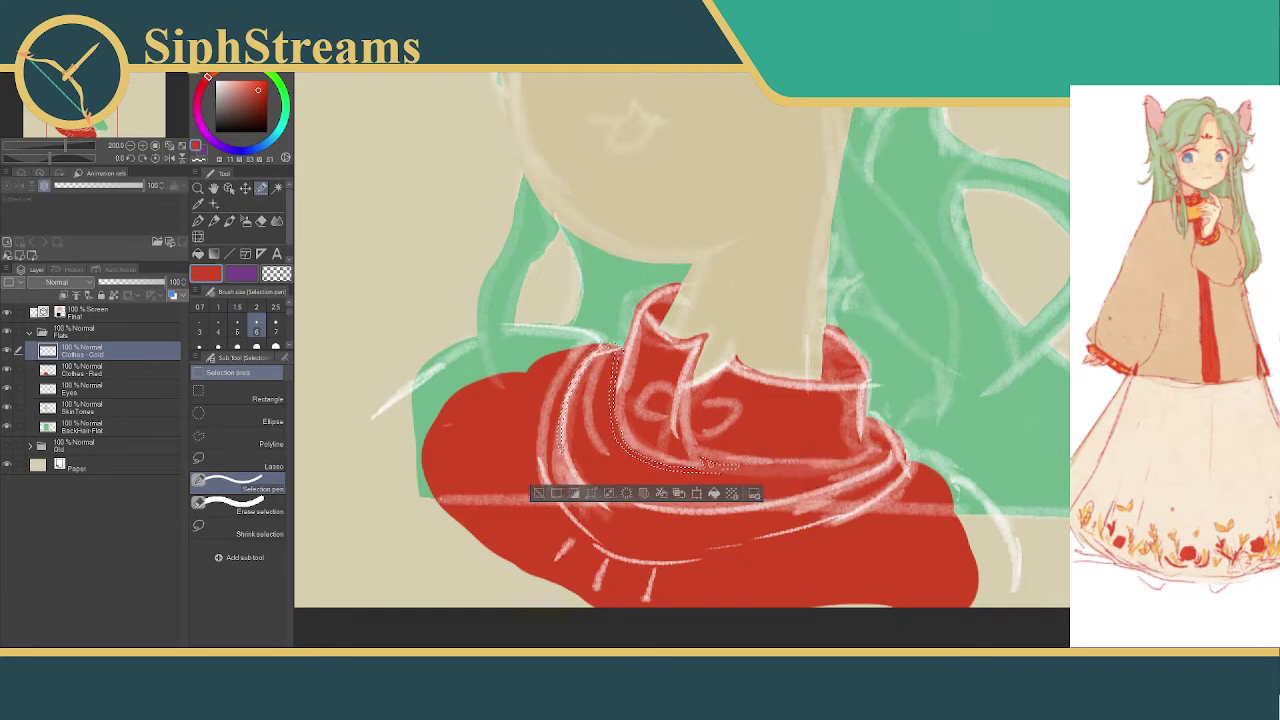
# - Close the scarf band's selection outline along its inner edge, right end and lower edge, following the sketch
pyautogui.moveTo(704, 462)
pyautogui.mouseDown()
pyautogui.moveTo(841, 462)
pyautogui.moveTo(871, 446)
pyautogui.moveTo(869, 418)
pyautogui.moveTo(895, 452)
pyautogui.mouseUp()
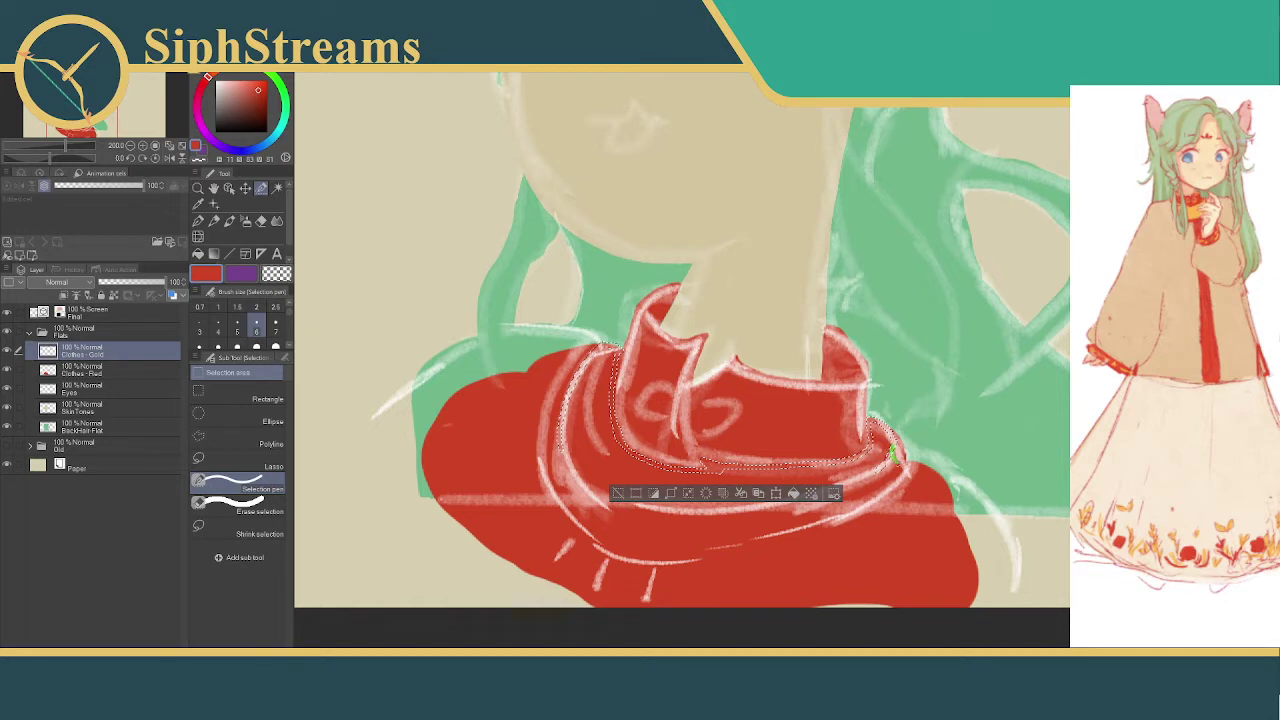
pyautogui.moveTo(897, 462); pyautogui.dragTo(900, 482)
pyautogui.hotkey('ctrl', 'z')
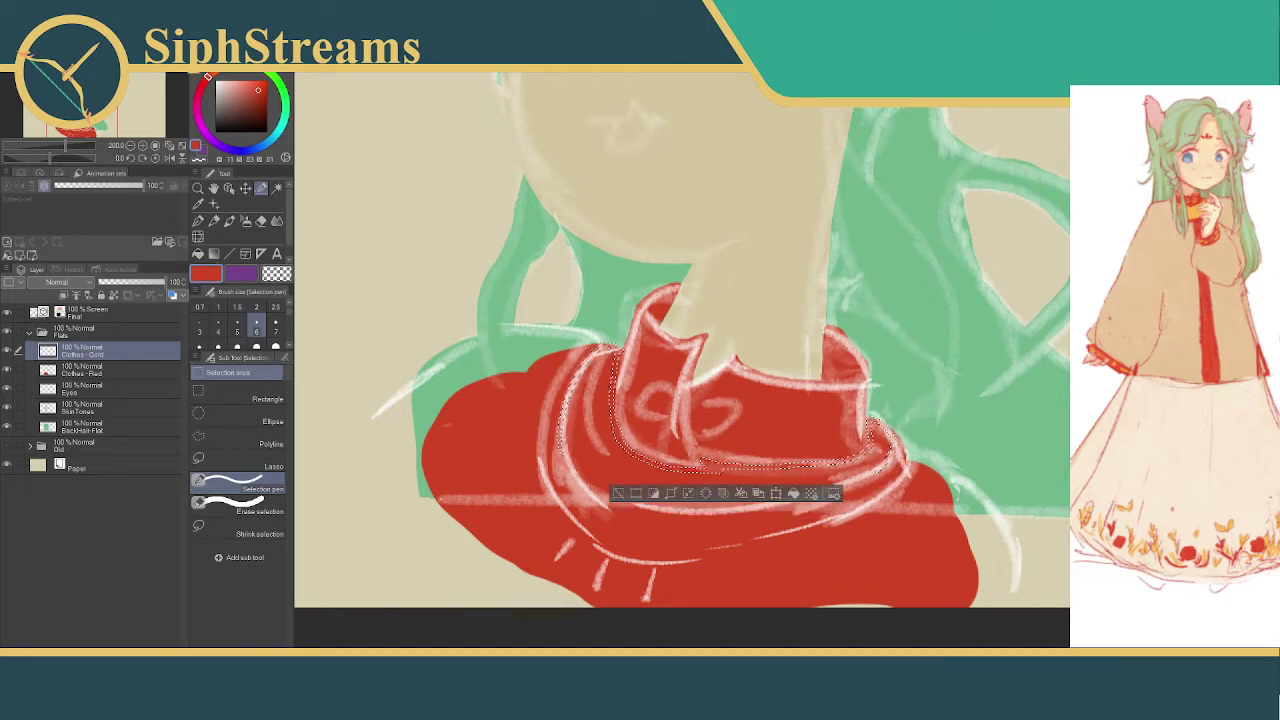
pyautogui.moveTo(573, 483)
pyautogui.mouseDown()
pyautogui.moveTo(608, 517)
pyautogui.moveTo(660, 533)
pyautogui.moveTo(812, 507)
pyautogui.mouseUp()
pyautogui.moveTo(882, 470); pyautogui.dragTo(884, 468)
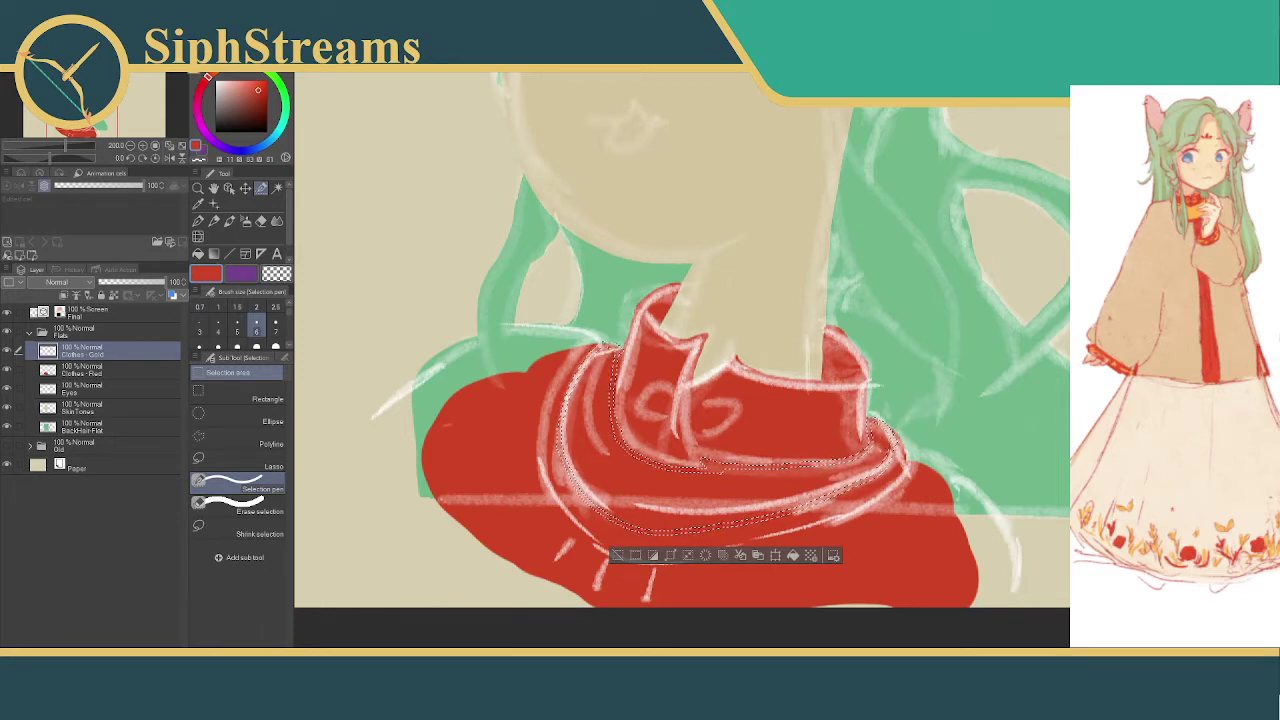
# - Select the interior of the outlined scarf band with the Selection pen at size 30, and set the brush size to 12
pyautogui.scroll(-3, 255, 320)
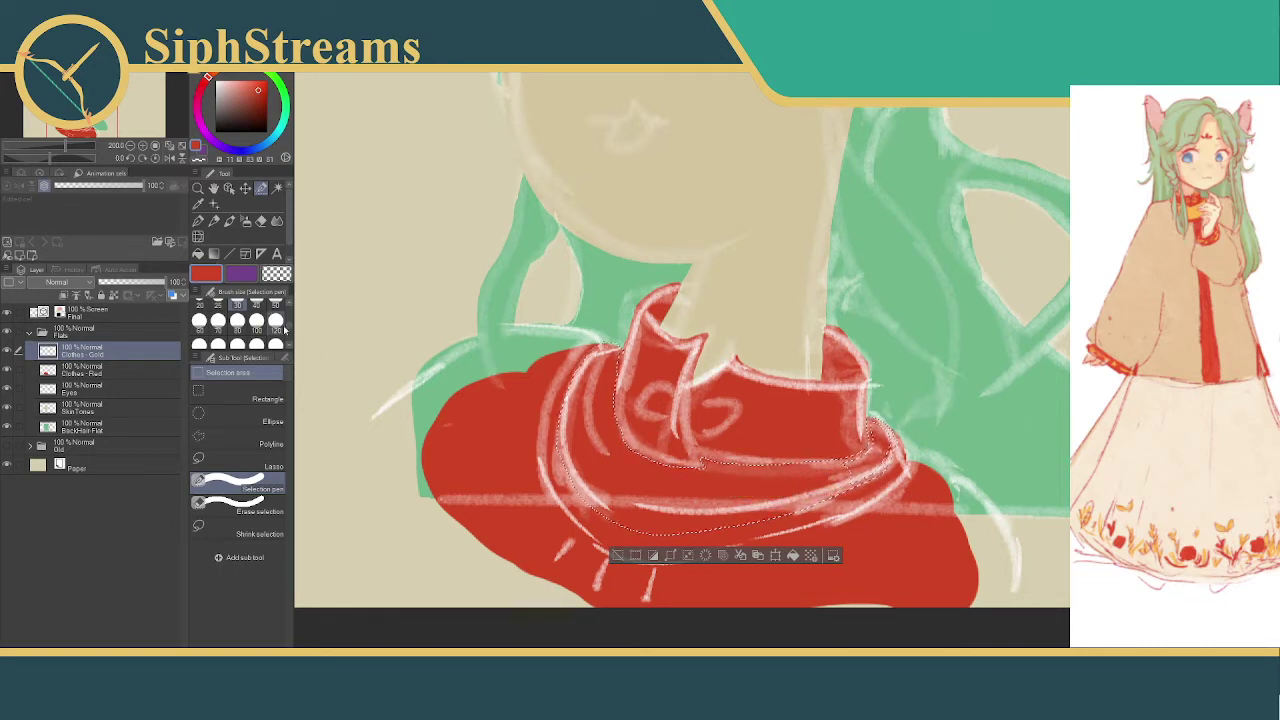
pyautogui.scroll(1, 289, 323)
pyautogui.scroll(1, 289, 323)
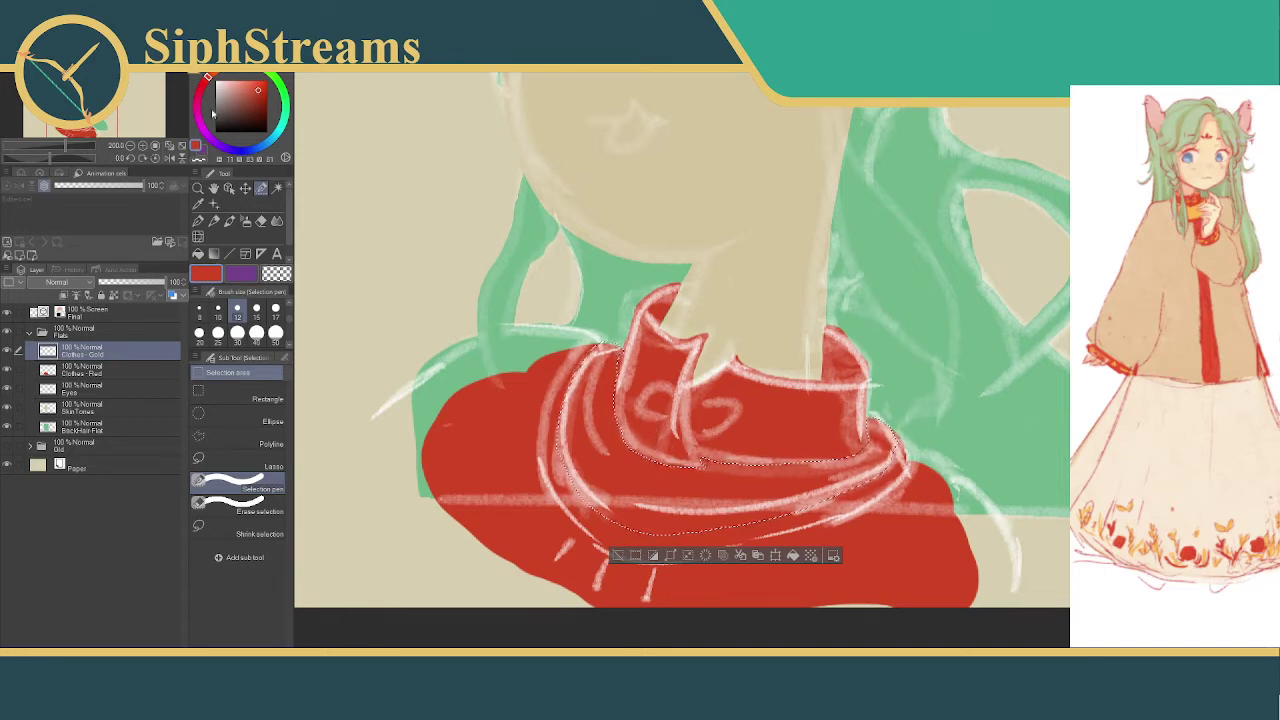
# - Fill the selected scarf band with a muted gold on the Clothes - Gold layer, hide the Final sketch layer and clear the selection
pyautogui.moveTo(207, 76); pyautogui.dragTo(207, 90)
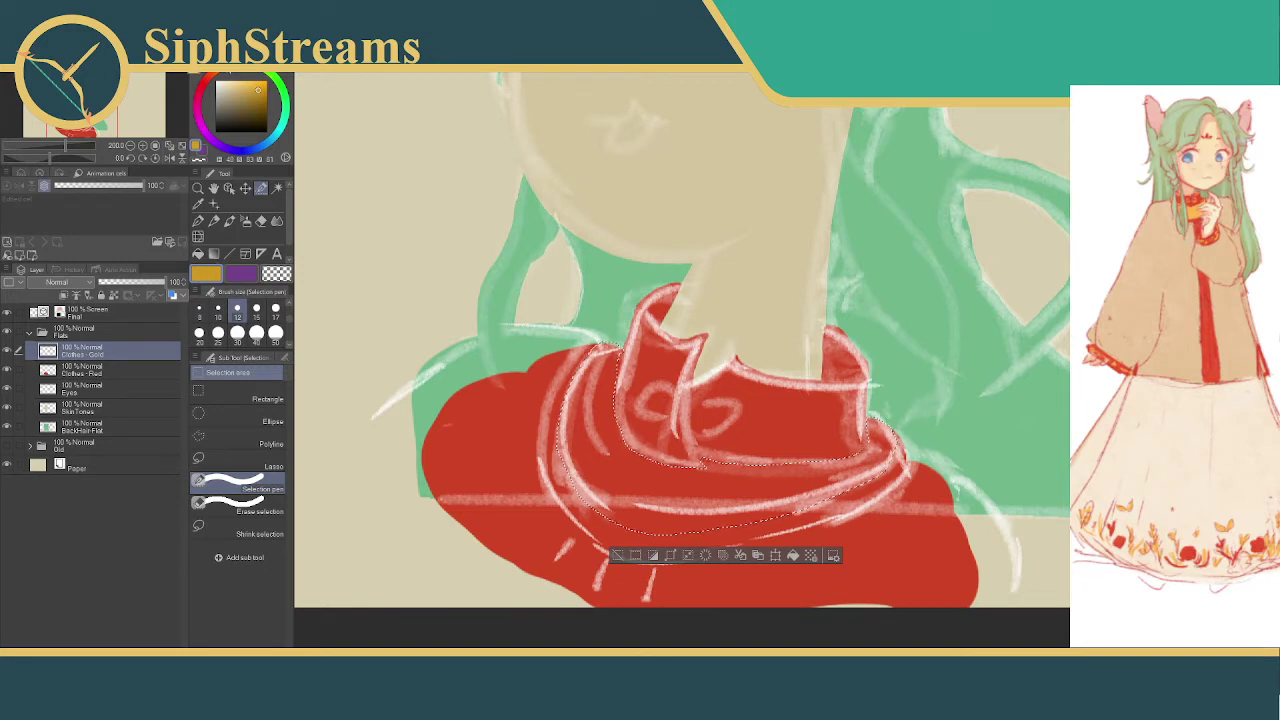
pyautogui.moveTo(258, 92)
pyautogui.mouseDown()
pyautogui.moveTo(258, 108)
pyautogui.moveTo(261, 89)
pyautogui.moveTo(243, 86)
pyautogui.moveTo(258, 81)
pyautogui.moveTo(250, 92)
pyautogui.mouseUp()
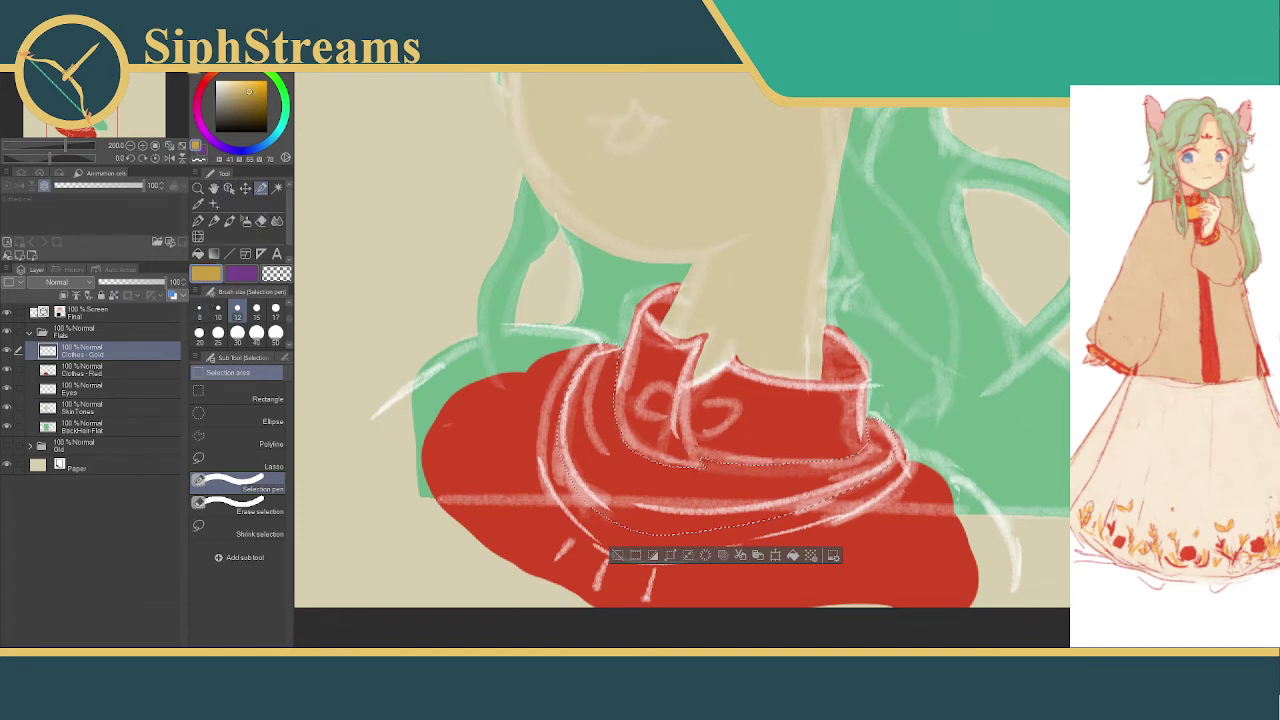
pyautogui.click(794, 555)
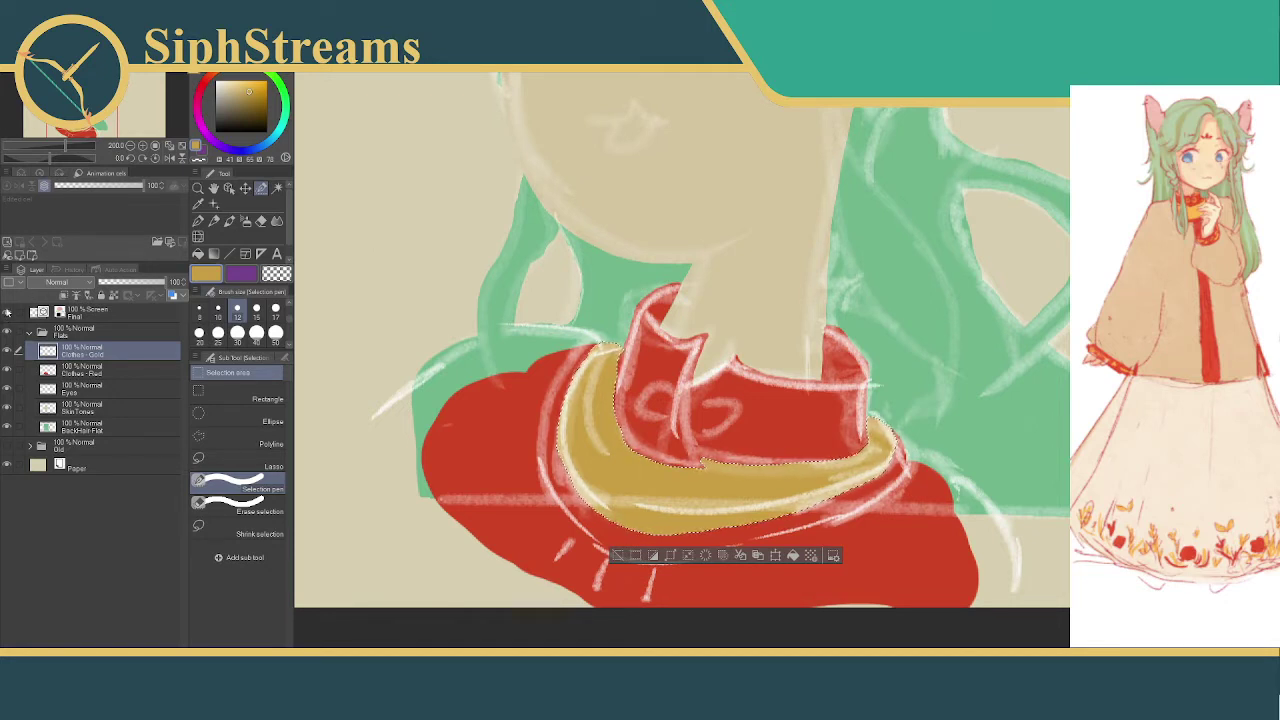
pyautogui.click(7, 313)
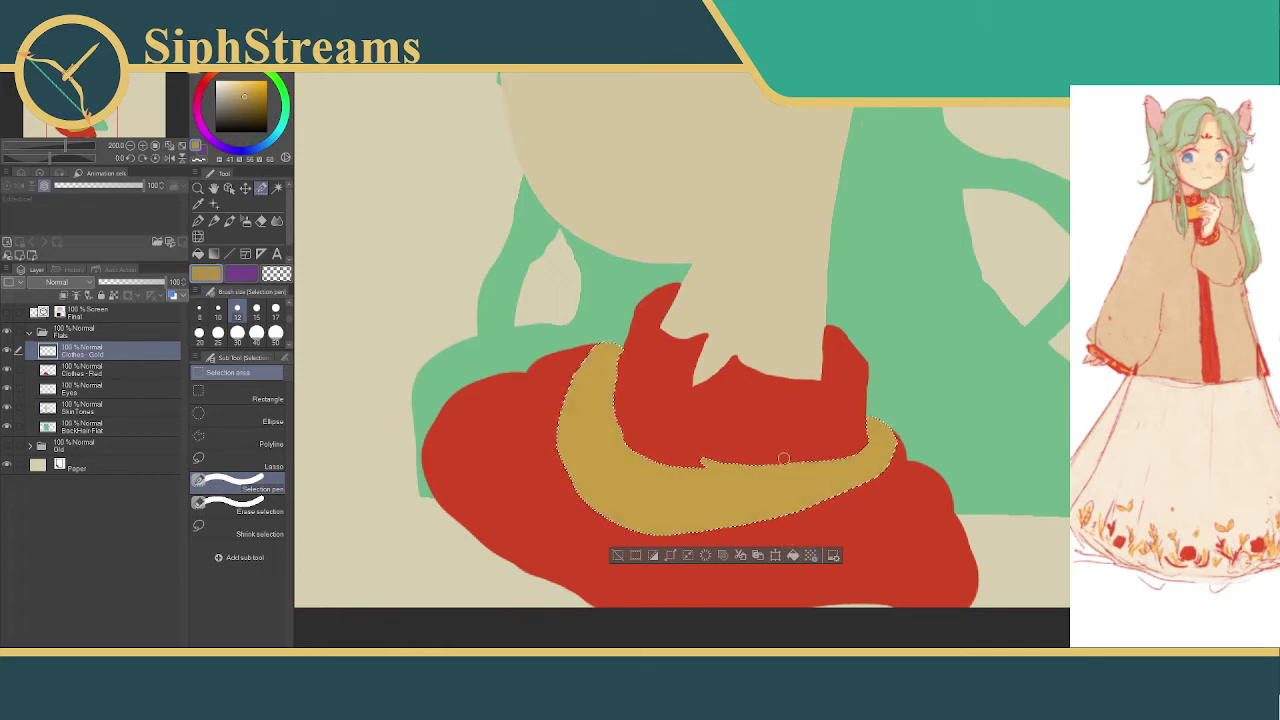
pyautogui.click(620, 556)
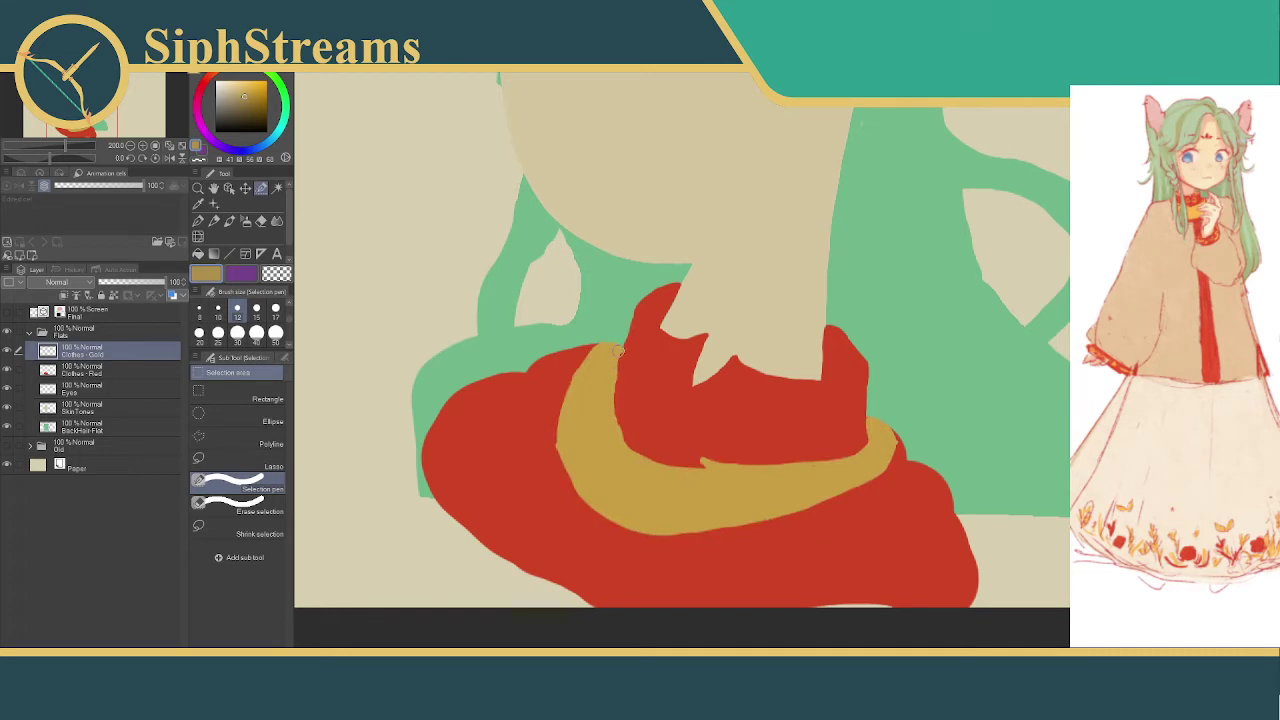
# - Fill a small selected patch at the scarf band's upper left tip with the gold sampled from the band, and clear the selection
pyautogui.moveTo(617, 350); pyautogui.dragTo(611, 376)
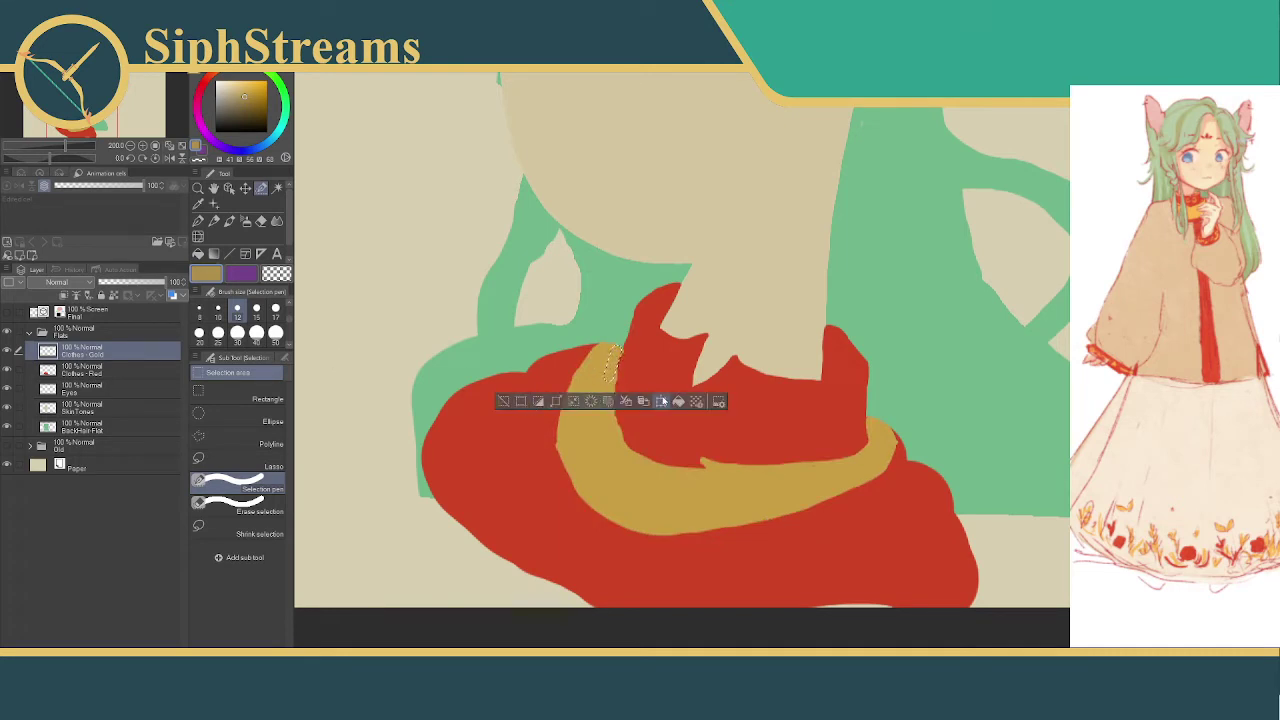
pyautogui.click(503, 401)
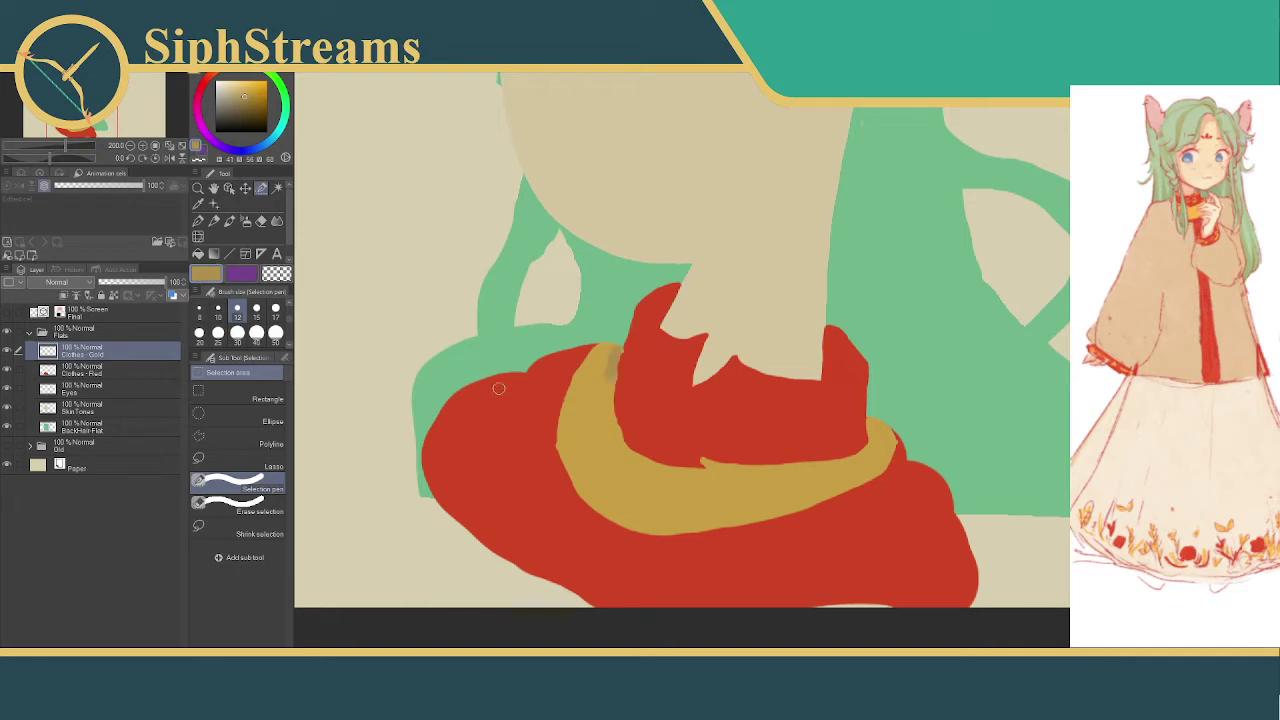
pyautogui.click(198, 204)
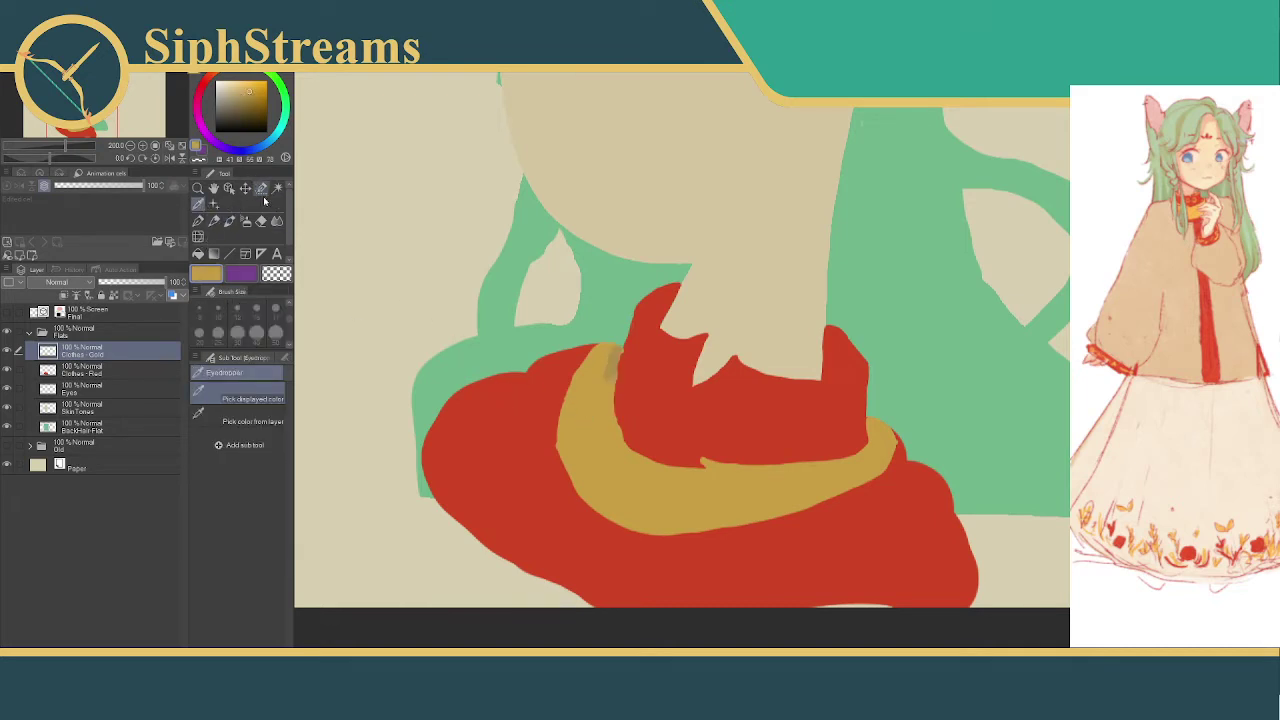
pyautogui.click(261, 189)
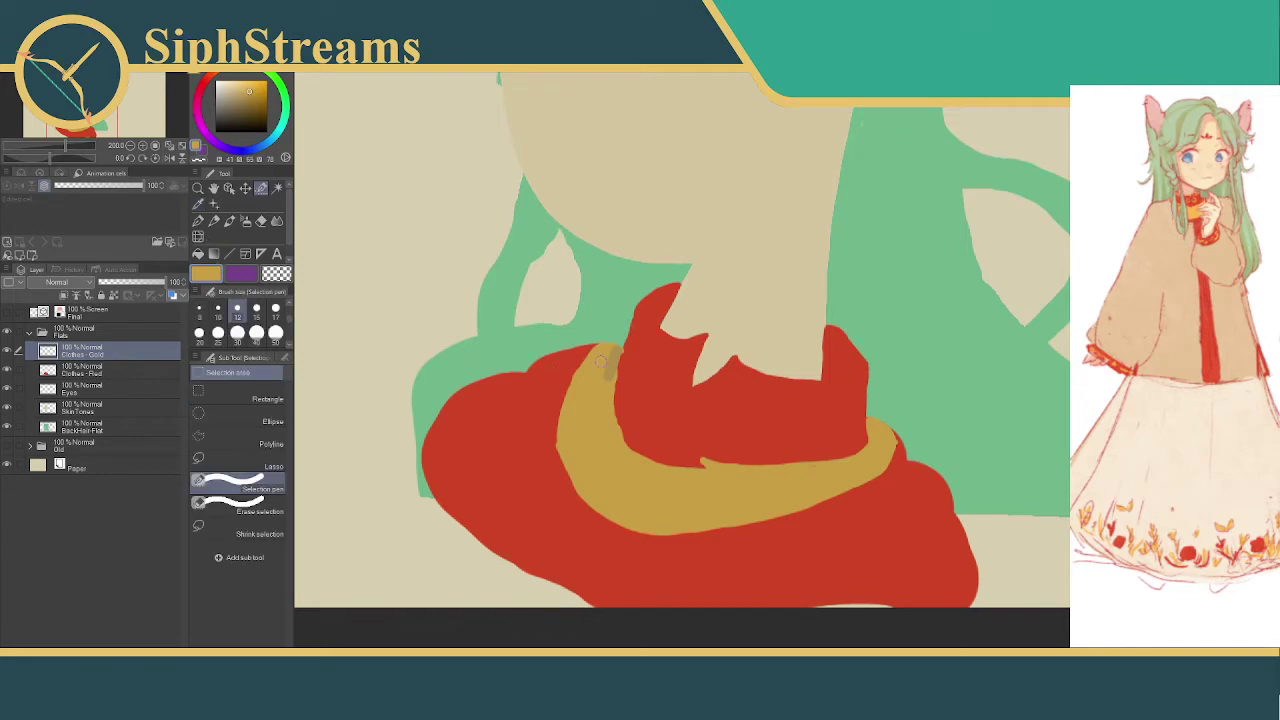
pyautogui.moveTo(612, 350); pyautogui.dragTo(604, 390)
pyautogui.click(676, 415)
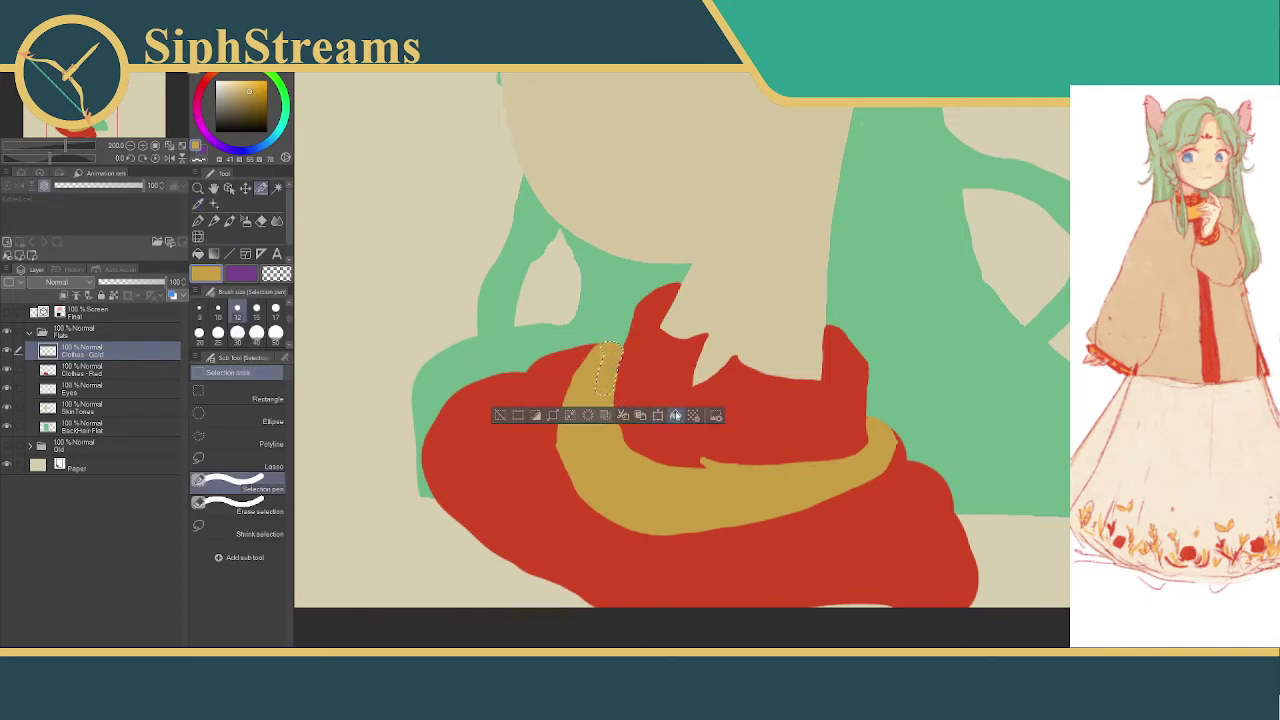
pyautogui.click(502, 415)
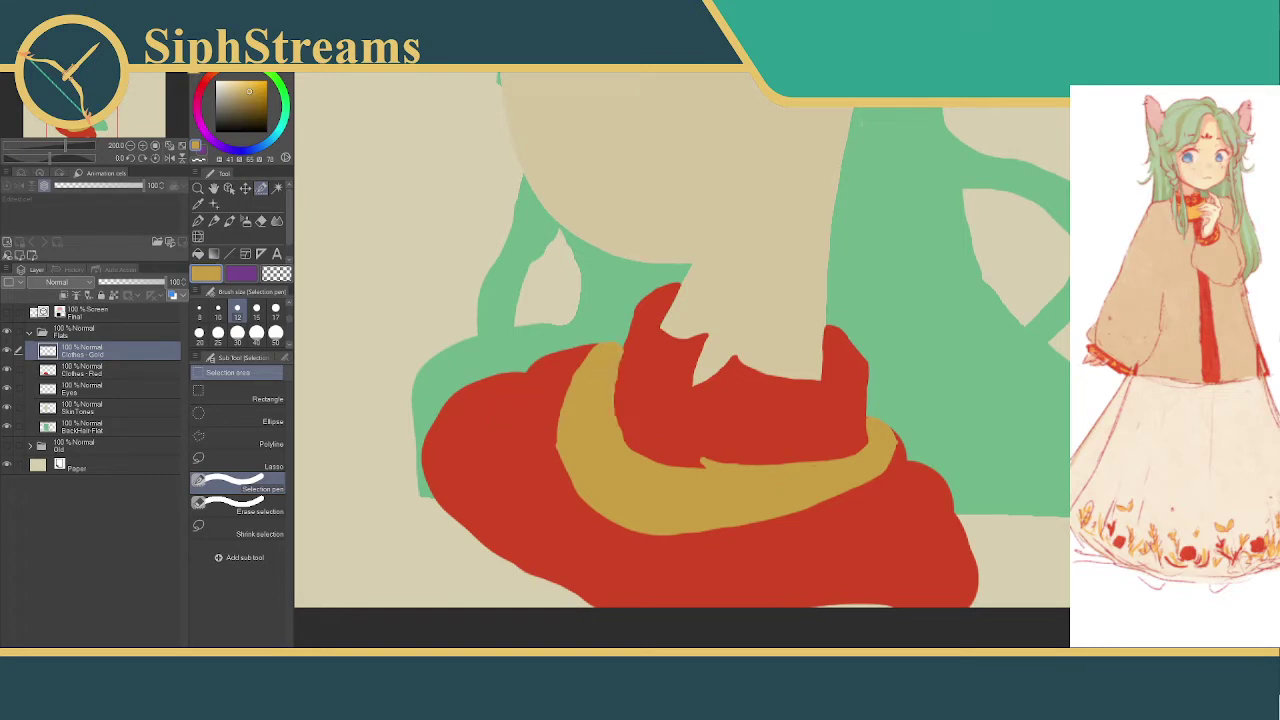
# - Clean up the scarf band's outer left edge with narrow Selection pen selections along it and just outside it
pyautogui.click(598, 349)
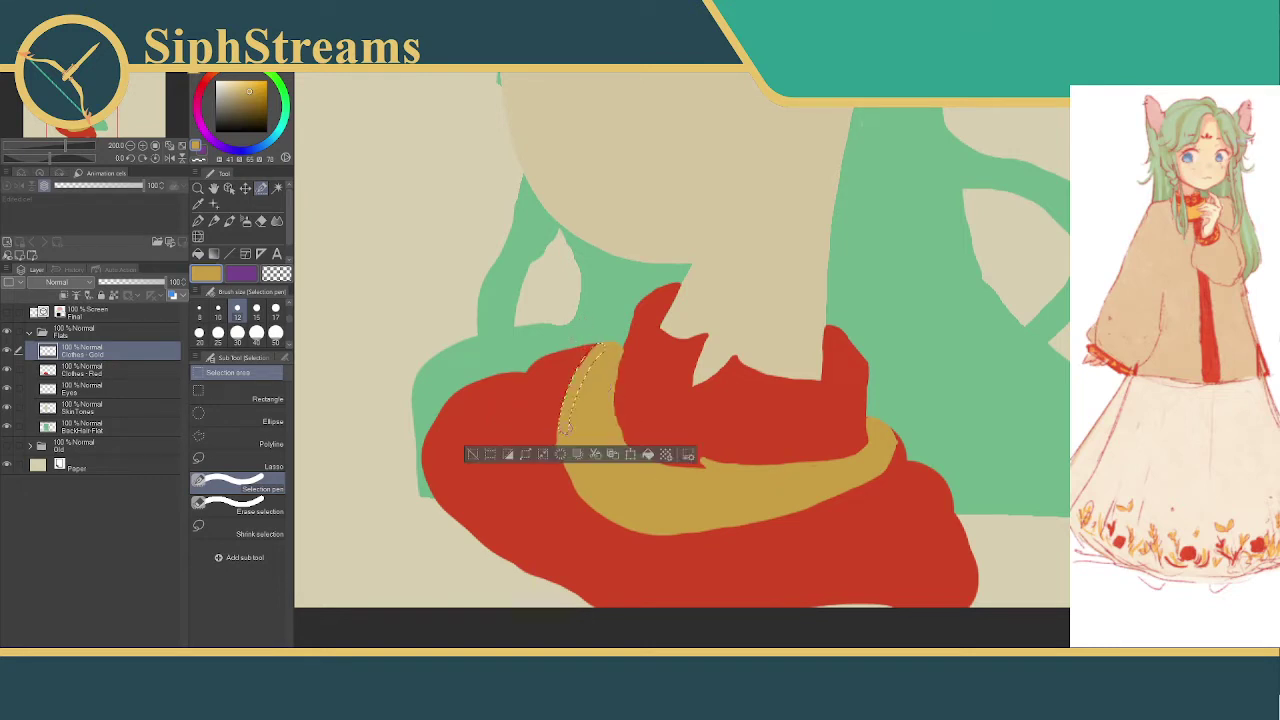
pyautogui.moveTo(598, 349)
pyautogui.mouseDown()
pyautogui.moveTo(560, 445)
pyautogui.moveTo(596, 350)
pyautogui.moveTo(573, 466)
pyautogui.moveTo(594, 350)
pyautogui.moveTo(565, 437)
pyautogui.mouseUp()
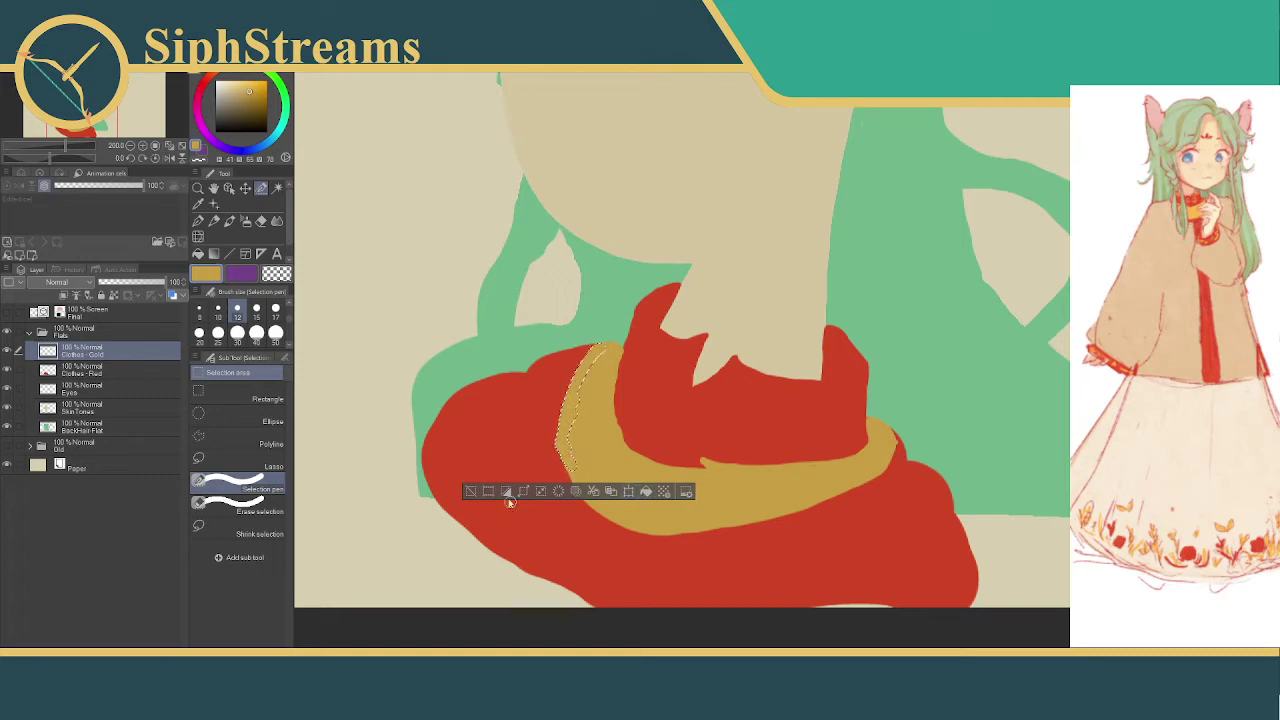
pyautogui.click(507, 494)
pyautogui.moveTo(545, 428); pyautogui.dragTo(555, 459)
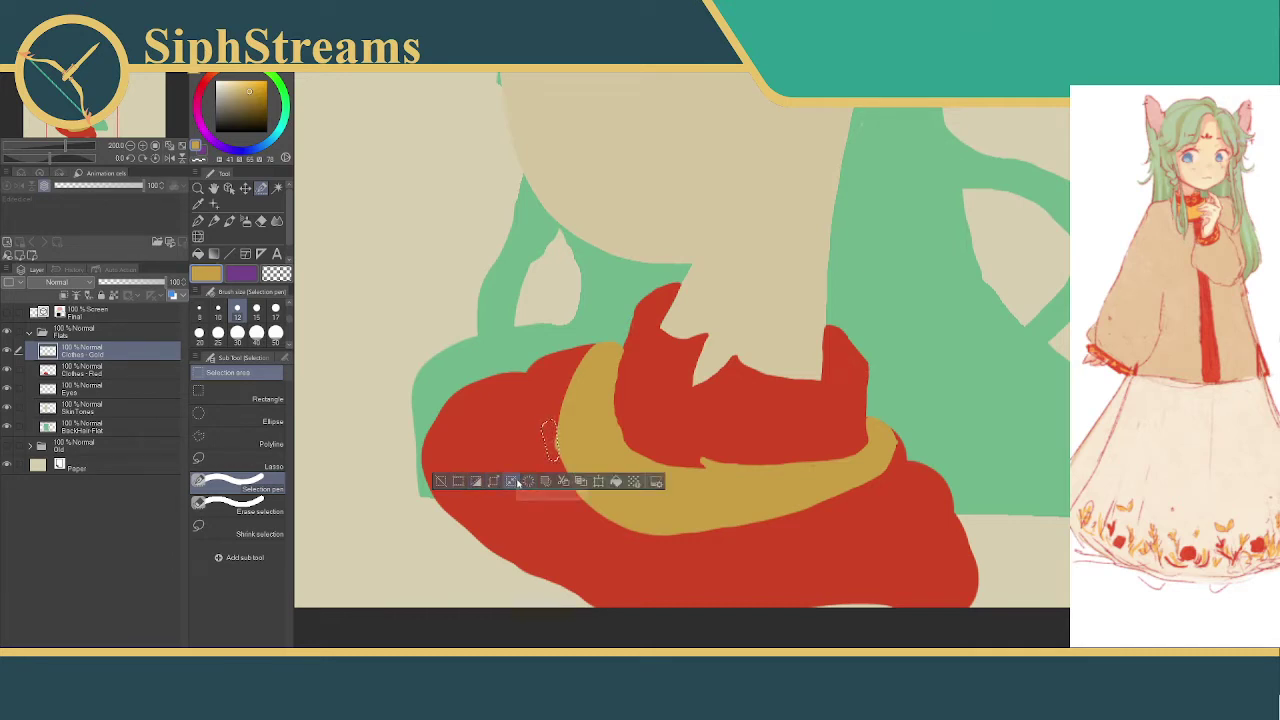
pyautogui.click(457, 481)
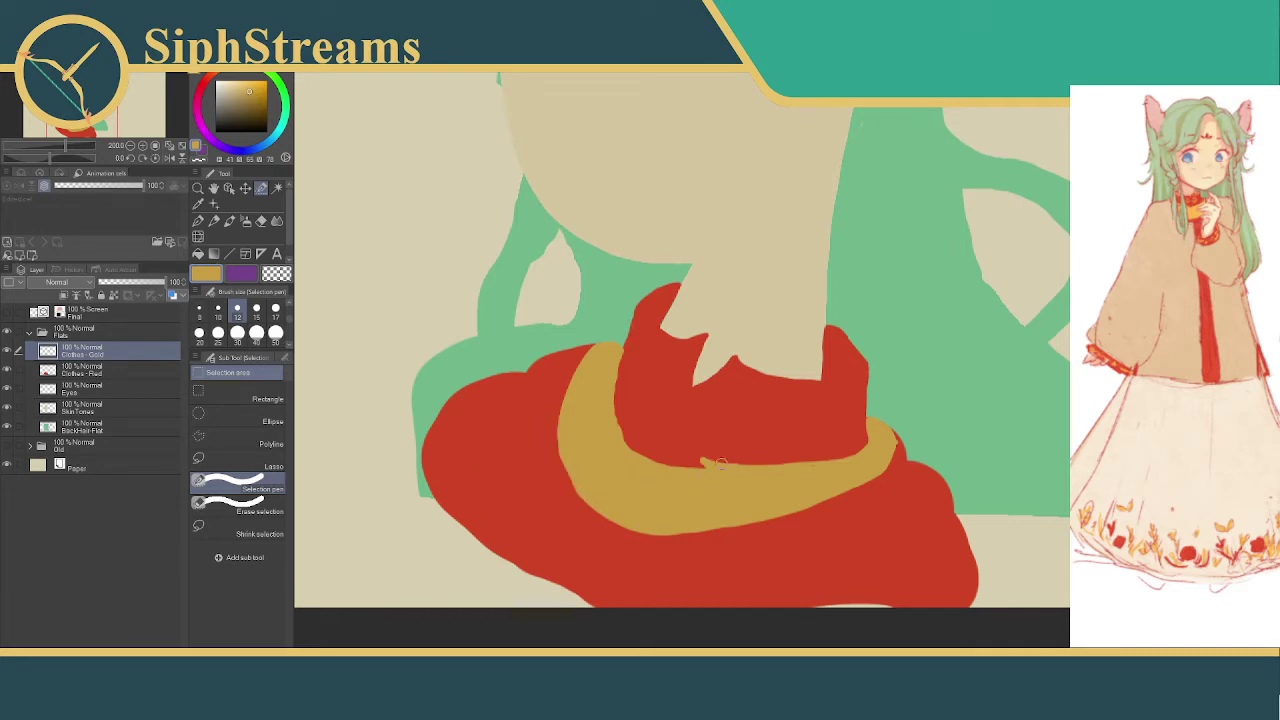
# - Touch up the scarf band's inner right edge and right tip with small Selection pen selections at size 12, deselecting after each
pyautogui.moveTo(723, 469)
pyautogui.mouseDown()
pyautogui.moveTo(822, 468)
pyautogui.moveTo(877, 437)
pyautogui.mouseUp()
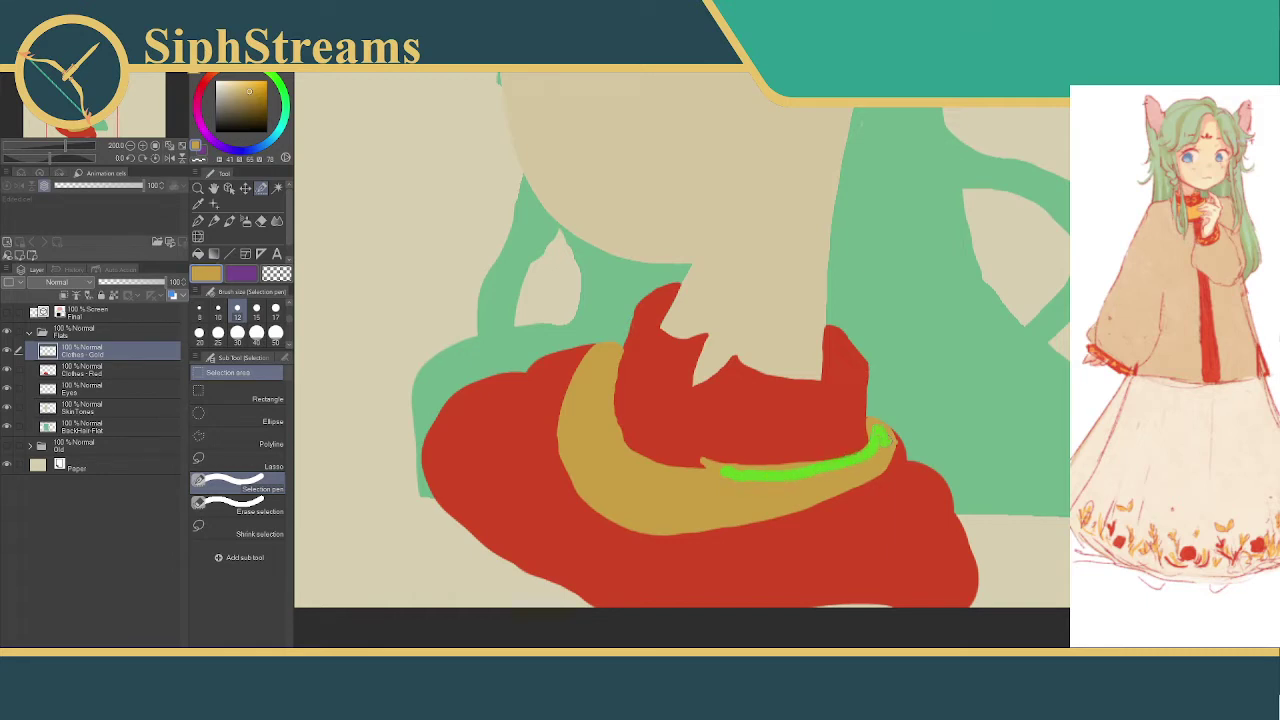
pyautogui.moveTo(870, 422); pyautogui.dragTo(870, 422)
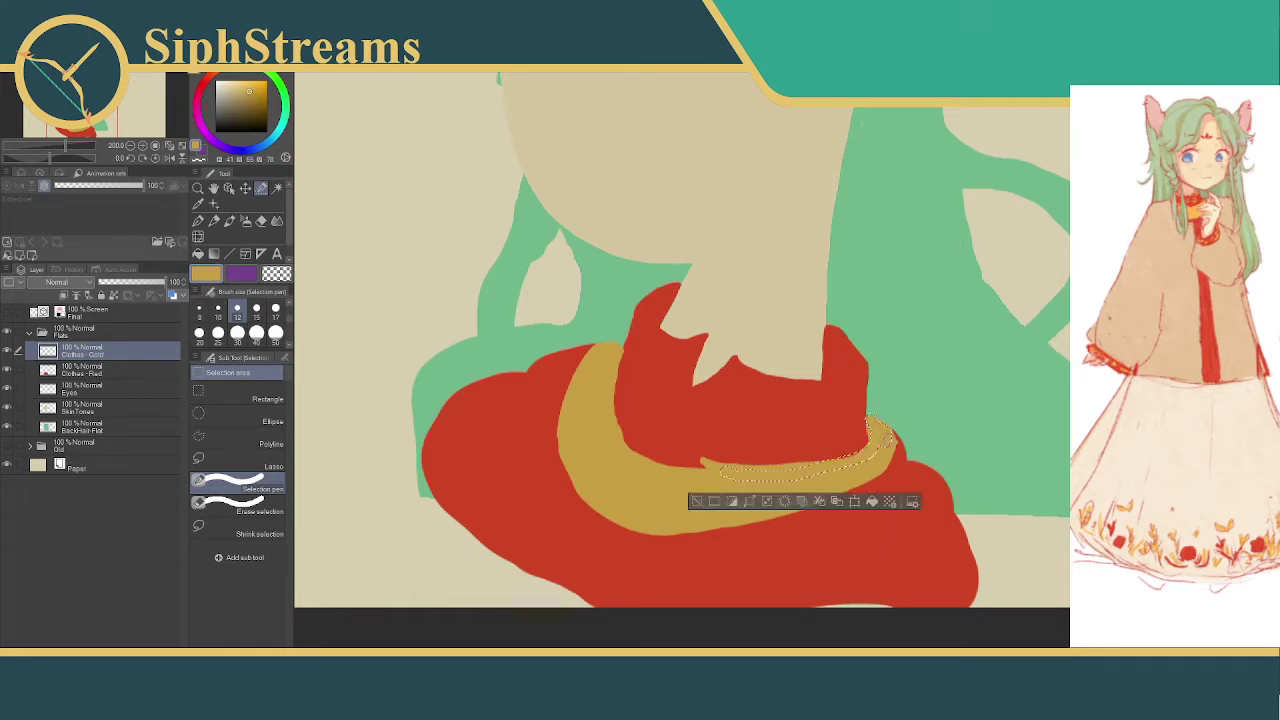
pyautogui.click(698, 503)
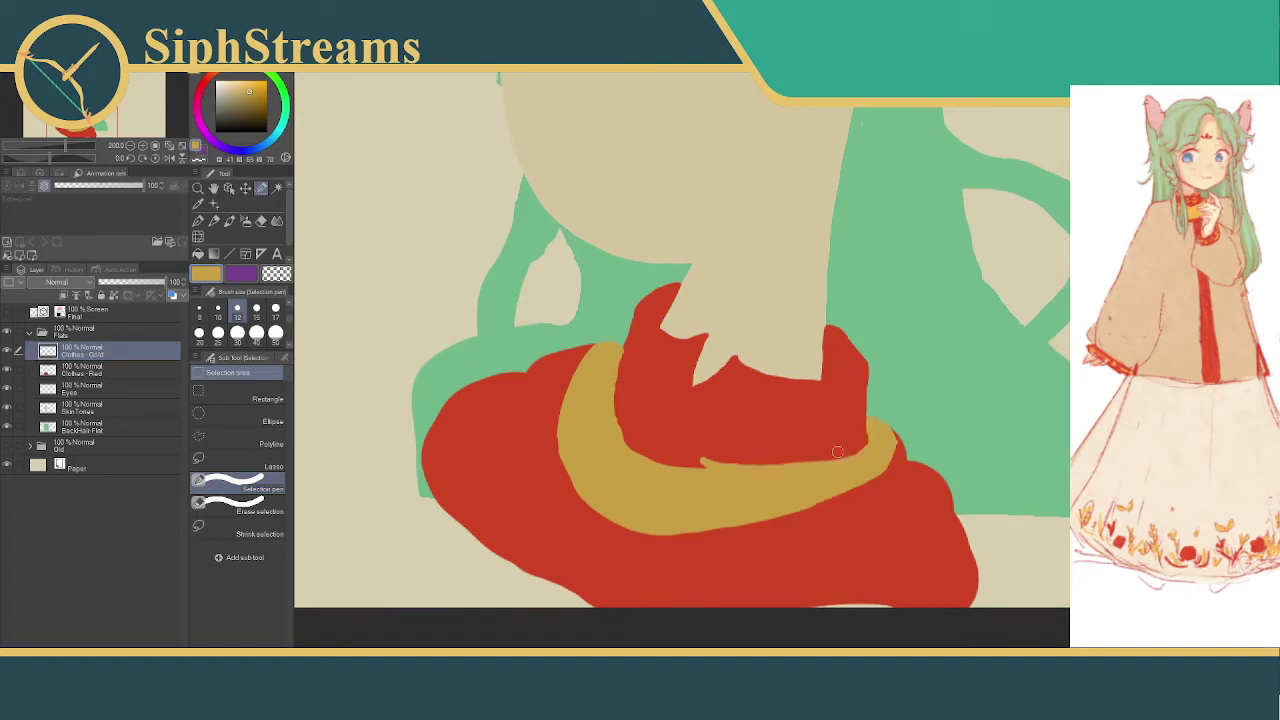
pyautogui.moveTo(797, 470); pyautogui.dragTo(846, 466)
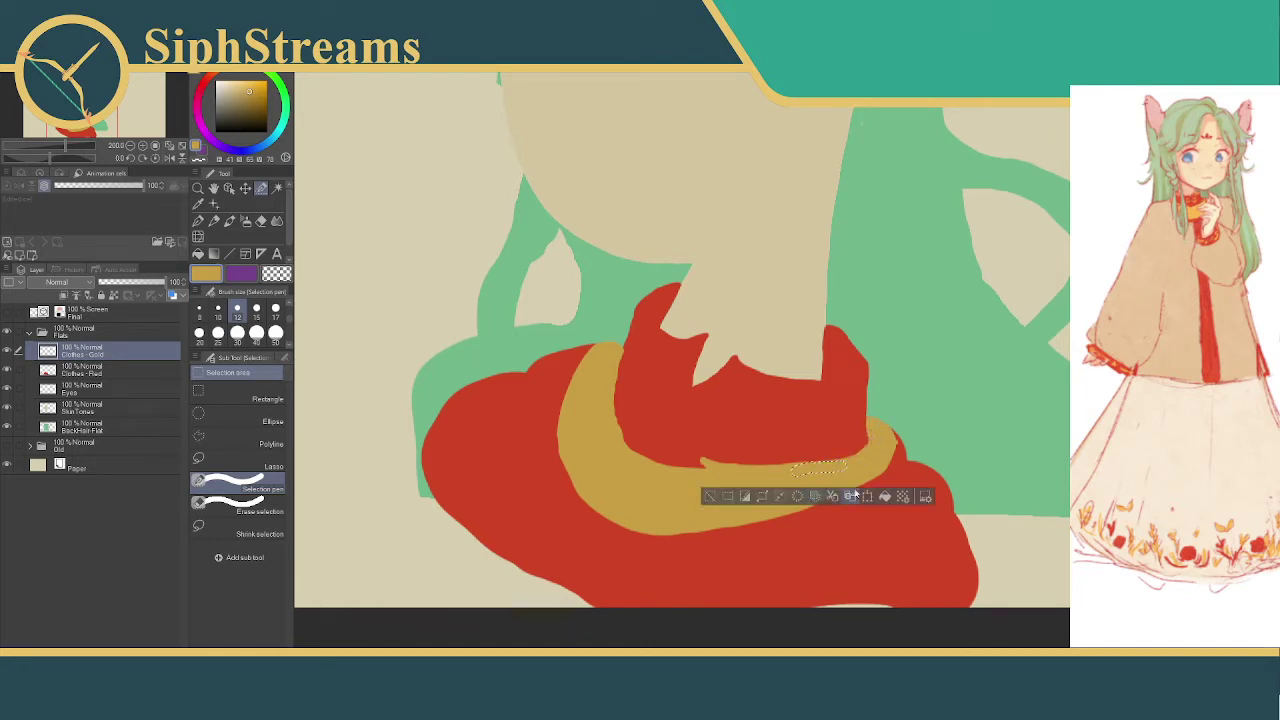
pyautogui.click(708, 495)
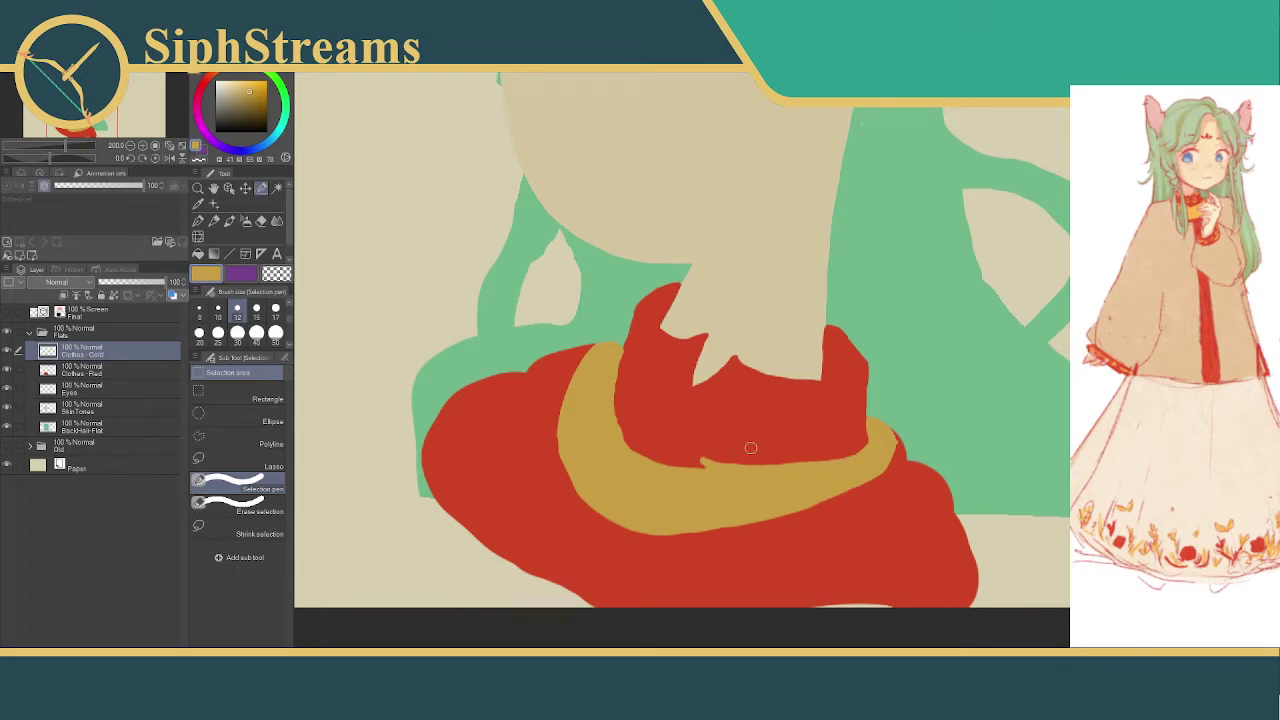
pyautogui.click(901, 436)
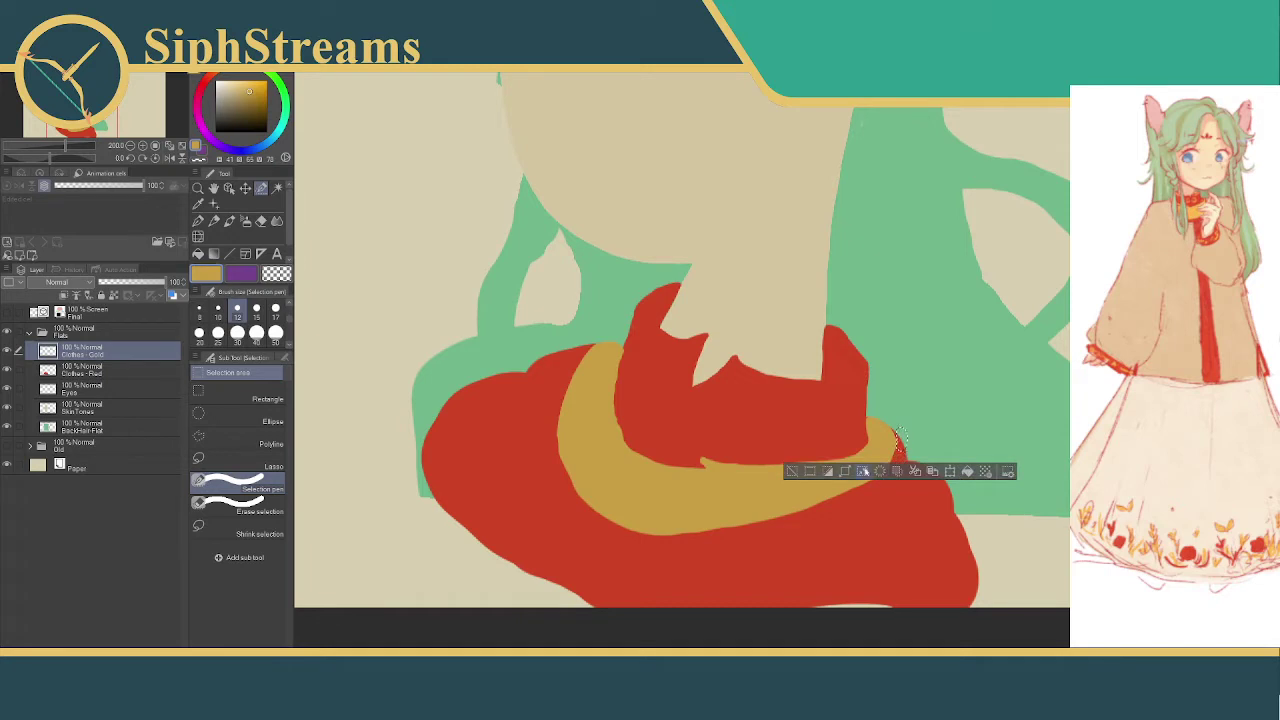
pyautogui.click(793, 472)
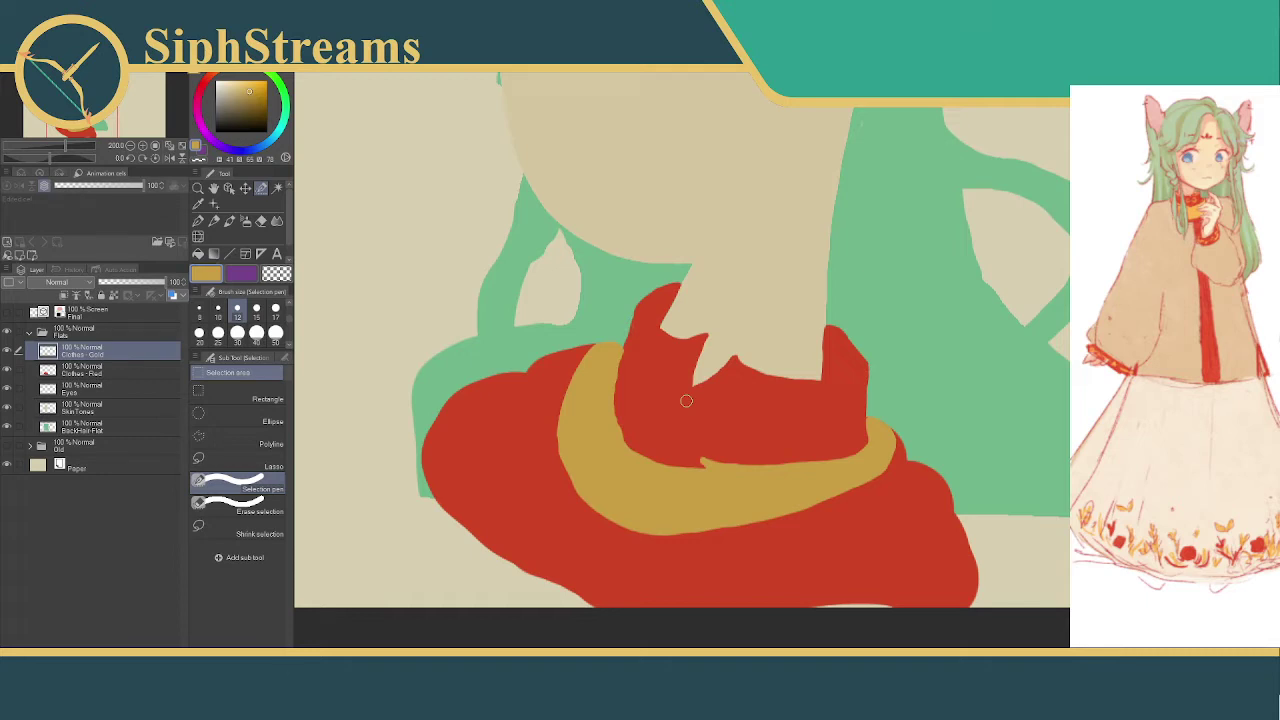
# - Show the Final sketch layer, select the collar's left rim with the Selection pen at size 15, fill it with gold and deselect
pyautogui.click(8, 313)
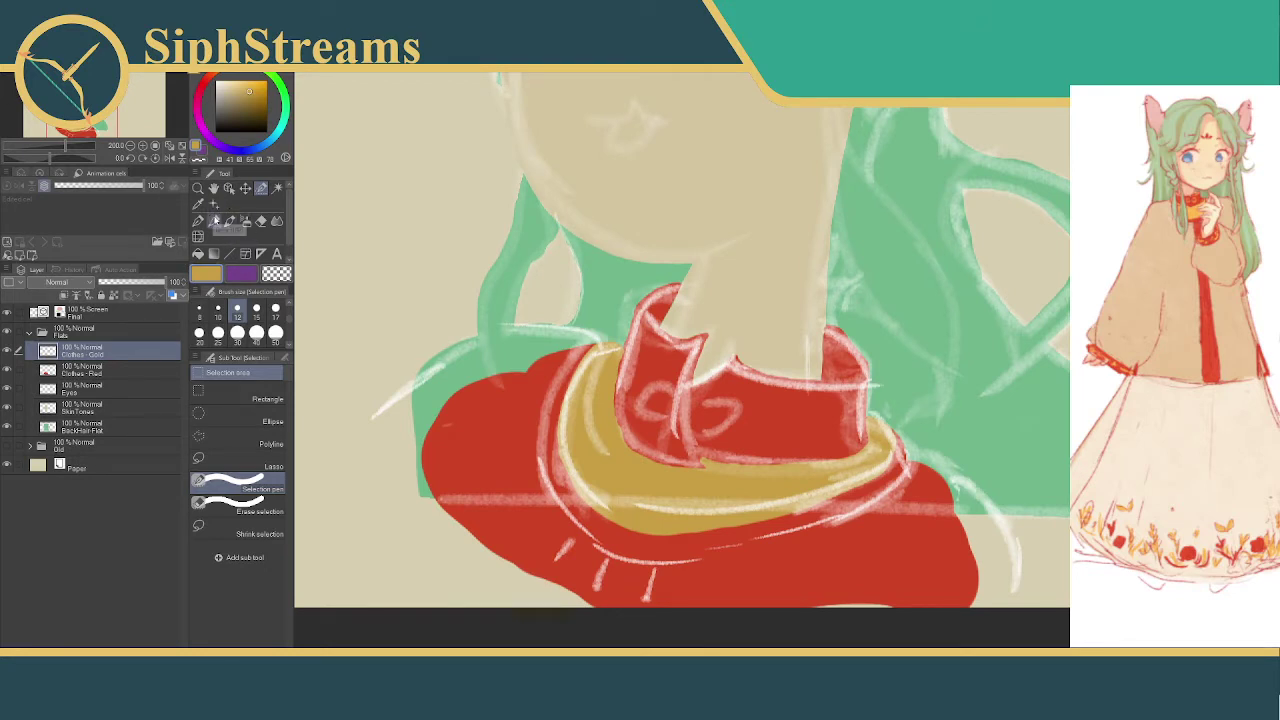
pyautogui.click(258, 314)
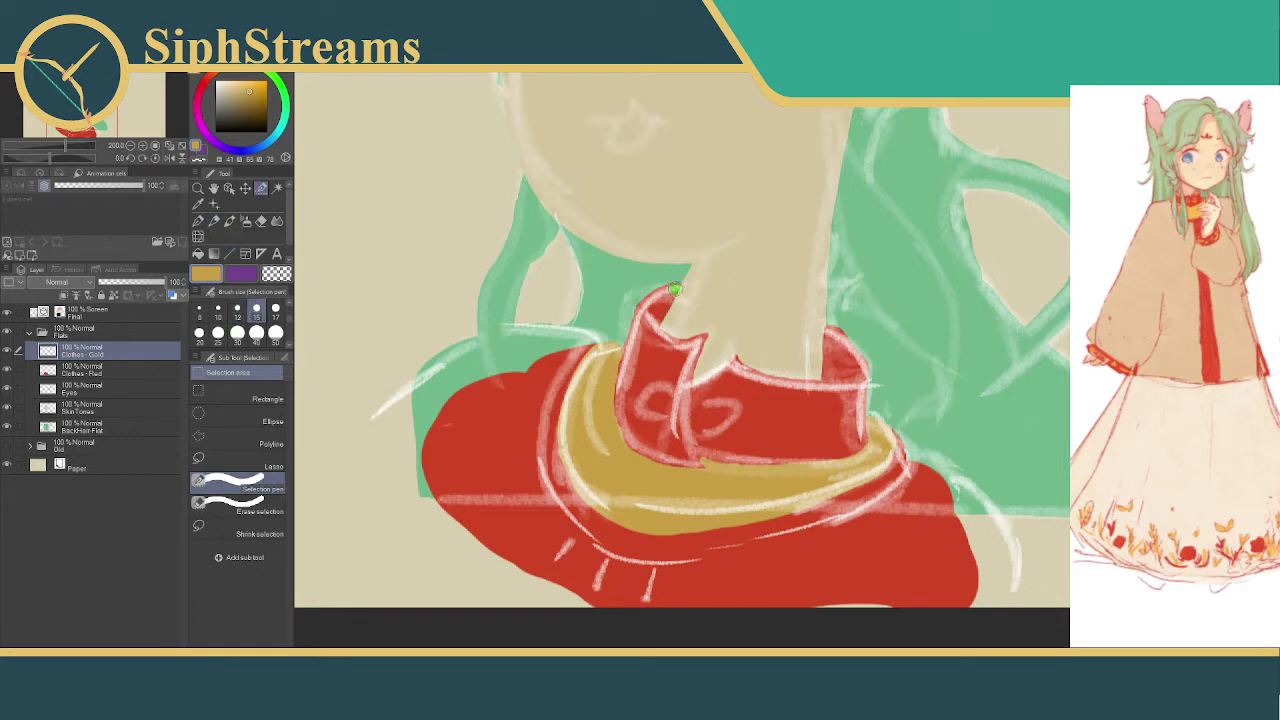
pyautogui.moveTo(644, 303)
pyautogui.mouseDown()
pyautogui.moveTo(645, 341)
pyautogui.moveTo(702, 348)
pyautogui.mouseUp()
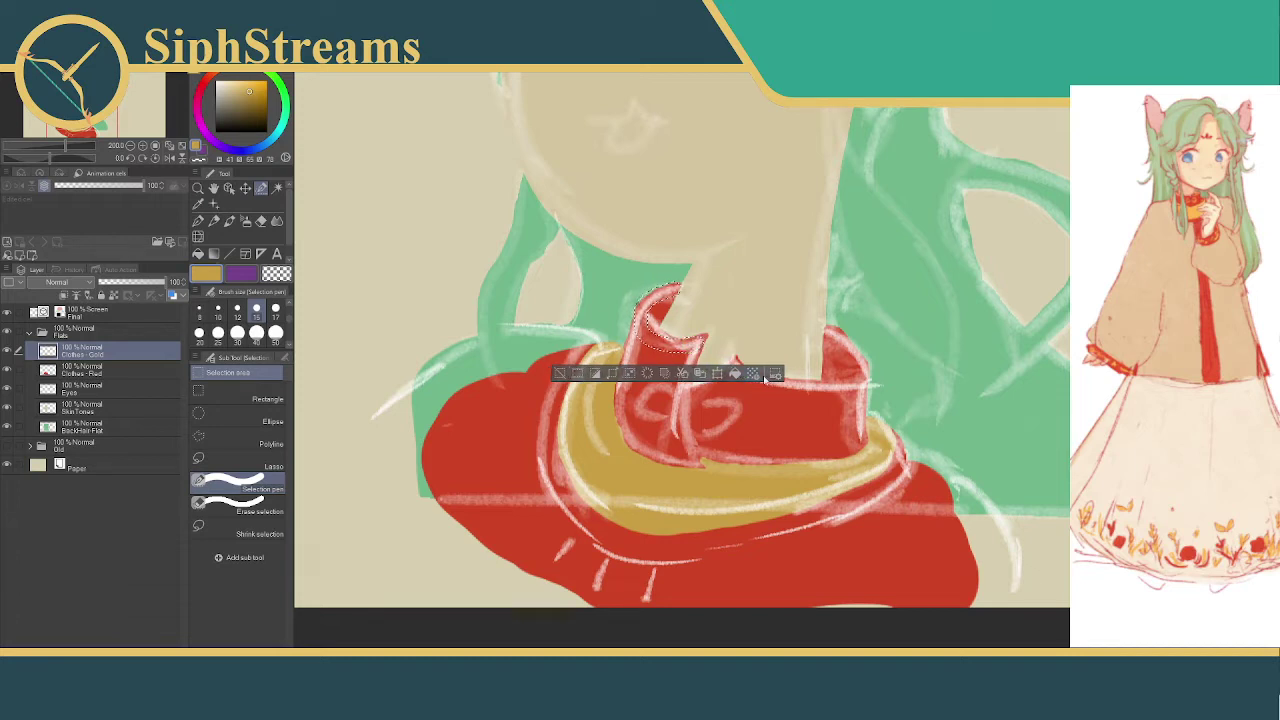
pyautogui.click(735, 374)
pyautogui.click(560, 373)
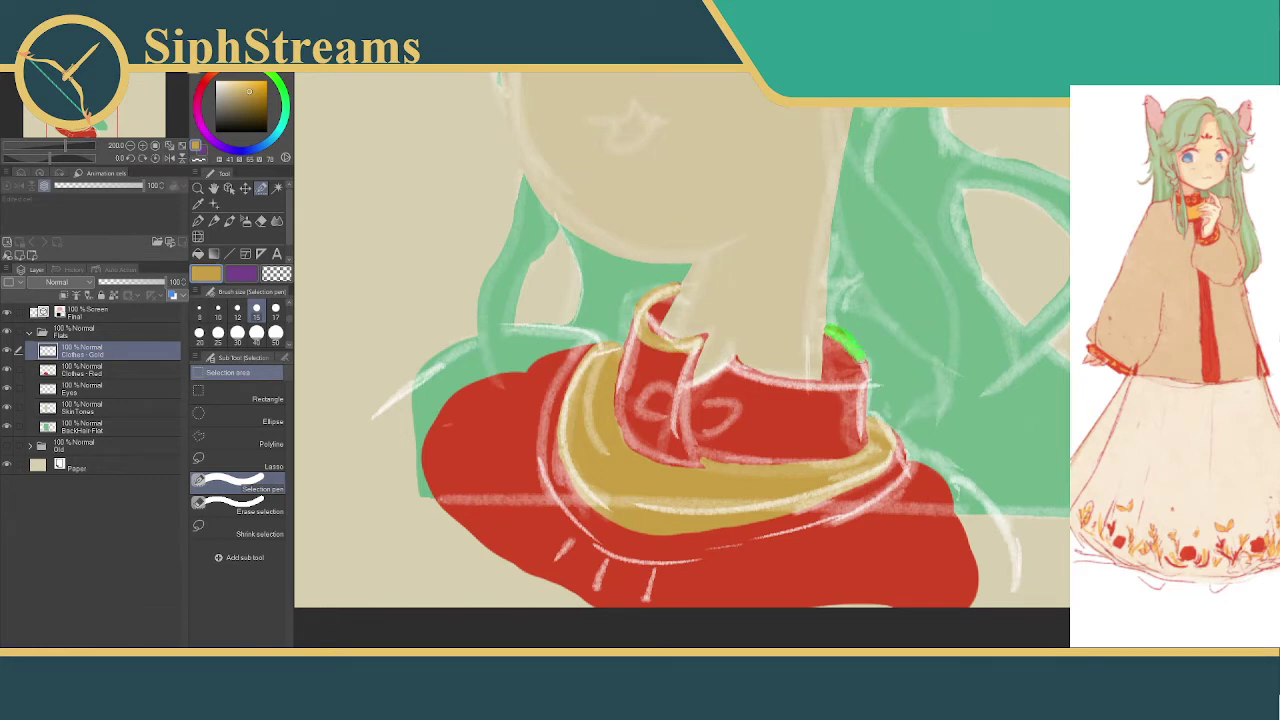
pyautogui.moveTo(862, 358)
pyautogui.mouseDown()
pyautogui.moveTo(858, 380)
pyautogui.moveTo(831, 380)
pyautogui.mouseUp()
pyautogui.click(772, 407)
pyautogui.click(740, 407)
pyautogui.moveTo(836, 340)
pyautogui.mouseDown()
pyautogui.moveTo(866, 374)
pyautogui.moveTo(856, 386)
pyautogui.moveTo(788, 390)
pyautogui.moveTo(734, 368)
pyautogui.mouseUp()
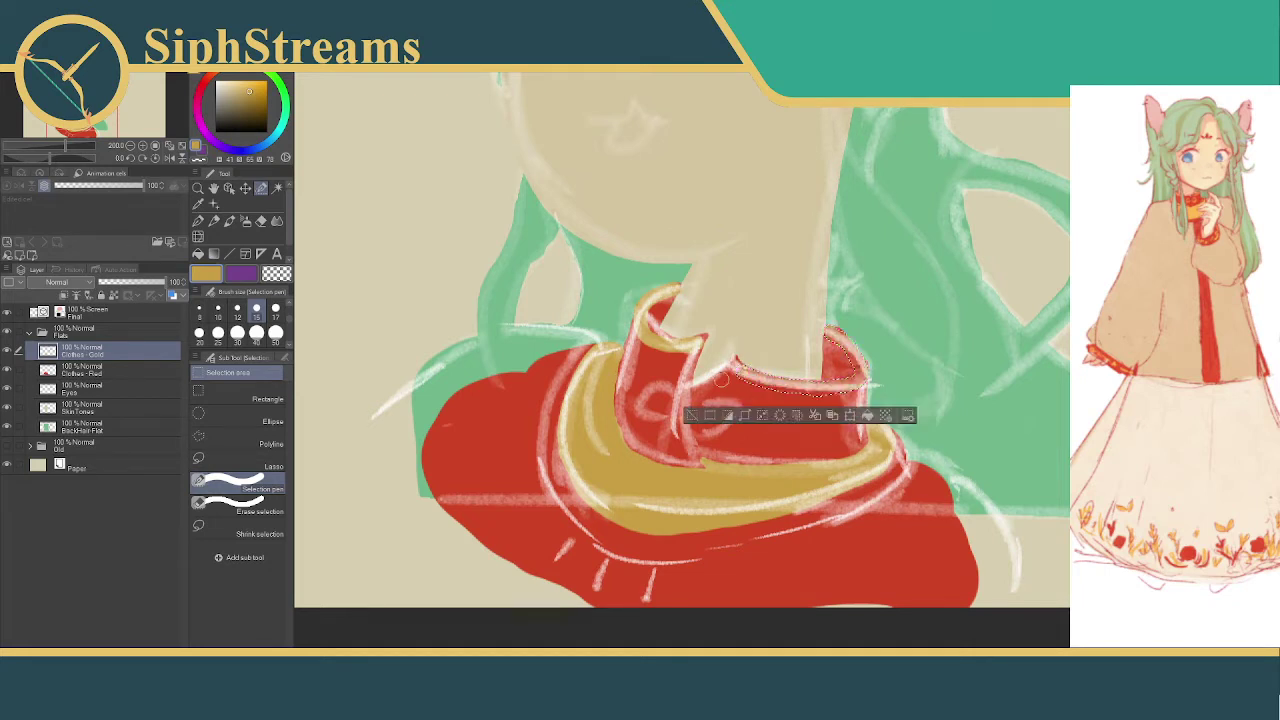
pyautogui.click(850, 415)
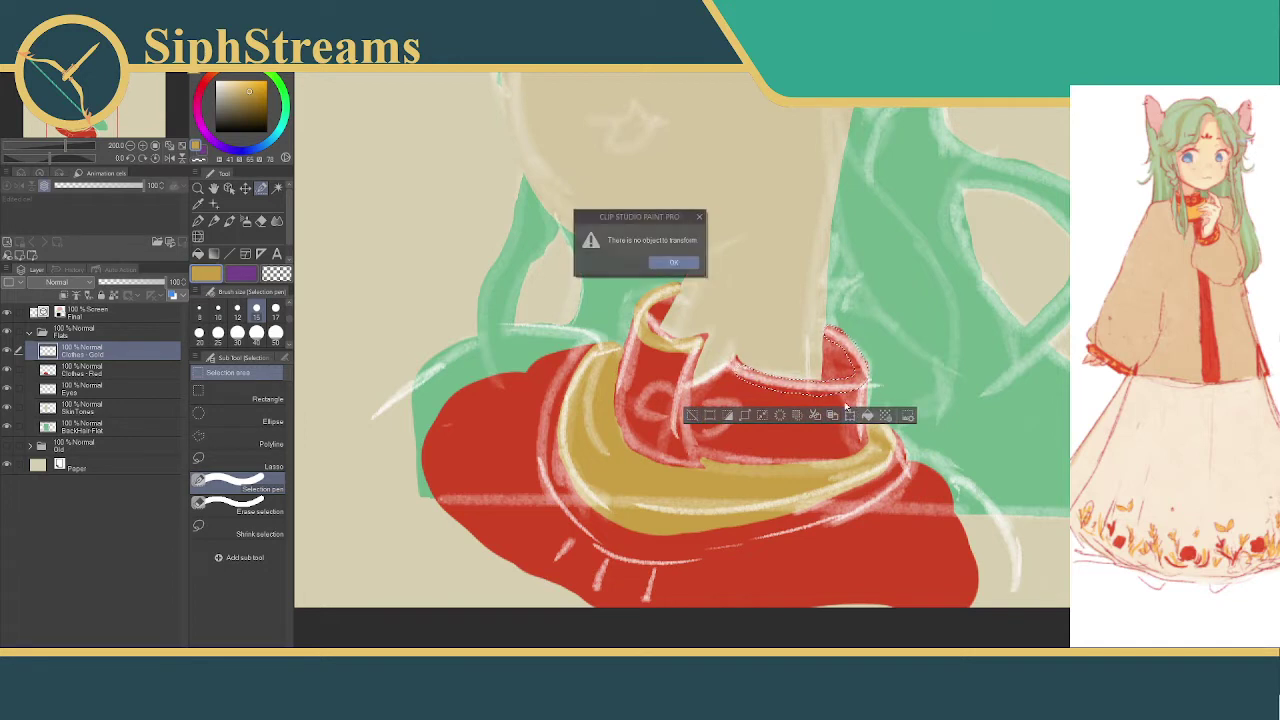
pyautogui.click(697, 266)
pyautogui.hotkey('ctrl', 't')
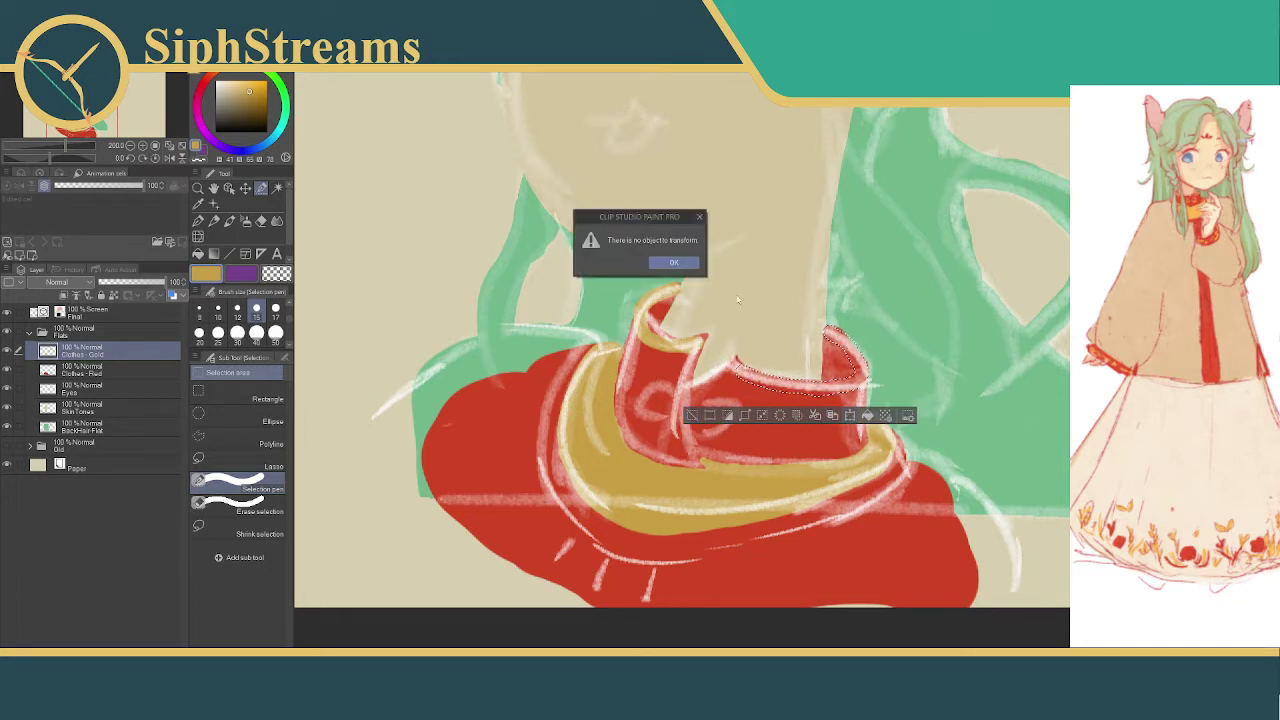
pyautogui.click(686, 264)
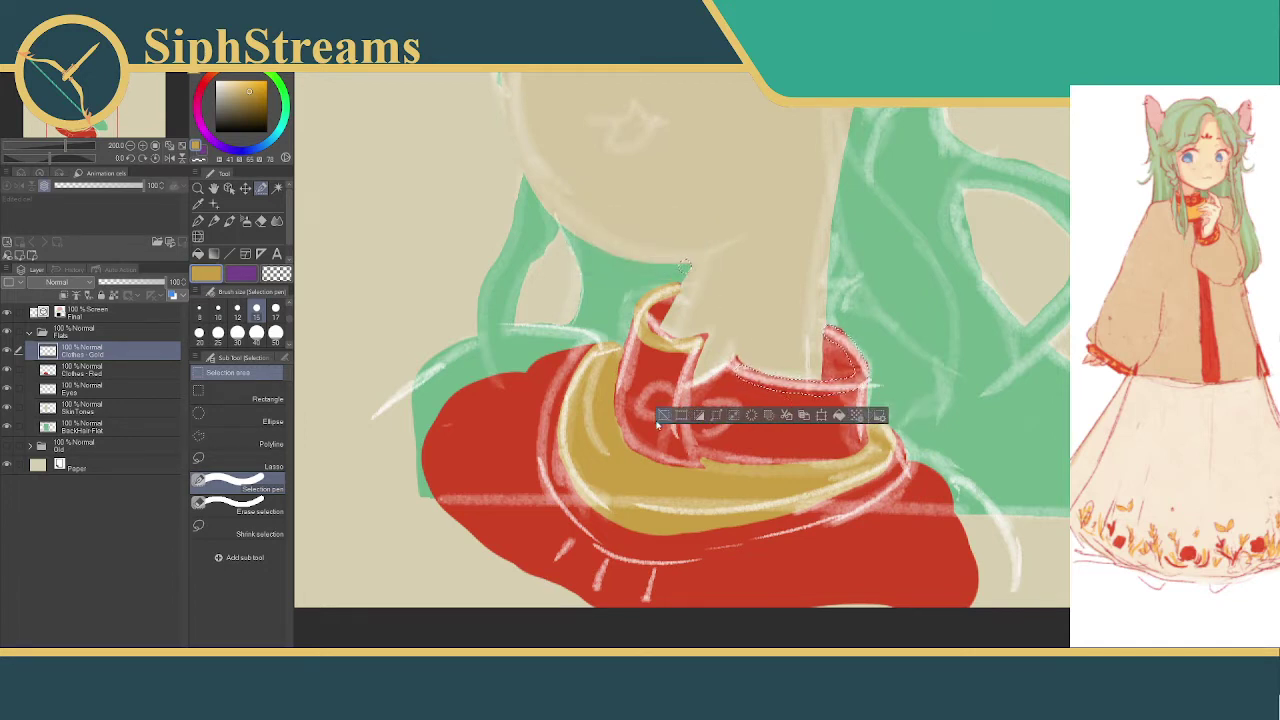
pyautogui.click(663, 416)
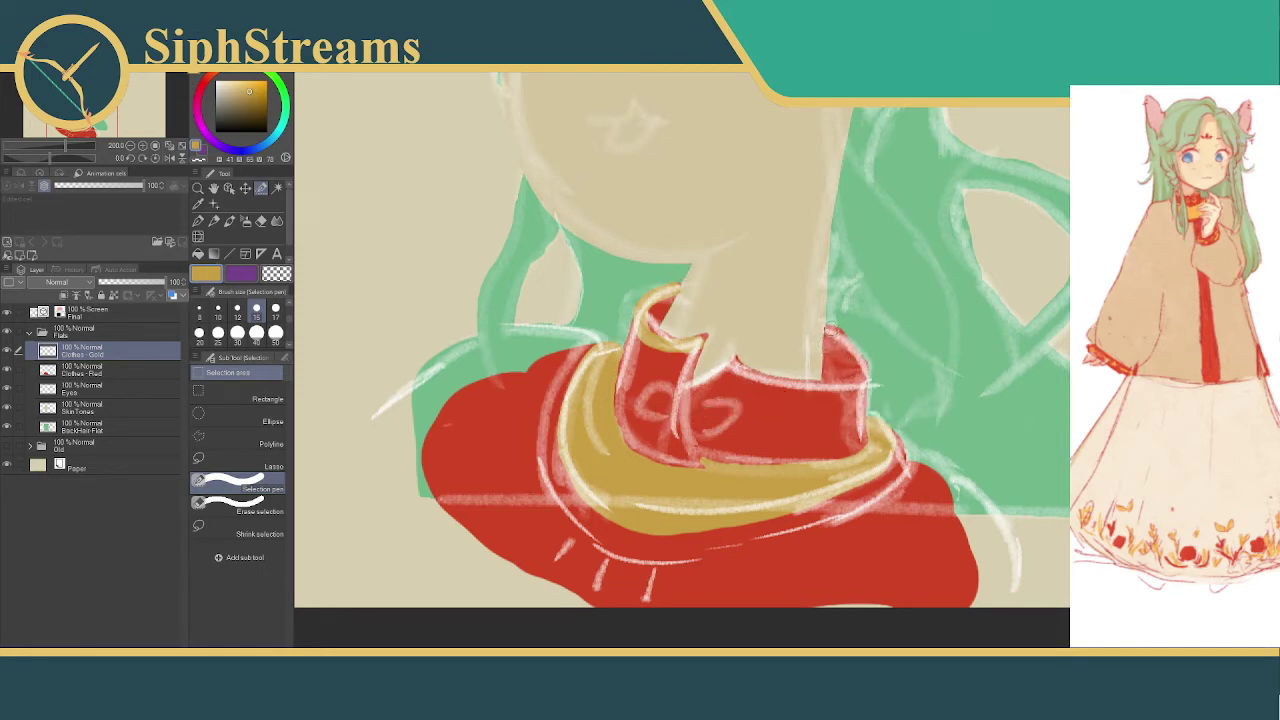
# - Select the collar's right rim, trim it with Erase selection at size 10, fill it with gold, deselect and hide the Final sketch layer
pyautogui.moveTo(828, 334)
pyautogui.mouseDown()
pyautogui.moveTo(862, 362)
pyautogui.moveTo(836, 392)
pyautogui.moveTo(752, 388)
pyautogui.moveTo(782, 388)
pyautogui.moveTo(728, 362)
pyautogui.mouseUp()
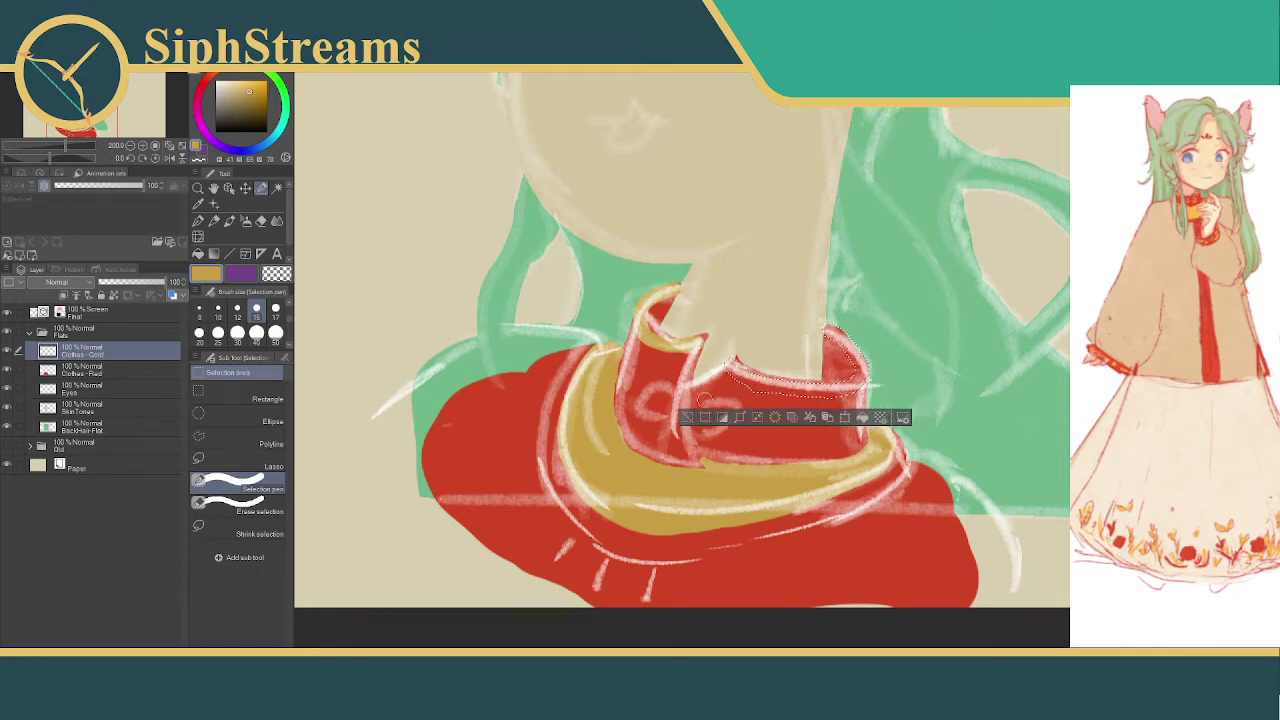
pyautogui.click(238, 503)
pyautogui.moveTo(862, 382)
pyautogui.mouseDown()
pyautogui.moveTo(738, 392)
pyautogui.moveTo(760, 396)
pyautogui.mouseUp()
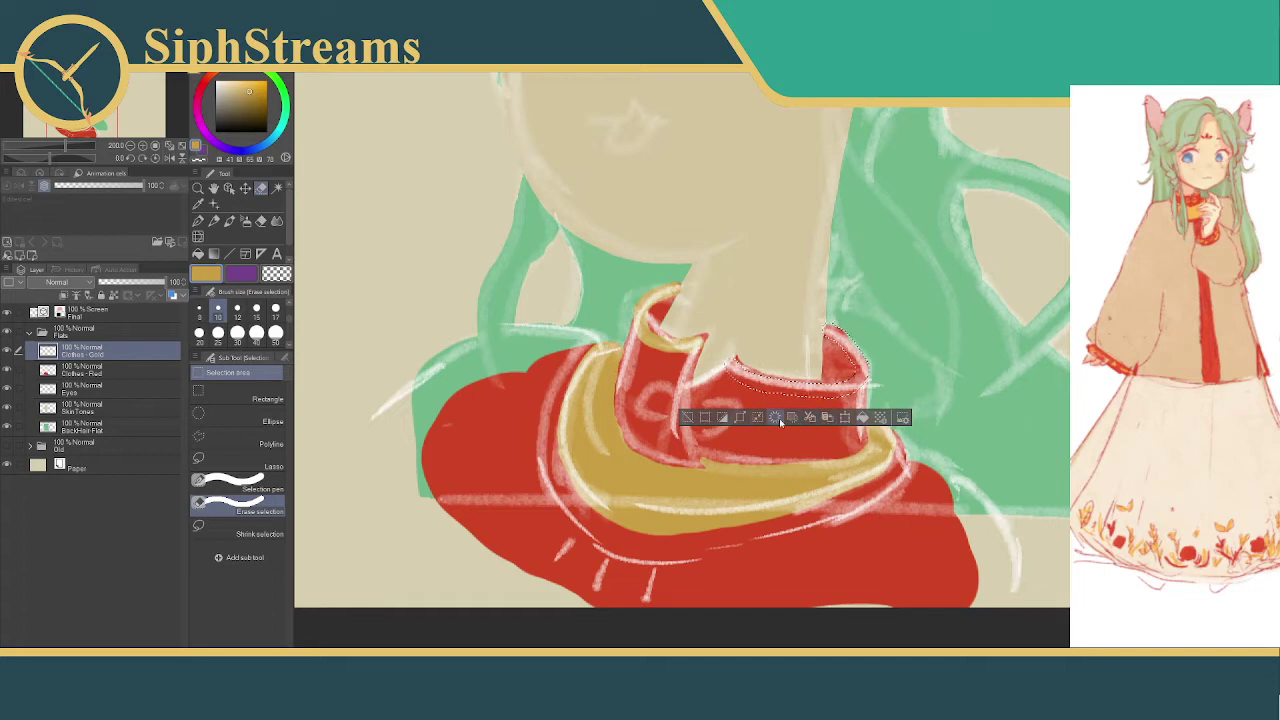
pyautogui.click(863, 418)
pyautogui.click(685, 419)
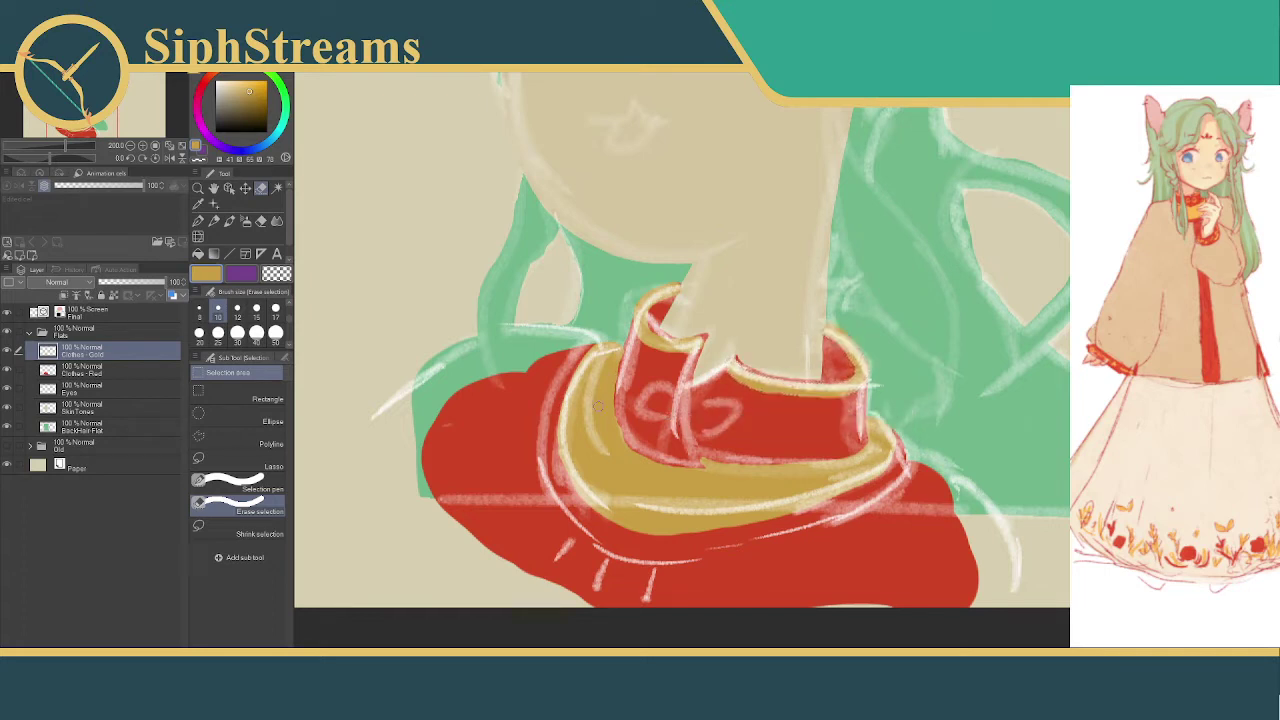
pyautogui.click(8, 313)
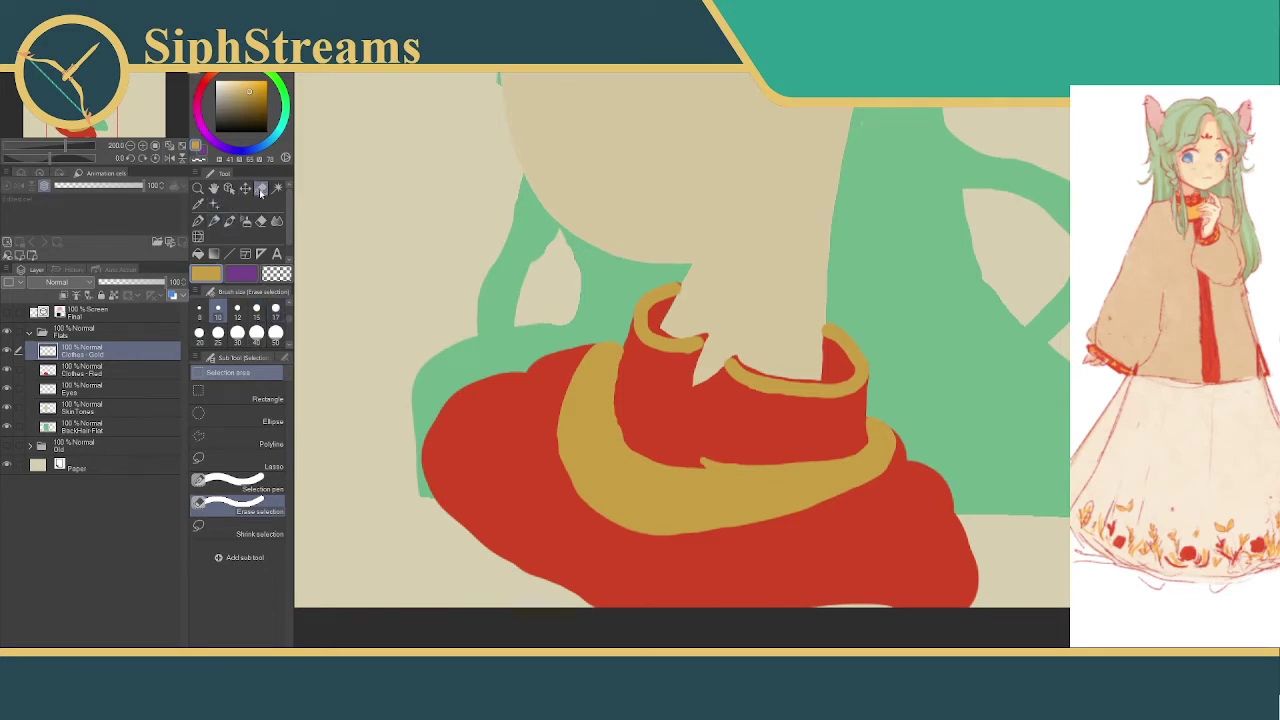
# - Trim the stray gold from the right rim's inner end beside the neck notch using Selection pen selections at size 15, and deselect
pyautogui.click(222, 485)
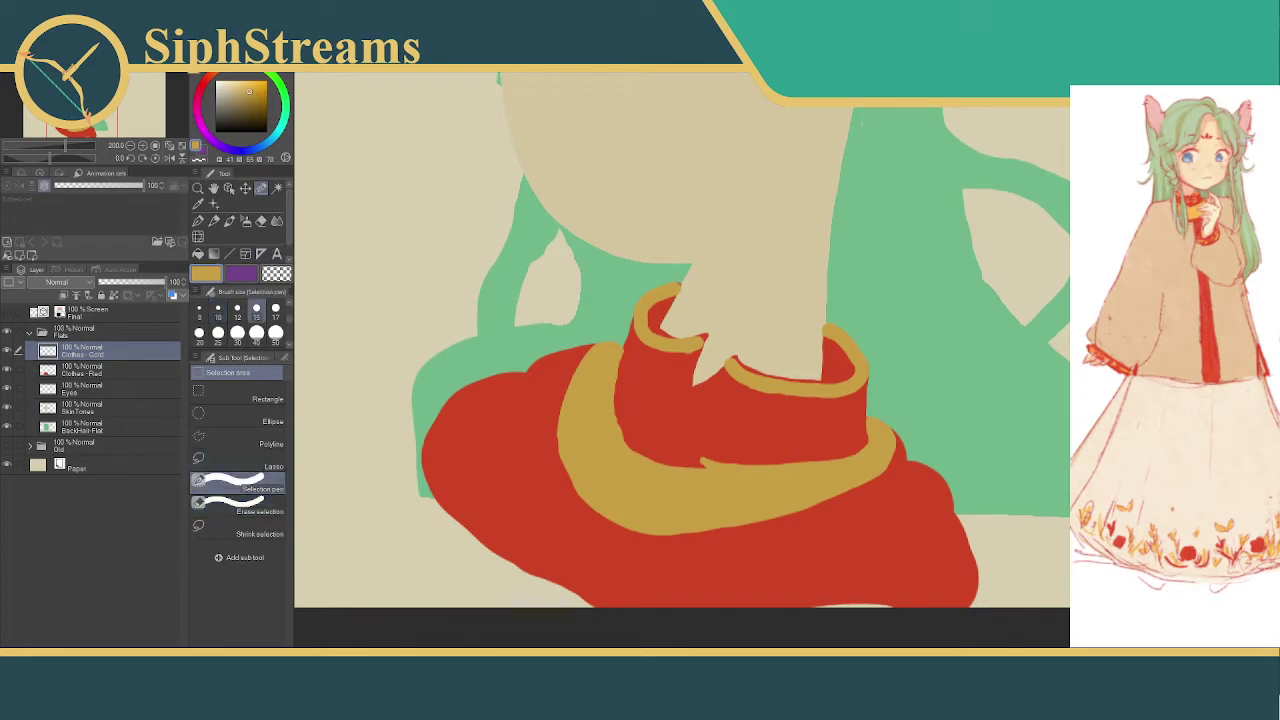
pyautogui.moveTo(730, 348); pyautogui.dragTo(710, 367)
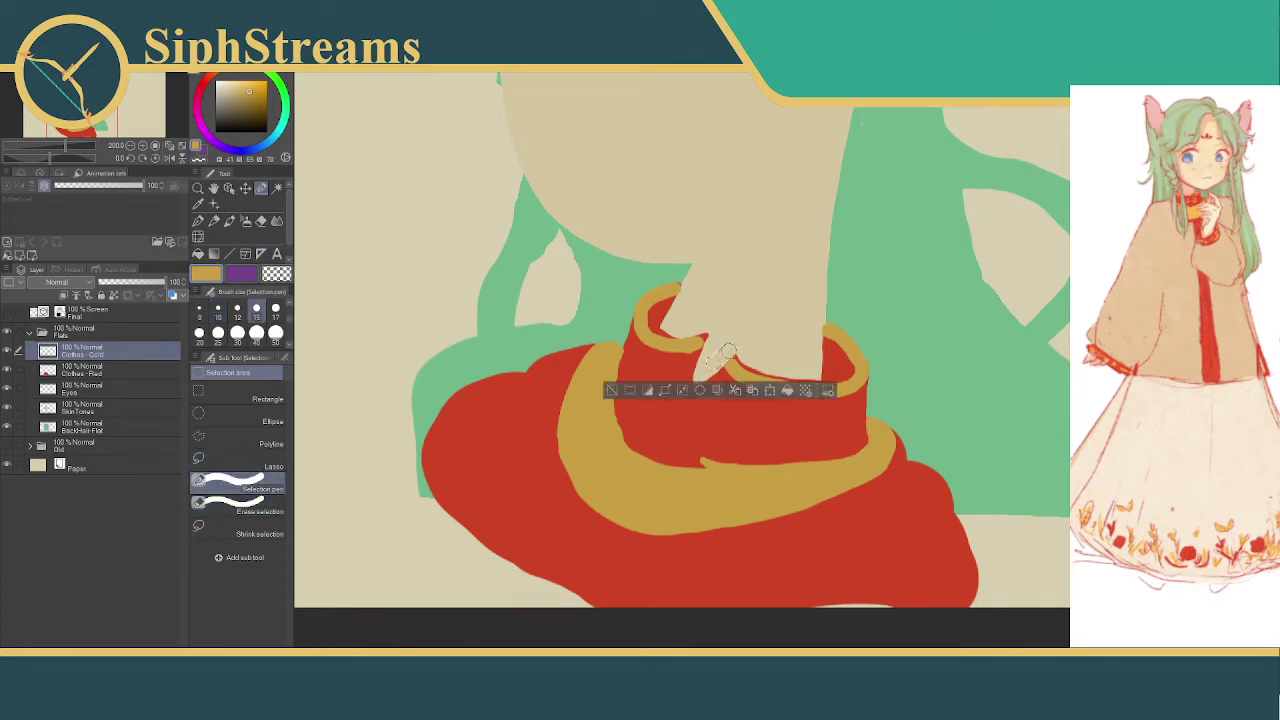
pyautogui.click(612, 391)
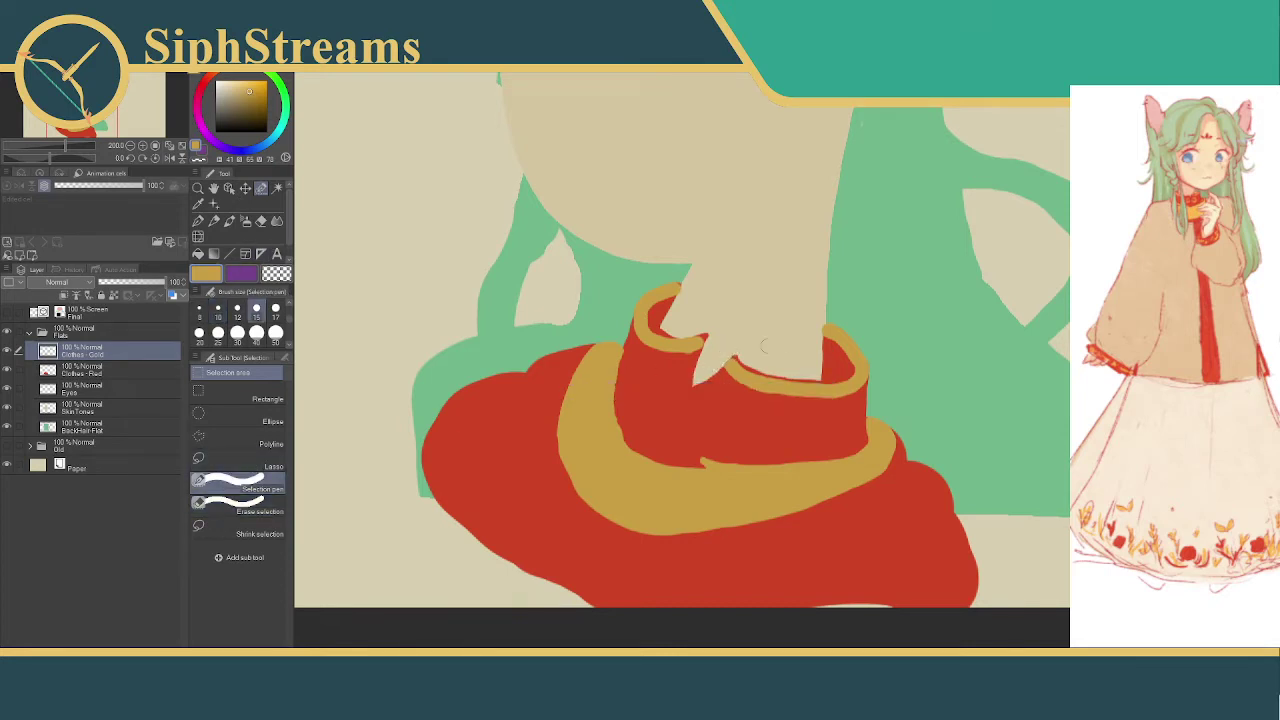
pyautogui.moveTo(814, 348)
pyautogui.mouseDown()
pyautogui.moveTo(821, 314)
pyautogui.moveTo(814, 348)
pyautogui.moveTo(716, 368)
pyautogui.mouseUp()
pyautogui.click(710, 378)
pyautogui.click(716, 372)
pyautogui.click(708, 372)
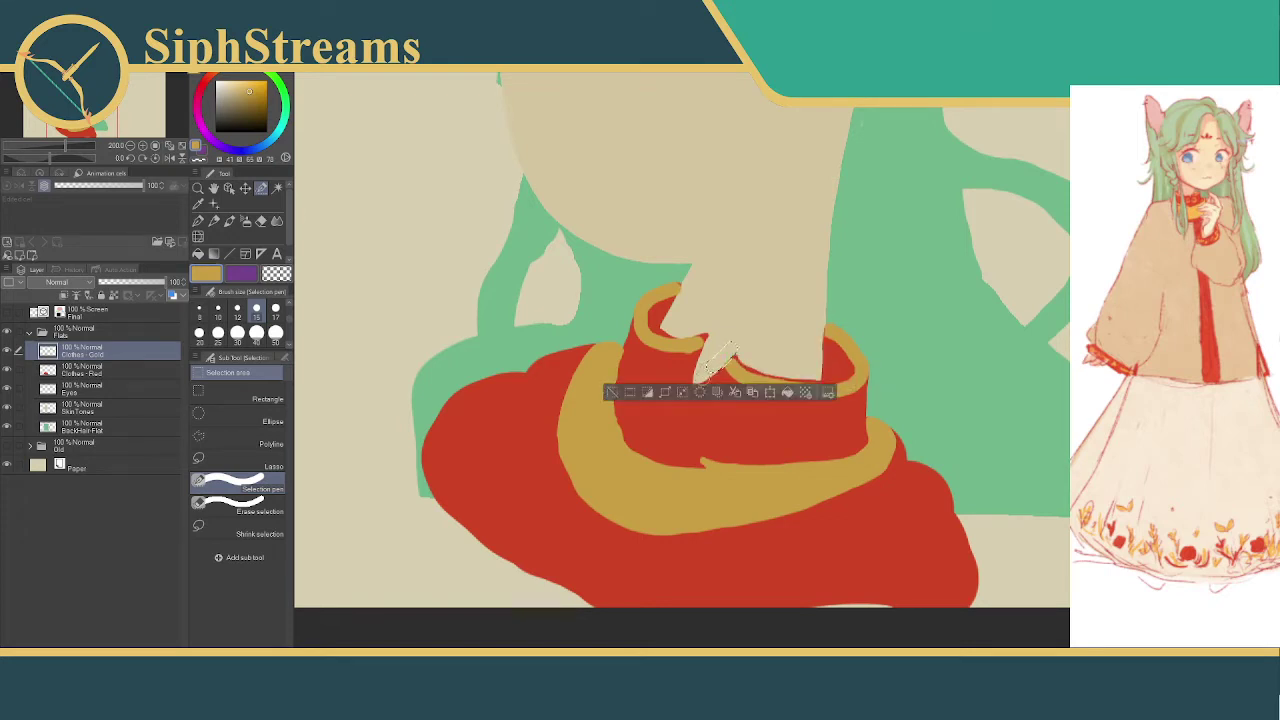
pyautogui.click(613, 392)
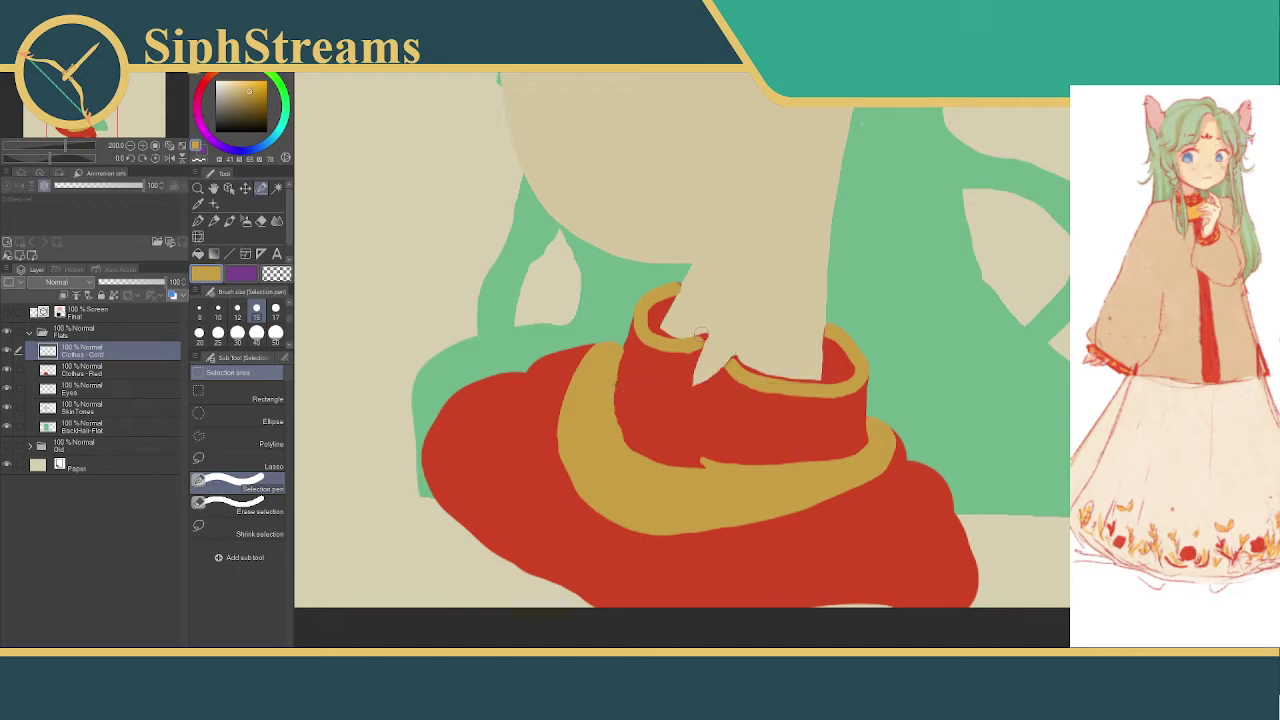
# - Trim the left collar rim's upper end along the neck with a Selection pen selection at size 15, and deselect
pyautogui.moveTo(686, 277)
pyautogui.mouseDown()
pyautogui.moveTo(678, 316)
pyautogui.moveTo(692, 279)
pyautogui.moveTo(680, 300)
pyautogui.mouseUp()
pyautogui.hotkey('ctrl', 'd')
pyautogui.hotkey('ctrl', 'd')
pyautogui.hotkey('ctrl', 'd')
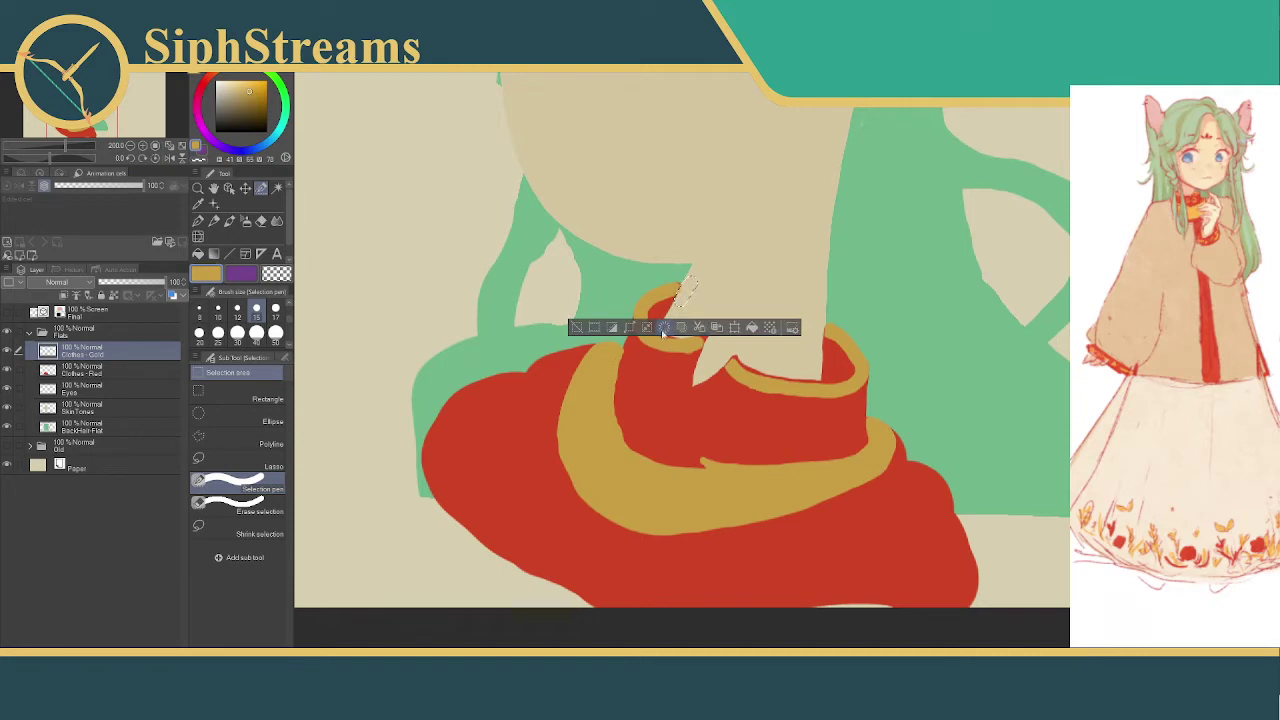
pyautogui.hotkey('ctrl', 'd')
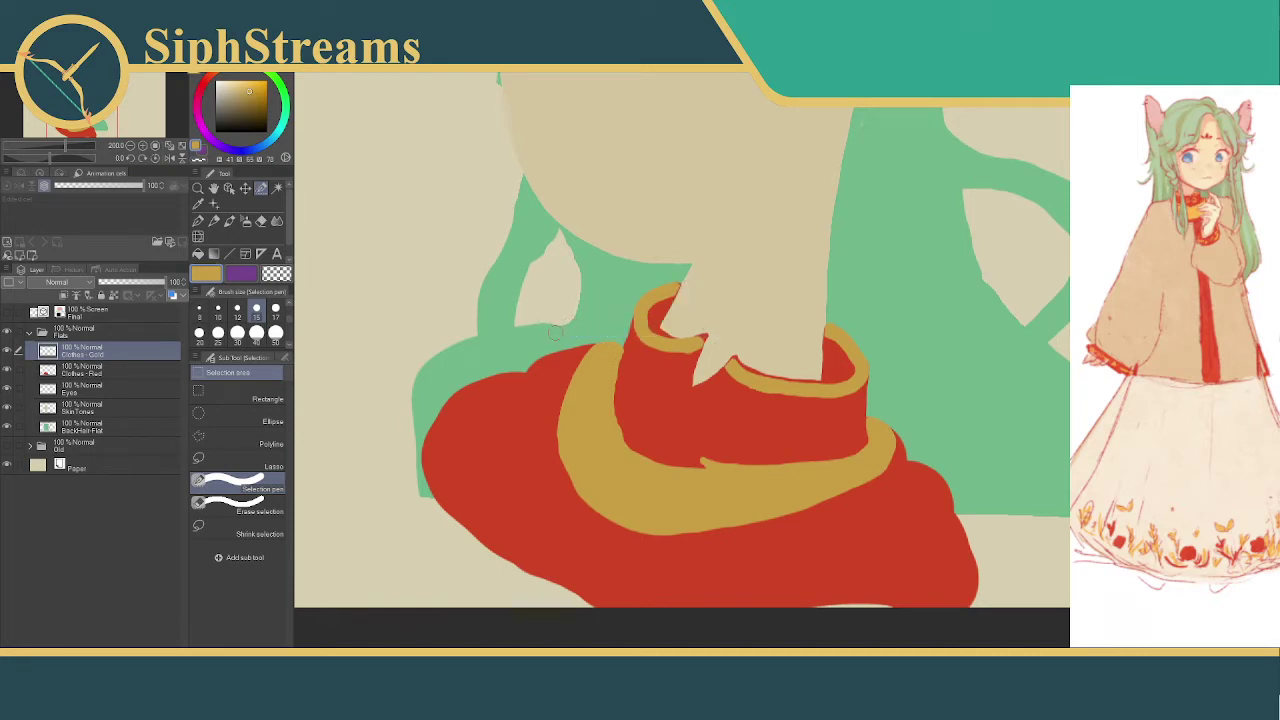
# - Touch up the curved middle stretch of the left collar rim with a Selection pen selection, and deselect
pyautogui.moveTo(641, 315); pyautogui.dragTo(686, 352)
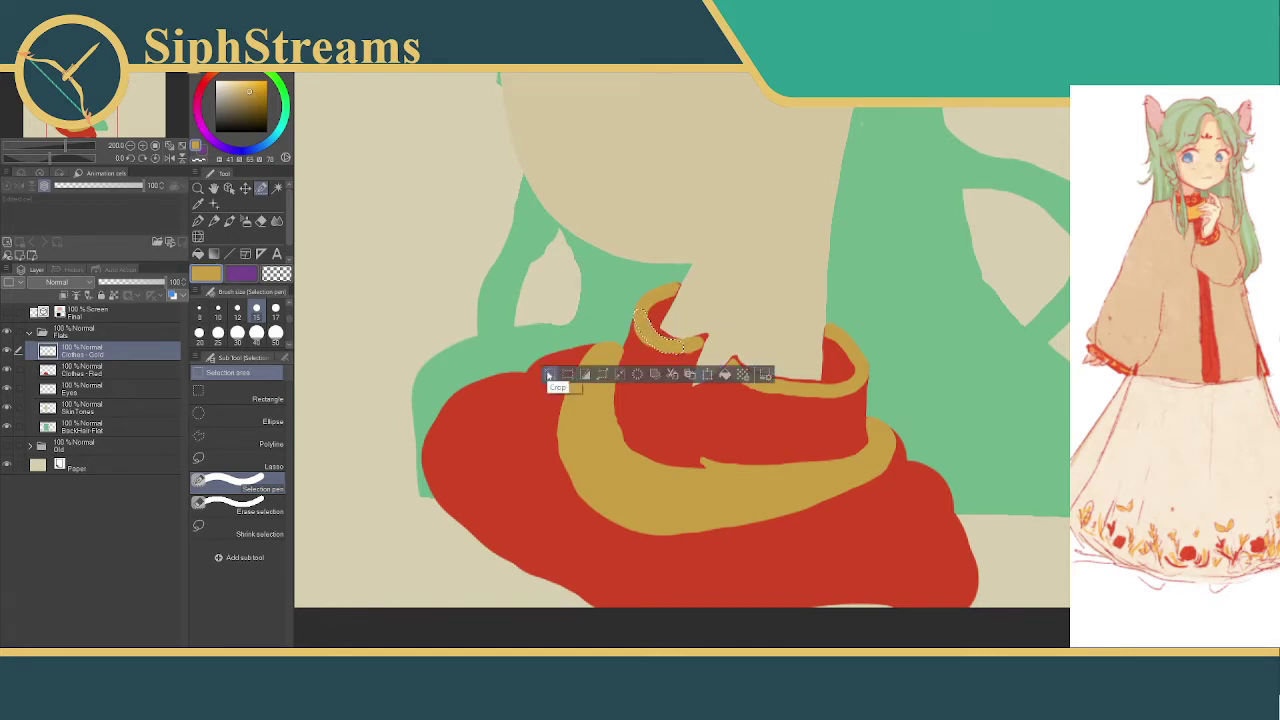
pyautogui.press('Delete')
pyautogui.hotkey('ctrl', 'd')
# - Clear stray gold along the left rim's outer and lower edge using two Selection pen selections, deselecting after each
pyautogui.moveTo(626, 316); pyautogui.dragTo(650, 360)
pyautogui.press('Delete')
pyautogui.click(528, 380)
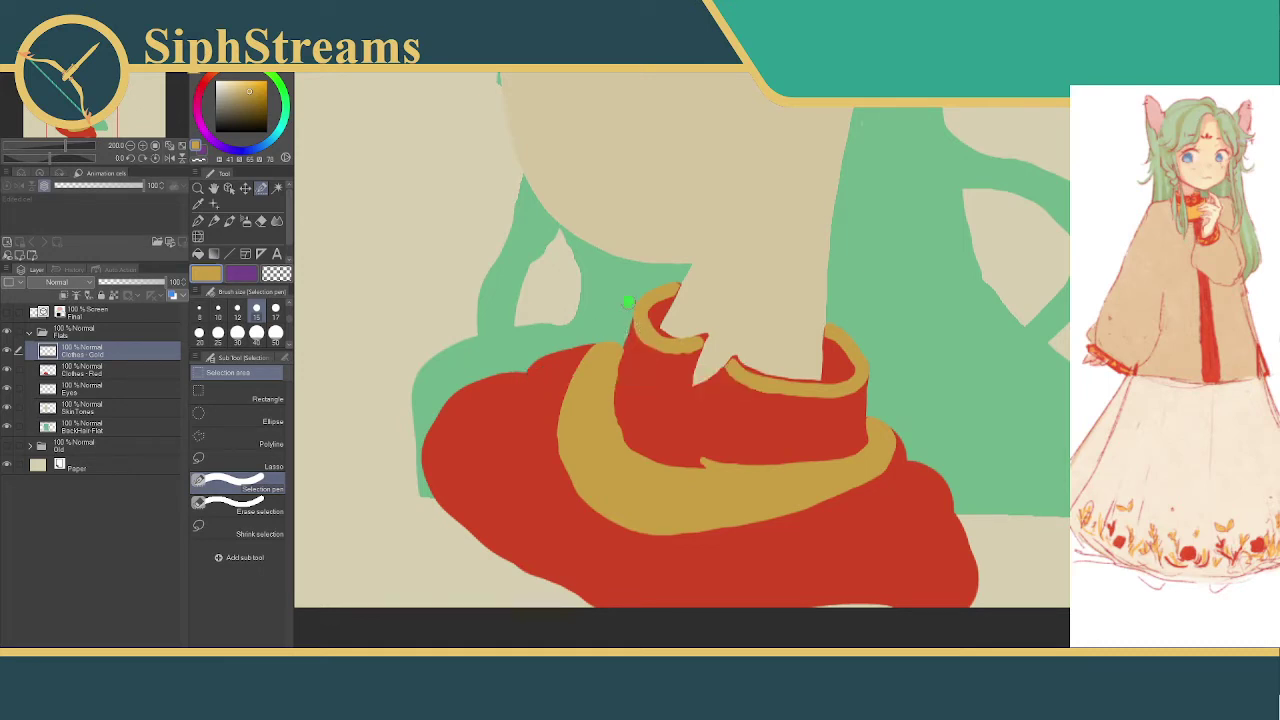
pyautogui.moveTo(628, 302)
pyautogui.mouseDown()
pyautogui.moveTo(644, 353)
pyautogui.moveTo(696, 370)
pyautogui.mouseUp()
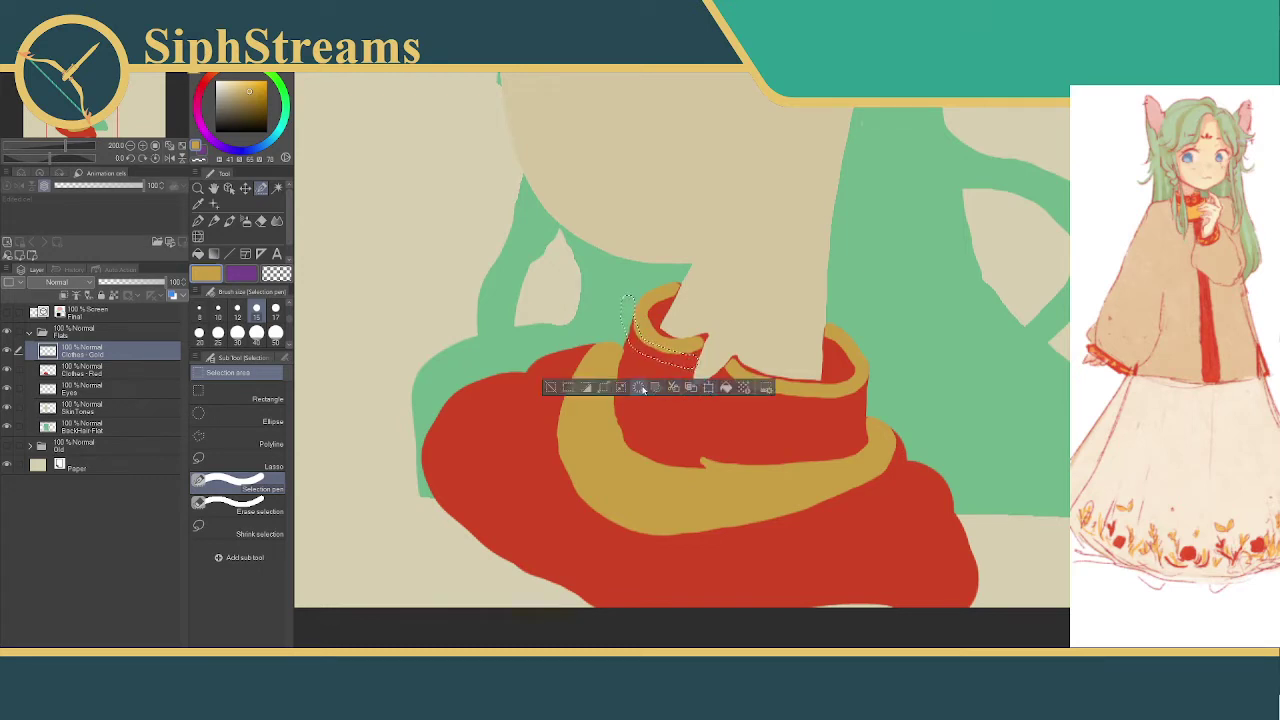
pyautogui.press('Delete')
pyautogui.click(550, 387)
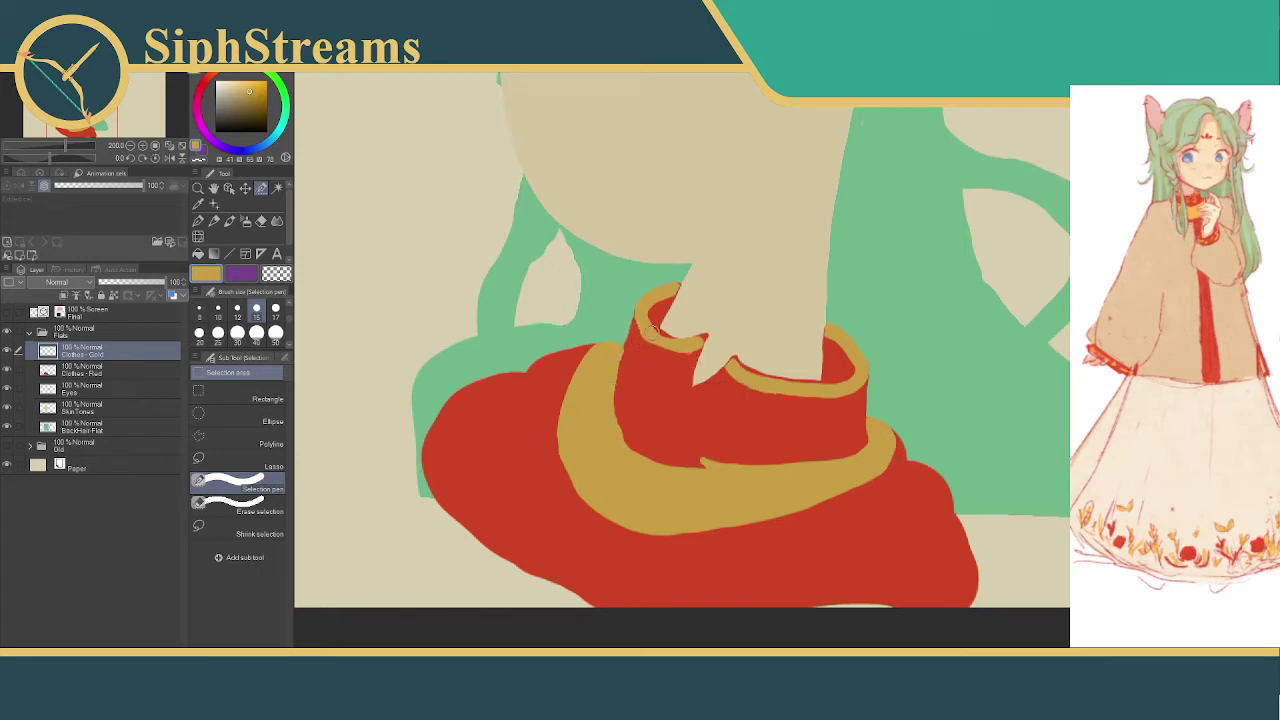
# - Select the lower stretch of the left rim with the Selection pen, fill it with gold and deselect
pyautogui.moveTo(652, 340); pyautogui.dragTo(694, 348)
pyautogui.click(734, 373)
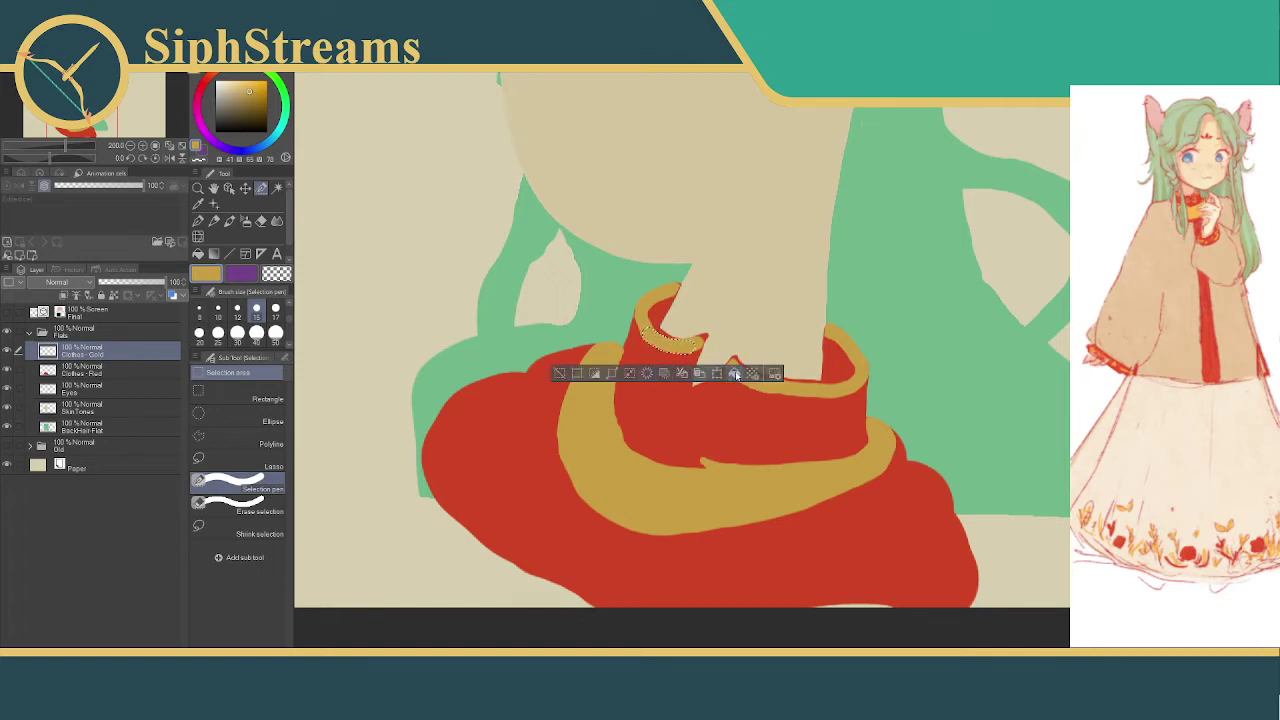
pyautogui.click(559, 373)
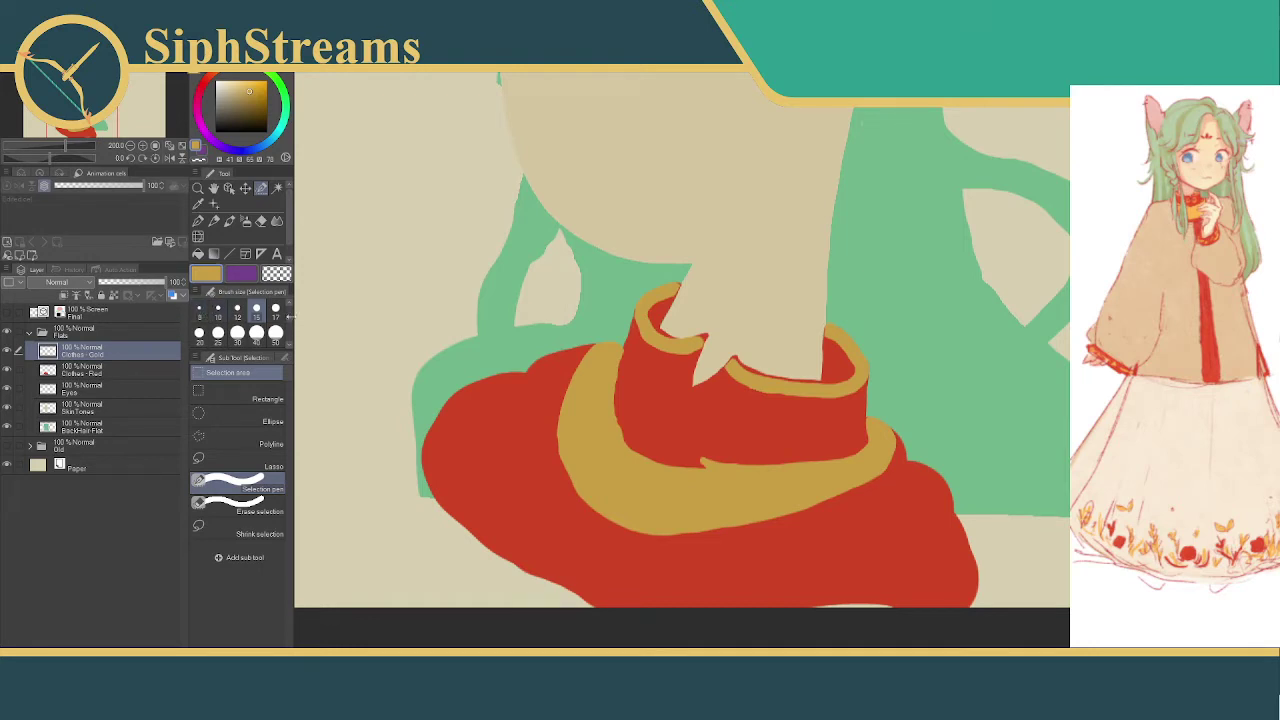
# - Refine the left rim's upper tip and outer side with small Selection pen selections at size 6, clearing excess gold outside the edge
pyautogui.scroll(2, 279, 314)
pyautogui.click(256, 306)
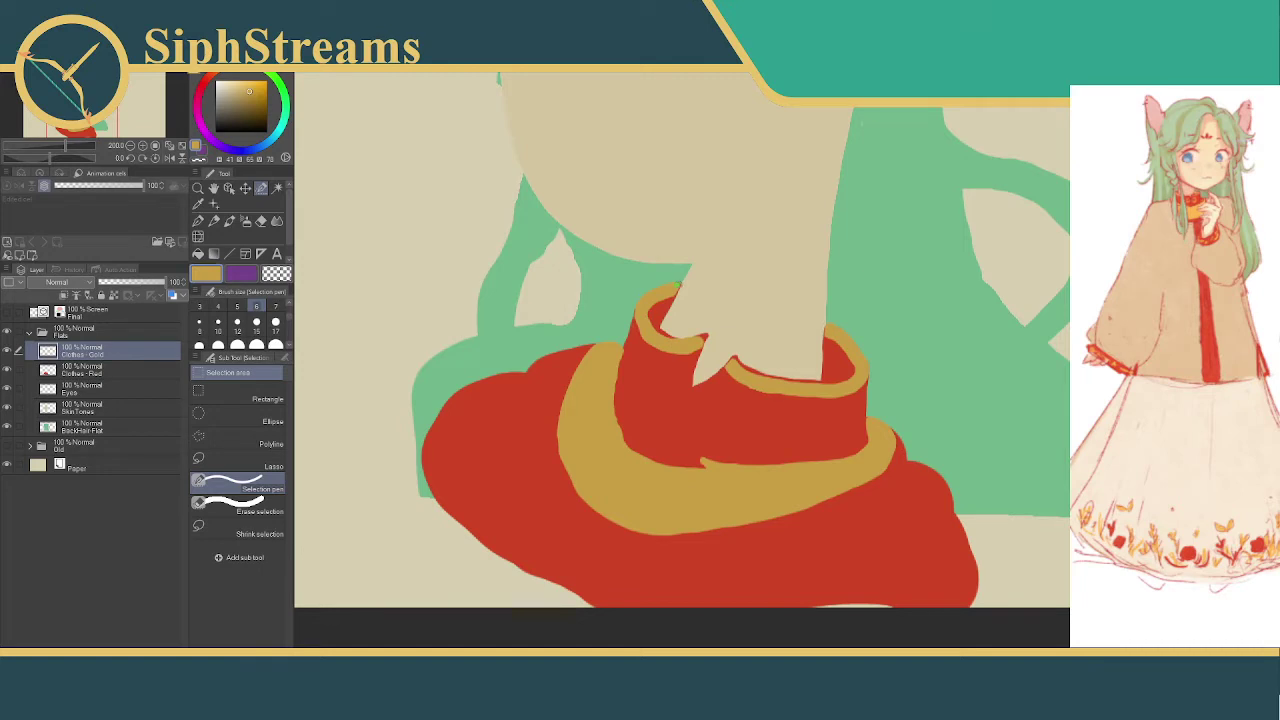
pyautogui.click(677, 289)
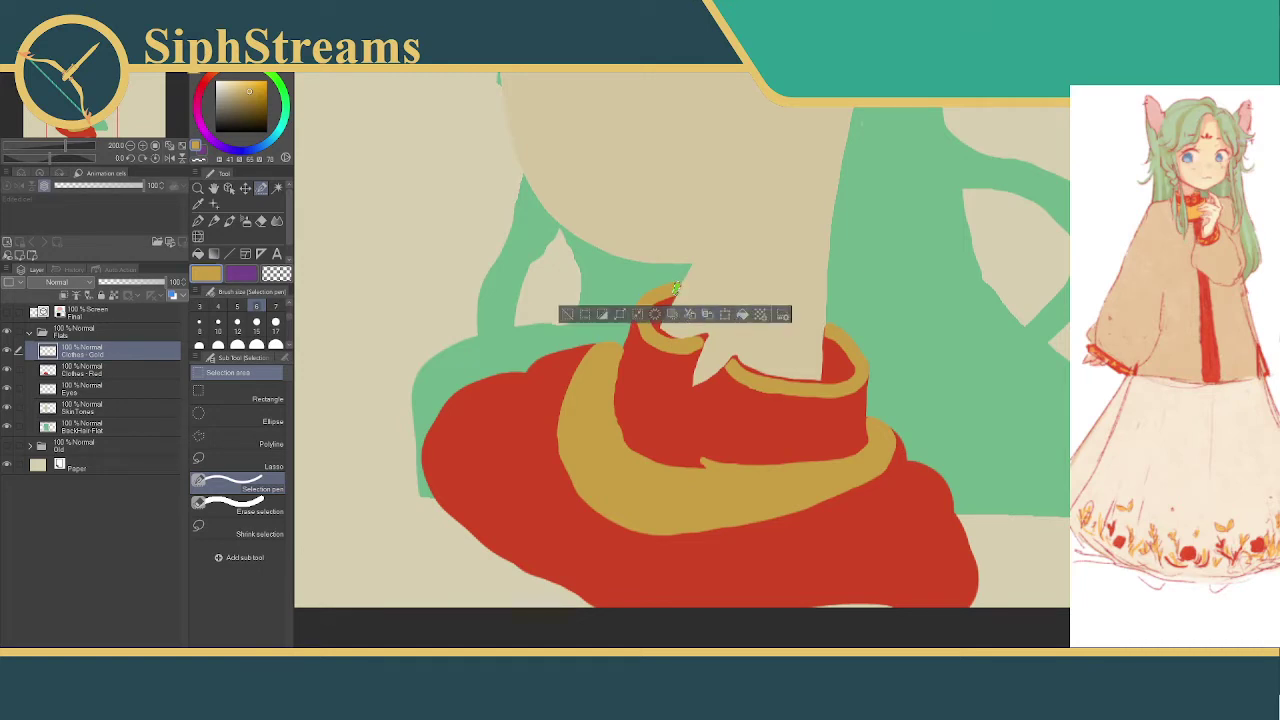
pyautogui.click(566, 314)
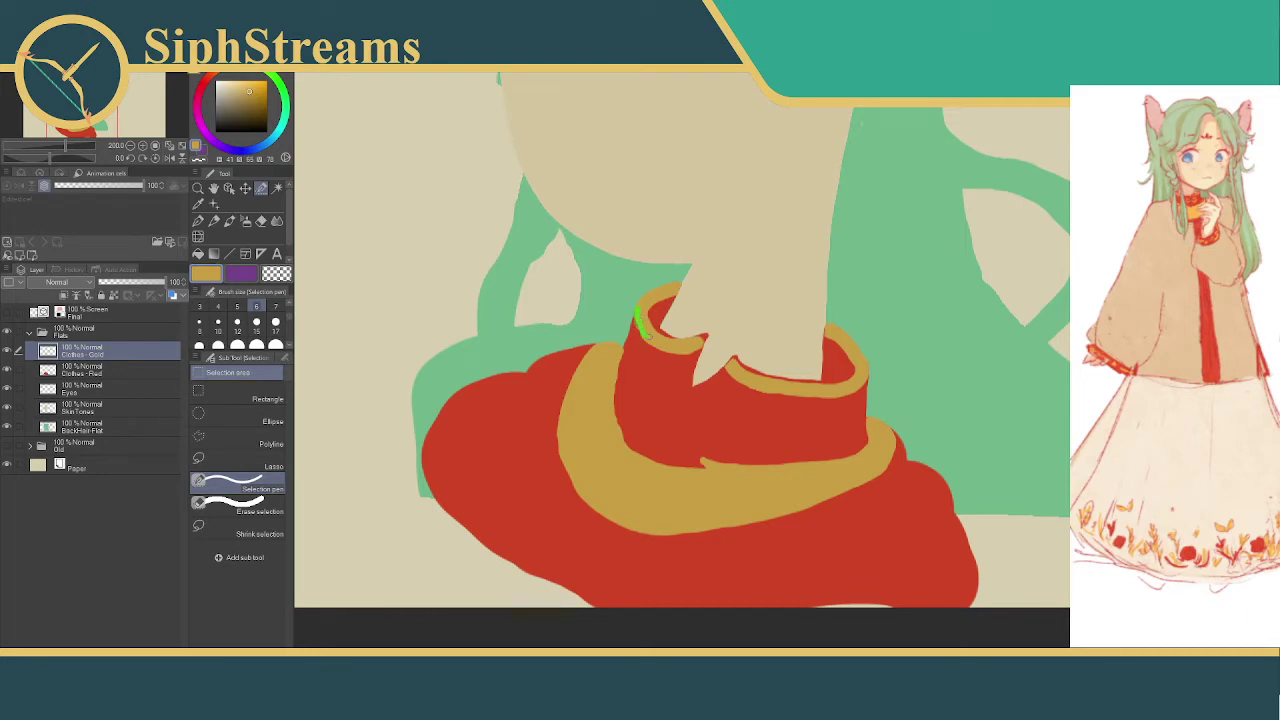
pyautogui.moveTo(646, 336); pyautogui.dragTo(646, 338)
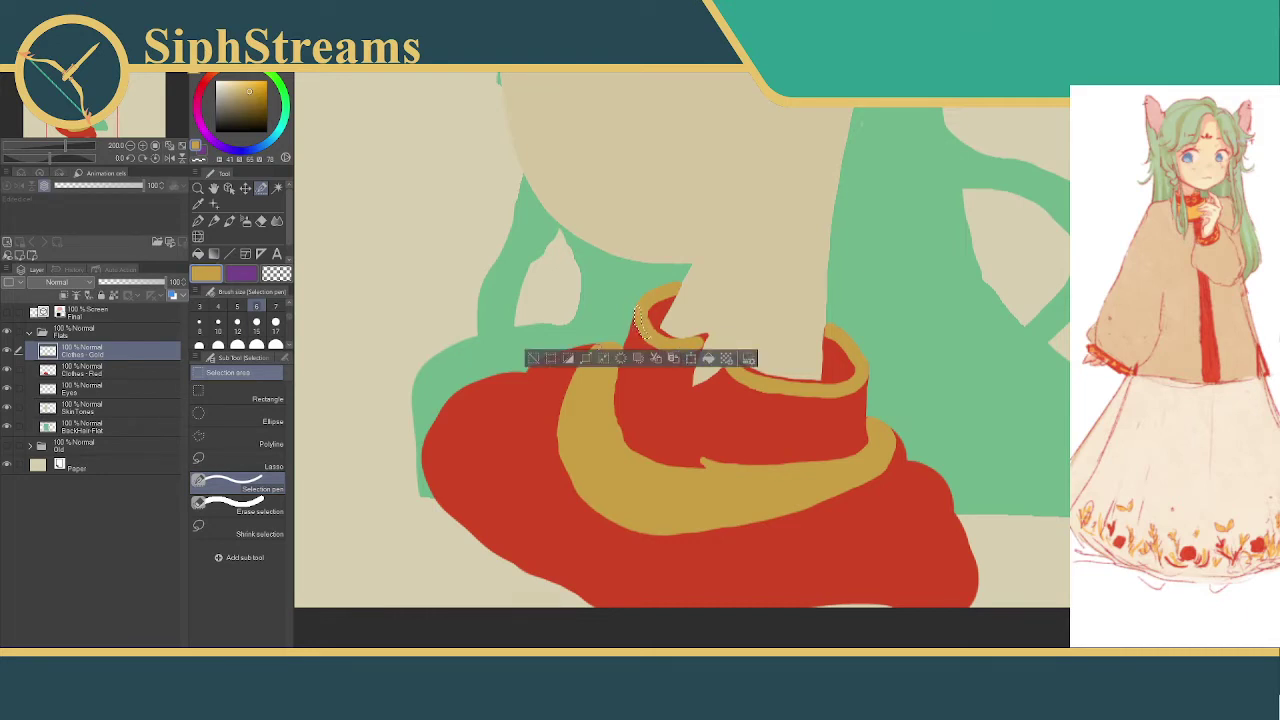
pyautogui.click(533, 359)
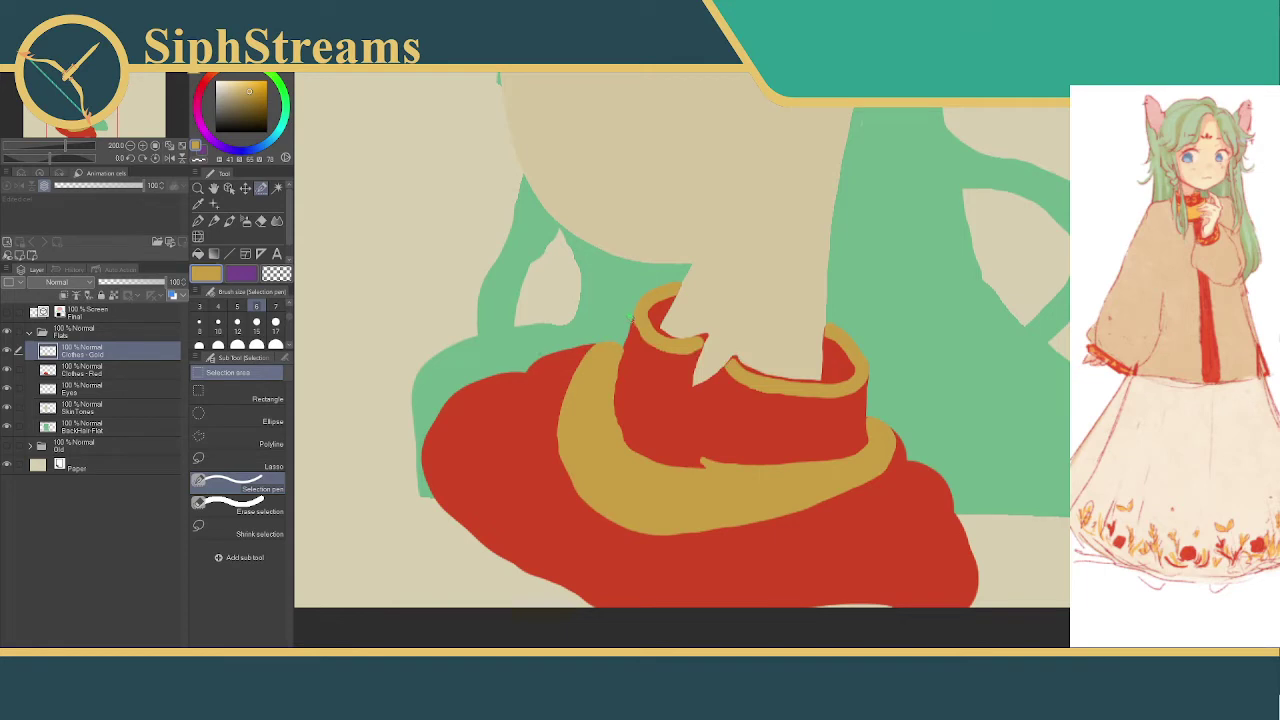
pyautogui.moveTo(632, 322); pyautogui.dragTo(634, 336)
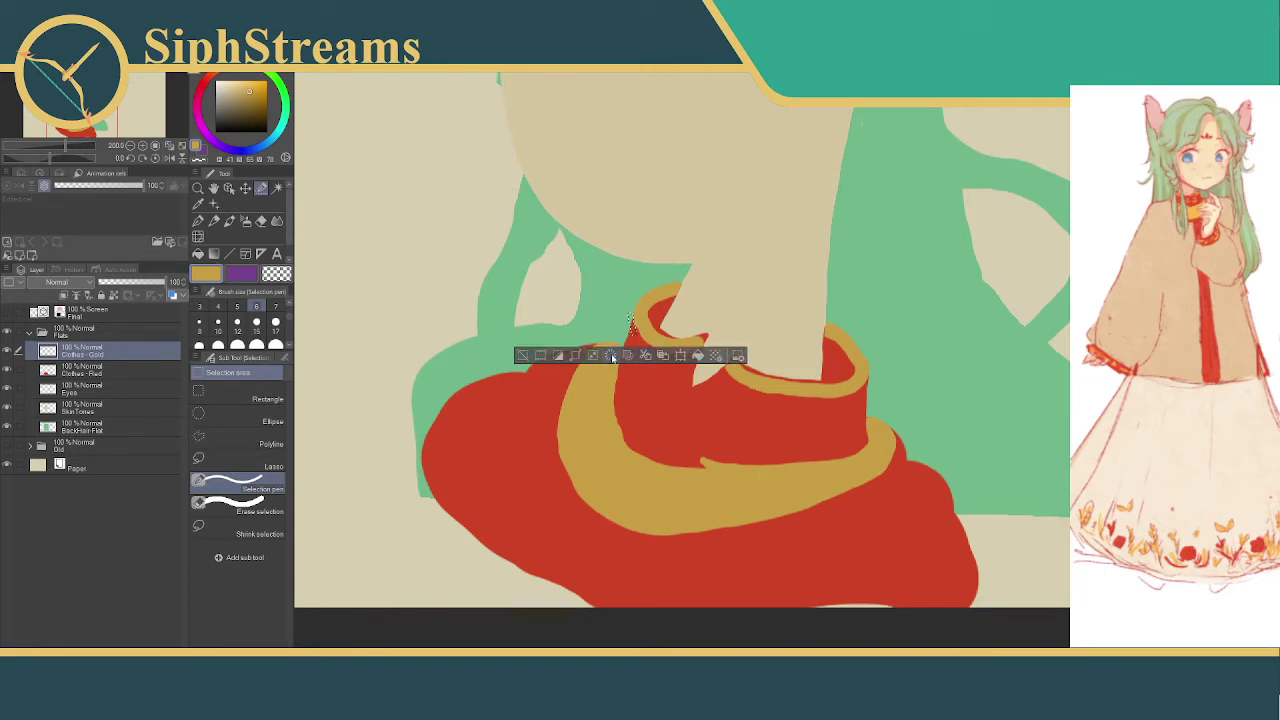
pyautogui.click(612, 357)
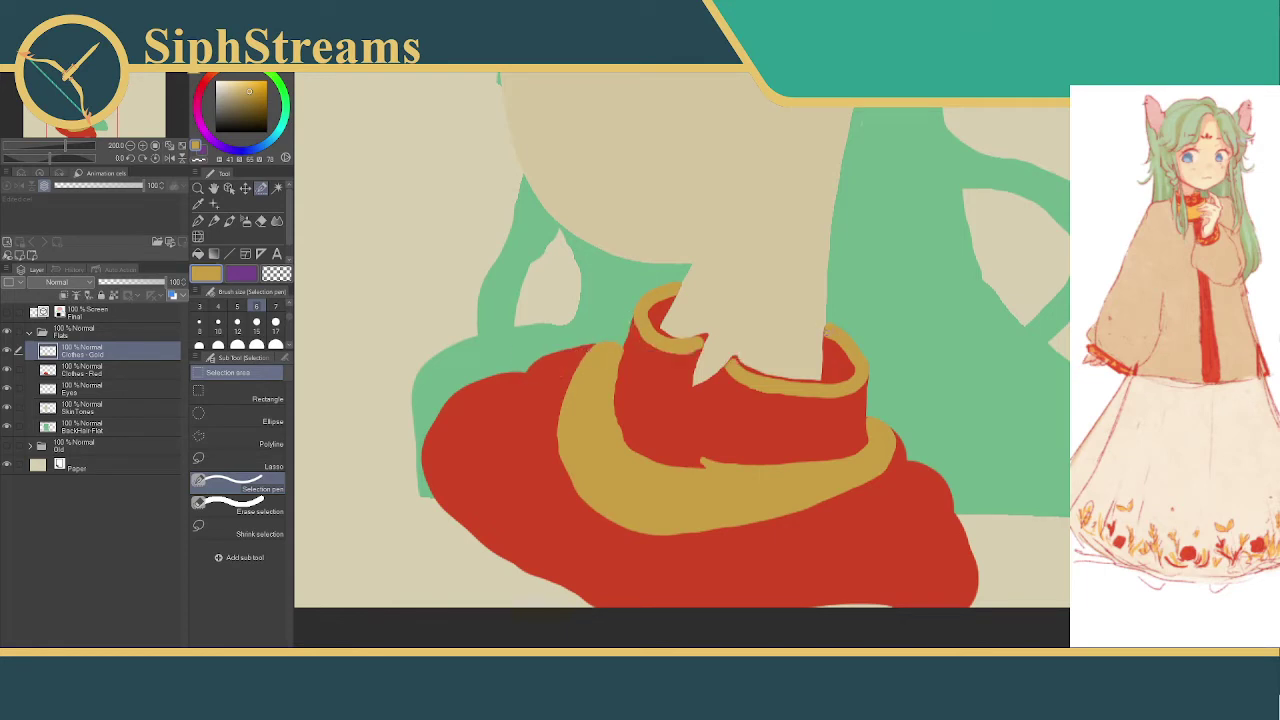
# - Touch up the right rim's ends, at the neck's edge and beside the notch, with size 6 selections, deselecting after each
pyautogui.moveTo(826, 328); pyautogui.dragTo(828, 334)
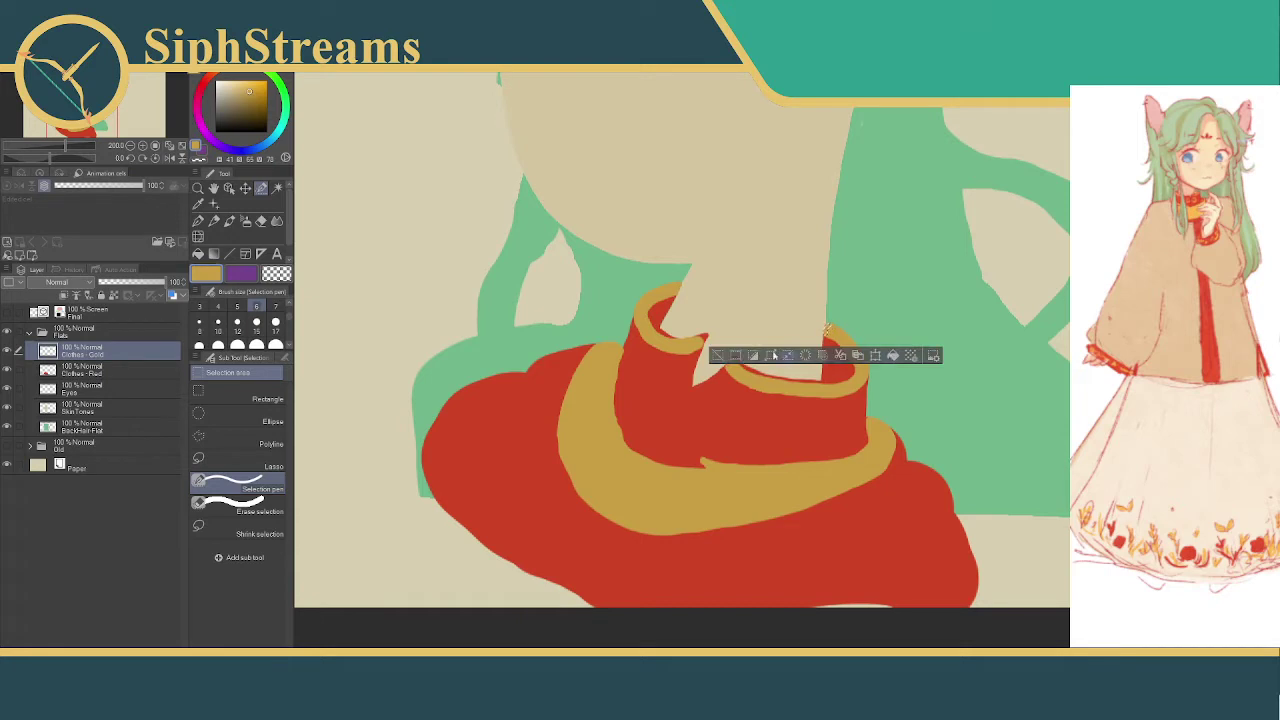
pyautogui.click(719, 357)
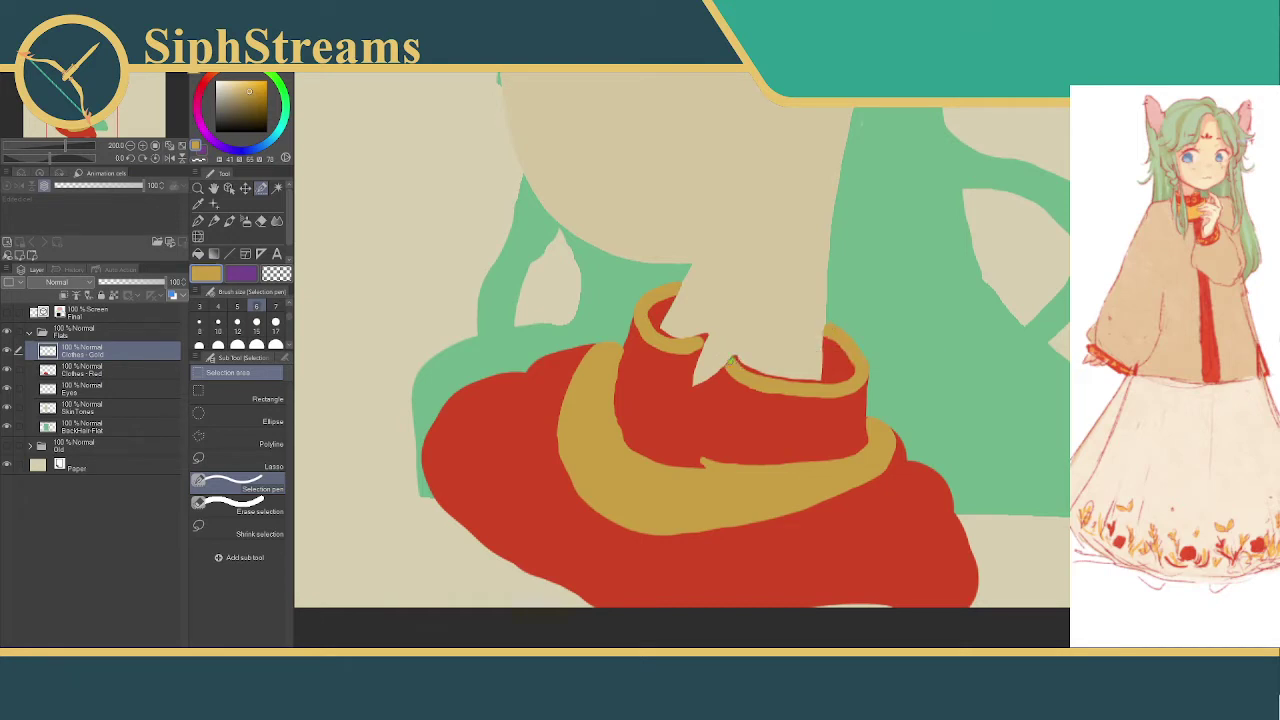
pyautogui.click(729, 362)
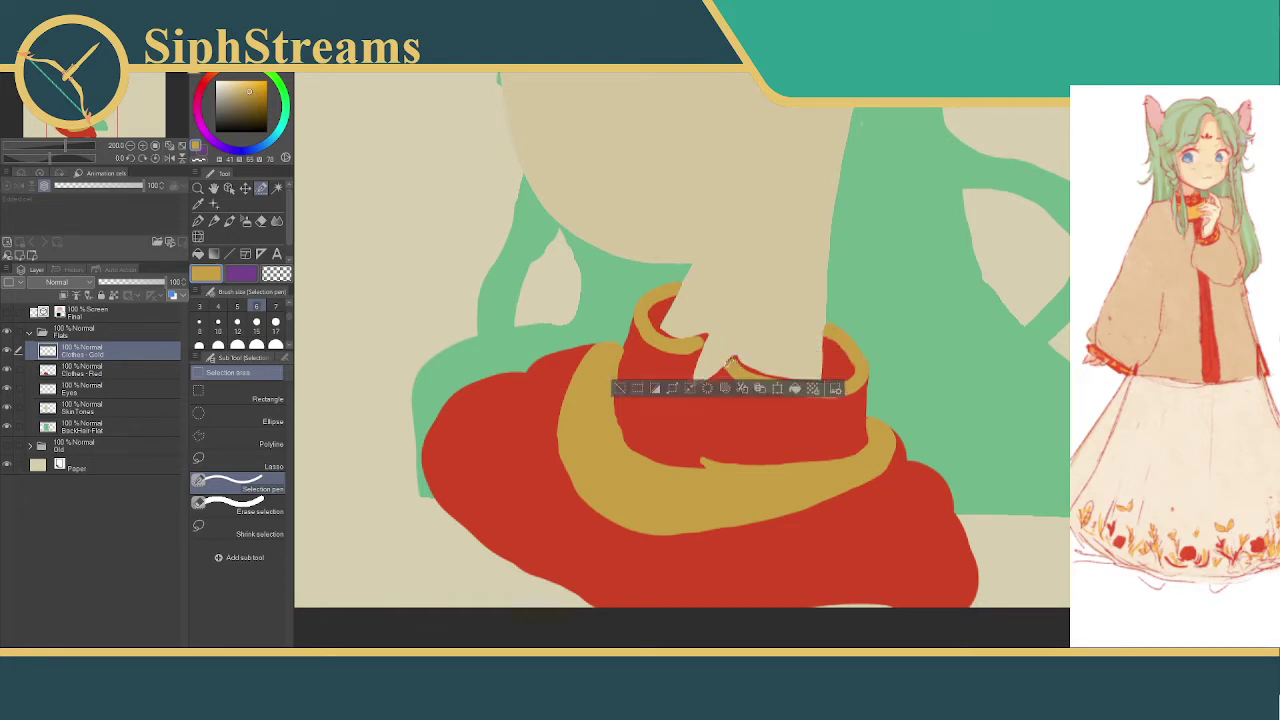
pyautogui.click(617, 390)
# - Refine the left rim's end beside the neck notch and its inner edge with size 6 selections, clear the excess gold and deselect
pyautogui.click(695, 340)
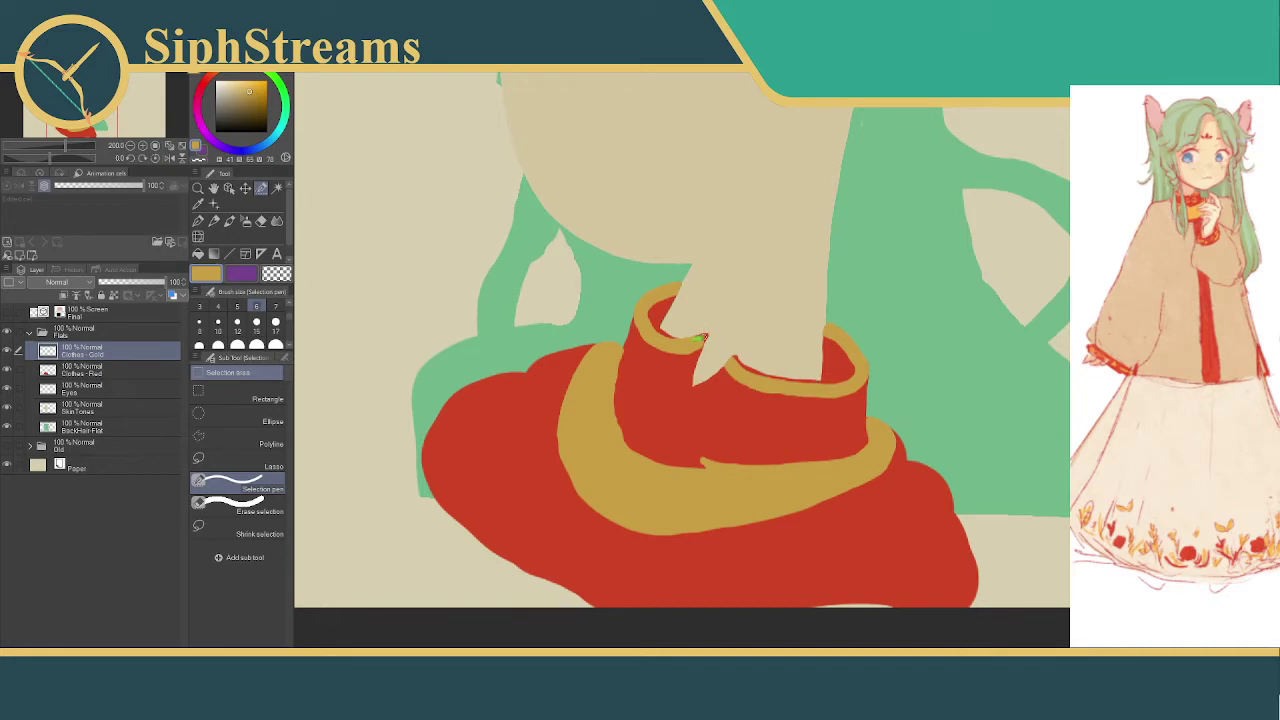
pyautogui.moveTo(699, 338); pyautogui.dragTo(703, 344)
pyautogui.click(589, 372)
pyautogui.click(683, 362)
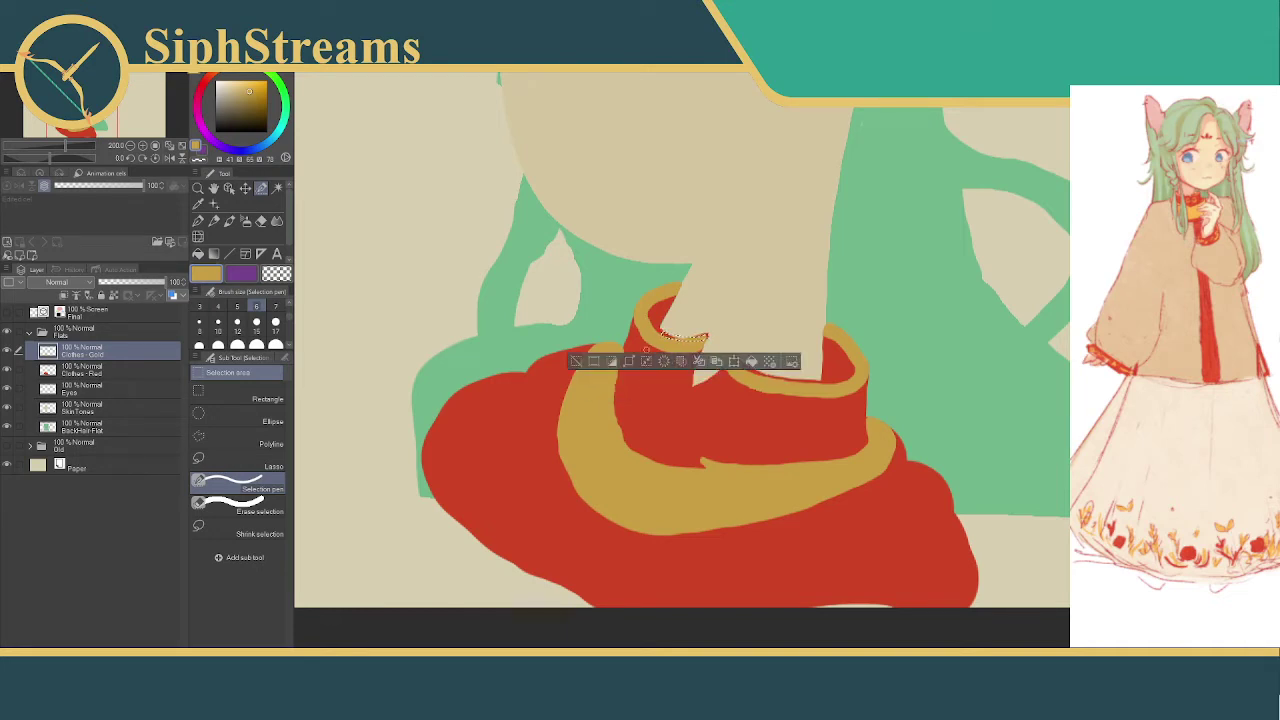
pyautogui.click(578, 362)
pyautogui.moveTo(665, 333); pyautogui.dragTo(714, 330)
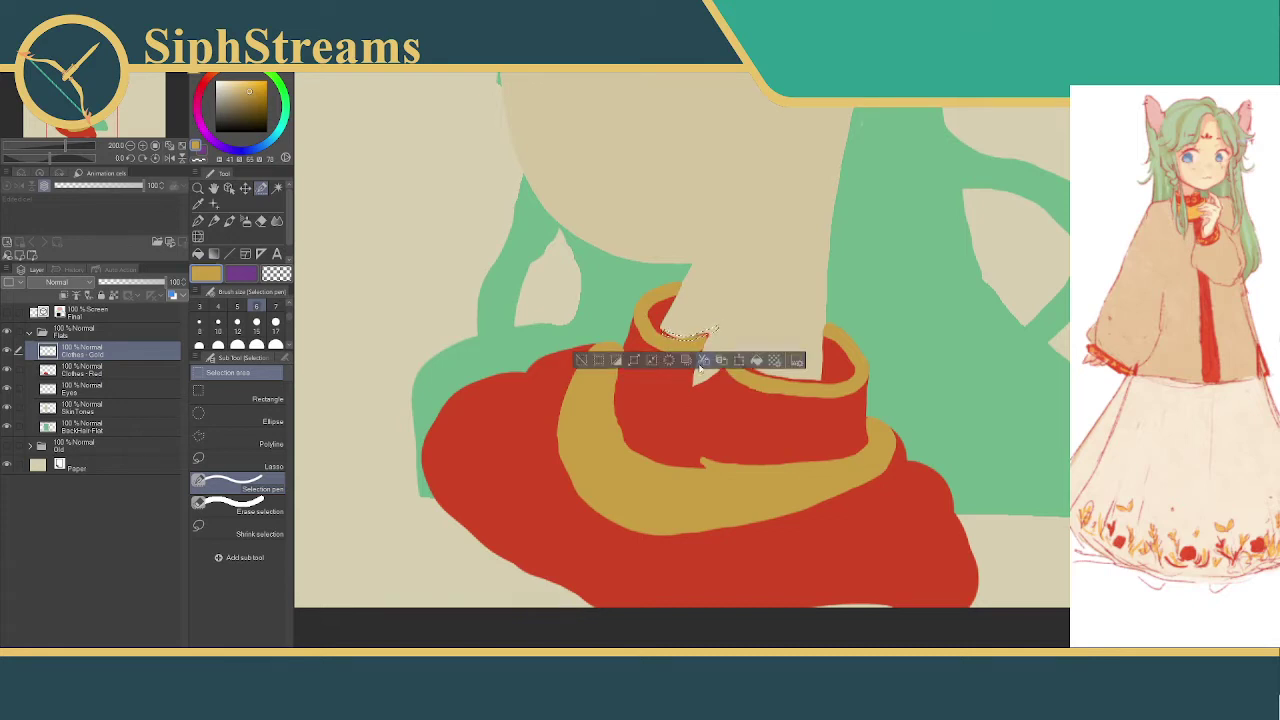
pyautogui.click(669, 361)
pyautogui.click(580, 361)
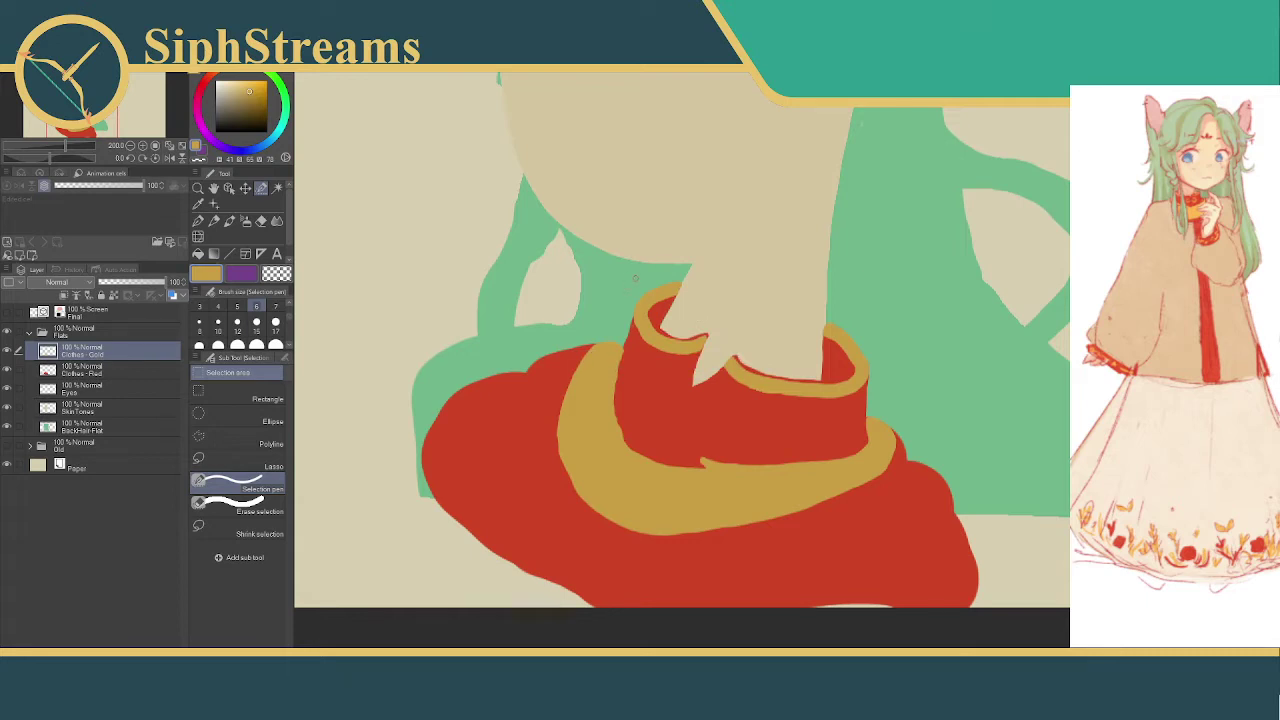
# - Show the Final sketch layer and select the right curl of the collar motif with the Selection pen at size 8, redoing the first selection
pyautogui.click(8, 312)
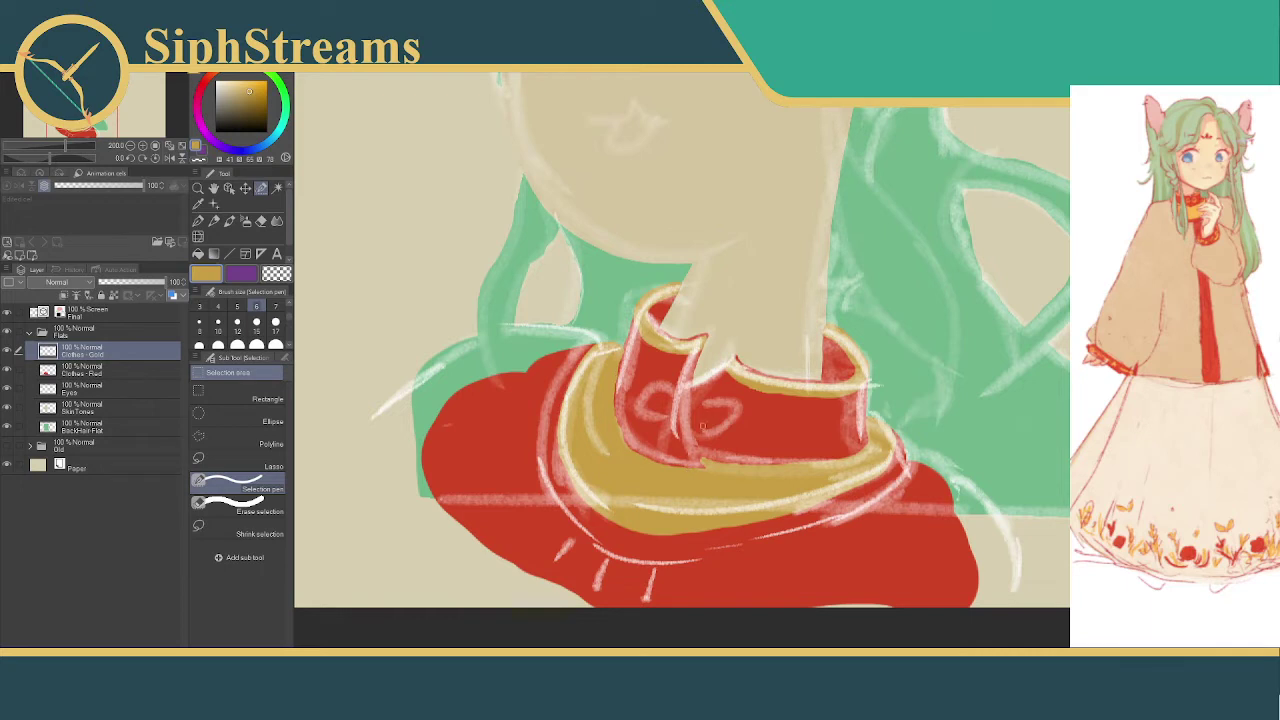
pyautogui.click(199, 319)
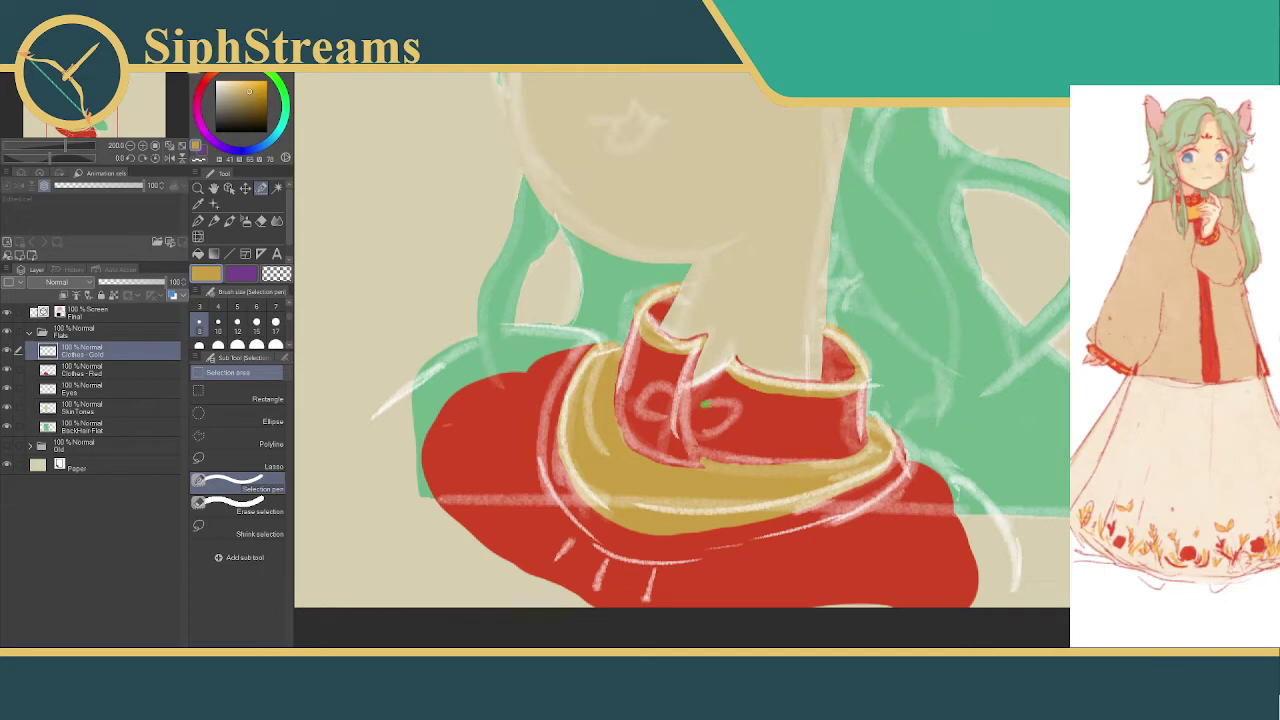
pyautogui.moveTo(735, 399); pyautogui.dragTo(700, 430)
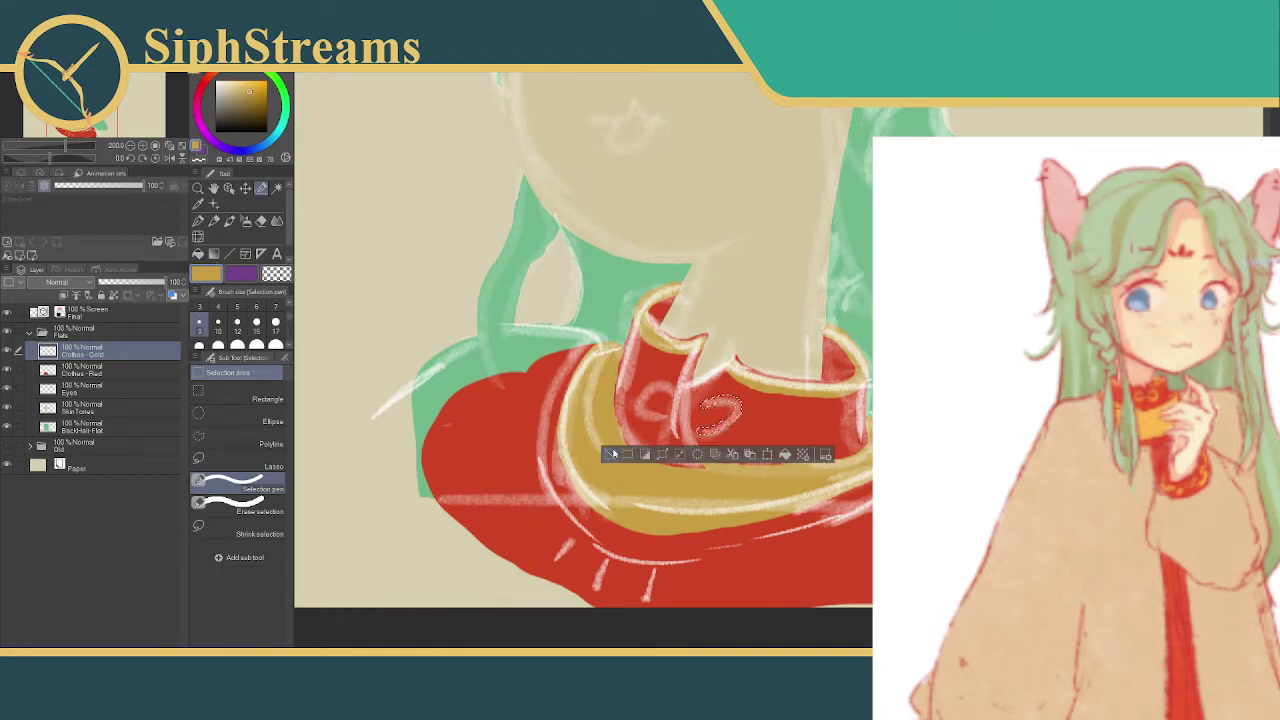
pyautogui.click(610, 454)
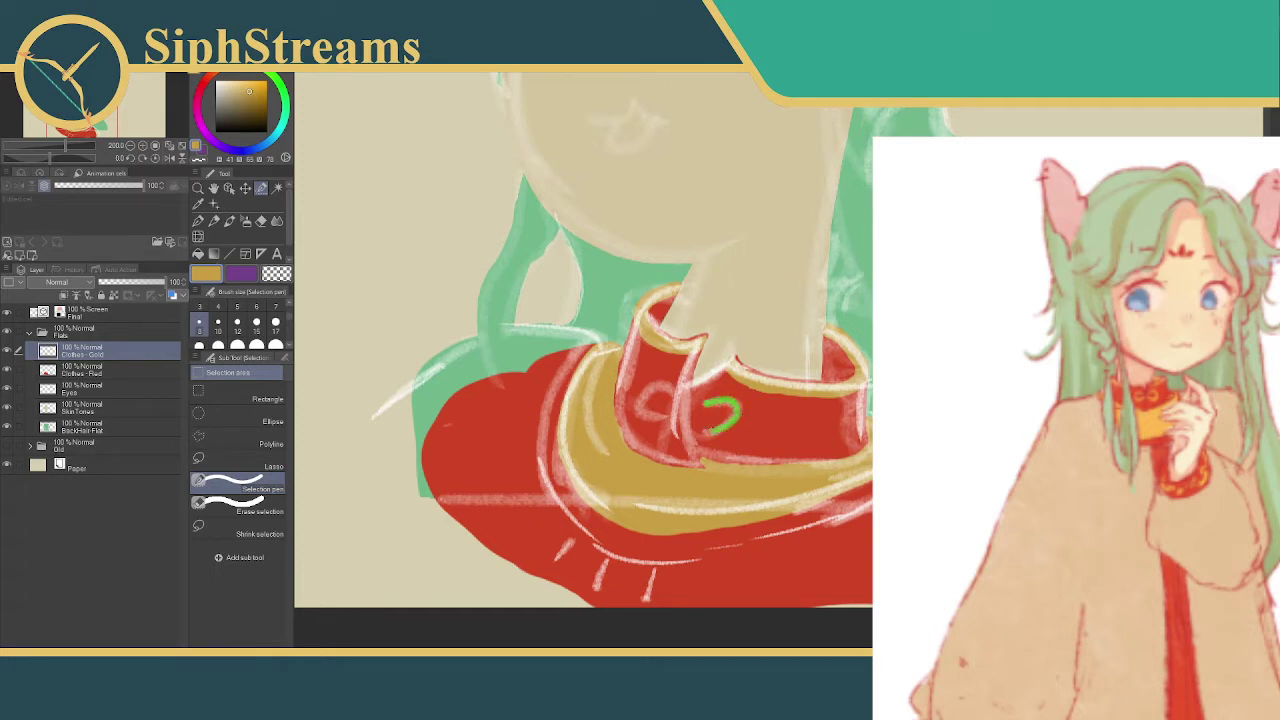
pyautogui.moveTo(712, 405); pyautogui.dragTo(714, 404)
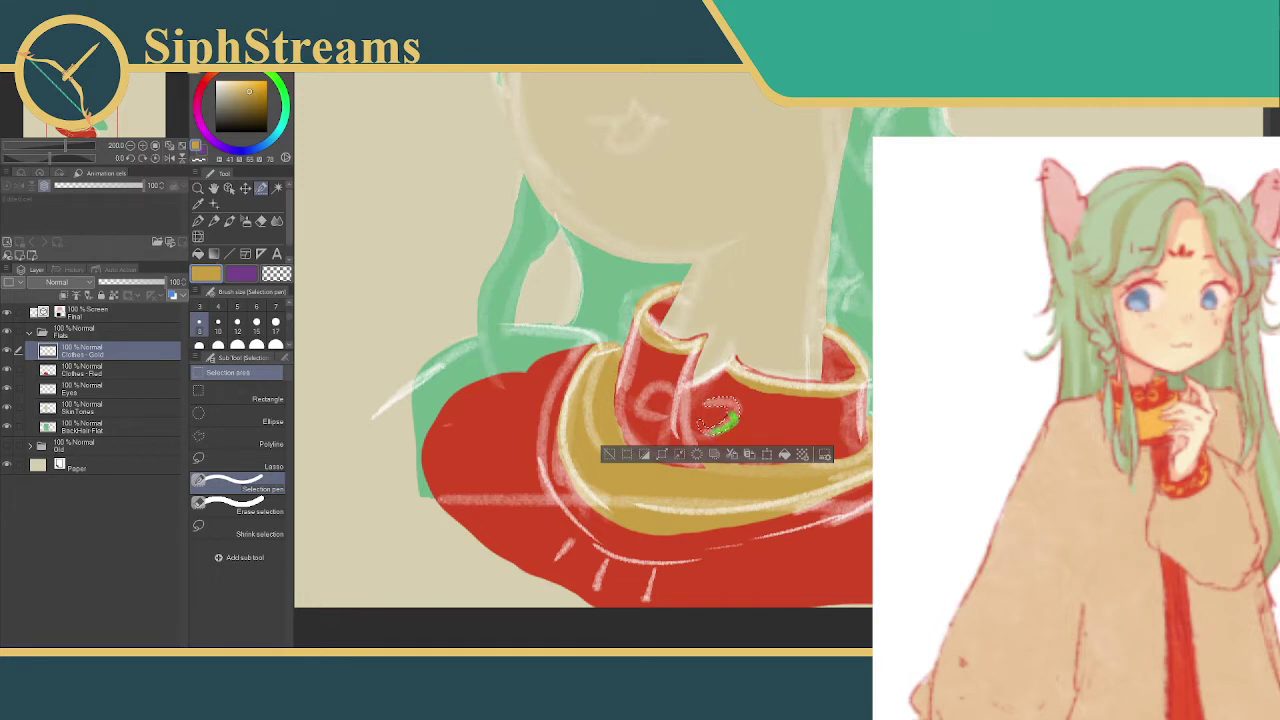
pyautogui.moveTo(706, 430); pyautogui.dragTo(706, 430)
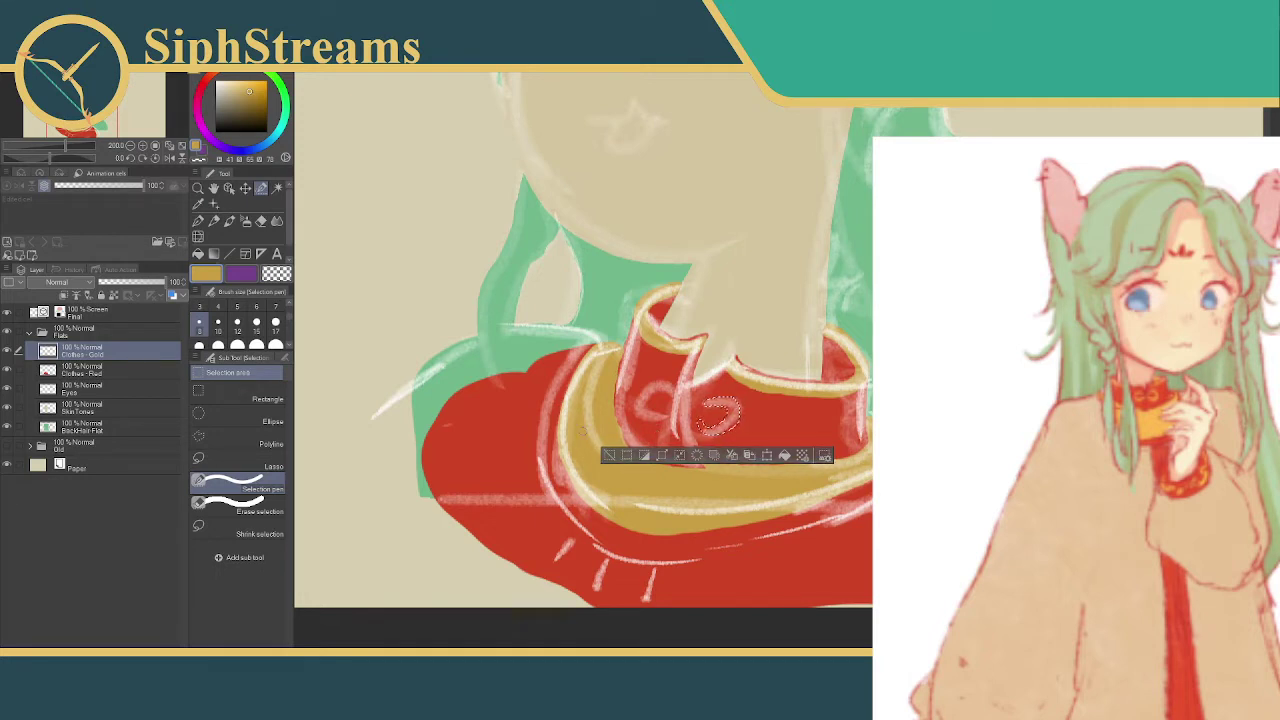
# - Trim the right curl's selection with Erase selection at size 6, fill it with gold and deselect
pyautogui.click(238, 505)
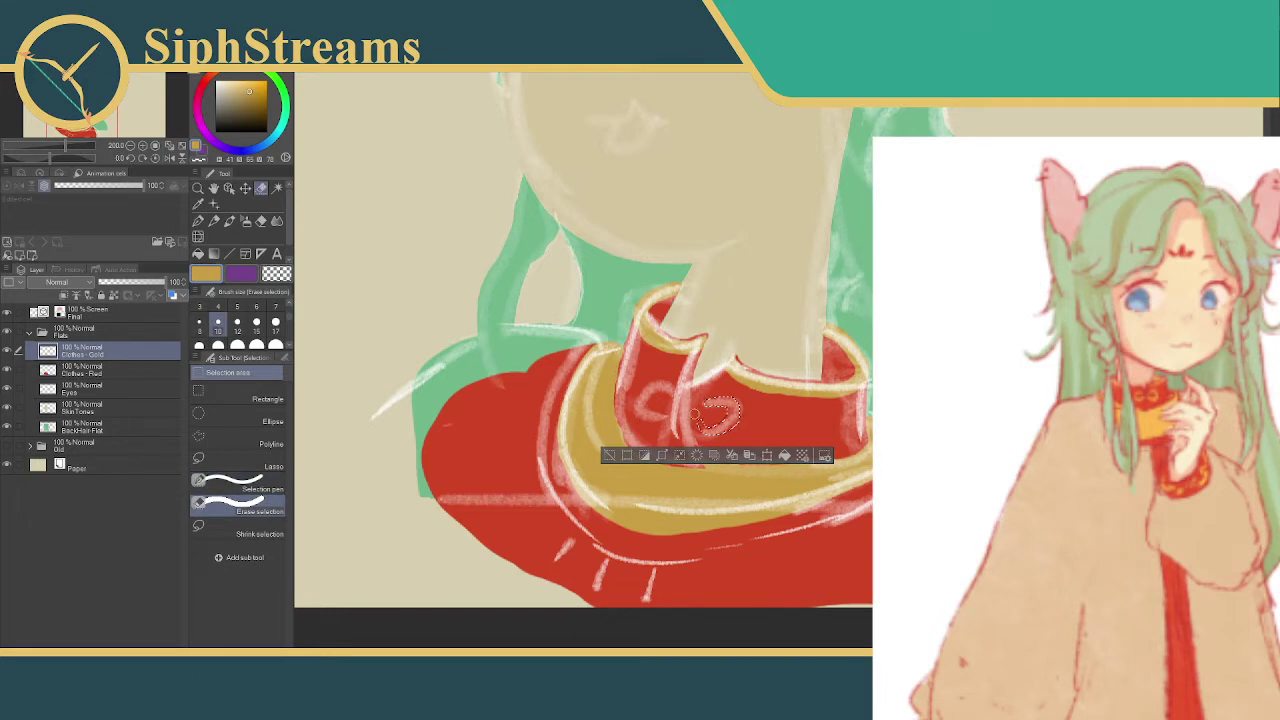
pyautogui.moveTo(696, 413); pyautogui.dragTo(699, 410)
pyautogui.scroll(1, 290, 318)
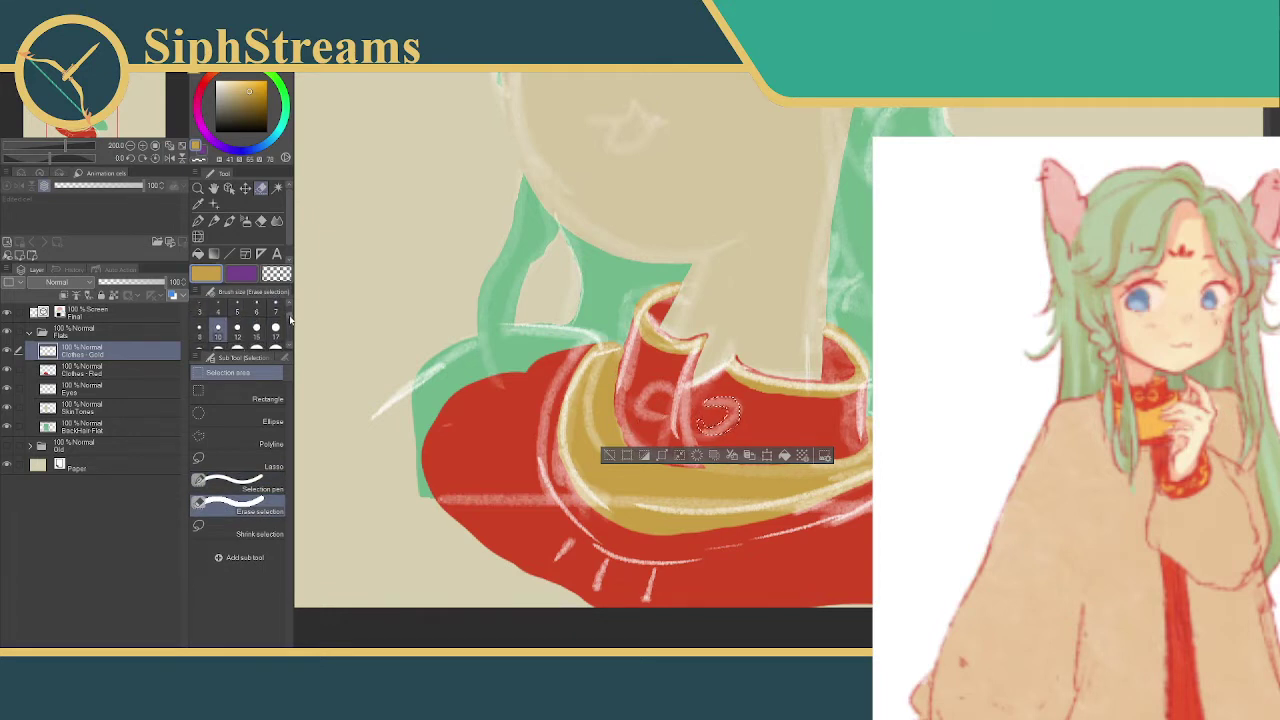
pyautogui.scroll(1, 290, 318)
pyautogui.click(256, 312)
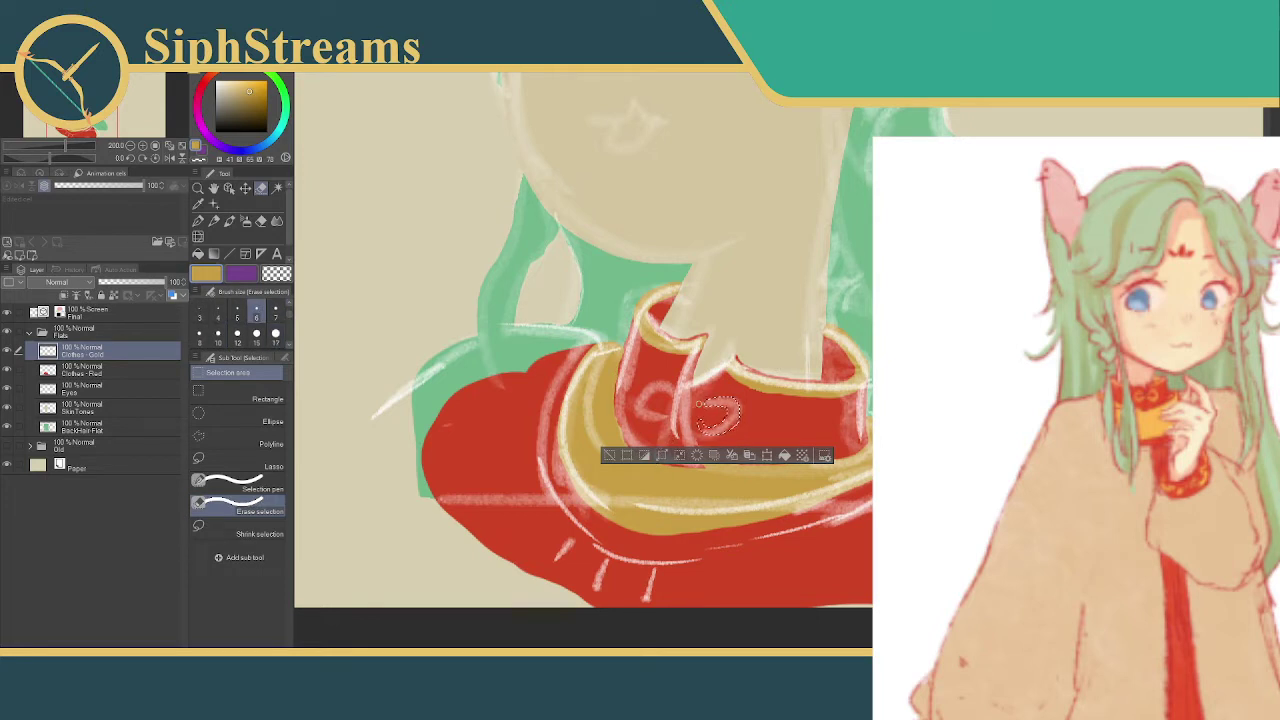
pyautogui.moveTo(699, 404); pyautogui.dragTo(690, 404)
pyautogui.moveTo(698, 406); pyautogui.dragTo(705, 401)
pyautogui.moveTo(700, 415); pyautogui.dragTo(699, 432)
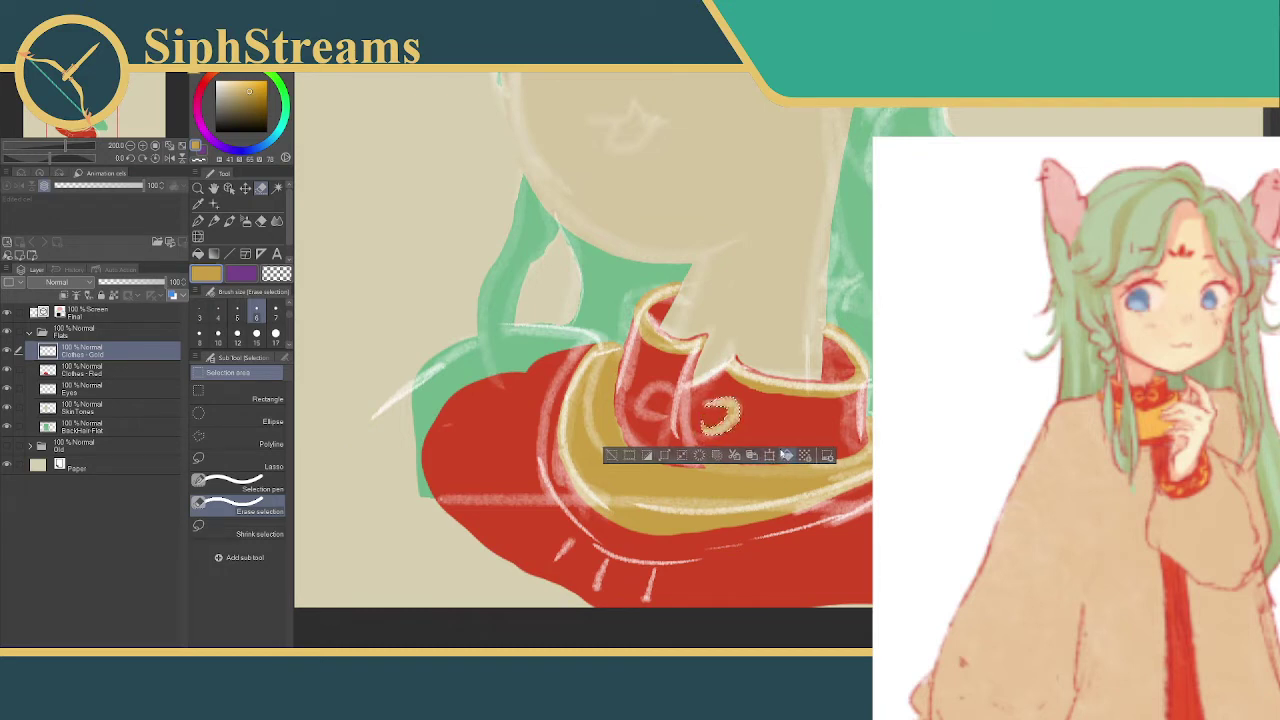
pyautogui.click(612, 455)
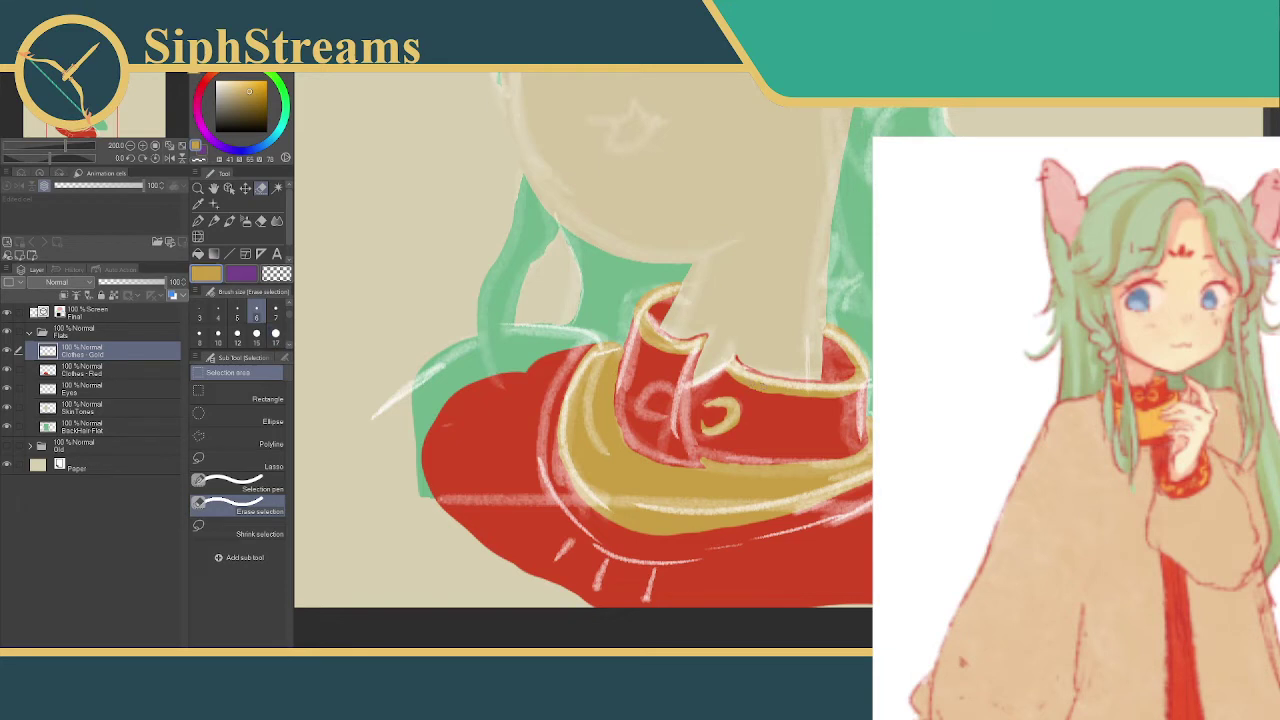
# - Select the left curl of the collar motif on the Clothes - Gold layer with the Selection pen at size 8
pyautogui.click(235, 482)
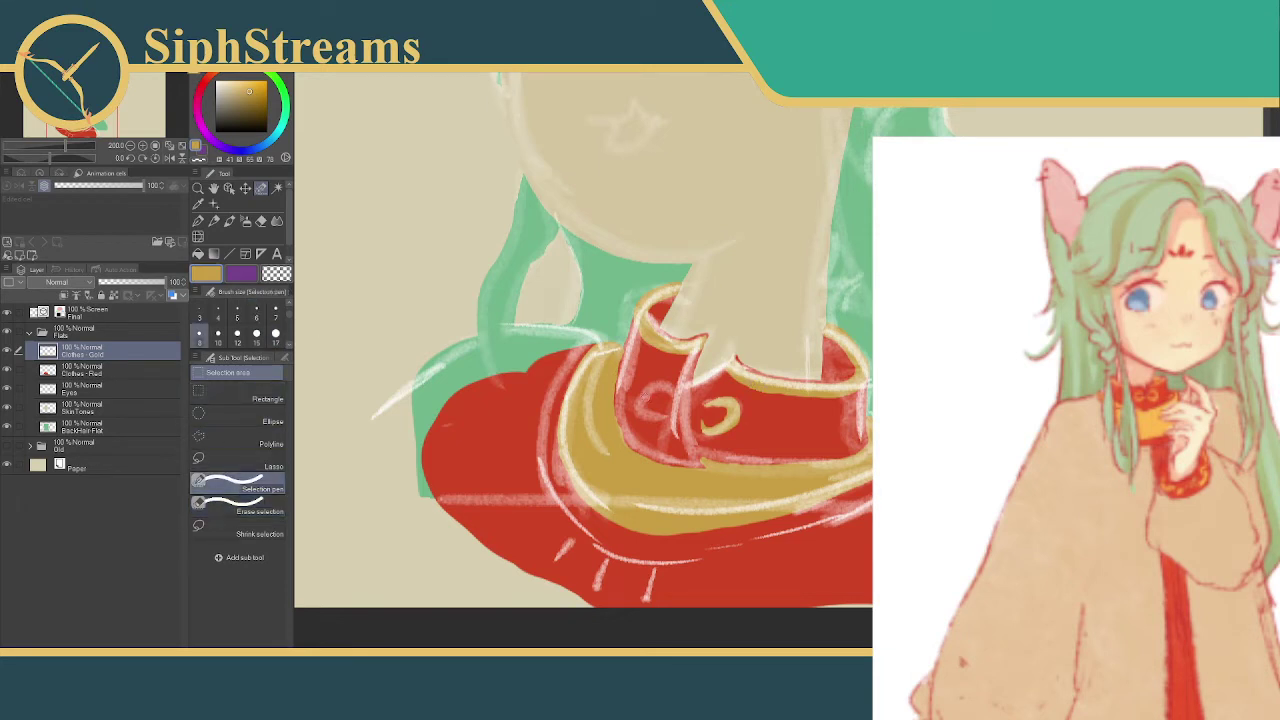
pyautogui.click(661, 389)
pyautogui.moveTo(661, 389)
pyautogui.mouseDown()
pyautogui.moveTo(642, 409)
pyautogui.moveTo(664, 392)
pyautogui.mouseUp()
pyautogui.click(238, 505)
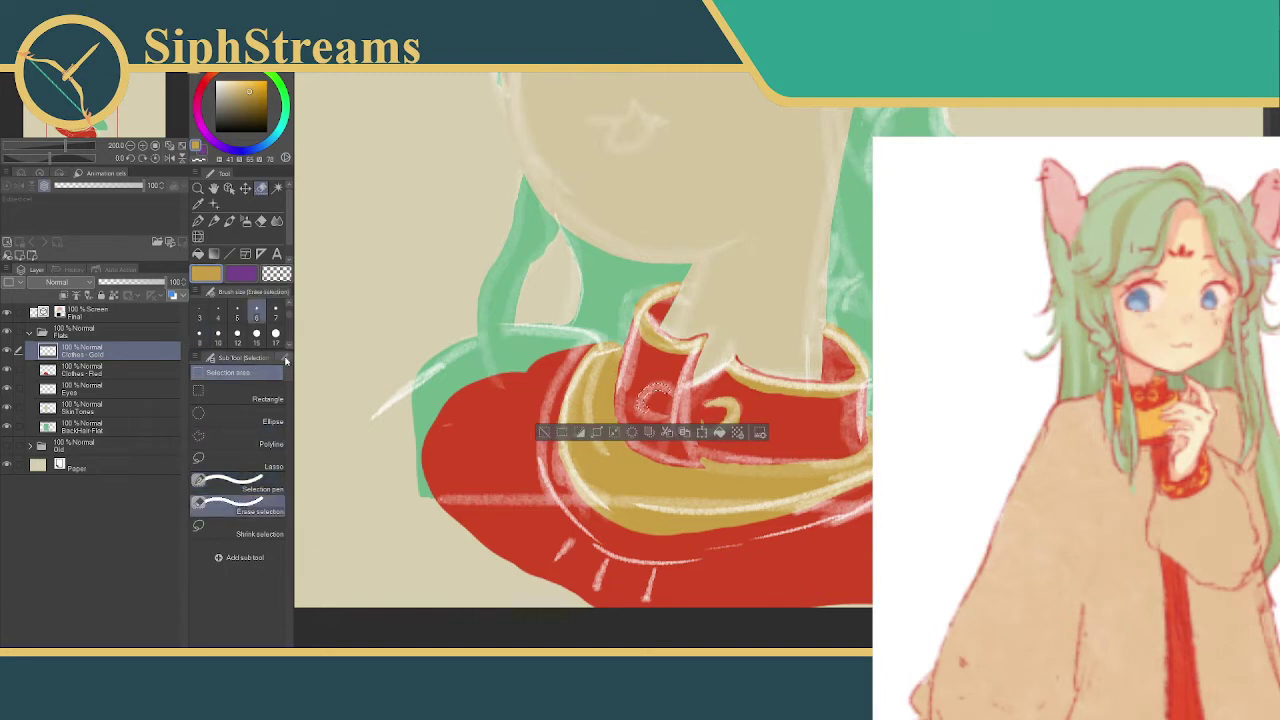
pyautogui.click(286, 360)
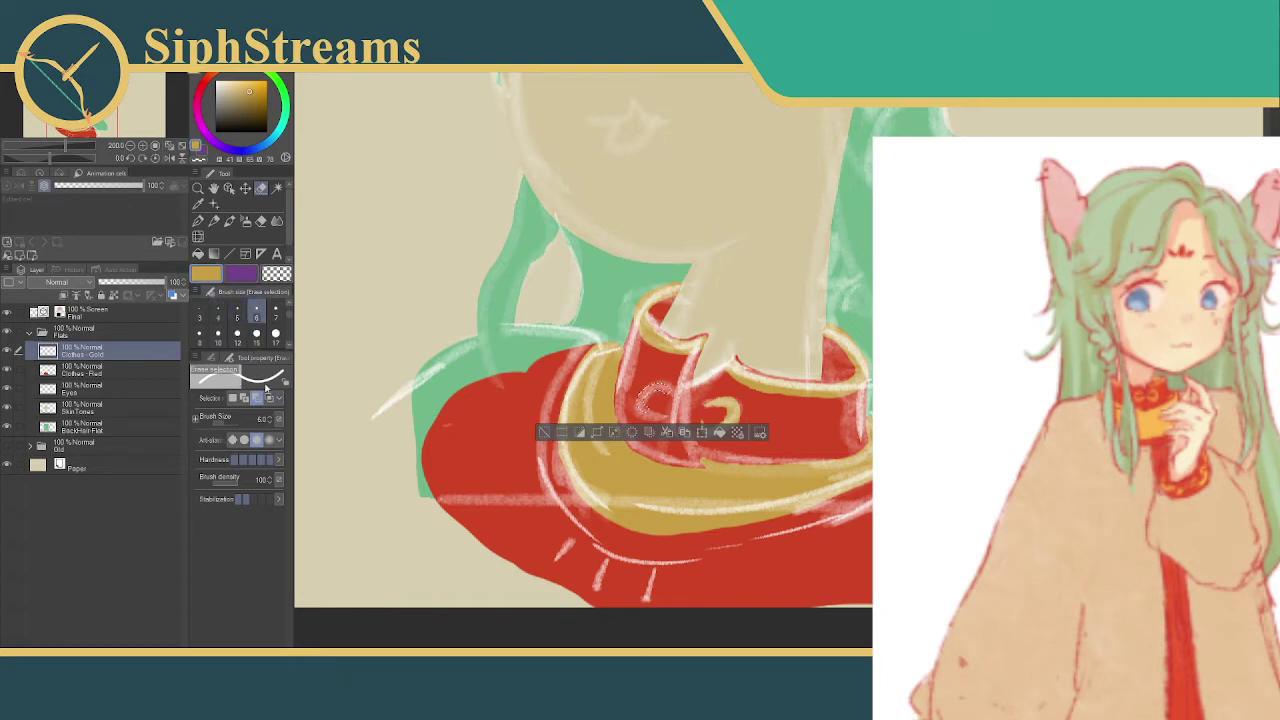
pyautogui.click(212, 356)
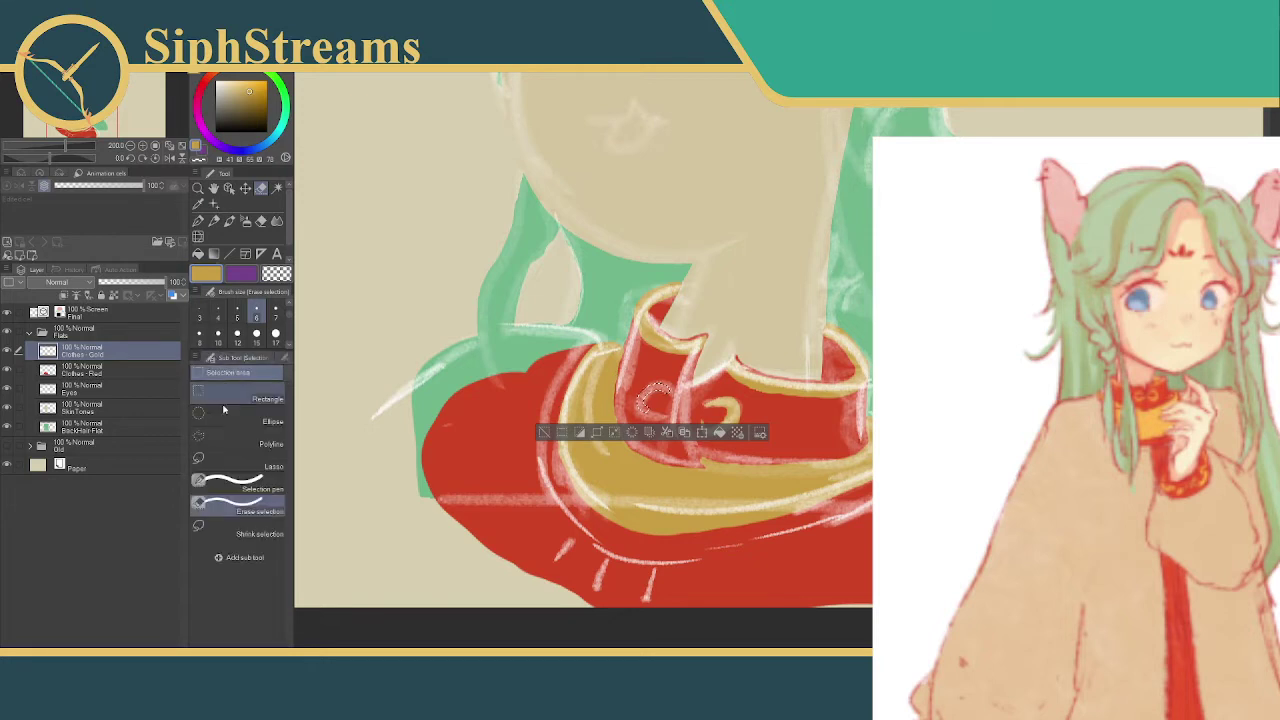
pyautogui.click(241, 484)
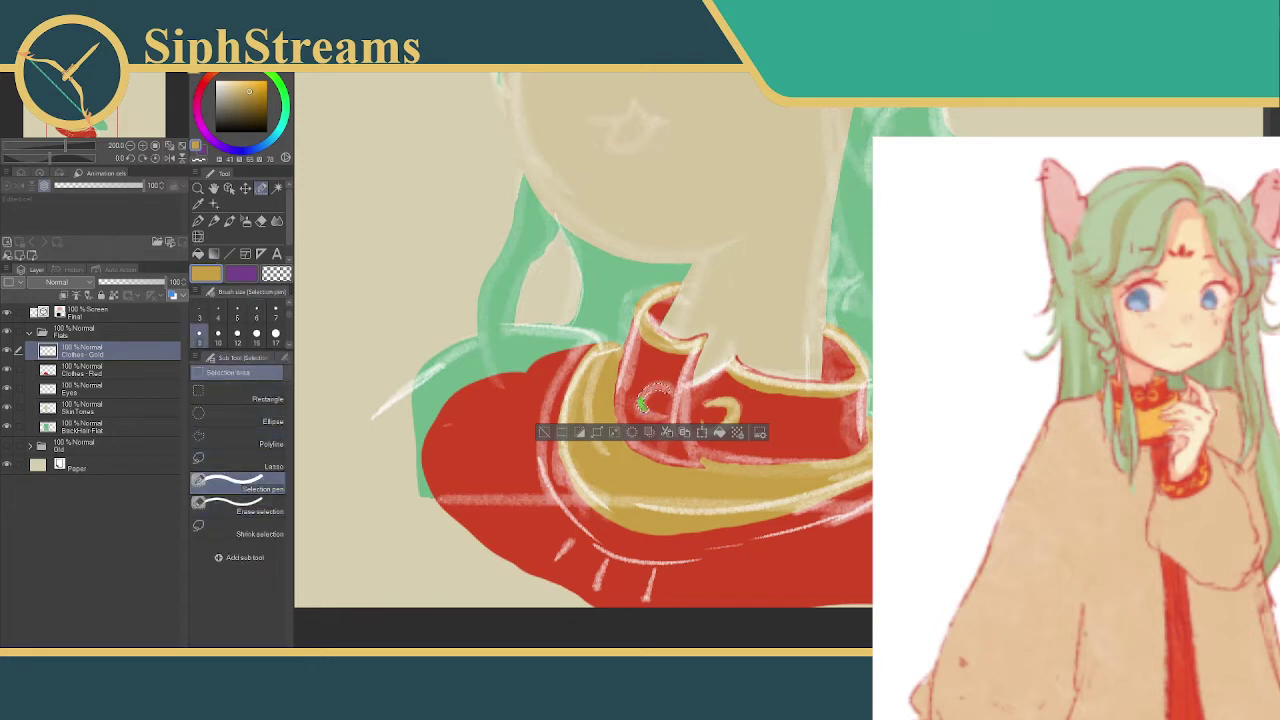
pyautogui.moveTo(643, 403)
pyautogui.mouseDown()
pyautogui.moveTo(666, 411)
pyautogui.moveTo(658, 386)
pyautogui.moveTo(636, 400)
pyautogui.moveTo(661, 411)
pyautogui.mouseUp()
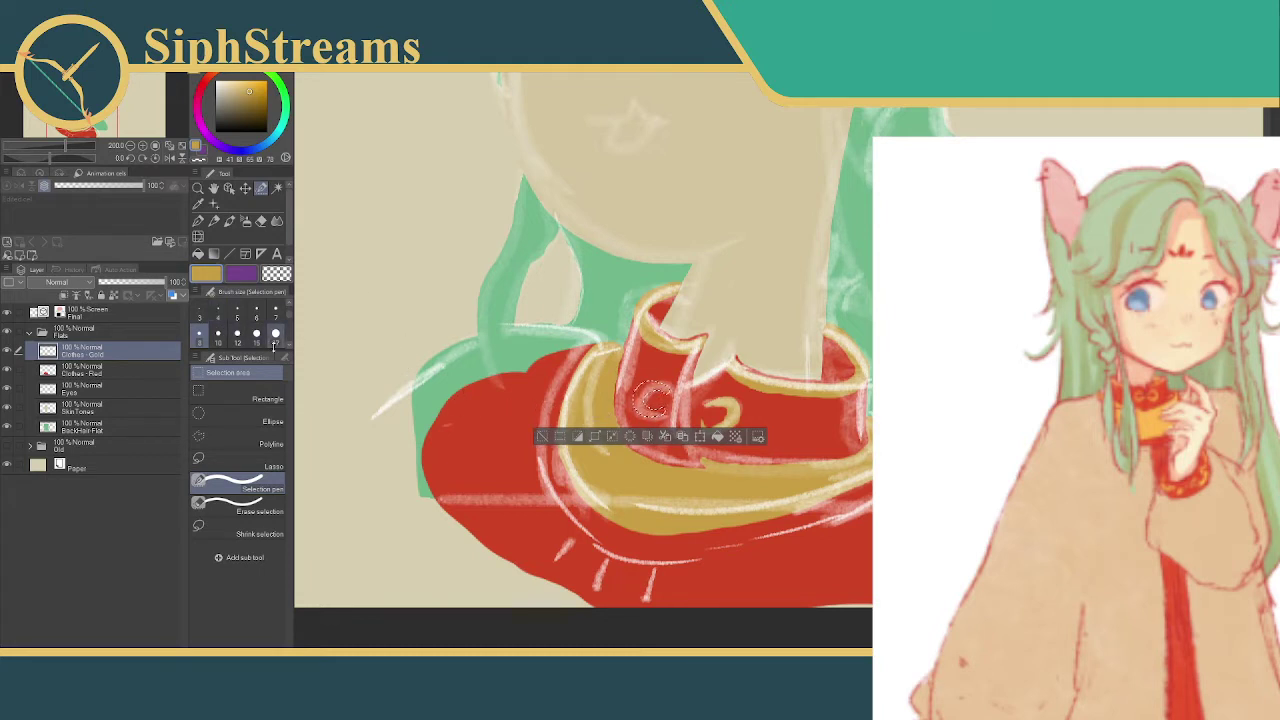
# - Trim the left curl's selection with Erase selection at size 6, fill it with gold and deselect
pyautogui.click(240, 508)
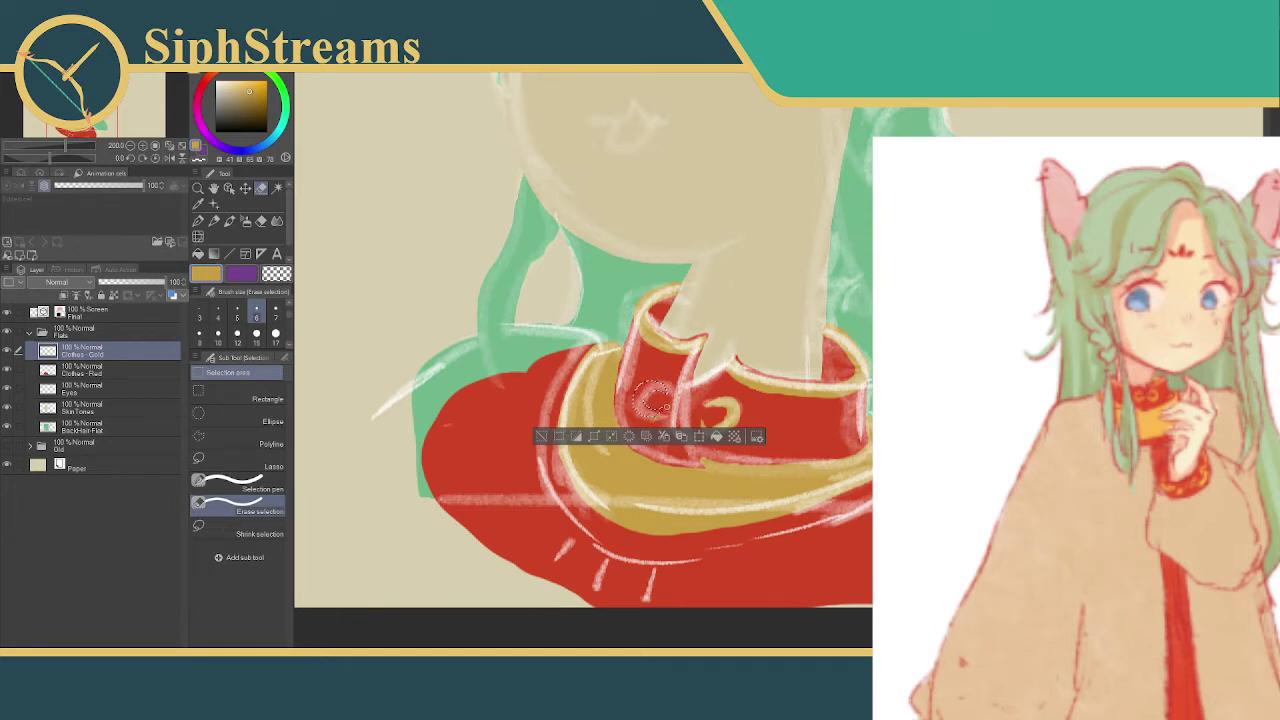
pyautogui.click(692, 437)
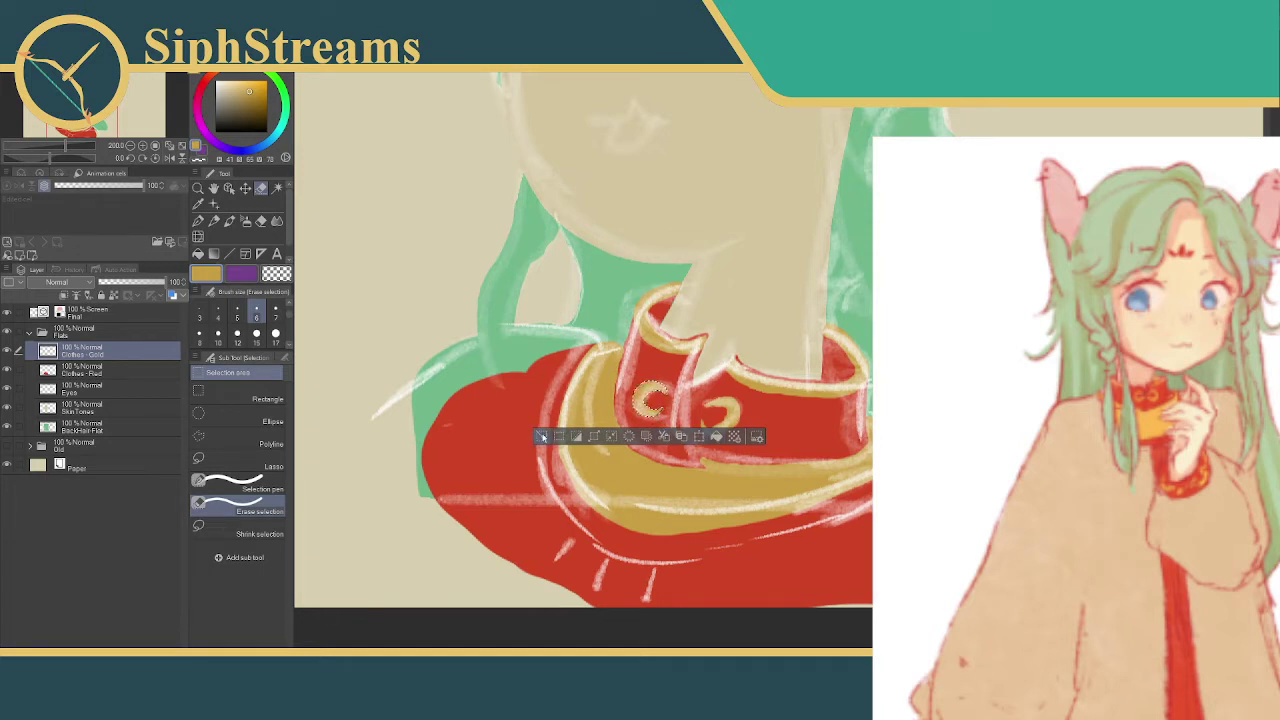
pyautogui.hotkey('ctrl', 'd')
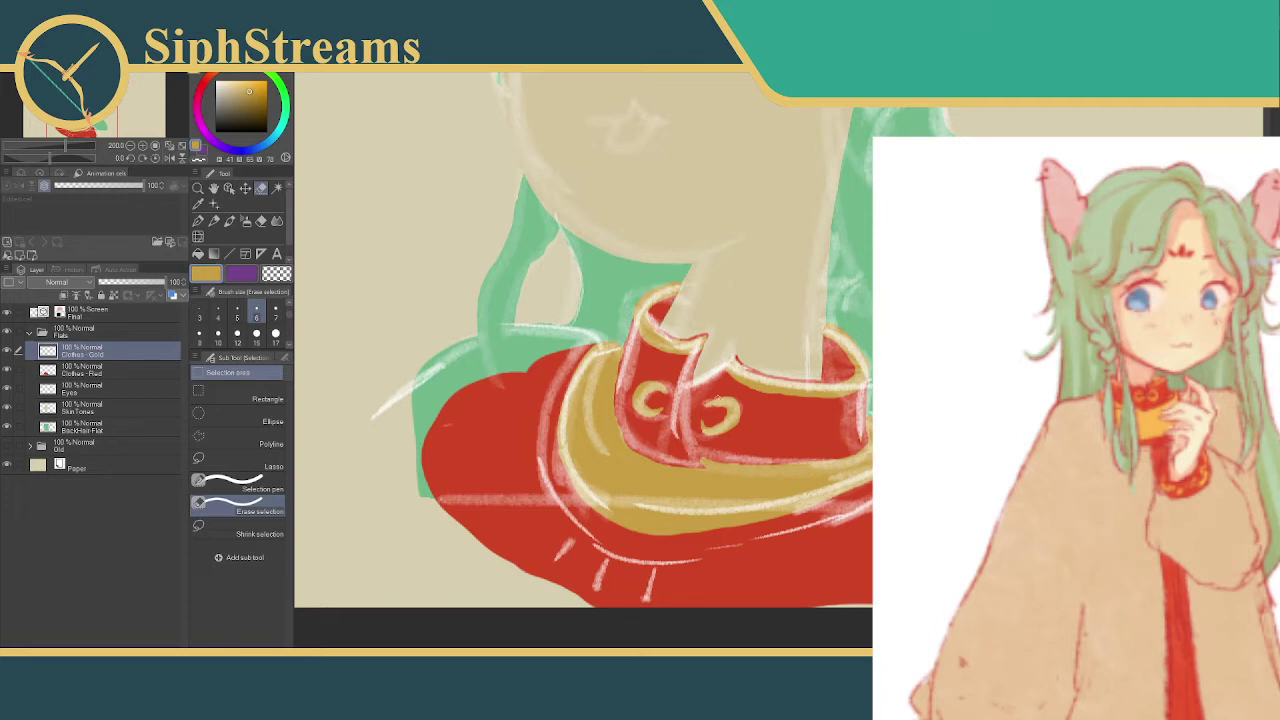
pyautogui.moveTo(716, 402); pyautogui.dragTo(720, 401)
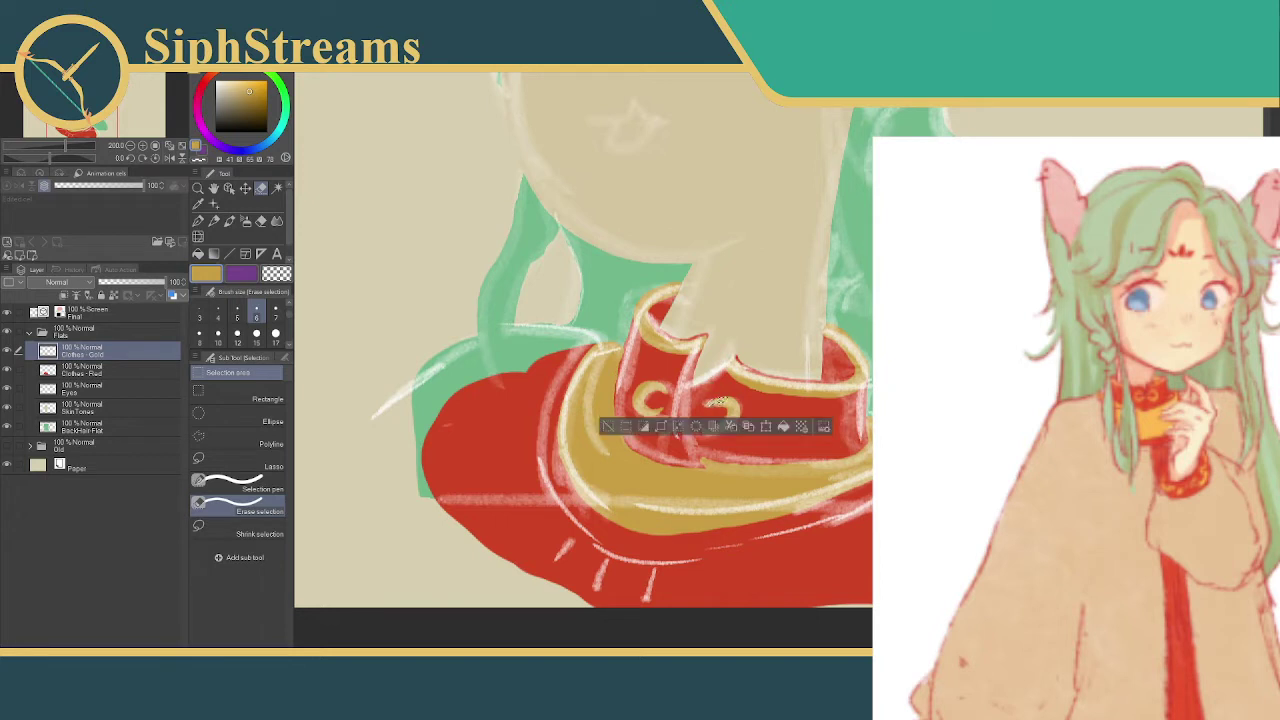
pyautogui.hotkey('ctrl', 'd')
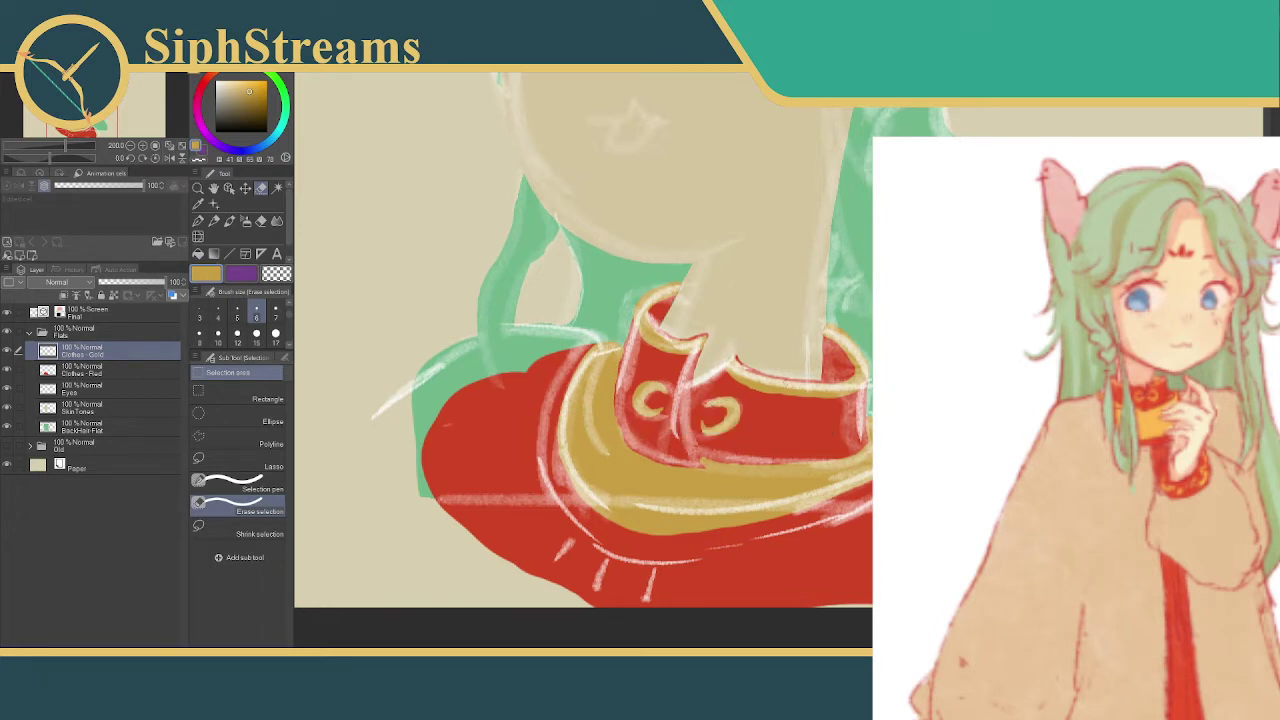
pyautogui.moveTo(746, 385); pyautogui.dragTo(790, 391)
pyautogui.hotkey('ctrl', 'd')
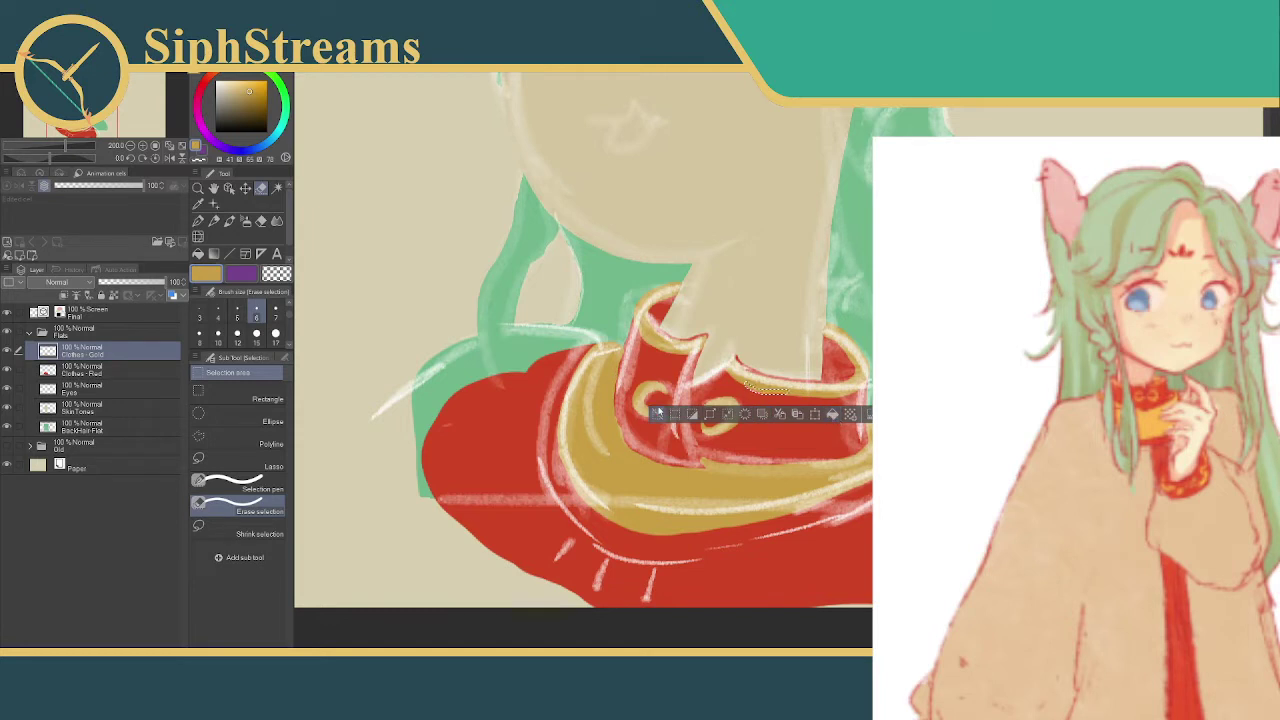
pyautogui.click(657, 414)
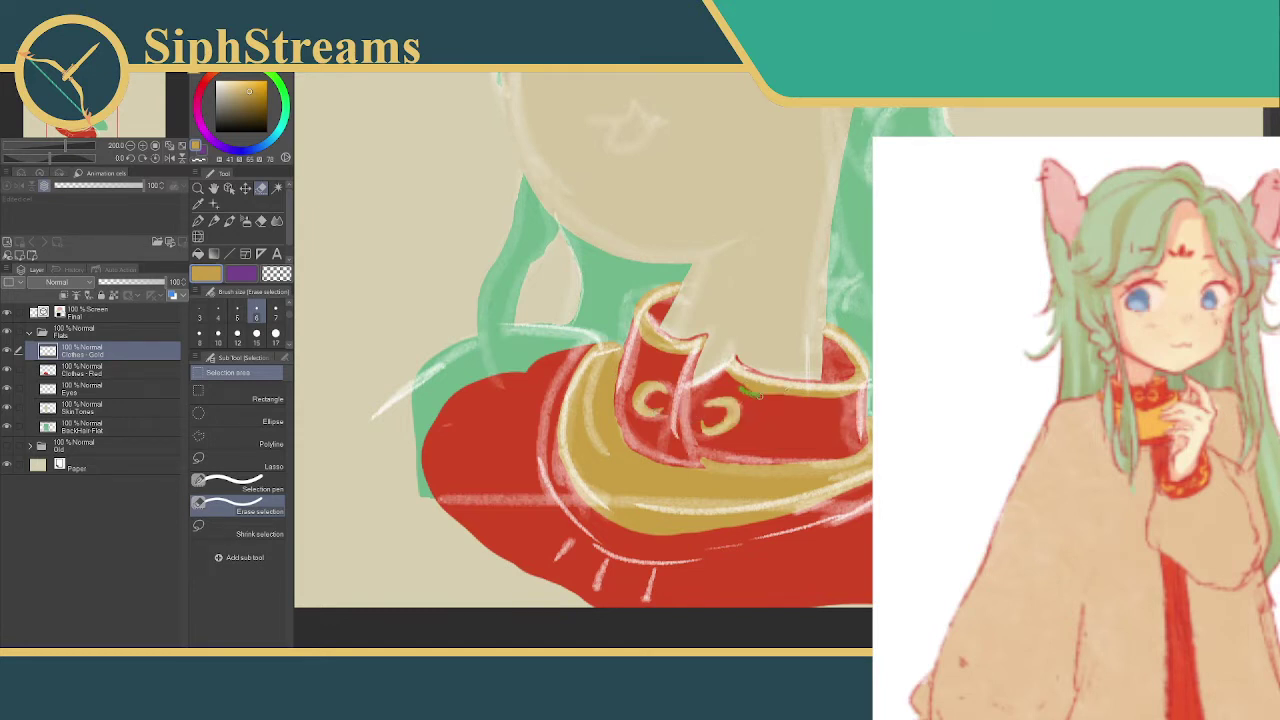
pyautogui.moveTo(760, 397); pyautogui.dragTo(765, 395)
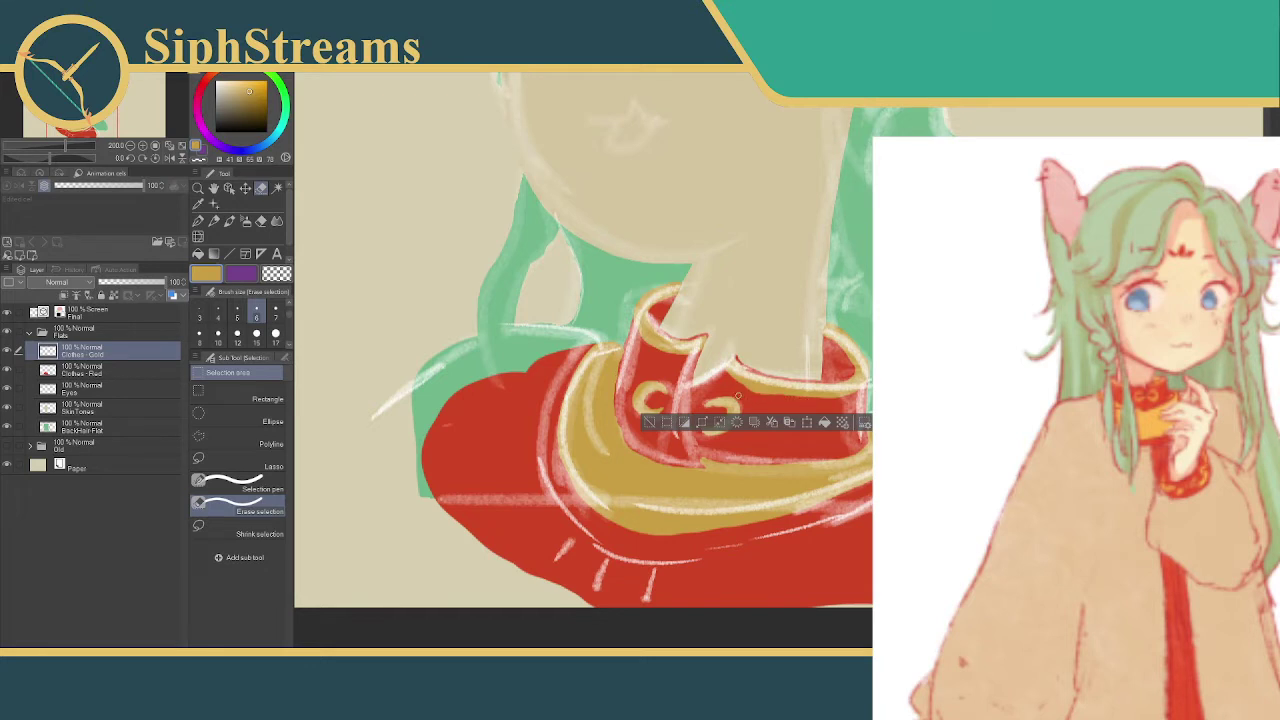
pyautogui.click(240, 482)
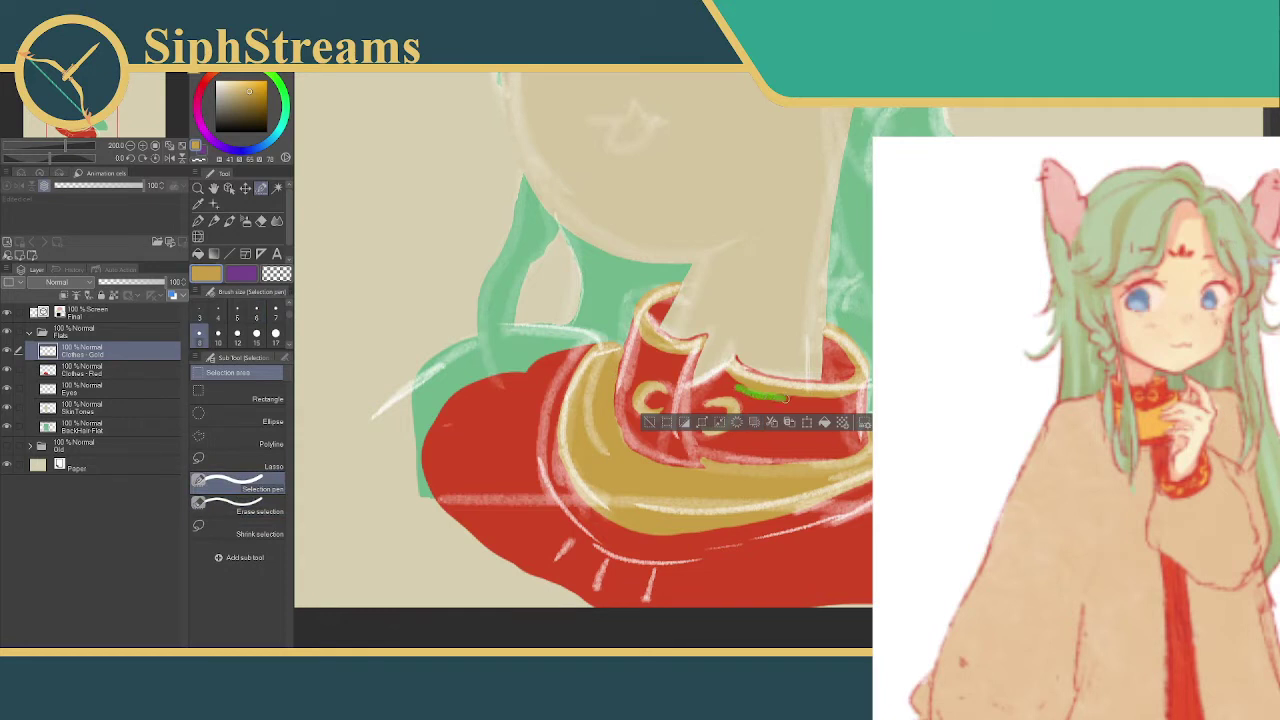
pyautogui.moveTo(786, 397); pyautogui.dragTo(788, 398)
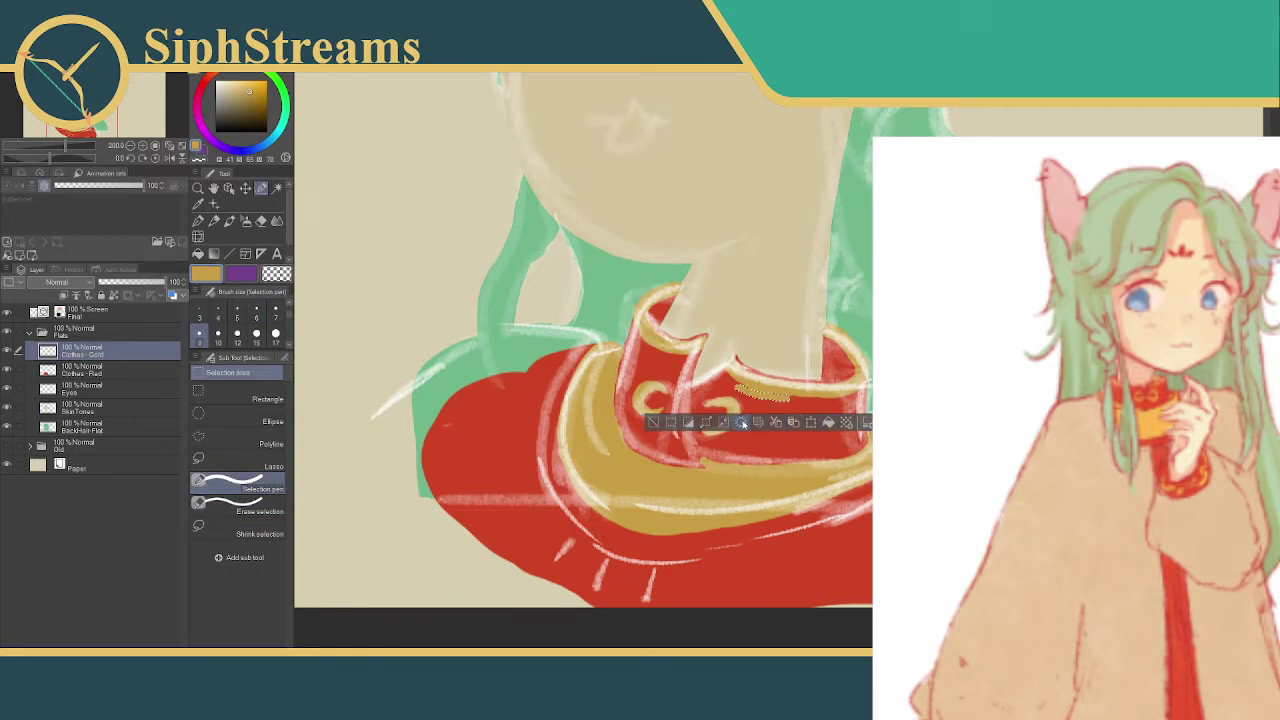
pyautogui.click(652, 422)
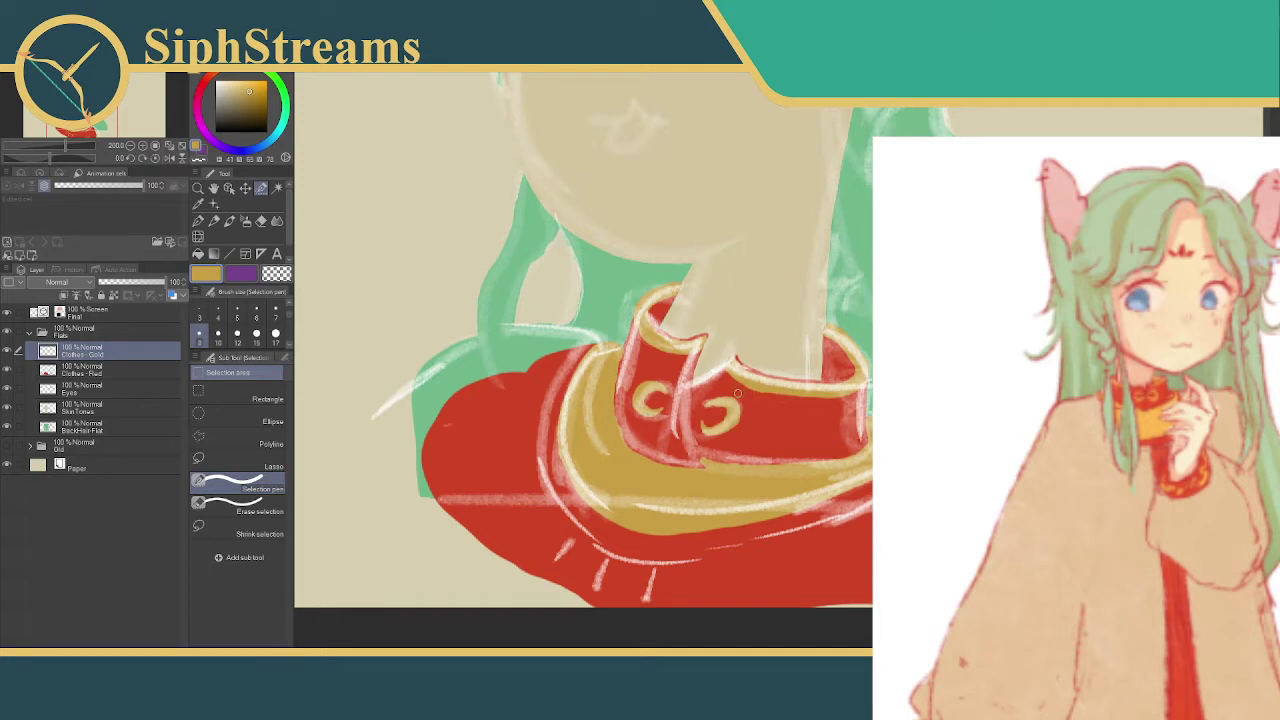
pyautogui.moveTo(738, 384); pyautogui.dragTo(788, 398)
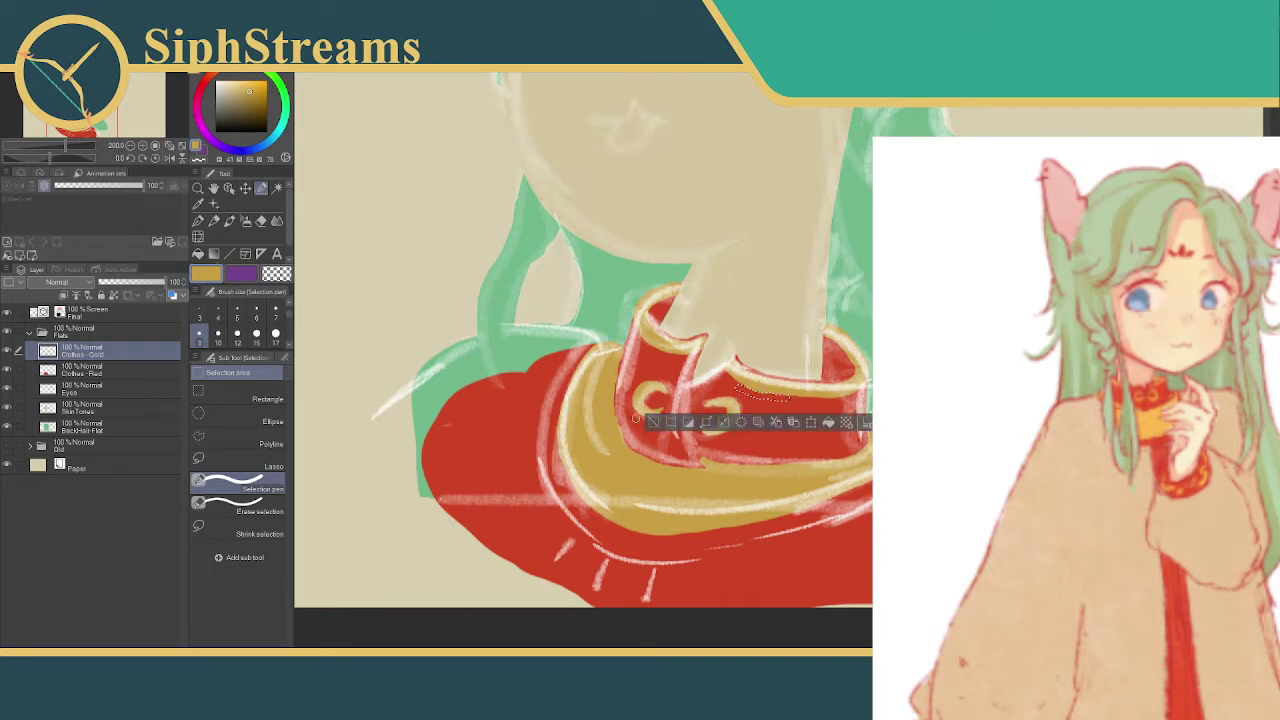
pyautogui.click(652, 422)
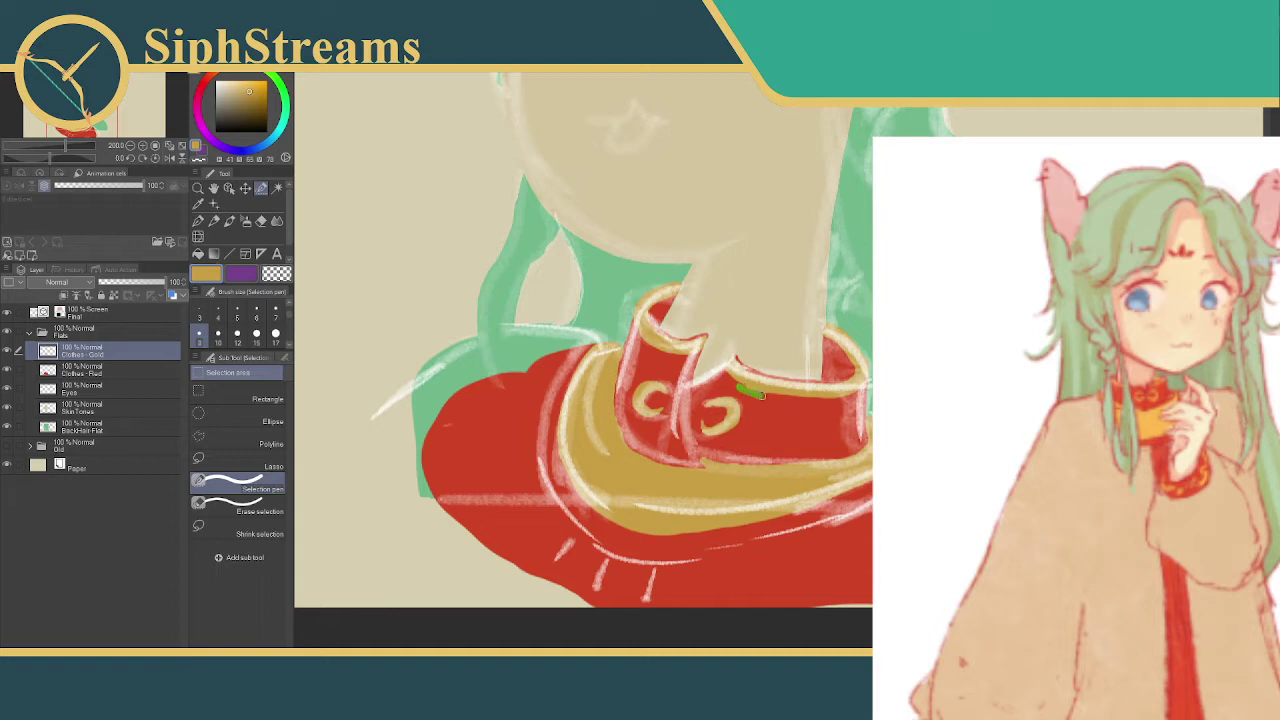
pyautogui.moveTo(762, 396); pyautogui.dragTo(786, 400)
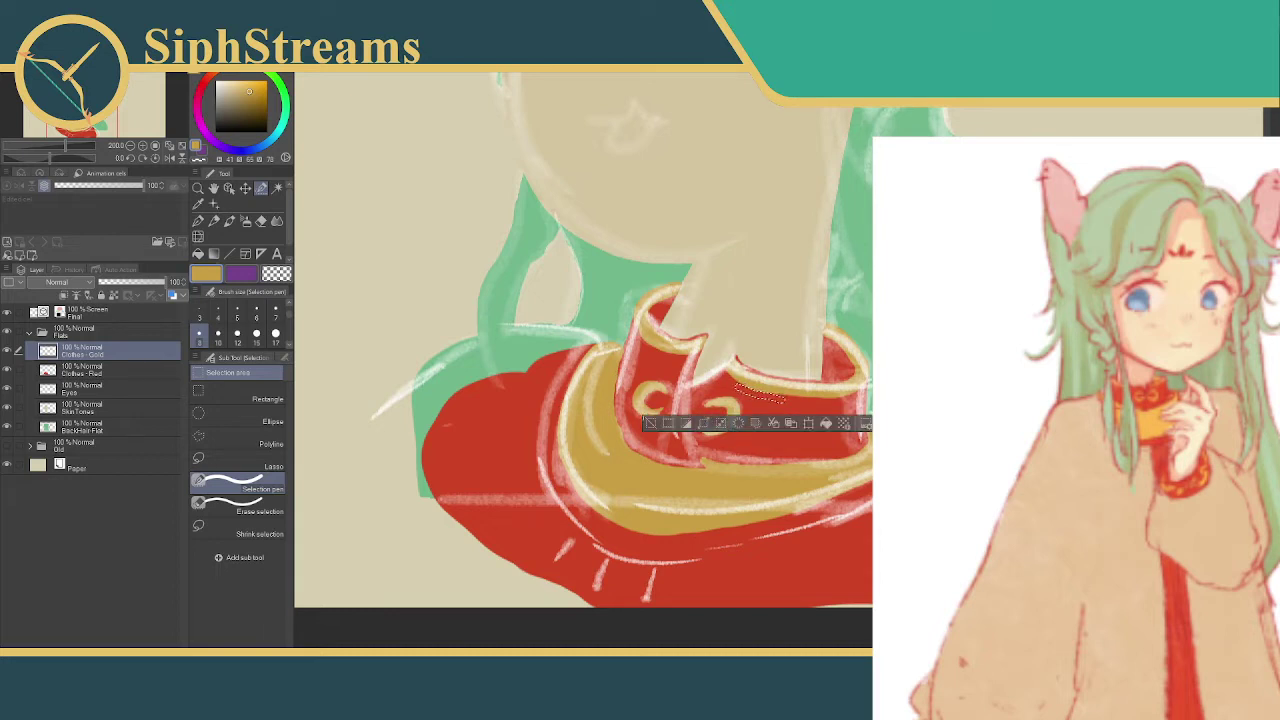
pyautogui.click(650, 422)
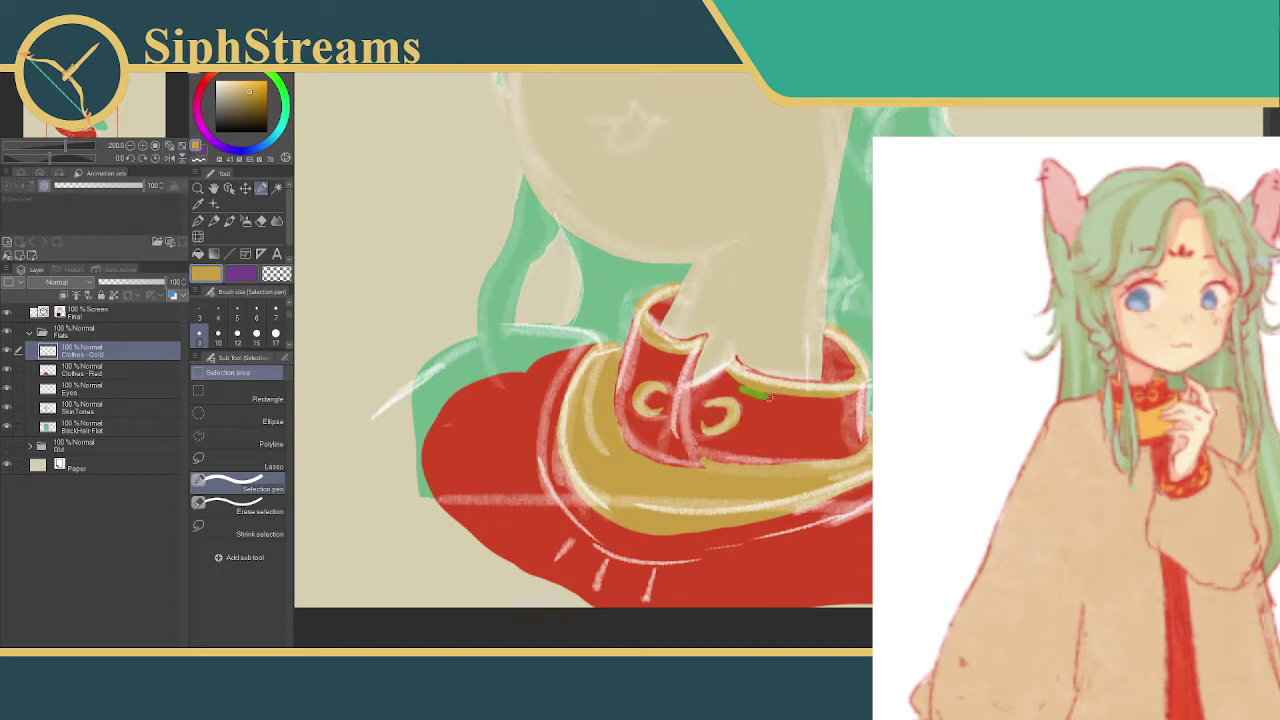
pyautogui.moveTo(768, 397); pyautogui.dragTo(788, 400)
pyautogui.click(652, 421)
# - Create a layer named Clothes - Beige above Clothes - Gold and set the drawing colour to a muted beige
pyautogui.moveTo(625, 272); pyautogui.dragTo(686, 437)
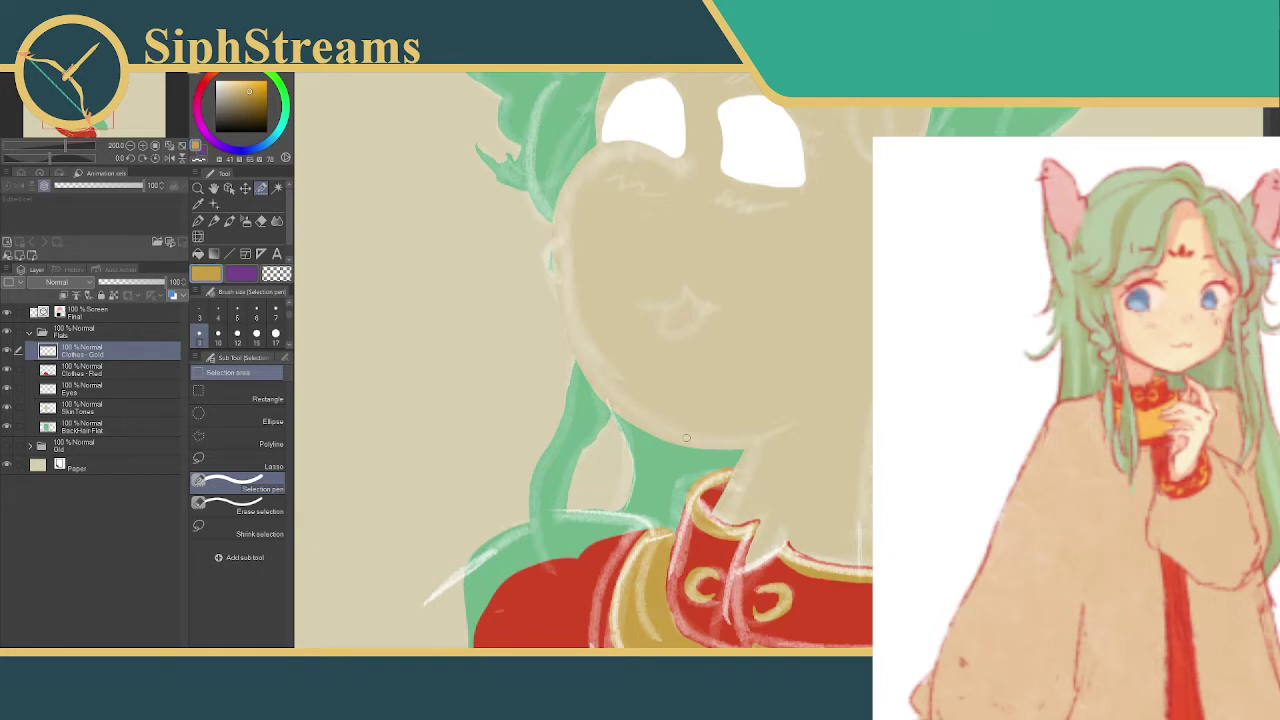
pyautogui.moveTo(347, 298); pyautogui.dragTo(387, 191)
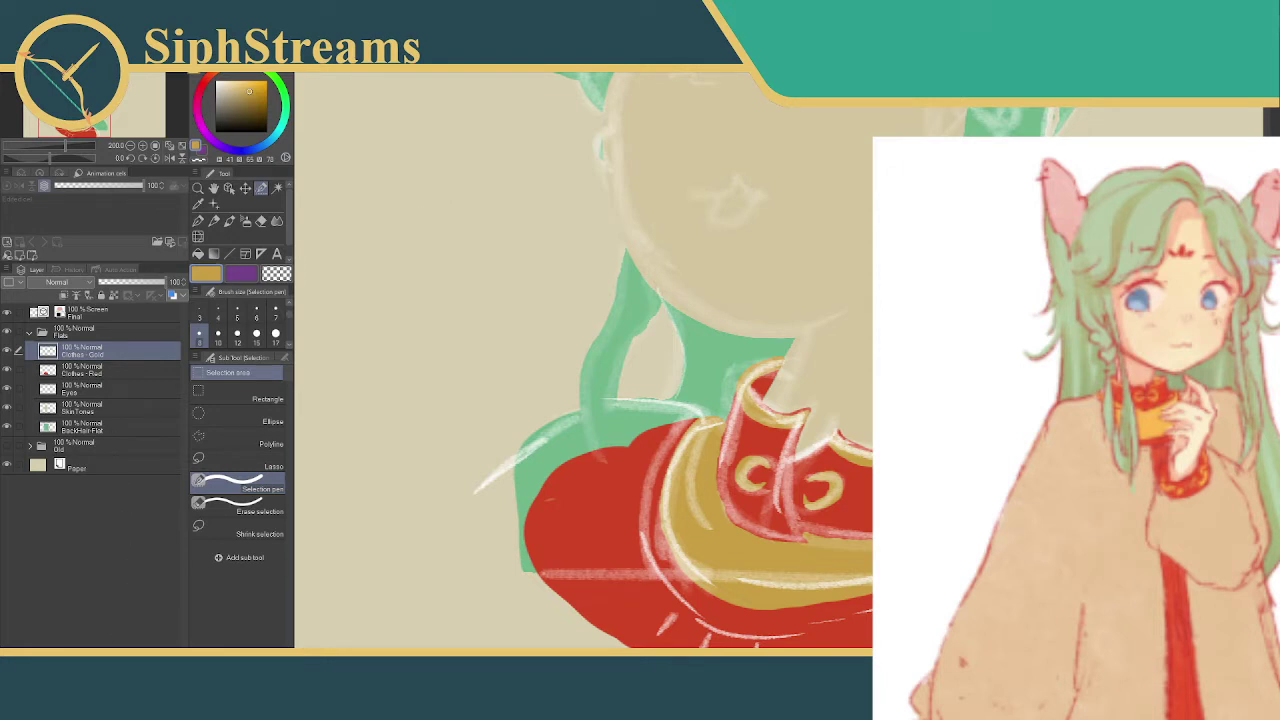
pyautogui.hotkey('ctrl', 'shift', 'n')
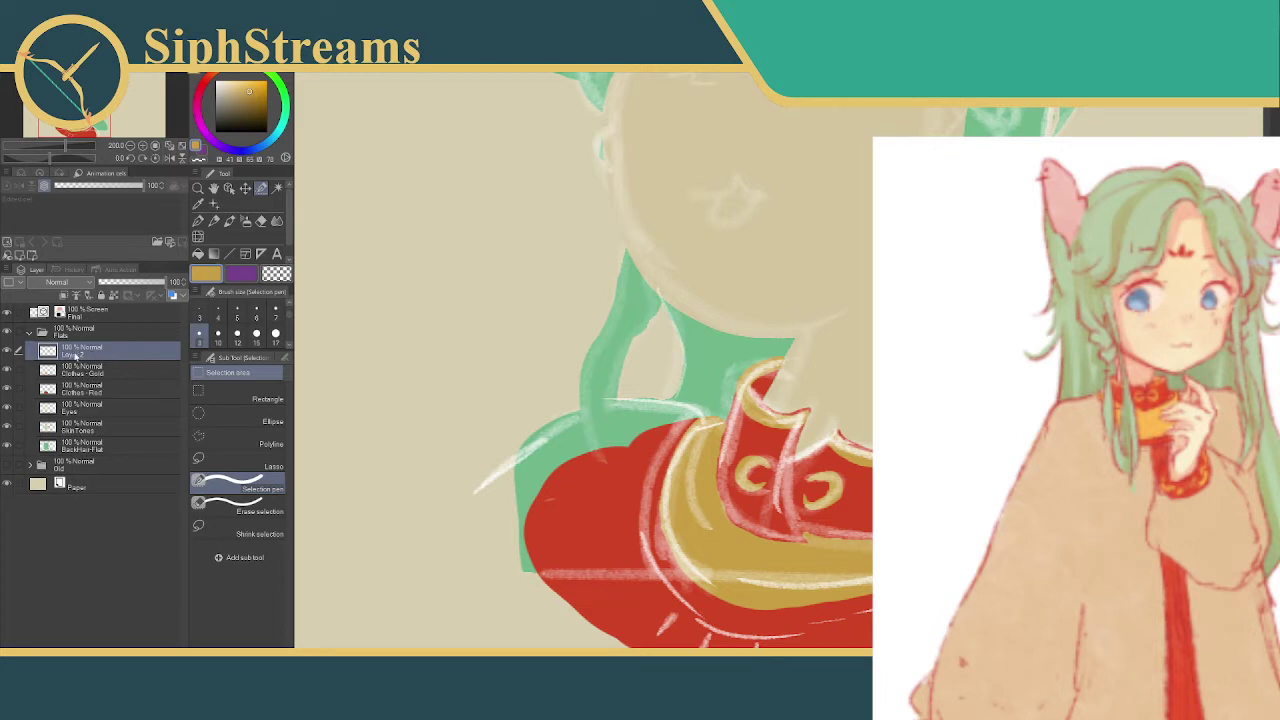
pyautogui.write('Clothes B - Beige')
pyautogui.press('Return')
pyautogui.moveTo(248, 90); pyautogui.dragTo(236, 95)
pyautogui.click(198, 203)
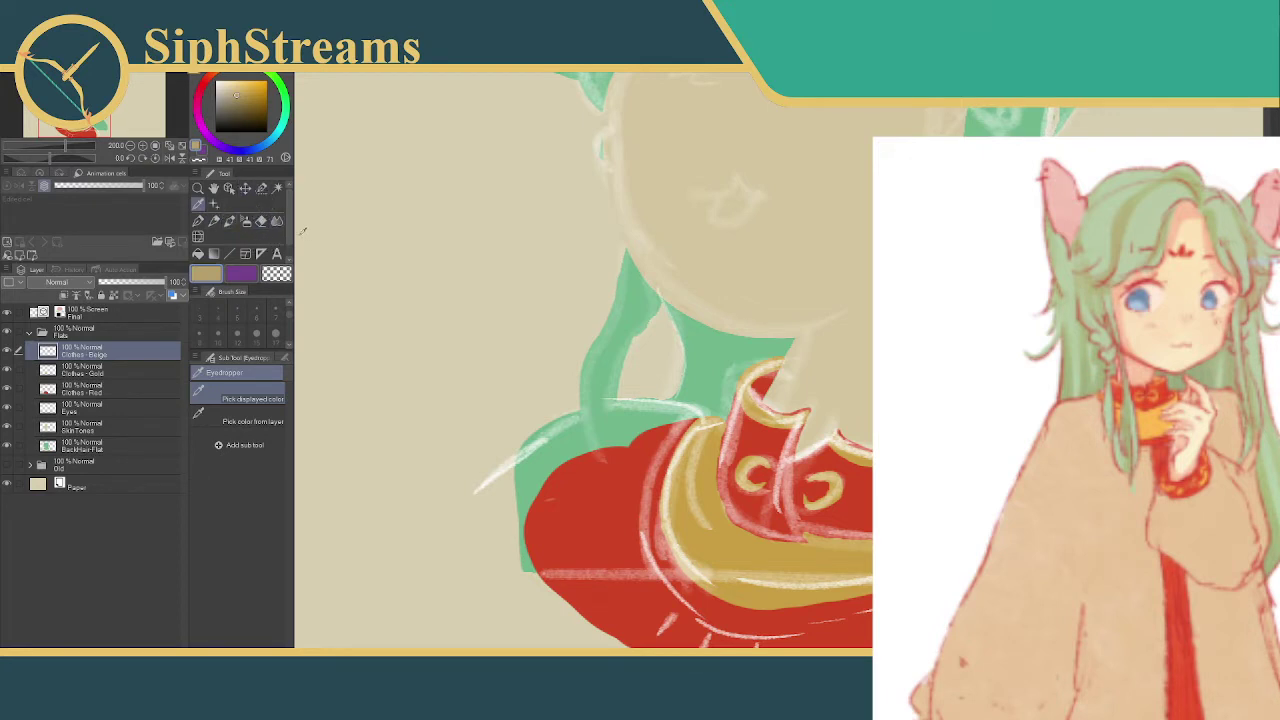
# - Ready the Selection pen at size 30 for outlining the beige cloak around the collar and shoulders
pyautogui.click(261, 189)
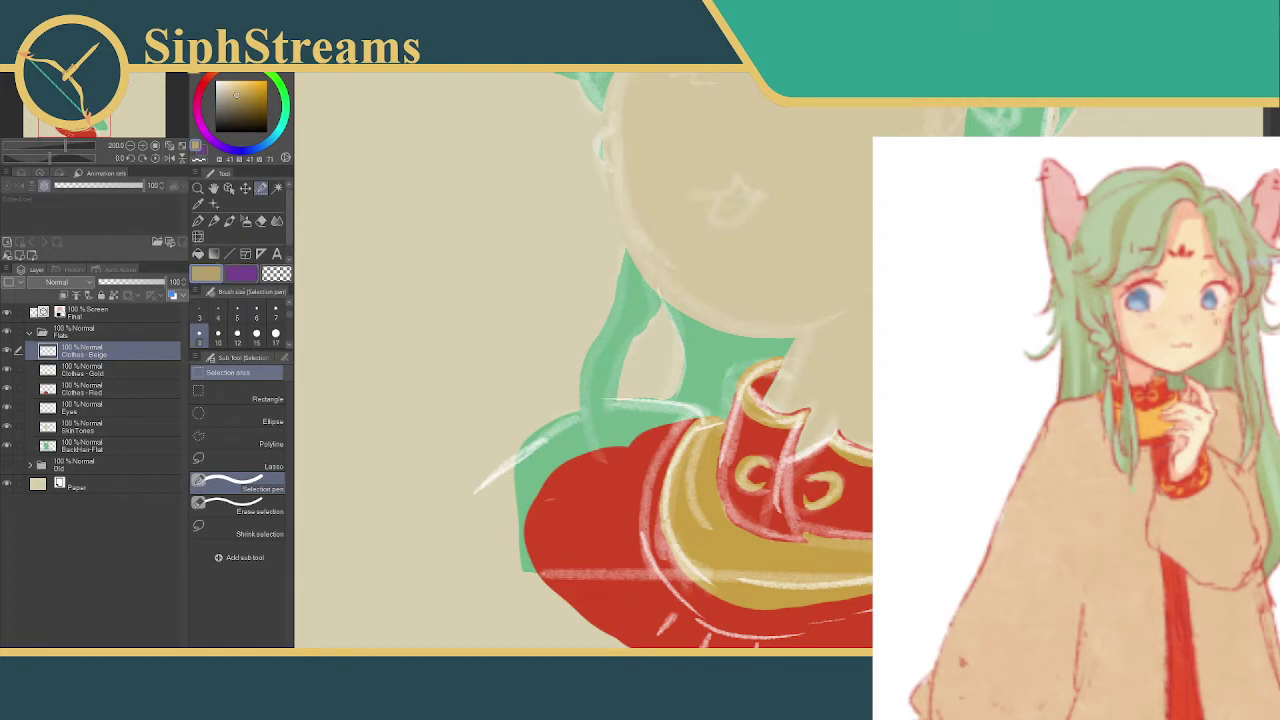
pyautogui.moveTo(734, 228)
pyautogui.mouseDown()
pyautogui.moveTo(620, 260)
pyautogui.moveTo(630, 230)
pyautogui.moveTo(580, 250)
pyautogui.moveTo(509, 184)
pyautogui.mouseUp()
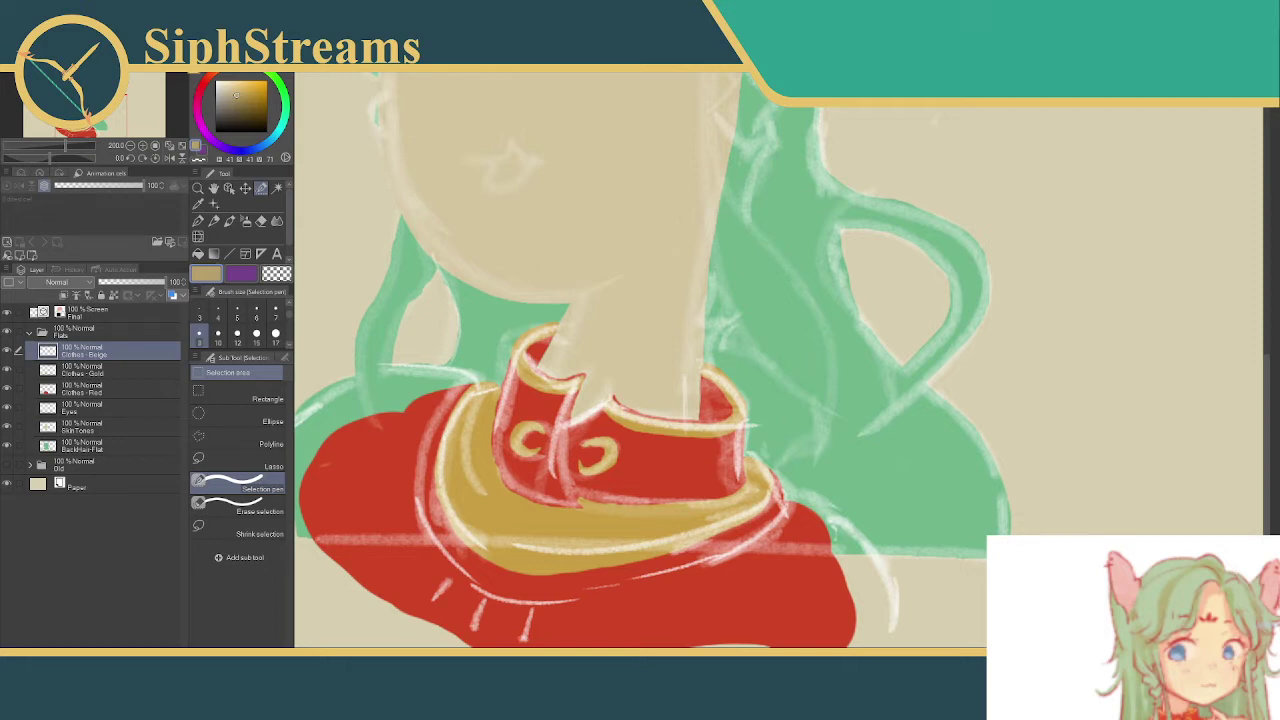
pyautogui.moveTo(480, 318); pyautogui.dragTo(563, 378)
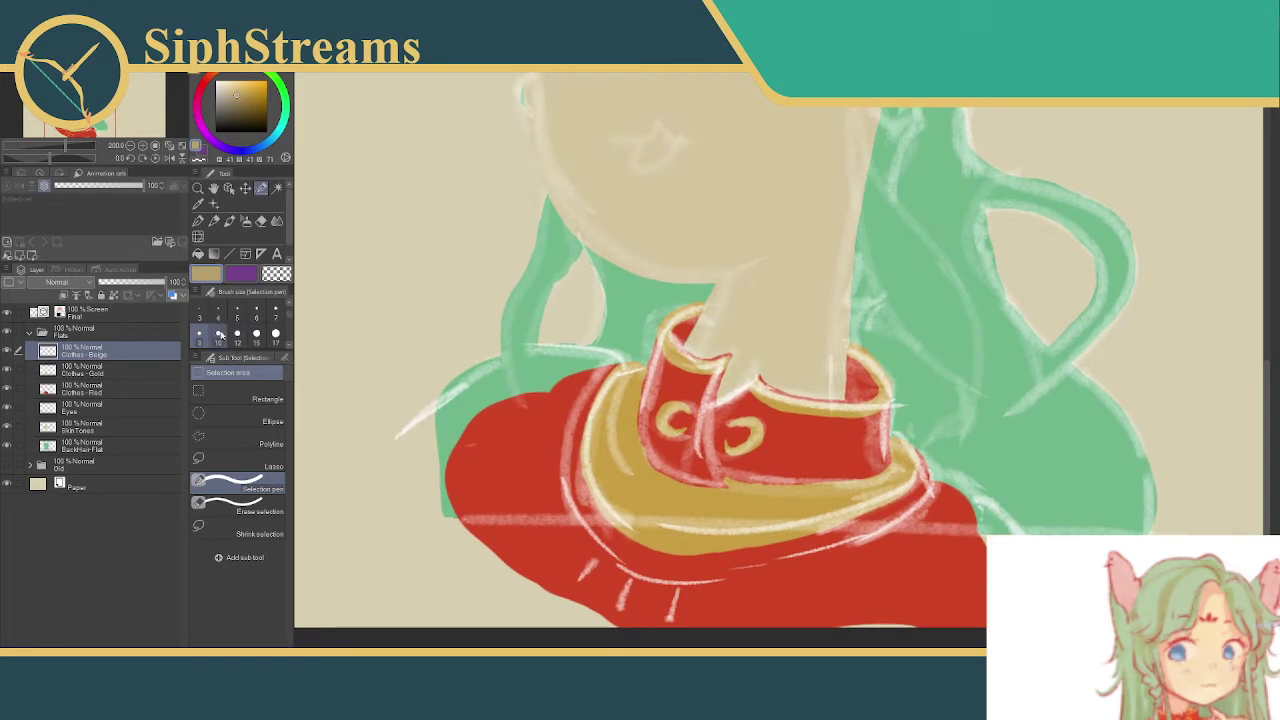
pyautogui.scroll(-2, 288, 312)
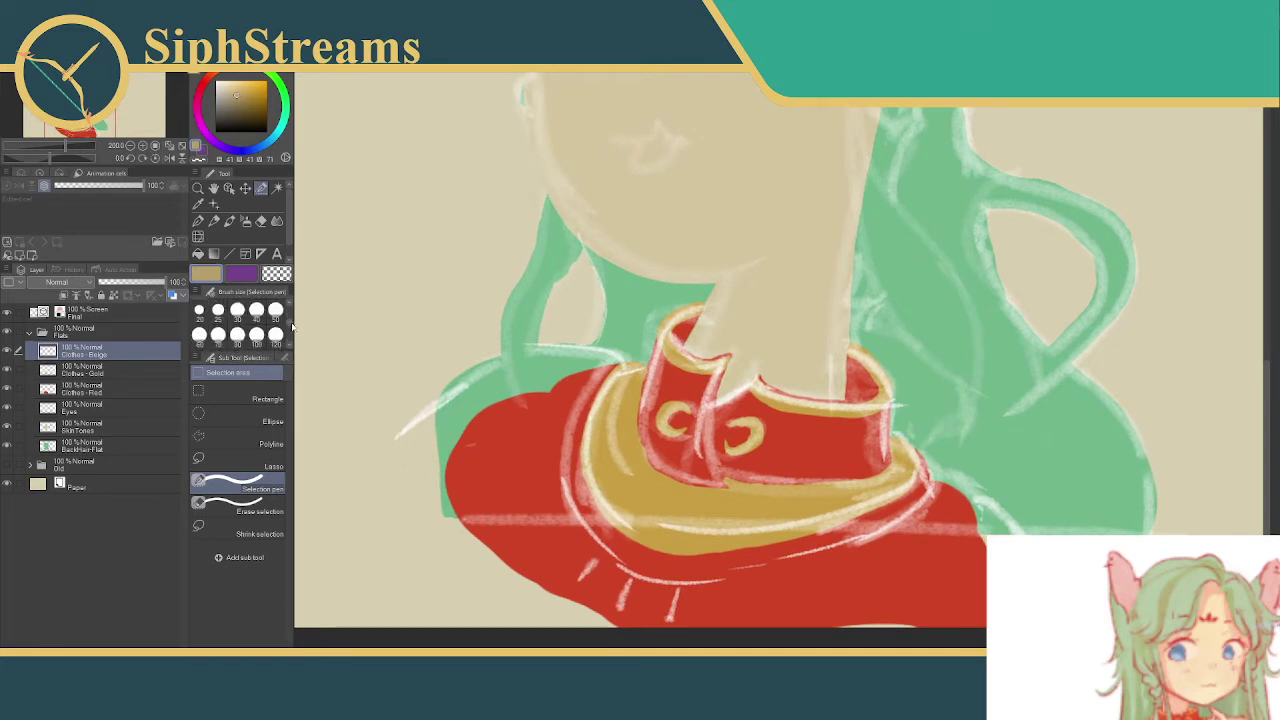
pyautogui.click(237, 311)
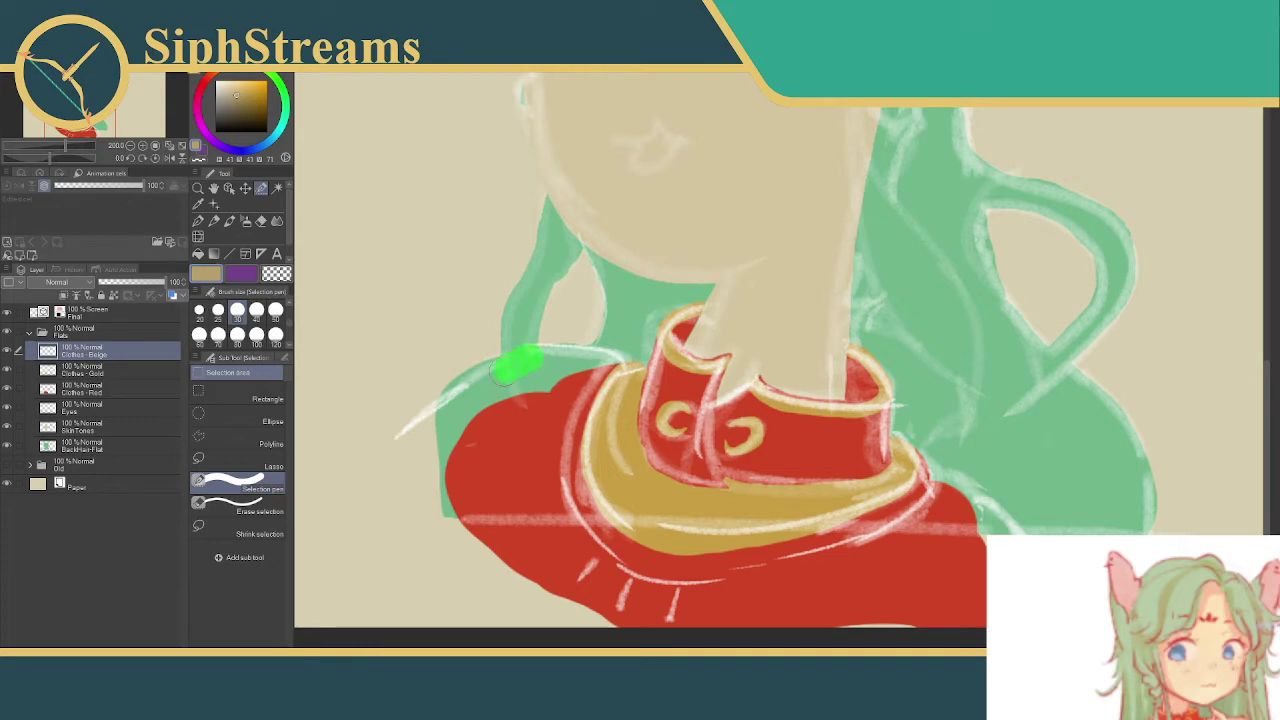
pyautogui.moveTo(495, 372); pyautogui.dragTo(372, 482)
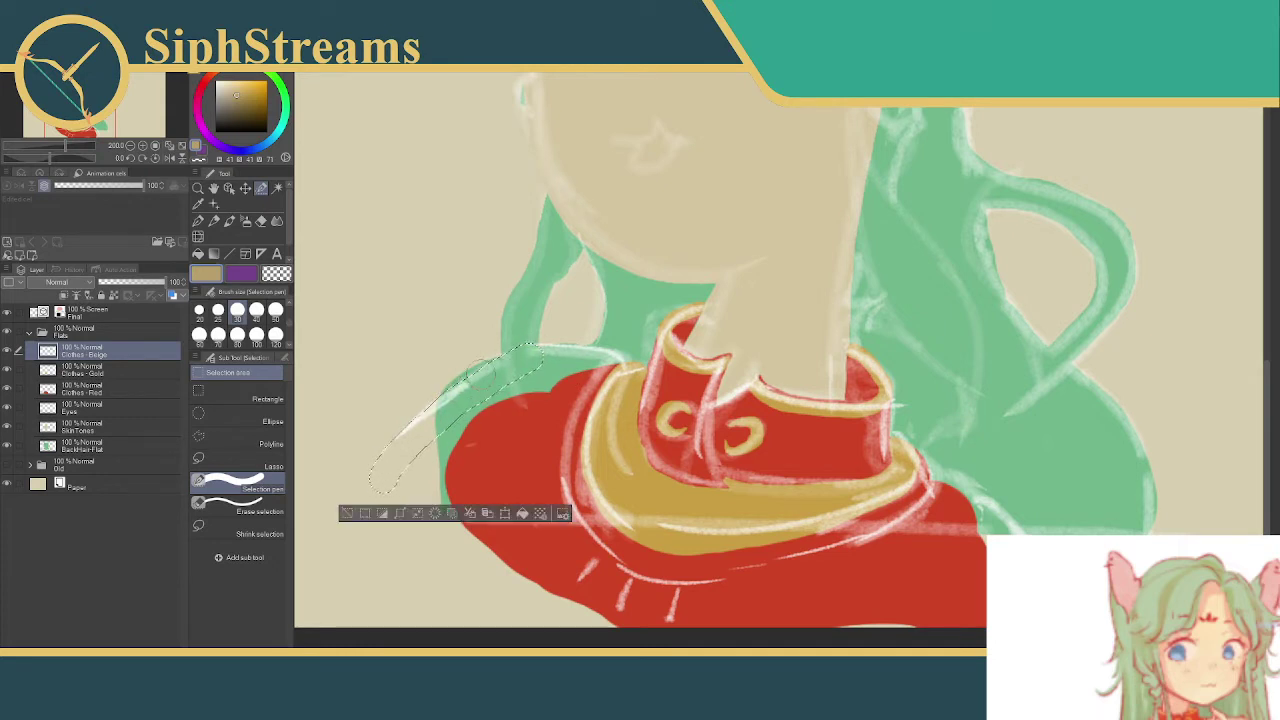
pyautogui.moveTo(535, 358)
pyautogui.mouseDown()
pyautogui.moveTo(608, 368)
pyautogui.moveTo(585, 400)
pyautogui.moveTo(579, 508)
pyautogui.mouseUp()
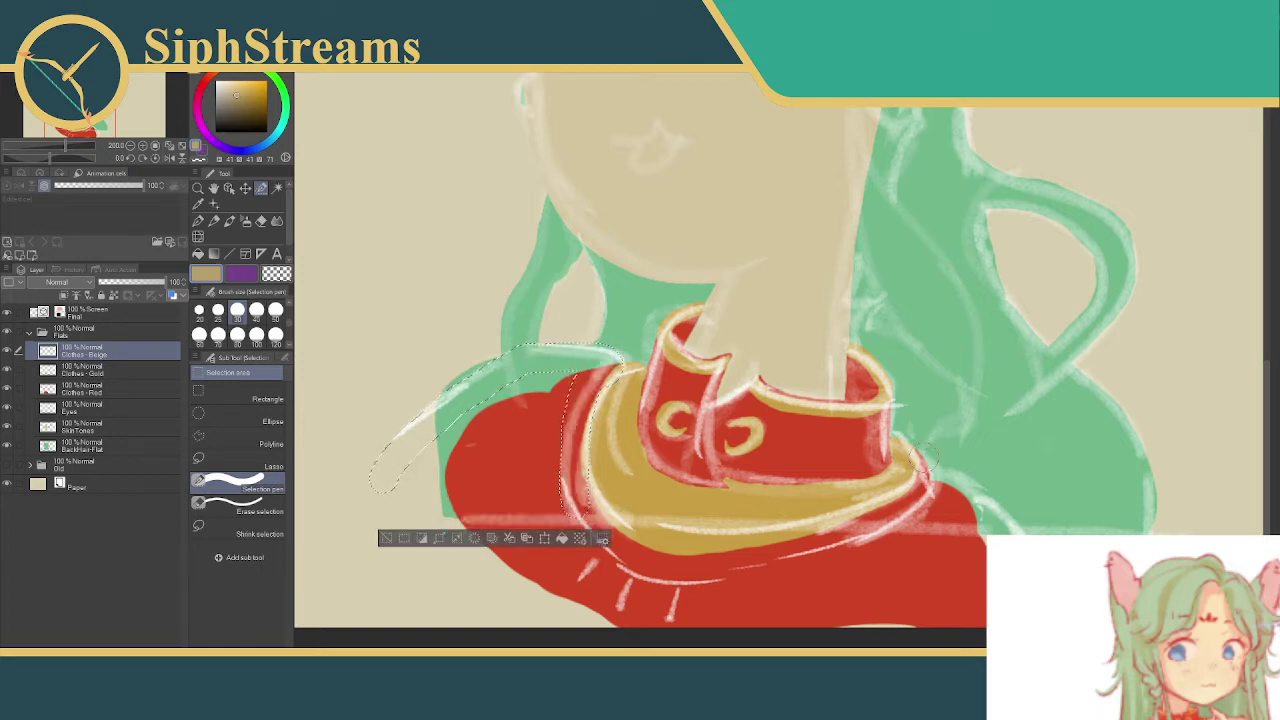
pyautogui.moveTo(922, 463)
pyautogui.mouseDown()
pyautogui.moveTo(898, 513)
pyautogui.moveTo(828, 541)
pyautogui.moveTo(686, 560)
pyautogui.mouseUp()
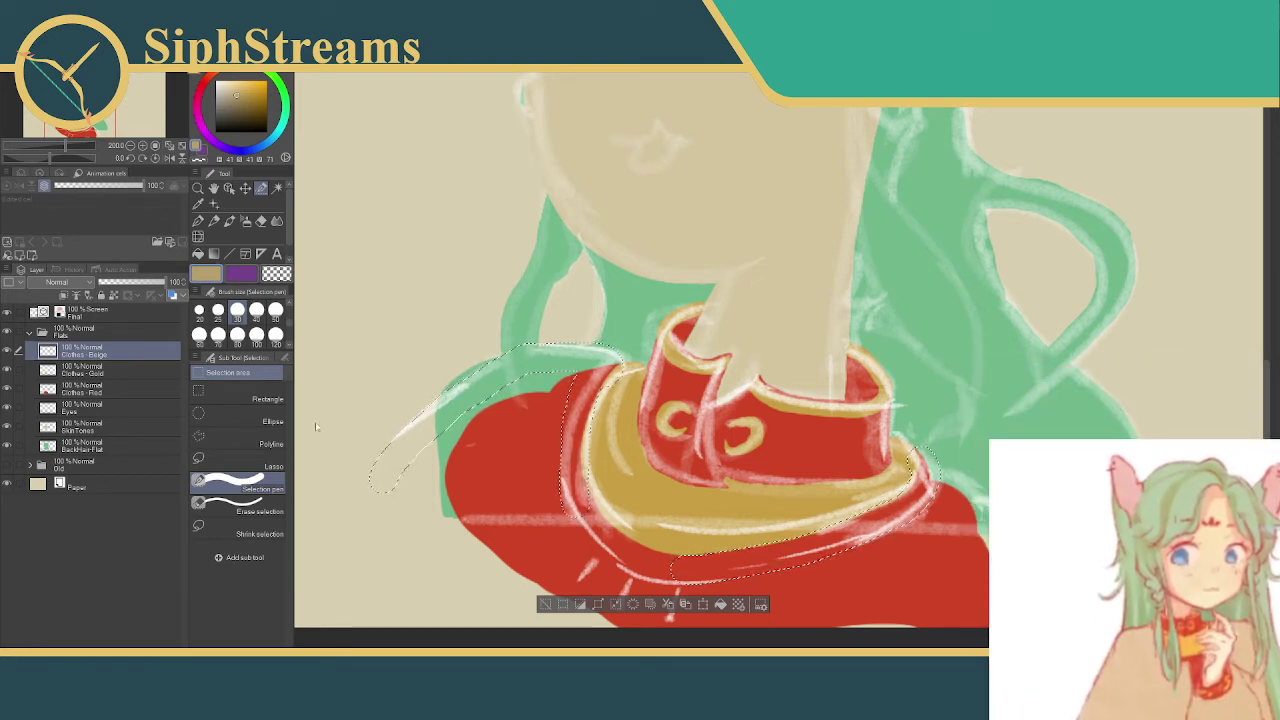
pyautogui.click(545, 604)
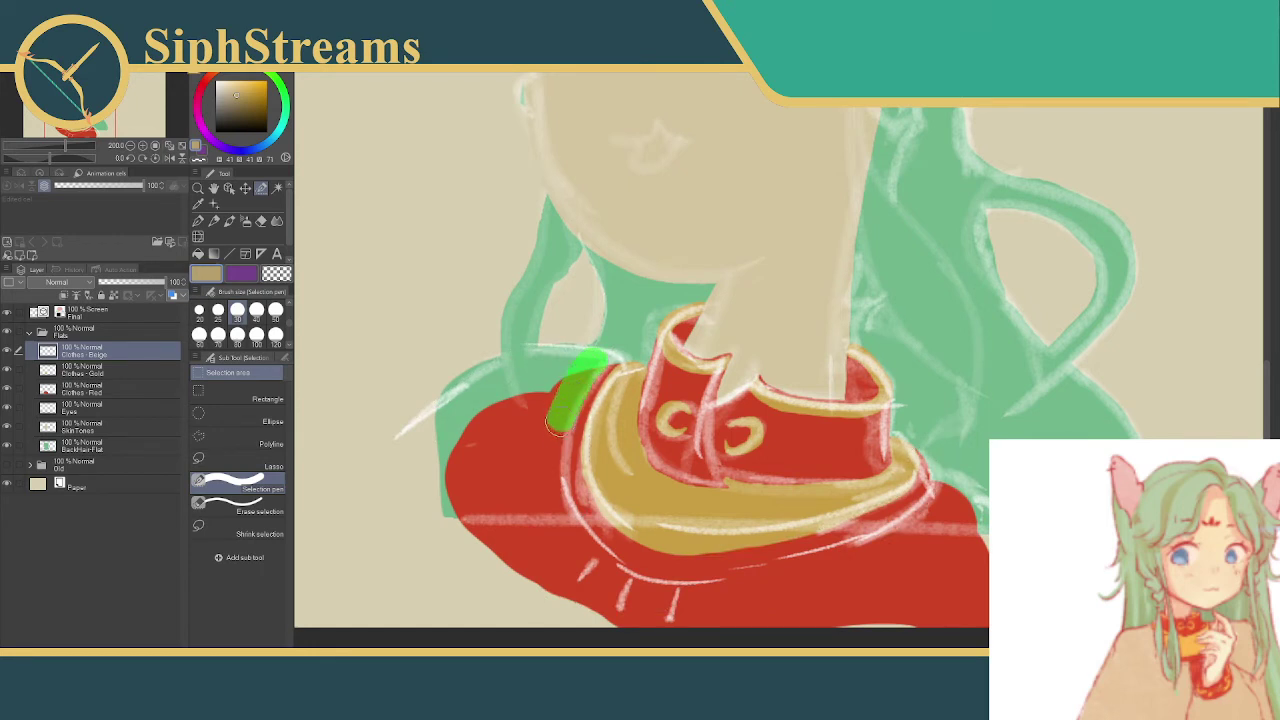
# - Select along the cloak's inner edge beneath the collar and down both sides of the front opening
pyautogui.moveTo(567, 543); pyautogui.dragTo(567, 545)
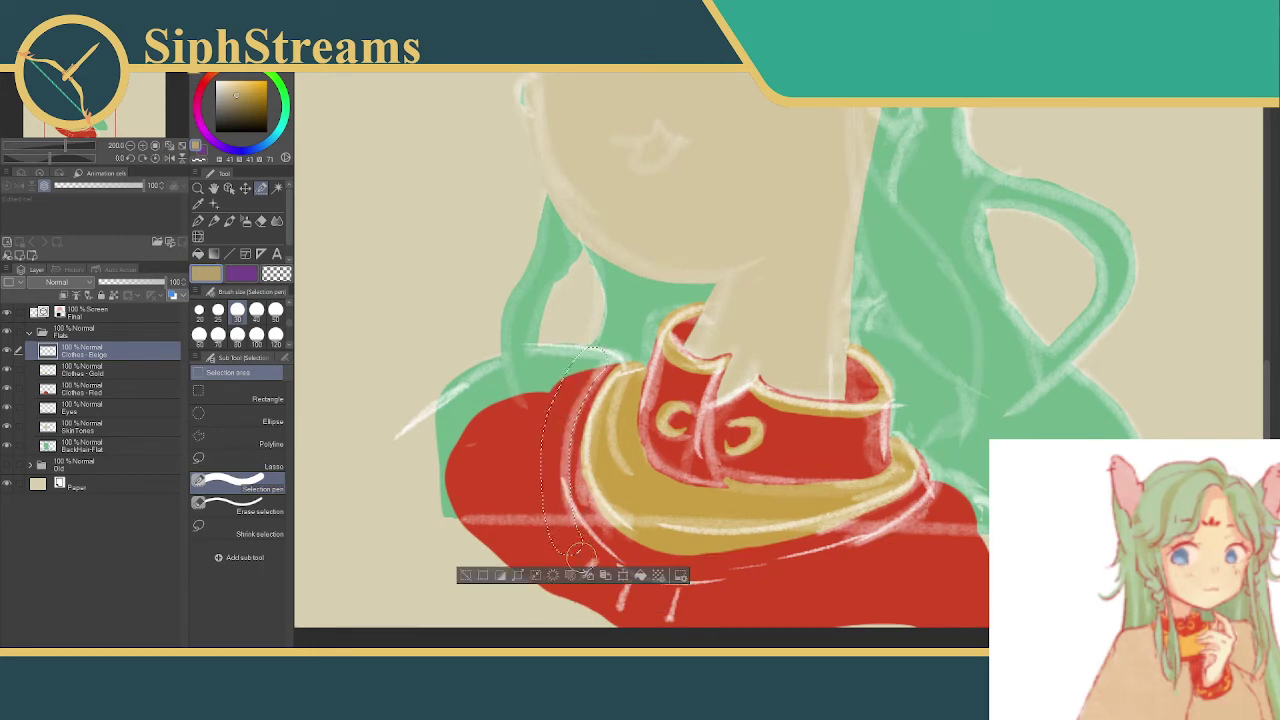
pyautogui.moveTo(555, 492)
pyautogui.mouseDown()
pyautogui.moveTo(587, 549)
pyautogui.moveTo(540, 606)
pyautogui.mouseUp()
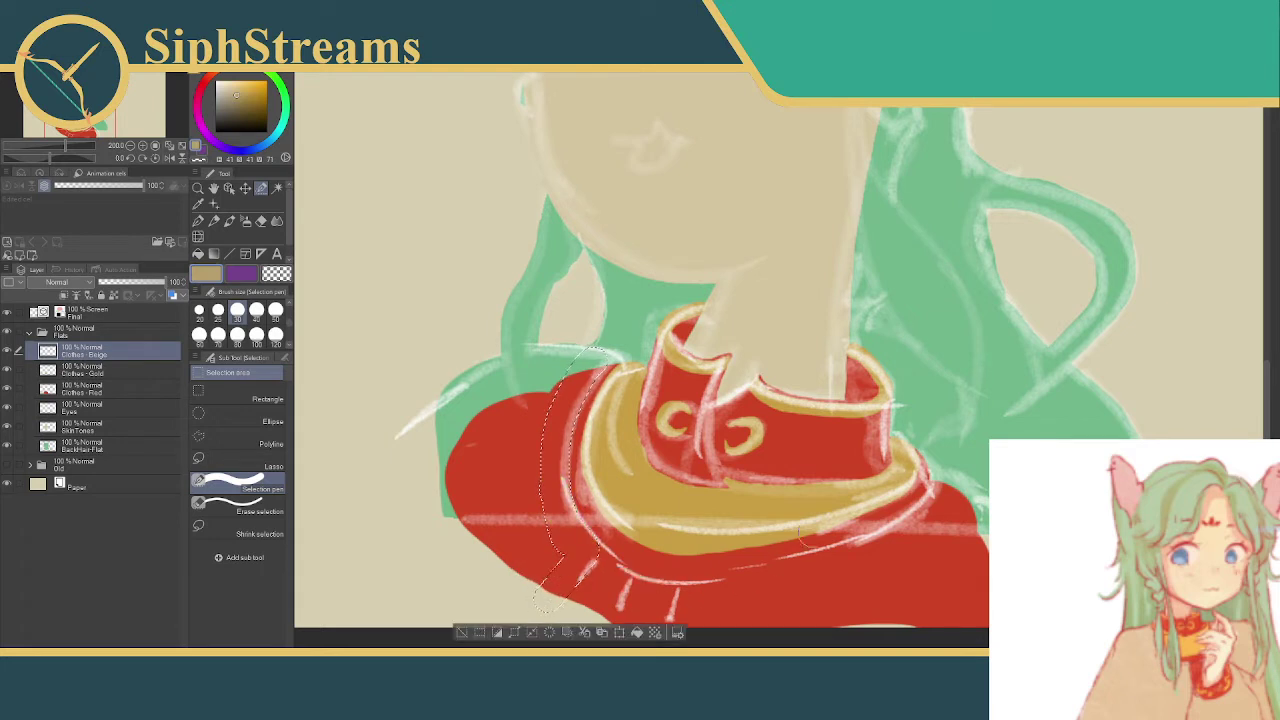
pyautogui.moveTo(944, 488)
pyautogui.mouseDown()
pyautogui.moveTo(887, 540)
pyautogui.moveTo(672, 617)
pyautogui.mouseUp()
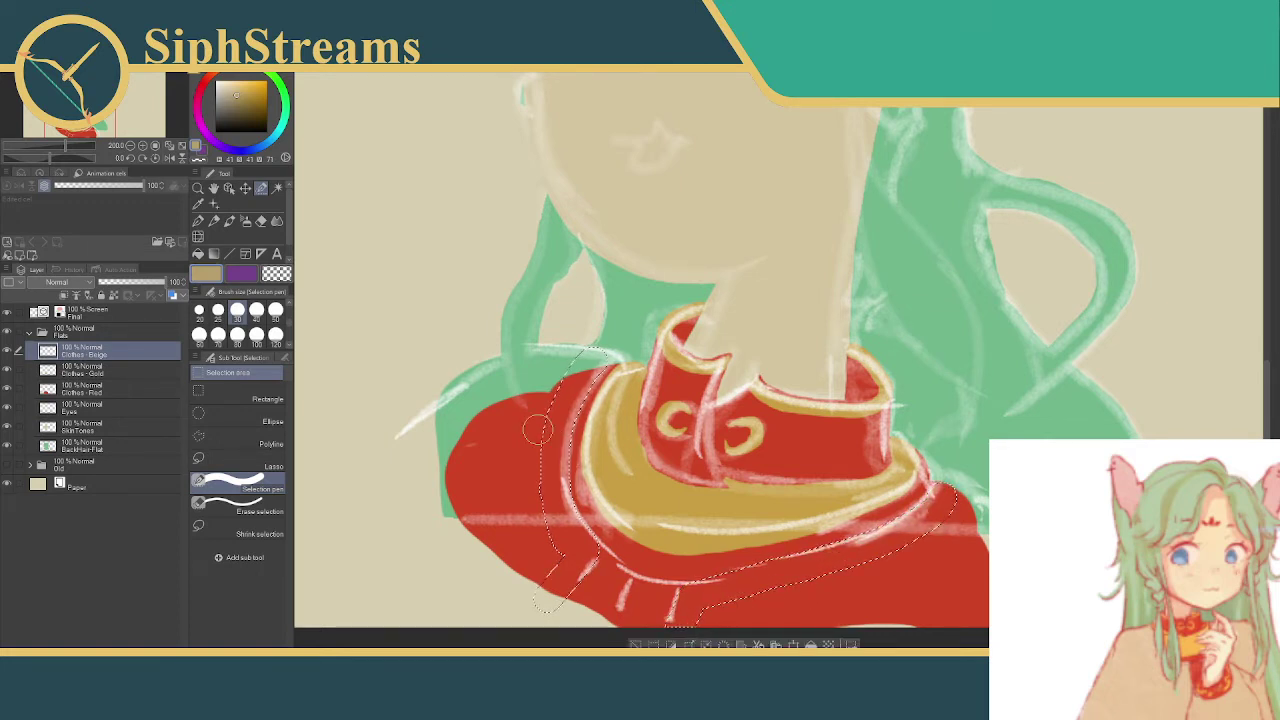
# - Add the whole shoulder on the character's right side to the cloak selection, from the collar to the canvas edge
pyautogui.moveTo(598, 360)
pyautogui.mouseDown()
pyautogui.moveTo(532, 354)
pyautogui.moveTo(391, 443)
pyautogui.moveTo(403, 450)
pyautogui.mouseUp()
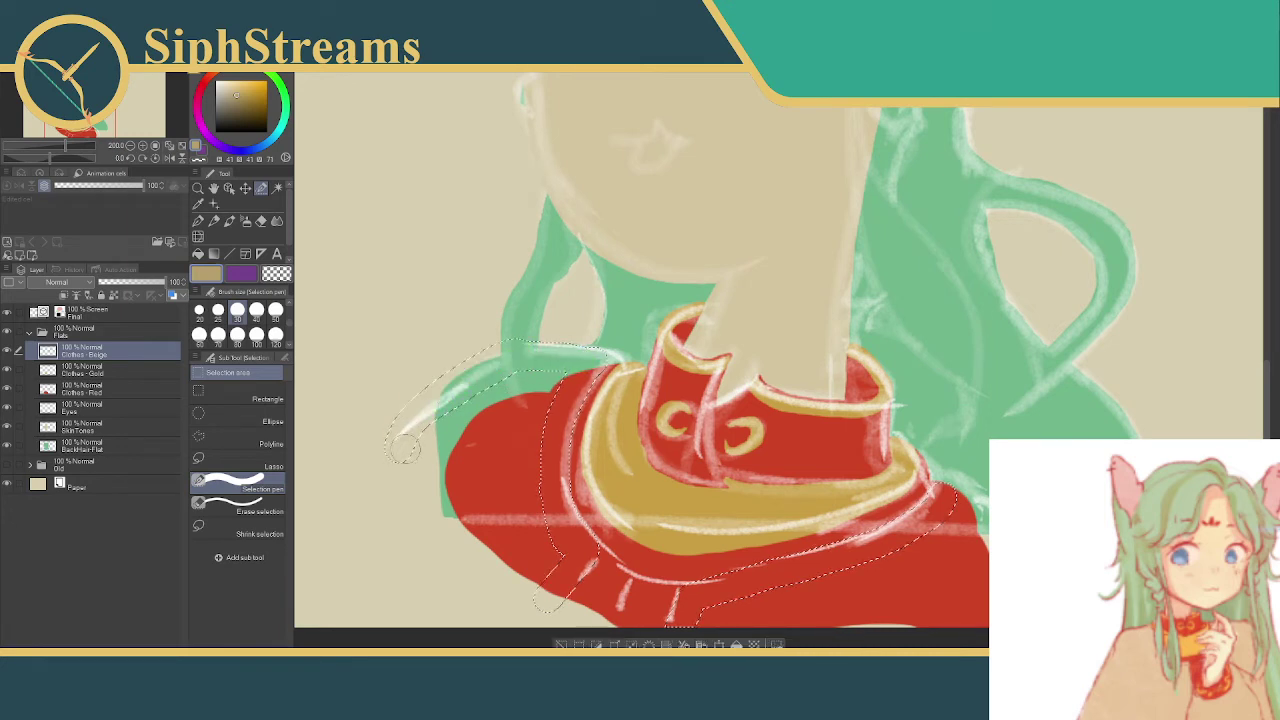
pyautogui.moveTo(545, 372)
pyautogui.mouseDown()
pyautogui.moveTo(429, 457)
pyautogui.moveTo(396, 450)
pyautogui.moveTo(430, 546)
pyautogui.moveTo(532, 622)
pyautogui.mouseUp()
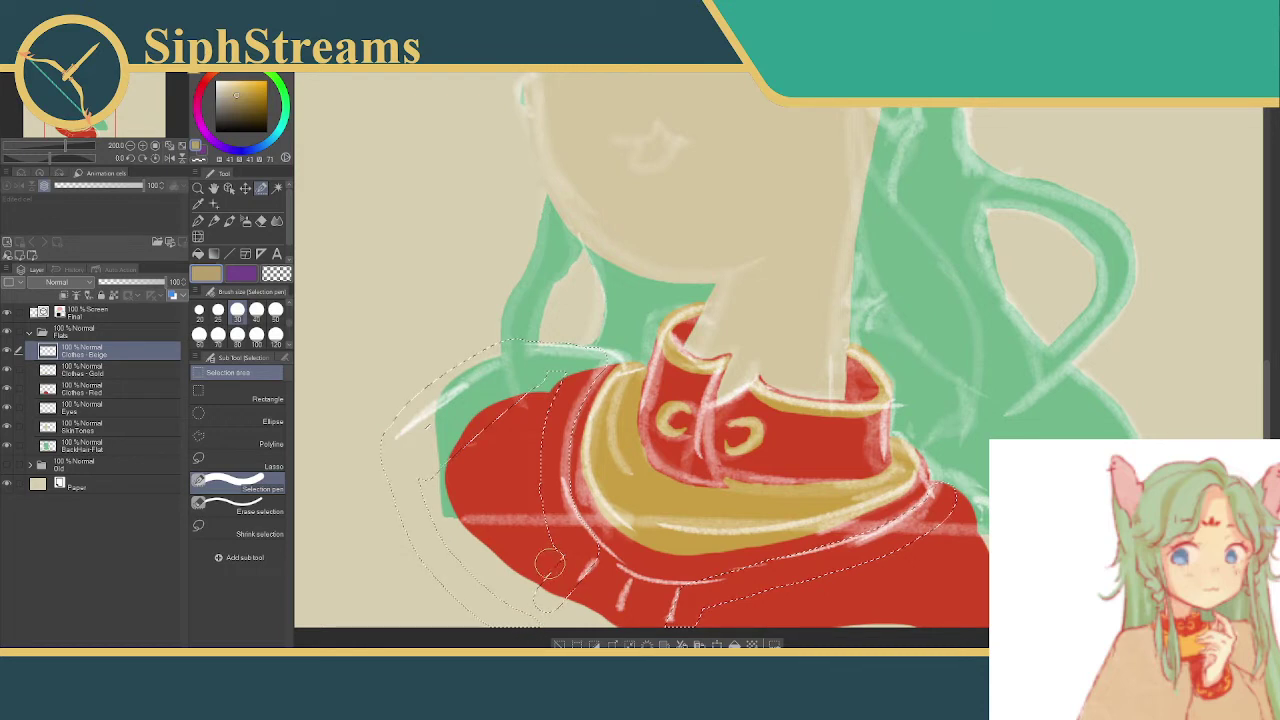
pyautogui.moveTo(549, 563)
pyautogui.mouseDown()
pyautogui.moveTo(439, 527)
pyautogui.moveTo(396, 447)
pyautogui.mouseUp()
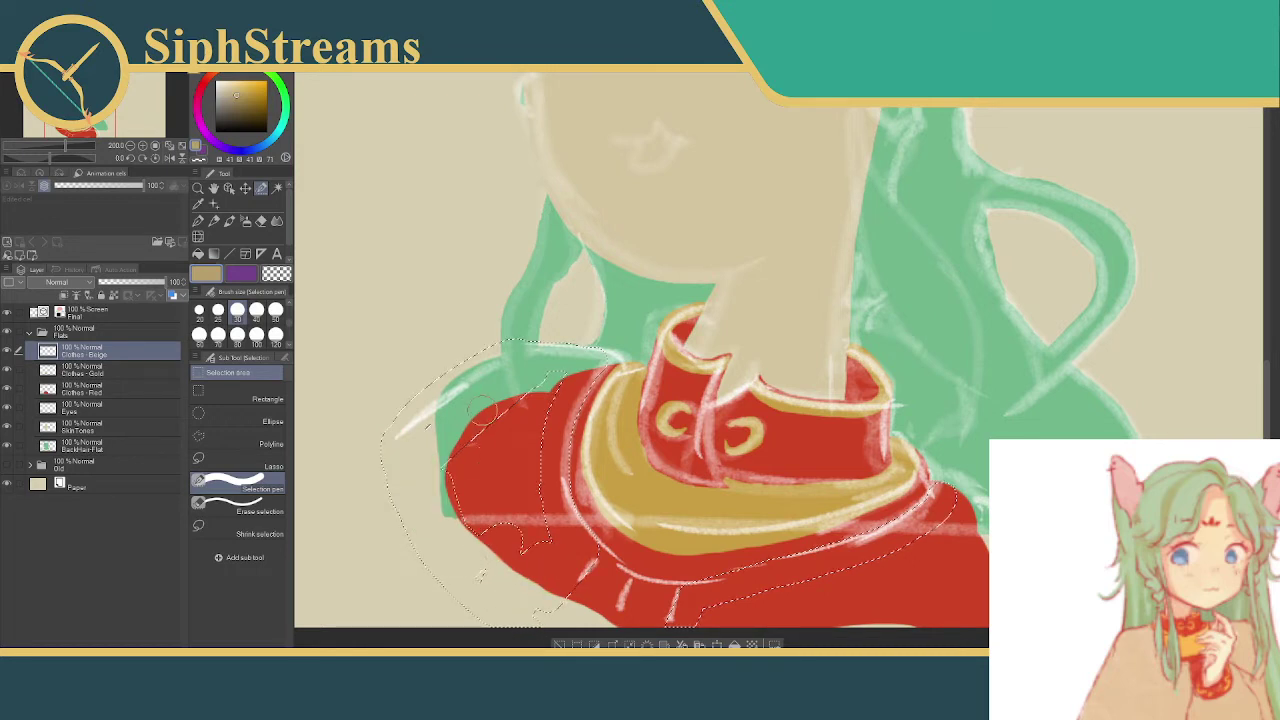
pyautogui.moveTo(480, 409)
pyautogui.mouseDown()
pyautogui.moveTo(433, 497)
pyautogui.moveTo(435, 420)
pyautogui.moveTo(475, 462)
pyautogui.moveTo(535, 392)
pyautogui.moveTo(555, 400)
pyautogui.moveTo(520, 462)
pyautogui.moveTo(468, 502)
pyautogui.moveTo(490, 500)
pyautogui.moveTo(495, 482)
pyautogui.moveTo(505, 522)
pyautogui.moveTo(532, 537)
pyautogui.moveTo(483, 576)
pyautogui.moveTo(553, 588)
pyautogui.moveTo(520, 626)
pyautogui.mouseUp()
# - Extend the cloak selection over the opposite shoulder and fill both cloak halves with the muted beige
pyautogui.moveTo(800, 545); pyautogui.dragTo(757, 586)
pyautogui.scroll(-2, 743, 448)
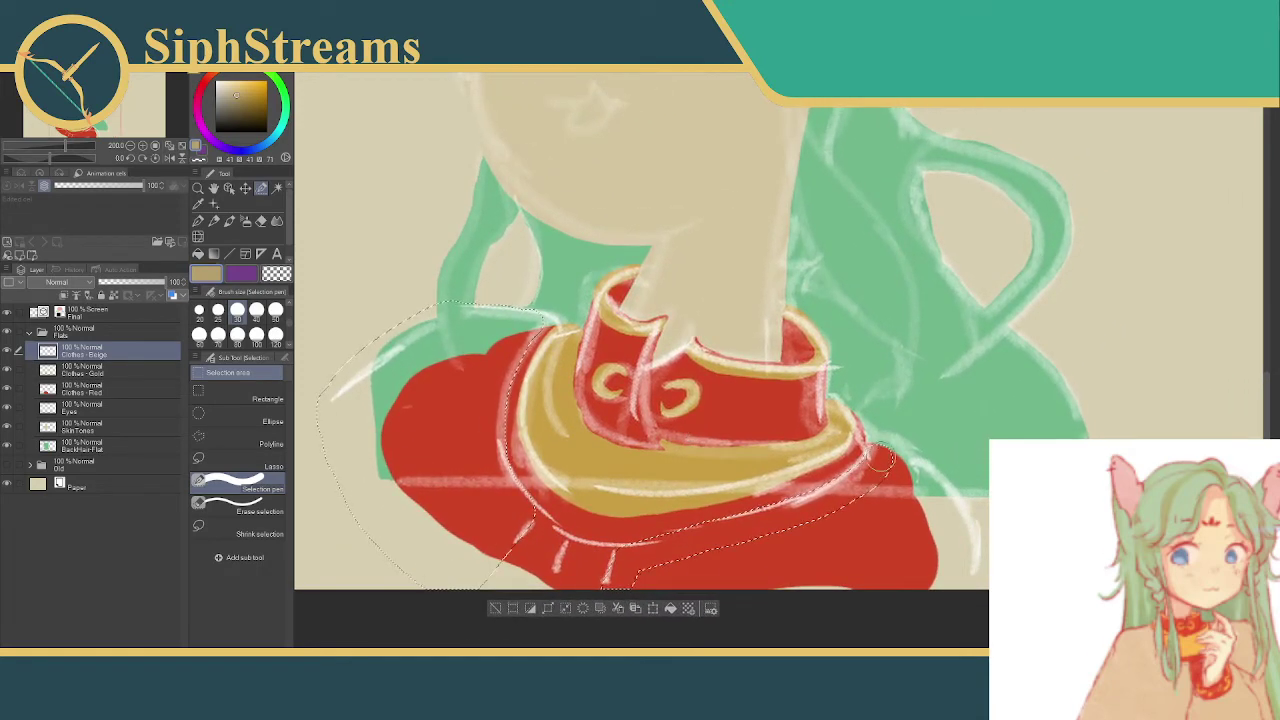
pyautogui.moveTo(870, 455)
pyautogui.mouseDown()
pyautogui.moveTo(933, 546)
pyautogui.moveTo(921, 597)
pyautogui.moveTo(915, 571)
pyautogui.moveTo(636, 588)
pyautogui.moveTo(828, 524)
pyautogui.moveTo(883, 490)
pyautogui.moveTo(858, 530)
pyautogui.moveTo(785, 568)
pyautogui.moveTo(893, 530)
pyautogui.mouseUp()
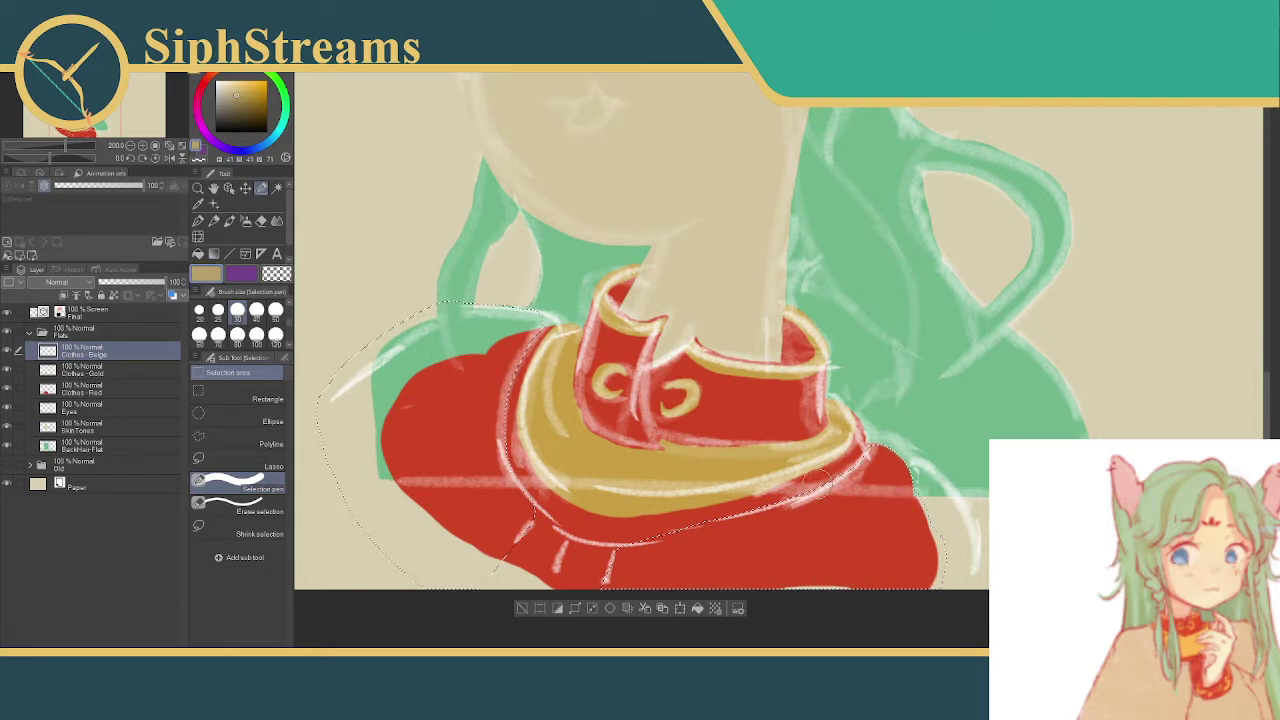
pyautogui.click(697, 608)
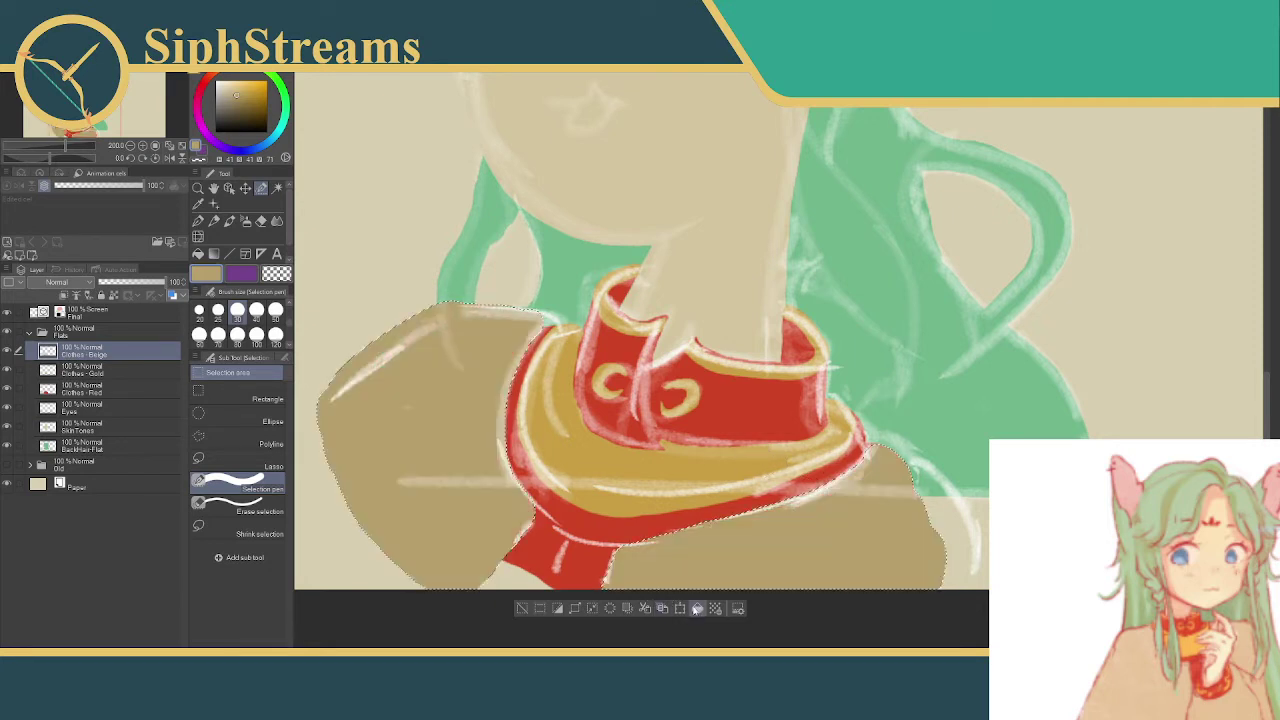
pyautogui.scroll(2, 503, 451)
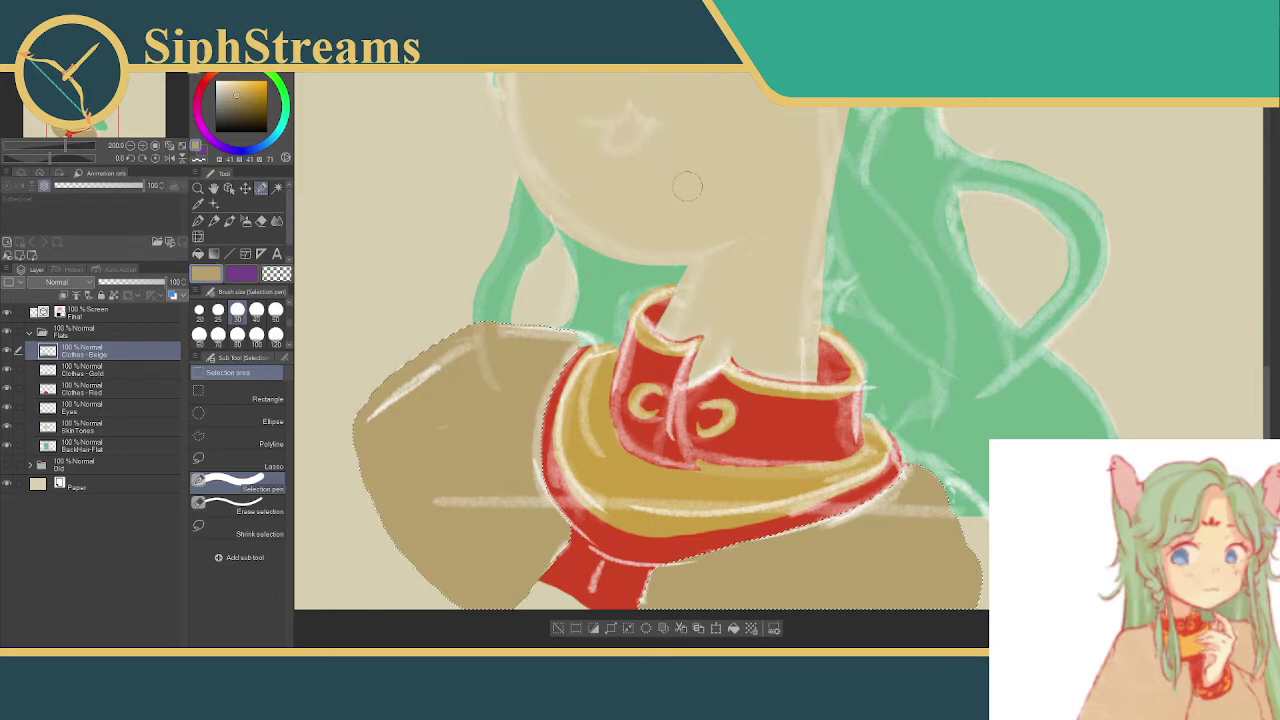
pyautogui.moveTo(687, 186); pyautogui.dragTo(756, 215)
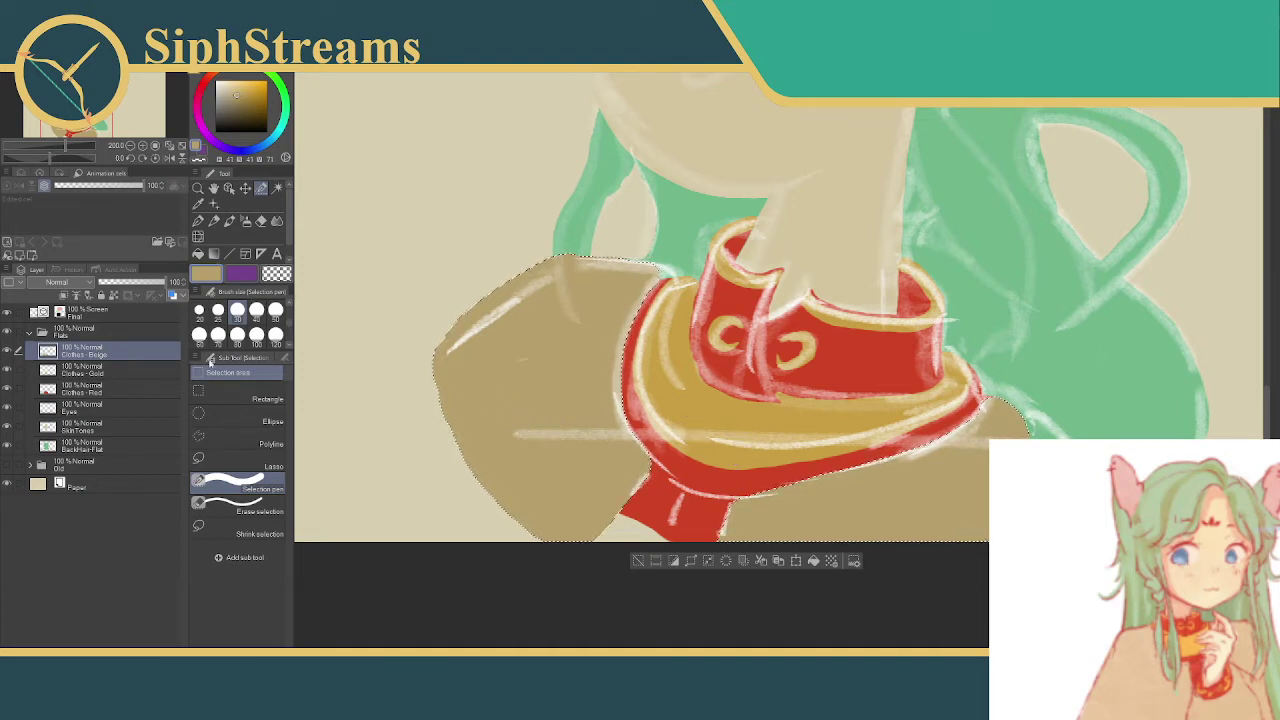
# - Touch up the cloak selection with the Selection pen at size 12 and deselect
pyautogui.scroll(5, 287, 326)
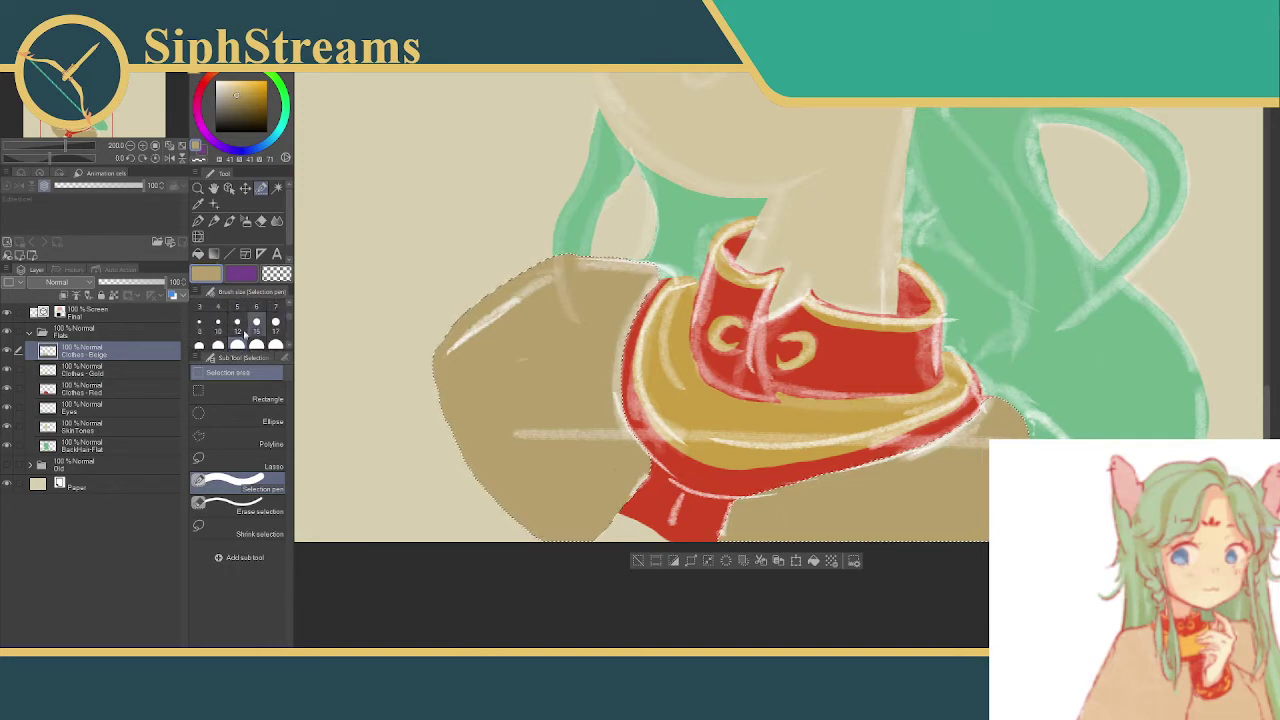
pyautogui.click(237, 322)
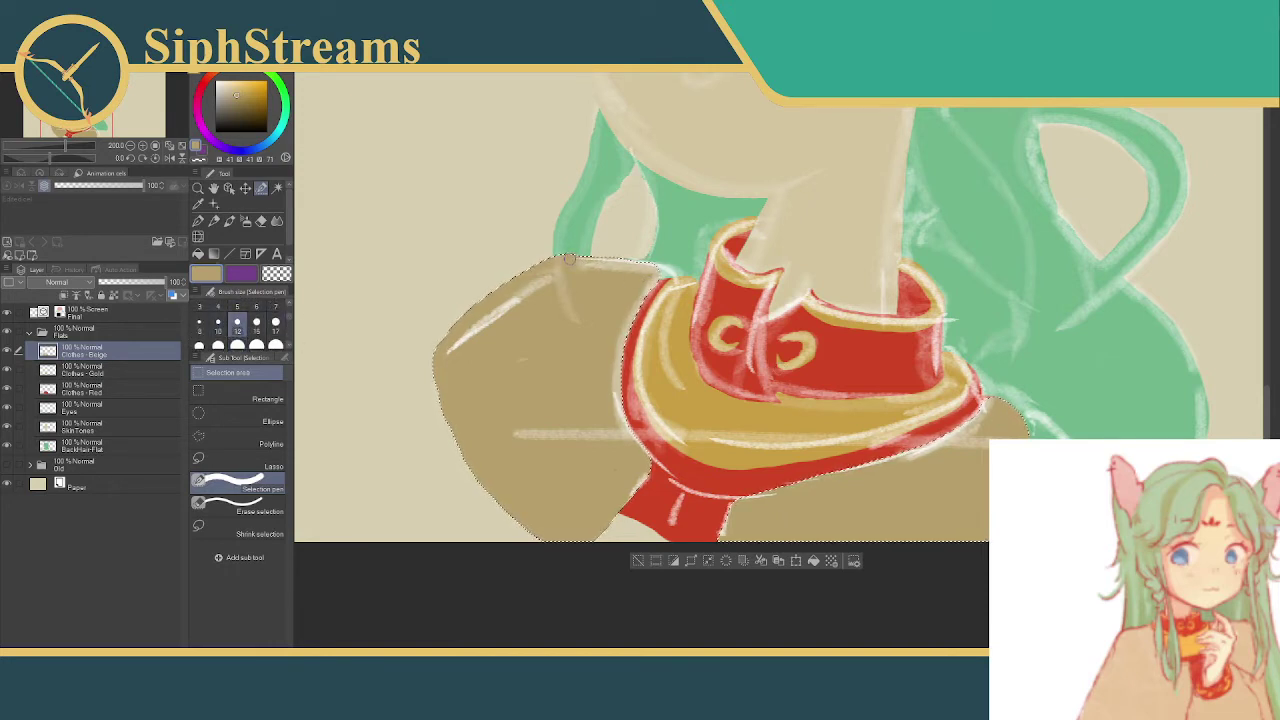
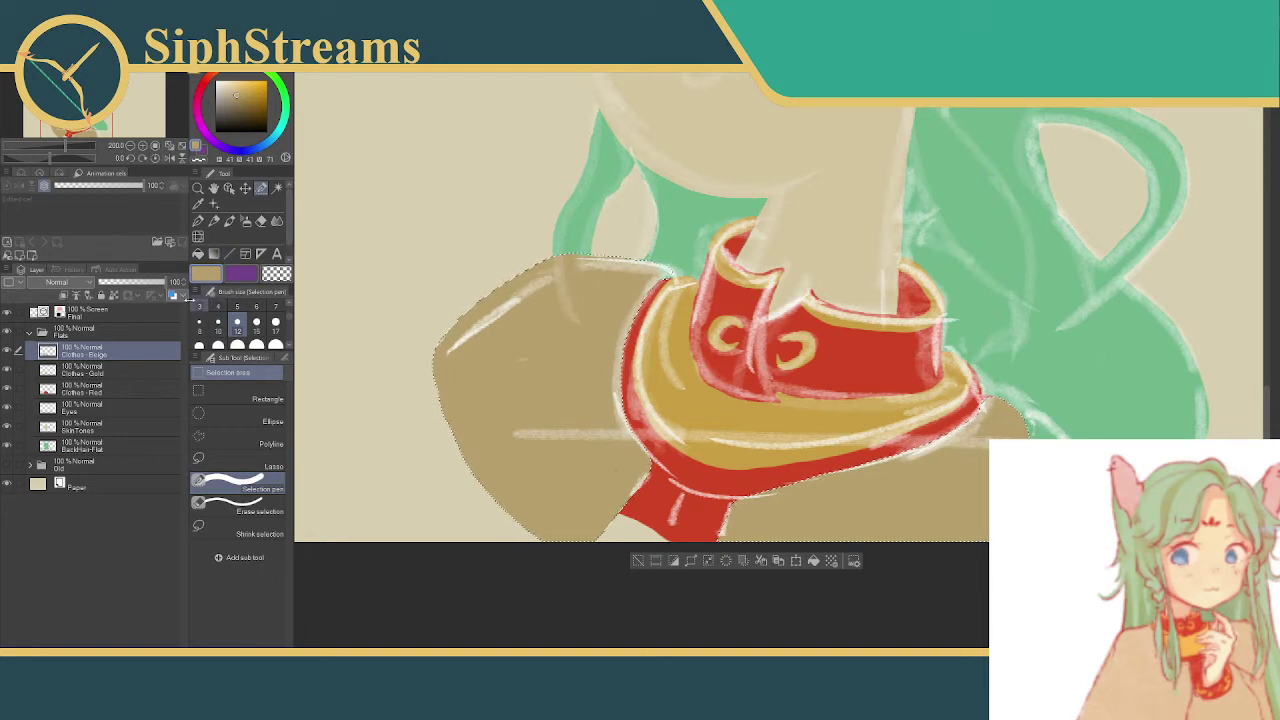
pyautogui.click(240, 505)
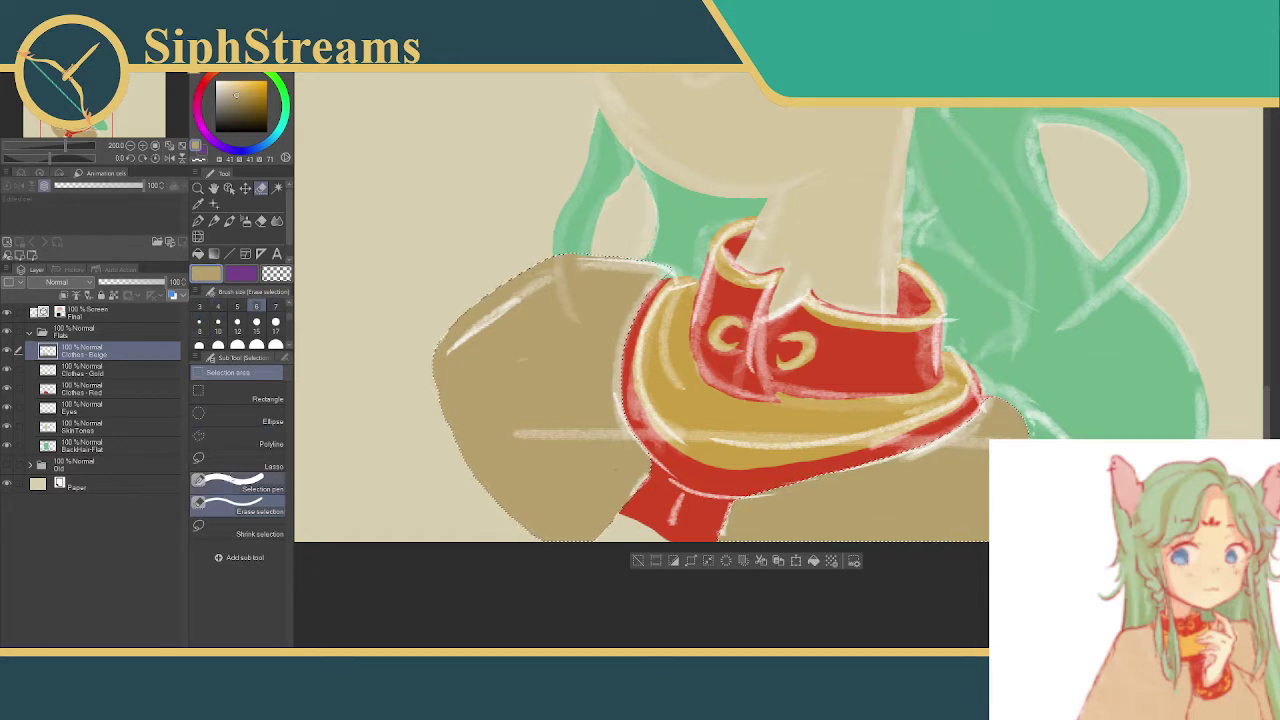
pyautogui.click(235, 483)
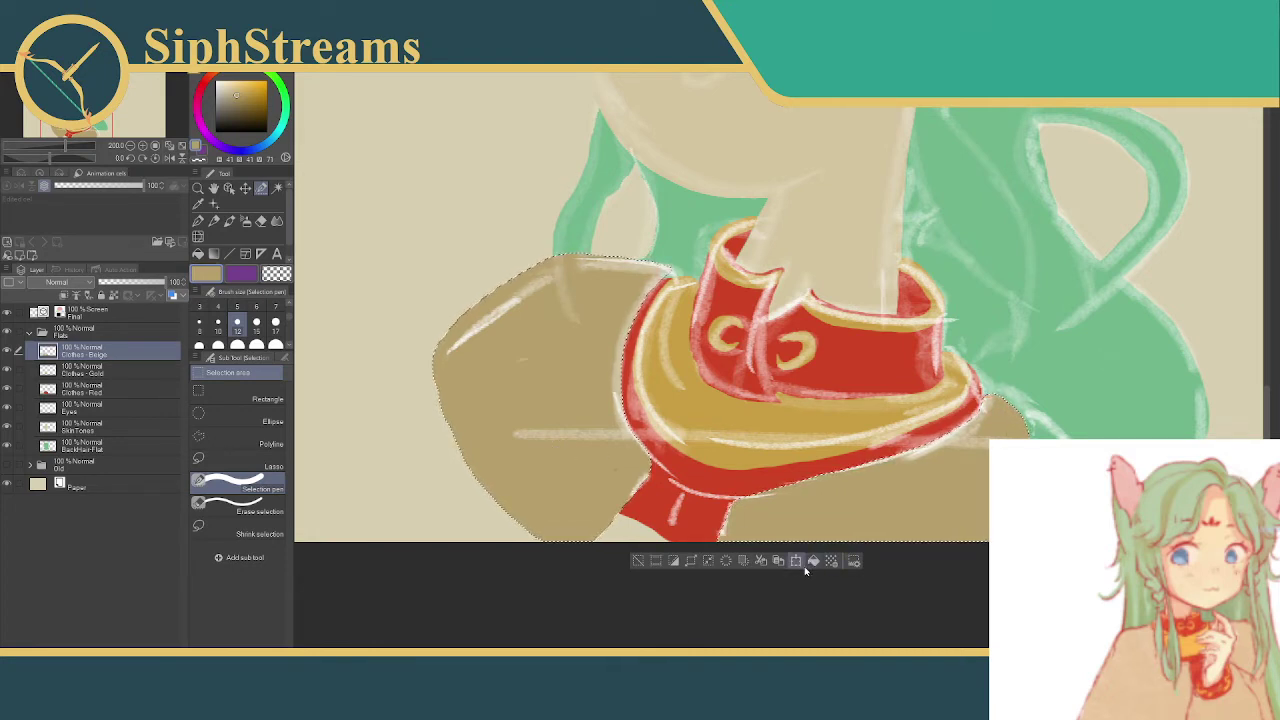
pyautogui.click(638, 560)
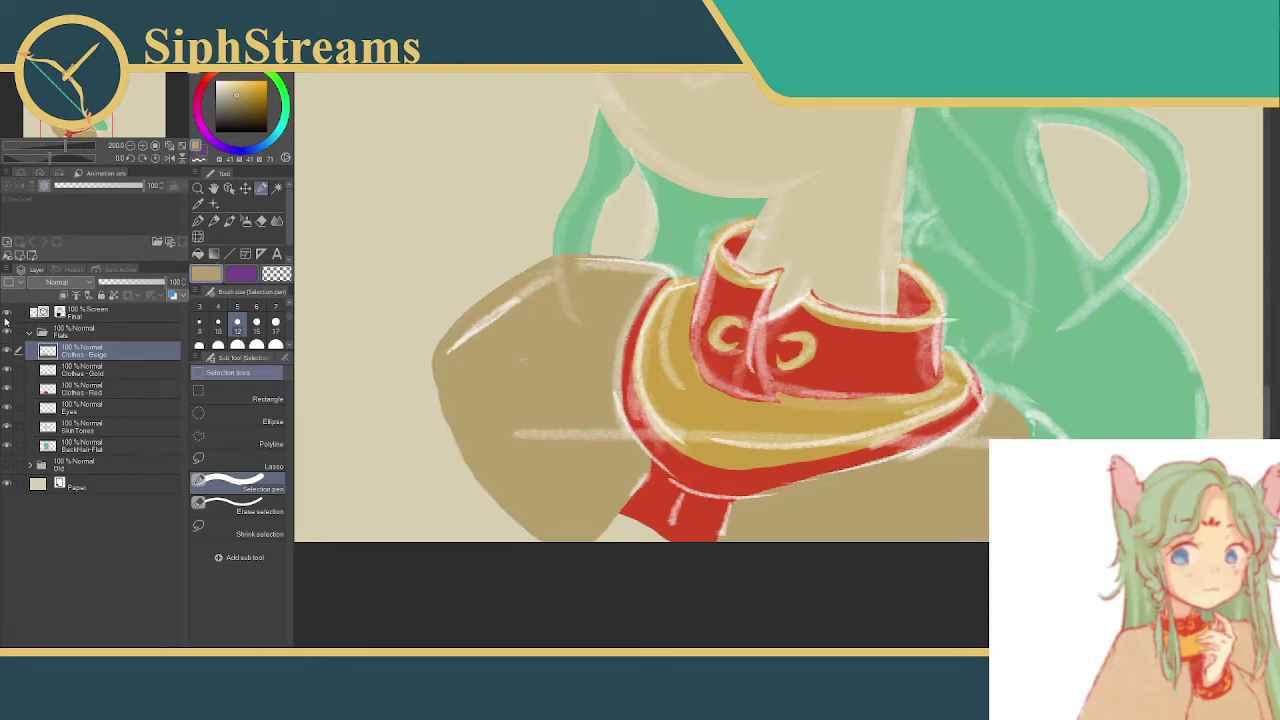
# - Hide the Final sketch layer and fill the notch where the cloak's shoulder meets the collar with beige, using the Selection pen at size 4
pyautogui.click(7, 313)
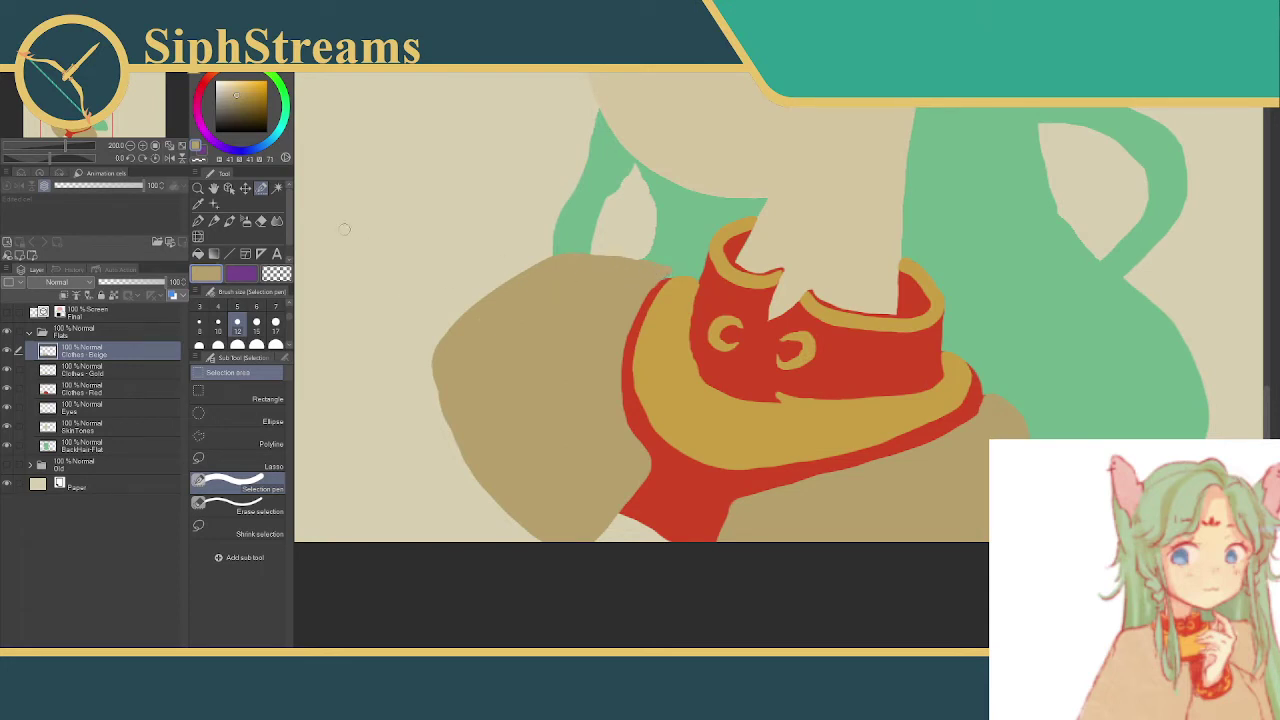
pyautogui.click(218, 304)
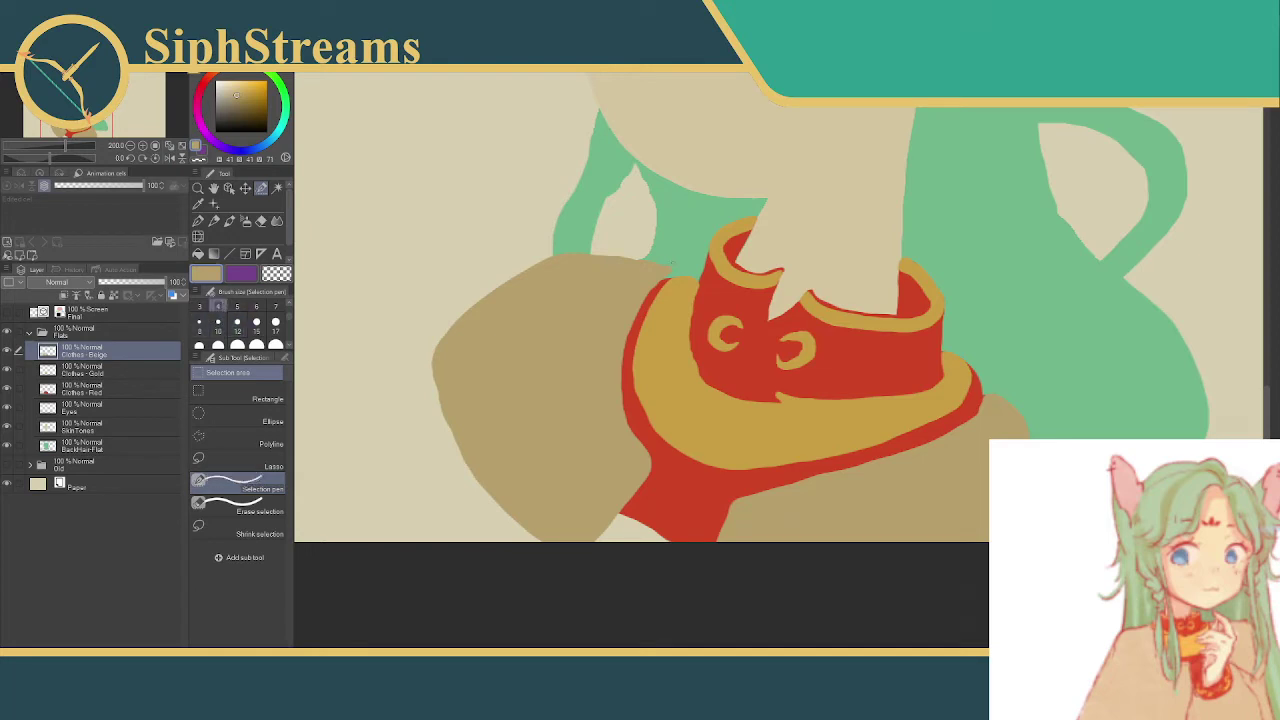
pyautogui.moveTo(671, 270); pyautogui.dragTo(668, 272)
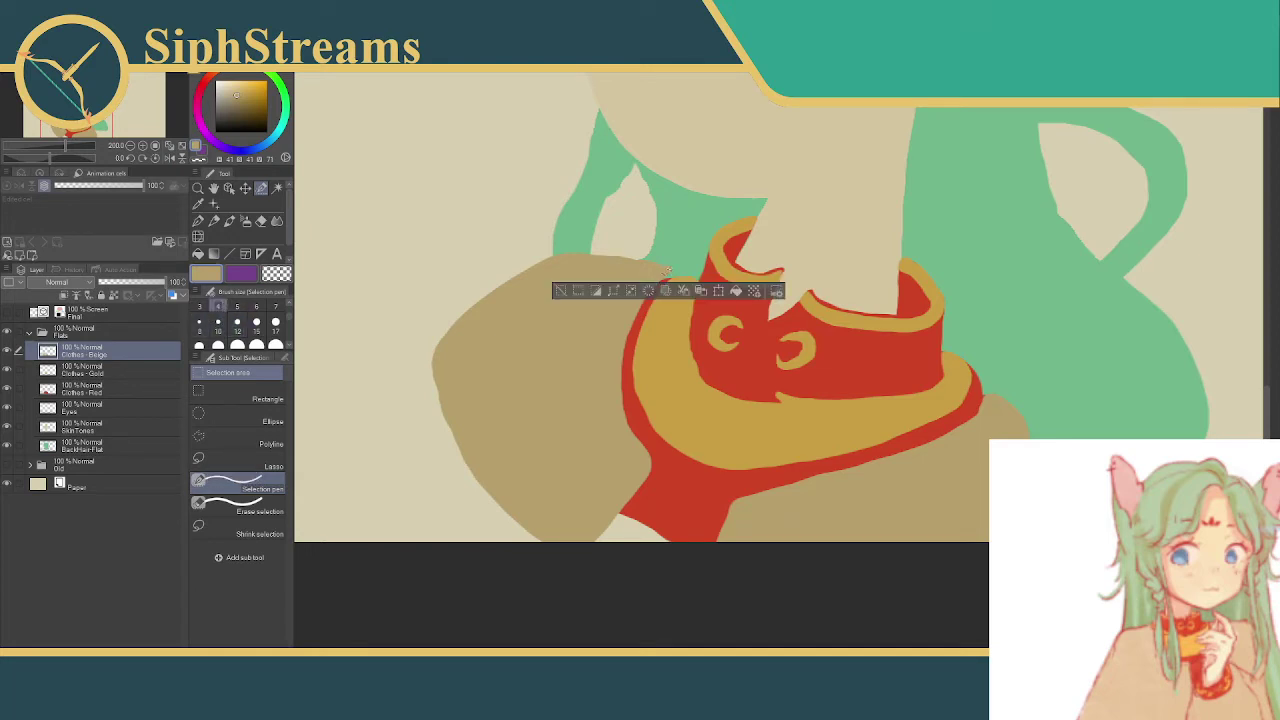
pyautogui.click(633, 290)
pyautogui.click(563, 292)
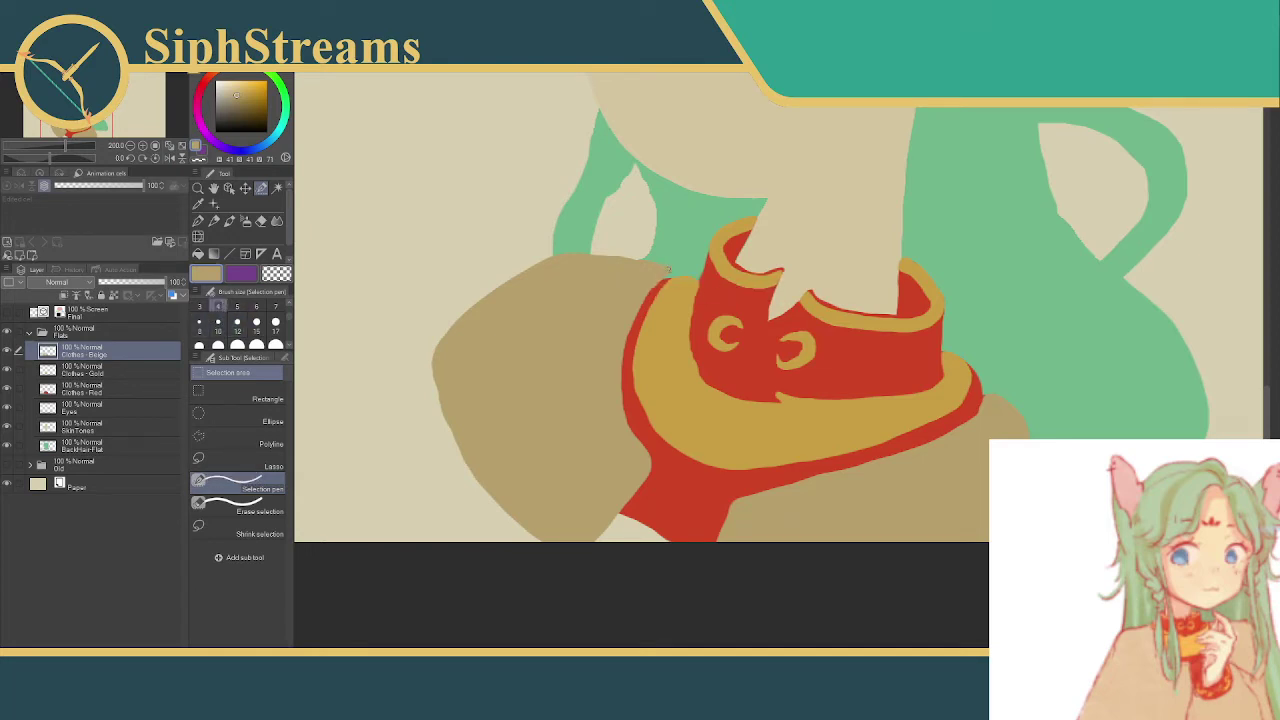
pyautogui.click(667, 271)
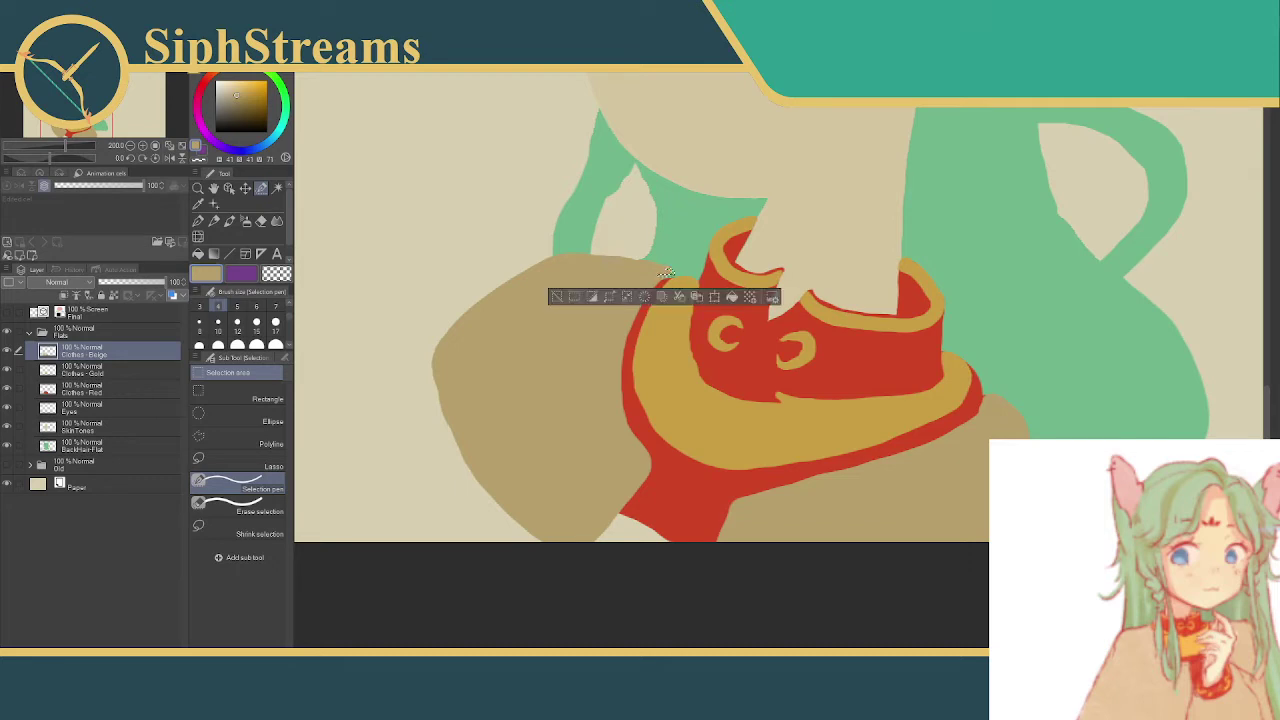
pyautogui.click(667, 273)
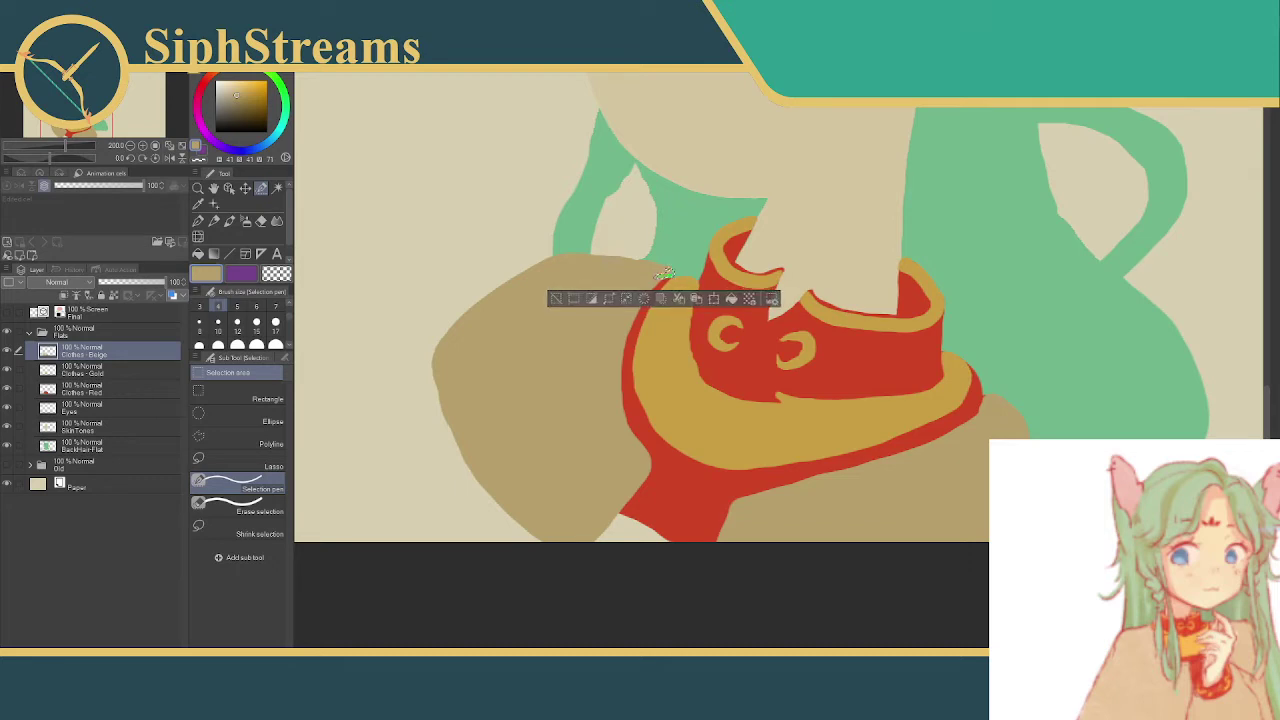
pyautogui.click(561, 296)
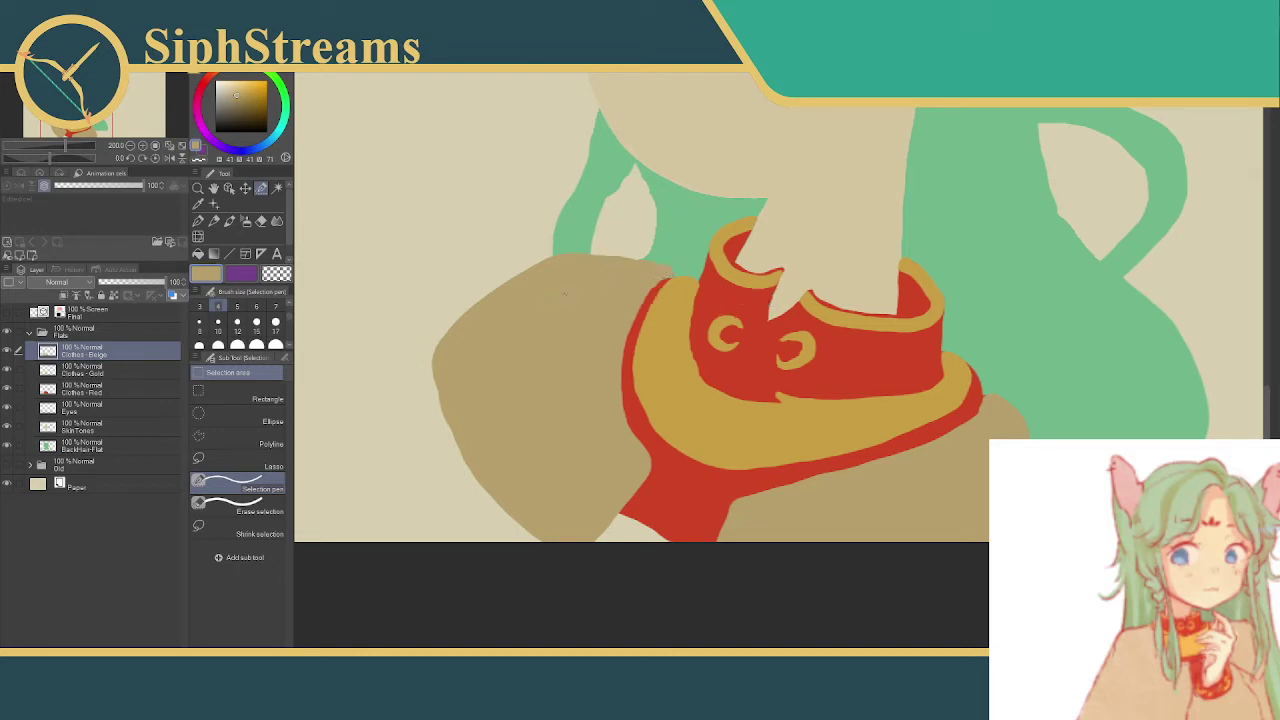
# - Fill the remaining small gaps between the cloak and the collar on both shoulders with beige, deselecting after each
pyautogui.click(668, 274)
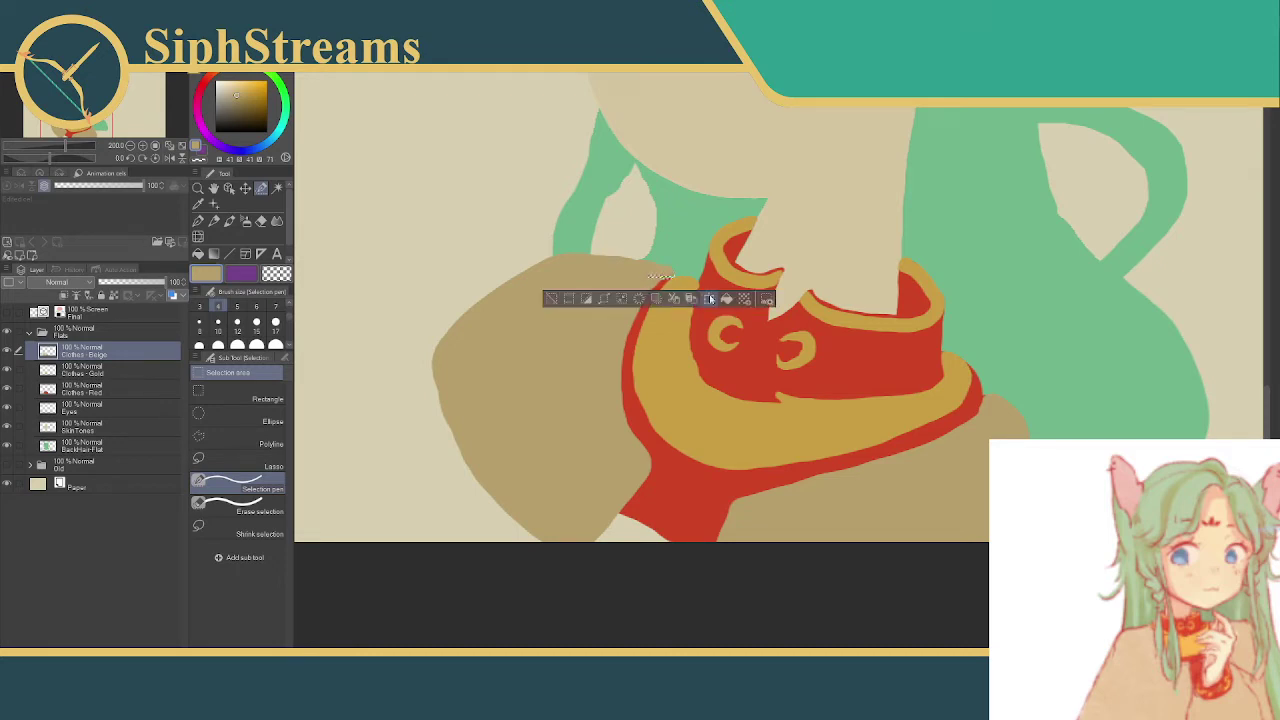
pyautogui.click(550, 298)
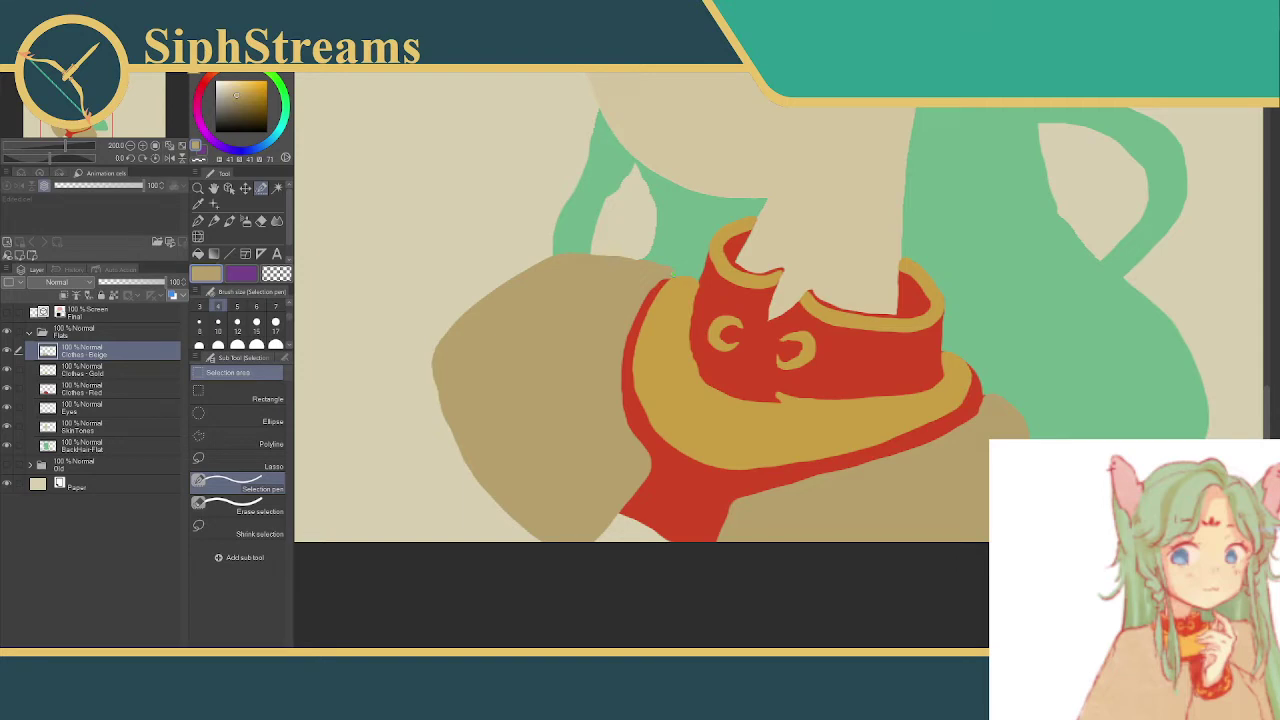
pyautogui.click(673, 275)
pyautogui.click(561, 298)
pyautogui.click(987, 395)
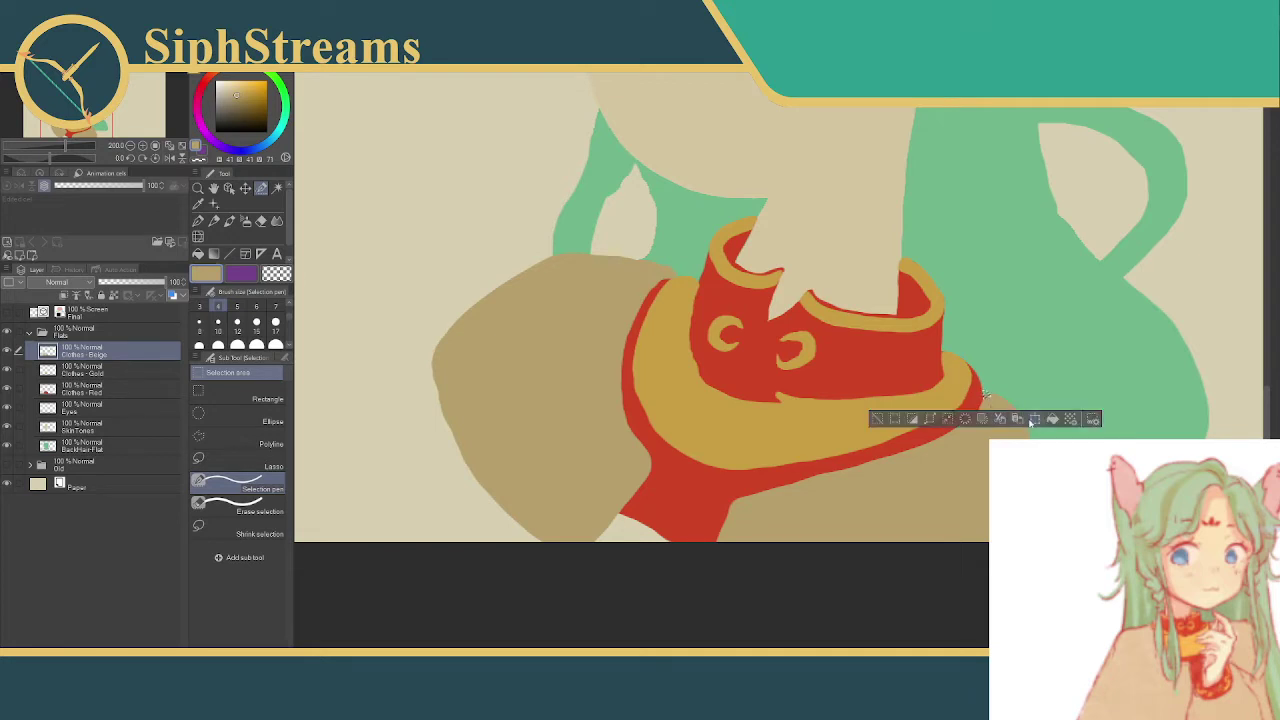
pyautogui.click(878, 418)
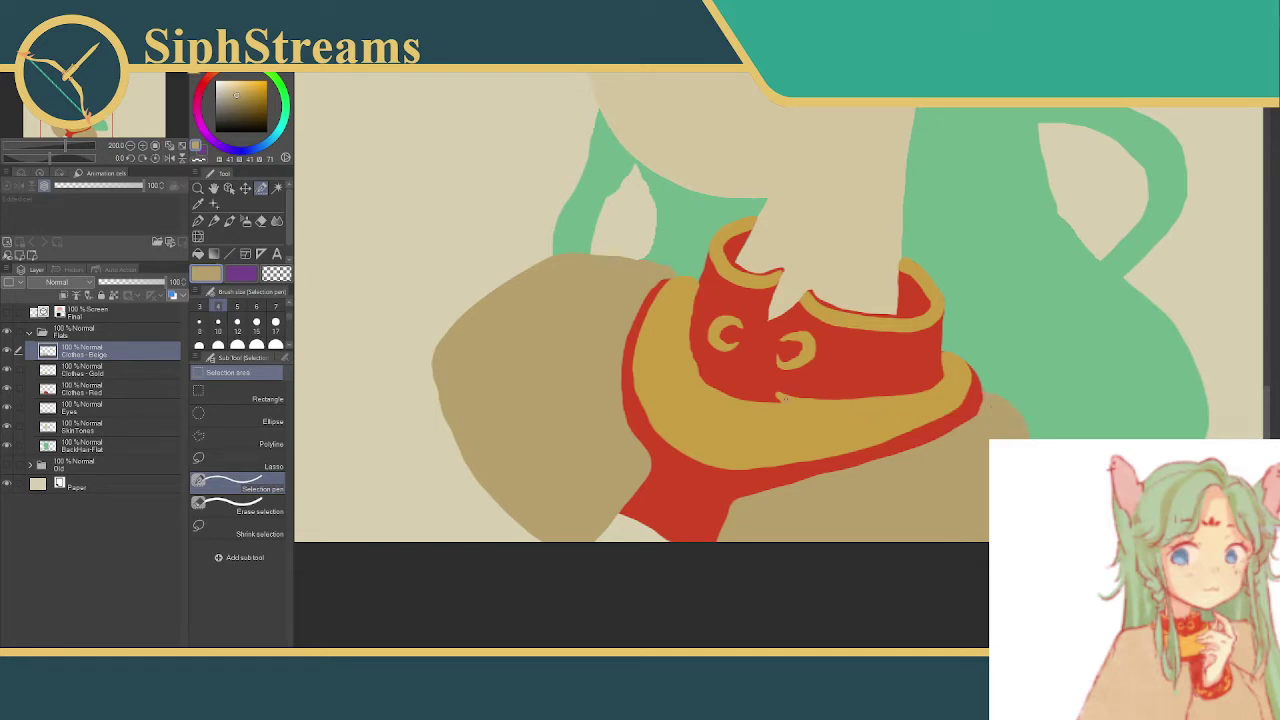
# - On the Clothes - Red layer, select the unpainted gap in the cloak's front opening with the Selection pen at size 40
pyautogui.moveTo(344, 375); pyautogui.dragTo(374, 372)
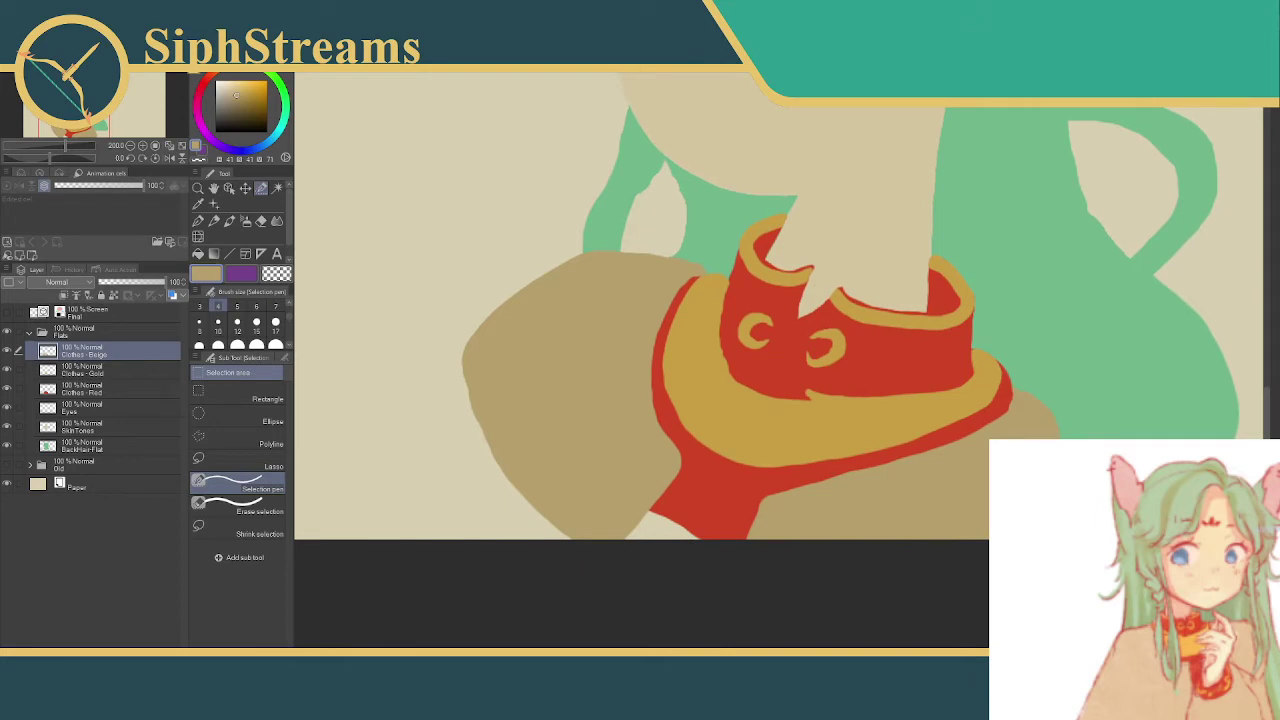
pyautogui.click(100, 389)
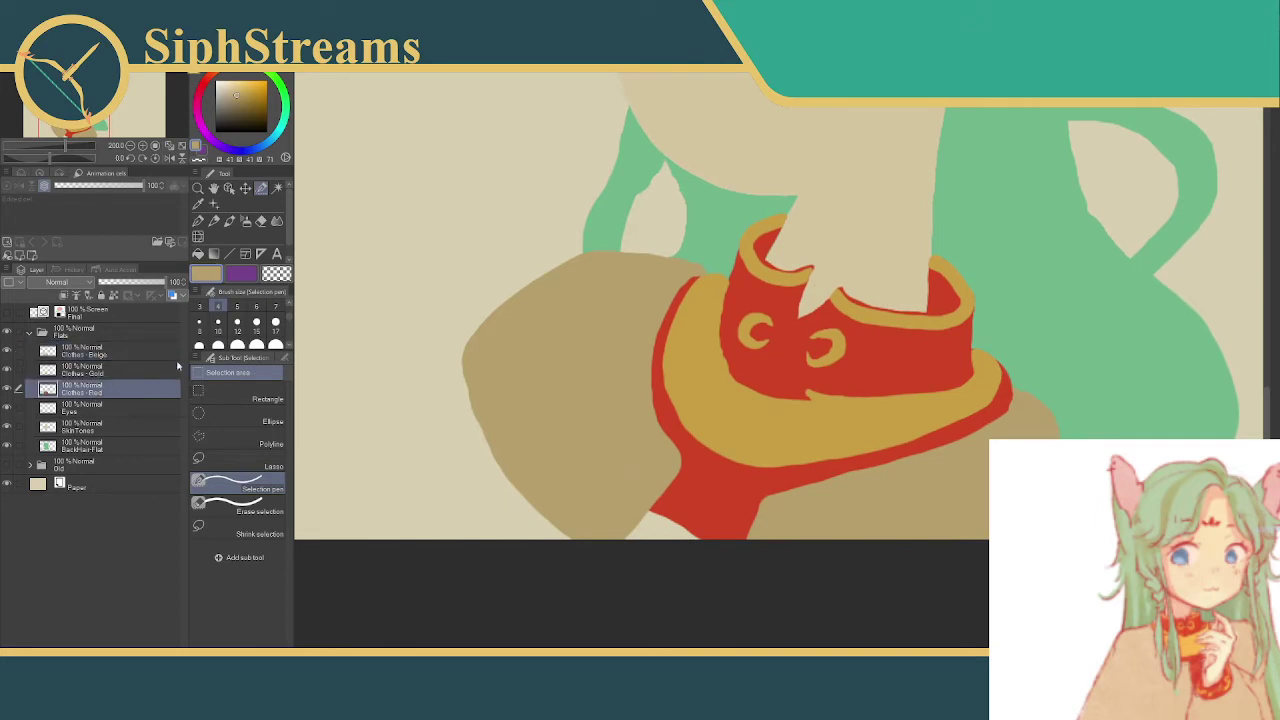
pyautogui.click(257, 344)
pyautogui.moveTo(668, 505)
pyautogui.mouseDown()
pyautogui.moveTo(657, 516)
pyautogui.moveTo(705, 515)
pyautogui.moveTo(676, 522)
pyautogui.mouseUp()
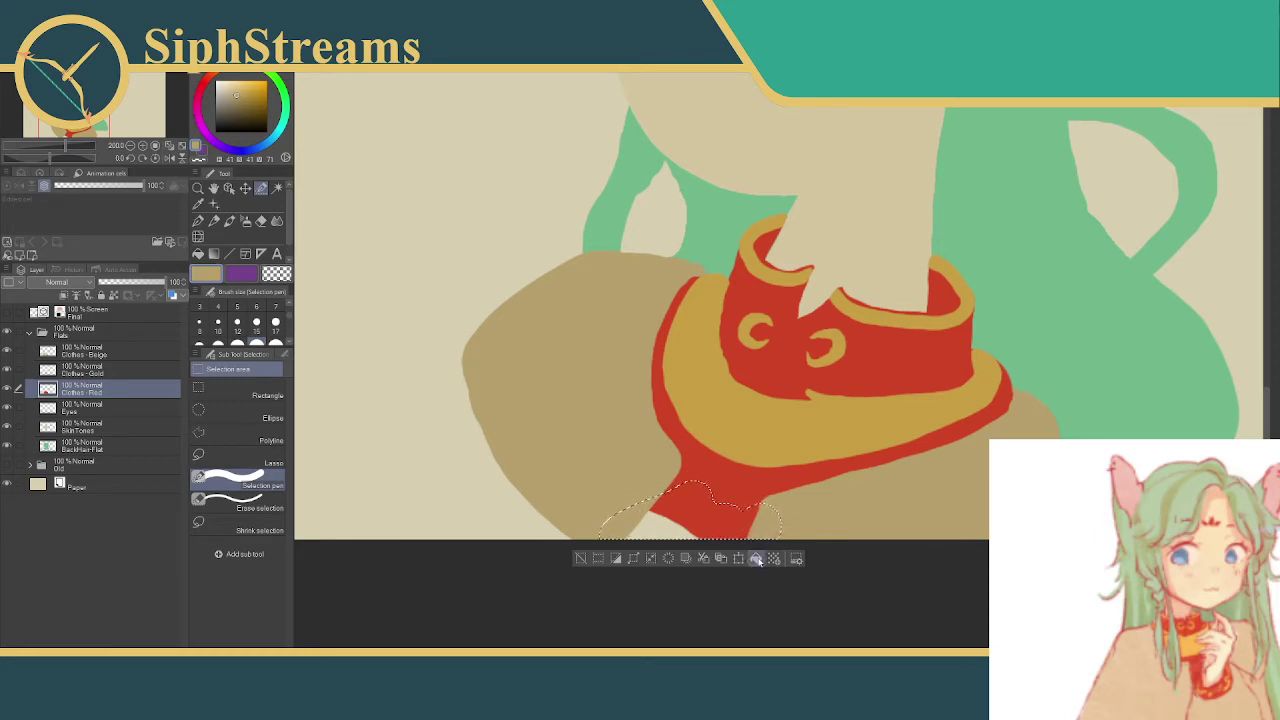
# - Pick the red from the clothing, fill the selected gap at the cloak's front opening with it and deselect
pyautogui.click(756, 558)
pyautogui.hotkey('ctrl', 'z')
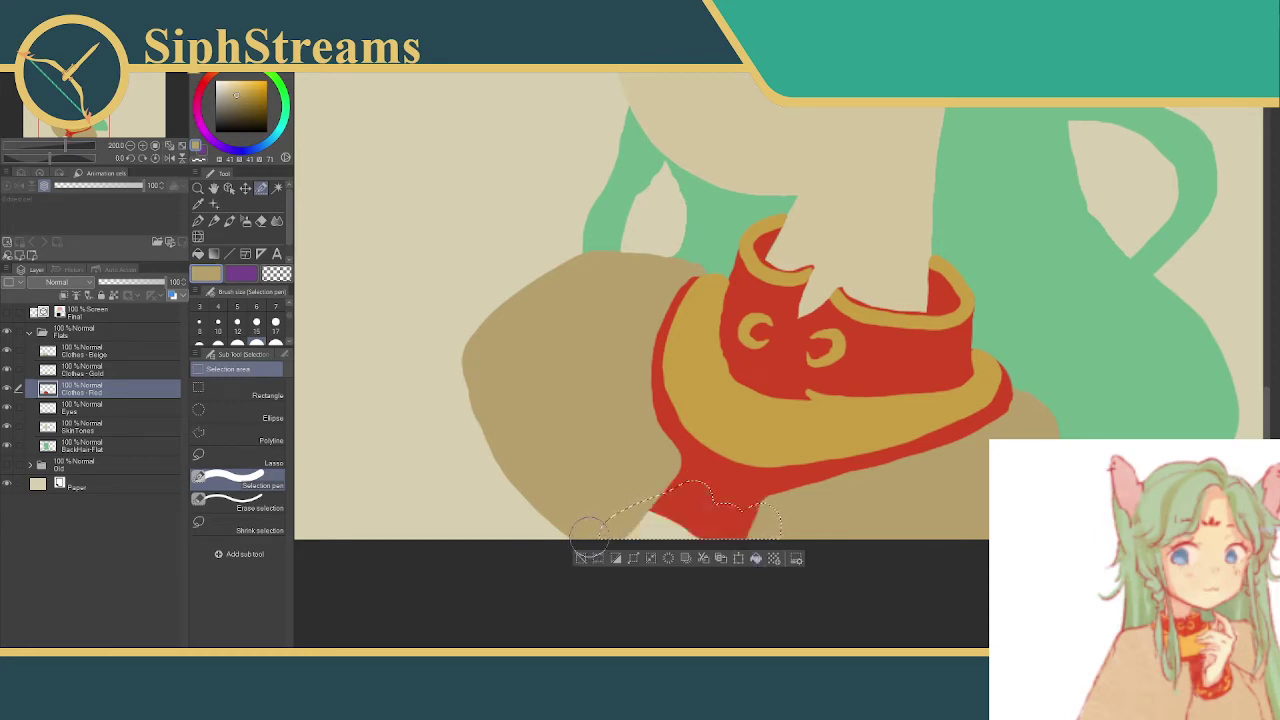
pyautogui.click(198, 204)
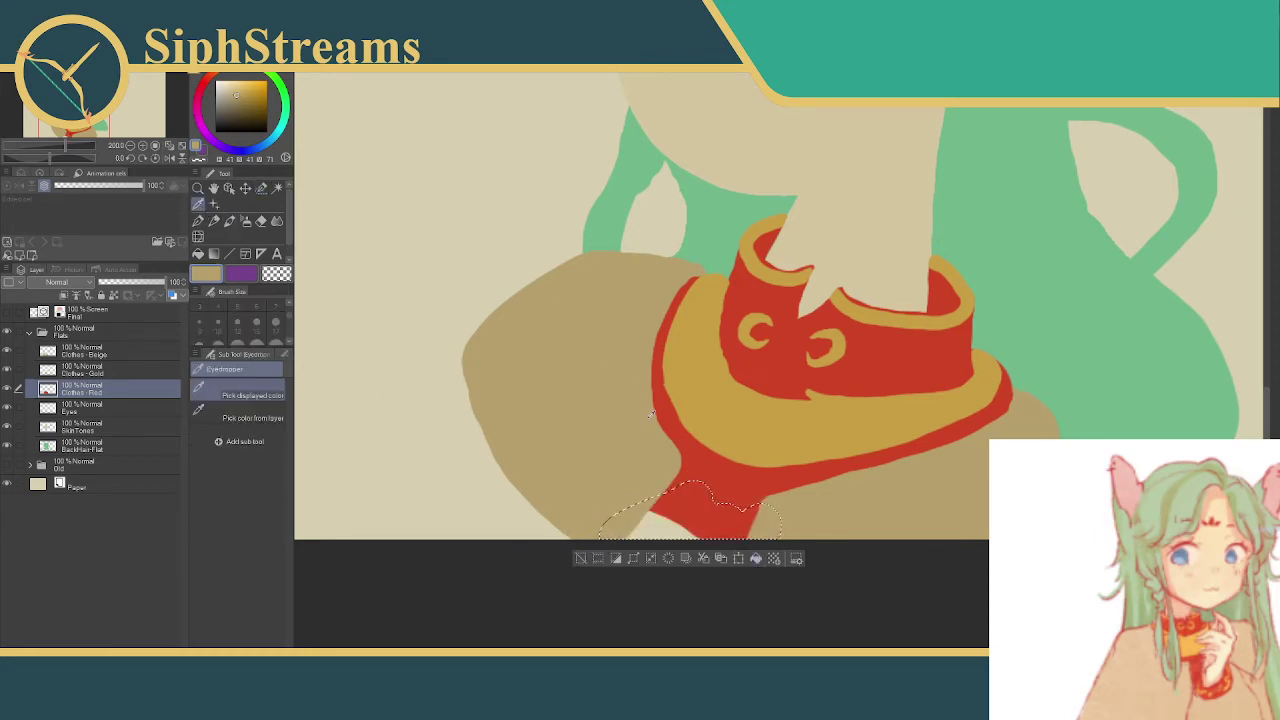
pyautogui.click(745, 522)
pyautogui.click(755, 562)
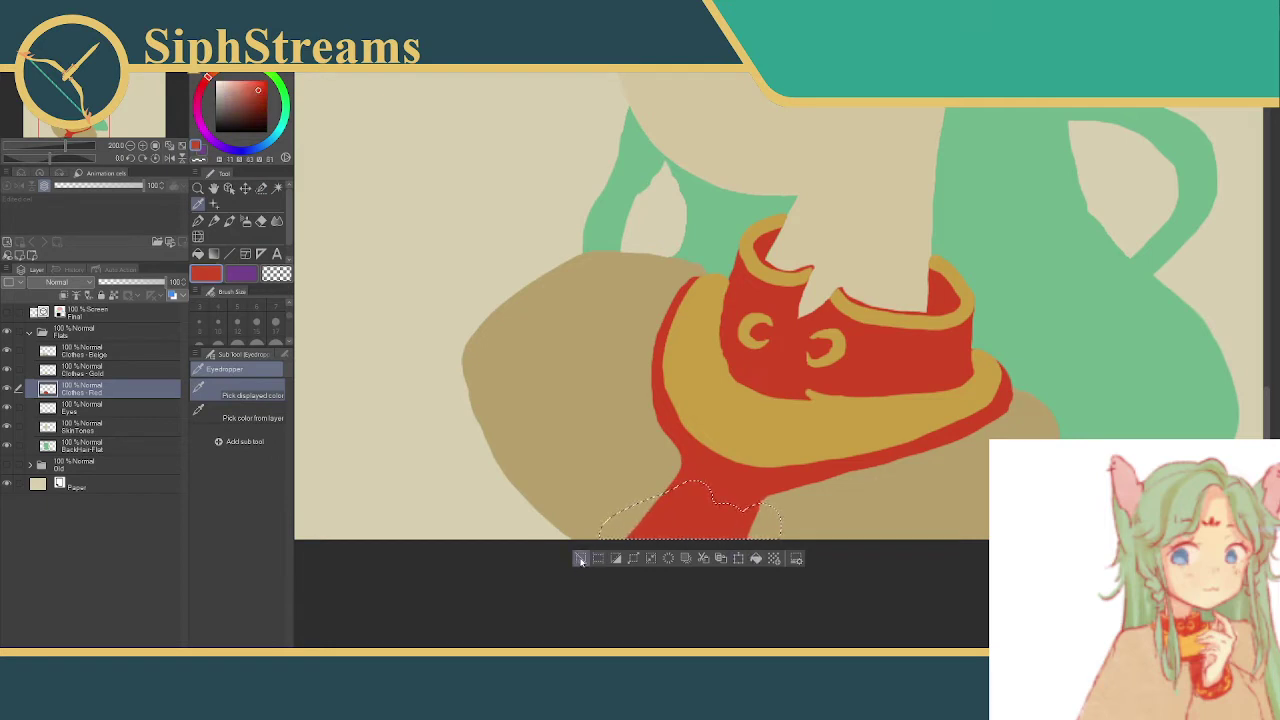
pyautogui.click(581, 558)
pyautogui.moveTo(609, 337); pyautogui.dragTo(596, 642)
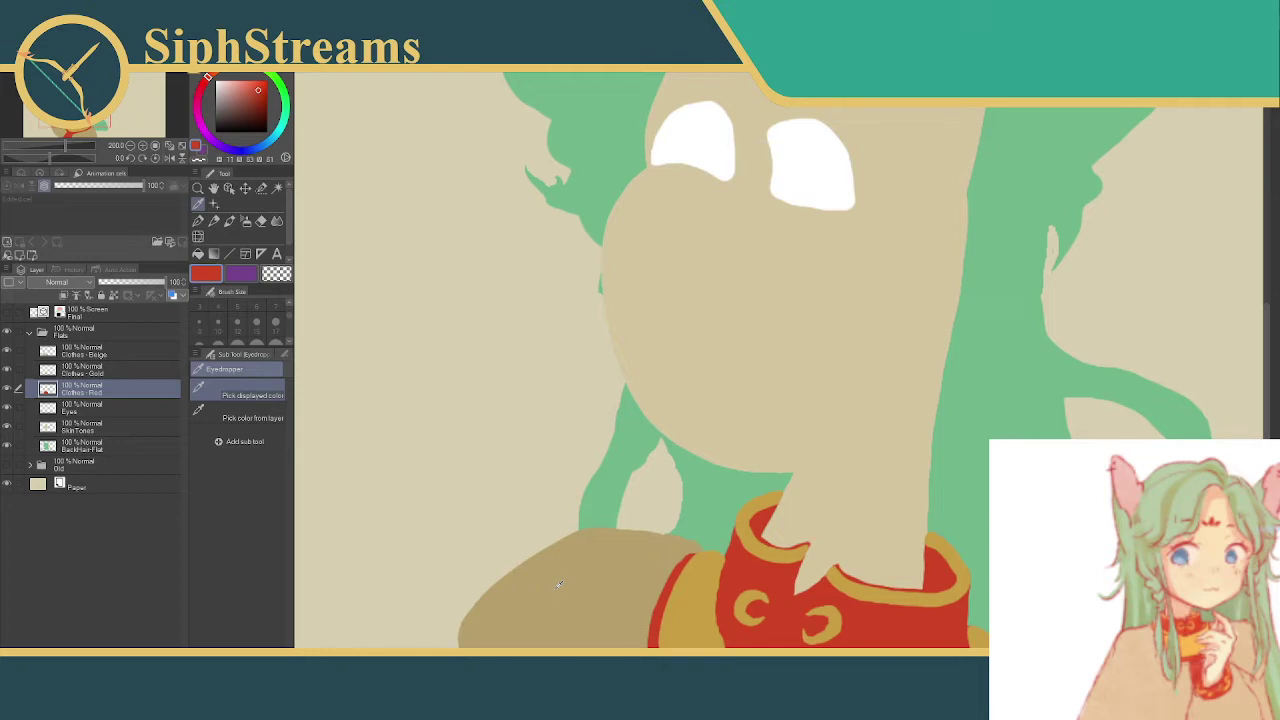
# - Show the Final sketch layer and set up the Selection pen at size 12 with a light pink drawing colour
pyautogui.moveTo(597, 320); pyautogui.dragTo(548, 157)
pyautogui.moveTo(795, 153); pyautogui.dragTo(850, 558)
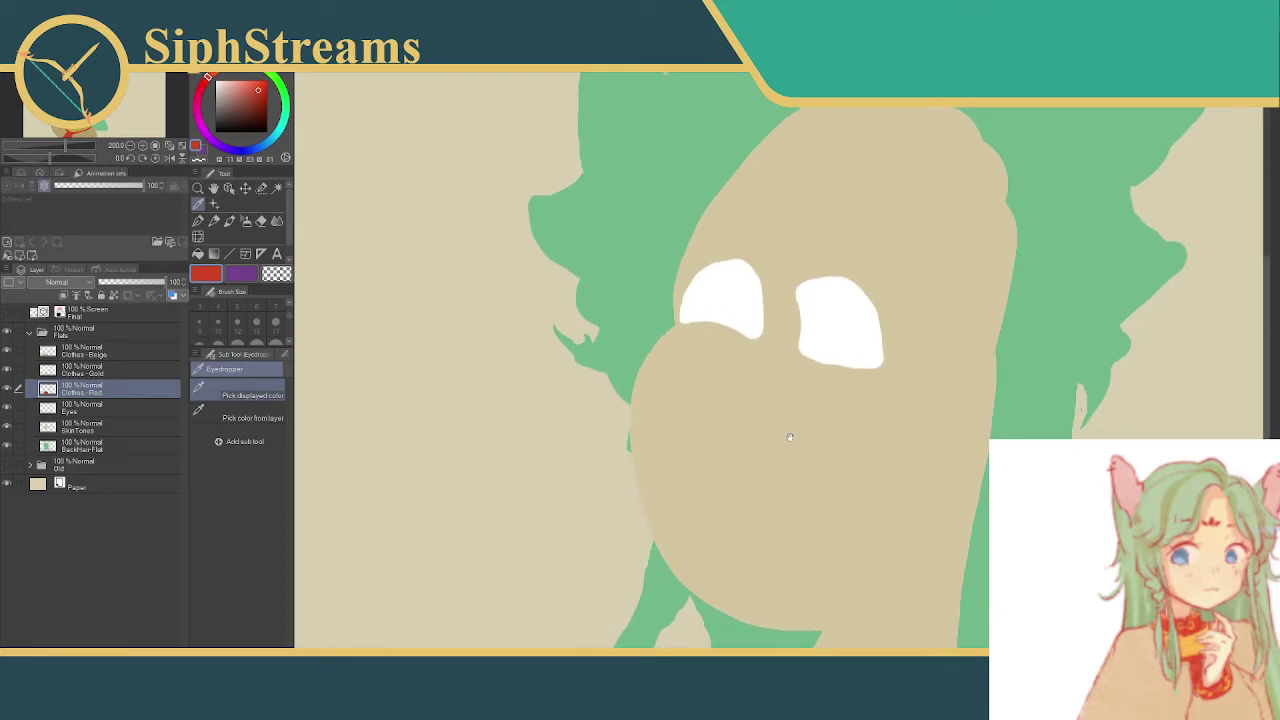
pyautogui.moveTo(790, 437); pyautogui.dragTo(711, 436)
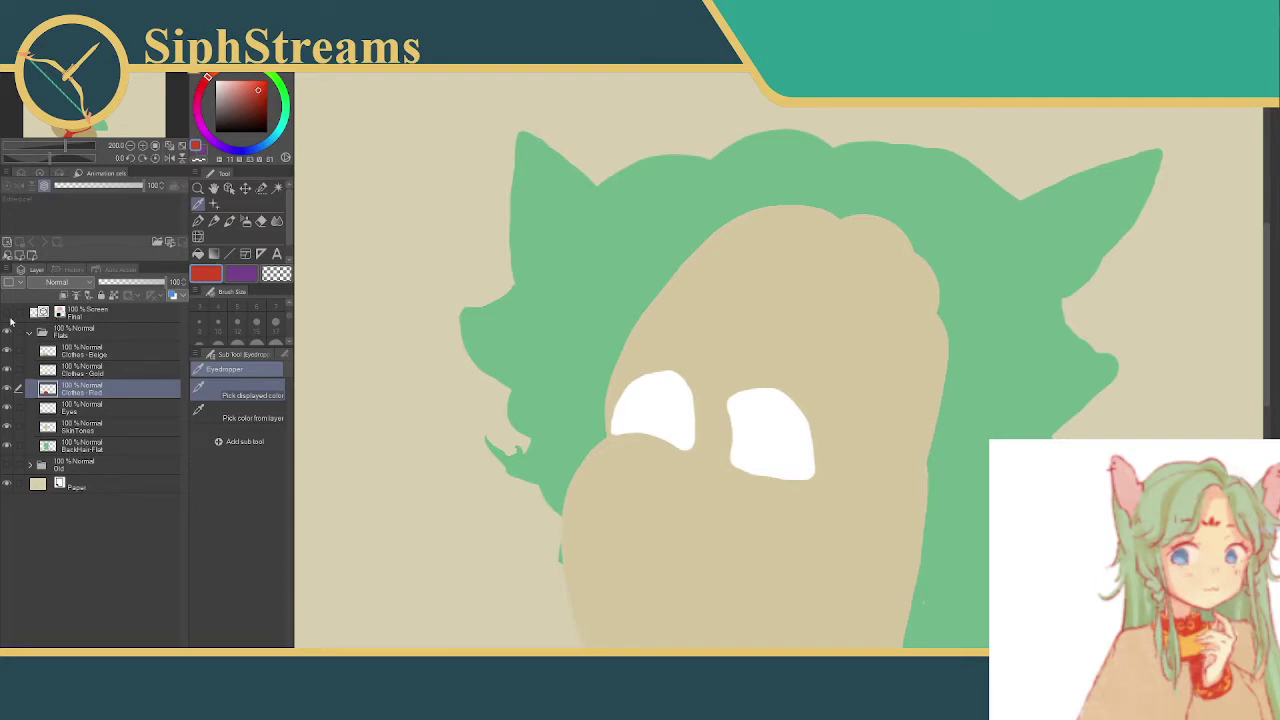
pyautogui.click(8, 313)
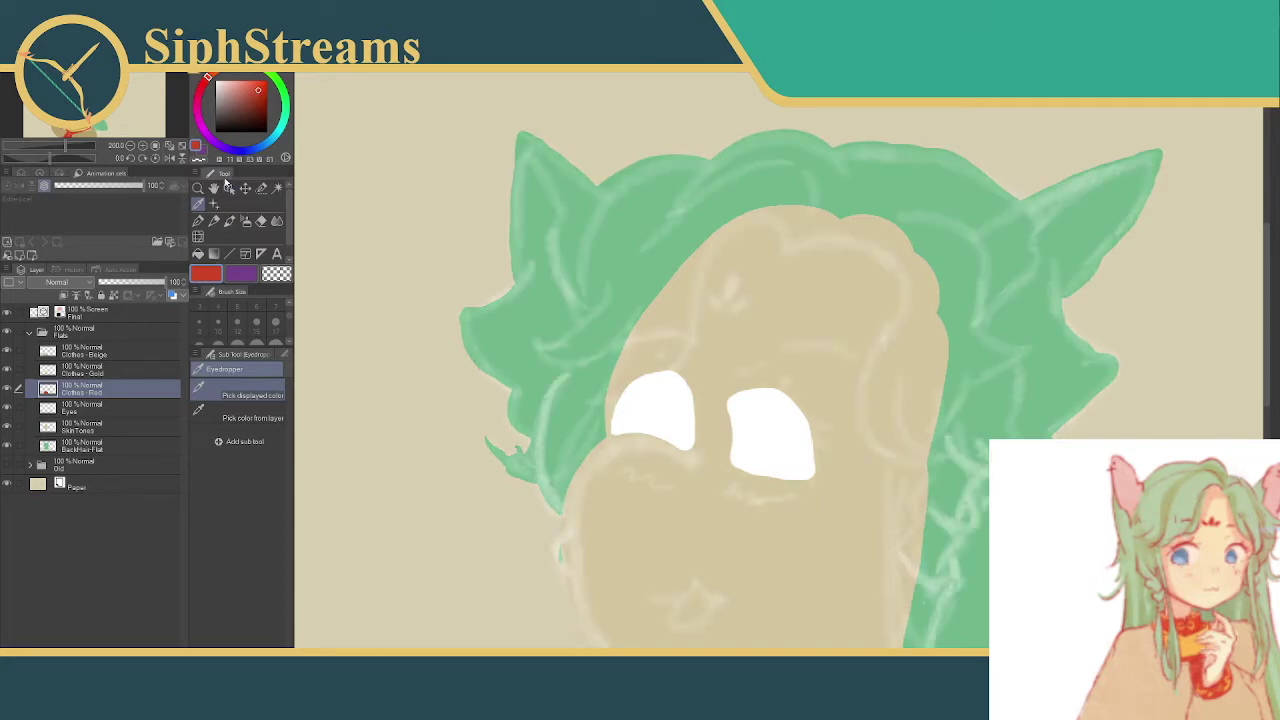
pyautogui.click(201, 106)
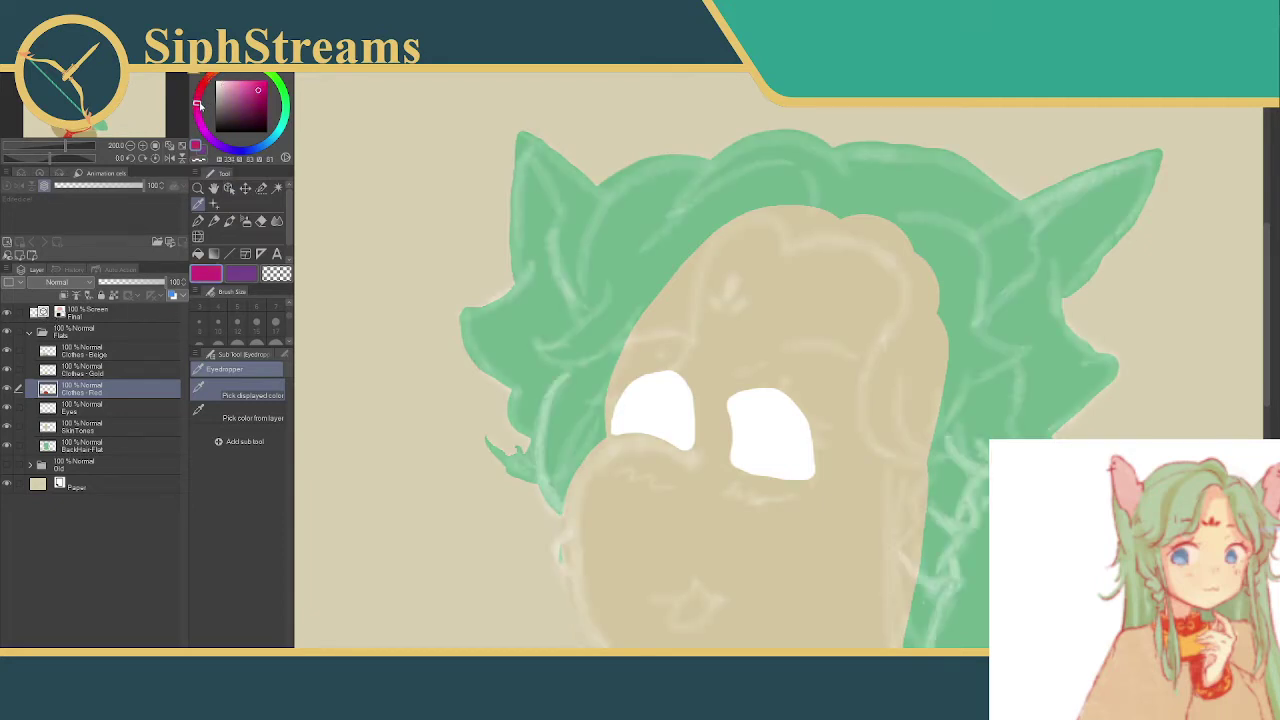
pyautogui.moveTo(199, 105)
pyautogui.mouseDown()
pyautogui.moveTo(198, 91)
pyautogui.moveTo(242, 90)
pyautogui.moveTo(201, 90)
pyautogui.mouseUp()
pyautogui.click(233, 86)
pyautogui.click(237, 84)
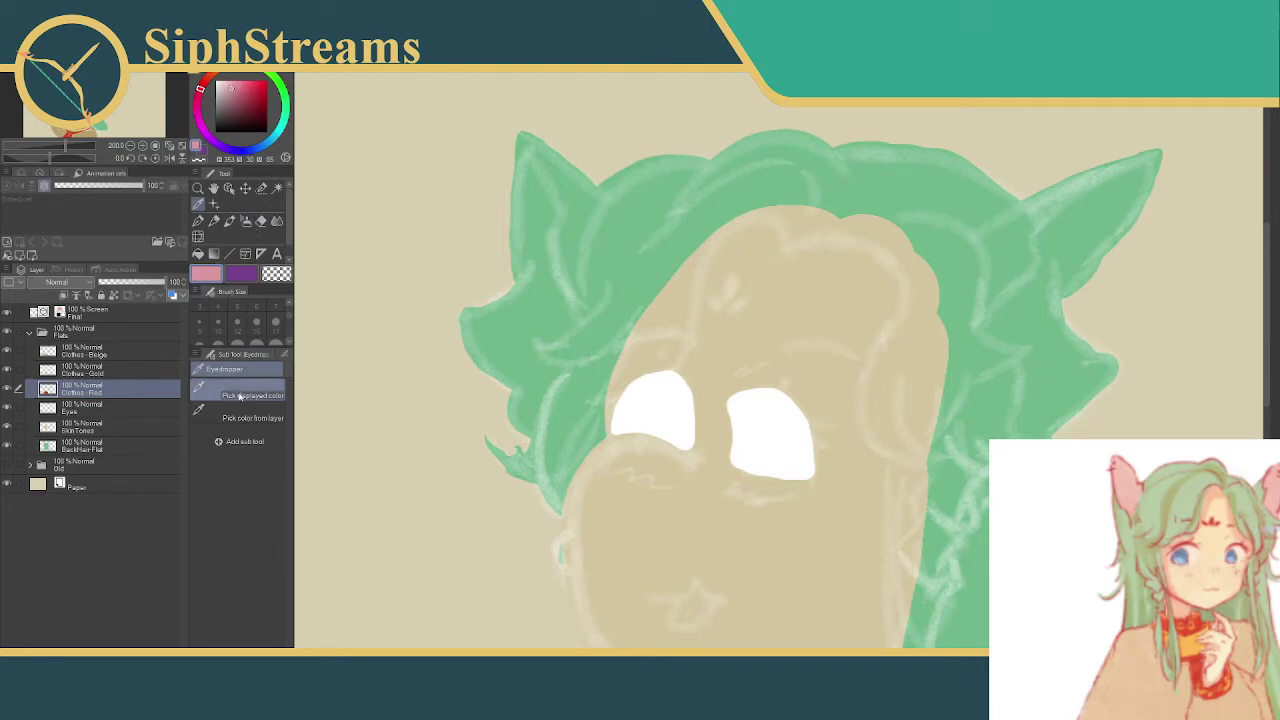
pyautogui.click(261, 188)
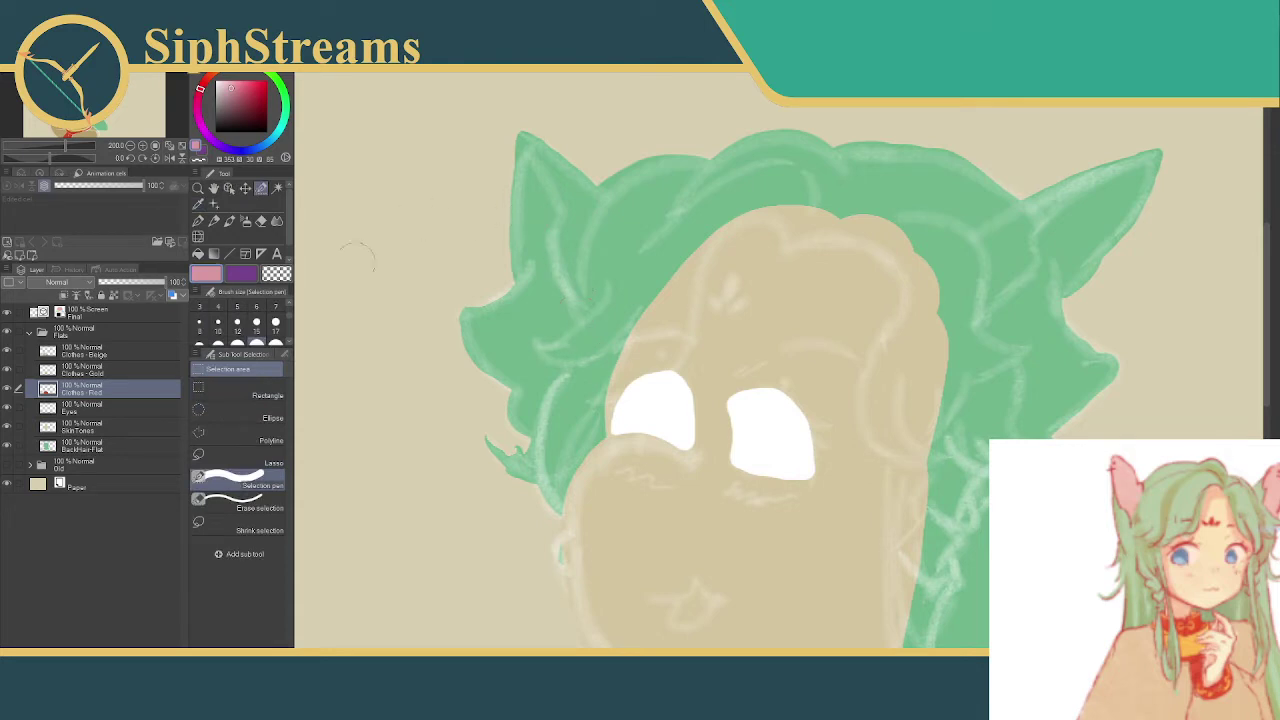
pyautogui.click(237, 322)
pyautogui.moveTo(516, 137); pyautogui.dragTo(519, 144)
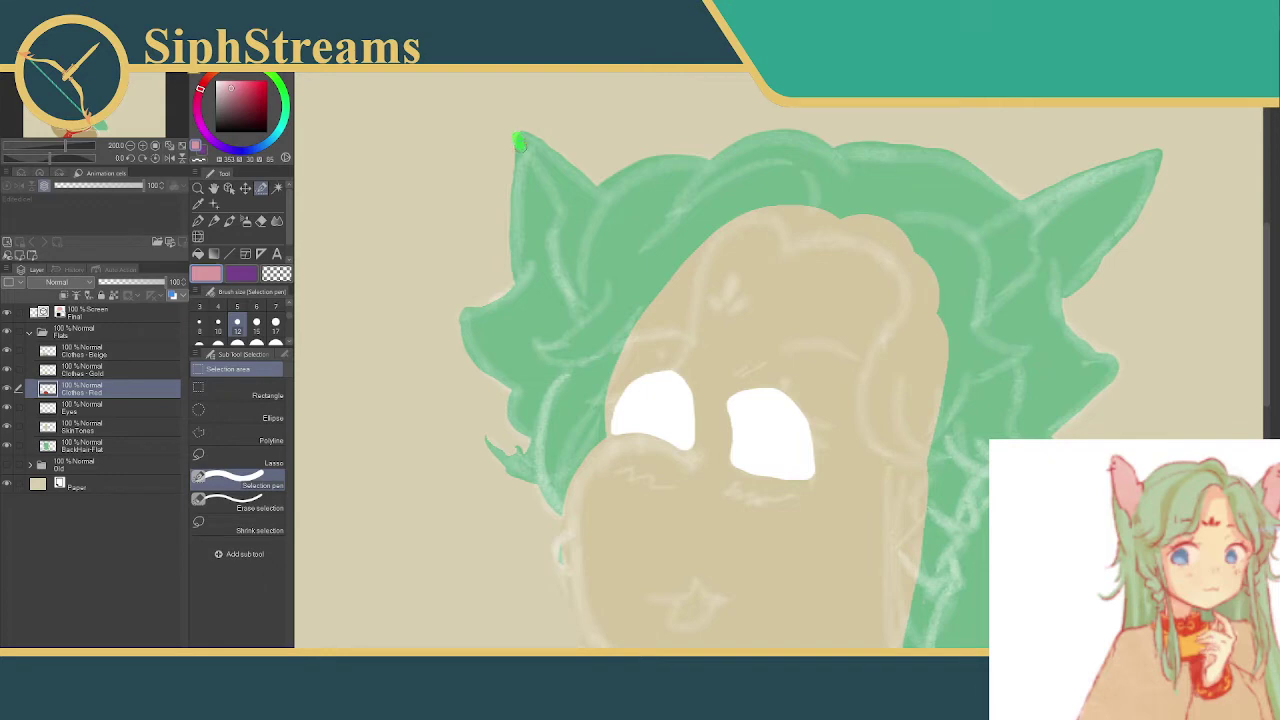
pyautogui.moveTo(544, 204); pyautogui.dragTo(546, 208)
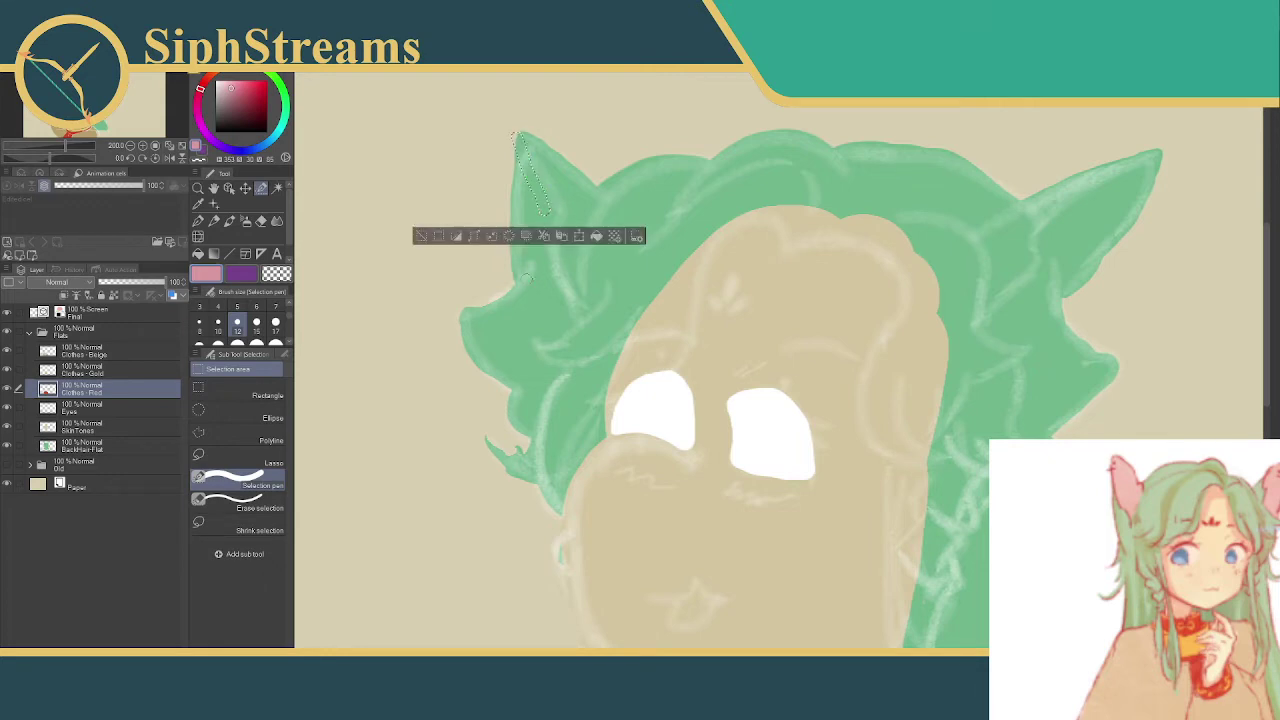
pyautogui.click(422, 236)
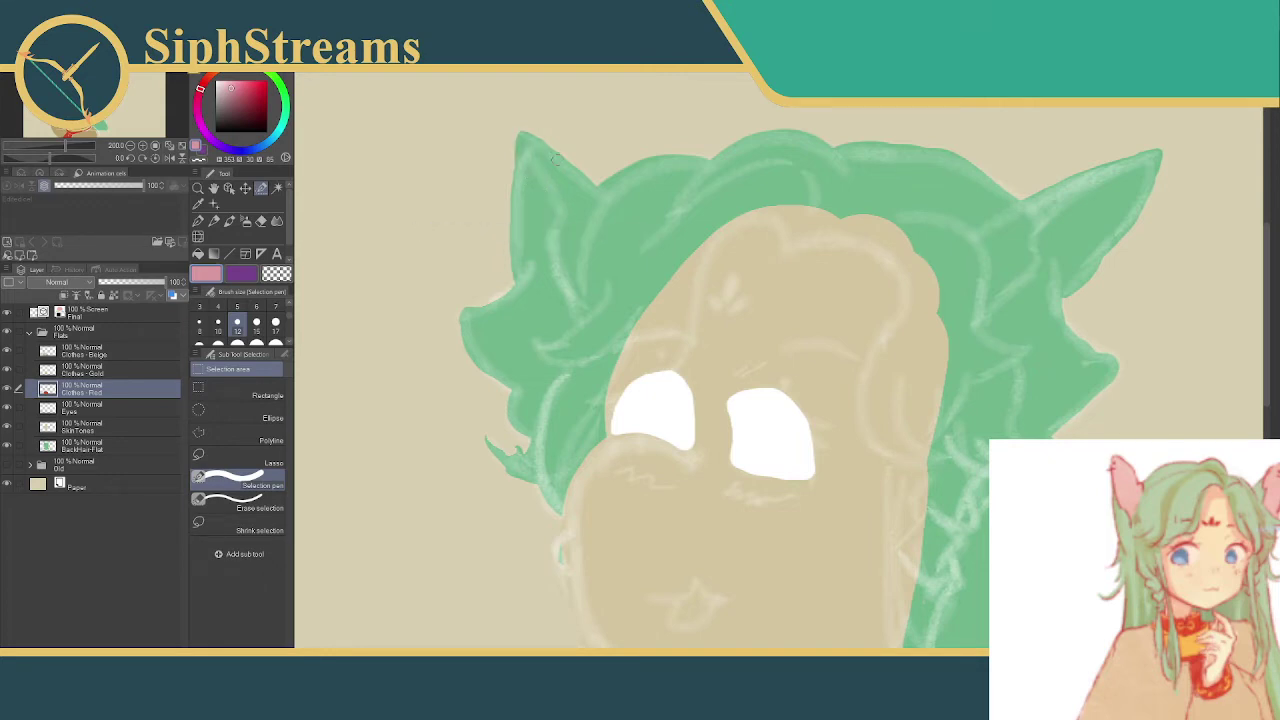
pyautogui.moveTo(522, 135); pyautogui.dragTo(510, 246)
pyautogui.click(406, 271)
pyautogui.moveTo(521, 137); pyautogui.dragTo(508, 200)
pyautogui.click(411, 221)
# - Select along the outer edge of the left ear and its fluffy tufts with the Selection pen at size 12
pyautogui.moveTo(461, 315); pyautogui.dragTo(517, 285)
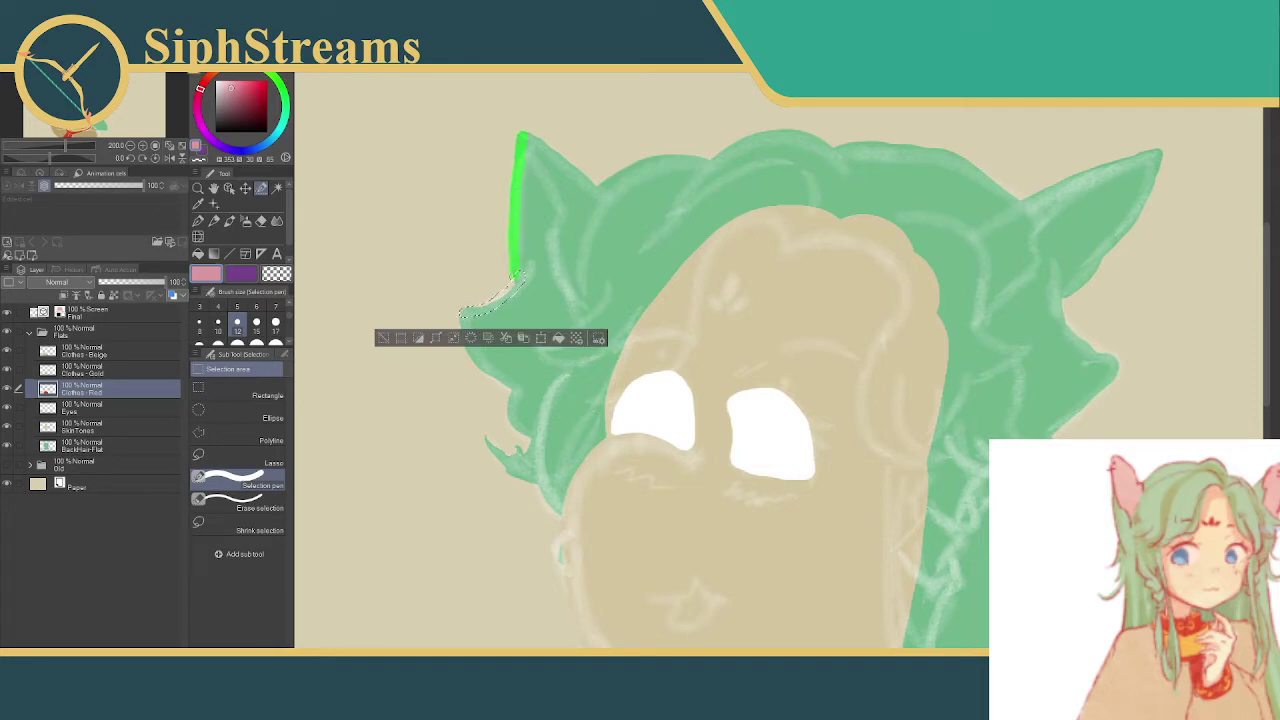
pyautogui.moveTo(512, 272)
pyautogui.mouseDown()
pyautogui.moveTo(513, 287)
pyautogui.moveTo(464, 316)
pyautogui.moveTo(470, 345)
pyautogui.moveTo(518, 383)
pyautogui.mouseUp()
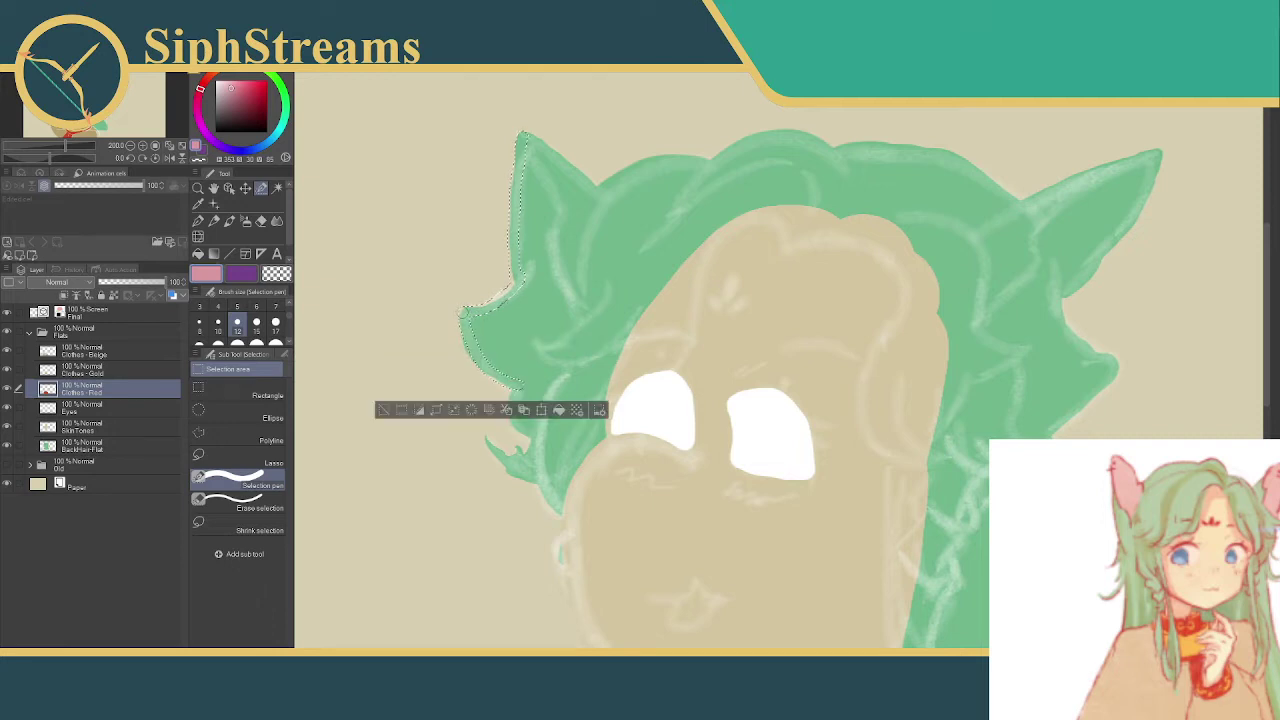
pyautogui.moveTo(462, 315); pyautogui.dragTo(482, 363)
pyautogui.moveTo(526, 374)
pyautogui.mouseDown()
pyautogui.moveTo(518, 423)
pyautogui.moveTo(539, 440)
pyautogui.mouseUp()
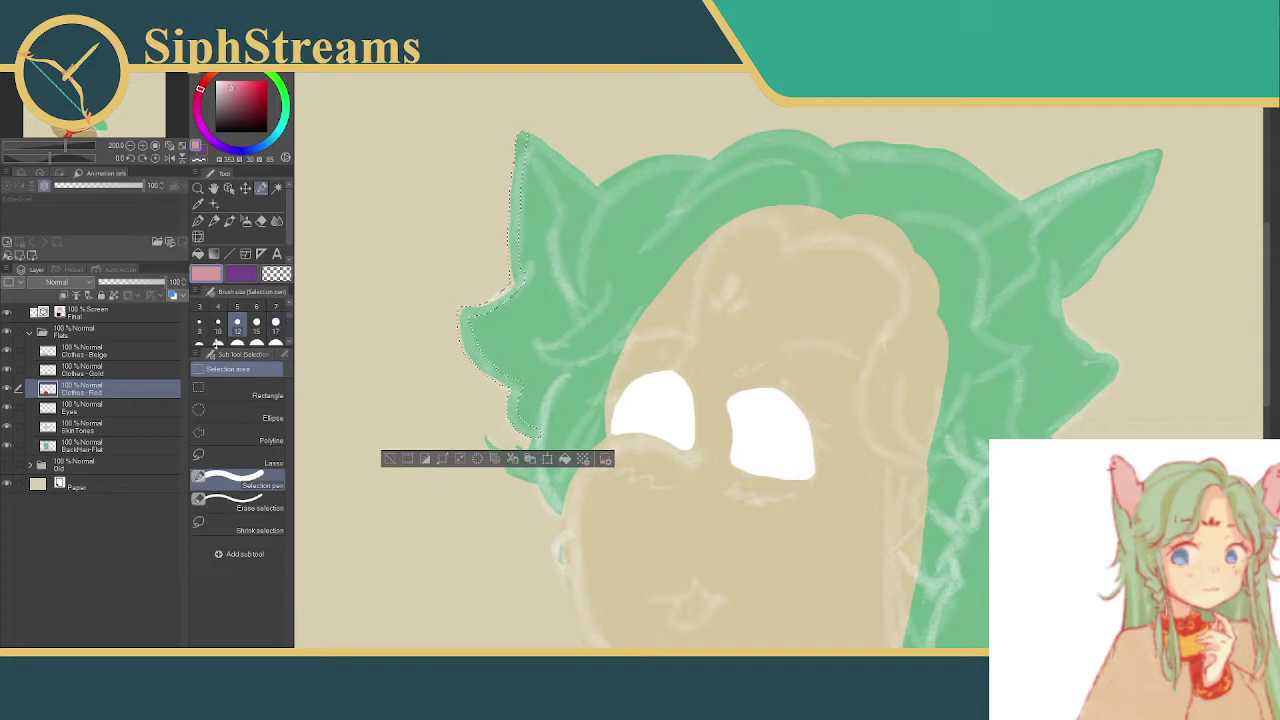
# - Extend the selection over the left ear's interior with a larger Selection pen, trim it with Erase selection and fill it pink
pyautogui.moveTo(222, 346); pyautogui.dragTo(222, 342)
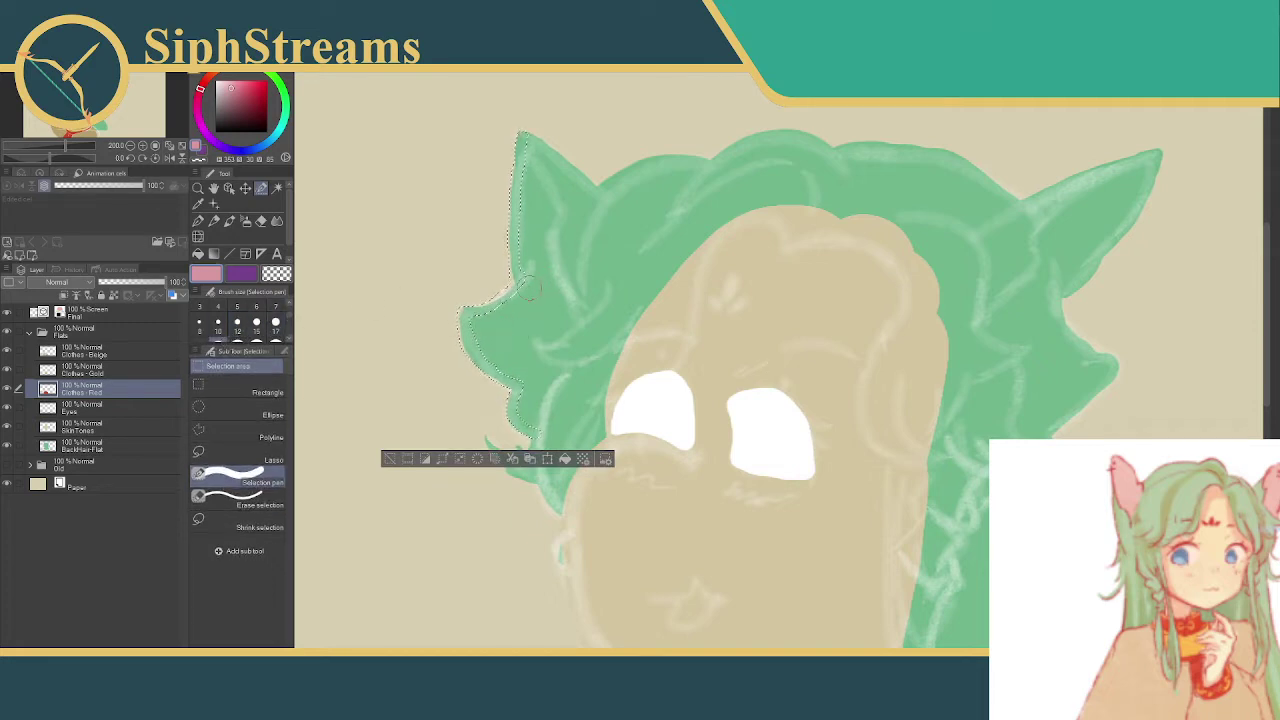
pyautogui.moveTo(530, 310)
pyautogui.mouseDown()
pyautogui.moveTo(574, 319)
pyautogui.moveTo(484, 323)
pyautogui.moveTo(504, 305)
pyautogui.moveTo(483, 336)
pyautogui.mouseUp()
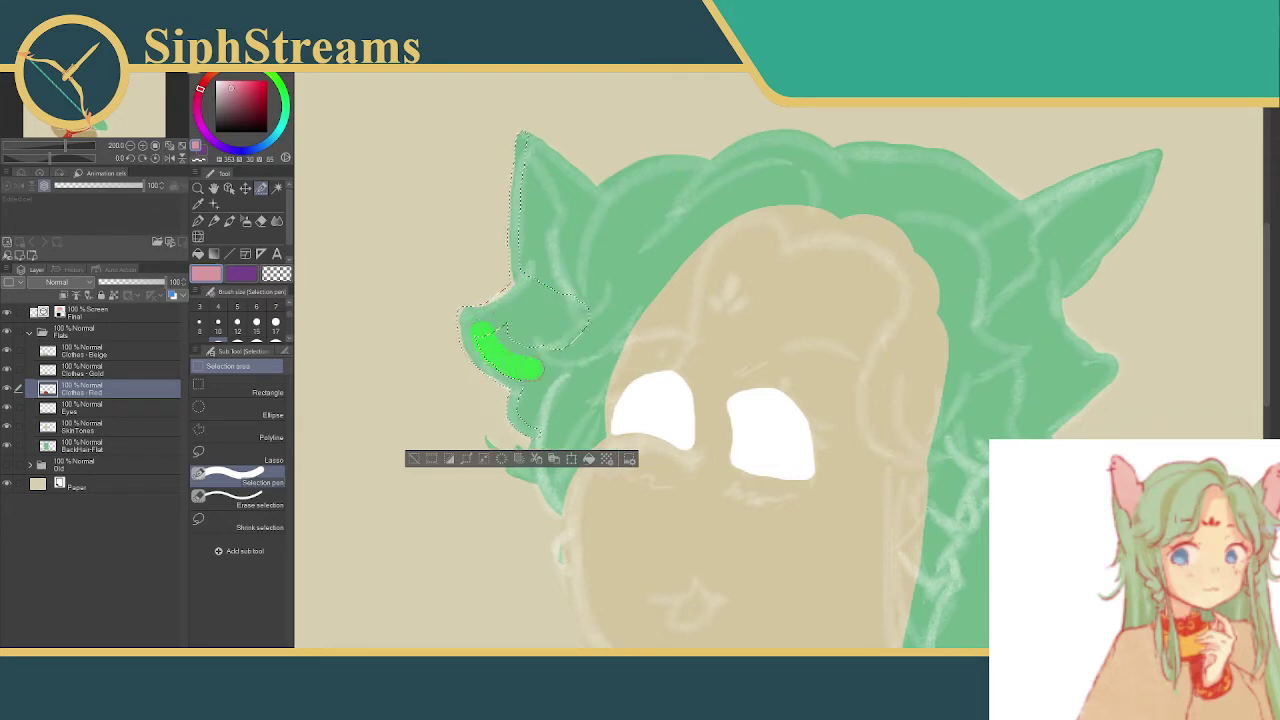
pyautogui.moveTo(522, 380)
pyautogui.mouseDown()
pyautogui.moveTo(543, 421)
pyautogui.moveTo(558, 348)
pyautogui.moveTo(537, 393)
pyautogui.mouseUp()
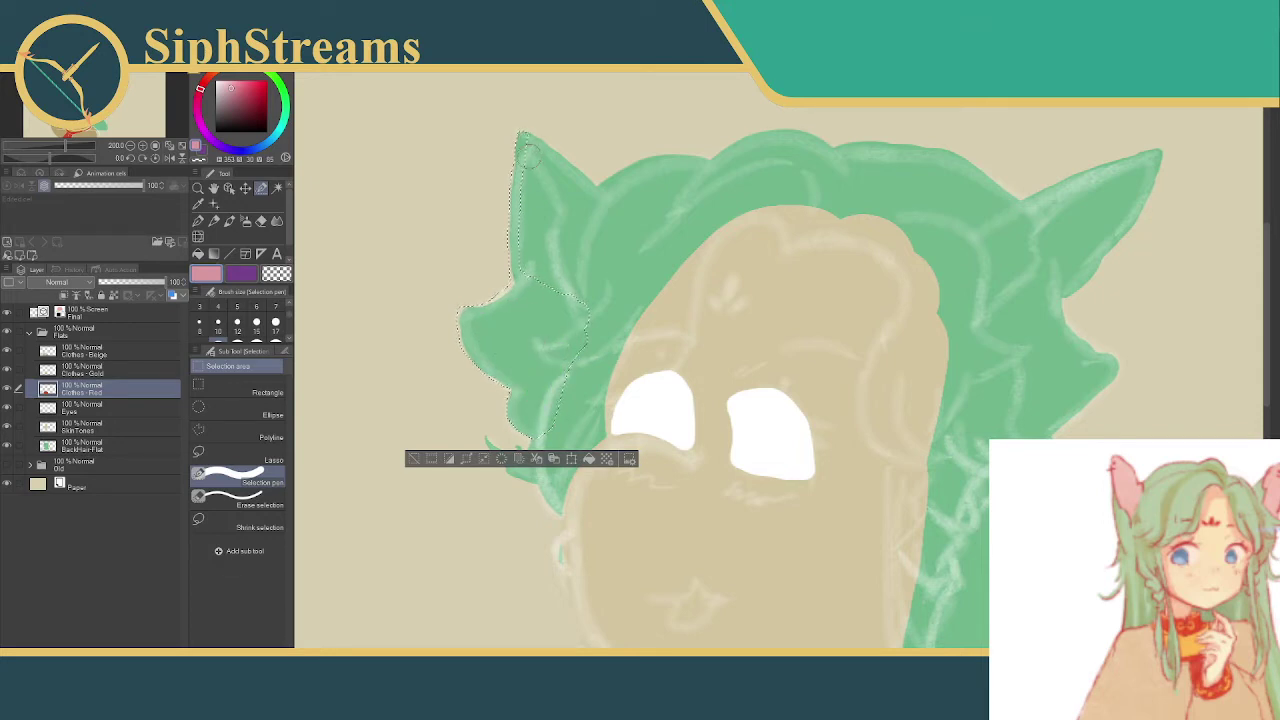
pyautogui.moveTo(527, 155)
pyautogui.mouseDown()
pyautogui.moveTo(545, 194)
pyautogui.moveTo(526, 189)
pyautogui.moveTo(556, 218)
pyautogui.mouseUp()
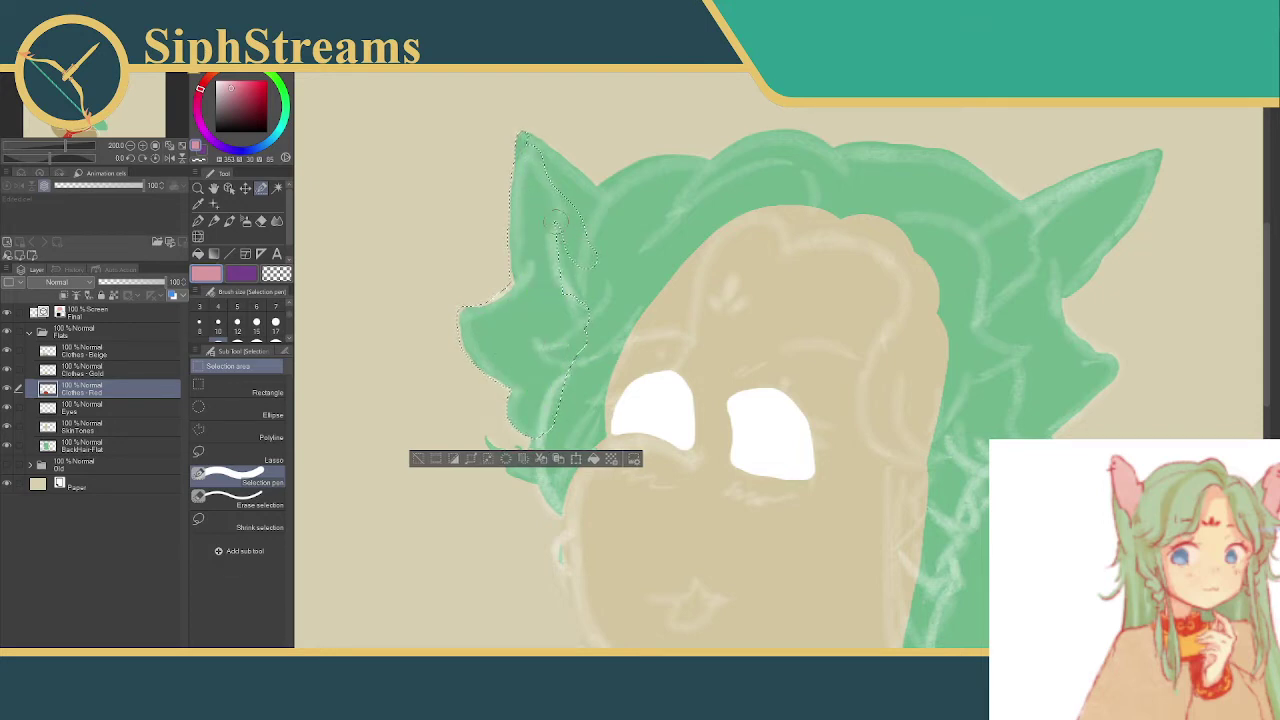
pyautogui.moveTo(578, 322); pyautogui.dragTo(572, 433)
pyautogui.click(240, 497)
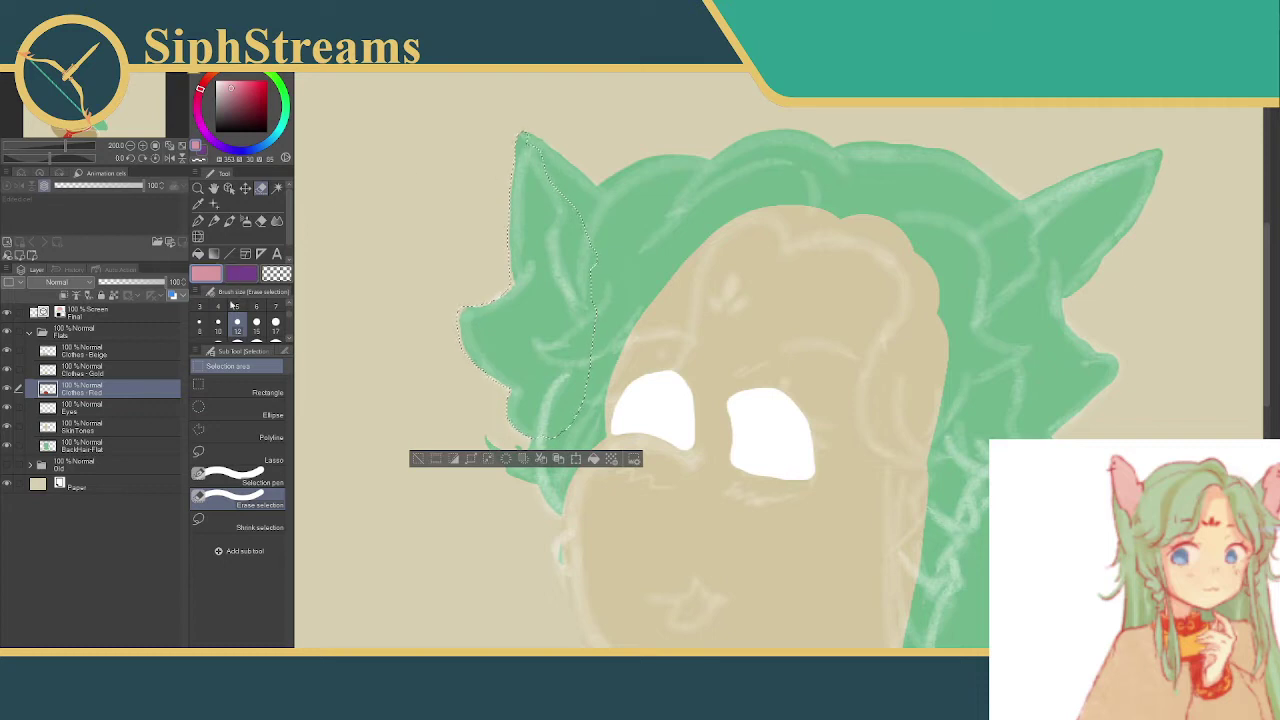
pyautogui.click(245, 474)
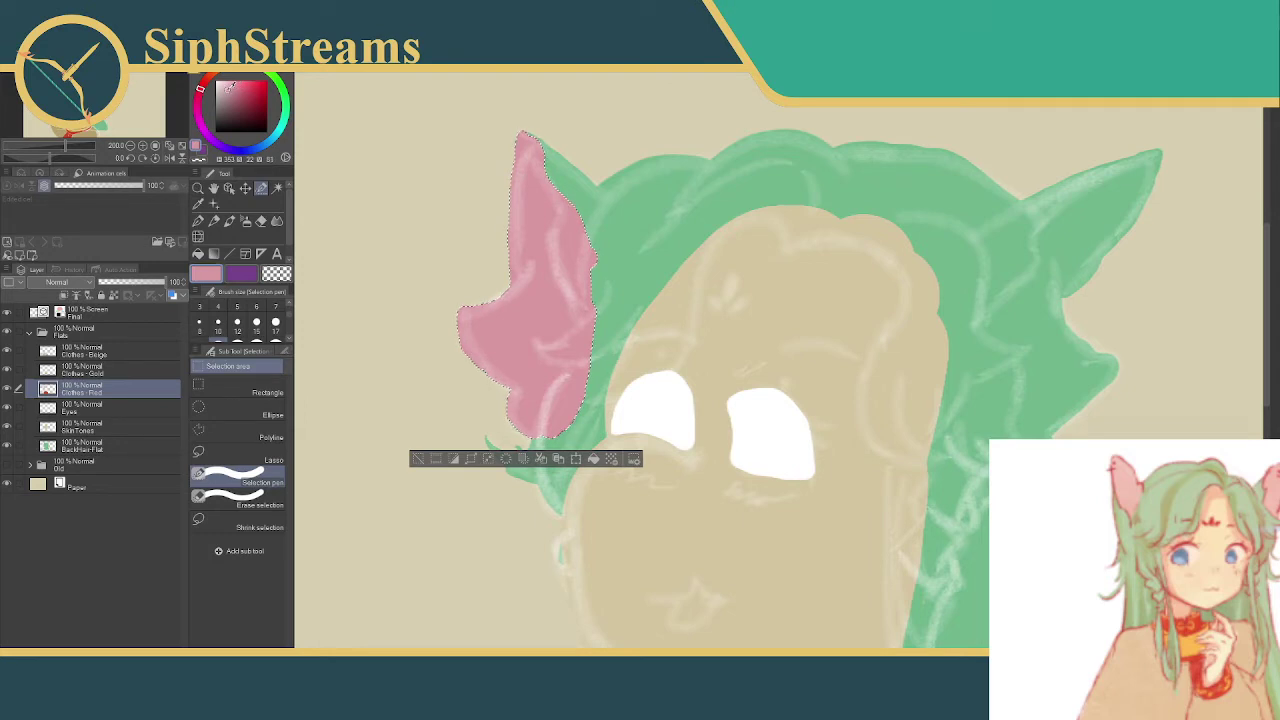
# - Try other pinks on the selected ear, from pale greyish pink to dusty rose, undoing the palest fill
pyautogui.moveTo(230, 88); pyautogui.dragTo(221, 88)
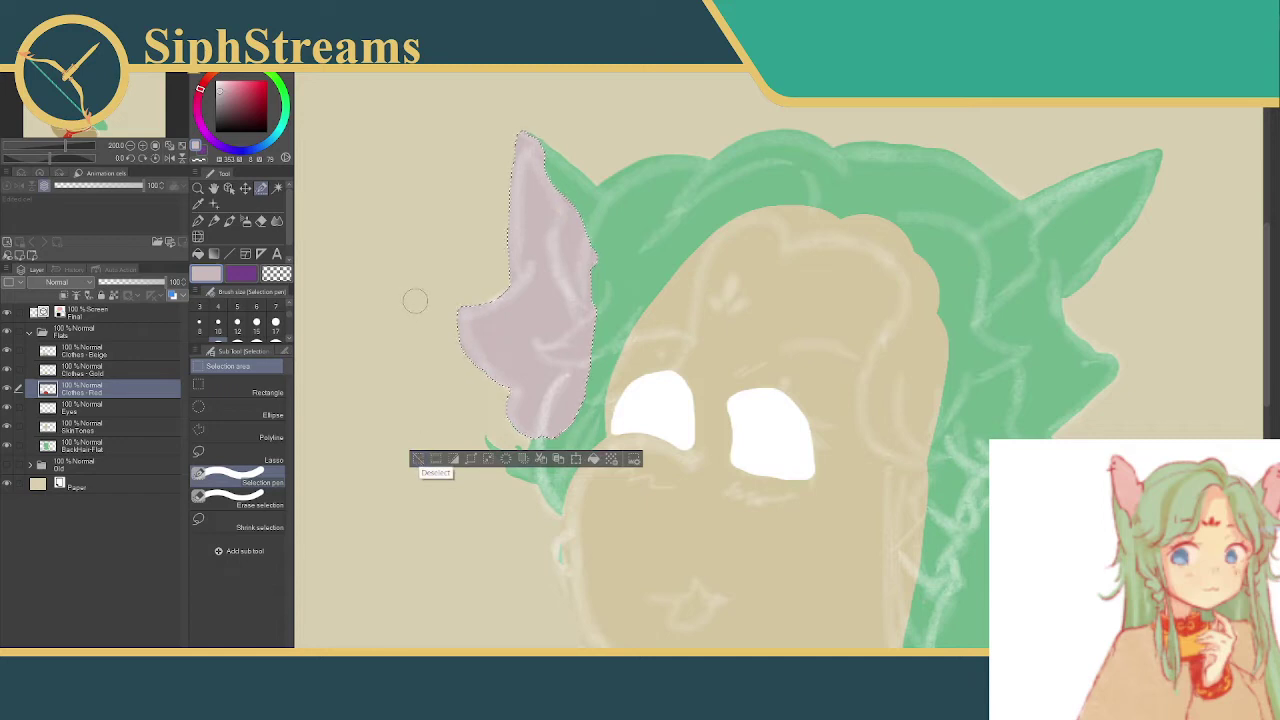
pyautogui.hotkey('alt', 'BackSpace')
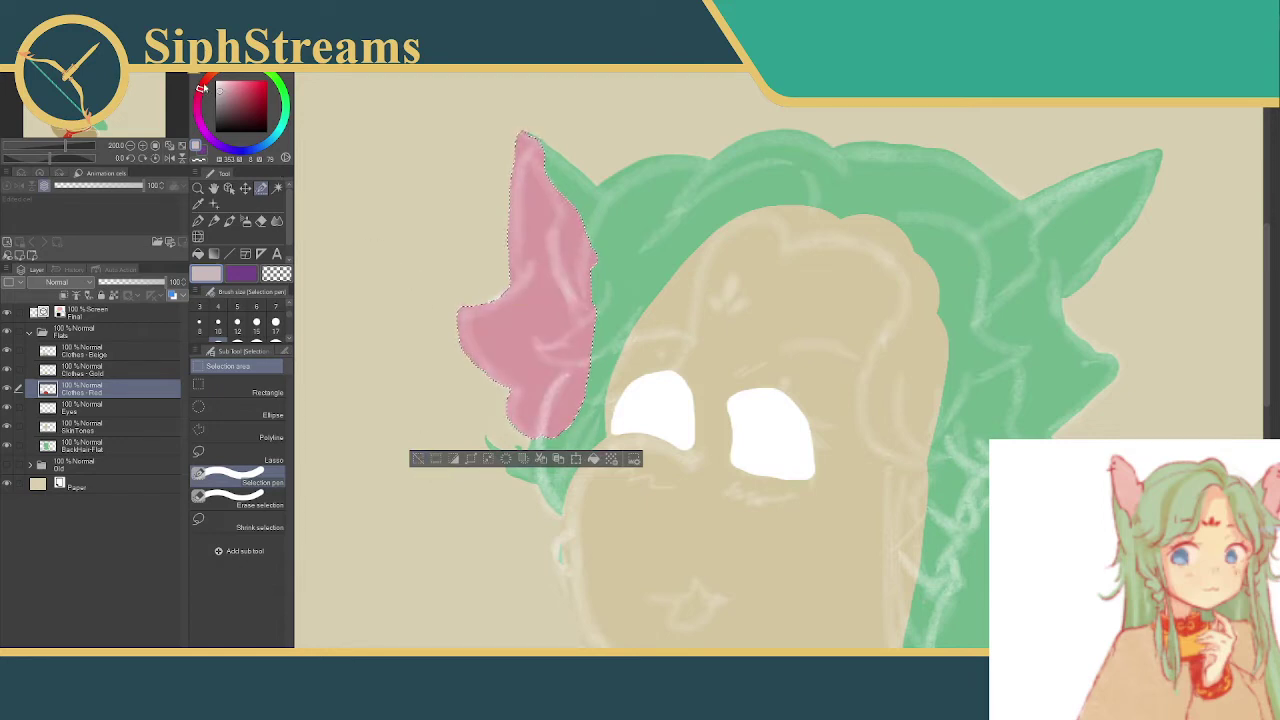
pyautogui.moveTo(201, 88); pyautogui.dragTo(206, 77)
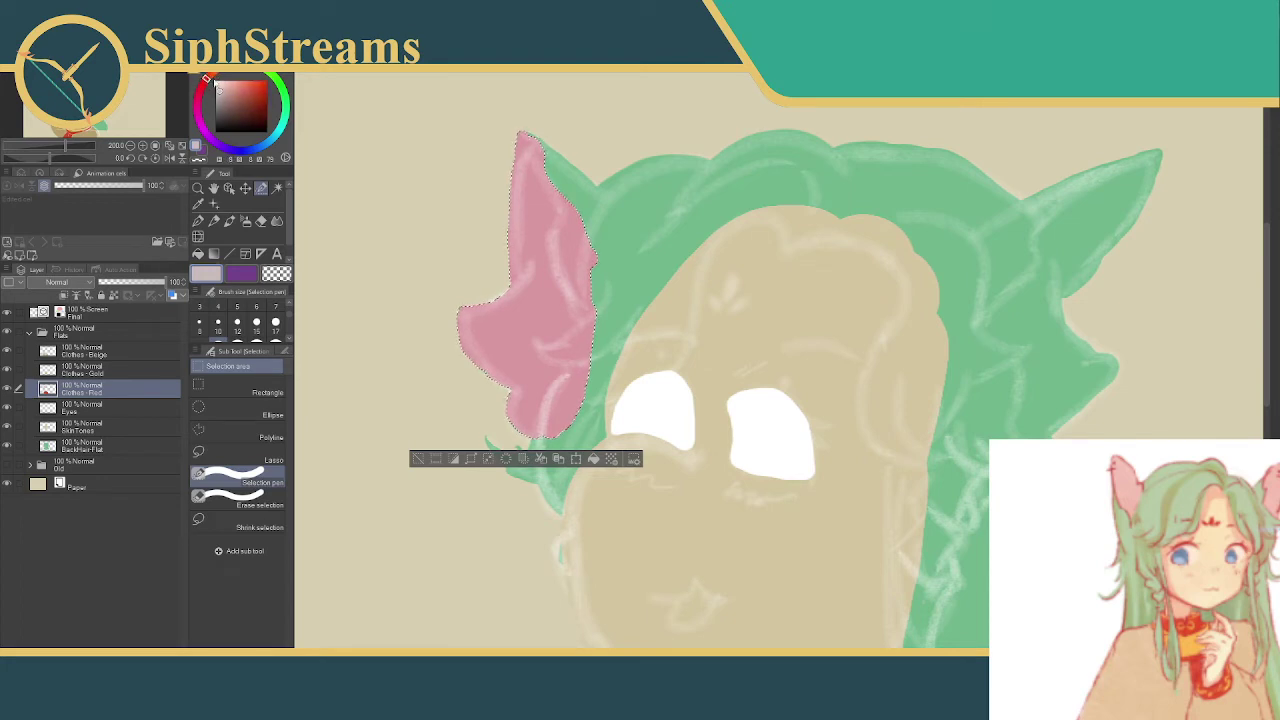
pyautogui.click(230, 90)
pyautogui.click(232, 91)
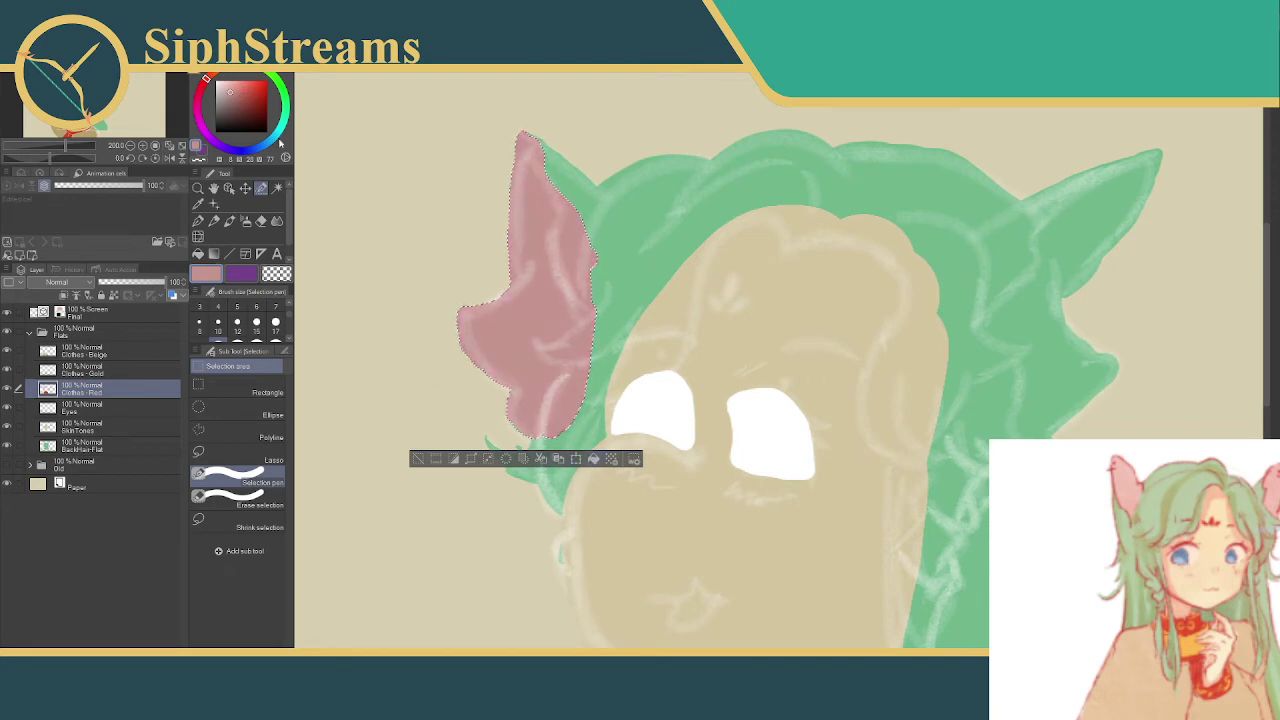
pyautogui.moveTo(206, 79)
pyautogui.mouseDown()
pyautogui.moveTo(199, 126)
pyautogui.moveTo(216, 146)
pyautogui.moveTo(199, 91)
pyautogui.mouseUp()
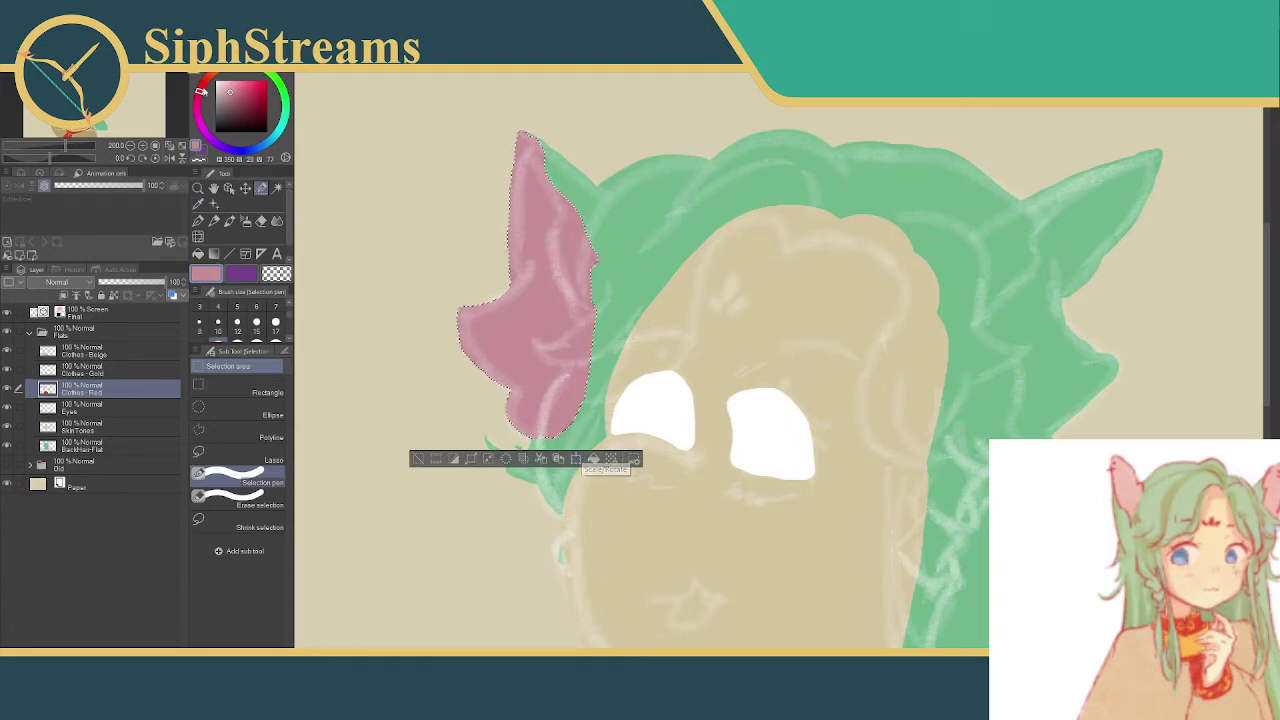
pyautogui.moveTo(201, 88); pyautogui.dragTo(233, 80)
pyautogui.click(587, 458)
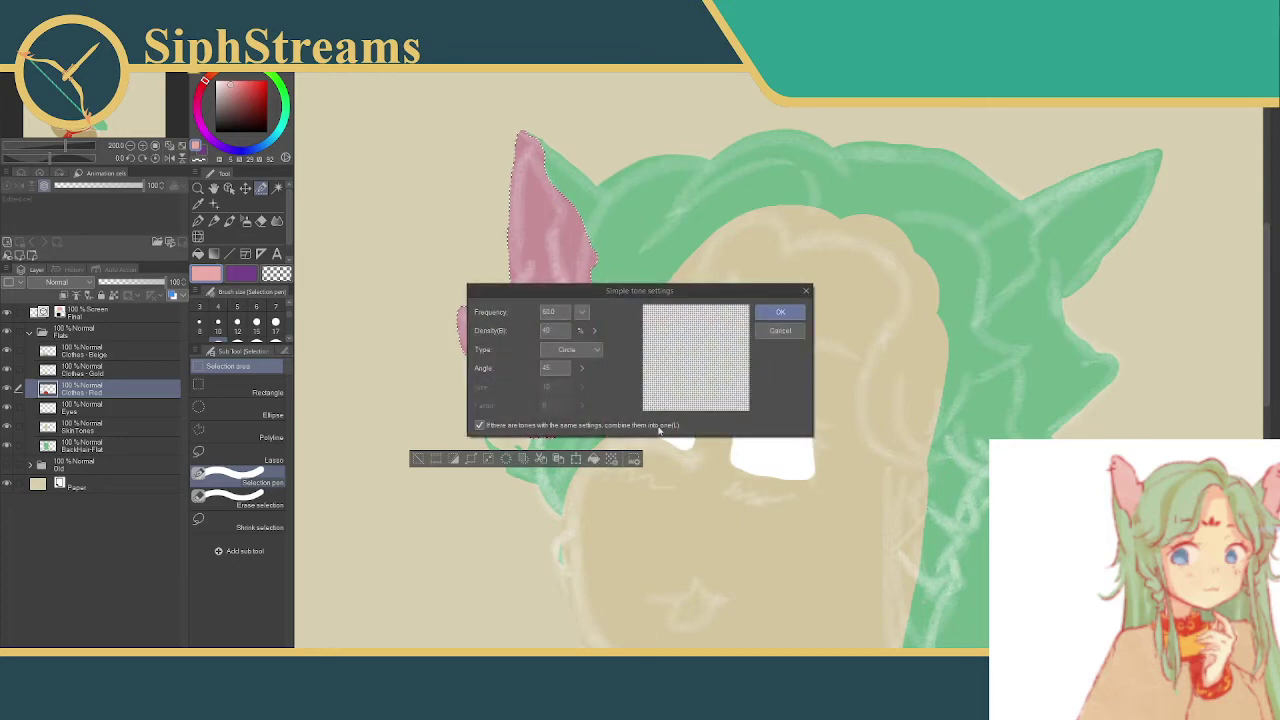
pyautogui.click(777, 333)
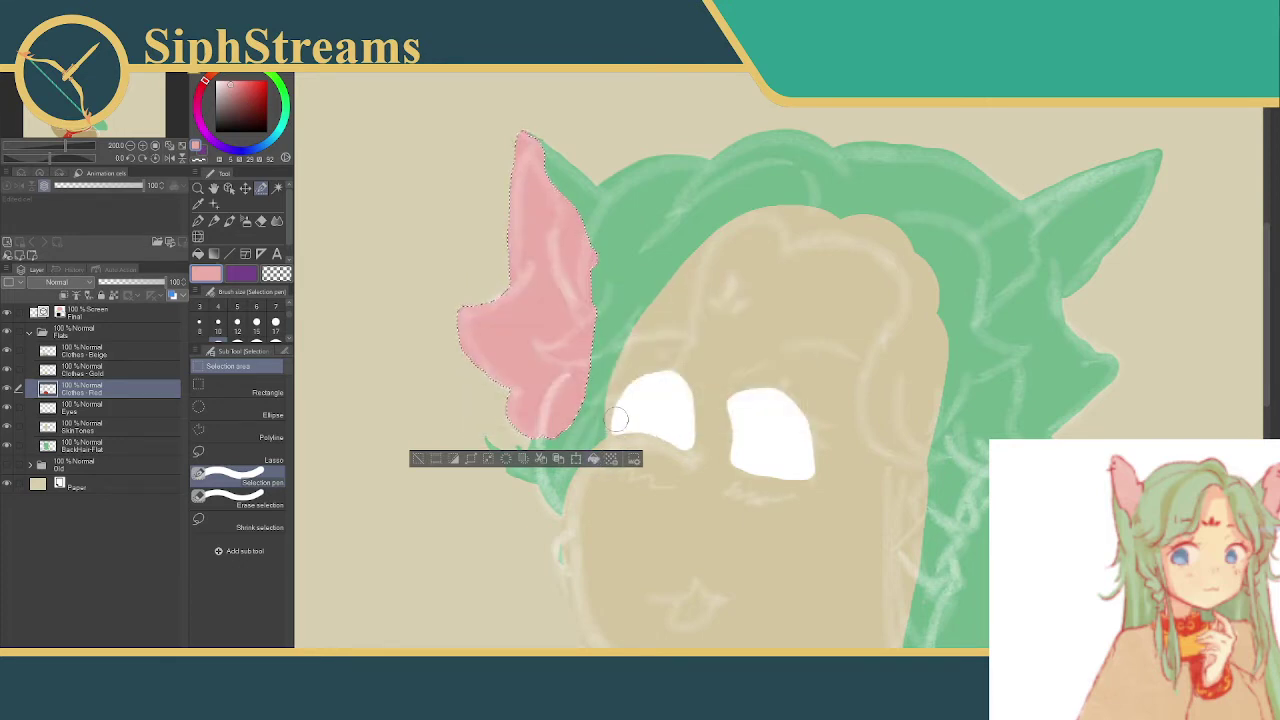
pyautogui.click(611, 458)
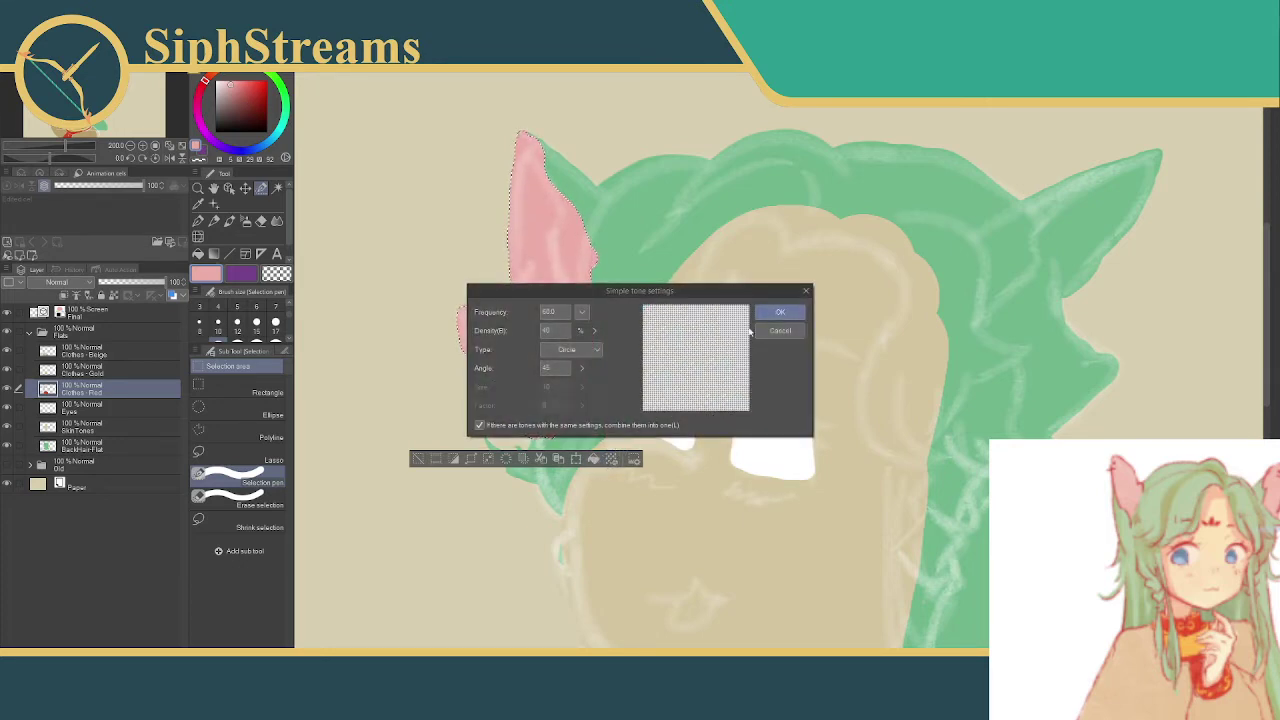
pyautogui.click(763, 316)
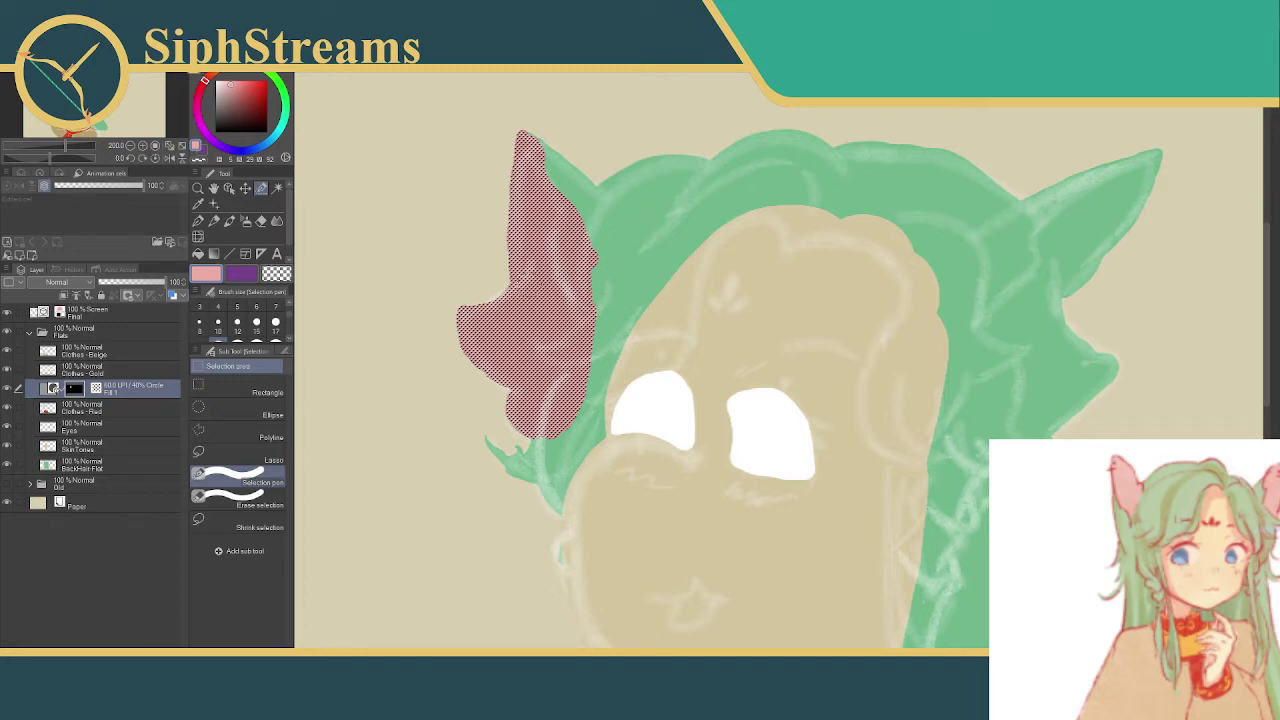
pyautogui.hotkey('ctrl', 'z')
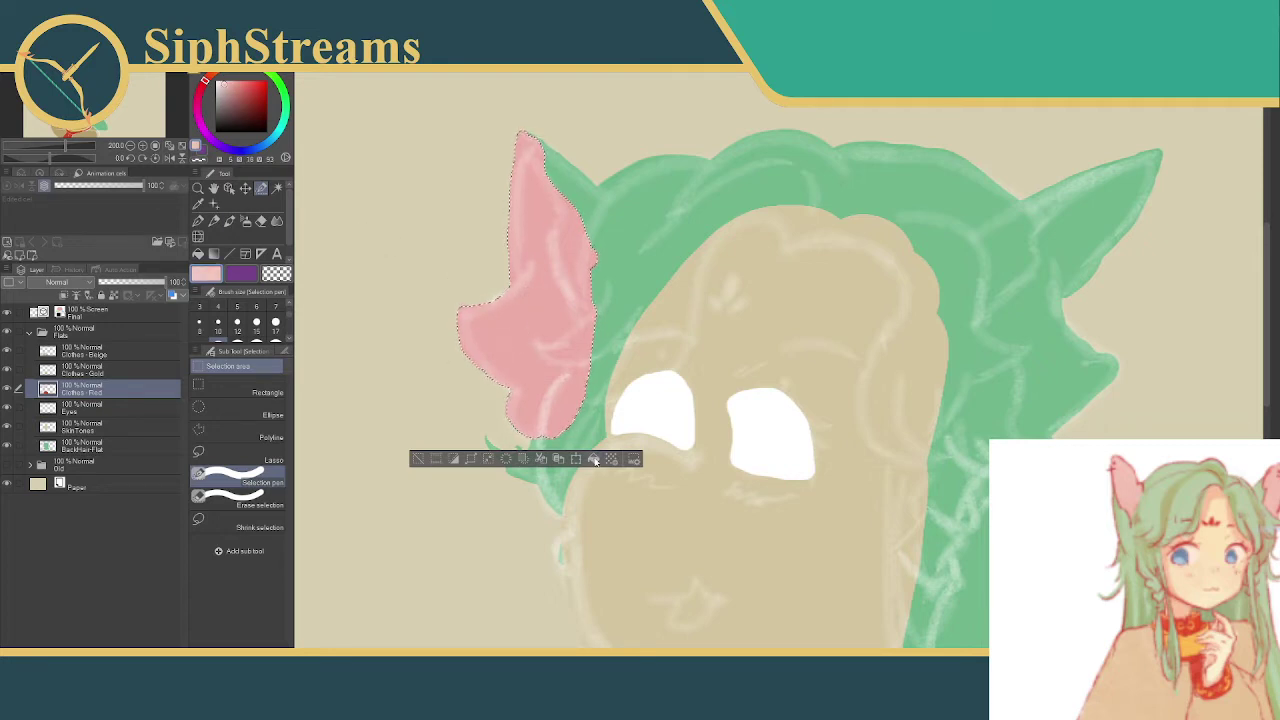
# - Refill the selected left ear with a soft light pink after testing a paler one, and deselect
pyautogui.click(595, 461)
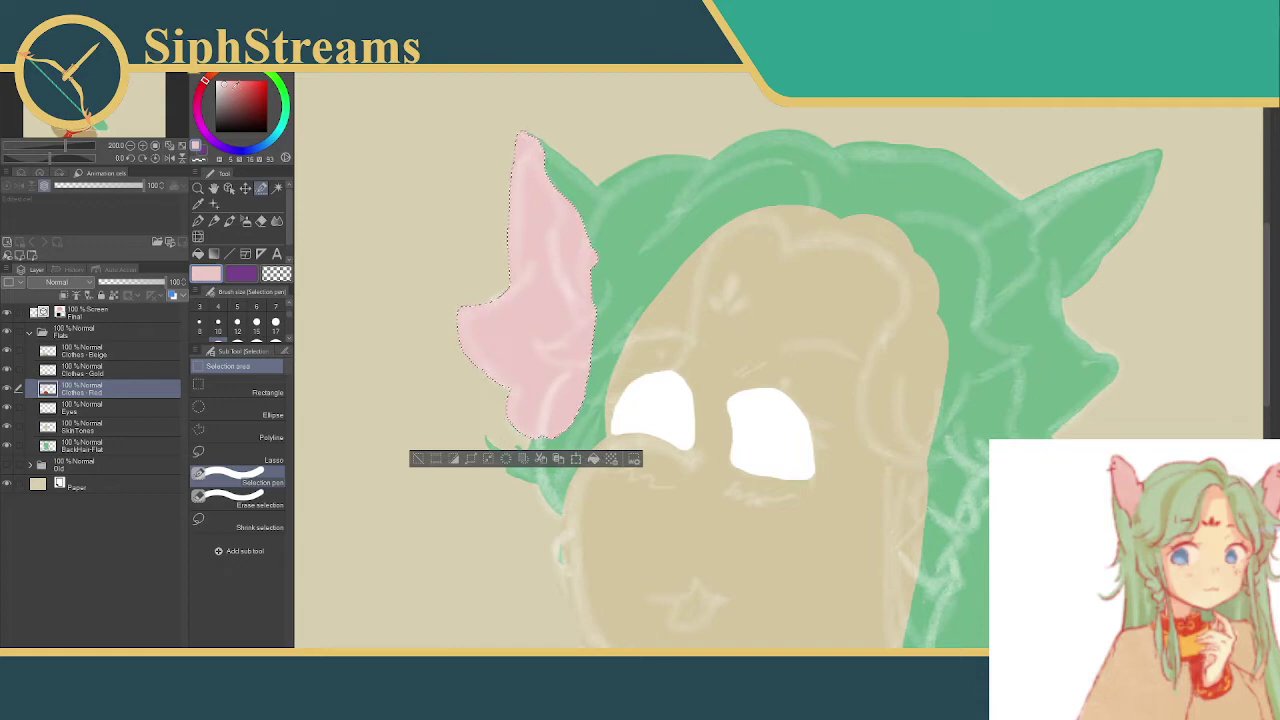
pyautogui.click(592, 461)
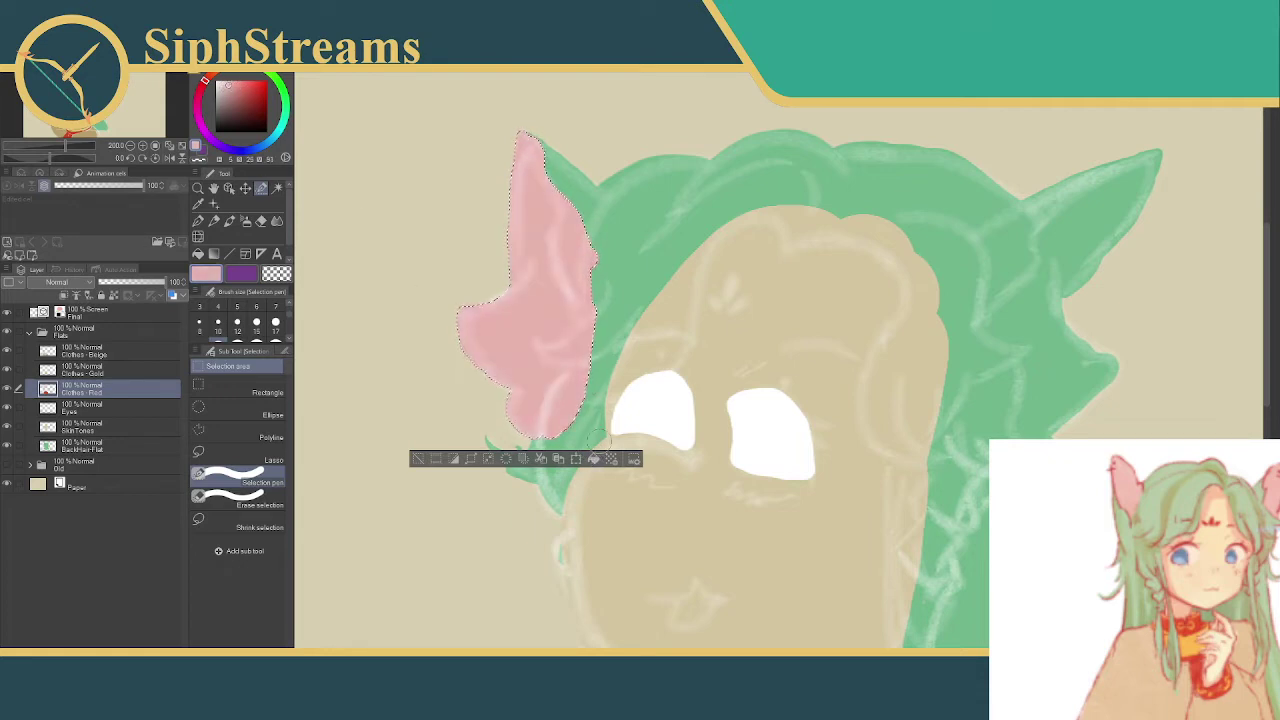
pyautogui.click(418, 459)
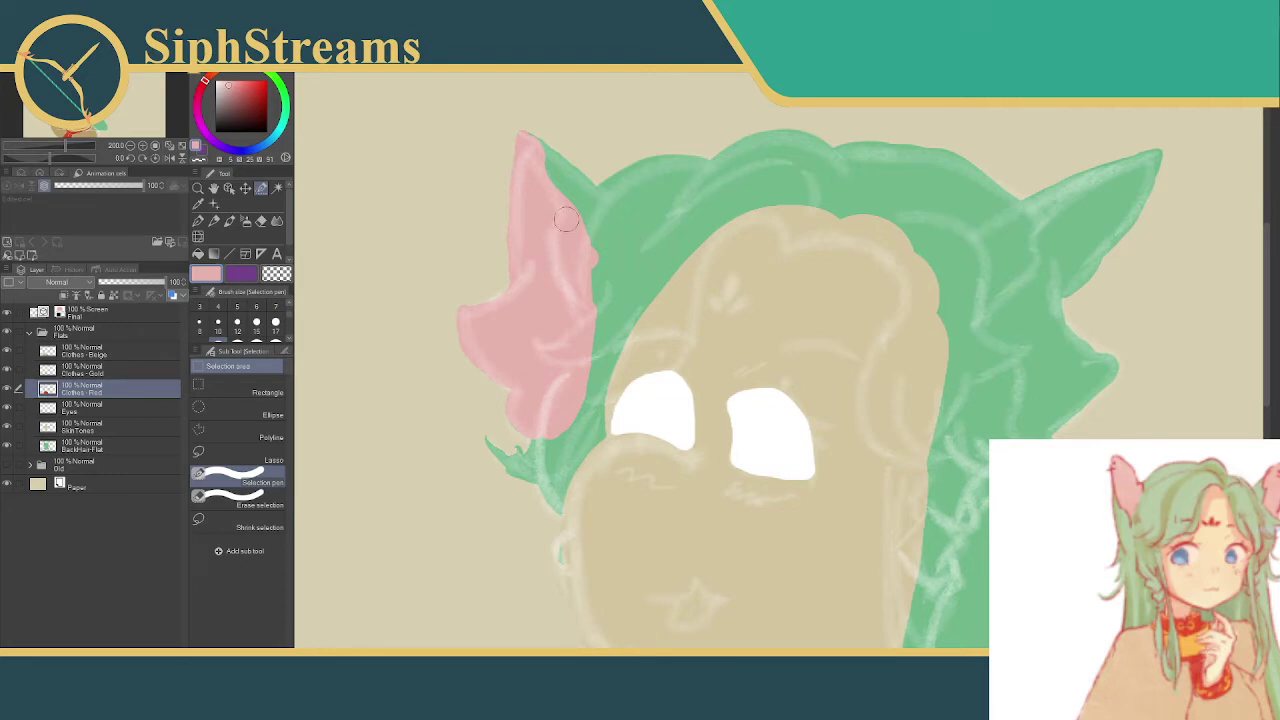
# - Cut the pink left ear out of the Clothes - Red layer onto its own layer and name it Ears
pyautogui.moveTo(650, 320); pyautogui.dragTo(488, 338)
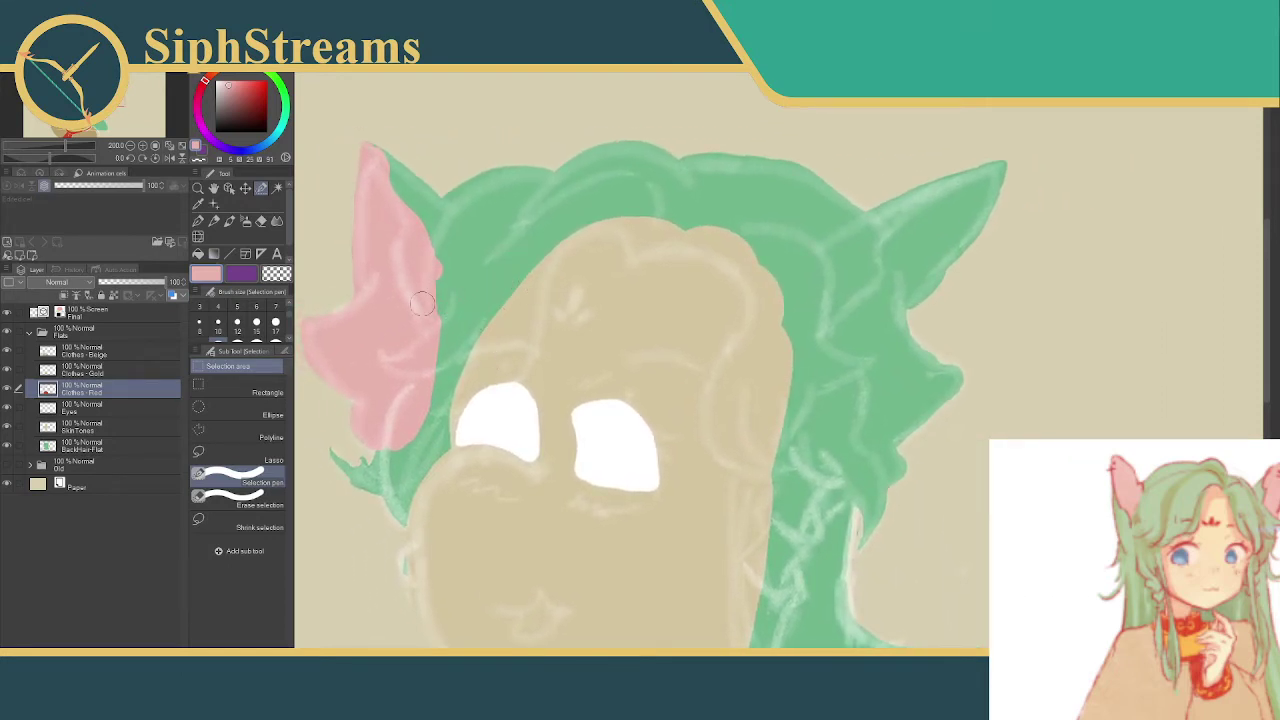
pyautogui.moveTo(420, 302); pyautogui.dragTo(560, 284)
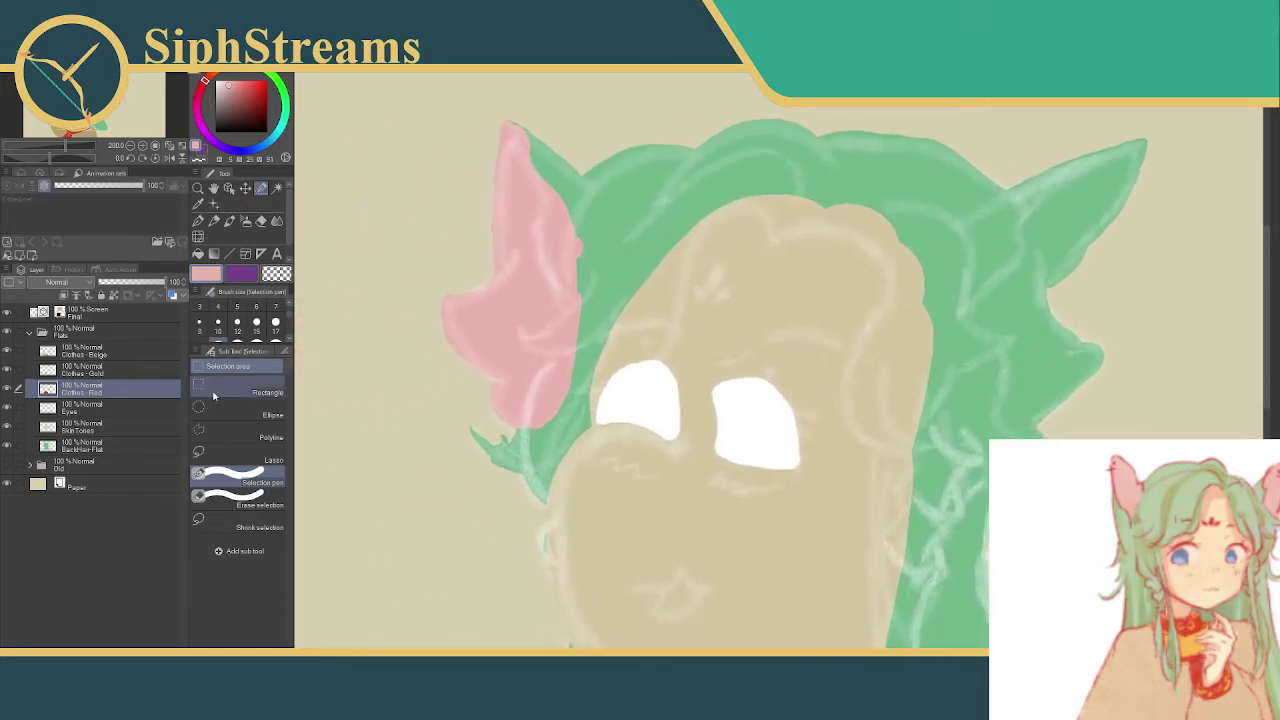
pyautogui.click(235, 385)
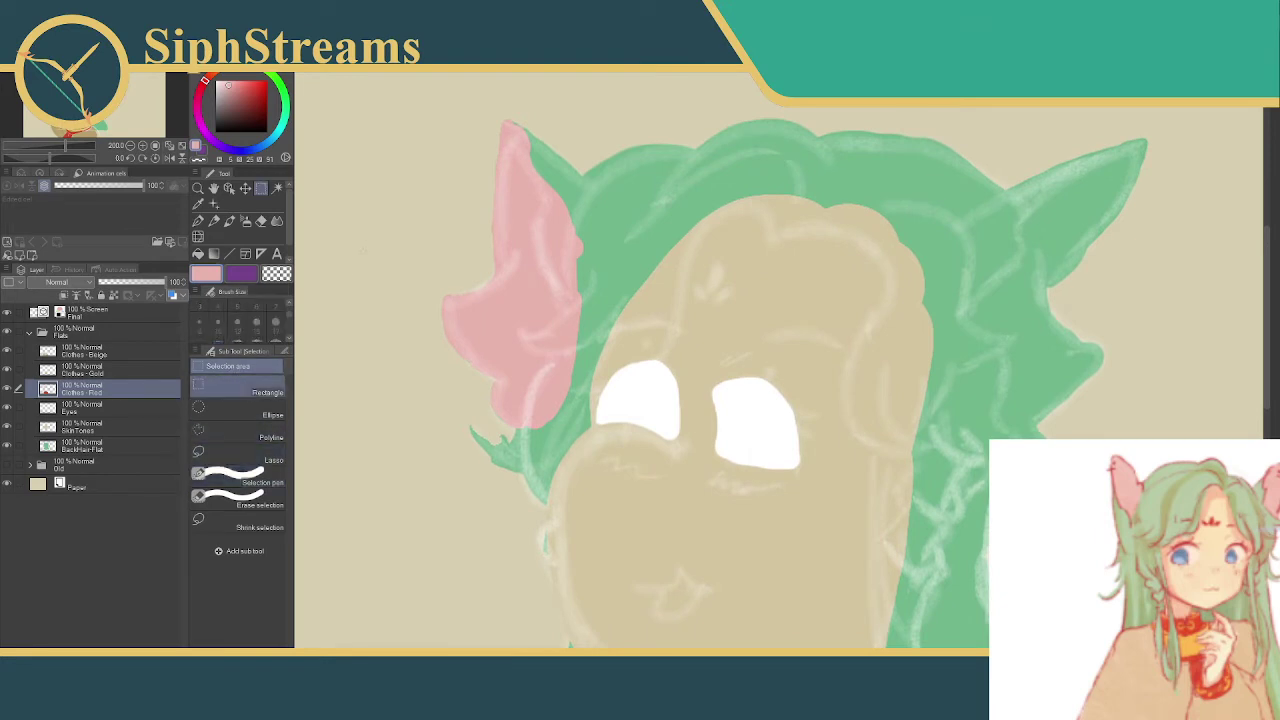
pyautogui.moveTo(383, 91); pyautogui.dragTo(612, 496)
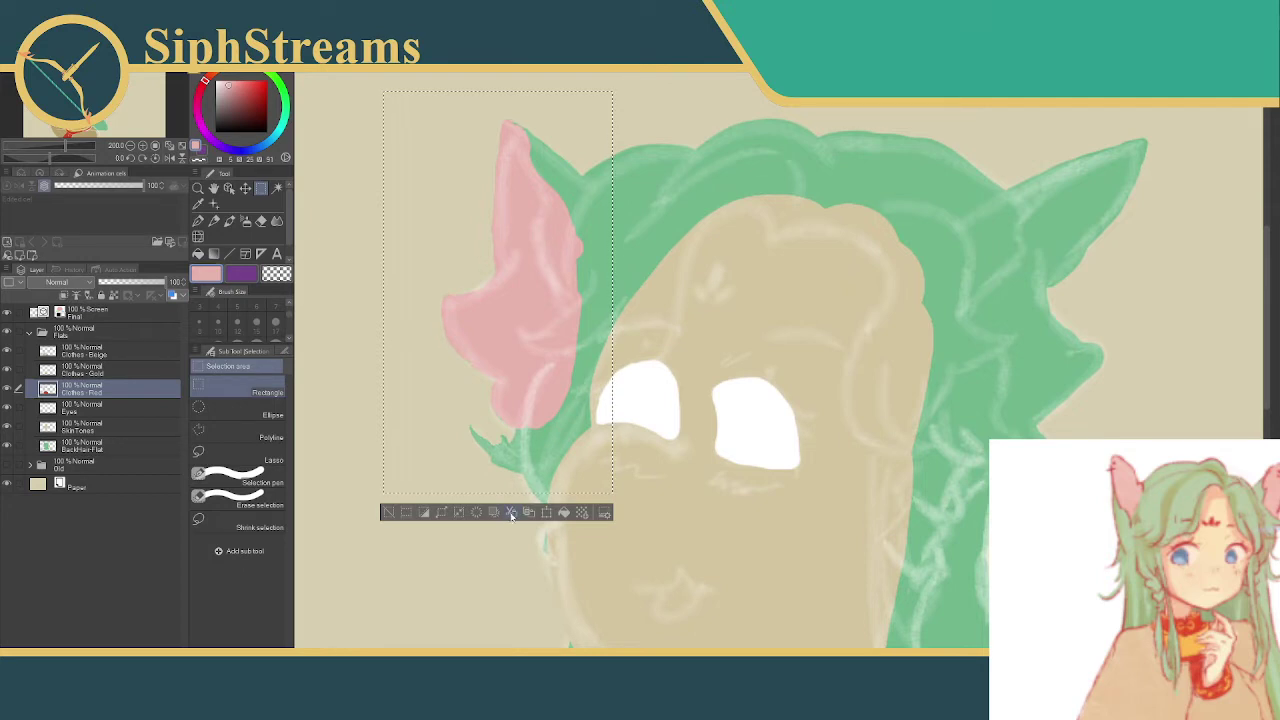
pyautogui.click(512, 513)
pyautogui.doubleClick(142, 392)
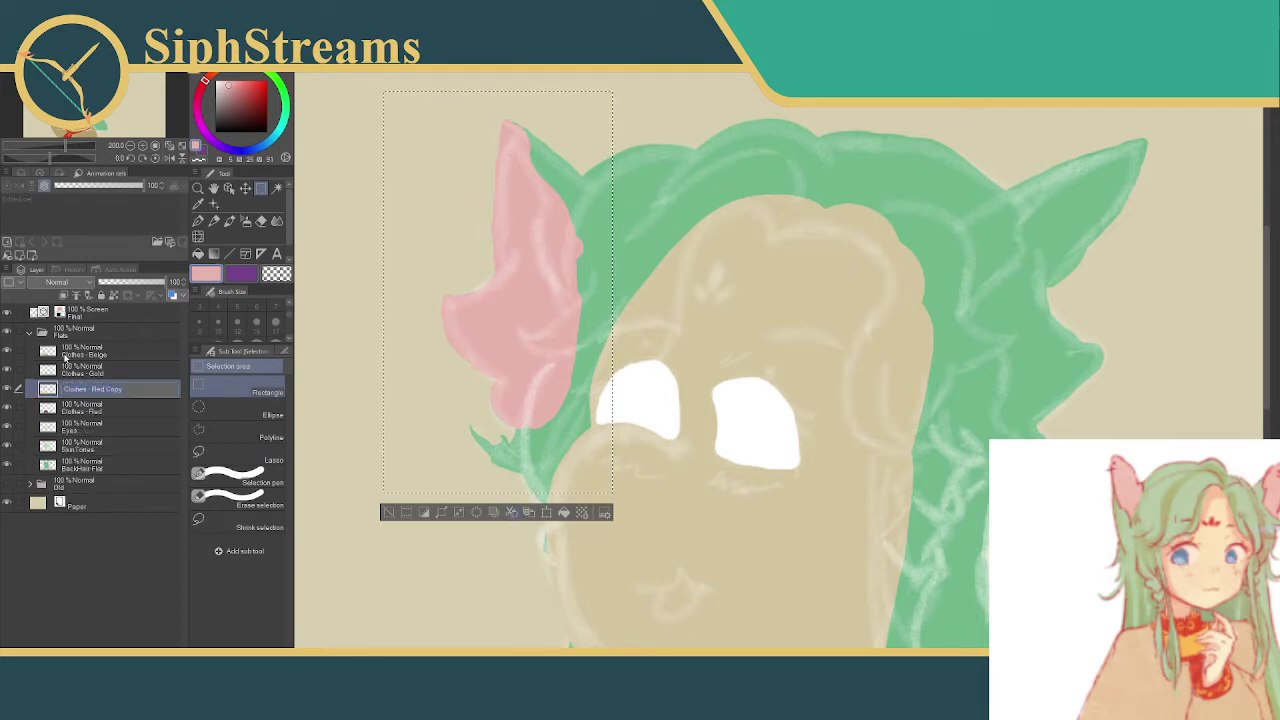
pyautogui.write('Ears')
pyautogui.press('Return')
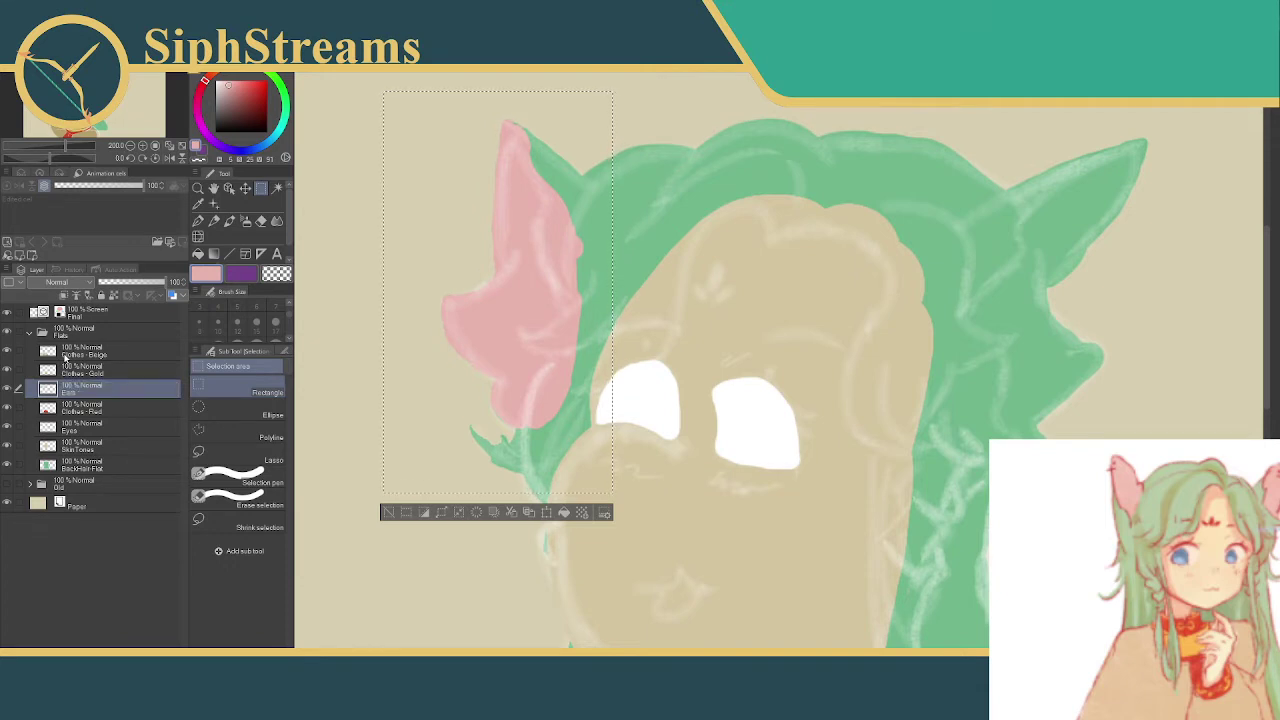
# - Move the Ears layer to the top of the Flats folder, deselect, and hide it briefly to check the hair underneath
pyautogui.moveTo(68, 388); pyautogui.dragTo(111, 333)
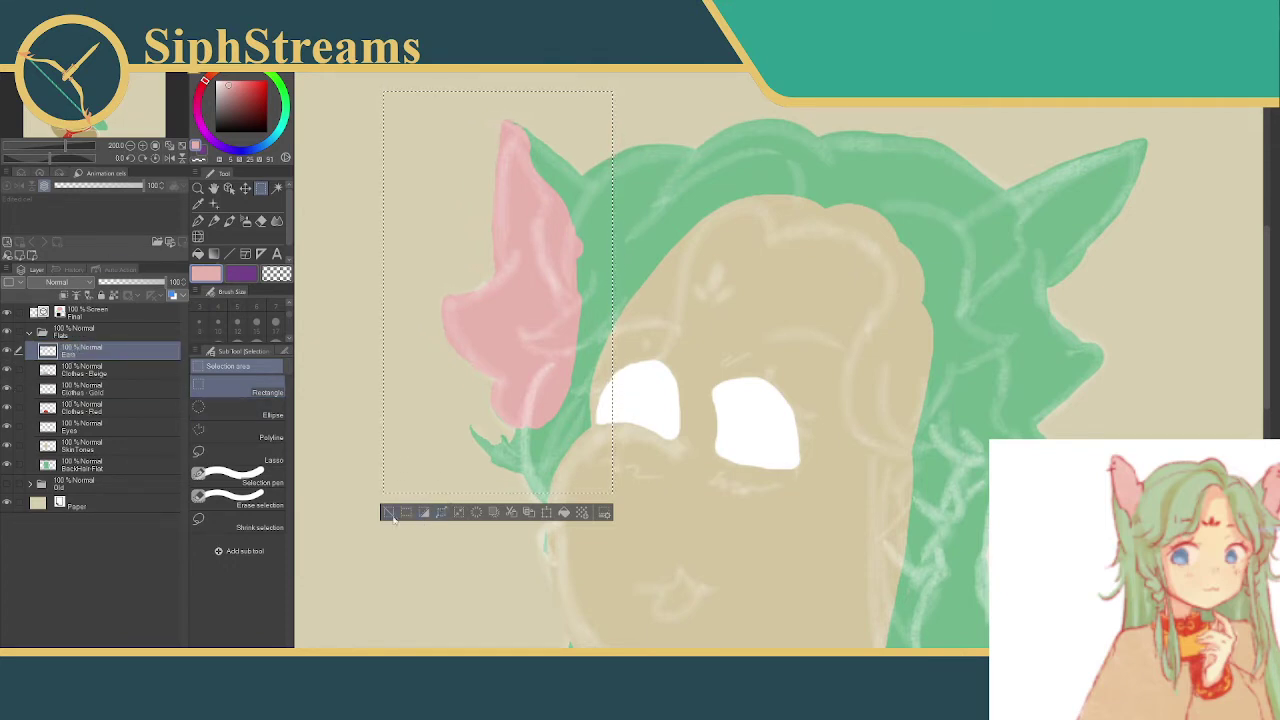
pyautogui.click(390, 513)
pyautogui.click(8, 349)
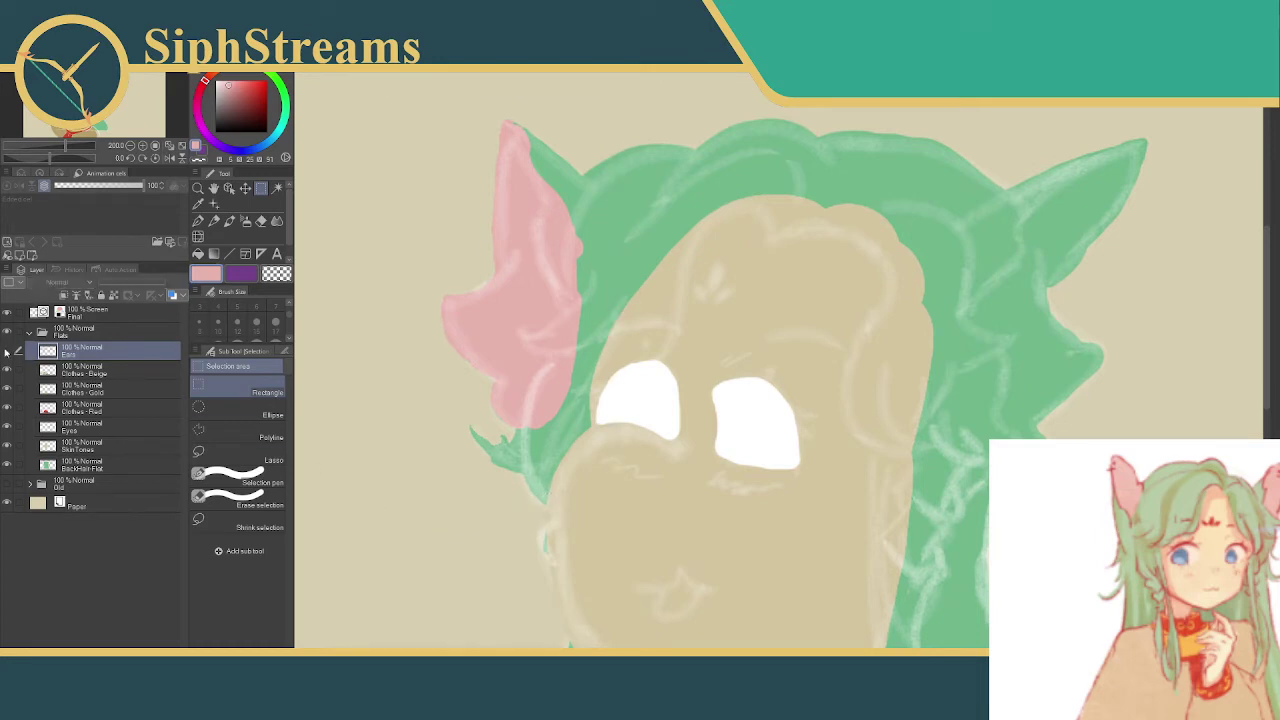
pyautogui.scroll(-5, 380, 350)
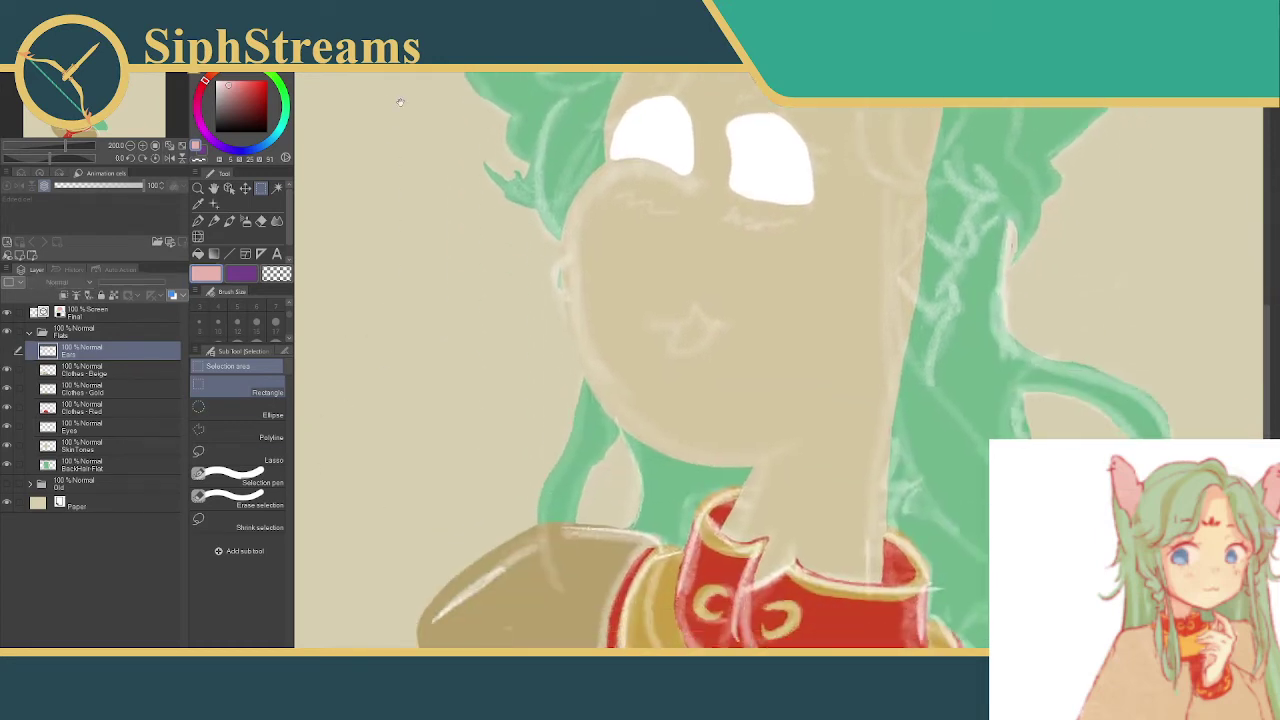
pyautogui.scroll(6, 408, 423)
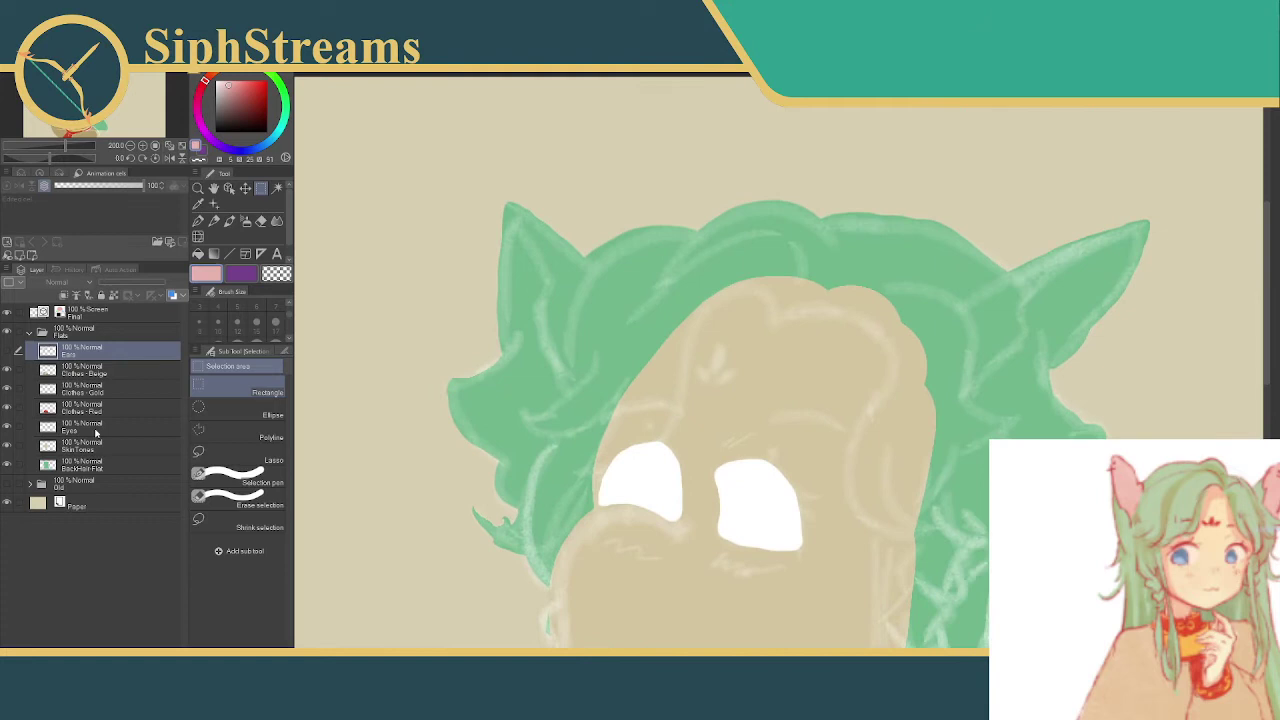
pyautogui.click(8, 349)
# - Select the right ear's upper edge, inner side and middle tuft with the Selection pen on the Ears layer
pyautogui.moveTo(516, 286); pyautogui.dragTo(220, 218)
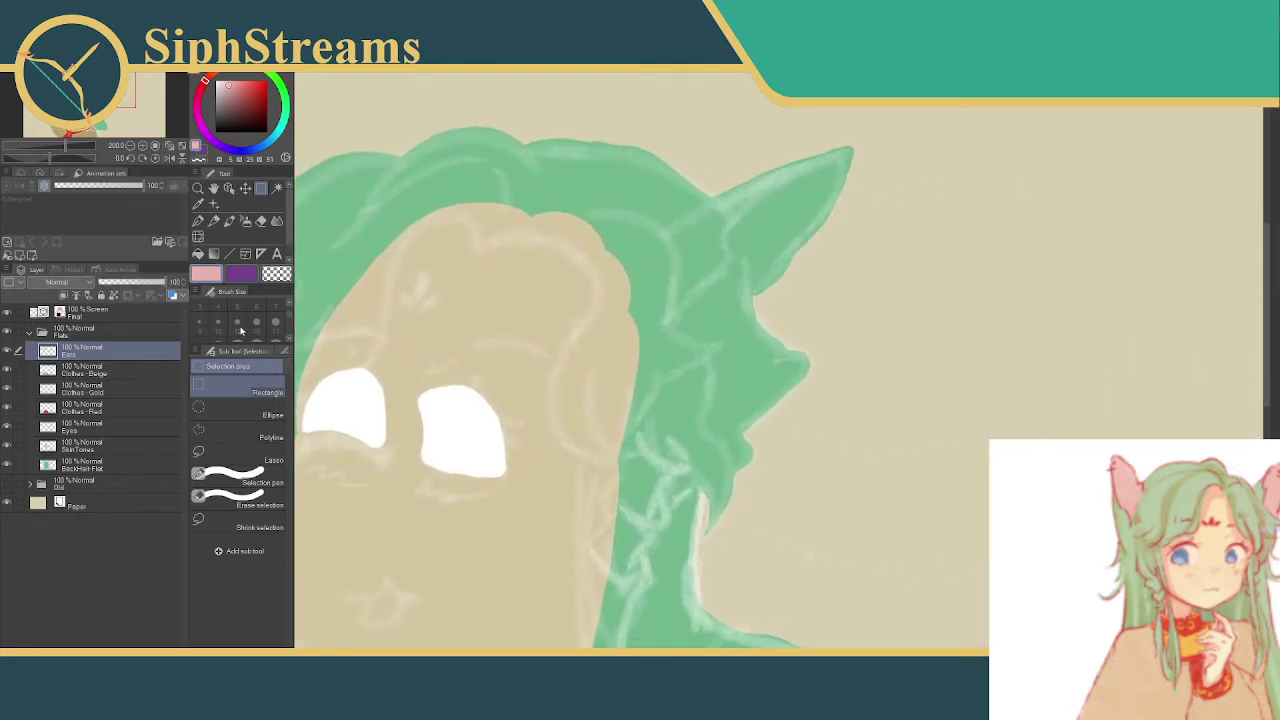
pyautogui.click(236, 478)
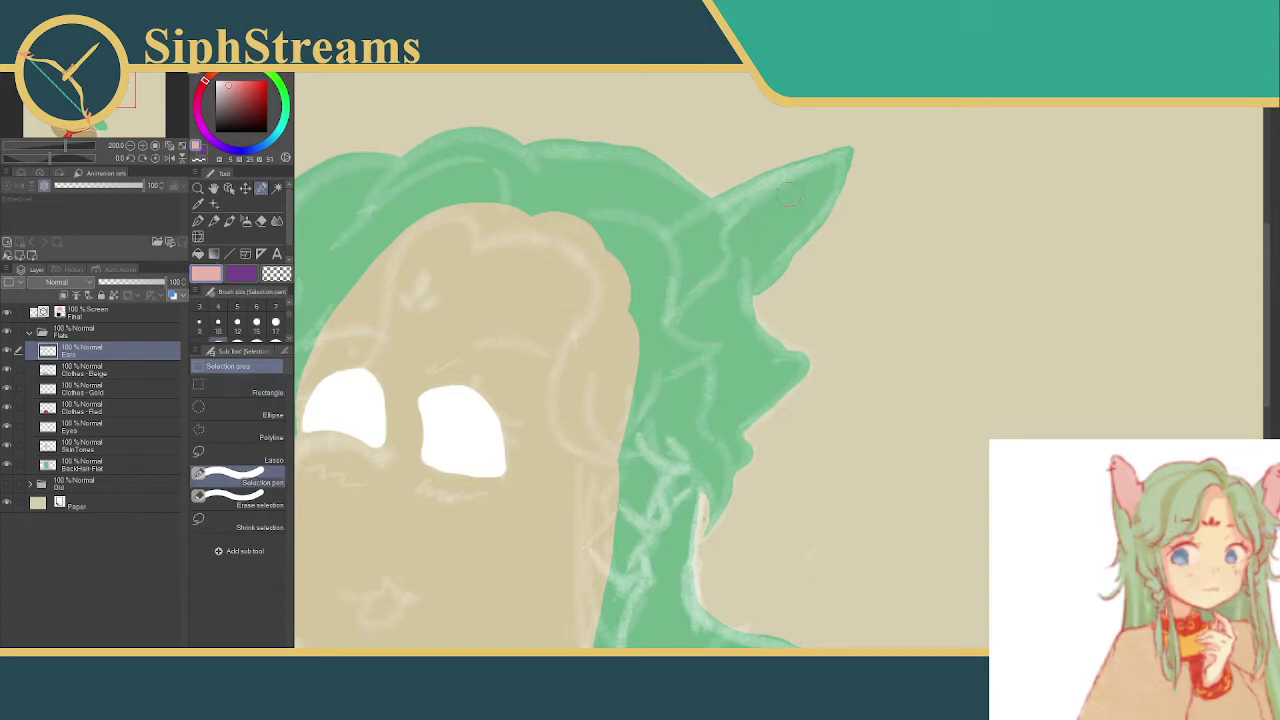
pyautogui.moveTo(842, 156)
pyautogui.mouseDown()
pyautogui.moveTo(728, 232)
pyautogui.moveTo(692, 290)
pyautogui.mouseUp()
pyautogui.moveTo(705, 240)
pyautogui.mouseDown()
pyautogui.moveTo(665, 372)
pyautogui.moveTo(745, 252)
pyautogui.moveTo(706, 395)
pyautogui.mouseUp()
pyautogui.moveTo(751, 262)
pyautogui.mouseDown()
pyautogui.moveTo(757, 340)
pyautogui.moveTo(800, 363)
pyautogui.moveTo(722, 428)
pyautogui.mouseUp()
pyautogui.moveTo(795, 372); pyautogui.dragTo(750, 408)
pyautogui.moveTo(725, 325)
pyautogui.mouseDown()
pyautogui.moveTo(768, 375)
pyautogui.moveTo(731, 345)
pyautogui.moveTo(710, 364)
pyautogui.moveTo(740, 395)
pyautogui.moveTo(730, 412)
pyautogui.mouseUp()
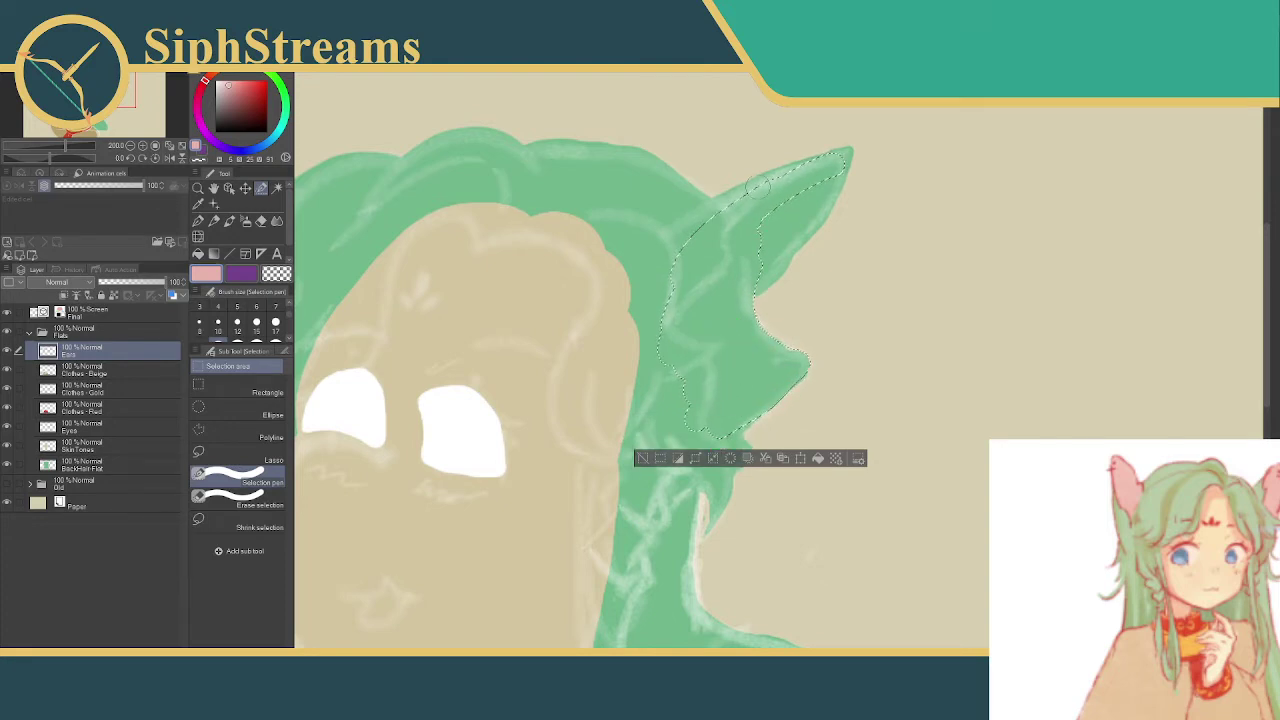
# - Extend the selection over the right ear's pointed tip, outer edge and lowest fluffy tuft
pyautogui.moveTo(832, 172); pyautogui.dragTo(792, 222)
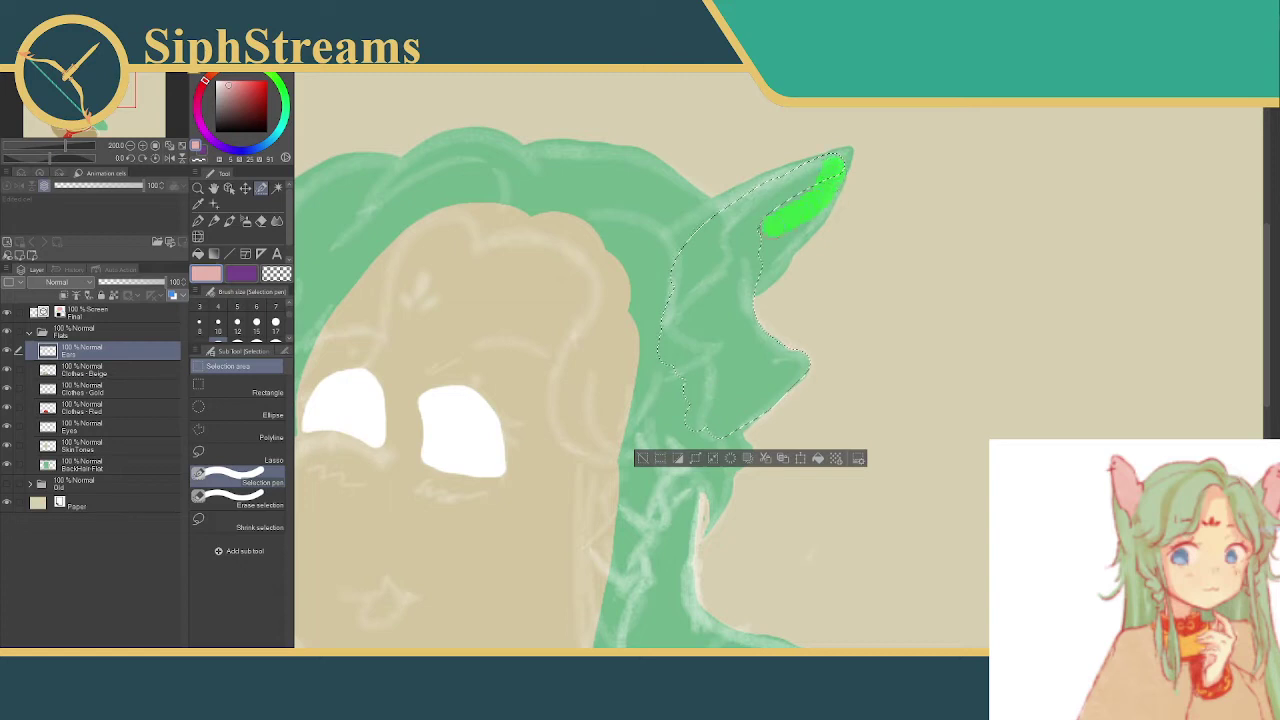
pyautogui.moveTo(831, 177); pyautogui.dragTo(818, 205)
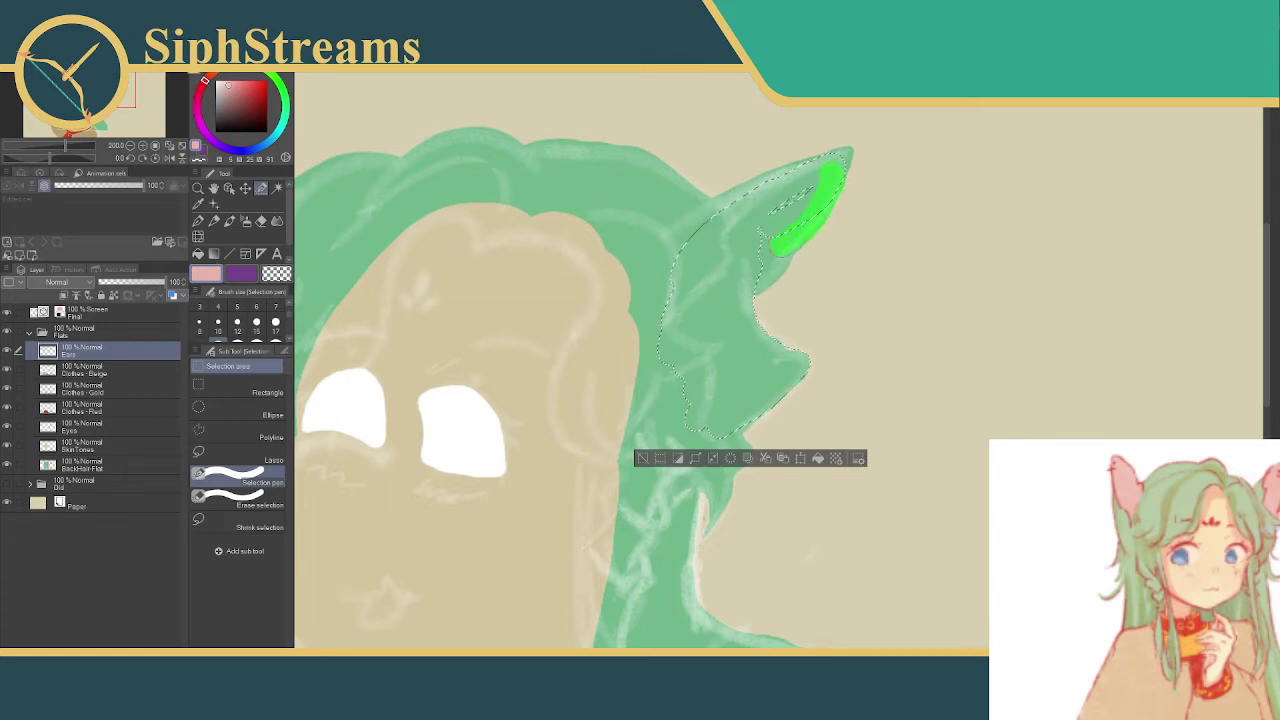
pyautogui.moveTo(778, 244)
pyautogui.mouseDown()
pyautogui.moveTo(800, 235)
pyautogui.moveTo(762, 276)
pyautogui.mouseUp()
pyautogui.moveTo(743, 286)
pyautogui.mouseDown()
pyautogui.moveTo(784, 263)
pyautogui.moveTo(749, 278)
pyautogui.moveTo(781, 241)
pyautogui.mouseUp()
pyautogui.moveTo(766, 214)
pyautogui.mouseDown()
pyautogui.moveTo(758, 262)
pyautogui.moveTo(760, 211)
pyautogui.mouseUp()
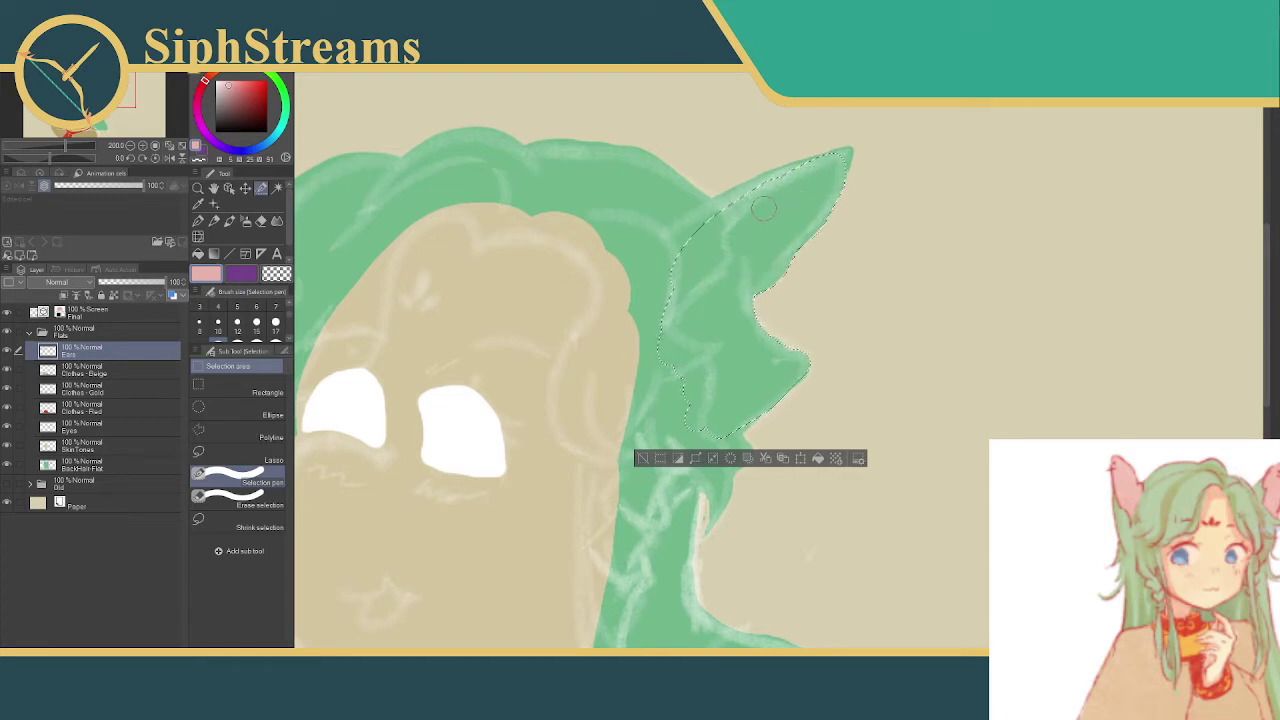
pyautogui.scroll(-3, 770, 300)
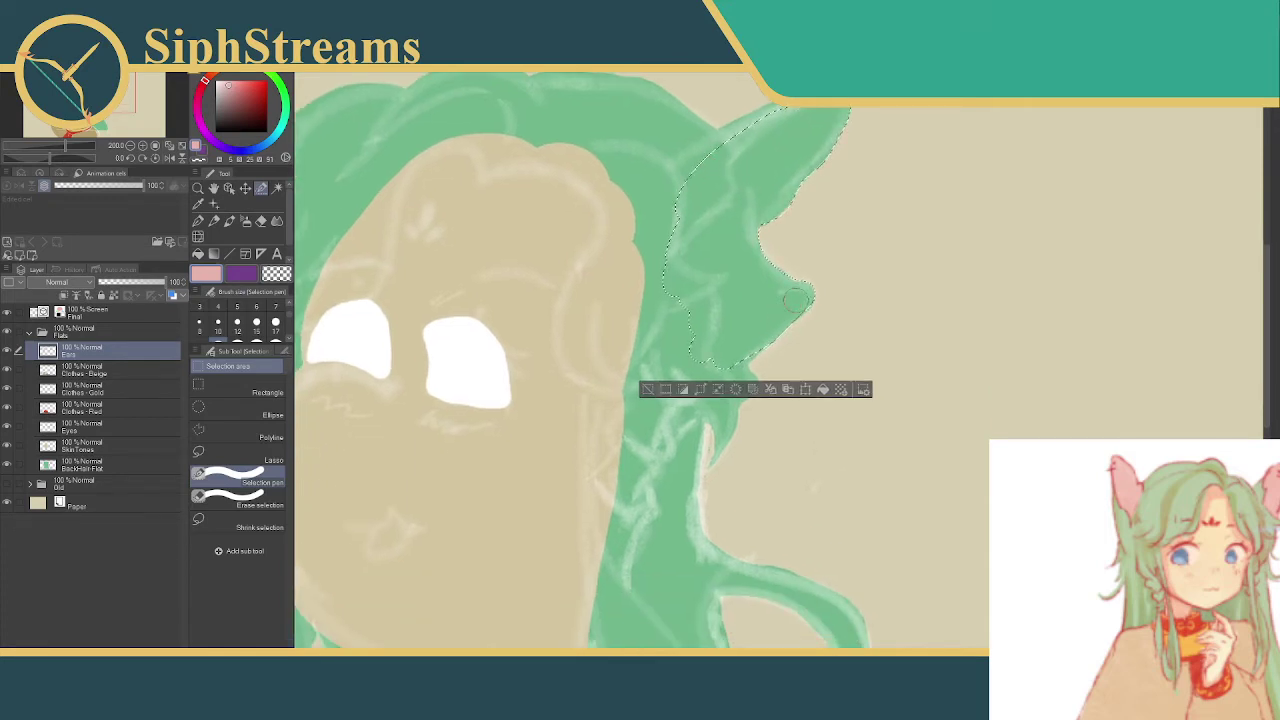
pyautogui.moveTo(806, 291)
pyautogui.mouseDown()
pyautogui.moveTo(728, 363)
pyautogui.moveTo(746, 385)
pyautogui.moveTo(723, 397)
pyautogui.moveTo(736, 389)
pyautogui.moveTo(701, 374)
pyautogui.mouseUp()
pyautogui.moveTo(688, 210); pyautogui.dragTo(657, 333)
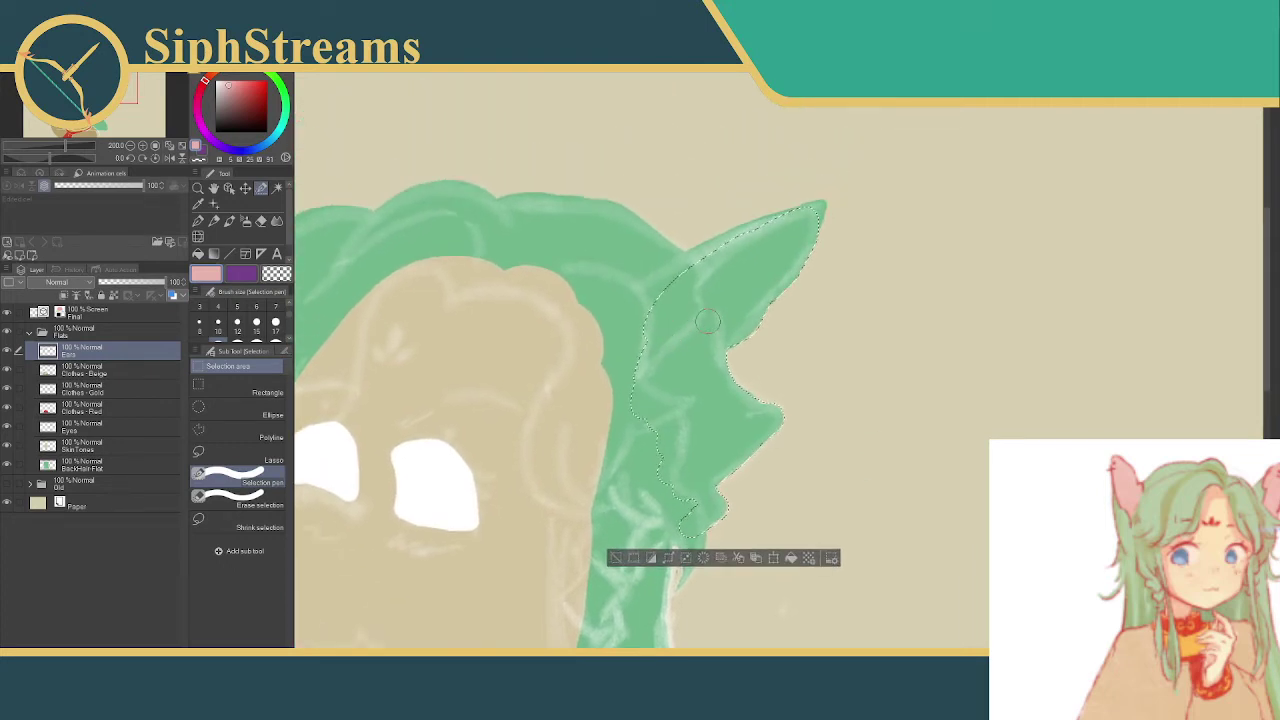
# - Refine the right ear's tip and inner edge with the Selection pen at size 10 and trim the outline with Erase selection
pyautogui.click(240, 496)
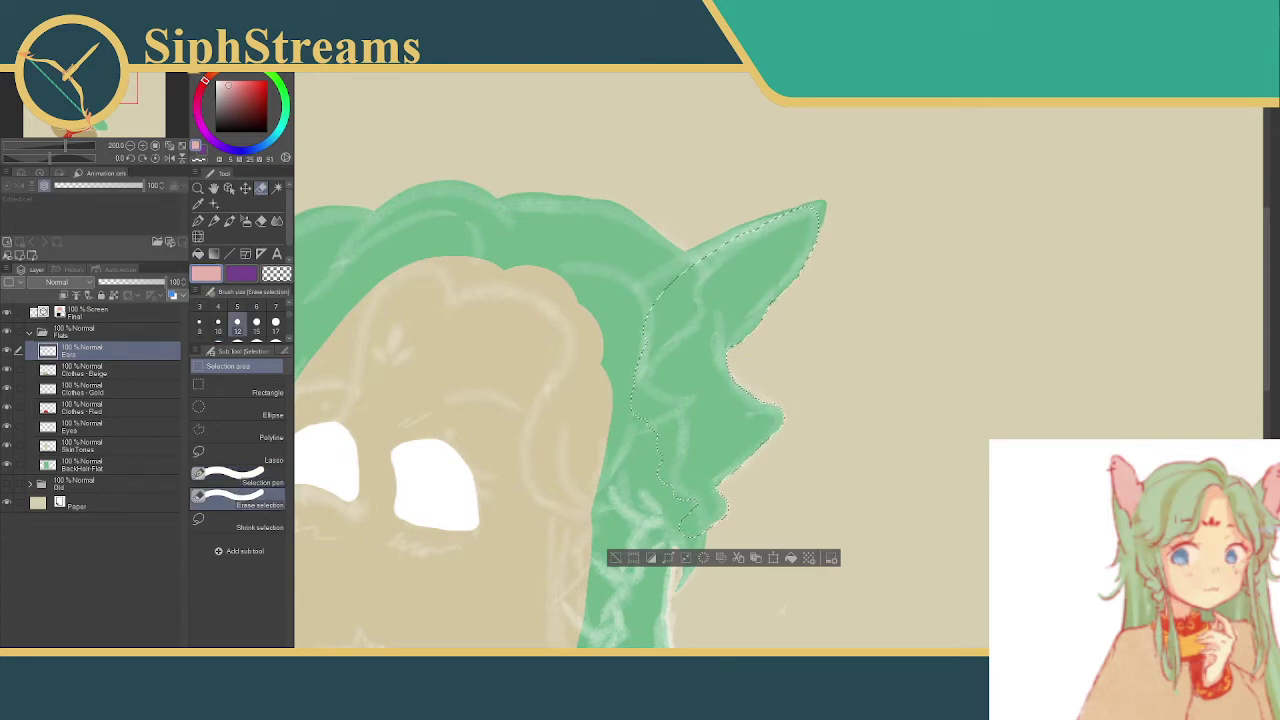
pyautogui.press('m')
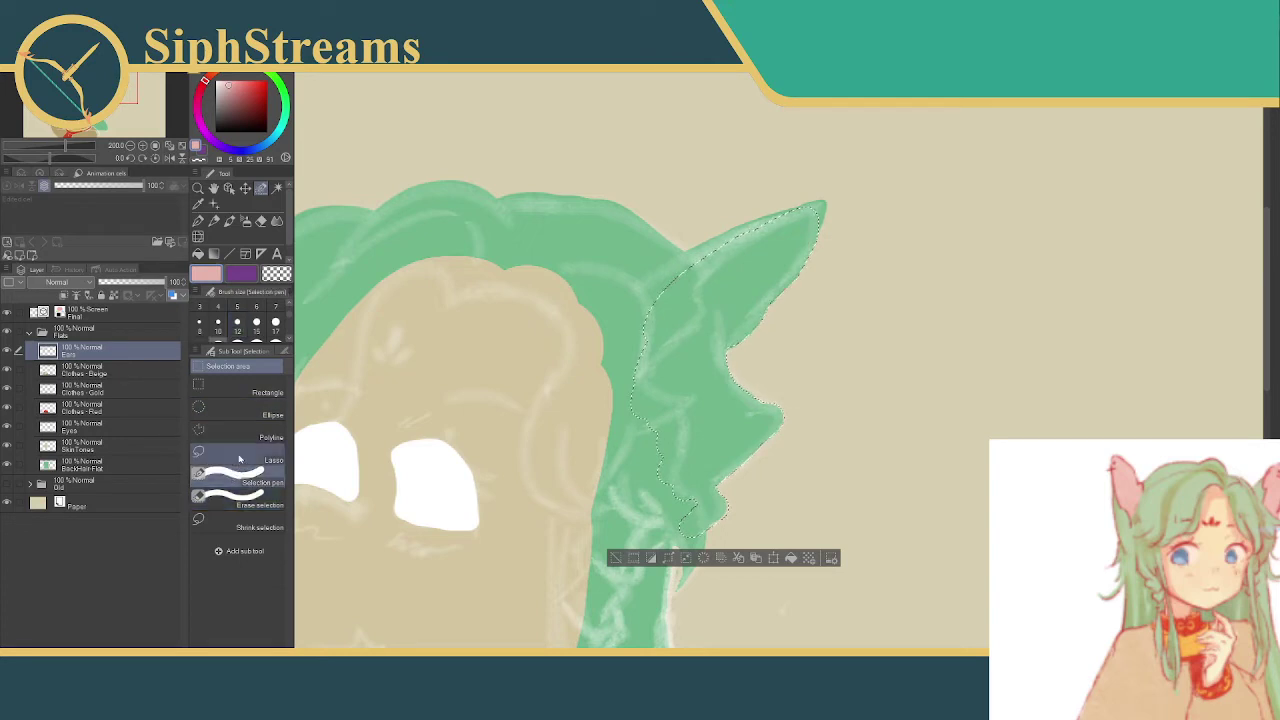
pyautogui.click(218, 327)
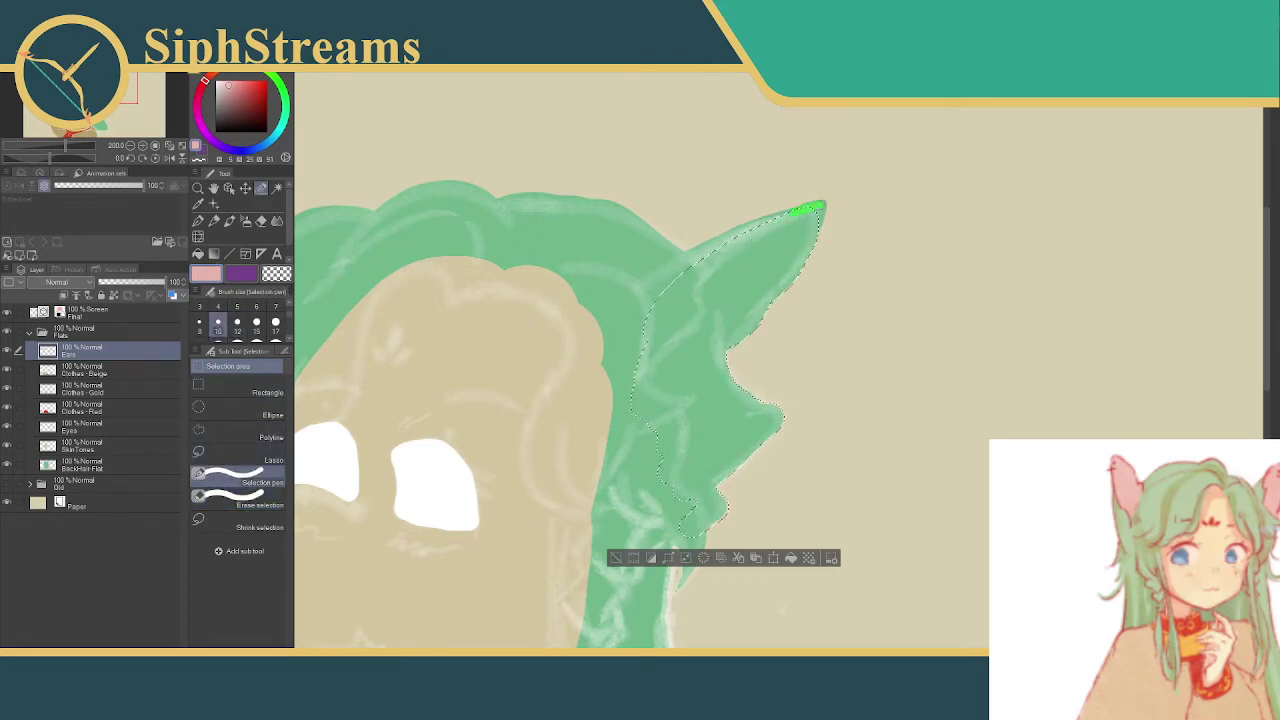
pyautogui.moveTo(820, 207); pyautogui.dragTo(812, 221)
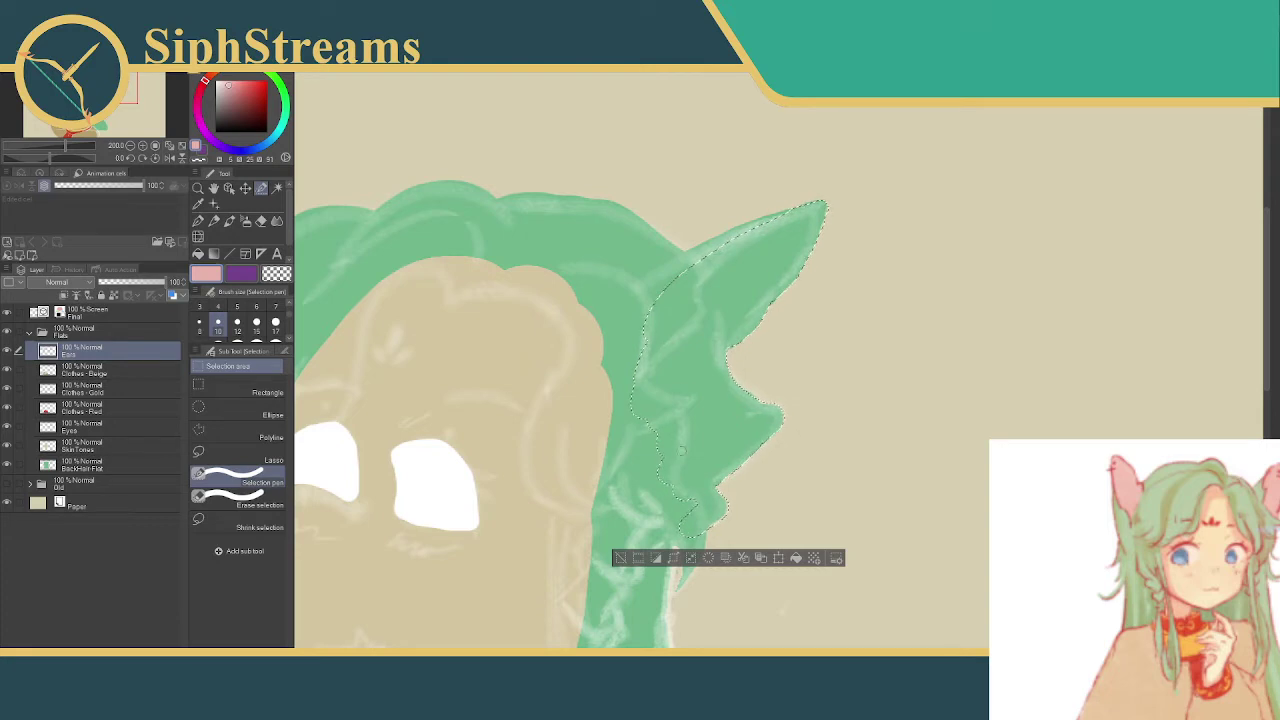
pyautogui.moveTo(628, 400)
pyautogui.mouseDown()
pyautogui.moveTo(650, 313)
pyautogui.moveTo(638, 365)
pyautogui.mouseUp()
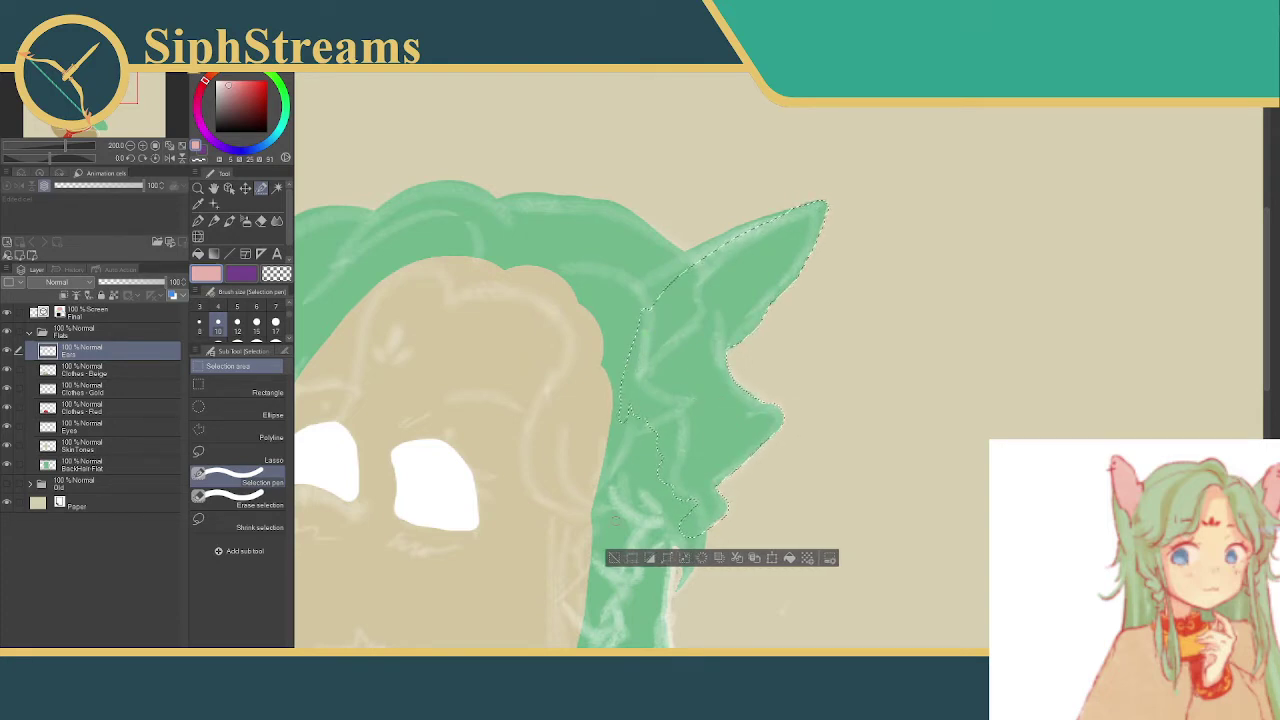
pyautogui.click(240, 497)
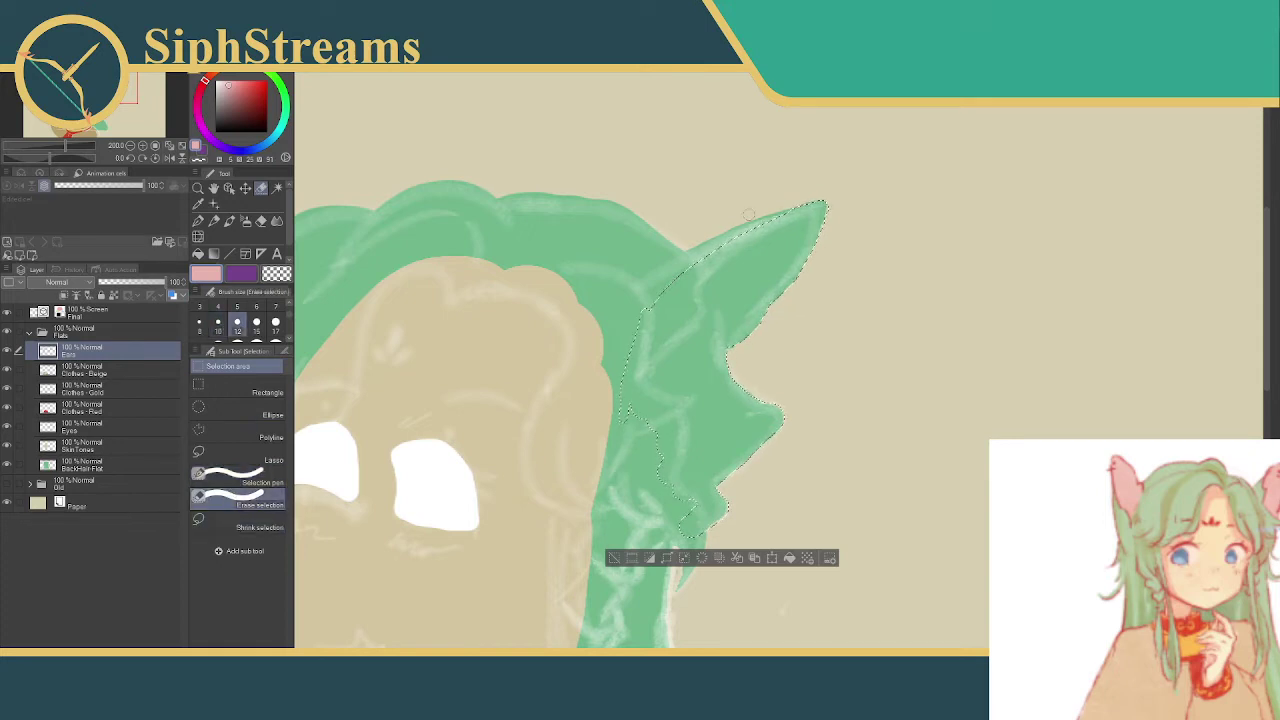
pyautogui.moveTo(830, 202); pyautogui.dragTo(820, 243)
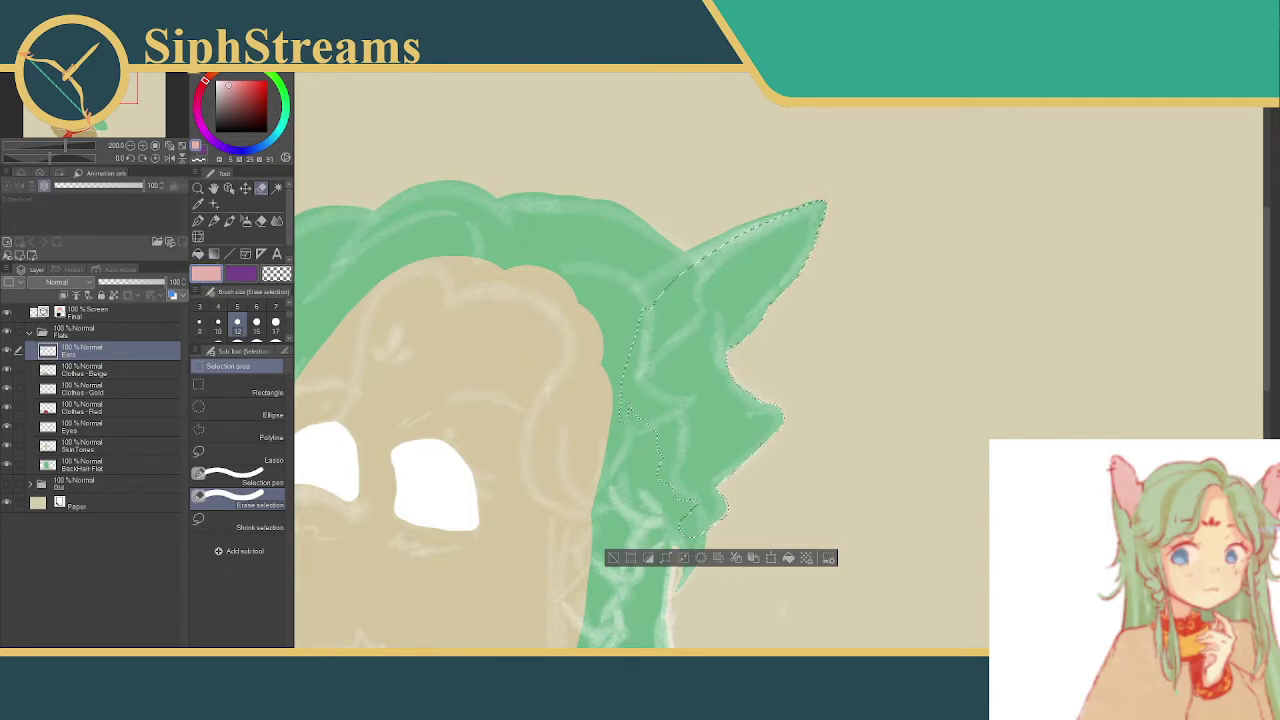
# - Fill the selected right ear with the light pink and deselect it
pyautogui.click(789, 557)
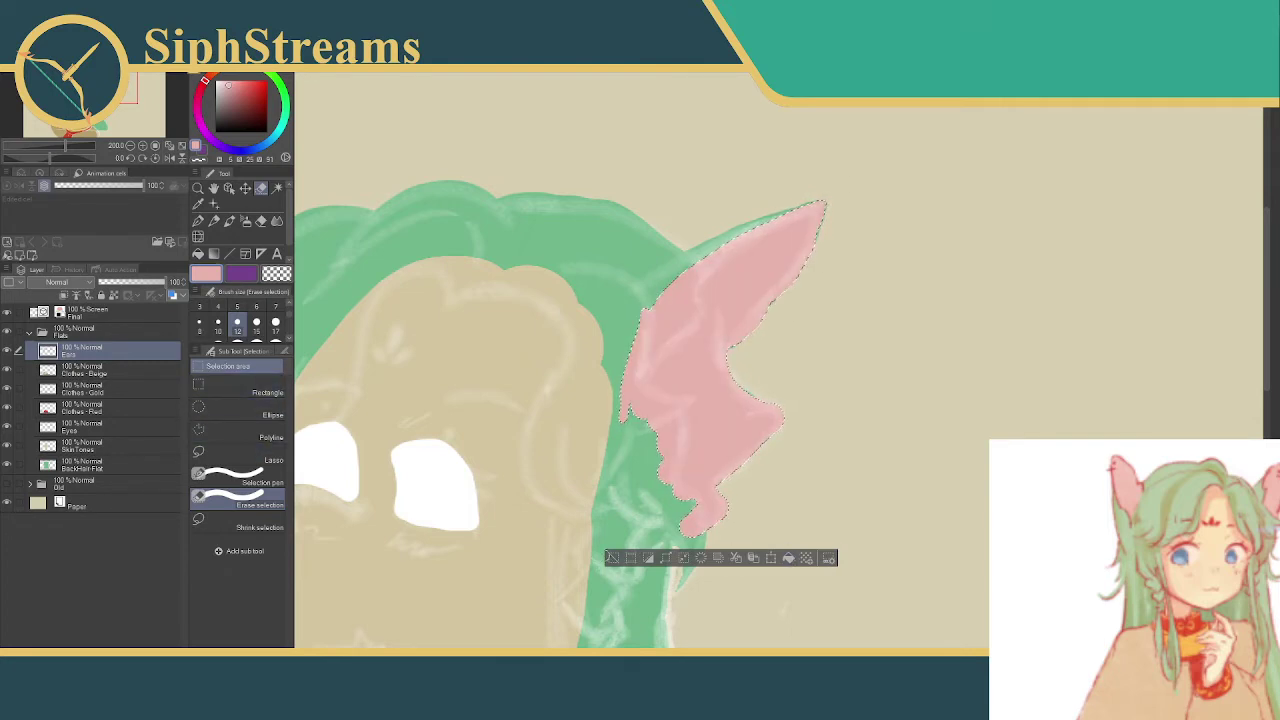
pyautogui.click(610, 558)
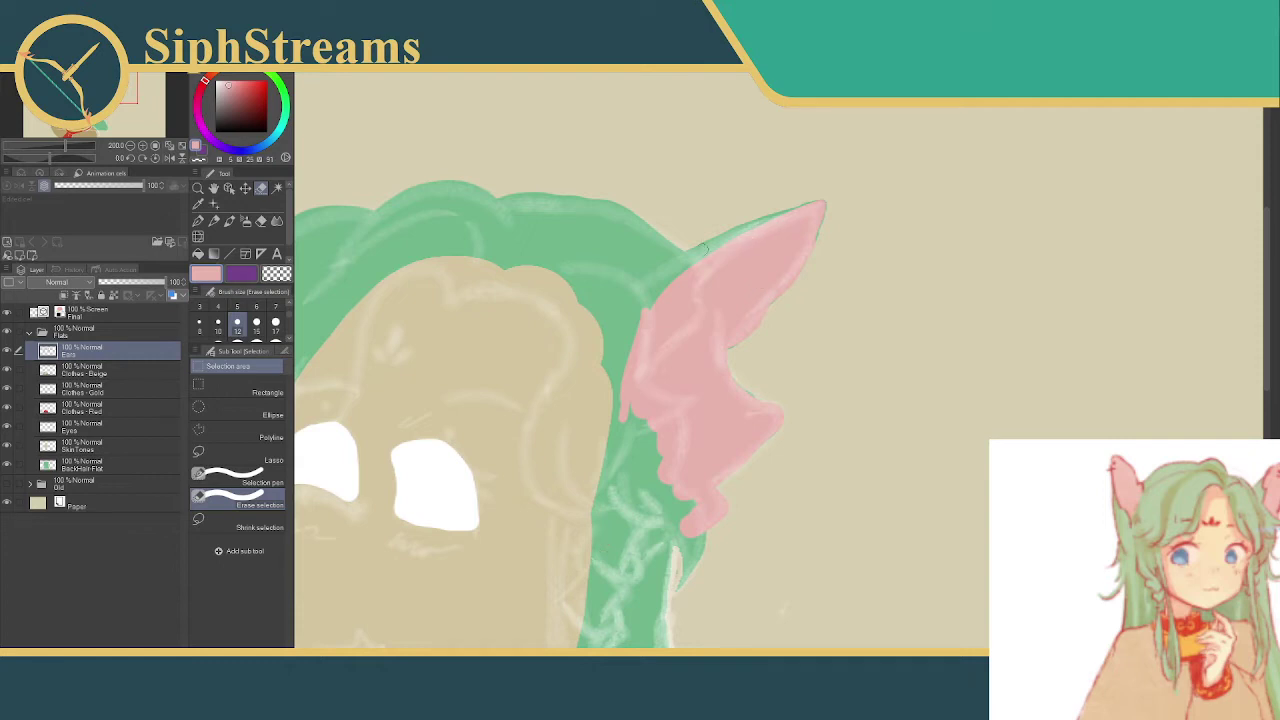
pyautogui.scroll(-3, 789, 233)
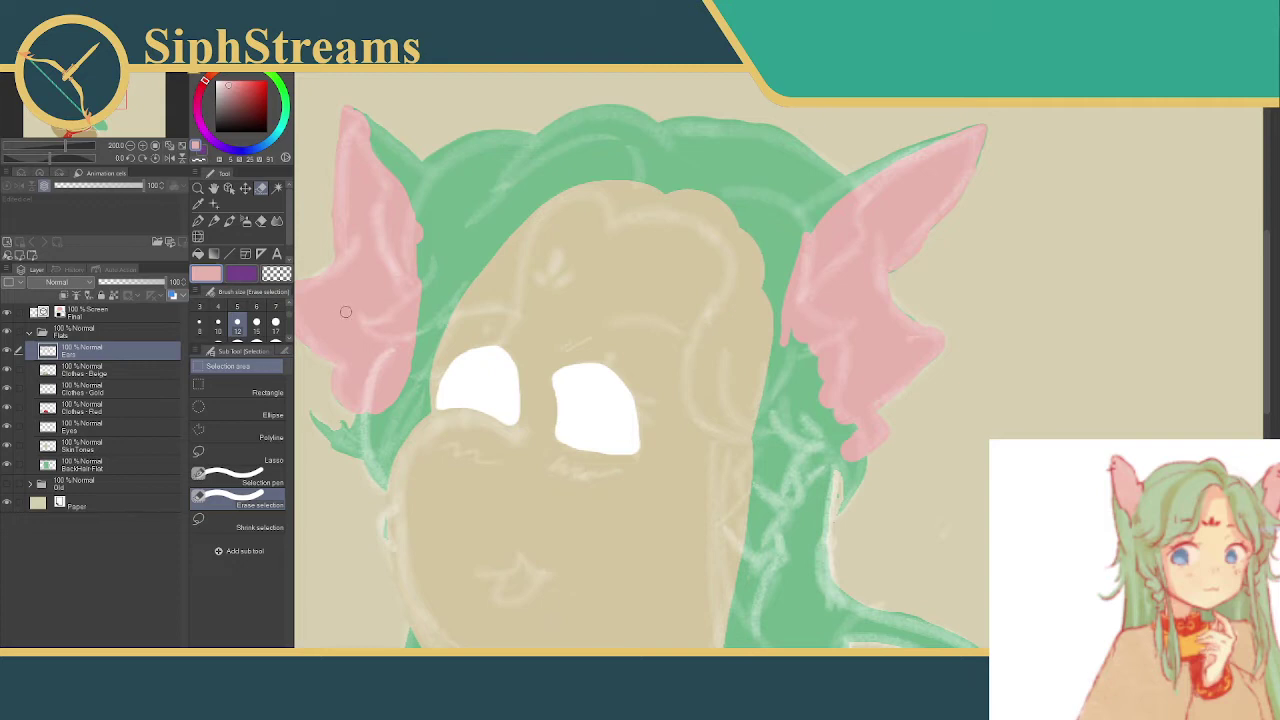
pyautogui.moveTo(403, 233); pyautogui.dragTo(446, 224)
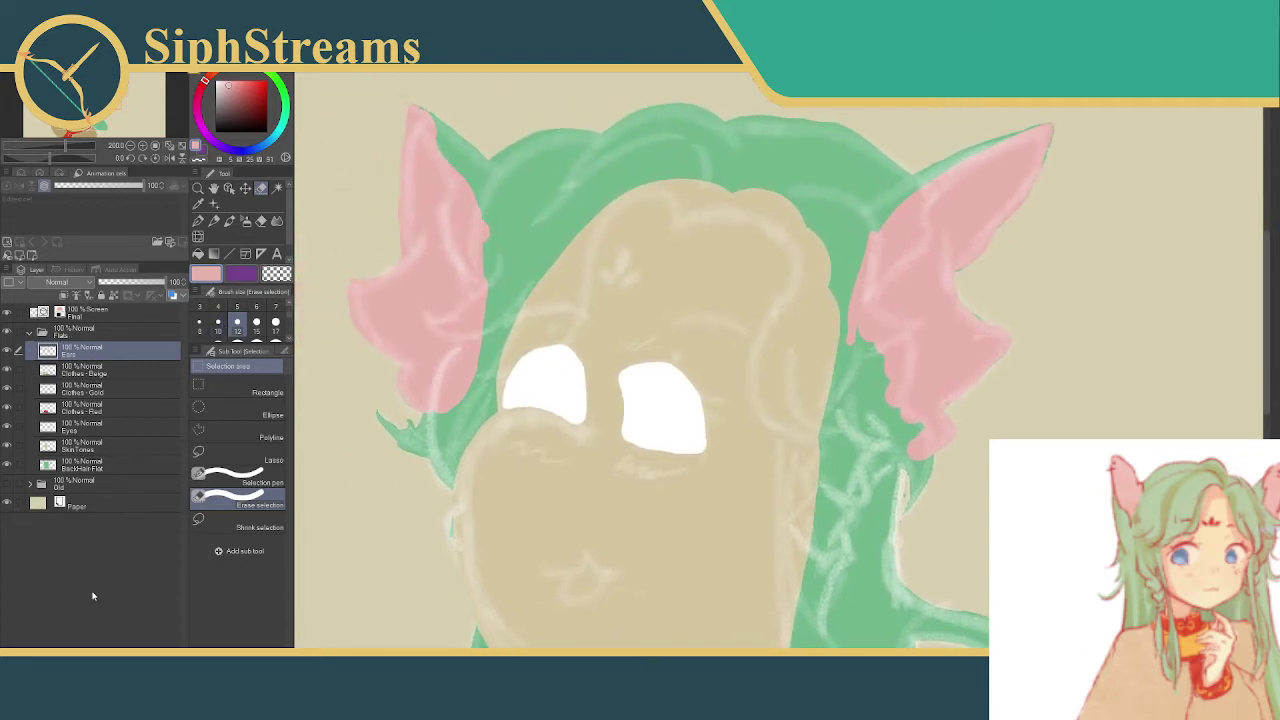
# - Add a new layer above Ears in the Flats folder and name it Front Hair
pyautogui.hotkey('ctrl', 'shift', 'n')
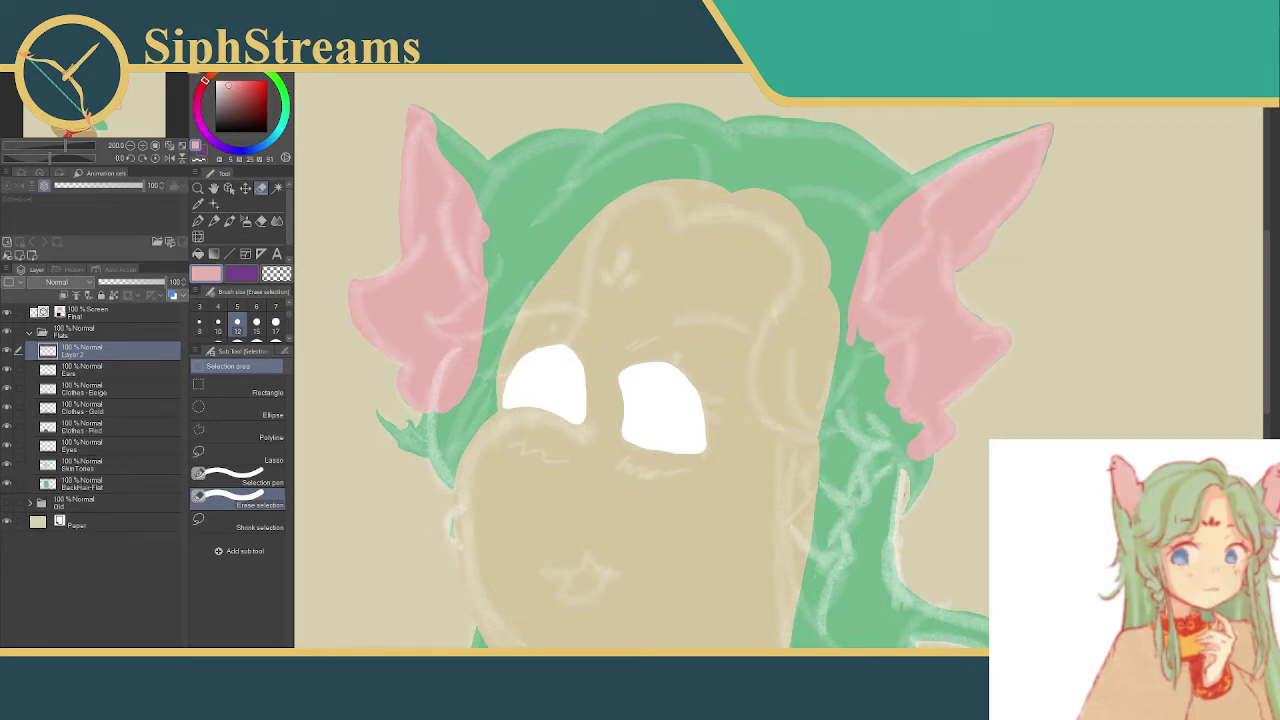
pyautogui.doubleClick(92, 352)
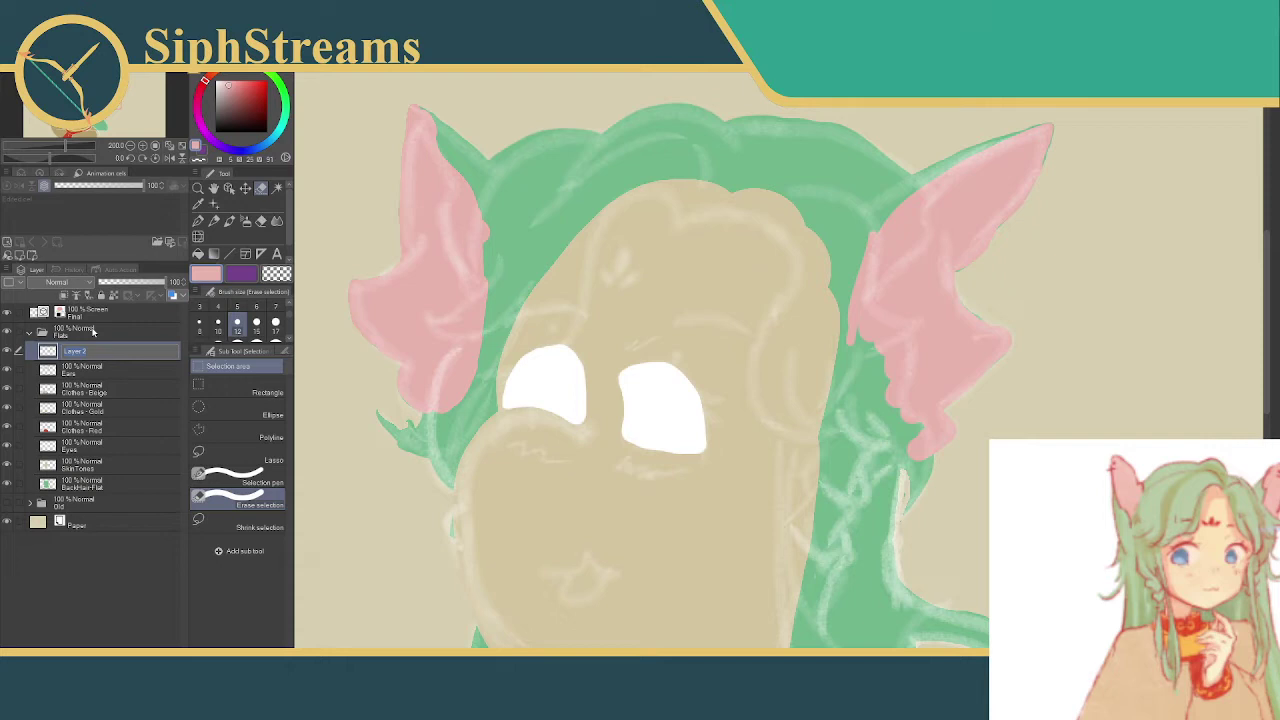
pyautogui.write('Hair')
pyautogui.press('Return')
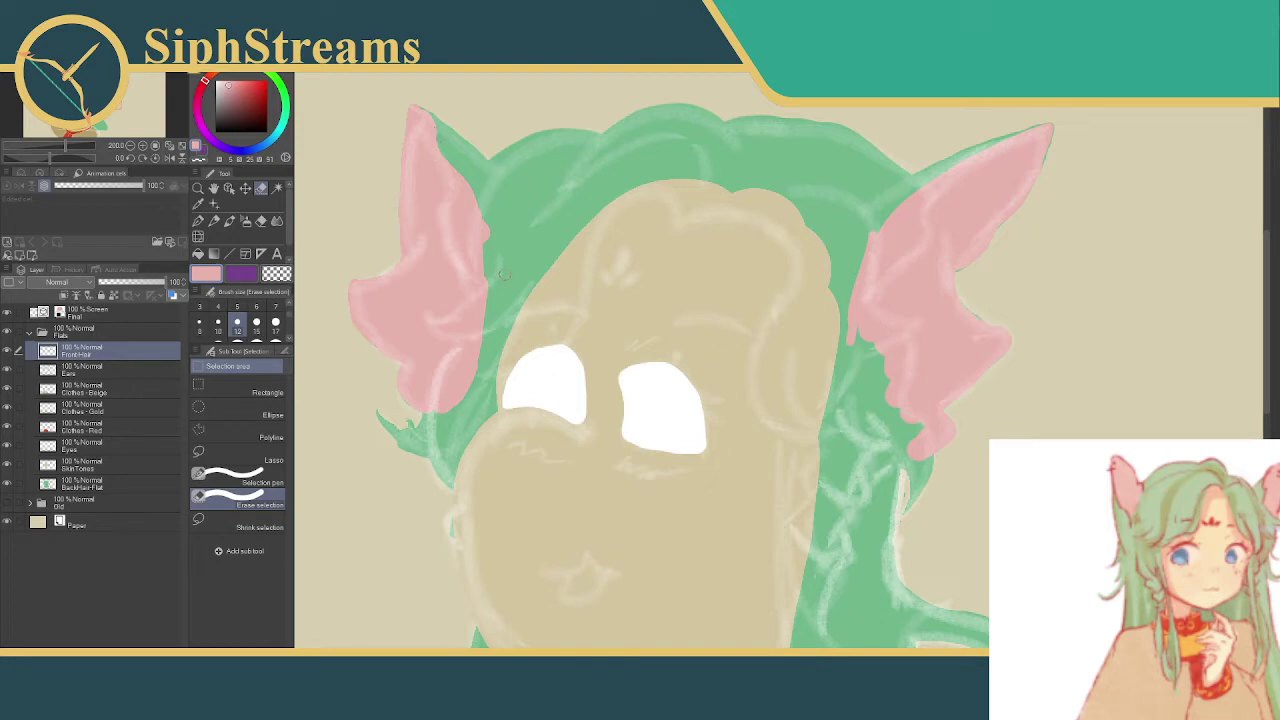
# - Select the hair lock overlapping the left ear's inner edge and its lower tip with the Selection pen at size 10
pyautogui.moveTo(488, 286)
pyautogui.mouseDown()
pyautogui.moveTo(429, 320)
pyautogui.moveTo(453, 331)
pyautogui.moveTo(500, 316)
pyautogui.moveTo(432, 322)
pyautogui.mouseUp()
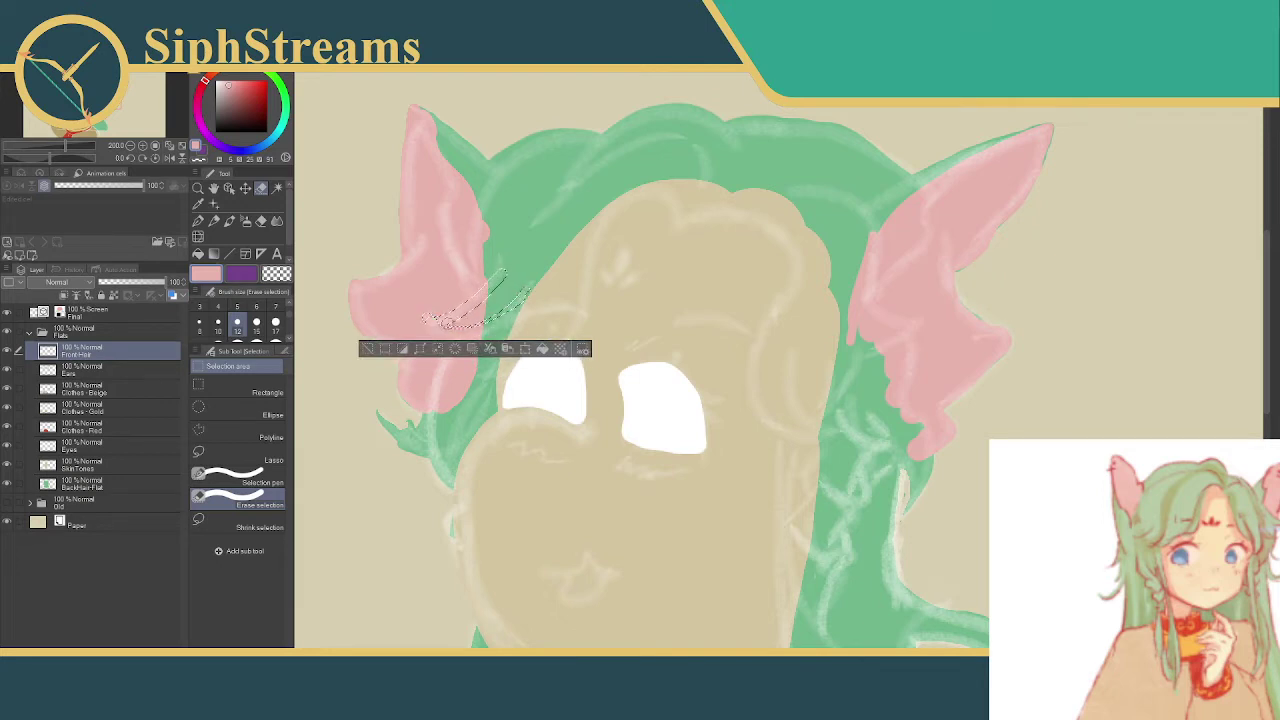
pyautogui.hotkey('ctrl', 'z')
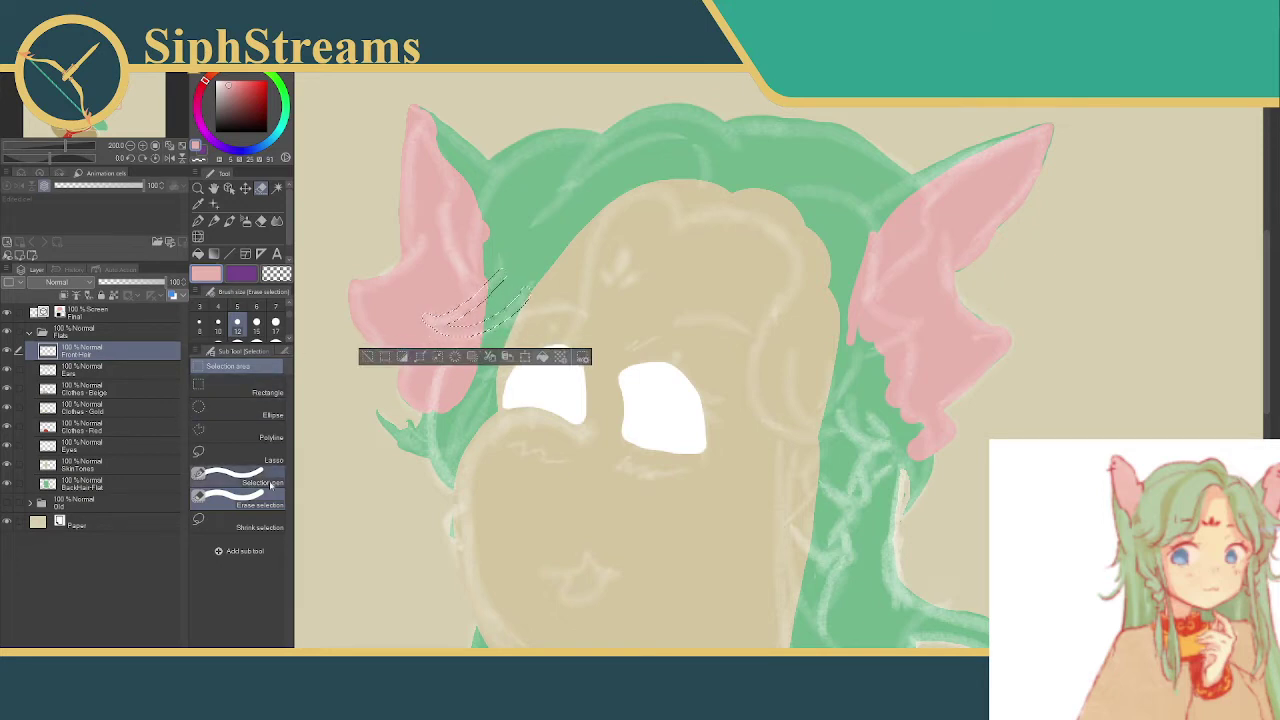
pyautogui.click(235, 478)
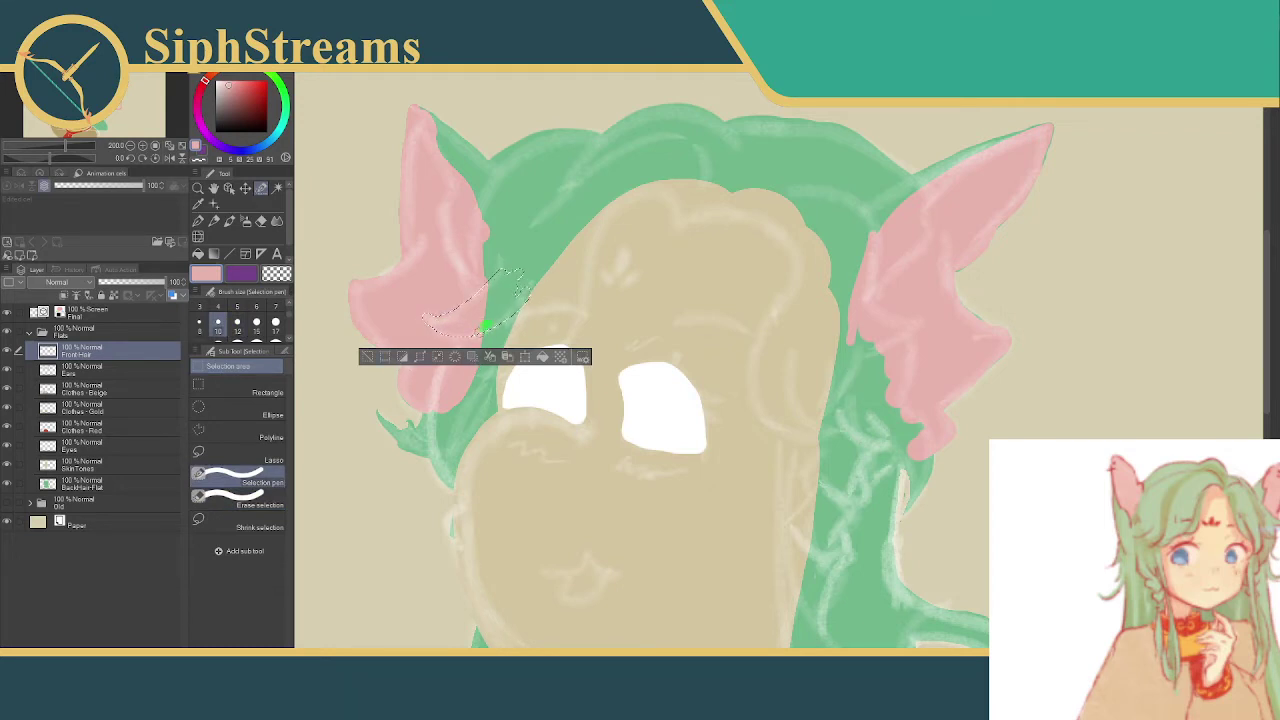
pyautogui.moveTo(485, 325)
pyautogui.mouseDown()
pyautogui.moveTo(443, 369)
pyautogui.moveTo(441, 428)
pyautogui.mouseUp()
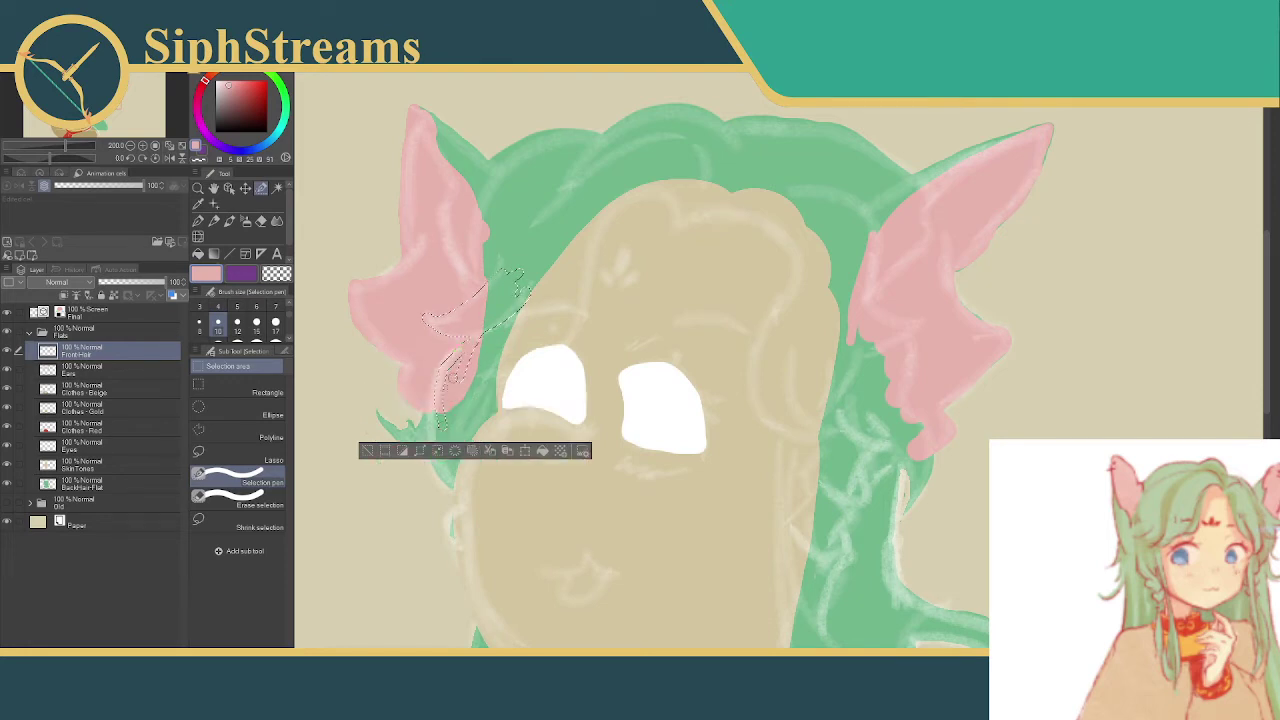
pyautogui.moveTo(441, 378); pyautogui.dragTo(440, 455)
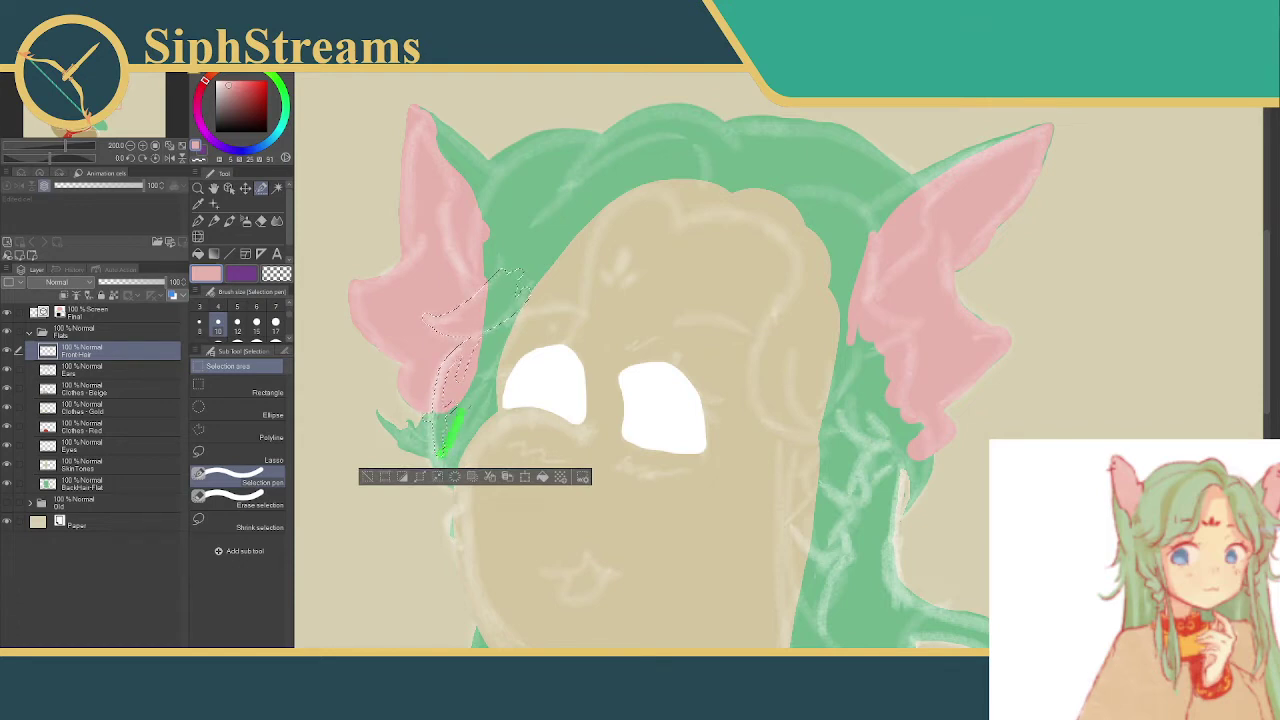
pyautogui.moveTo(442, 450); pyautogui.dragTo(440, 455)
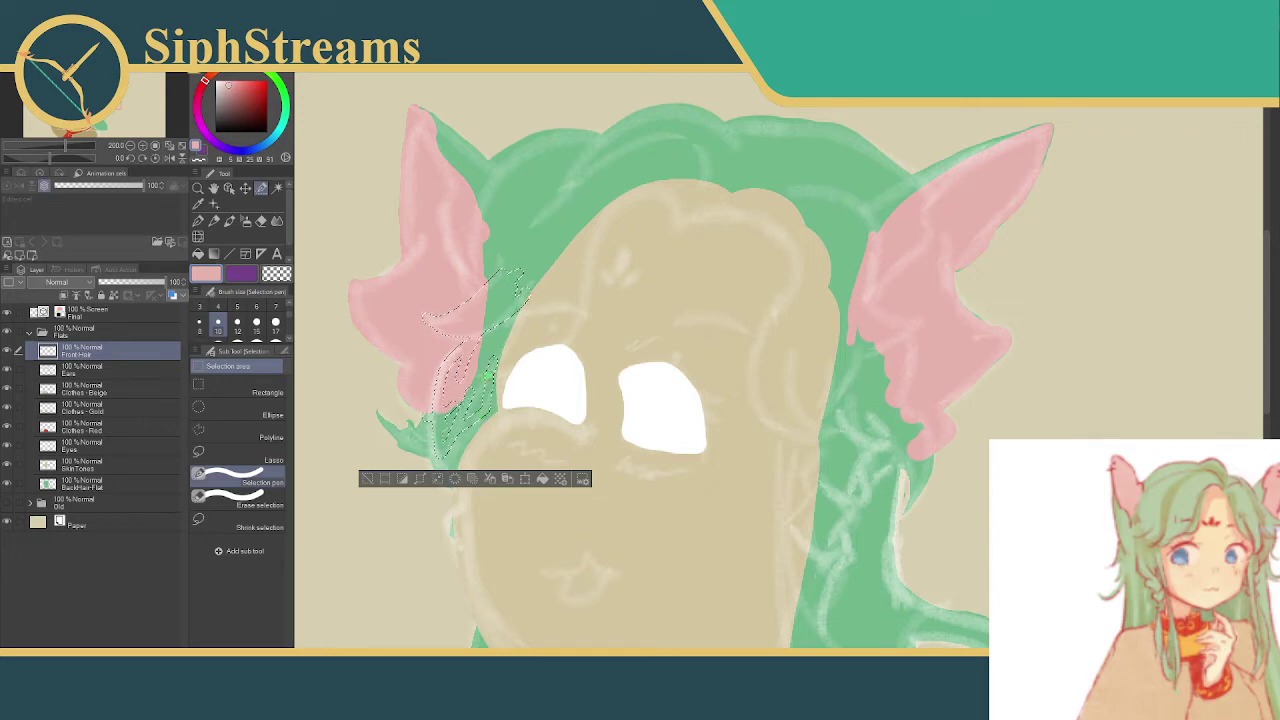
# - Extend the selection over the fringe crossing the left eye and up the forehead to the parting, using size 17
pyautogui.moveTo(527, 368); pyautogui.dragTo(568, 324)
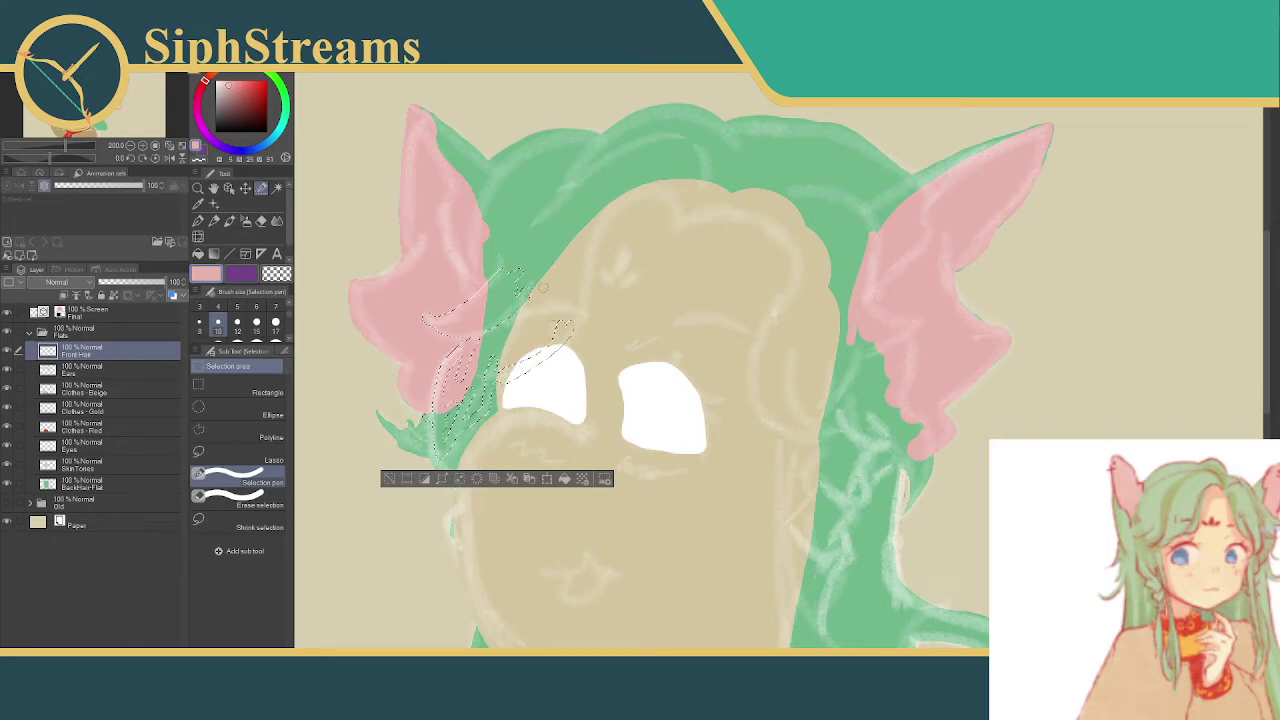
pyautogui.click(276, 322)
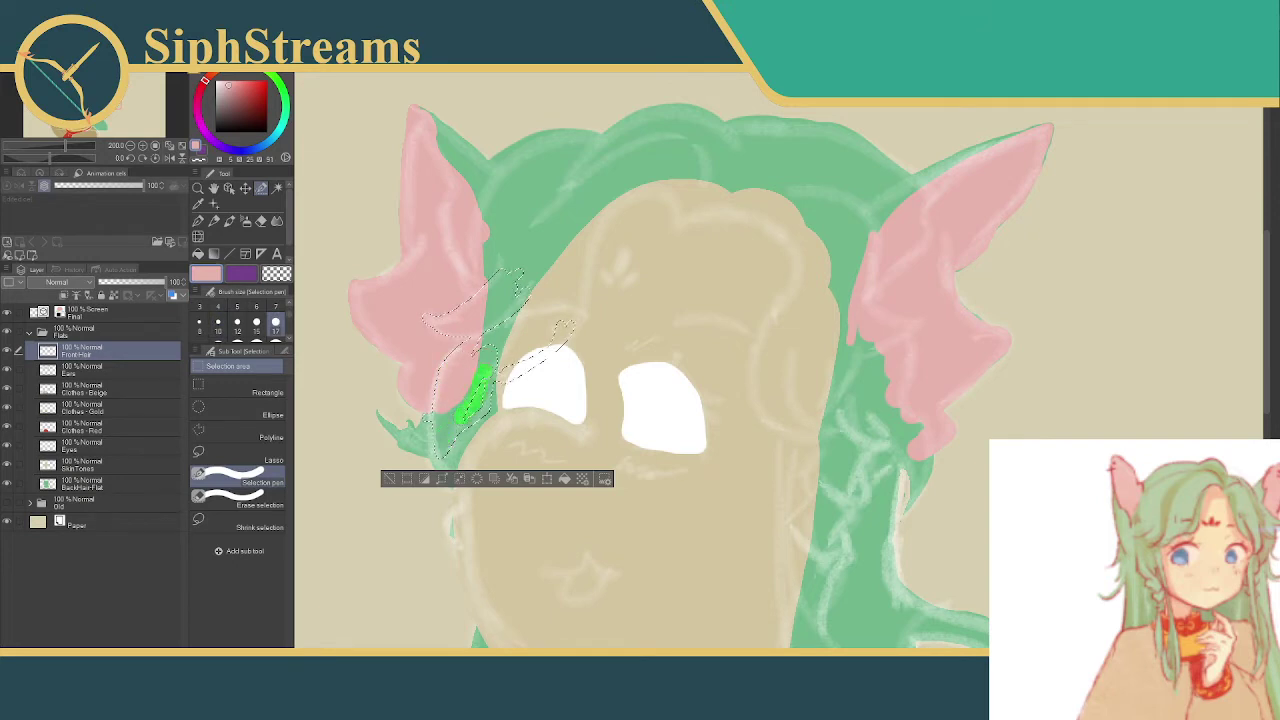
pyautogui.moveTo(462, 415)
pyautogui.mouseDown()
pyautogui.moveTo(482, 352)
pyautogui.moveTo(547, 333)
pyautogui.mouseUp()
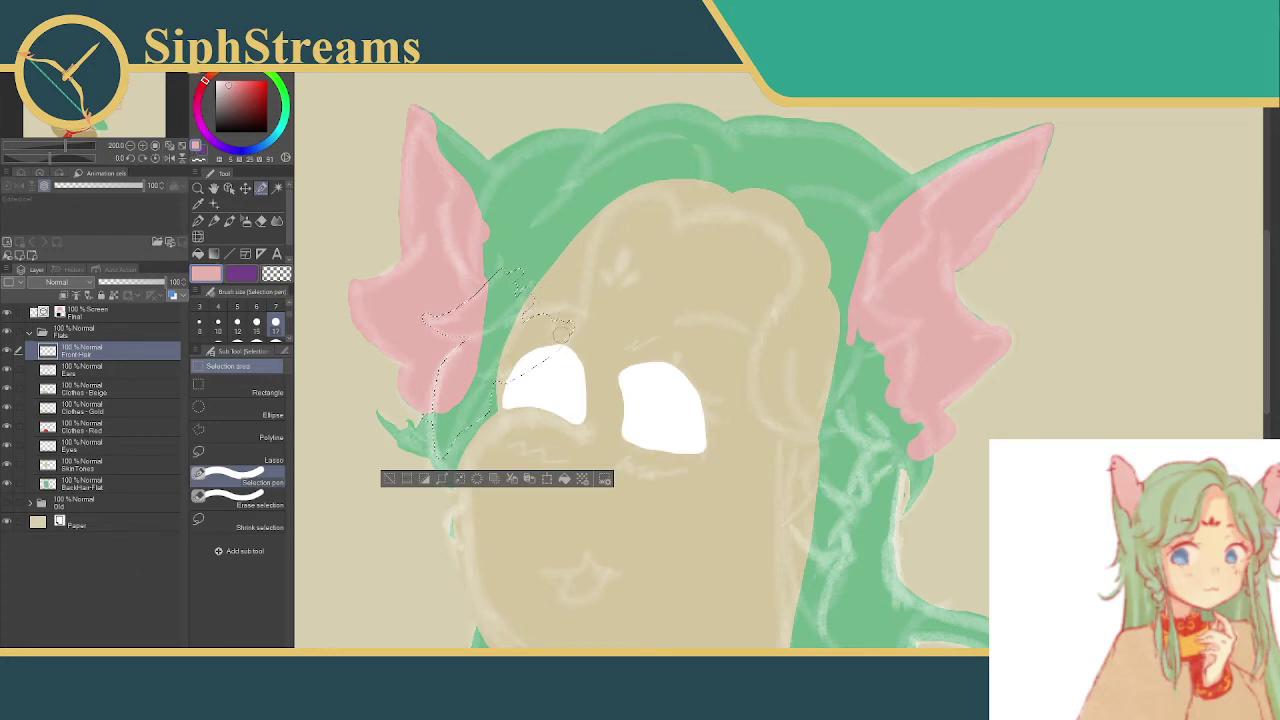
pyautogui.moveTo(578, 287)
pyautogui.mouseDown()
pyautogui.moveTo(626, 202)
pyautogui.moveTo(660, 186)
pyautogui.moveTo(679, 214)
pyautogui.mouseUp()
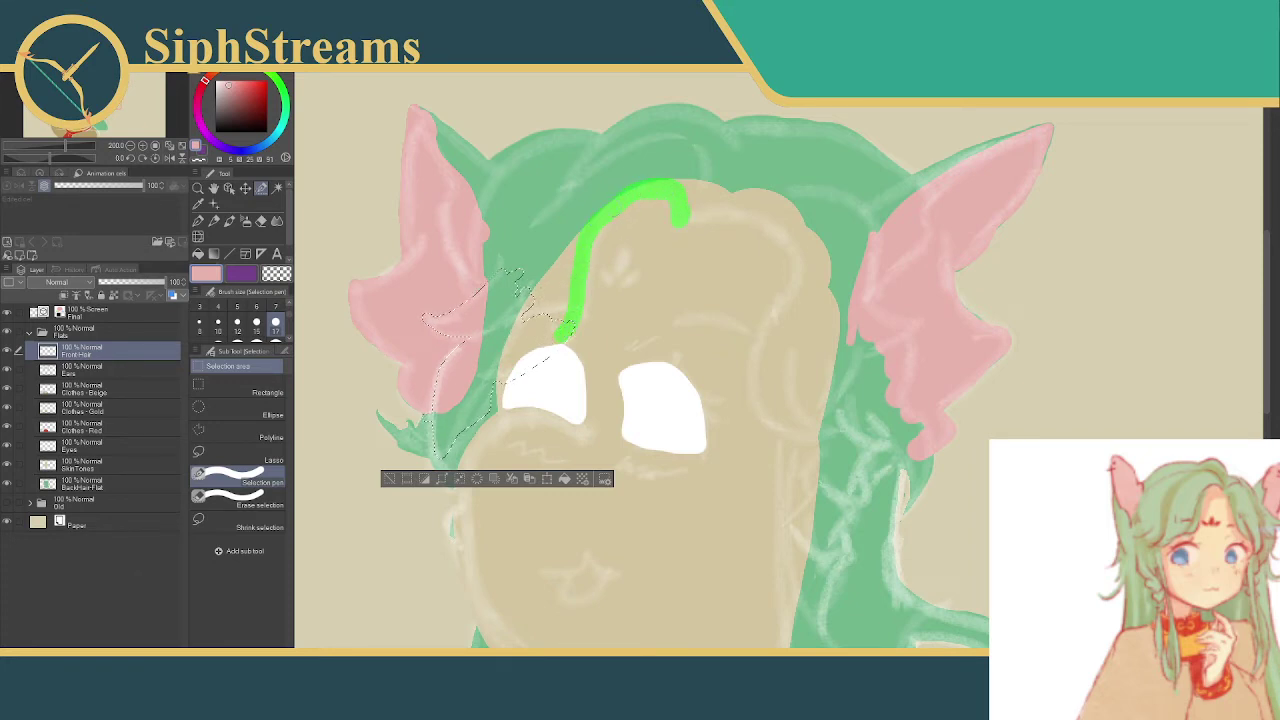
pyautogui.moveTo(566, 336); pyautogui.dragTo(543, 332)
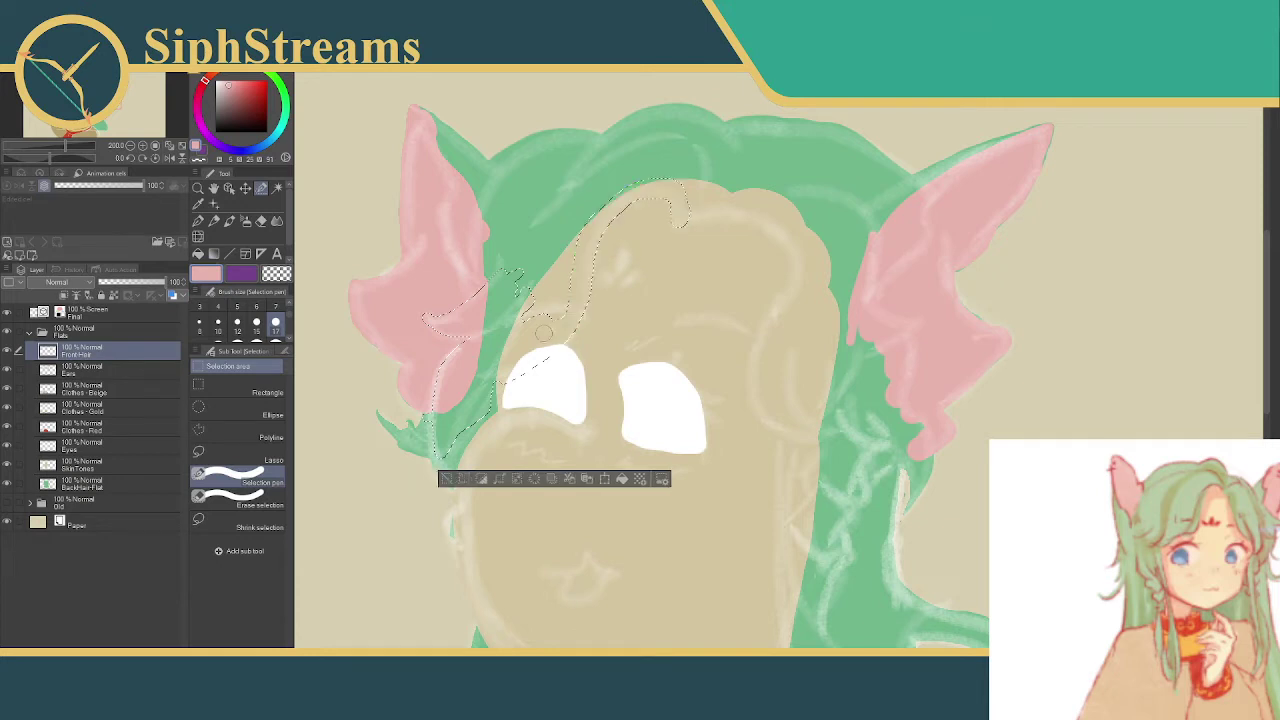
pyautogui.moveTo(668, 189); pyautogui.dragTo(680, 218)
# - Add the hair beside the left ear and the upper-left crown to the selection, enlarging the Selection pen to size 30
pyautogui.click(240, 496)
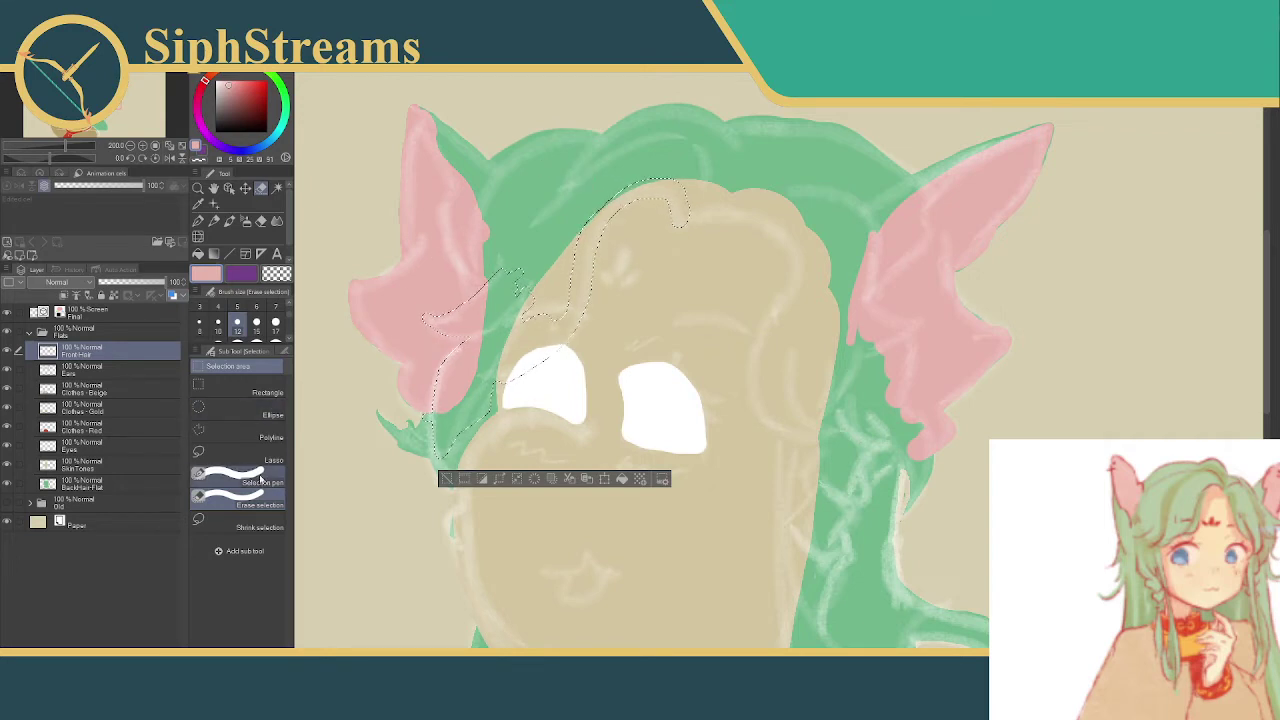
pyautogui.click(232, 475)
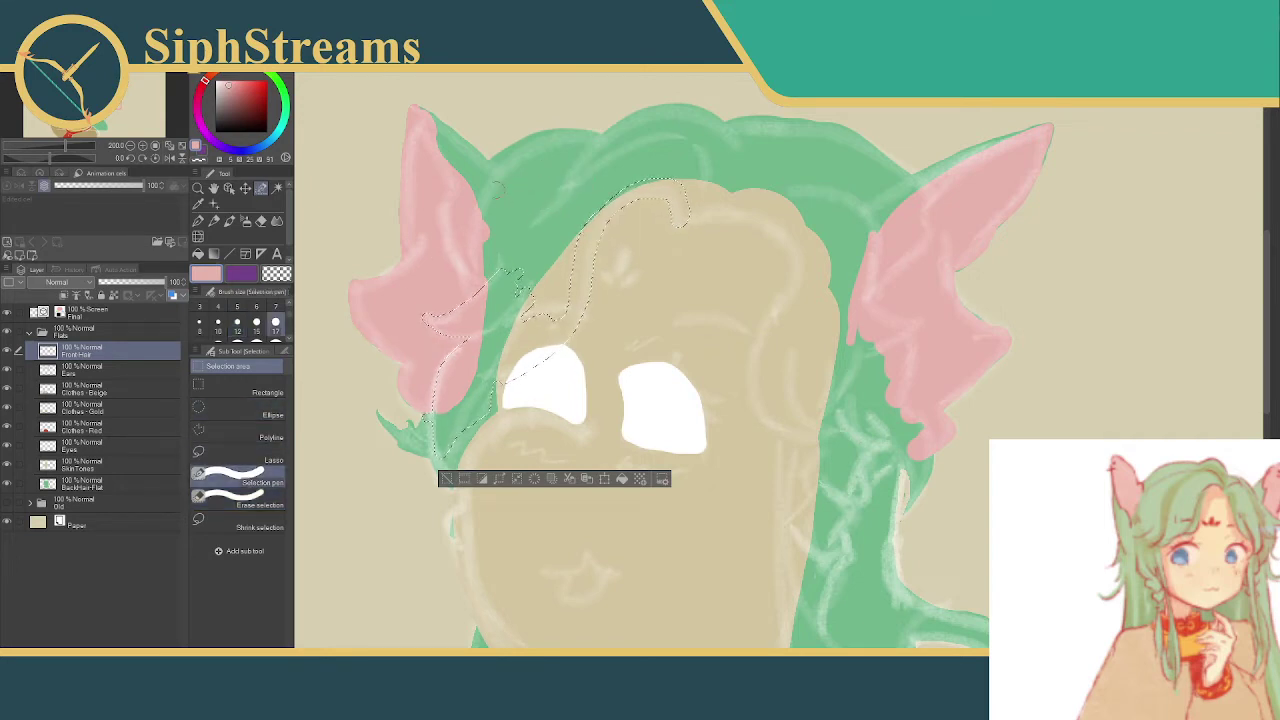
pyautogui.moveTo(454, 173)
pyautogui.mouseDown()
pyautogui.moveTo(444, 222)
pyautogui.moveTo(468, 274)
pyautogui.mouseUp()
pyautogui.moveTo(430, 110); pyautogui.dragTo(460, 182)
pyautogui.scroll(-2, 240, 318)
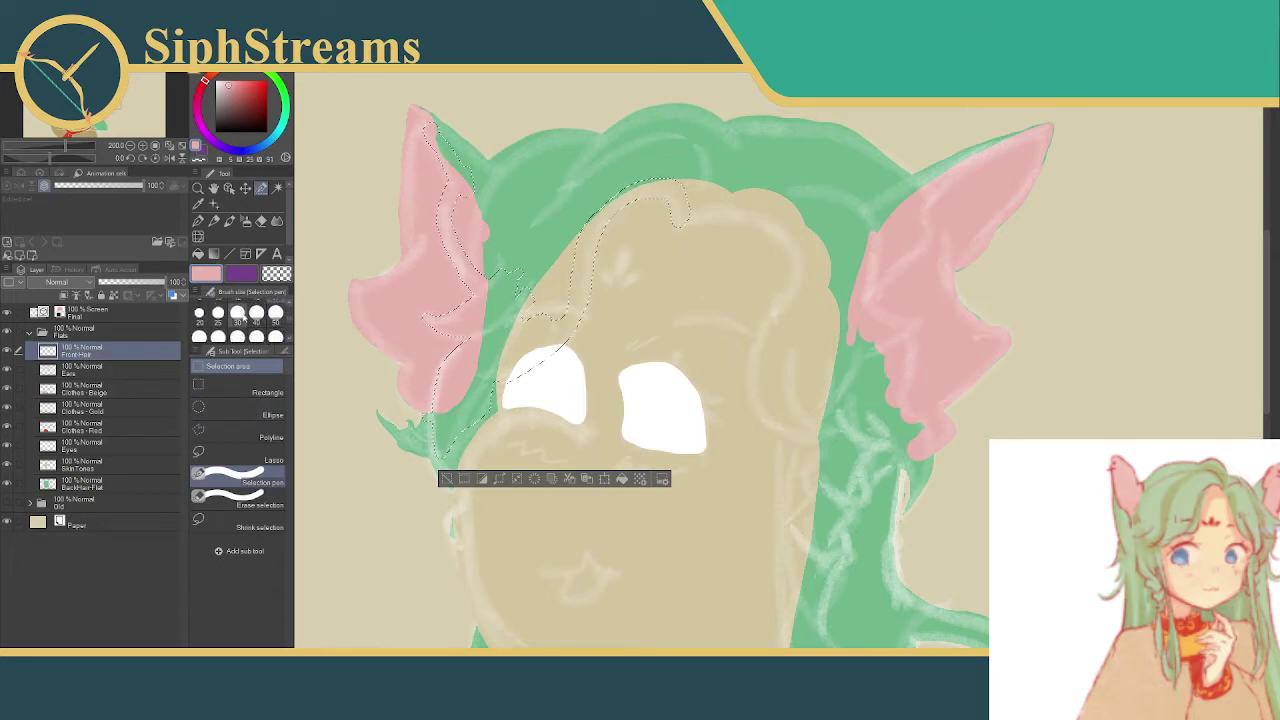
pyautogui.click(238, 313)
pyautogui.moveTo(490, 262); pyautogui.dragTo(531, 225)
pyautogui.moveTo(489, 185)
pyautogui.mouseDown()
pyautogui.moveTo(550, 163)
pyautogui.moveTo(497, 172)
pyautogui.moveTo(546, 138)
pyautogui.moveTo(572, 152)
pyautogui.mouseUp()
pyautogui.moveTo(450, 135)
pyautogui.mouseDown()
pyautogui.moveTo(509, 180)
pyautogui.moveTo(464, 168)
pyautogui.moveTo(504, 191)
pyautogui.moveTo(472, 194)
pyautogui.moveTo(478, 250)
pyautogui.mouseUp()
pyautogui.moveTo(480, 200)
pyautogui.mouseDown()
pyautogui.moveTo(492, 250)
pyautogui.moveTo(518, 192)
pyautogui.moveTo(505, 234)
pyautogui.moveTo(545, 178)
pyautogui.mouseUp()
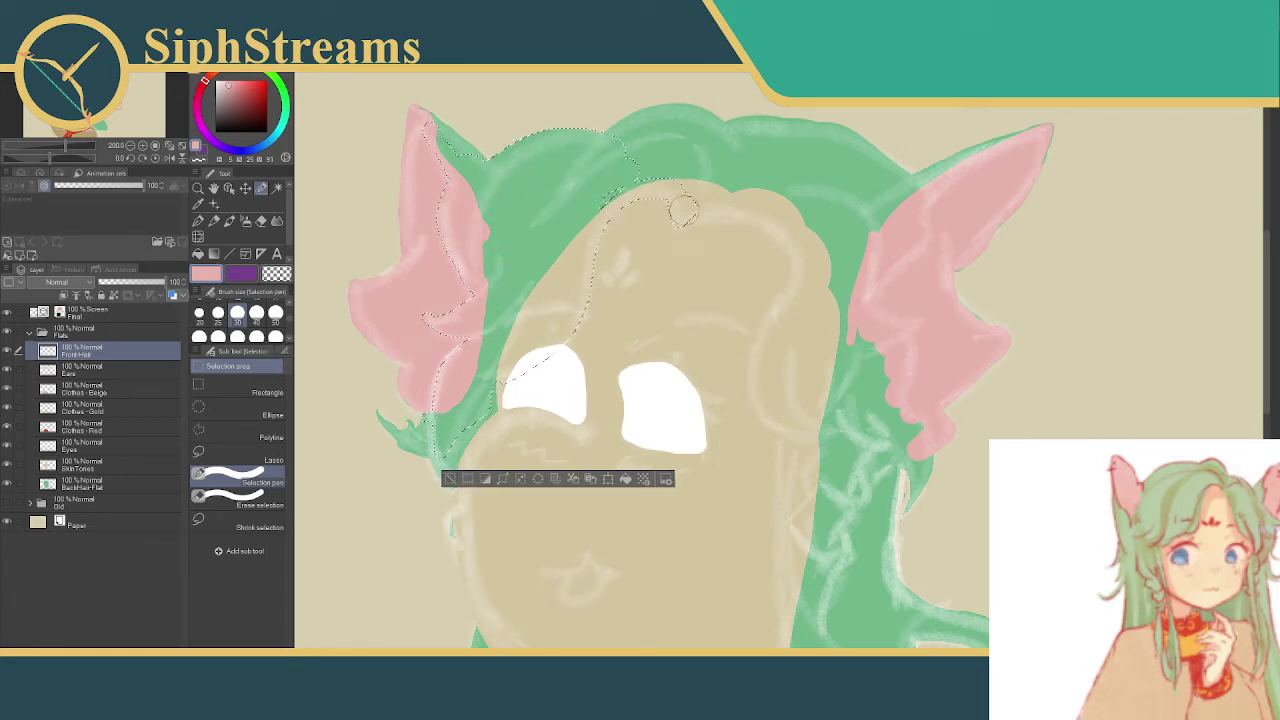
# - Extend the selection along the right fringe curve from the parting down to the cheek and refine its edge
pyautogui.moveTo(726, 202)
pyautogui.mouseDown()
pyautogui.moveTo(805, 230)
pyautogui.moveTo(818, 275)
pyautogui.moveTo(757, 386)
pyautogui.moveTo(785, 425)
pyautogui.moveTo(817, 429)
pyautogui.mouseUp()
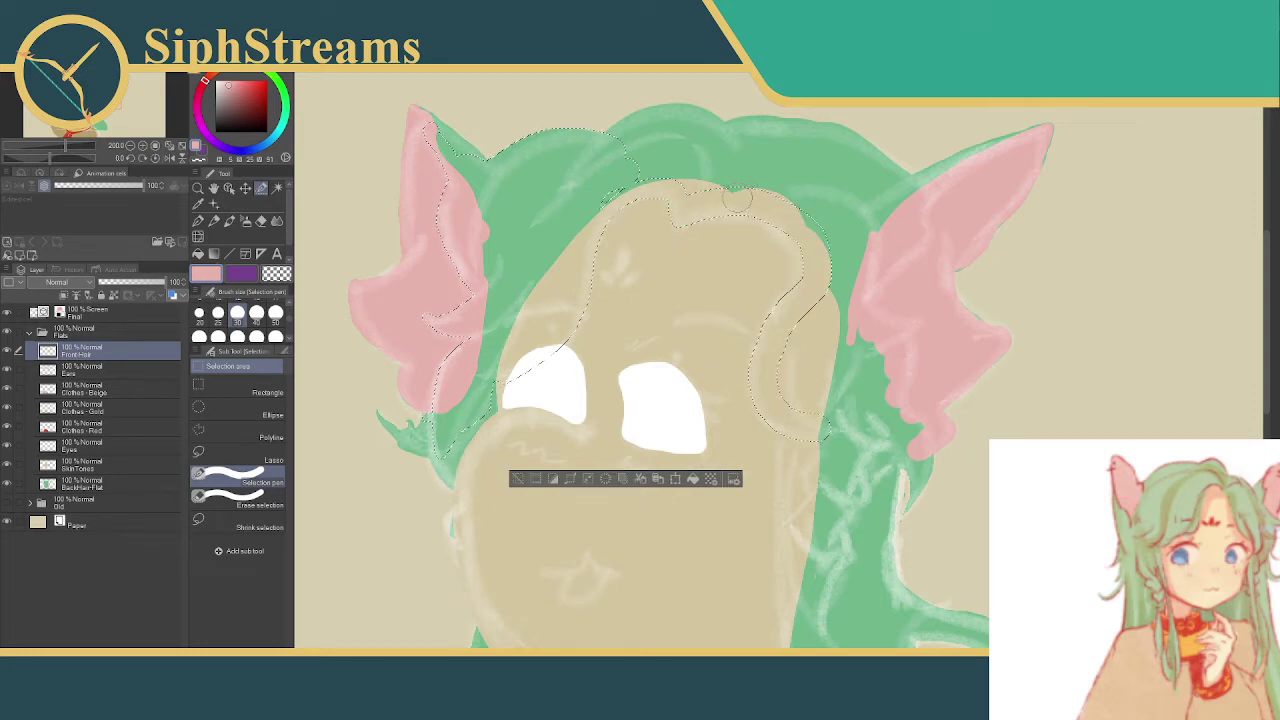
pyautogui.moveTo(731, 199)
pyautogui.mouseDown()
pyautogui.moveTo(807, 243)
pyautogui.moveTo(803, 266)
pyautogui.mouseUp()
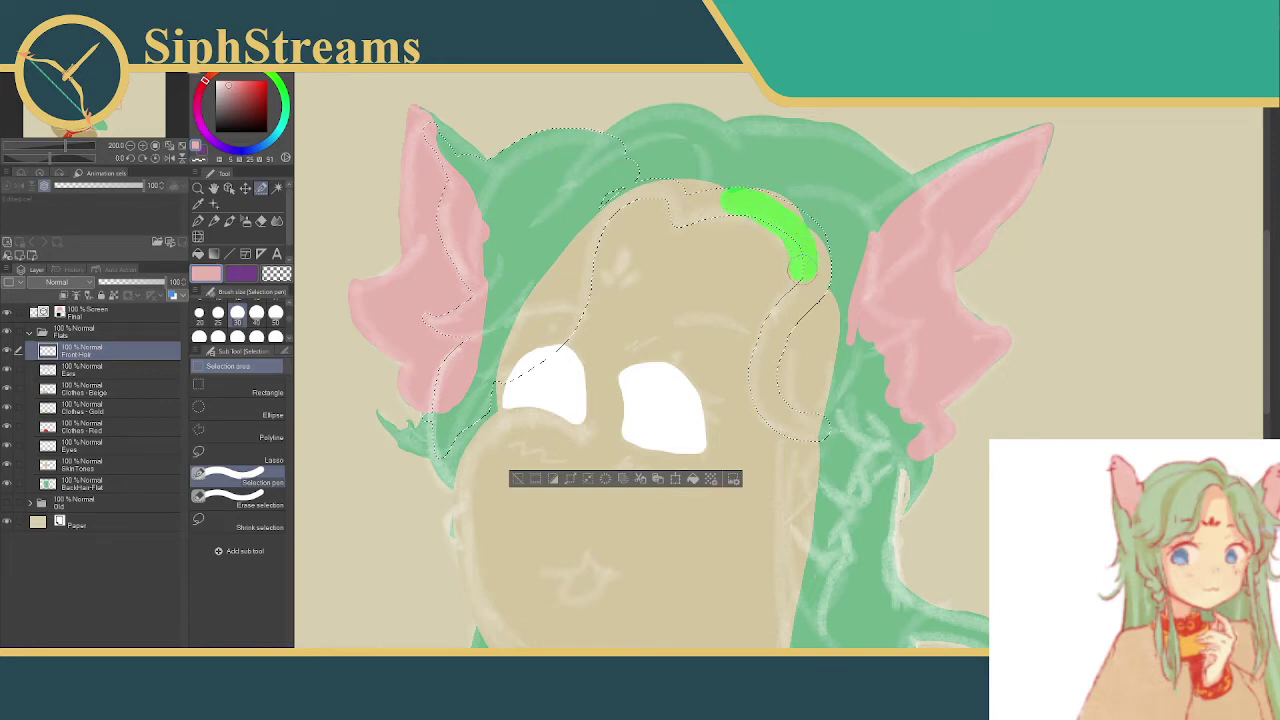
pyautogui.moveTo(782, 310); pyautogui.dragTo(767, 372)
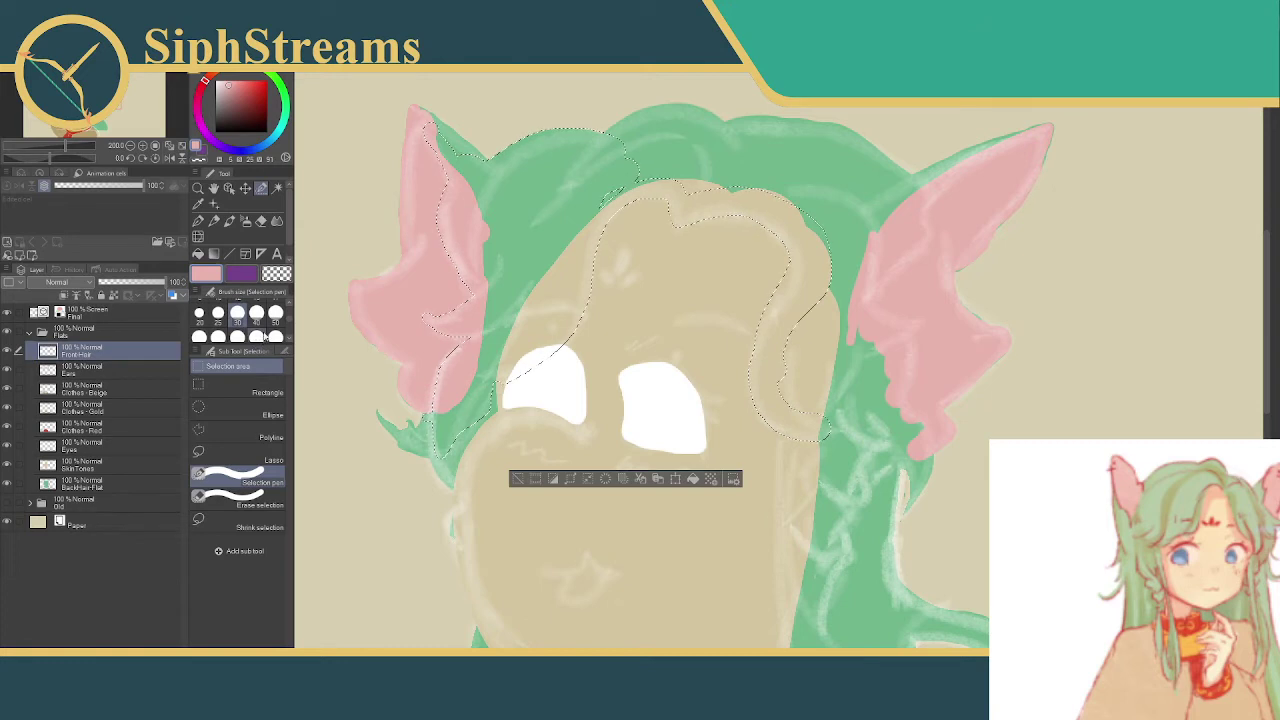
pyautogui.click(240, 496)
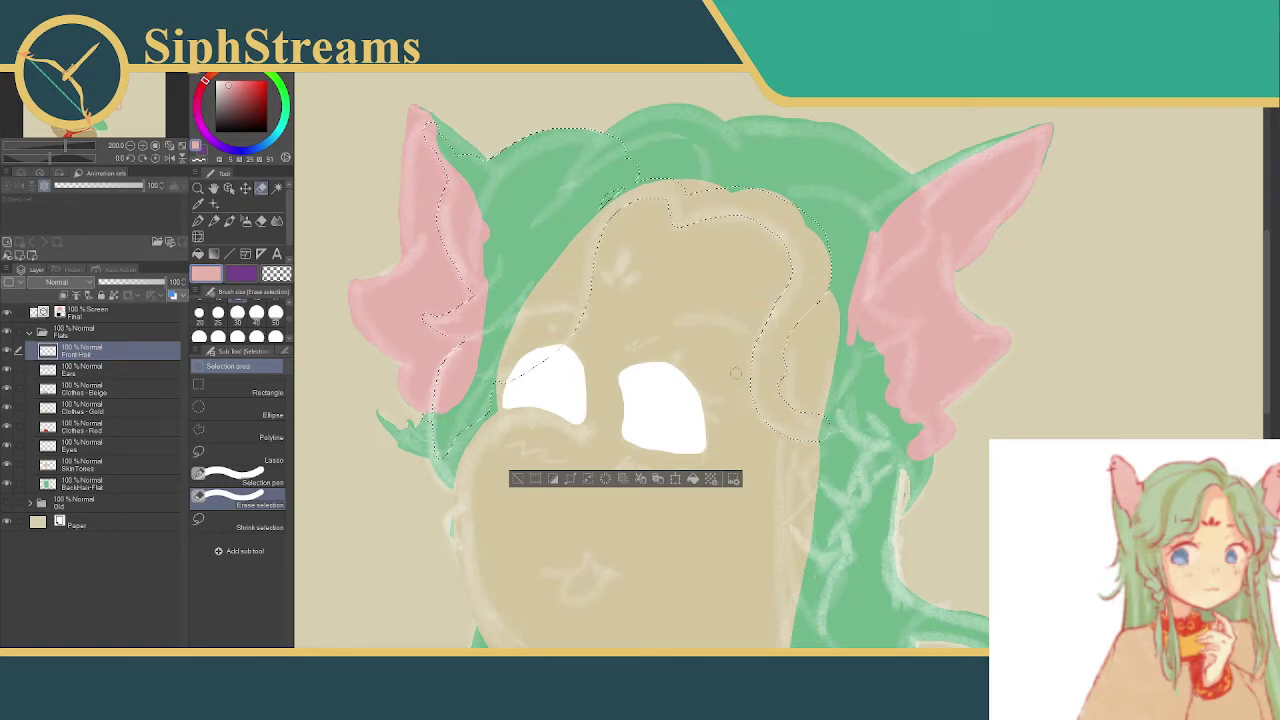
# - Add the long hair lock running down the right side of the face towards the collar to the selection
pyautogui.moveTo(790, 300)
pyautogui.mouseDown()
pyautogui.moveTo(790, 365)
pyautogui.moveTo(765, 238)
pyautogui.moveTo(730, 225)
pyautogui.moveTo(706, 254)
pyautogui.moveTo(710, 480)
pyautogui.mouseUp()
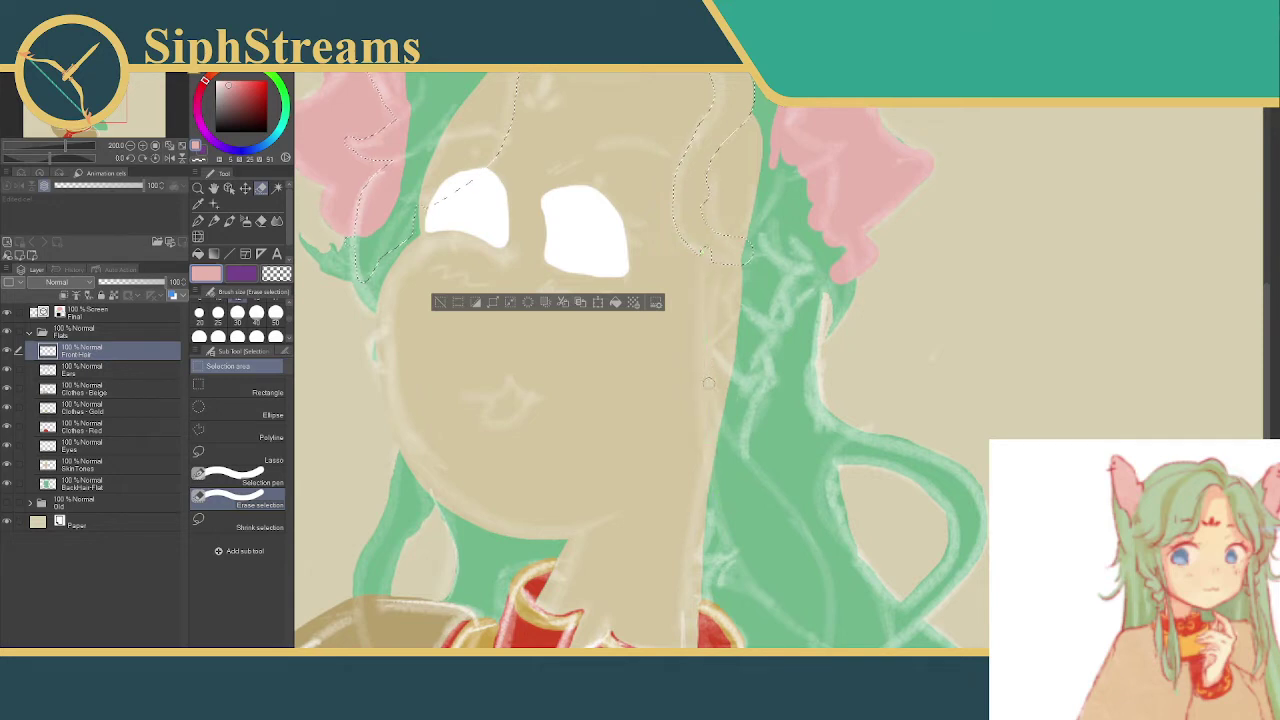
pyautogui.moveTo(708, 383); pyautogui.dragTo(667, 273)
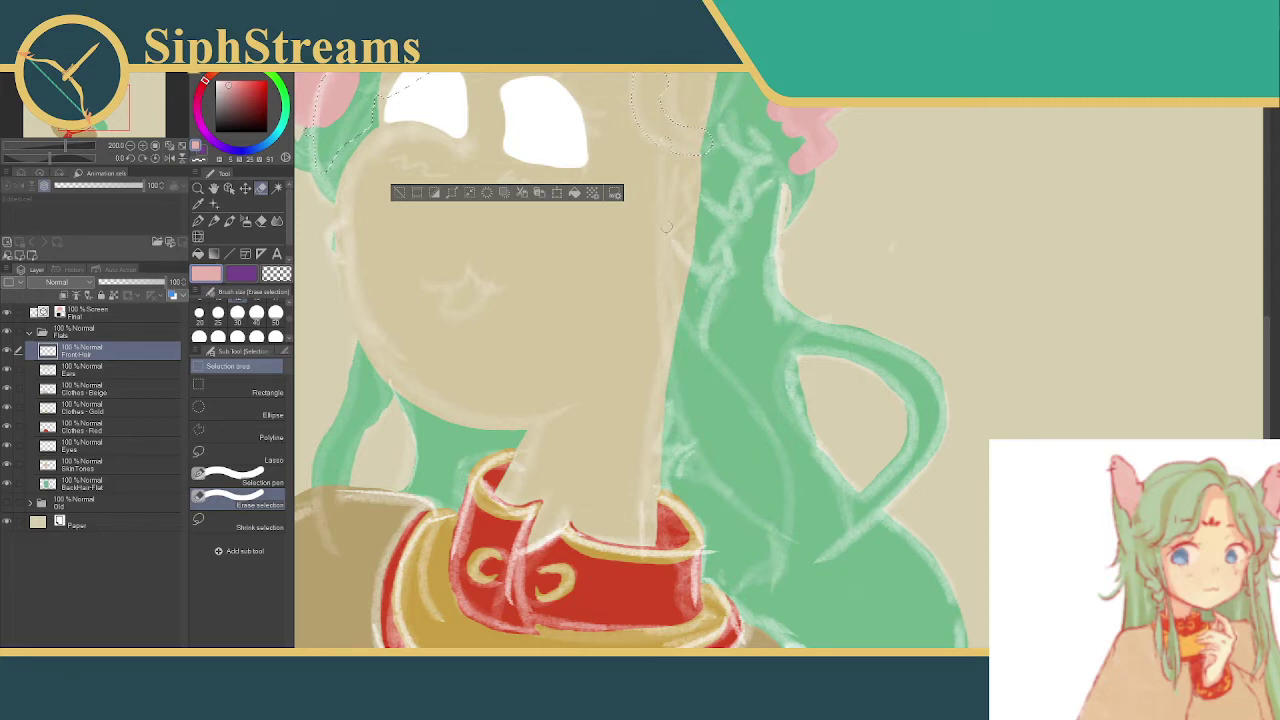
pyautogui.click(235, 472)
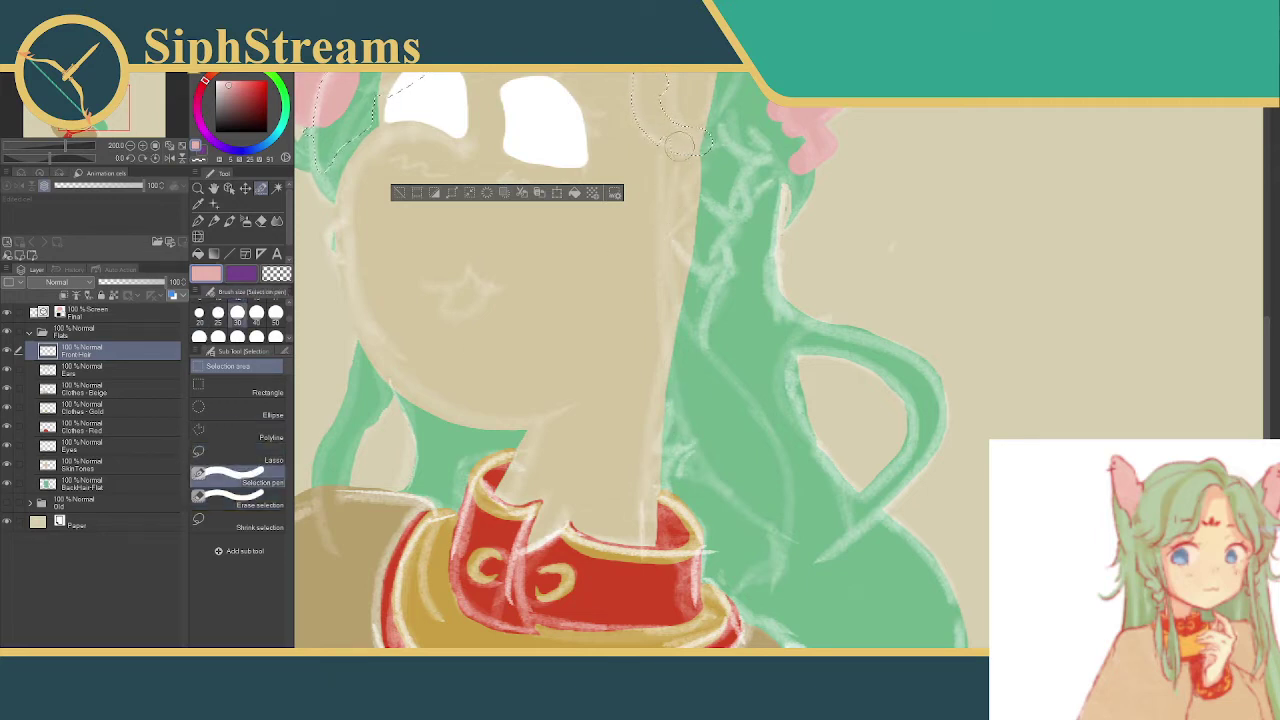
pyautogui.moveTo(670, 138)
pyautogui.mouseDown()
pyautogui.moveTo(672, 350)
pyautogui.moveTo(718, 465)
pyautogui.moveTo(672, 311)
pyautogui.mouseUp()
pyautogui.scroll(5, 672, 310)
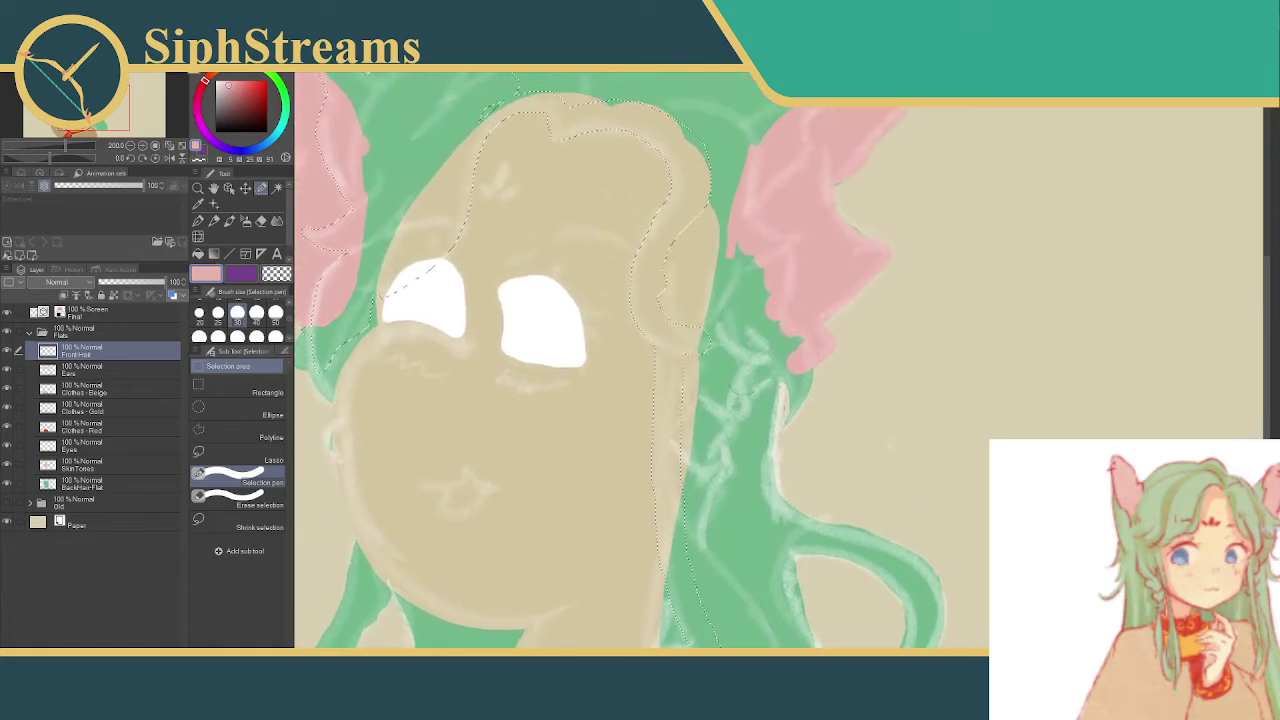
# - Extend the selection across the top of the head, following the hair's outer contour to the right ear
pyautogui.scroll(3, 795, 375)
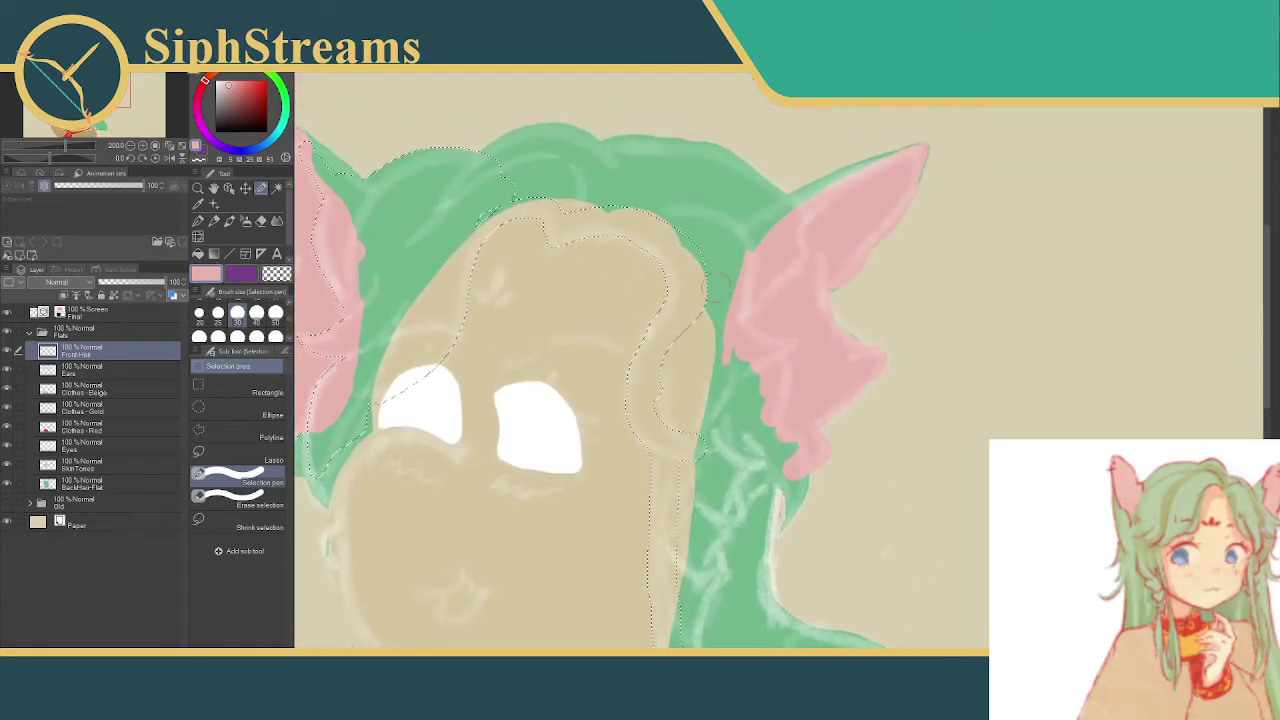
pyautogui.moveTo(490, 170); pyautogui.dragTo(725, 192)
pyautogui.click(477, 214)
pyautogui.scroll(-3, 580, 185)
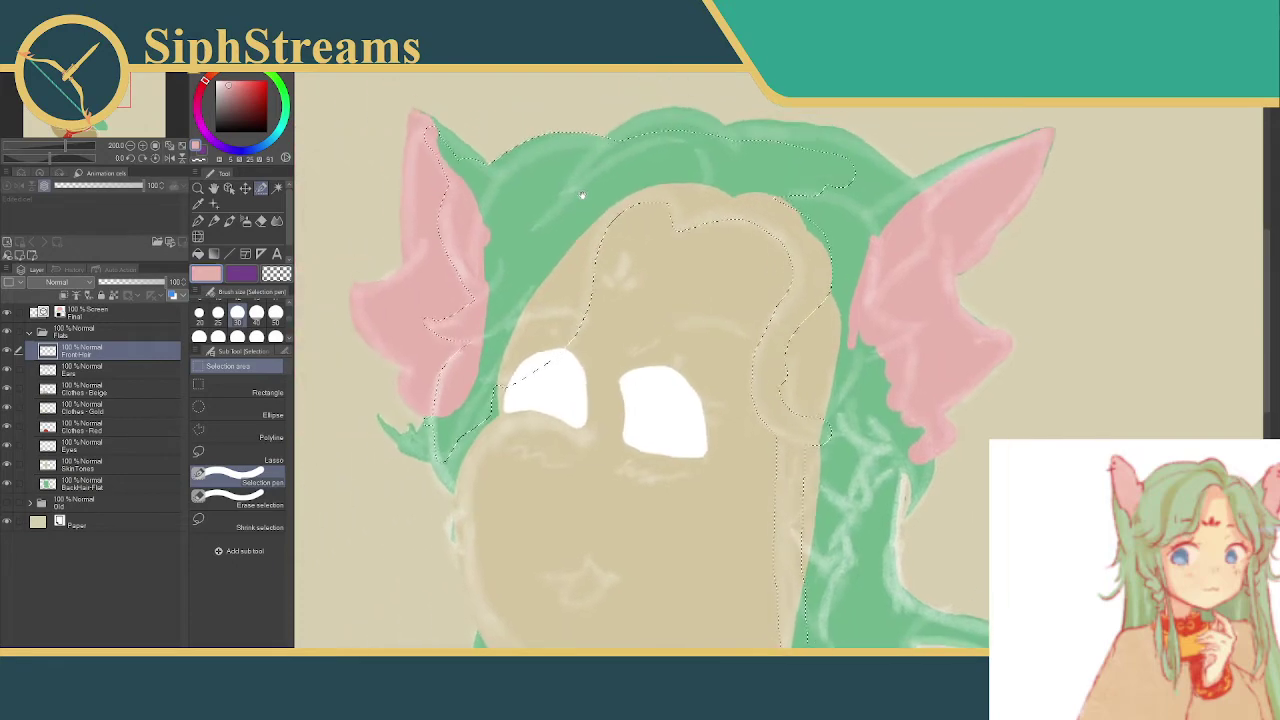
pyautogui.scroll(3, 620, 162)
pyautogui.moveTo(622, 161)
pyautogui.mouseDown()
pyautogui.moveTo(561, 201)
pyautogui.moveTo(607, 174)
pyautogui.moveTo(682, 210)
pyautogui.mouseUp()
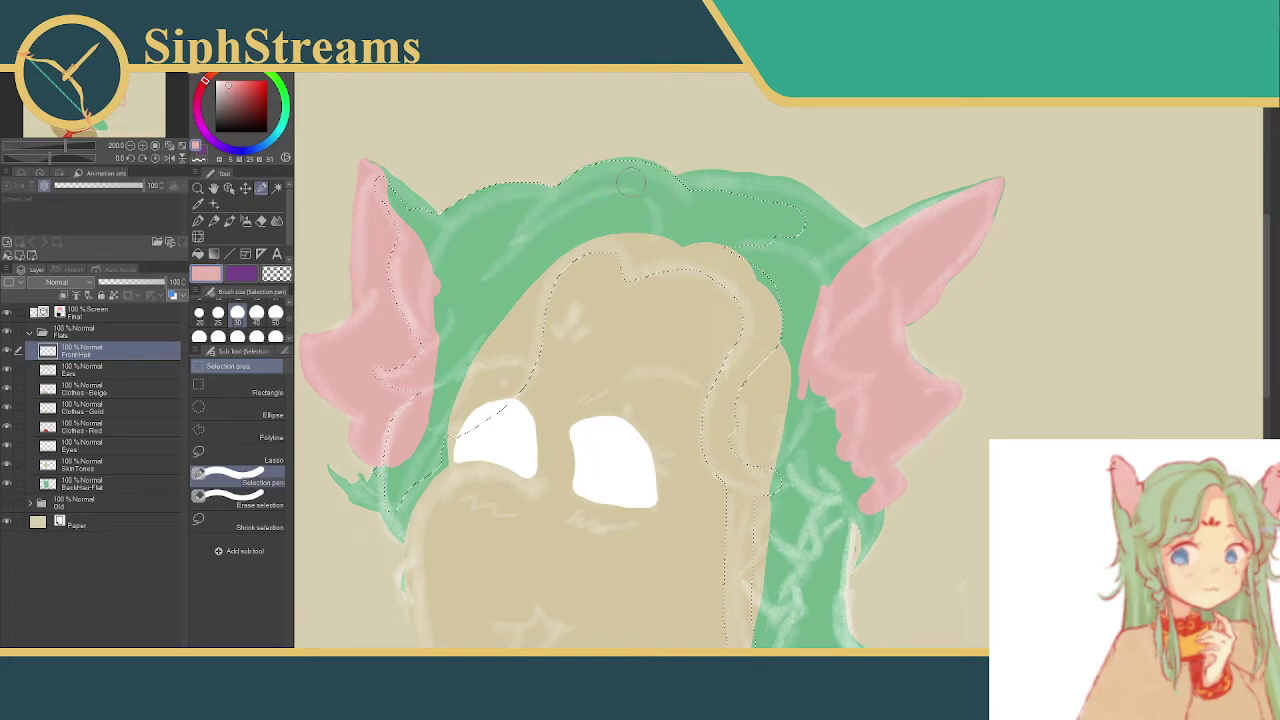
pyautogui.moveTo(566, 199)
pyautogui.mouseDown()
pyautogui.moveTo(631, 172)
pyautogui.moveTo(681, 202)
pyautogui.moveTo(670, 190)
pyautogui.moveTo(699, 181)
pyautogui.moveTo(751, 186)
pyautogui.moveTo(808, 225)
pyautogui.mouseUp()
pyautogui.moveTo(736, 185)
pyautogui.mouseDown()
pyautogui.moveTo(812, 206)
pyautogui.moveTo(838, 232)
pyautogui.mouseUp()
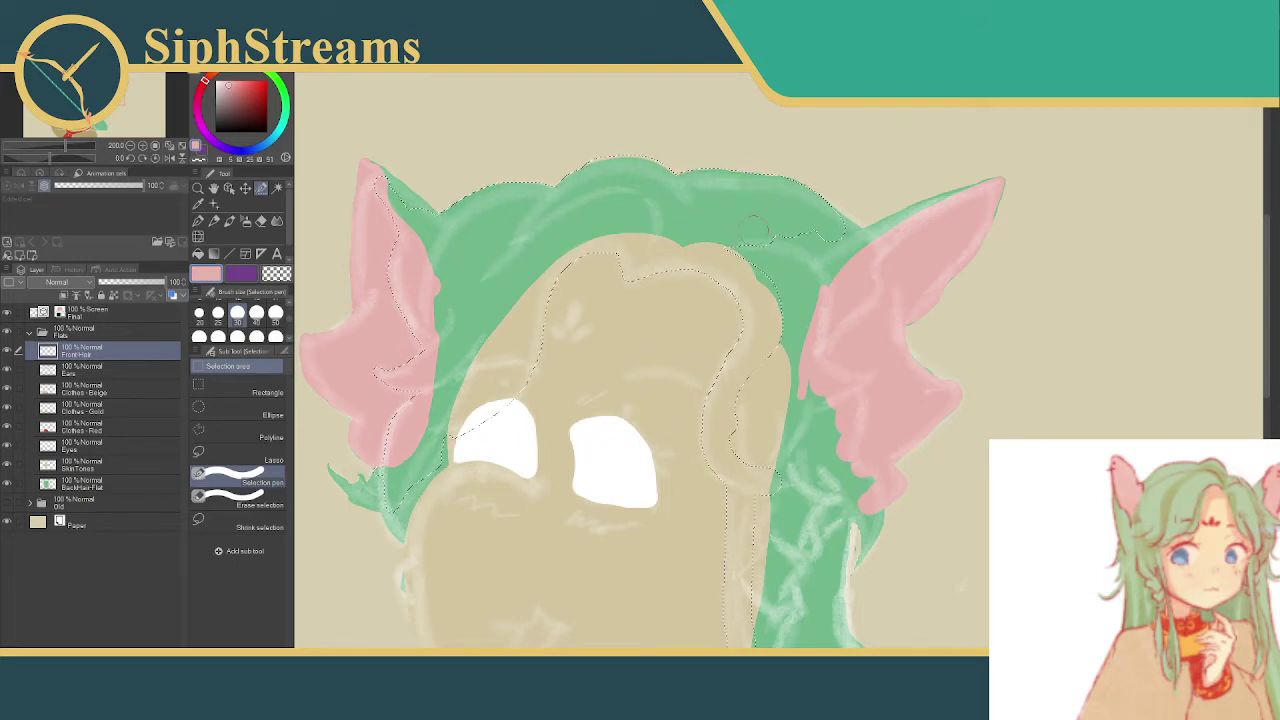
# - Add the hair between the right fringe and right ear, including the locks overlapping the ear, to the selection
pyautogui.moveTo(734, 230); pyautogui.dragTo(795, 312)
pyautogui.moveTo(815, 240)
pyautogui.mouseDown()
pyautogui.moveTo(869, 285)
pyautogui.moveTo(814, 345)
pyautogui.moveTo(838, 278)
pyautogui.moveTo(800, 340)
pyautogui.moveTo(805, 317)
pyautogui.moveTo(812, 367)
pyautogui.moveTo(847, 382)
pyautogui.moveTo(812, 408)
pyautogui.moveTo(844, 400)
pyautogui.moveTo(848, 458)
pyautogui.moveTo(878, 508)
pyautogui.mouseUp()
pyautogui.moveTo(780, 330); pyautogui.dragTo(746, 455)
pyautogui.moveTo(745, 385); pyautogui.dragTo(756, 464)
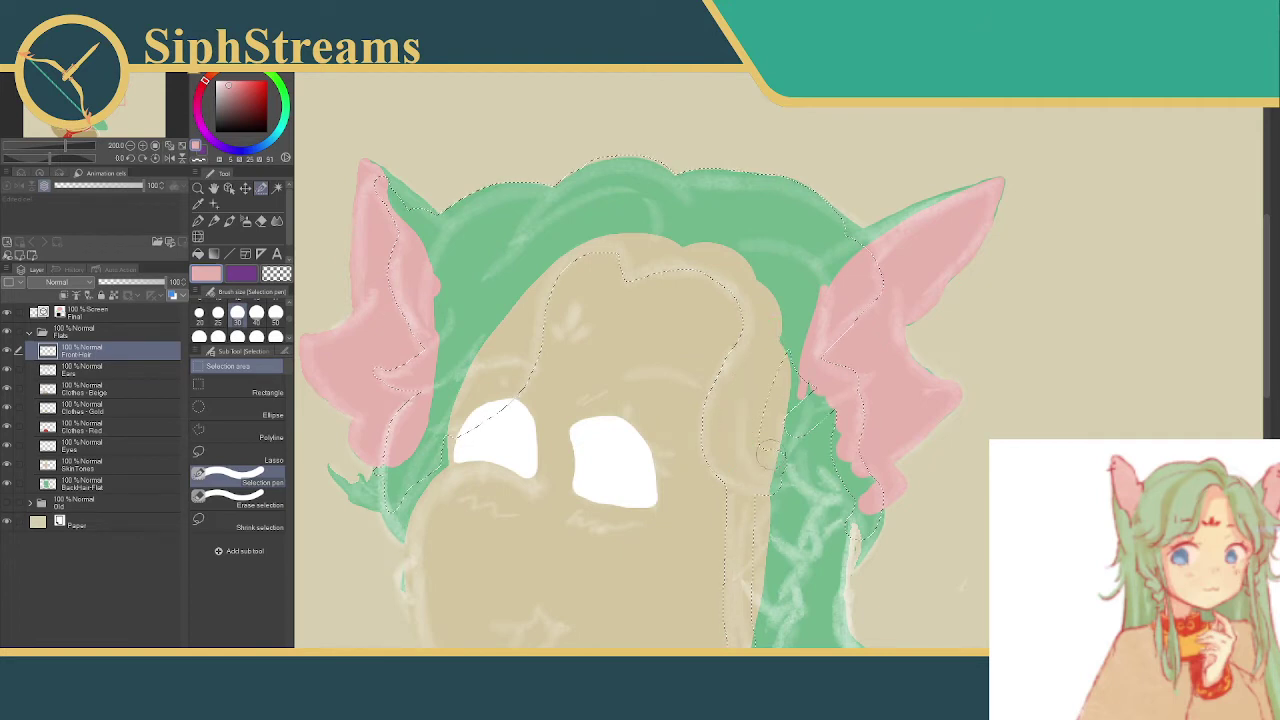
pyautogui.moveTo(796, 406)
pyautogui.mouseDown()
pyautogui.moveTo(809, 389)
pyautogui.moveTo(750, 353)
pyautogui.mouseUp()
# - Extend the selection down the right side hair below the ear towards the collar, restoring the selection after deselecting it
pyautogui.scroll(-1, 810, 393)
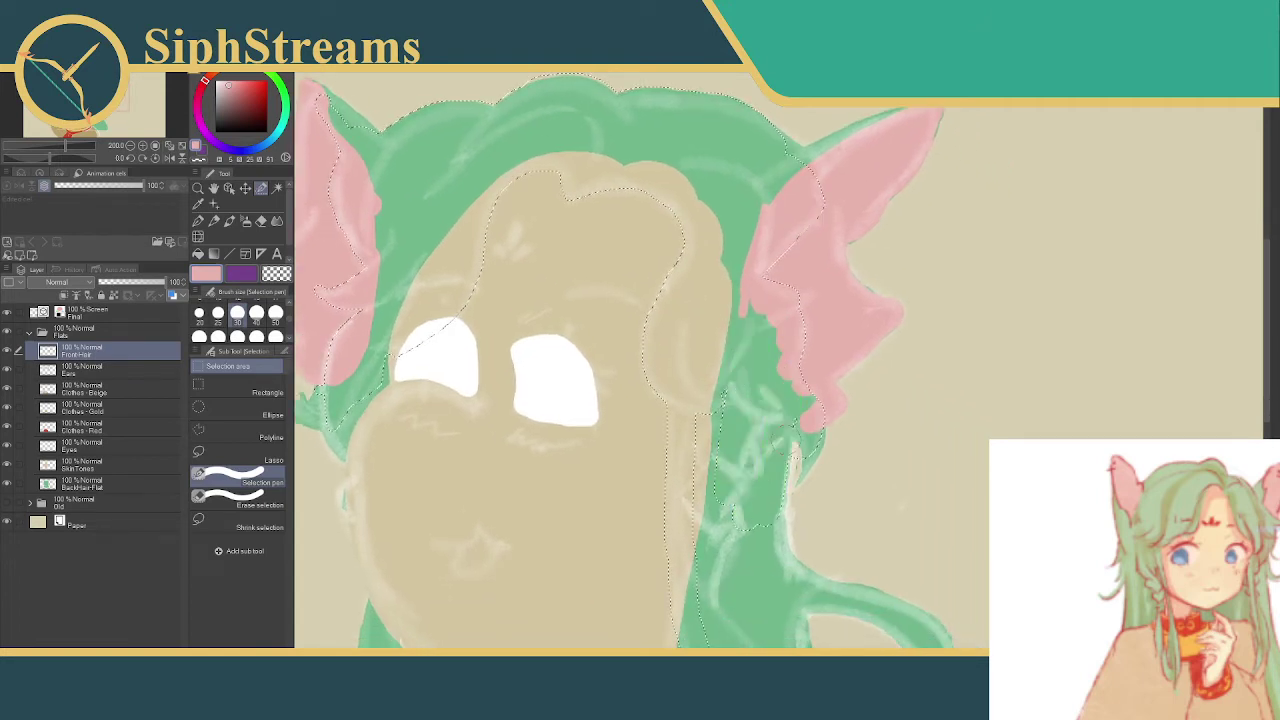
pyautogui.moveTo(756, 464)
pyautogui.mouseDown()
pyautogui.moveTo(726, 530)
pyautogui.moveTo(733, 440)
pyautogui.moveTo(752, 625)
pyautogui.moveTo(772, 555)
pyautogui.moveTo(790, 345)
pyautogui.mouseUp()
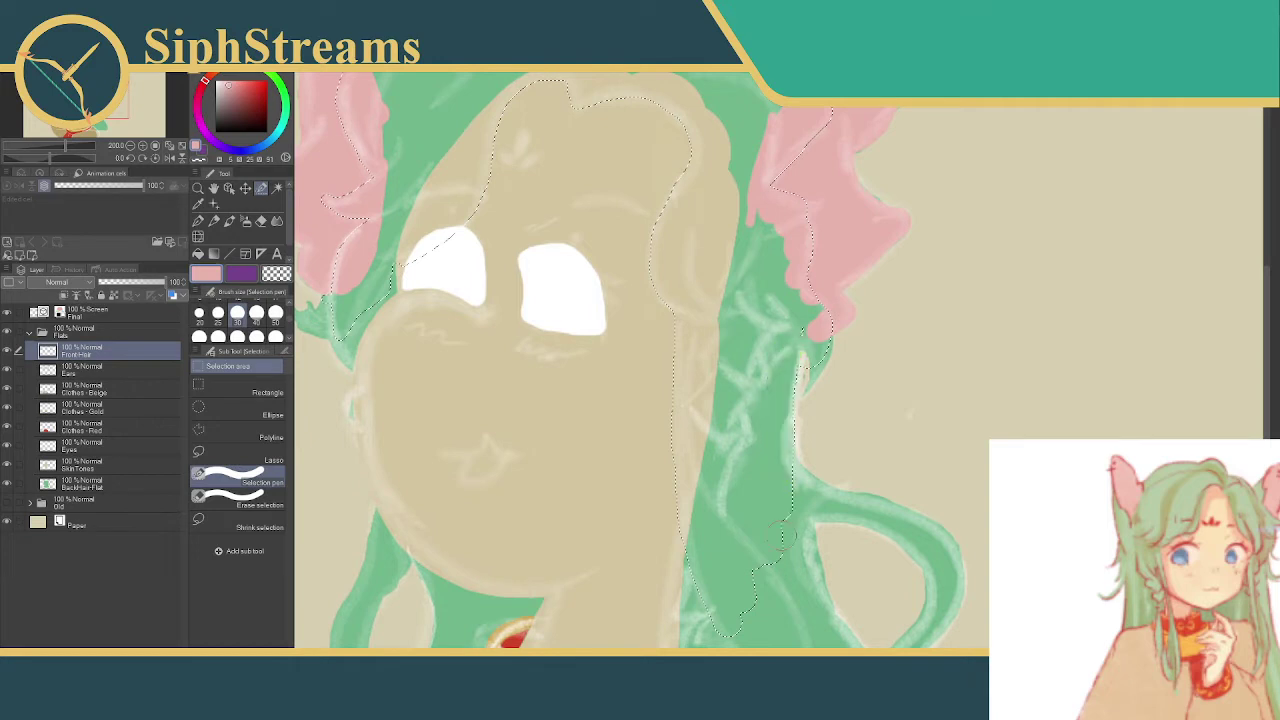
pyautogui.moveTo(777, 512); pyautogui.dragTo(787, 441)
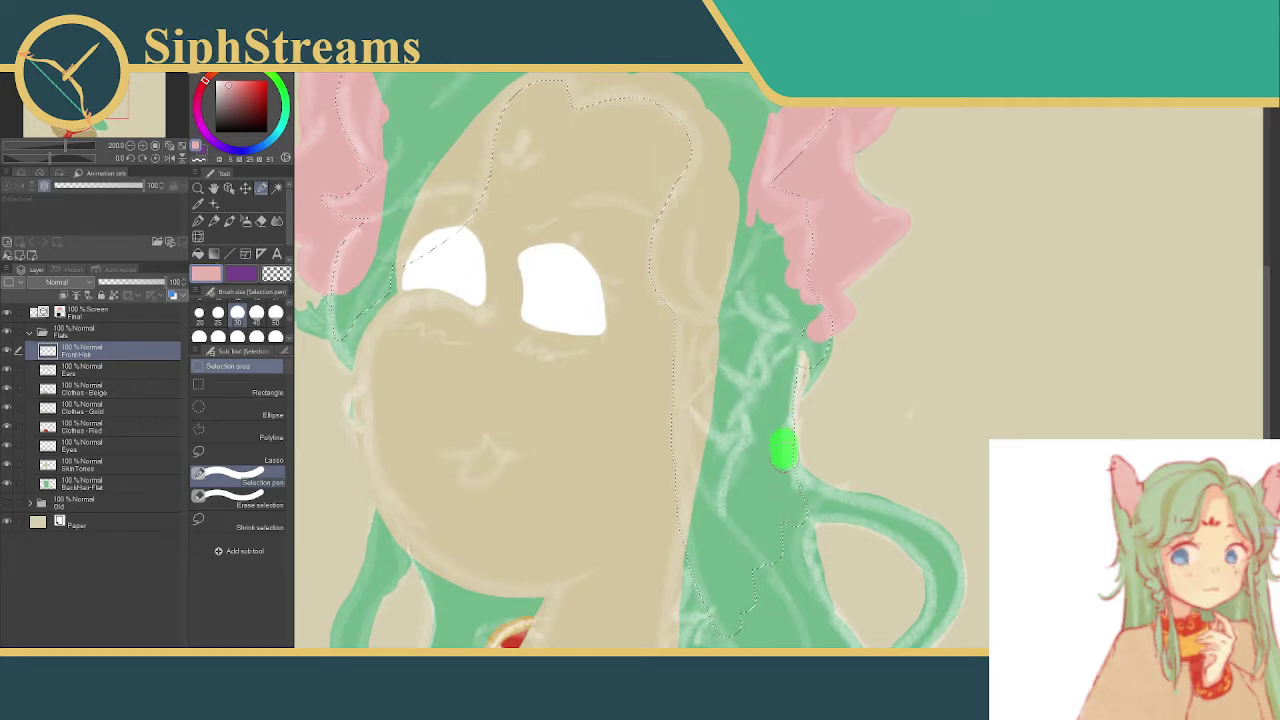
pyautogui.hotkey('ctrl', 'd')
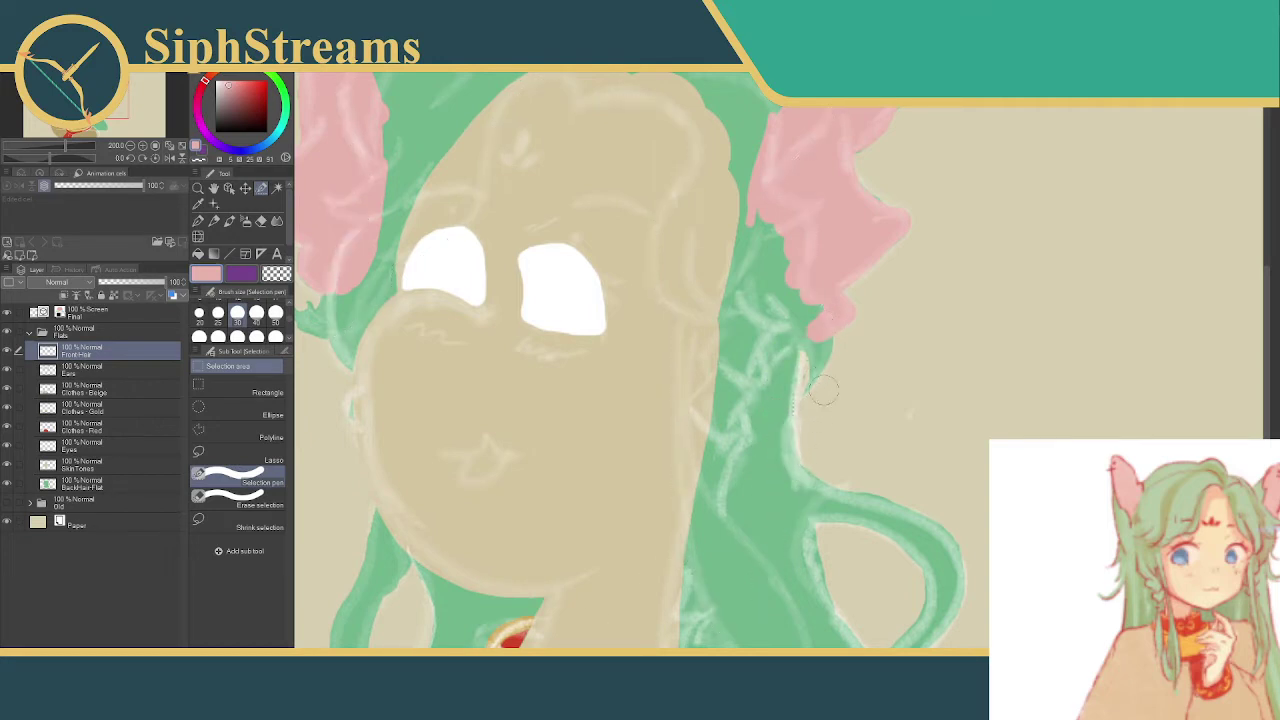
pyautogui.hotkey('ctrl', 'z')
pyautogui.click(766, 408)
pyautogui.moveTo(773, 556)
pyautogui.mouseDown()
pyautogui.moveTo(804, 429)
pyautogui.moveTo(730, 455)
pyautogui.moveTo(722, 522)
pyautogui.mouseUp()
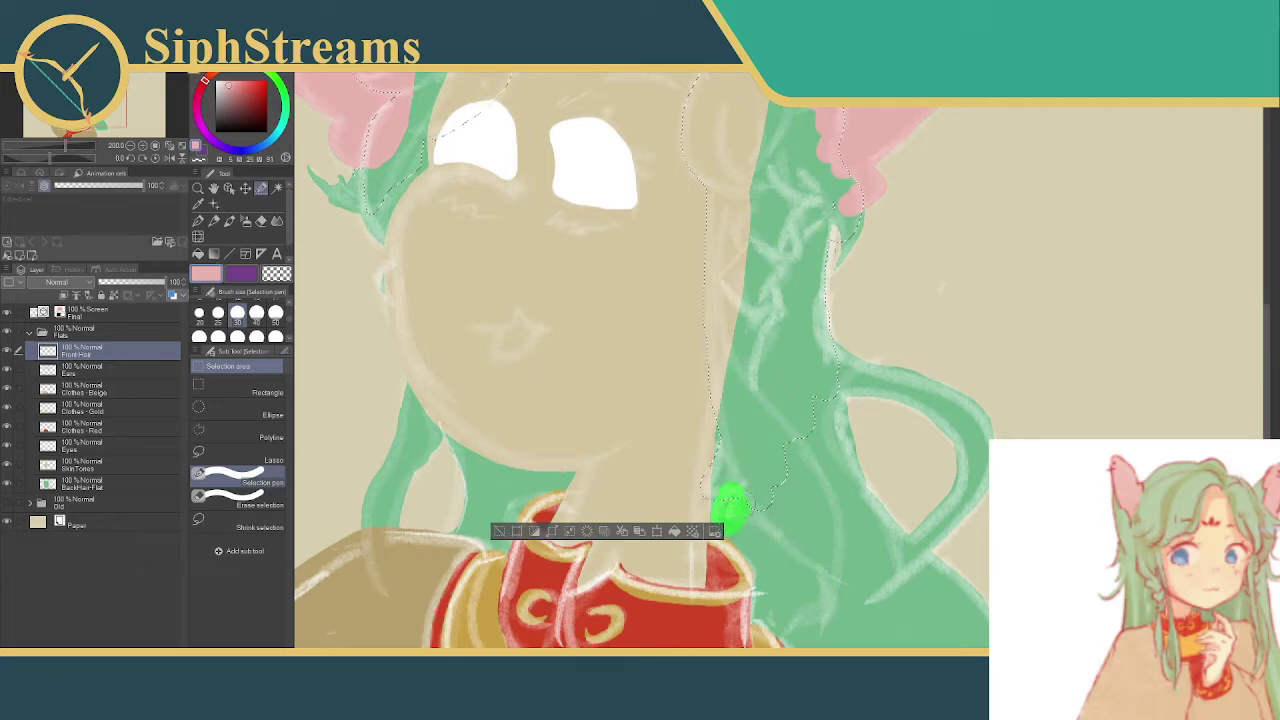
# - Extend the selection along the right ear's upper edge to its tip with the Selection pen at size 12 and trim with Erase selection
pyautogui.moveTo(761, 405)
pyautogui.mouseDown()
pyautogui.moveTo(824, 638)
pyautogui.moveTo(812, 697)
pyautogui.mouseUp()
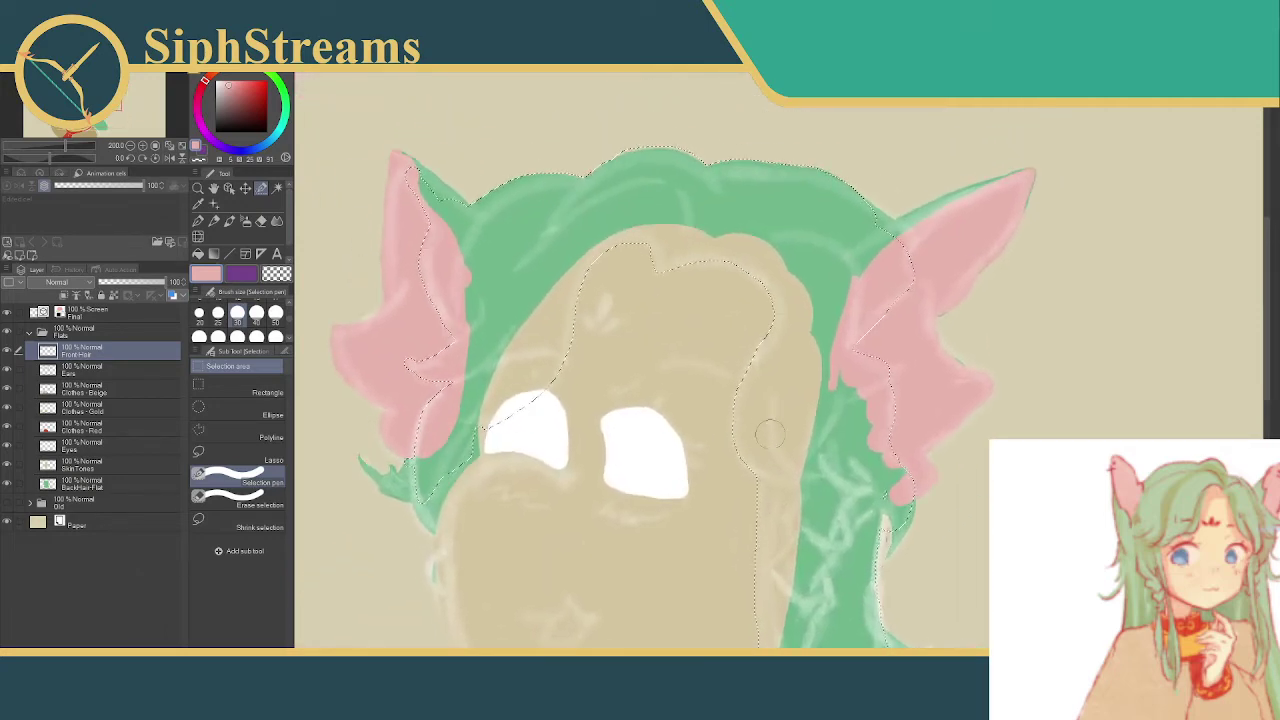
pyautogui.moveTo(890, 255); pyautogui.dragTo(945, 212)
pyautogui.scroll(1, 290, 316)
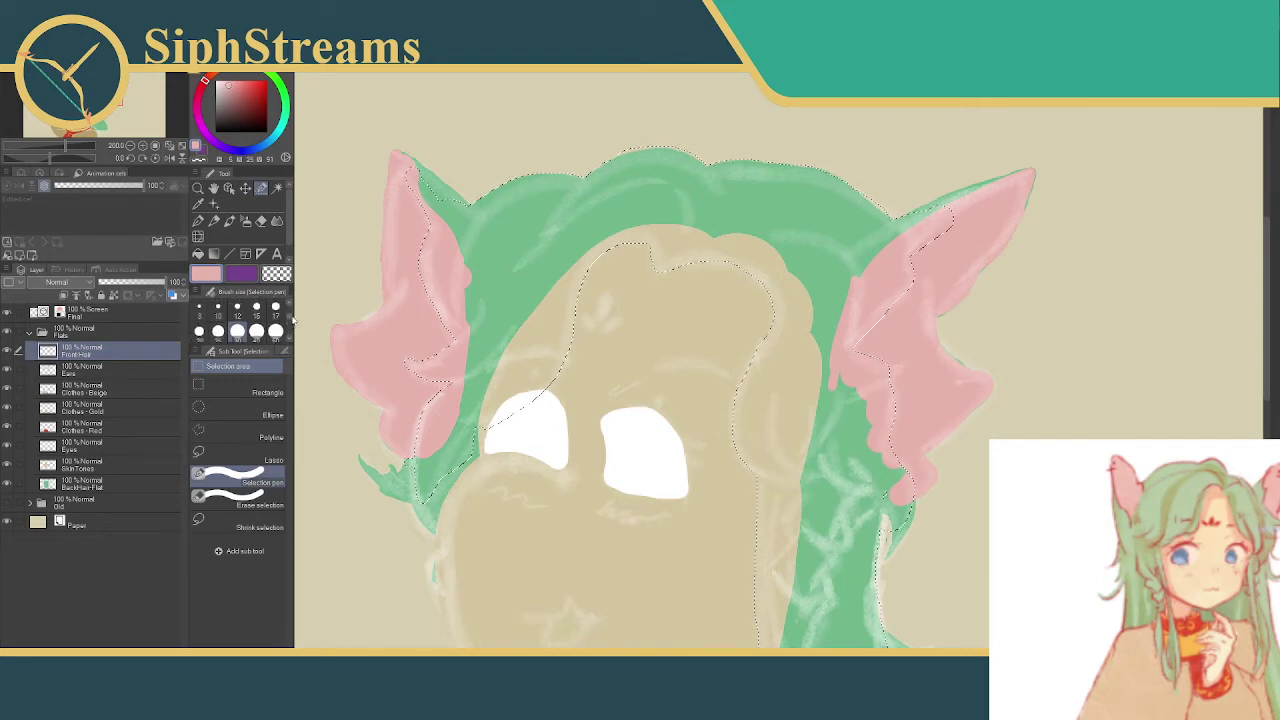
pyautogui.scroll(1, 290, 316)
pyautogui.click(238, 320)
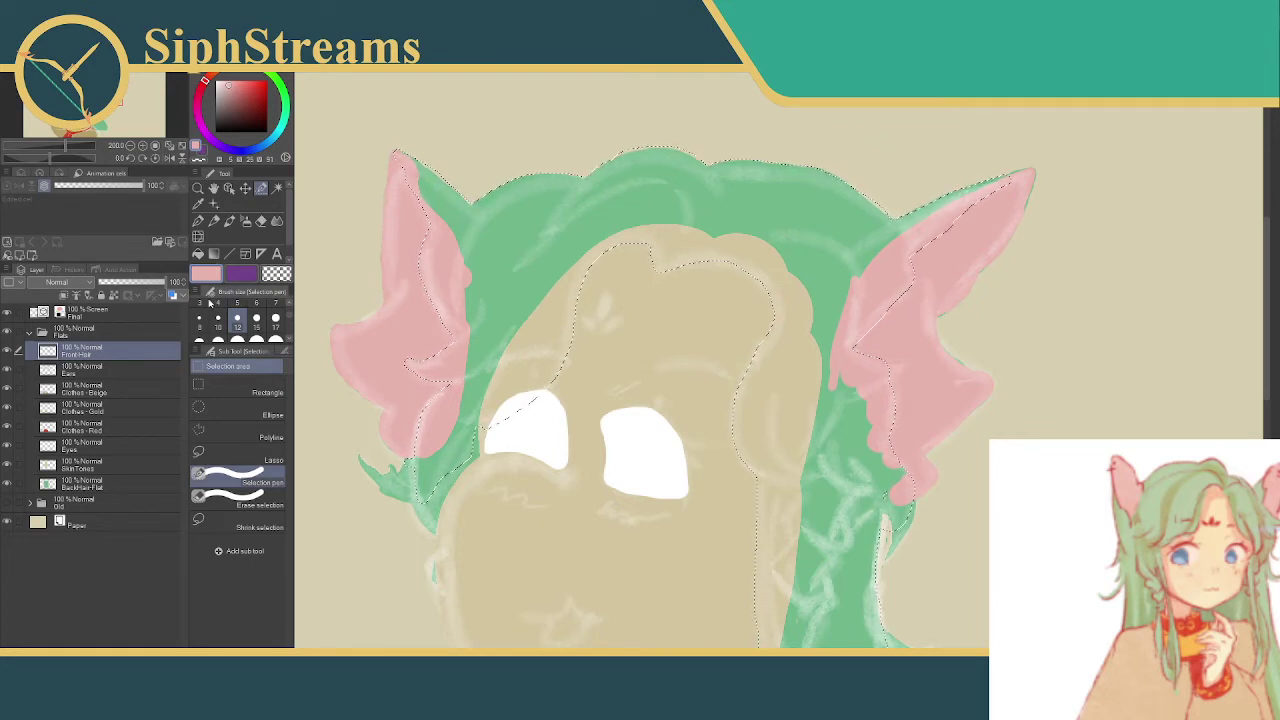
pyautogui.click(238, 495)
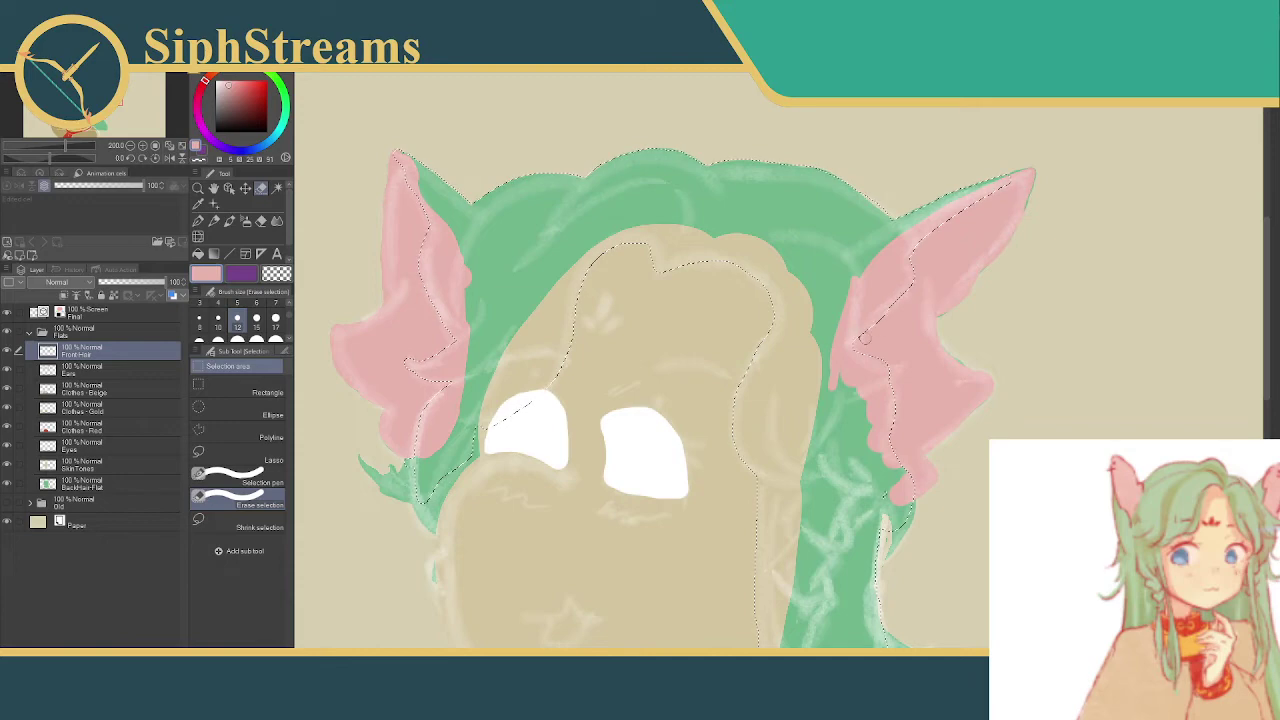
pyautogui.scroll(-3, 900, 318)
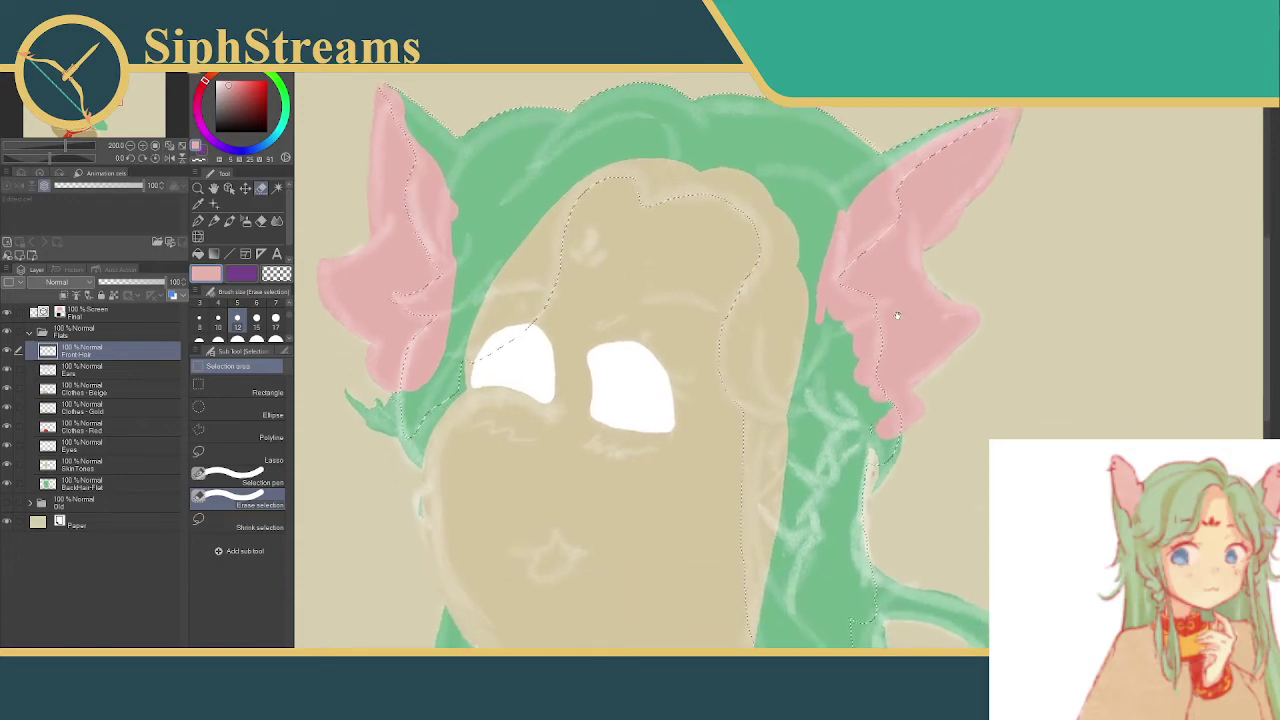
pyautogui.hscroll(-1, 903, 320)
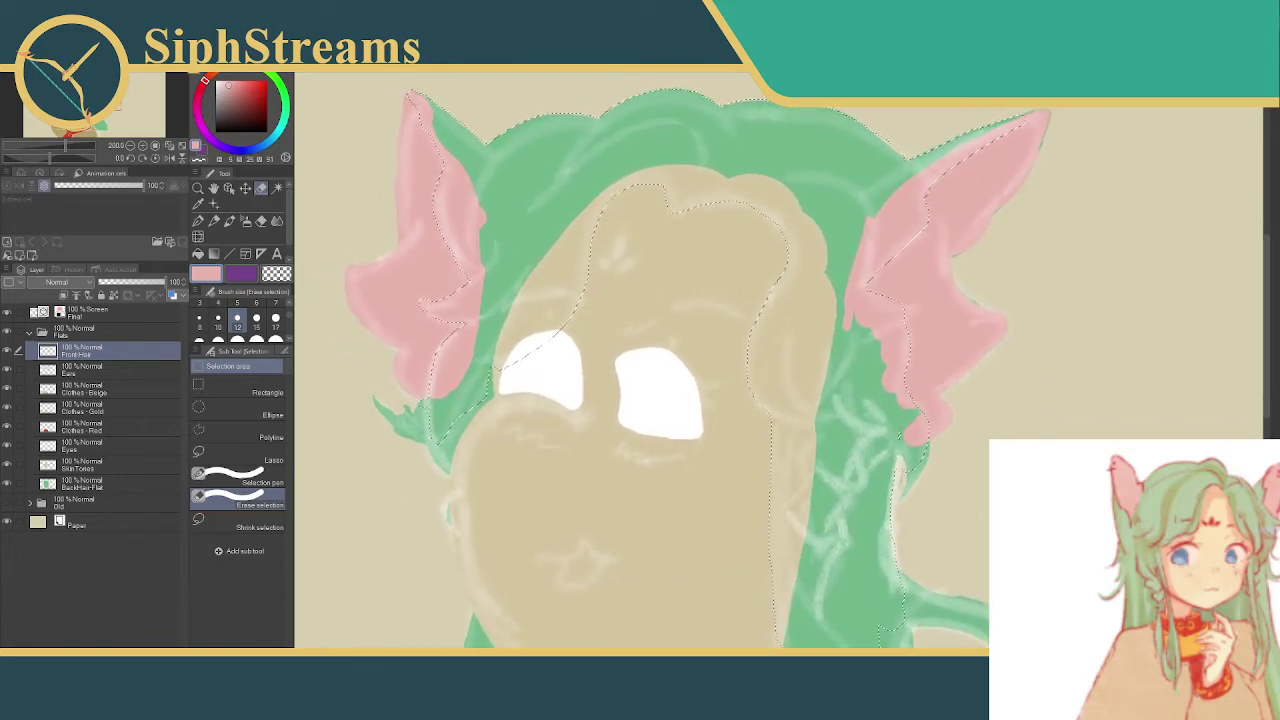
pyautogui.hscroll(4, 520, 270)
pyautogui.scroll(-6, 560, 215)
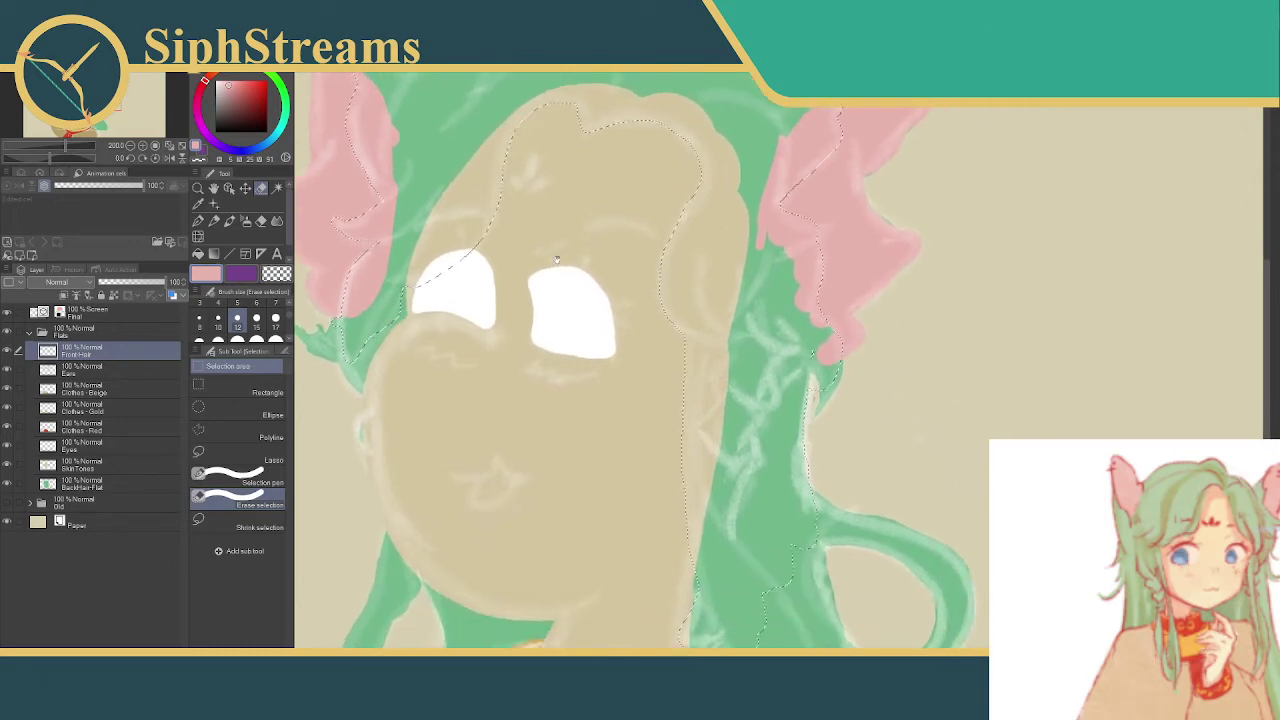
# - Trim the selection at the hair's outer edge and extend it with the Selection pen around the lower lock beside the neck
pyautogui.scroll(-5, 570, 230)
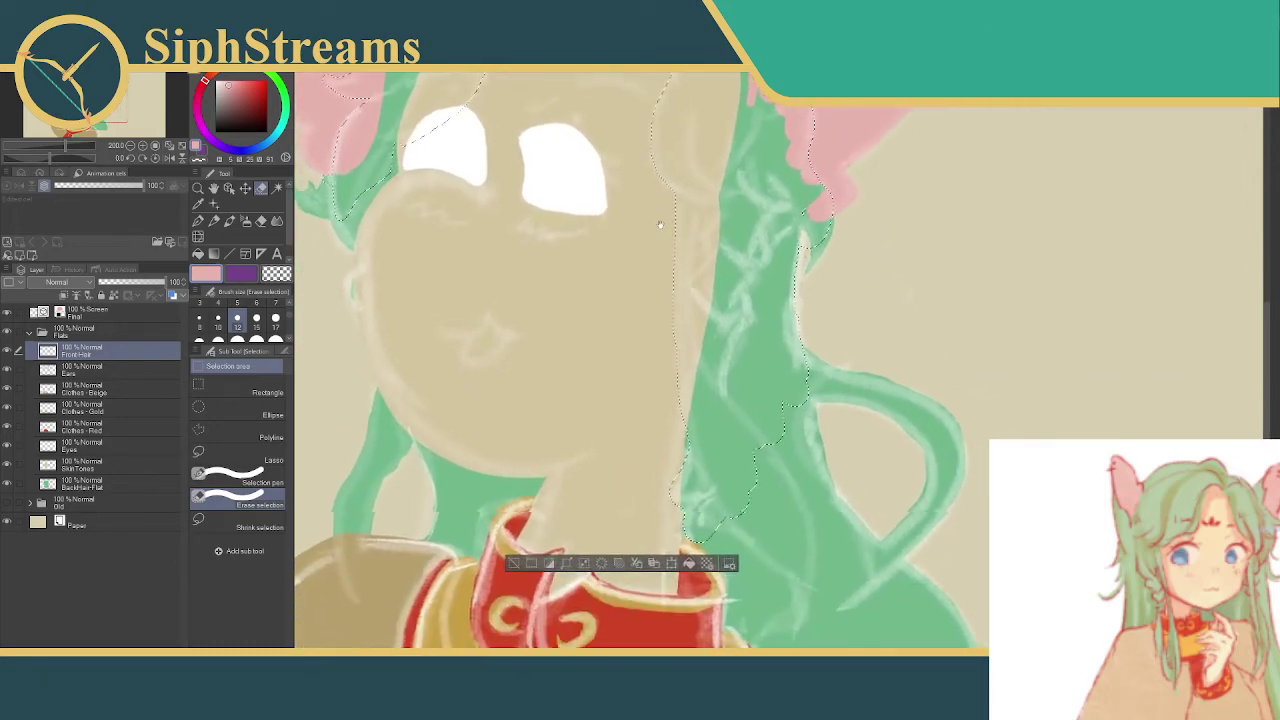
pyautogui.scroll(-1, 685, 259)
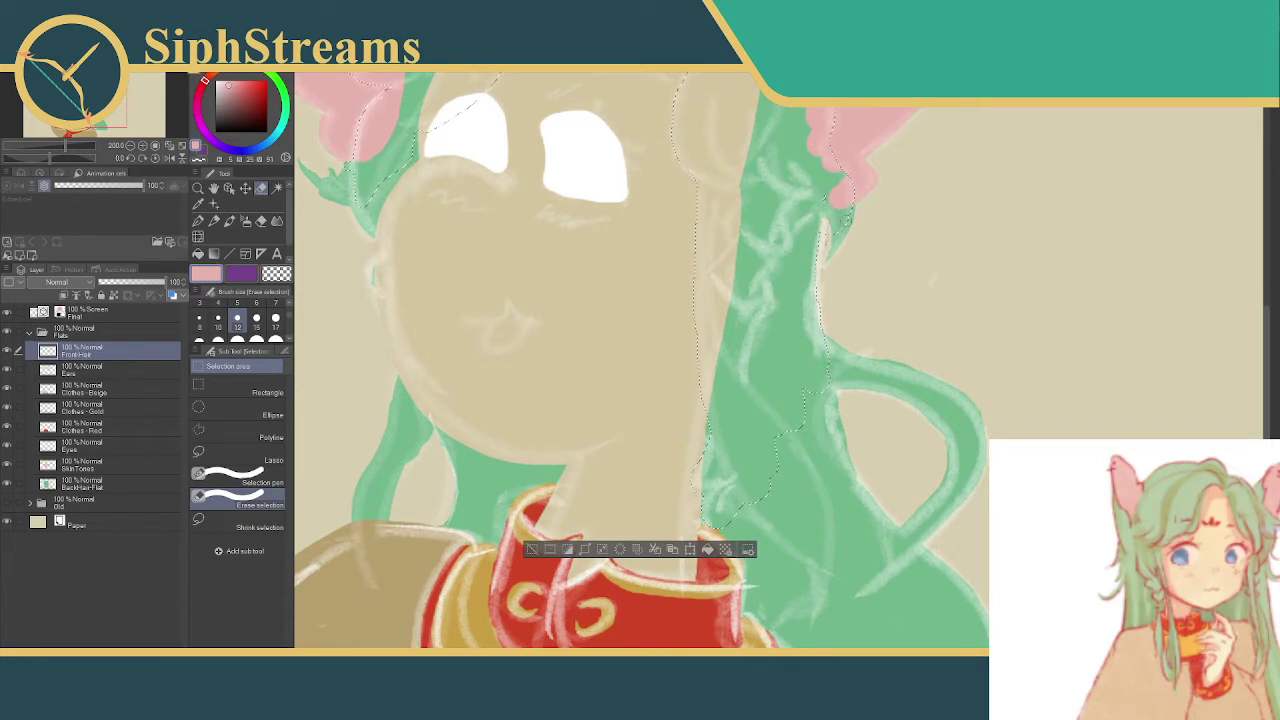
pyautogui.scroll(2, 845, 218)
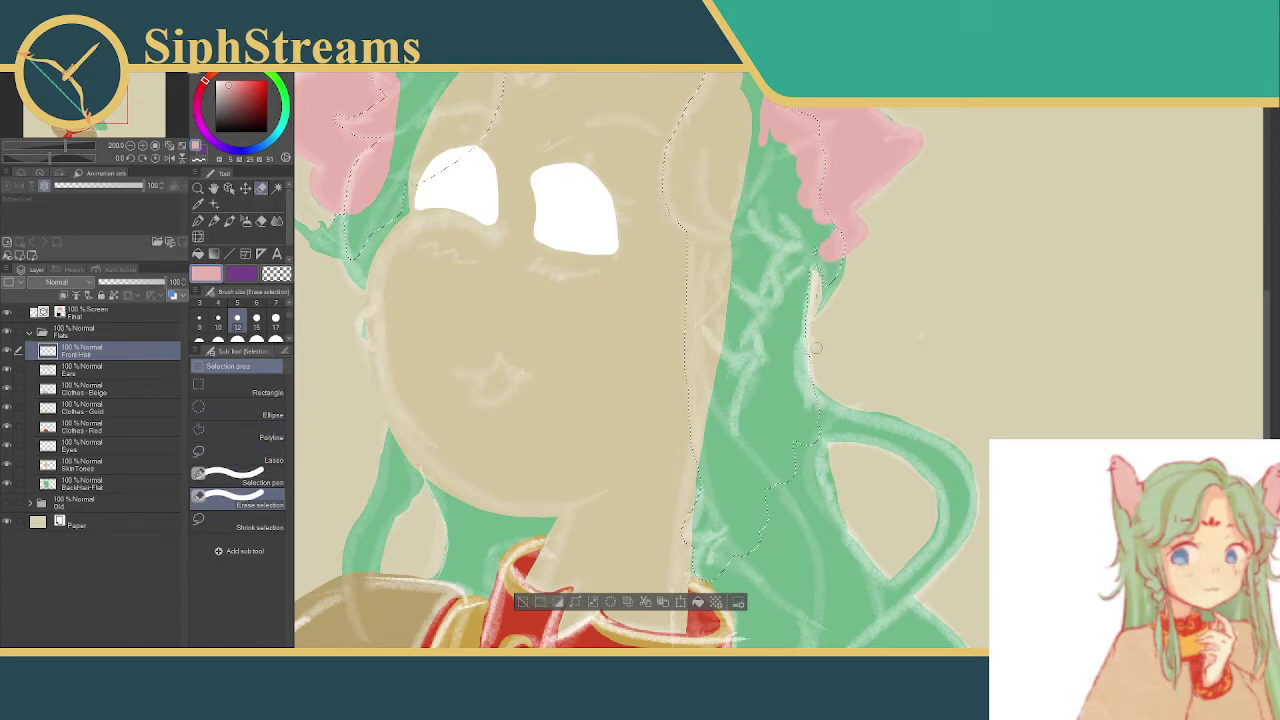
pyautogui.moveTo(816, 378); pyautogui.dragTo(818, 382)
pyautogui.click(248, 478)
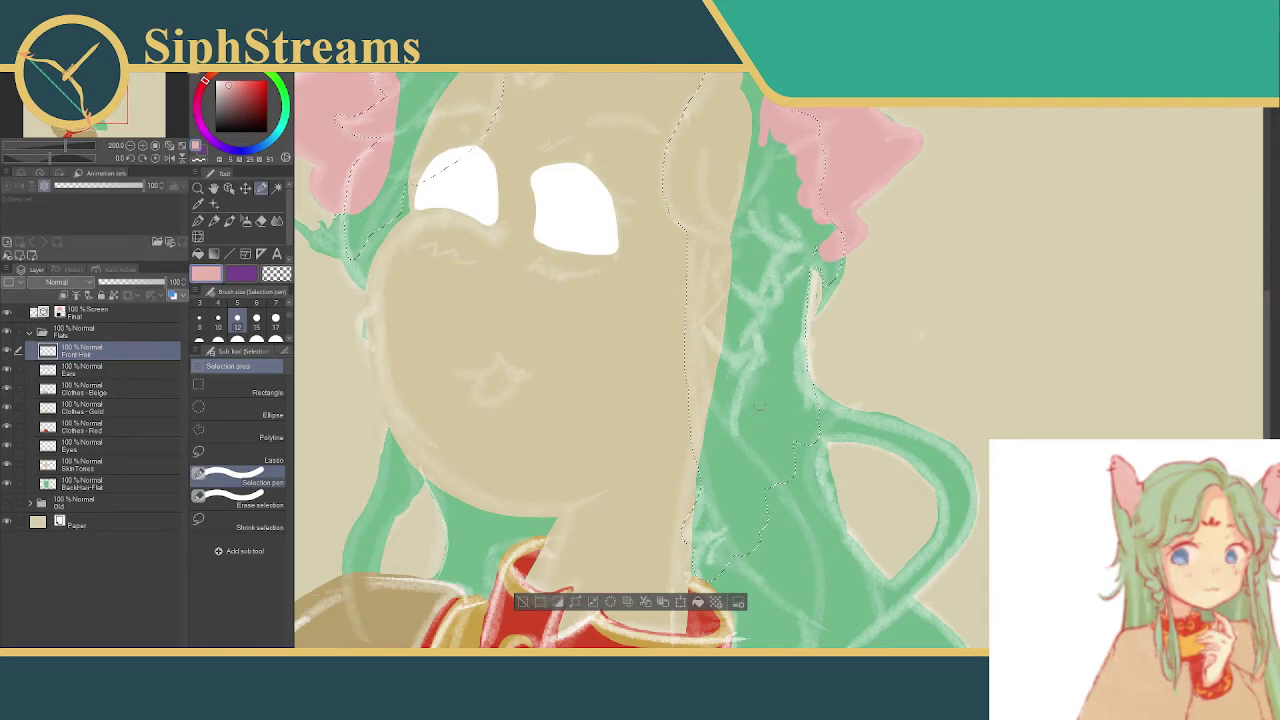
pyautogui.moveTo(761, 399); pyautogui.dragTo(714, 289)
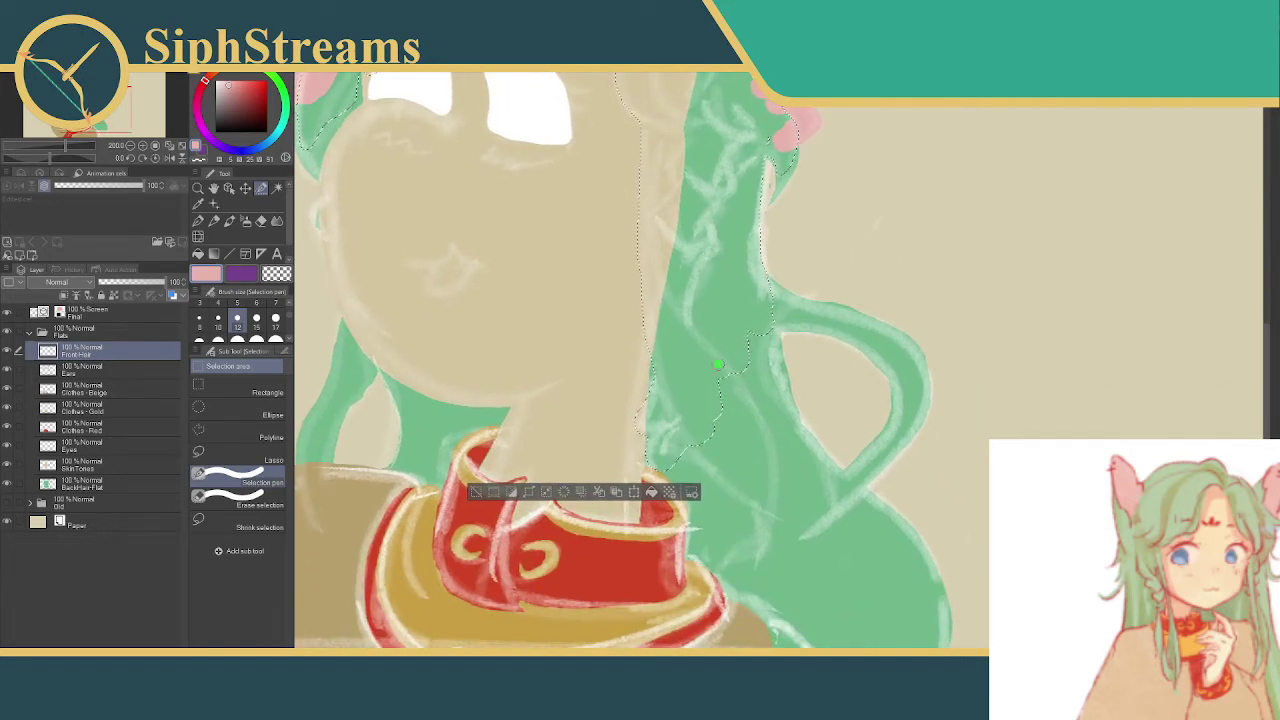
pyautogui.moveTo(740, 388); pyautogui.dragTo(758, 425)
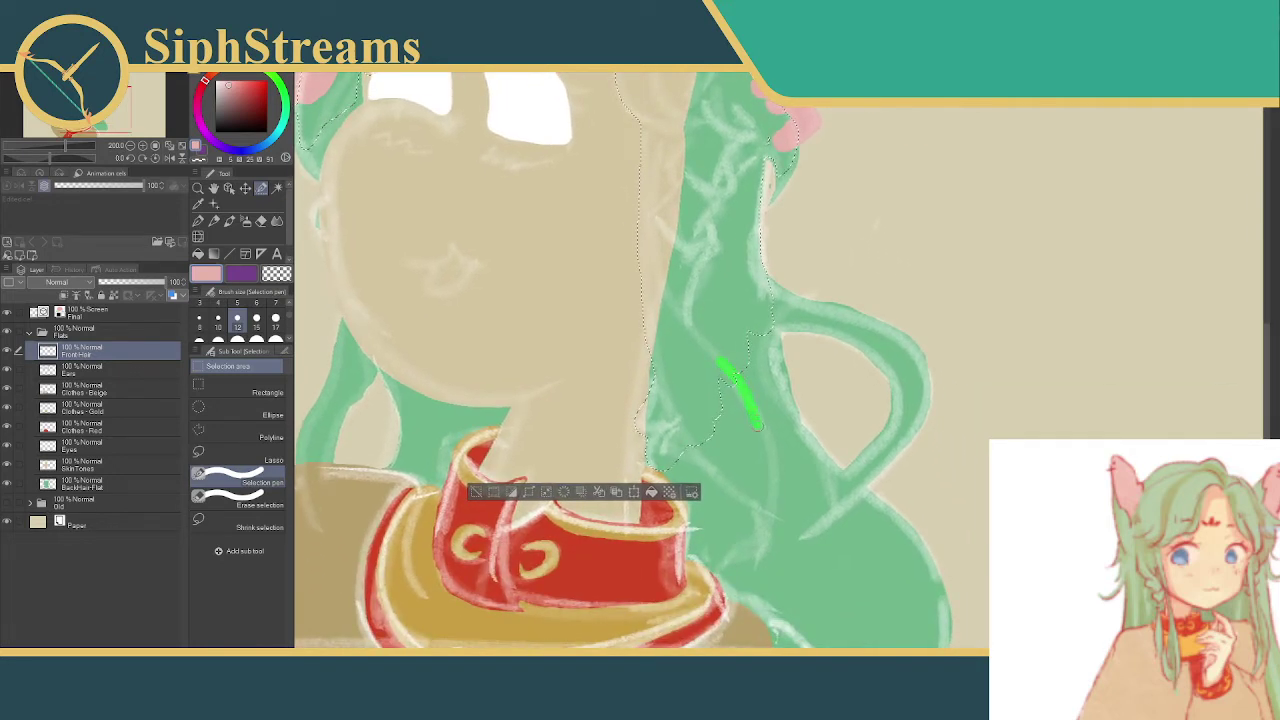
pyautogui.moveTo(767, 478); pyautogui.dragTo(768, 486)
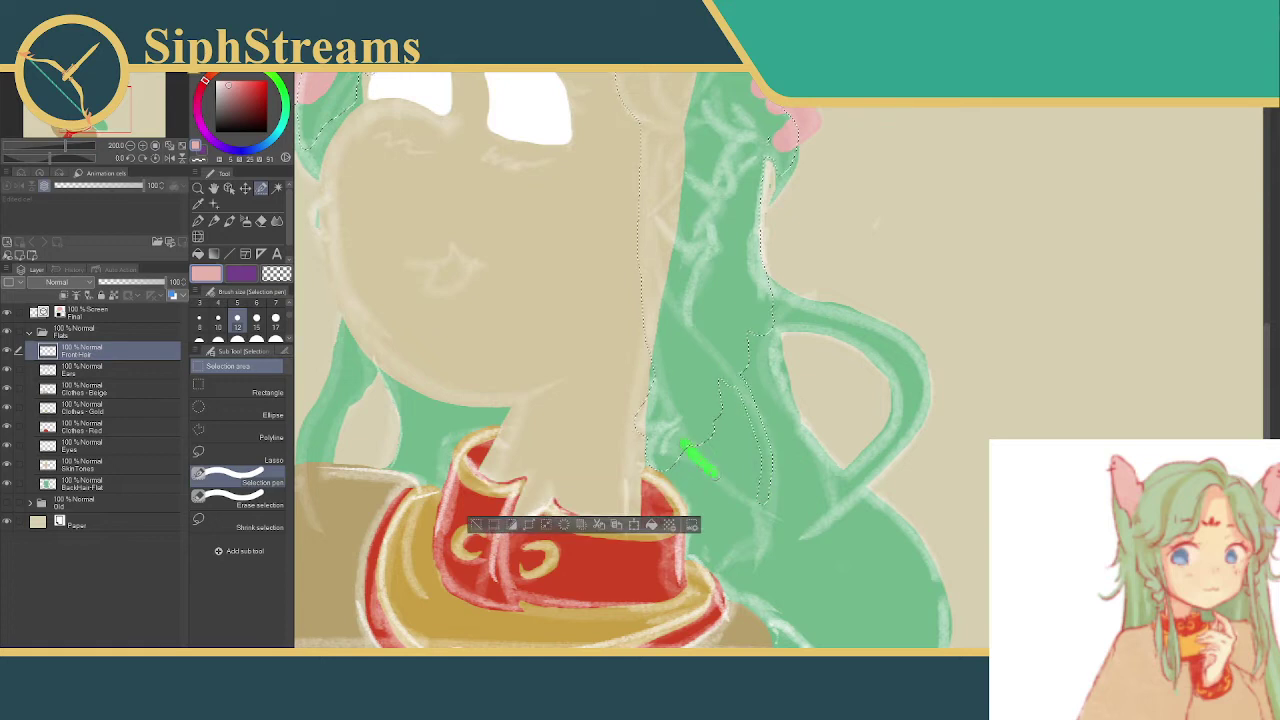
pyautogui.moveTo(684, 445)
pyautogui.mouseDown()
pyautogui.moveTo(717, 476)
pyautogui.moveTo(737, 471)
pyautogui.moveTo(660, 472)
pyautogui.mouseUp()
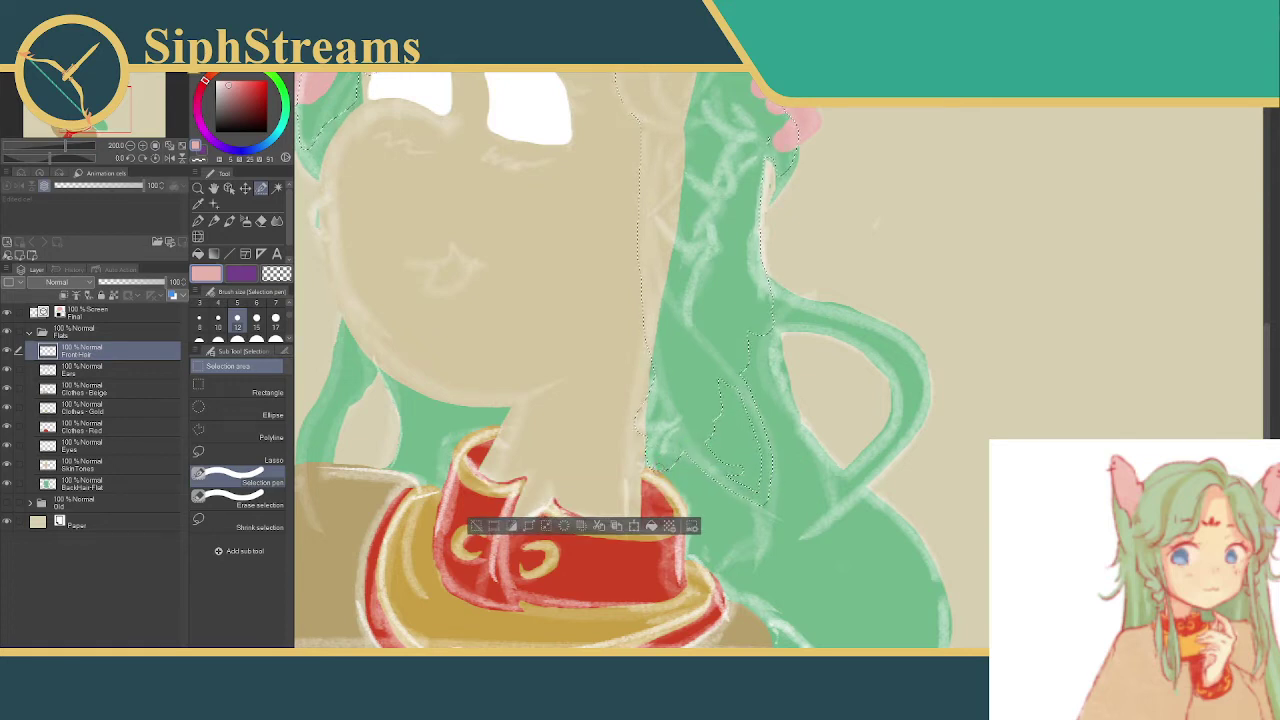
# - Clean up the selection edge above the collar and fill the gap inside the lower hair lock with the Selection pen
pyautogui.click(240, 500)
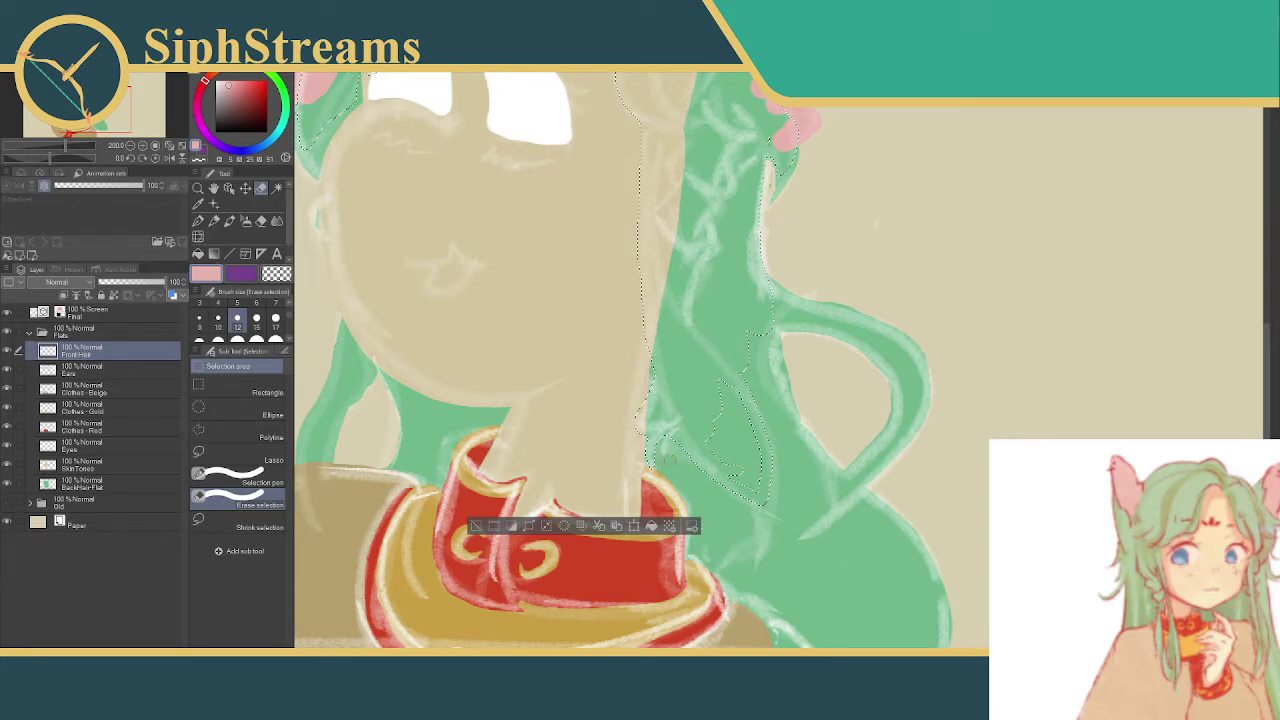
pyautogui.press(',')
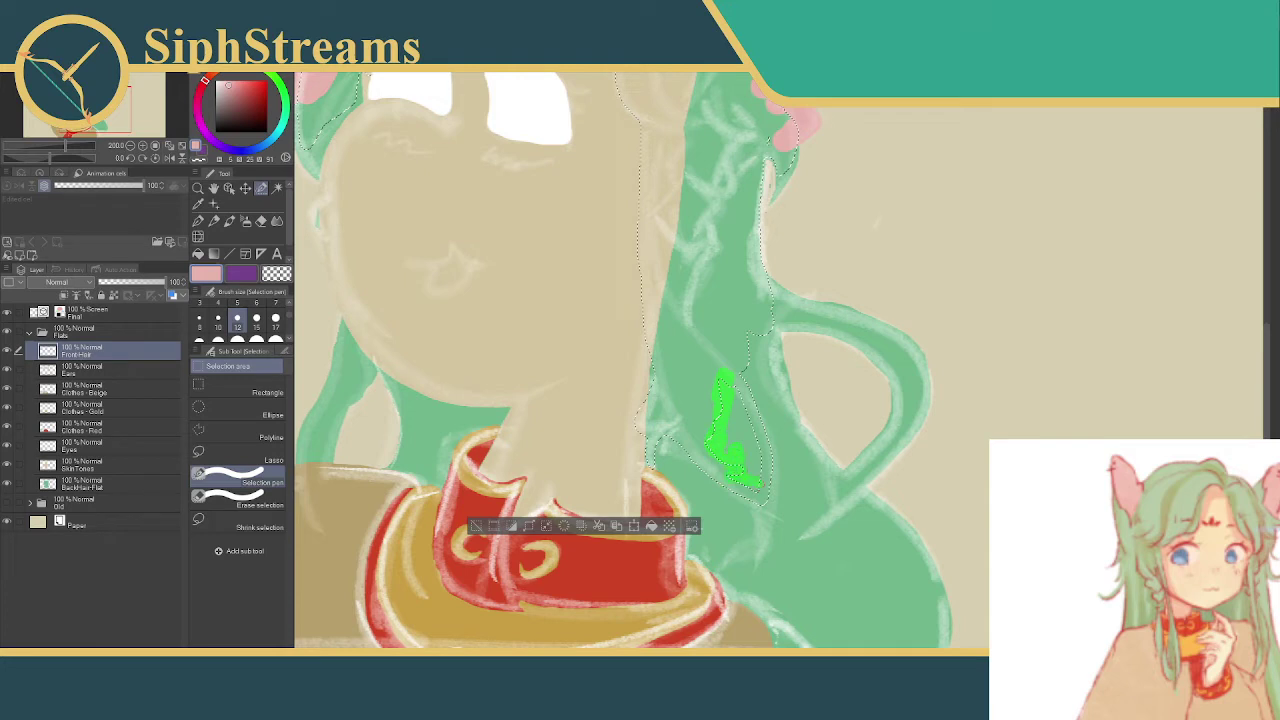
pyautogui.moveTo(757, 484); pyautogui.dragTo(760, 486)
pyautogui.moveTo(742, 428); pyautogui.dragTo(731, 395)
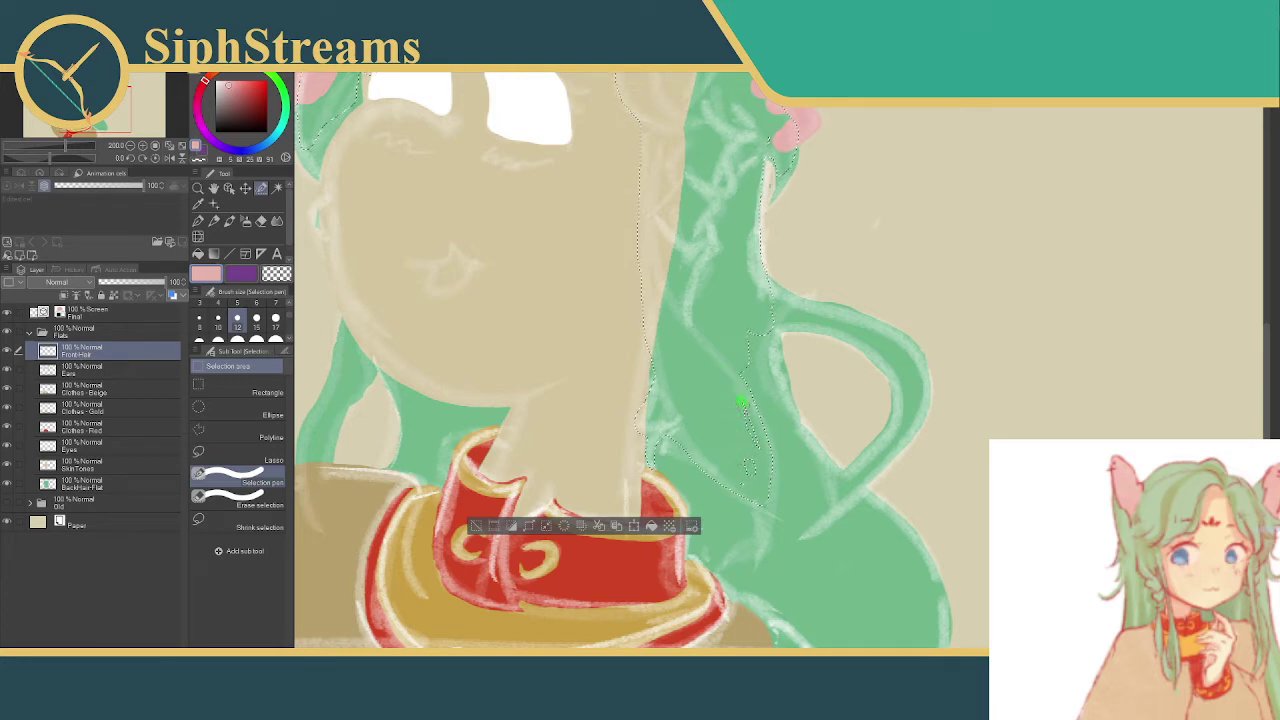
pyautogui.moveTo(746, 463); pyautogui.dragTo(748, 478)
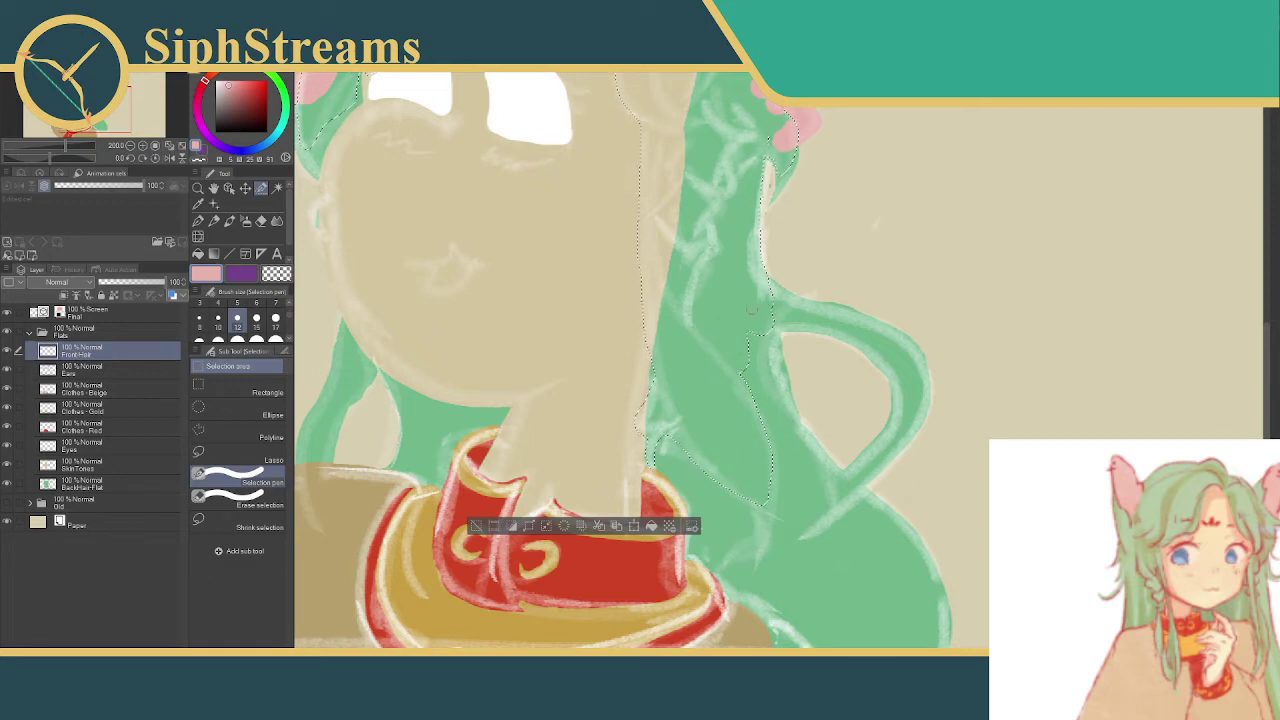
# - Erase a line through the selection along the wavy hair strand from the right ear's tip down to the lower lock
pyautogui.scroll(3, 735, 311)
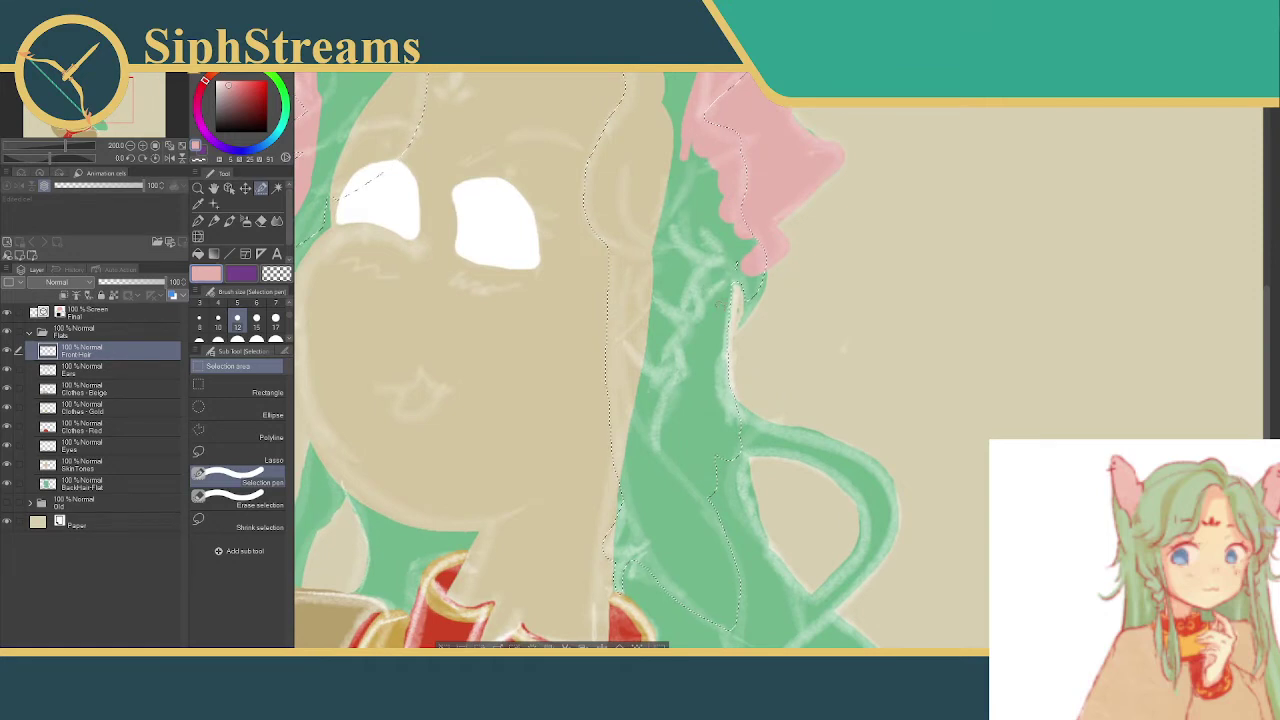
pyautogui.moveTo(731, 287); pyautogui.dragTo(733, 293)
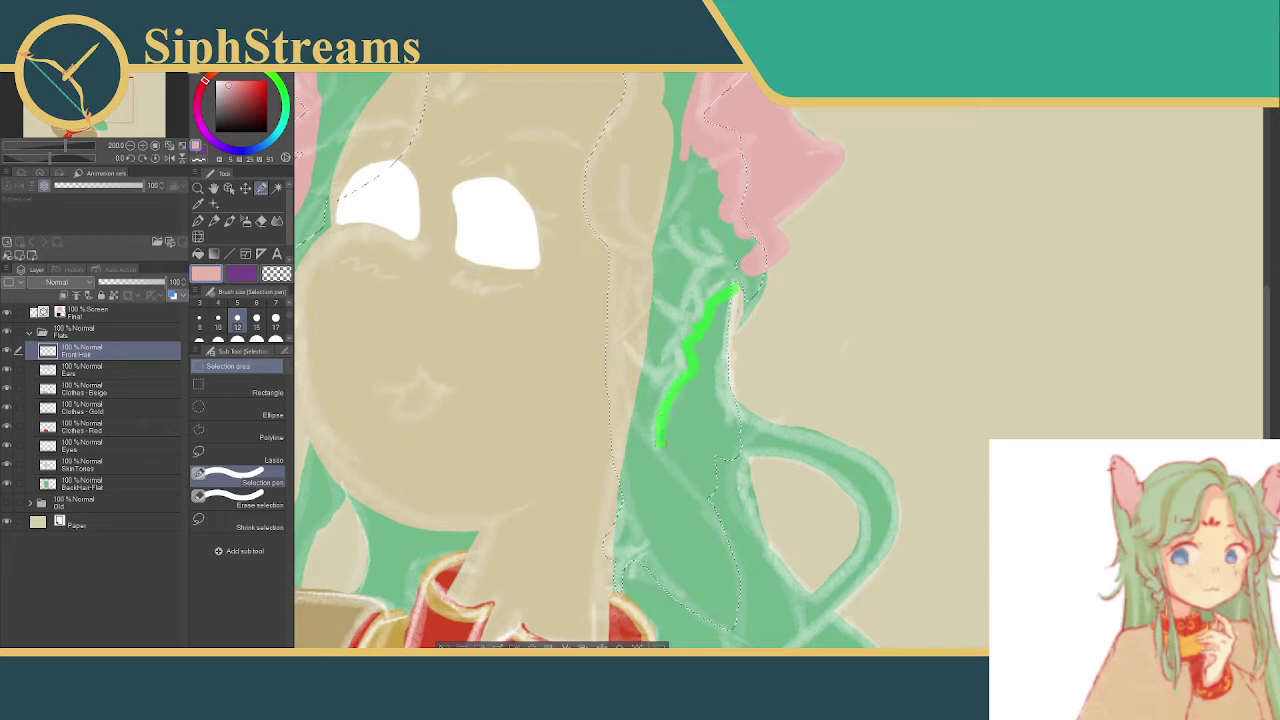
pyautogui.click(240, 495)
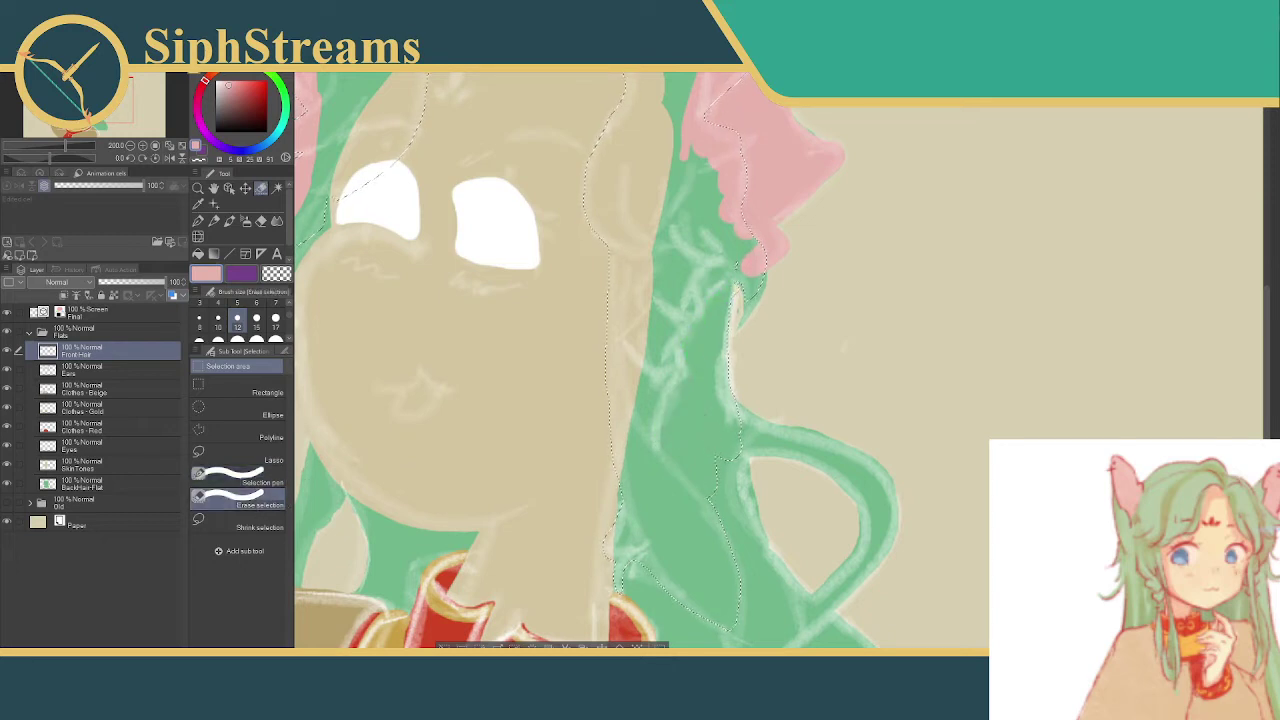
pyautogui.moveTo(733, 288); pyautogui.dragTo(735, 291)
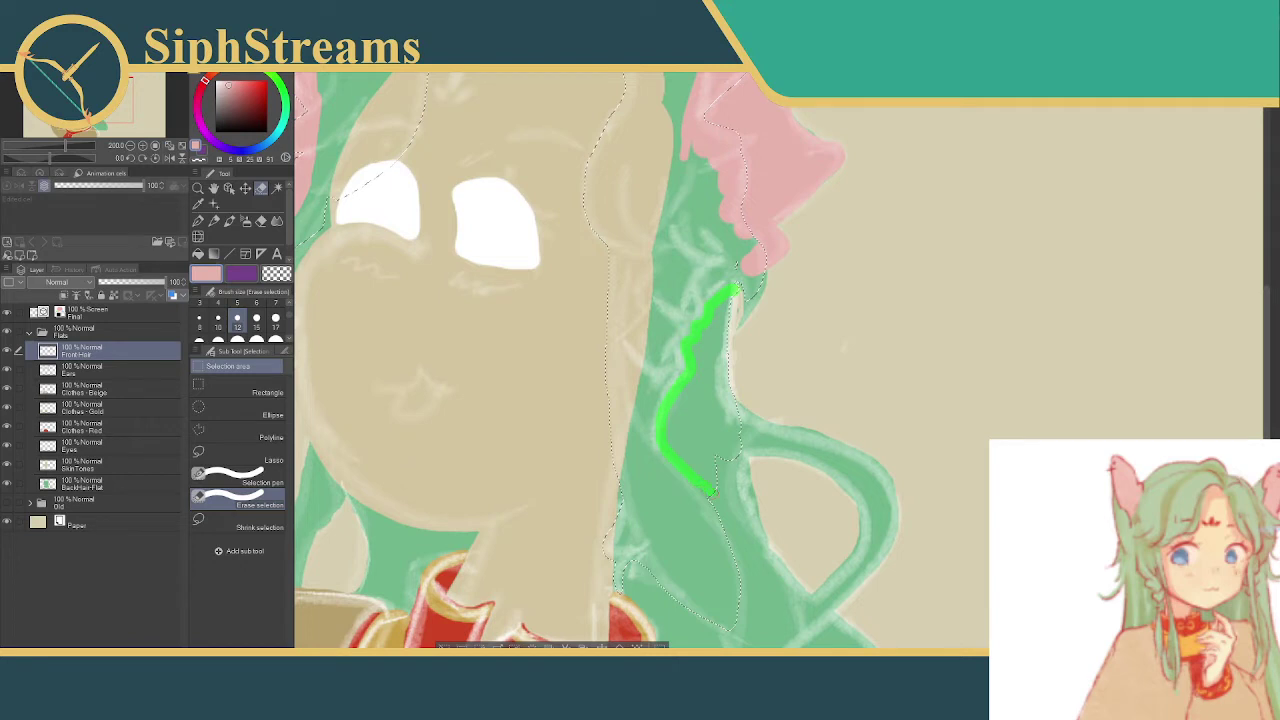
pyautogui.moveTo(712, 491); pyautogui.dragTo(714, 496)
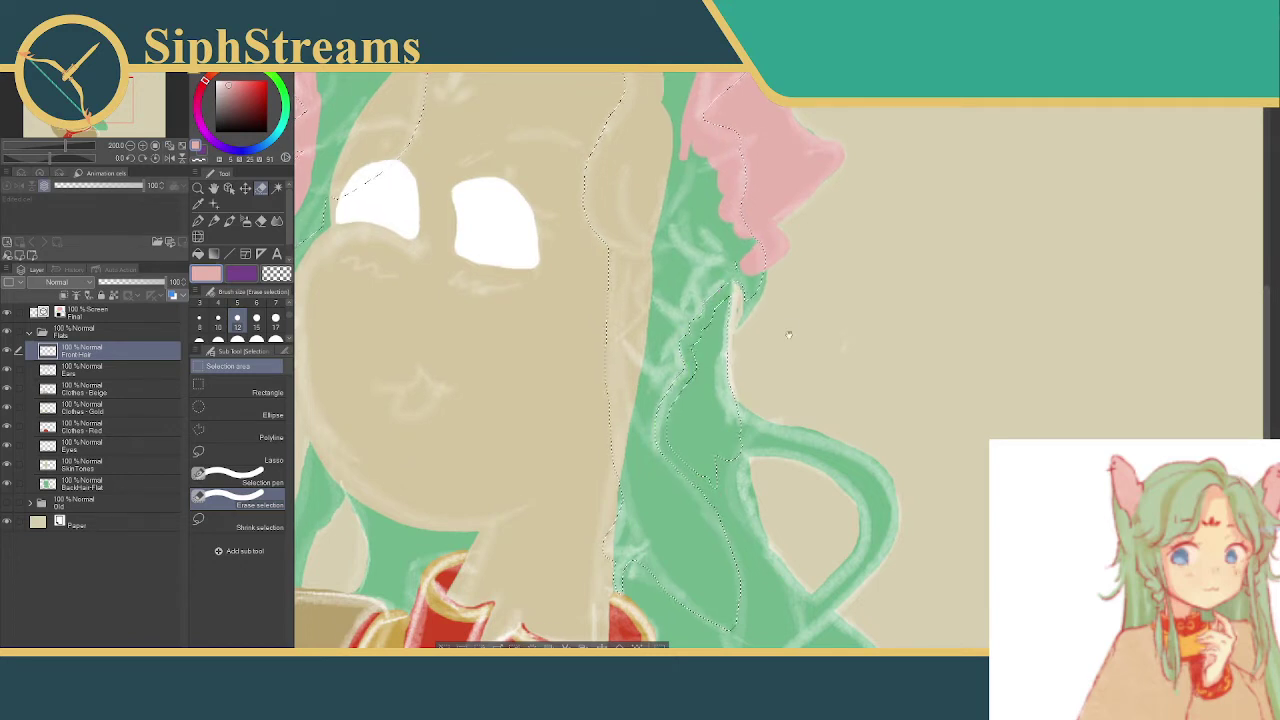
# - Erase the leftover selection between the wavy strand and the outer hair edge, above the looping lock
pyautogui.scroll(-1, 598, 361)
pyautogui.moveTo(730, 282)
pyautogui.mouseDown()
pyautogui.moveTo(669, 420)
pyautogui.moveTo(712, 465)
pyautogui.moveTo(675, 395)
pyautogui.moveTo(716, 458)
pyautogui.mouseUp()
pyautogui.moveTo(692, 378); pyautogui.dragTo(726, 438)
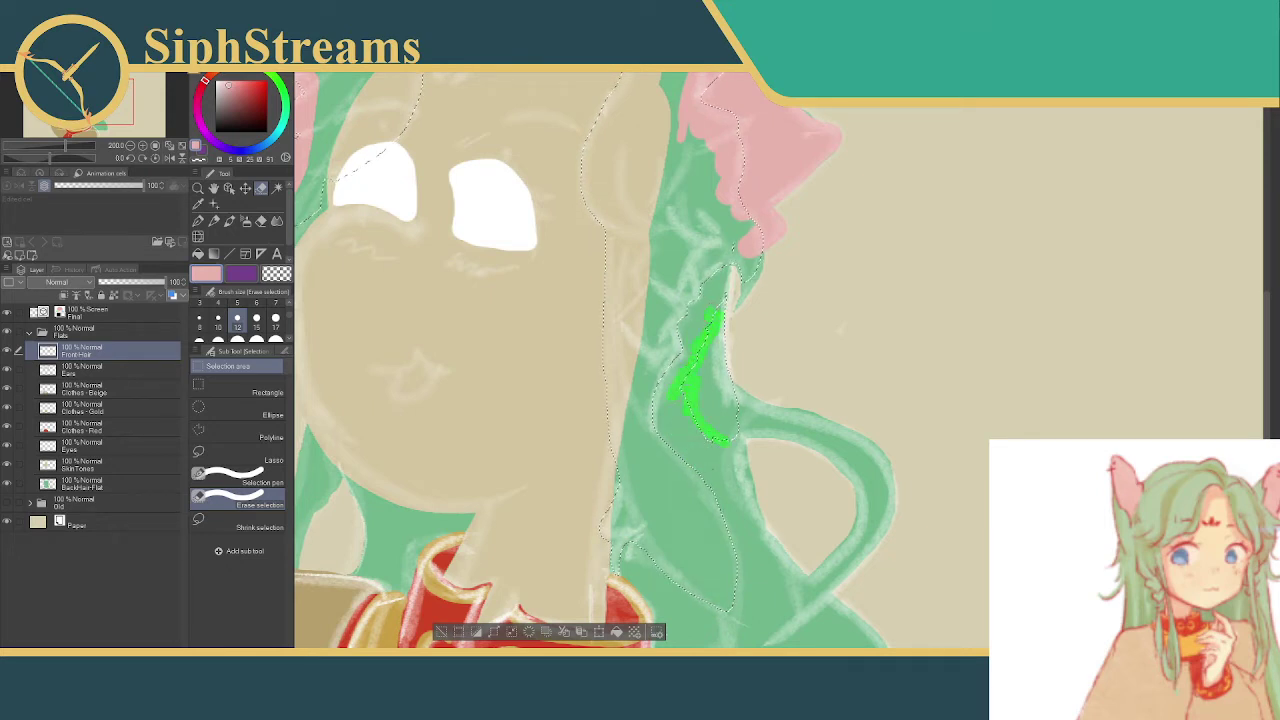
pyautogui.moveTo(728, 290)
pyautogui.mouseDown()
pyautogui.moveTo(724, 356)
pyautogui.moveTo(680, 408)
pyautogui.mouseUp()
pyautogui.moveTo(730, 334)
pyautogui.mouseDown()
pyautogui.moveTo(718, 354)
pyautogui.moveTo(736, 372)
pyautogui.mouseUp()
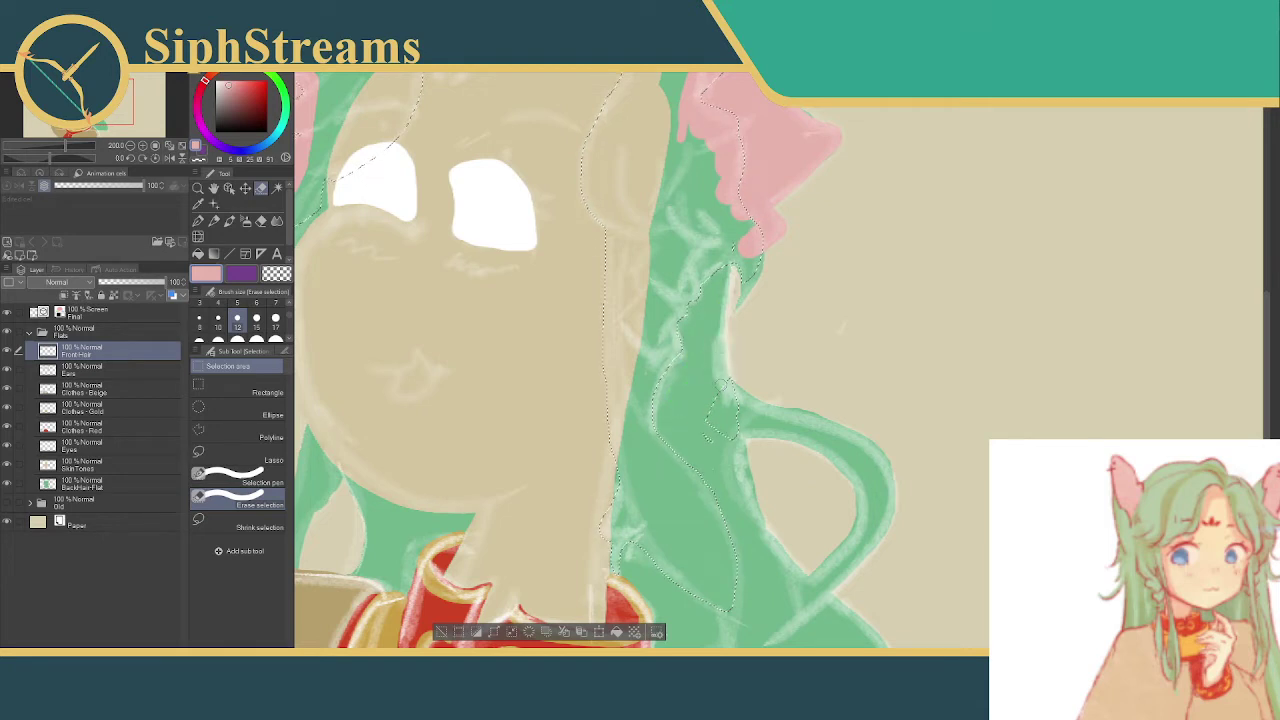
pyautogui.moveTo(731, 357); pyautogui.dragTo(724, 400)
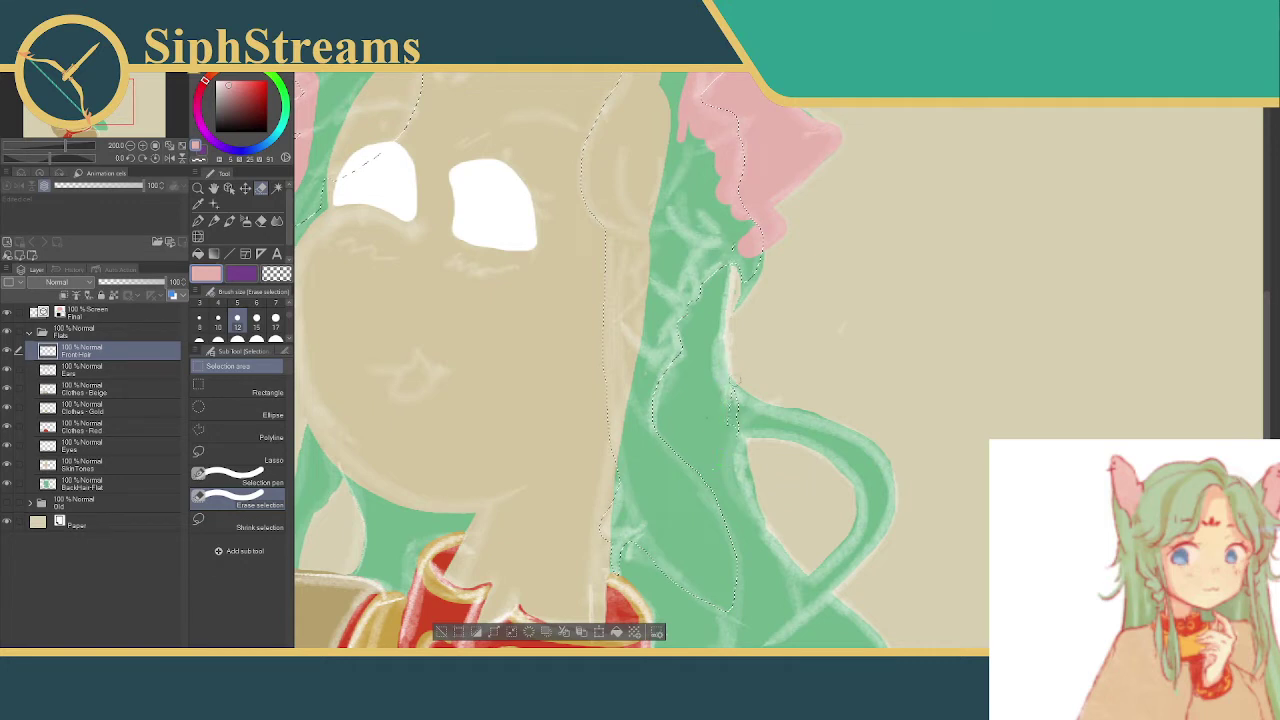
pyautogui.moveTo(738, 452); pyautogui.dragTo(740, 440)
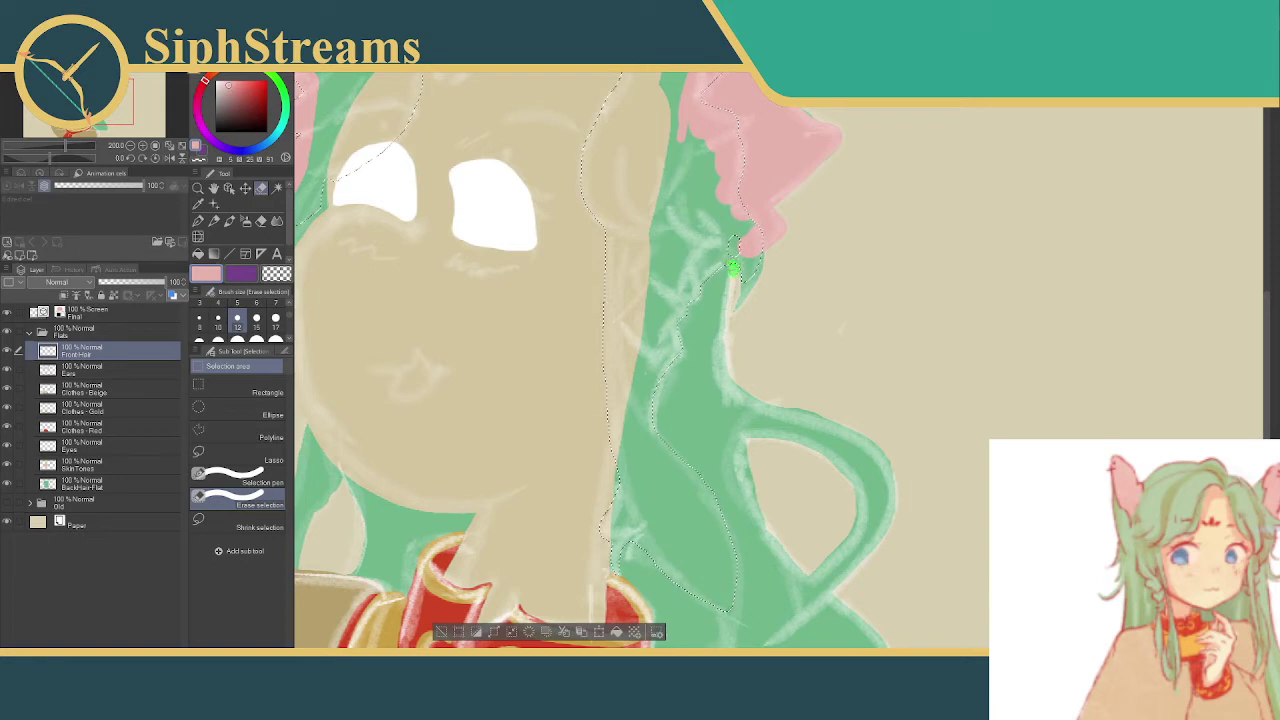
# - Add the hair tip beneath the right ear to the selection, refining its point with the Selection pen at size 4
pyautogui.click(240, 455)
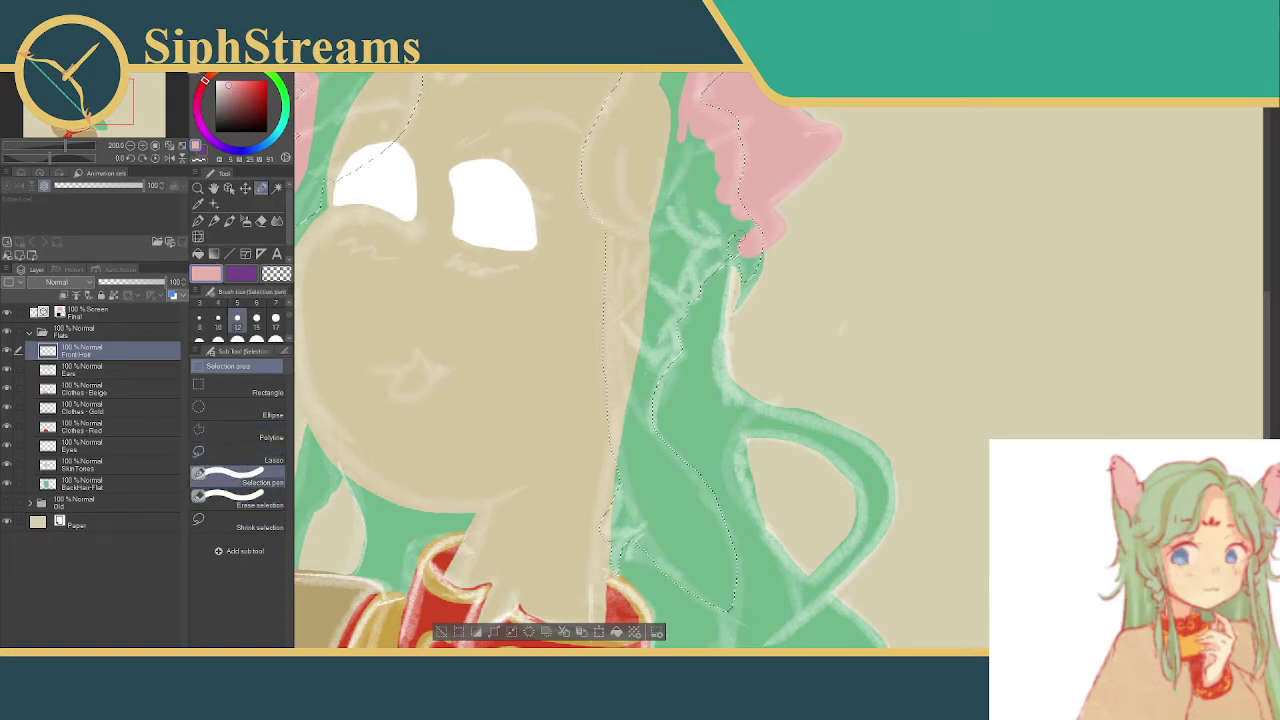
pyautogui.moveTo(733, 238); pyautogui.dragTo(742, 238)
pyautogui.moveTo(735, 258); pyautogui.dragTo(748, 275)
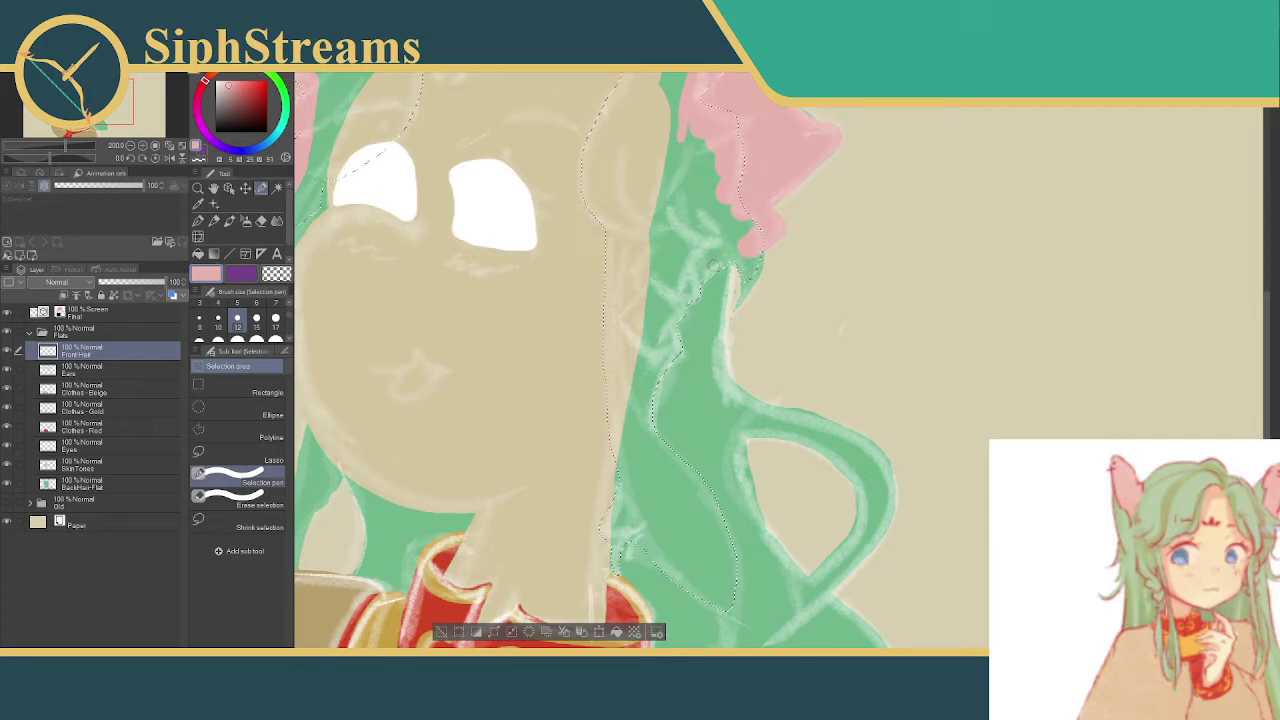
pyautogui.click(758, 242)
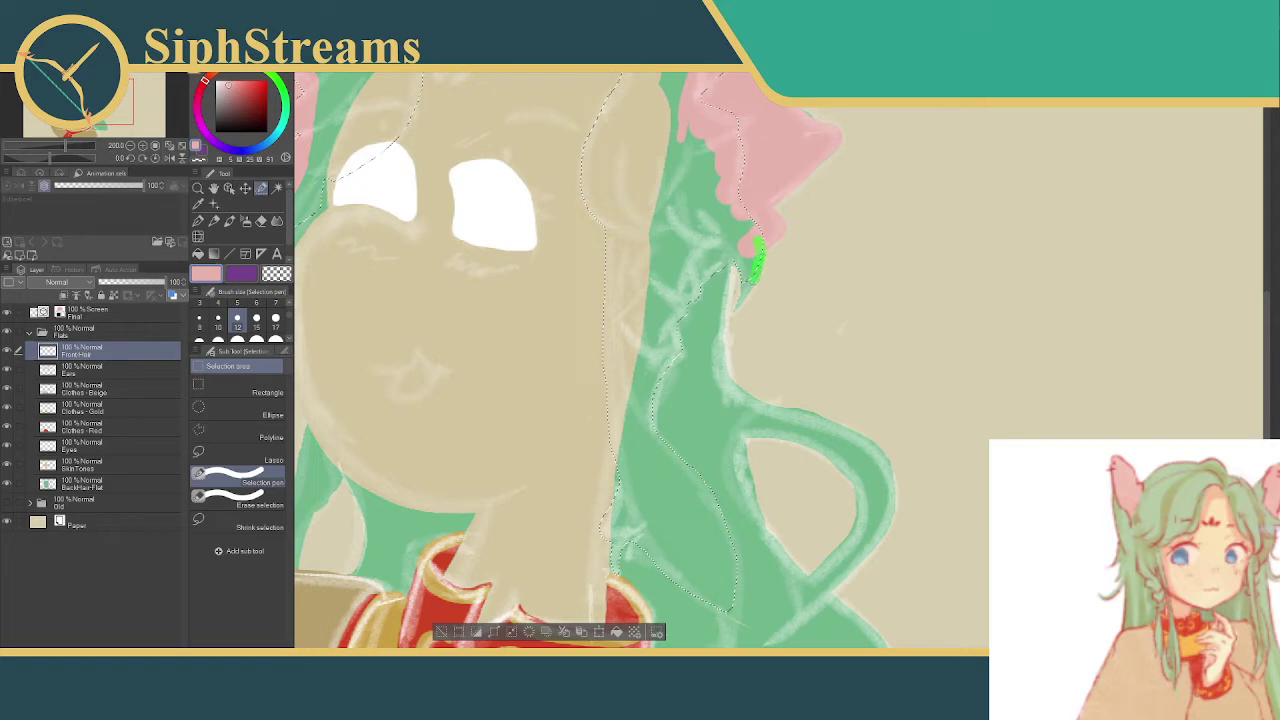
pyautogui.moveTo(748, 285); pyautogui.dragTo(748, 285)
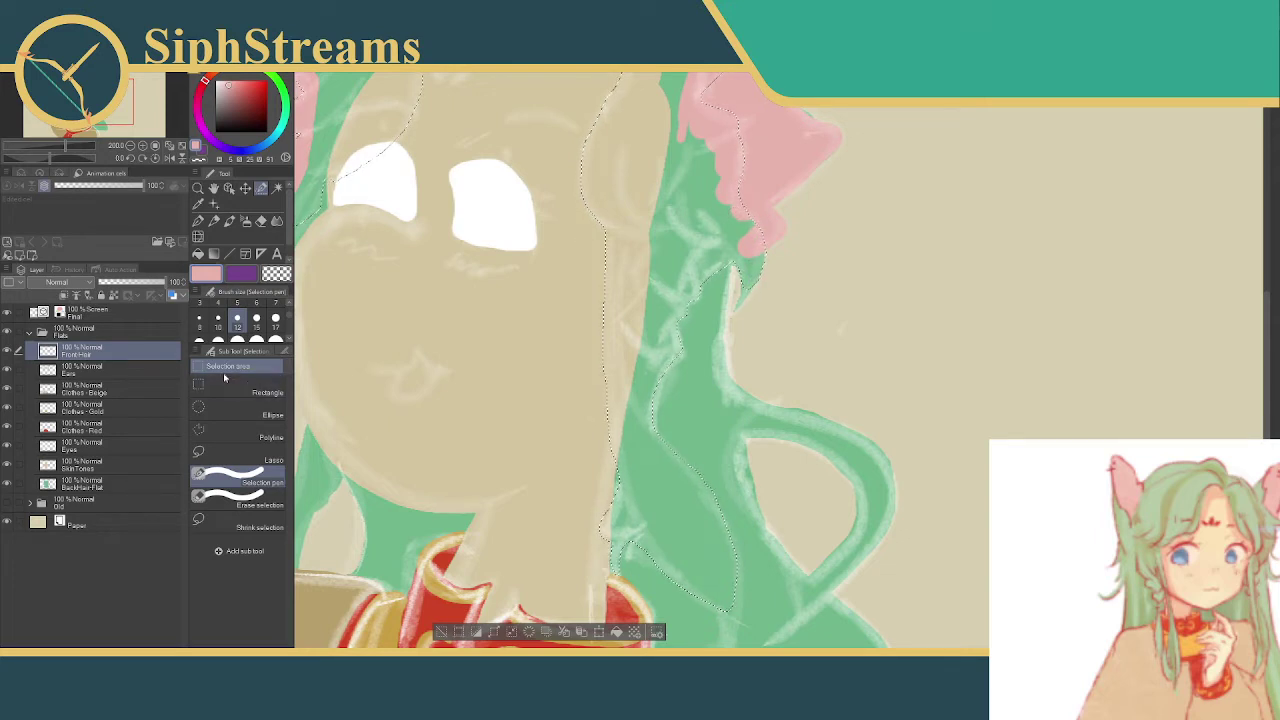
pyautogui.click(218, 303)
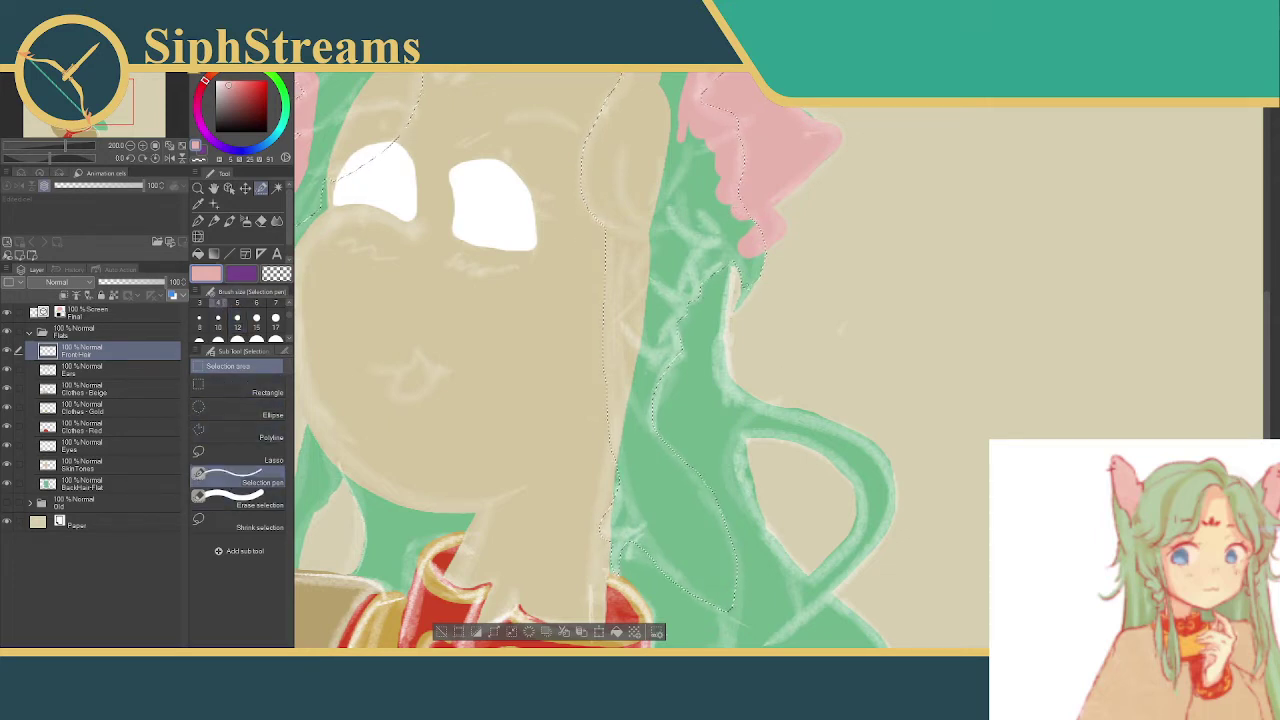
pyautogui.moveTo(746, 296)
pyautogui.mouseDown()
pyautogui.moveTo(735, 310)
pyautogui.moveTo(742, 295)
pyautogui.mouseUp()
# - Trim the selection around the strands between the left ear and the face using Erase selection at sizes 7 and 5
pyautogui.moveTo(559, 310); pyautogui.dragTo(860, 409)
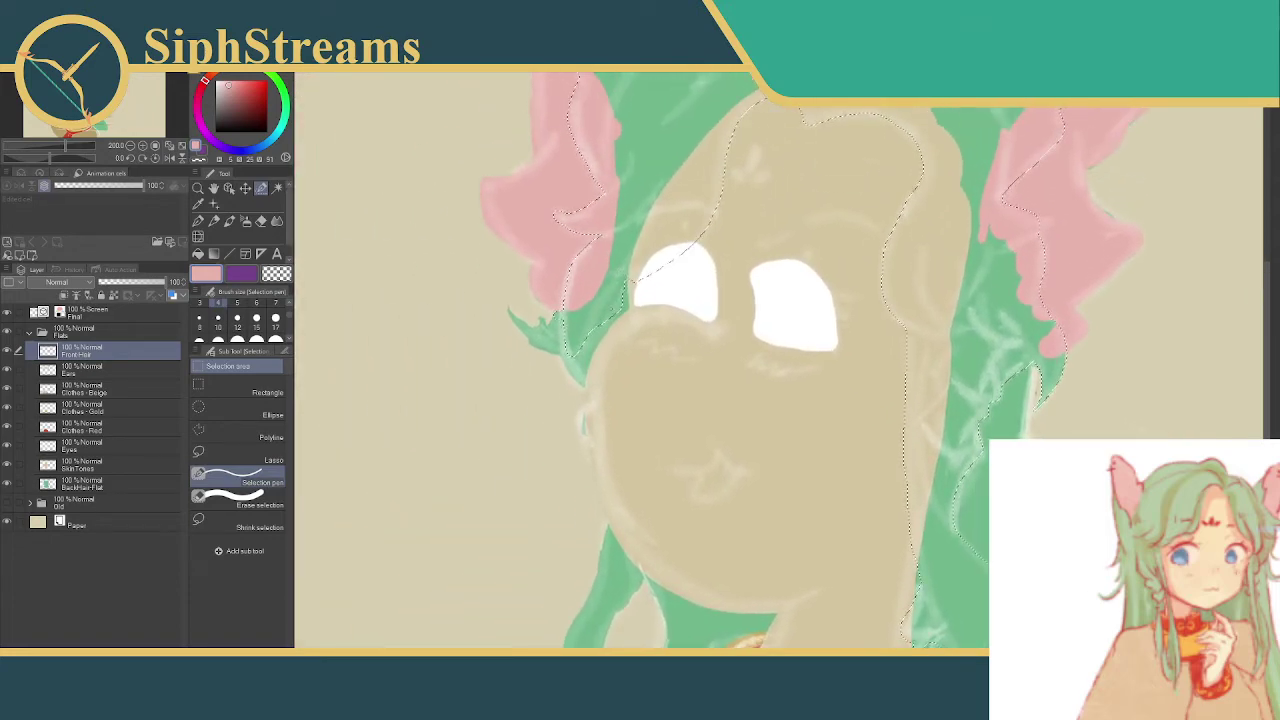
pyautogui.click(235, 495)
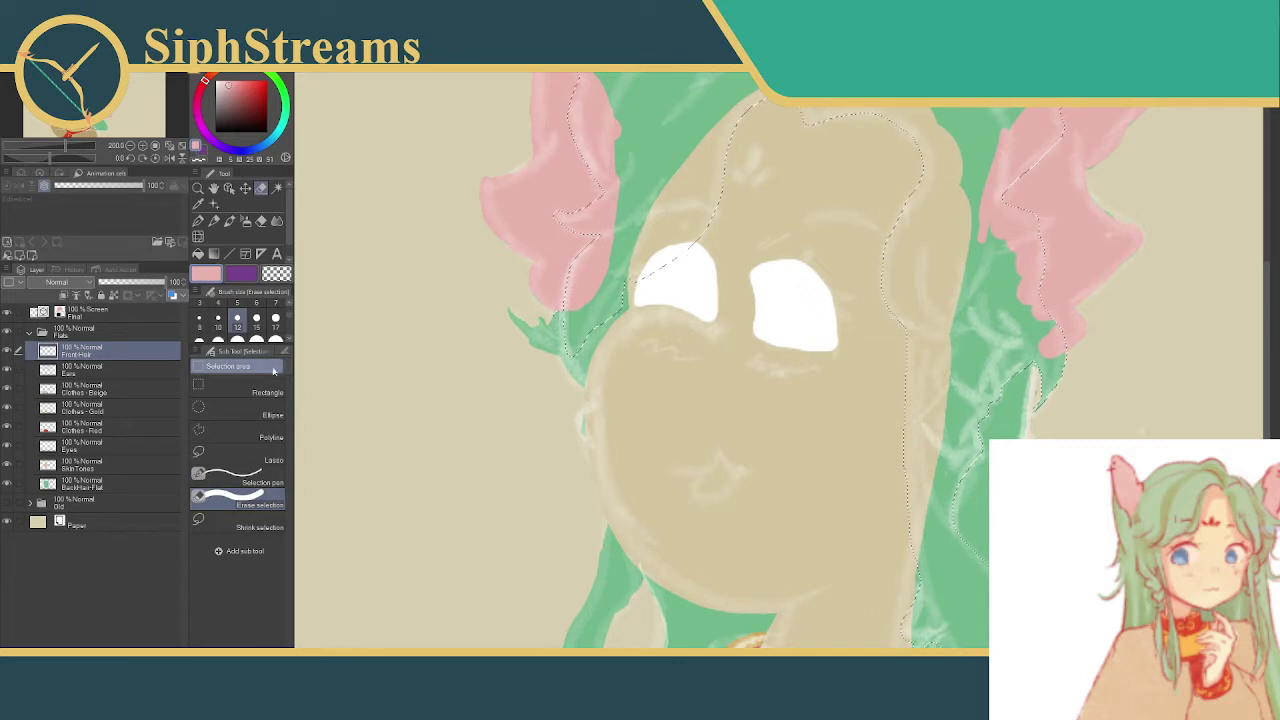
pyautogui.click(276, 303)
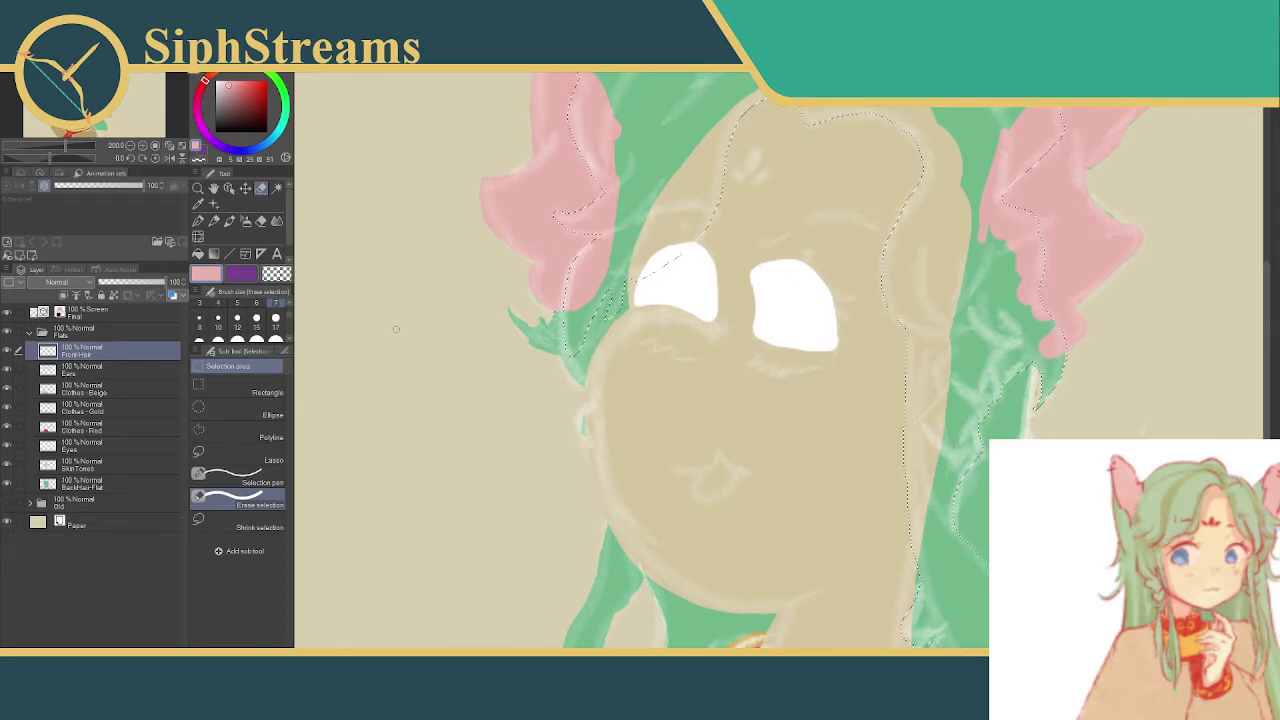
pyautogui.click(237, 306)
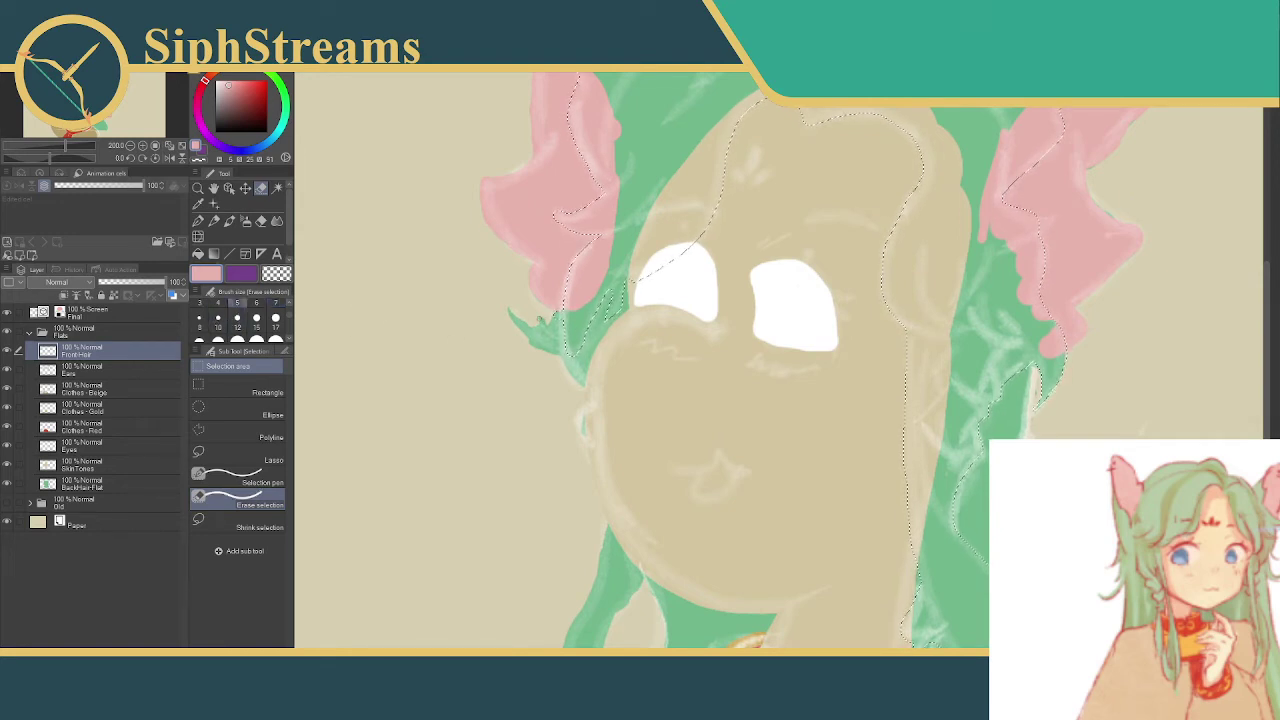
# - Add the wispy hair tips below the left ear to the selection with the Selection pen at size 4
pyautogui.click(230, 476)
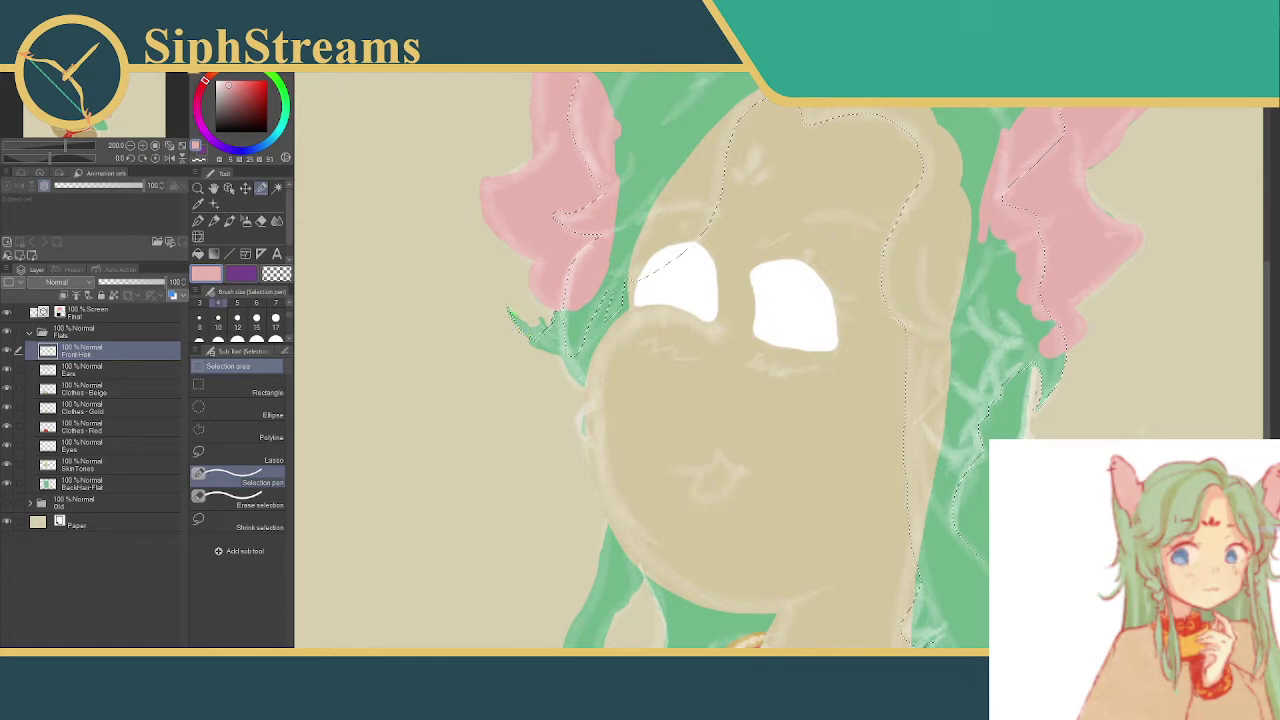
pyautogui.moveTo(535, 328); pyautogui.dragTo(540, 326)
pyautogui.moveTo(507, 310); pyautogui.dragTo(507, 311)
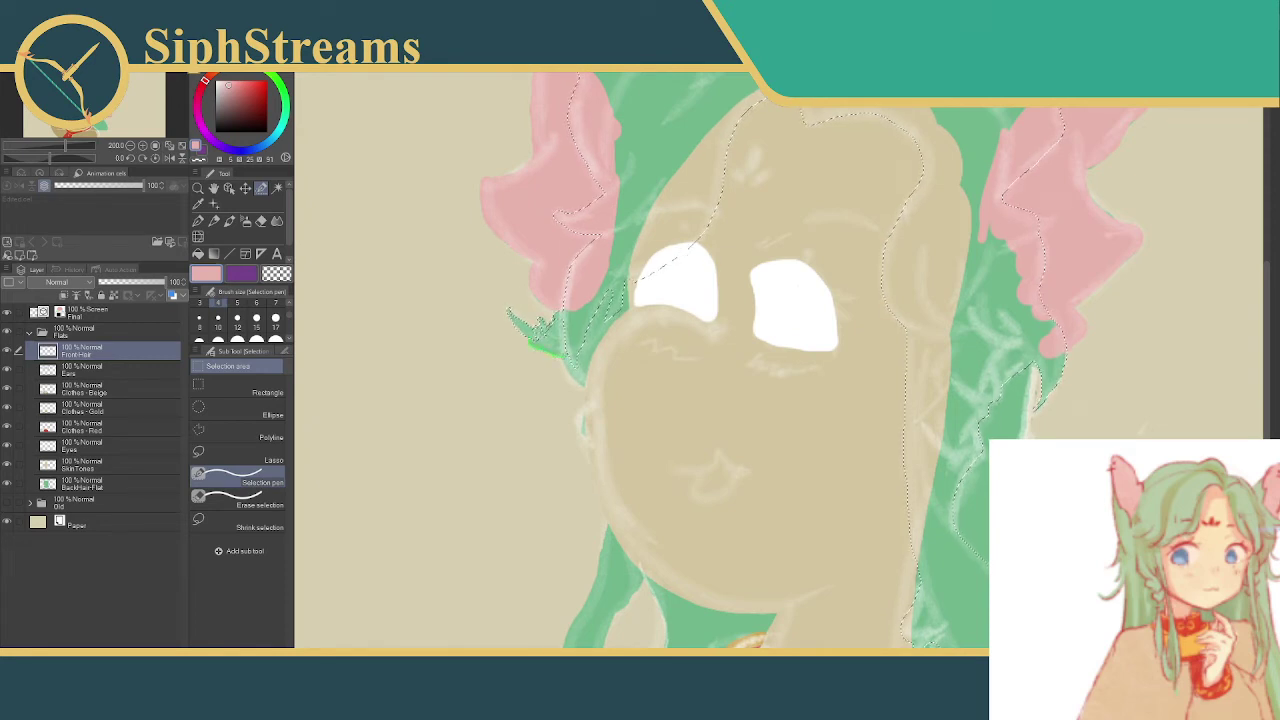
pyautogui.moveTo(561, 355); pyautogui.dragTo(566, 358)
pyautogui.moveTo(538, 329); pyautogui.dragTo(532, 340)
pyautogui.moveTo(540, 345); pyautogui.dragTo(560, 352)
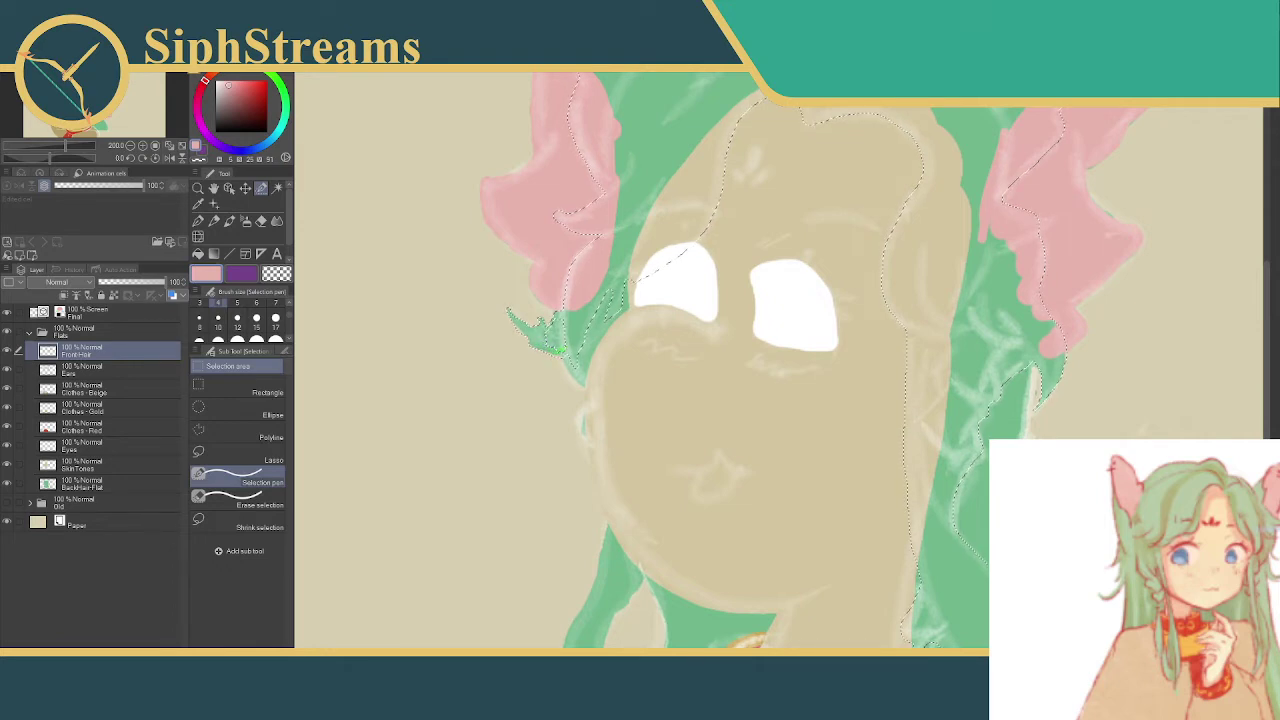
# - Trim the selection along the wispy hair tips below the left ear using Erase selection at size 5
pyautogui.press(']')
pyautogui.press(']')
pyautogui.press(']')
pyautogui.press(']')
pyautogui.press(']')
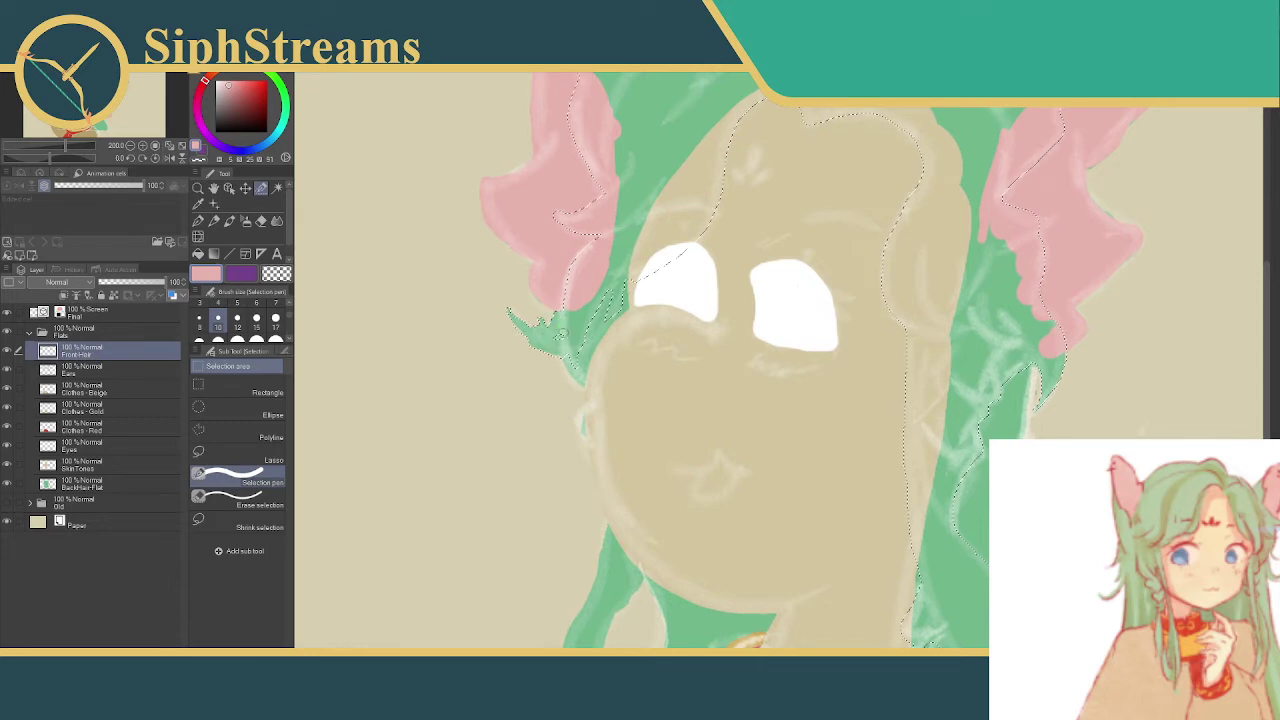
pyautogui.click(237, 505)
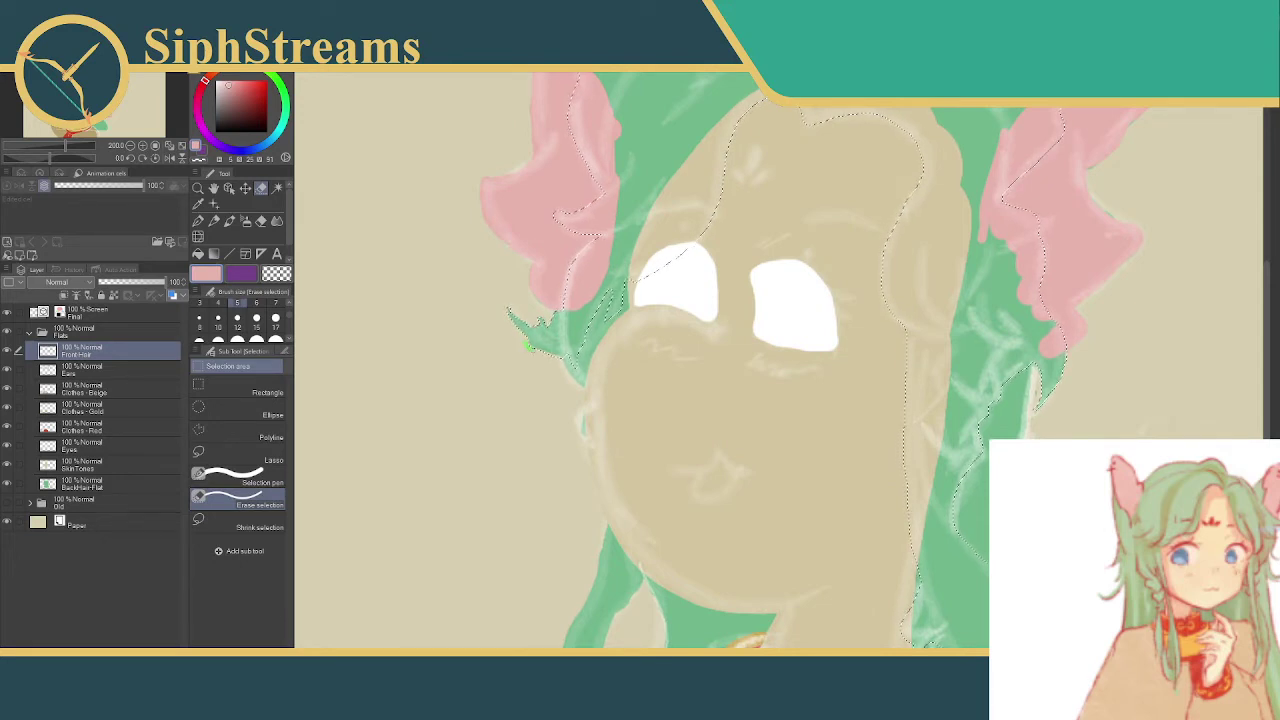
pyautogui.moveTo(527, 343); pyautogui.dragTo(547, 354)
# - Add the top of the hair strand beneath the left side of the jaw to the selection with the Selection pen at size 10
pyautogui.moveTo(647, 351); pyautogui.dragTo(589, 210)
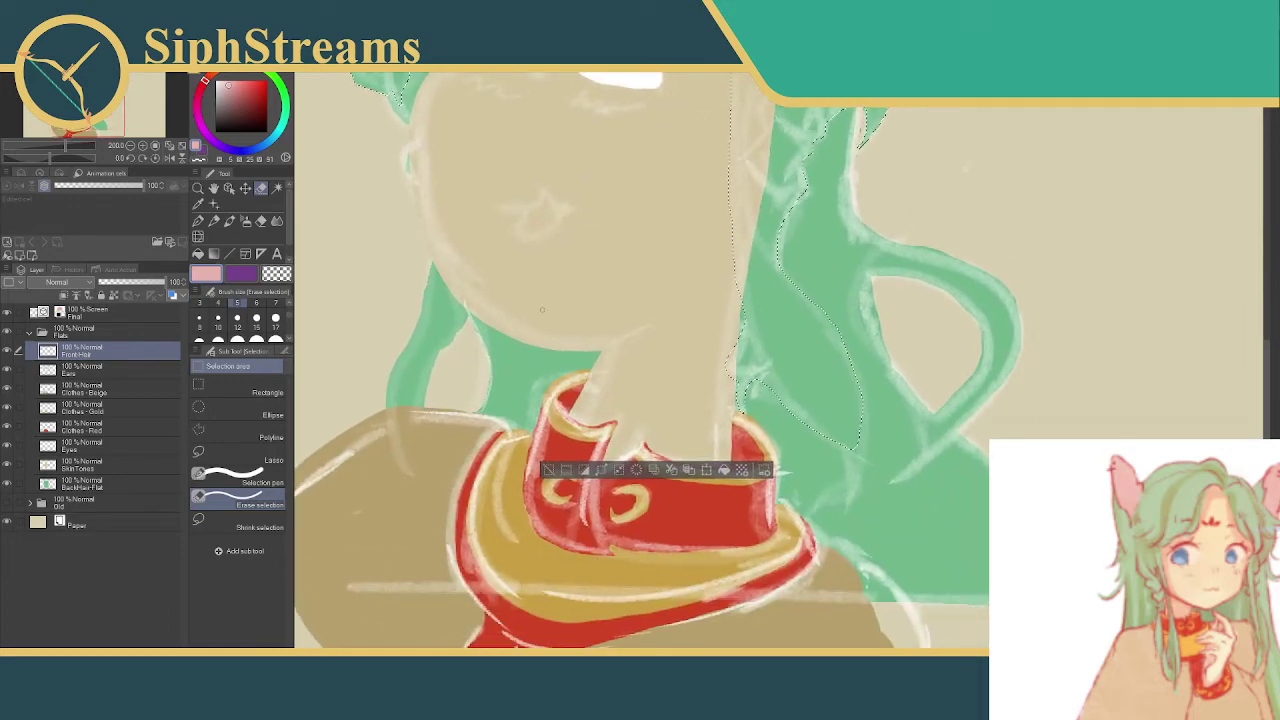
pyautogui.click(238, 476)
pyautogui.moveTo(566, 362)
pyautogui.mouseDown()
pyautogui.moveTo(591, 347)
pyautogui.moveTo(560, 395)
pyautogui.moveTo(489, 433)
pyautogui.mouseUp()
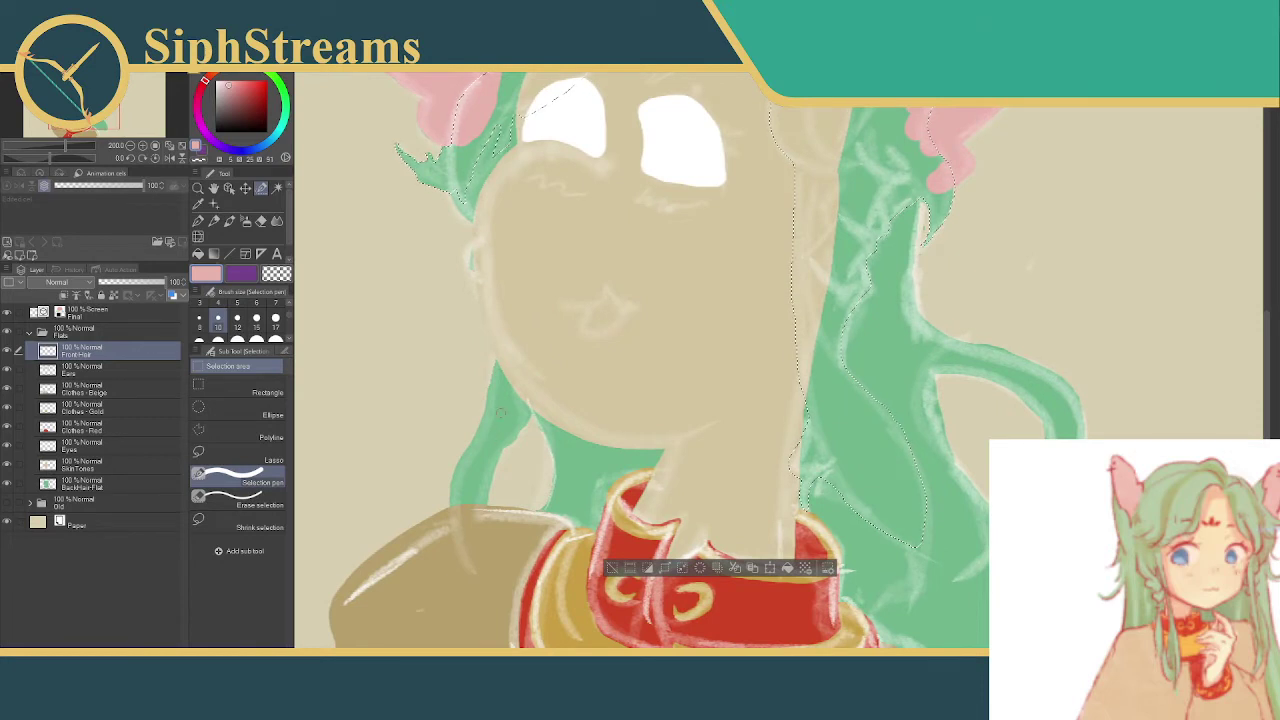
pyautogui.moveTo(479, 468); pyautogui.dragTo(562, 316)
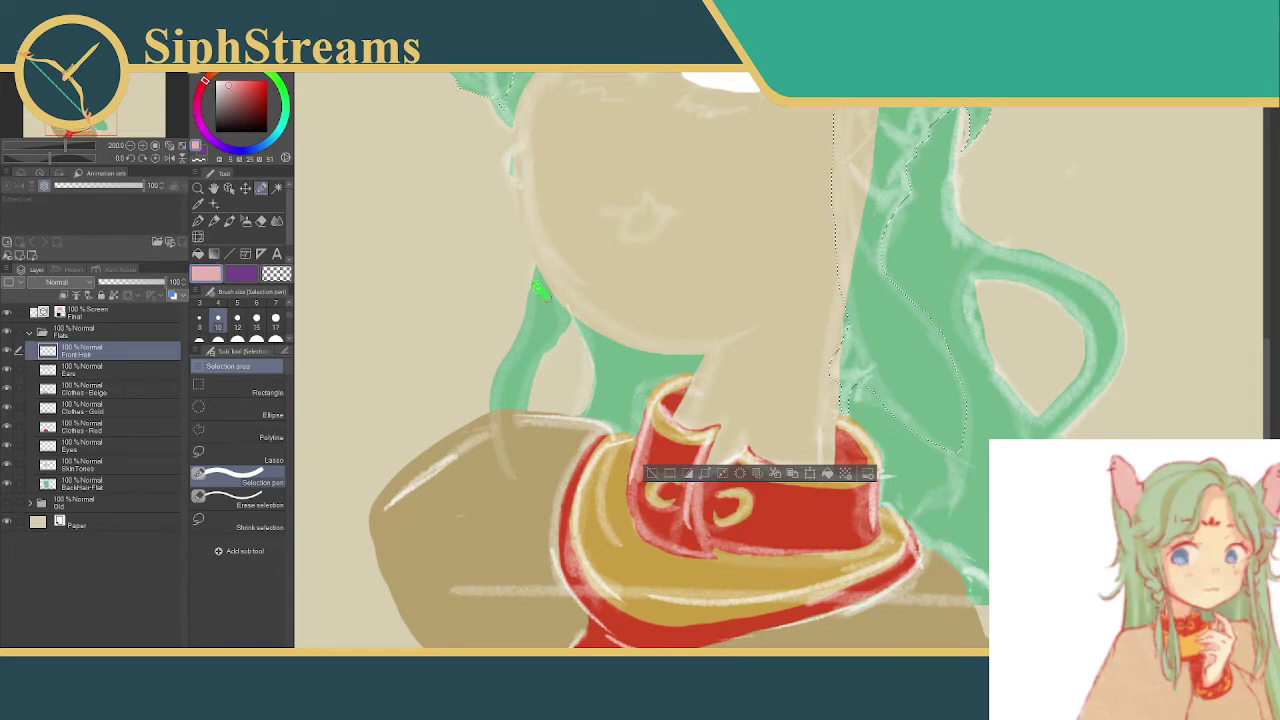
# - Try selecting only the strand from the left jaw down over the shoulder, starting from an empty selection with the Selection pen at size 10
pyautogui.hotkey('ctrl', 'd')
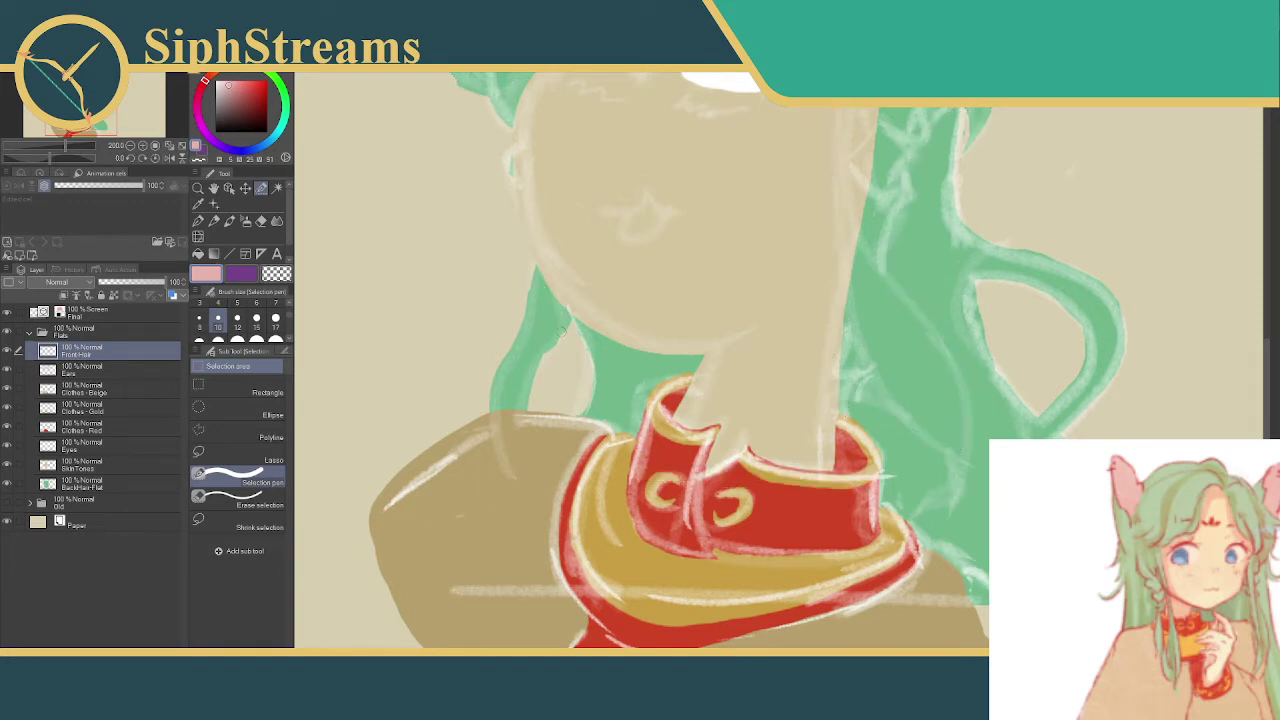
pyautogui.click(535, 298)
pyautogui.hotkey('ctrl', 'd')
pyautogui.moveTo(533, 281)
pyautogui.mouseDown()
pyautogui.moveTo(563, 327)
pyautogui.moveTo(533, 364)
pyautogui.moveTo(533, 283)
pyautogui.moveTo(492, 402)
pyautogui.mouseUp()
pyautogui.click(534, 283)
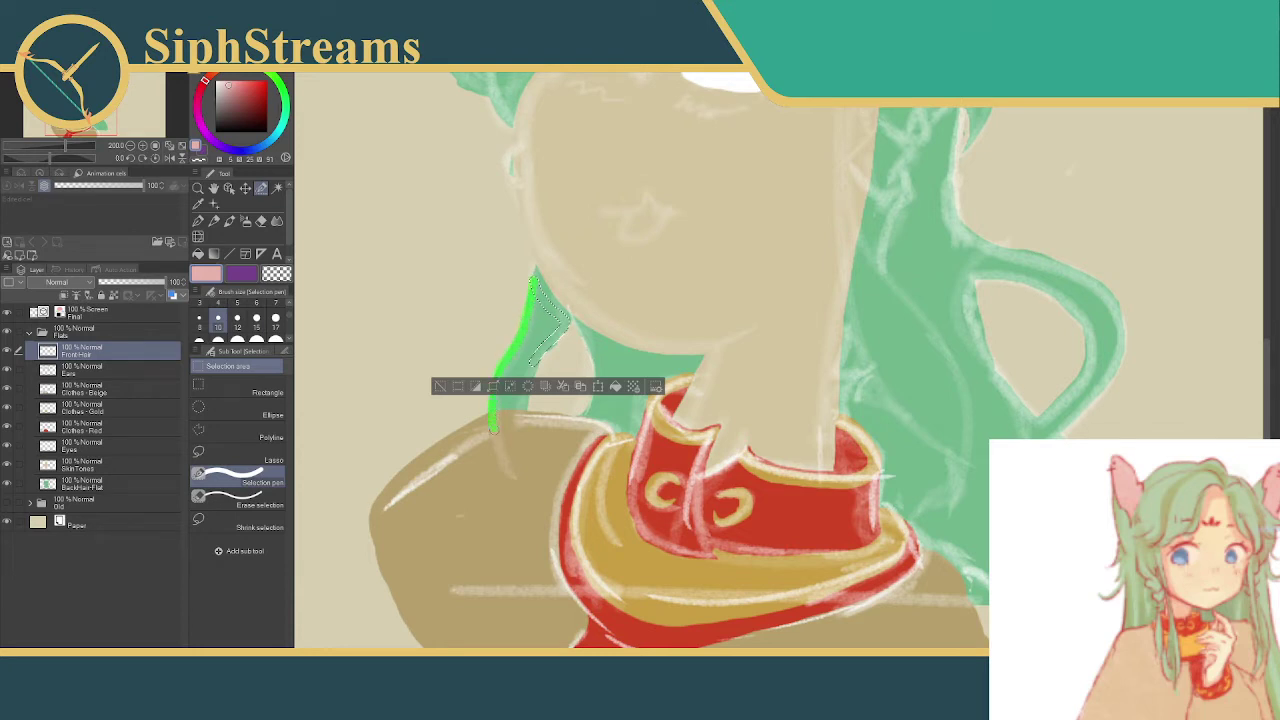
pyautogui.moveTo(505, 465); pyautogui.dragTo(512, 478)
pyautogui.moveTo(542, 356)
pyautogui.mouseDown()
pyautogui.moveTo(512, 455)
pyautogui.moveTo(516, 490)
pyautogui.mouseUp()
pyautogui.moveTo(528, 334)
pyautogui.mouseDown()
pyautogui.moveTo(510, 378)
pyautogui.moveTo(527, 395)
pyautogui.mouseUp()
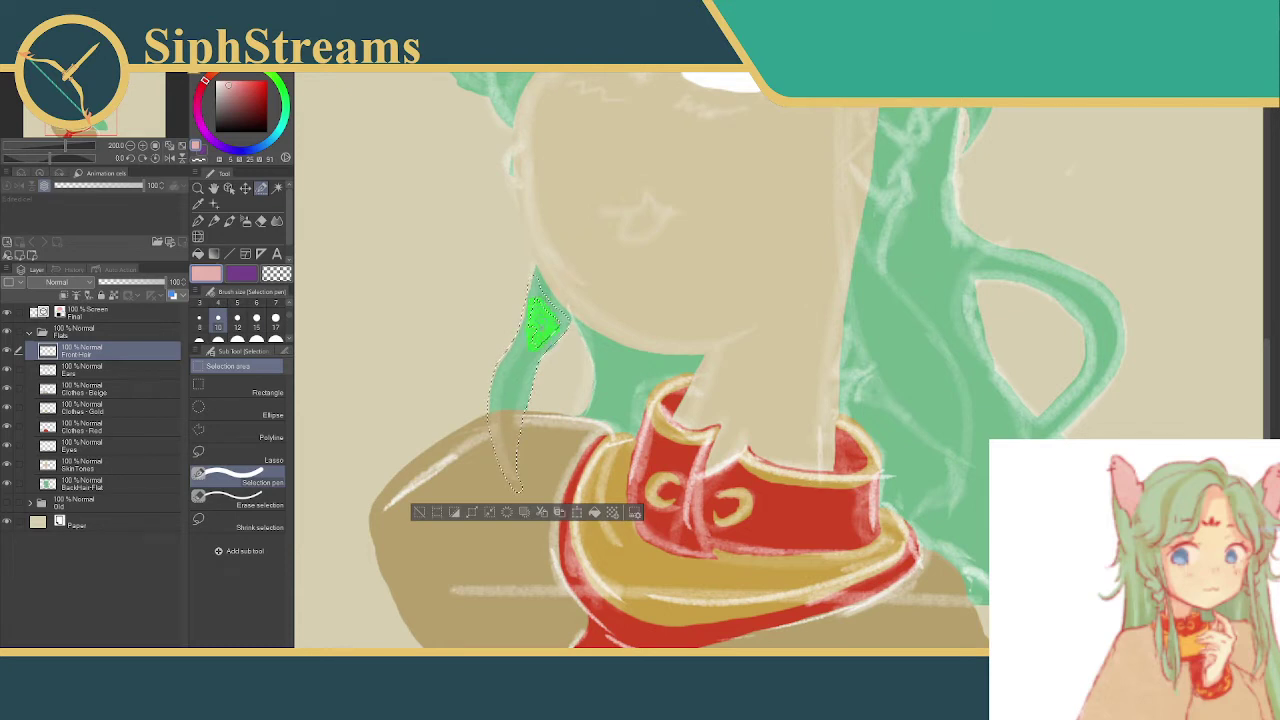
pyautogui.moveTo(540, 325); pyautogui.dragTo(548, 338)
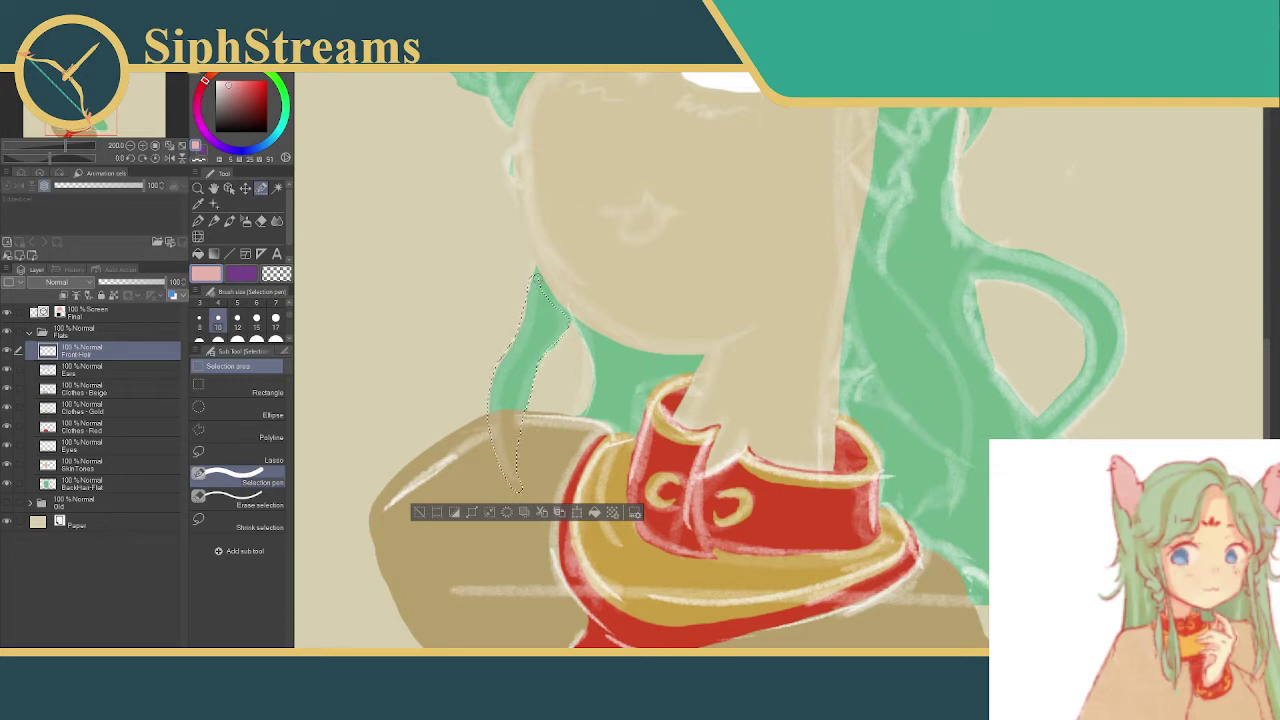
# - Try filling the selected shoulder strand with pink, undo the fill, and bring back the full front hair selection
pyautogui.click(593, 513)
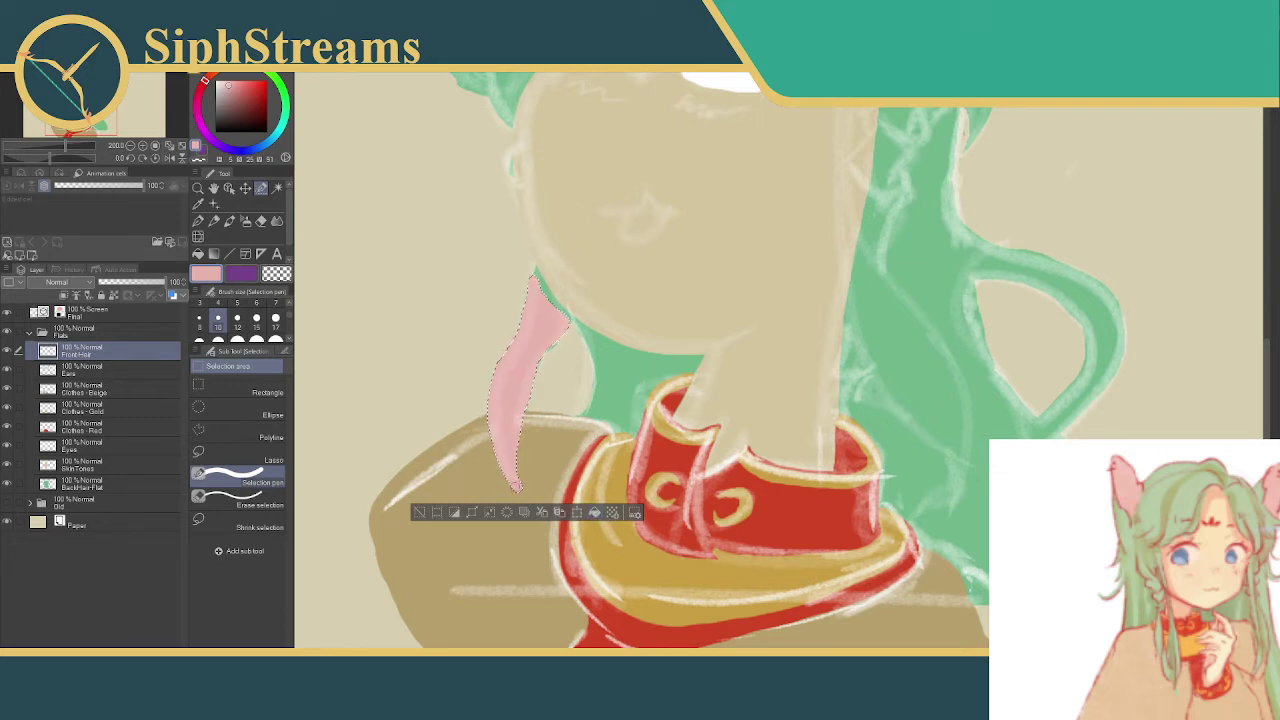
pyautogui.hotkey('ctrl', 'z')
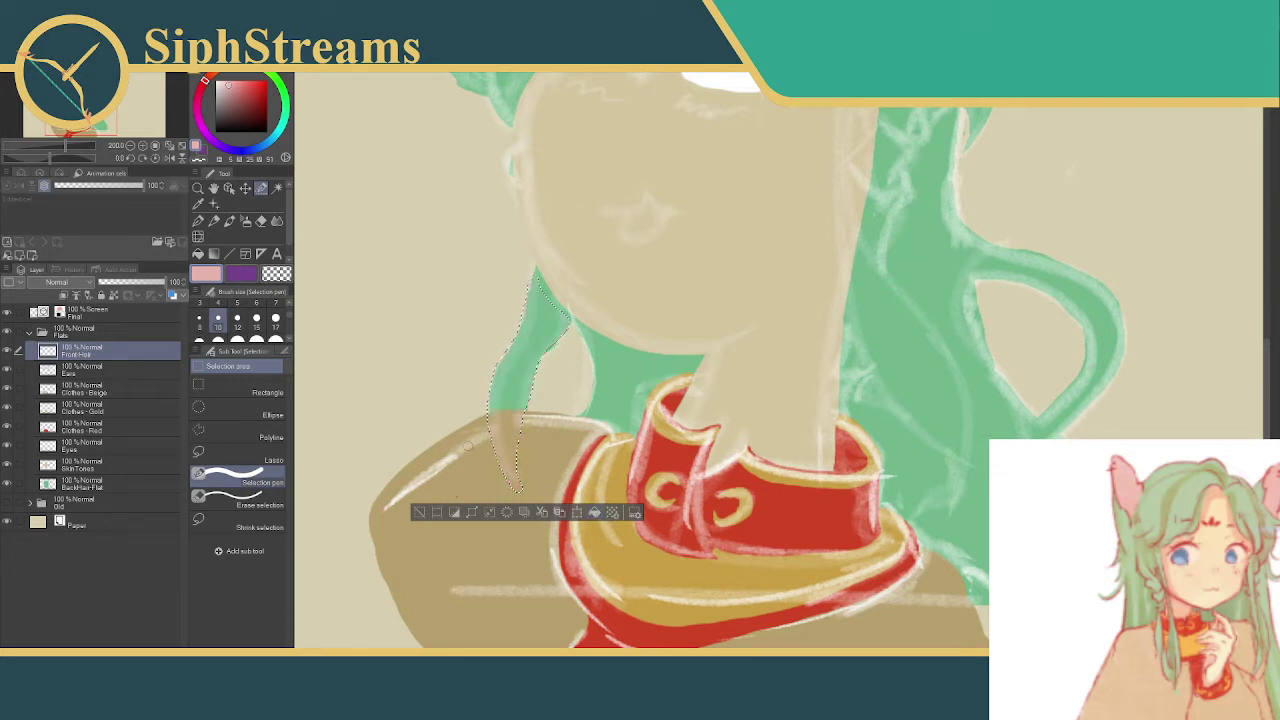
pyautogui.moveTo(444, 394)
pyautogui.mouseDown()
pyautogui.moveTo(533, 497)
pyautogui.moveTo(526, 481)
pyautogui.mouseUp()
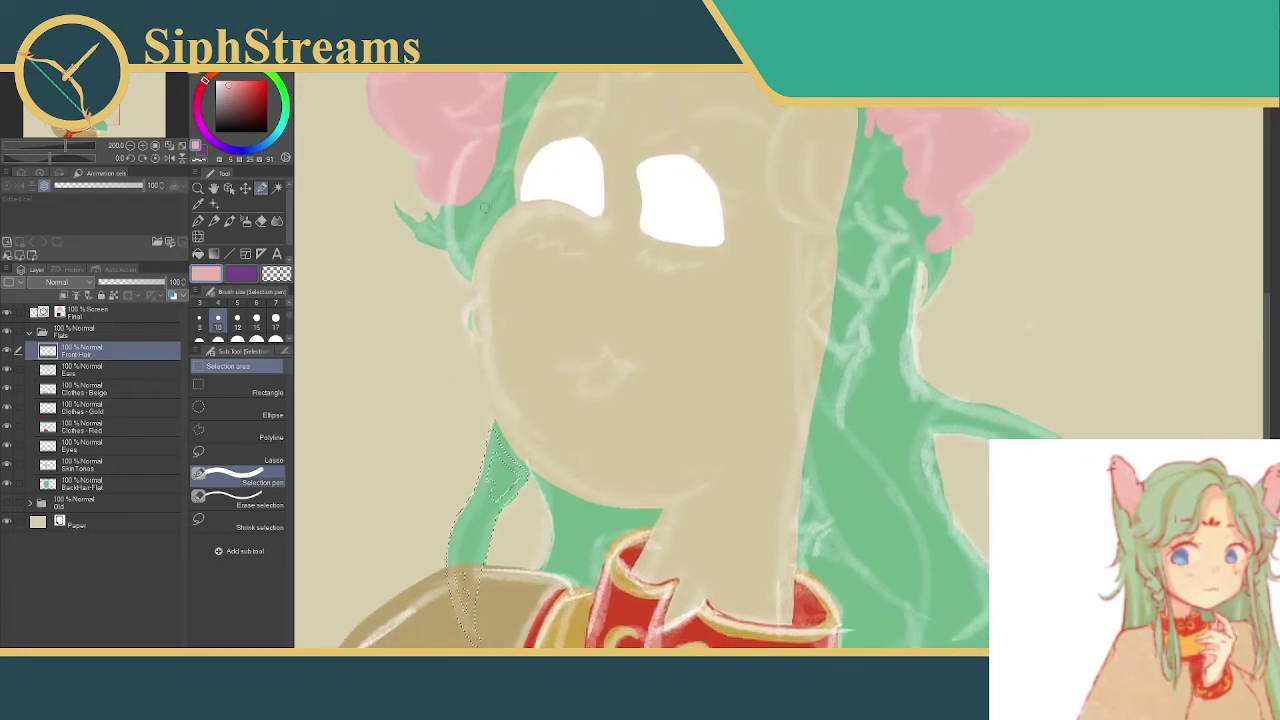
pyautogui.hotkey('ctrl', 'd')
pyautogui.click(492, 455)
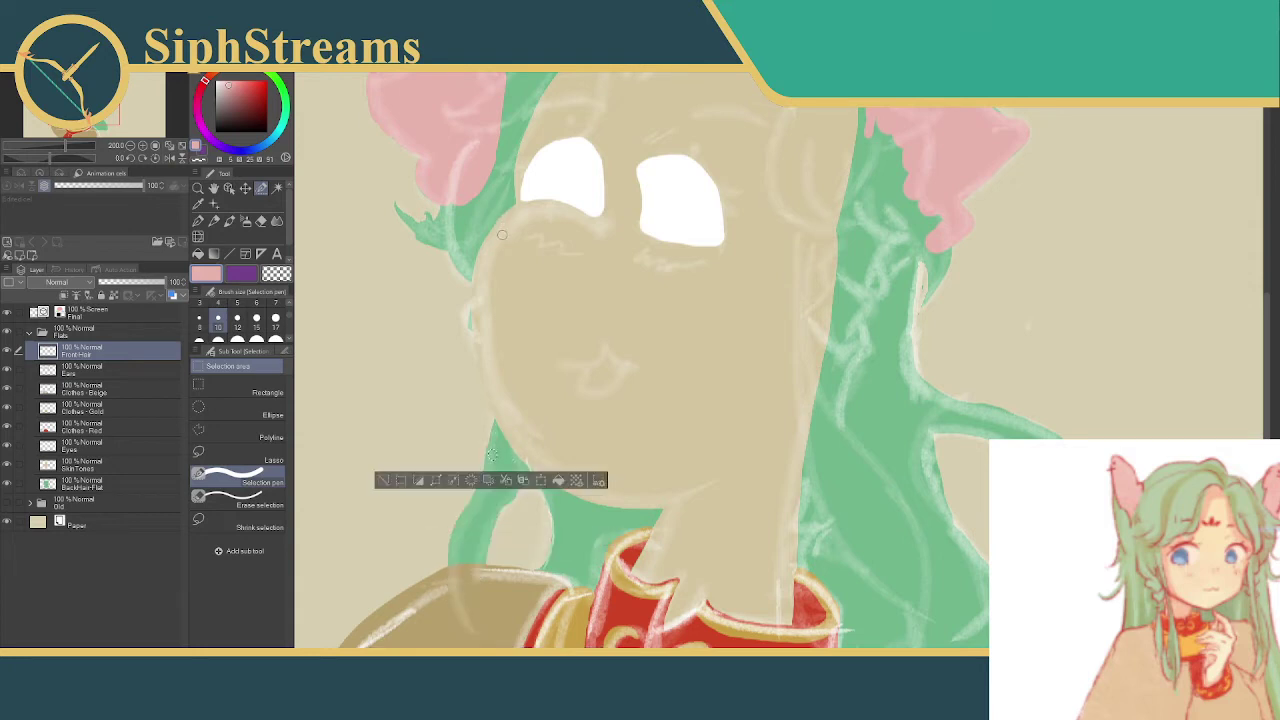
pyautogui.keyDown('ctrl'); pyautogui.click(48, 350); pyautogui.keyUp('ctrl')
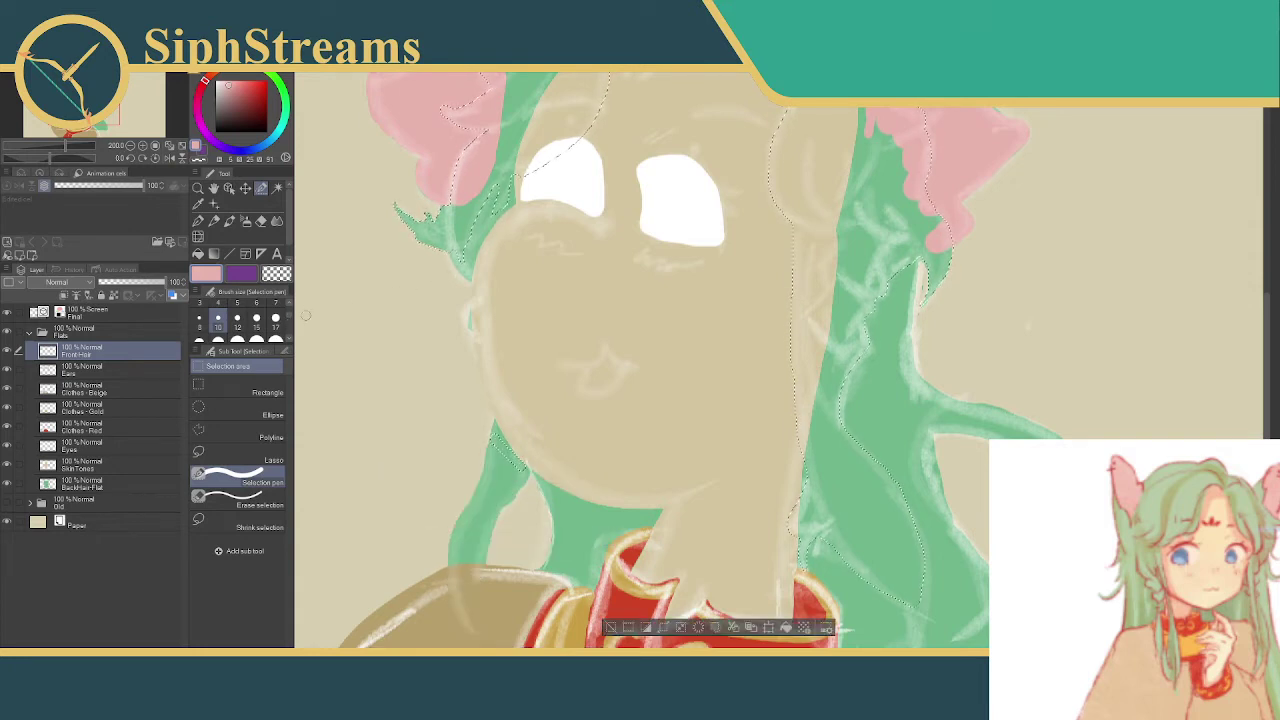
# - Add the whole strand from the left jaw down over the shoulder to the front hair selection with the Selection pen at size 10
pyautogui.moveTo(305, 316); pyautogui.dragTo(255, 256)
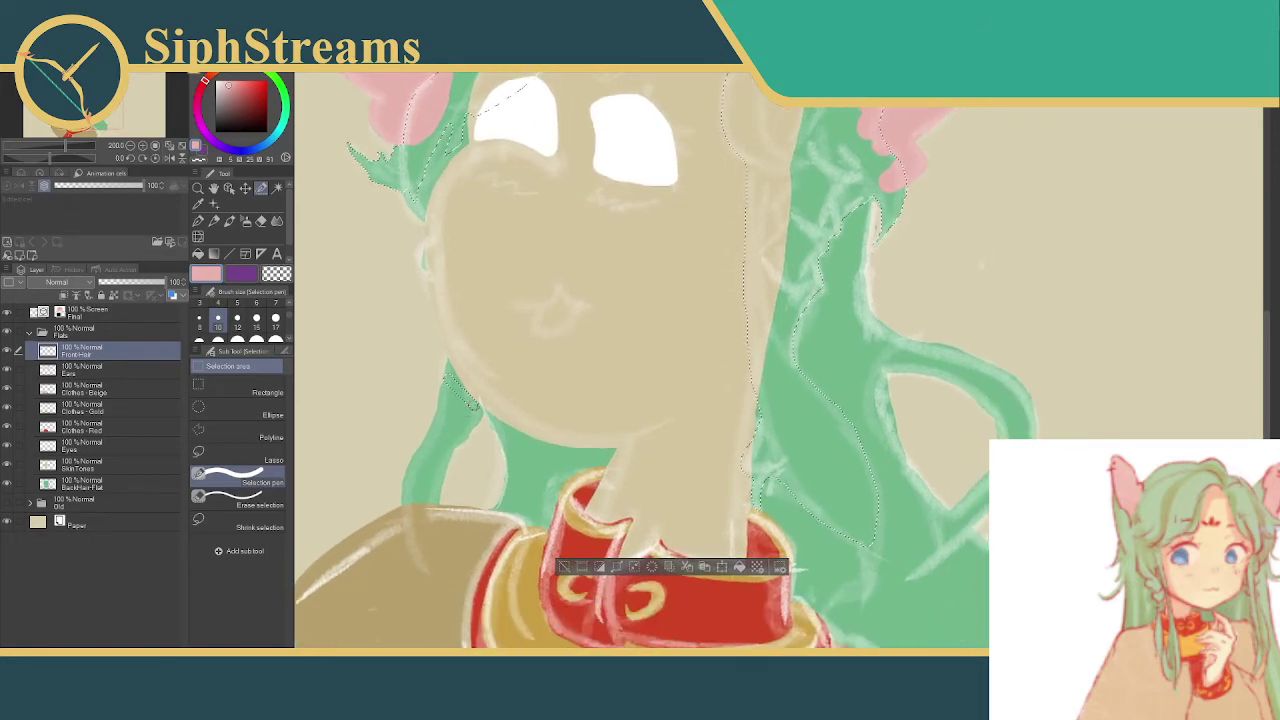
pyautogui.moveTo(470, 415)
pyautogui.mouseDown()
pyautogui.moveTo(446, 378)
pyautogui.moveTo(430, 430)
pyautogui.mouseUp()
pyautogui.moveTo(406, 486); pyautogui.dragTo(404, 500)
pyautogui.moveTo(440, 455)
pyautogui.mouseDown()
pyautogui.moveTo(429, 516)
pyautogui.moveTo(449, 448)
pyautogui.moveTo(435, 553)
pyautogui.moveTo(407, 498)
pyautogui.moveTo(438, 563)
pyautogui.moveTo(423, 531)
pyautogui.moveTo(428, 466)
pyautogui.moveTo(412, 504)
pyautogui.moveTo(421, 516)
pyautogui.moveTo(431, 443)
pyautogui.moveTo(462, 409)
pyautogui.mouseUp()
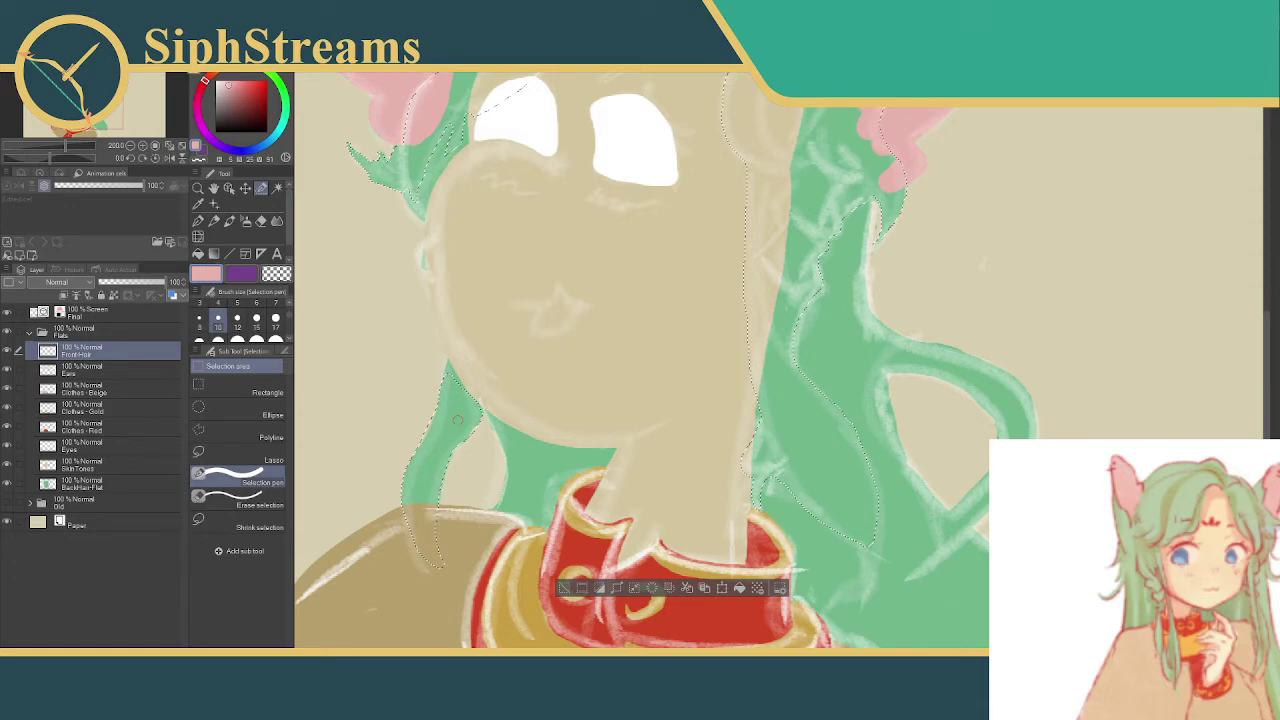
# - Refine the pointed tip of the left strand on the shoulder with the Selection pen at size 5
pyautogui.scroll(-3, 455, 420)
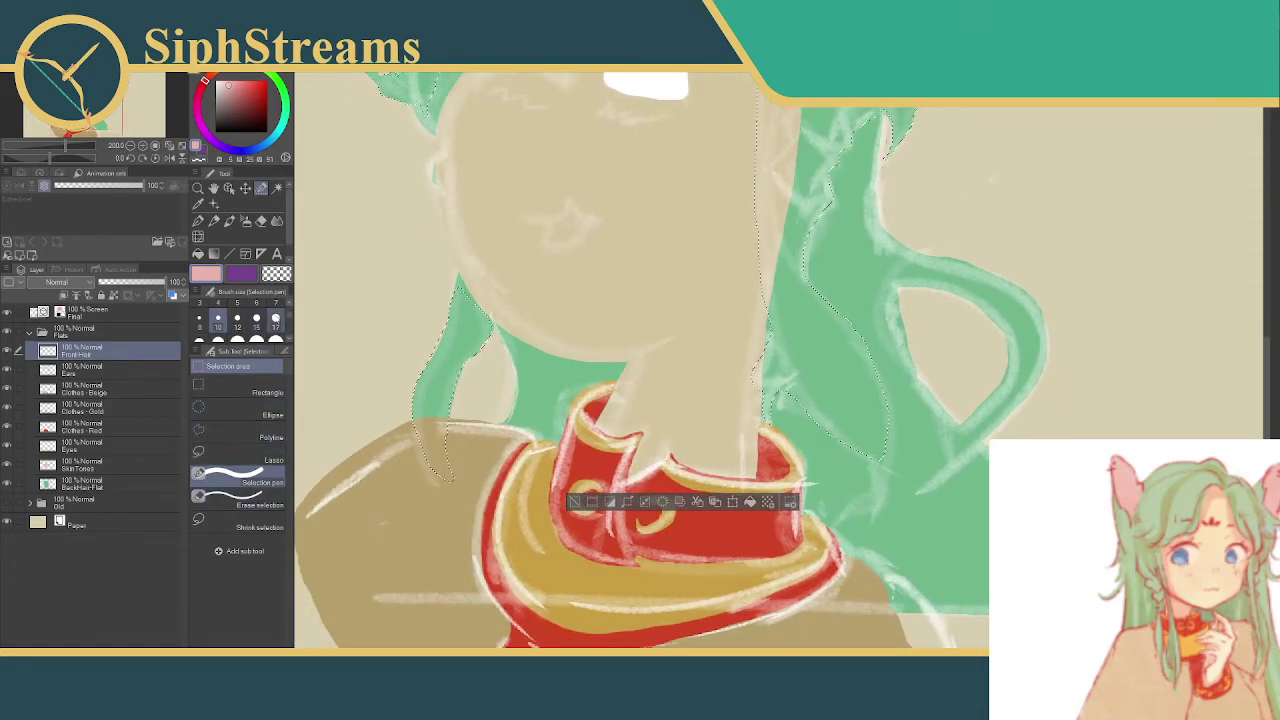
pyautogui.scroll(2, 250, 320)
pyautogui.click(237, 313)
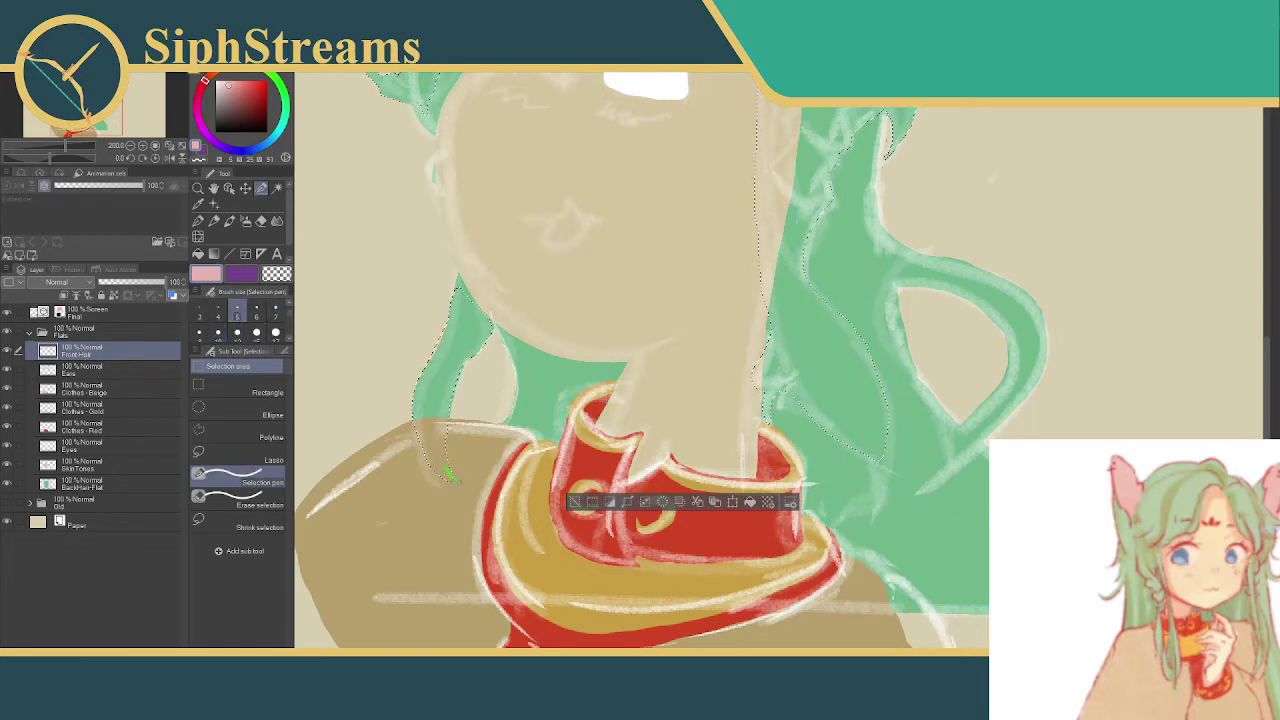
pyautogui.moveTo(452, 480); pyautogui.dragTo(446, 472)
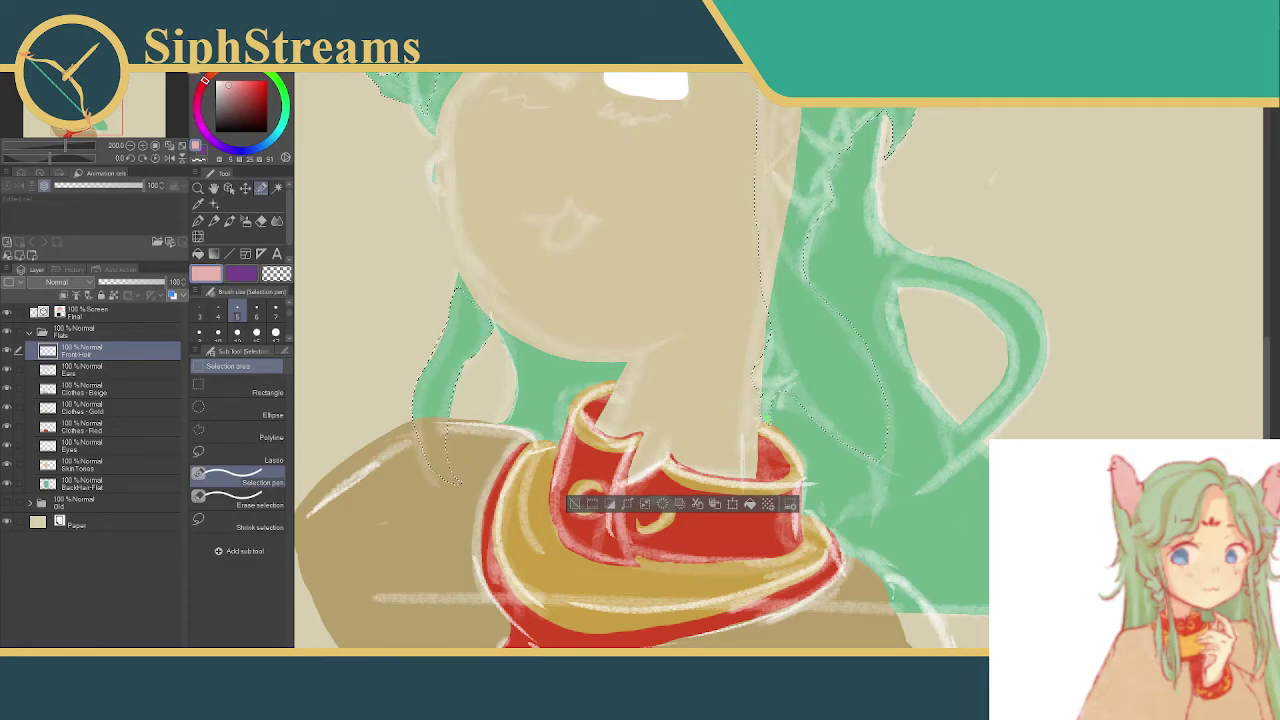
# - Sample the green from the back hair and fill the front hair selection with it on the Front Hair layer
pyautogui.scroll(4, 640, 370)
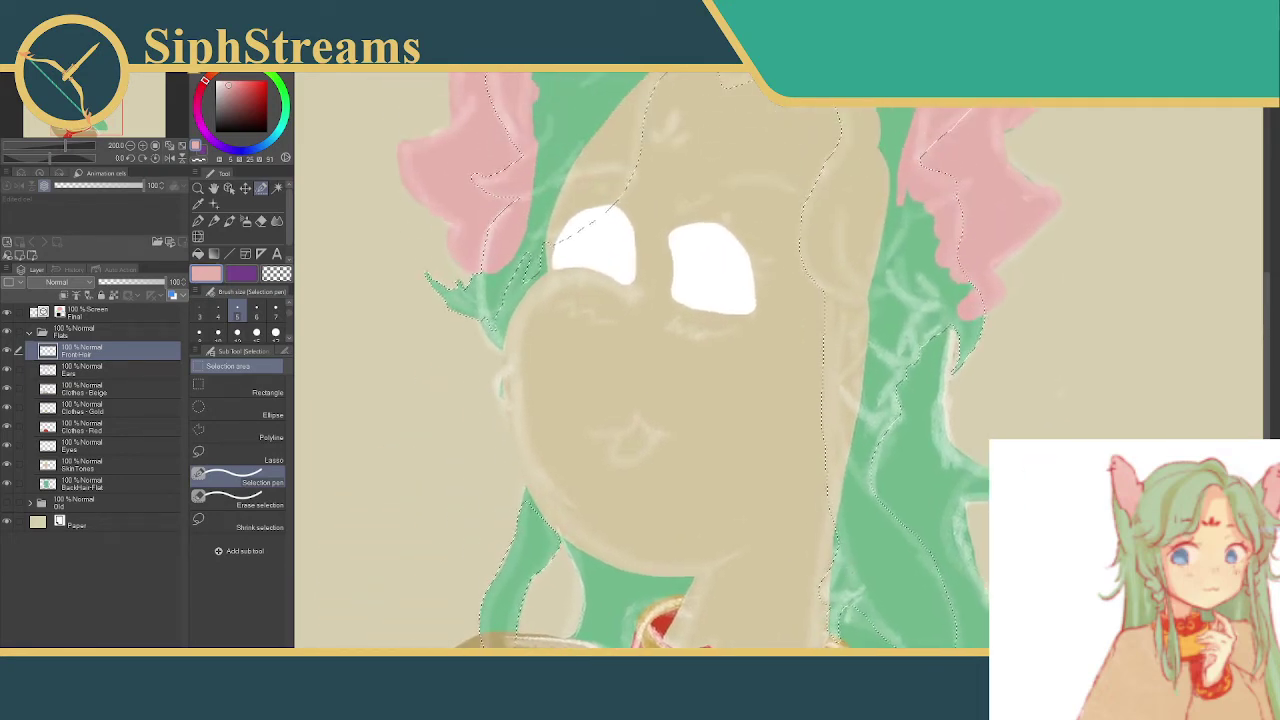
pyautogui.moveTo(758, 333); pyautogui.dragTo(756, 463)
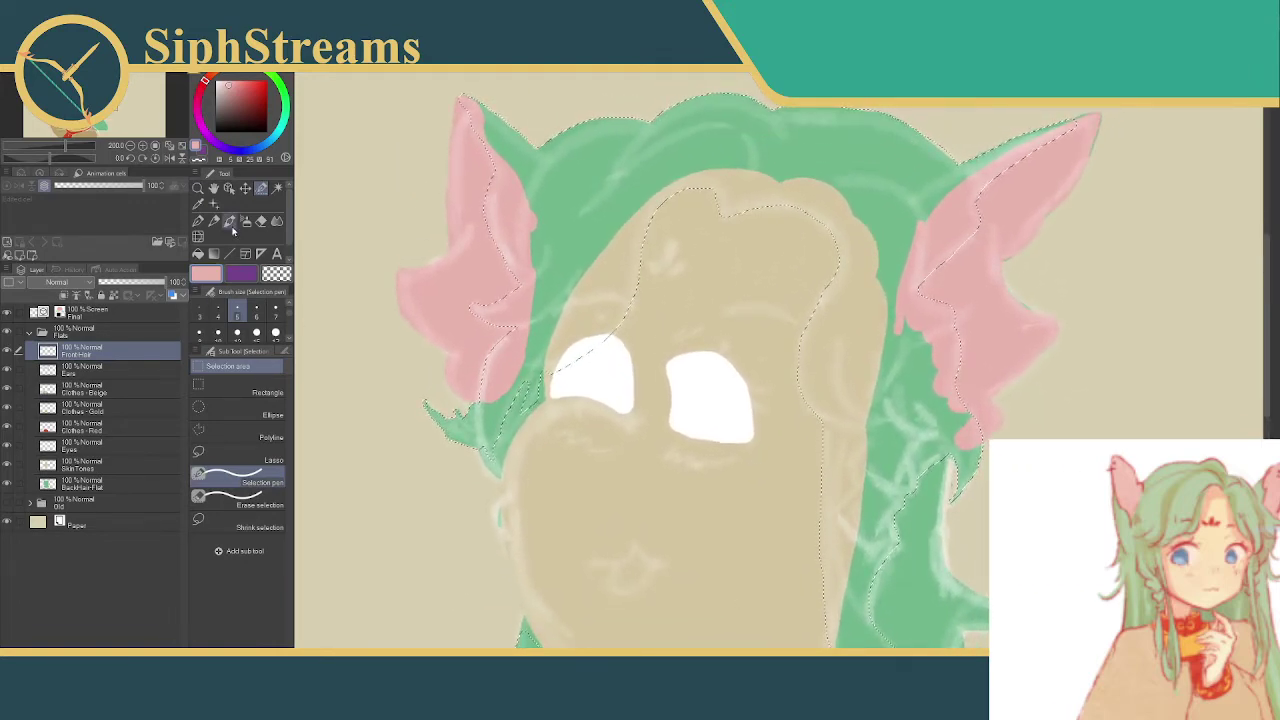
pyautogui.click(198, 204)
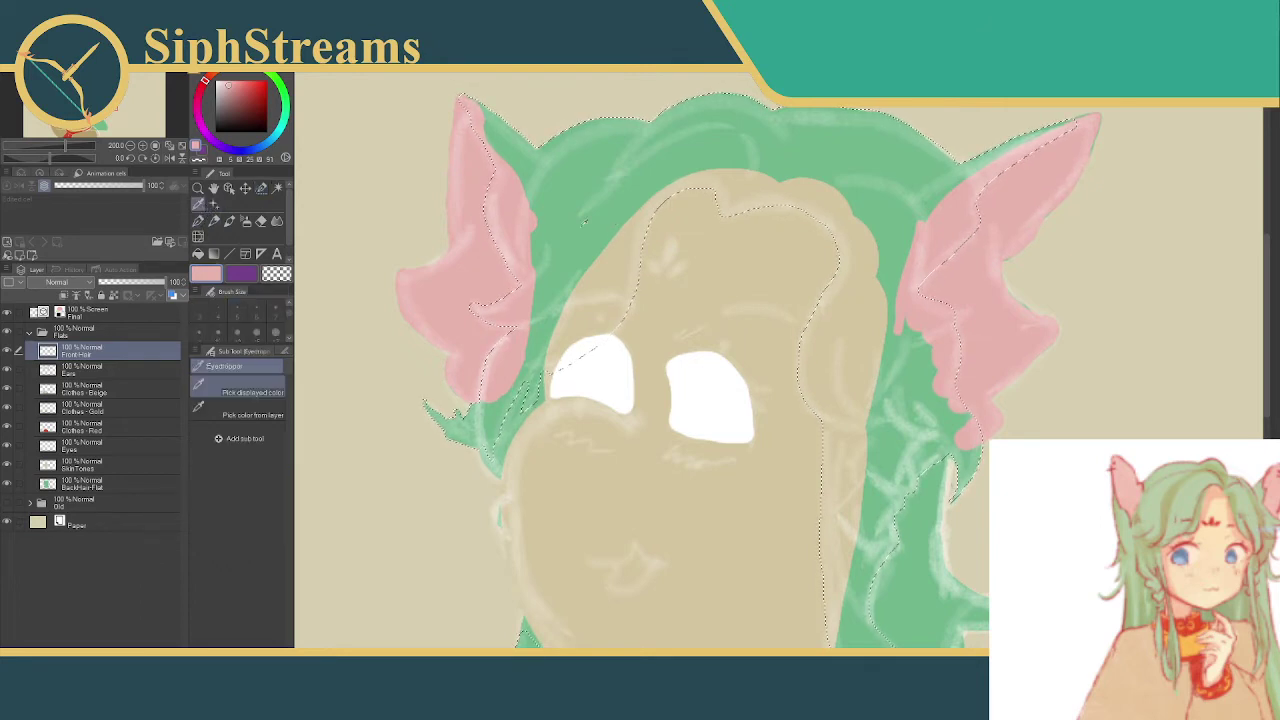
pyautogui.click(946, 152)
pyautogui.hotkey('alt', 'BackSpace')
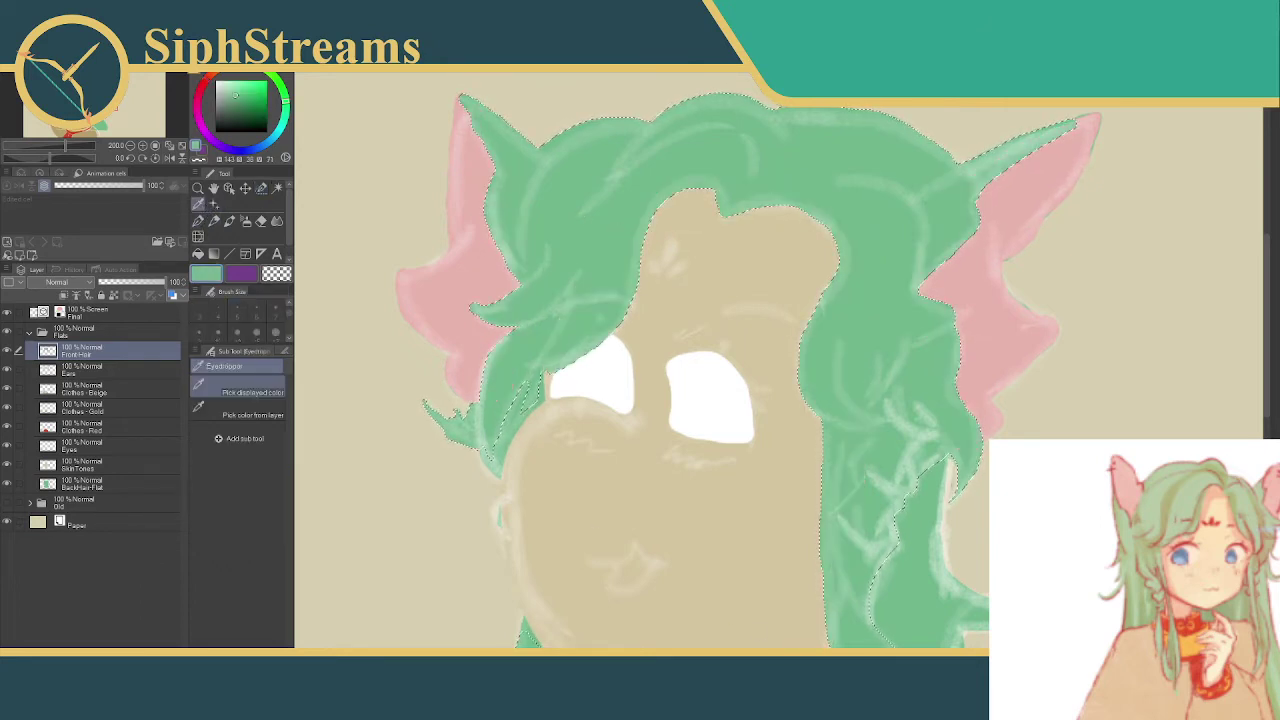
pyautogui.moveTo(729, 440); pyautogui.dragTo(712, 442)
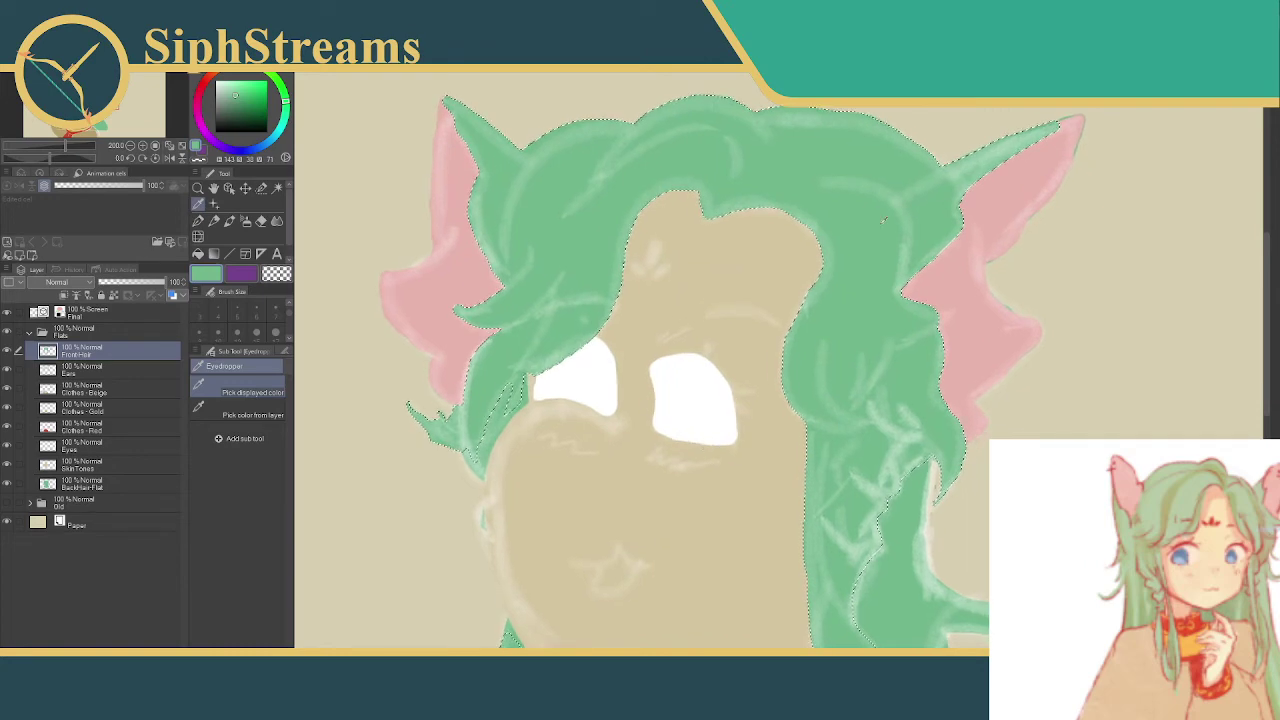
pyautogui.scroll(-3, 712, 398)
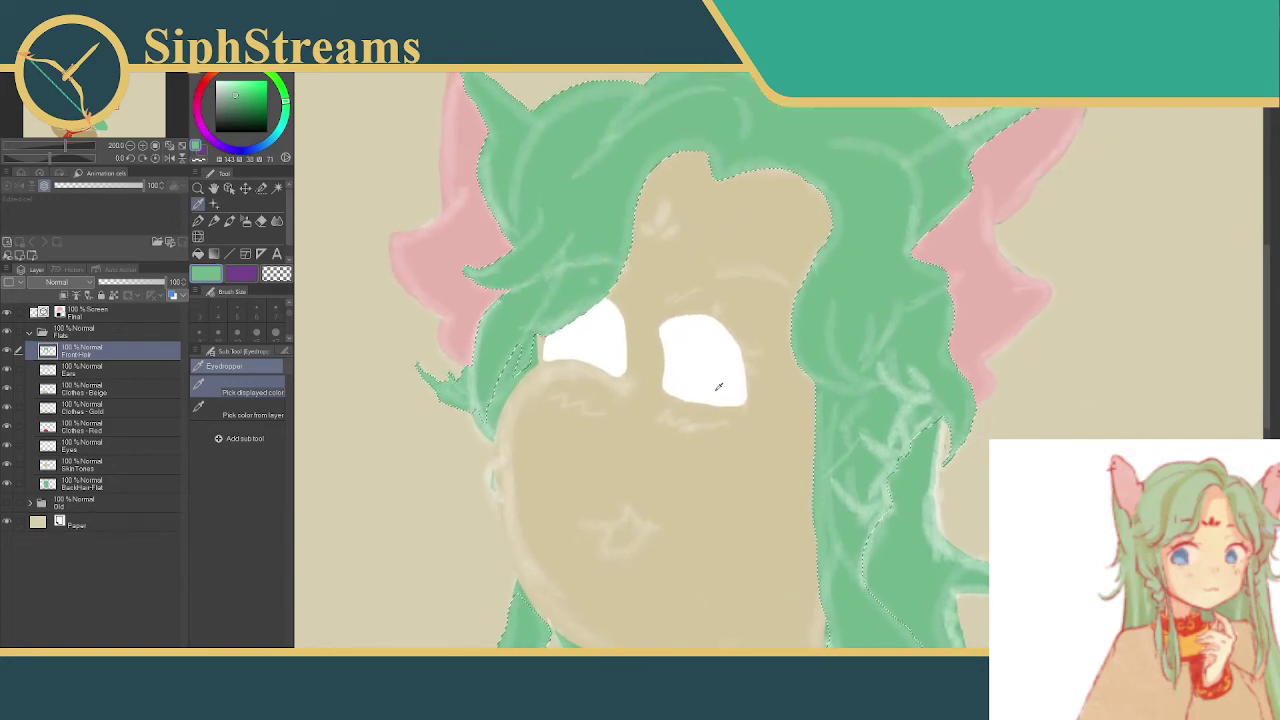
pyautogui.moveTo(591, 385); pyautogui.dragTo(600, 466)
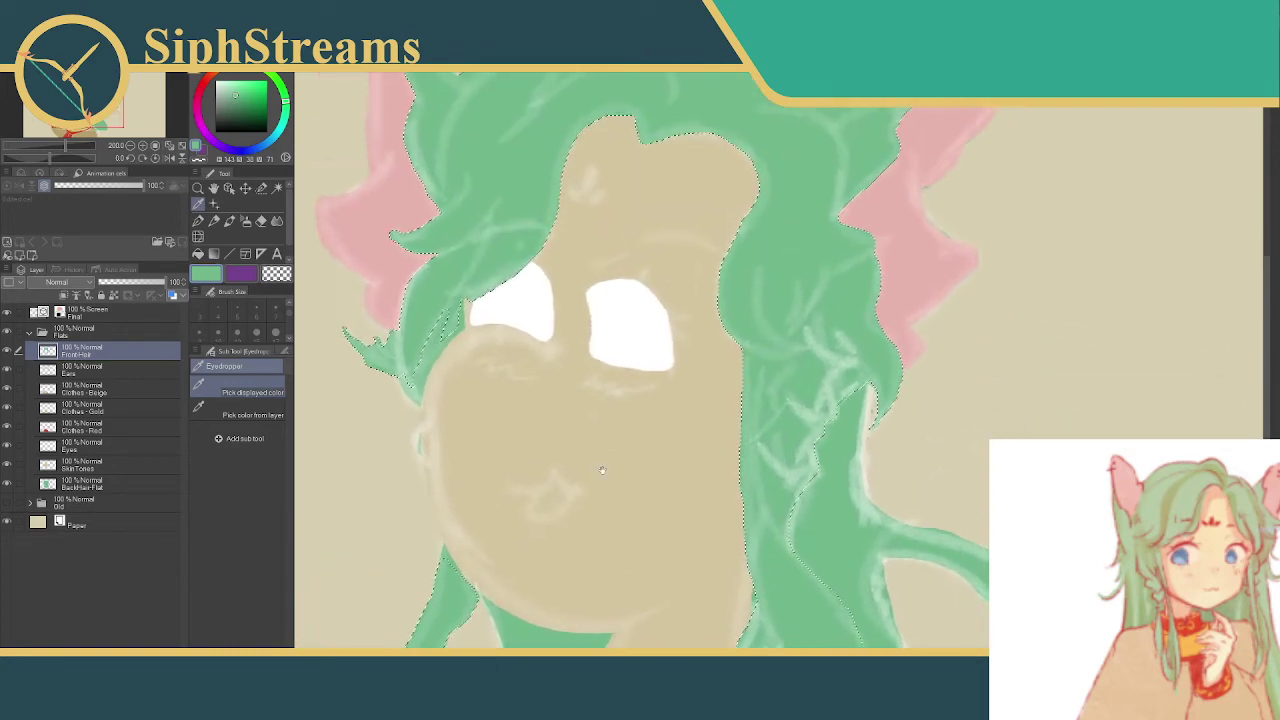
# - Make BackHair-Flat the active layer, choose Erase selection, and clear the front hair selection
pyautogui.click(103, 484)
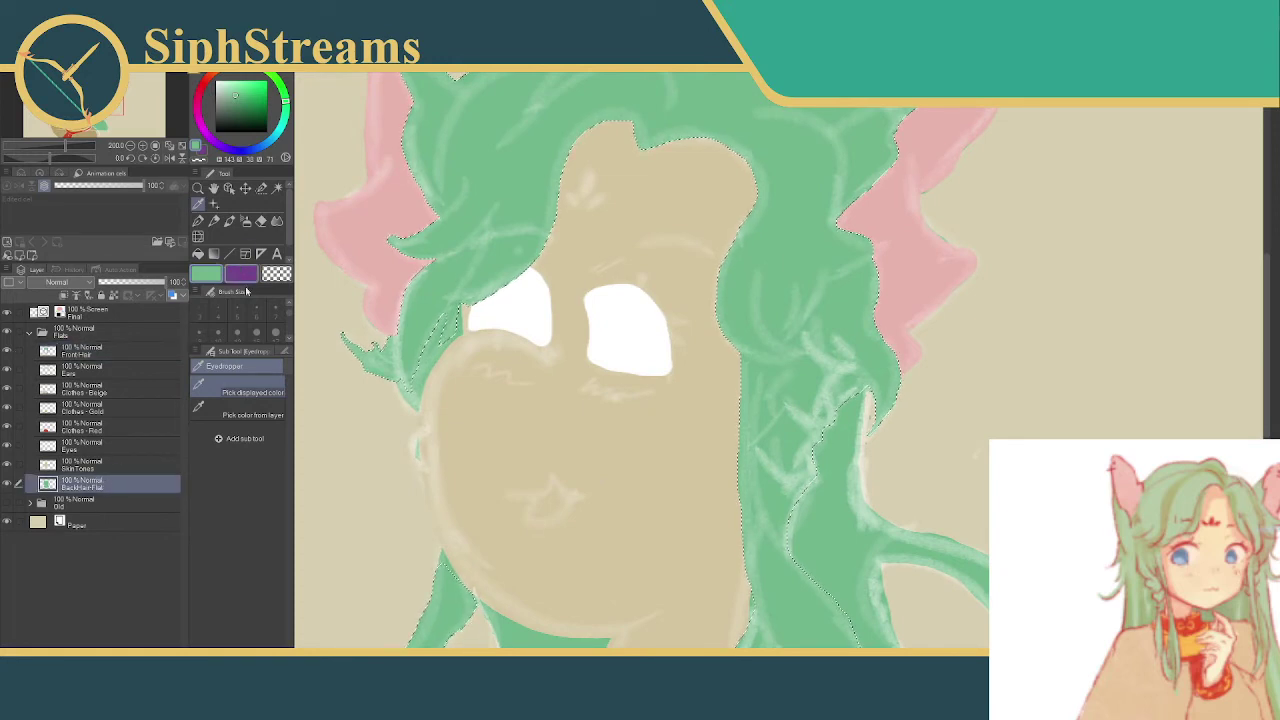
pyautogui.click(262, 188)
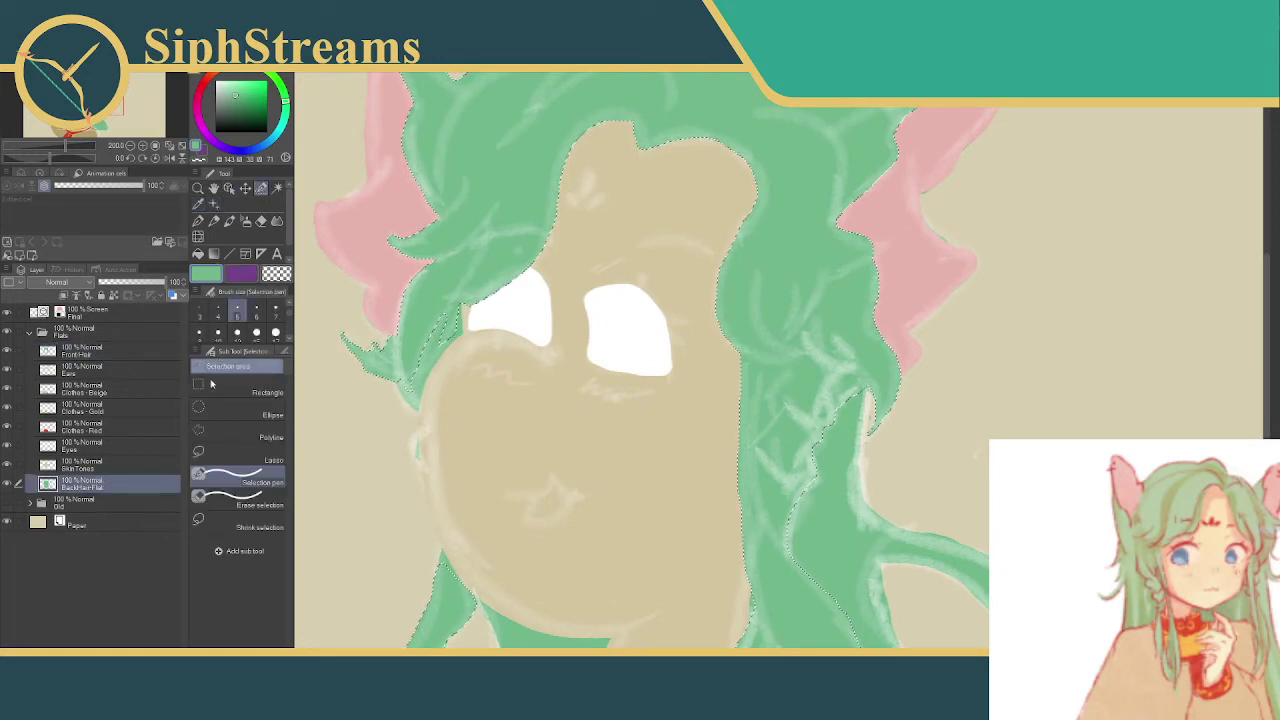
pyautogui.click(240, 496)
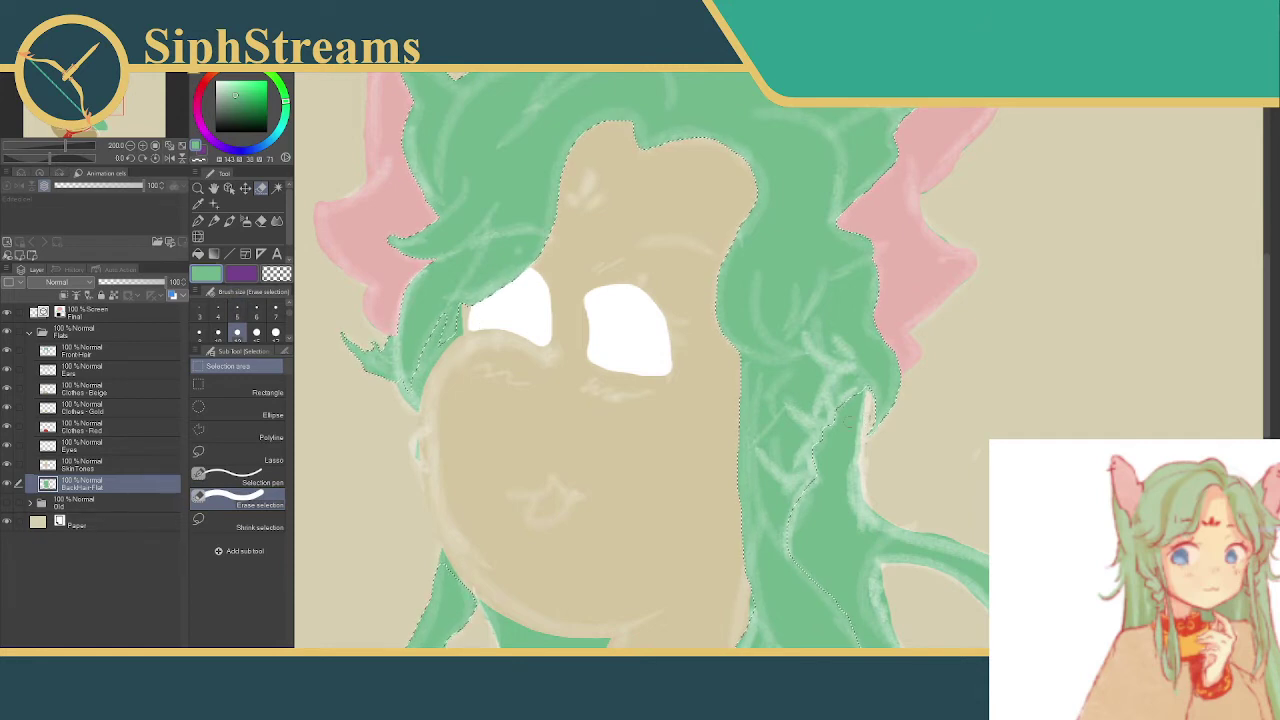
pyautogui.hotkey('ctrl', 'd')
pyautogui.scroll(-2, 651, 385)
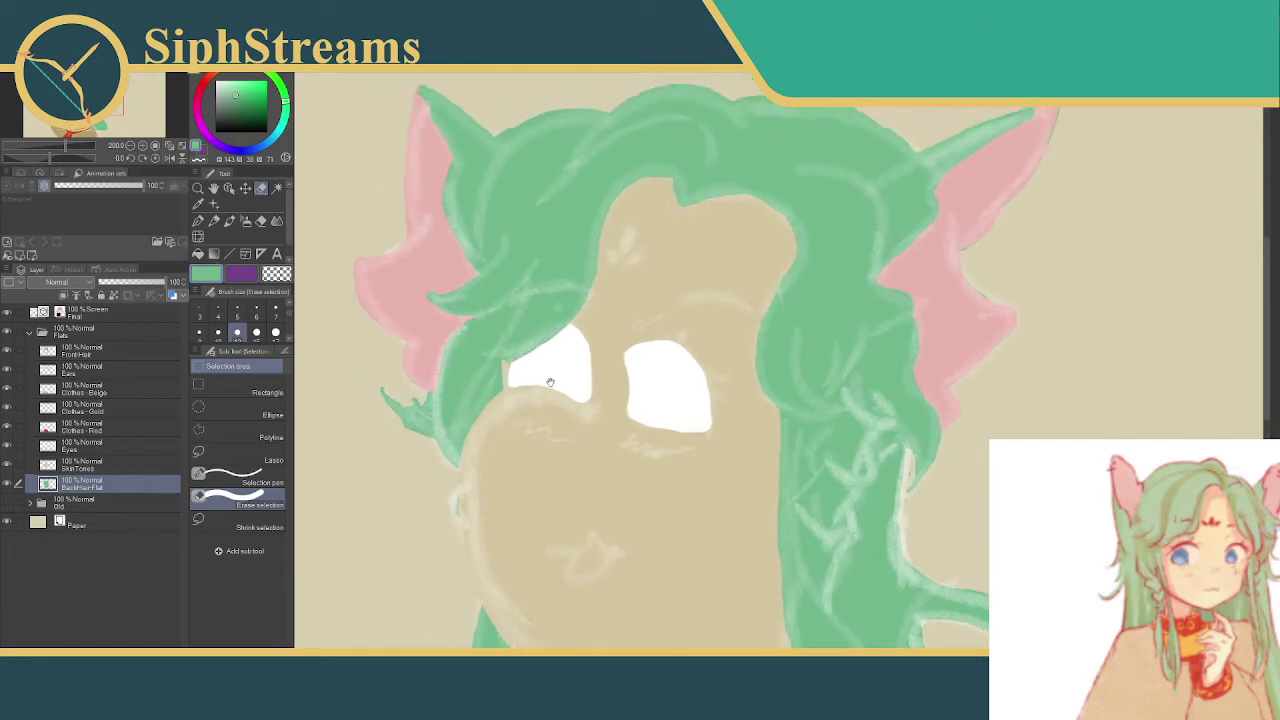
pyautogui.scroll(2, 541, 346)
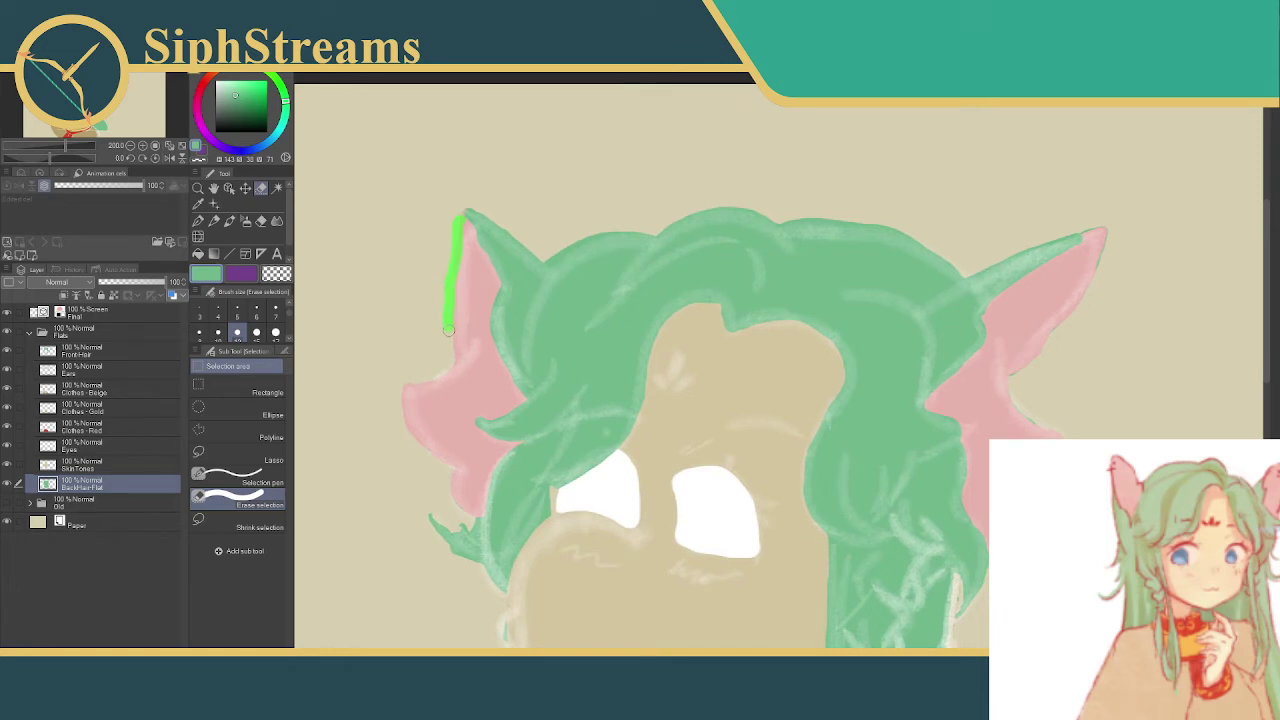
# - Select the area along the outer edge of the left ear, widening it with the Selection pen at size 100
pyautogui.moveTo(448, 330); pyautogui.dragTo(455, 362)
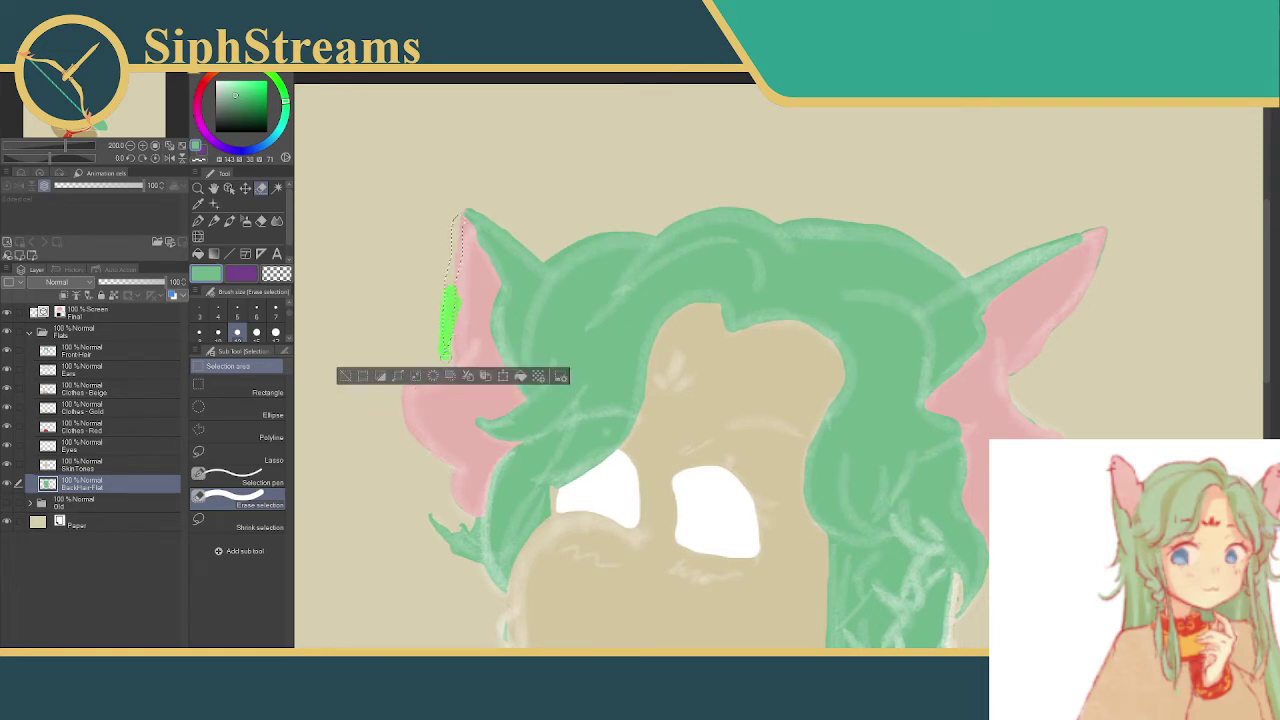
pyautogui.click(240, 478)
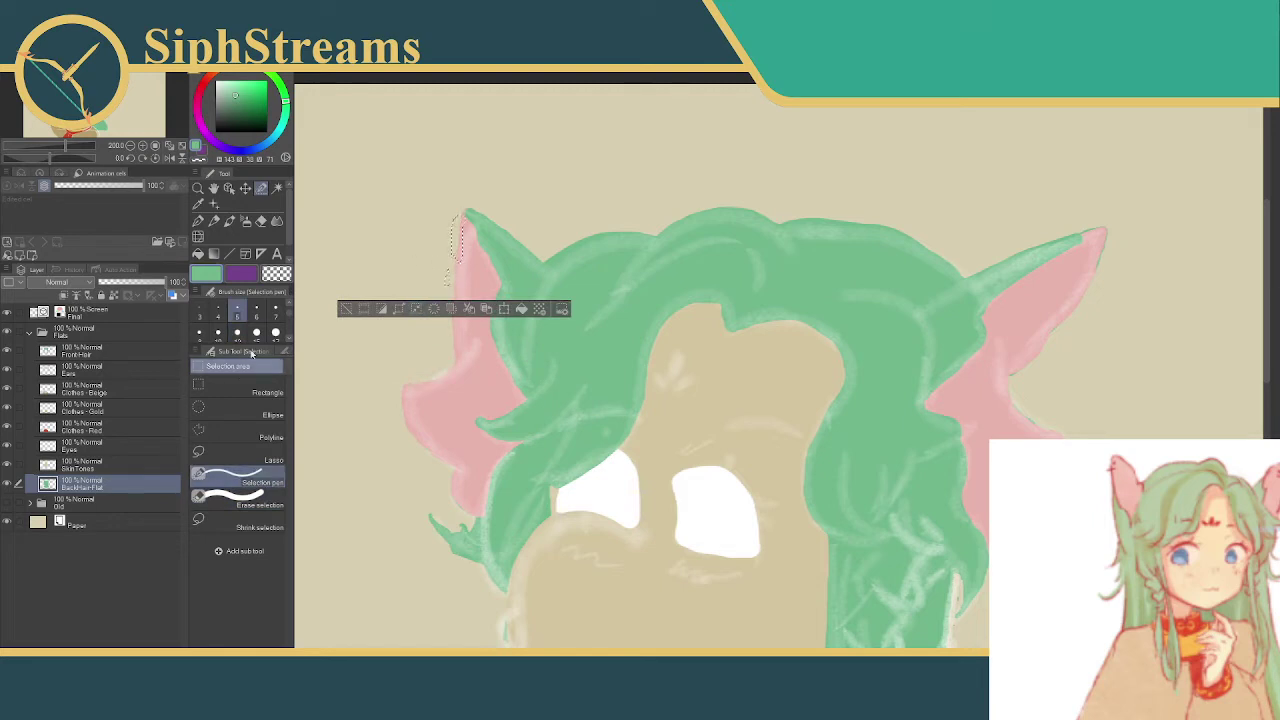
pyautogui.click(276, 332)
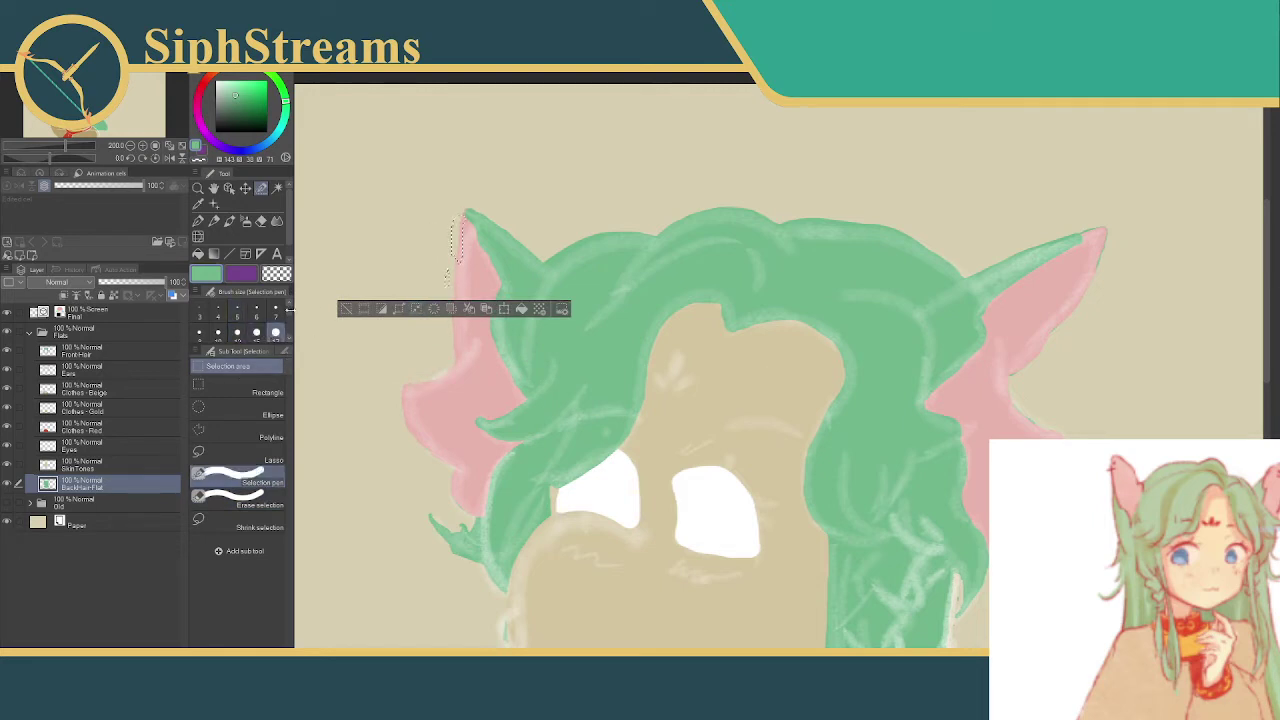
pyautogui.scroll(-3, 287, 316)
pyautogui.moveTo(394, 241)
pyautogui.mouseDown()
pyautogui.moveTo(413, 245)
pyautogui.moveTo(407, 372)
pyautogui.moveTo(424, 450)
pyautogui.mouseUp()
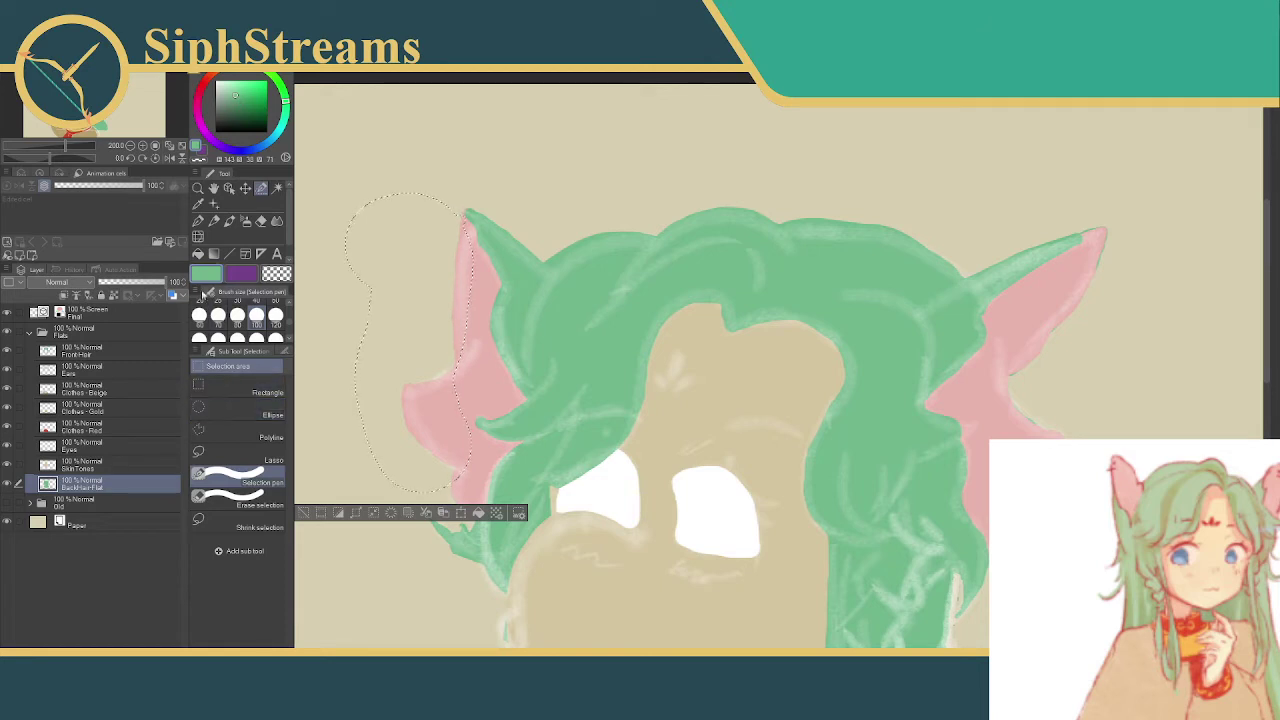
# - Extend the selection below the left ear with the Selection pen at size 15, clear it on BackHair-Flat, and deselect
pyautogui.scroll(2, 237, 320)
pyautogui.click(256, 315)
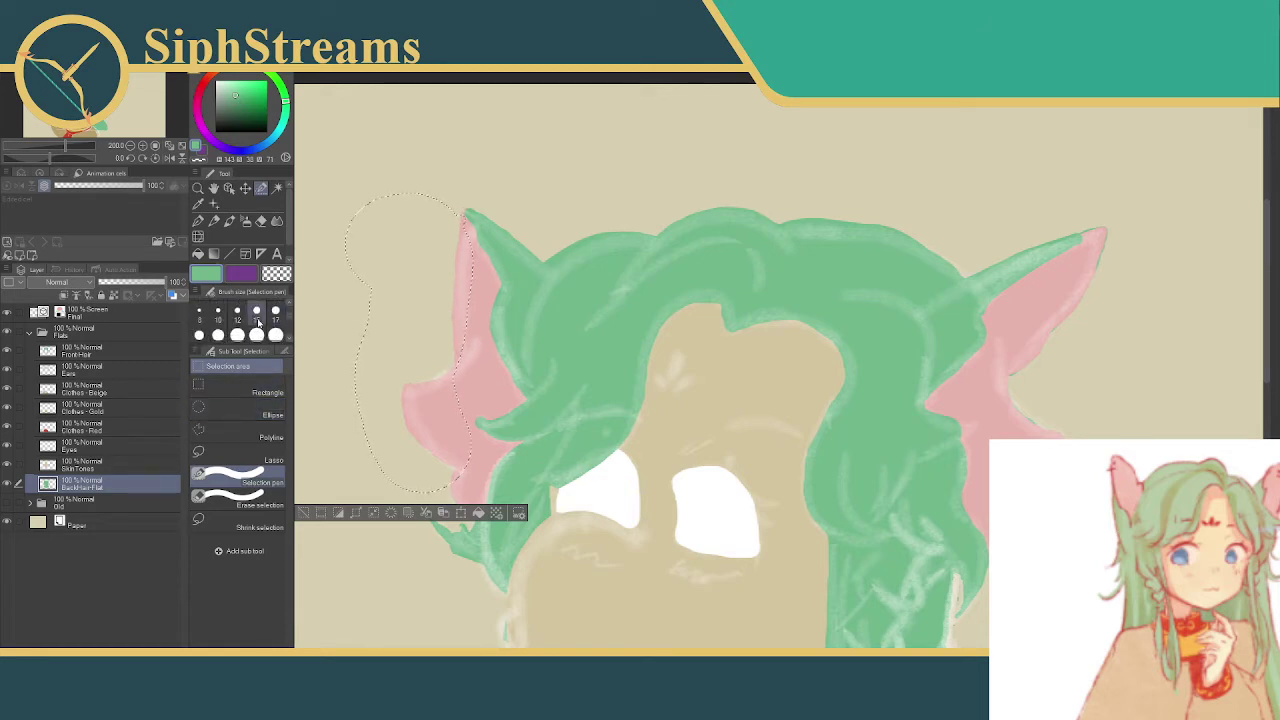
pyautogui.moveTo(438, 468); pyautogui.dragTo(472, 512)
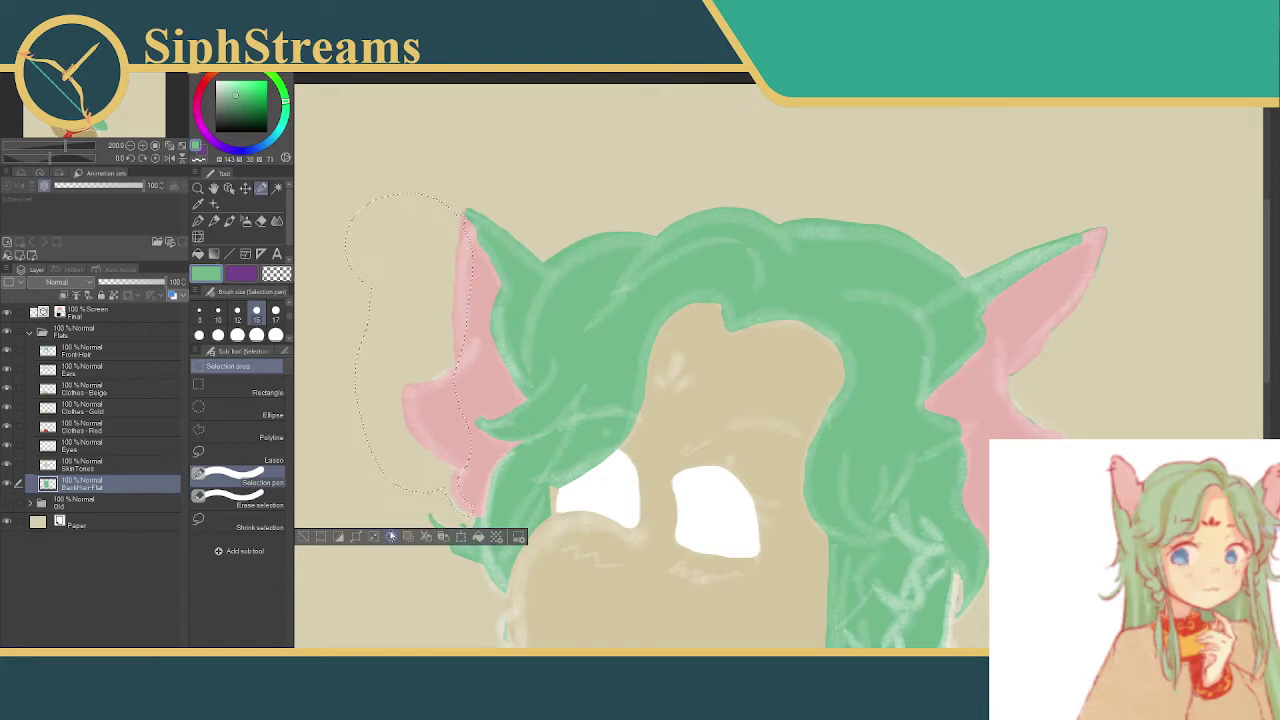
pyautogui.click(303, 536)
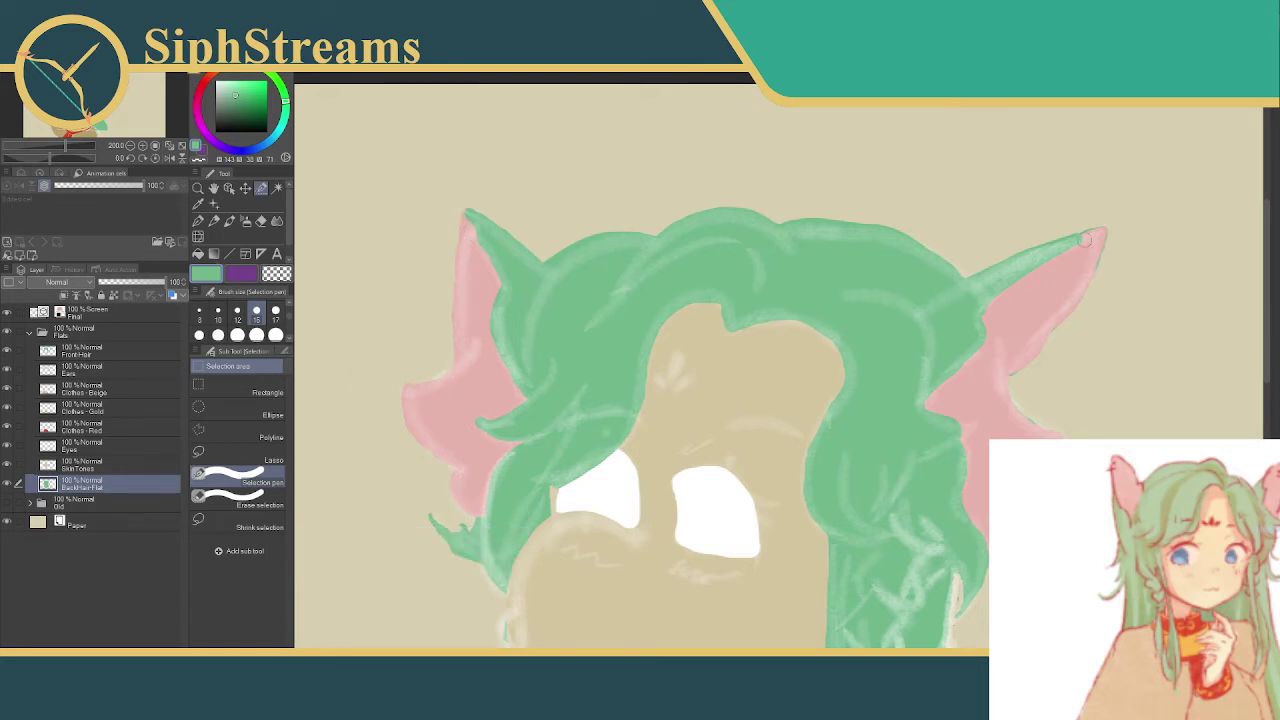
# - Select and clear strips along the right ear's outer edge, from its tip down to the lower notch, on BackHair-Flat
pyautogui.moveTo(1088, 230); pyautogui.dragTo(1104, 252)
pyautogui.click(988, 265)
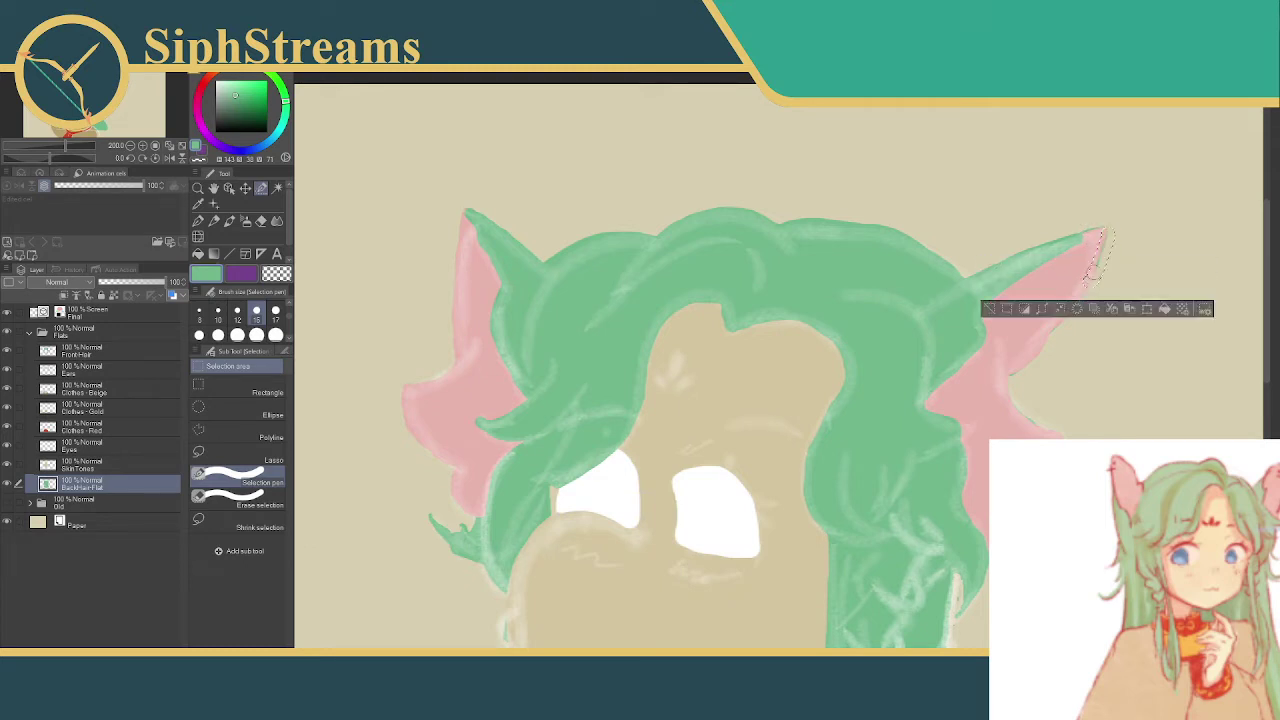
pyautogui.click(988, 308)
pyautogui.moveTo(1050, 326)
pyautogui.mouseDown()
pyautogui.moveTo(1012, 379)
pyautogui.moveTo(1035, 429)
pyautogui.moveTo(1085, 437)
pyautogui.mouseUp()
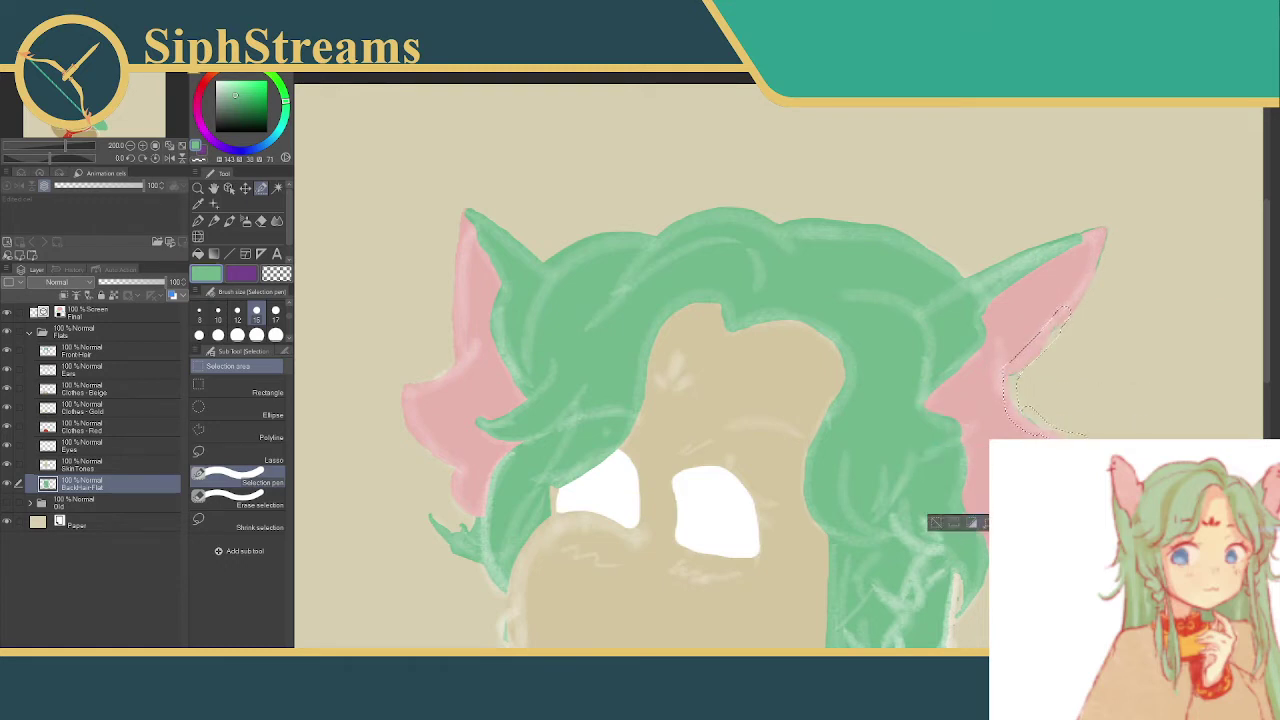
pyautogui.click(935, 522)
pyautogui.moveTo(1105, 232); pyautogui.dragTo(1077, 298)
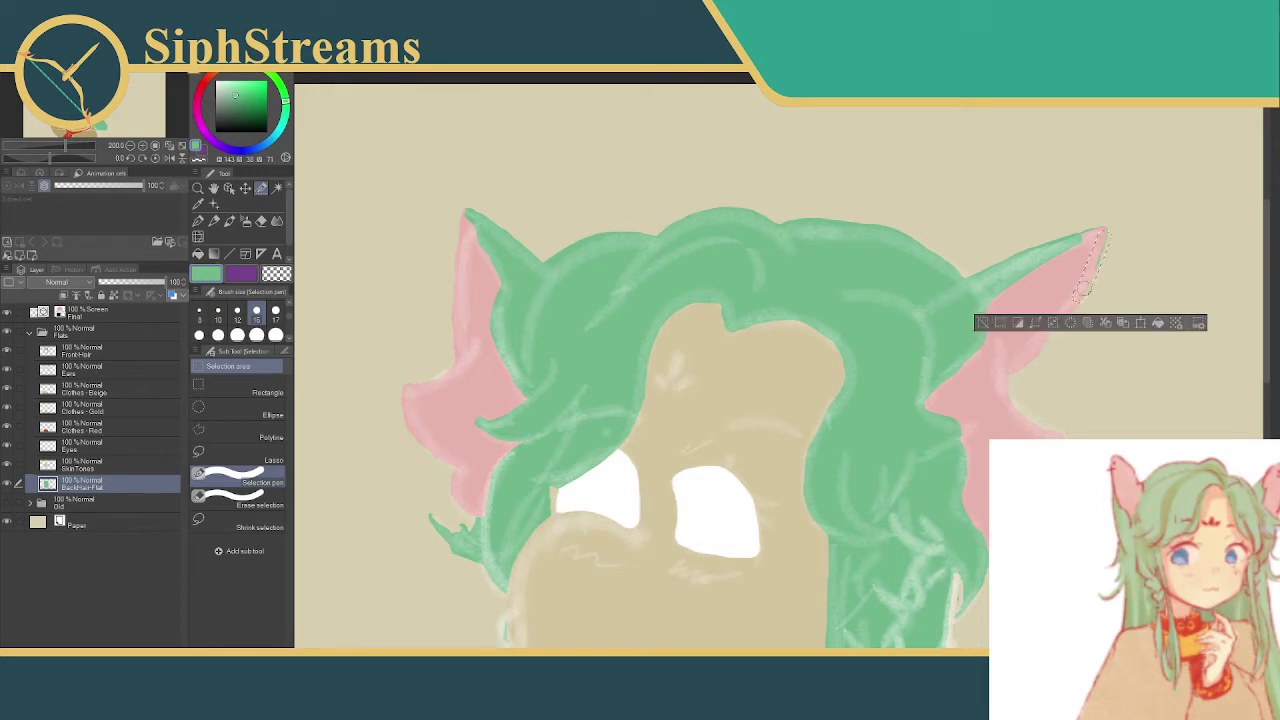
pyautogui.click(981, 323)
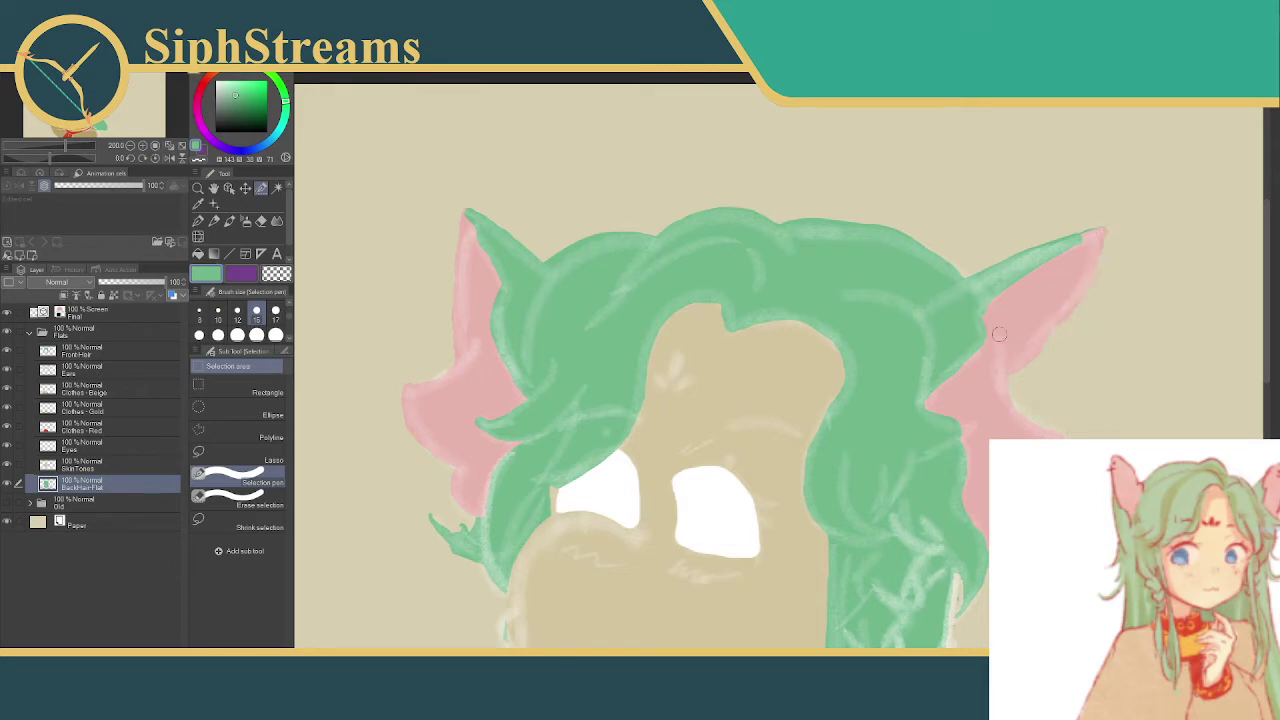
pyautogui.moveTo(1108, 226)
pyautogui.mouseDown()
pyautogui.moveTo(1122, 234)
pyautogui.moveTo(1100, 238)
pyautogui.moveTo(1112, 242)
pyautogui.mouseUp()
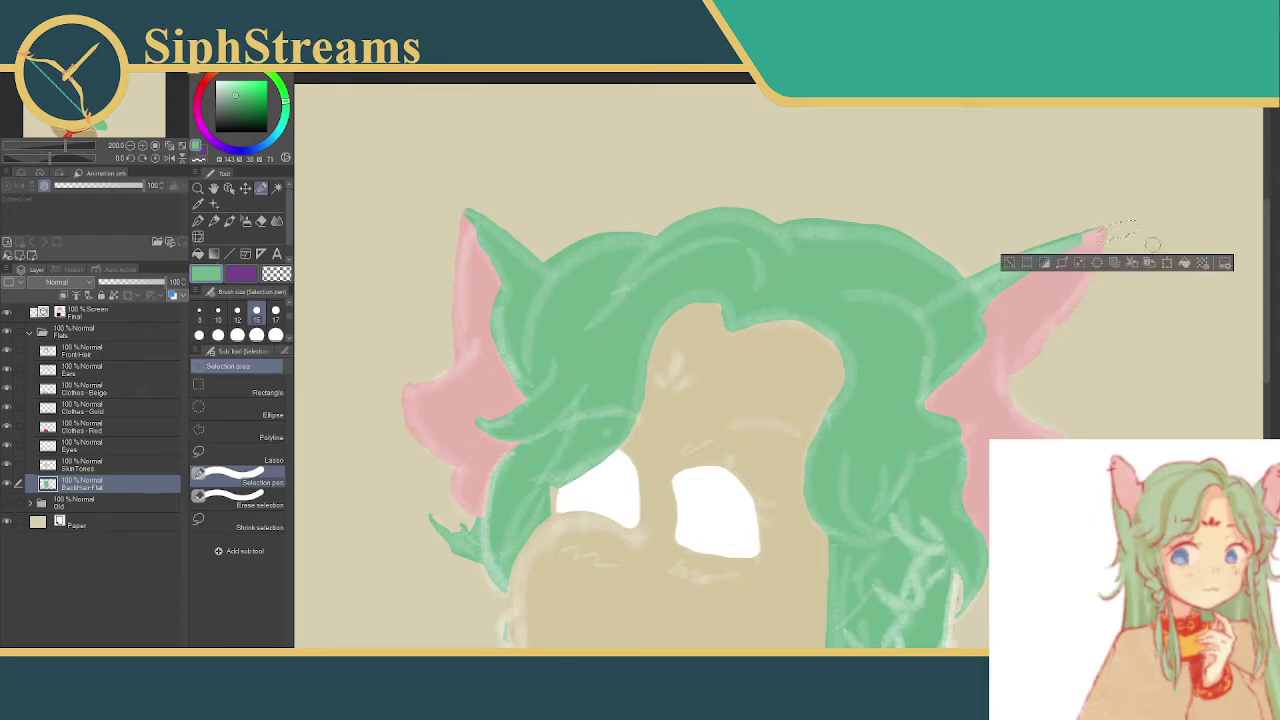
pyautogui.click(1010, 263)
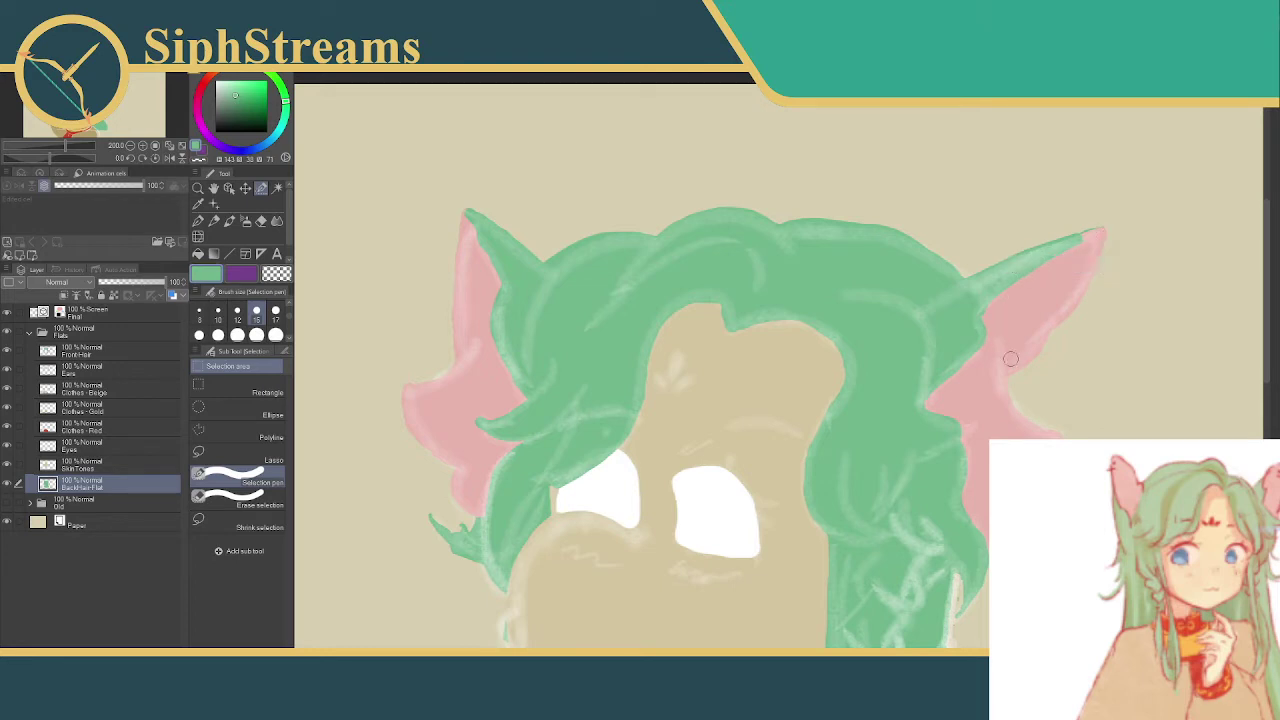
pyautogui.moveTo(1046, 430)
pyautogui.mouseDown()
pyautogui.moveTo(1060, 436)
pyautogui.moveTo(1052, 428)
pyautogui.mouseUp()
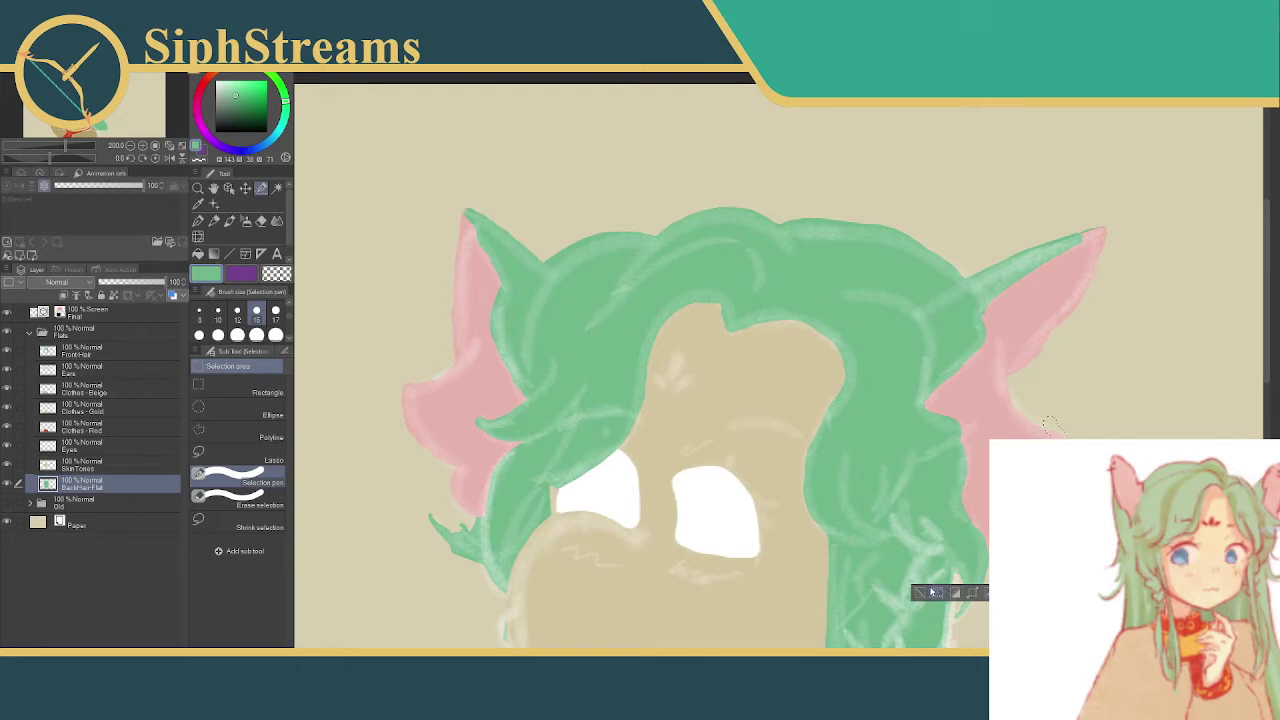
# - Clear small spots beside the hair tip under the right ear with the Selection pen at size 10, and deselect
pyautogui.scroll(-5, 882, 258)
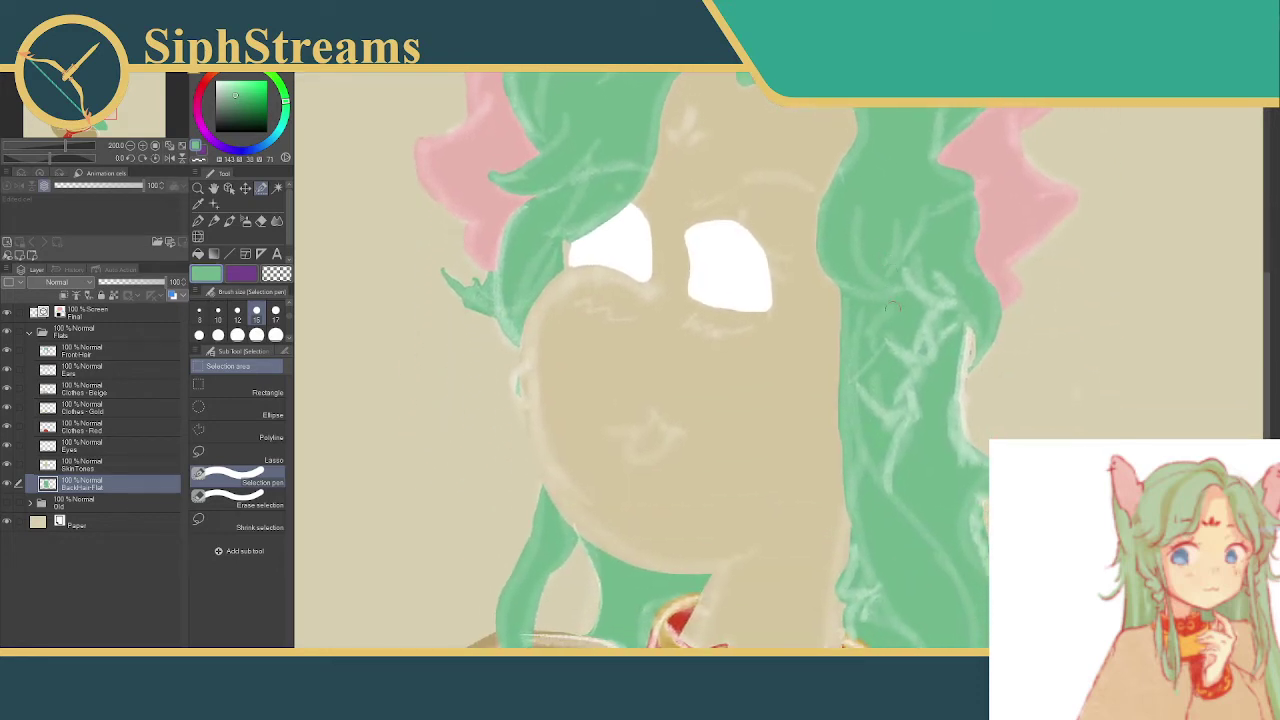
pyautogui.click(218, 310)
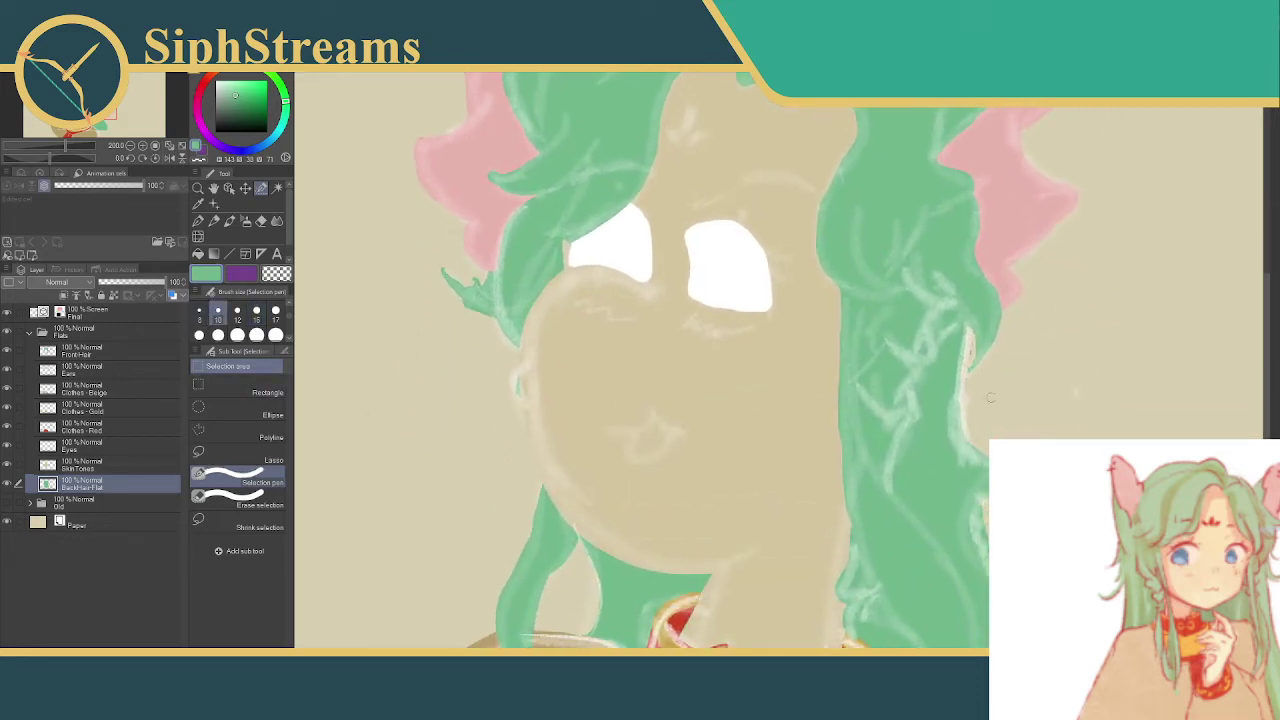
pyautogui.click(970, 350)
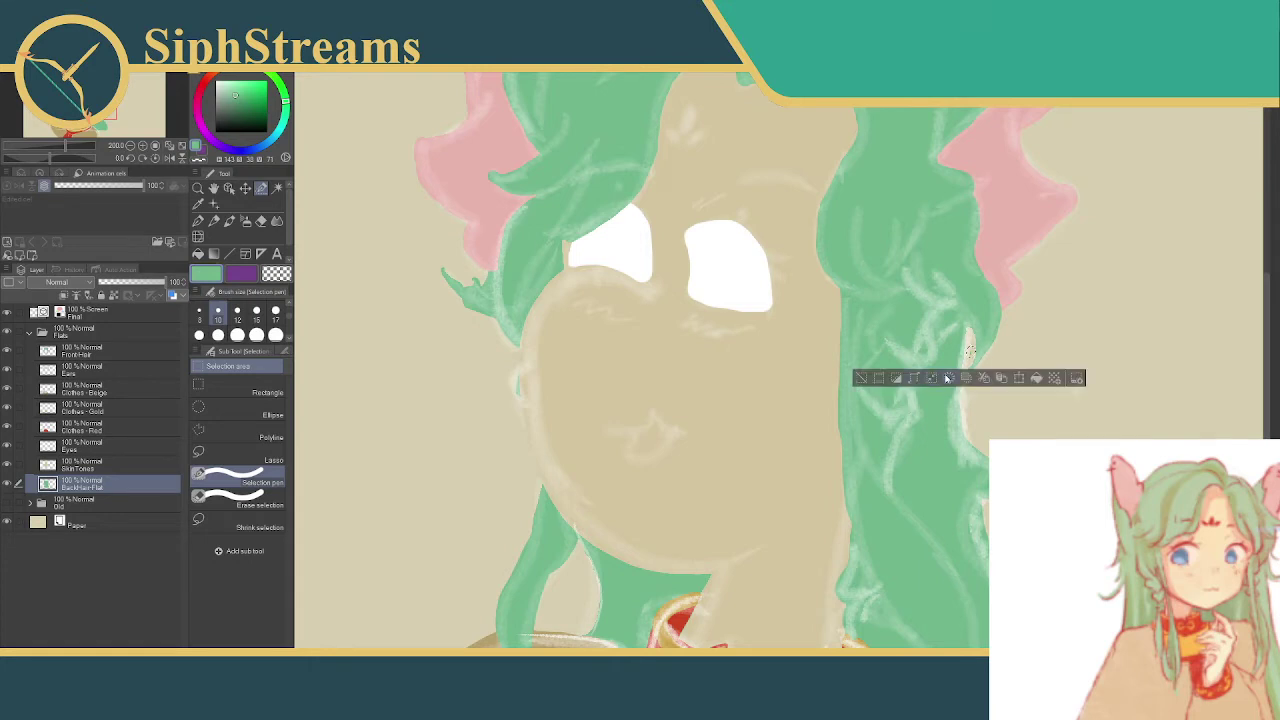
pyautogui.hotkey('ctrl', 'd')
pyautogui.click(971, 380)
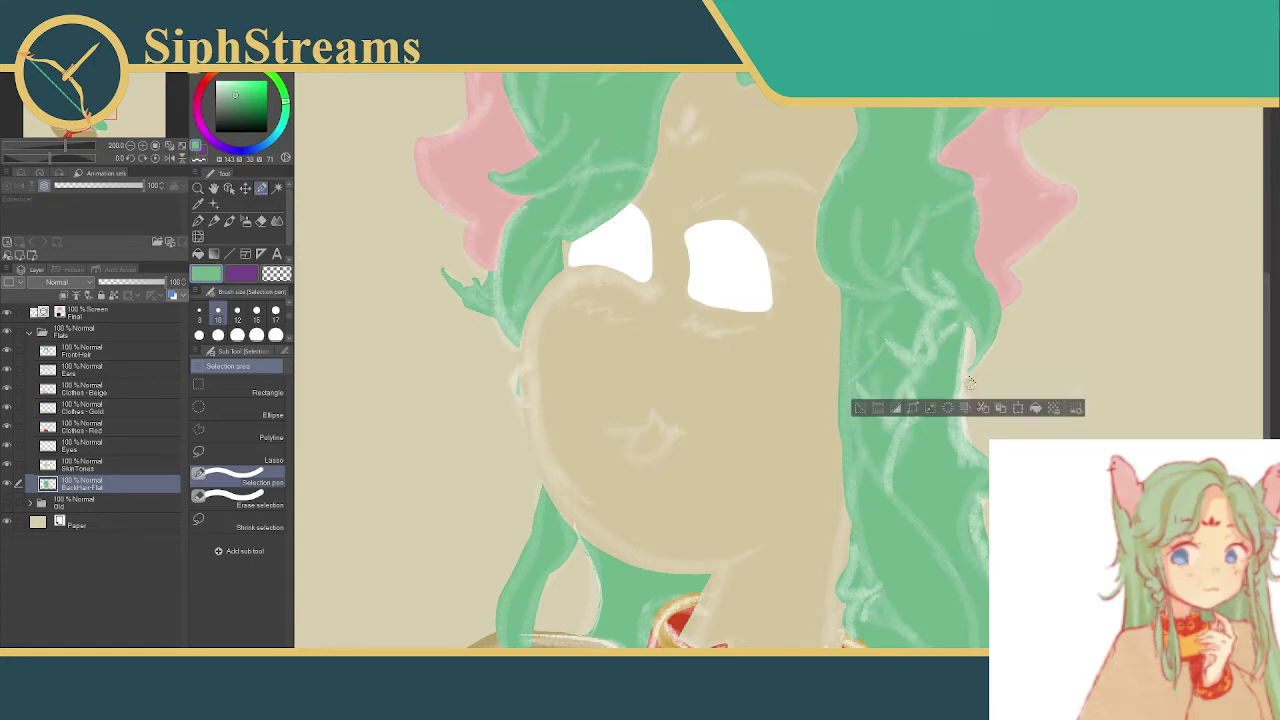
pyautogui.click(858, 409)
# - Hide the Final line layer so that only the flat colours show on the whole figure
pyautogui.moveTo(858, 409); pyautogui.dragTo(760, 419)
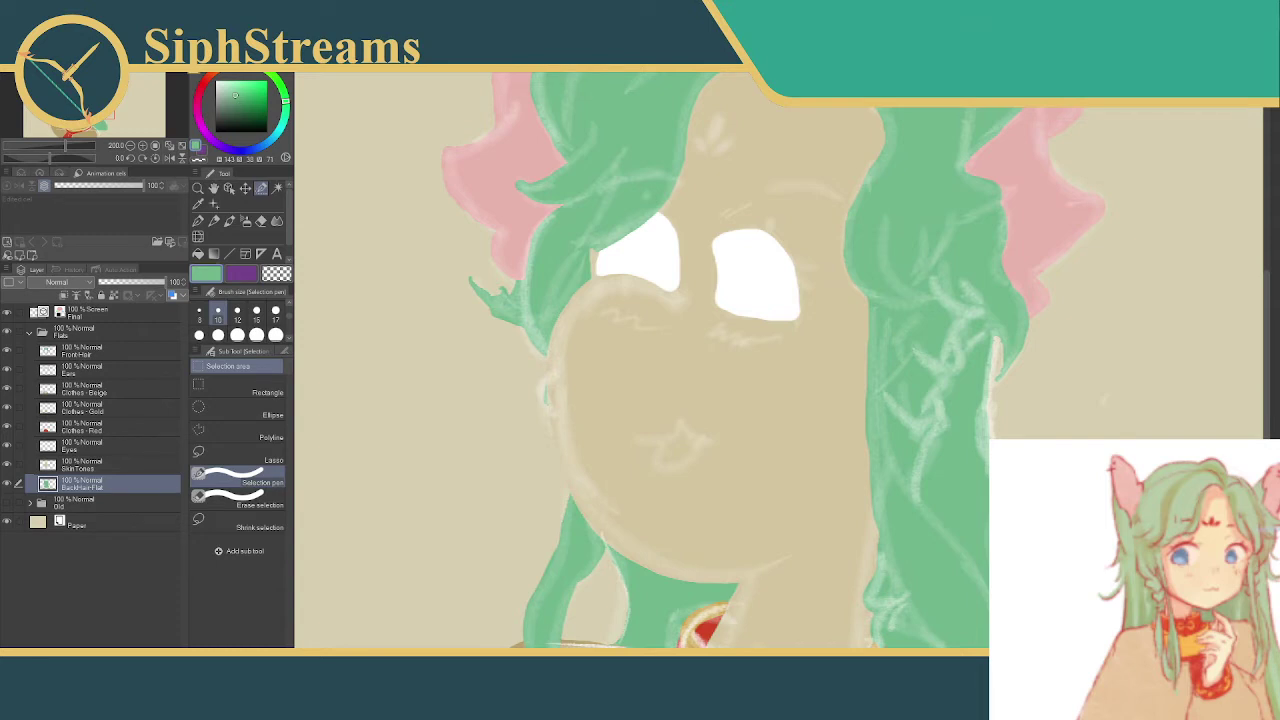
pyautogui.hotkey('ctrl', '-')
pyautogui.hotkey('ctrl', '-')
pyautogui.hotkey('ctrl', '-')
pyautogui.hotkey('ctrl', '-')
pyautogui.hotkey('ctrl', '-')
pyautogui.hotkey('ctrl', '+')
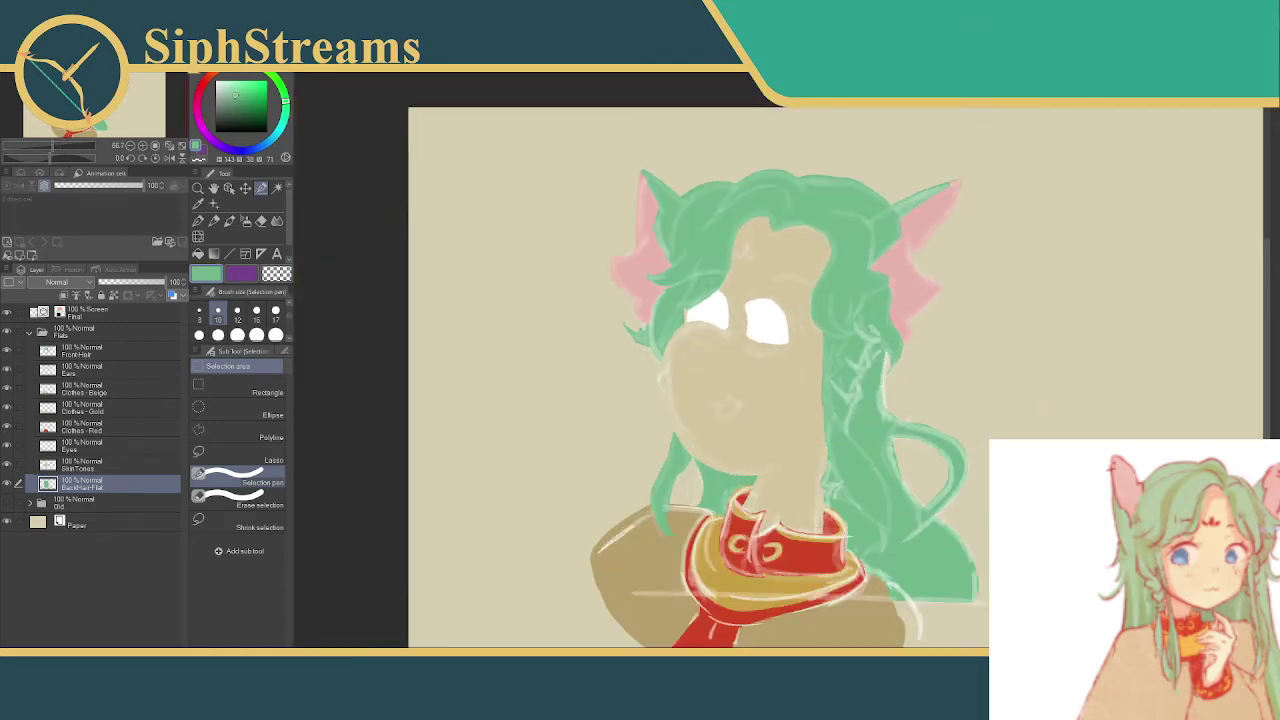
pyautogui.hotkey('ctrl', '-')
pyautogui.hotkey('ctrl', '+')
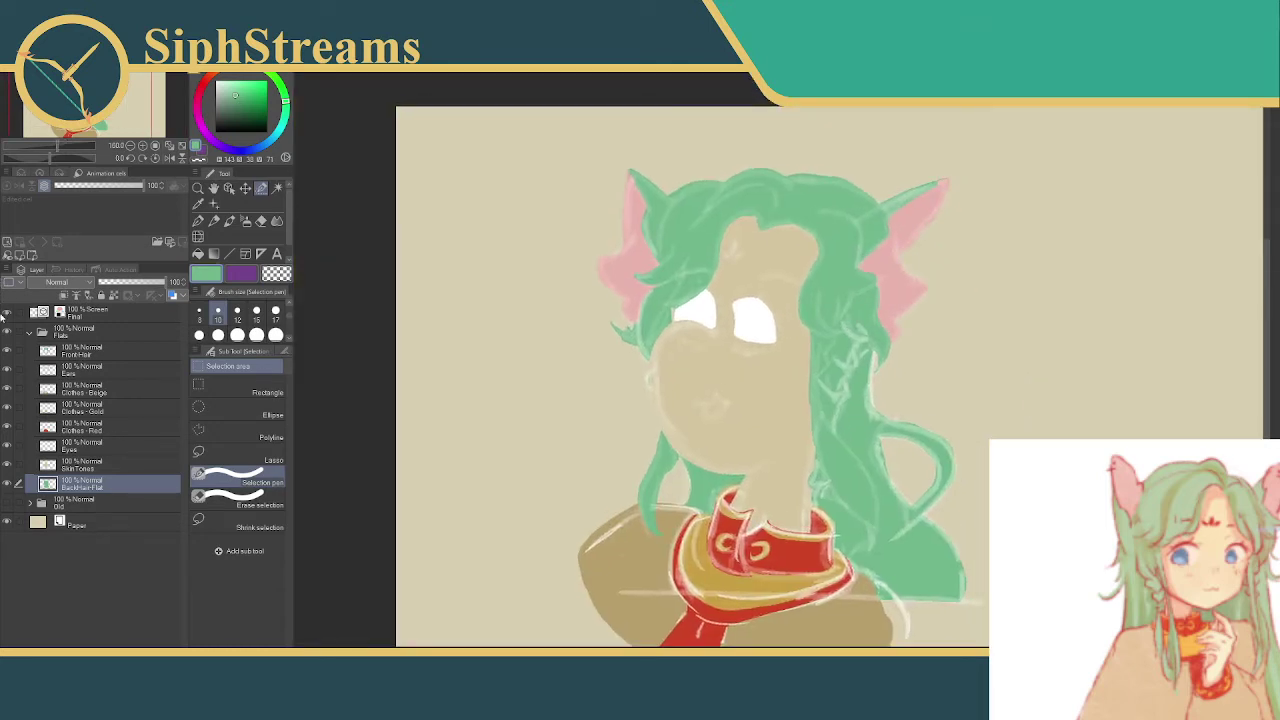
pyautogui.click(9, 314)
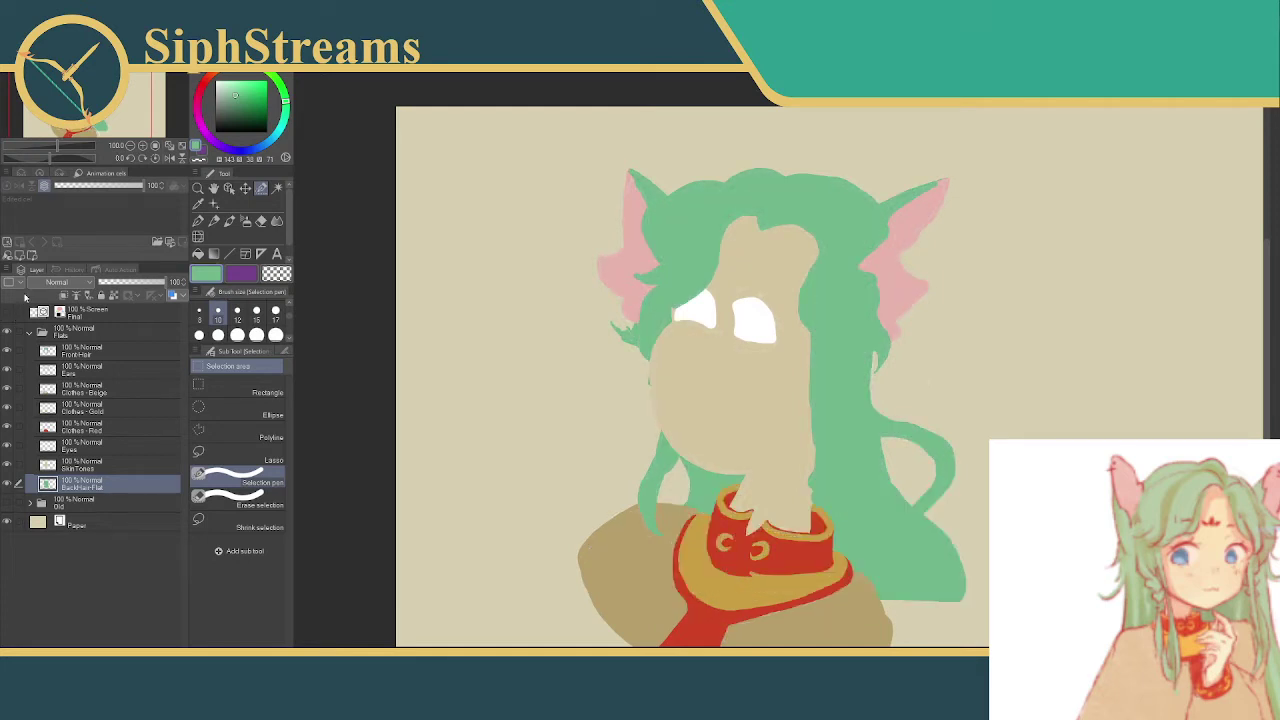
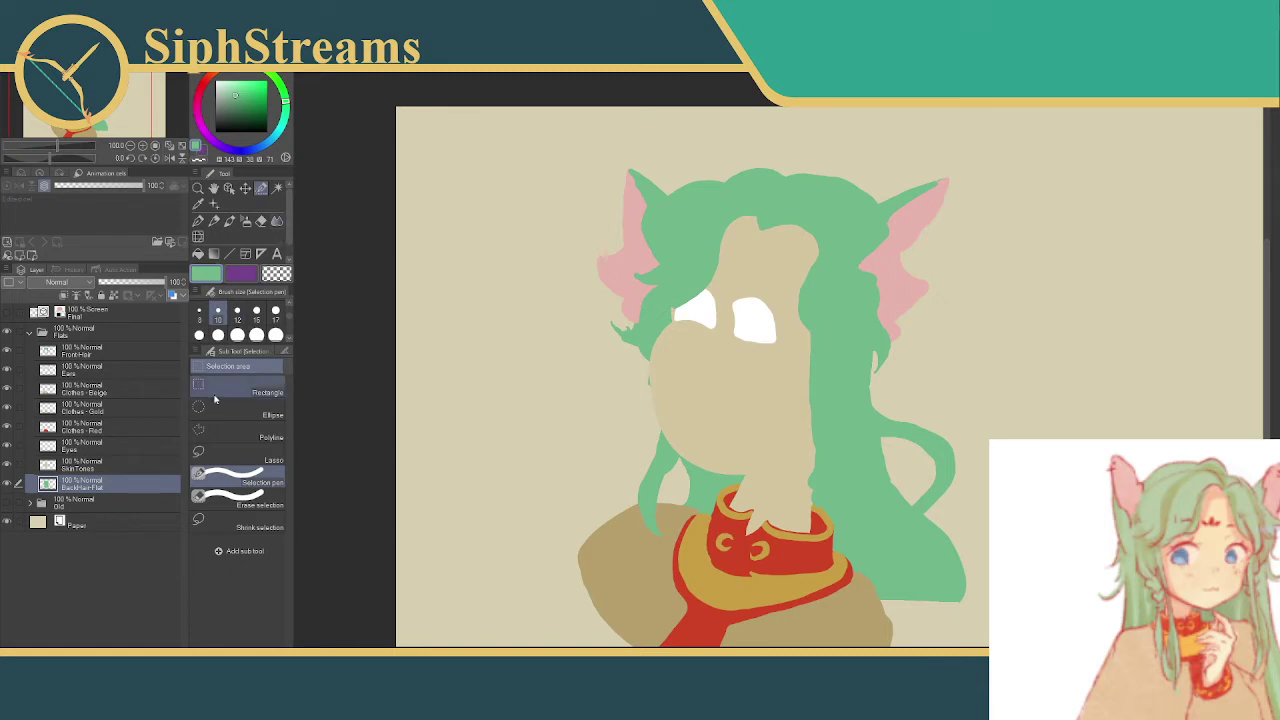
# - Try mustard yellow D2BF73 as the colour of the Paper layer
pyautogui.click(80, 523)
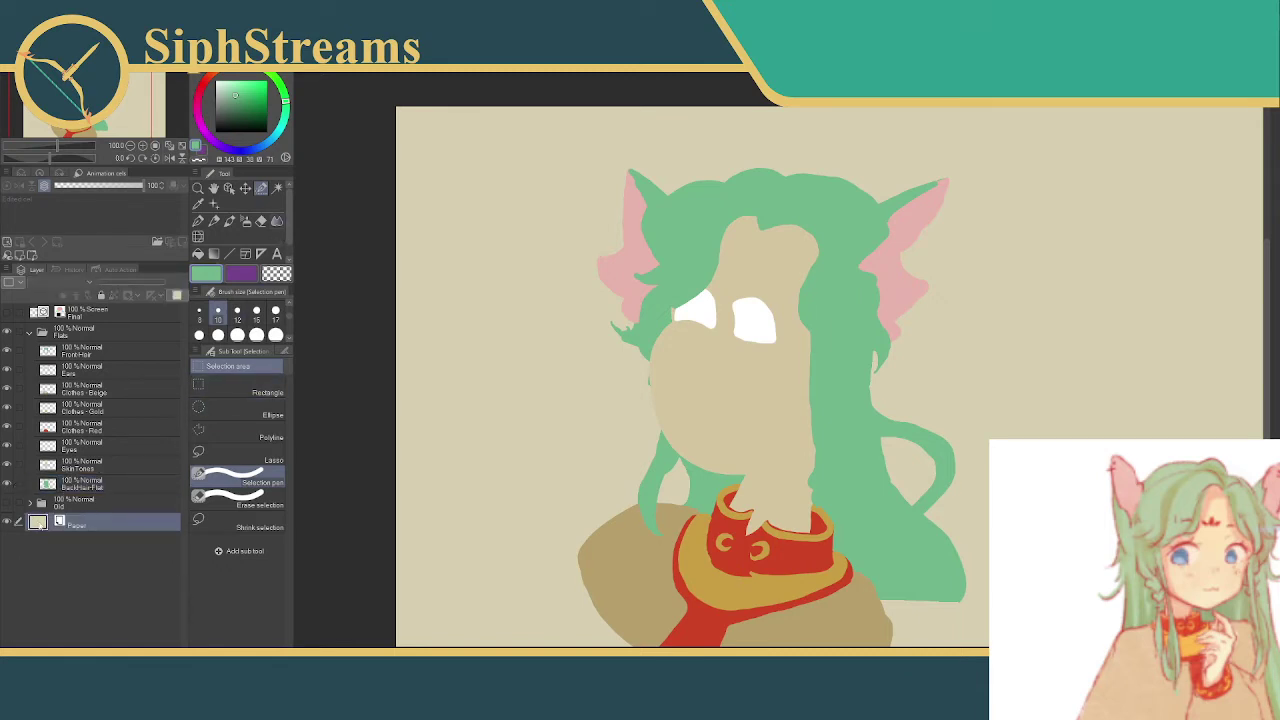
pyautogui.doubleClick(38, 522)
pyautogui.moveTo(509, 324); pyautogui.dragTo(550, 338)
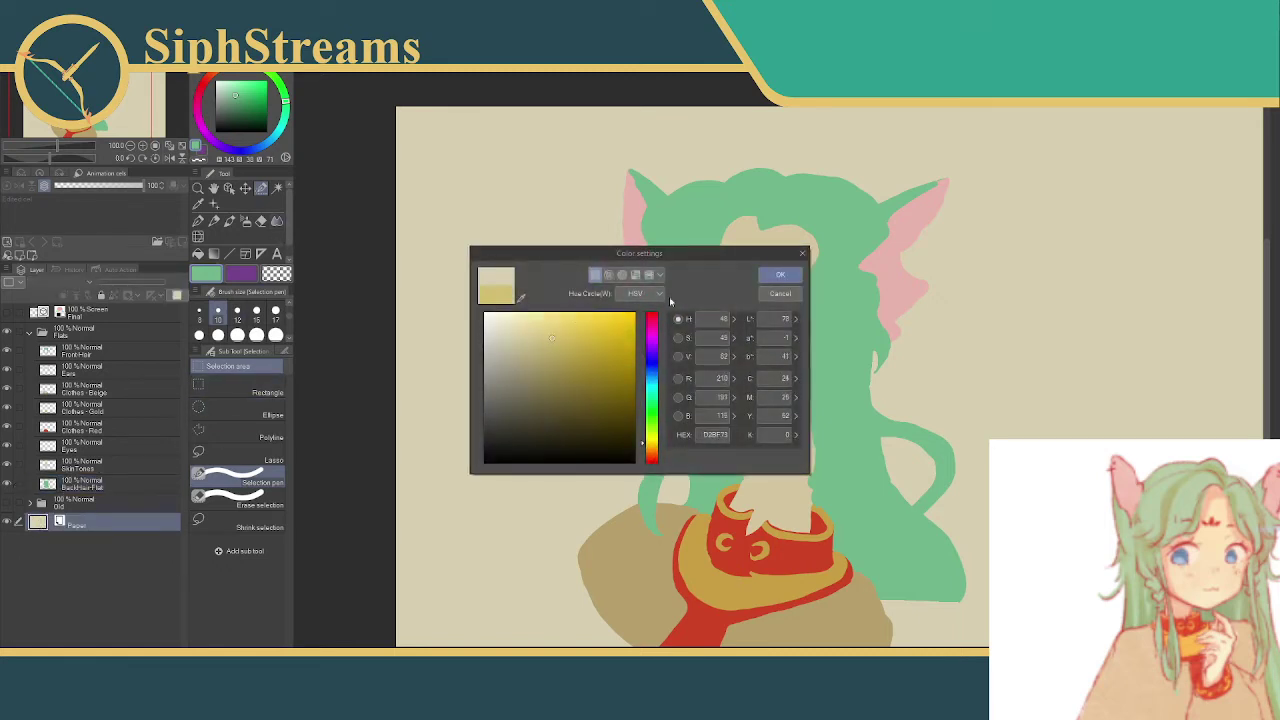
pyautogui.click(780, 275)
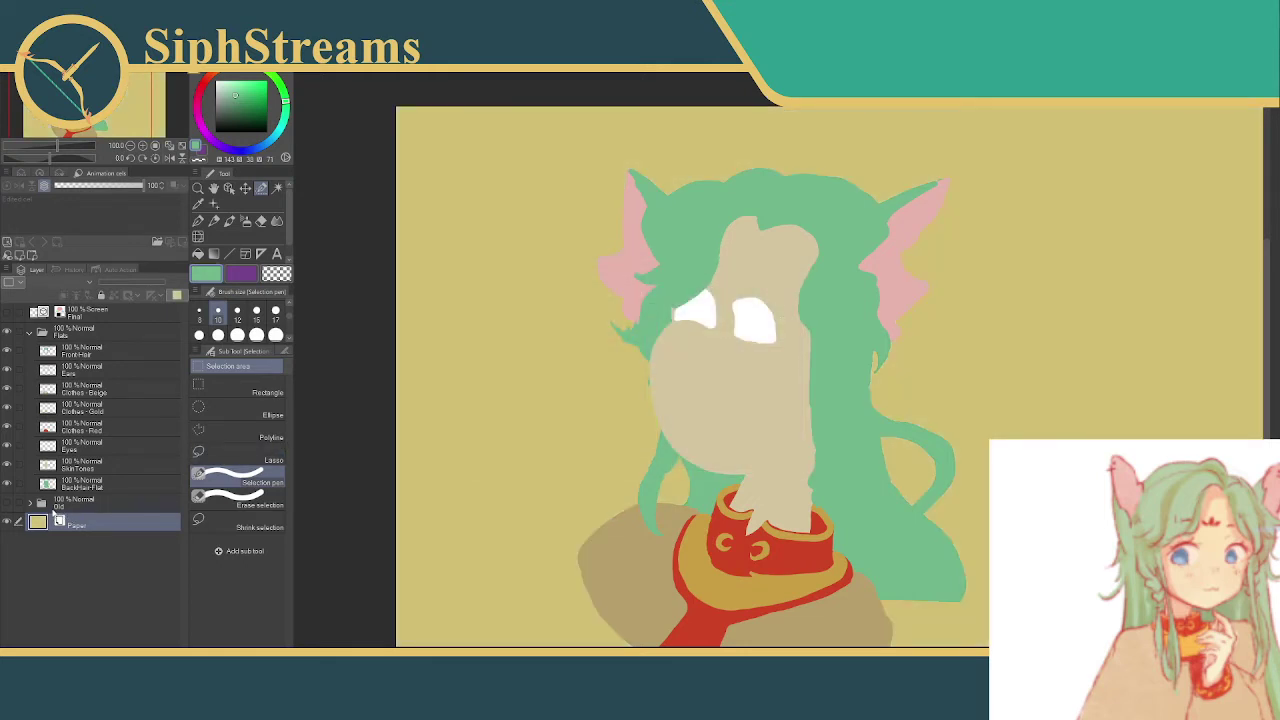
# - Change the Paper layer's colour to a pale, low-saturation cyan with hue 185
pyautogui.doubleClick(40, 520)
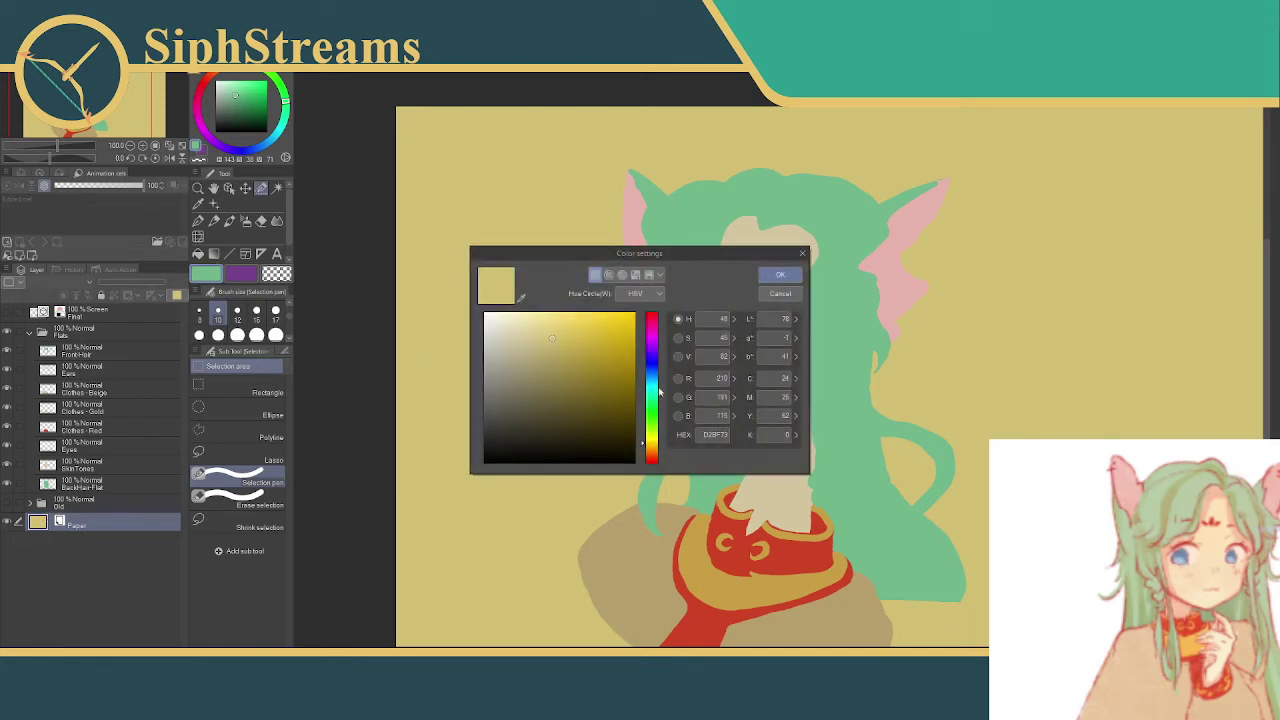
pyautogui.click(654, 386)
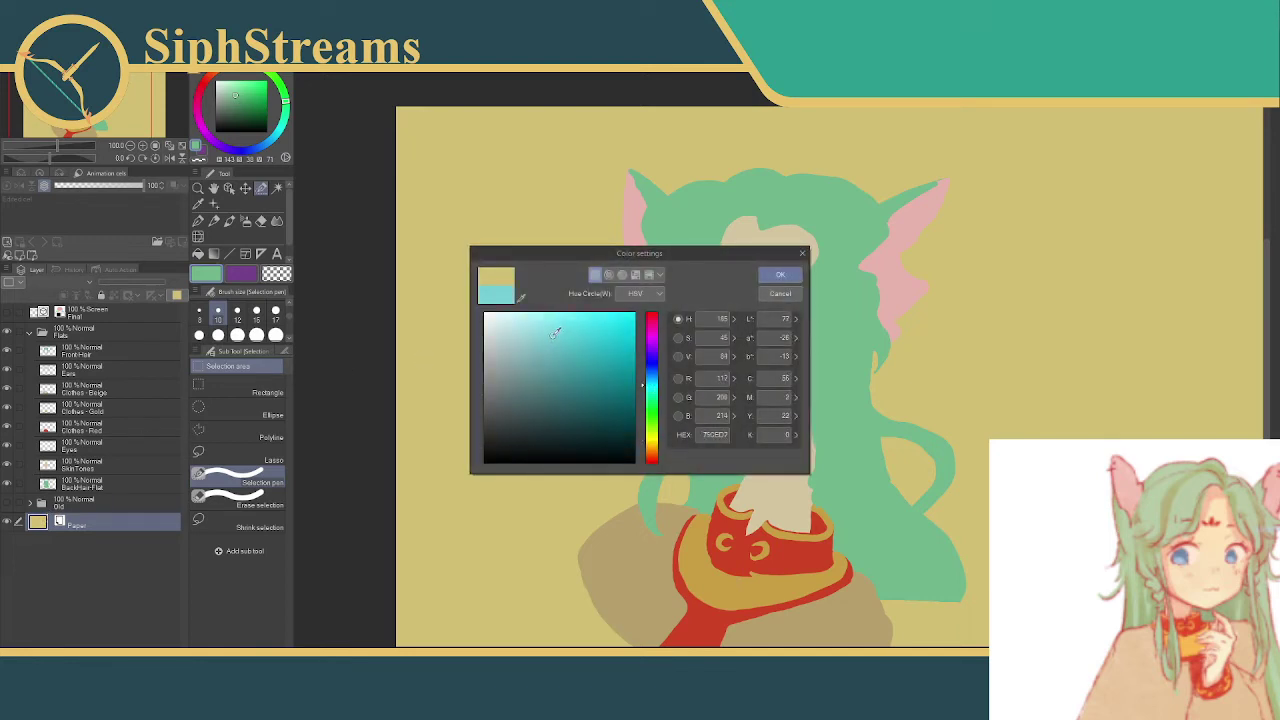
pyautogui.moveTo(555, 333); pyautogui.dragTo(541, 331)
pyautogui.click(780, 274)
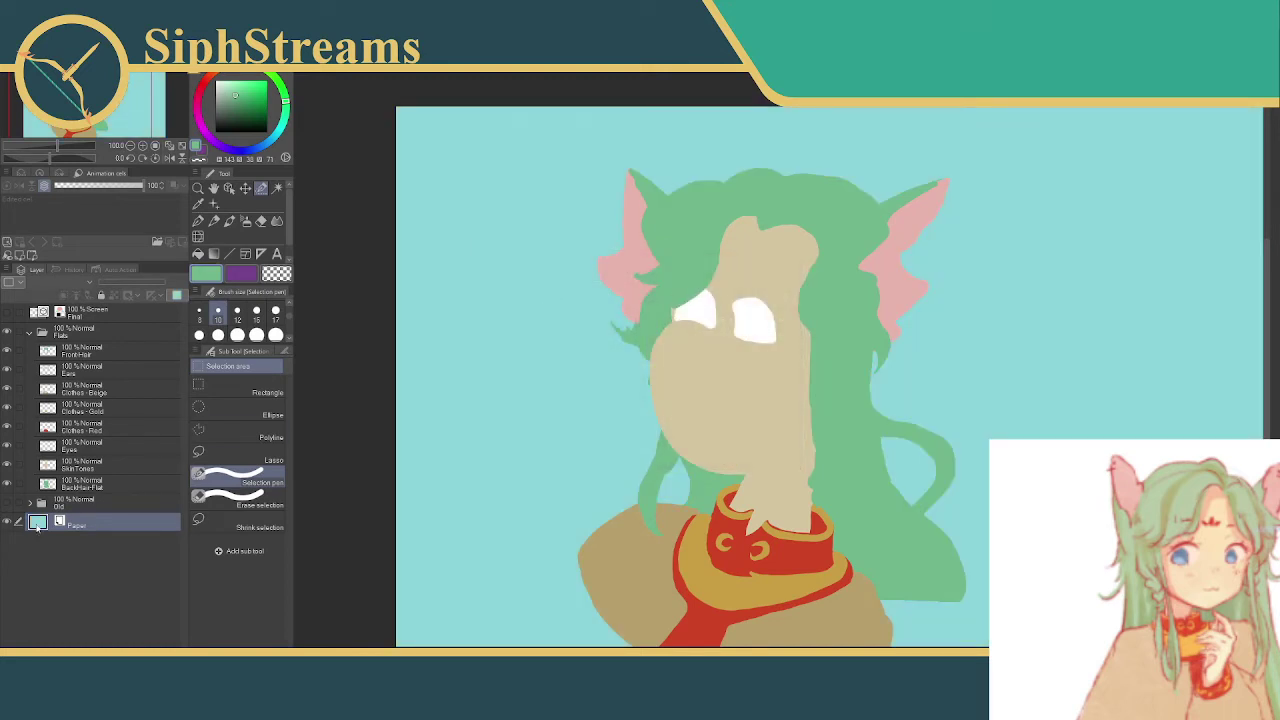
pyautogui.doubleClick(37, 522)
pyautogui.moveTo(527, 318); pyautogui.dragTo(514, 326)
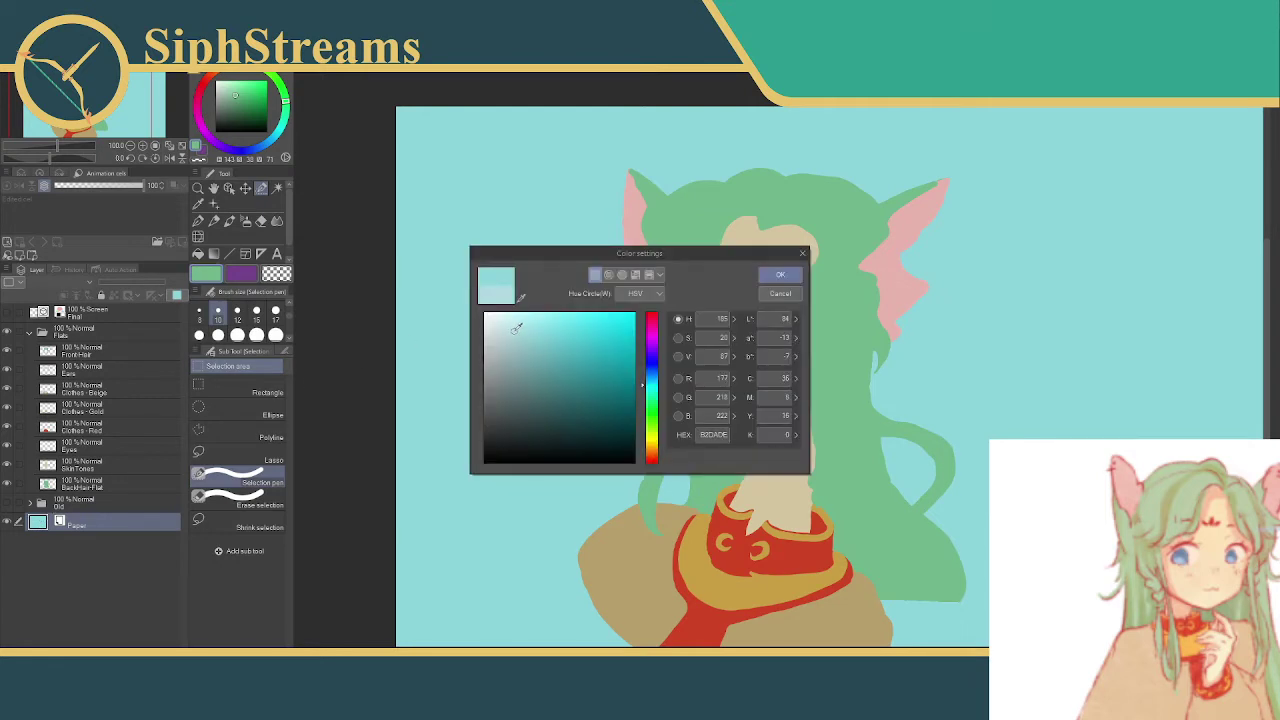
pyautogui.click(780, 274)
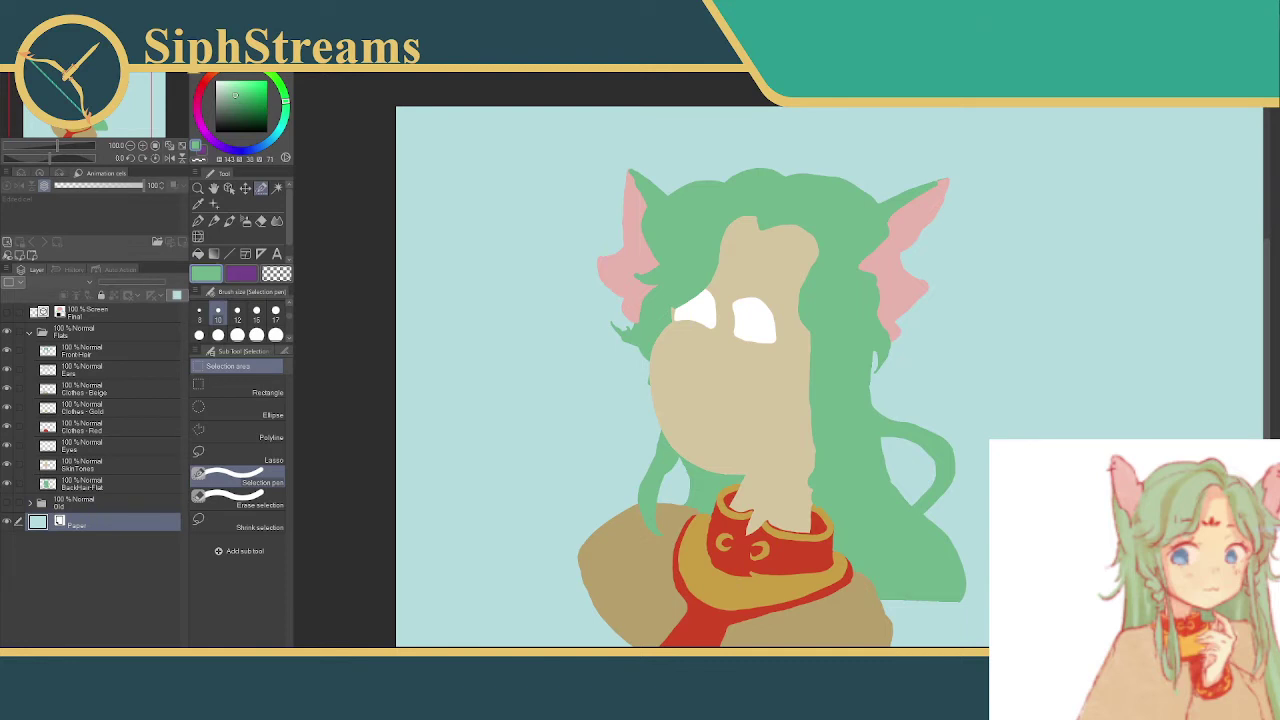
# - On BackHair-Flat, extend the back hair beside the right shoulder to the canvas's lower edge and round its outer edge with green-filled selections
pyautogui.moveTo(757, 461); pyautogui.dragTo(667, 361)
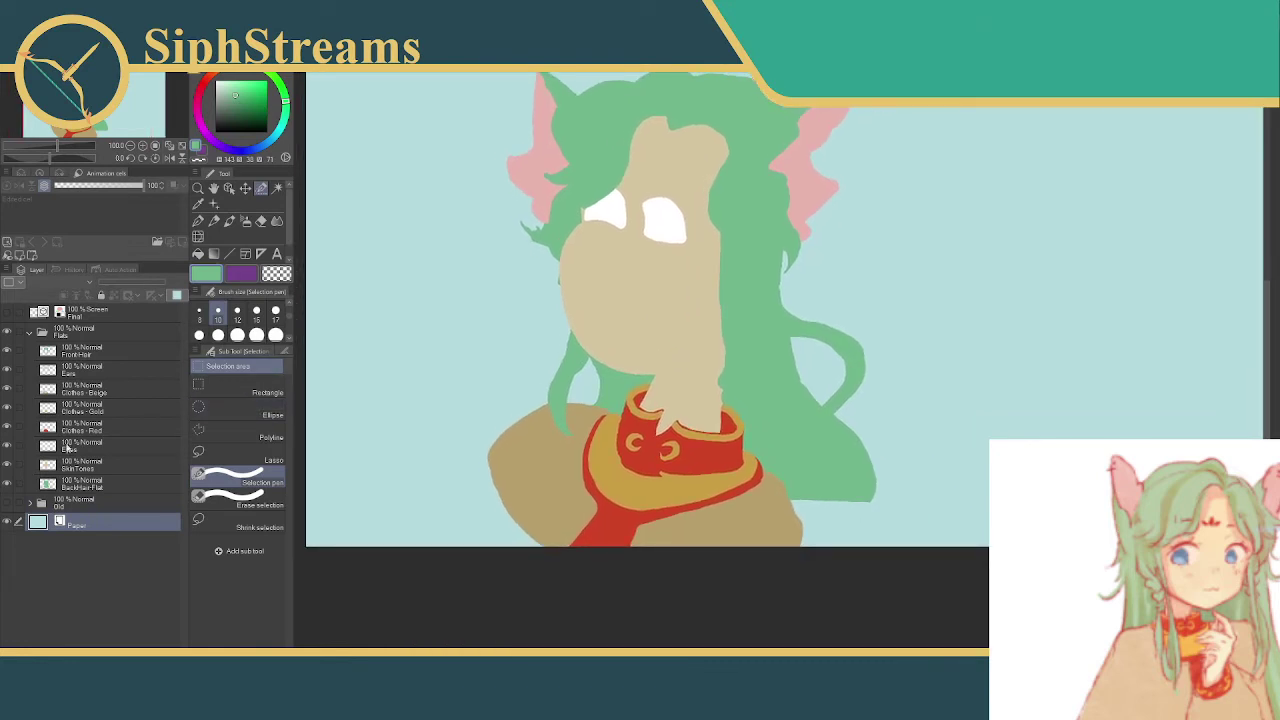
pyautogui.click(88, 484)
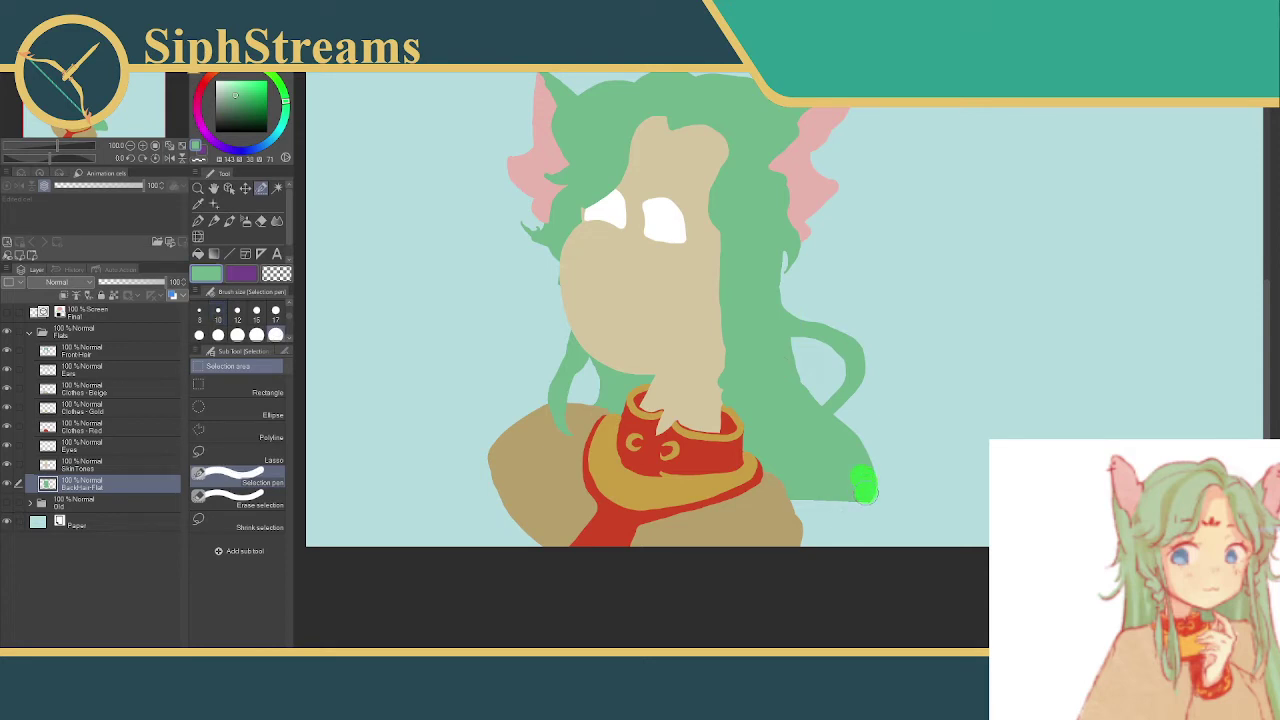
pyautogui.moveTo(863, 487)
pyautogui.mouseDown()
pyautogui.moveTo(820, 535)
pyautogui.moveTo(845, 500)
pyautogui.moveTo(786, 519)
pyautogui.mouseUp()
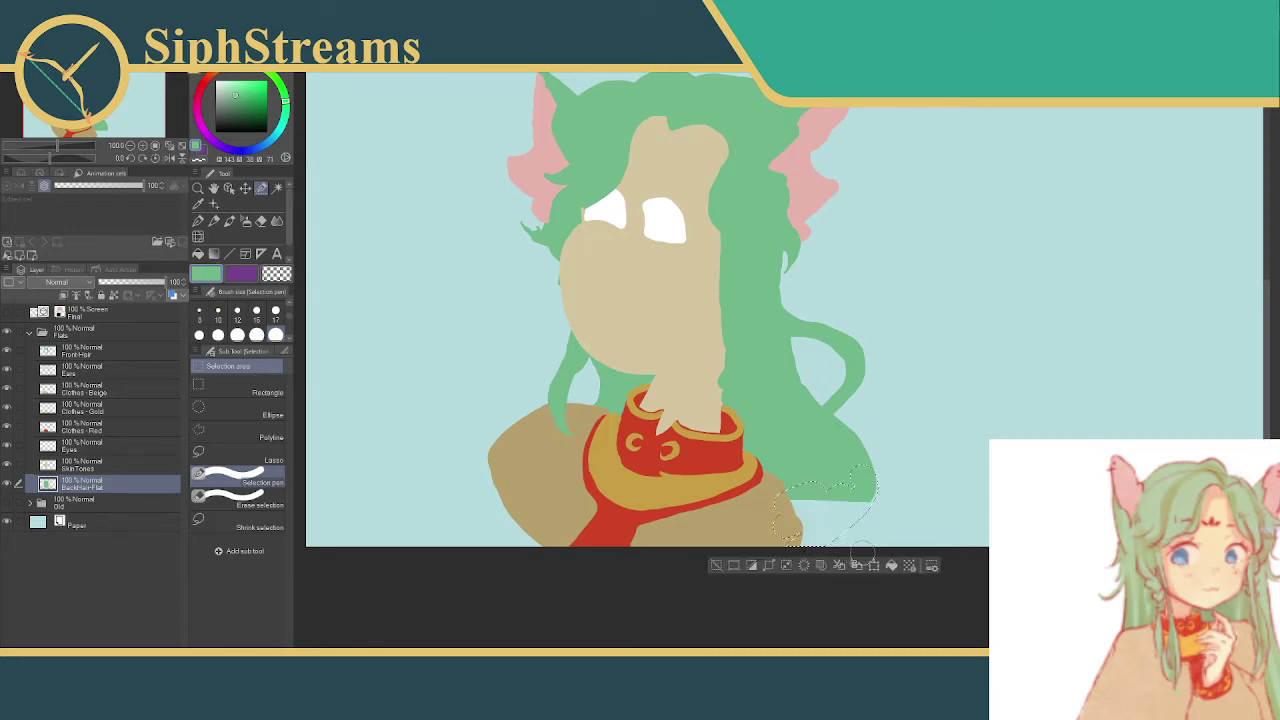
pyautogui.hotkey('alt', 'Delete')
pyautogui.hotkey('ctrl', 'd')
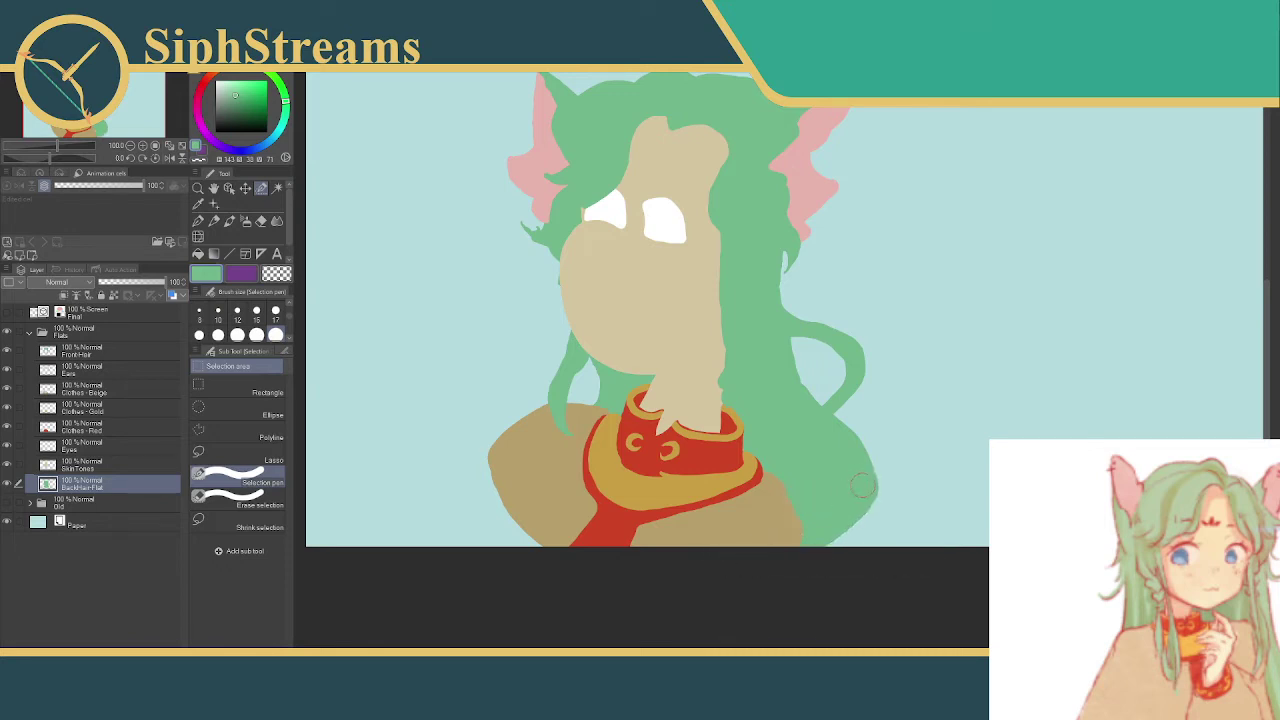
pyautogui.moveTo(864, 480)
pyautogui.mouseDown()
pyautogui.moveTo(862, 505)
pyautogui.moveTo(806, 542)
pyautogui.mouseUp()
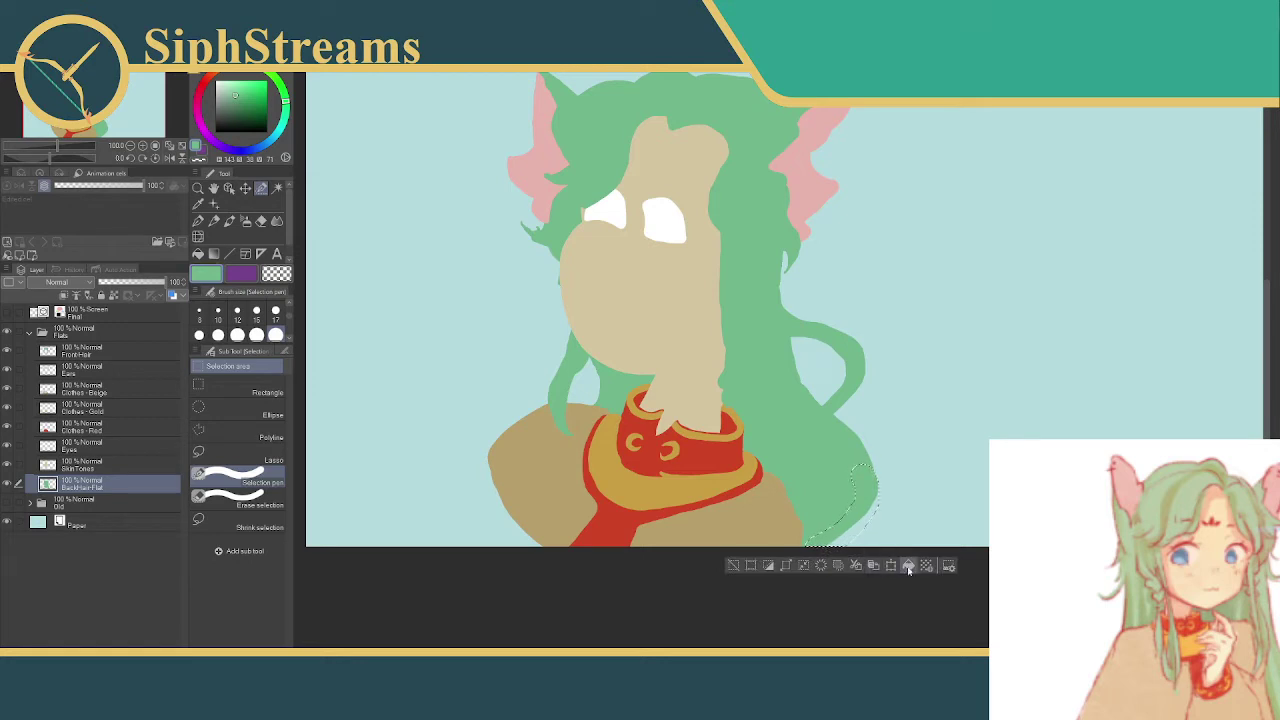
pyautogui.hotkey('alt', 'Delete')
pyautogui.hotkey('ctrl', 'd')
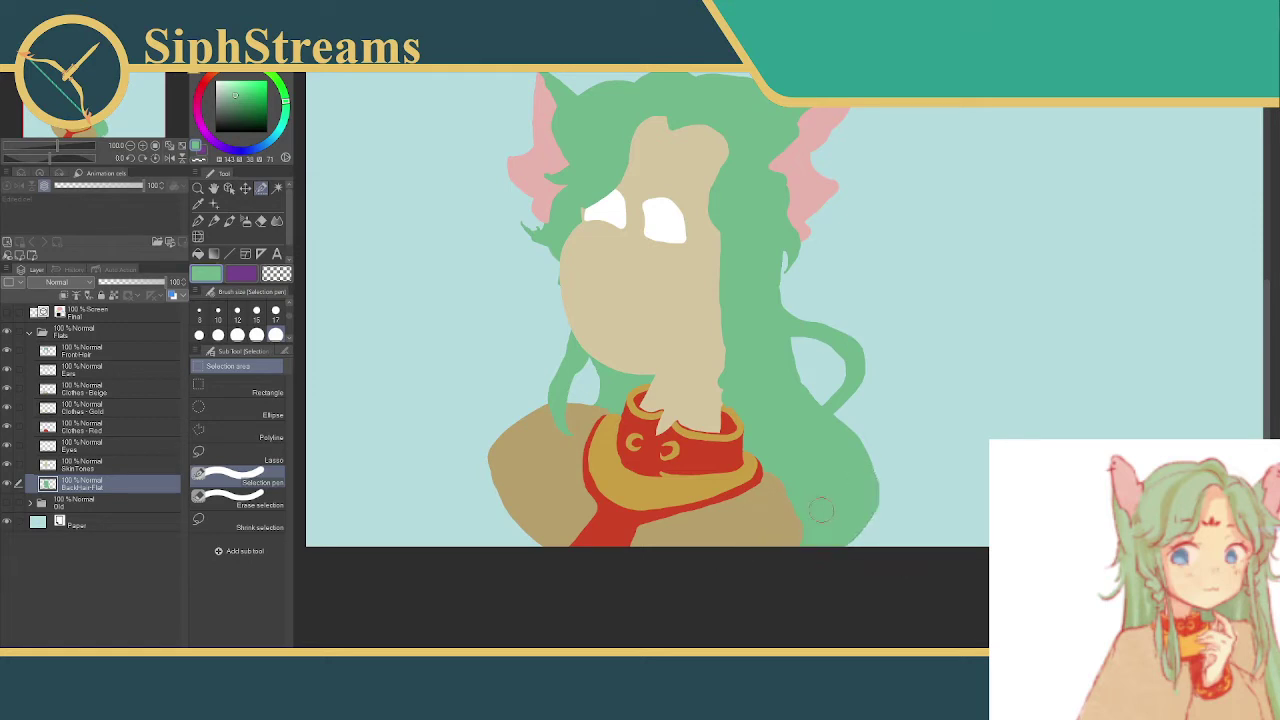
# - Tidy the gap between the side hair strand and the neck with a Selection pen area on BackHair-Flat and Front-Hair, and deselect it
pyautogui.moveTo(818, 440)
pyautogui.mouseDown()
pyautogui.moveTo(804, 423)
pyautogui.moveTo(866, 422)
pyautogui.moveTo(876, 462)
pyautogui.mouseUp()
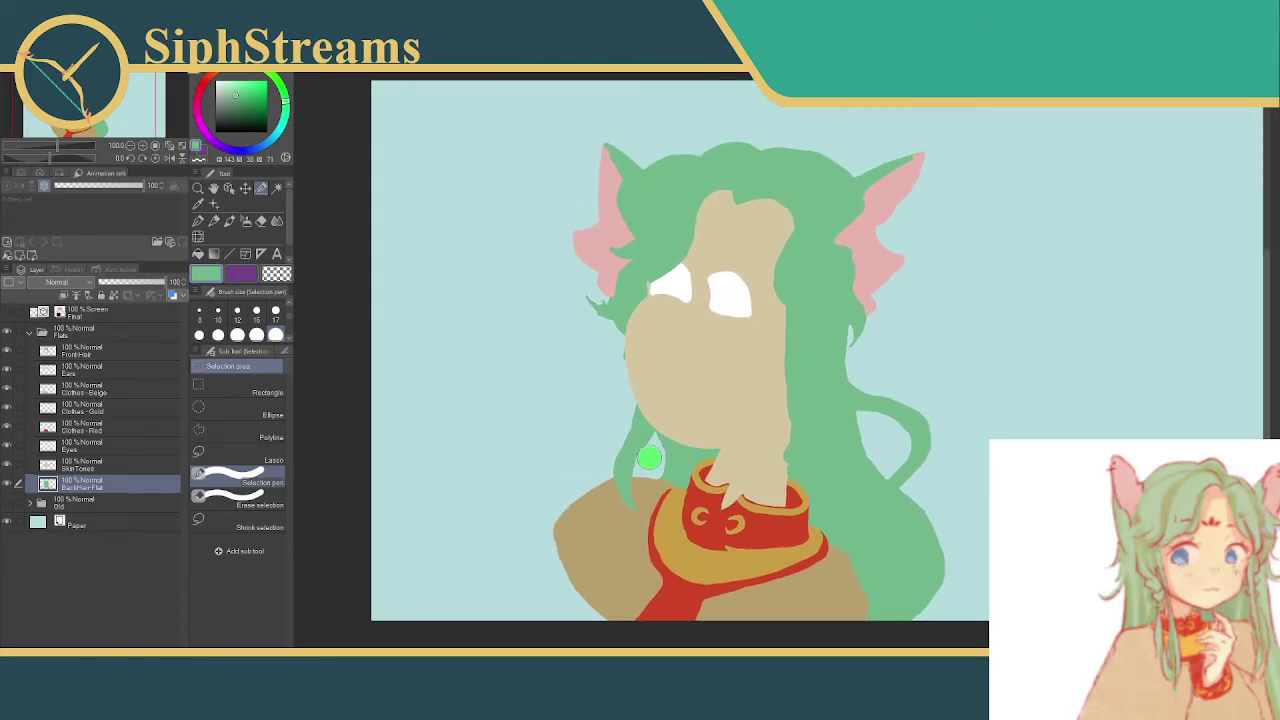
pyautogui.moveTo(647, 459)
pyautogui.mouseDown()
pyautogui.moveTo(645, 490)
pyautogui.moveTo(646, 463)
pyautogui.moveTo(641, 480)
pyautogui.mouseUp()
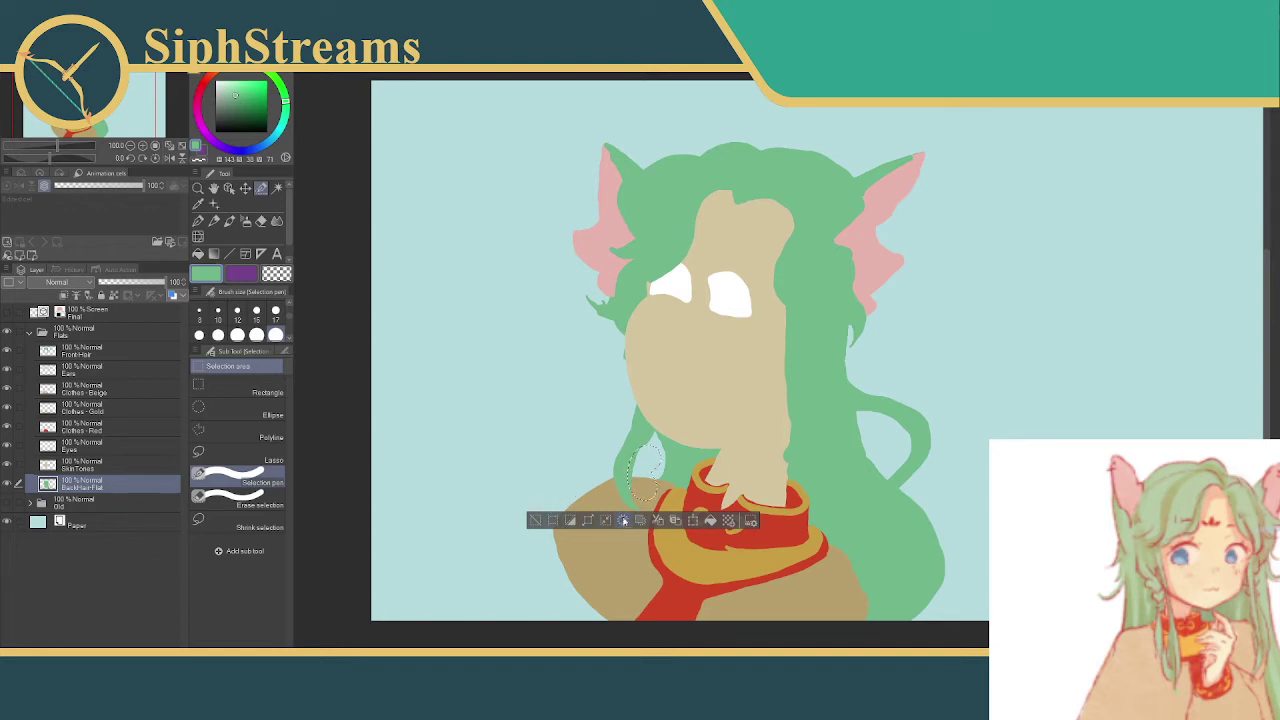
pyautogui.click(105, 355)
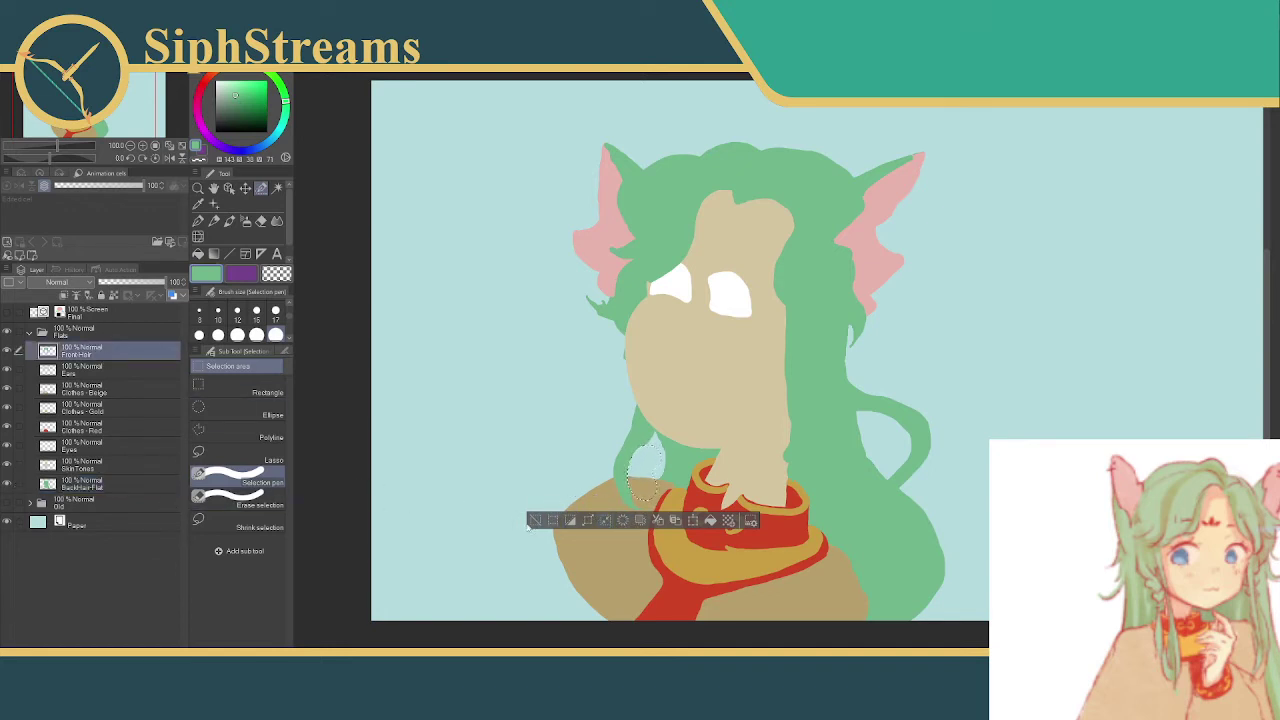
pyautogui.click(534, 521)
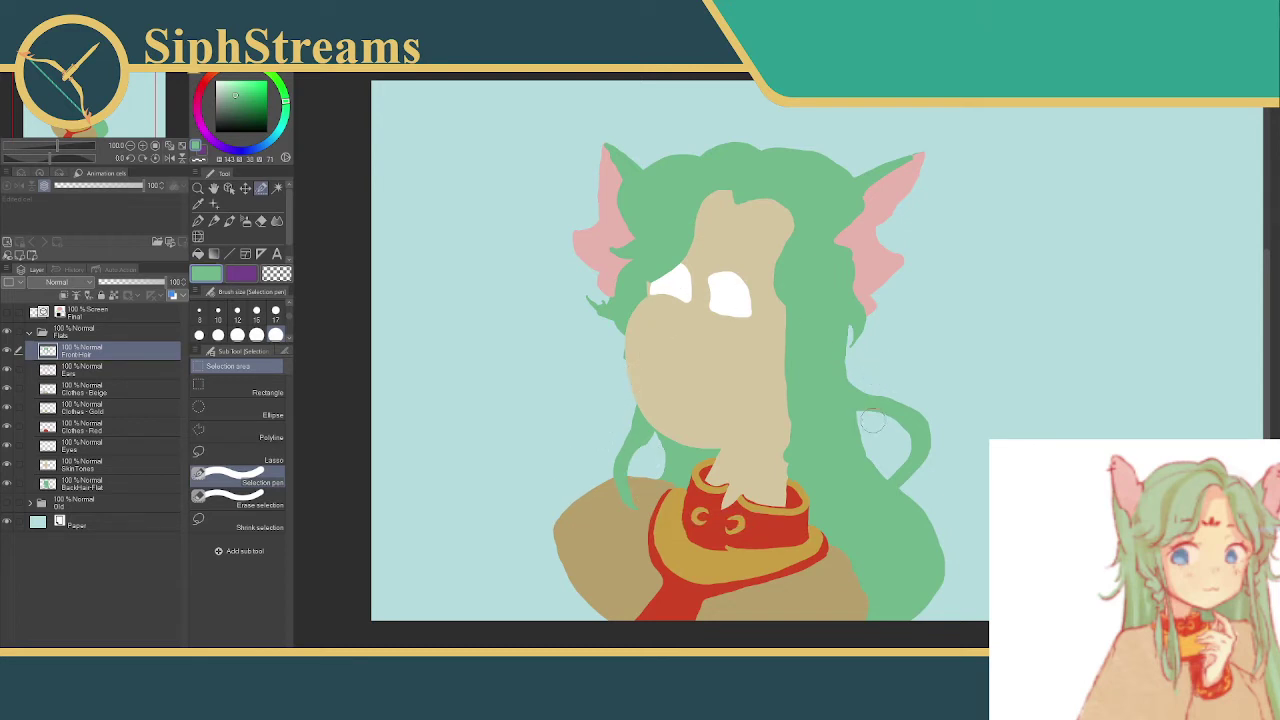
pyautogui.moveTo(872, 419)
pyautogui.mouseDown()
pyautogui.moveTo(816, 350)
pyautogui.moveTo(812, 362)
pyautogui.moveTo(803, 292)
pyautogui.mouseUp()
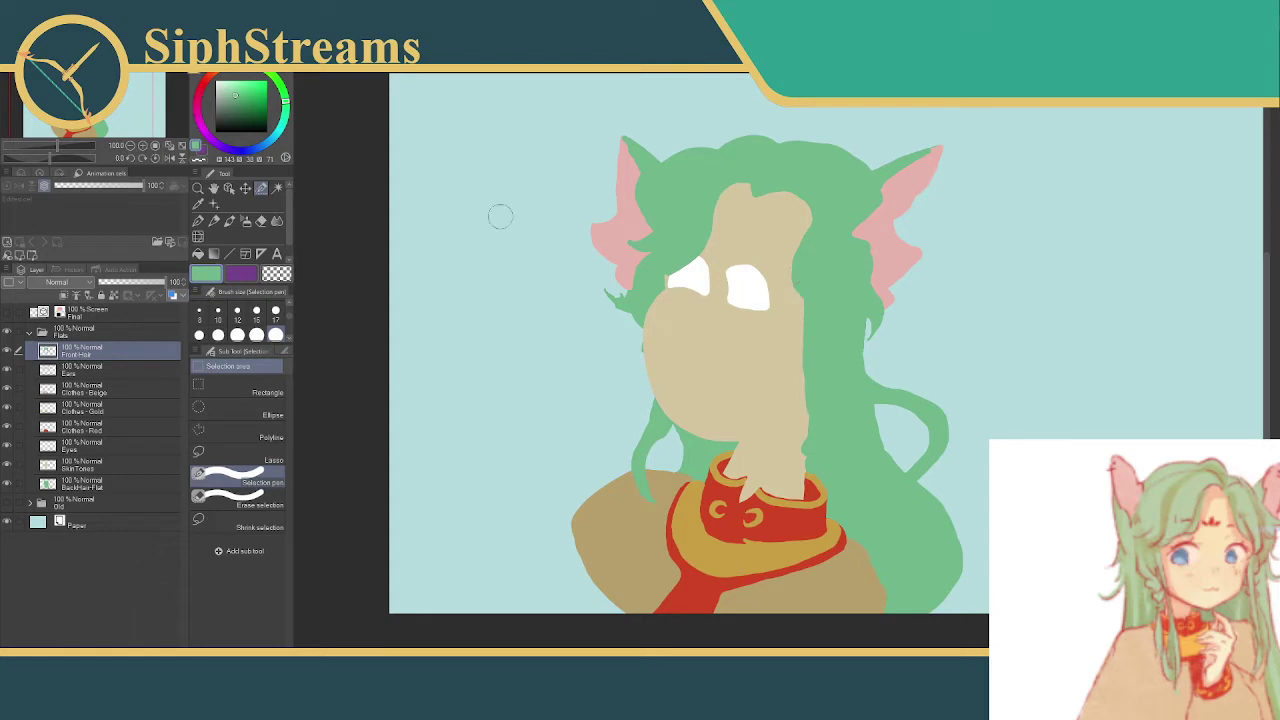
# - Show the Final line layer again and add a new layer named Pupils above the Front-Hair layer
pyautogui.click(7, 313)
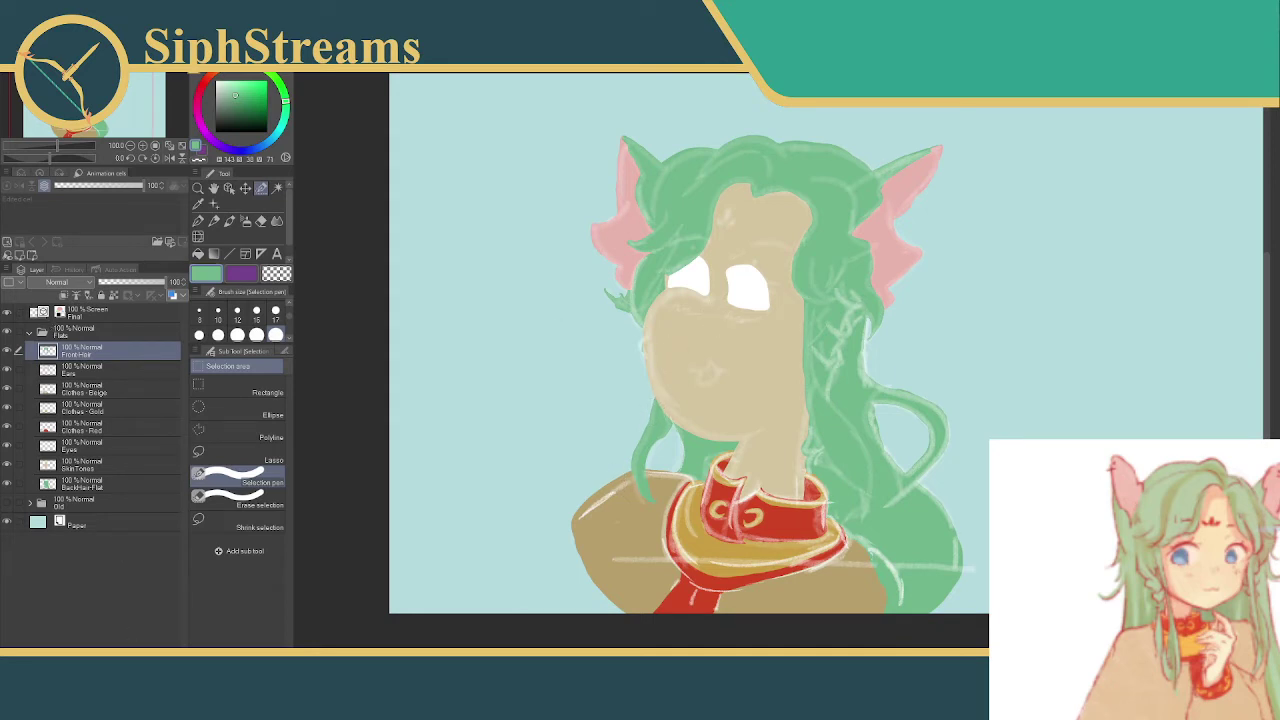
pyautogui.hotkey('ctrl', 'shift', 'n')
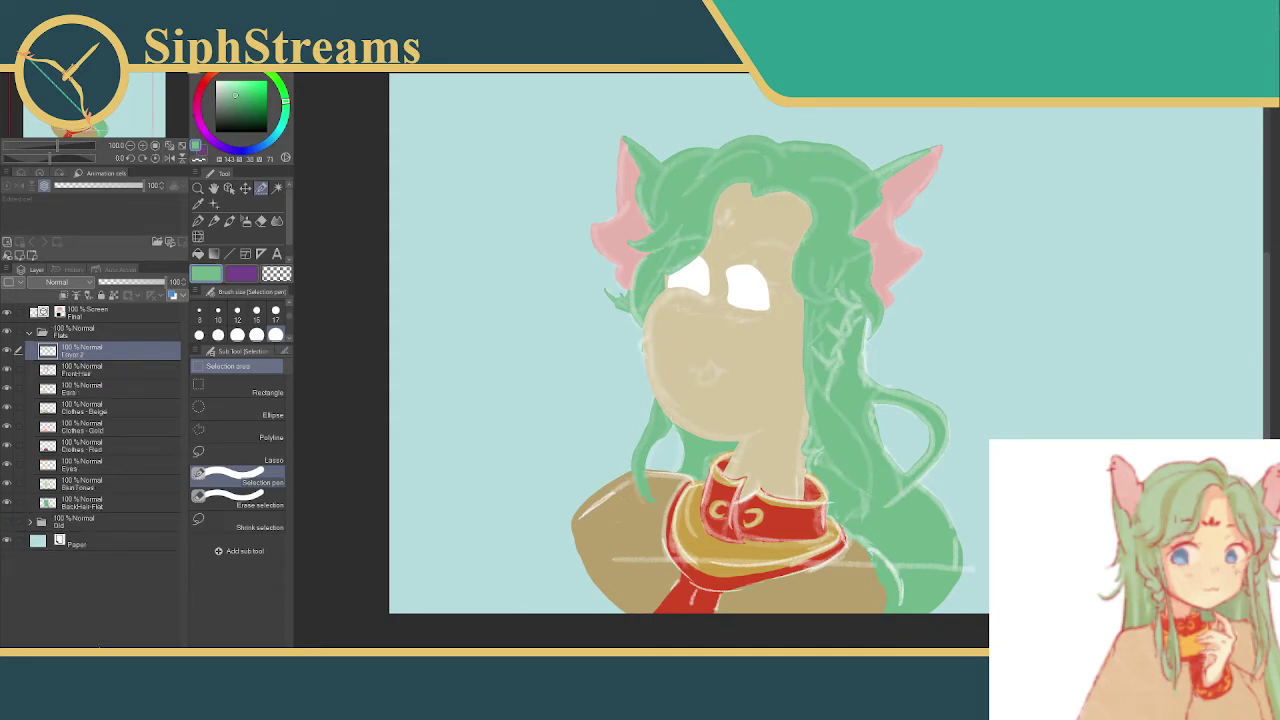
pyautogui.doubleClick(79, 357)
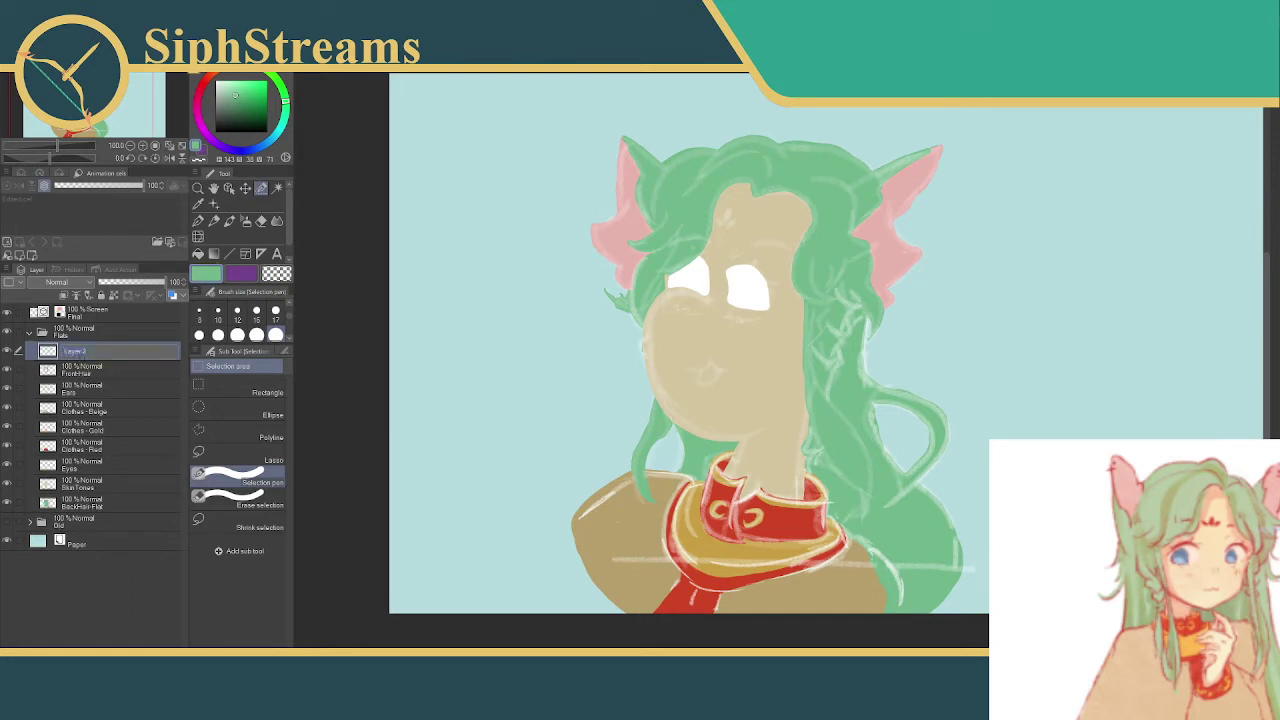
pyautogui.write('Pupils')
pyautogui.press('Return')
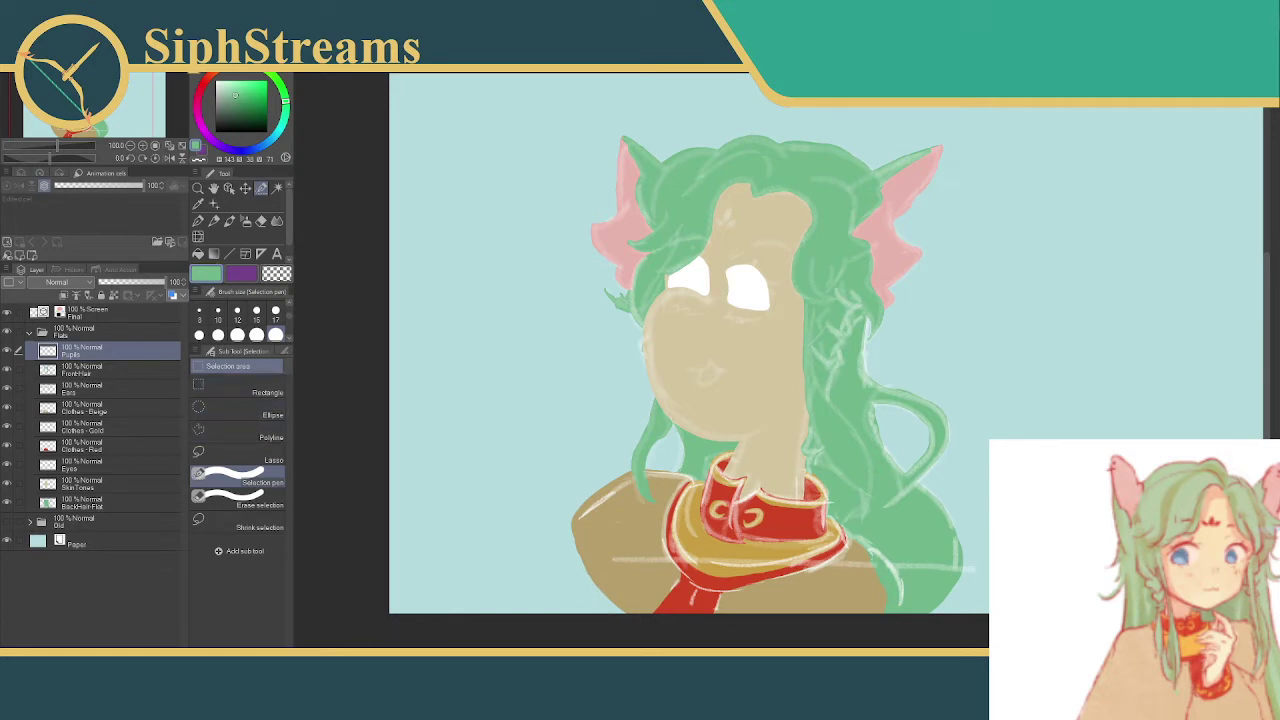
# - Set the Final line layer's blending mode to Multiply
pyautogui.scroll(2, 430, 574)
pyautogui.scroll(2, 586, 460)
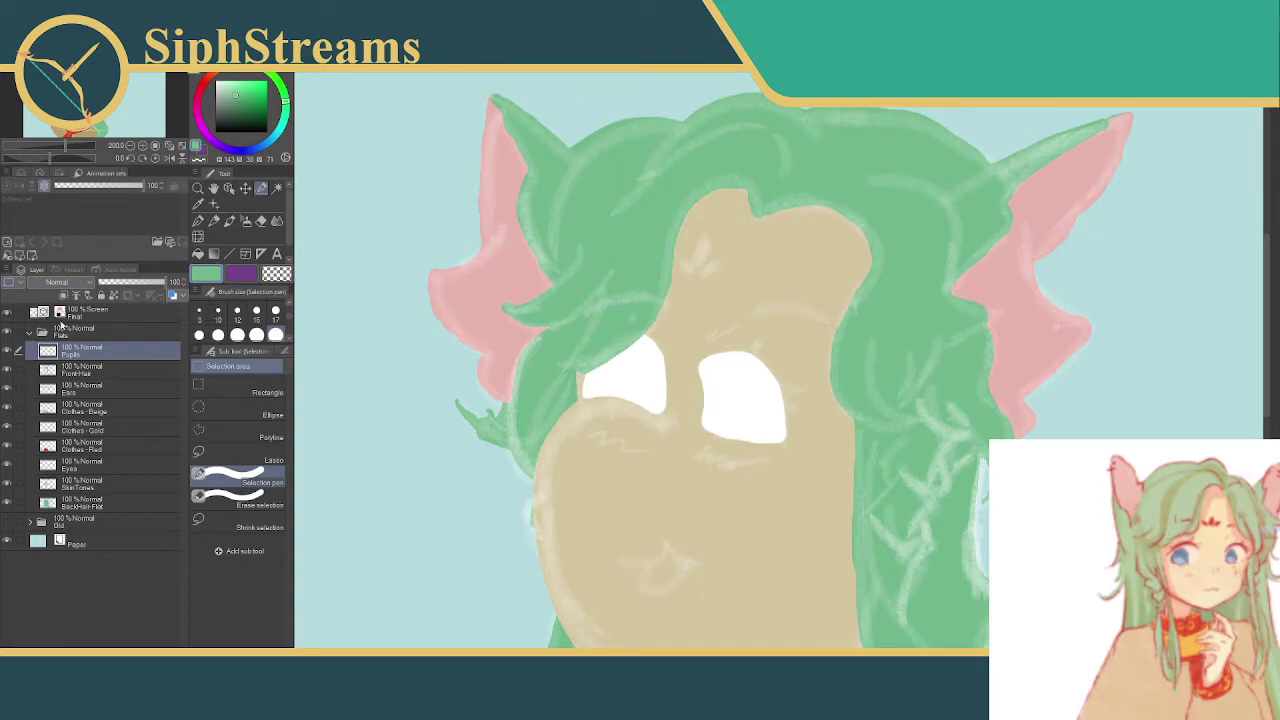
pyautogui.click(64, 314)
pyautogui.click(62, 284)
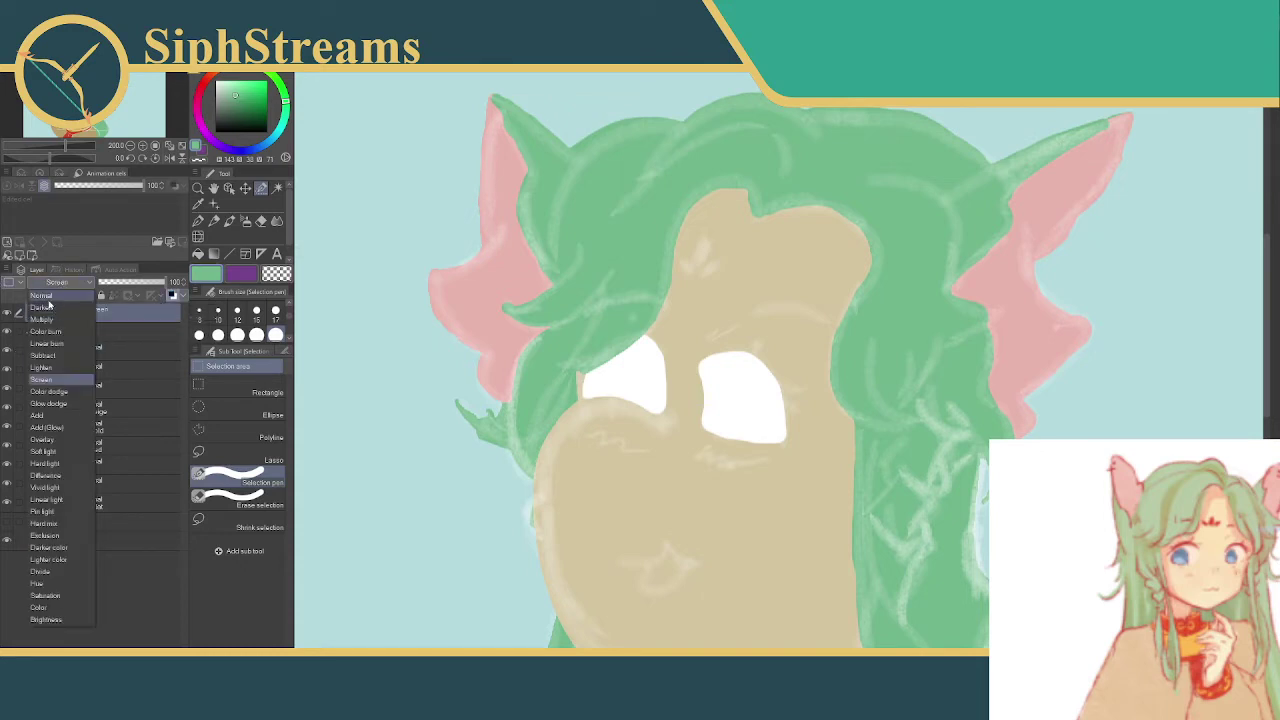
pyautogui.click(45, 319)
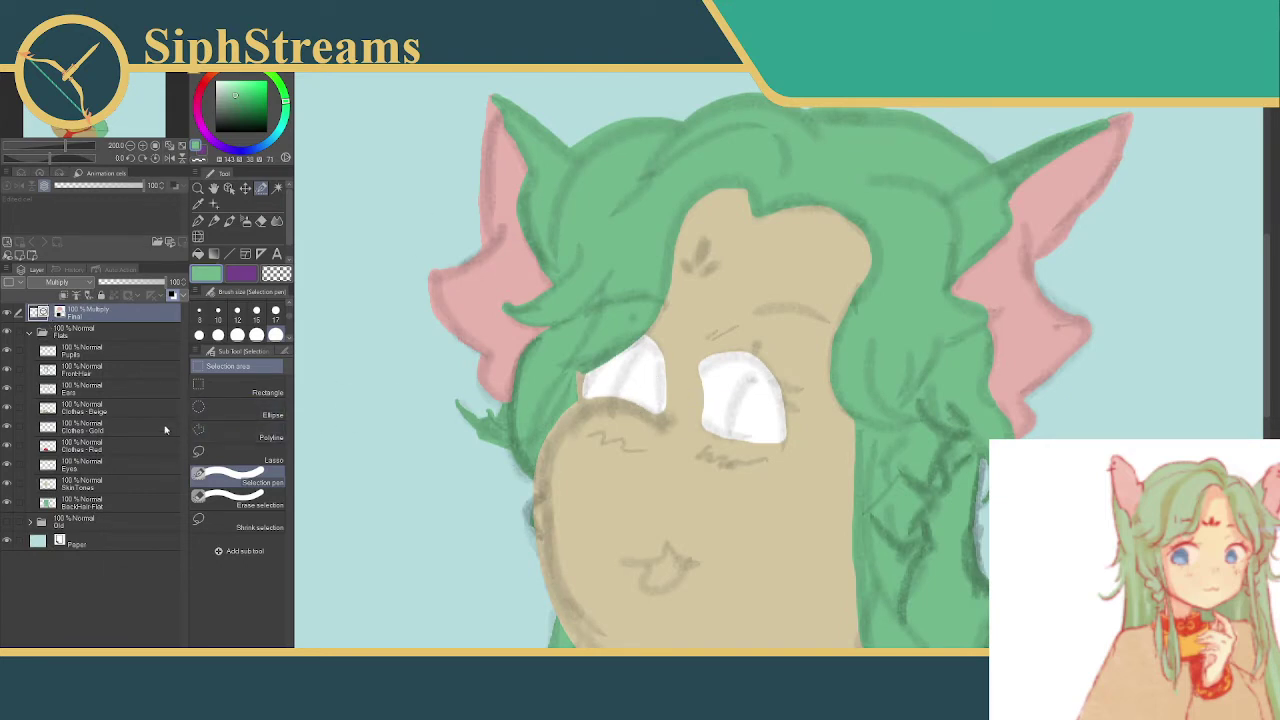
# - Move the Pupils layer below Front-Hair, clipped to the layer below, and choose the Mechanical pencil with the purple colour
pyautogui.click(94, 353)
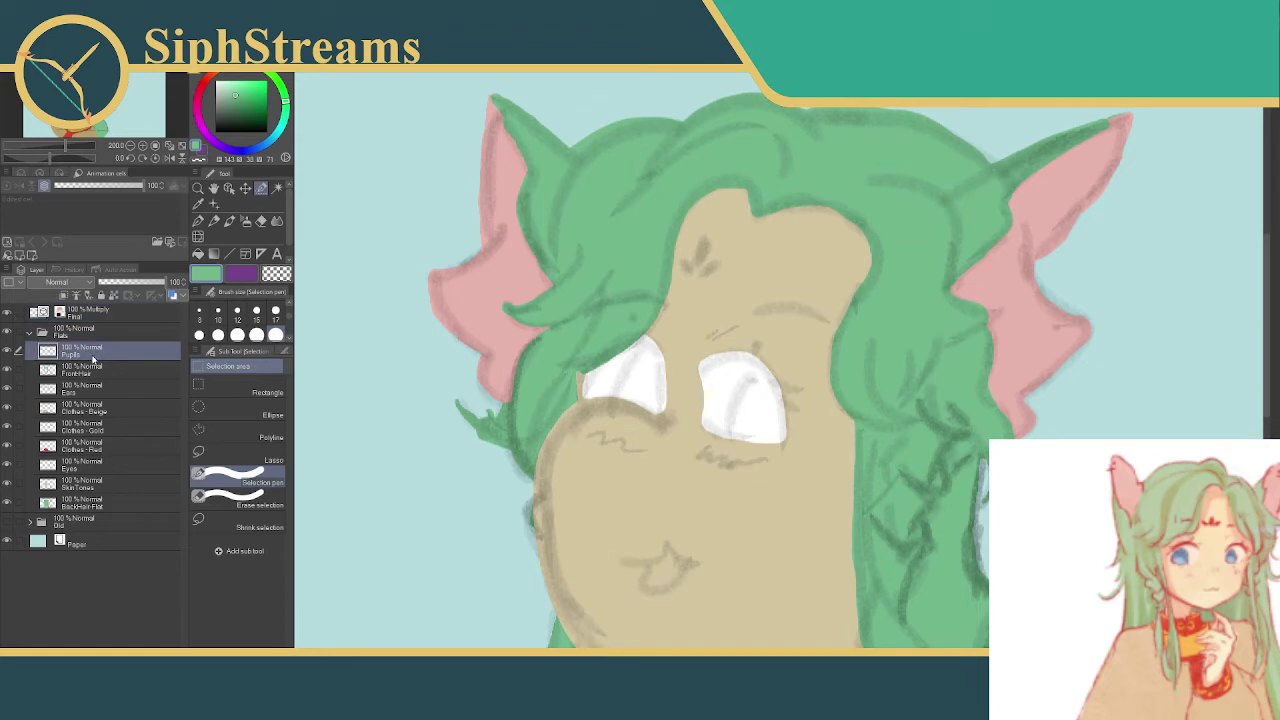
pyautogui.moveTo(93, 358); pyautogui.dragTo(97, 364)
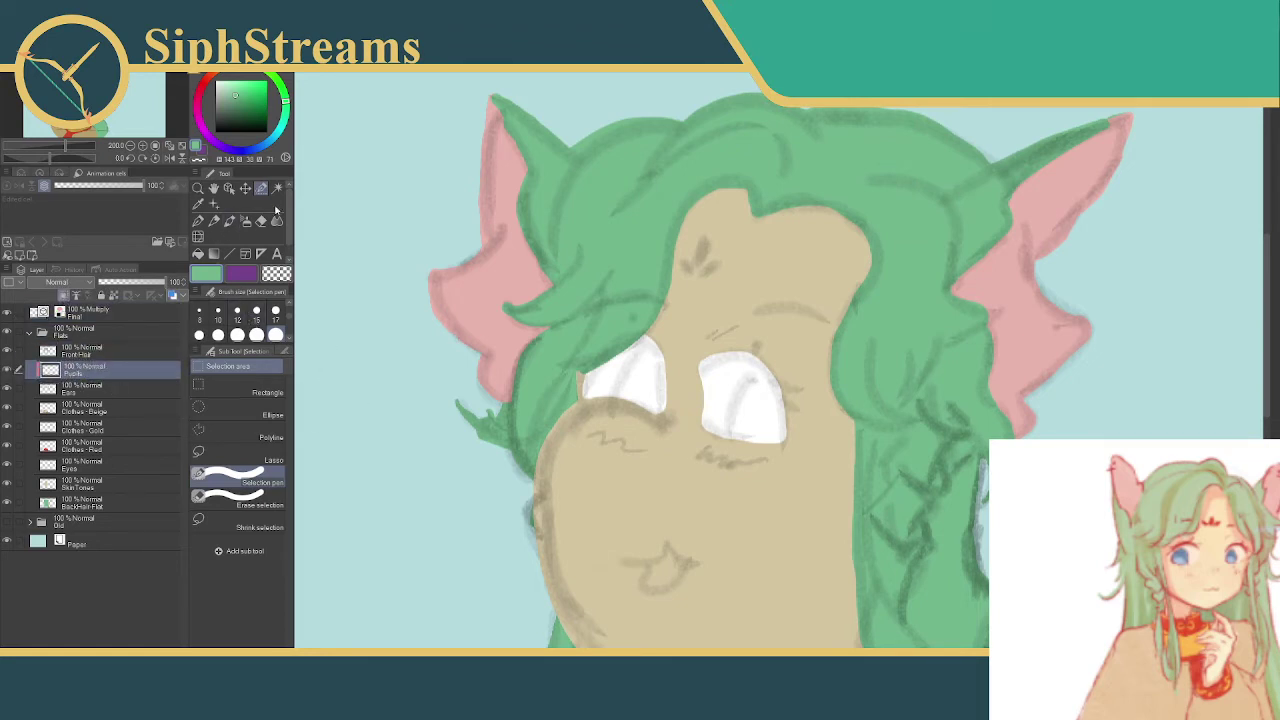
pyautogui.moveTo(612, 392)
pyautogui.mouseDown()
pyautogui.moveTo(650, 408)
pyautogui.moveTo(639, 440)
pyautogui.mouseUp()
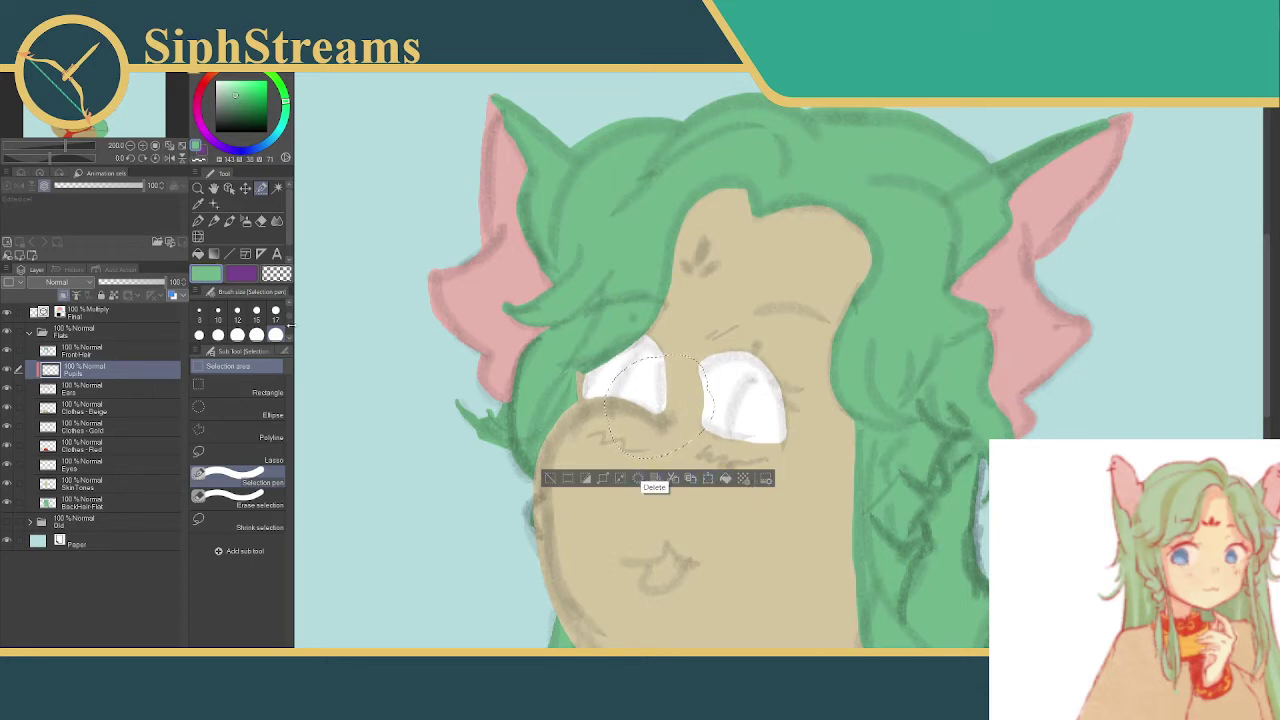
pyautogui.click(241, 273)
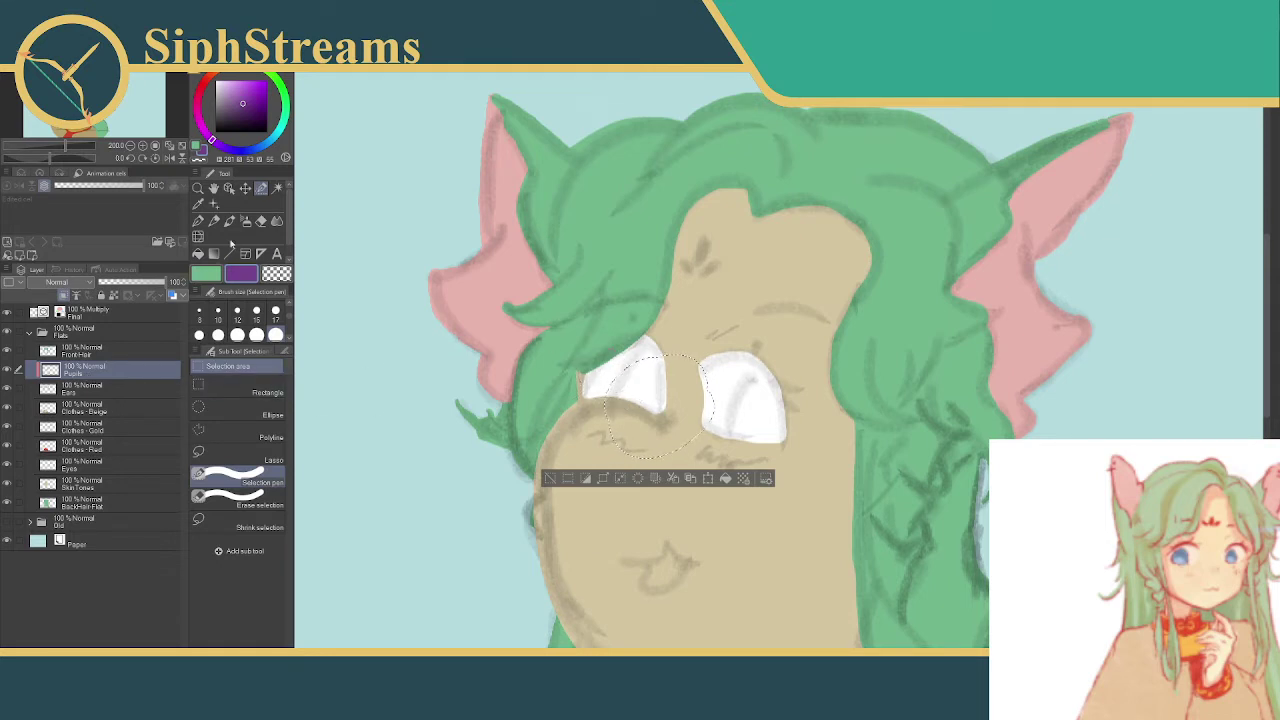
pyautogui.click(214, 221)
pyautogui.click(551, 481)
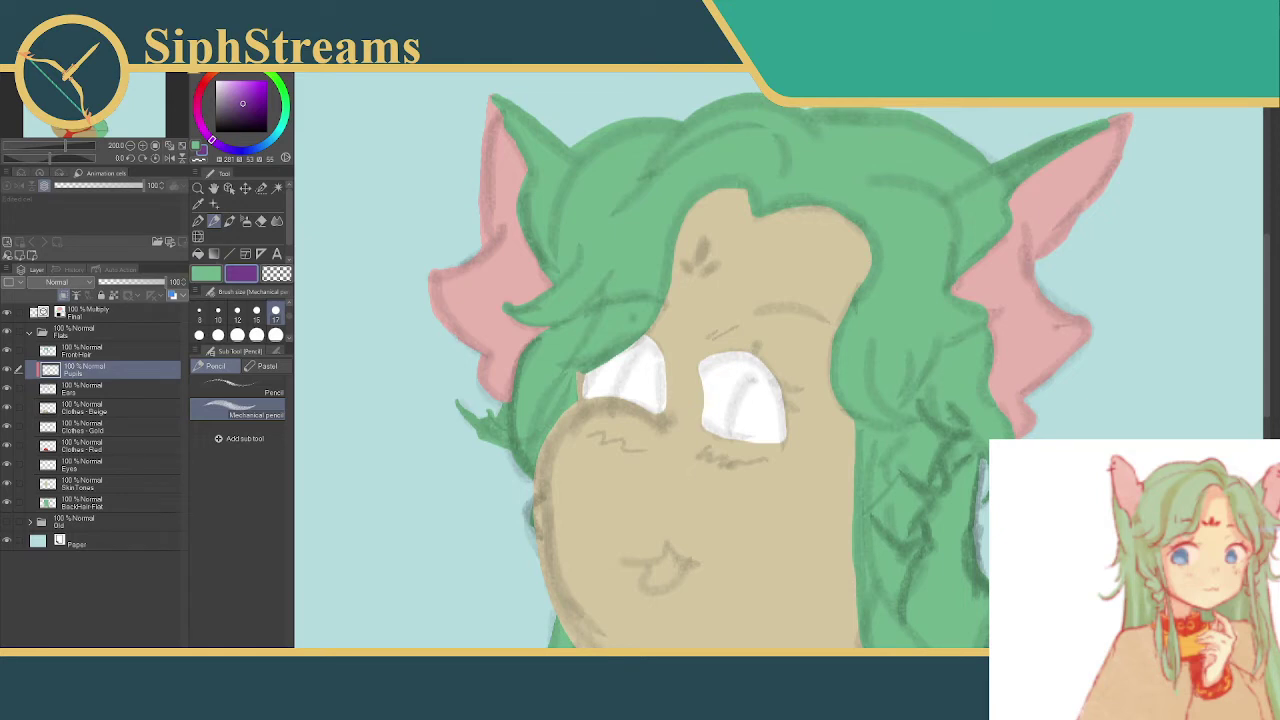
# - Try purple pencil strokes over the partly hidden eye on the Ears layer and undo them
pyautogui.moveTo(608, 476); pyautogui.dragTo(621, 509)
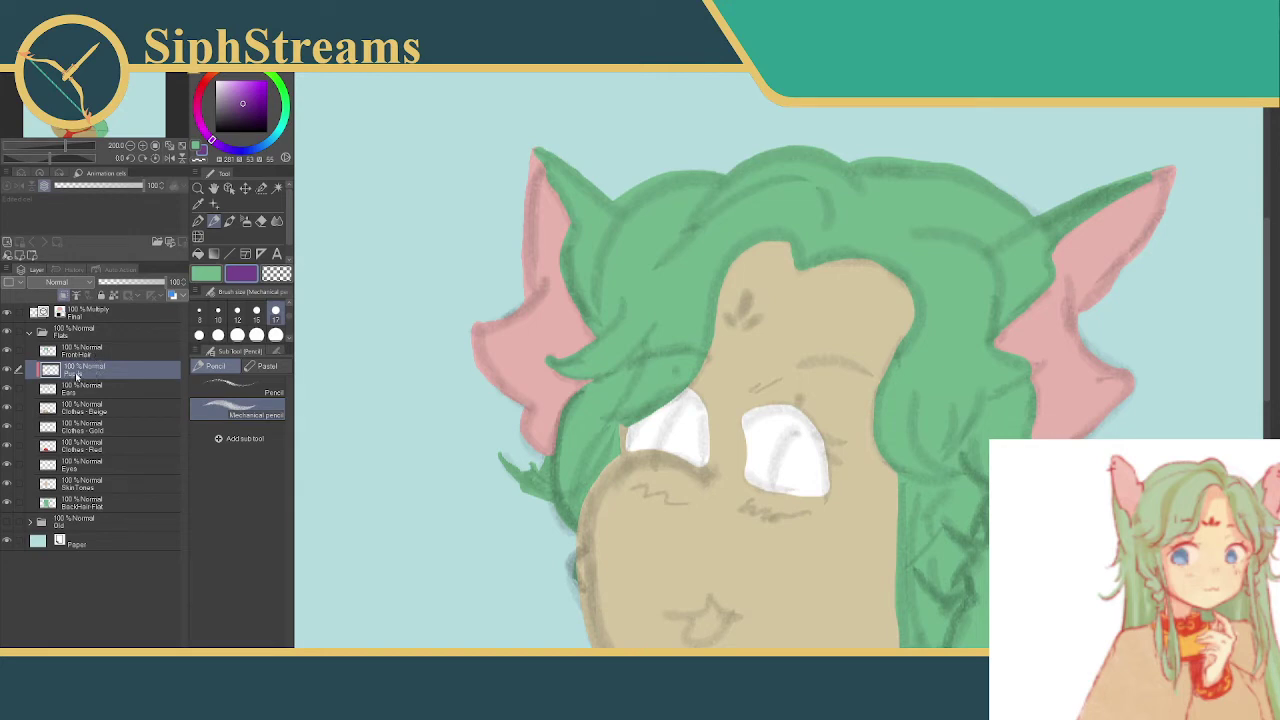
pyautogui.click(74, 390)
pyautogui.click(82, 370)
pyautogui.click(80, 388)
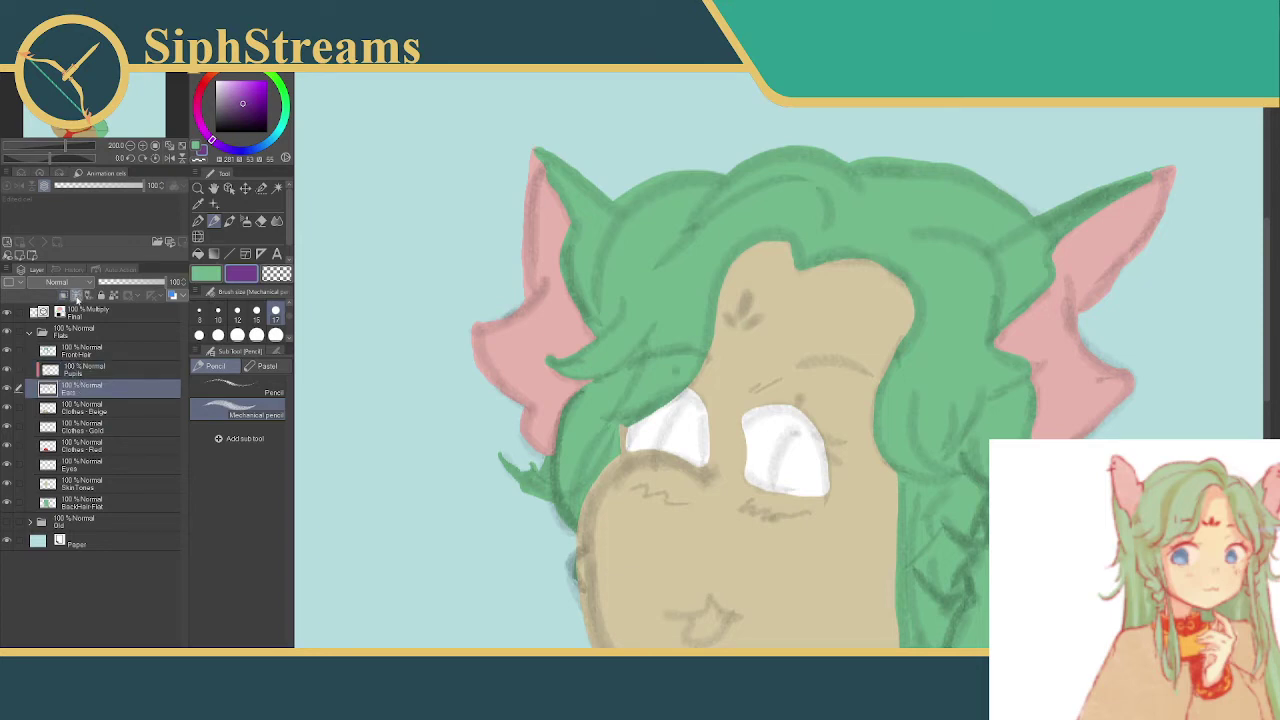
pyautogui.moveTo(668, 456)
pyautogui.mouseDown()
pyautogui.moveTo(694, 426)
pyautogui.moveTo(706, 470)
pyautogui.mouseUp()
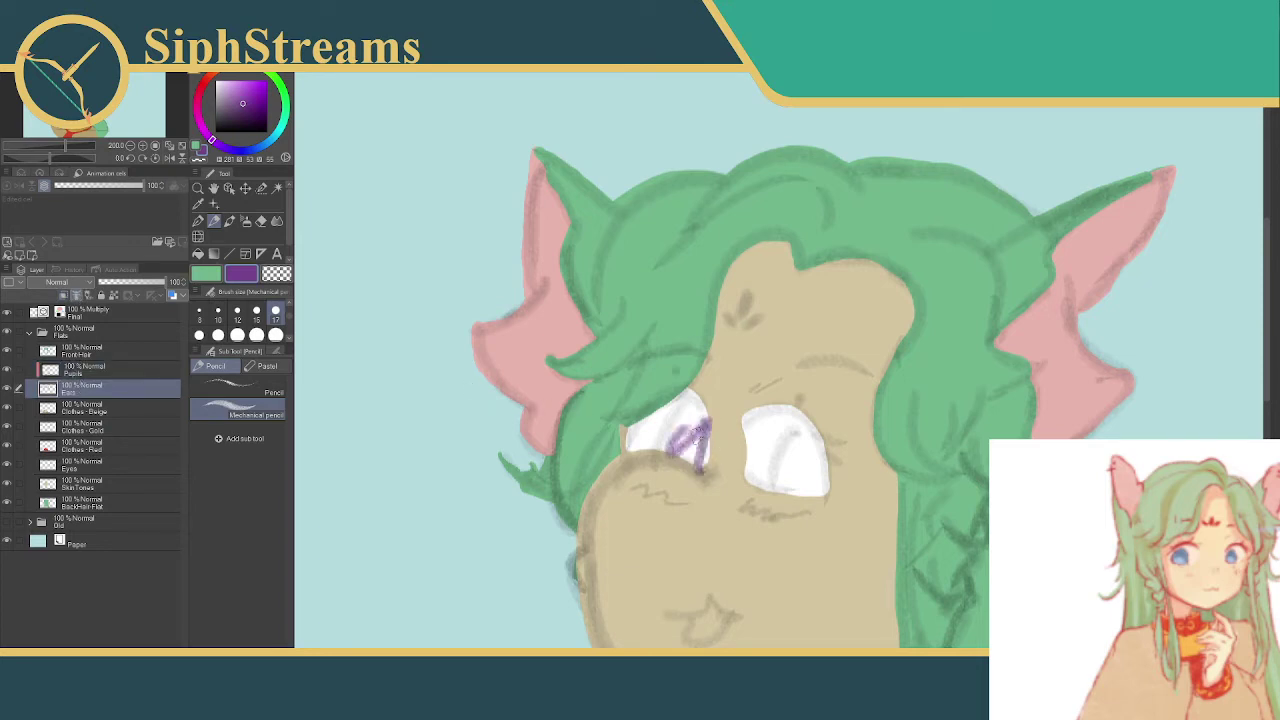
pyautogui.hotkey('ctrl', 'z')
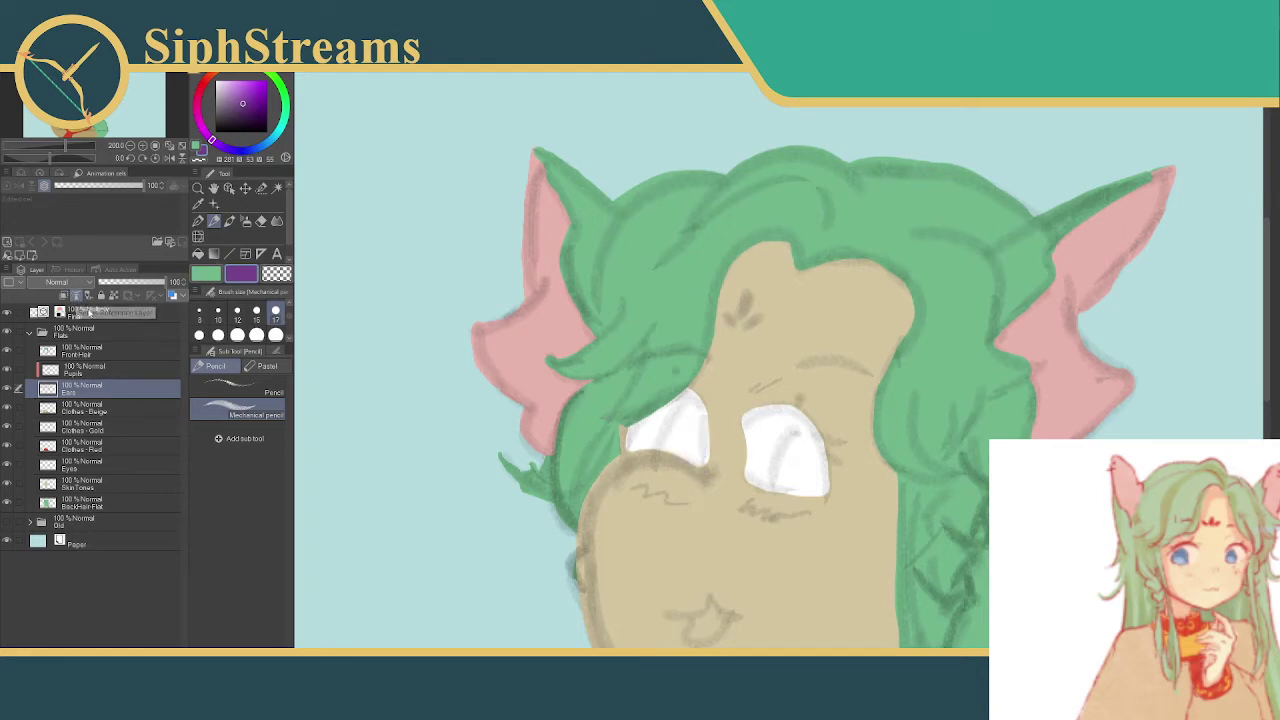
pyautogui.moveTo(549, 355); pyautogui.dragTo(469, 310)
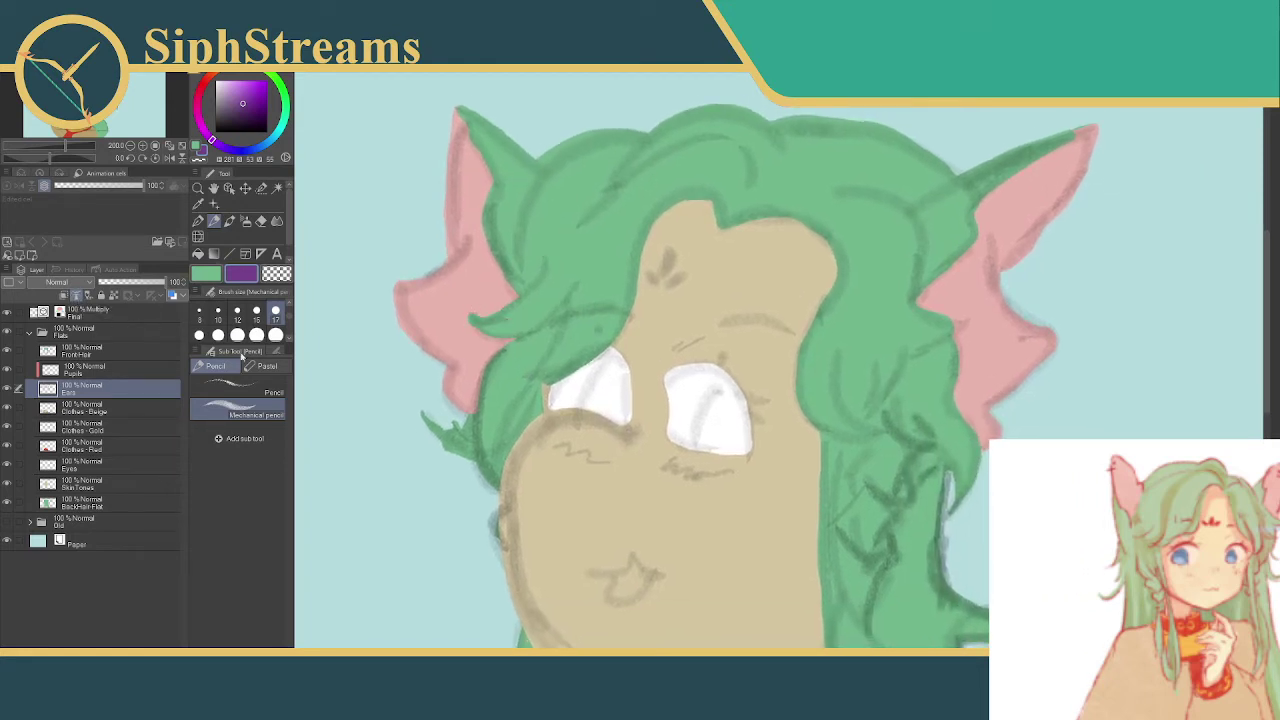
pyautogui.moveTo(650, 356)
pyautogui.mouseDown()
pyautogui.moveTo(600, 440)
pyautogui.moveTo(610, 455)
pyautogui.mouseUp()
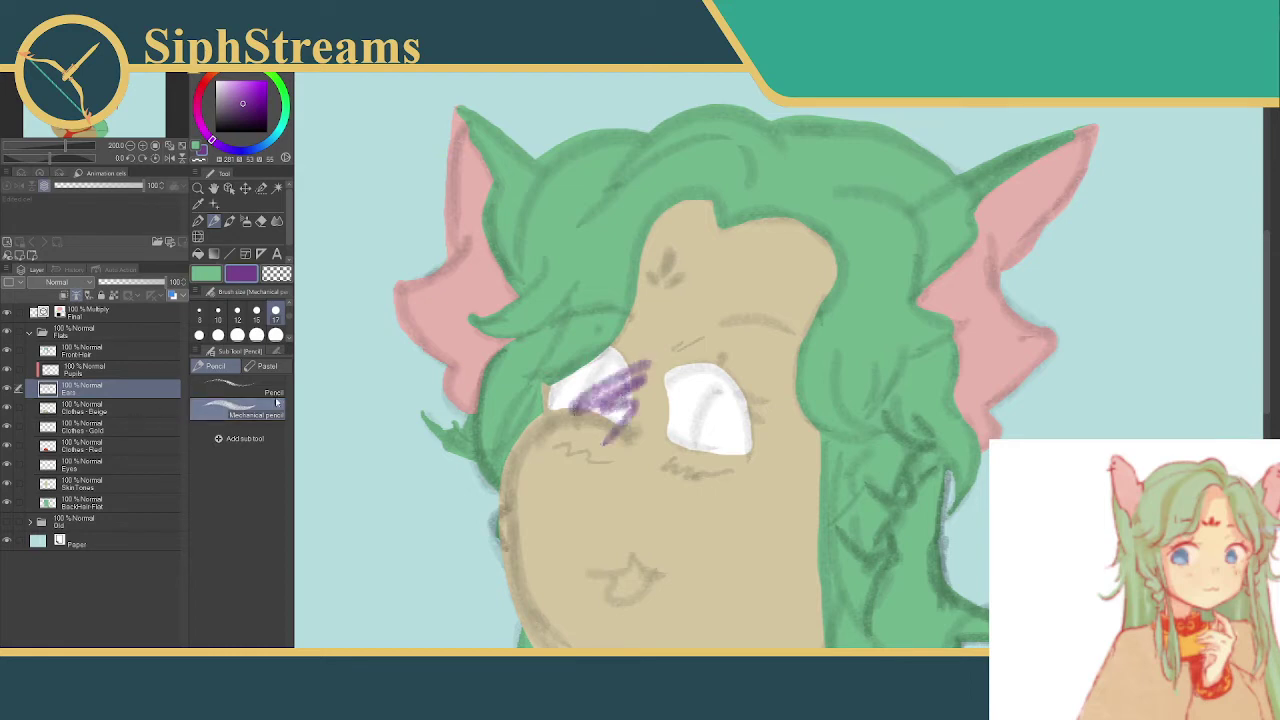
pyautogui.hotkey('ctrl', 'z')
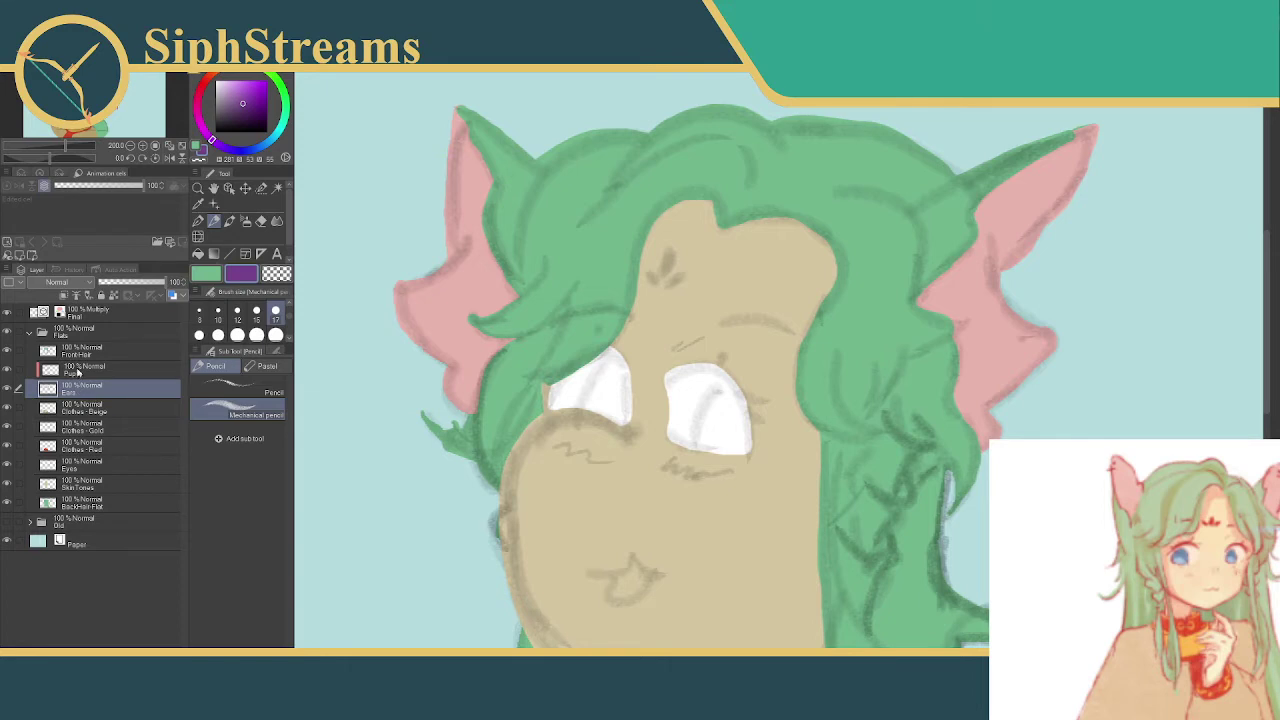
# - Move the clipped Pupils layer directly above the Eyes layer
pyautogui.click(81, 370)
pyautogui.moveTo(79, 373); pyautogui.dragTo(80, 452)
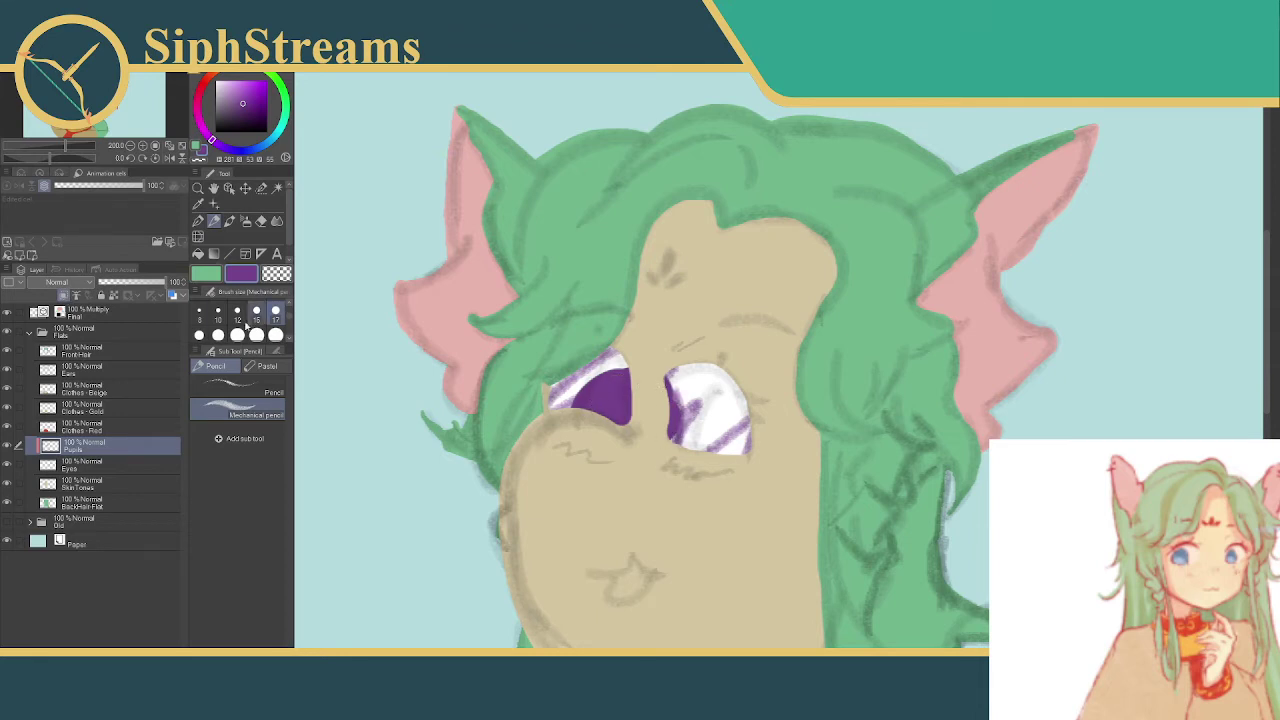
# - Cover both eyes with purple on the Pupils layer using the Mechanical pencil at brush size 1700
pyautogui.click(278, 351)
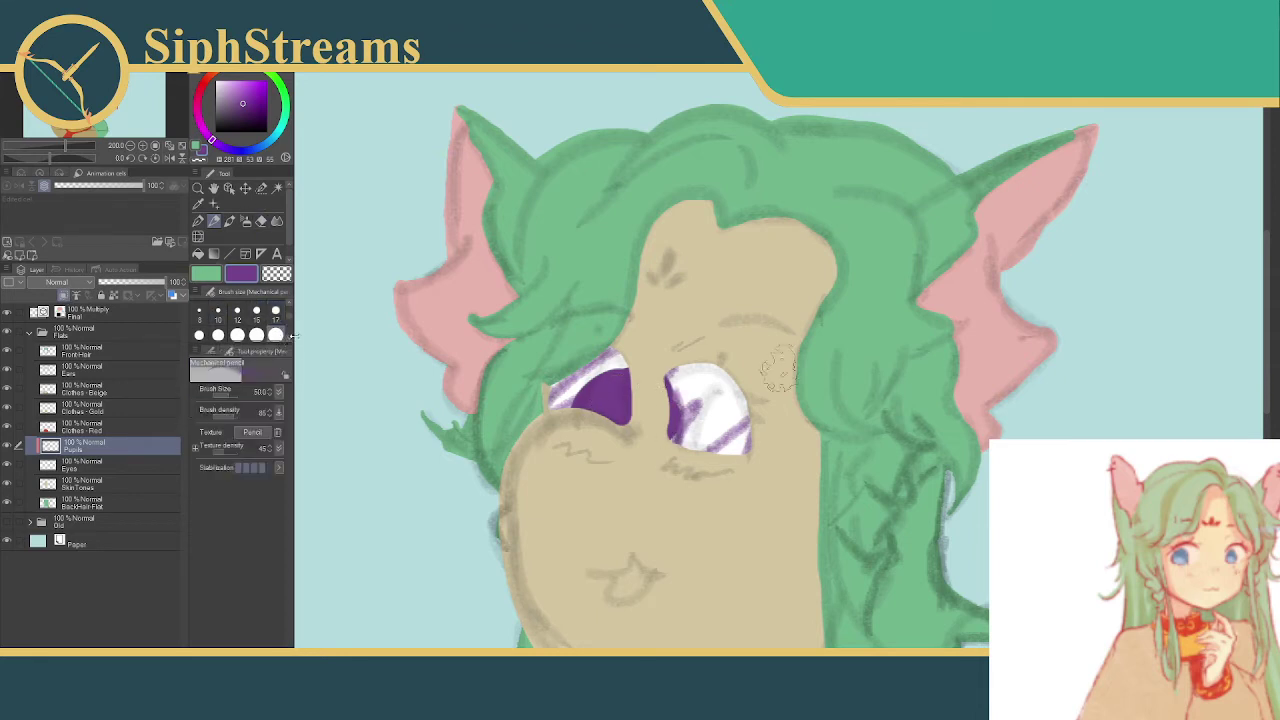
pyautogui.scroll(-5, 288, 318)
pyautogui.click(256, 326)
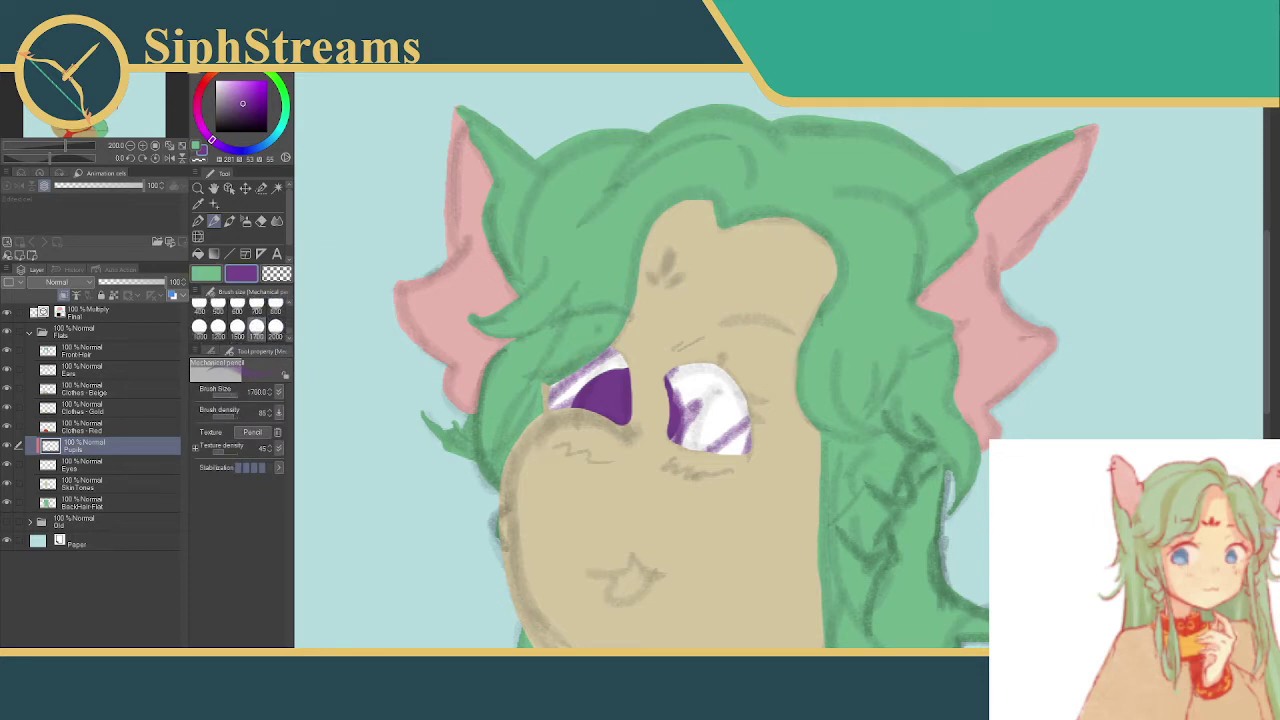
pyautogui.moveTo(660, 400)
pyautogui.mouseDown()
pyautogui.moveTo(710, 400)
pyautogui.moveTo(700, 415)
pyautogui.mouseUp()
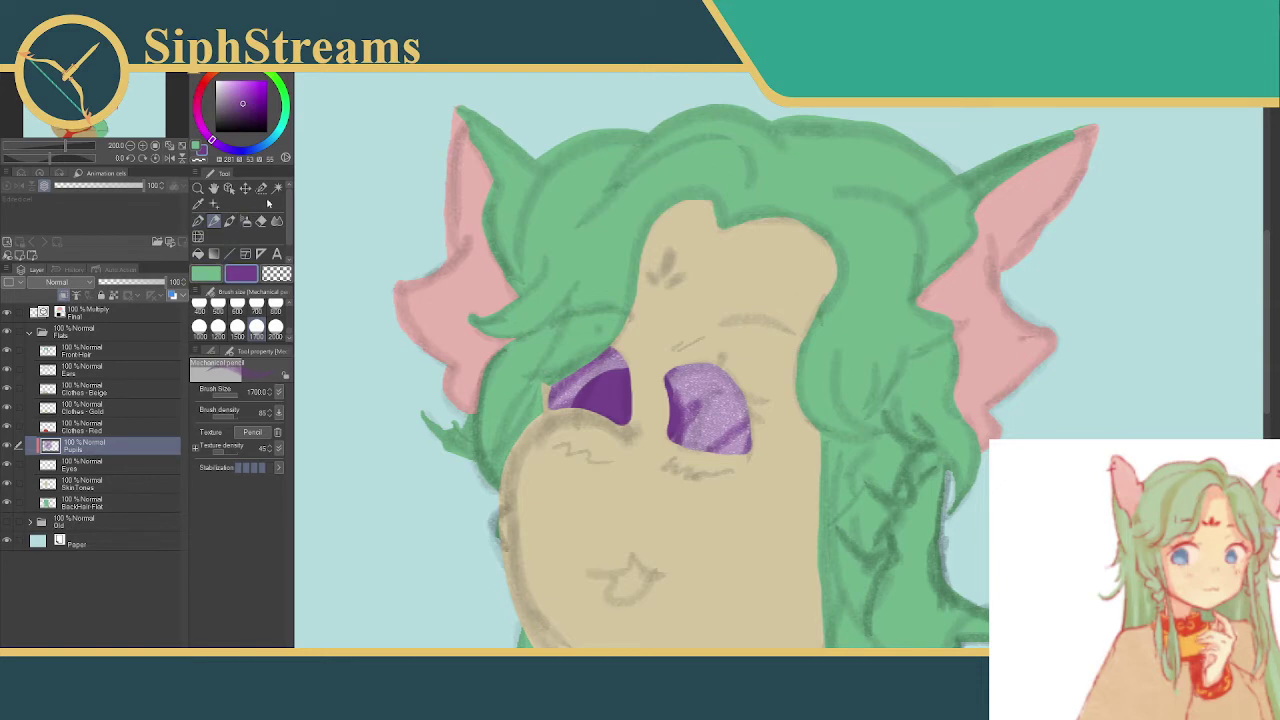
# - Switch to the Selection pen, discard its trial selection, set its size to 100 and clear the purple paint from the Pupils layer
pyautogui.click(261, 188)
pyautogui.moveTo(718, 126)
pyautogui.mouseDown()
pyautogui.moveTo(729, 129)
pyautogui.moveTo(690, 125)
pyautogui.mouseUp()
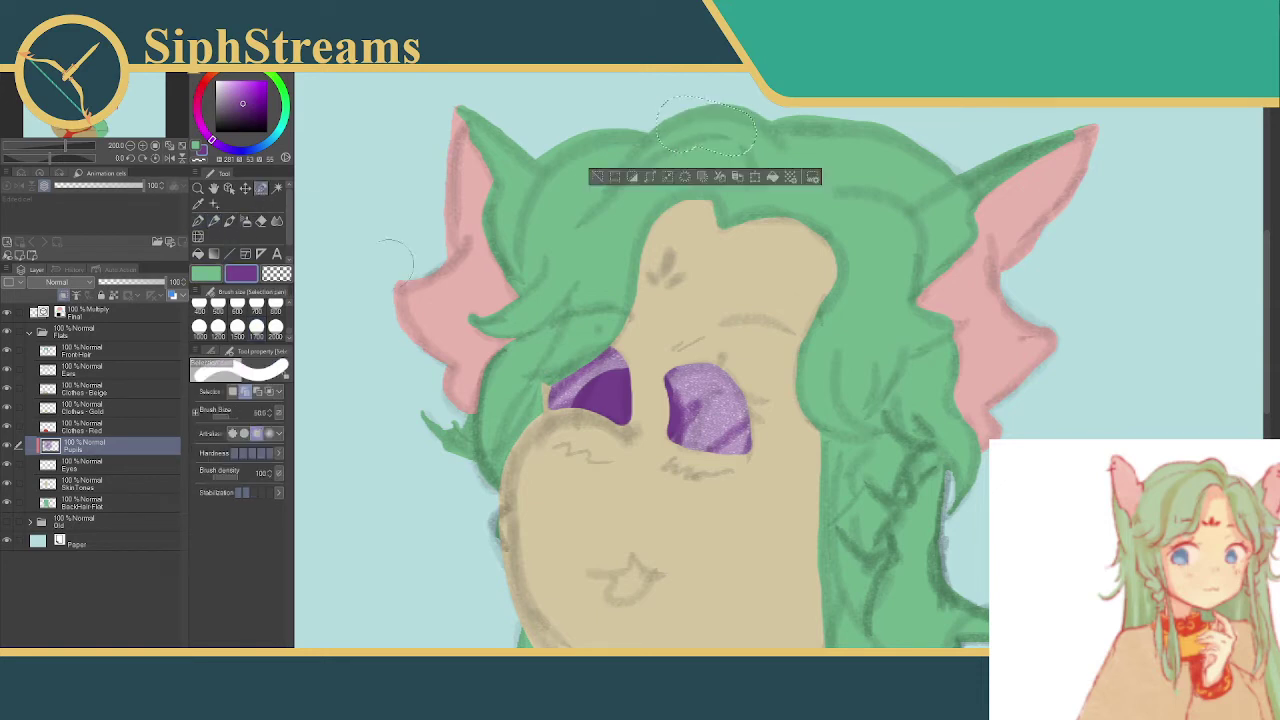
pyautogui.click(276, 326)
pyautogui.click(400, 330)
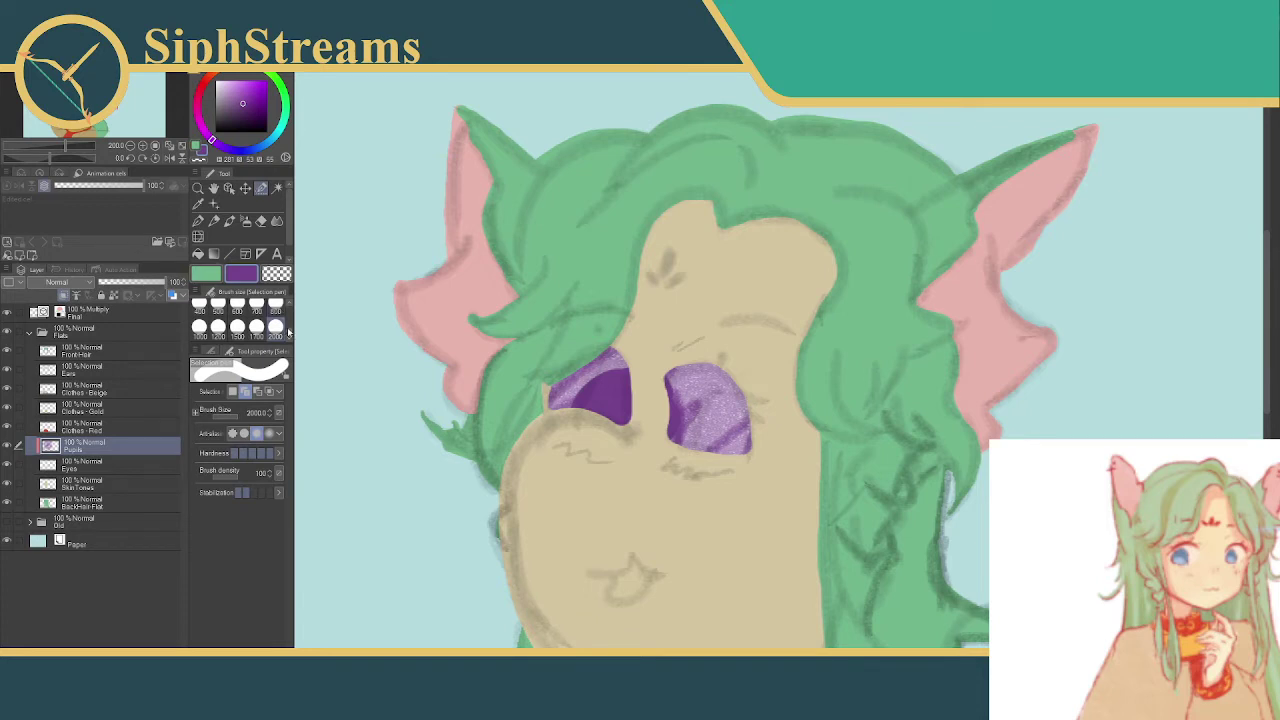
pyautogui.scroll(3, 289, 330)
pyautogui.scroll(1, 289, 330)
pyautogui.click(257, 310)
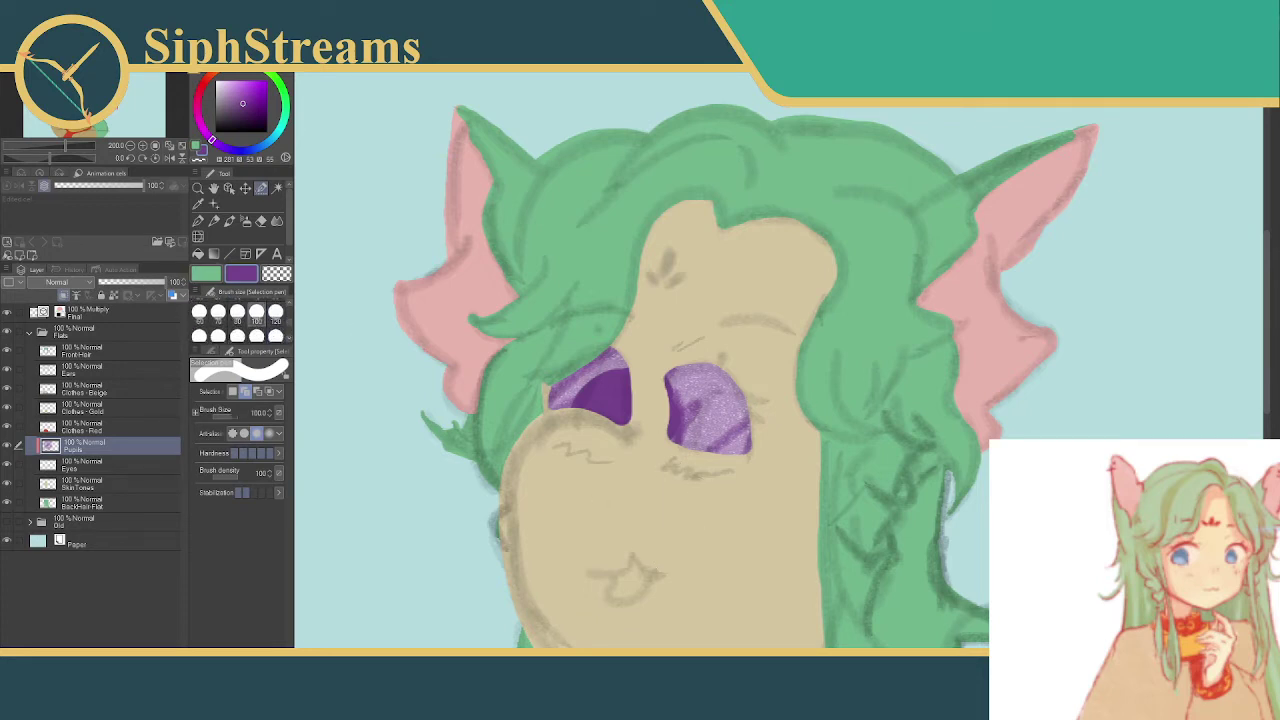
pyautogui.press('Delete')
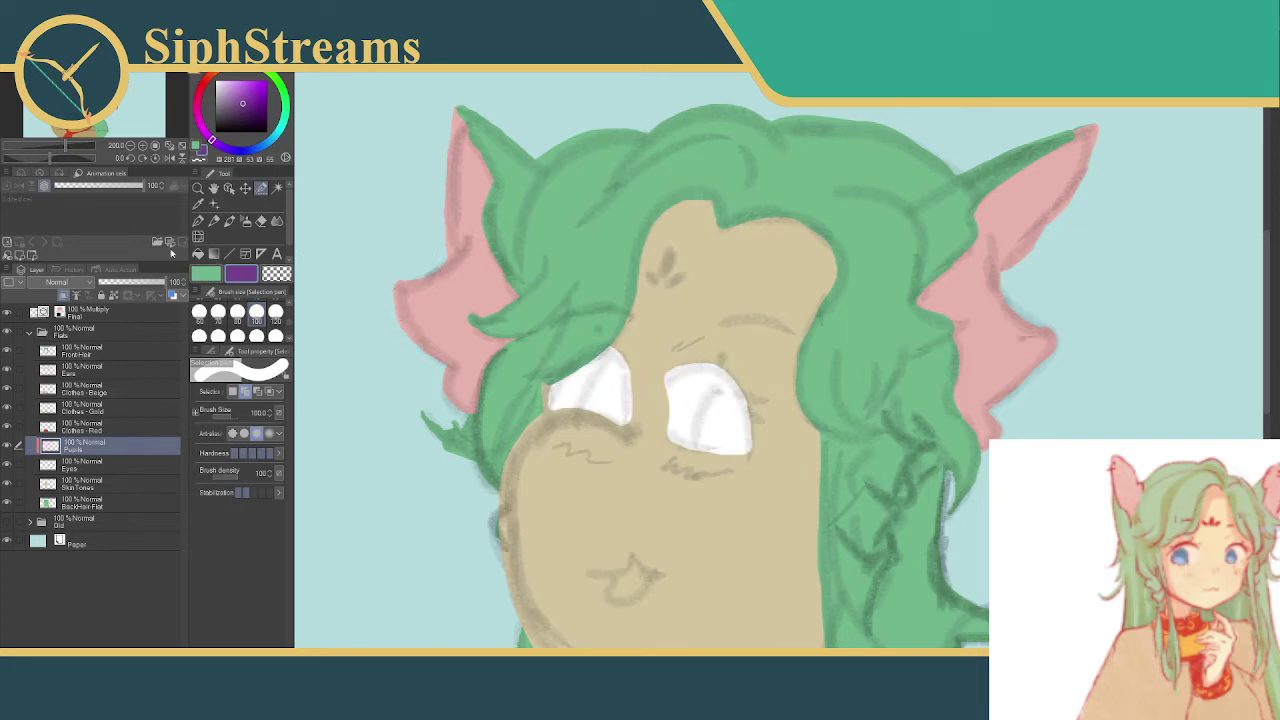
# - Choose a saturated blue, mark both pupils with the Selection pen at size 60, fill them on the Pupils layer and deselect
pyautogui.moveTo(265, 146); pyautogui.dragTo(270, 142)
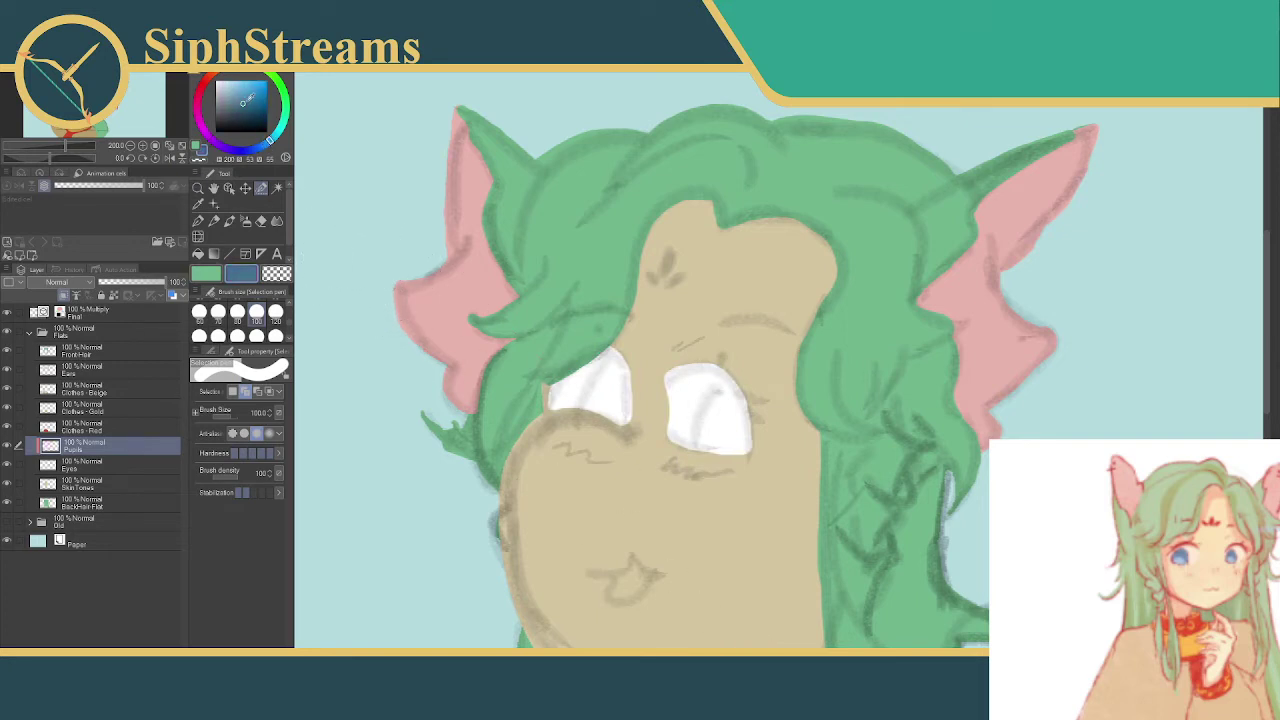
pyautogui.moveTo(247, 99); pyautogui.dragTo(261, 97)
pyautogui.click(199, 311)
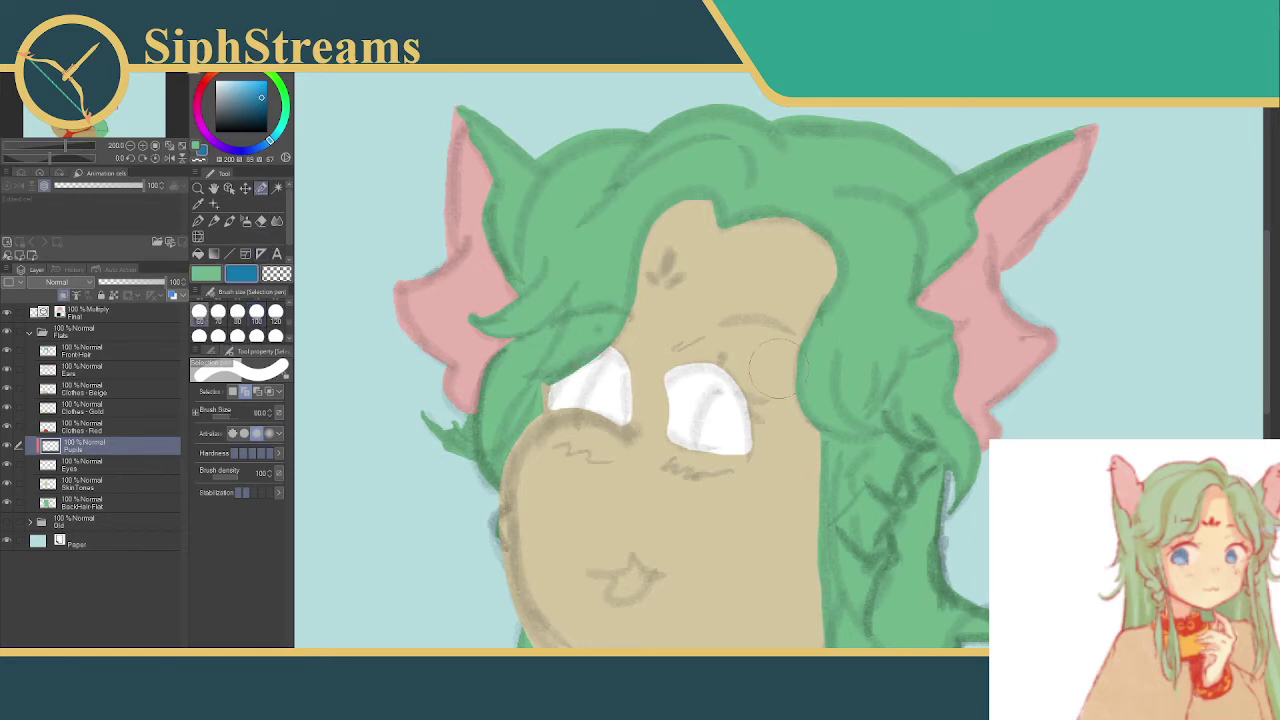
pyautogui.moveTo(638, 366)
pyautogui.mouseDown()
pyautogui.moveTo(623, 400)
pyautogui.moveTo(590, 395)
pyautogui.moveTo(620, 405)
pyautogui.mouseUp()
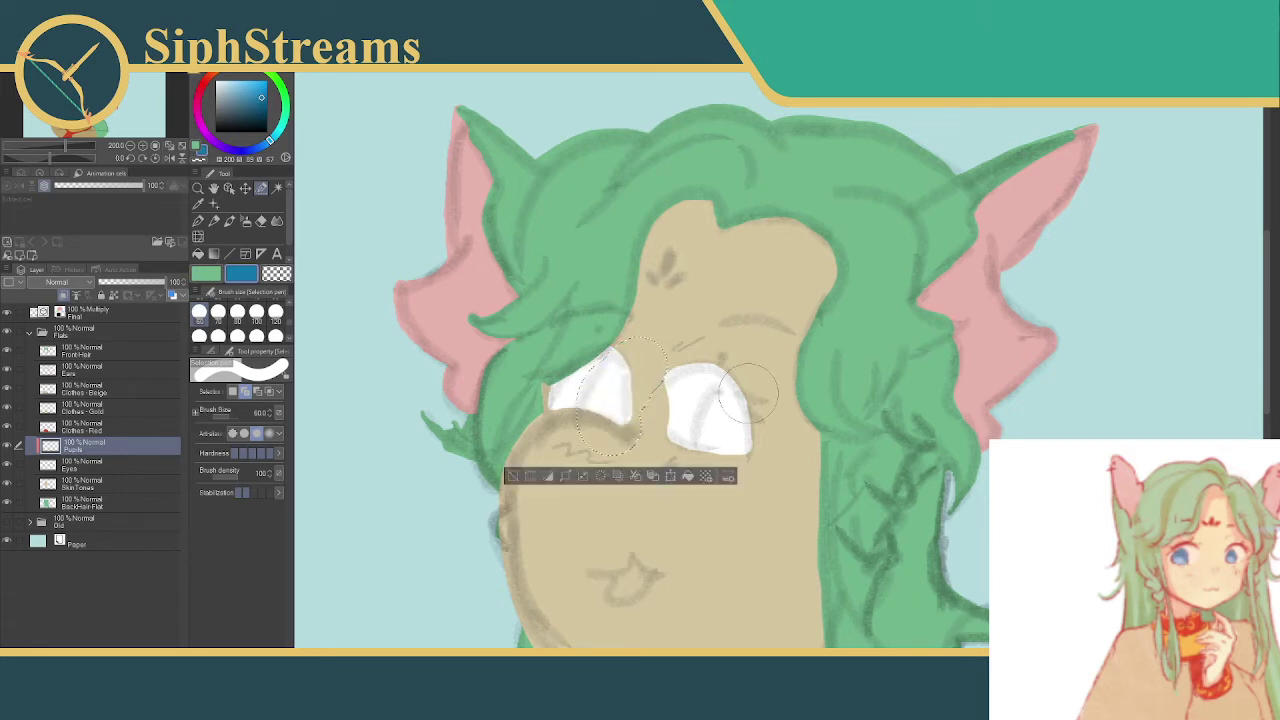
pyautogui.moveTo(755, 385)
pyautogui.mouseDown()
pyautogui.moveTo(727, 412)
pyautogui.moveTo(730, 470)
pyautogui.mouseUp()
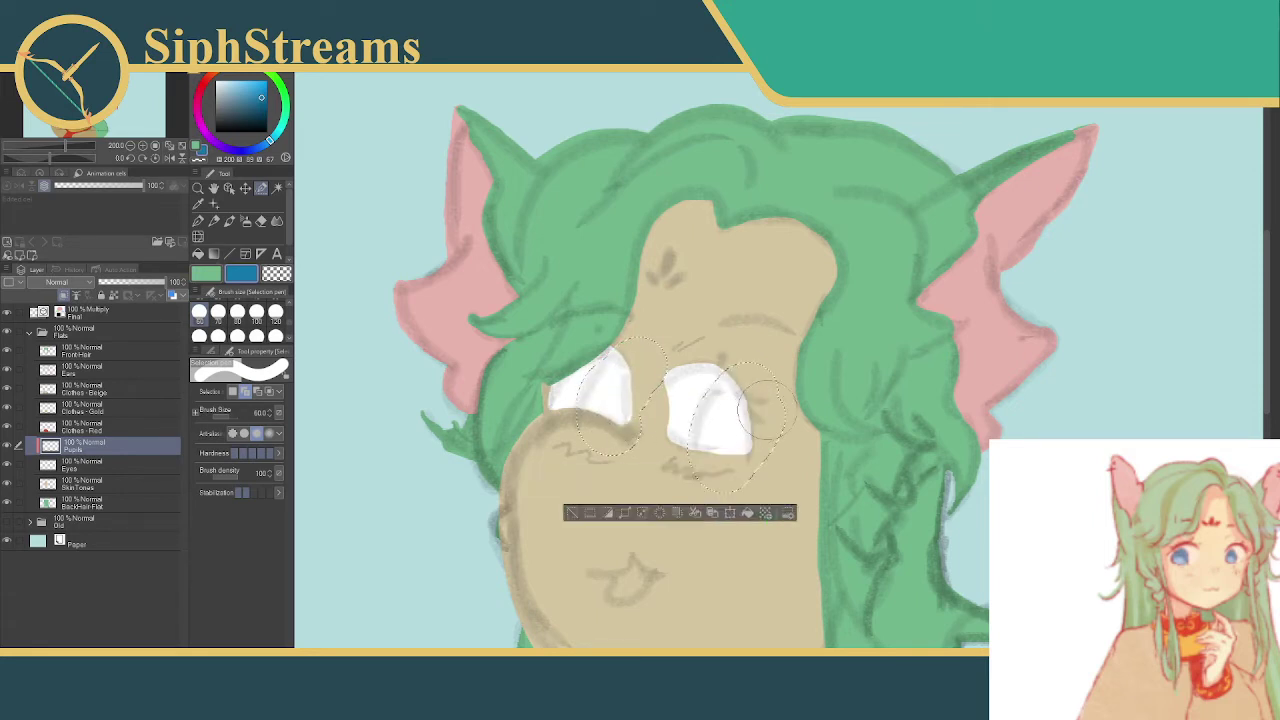
pyautogui.click(747, 512)
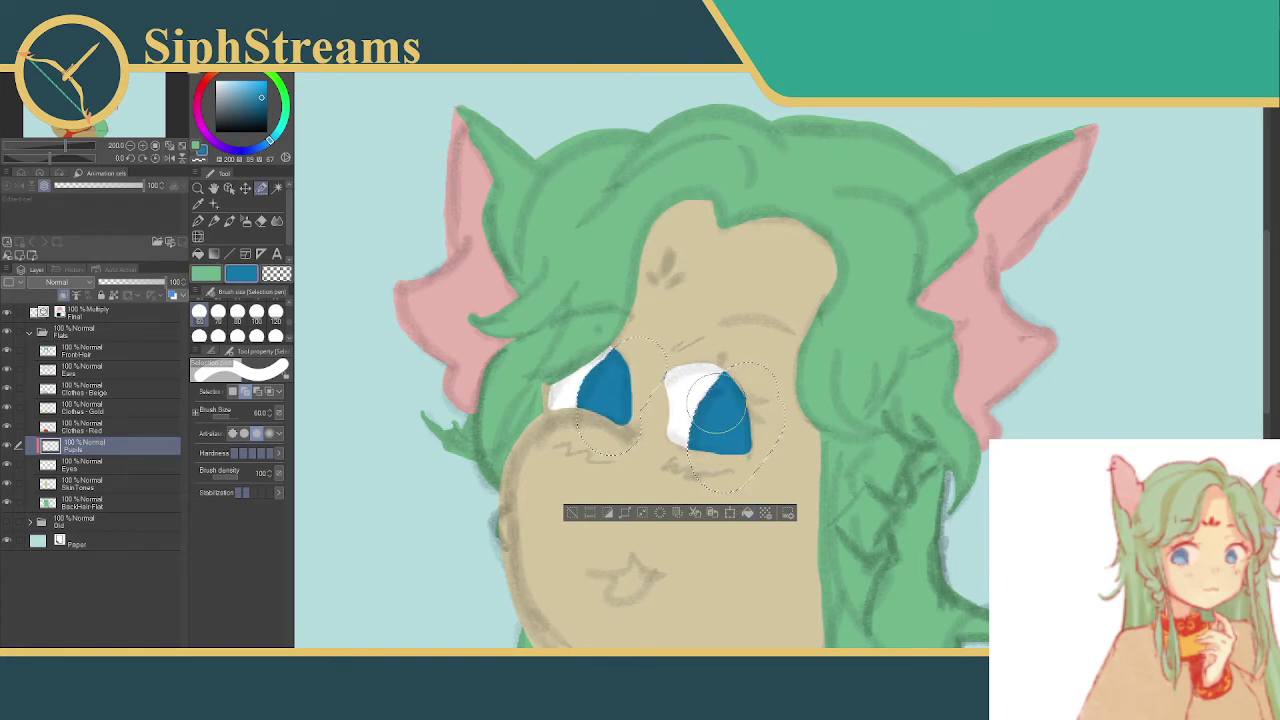
pyautogui.click(571, 513)
# - Round off the tops of both blue pupils by clearing small pen selections above them and smoothing the fuller eye's pupil edge
pyautogui.moveTo(685, 345)
pyautogui.mouseDown()
pyautogui.moveTo(668, 395)
pyautogui.moveTo(705, 345)
pyautogui.moveTo(622, 322)
pyautogui.moveTo(558, 345)
pyautogui.mouseUp()
pyautogui.click(569, 418)
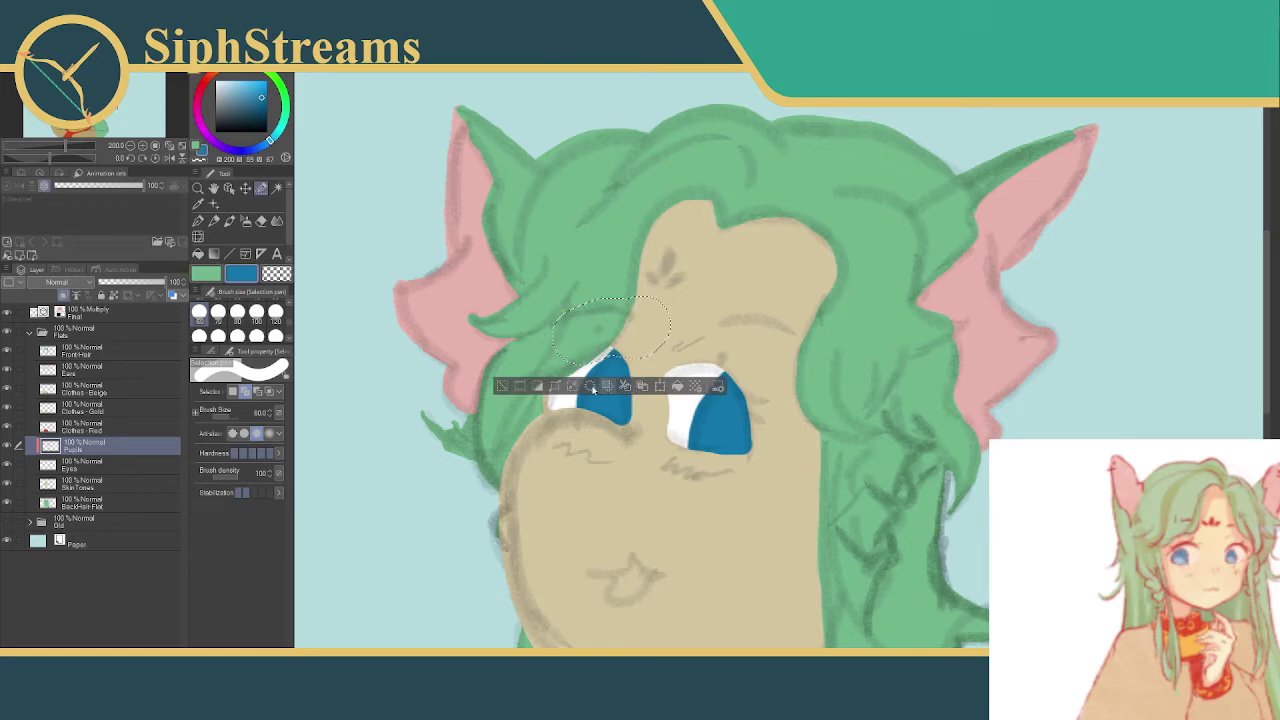
pyautogui.hotkey('ctrl', 'd')
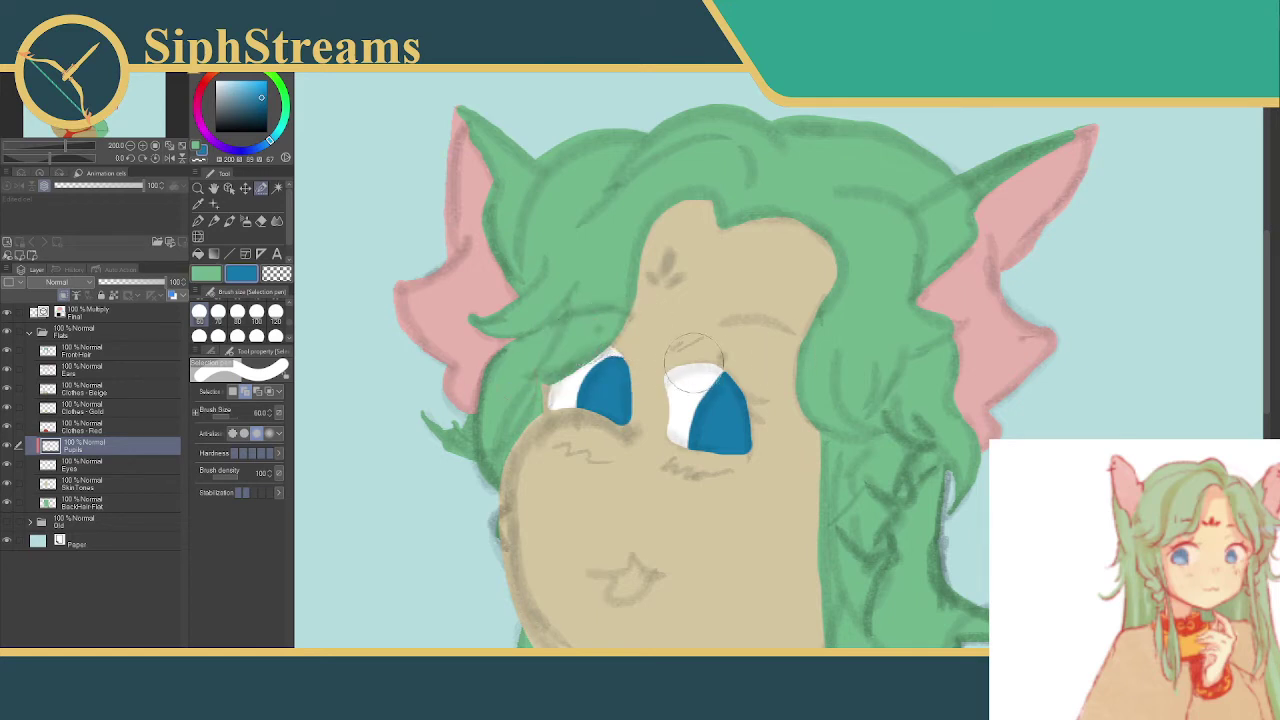
pyautogui.moveTo(684, 375)
pyautogui.mouseDown()
pyautogui.moveTo(691, 361)
pyautogui.moveTo(705, 395)
pyautogui.mouseUp()
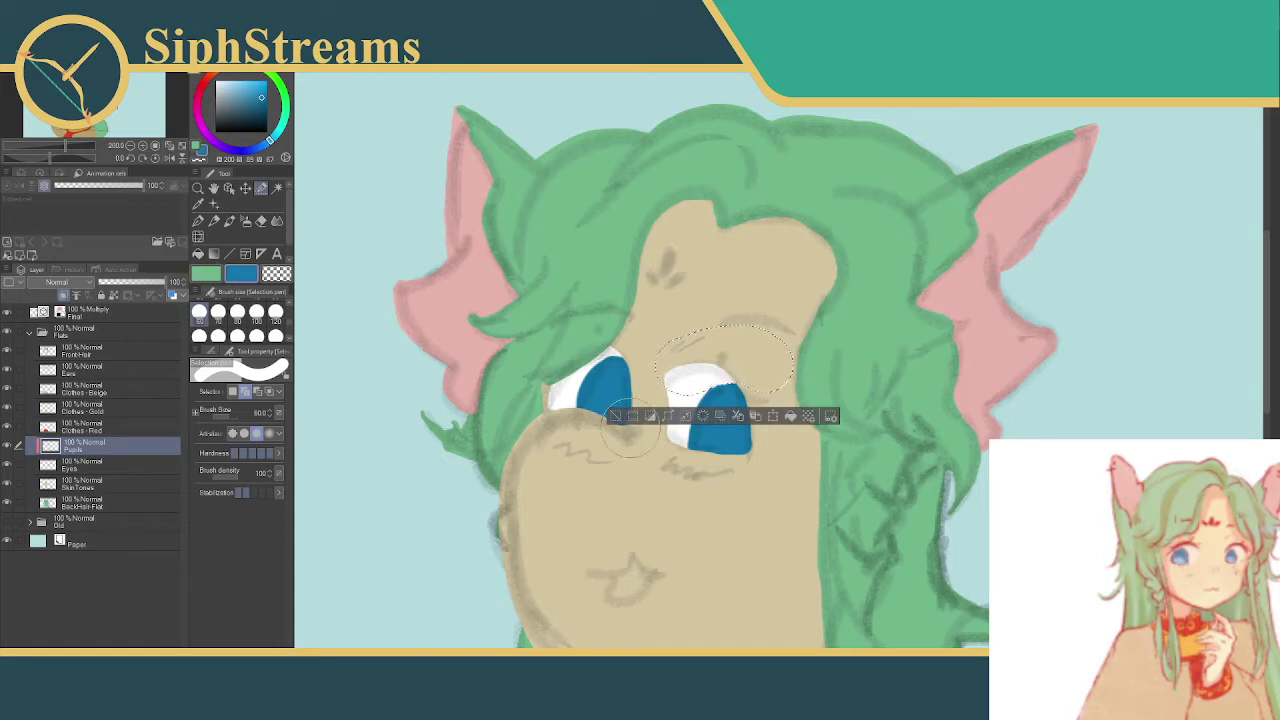
pyautogui.hotkey('ctrl', 'd')
pyautogui.moveTo(738, 417); pyautogui.dragTo(729, 411)
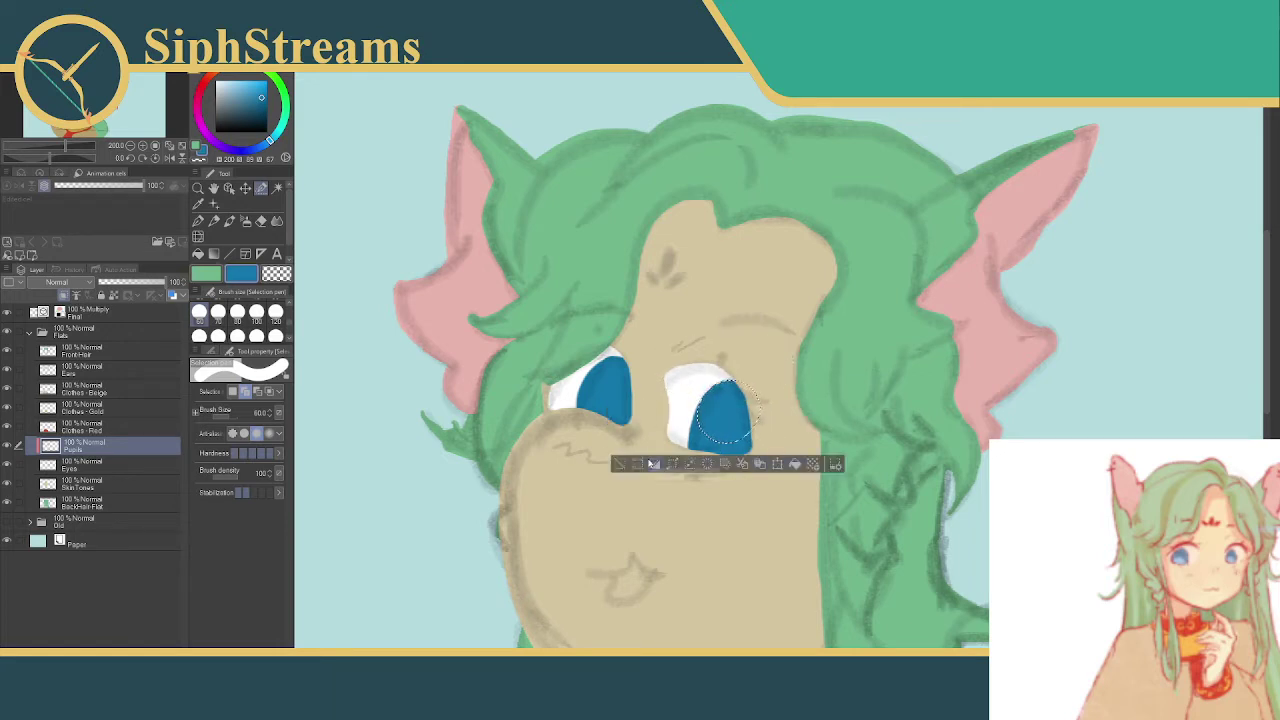
pyautogui.click(643, 455)
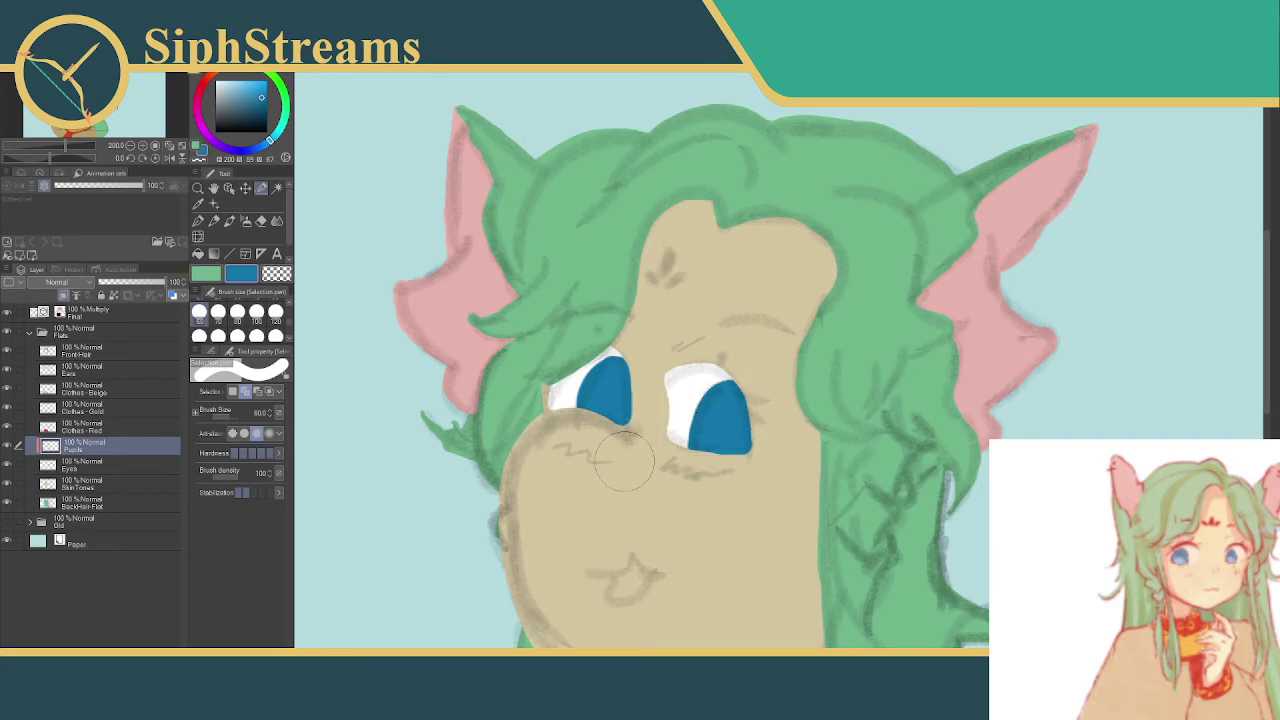
# - Check the face's flat colours by hiding the Multiply line layer and showing it again
pyautogui.scroll(-1, 623, 451)
pyautogui.moveTo(623, 451)
pyautogui.mouseDown()
pyautogui.moveTo(623, 414)
pyautogui.moveTo(630, 428)
pyautogui.moveTo(635, 413)
pyautogui.mouseUp()
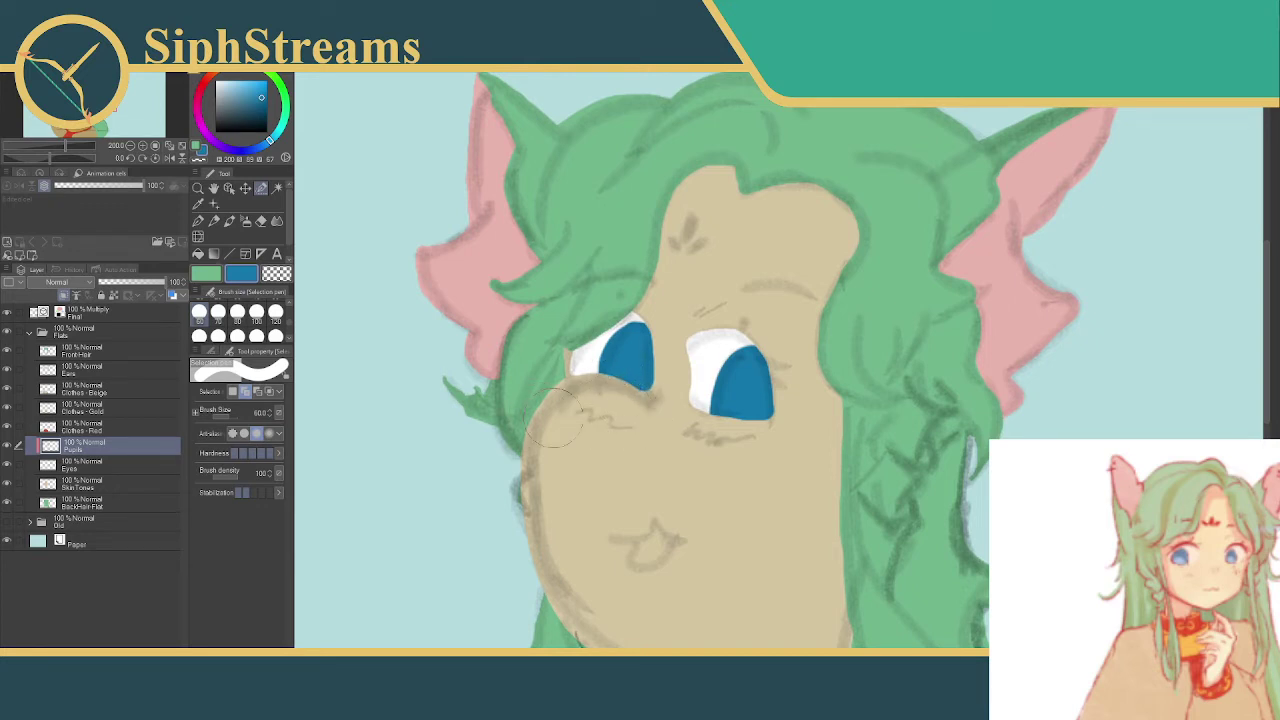
pyautogui.moveTo(705, 454)
pyautogui.mouseDown()
pyautogui.moveTo(675, 442)
pyautogui.moveTo(695, 442)
pyautogui.moveTo(625, 444)
pyautogui.moveTo(712, 287)
pyautogui.moveTo(719, 320)
pyautogui.mouseUp()
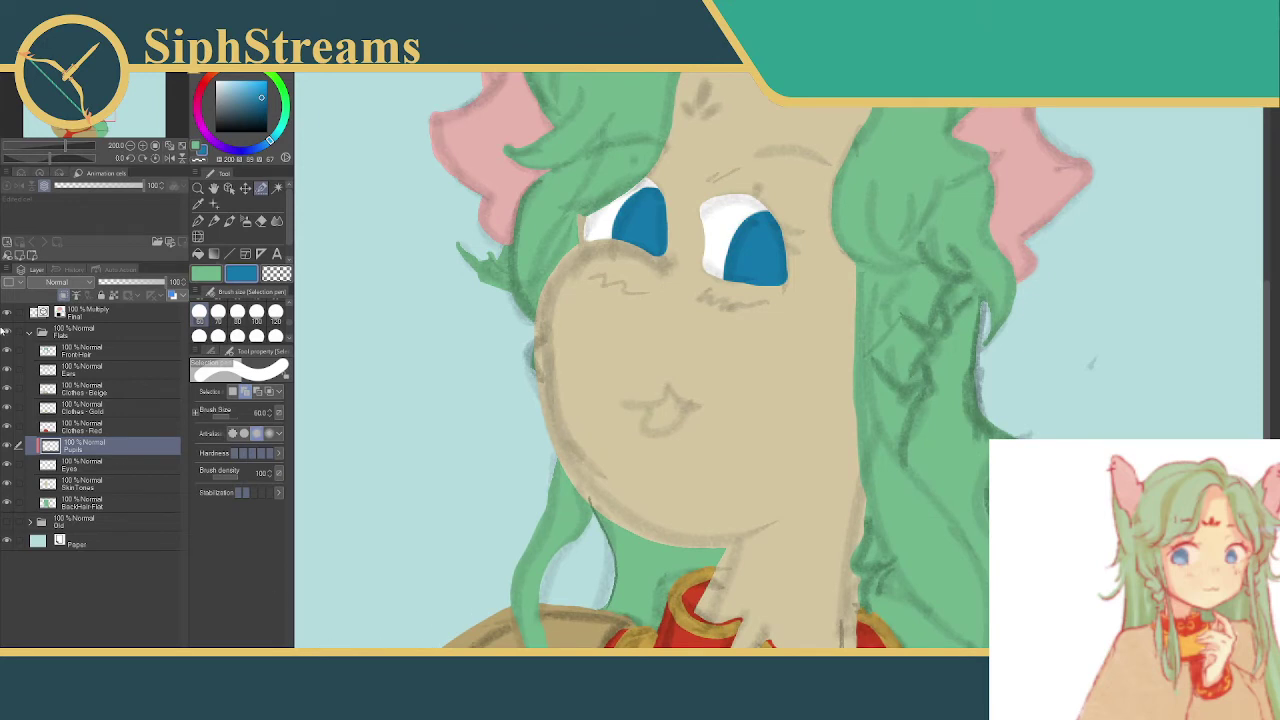
pyautogui.click(6, 314)
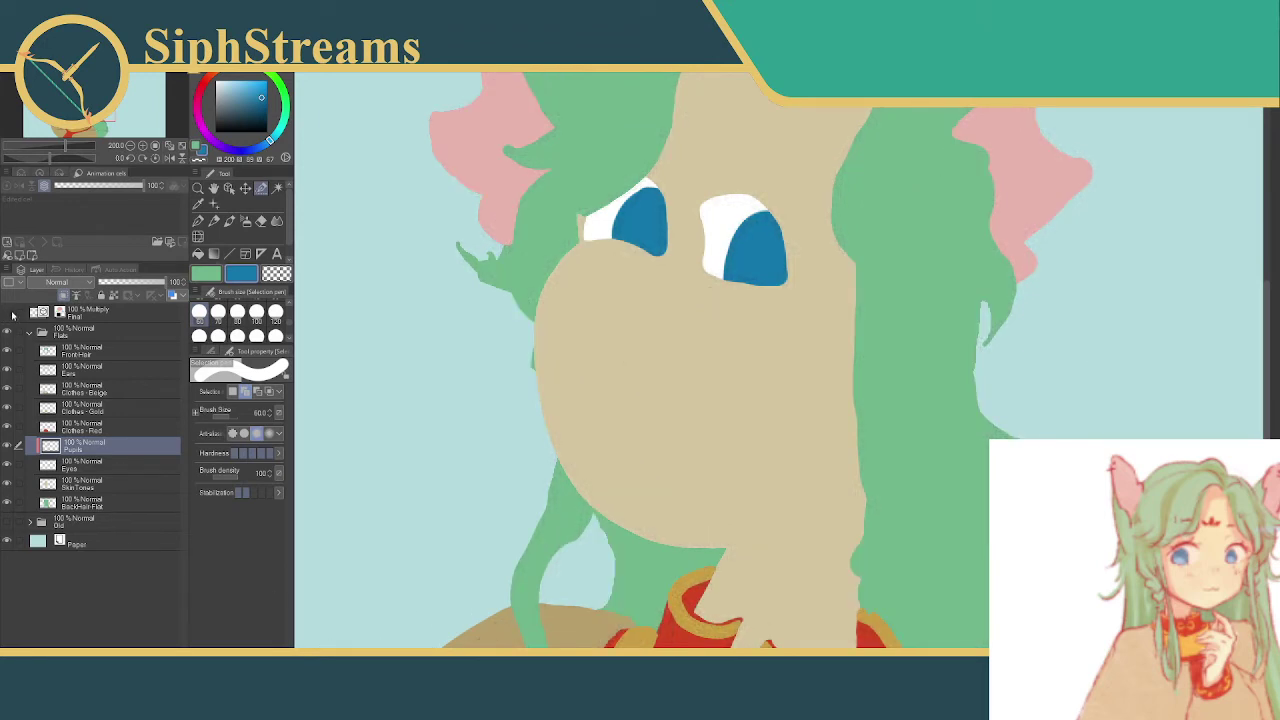
pyautogui.click(6, 314)
pyautogui.moveTo(580, 332)
pyautogui.mouseDown()
pyautogui.moveTo(554, 400)
pyautogui.moveTo(568, 340)
pyautogui.mouseUp()
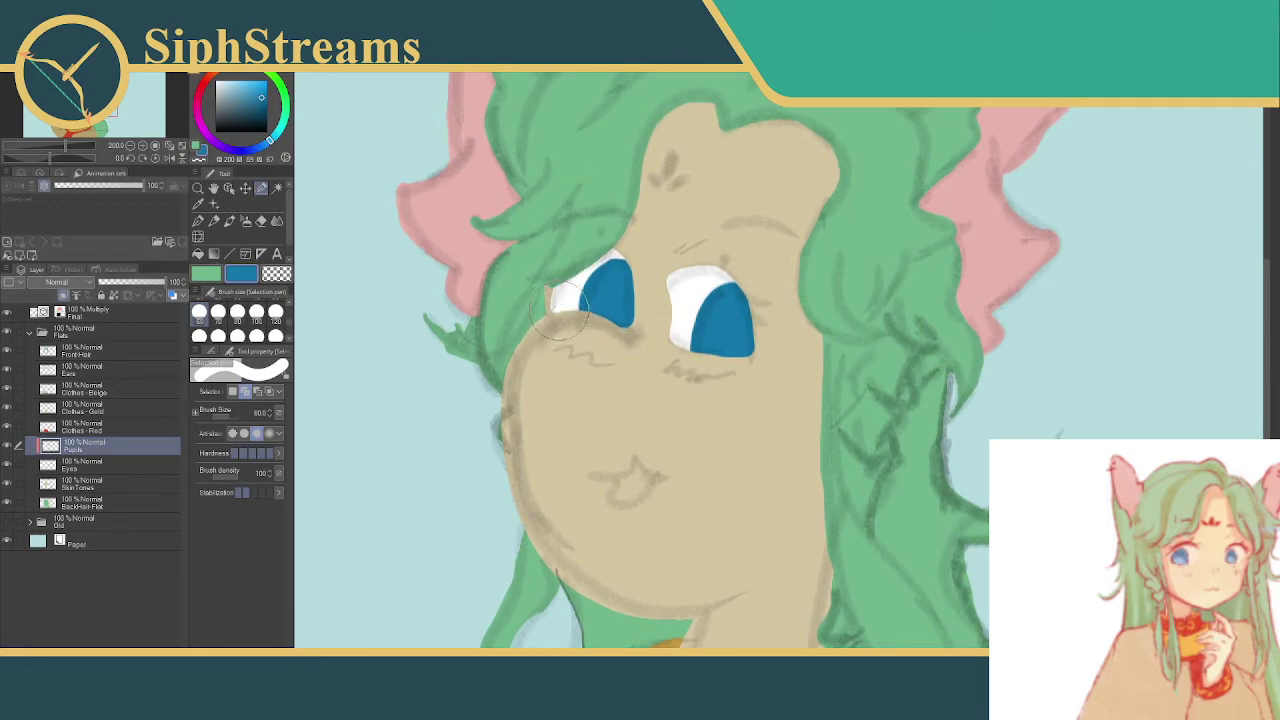
# - Rename the Ears layer as Ears + mouth
pyautogui.click(76, 376)
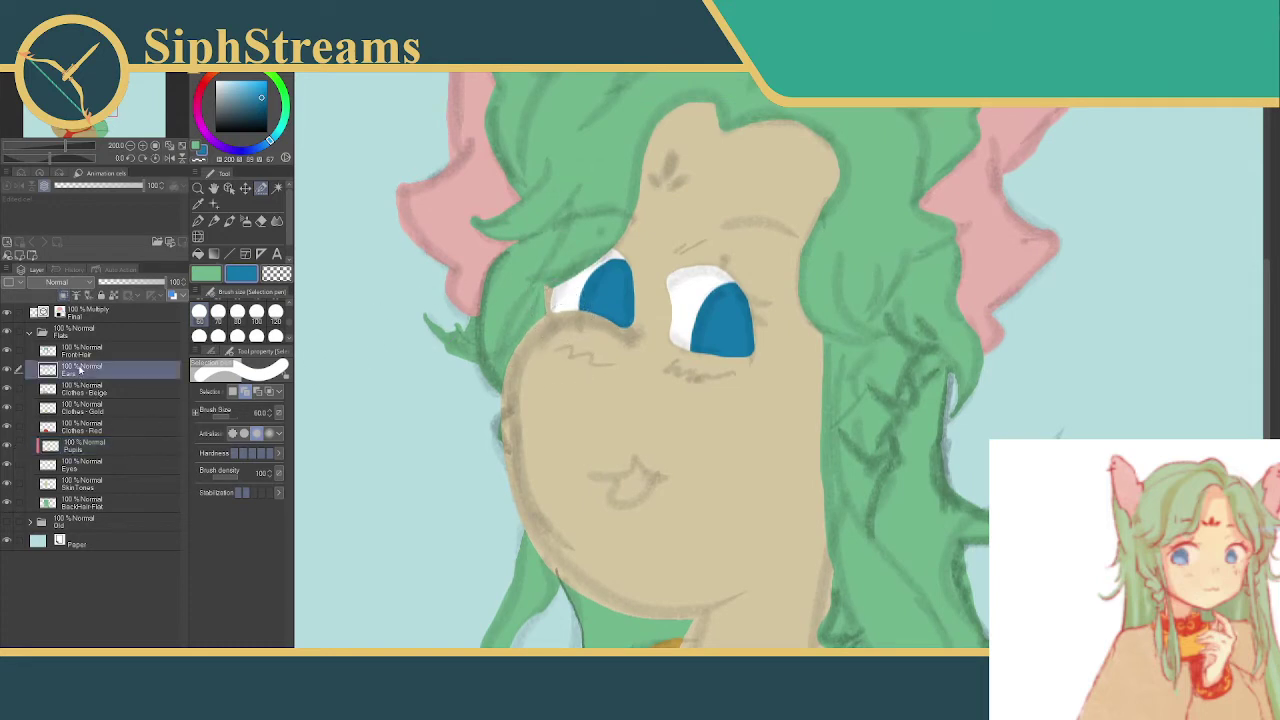
pyautogui.doubleClick(76, 376)
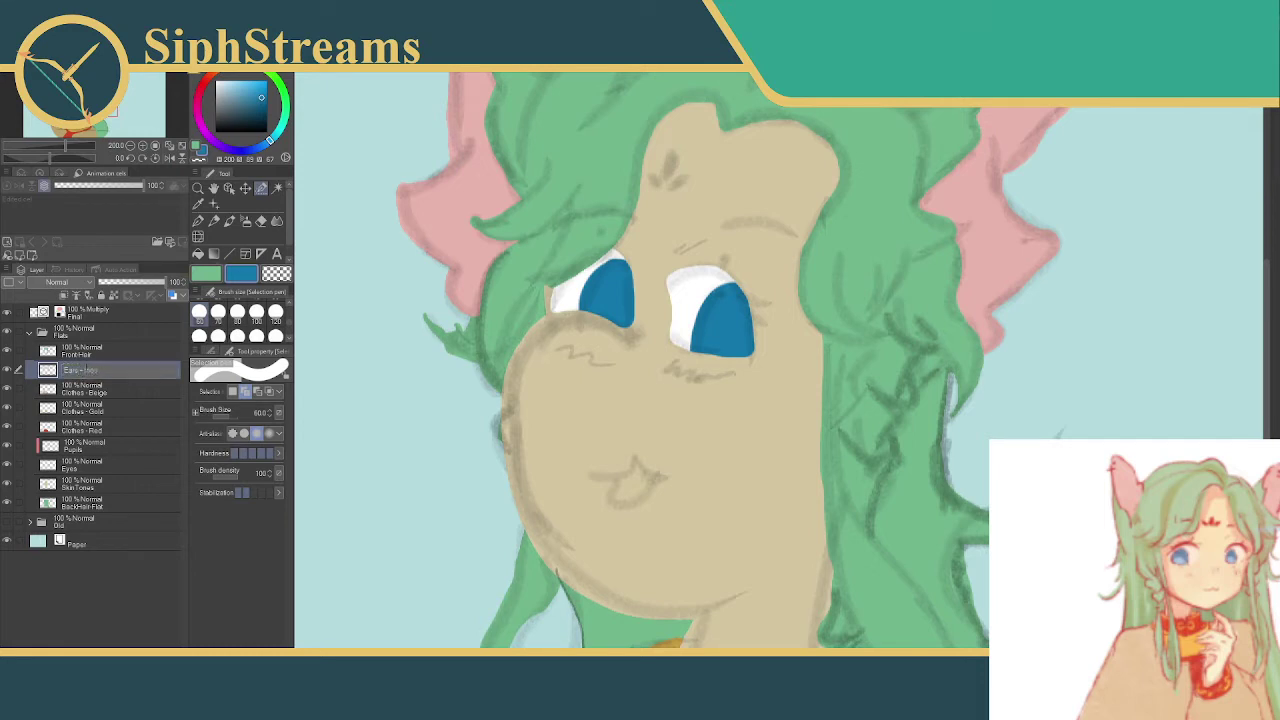
pyautogui.press('Return')
# - Mark the open mouth shape with the Selection pen at size 12 and fill it with the current blue
pyautogui.scroll(2, 240, 315)
pyautogui.click(239, 306)
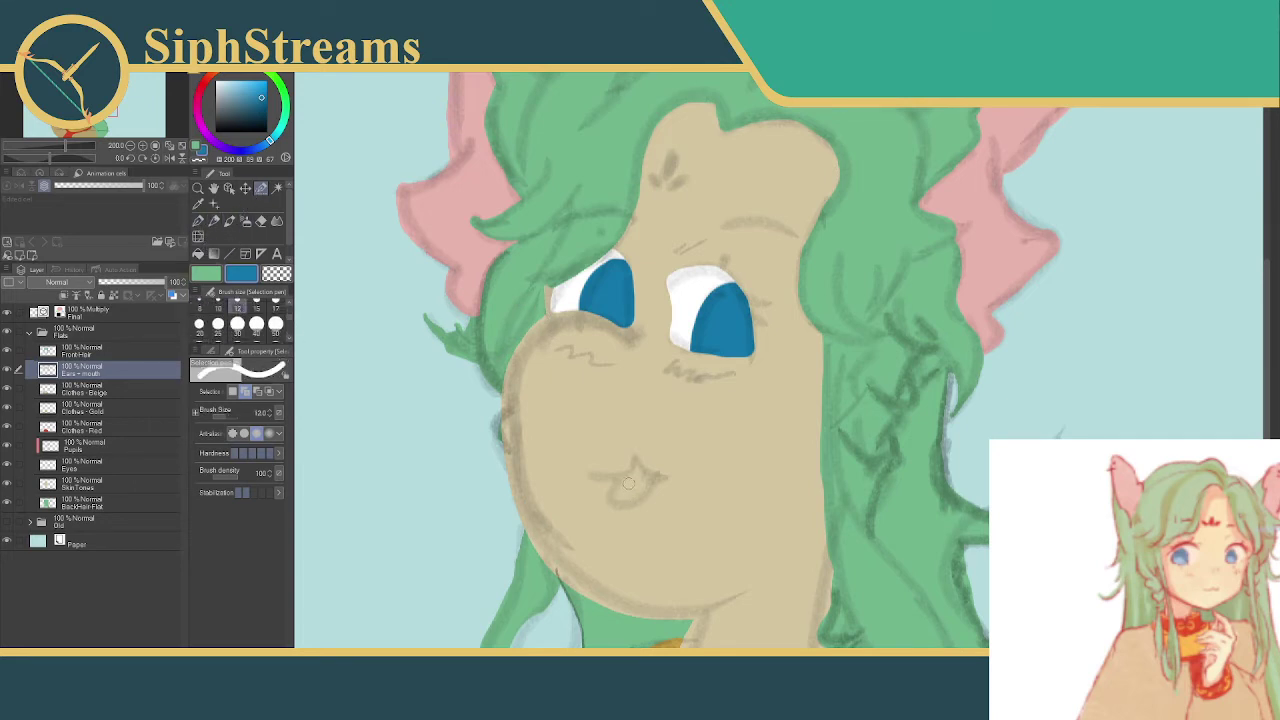
pyautogui.click(621, 480)
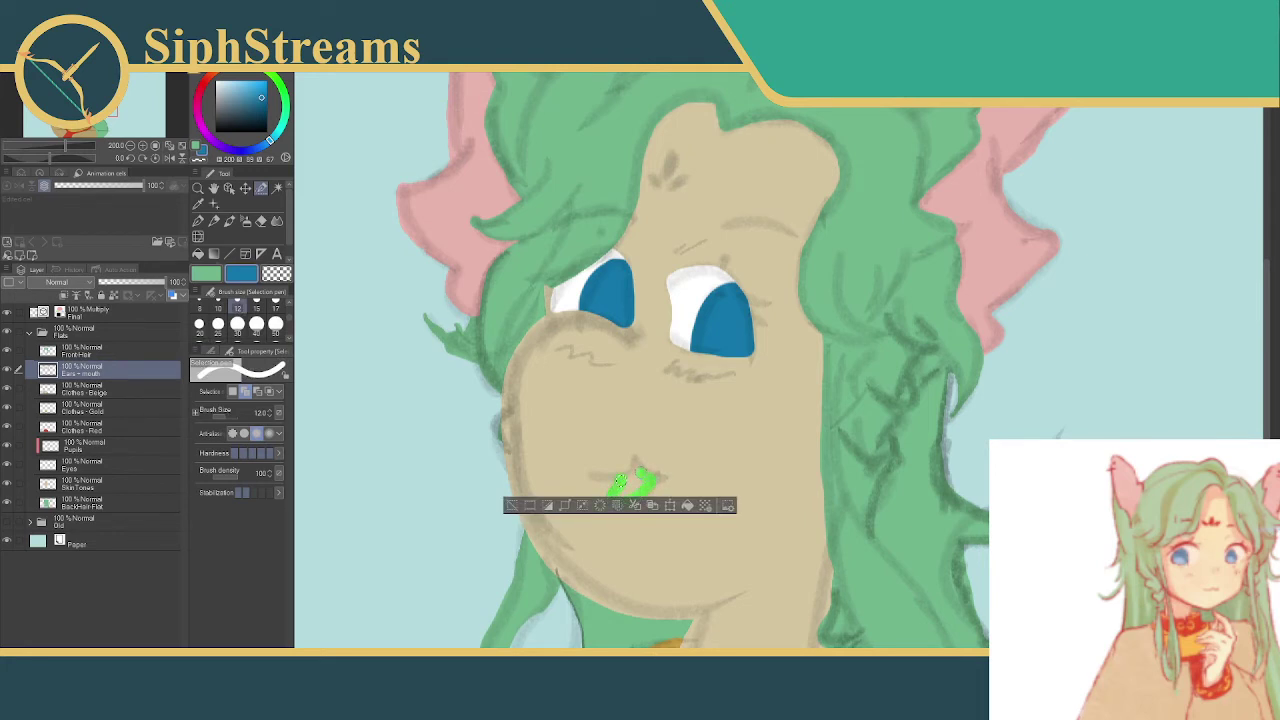
pyautogui.moveTo(621, 482); pyautogui.dragTo(634, 487)
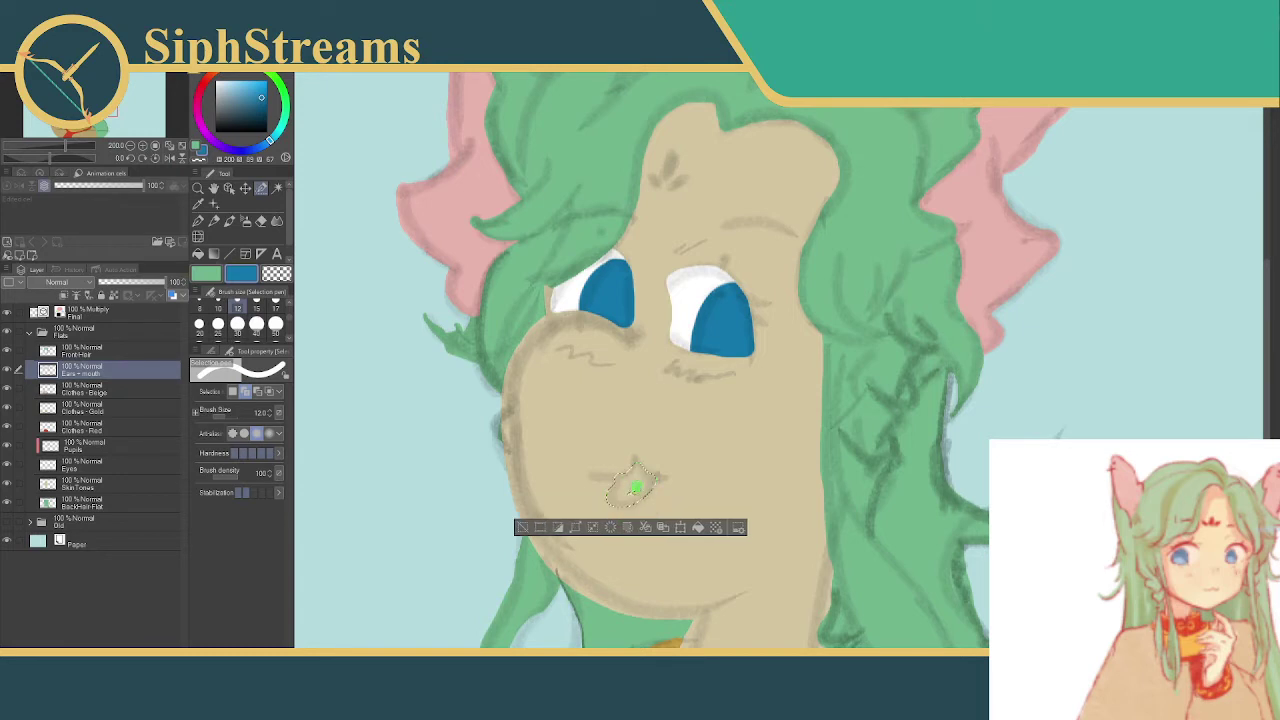
pyautogui.click(697, 527)
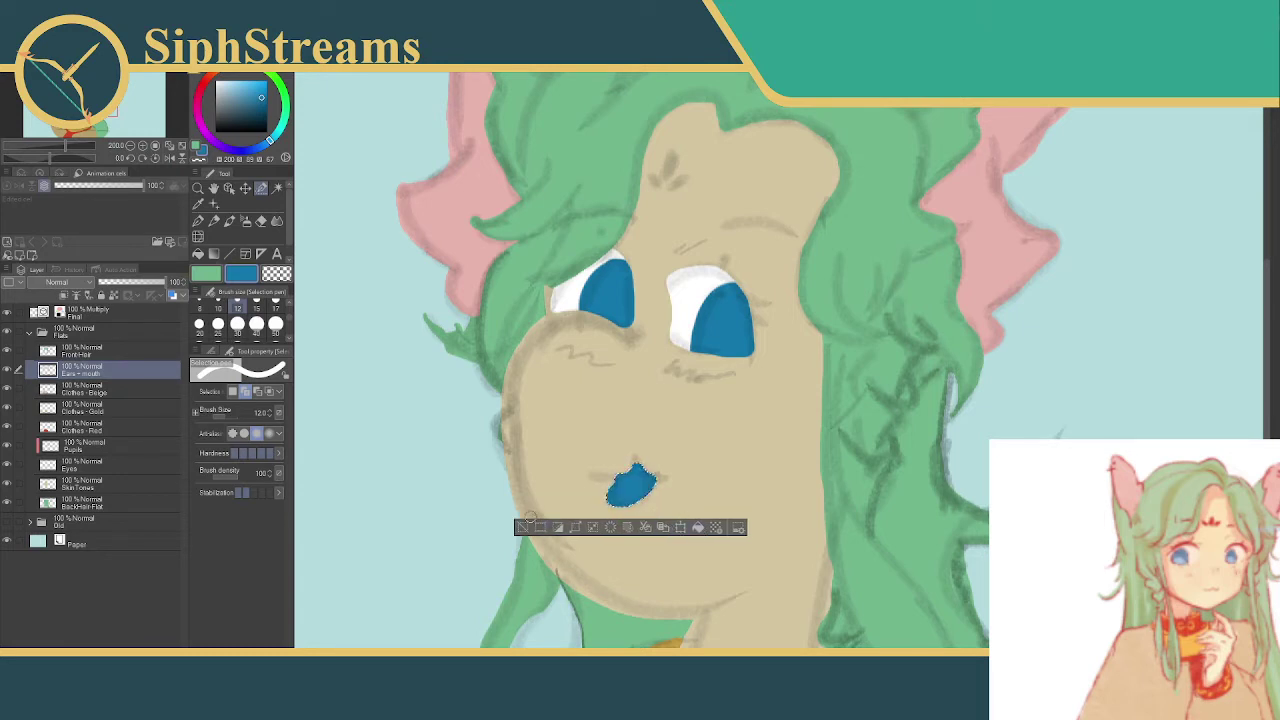
# - Sample the ear's pink, refill the mouth selection with it and deselect
pyautogui.click(198, 204)
pyautogui.click(430, 220)
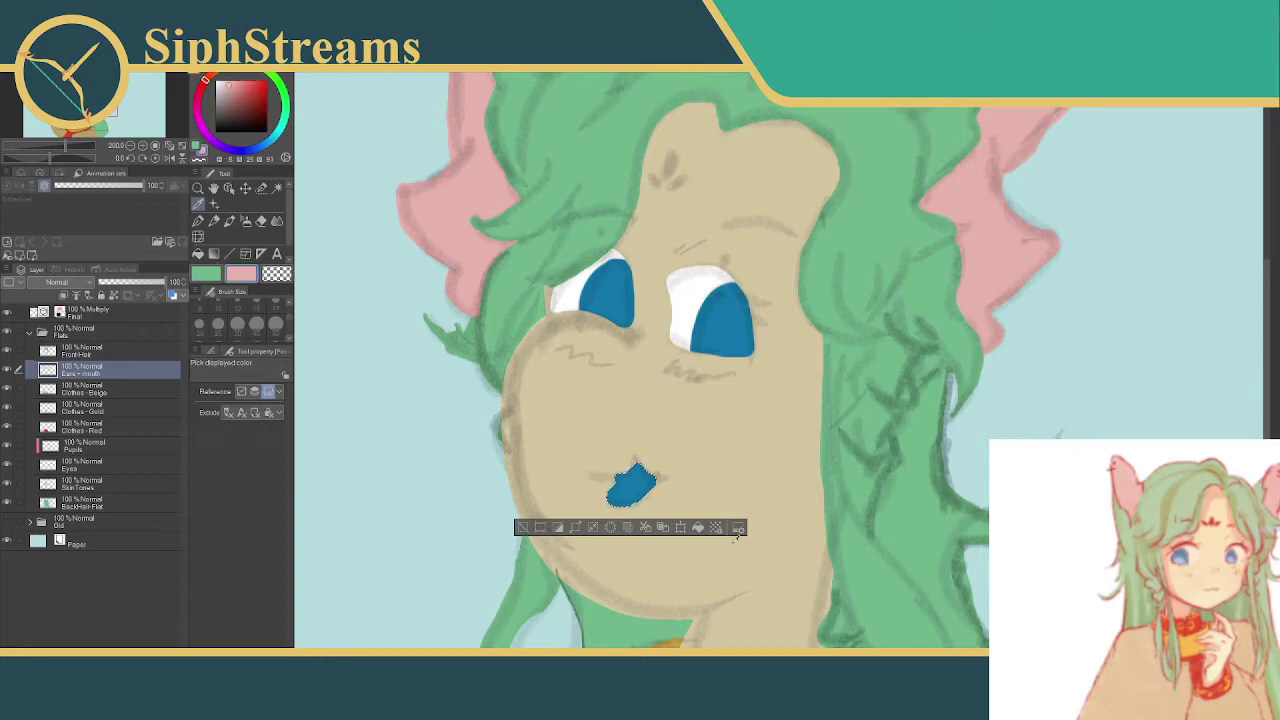
pyautogui.click(698, 527)
pyautogui.click(522, 527)
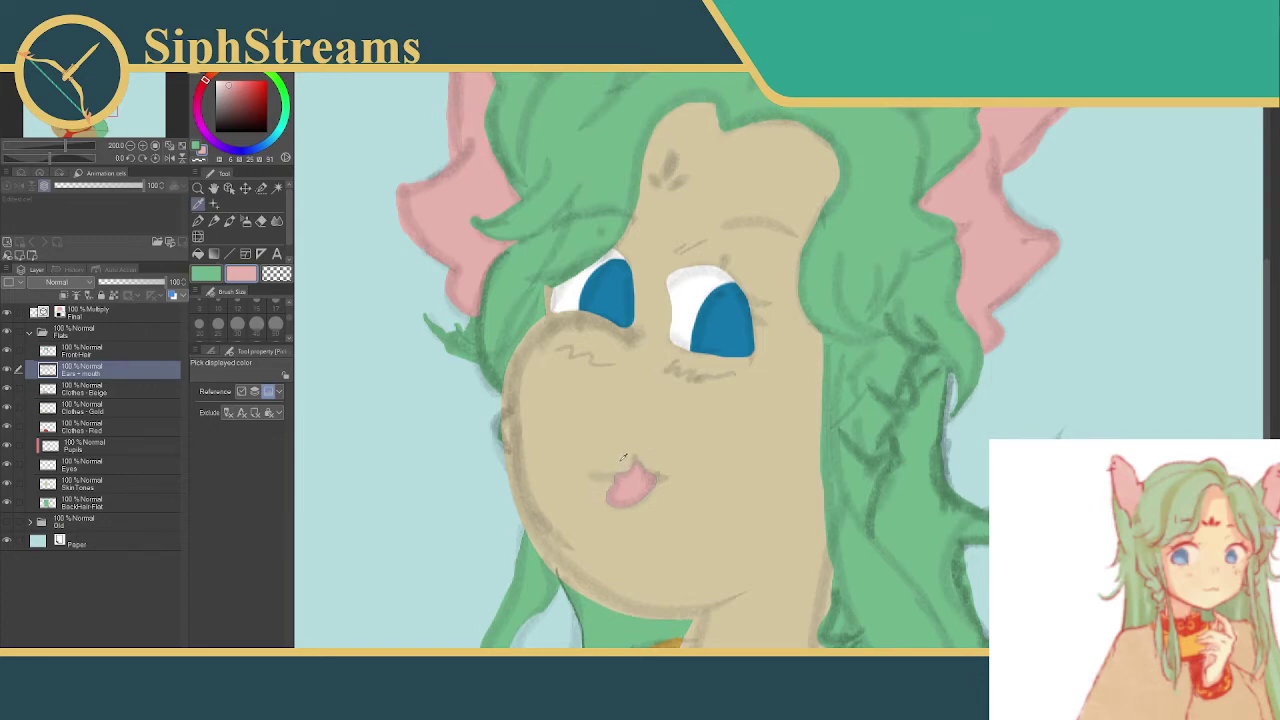
pyautogui.click(640, 488)
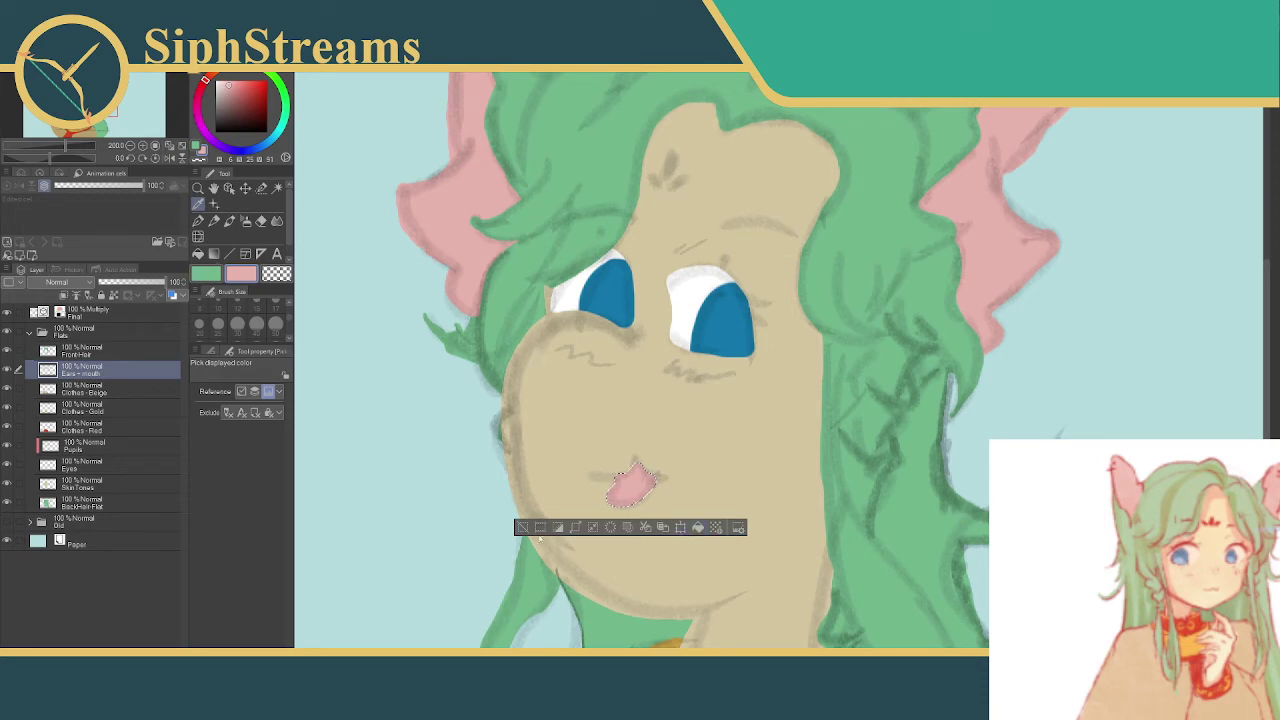
pyautogui.hotkey('ctrl', 'd')
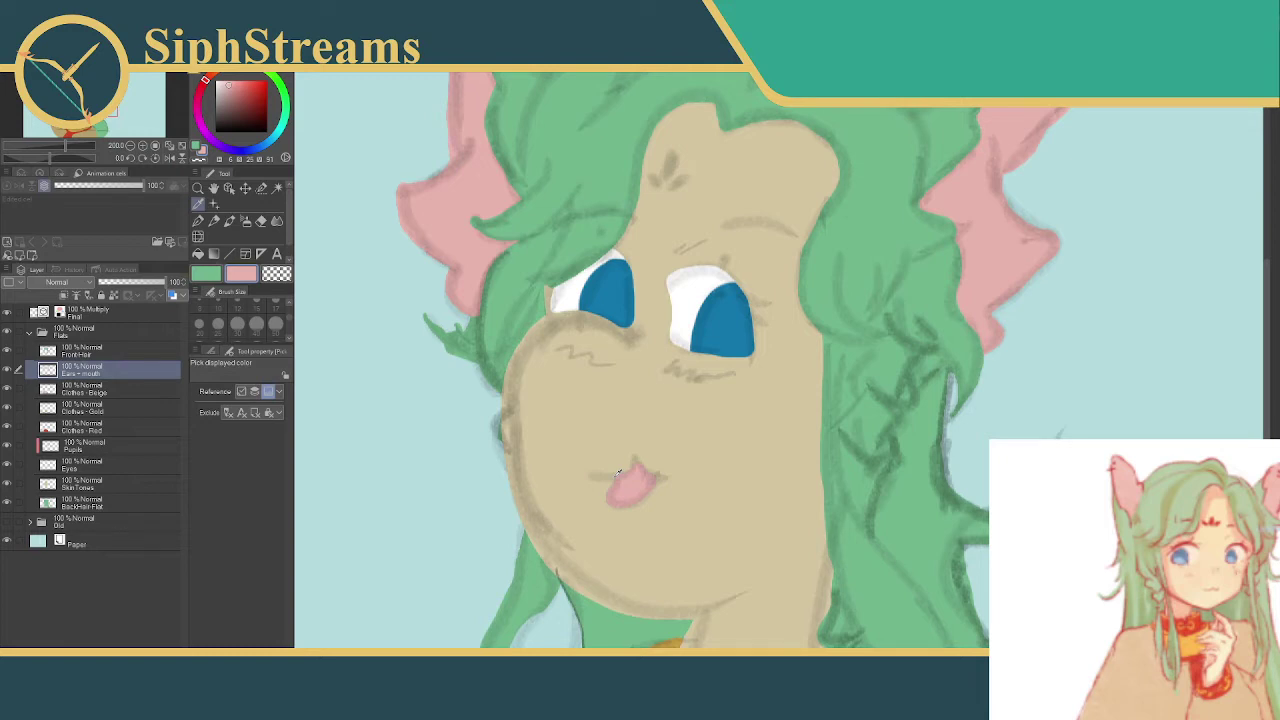
# - Switch back to the Selection pen and add a layer named Face Details above the Front-Hair layer
pyautogui.click(261, 188)
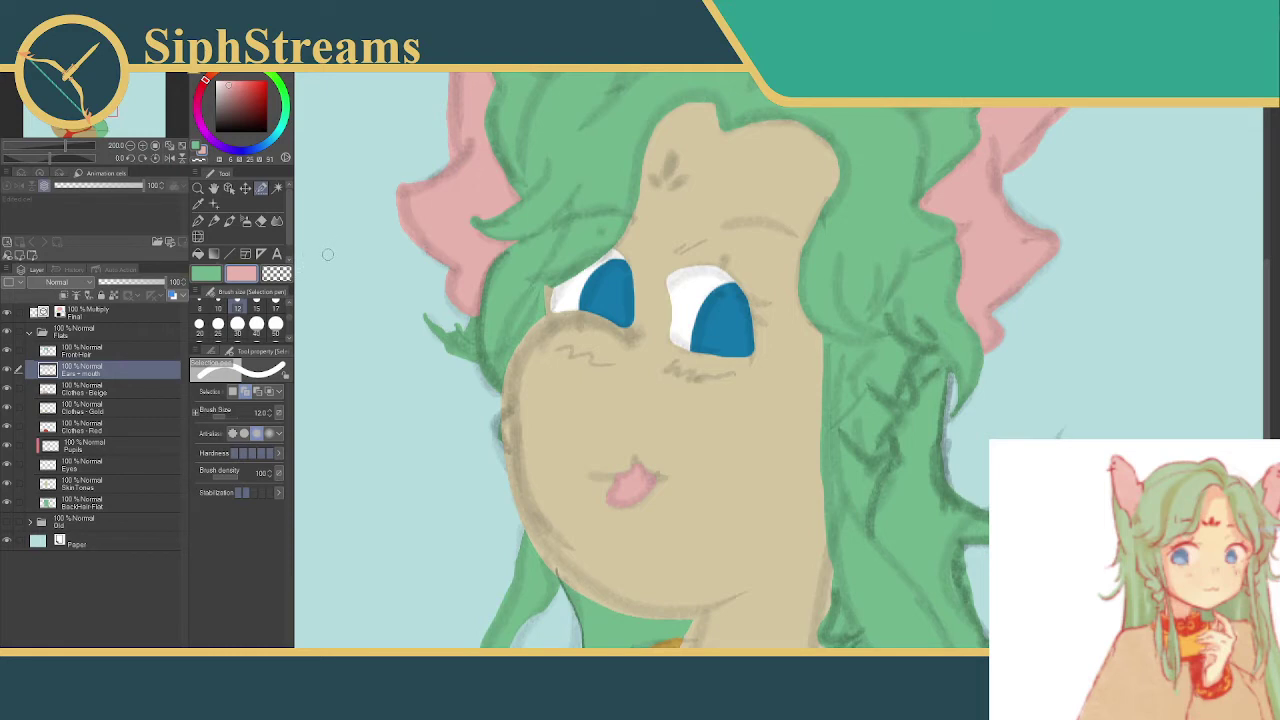
pyautogui.click(84, 348)
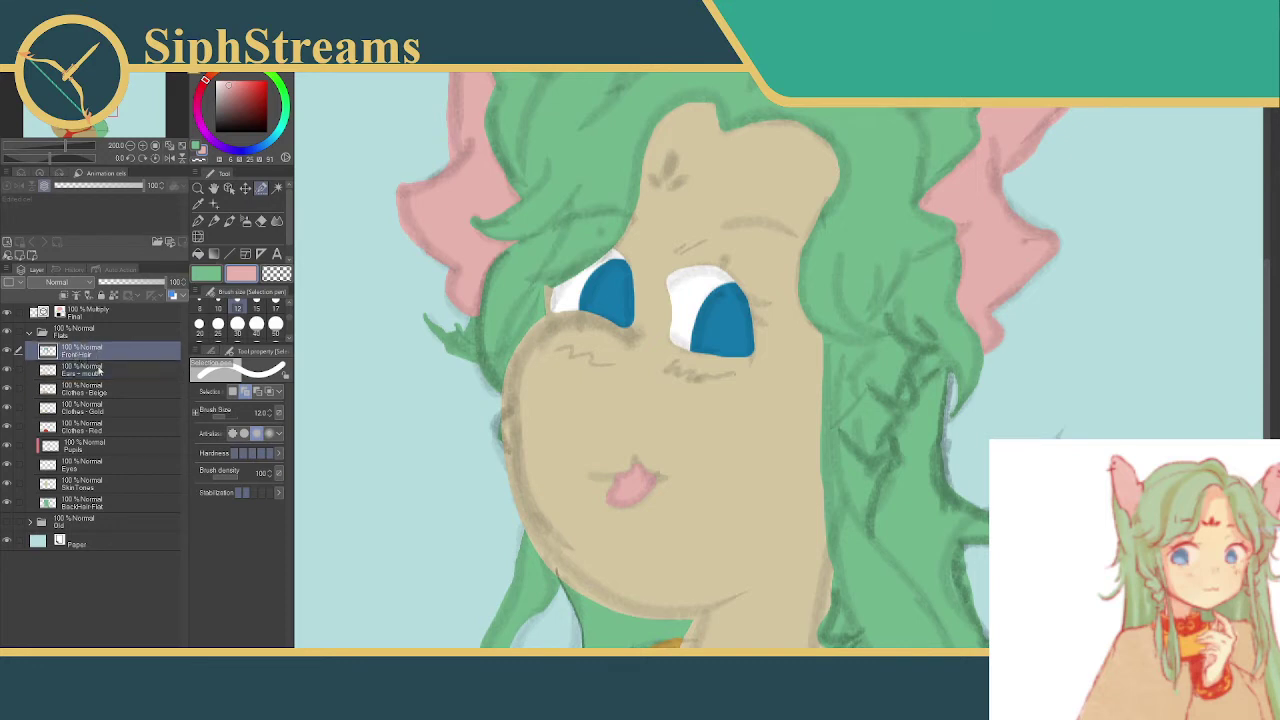
pyautogui.hotkey('ctrl', 'shift', 'n')
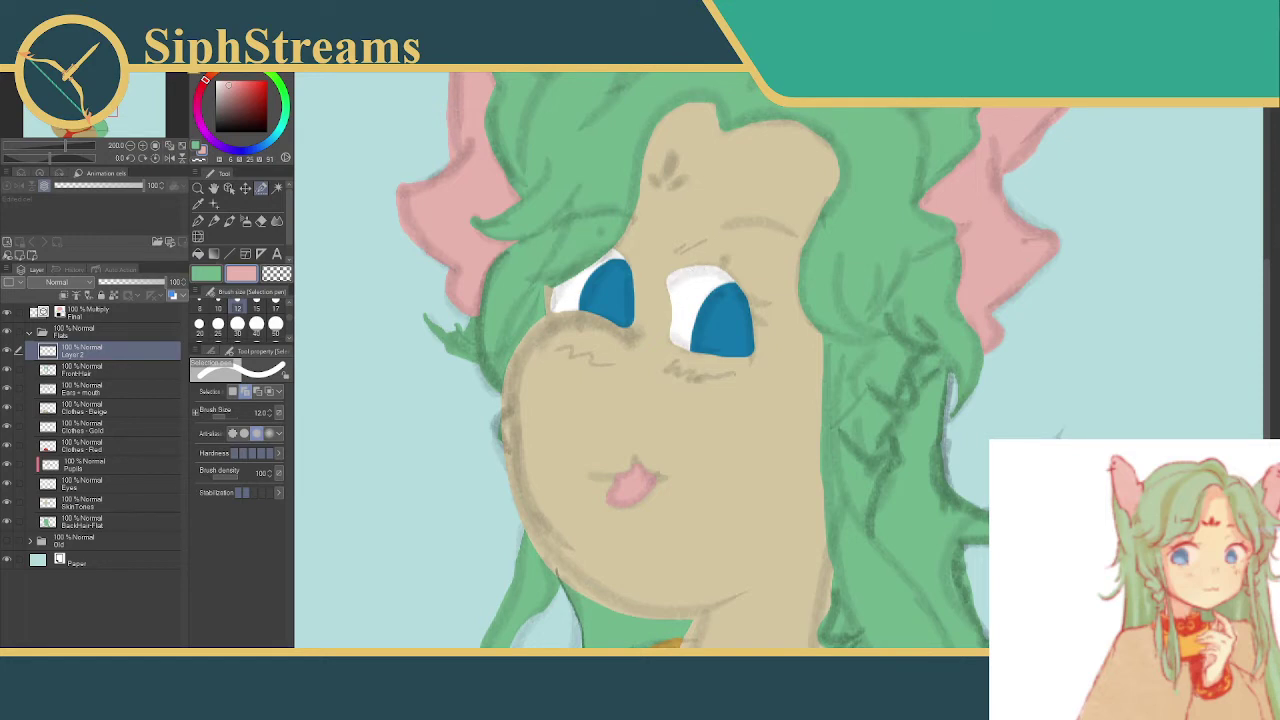
pyautogui.doubleClick(75, 354)
pyautogui.press('Return')
# - Trace the wavy cheek mark under the partly hidden eye as a selection with the Selection pen at size 6
pyautogui.press('[')
pyautogui.press('[')
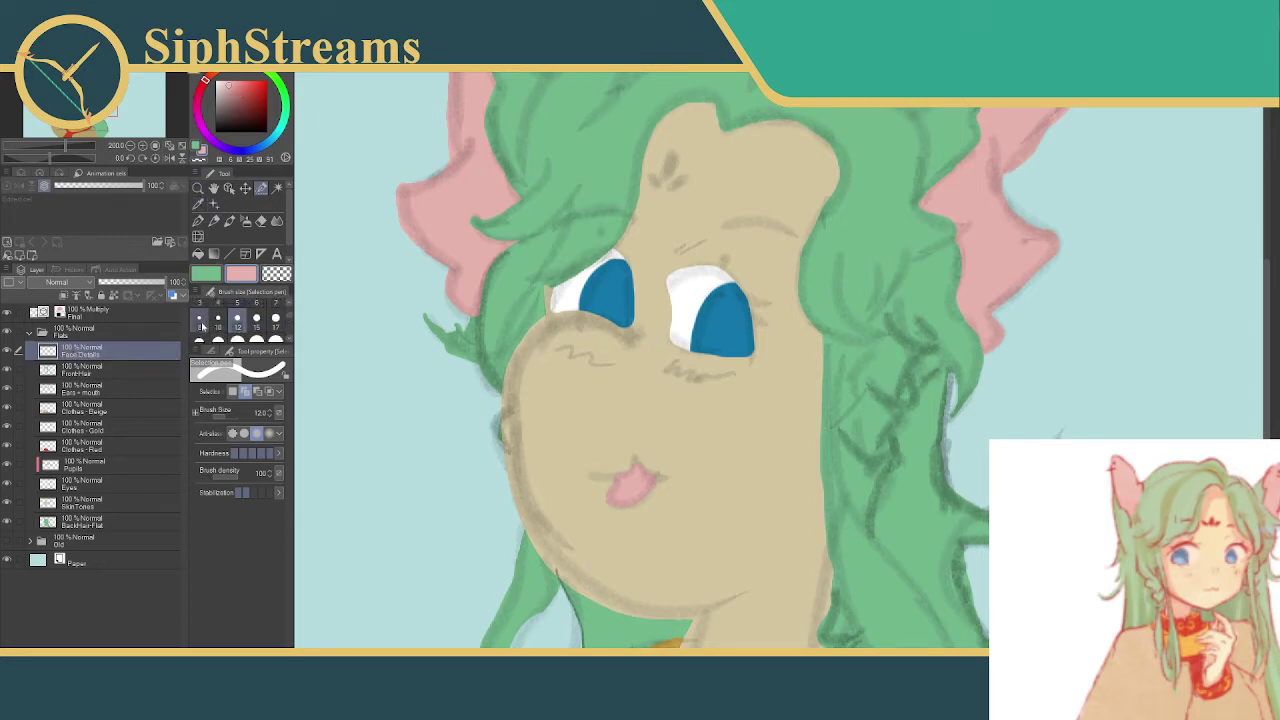
pyautogui.press('[')
pyautogui.press('[')
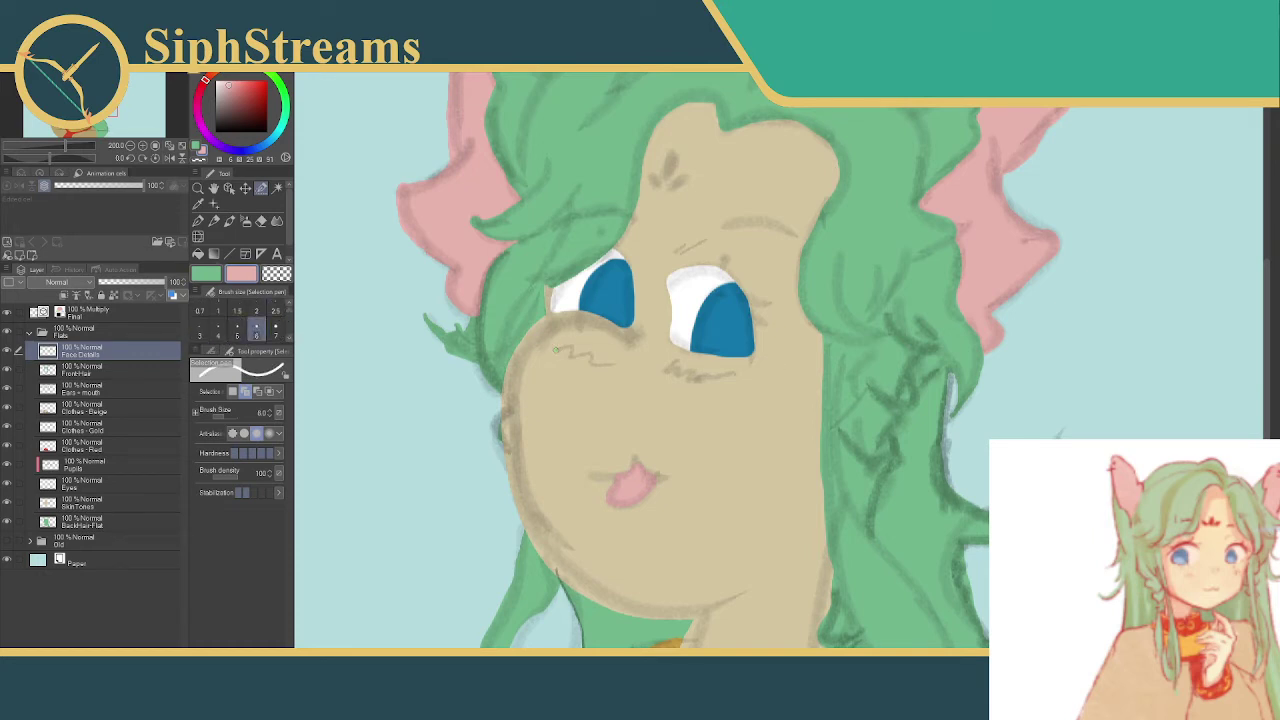
pyautogui.moveTo(556, 349); pyautogui.dragTo(571, 347)
pyautogui.moveTo(616, 362); pyautogui.dragTo(616, 362)
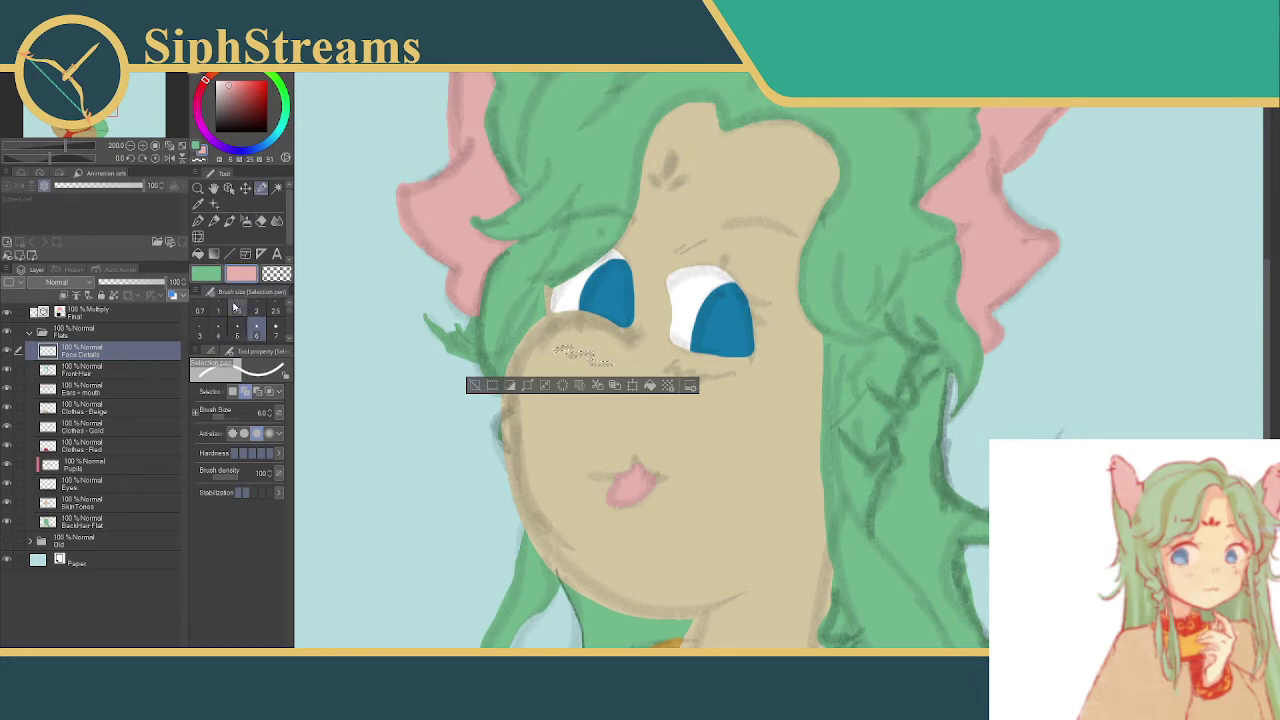
# - Trim the end of the cheek mark's selection with the Erase selection sub tool
pyautogui.click(211, 352)
pyautogui.click(240, 495)
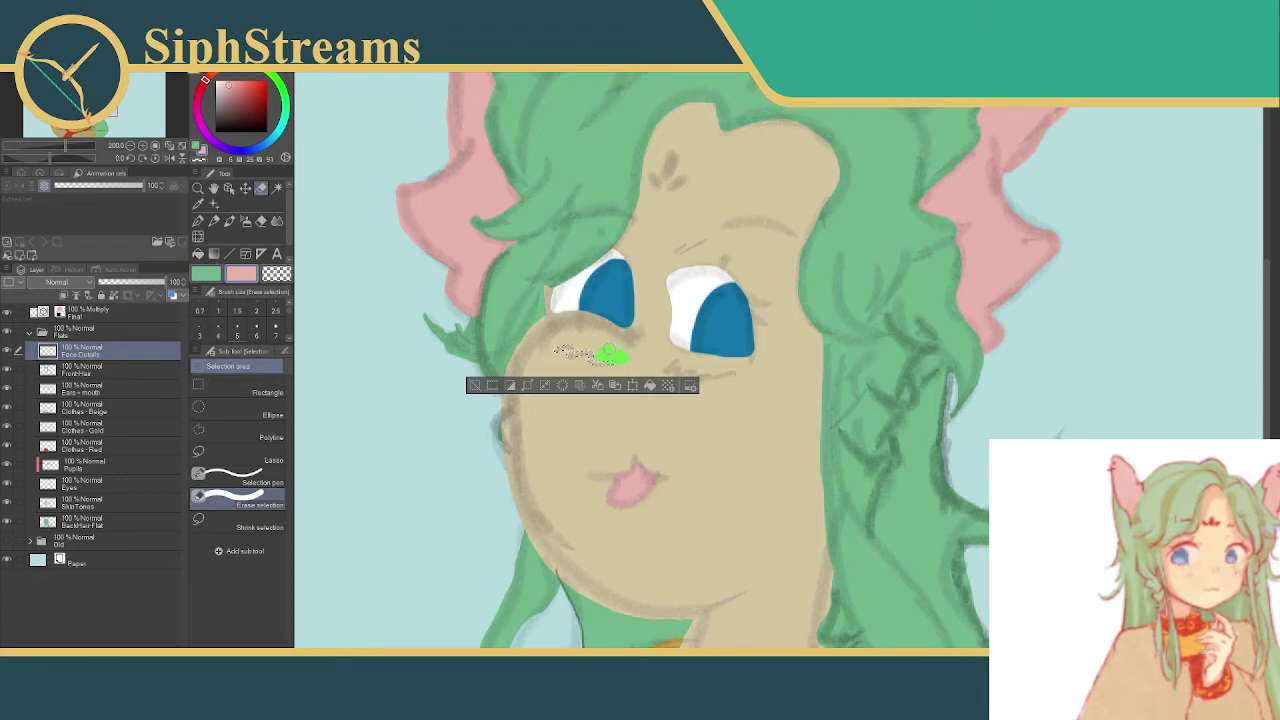
pyautogui.moveTo(610, 352); pyautogui.dragTo(627, 366)
# - Sample the skin colour, darken it to near black, fill the cheek mark selection with it and deselect
pyautogui.click(200, 204)
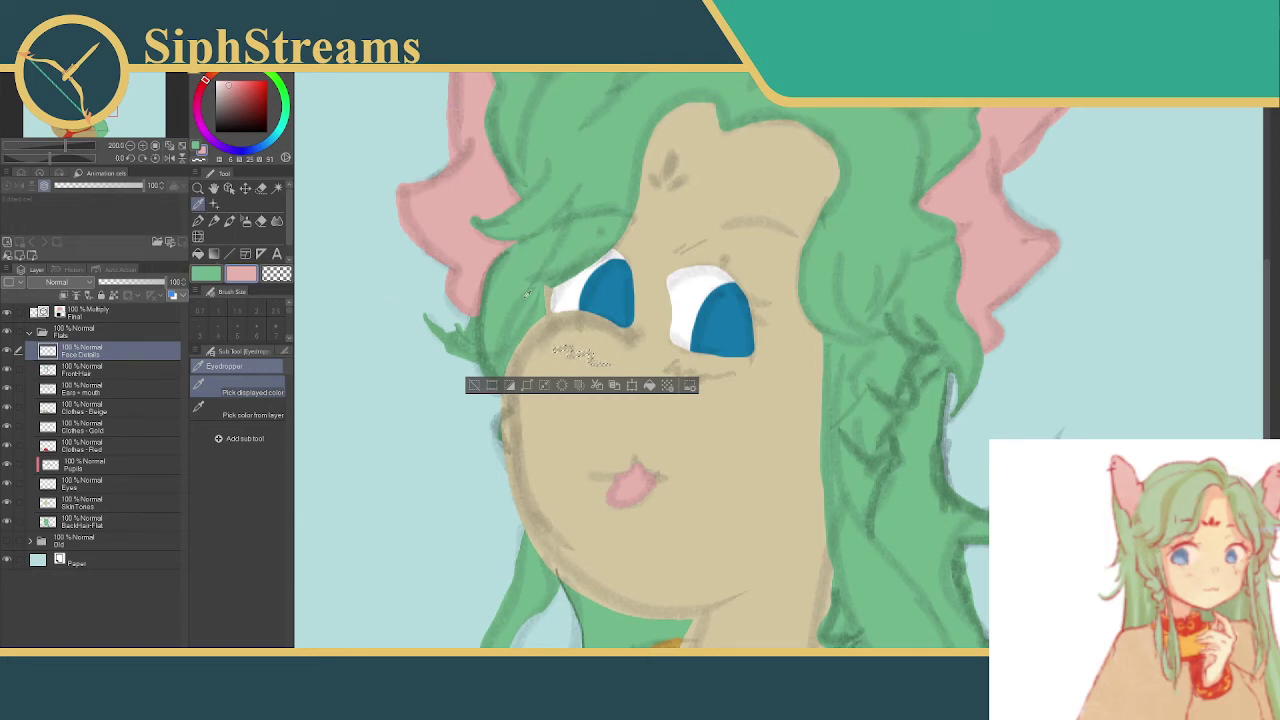
pyautogui.click(656, 228)
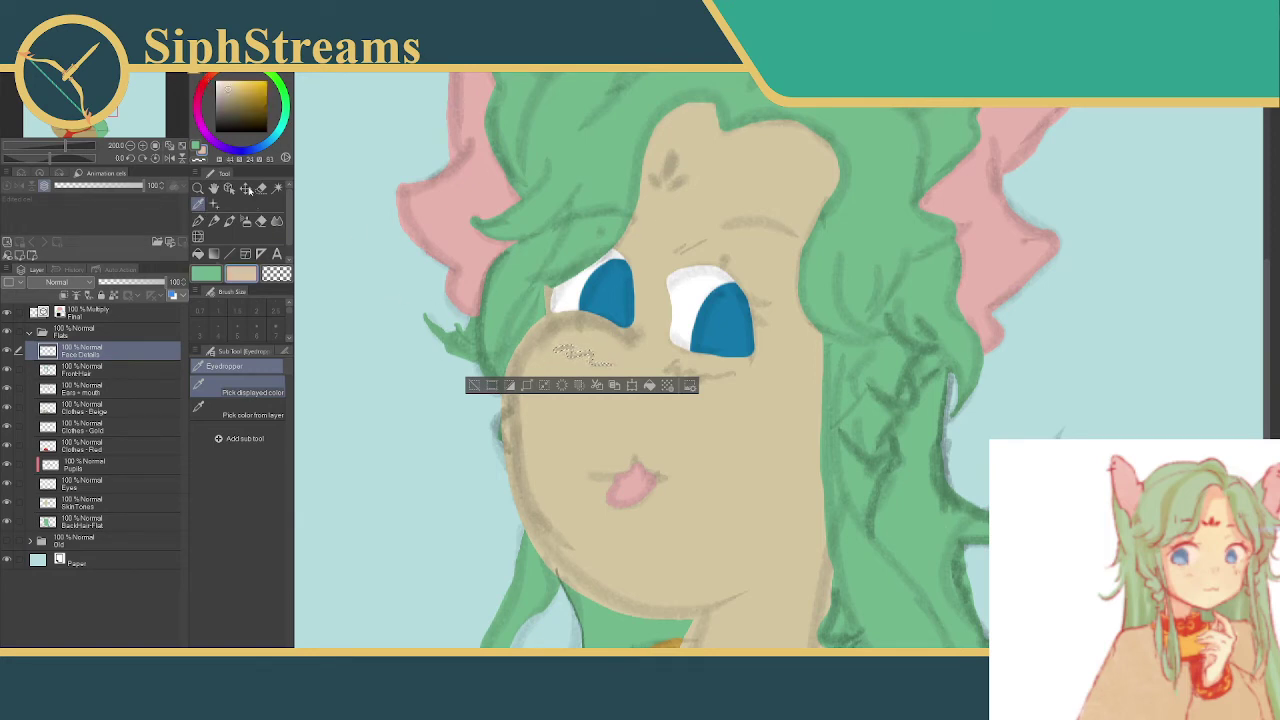
pyautogui.moveTo(231, 88); pyautogui.dragTo(228, 124)
pyautogui.click(650, 385)
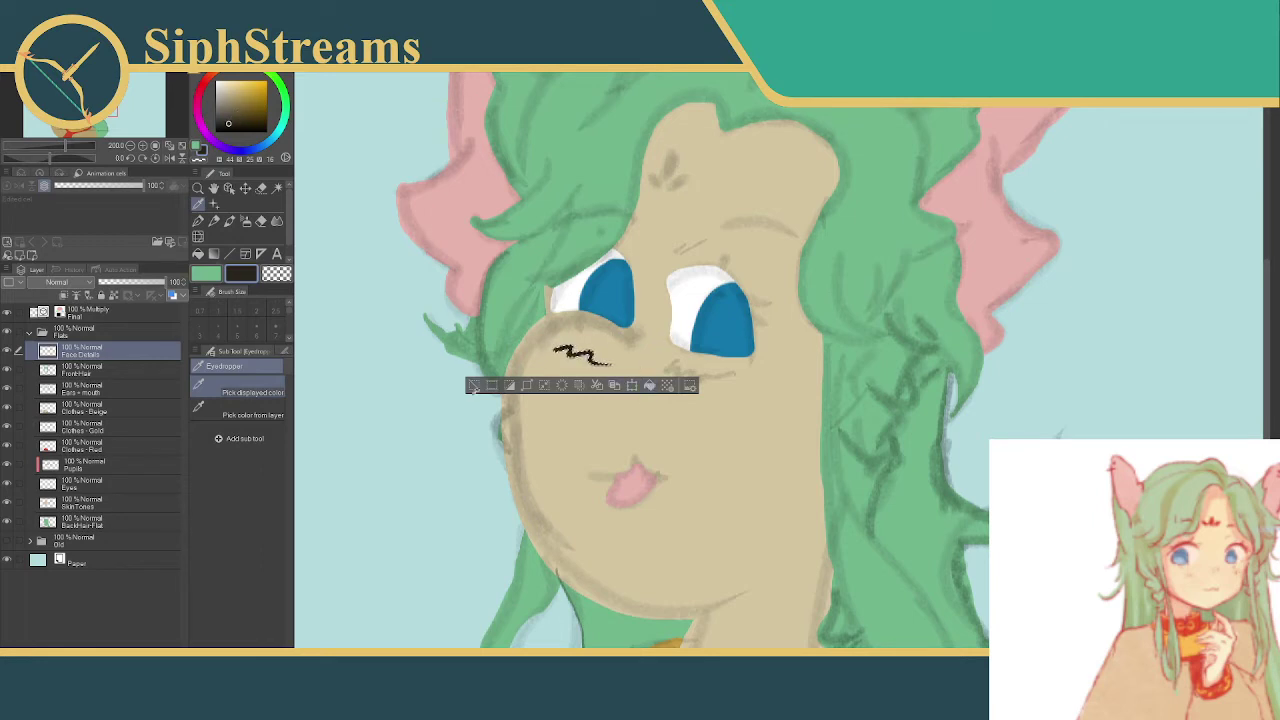
pyautogui.click(476, 385)
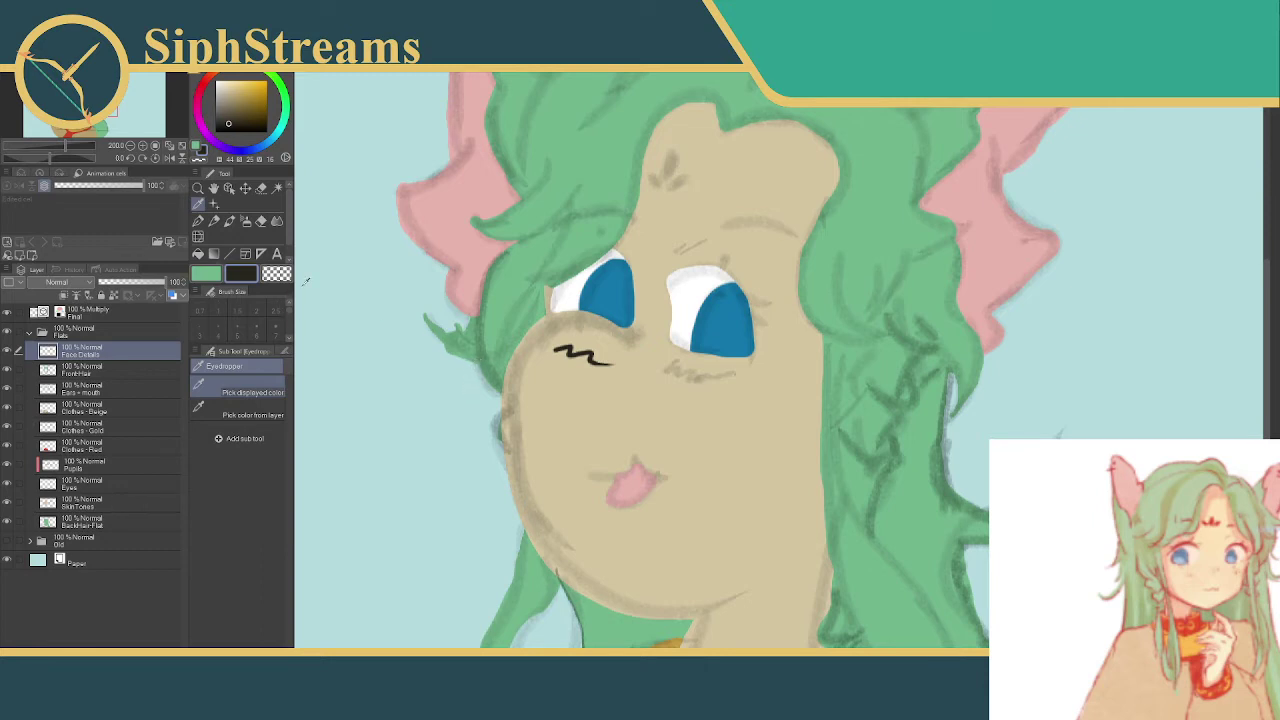
# - Remove the filled cheek mark and draw wavy marks under both eyes with the Mechanical pencil at size 6
pyautogui.hotkey('ctrl', 'x')
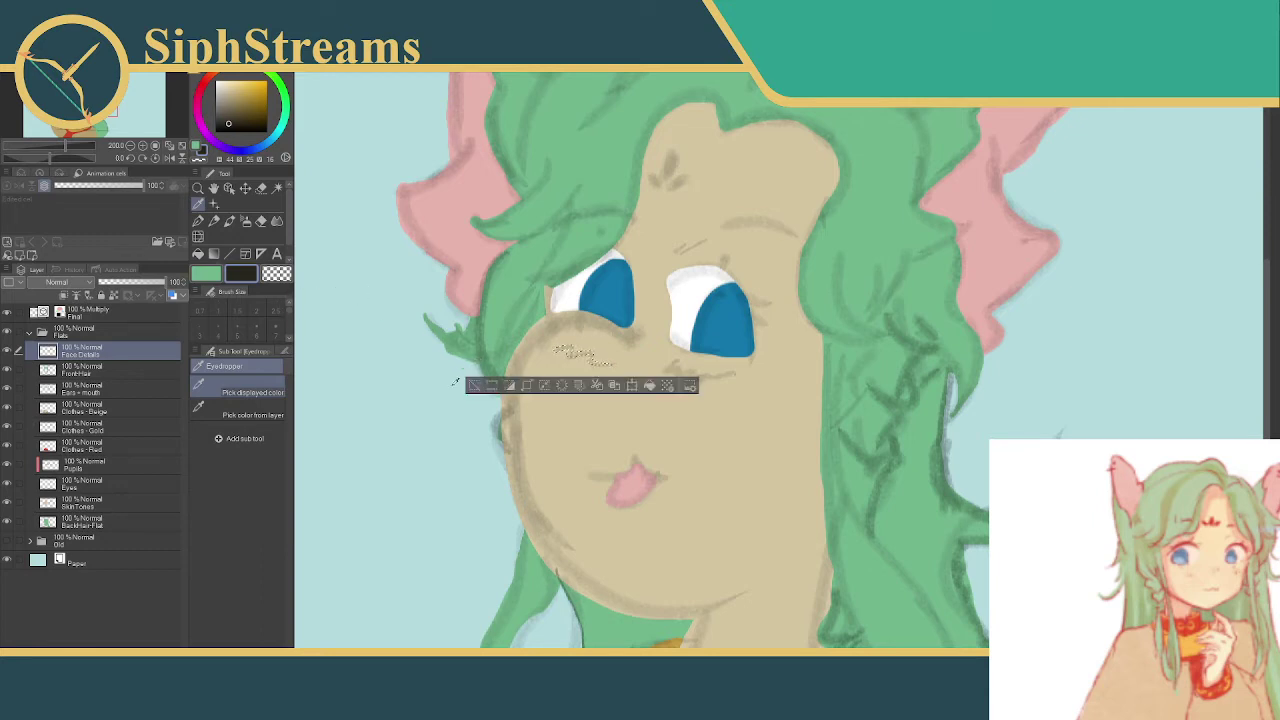
pyautogui.hotkey('ctrl', 'd')
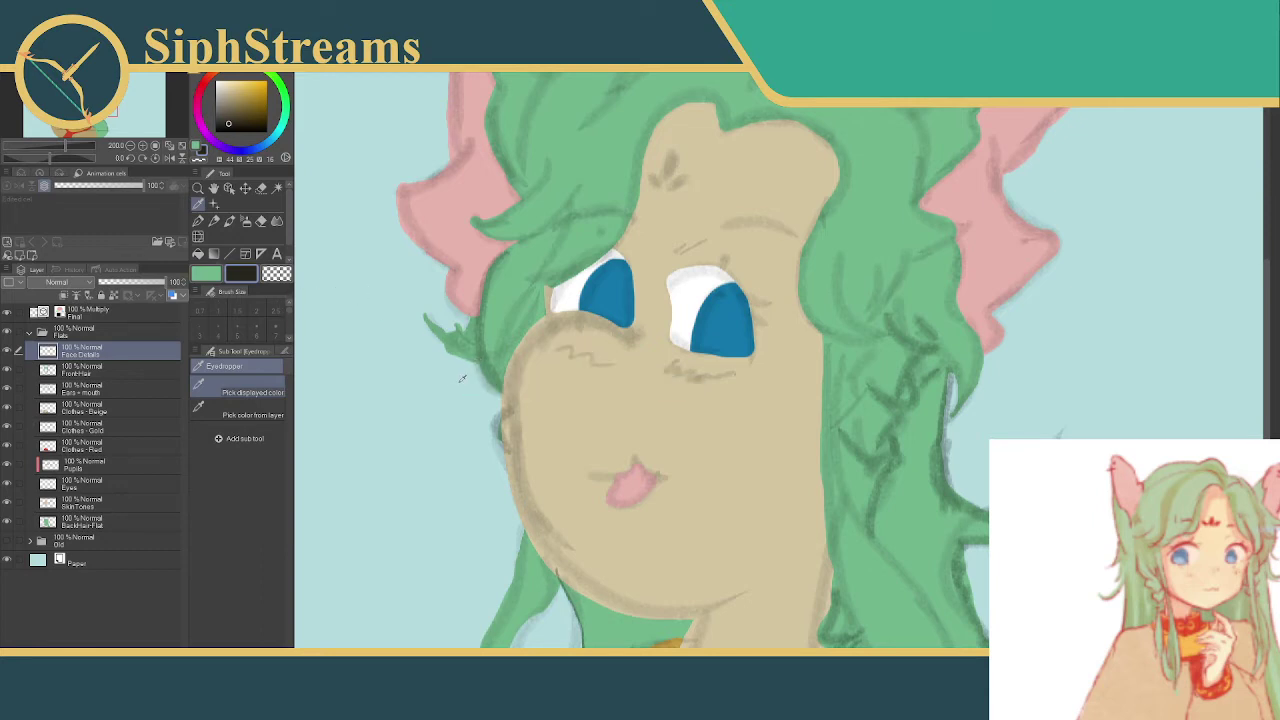
pyautogui.click(213, 221)
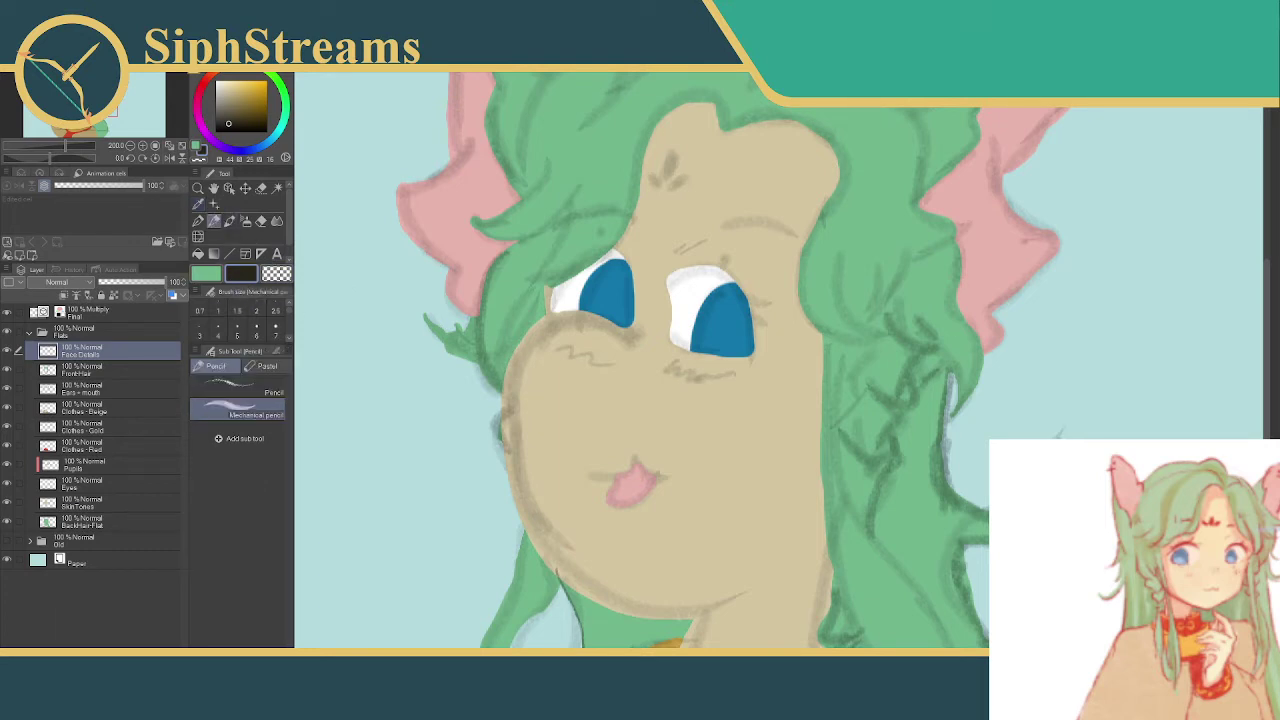
pyautogui.click(256, 330)
pyautogui.moveTo(556, 350)
pyautogui.mouseDown()
pyautogui.moveTo(700, 378)
pyautogui.moveTo(740, 372)
pyautogui.mouseUp()
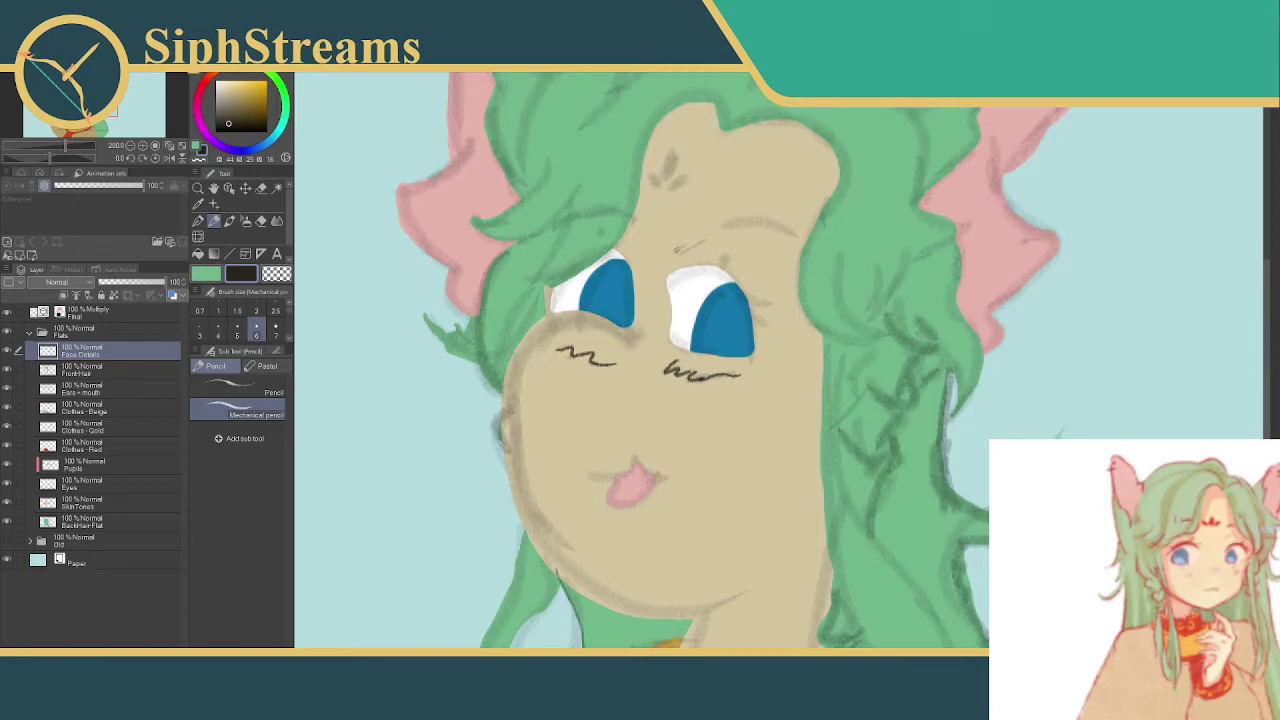
# - Draw the short brow crease between the eyes and fill in the three-petal forehead mark with the dark pencil
pyautogui.moveTo(674, 254); pyautogui.dragTo(712, 238)
pyautogui.moveTo(672, 186)
pyautogui.mouseDown()
pyautogui.moveTo(692, 176)
pyautogui.moveTo(673, 188)
pyautogui.moveTo(680, 180)
pyautogui.mouseUp()
pyautogui.moveTo(670, 160)
pyautogui.mouseDown()
pyautogui.moveTo(675, 149)
pyautogui.moveTo(674, 180)
pyautogui.moveTo(667, 158)
pyautogui.mouseUp()
pyautogui.hotkey('ctrl', 'z')
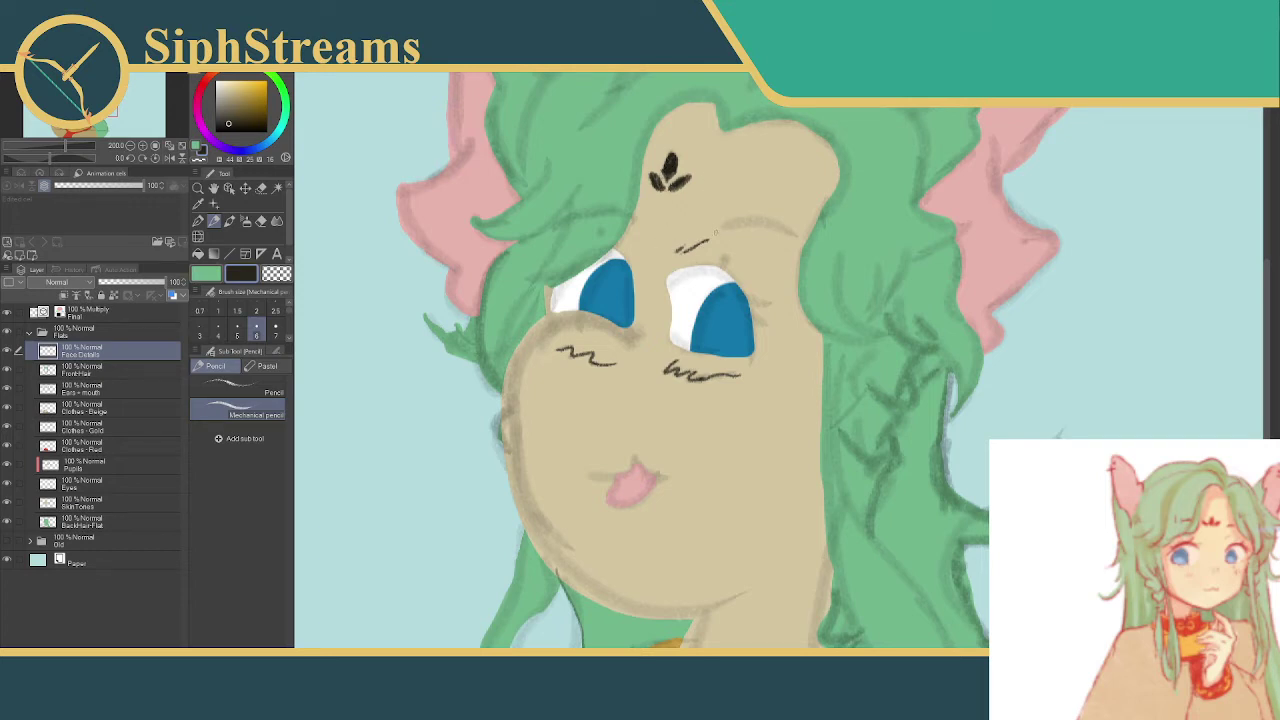
# - Draw the thick eyebrow above the fully visible eye and the tip of the other eyebrow at the hair edge
pyautogui.moveTo(725, 224)
pyautogui.mouseDown()
pyautogui.moveTo(770, 222)
pyautogui.moveTo(797, 236)
pyautogui.moveTo(752, 227)
pyautogui.moveTo(788, 228)
pyautogui.moveTo(802, 244)
pyautogui.mouseUp()
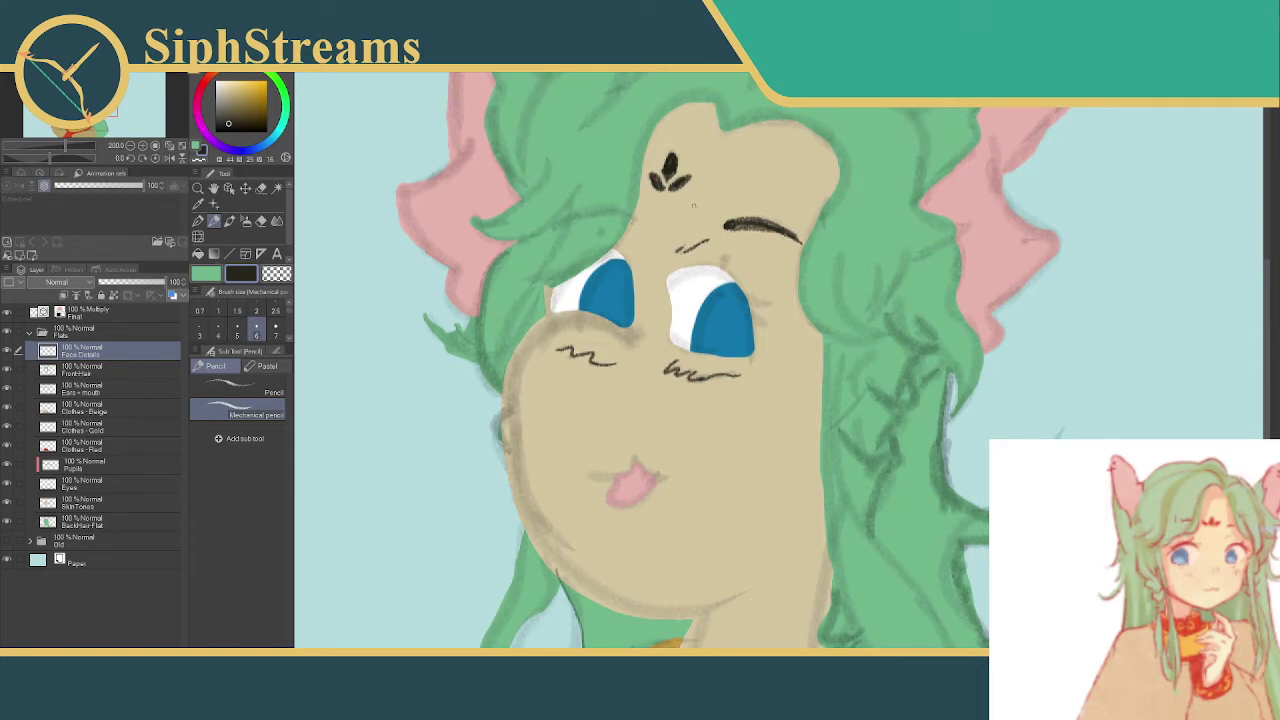
pyautogui.moveTo(732, 230); pyautogui.dragTo(768, 218)
pyautogui.moveTo(634, 212); pyautogui.dragTo(631, 223)
# - Draw the curved mouth line above the pink tongue with the Mechanical pencil at size 12
pyautogui.scroll(-3, 243, 323)
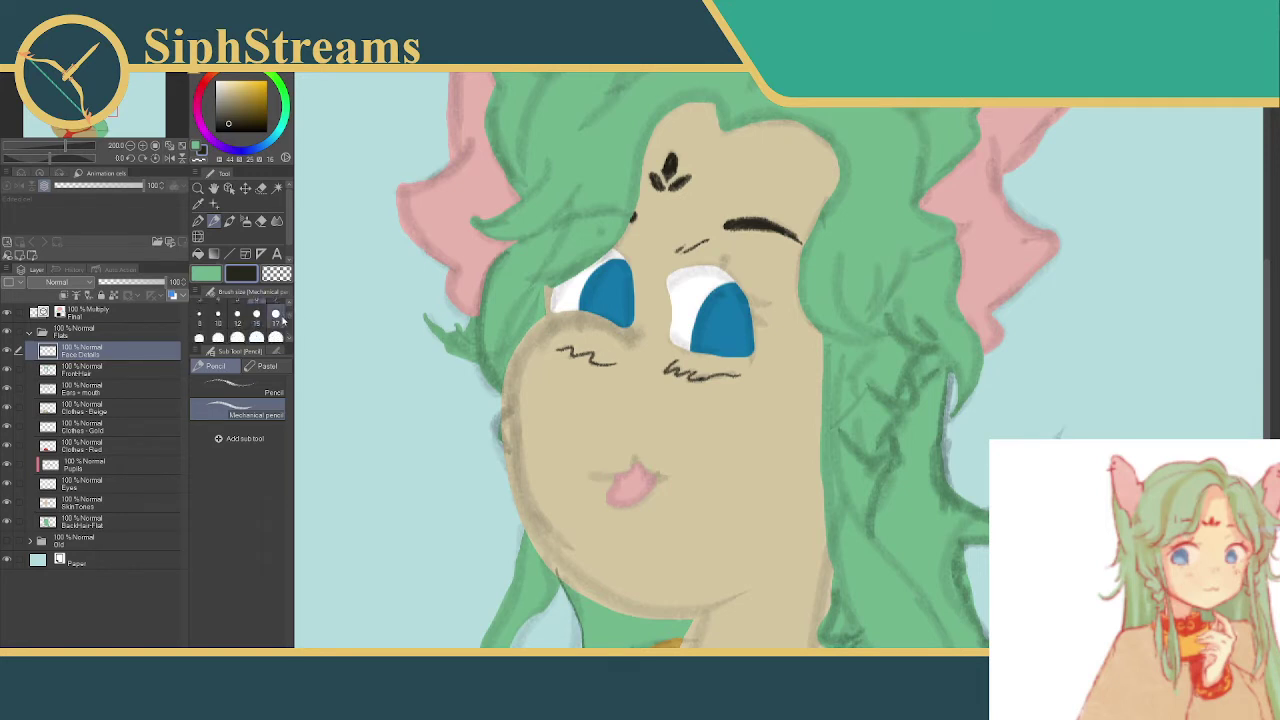
pyautogui.click(243, 323)
pyautogui.moveTo(590, 471)
pyautogui.mouseDown()
pyautogui.moveTo(628, 476)
pyautogui.moveTo(636, 459)
pyautogui.moveTo(676, 478)
pyautogui.mouseUp()
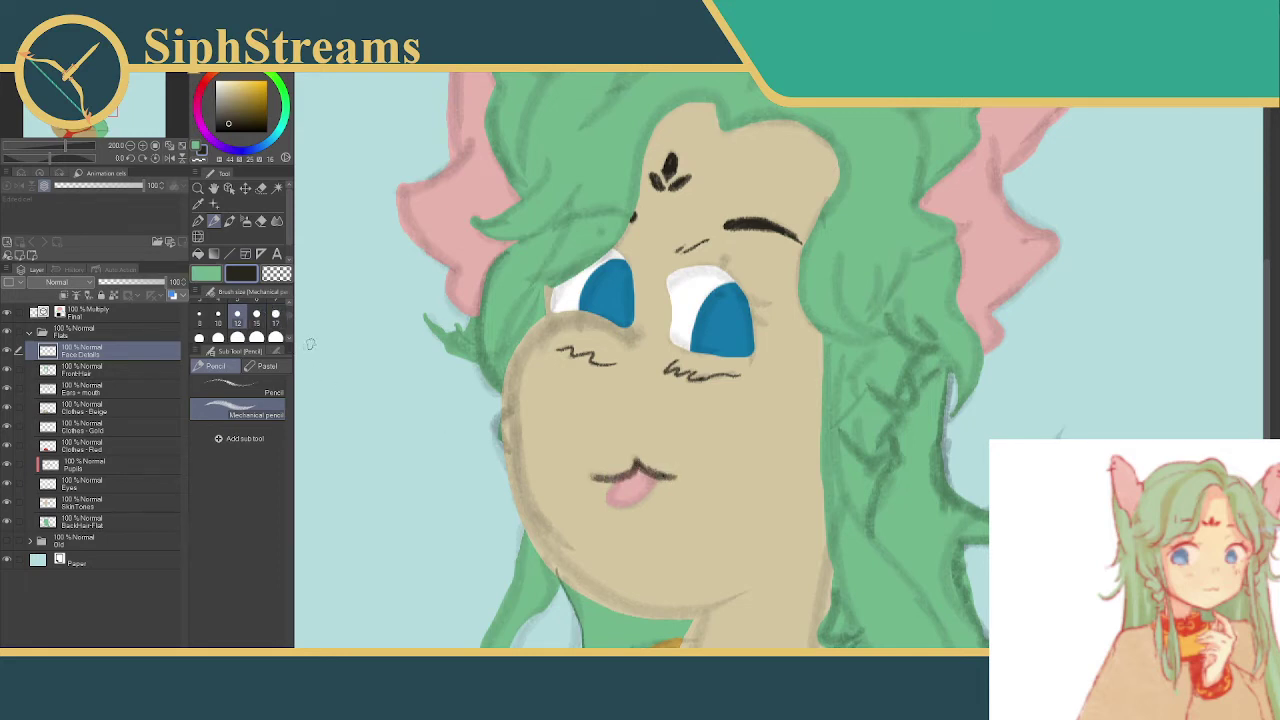
# - Trace the upper lash line and outer lashes of the fully visible eye with the Selection pen at size 10
pyautogui.click(260, 189)
pyautogui.click(245, 478)
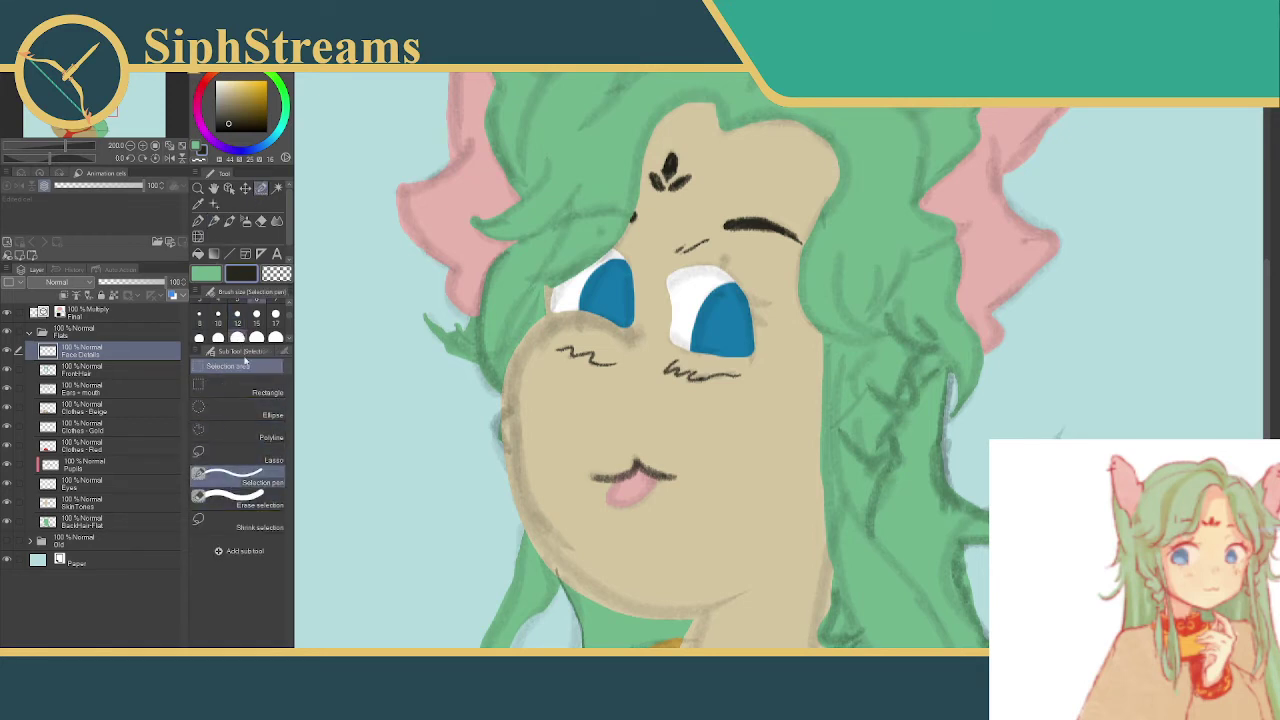
pyautogui.scroll(1, 250, 320)
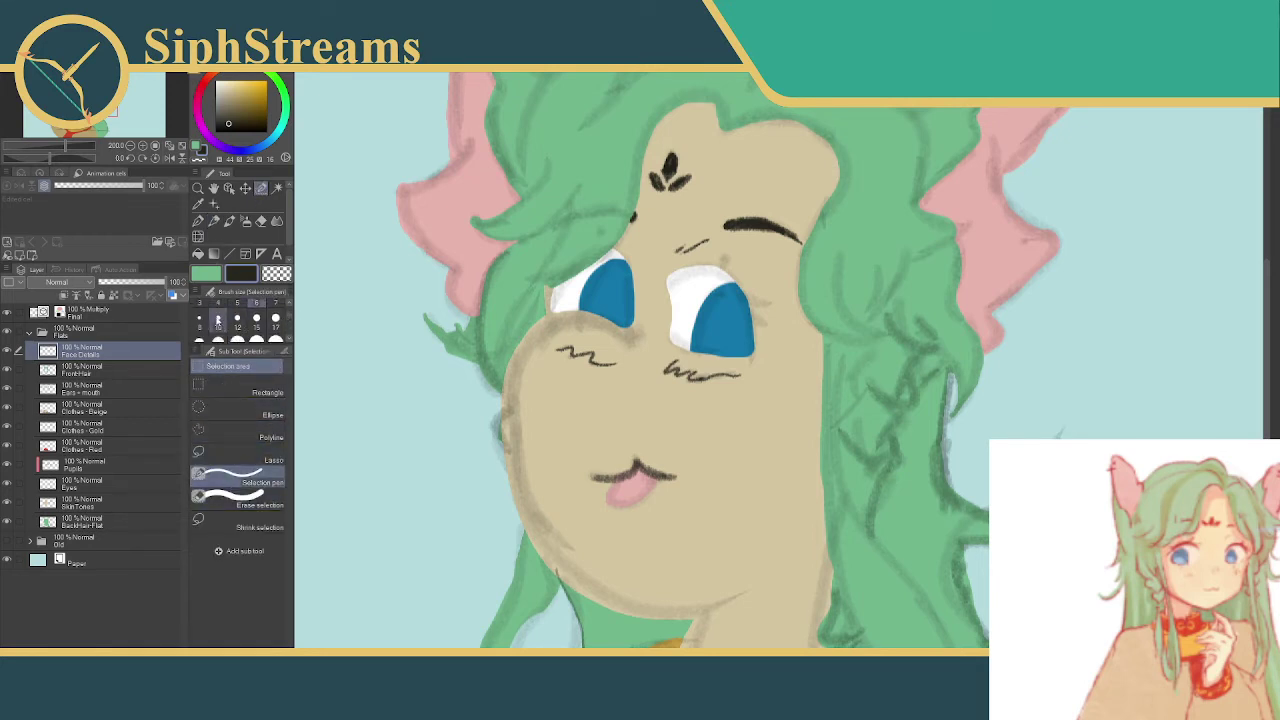
pyautogui.click(218, 318)
pyautogui.click(670, 277)
pyautogui.moveTo(670, 277)
pyautogui.mouseDown()
pyautogui.moveTo(735, 264)
pyautogui.moveTo(765, 326)
pyautogui.mouseUp()
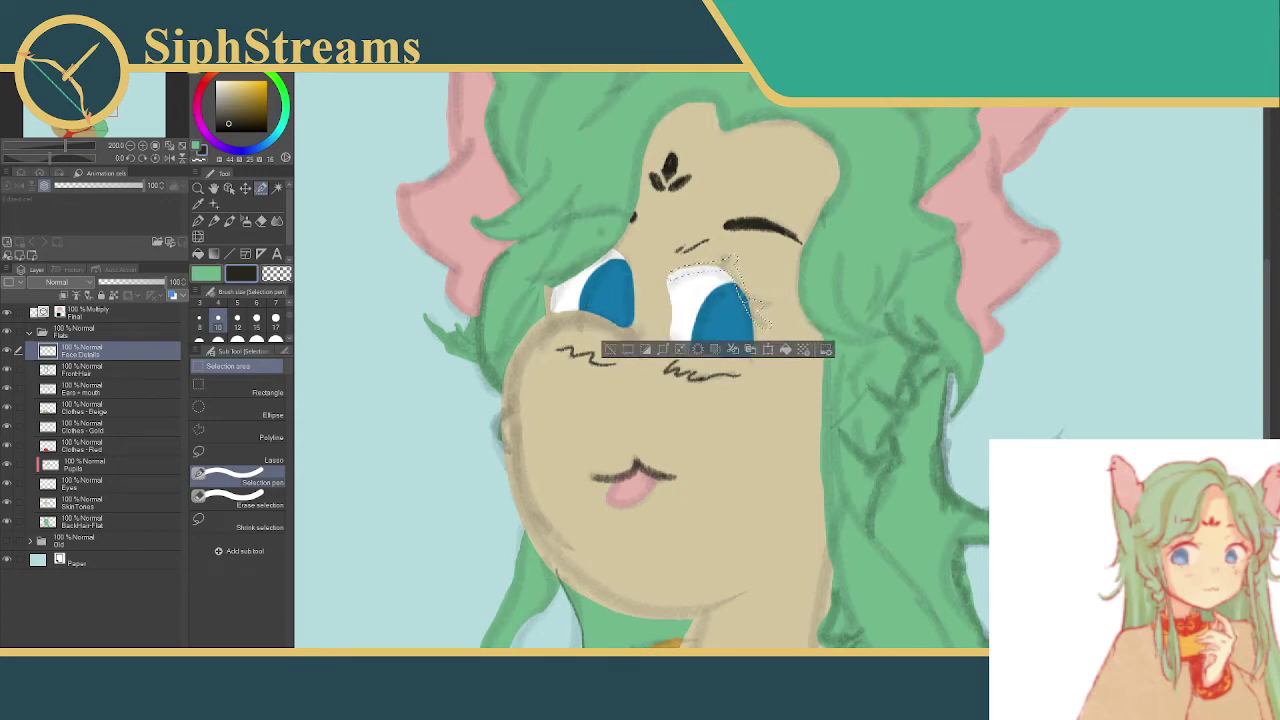
pyautogui.moveTo(752, 336); pyautogui.dragTo(752, 355)
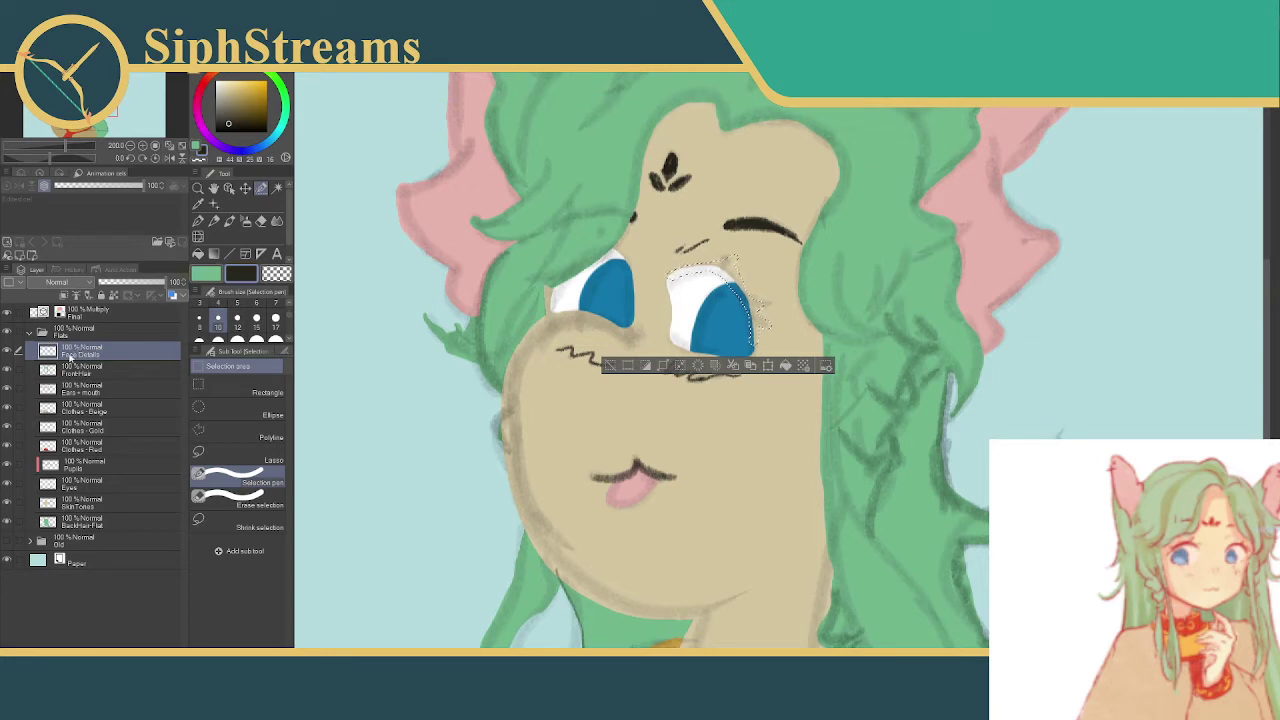
# - Move the Face Details layer directly below the Front-Hair layer
pyautogui.moveTo(75, 356); pyautogui.dragTo(86, 488)
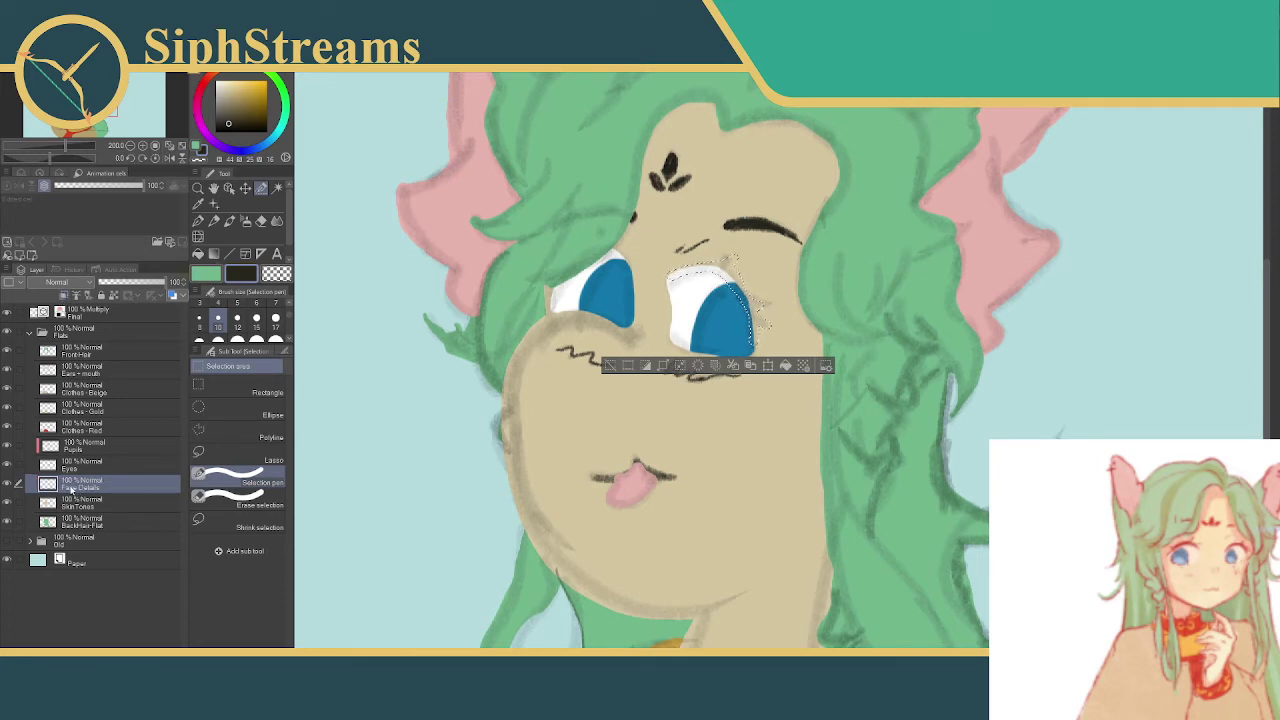
pyautogui.moveTo(78, 489); pyautogui.dragTo(98, 356)
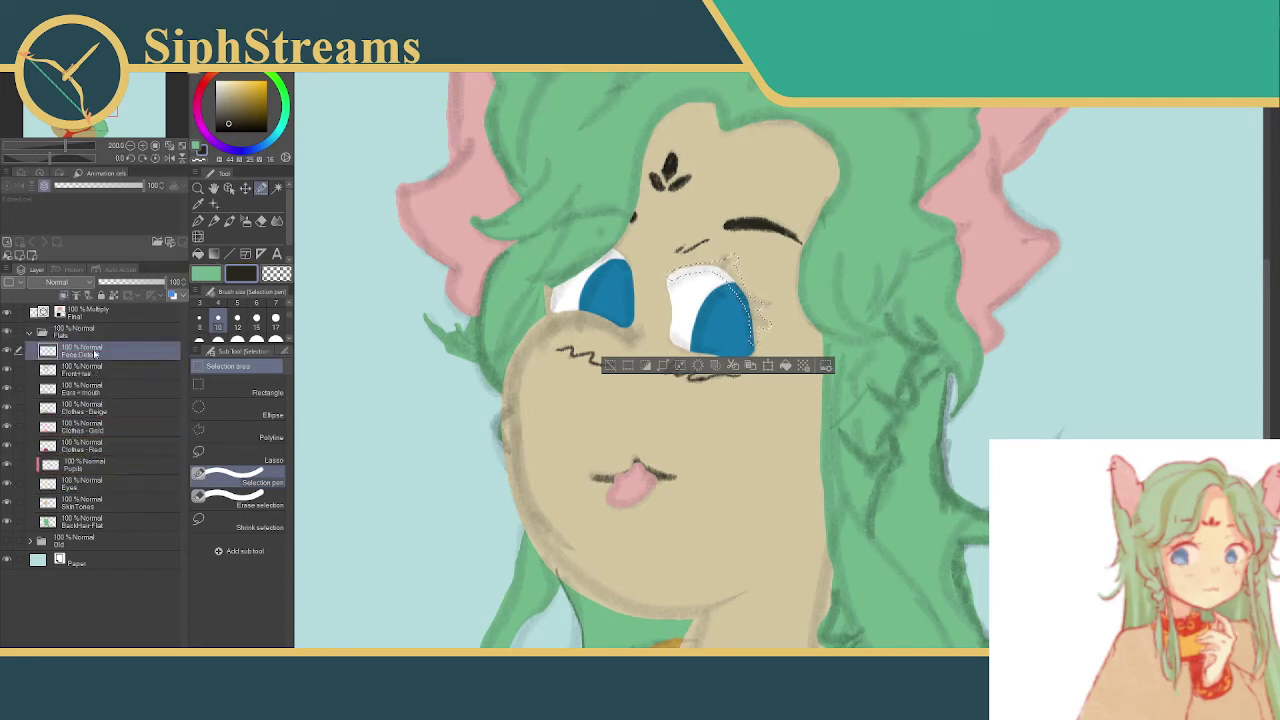
pyautogui.hotkey('ctrl', 'z')
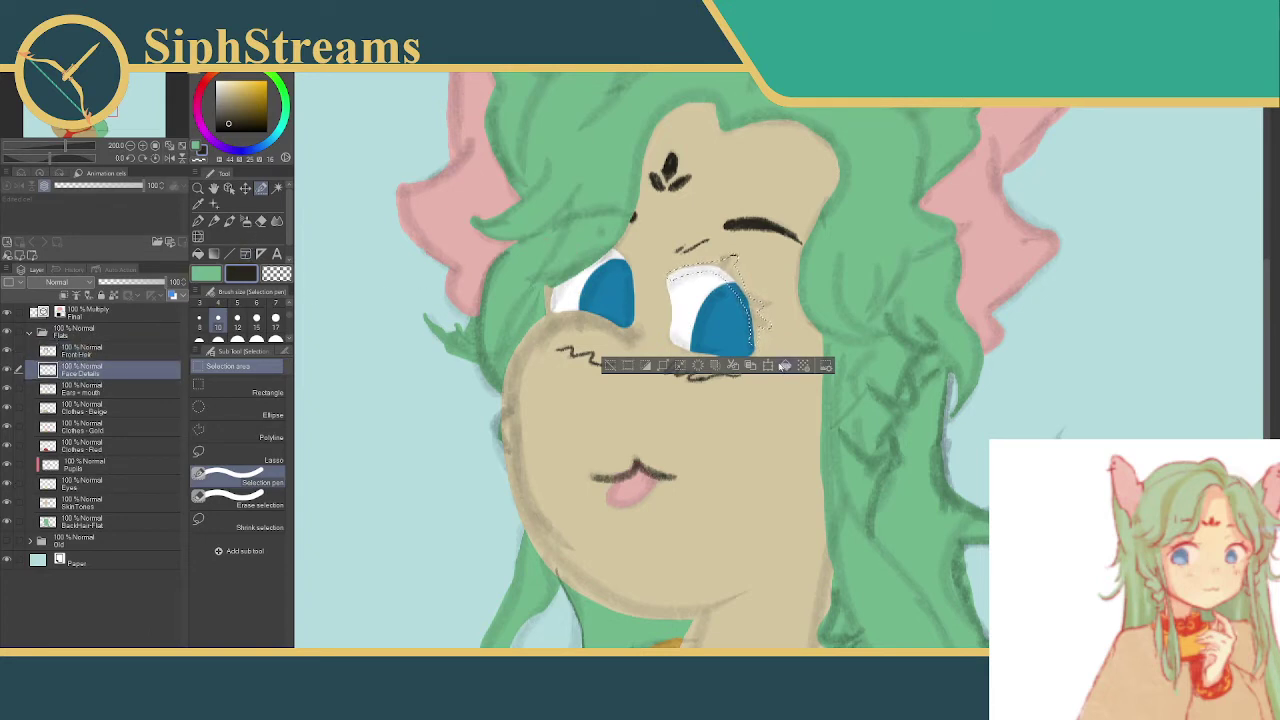
# - Test a dark fill on the lash selection, then trim the selection's edges with Erase selection at size 12
pyautogui.click(784, 366)
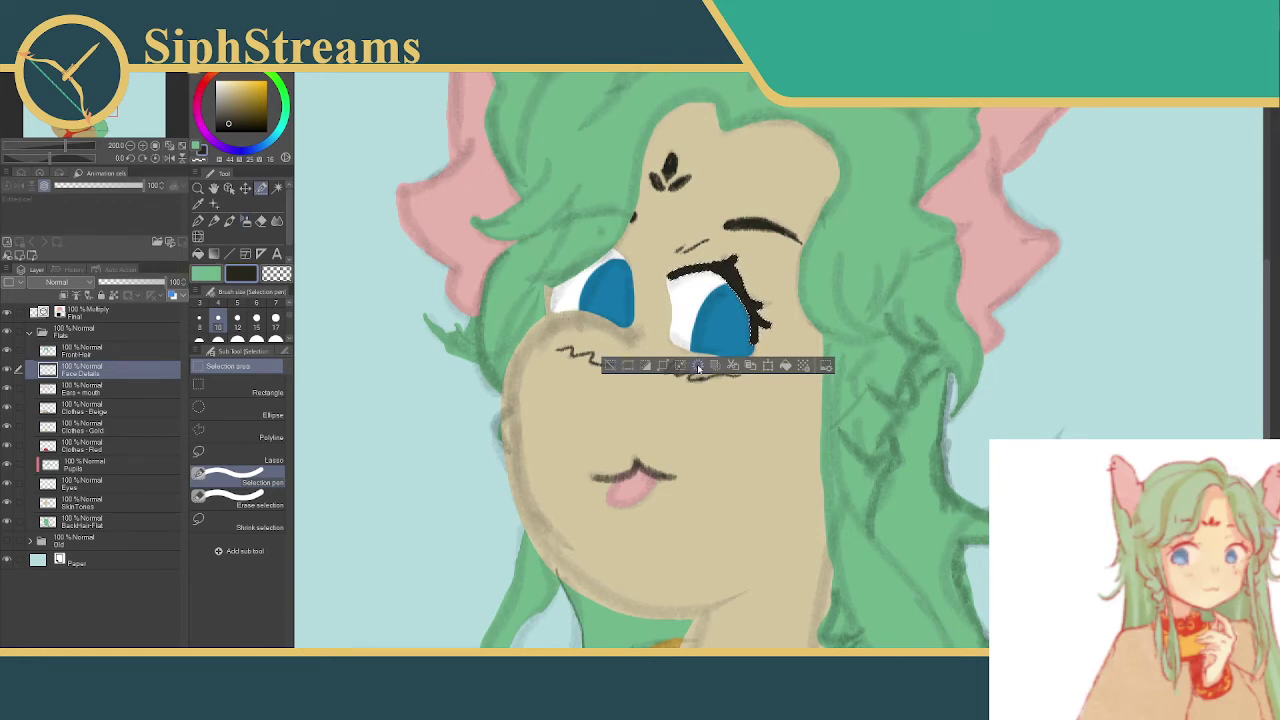
pyautogui.click(230, 495)
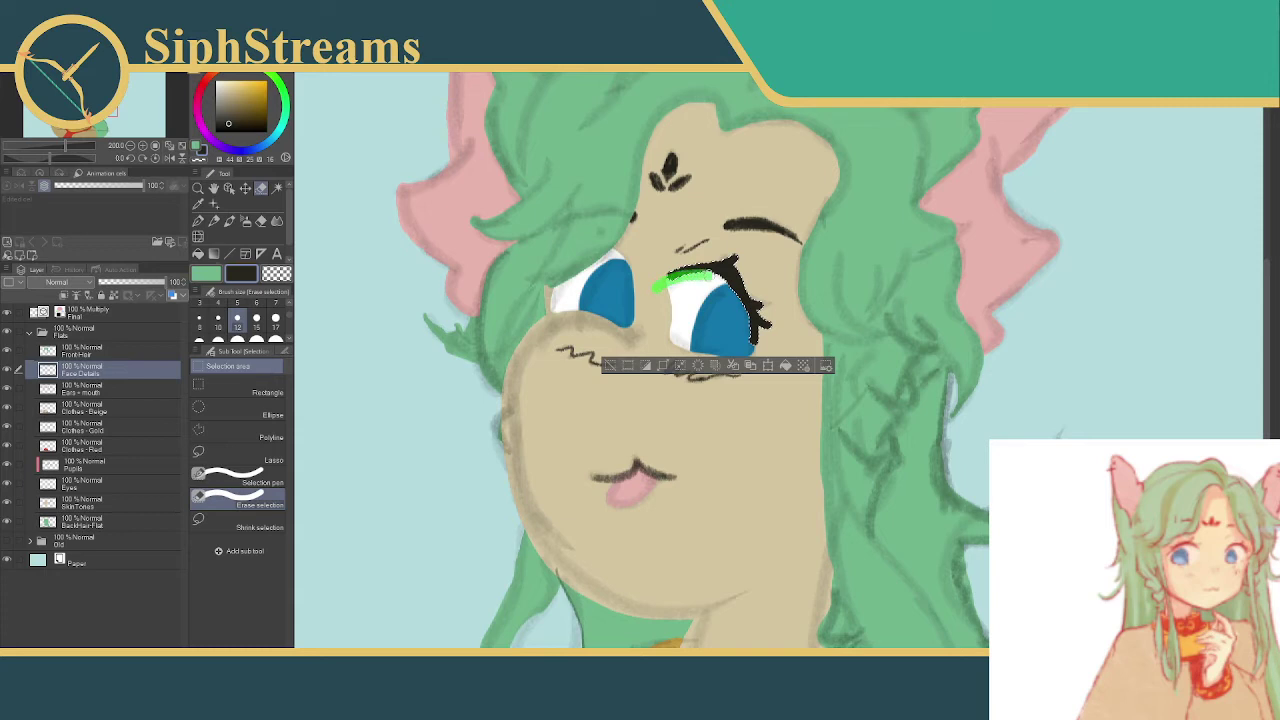
pyautogui.moveTo(732, 314); pyautogui.dragTo(733, 318)
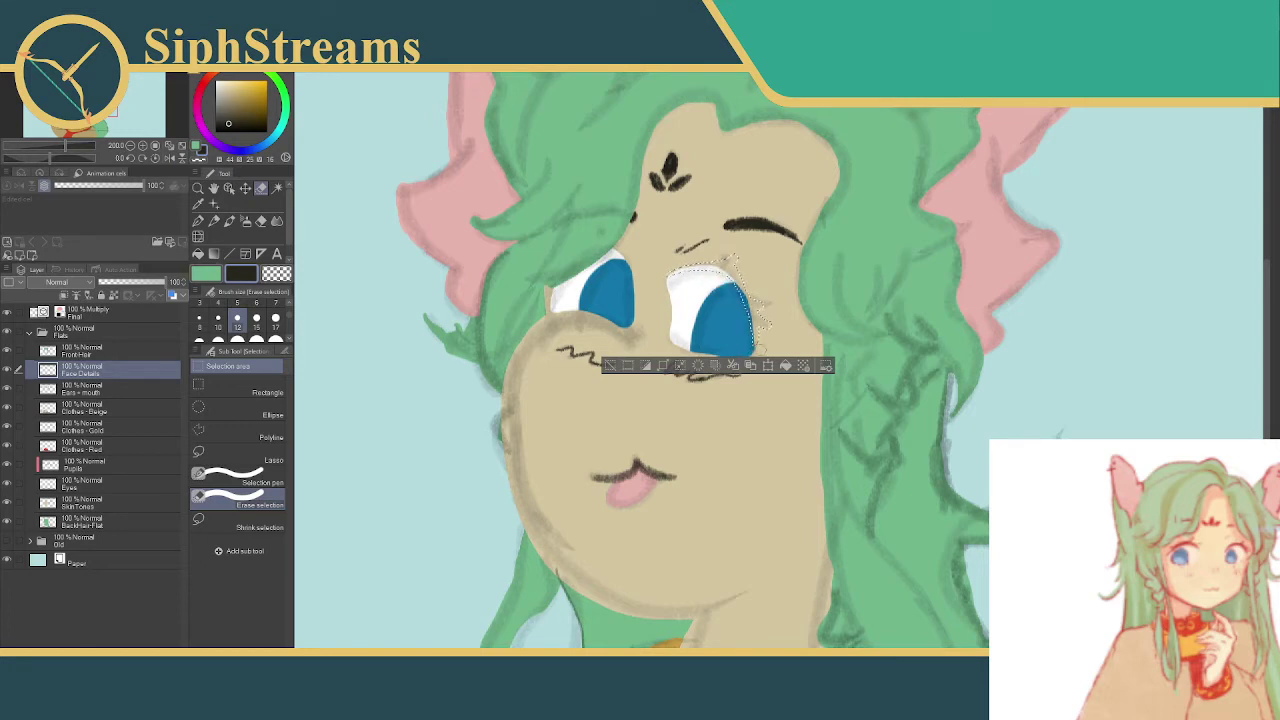
pyautogui.moveTo(716, 256); pyautogui.dragTo(764, 325)
pyautogui.moveTo(778, 320); pyautogui.dragTo(774, 316)
# - Reshape the outer lash spikes with Selection pen and Erase selection, fill the selection near black and deselect
pyautogui.press('m')
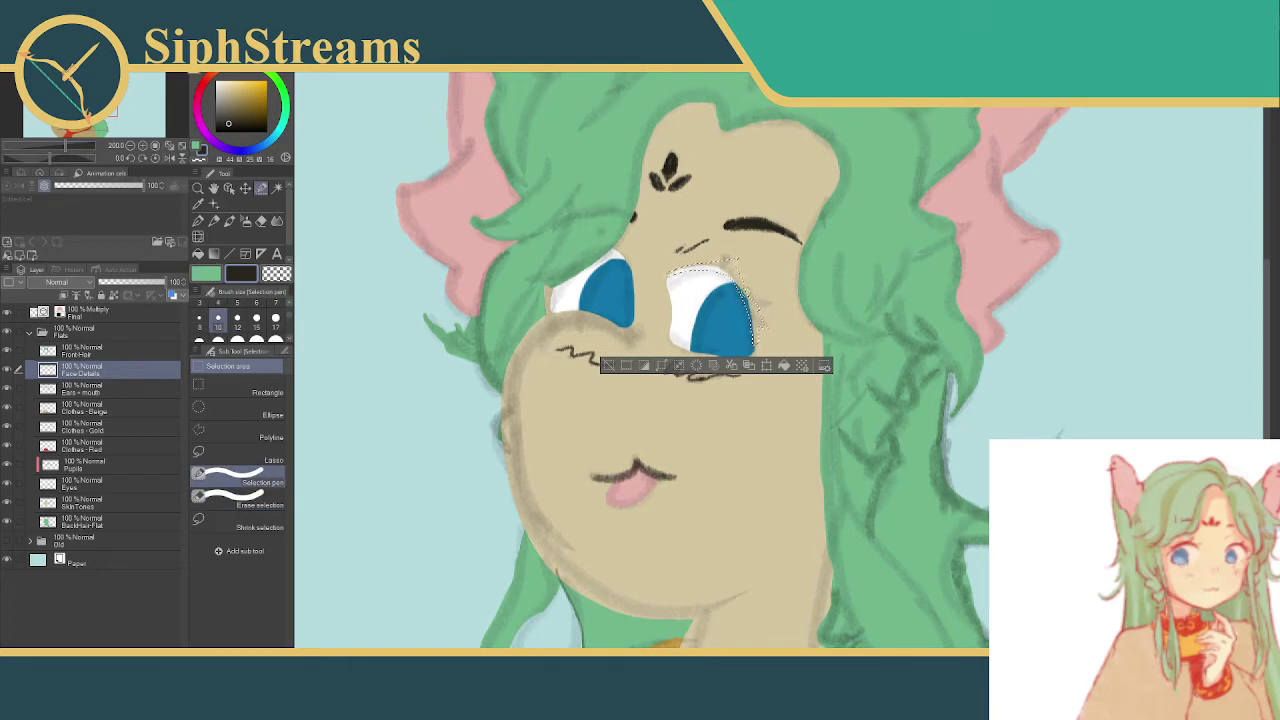
pyautogui.moveTo(772, 301); pyautogui.dragTo(768, 302)
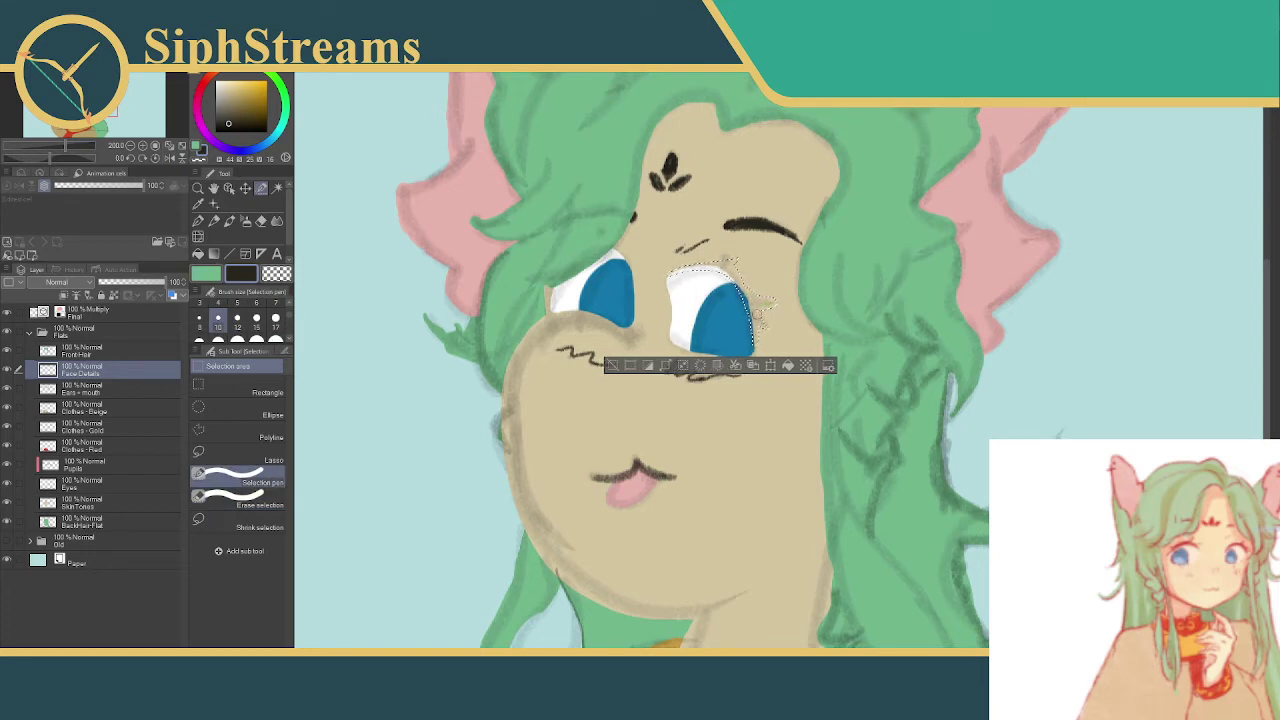
pyautogui.press('m')
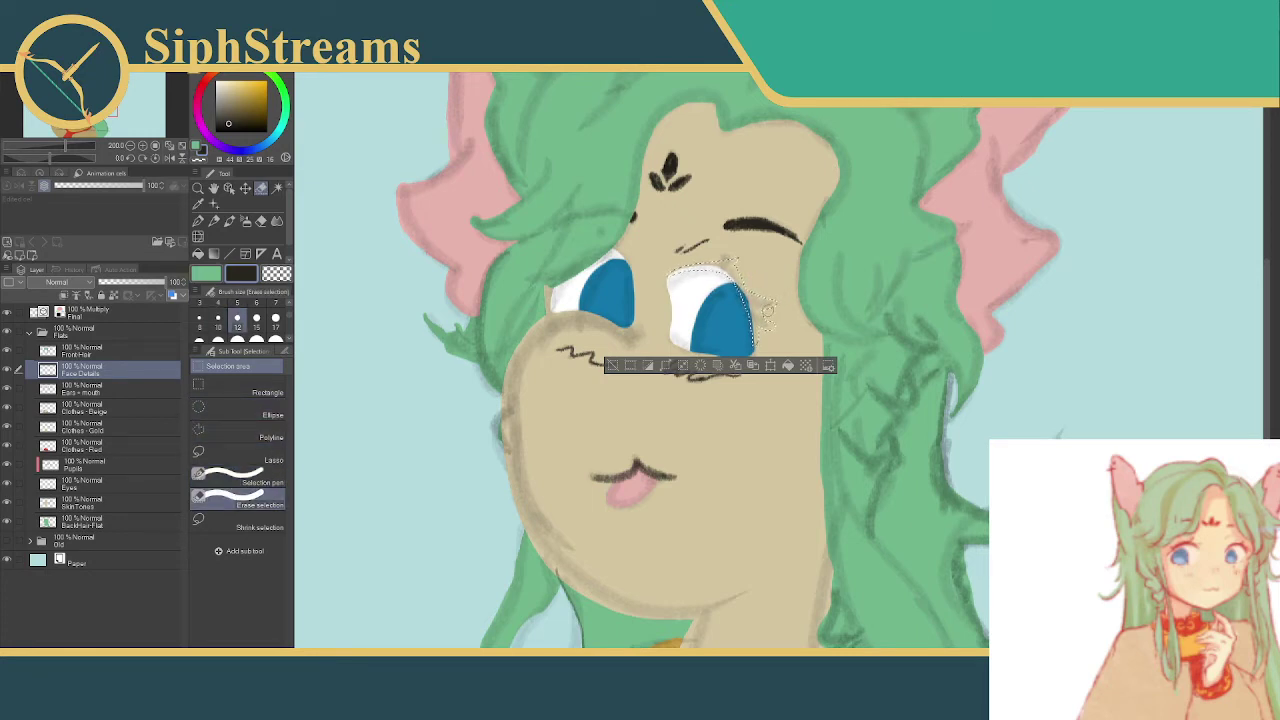
pyautogui.moveTo(785, 301); pyautogui.dragTo(780, 312)
pyautogui.moveTo(760, 292); pyautogui.dragTo(770, 287)
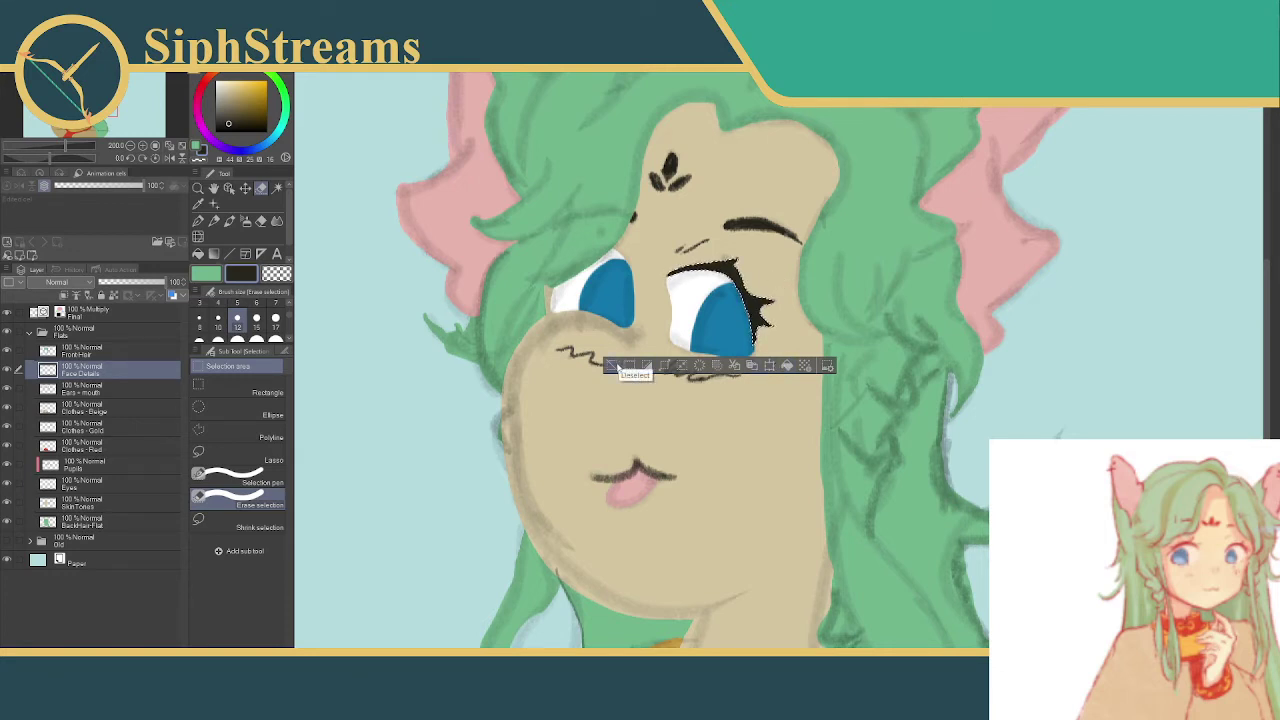
pyautogui.click(611, 365)
pyautogui.moveTo(557, 348); pyautogui.dragTo(568, 352)
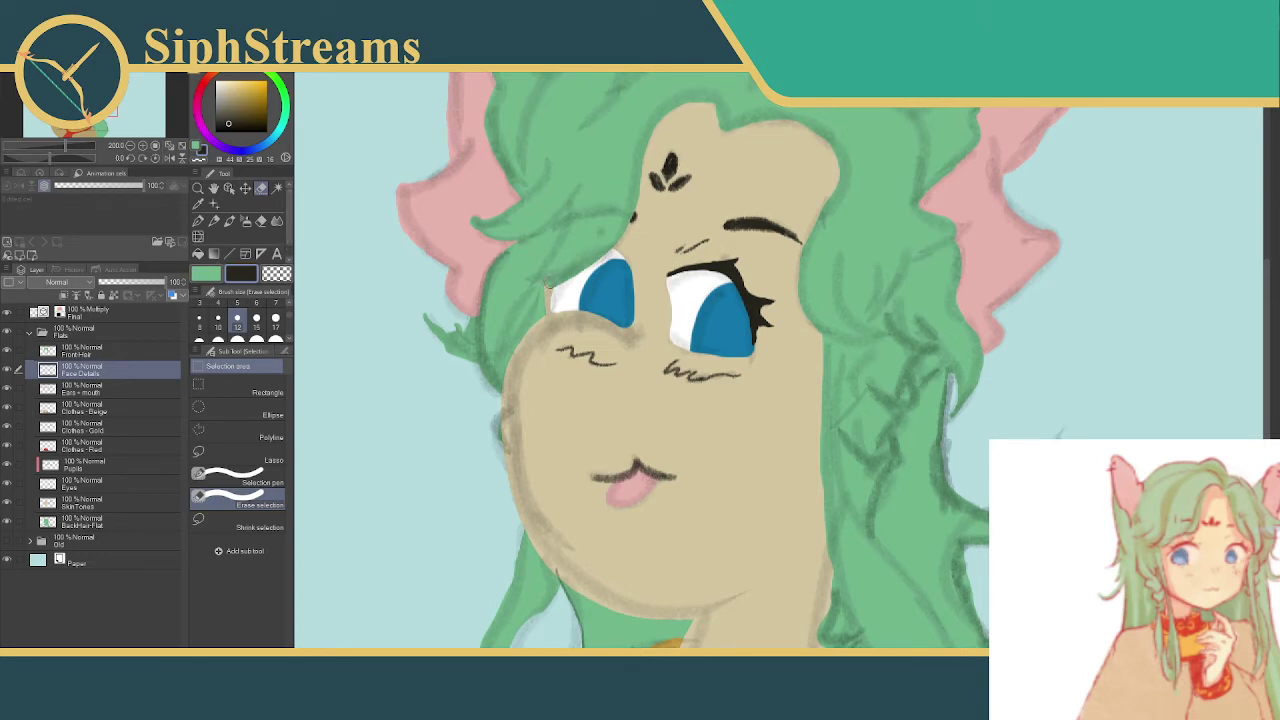
pyautogui.moveTo(552, 279)
pyautogui.mouseDown()
pyautogui.moveTo(552, 303)
pyautogui.moveTo(553, 288)
pyautogui.mouseUp()
pyautogui.click(441, 323)
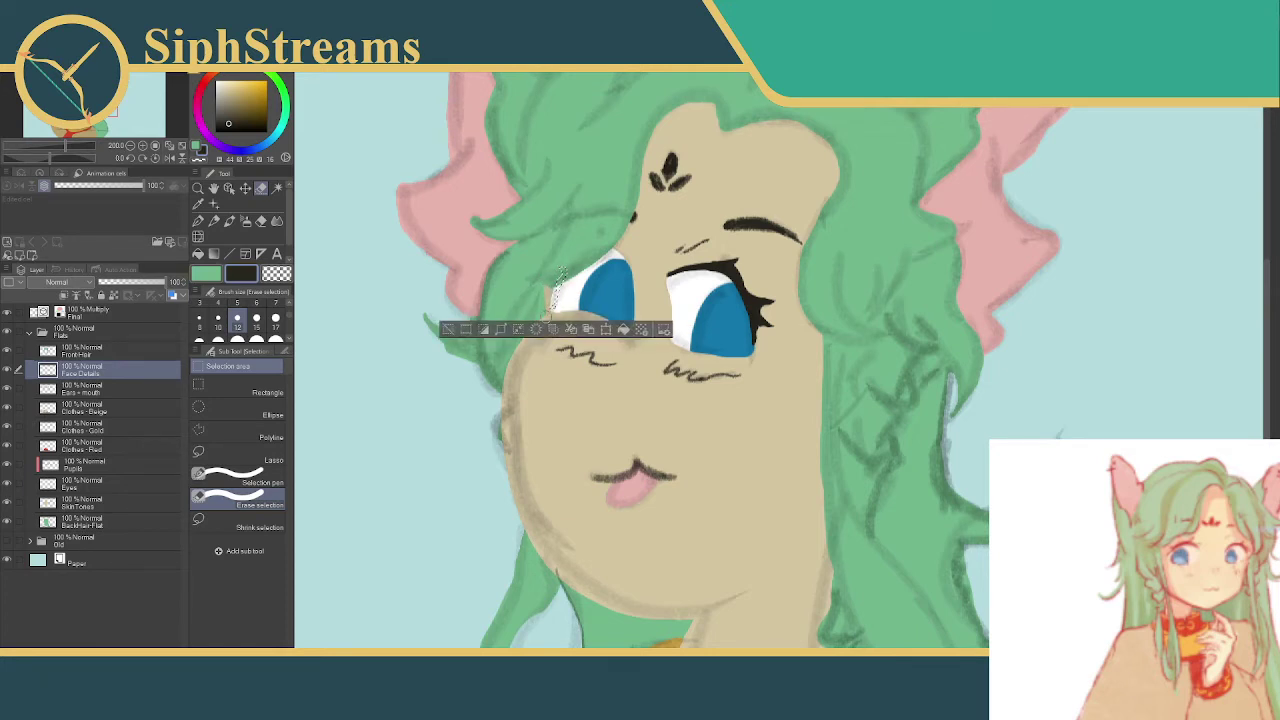
pyautogui.click(447, 329)
# - Select the lash line of the partly hidden eye with the Selection pen, trim its edges and fill it near black
pyautogui.click(236, 474)
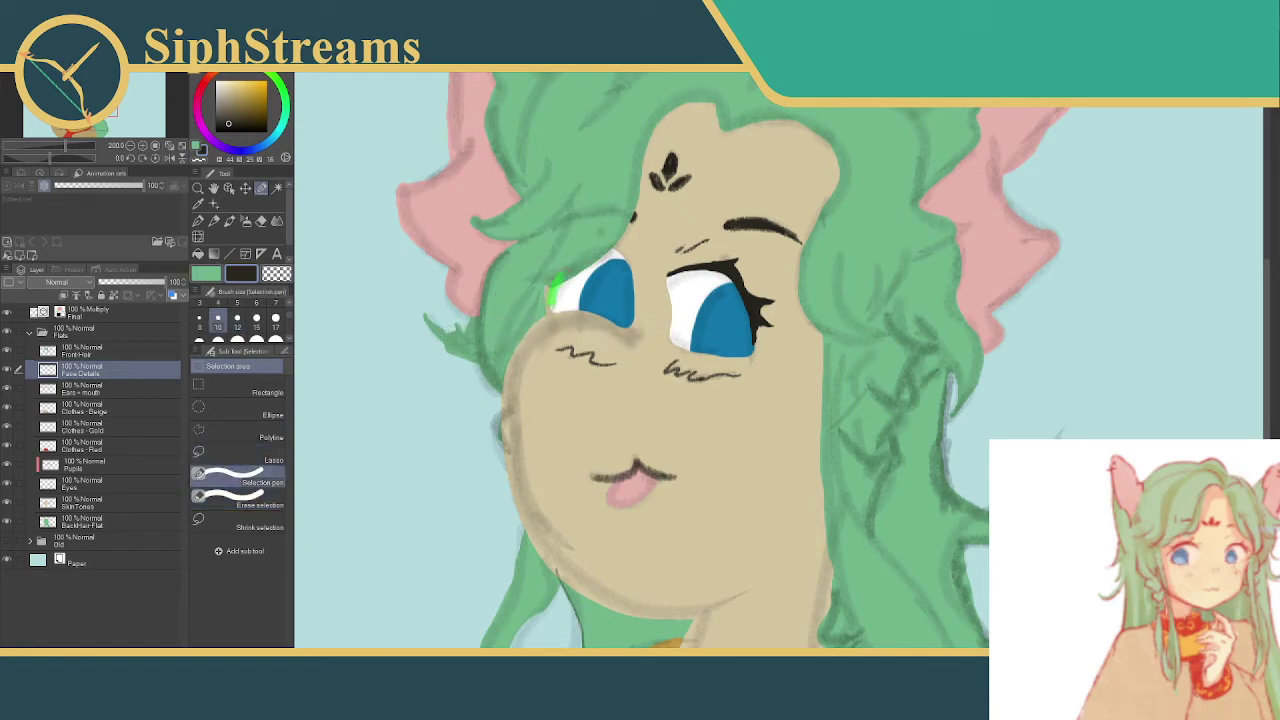
pyautogui.moveTo(554, 290)
pyautogui.mouseDown()
pyautogui.moveTo(575, 260)
pyautogui.moveTo(622, 260)
pyautogui.moveTo(601, 242)
pyautogui.moveTo(626, 267)
pyautogui.mouseUp()
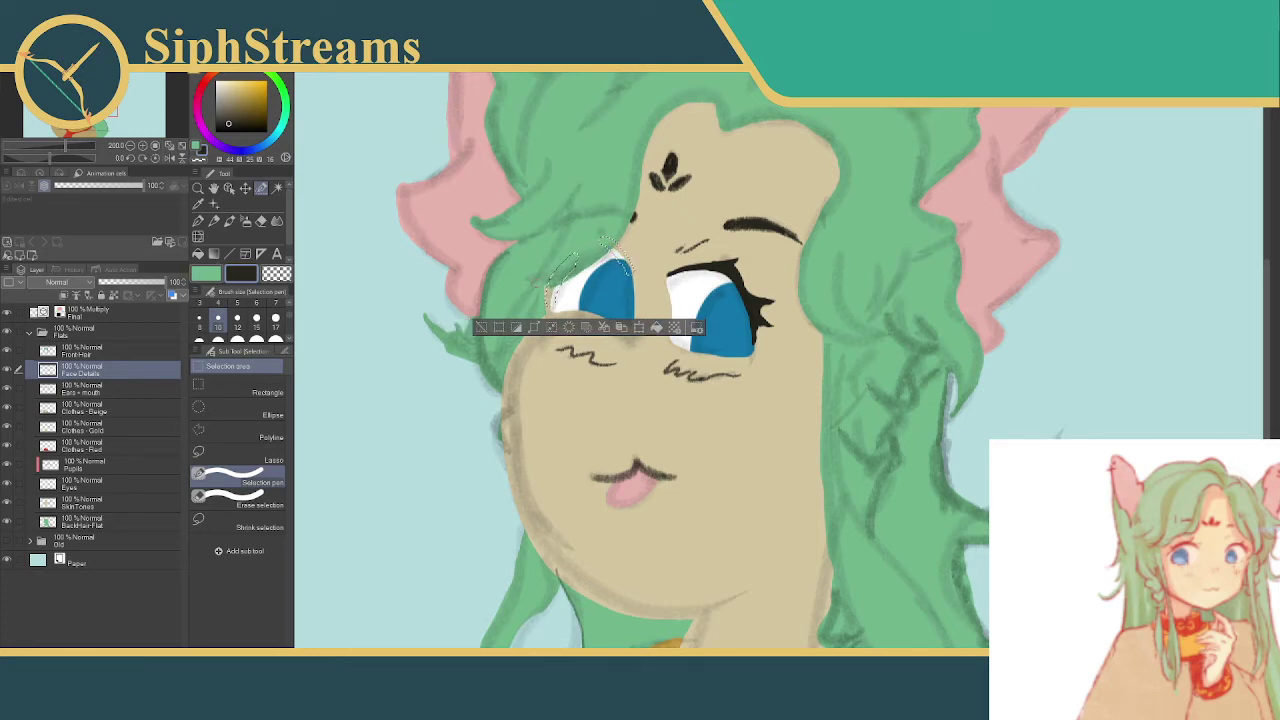
pyautogui.click(229, 492)
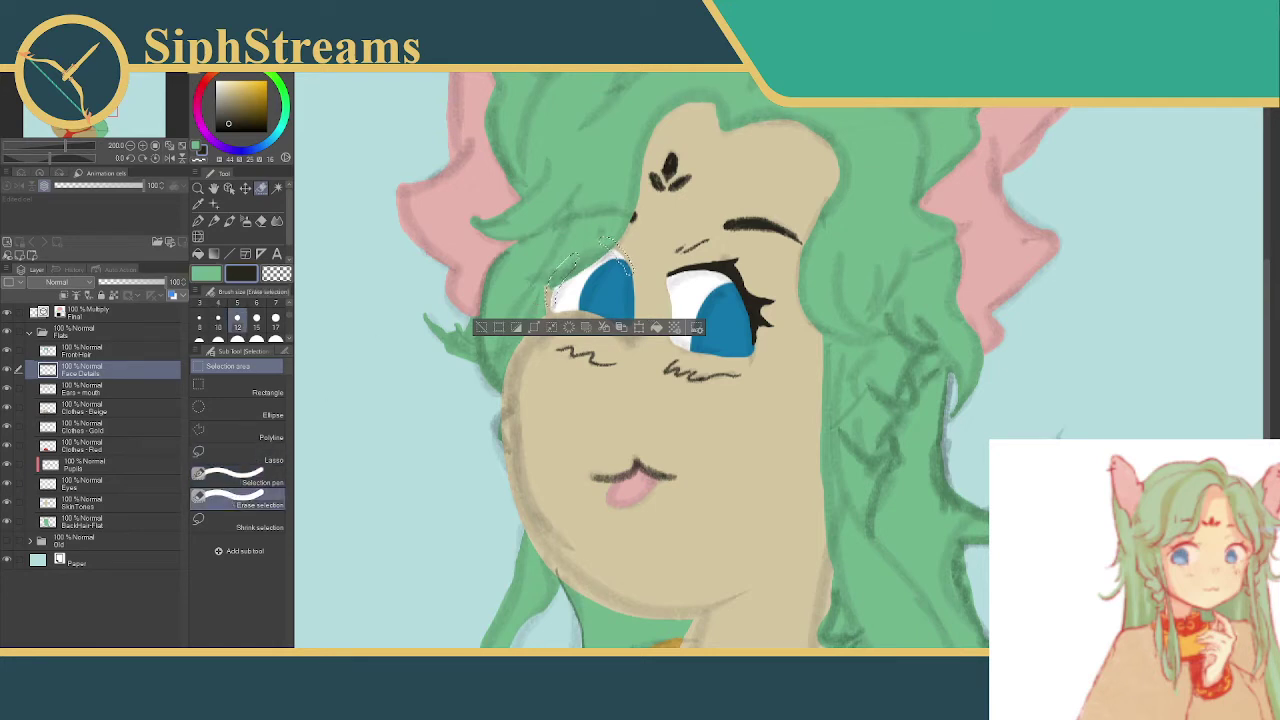
pyautogui.moveTo(541, 288)
pyautogui.mouseDown()
pyautogui.moveTo(542, 266)
pyautogui.moveTo(565, 304)
pyautogui.mouseUp()
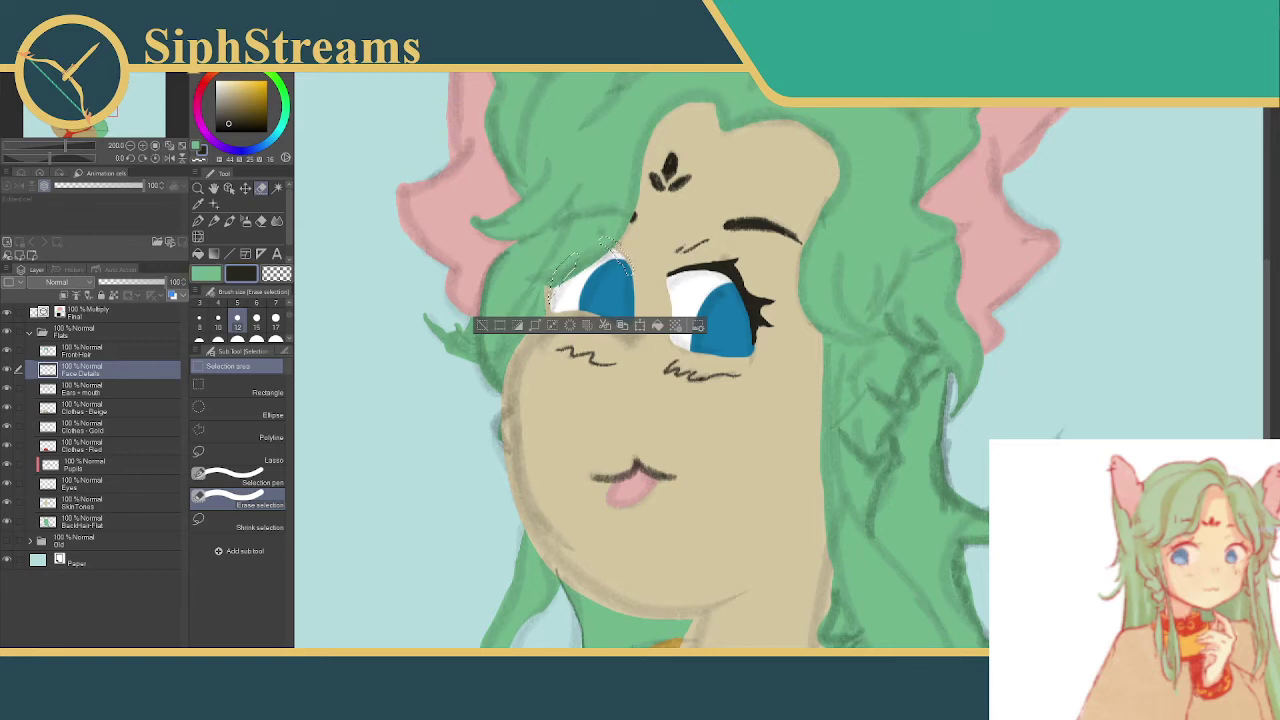
pyautogui.moveTo(610, 245); pyautogui.dragTo(630, 274)
pyautogui.click(482, 326)
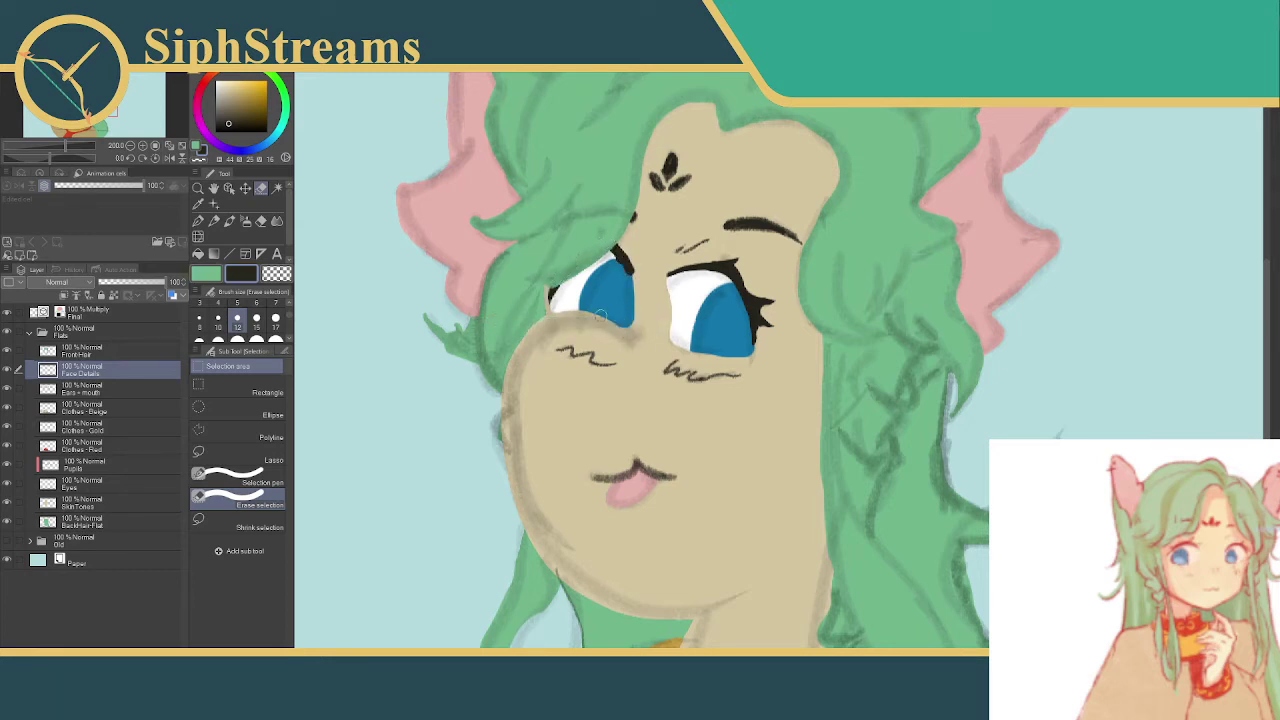
pyautogui.click(610, 259)
pyautogui.hotkey('ctrl', 'z')
pyautogui.hotkey('ctrl', 'z')
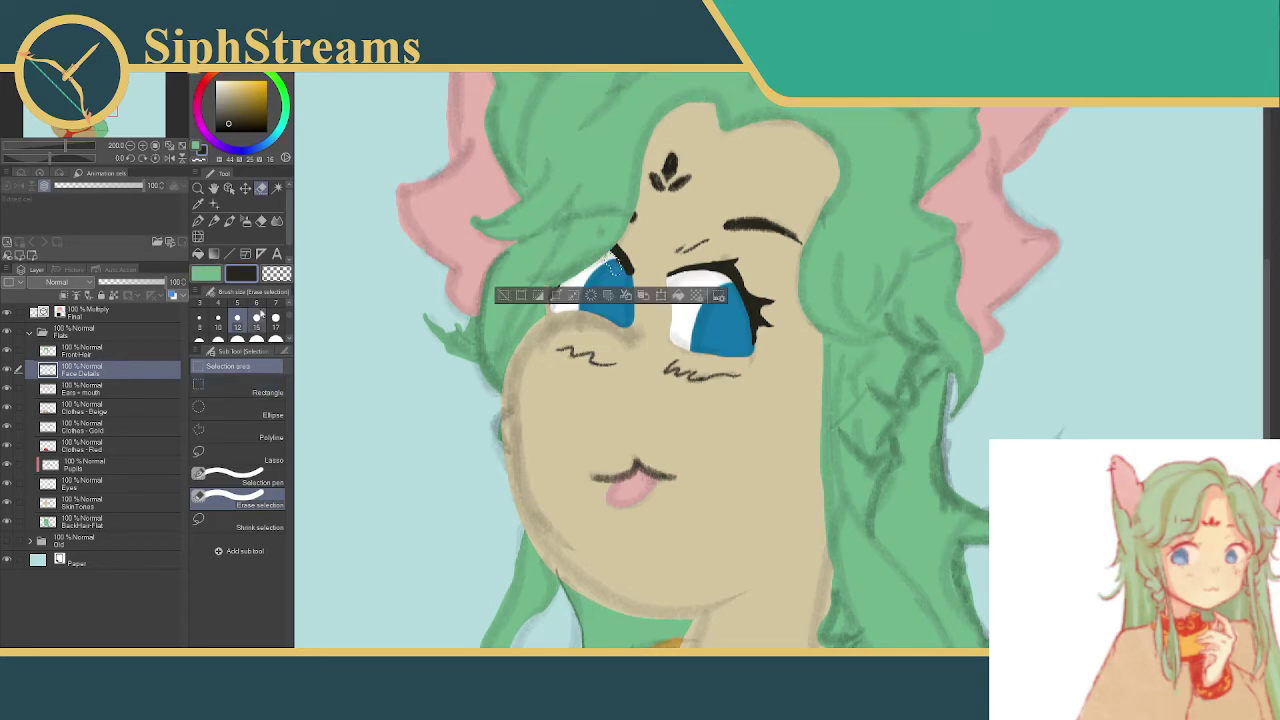
pyautogui.press(',')
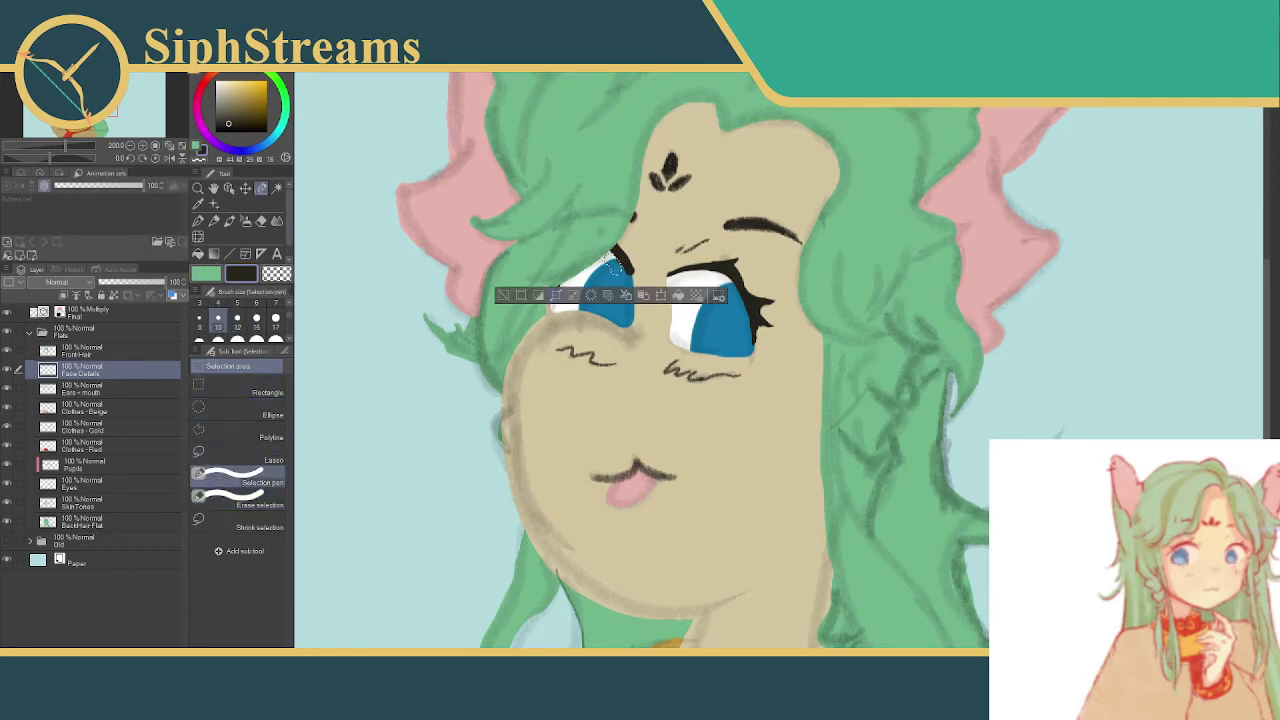
pyautogui.click(523, 293)
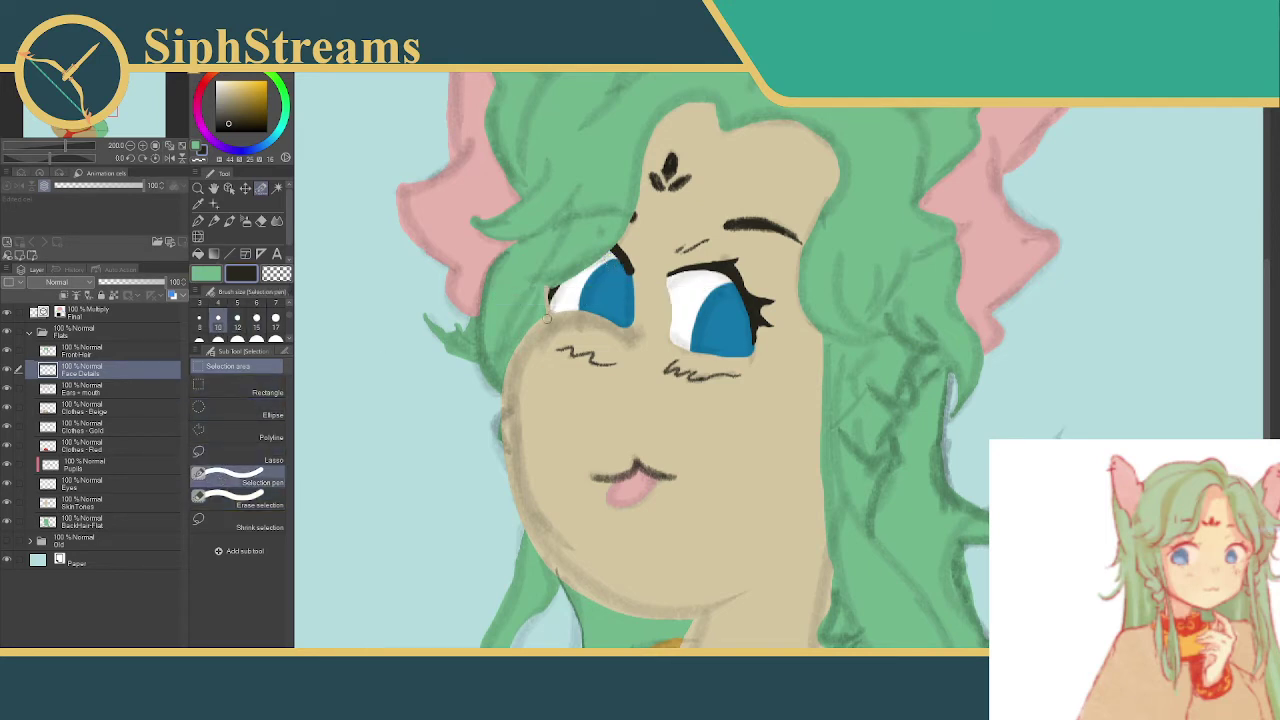
# - Hide the Multiply line layer named Final to show the character's flat colours on their own
pyautogui.moveTo(567, 312); pyautogui.dragTo(577, 318)
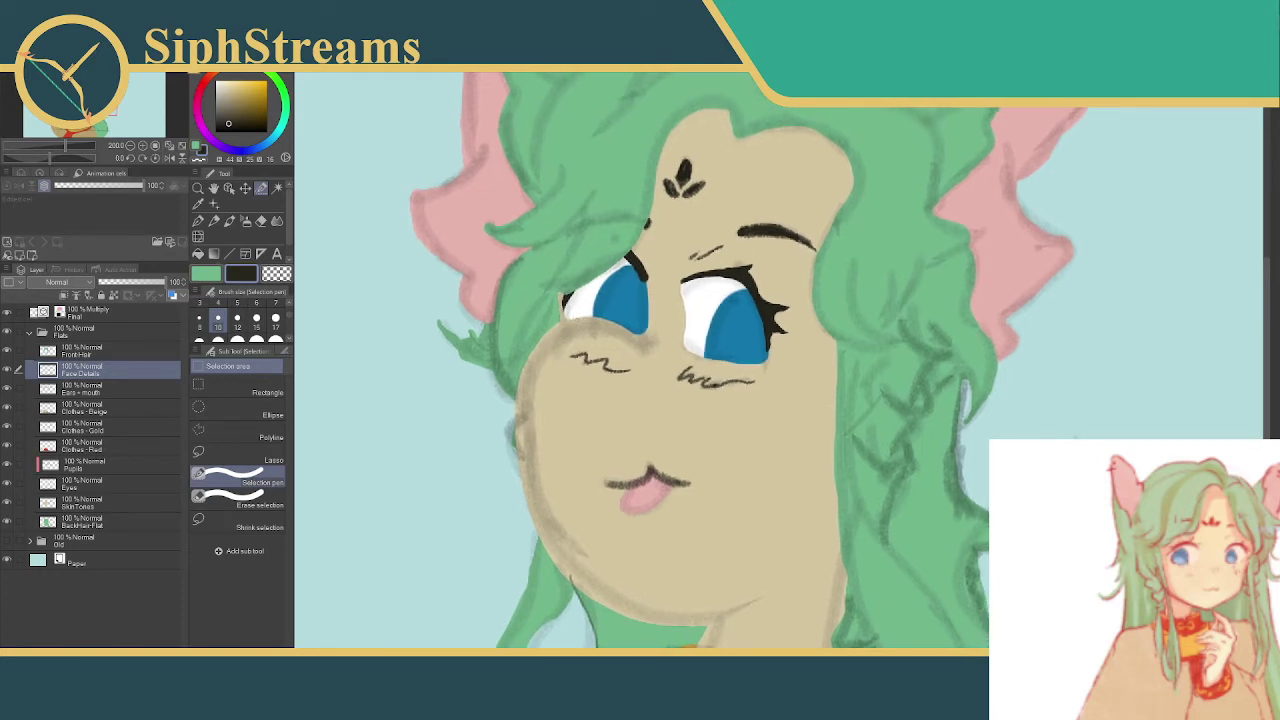
pyautogui.scroll(-5, 640, 380)
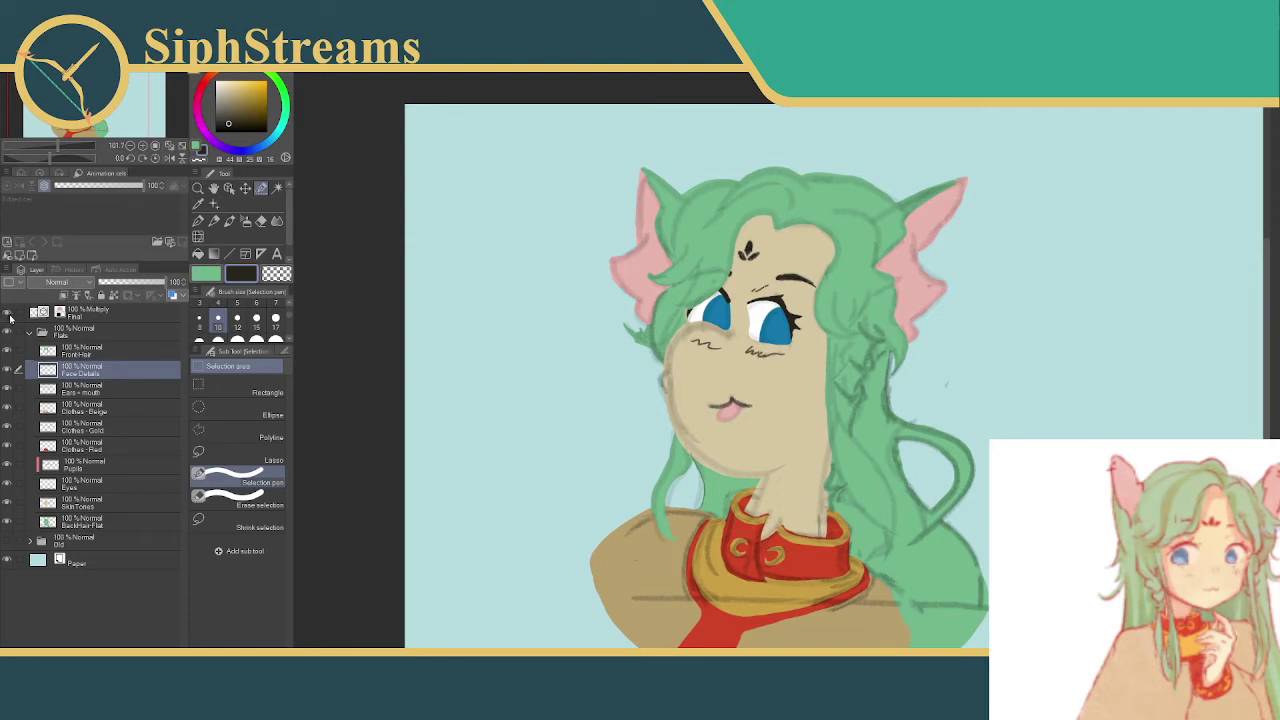
pyautogui.click(8, 312)
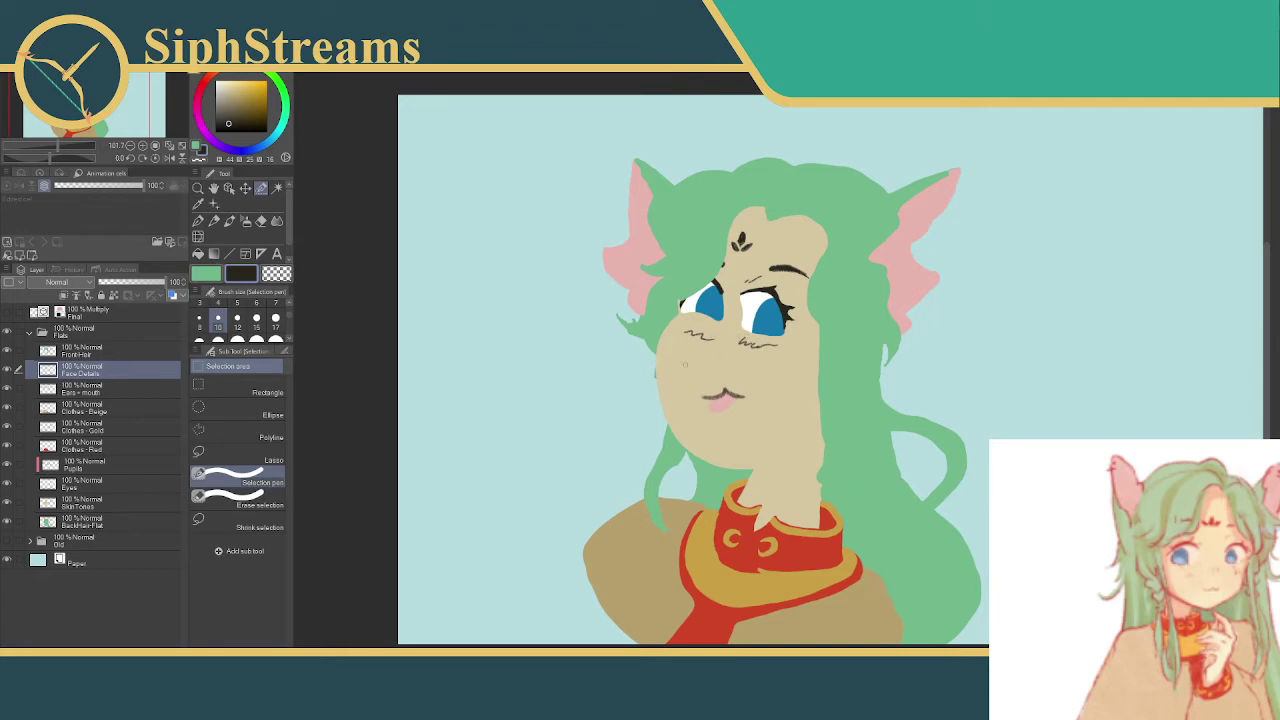
# - Select the sketchy squiggles under both eyes with a larger Selection pen, clear them from the Face Details layer and deselect
pyautogui.click(230, 492)
pyautogui.click(230, 474)
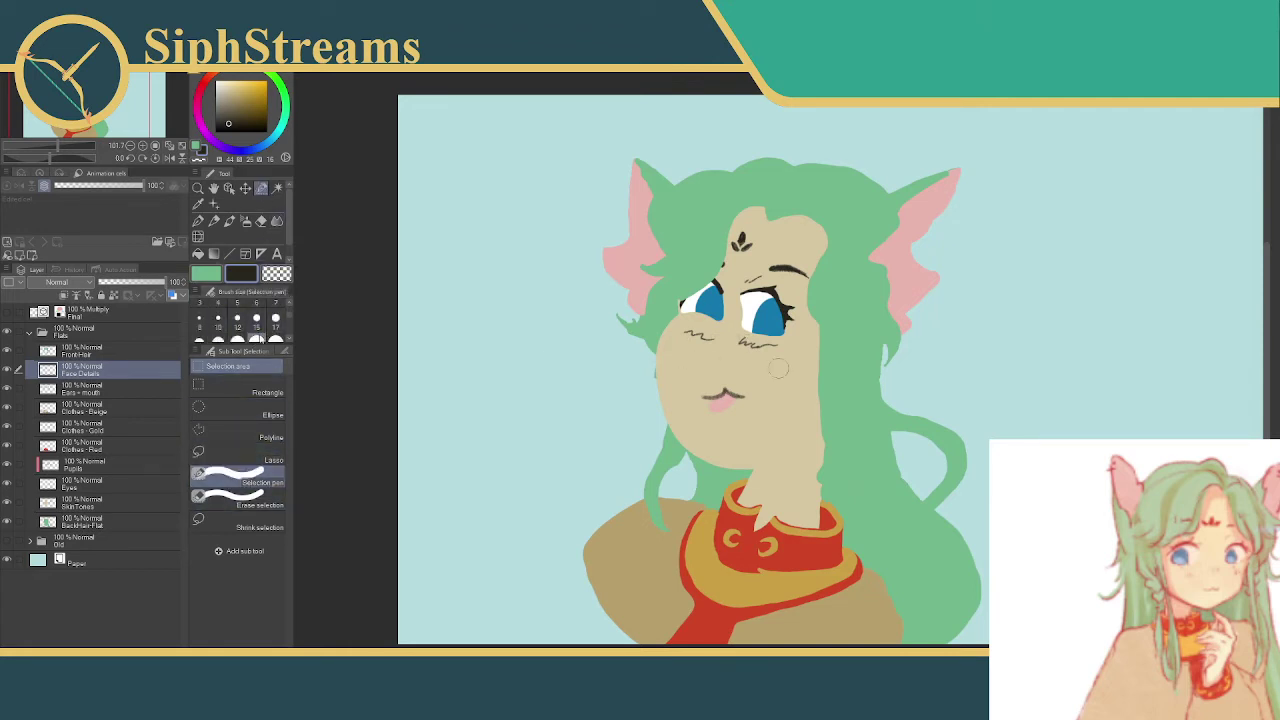
pyautogui.moveTo(681, 334); pyautogui.dragTo(790, 346)
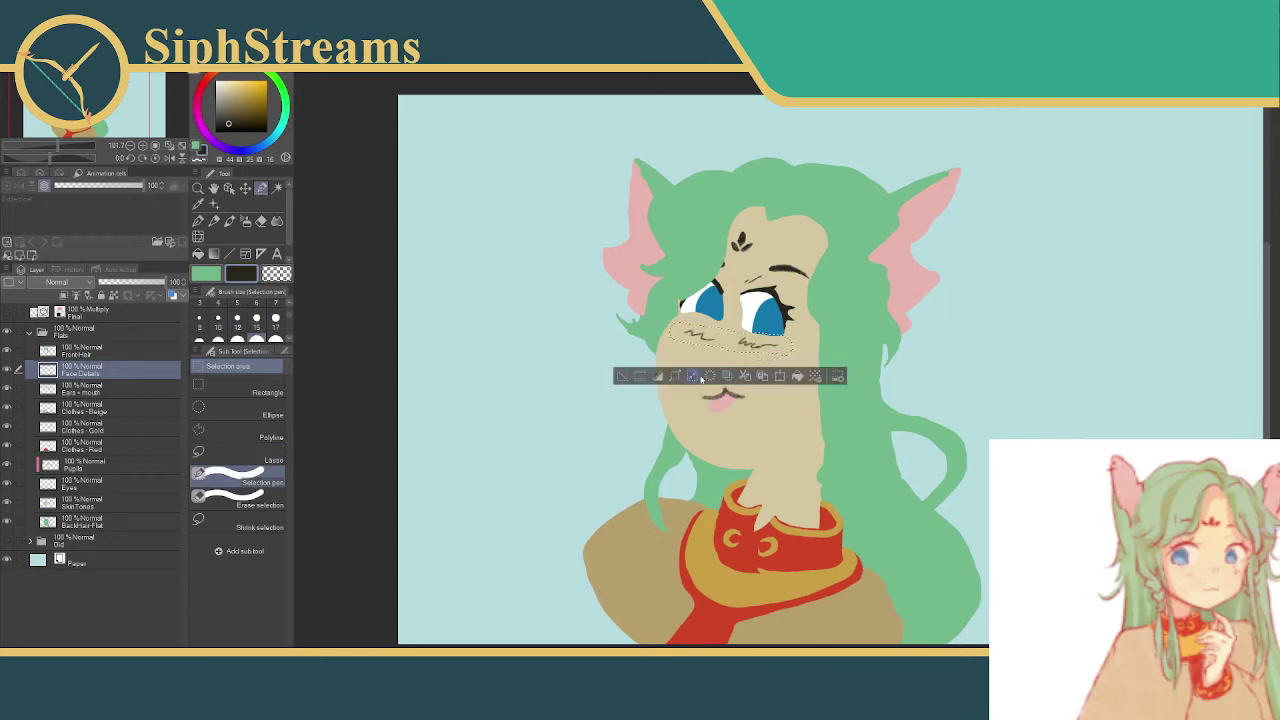
pyautogui.press('Delete')
pyautogui.hotkey('ctrl', 'd')
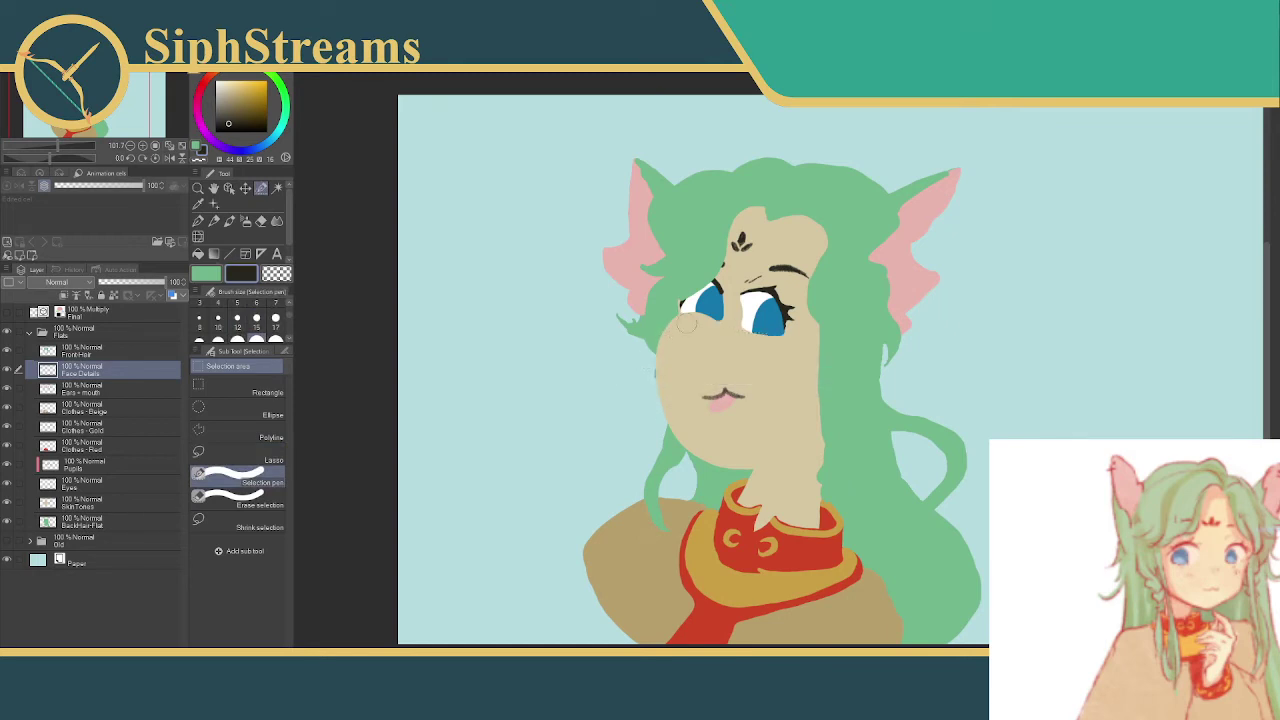
pyautogui.moveTo(753, 272)
pyautogui.mouseDown()
pyautogui.moveTo(750, 292)
pyautogui.moveTo(752, 276)
pyautogui.mouseUp()
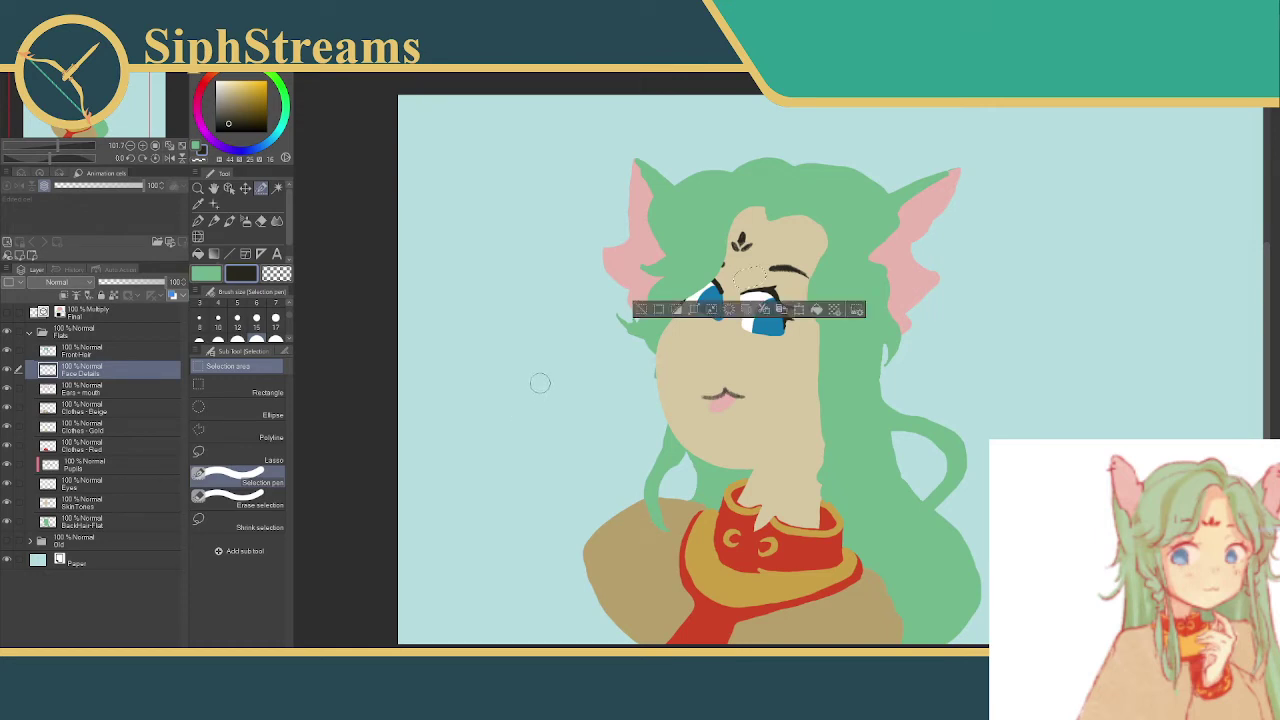
pyautogui.moveTo(641, 294); pyautogui.dragTo(638, 308)
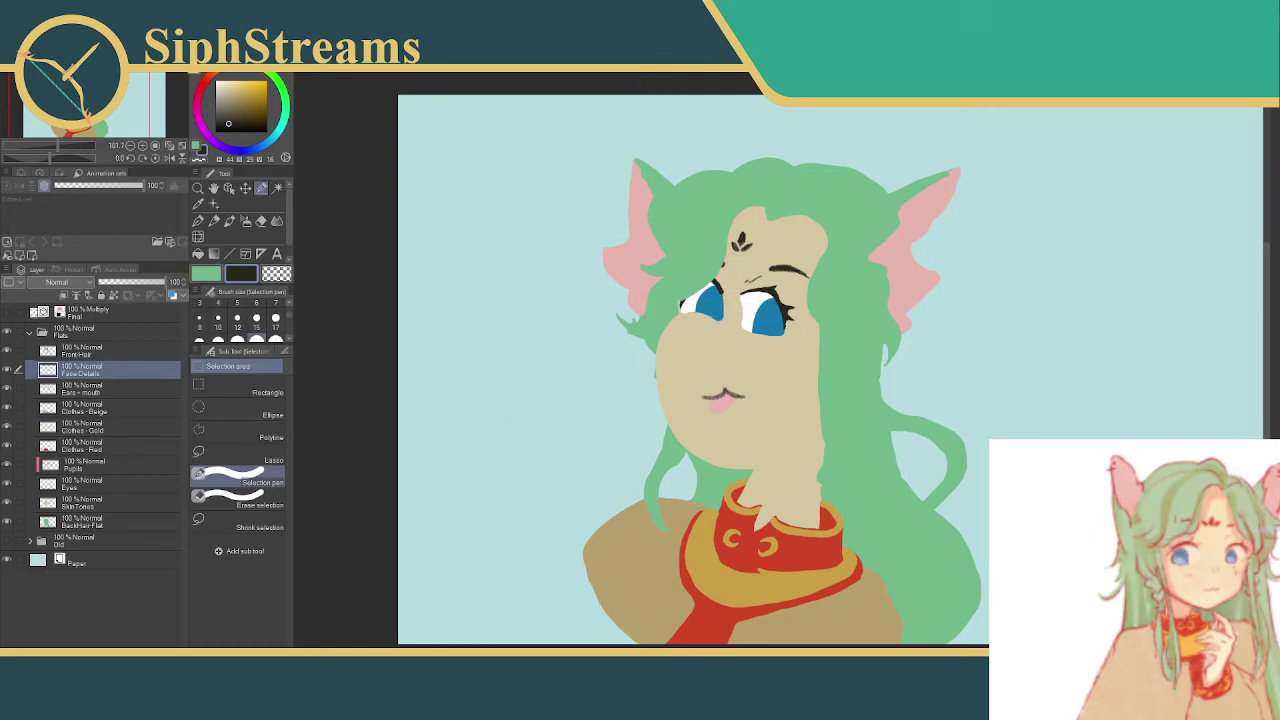
# - Thin the inner end of the partly hidden eye's lash by selecting its inner edge with the Selection pen and clearing it
pyautogui.scroll(6, 570, 390)
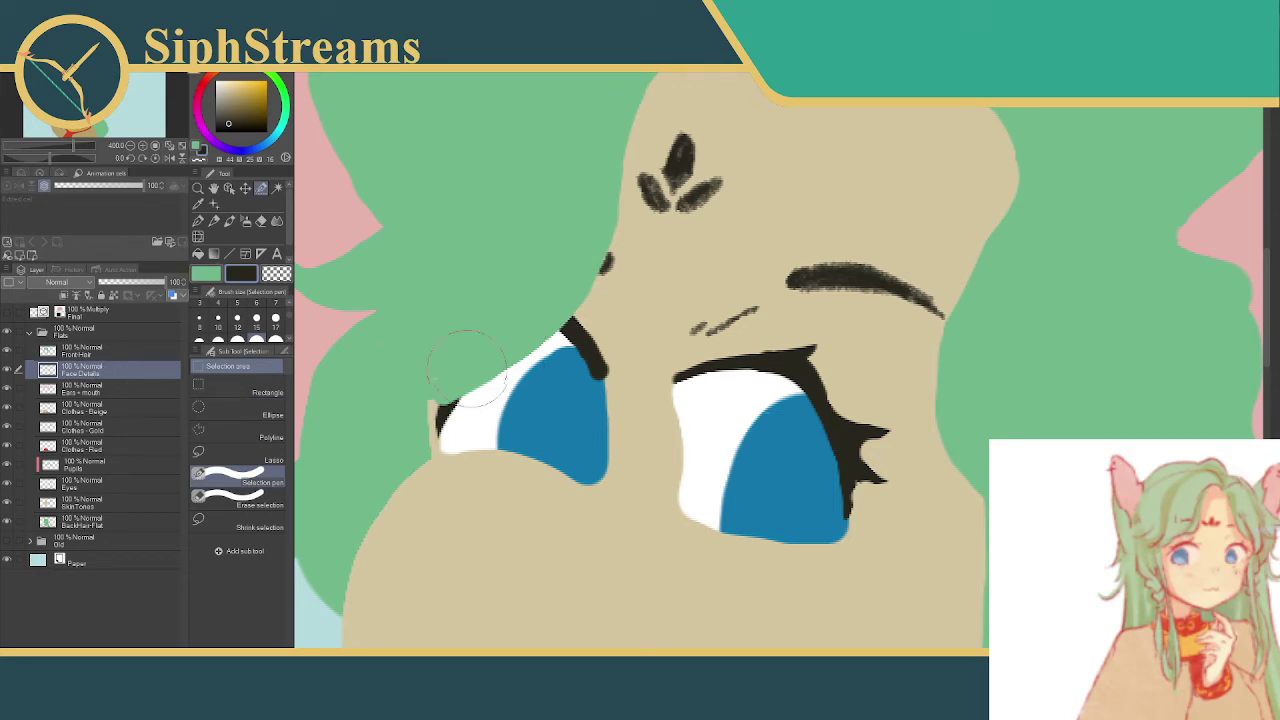
pyautogui.moveTo(534, 363); pyautogui.dragTo(562, 392)
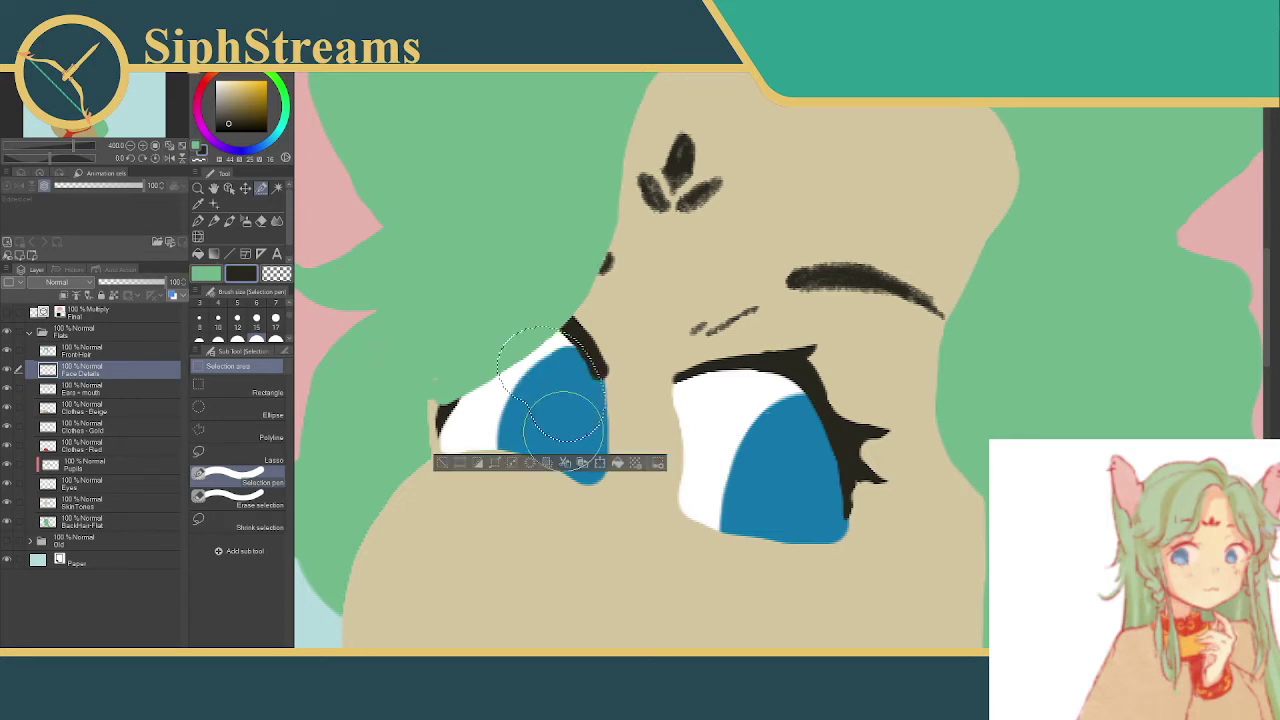
pyautogui.click(449, 466)
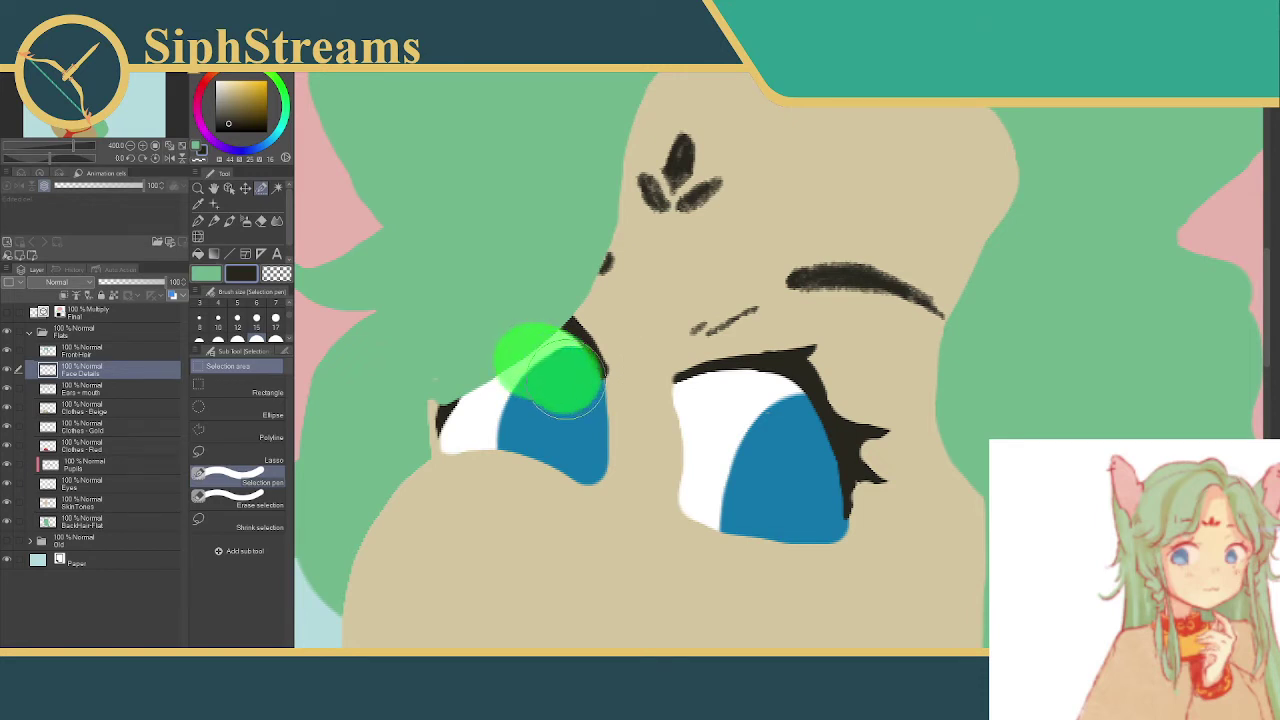
pyautogui.moveTo(566, 385); pyautogui.dragTo(566, 388)
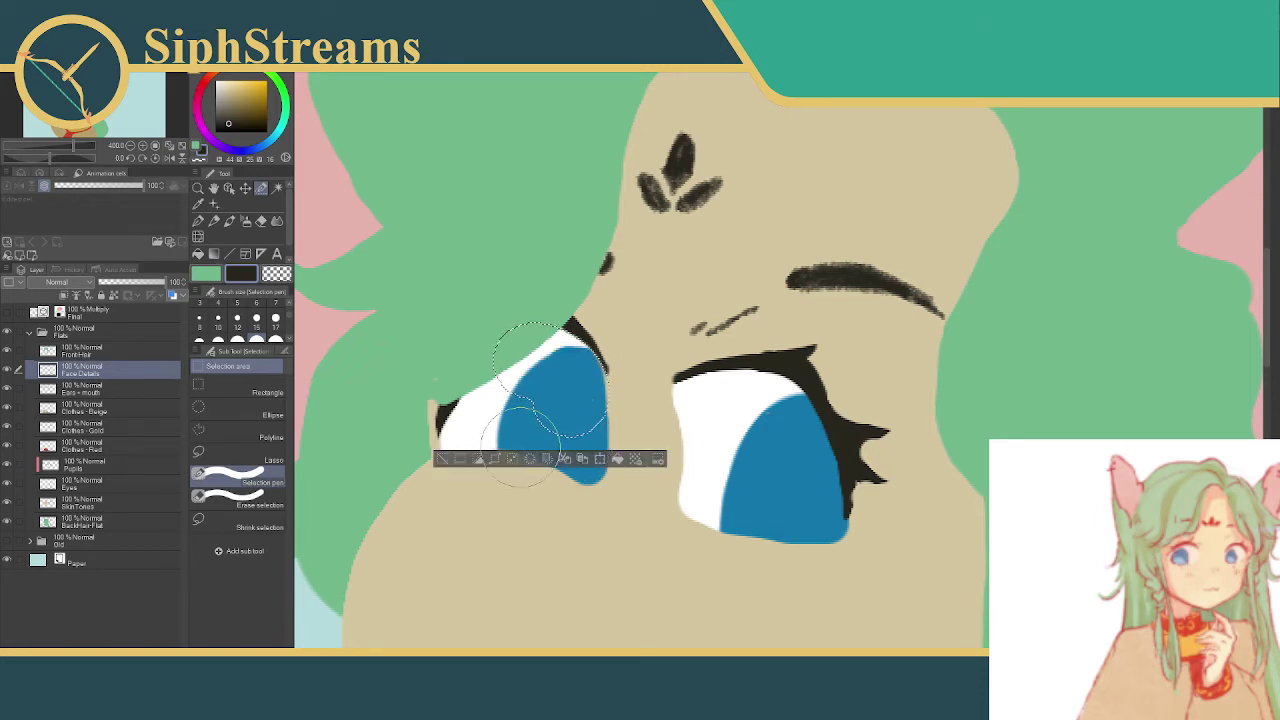
pyautogui.moveTo(560, 385)
pyautogui.mouseDown()
pyautogui.moveTo(537, 360)
pyautogui.moveTo(563, 395)
pyautogui.mouseUp()
pyautogui.hotkey('ctrl', 'd')
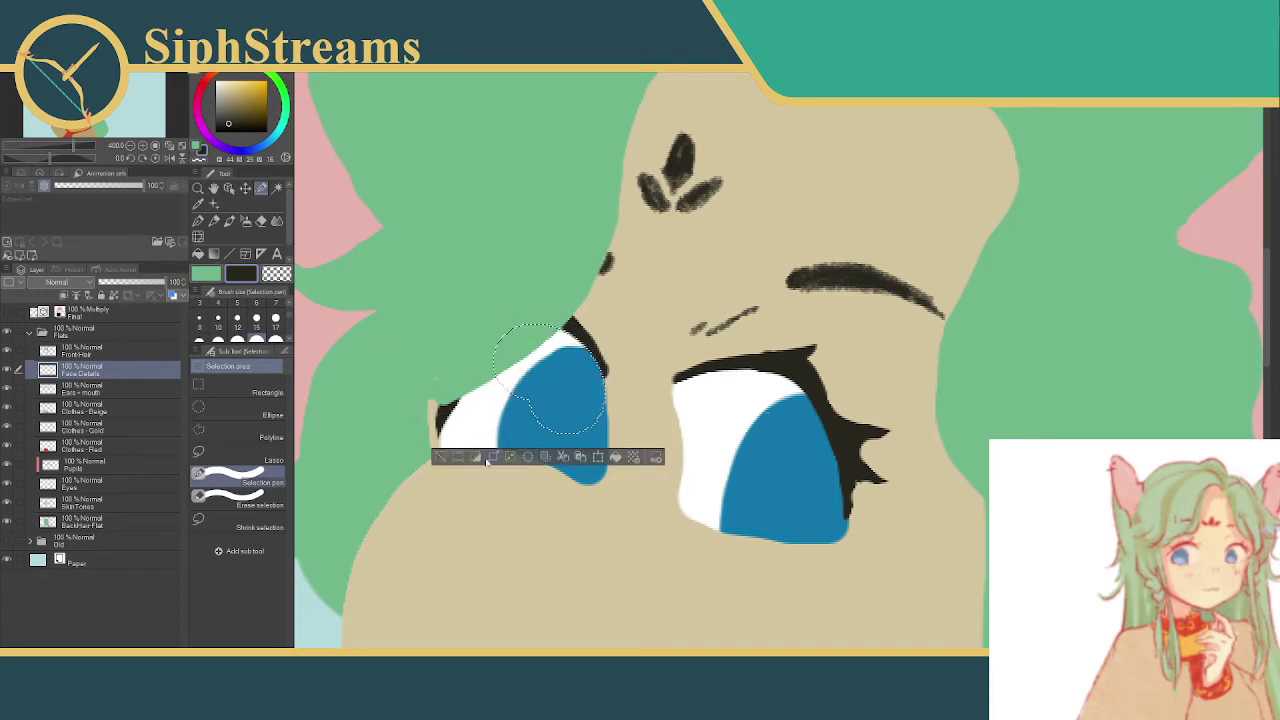
pyautogui.hotkey('ctrl', 'd')
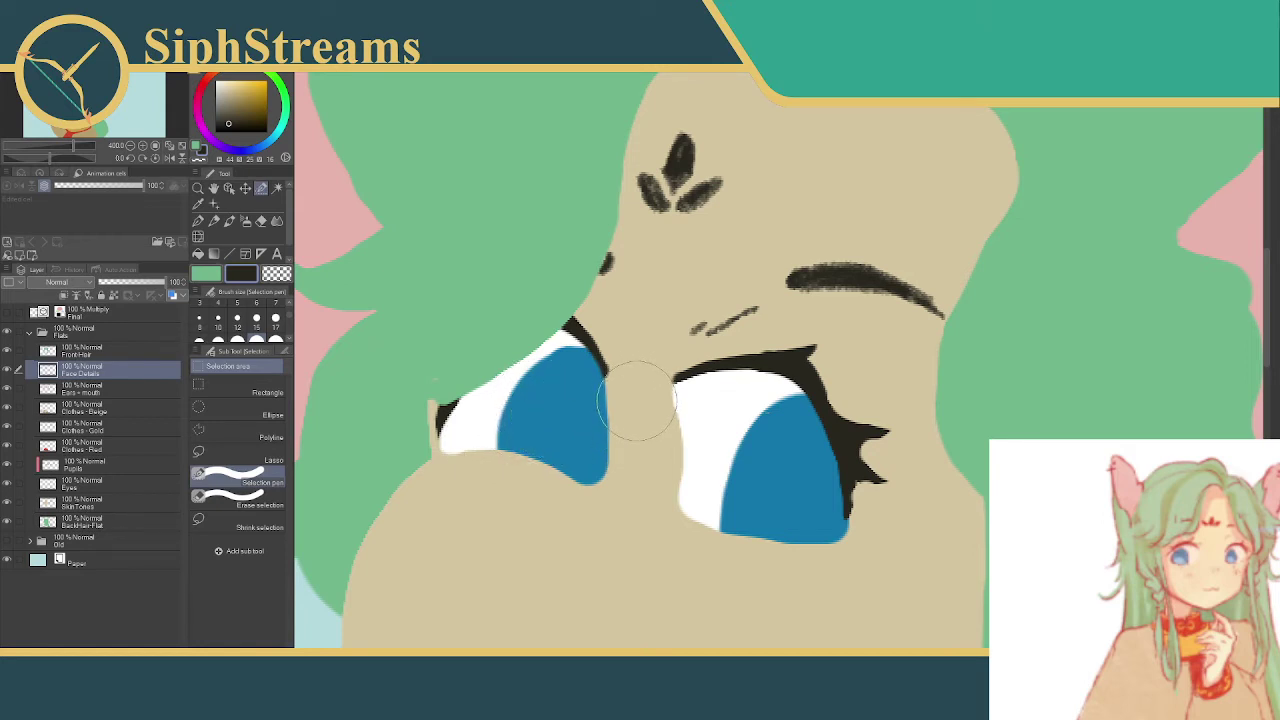
# - Select the bit of brow at the hair's edge with the Selection pen at size 5, fill it near black and deselect
pyautogui.moveTo(543, 388); pyautogui.dragTo(547, 466)
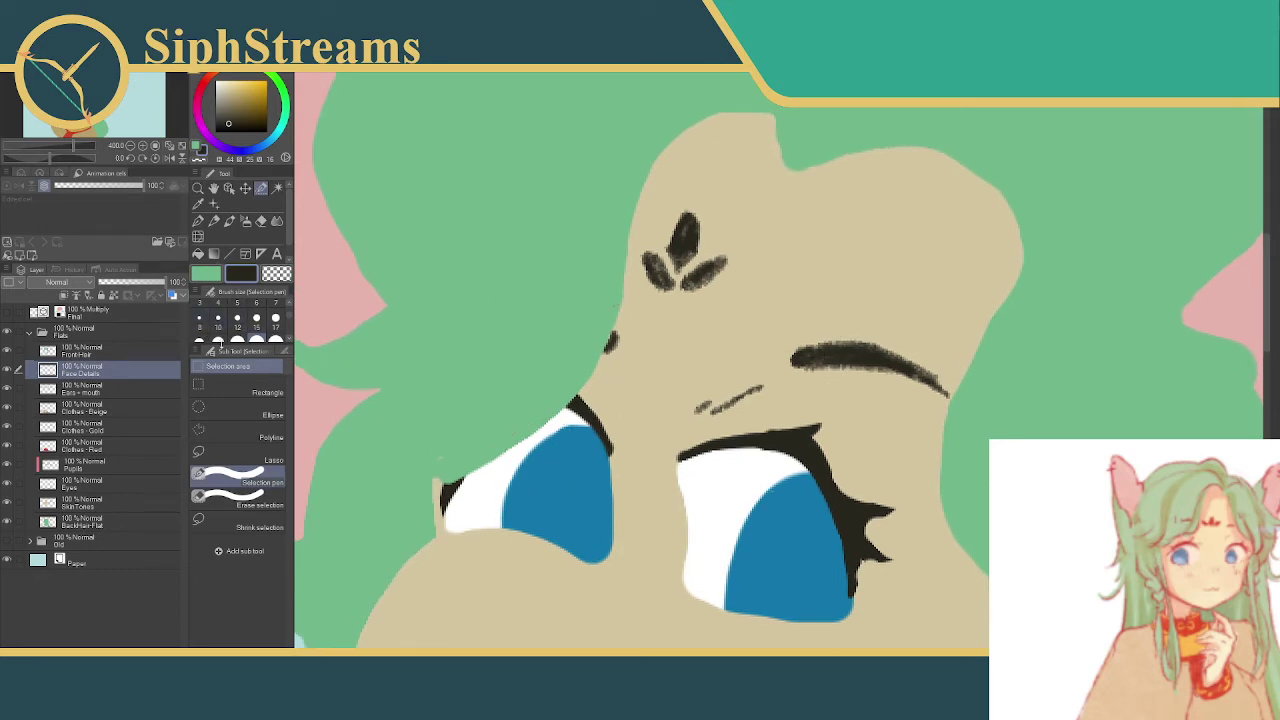
pyautogui.click(237, 303)
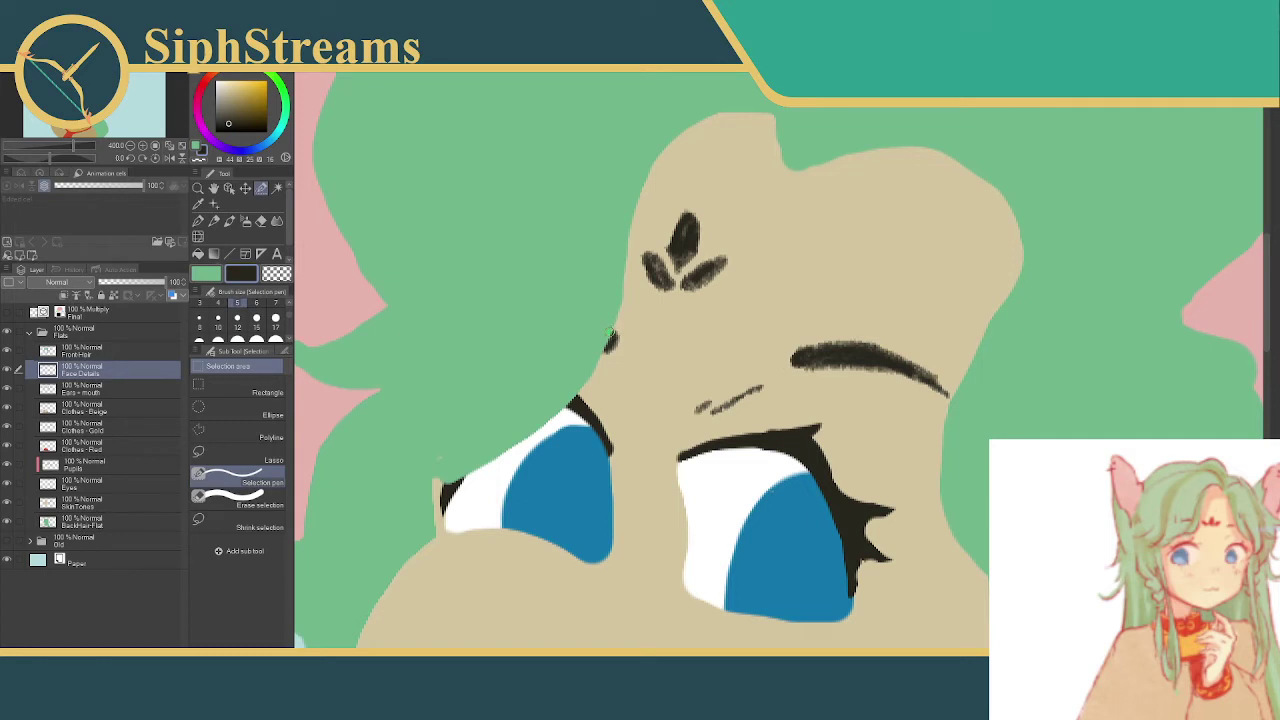
pyautogui.moveTo(612, 335); pyautogui.dragTo(606, 348)
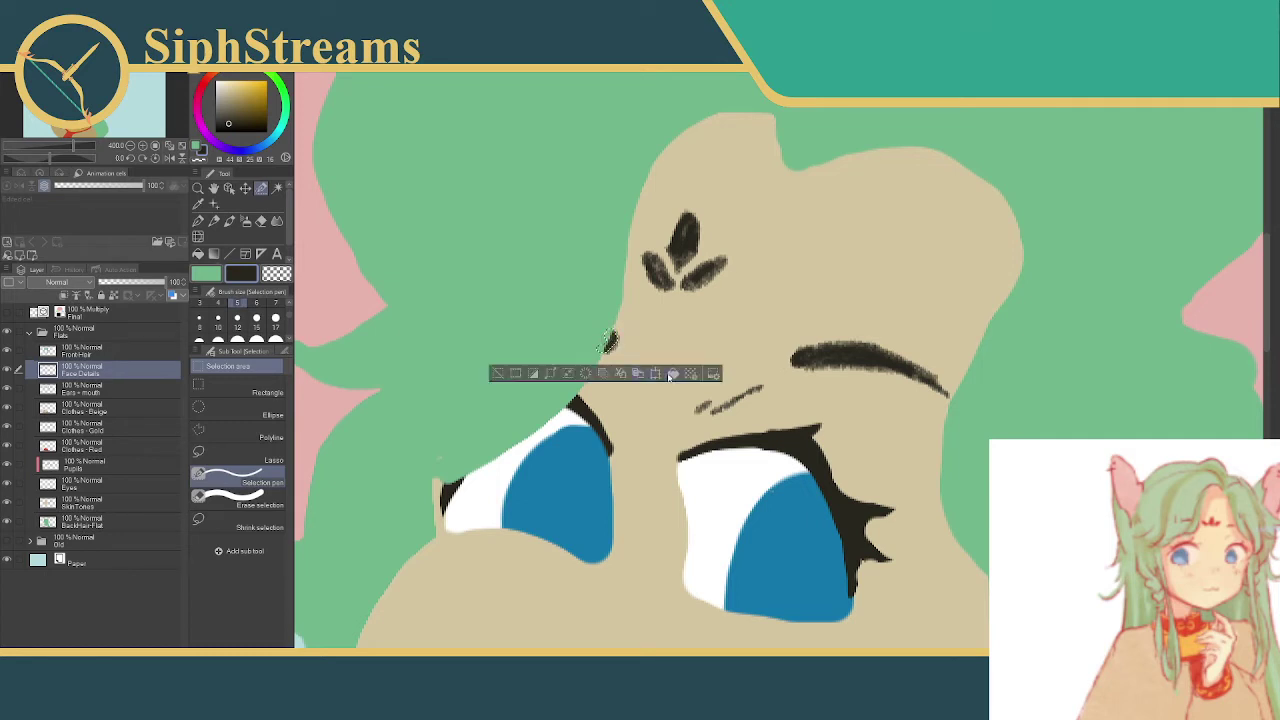
pyautogui.click(532, 373)
pyautogui.click(496, 373)
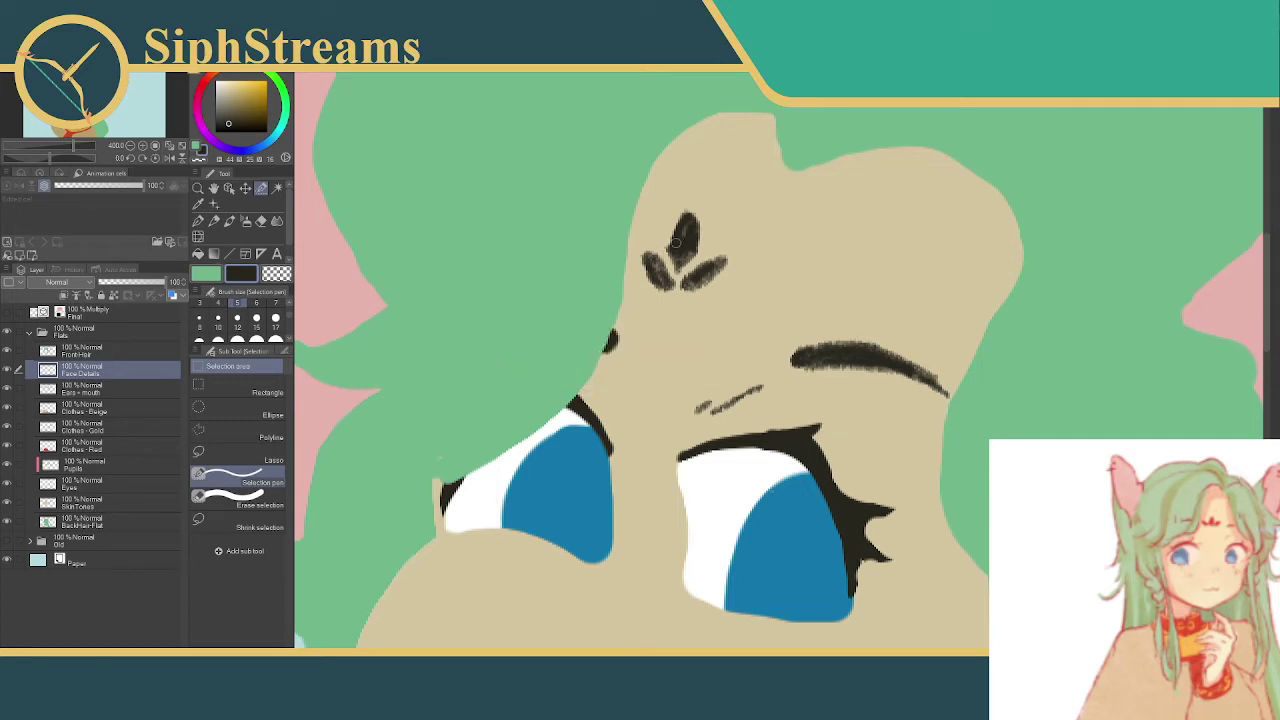
# - Trace each of the three forehead petals with the Selection pen and fill them solid near black
pyautogui.moveTo(670, 247)
pyautogui.mouseDown()
pyautogui.moveTo(691, 217)
pyautogui.moveTo(676, 268)
pyautogui.moveTo(684, 224)
pyautogui.moveTo(686, 240)
pyautogui.mouseUp()
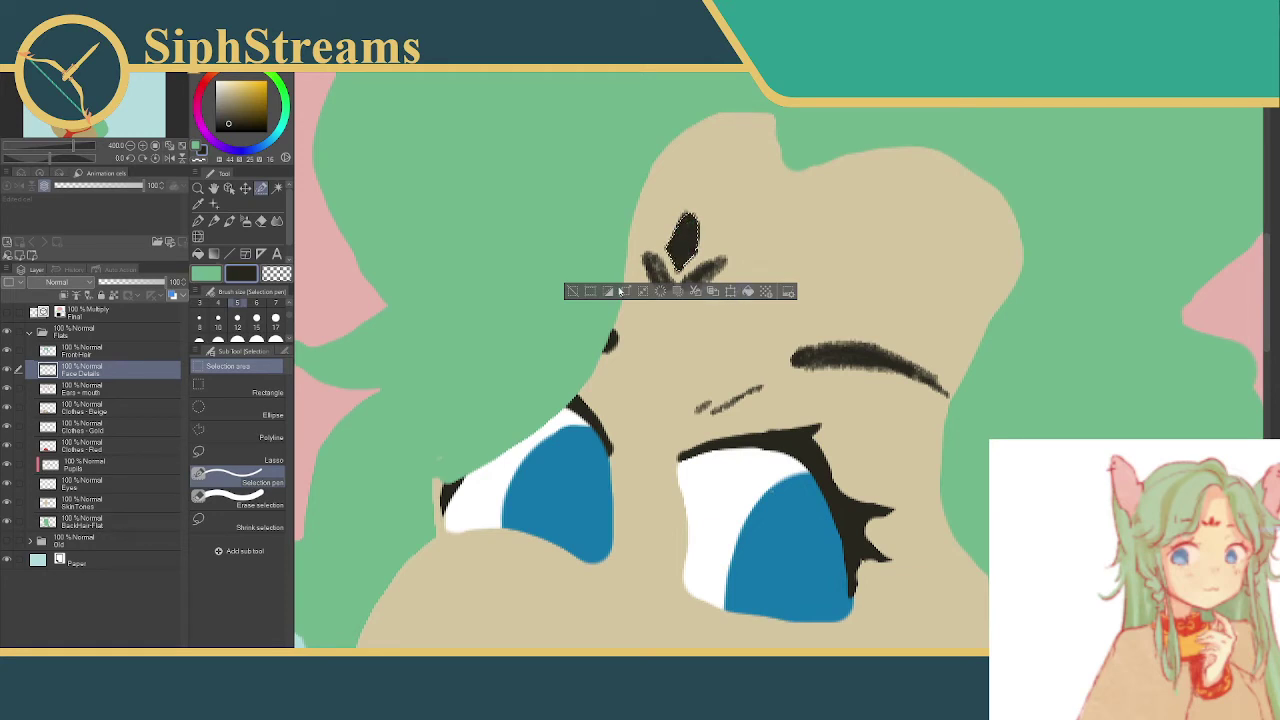
pyautogui.click(573, 291)
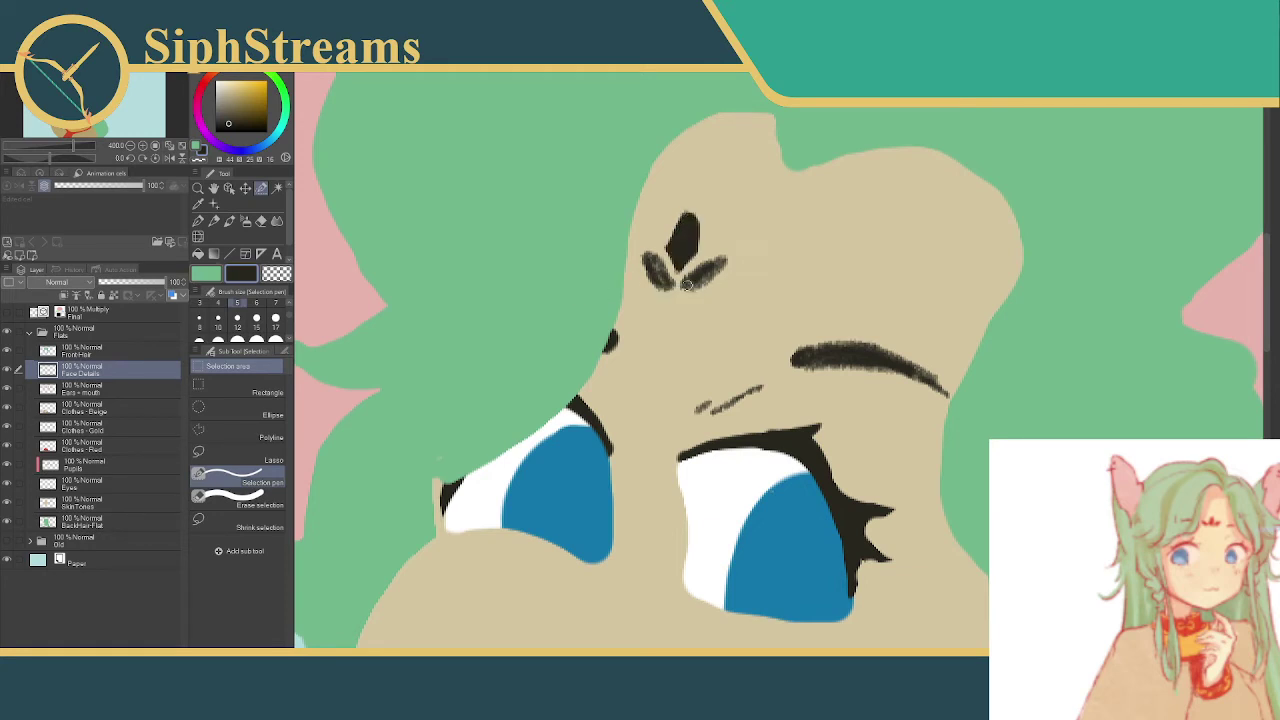
pyautogui.moveTo(686, 285)
pyautogui.mouseDown()
pyautogui.moveTo(725, 260)
pyautogui.moveTo(690, 286)
pyautogui.mouseUp()
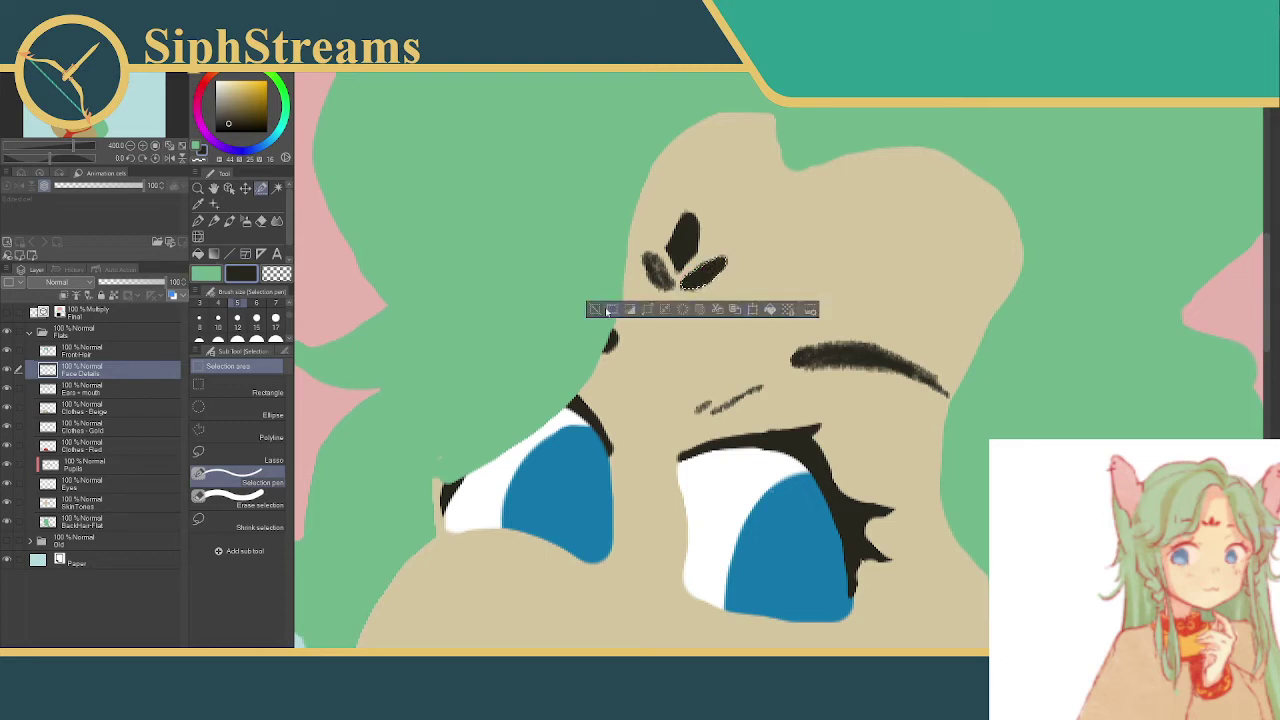
pyautogui.click(600, 309)
pyautogui.moveTo(645, 257)
pyautogui.mouseDown()
pyautogui.moveTo(667, 288)
pyautogui.moveTo(661, 272)
pyautogui.mouseUp()
pyautogui.click(549, 312)
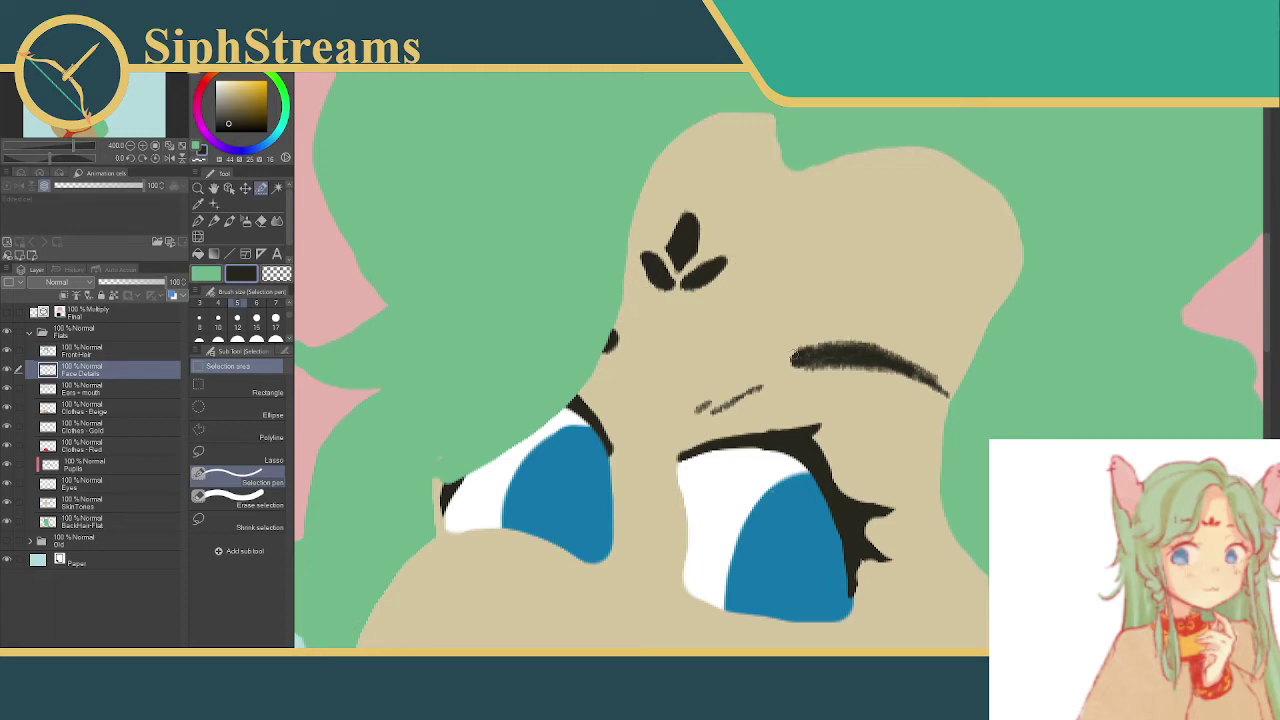
# - Trace the fully visible eyebrow with the Selection pen, using size 3 for its tapered outer tip
pyautogui.moveTo(873, 350)
pyautogui.mouseDown()
pyautogui.moveTo(821, 347)
pyautogui.moveTo(795, 362)
pyautogui.moveTo(866, 364)
pyautogui.mouseUp()
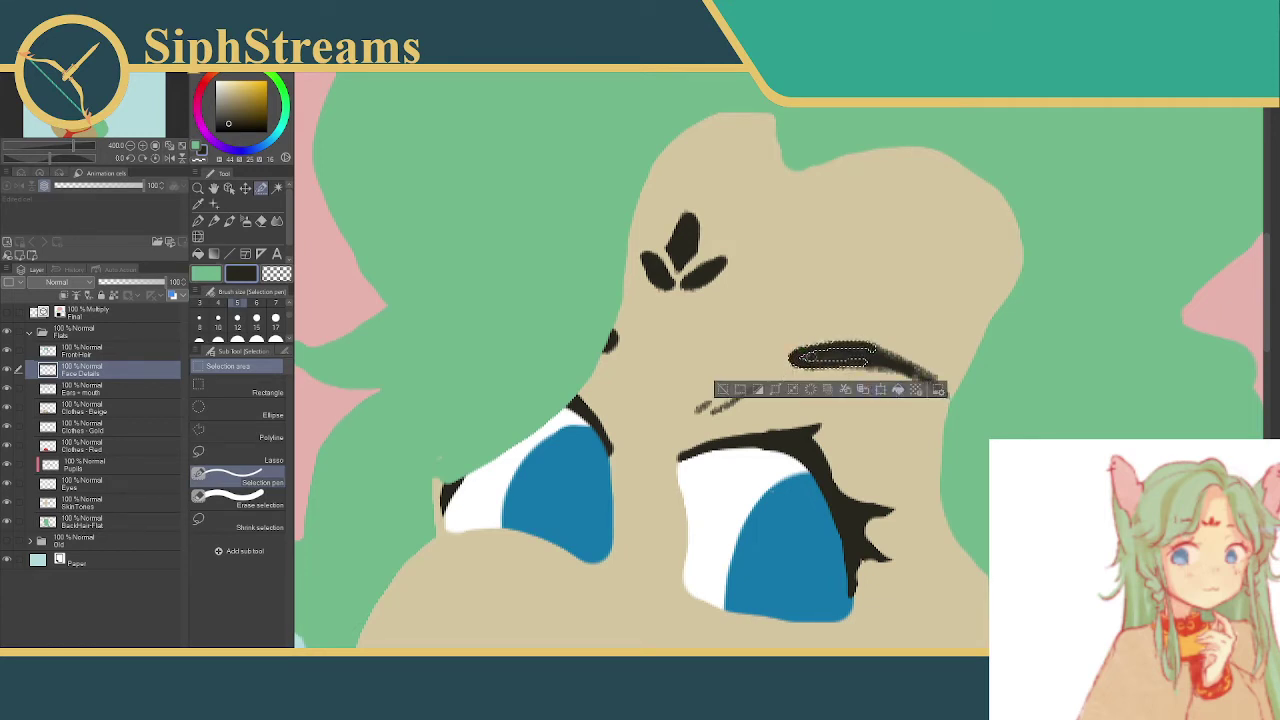
pyautogui.moveTo(868, 350)
pyautogui.mouseDown()
pyautogui.moveTo(802, 354)
pyautogui.moveTo(870, 354)
pyautogui.moveTo(935, 381)
pyautogui.mouseUp()
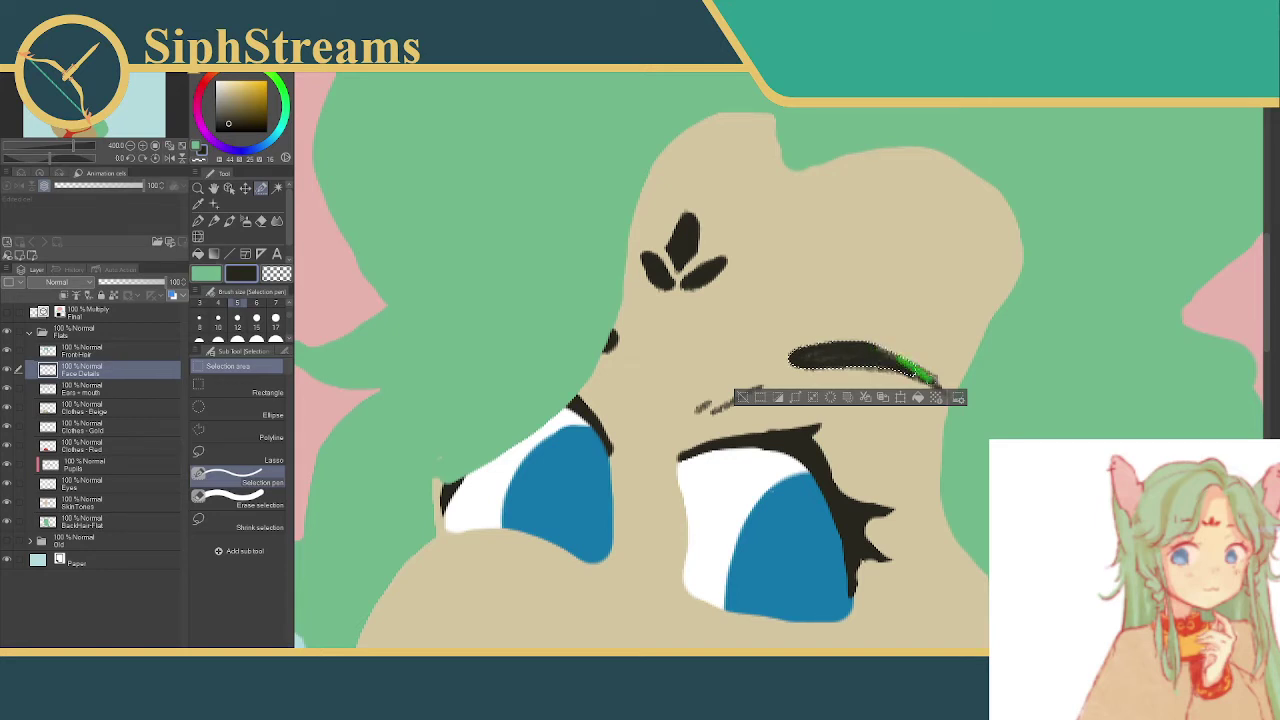
pyautogui.moveTo(935, 378); pyautogui.dragTo(948, 390)
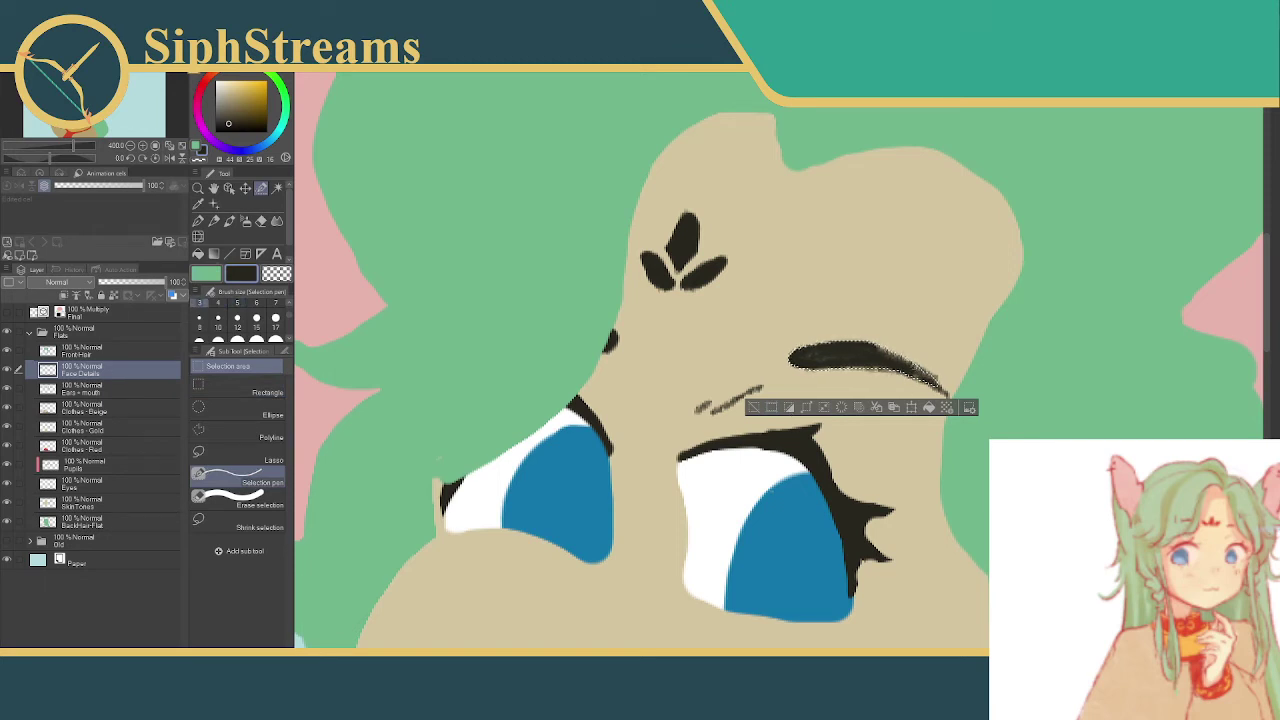
pyautogui.moveTo(938, 378); pyautogui.dragTo(948, 390)
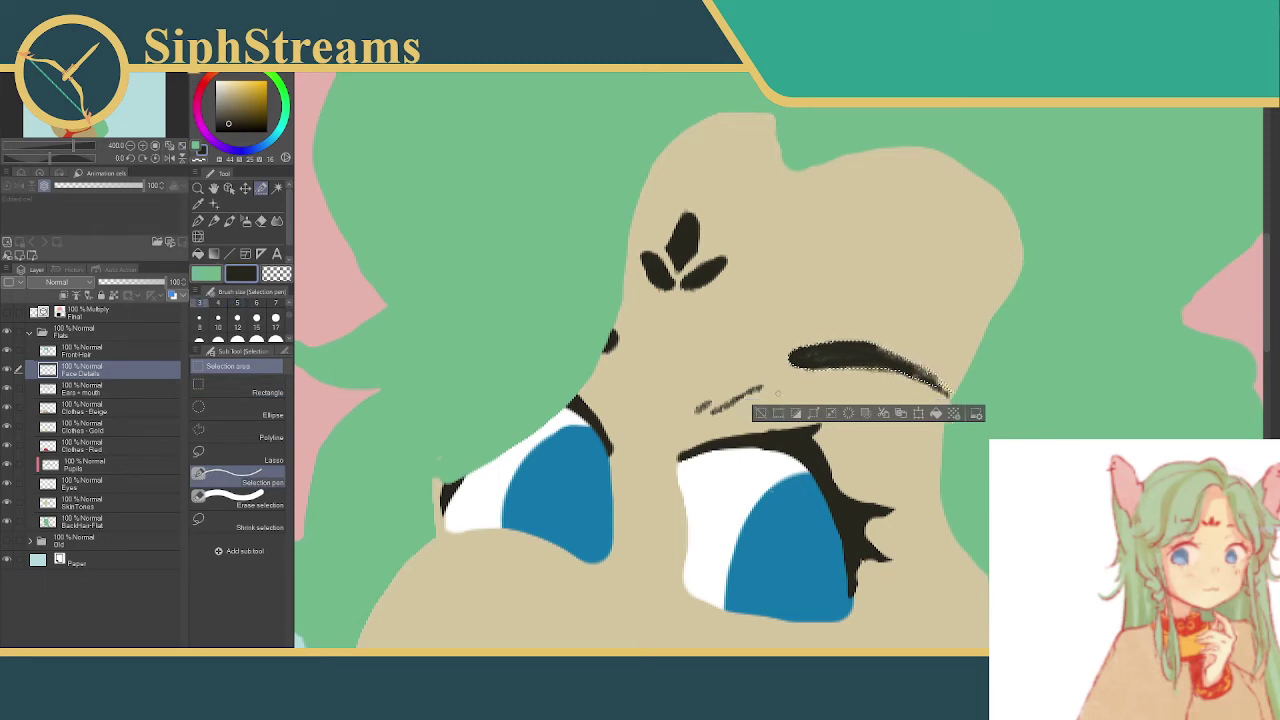
pyautogui.hotkey('ctrl', 'd')
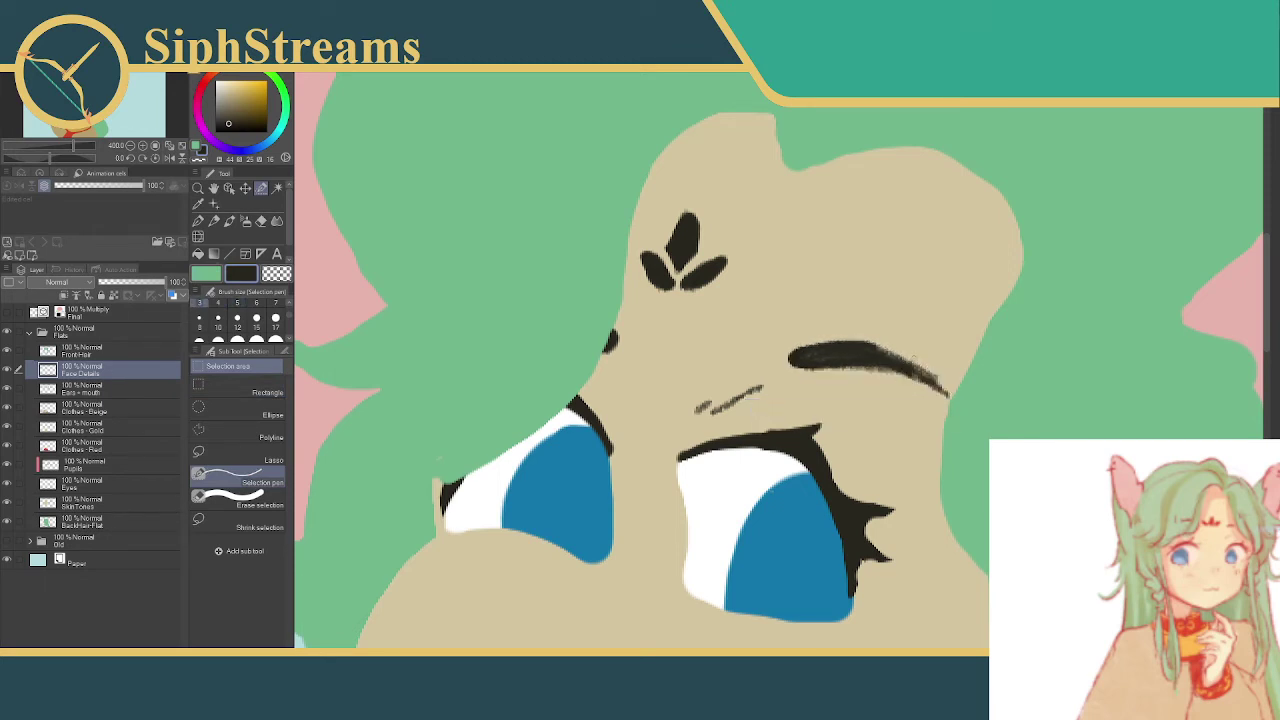
pyautogui.hotkey('ctrl', 'z')
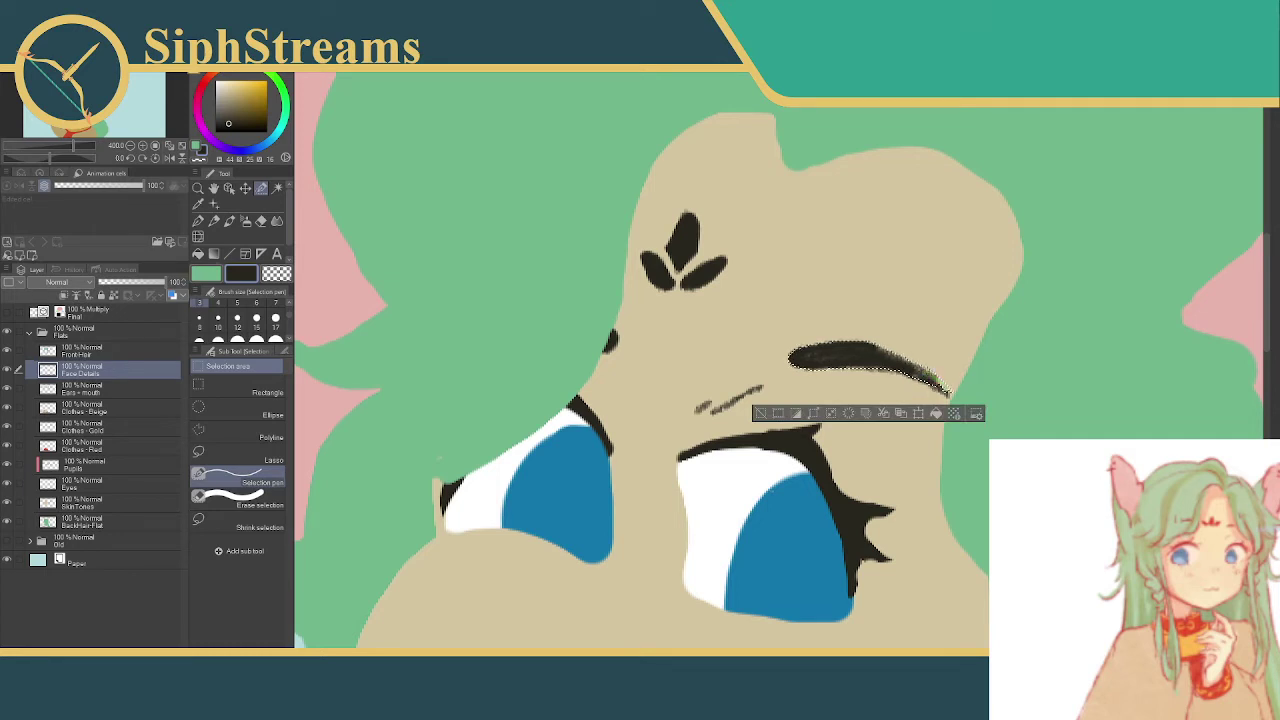
pyautogui.moveTo(946, 391); pyautogui.dragTo(948, 393)
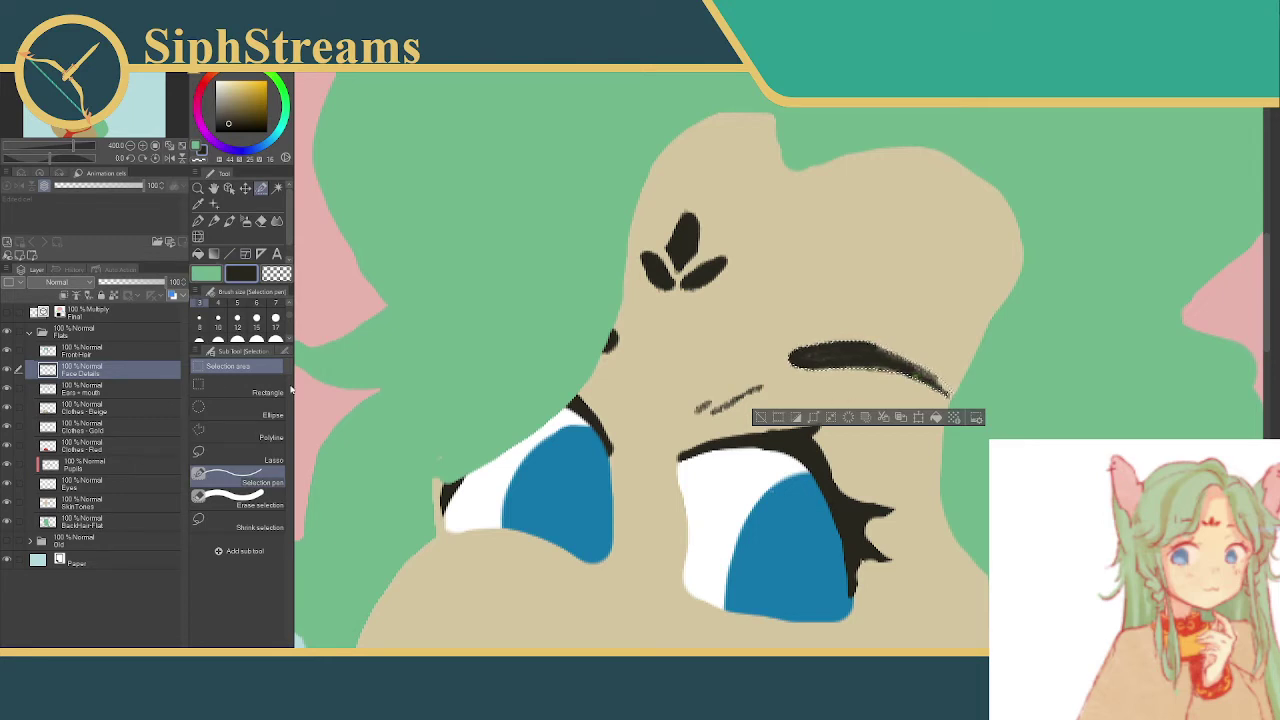
# - Trim the outer end of the eyebrow selection with Erase selection at size 12, fill it near black and deselect
pyautogui.click(238, 497)
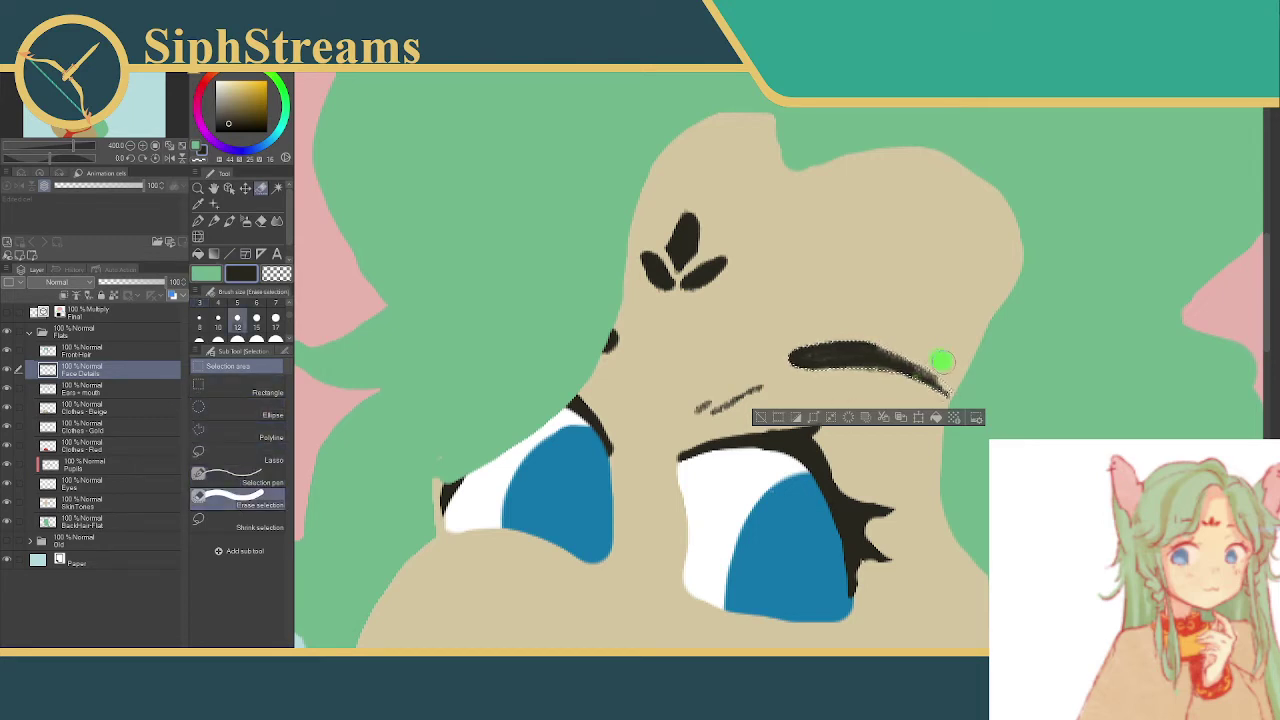
pyautogui.moveTo(956, 388); pyautogui.dragTo(955, 351)
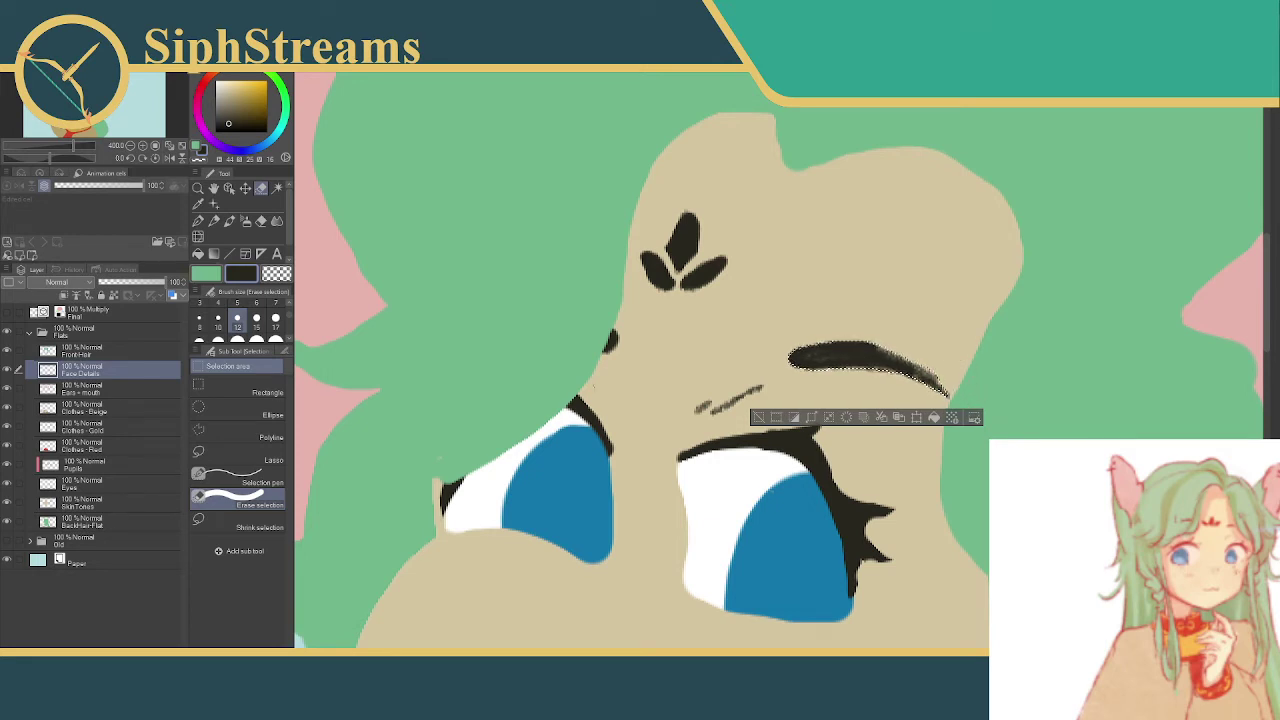
pyautogui.click(933, 418)
pyautogui.hotkey('ctrl', 'd')
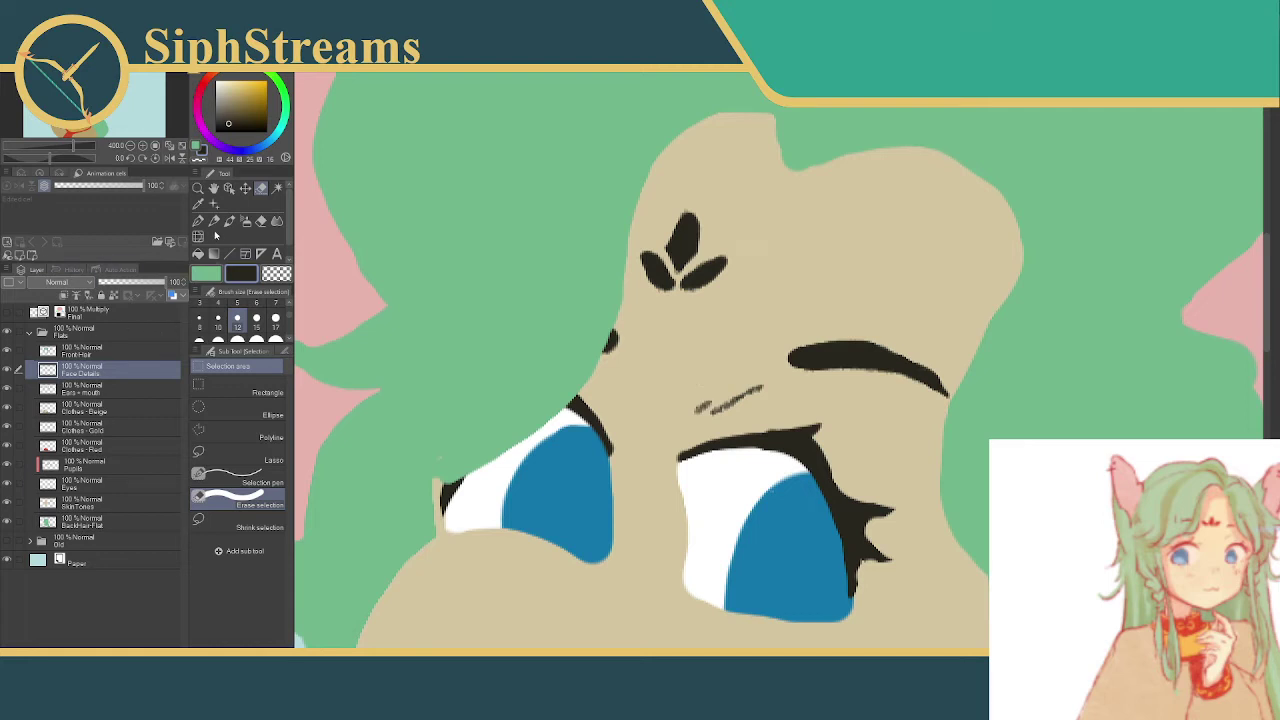
pyautogui.scroll(2, 254, 318)
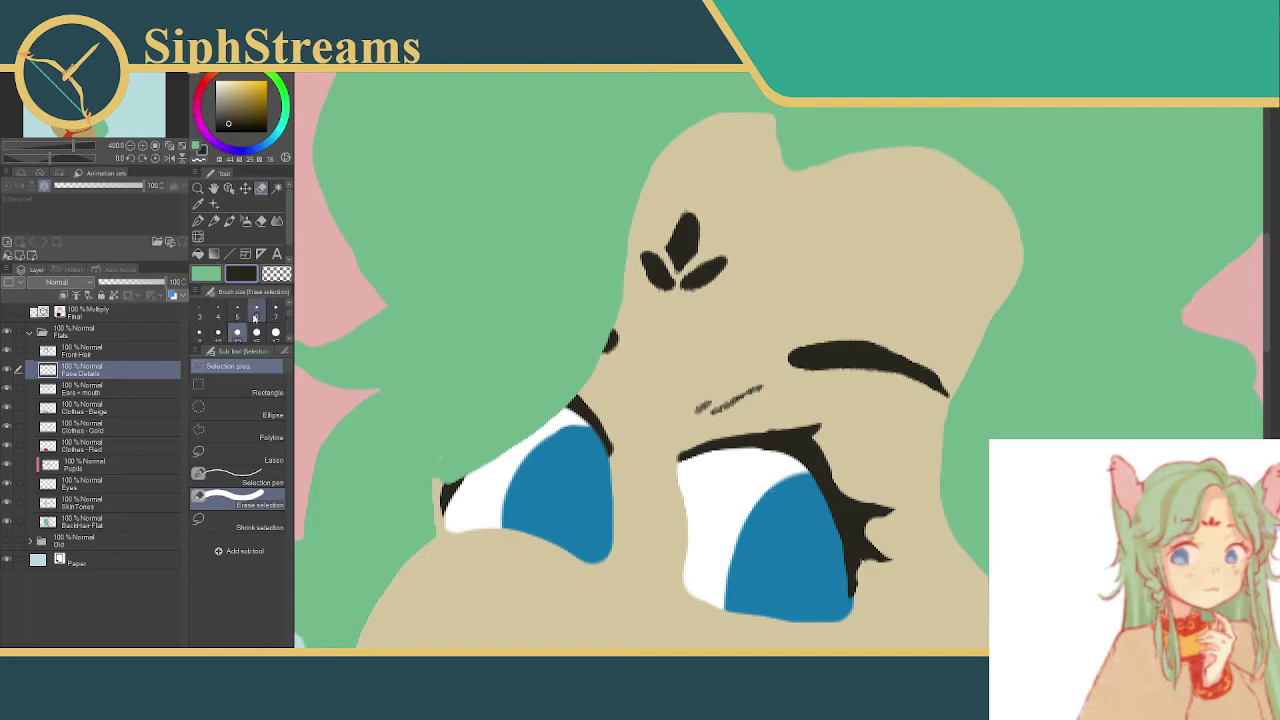
pyautogui.click(254, 316)
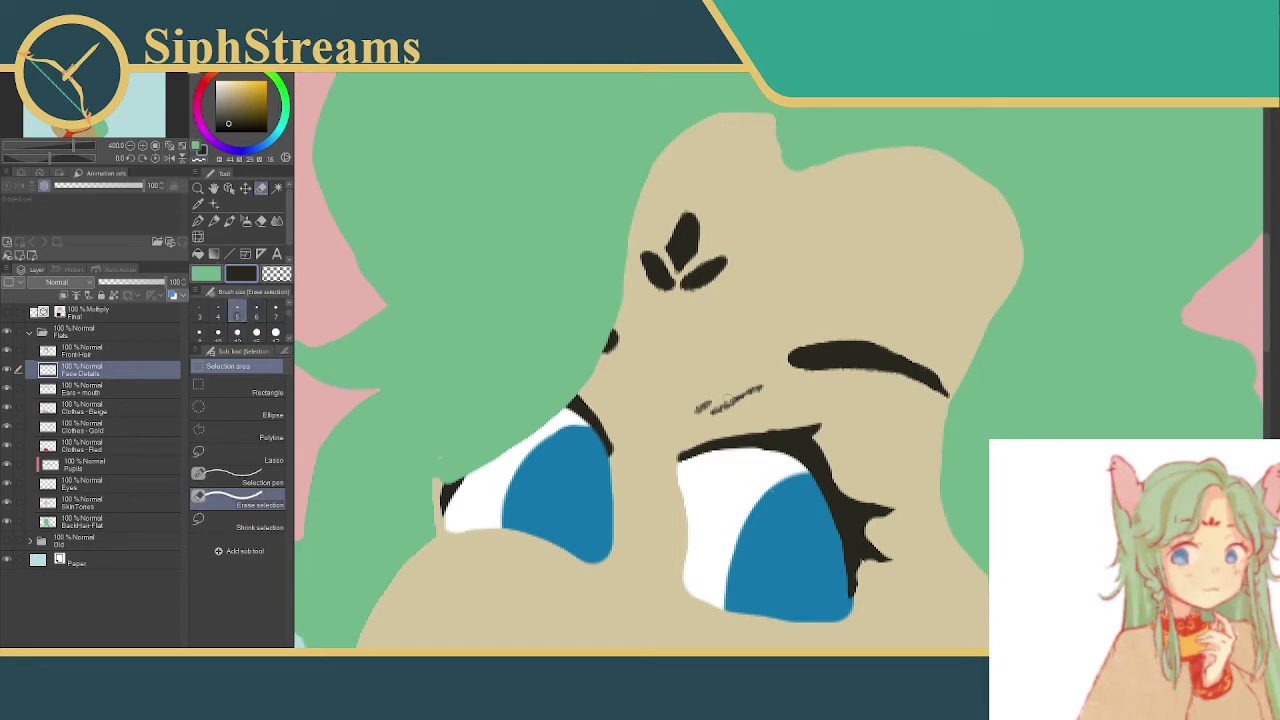
pyautogui.click(205, 314)
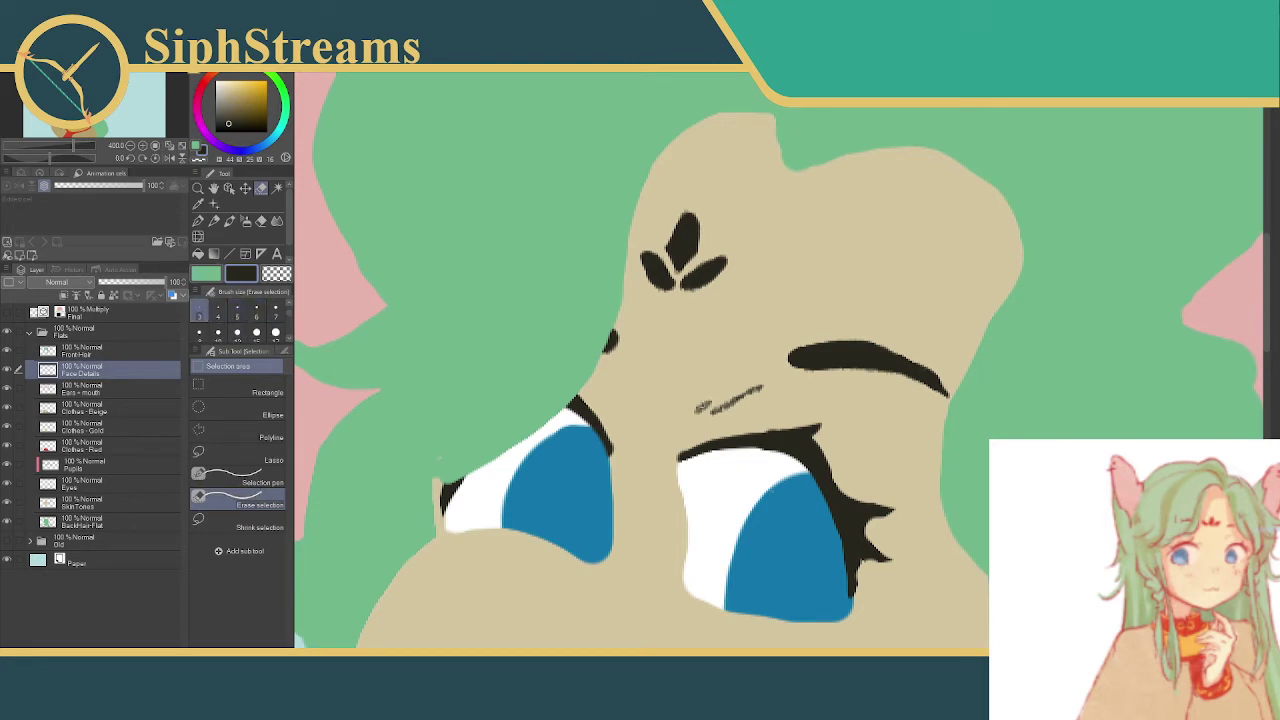
pyautogui.moveTo(698, 408); pyautogui.dragTo(709, 402)
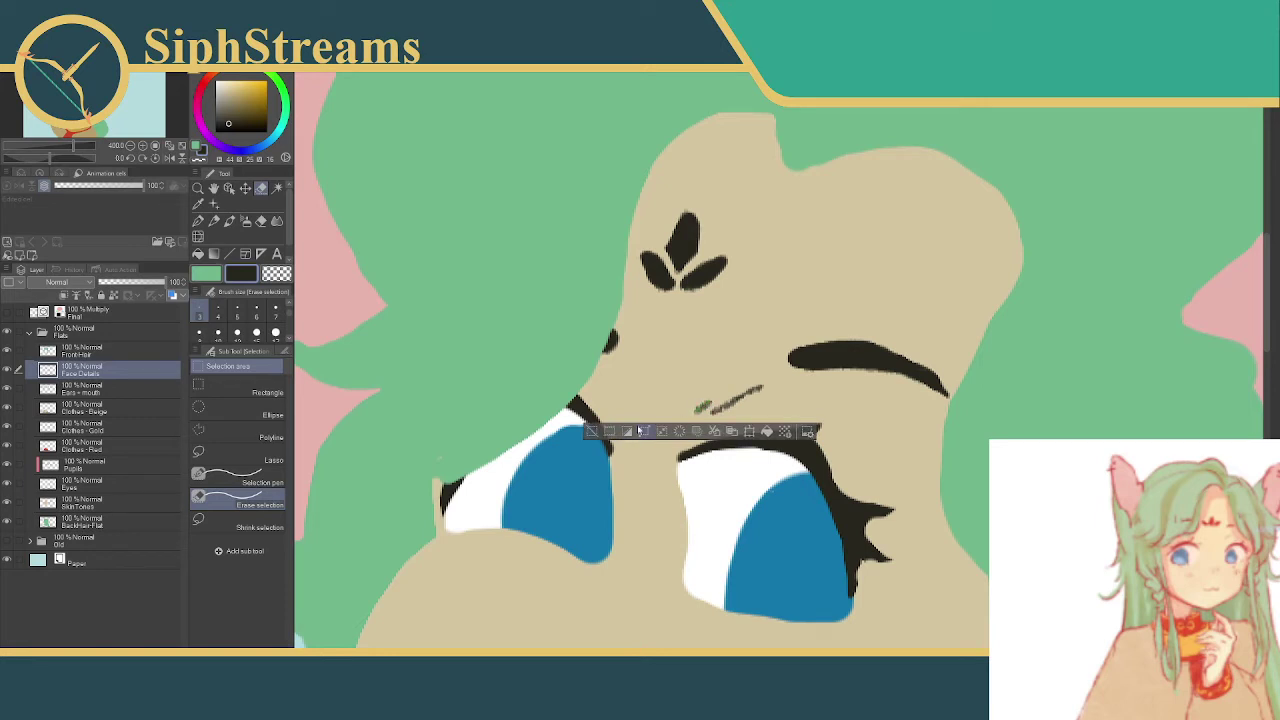
pyautogui.click(640, 430)
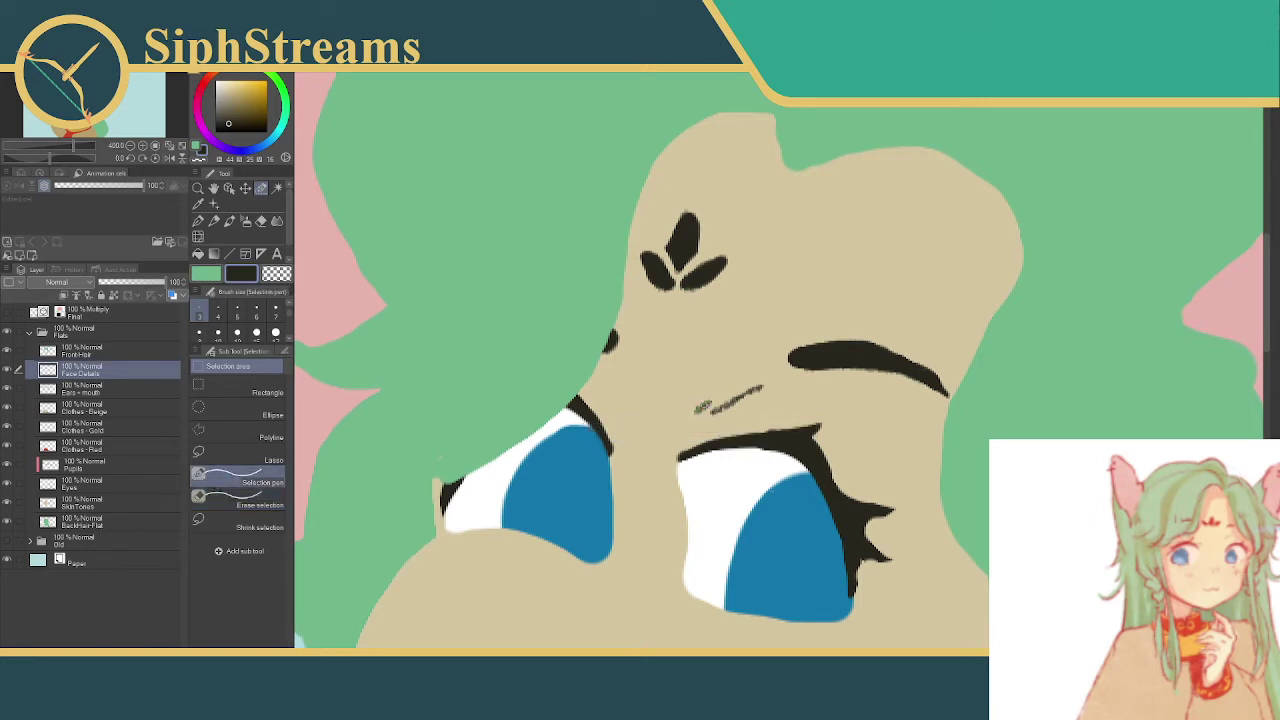
# - Trace the two short crease marks above the eye with the Selection pen at size 5, fill them near black and deselect
pyautogui.press(']')
pyautogui.press(']')
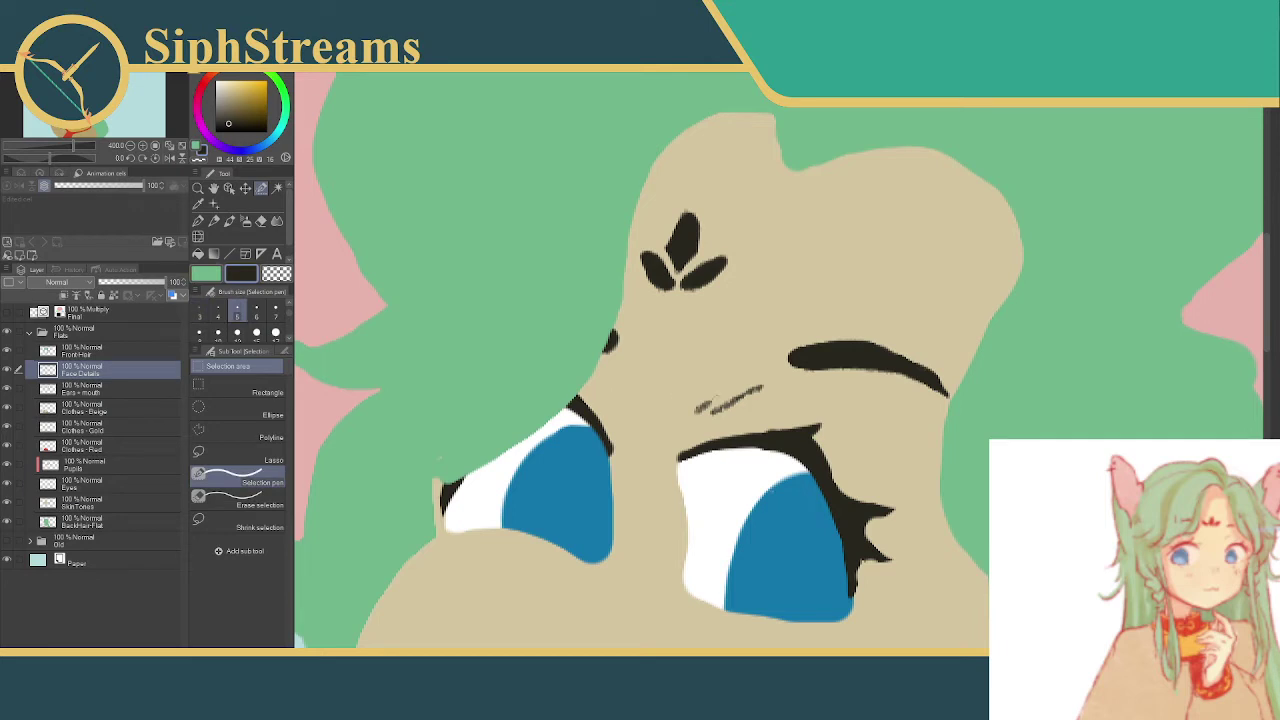
pyautogui.moveTo(703, 405); pyautogui.dragTo(764, 387)
pyautogui.click(790, 436)
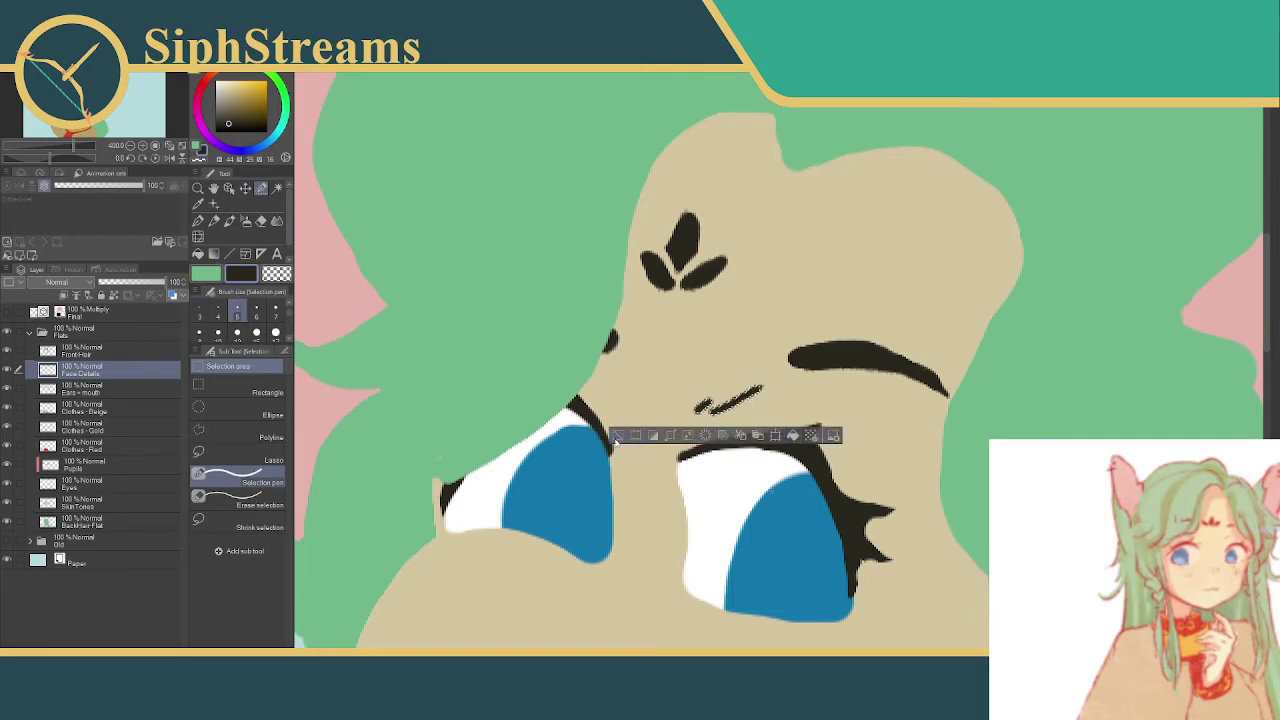
pyautogui.click(616, 435)
# - Select the rough edge along the top of the fully visible eye's upper lash line, delete it and deselect
pyautogui.scroll(-6, 776, 369)
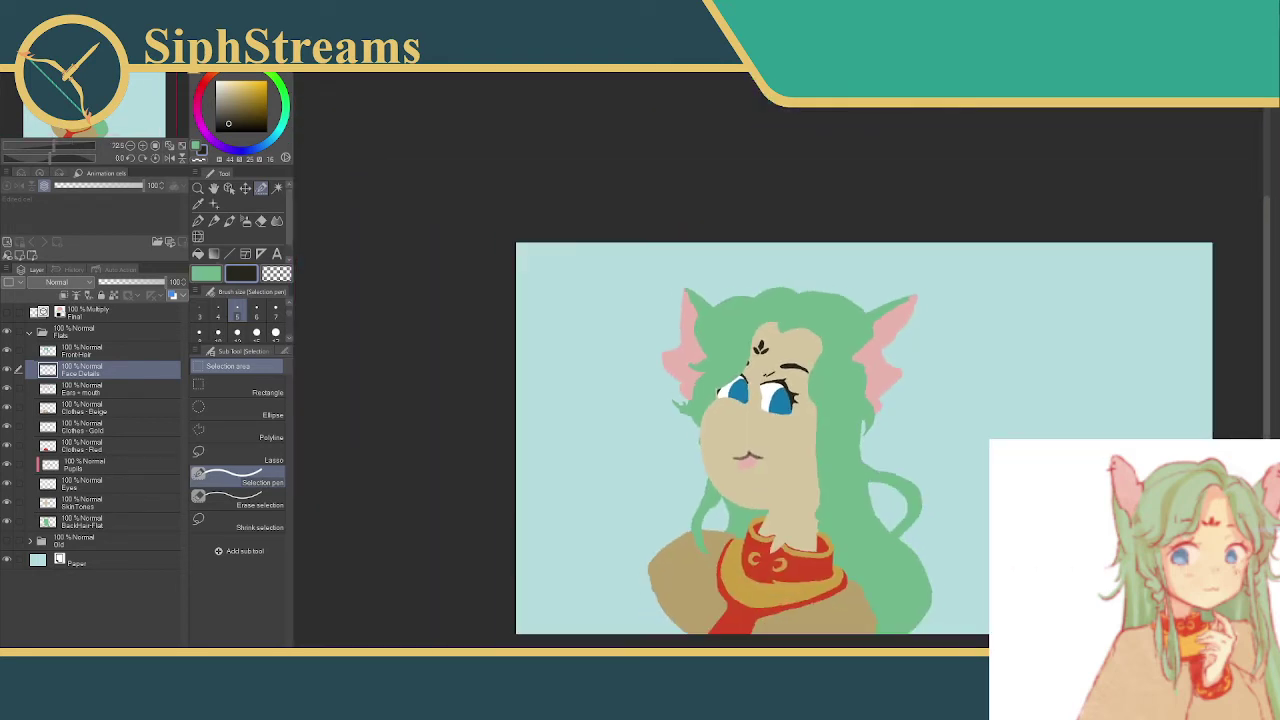
pyautogui.scroll(7, 779, 371)
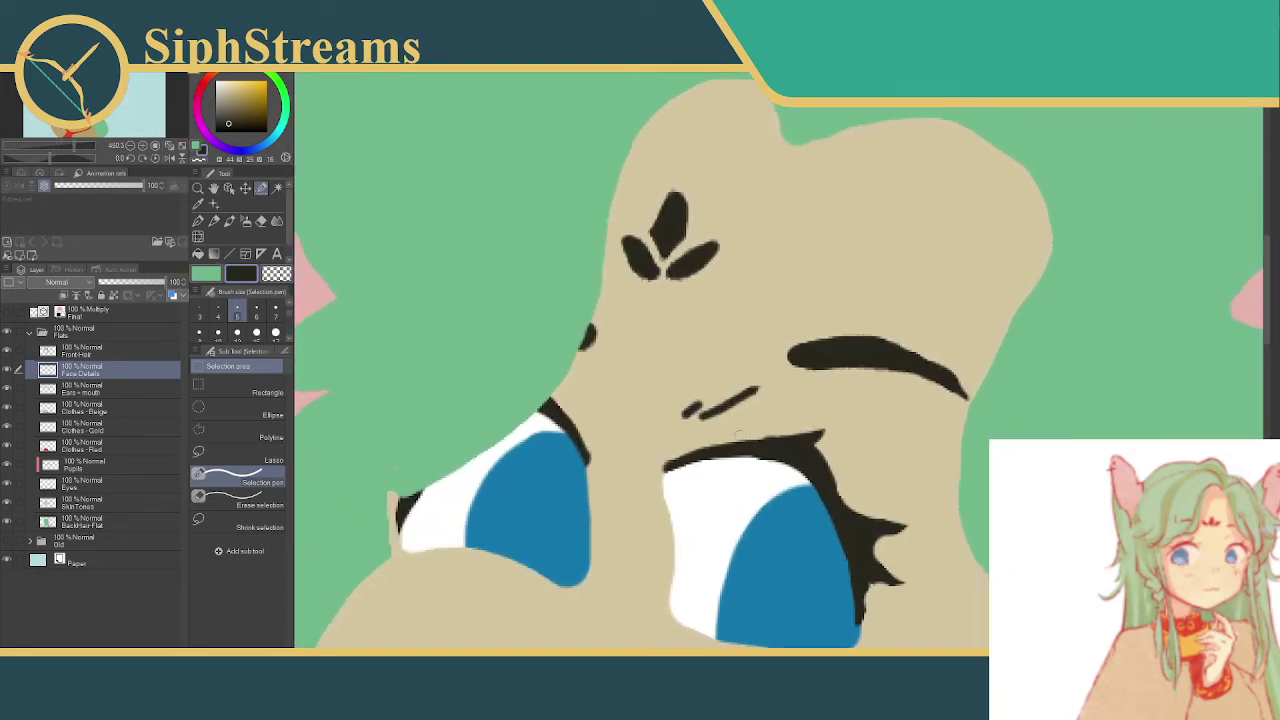
pyautogui.moveTo(758, 433); pyautogui.dragTo(790, 432)
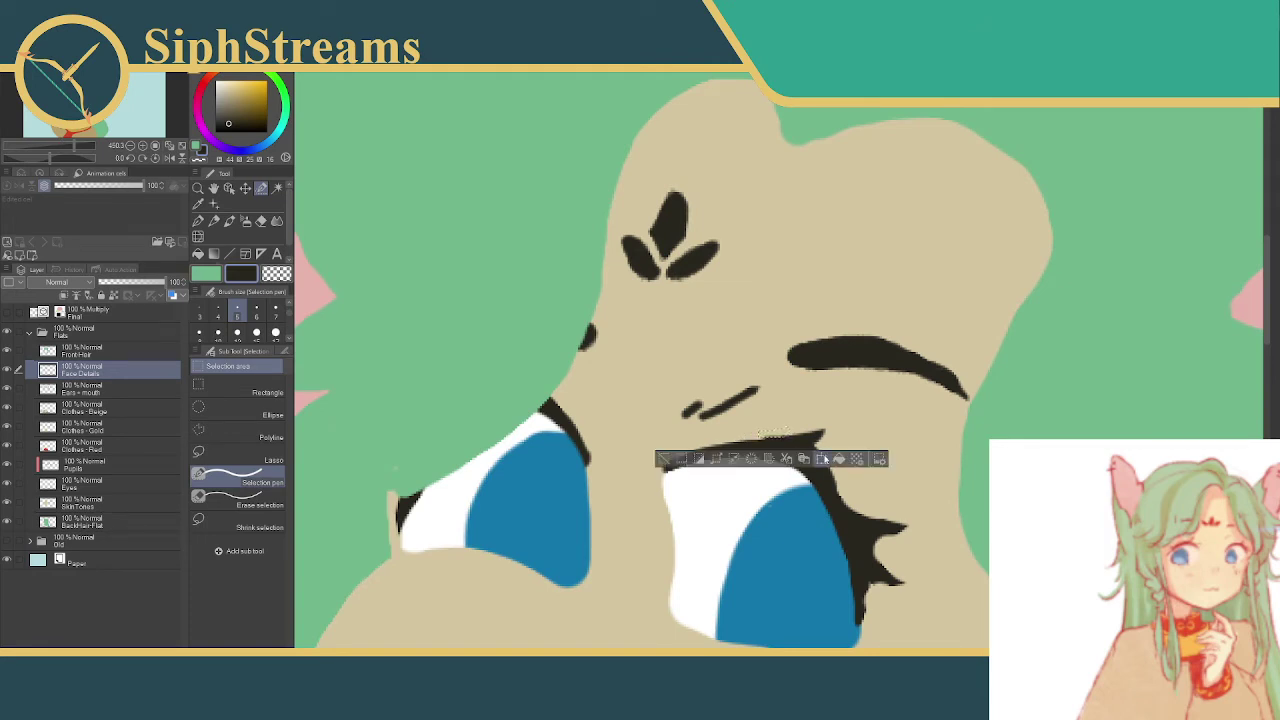
pyautogui.click(751, 459)
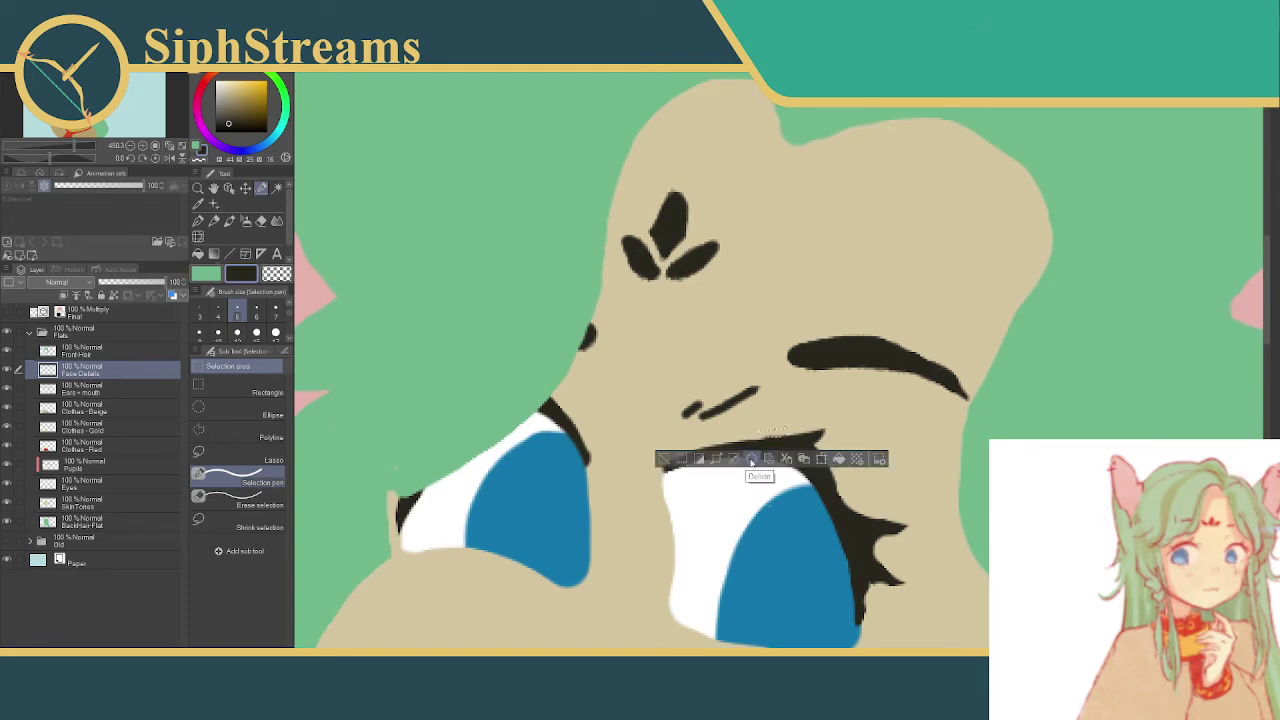
pyautogui.click(663, 460)
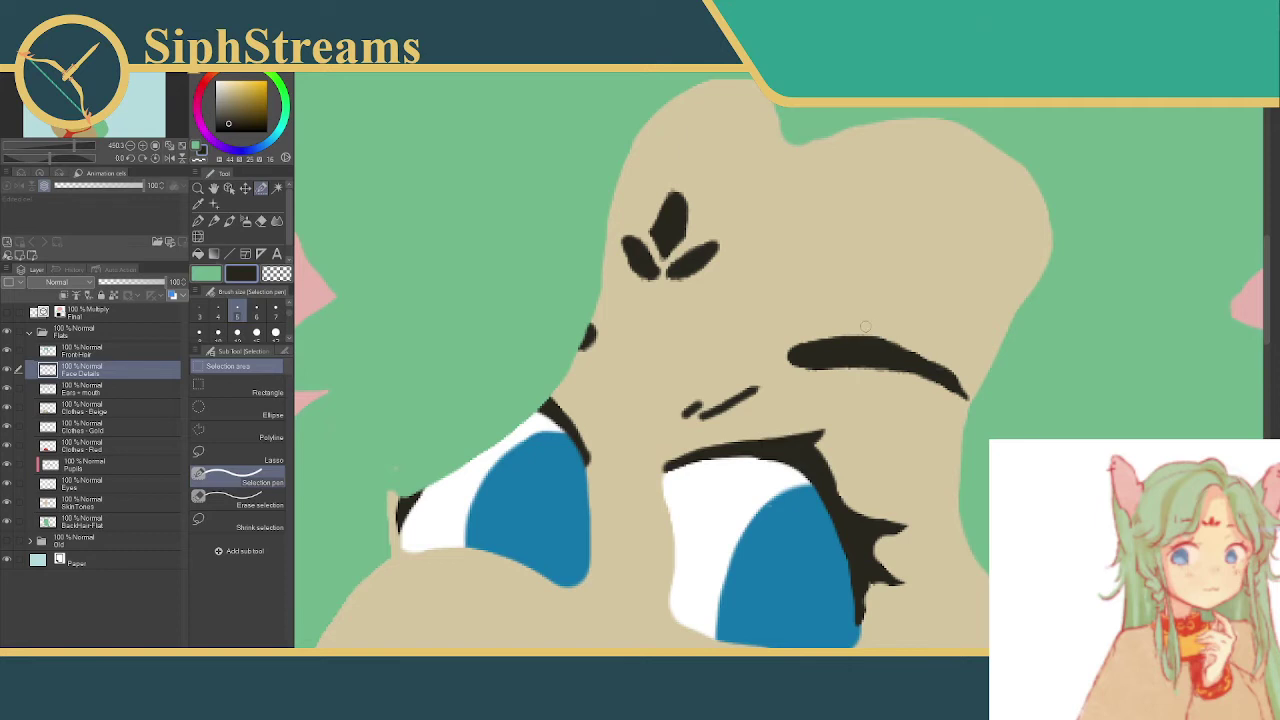
# - Clean the rough edges at the middle forehead petal's tip and the eyebrow's underside by selecting and deleting them
pyautogui.scroll(-3, 840, 315)
pyautogui.scroll(-4, 806, 393)
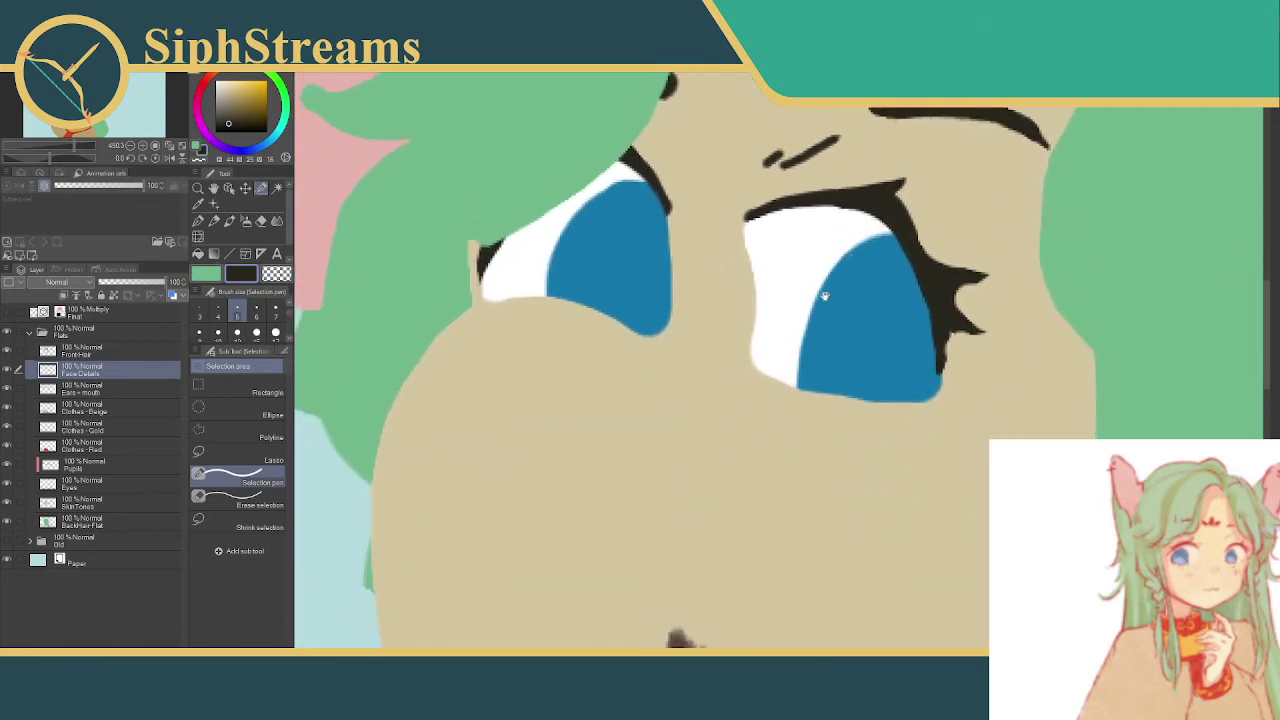
pyautogui.scroll(3, 694, 400)
pyautogui.scroll(4, 663, 351)
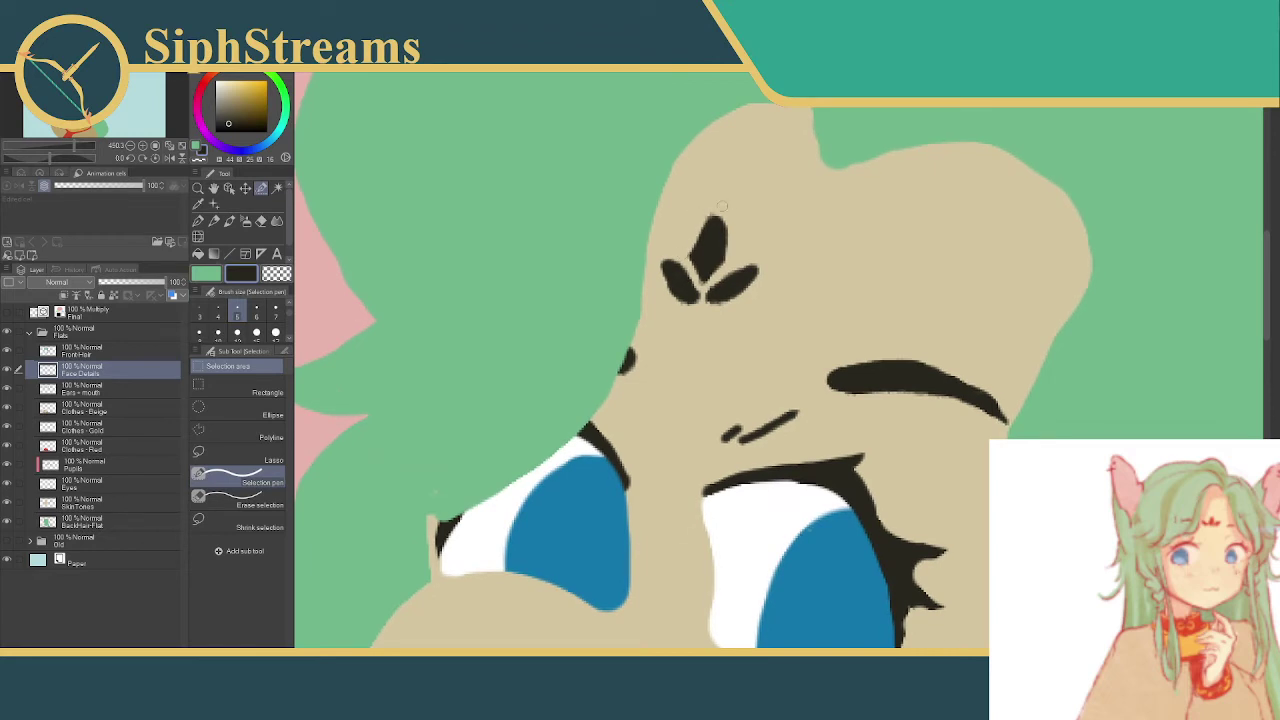
pyautogui.moveTo(722, 206); pyautogui.dragTo(704, 230)
pyautogui.click(600, 244)
pyautogui.scroll(-3, 854, 328)
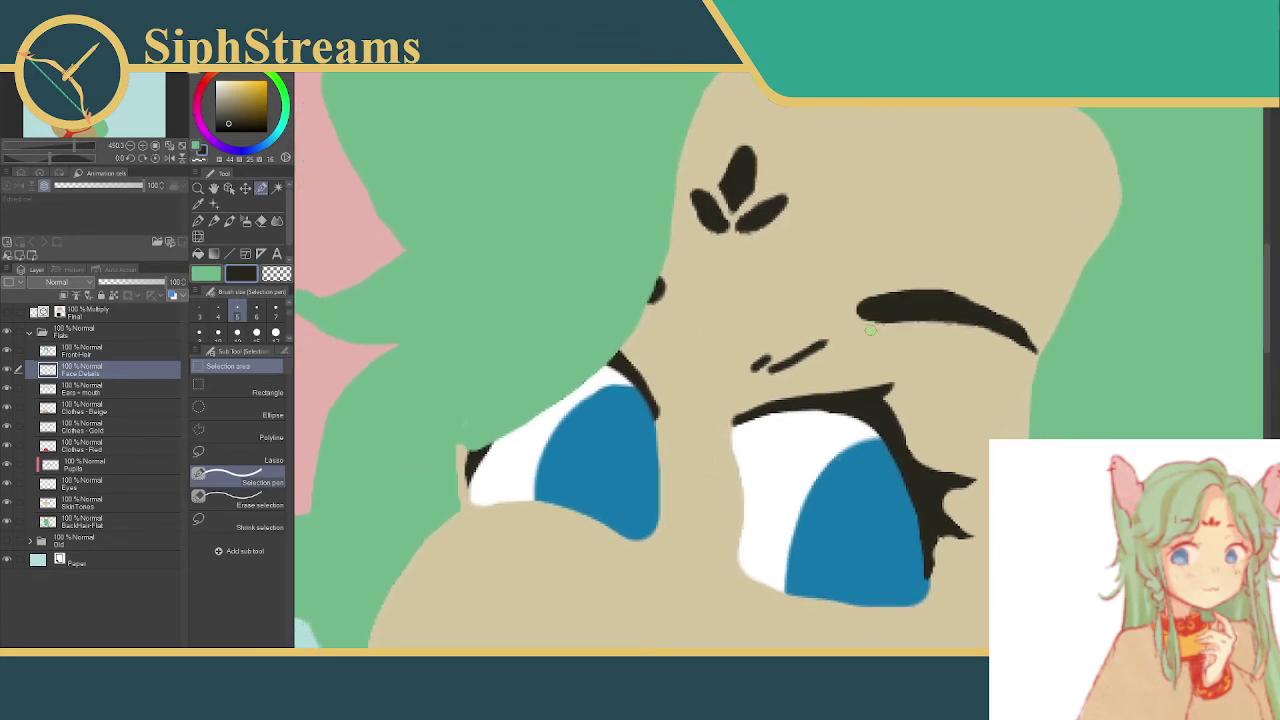
pyautogui.moveTo(922, 327); pyautogui.dragTo(948, 331)
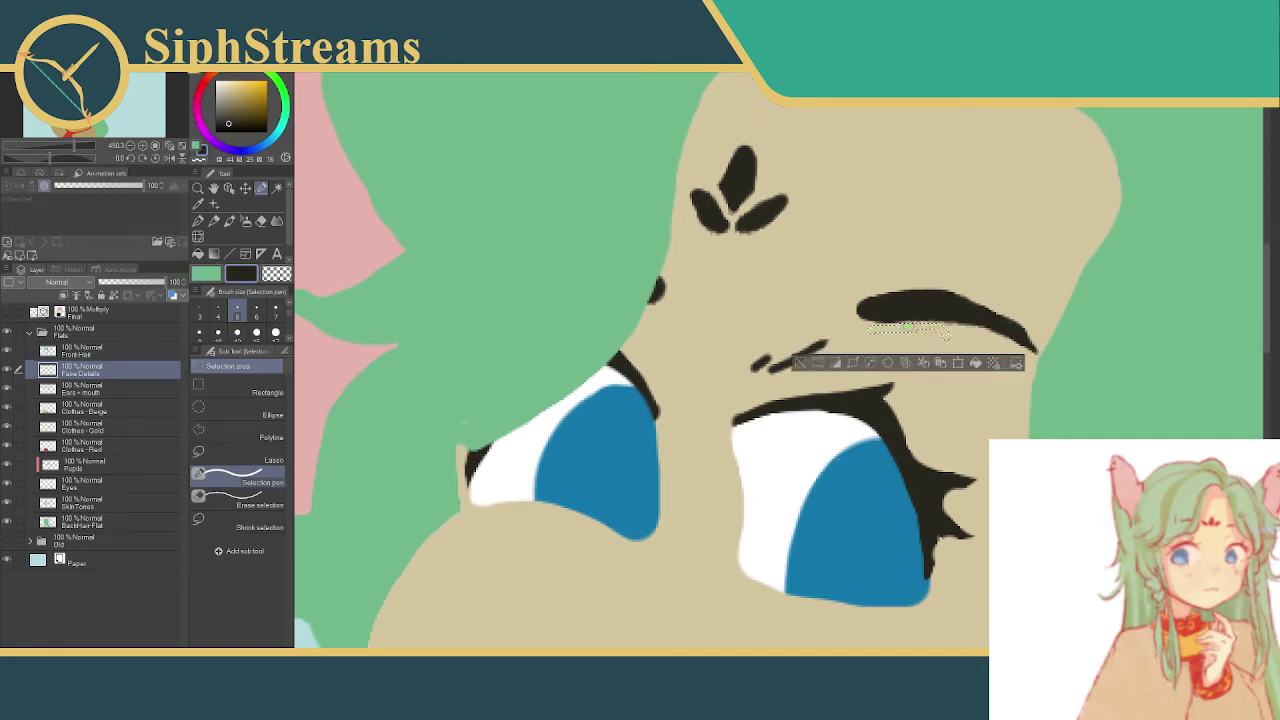
pyautogui.click(800, 362)
# - Trim the edges of the long and short crease marks above the eye by selecting strips beside them, deleting and deselecting
pyautogui.scroll(-4, 688, 436)
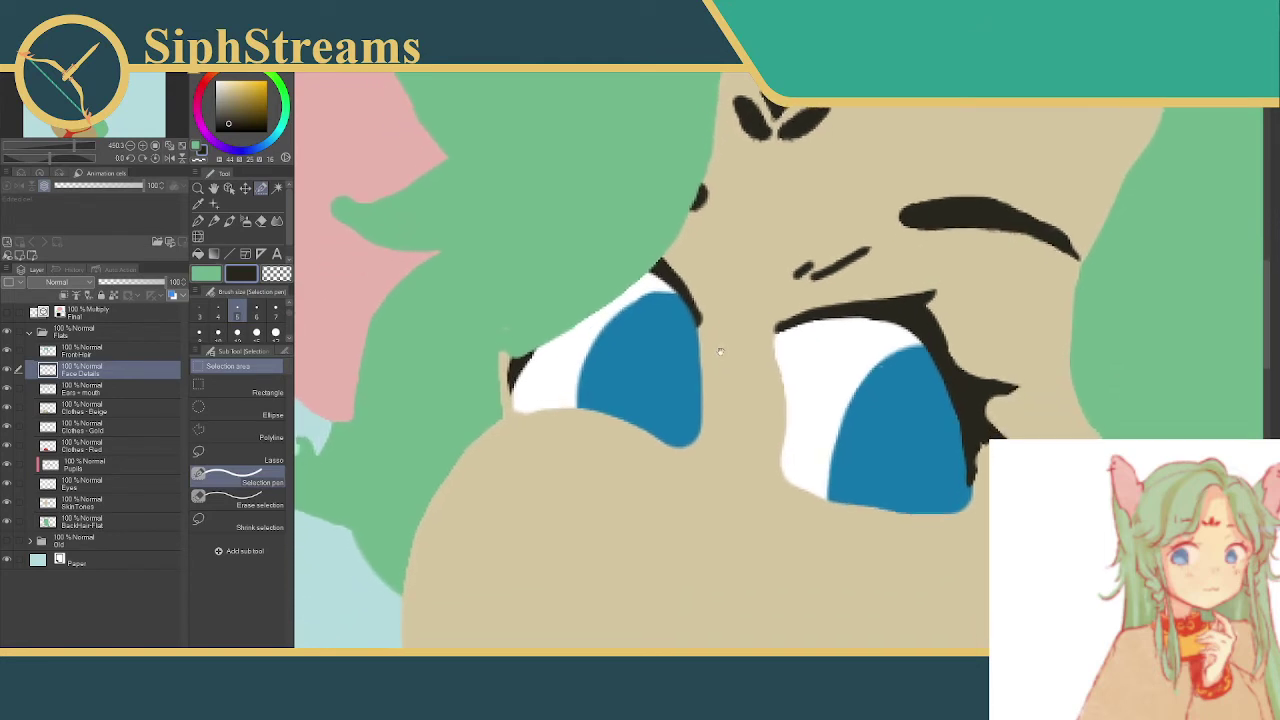
pyautogui.scroll(5, 794, 402)
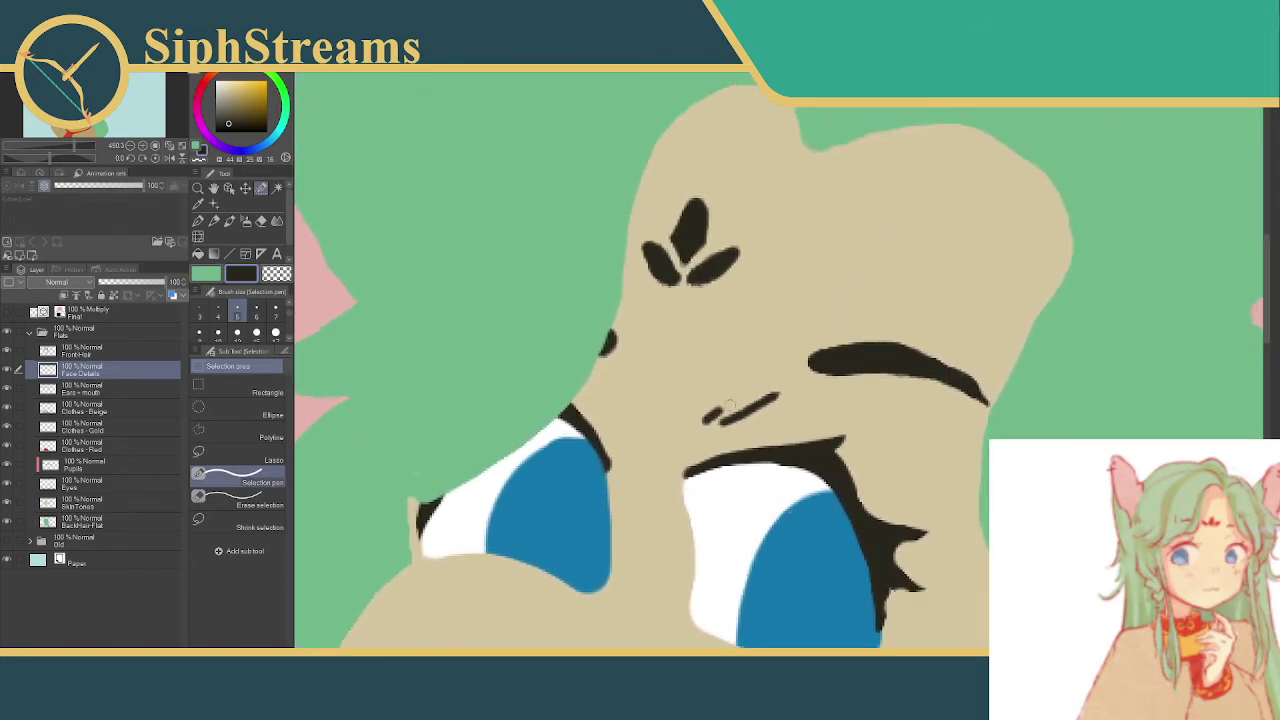
pyautogui.moveTo(729, 410); pyautogui.dragTo(775, 394)
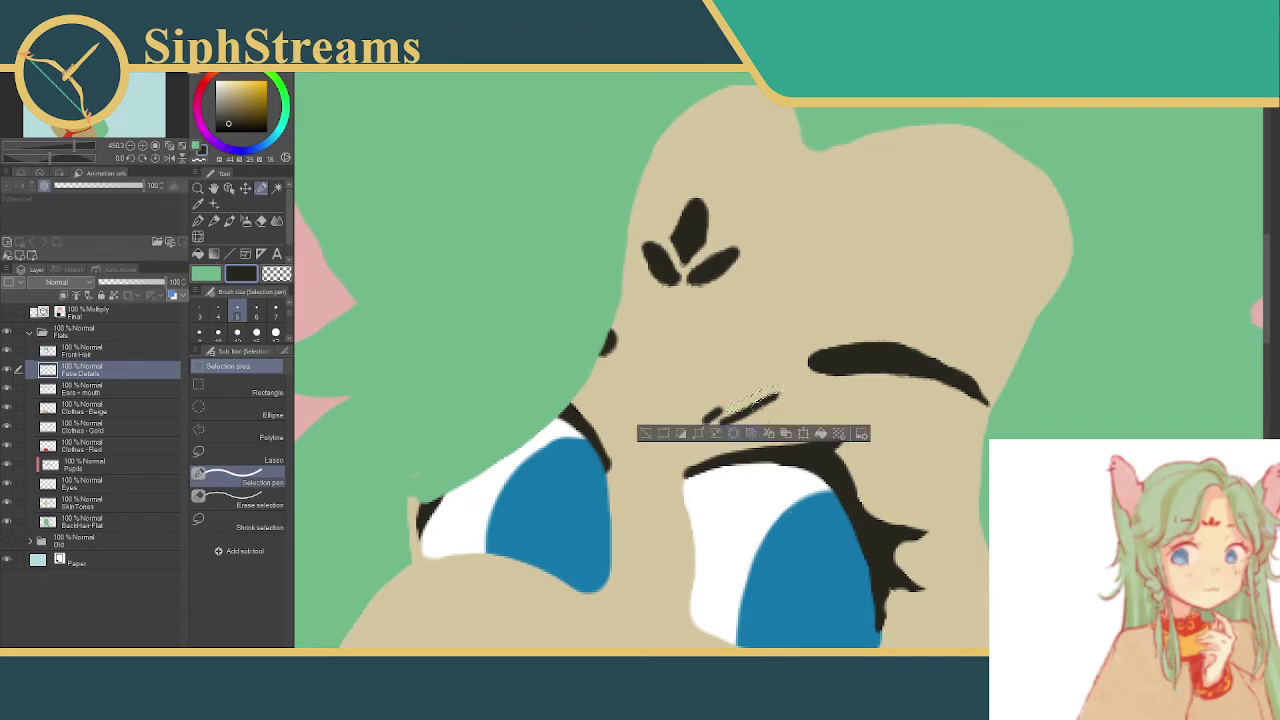
pyautogui.click(648, 433)
pyautogui.moveTo(738, 428); pyautogui.dragTo(800, 386)
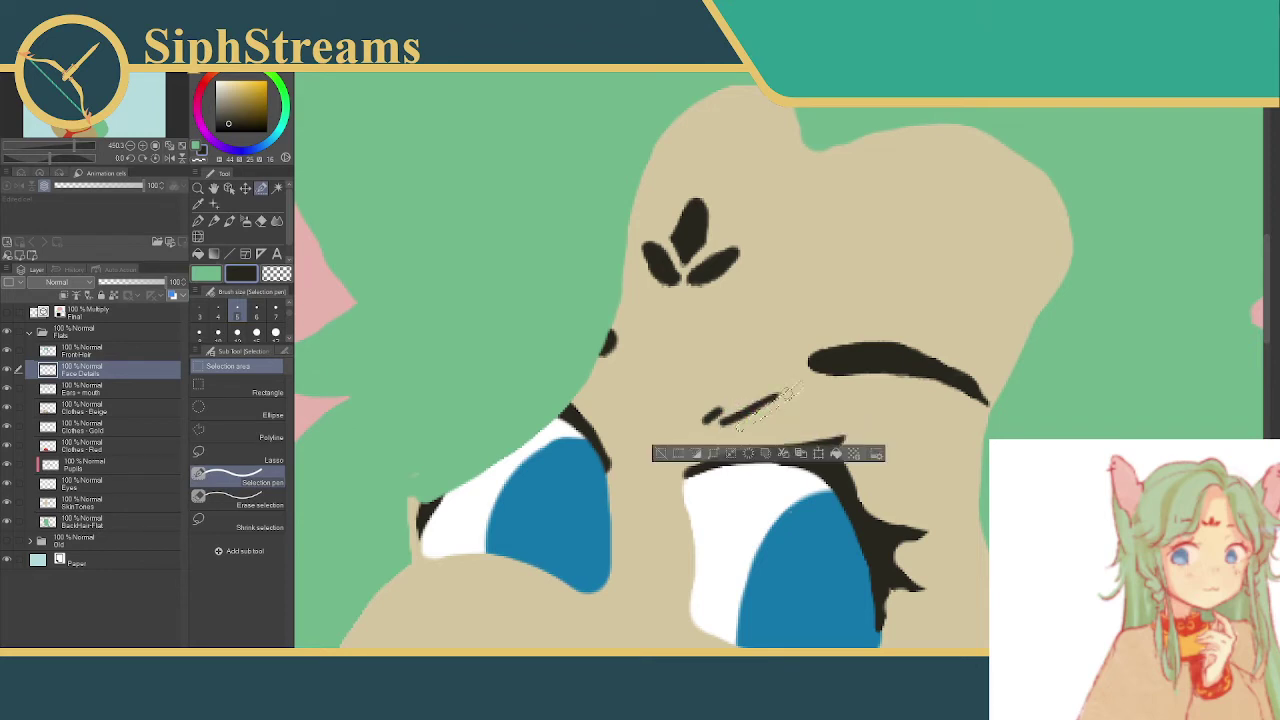
pyautogui.click(663, 456)
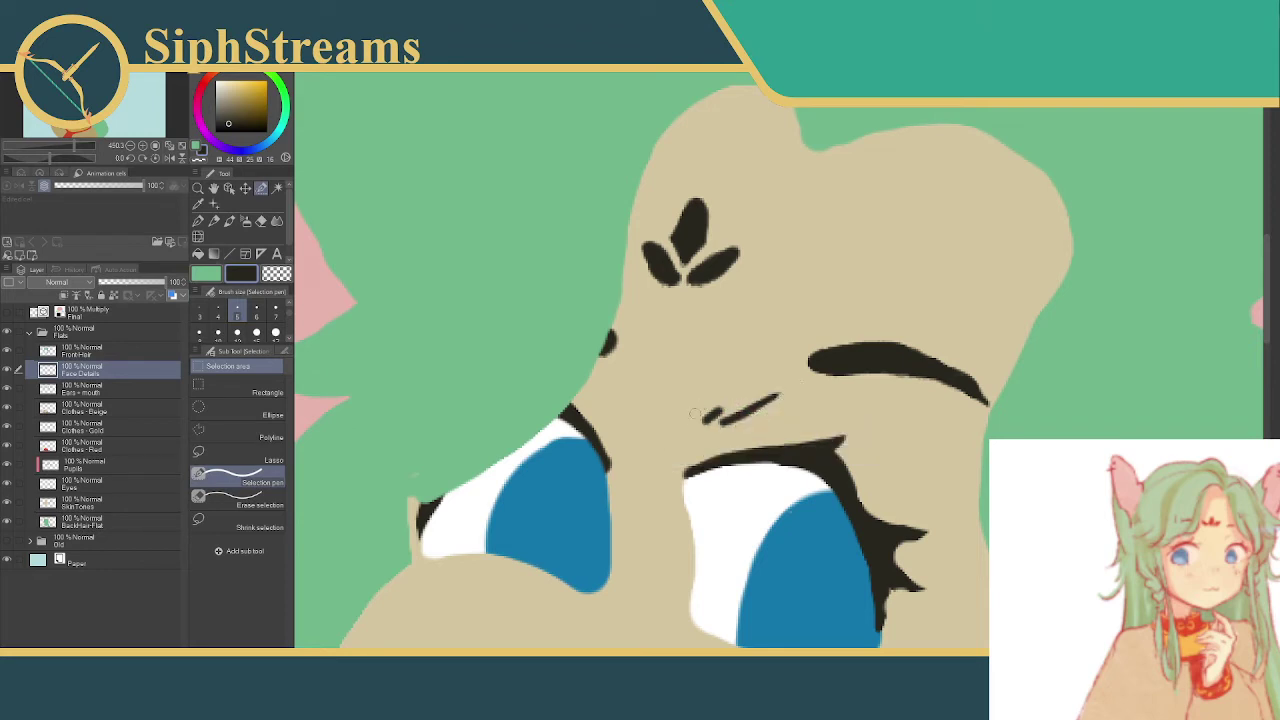
pyautogui.moveTo(695, 418)
pyautogui.mouseDown()
pyautogui.moveTo(745, 387)
pyautogui.moveTo(735, 398)
pyautogui.mouseUp()
pyautogui.hotkey('ctrl', 'z')
pyautogui.click(700, 438)
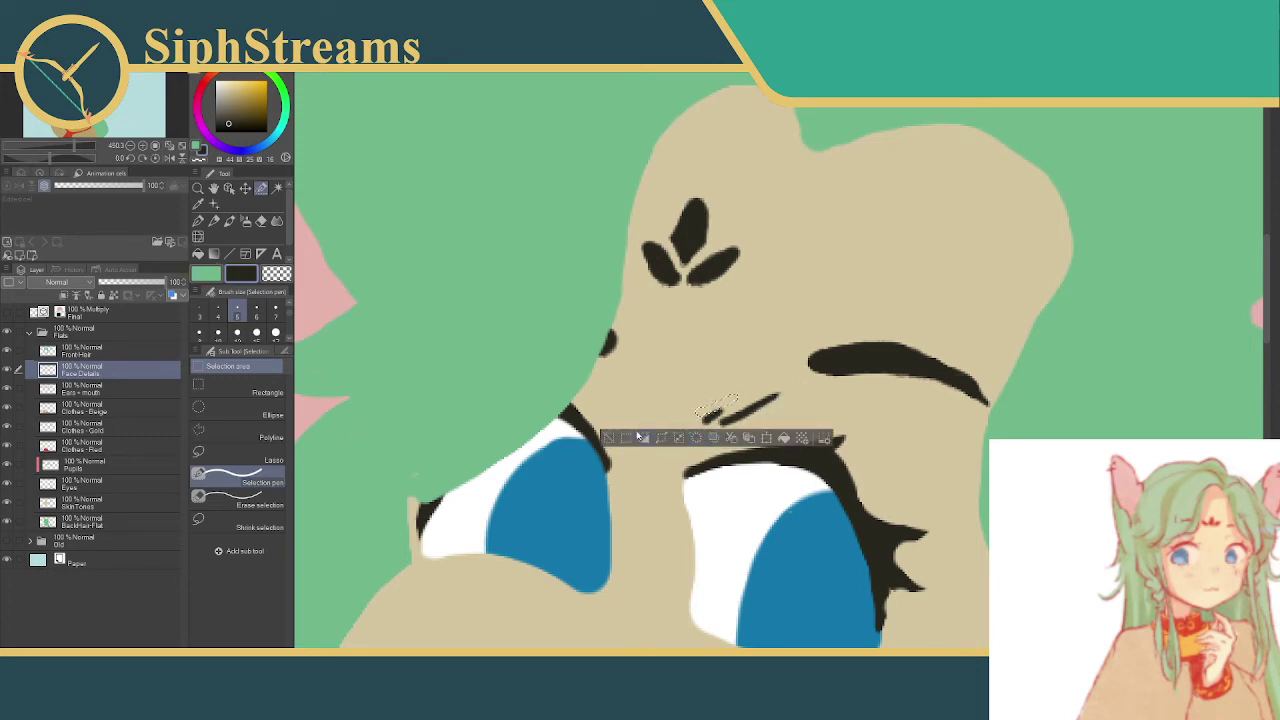
pyautogui.click(610, 438)
# - Select the sketchy mouth line with the Selection pen at size 10, delete it with the leftover speck at its corner, and deselect
pyautogui.moveTo(656, 488); pyautogui.dragTo(701, 351)
pyautogui.moveTo(649, 542); pyautogui.dragTo(654, 174)
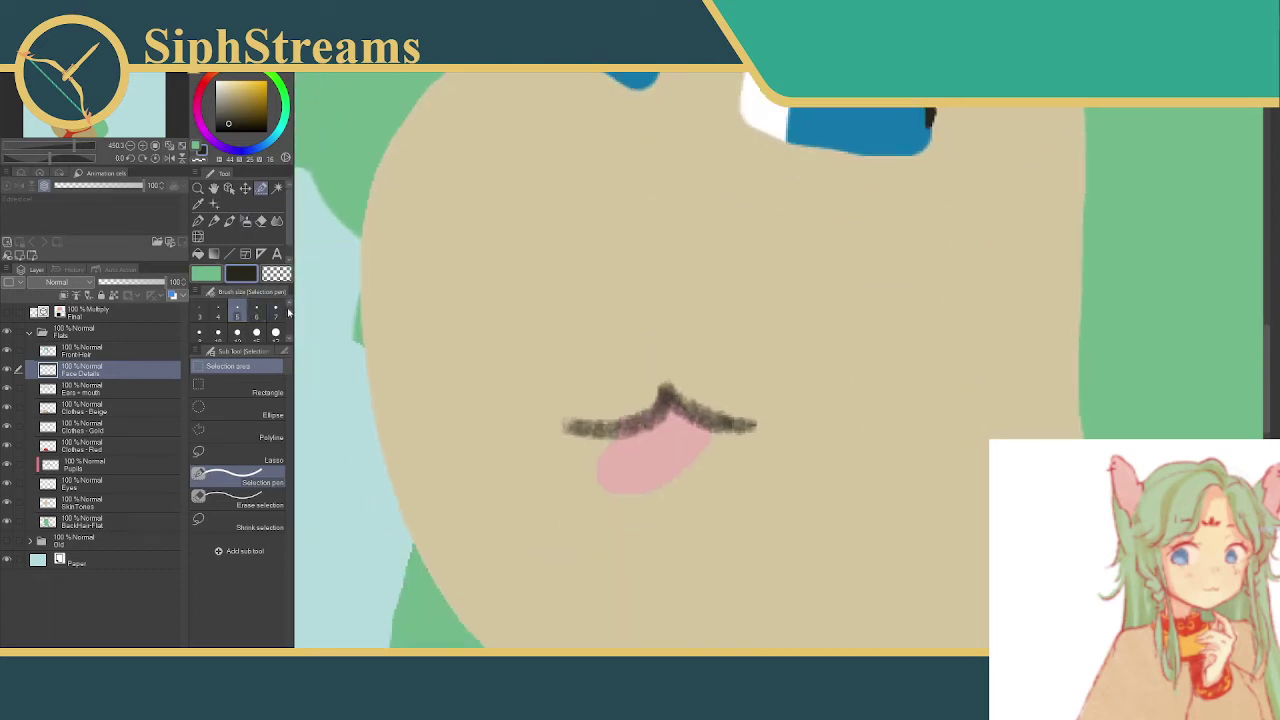
pyautogui.scroll(-1, 289, 315)
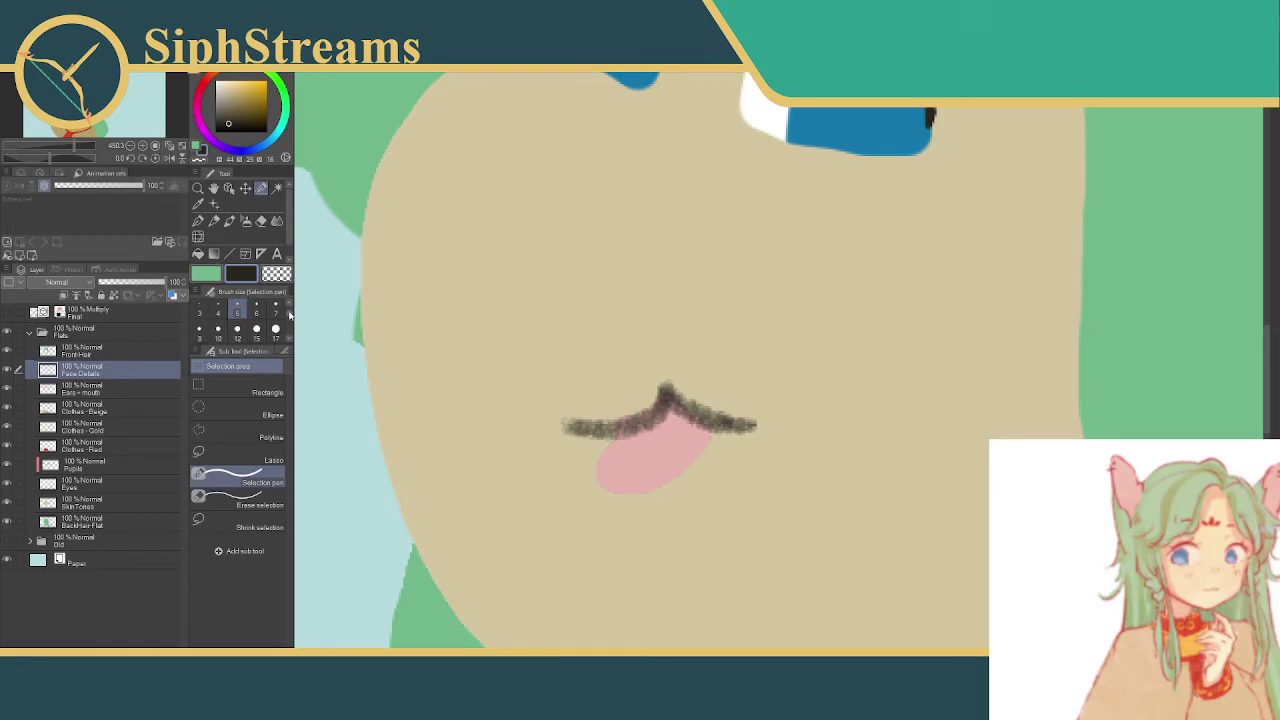
pyautogui.scroll(-2, 218, 318)
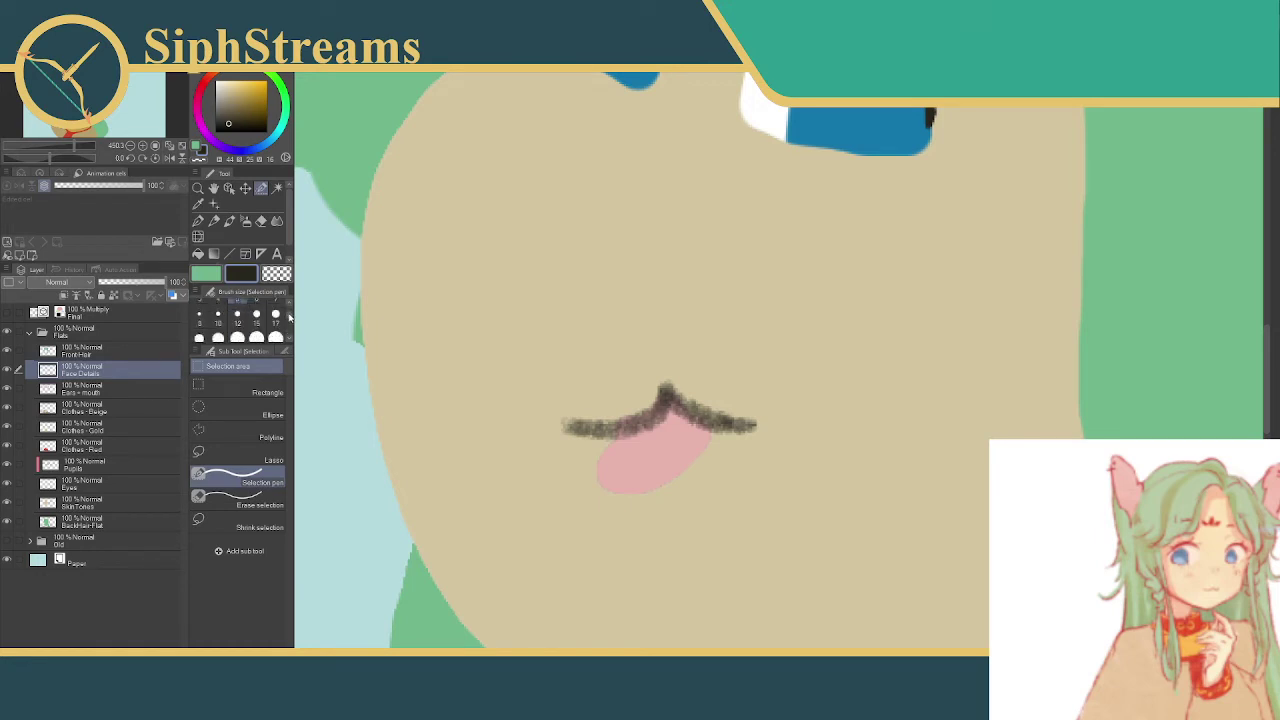
pyautogui.click(218, 318)
pyautogui.moveTo(564, 427)
pyautogui.mouseDown()
pyautogui.moveTo(634, 426)
pyautogui.moveTo(666, 390)
pyautogui.moveTo(752, 424)
pyautogui.mouseUp()
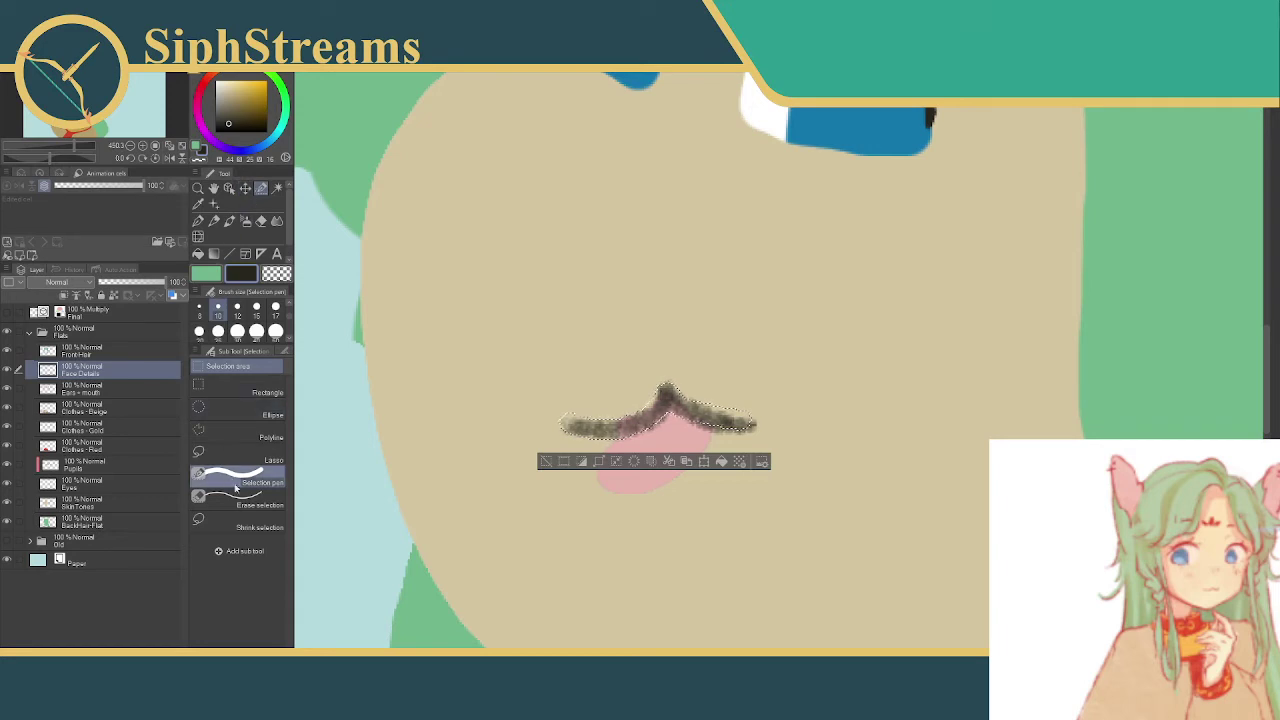
pyautogui.moveTo(558, 392)
pyautogui.mouseDown()
pyautogui.moveTo(628, 388)
pyautogui.moveTo(540, 450)
pyautogui.moveTo(705, 400)
pyautogui.moveTo(712, 424)
pyautogui.mouseUp()
pyautogui.moveTo(563, 420); pyautogui.dragTo(713, 428)
pyautogui.press('Delete')
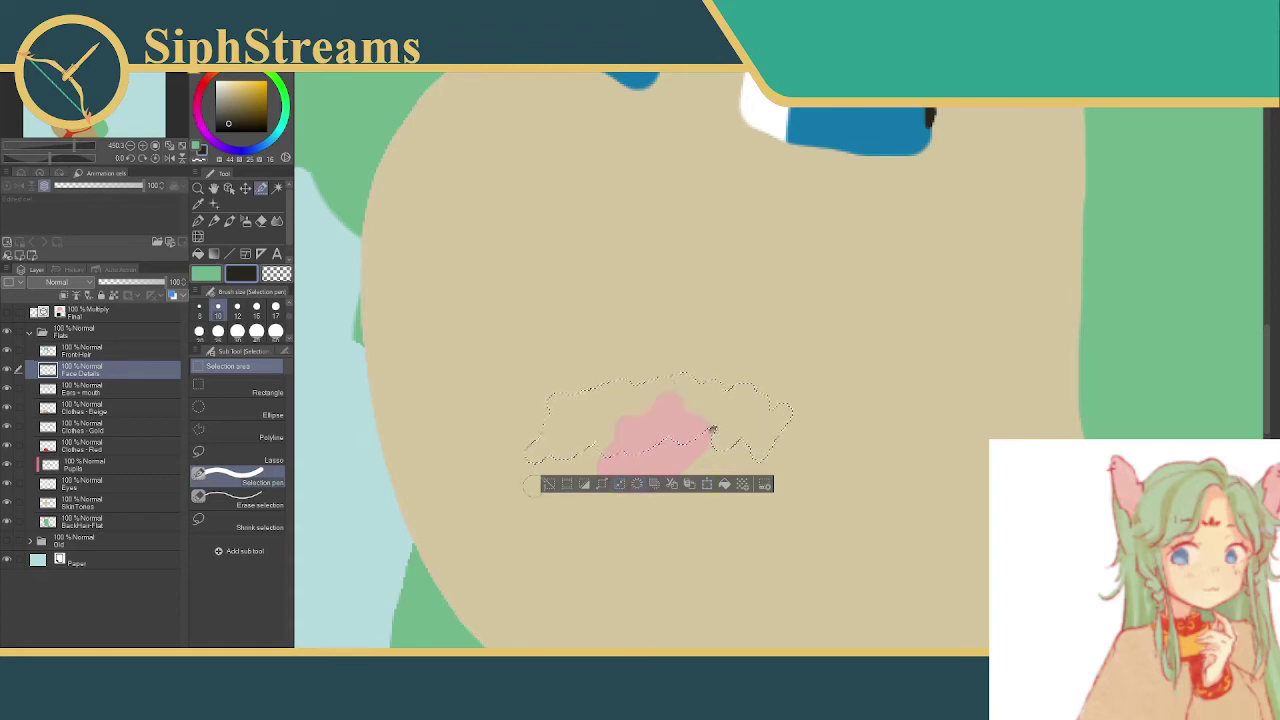
pyautogui.hotkey('ctrl', 'd')
pyautogui.moveTo(712, 422); pyautogui.dragTo(708, 434)
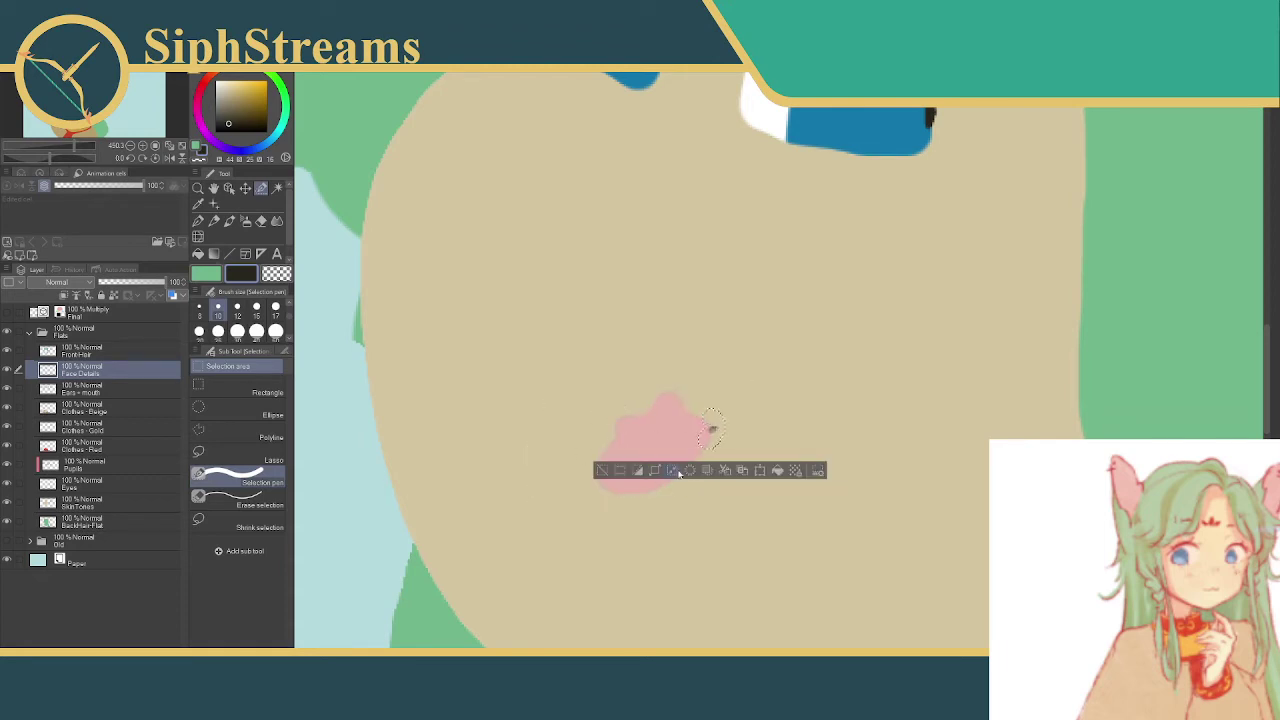
pyautogui.click(618, 473)
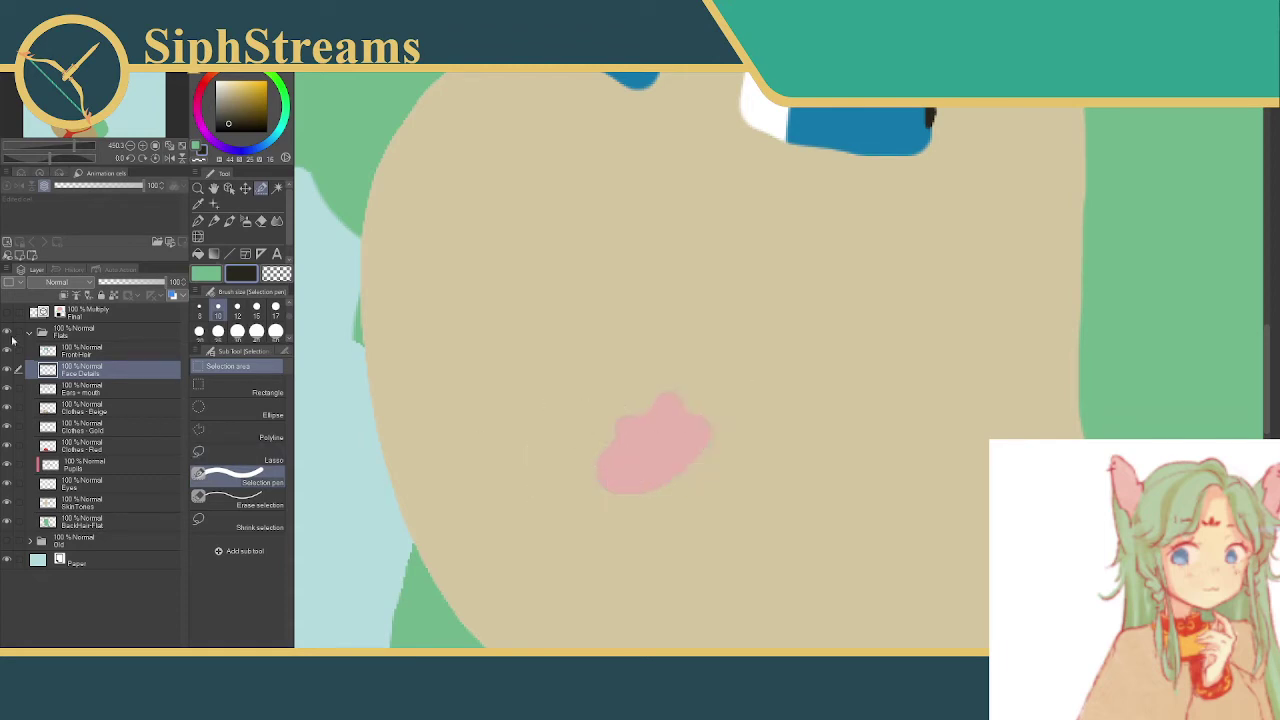
# - Show the Final sketch layer and thin the mouth-line selection along its upper and lower edges with a large Erase selection brush
pyautogui.click(7, 312)
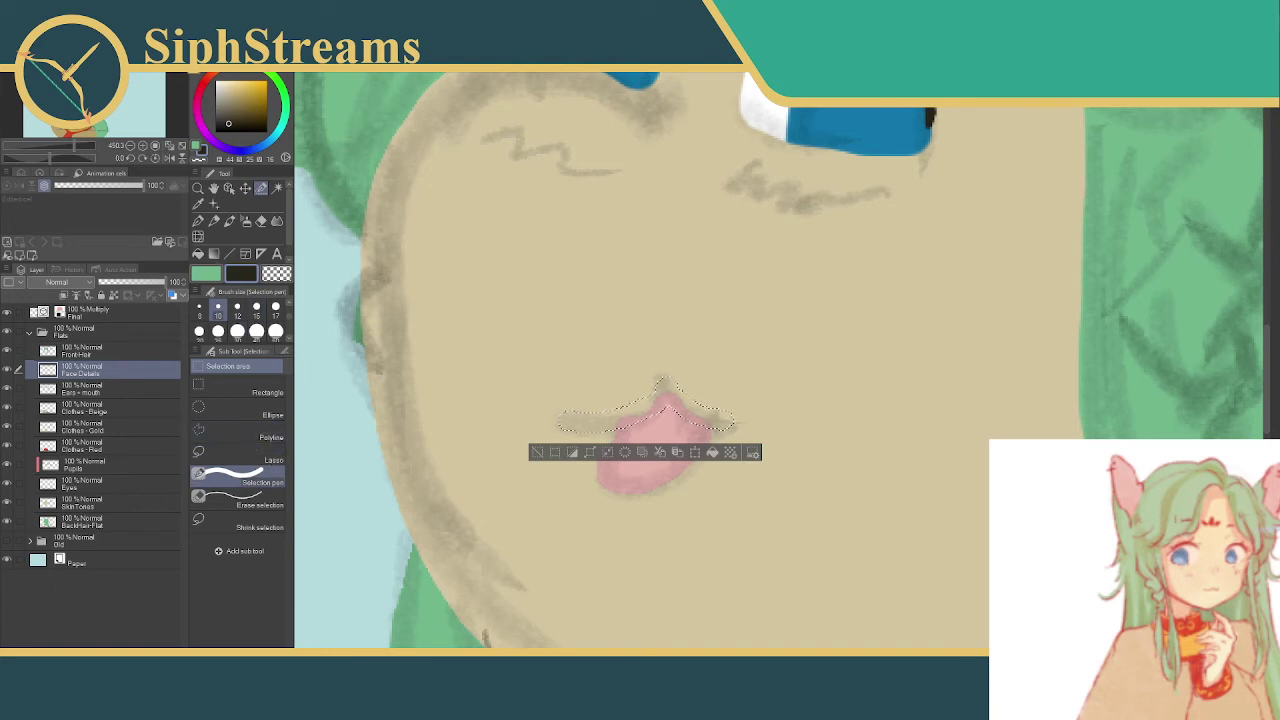
pyautogui.click(248, 492)
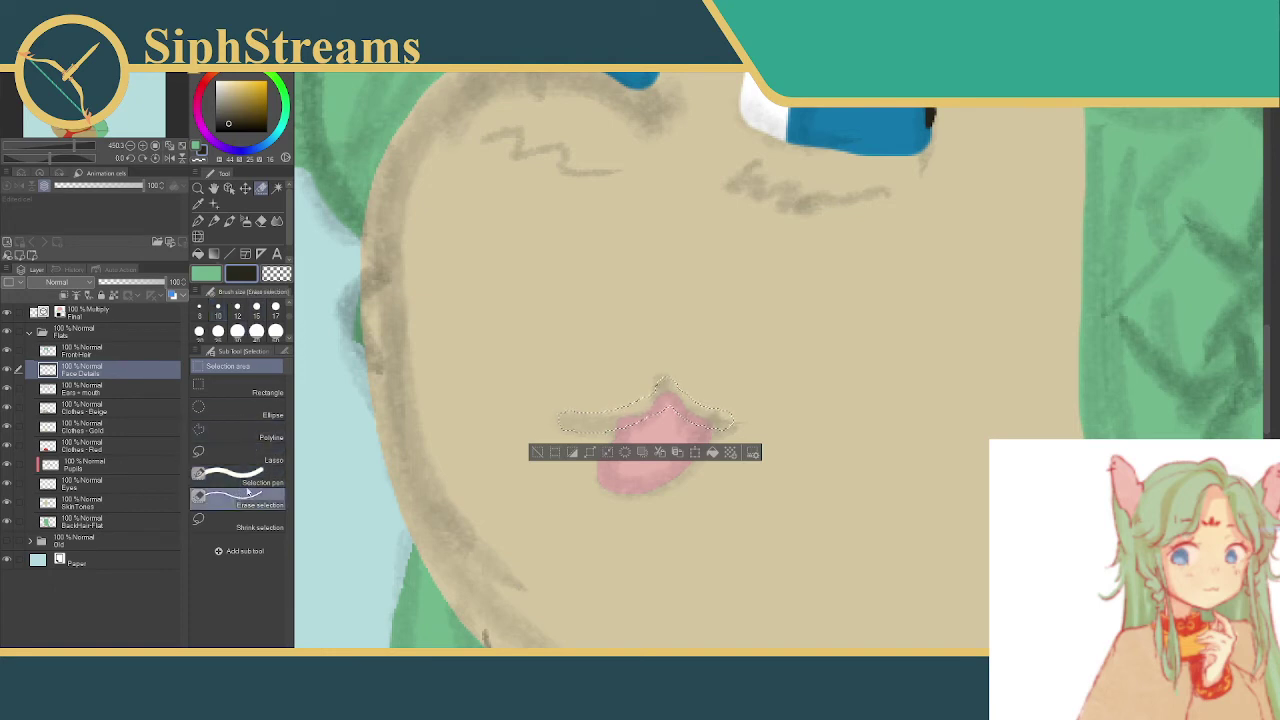
pyautogui.click(237, 331)
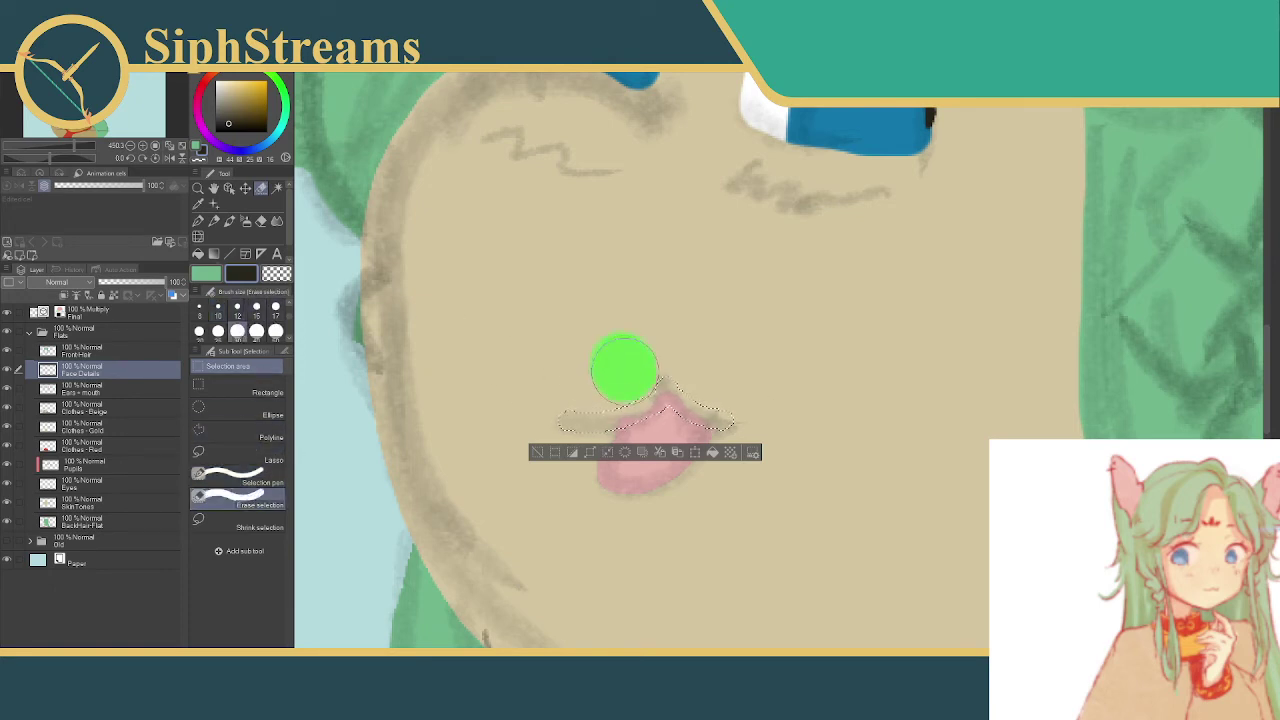
pyautogui.moveTo(612, 382); pyautogui.dragTo(600, 371)
pyautogui.moveTo(523, 398); pyautogui.dragTo(612, 472)
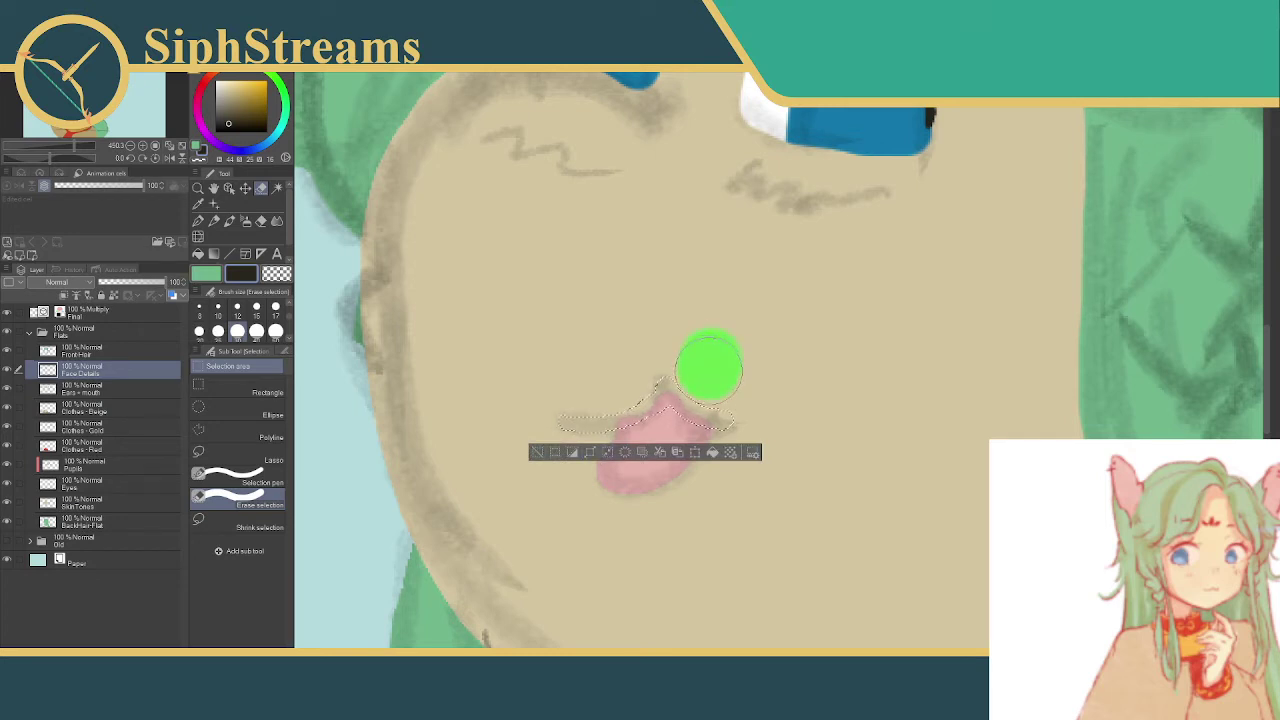
pyautogui.moveTo(718, 378)
pyautogui.mouseDown()
pyautogui.moveTo(737, 363)
pyautogui.moveTo(608, 371)
pyautogui.mouseUp()
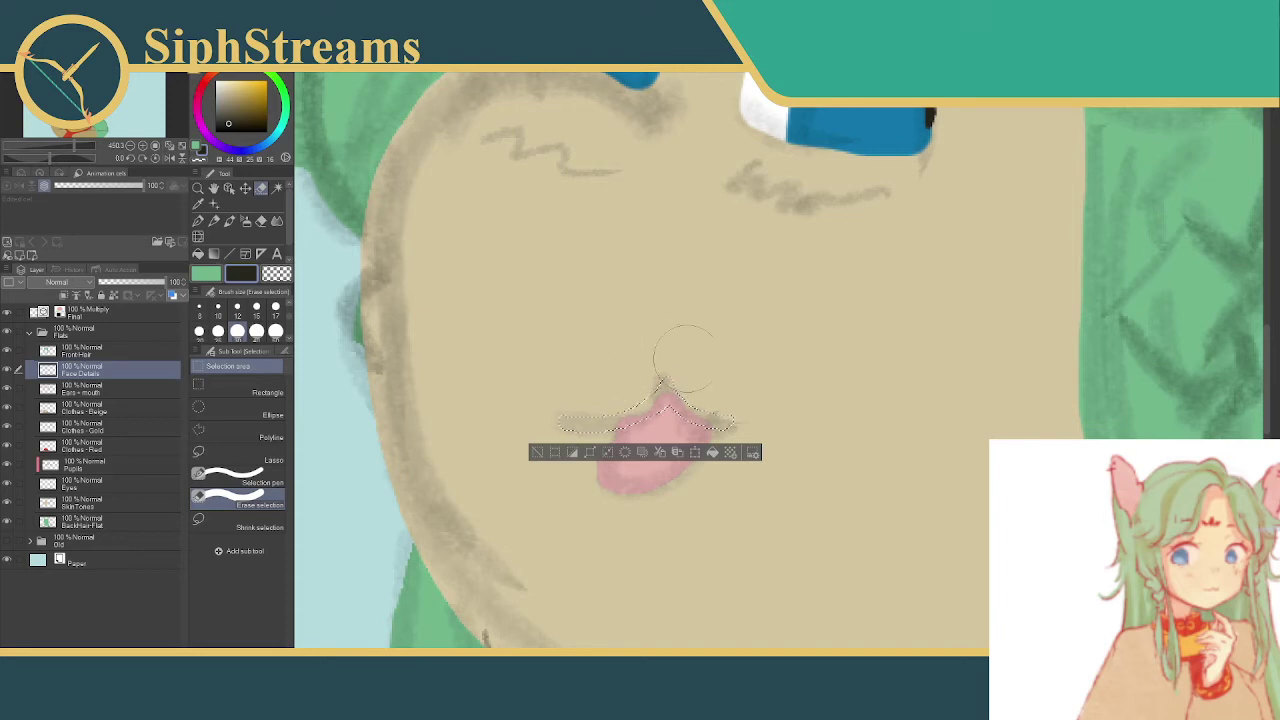
pyautogui.click(677, 468)
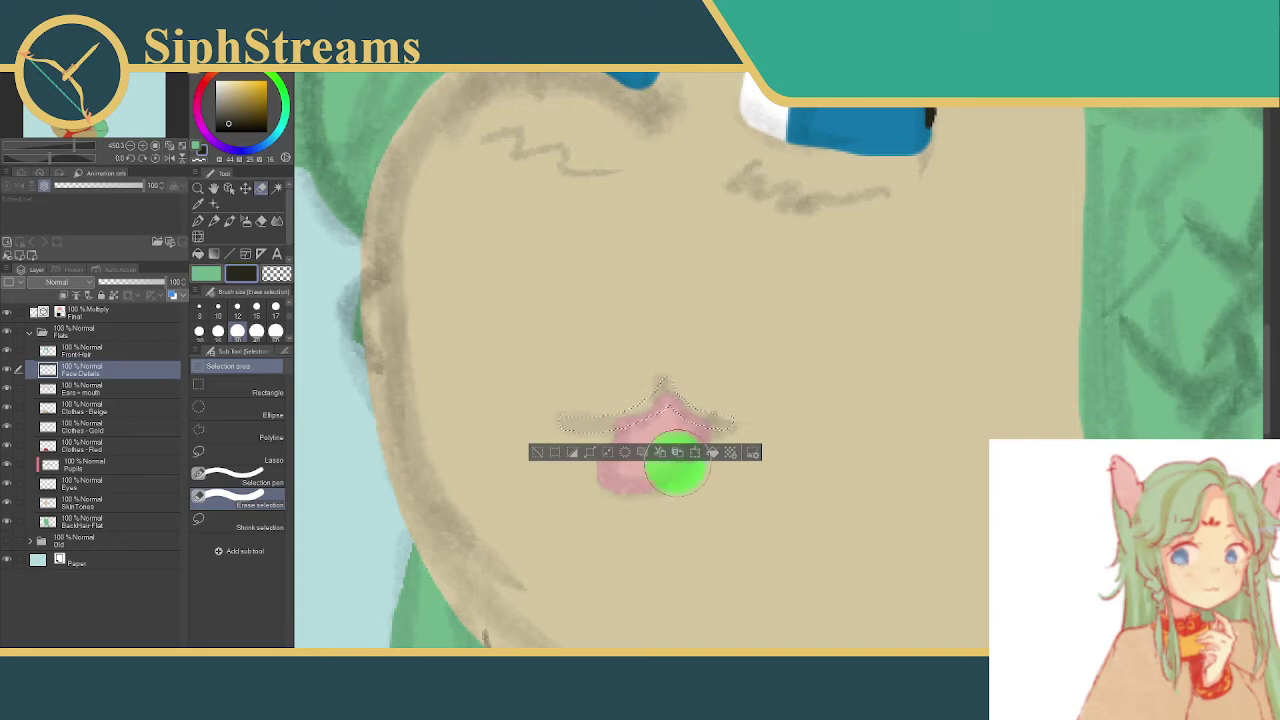
pyautogui.moveTo(729, 446); pyautogui.dragTo(777, 414)
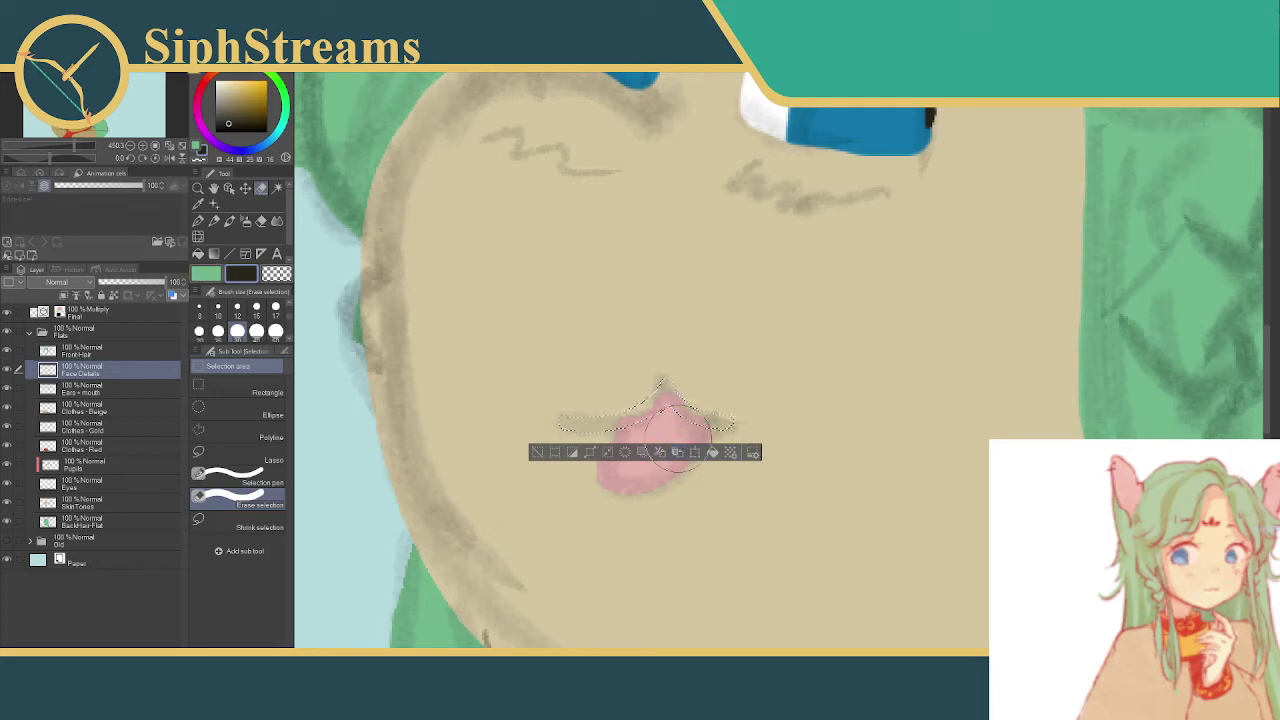
# - Trim the underside of the mouth-line selection with Erase selection at size 12
pyautogui.press('[')
pyautogui.press('[')
pyautogui.press('[')
pyautogui.press('[')
pyautogui.press('[')
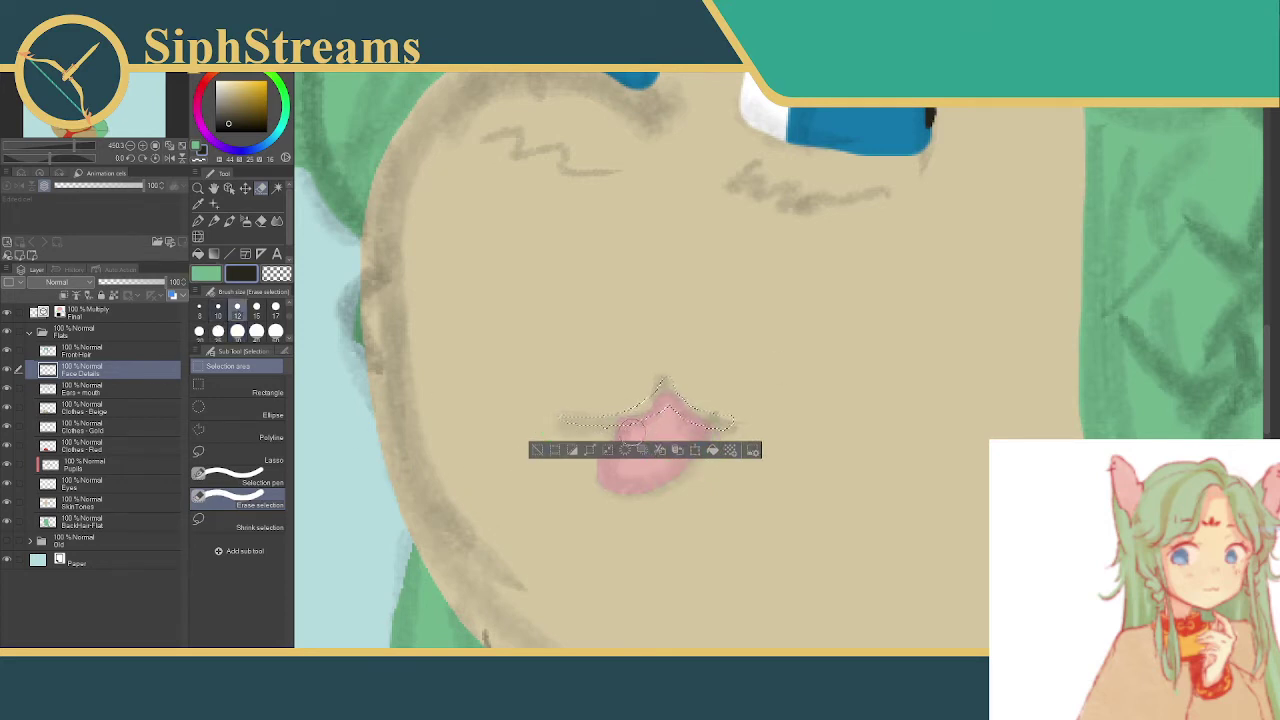
pyautogui.click(710, 450)
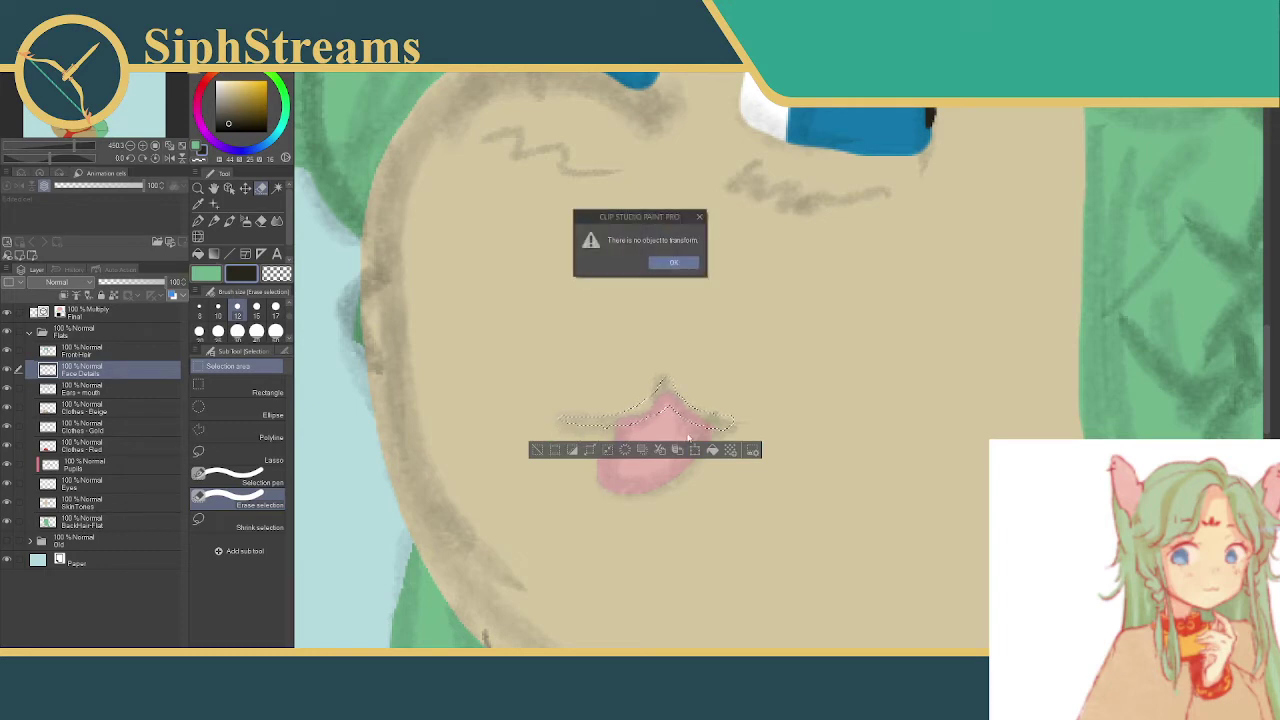
pyautogui.click(673, 260)
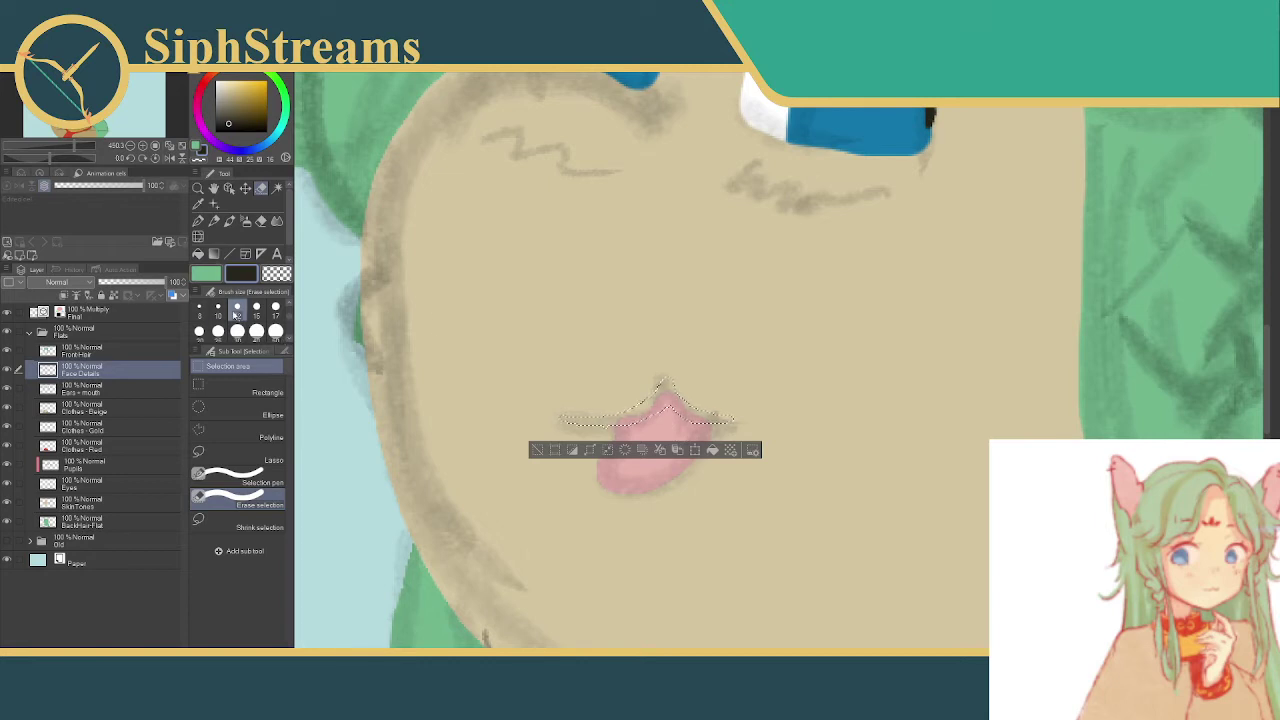
# - Extend the mouth-line selection at its corner with the Selection pen at size 4, fill it near black and deselect
pyautogui.click(230, 478)
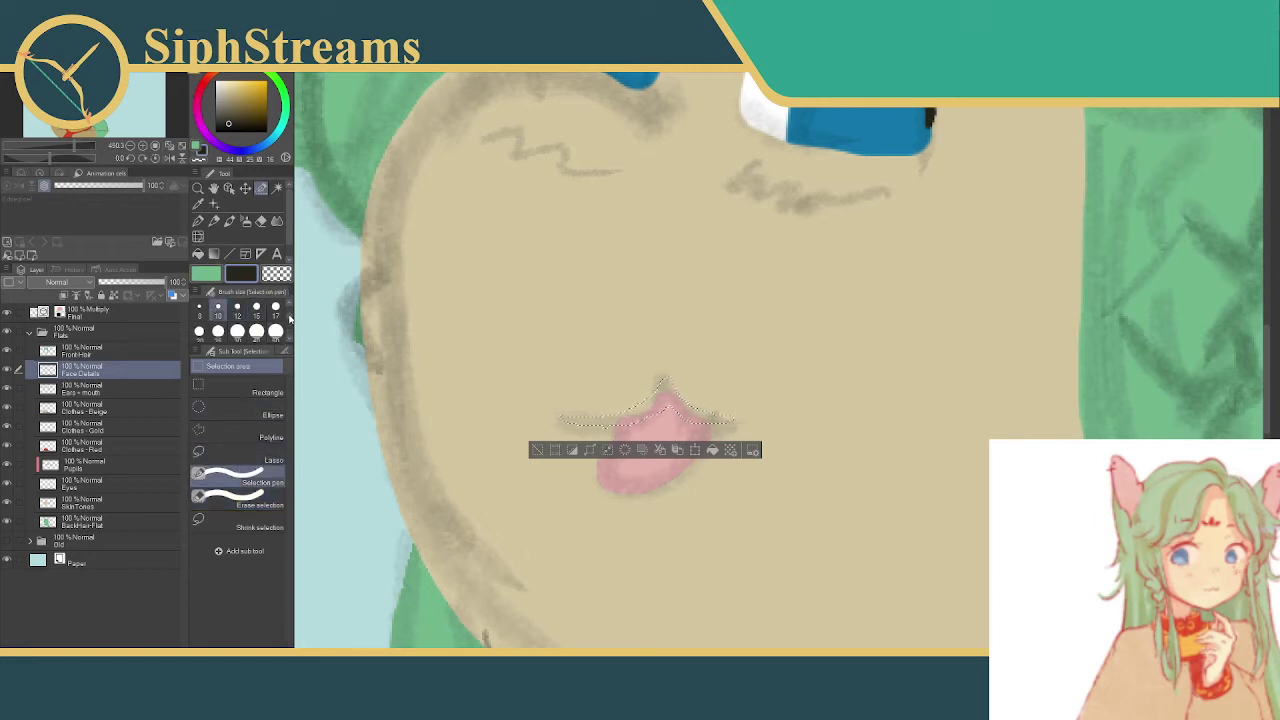
pyautogui.scroll(1, 256, 312)
pyautogui.click(256, 306)
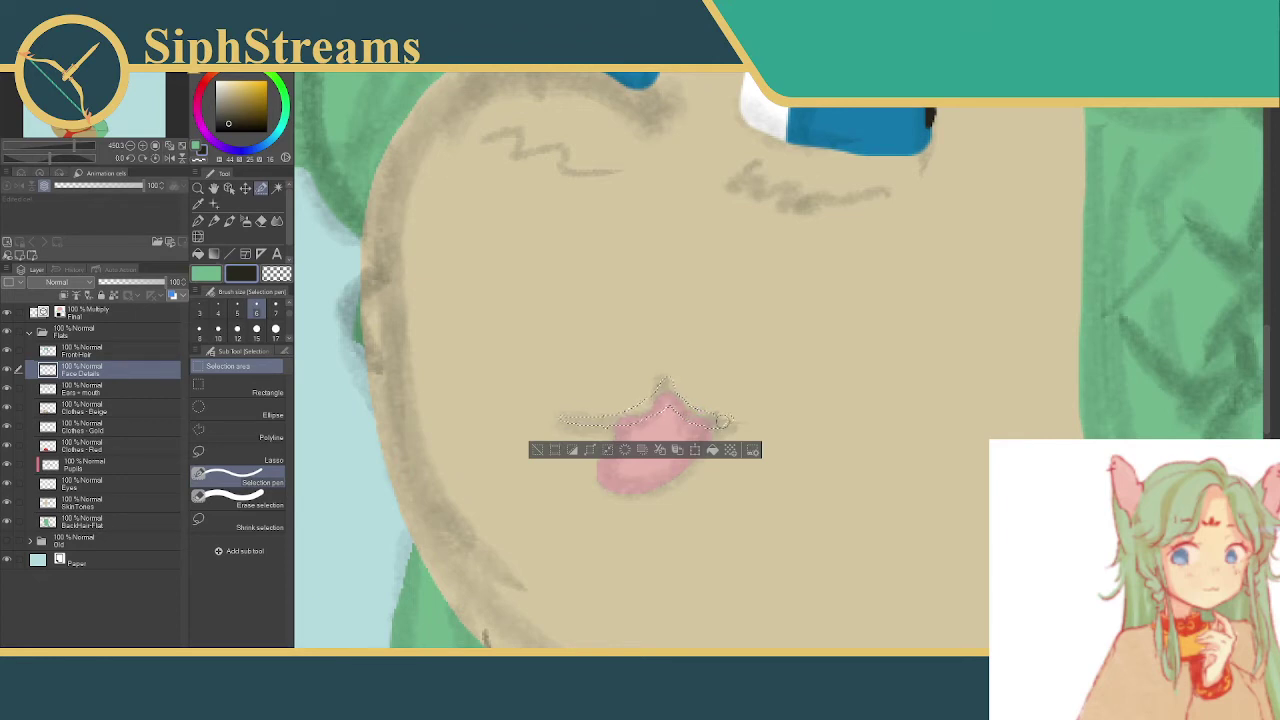
pyautogui.click(218, 312)
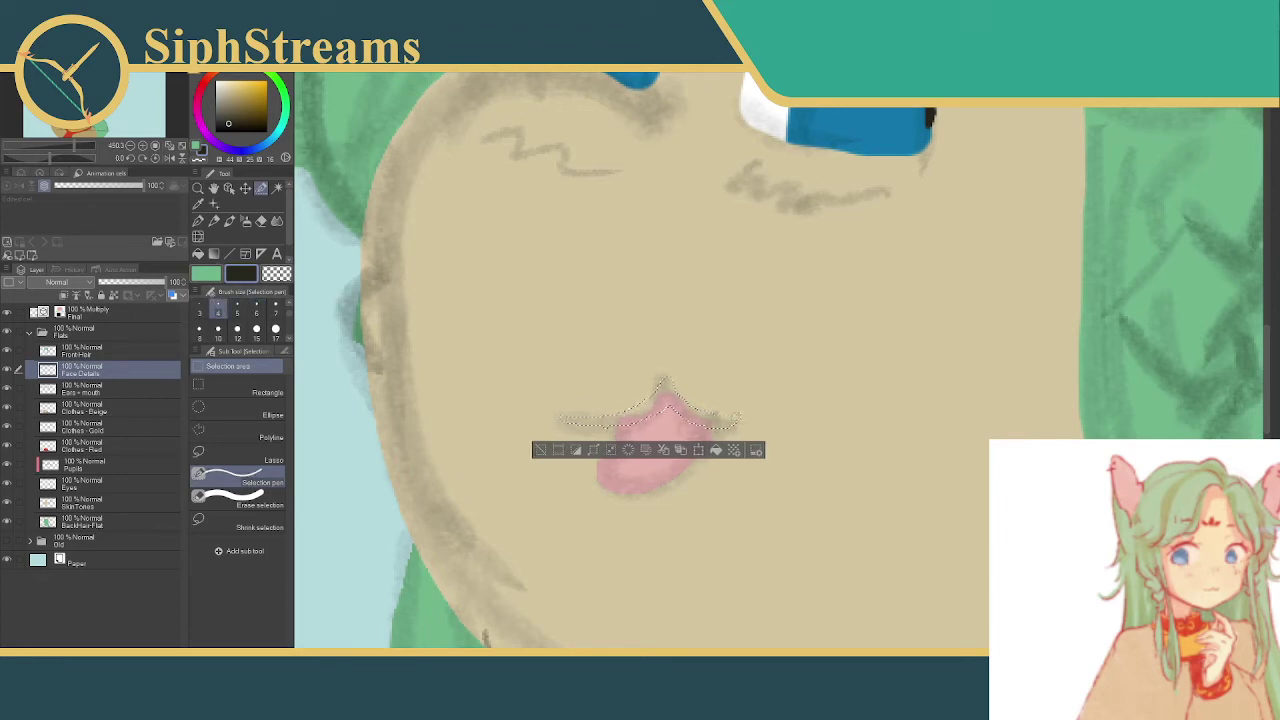
pyautogui.click(542, 449)
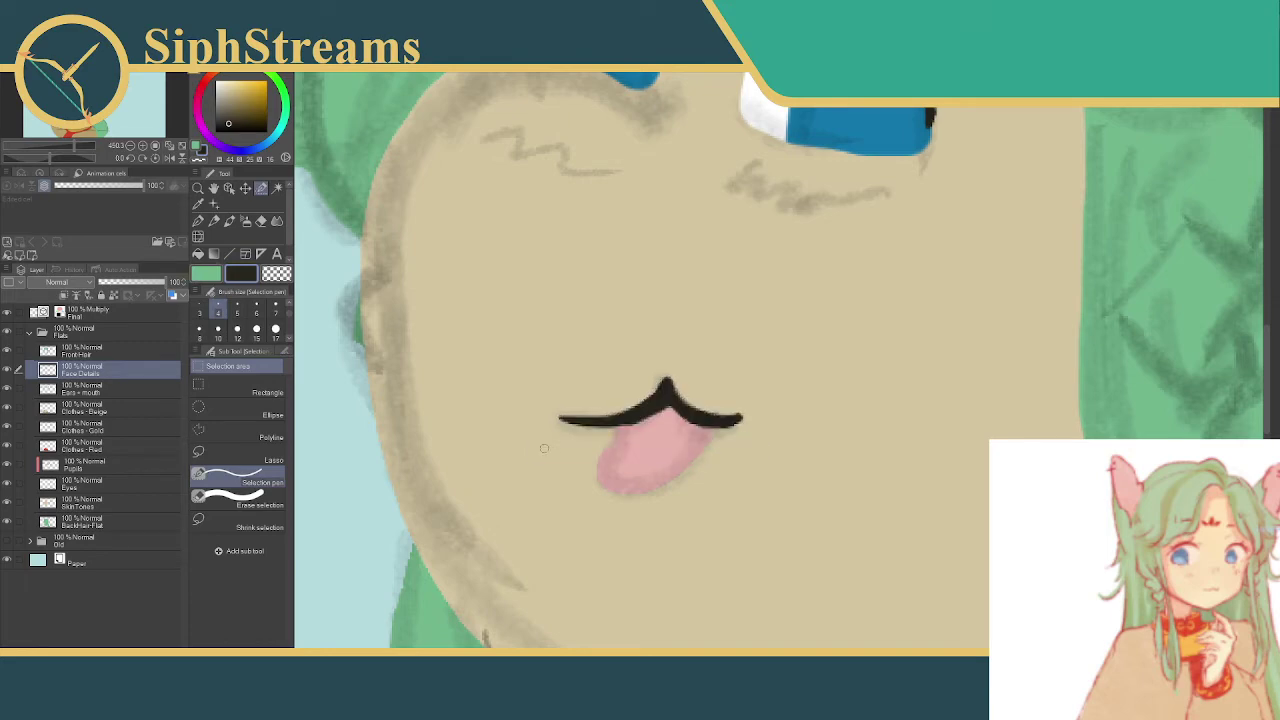
# - Recolour the mouth line, lashes and other face details with a slightly lighter near black using Fill
pyautogui.scroll(-8, 640, 360)
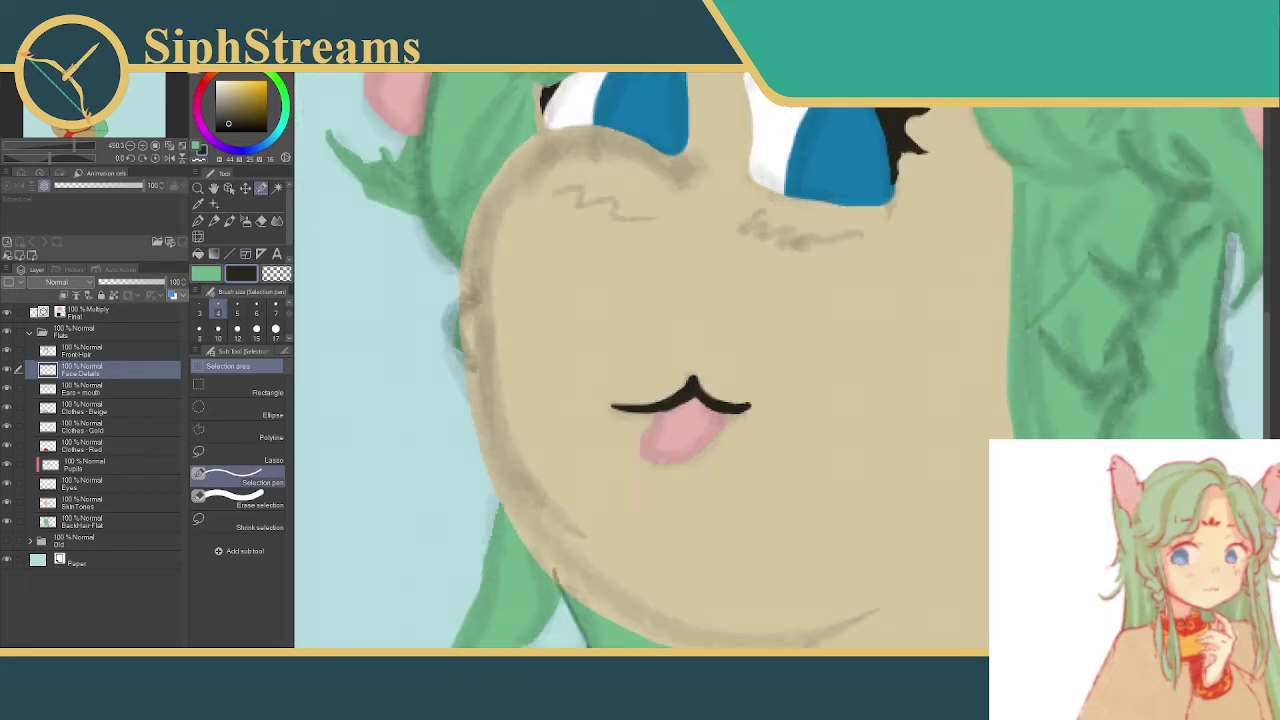
pyautogui.scroll(3, 640, 360)
pyautogui.scroll(5, 460, 457)
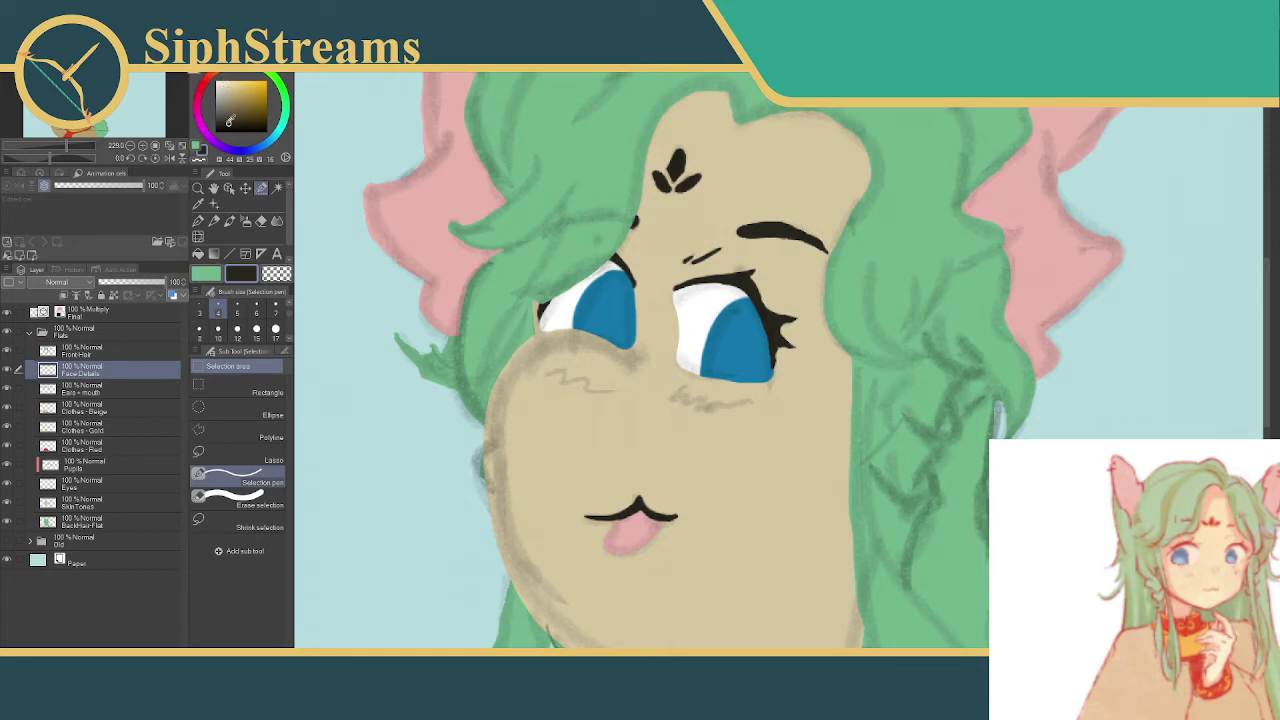
pyautogui.moveTo(231, 121); pyautogui.dragTo(228, 120)
pyautogui.click(197, 255)
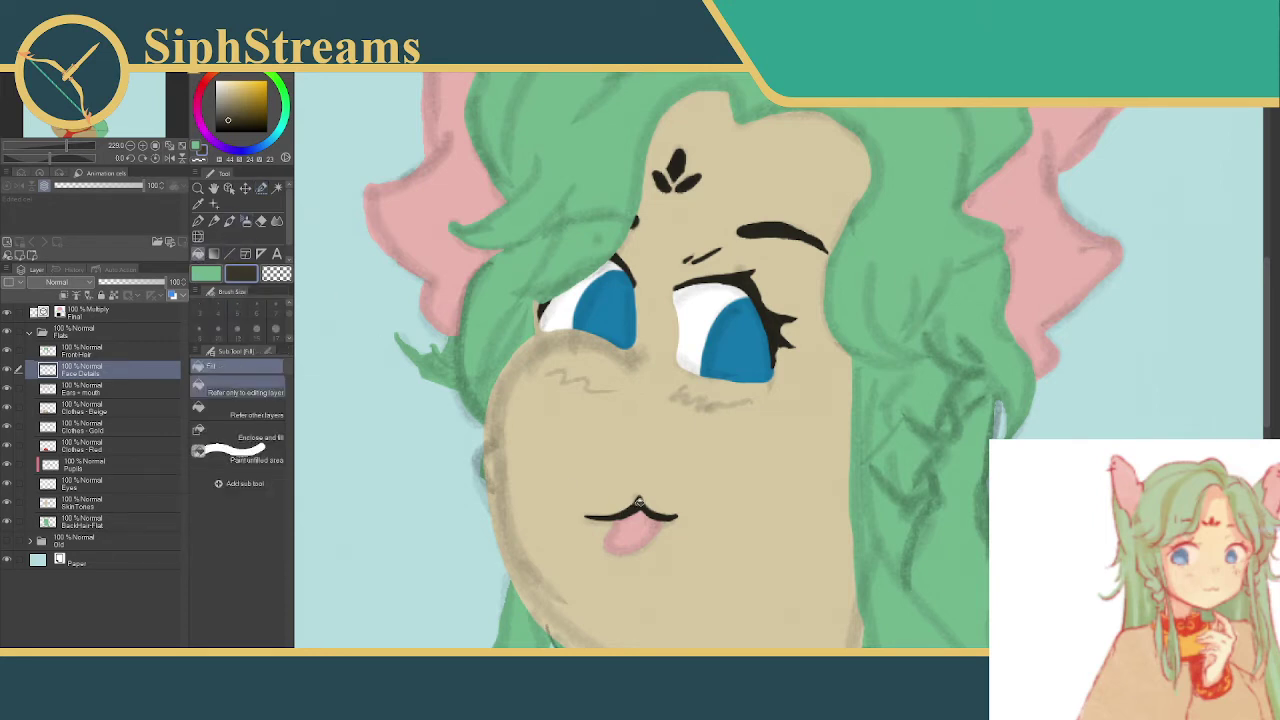
pyautogui.click(745, 283)
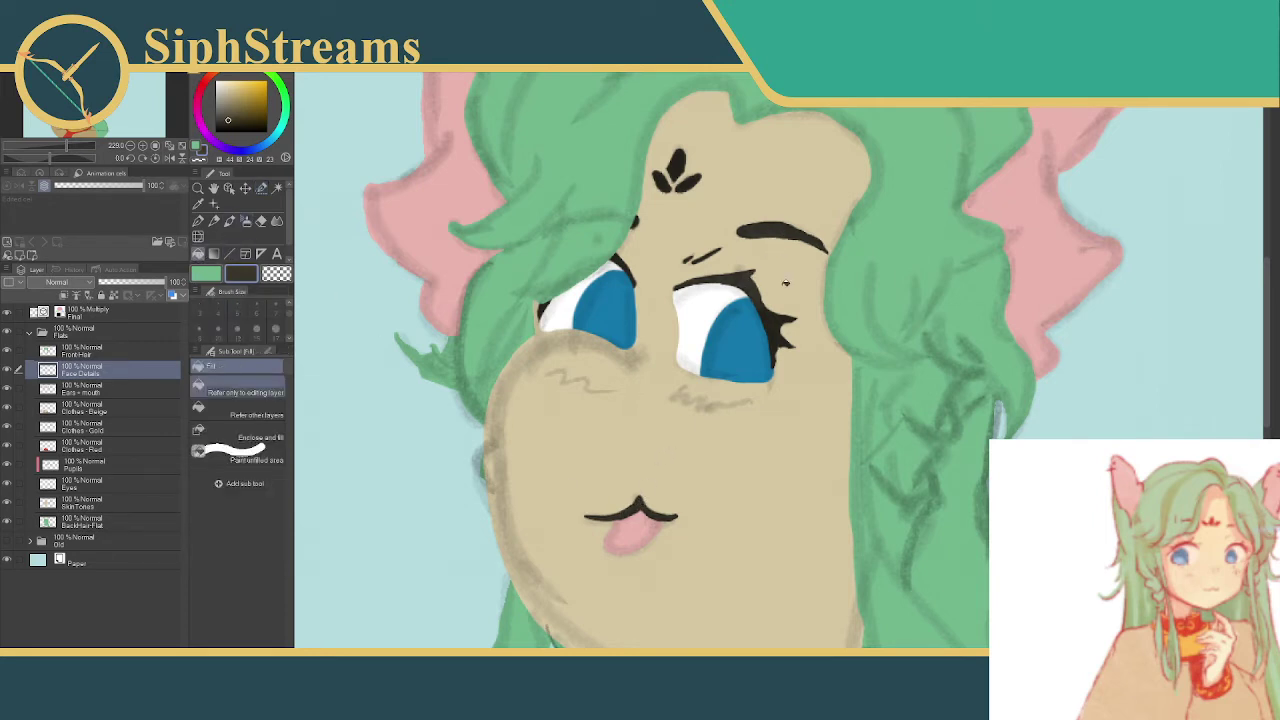
pyautogui.click(621, 260)
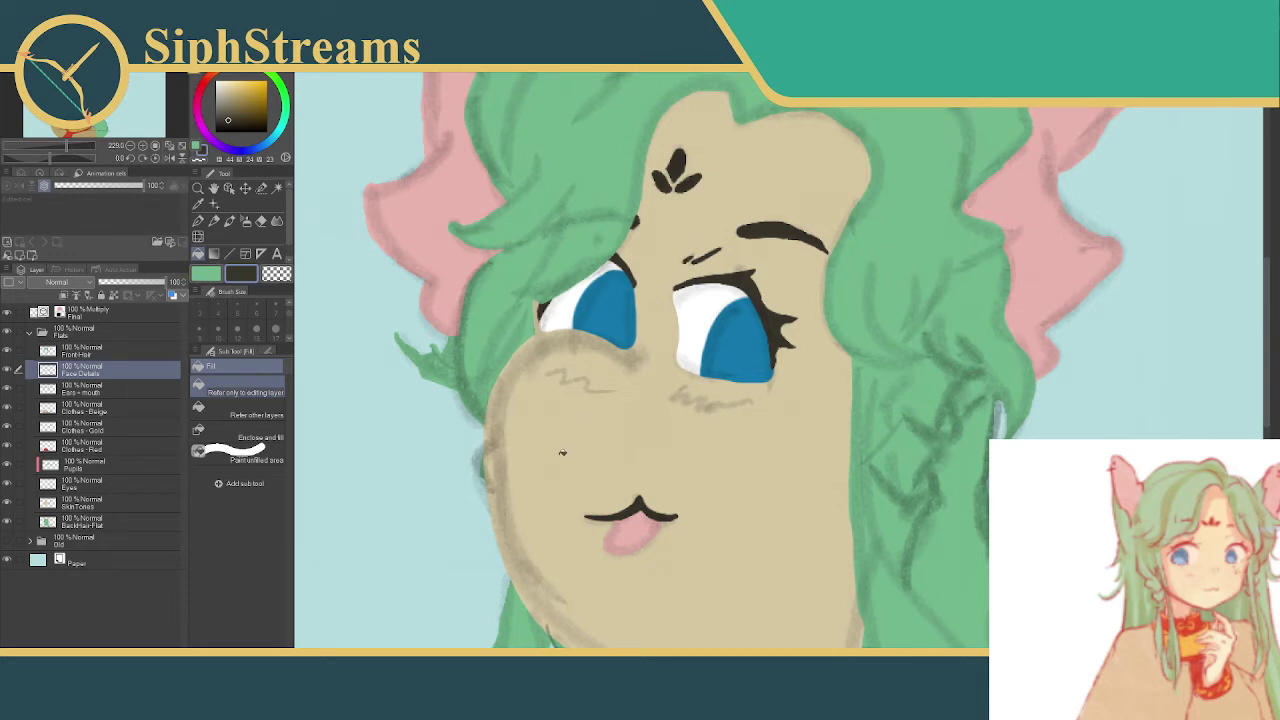
# - Hide the Final sketch layer and refill the forehead mark, eyebrow, crease marks, lashes and mouth line with a lighter dark brownish grey
pyautogui.click(7, 314)
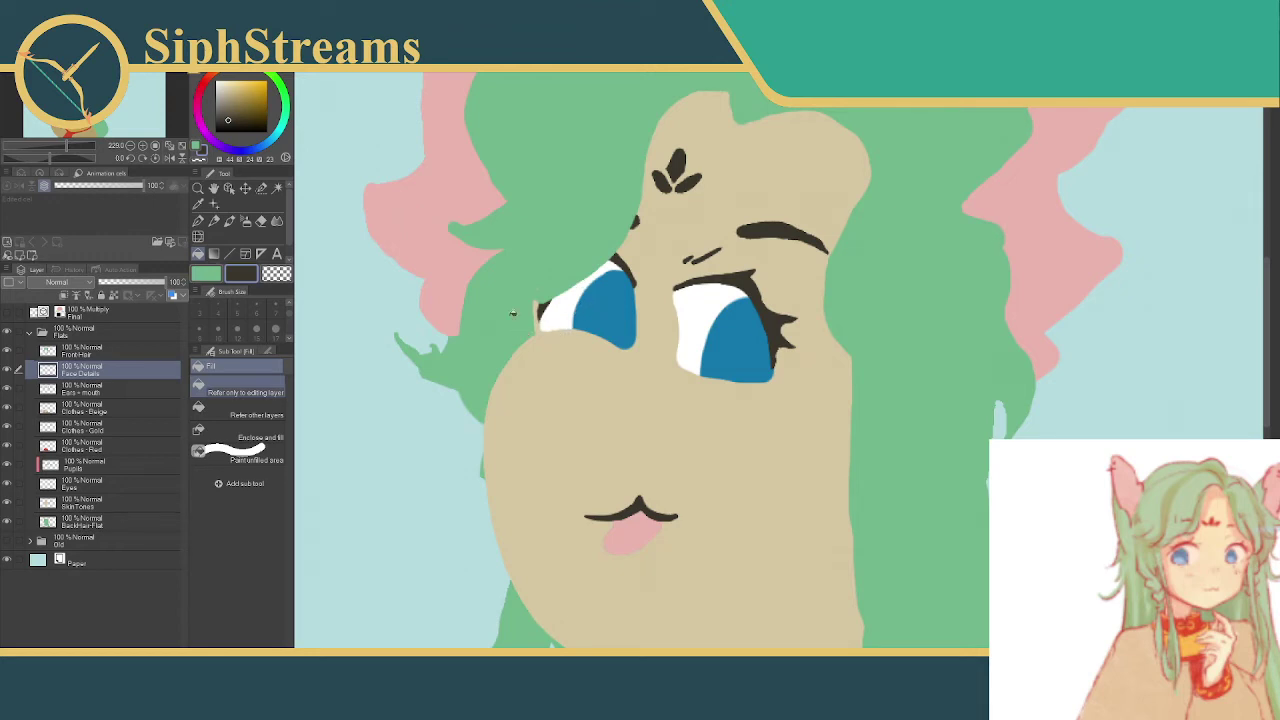
pyautogui.click(231, 111)
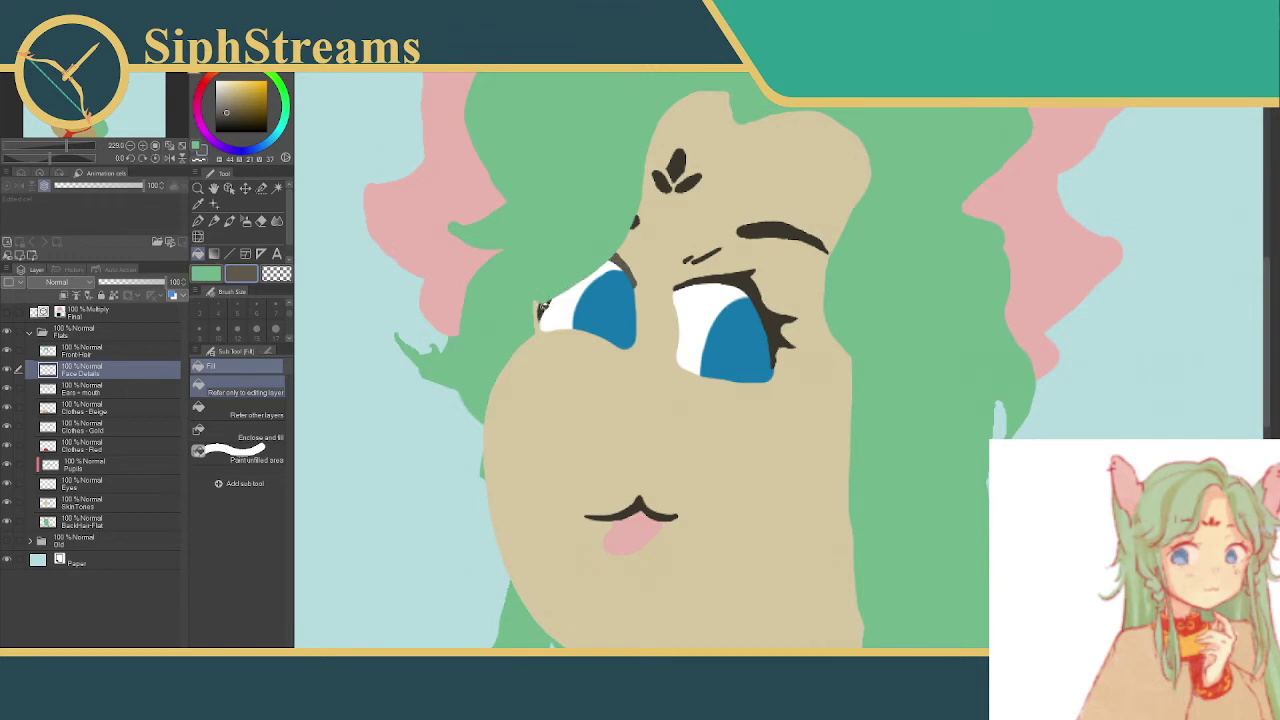
pyautogui.click(662, 180)
pyautogui.click(678, 162)
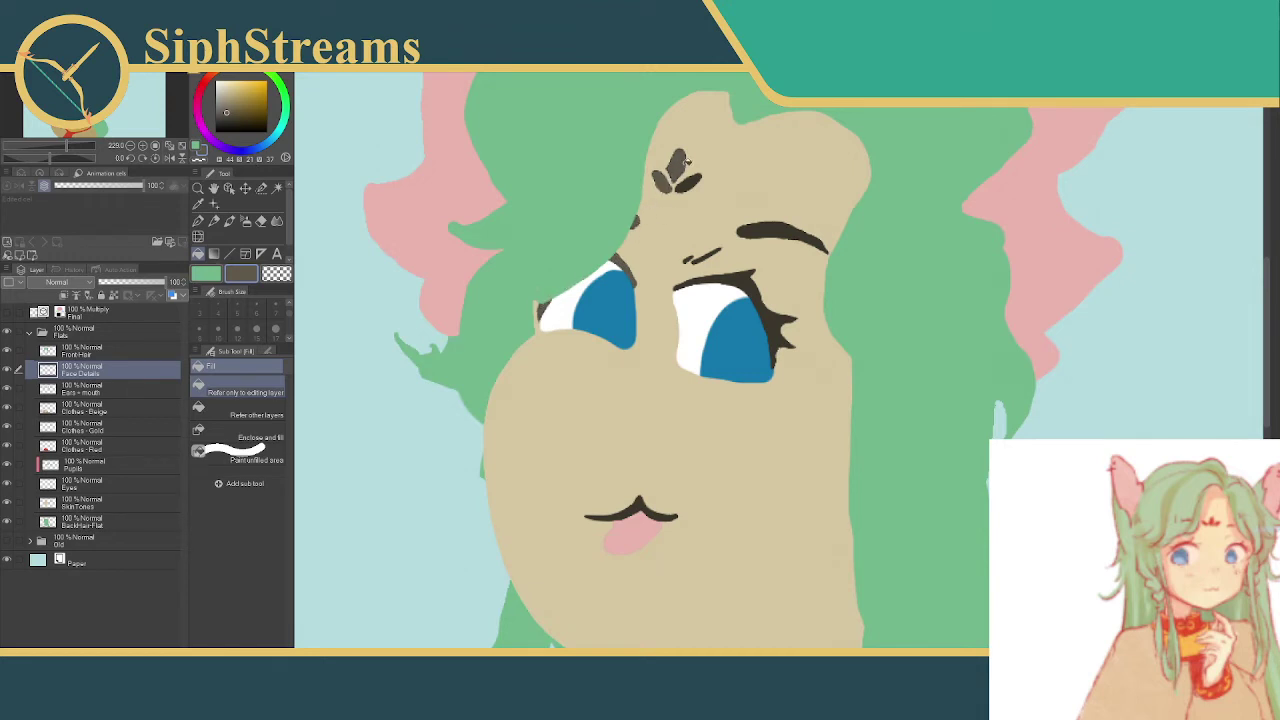
pyautogui.click(690, 182)
pyautogui.click(746, 233)
pyautogui.click(690, 258)
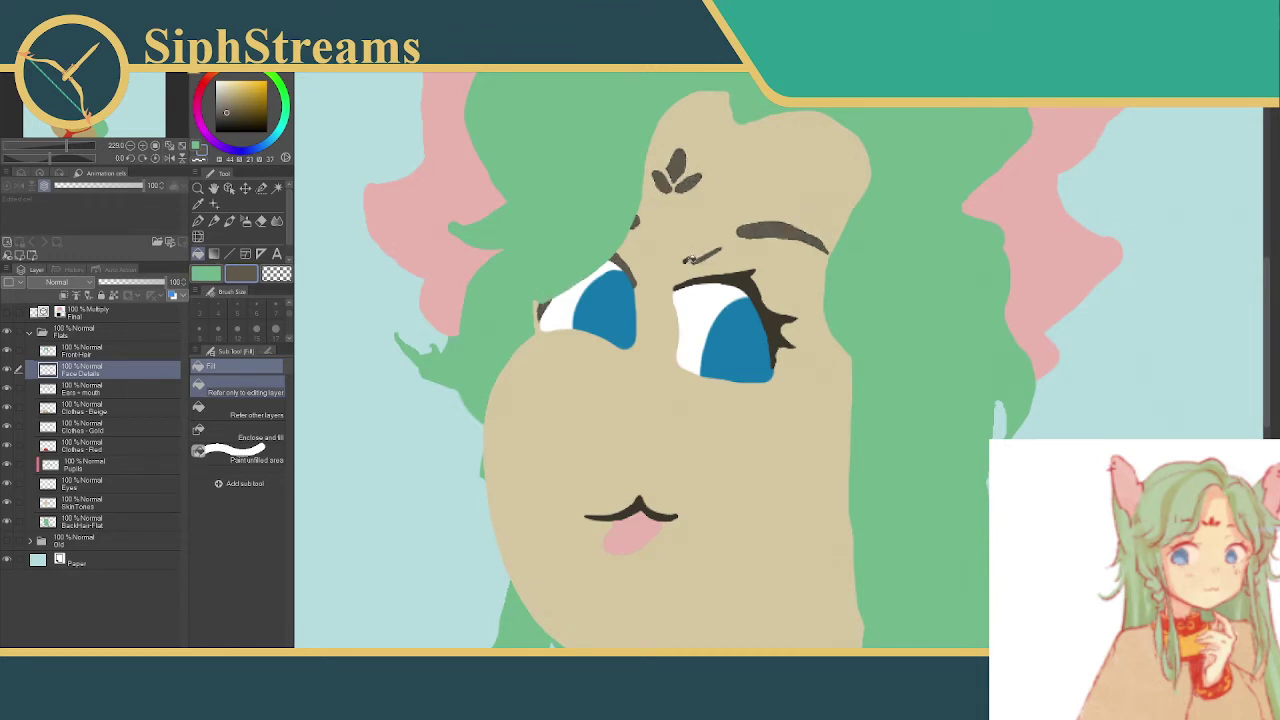
pyautogui.click(727, 272)
pyautogui.click(743, 283)
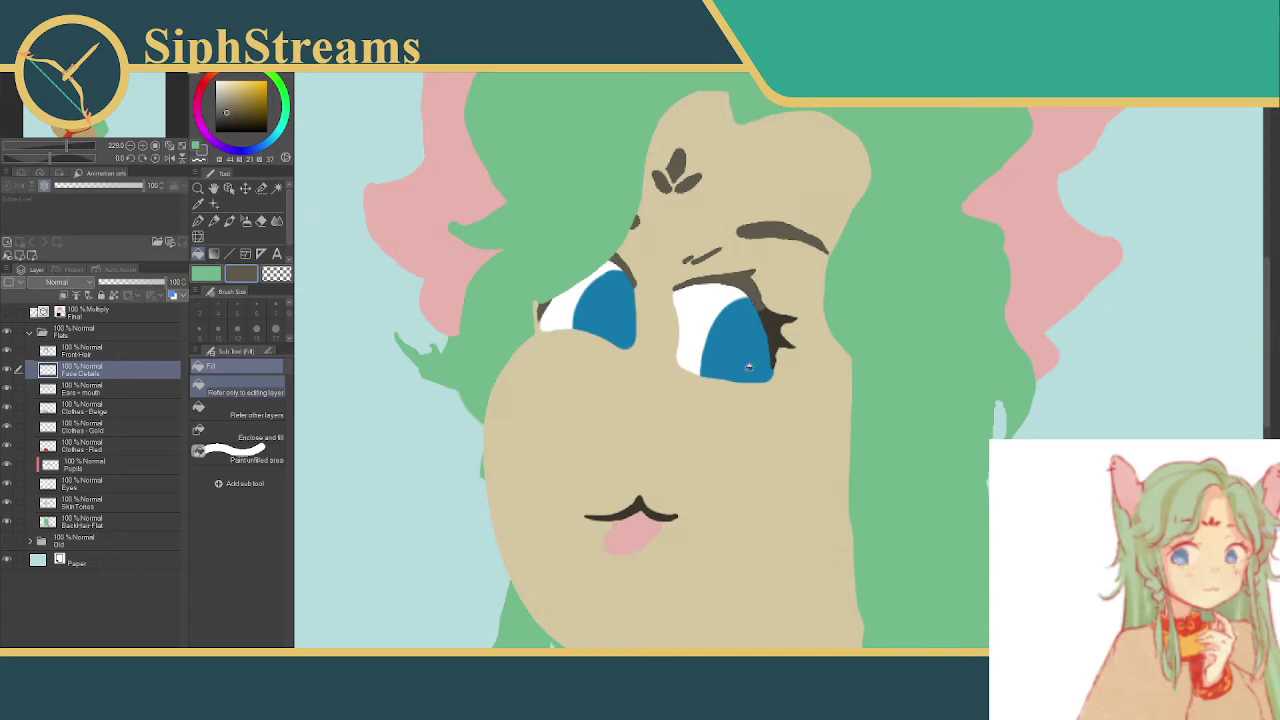
pyautogui.click(770, 314)
pyautogui.click(773, 349)
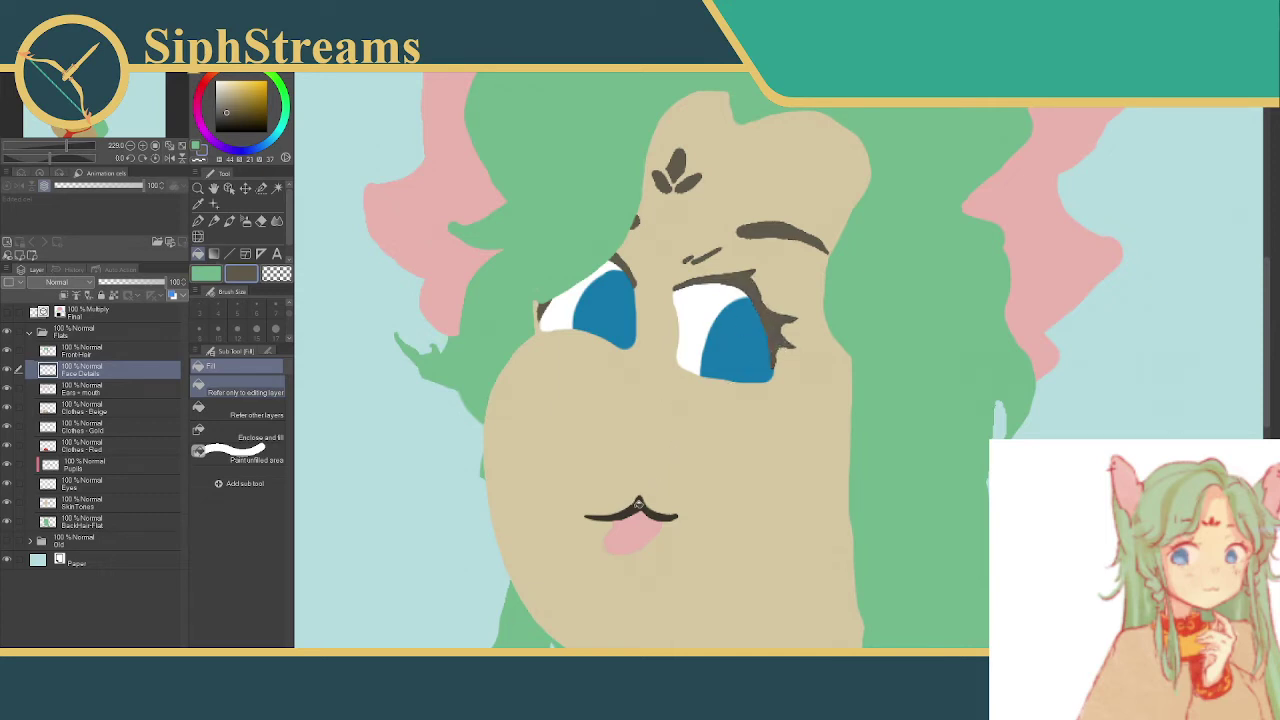
pyautogui.click(638, 503)
# - Review the whole drawing, show the Final sketch layer, and toggle the Flats folder off and on to compare
pyautogui.scroll(-5, 760, 380)
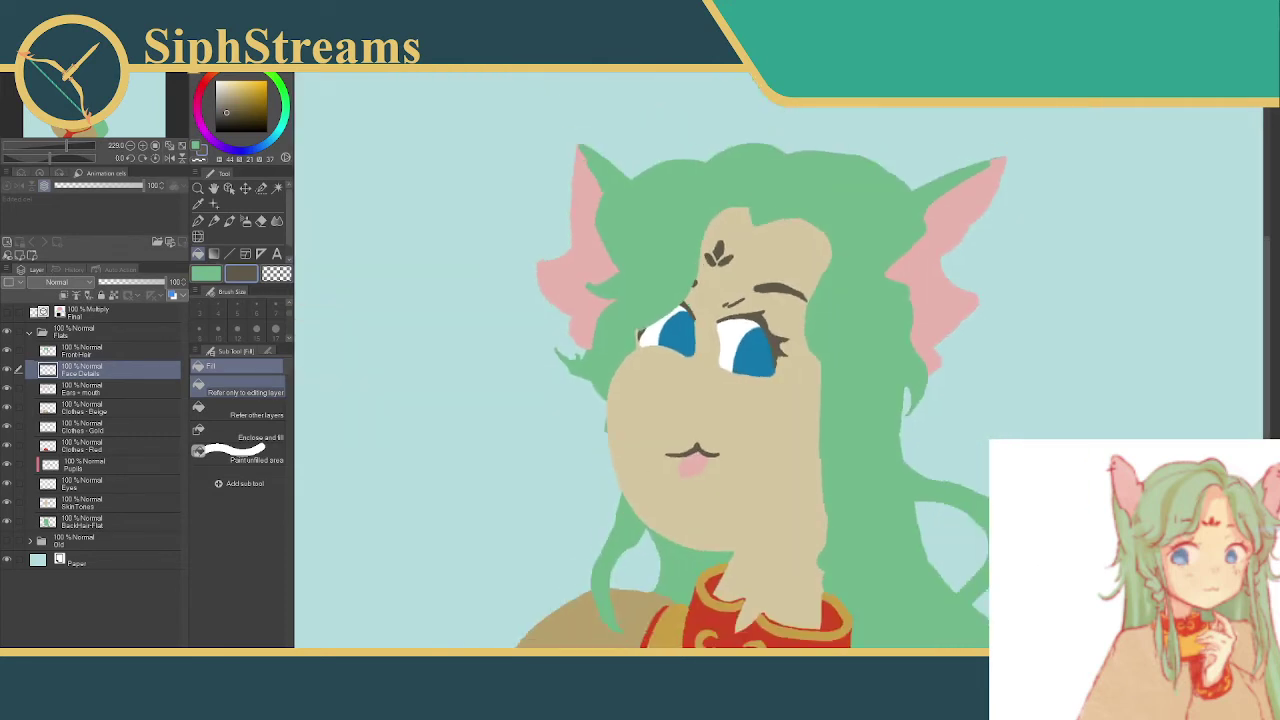
pyautogui.scroll(2, 760, 380)
pyautogui.moveTo(591, 440)
pyautogui.mouseDown()
pyautogui.moveTo(603, 414)
pyautogui.moveTo(610, 441)
pyautogui.mouseUp()
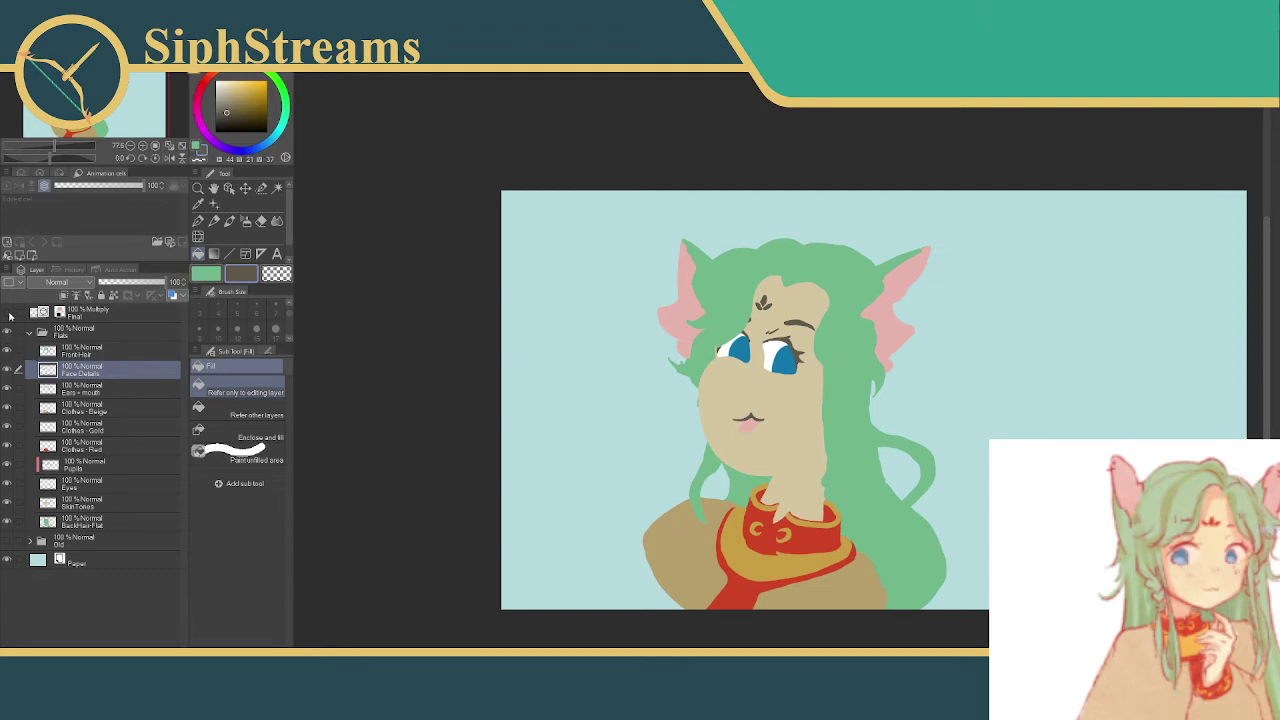
pyautogui.click(8, 313)
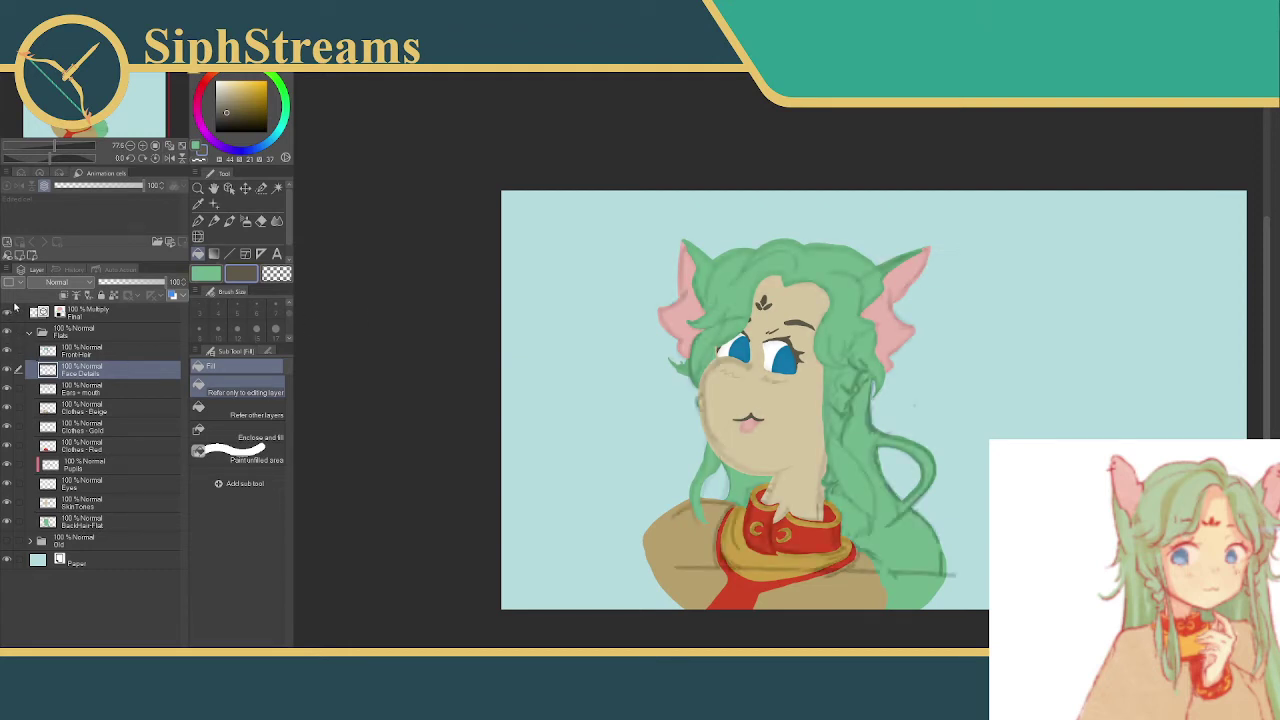
pyautogui.click(7, 333)
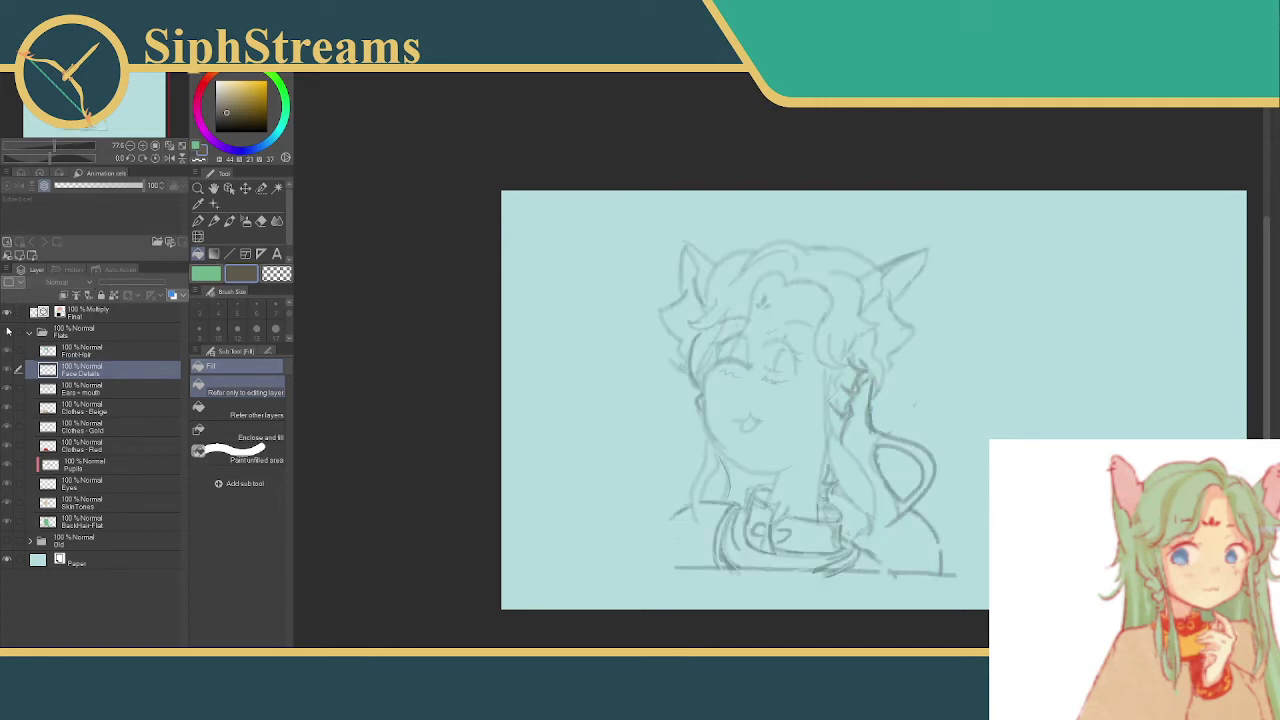
pyautogui.click(7, 333)
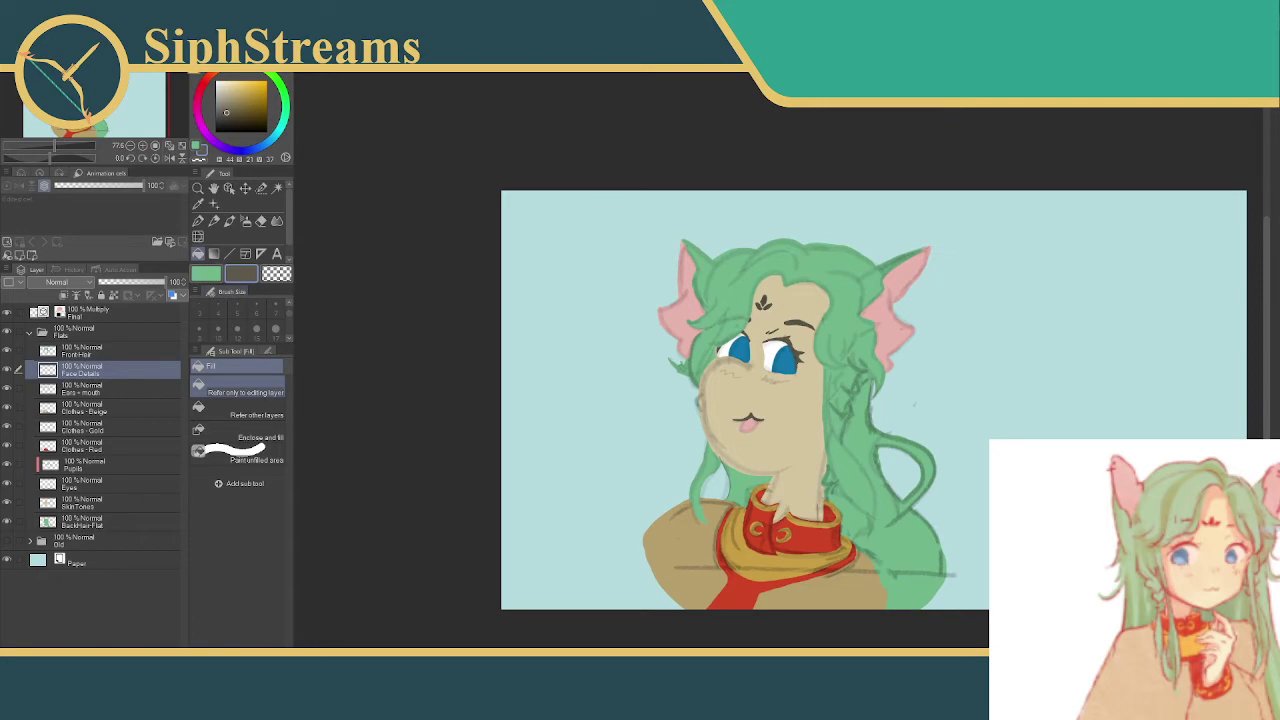
pyautogui.scroll(8, 766, 390)
pyautogui.moveTo(476, 586); pyautogui.dragTo(509, 323)
pyautogui.click(264, 188)
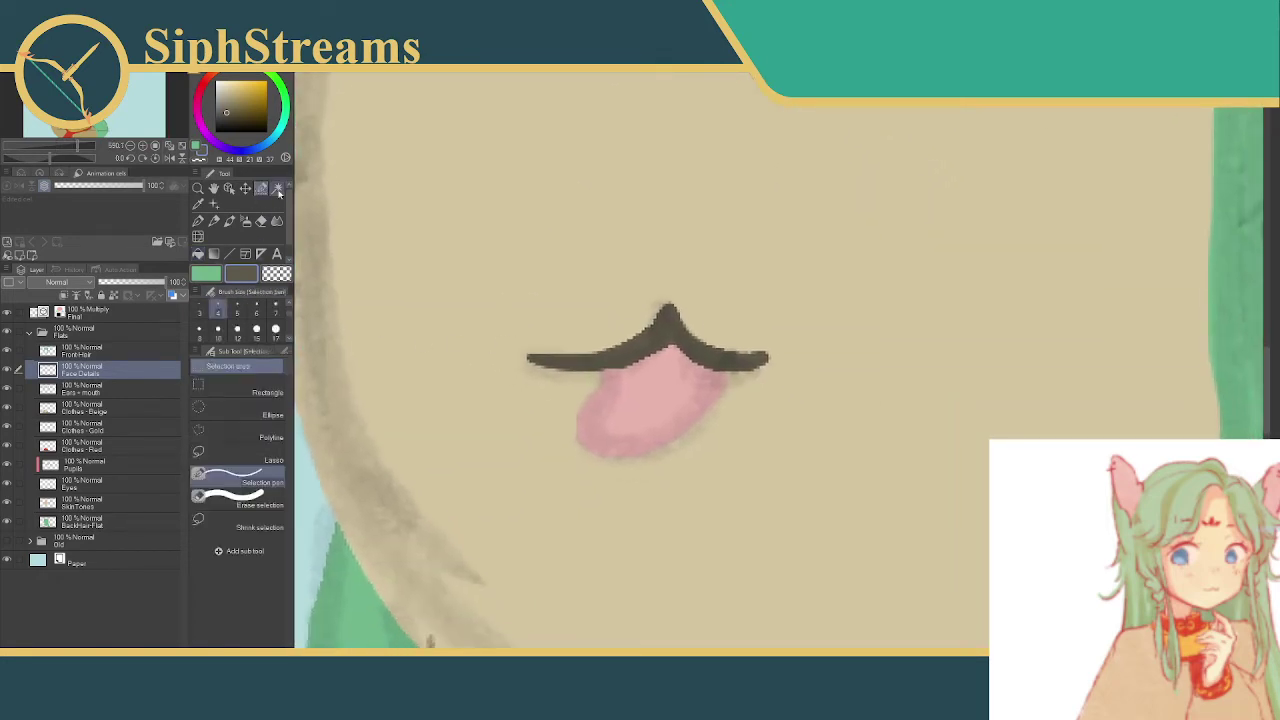
pyautogui.moveTo(727, 366); pyautogui.dragTo(726, 368)
pyautogui.scroll(-2, 727, 366)
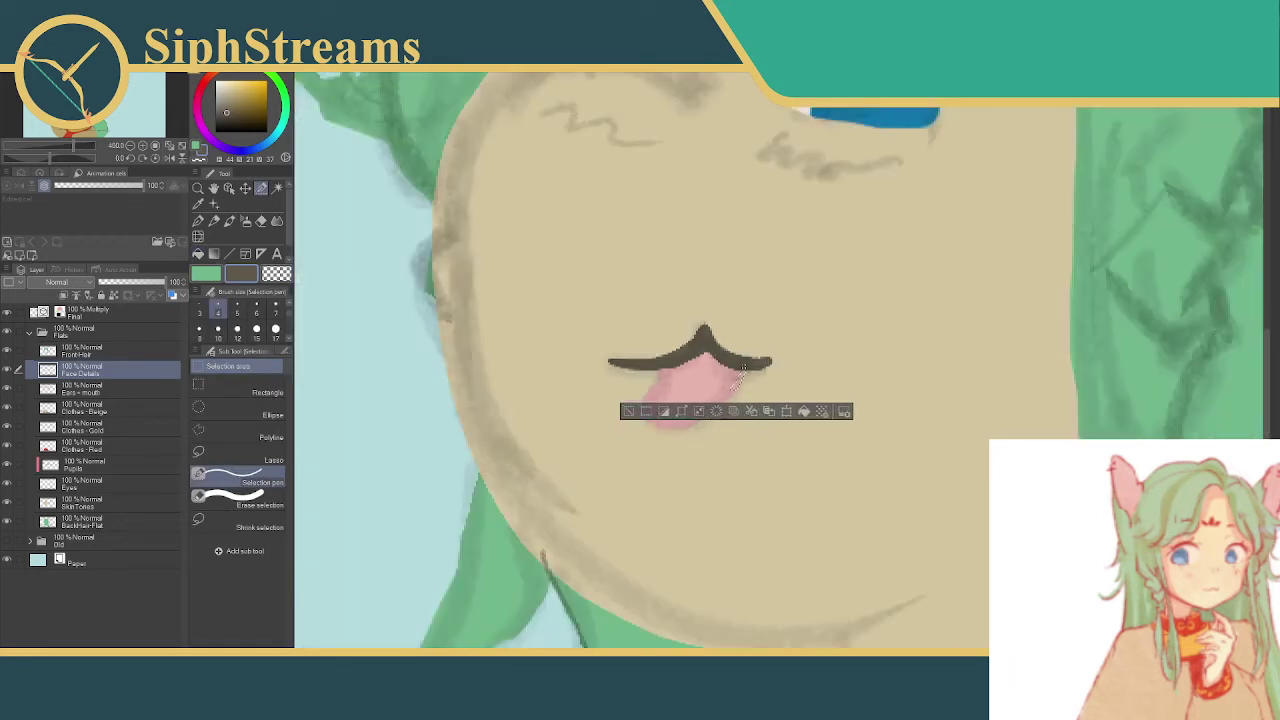
pyautogui.hotkey('ctrl', 'd')
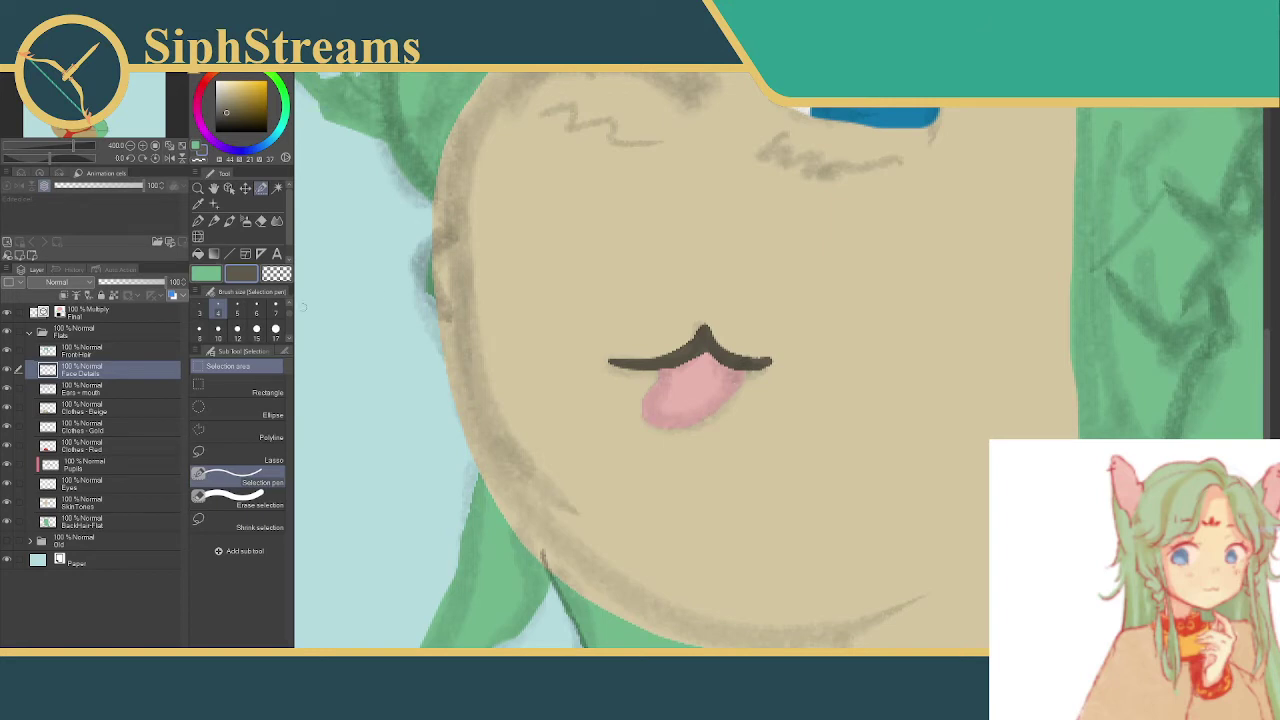
# - Outline the tongue below the mouth line using the Selection pen at size 6, fill it dark brownish grey and deselect
pyautogui.click(256, 311)
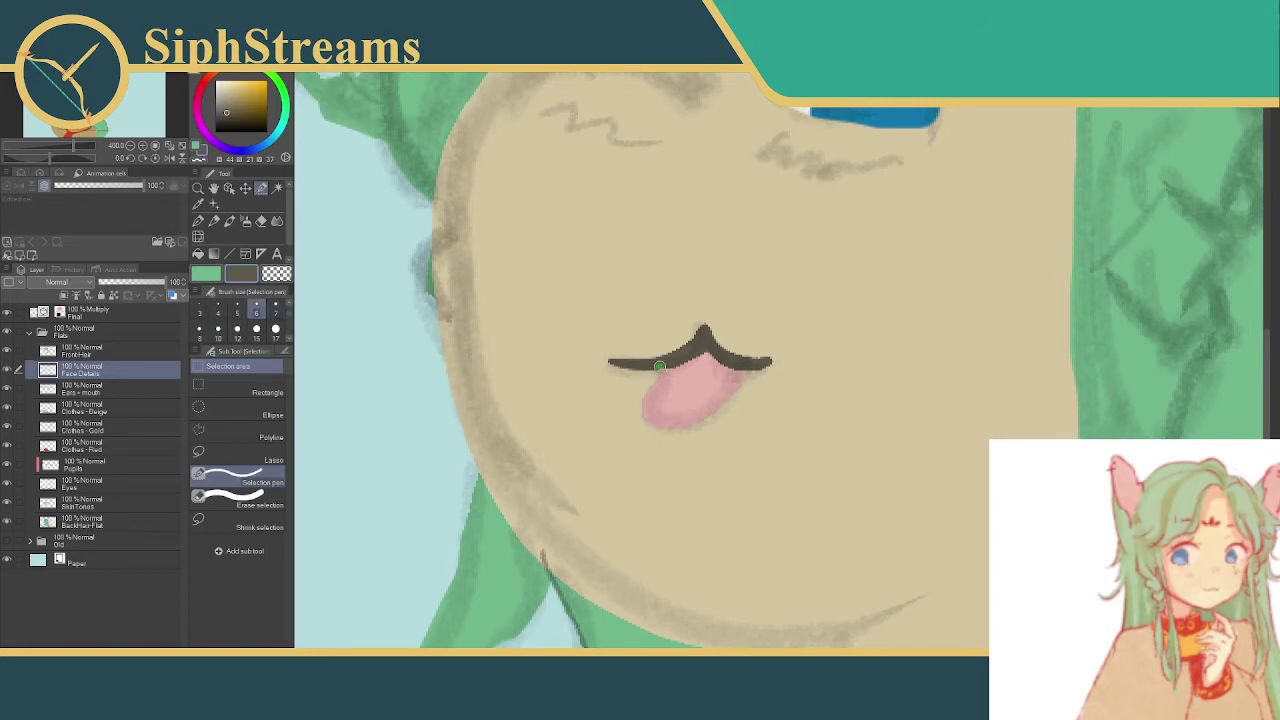
pyautogui.moveTo(659, 366); pyautogui.dragTo(658, 377)
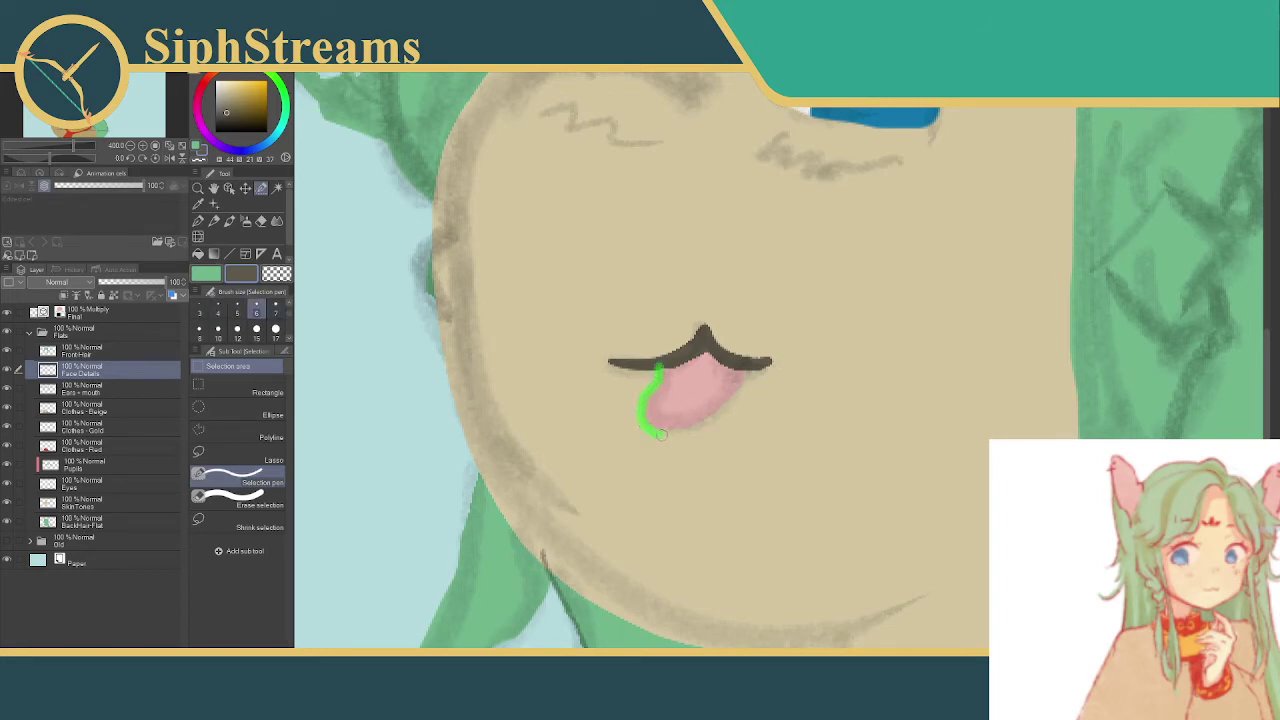
pyautogui.moveTo(733, 398); pyautogui.dragTo(746, 366)
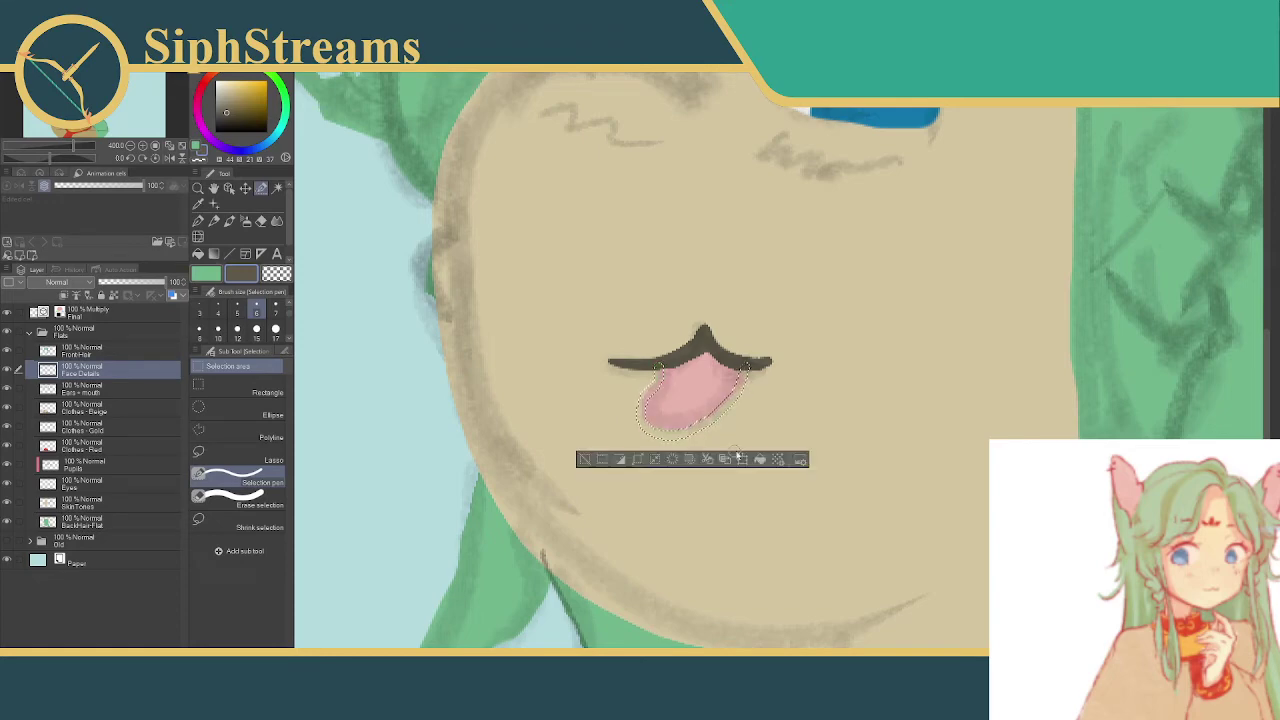
pyautogui.click(586, 458)
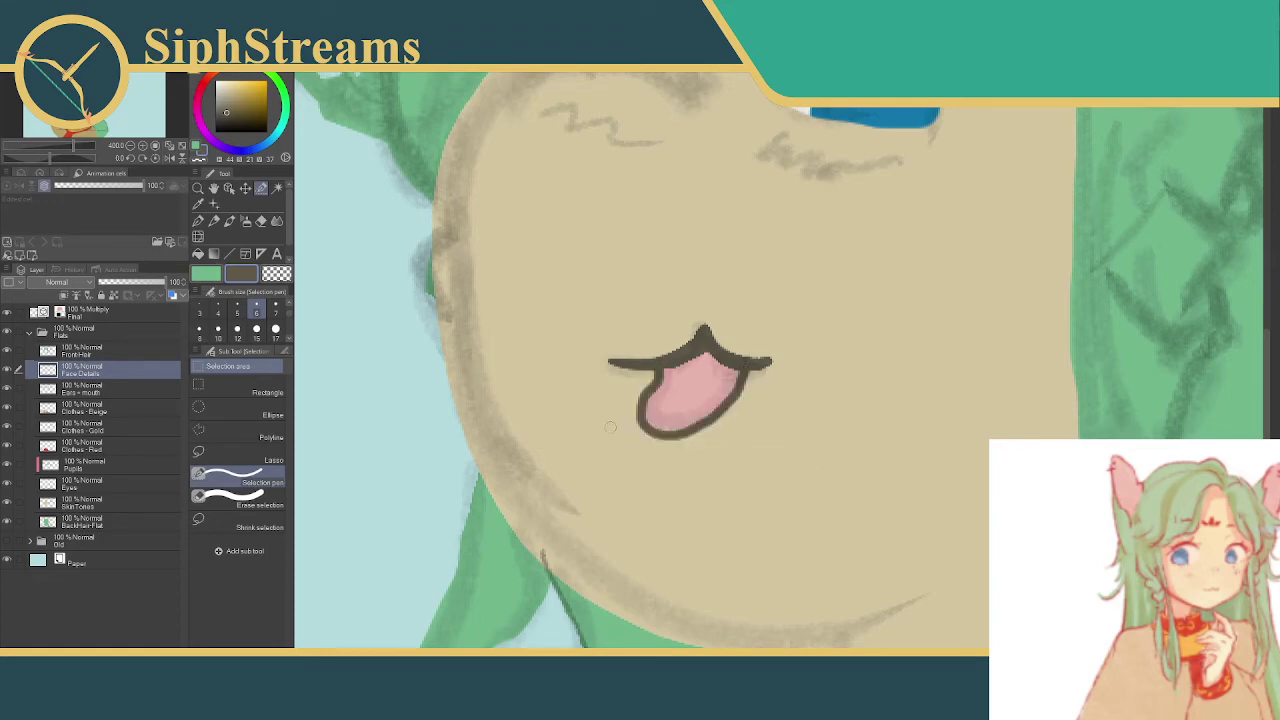
pyautogui.scroll(-5, 780, 360)
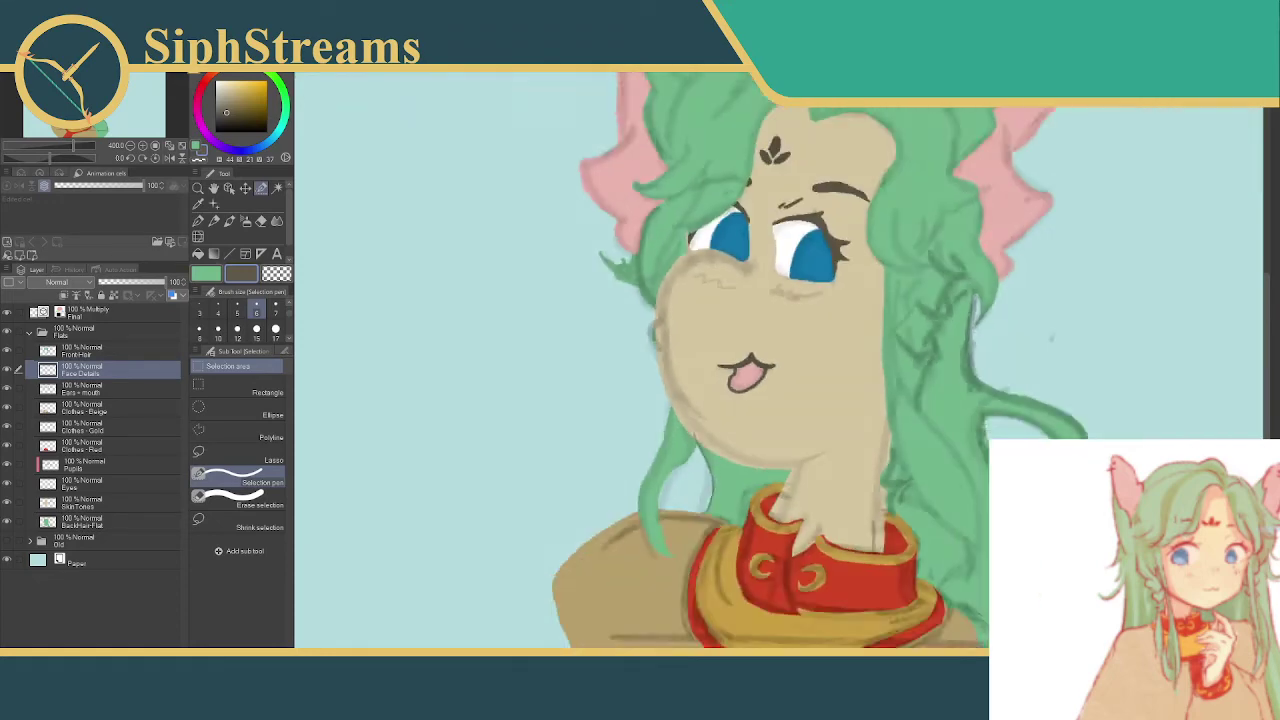
# - Lighten the brownish-grey drawing colour and refill the mouth line and tongue outline with it
pyautogui.scroll(7, 772, 371)
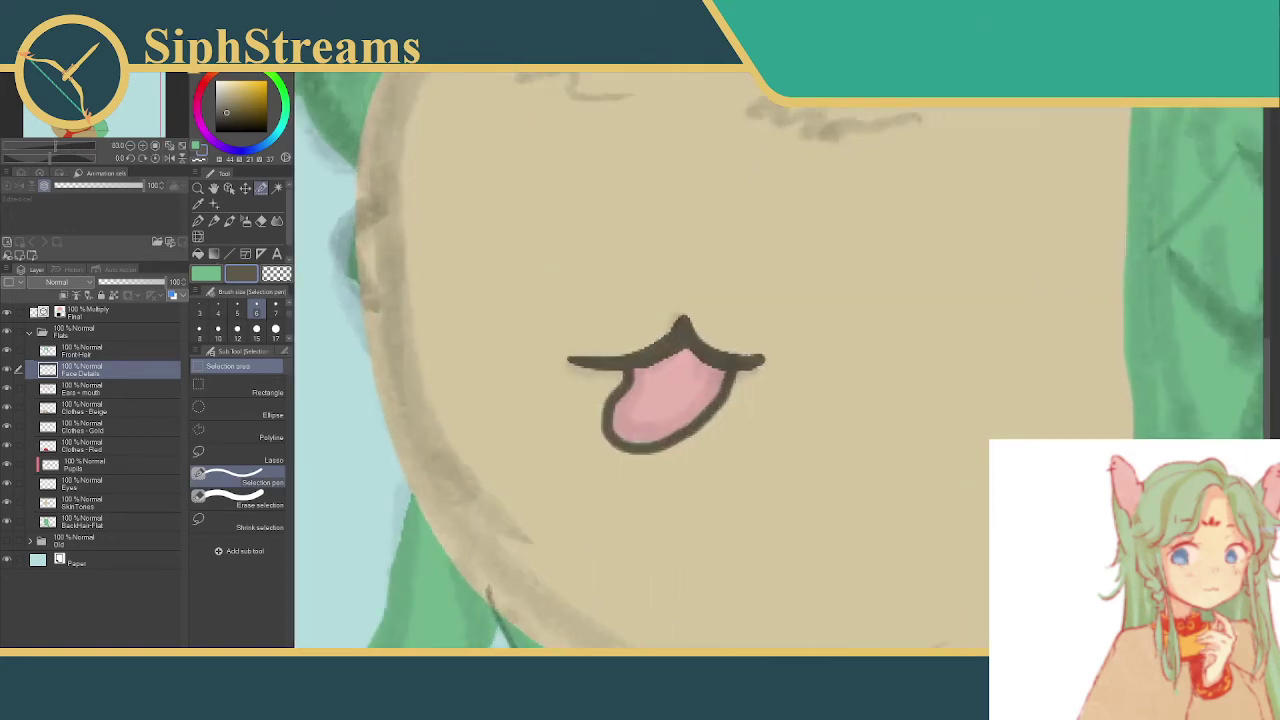
pyautogui.scroll(1, 765, 360)
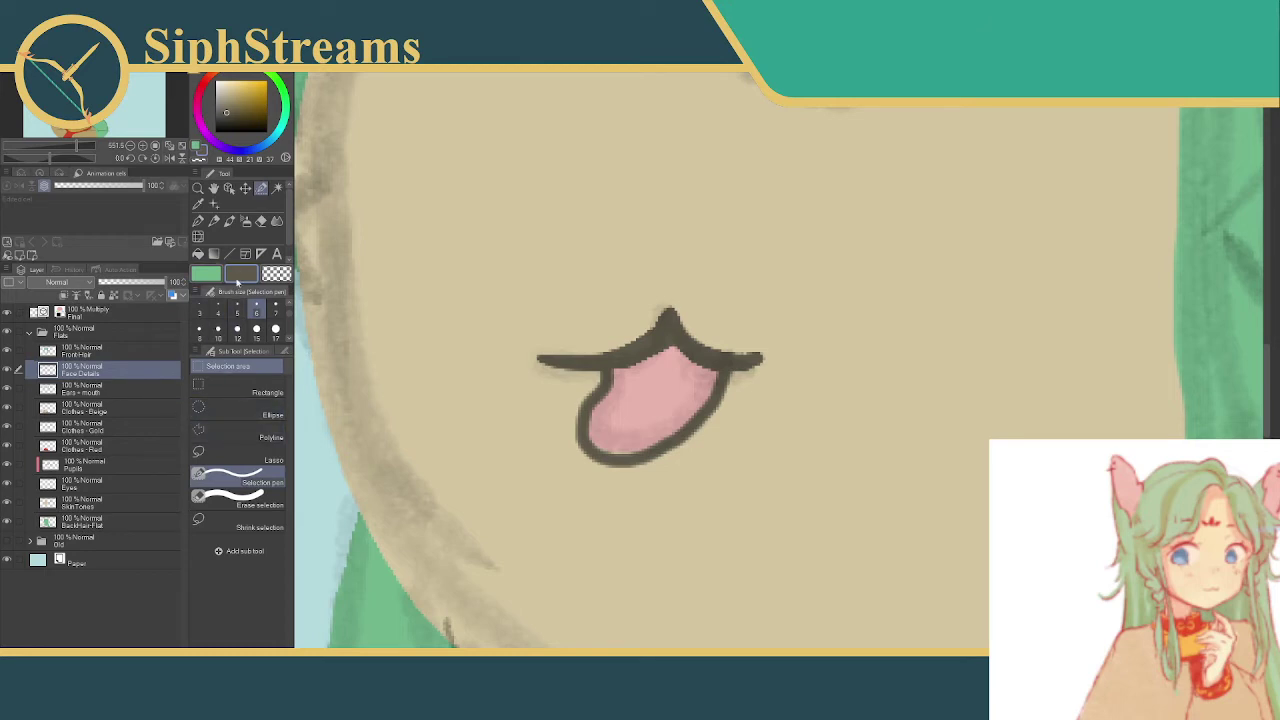
pyautogui.moveTo(230, 98); pyautogui.dragTo(228, 104)
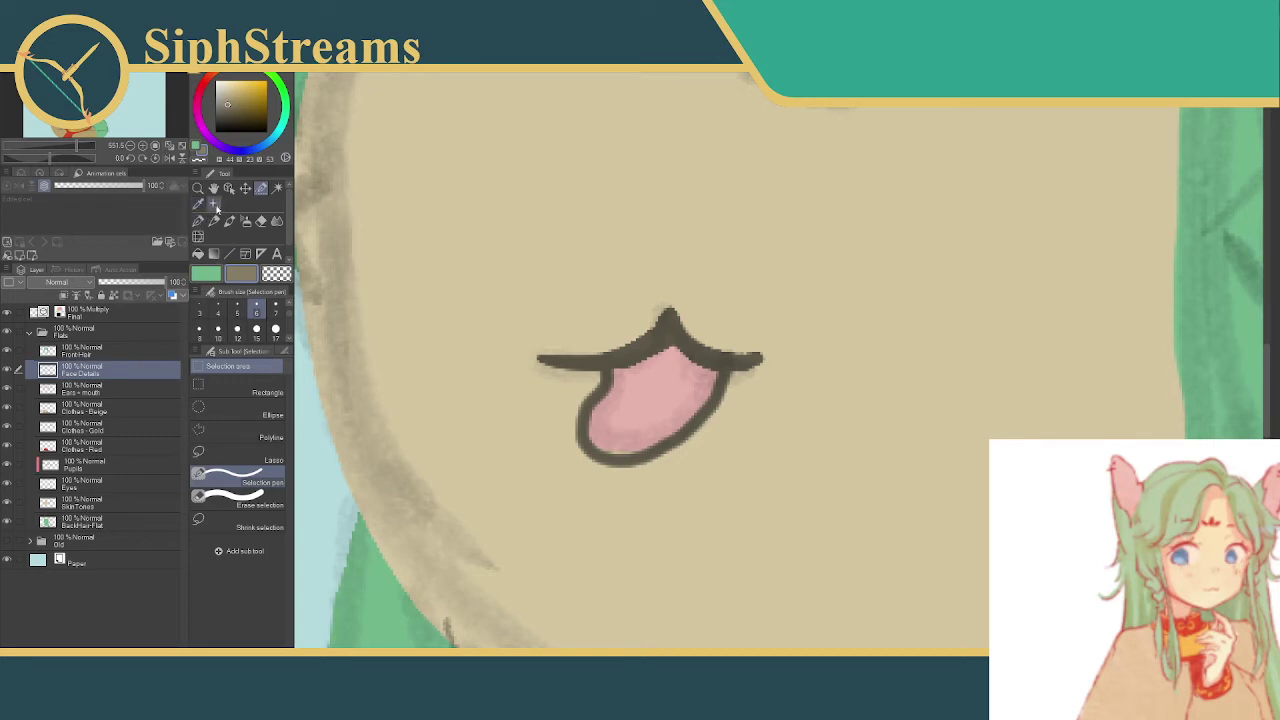
pyautogui.press('g')
pyautogui.click(619, 347)
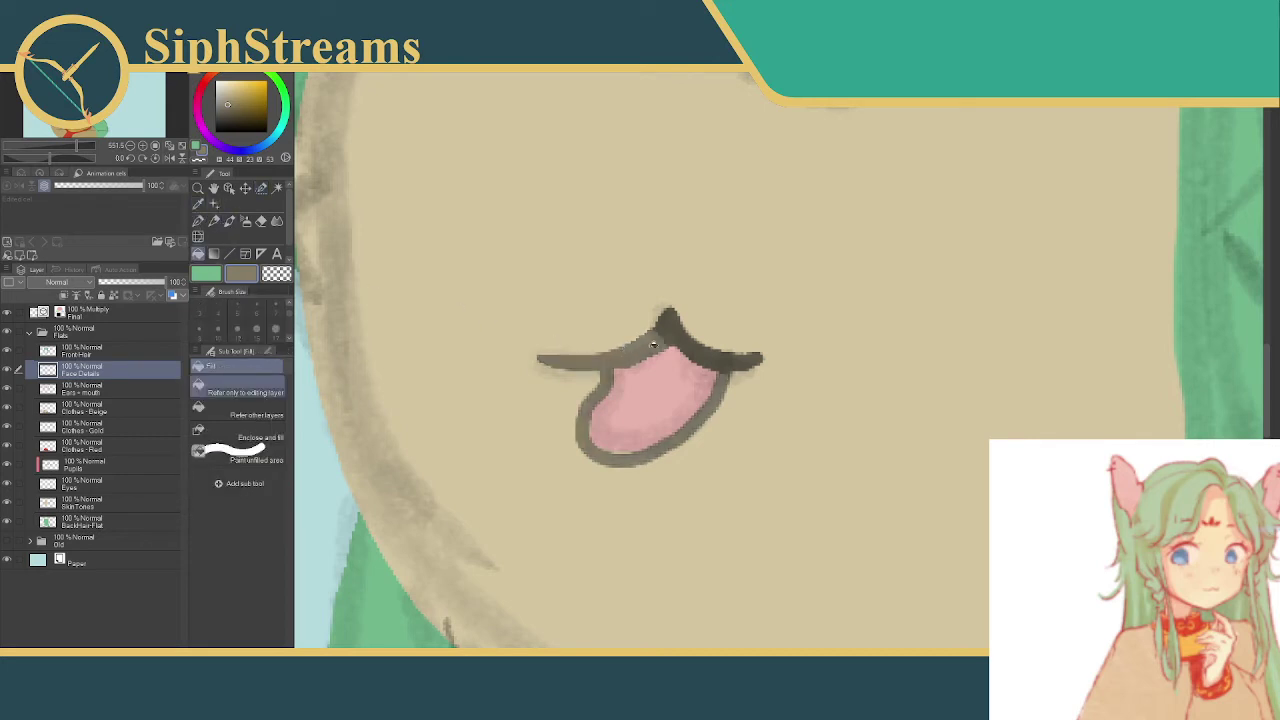
pyautogui.click(686, 332)
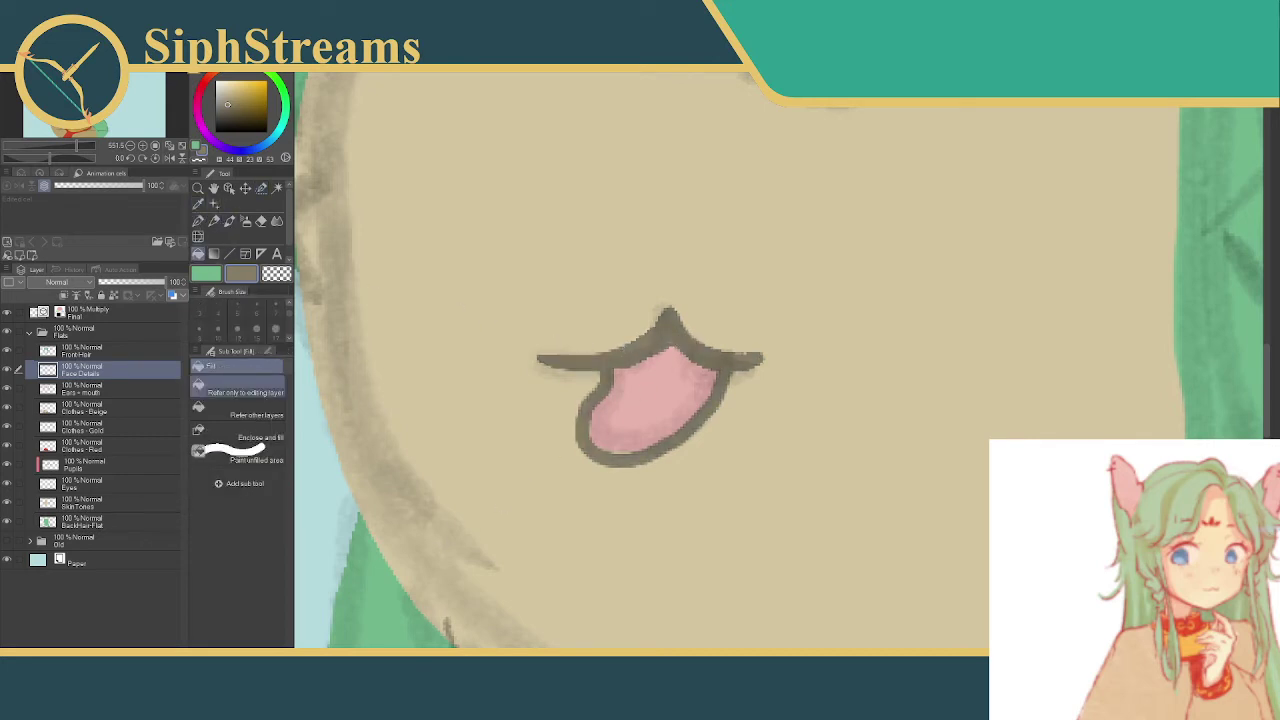
pyautogui.scroll(-6, 605, 420)
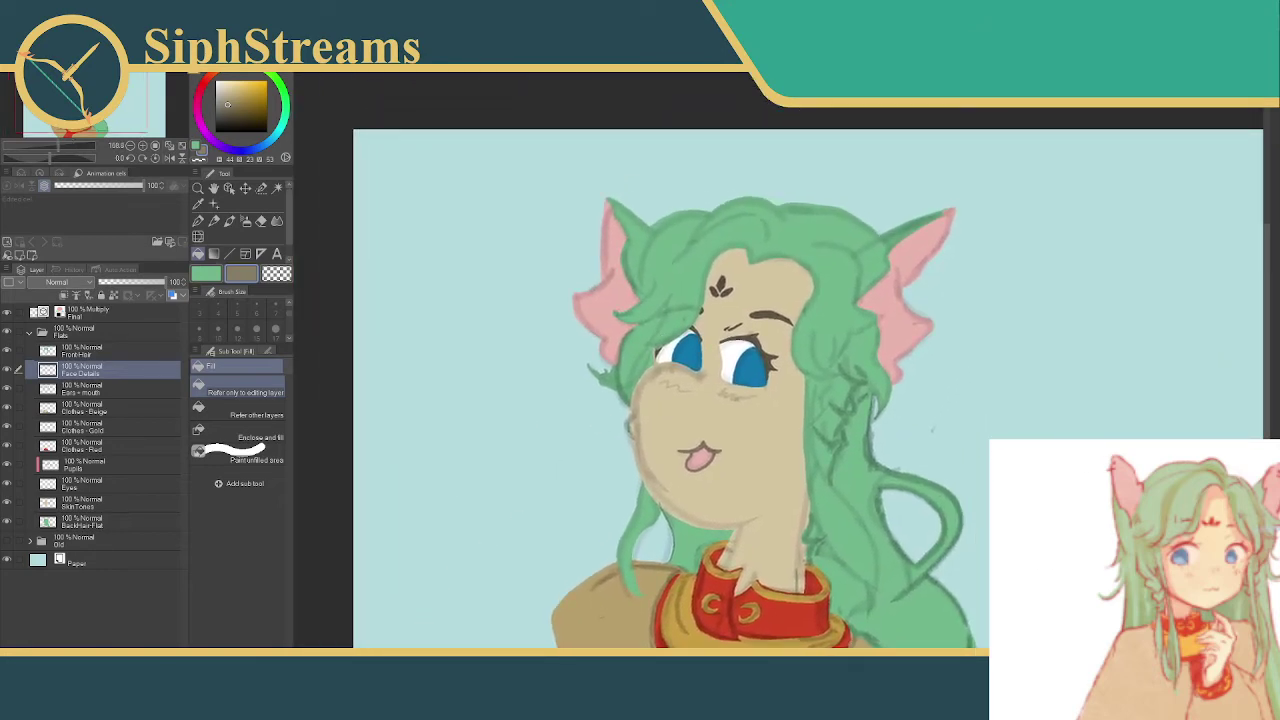
# - Refill the eyebrow, the crease between the brows and the far brow's tip with the lighter brownish grey, undoing a stray fill
pyautogui.hotkey('ctrl', '+')
pyautogui.scroll(3, 607, 246)
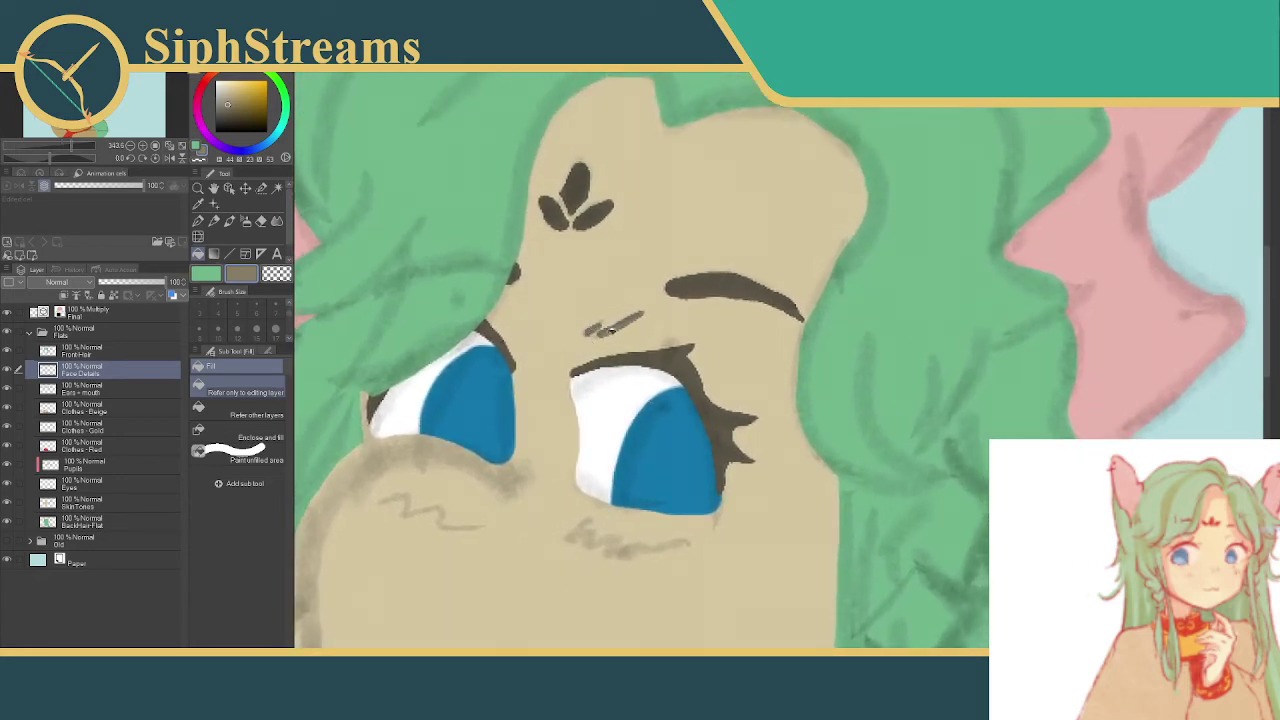
pyautogui.click(693, 282)
pyautogui.click(515, 271)
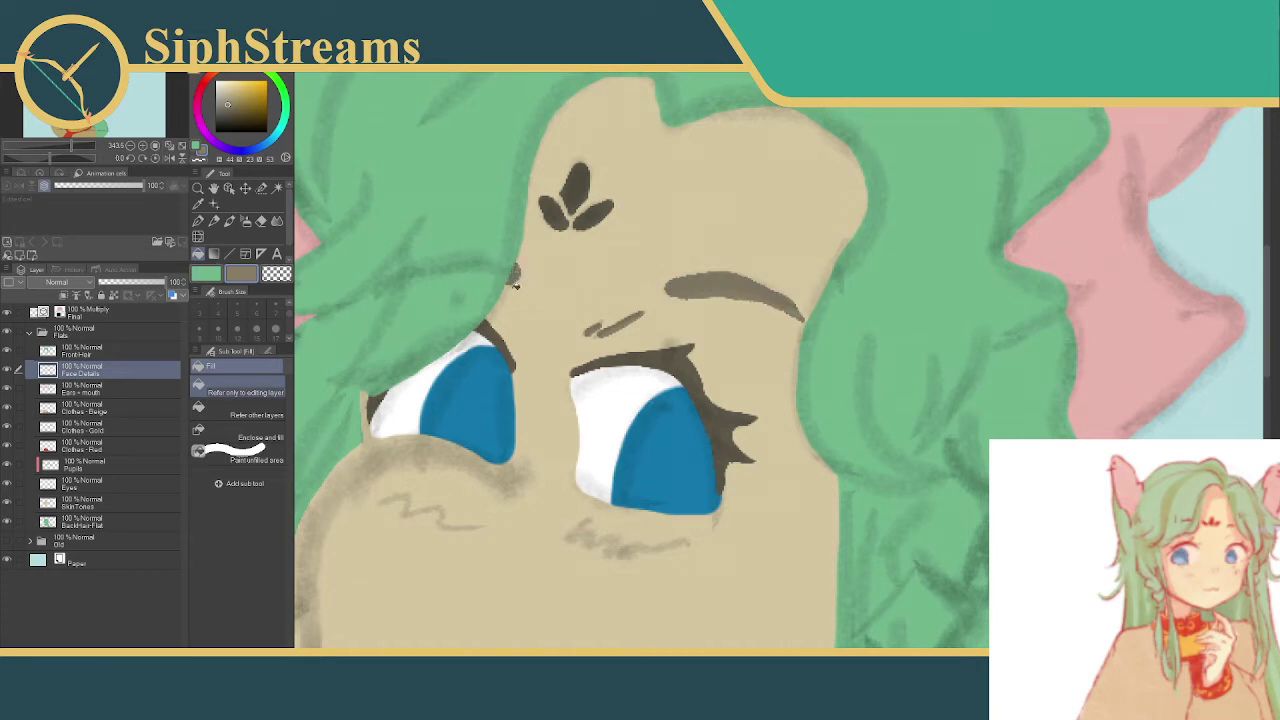
pyautogui.click(447, 607)
pyautogui.hotkey('ctrl', 'z')
pyautogui.scroll(-6, 537, 374)
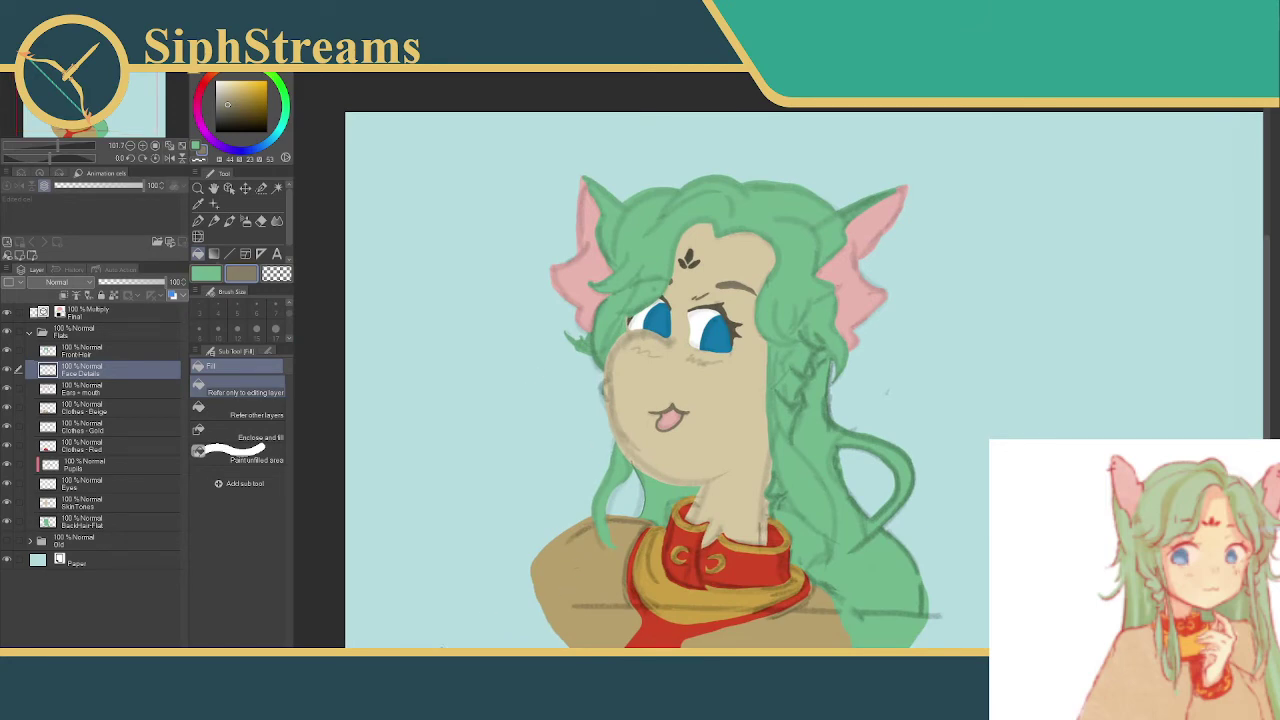
# - Switch to the Selection pen for retouching the mouth line and tongue outline
pyautogui.scroll(8, 679, 401)
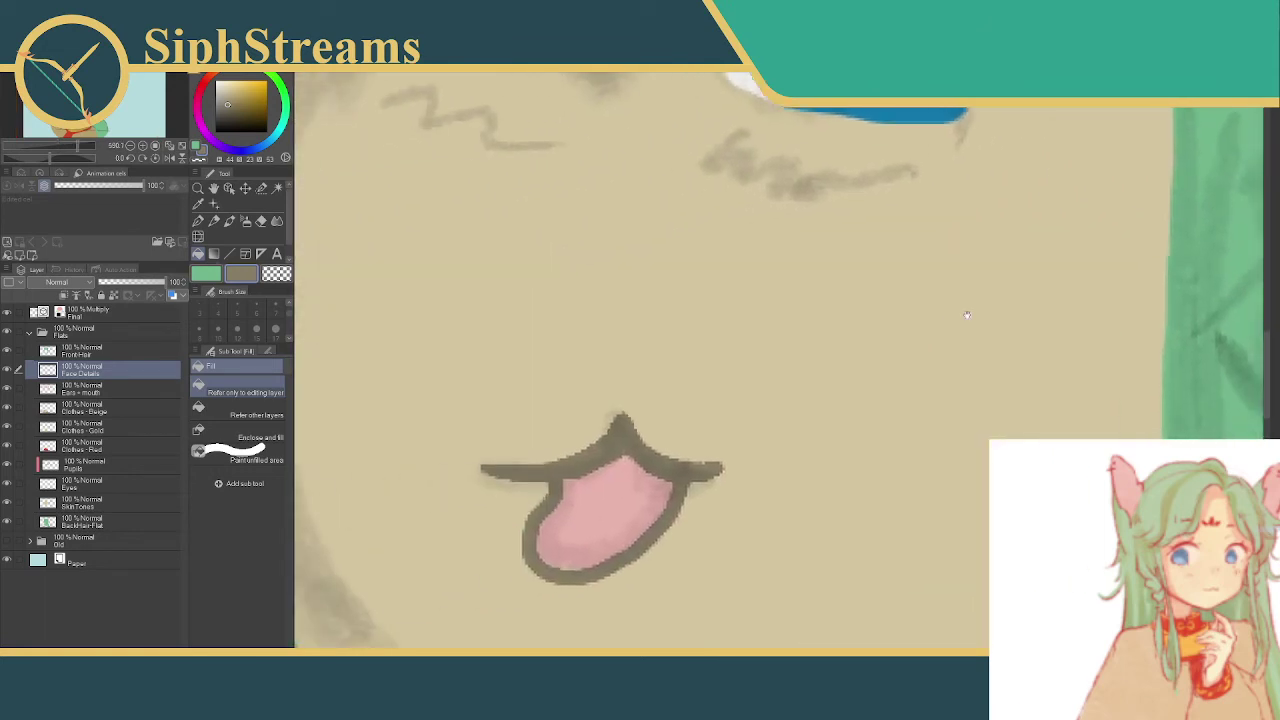
pyautogui.moveTo(967, 315); pyautogui.dragTo(991, 302)
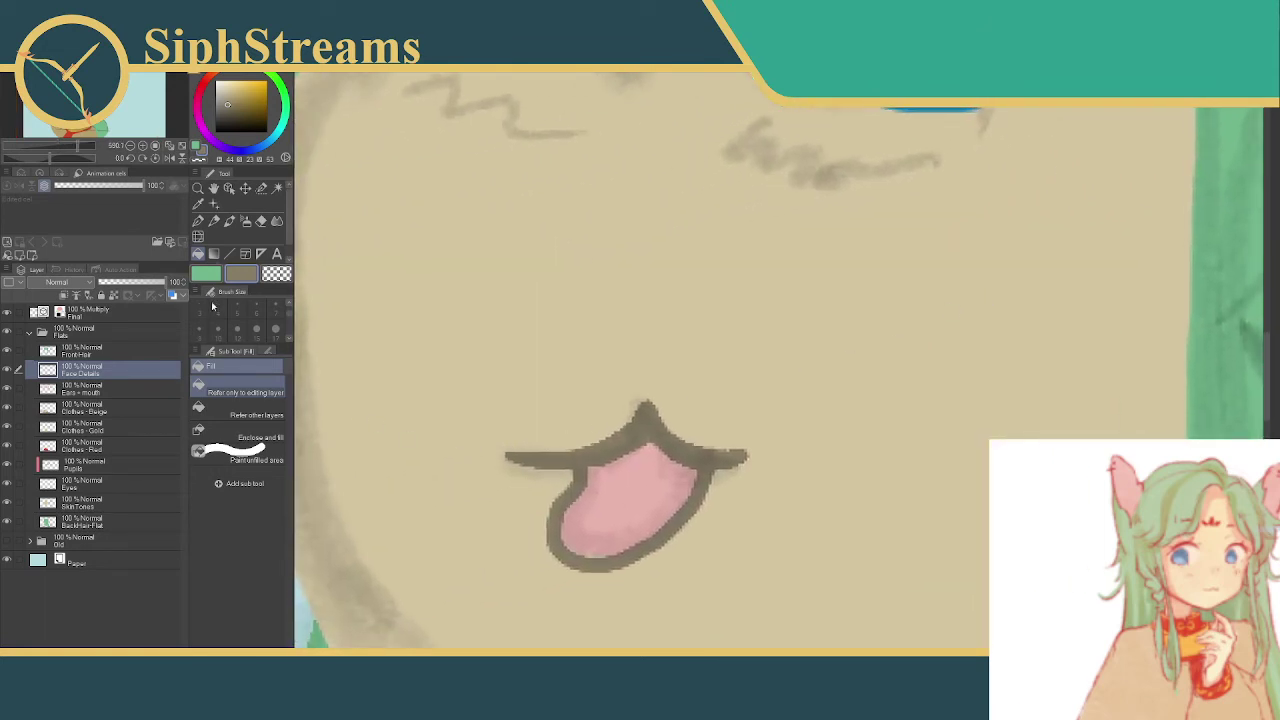
pyautogui.click(277, 274)
pyautogui.click(261, 188)
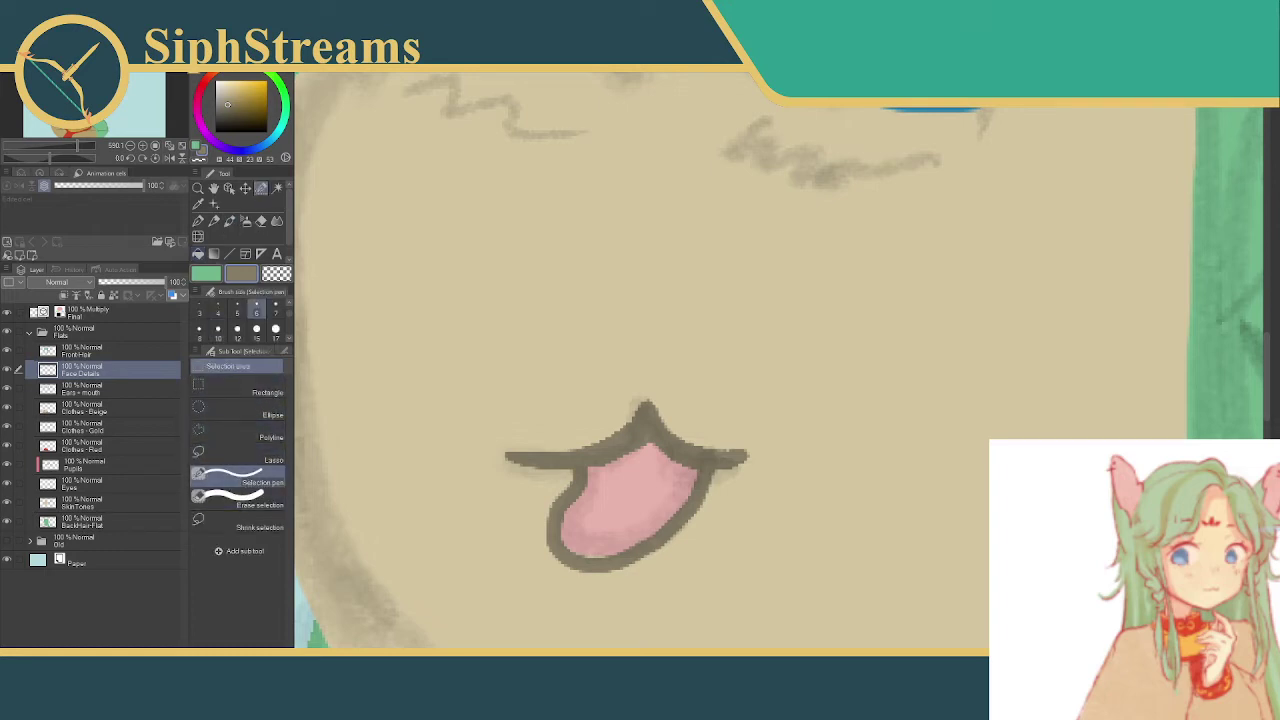
# - Trim the tongue outline on the Face Details layer, clearing its upper left end and the excess along its right outer edge
pyautogui.click(527, 506)
pyautogui.moveTo(547, 497); pyautogui.dragTo(598, 472)
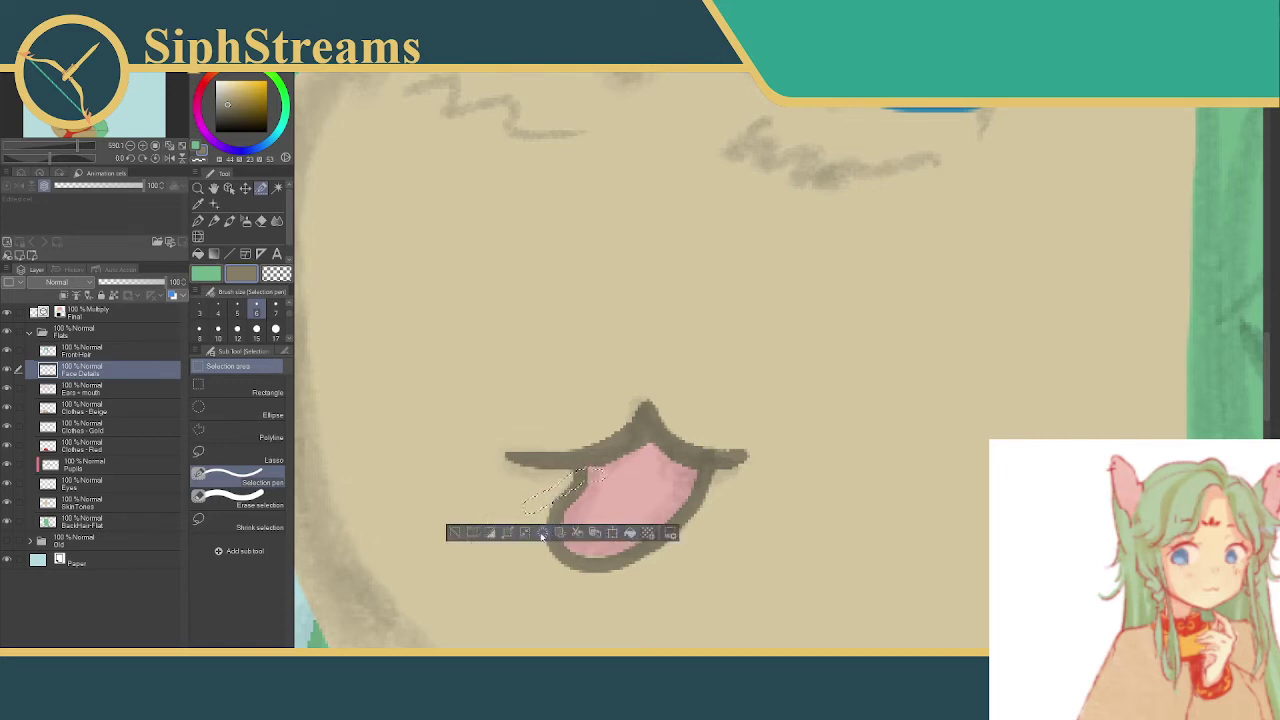
pyautogui.click(454, 532)
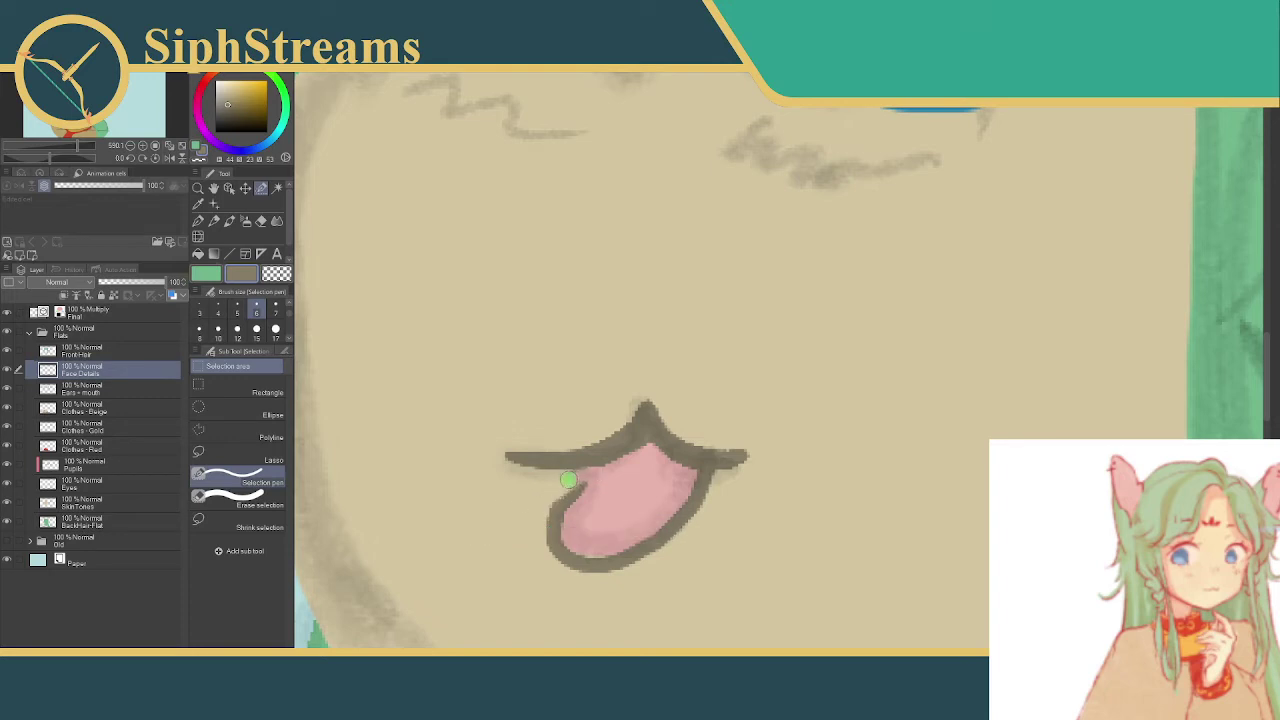
pyautogui.click(568, 480)
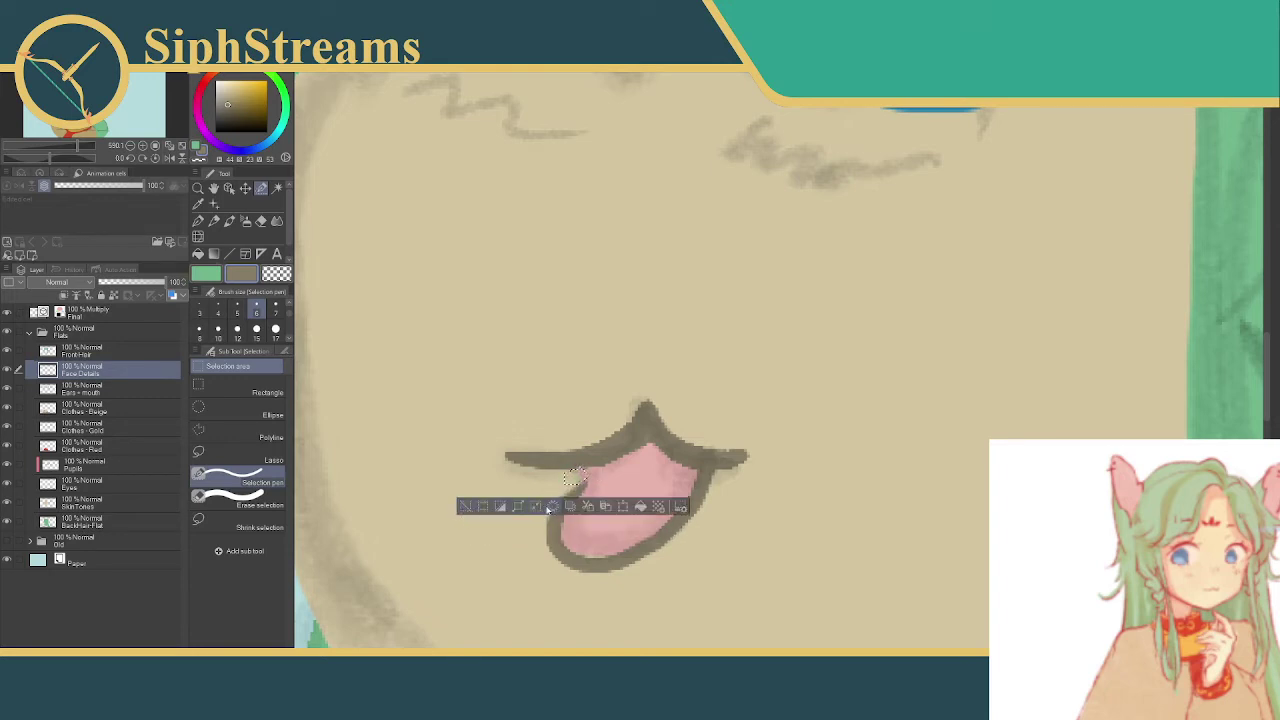
pyautogui.click(482, 507)
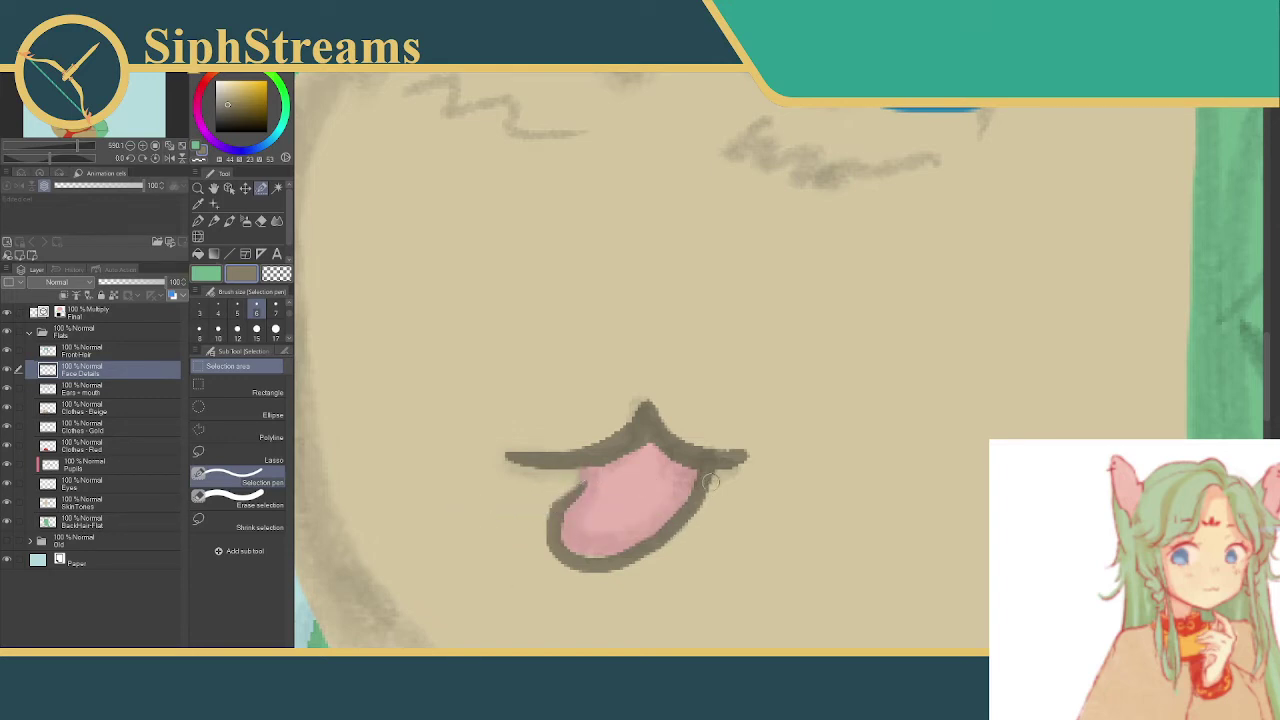
pyautogui.moveTo(711, 483); pyautogui.dragTo(692, 542)
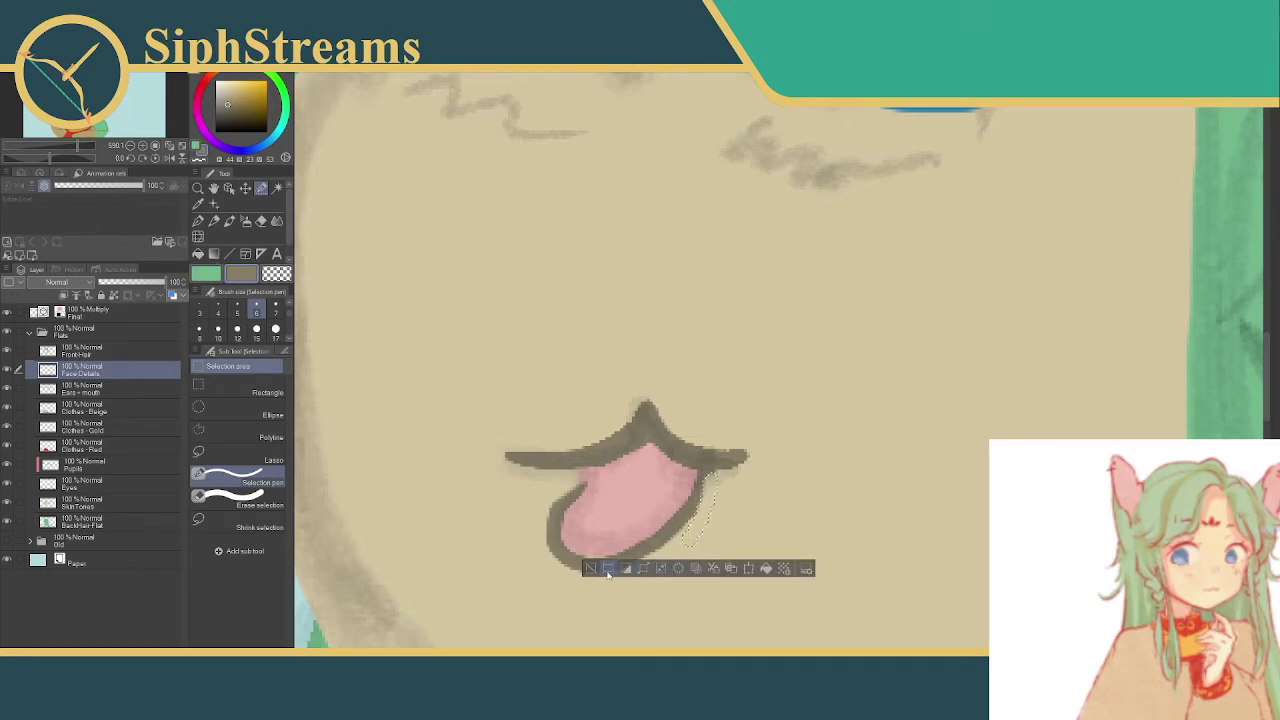
pyautogui.click(607, 569)
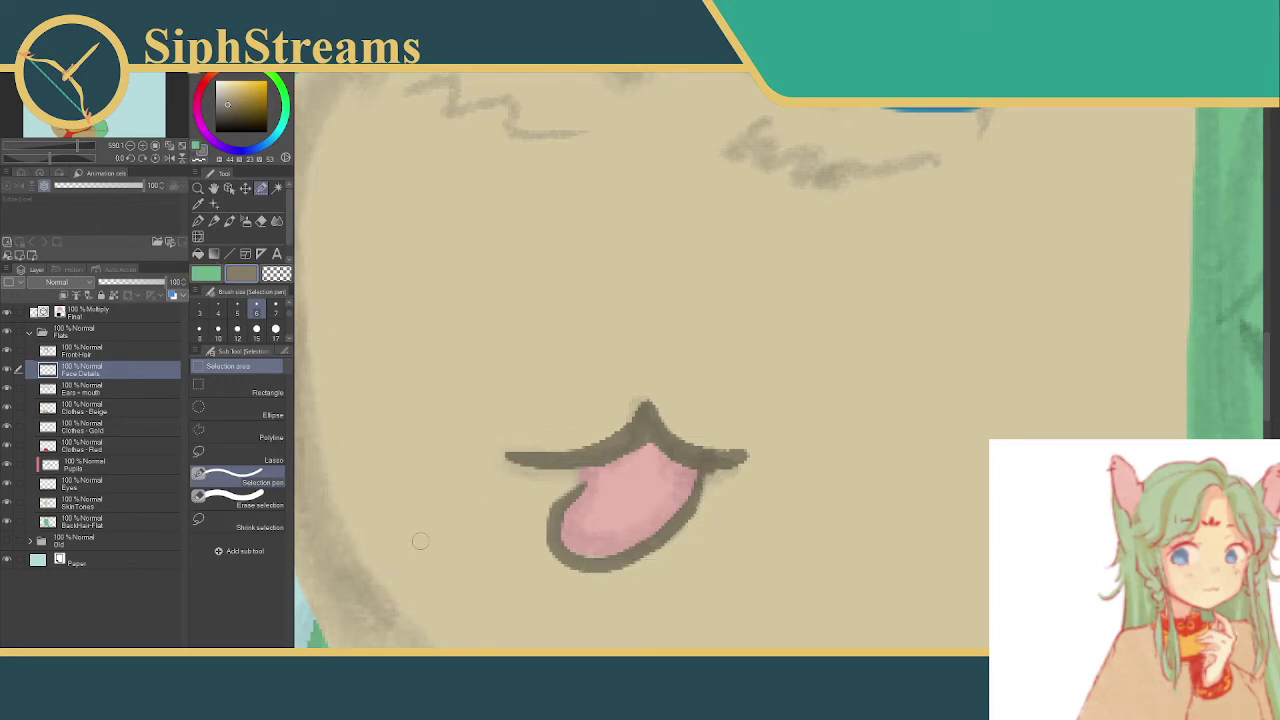
# - Extend the upper left end of the tongue outline with a size 4 selection pen area filled in the current brown
pyautogui.scroll(-2, 420, 540)
pyautogui.scroll(2, 491, 423)
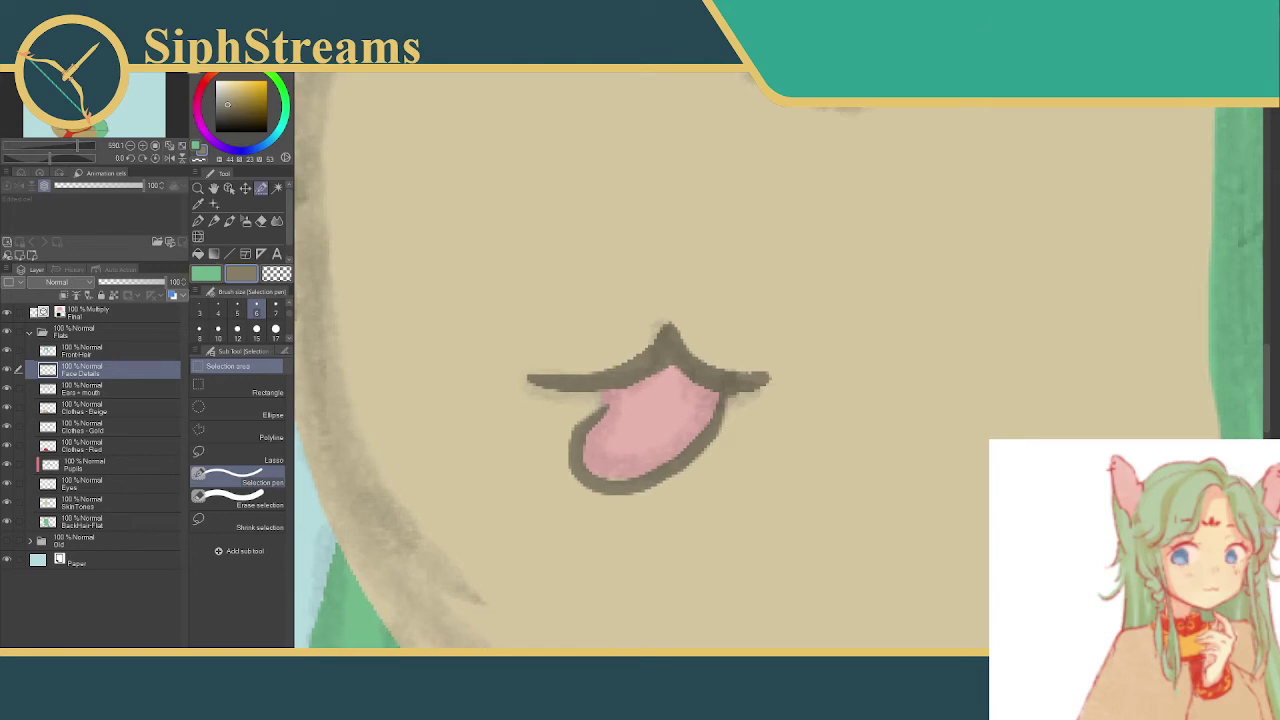
pyautogui.scroll(-5, 779, 368)
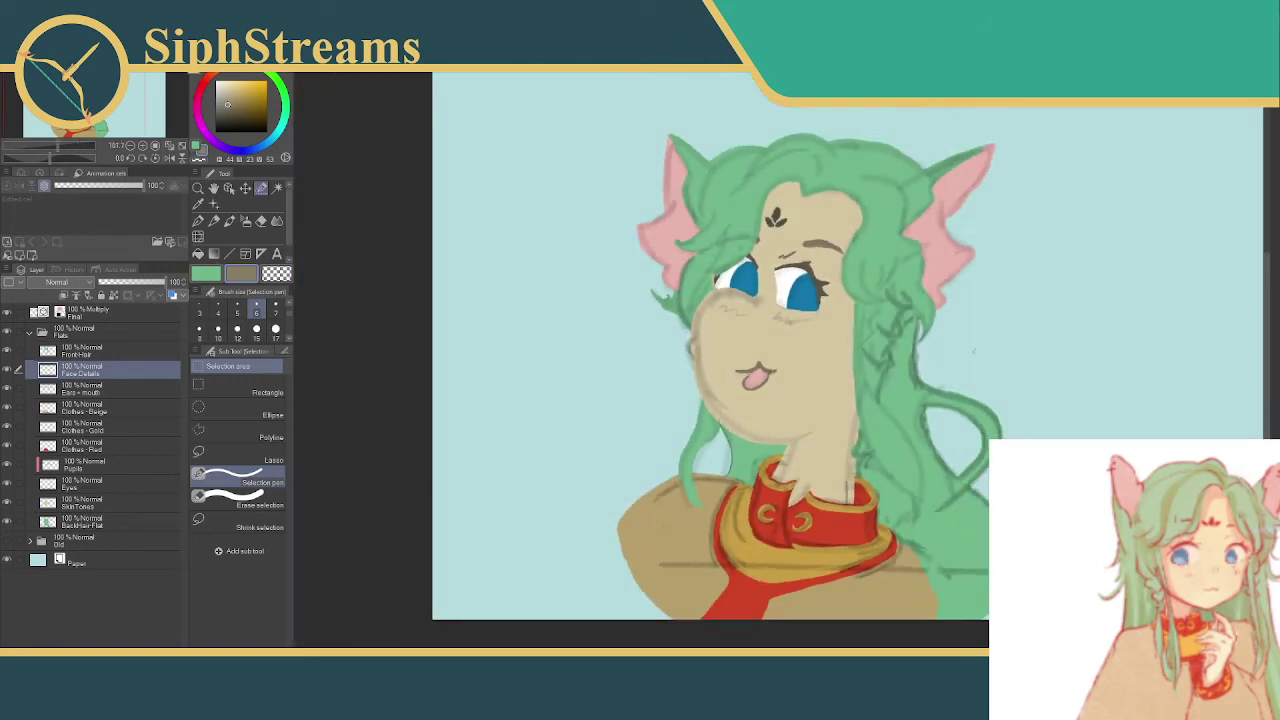
pyautogui.scroll(5, 753, 377)
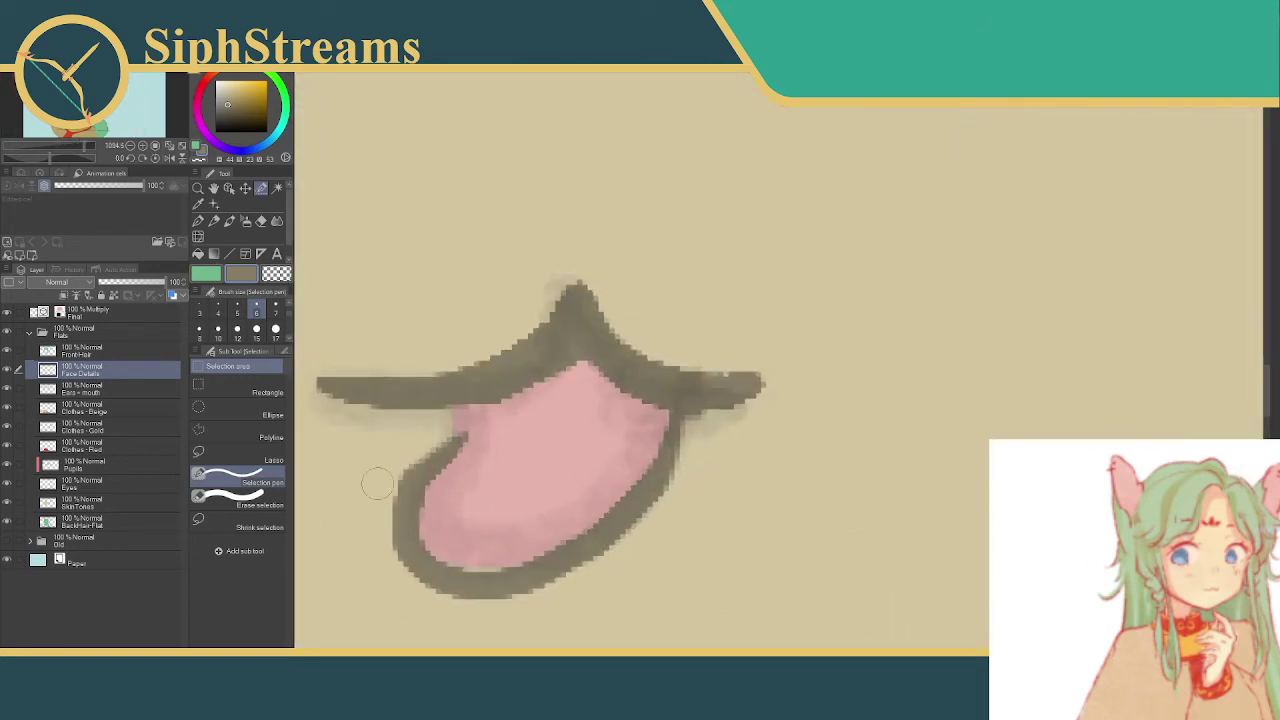
pyautogui.moveTo(446, 446); pyautogui.dragTo(457, 429)
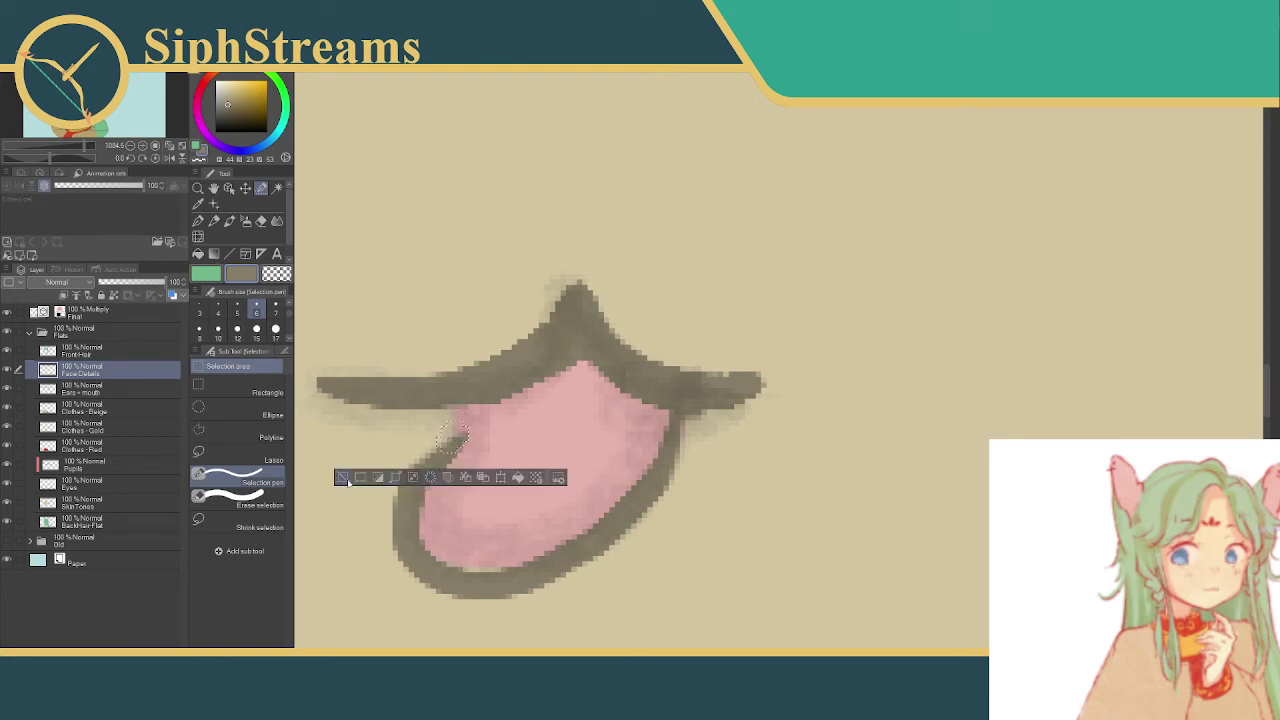
pyautogui.click(345, 479)
pyautogui.click(218, 313)
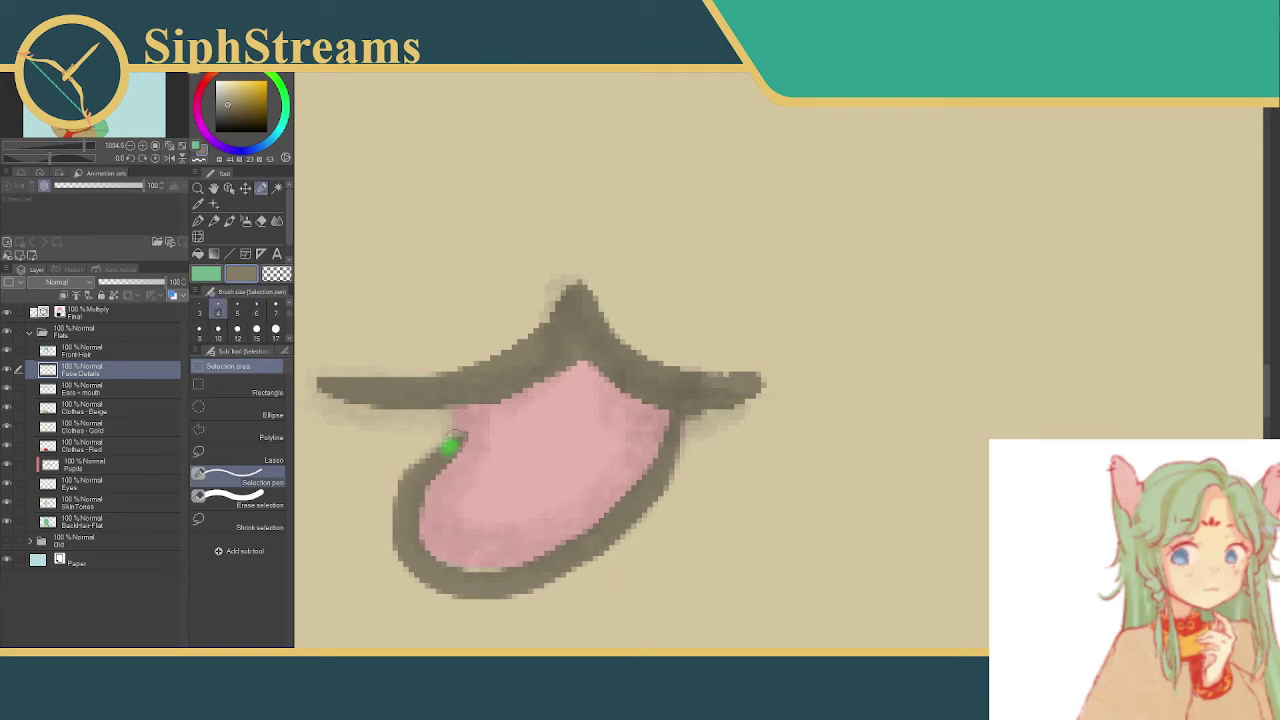
pyautogui.moveTo(452, 445); pyautogui.dragTo(462, 416)
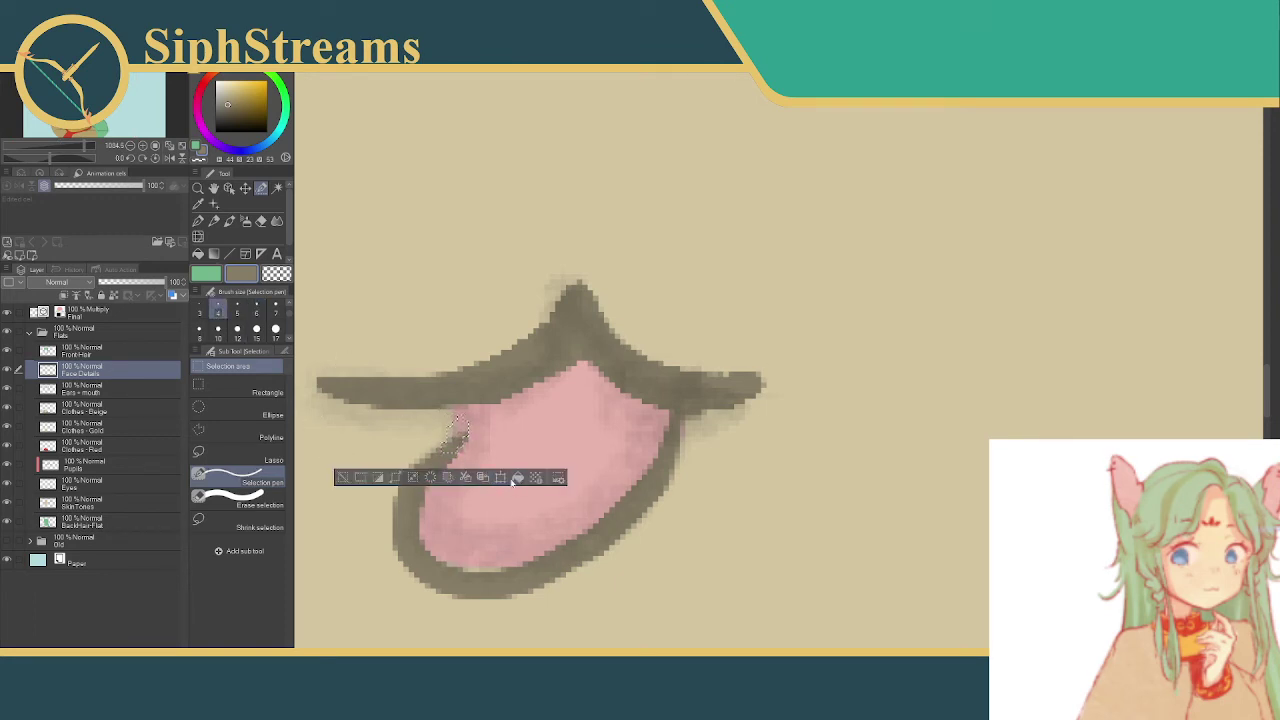
pyautogui.click(516, 478)
pyautogui.click(343, 478)
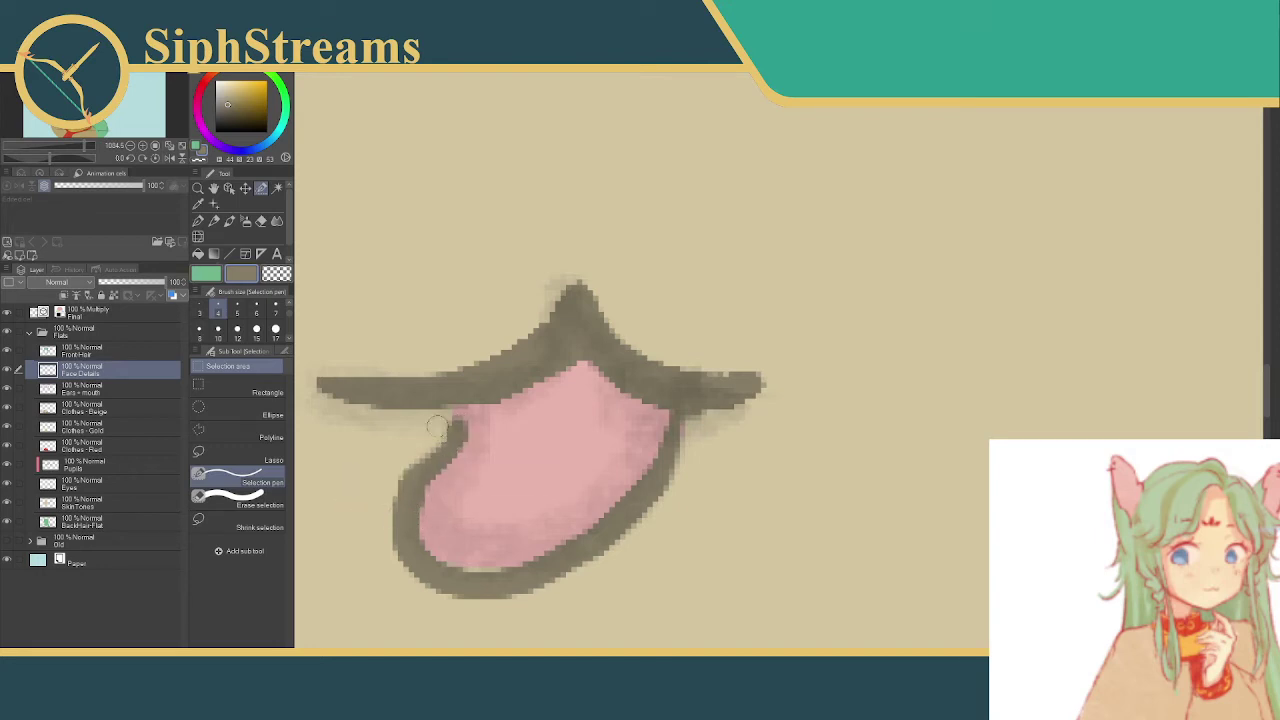
# - Clean up the outer edge of the tongue outline's upper left tip, just below the mouth line
pyautogui.moveTo(448, 414)
pyautogui.mouseDown()
pyautogui.moveTo(434, 430)
pyautogui.moveTo(446, 438)
pyautogui.mouseUp()
pyautogui.click(437, 461)
pyautogui.click(332, 461)
pyautogui.click(415, 466)
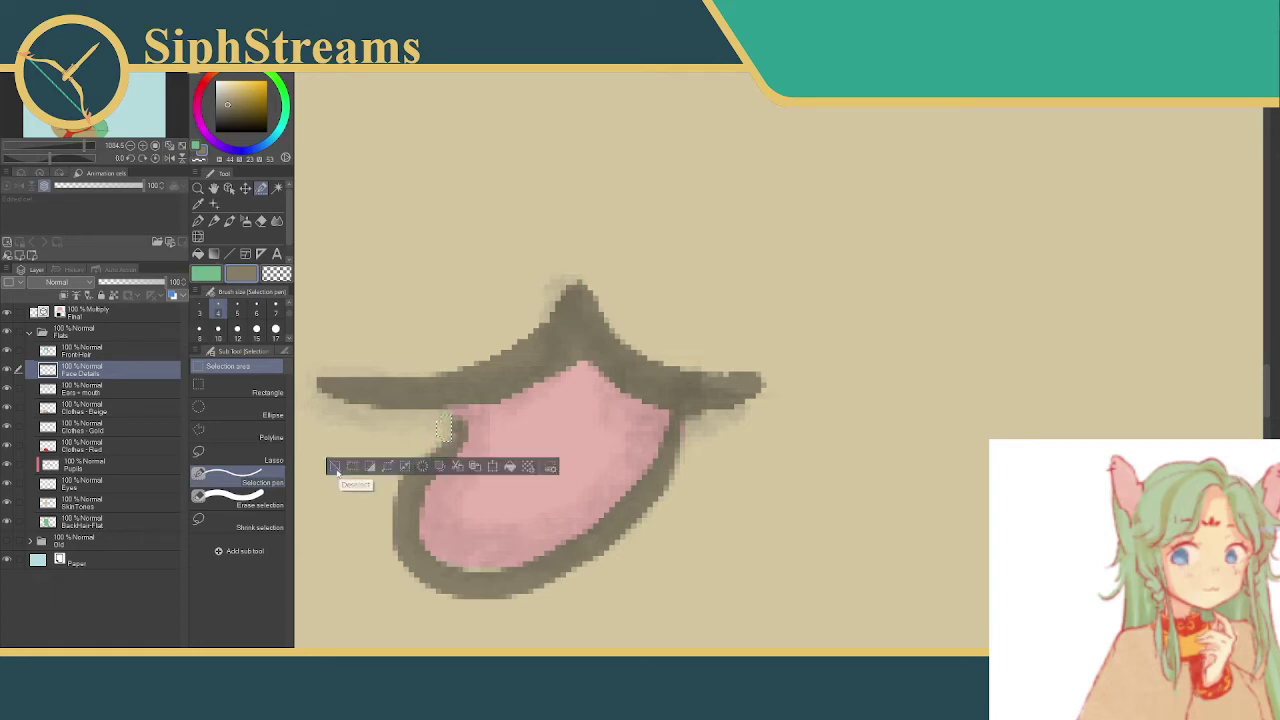
pyautogui.click(334, 466)
pyautogui.scroll(-10, 640, 400)
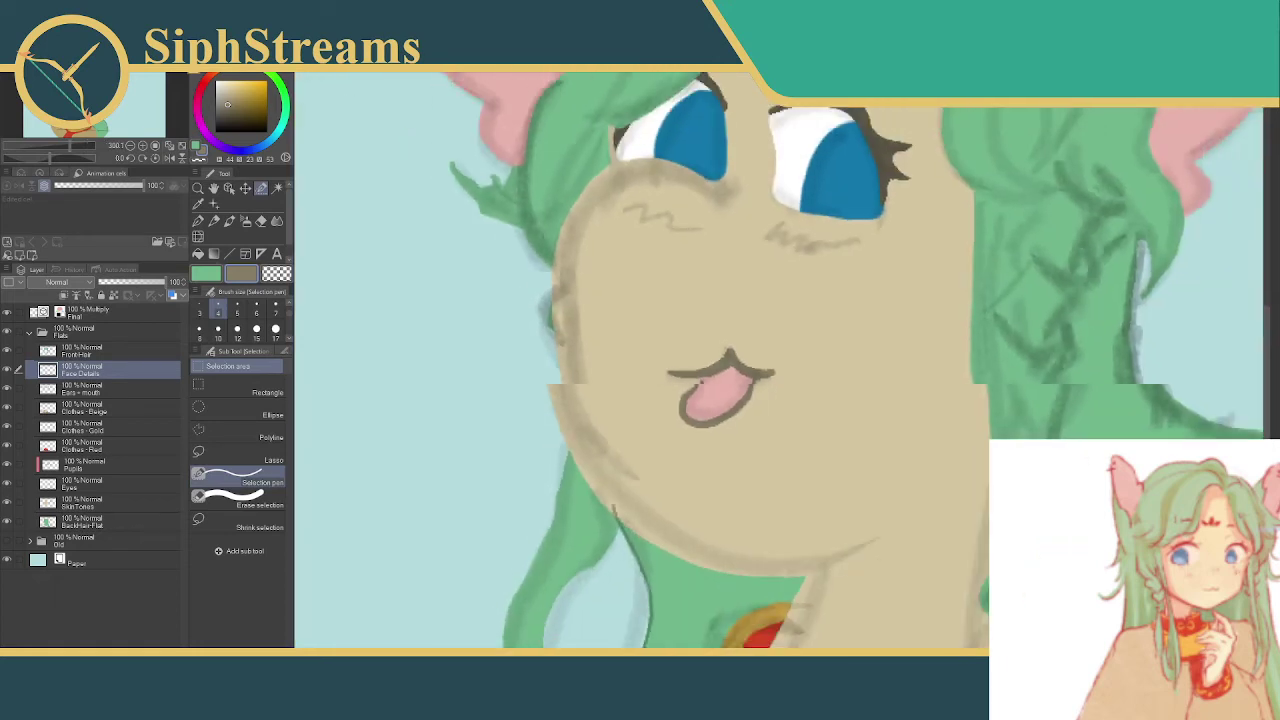
pyautogui.scroll(5, 770, 370)
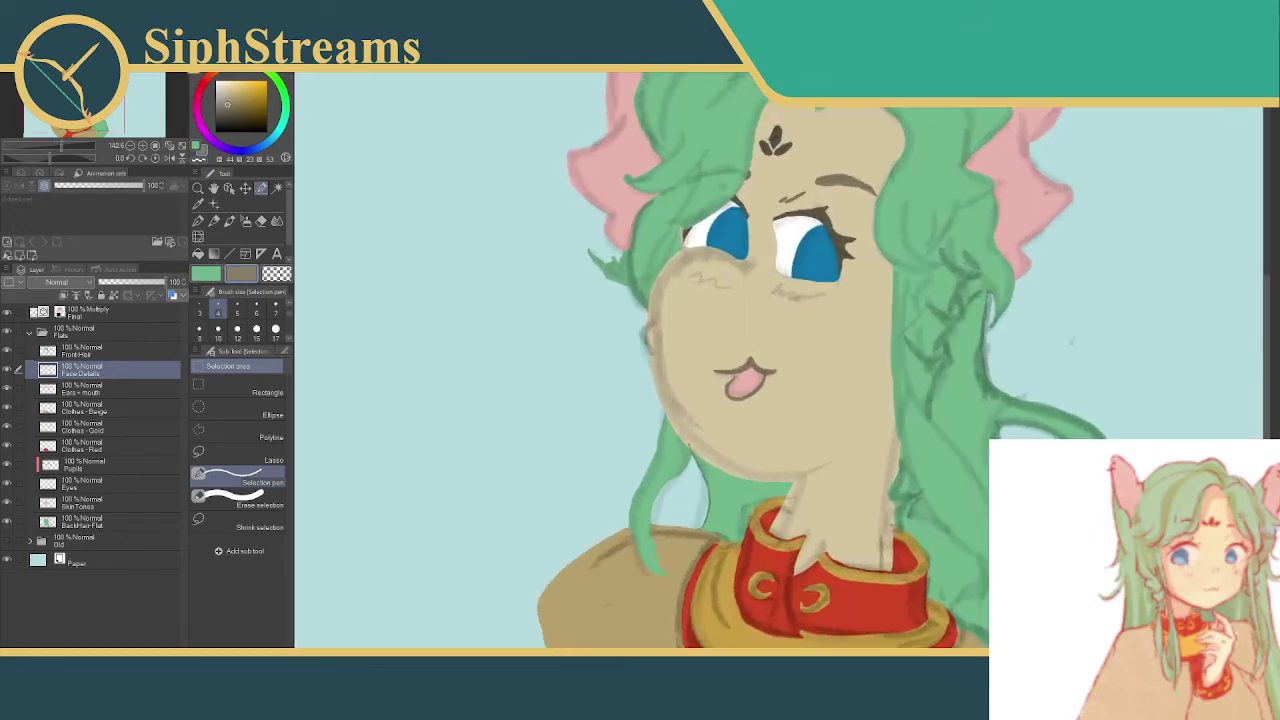
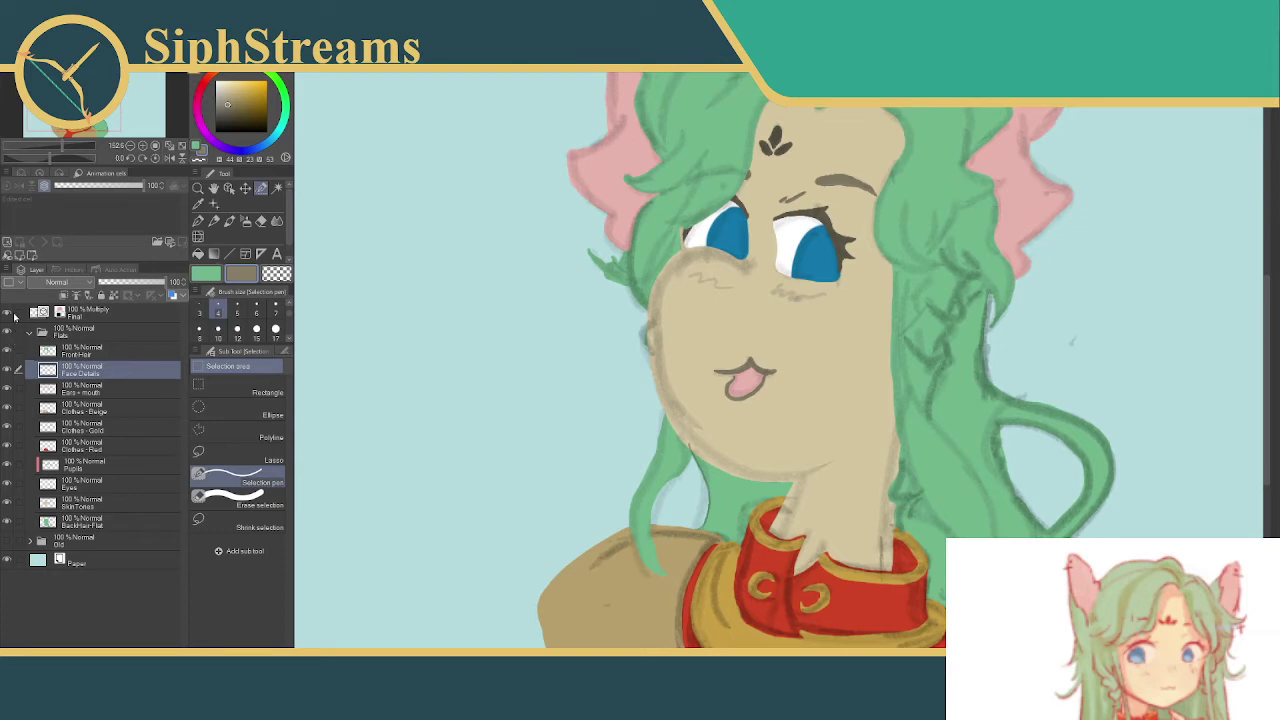
# - Hide the Final multiply layer so only the flat colours show
pyautogui.click(15, 315)
pyautogui.moveTo(379, 517); pyautogui.dragTo(392, 477)
pyautogui.scroll(-3, 597, 400)
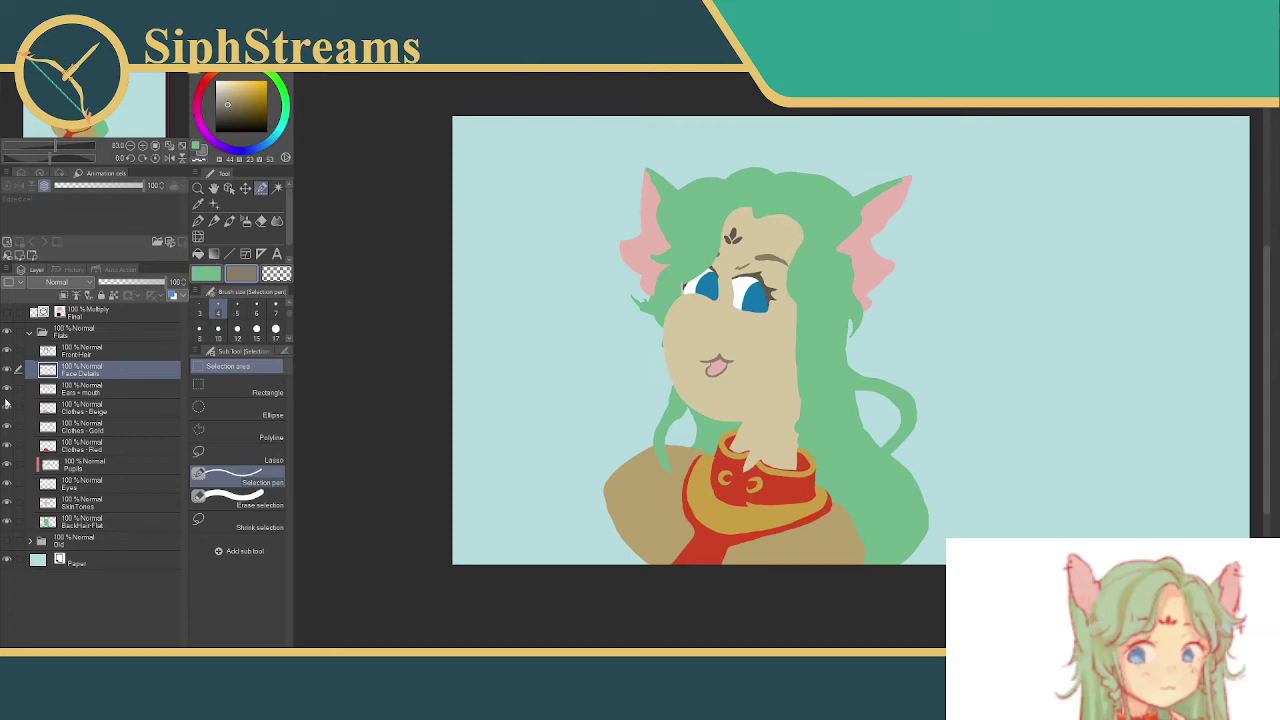
# - Extend the right eye's white toward the nose on the Eyes layer, filling a size 15 selection pen area with white sampled from the eye
pyautogui.click(77, 486)
pyautogui.scroll(6, 553, 526)
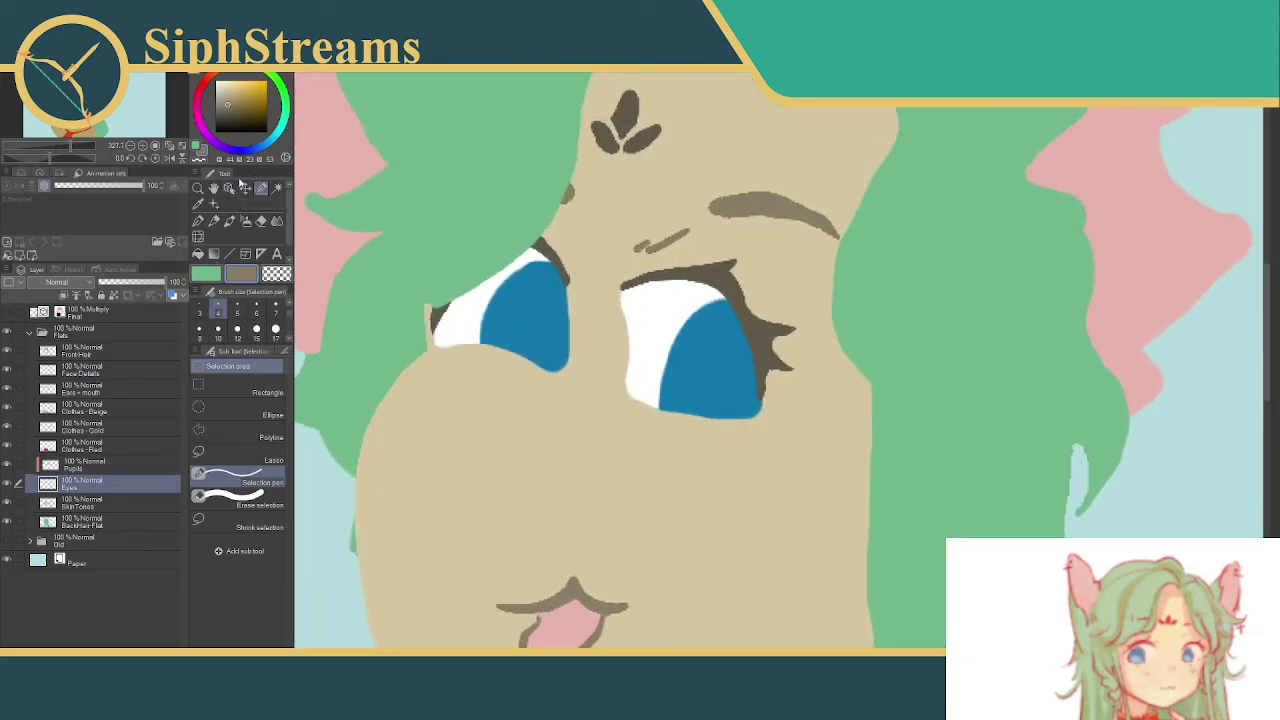
pyautogui.click(212, 351)
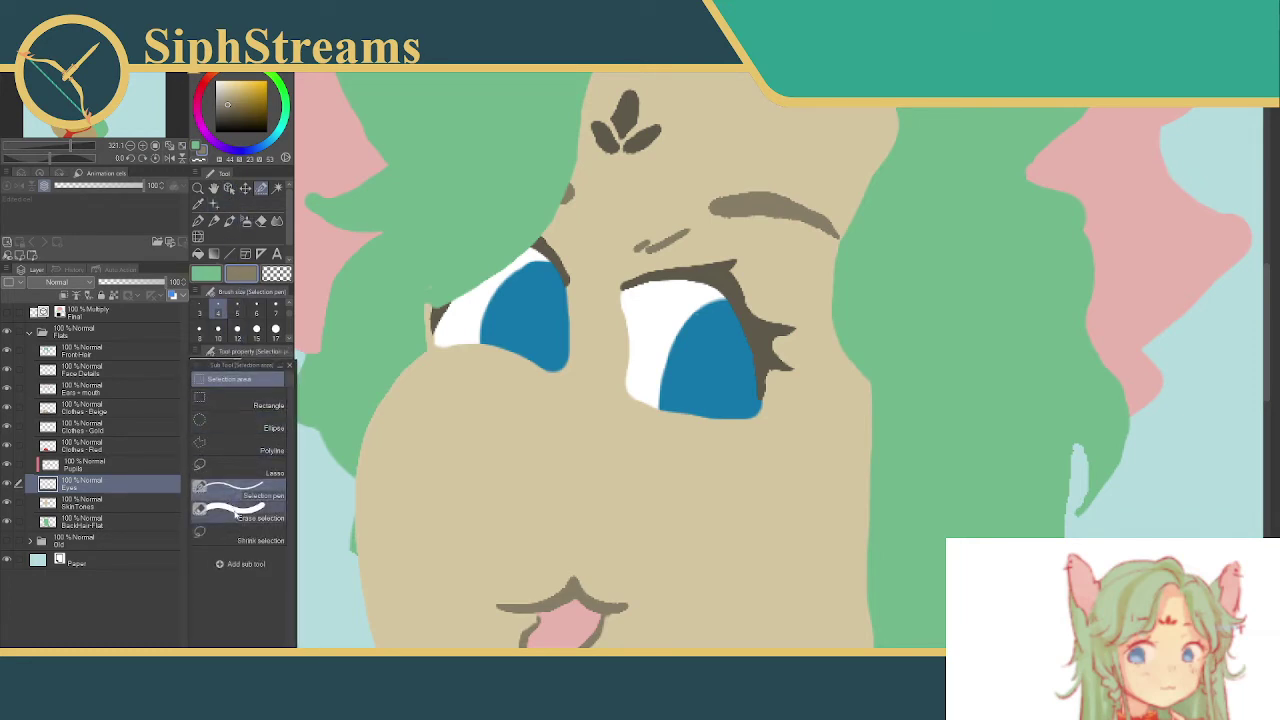
pyautogui.click(256, 328)
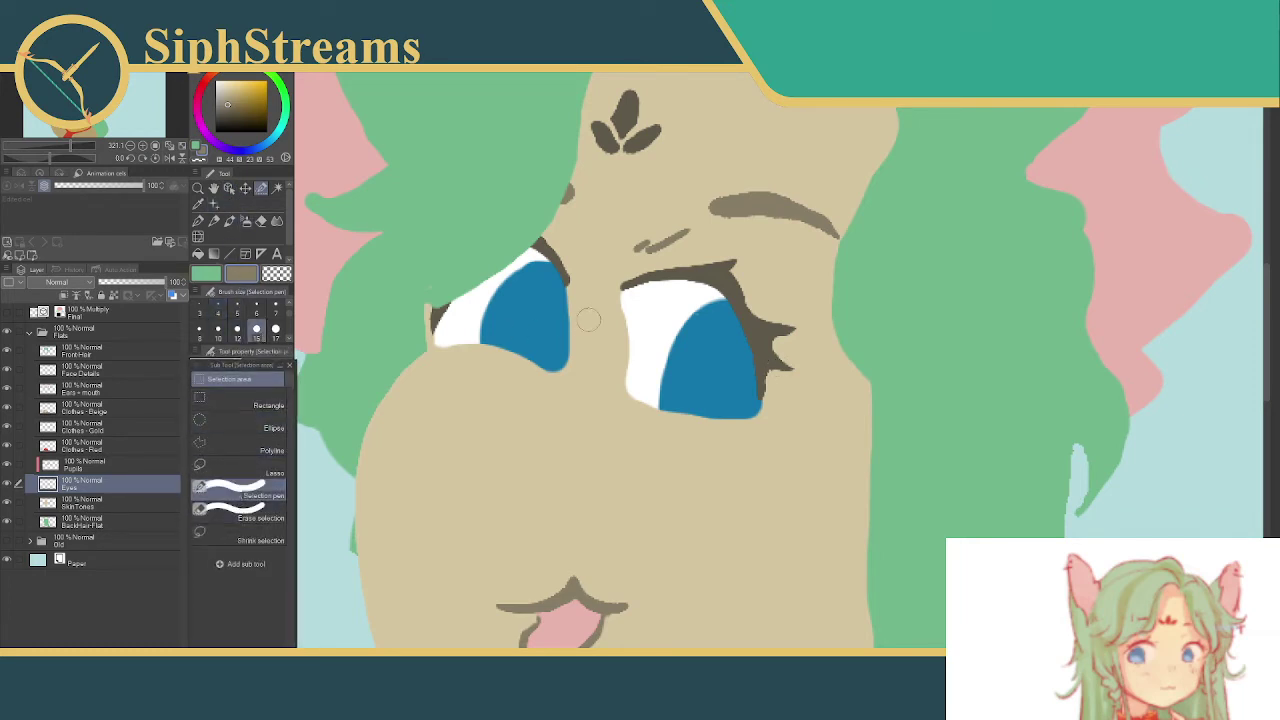
pyautogui.moveTo(636, 298)
pyautogui.mouseDown()
pyautogui.moveTo(601, 340)
pyautogui.moveTo(615, 388)
pyautogui.moveTo(640, 382)
pyautogui.mouseUp()
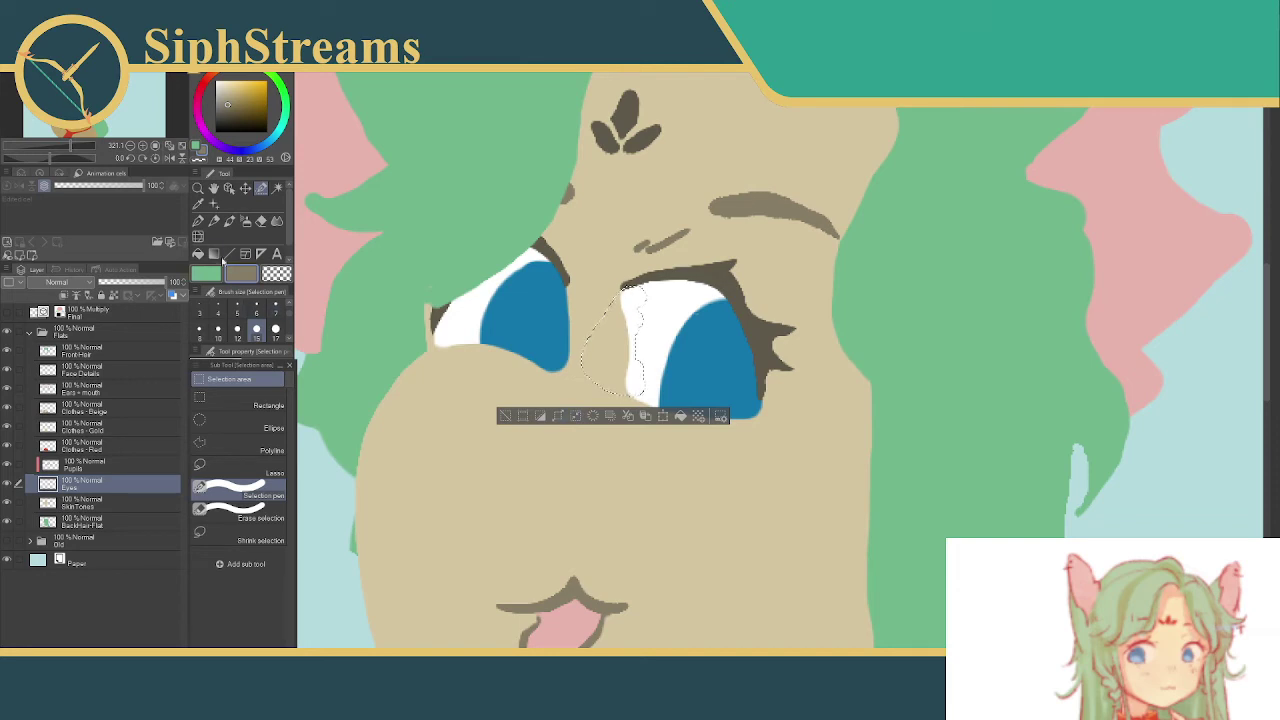
pyautogui.click(198, 204)
pyautogui.click(646, 396)
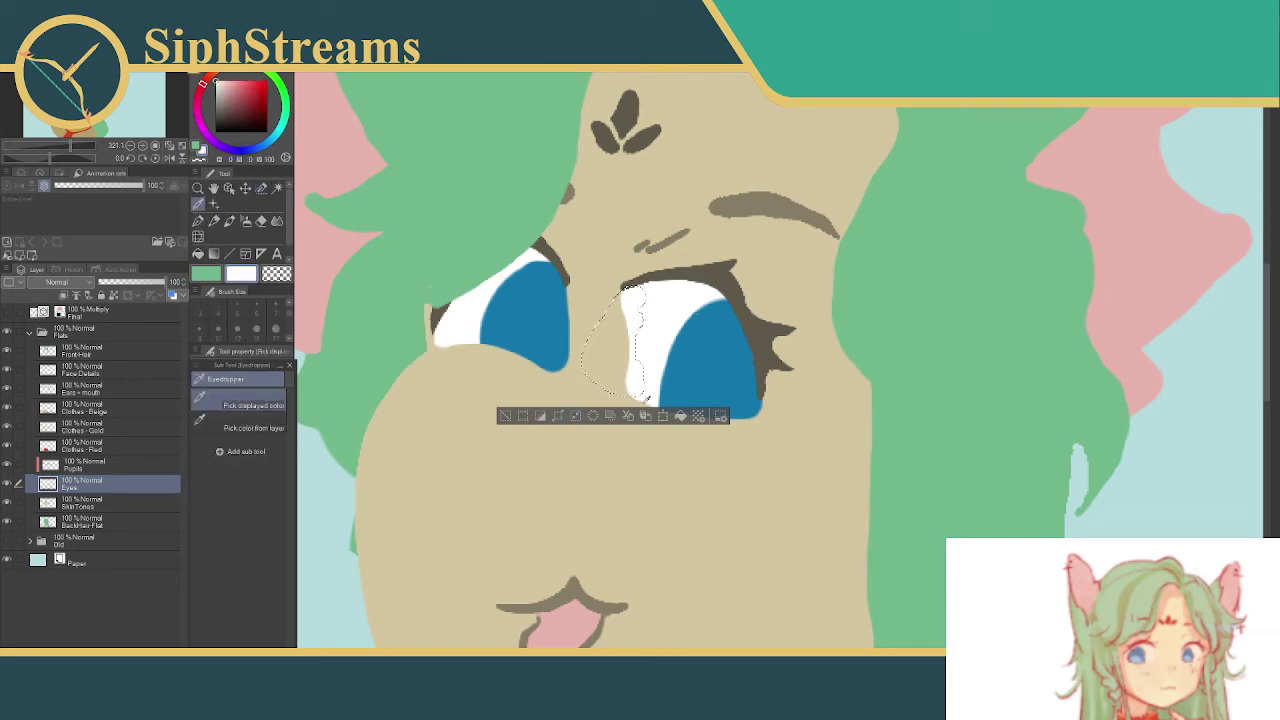
pyautogui.click(681, 416)
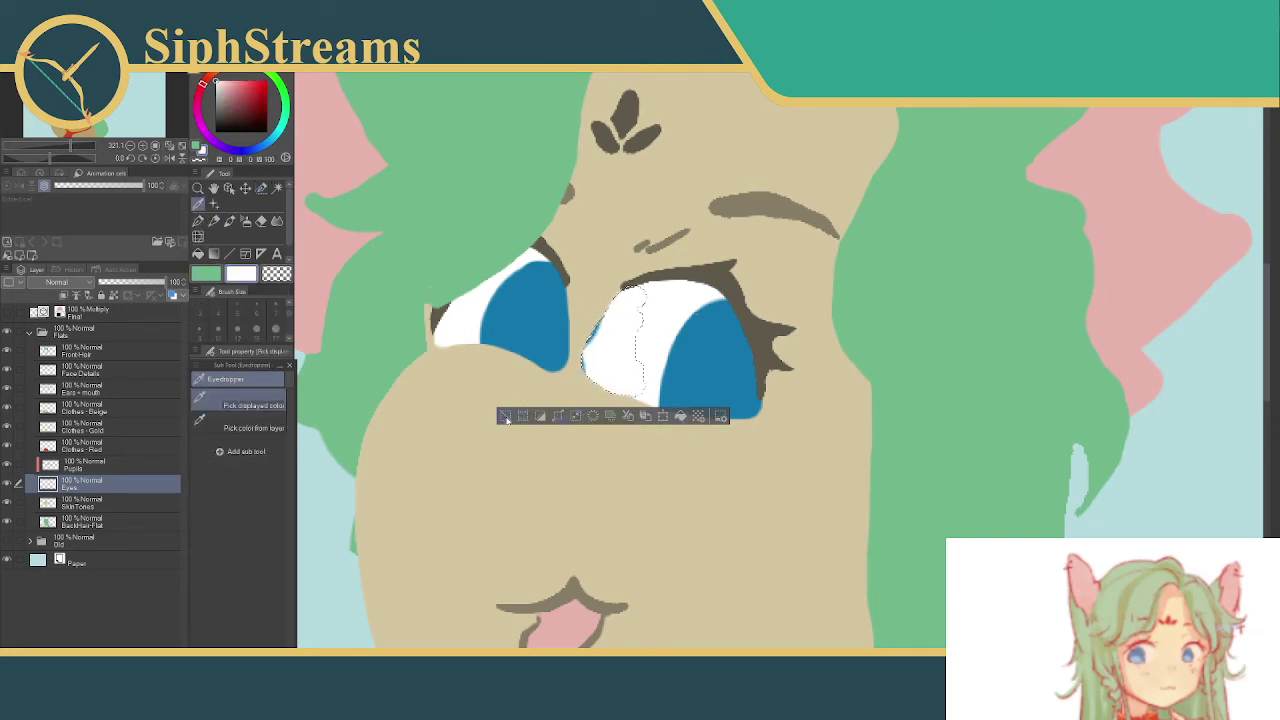
pyautogui.click(505, 416)
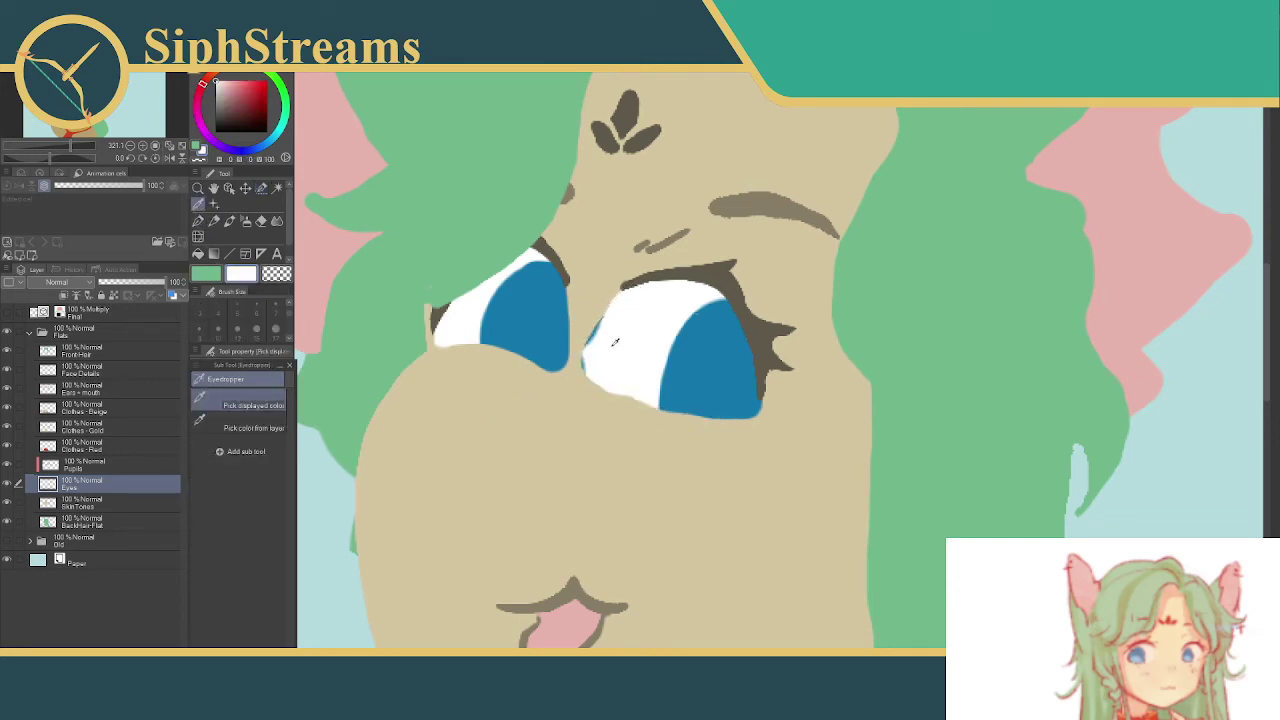
# - Clear the stray blue along the right eye's inner edge on the Pupils layer
pyautogui.click(92, 462)
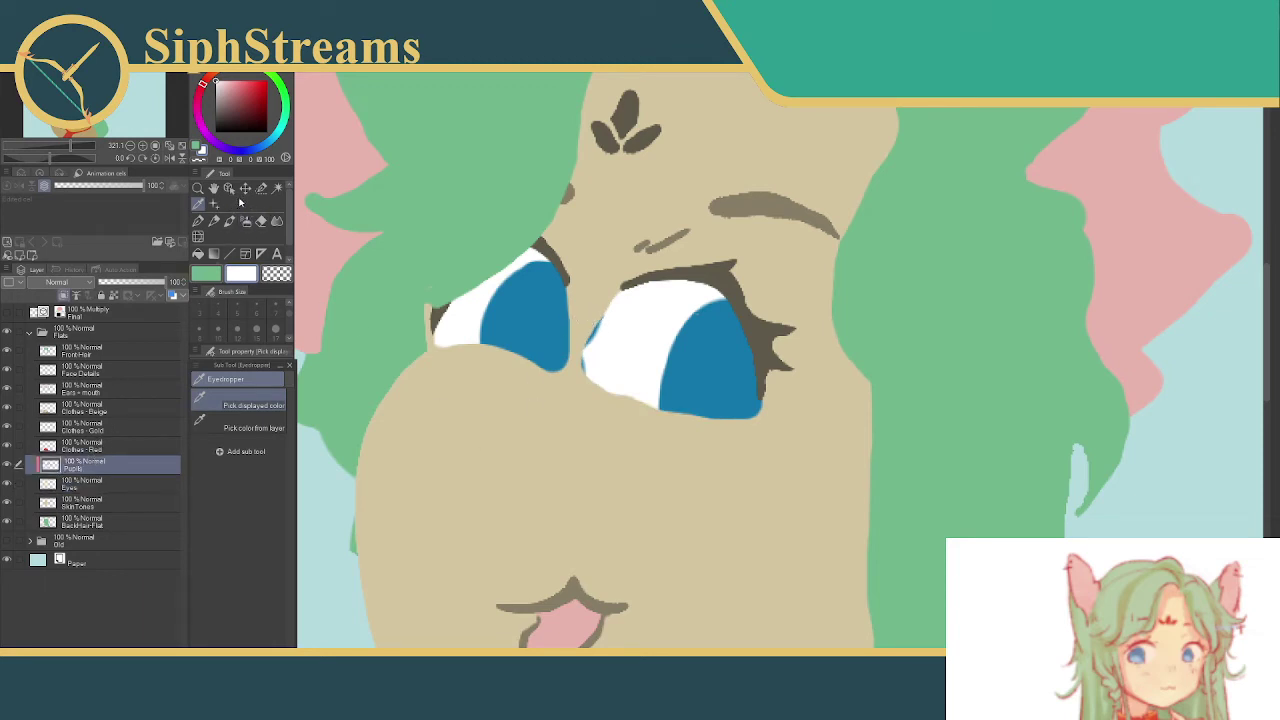
pyautogui.click(261, 187)
pyautogui.moveTo(608, 310)
pyautogui.mouseDown()
pyautogui.moveTo(585, 343)
pyautogui.moveTo(585, 393)
pyautogui.mouseUp()
pyautogui.moveTo(612, 305); pyautogui.dragTo(583, 360)
pyautogui.click(575, 425)
pyautogui.hotkey('ctrl', 'd')
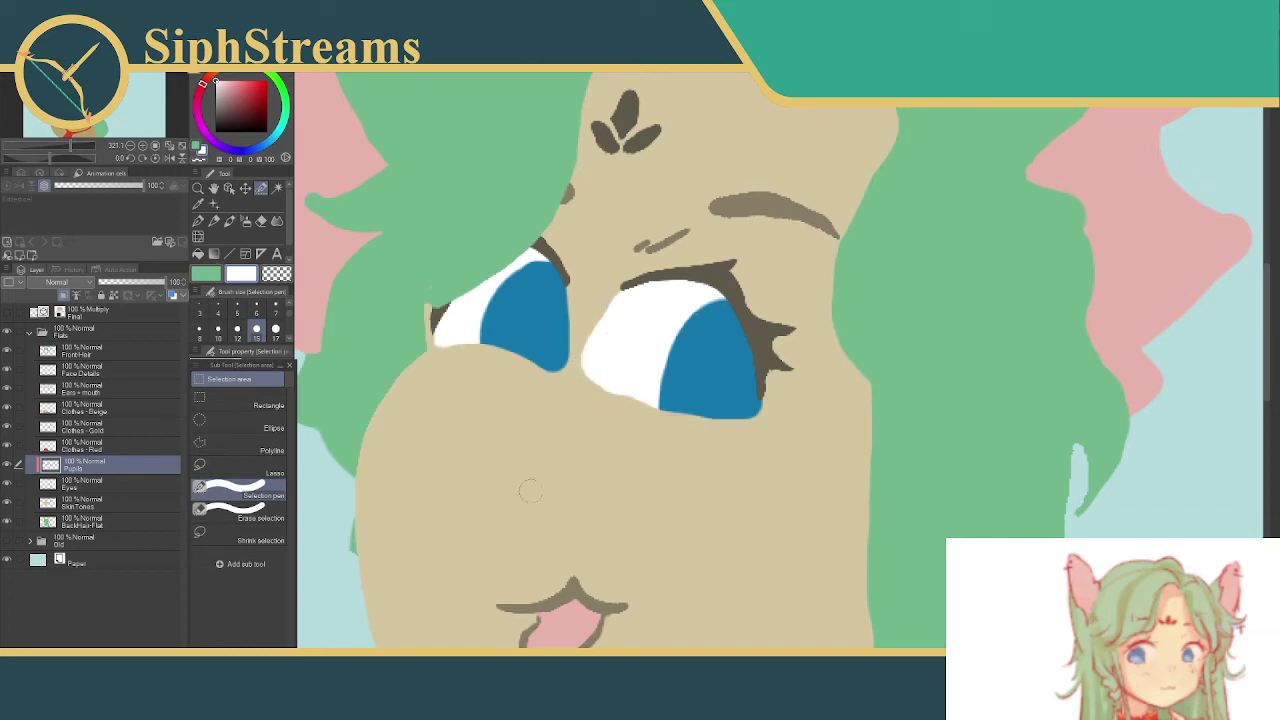
# - Refine the lower inner edge of the right eye's white on the Eyes layer using selection pen areas
pyautogui.moveTo(567, 374); pyautogui.dragTo(626, 406)
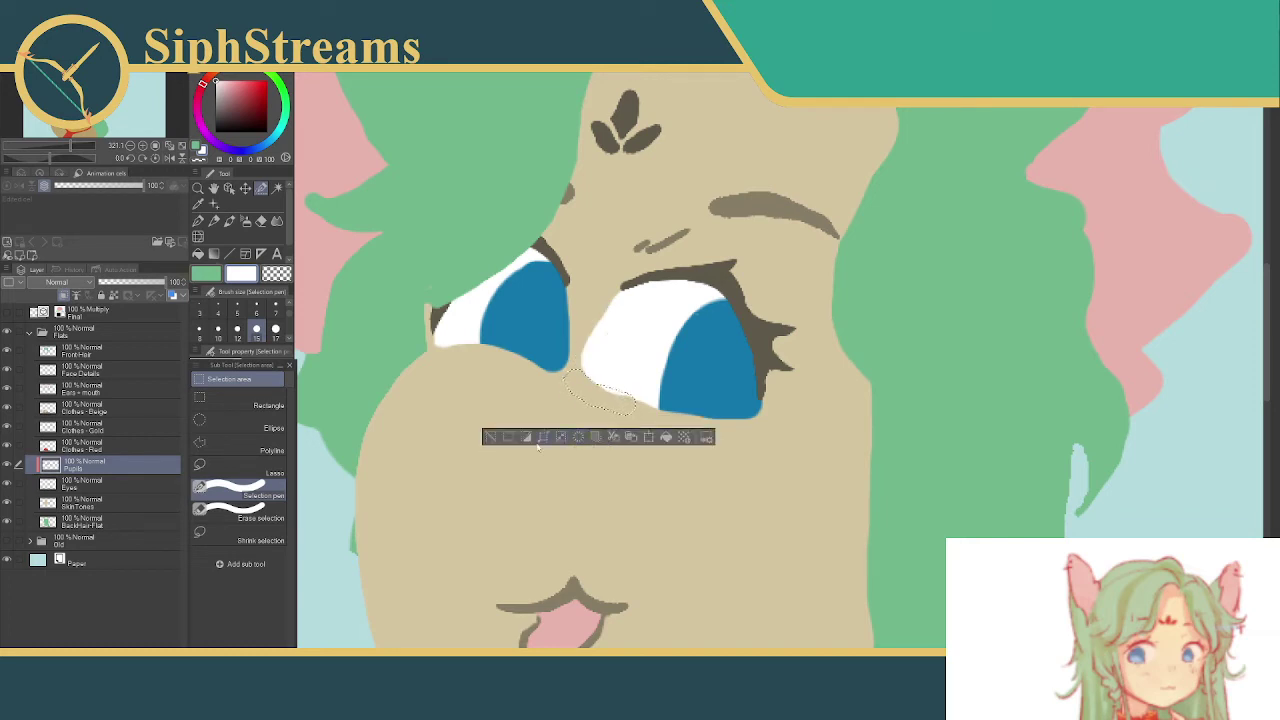
pyautogui.click(144, 485)
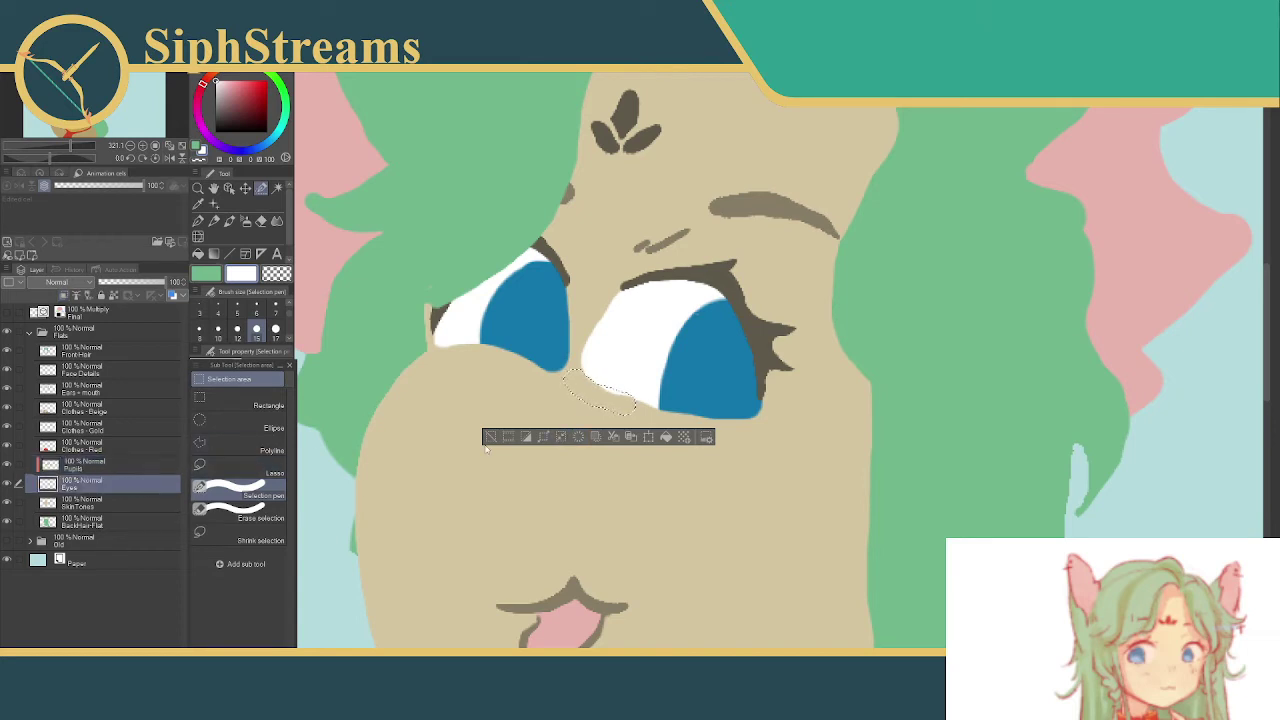
pyautogui.click(490, 437)
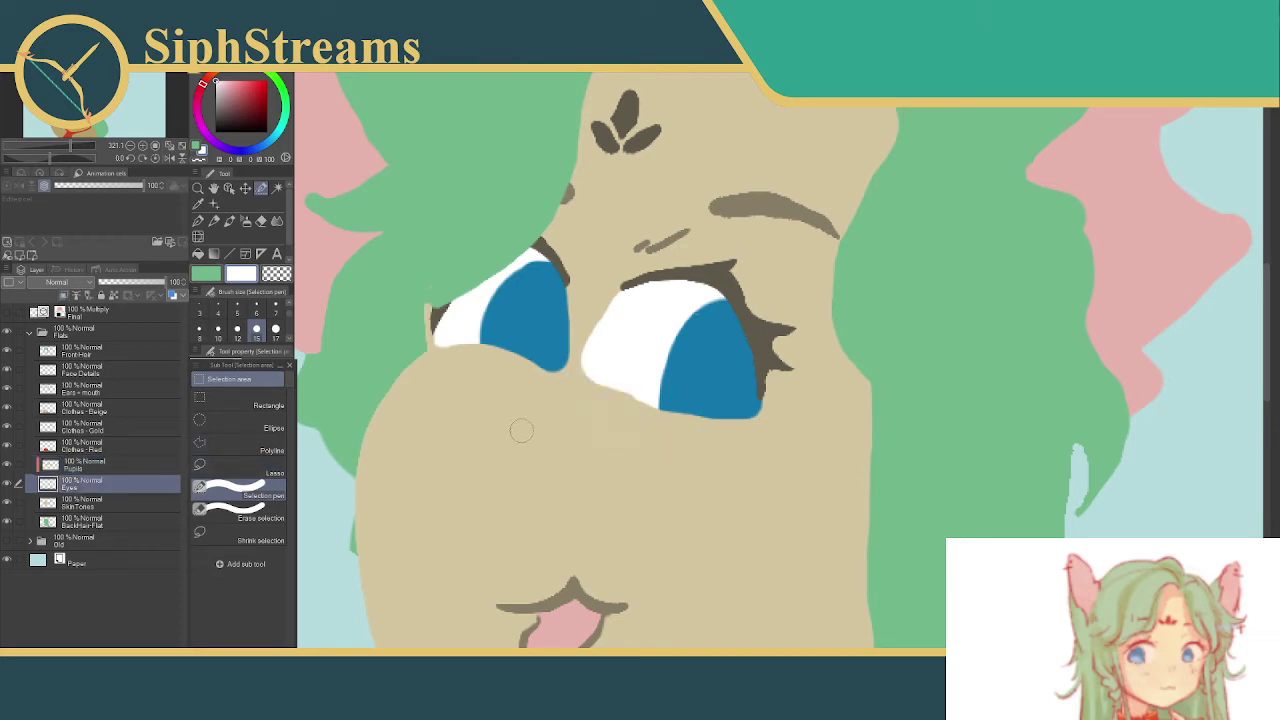
pyautogui.moveTo(602, 369); pyautogui.dragTo(646, 393)
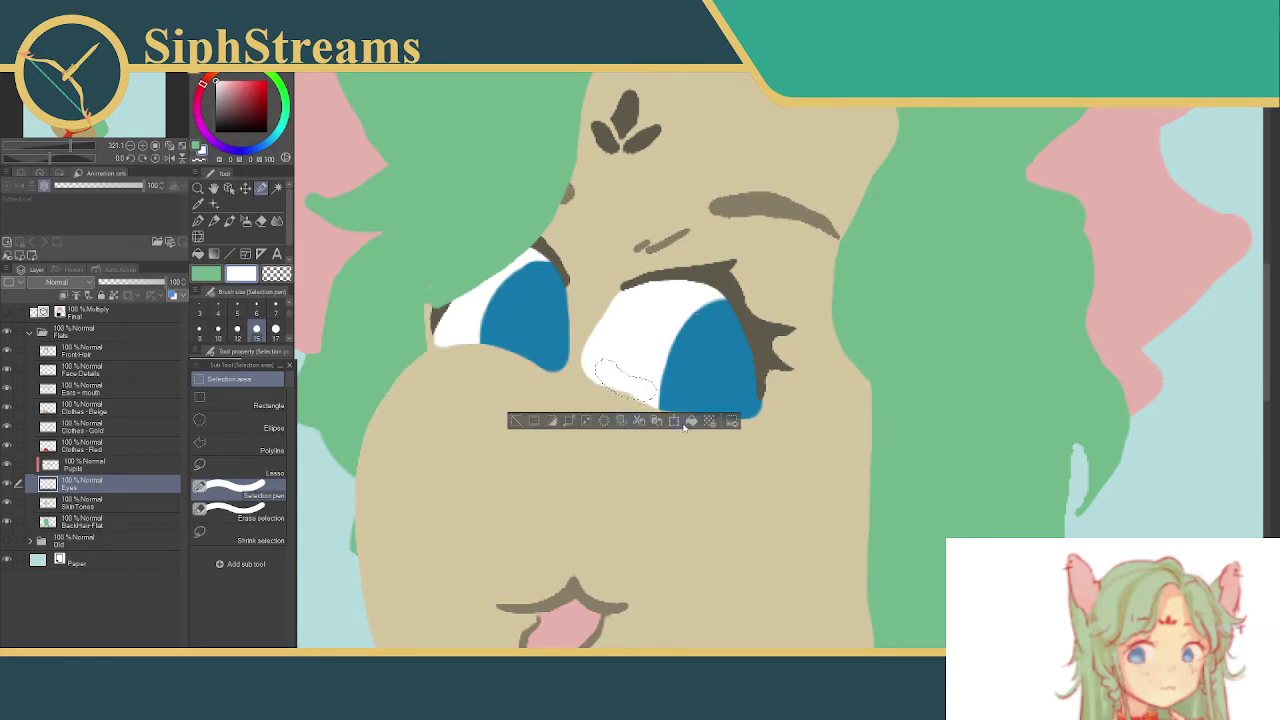
pyautogui.click(513, 422)
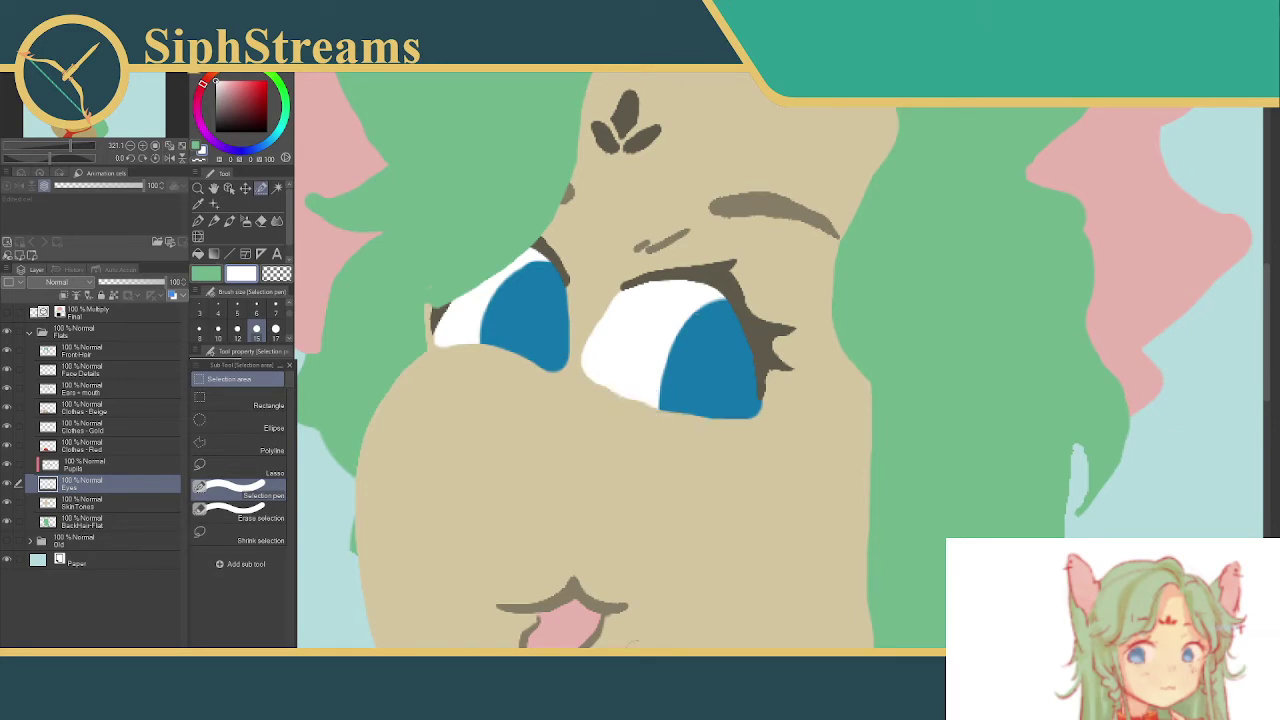
# - Trim the inner edge of the right eye's white on the Eyes layer, clearing narrow vertical selection pen strips beside the nose
pyautogui.scroll(-10, 774, 370)
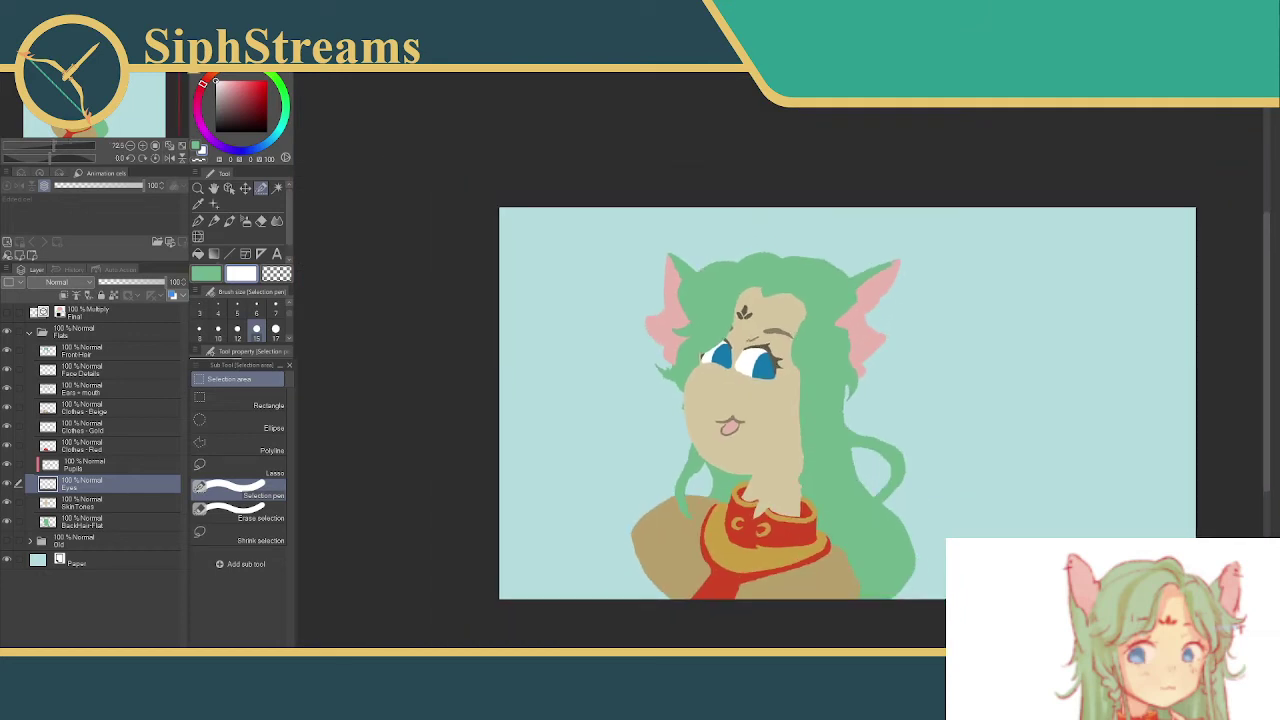
pyautogui.scroll(10, 784, 360)
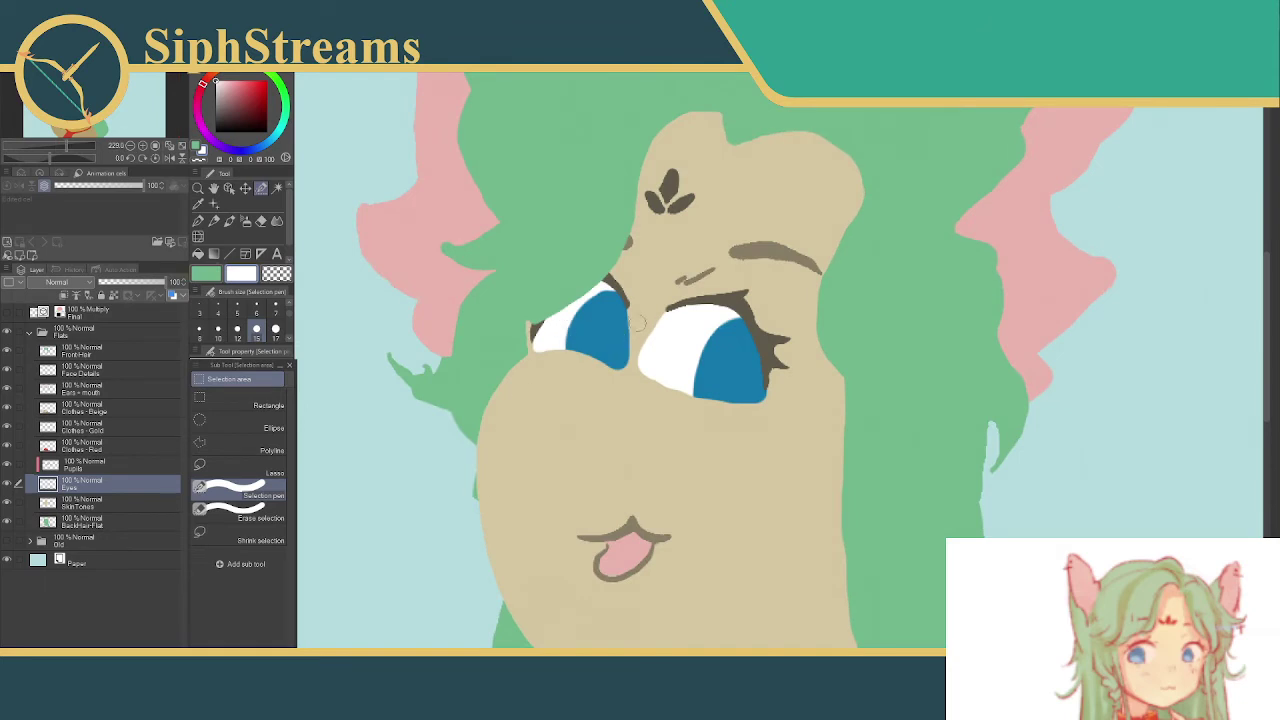
pyautogui.moveTo(641, 325); pyautogui.dragTo(642, 392)
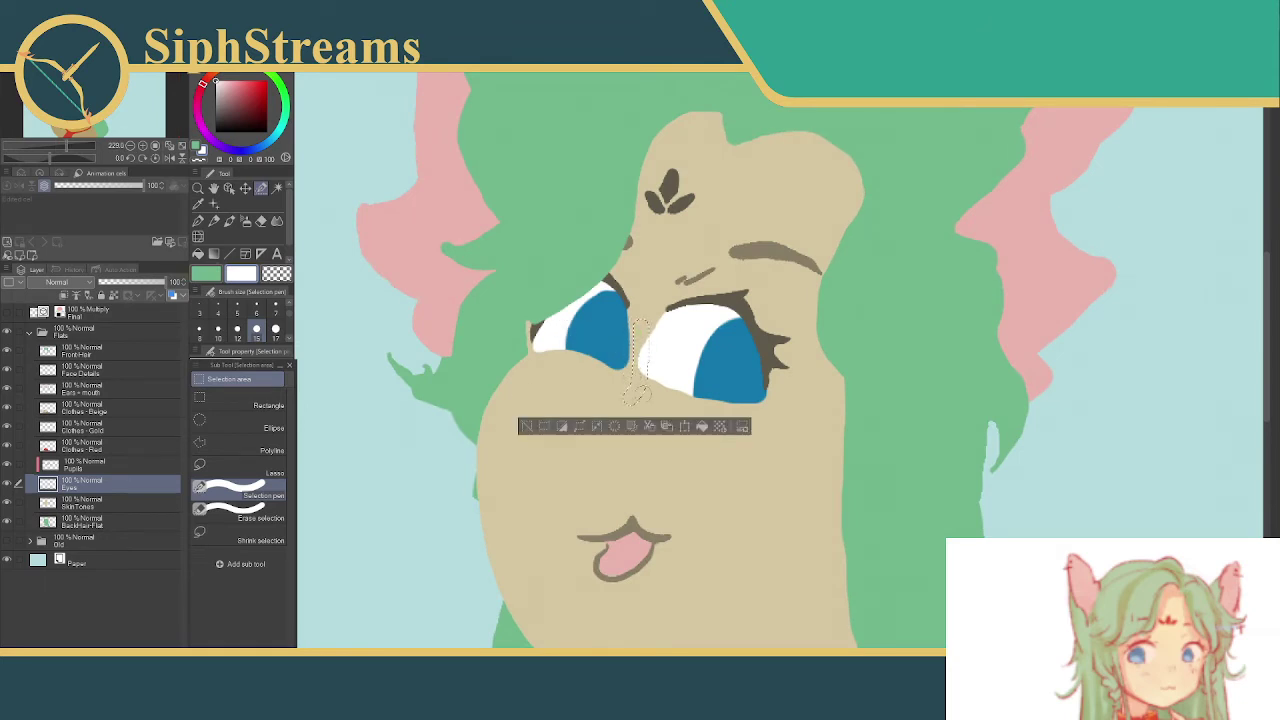
pyautogui.hotkey('ctrl', 'd')
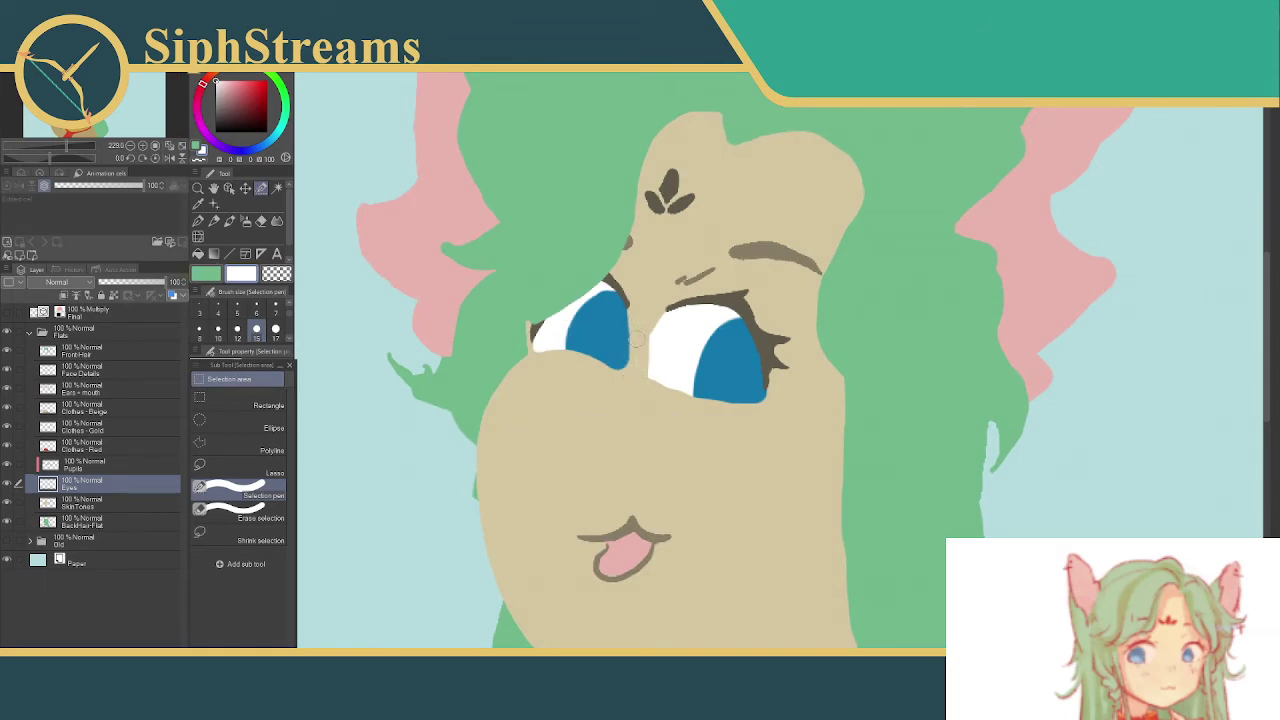
pyautogui.moveTo(641, 325); pyautogui.dragTo(641, 394)
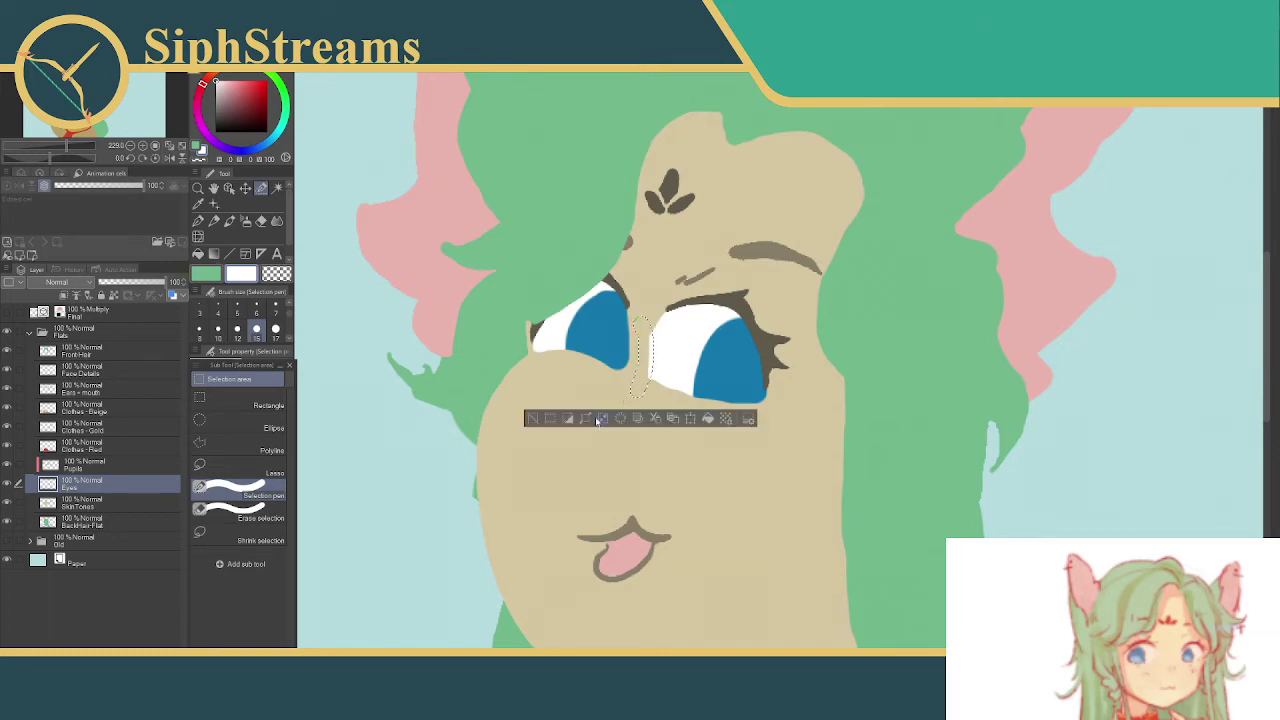
pyautogui.click(551, 420)
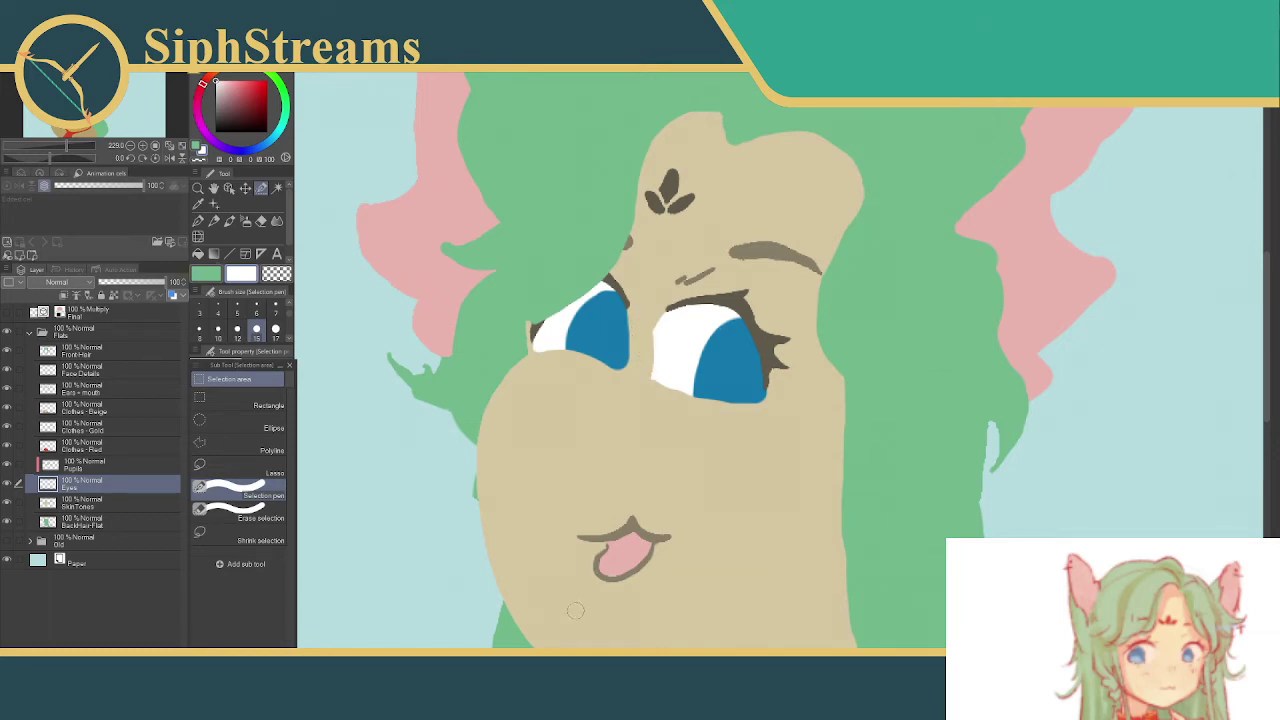
# - Carve the right eye's inner white edge into an inward curve by clearing a selection pen area, and check it against the Final multiply layer
pyautogui.moveTo(683, 511)
pyautogui.mouseDown()
pyautogui.moveTo(800, 513)
pyautogui.moveTo(705, 512)
pyautogui.mouseUp()
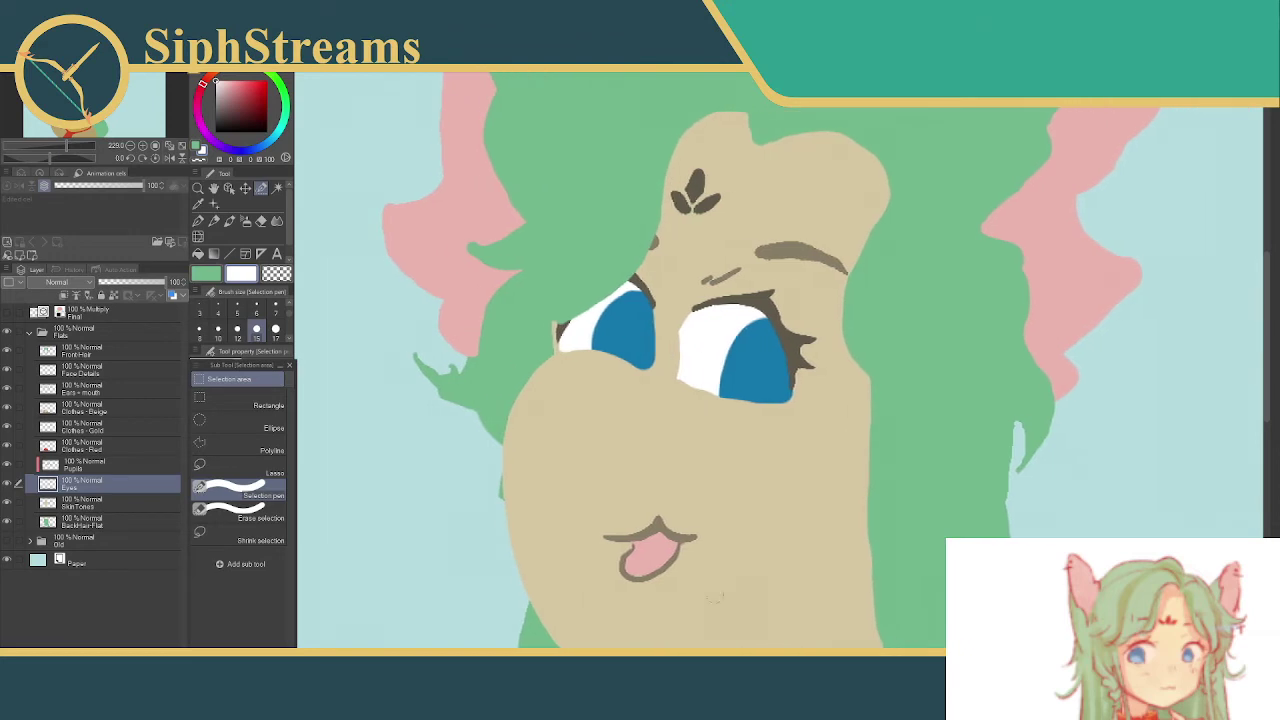
pyautogui.moveTo(683, 436); pyautogui.dragTo(682, 429)
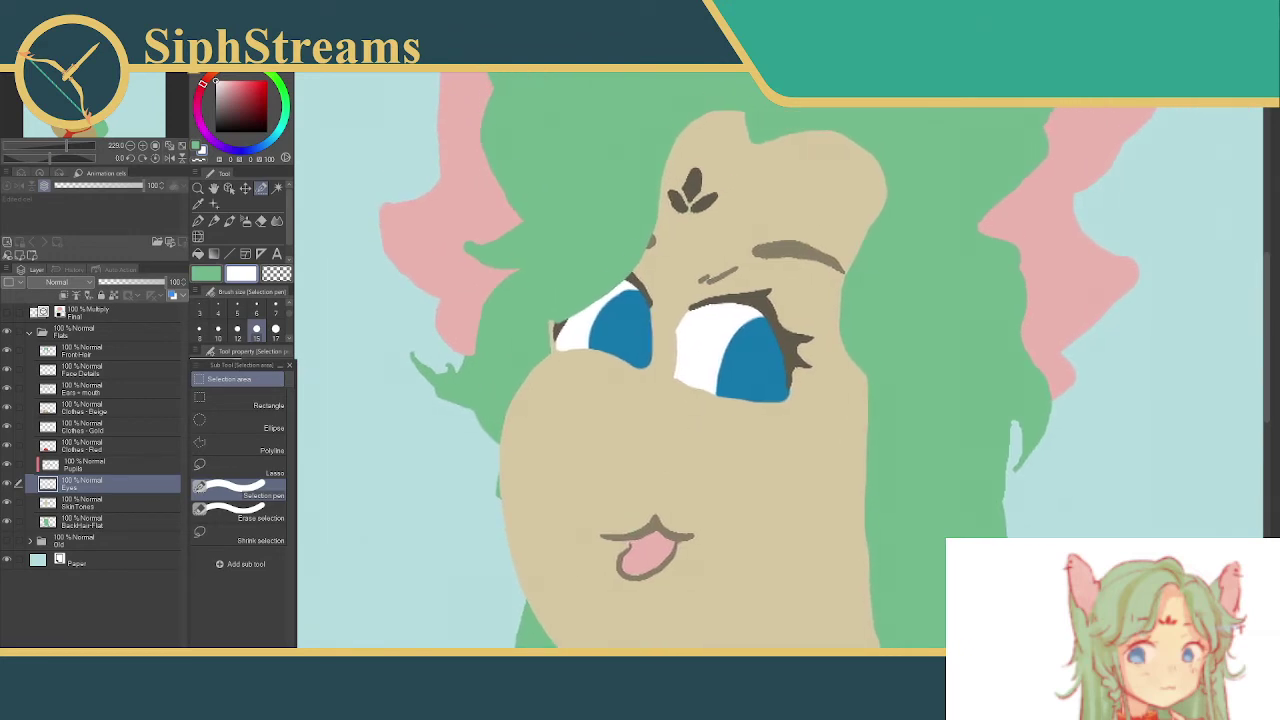
pyautogui.scroll(-6, 624, 336)
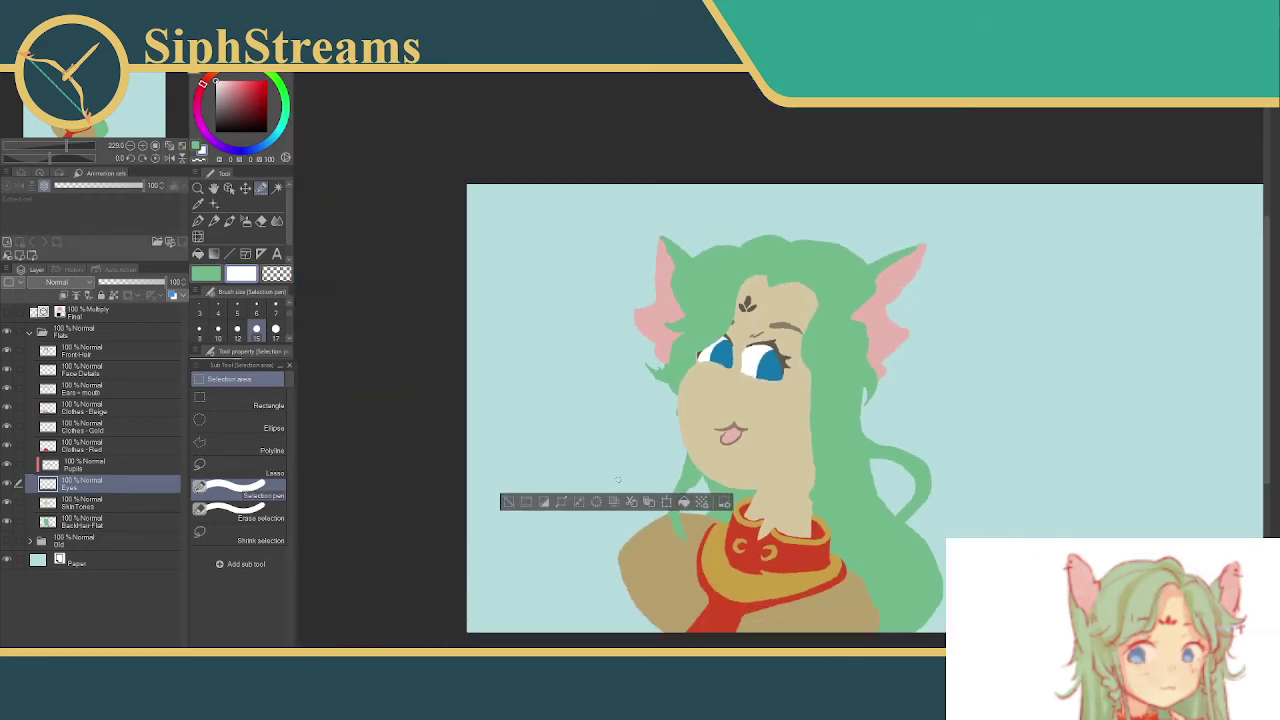
pyautogui.scroll(8, 618, 296)
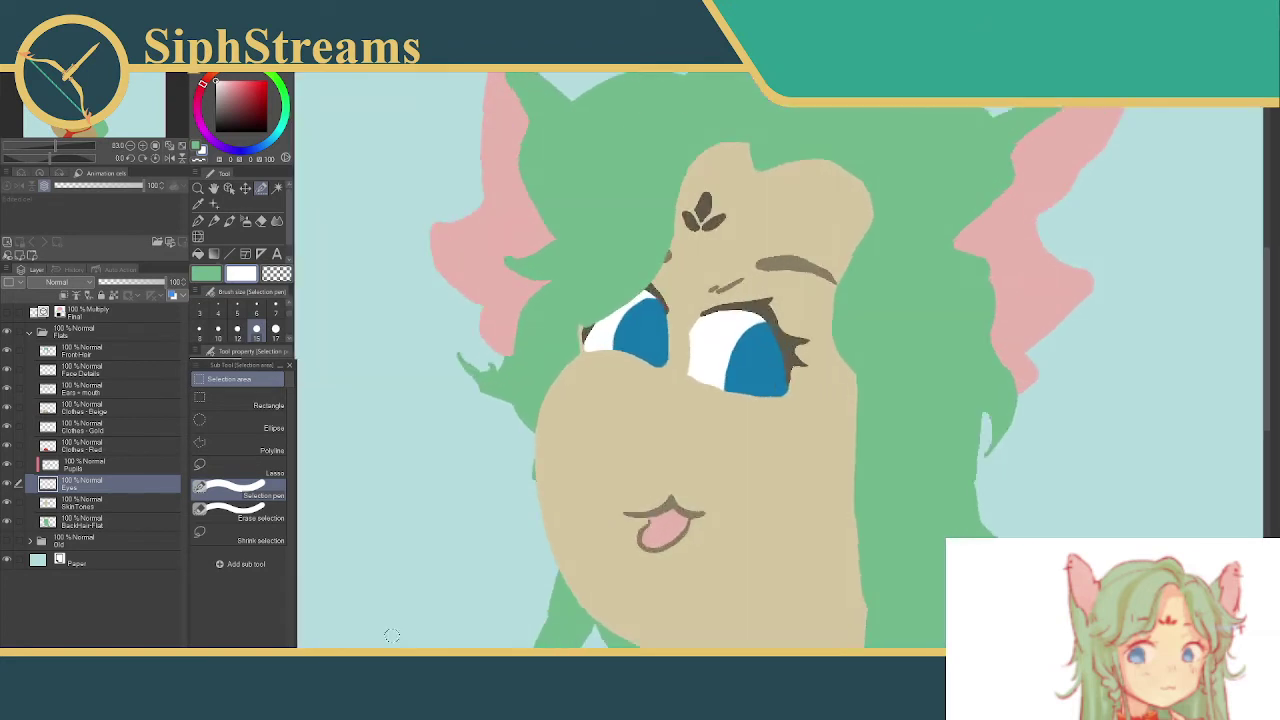
pyautogui.moveTo(618, 296)
pyautogui.mouseDown()
pyautogui.moveTo(608, 390)
pyautogui.moveTo(632, 286)
pyautogui.moveTo(622, 318)
pyautogui.mouseUp()
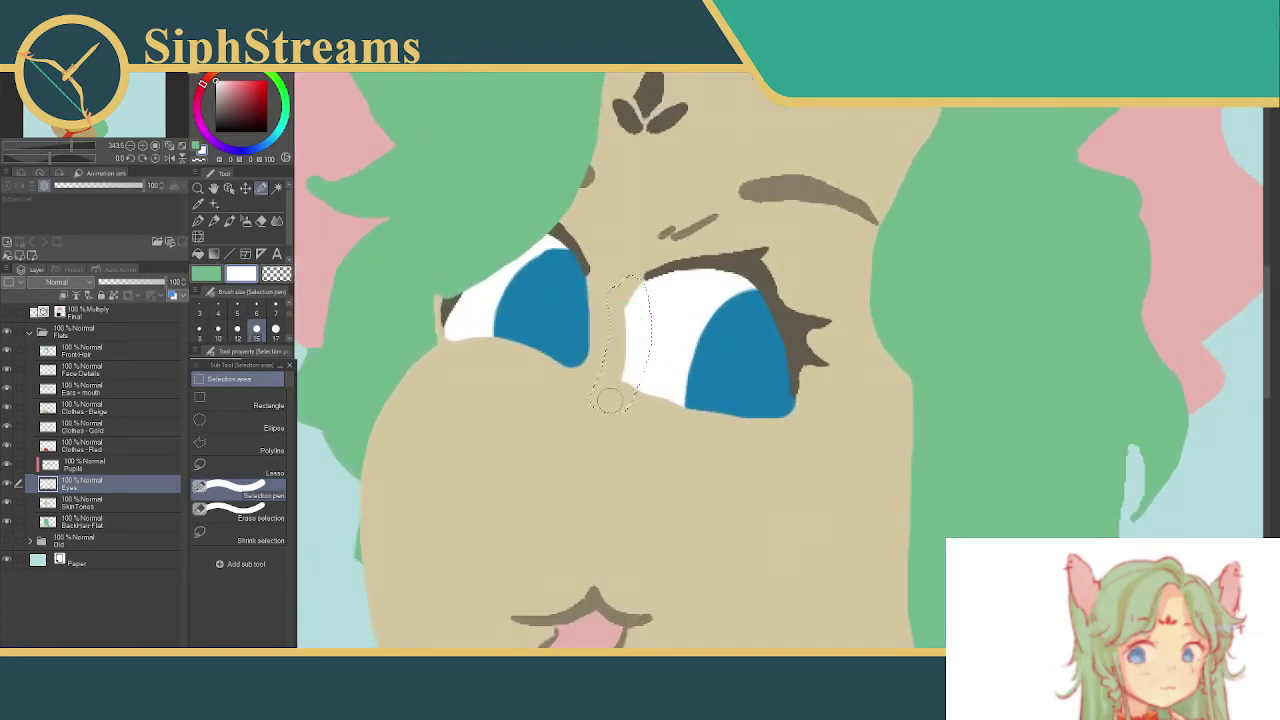
pyautogui.press('Delete')
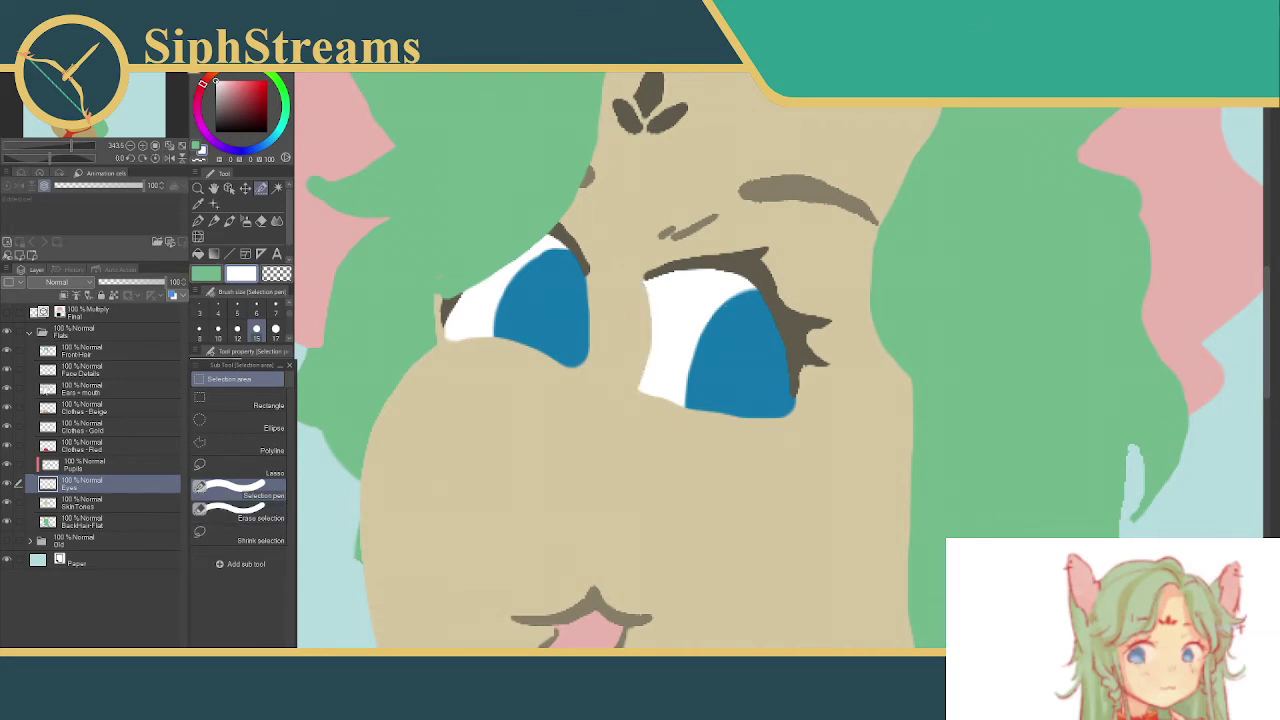
pyautogui.click(8, 313)
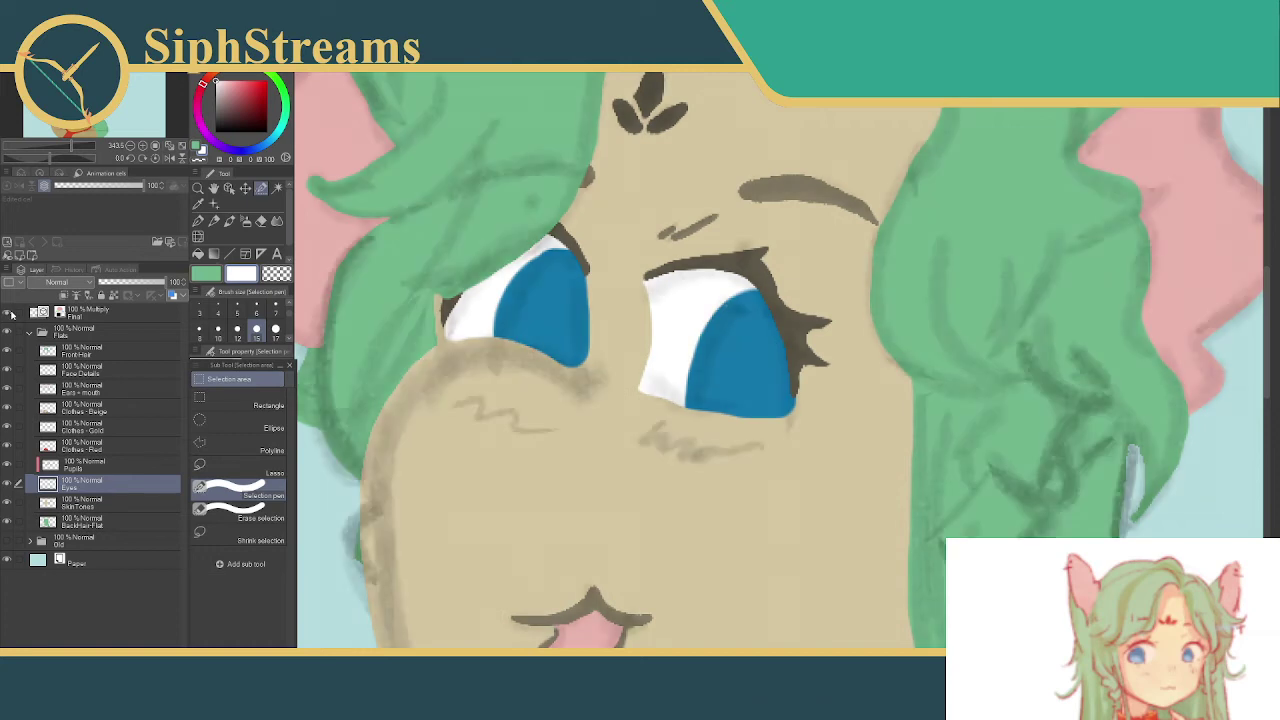
pyautogui.click(8, 313)
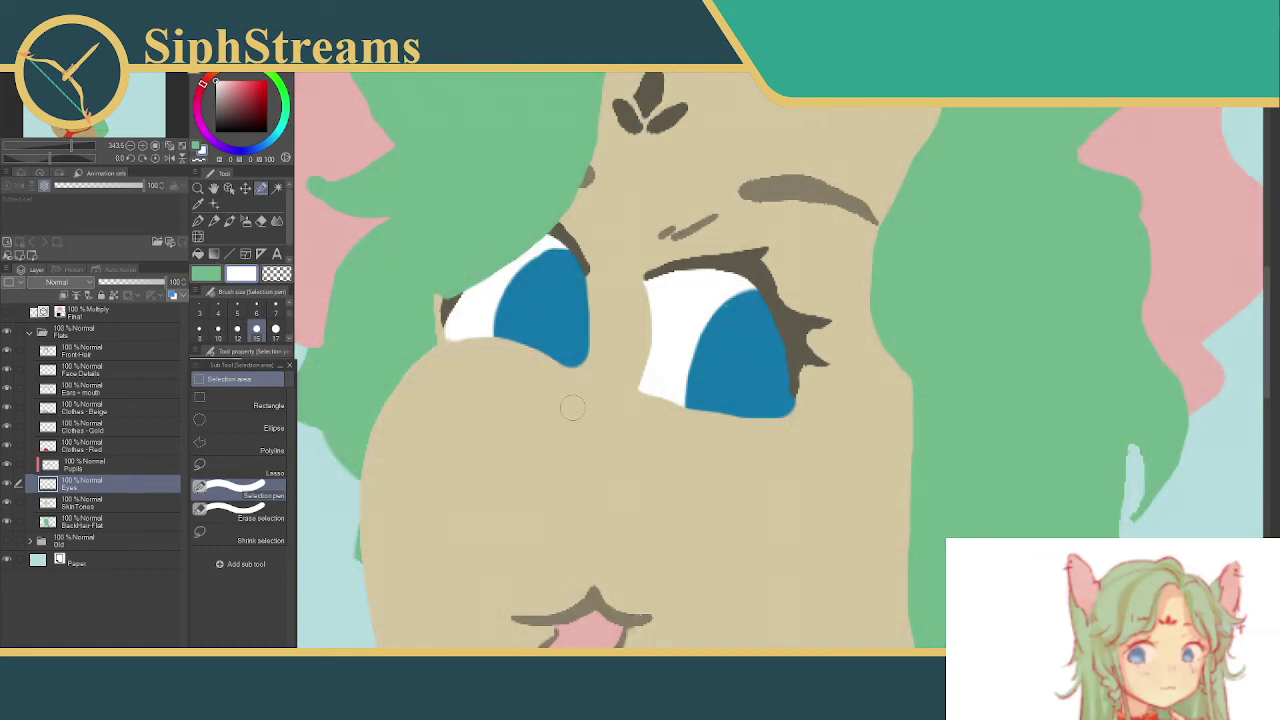
# - Smooth the lower inner corner of the right eye's white on the Eyes layer with small selection pen areas
pyautogui.moveTo(623, 386); pyautogui.dragTo(650, 405)
pyautogui.moveTo(673, 390); pyautogui.dragTo(661, 400)
pyautogui.press('Delete')
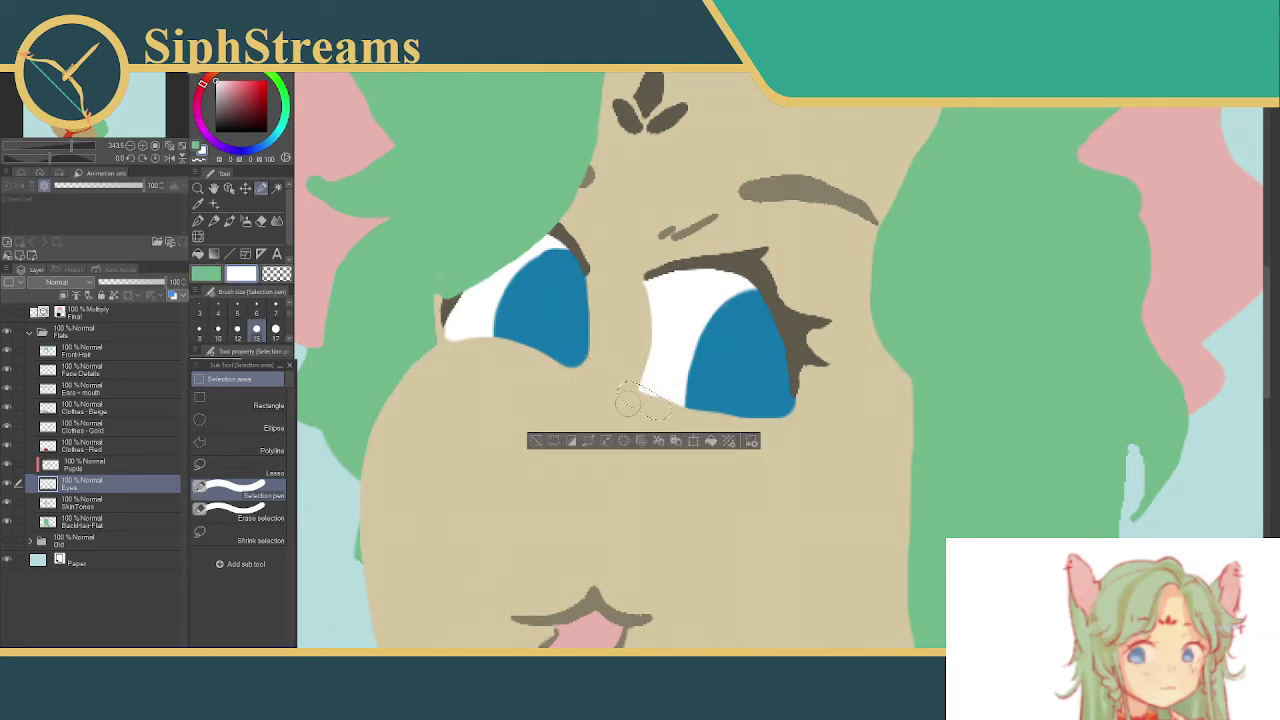
pyautogui.hotkey('ctrl', 'd')
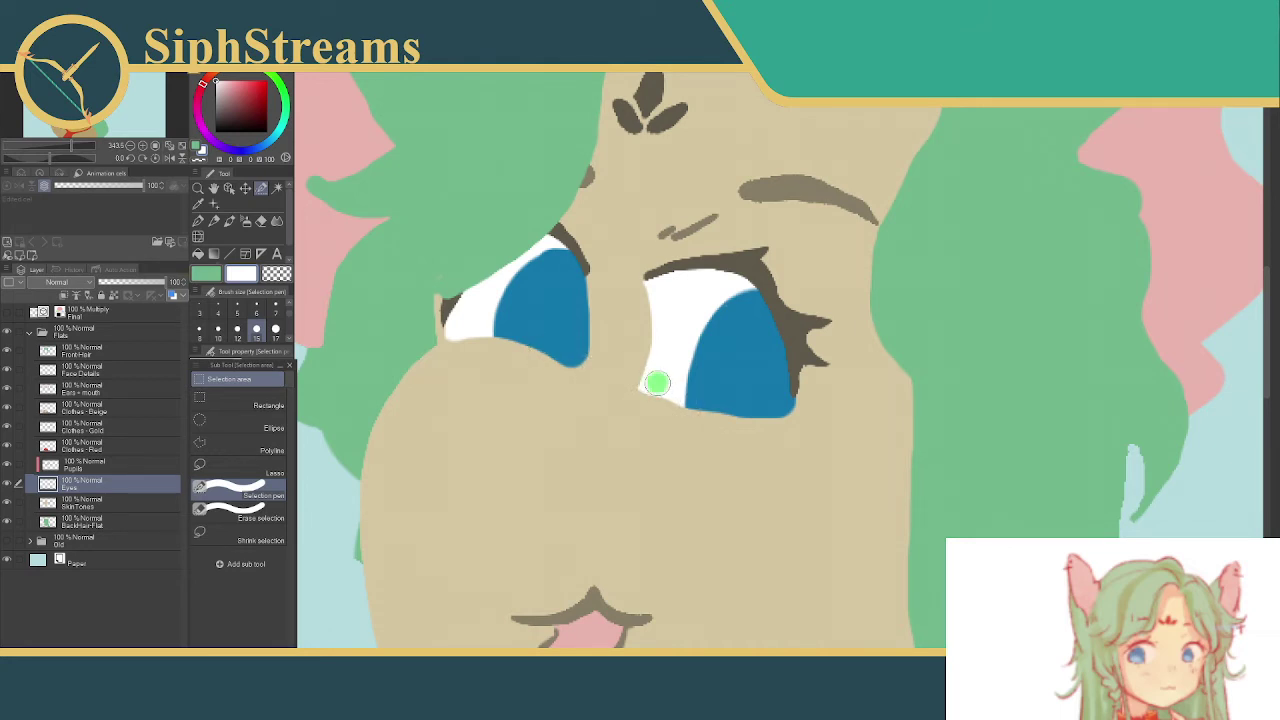
pyautogui.moveTo(659, 386); pyautogui.dragTo(657, 380)
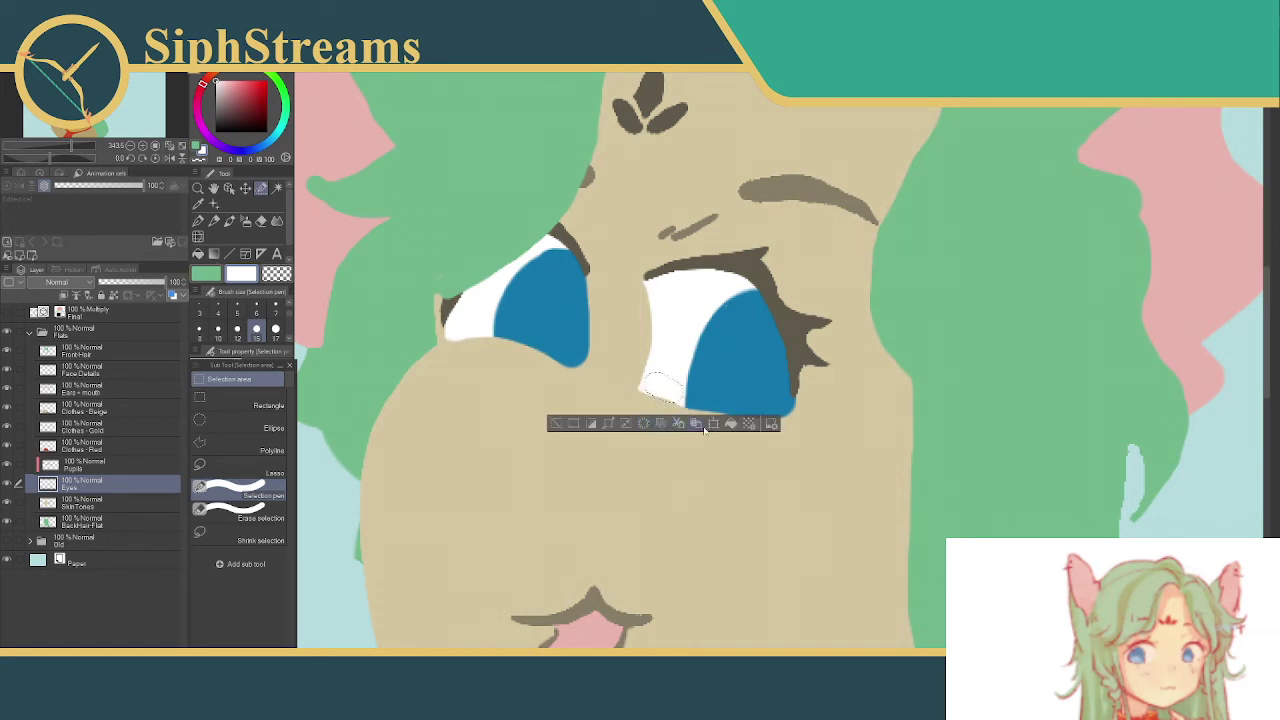
pyautogui.hotkey('ctrl', 'd')
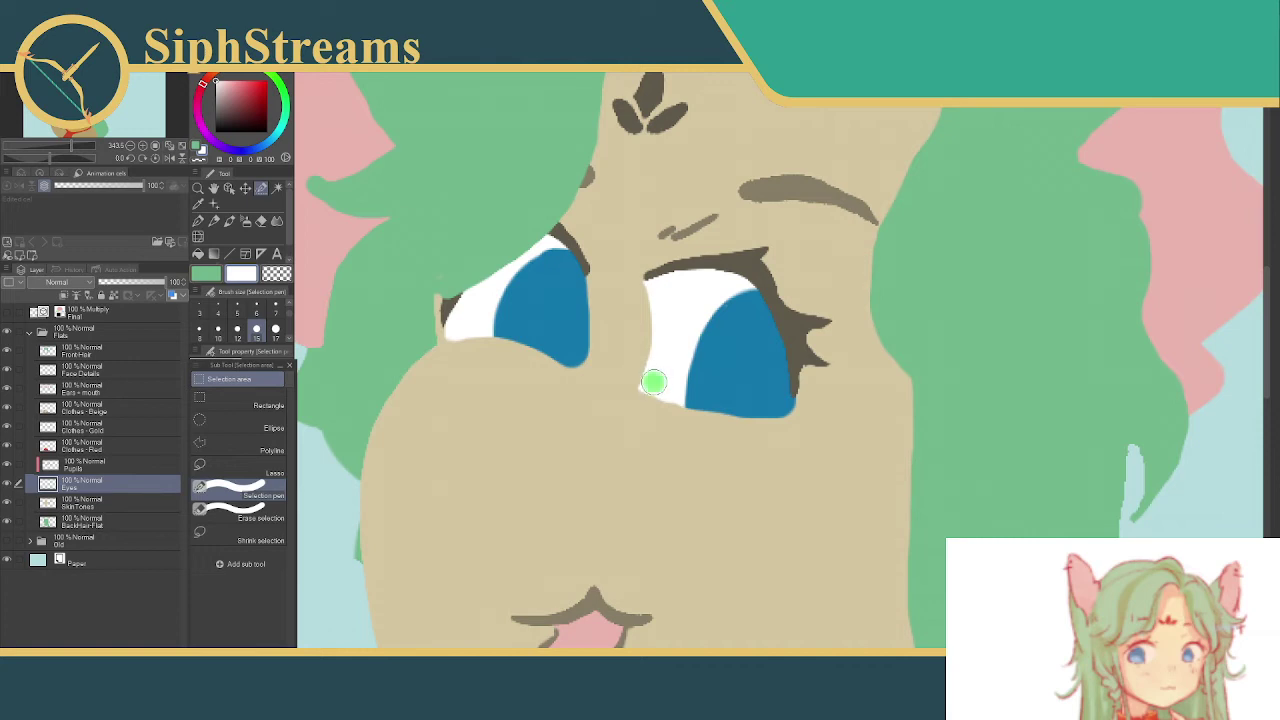
# - Fill selection pen areas with white along the right eye's inner and lower edges to round out the lower inner corner
pyautogui.moveTo(653, 382)
pyautogui.mouseDown()
pyautogui.moveTo(671, 308)
pyautogui.moveTo(650, 278)
pyautogui.mouseUp()
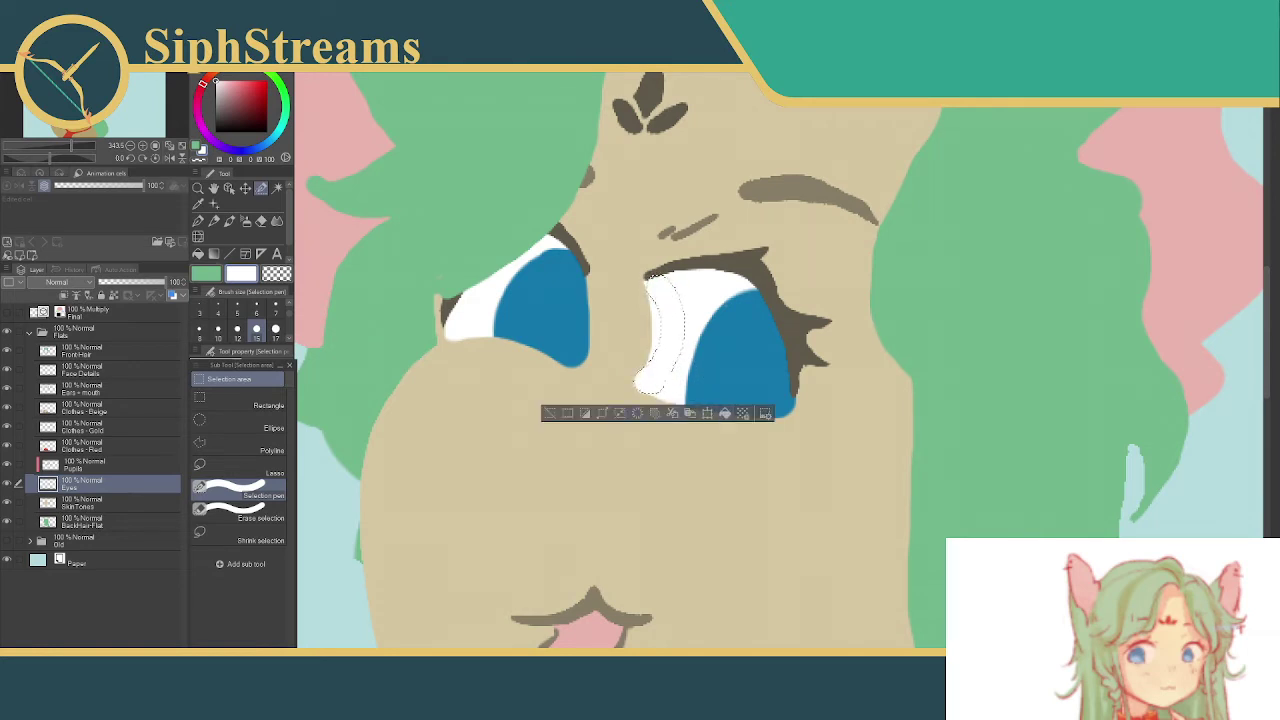
pyautogui.moveTo(645, 374); pyautogui.dragTo(668, 310)
pyautogui.click(548, 407)
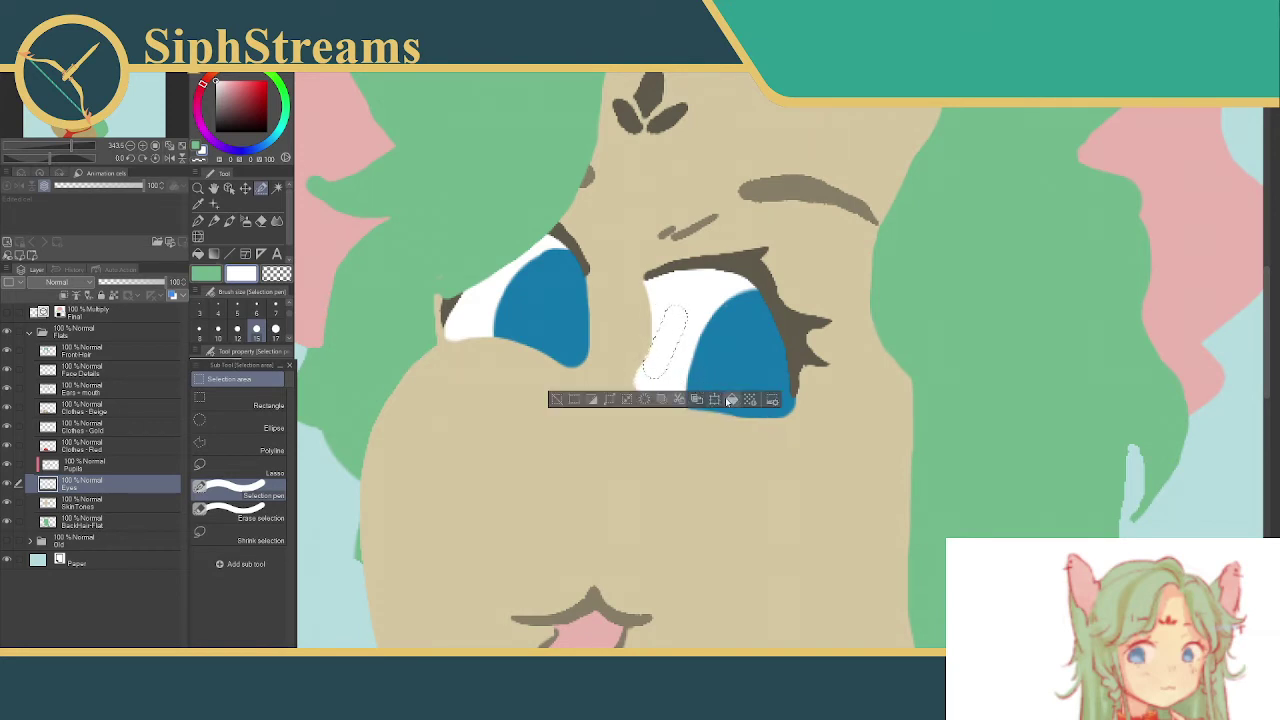
pyautogui.click(731, 399)
pyautogui.click(560, 400)
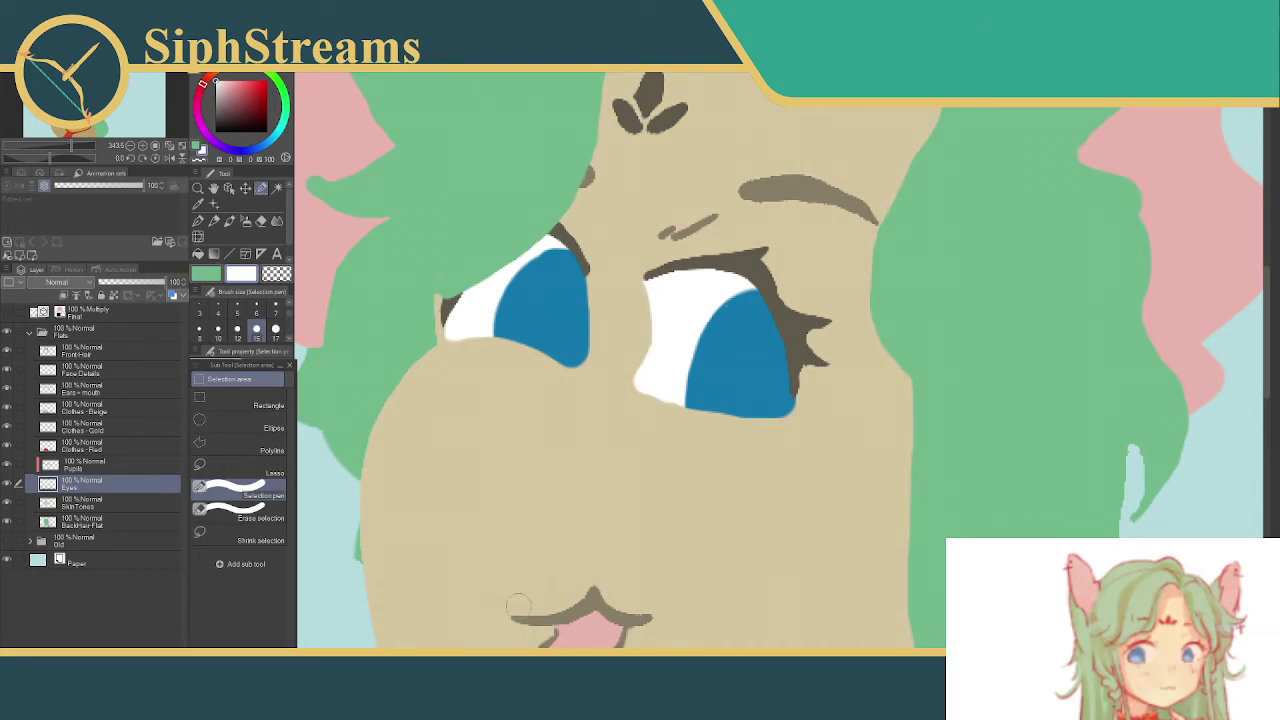
pyautogui.moveTo(649, 381); pyautogui.dragTo(765, 405)
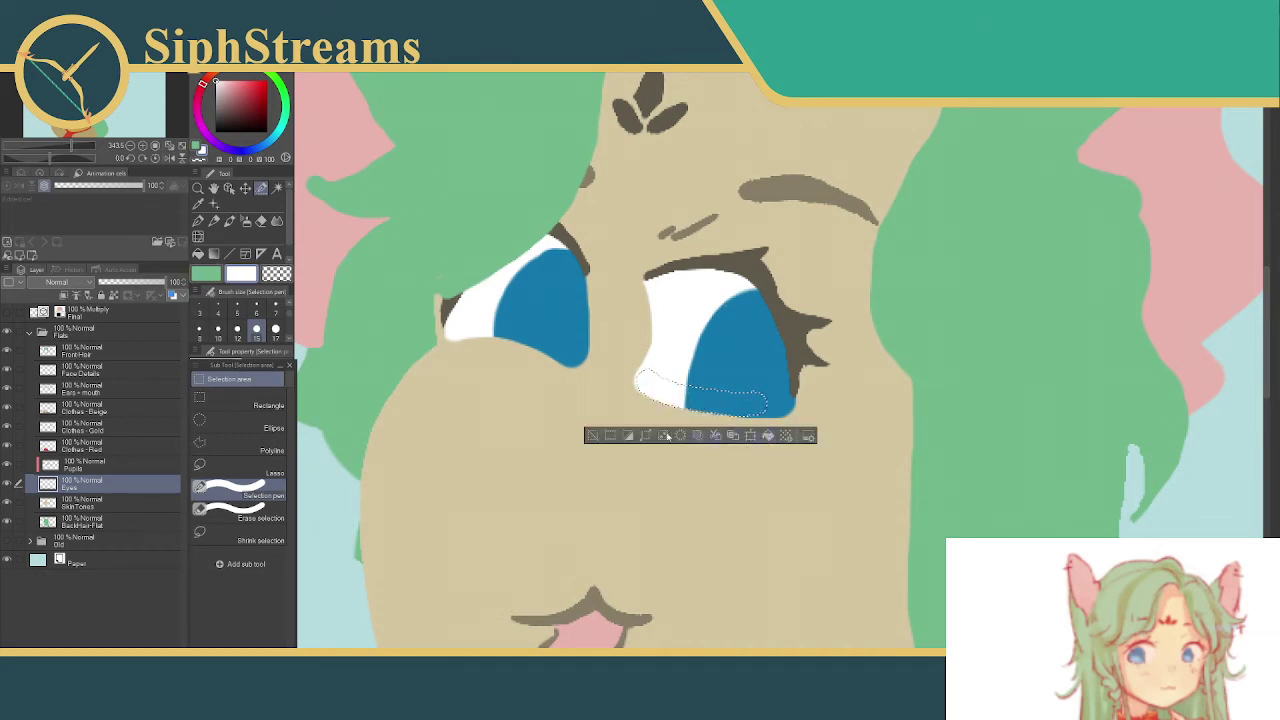
pyautogui.click(592, 436)
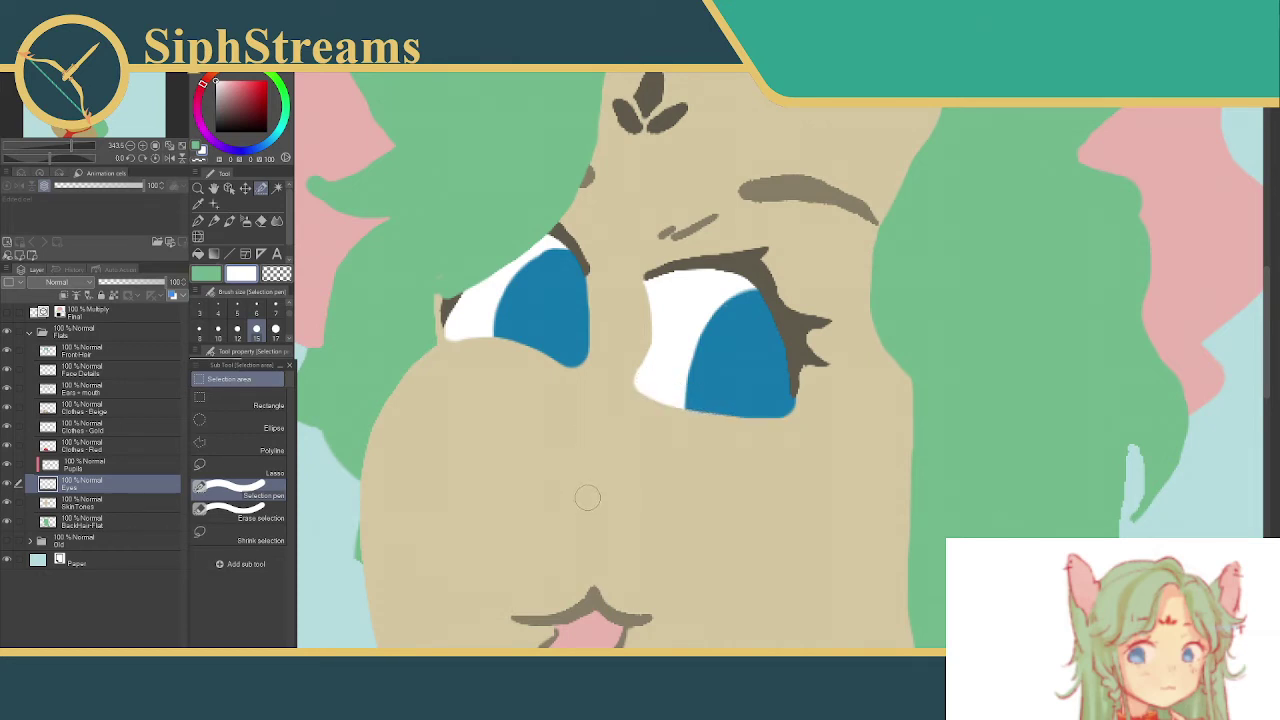
pyautogui.scroll(-6, 566, 466)
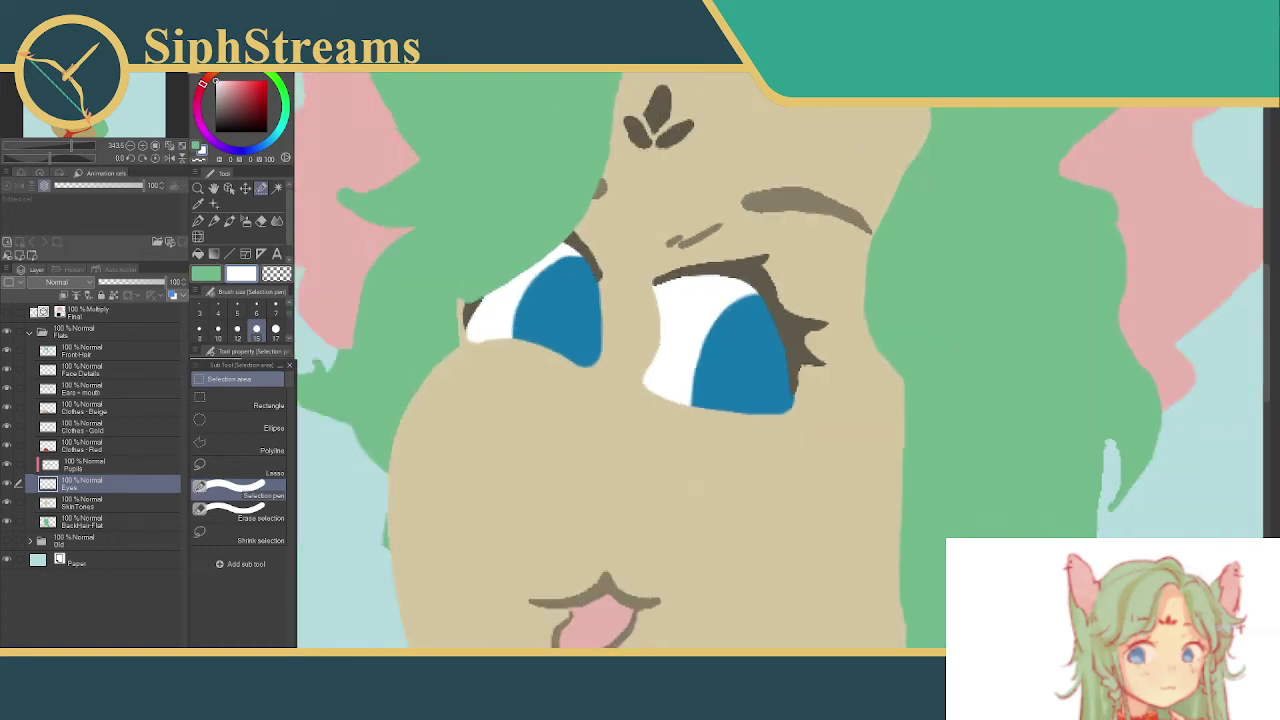
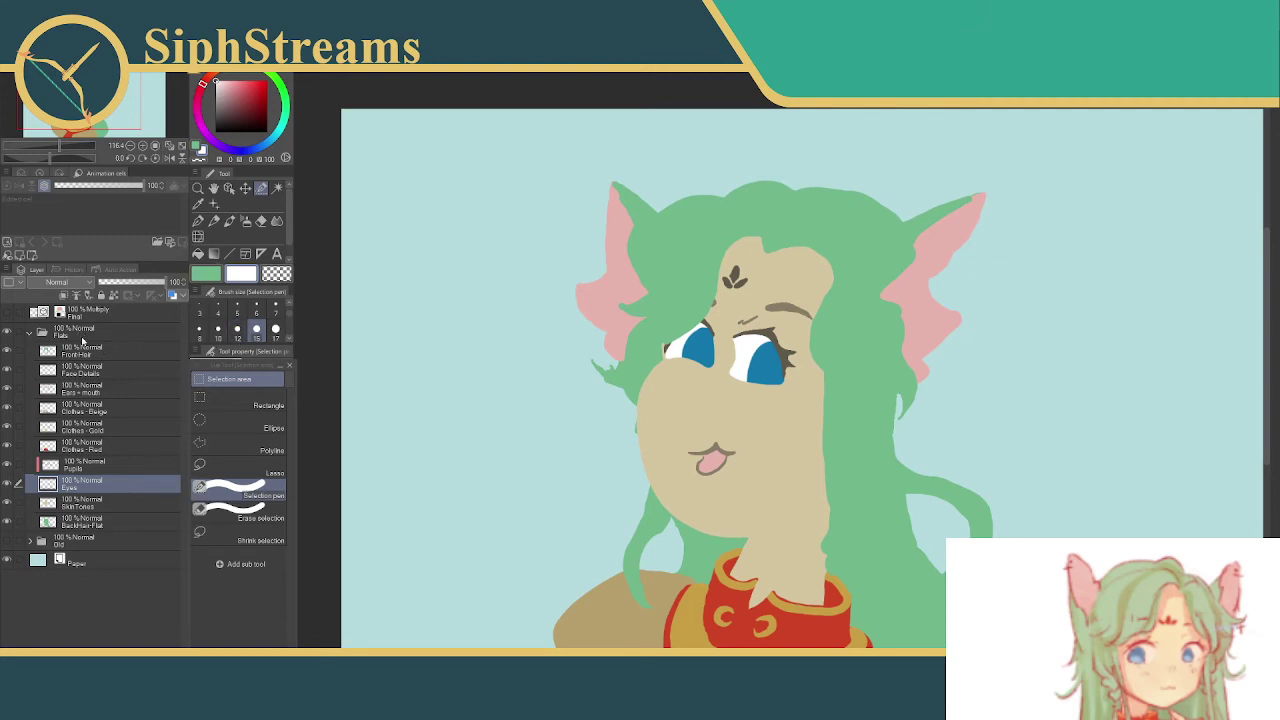
pyautogui.click(102, 525)
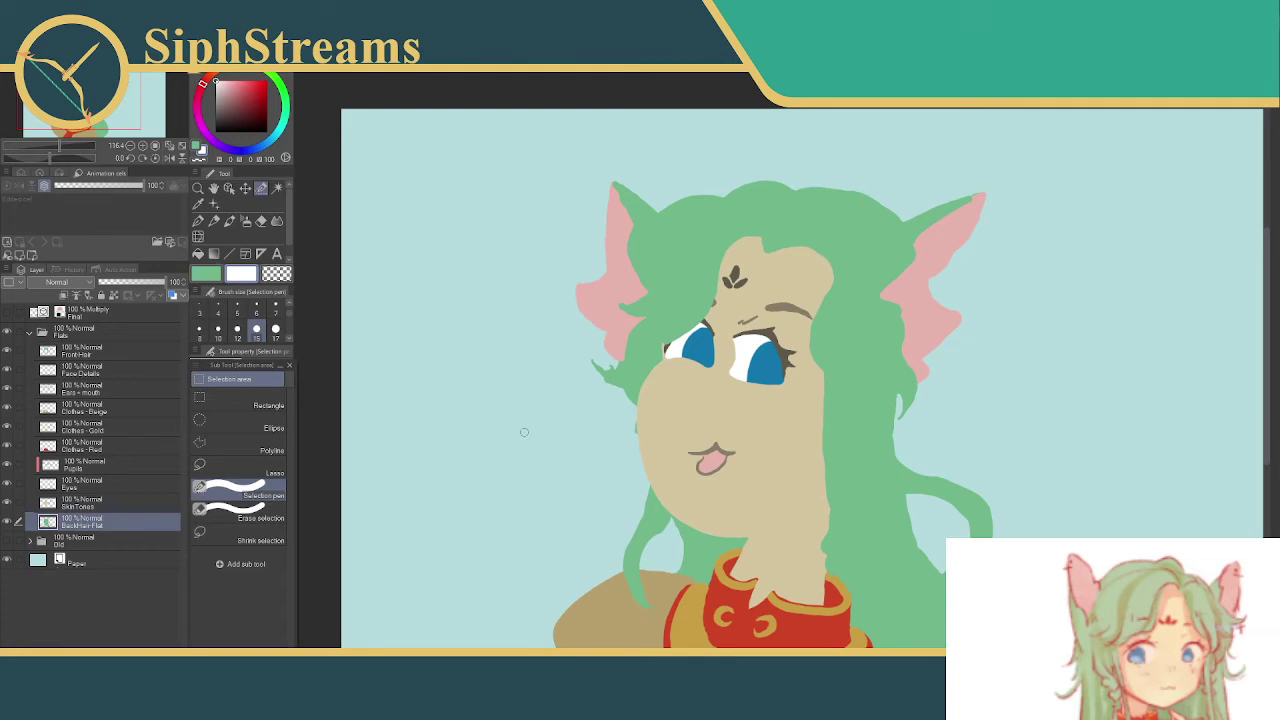
pyautogui.scroll(2, 578, 315)
pyautogui.scroll(-2, 558, 259)
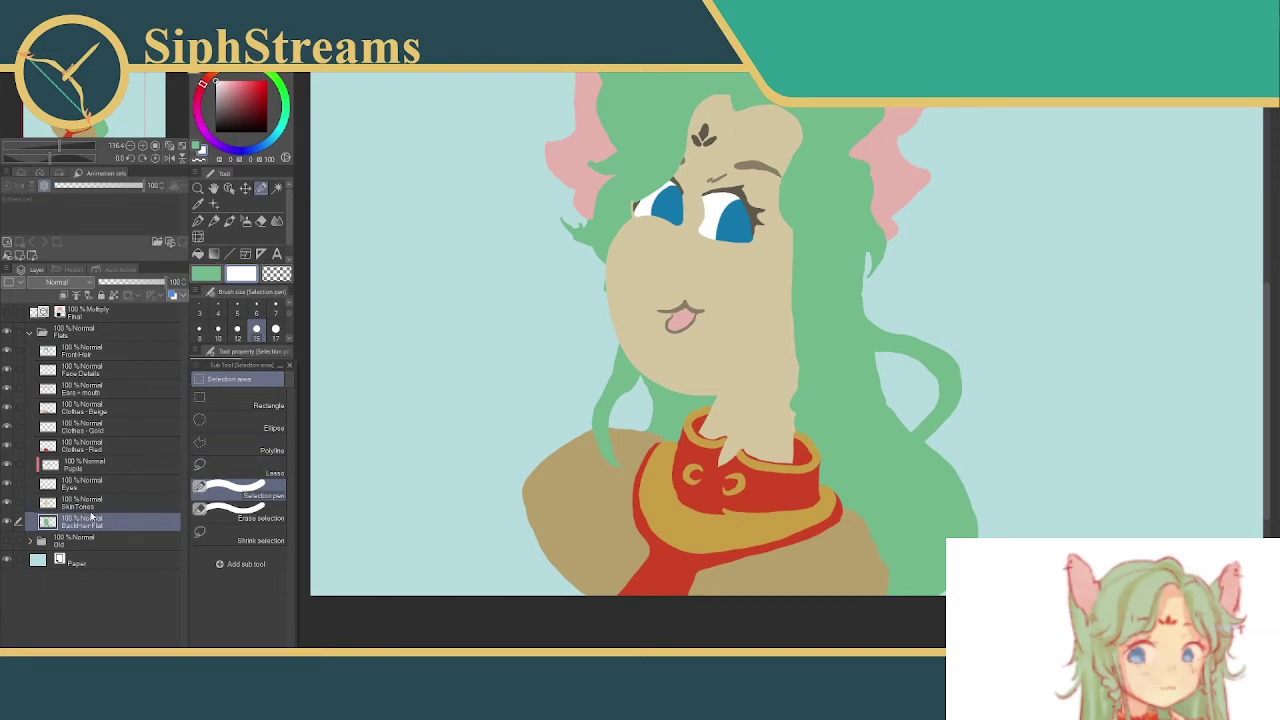
# - Add a new layer above SkinTones, name it SkinShade and clip it to the skin layer below
pyautogui.click(85, 503)
pyautogui.scroll(-3, 487, 430)
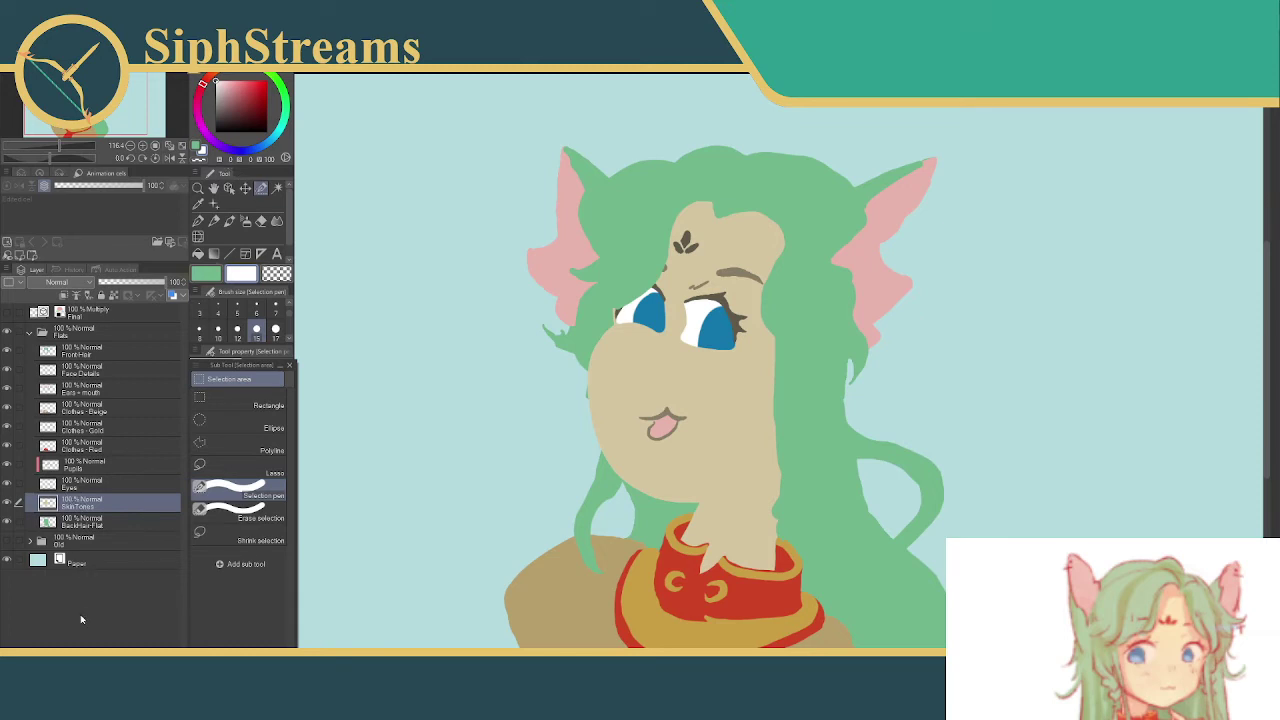
pyautogui.hotkey('ctrl', 'shift', 'n')
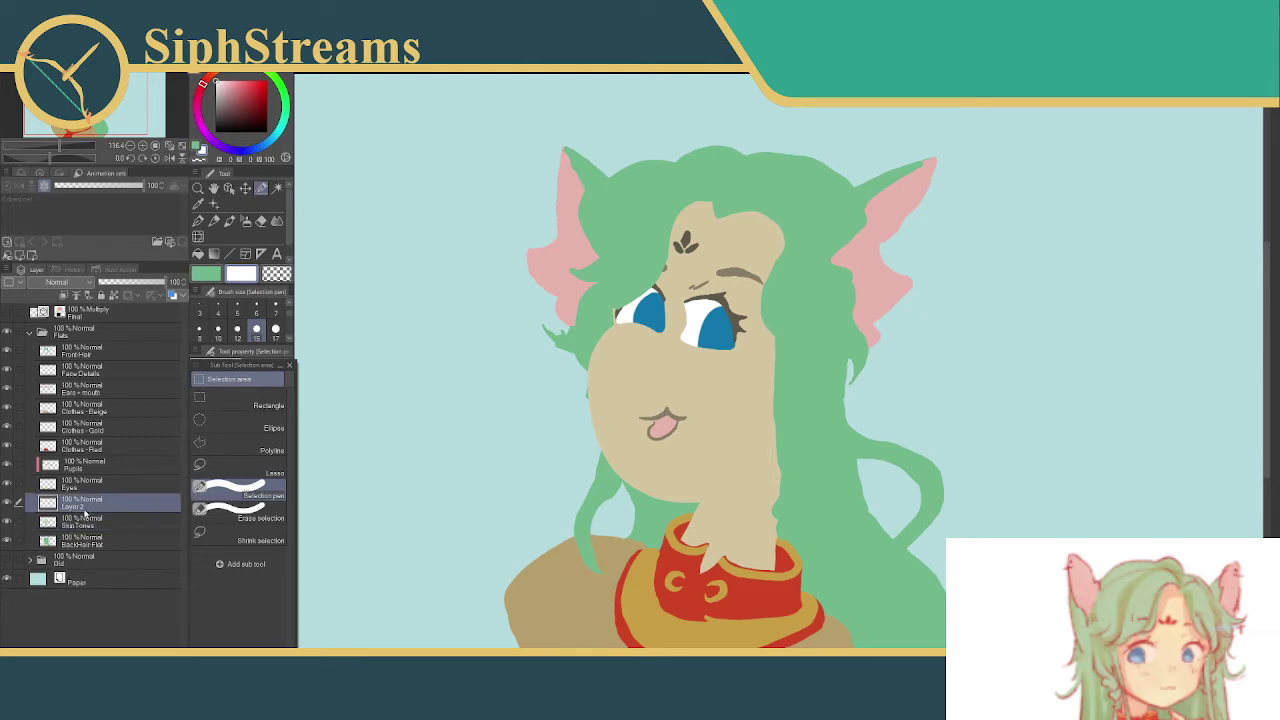
pyautogui.doubleClick(82, 505)
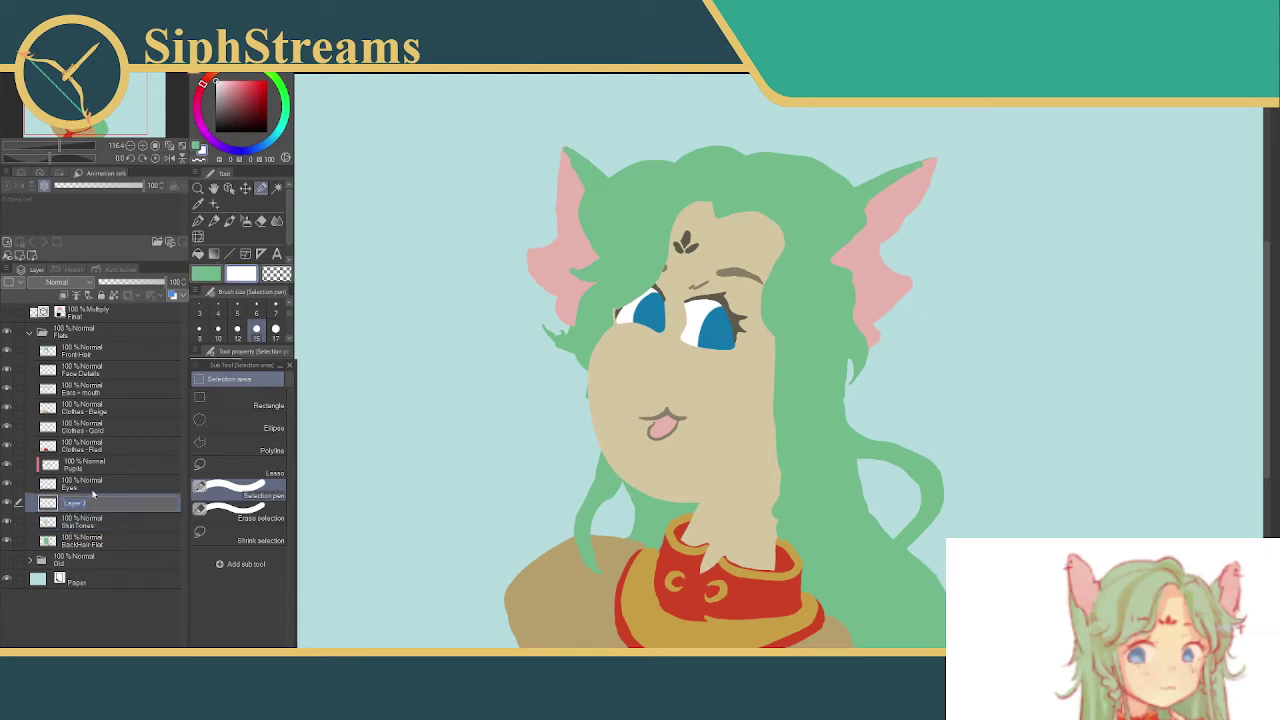
pyautogui.write('SkinShade')
pyautogui.press('Return')
pyautogui.click(66, 296)
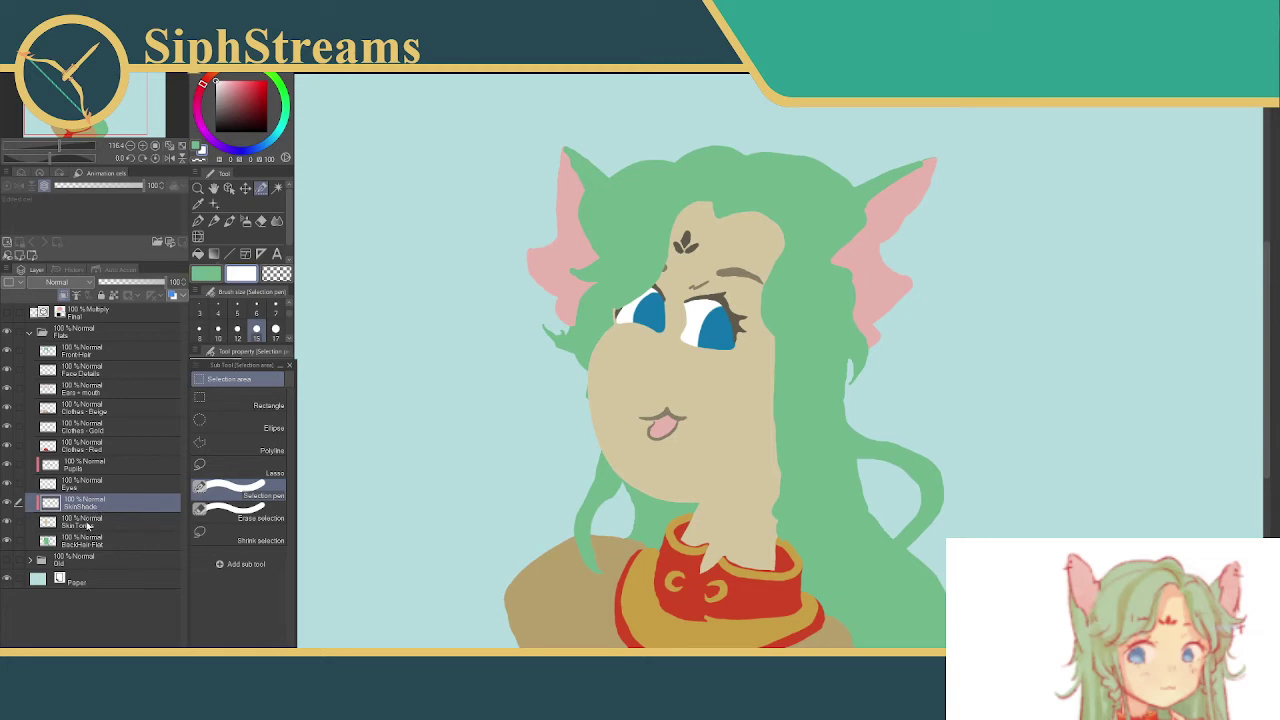
pyautogui.click(88, 524)
pyautogui.click(92, 505)
# - Test the SkinShade layer's clipping with white G-pen strokes across the face and neck, and undo all of them
pyautogui.click(198, 221)
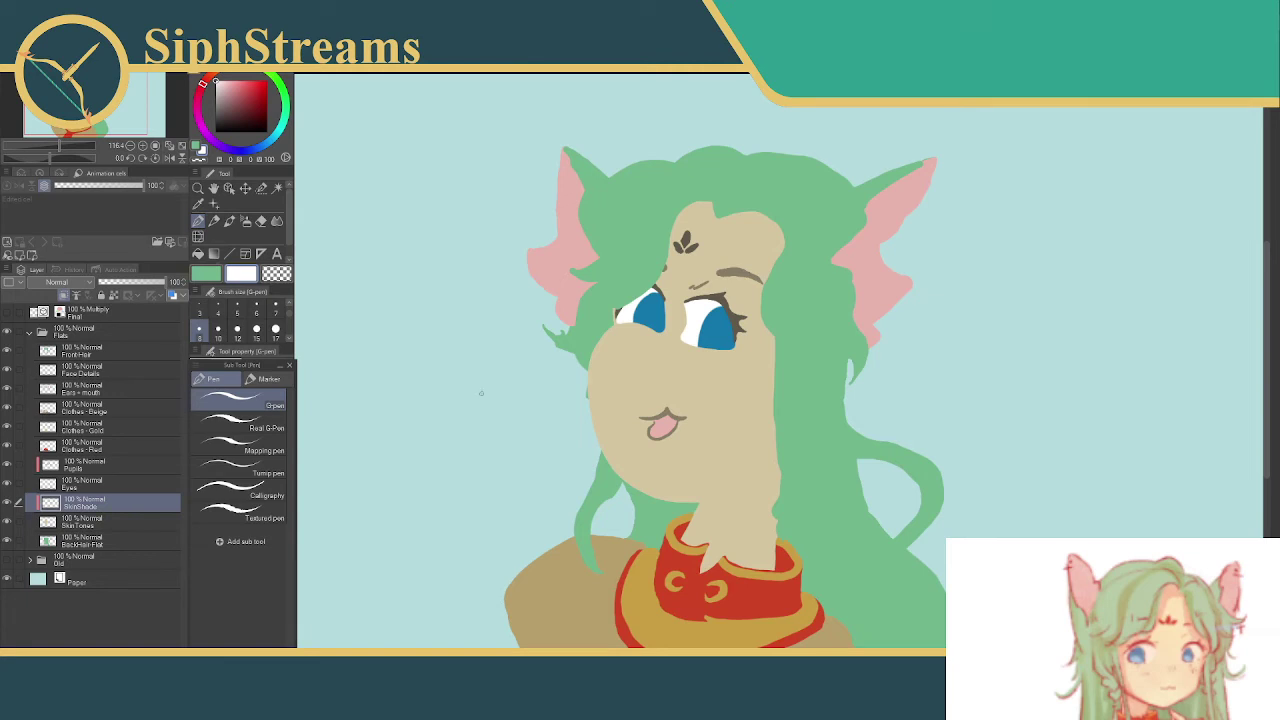
pyautogui.moveTo(618, 360)
pyautogui.mouseDown()
pyautogui.moveTo(590, 368)
pyautogui.moveTo(715, 360)
pyautogui.moveTo(686, 427)
pyautogui.mouseUp()
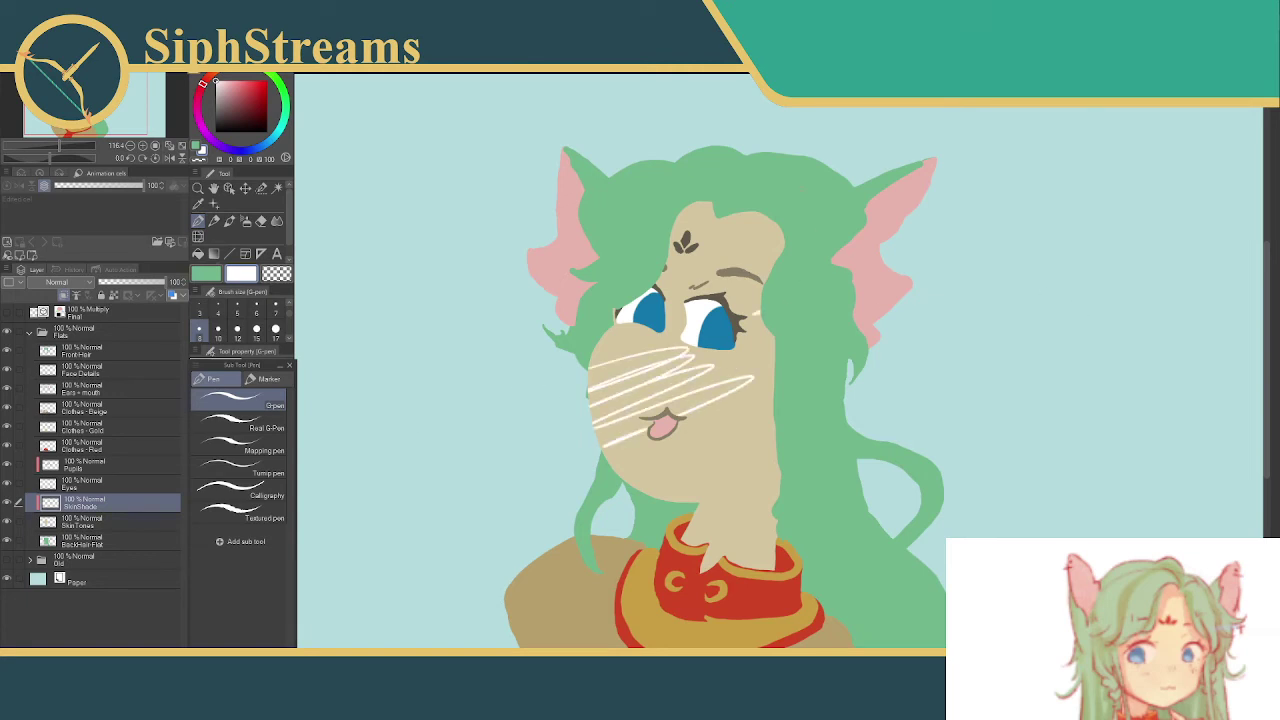
pyautogui.moveTo(676, 215); pyautogui.dragTo(708, 203)
pyautogui.moveTo(630, 328); pyautogui.dragTo(776, 440)
pyautogui.moveTo(780, 480); pyautogui.dragTo(694, 546)
pyautogui.hotkey('ctrl', 'z')
pyautogui.hotkey('ctrl', 'z')
pyautogui.hotkey('ctrl', 'z')
pyautogui.hotkey('ctrl', 'z')
pyautogui.hotkey('ctrl', 'z')
pyautogui.hotkey('ctrl', 'z')
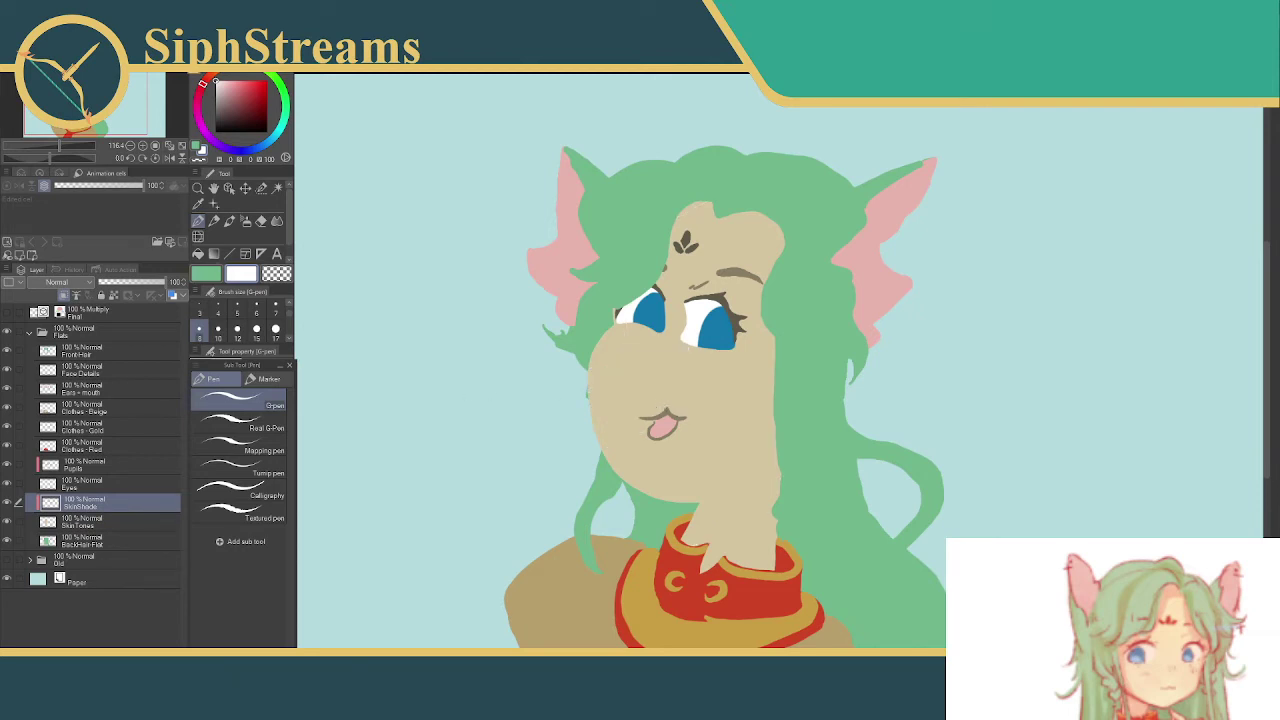
pyautogui.moveTo(638, 348); pyautogui.dragTo(588, 395)
pyautogui.hotkey('ctrl', 'z')
# - Try a dark red G-pen scribble on the cheek and undo it
pyautogui.click(253, 99)
pyautogui.moveTo(618, 354); pyautogui.dragTo(628, 392)
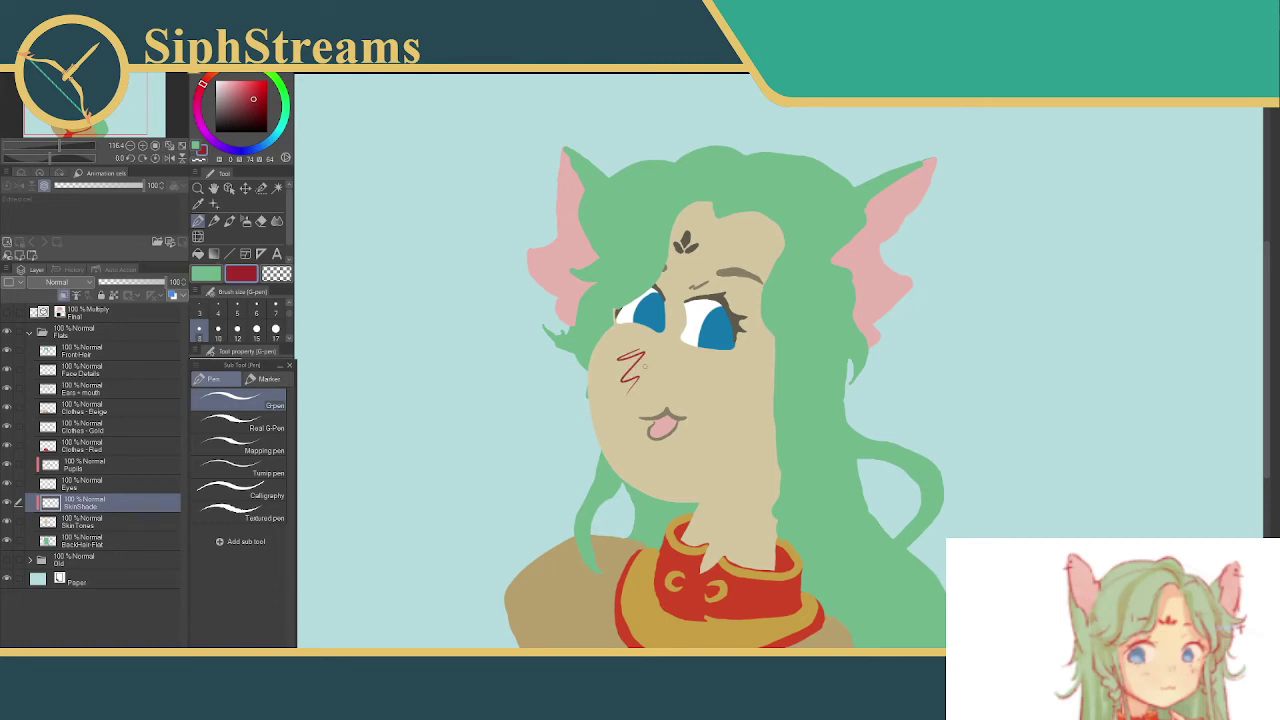
pyautogui.hotkey('ctrl', 'z')
# - Pick the skin colour from the face and set the SkinShade layer's blending mode to Multiply
pyautogui.click(198, 204)
pyautogui.click(622, 362)
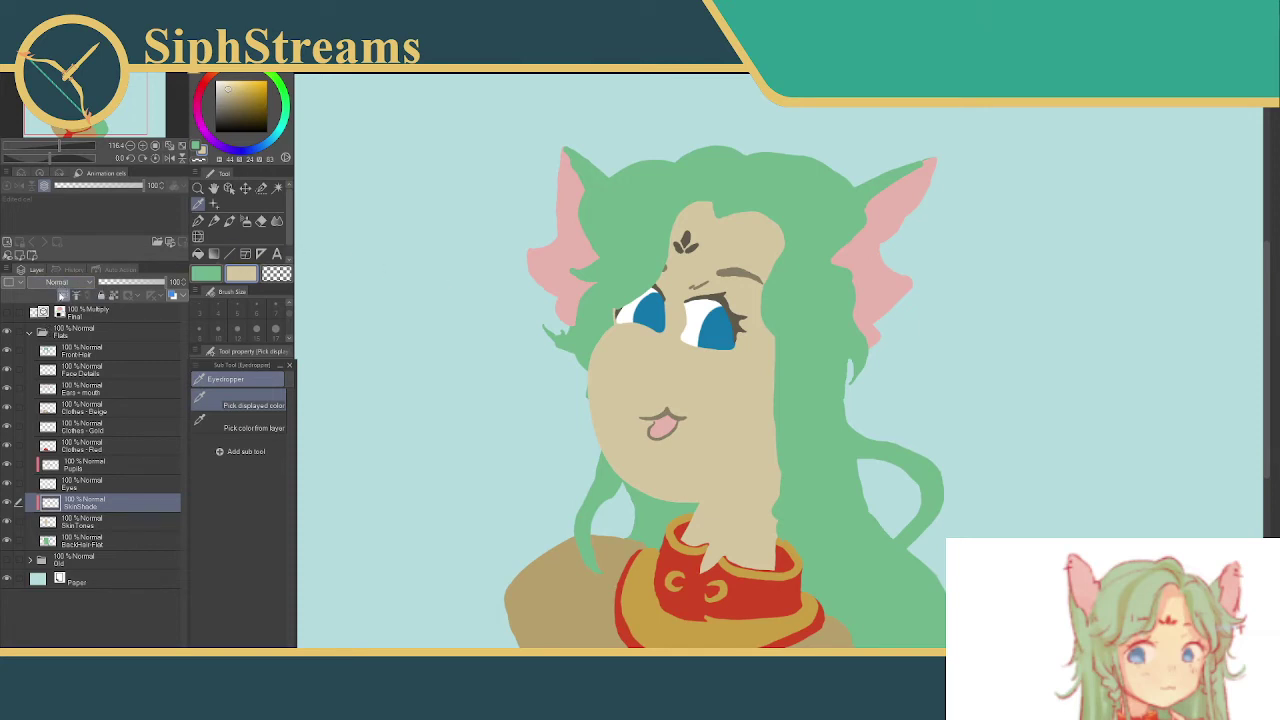
pyautogui.click(65, 283)
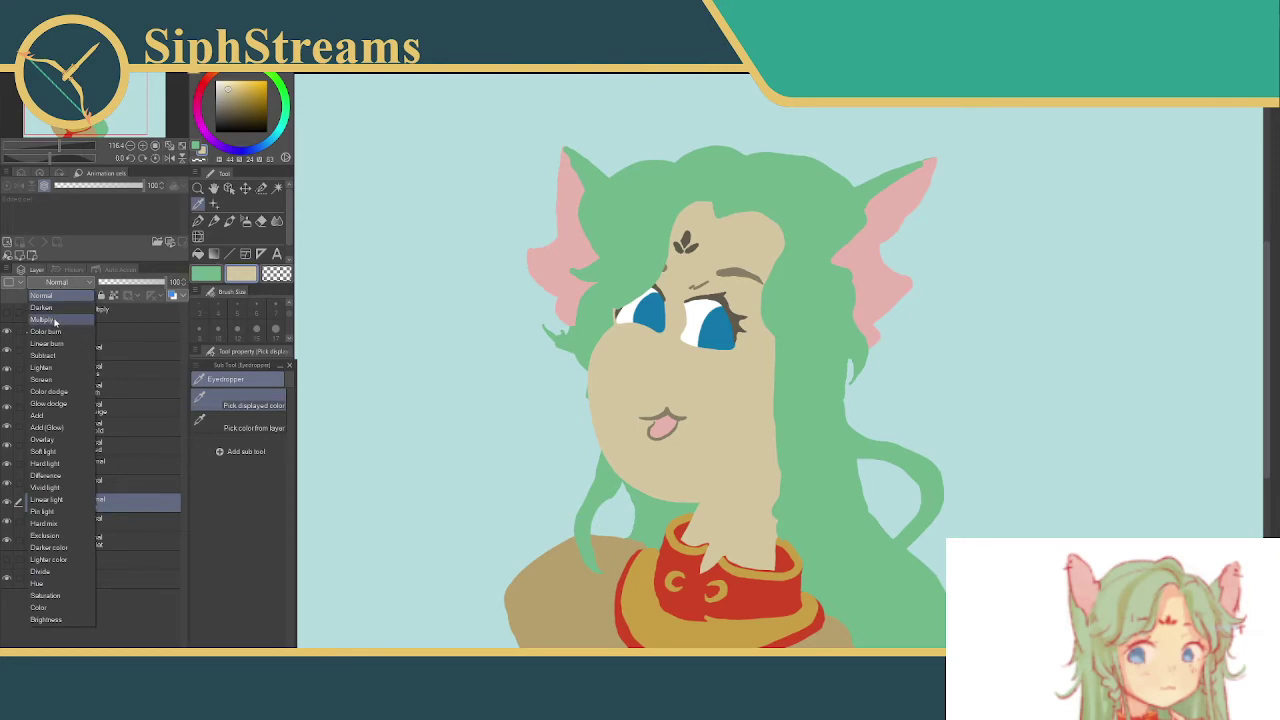
pyautogui.click(57, 319)
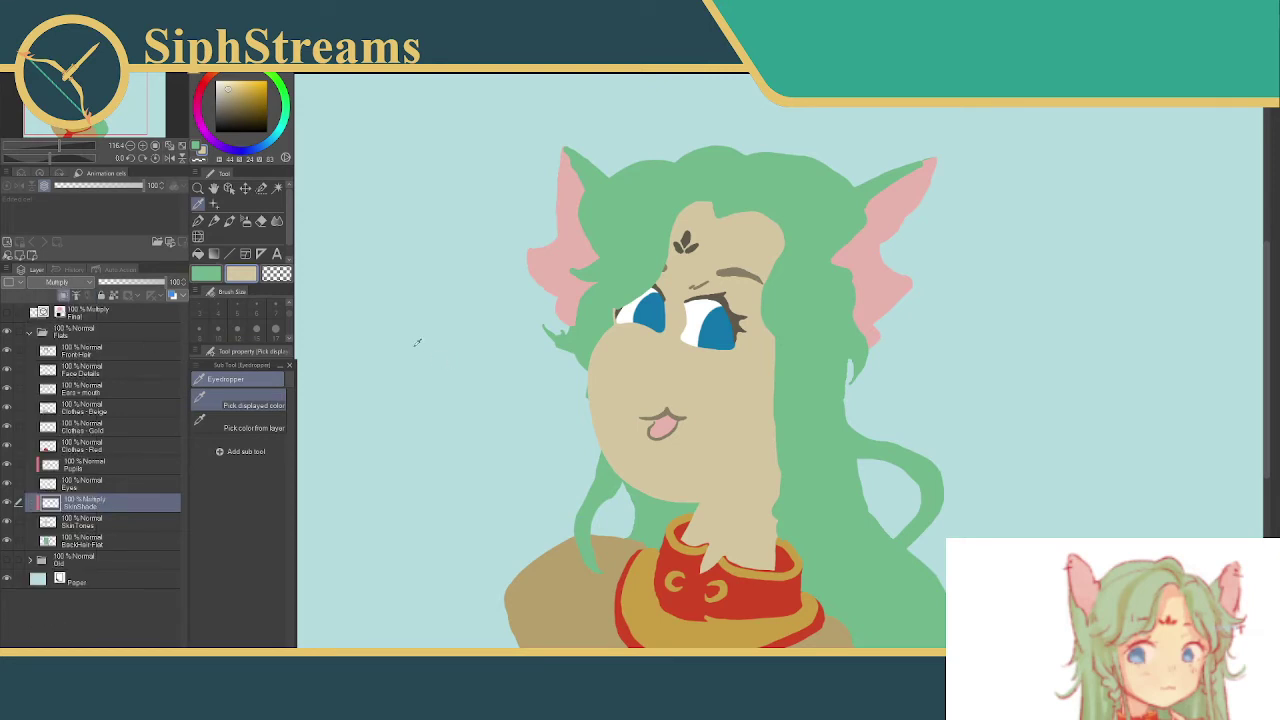
# - Test the picked skin colour with G-pen strokes on the cheek and undo them
pyautogui.click(199, 221)
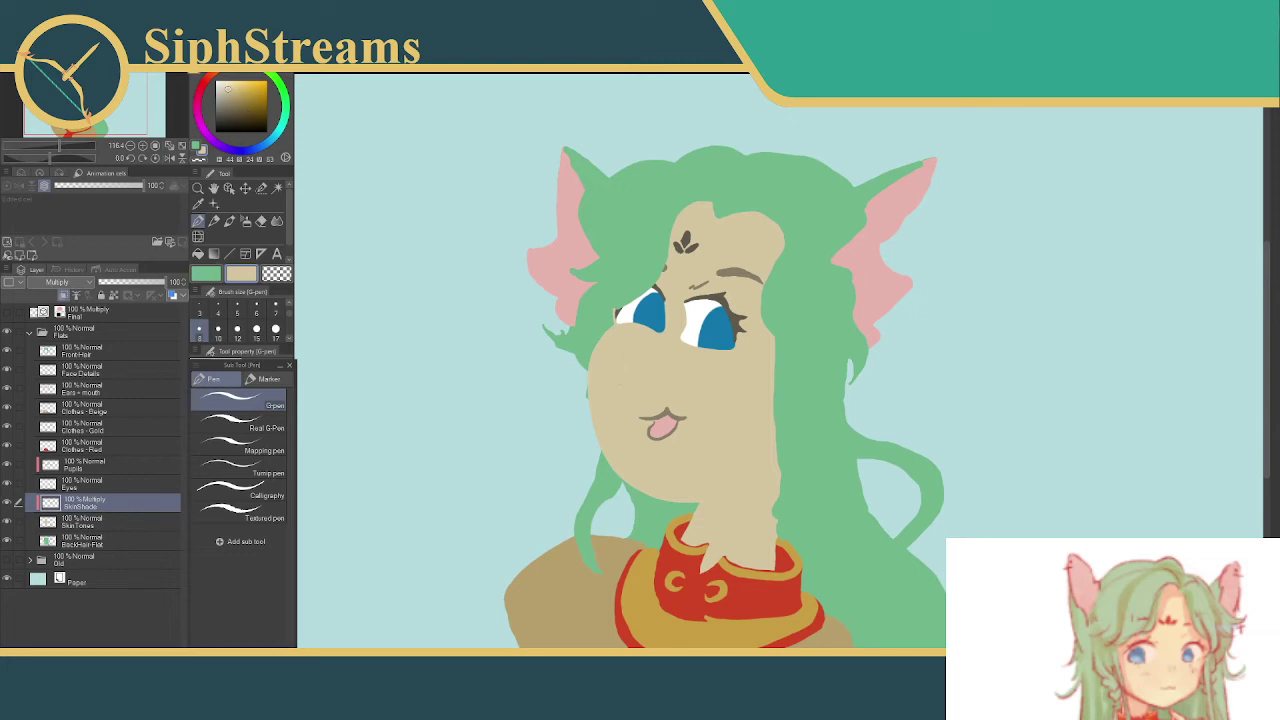
pyautogui.moveTo(627, 349); pyautogui.dragTo(655, 399)
pyautogui.hotkey('ctrl', 'z')
pyautogui.moveTo(608, 336); pyautogui.dragTo(650, 350)
pyautogui.hotkey('ctrl', 'z')
# - Pick the tan brown of the shoulder clothing as drawing colour and undo the SkinShade layer's Multiply mode and clipping
pyautogui.click(198, 203)
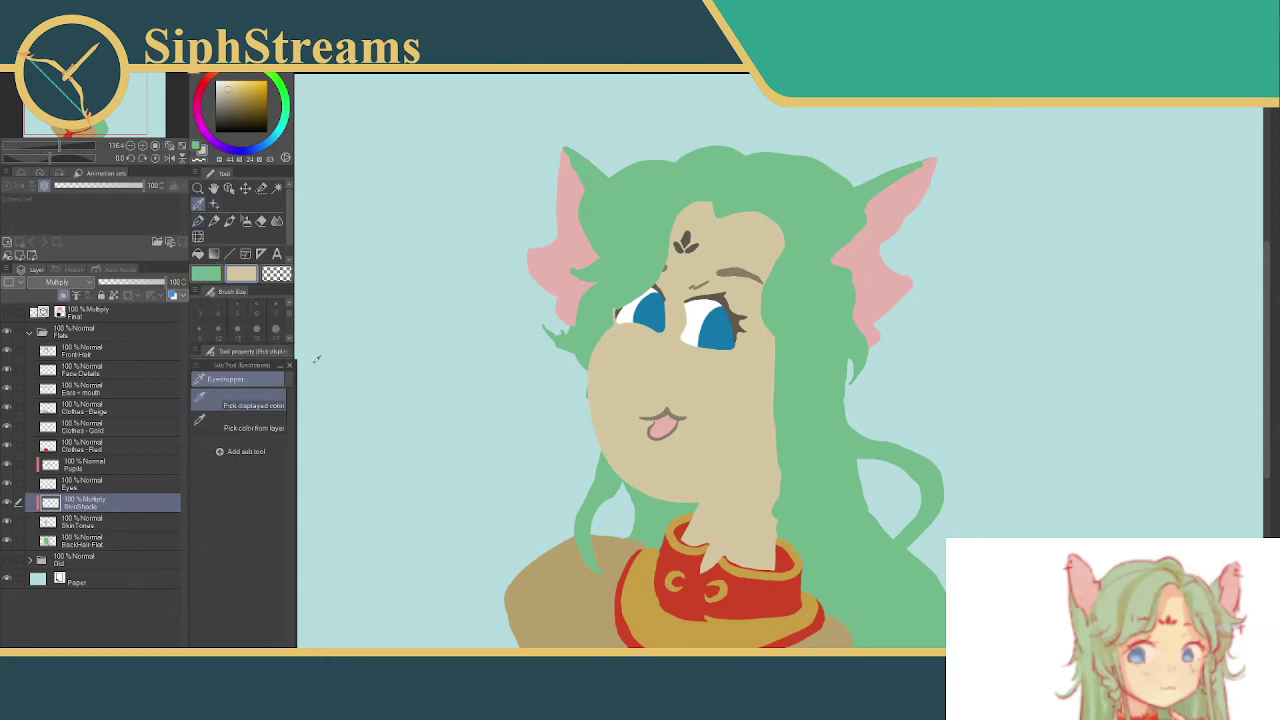
pyautogui.click(538, 585)
pyautogui.hotkey('ctrl', 'z')
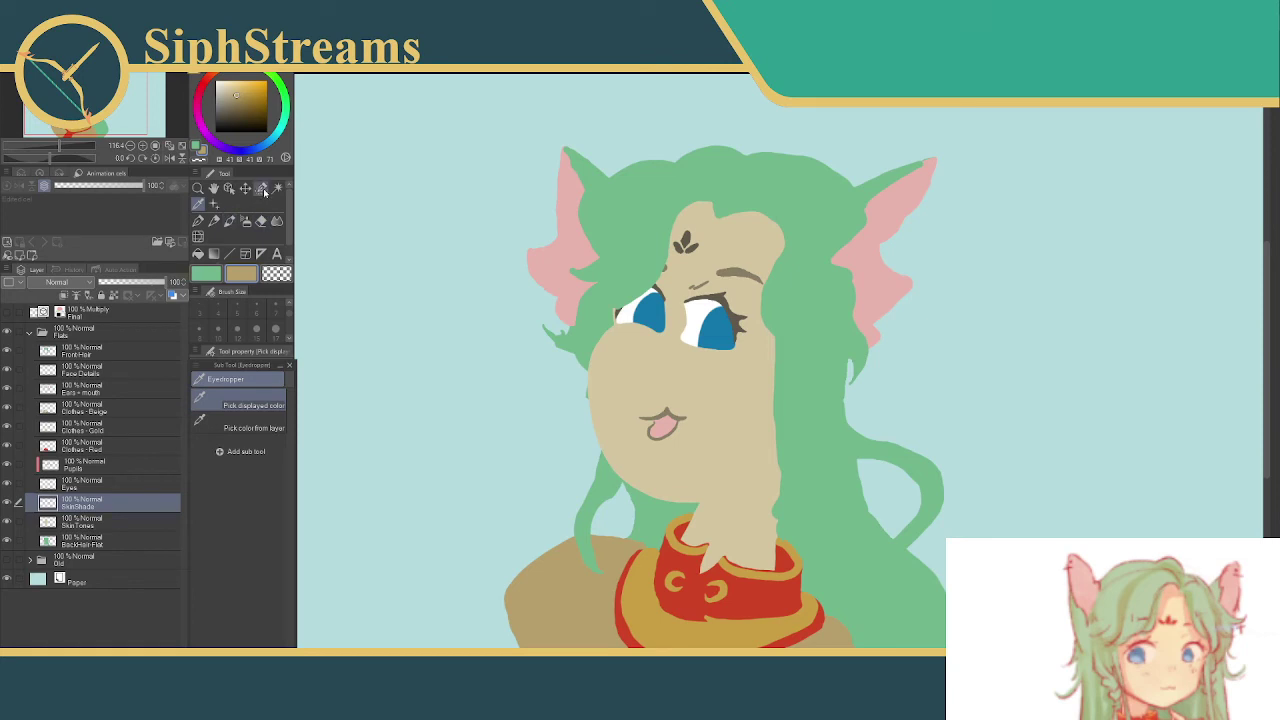
# - Using the selection pen at size 25, fill a tan brown shadow from the jaw's right edge down the neck's right side
pyautogui.click(261, 188)
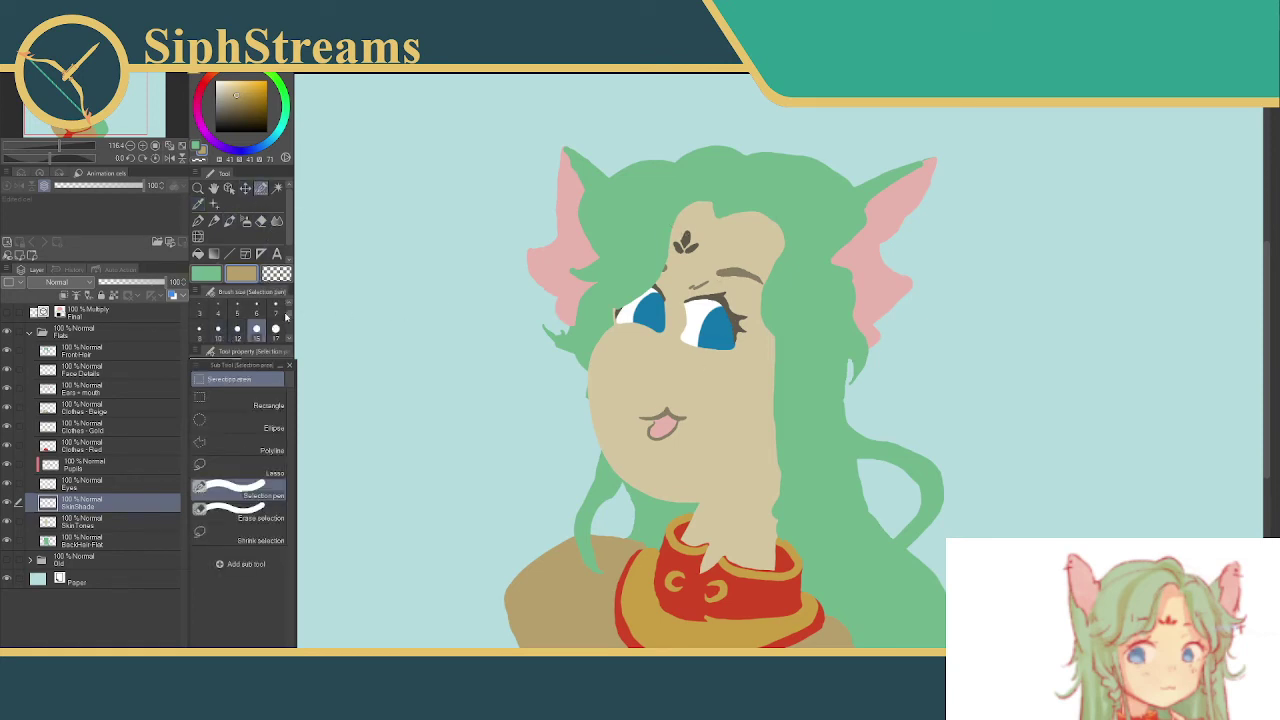
pyautogui.scroll(-2, 288, 320)
pyautogui.click(218, 320)
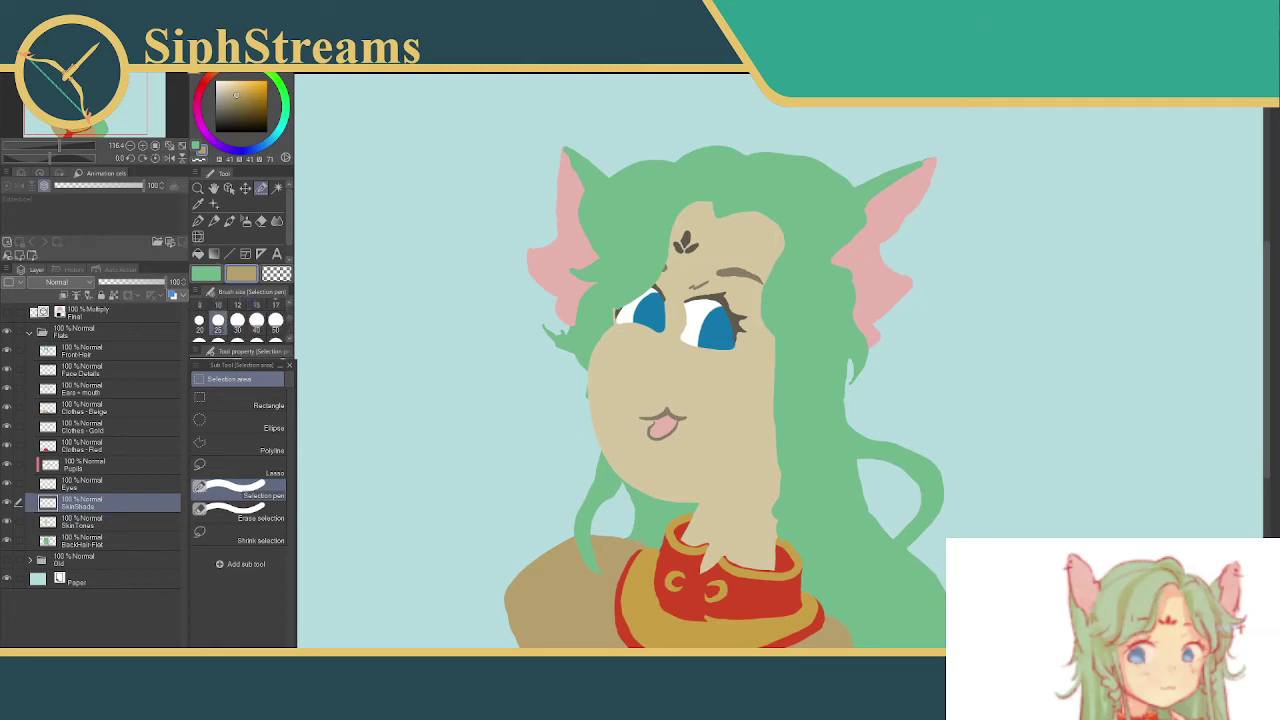
pyautogui.moveTo(789, 334); pyautogui.dragTo(742, 568)
pyautogui.moveTo(778, 472)
pyautogui.mouseDown()
pyautogui.moveTo(757, 581)
pyautogui.moveTo(769, 527)
pyautogui.mouseUp()
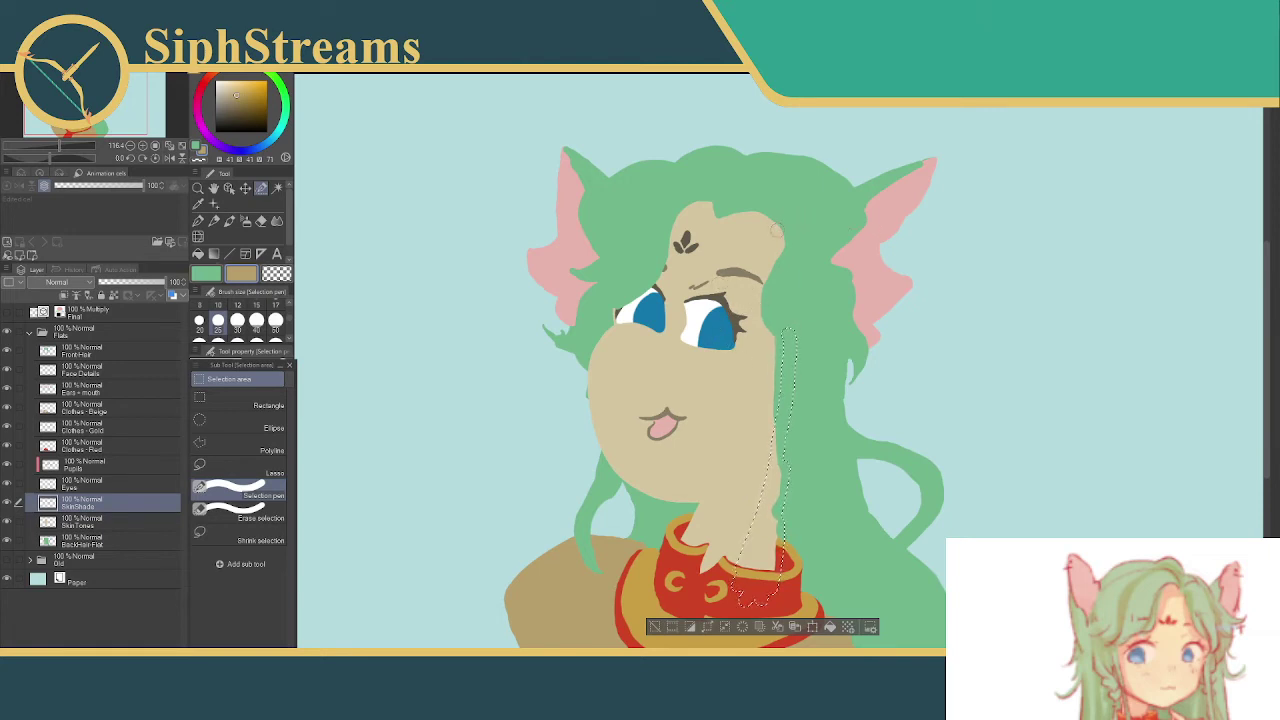
pyautogui.click(836, 628)
pyautogui.click(654, 627)
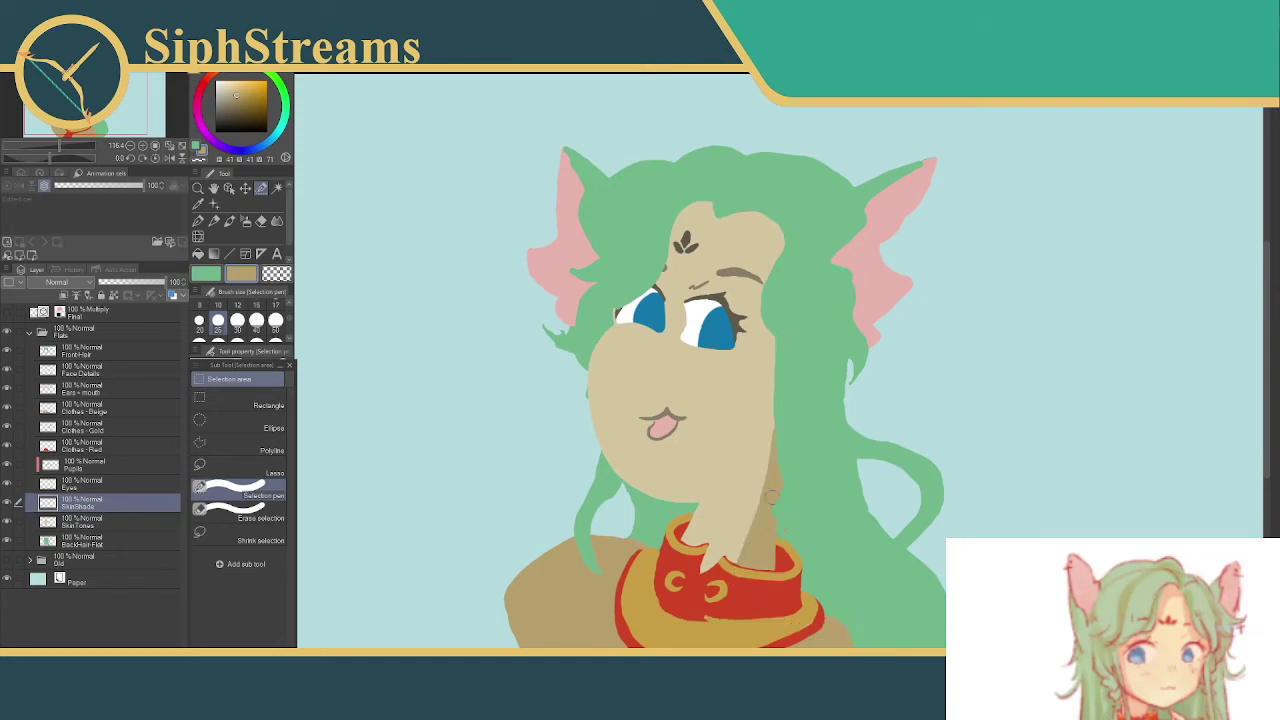
# - Fill a selection pen area with tan brown along the bottom of the neck above the red collar
pyautogui.moveTo(678, 530)
pyautogui.mouseDown()
pyautogui.moveTo(684, 556)
pyautogui.moveTo(778, 555)
pyautogui.mouseUp()
pyautogui.moveTo(700, 560)
pyautogui.mouseDown()
pyautogui.moveTo(736, 570)
pyautogui.moveTo(771, 555)
pyautogui.moveTo(692, 580)
pyautogui.moveTo(745, 566)
pyautogui.moveTo(710, 572)
pyautogui.mouseUp()
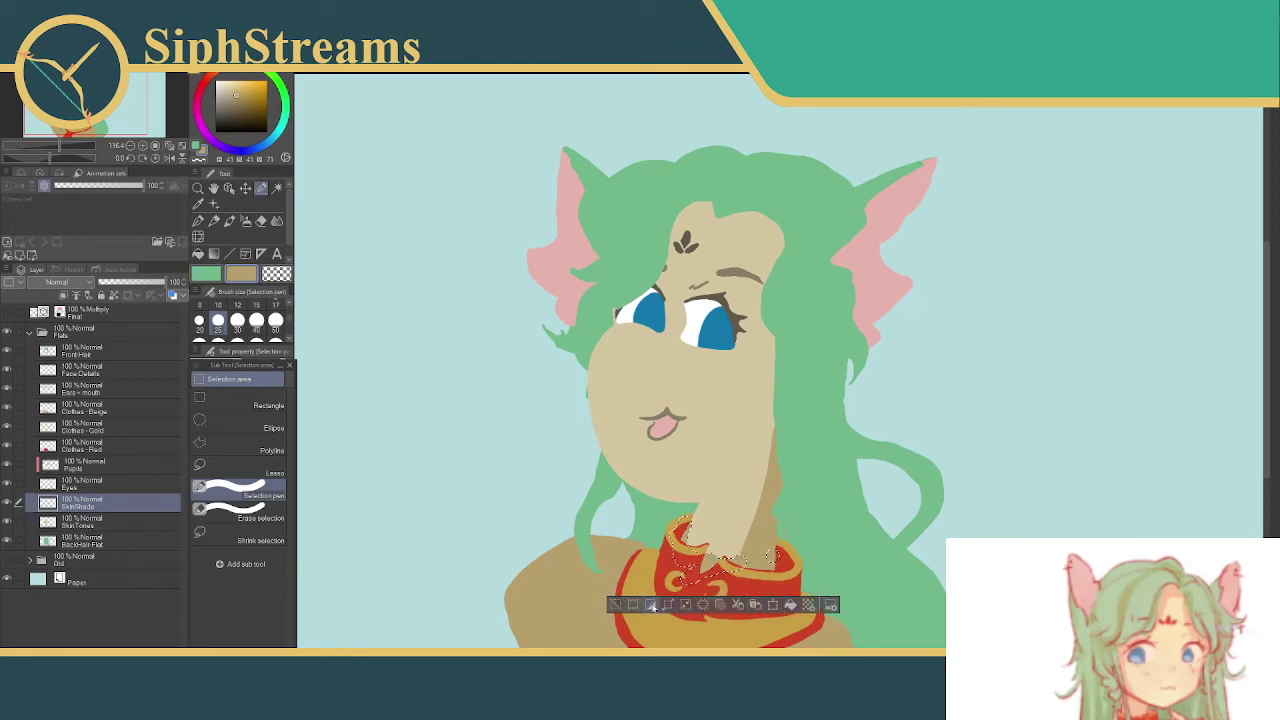
pyautogui.click(615, 605)
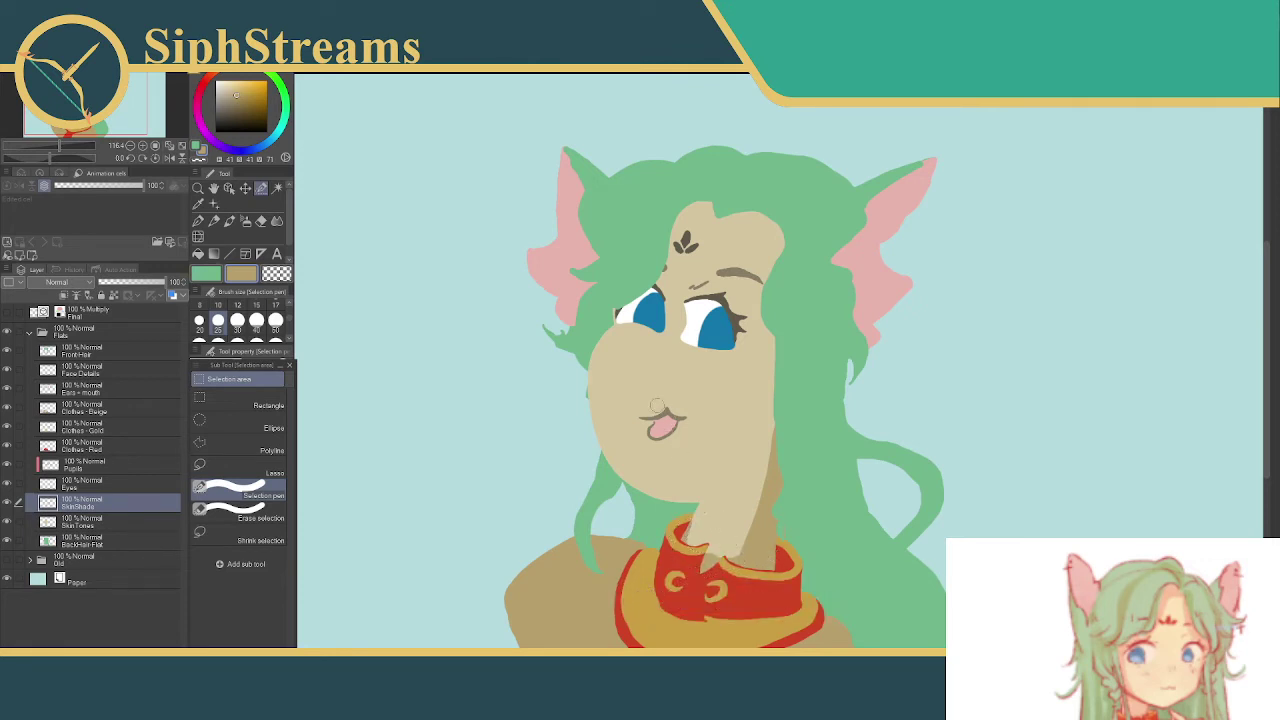
# - Fill selection pen areas with tan brown along the face's edge between the left eye and the side hair
pyautogui.moveTo(604, 306)
pyautogui.mouseDown()
pyautogui.moveTo(620, 316)
pyautogui.moveTo(568, 340)
pyautogui.mouseUp()
pyautogui.click(500, 353)
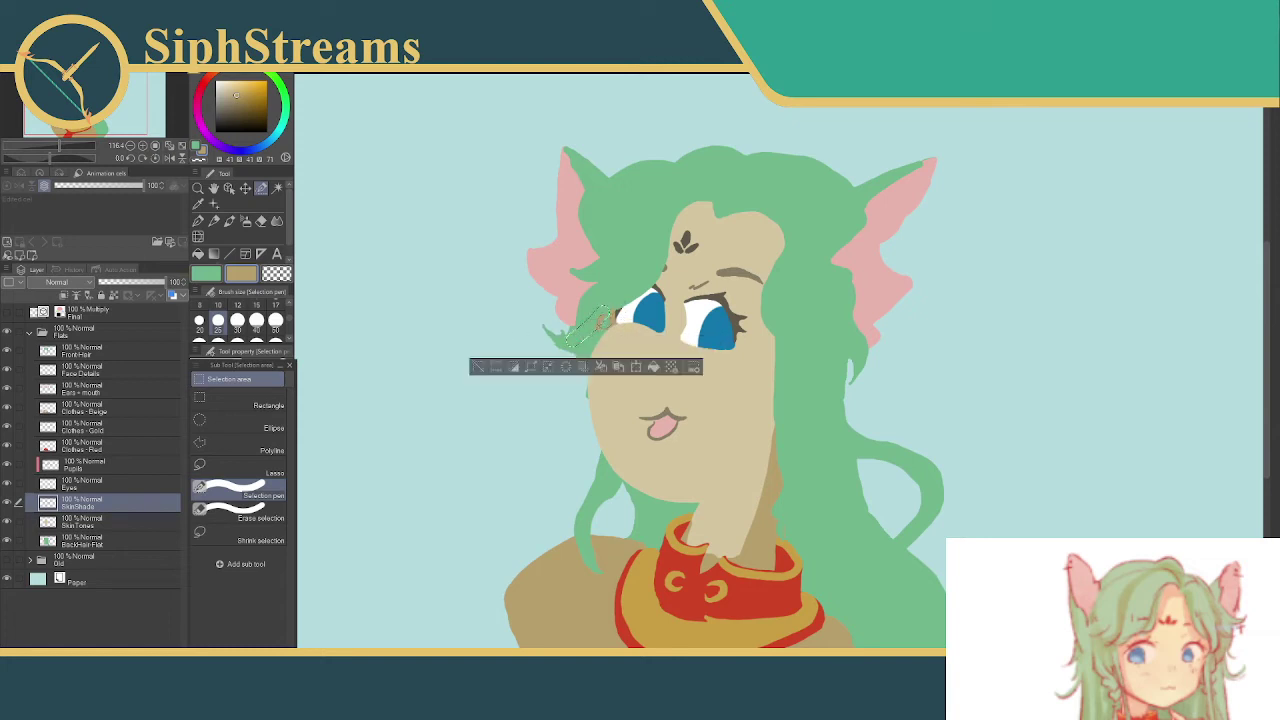
pyautogui.click(481, 367)
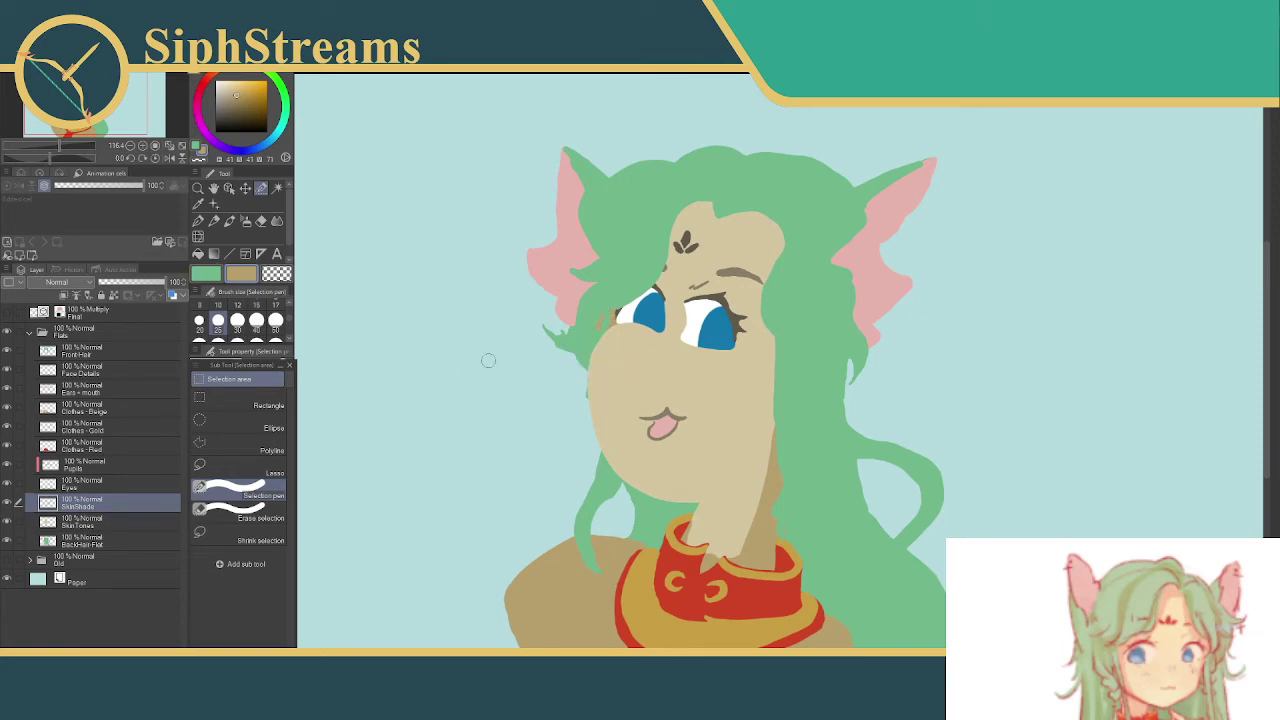
pyautogui.moveTo(541, 335); pyautogui.dragTo(590, 326)
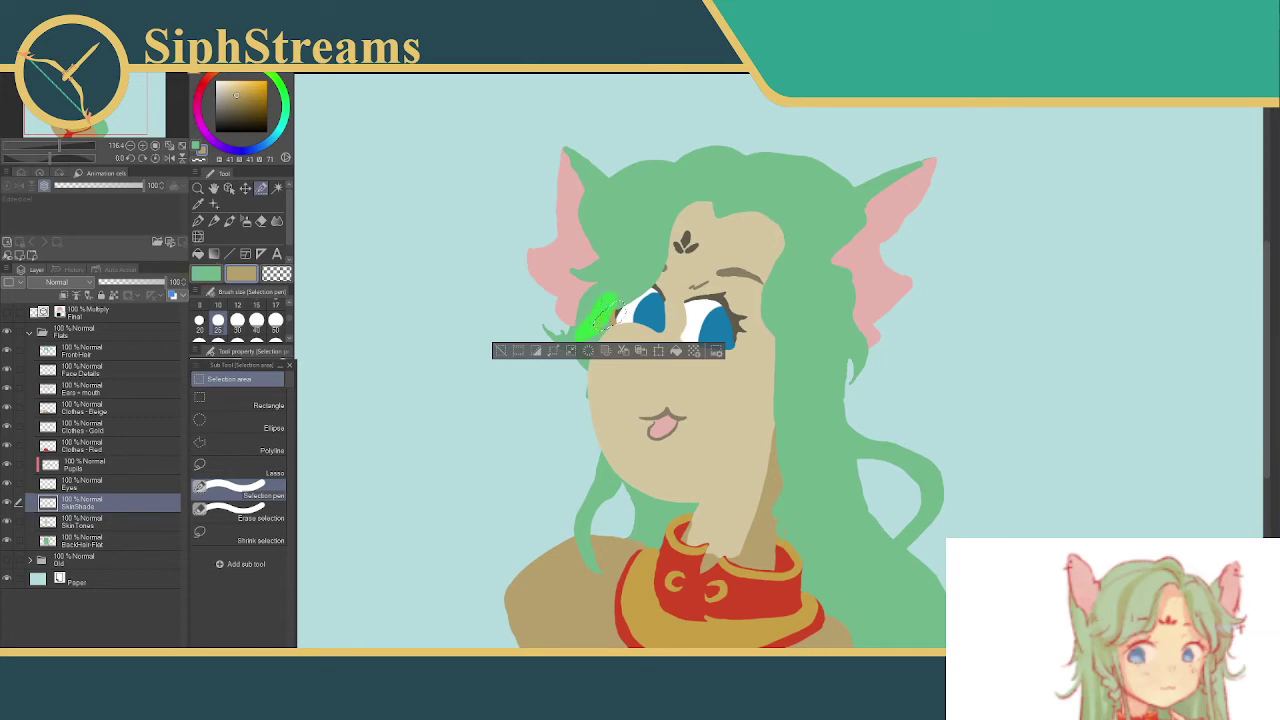
pyautogui.moveTo(605, 312); pyautogui.dragTo(565, 380)
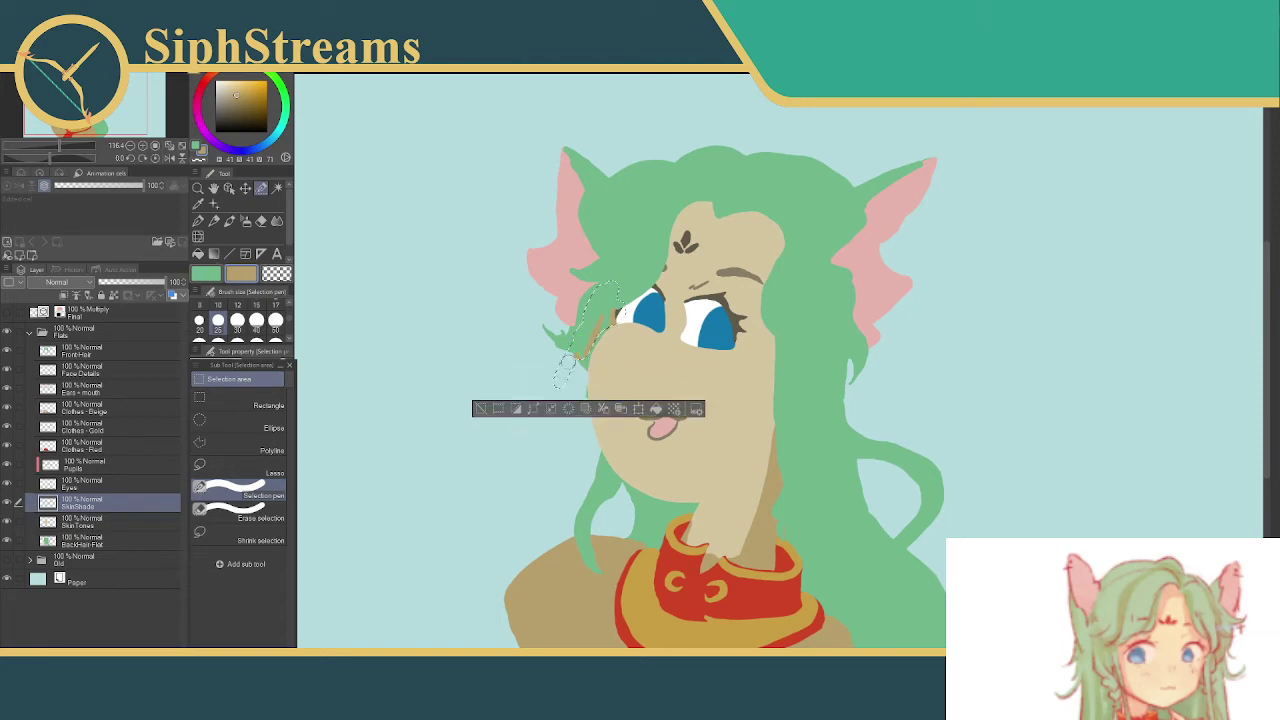
pyautogui.click(655, 411)
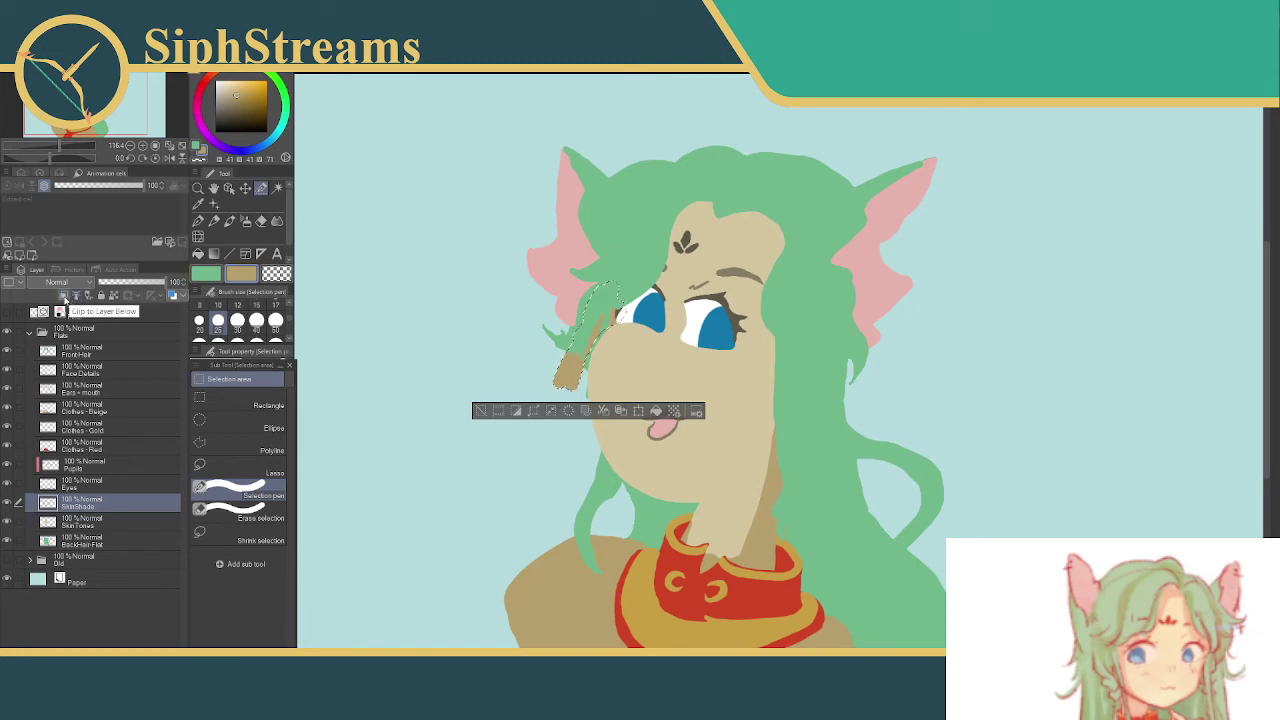
# - Clip the SkinShade layer to the layer below, set its blending mode to Multiply and clear the selection
pyautogui.click(66, 296)
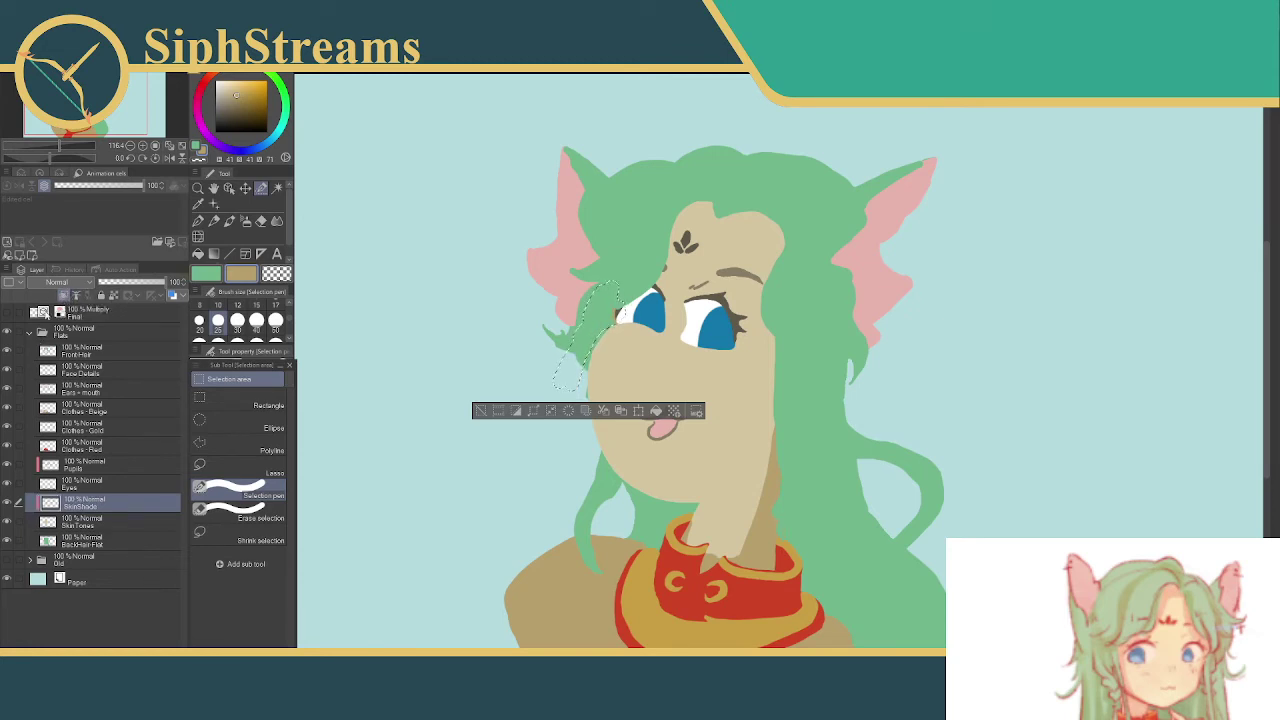
pyautogui.click(57, 282)
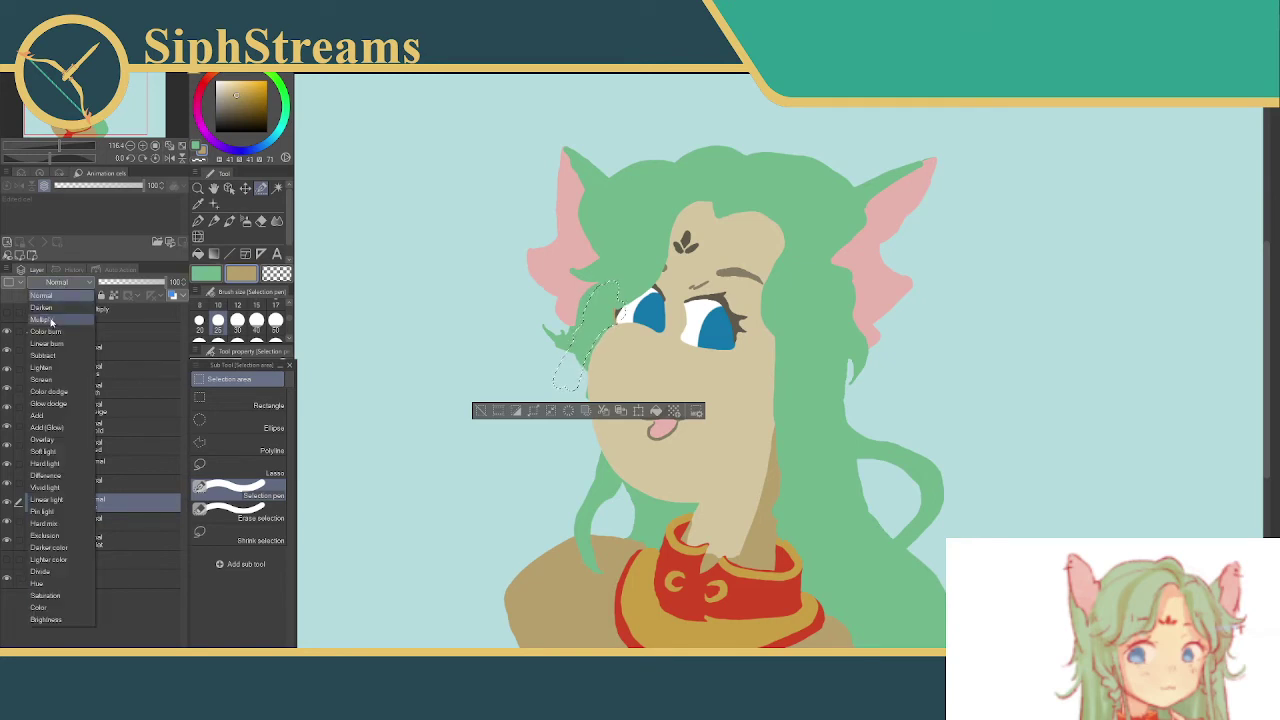
pyautogui.click(51, 320)
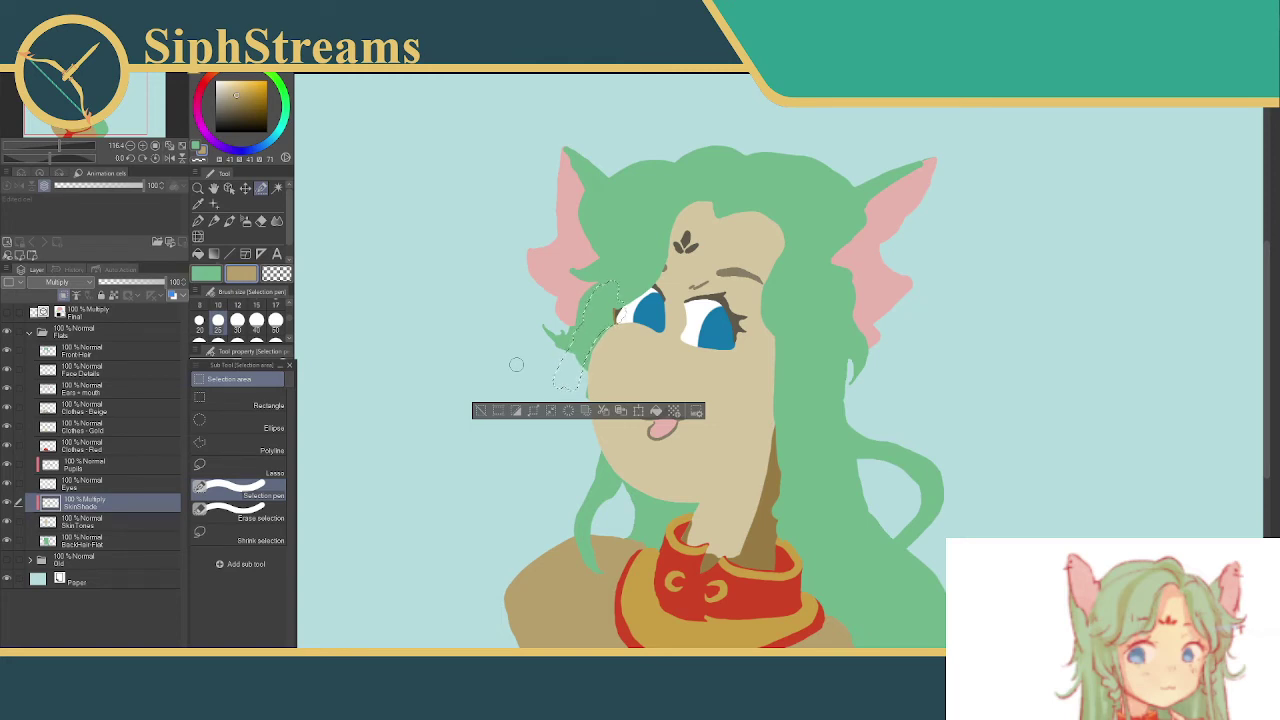
pyautogui.click(481, 410)
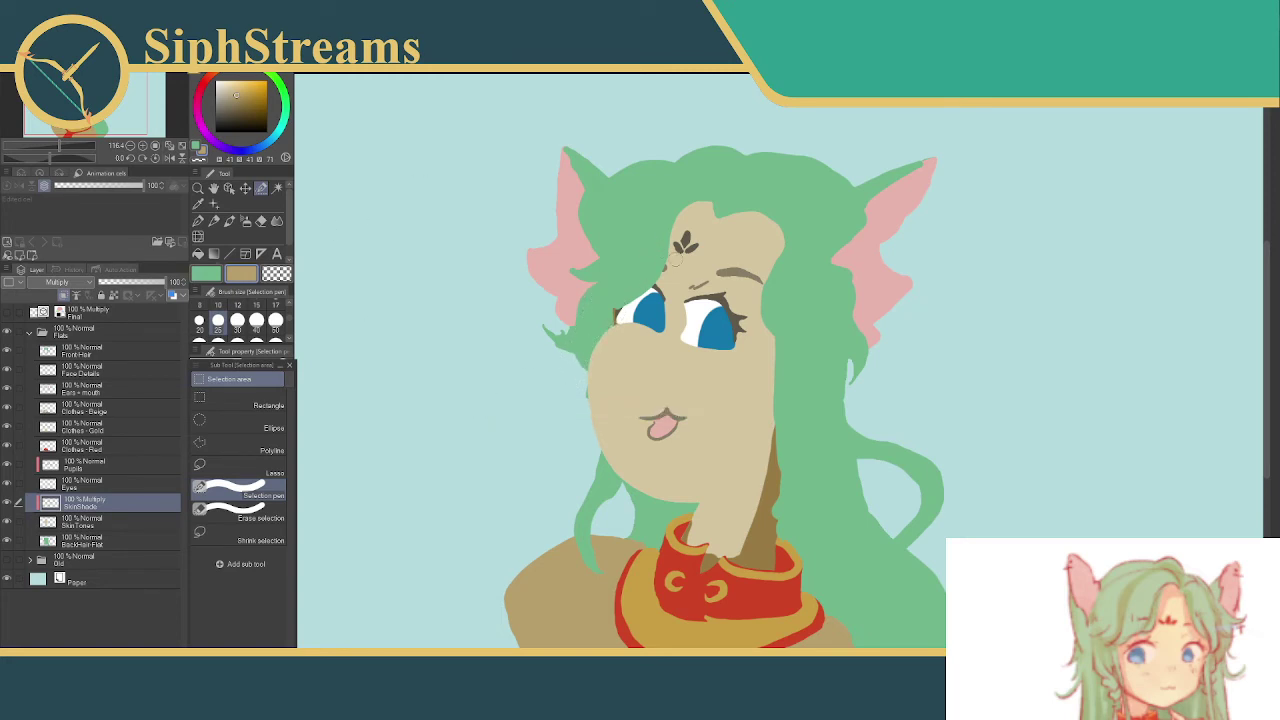
# - Fill a selection pen strip with tan brown along the forehead's left hairline, from the parting down to the left eye
pyautogui.moveTo(698, 212)
pyautogui.mouseDown()
pyautogui.moveTo(716, 199)
pyautogui.moveTo(636, 268)
pyautogui.moveTo(648, 262)
pyautogui.mouseUp()
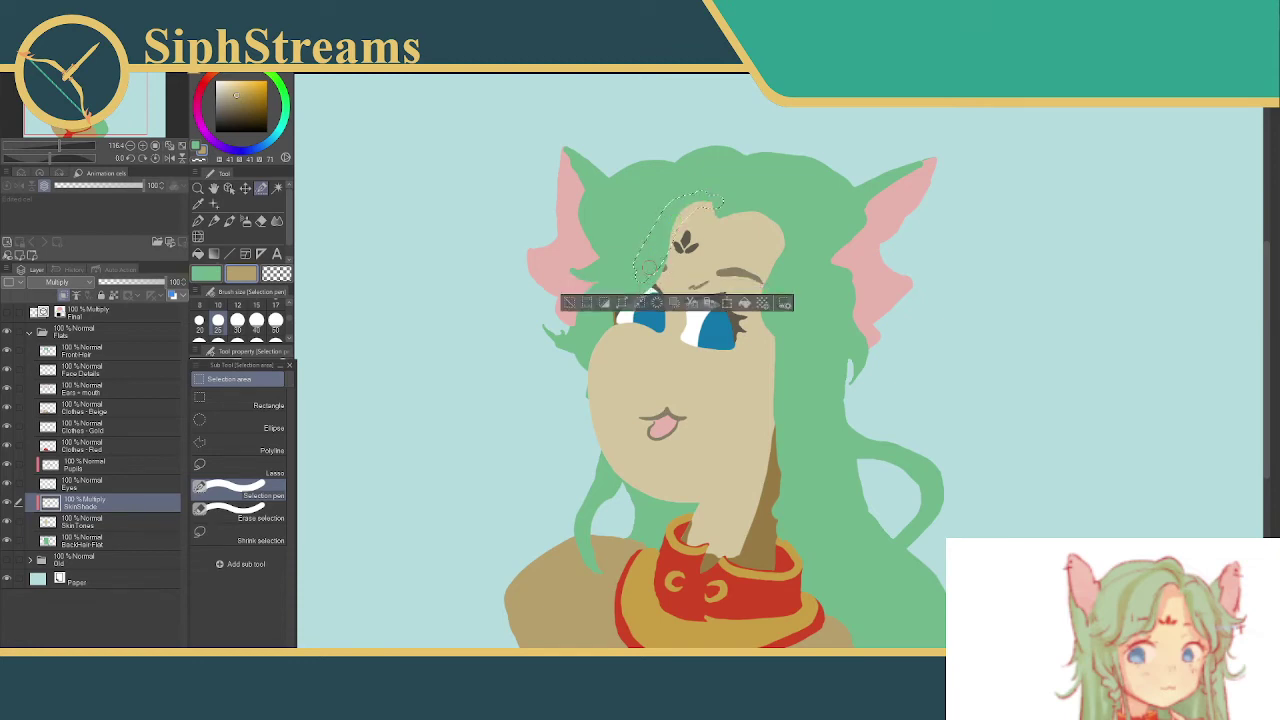
pyautogui.moveTo(680, 218)
pyautogui.mouseDown()
pyautogui.moveTo(650, 278)
pyautogui.moveTo(671, 247)
pyautogui.moveTo(670, 262)
pyautogui.mouseUp()
pyautogui.moveTo(670, 262); pyautogui.dragTo(658, 282)
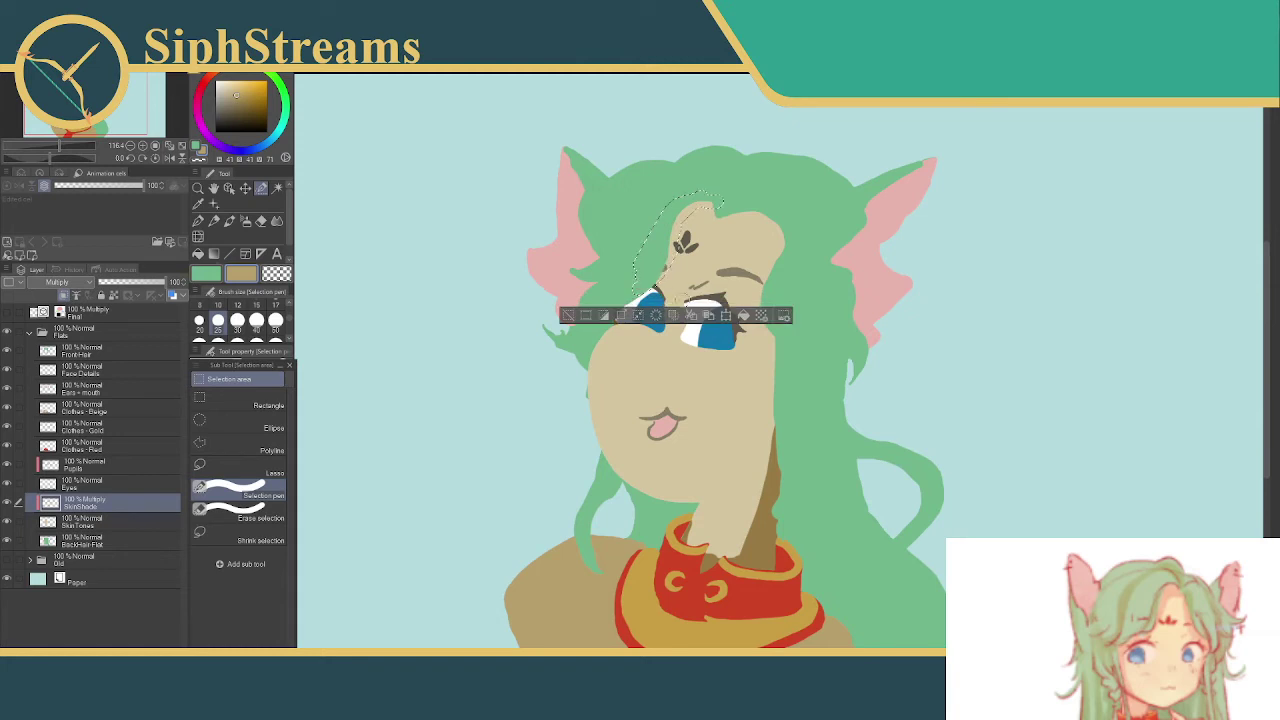
pyautogui.click(743, 318)
pyautogui.click(567, 315)
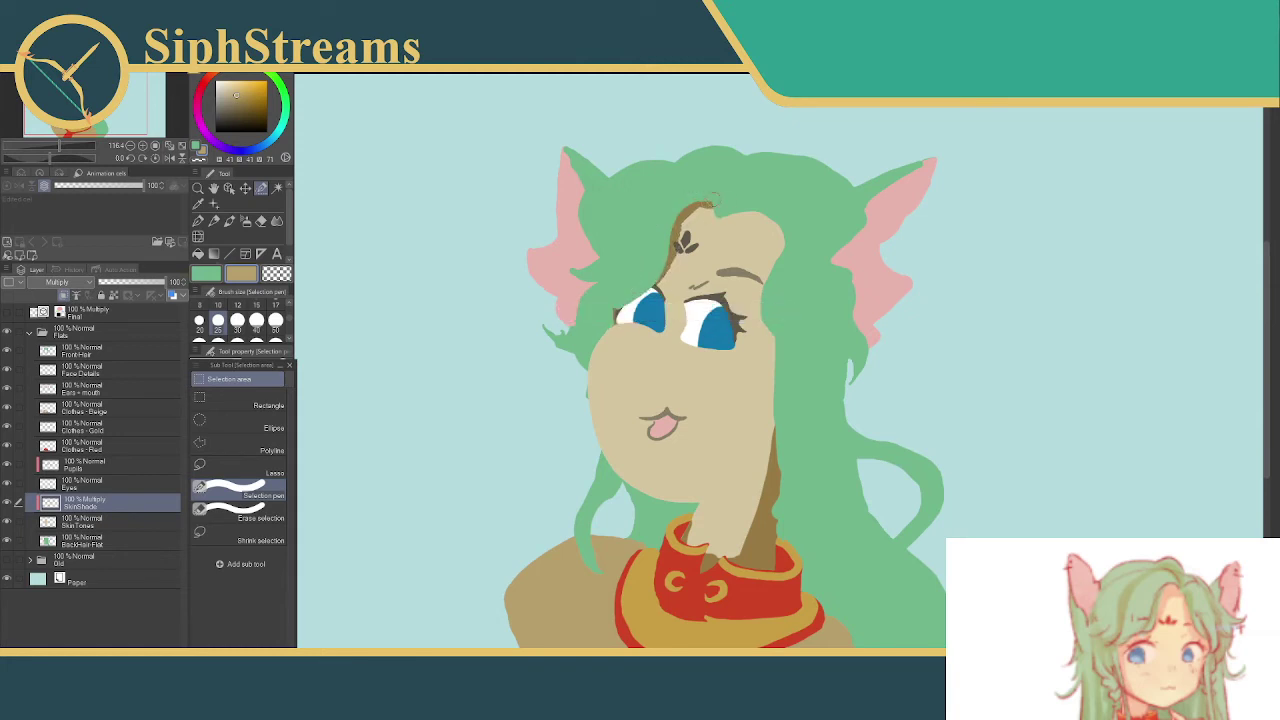
# - Extend the forehead shadow around the hair parting with small filled selection pen areas
pyautogui.moveTo(712, 197); pyautogui.dragTo(662, 236)
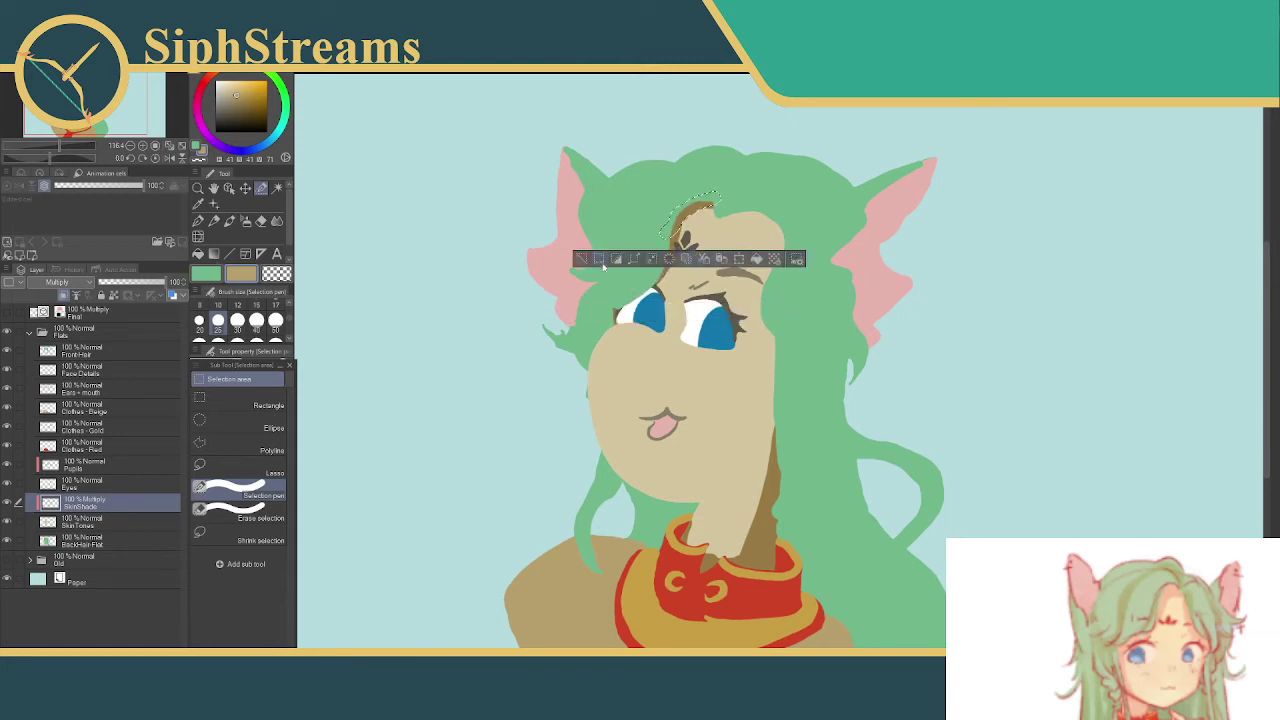
pyautogui.click(599, 260)
pyautogui.moveTo(710, 207); pyautogui.dragTo(708, 210)
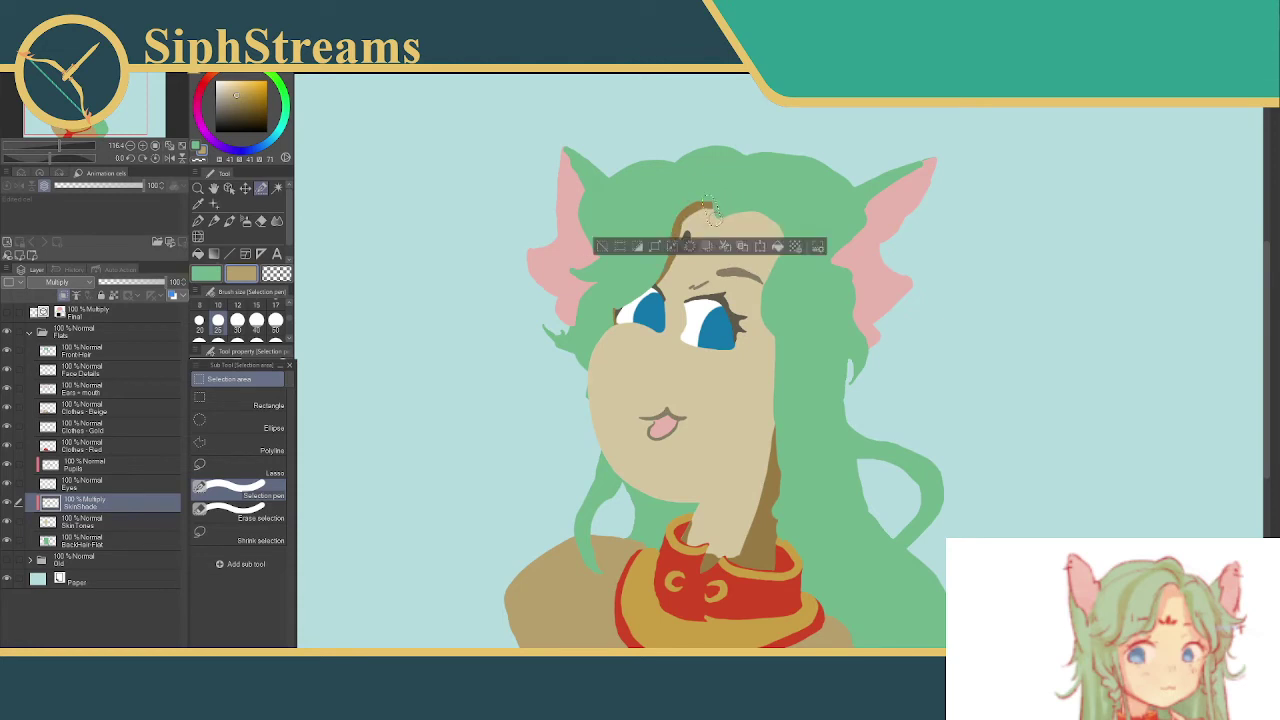
pyautogui.click(632, 246)
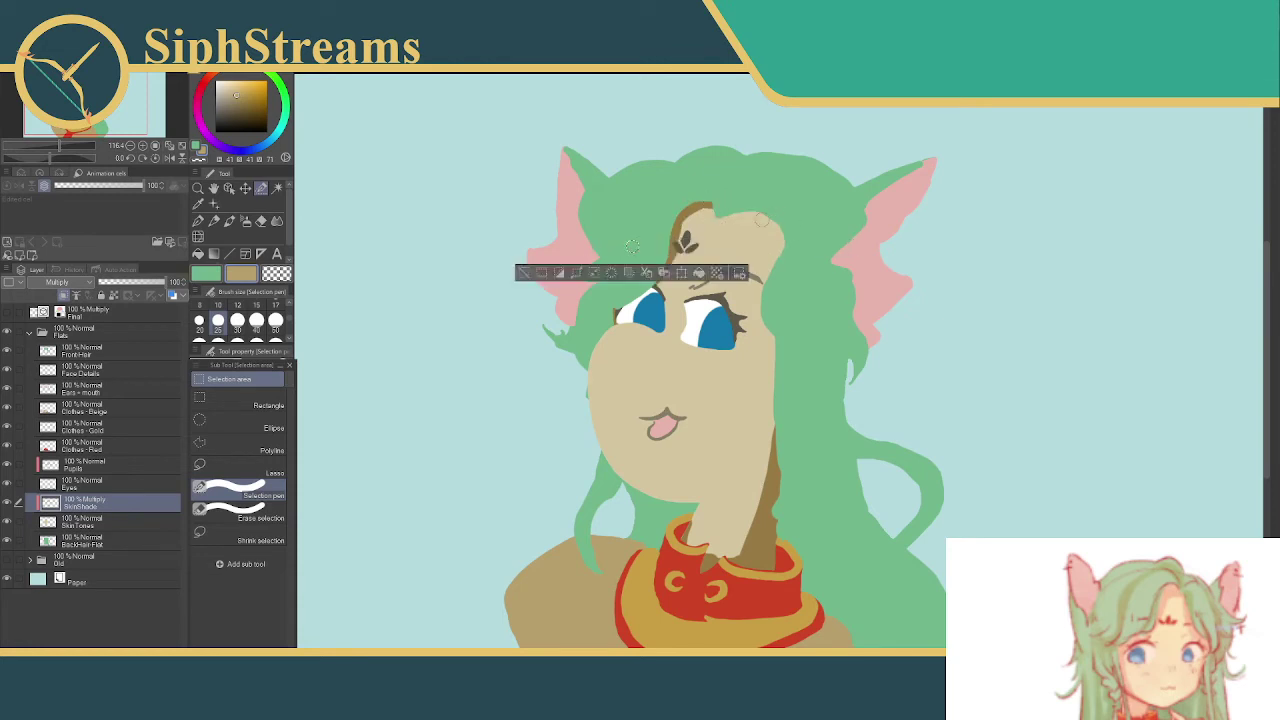
pyautogui.click(706, 207)
pyautogui.moveTo(712, 208); pyautogui.dragTo(712, 208)
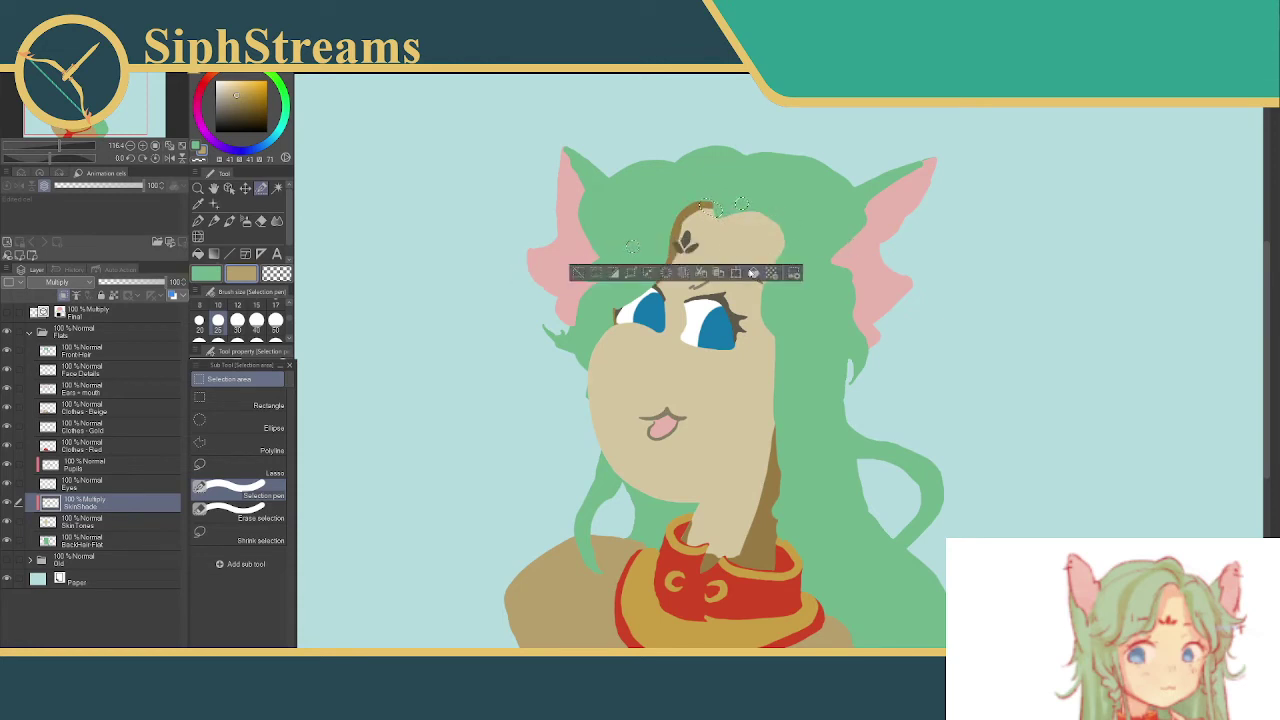
pyautogui.hotkey('ctrl', 'd')
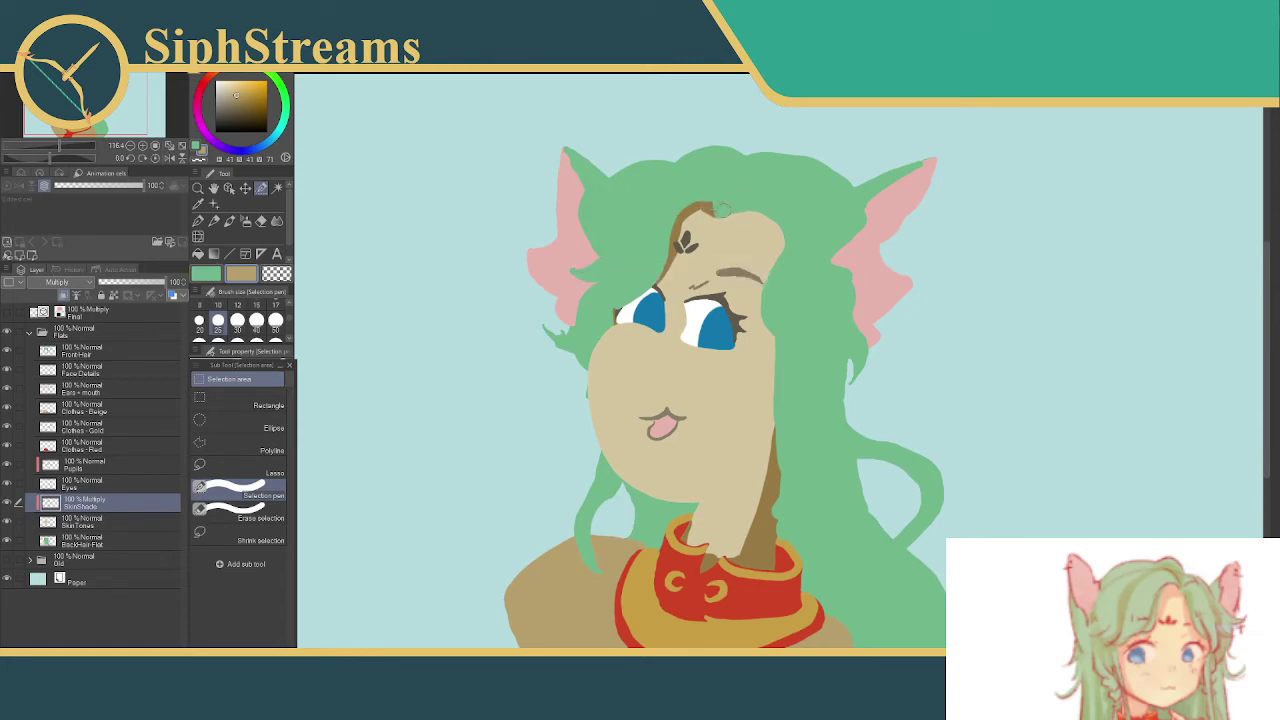
# - Fill selection pen strips with tan brown along the forehead's upper right hairline and down toward the right eyebrow
pyautogui.moveTo(722, 208); pyautogui.dragTo(780, 214)
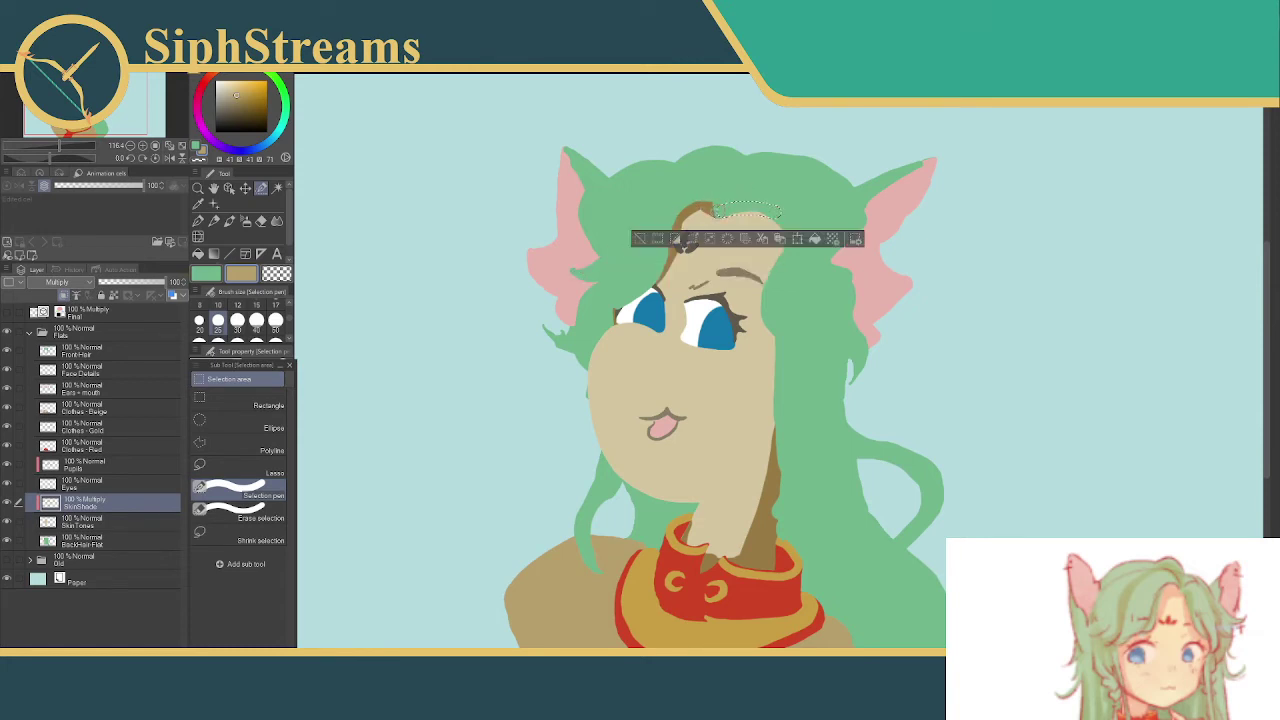
pyautogui.click(813, 240)
pyautogui.hotkey('ctrl', 'd')
pyautogui.moveTo(757, 210)
pyautogui.mouseDown()
pyautogui.moveTo(790, 245)
pyautogui.moveTo(776, 280)
pyautogui.mouseUp()
pyautogui.click(818, 321)
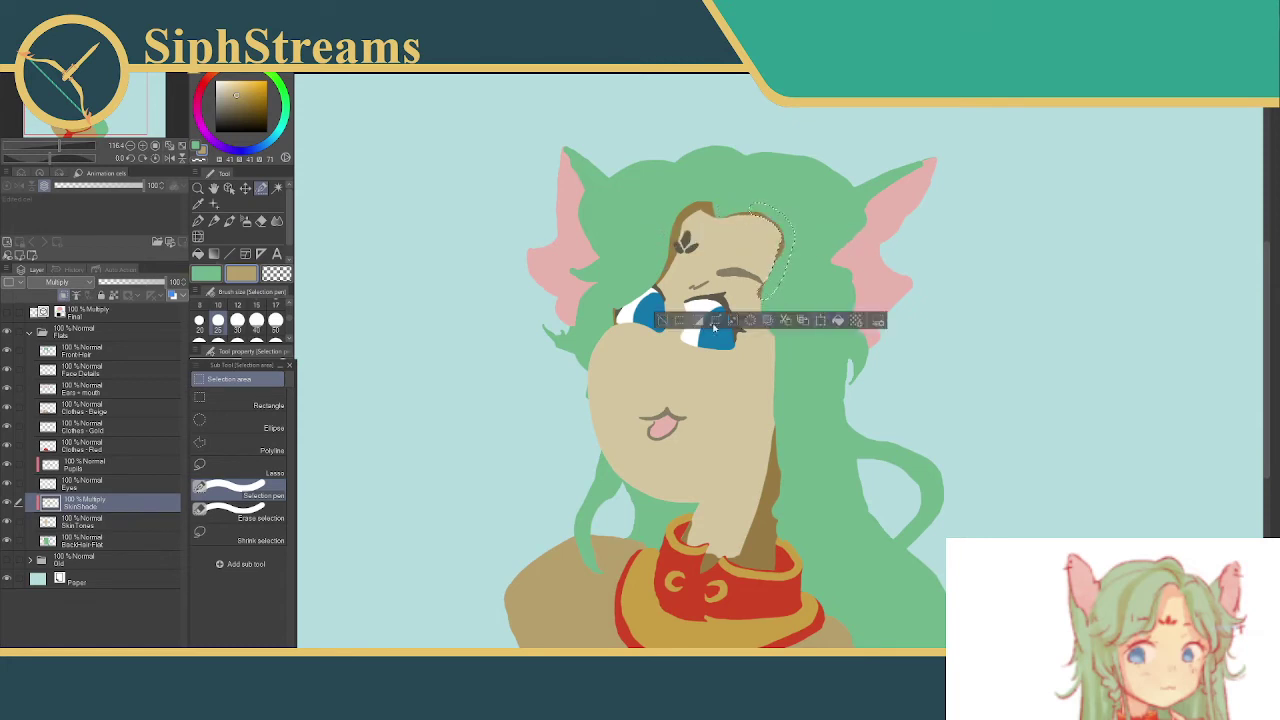
pyautogui.hotkey('ctrl', 'd')
# - Fill a thin tan brown shadow strip along the face's right edge, from beside the right eye down to the jaw shadow
pyautogui.moveTo(760, 286); pyautogui.dragTo(775, 425)
pyautogui.hotkey('ctrl', 'd')
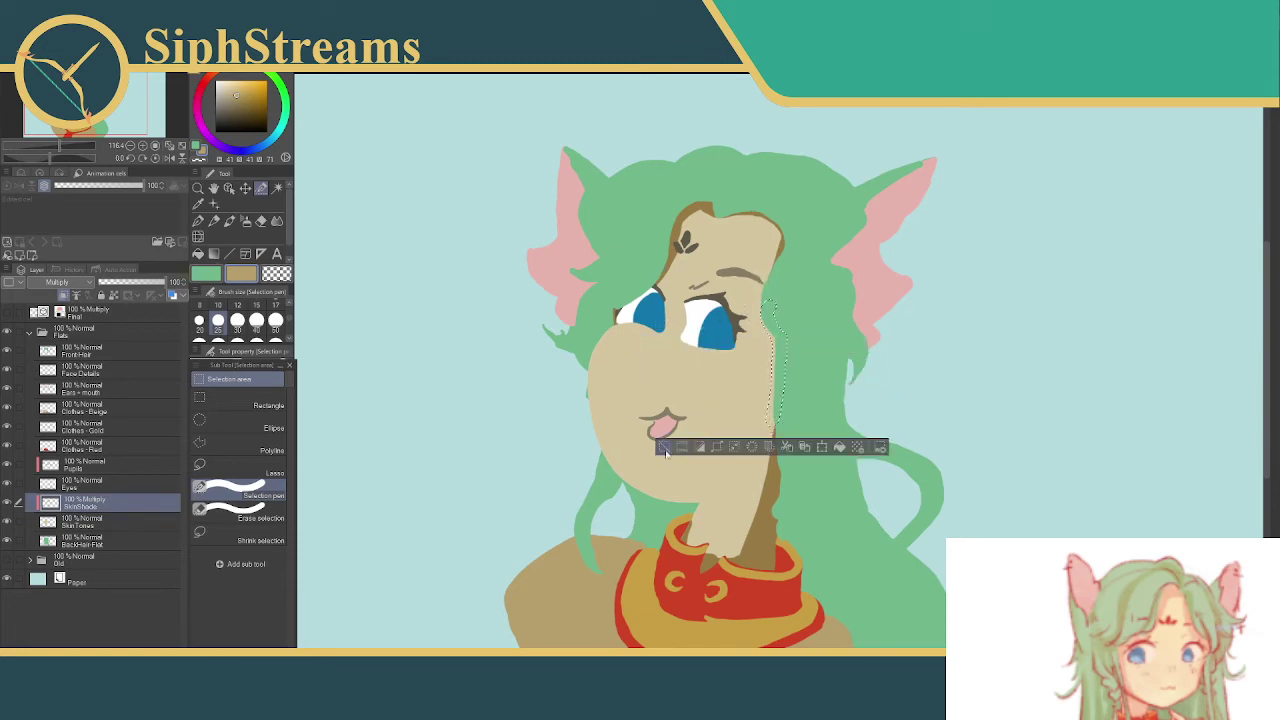
pyautogui.click(663, 448)
pyautogui.moveTo(770, 302)
pyautogui.mouseDown()
pyautogui.moveTo(795, 370)
pyautogui.moveTo(778, 410)
pyautogui.mouseUp()
pyautogui.click(828, 437)
pyautogui.hotkey('ctrl', 'd')
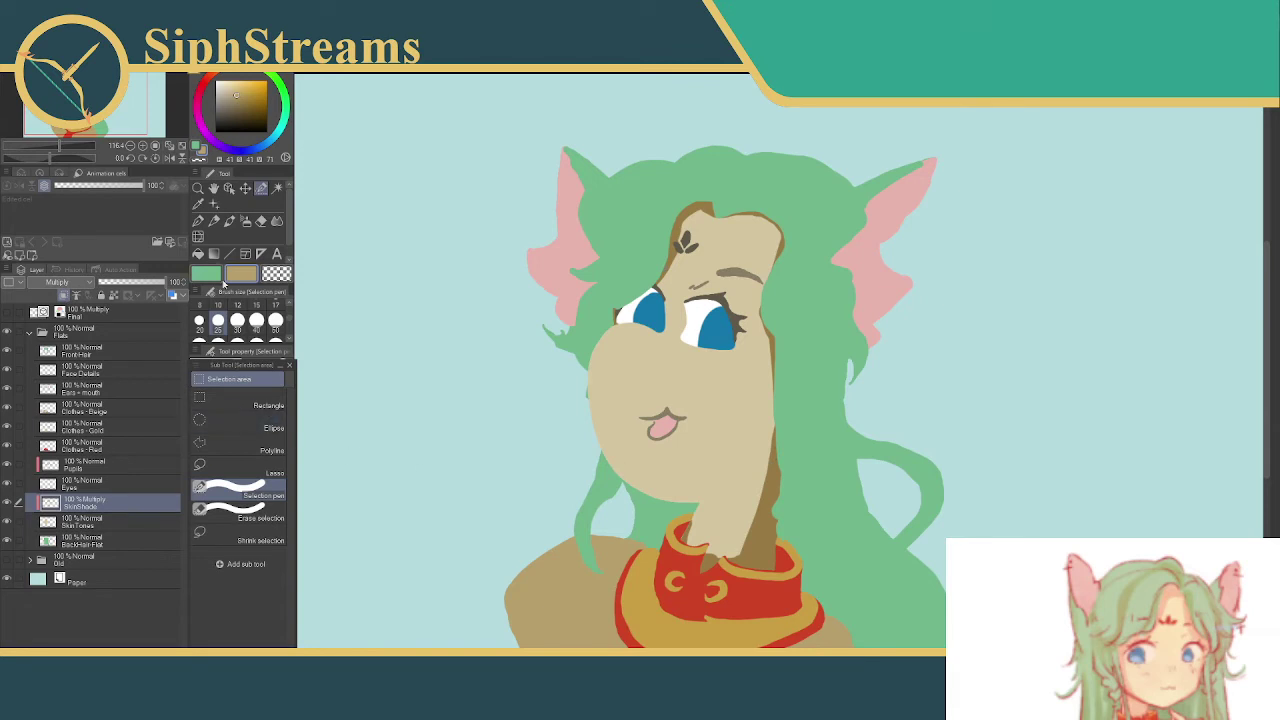
# - Recolor the forehead, face-edge and neck shadows with a lighter greyish beige using the Fill tool
pyautogui.click(232, 87)
pyautogui.moveTo(232, 87); pyautogui.dragTo(223, 90)
pyautogui.click(198, 254)
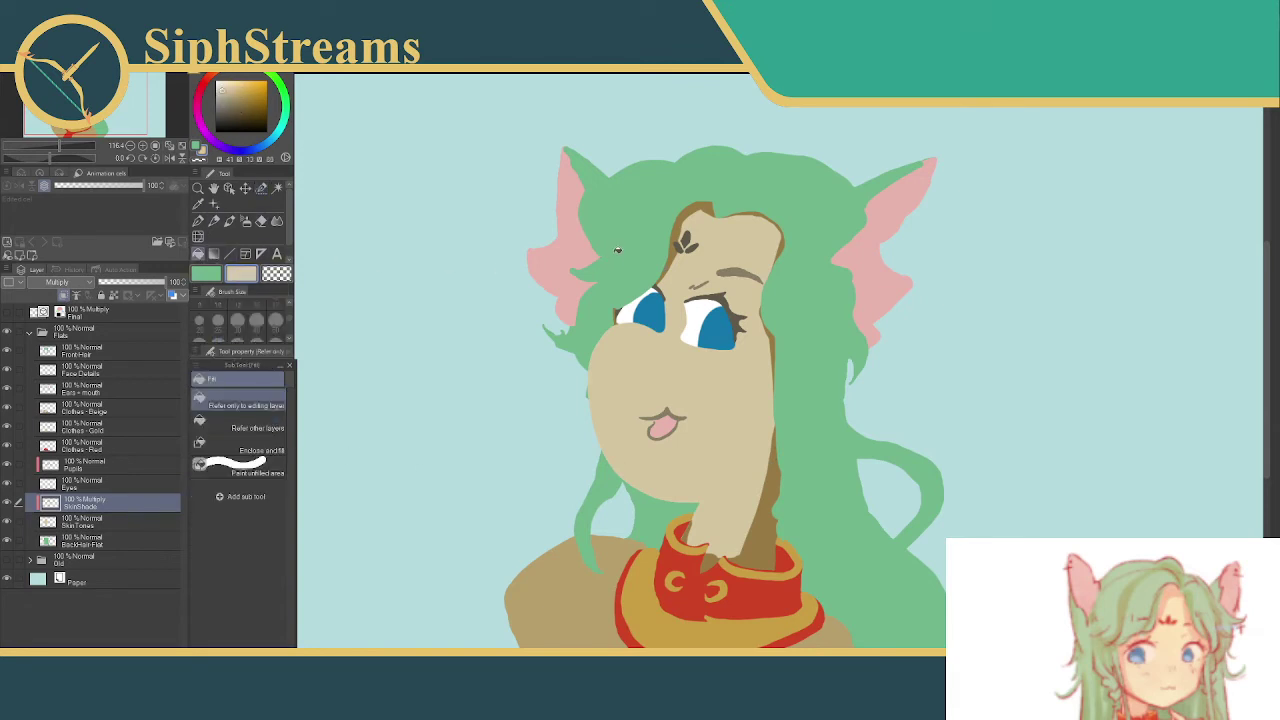
pyautogui.click(680, 220)
pyautogui.click(775, 458)
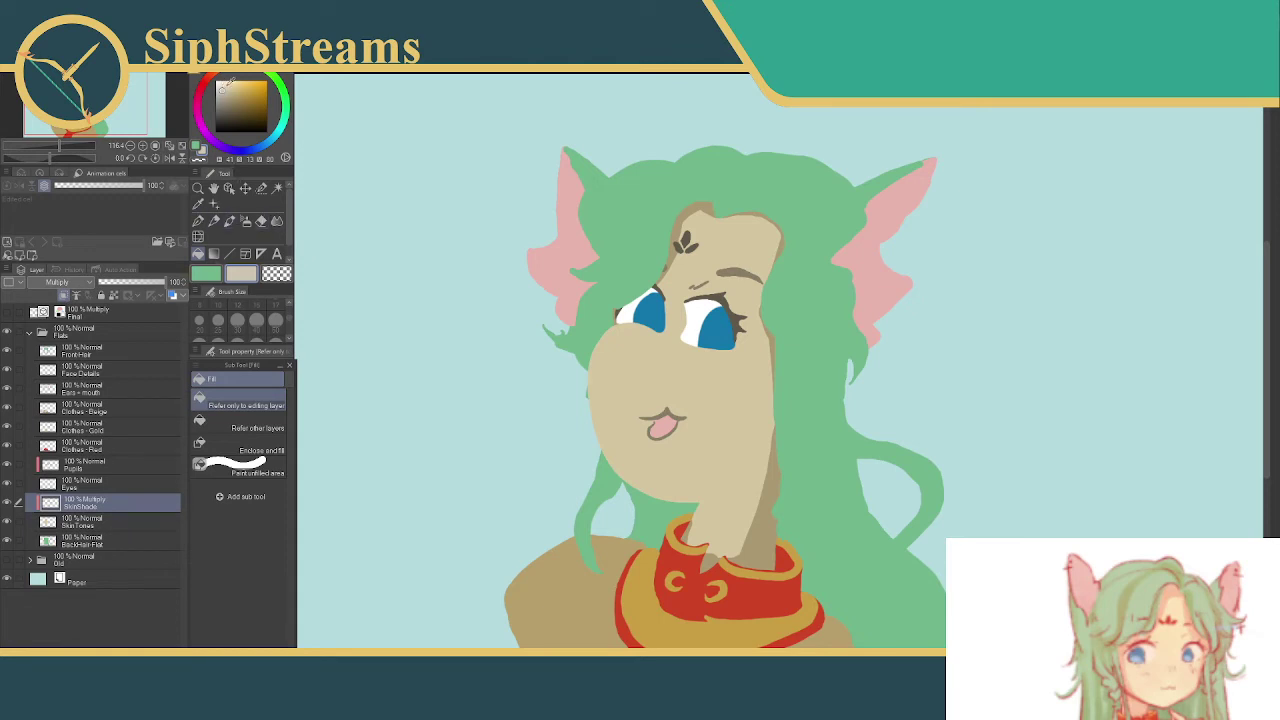
pyautogui.click(228, 91)
pyautogui.moveTo(228, 88); pyautogui.dragTo(224, 91)
pyautogui.click(692, 214)
pyautogui.hotkey('ctrl', 'z')
# - Refine the neck shadow's edge just above the front of the red collar with selection pen areas at brush size 5
pyautogui.click(263, 189)
pyautogui.click(230, 510)
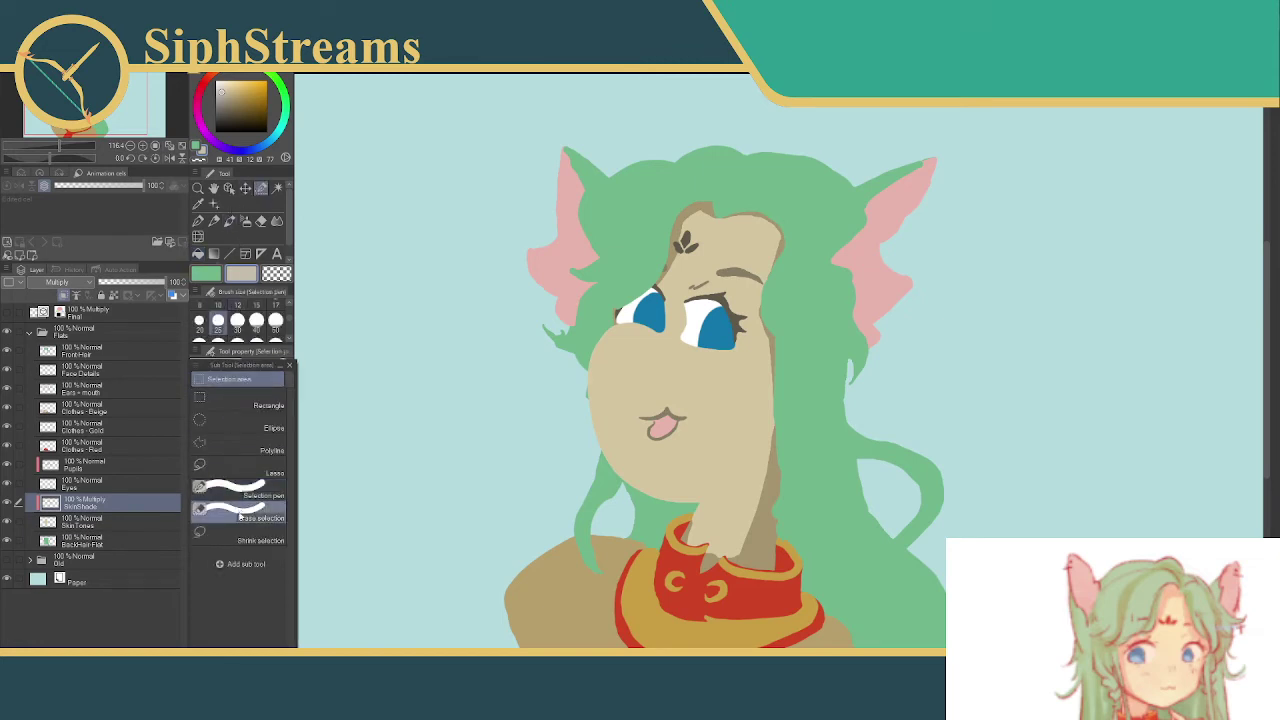
pyautogui.click(231, 486)
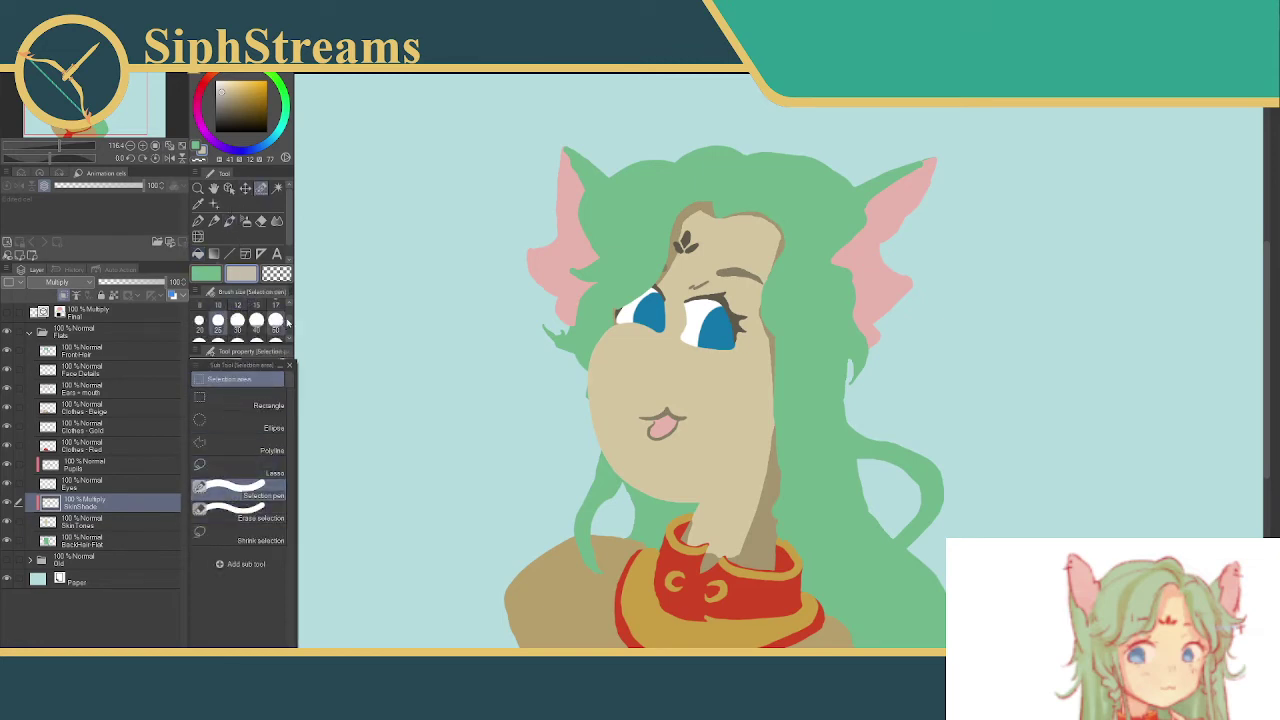
pyautogui.click(237, 305)
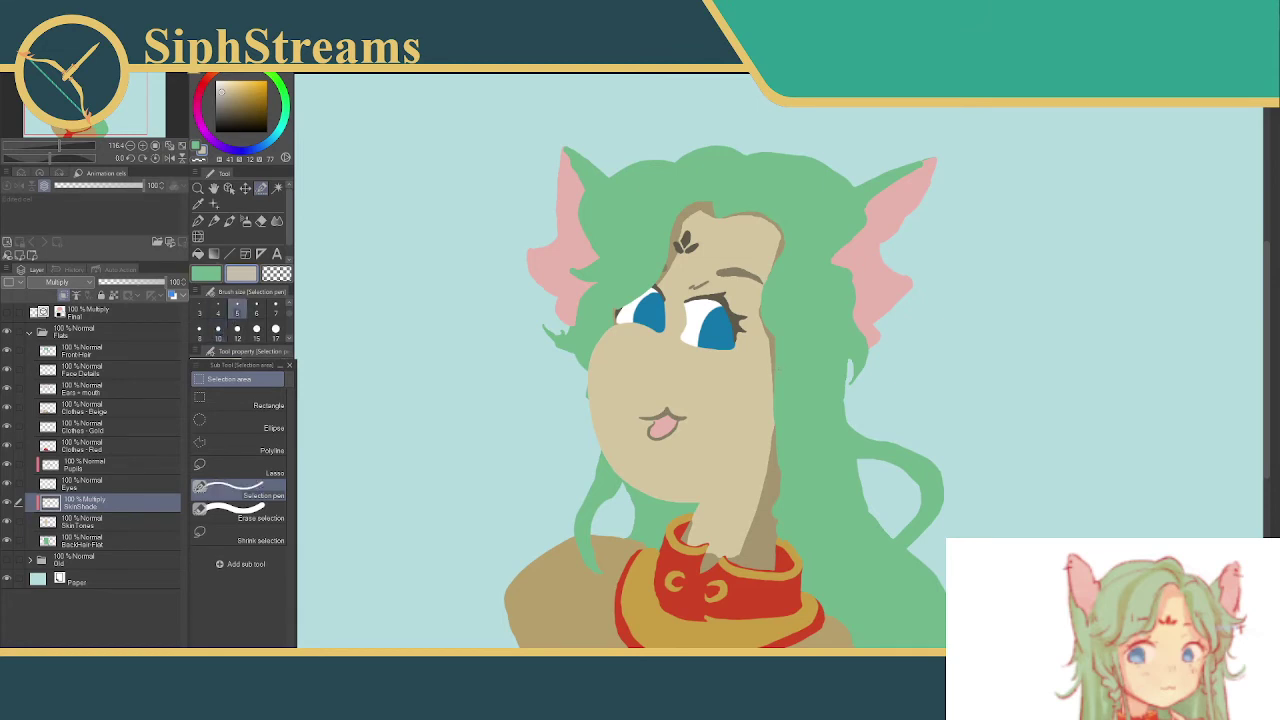
pyautogui.moveTo(746, 548); pyautogui.dragTo(712, 553)
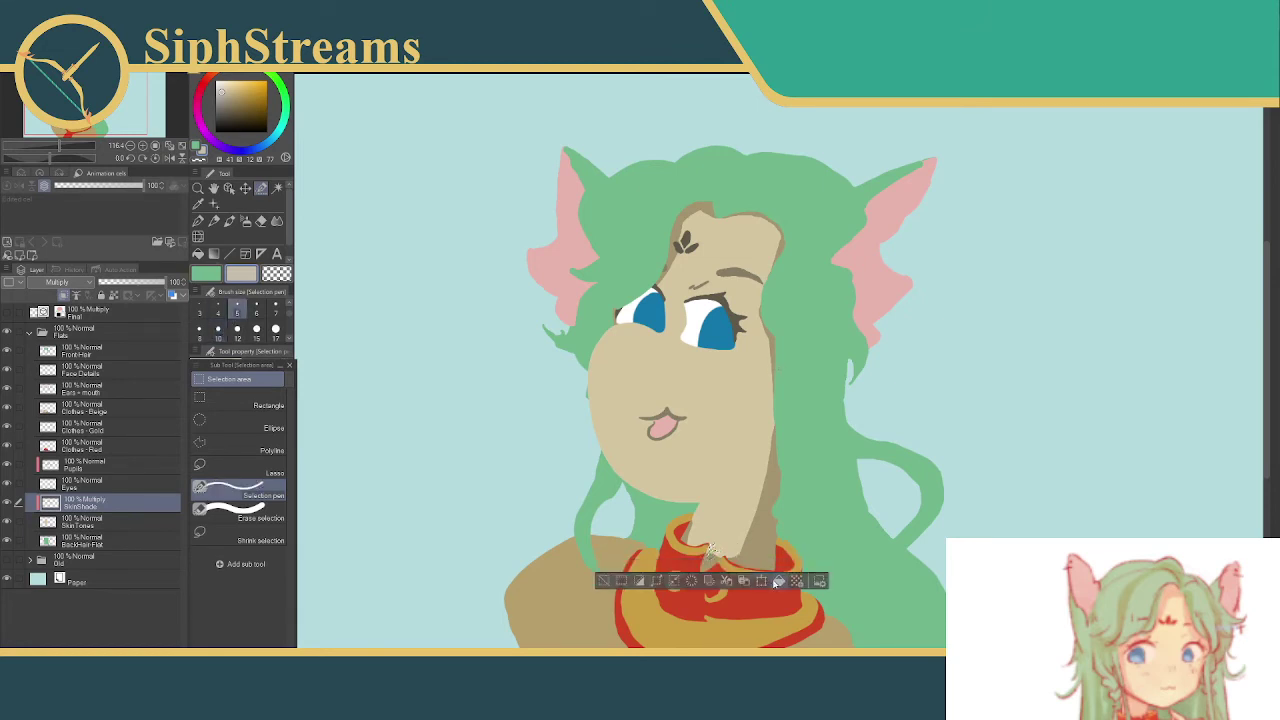
pyautogui.click(622, 581)
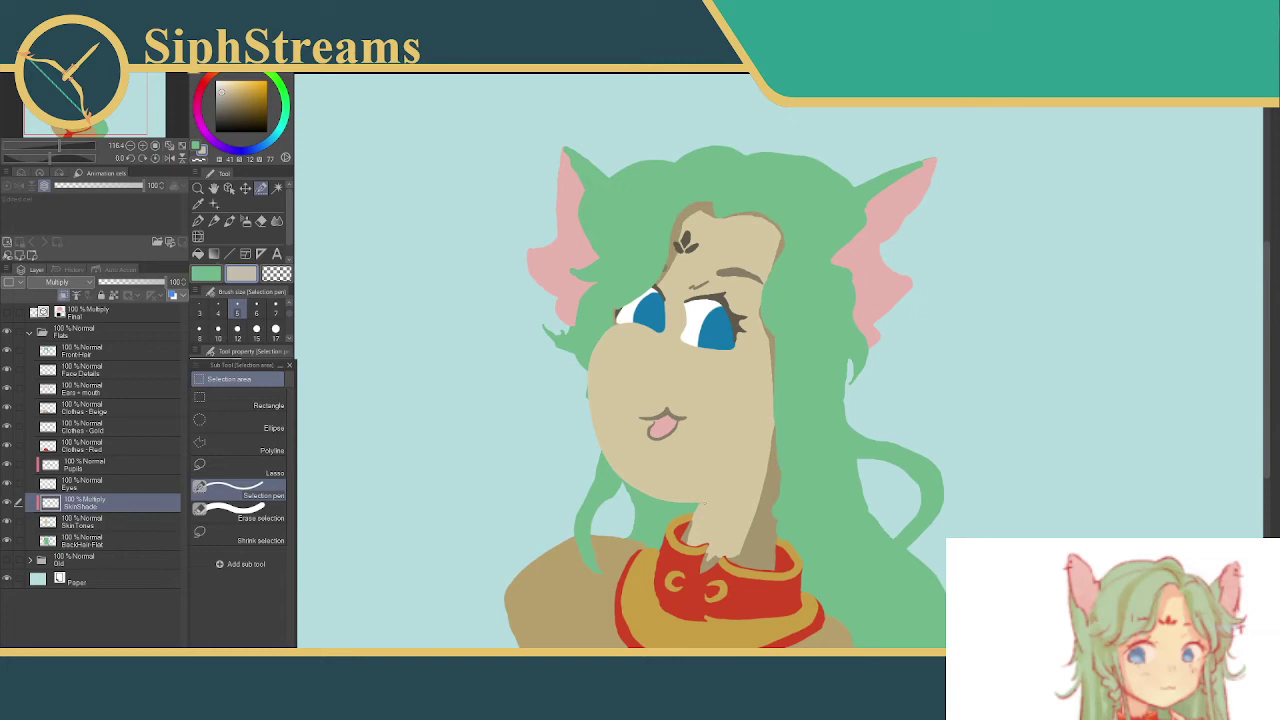
pyautogui.moveTo(737, 550); pyautogui.dragTo(731, 565)
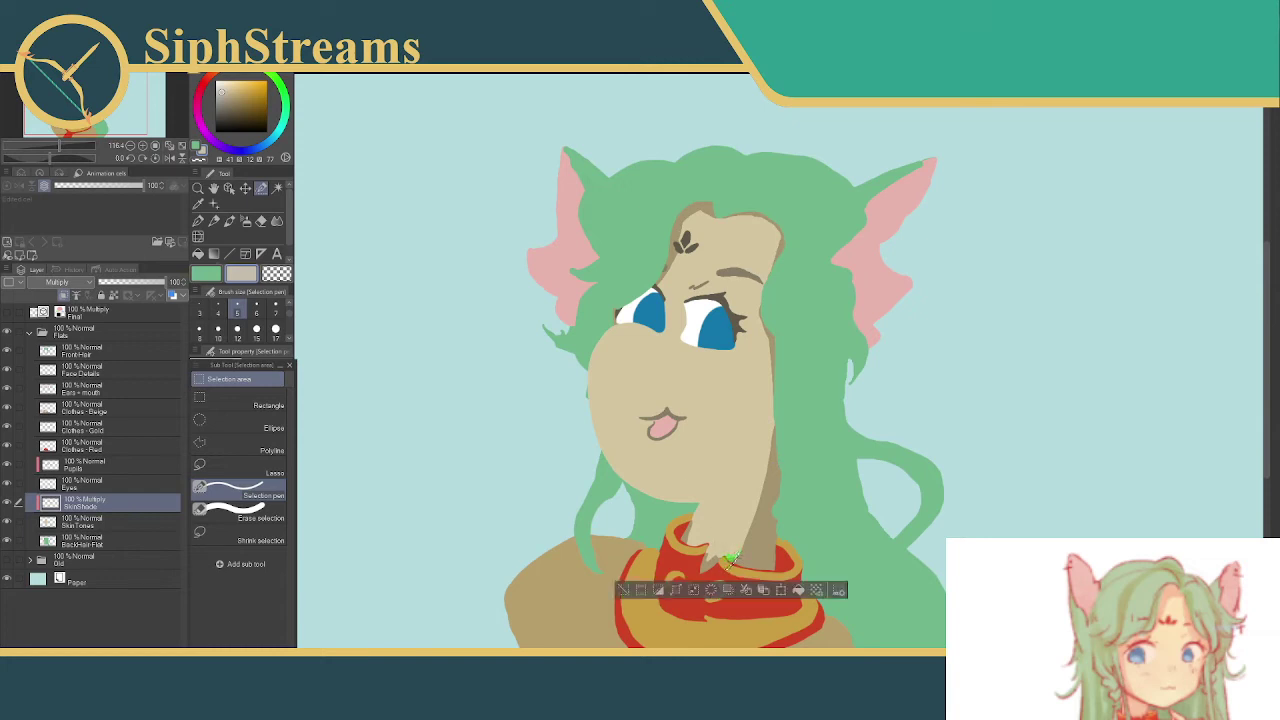
pyautogui.click(641, 592)
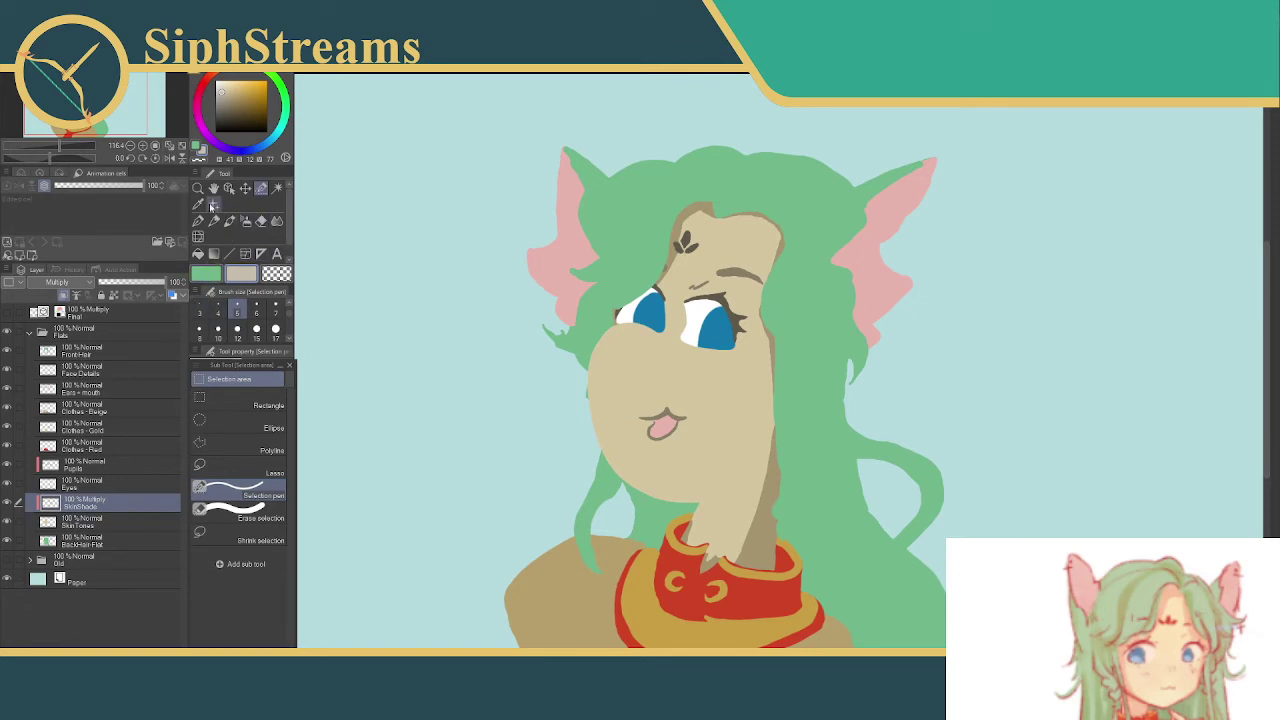
# - Thin the forehead shadow around the hair parting with small selection pen areas at brush size 10
pyautogui.click(218, 328)
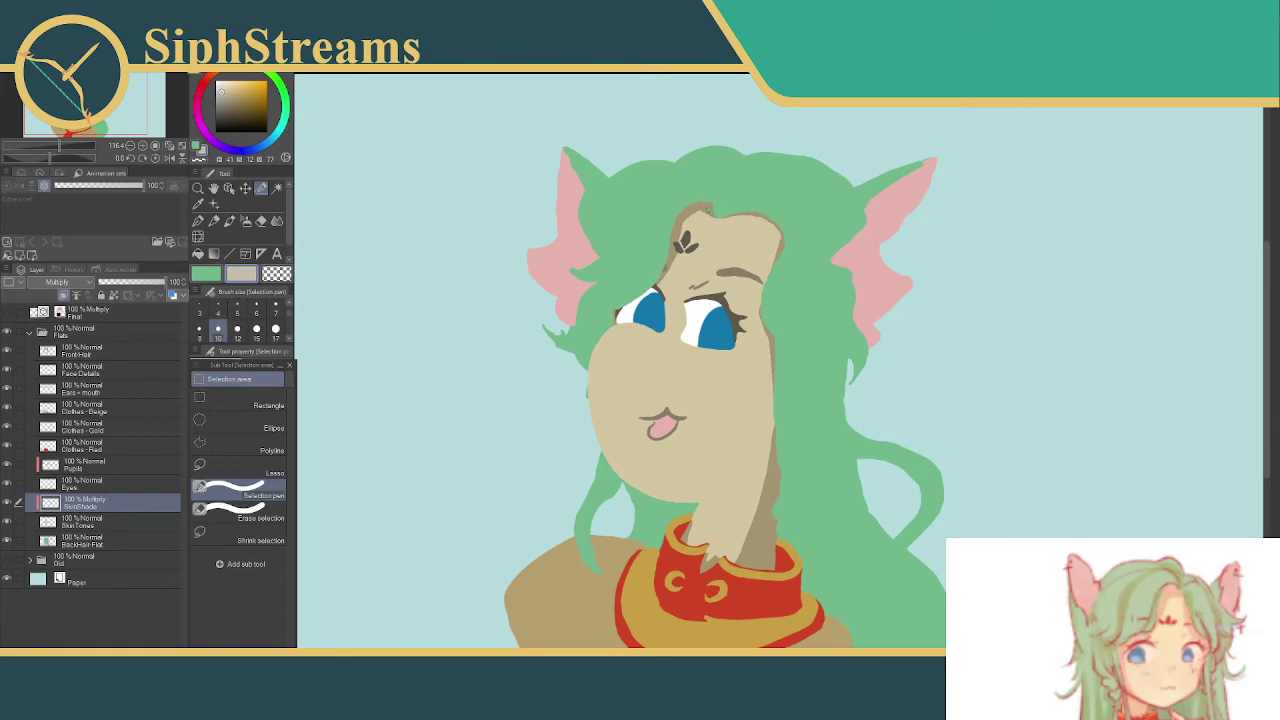
pyautogui.moveTo(691, 211); pyautogui.dragTo(708, 211)
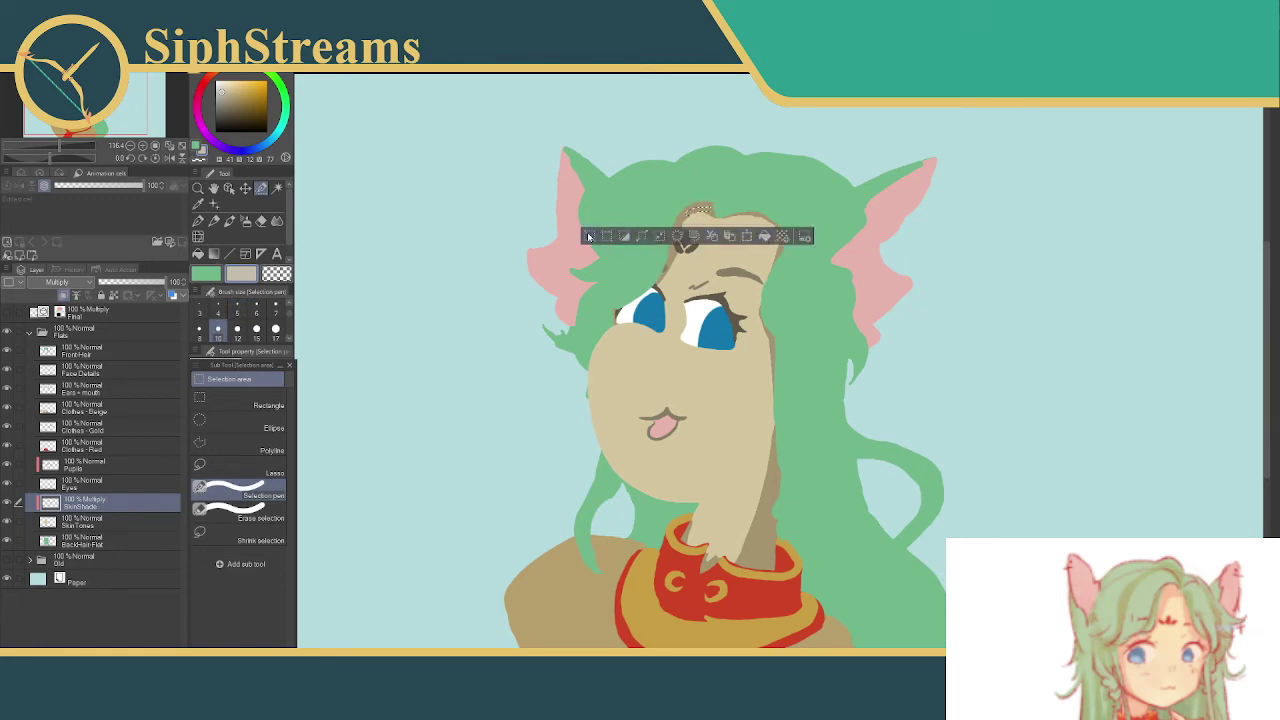
pyautogui.click(588, 236)
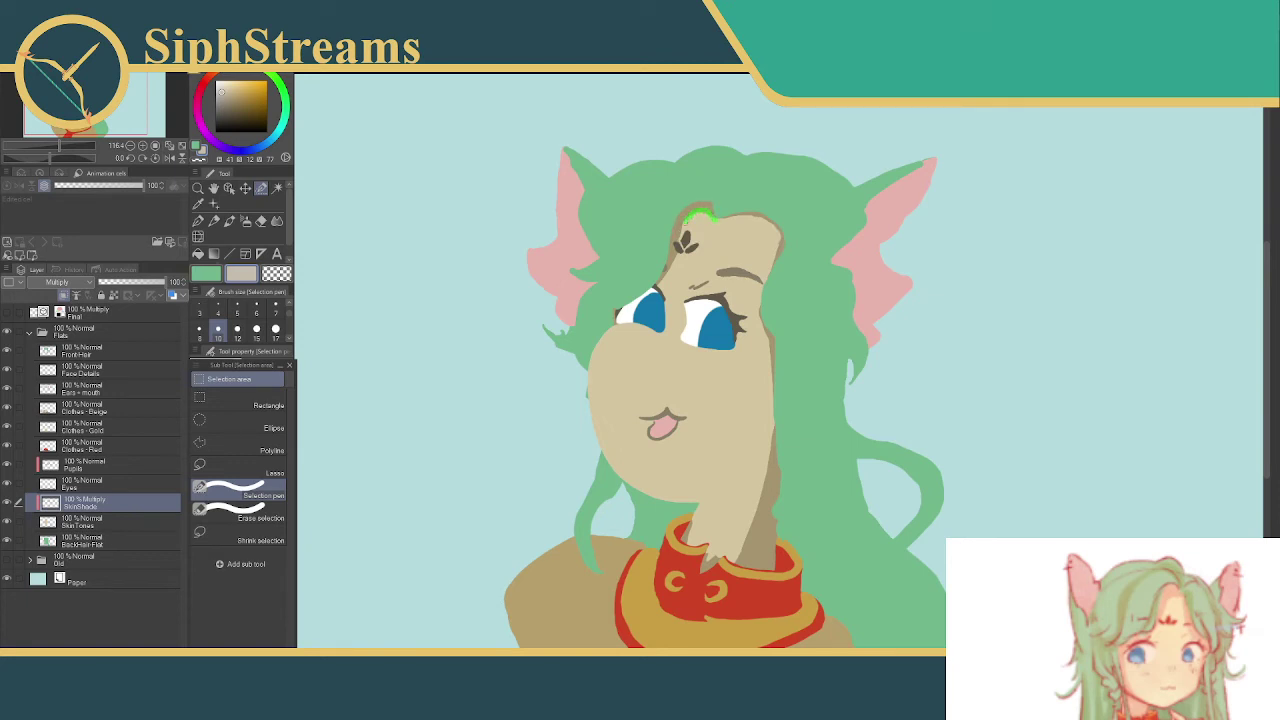
pyautogui.moveTo(700, 214); pyautogui.dragTo(703, 214)
pyautogui.click(626, 249)
pyautogui.moveTo(700, 213); pyautogui.dragTo(706, 208)
pyautogui.click(591, 238)
pyautogui.click(592, 238)
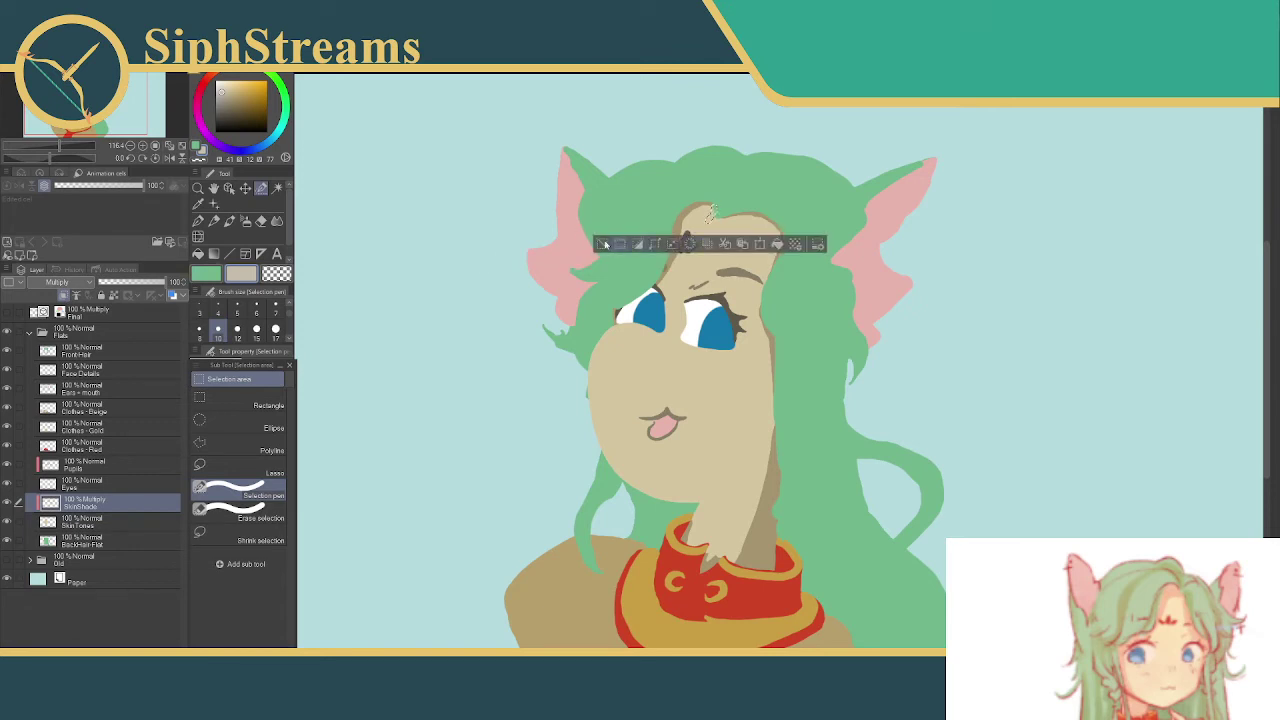
pyautogui.click(603, 243)
pyautogui.moveTo(711, 203); pyautogui.dragTo(686, 208)
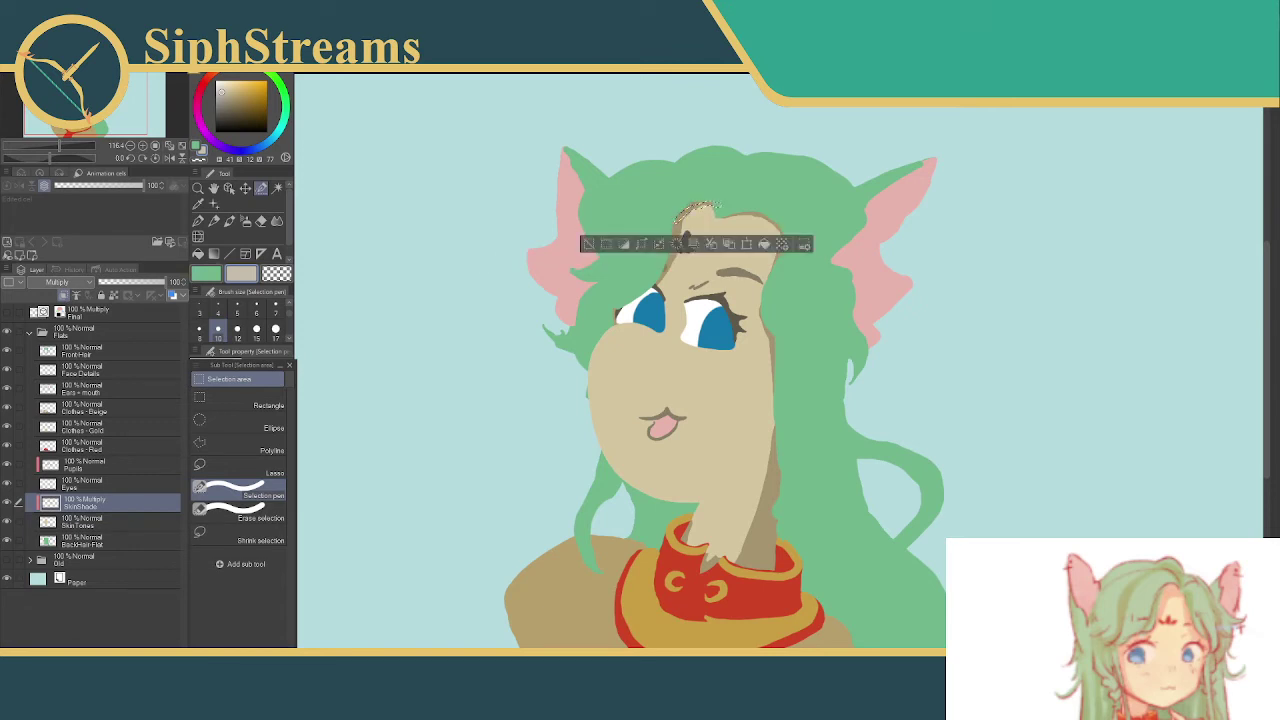
pyautogui.click(603, 250)
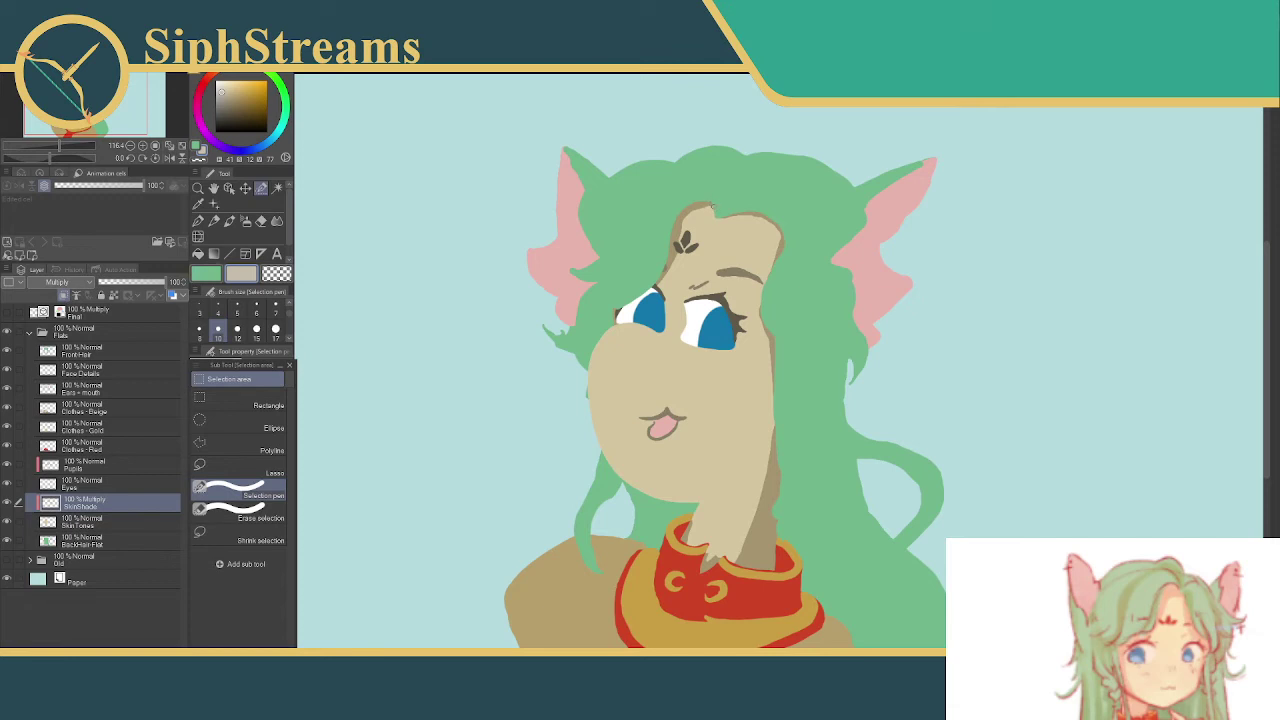
pyautogui.moveTo(713, 205); pyautogui.dragTo(696, 210)
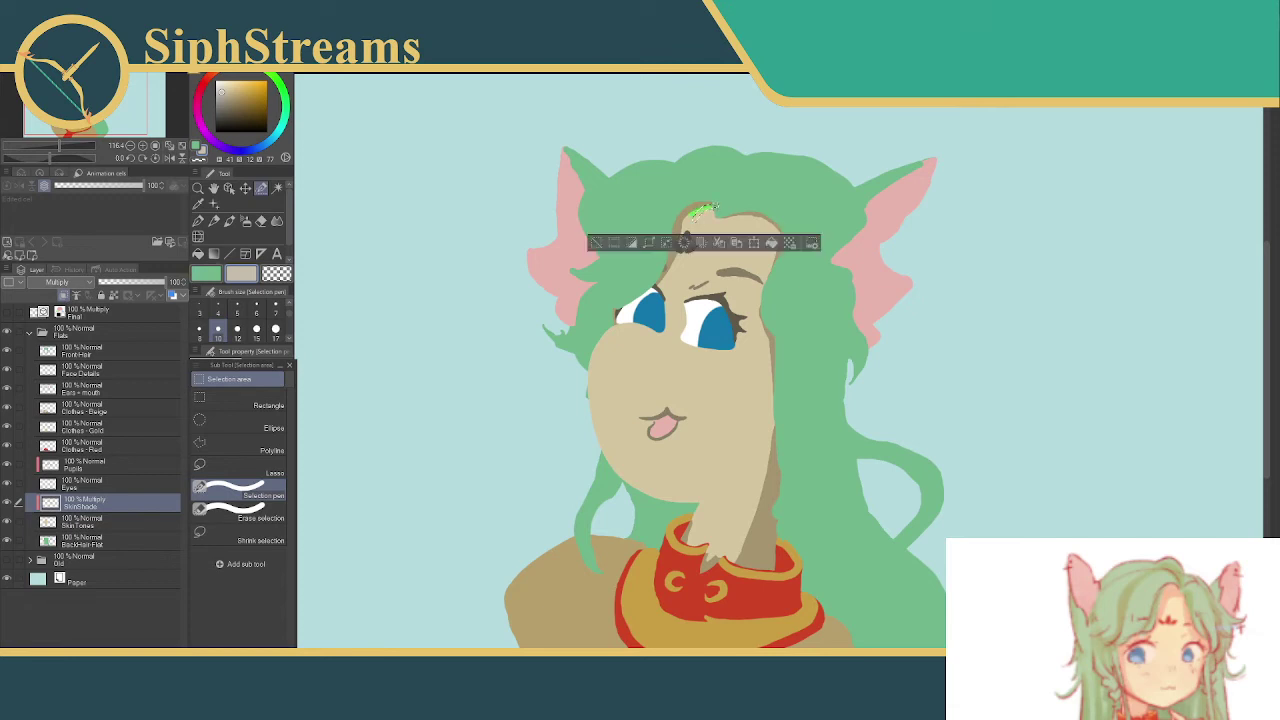
pyautogui.click(596, 244)
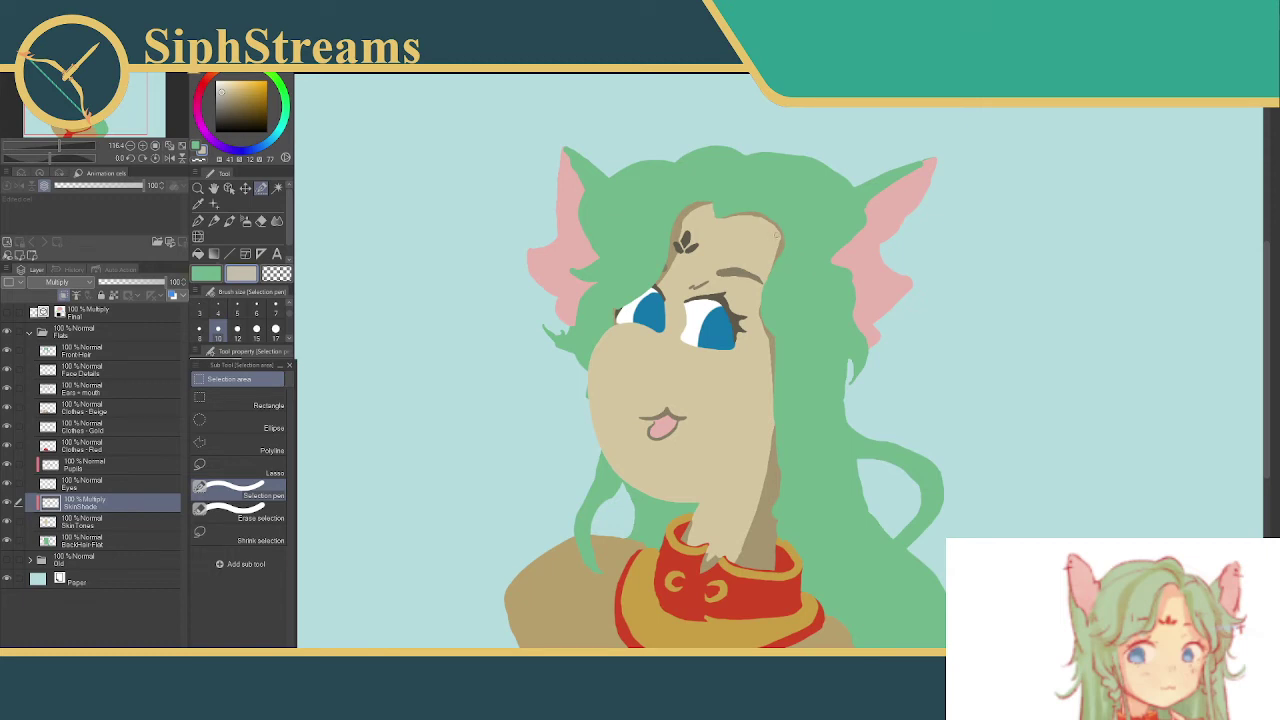
# - Refine the forehead shadow's edge along the right hairline above the eyebrow with small selection pen areas
pyautogui.moveTo(776, 238); pyautogui.dragTo(764, 262)
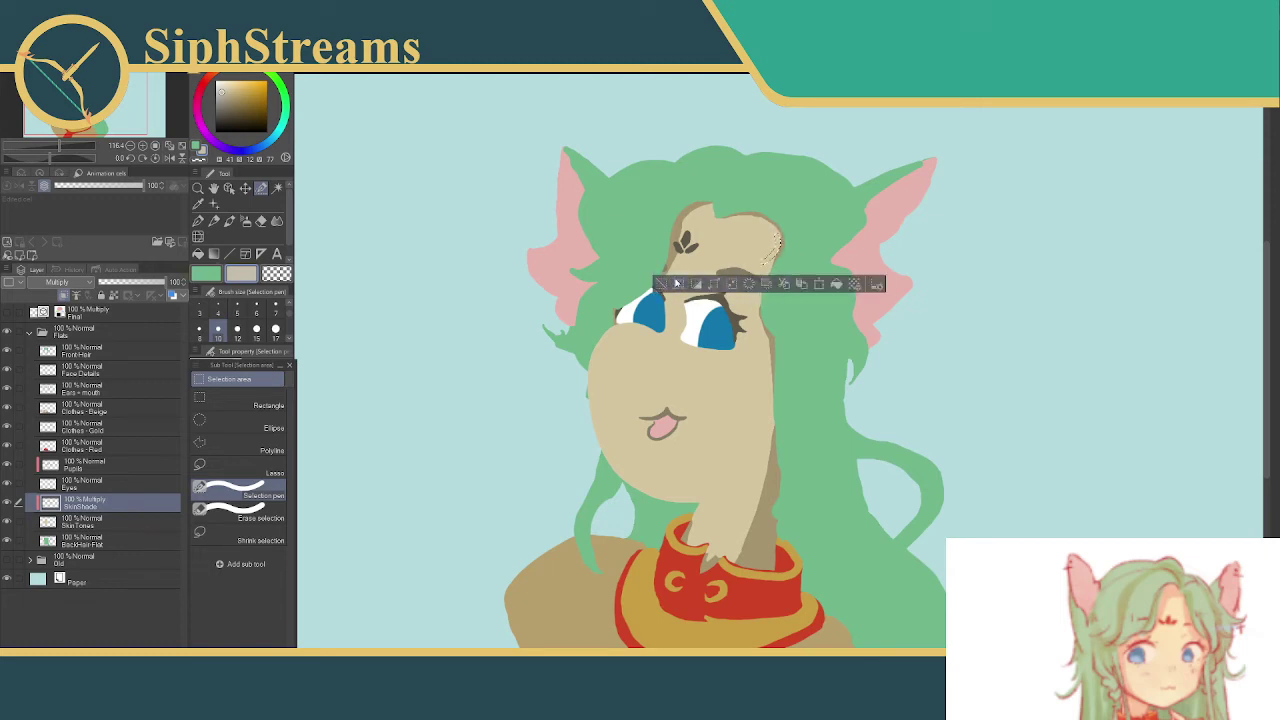
pyautogui.click(661, 284)
pyautogui.moveTo(776, 250)
pyautogui.mouseDown()
pyautogui.moveTo(766, 261)
pyautogui.moveTo(780, 240)
pyautogui.mouseUp()
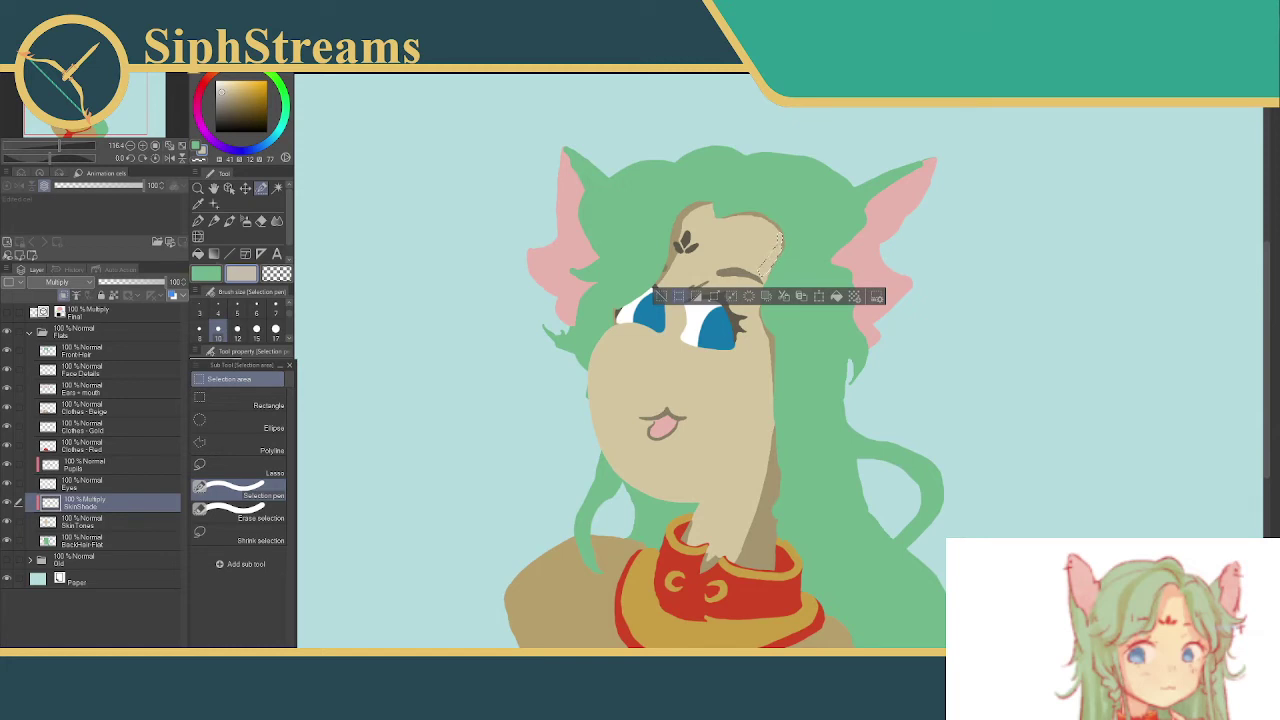
pyautogui.click(660, 294)
pyautogui.moveTo(783, 234); pyautogui.dragTo(788, 266)
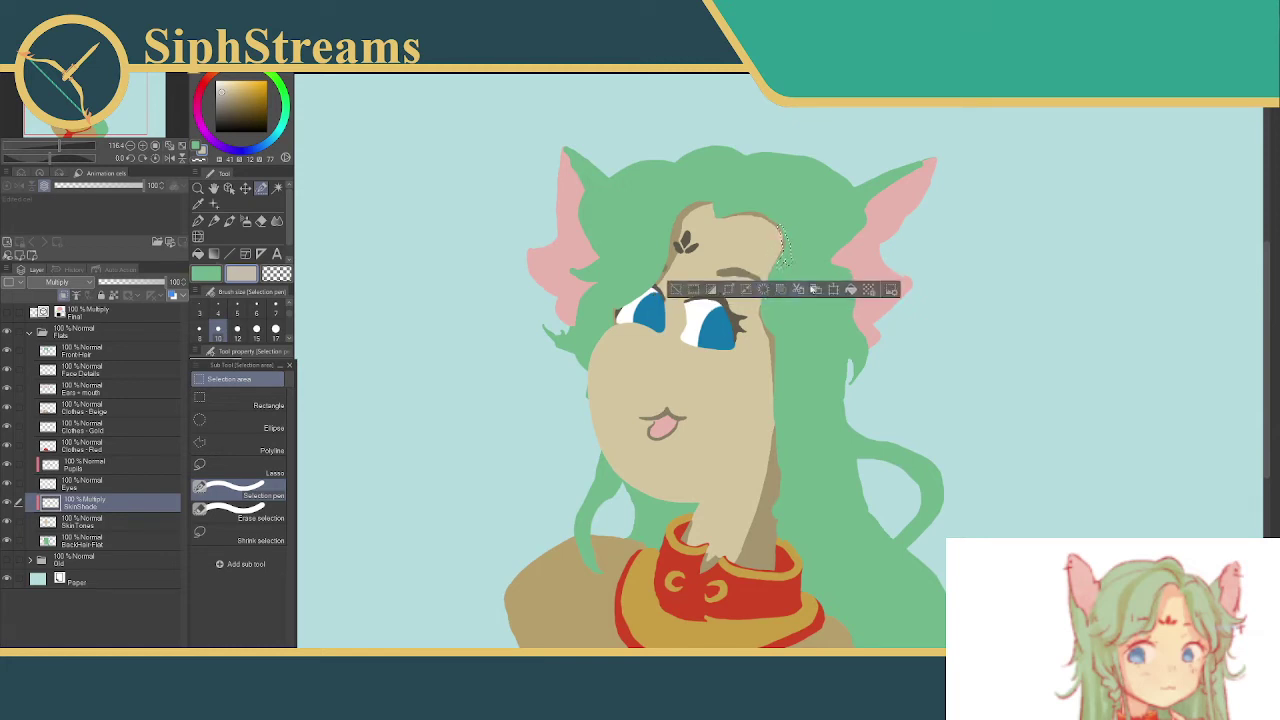
pyautogui.click(744, 290)
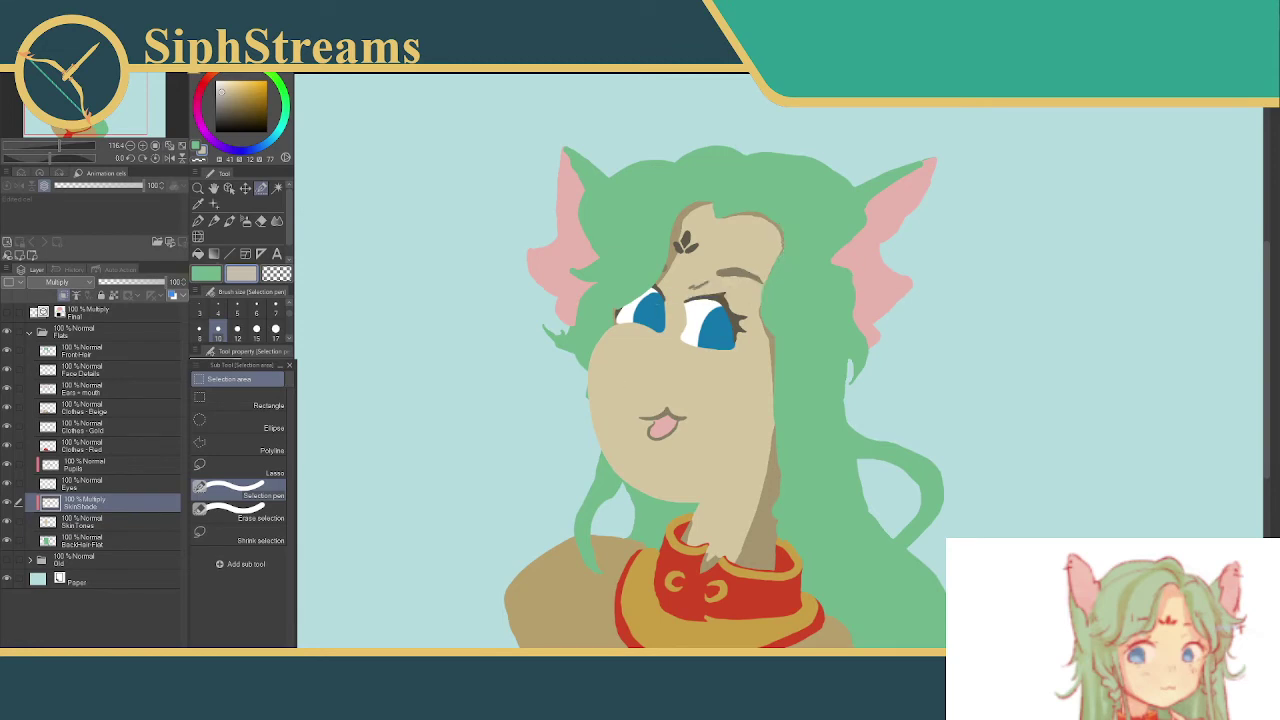
# - Shade a narrow strip on the nose bridge beside the left eye's inner corner with the selection pen at size 15
pyautogui.click(256, 329)
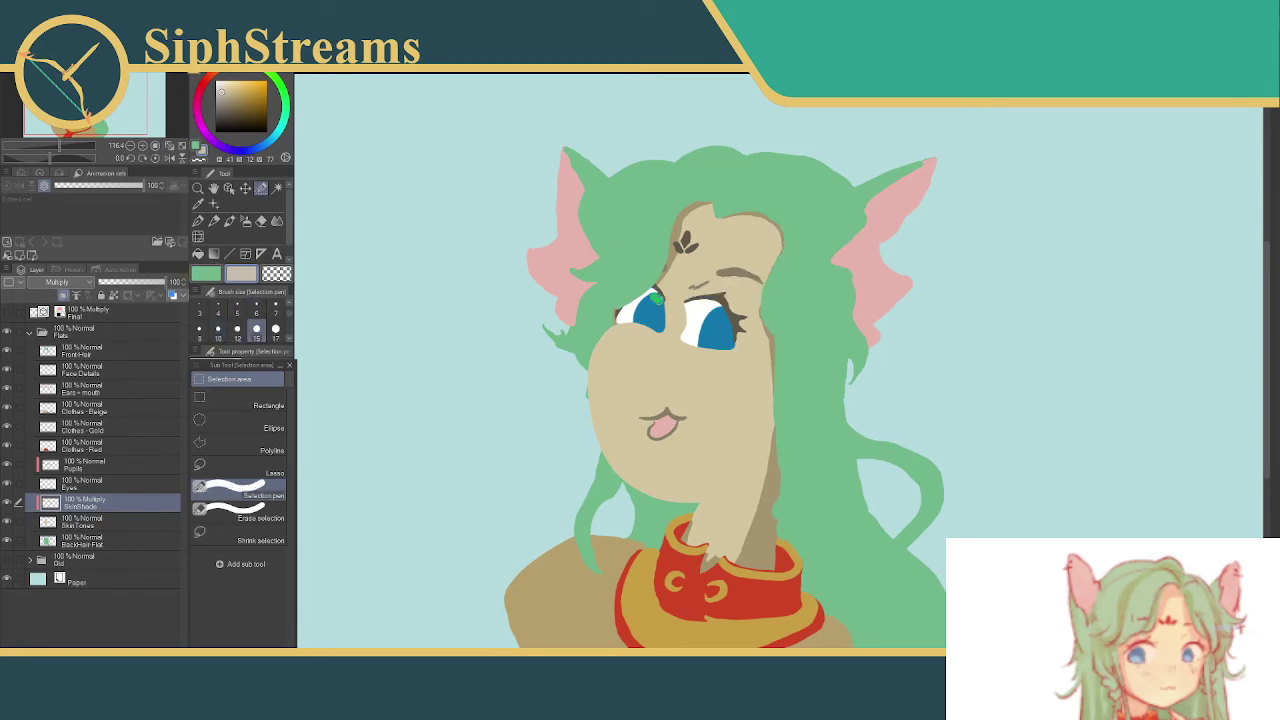
pyautogui.moveTo(659, 318); pyautogui.dragTo(658, 324)
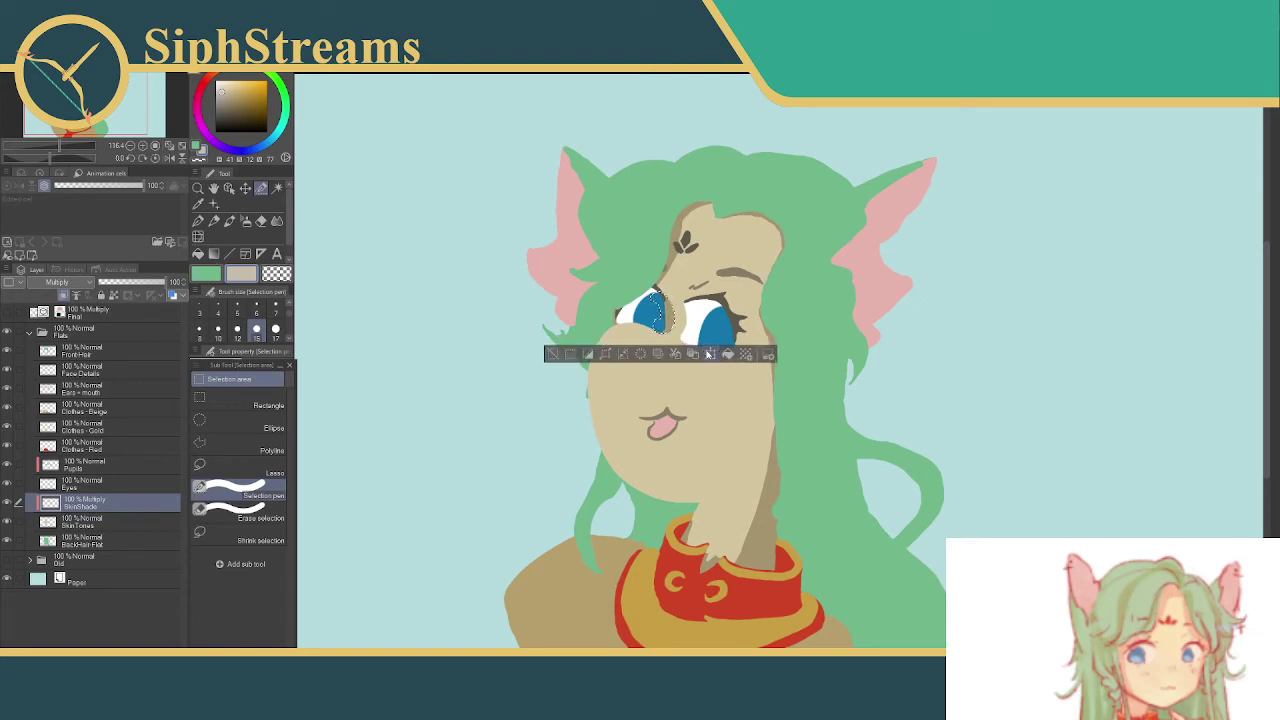
pyautogui.click(550, 355)
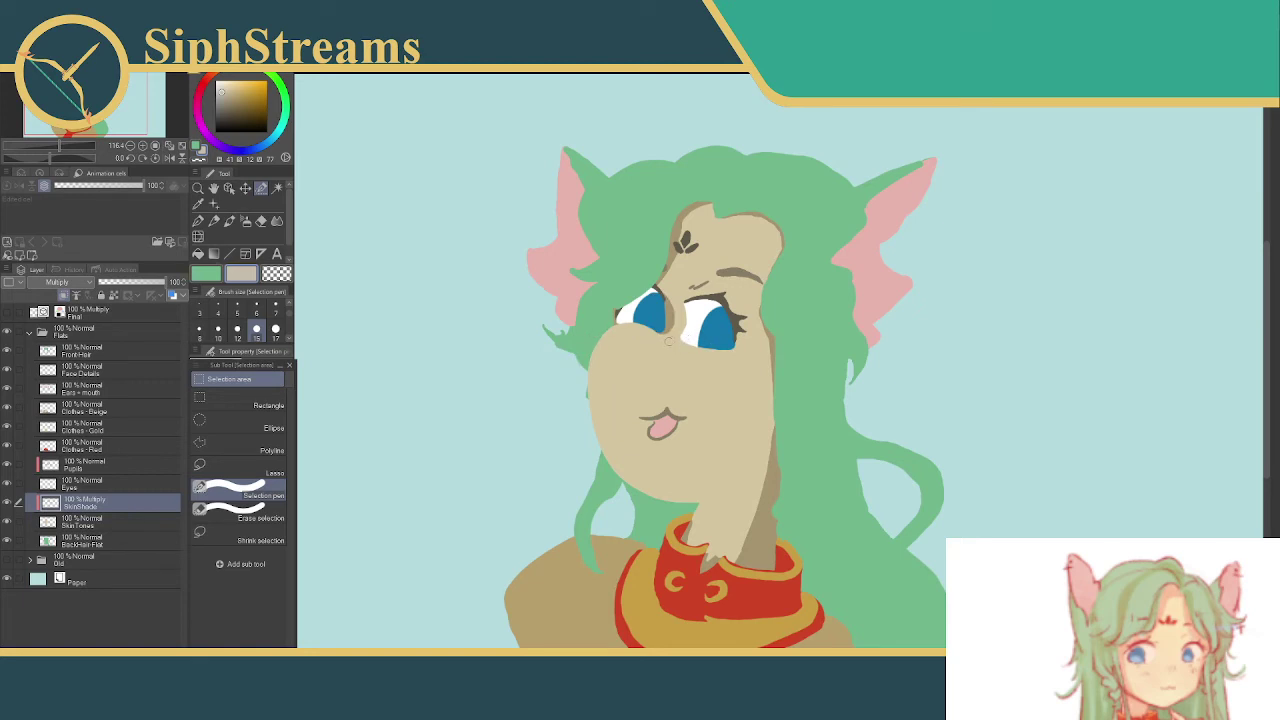
pyautogui.hotkey('ctrl', 'z')
pyautogui.press('Delete')
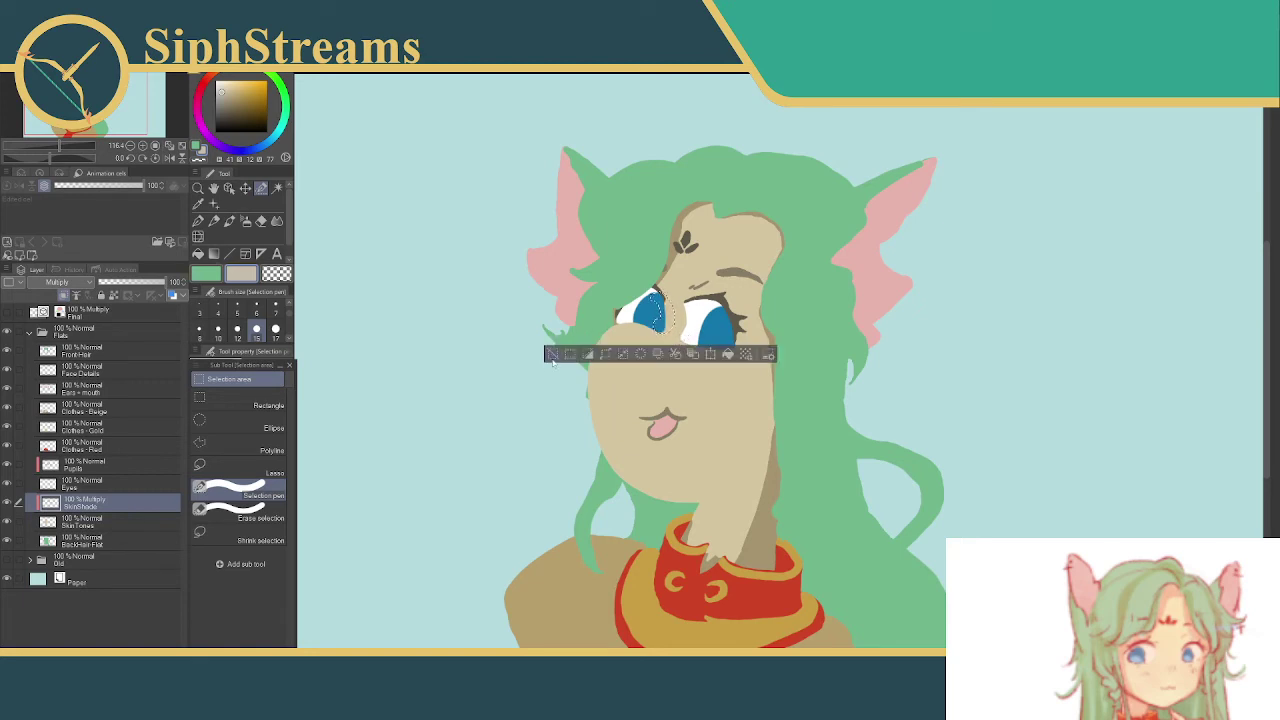
pyautogui.click(555, 357)
pyautogui.moveTo(648, 305); pyautogui.dragTo(662, 318)
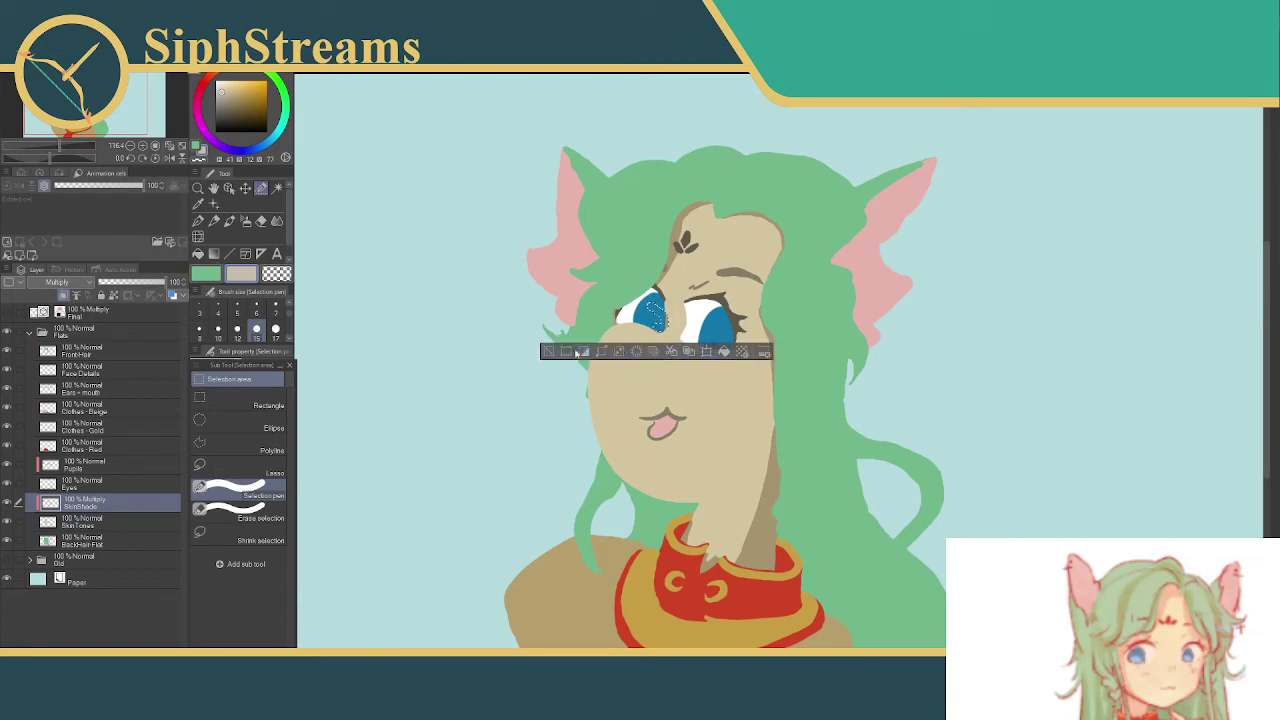
pyautogui.click(556, 350)
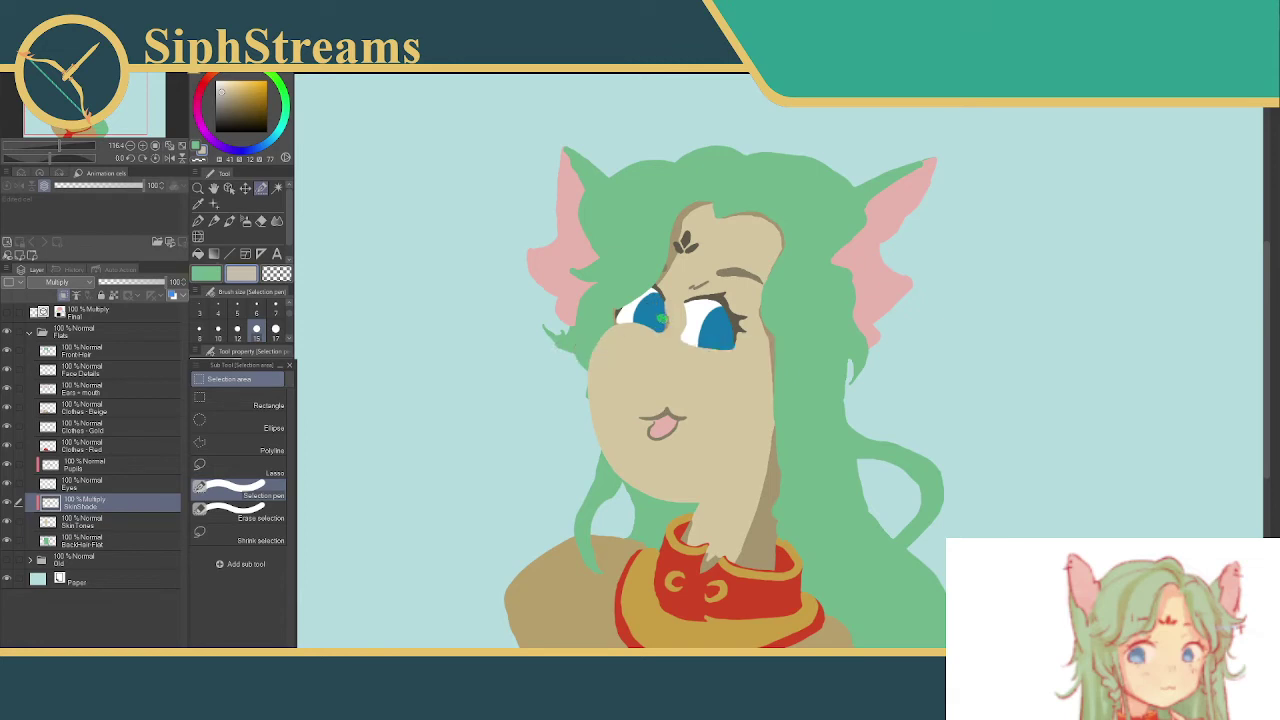
pyautogui.moveTo(660, 313); pyautogui.dragTo(662, 302)
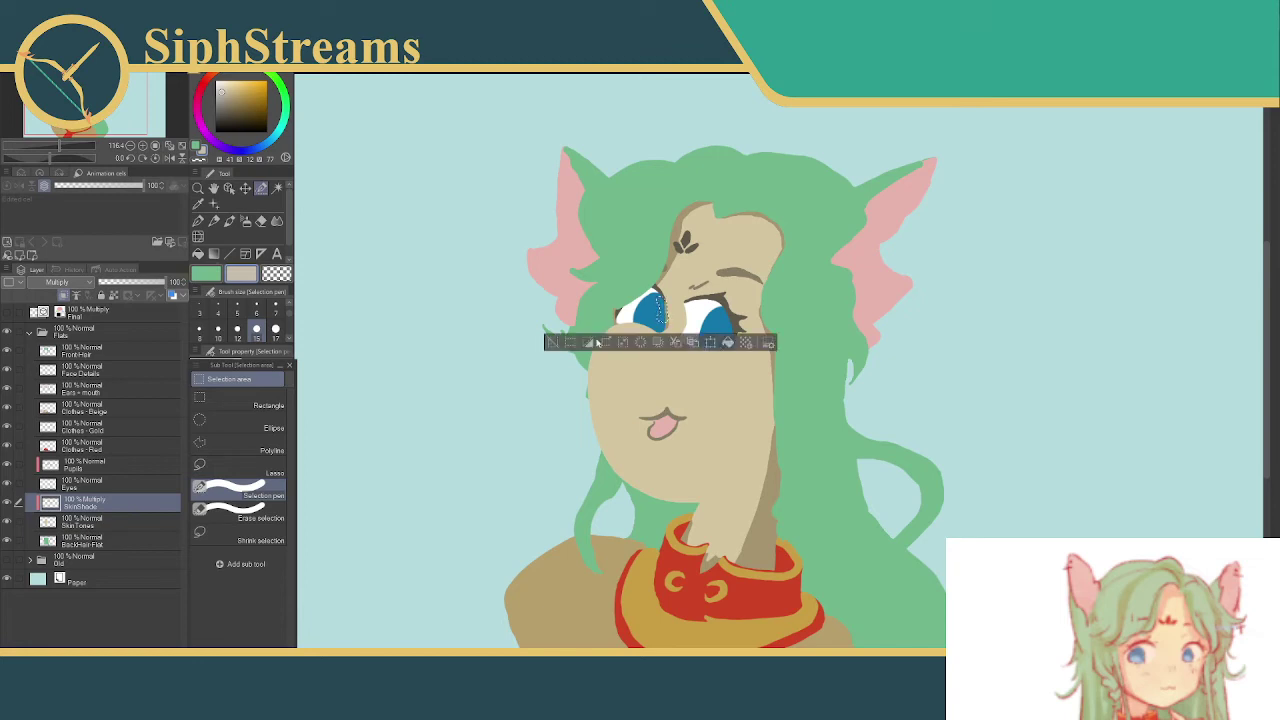
pyautogui.click(549, 336)
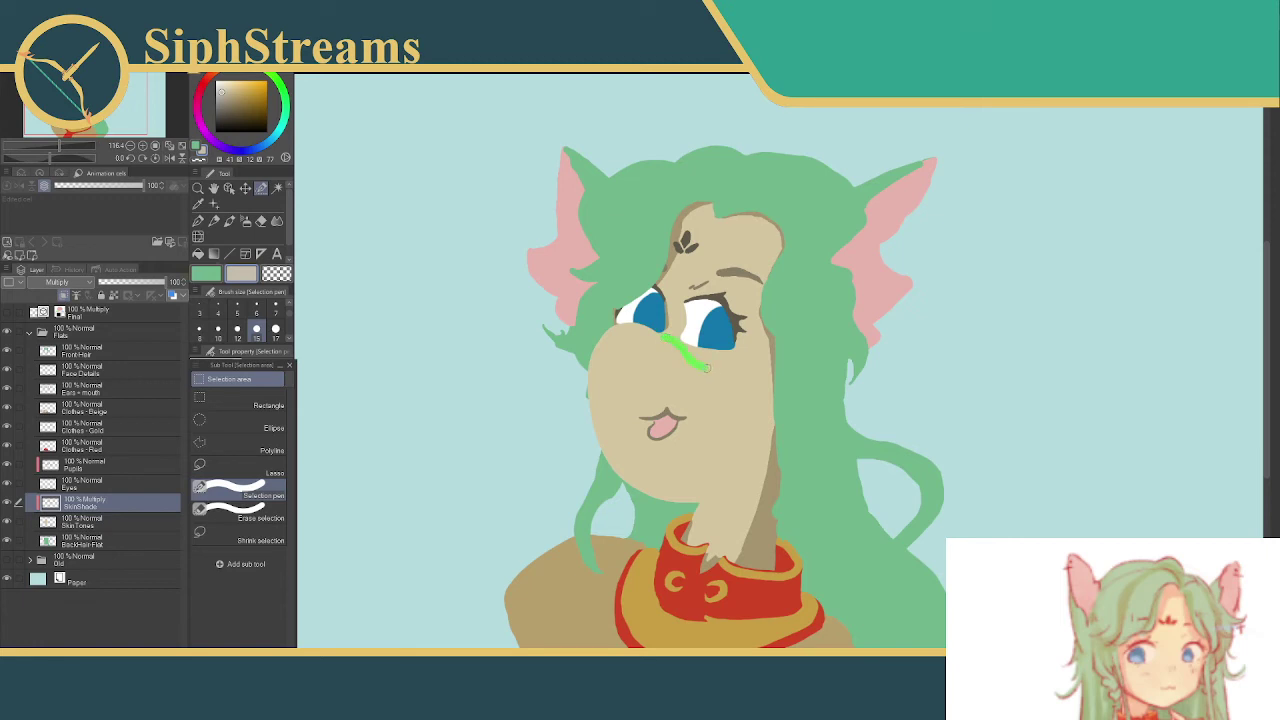
# - Try a filled shadow band from the nose bridge across the cheek under the right eye, using selection pen size 30
pyautogui.moveTo(706, 368); pyautogui.dragTo(706, 368)
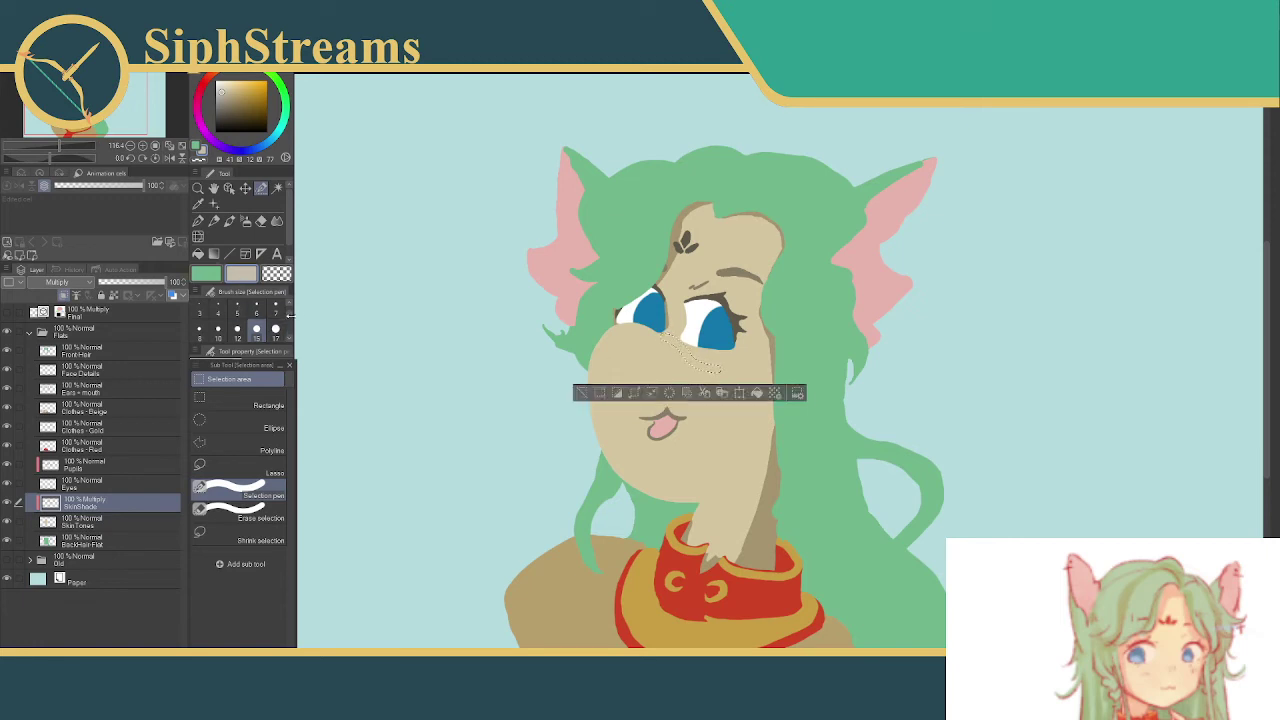
pyautogui.scroll(-2, 255, 325)
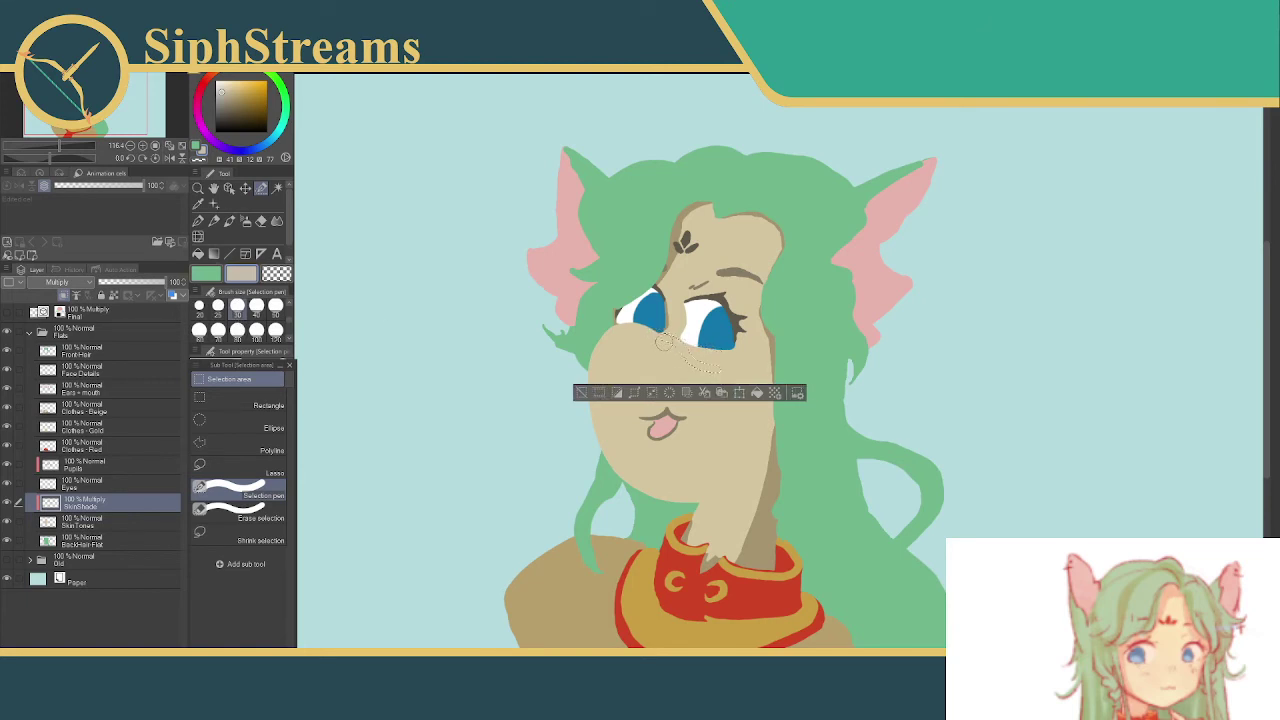
pyautogui.hotkey('ctrl', 'd')
pyautogui.moveTo(690, 362); pyautogui.dragTo(730, 375)
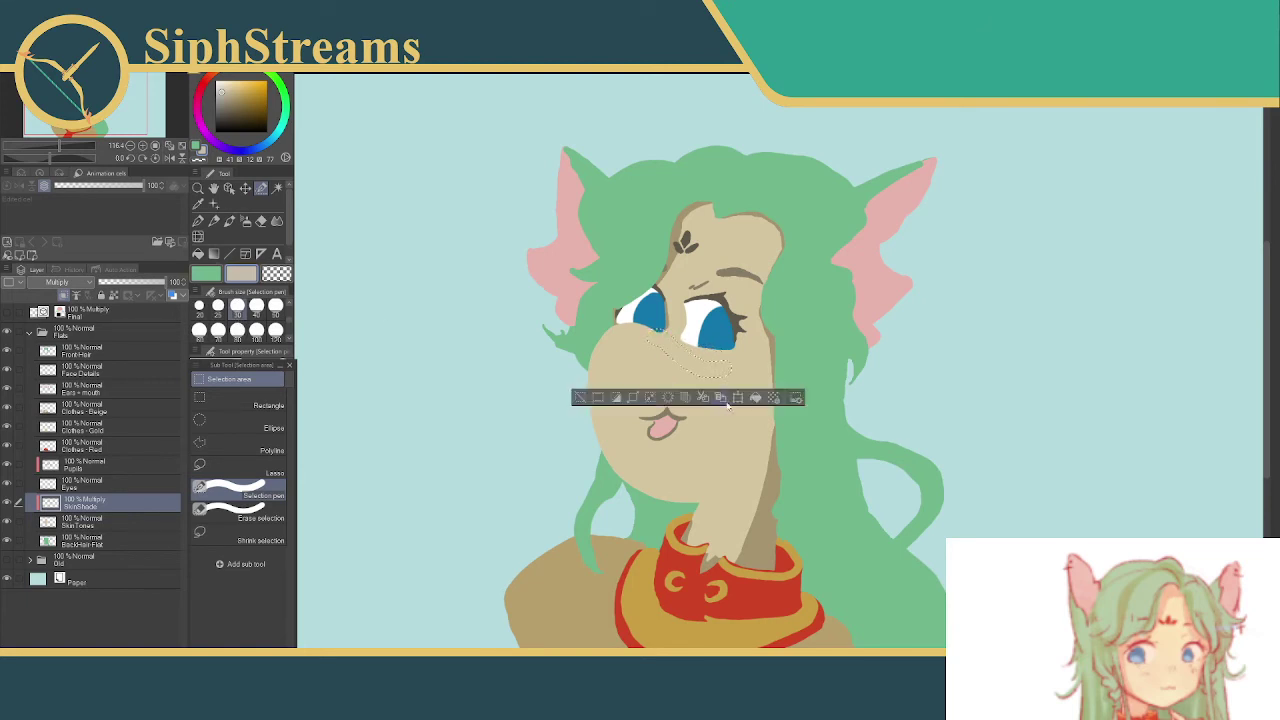
pyautogui.hotkey('alt', 'BackSpace')
pyautogui.hotkey('ctrl', 'd')
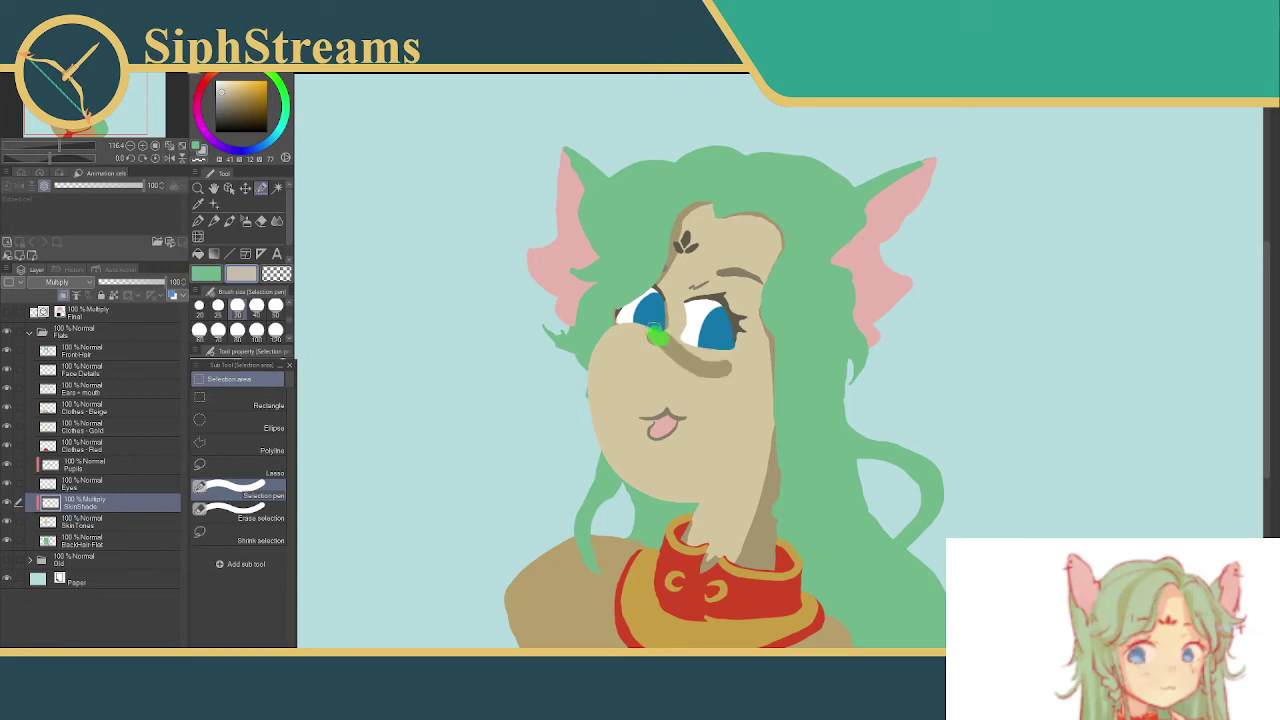
# - Try extending the cheek shadow up to the left eye's inner corner, and undo the cheek shading
pyautogui.moveTo(655, 337); pyautogui.dragTo(653, 335)
pyautogui.hotkey('alt', 'BackSpace')
pyautogui.hotkey('ctrl', 'd')
pyautogui.moveTo(650, 318); pyautogui.dragTo(660, 342)
pyautogui.hotkey('ctrl', 'z')
pyautogui.hotkey('ctrl', 'z')
pyautogui.hotkey('ctrl', 'z')
pyautogui.hotkey('ctrl', 'z')
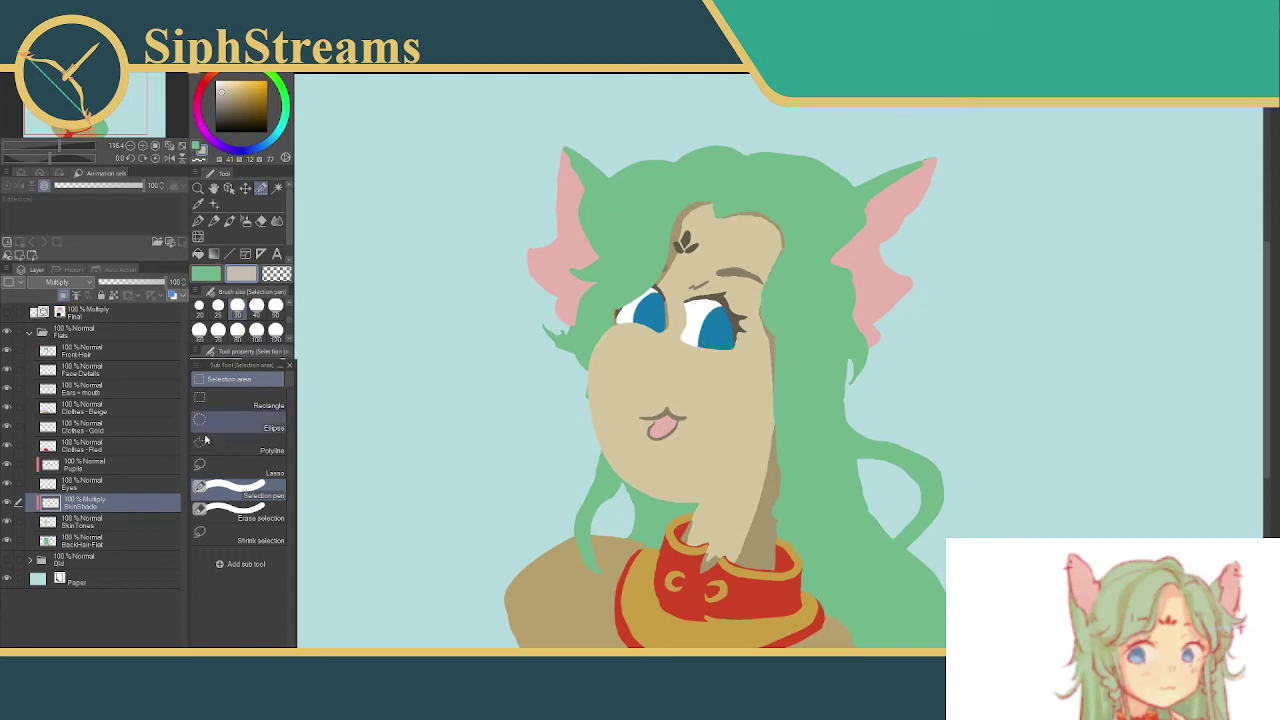
# - Select a band along the jaw and chin, from the left cheek's edge to the neck, with the selection pen at size 20
pyautogui.click(199, 305)
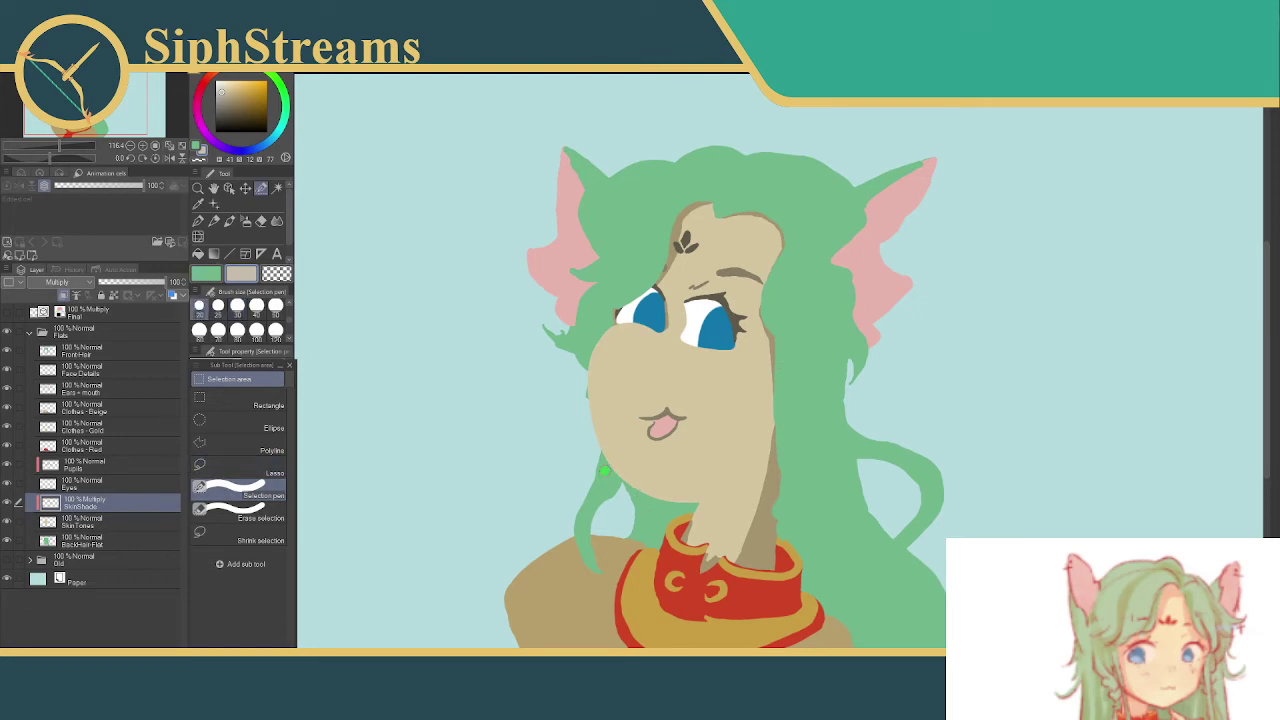
pyautogui.moveTo(638, 485)
pyautogui.mouseDown()
pyautogui.moveTo(681, 501)
pyautogui.moveTo(738, 483)
pyautogui.moveTo(682, 520)
pyautogui.mouseUp()
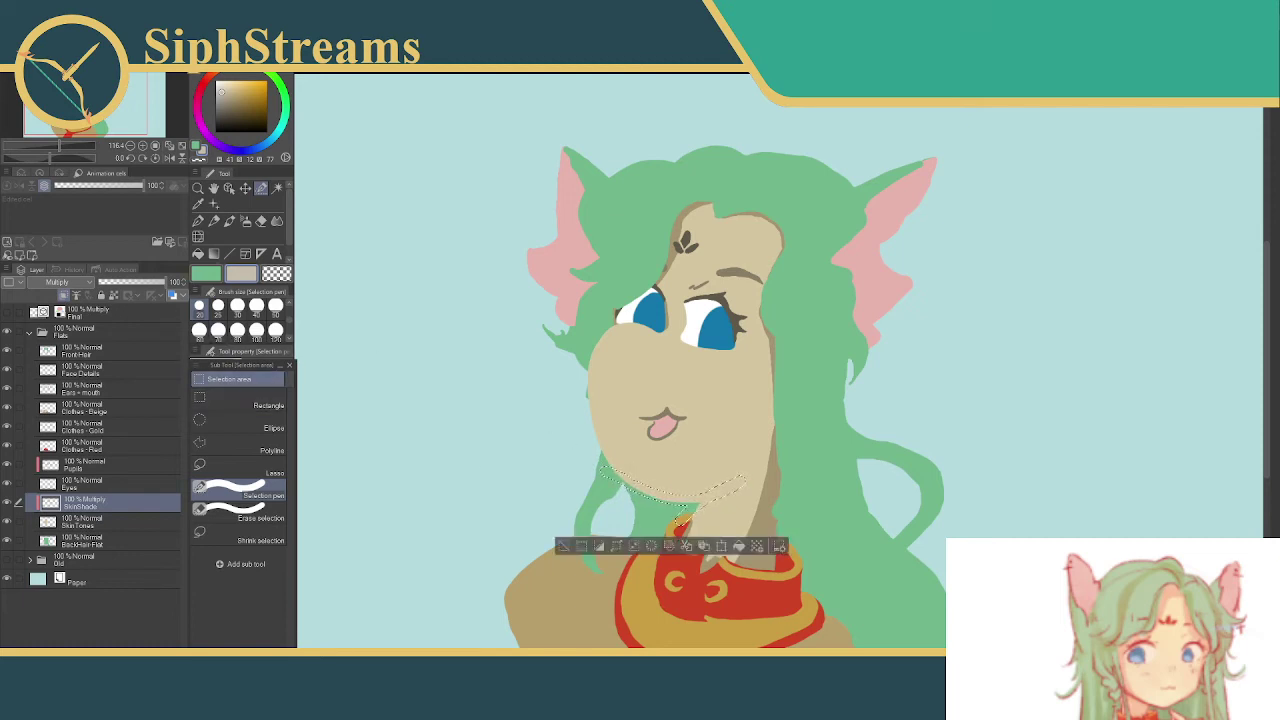
pyautogui.moveTo(593, 460); pyautogui.dragTo(595, 453)
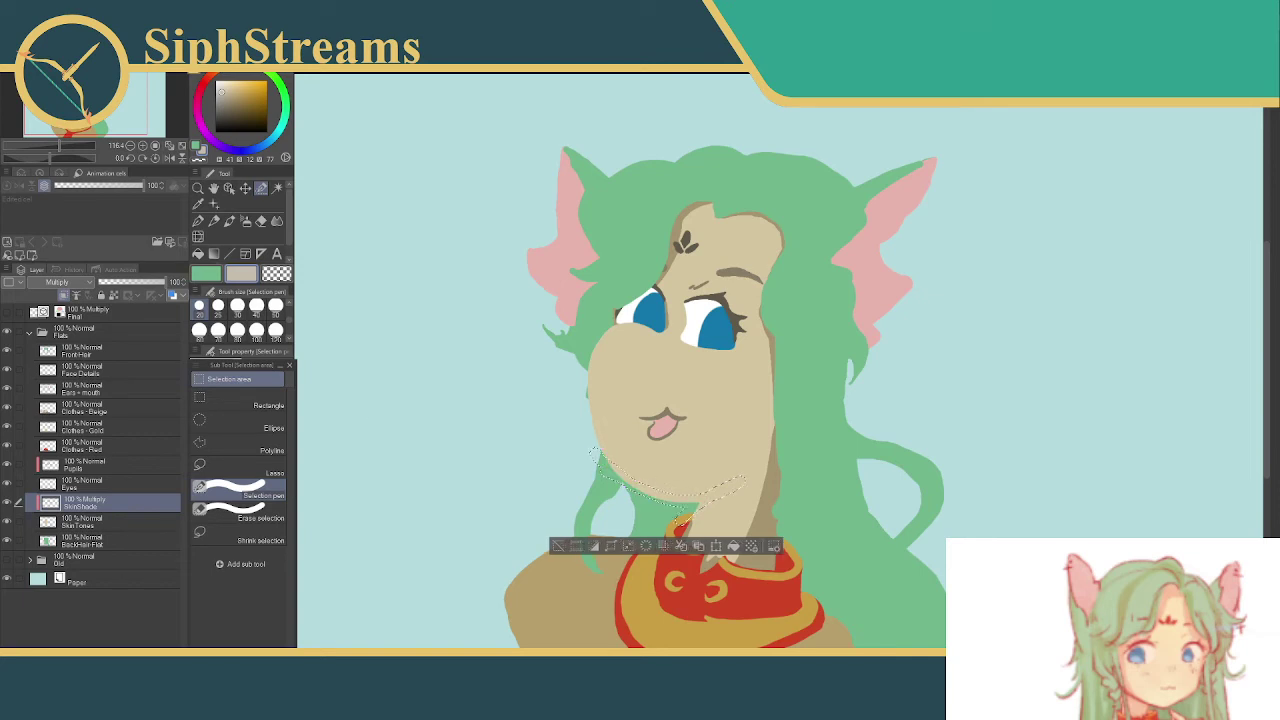
# - Thin the jaw selection into a narrow curved strip with Erase selection at size 100, and fill it as a shadow under the chin
pyautogui.click(240, 517)
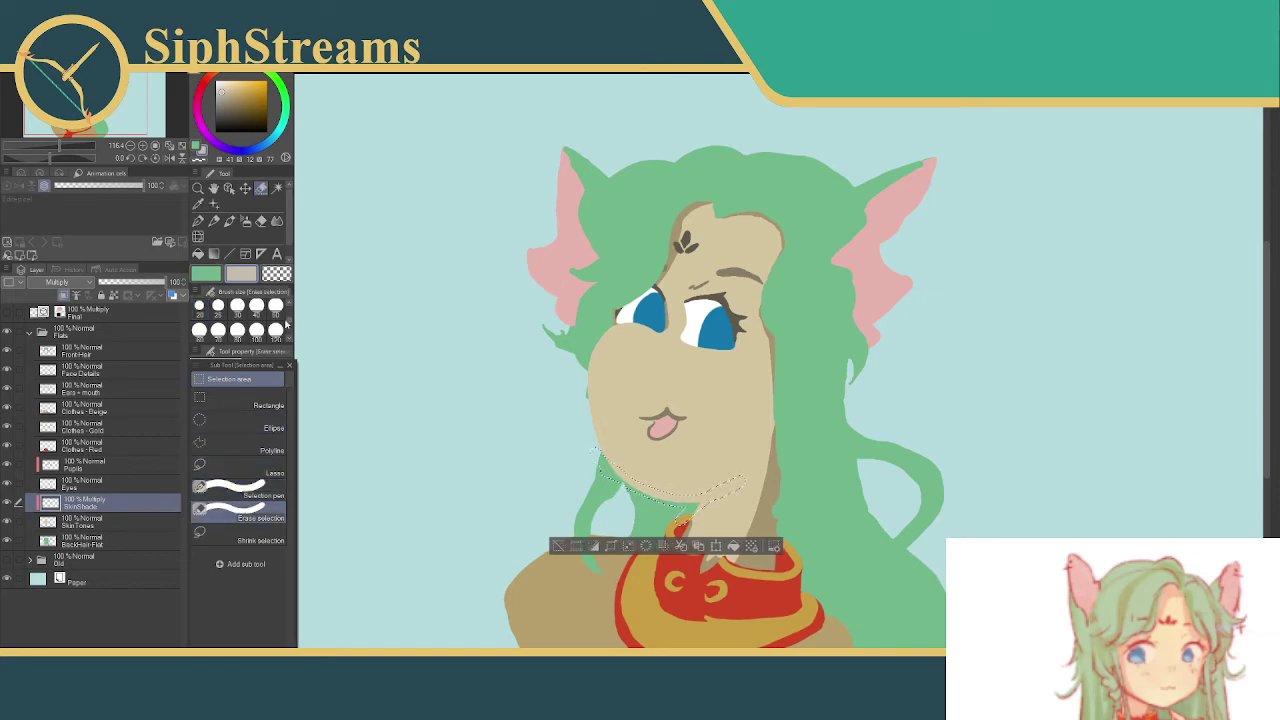
pyautogui.click(257, 330)
pyautogui.moveTo(637, 430); pyautogui.dragTo(635, 432)
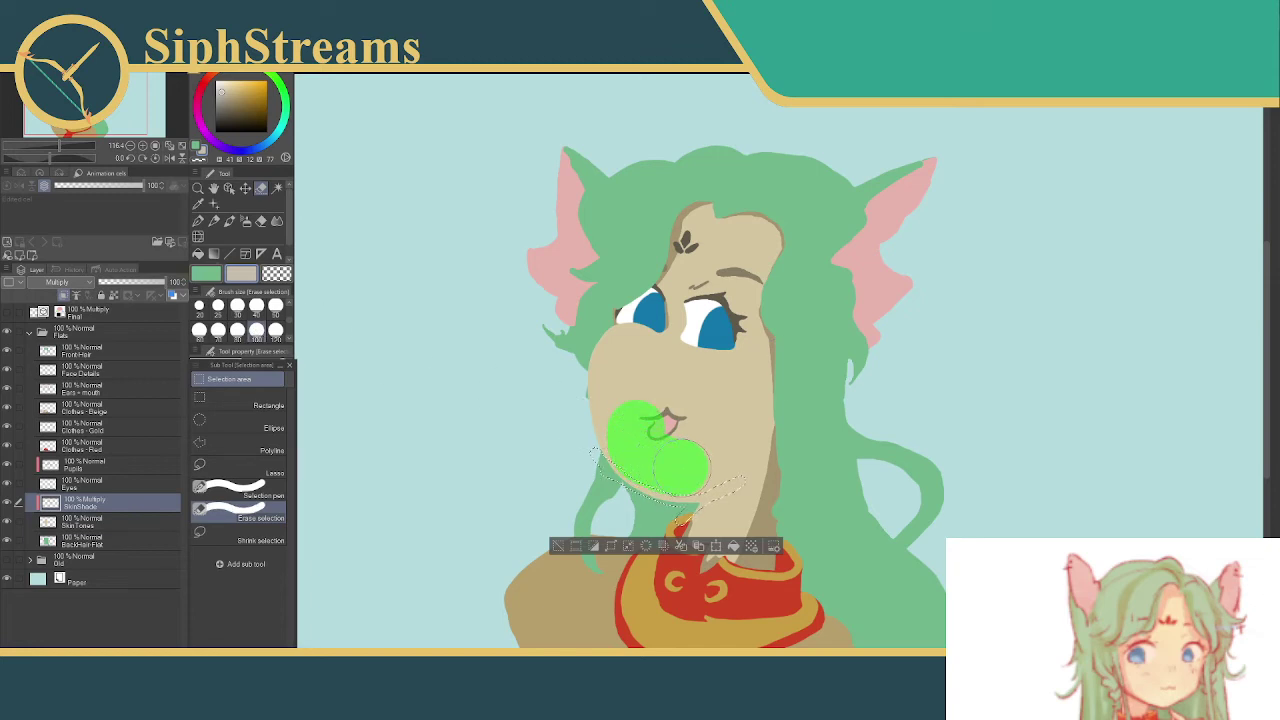
pyautogui.moveTo(680, 462); pyautogui.dragTo(684, 466)
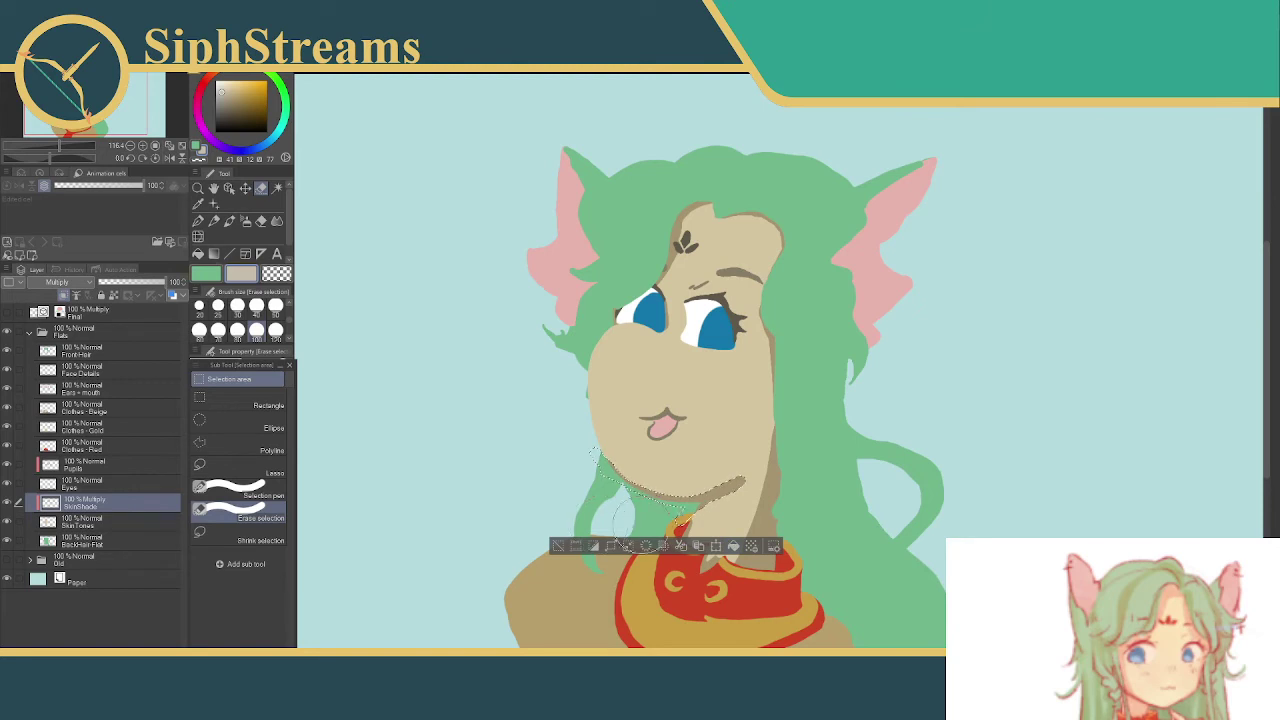
pyautogui.moveTo(745, 484)
pyautogui.mouseDown()
pyautogui.moveTo(762, 512)
pyautogui.moveTo(723, 514)
pyautogui.moveTo(738, 507)
pyautogui.mouseUp()
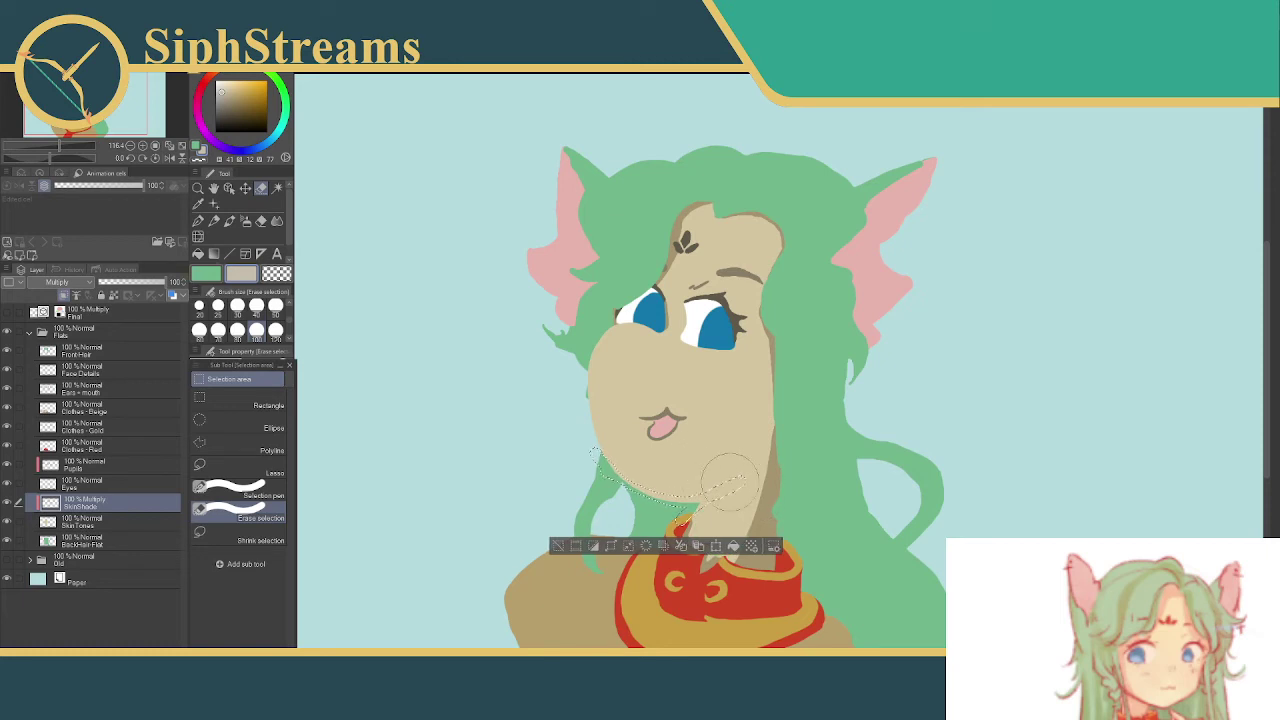
pyautogui.moveTo(684, 466); pyautogui.dragTo(705, 460)
pyautogui.click(558, 546)
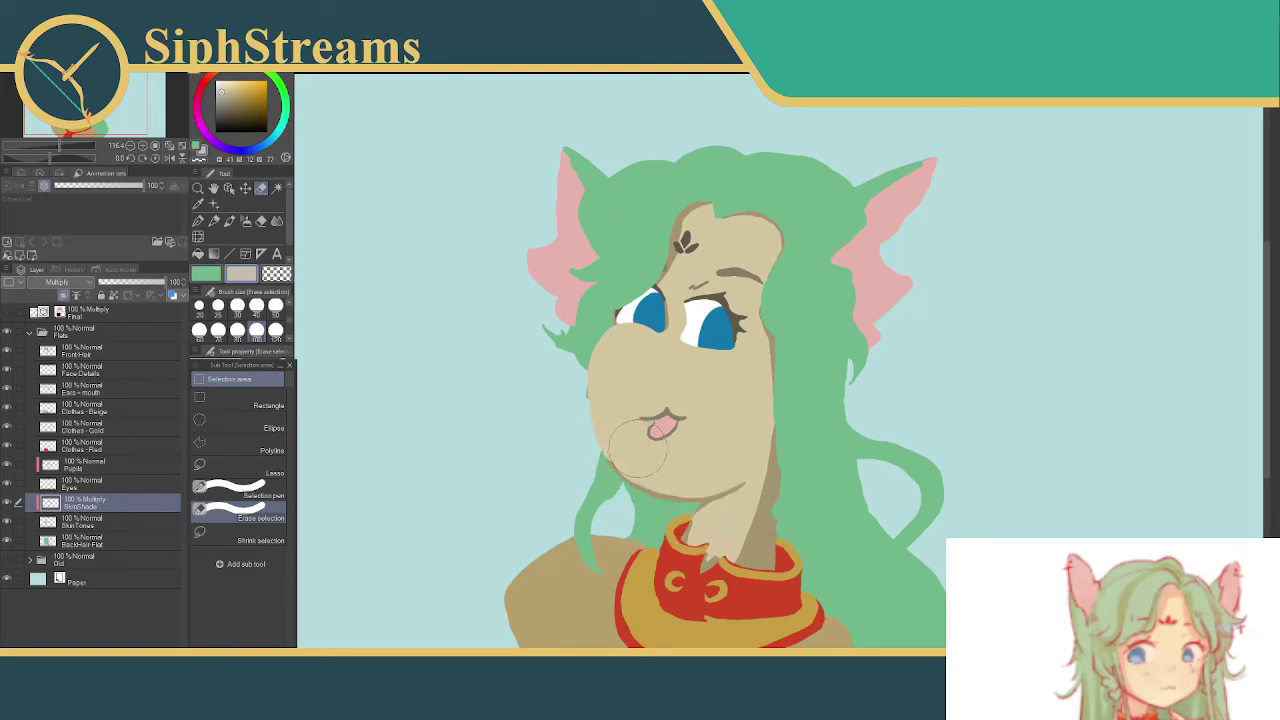
# - Rework the jaw shadow along the lower left of the face, using the selection pen at size 20
pyautogui.moveTo(640, 452)
pyautogui.mouseDown()
pyautogui.moveTo(618, 421)
pyautogui.moveTo(660, 432)
pyautogui.mouseUp()
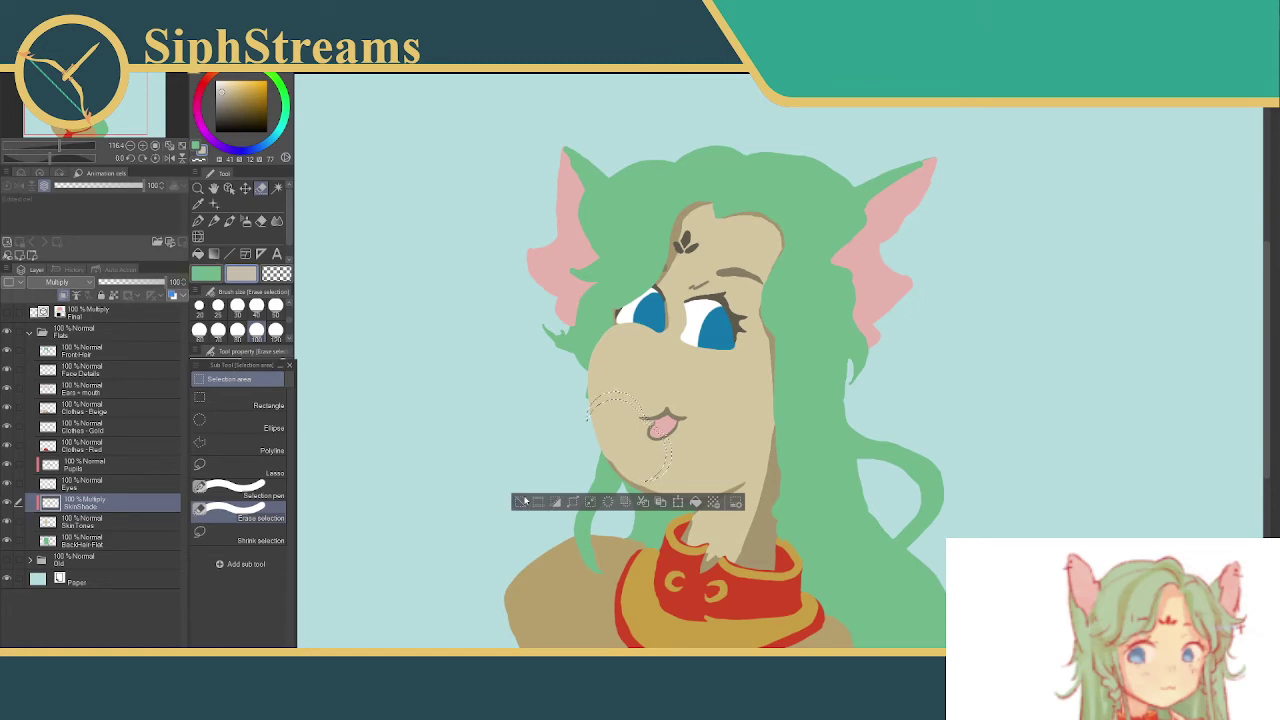
pyautogui.click(520, 501)
pyautogui.click(231, 495)
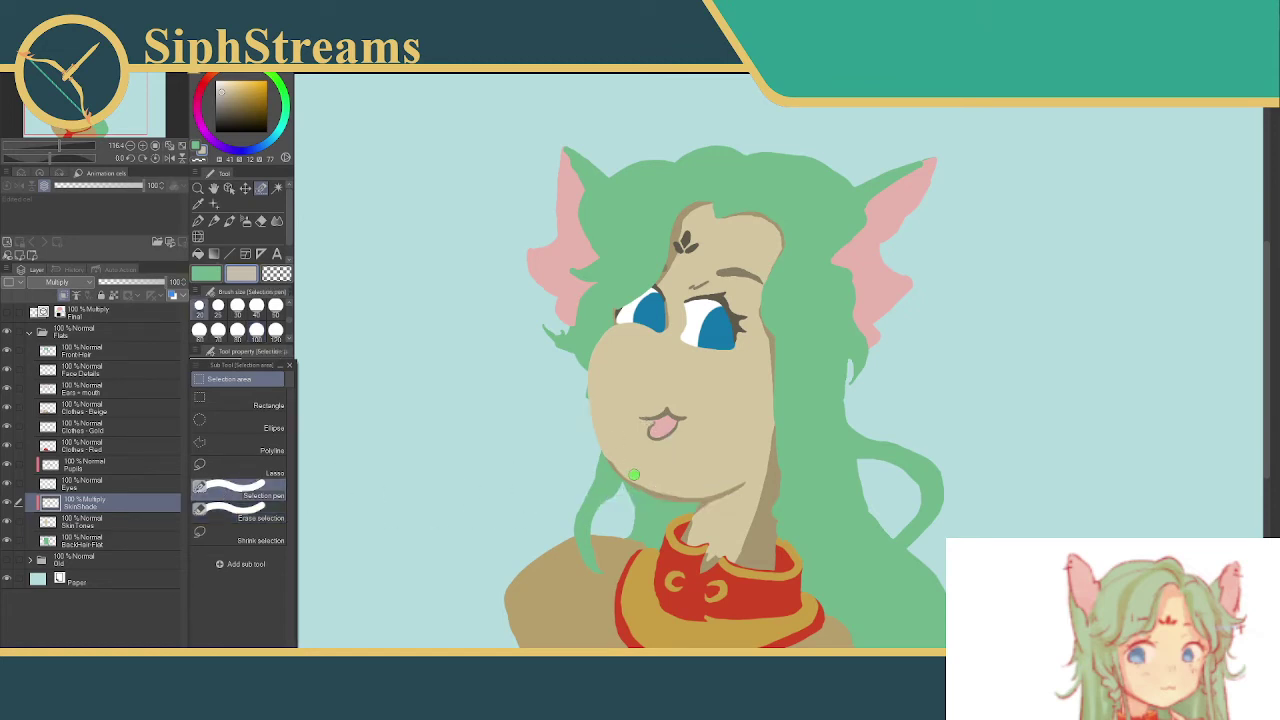
pyautogui.moveTo(616, 464); pyautogui.dragTo(598, 438)
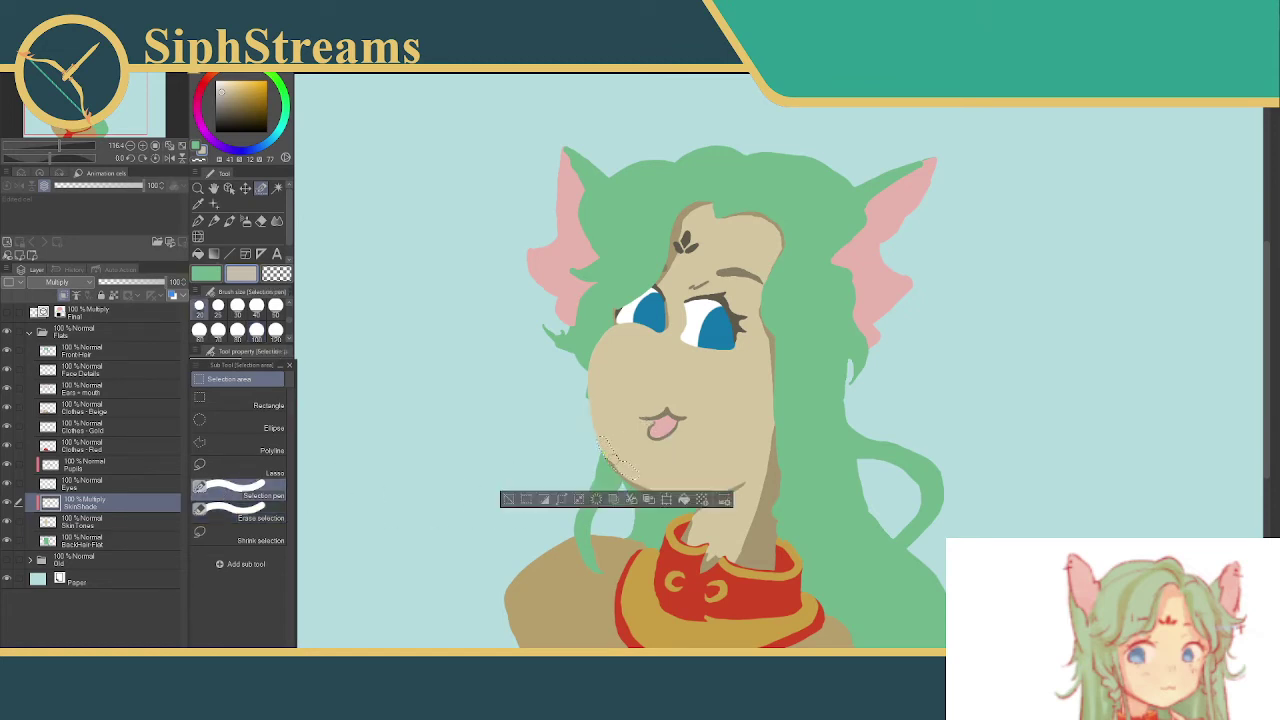
pyautogui.click(508, 500)
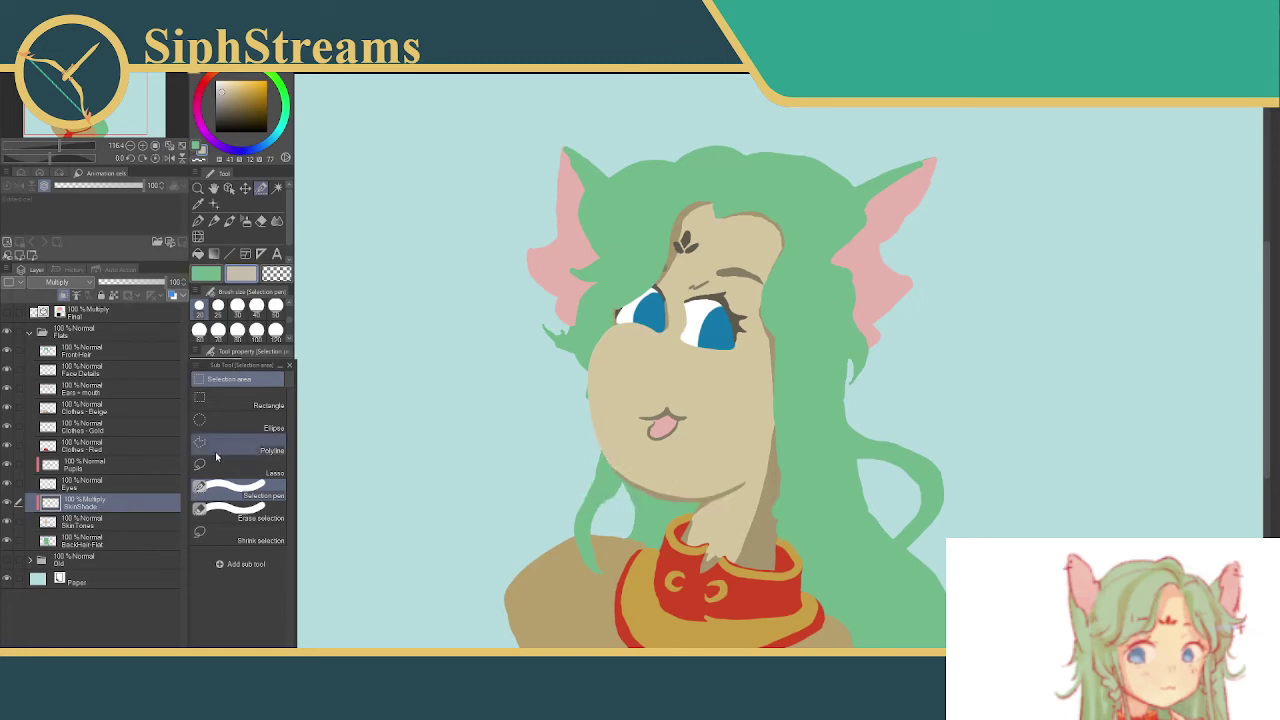
# - Refine the inner edge of the jaw shadow below the mouth with broad selection pen areas at size 100
pyautogui.click(256, 330)
pyautogui.moveTo(700, 463)
pyautogui.mouseDown()
pyautogui.moveTo(672, 466)
pyautogui.moveTo(630, 428)
pyautogui.mouseUp()
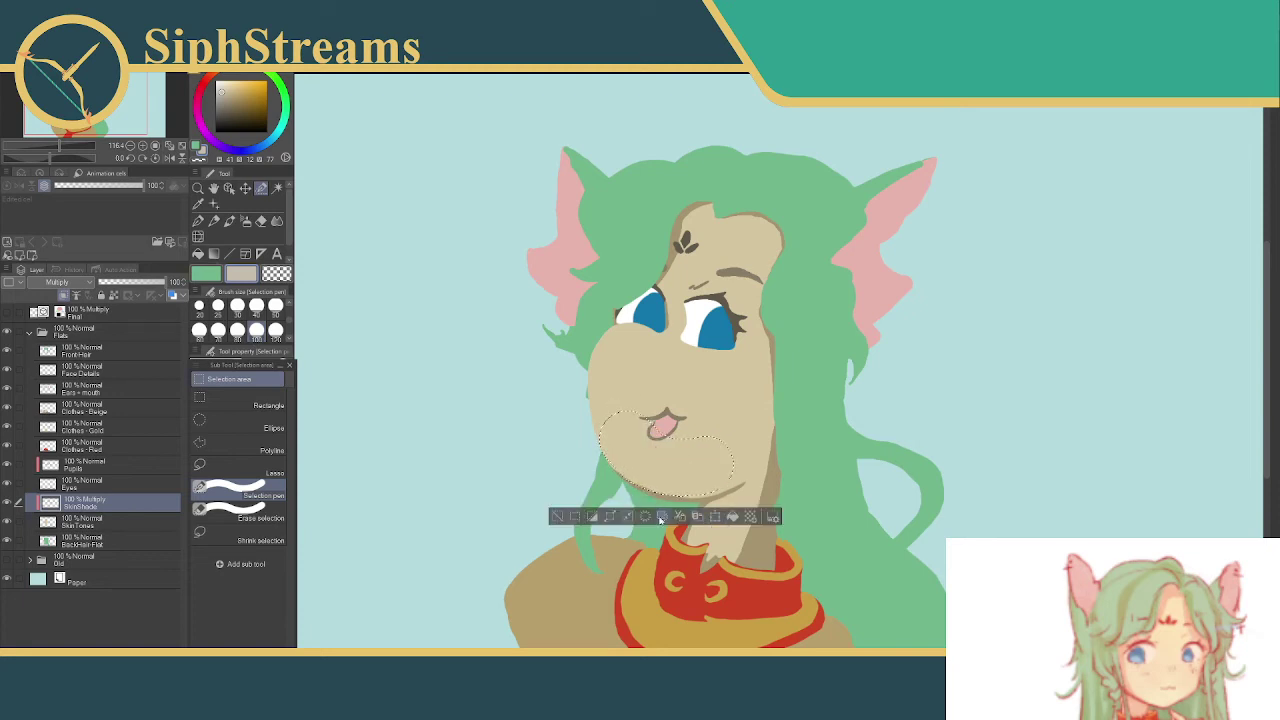
pyautogui.click(557, 516)
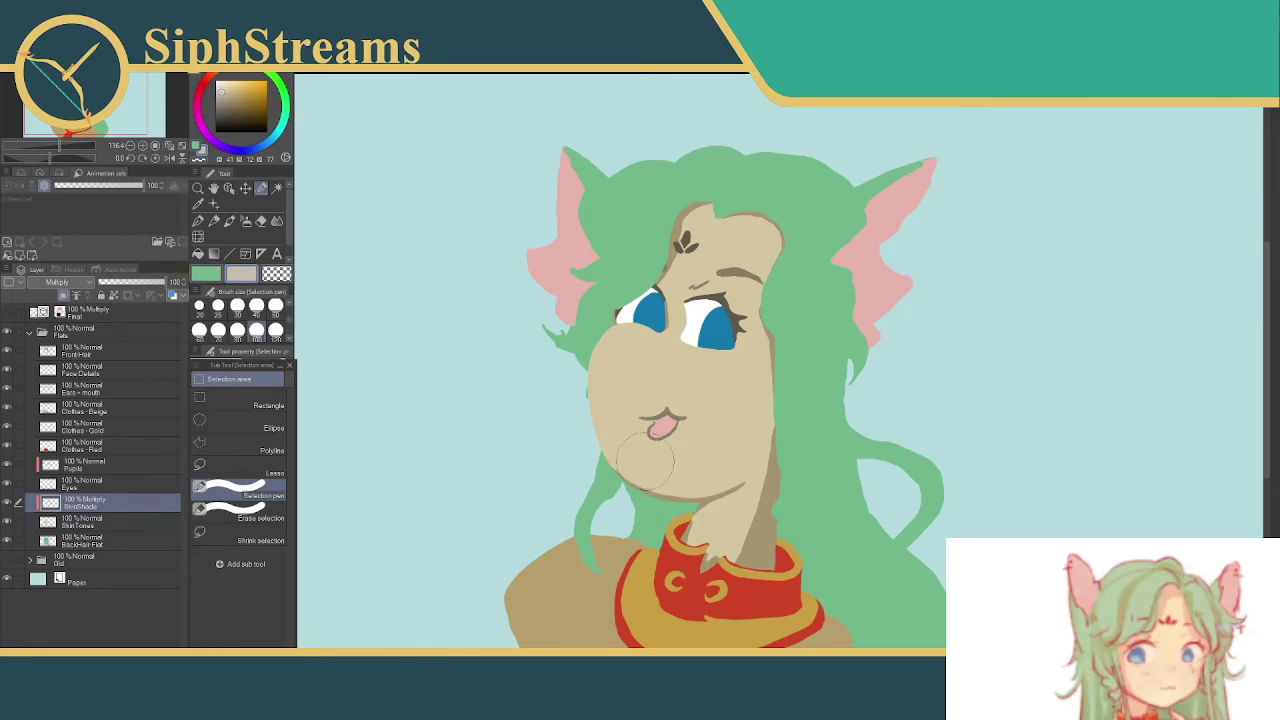
pyautogui.moveTo(640, 458)
pyautogui.mouseDown()
pyautogui.moveTo(651, 451)
pyautogui.moveTo(626, 434)
pyautogui.mouseUp()
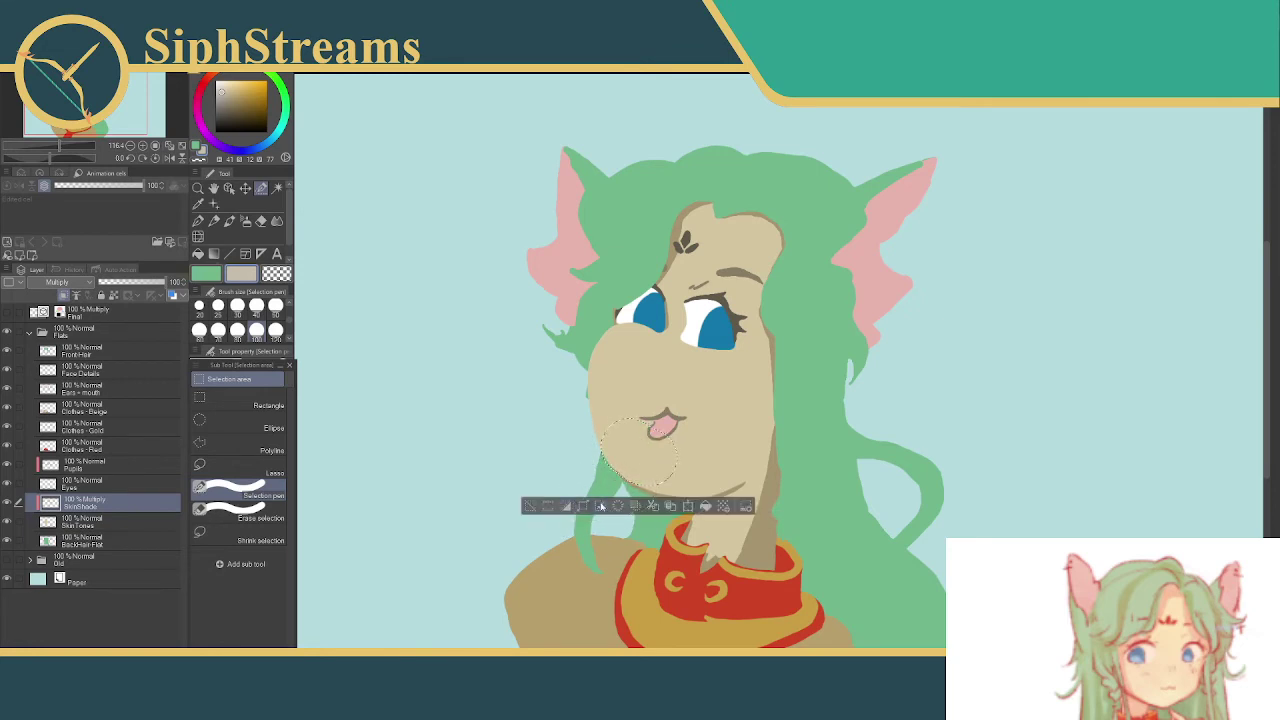
pyautogui.click(529, 505)
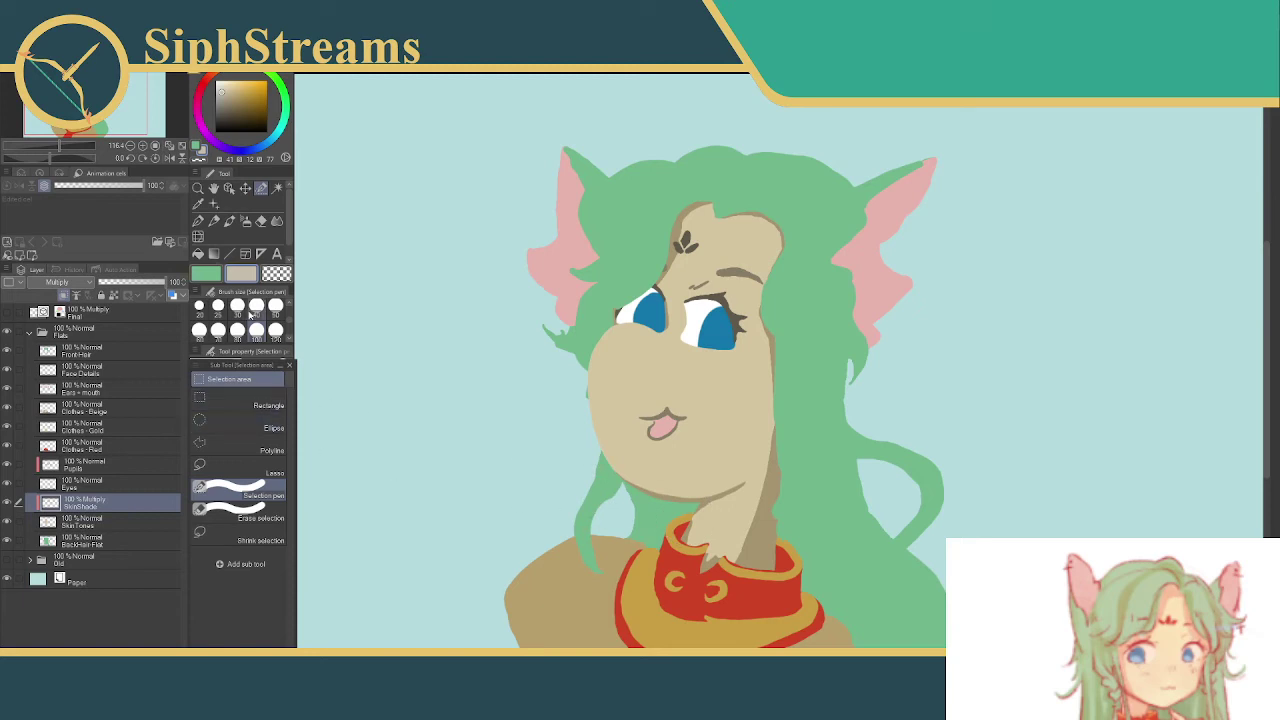
# - Shade a narrow strip down the neck's left edge, from the chin to the collar, with the selection pen at size 12
pyautogui.scroll(1, 291, 318)
pyautogui.scroll(1, 292, 323)
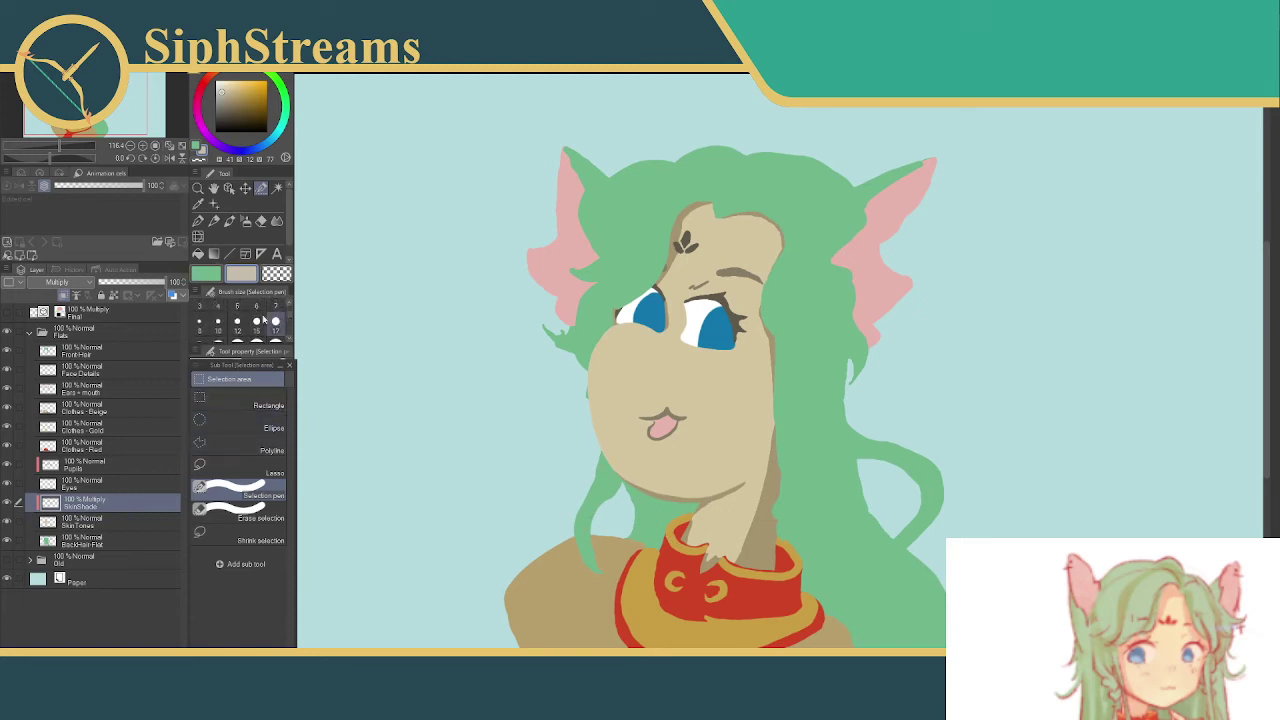
pyautogui.click(237, 323)
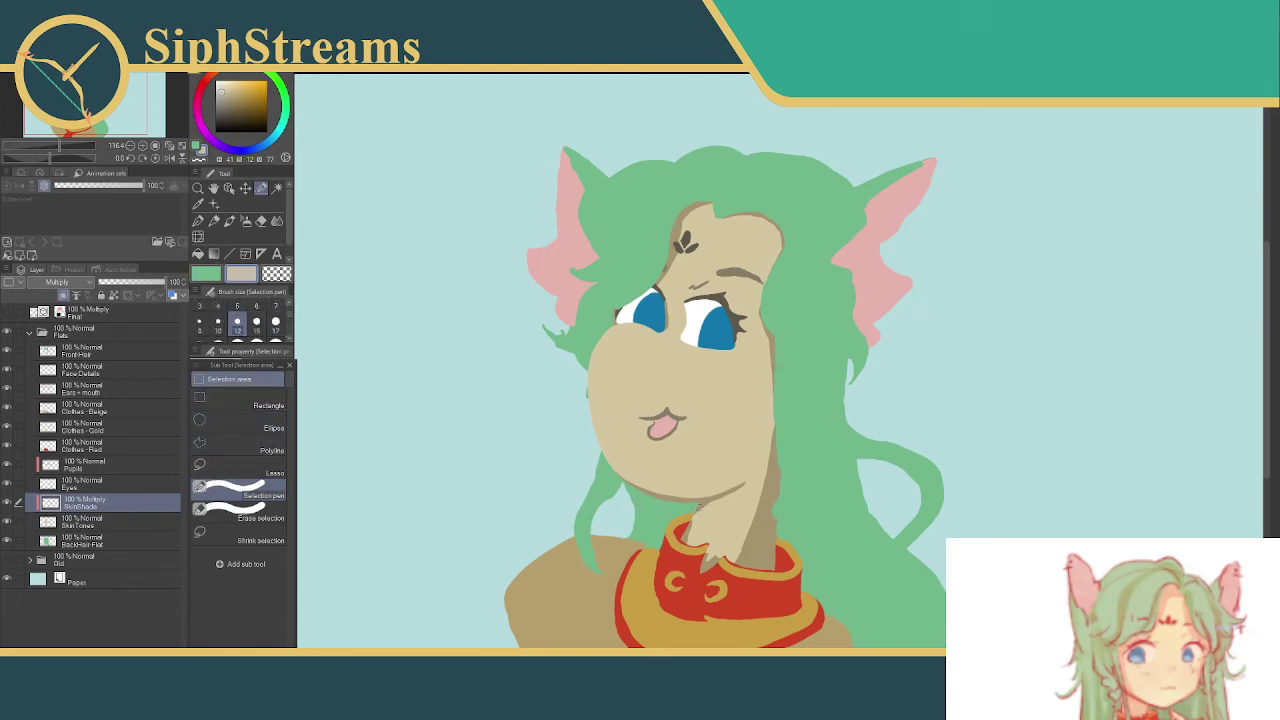
pyautogui.moveTo(701, 505)
pyautogui.mouseDown()
pyautogui.moveTo(676, 540)
pyautogui.moveTo(700, 506)
pyautogui.mouseUp()
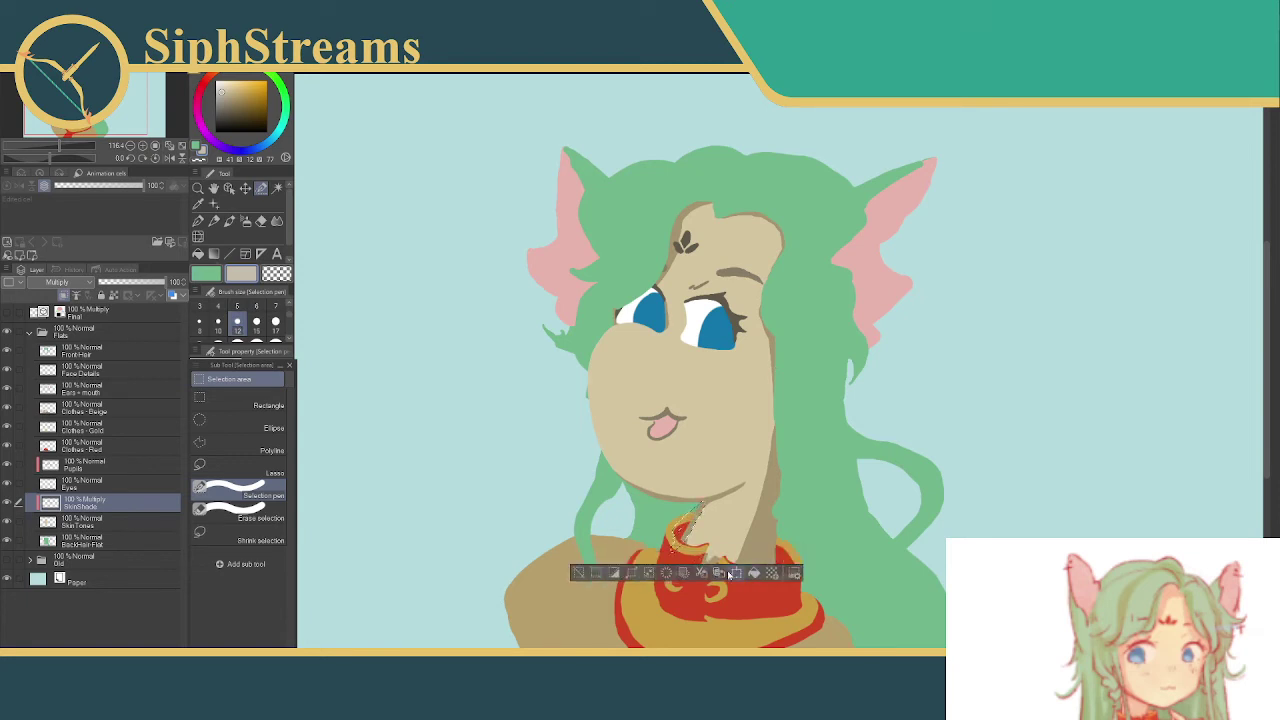
pyautogui.click(579, 572)
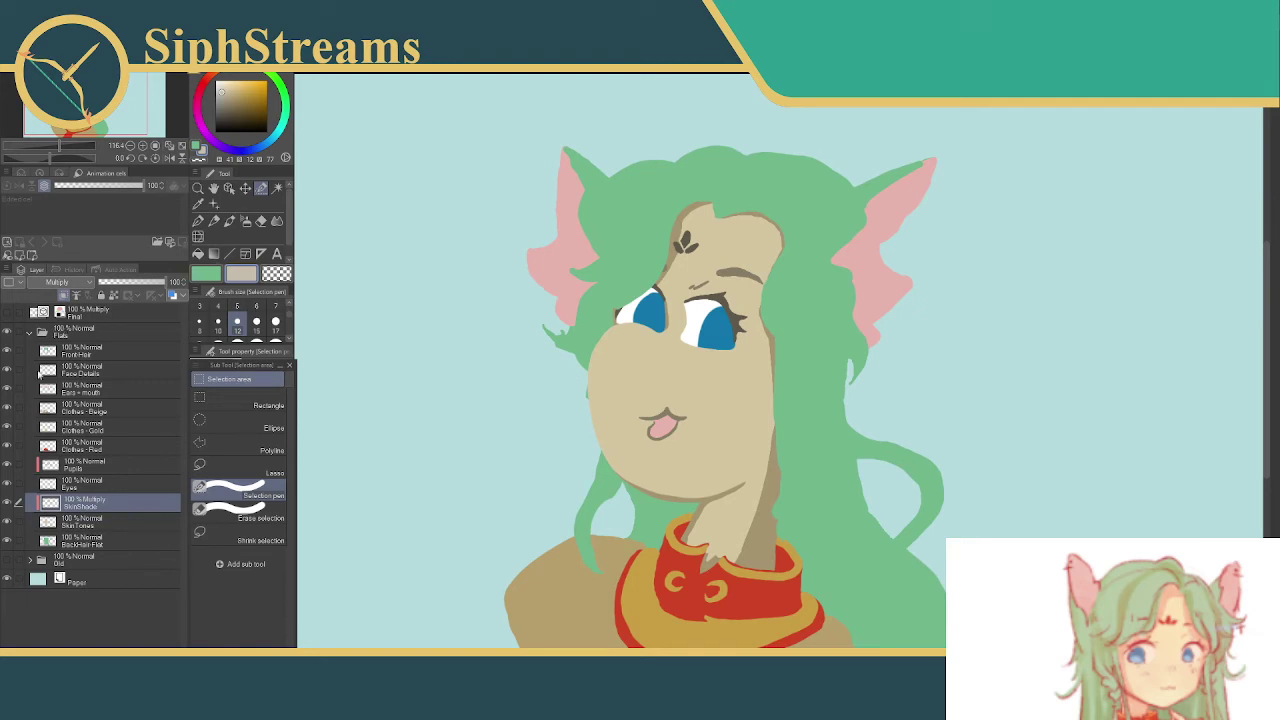
pyautogui.hotkey('ctrl', 'z')
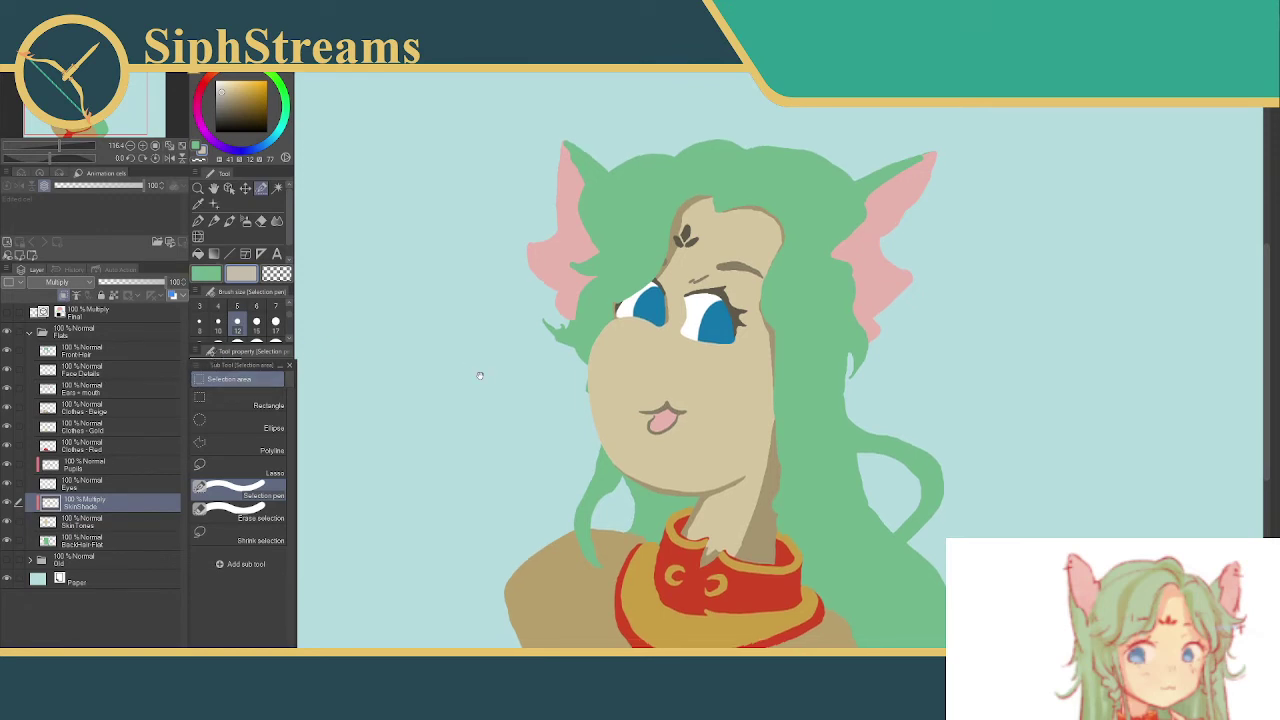
# - Make the Eyes layer active and mix a pale cyan shadow color from the sampled eye white for use with the selection pen
pyautogui.moveTo(480, 375); pyautogui.dragTo(472, 332)
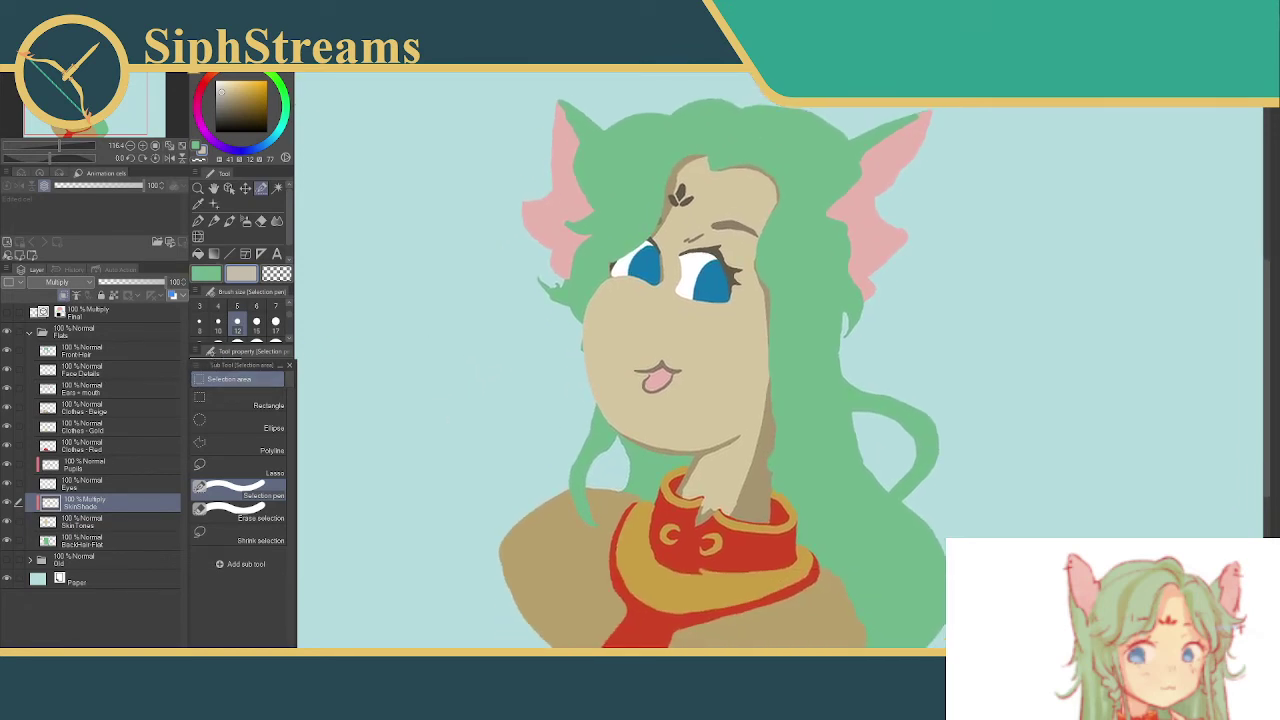
pyautogui.click(95, 487)
pyautogui.moveTo(533, 291); pyautogui.dragTo(507, 346)
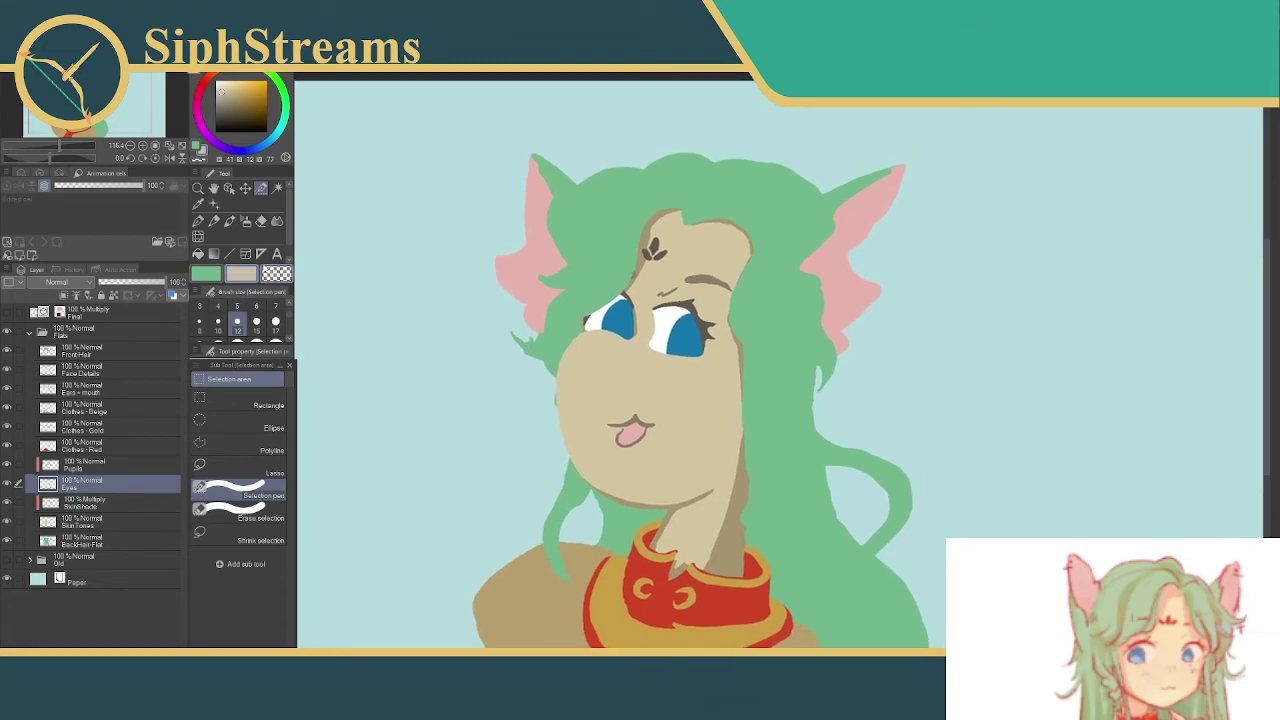
pyautogui.click(199, 205)
pyautogui.click(662, 320)
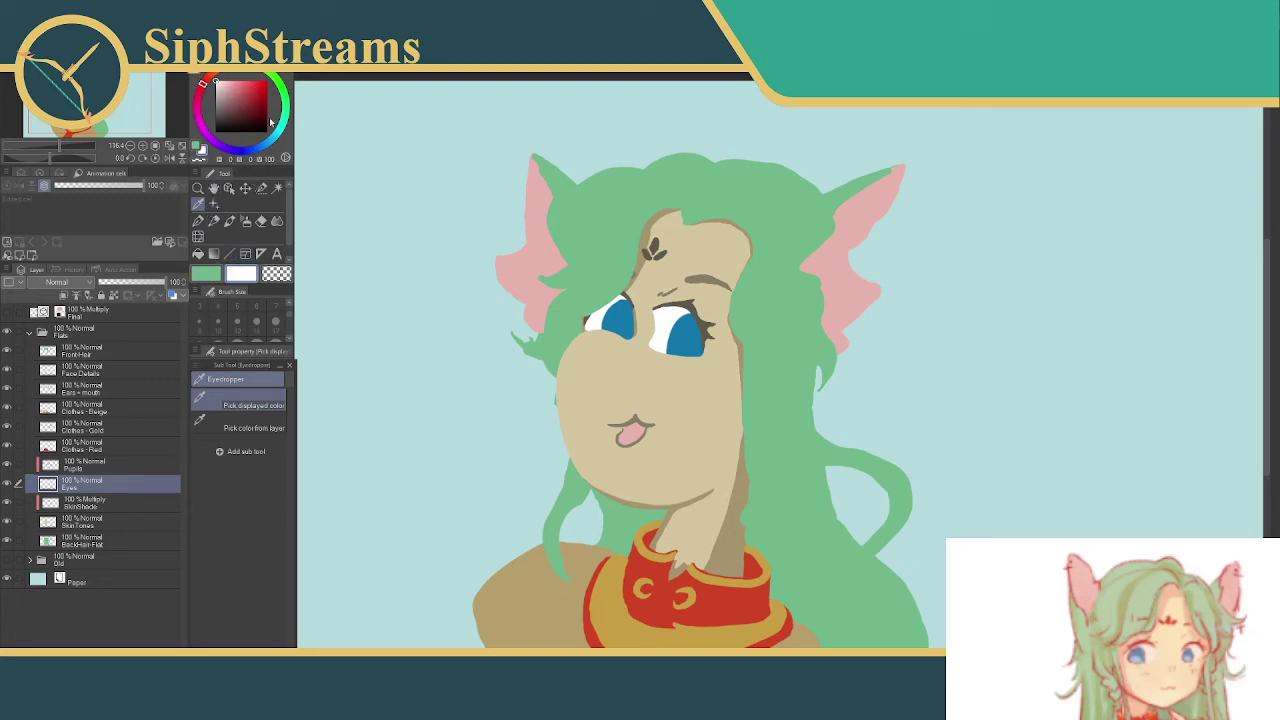
pyautogui.click(279, 135)
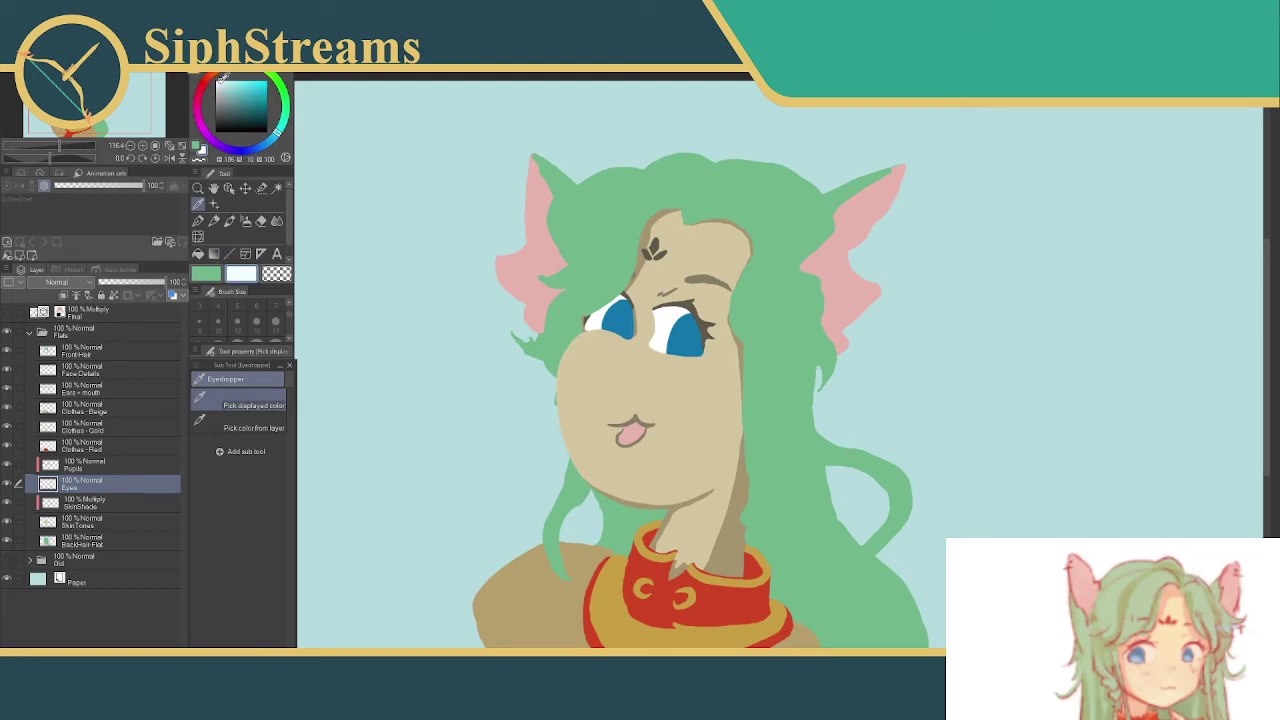
pyautogui.click(225, 80)
pyautogui.click(213, 222)
pyautogui.press('m')
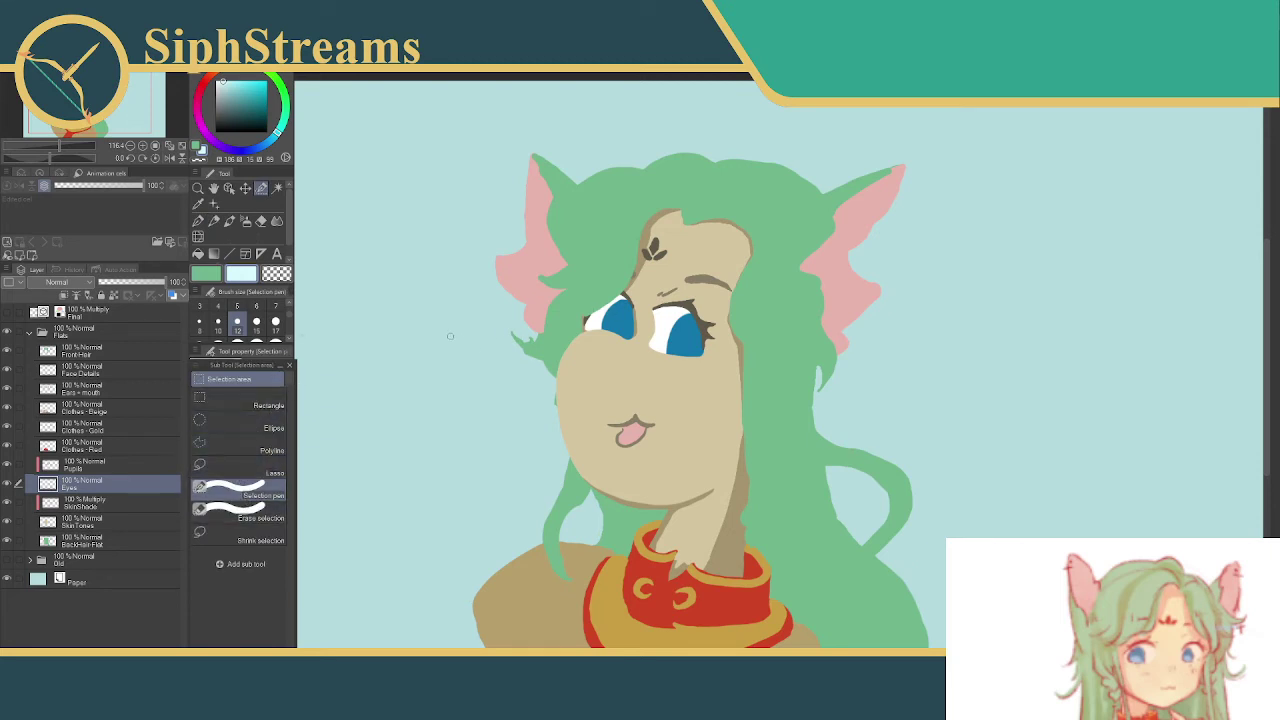
# - Select a strip over the inner side of the right eye's white with the selection pen at size 17, fill it, and undo the fill
pyautogui.click(275, 323)
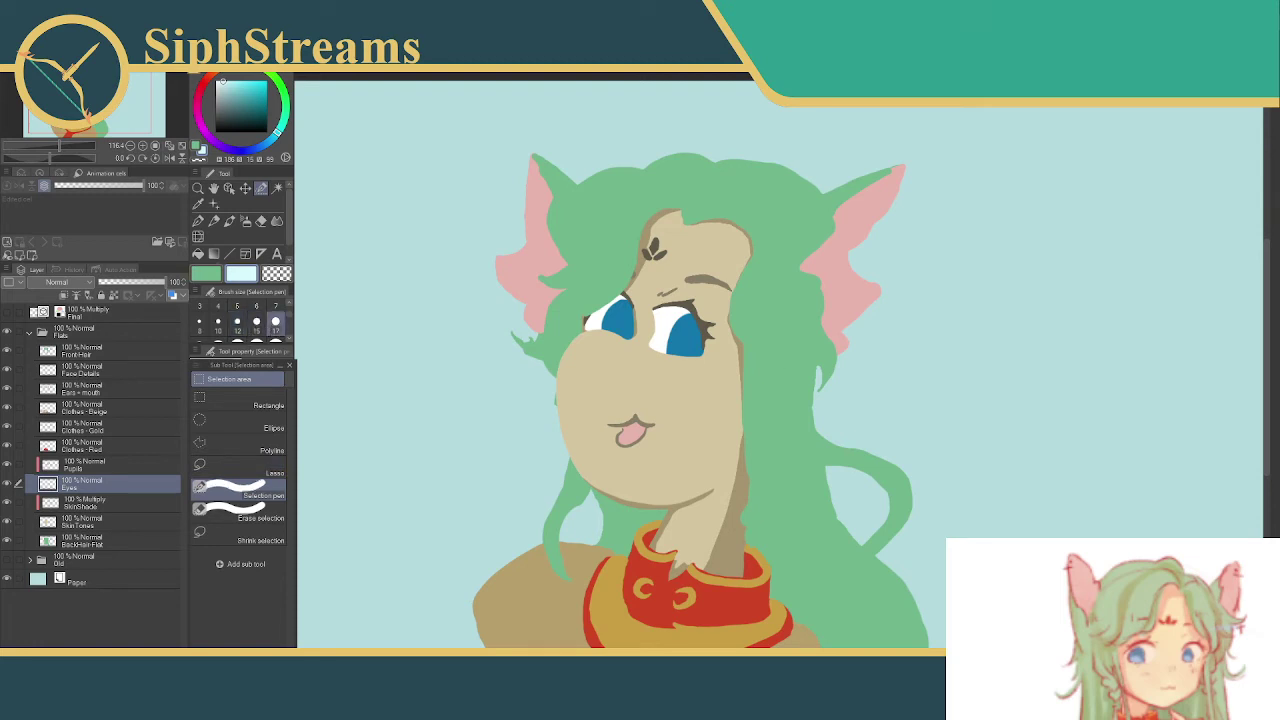
pyautogui.moveTo(668, 302); pyautogui.dragTo(638, 348)
pyautogui.click(656, 376)
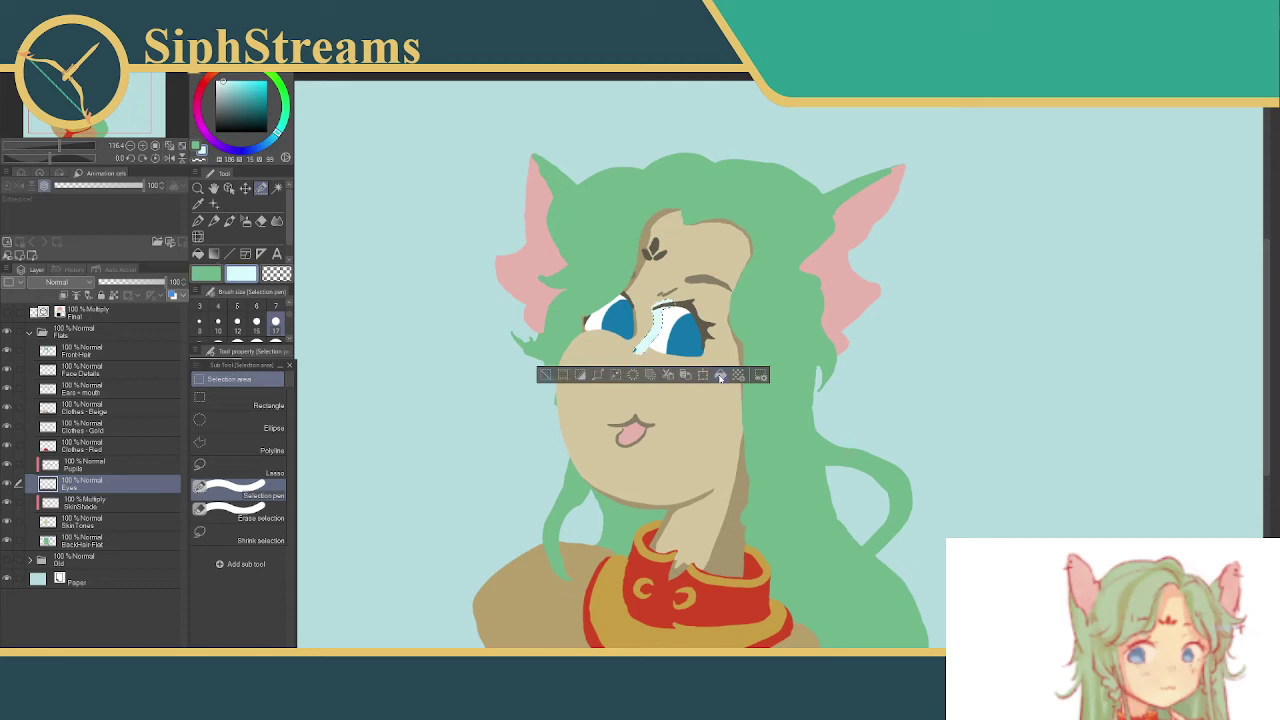
pyautogui.click(544, 374)
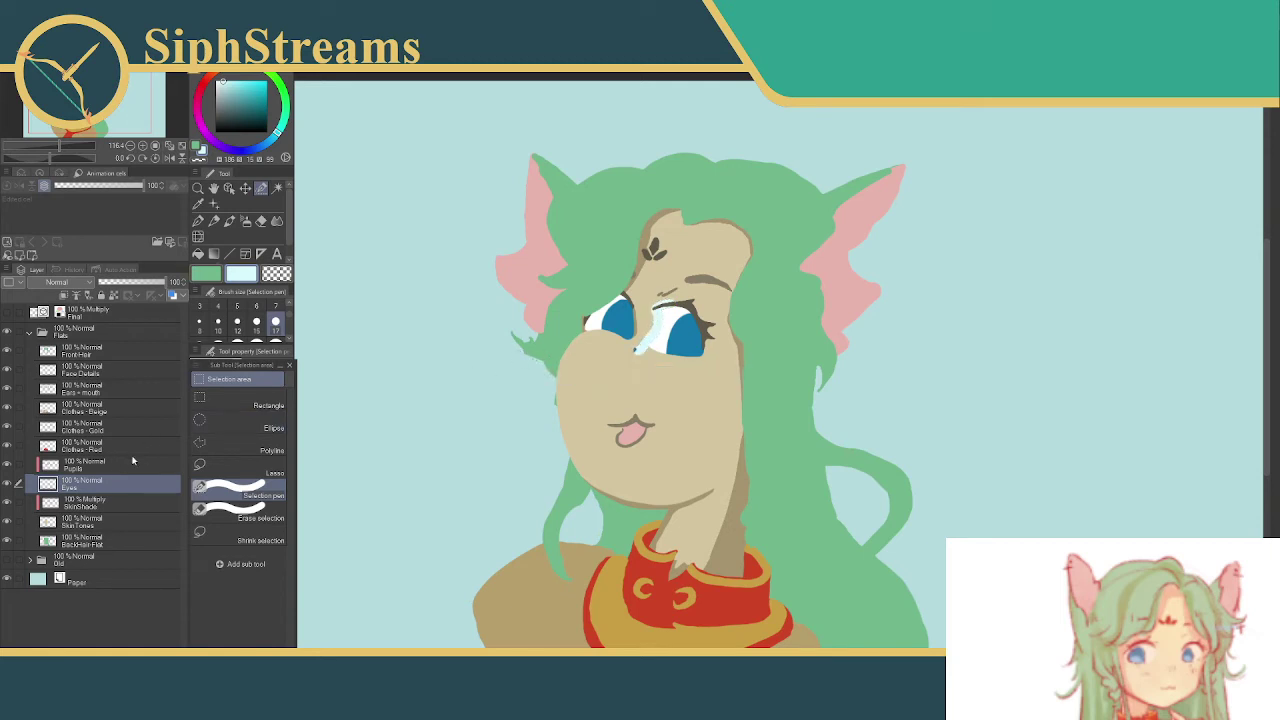
pyautogui.hotkey('ctrl', 'z')
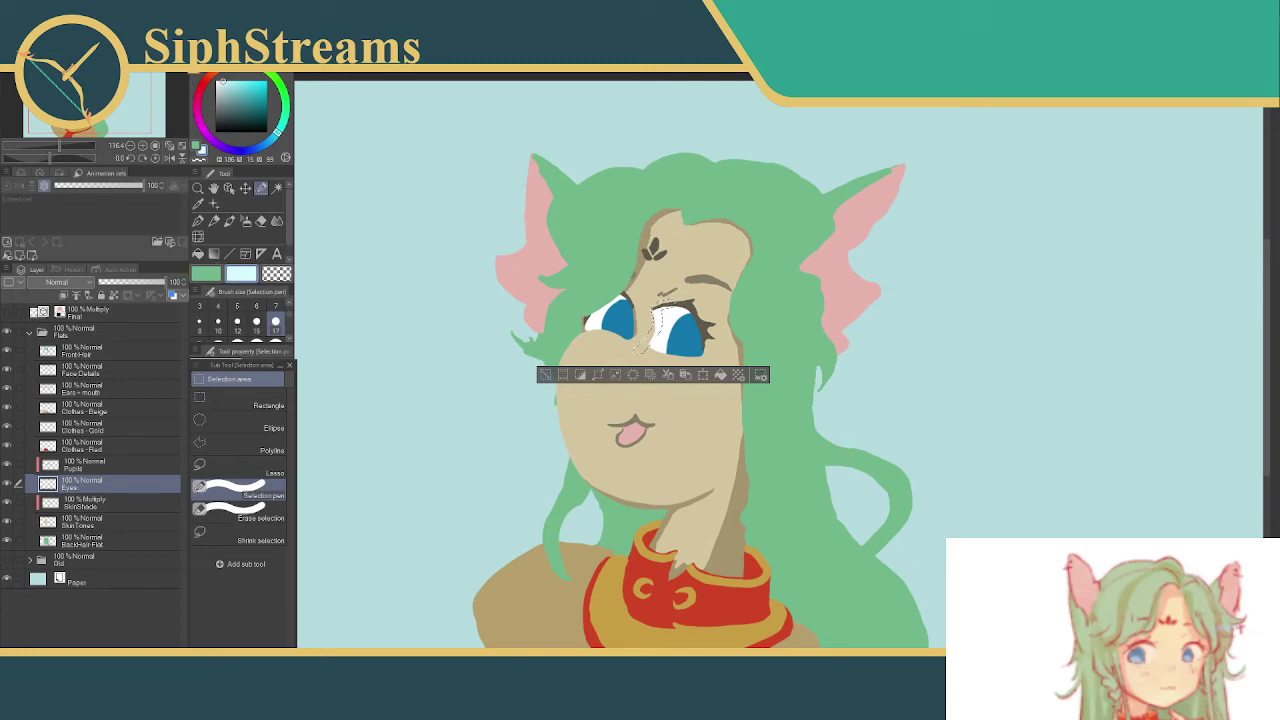
# - Add a new layer above the Eyes layer, clipped to it, and name it EyeShadow
pyautogui.hotkey('ctrl', 'shift', 'n')
pyautogui.doubleClick(78, 485)
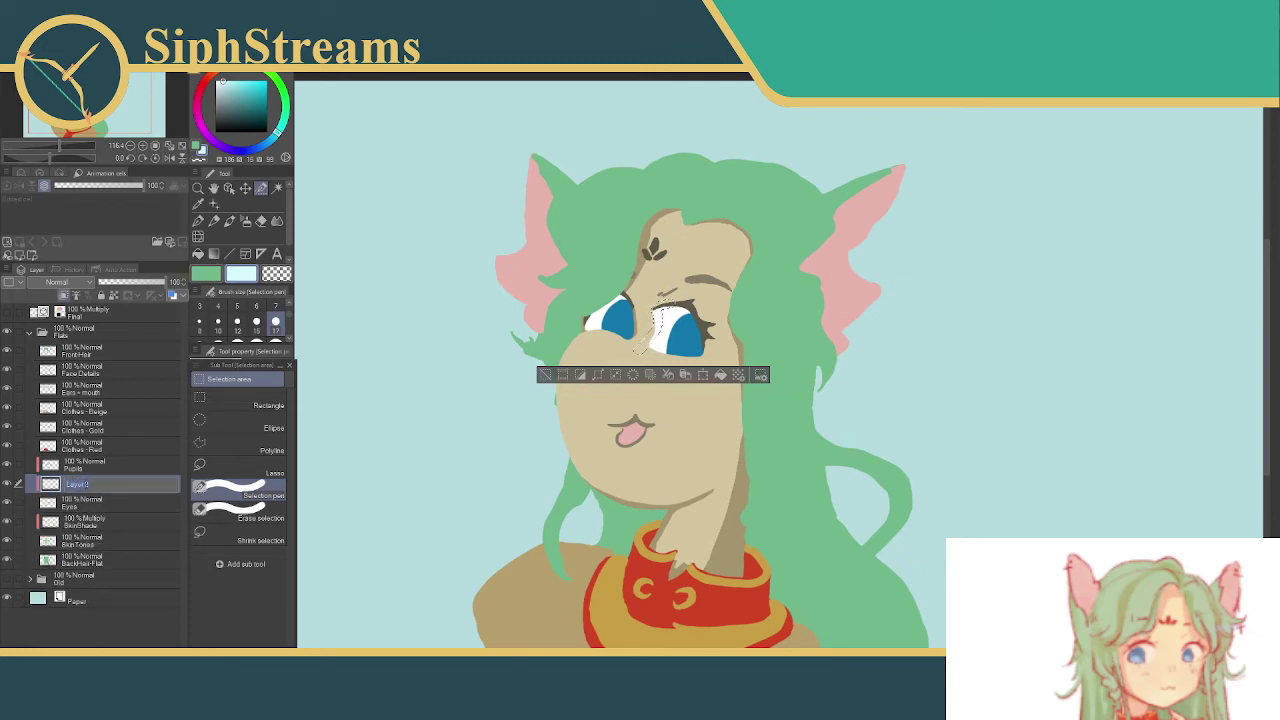
pyautogui.write('EyeShadow')
pyautogui.press('Return')
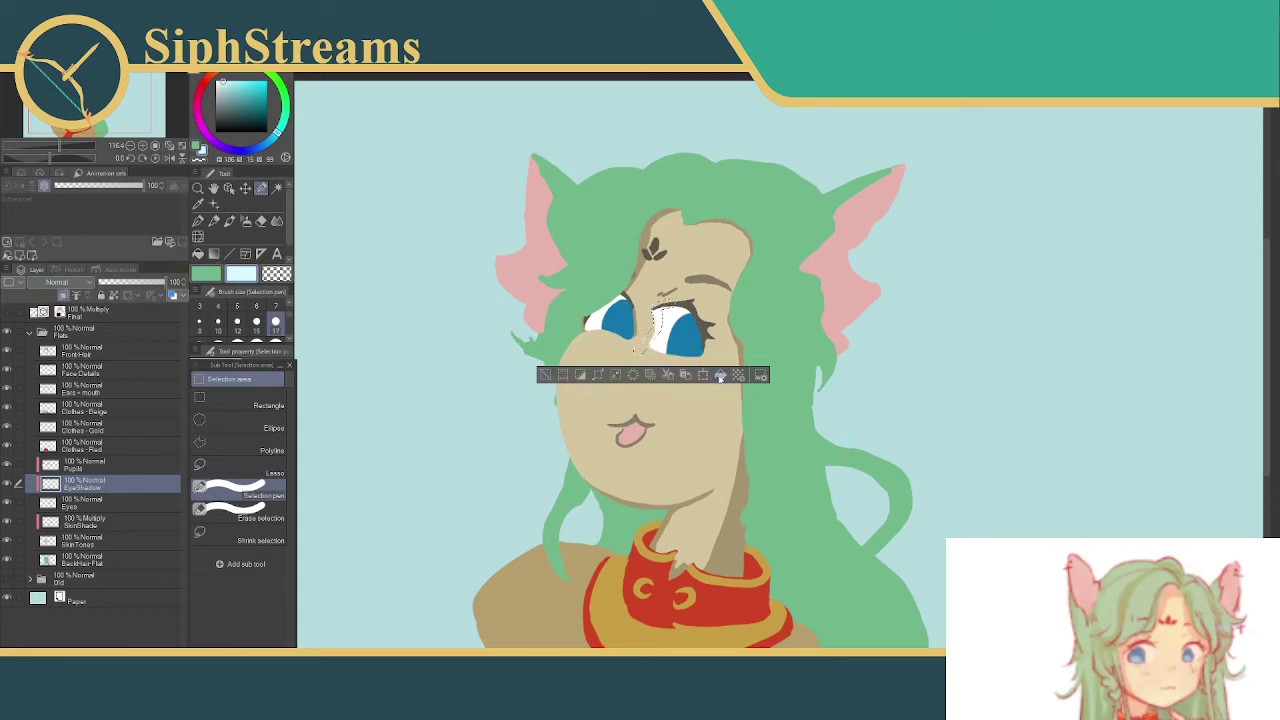
# - Fill a pale cyan shadow along the inner and upper part of the right eye's white on the EyeShadow layer
pyautogui.click(545, 375)
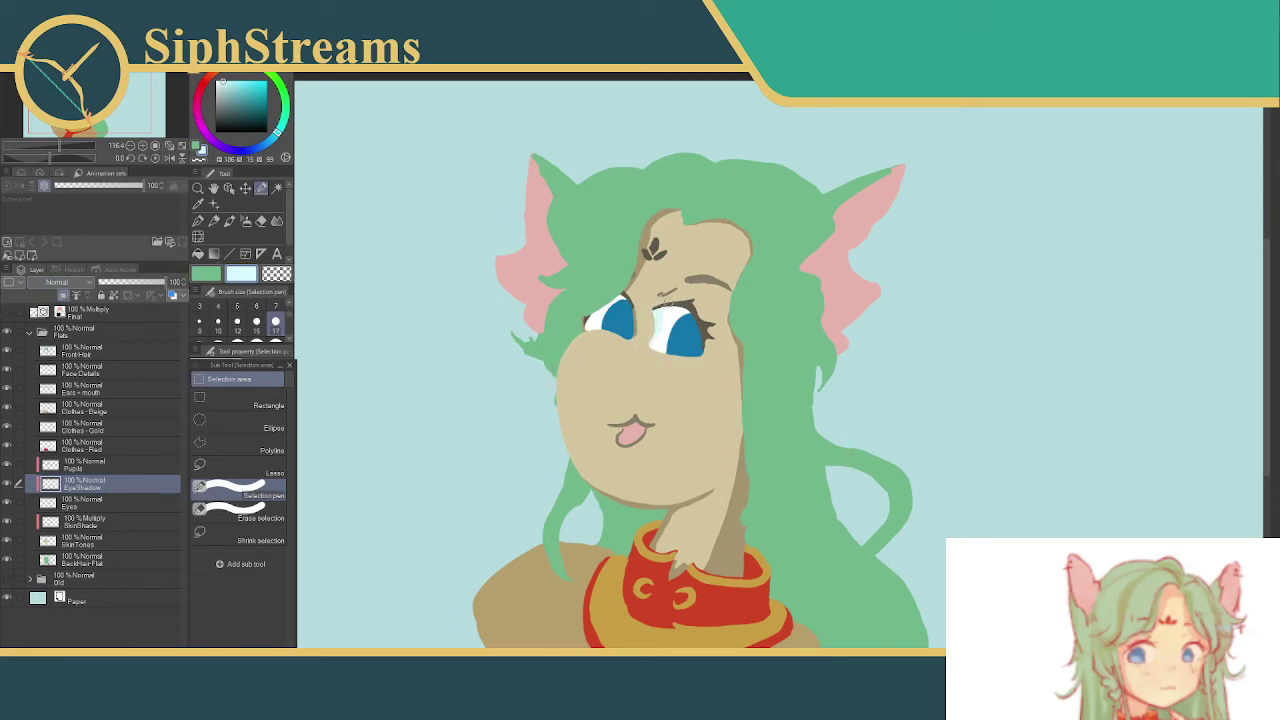
pyautogui.moveTo(676, 312); pyautogui.dragTo(688, 300)
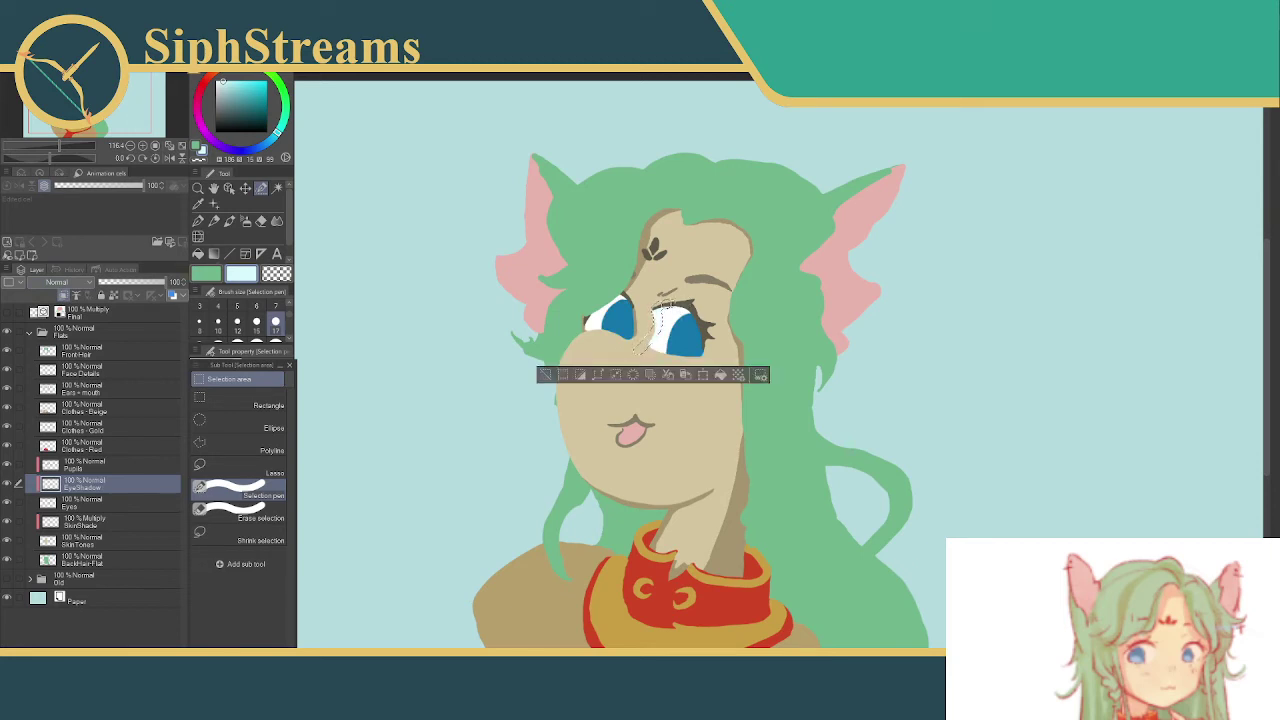
pyautogui.click(545, 375)
# - Fill a pale cyan shadow along the outer part of the left eye's white on the EyeShadow layer and deselect
pyautogui.moveTo(602, 303); pyautogui.dragTo(582, 336)
pyautogui.click(485, 356)
pyautogui.click(484, 367)
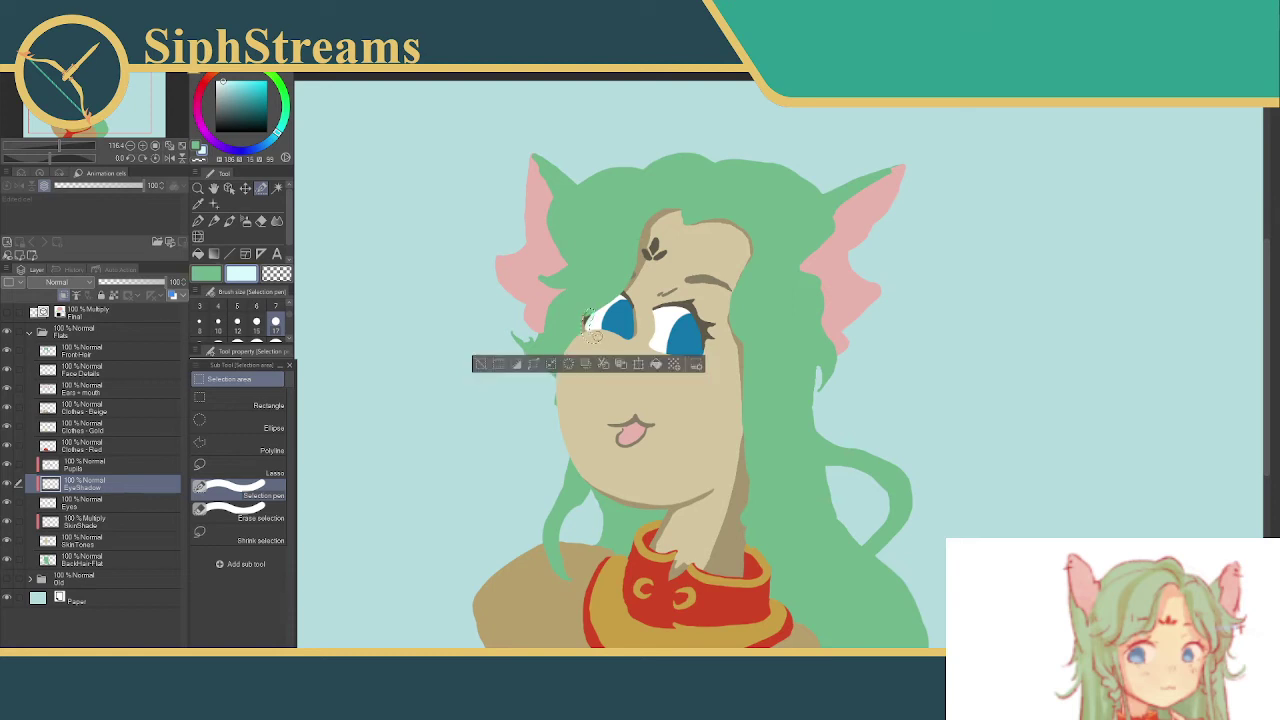
pyautogui.click(486, 367)
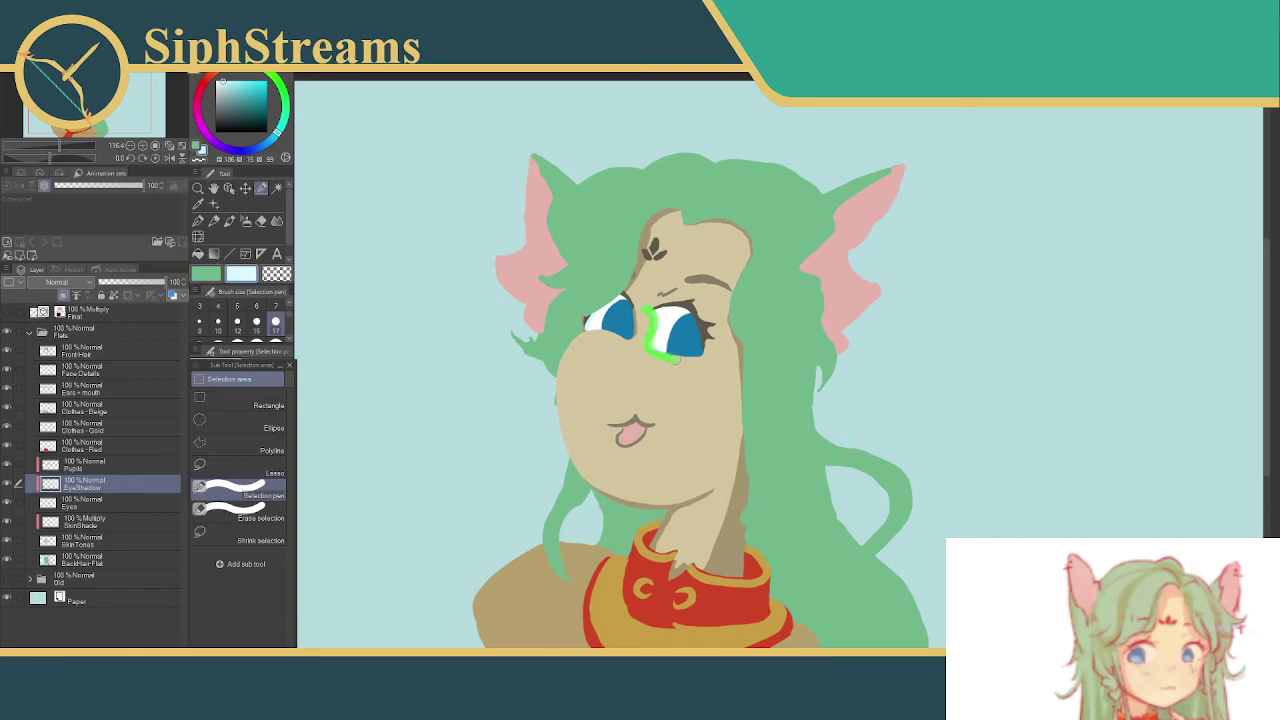
# - Shade the inner and lower edge of the right eye's white in pale cyan using selection pen strips, and deselect
pyautogui.moveTo(672, 356); pyautogui.dragTo(676, 358)
pyautogui.hotkey('ctrl', 'd')
pyautogui.moveTo(652, 330); pyautogui.dragTo(652, 333)
pyautogui.hotkey('ctrl', 'd')
pyautogui.moveTo(648, 316)
pyautogui.mouseDown()
pyautogui.moveTo(672, 306)
pyautogui.moveTo(660, 350)
pyautogui.mouseUp()
pyautogui.hotkey('ctrl', 'd')
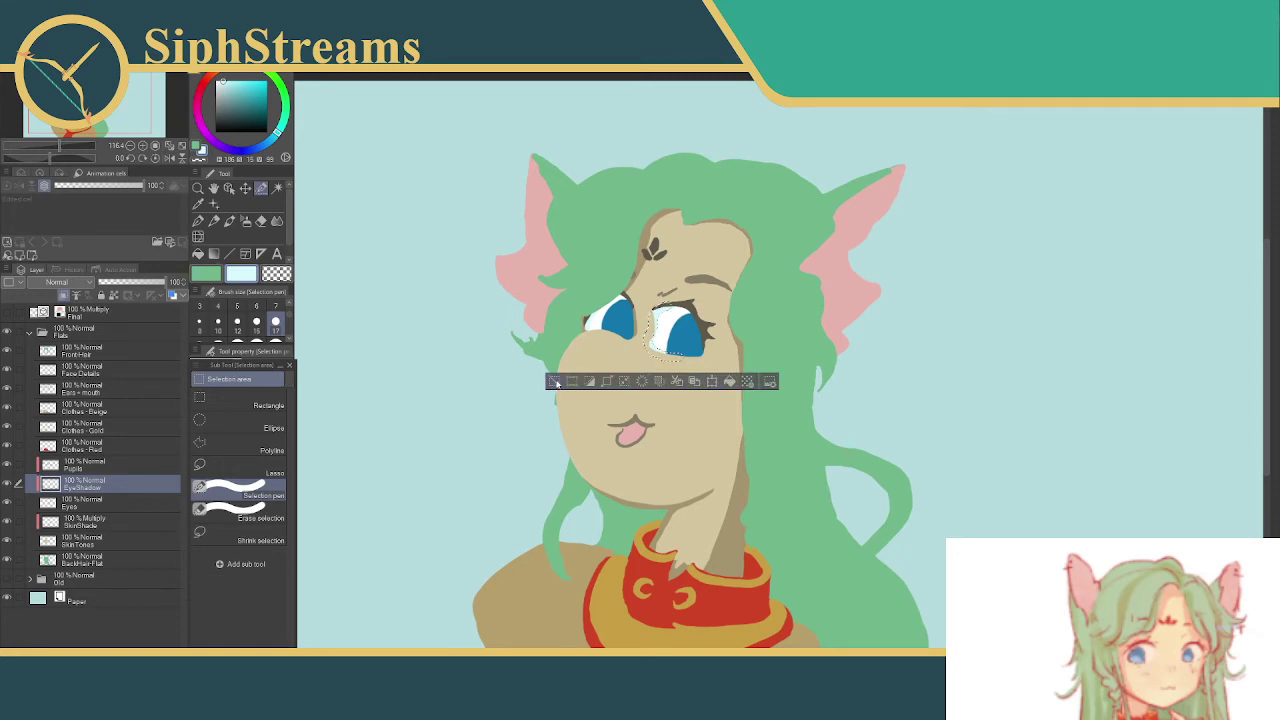
pyautogui.hotkey('ctrl', 'd')
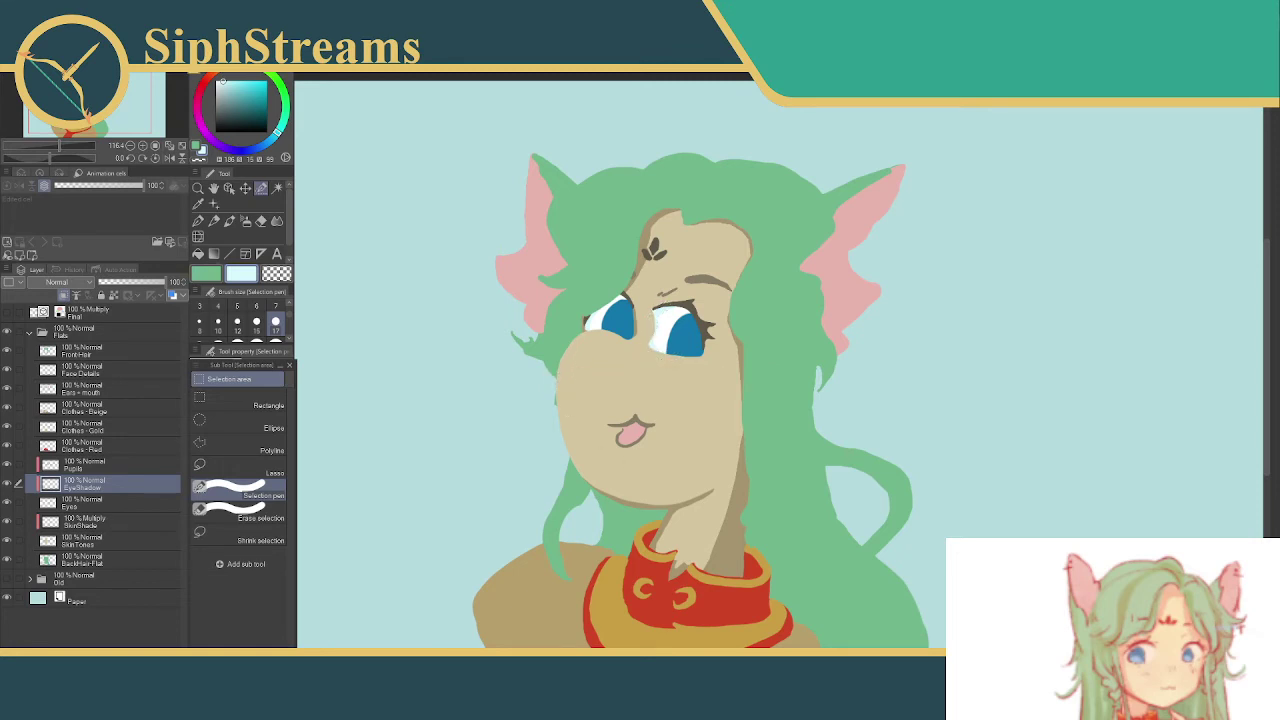
# - Refine the pale cyan shadow on the inner side of the right eye's white with further selection pen areas, clearing each selection
pyautogui.hotkey('ctrl', '-')
pyautogui.hotkey('ctrl', '-')
pyautogui.hotkey('ctrl', '-')
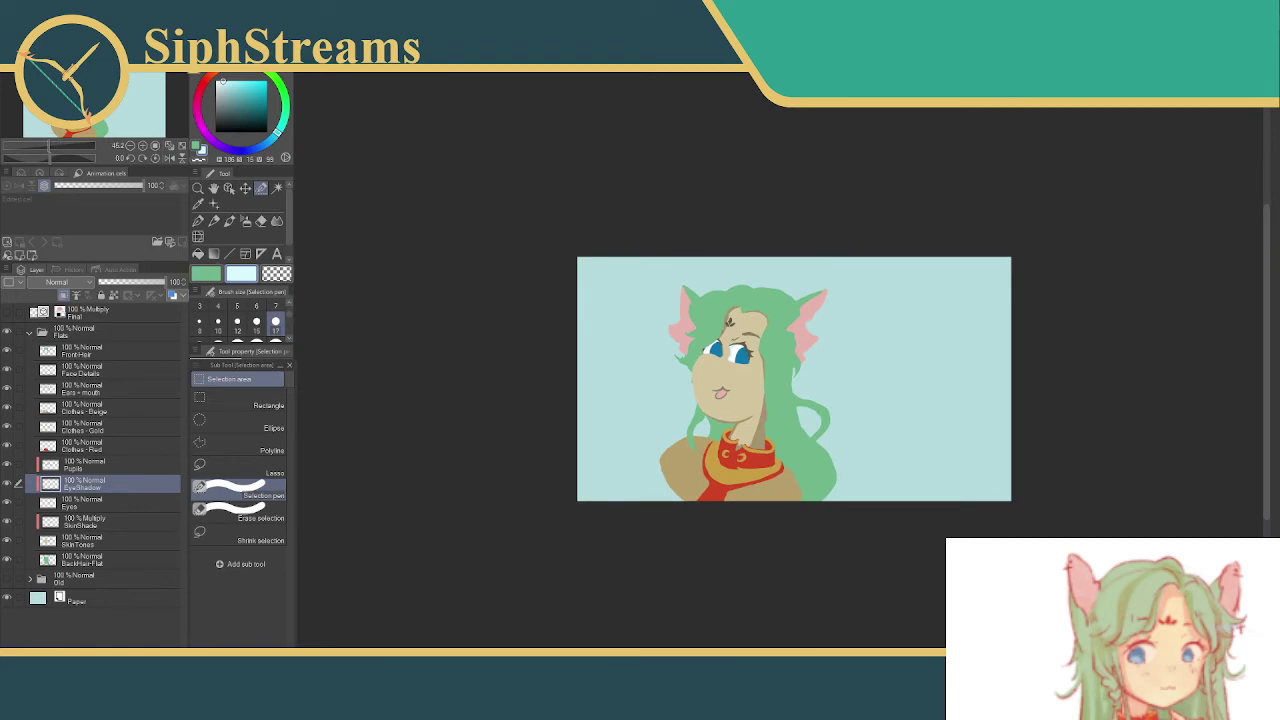
pyautogui.hotkey('ctrl', '+')
pyautogui.hotkey('ctrl', '+')
pyautogui.hotkey('ctrl', '+')
pyautogui.moveTo(595, 318)
pyautogui.mouseDown()
pyautogui.moveTo(624, 360)
pyautogui.moveTo(636, 334)
pyautogui.moveTo(614, 352)
pyautogui.moveTo(638, 334)
pyautogui.moveTo(625, 374)
pyautogui.mouseUp()
pyautogui.hotkey('ctrl', 'd')
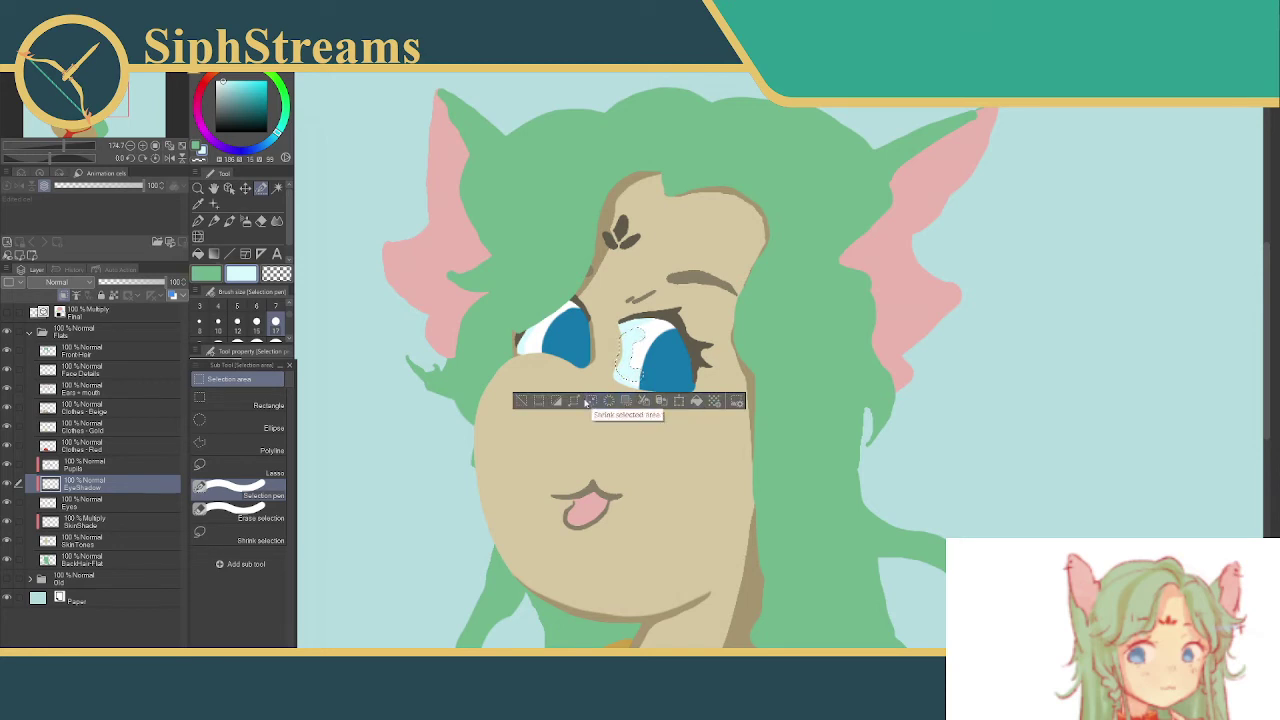
pyautogui.click(521, 401)
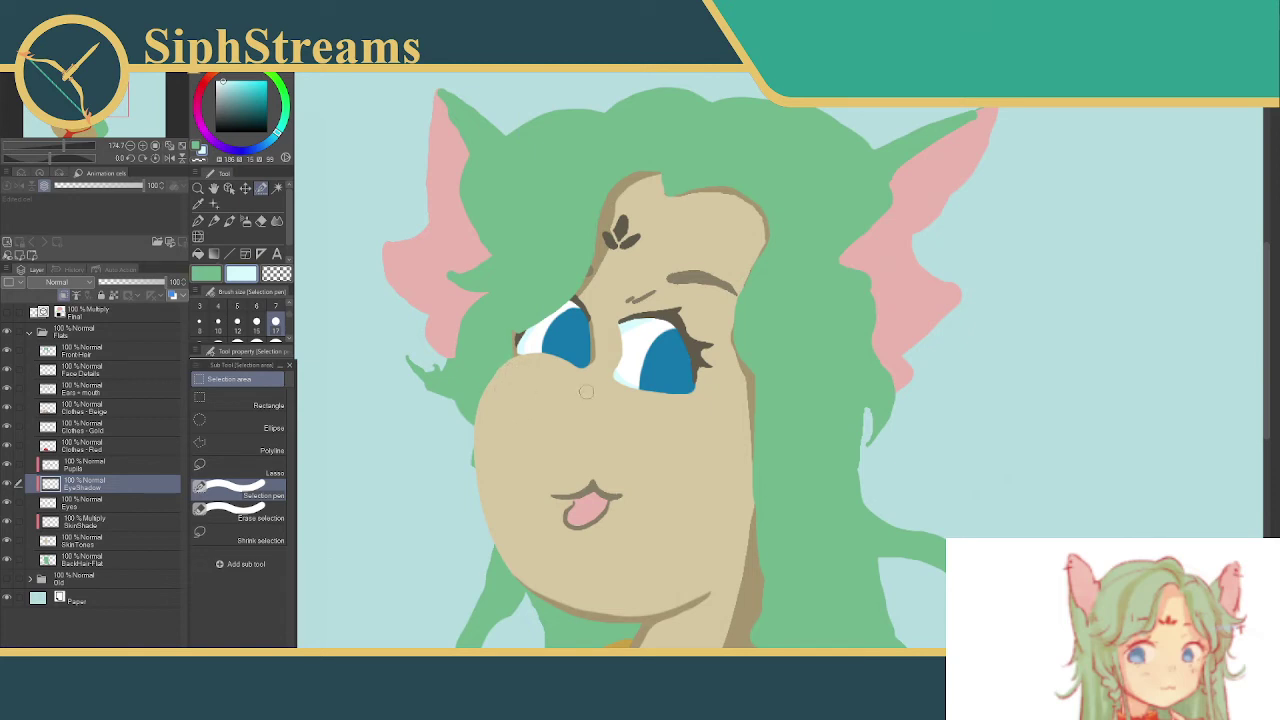
pyautogui.moveTo(613, 357); pyautogui.dragTo(608, 380)
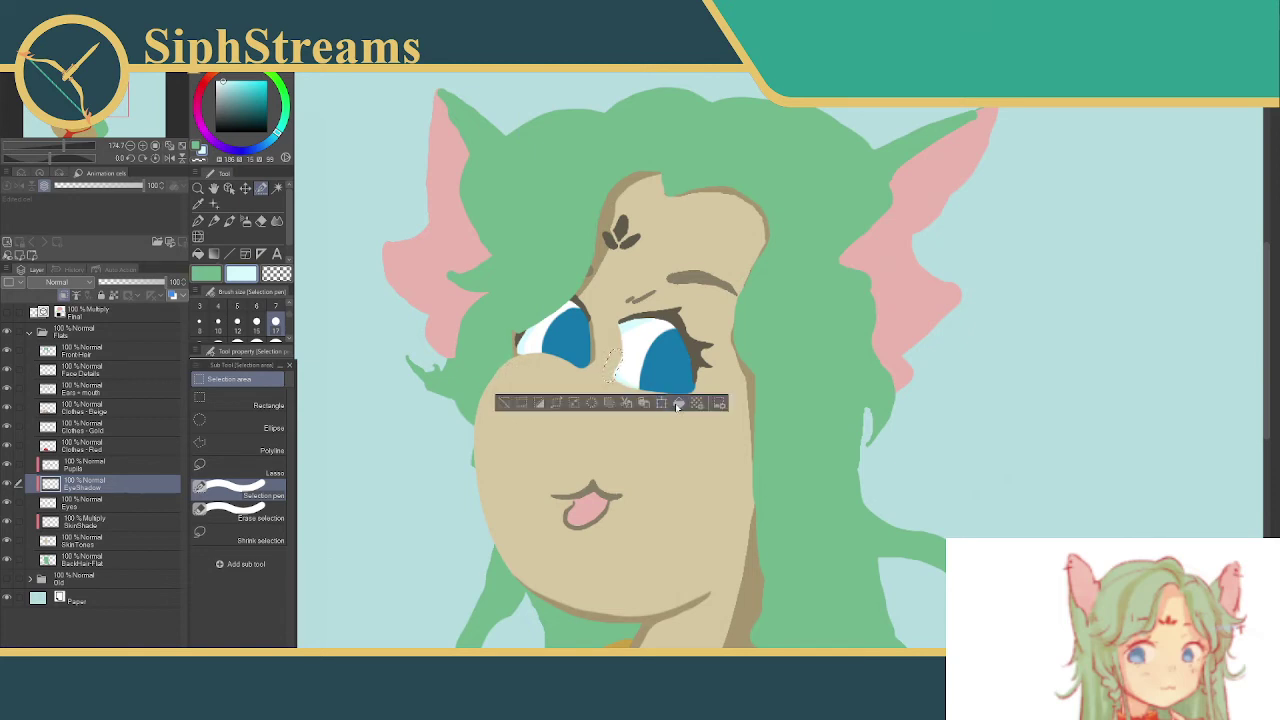
pyautogui.click(509, 404)
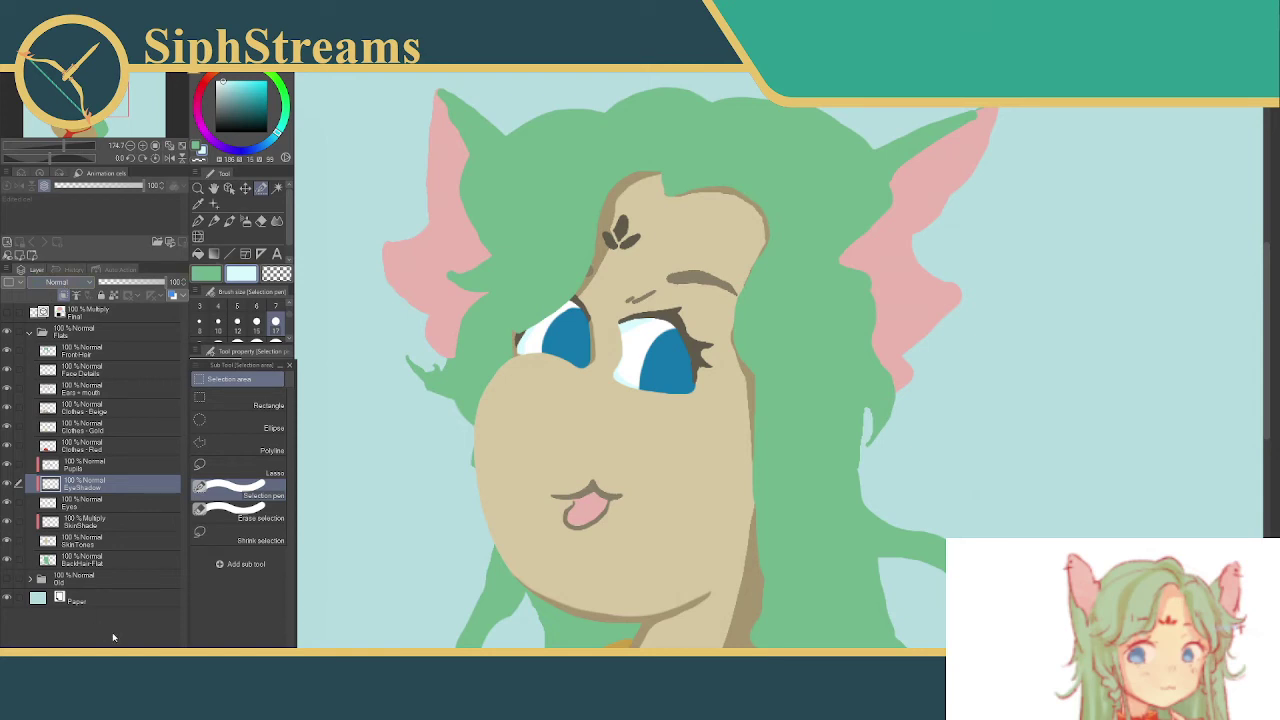
# - Add a clipped layer above EyeShadow, name it Eyelight, and set its blending mode to Lighten
pyautogui.hotkey('ctrl', 'shift', 'n')
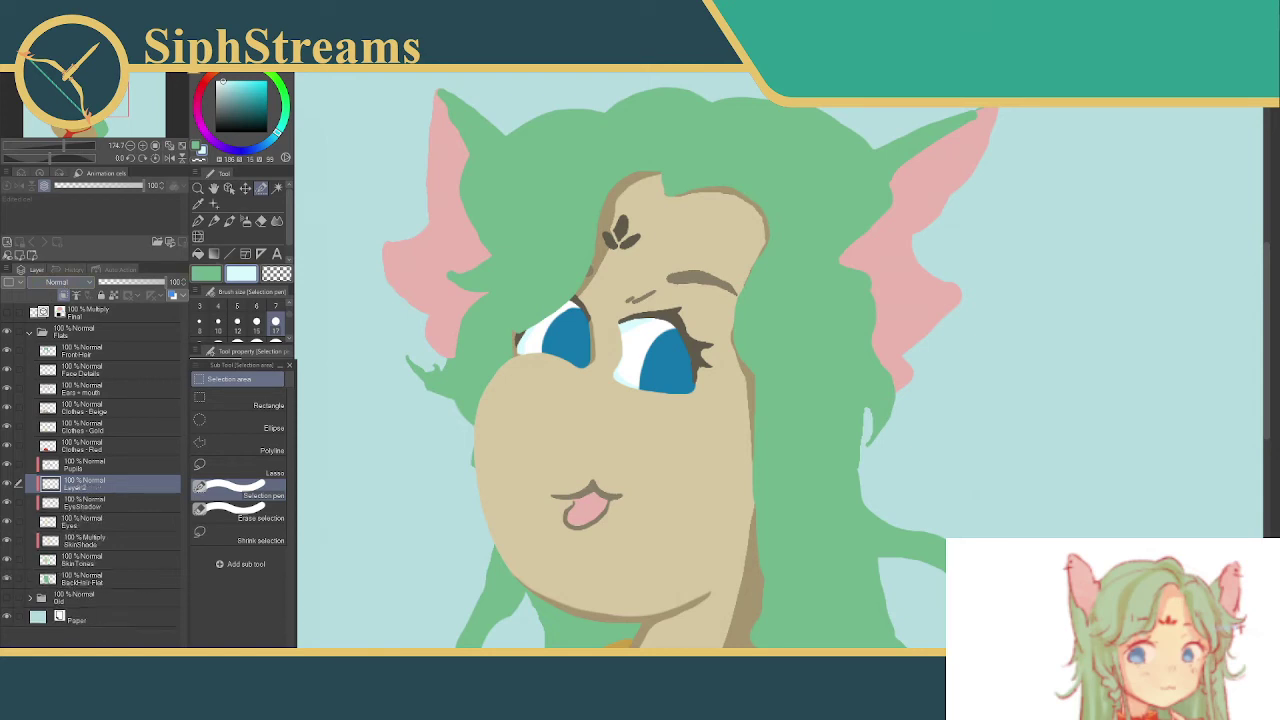
pyautogui.moveTo(80, 503)
pyautogui.mouseDown()
pyautogui.moveTo(81, 470)
pyautogui.moveTo(81, 502)
pyautogui.mouseUp()
pyautogui.doubleClick(80, 484)
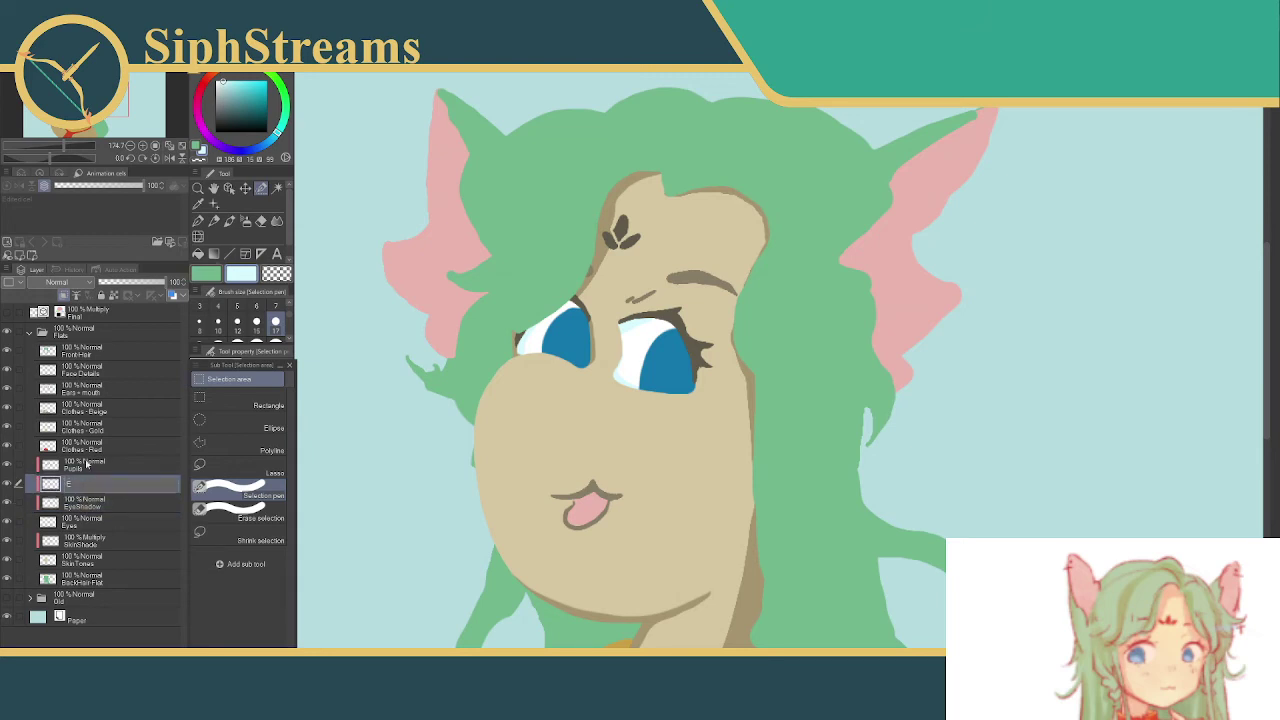
pyautogui.write('Eyelight')
pyautogui.press('Return')
pyautogui.click(58, 282)
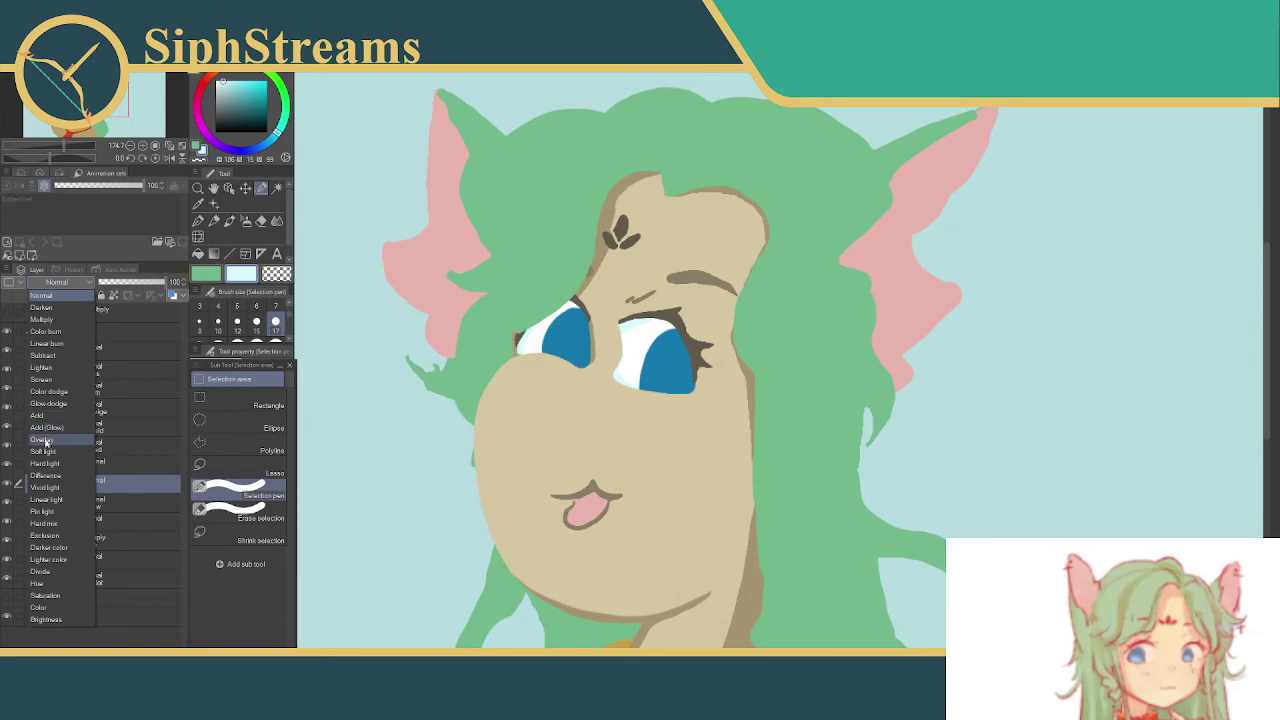
pyautogui.click(58, 368)
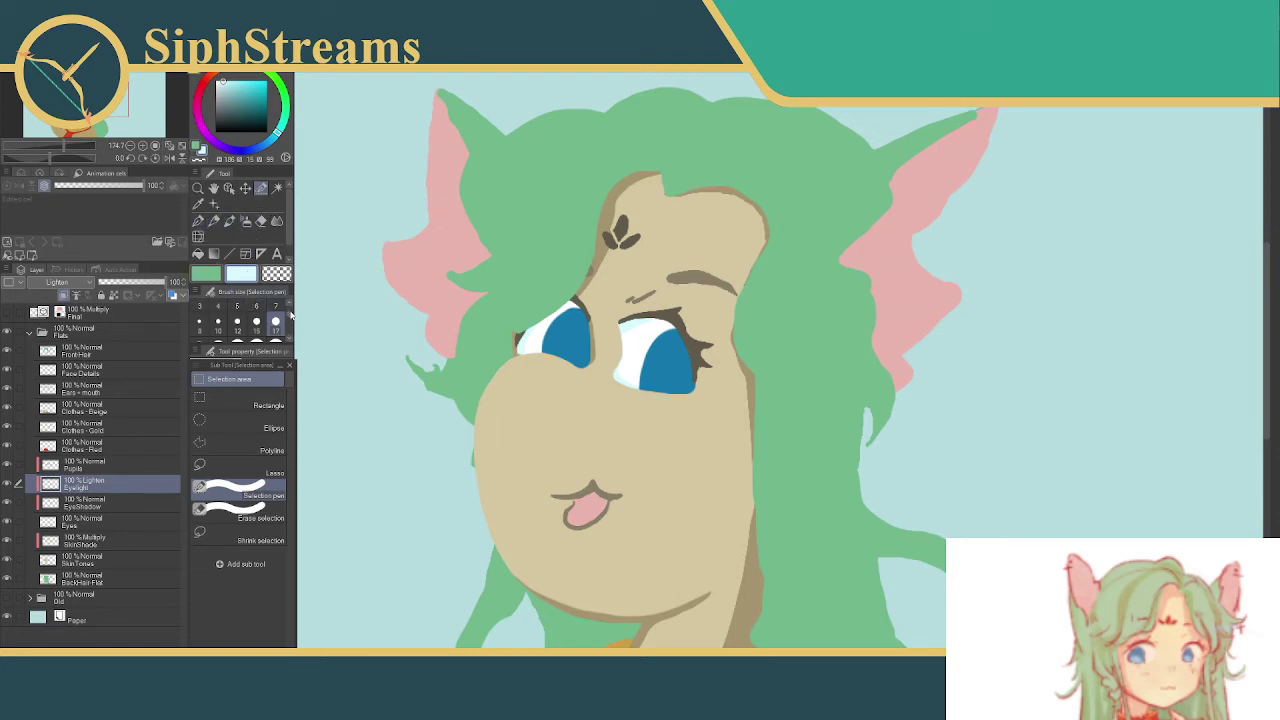
# - Select the lower part of the right eye's iris with the selection pen at size 17 and adjust the pale cyan's hue to 181
pyautogui.scroll(-1, 289, 315)
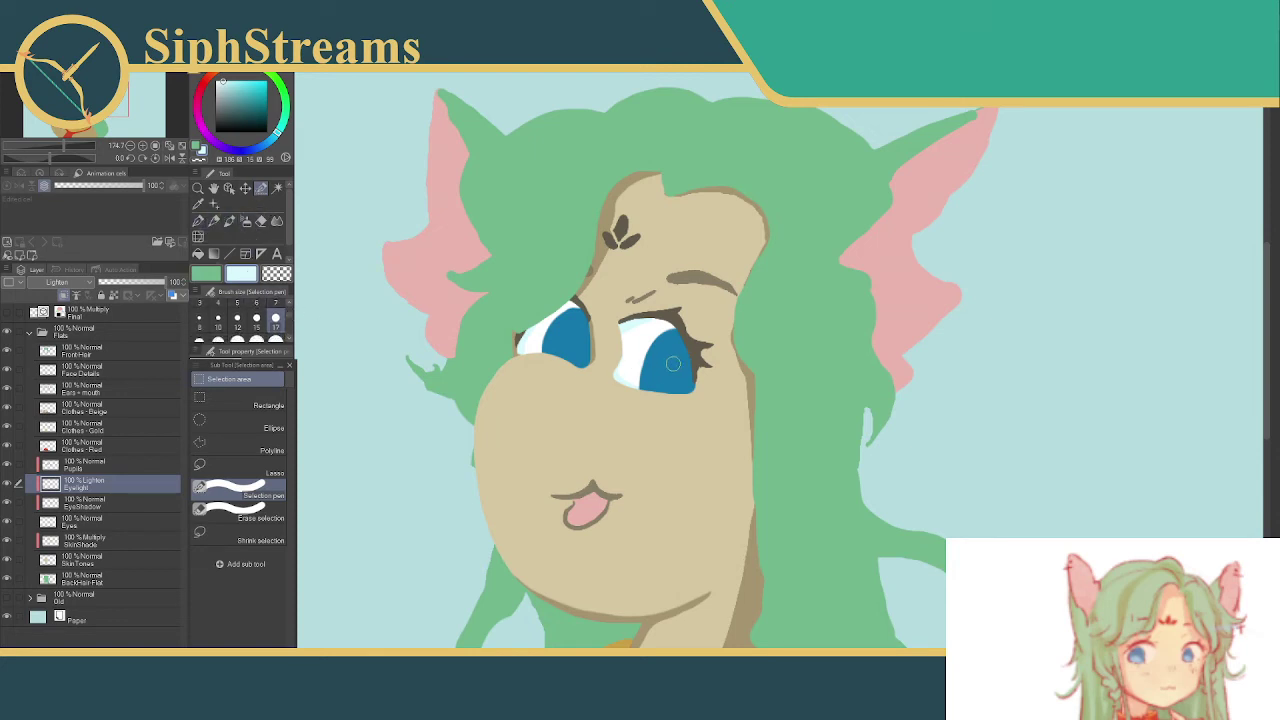
pyautogui.moveTo(668, 367)
pyautogui.mouseDown()
pyautogui.moveTo(662, 357)
pyautogui.moveTo(650, 378)
pyautogui.moveTo(687, 388)
pyautogui.mouseUp()
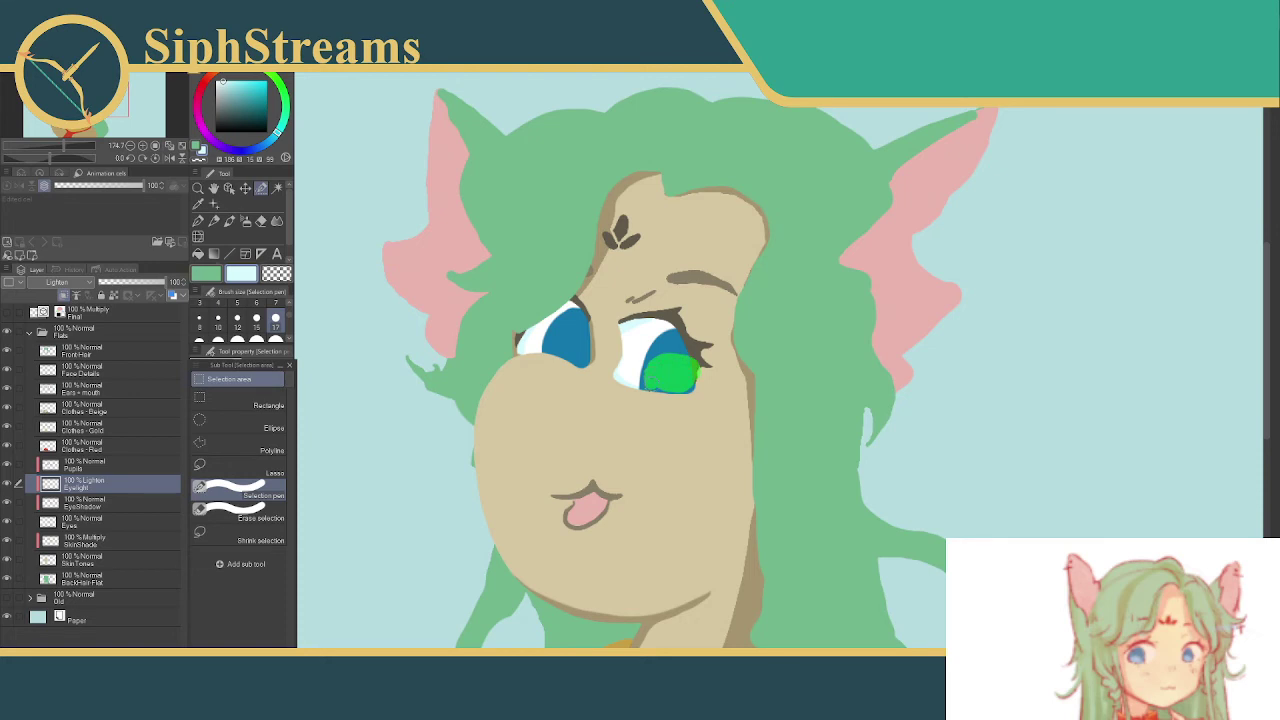
pyautogui.moveTo(703, 390); pyautogui.dragTo(704, 392)
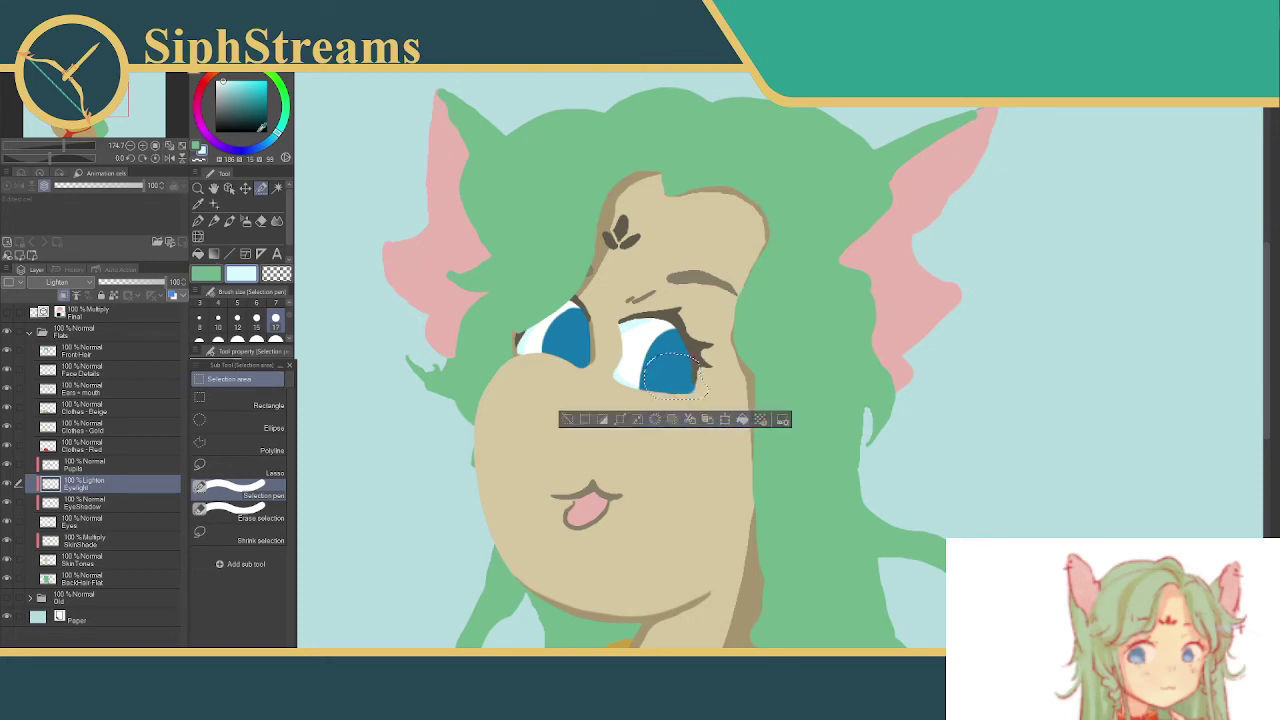
pyautogui.moveTo(278, 134); pyautogui.dragTo(282, 130)
# - Fill the selected iris area with pale cyan on the Eyelight layer and move that layer above the Pupils layer
pyautogui.moveTo(90, 489); pyautogui.dragTo(167, 497)
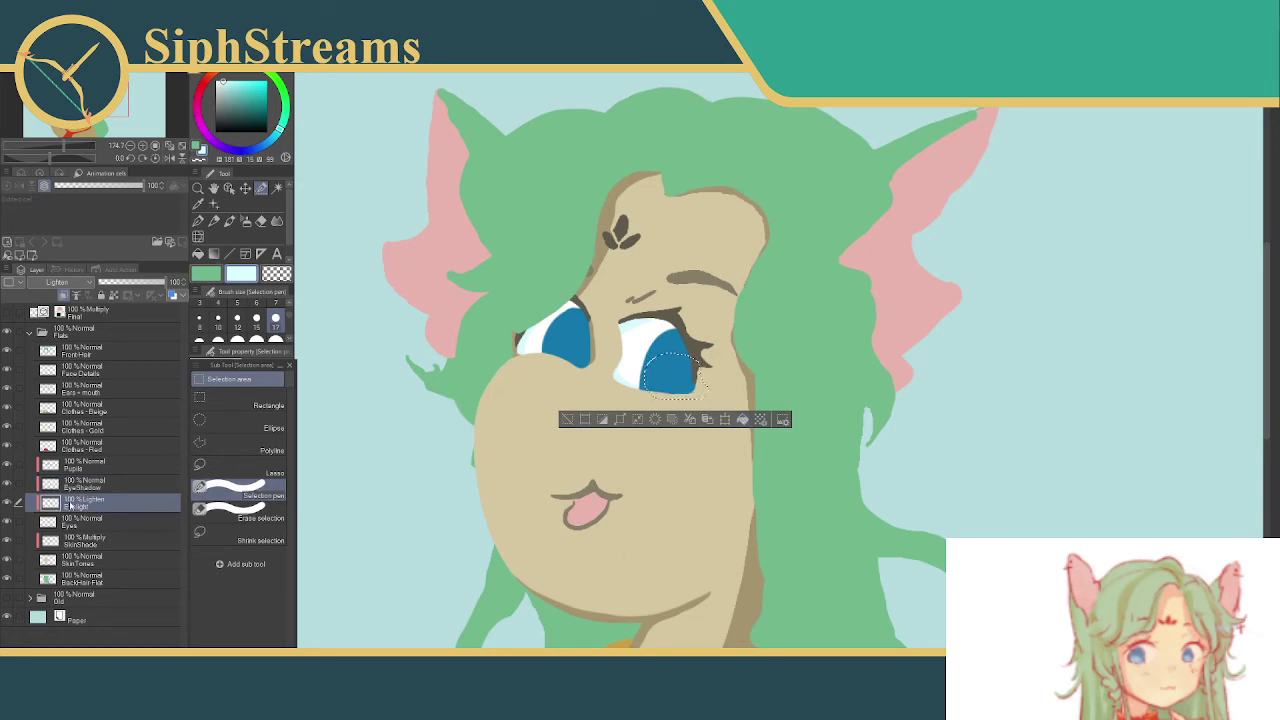
pyautogui.moveTo(62, 507); pyautogui.dragTo(62, 460)
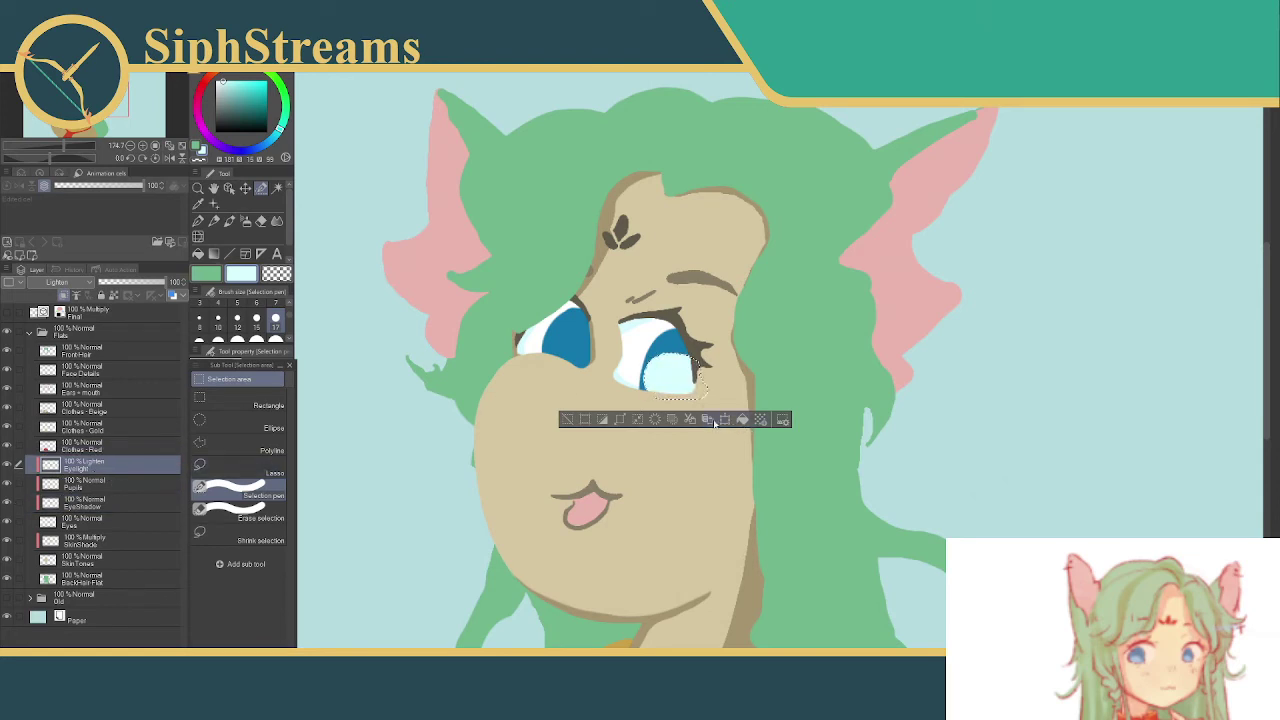
pyautogui.click(655, 420)
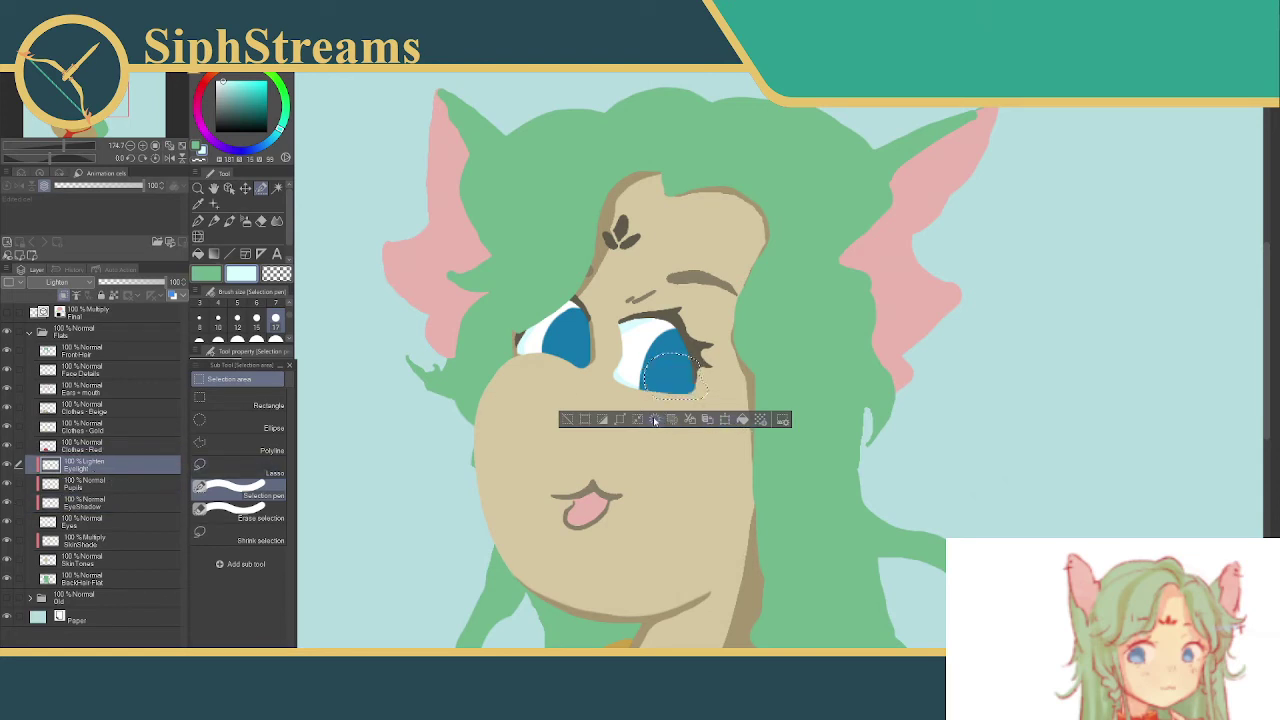
pyautogui.click(653, 420)
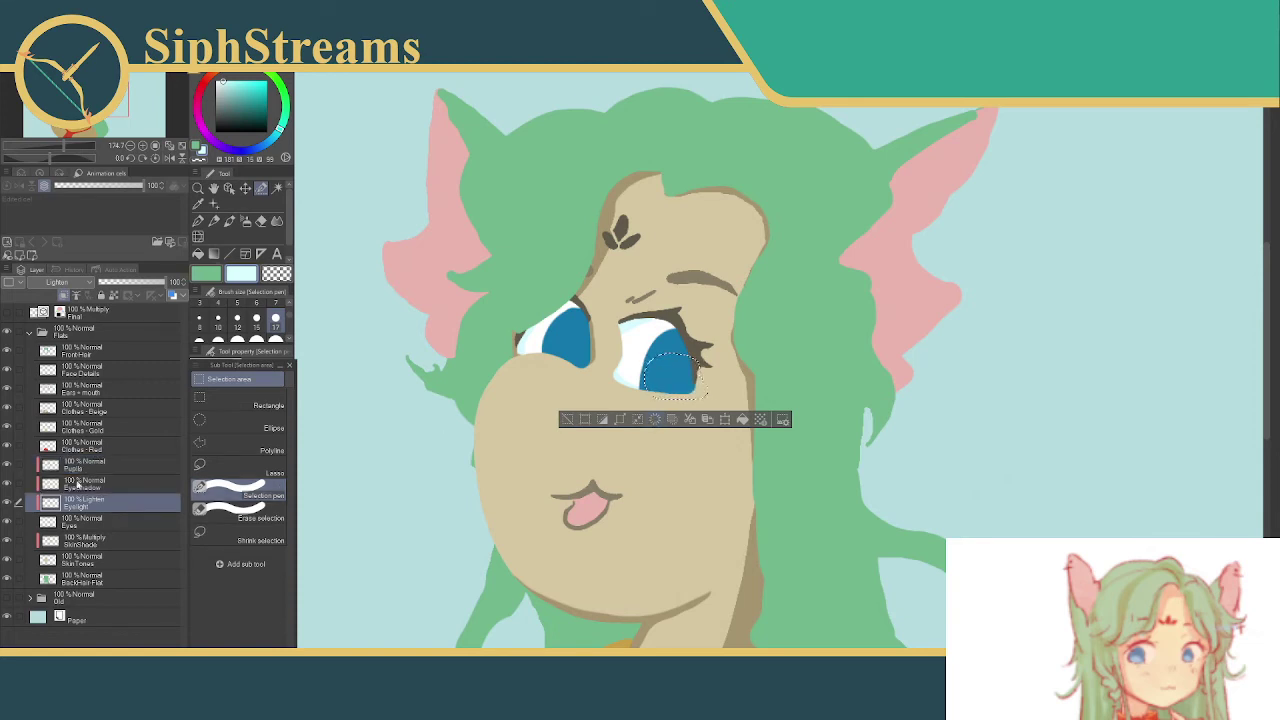
pyautogui.moveTo(78, 503); pyautogui.dragTo(88, 465)
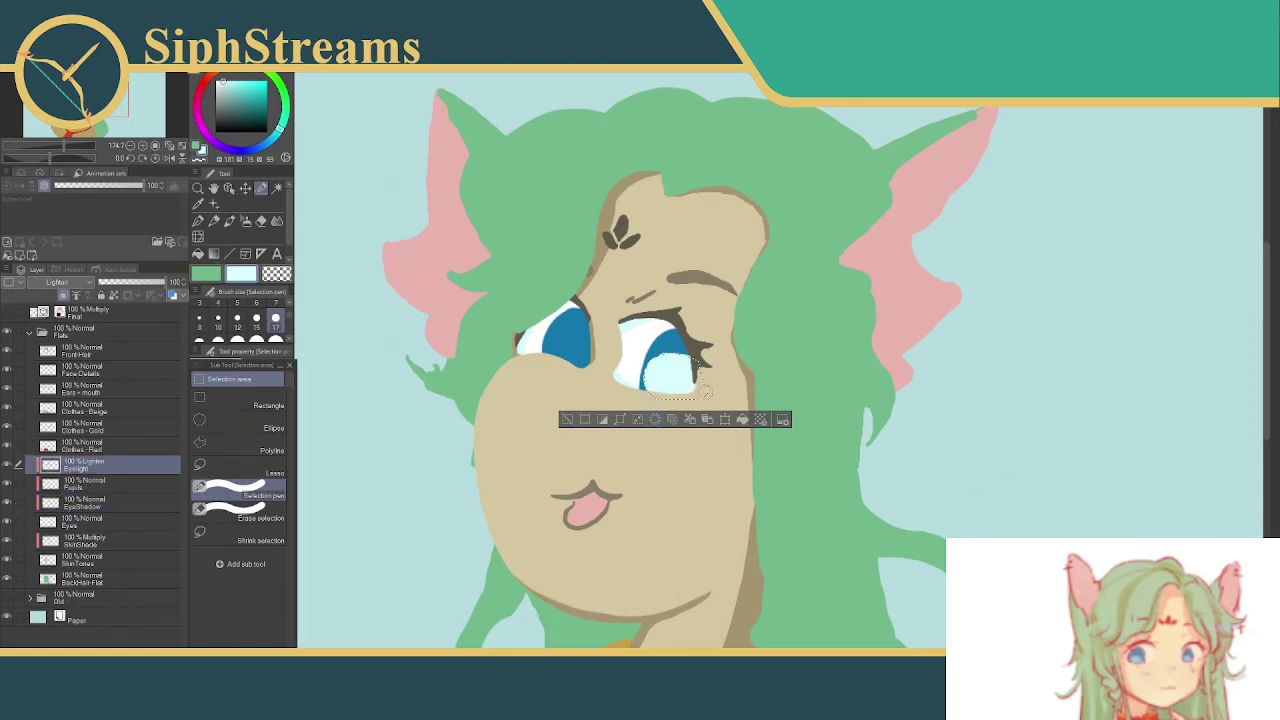
# - Try the Screen, Subtract, Difference and Linear light blending modes on the Eyelight layer
pyautogui.click(88, 284)
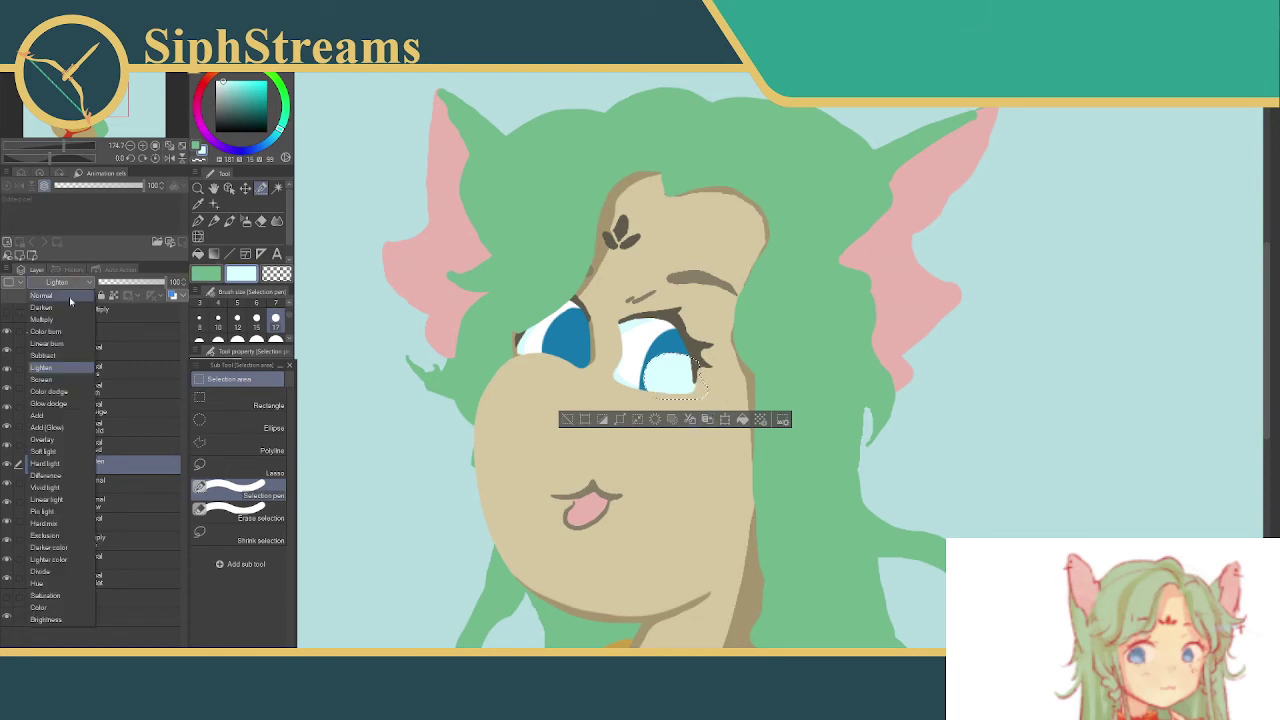
pyautogui.click(52, 380)
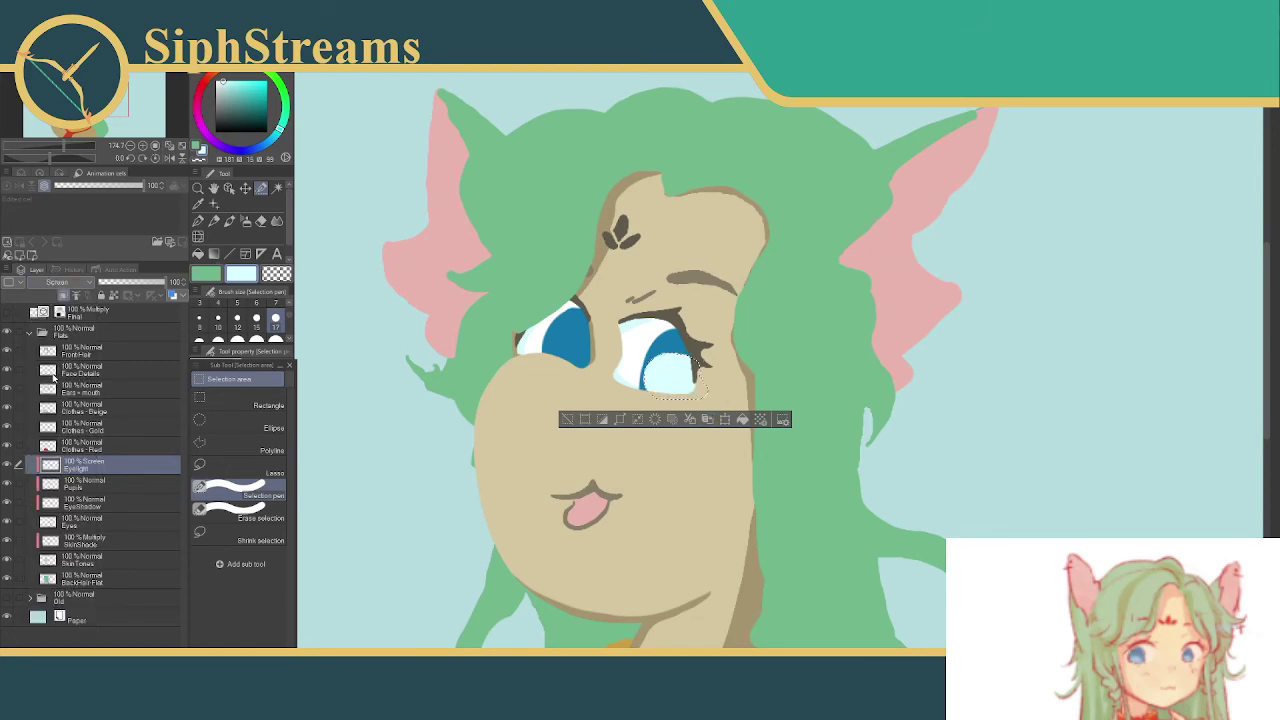
pyautogui.click(68, 284)
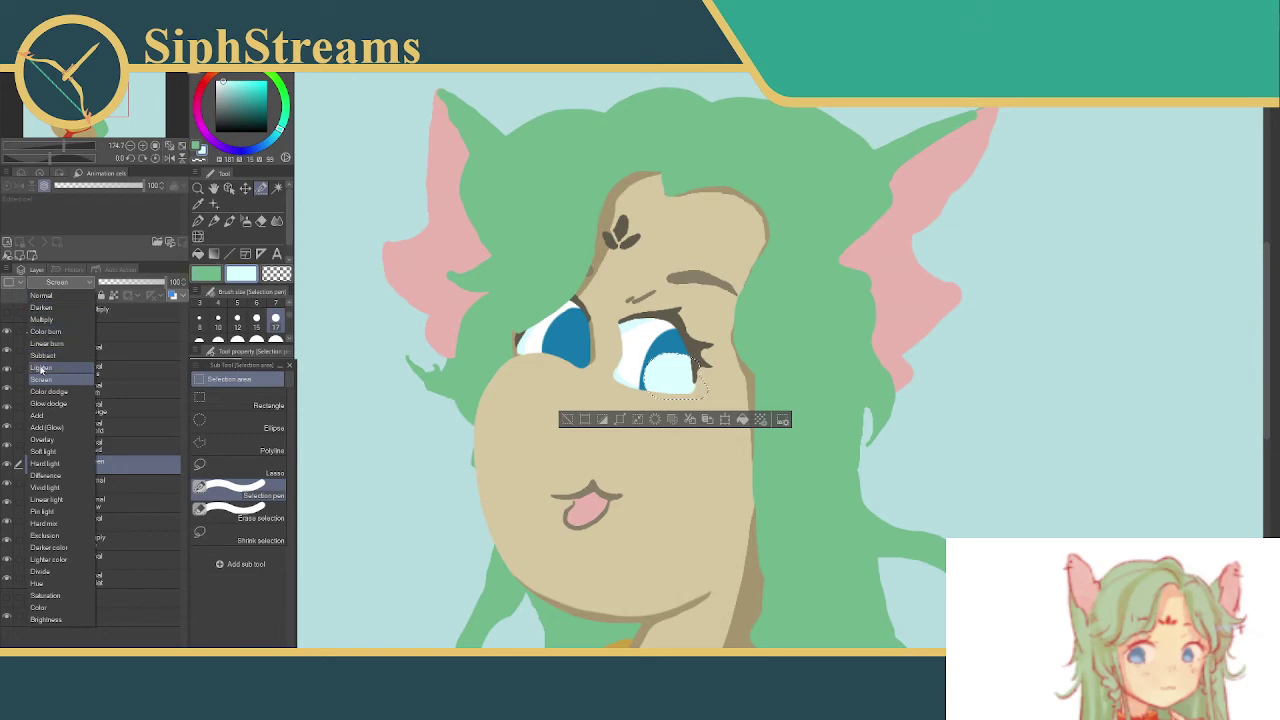
pyautogui.click(44, 356)
pyautogui.click(64, 284)
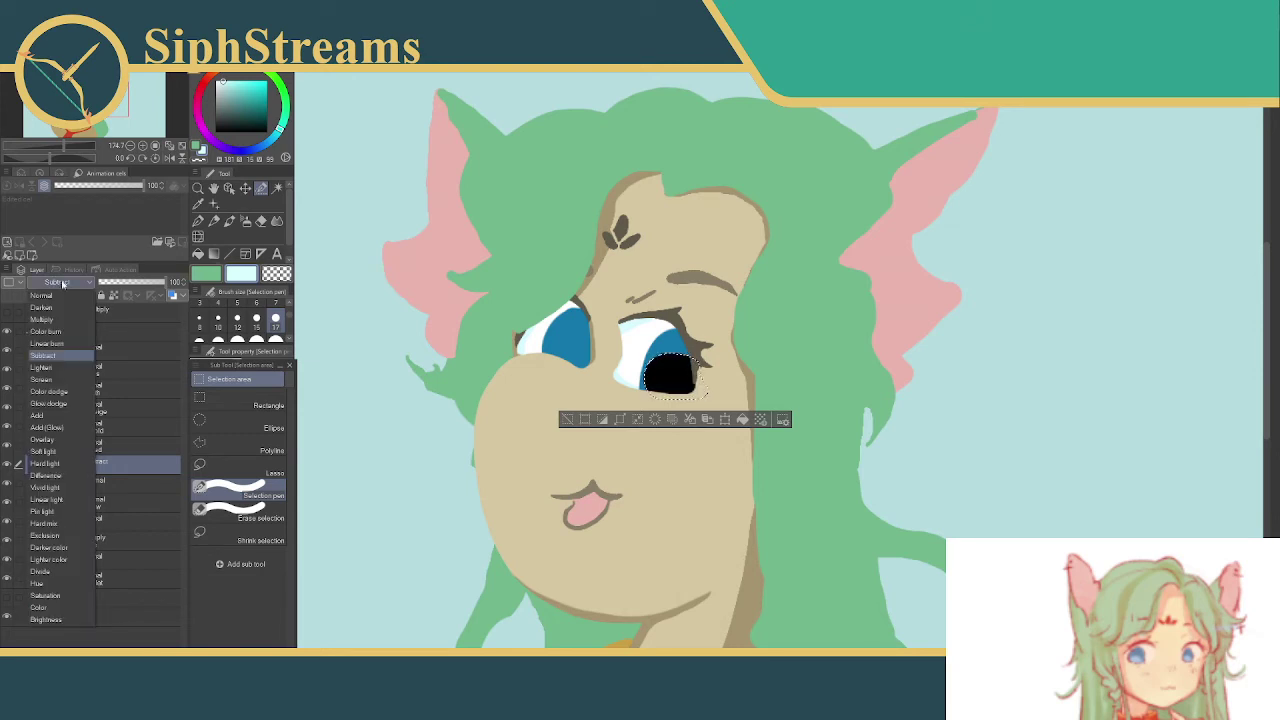
pyautogui.click(38, 476)
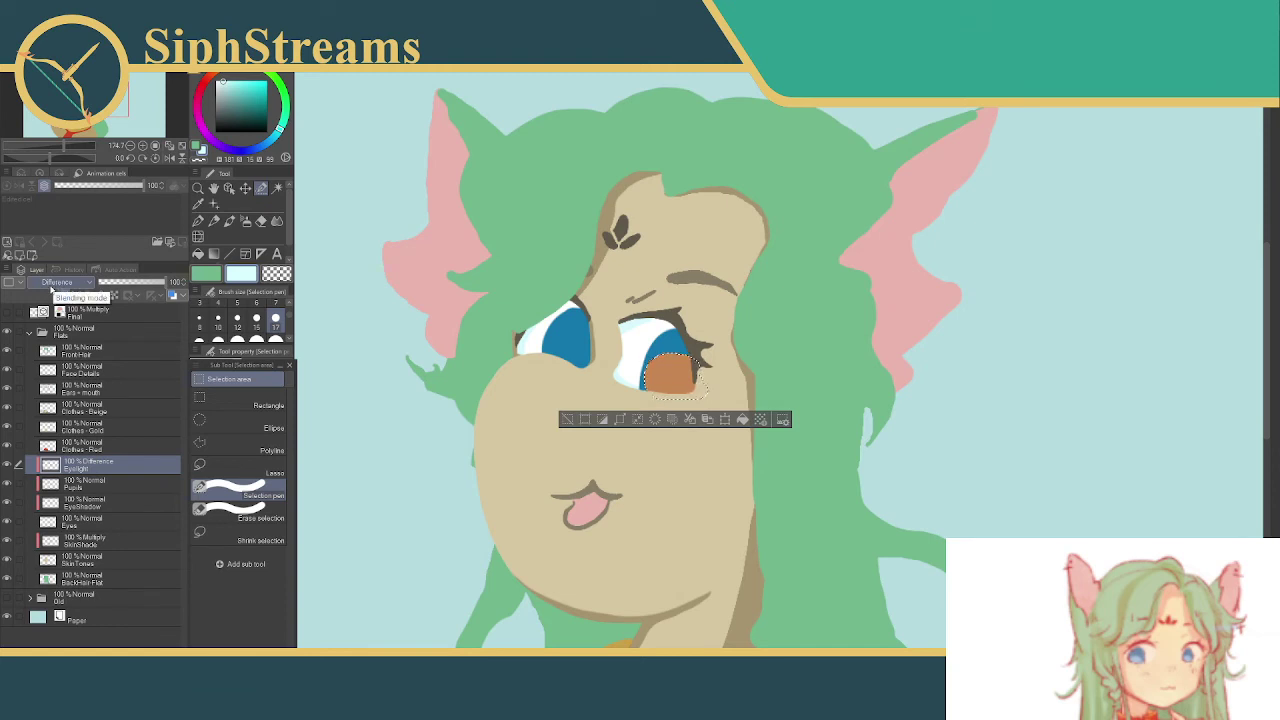
pyautogui.click(58, 284)
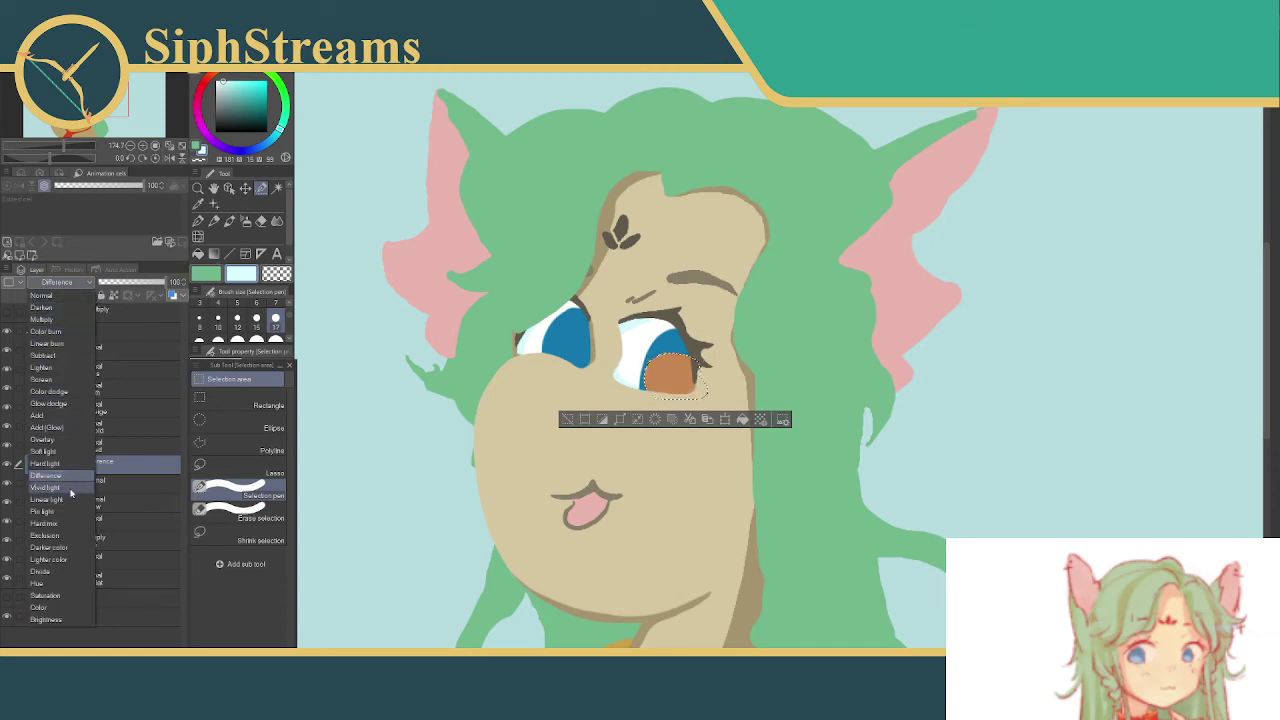
pyautogui.press('Escape')
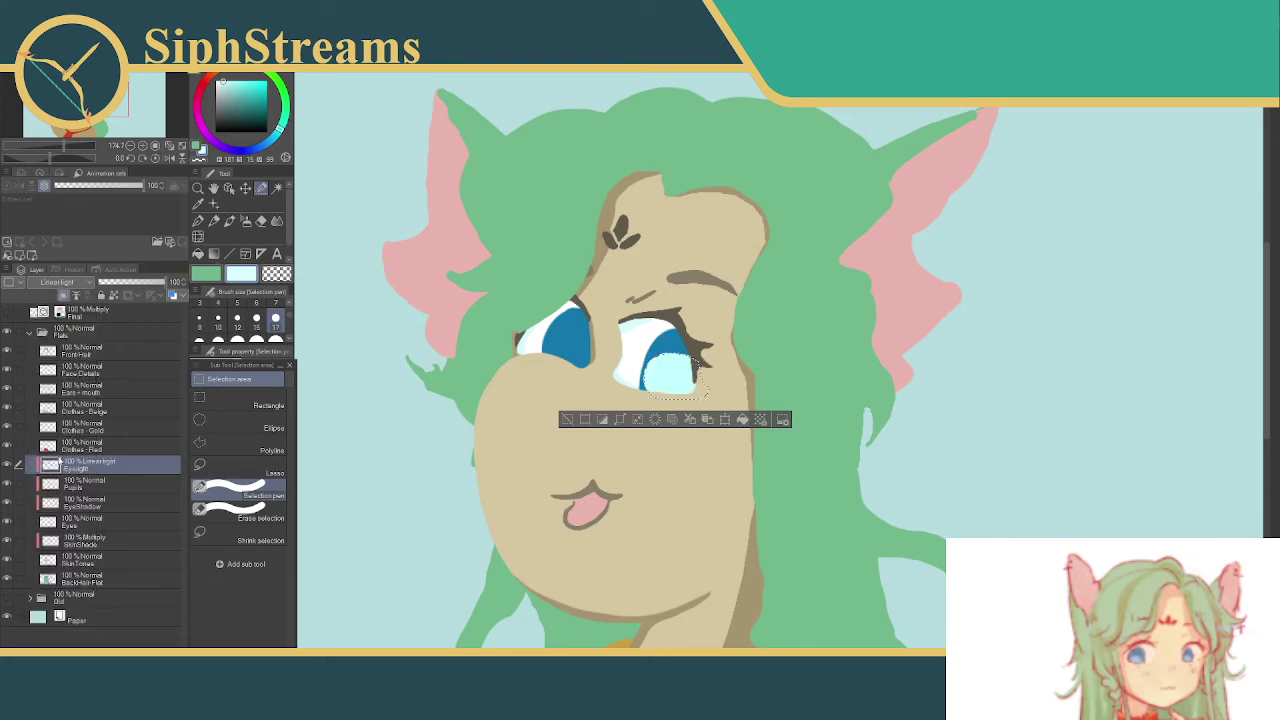
# - Try the Vivid light, Lighter color and Hue blending modes on the Eyelight layer and settle on Divide
pyautogui.click(62, 283)
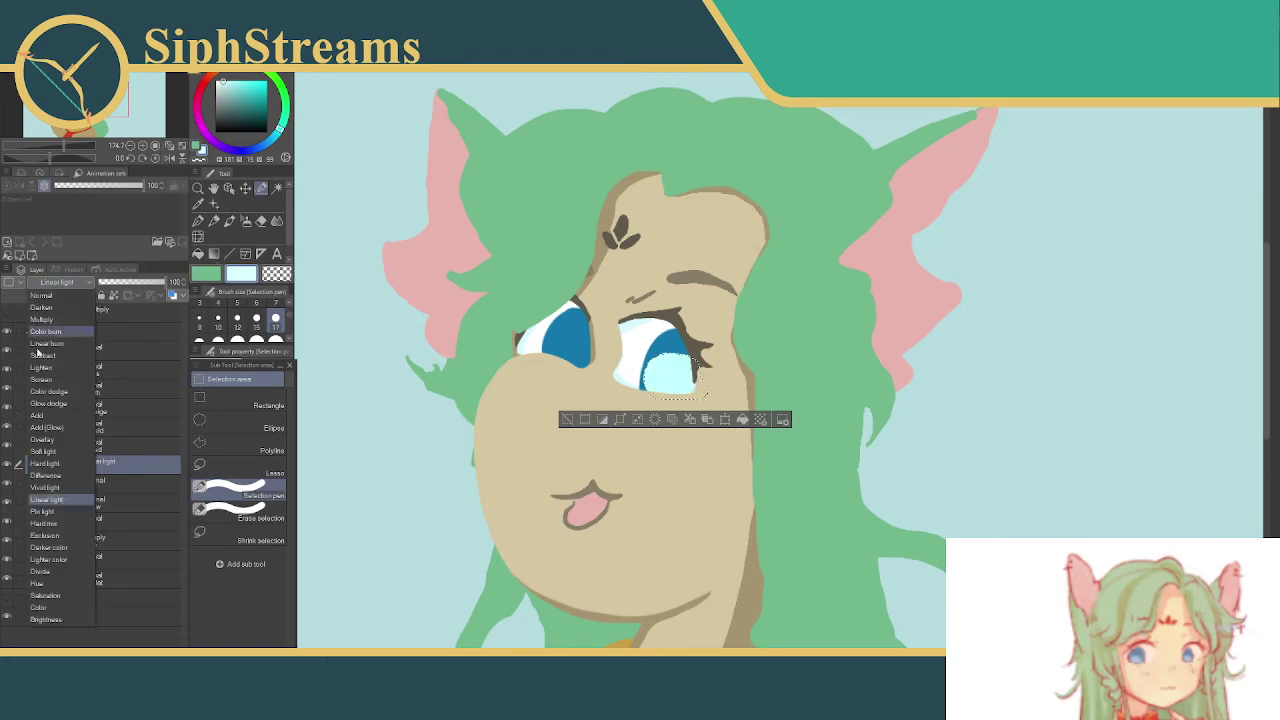
pyautogui.click(37, 487)
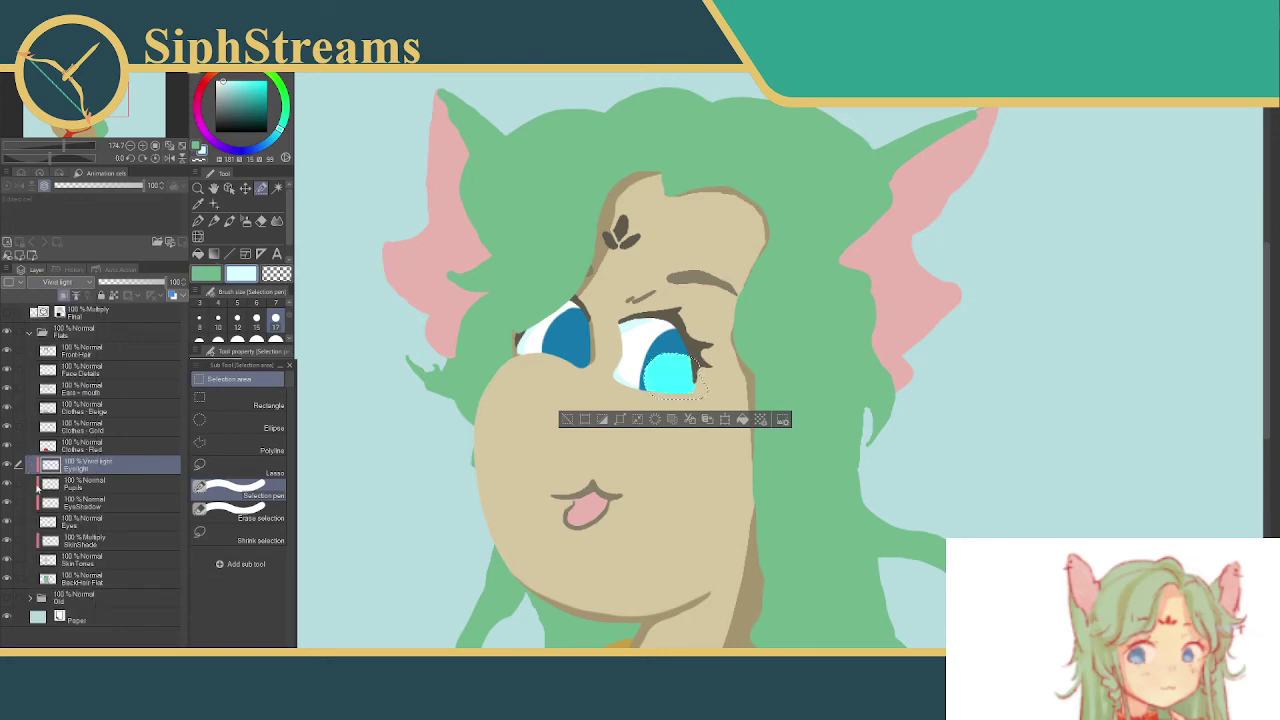
pyautogui.click(62, 284)
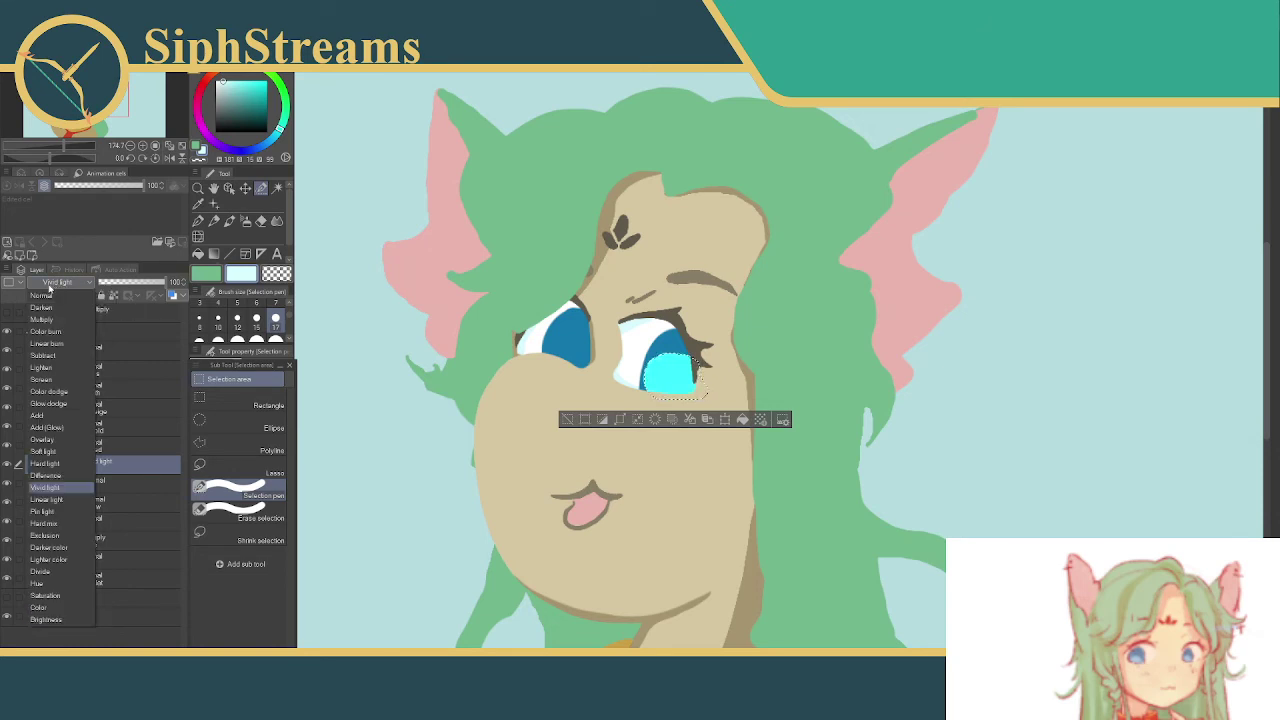
pyautogui.click(45, 560)
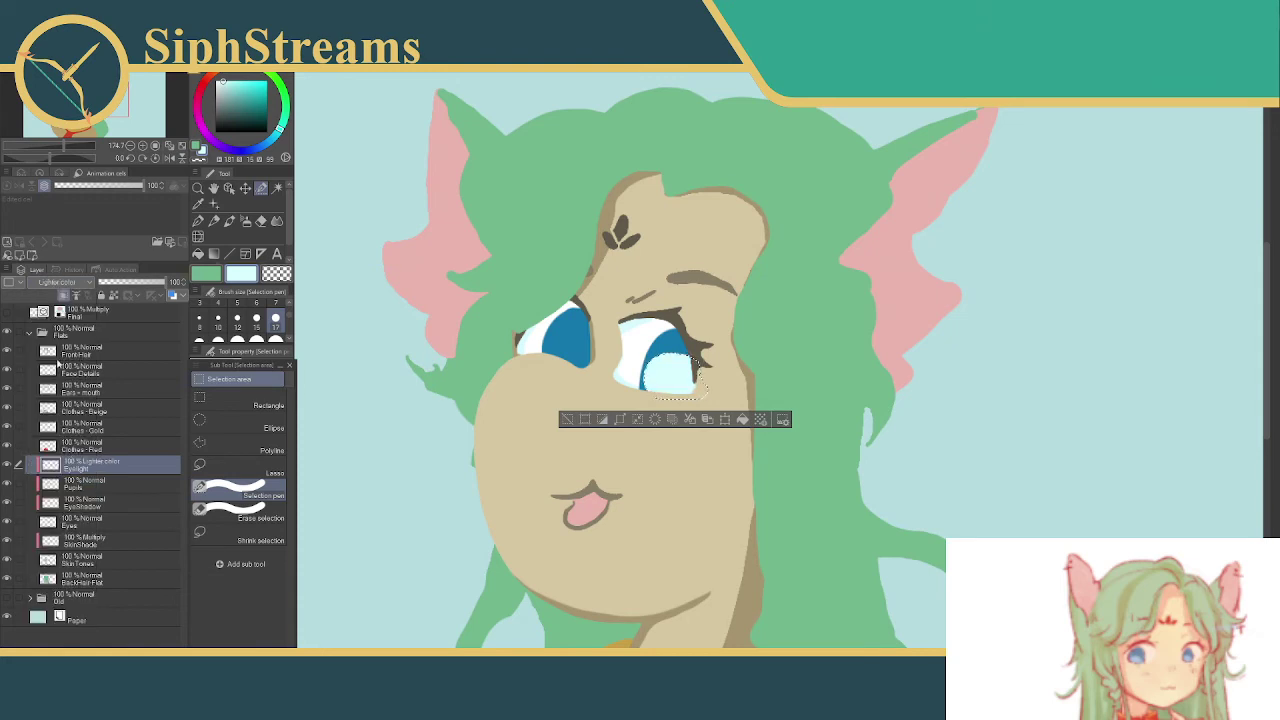
pyautogui.click(53, 284)
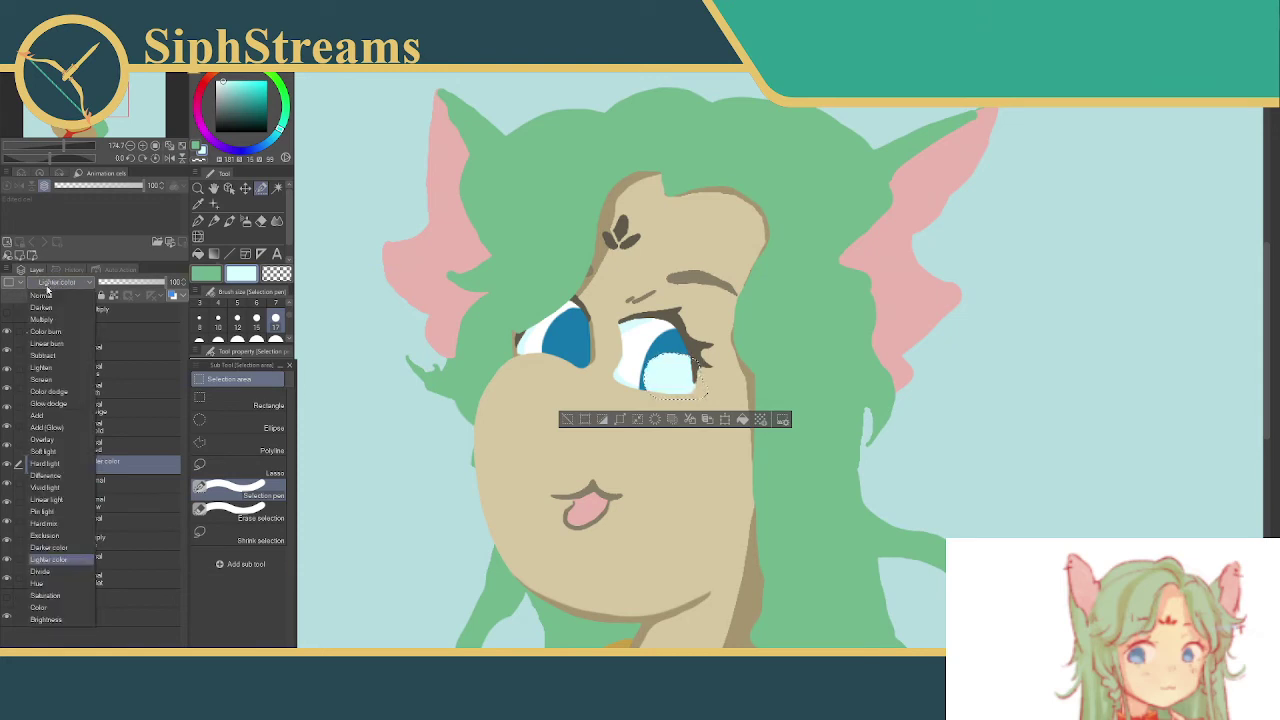
pyautogui.click(44, 586)
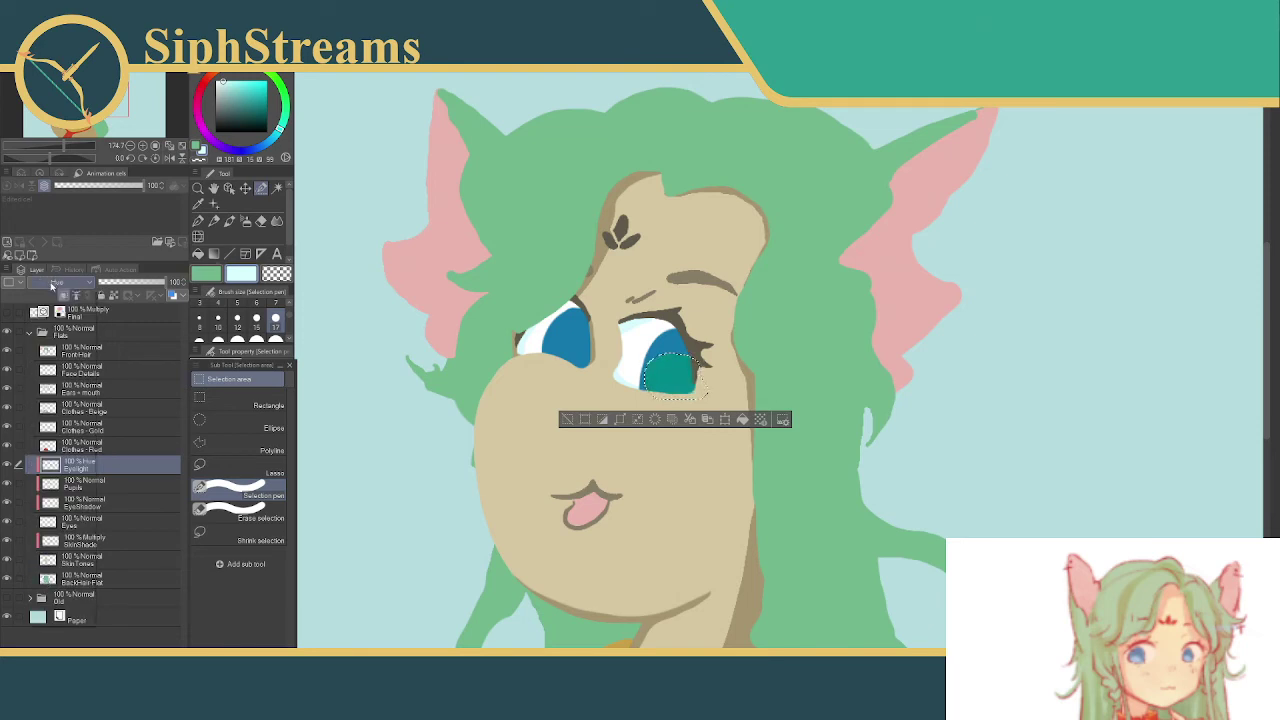
pyautogui.click(52, 284)
pyautogui.click(48, 579)
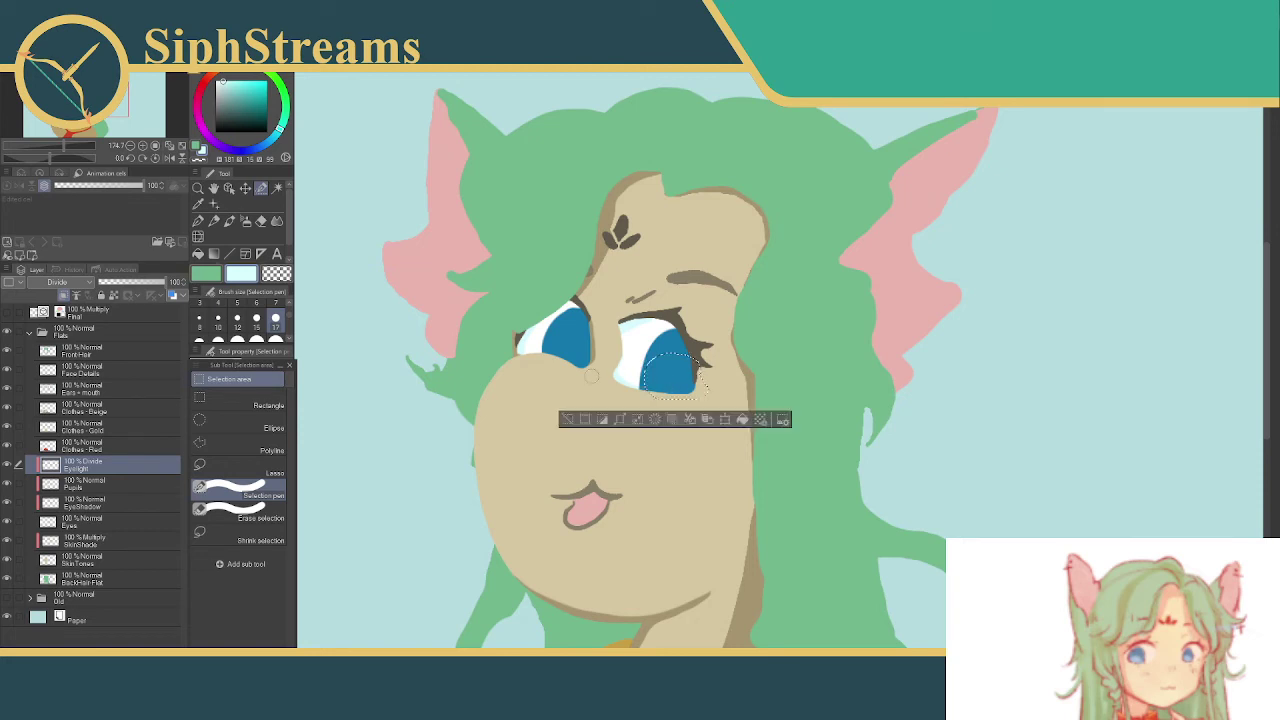
# - Try the Saturation, Color and Brightness blending modes on the Eyelight layer
pyautogui.click(52, 282)
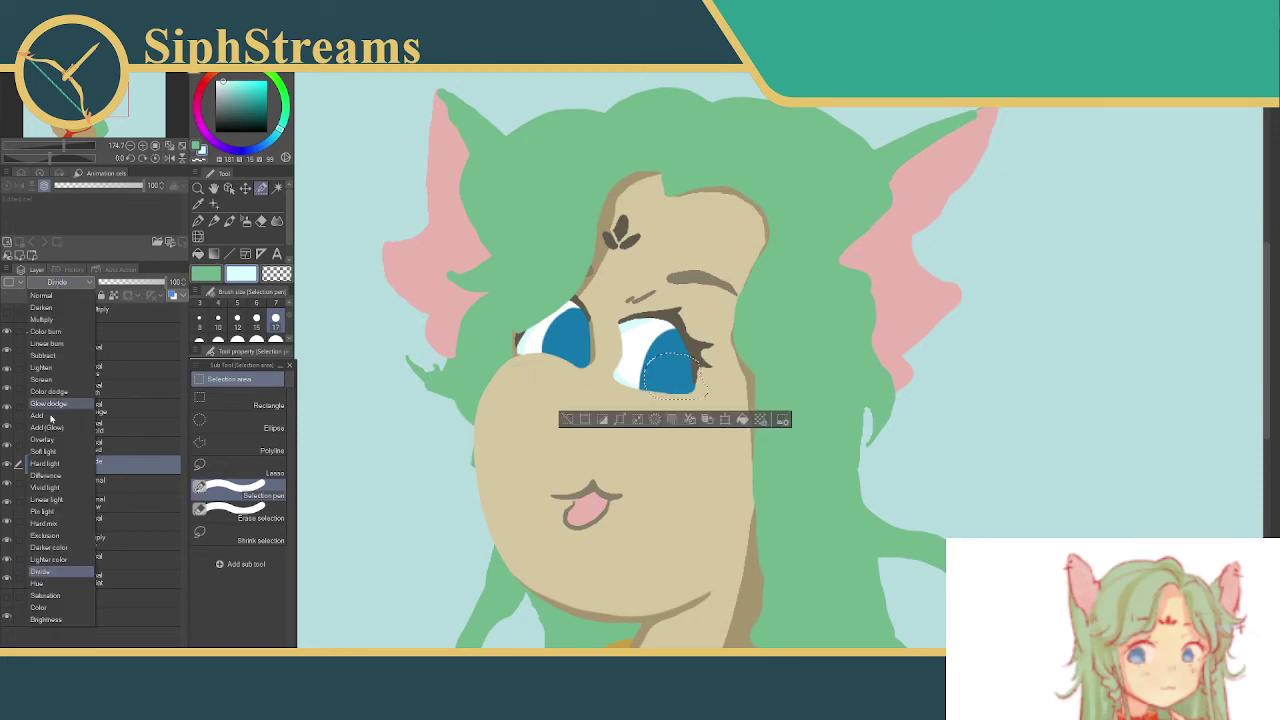
pyautogui.click(46, 598)
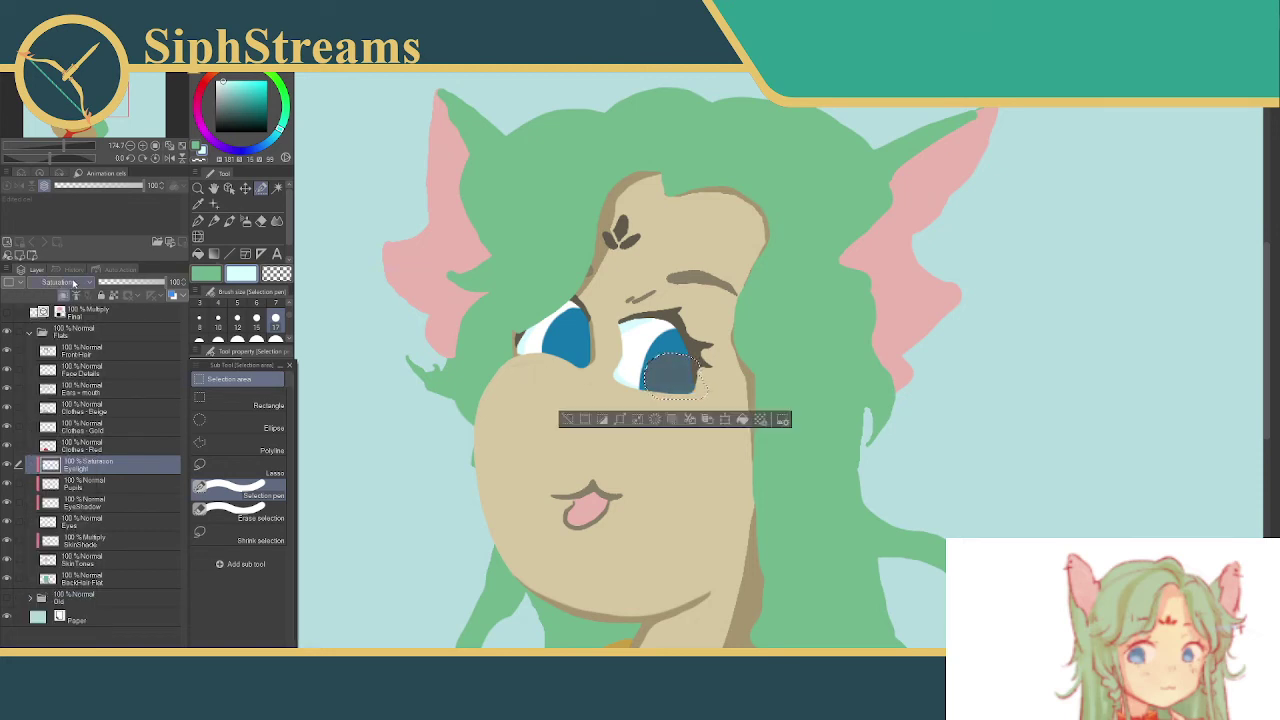
pyautogui.click(72, 284)
pyautogui.click(40, 609)
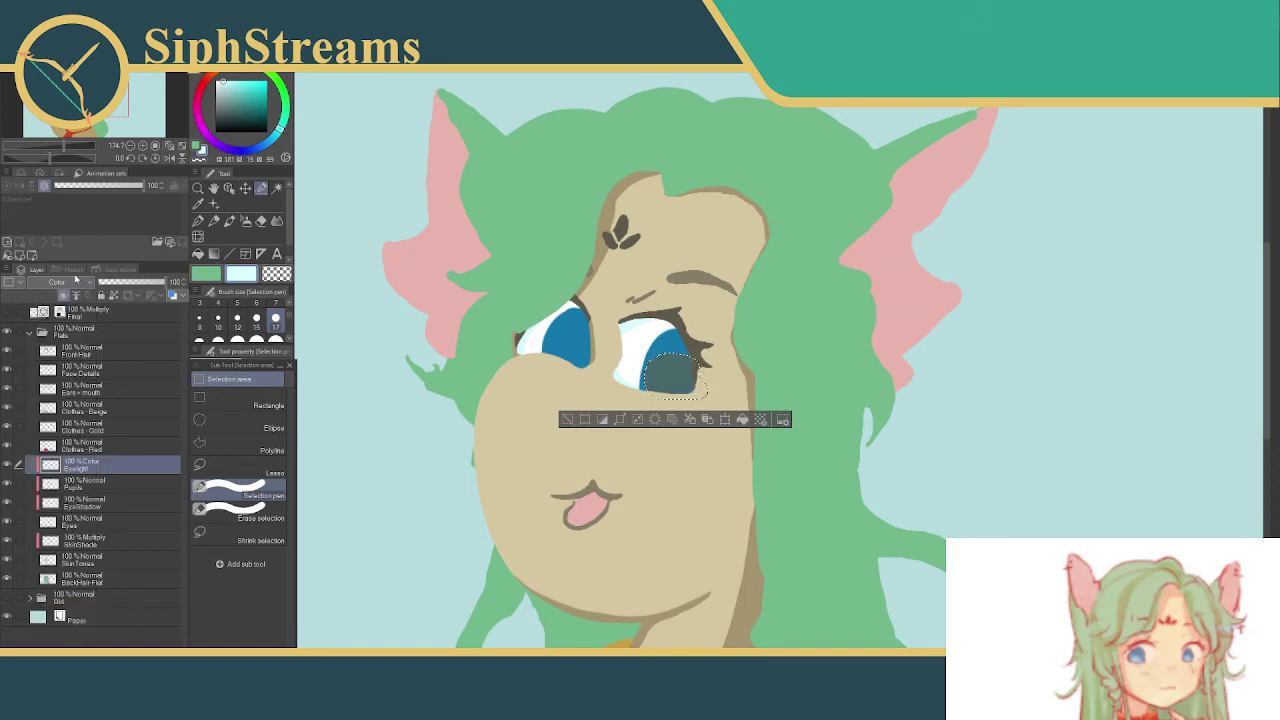
pyautogui.click(72, 282)
pyautogui.click(40, 618)
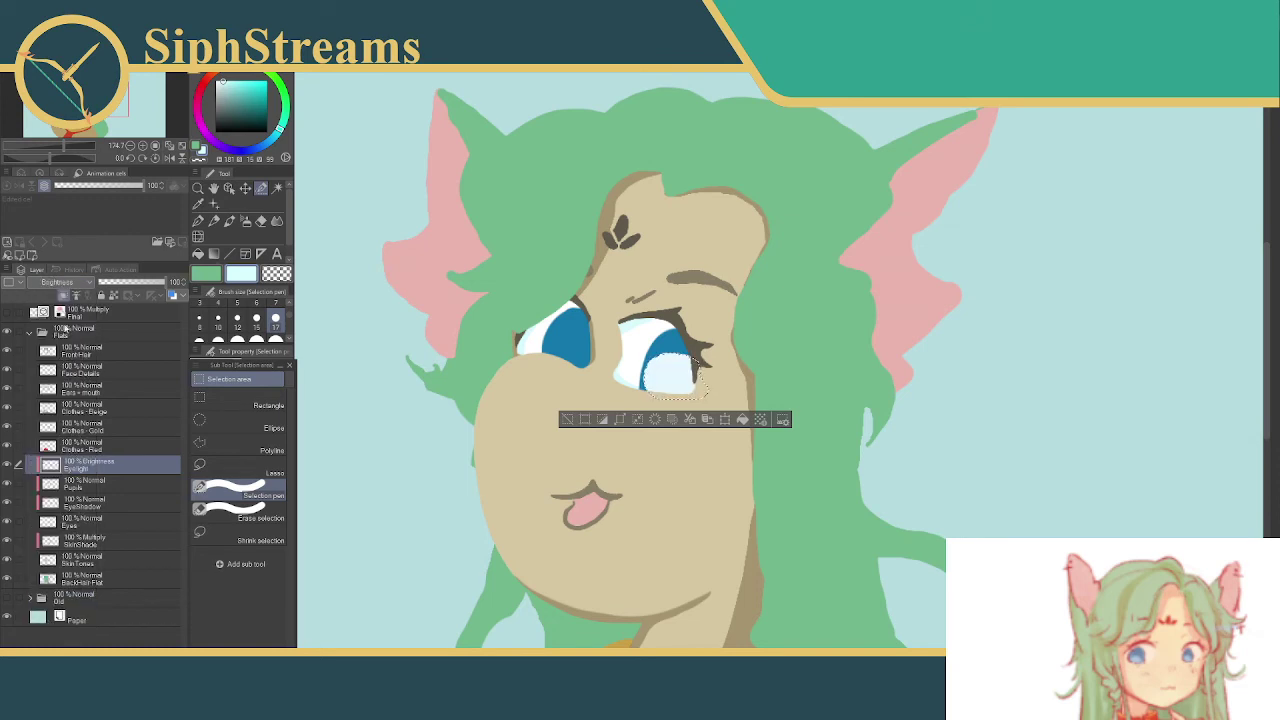
pyautogui.click(75, 284)
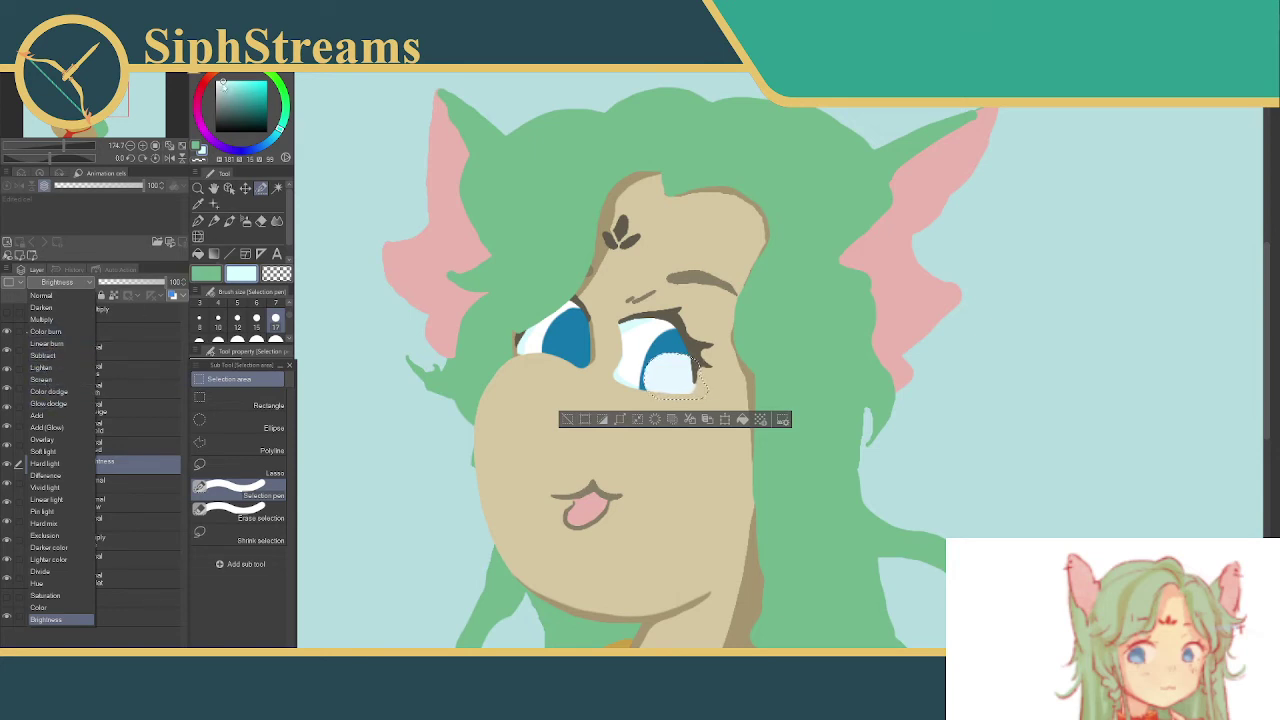
# - Fill the selected iris area with near-black teal on the Eyelight layer, try Color dodge, and set the layer's blending mode to Add
pyautogui.click(222, 84)
pyautogui.moveTo(223, 82); pyautogui.dragTo(228, 125)
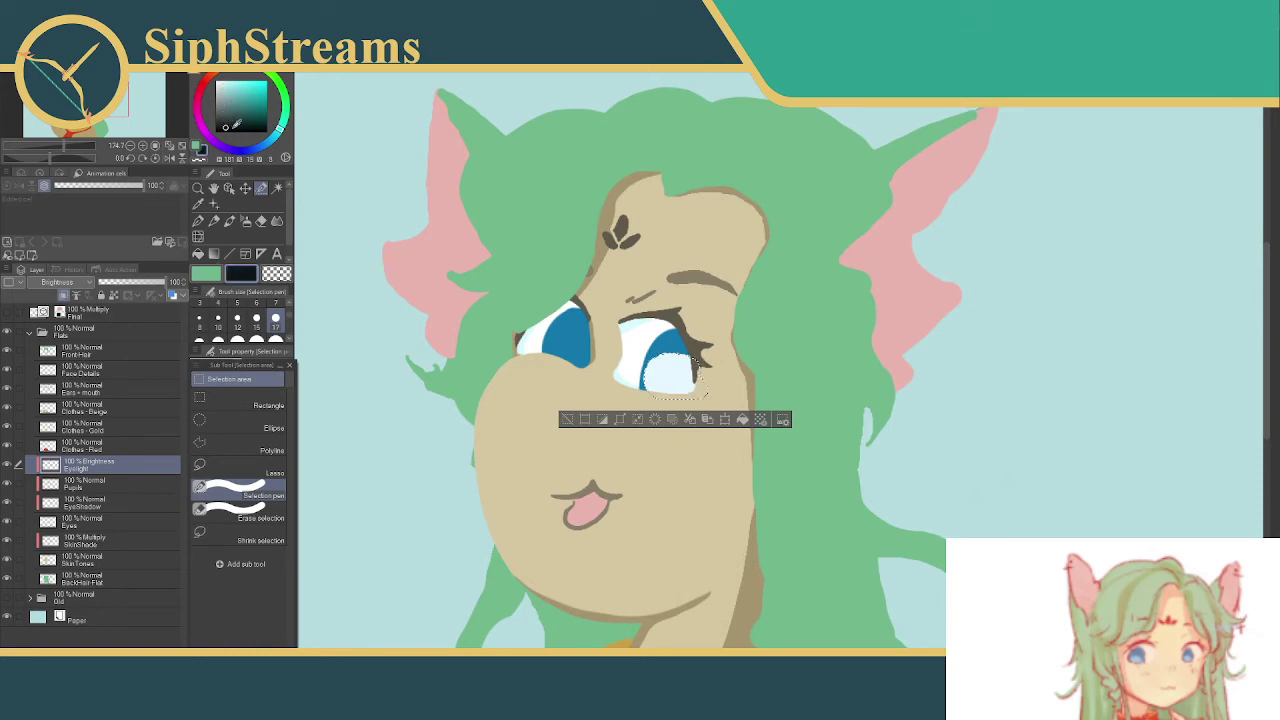
pyautogui.click(743, 420)
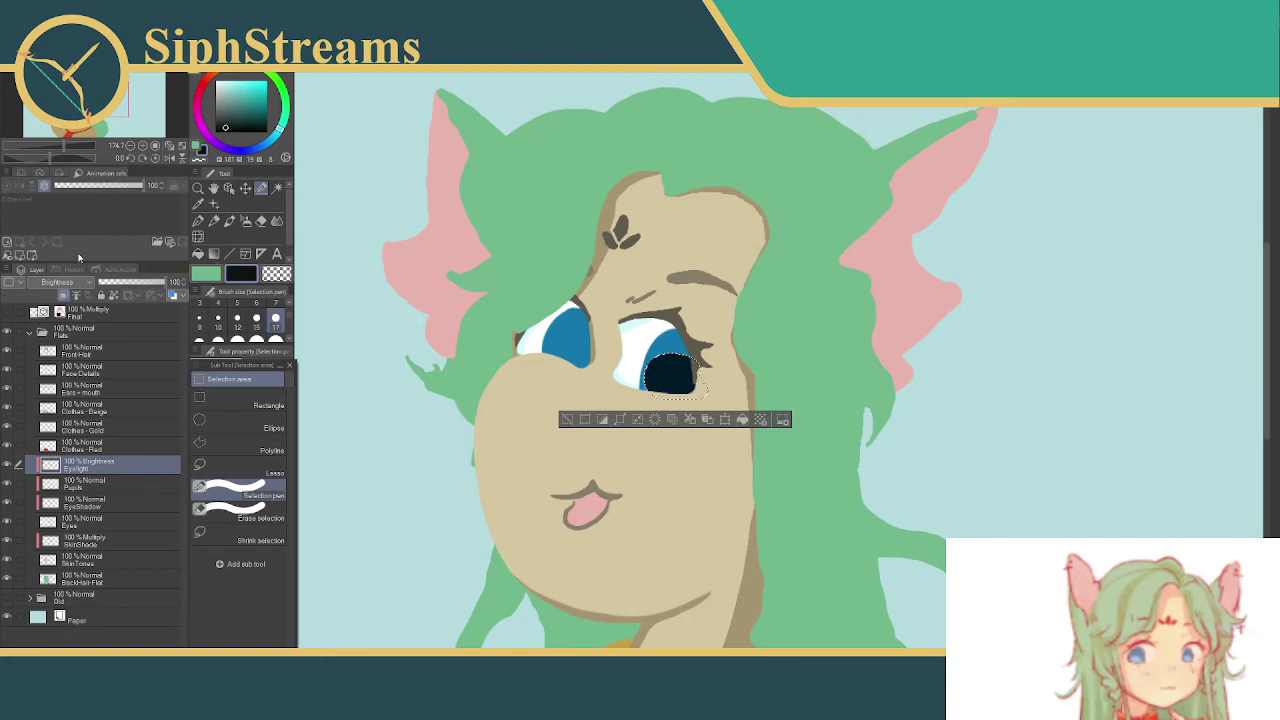
pyautogui.click(52, 283)
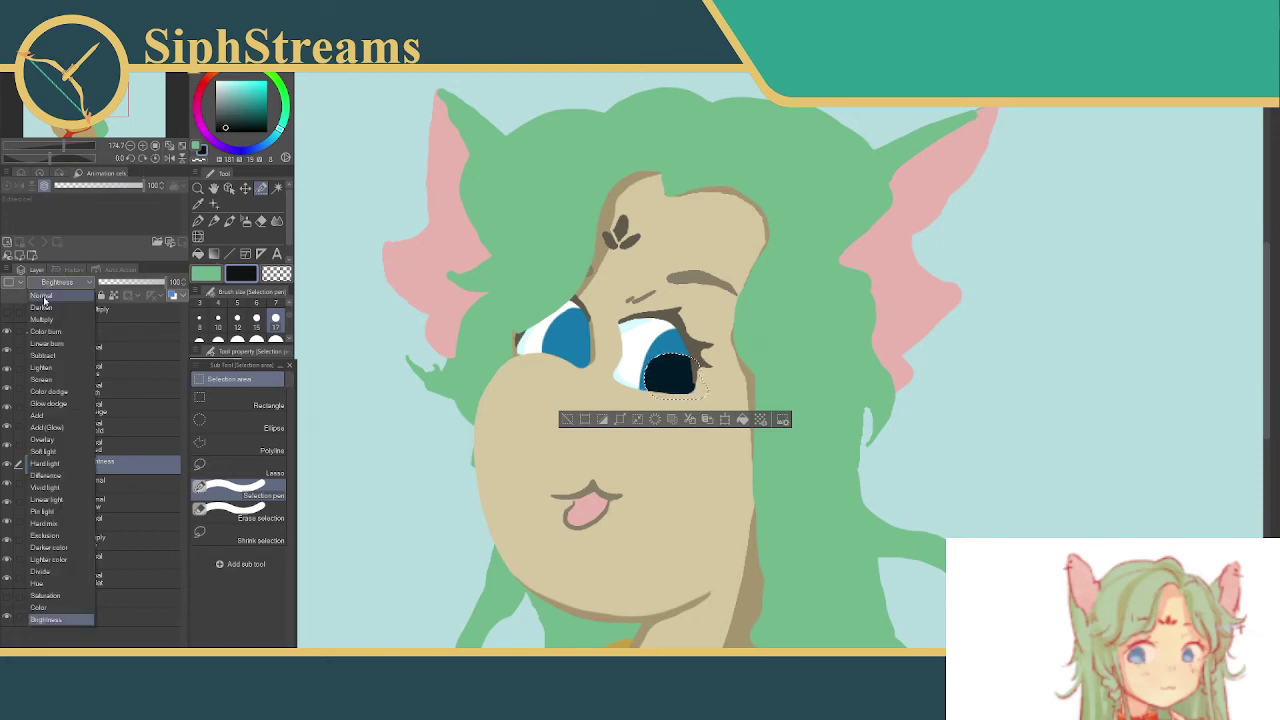
pyautogui.click(44, 392)
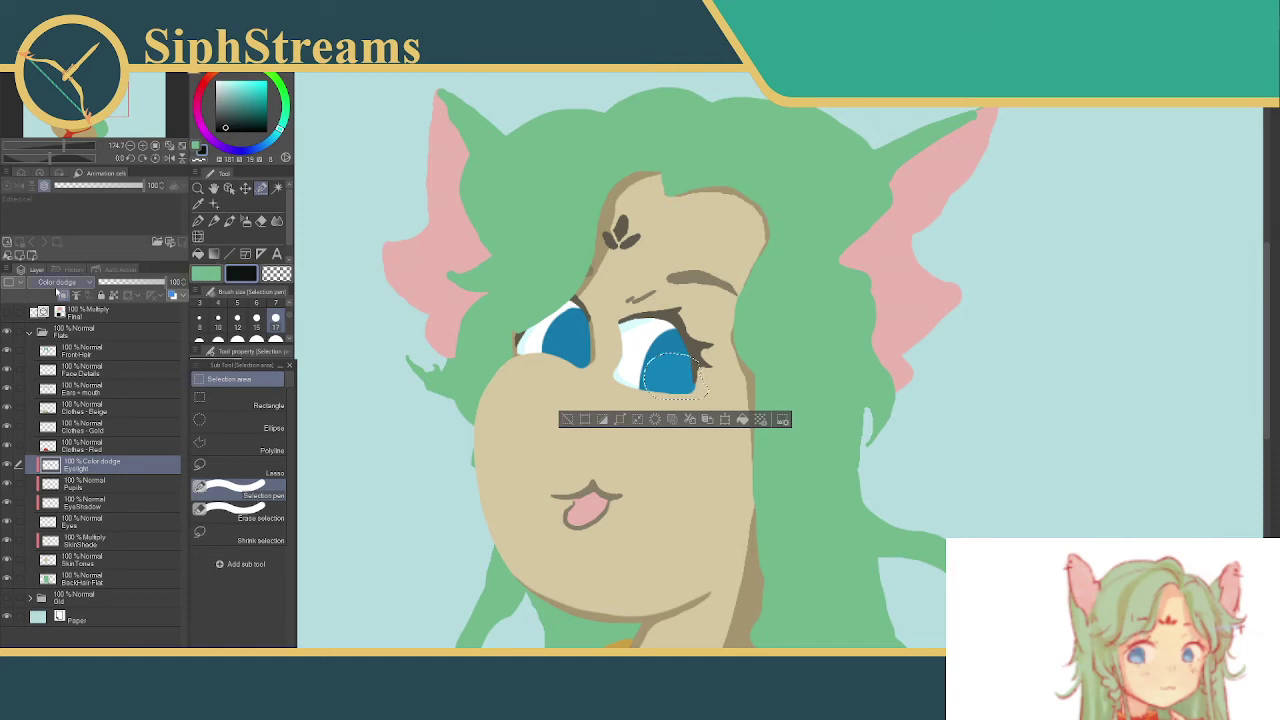
pyautogui.click(57, 287)
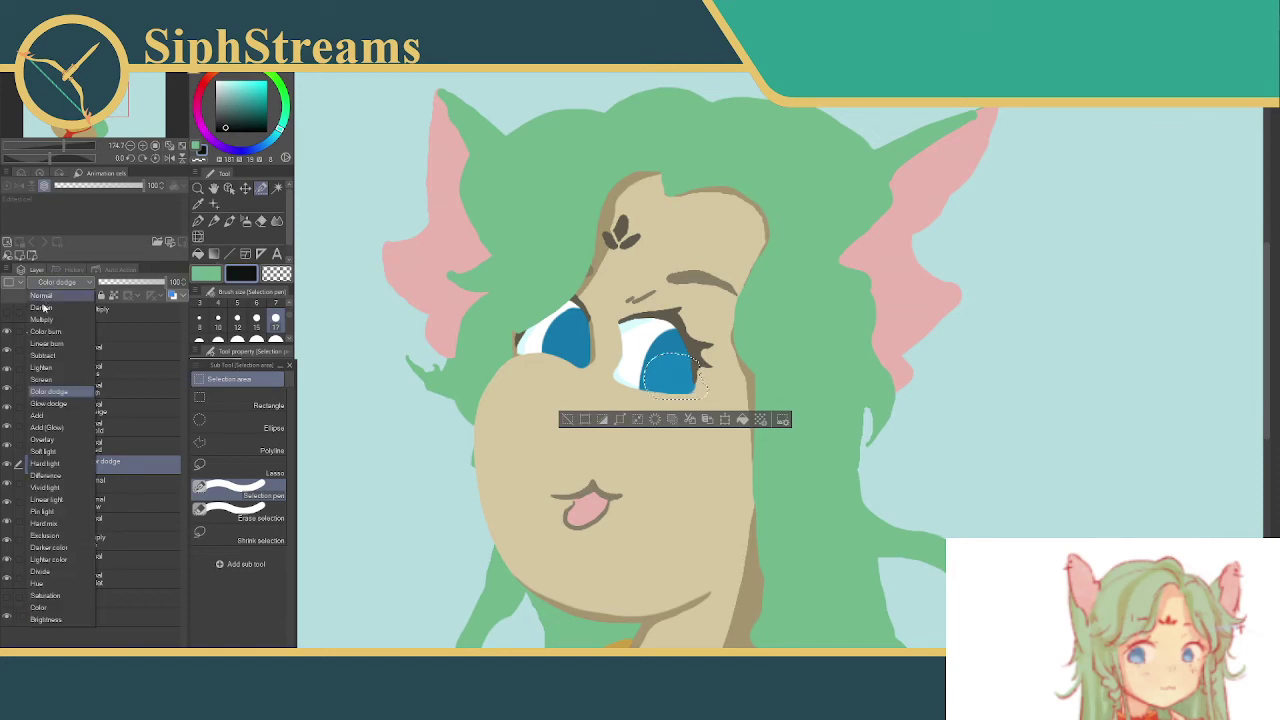
pyautogui.click(46, 416)
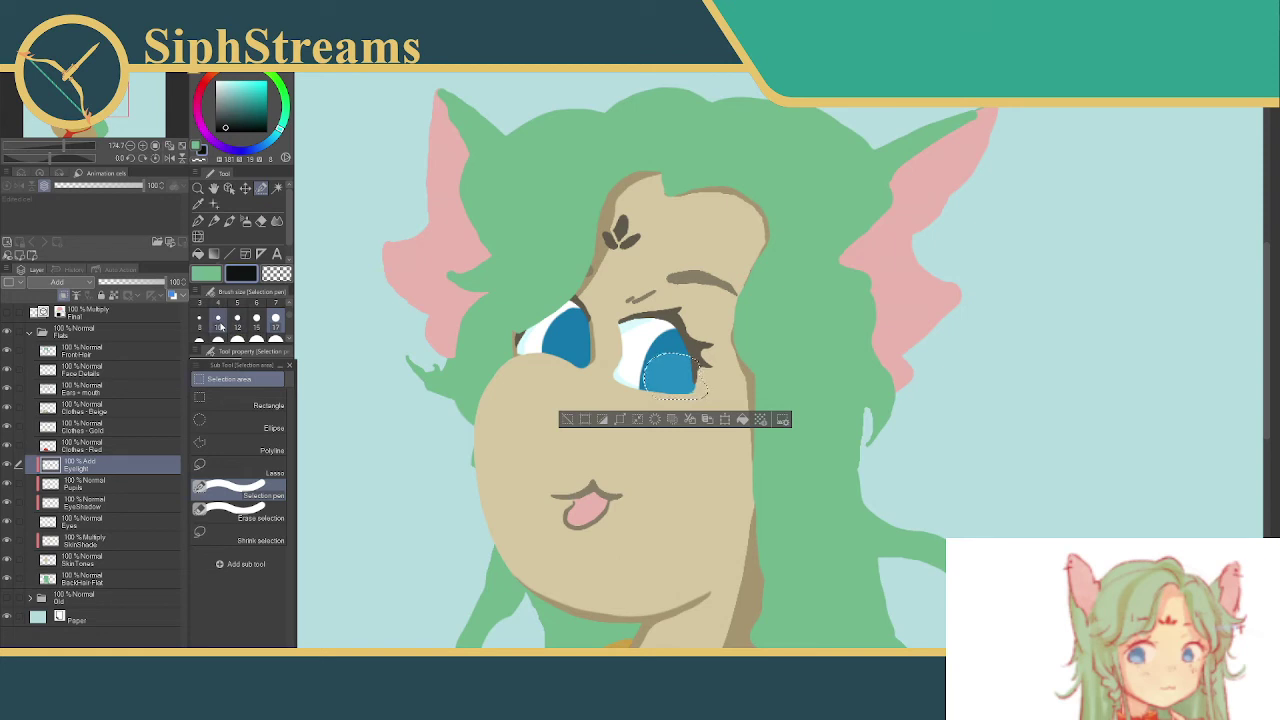
# - Refill the selected iris area with near-black teal at hue 181, saturation 23 and value 8, and clear the selection
pyautogui.click(227, 121)
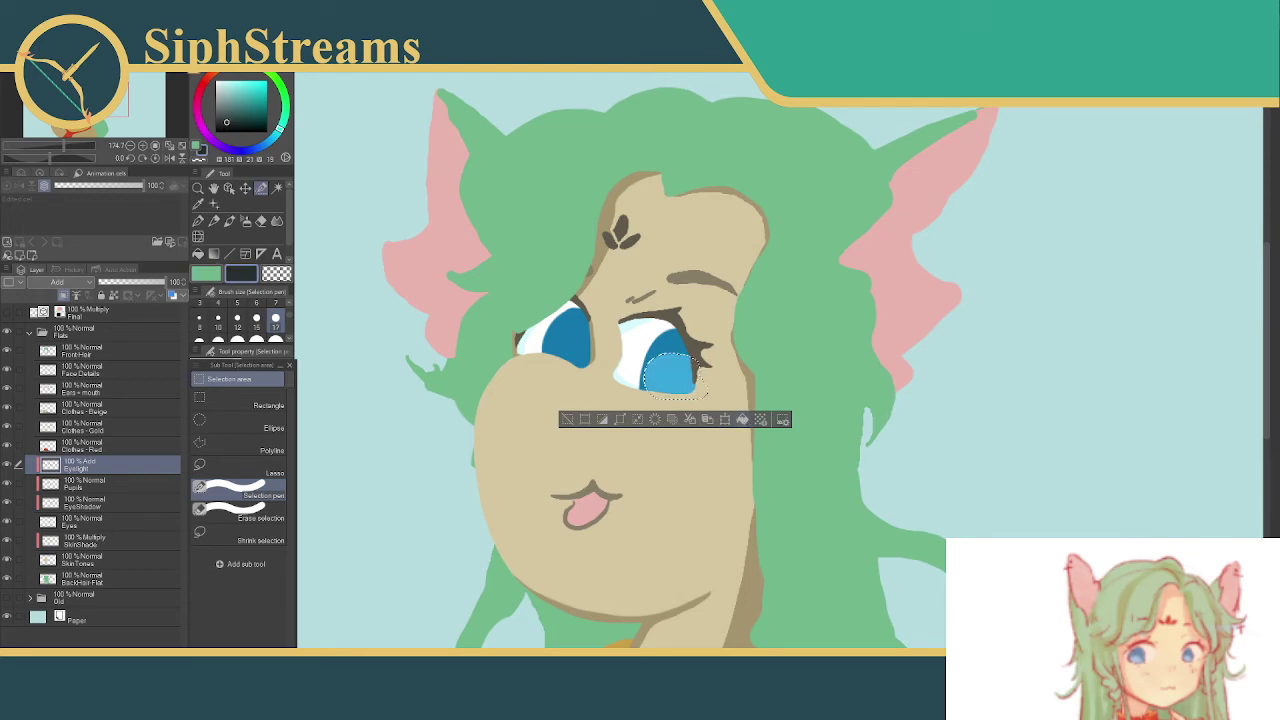
pyautogui.click(228, 122)
pyautogui.click(230, 124)
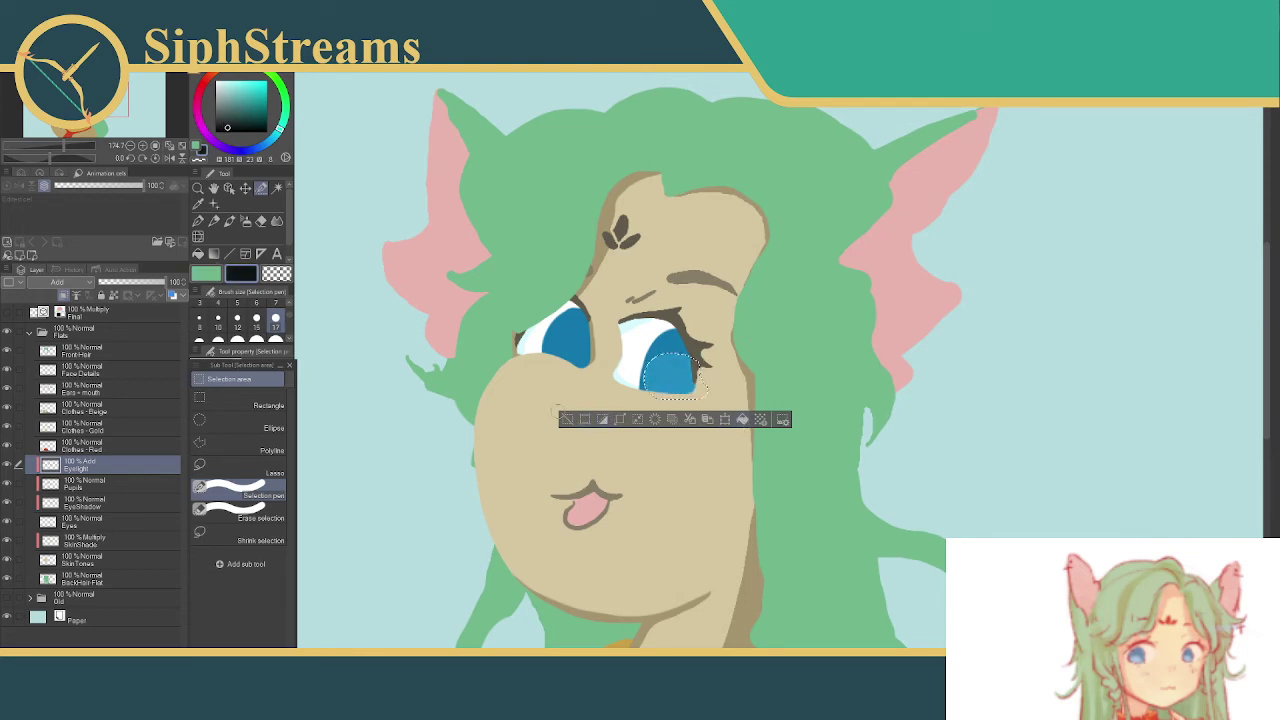
pyautogui.hotkey('ctrl', 'd')
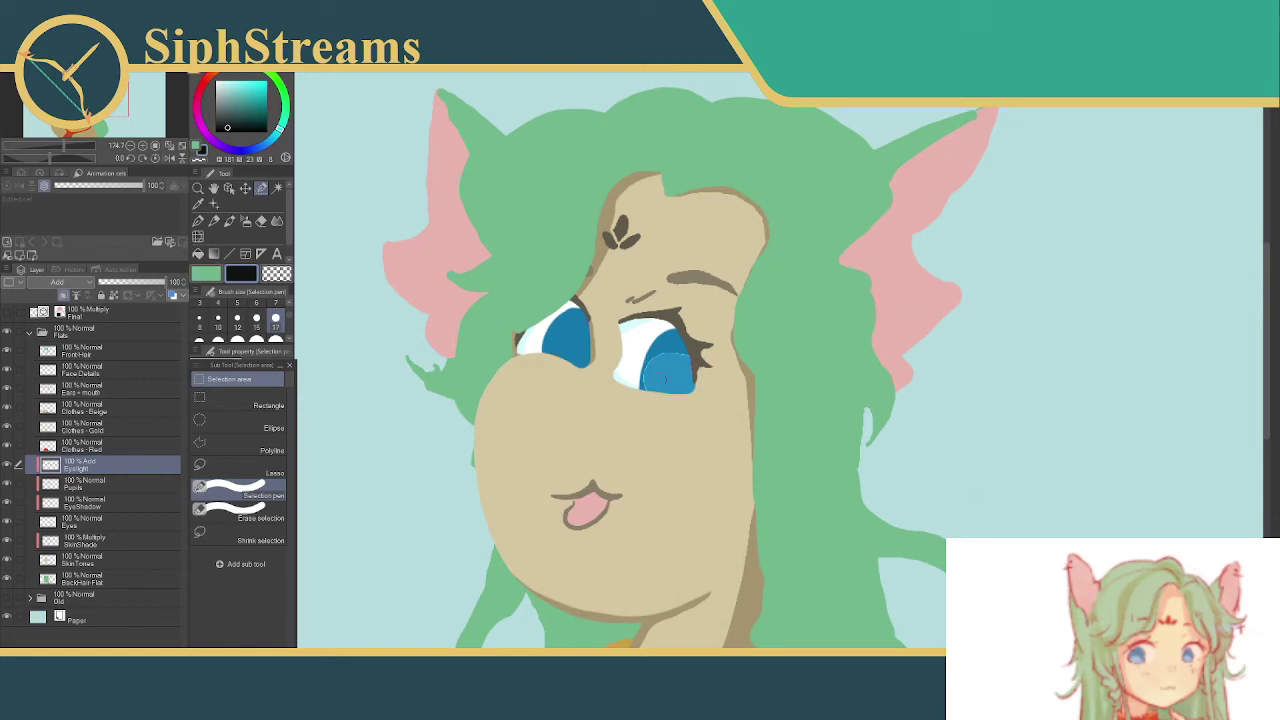
# - Try a small darker spot in the centre of the right eye's iris highlight and reselect the lower iris
pyautogui.moveTo(655, 374); pyautogui.dragTo(667, 375)
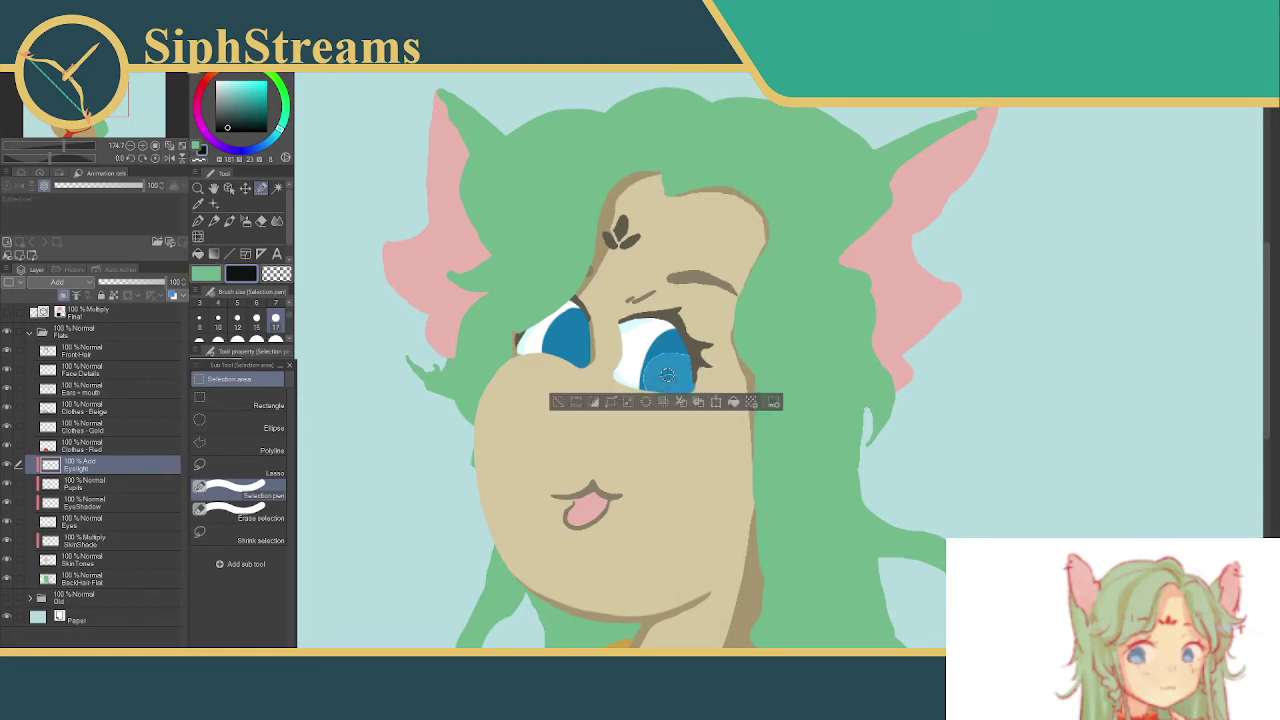
pyautogui.click(560, 403)
pyautogui.click(654, 395)
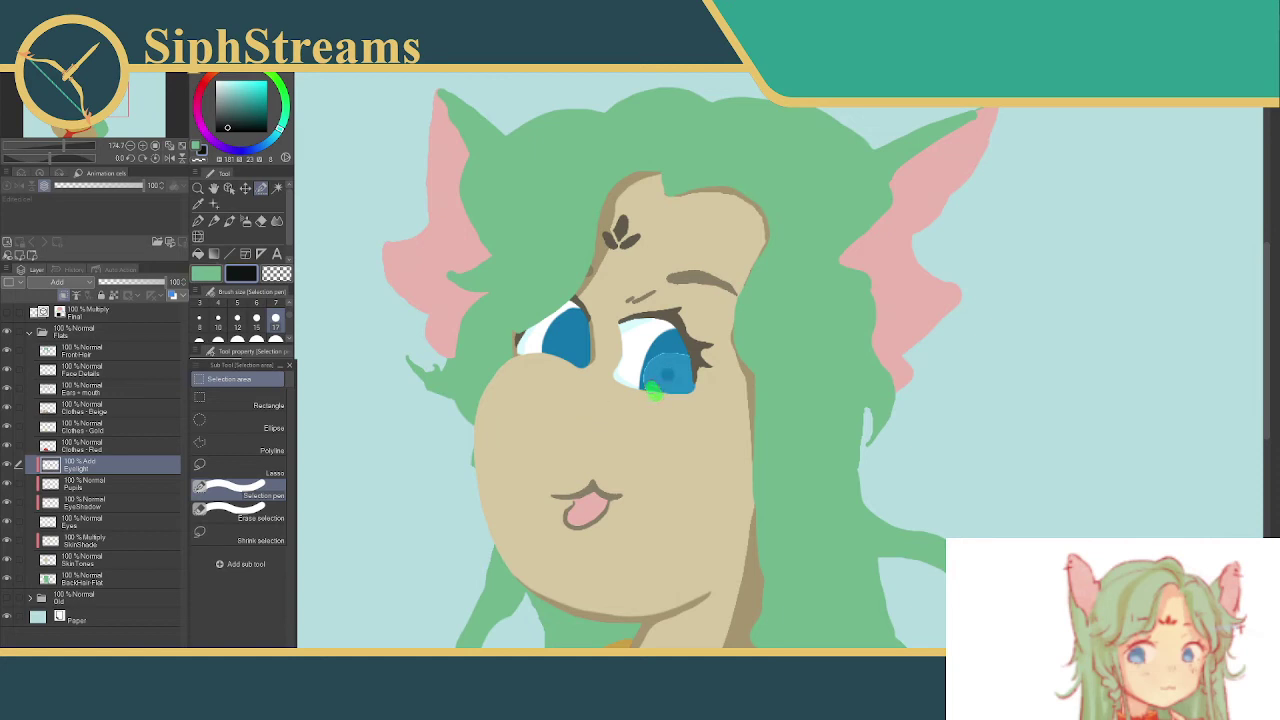
pyautogui.moveTo(652, 395)
pyautogui.mouseDown()
pyautogui.moveTo(675, 355)
pyautogui.moveTo(698, 365)
pyautogui.moveTo(660, 390)
pyautogui.moveTo(690, 386)
pyautogui.mouseUp()
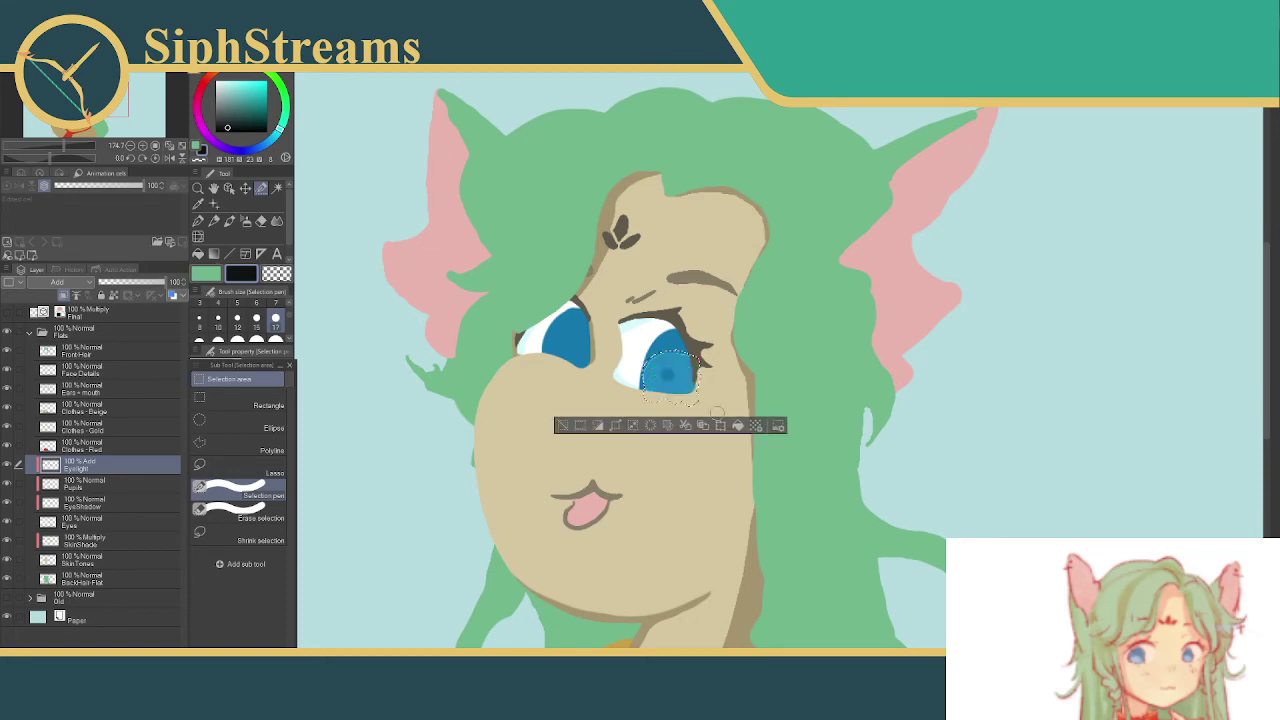
pyautogui.click(562, 421)
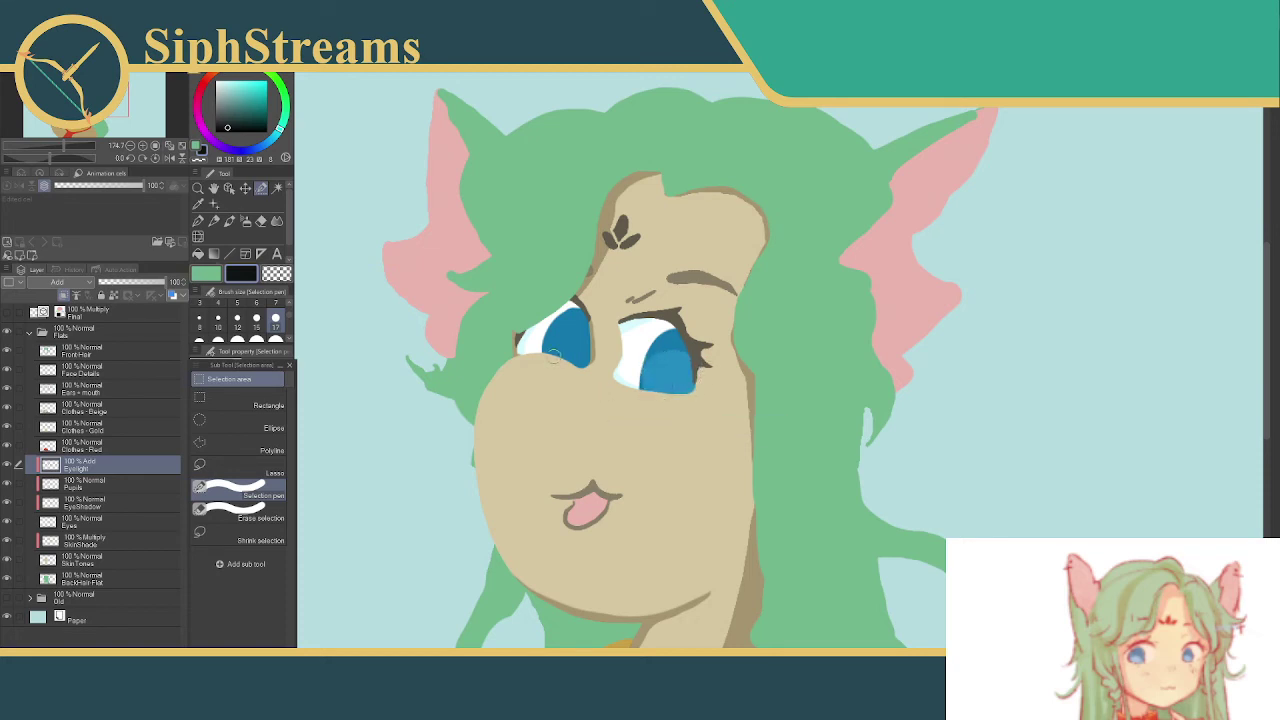
# - Select the lower part of the left eye's iris, fill it with the near-black teal, and clear the selection
pyautogui.moveTo(552, 358)
pyautogui.mouseDown()
pyautogui.moveTo(562, 334)
pyautogui.moveTo(584, 338)
pyautogui.moveTo(588, 358)
pyautogui.moveTo(576, 352)
pyautogui.mouseUp()
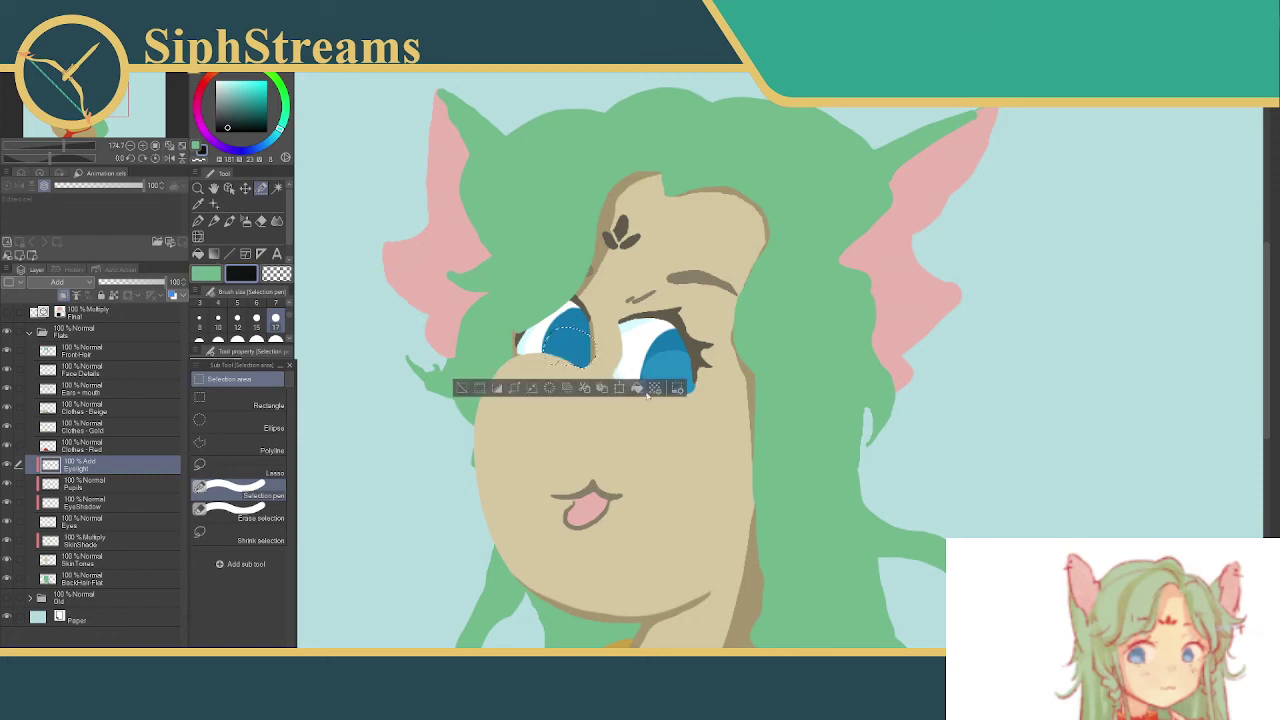
pyautogui.click(646, 392)
pyautogui.click(466, 390)
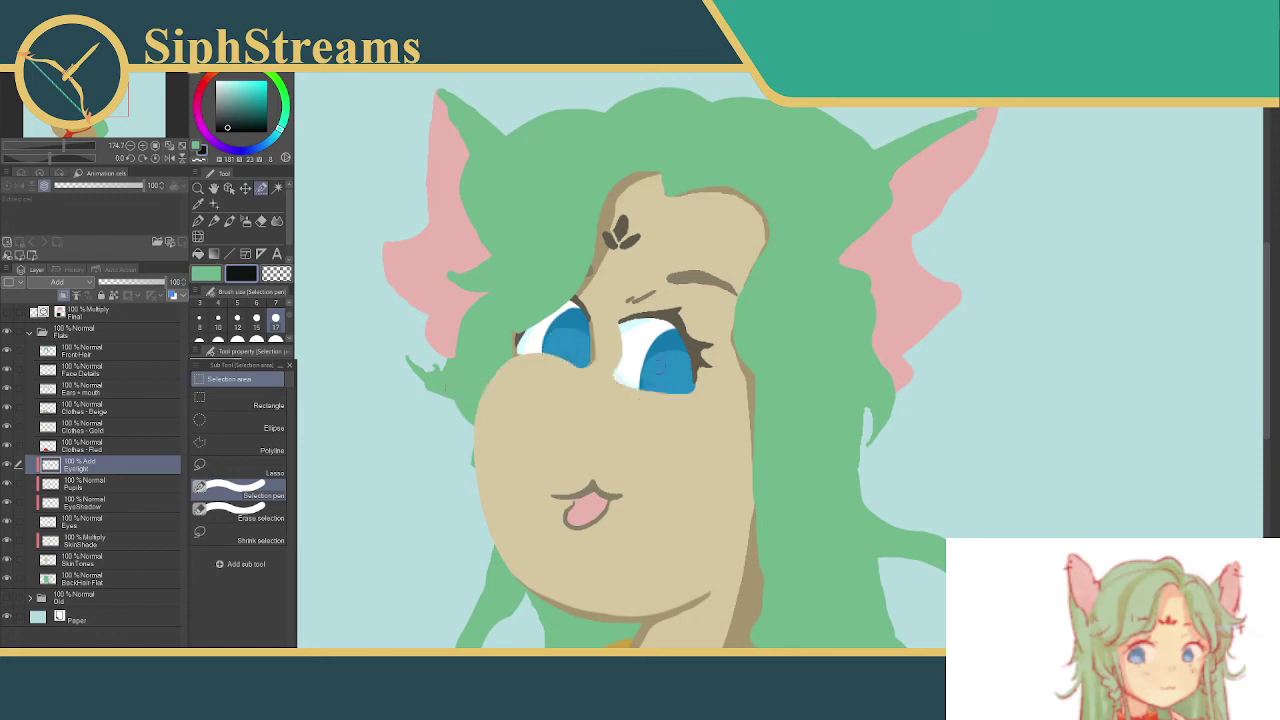
# - Rework the left and upper edges of the right eye's iris highlight using selection pen areas
pyautogui.moveTo(645, 356)
pyautogui.mouseDown()
pyautogui.moveTo(656, 342)
pyautogui.moveTo(633, 386)
pyautogui.mouseUp()
pyautogui.click(614, 411)
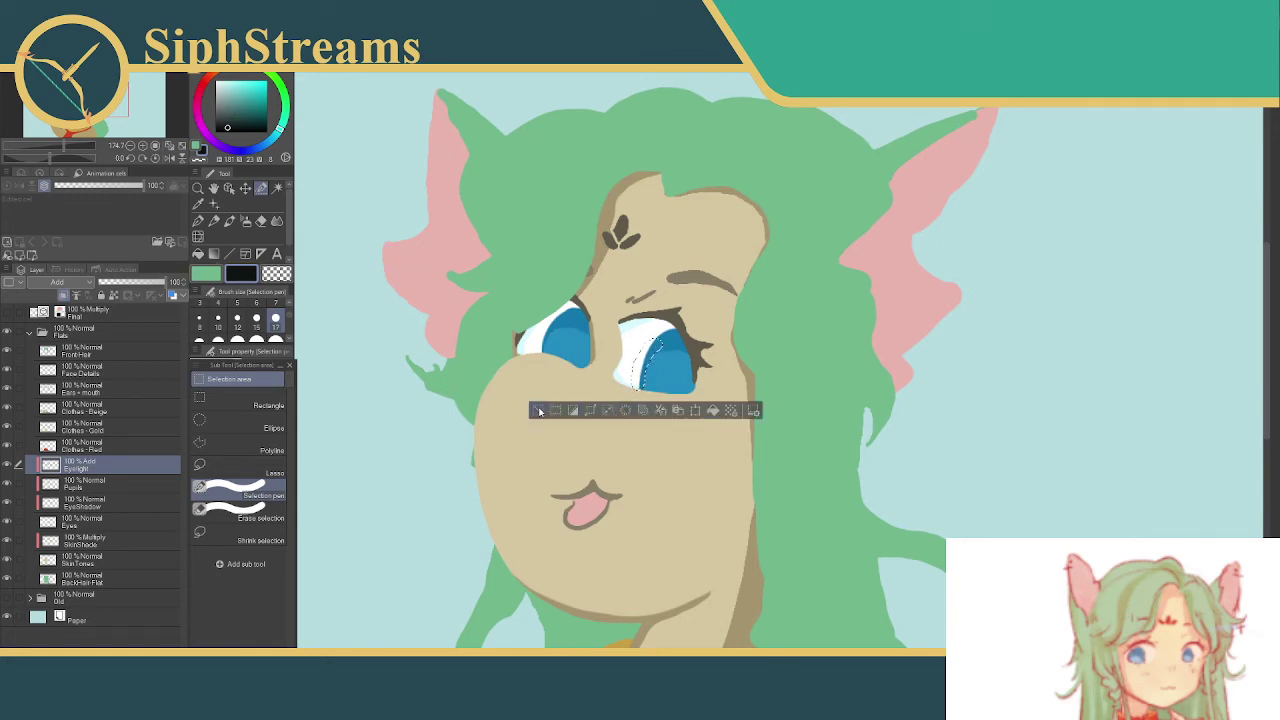
pyautogui.click(538, 411)
pyautogui.moveTo(636, 342)
pyautogui.mouseDown()
pyautogui.moveTo(634, 358)
pyautogui.moveTo(690, 348)
pyautogui.moveTo(702, 366)
pyautogui.mouseUp()
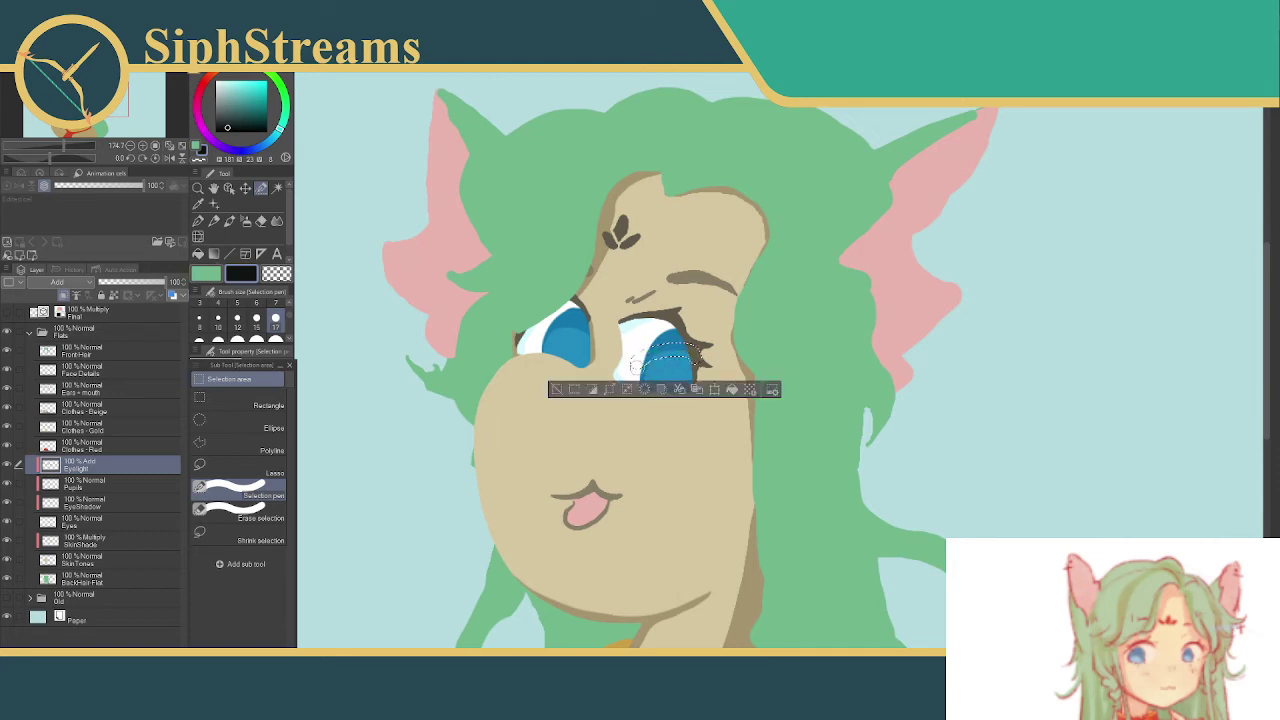
pyautogui.click(562, 392)
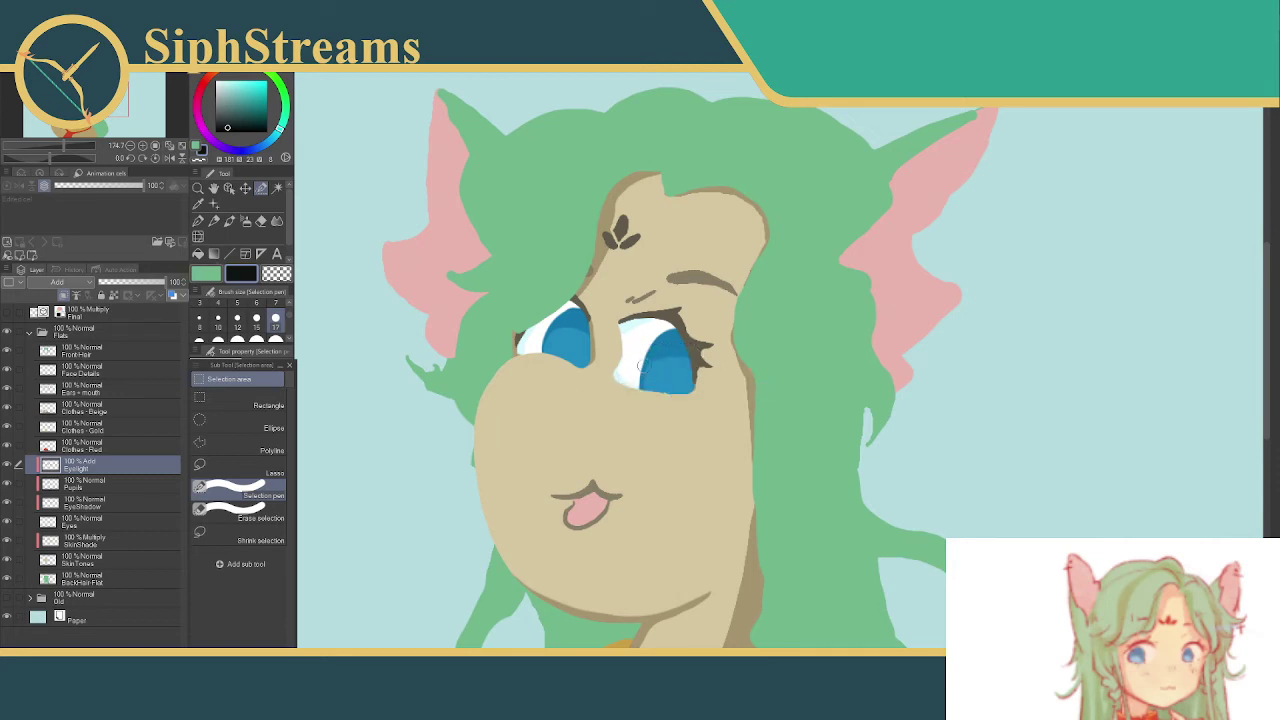
# - Refine the lower left edge of the right eye's iris highlight with several small selection pen areas, clearing each selection
pyautogui.click(652, 352)
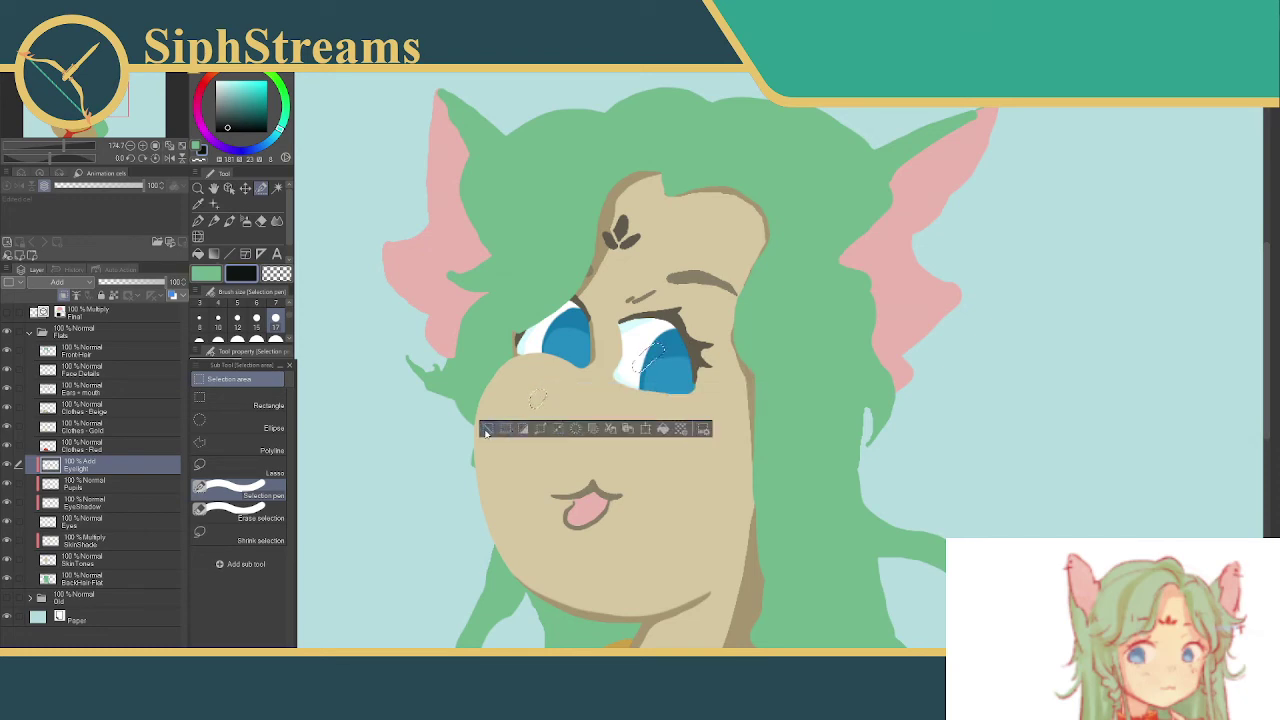
pyautogui.click(488, 430)
pyautogui.moveTo(632, 376); pyautogui.dragTo(640, 394)
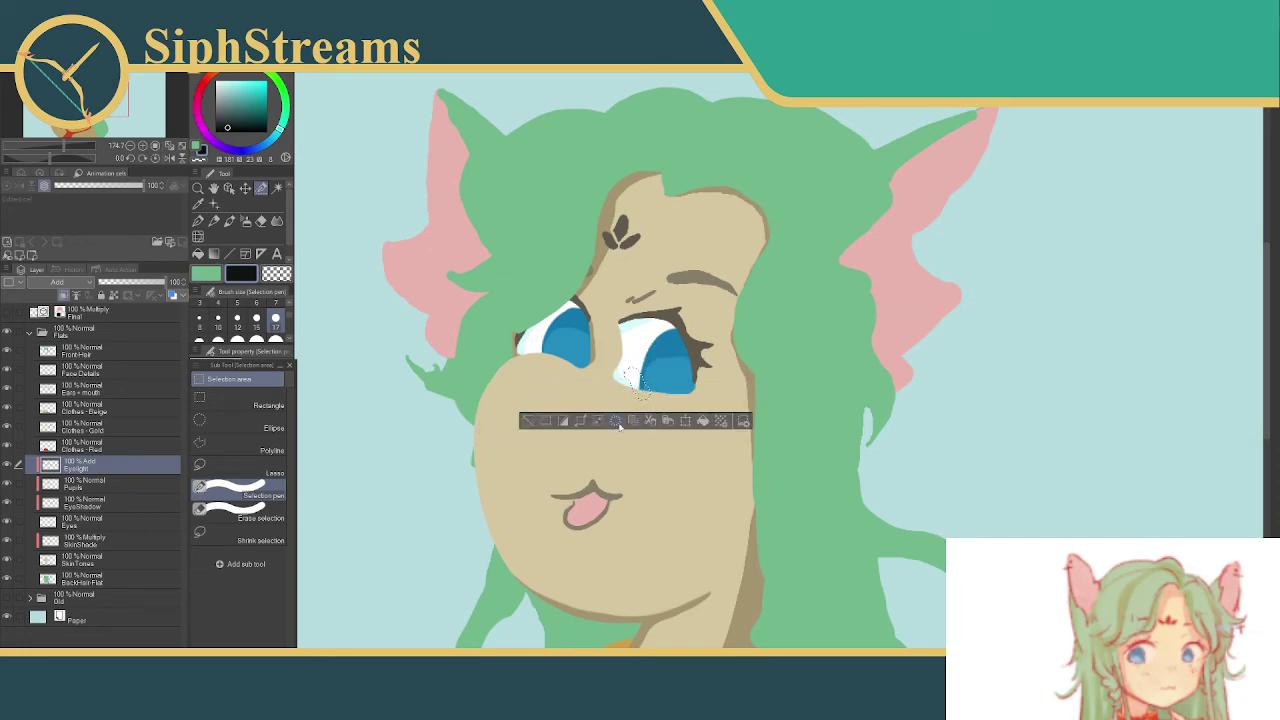
pyautogui.click(528, 426)
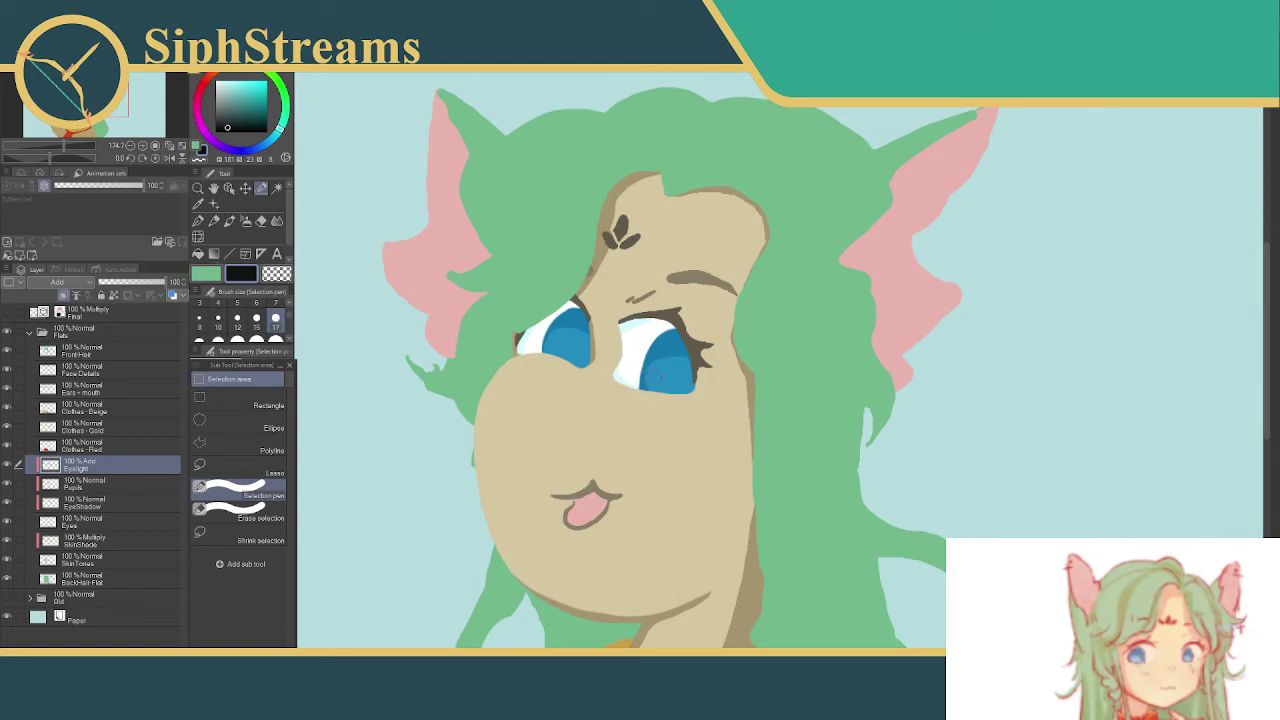
pyautogui.moveTo(652, 381)
pyautogui.mouseDown()
pyautogui.moveTo(631, 412)
pyautogui.moveTo(717, 412)
pyautogui.moveTo(541, 411)
pyautogui.moveTo(628, 378)
pyautogui.mouseUp()
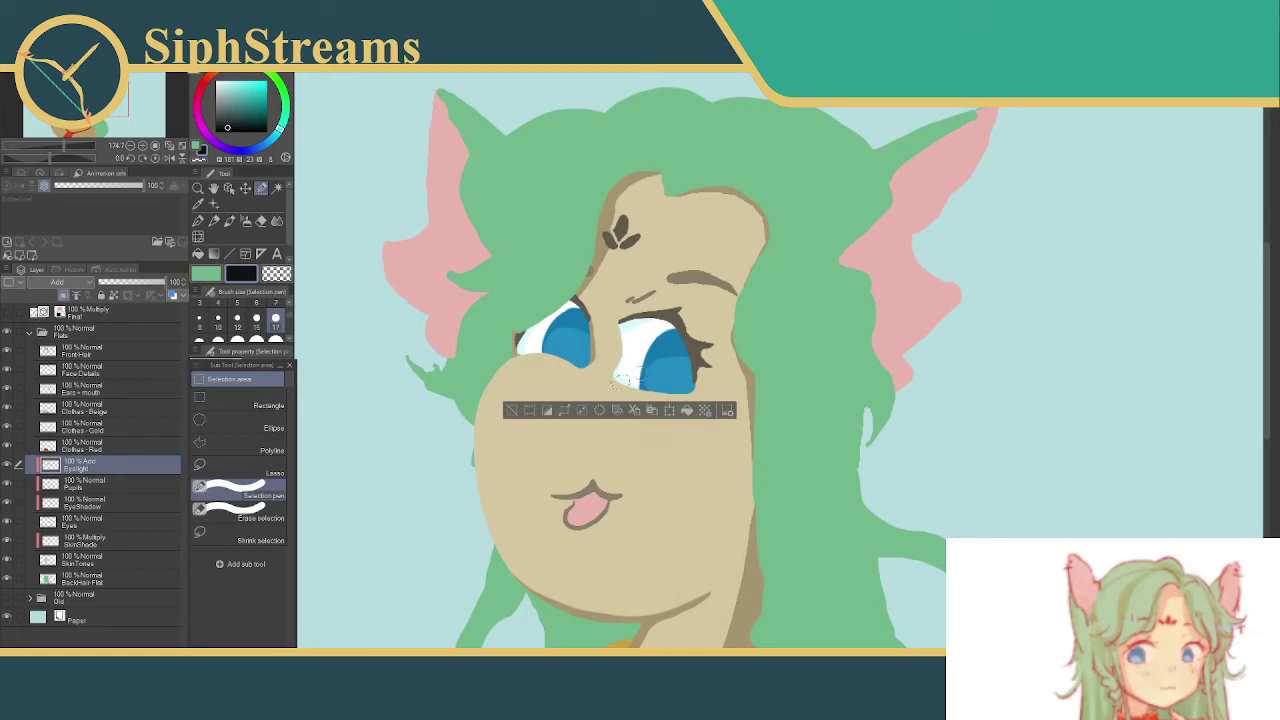
pyautogui.click(647, 361)
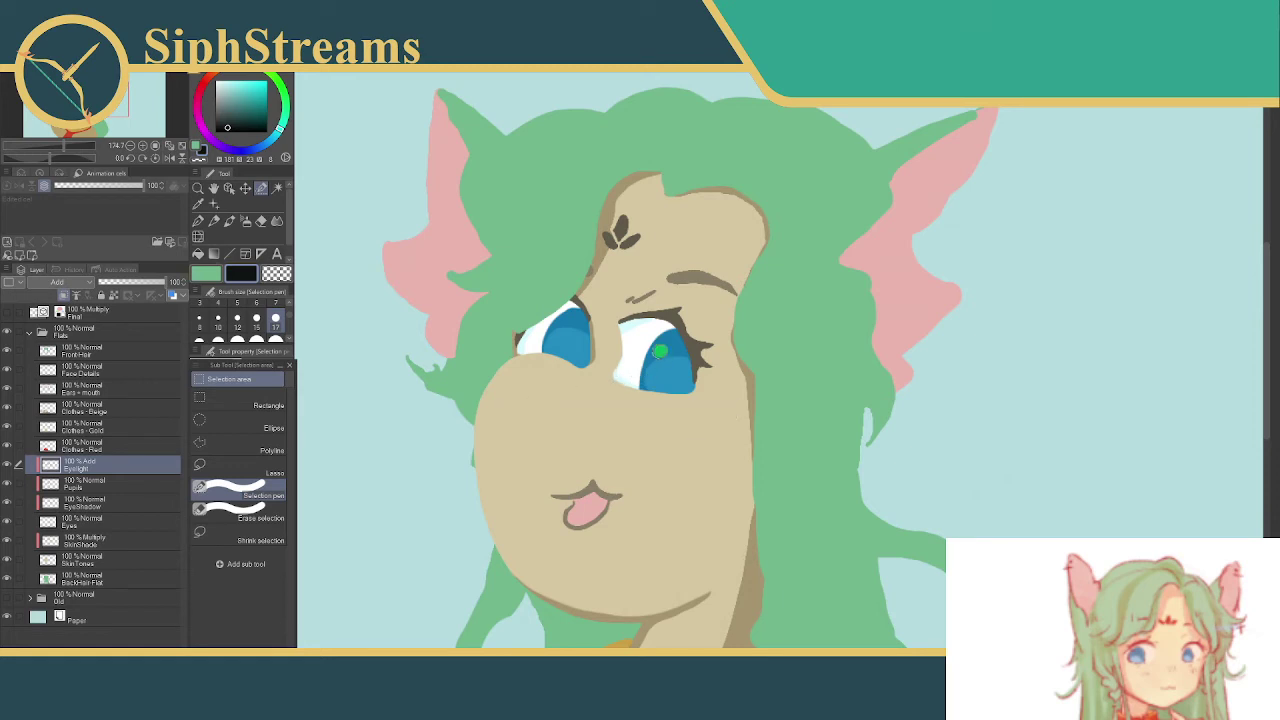
pyautogui.moveTo(652, 360); pyautogui.dragTo(633, 380)
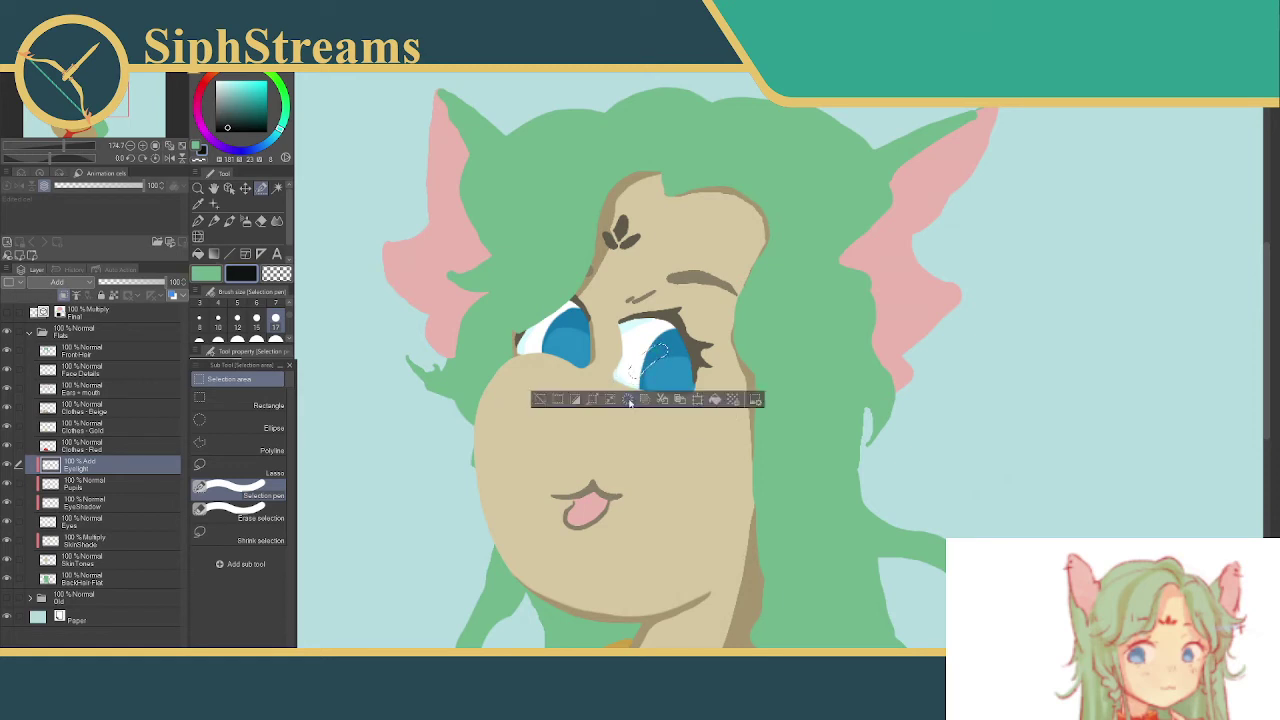
pyautogui.click(538, 401)
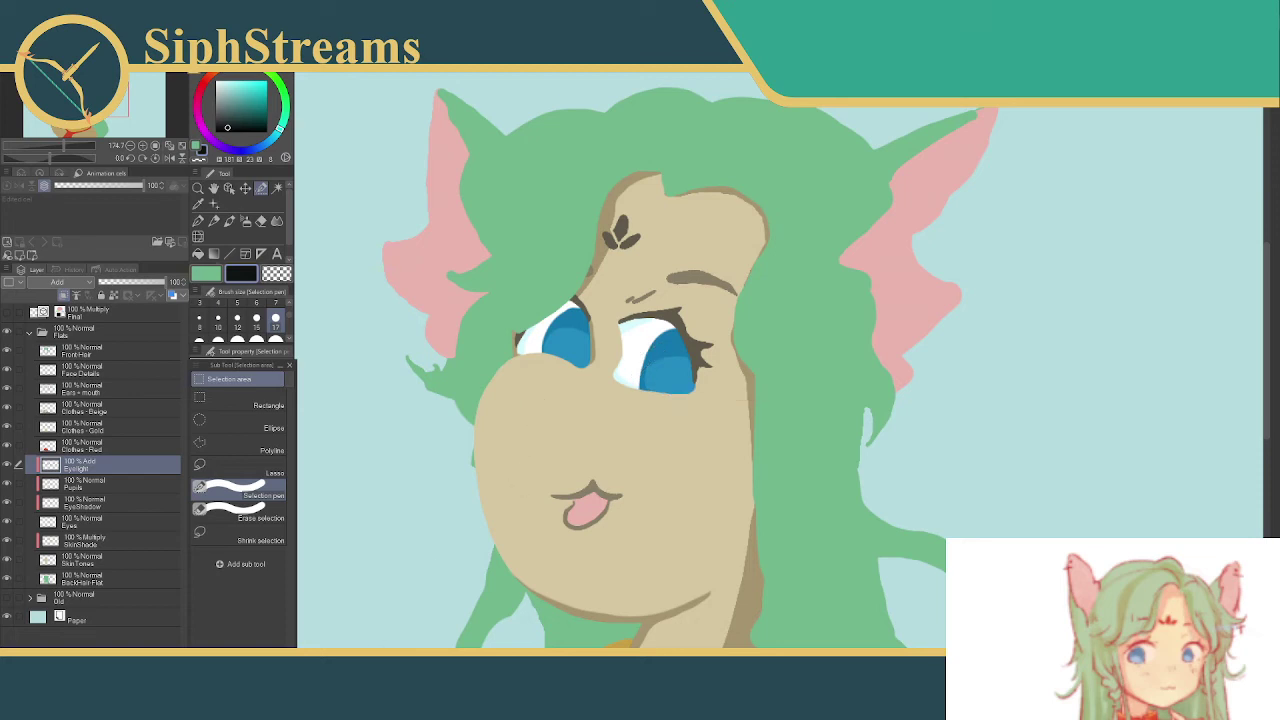
# - Refine the upper edge of the right eye's iris highlight with arc-shaped selection pen areas, clearing each selection
pyautogui.scroll(-5, 656, 368)
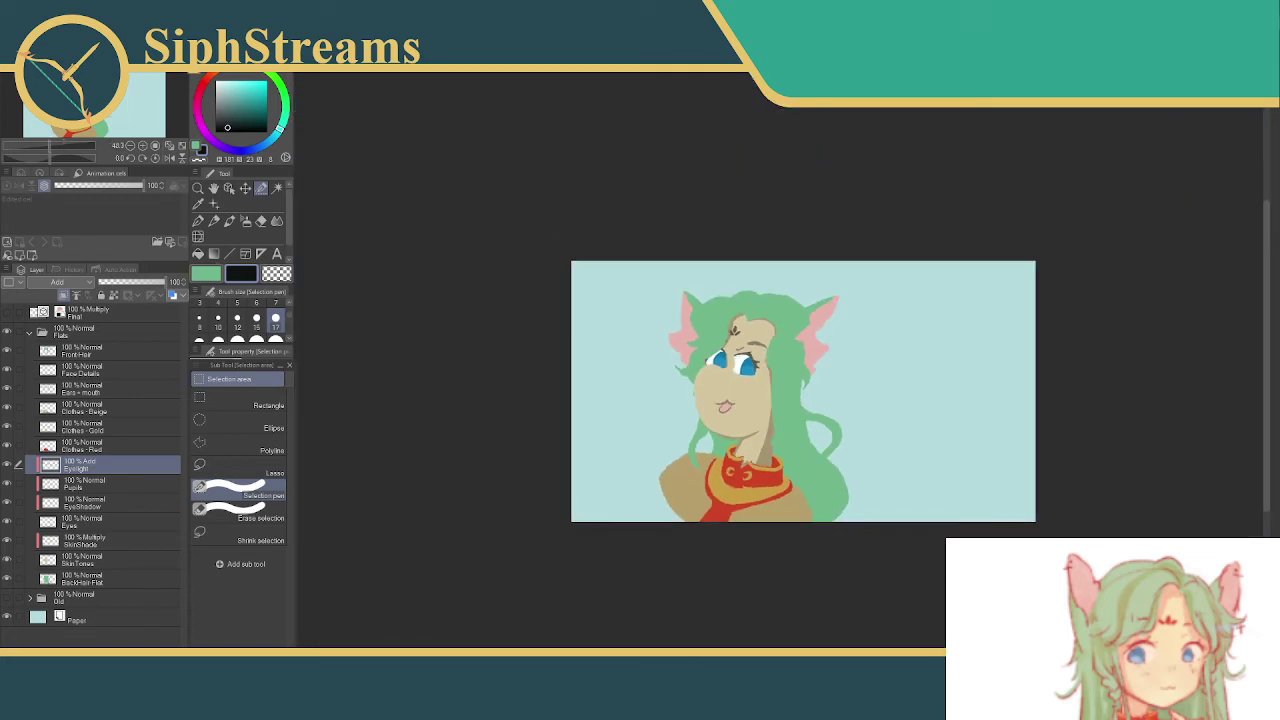
pyautogui.scroll(2, 656, 368)
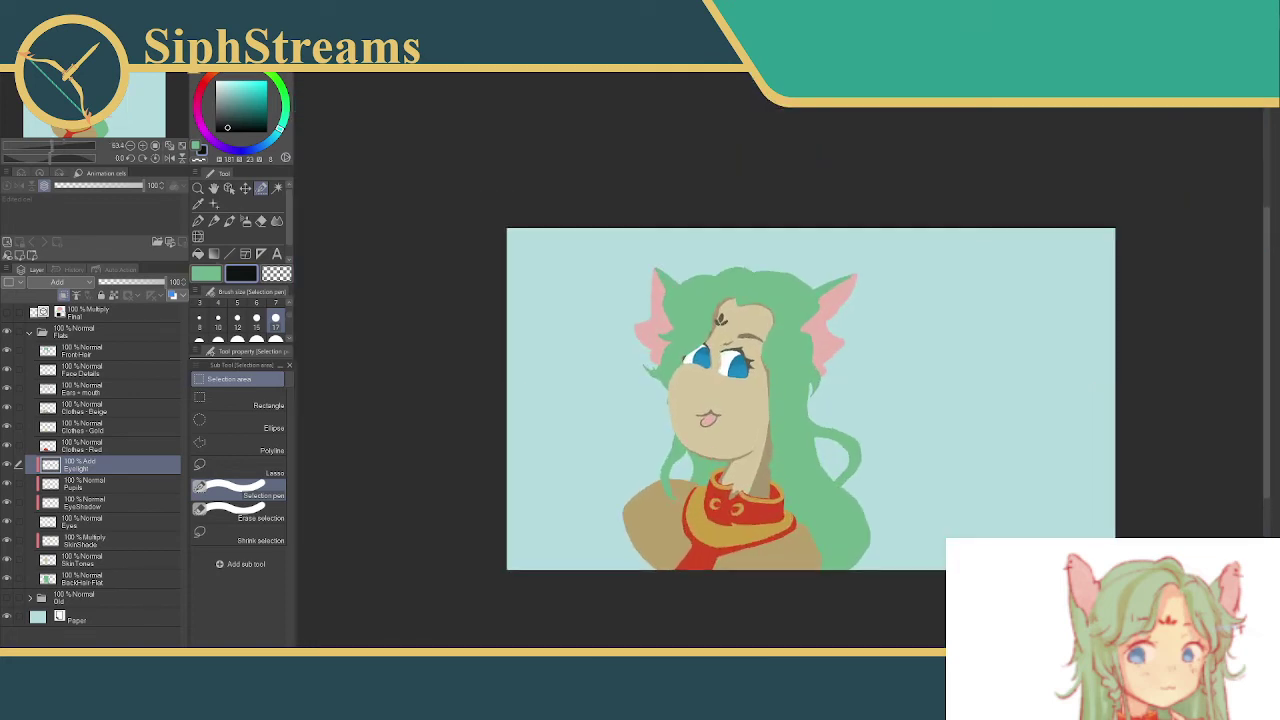
pyautogui.scroll(5, 449, 492)
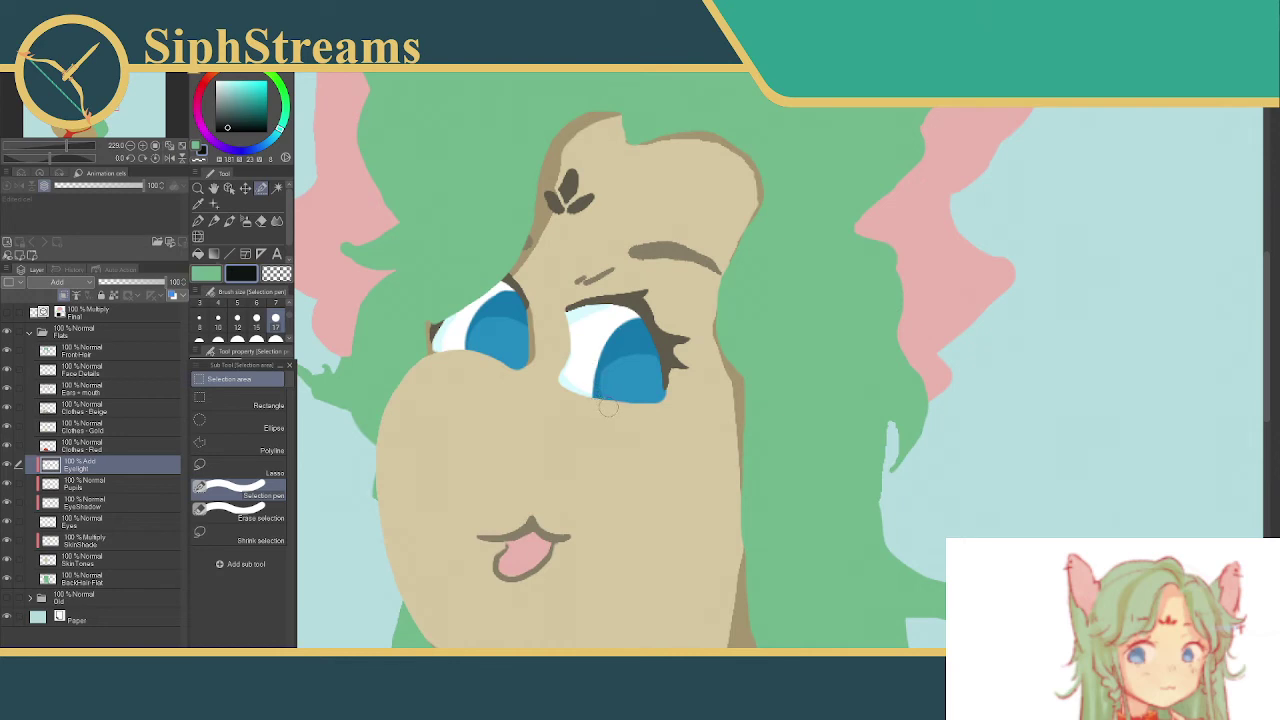
pyautogui.moveTo(600, 406); pyautogui.dragTo(606, 369)
pyautogui.click(500, 437)
pyautogui.moveTo(655, 368)
pyautogui.mouseDown()
pyautogui.moveTo(645, 358)
pyautogui.moveTo(604, 386)
pyautogui.moveTo(632, 358)
pyautogui.moveTo(660, 364)
pyautogui.mouseUp()
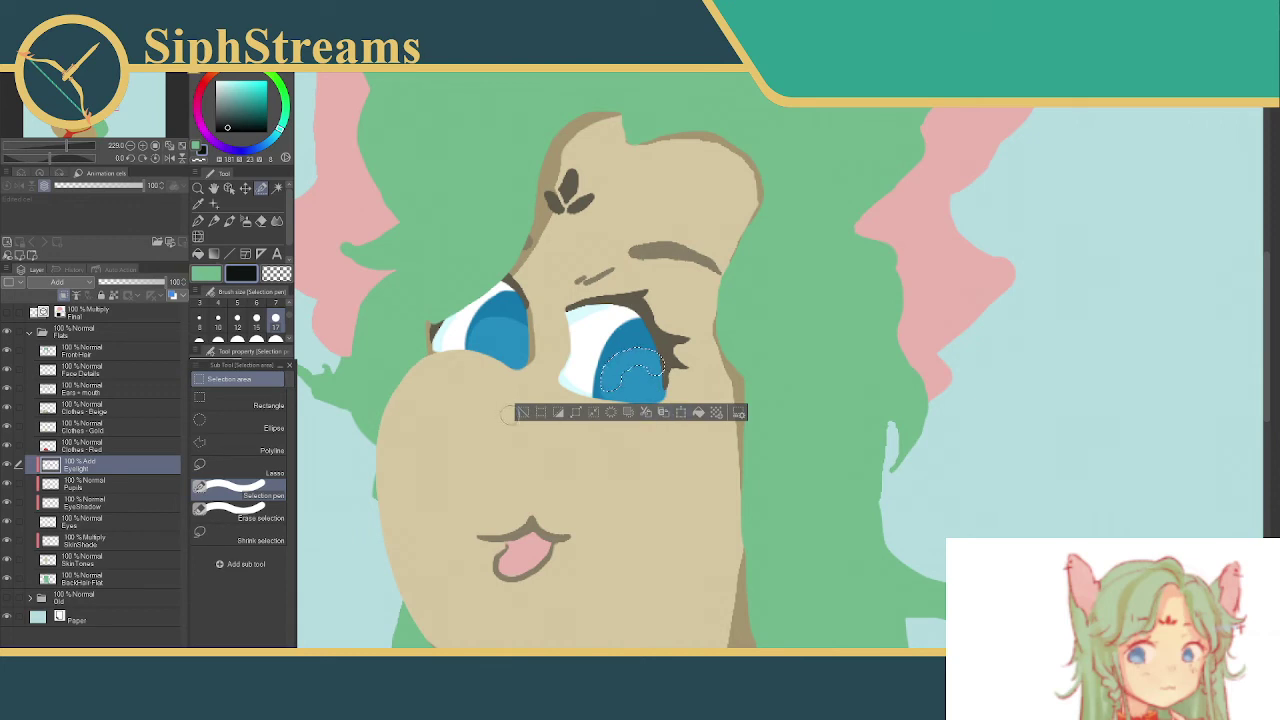
pyautogui.click(679, 416)
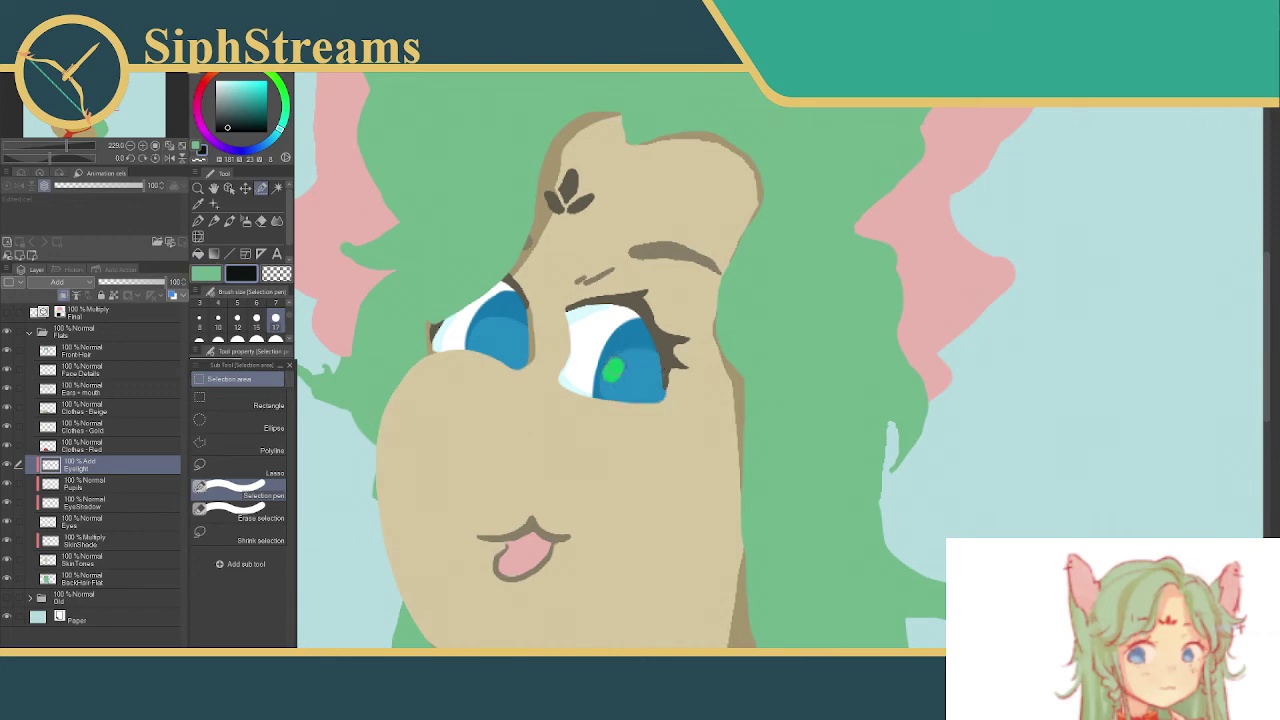
pyautogui.moveTo(613, 370)
pyautogui.mouseDown()
pyautogui.moveTo(636, 348)
pyautogui.moveTo(666, 366)
pyautogui.mouseUp()
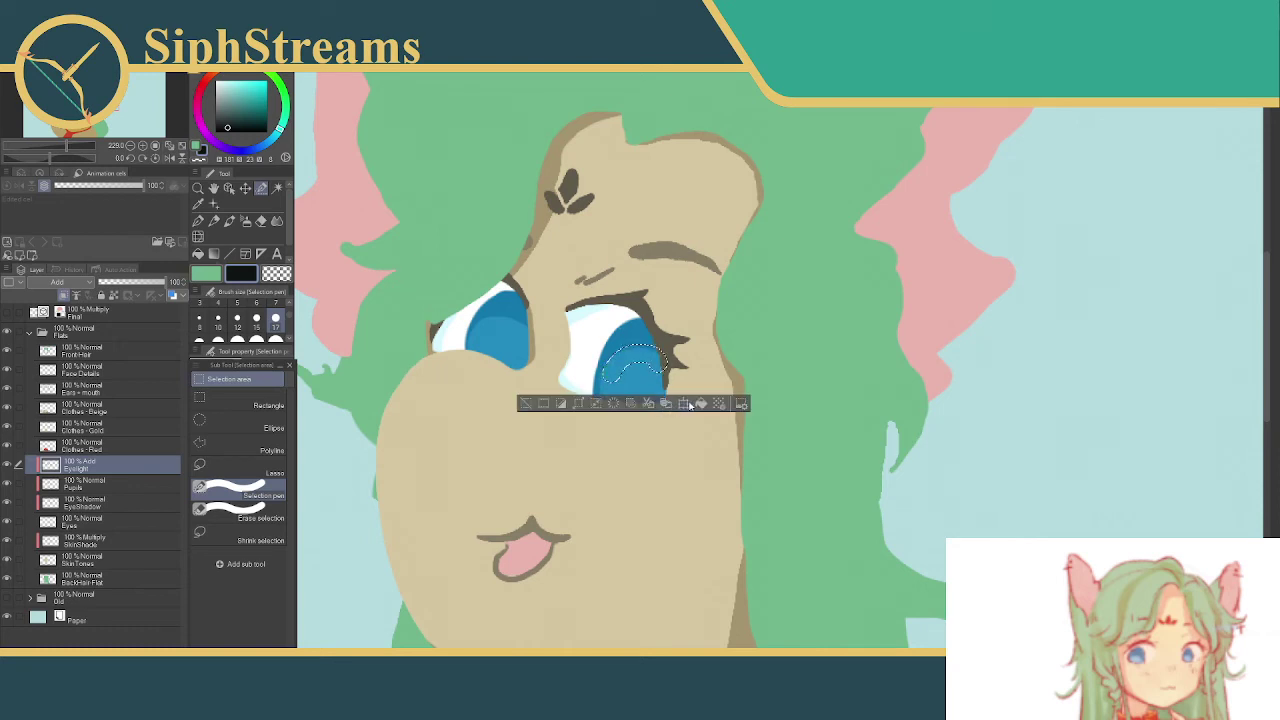
pyautogui.click(525, 403)
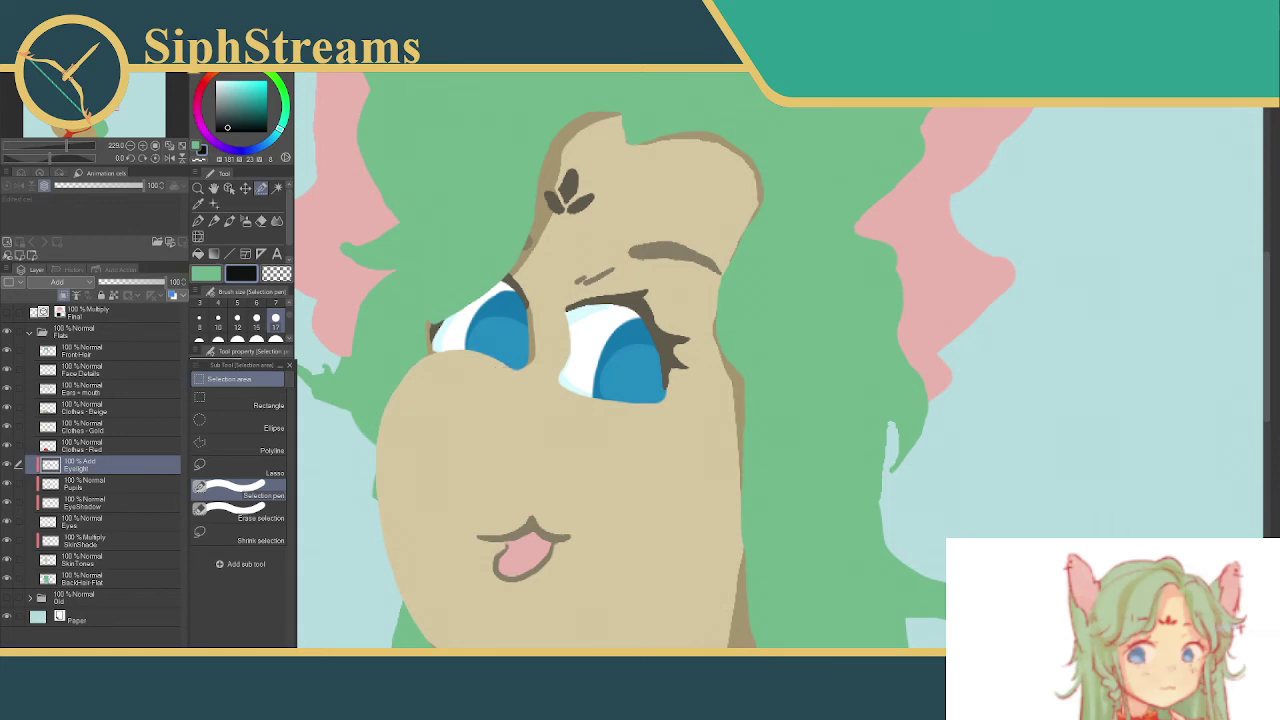
pyautogui.scroll(-6, 647, 459)
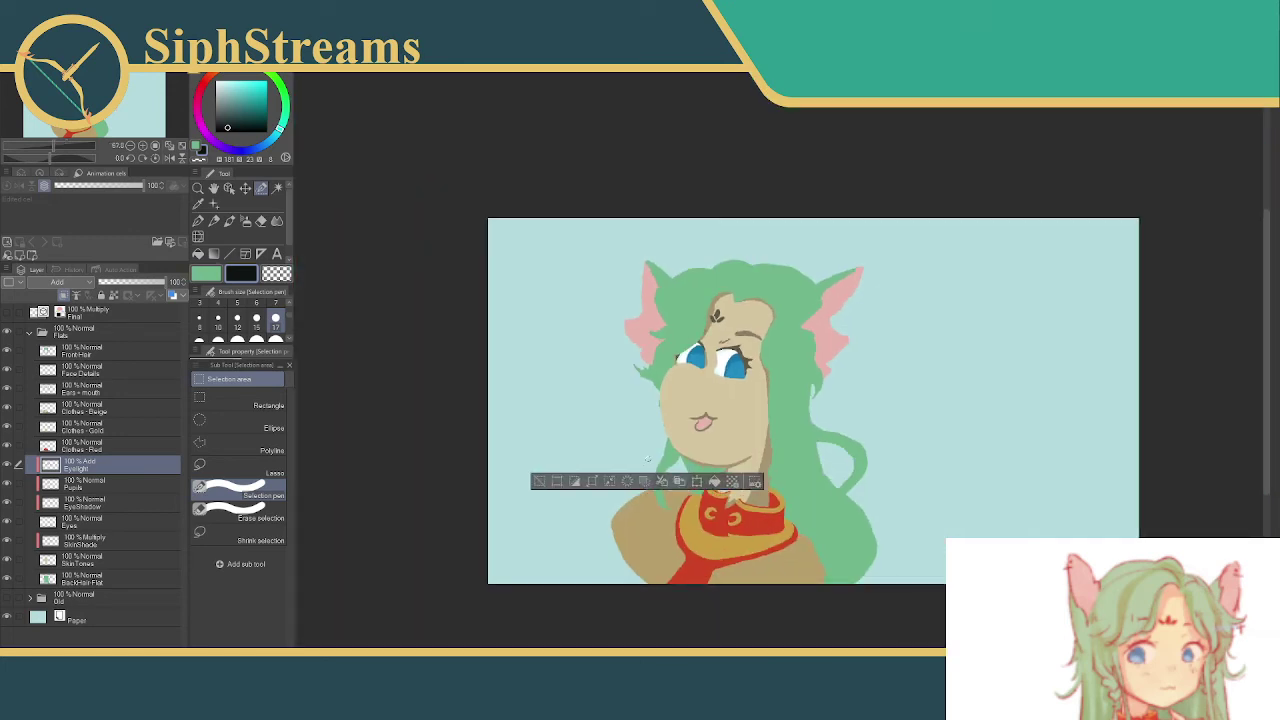
pyautogui.scroll(6, 647, 459)
pyautogui.scroll(-3, 561, 402)
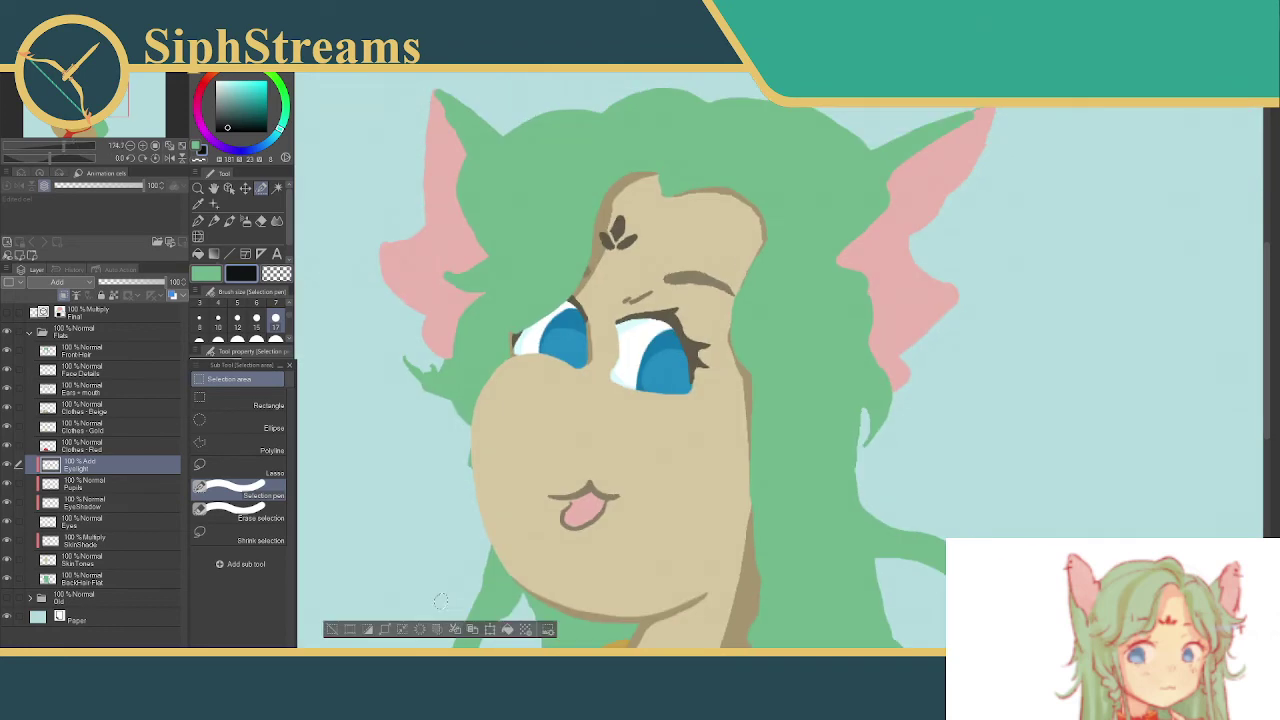
pyautogui.moveTo(561, 402); pyautogui.dragTo(571, 405)
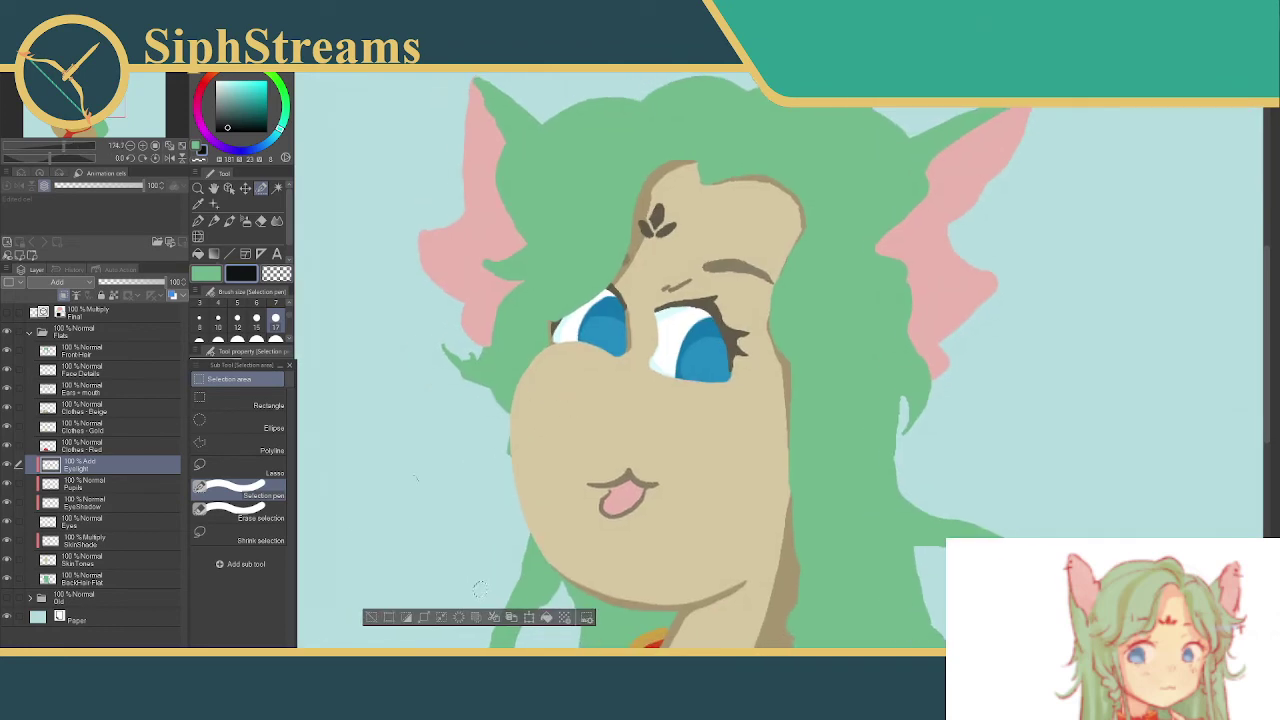
pyautogui.click(373, 617)
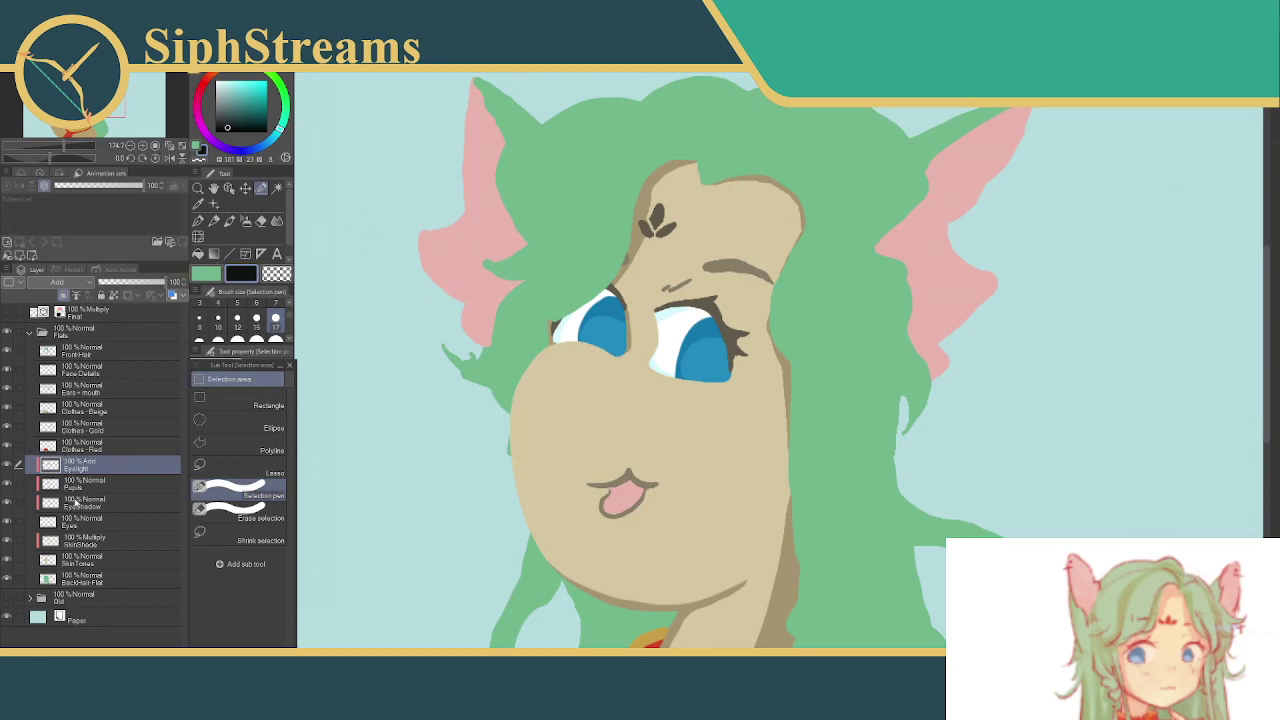
# - Select the Clothes - Red layer and choose a muted pink (hue 8, saturation 24, value 76) for the collar shading
pyautogui.click(103, 447)
pyautogui.scroll(-8, 580, 328)
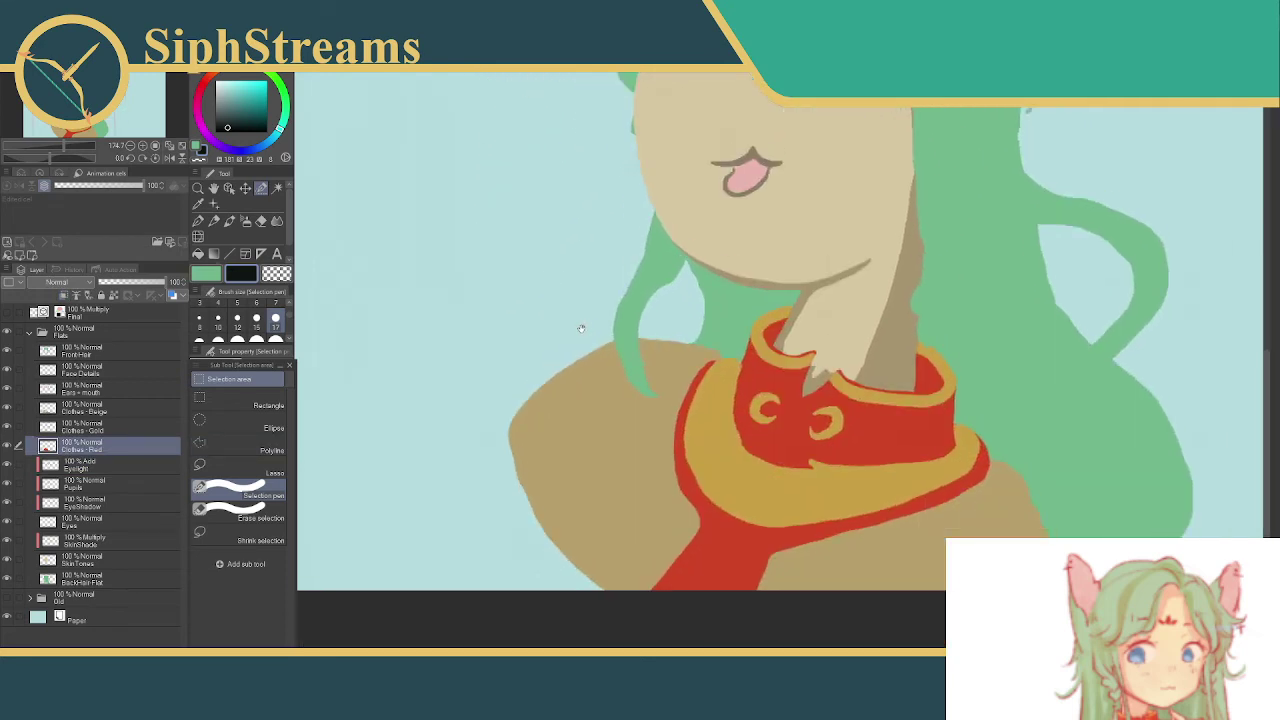
pyautogui.moveTo(580, 328); pyautogui.dragTo(512, 299)
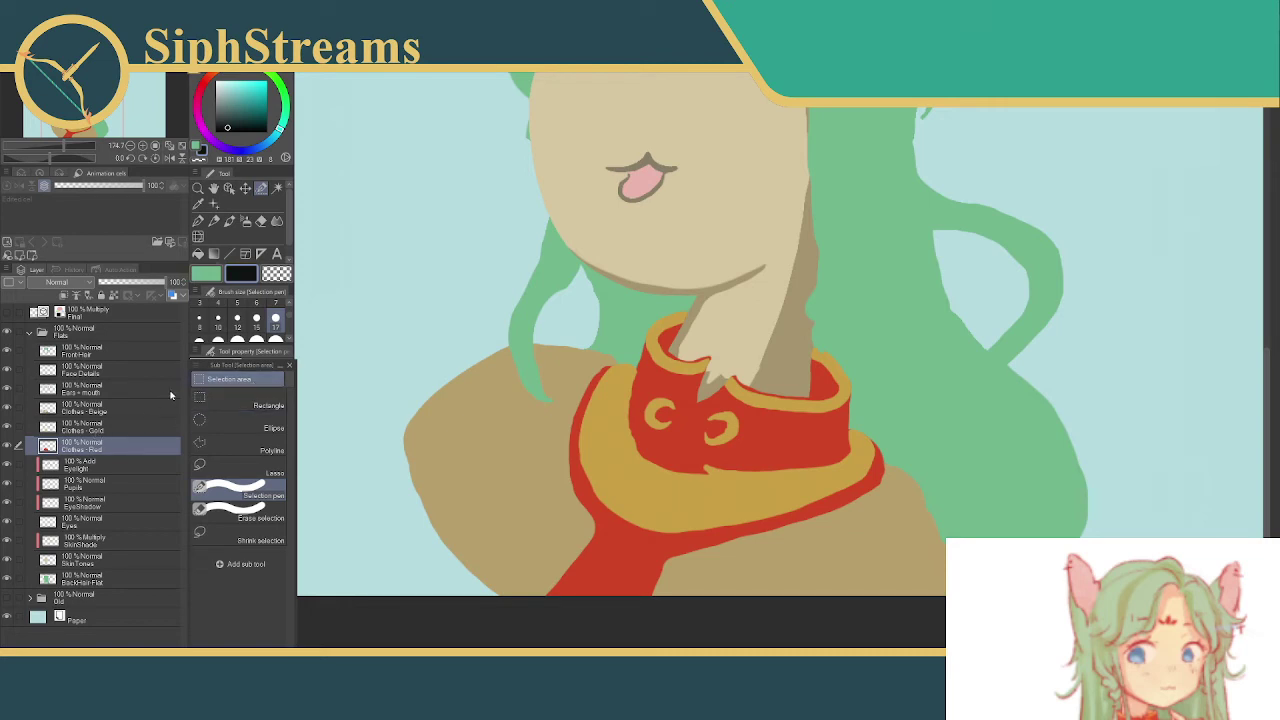
pyautogui.click(205, 80)
pyautogui.moveTo(228, 113)
pyautogui.mouseDown()
pyautogui.moveTo(232, 128)
pyautogui.moveTo(232, 88)
pyautogui.mouseUp()
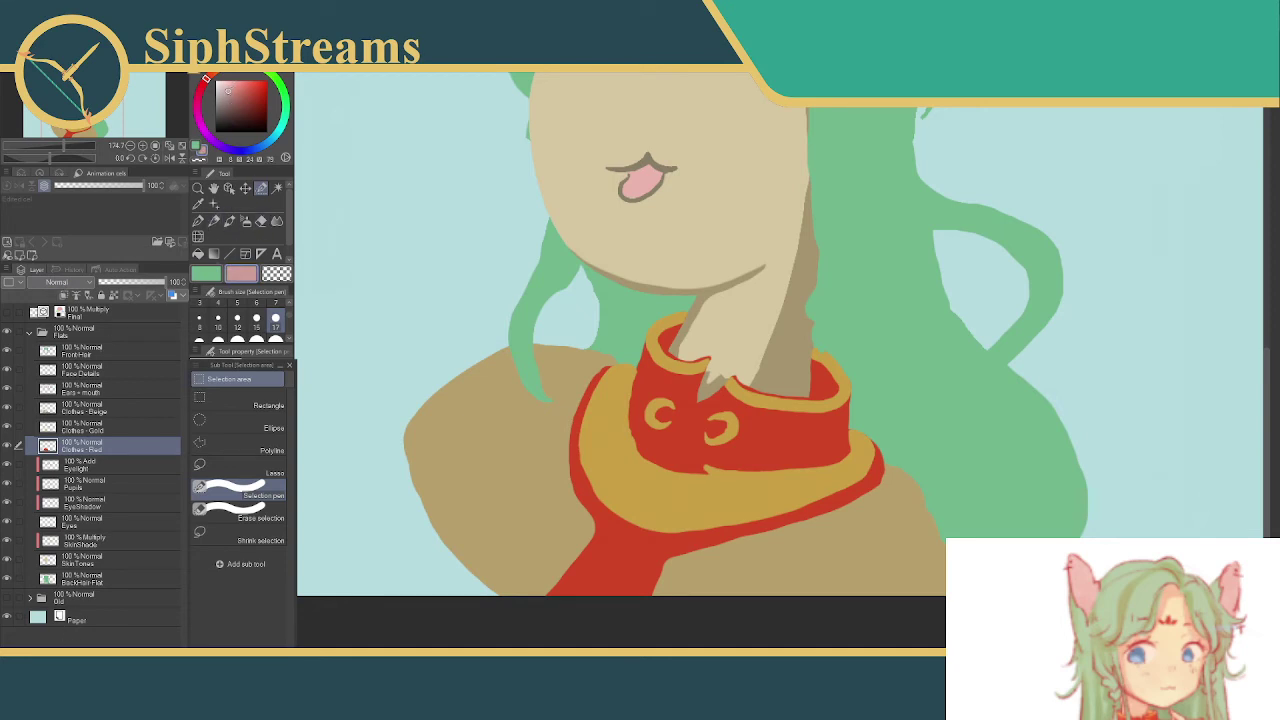
pyautogui.hotkey('ctrl', 'shift', 'n')
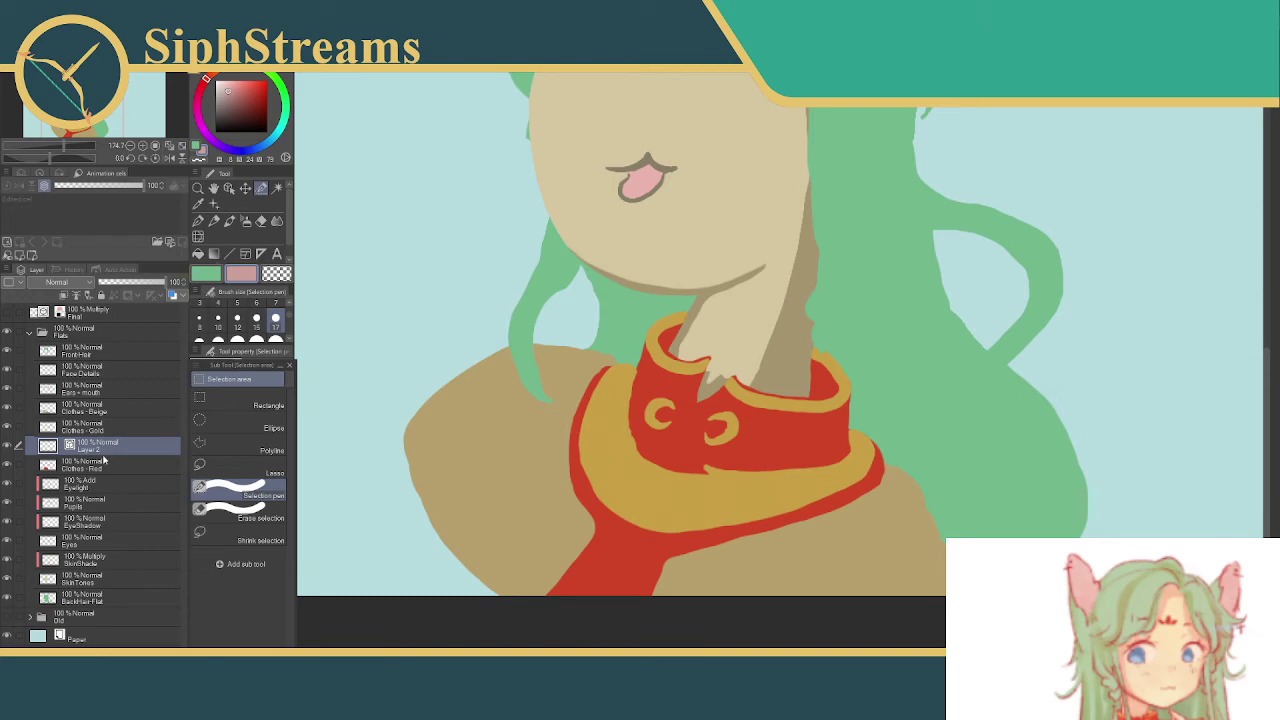
pyautogui.rightClick(122, 446)
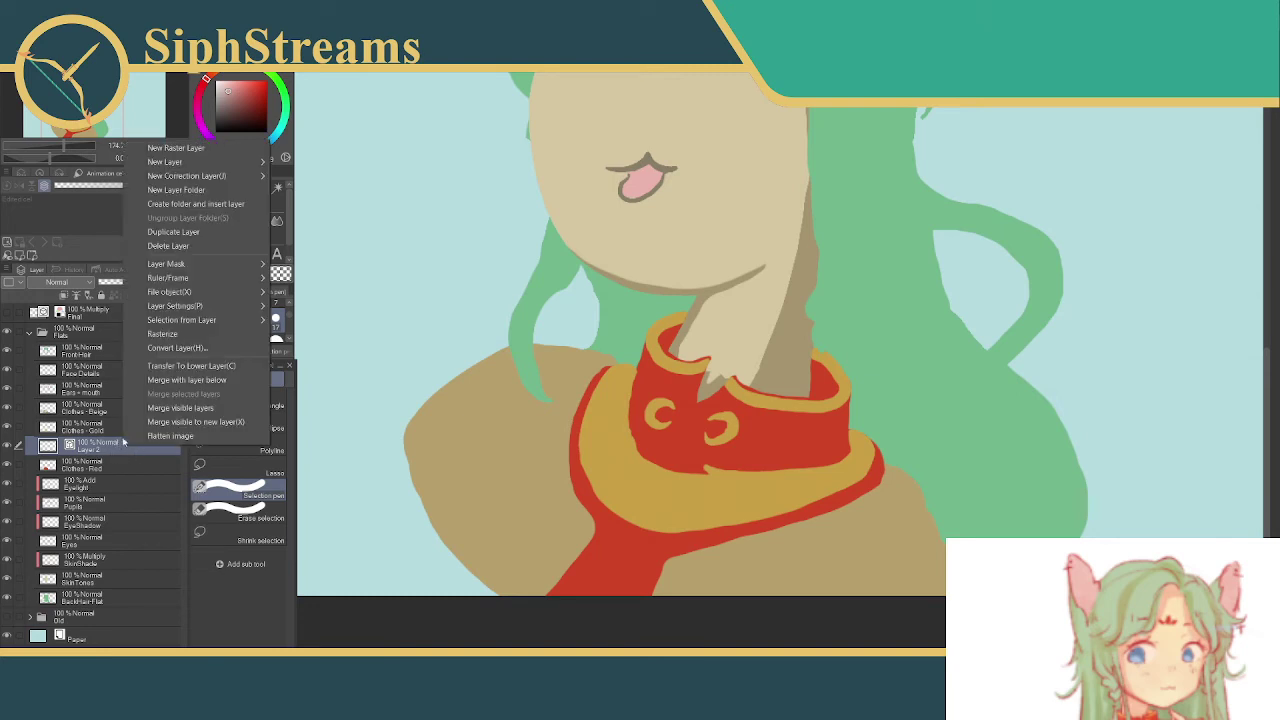
pyautogui.click(172, 245)
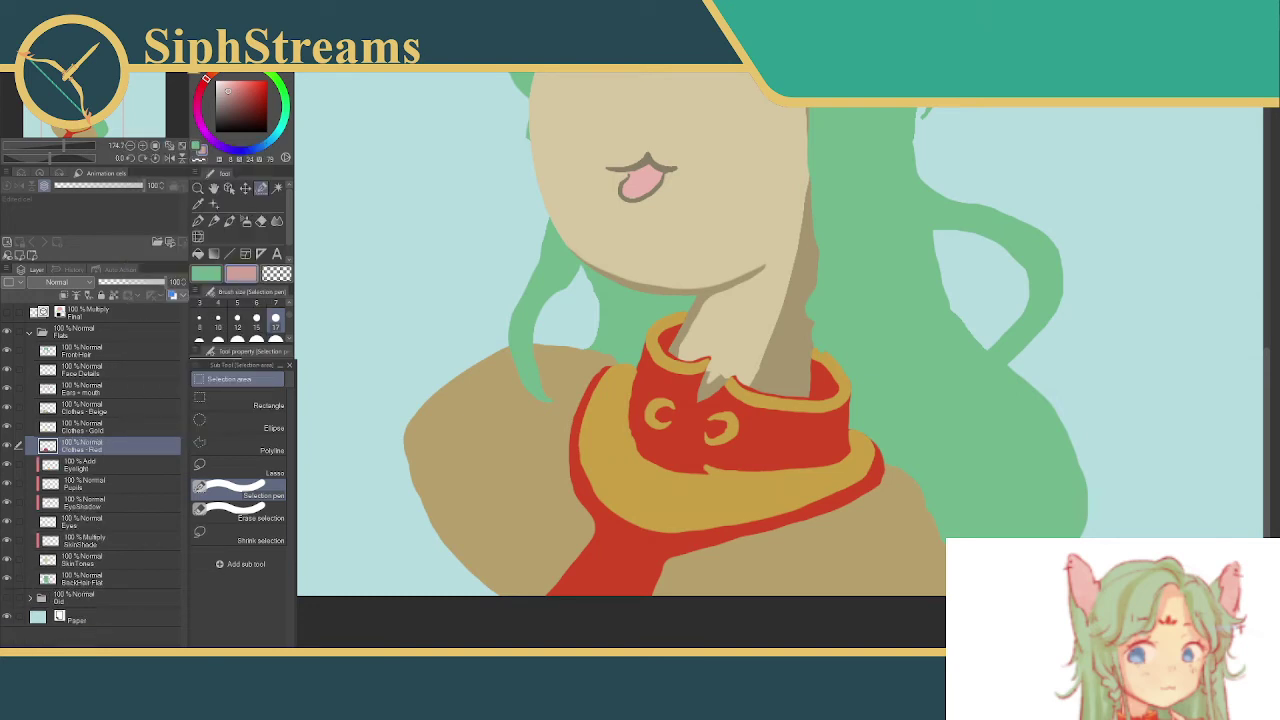
# - Name the new layer above Clothes - Red Clothes-Red-Shade, clip it to that layer, and set its blending mode to Multiply
pyautogui.hotkey('ctrl', 'z')
pyautogui.doubleClick(84, 453)
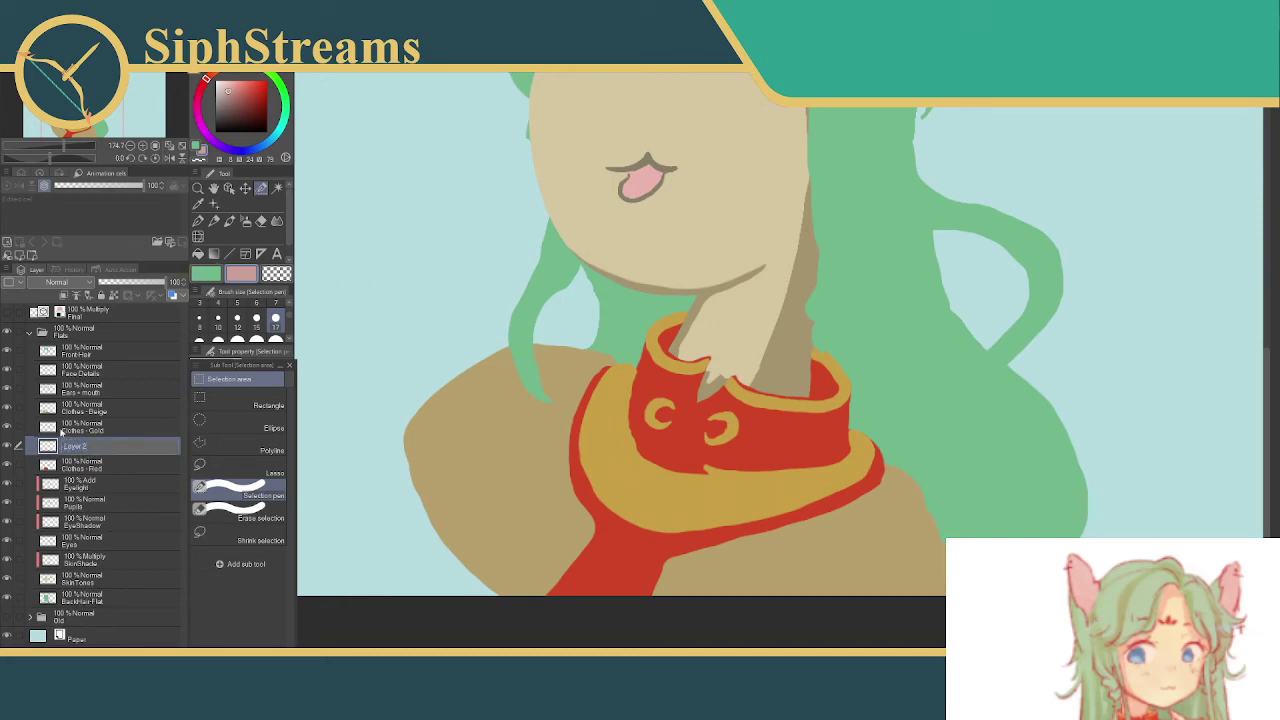
pyautogui.write('Clothes-Red-Shade')
pyautogui.press('Return')
pyautogui.click(50, 283)
pyautogui.click(50, 320)
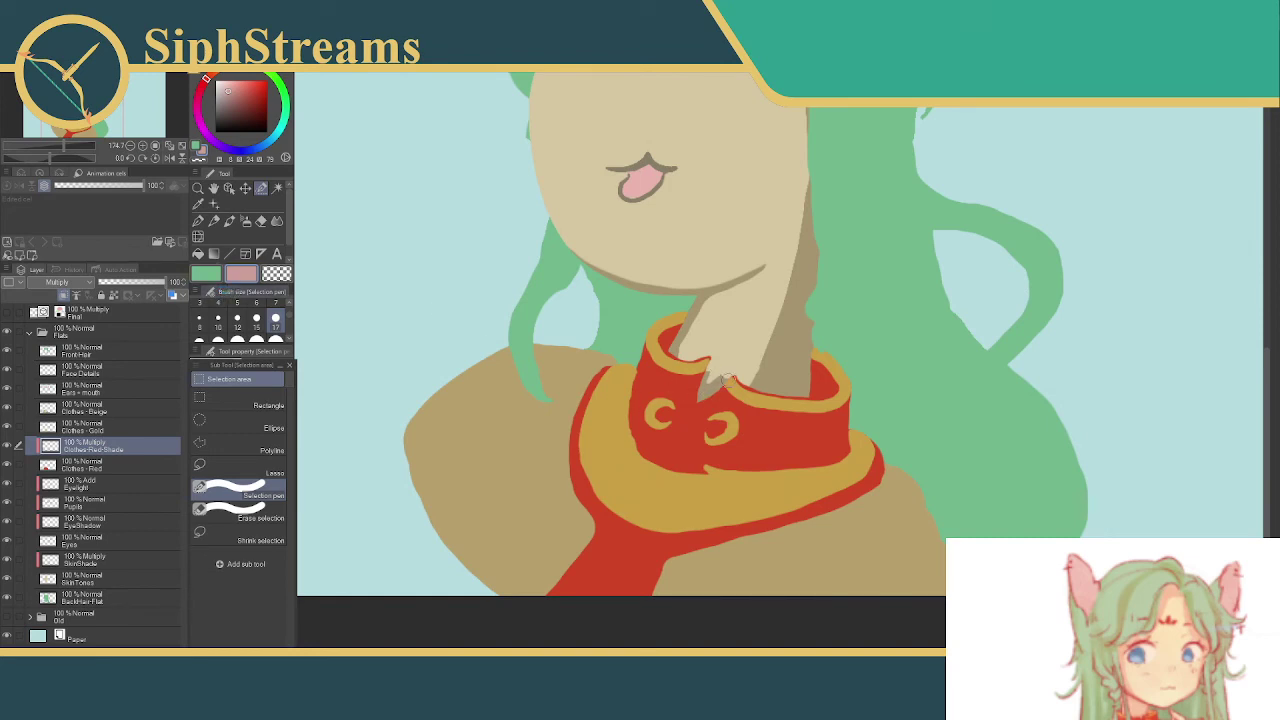
# - Fill selection pen areas with the muted pink to shade the collar's front overlap and the right part of its red lining
pyautogui.moveTo(705, 394)
pyautogui.mouseDown()
pyautogui.moveTo(712, 464)
pyautogui.moveTo(714, 382)
pyautogui.mouseUp()
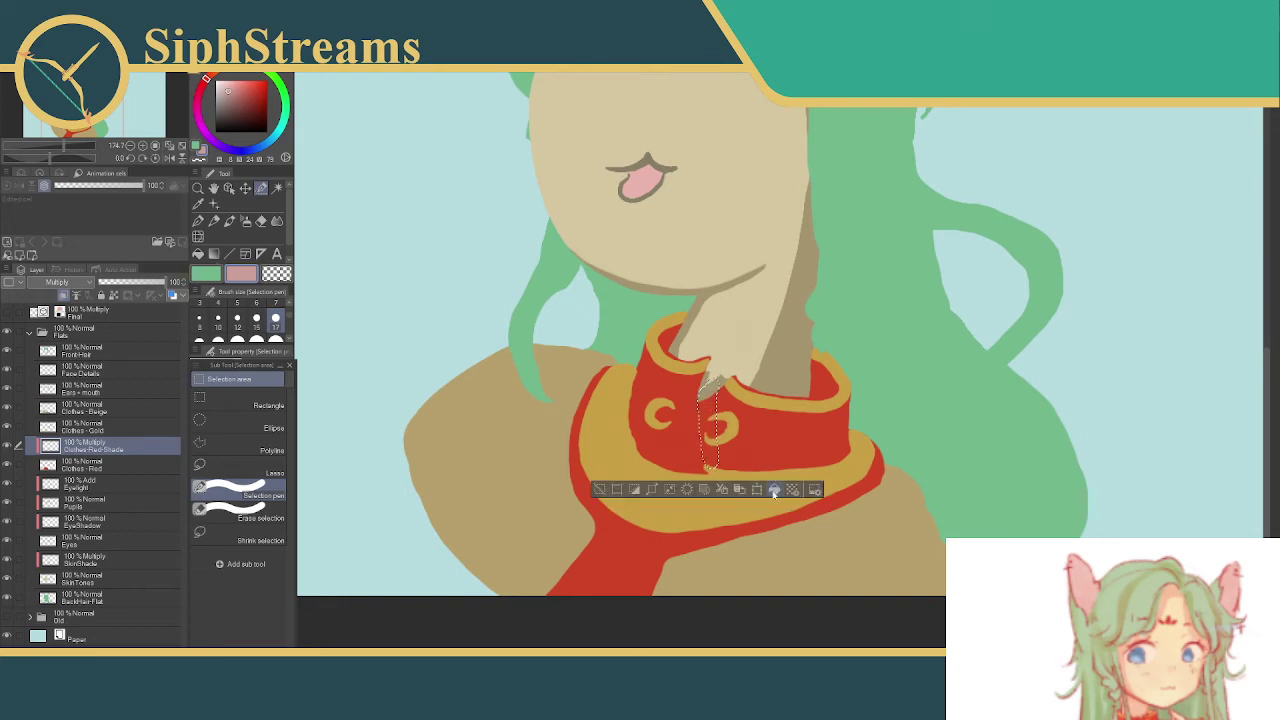
pyautogui.click(735, 489)
pyautogui.click(598, 489)
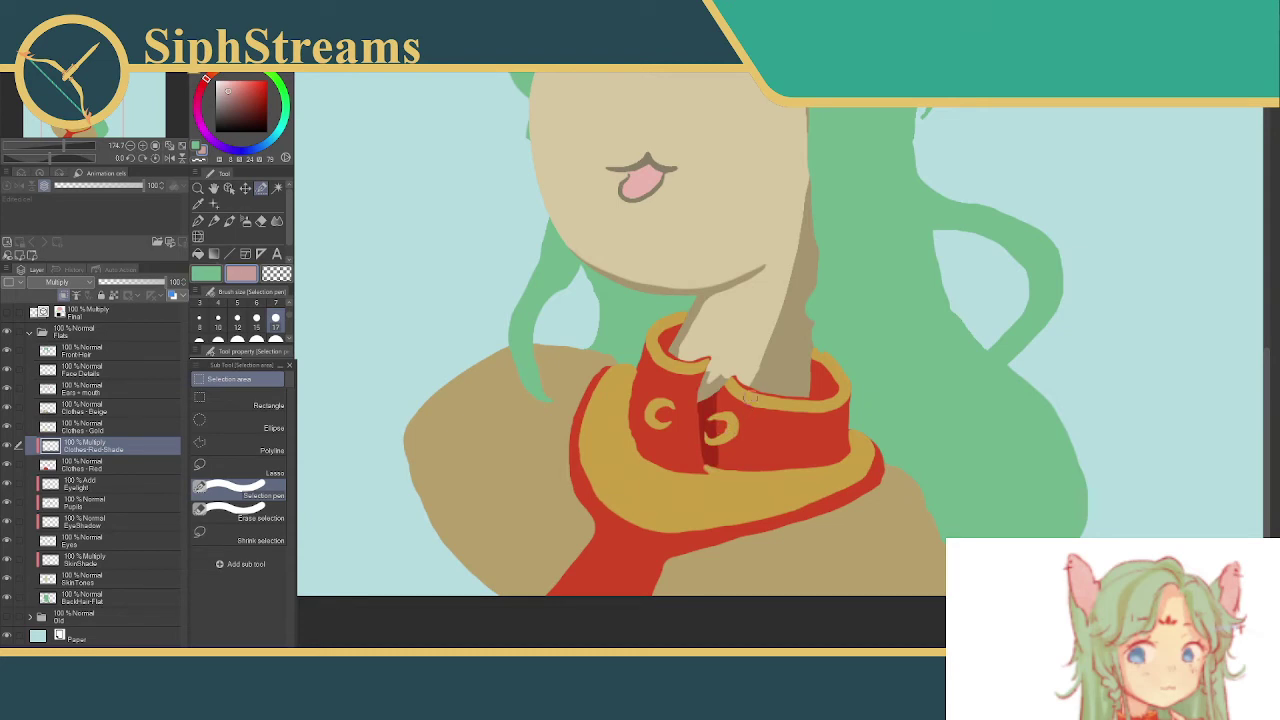
pyautogui.moveTo(804, 354)
pyautogui.mouseDown()
pyautogui.moveTo(829, 388)
pyautogui.moveTo(800, 394)
pyautogui.mouseUp()
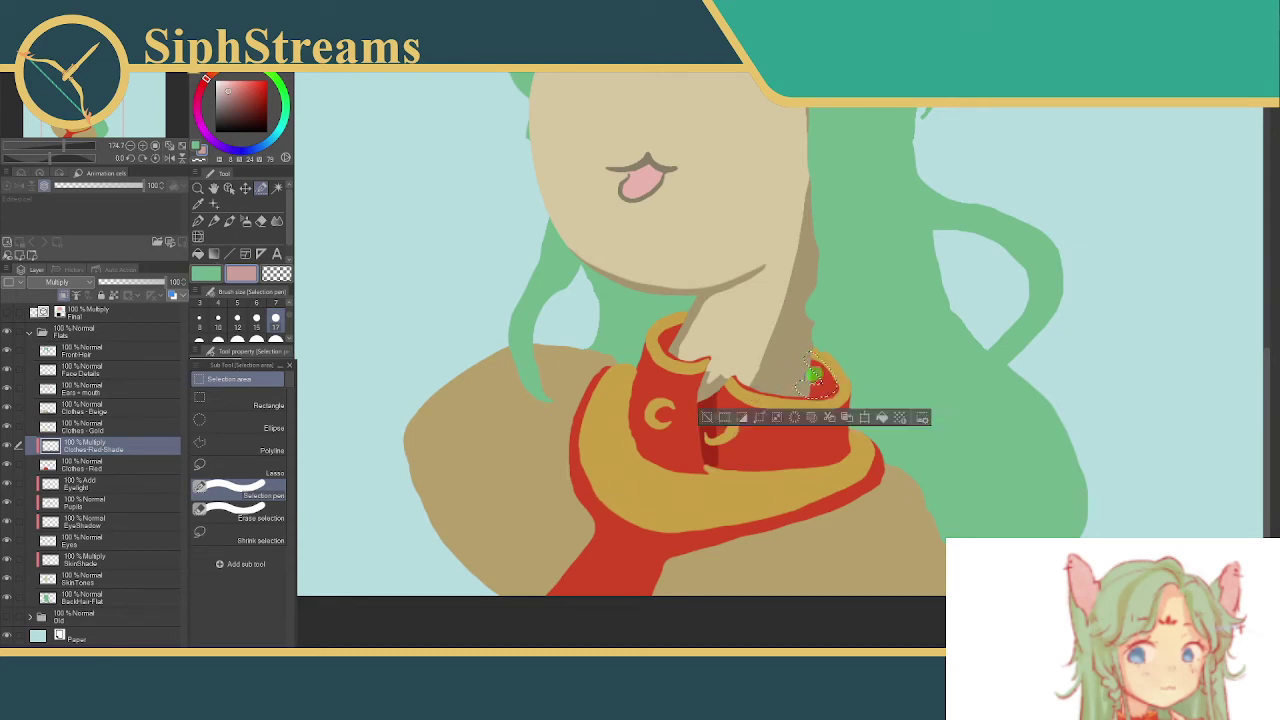
pyautogui.click(882, 417)
pyautogui.click(706, 417)
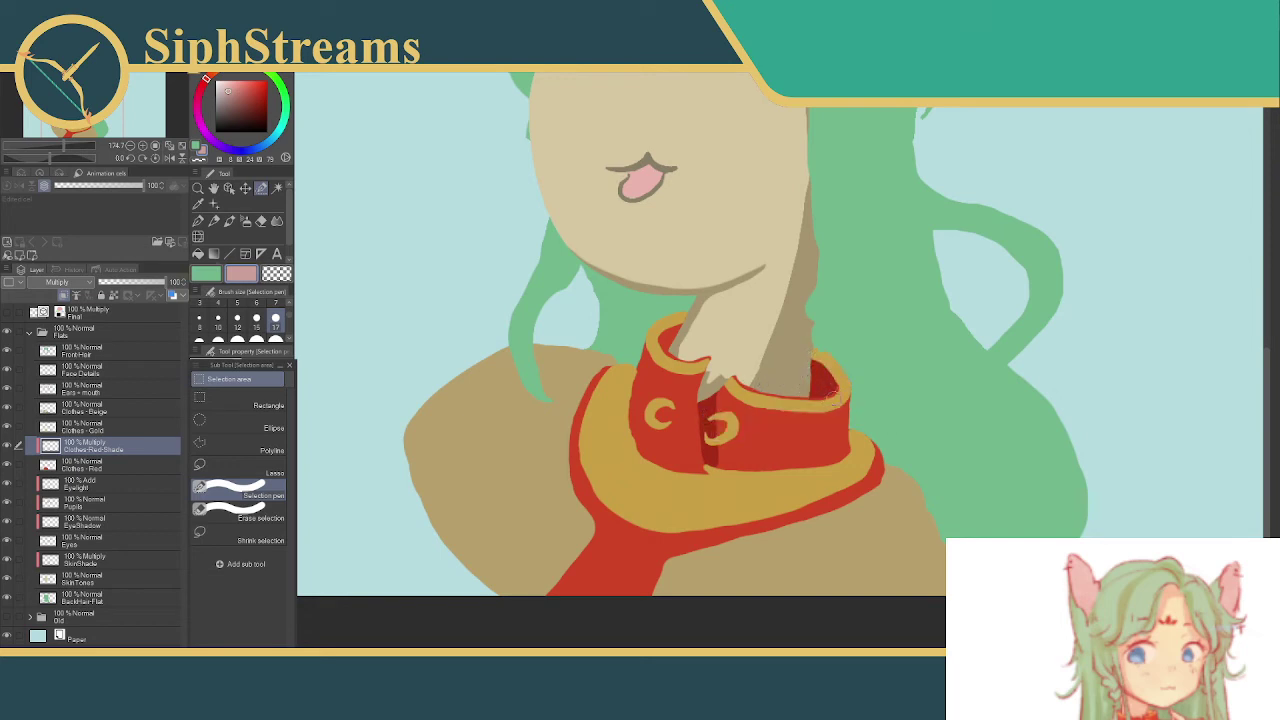
# - Extend the shading on the collar's inner right edge and shade the small red lining area on its left, clearing the selections
pyautogui.moveTo(843, 383); pyautogui.dragTo(838, 380)
pyautogui.moveTo(674, 340); pyautogui.dragTo(684, 332)
pyautogui.hotkey('ctrl', 'd')
pyautogui.moveTo(674, 336)
pyautogui.mouseDown()
pyautogui.moveTo(628, 350)
pyautogui.moveTo(669, 343)
pyautogui.mouseUp()
pyautogui.click(741, 376)
pyautogui.hotkey('ctrl', 'd')
pyautogui.click(741, 367)
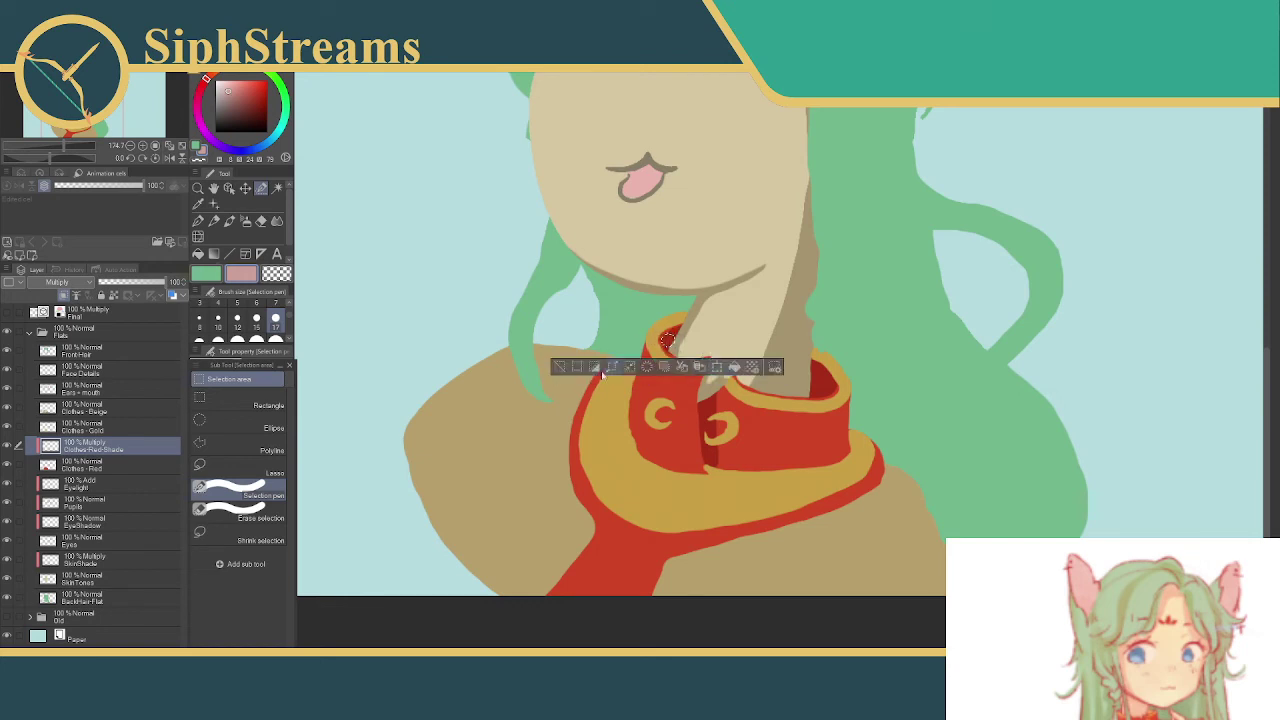
pyautogui.click(559, 369)
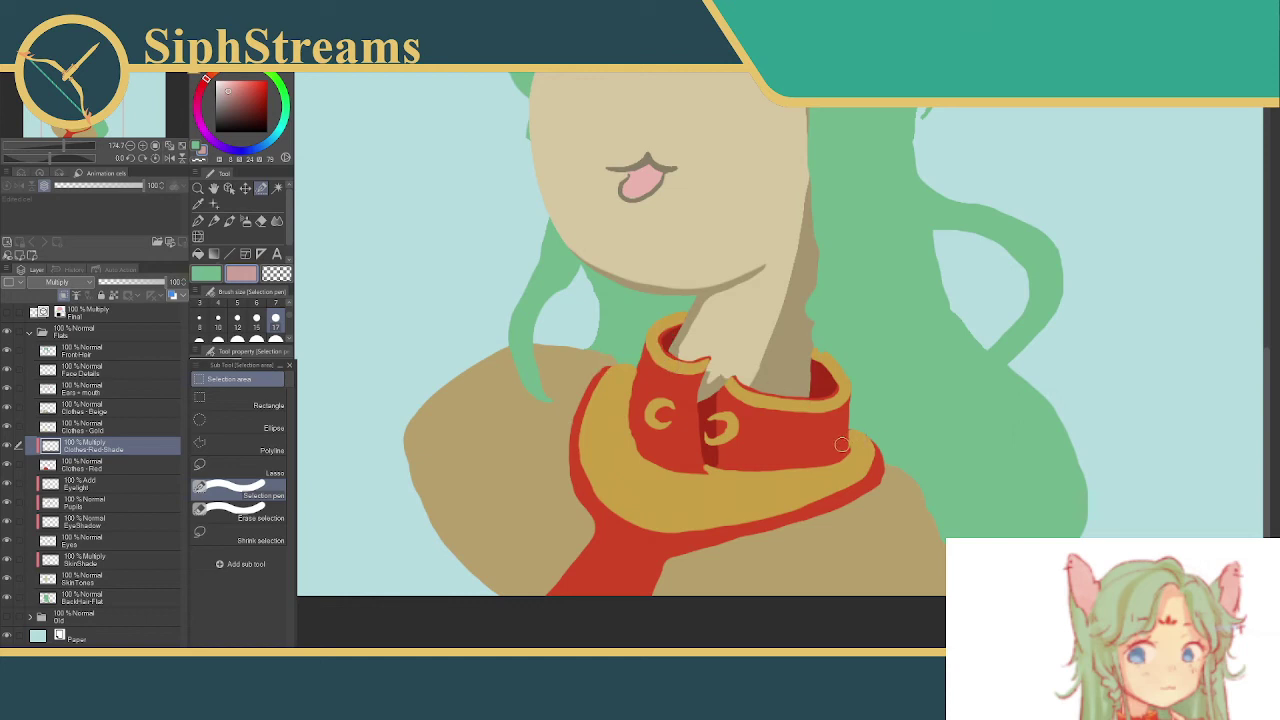
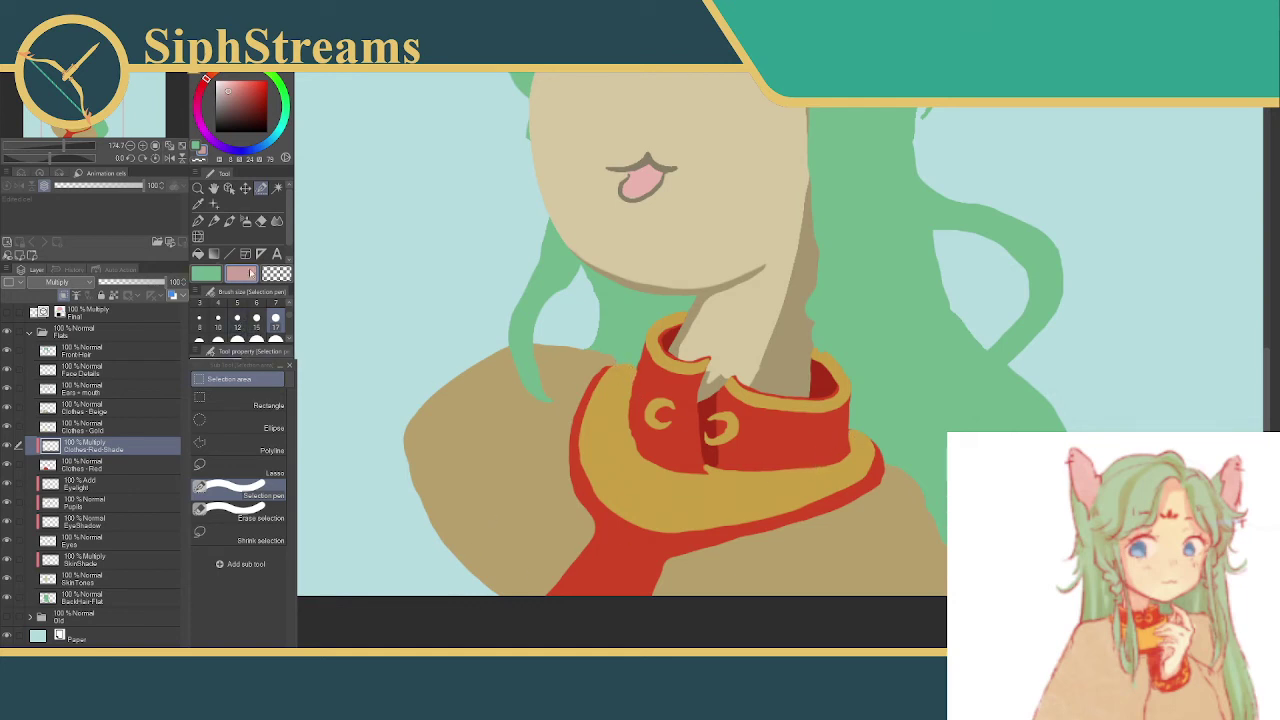
# - Shade the lower right edge of the red collar band where it meets the gold trim, clearing each selection
pyautogui.click(829, 440)
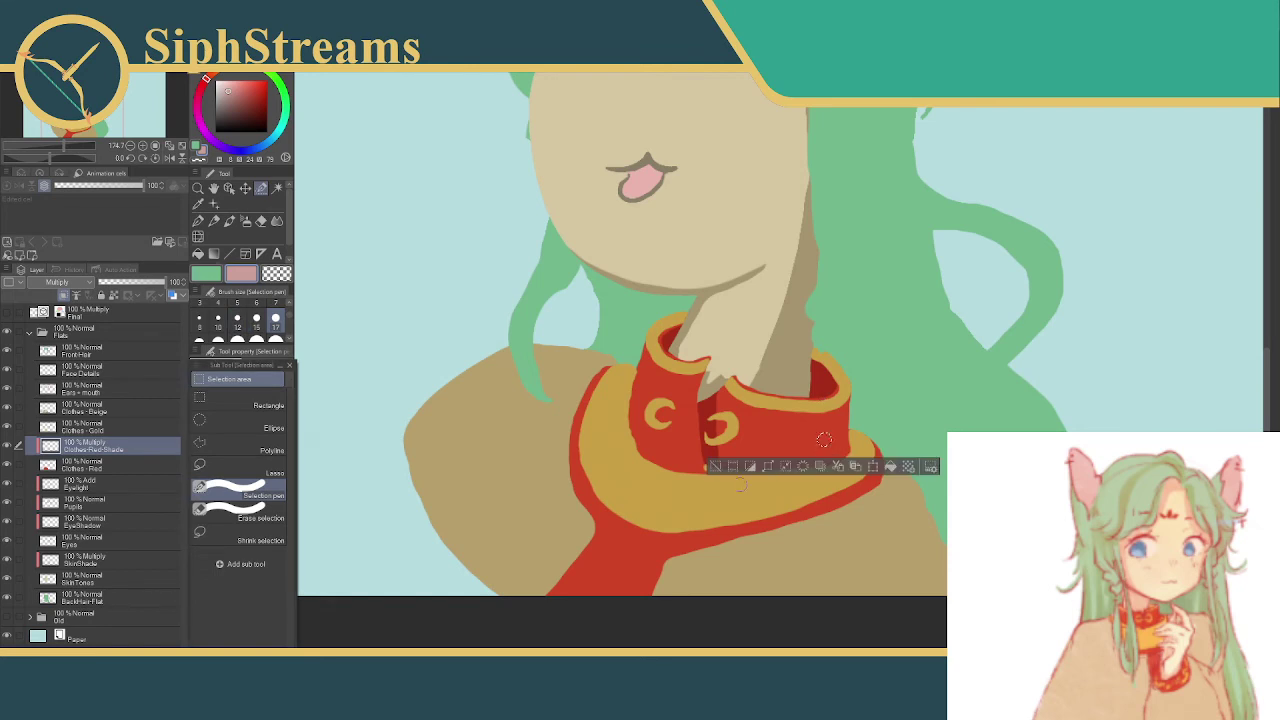
pyautogui.hotkey('ctrl', 'd')
pyautogui.moveTo(855, 435)
pyautogui.mouseDown()
pyautogui.moveTo(840, 466)
pyautogui.moveTo(785, 480)
pyautogui.mouseUp()
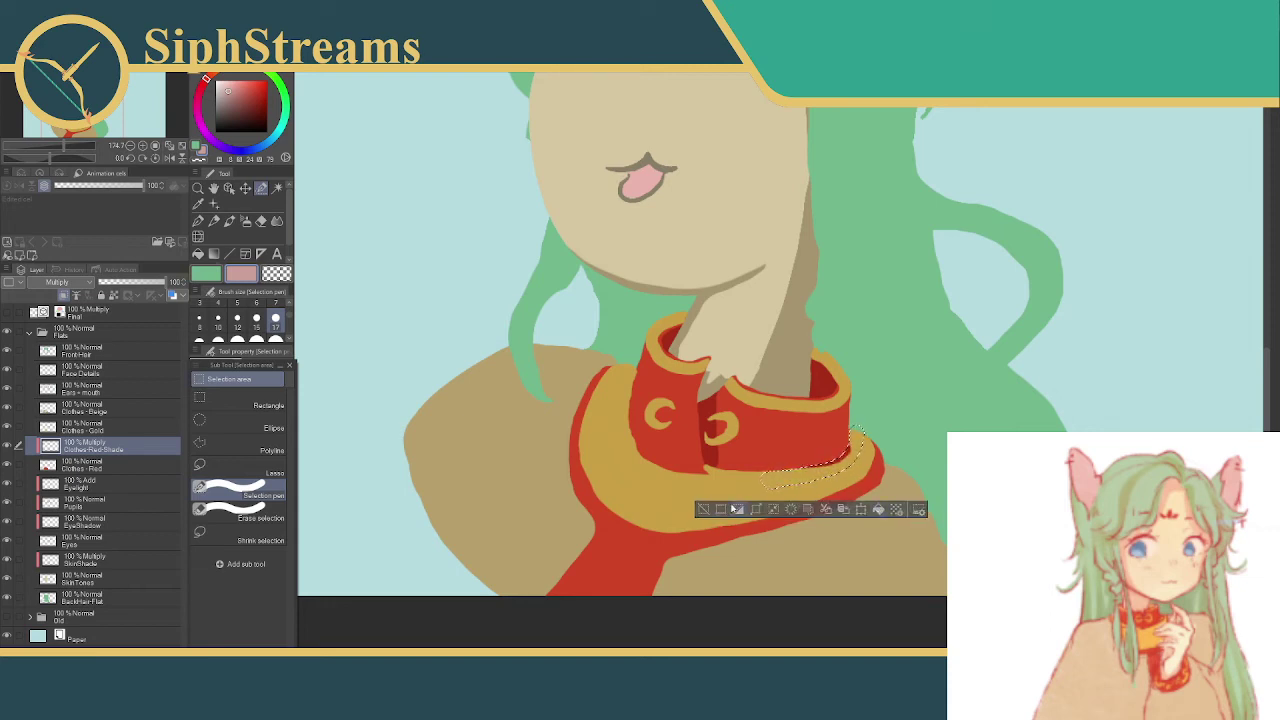
pyautogui.click(704, 510)
pyautogui.moveTo(860, 430); pyautogui.dragTo(856, 455)
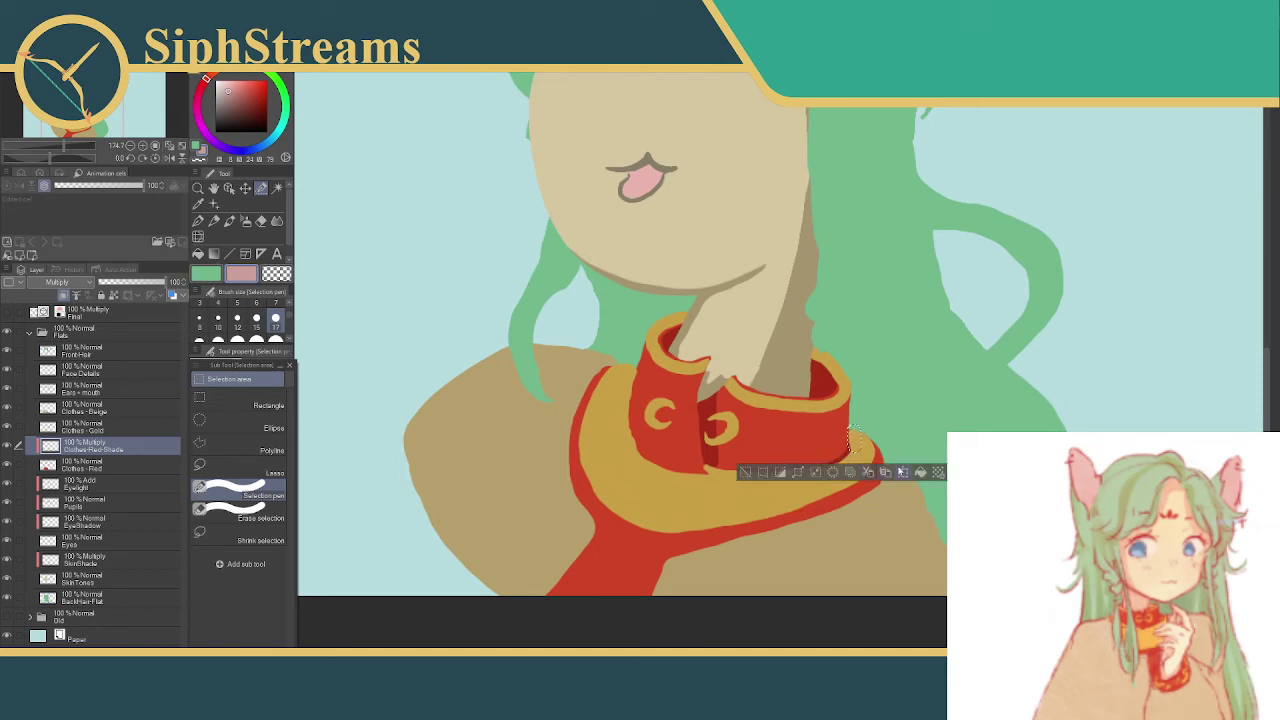
pyautogui.click(745, 473)
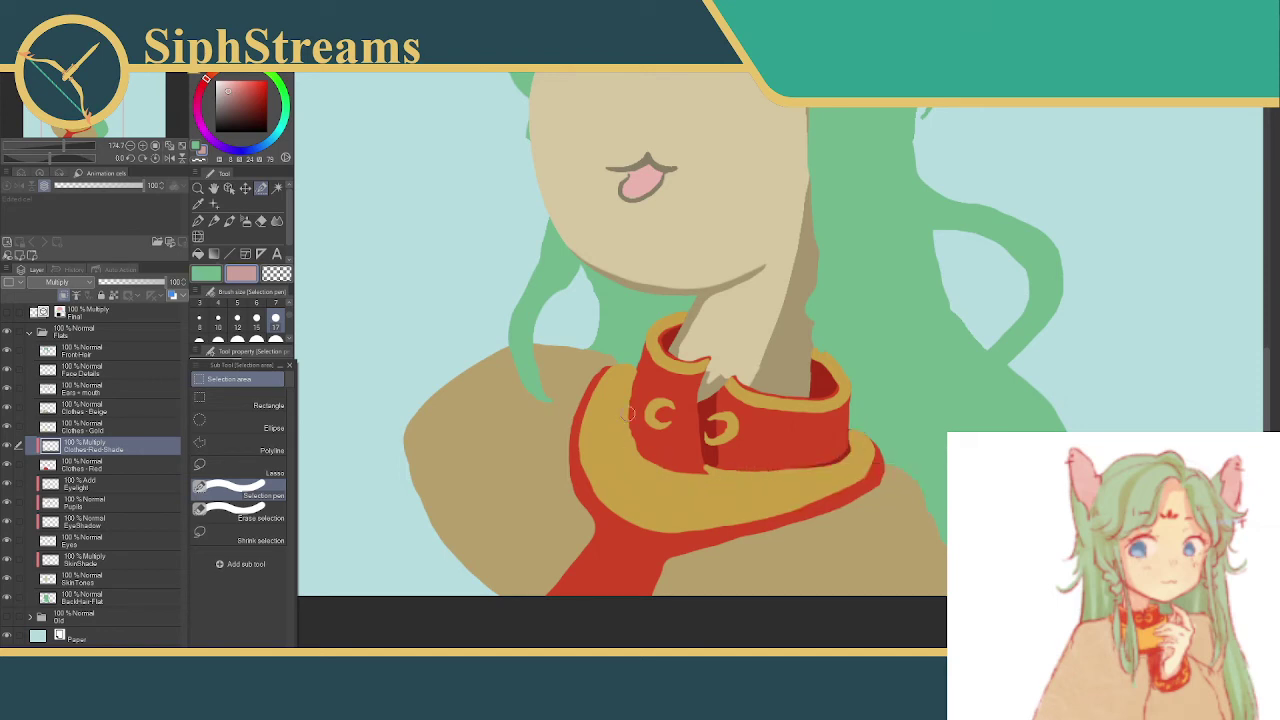
# - Select a curved strip along the lower left edge of the red collar band, fill it with shading, and clear the selection
pyautogui.moveTo(617, 399)
pyautogui.mouseDown()
pyautogui.moveTo(636, 452)
pyautogui.moveTo(706, 481)
pyautogui.mouseUp()
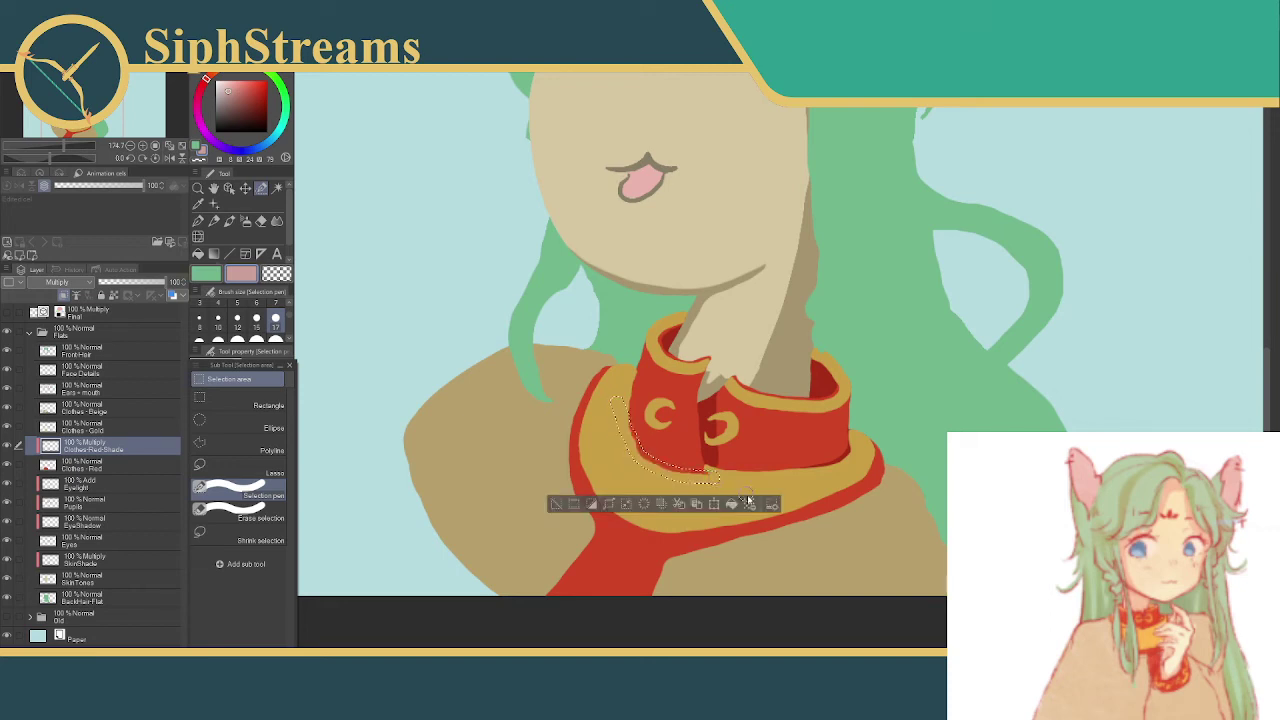
pyautogui.click(706, 505)
pyautogui.click(555, 497)
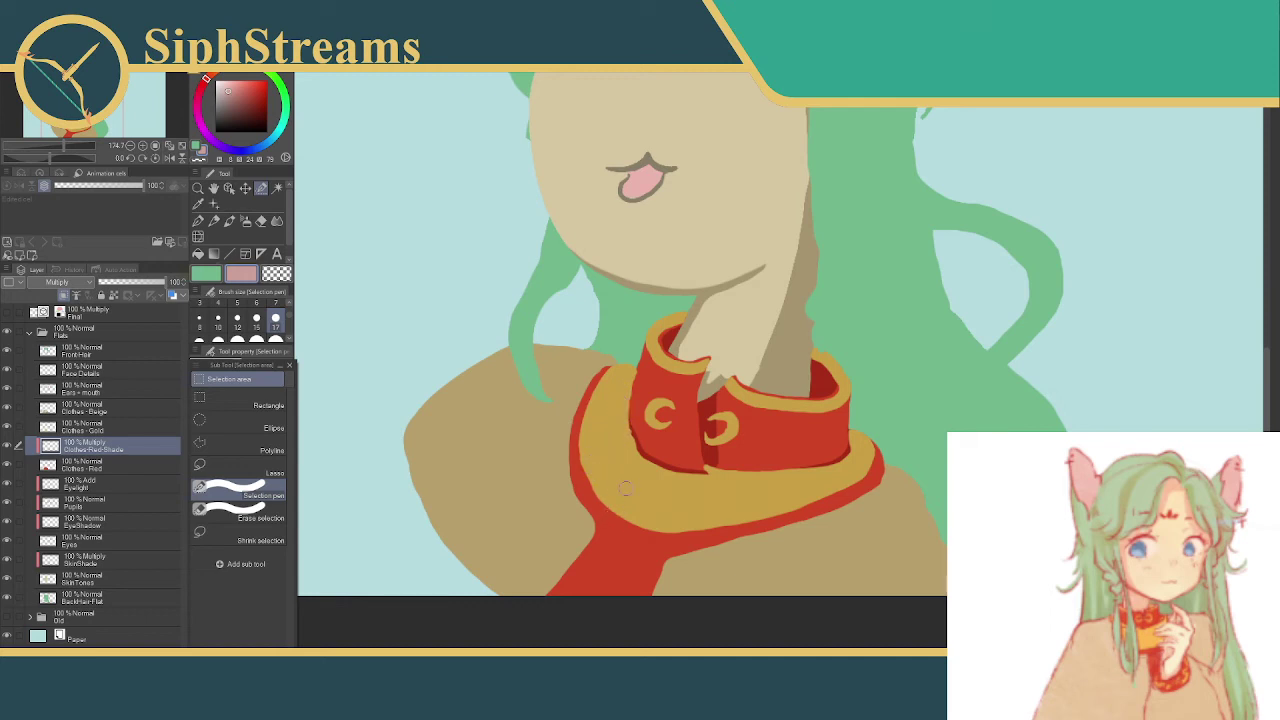
# - Fill selected strips with the muted pink along the red collar band's lower right outer edge and the hanging strap's right edge
pyautogui.click(885, 483)
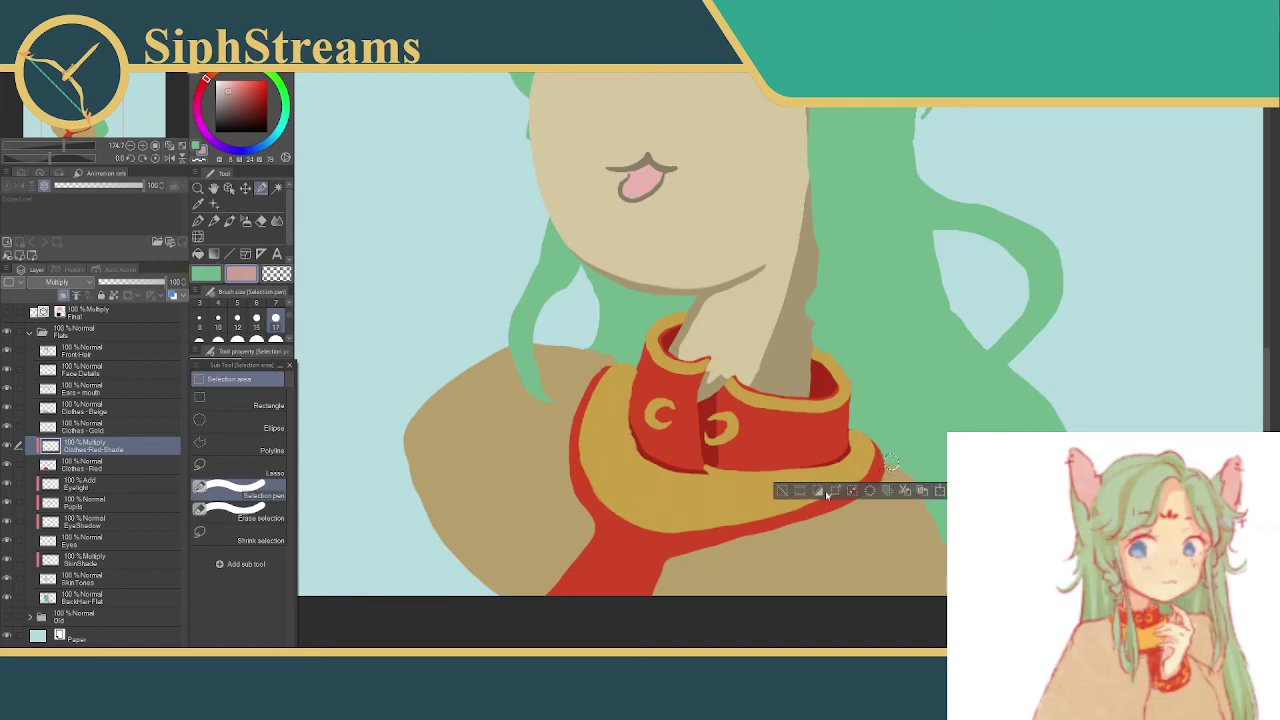
pyautogui.hotkey('ctrl', 'd')
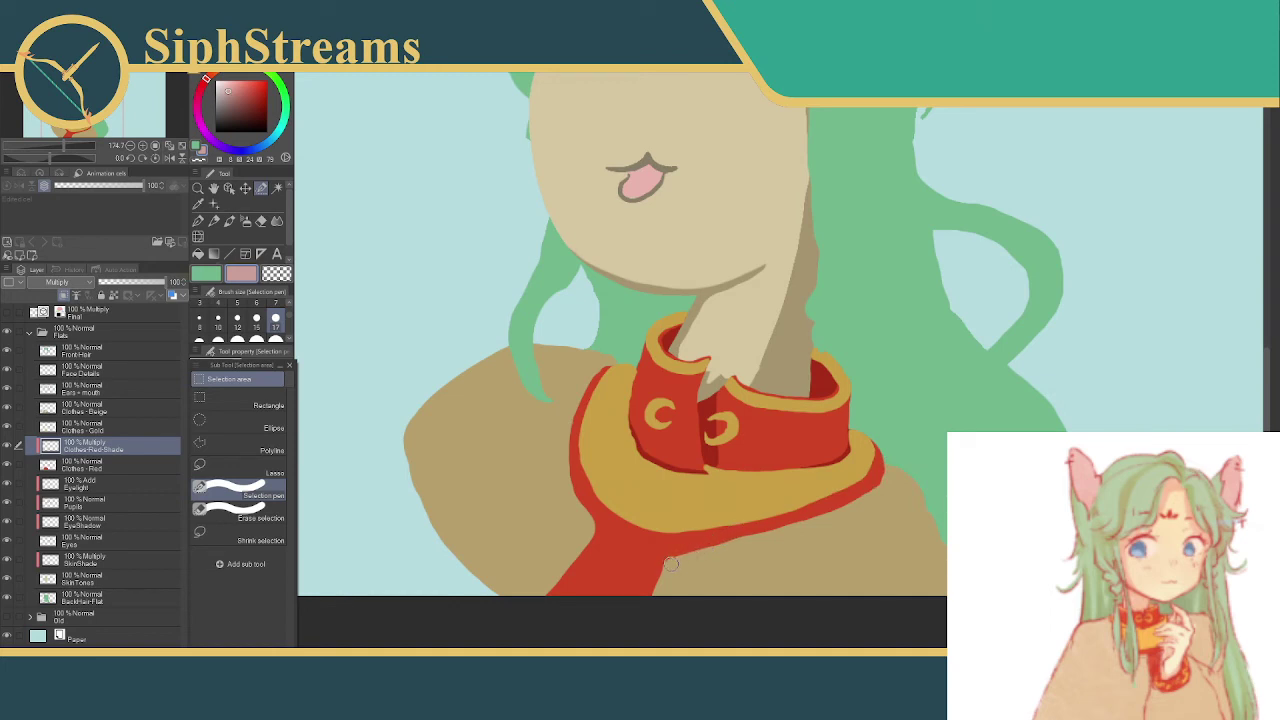
pyautogui.moveTo(670, 564)
pyautogui.mouseDown()
pyautogui.moveTo(842, 504)
pyautogui.moveTo(878, 486)
pyautogui.moveTo(893, 458)
pyautogui.mouseUp()
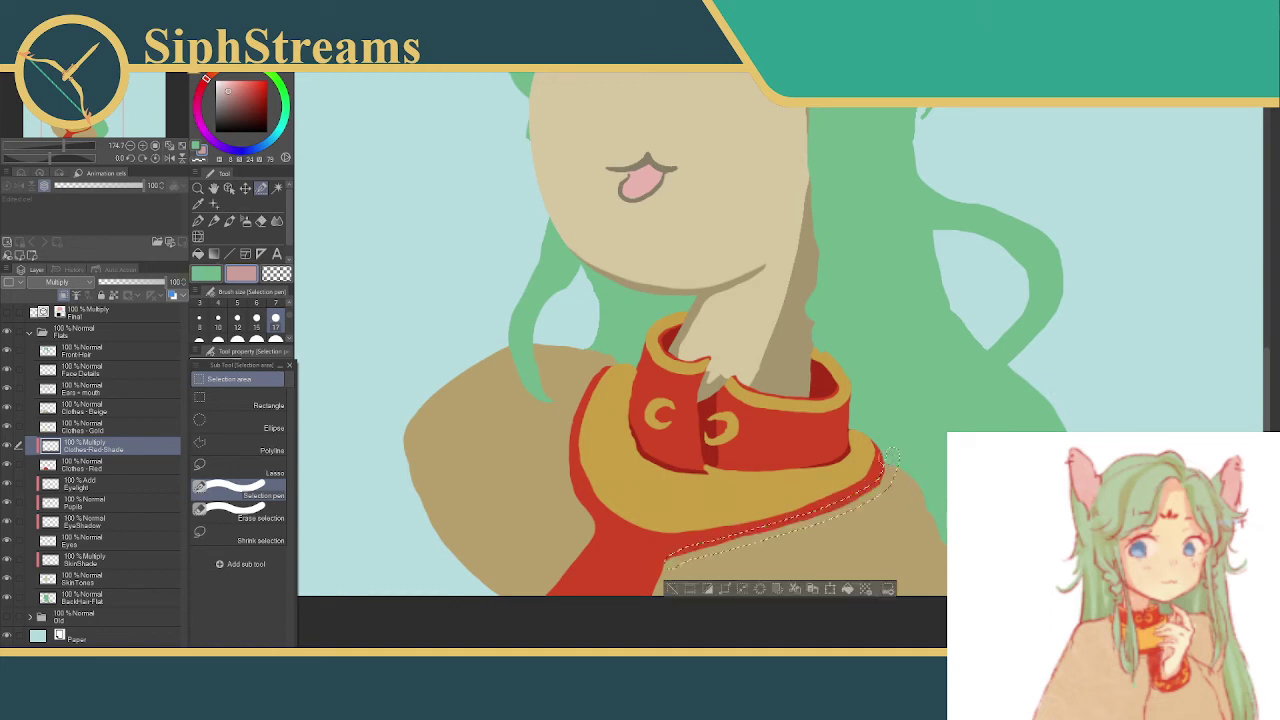
pyautogui.click(847, 588)
pyautogui.click(672, 588)
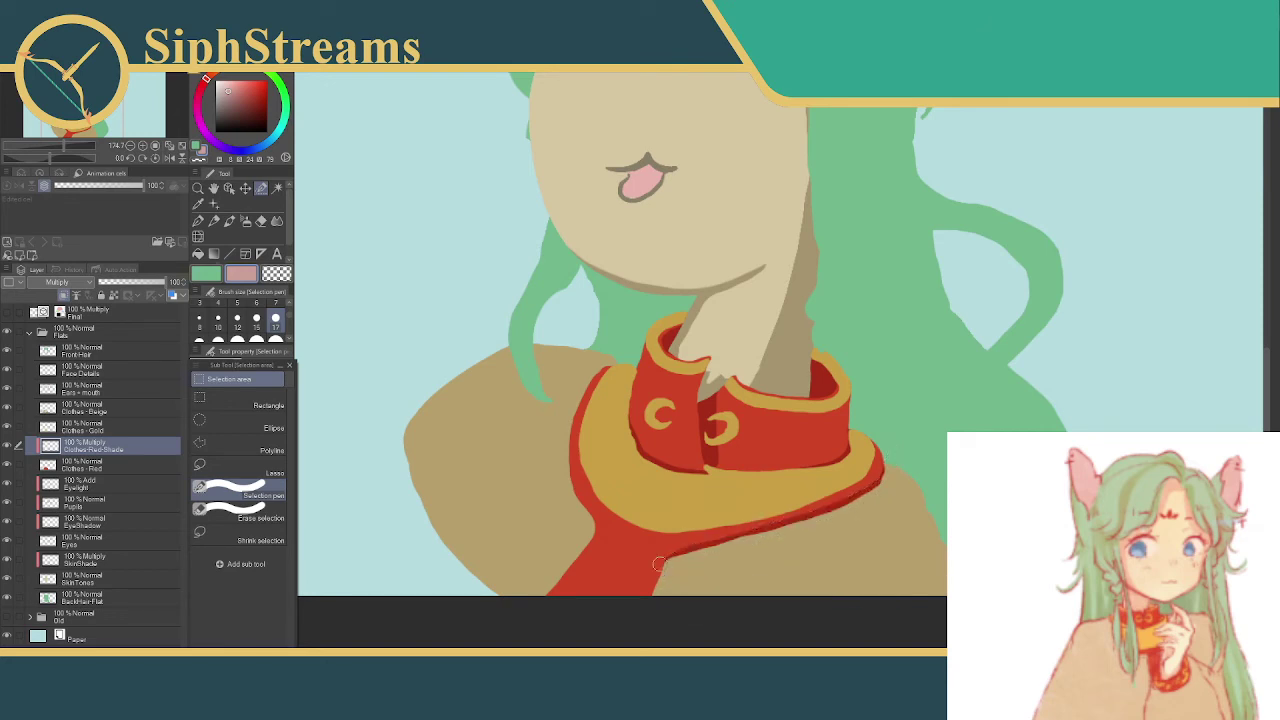
pyautogui.moveTo(673, 560); pyautogui.dragTo(646, 598)
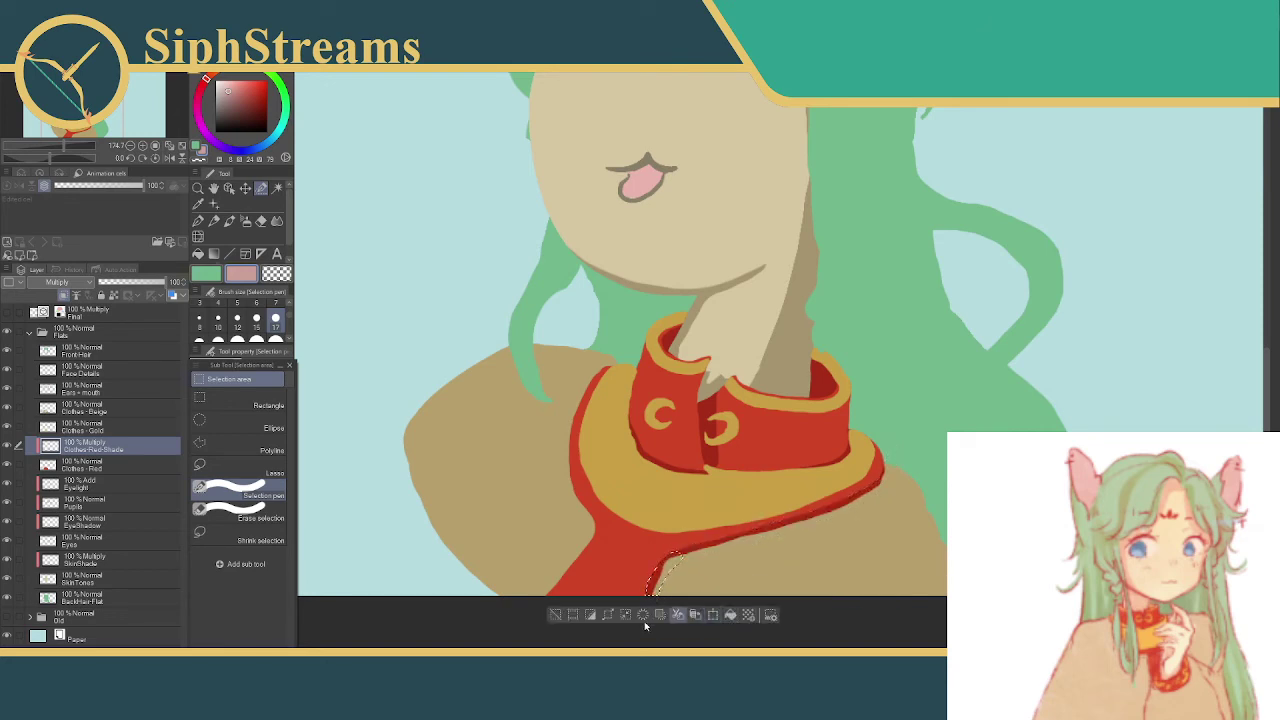
pyautogui.click(556, 615)
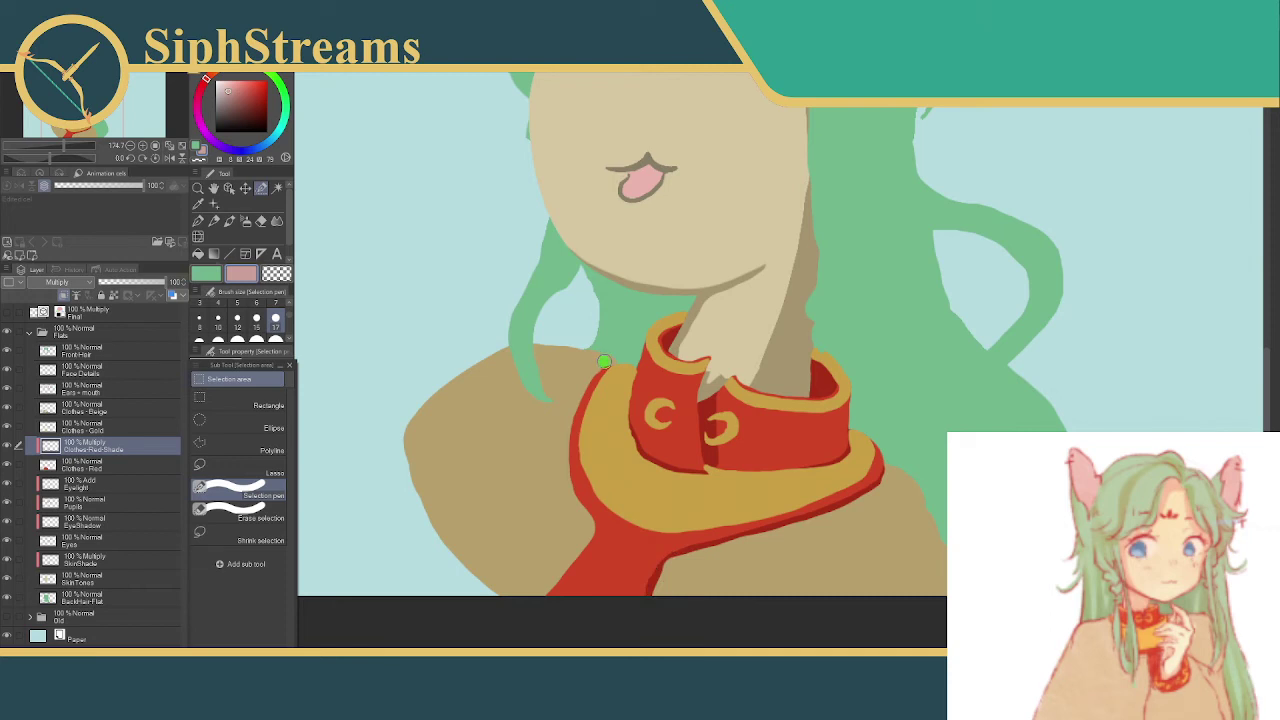
# - Select a curved strip along the red collar band's upper left outer edge, fill it with shading, and clear the selection
pyautogui.moveTo(601, 366); pyautogui.dragTo(562, 446)
pyautogui.moveTo(578, 402); pyautogui.dragTo(562, 488)
pyautogui.moveTo(577, 410); pyautogui.dragTo(572, 515)
pyautogui.moveTo(600, 360)
pyautogui.mouseDown()
pyautogui.moveTo(574, 446)
pyautogui.moveTo(565, 428)
pyautogui.mouseUp()
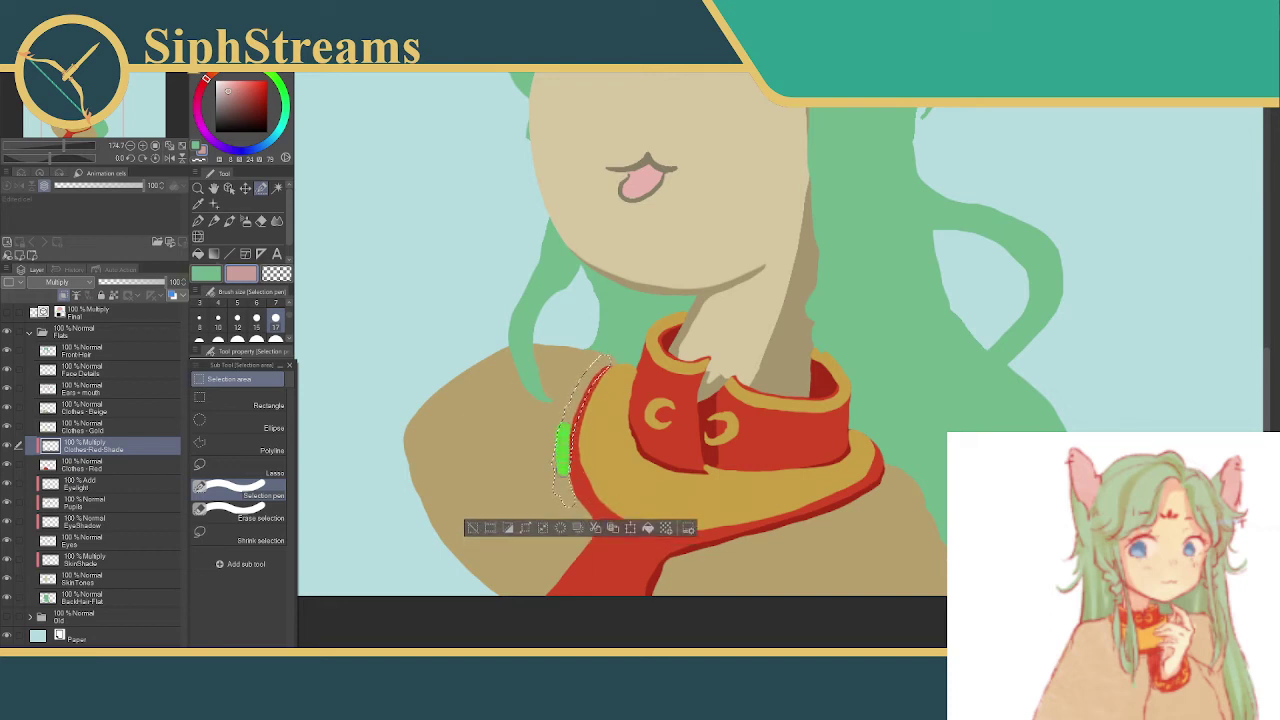
pyautogui.moveTo(563, 472); pyautogui.dragTo(564, 476)
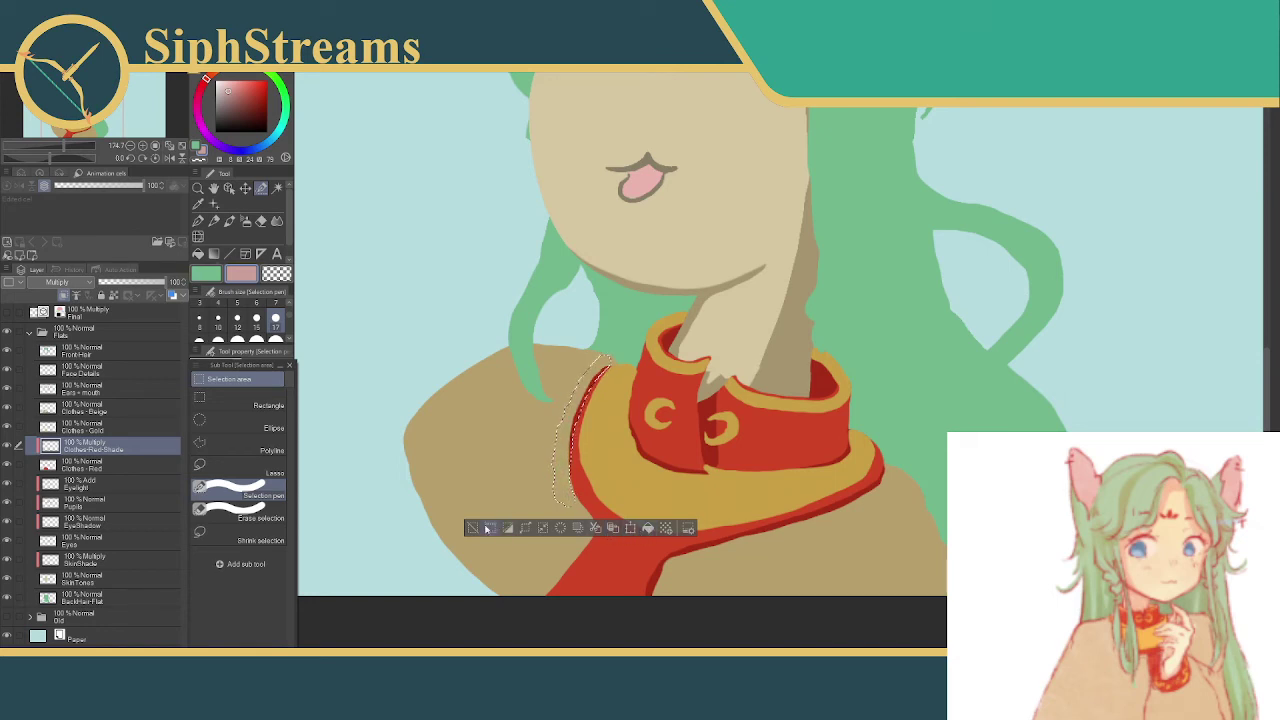
pyautogui.click(488, 528)
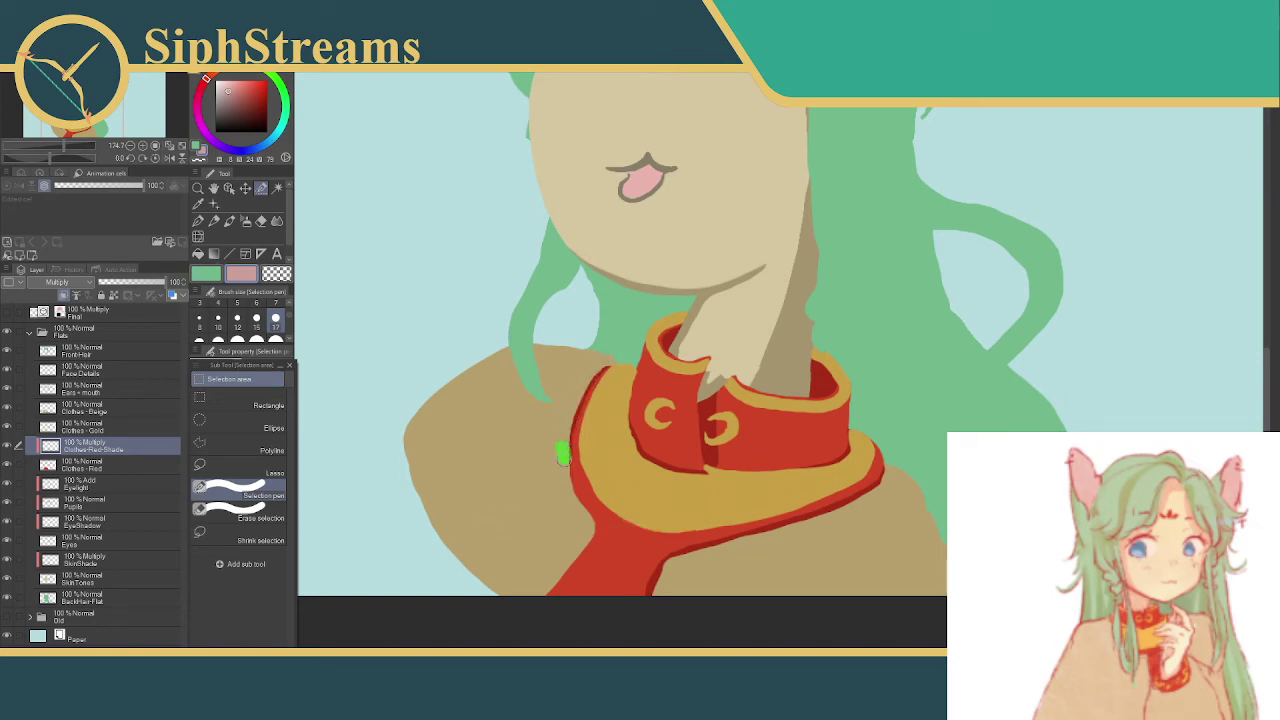
# - Continue the shading down the band's left outer edge to where it meets the hanging strap, clearing each selection
pyautogui.moveTo(572, 515); pyautogui.dragTo(573, 518)
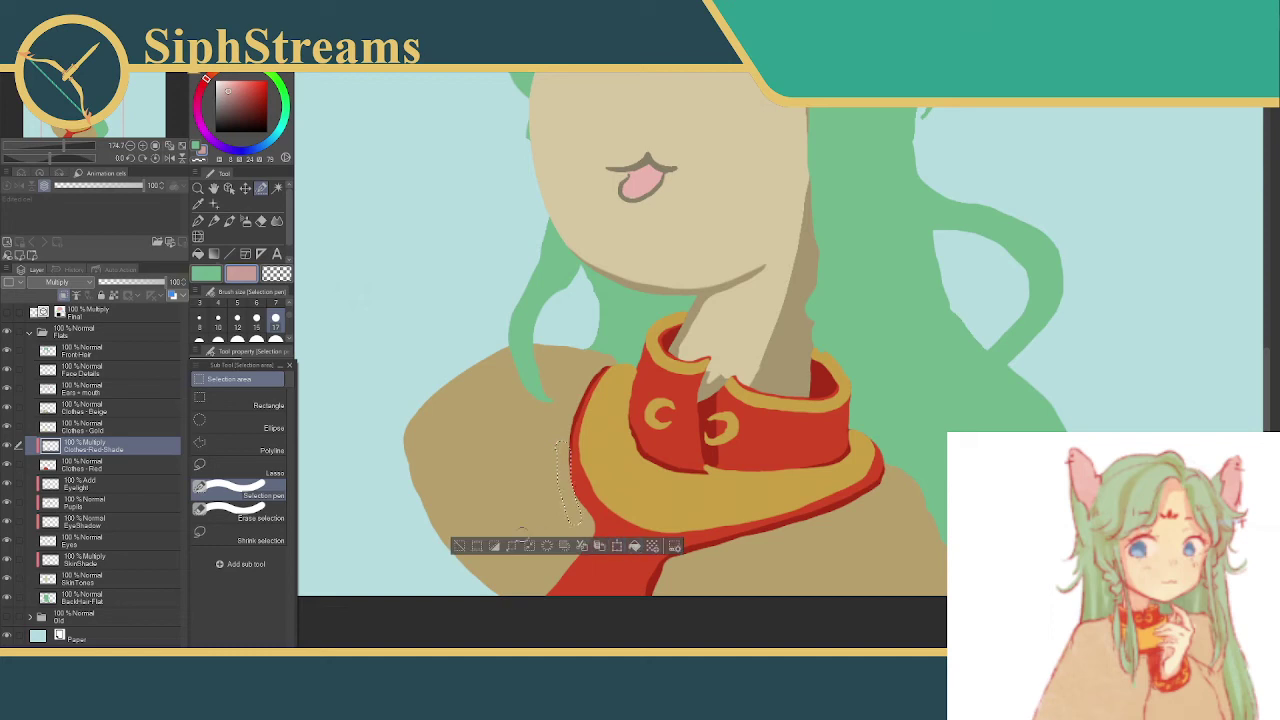
pyautogui.click(479, 544)
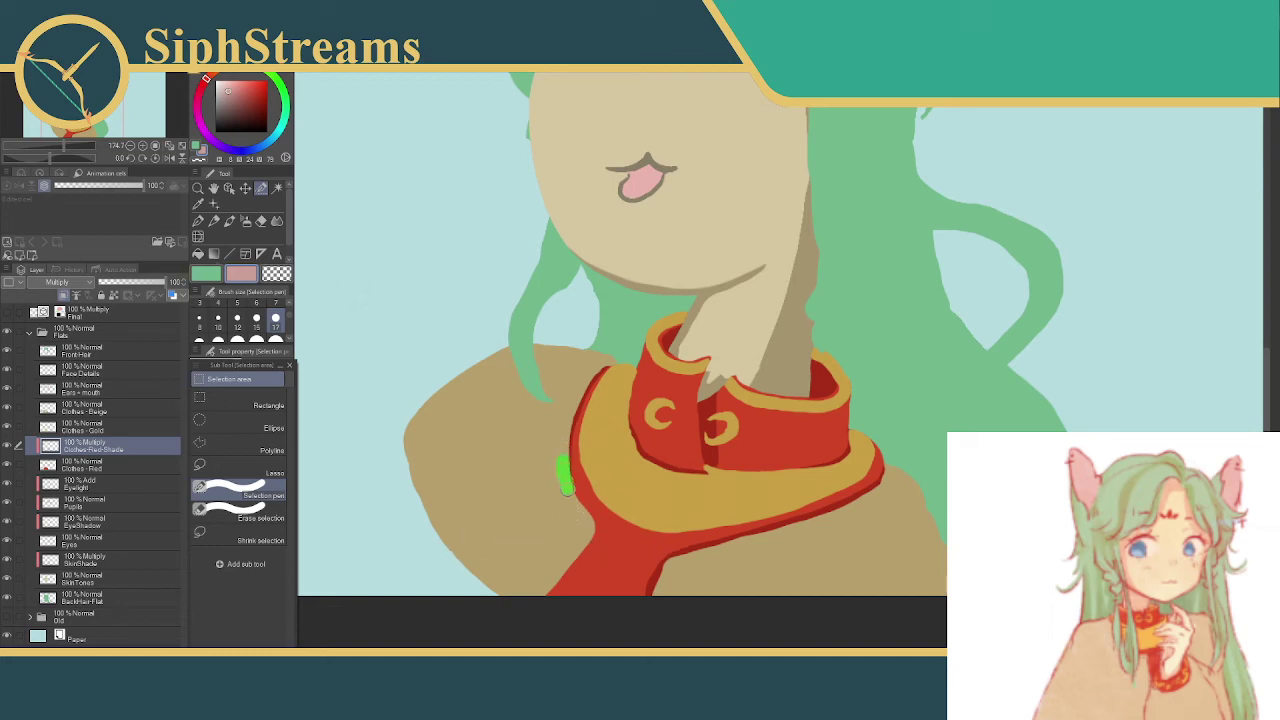
pyautogui.moveTo(575, 506); pyautogui.dragTo(594, 538)
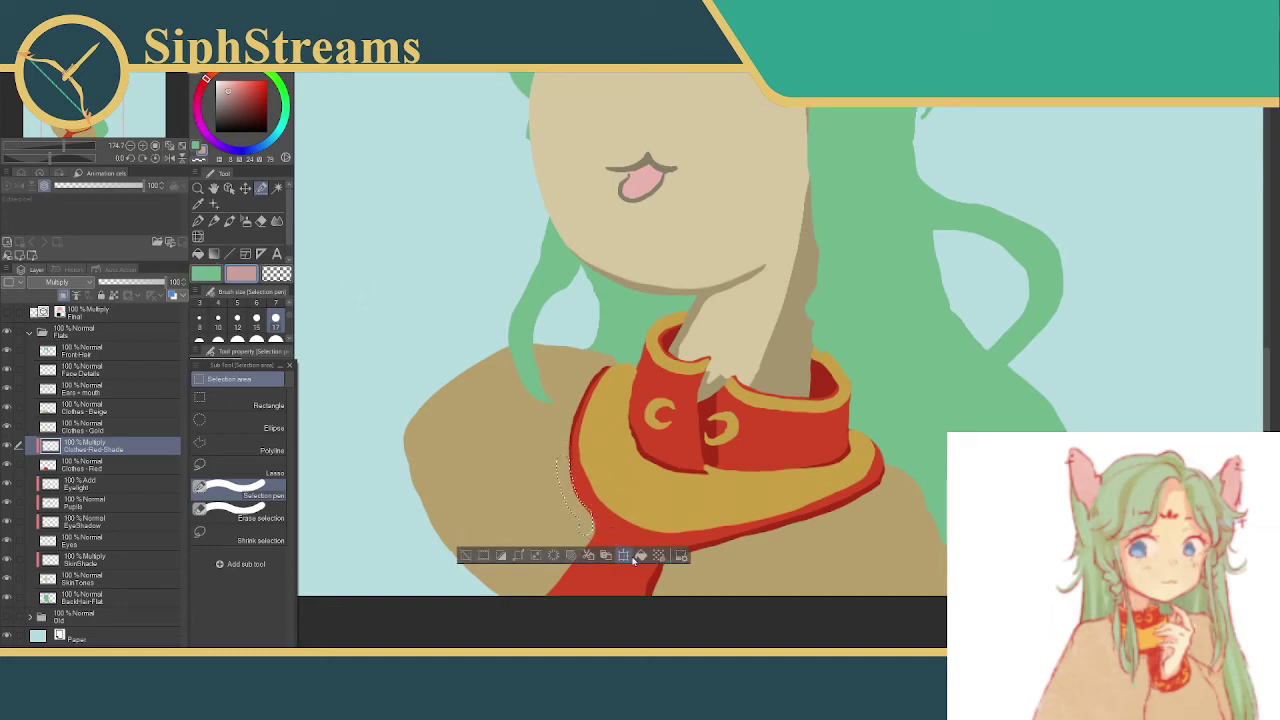
pyautogui.click(466, 555)
# - Shade the hanging red strap's left edge and the lowest part of its right edge, clearing the selections
pyautogui.moveTo(564, 492)
pyautogui.mouseDown()
pyautogui.moveTo(585, 526)
pyautogui.moveTo(535, 599)
pyautogui.mouseUp()
pyautogui.click(488, 534)
pyautogui.moveTo(577, 540); pyautogui.dragTo(535, 597)
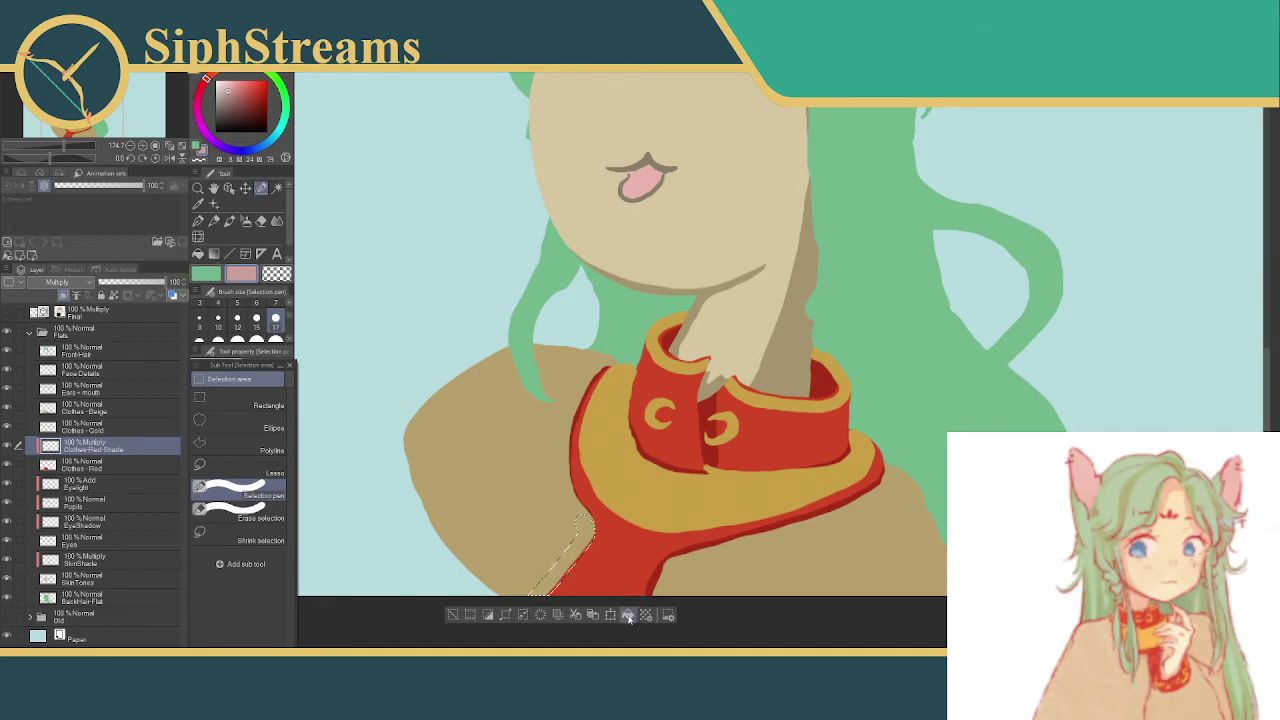
pyautogui.click(453, 614)
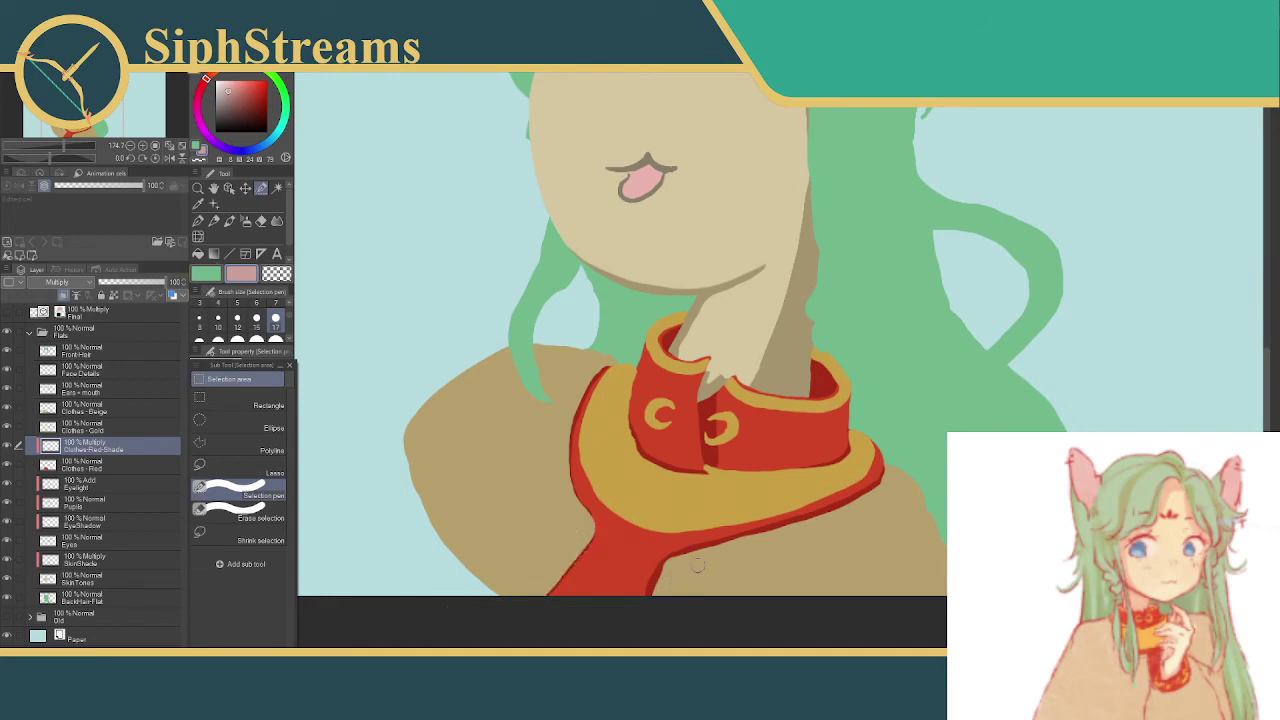
pyautogui.scroll(-2, 697, 565)
pyautogui.click(648, 558)
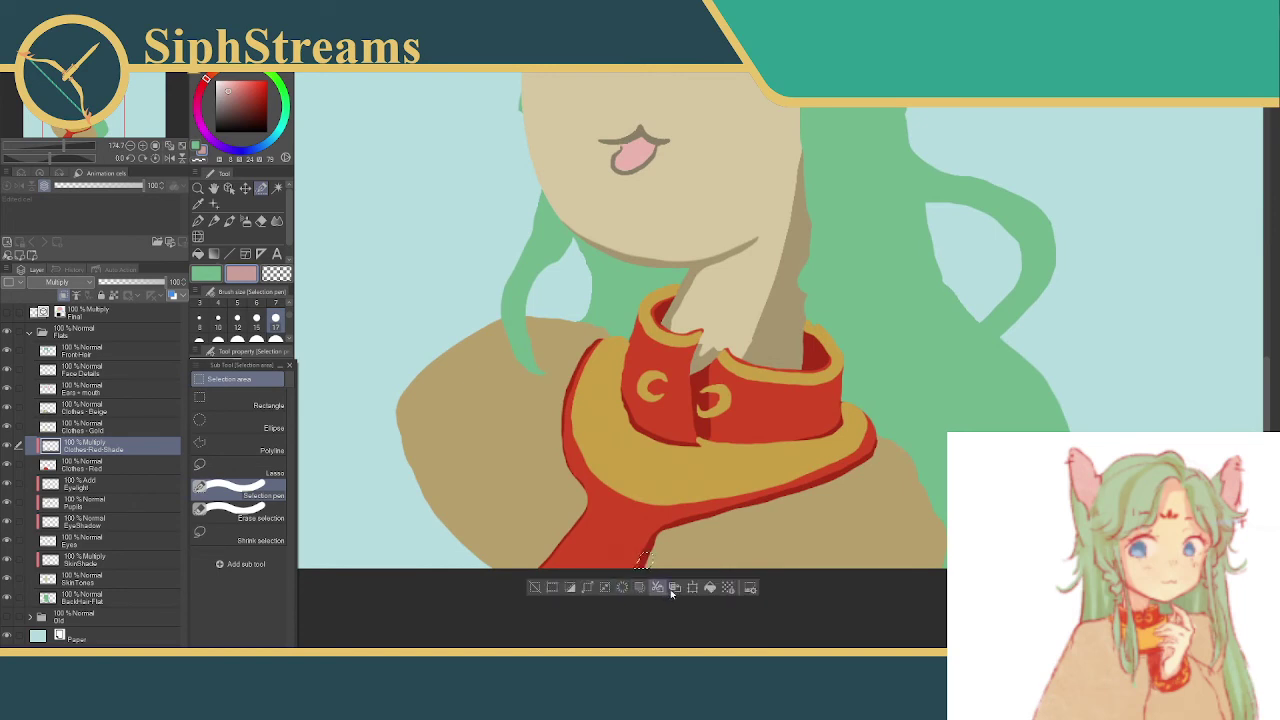
pyautogui.click(531, 586)
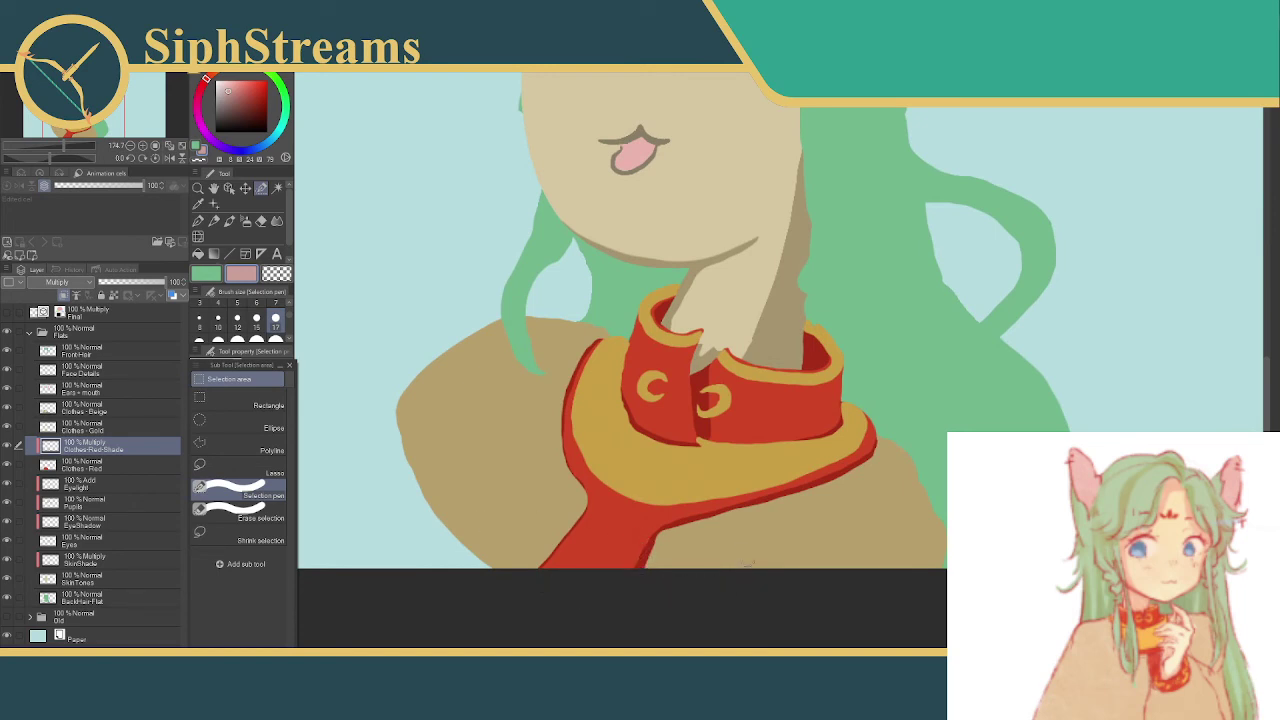
# - With selection pen size 8, shade a crease under the band and a fold running down the strap's middle, then deselect
pyautogui.moveTo(698, 430)
pyautogui.mouseDown()
pyautogui.moveTo(784, 592)
pyautogui.moveTo(760, 554)
pyautogui.moveTo(759, 470)
pyautogui.mouseUp()
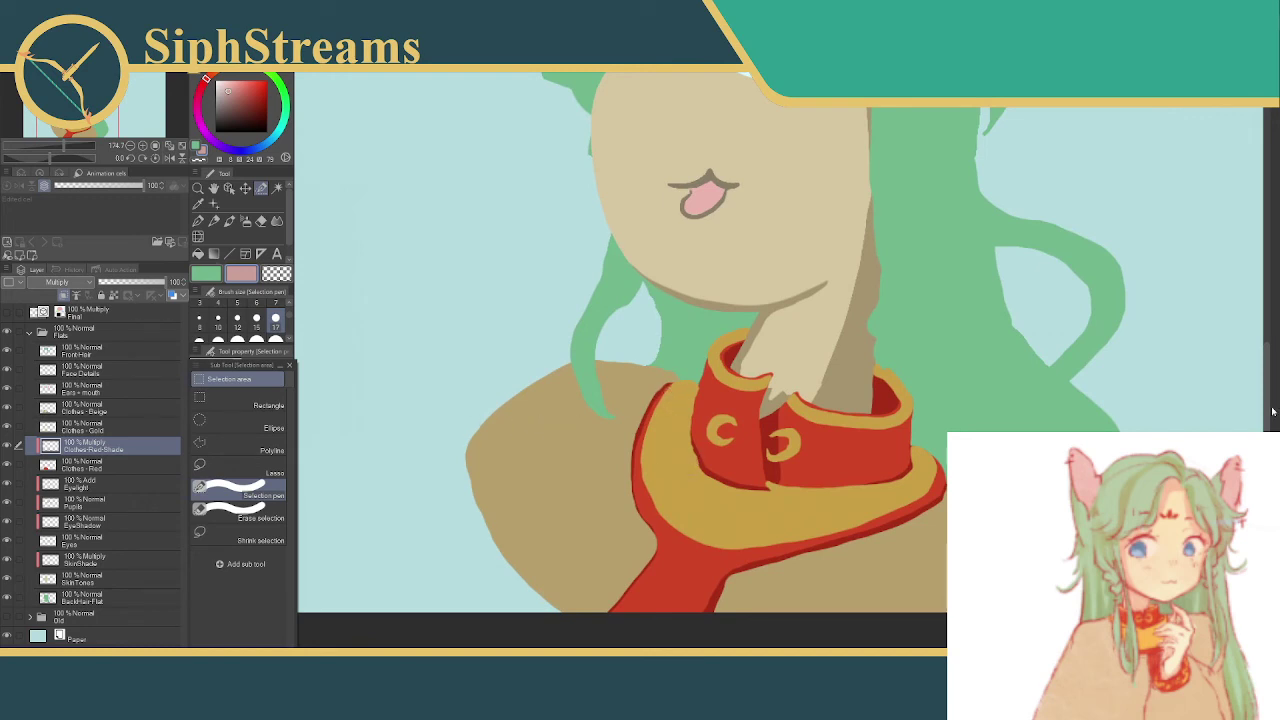
pyautogui.moveTo(1200, 318); pyautogui.dragTo(1220, 430)
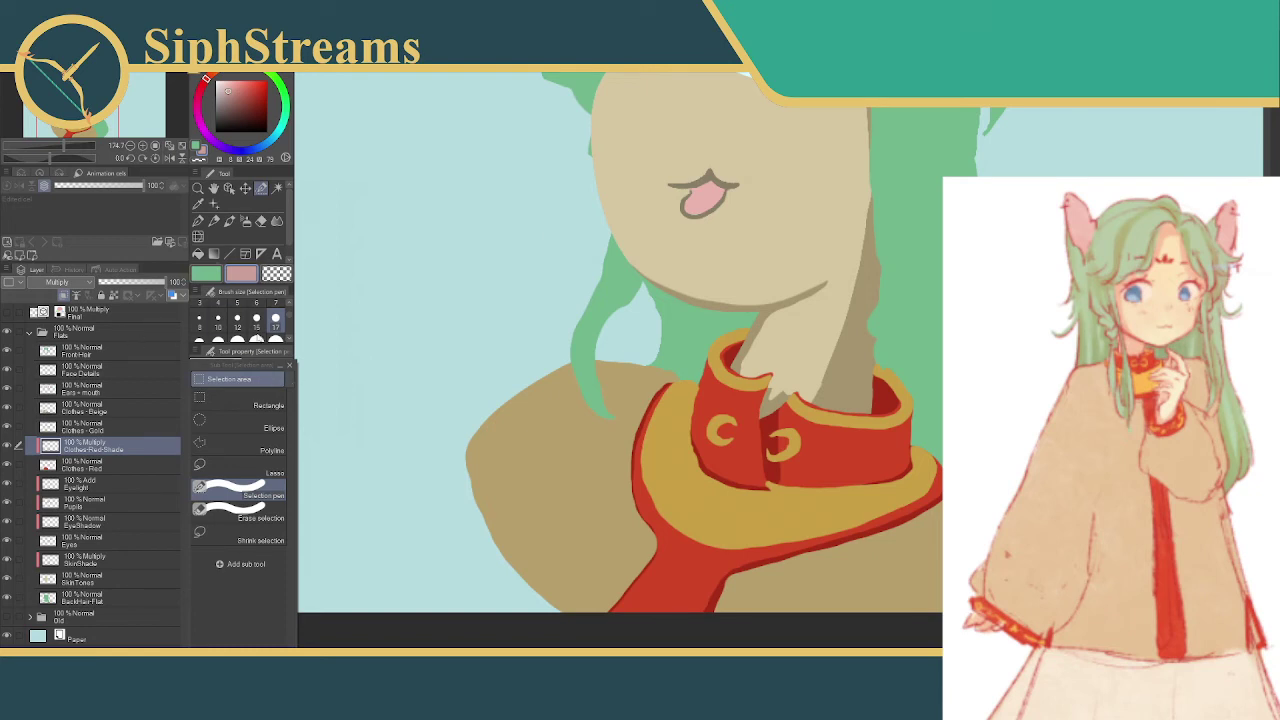
pyautogui.click(218, 320)
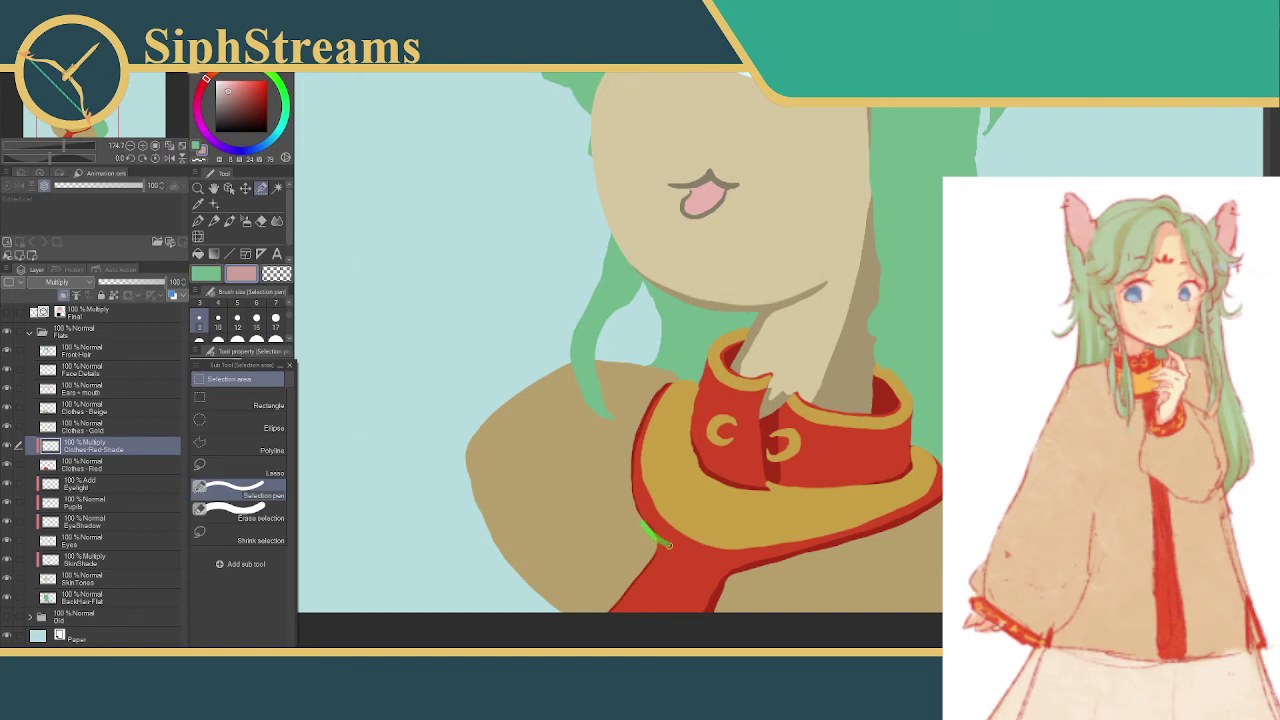
pyautogui.moveTo(668, 545)
pyautogui.mouseDown()
pyautogui.moveTo(712, 568)
pyautogui.moveTo(654, 608)
pyautogui.mouseUp()
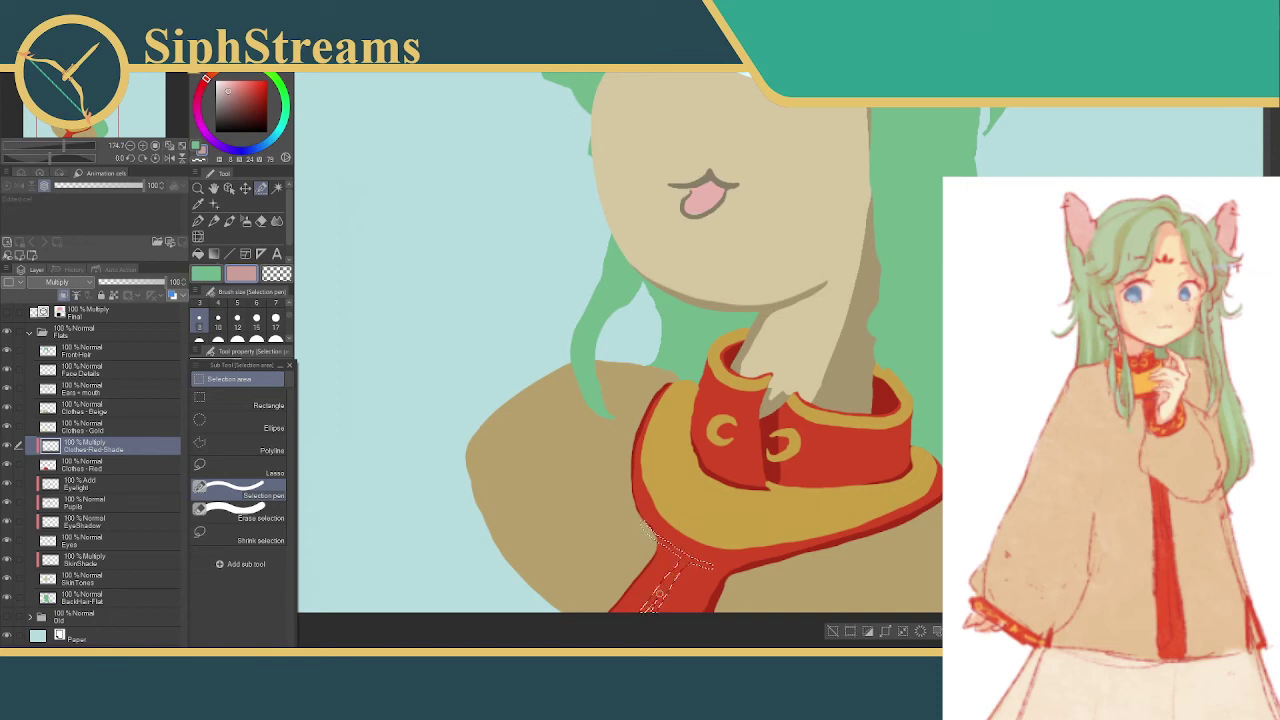
pyautogui.moveTo(648, 606)
pyautogui.mouseDown()
pyautogui.moveTo(652, 535)
pyautogui.moveTo(671, 563)
pyautogui.mouseUp()
pyautogui.hotkey('alt', 'BackSpace')
pyautogui.click(831, 631)
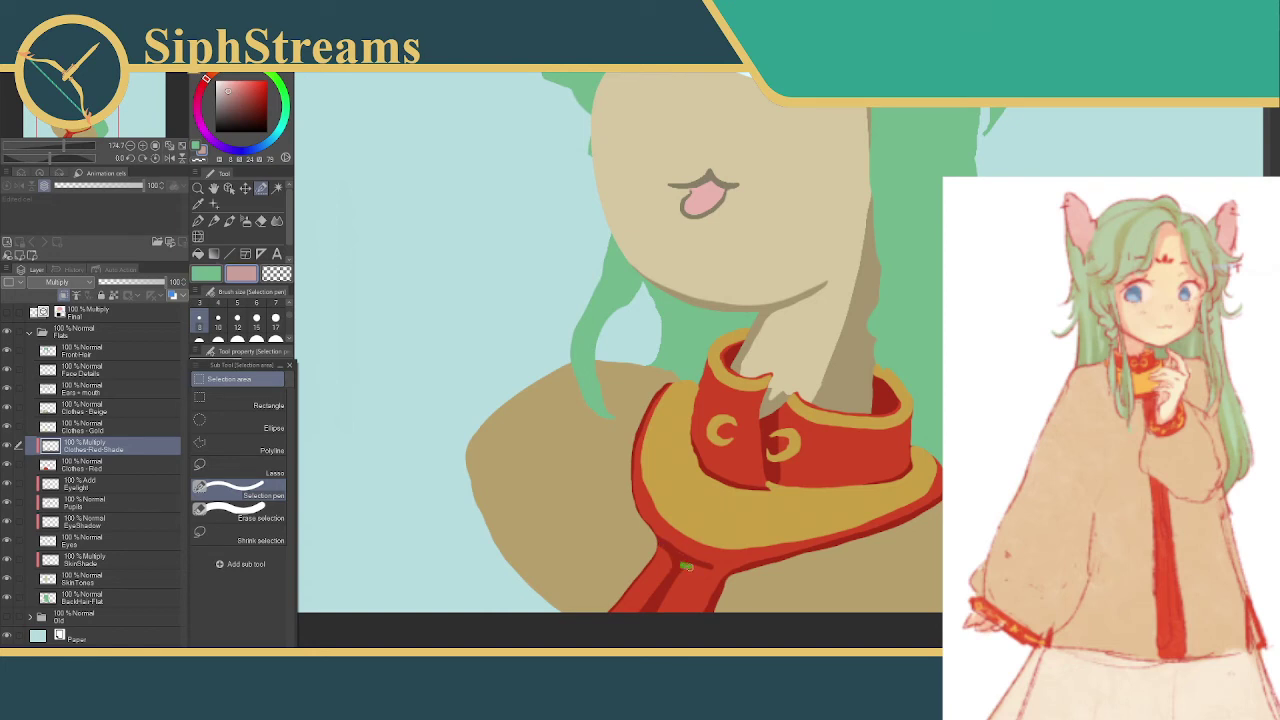
# - Touch up the shading at the junction of the strap's fold and the band's lower left edge, clearing the selections
pyautogui.moveTo(684, 566); pyautogui.dragTo(690, 567)
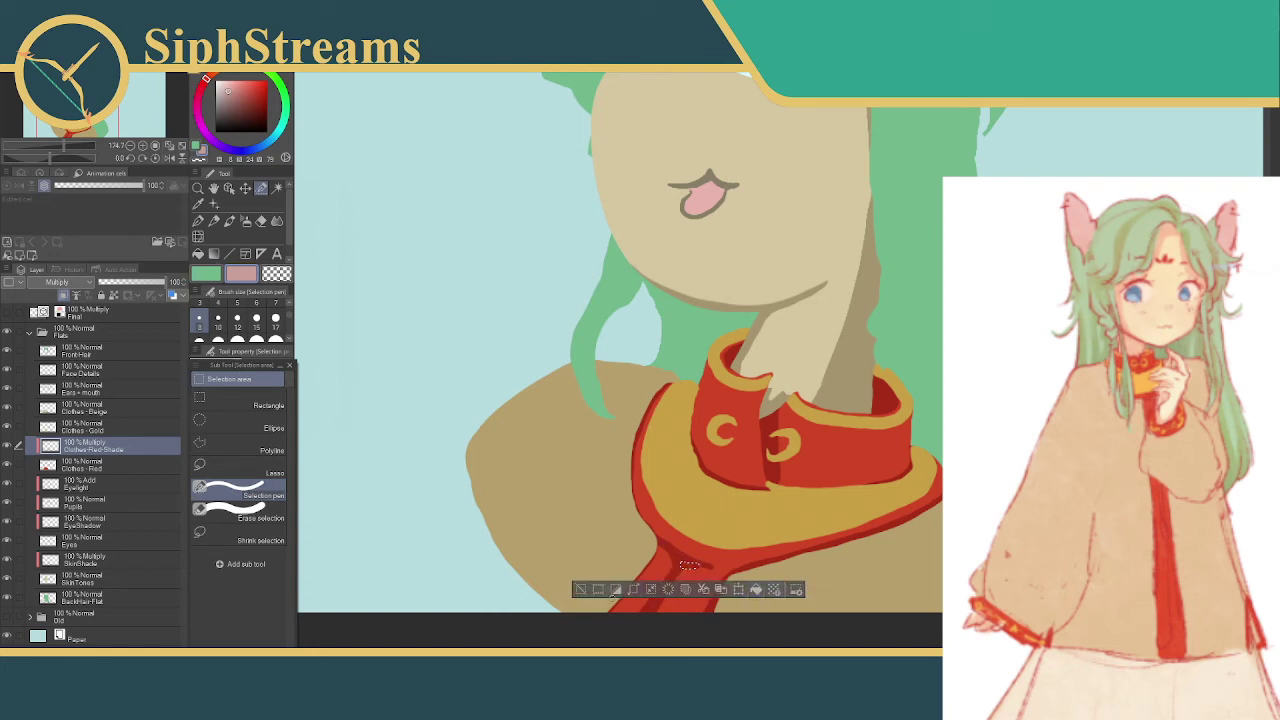
pyautogui.click(582, 596)
pyautogui.hotkey('ctrl', 'z')
pyautogui.click(688, 542)
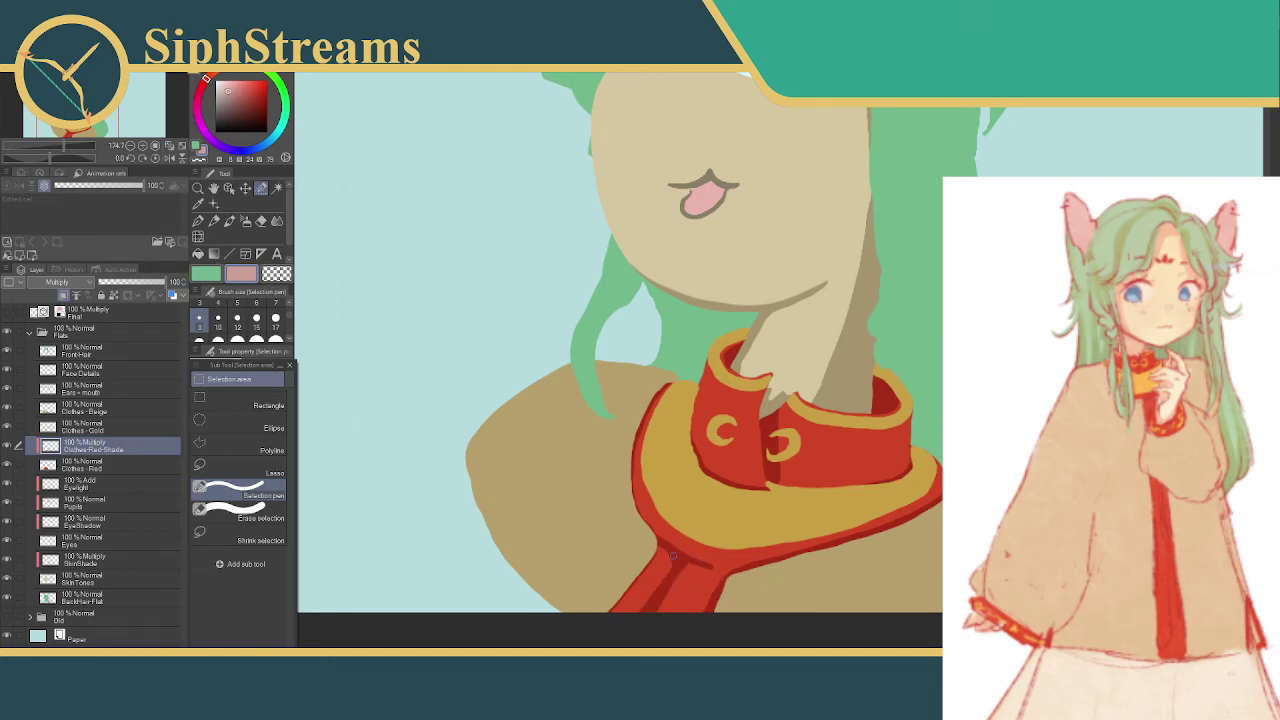
pyautogui.click(654, 547)
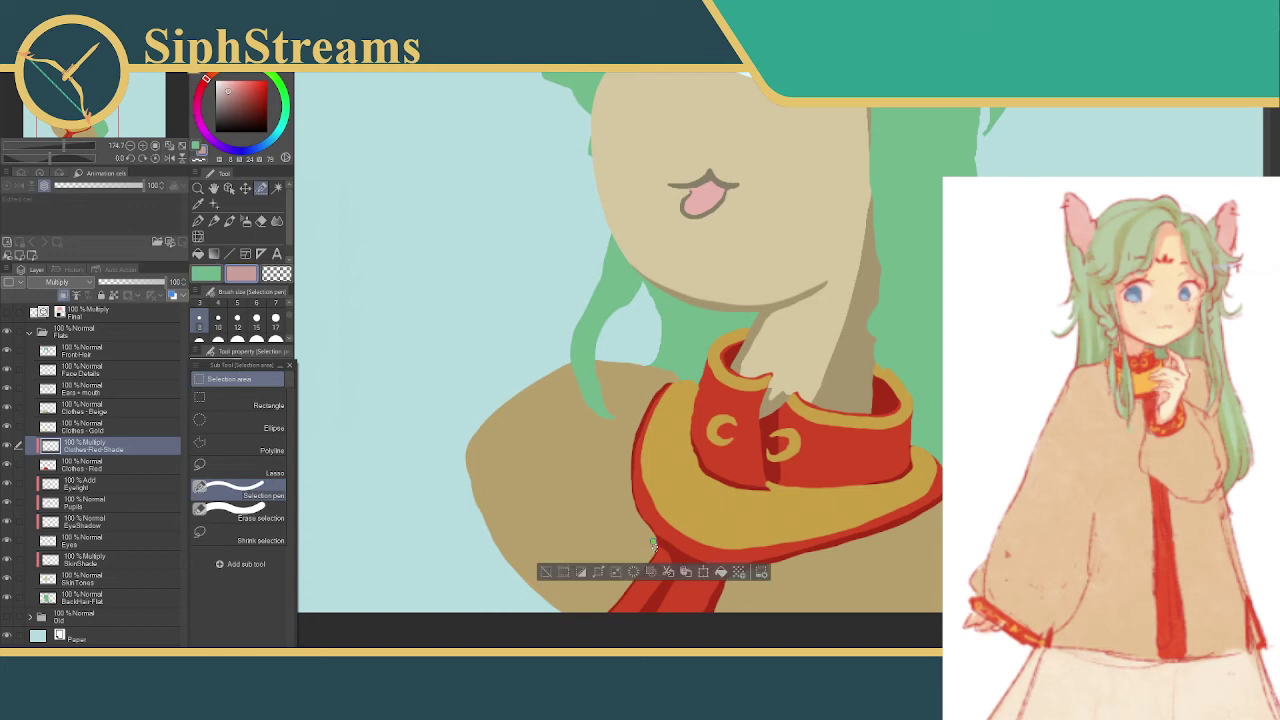
pyautogui.moveTo(654, 547); pyautogui.dragTo(669, 559)
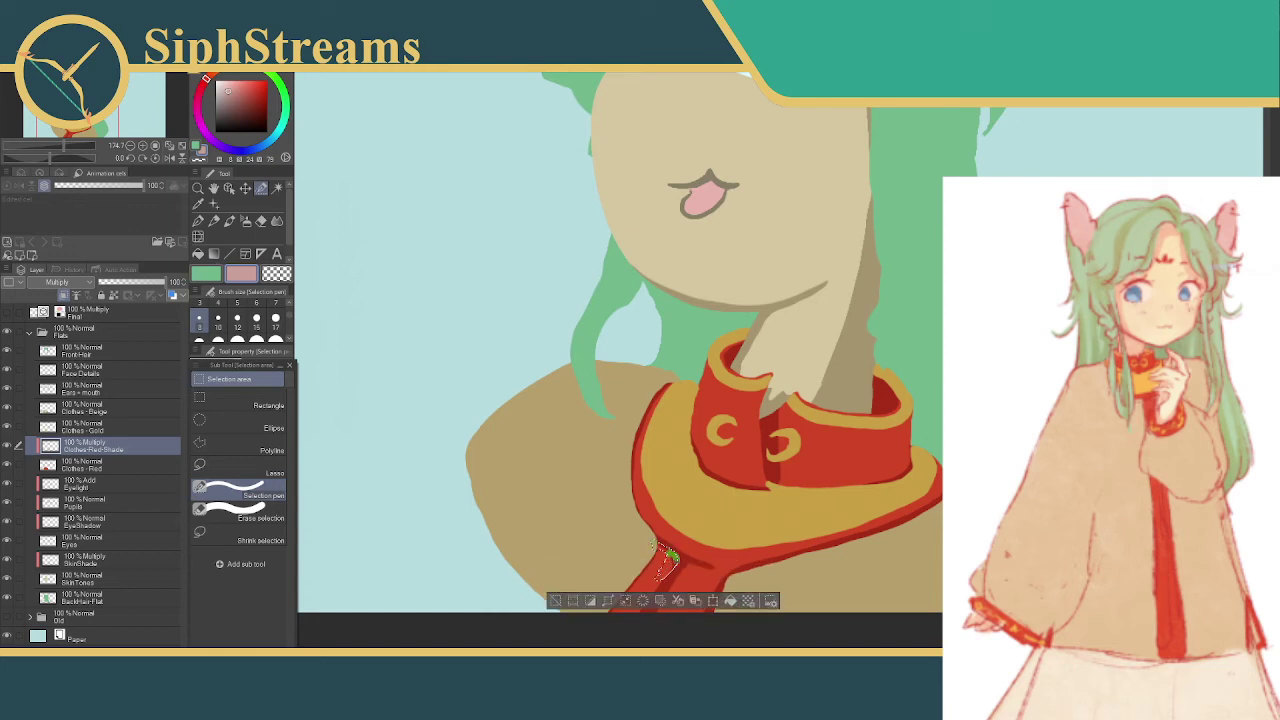
pyautogui.click(563, 600)
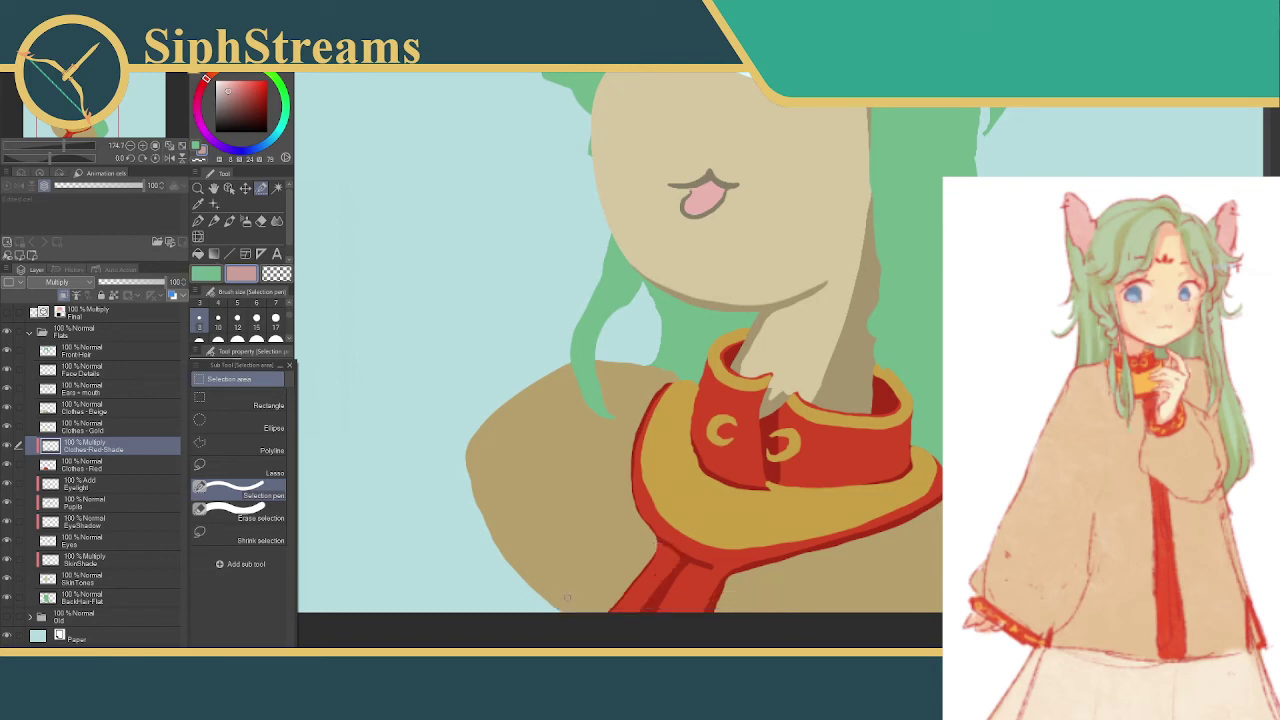
# - Thin the shading along the strap's central fold by selecting narrow strips beside it and deleting their contents
pyautogui.click(665, 571)
pyautogui.moveTo(668, 570); pyautogui.dragTo(640, 608)
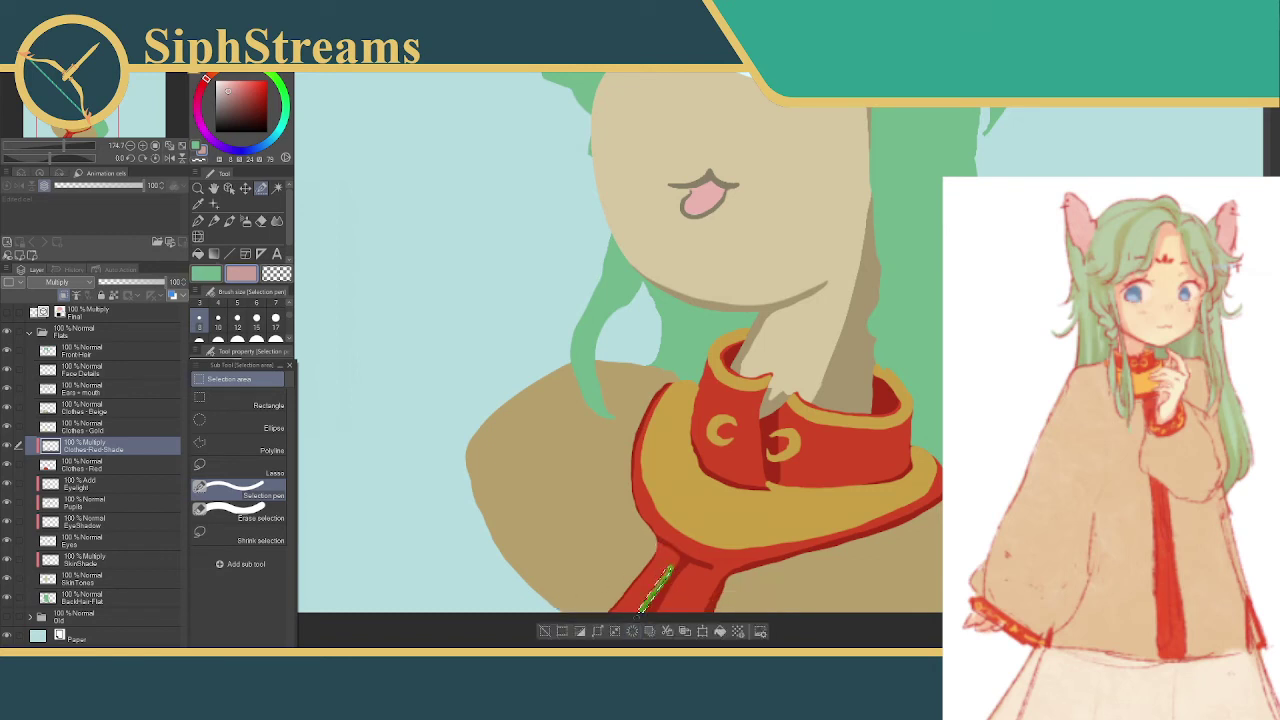
pyautogui.click(635, 632)
pyautogui.click(547, 633)
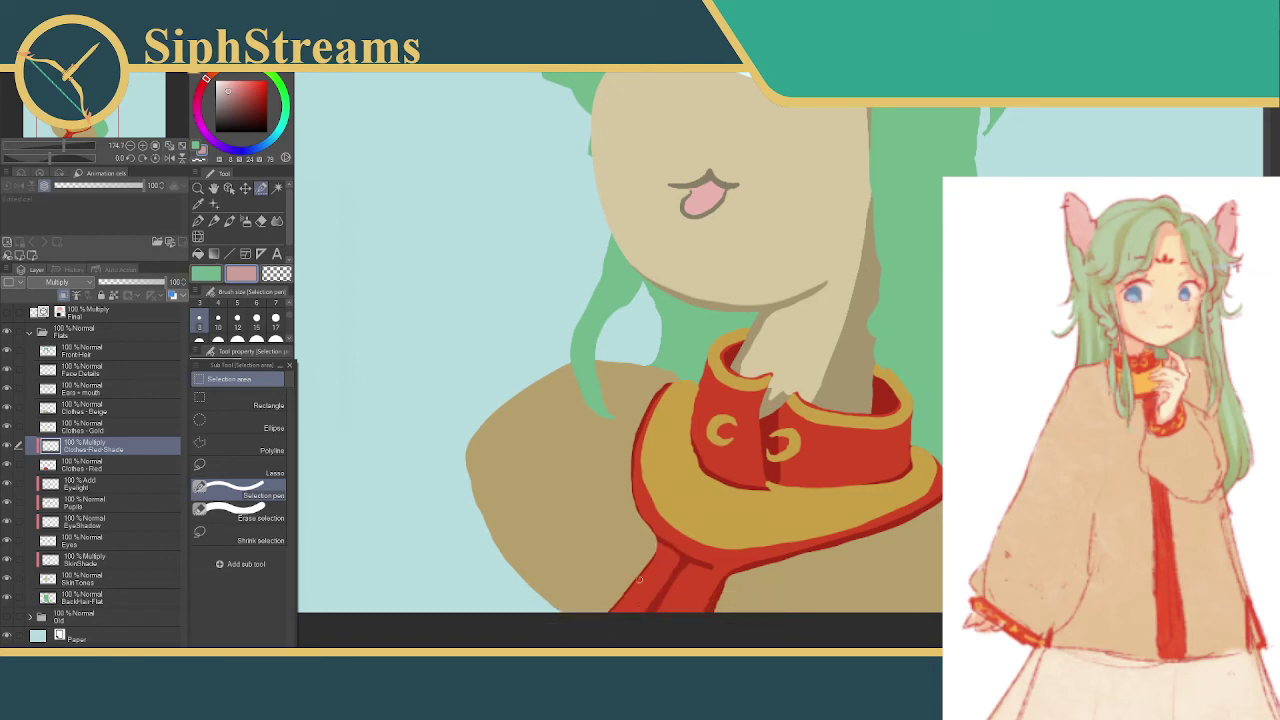
pyautogui.moveTo(644, 603); pyautogui.dragTo(640, 608)
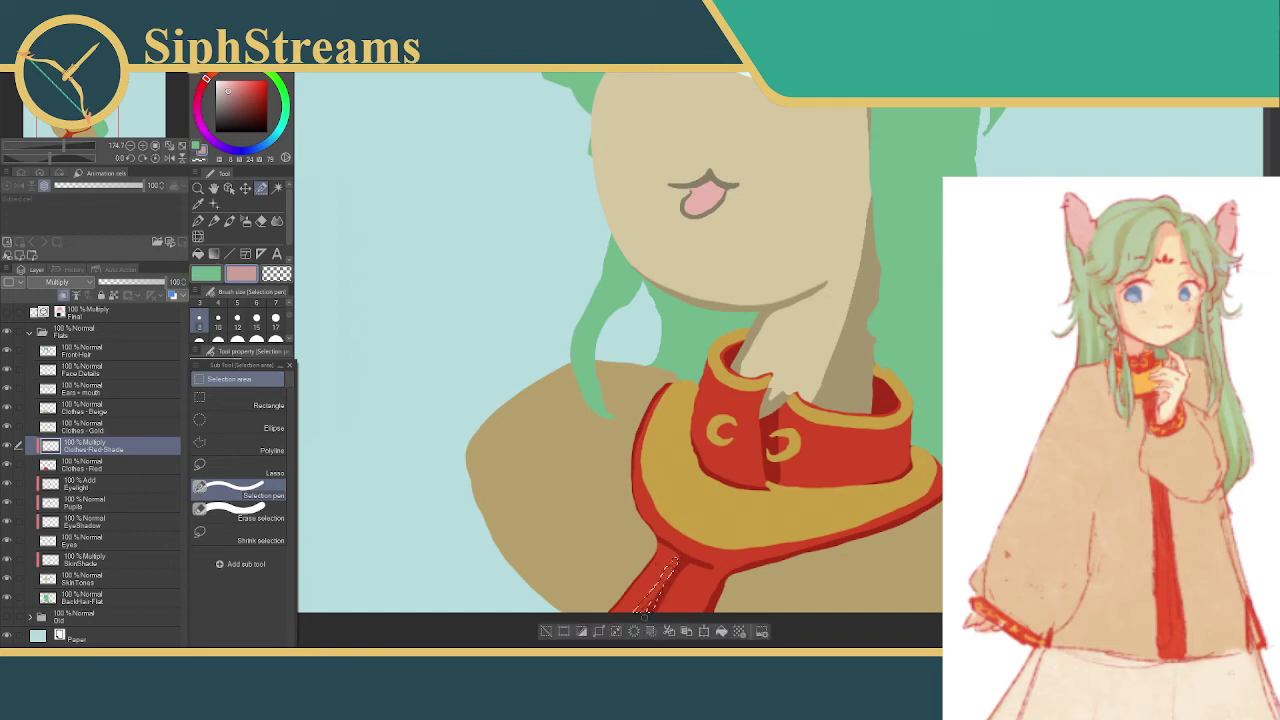
pyautogui.click(633, 632)
pyautogui.click(547, 633)
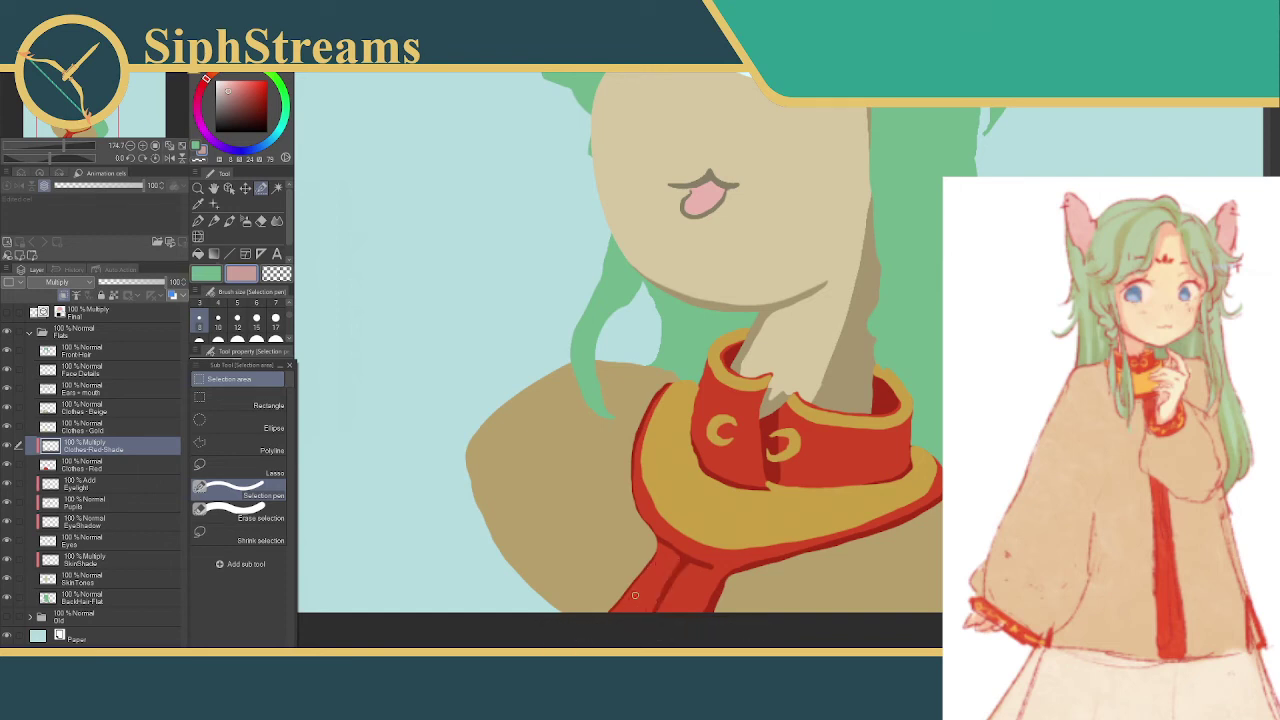
# - Trim the remaining excess shading along the strap's fold and tidy the short crease beneath the band, clearing each selection
pyautogui.moveTo(650, 596); pyautogui.dragTo(643, 611)
pyautogui.click(633, 632)
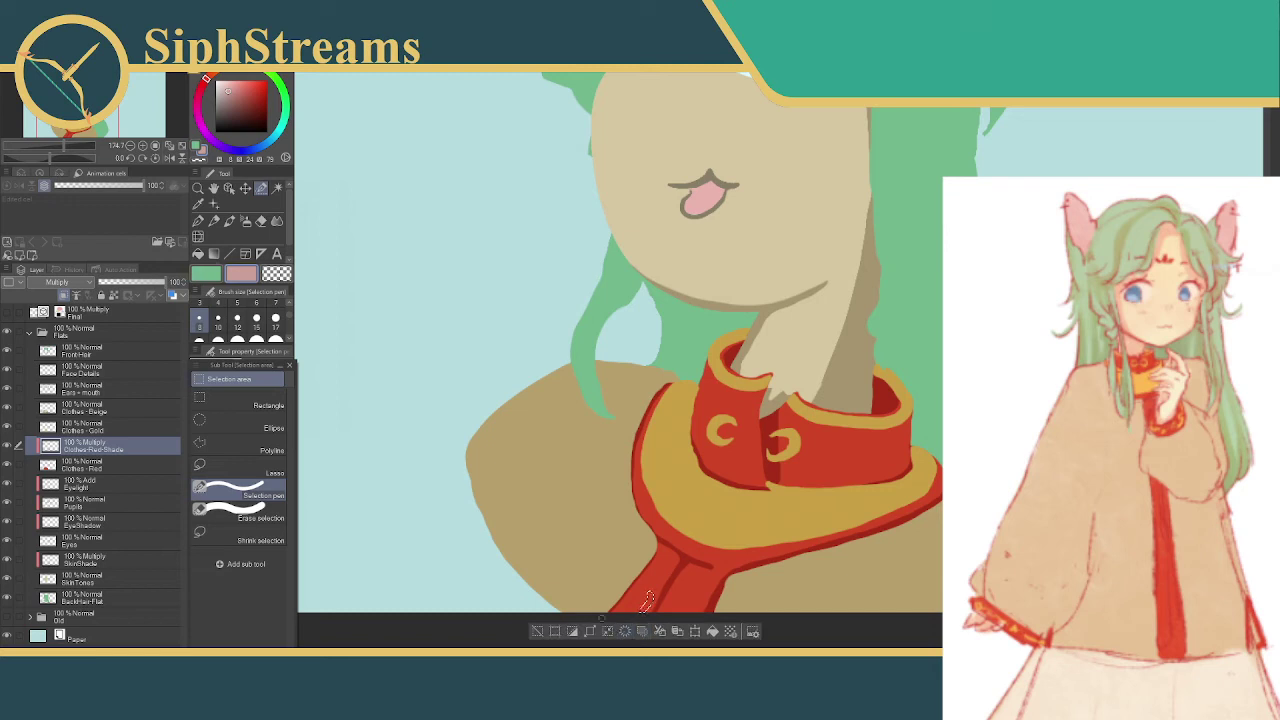
pyautogui.click(539, 630)
pyautogui.moveTo(670, 568); pyautogui.dragTo(644, 608)
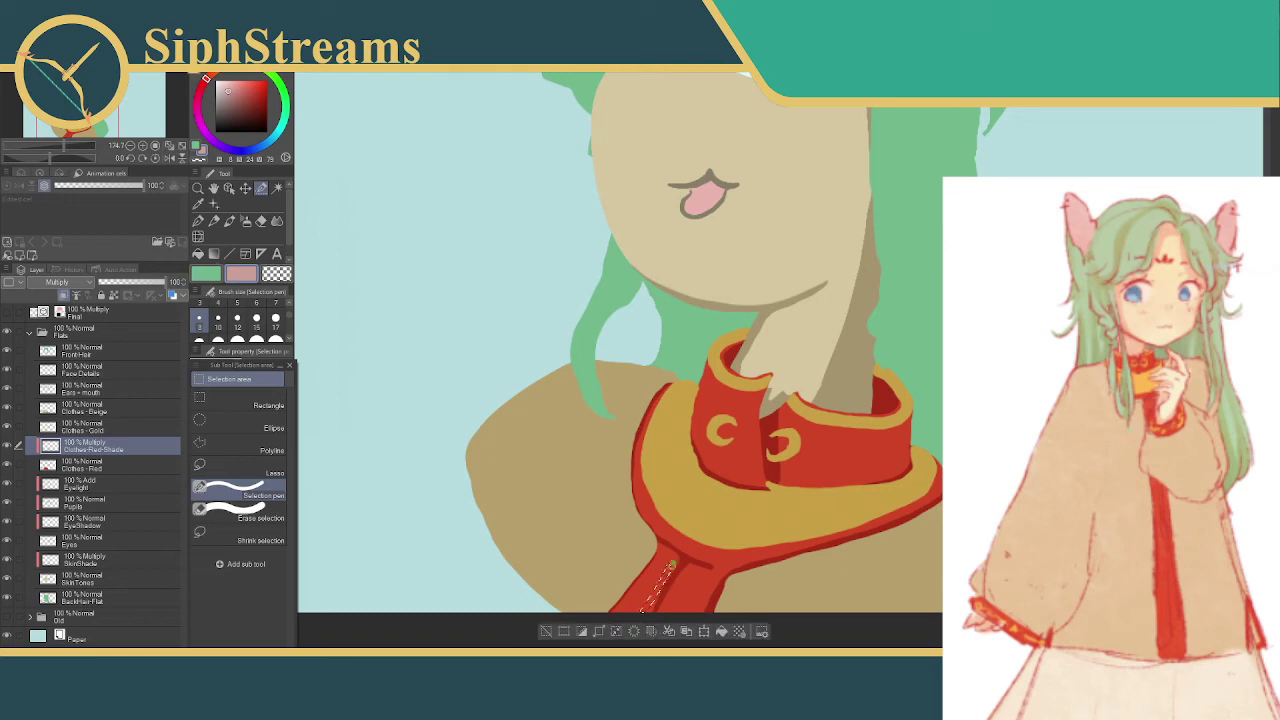
pyautogui.click(636, 632)
pyautogui.click(547, 632)
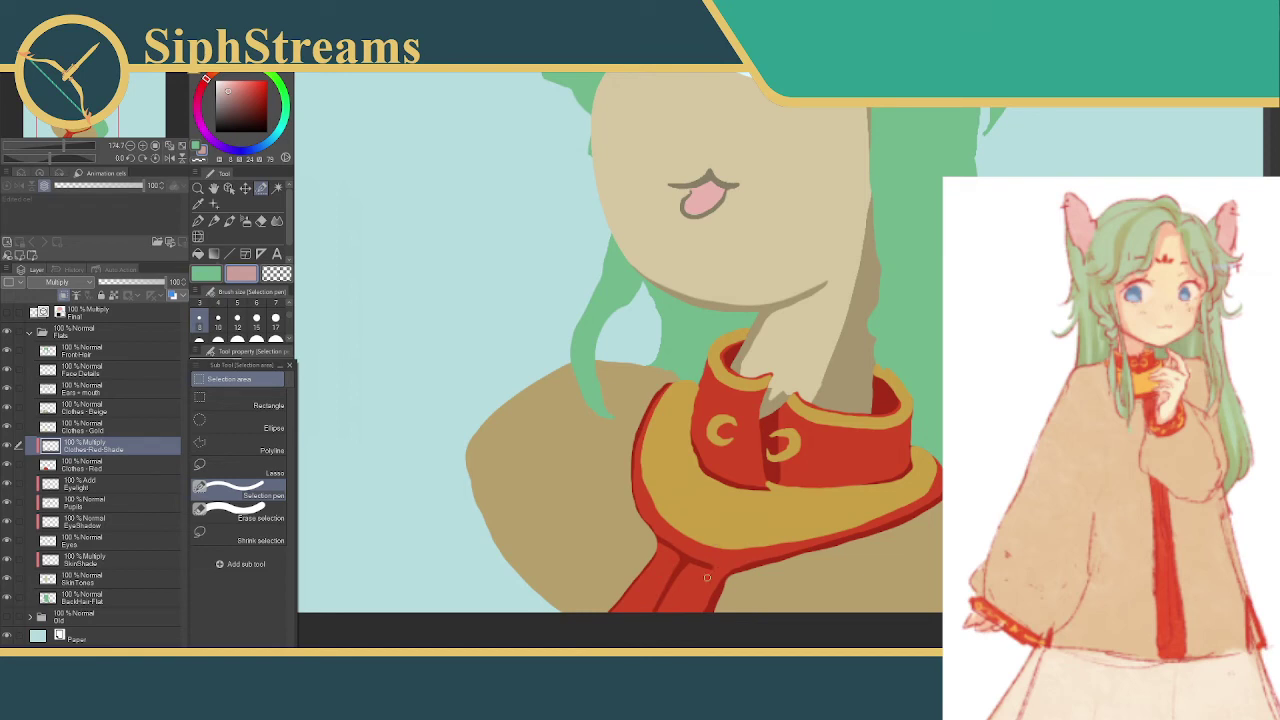
pyautogui.moveTo(727, 568)
pyautogui.mouseDown()
pyautogui.moveTo(694, 567)
pyautogui.moveTo(720, 573)
pyautogui.mouseUp()
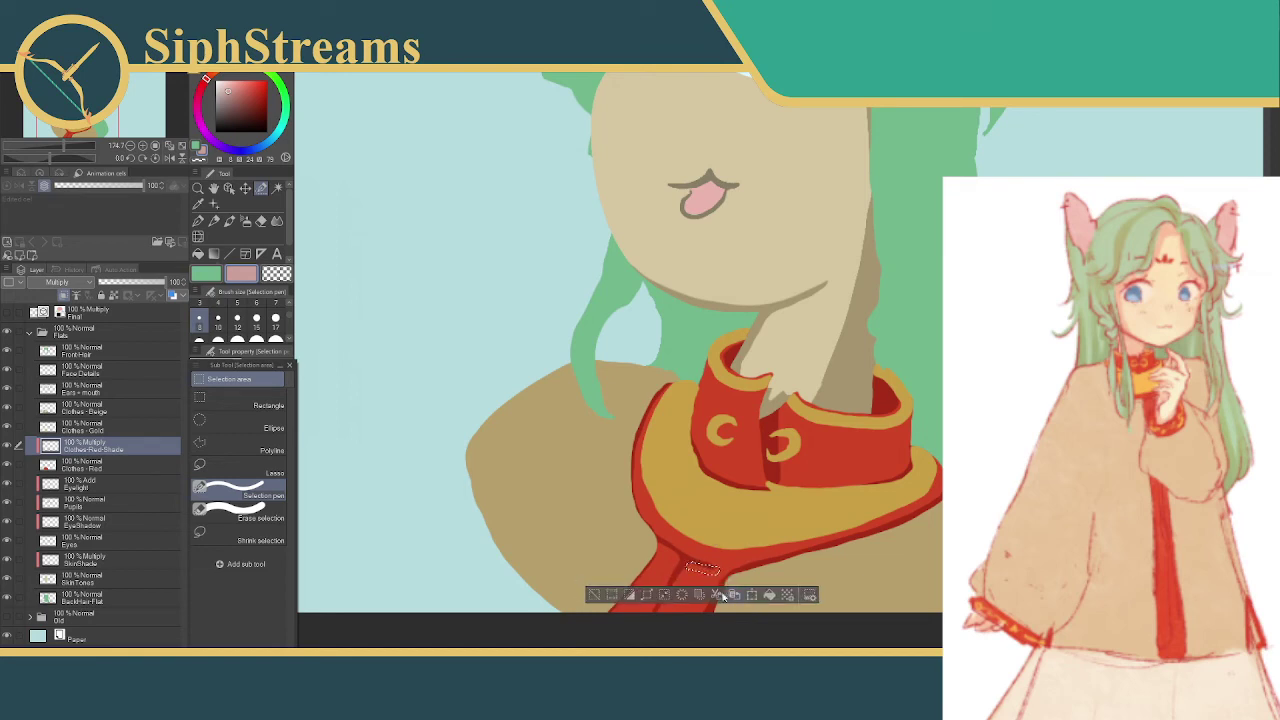
pyautogui.click(596, 595)
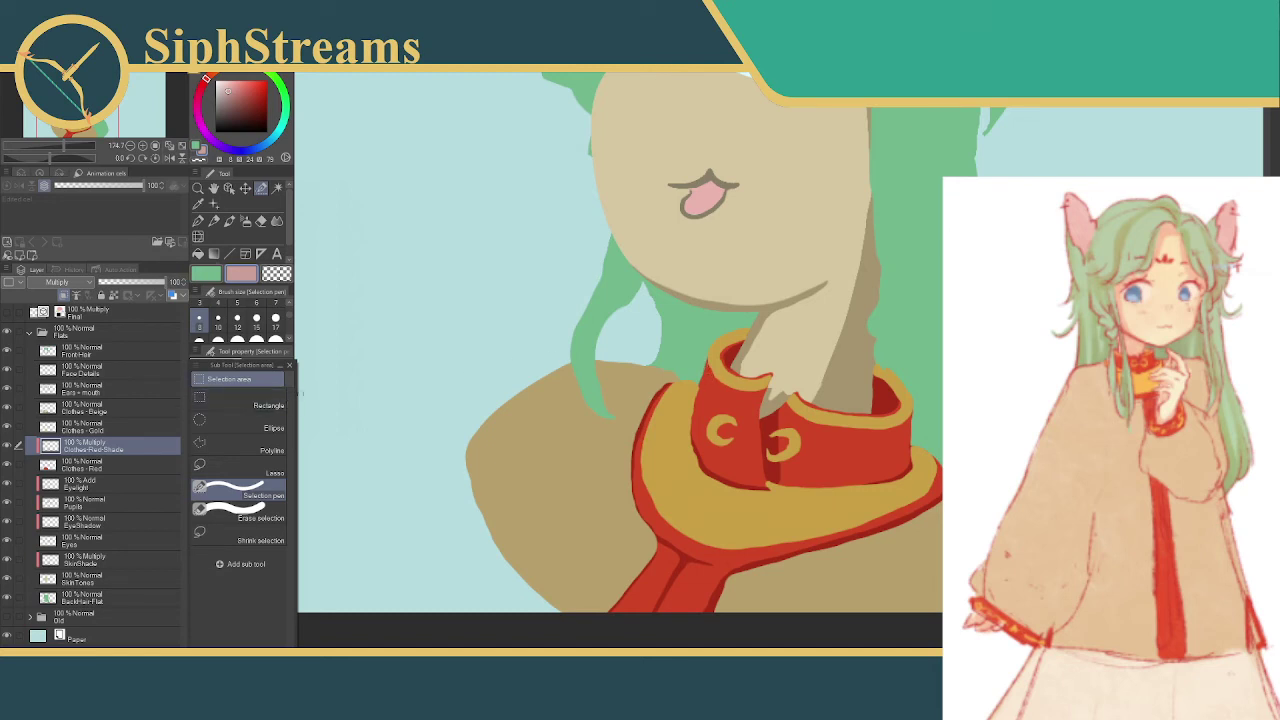
# - With selection pen size 12, shade a thin strip down the red collar's outer left edge and deselect
pyautogui.click(237, 320)
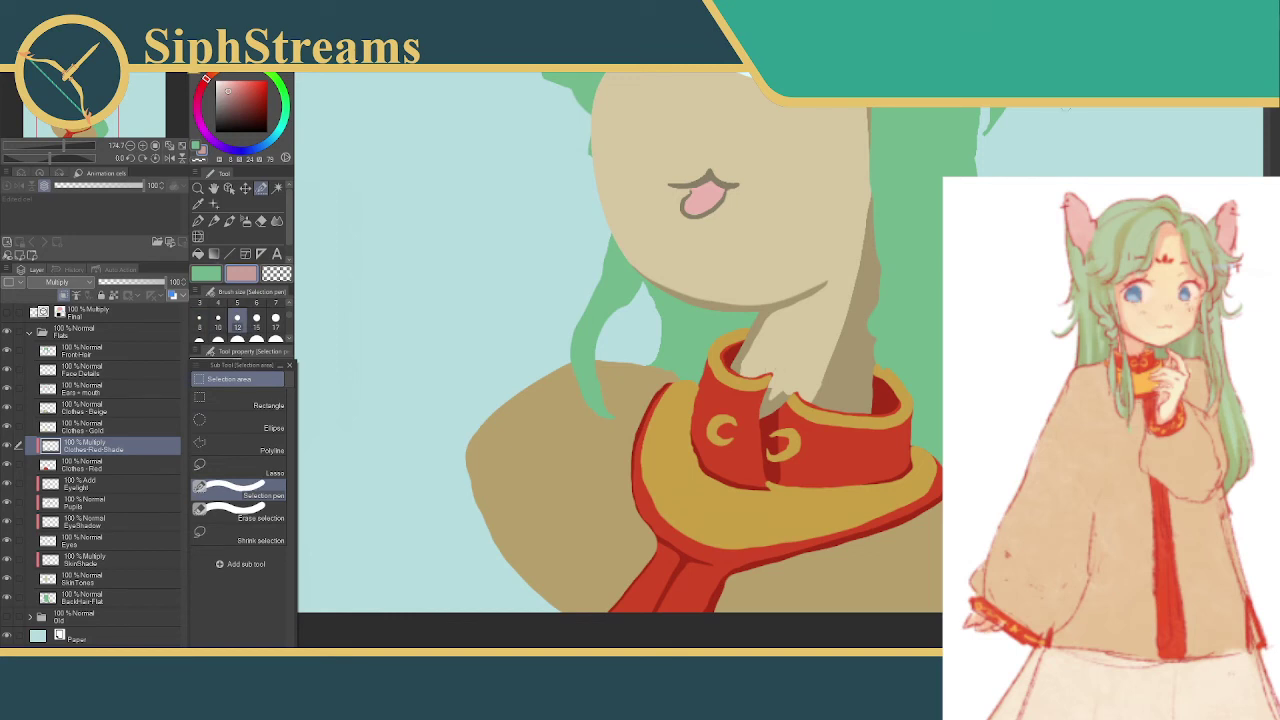
pyautogui.moveTo(702, 358); pyautogui.dragTo(690, 445)
pyautogui.moveTo(698, 400); pyautogui.dragTo(696, 472)
pyautogui.moveTo(706, 386)
pyautogui.mouseDown()
pyautogui.moveTo(690, 460)
pyautogui.moveTo(700, 482)
pyautogui.mouseUp()
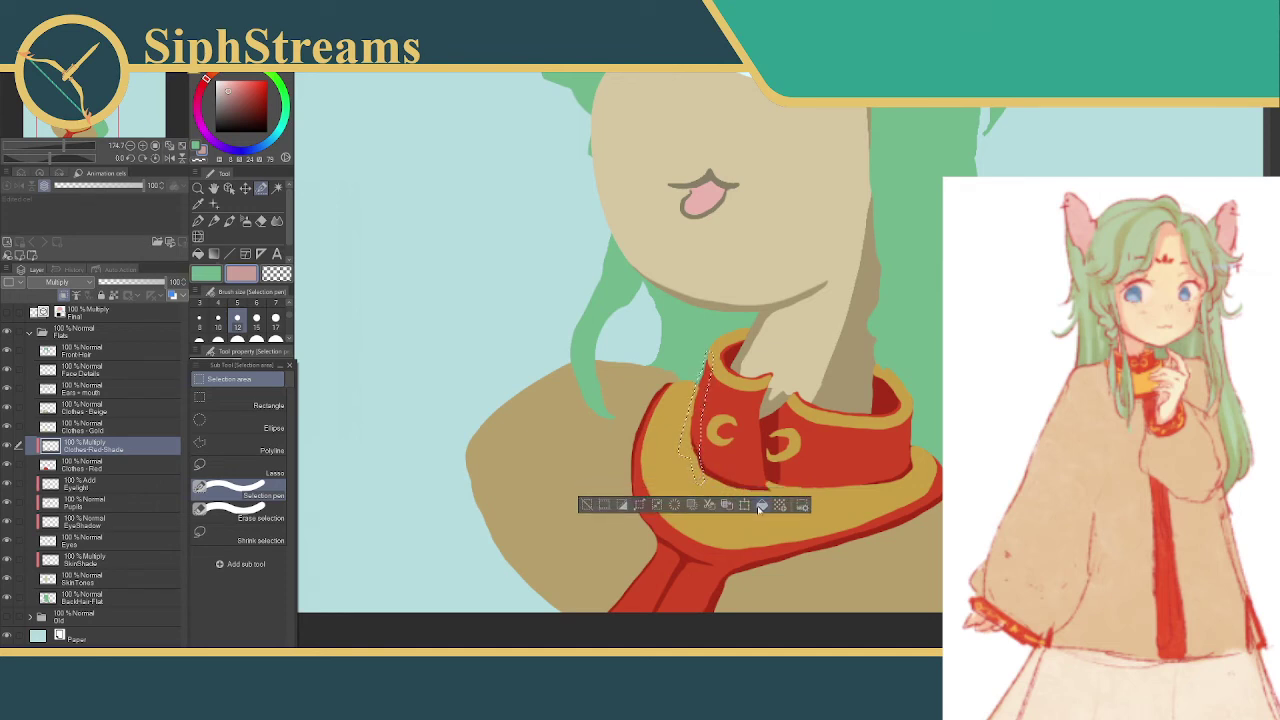
pyautogui.hotkey('alt', 'BackSpace')
pyautogui.hotkey('ctrl', 'd')
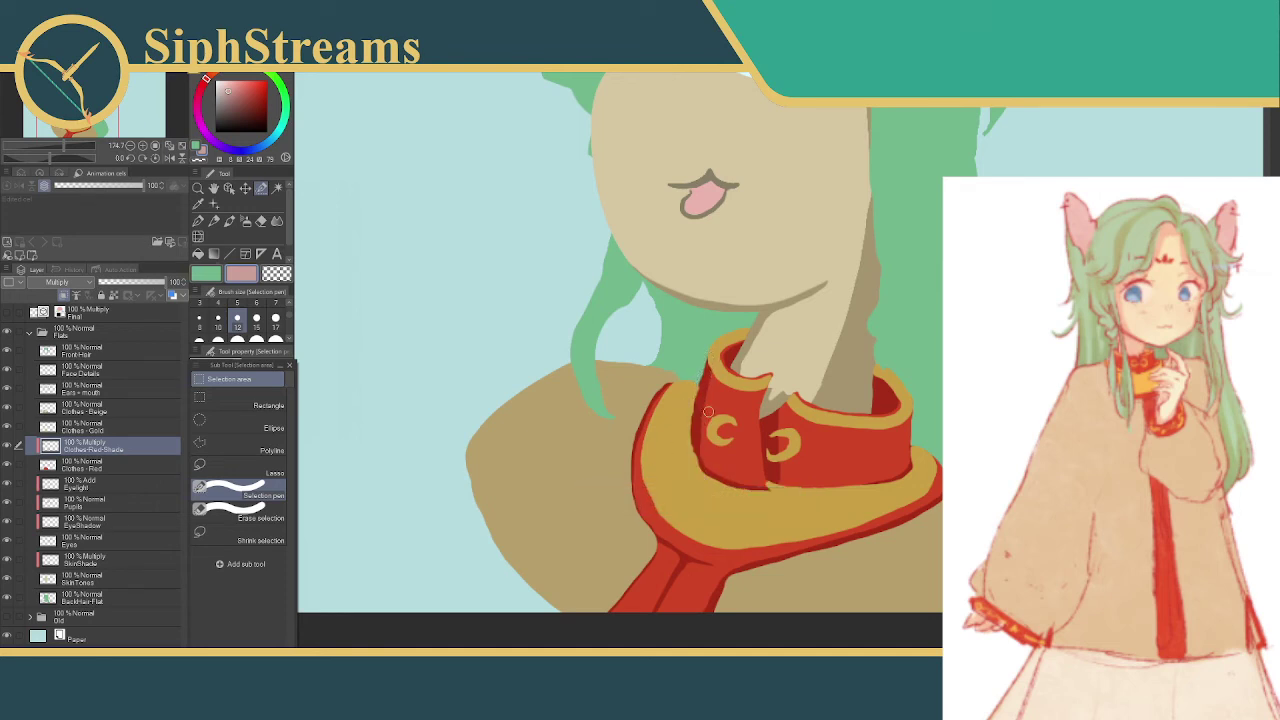
# - Refine the inner boundary of the left edge shading between the crescent ornament and the gold trim, clearing each selection
pyautogui.moveTo(707, 403); pyautogui.dragTo(704, 458)
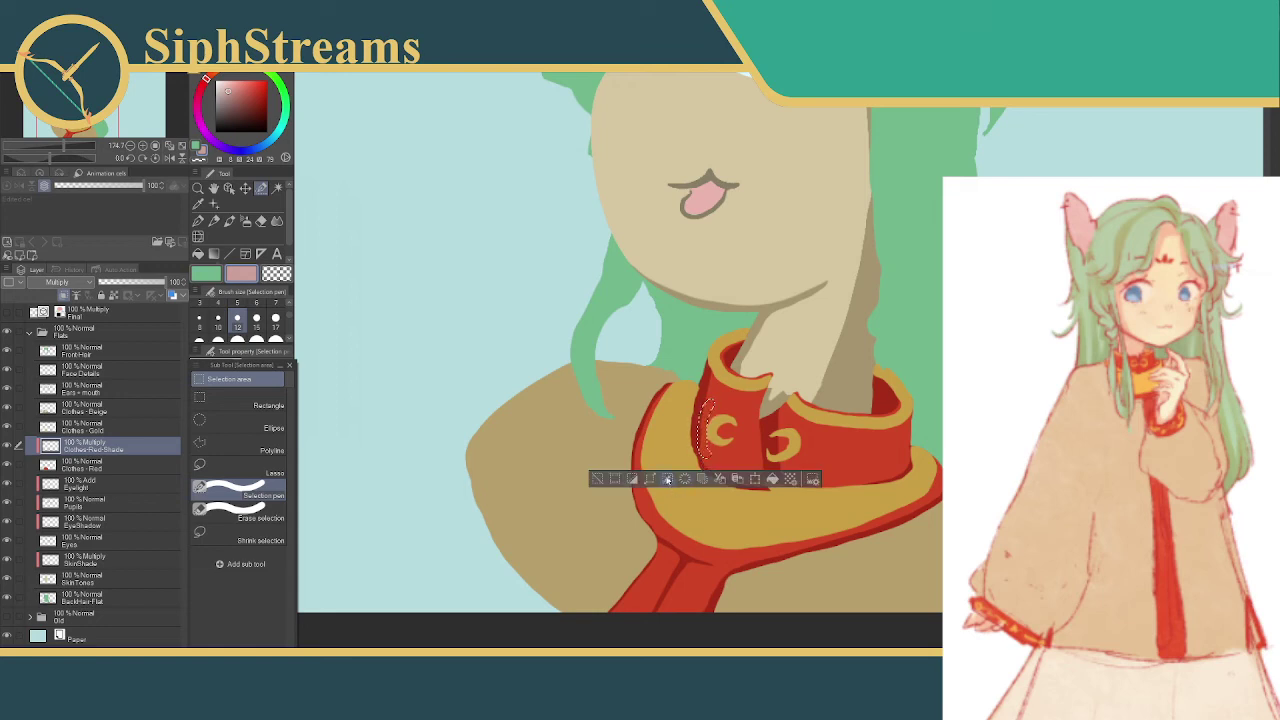
pyautogui.hotkey('alt', 'BackSpace')
pyautogui.hotkey('ctrl', 'd')
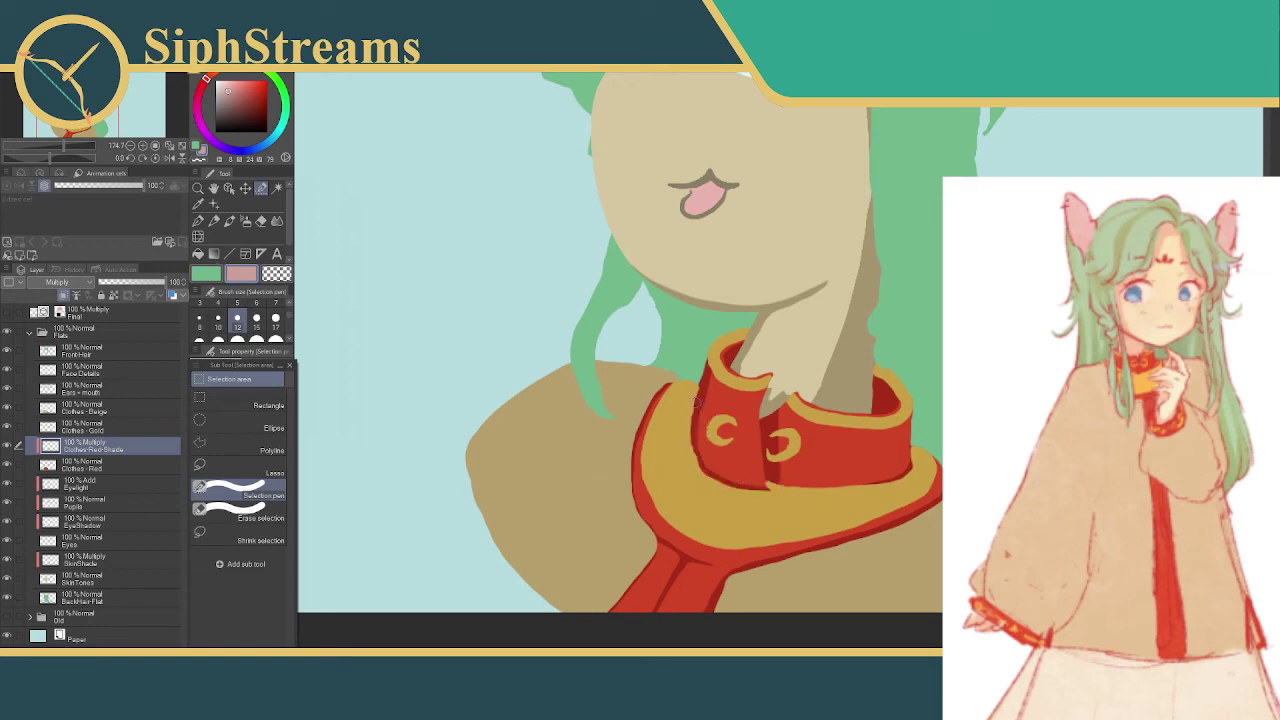
pyautogui.moveTo(697, 404)
pyautogui.mouseDown()
pyautogui.moveTo(708, 414)
pyautogui.moveTo(729, 368)
pyautogui.moveTo(705, 412)
pyautogui.mouseUp()
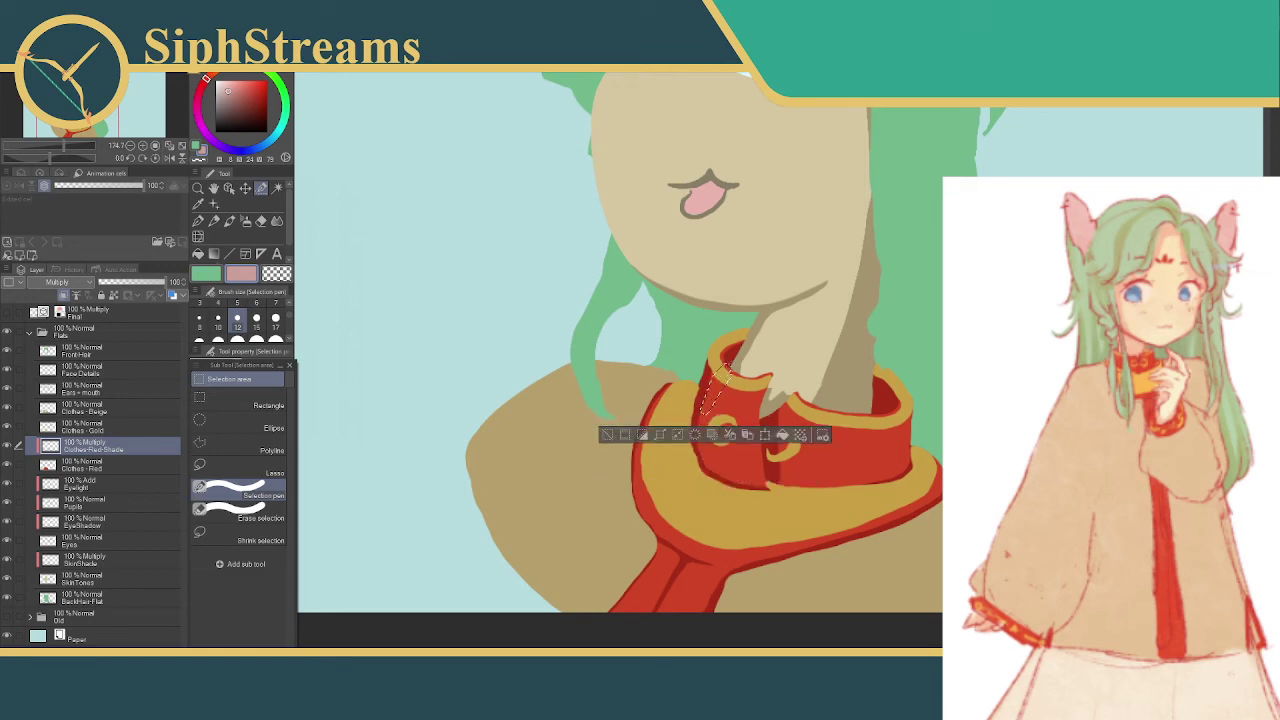
pyautogui.hotkey('alt', 'BackSpace')
pyautogui.hotkey('ctrl', 'd')
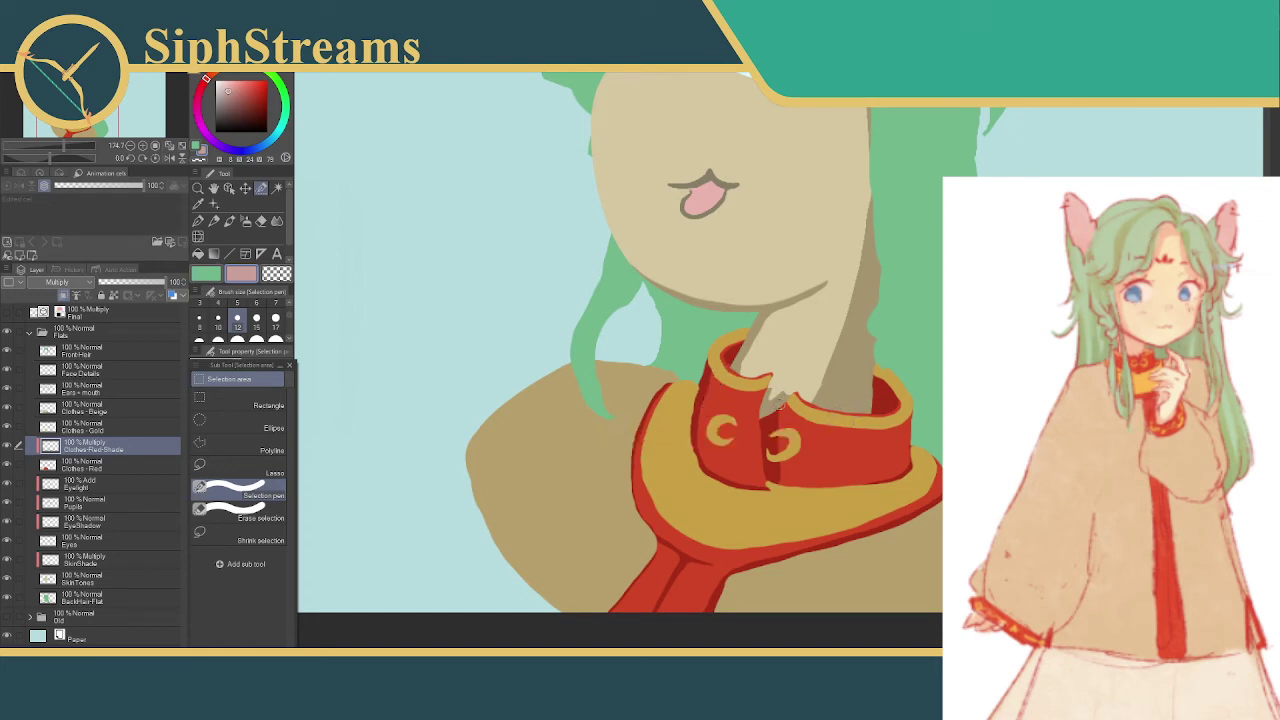
# - Touch up the shading at the collar's front overlap below the neck, then outline a strip along its outer right edge and deselect
pyautogui.moveTo(786, 399); pyautogui.dragTo(765, 426)
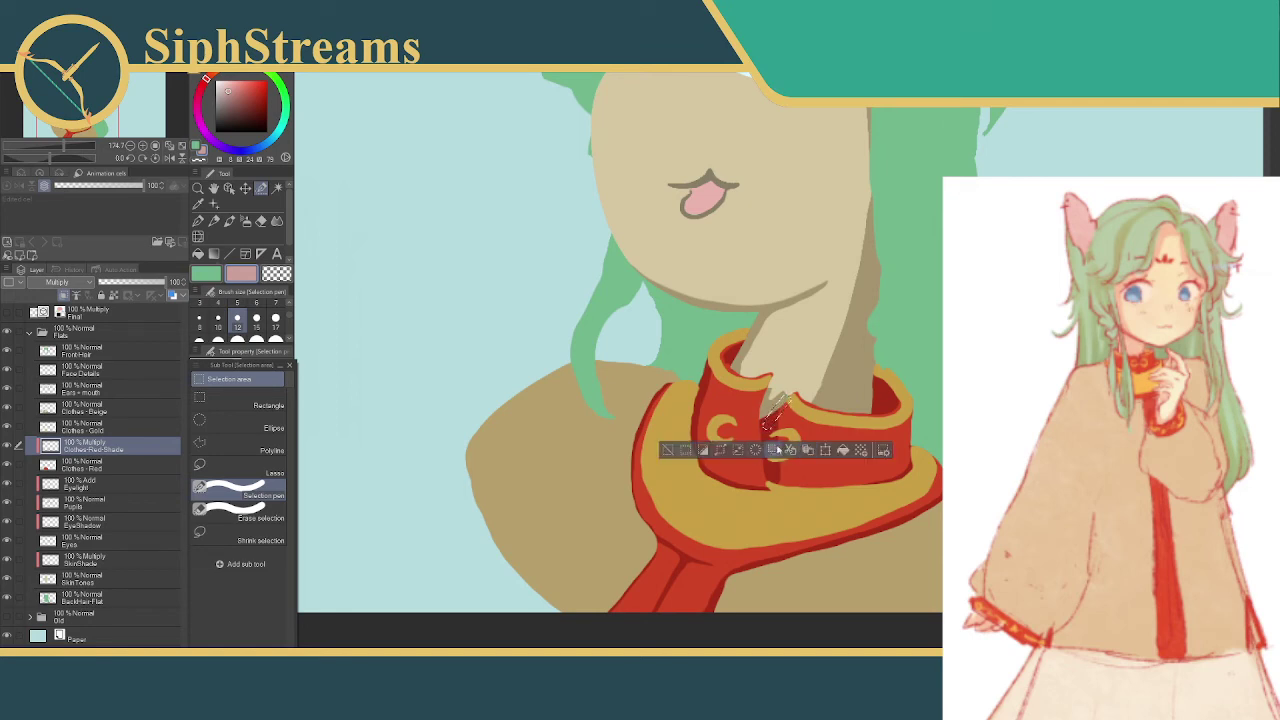
pyautogui.hotkey('alt', 'BackSpace')
pyautogui.hotkey('ctrl', 'd')
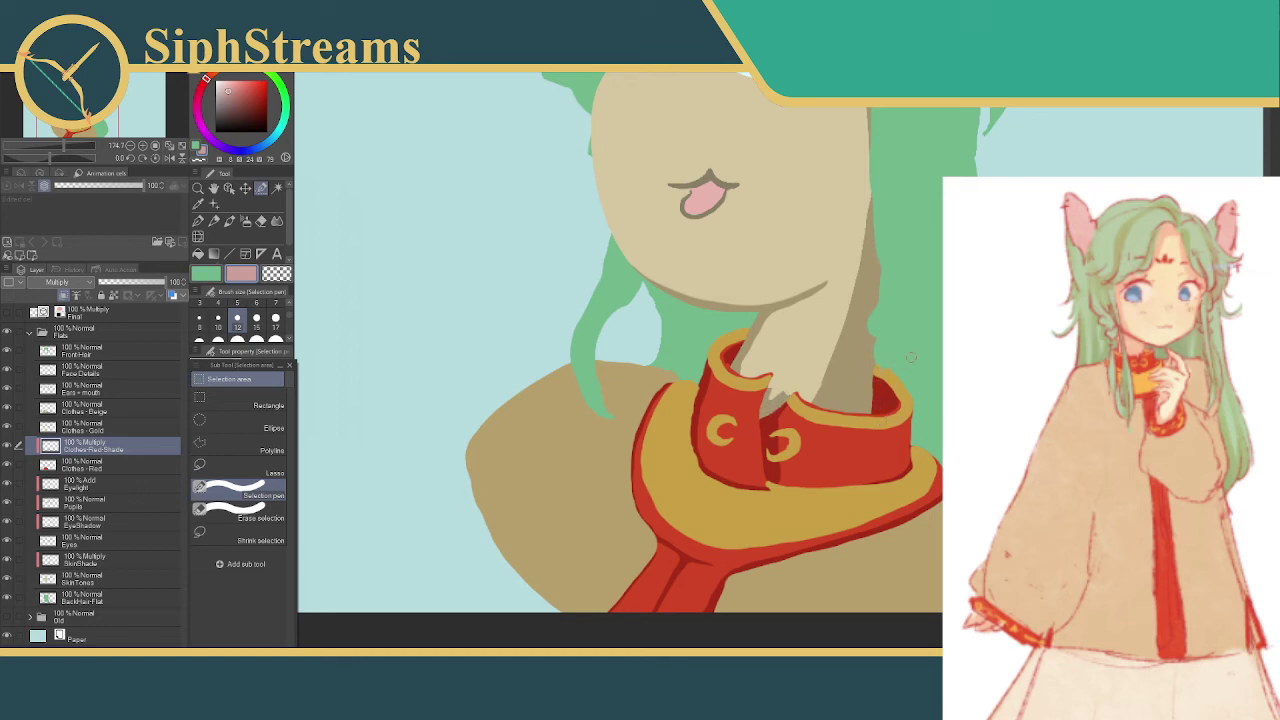
pyautogui.moveTo(917, 400); pyautogui.dragTo(912, 468)
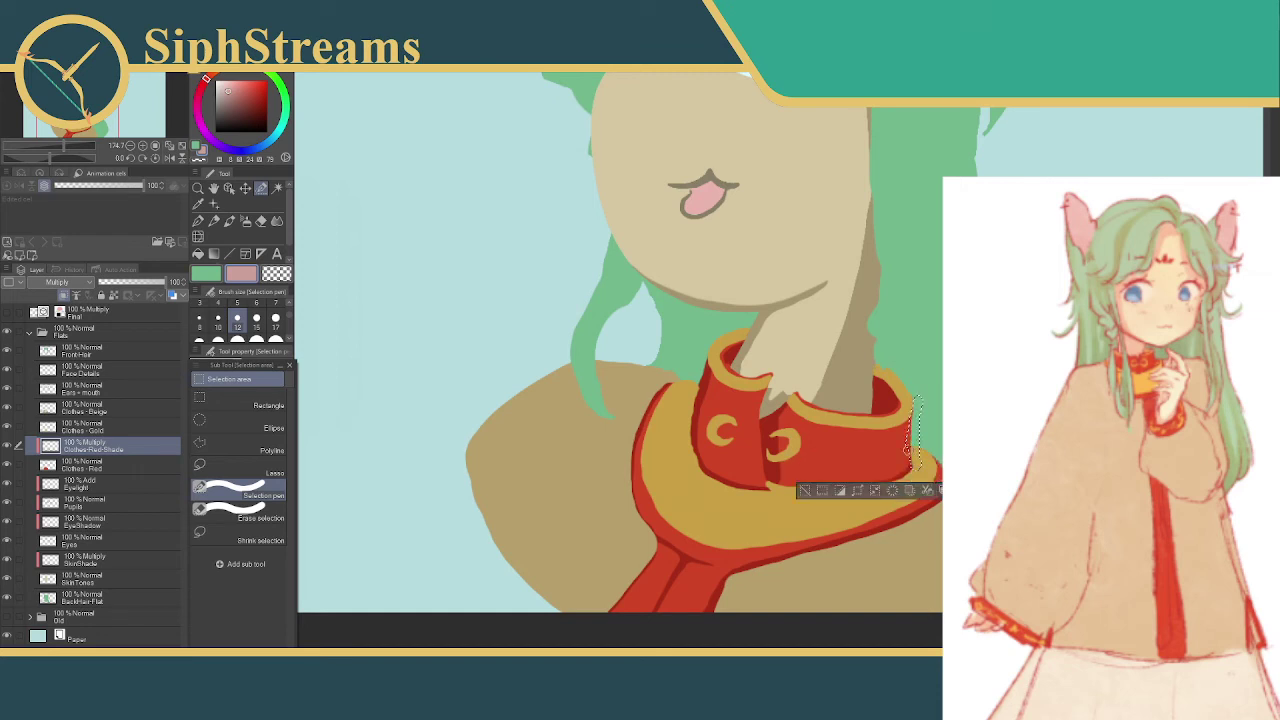
pyautogui.click(804, 490)
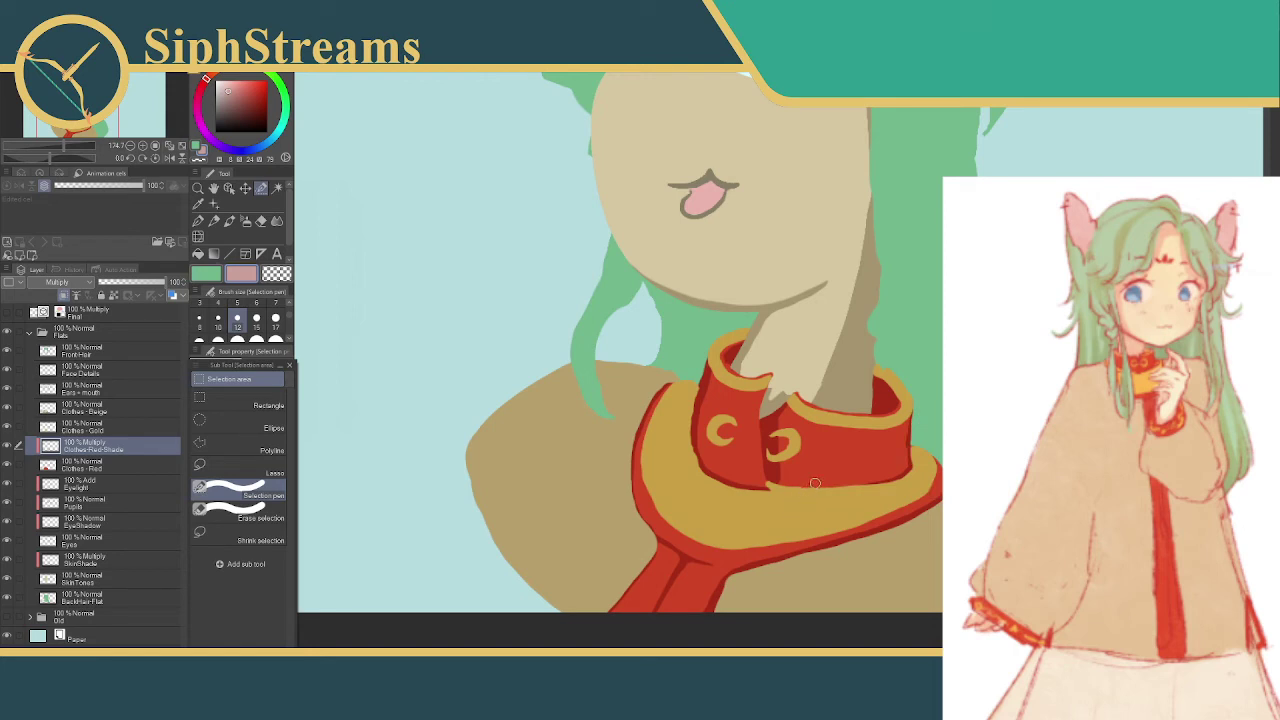
# - Undo the last change and shade the outer left edge of the red collar trim on the Clothes-Red-Shade layer
pyautogui.hotkey('ctrl', 'z')
pyautogui.click(813, 491)
pyautogui.moveTo(675, 381)
pyautogui.mouseDown()
pyautogui.moveTo(632, 468)
pyautogui.moveTo(672, 385)
pyautogui.mouseUp()
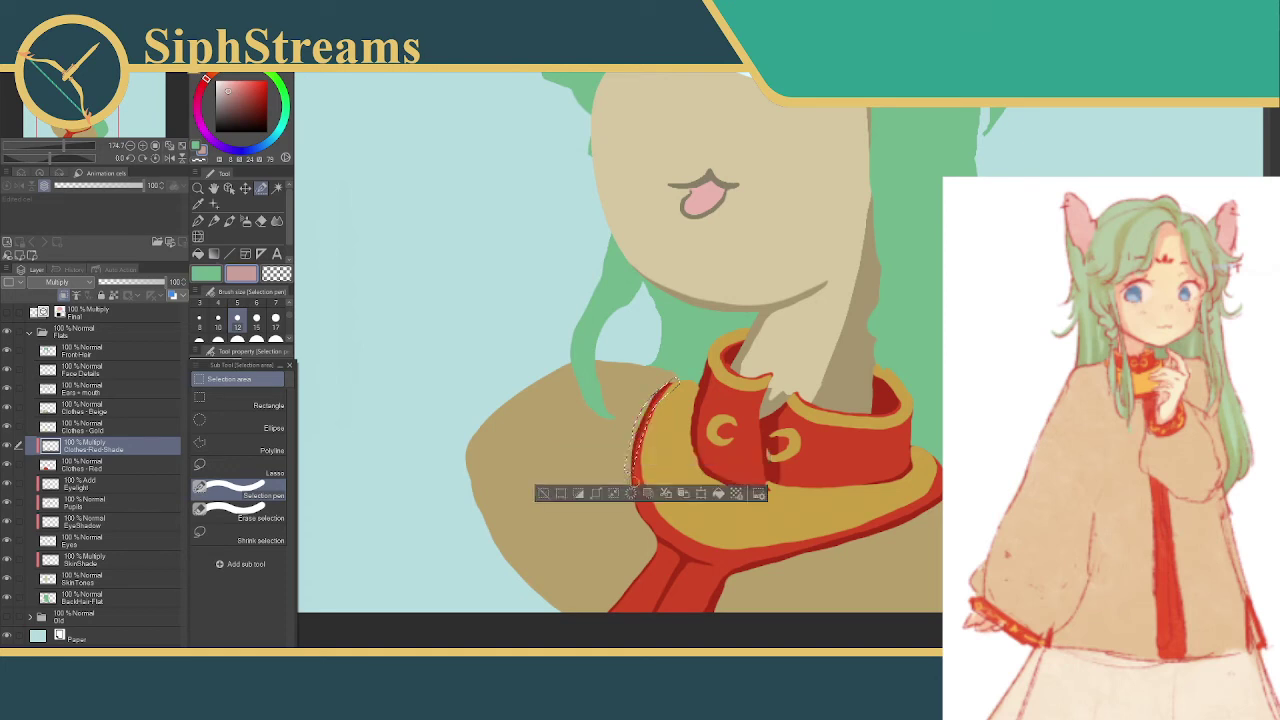
pyautogui.moveTo(630, 464)
pyautogui.mouseDown()
pyautogui.moveTo(628, 513)
pyautogui.moveTo(662, 523)
pyautogui.moveTo(629, 453)
pyautogui.moveTo(636, 505)
pyautogui.mouseUp()
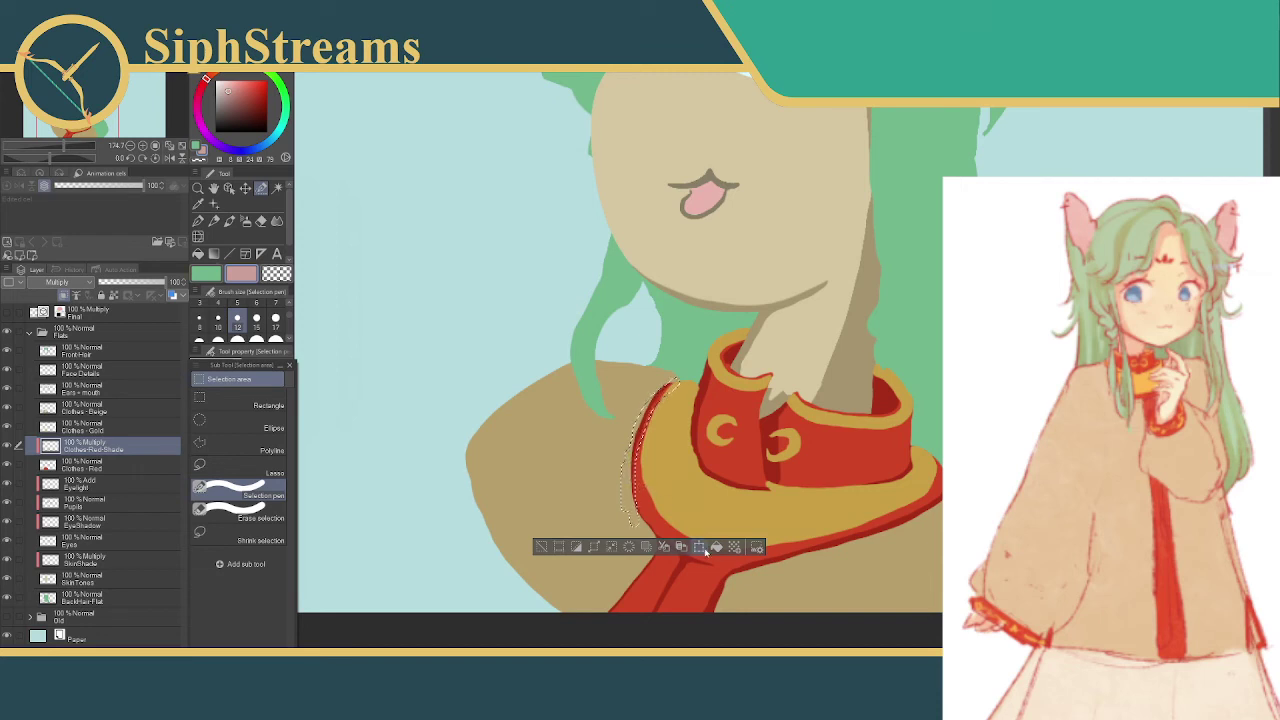
pyautogui.click(715, 547)
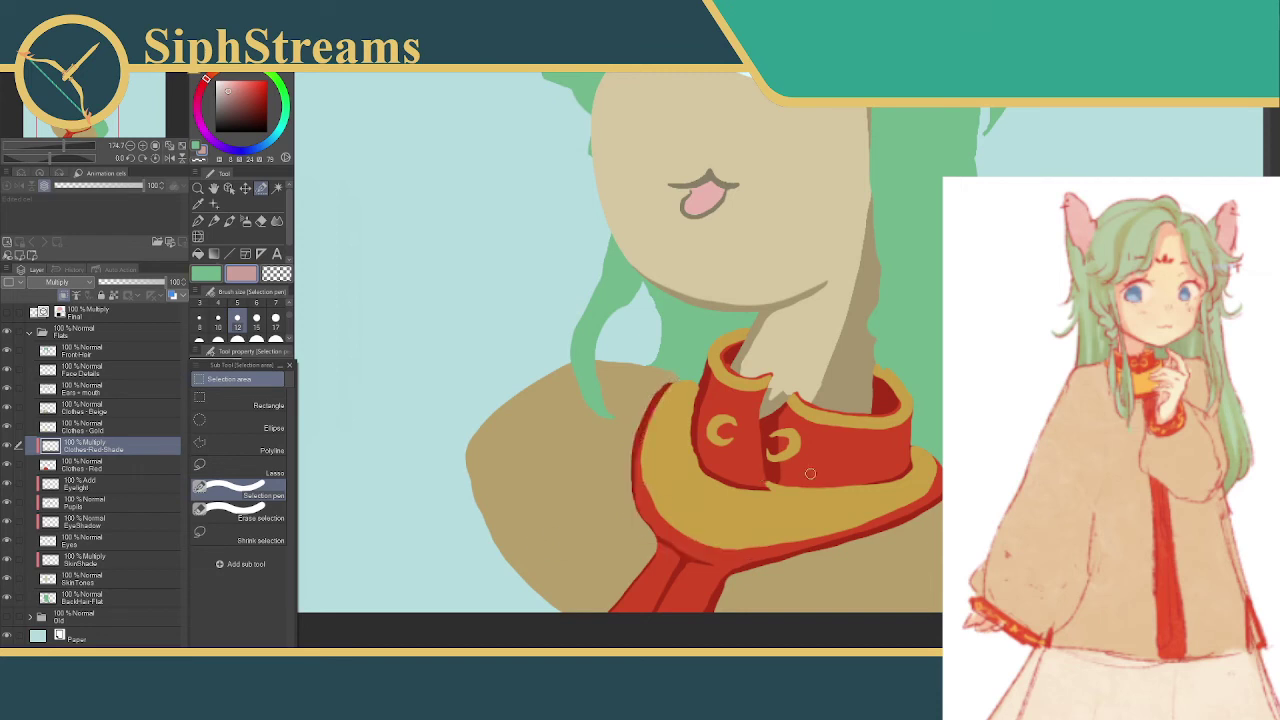
# - Shade the right tip of the red collar trim and refine the inner edge of that shade with pen selections
pyautogui.moveTo(815, 477); pyautogui.dragTo(780, 453)
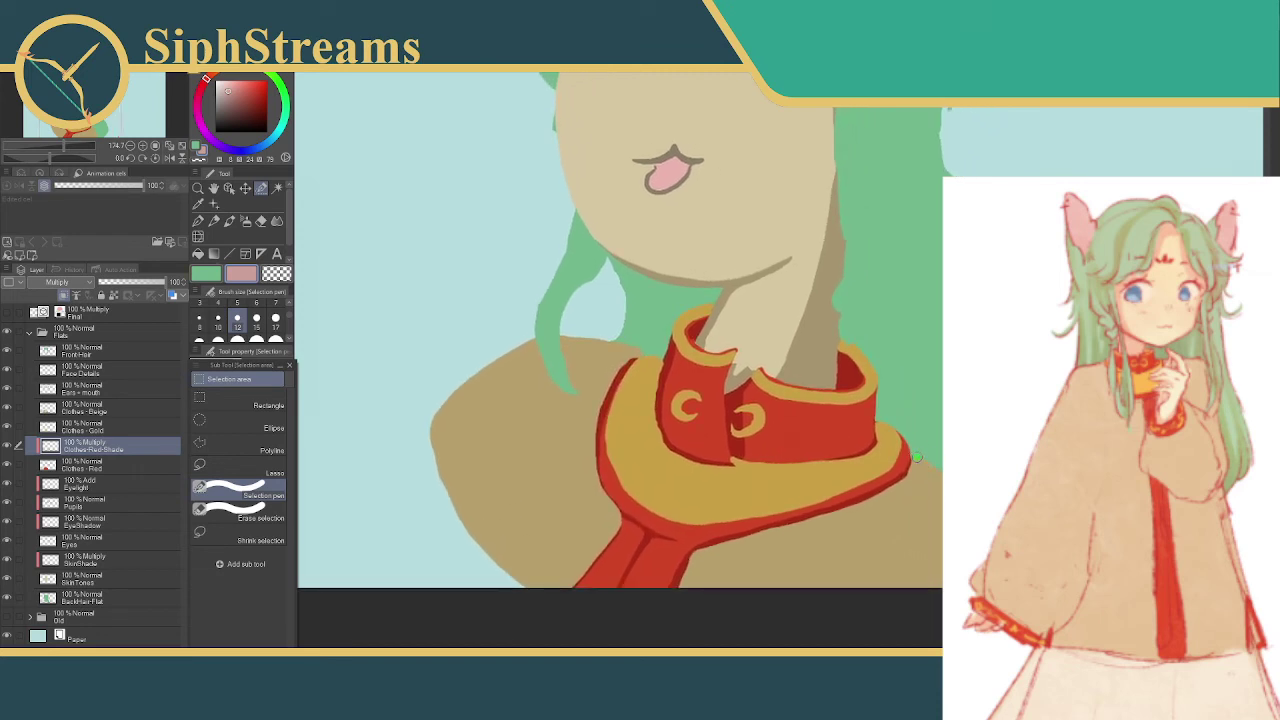
pyautogui.moveTo(905, 468); pyautogui.dragTo(866, 484)
pyautogui.moveTo(913, 447); pyautogui.dragTo(918, 442)
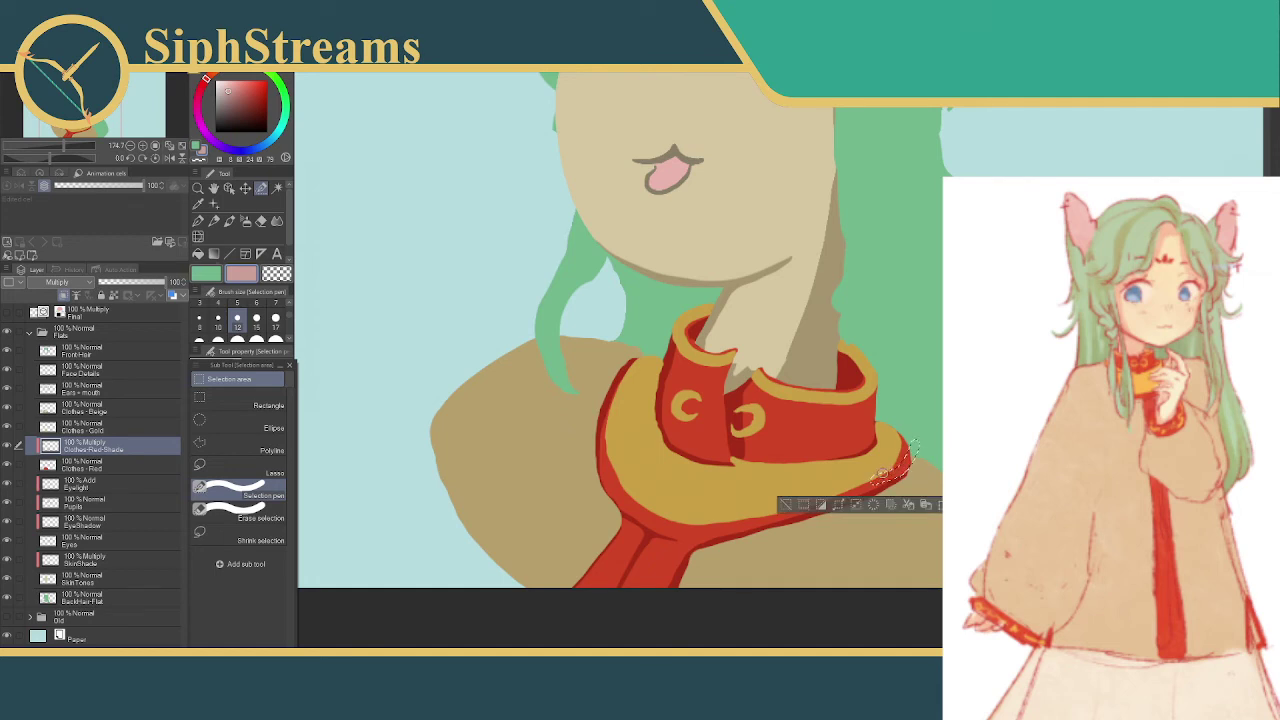
pyautogui.click(786, 504)
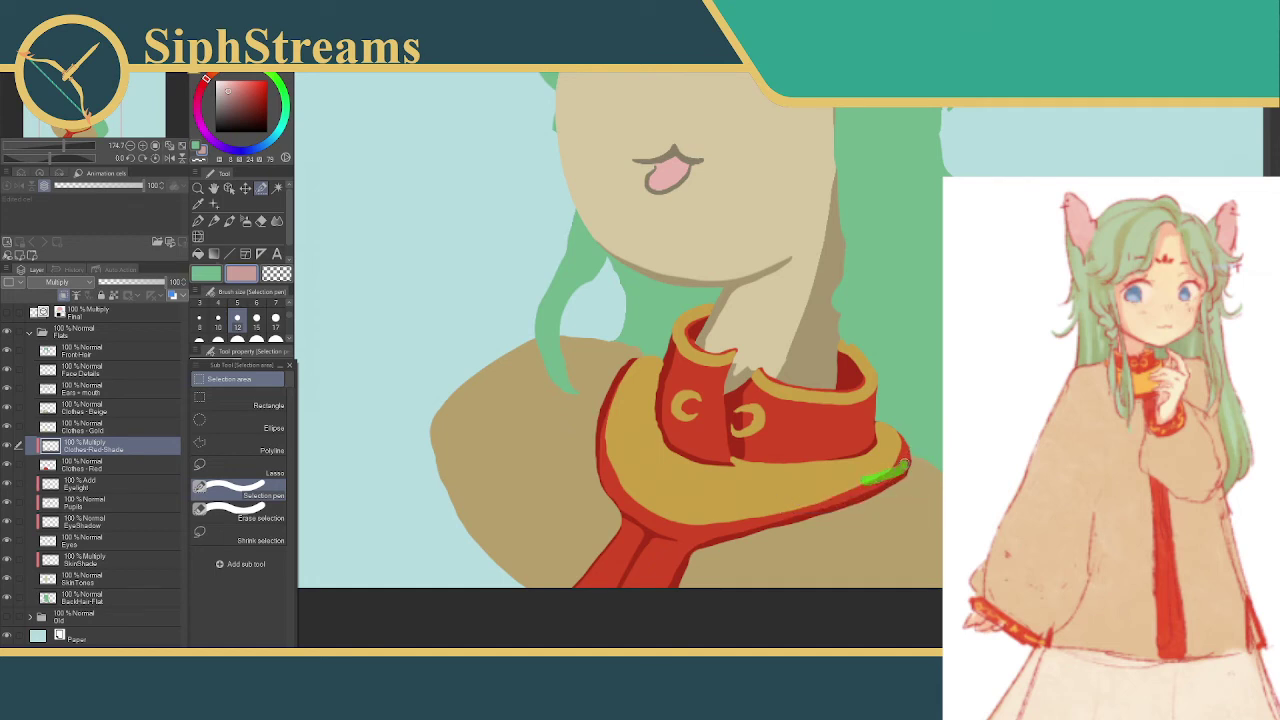
pyautogui.moveTo(907, 453); pyautogui.dragTo(909, 450)
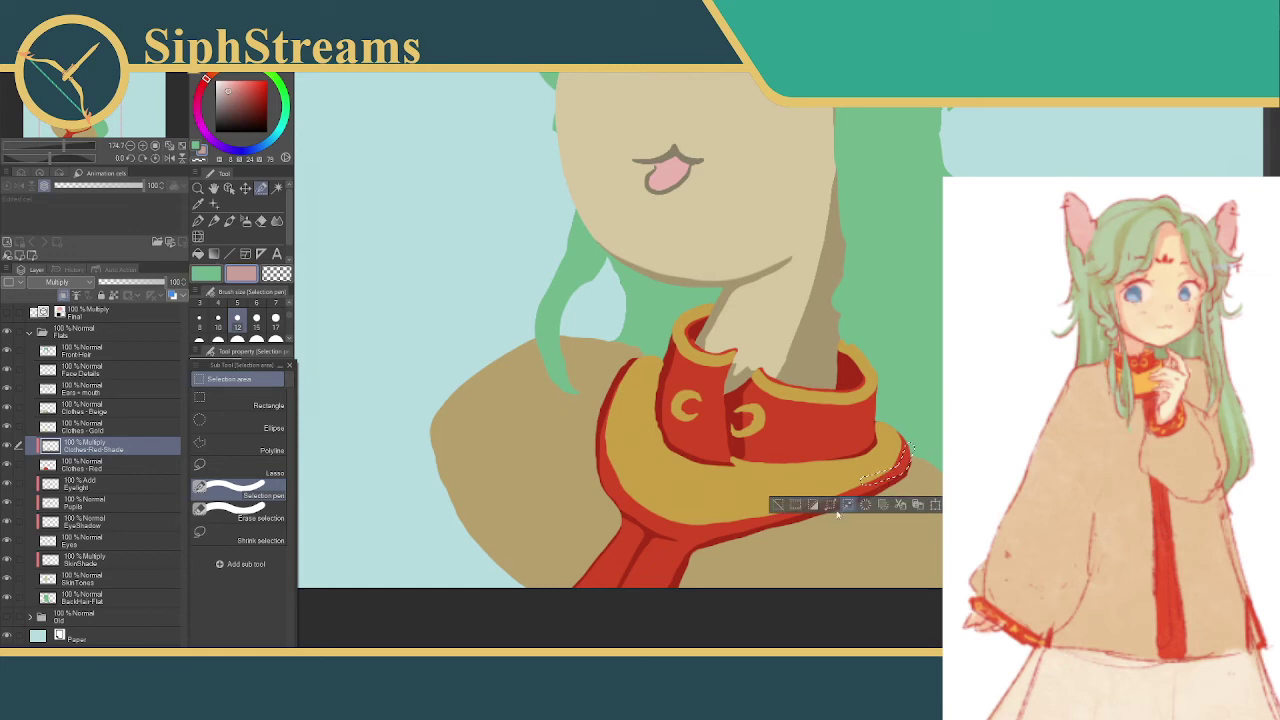
pyautogui.click(778, 504)
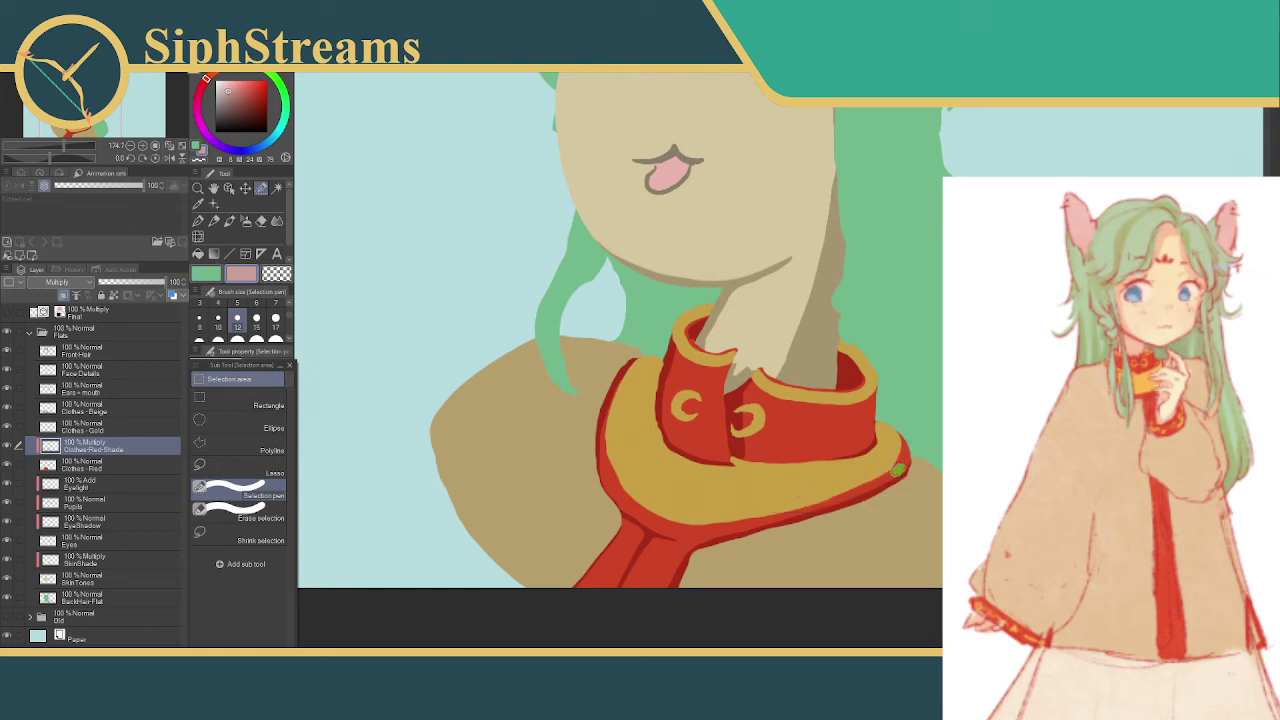
pyautogui.moveTo(900, 466); pyautogui.dragTo(876, 480)
pyautogui.click(775, 509)
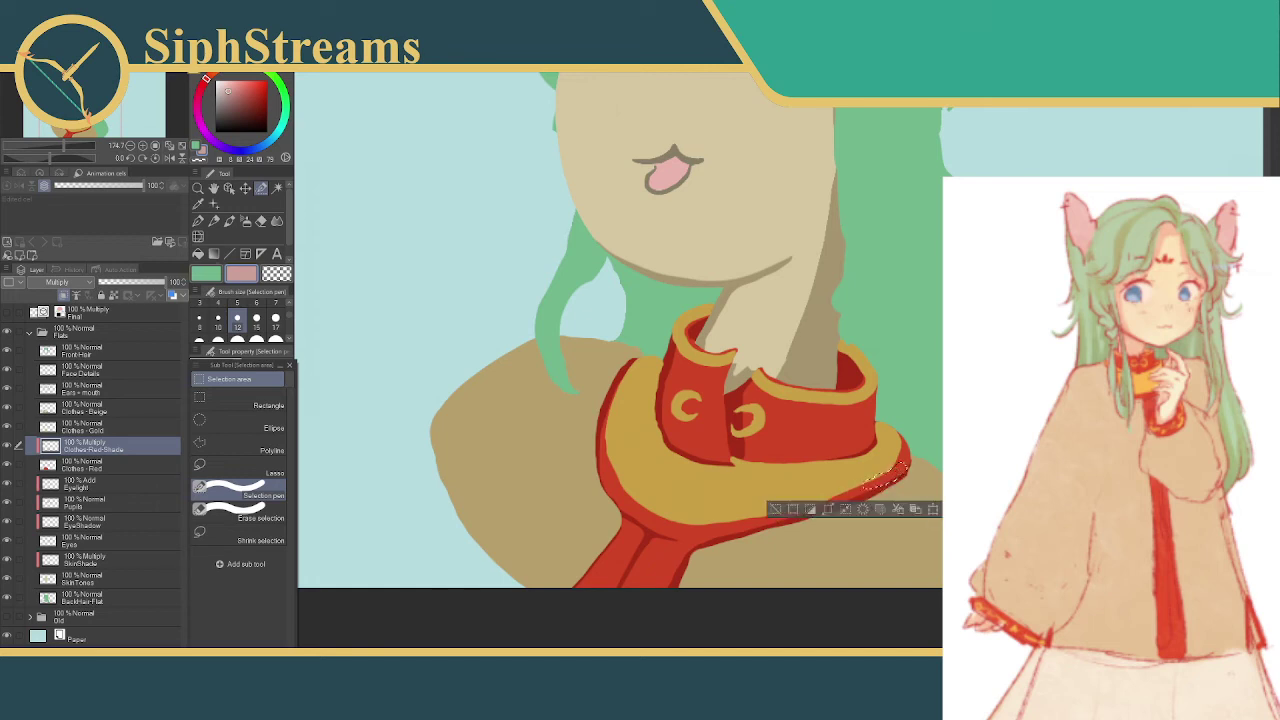
pyautogui.click(776, 511)
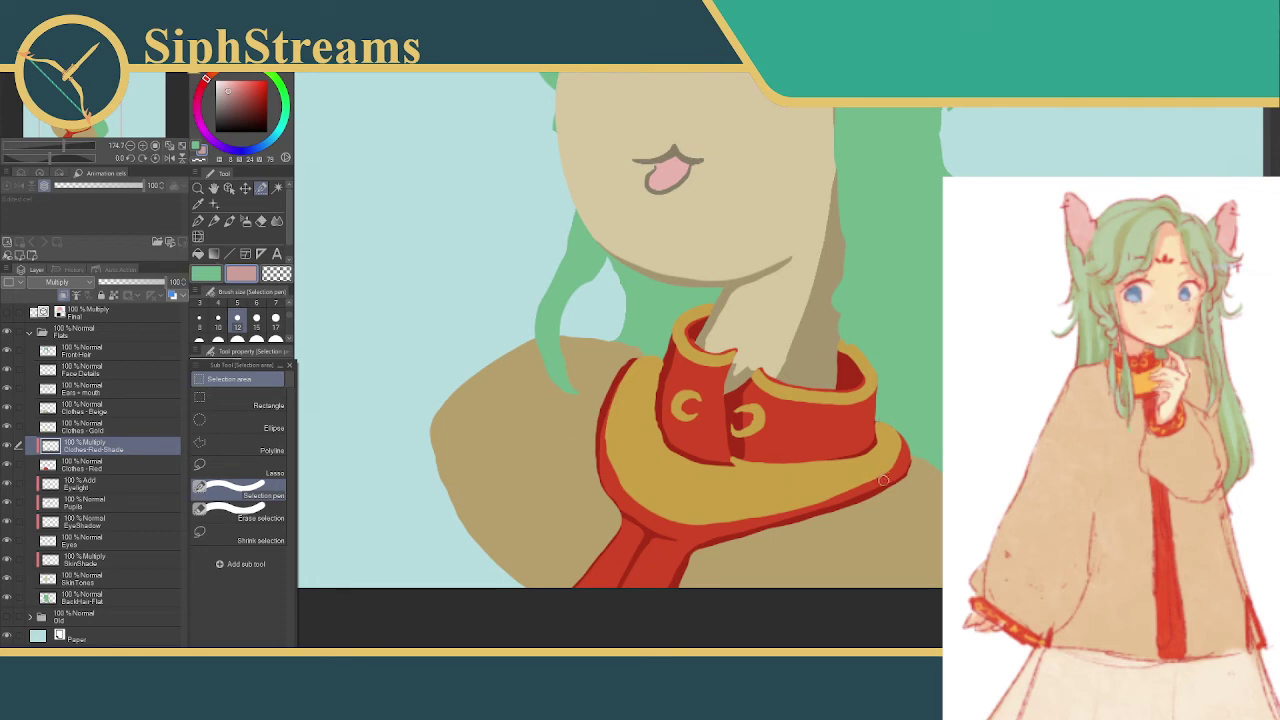
# - Refine the shade along the lower right edge of the red collar trim using narrow pen selections
pyautogui.moveTo(881, 482); pyautogui.dragTo(752, 522)
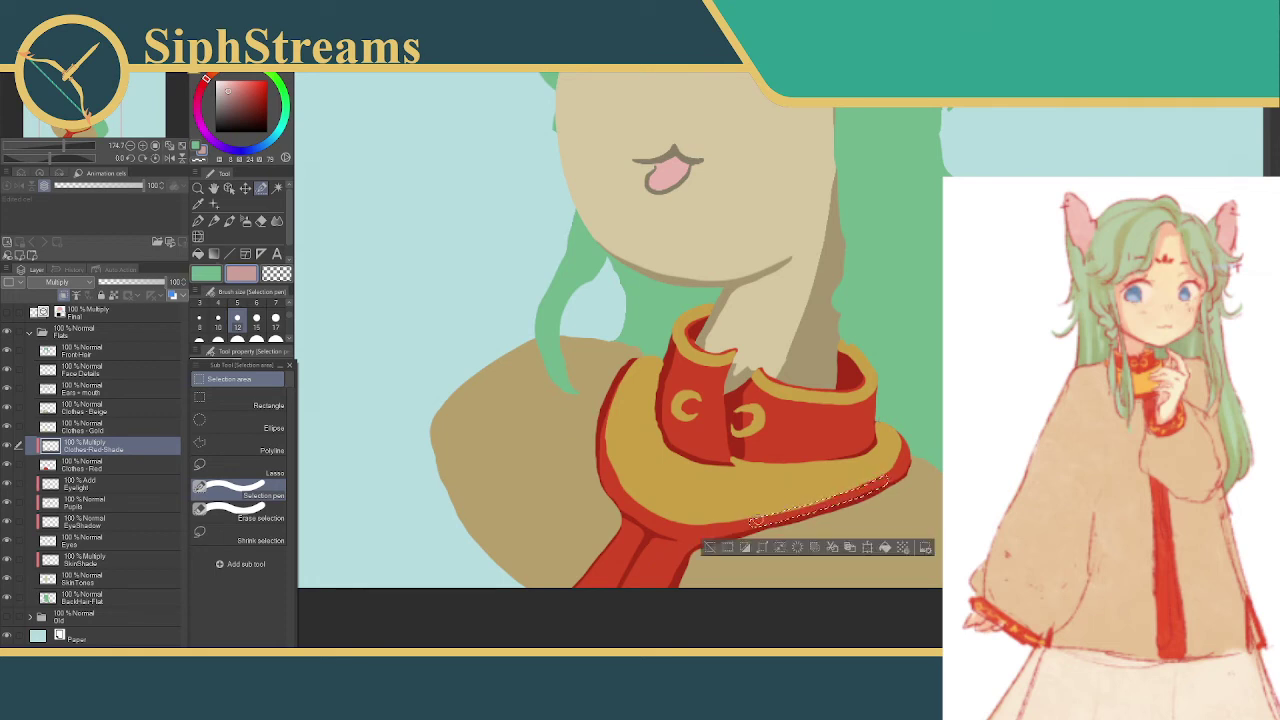
pyautogui.click(797, 493)
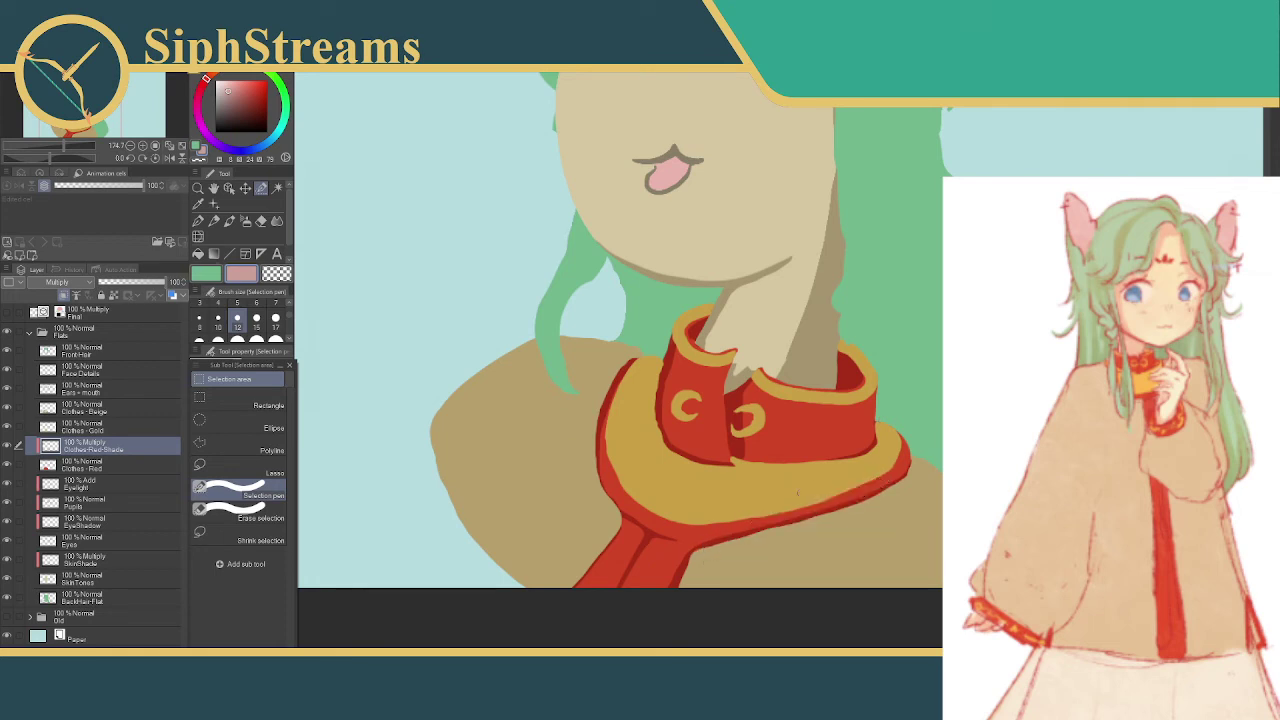
pyautogui.moveTo(810, 505)
pyautogui.mouseDown()
pyautogui.moveTo(735, 527)
pyautogui.moveTo(842, 488)
pyautogui.mouseUp()
pyautogui.click(822, 501)
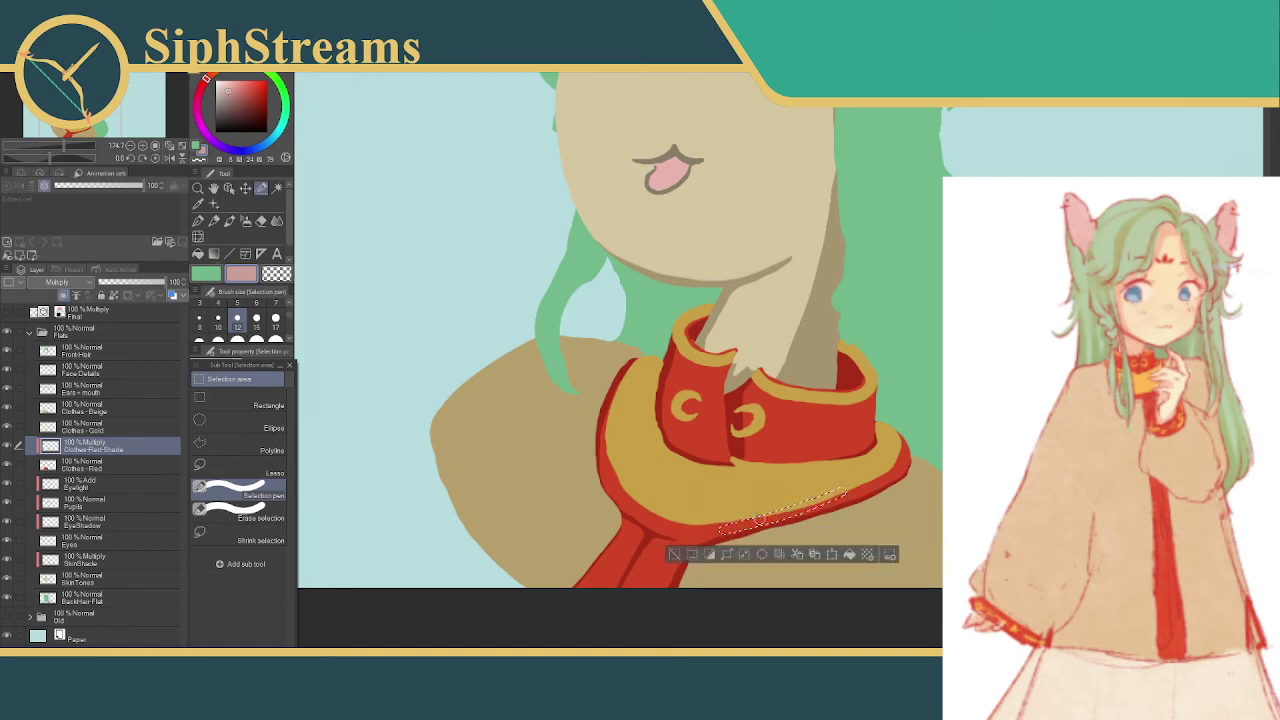
pyautogui.moveTo(754, 530); pyautogui.dragTo(870, 482)
pyautogui.moveTo(754, 528); pyautogui.dragTo(876, 480)
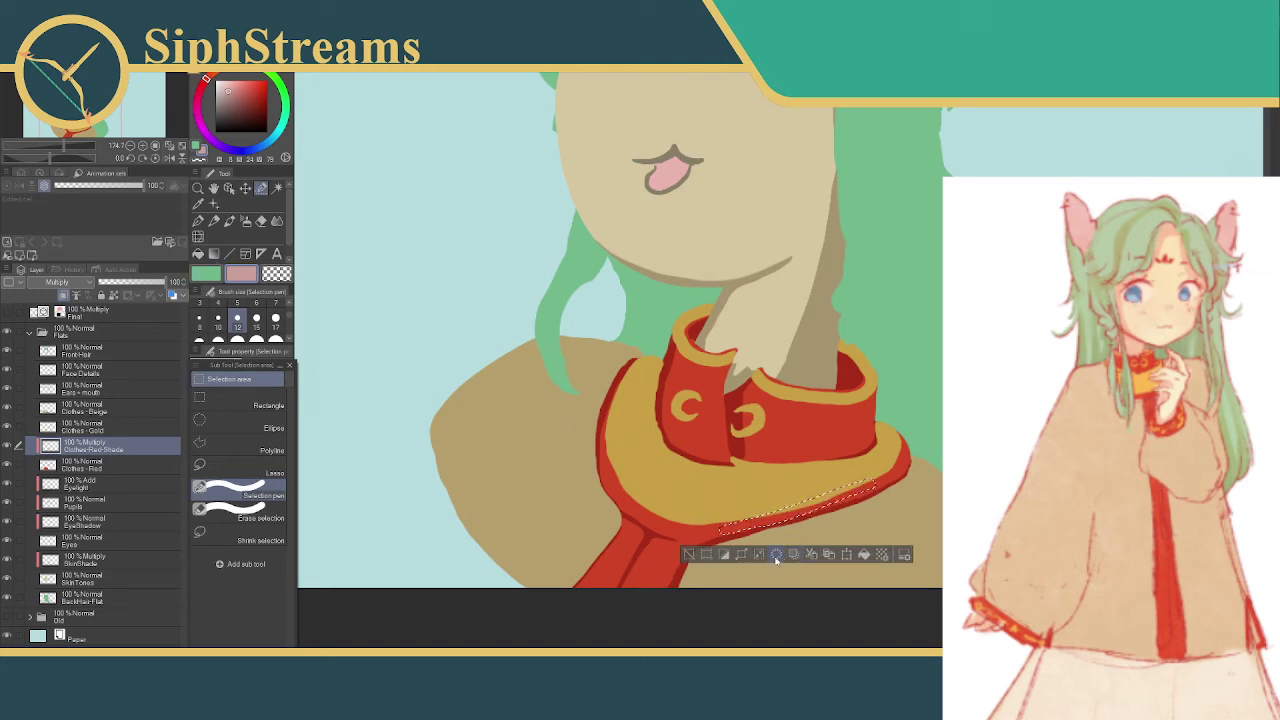
pyautogui.click(690, 556)
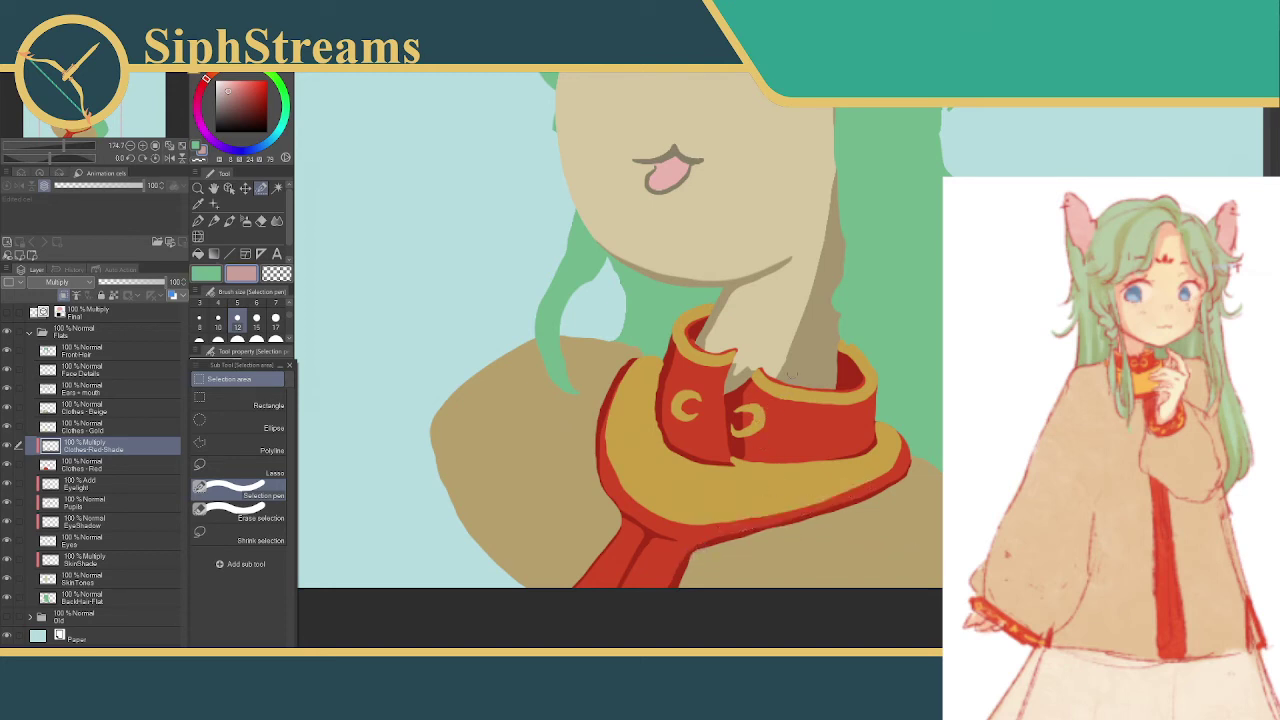
# - Add a new layer above the Clothes - Gold layer and name it "Clothes - Gold -Shade"
pyautogui.moveTo(757, 319); pyautogui.dragTo(748, 324)
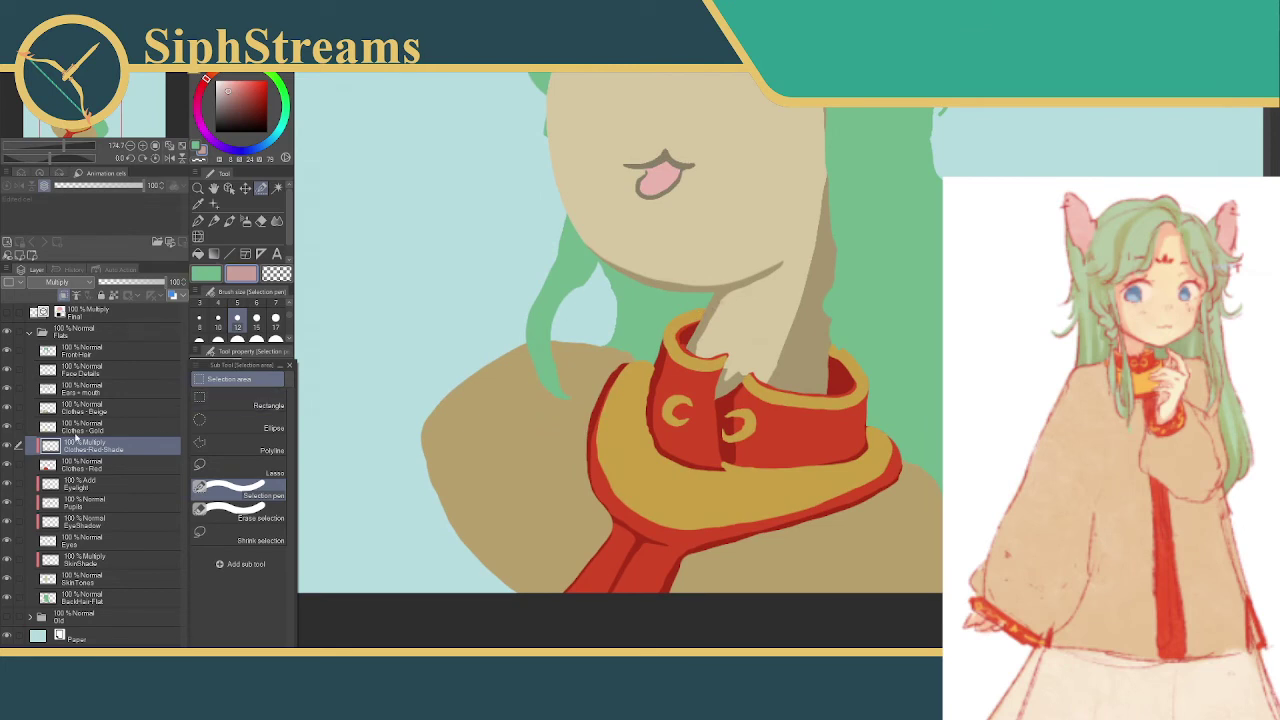
pyautogui.scroll(2, 492, 391)
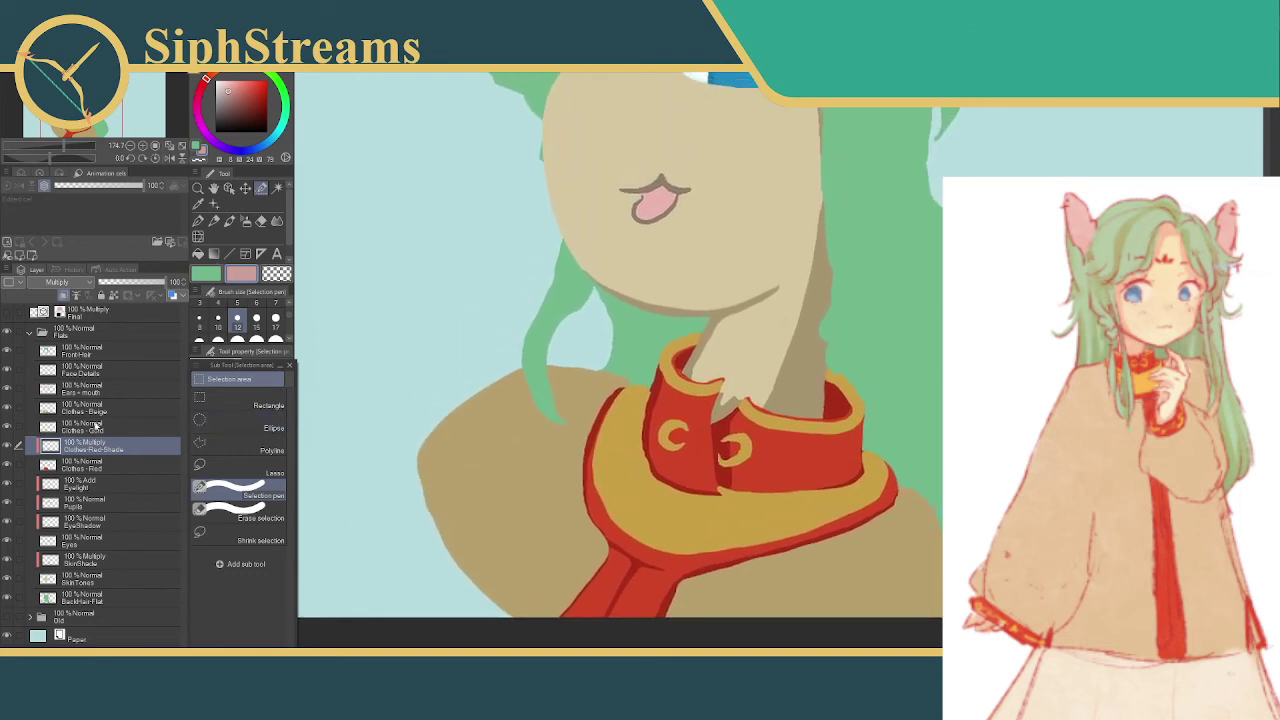
pyautogui.click(90, 427)
pyautogui.hotkey('ctrl', 'shift', 'n')
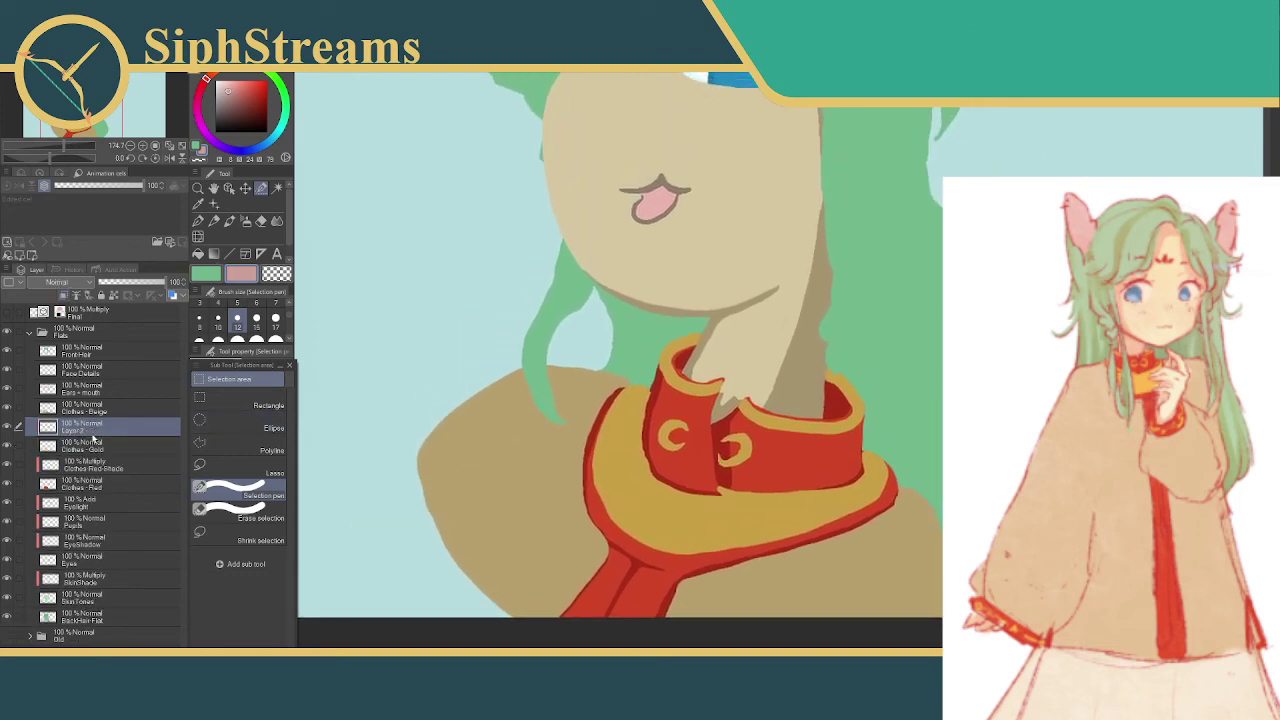
pyautogui.doubleClick(86, 431)
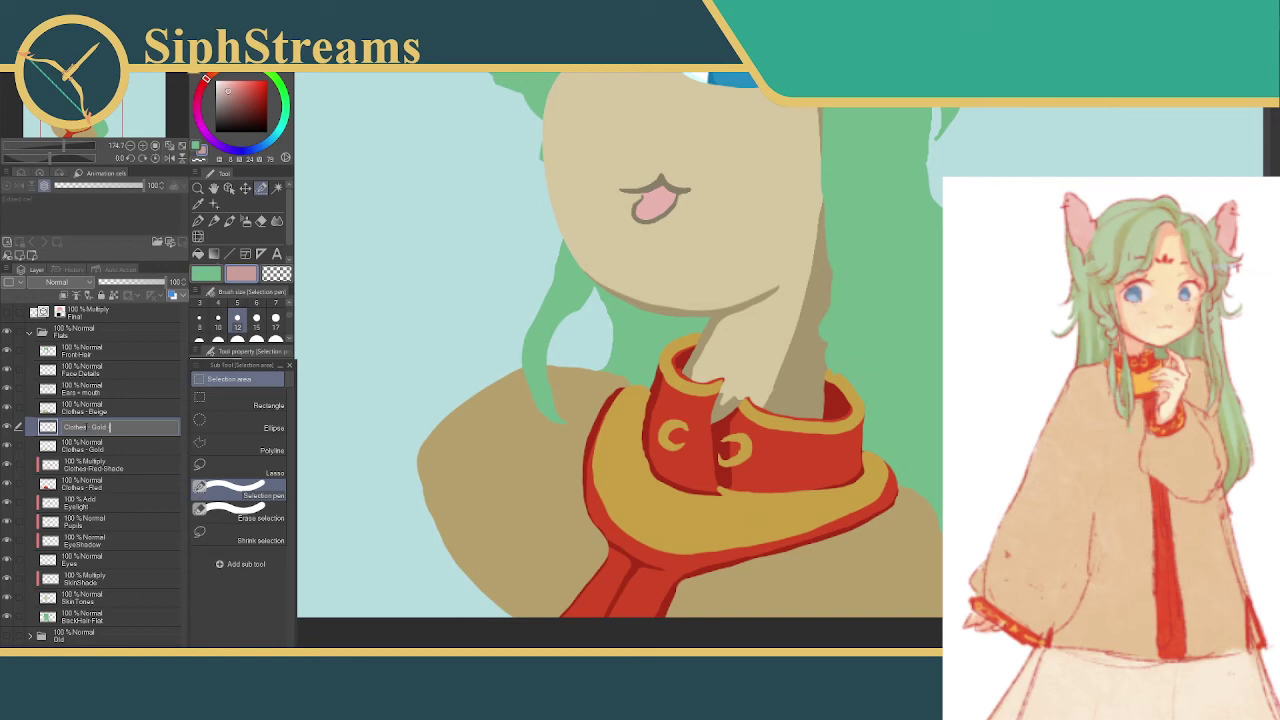
pyautogui.write('Clothes - Gold -Shade')
pyautogui.press('Return')
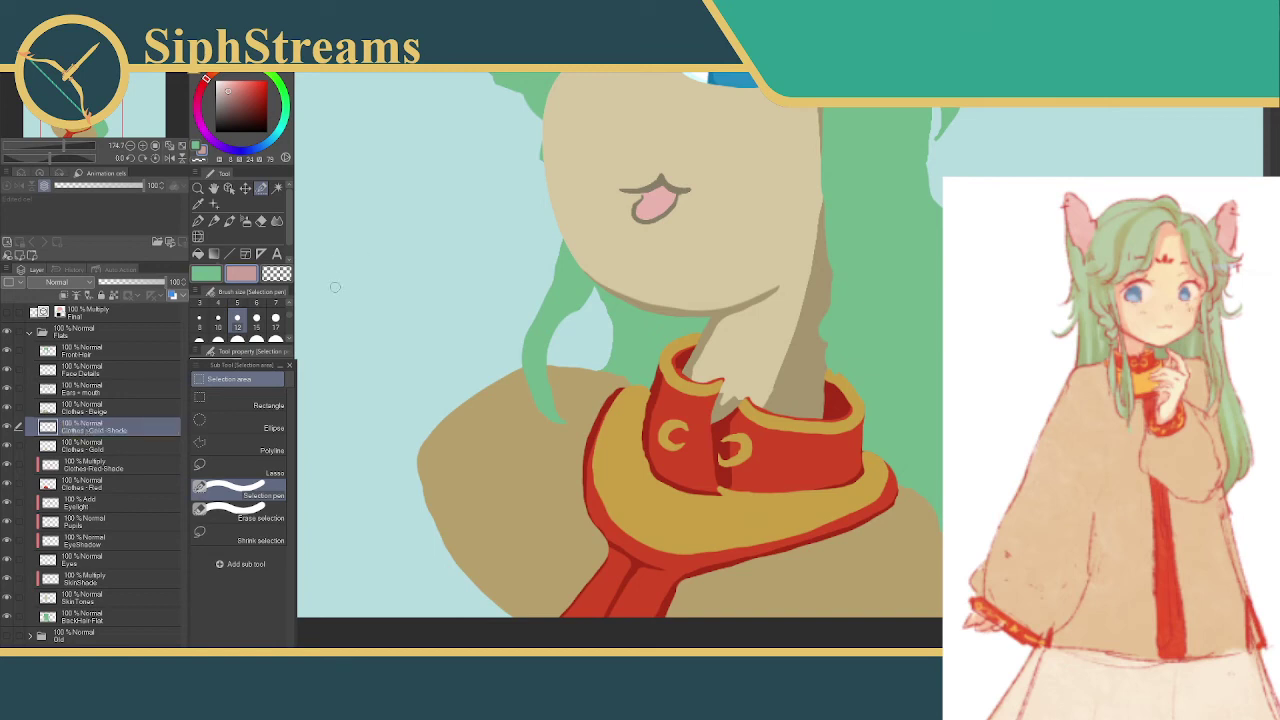
# - Sample the collar's gold from the artwork and change the drawing colour to a paler, less saturated gold
pyautogui.click(198, 203)
pyautogui.click(491, 444)
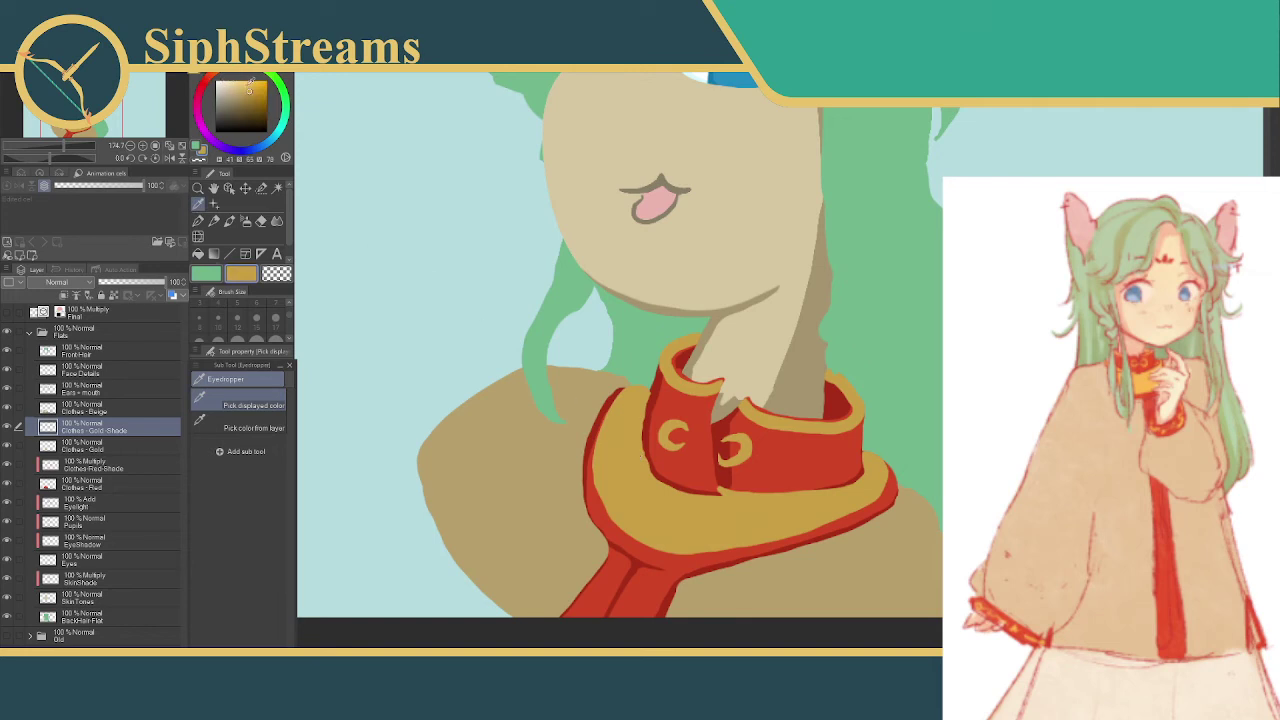
pyautogui.click(238, 89)
# - Select a curved strip along the left edge of the gold collar with the Selection pen
pyautogui.click(261, 188)
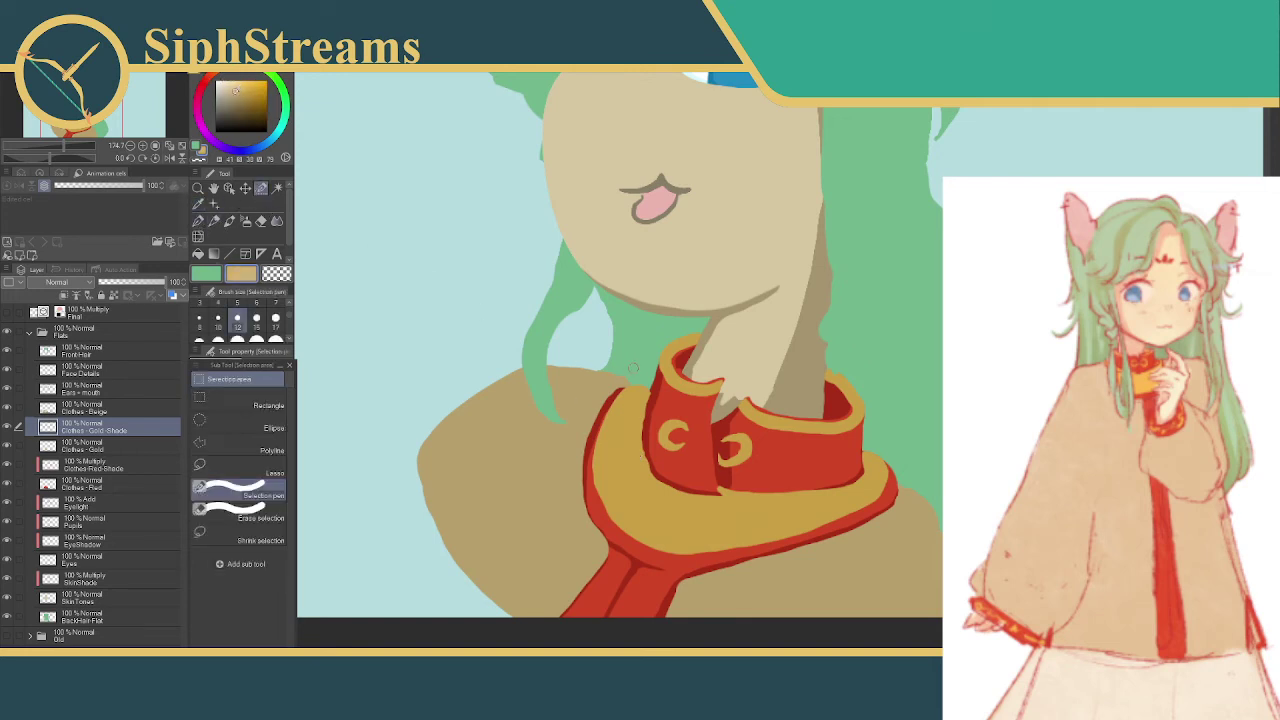
pyautogui.moveTo(635, 385)
pyautogui.mouseDown()
pyautogui.moveTo(598, 455)
pyautogui.moveTo(600, 485)
pyautogui.mouseUp()
pyautogui.moveTo(605, 420); pyautogui.dragTo(600, 505)
pyautogui.moveTo(634, 383); pyautogui.dragTo(598, 482)
pyautogui.moveTo(606, 418); pyautogui.dragTo(598, 500)
pyautogui.moveTo(612, 440); pyautogui.dragTo(627, 393)
# - Set the gold shade layer's blending mode to Multiply, fill the selected collar strip with the pale gold and deselect
pyautogui.click(682, 525)
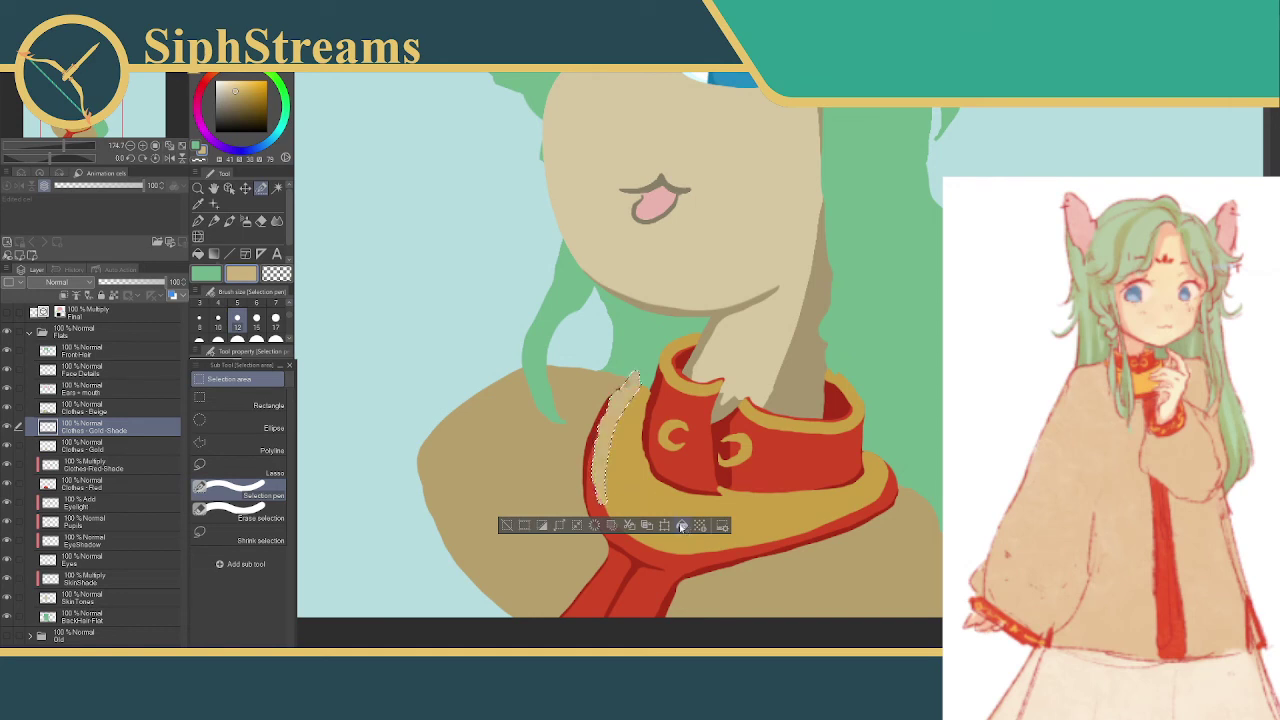
pyautogui.hotkey('ctrl', 'z')
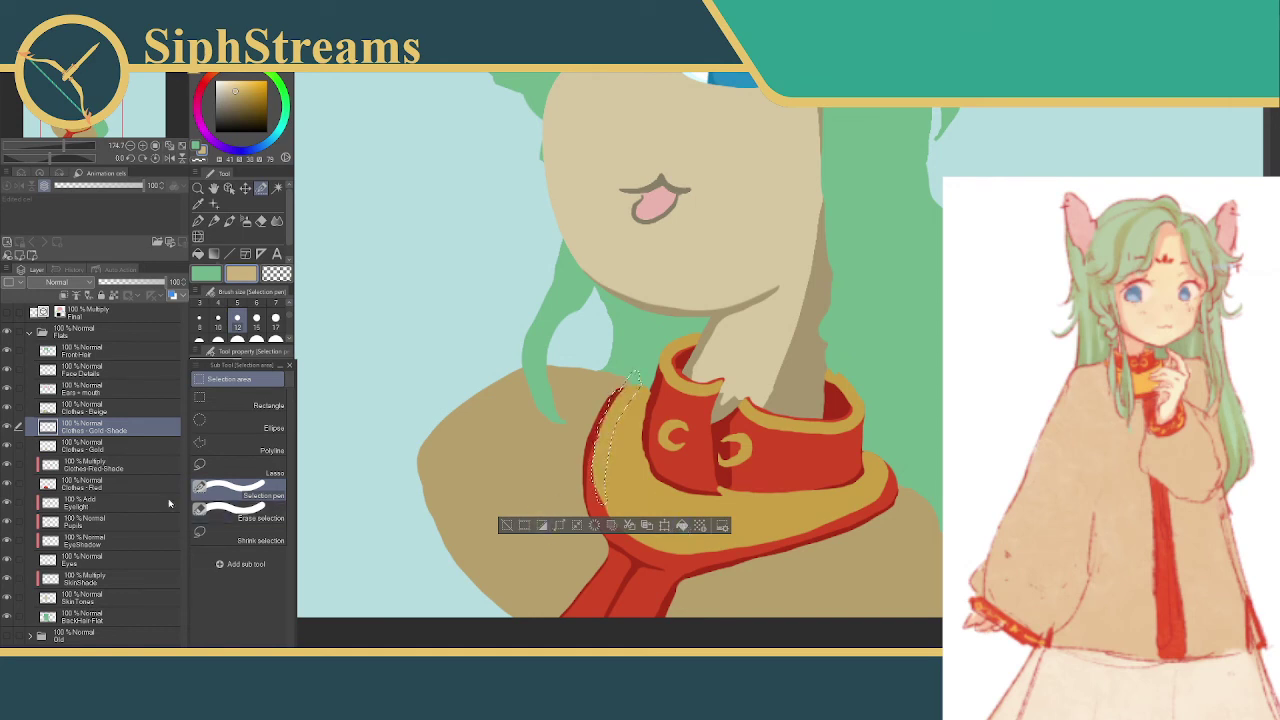
pyautogui.click(73, 282)
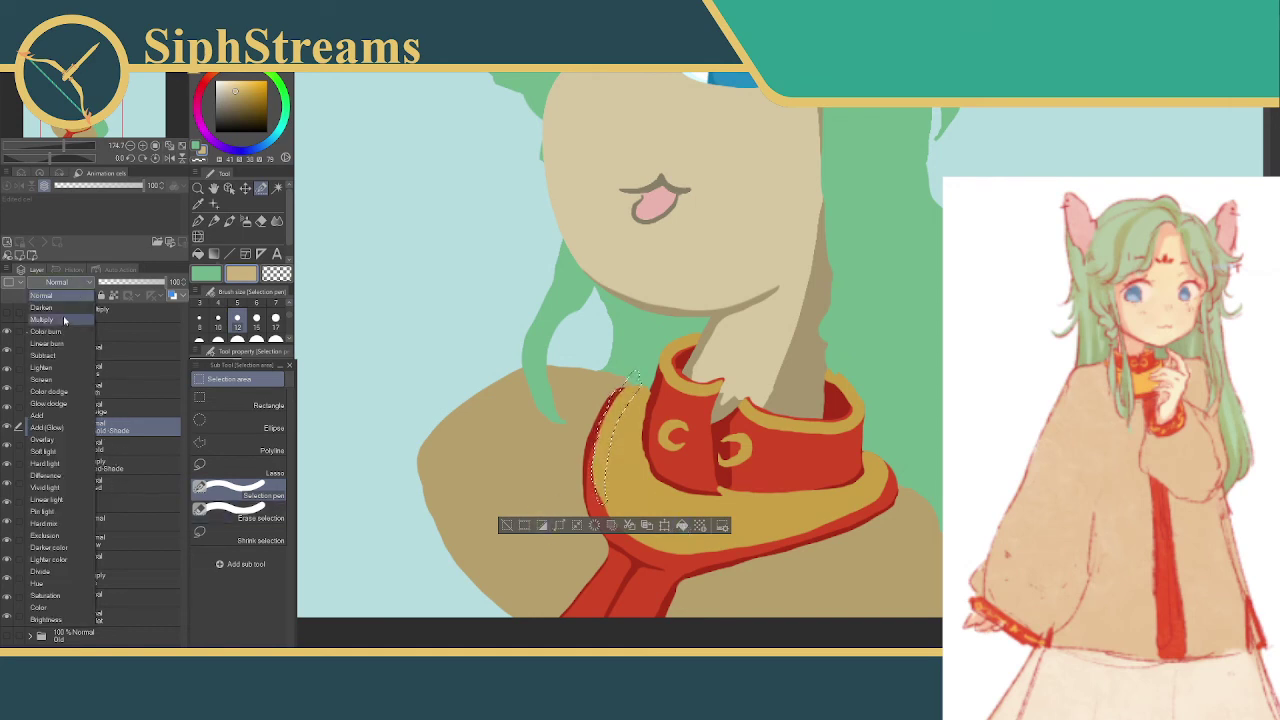
pyautogui.click(63, 315)
pyautogui.click(680, 527)
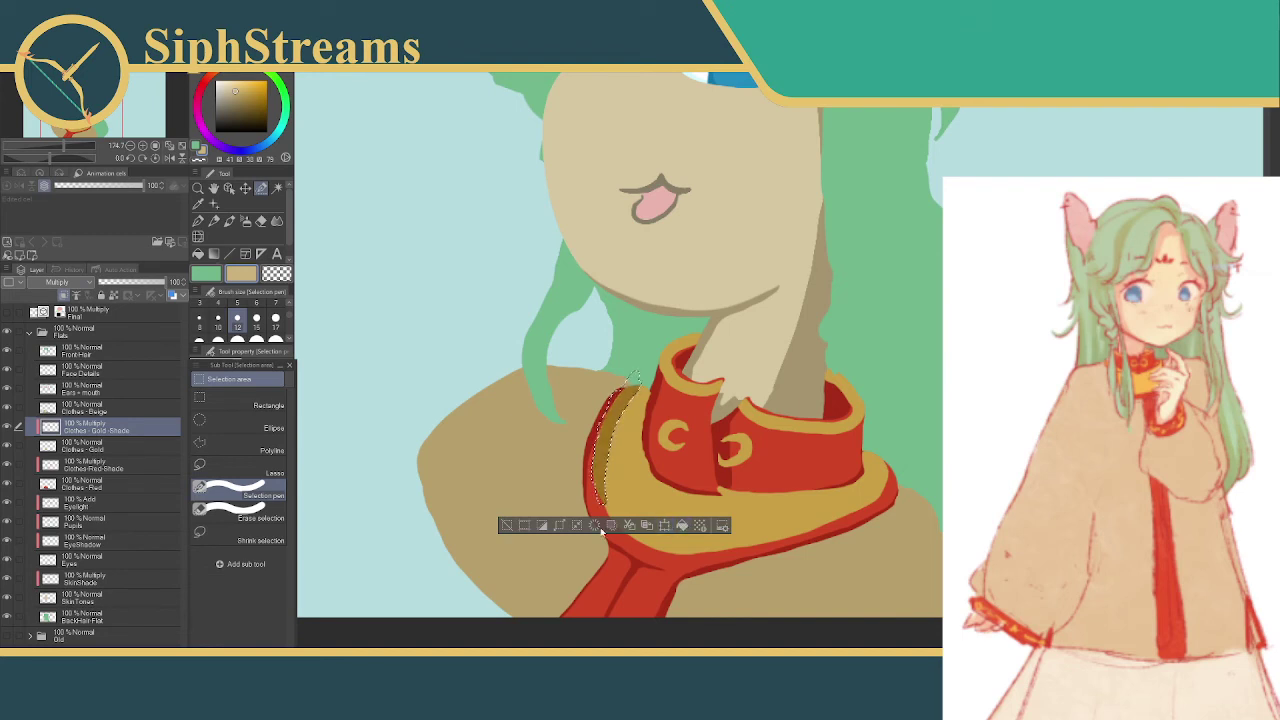
pyautogui.hotkey('ctrl', 'd')
# - Extend the gold shade down the collar's left edge and shade the gold beside the neckband's lower right corner
pyautogui.moveTo(597, 471); pyautogui.dragTo(610, 528)
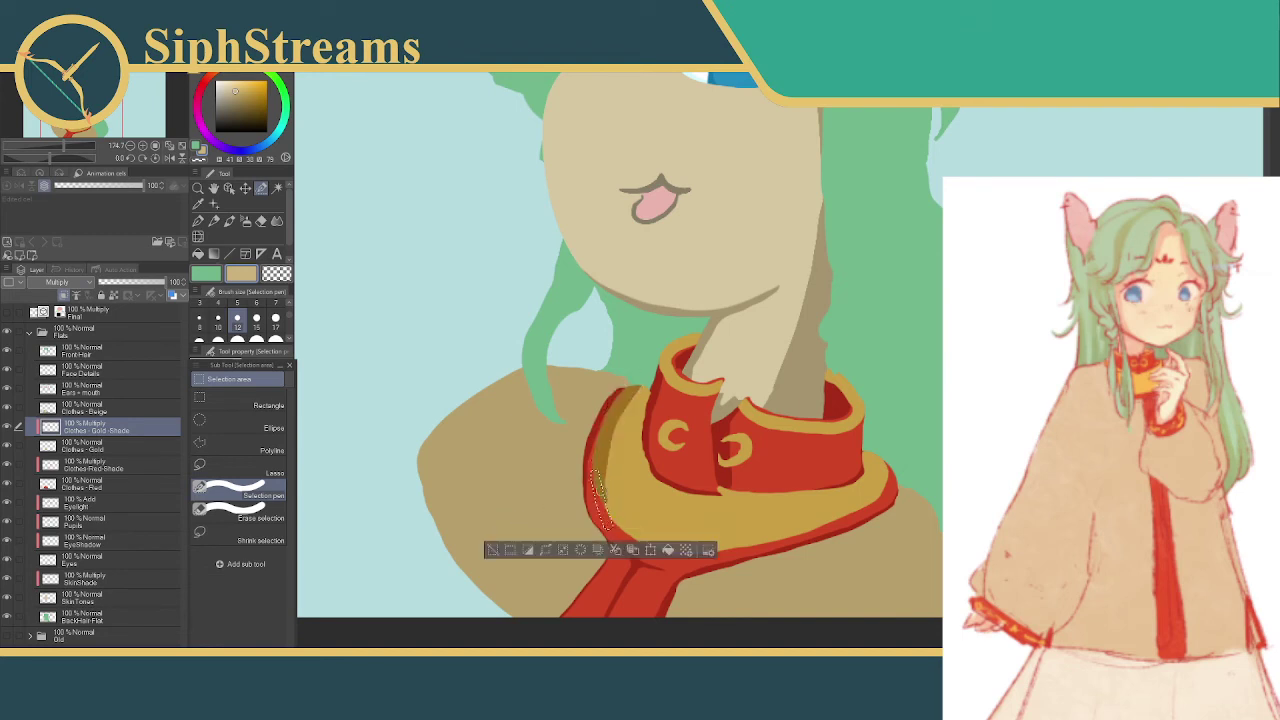
pyautogui.click(505, 558)
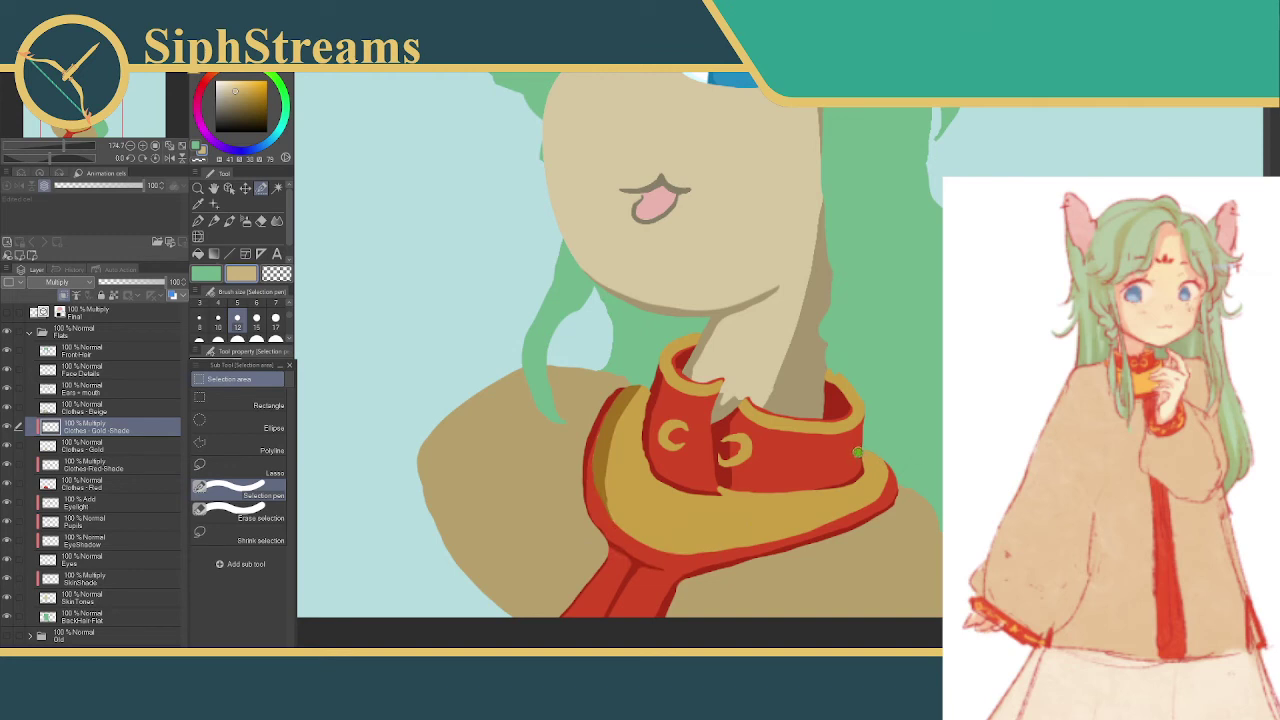
pyautogui.moveTo(860, 457); pyautogui.dragTo(848, 482)
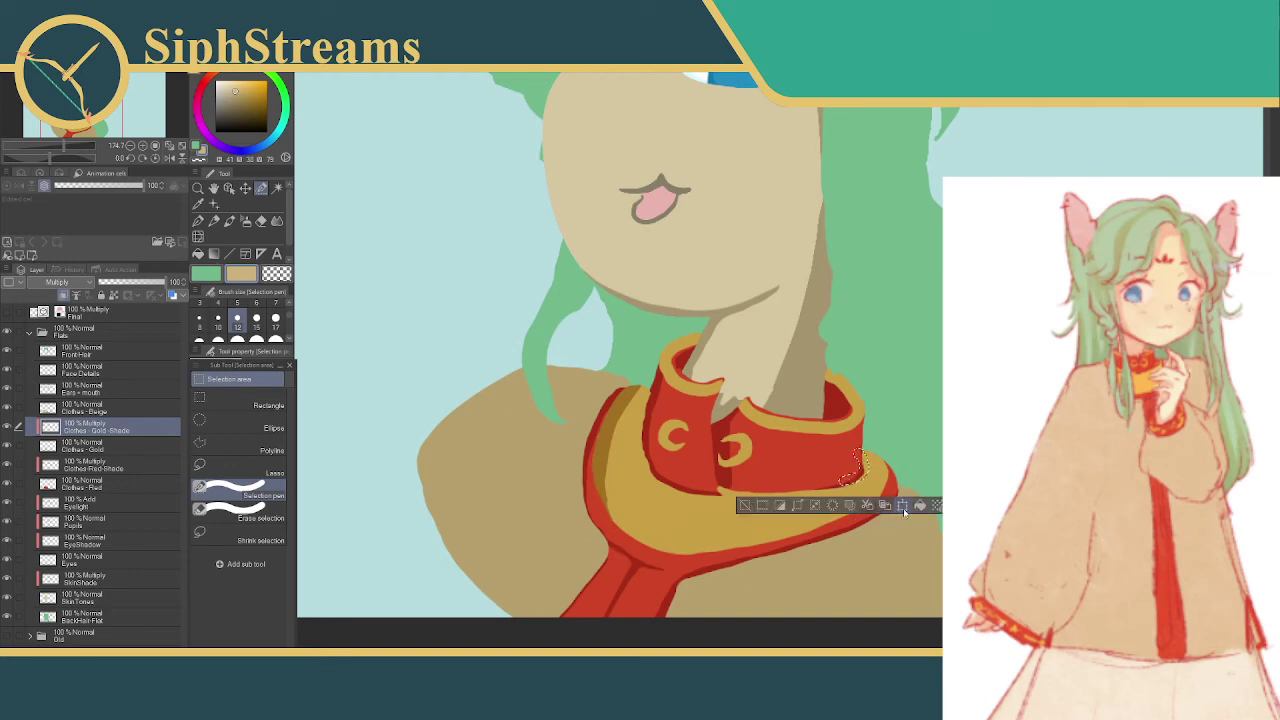
pyautogui.click(746, 505)
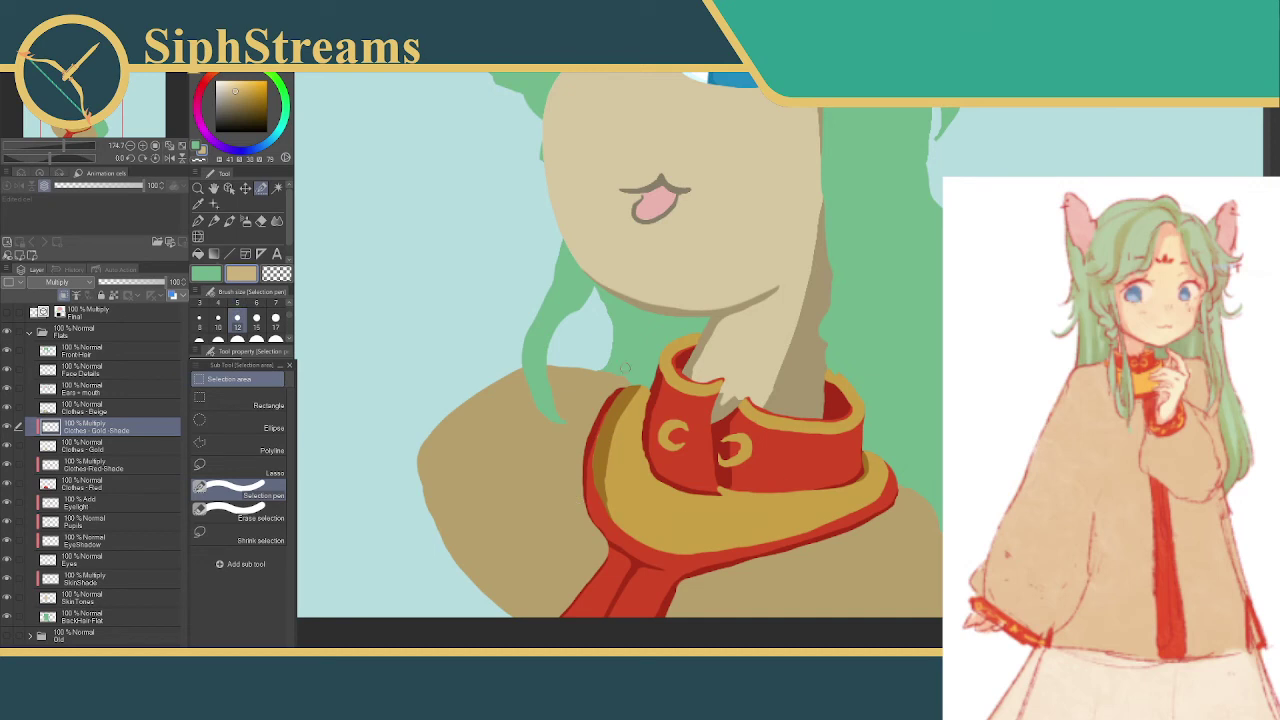
# - Shade the neckband's gold rim at its upper left curve and along its right side behind the neck
pyautogui.moveTo(704, 334); pyautogui.dragTo(652, 382)
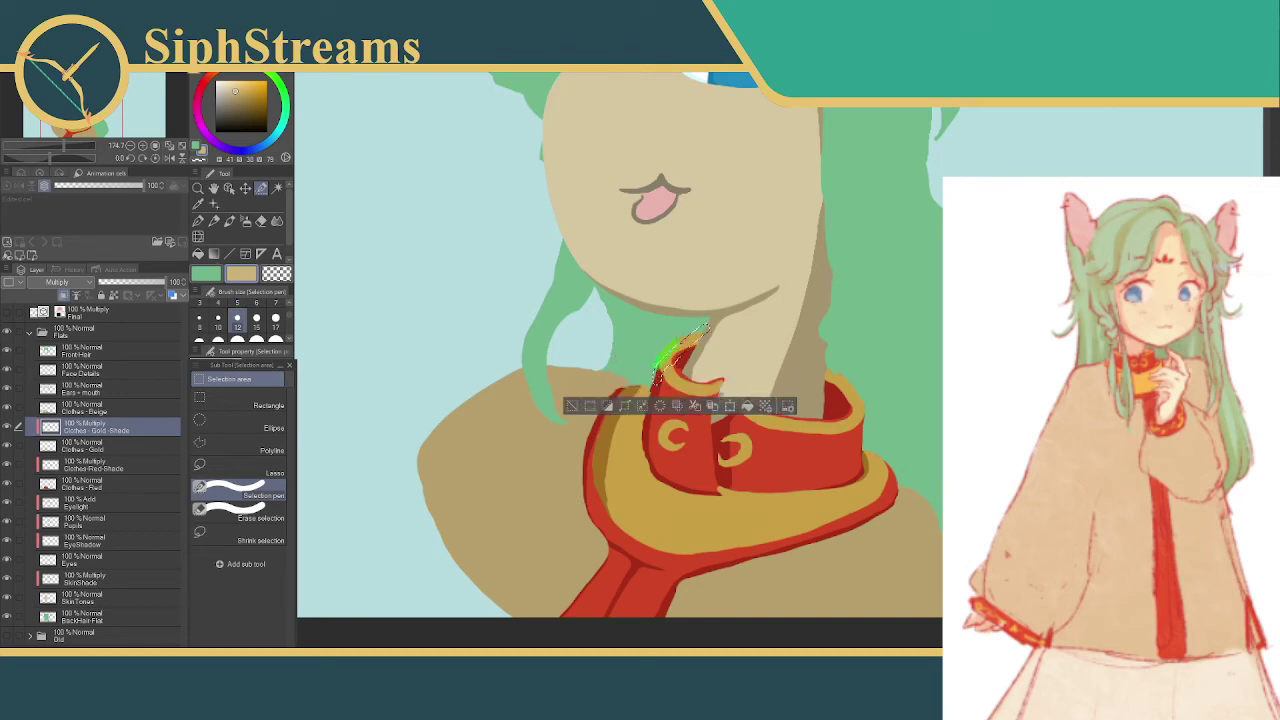
pyautogui.click(660, 405)
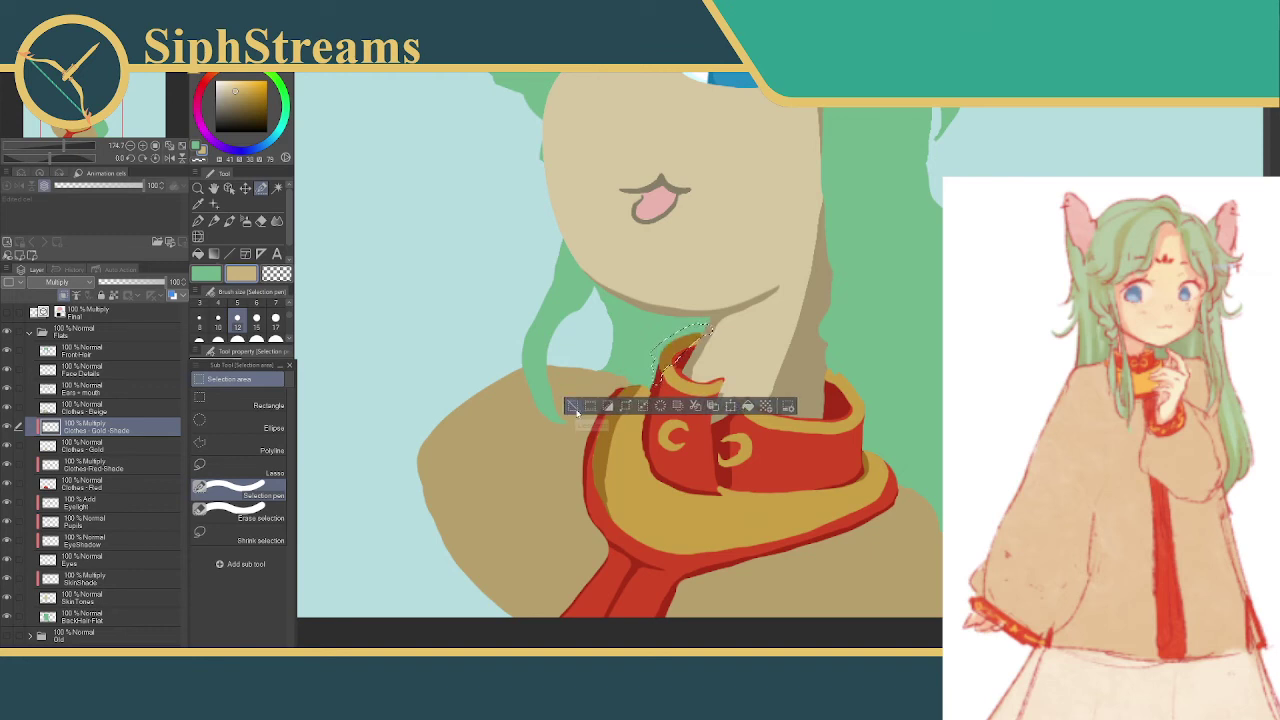
pyautogui.hotkey('ctrl', 'd')
pyautogui.moveTo(668, 362)
pyautogui.mouseDown()
pyautogui.moveTo(700, 336)
pyautogui.moveTo(690, 348)
pyautogui.mouseUp()
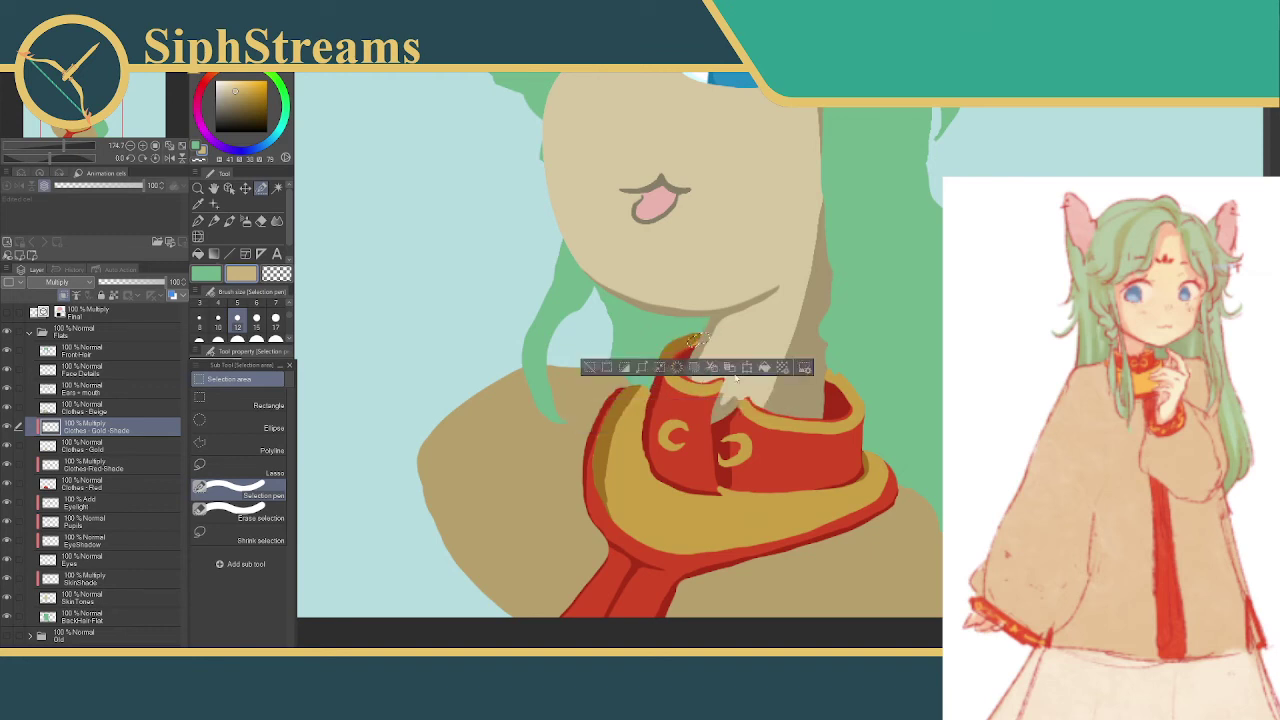
pyautogui.click(590, 369)
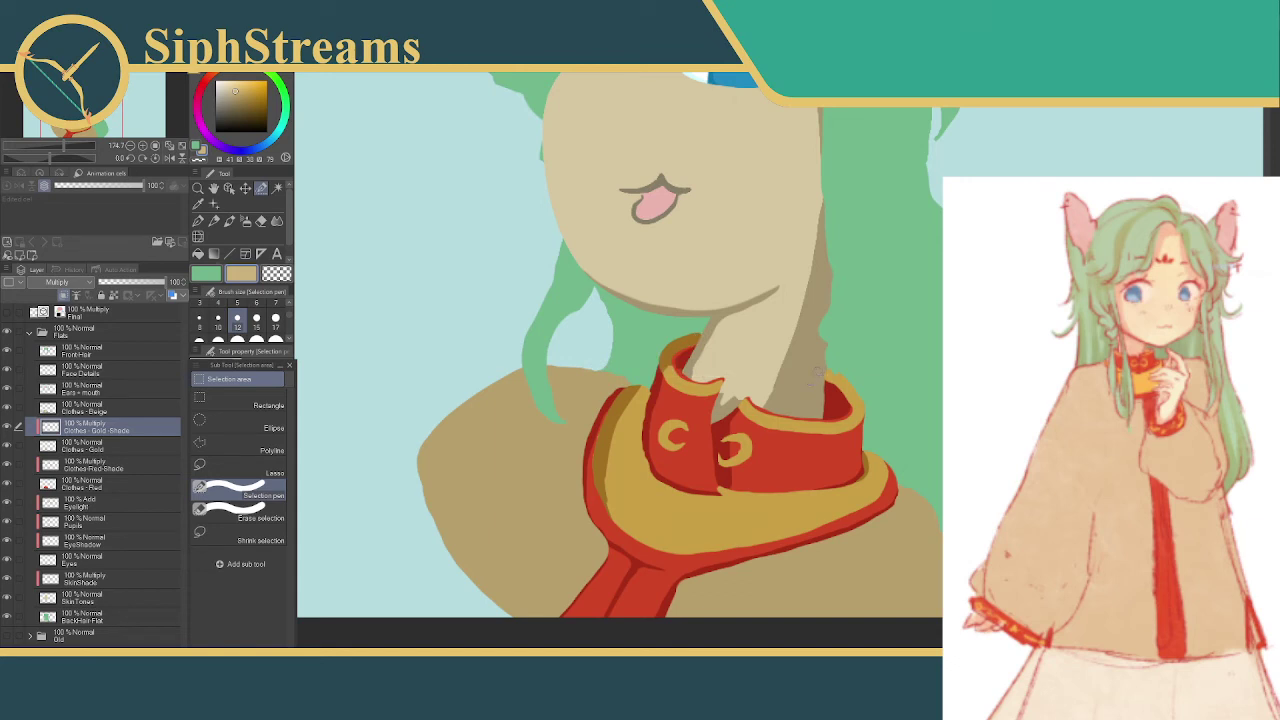
pyautogui.moveTo(826, 376); pyautogui.dragTo(846, 413)
pyautogui.hotkey('ctrl', 'd')
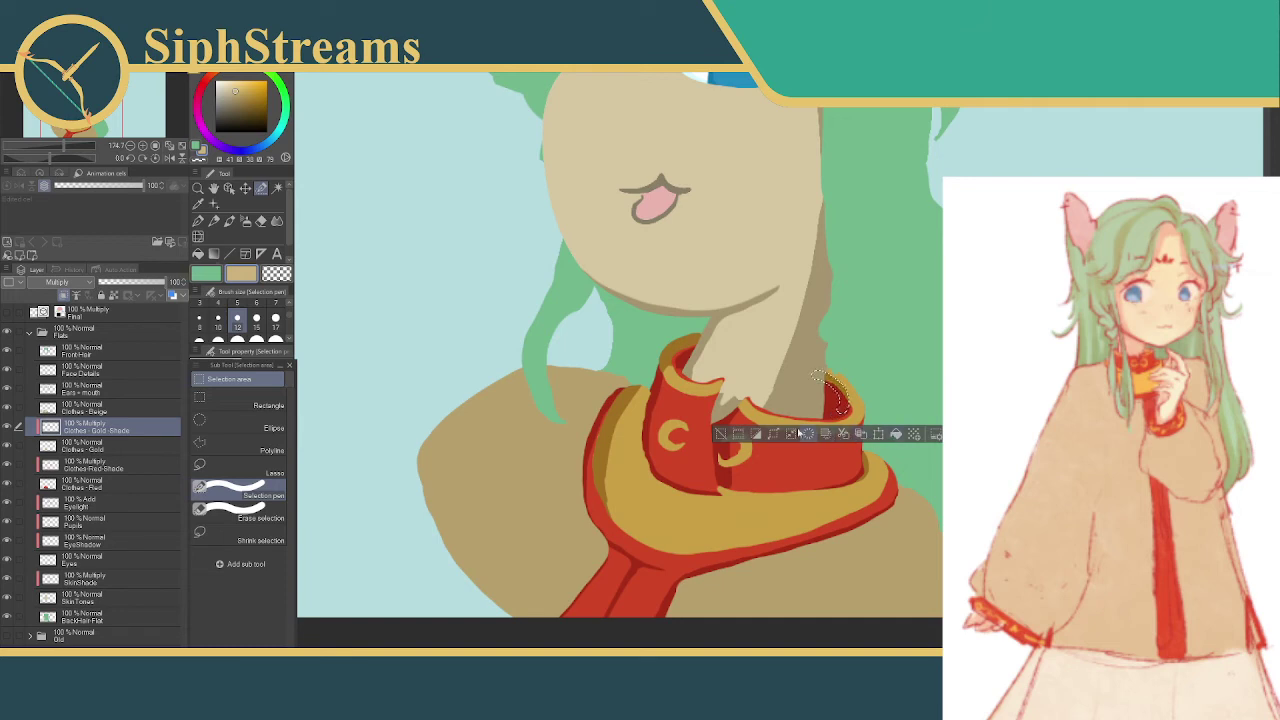
# - Shade a small patch along the inner edge of the neckband's gold rim to the right of the neck and deselect
pyautogui.click(722, 434)
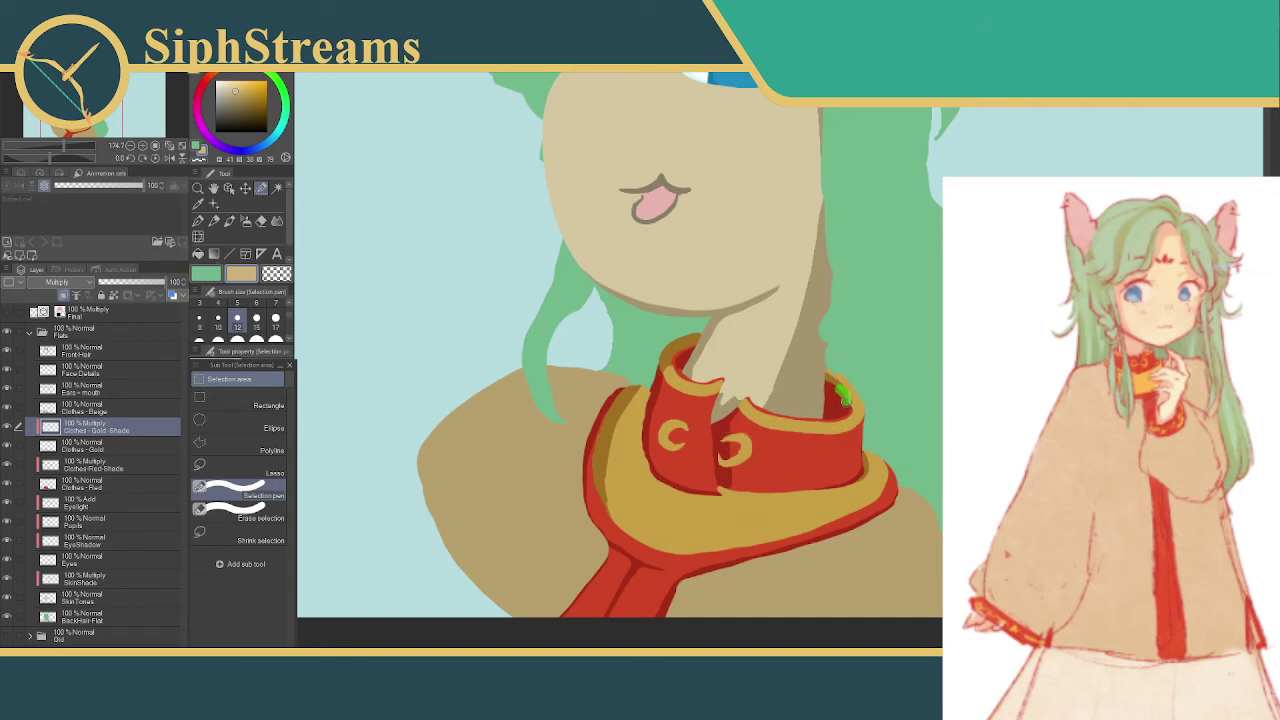
pyautogui.moveTo(842, 394); pyautogui.dragTo(845, 412)
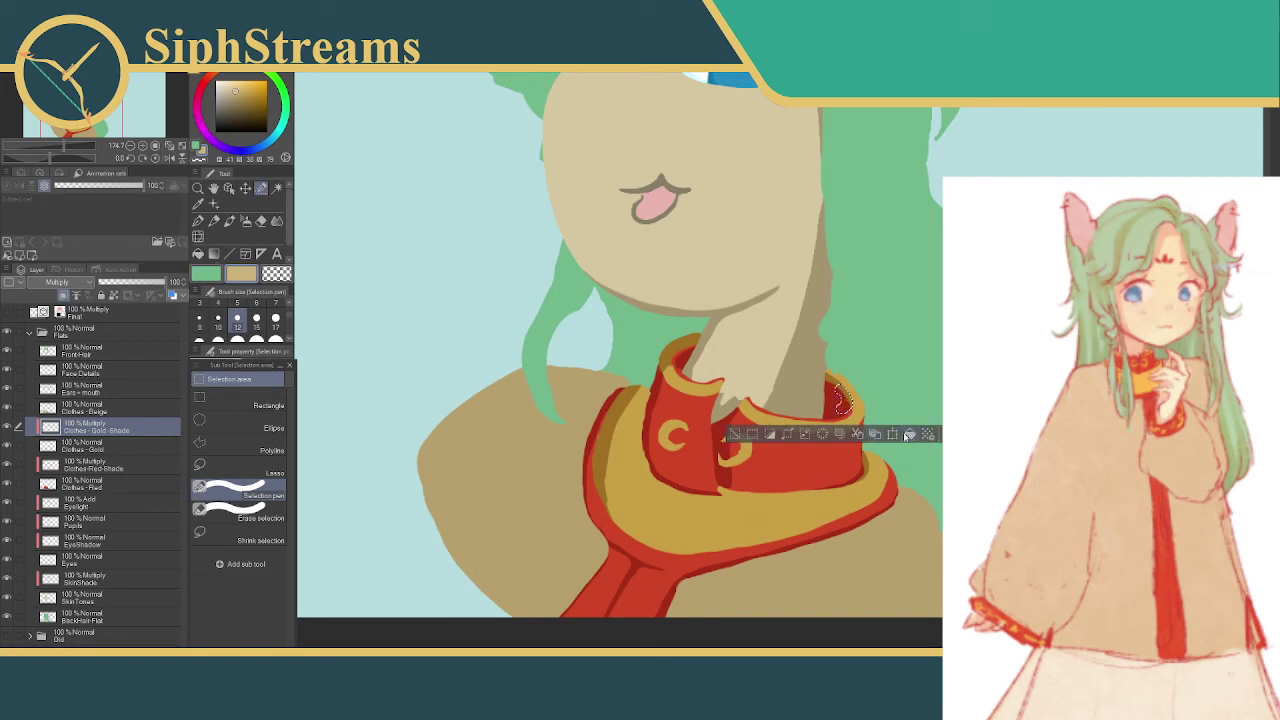
pyautogui.click(733, 434)
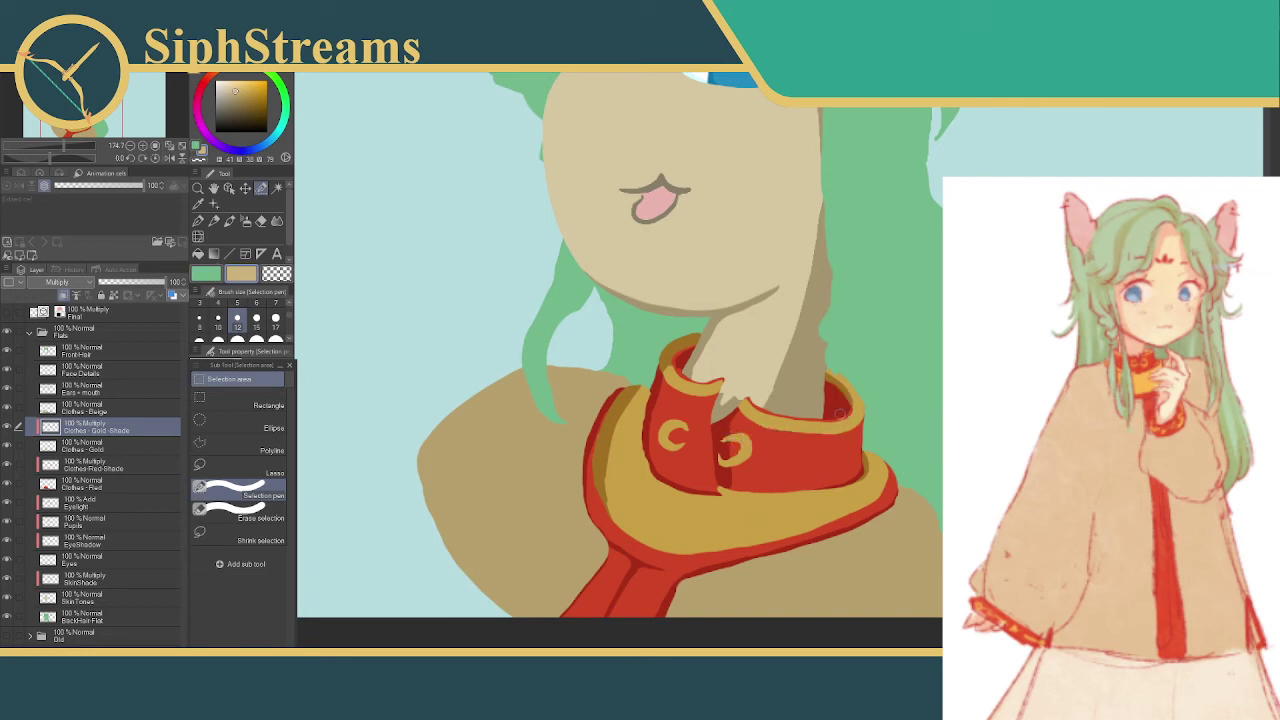
# - Shade the tip of the right flap's gold rim beside the front of the neck using several small selections
pyautogui.moveTo(740, 400); pyautogui.dragTo(738, 410)
pyautogui.click(648, 432)
pyautogui.moveTo(738, 404); pyautogui.dragTo(738, 410)
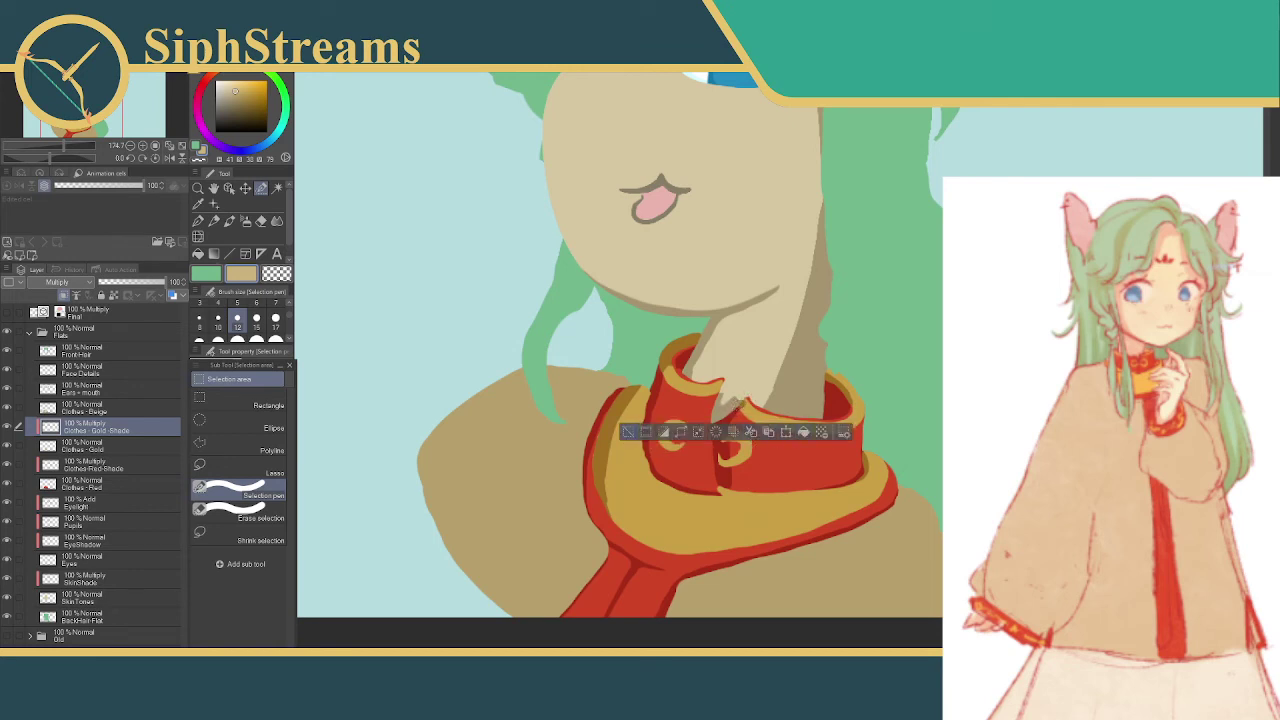
pyautogui.click(647, 432)
pyautogui.moveTo(745, 402); pyautogui.dragTo(742, 412)
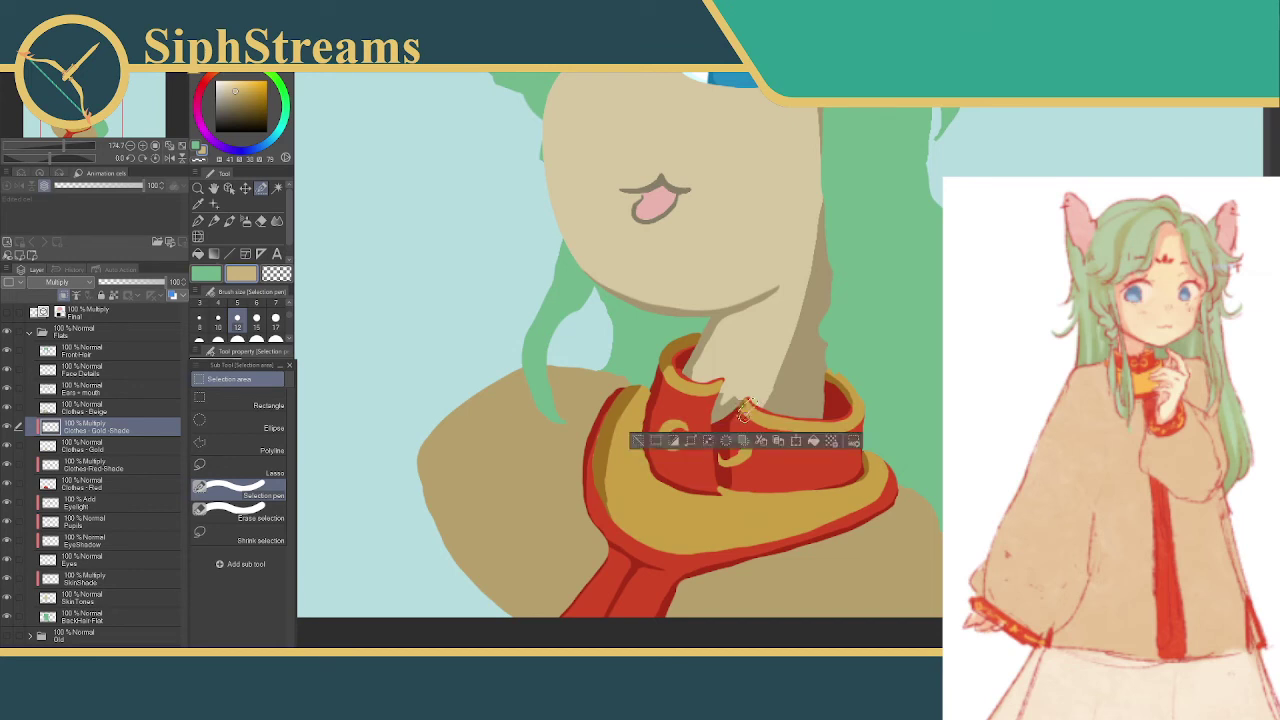
pyautogui.click(639, 441)
pyautogui.moveTo(746, 398); pyautogui.dragTo(744, 402)
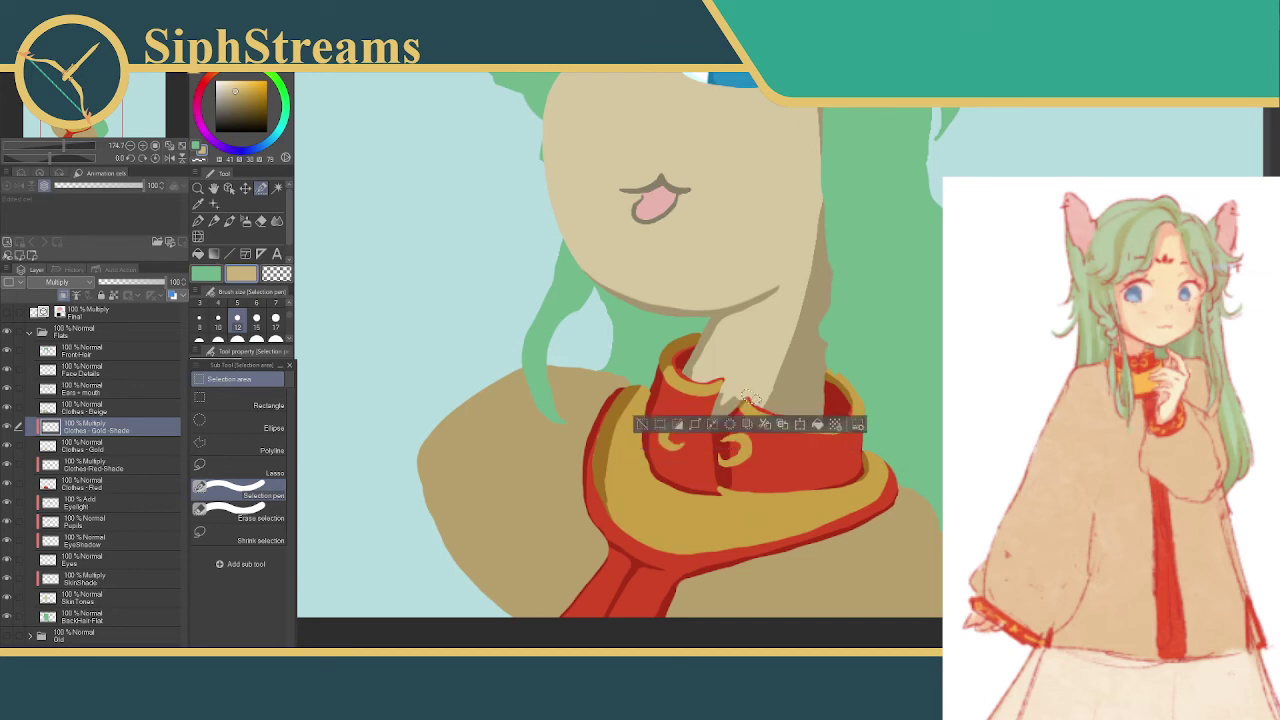
pyautogui.click(645, 428)
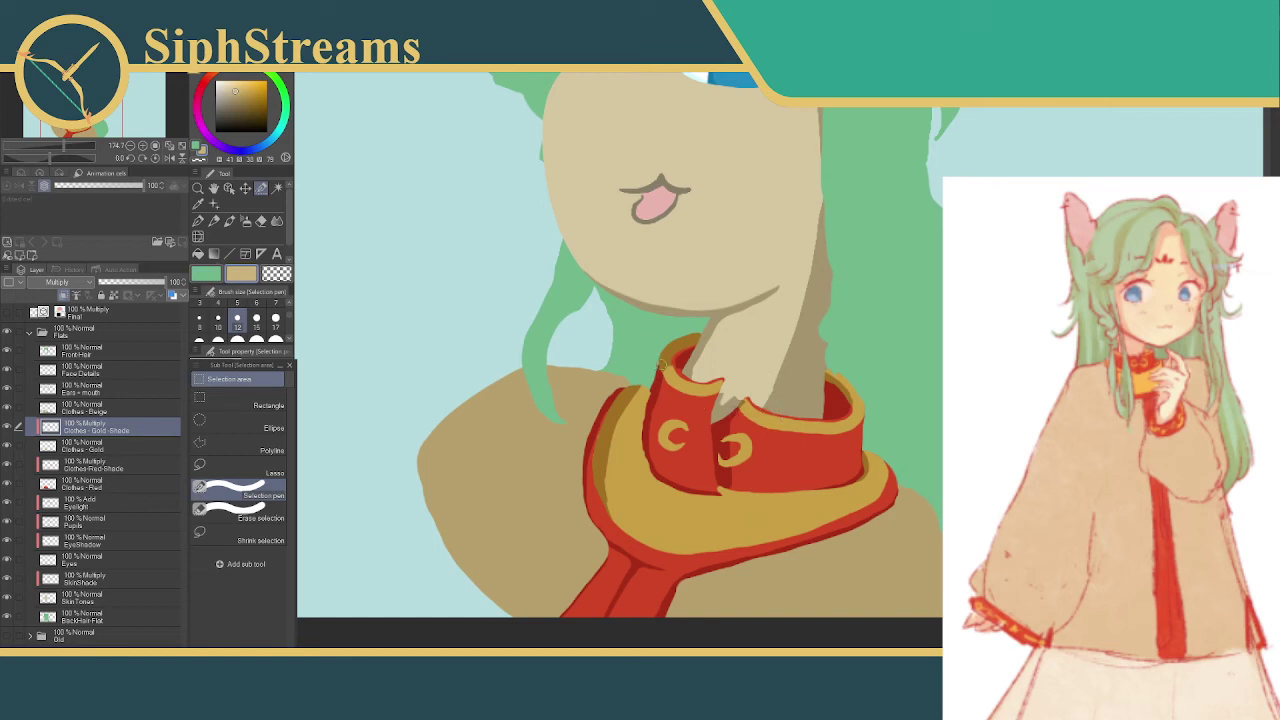
# - Touch up the gold shade along the left flap's rim and at the right flap's tip with narrow selections, deselecting each
pyautogui.moveTo(662, 376); pyautogui.dragTo(700, 406)
pyautogui.click(720, 430)
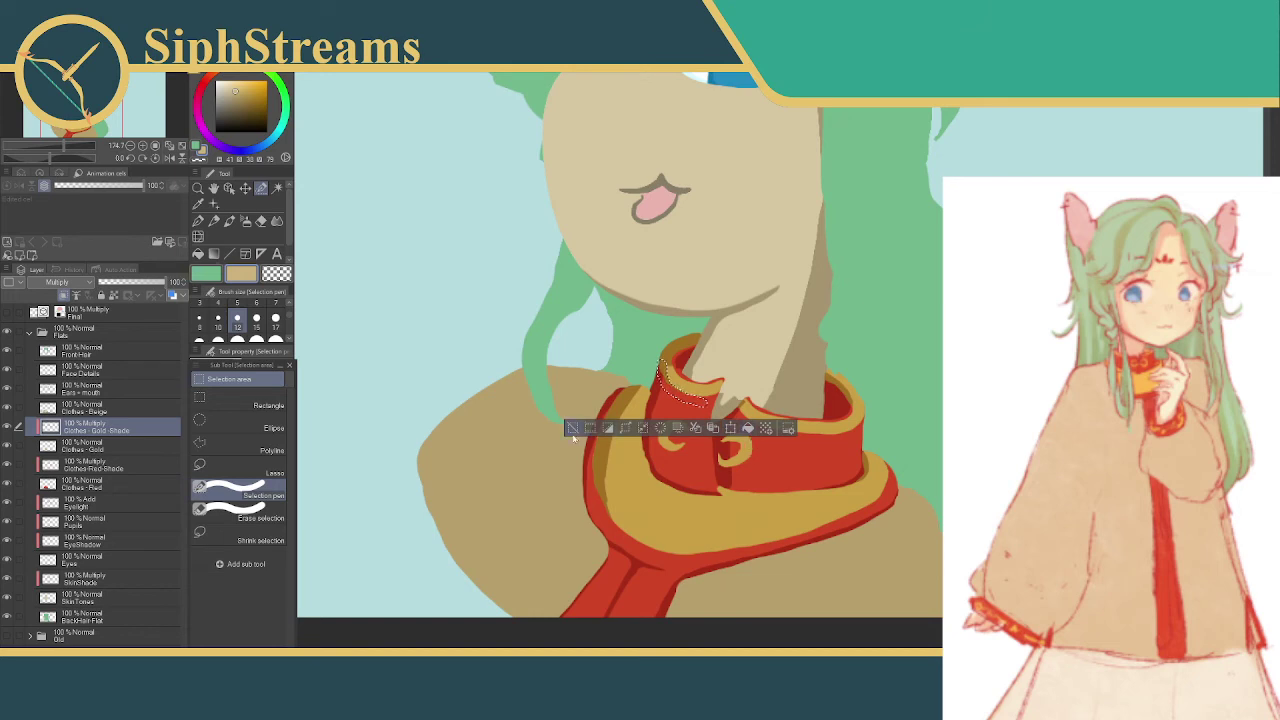
pyautogui.click(572, 428)
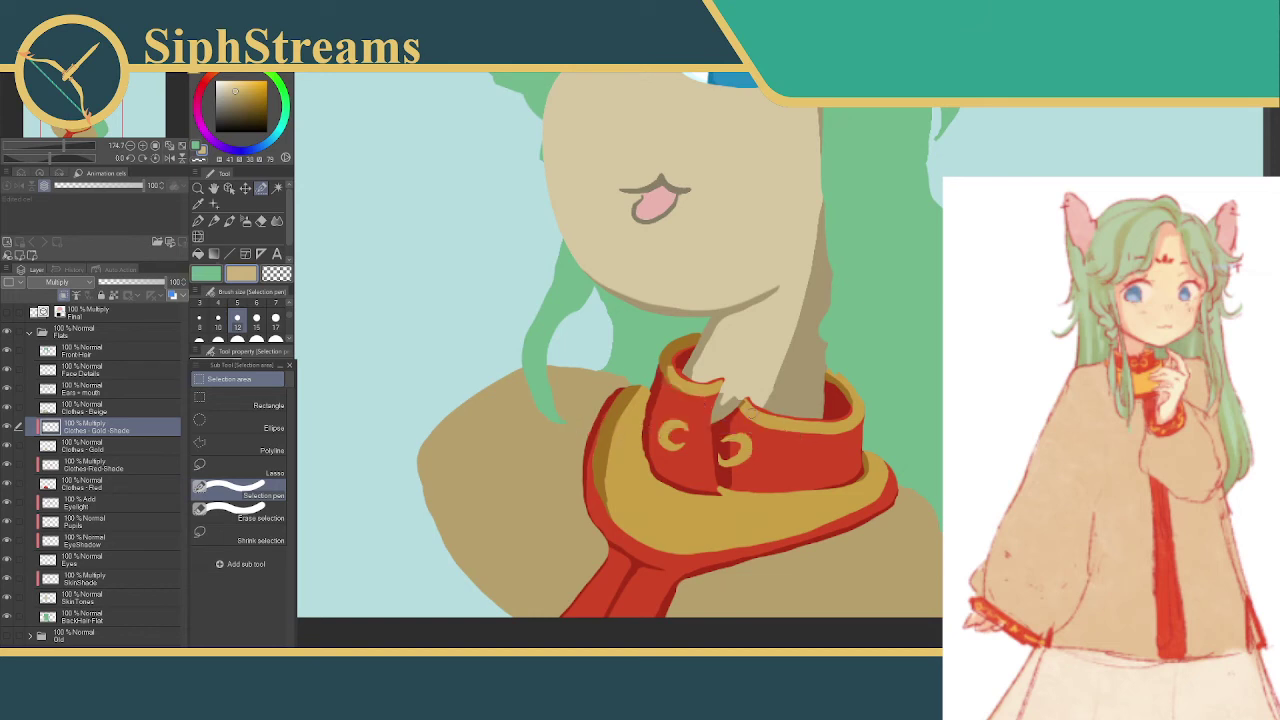
pyautogui.moveTo(737, 410); pyautogui.dragTo(748, 424)
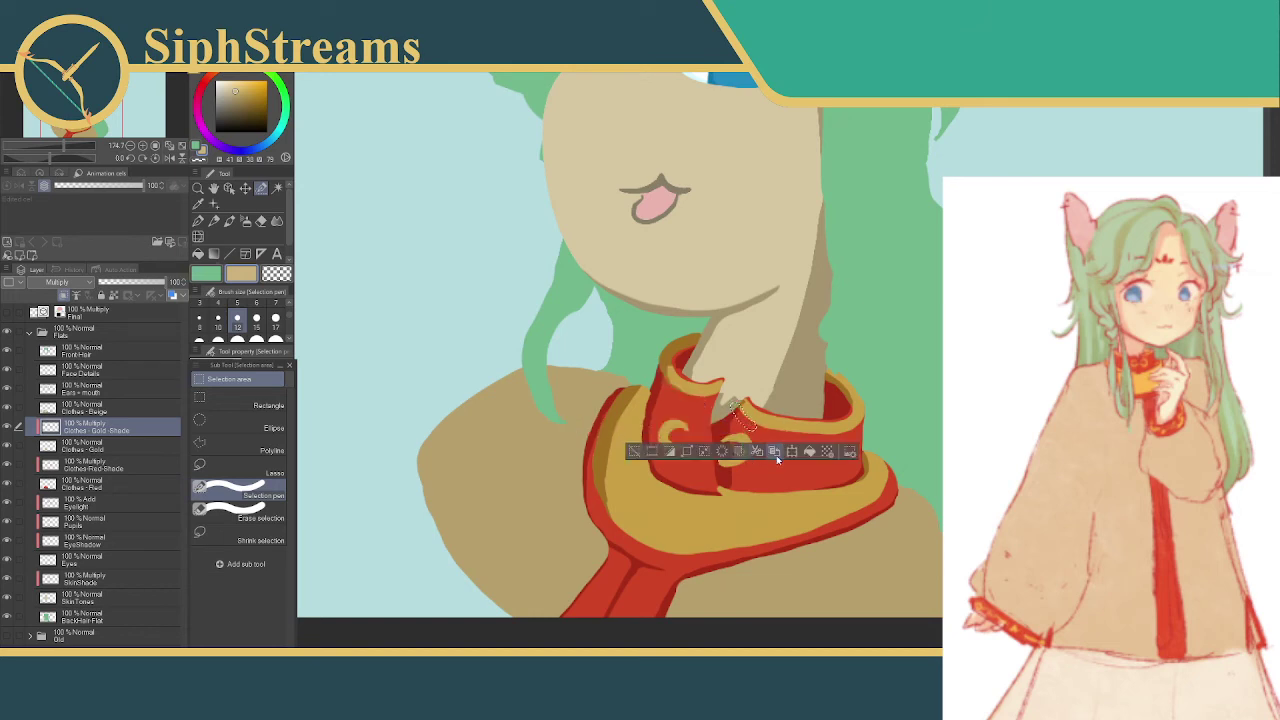
pyautogui.click(634, 452)
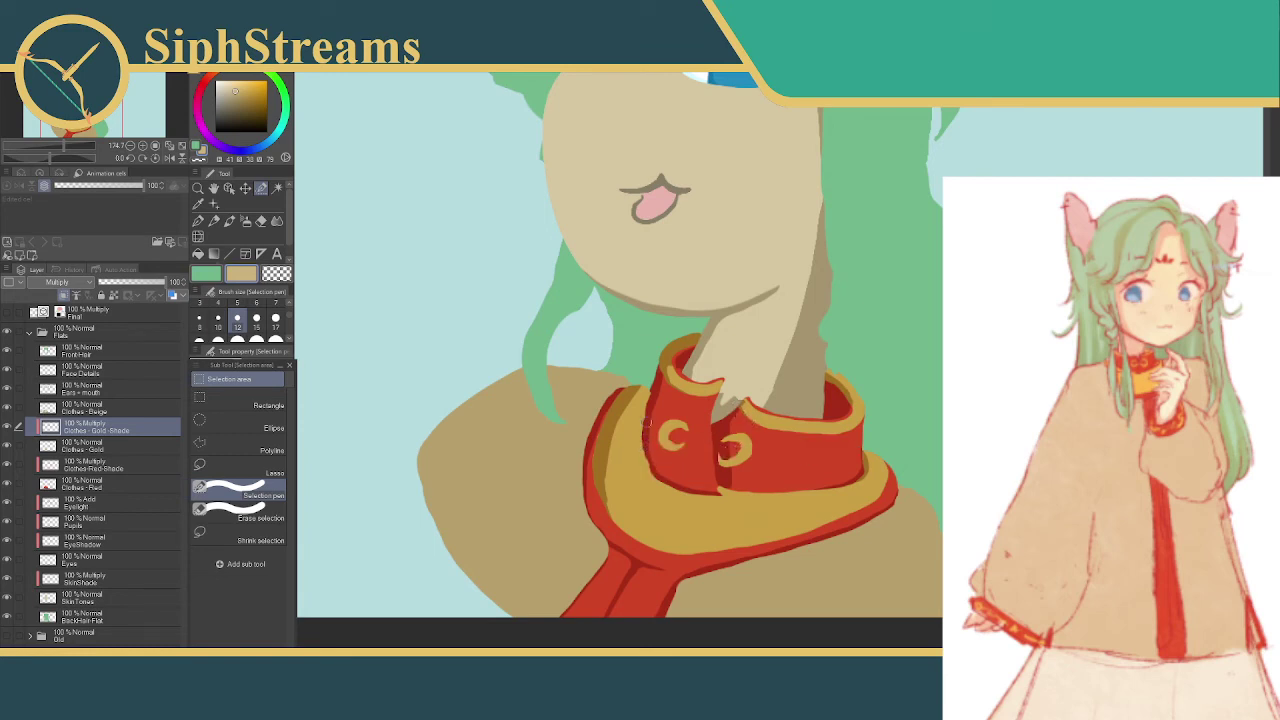
pyautogui.moveTo(668, 366)
pyautogui.mouseDown()
pyautogui.moveTo(700, 405)
pyautogui.moveTo(682, 394)
pyautogui.mouseUp()
pyautogui.click(569, 430)
pyautogui.moveTo(684, 396); pyautogui.dragTo(686, 398)
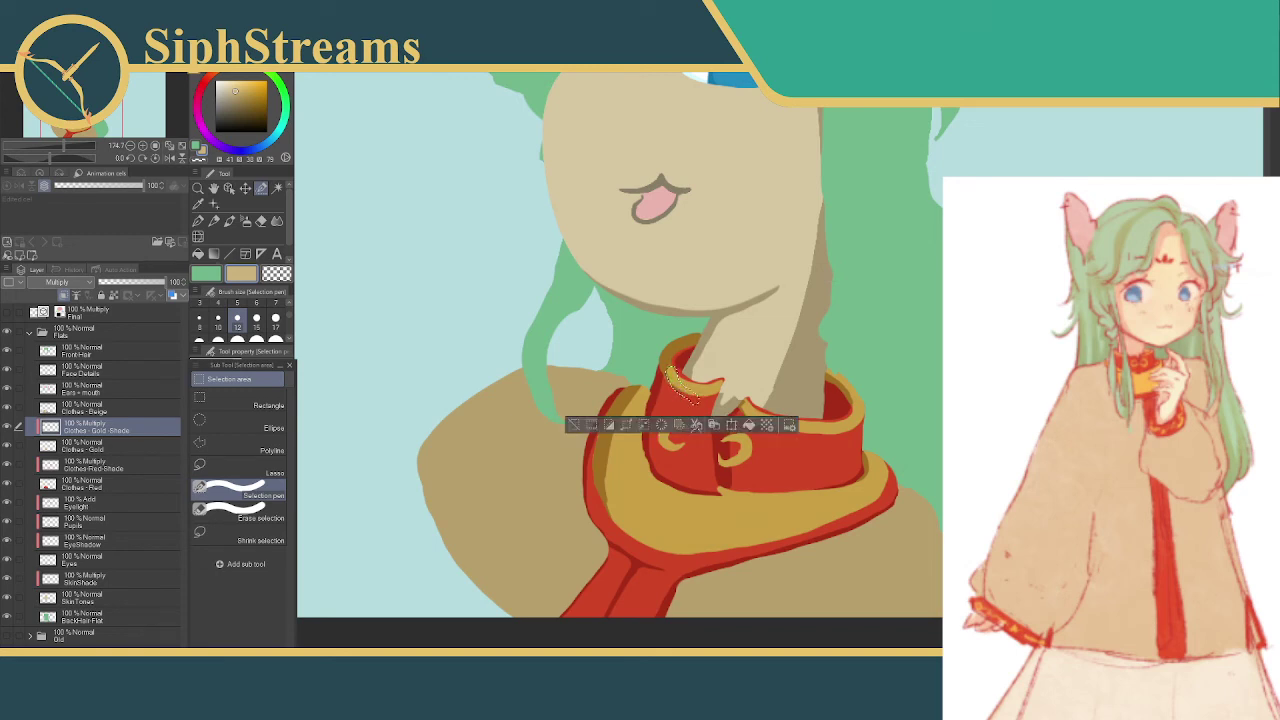
pyautogui.click(571, 427)
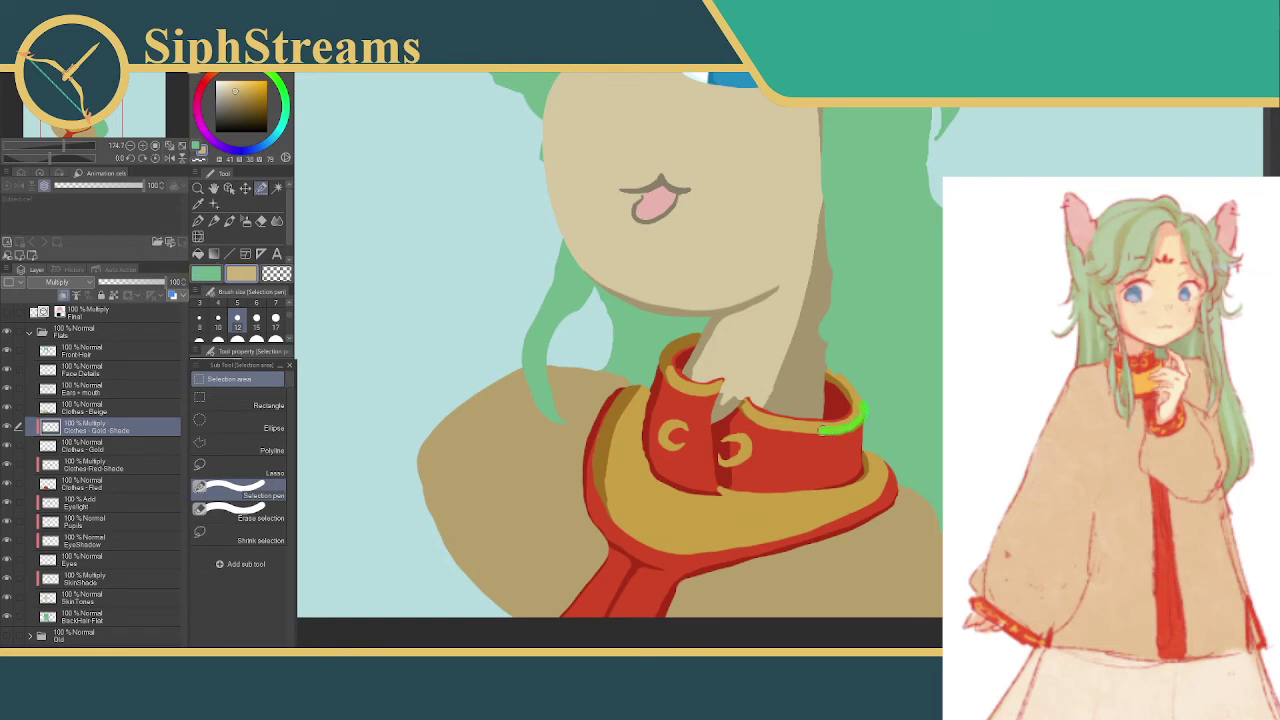
# - Select the lower edge of the neckband's right gold rim, make Clothes-Red-Shade the active layer and clear the selection
pyautogui.moveTo(858, 403); pyautogui.dragTo(862, 410)
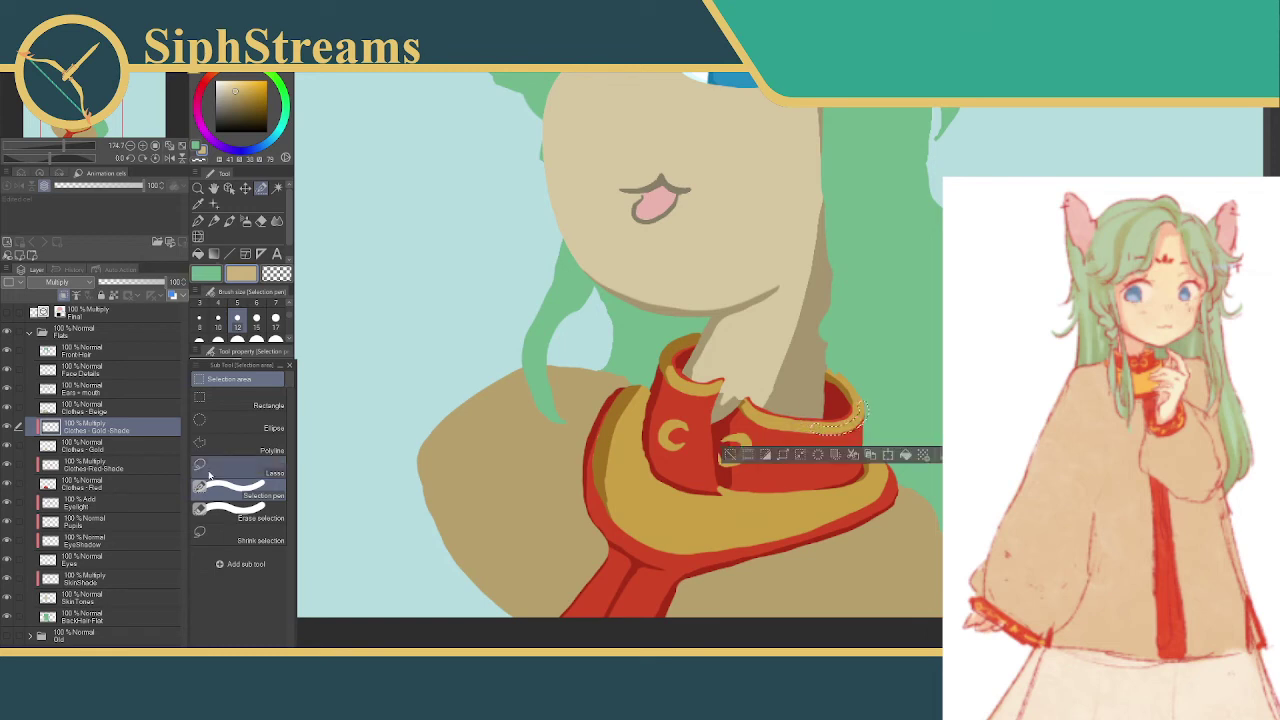
pyautogui.click(97, 466)
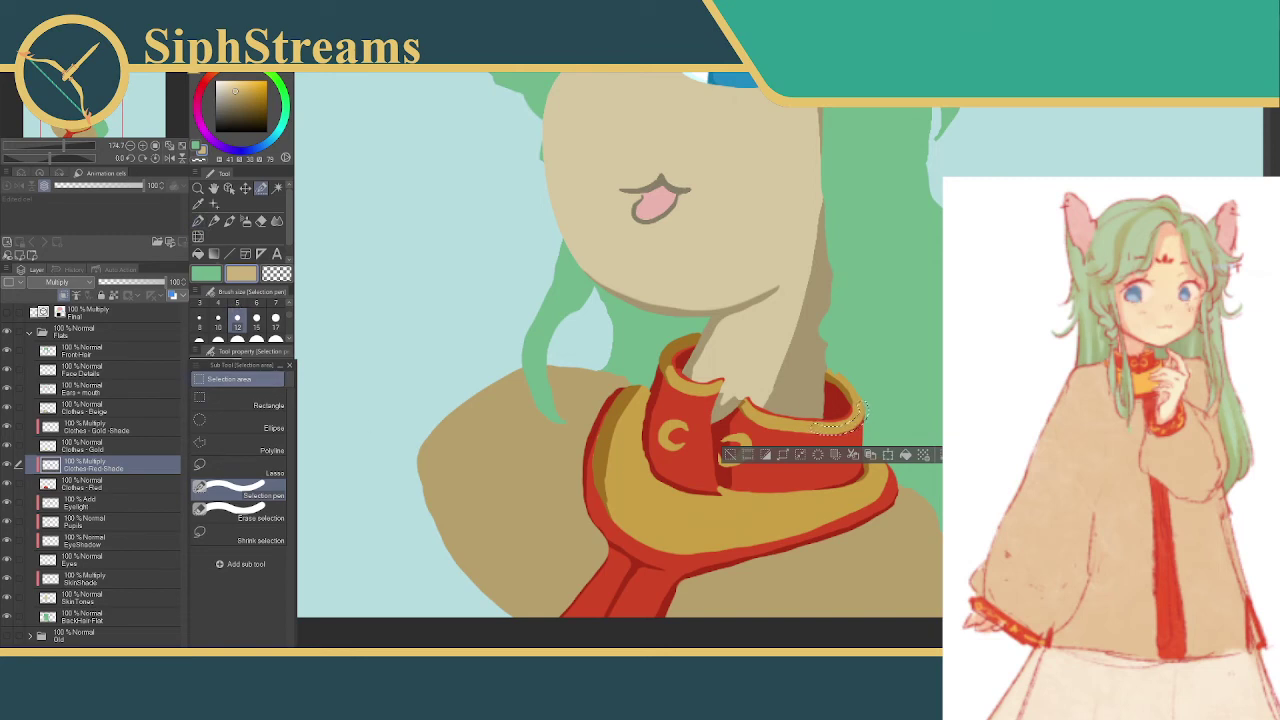
pyautogui.click(731, 454)
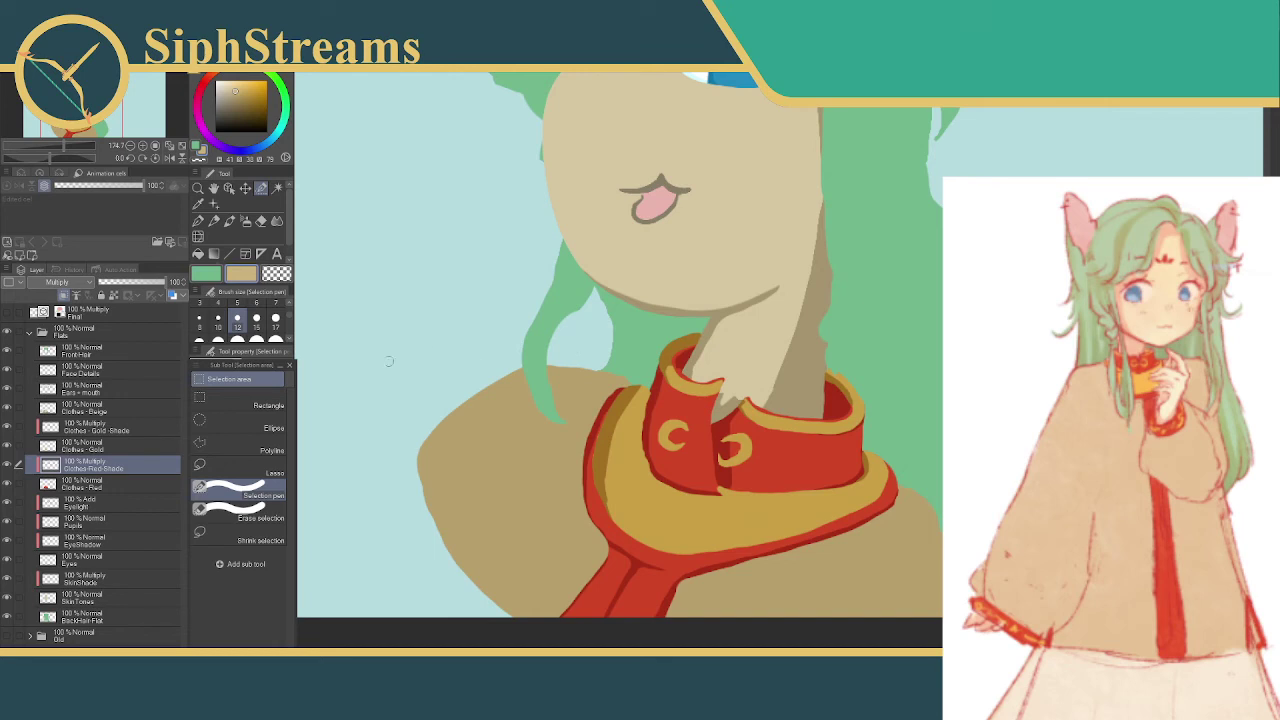
# - Select a curved crease down the left side of the gold collar with the Selection pen at size 8, trimming its inner side
pyautogui.click(199, 318)
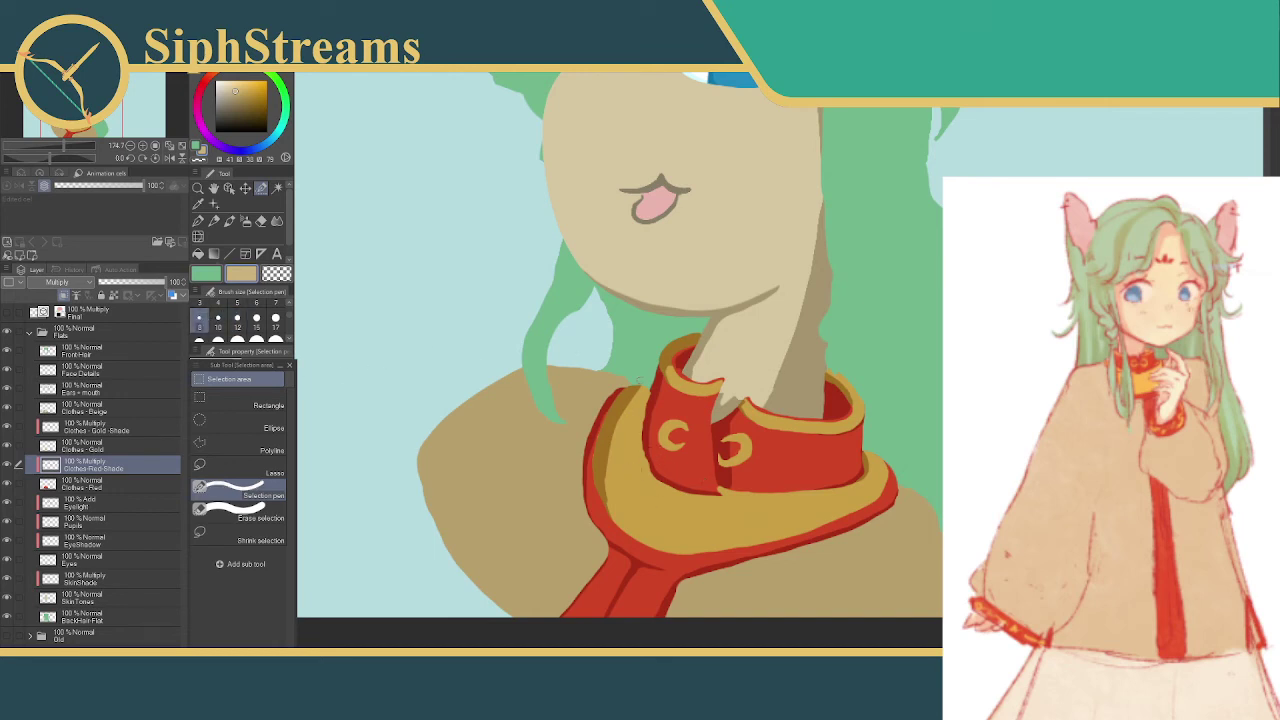
pyautogui.moveTo(638, 385)
pyautogui.mouseDown()
pyautogui.moveTo(622, 478)
pyautogui.moveTo(636, 384)
pyautogui.moveTo(651, 493)
pyautogui.moveTo(636, 383)
pyautogui.mouseUp()
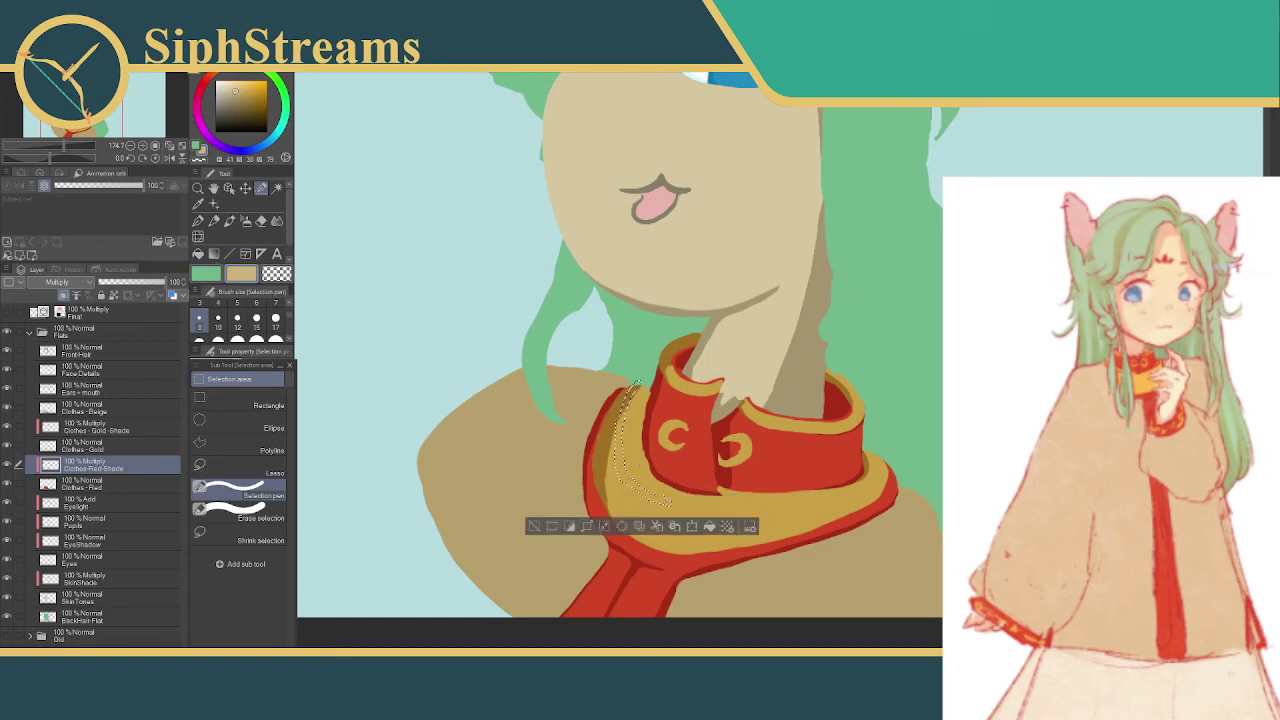
pyautogui.click(245, 514)
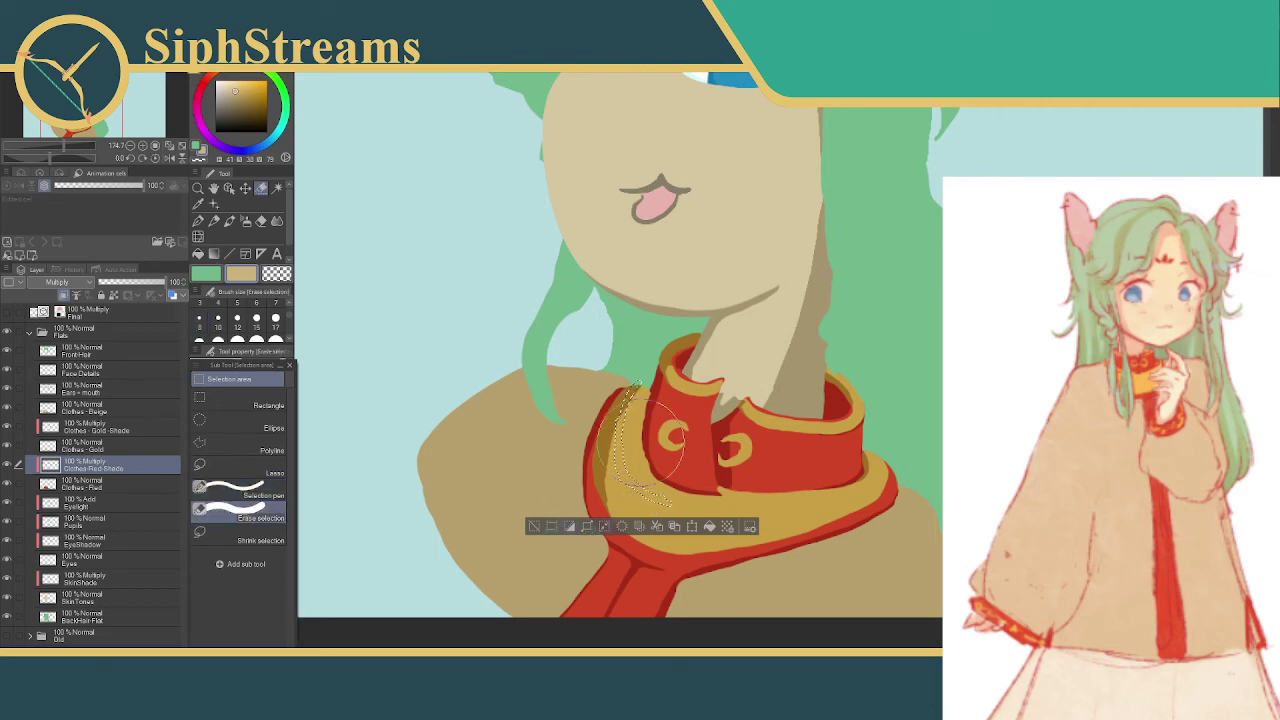
pyautogui.moveTo(673, 423); pyautogui.dragTo(673, 436)
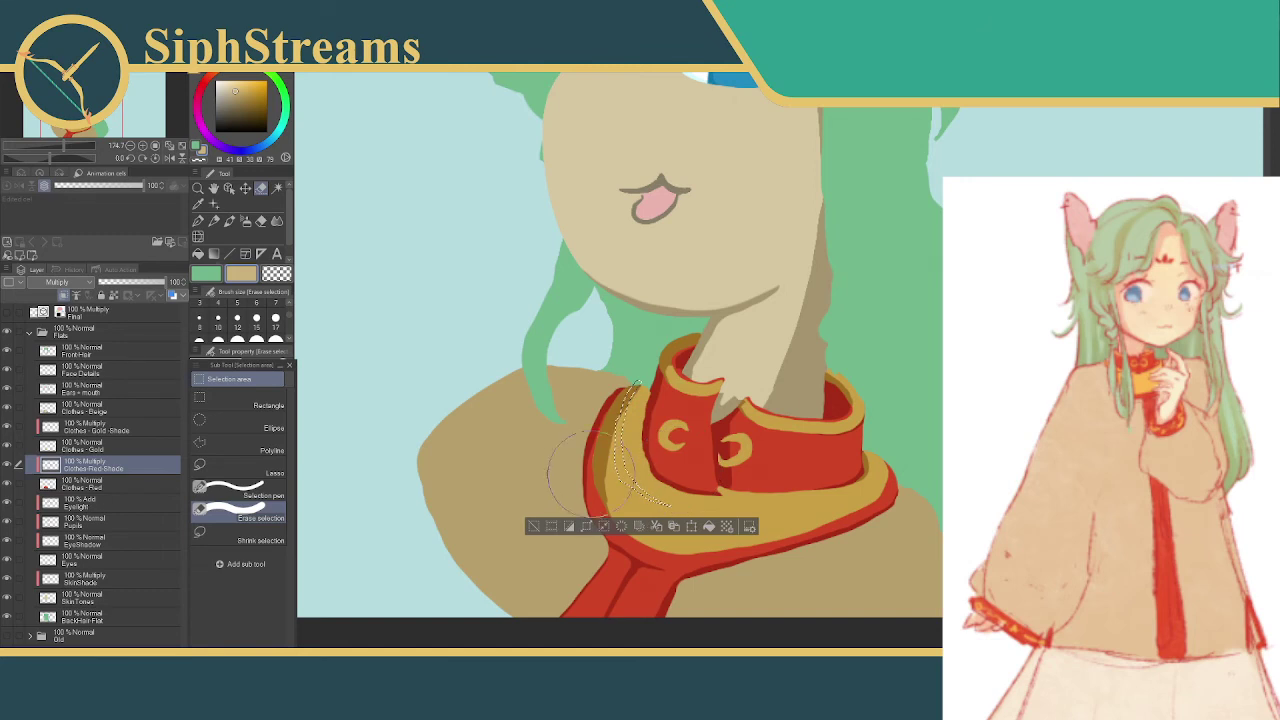
# - Trim the outer side of the crease selection with Erase selection to taper it along the gold collar
pyautogui.click(577, 435)
pyautogui.click(613, 541)
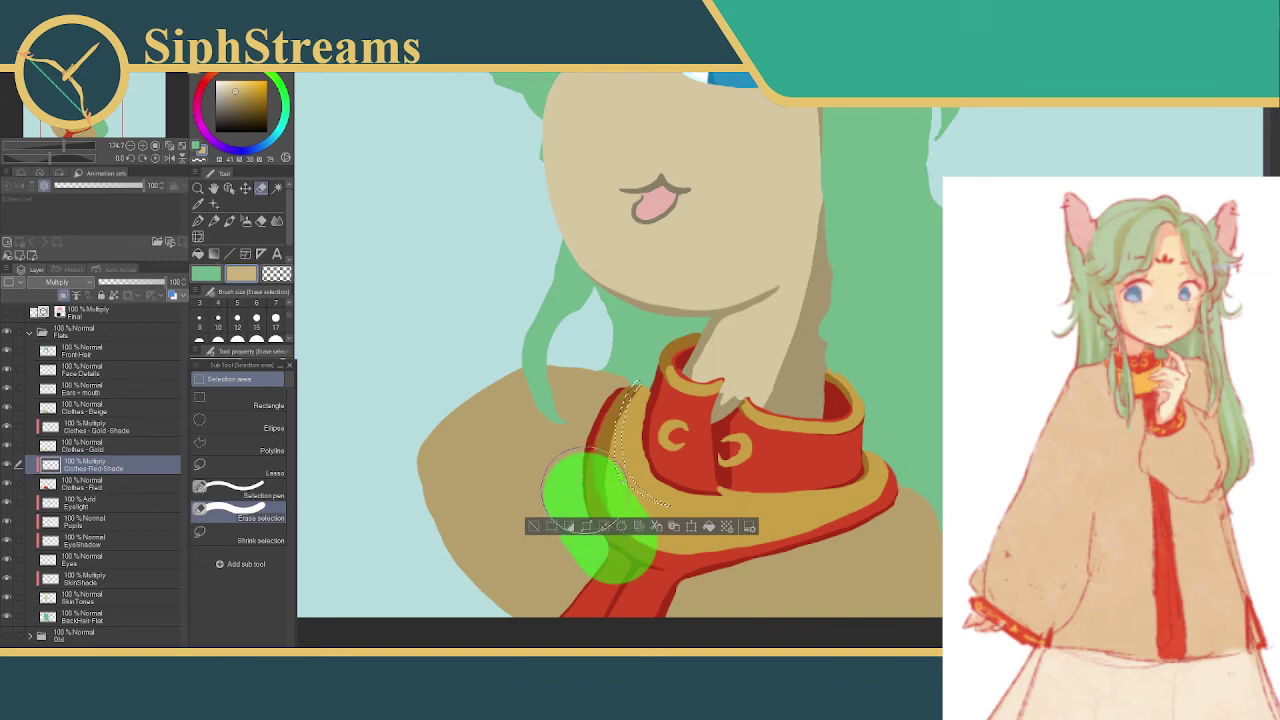
pyautogui.moveTo(580, 488); pyautogui.dragTo(564, 378)
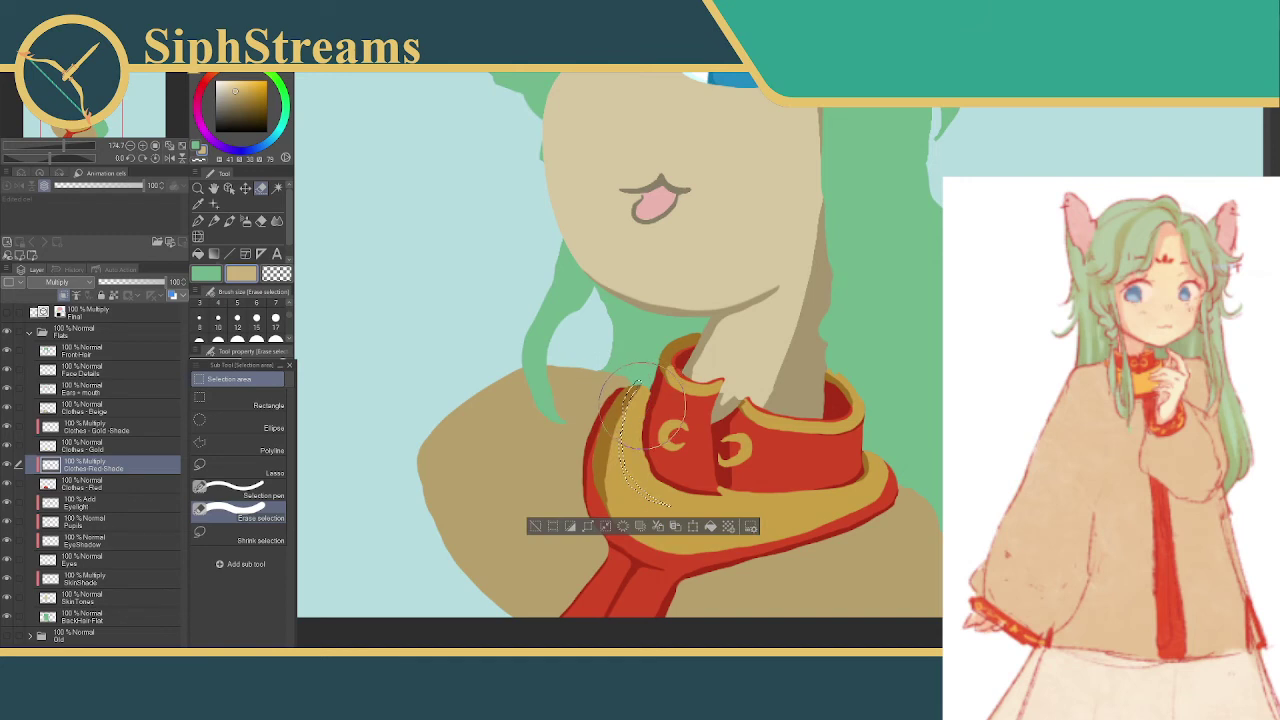
pyautogui.click(612, 540)
pyautogui.moveTo(606, 538)
pyautogui.mouseDown()
pyautogui.moveTo(577, 464)
pyautogui.moveTo(556, 386)
pyautogui.mouseUp()
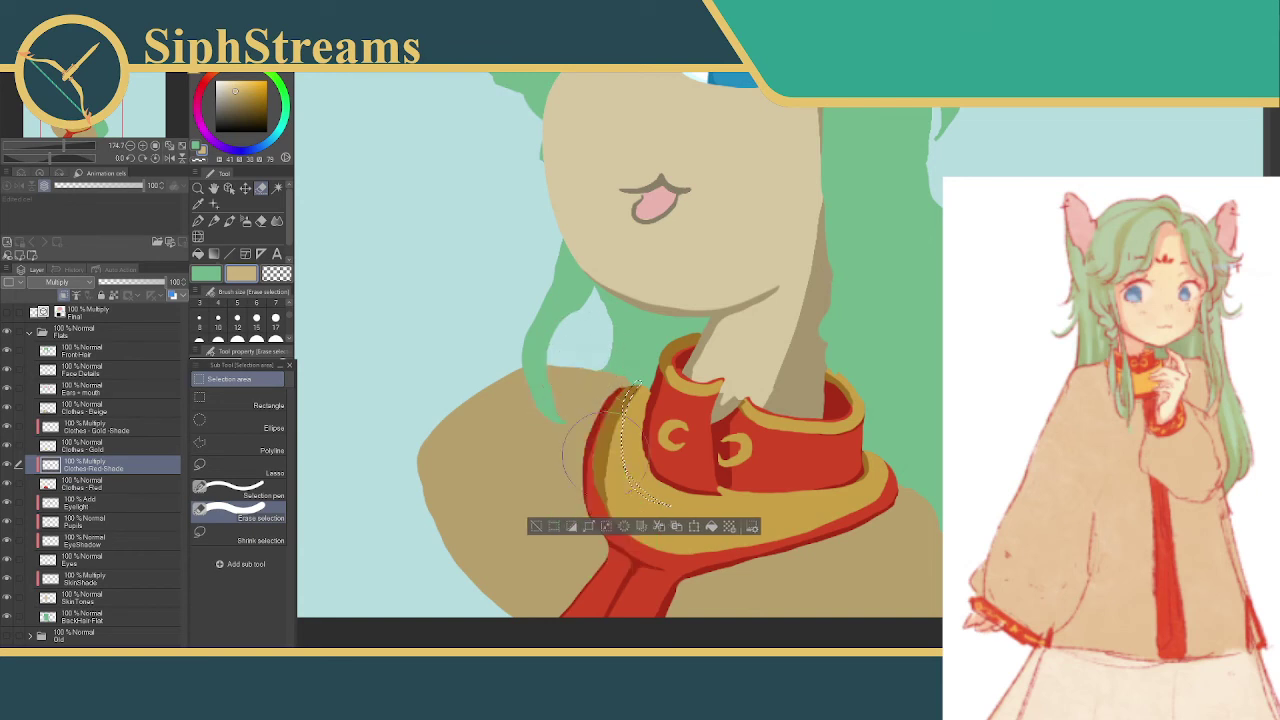
pyautogui.moveTo(614, 562); pyautogui.dragTo(578, 482)
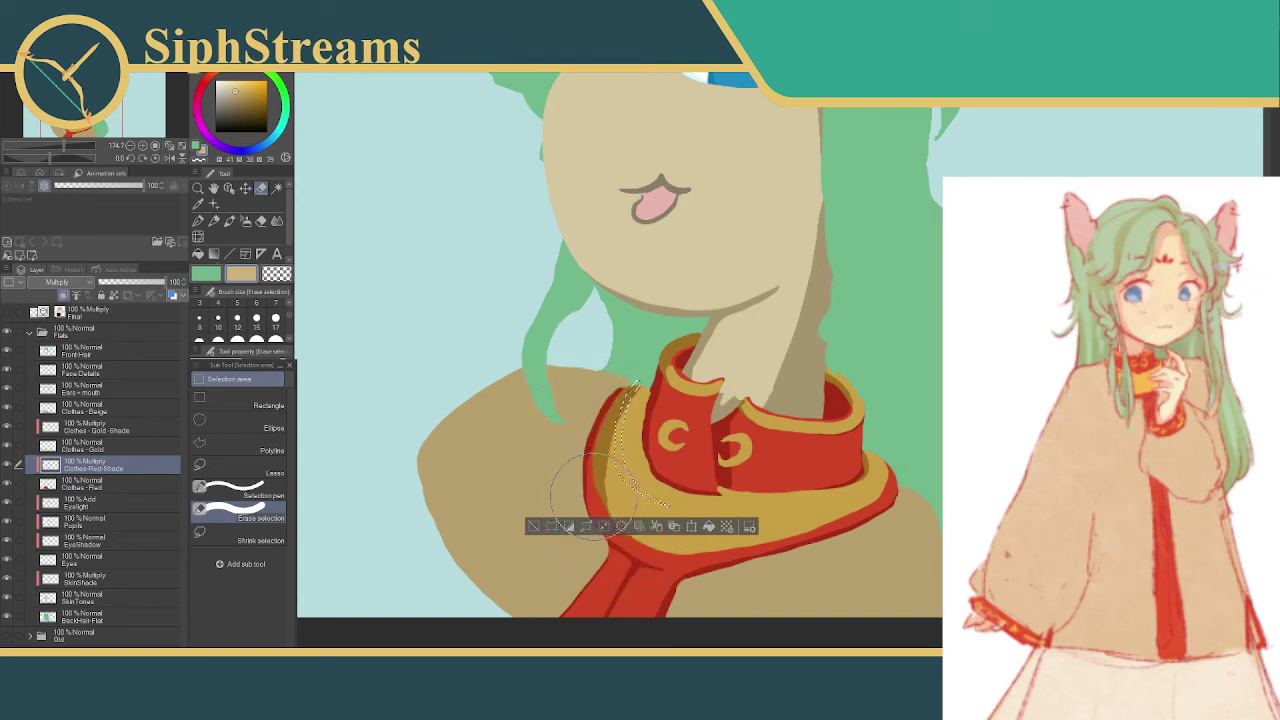
pyautogui.click(604, 527)
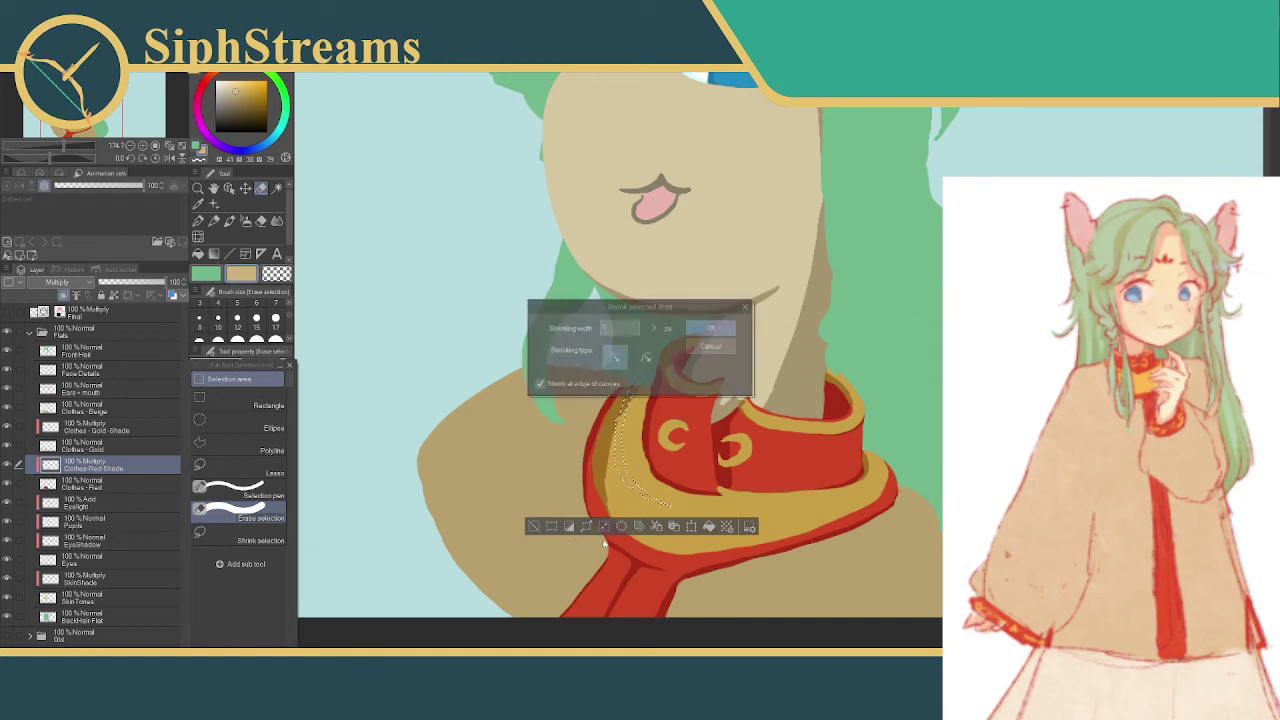
pyautogui.click(710, 346)
pyautogui.moveTo(638, 565)
pyautogui.mouseDown()
pyautogui.moveTo(570, 466)
pyautogui.moveTo(565, 440)
pyautogui.moveTo(590, 415)
pyautogui.moveTo(570, 384)
pyautogui.mouseUp()
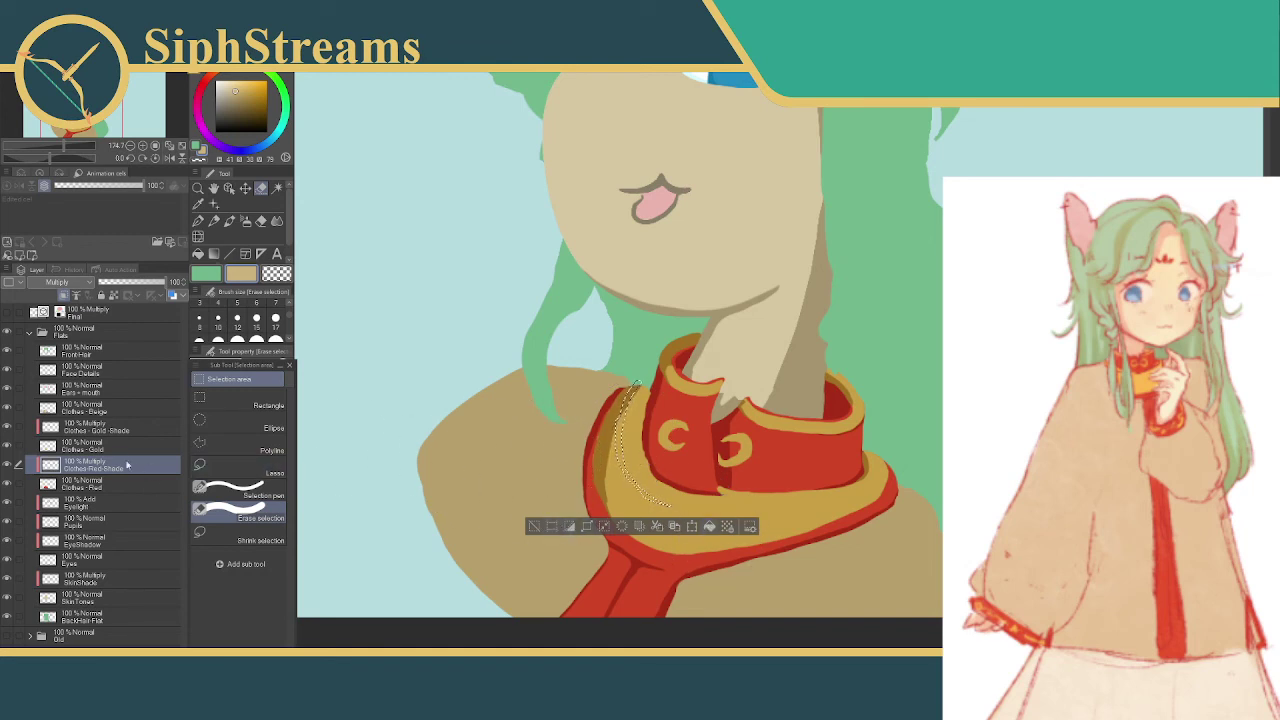
# - Fill the crease selection on the Clothes-Gold-Shade layer and deselect
pyautogui.click(118, 426)
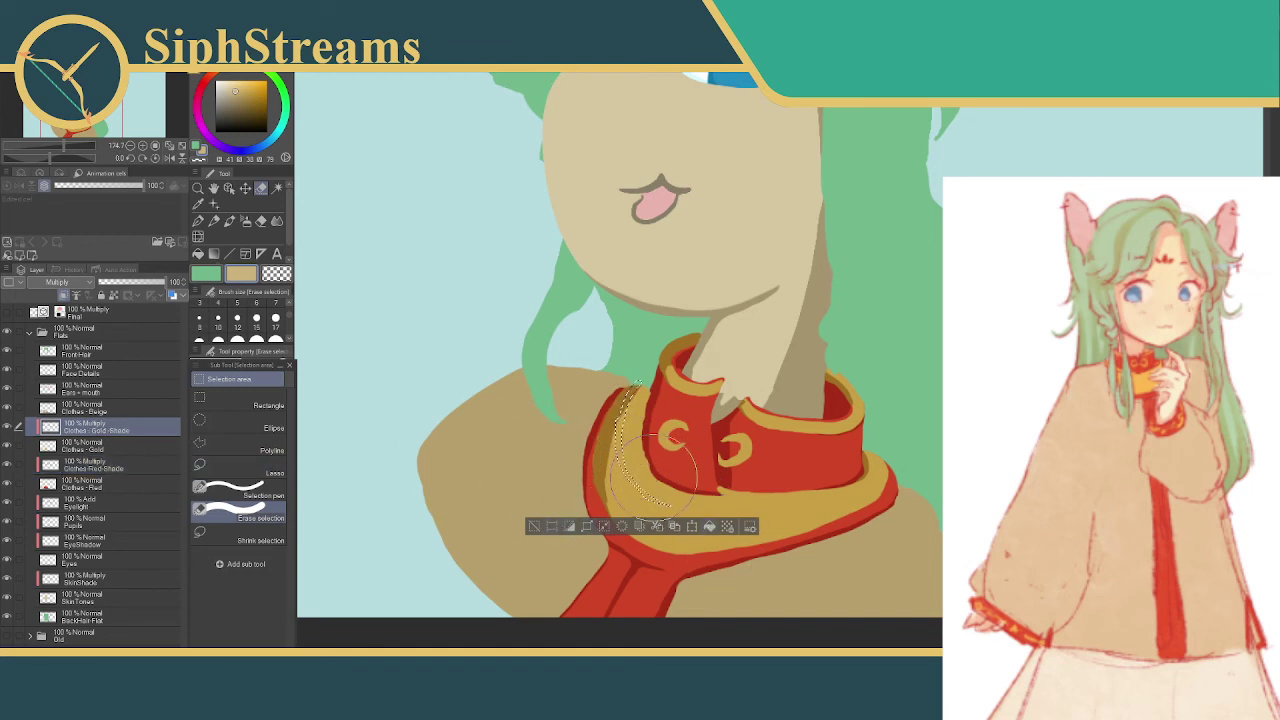
pyautogui.click(667, 524)
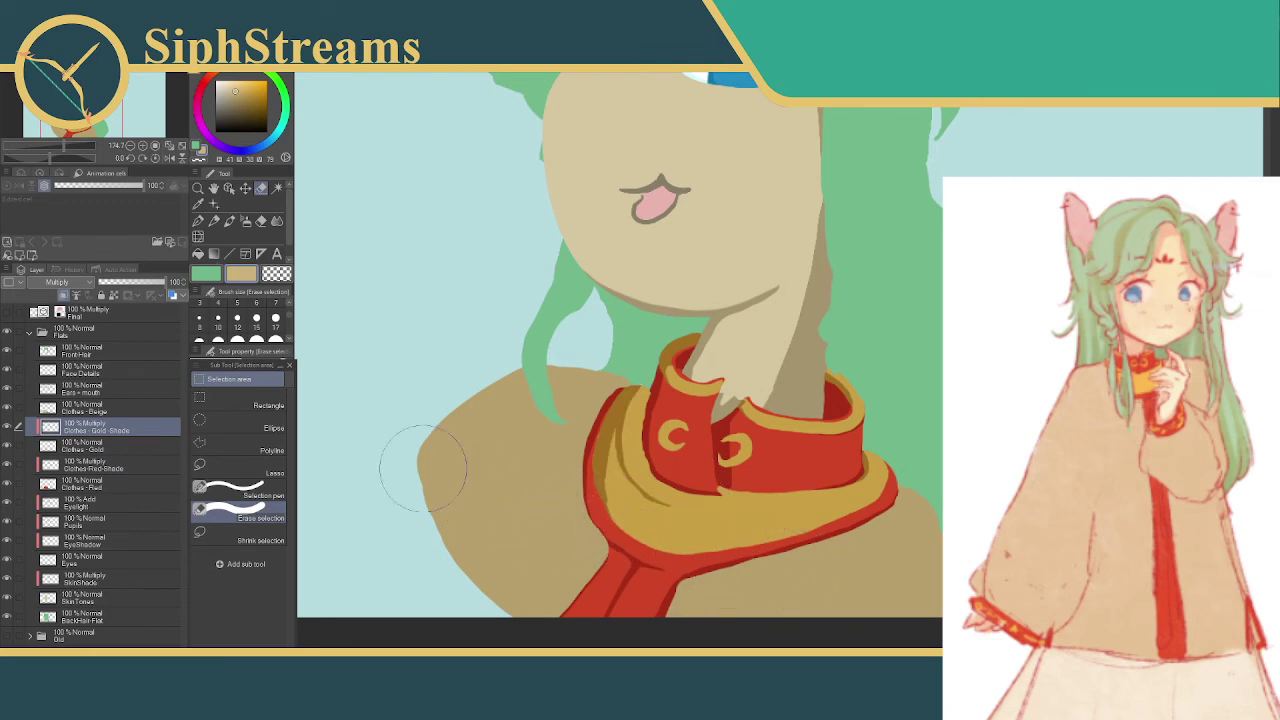
pyautogui.moveTo(617, 527)
pyautogui.mouseDown()
pyautogui.moveTo(606, 520)
pyautogui.moveTo(633, 538)
pyautogui.mouseUp()
pyautogui.hotkey('ctrl', 'd')
# - Select the patch of gold collar around the crease's lower end to touch up its shade, and deselect
pyautogui.click(237, 320)
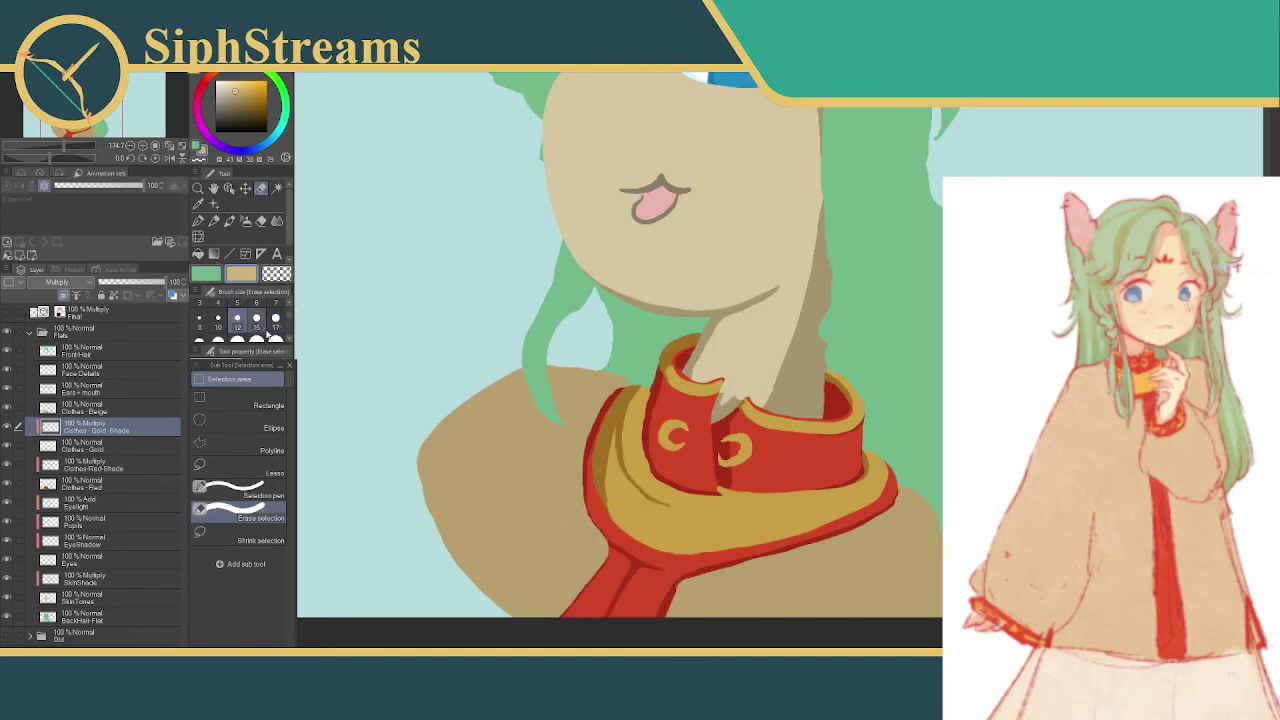
pyautogui.moveTo(598, 512)
pyautogui.mouseDown()
pyautogui.moveTo(621, 501)
pyautogui.moveTo(690, 512)
pyautogui.mouseUp()
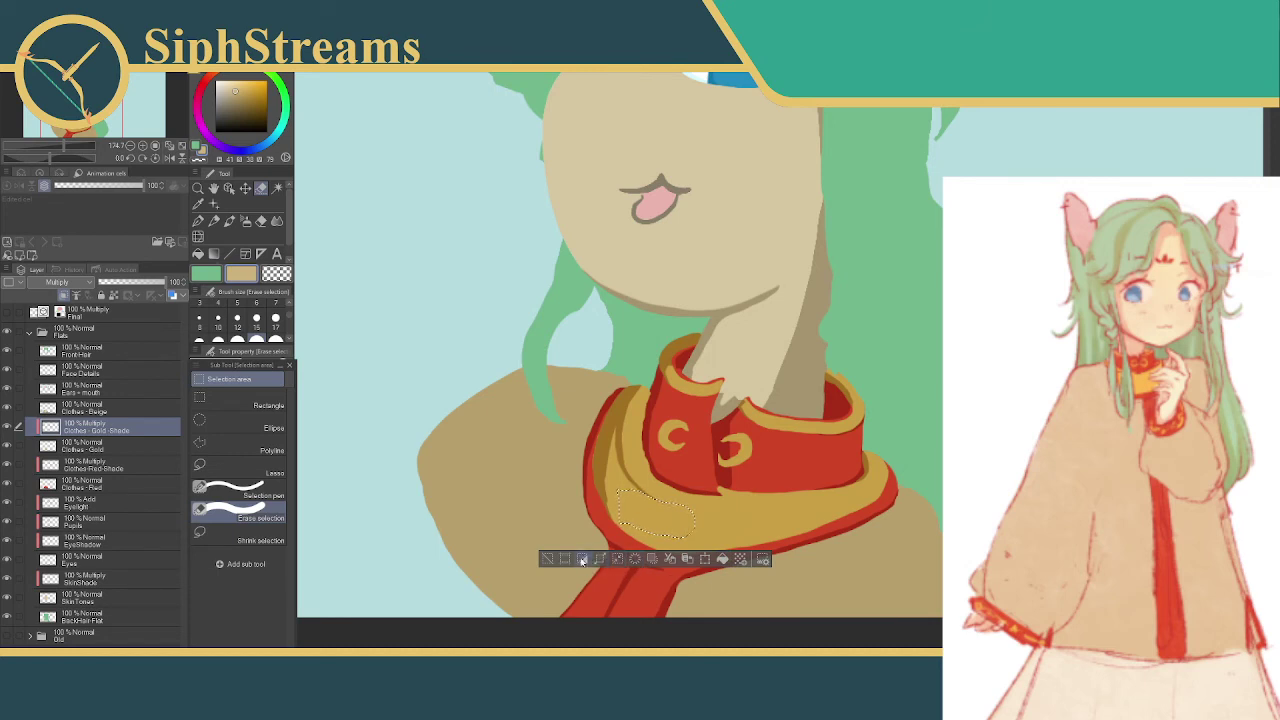
pyautogui.click(547, 558)
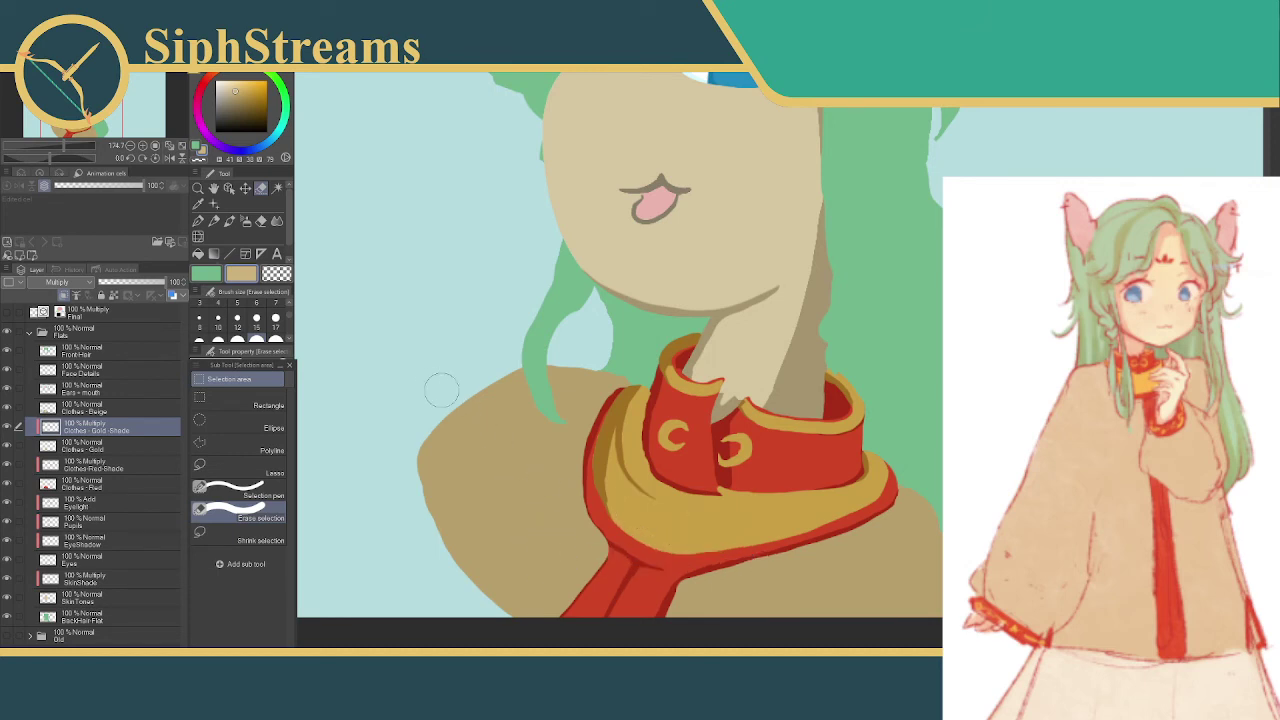
# - Touch up the shadow just below the red collar's front overlap with small selections on the Clothes-Gold-Shade layer, and deselect
pyautogui.click(237, 318)
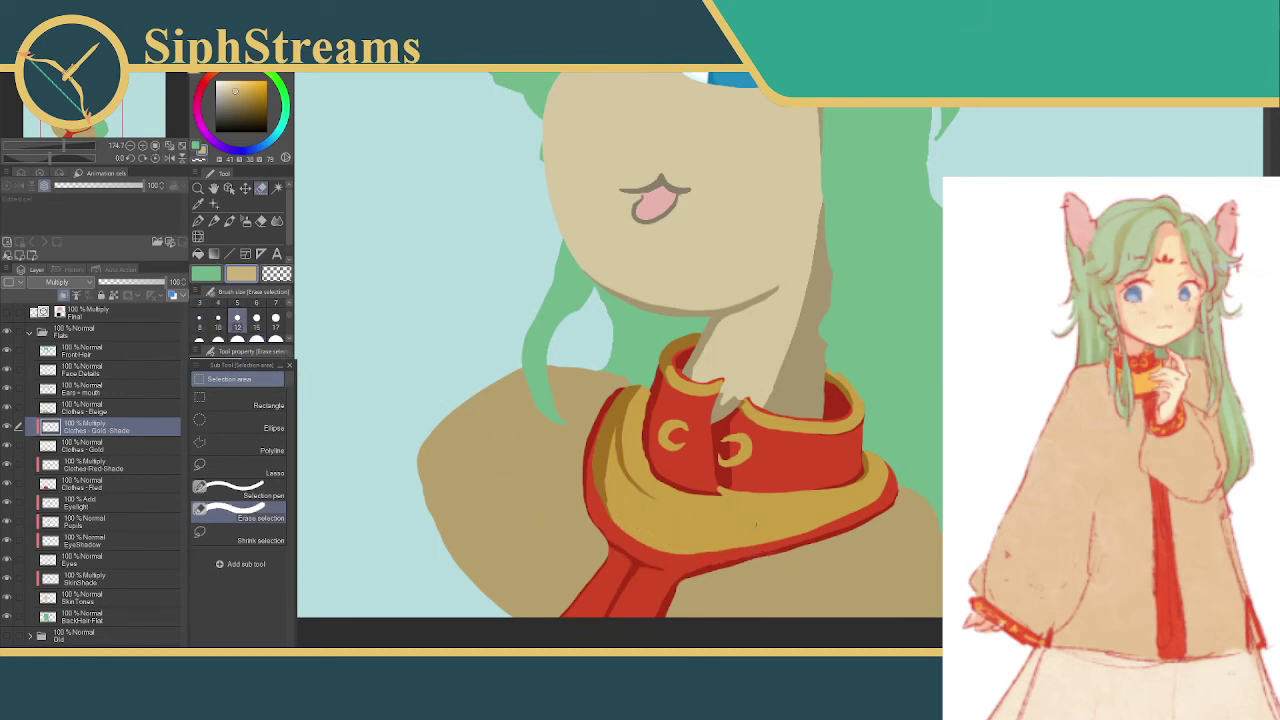
pyautogui.moveTo(705, 493); pyautogui.dragTo(742, 490)
pyautogui.click(614, 520)
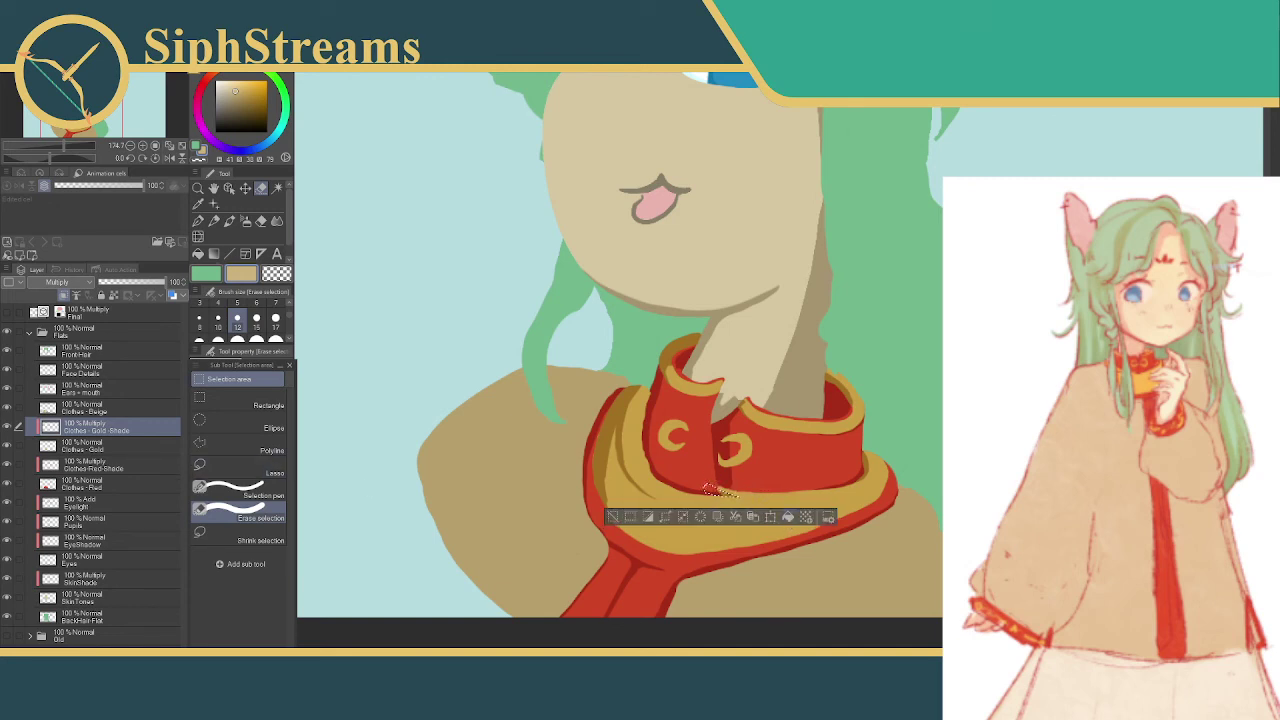
pyautogui.click(613, 517)
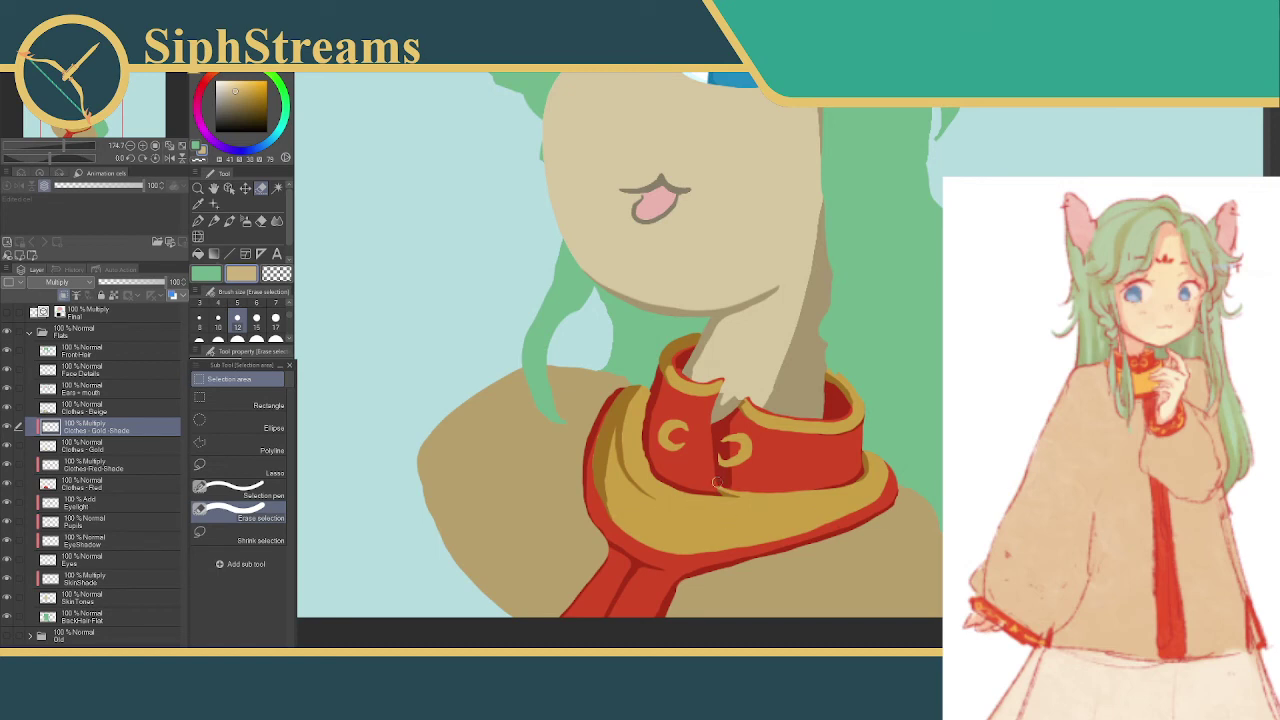
pyautogui.moveTo(717, 482); pyautogui.dragTo(740, 484)
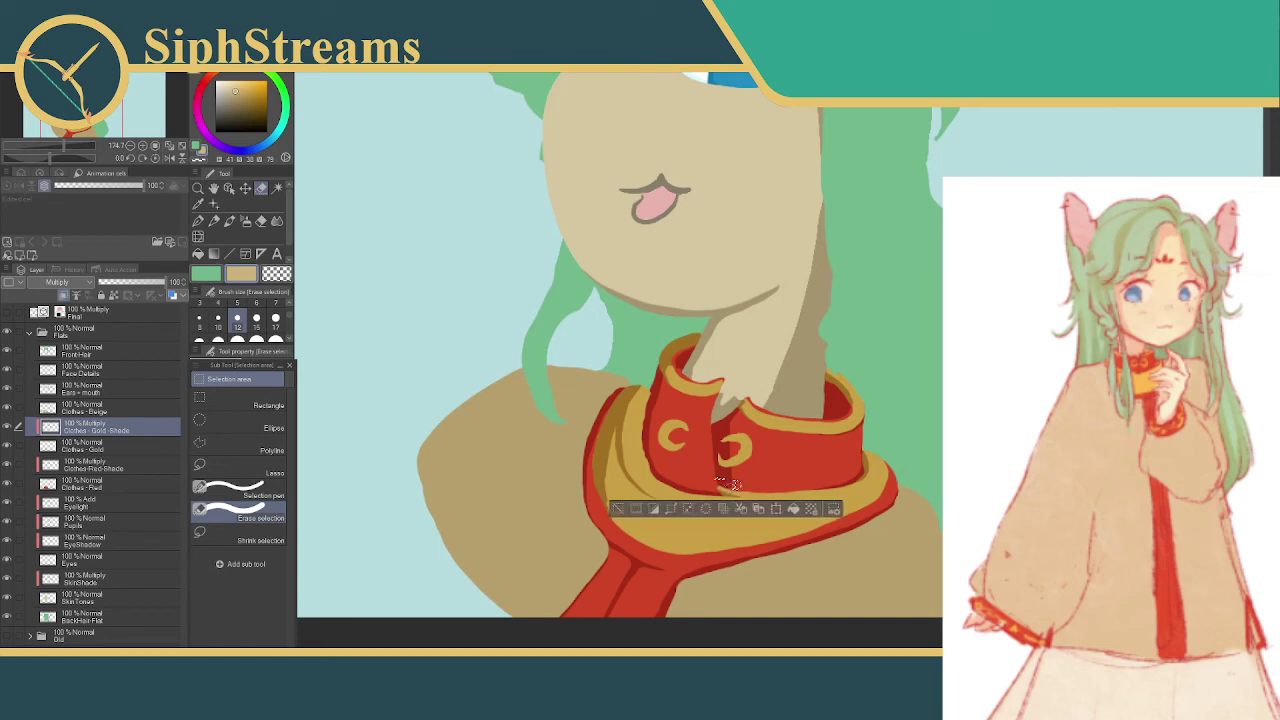
pyautogui.click(718, 483)
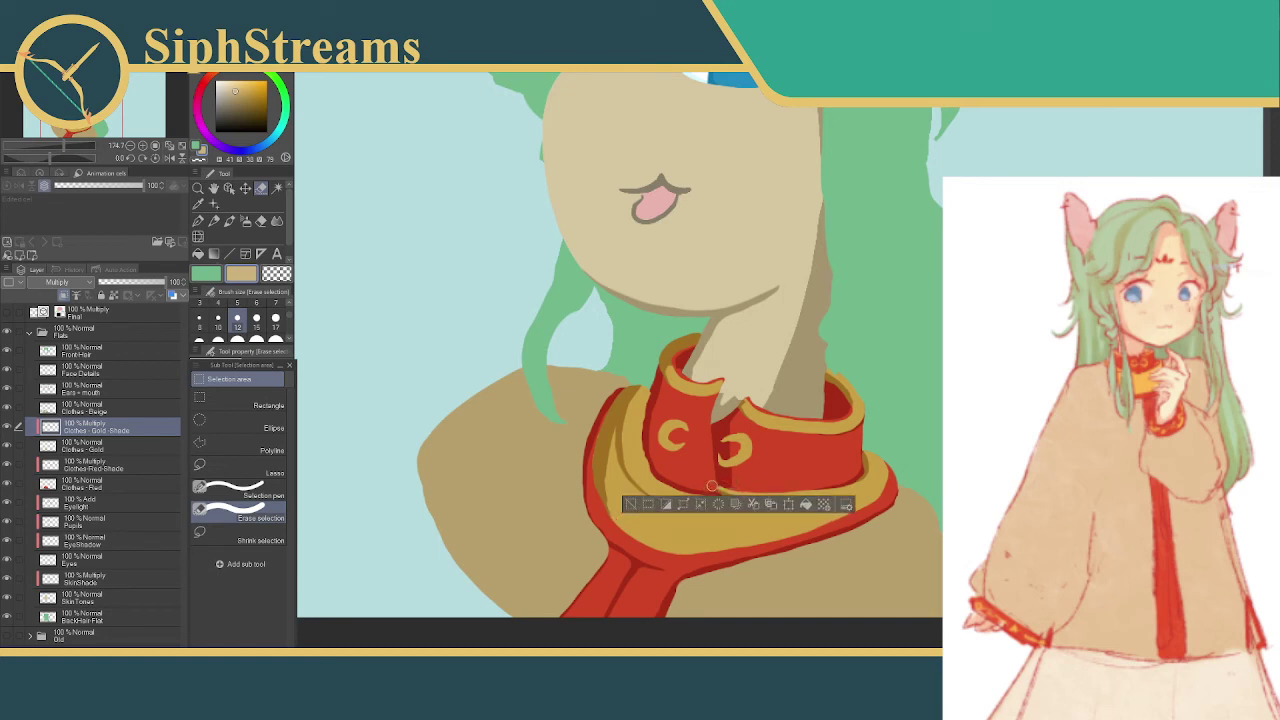
pyautogui.press('m')
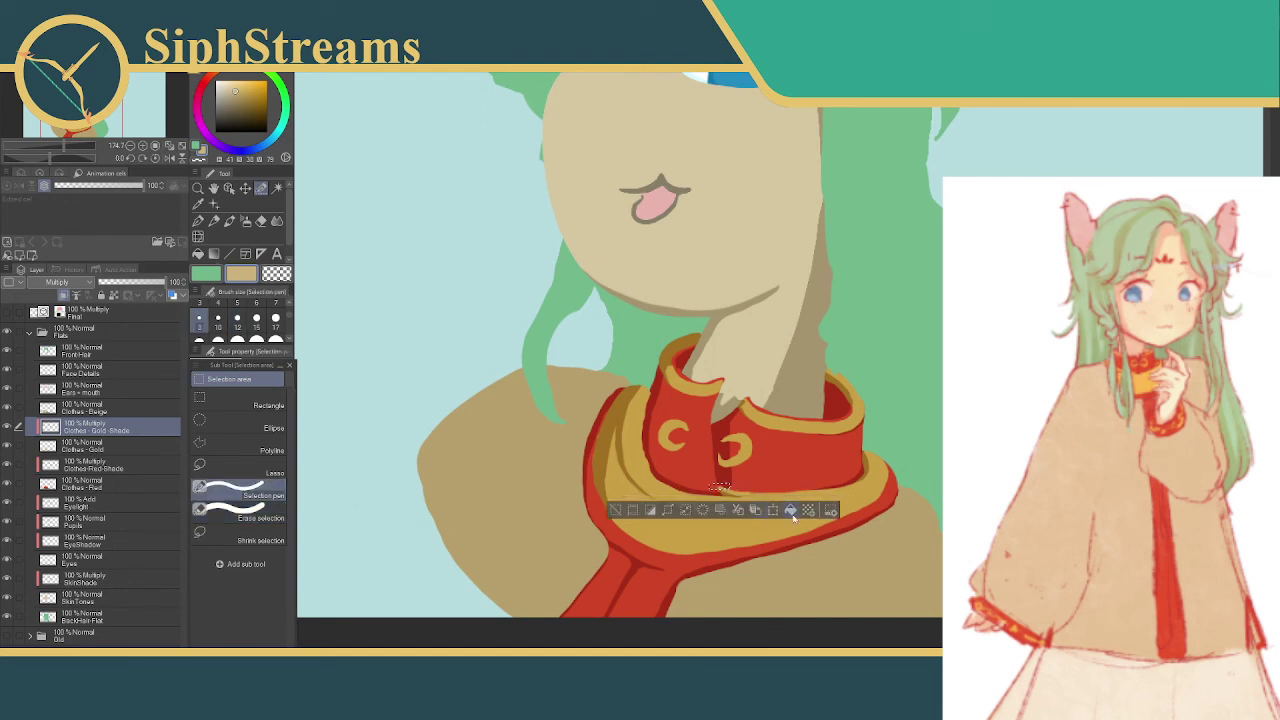
pyautogui.hotkey('ctrl', 'd')
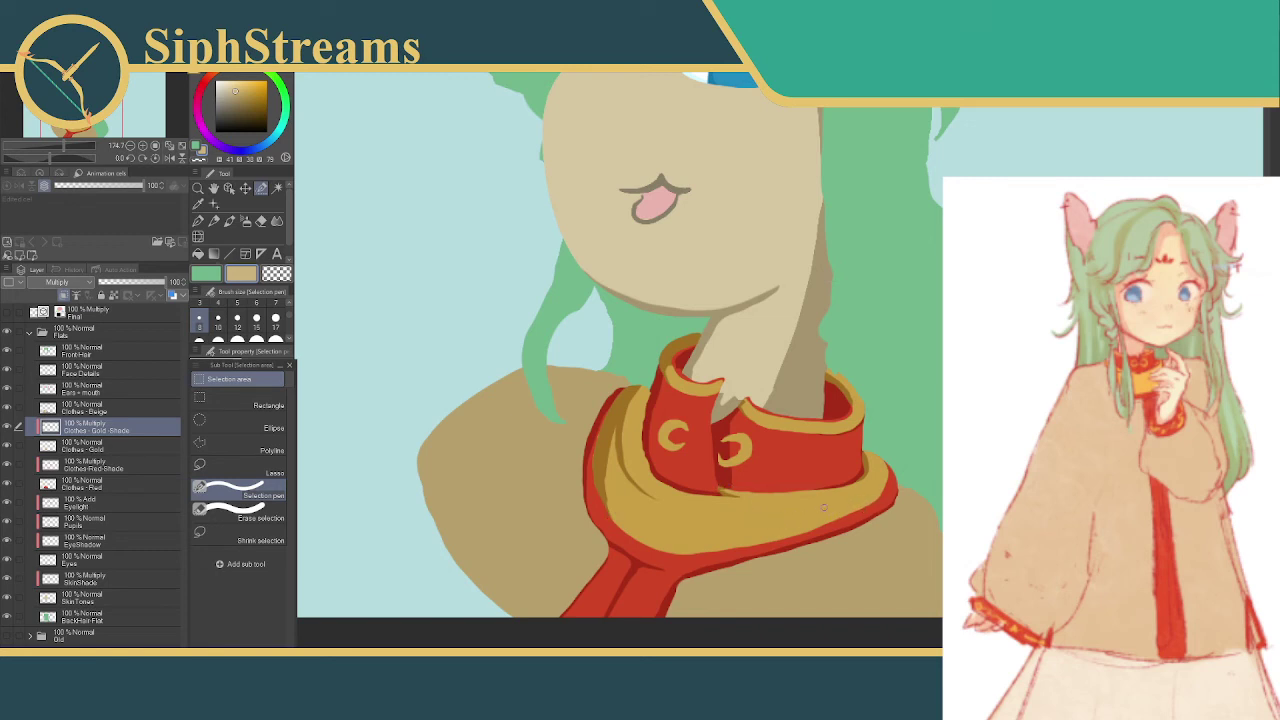
# - Select a long crease across the gold collar's lower right front, taper it with Erase selection at size 12, fill it and deselect
pyautogui.moveTo(831, 503)
pyautogui.mouseDown()
pyautogui.moveTo(708, 517)
pyautogui.moveTo(830, 504)
pyautogui.mouseUp()
pyautogui.hotkey('ctrl', 'd')
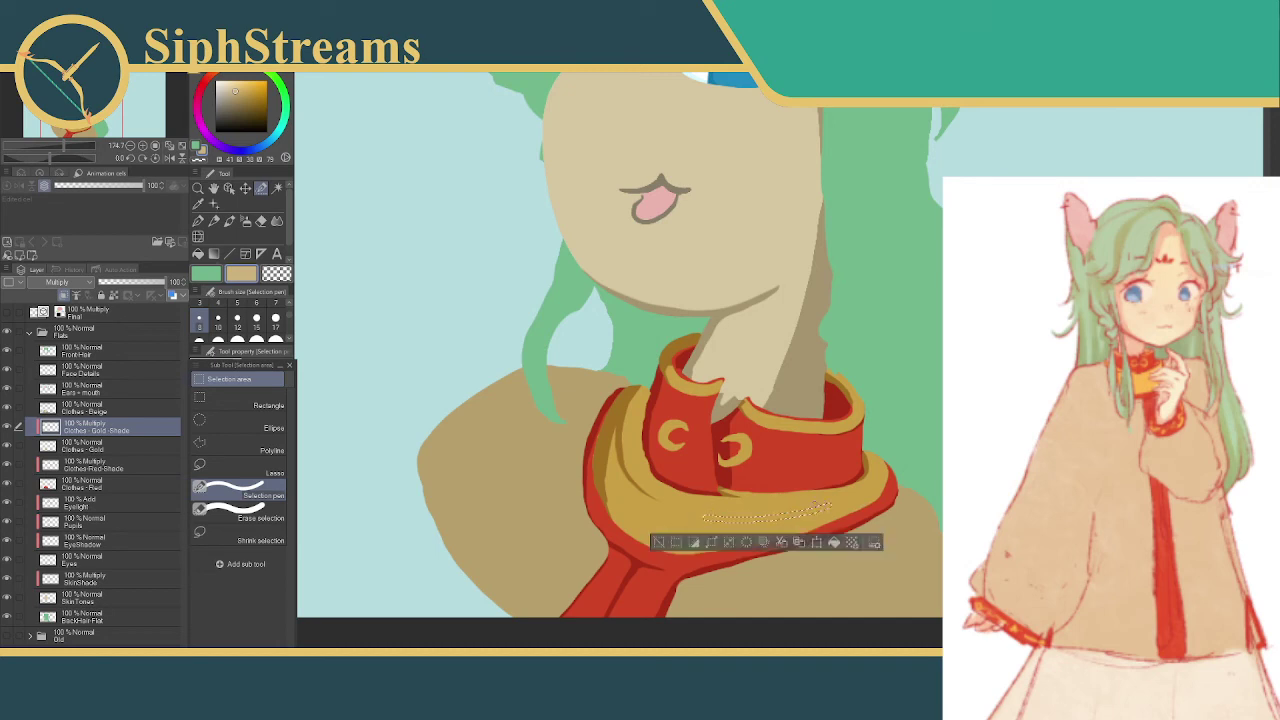
pyautogui.click(240, 514)
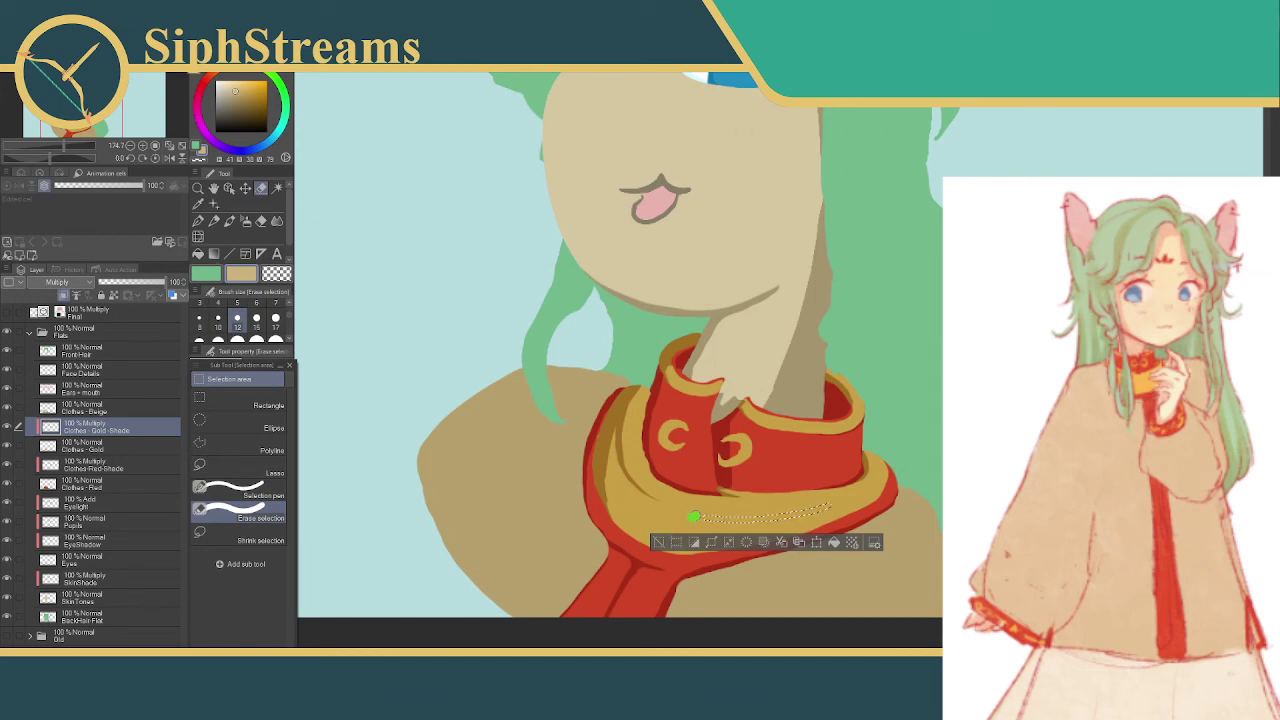
pyautogui.moveTo(692, 516); pyautogui.dragTo(745, 521)
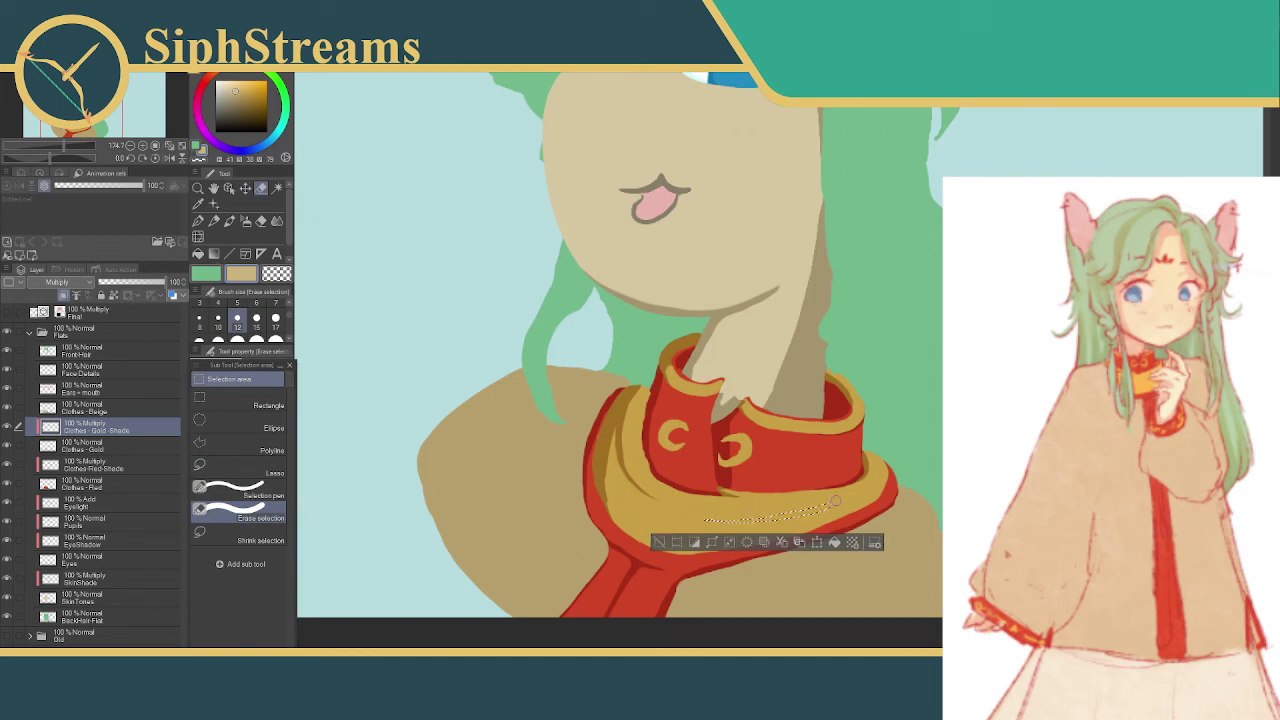
pyautogui.moveTo(835, 500)
pyautogui.mouseDown()
pyautogui.moveTo(775, 522)
pyautogui.moveTo(730, 518)
pyautogui.moveTo(800, 512)
pyautogui.moveTo(720, 518)
pyautogui.mouseUp()
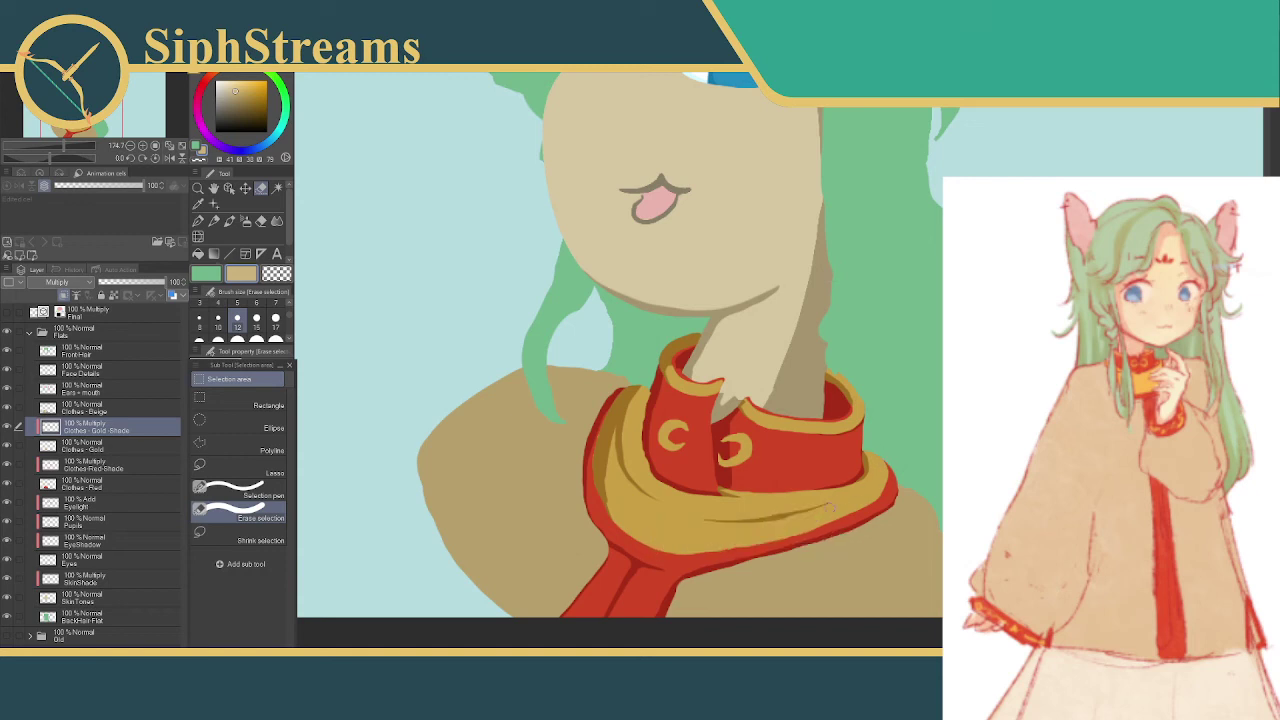
pyautogui.moveTo(868, 514); pyautogui.dragTo(894, 498)
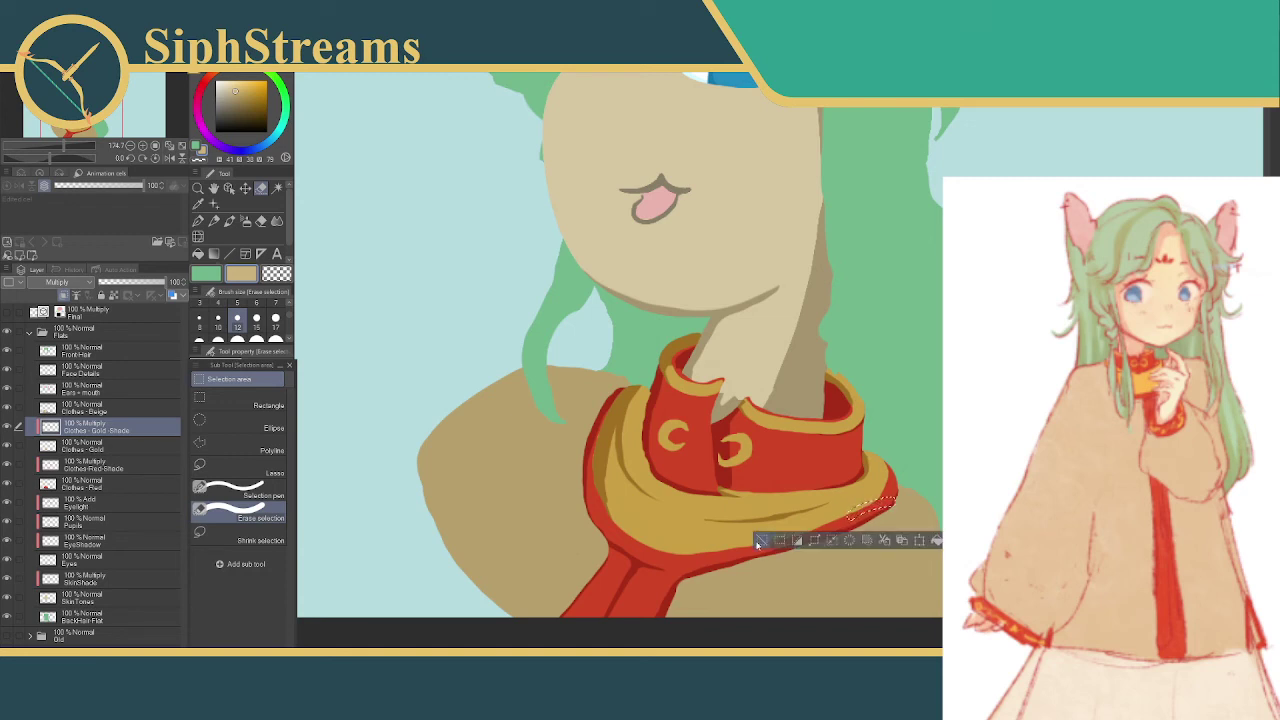
pyautogui.click(758, 542)
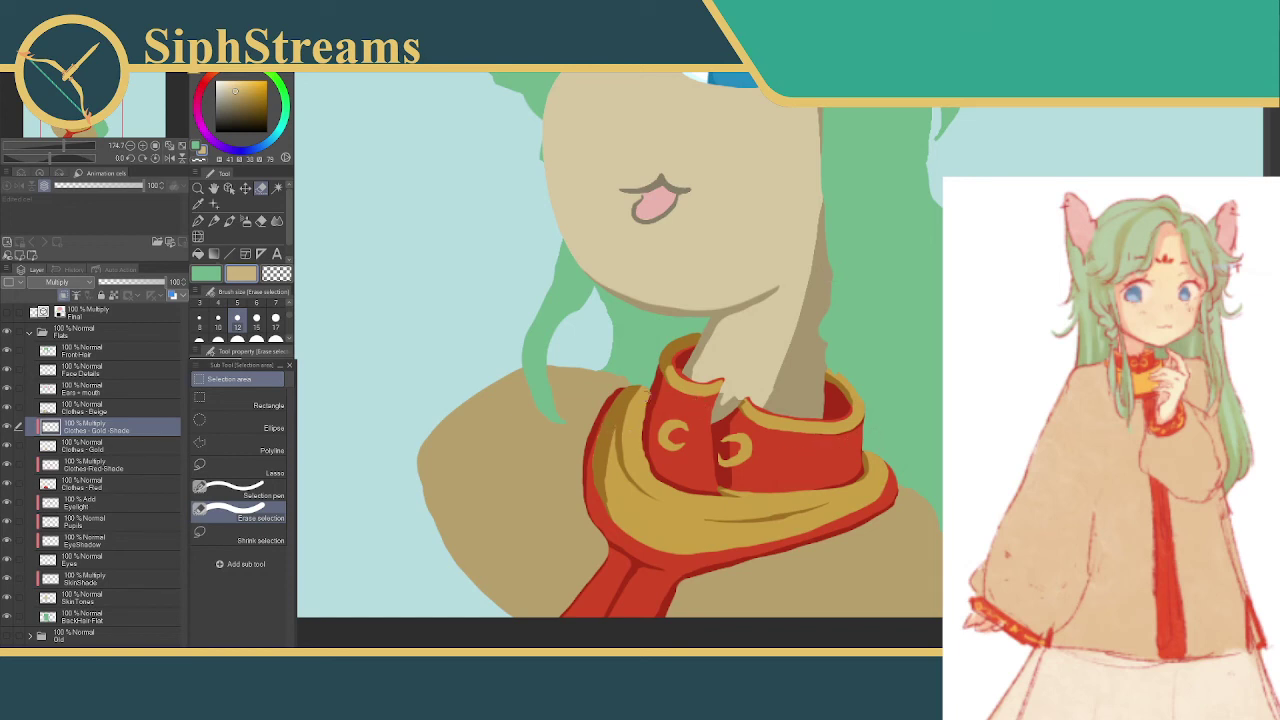
# - Create a layer above Clothes - Beige named Clothes - Beige - Shade, clipped to it and set to Multiply
pyautogui.click(112, 407)
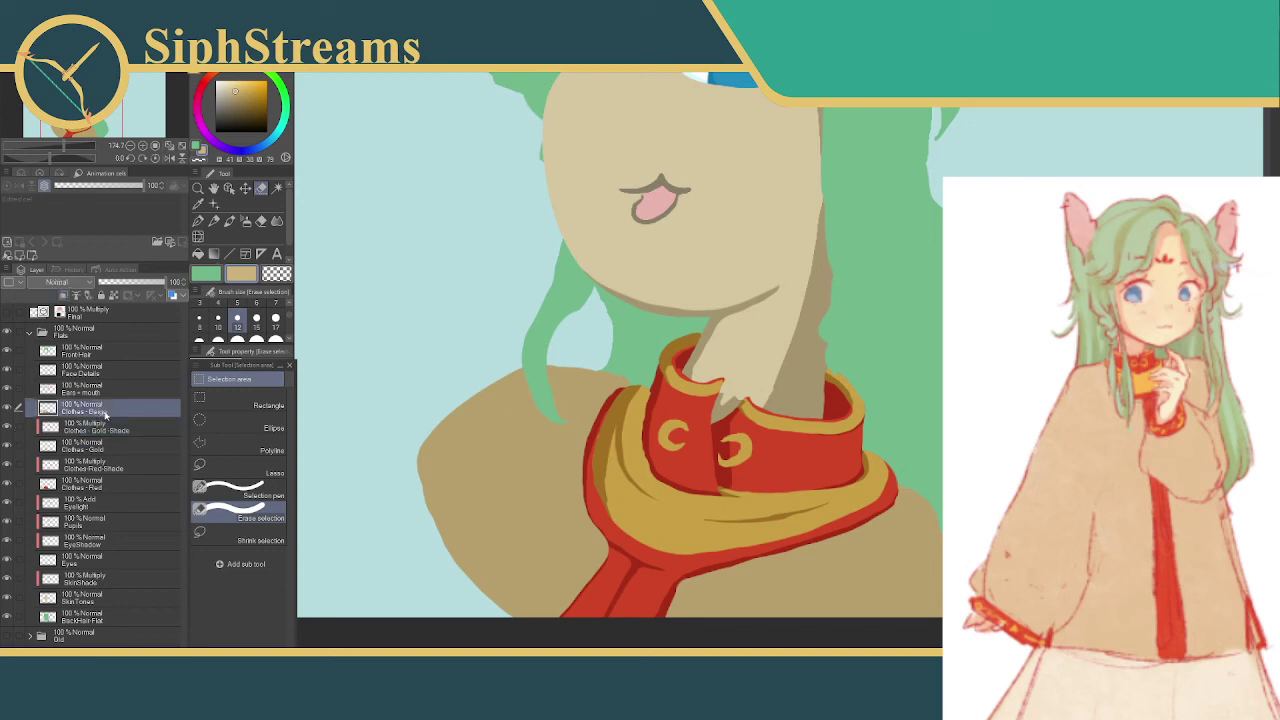
pyautogui.hotkey('ctrl', 'shift', 'n')
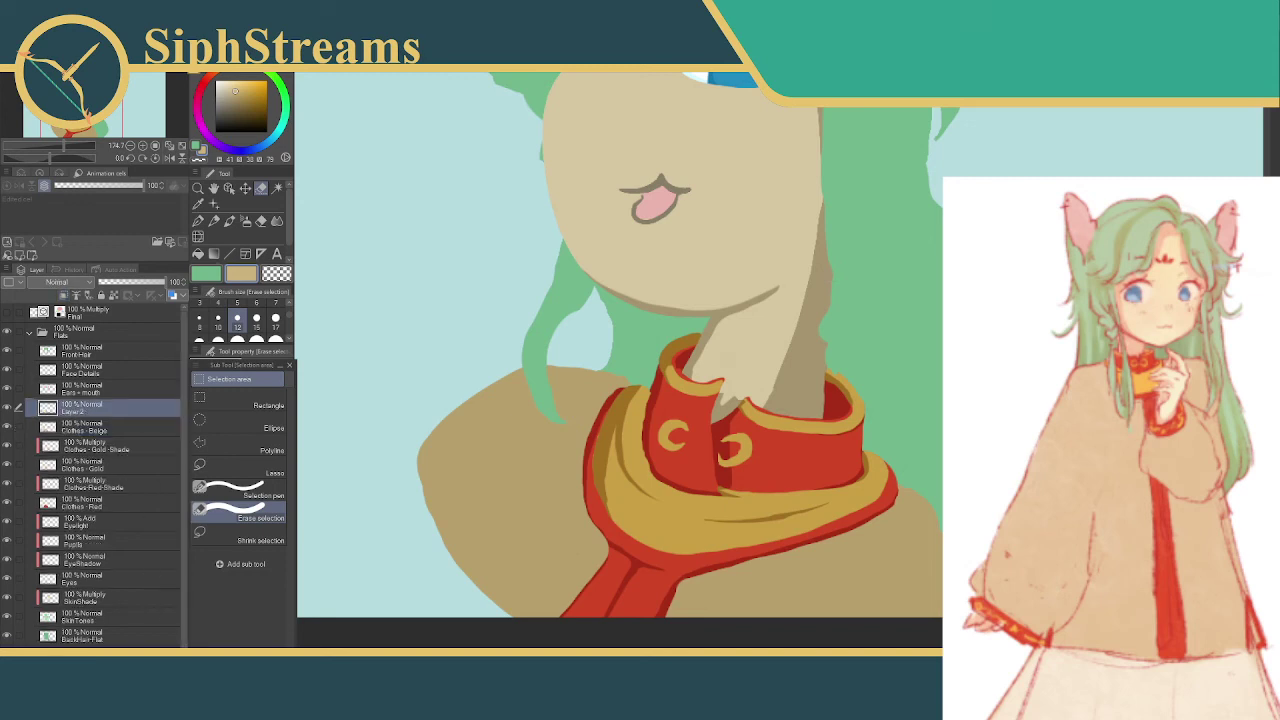
pyautogui.doubleClick(74, 408)
pyautogui.write('Clothes - Beige')
pyautogui.press('Return')
pyautogui.doubleClick(97, 412)
pyautogui.click(92, 408)
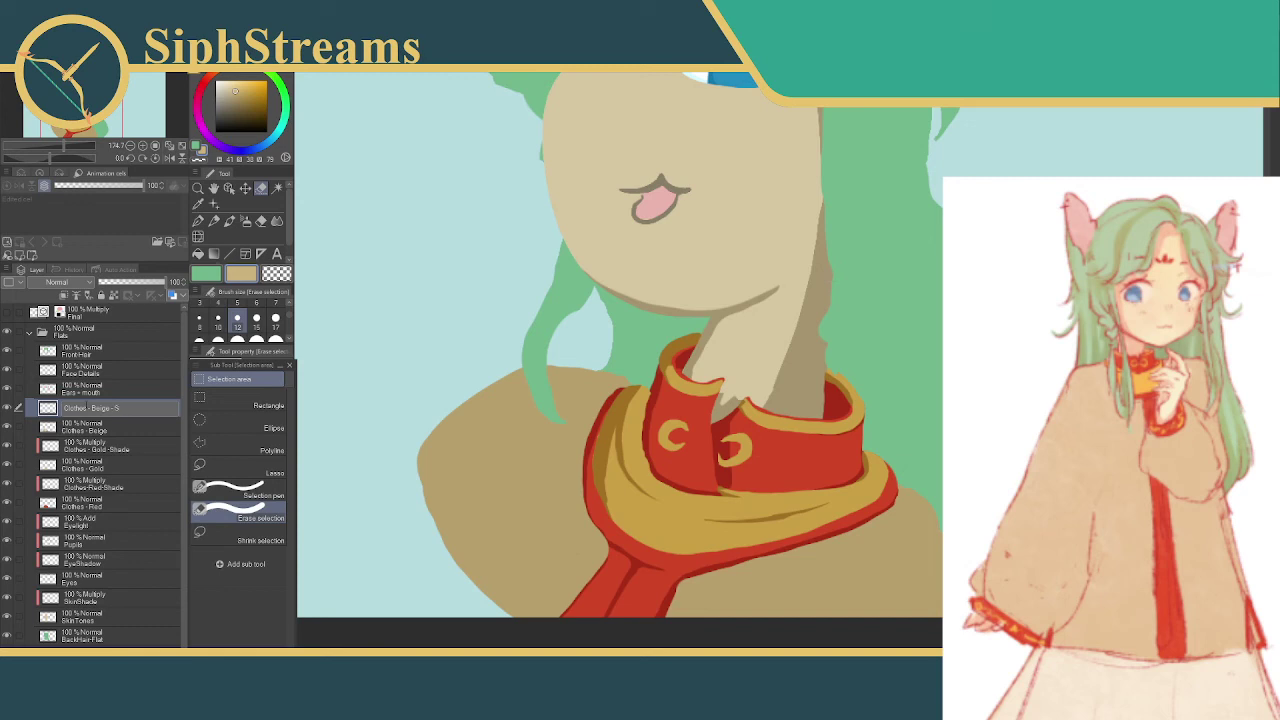
pyautogui.press('Return')
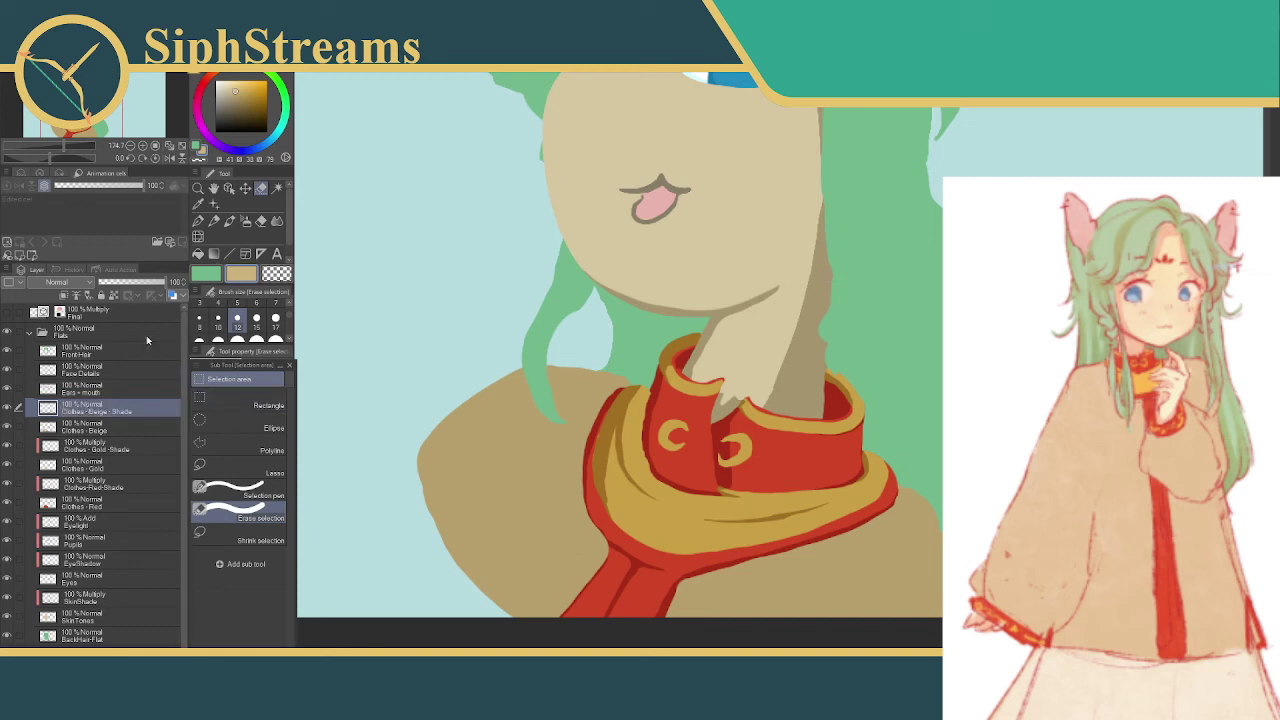
pyautogui.click(60, 283)
pyautogui.click(45, 330)
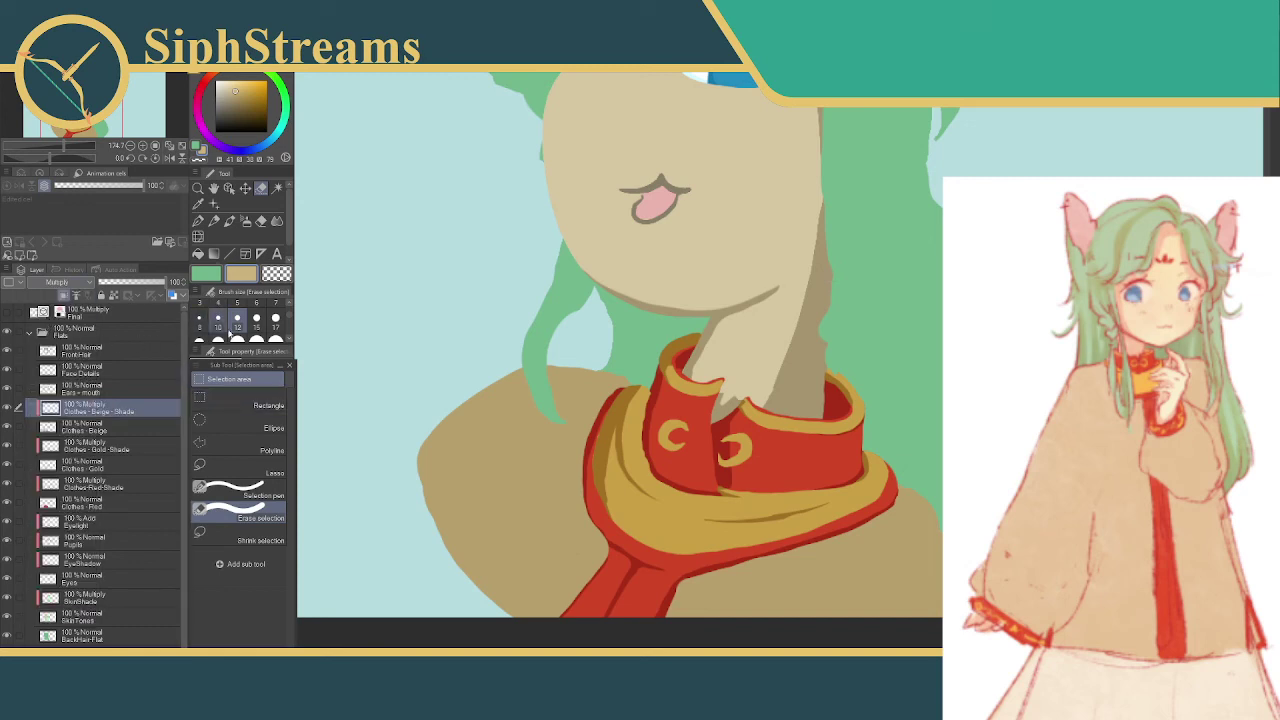
# - Sample the garment's beige as the drawing colour and return to the Selection pen
pyautogui.click(198, 205)
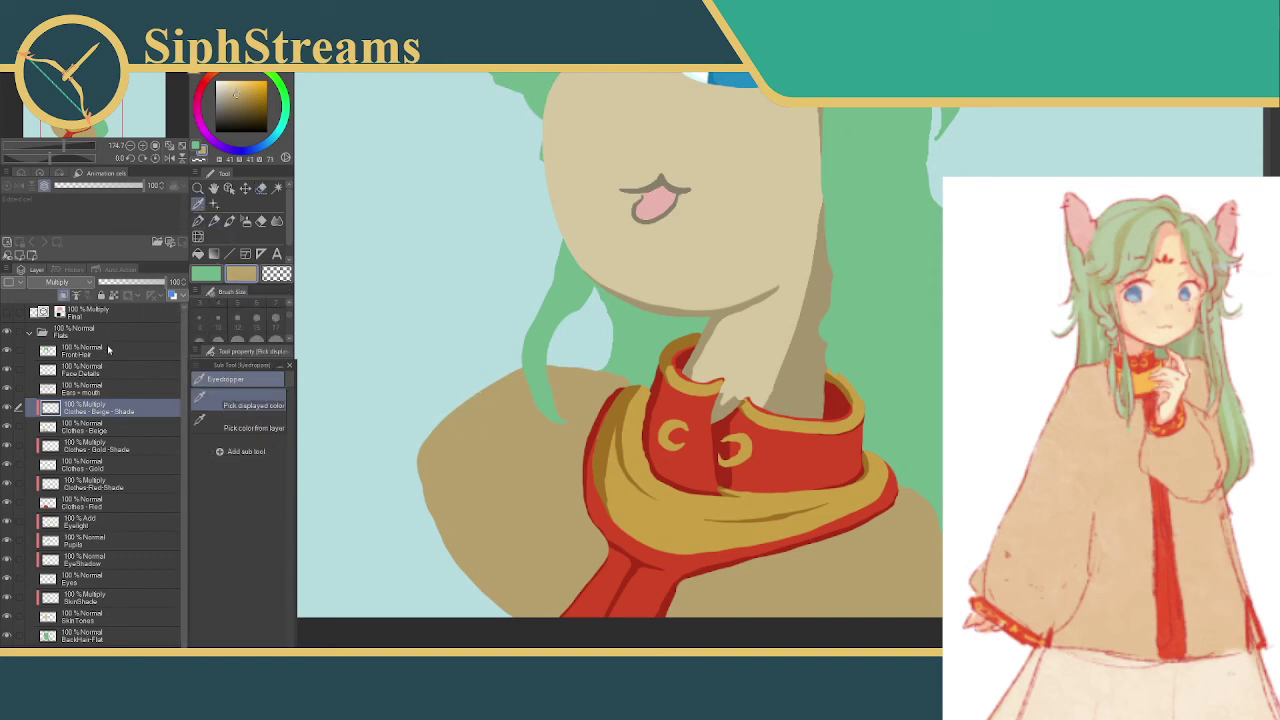
pyautogui.click(261, 188)
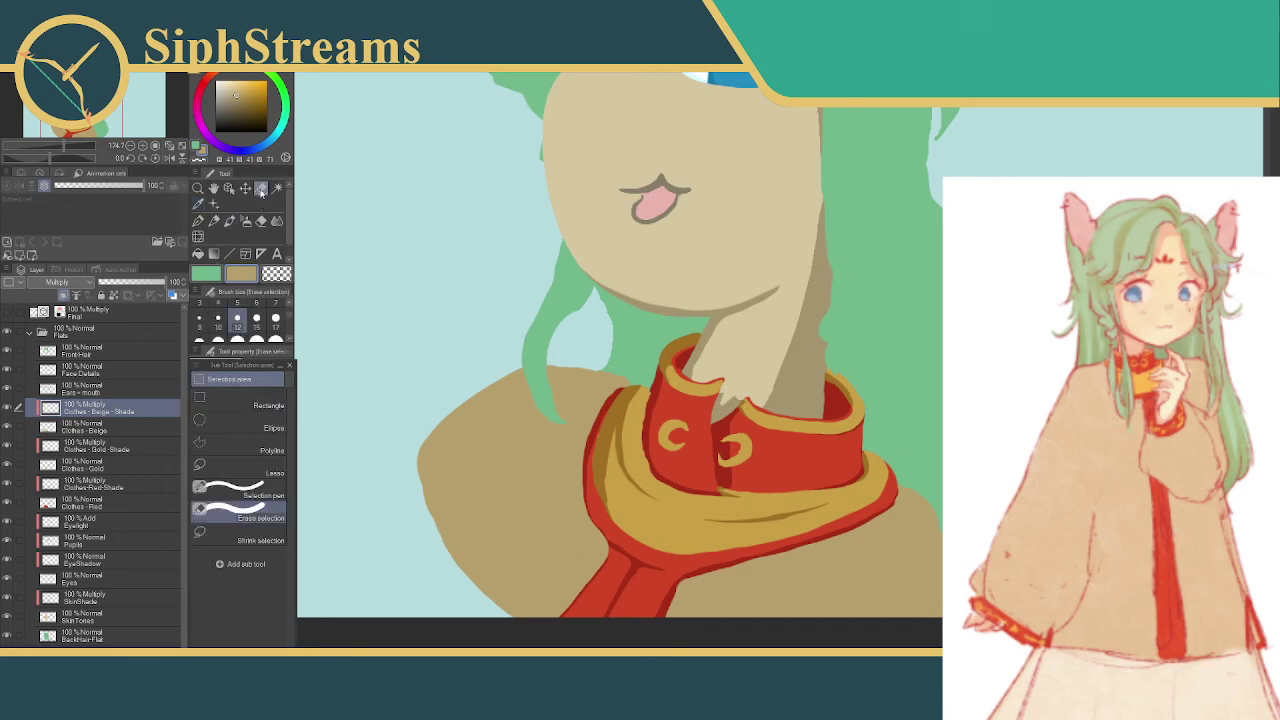
pyautogui.click(230, 487)
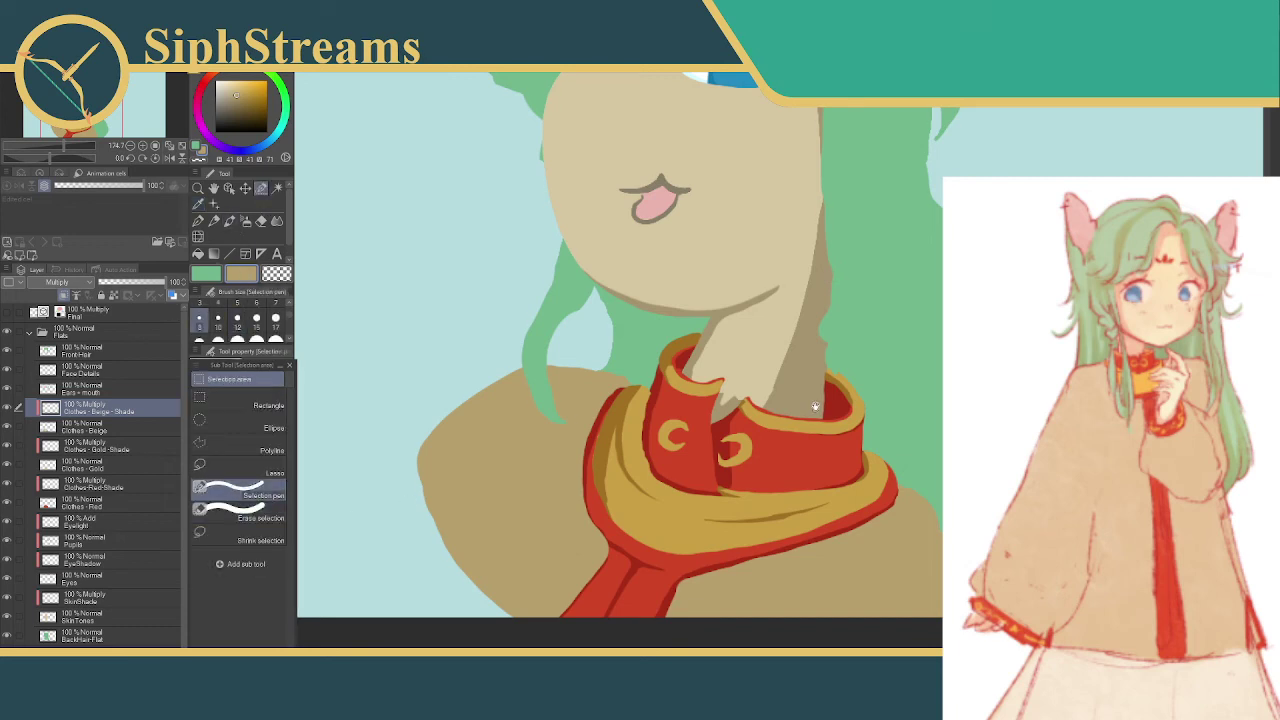
# - Select two curved creases running inward from the outer edge of the beige right-hand shoulder with the Selection pen at size 8
pyautogui.scroll(-3, 816, 408)
pyautogui.hscroll(3, 816, 408)
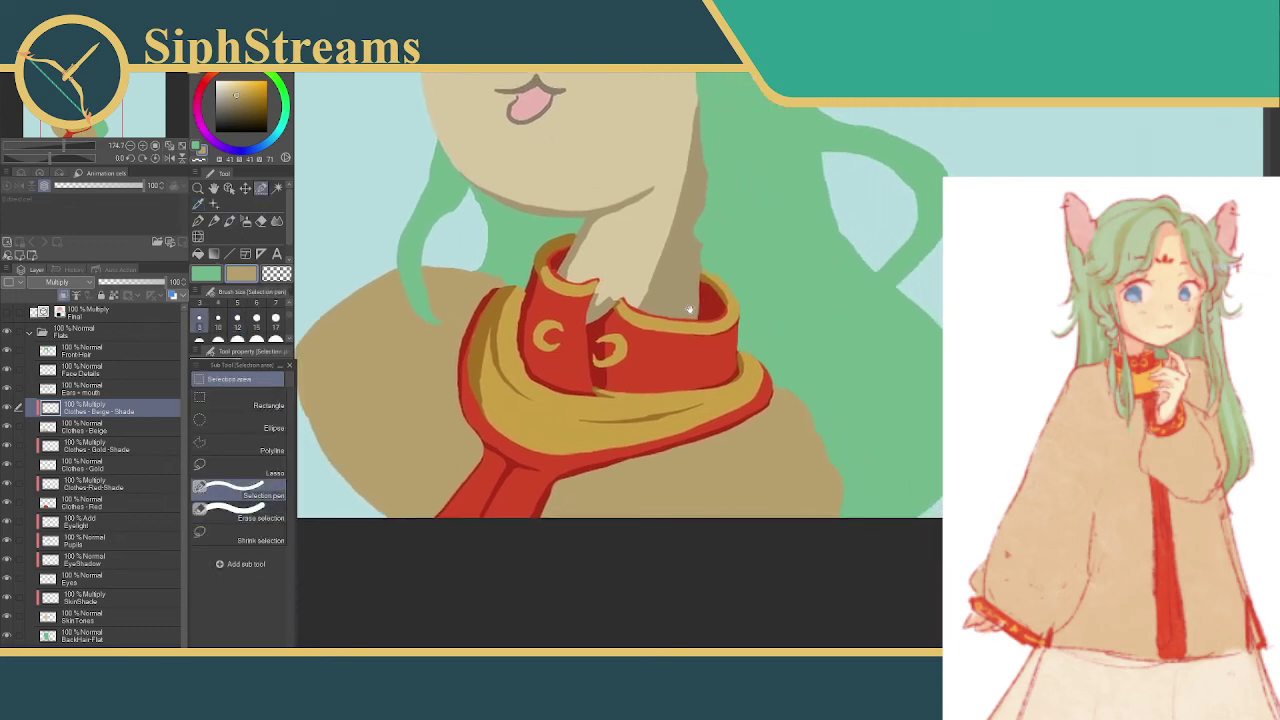
pyautogui.click(819, 429)
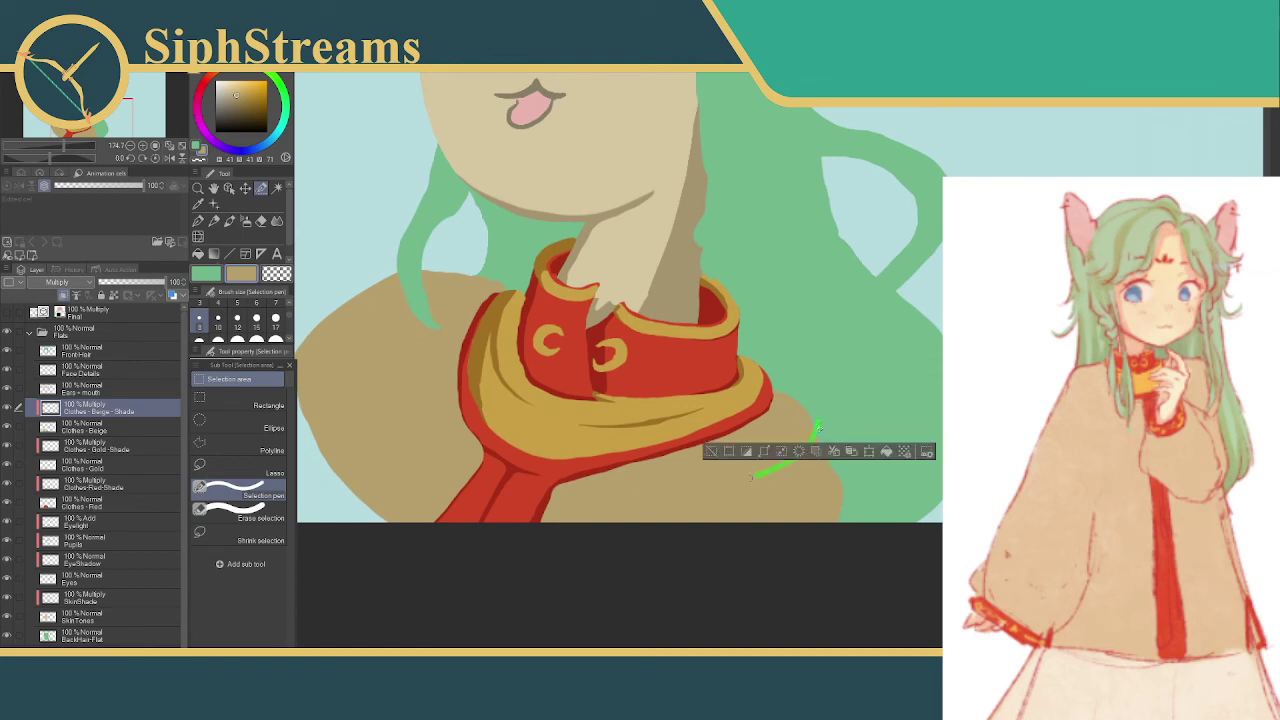
pyautogui.moveTo(752, 477); pyautogui.dragTo(719, 485)
pyautogui.moveTo(835, 457); pyautogui.dragTo(733, 512)
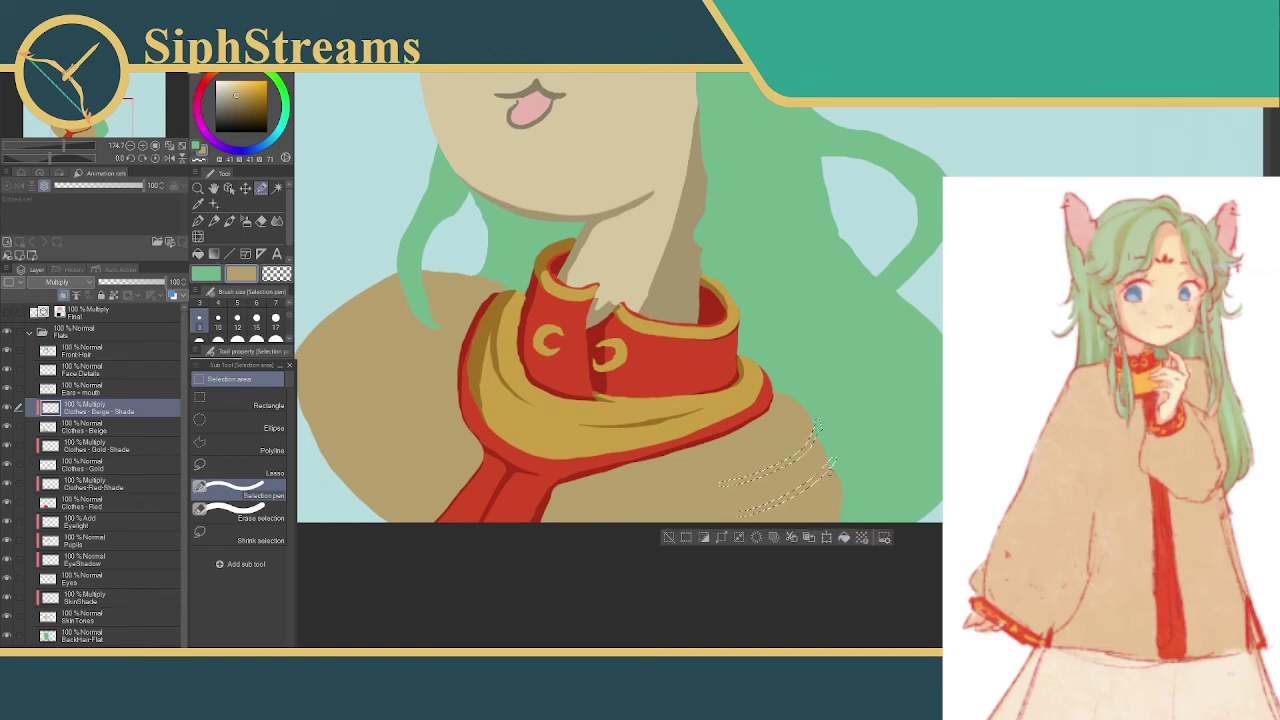
pyautogui.hotkey('ctrl', 'z')
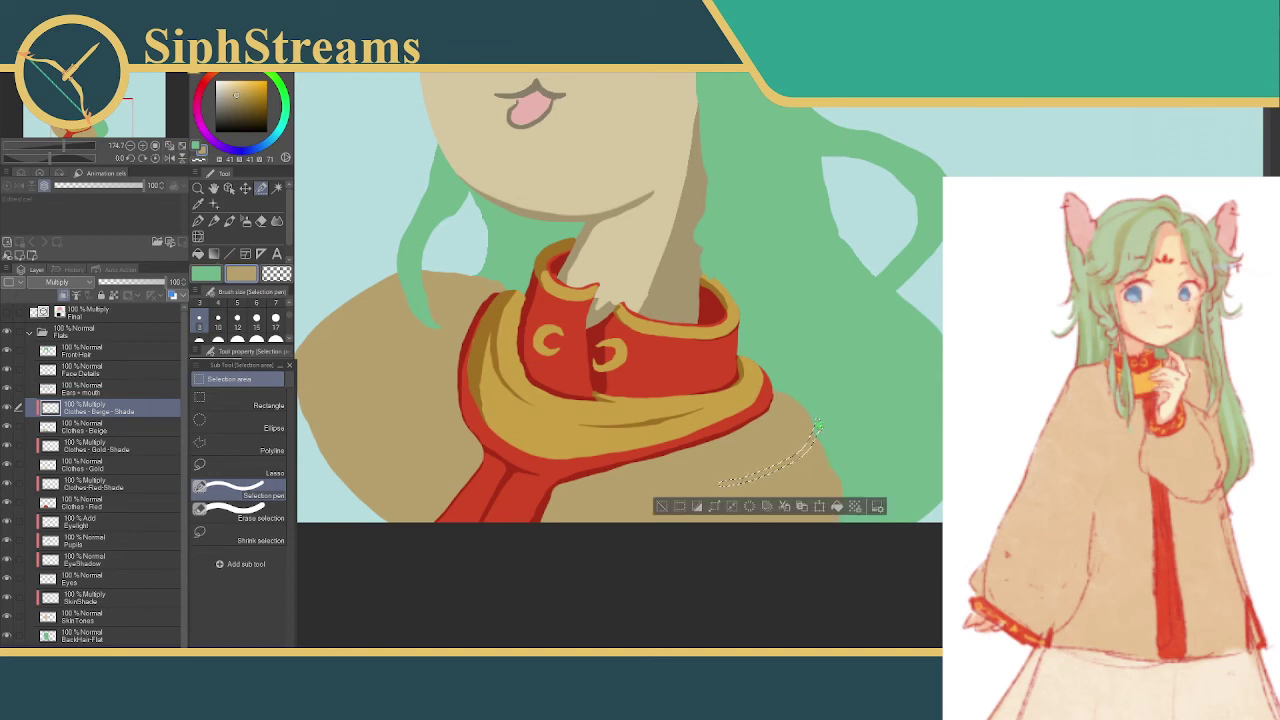
pyautogui.moveTo(818, 428); pyautogui.dragTo(676, 499)
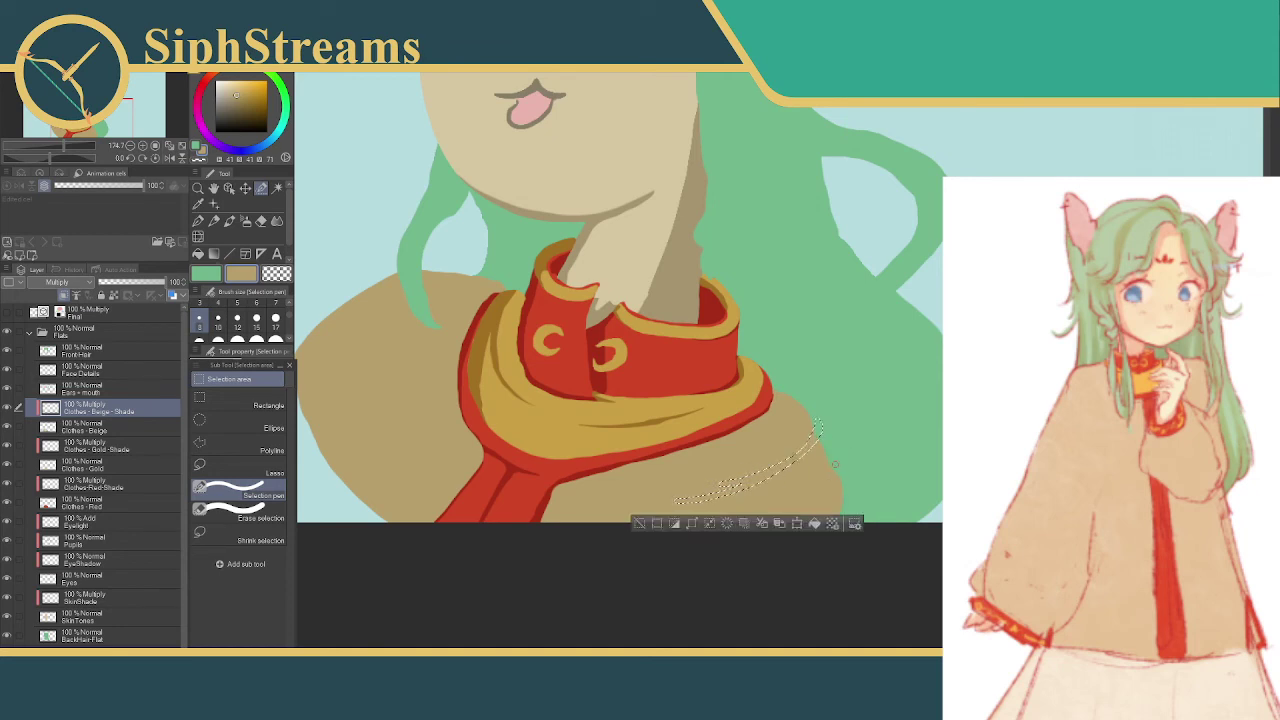
pyautogui.moveTo(835, 463); pyautogui.dragTo(788, 502)
pyautogui.moveTo(833, 462); pyautogui.dragTo(838, 467)
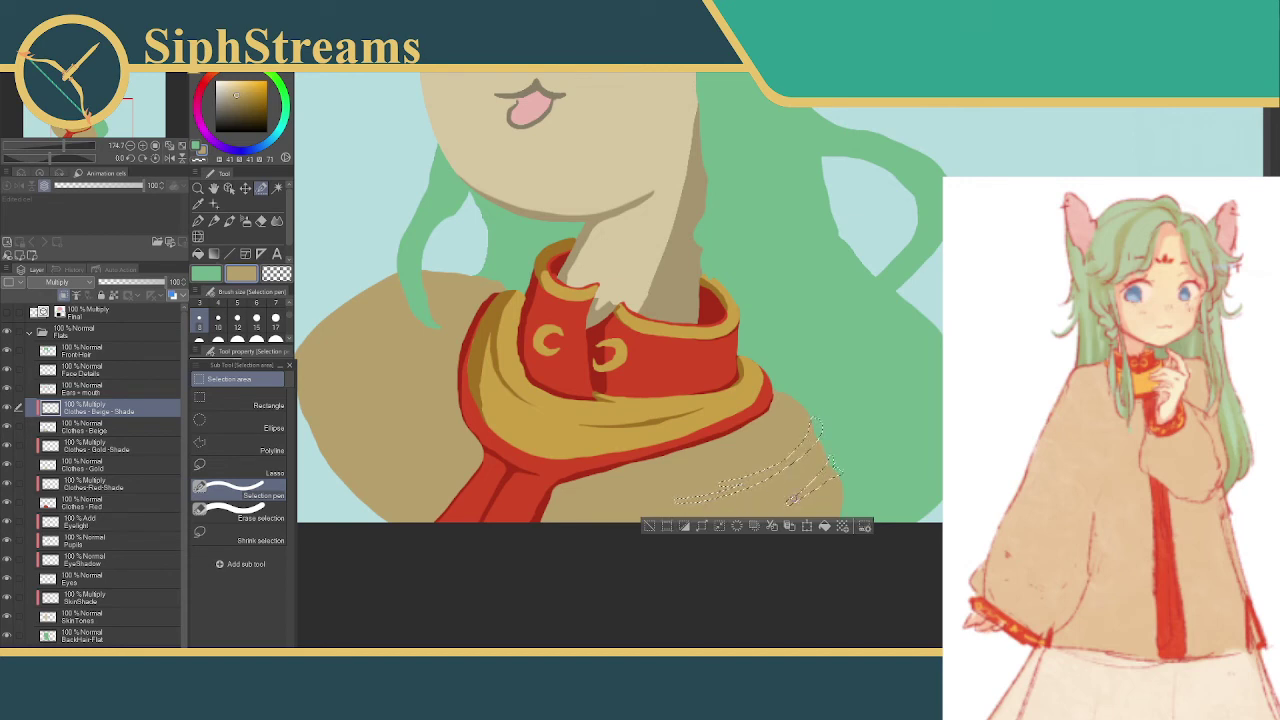
pyautogui.moveTo(790, 502); pyautogui.dragTo(831, 470)
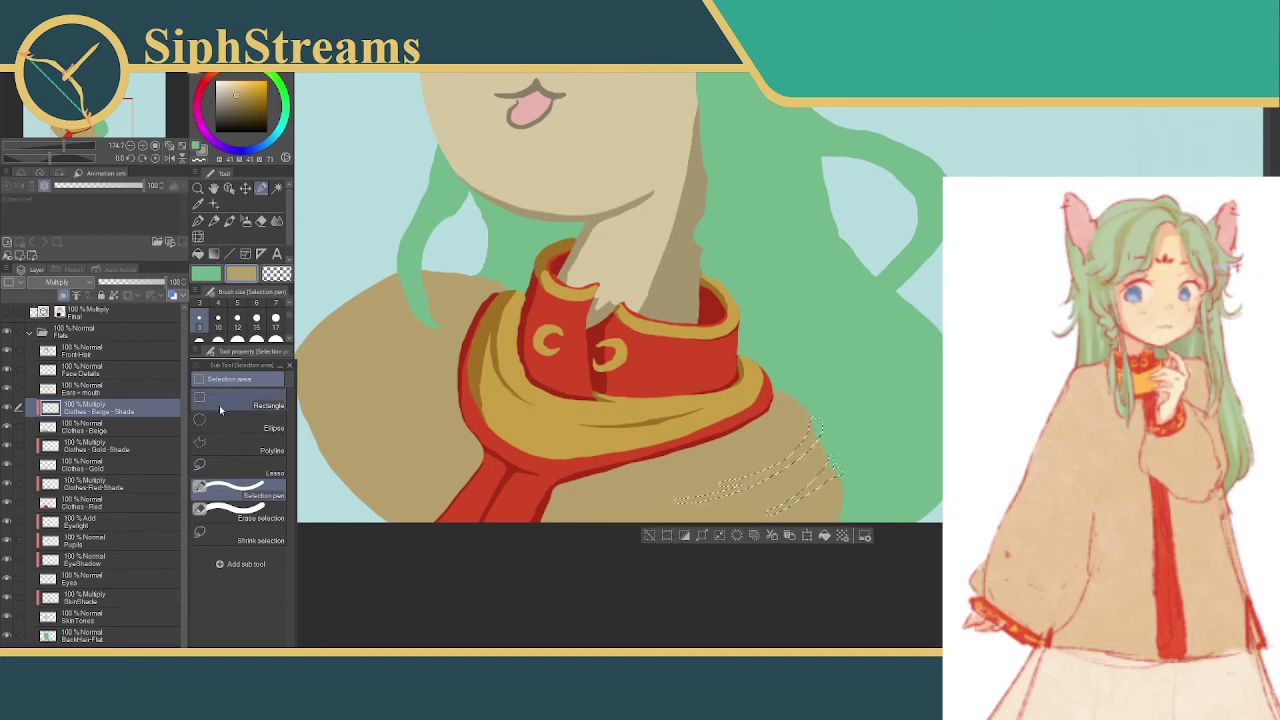
# - Trim the two shoulder crease selections with Erase selection at size 10 so their inner ends taper
pyautogui.click(243, 510)
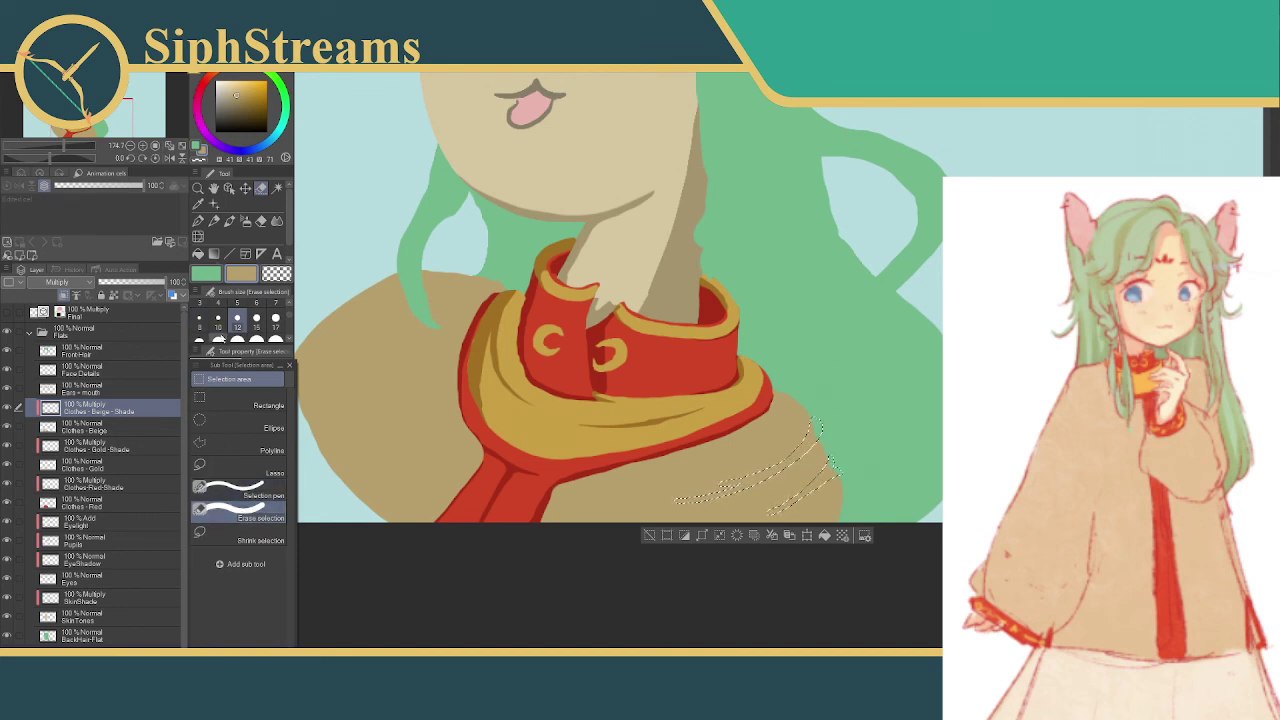
pyautogui.click(256, 302)
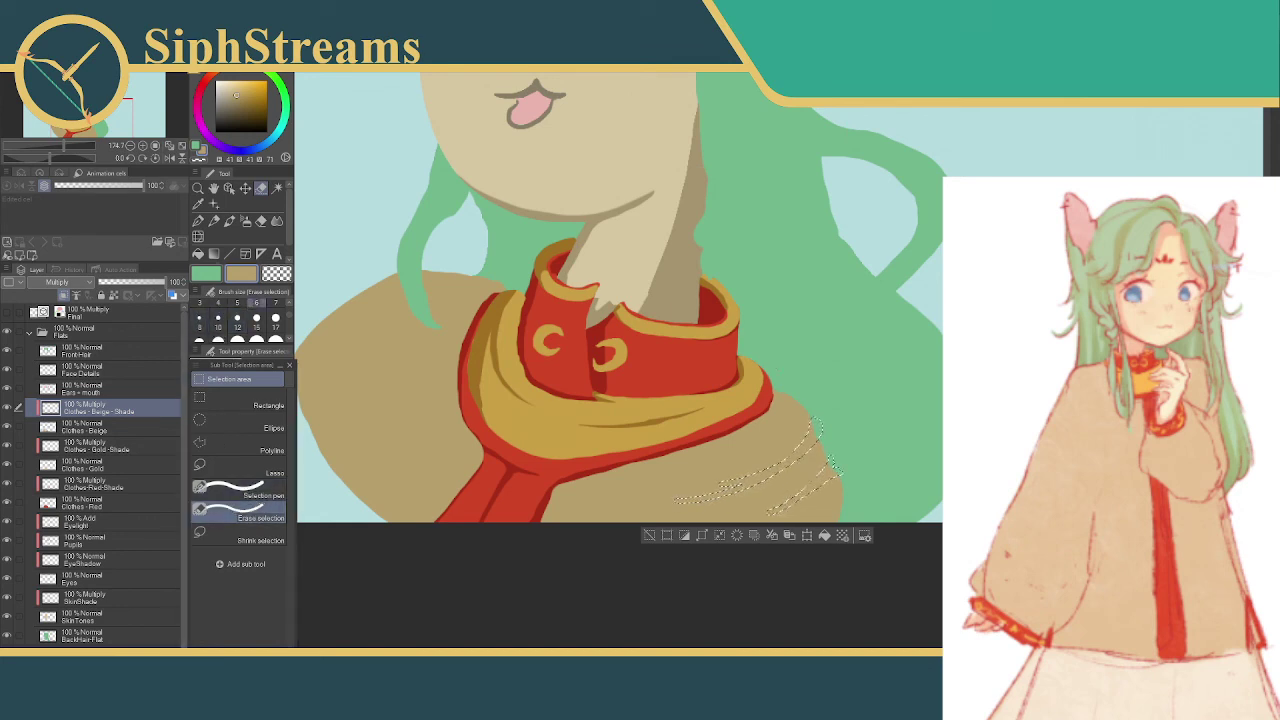
pyautogui.click(218, 318)
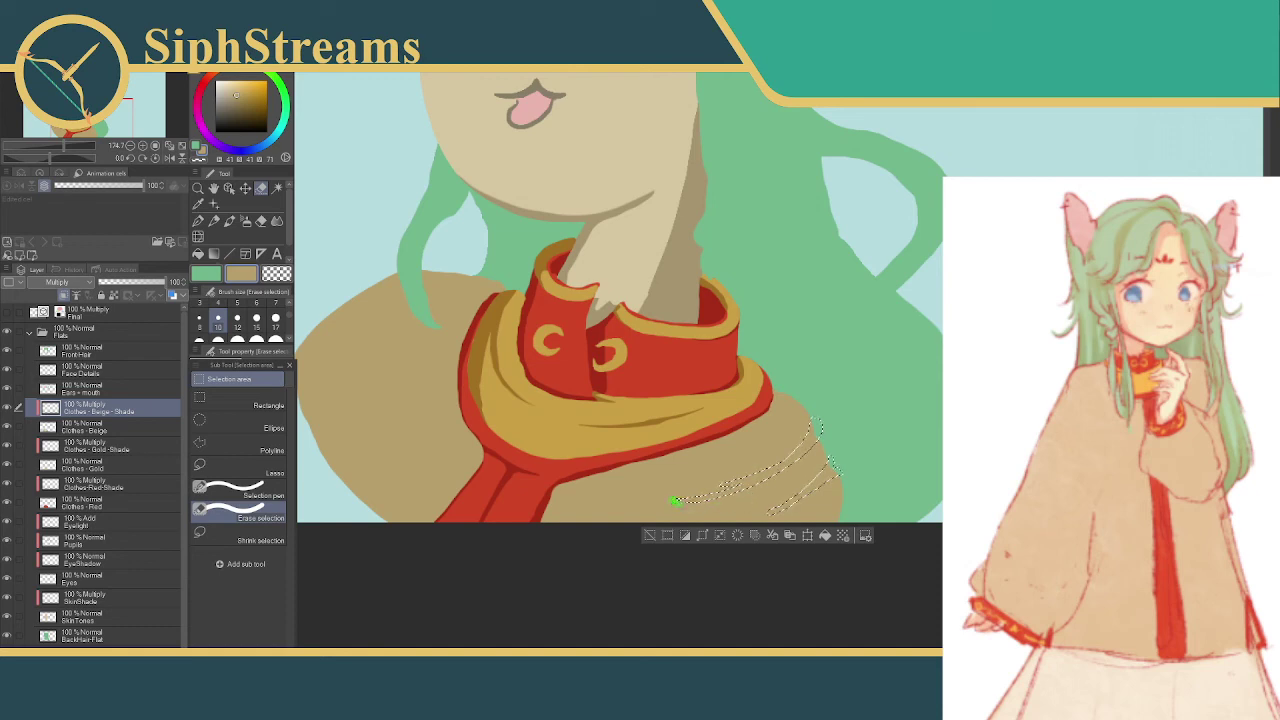
pyautogui.moveTo(676, 500)
pyautogui.mouseDown()
pyautogui.moveTo(743, 490)
pyautogui.moveTo(678, 499)
pyautogui.mouseUp()
pyautogui.moveTo(681, 494); pyautogui.dragTo(710, 492)
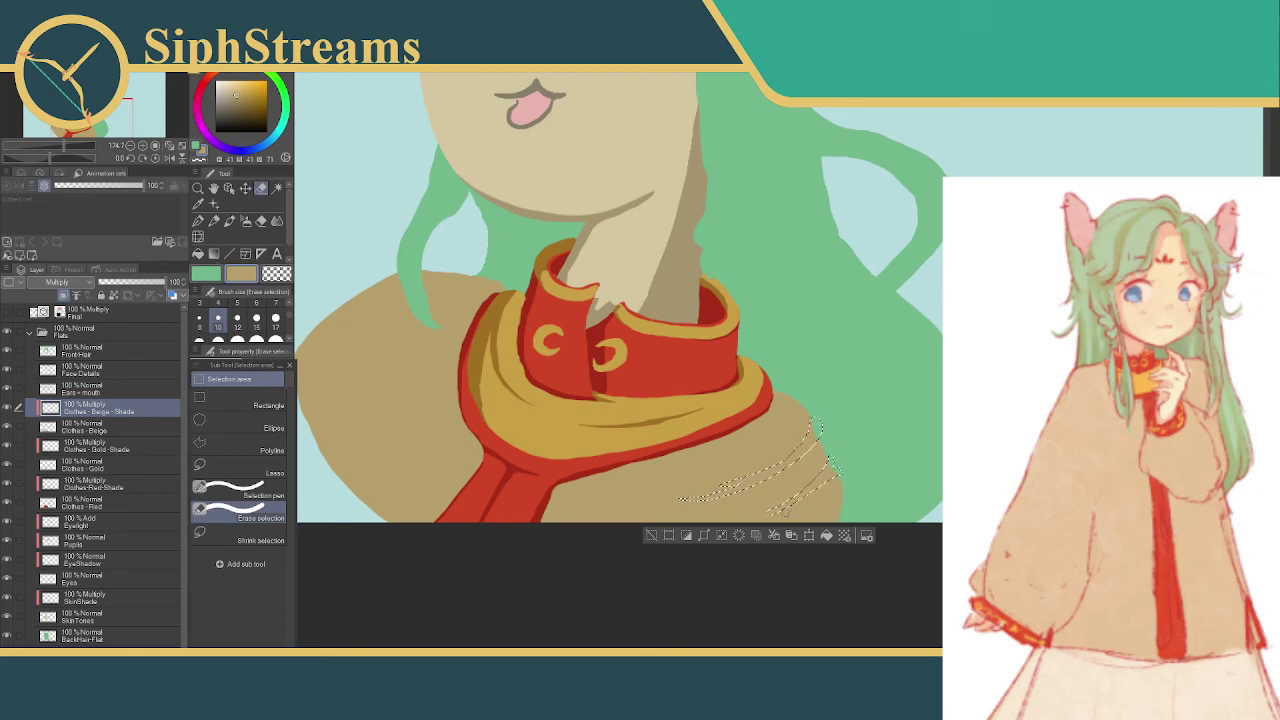
pyautogui.moveTo(784, 497); pyautogui.dragTo(735, 508)
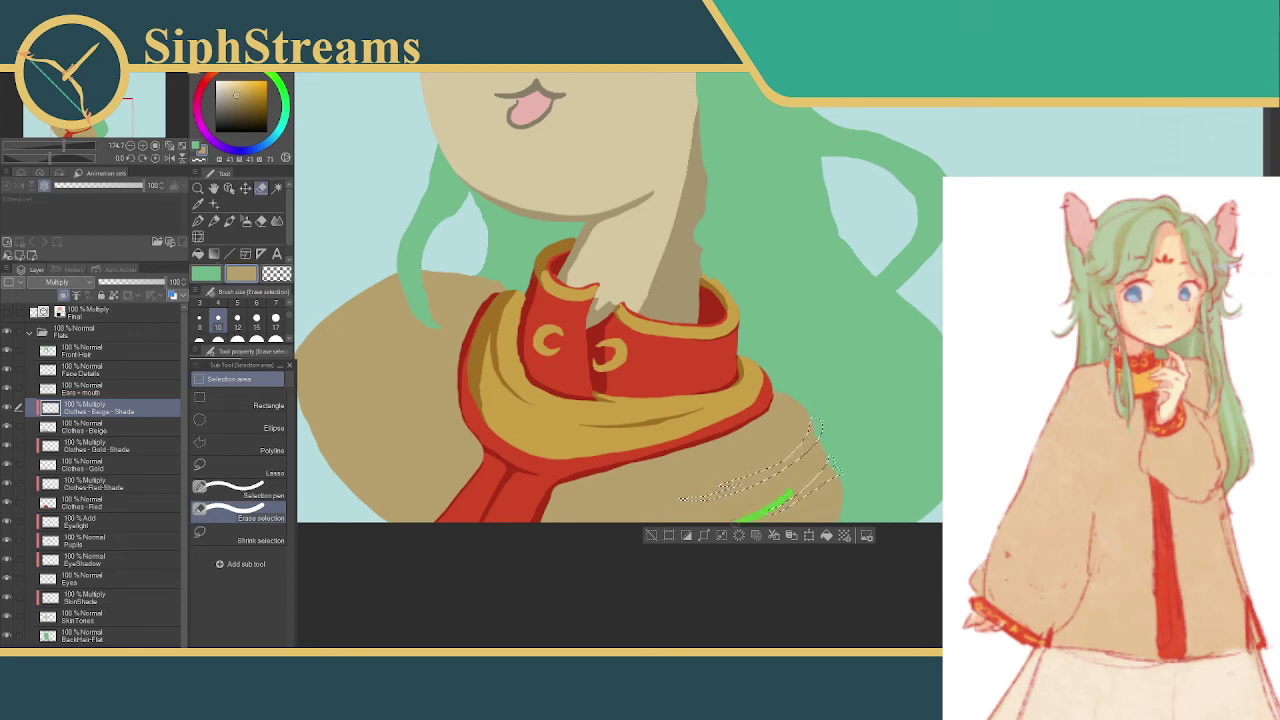
# - Fill the two shoulder crease selections with the sampled beige, and patch a small spot on the upper crease
pyautogui.click(809, 535)
pyautogui.click(651, 535)
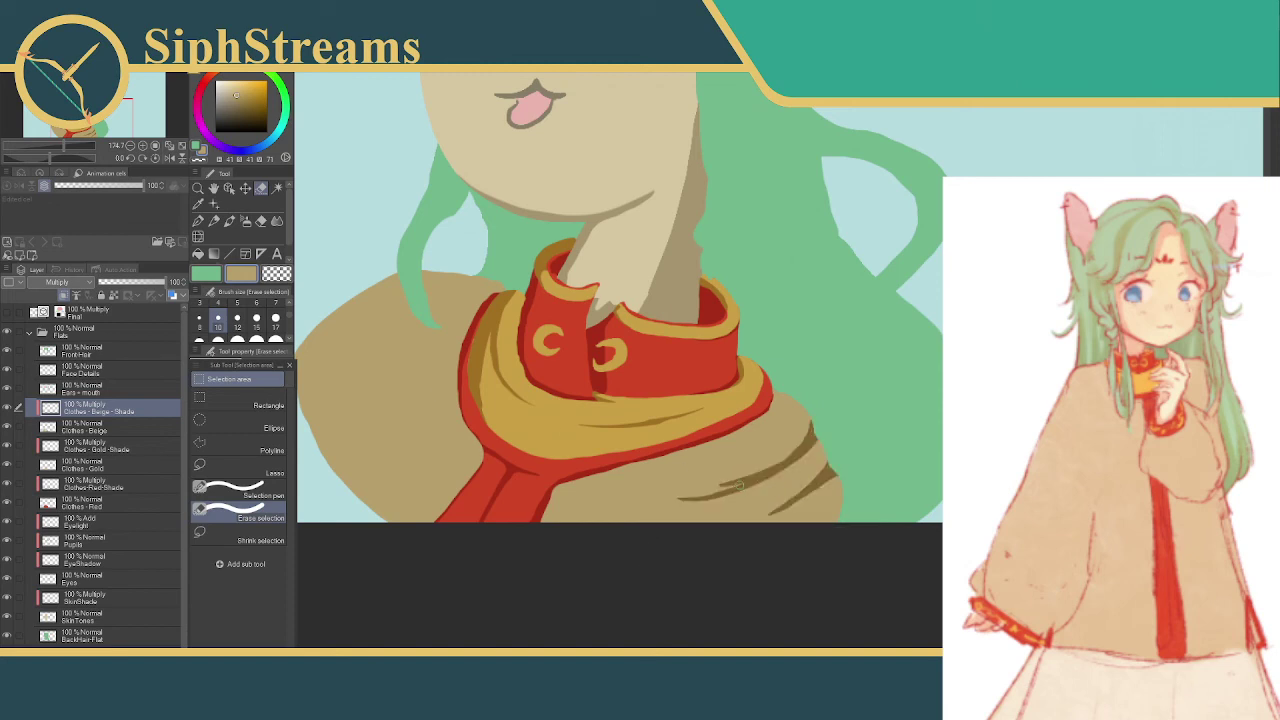
pyautogui.moveTo(745, 483); pyautogui.dragTo(744, 485)
pyautogui.click(822, 512)
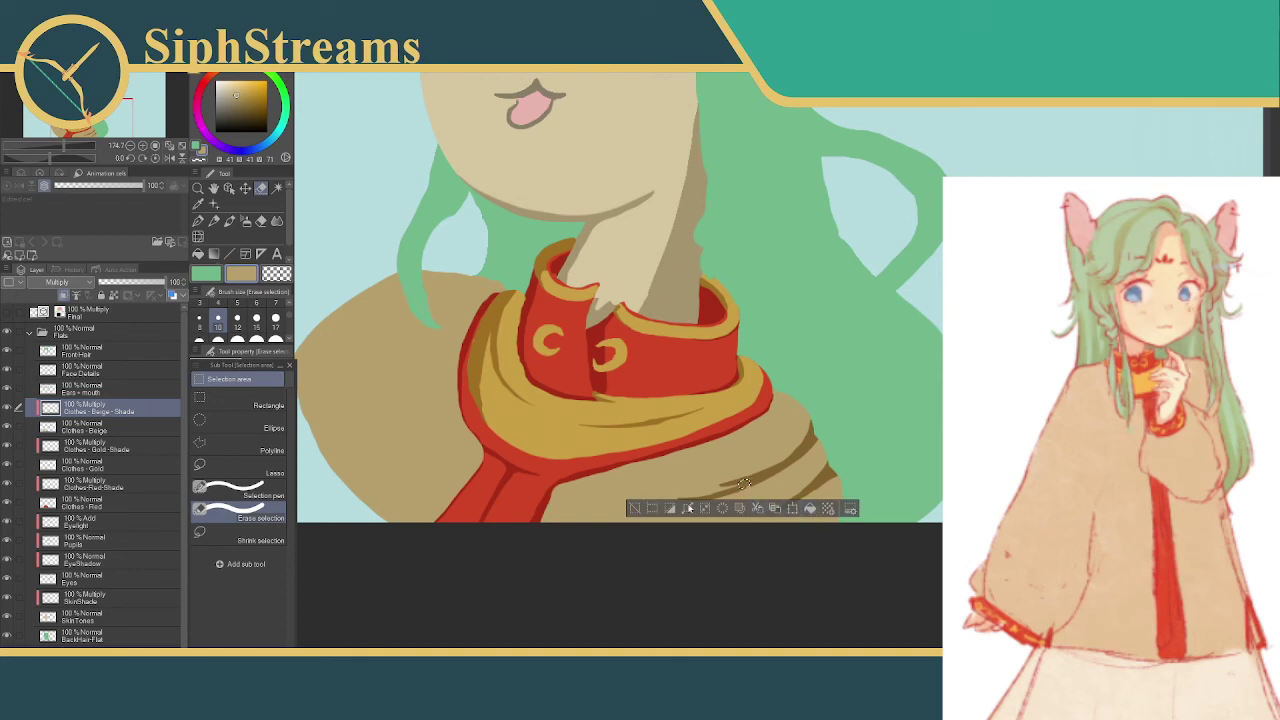
pyautogui.click(634, 508)
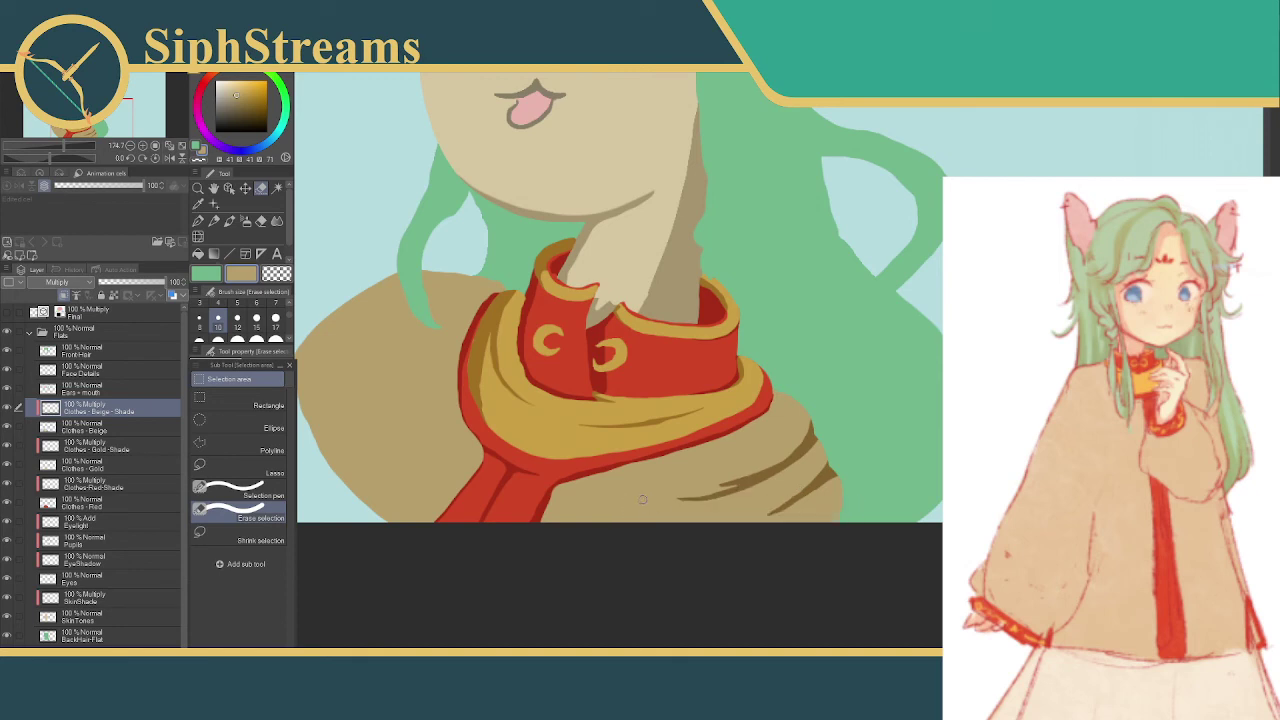
pyautogui.hotkey('ctrl', 'z')
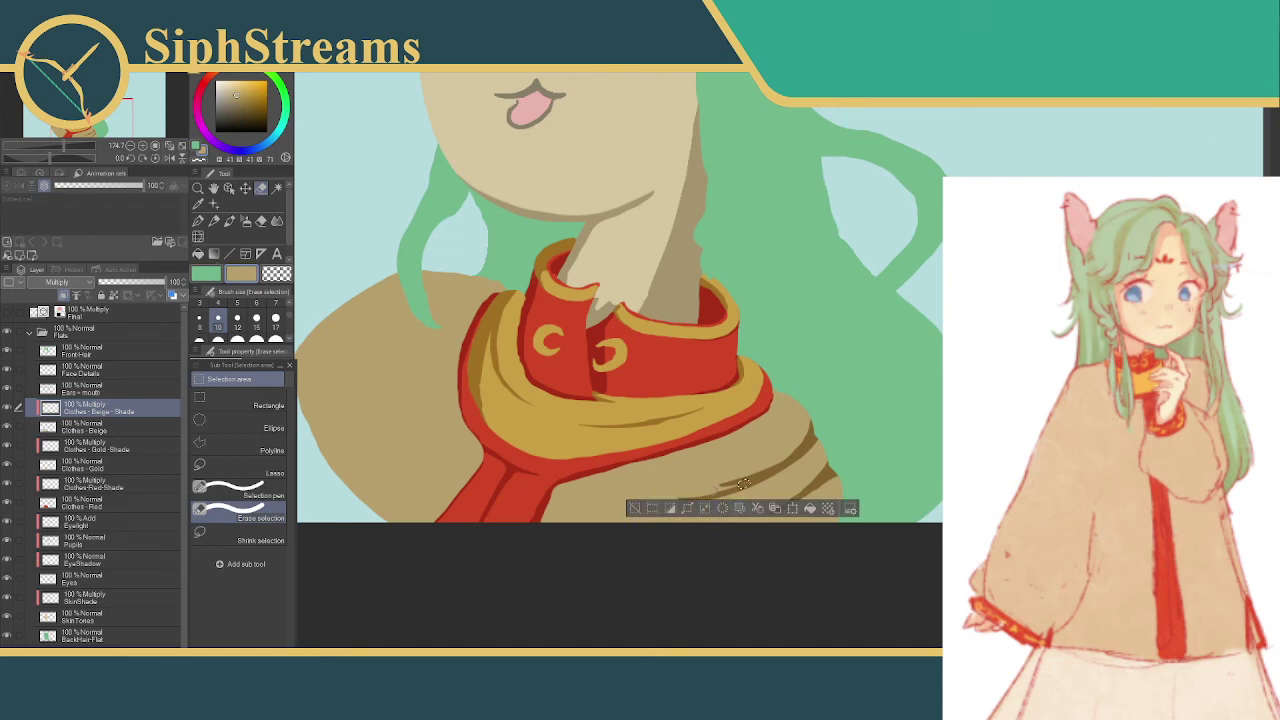
# - Clear the selection and refill both shoulder creases with a lighter beige using the Fill tool set to refer only to the editing layer
pyautogui.moveTo(237, 94); pyautogui.dragTo(236, 85)
pyautogui.click(198, 253)
pyautogui.hotkey('ctrl', 'd')
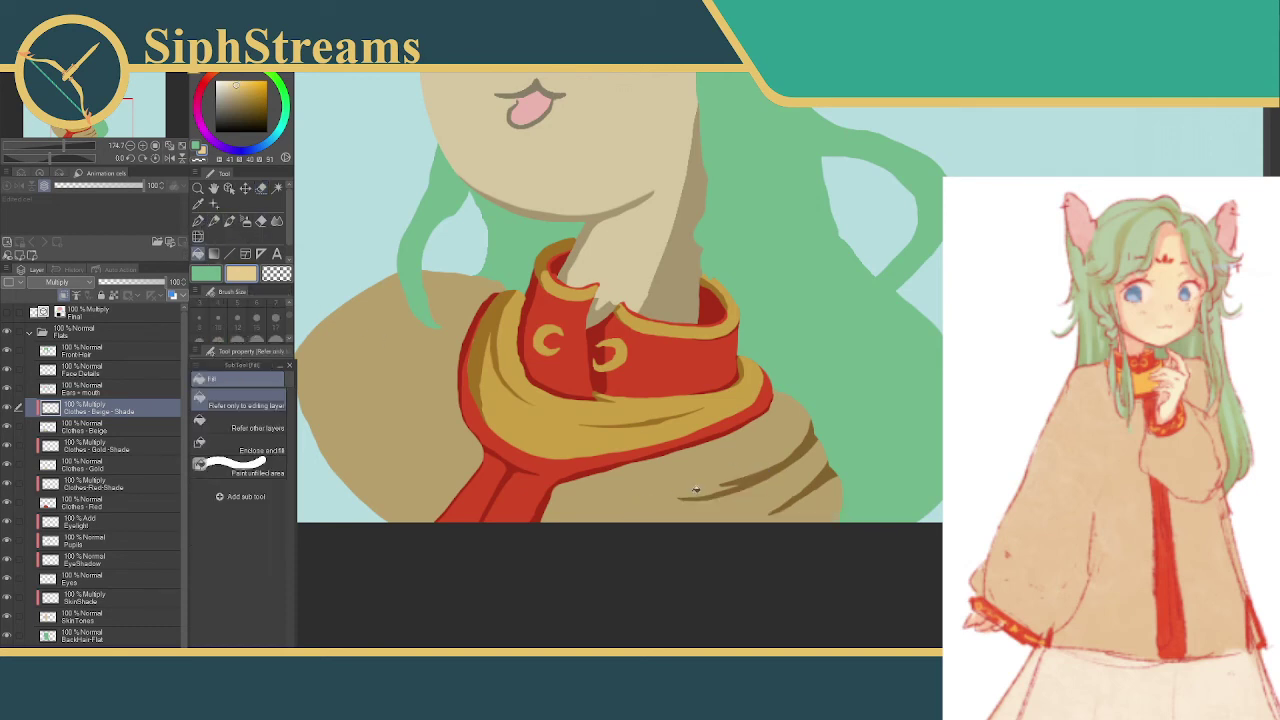
pyautogui.click(746, 477)
pyautogui.click(831, 476)
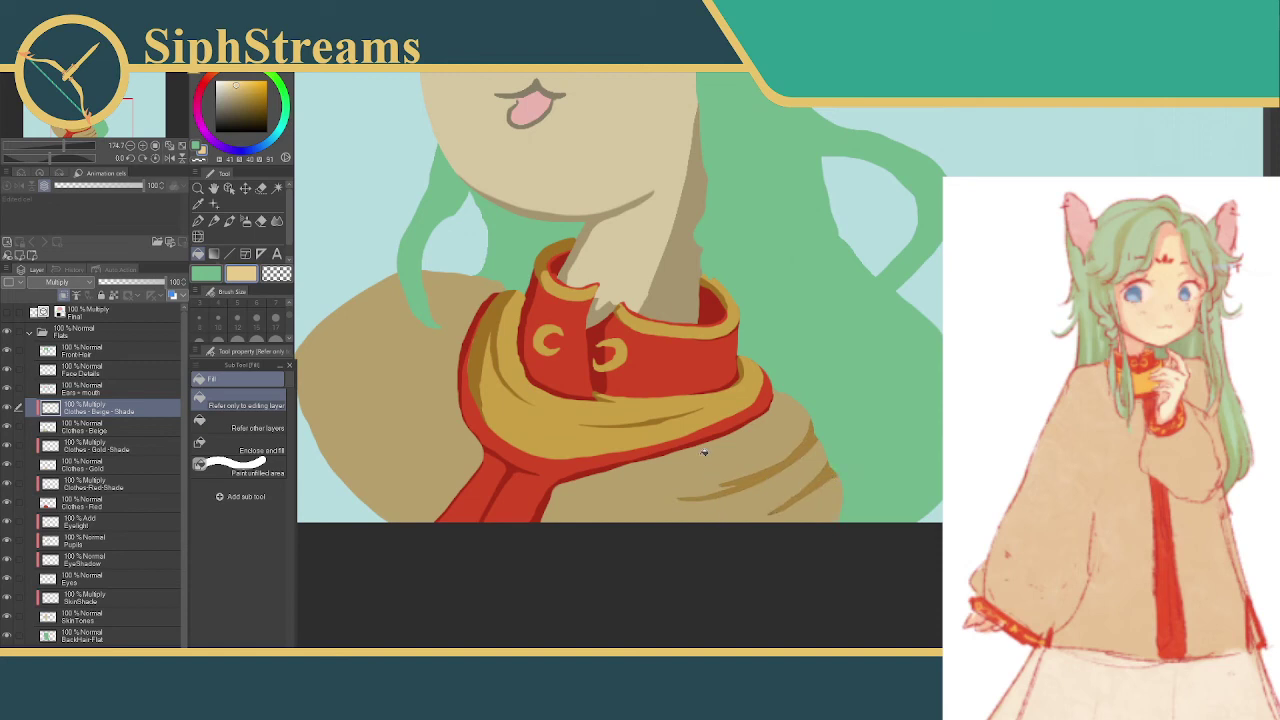
# - Refill the two shoulder creases with a darker beige, and then with a paler, less saturated beige
pyautogui.moveTo(238, 84); pyautogui.dragTo(231, 93)
pyautogui.moveTo(788, 463); pyautogui.dragTo(720, 490)
pyautogui.moveTo(816, 422)
pyautogui.mouseDown()
pyautogui.moveTo(766, 468)
pyautogui.moveTo(680, 500)
pyautogui.mouseUp()
pyautogui.moveTo(770, 512); pyautogui.dragTo(819, 477)
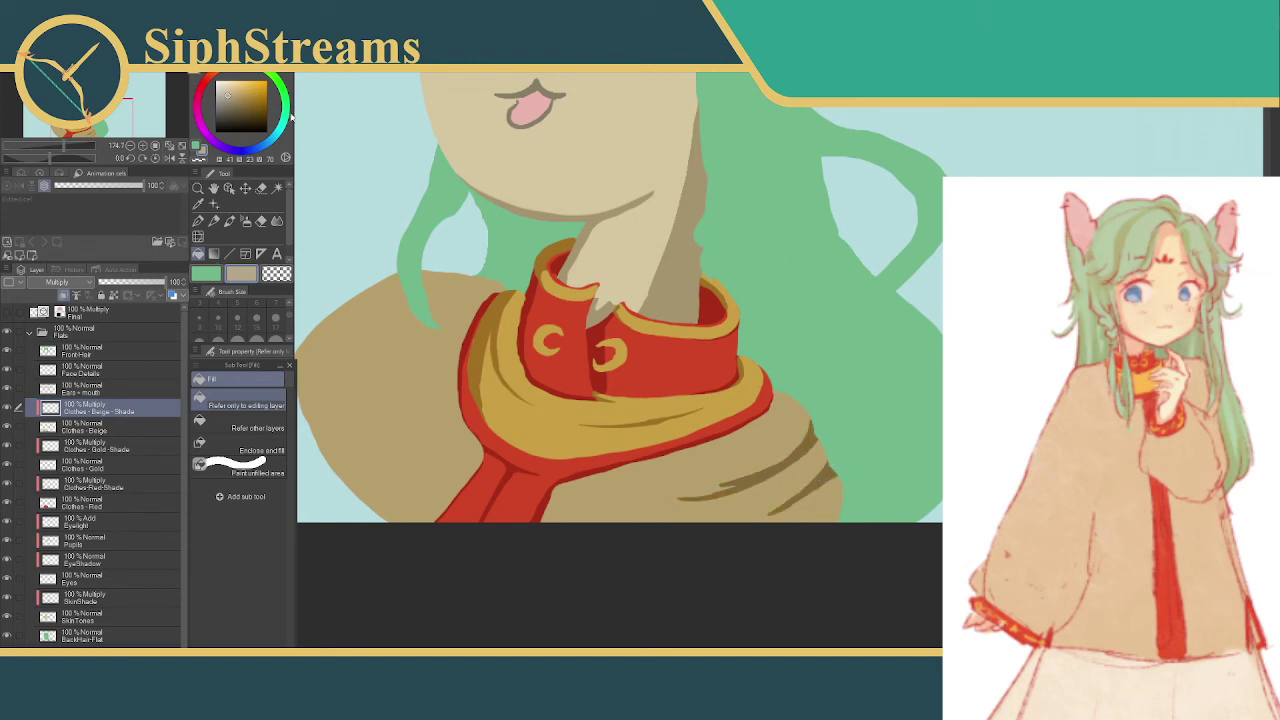
pyautogui.click(228, 88)
pyautogui.click(752, 479)
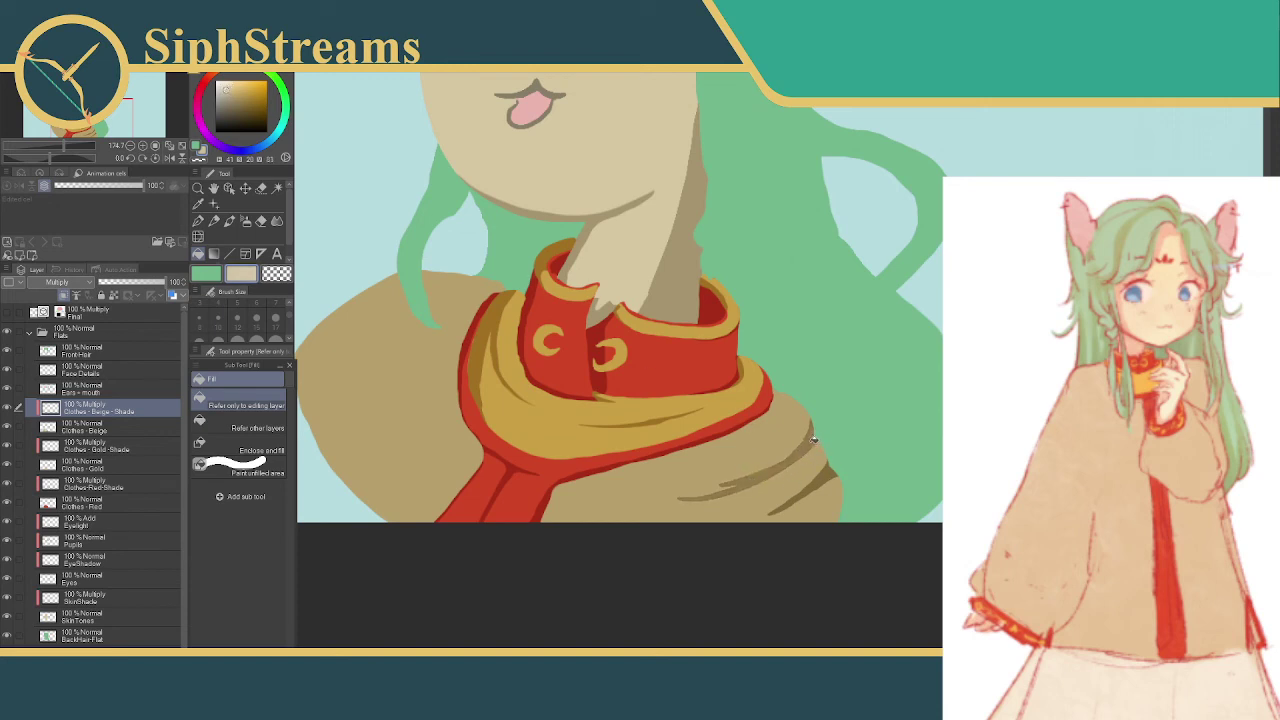
pyautogui.click(827, 478)
# - Recolour the two shoulder creases with a near-white, fully desaturated grey for a softer multiply shade
pyautogui.moveTo(495, 321); pyautogui.dragTo(593, 320)
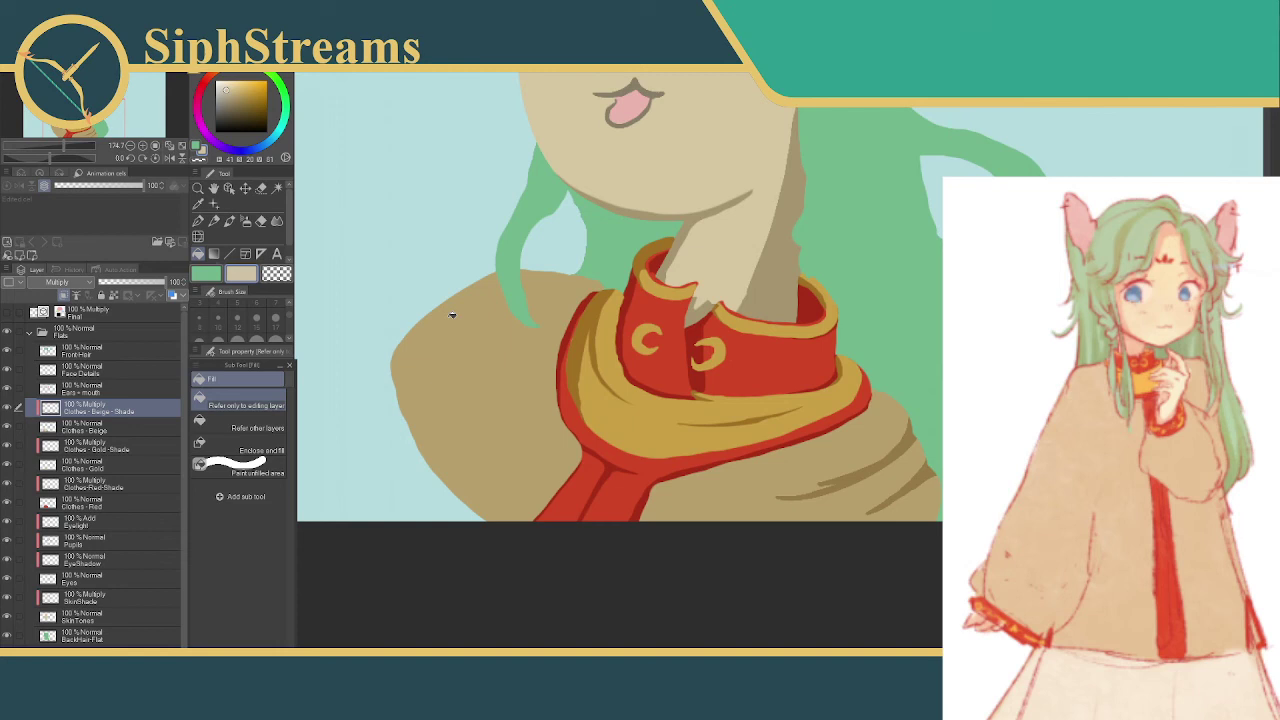
pyautogui.moveTo(608, 315); pyautogui.dragTo(404, 640)
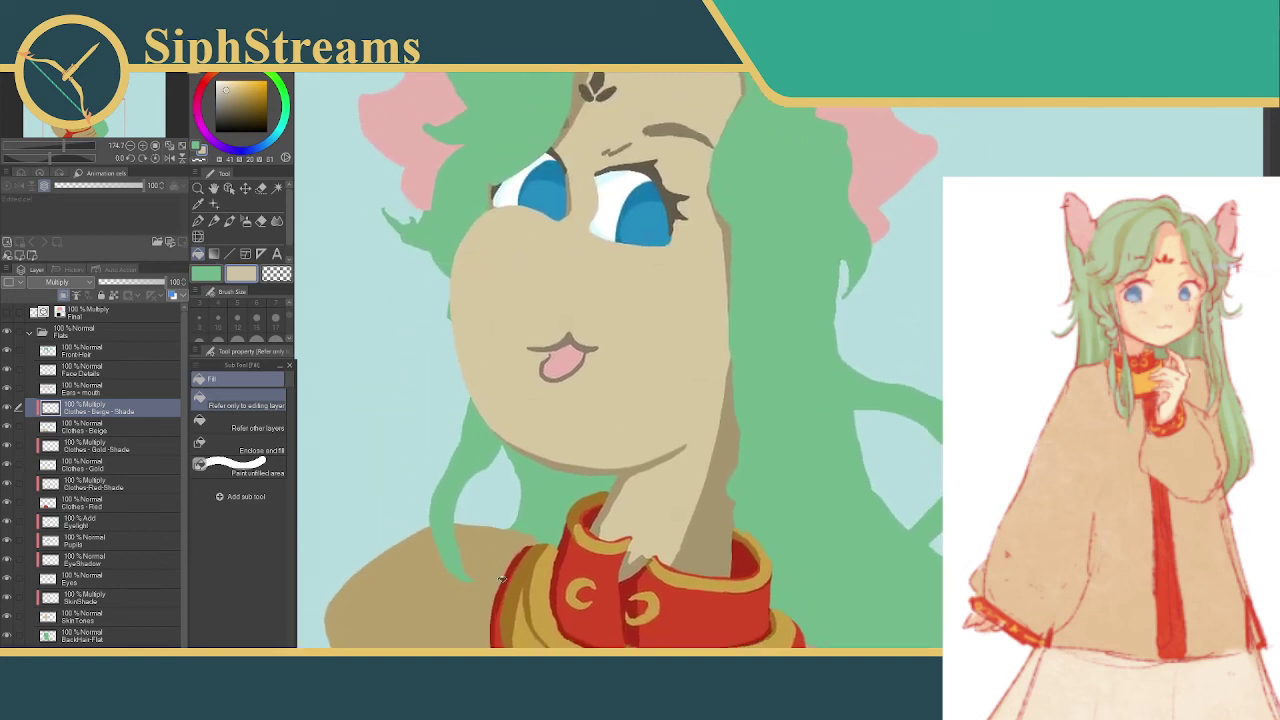
pyautogui.scroll(-5, 738, 347)
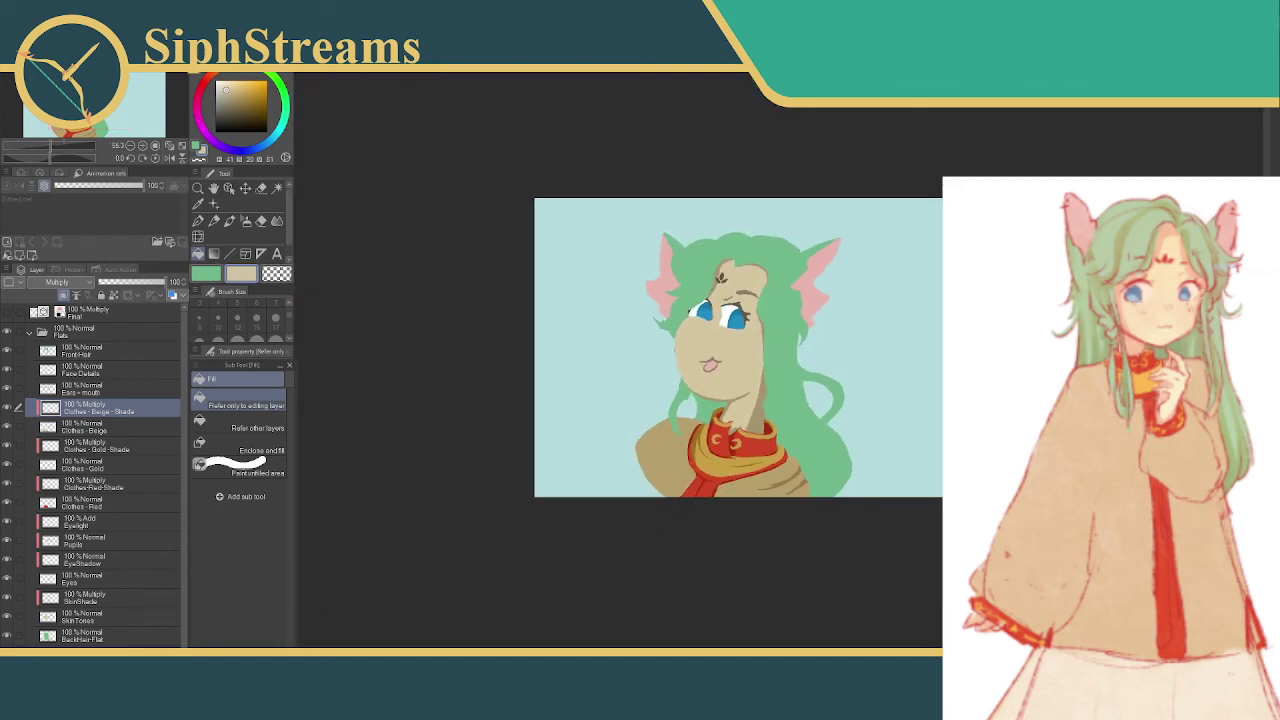
pyautogui.scroll(5, 508, 325)
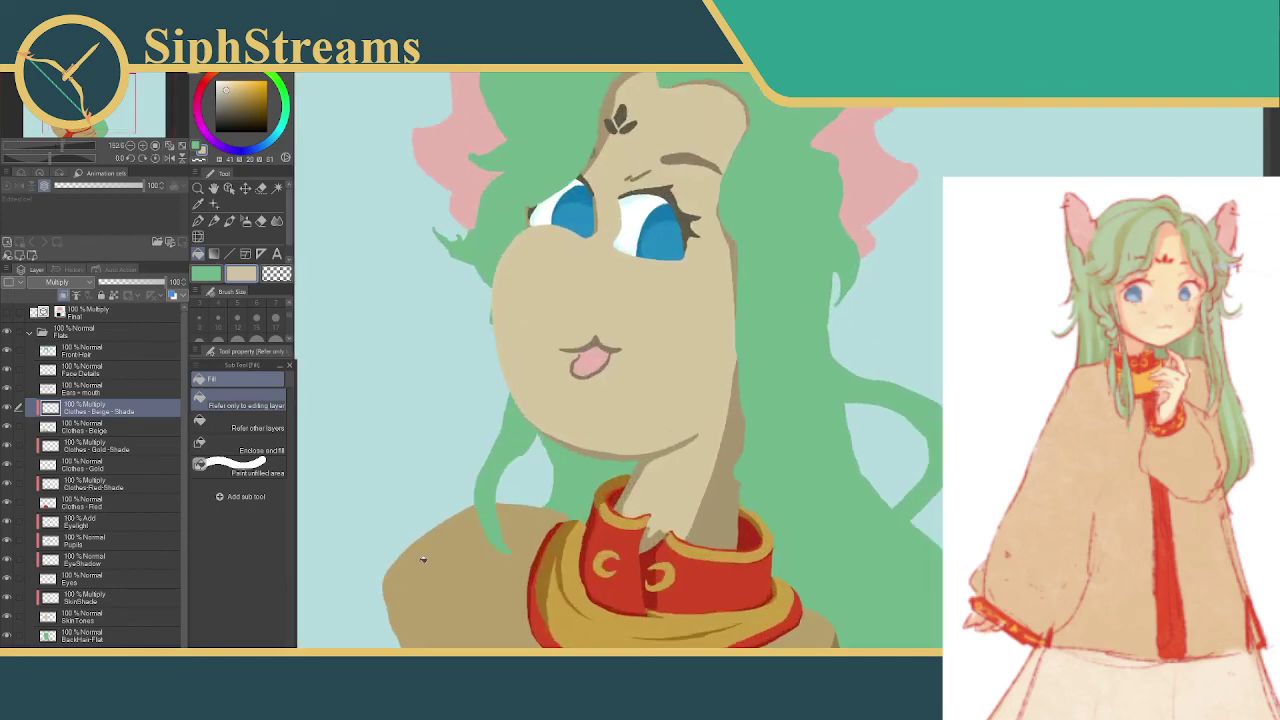
pyautogui.moveTo(485, 352); pyautogui.dragTo(453, 352)
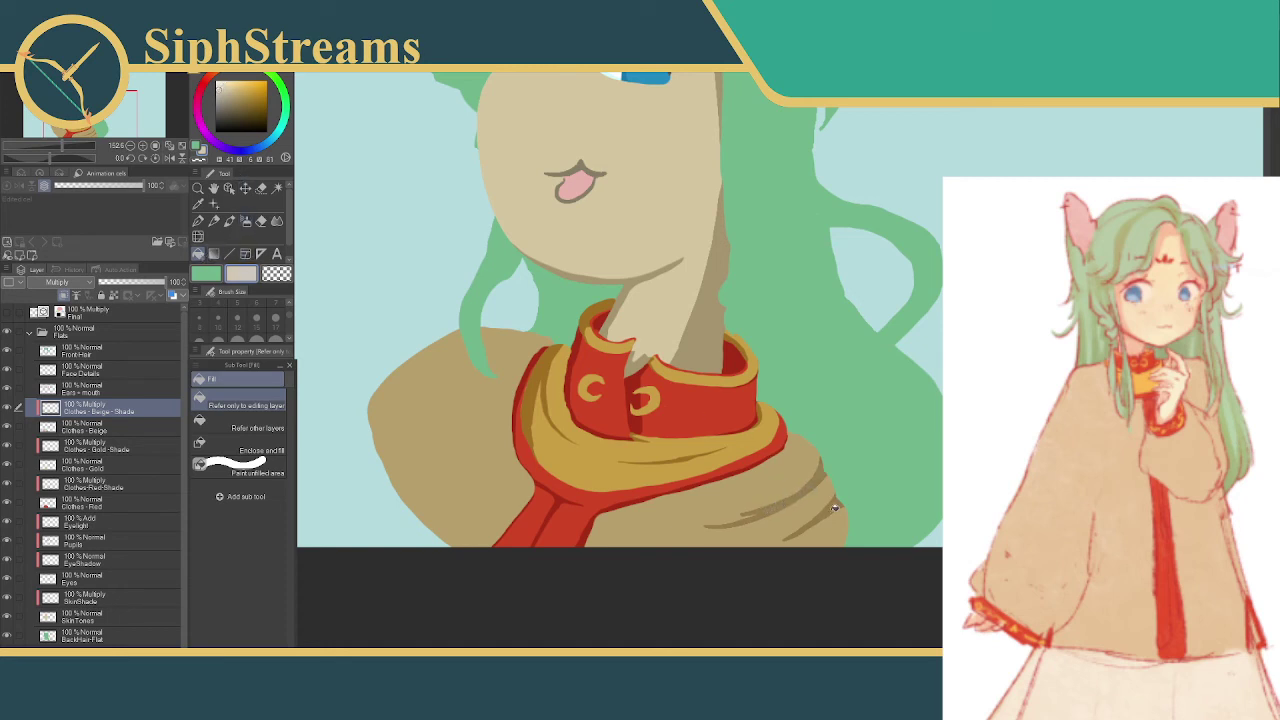
pyautogui.moveTo(222, 90); pyautogui.dragTo(217, 86)
pyautogui.moveTo(643, 305); pyautogui.dragTo(732, 383)
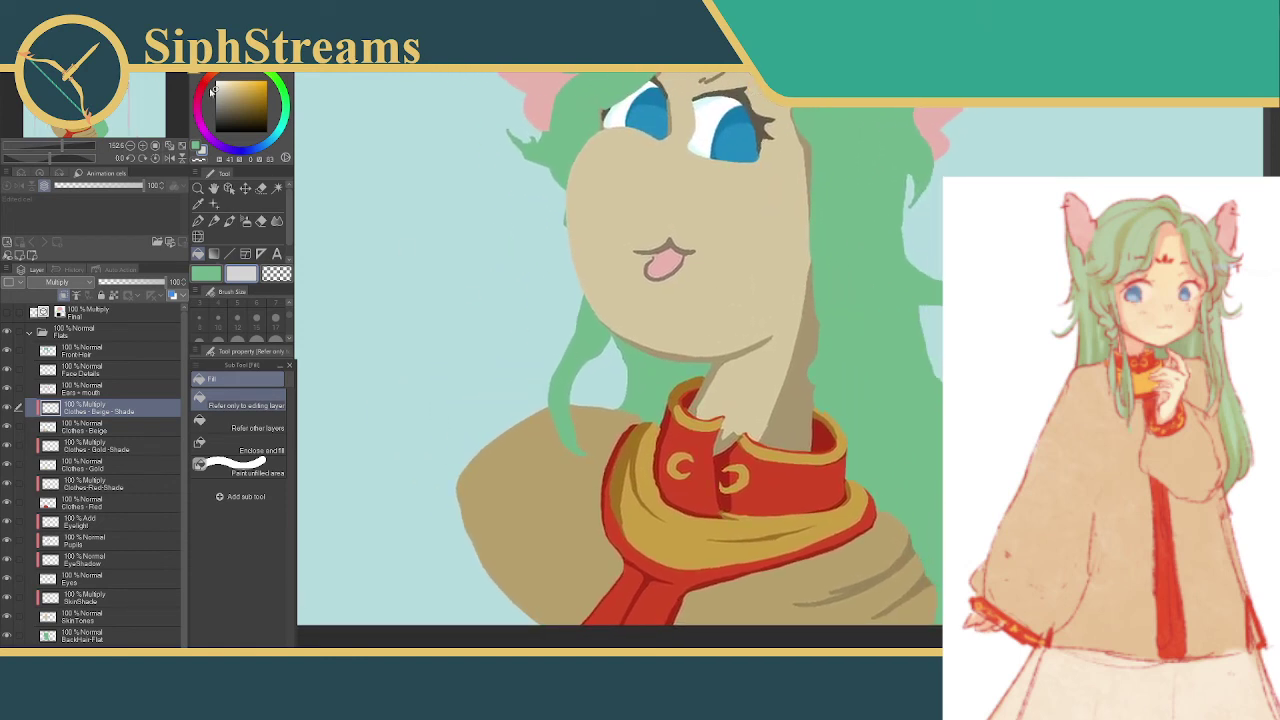
pyautogui.moveTo(851, 567); pyautogui.dragTo(786, 497)
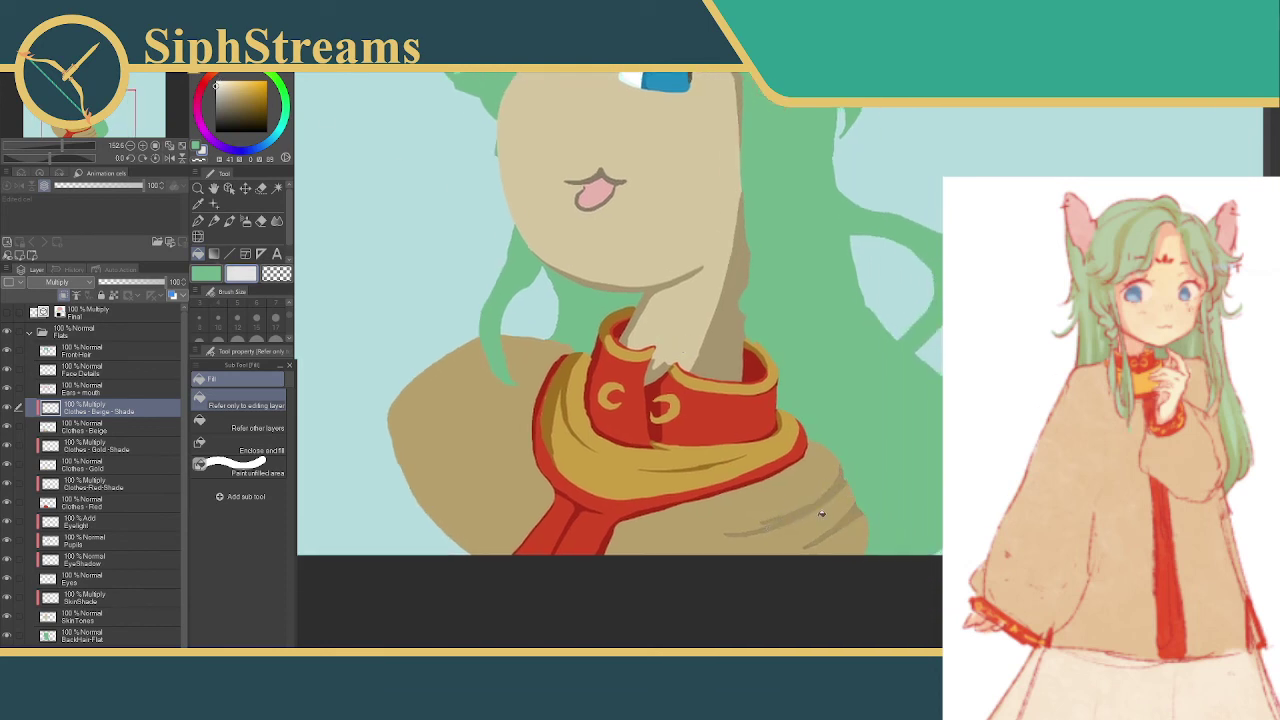
pyautogui.moveTo(770, 358); pyautogui.dragTo(794, 396)
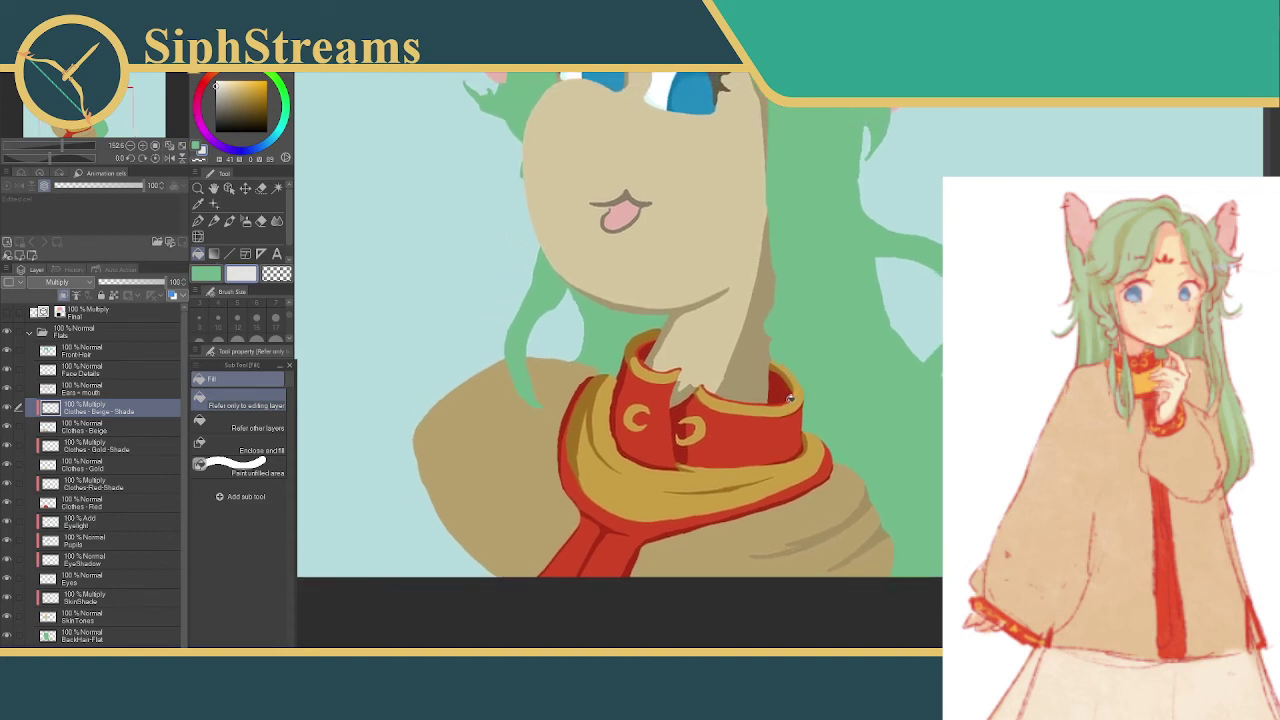
pyautogui.moveTo(698, 336); pyautogui.dragTo(702, 483)
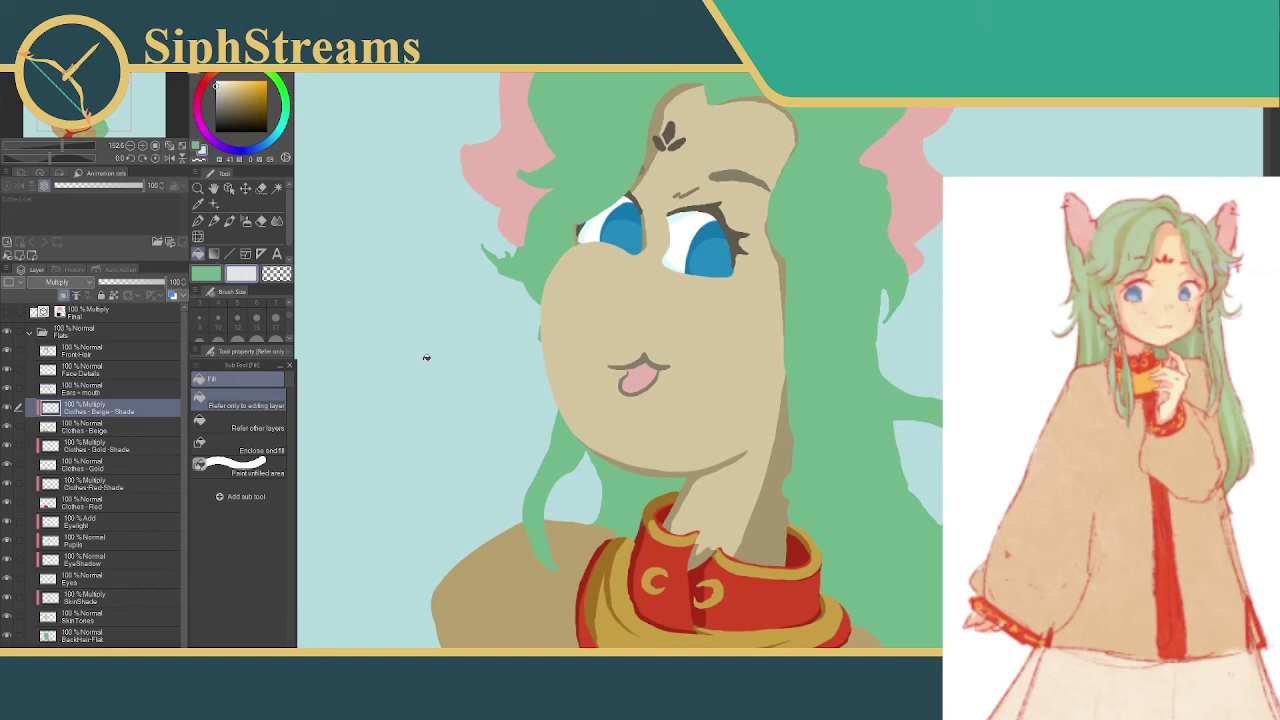
pyautogui.scroll(-3, 641, 441)
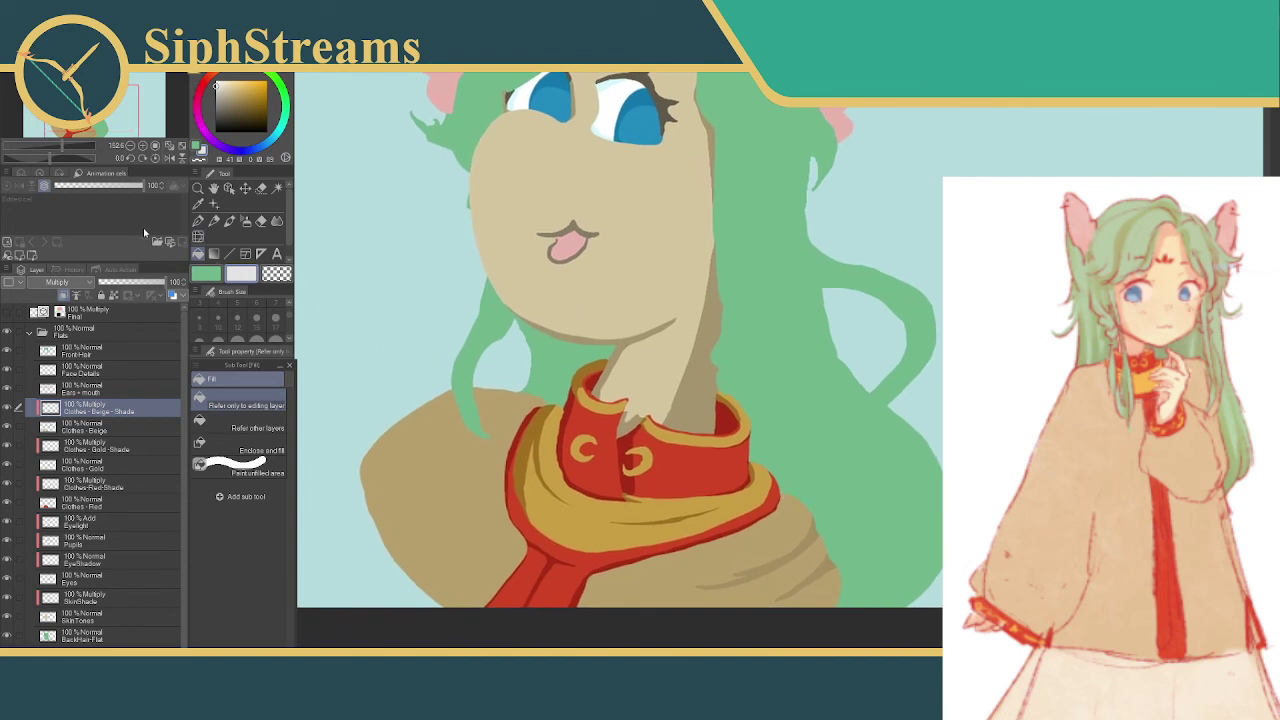
# - Shade the upper edge of the beige left-hand shoulder, selecting the strip with the Selection pen and clearing the selection once filled
pyautogui.click(261, 188)
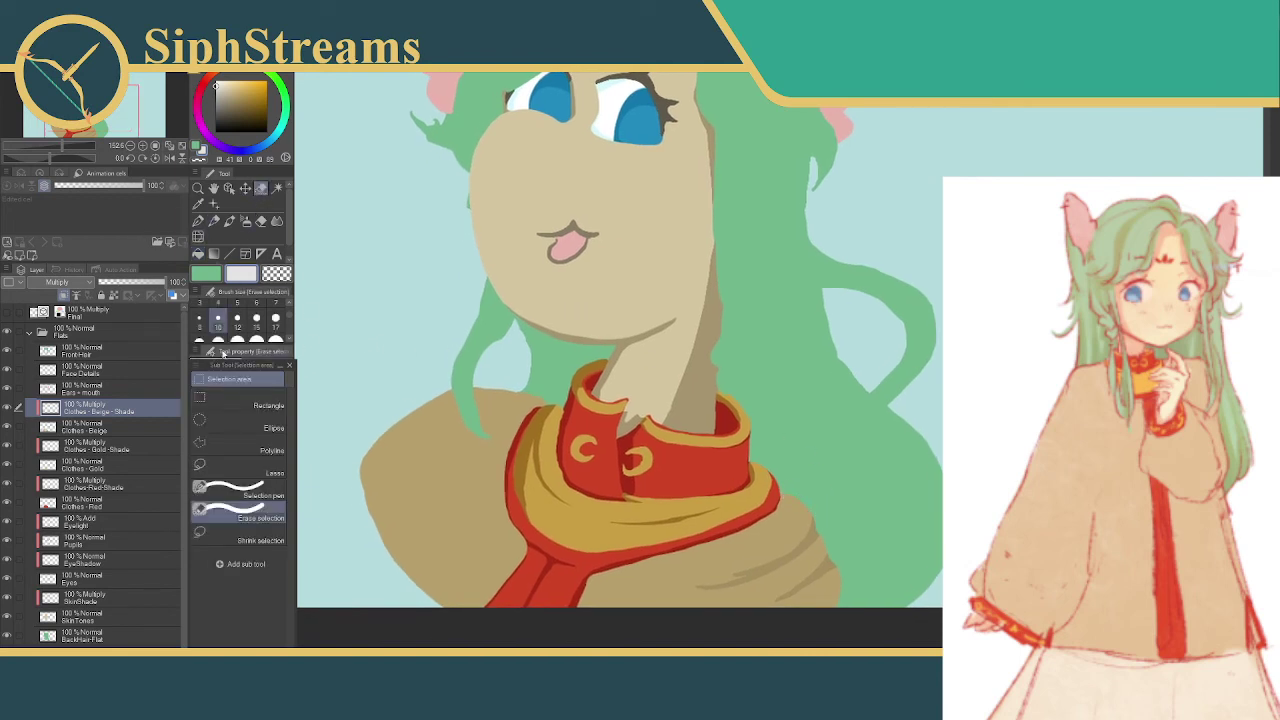
pyautogui.click(240, 490)
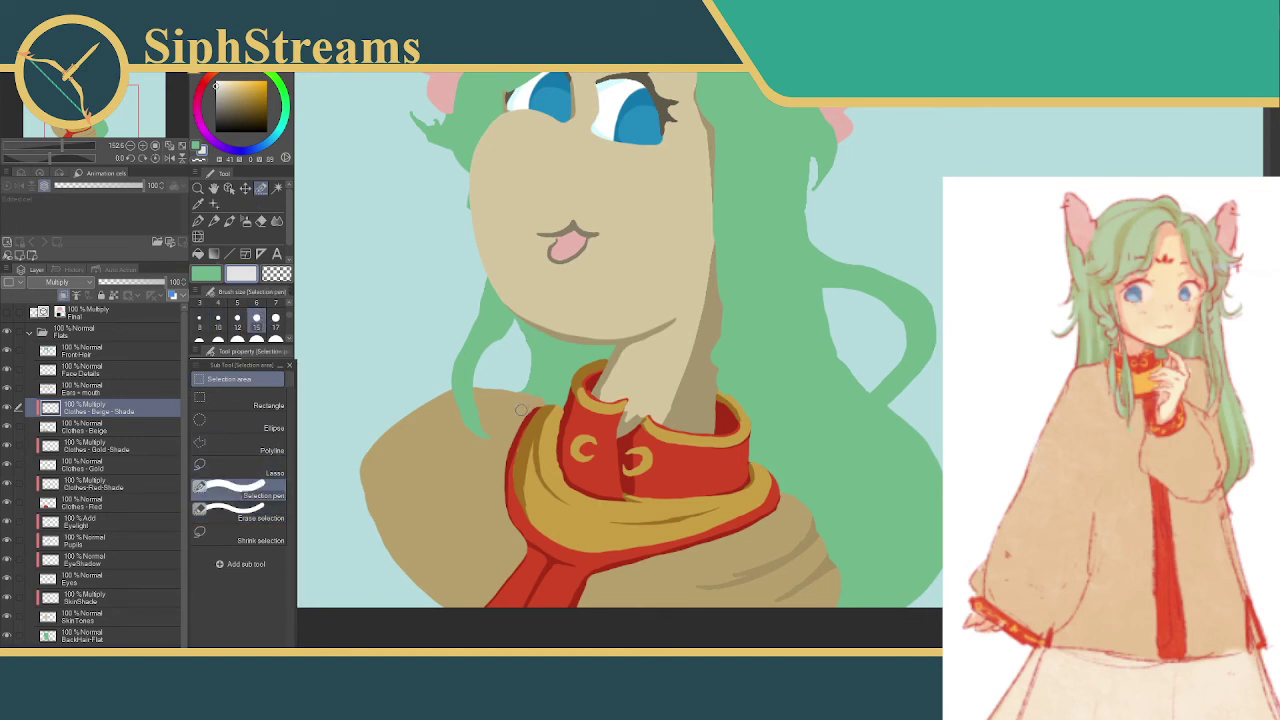
pyautogui.moveTo(544, 404); pyautogui.dragTo(406, 388)
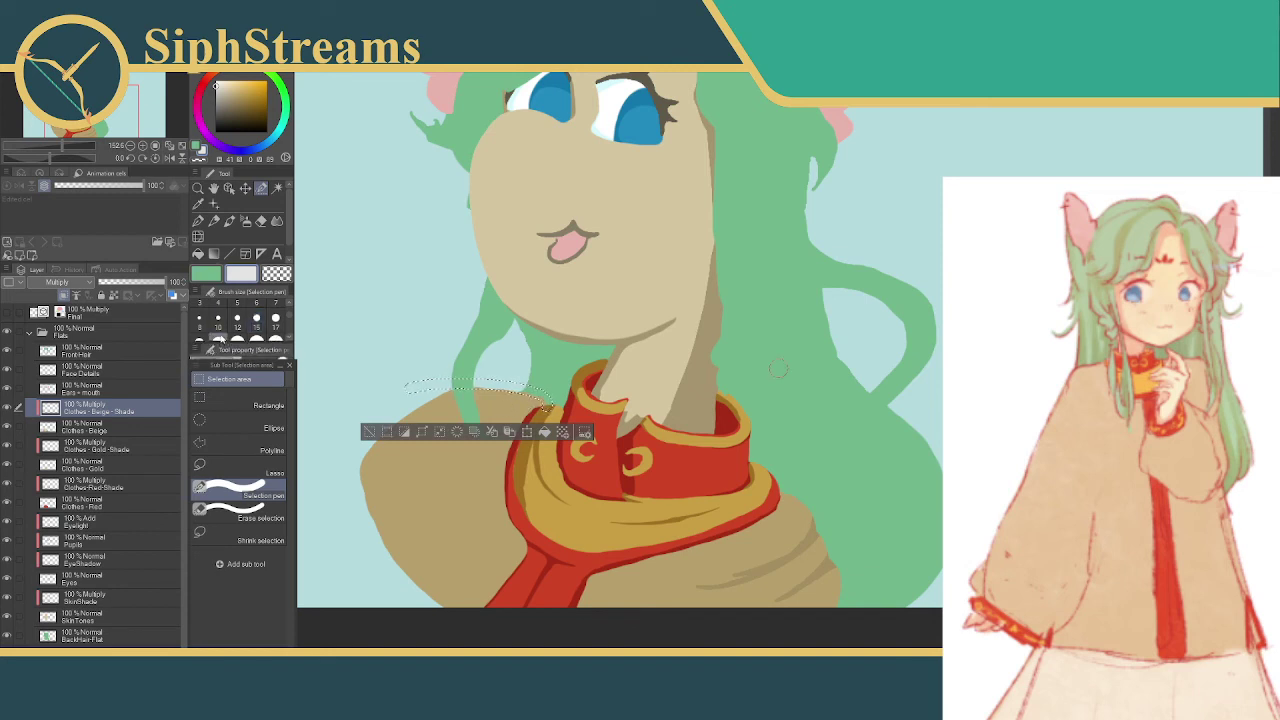
pyautogui.moveTo(540, 406); pyautogui.dragTo(325, 418)
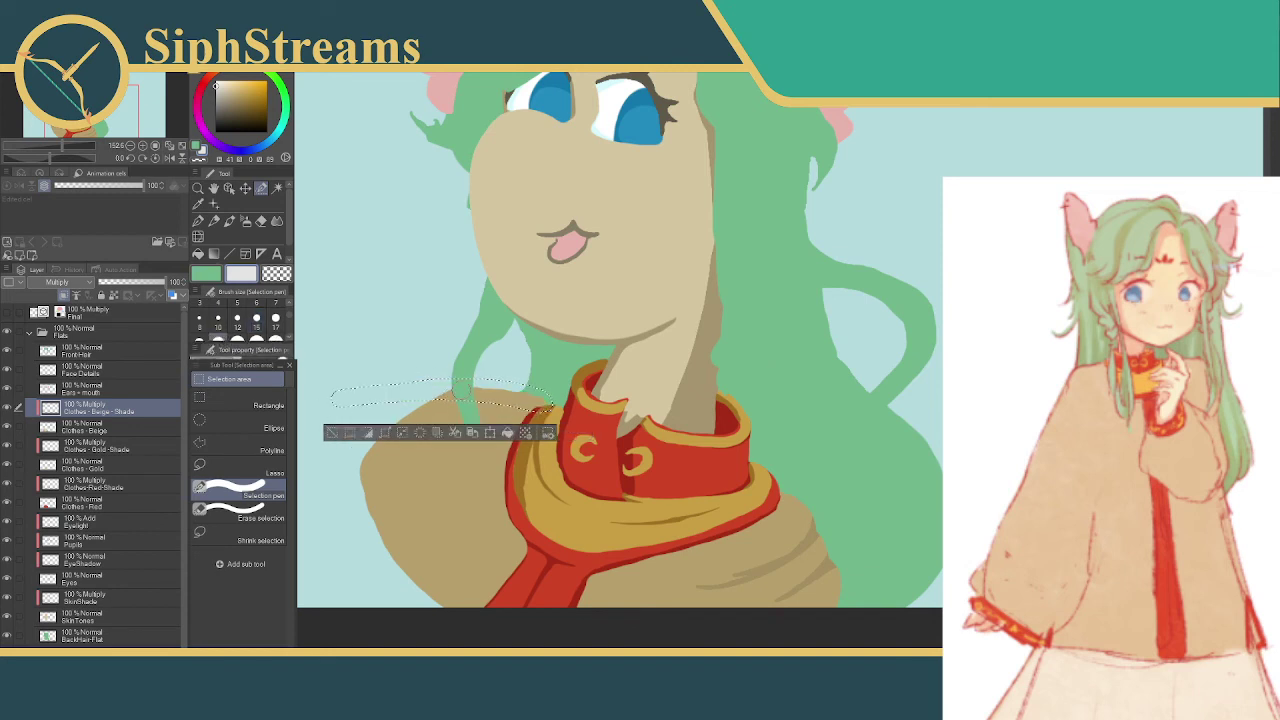
pyautogui.moveTo(540, 405); pyautogui.dragTo(350, 445)
pyautogui.moveTo(450, 393); pyautogui.dragTo(320, 478)
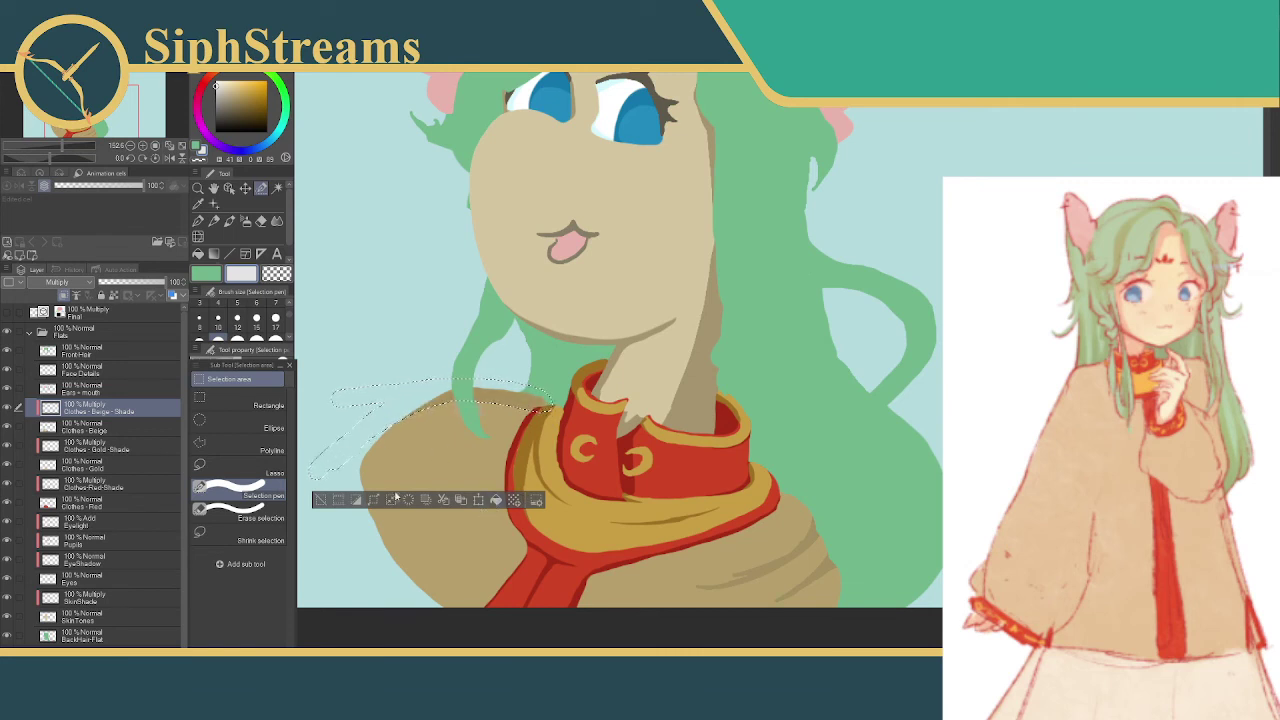
pyautogui.hotkey('ctrl', 'd')
# - Shade a narrow strip of the beige garment along the collar's left outer edge, then deselect
pyautogui.moveTo(540, 398); pyautogui.dragTo(508, 488)
pyautogui.click(573, 515)
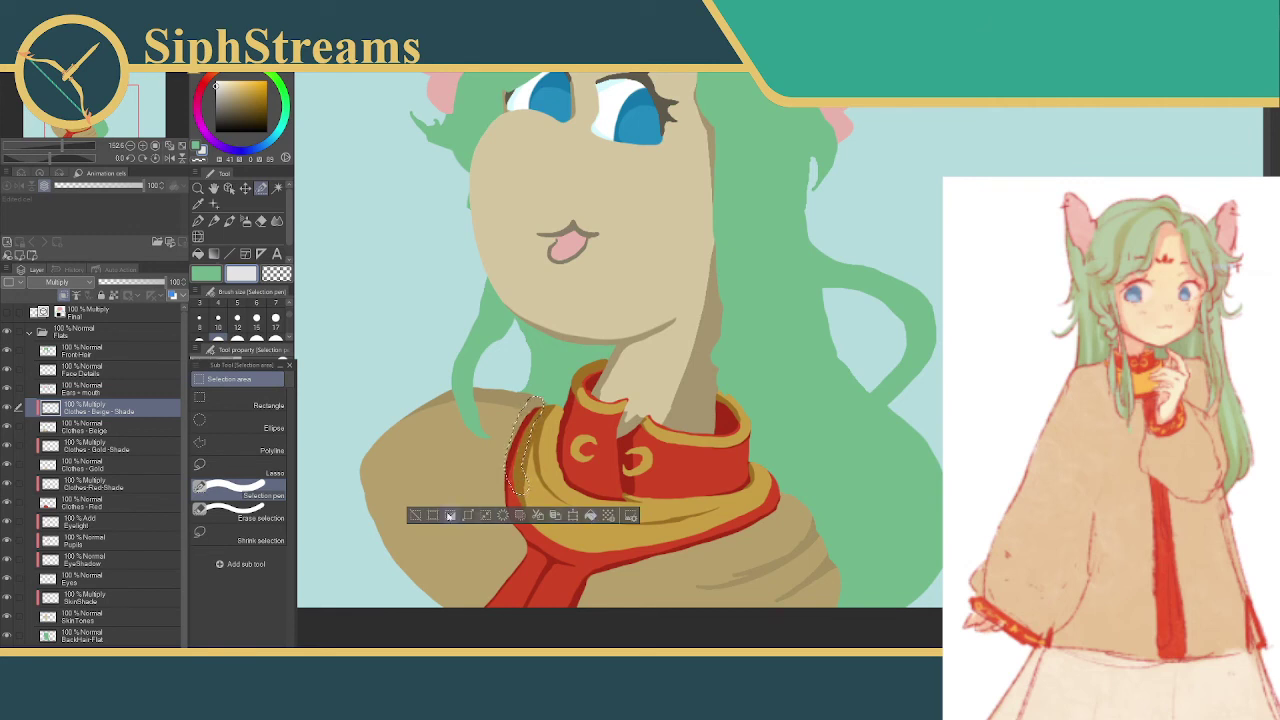
pyautogui.click(412, 515)
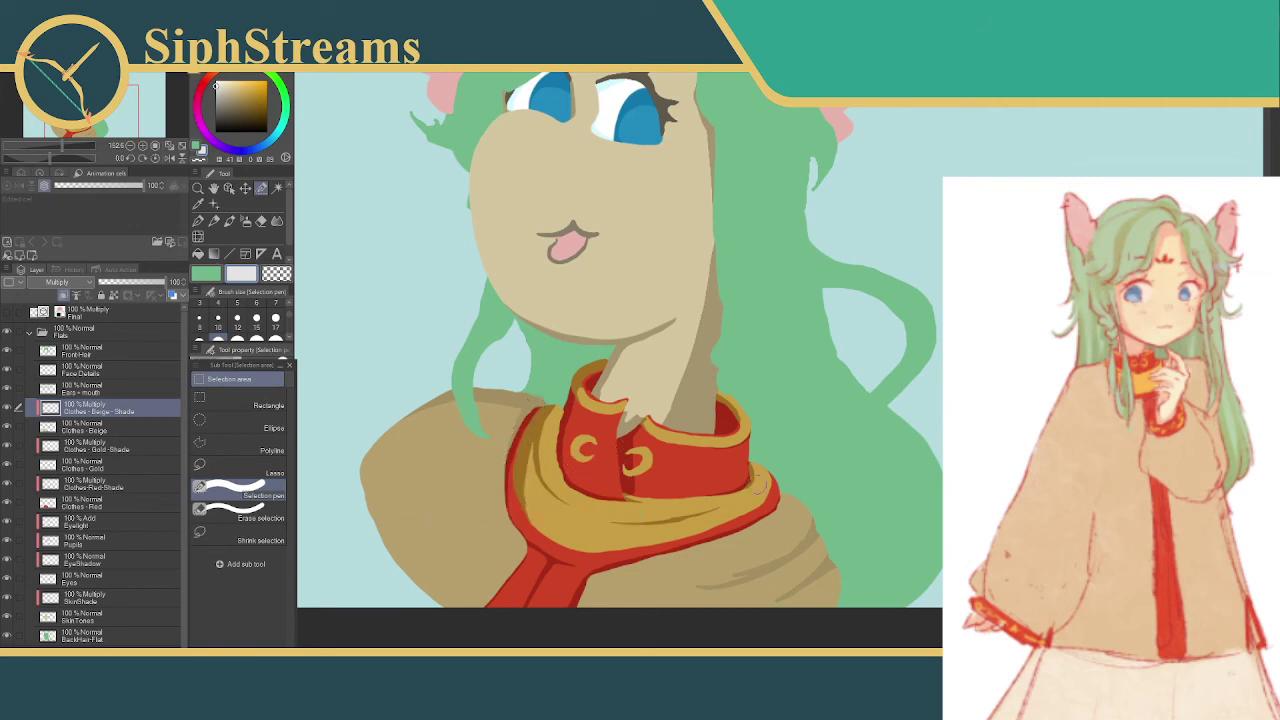
# - Shade a thin strip of the beige garment beneath the collar's lower right edge, then deselect
pyautogui.moveTo(766, 485)
pyautogui.mouseDown()
pyautogui.moveTo(776, 505)
pyautogui.moveTo(762, 516)
pyautogui.moveTo(780, 496)
pyautogui.moveTo(655, 545)
pyautogui.mouseUp()
pyautogui.click(698, 538)
pyautogui.click(655, 535)
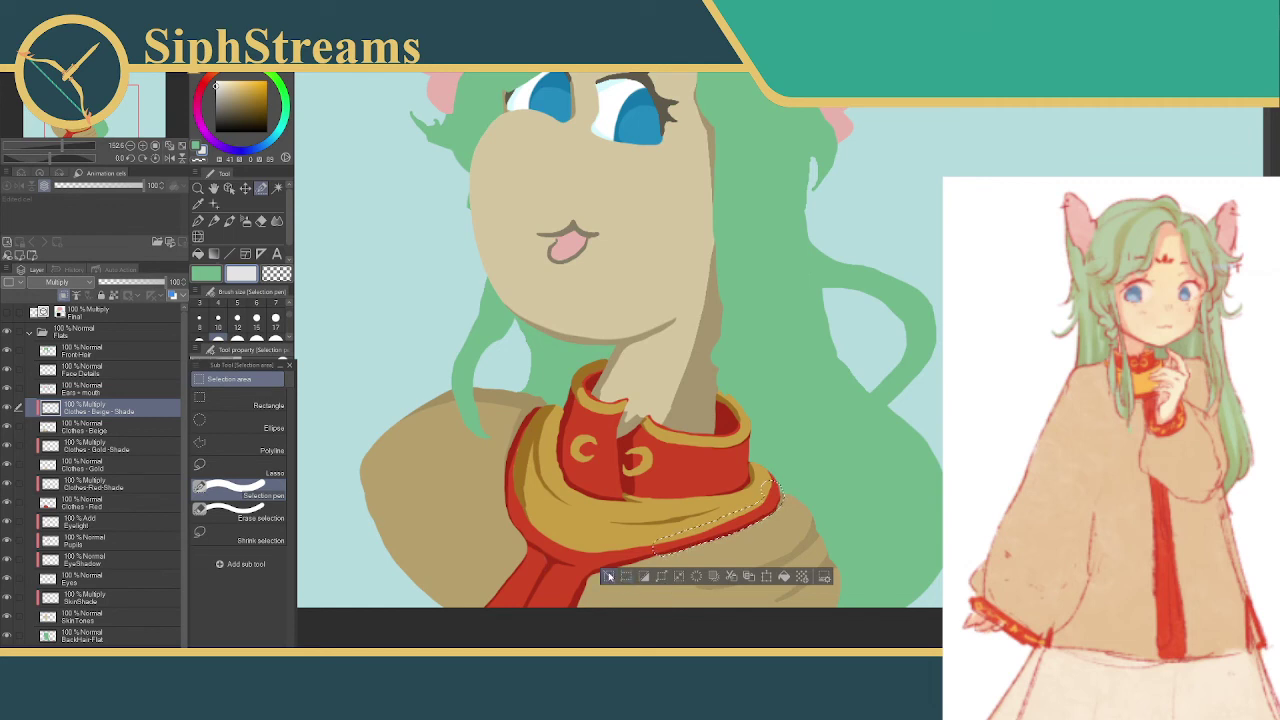
pyautogui.click(608, 577)
# - Add small patches of shade on the beige garment beside the red front band below the collar
pyautogui.click(590, 596)
pyautogui.click(470, 626)
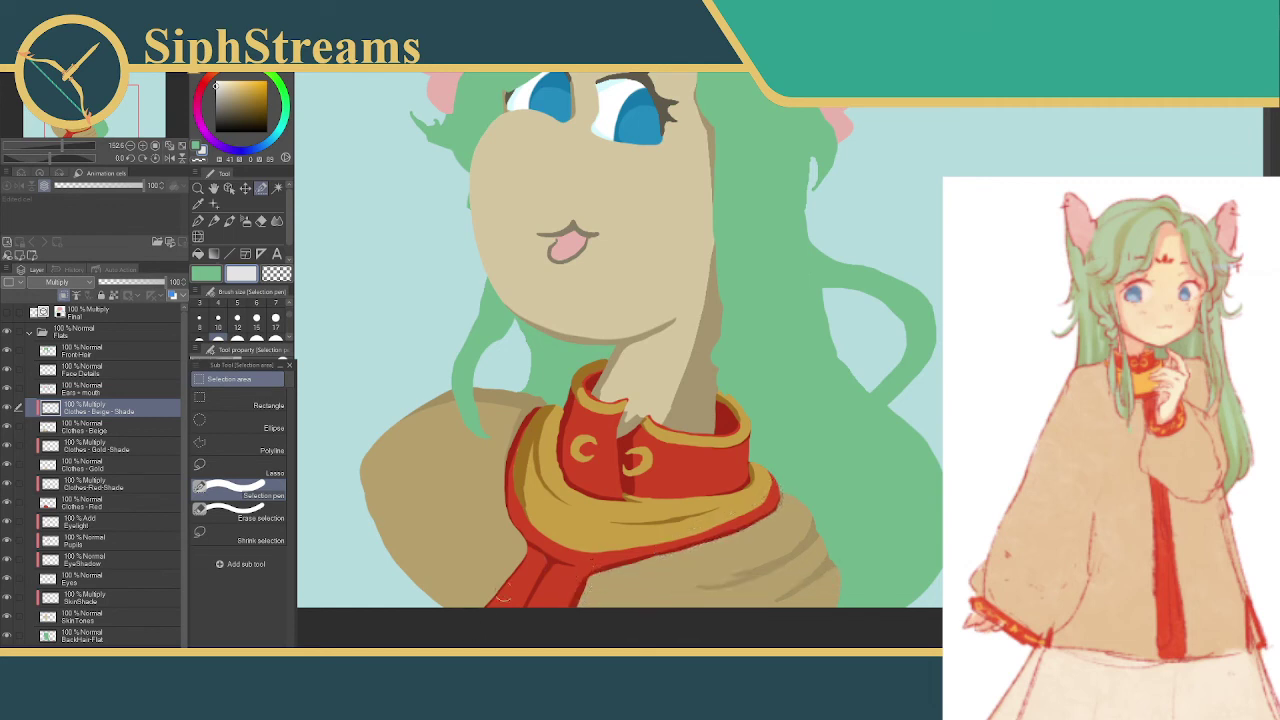
pyautogui.click(528, 556)
pyautogui.click(430, 583)
# - Widen the shade beside the collar's left edge and extend it at the upper end where the collar meets the shoulder
pyautogui.moveTo(530, 402); pyautogui.dragTo(506, 484)
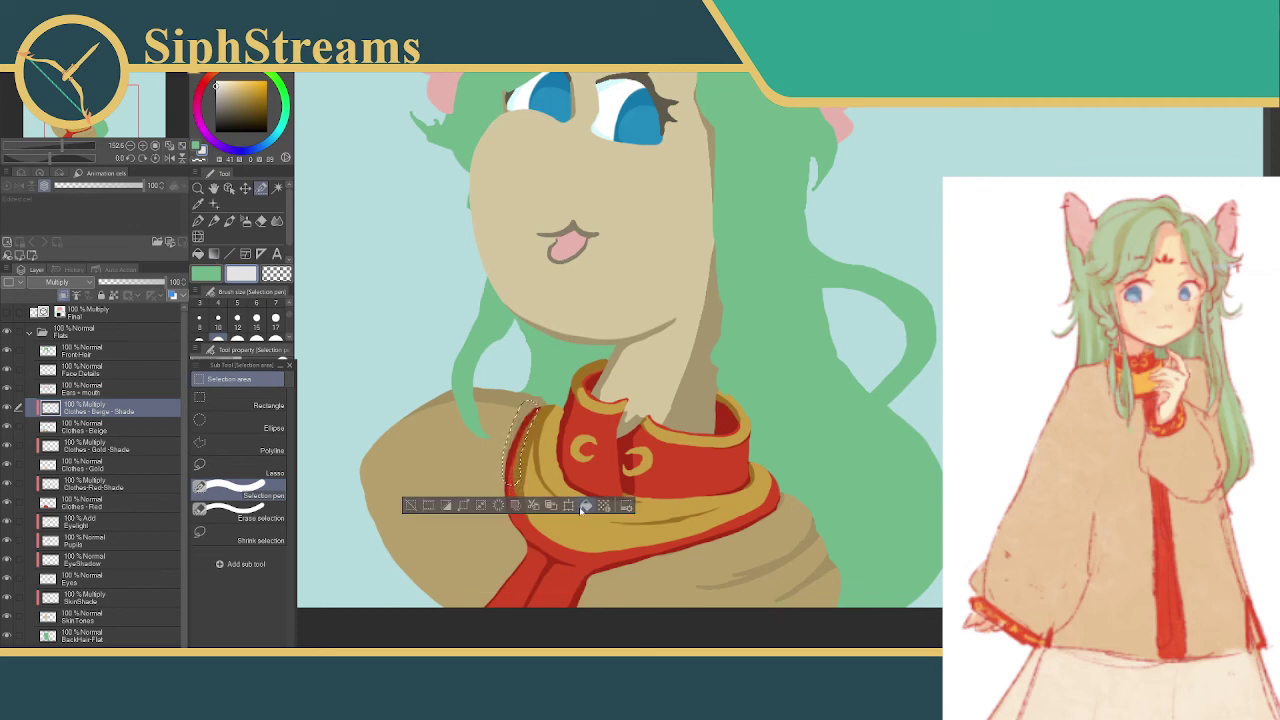
pyautogui.click(409, 506)
pyautogui.click(520, 410)
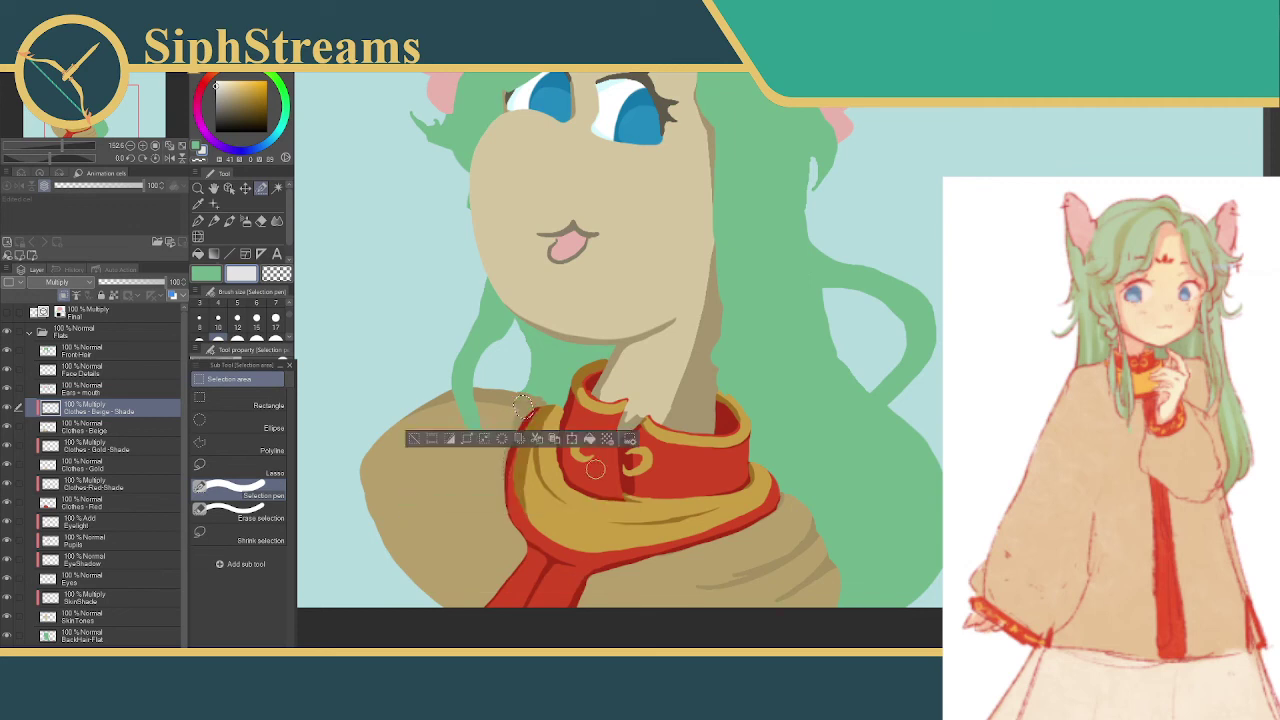
pyautogui.click(414, 438)
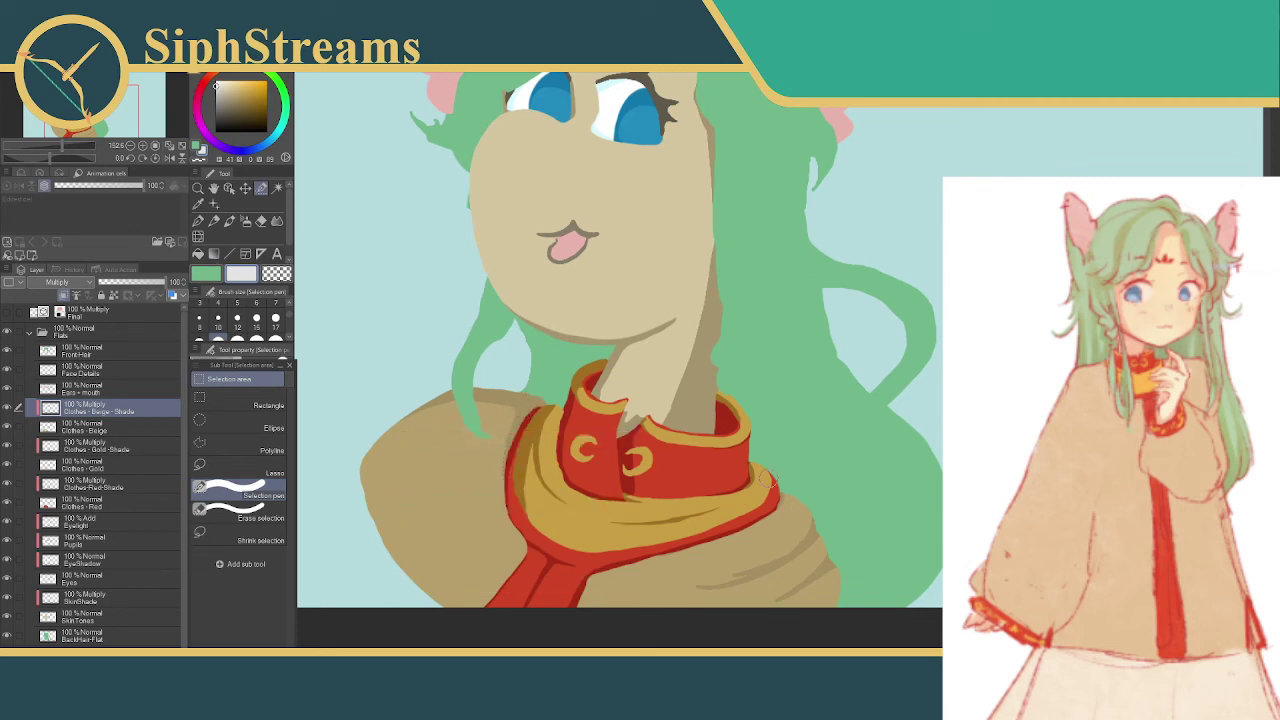
# - Shade the outer edge of the beige shoulder on the collar's right side, where it borders the green hair, then deselect
pyautogui.moveTo(780, 478)
pyautogui.mouseDown()
pyautogui.moveTo(827, 512)
pyautogui.moveTo(838, 556)
pyautogui.mouseUp()
pyautogui.click(695, 548)
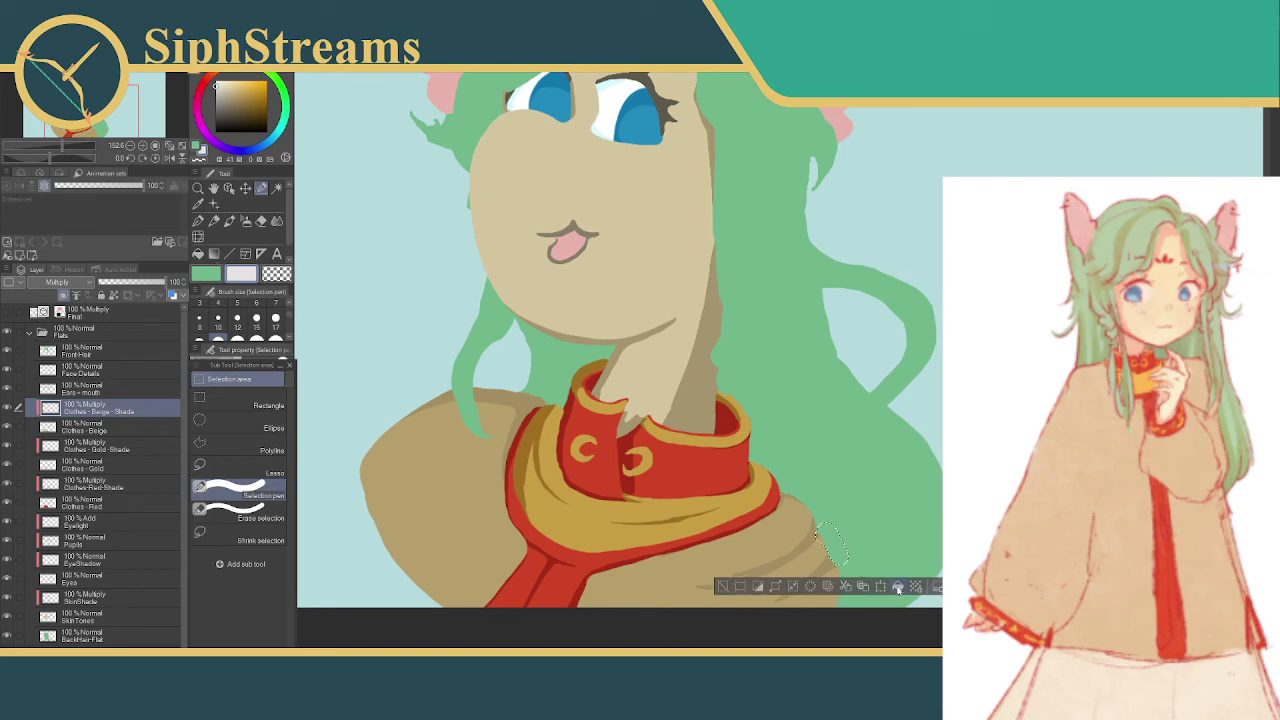
pyautogui.click(897, 588)
pyautogui.click(829, 538)
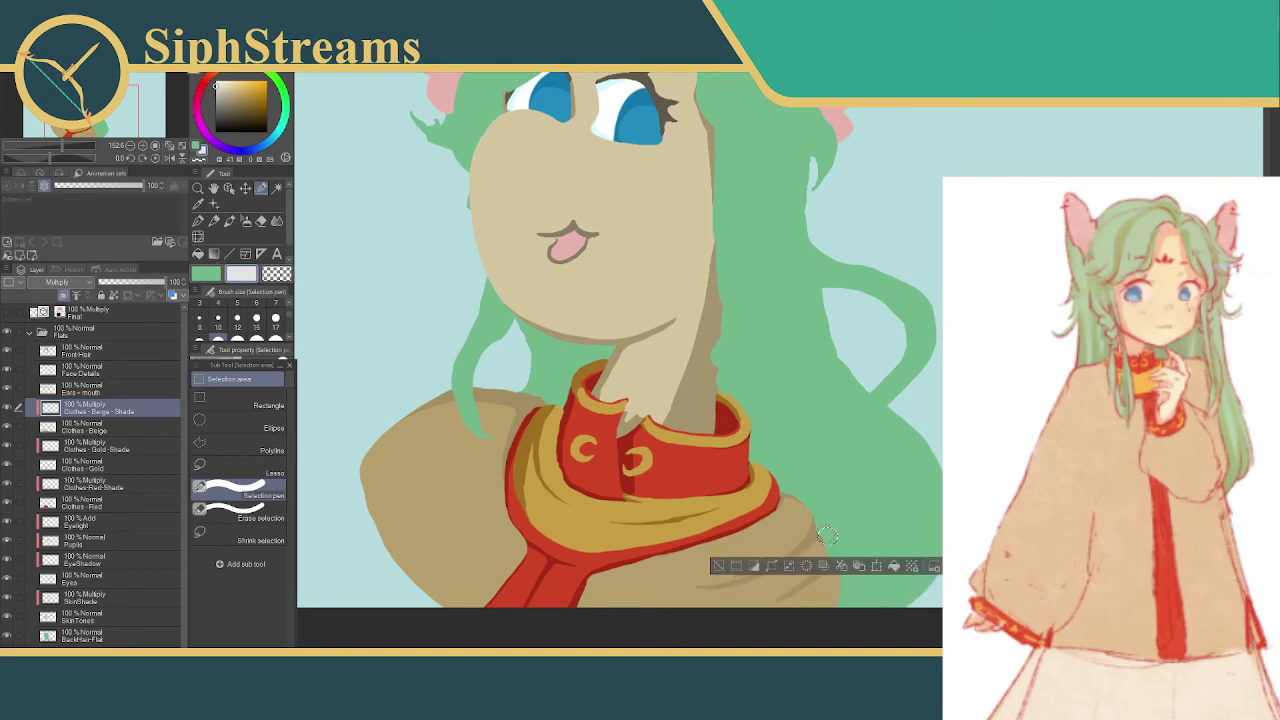
pyautogui.moveTo(785, 487); pyautogui.dragTo(826, 512)
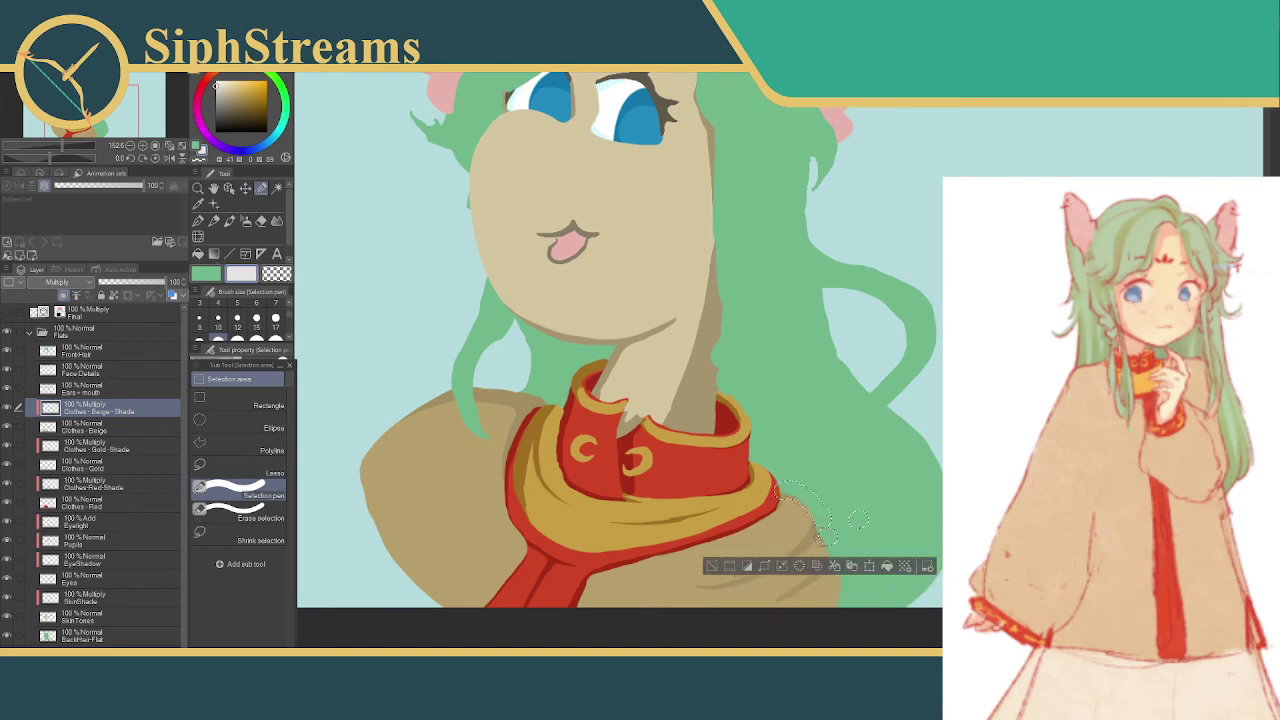
pyautogui.hotkey('ctrl', 'd')
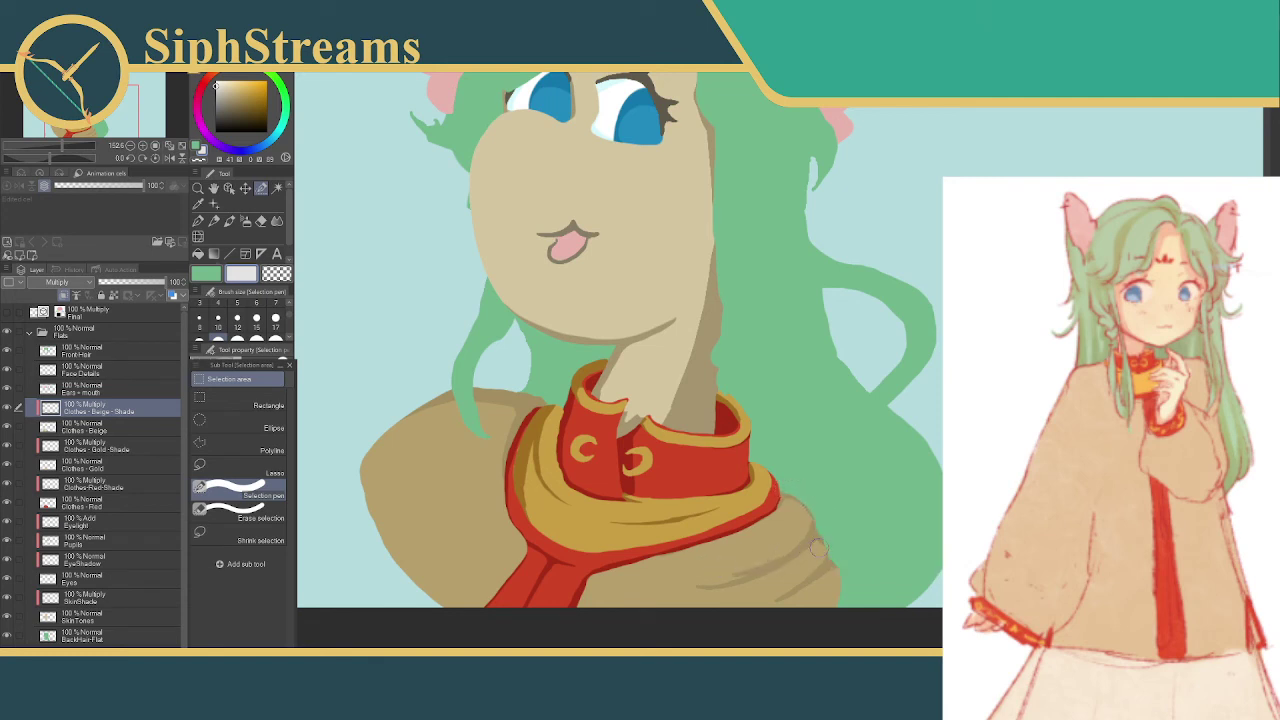
# - Add small patches of shade where the fabric folds meet the right shoulder's outer edge, deselecting after each
pyautogui.click(793, 510)
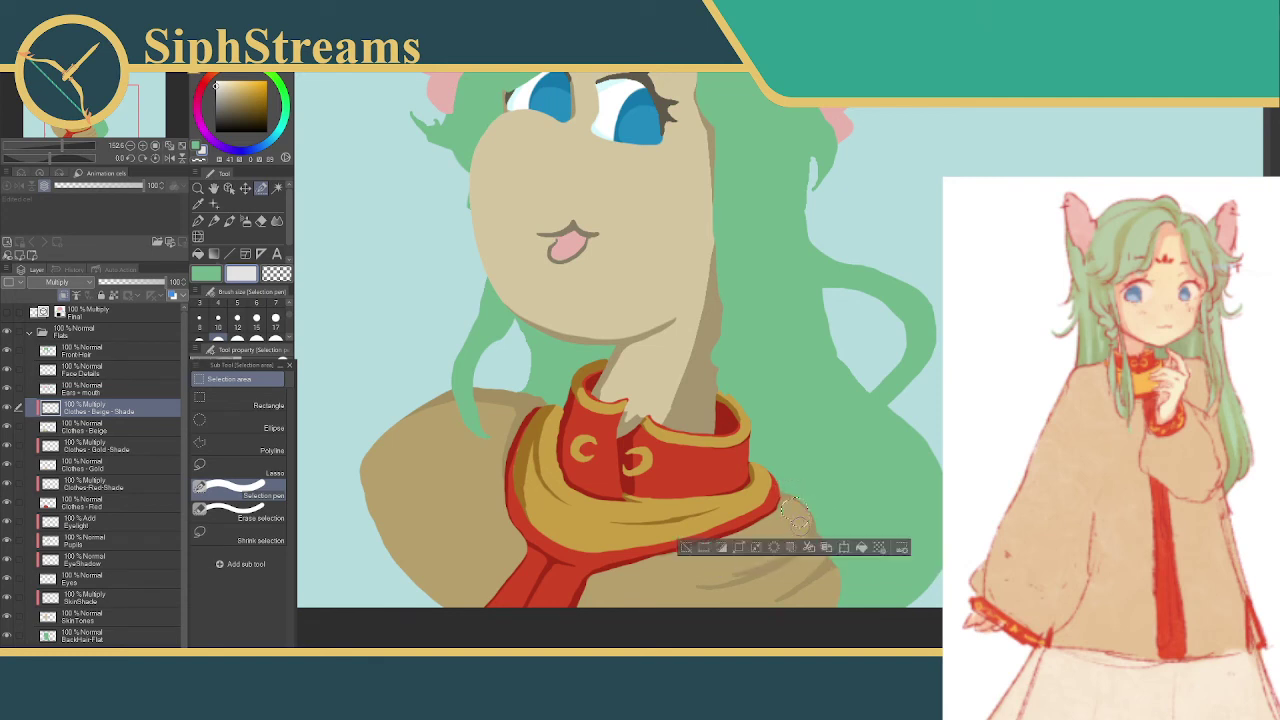
pyautogui.click(686, 549)
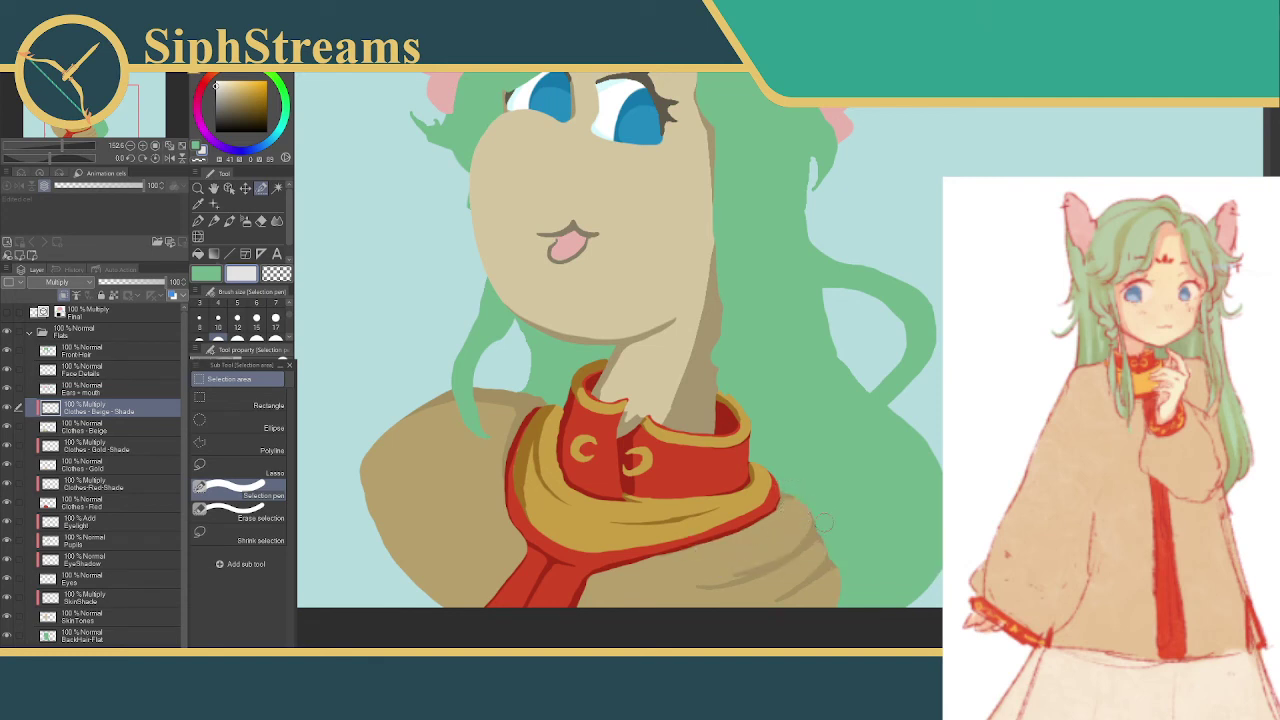
pyautogui.click(818, 550)
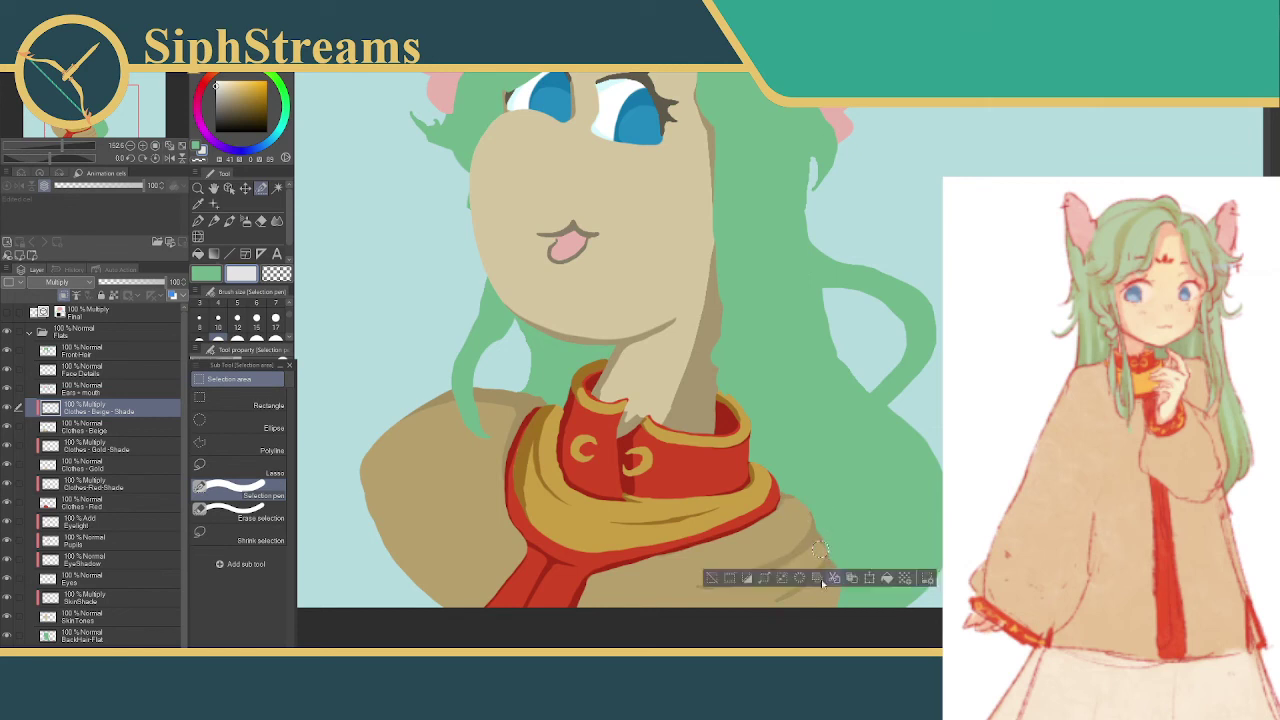
pyautogui.click(709, 581)
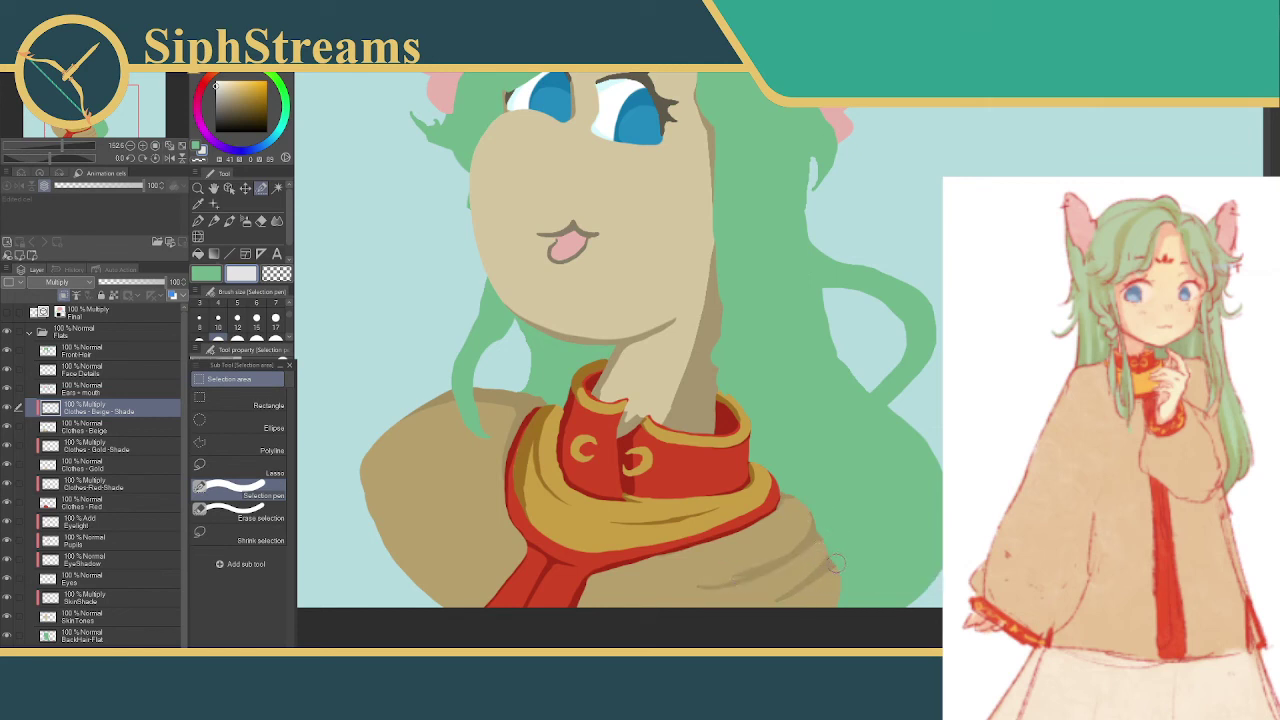
pyautogui.click(838, 565)
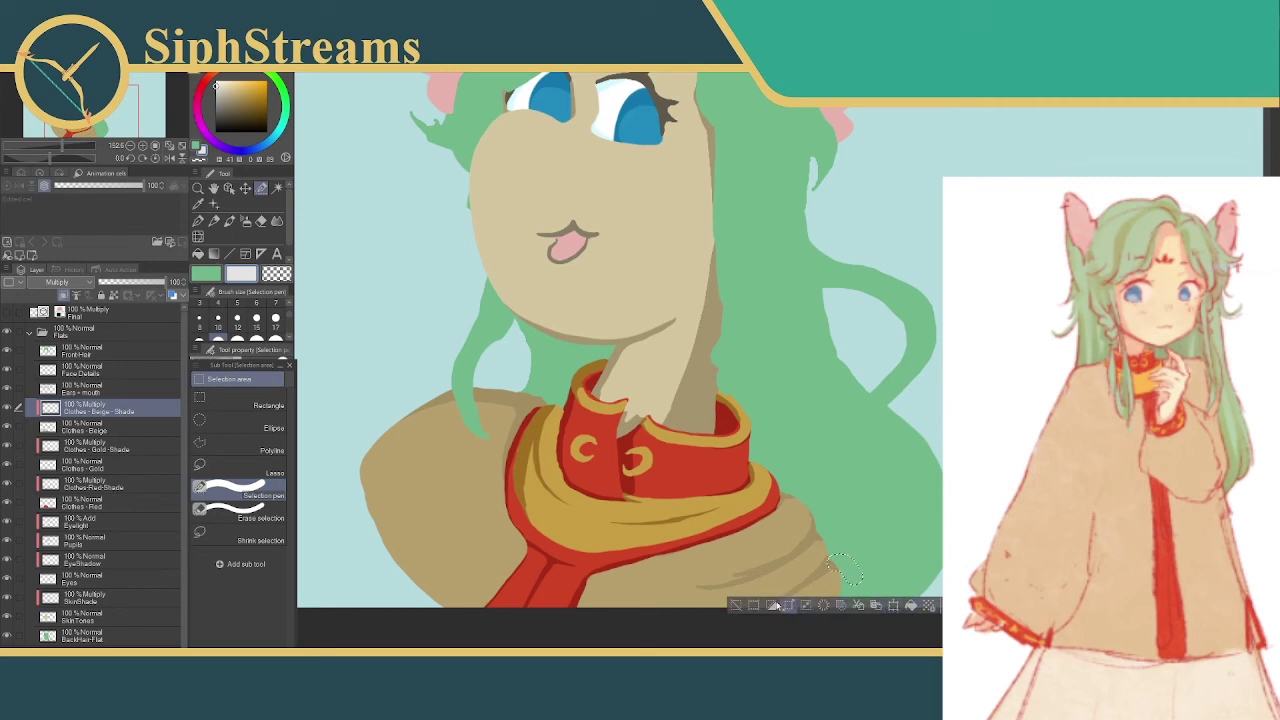
pyautogui.click(734, 605)
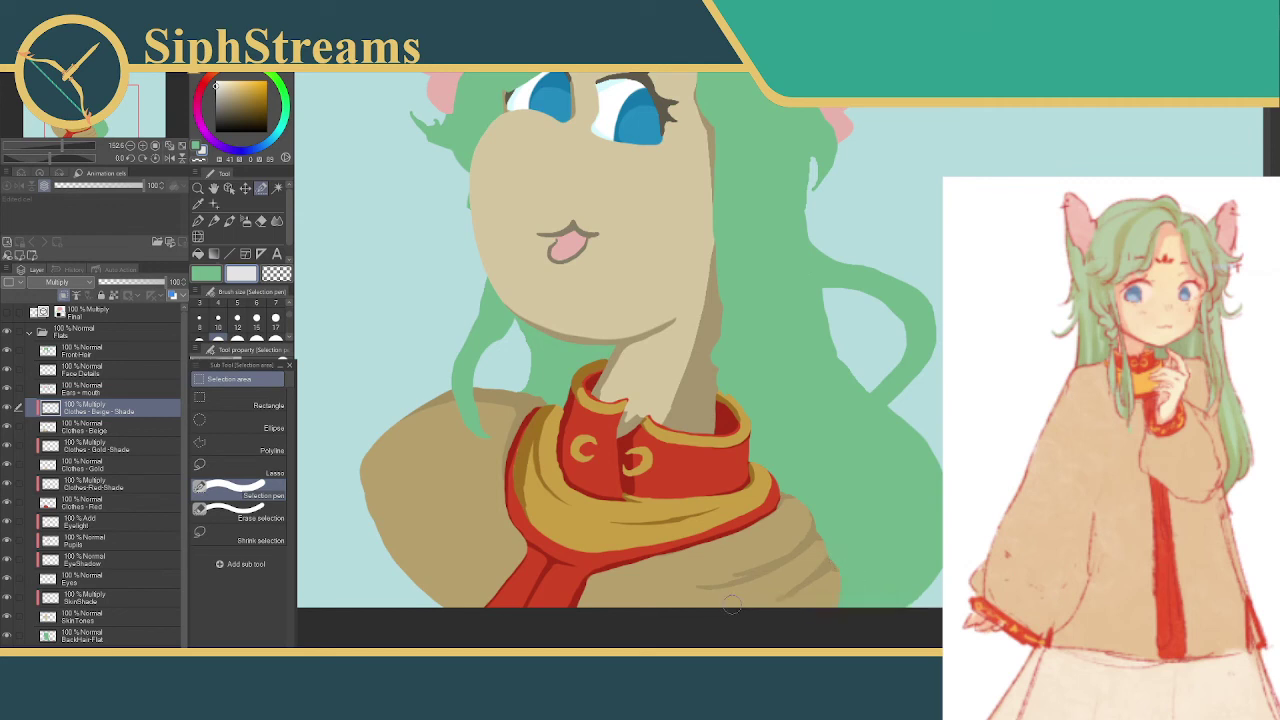
pyautogui.click(832, 580)
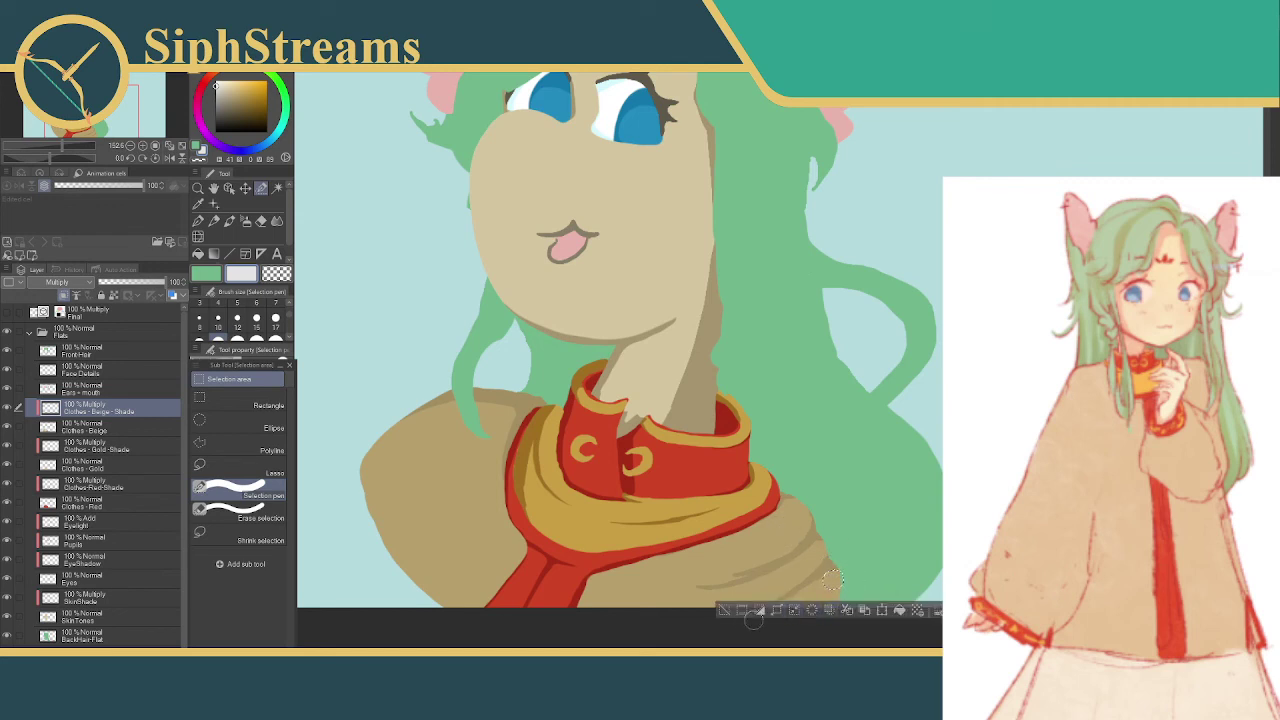
pyautogui.click(724, 610)
# - Shade a curved strip along the top edge of the left beige shoulder, from the collar to the outer side, then deselect
pyautogui.moveTo(713, 487)
pyautogui.mouseDown()
pyautogui.moveTo(669, 487)
pyautogui.moveTo(754, 497)
pyautogui.mouseUp()
pyautogui.click(517, 398)
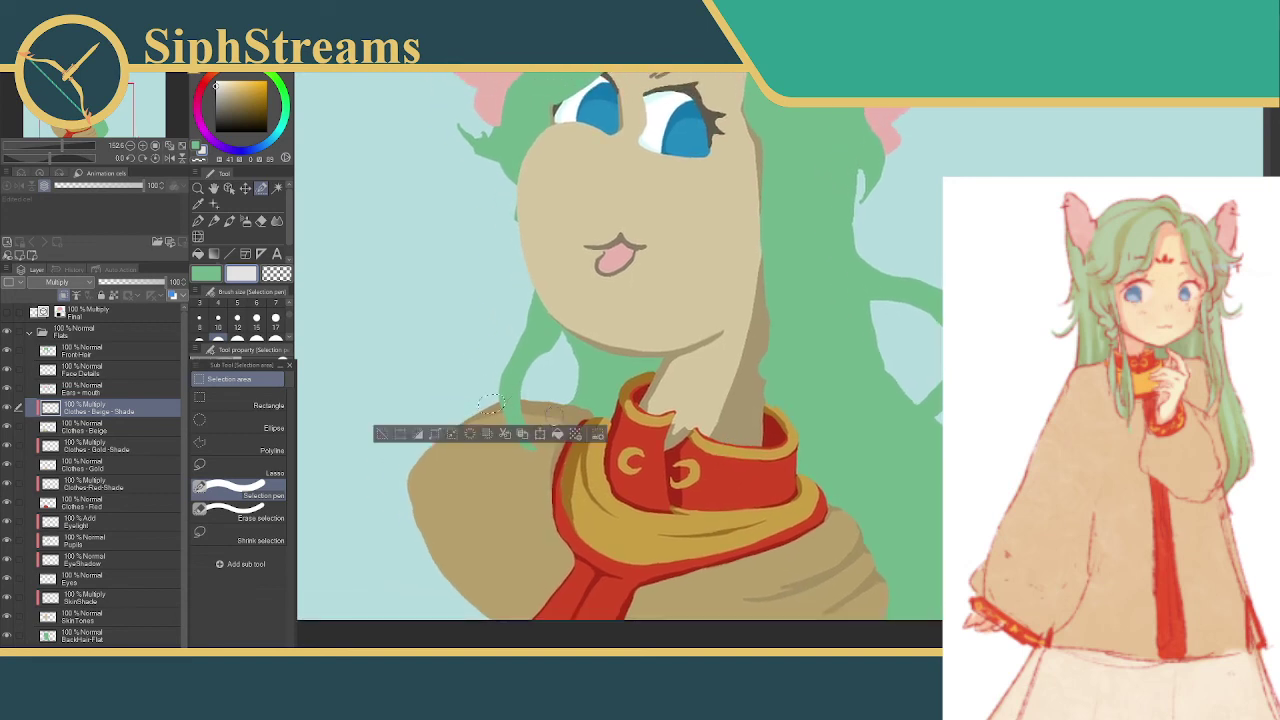
pyautogui.click(571, 428)
pyautogui.moveTo(571, 428)
pyautogui.mouseDown()
pyautogui.moveTo(500, 423)
pyautogui.moveTo(456, 439)
pyautogui.moveTo(382, 506)
pyautogui.mouseUp()
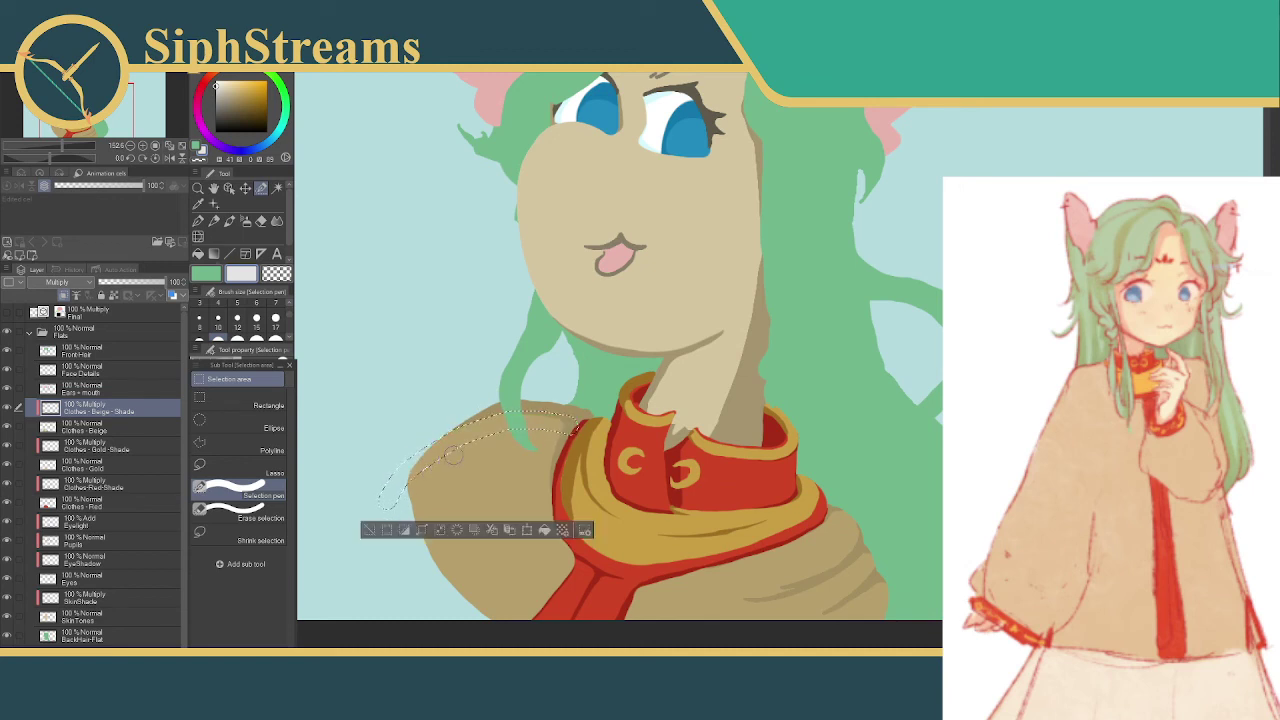
pyautogui.hotkey('ctrl', 'd')
pyautogui.moveTo(567, 430)
pyautogui.mouseDown()
pyautogui.moveTo(505, 420)
pyautogui.moveTo(372, 486)
pyautogui.mouseUp()
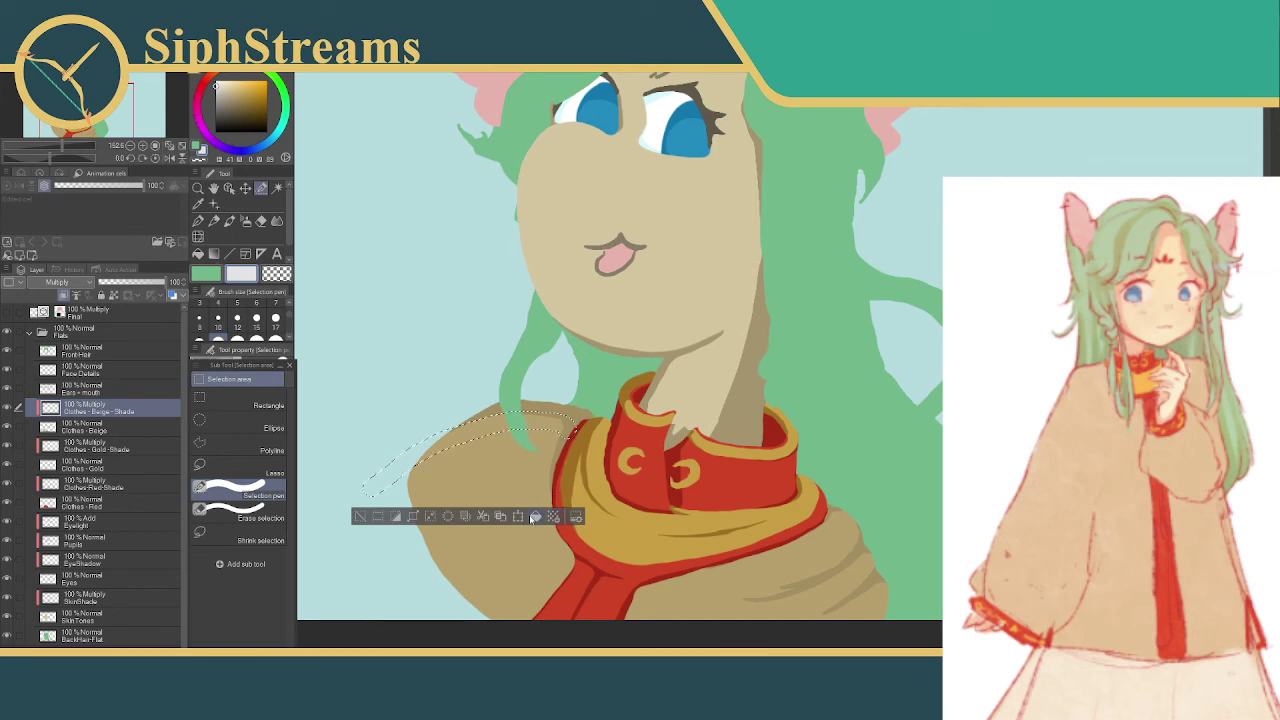
pyautogui.click(553, 516)
pyautogui.click(360, 516)
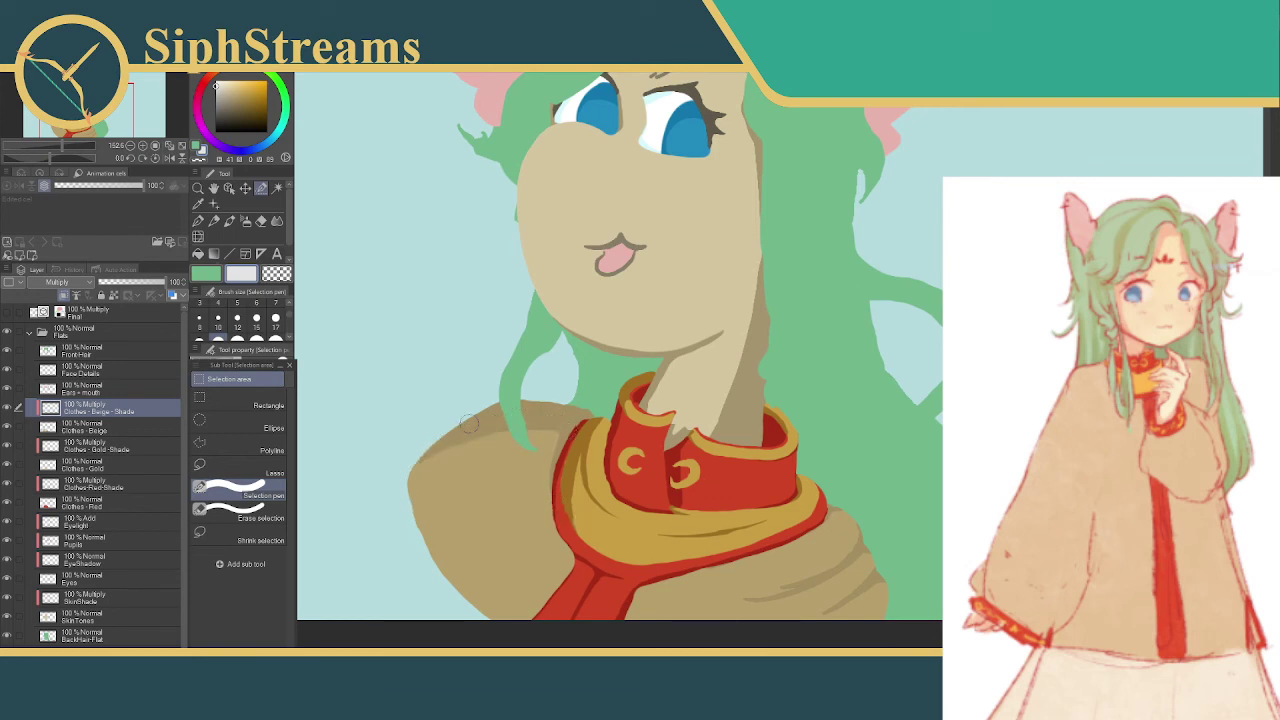
pyautogui.scroll(-1, 739, 245)
pyautogui.scroll(-4, 739, 245)
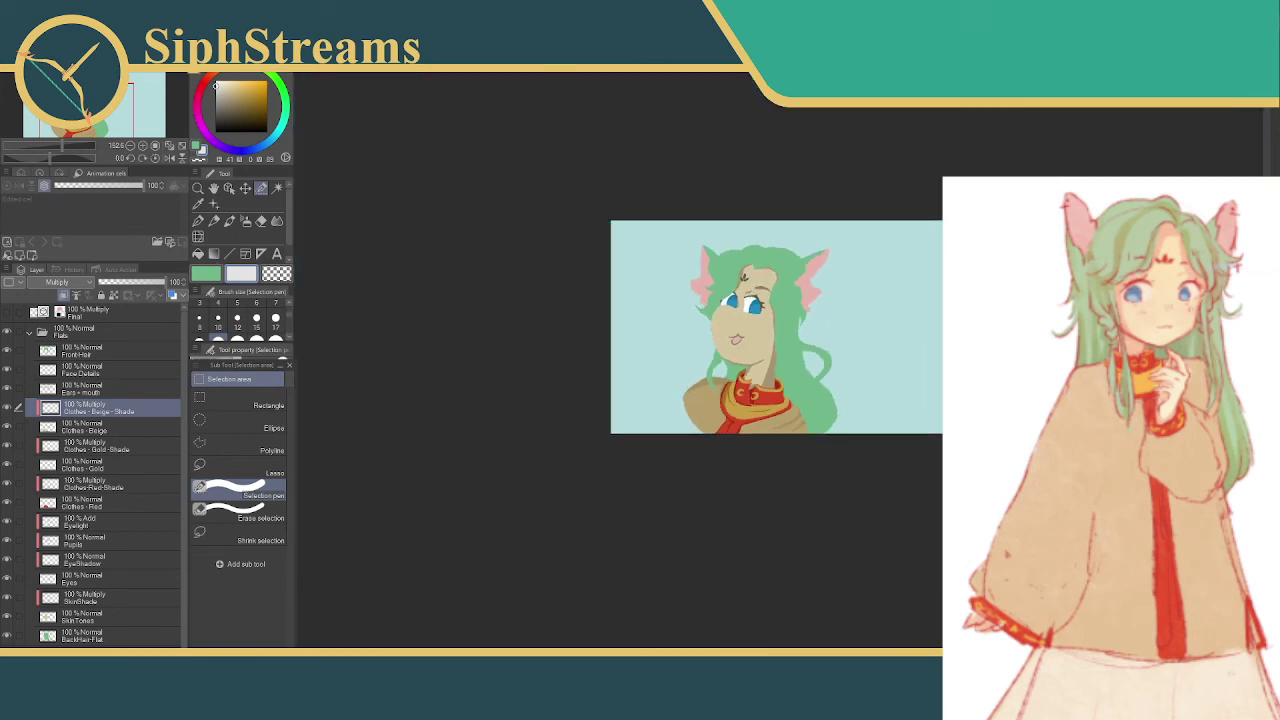
pyautogui.scroll(5, 780, 399)
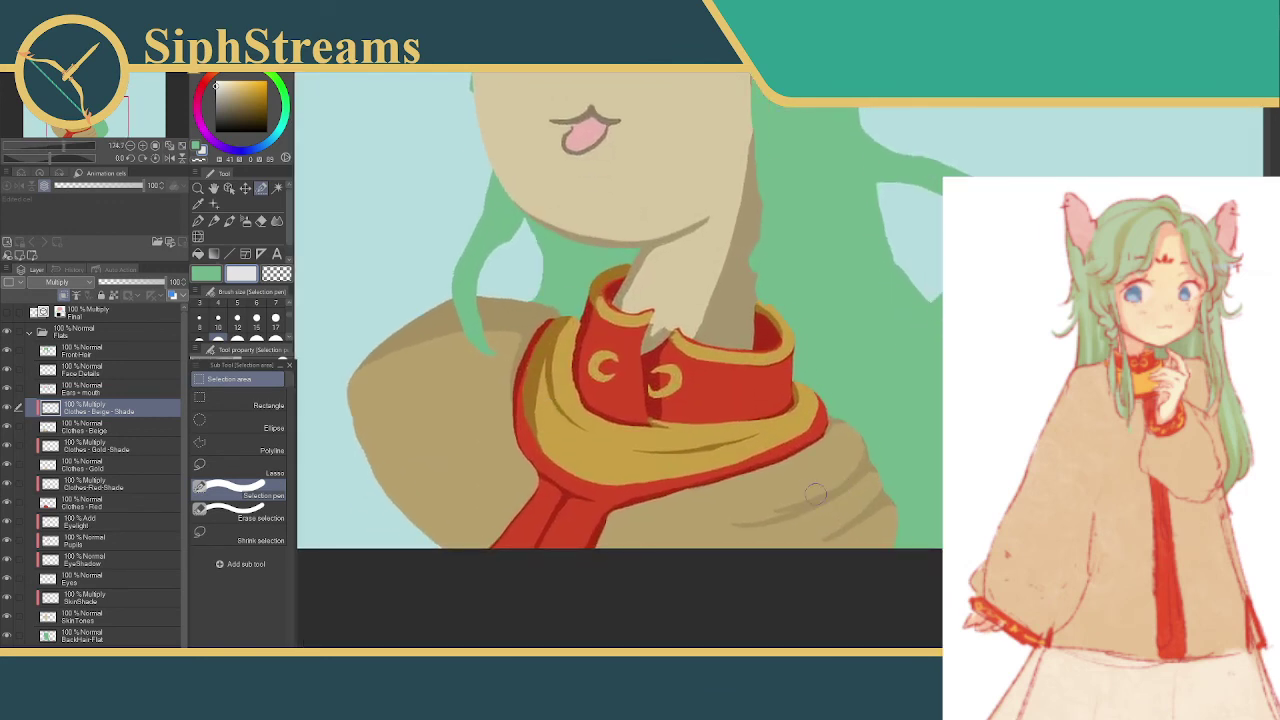
pyautogui.moveTo(792, 440); pyautogui.dragTo(826, 578)
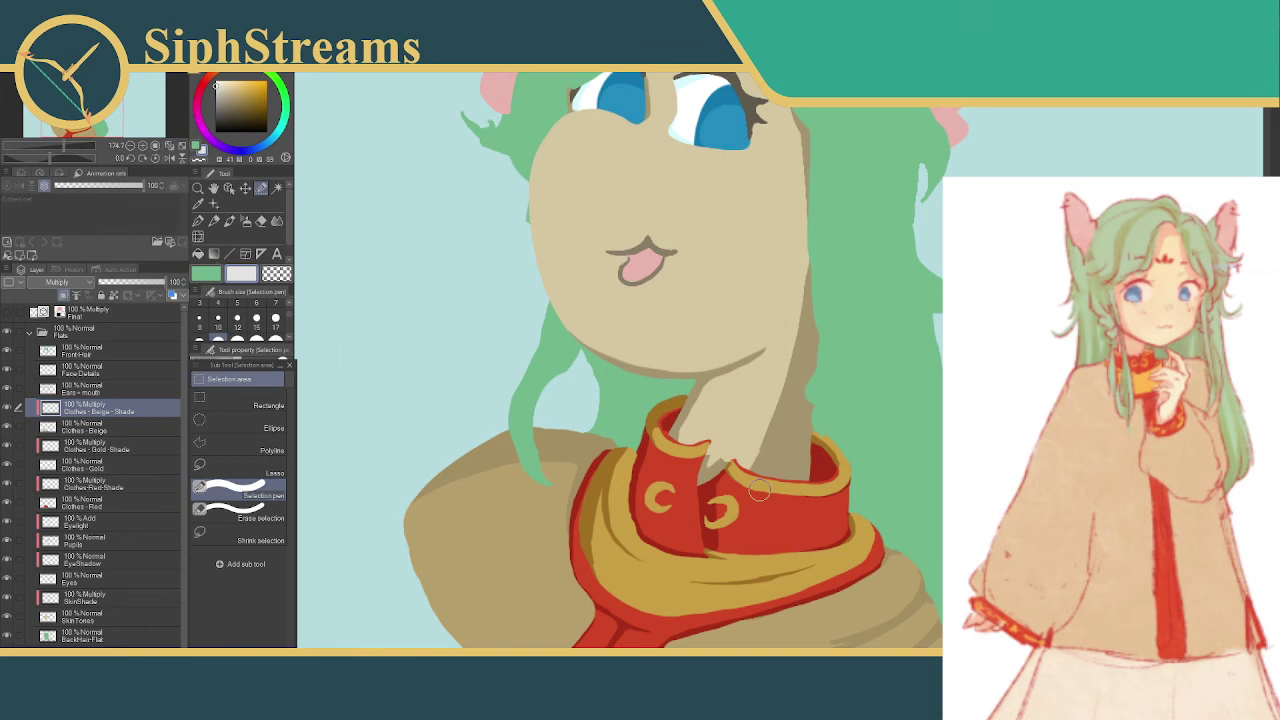
pyautogui.hotkey('ctrl', 'z')
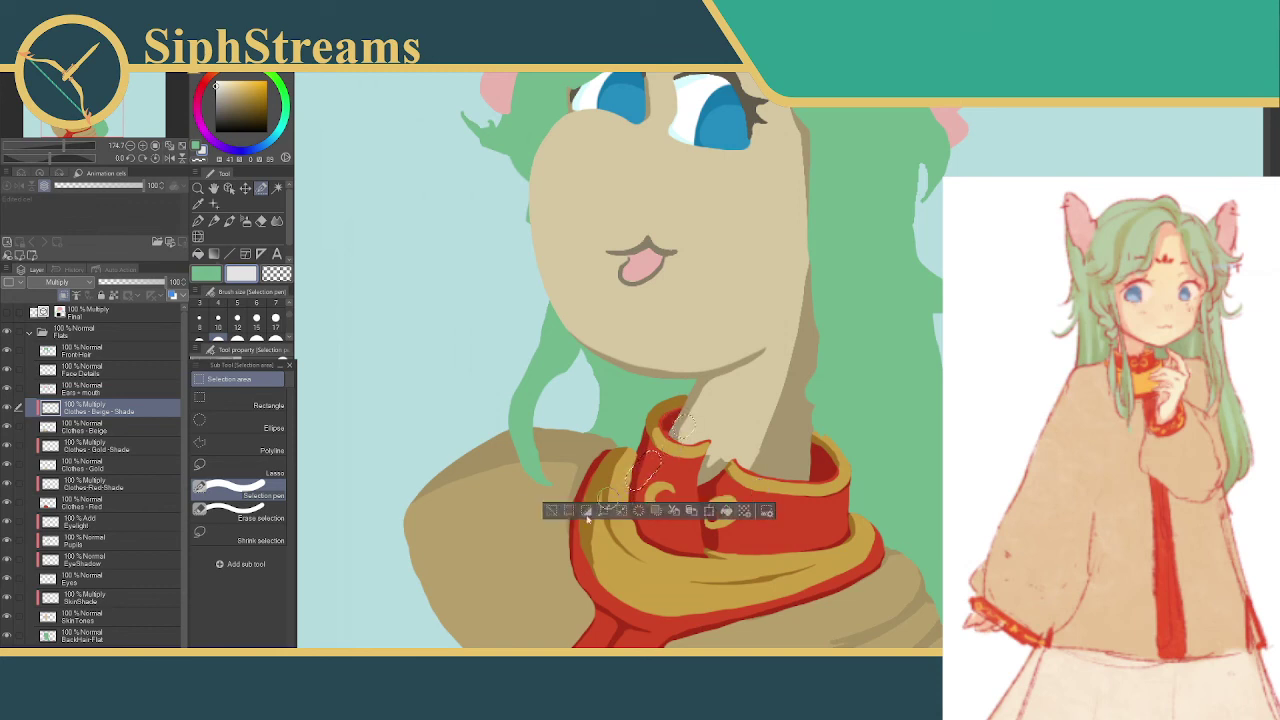
pyautogui.click(550, 512)
# - Create a layer named "Ears + mouth shade" above the Ears + mouth layer, set it to Multiply and clip it to that layer
pyautogui.moveTo(646, 274); pyautogui.dragTo(619, 518)
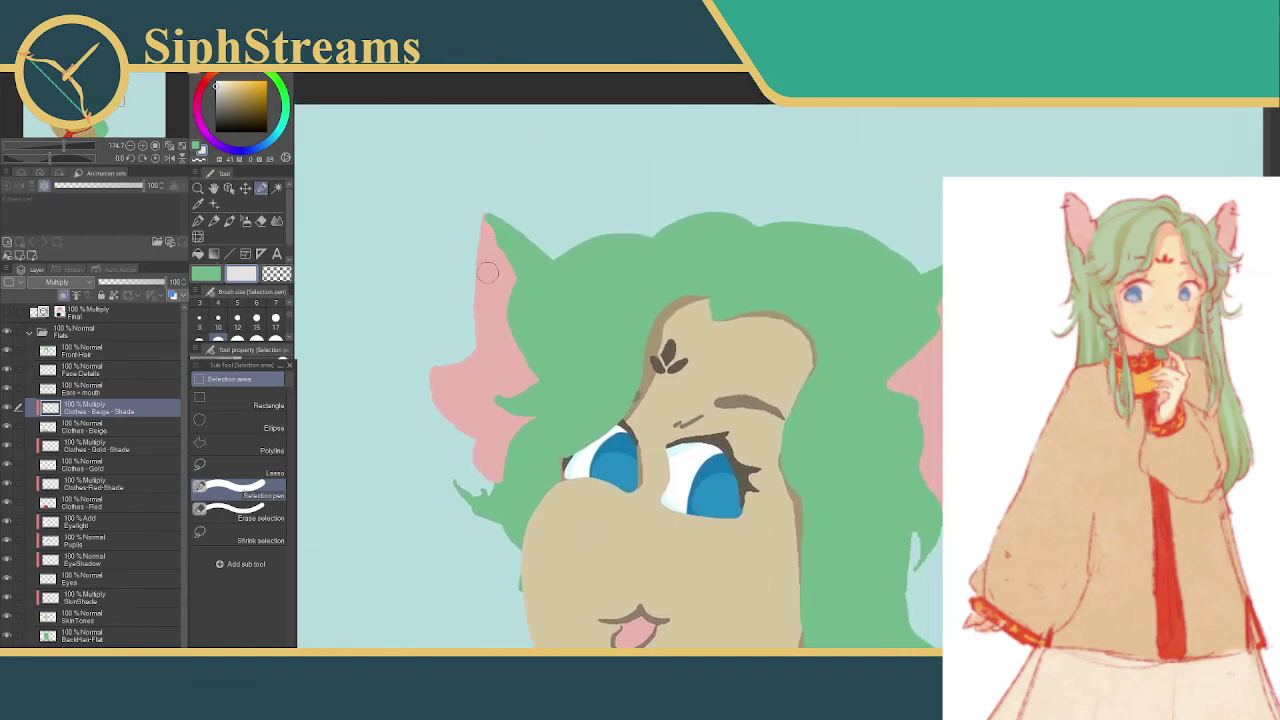
pyautogui.click(100, 389)
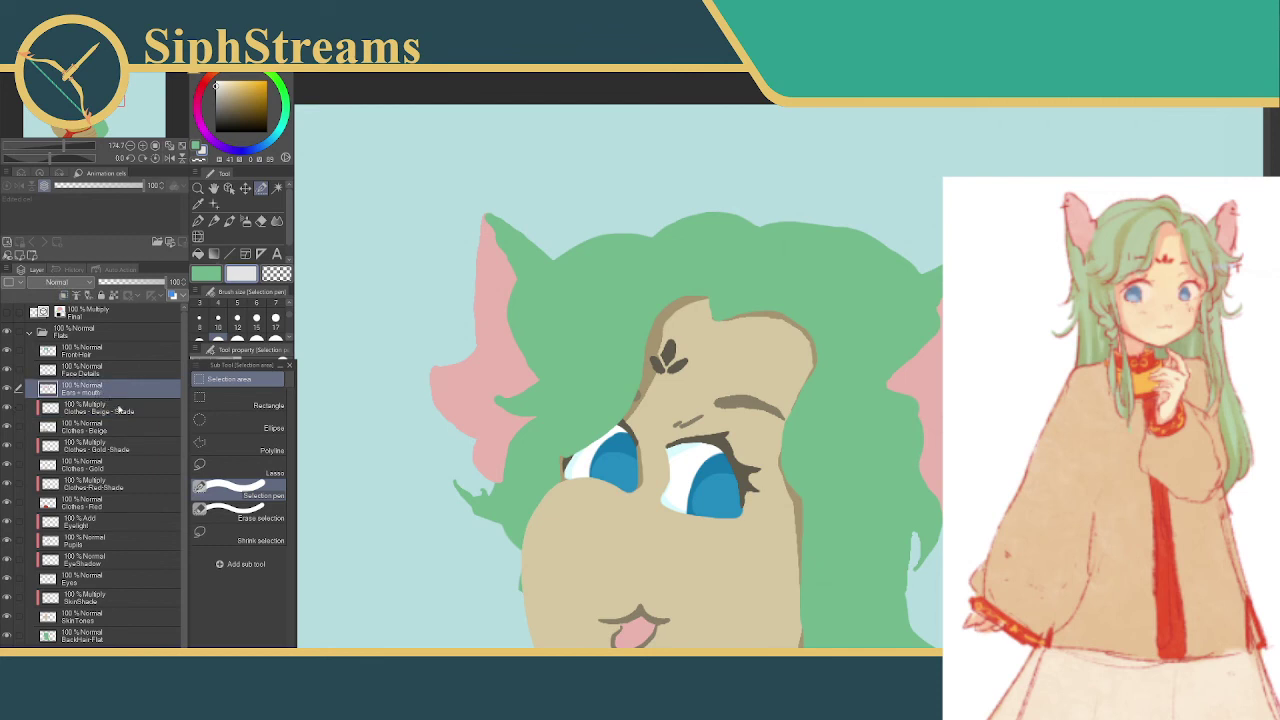
pyautogui.moveTo(365, 448); pyautogui.dragTo(430, 408)
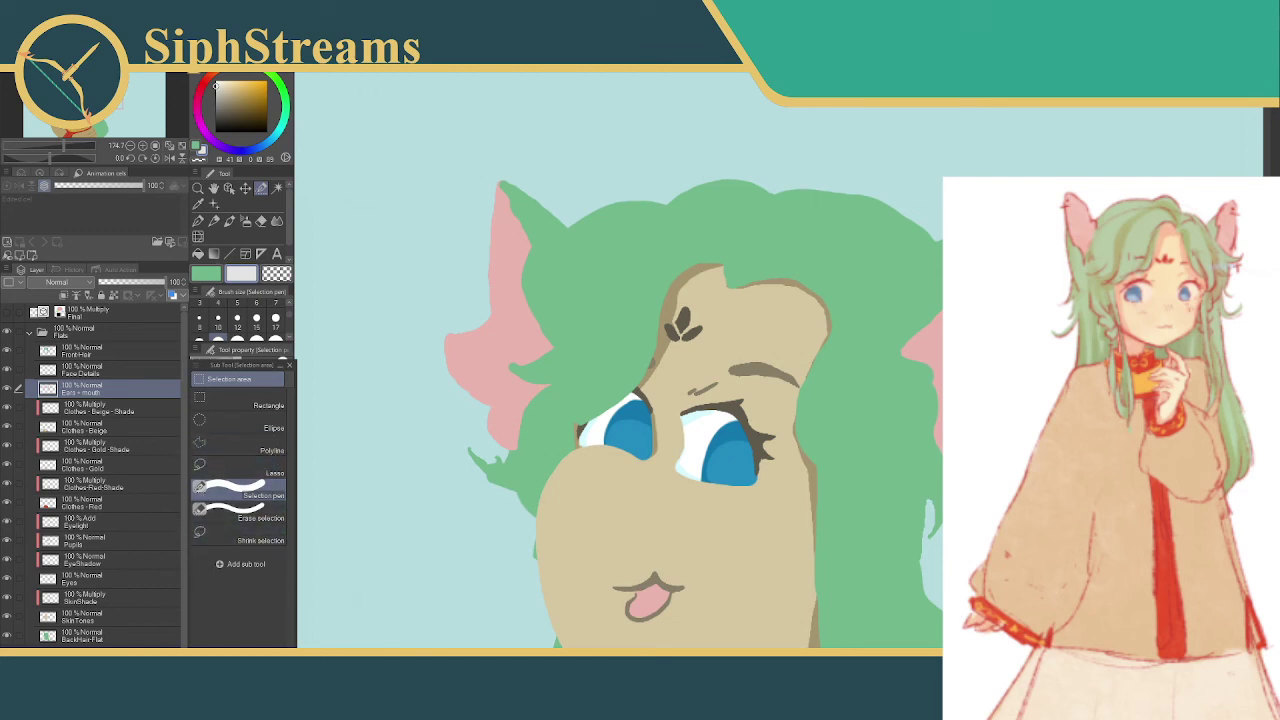
pyautogui.hotkey('ctrl', 'shift', 'n')
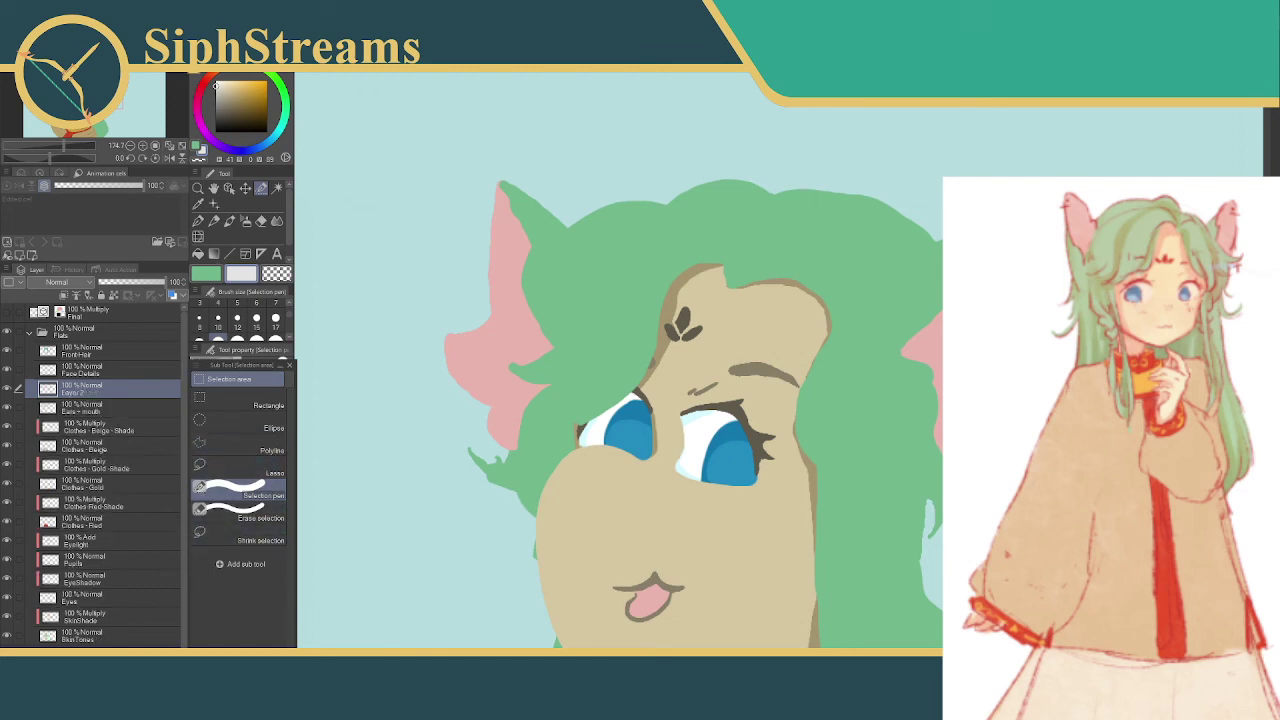
pyautogui.doubleClick(84, 391)
pyautogui.write('Ears + mouth Shade')
pyautogui.press('Return')
pyautogui.click(70, 283)
pyautogui.click(72, 302)
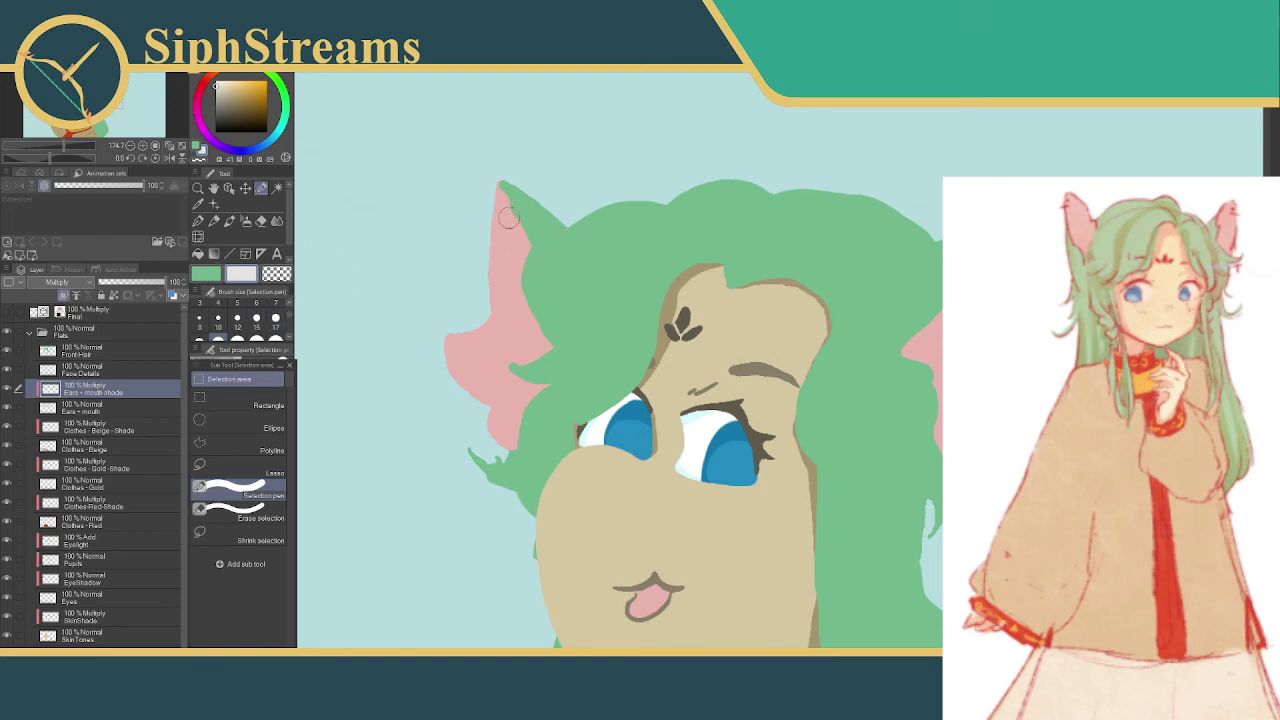
# - Choose a pale pink as the shading colour for the ears and clear the current selection
pyautogui.moveTo(506, 183); pyautogui.dragTo(521, 248)
pyautogui.hotkey('ctrl', 'd')
pyautogui.moveTo(1058, 180); pyautogui.dragTo(1045, 250)
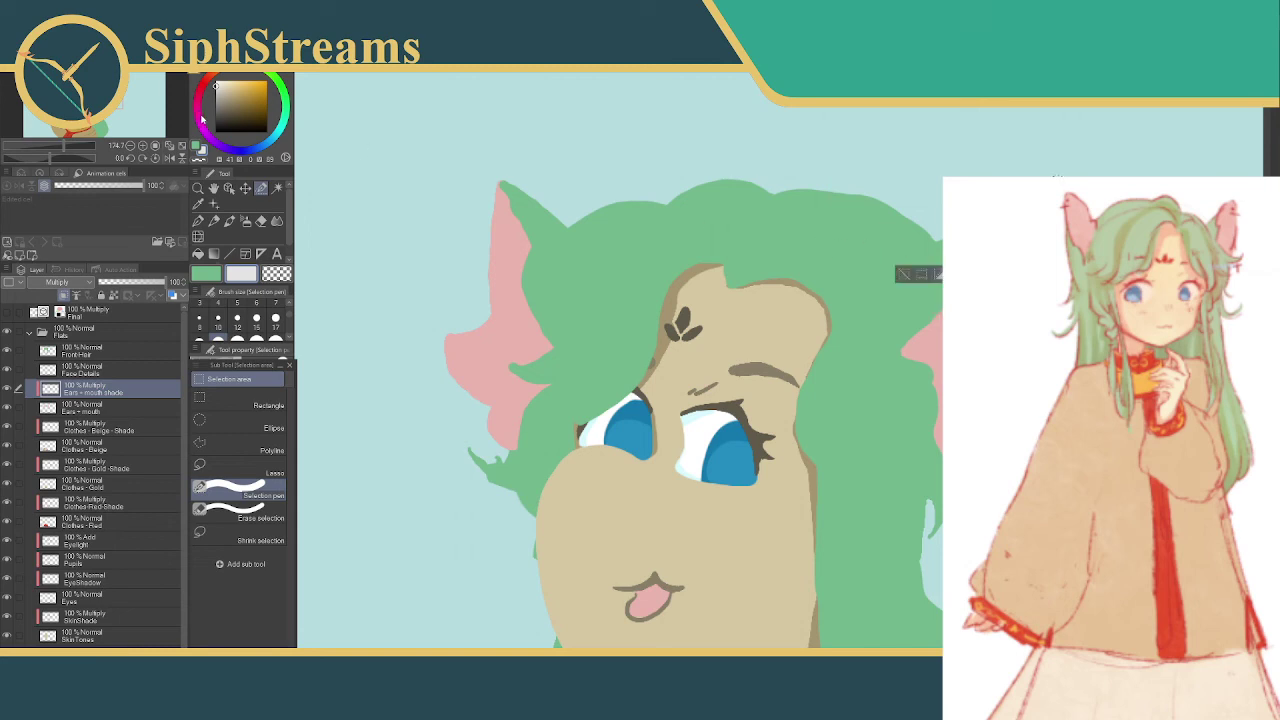
pyautogui.moveTo(201, 119)
pyautogui.mouseDown()
pyautogui.moveTo(200, 90)
pyautogui.moveTo(219, 90)
pyautogui.mouseUp()
pyautogui.click(224, 83)
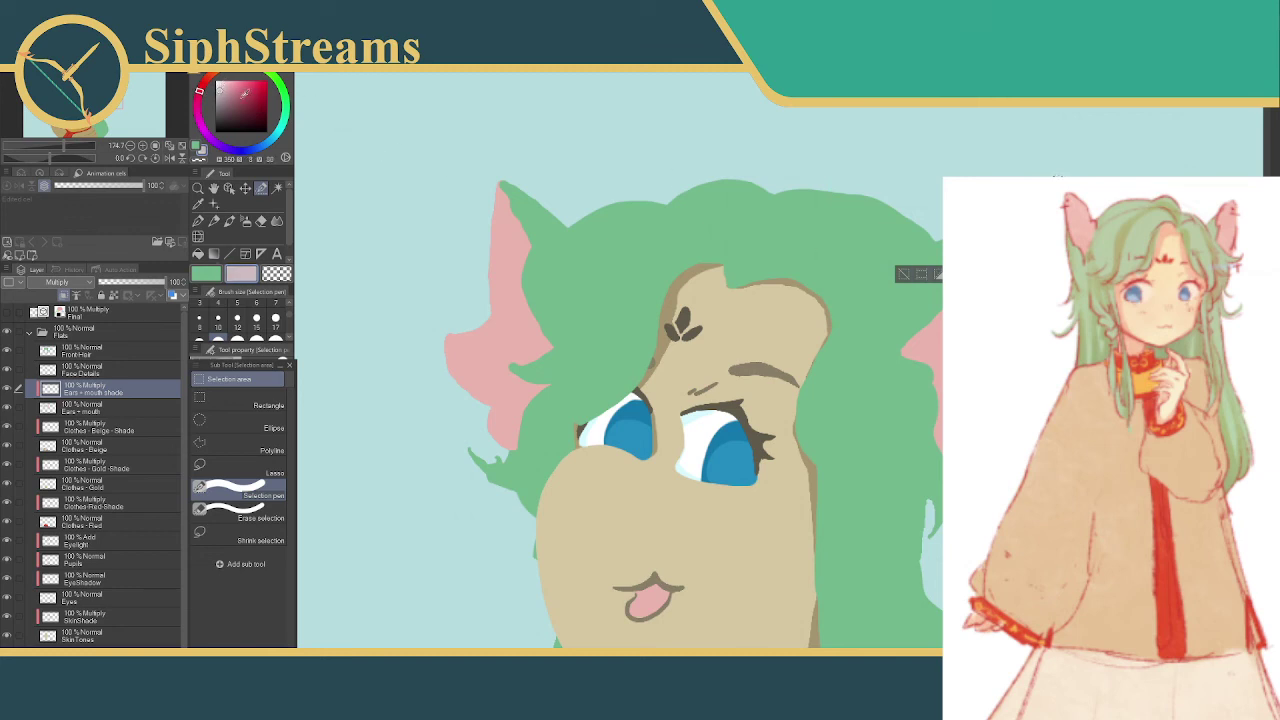
pyautogui.click(247, 80)
pyautogui.click(224, 85)
pyautogui.click(904, 274)
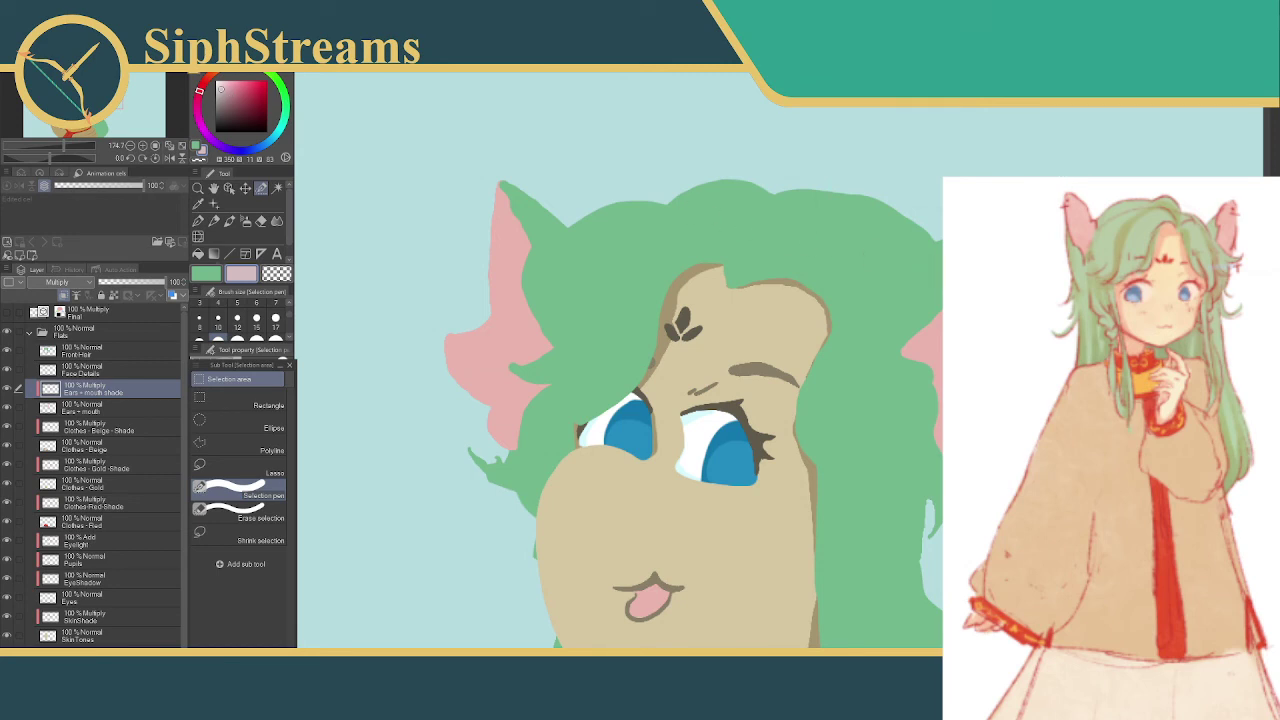
# - Shade the upper inner edge of the right pink ear where it meets the hair, then deselect
pyautogui.click(940, 274)
pyautogui.click(850, 308)
pyautogui.moveTo(936, 286); pyautogui.dragTo(896, 358)
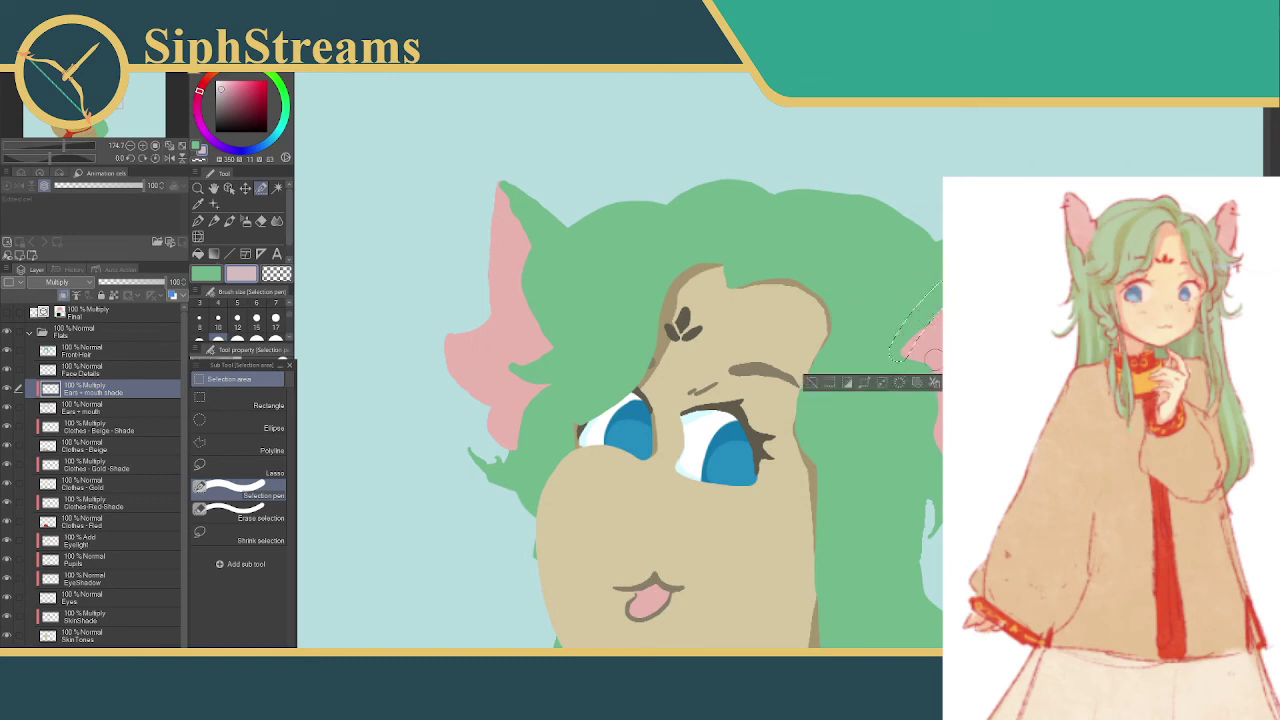
pyautogui.click(812, 383)
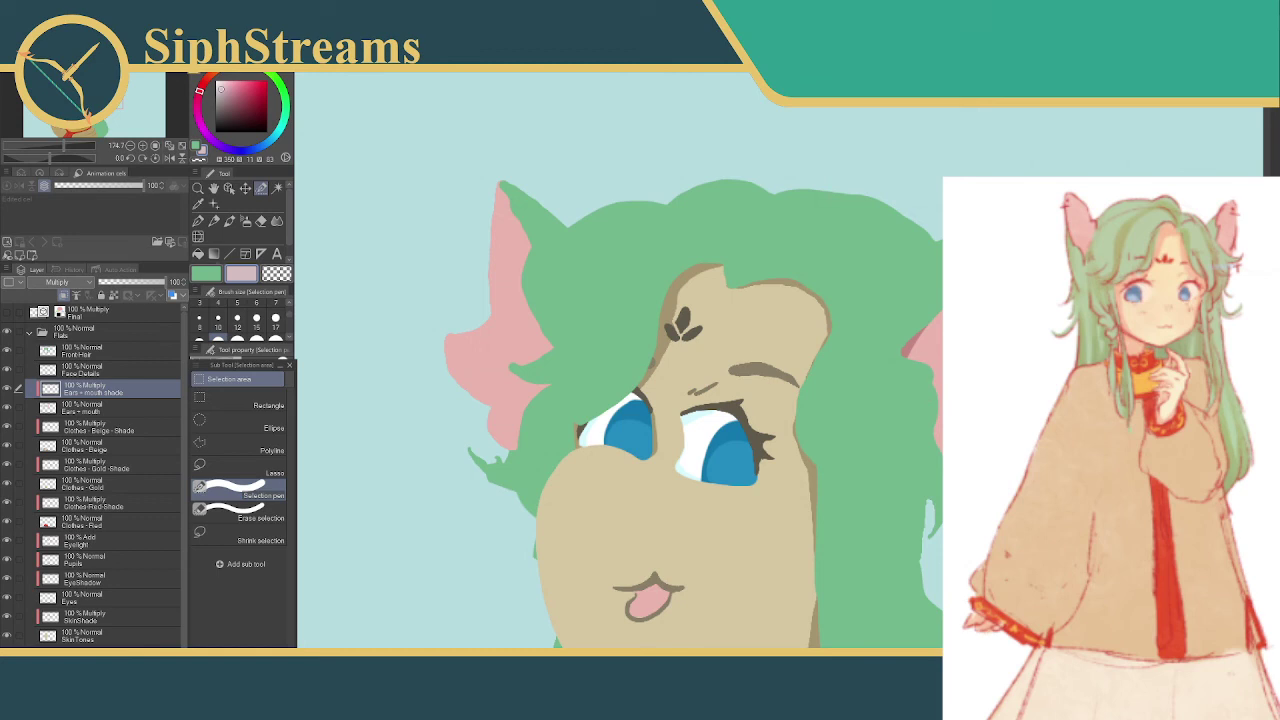
pyautogui.click(240, 512)
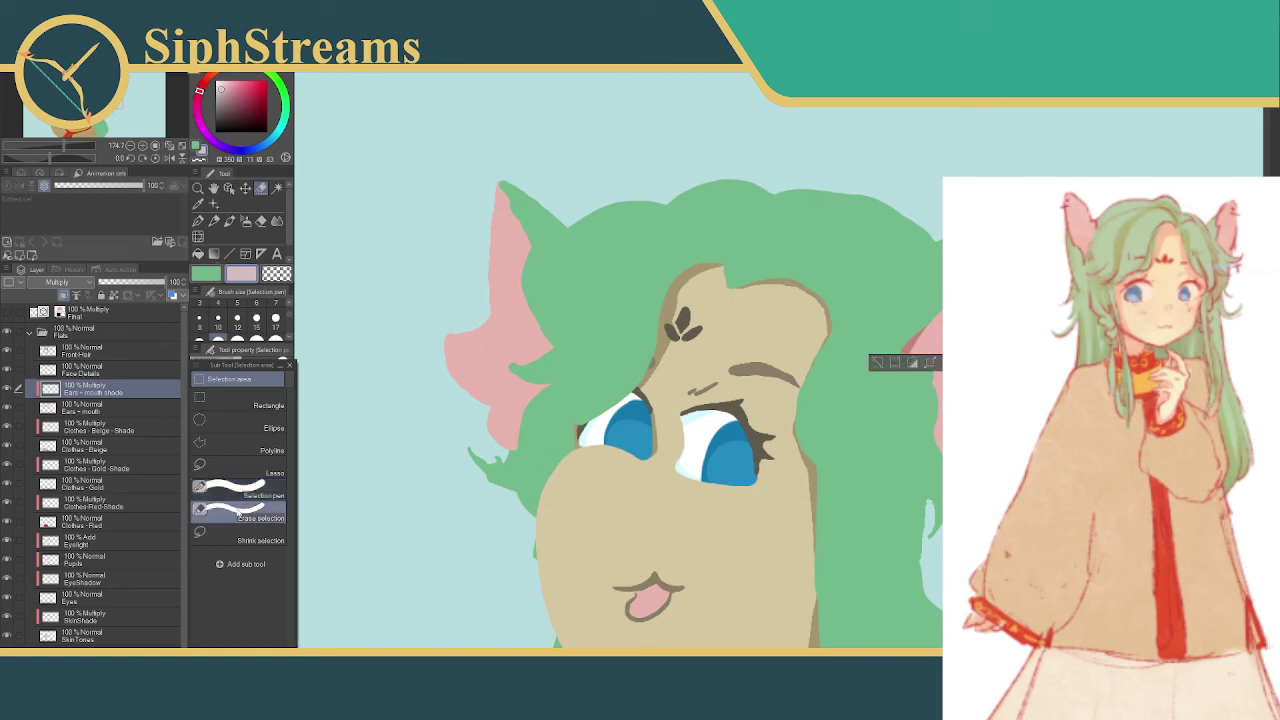
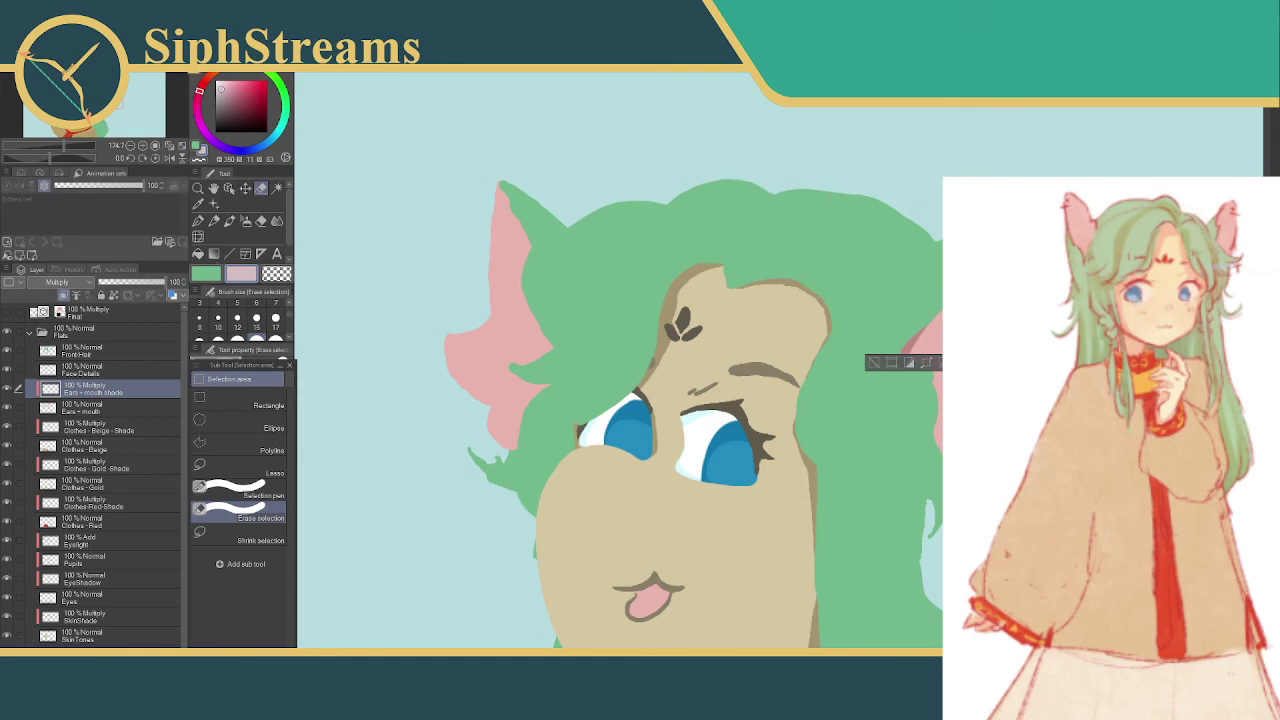
pyautogui.hotkey('ctrl', 'd')
pyautogui.moveTo(690, 392); pyautogui.dragTo(718, 383)
# - Shade the lower inner edge of the right pink ear where it meets the hair, then deselect
pyautogui.click(240, 490)
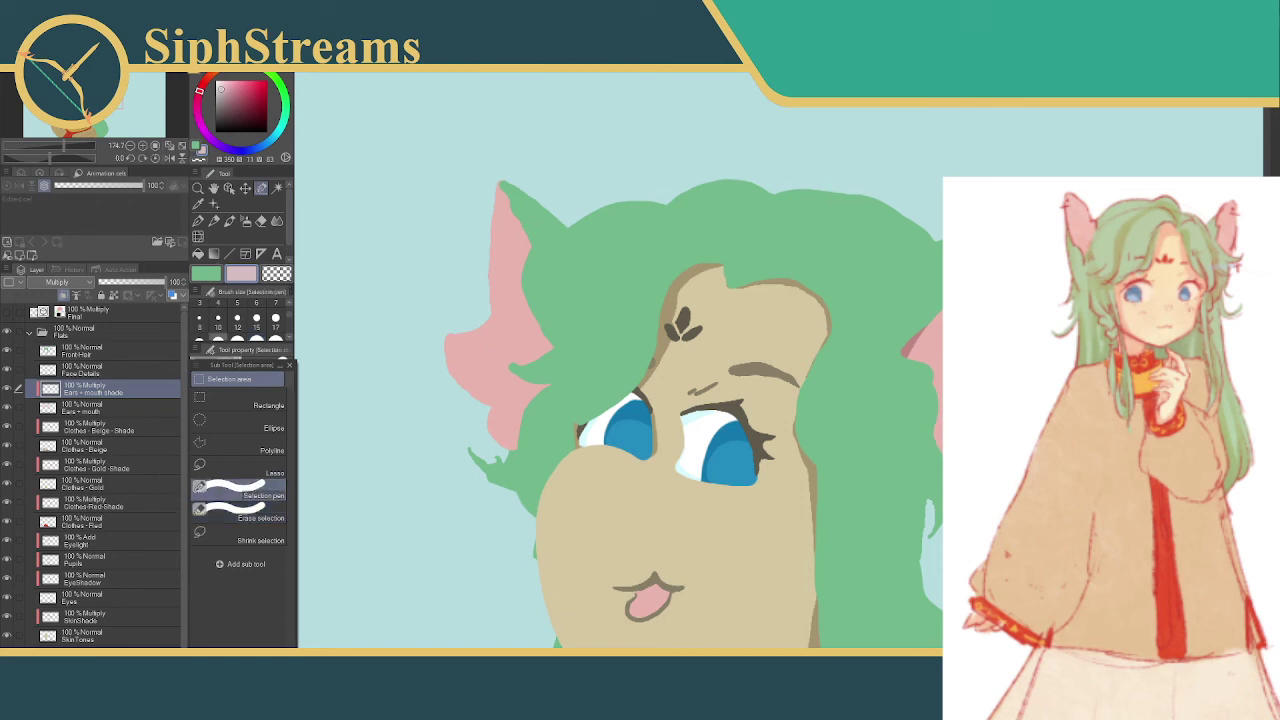
pyautogui.moveTo(932, 340); pyautogui.dragTo(937, 403)
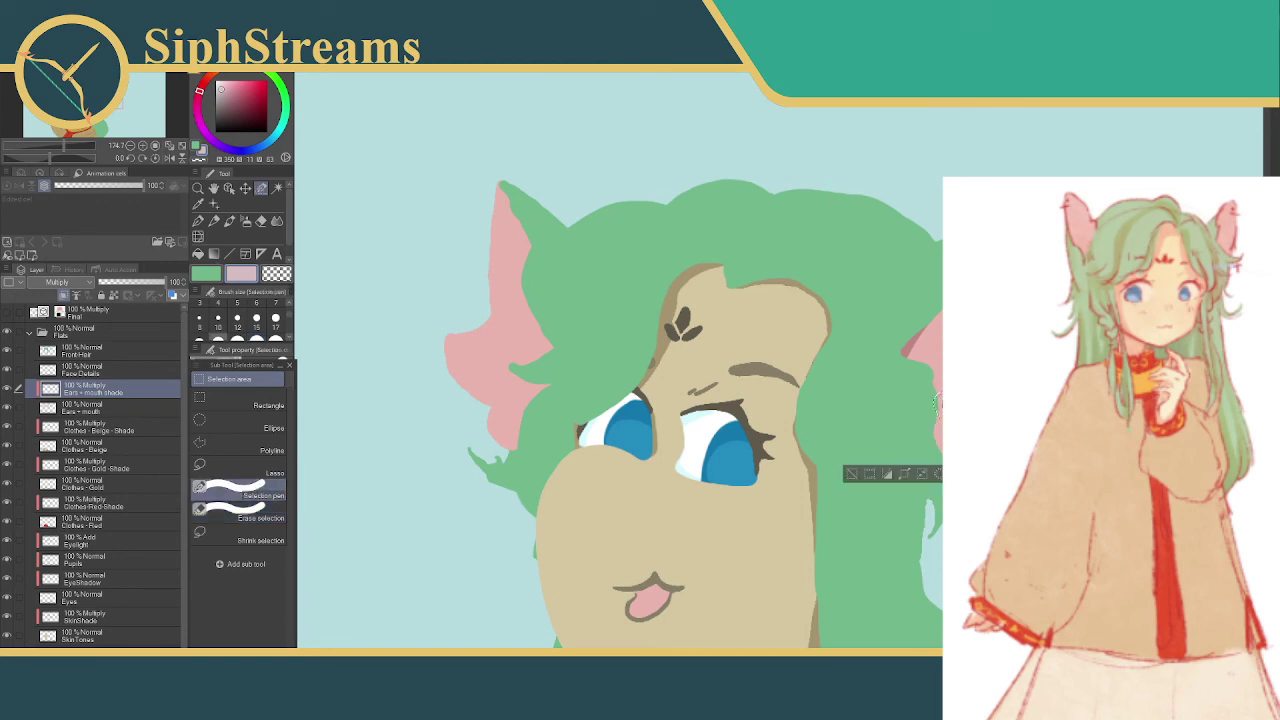
pyautogui.click(240, 512)
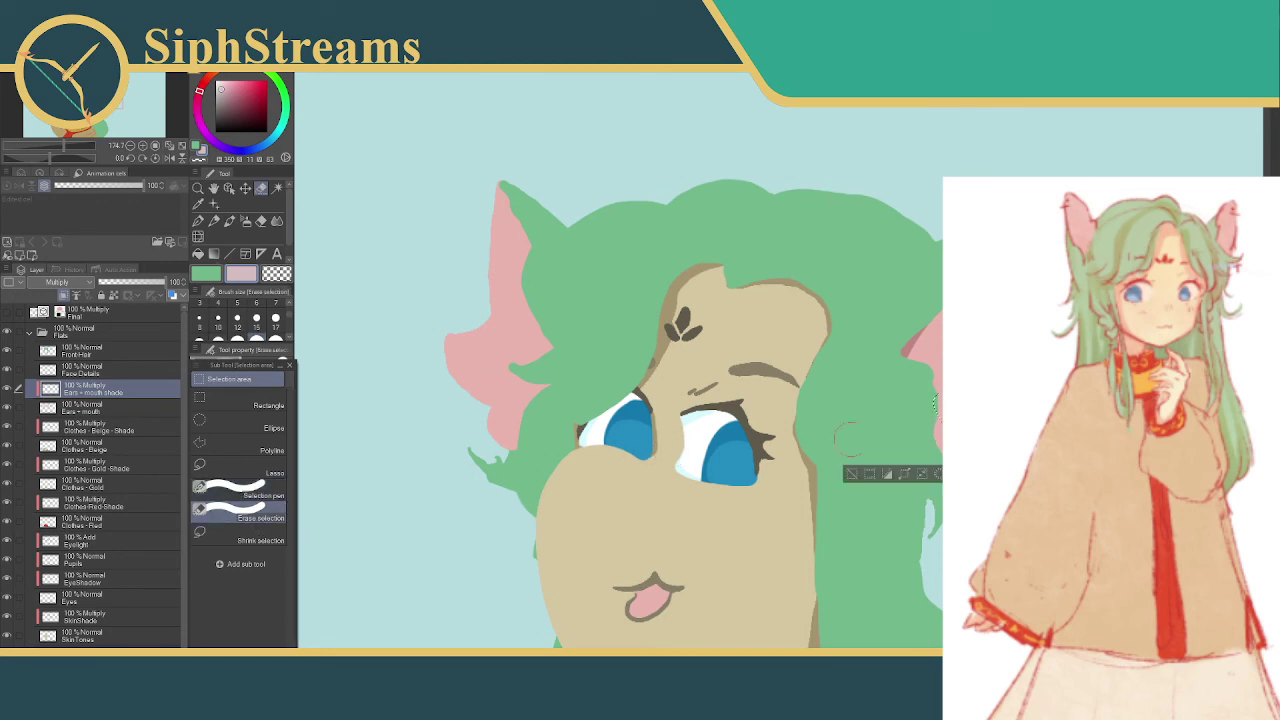
pyautogui.moveTo(930, 392); pyautogui.dragTo(928, 437)
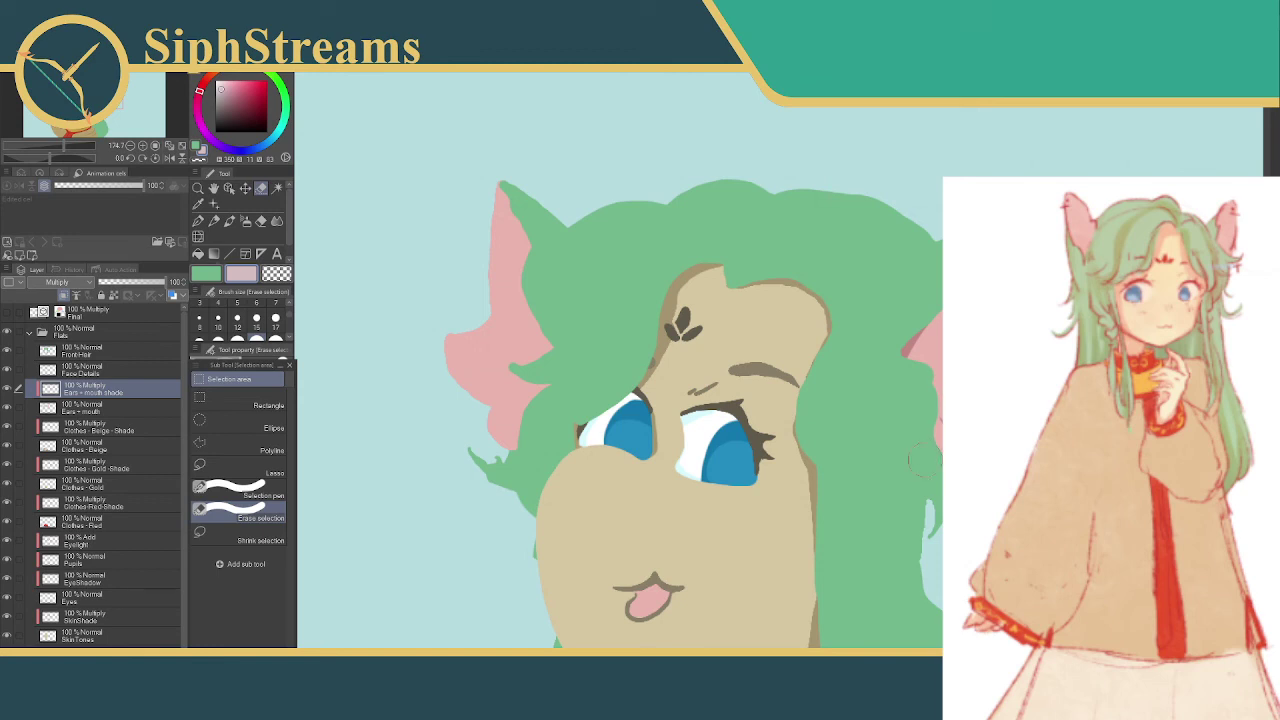
pyautogui.moveTo(908, 428)
pyautogui.mouseDown()
pyautogui.moveTo(932, 452)
pyautogui.moveTo(933, 483)
pyautogui.mouseUp()
pyautogui.moveTo(900, 418)
pyautogui.mouseDown()
pyautogui.moveTo(936, 445)
pyautogui.moveTo(932, 470)
pyautogui.mouseUp()
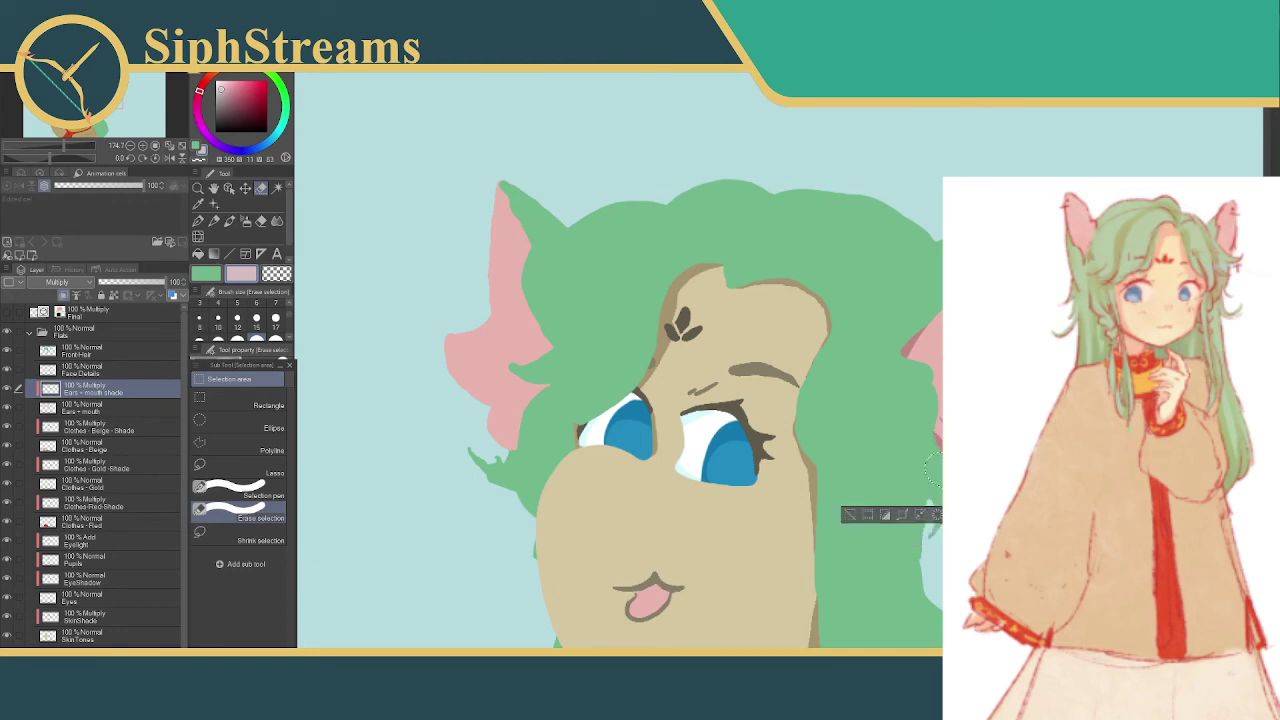
pyautogui.click(851, 514)
pyautogui.hotkey('ctrl', 'z')
pyautogui.click(852, 513)
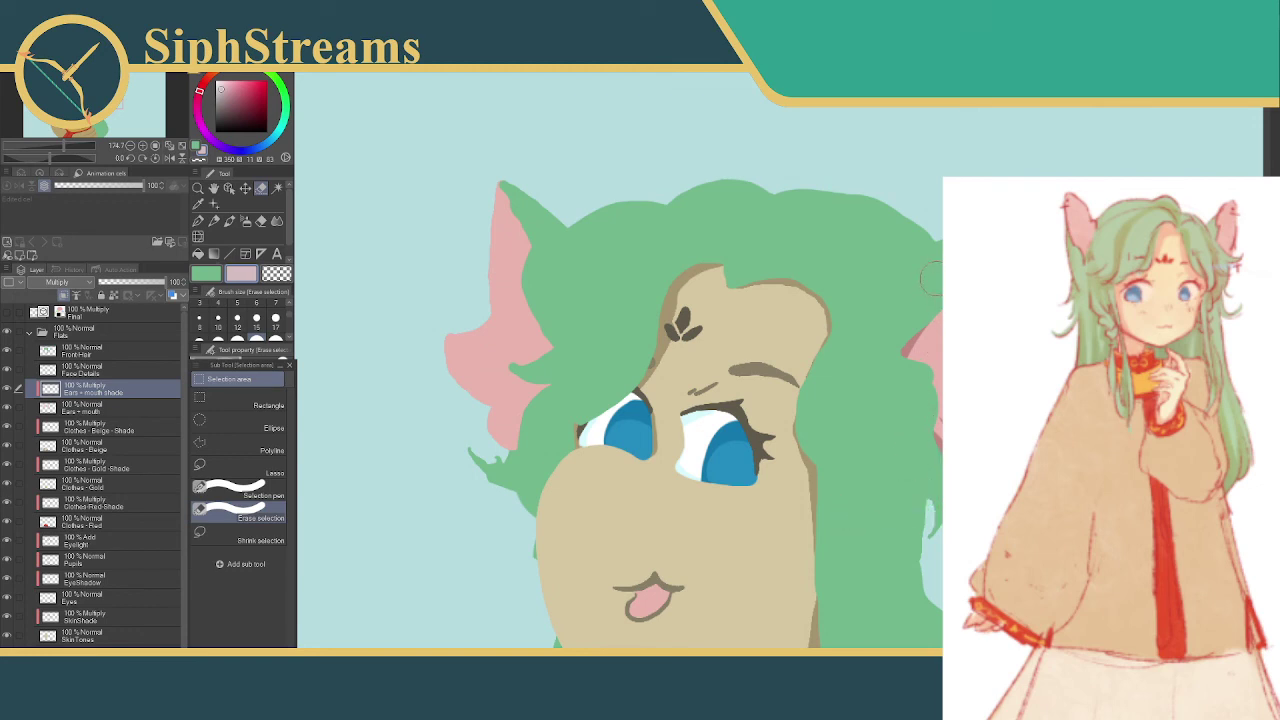
pyautogui.moveTo(936, 264)
pyautogui.mouseDown()
pyautogui.moveTo(924, 328)
pyautogui.moveTo(900, 334)
pyautogui.mouseUp()
pyautogui.click(839, 357)
pyautogui.hotkey('ctrl', 'z')
pyautogui.hotkey('ctrl', 'y')
# - Shade a strip along the inner edge of the left pink ear from its tip down to the hair, then deselect
pyautogui.moveTo(511, 178)
pyautogui.mouseDown()
pyautogui.moveTo(526, 208)
pyautogui.moveTo(520, 272)
pyautogui.moveTo(530, 265)
pyautogui.moveTo(540, 308)
pyautogui.mouseUp()
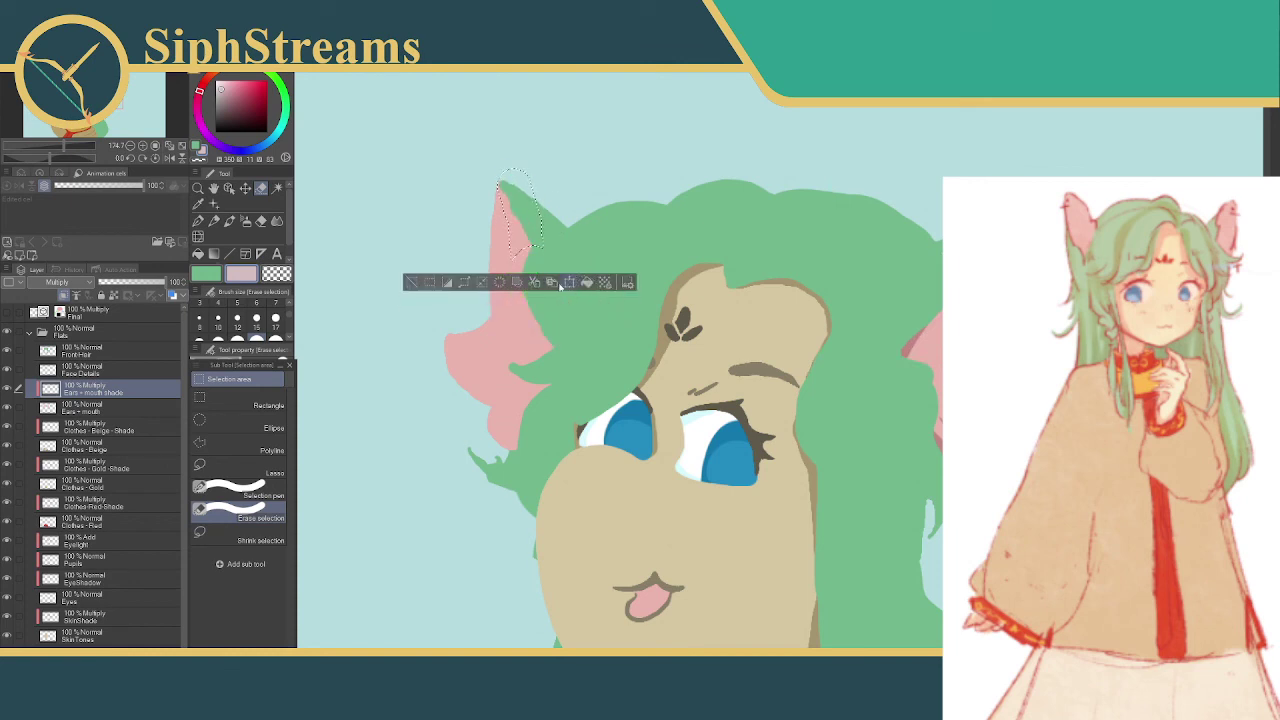
pyautogui.click(413, 294)
pyautogui.click(262, 492)
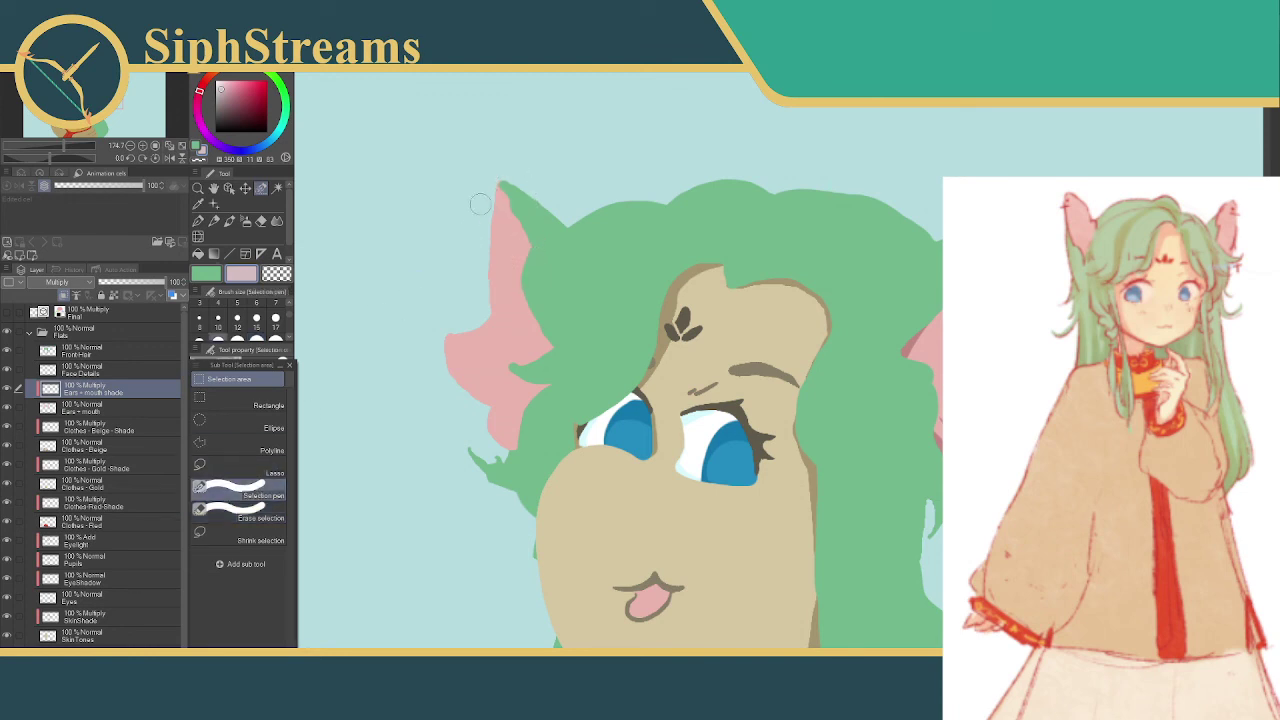
pyautogui.moveTo(503, 180)
pyautogui.mouseDown()
pyautogui.moveTo(535, 245)
pyautogui.moveTo(516, 276)
pyautogui.moveTo(566, 342)
pyautogui.mouseUp()
pyautogui.moveTo(605, 348)
pyautogui.mouseDown()
pyautogui.moveTo(598, 362)
pyautogui.moveTo(606, 348)
pyautogui.mouseUp()
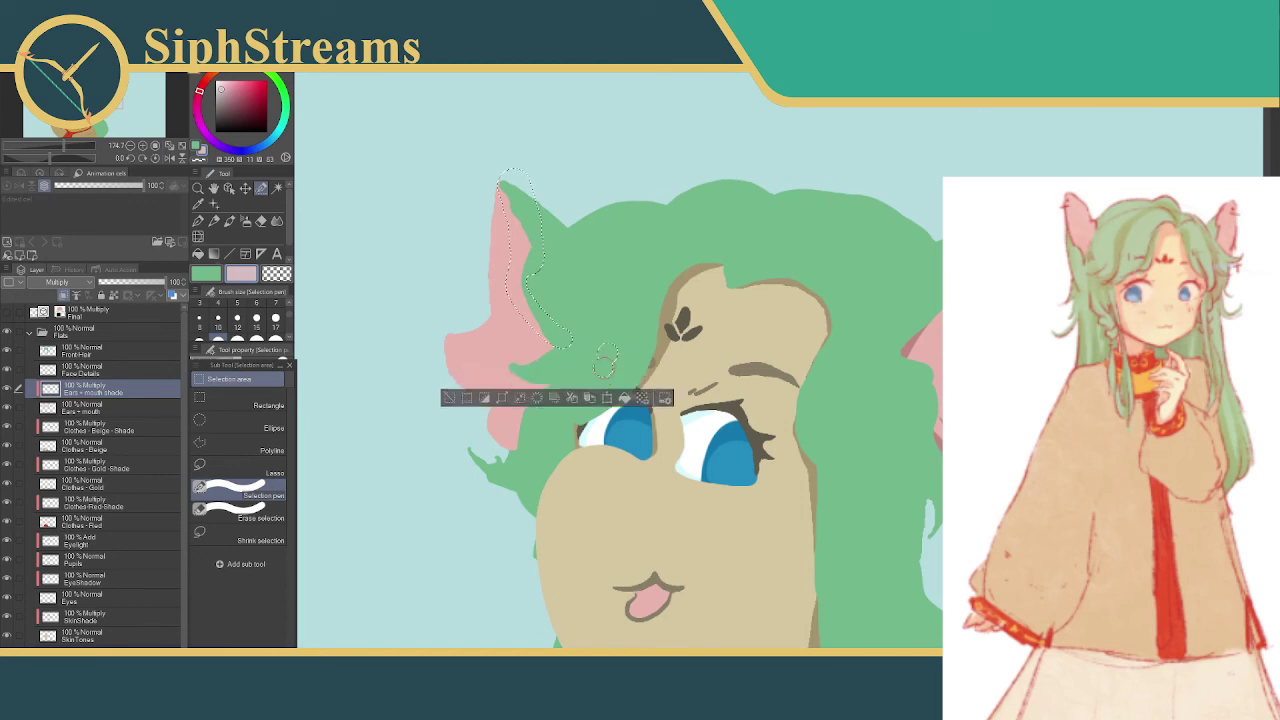
pyautogui.hotkey('ctrl', 't')
pyautogui.click(673, 262)
pyautogui.click(624, 398)
pyautogui.click(449, 399)
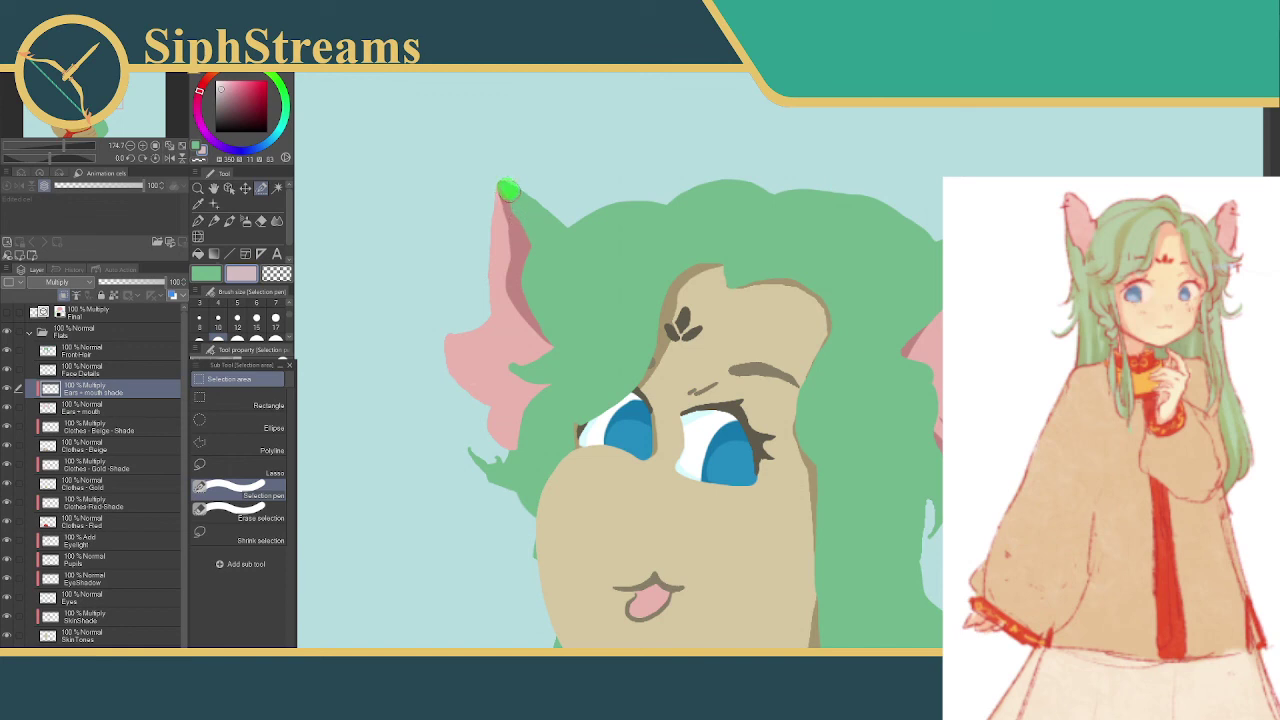
# - Adjust the shading near the tip of the left ear, then deselect
pyautogui.moveTo(516, 242); pyautogui.dragTo(516, 245)
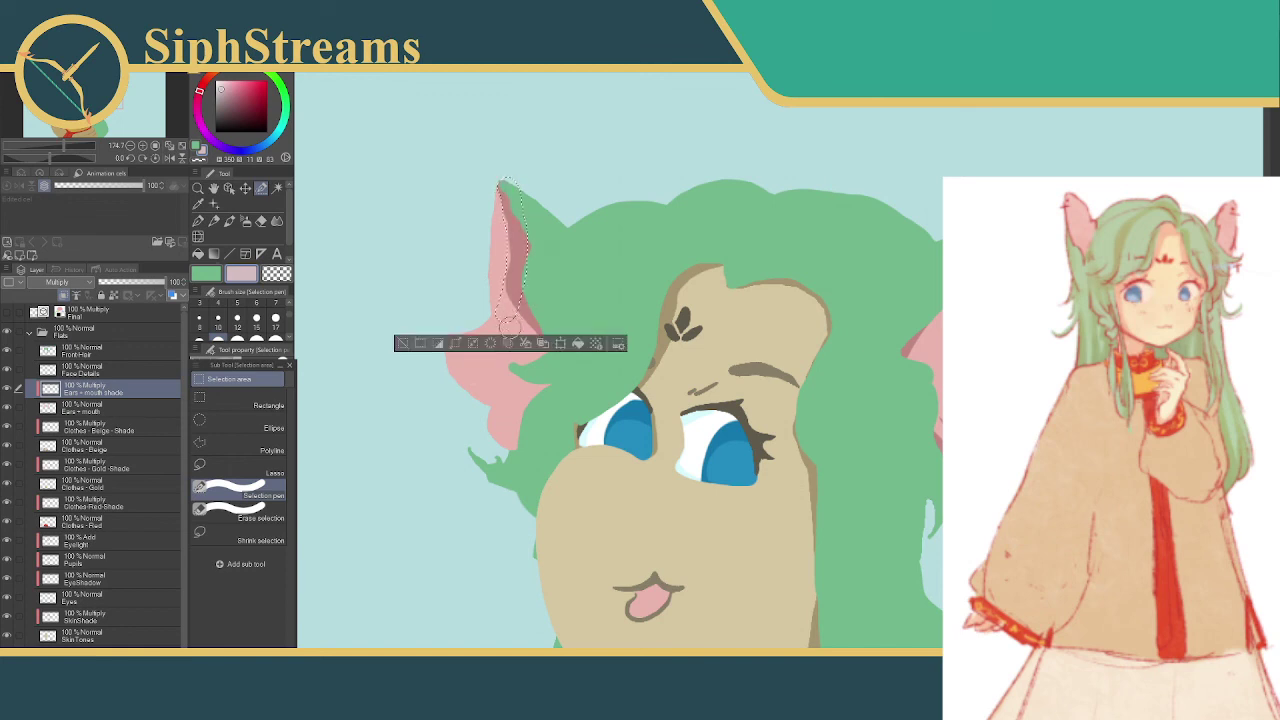
pyautogui.click(517, 303)
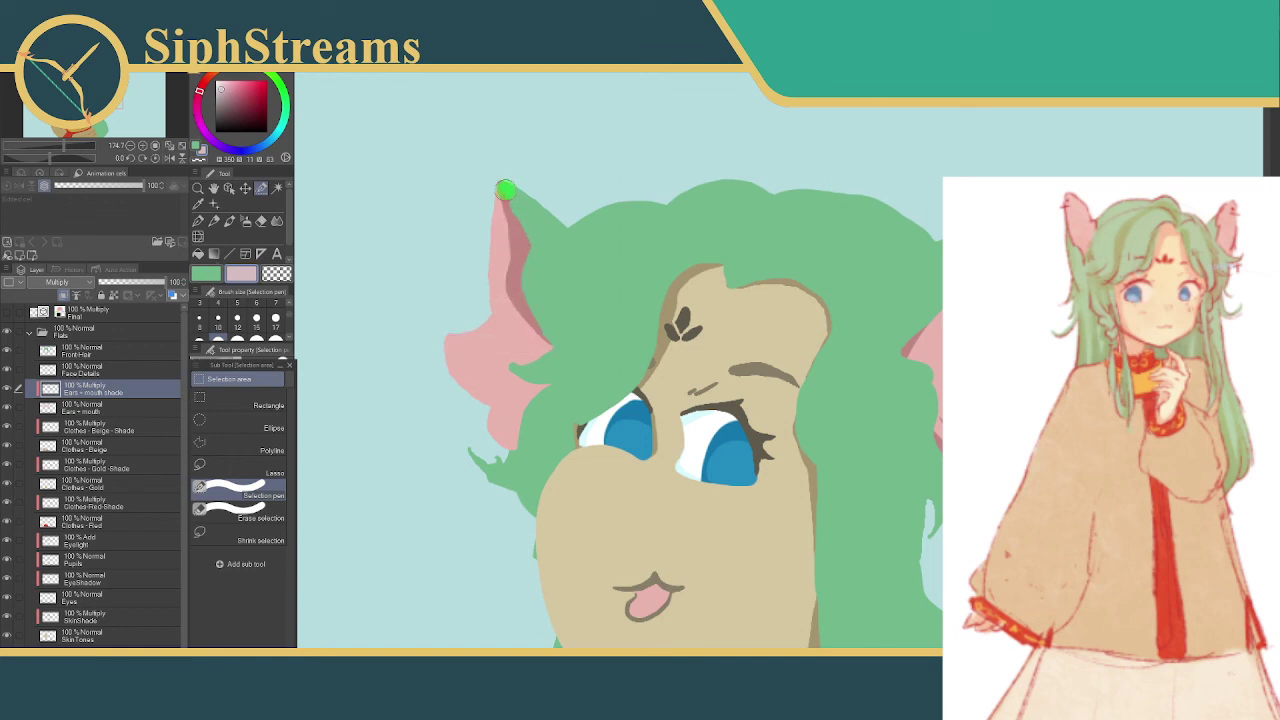
pyautogui.moveTo(524, 240); pyautogui.dragTo(530, 260)
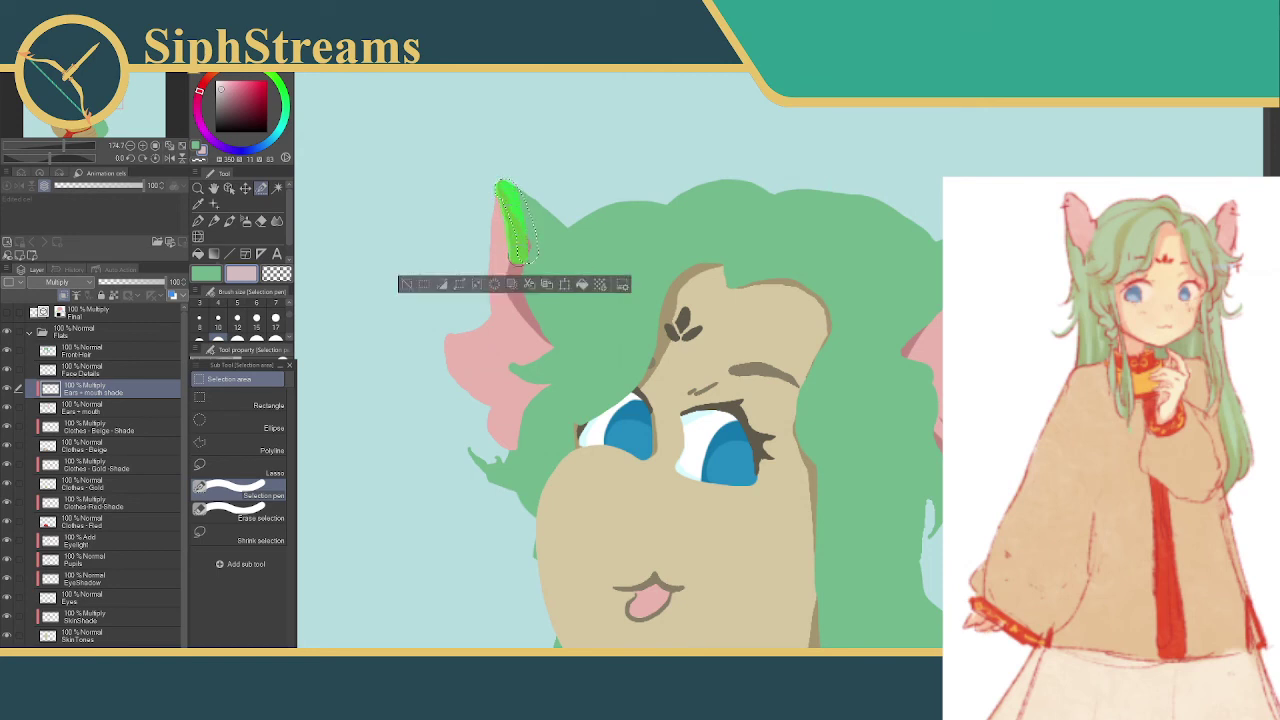
pyautogui.click(408, 290)
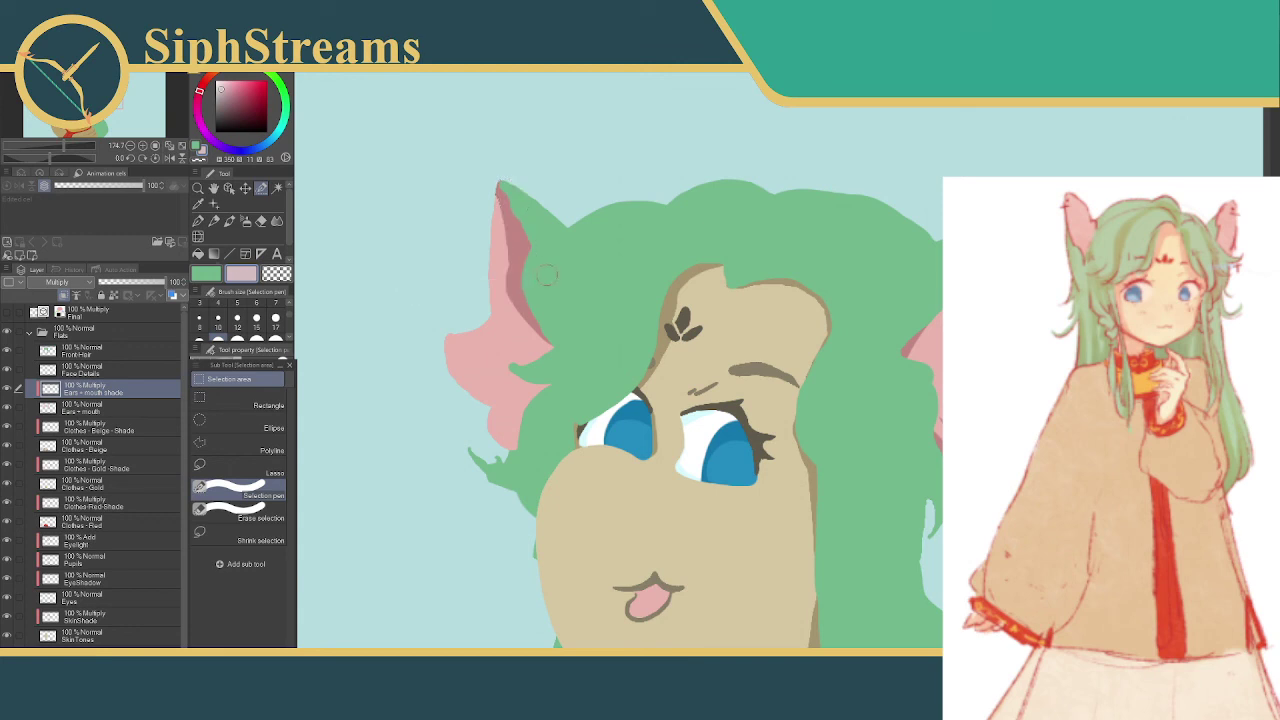
pyautogui.moveTo(497, 196); pyautogui.dragTo(504, 272)
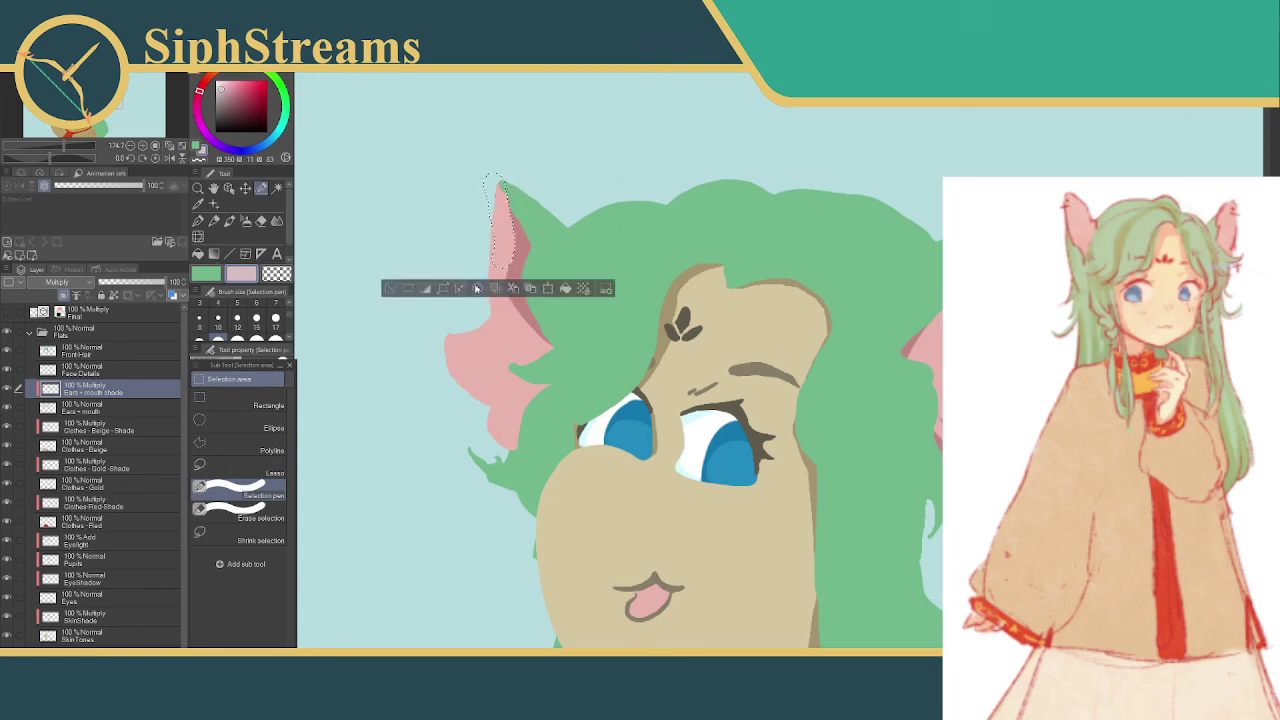
pyautogui.click(400, 290)
# - Refine the shade along the left ear's inner edge from the tip to the pointed corner at the hair, then deselect
pyautogui.moveTo(507, 188); pyautogui.dragTo(516, 228)
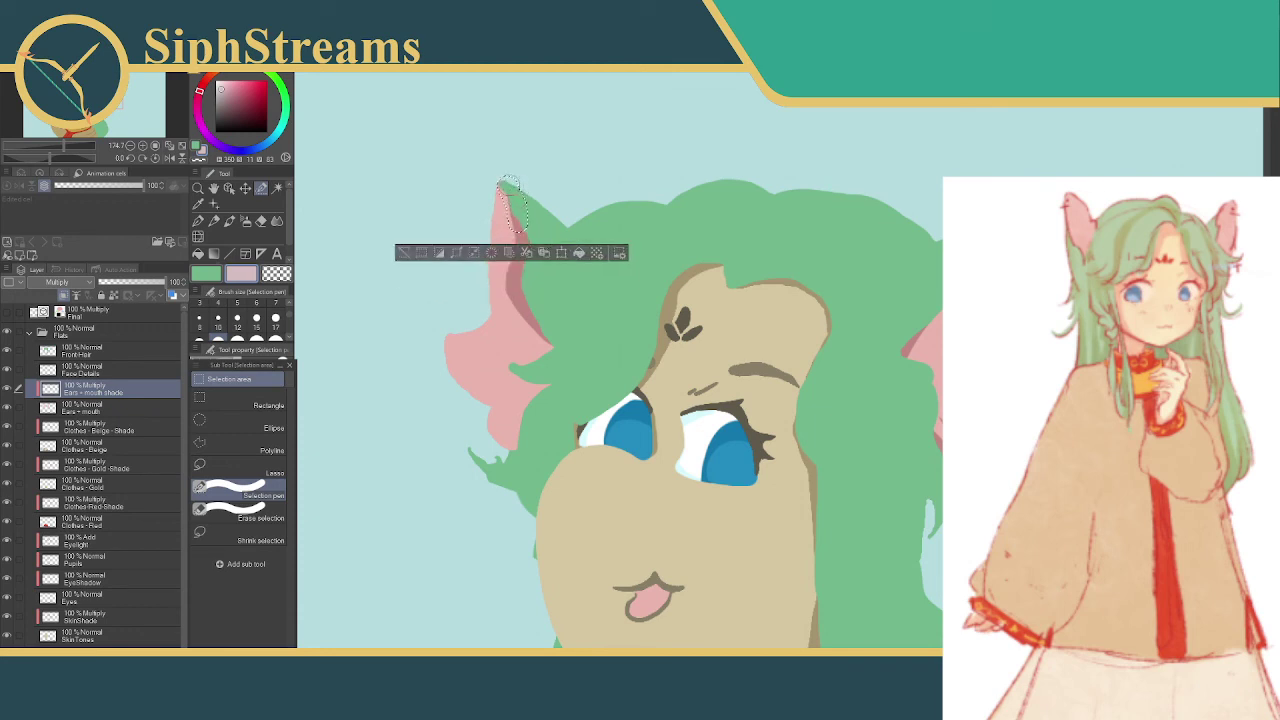
pyautogui.hotkey('ctrl', 'd')
pyautogui.moveTo(506, 180)
pyautogui.mouseDown()
pyautogui.moveTo(528, 240)
pyautogui.moveTo(503, 178)
pyautogui.moveTo(524, 250)
pyautogui.mouseUp()
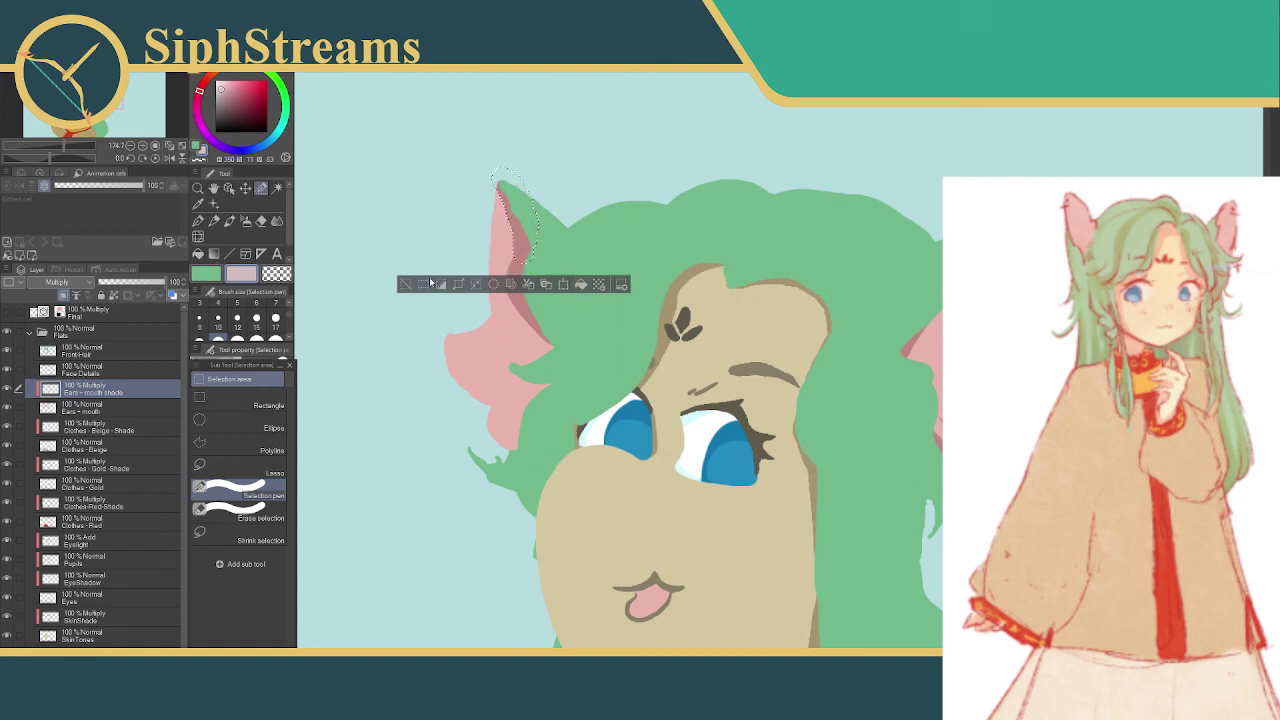
pyautogui.click(406, 284)
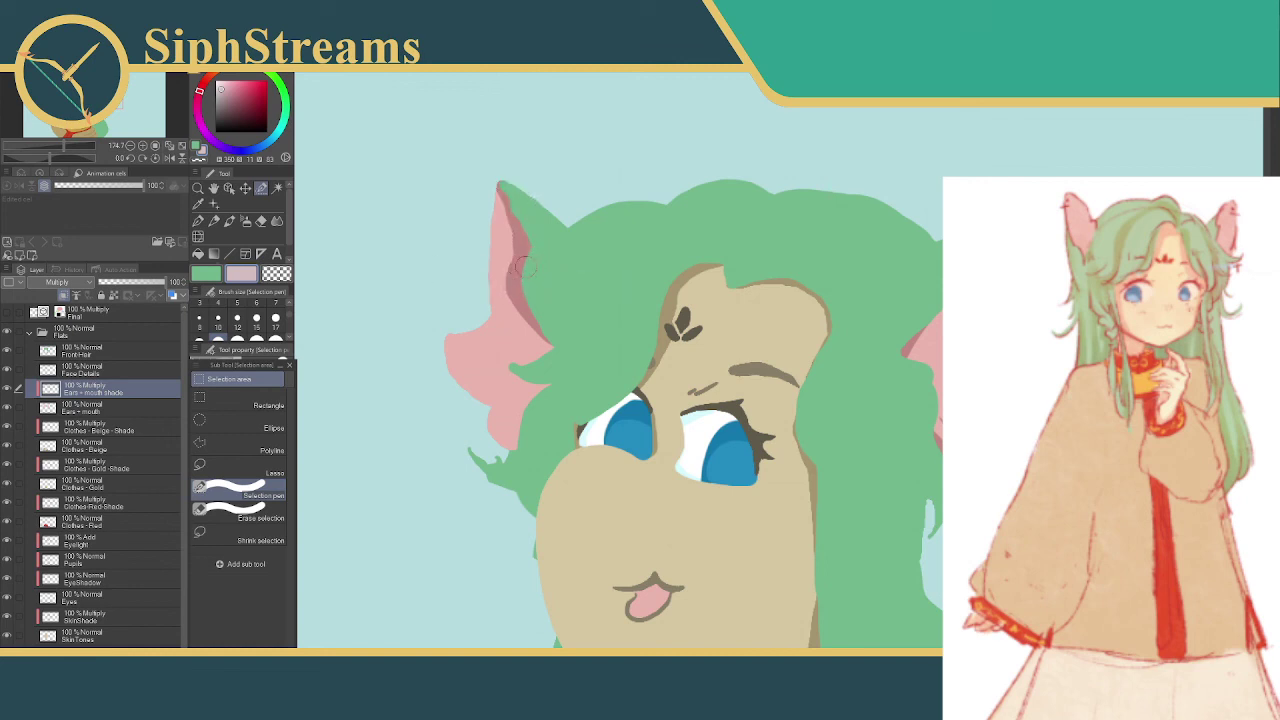
pyautogui.moveTo(516, 262)
pyautogui.mouseDown()
pyautogui.moveTo(522, 306)
pyautogui.moveTo(563, 347)
pyautogui.mouseUp()
pyautogui.hotkey('ctrl', 'd')
# - Shade the diagonal fold between the middle and lower lobes of the left ear and shape it towards the hair
pyautogui.moveTo(478, 413); pyautogui.dragTo(512, 361)
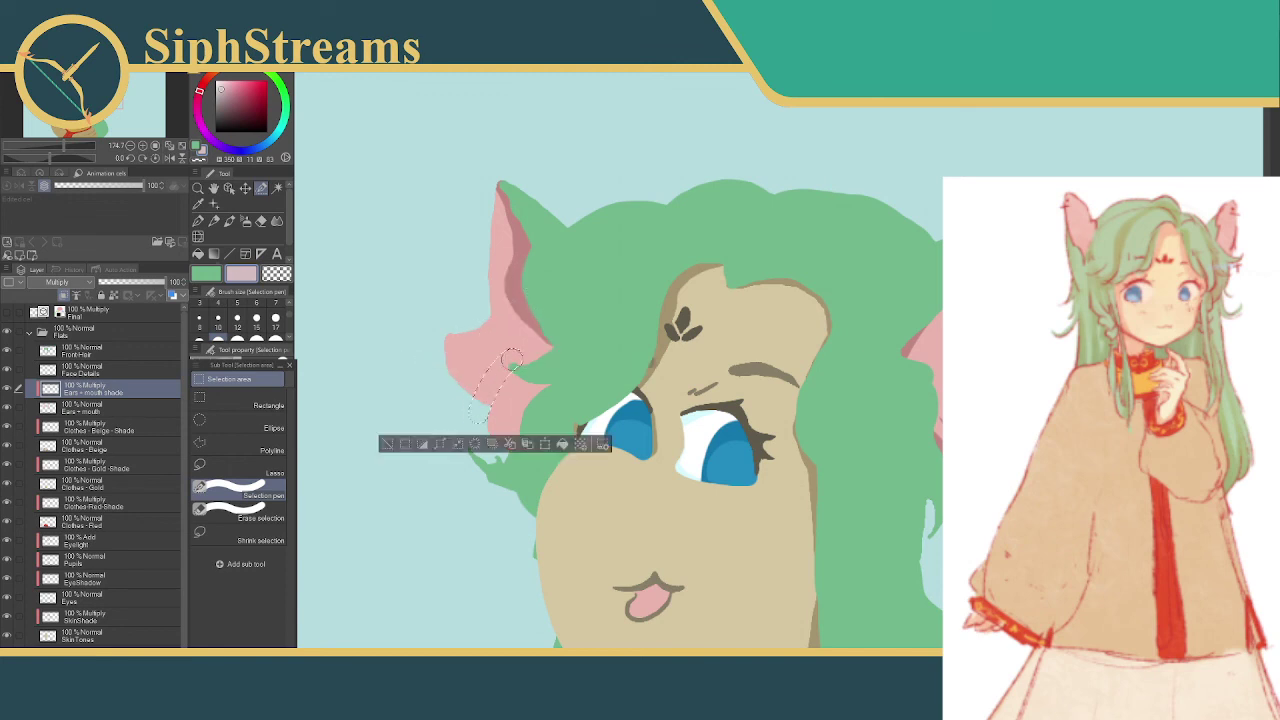
pyautogui.moveTo(460, 399); pyautogui.dragTo(472, 420)
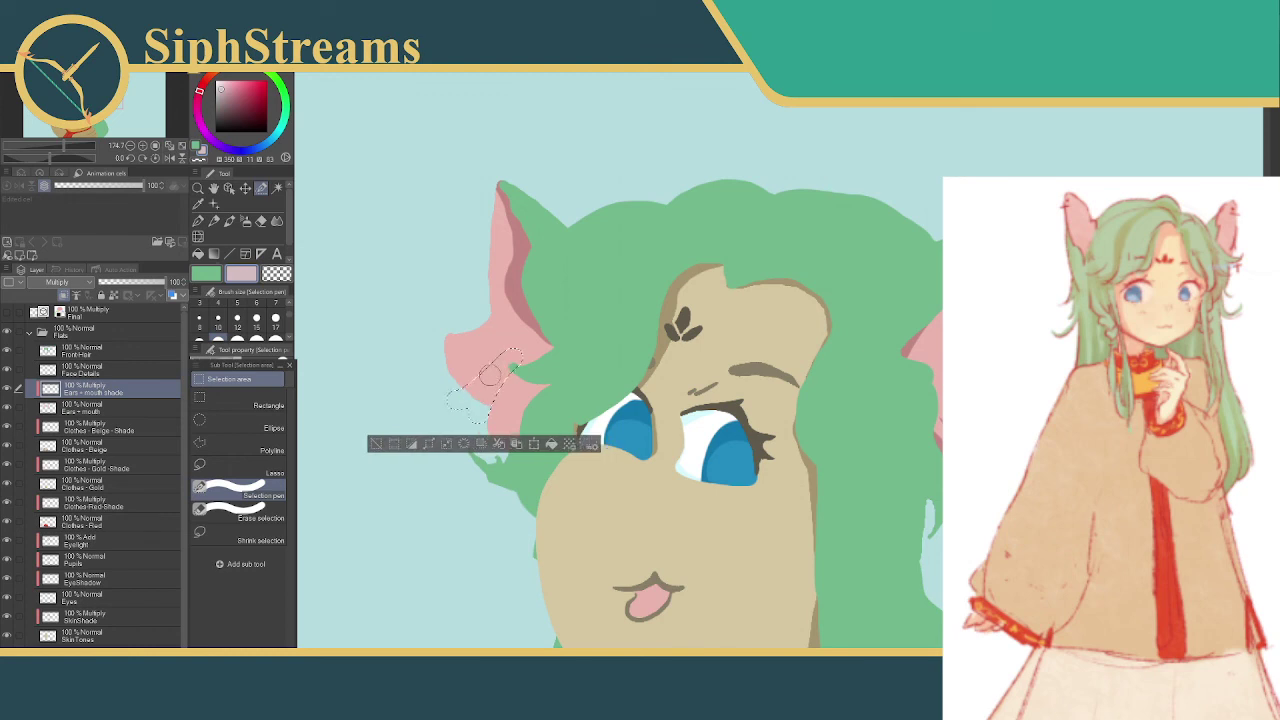
pyautogui.click(552, 444)
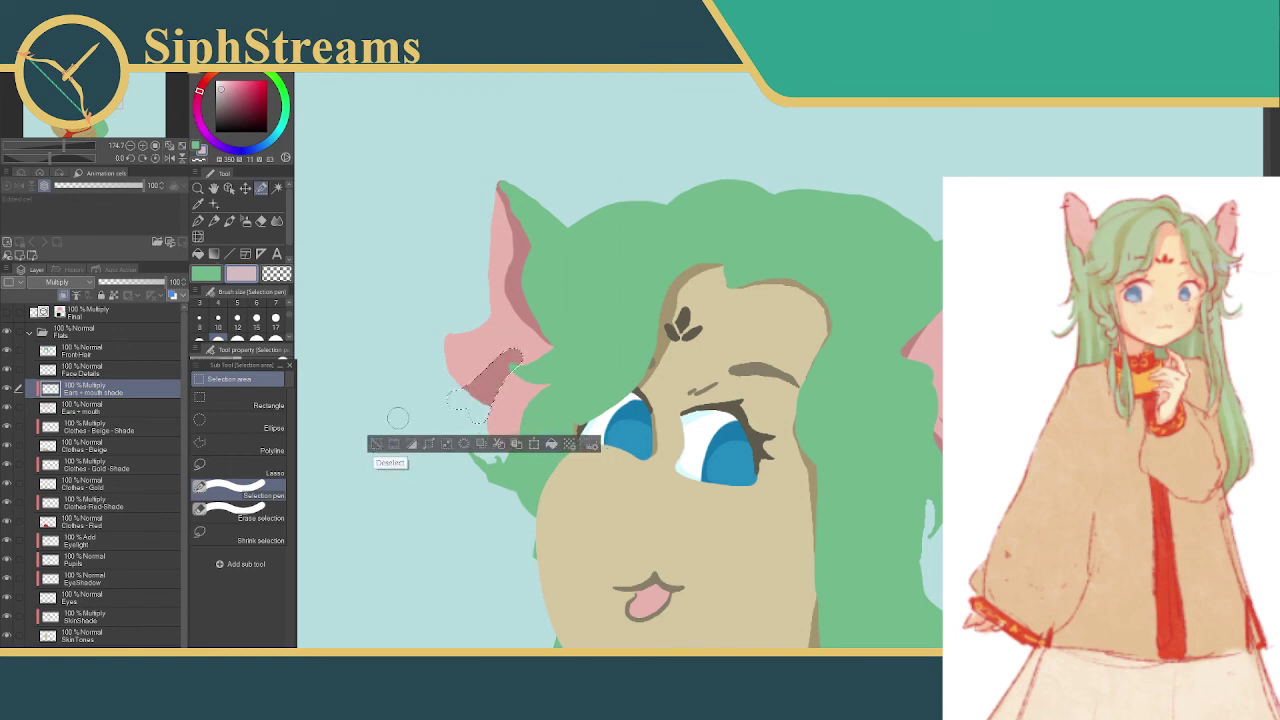
pyautogui.click(376, 444)
pyautogui.moveTo(432, 394)
pyautogui.mouseDown()
pyautogui.moveTo(492, 357)
pyautogui.moveTo(447, 383)
pyautogui.mouseUp()
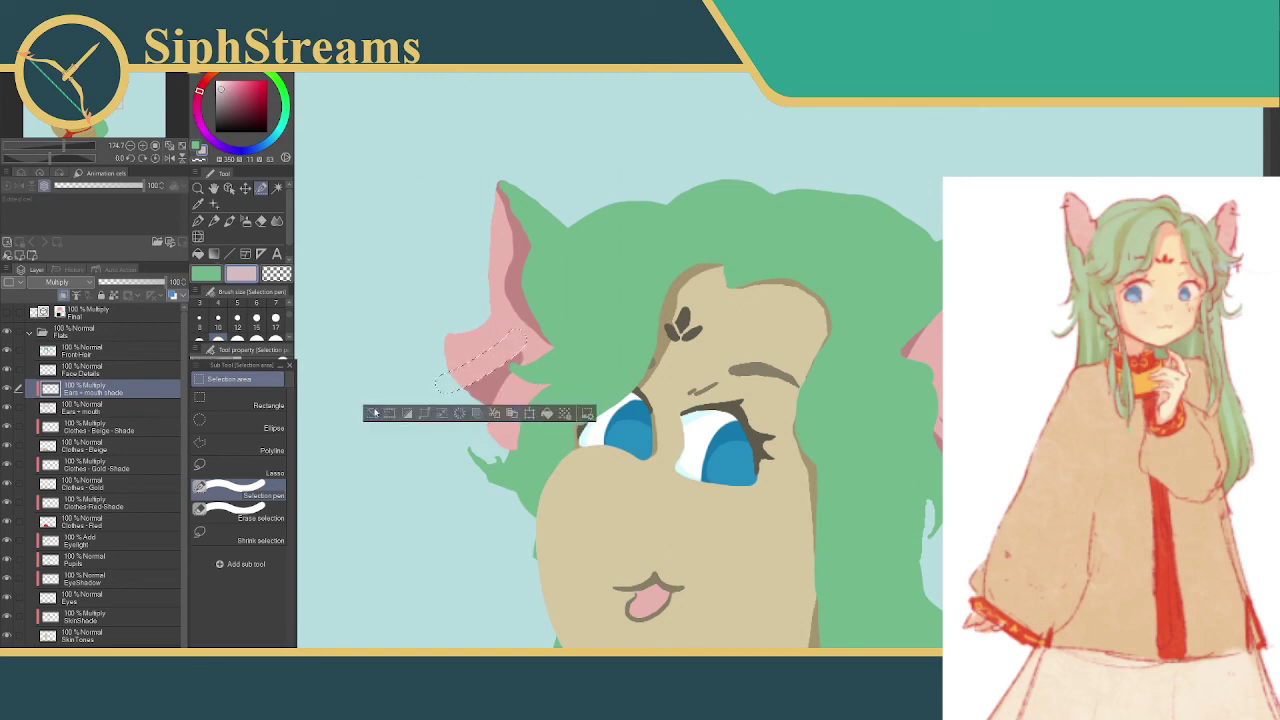
pyautogui.click(374, 413)
pyautogui.moveTo(531, 351); pyautogui.dragTo(528, 380)
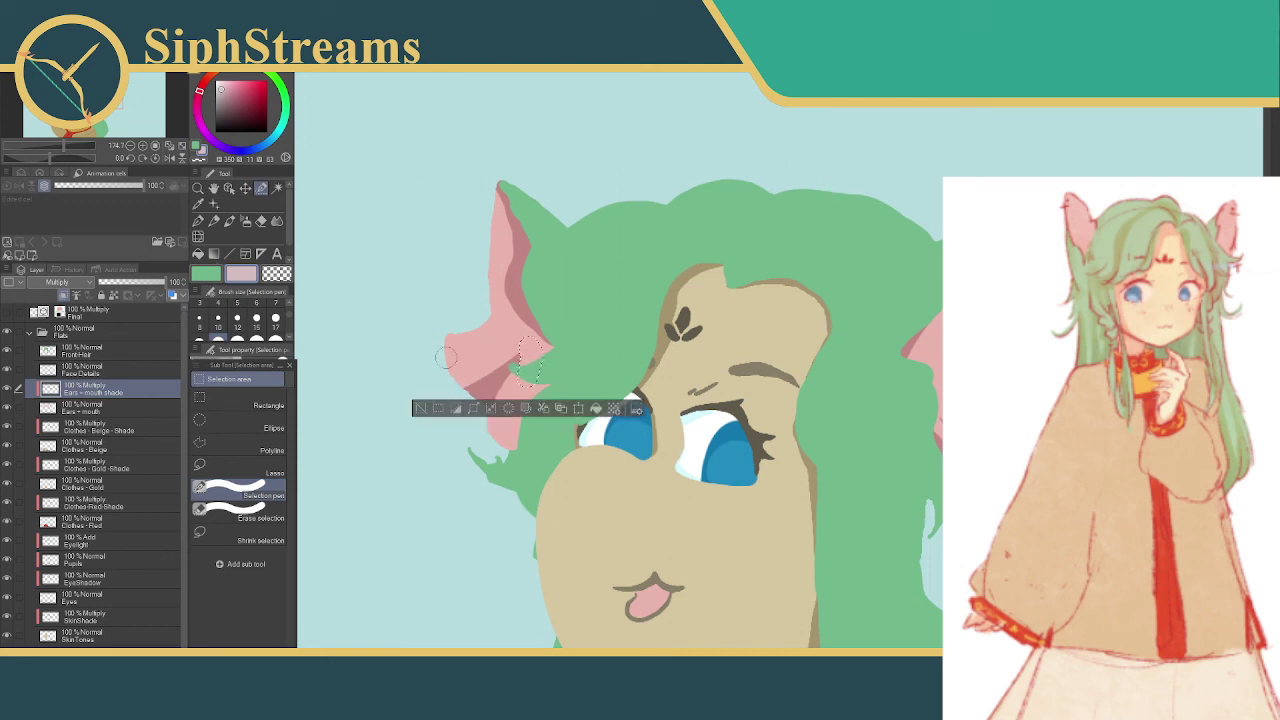
# - Shade the small fold between the upper and middle lobes of the left ear, tidy its outer end and deselect
pyautogui.moveTo(440, 328); pyautogui.dragTo(500, 290)
pyautogui.hotkey('alt', 'BackSpace')
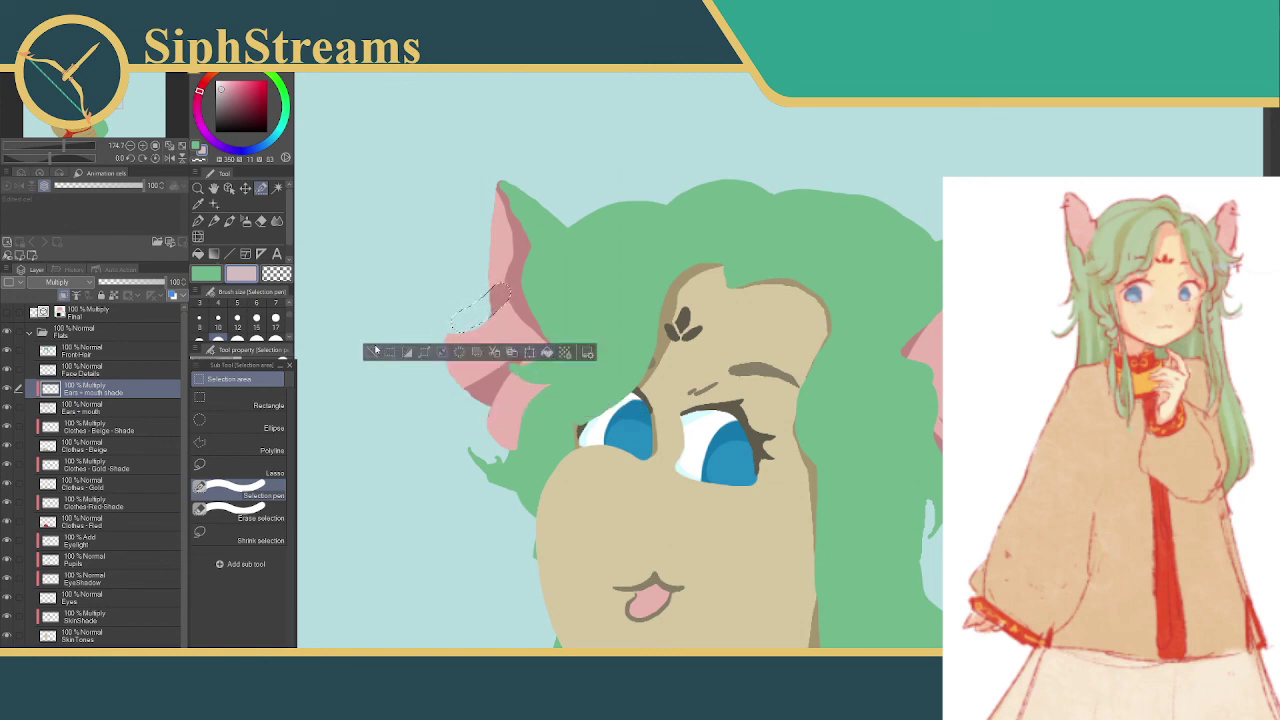
pyautogui.hotkey('ctrl', 'd')
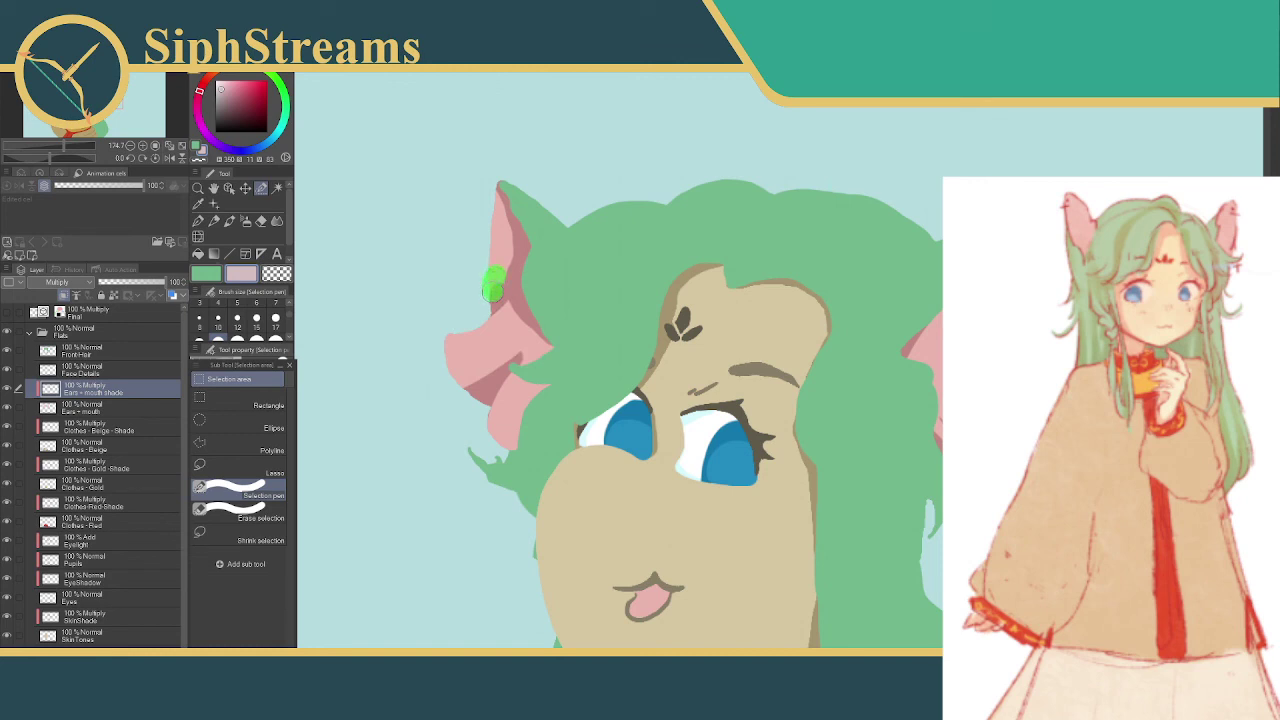
pyautogui.moveTo(492, 285); pyautogui.dragTo(493, 282)
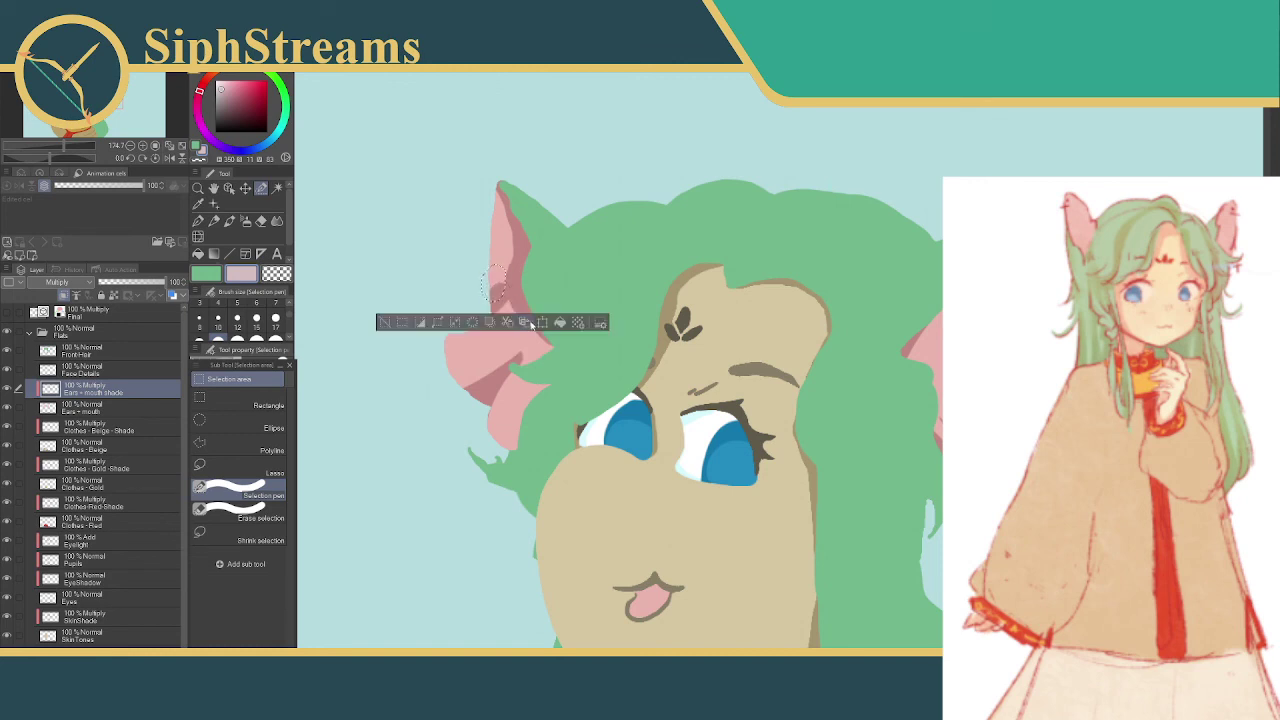
pyautogui.click(422, 325)
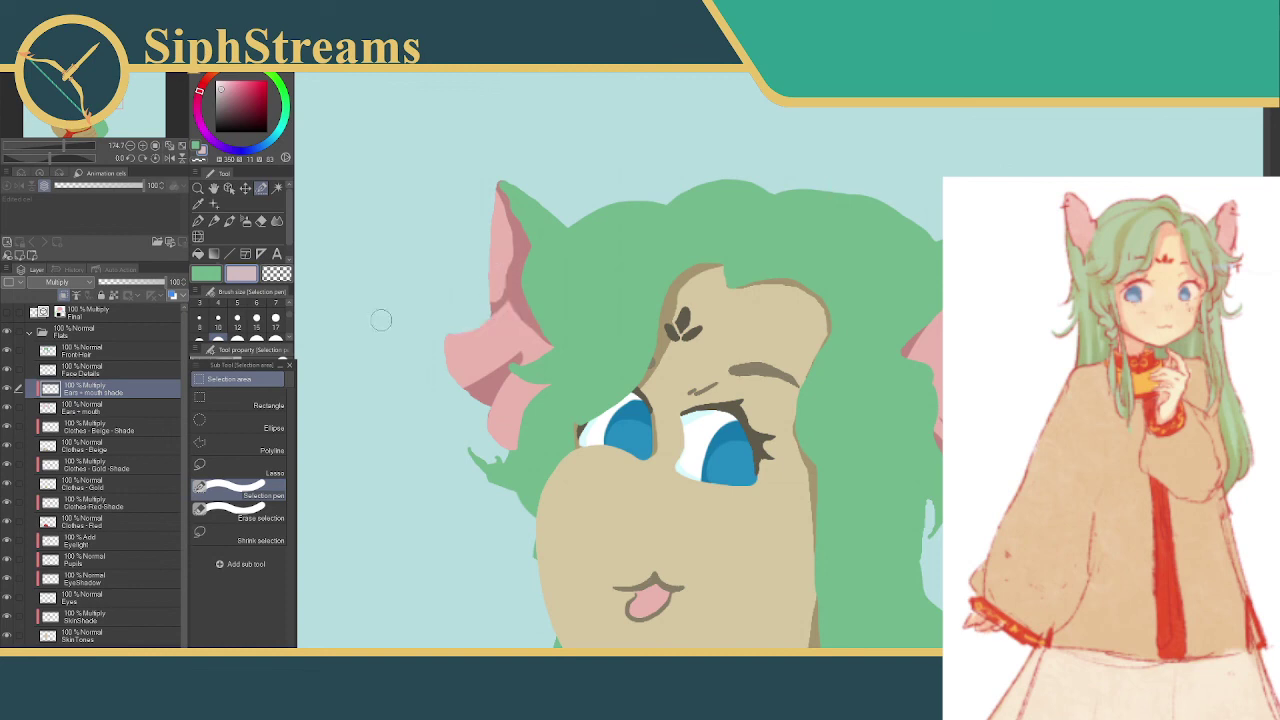
pyautogui.click(495, 290)
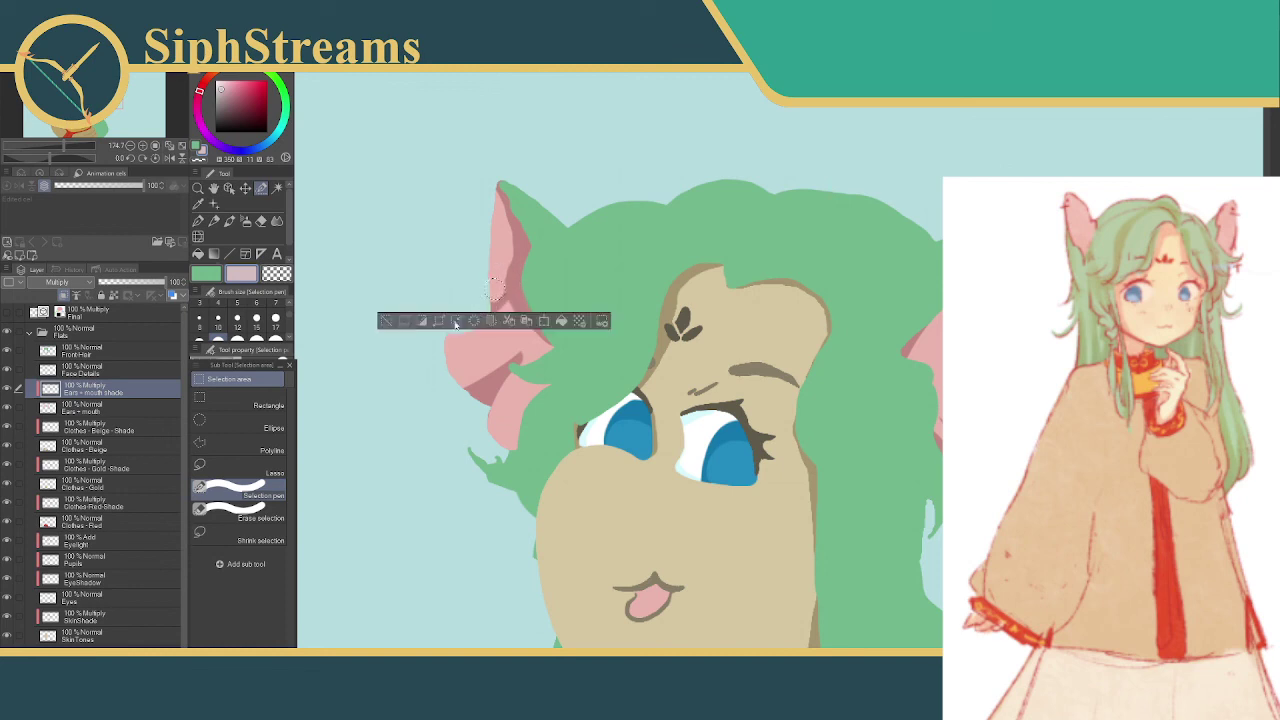
pyautogui.click(386, 322)
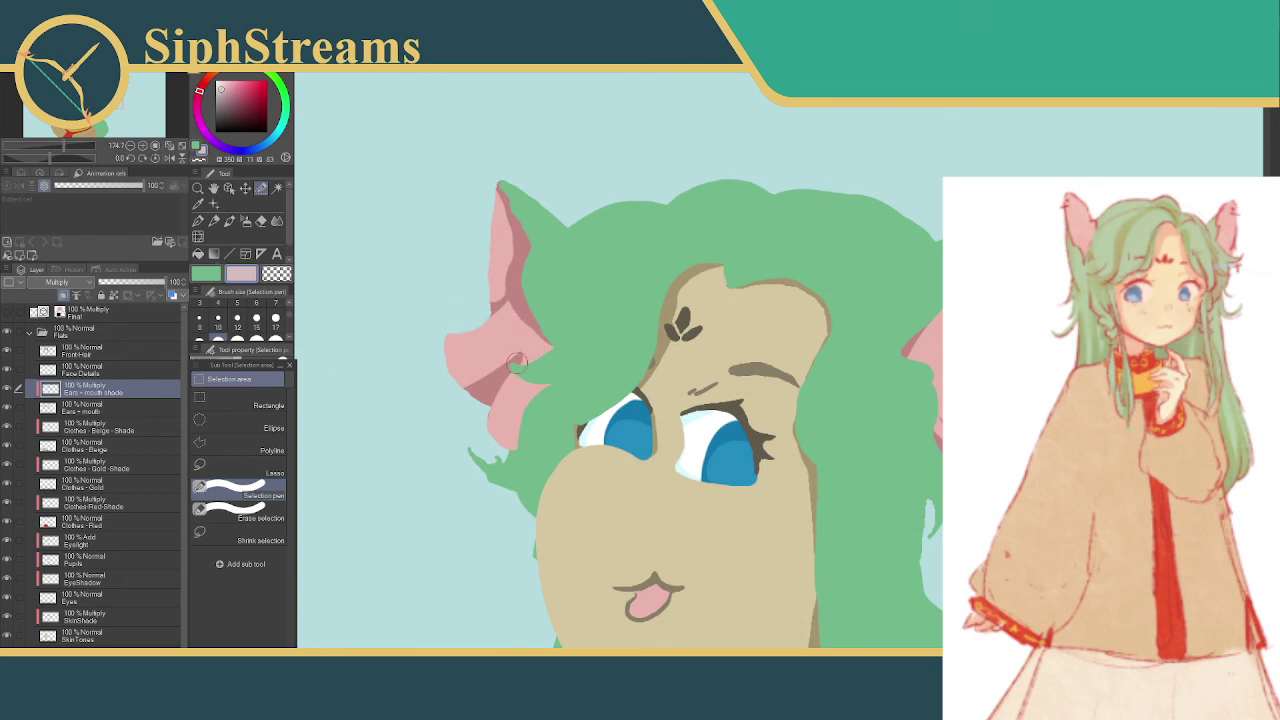
# - Shade the pointed inner corner of the left ear beside the hair, smooth its edge and deselect
pyautogui.click(518, 362)
pyautogui.click(524, 360)
pyautogui.moveTo(519, 362)
pyautogui.mouseDown()
pyautogui.moveTo(545, 322)
pyautogui.moveTo(552, 348)
pyautogui.mouseUp()
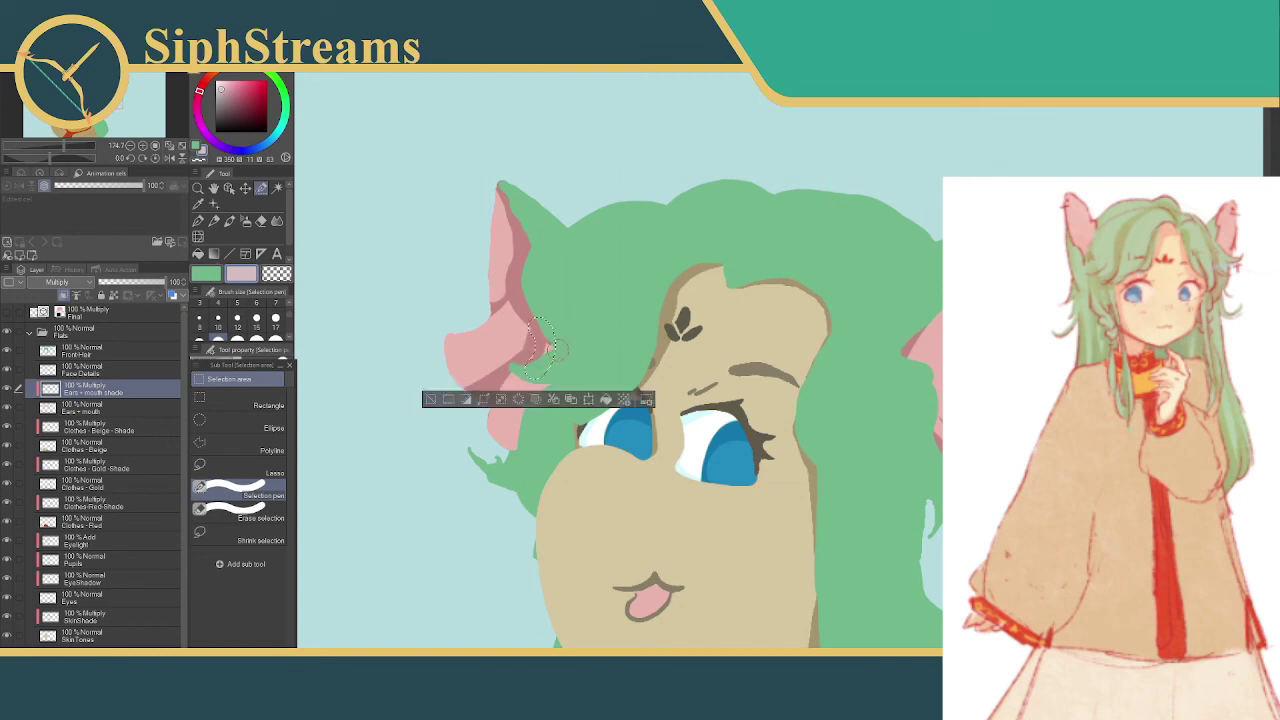
pyautogui.click(430, 399)
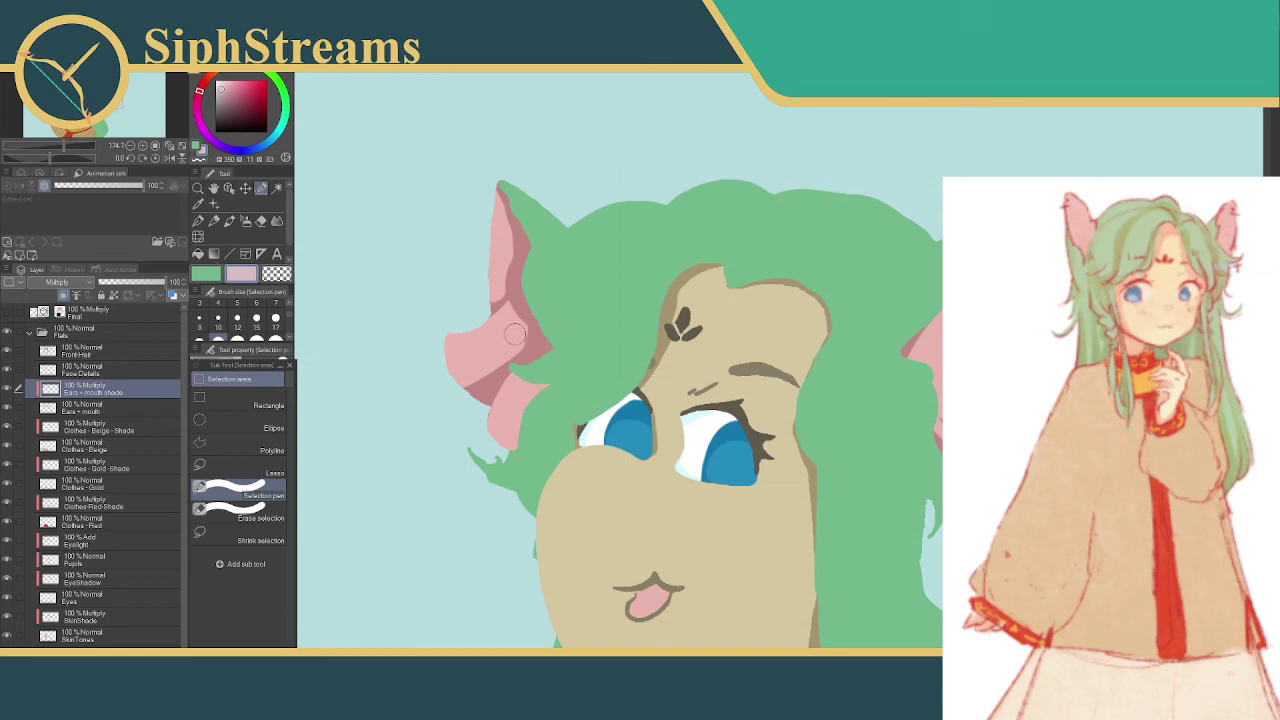
pyautogui.moveTo(518, 337); pyautogui.dragTo(520, 338)
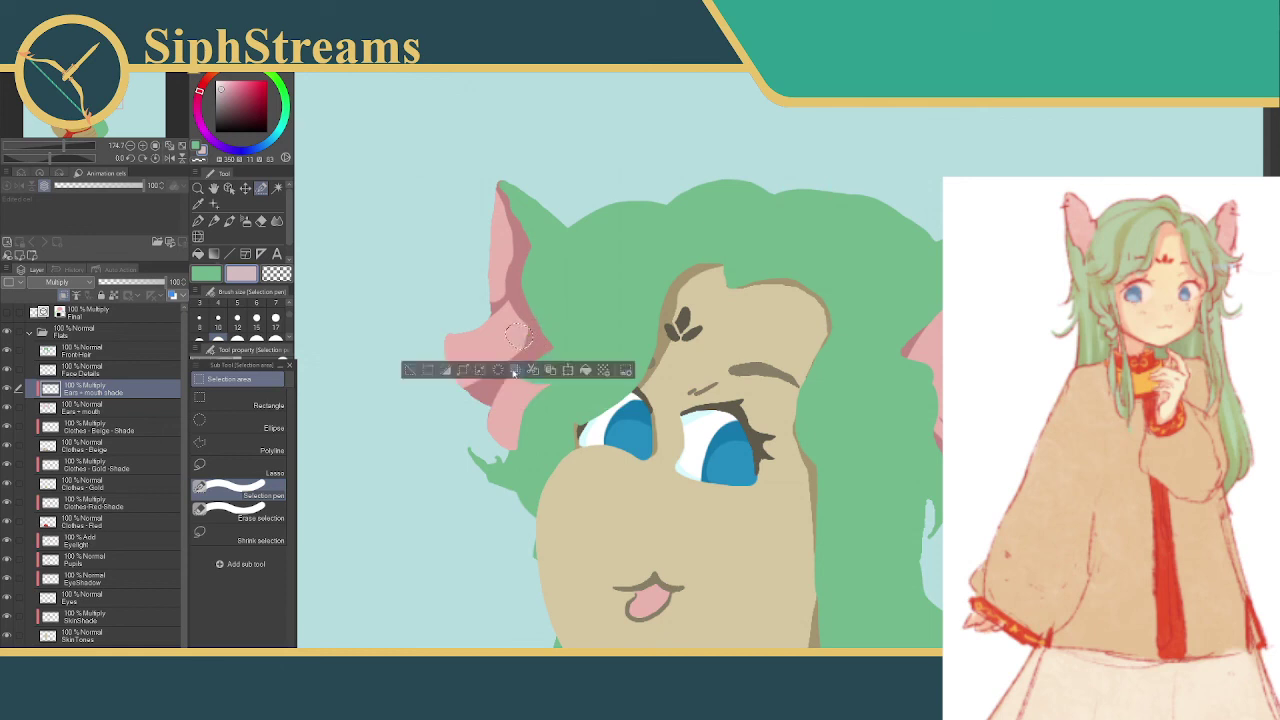
pyautogui.click(499, 374)
pyautogui.click(411, 375)
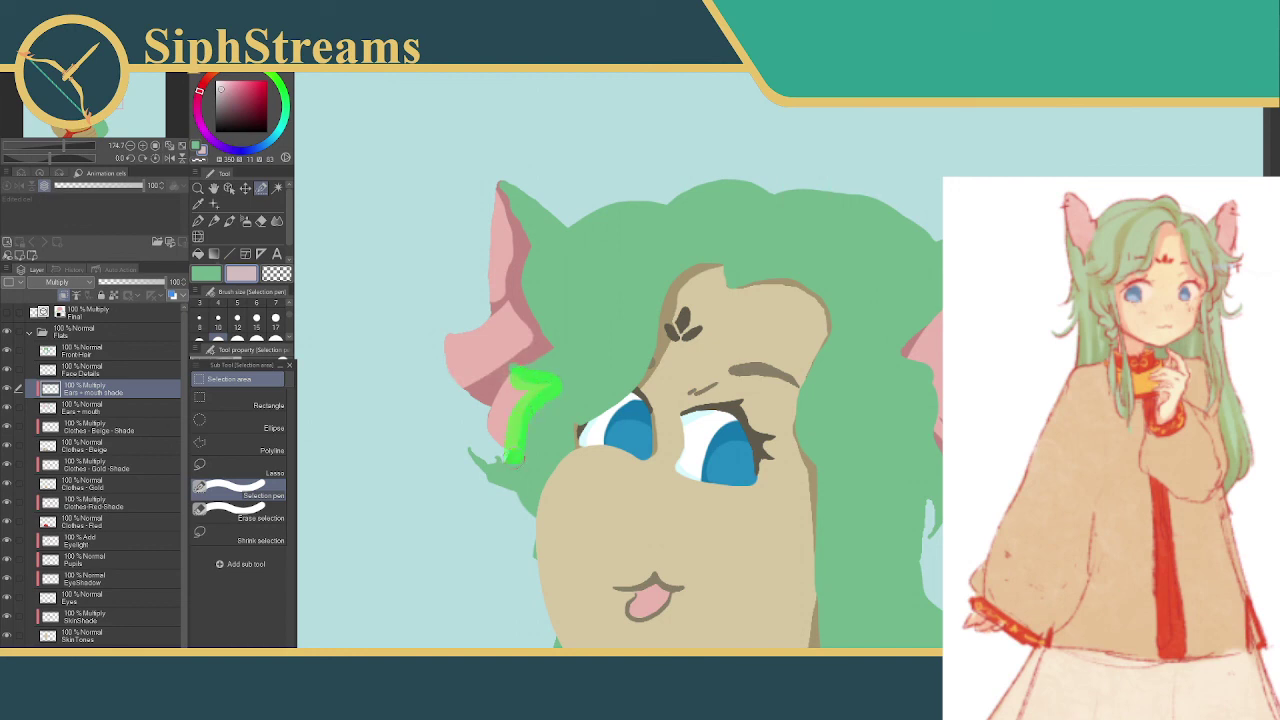
# - Shade the inner edge of the left ear's lower lobe, touch up the notch beside the hair and deselect
pyautogui.moveTo(513, 458); pyautogui.dragTo(514, 460)
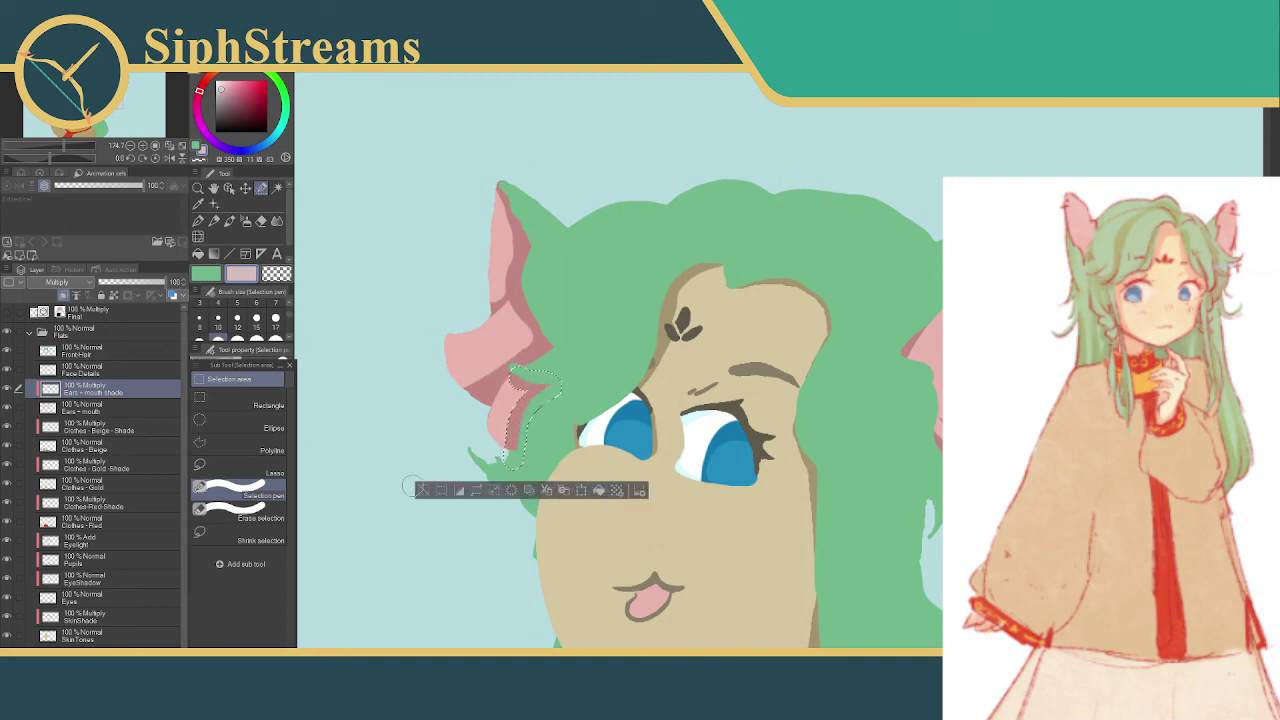
pyautogui.click(422, 490)
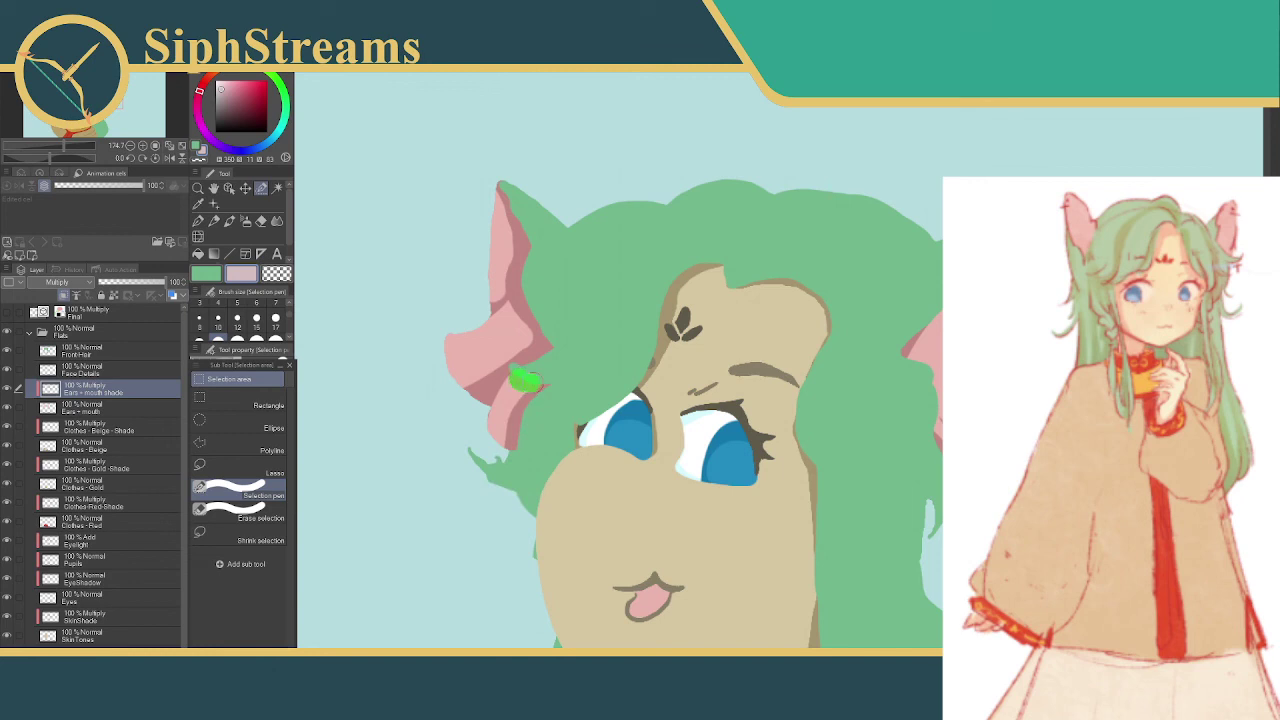
pyautogui.moveTo(520, 378); pyautogui.dragTo(530, 382)
pyautogui.click(420, 415)
pyautogui.click(516, 377)
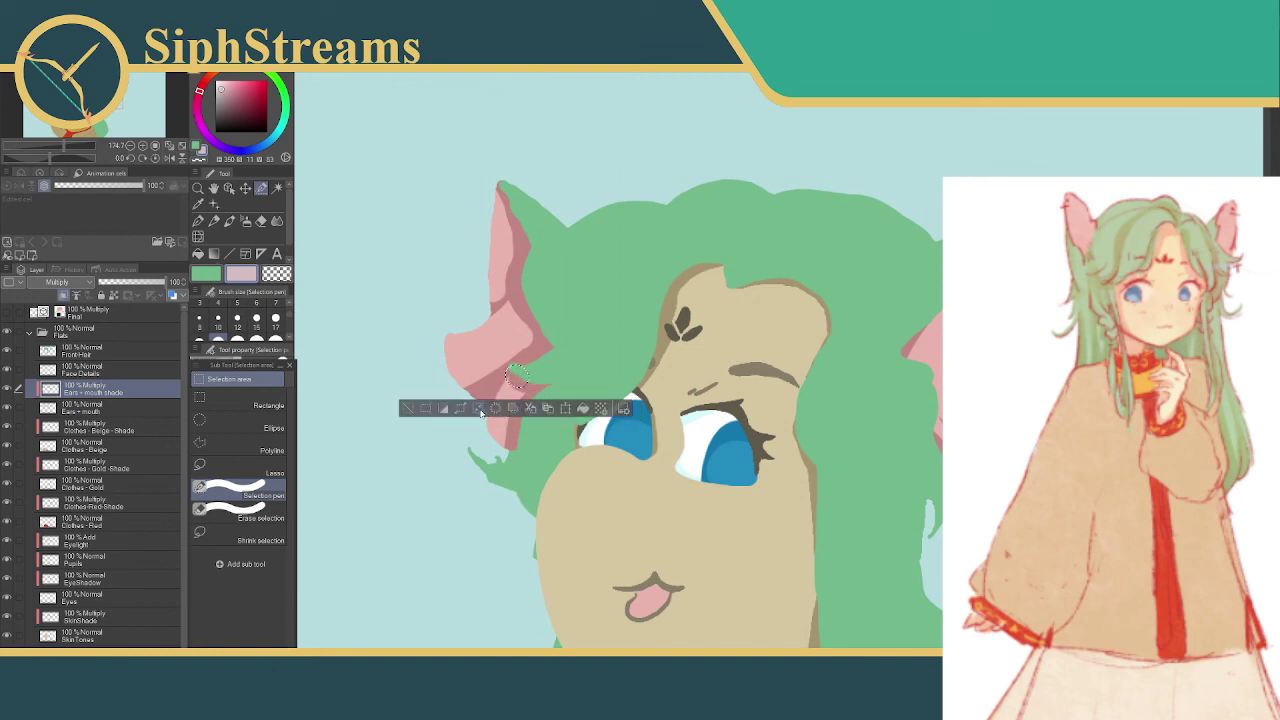
pyautogui.click(408, 408)
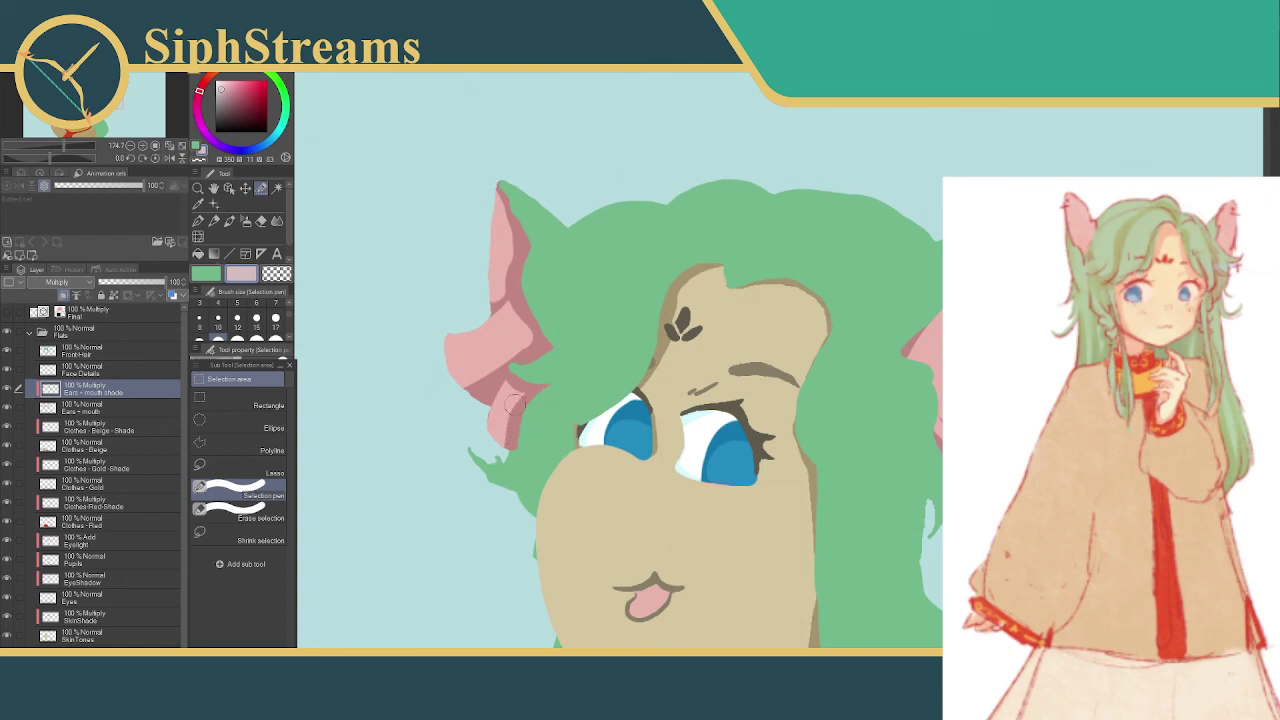
# - Refine the fold shade between the upper and middle lobes of the left ear, including its outer end, and deselect
pyautogui.moveTo(514, 404)
pyautogui.mouseDown()
pyautogui.moveTo(489, 337)
pyautogui.moveTo(488, 390)
pyautogui.mouseUp()
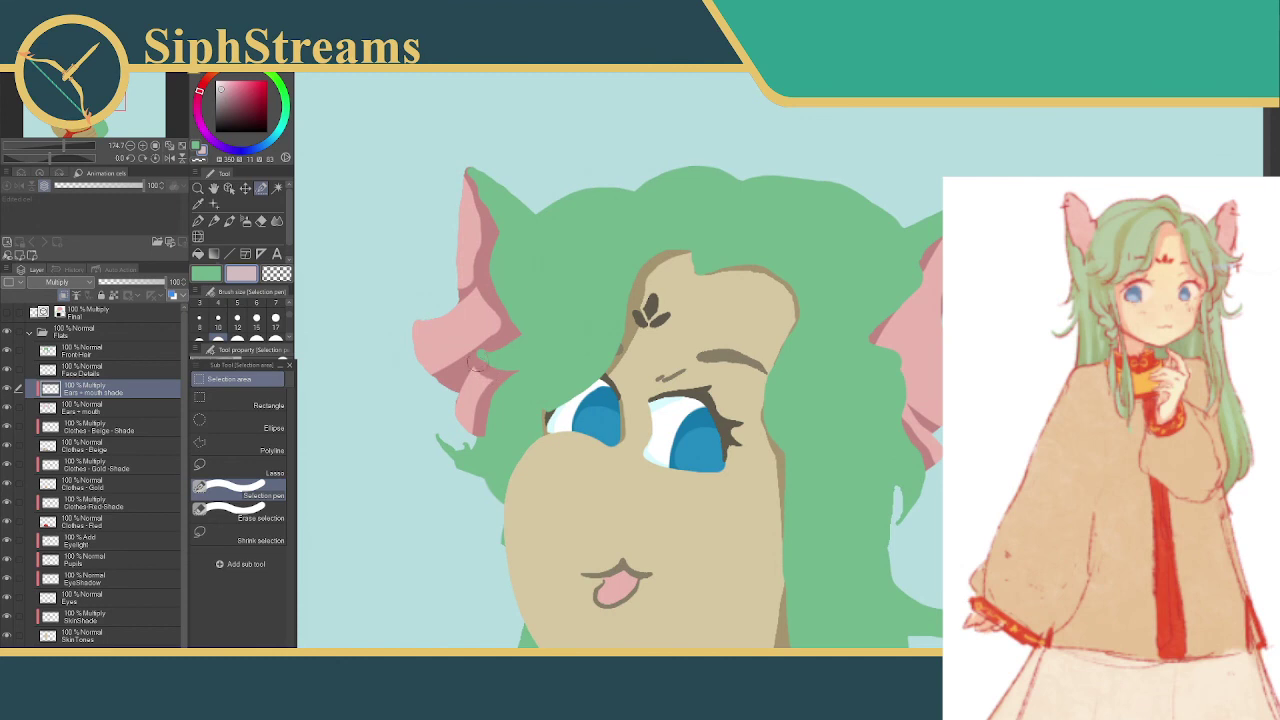
pyautogui.moveTo(455, 278); pyautogui.dragTo(464, 278)
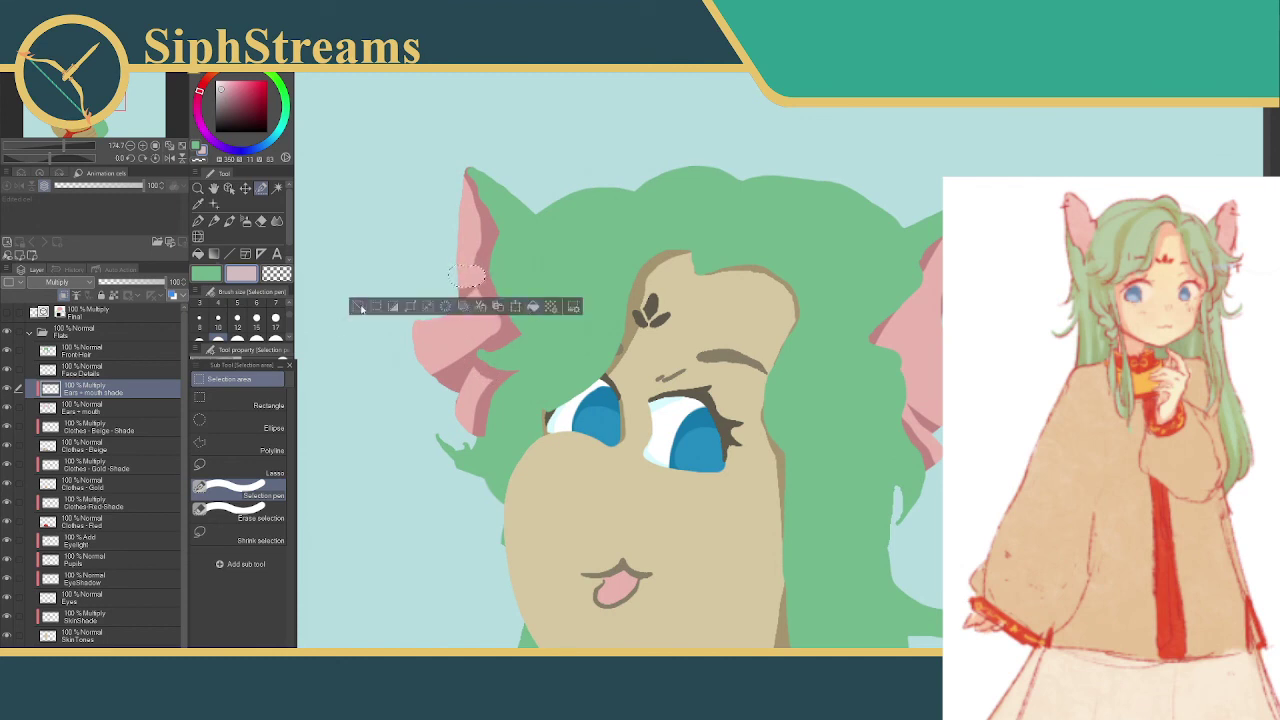
pyautogui.click(360, 307)
pyautogui.moveTo(484, 259); pyautogui.dragTo(488, 295)
pyautogui.click(538, 318)
pyautogui.click(377, 312)
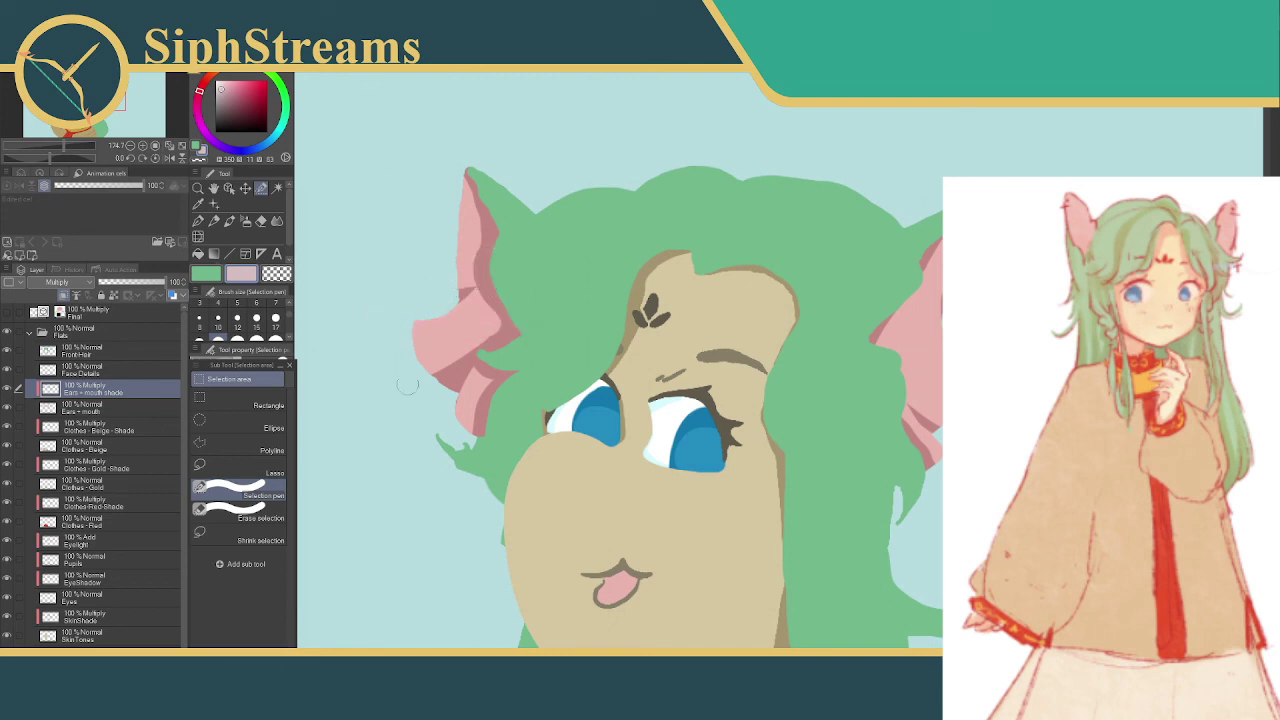
pyautogui.moveTo(420, 306); pyautogui.dragTo(453, 302)
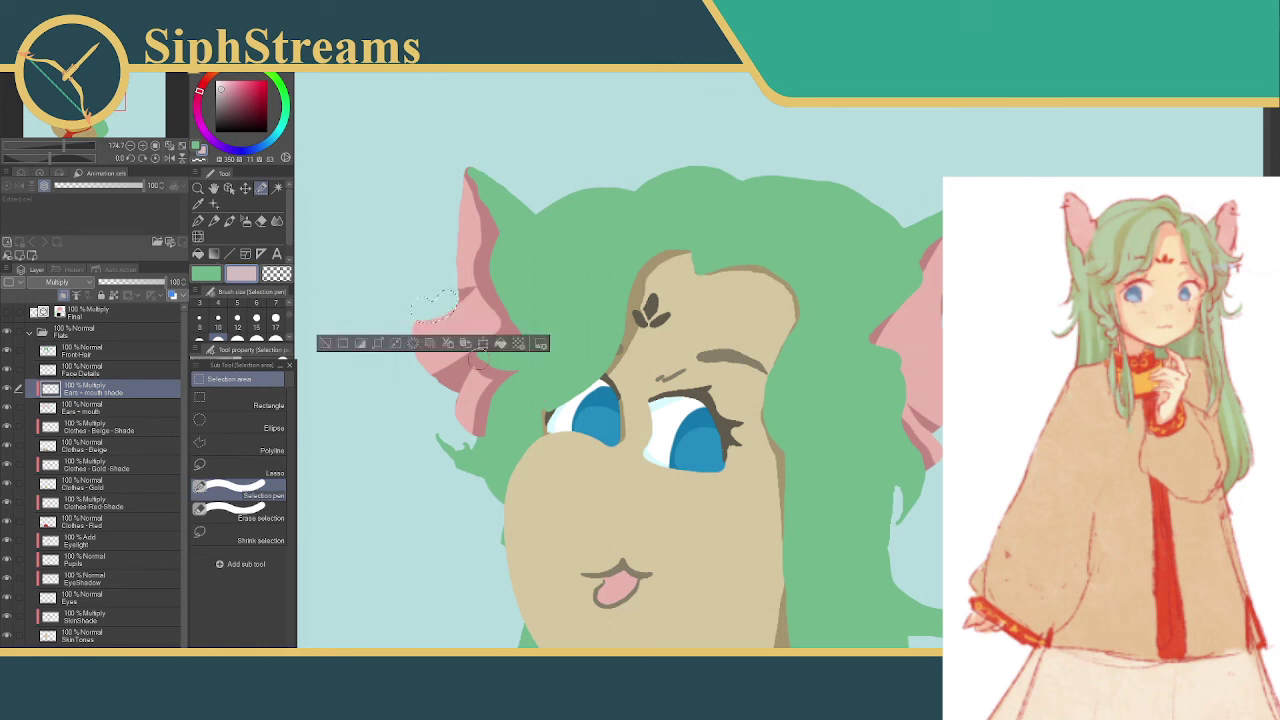
pyautogui.click(325, 343)
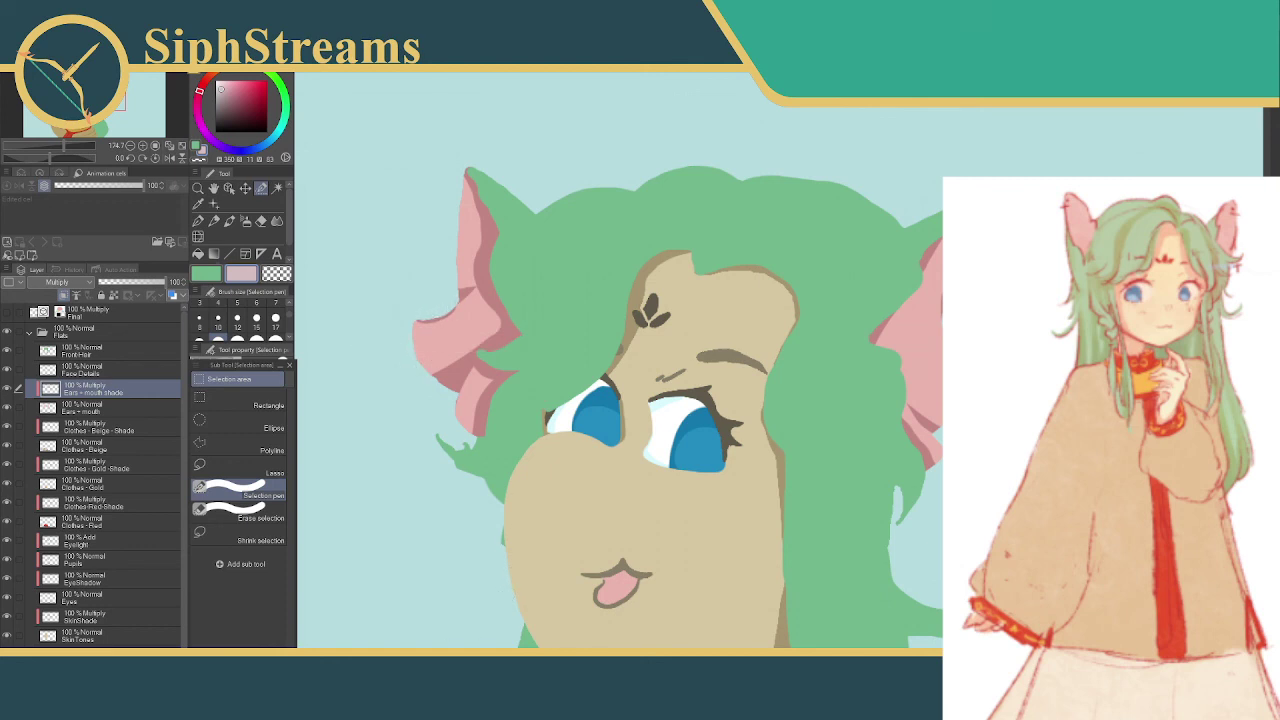
# - Trim the shade across the left ear's middle lobe into a clean curve towards the hair, then deselect
pyautogui.scroll(-5, 784, 370)
pyautogui.scroll(2, 780, 365)
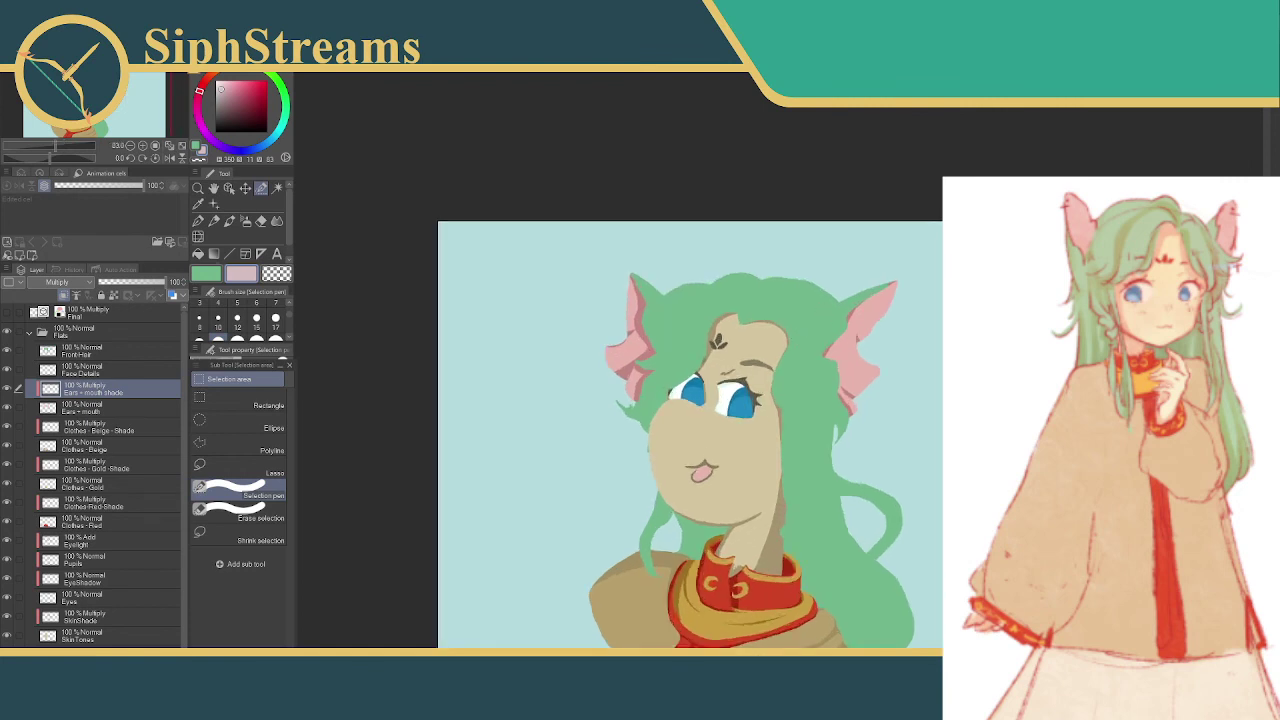
pyautogui.scroll(5, 606, 403)
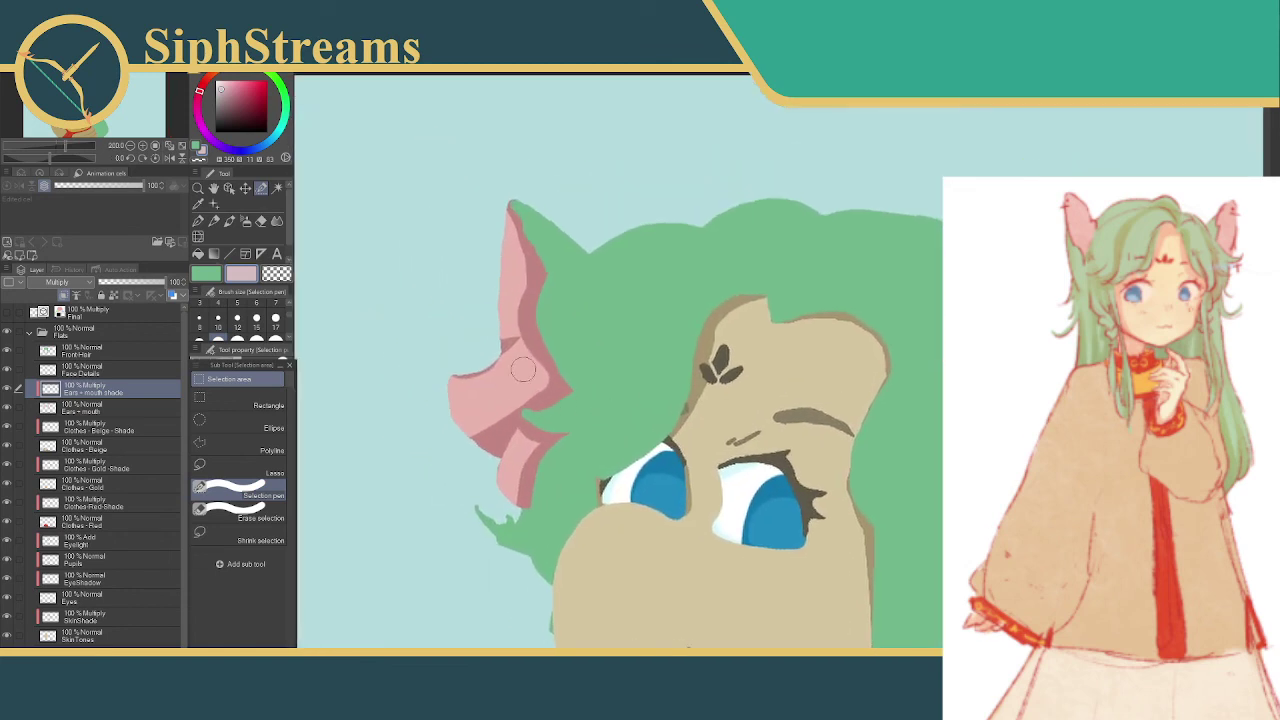
pyautogui.moveTo(530, 368)
pyautogui.mouseDown()
pyautogui.moveTo(516, 402)
pyautogui.moveTo(466, 432)
pyautogui.moveTo(448, 427)
pyautogui.mouseUp()
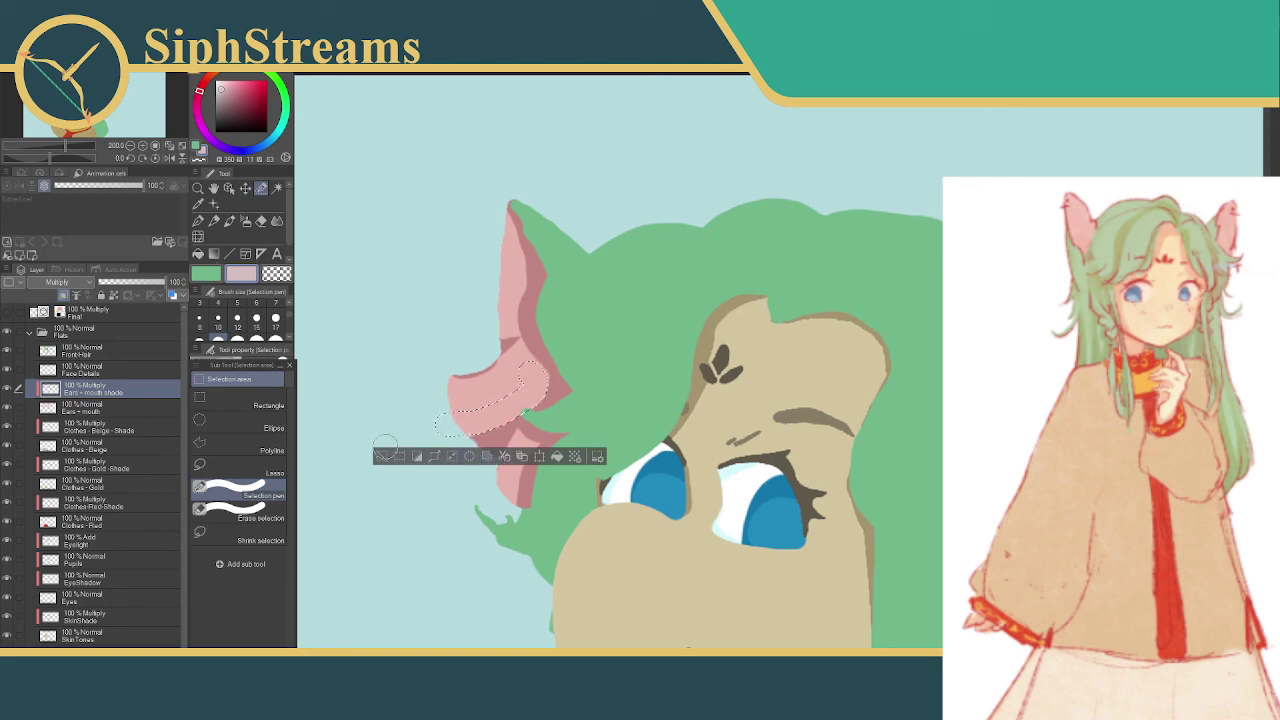
pyautogui.click(386, 454)
pyautogui.click(536, 377)
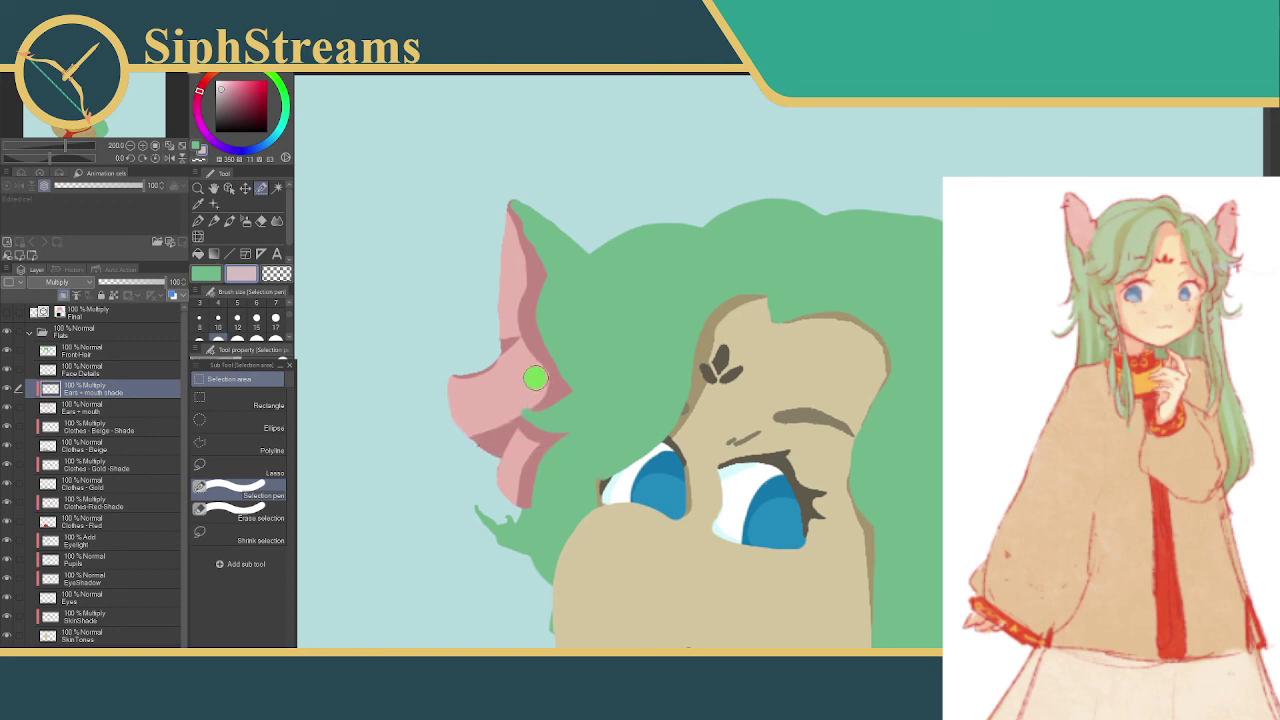
pyautogui.moveTo(524, 406); pyautogui.dragTo(518, 410)
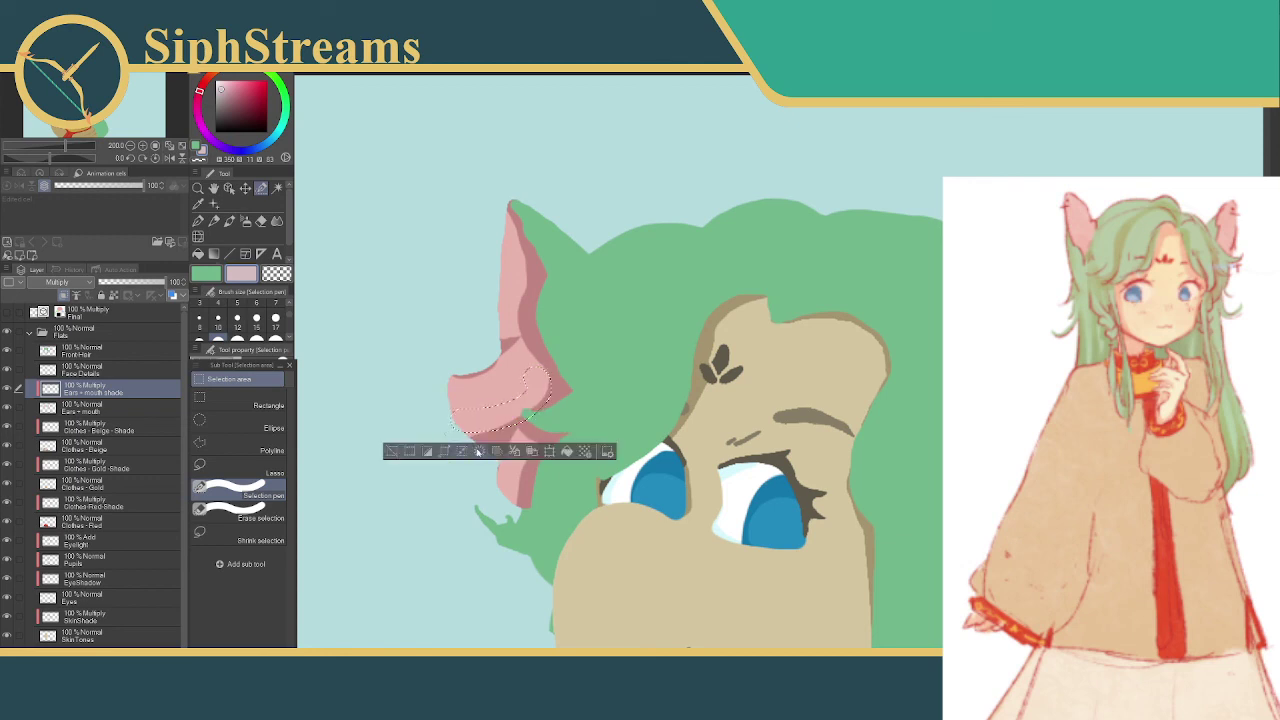
pyautogui.click(396, 450)
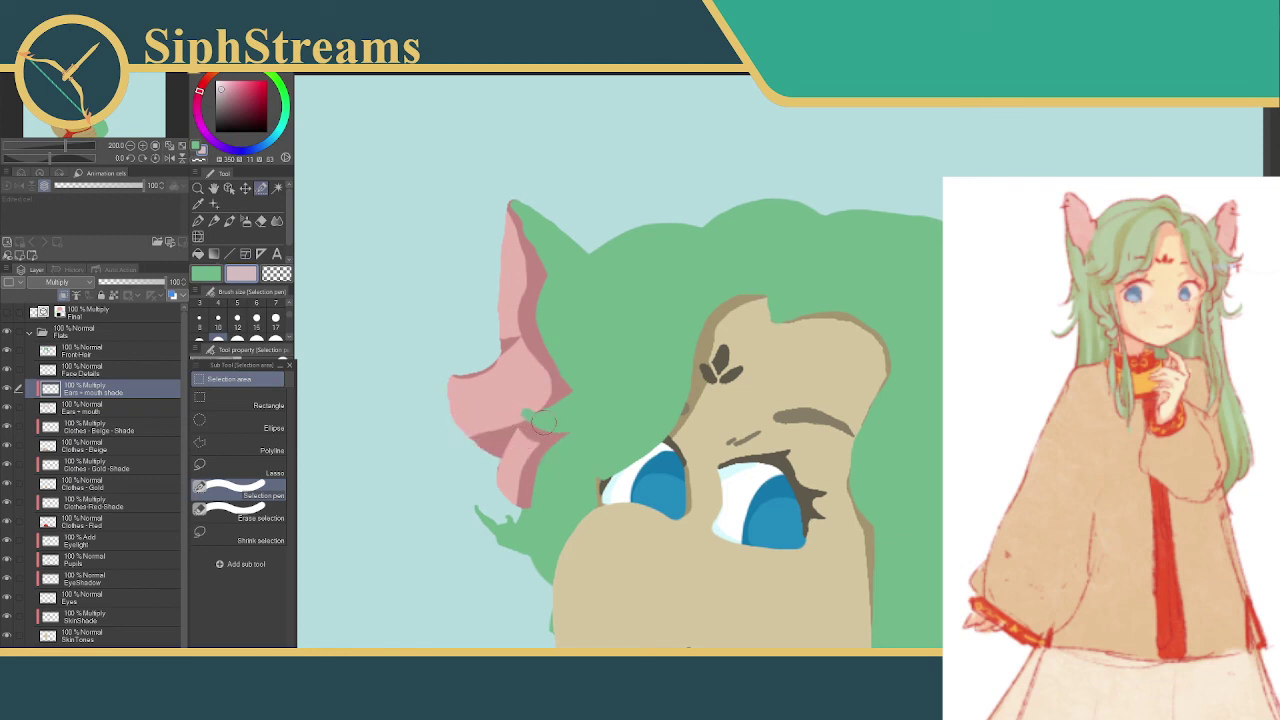
# - Tidy the notch between the left ear's middle and lower lobes and reshape the shade on the lower lobe
pyautogui.moveTo(541, 424); pyautogui.dragTo(541, 424)
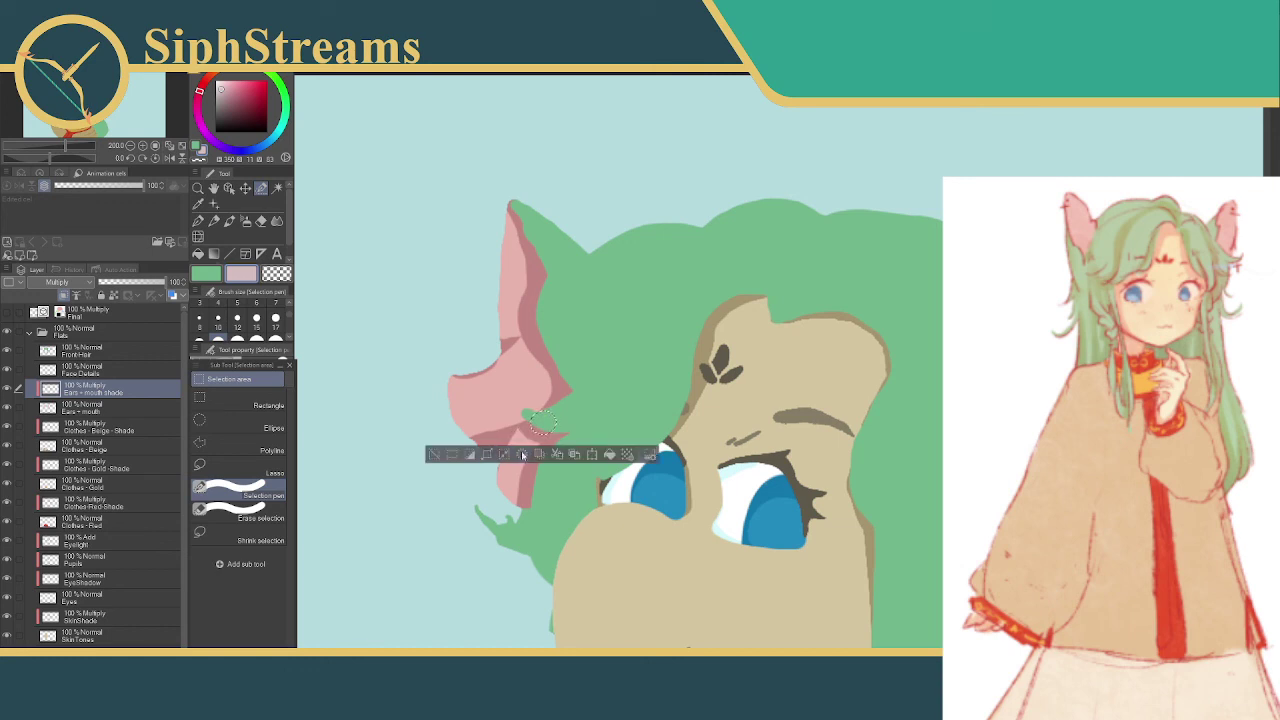
pyautogui.click(432, 455)
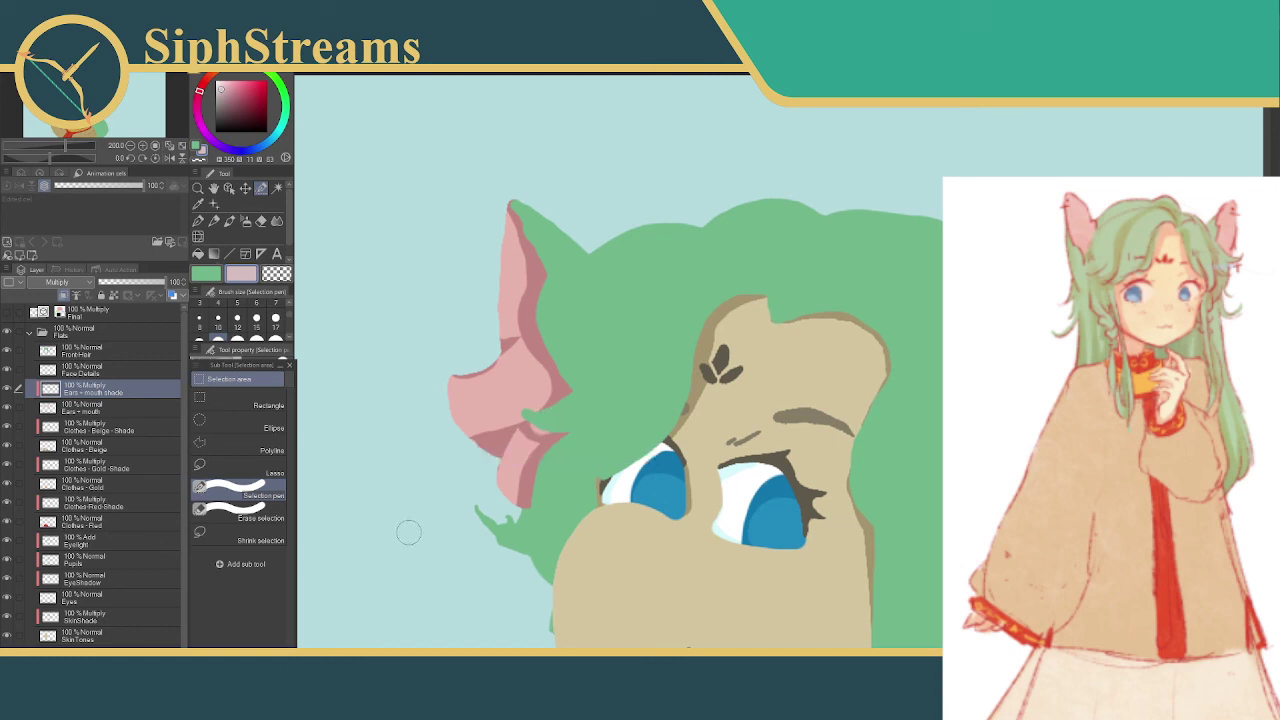
pyautogui.hotkey('ctrl', 'z')
pyautogui.click(434, 453)
pyautogui.moveTo(540, 453)
pyautogui.mouseDown()
pyautogui.moveTo(506, 465)
pyautogui.moveTo(505, 482)
pyautogui.moveTo(540, 440)
pyautogui.mouseUp()
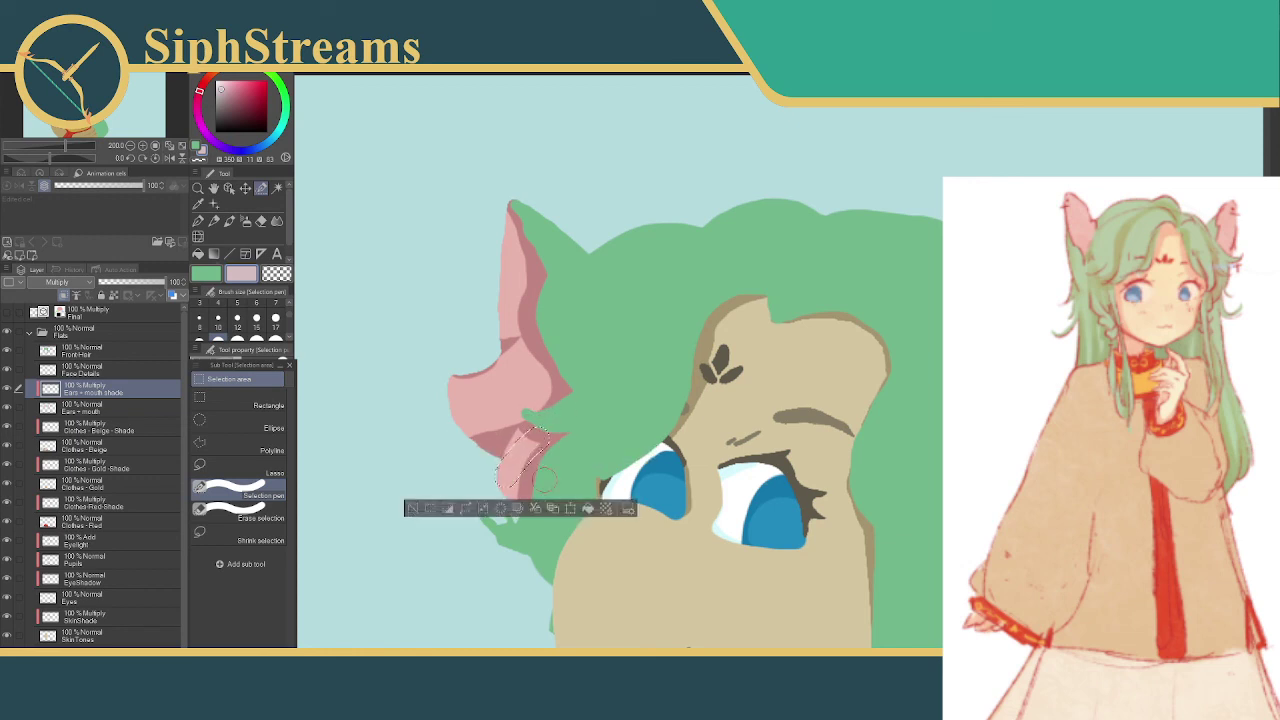
pyautogui.click(498, 509)
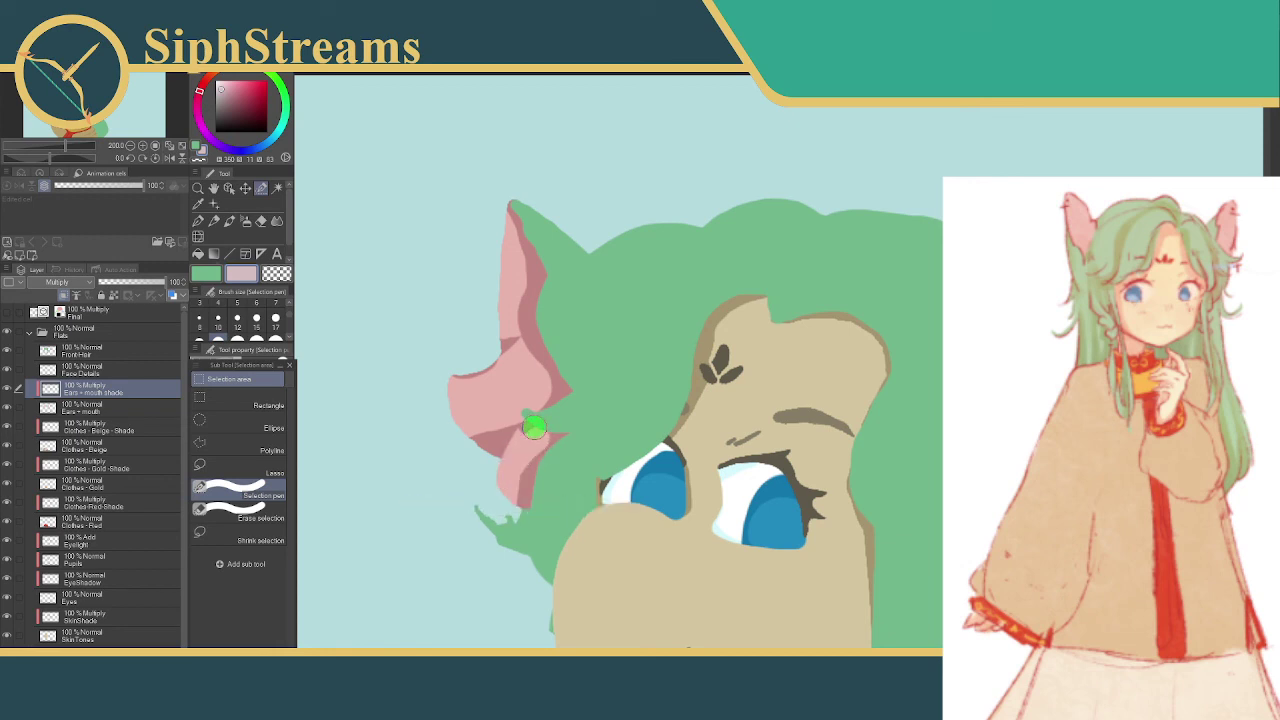
# - Refine the shade along the lower lobe's inner edge from the hair down to its bottom tip, then deselect
pyautogui.moveTo(568, 430); pyautogui.dragTo(512, 518)
pyautogui.click(448, 462)
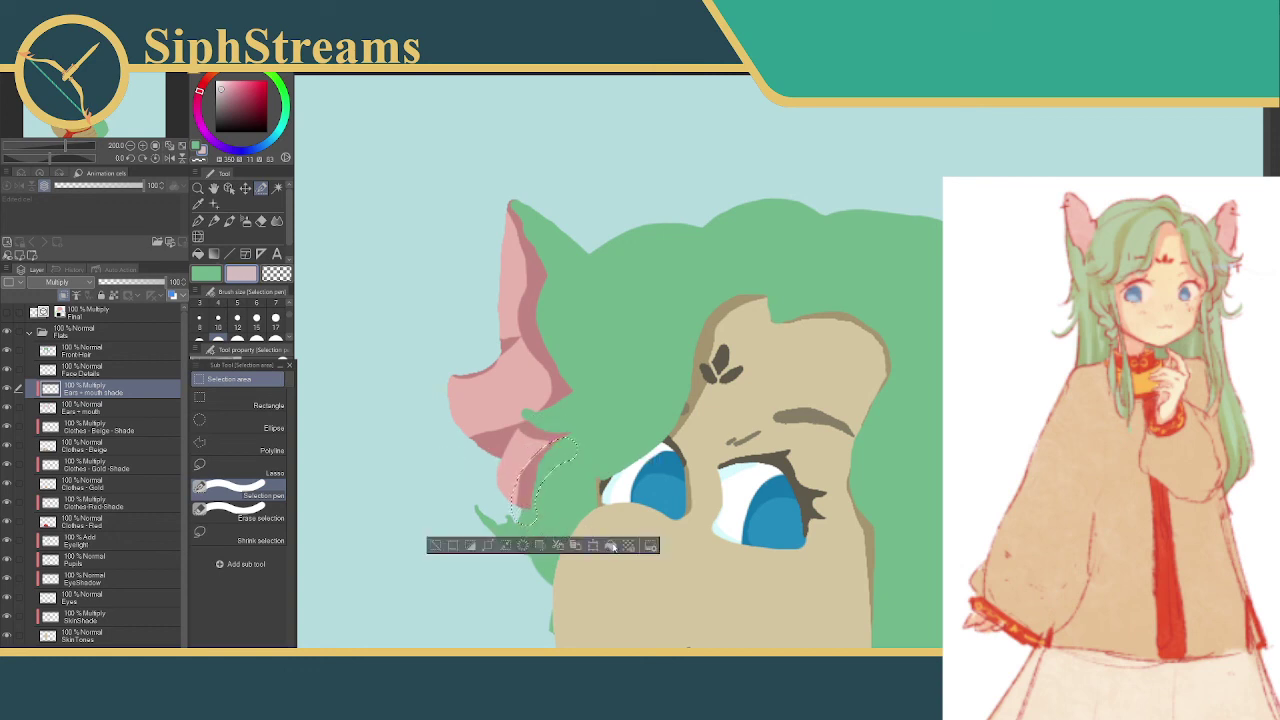
pyautogui.click(452, 548)
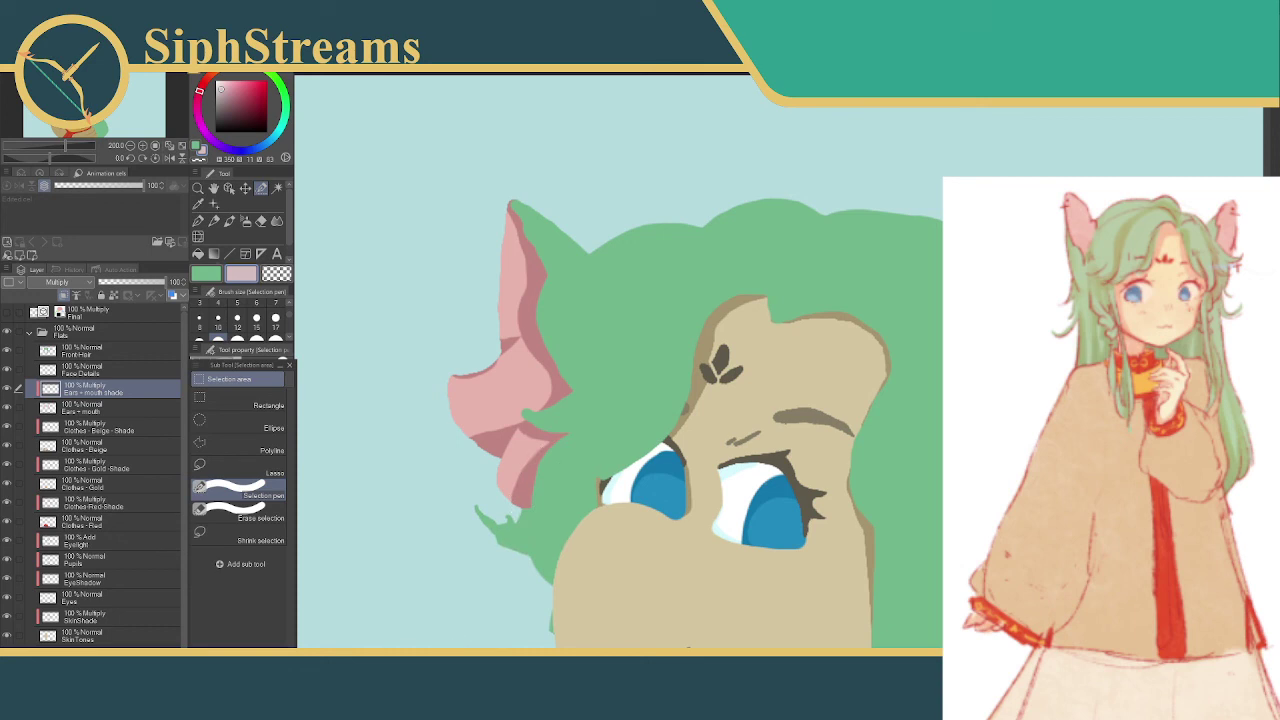
# - Shade the upper part of the tongue directly beneath the upper lip line, then deselect
pyautogui.scroll(-6, 700, 420)
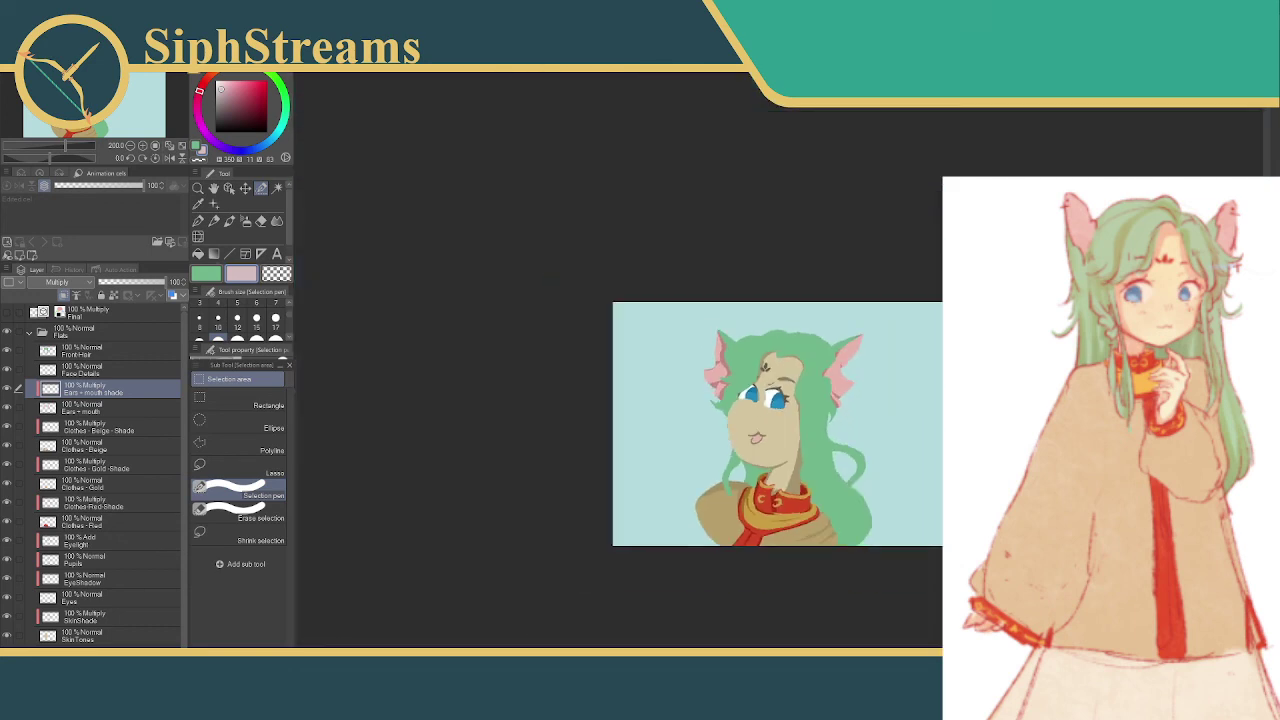
pyautogui.scroll(5, 776, 372)
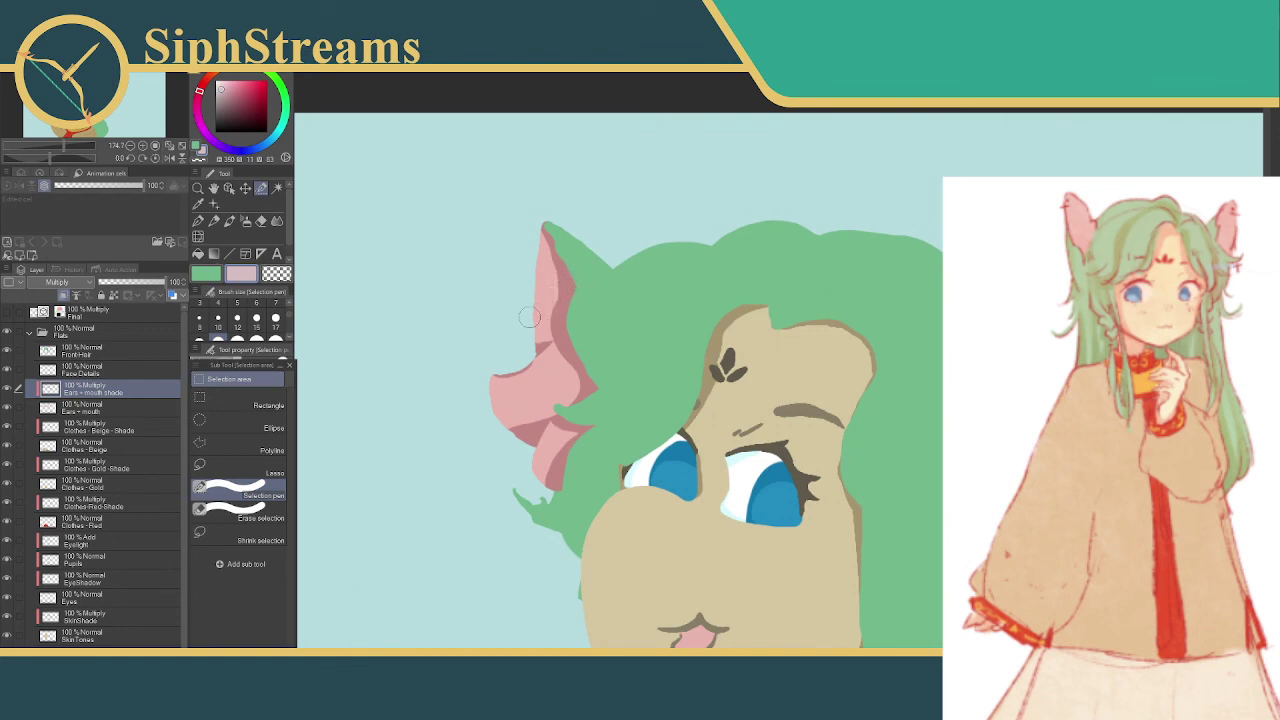
pyautogui.moveTo(529, 316); pyautogui.dragTo(550, 302)
pyautogui.scroll(-5, 587, 338)
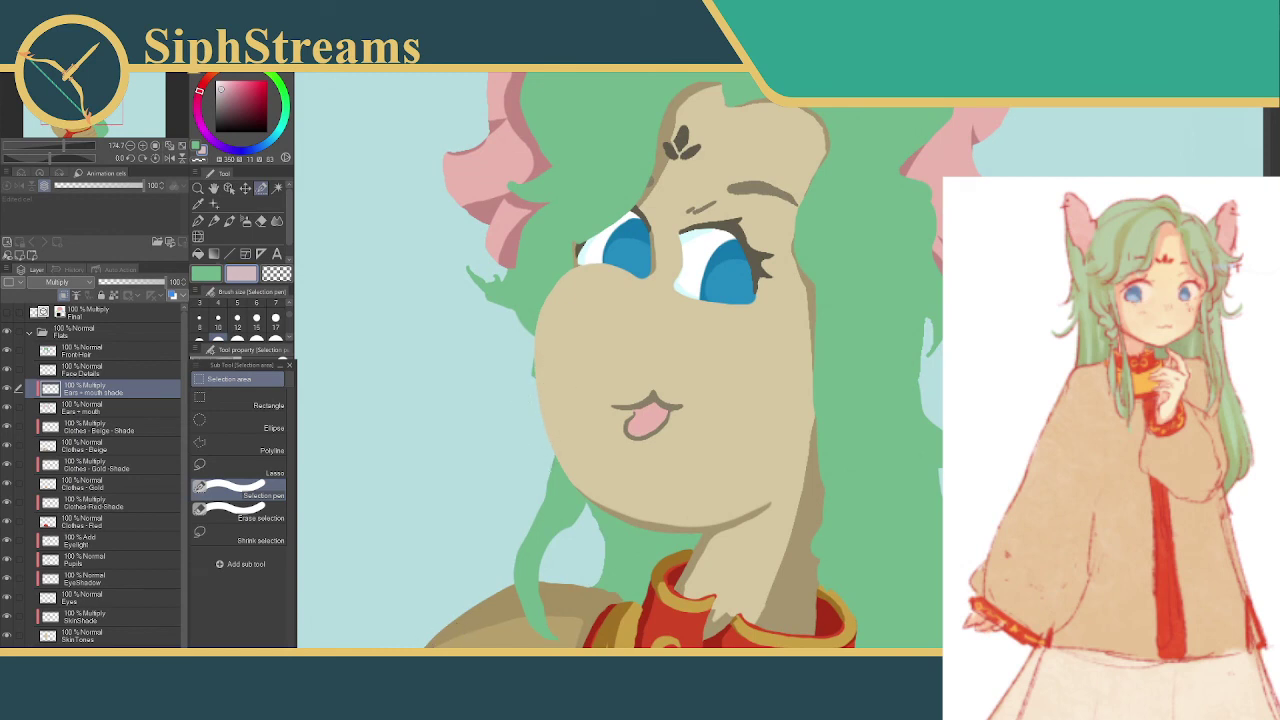
pyautogui.scroll(8, 576, 485)
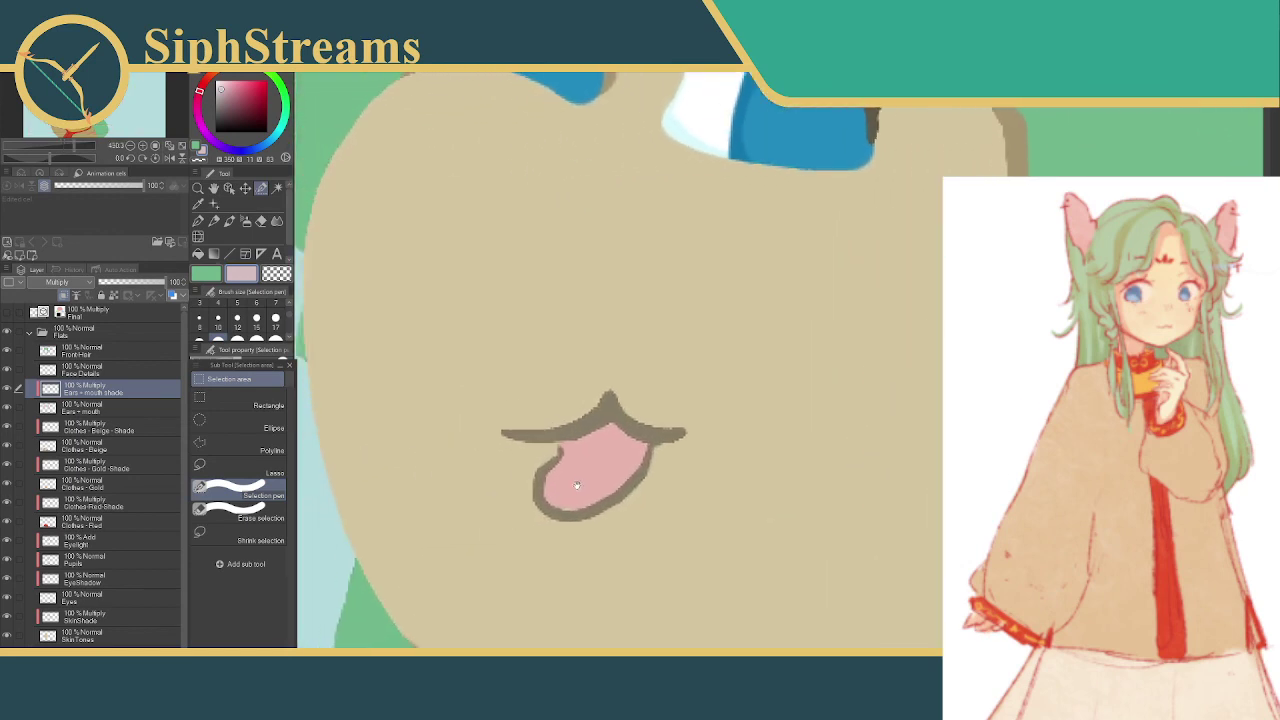
pyautogui.moveTo(576, 485); pyautogui.dragTo(636, 520)
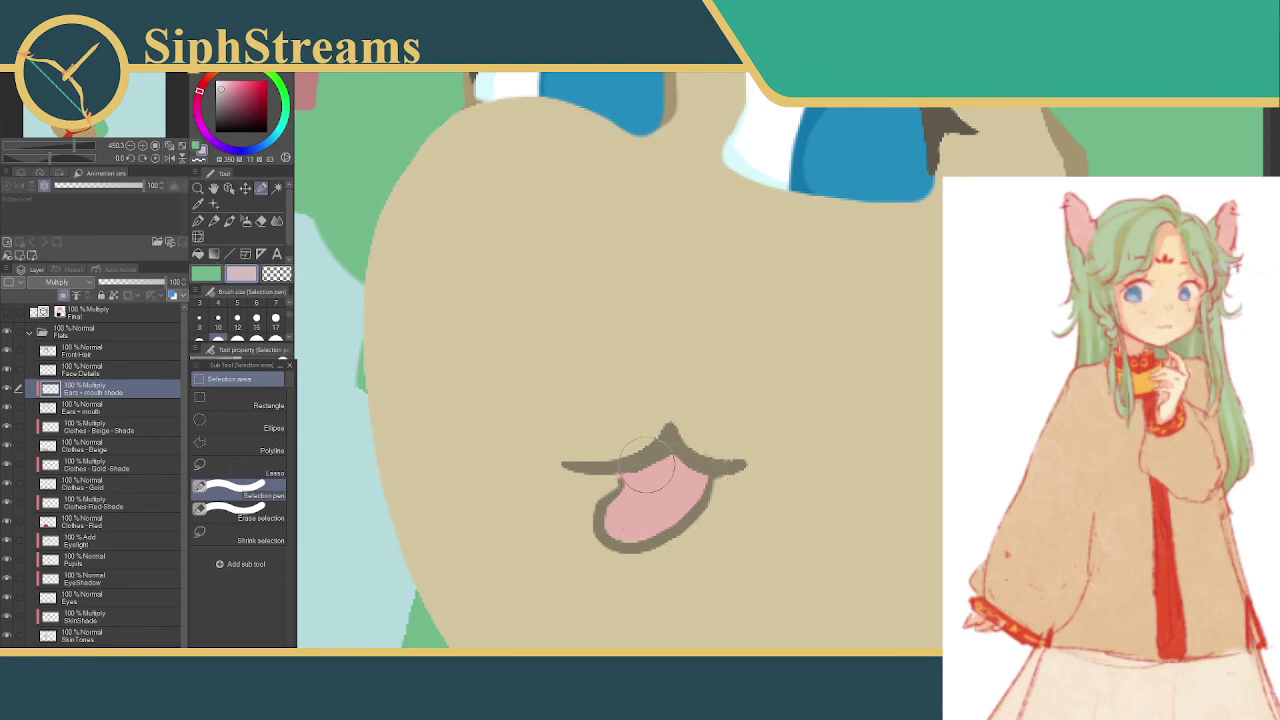
pyautogui.moveTo(648, 468)
pyautogui.mouseDown()
pyautogui.moveTo(640, 451)
pyautogui.moveTo(618, 470)
pyautogui.mouseUp()
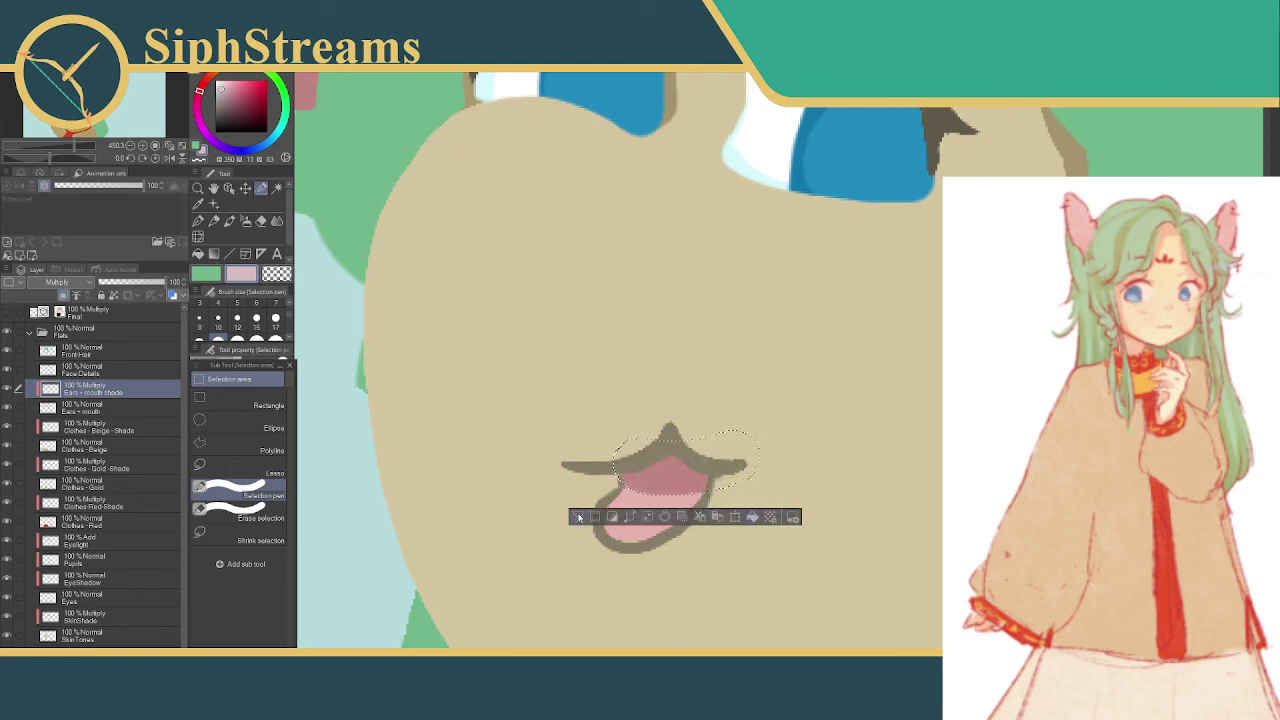
pyautogui.click(578, 517)
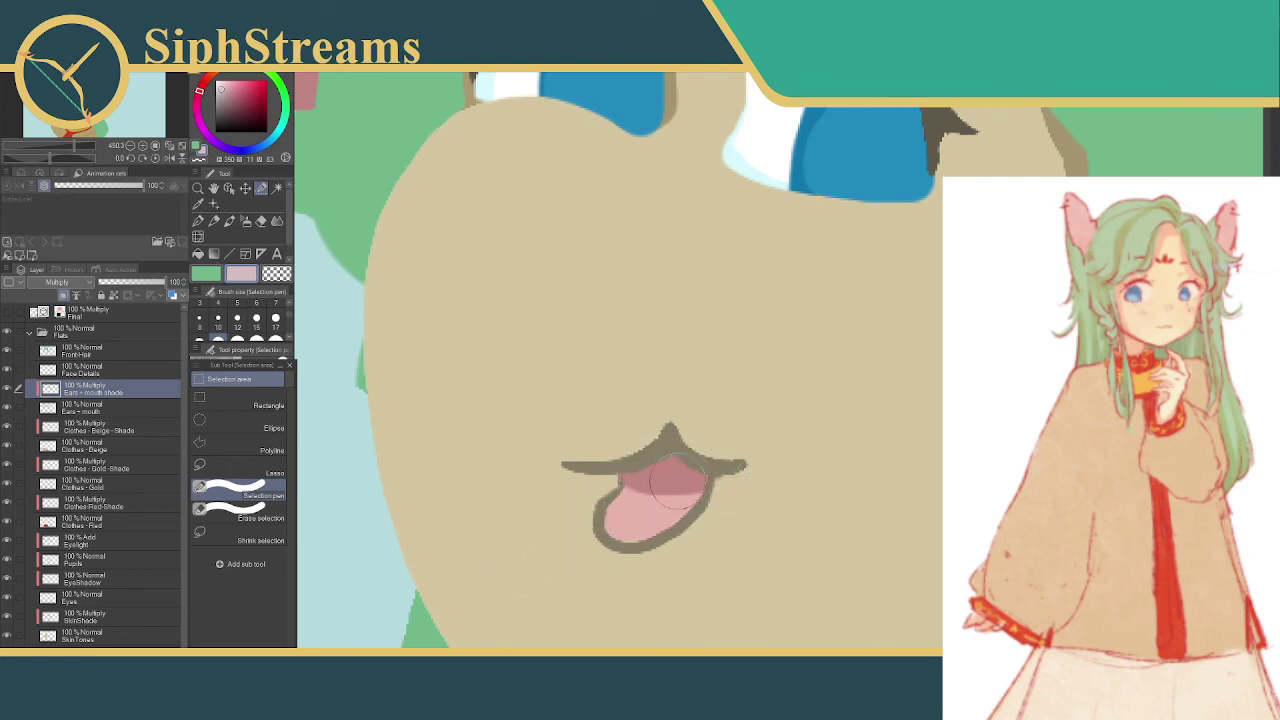
# - Shade a thin diagonal crease down the middle of the tongue with a smaller selection pen, then deselect
pyautogui.press('[')
pyautogui.press('[')
pyautogui.press('[')
pyautogui.press('[')
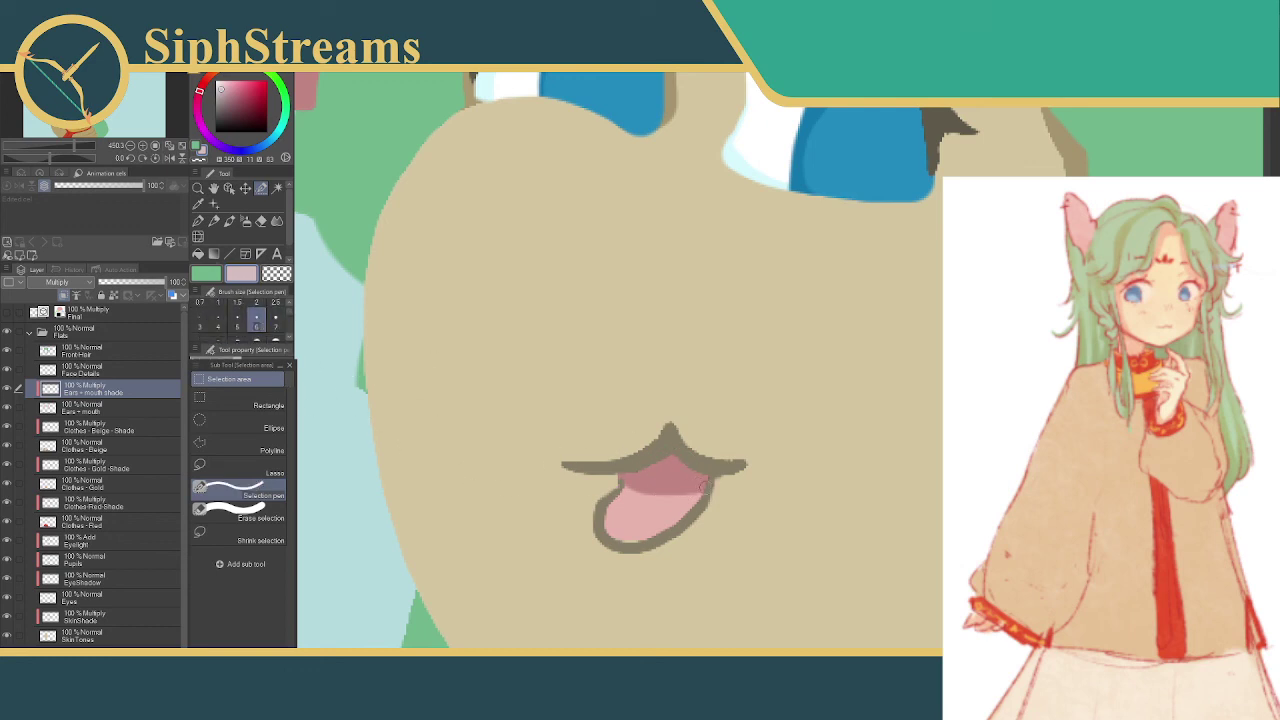
pyautogui.moveTo(704, 487); pyautogui.dragTo(632, 527)
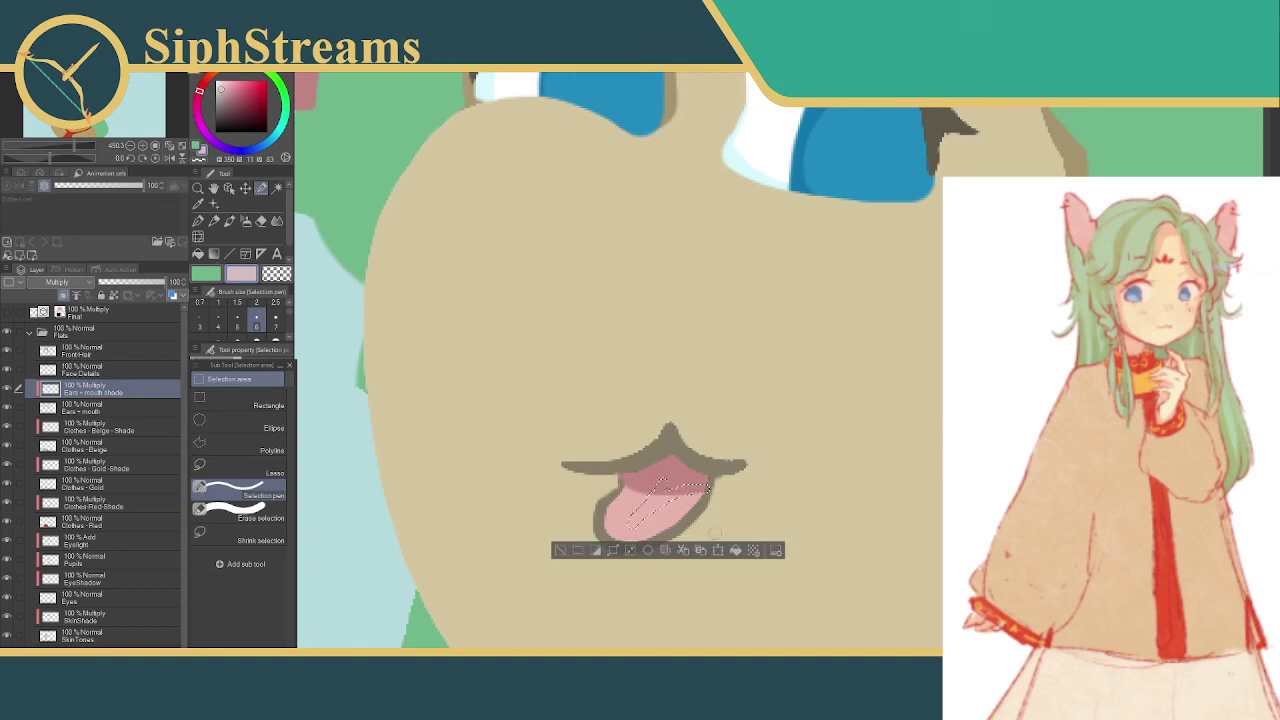
pyautogui.click(720, 550)
pyautogui.hotkey('ctrl', 'd')
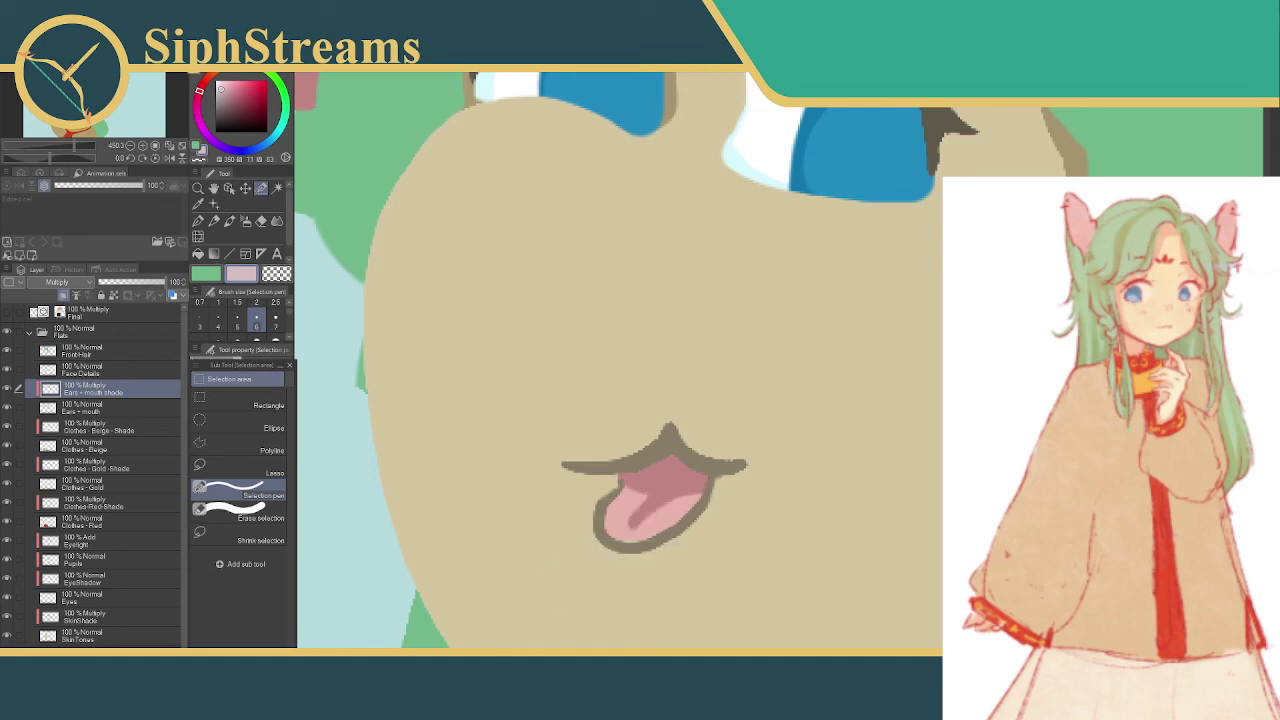
# - Reshape the lower edge of the tongue's upper shade so it curves into the central crease, then deselect
pyautogui.hotkey('ctrl', '-')
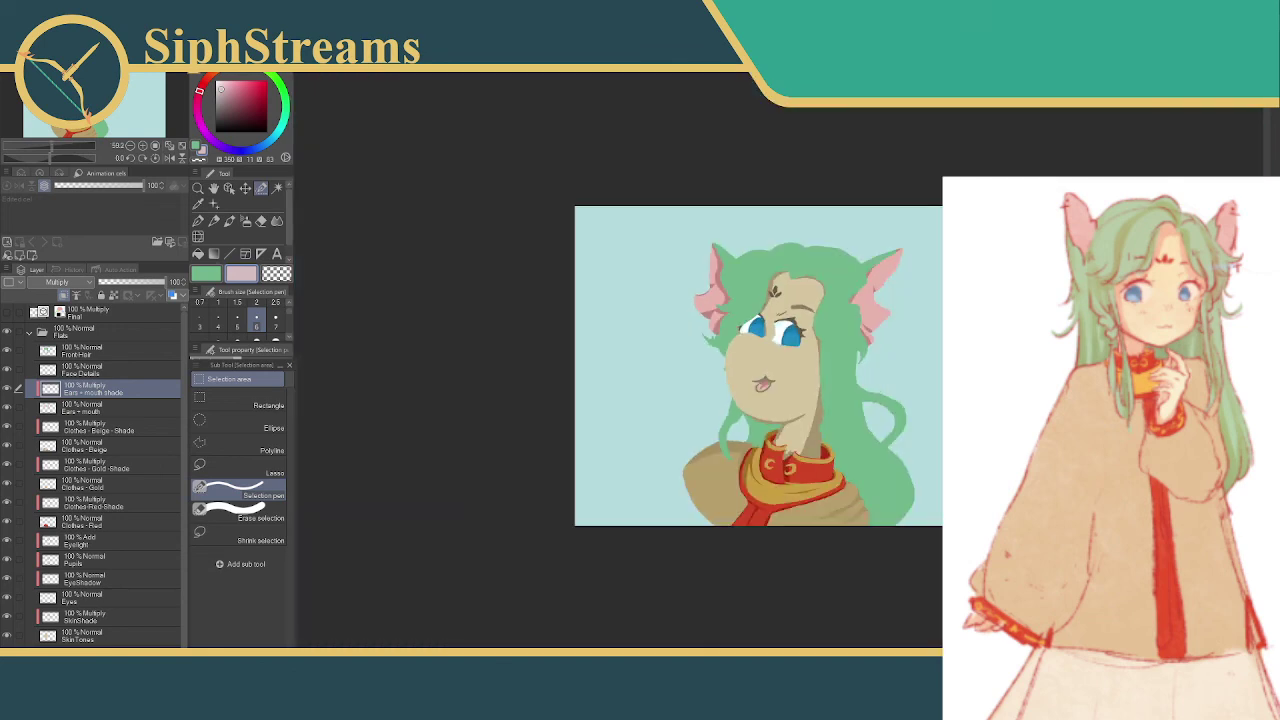
pyautogui.hotkey('ctrl', '+')
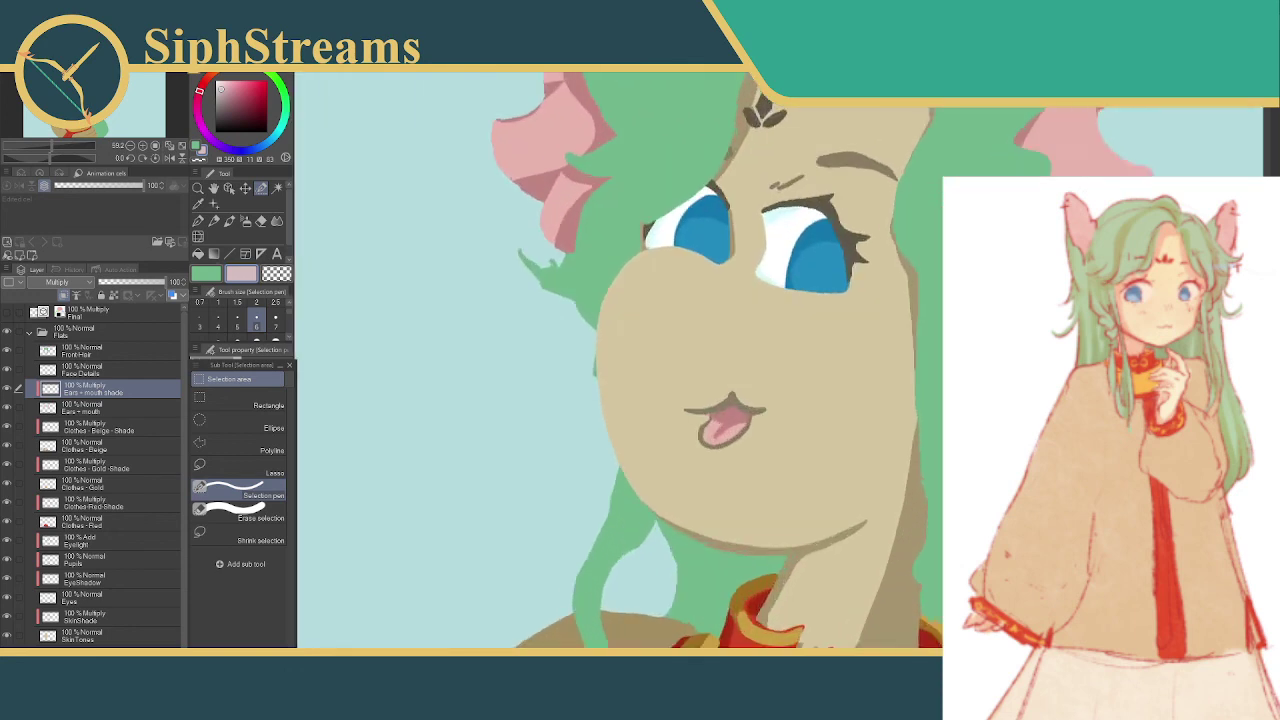
pyautogui.moveTo(617, 490)
pyautogui.mouseDown()
pyautogui.moveTo(668, 512)
pyautogui.moveTo(712, 500)
pyautogui.mouseUp()
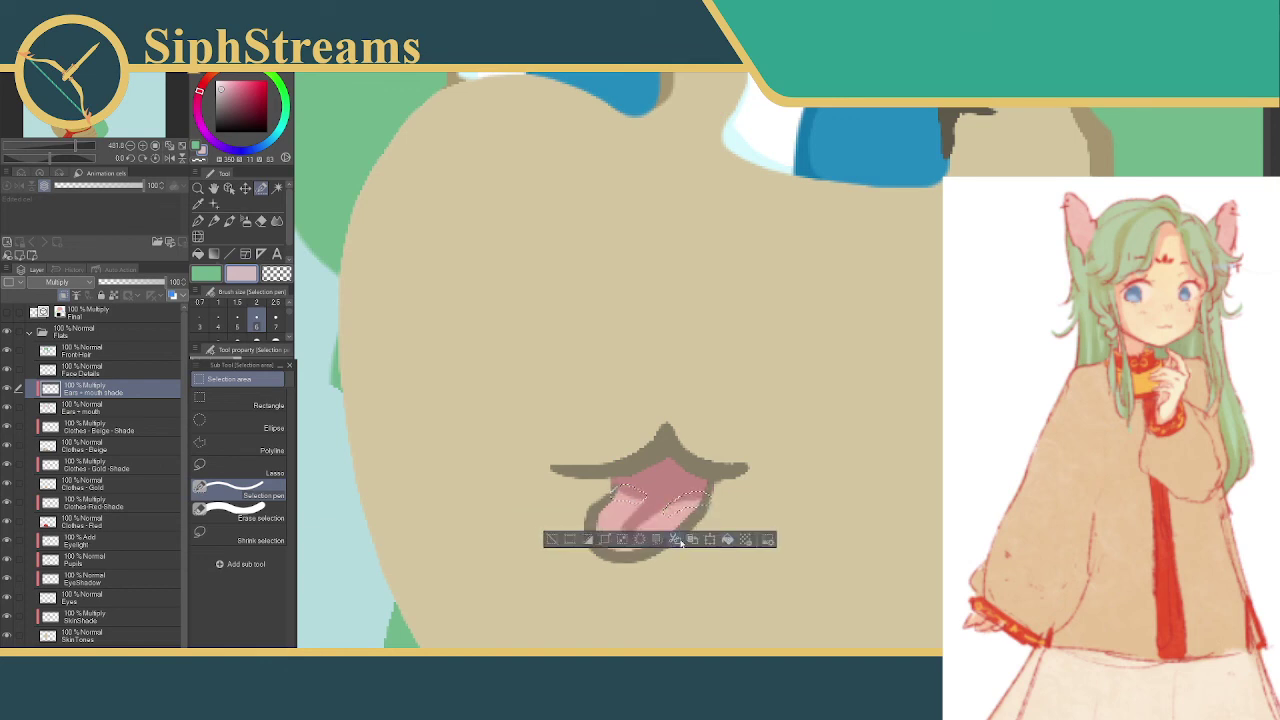
pyautogui.click(642, 543)
pyautogui.click(551, 540)
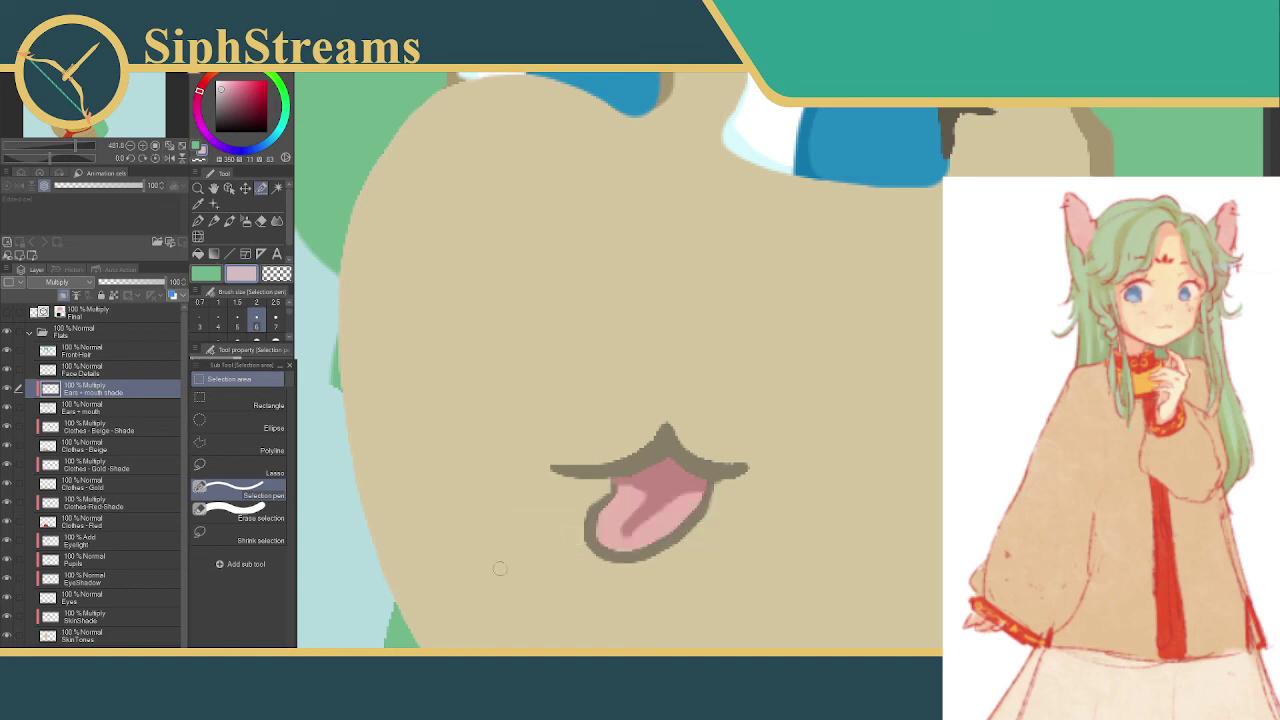
# - Clear all the existing shading from the tongue on the ears and mouth shade layer, then deselect
pyautogui.hotkey('ctrl', '0')
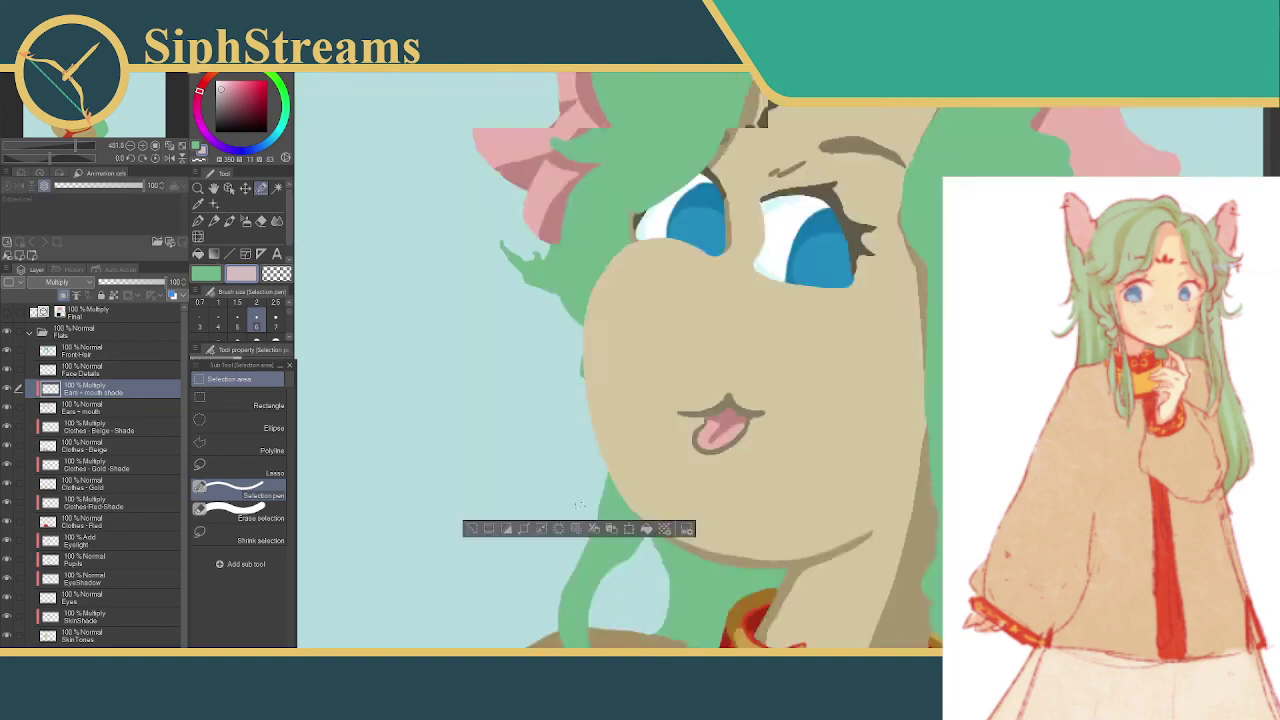
pyautogui.scroll(10, 620, 360)
pyautogui.scroll(-10, 620, 360)
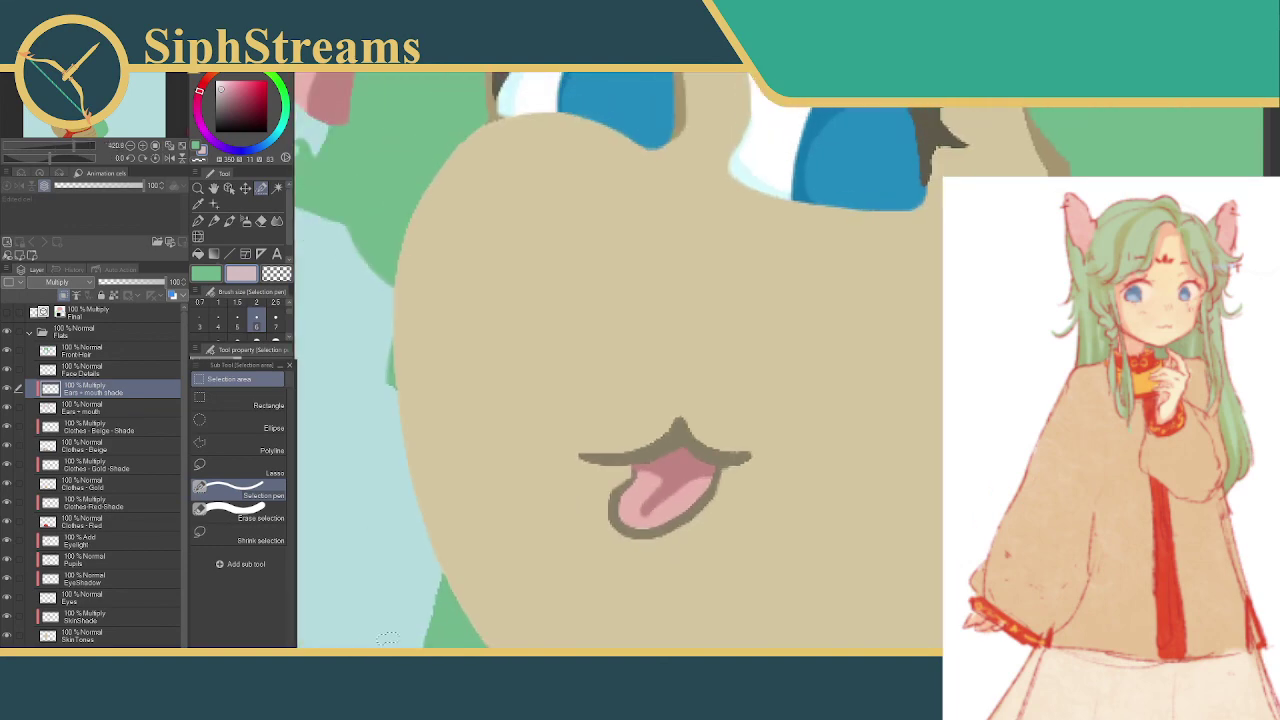
pyautogui.moveTo(635, 470)
pyautogui.mouseDown()
pyautogui.moveTo(660, 462)
pyautogui.moveTo(600, 495)
pyautogui.moveTo(705, 445)
pyautogui.moveTo(625, 525)
pyautogui.moveTo(730, 470)
pyautogui.mouseUp()
pyautogui.press('Delete')
pyautogui.hotkey('ctrl', 'd')
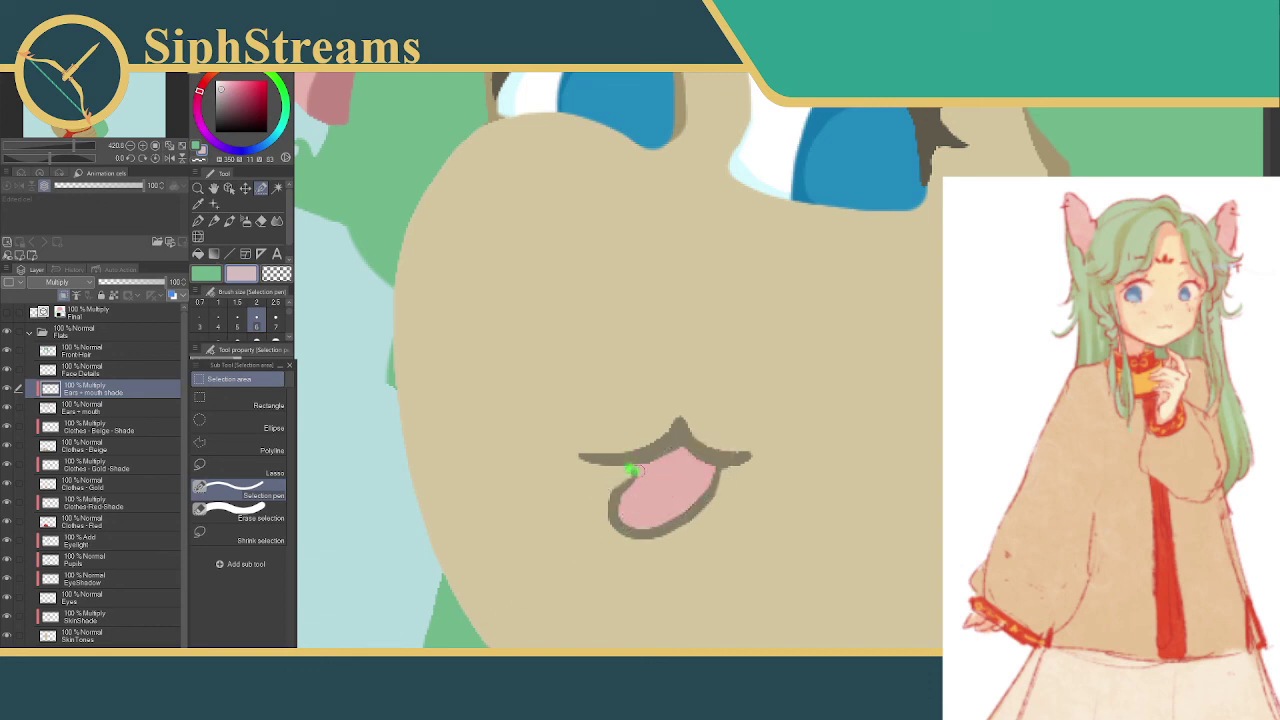
# - Shade a narrow band across the top of the tongue directly beneath the upper lip, then deselect
pyautogui.moveTo(633, 469)
pyautogui.mouseDown()
pyautogui.moveTo(670, 465)
pyautogui.moveTo(625, 470)
pyautogui.mouseUp()
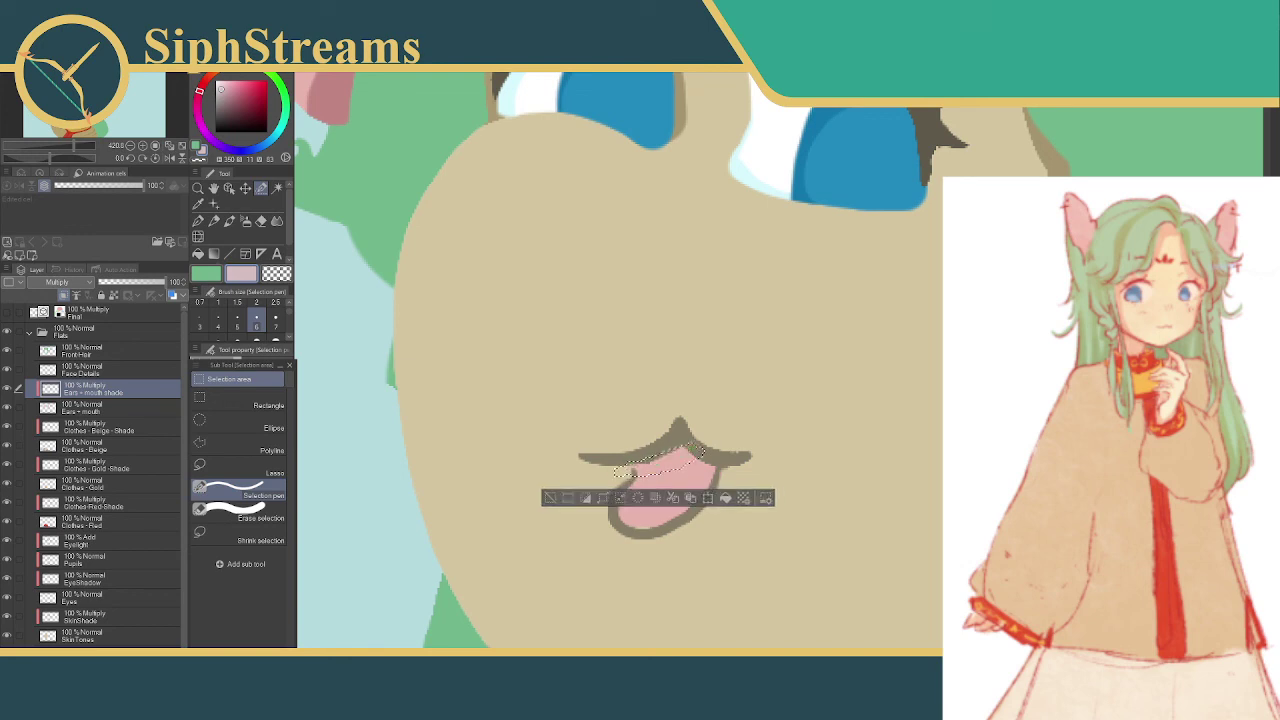
pyautogui.click(562, 497)
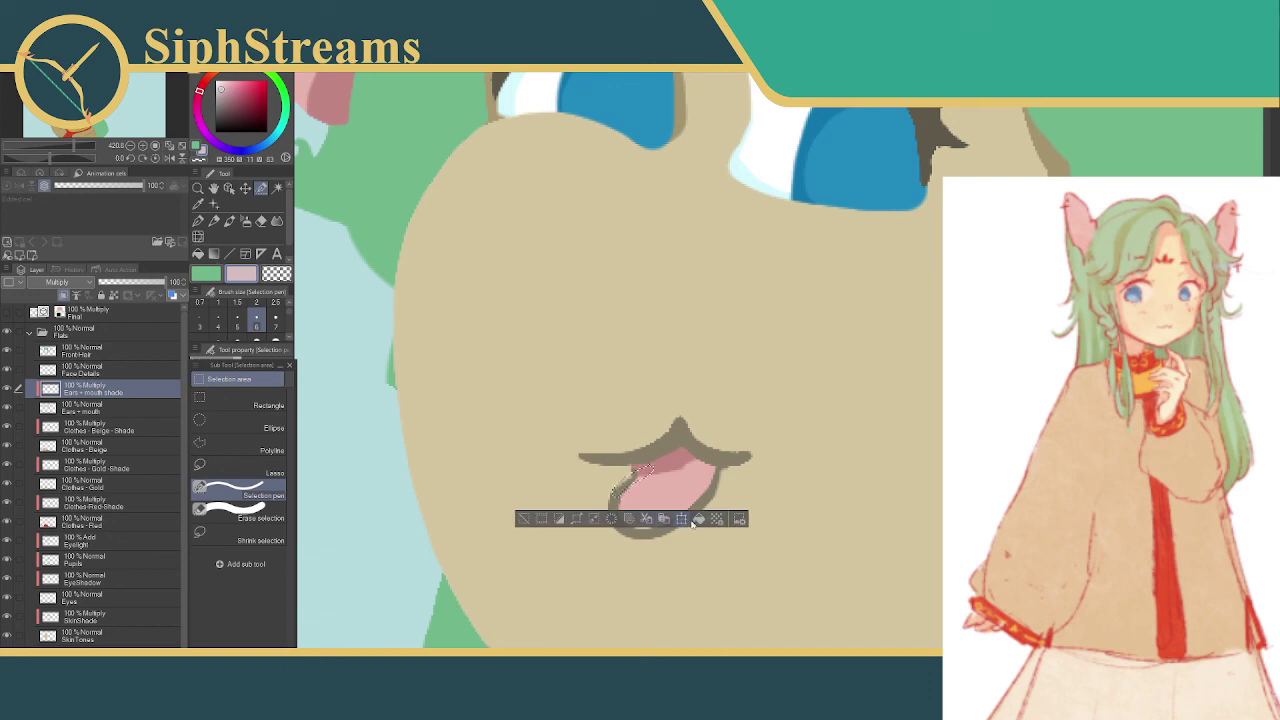
pyautogui.hotkey('ctrl', 'd')
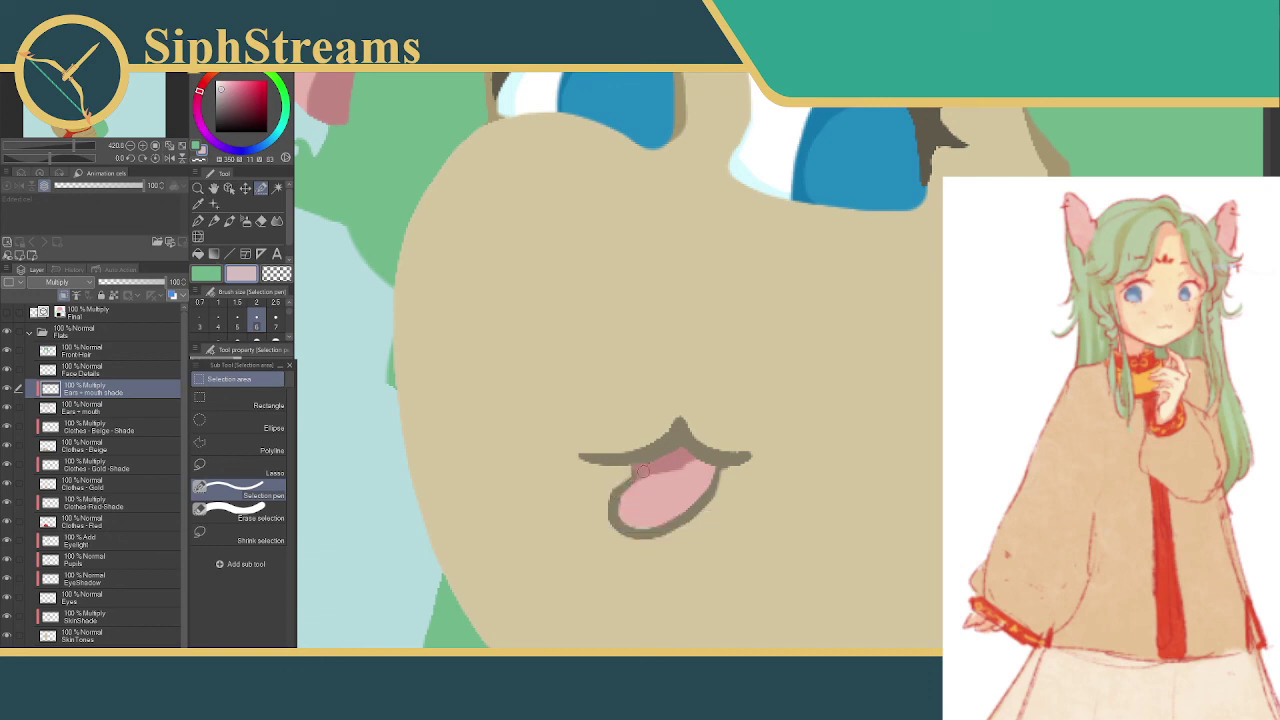
# - Refine the tongue's upper shade band at its outer corner and along its lower edge, then deselect
pyautogui.moveTo(643, 470); pyautogui.dragTo(607, 522)
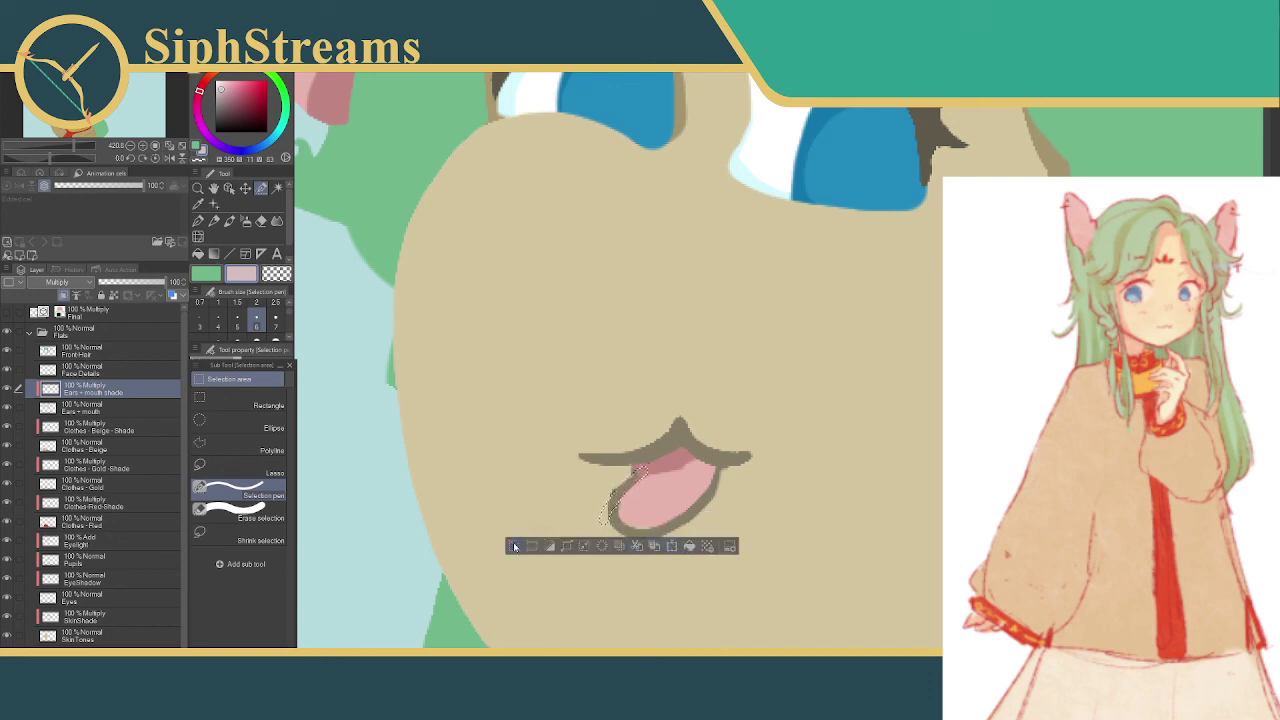
pyautogui.scroll(-8, 514, 546)
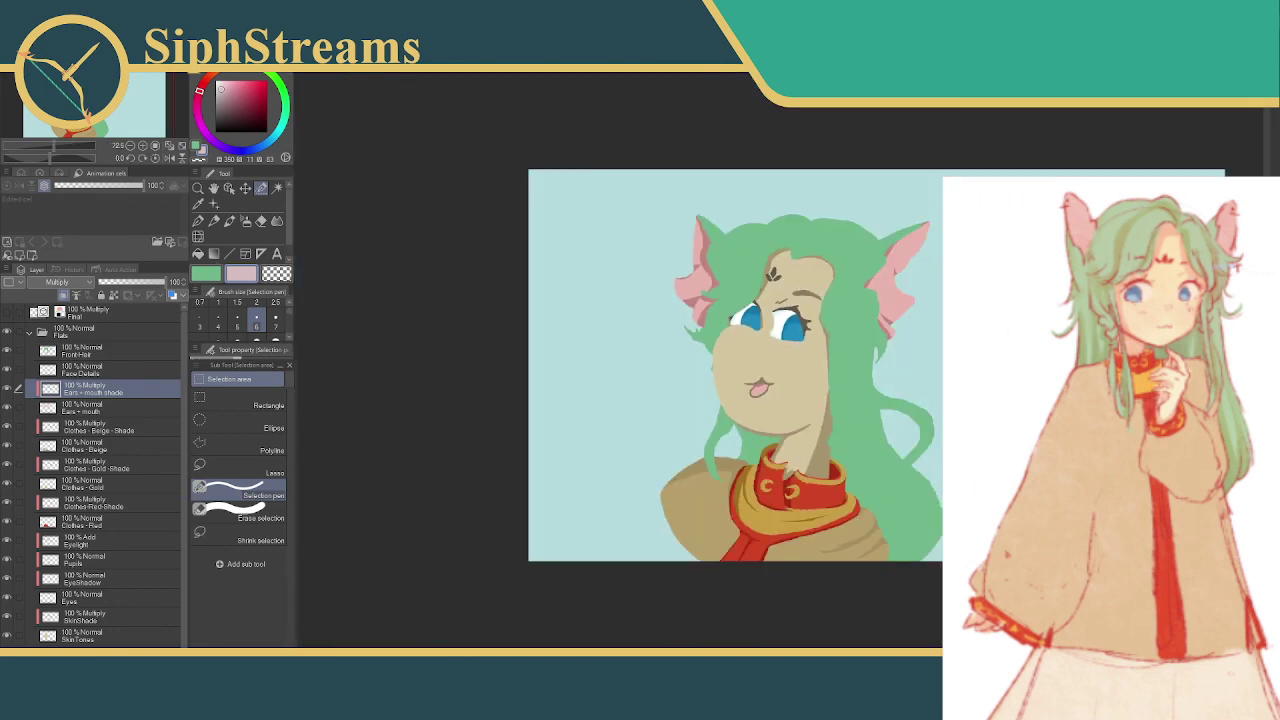
pyautogui.scroll(6, 758, 390)
pyautogui.moveTo(668, 463); pyautogui.dragTo(722, 452)
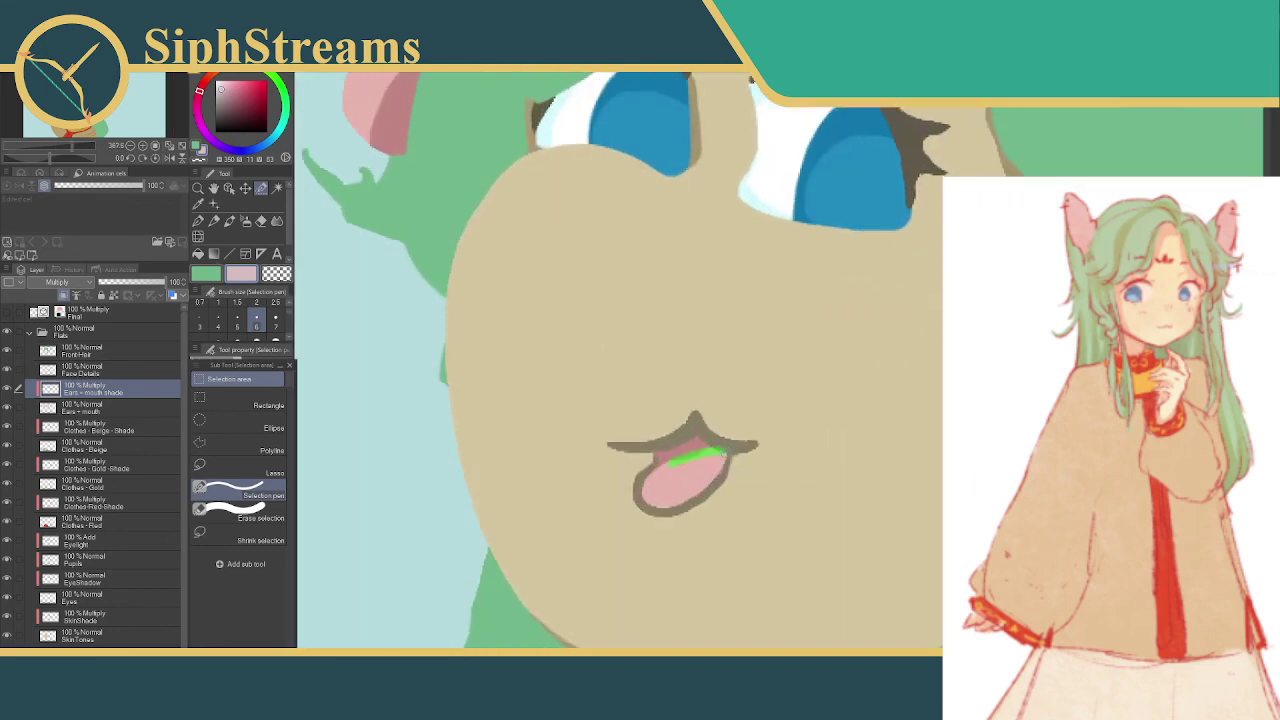
pyautogui.click(583, 488)
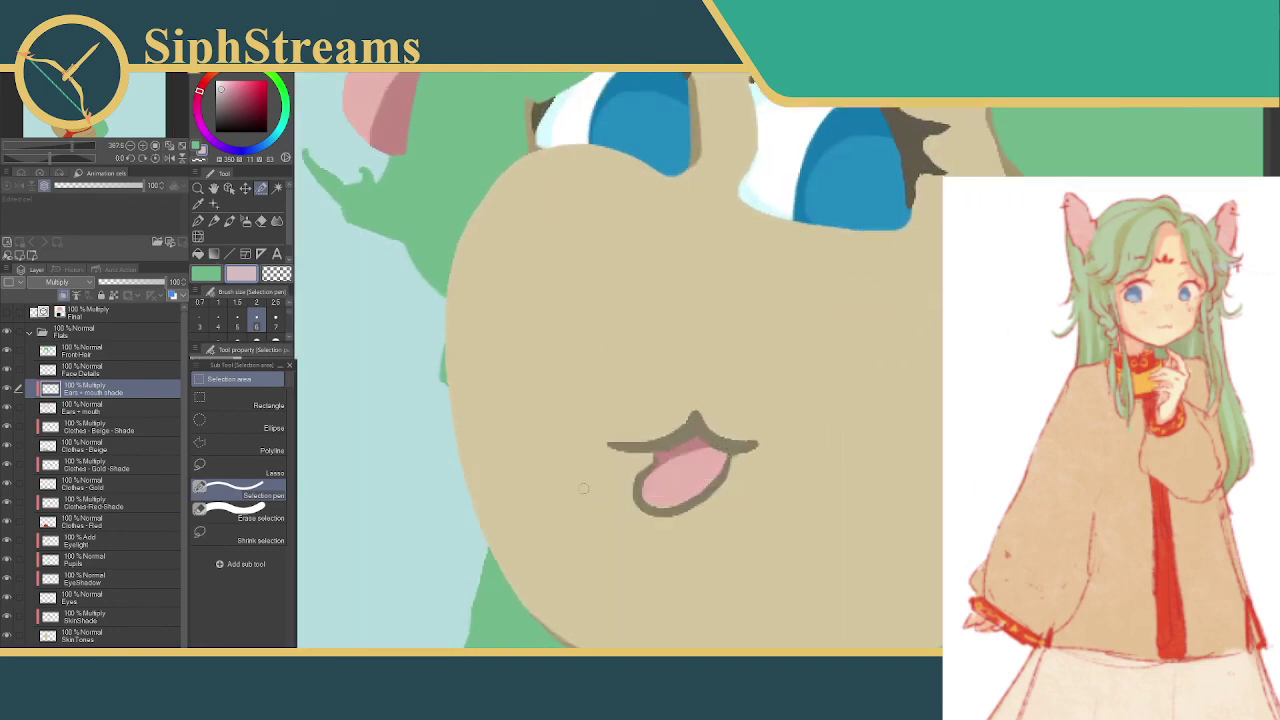
pyautogui.scroll(-6, 778, 370)
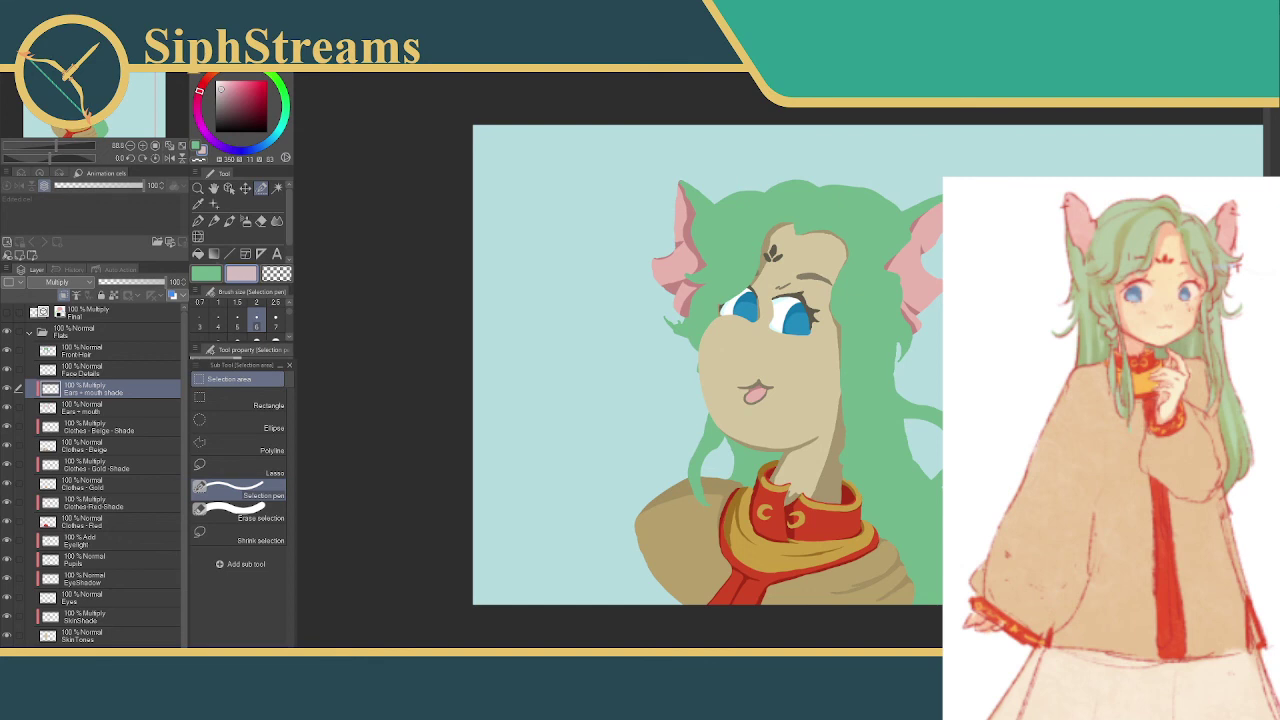
pyautogui.scroll(7, 755, 390)
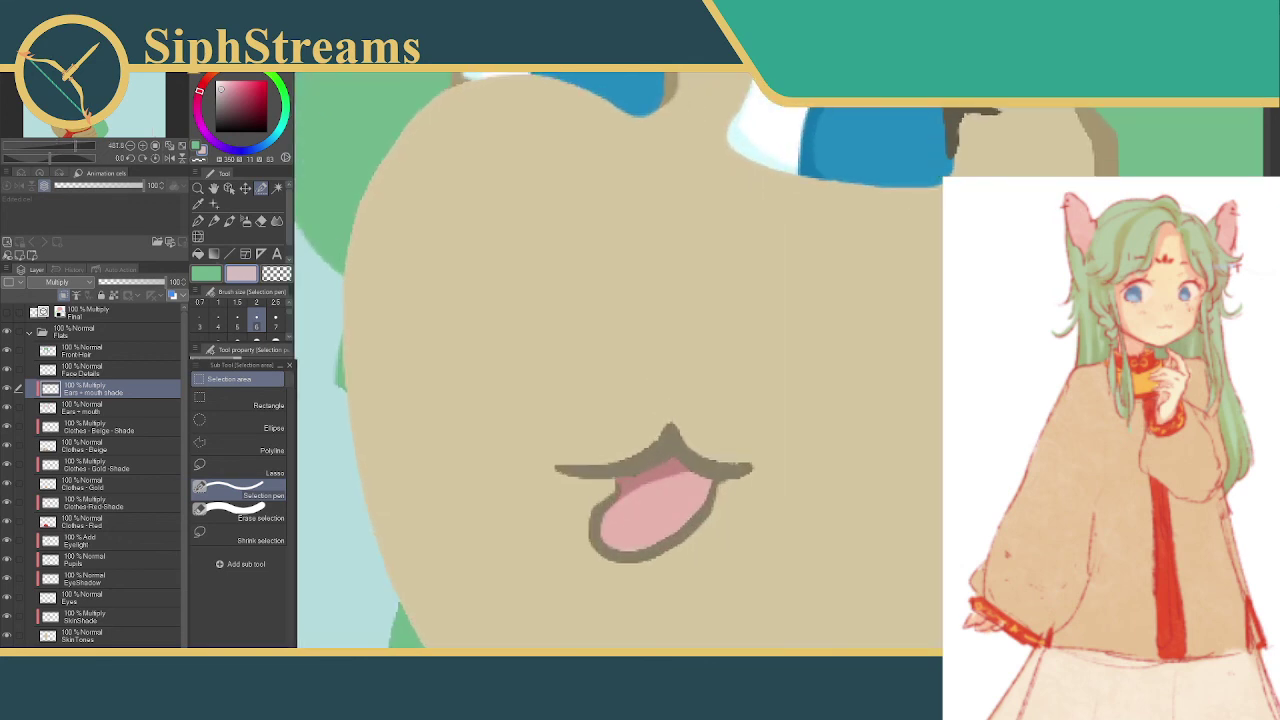
pyautogui.scroll(-4, 780, 376)
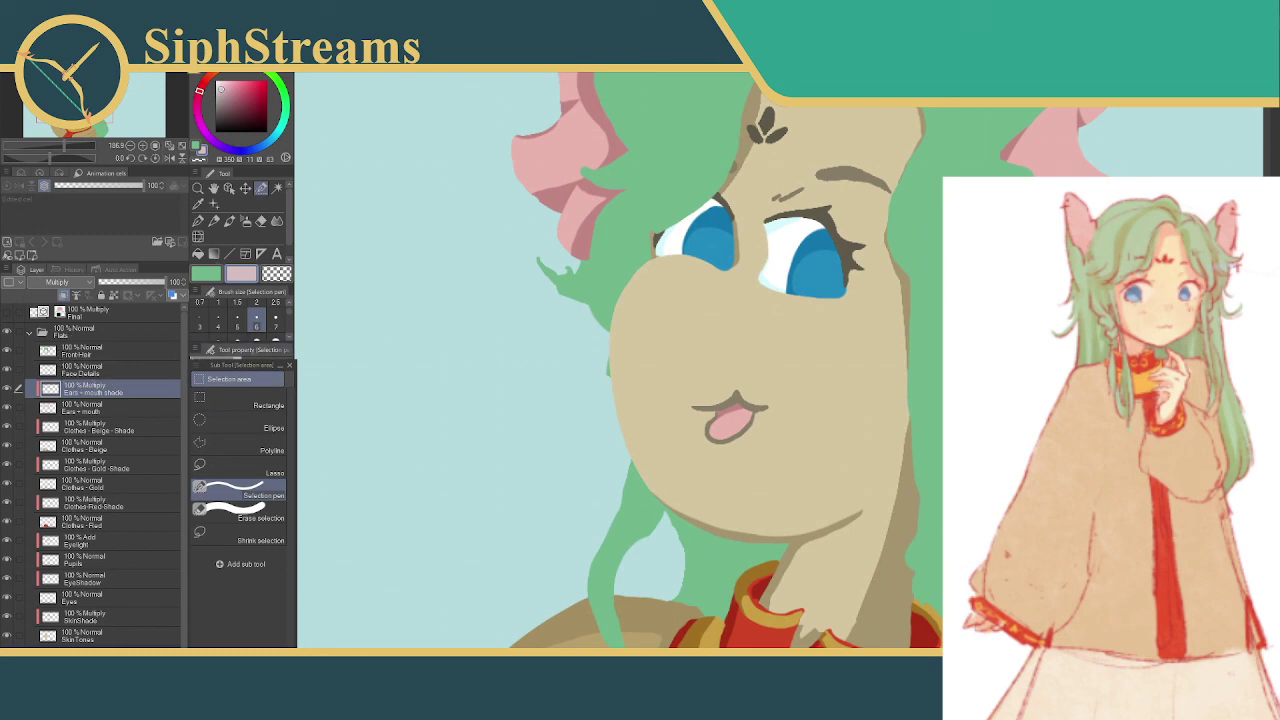
# - Erase the dark outline around the tongue on the Face Details layer with the Hard eraser, keeping the upper lip line
pyautogui.click(88, 370)
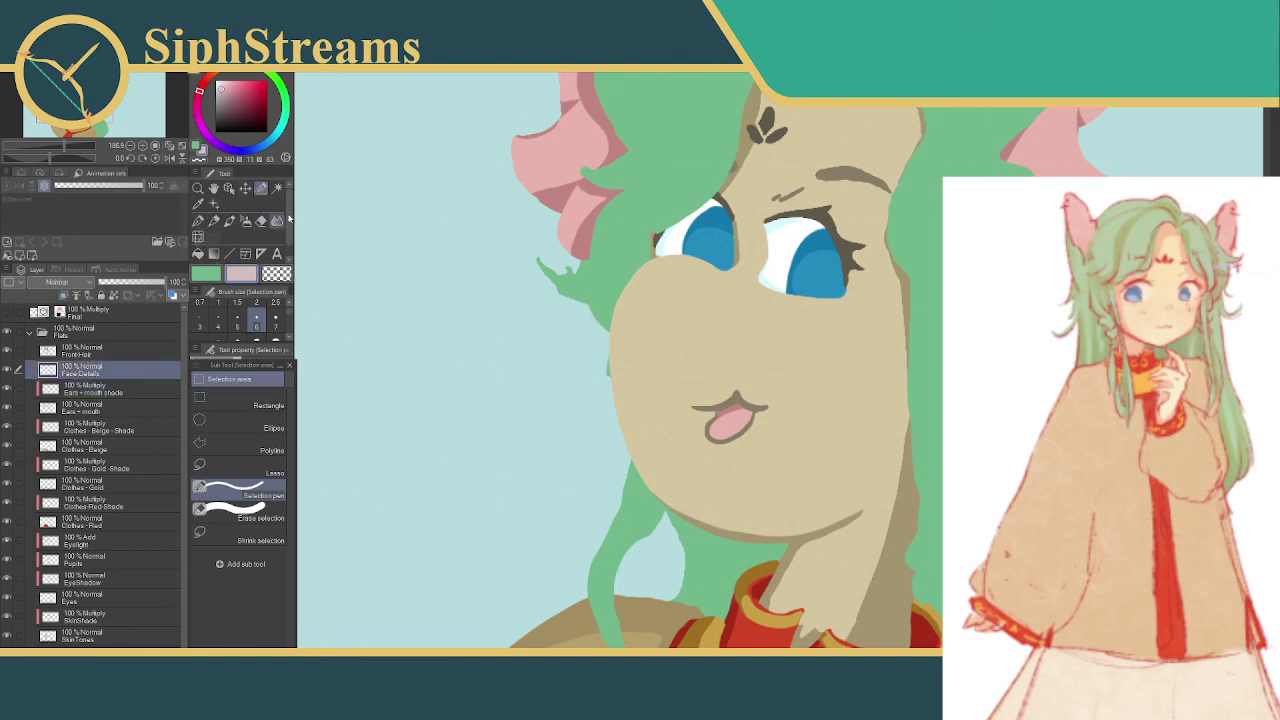
pyautogui.click(261, 220)
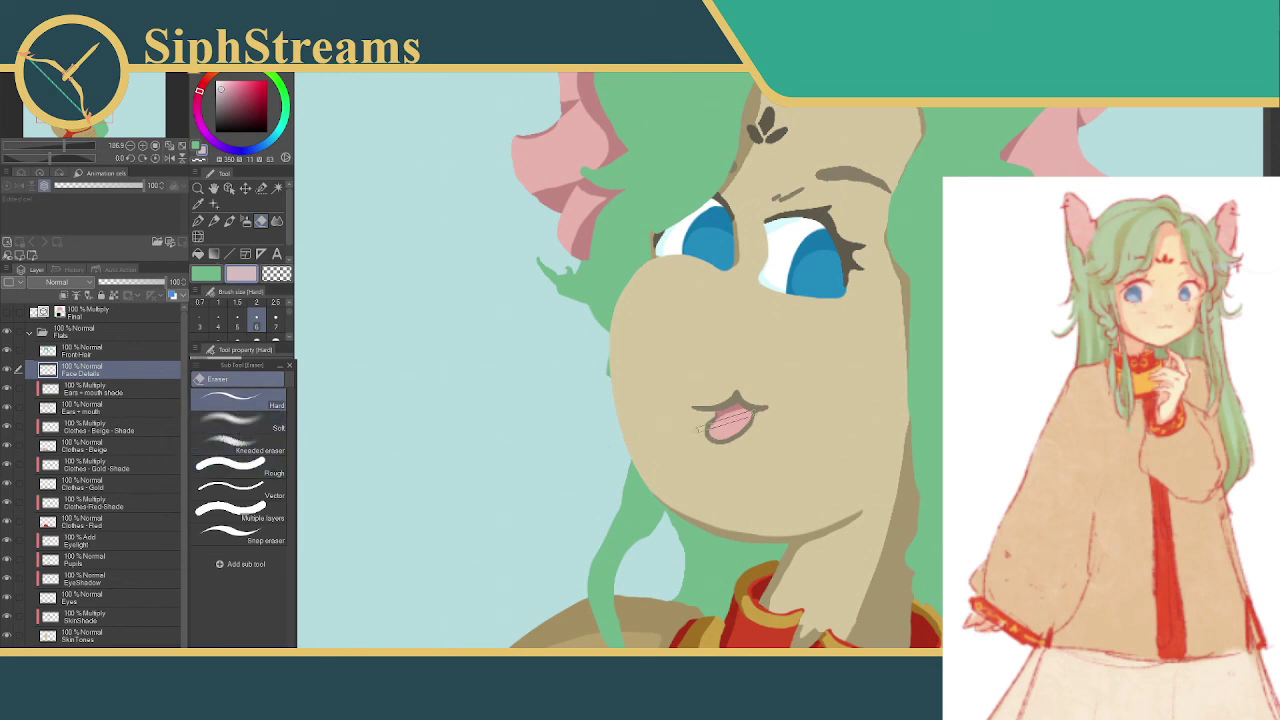
pyautogui.hotkey('ctrl', 'z')
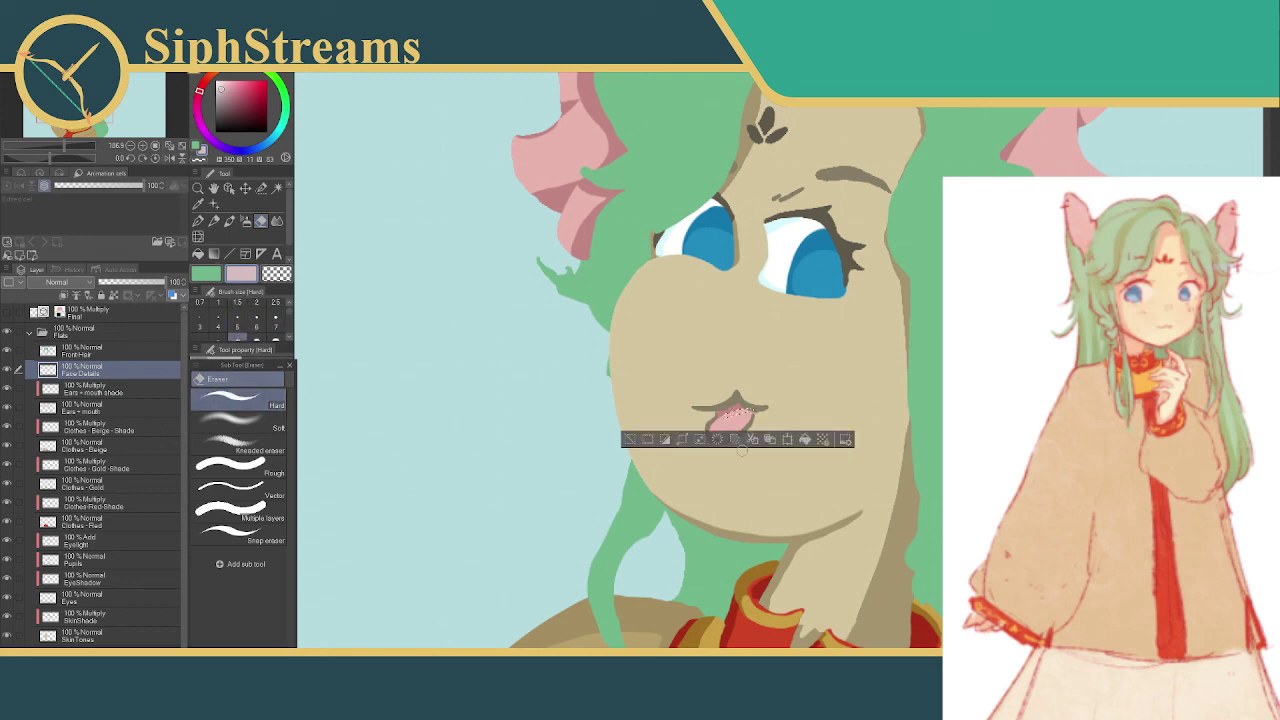
pyautogui.click(629, 439)
pyautogui.moveTo(719, 422)
pyautogui.mouseDown()
pyautogui.moveTo(708, 442)
pyautogui.moveTo(751, 424)
pyautogui.mouseUp()
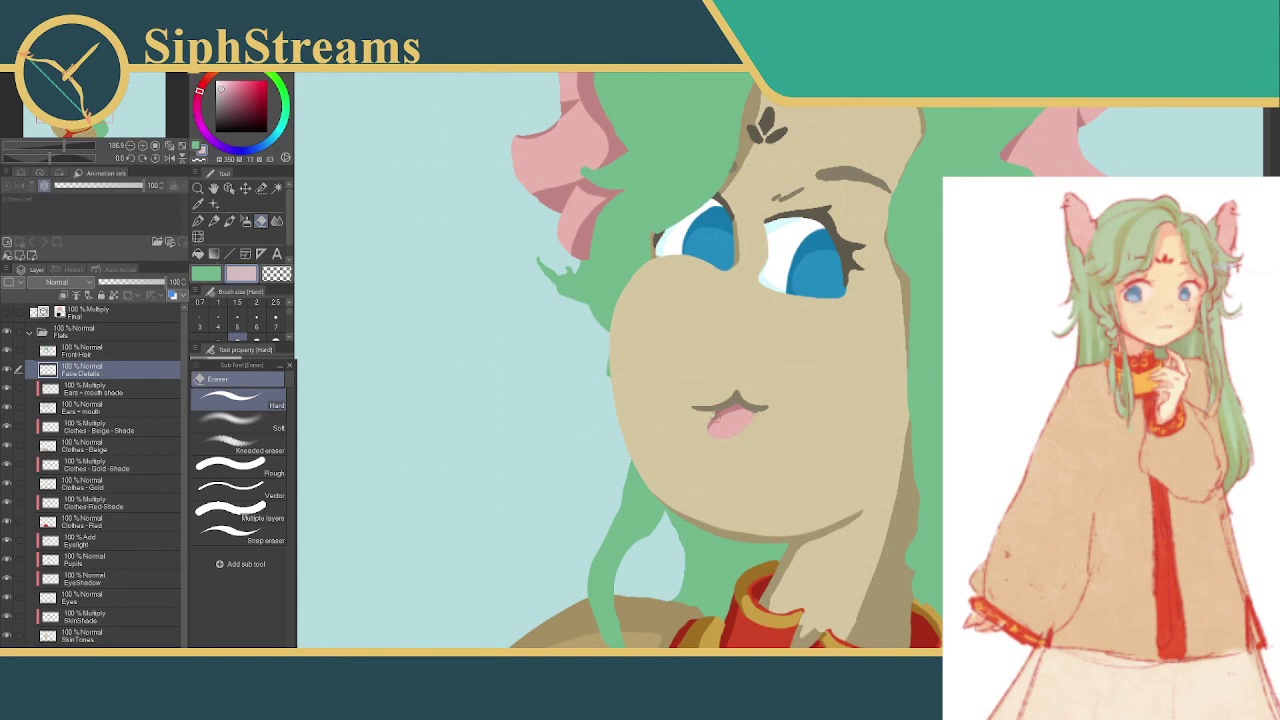
pyautogui.moveTo(723, 417)
pyautogui.mouseDown()
pyautogui.moveTo(708, 418)
pyautogui.moveTo(746, 416)
pyautogui.mouseUp()
pyautogui.scroll(-5, 775, 369)
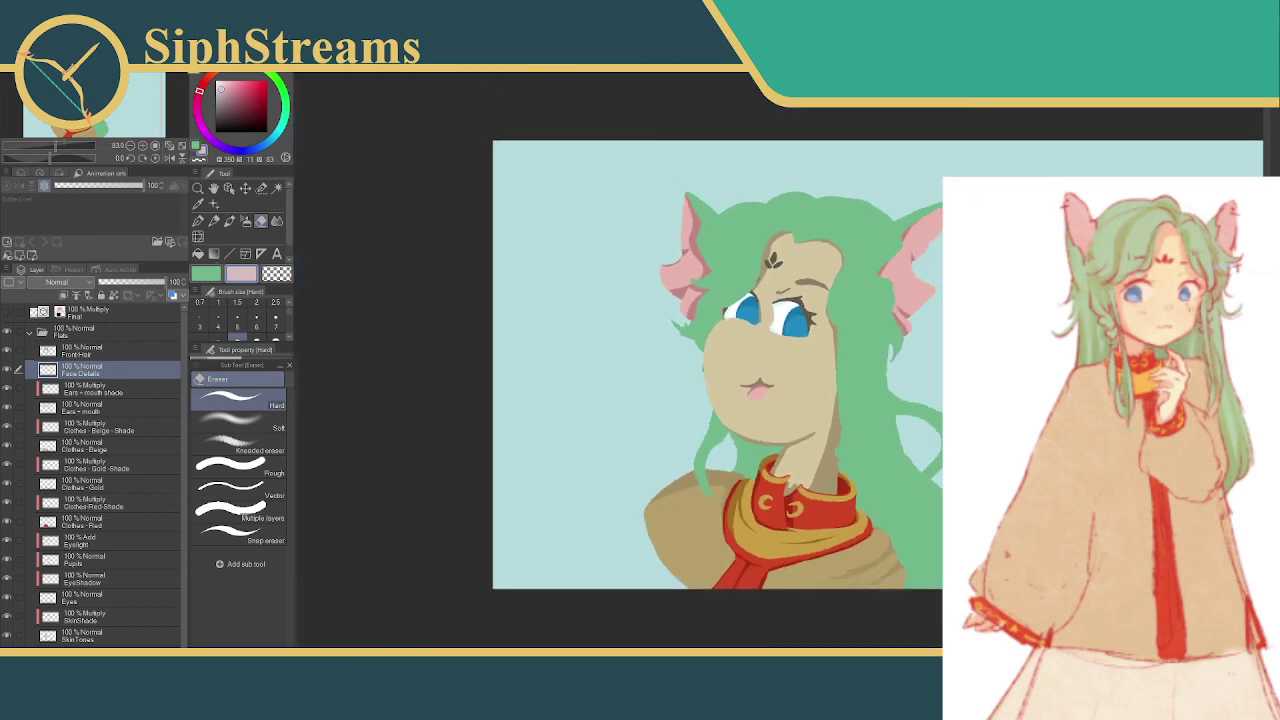
# - Add small zigzag blush marks beneath both eyes on the SkinShade layer using a size 4 selection pen, then deselect
pyautogui.scroll(5, 775, 369)
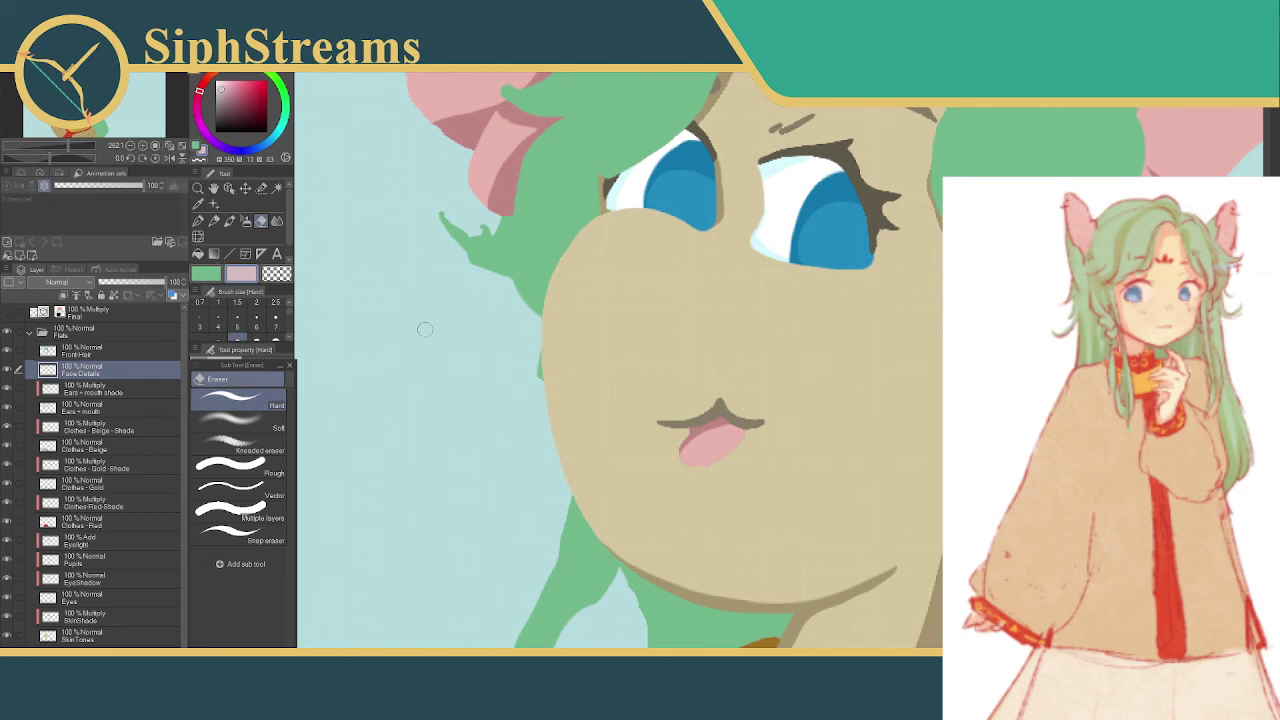
pyautogui.scroll(3, 425, 329)
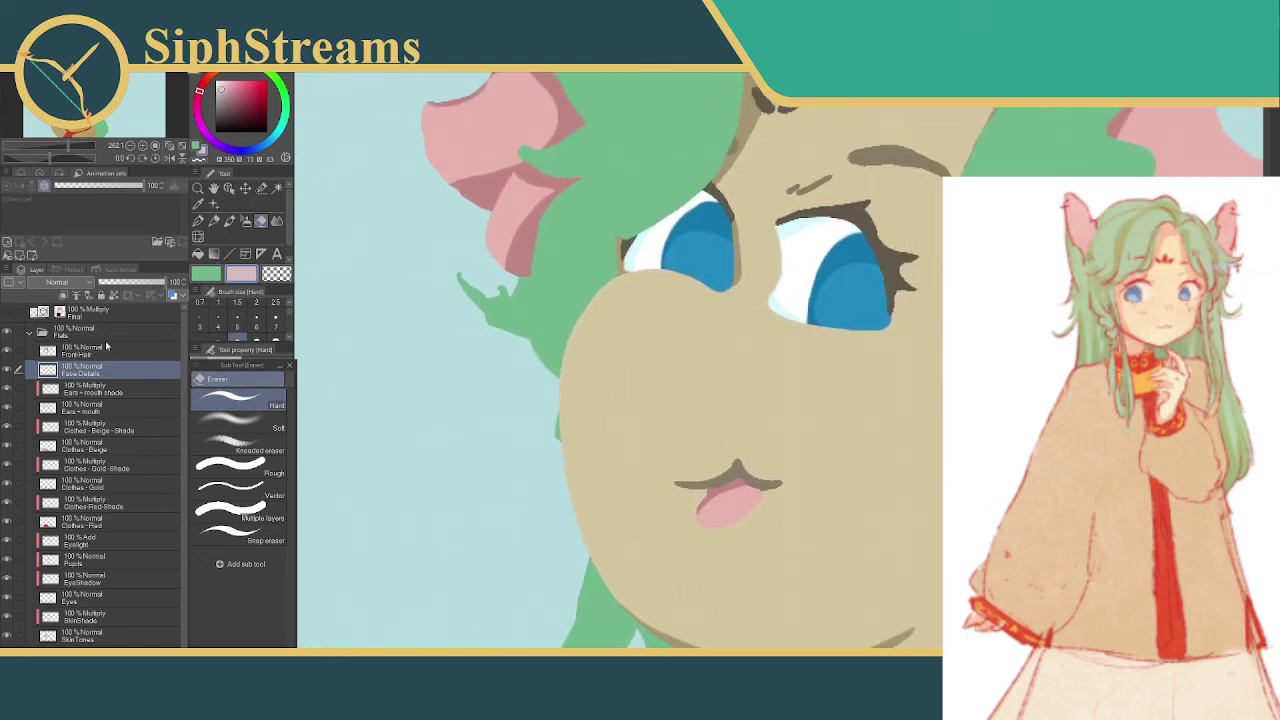
pyautogui.click(92, 635)
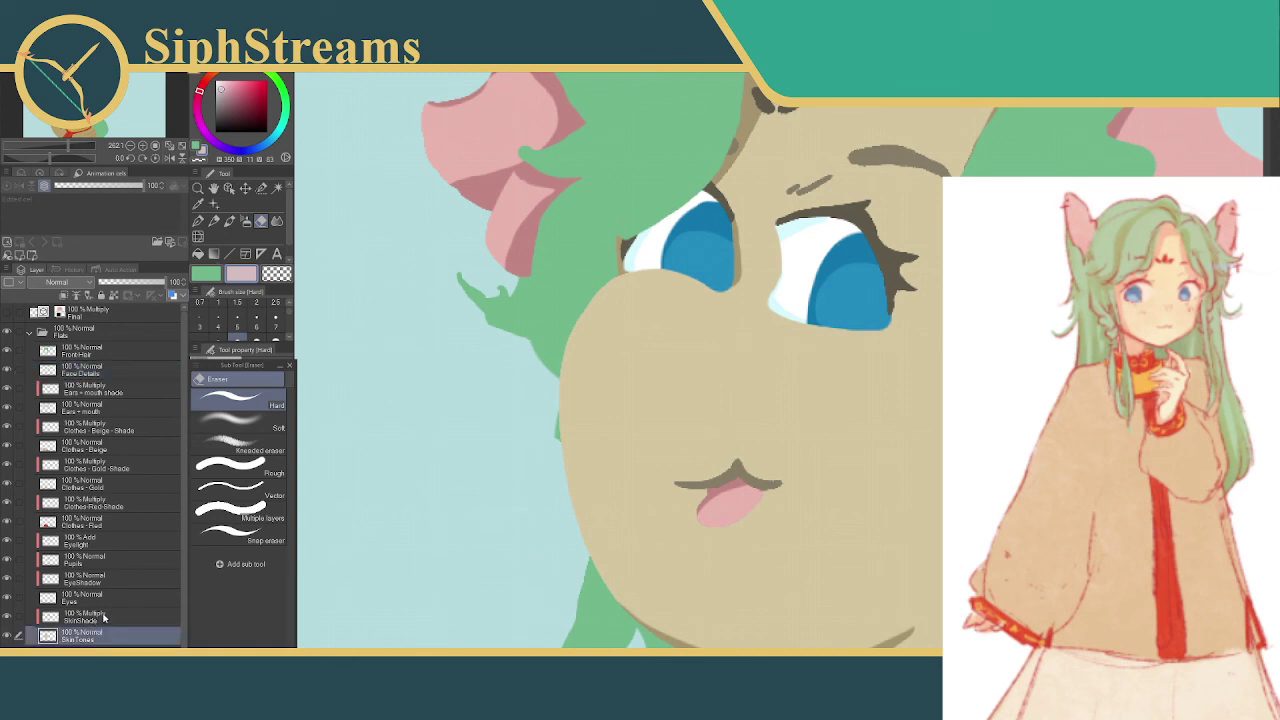
pyautogui.click(100, 616)
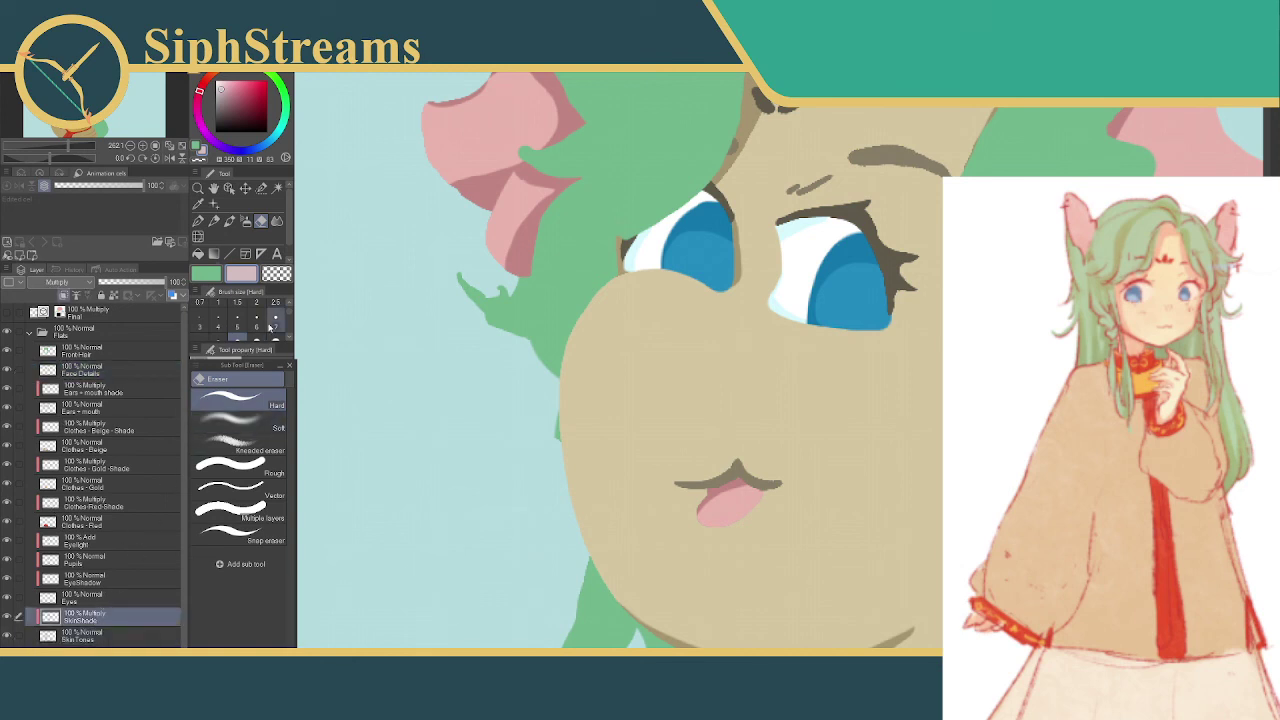
pyautogui.click(238, 320)
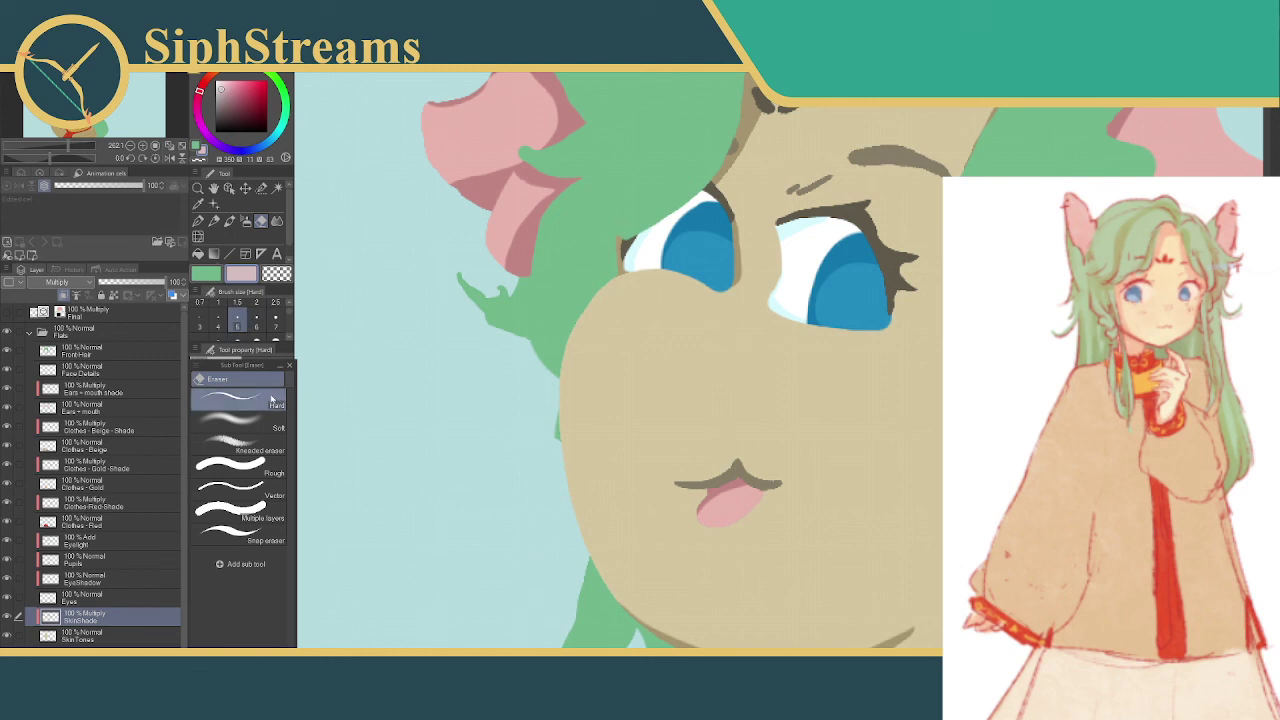
pyautogui.click(261, 188)
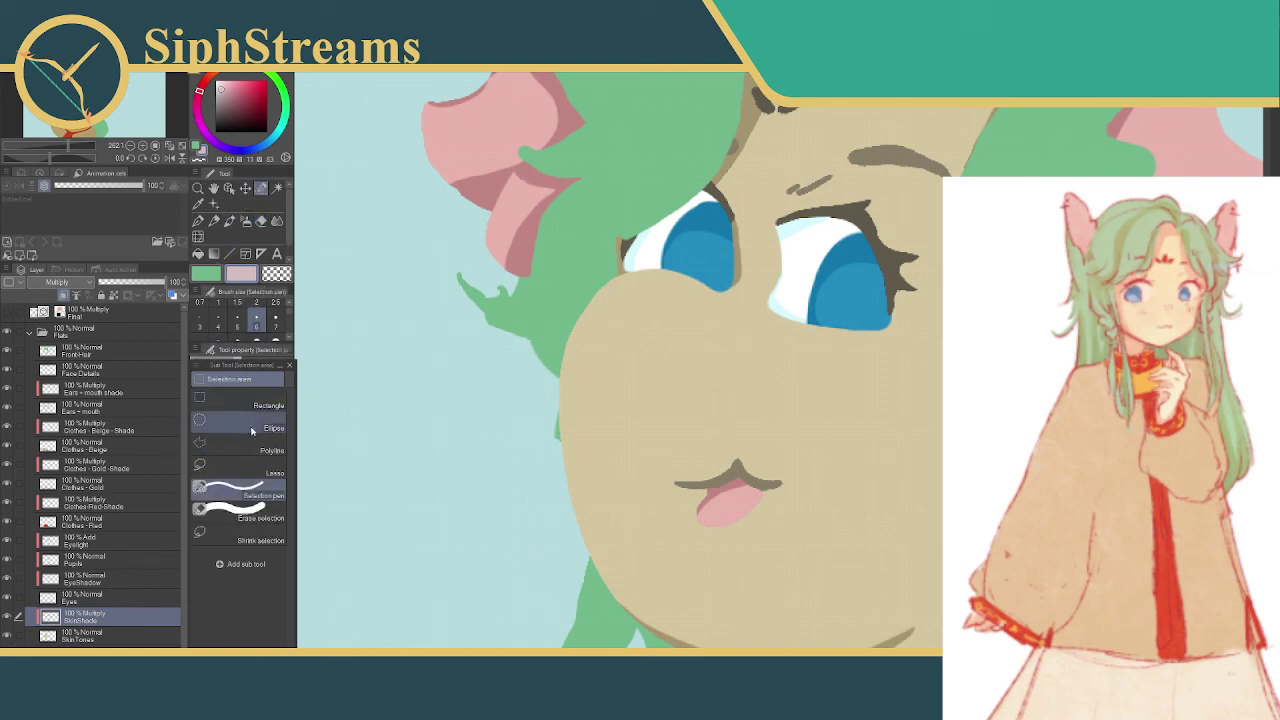
pyautogui.click(217, 318)
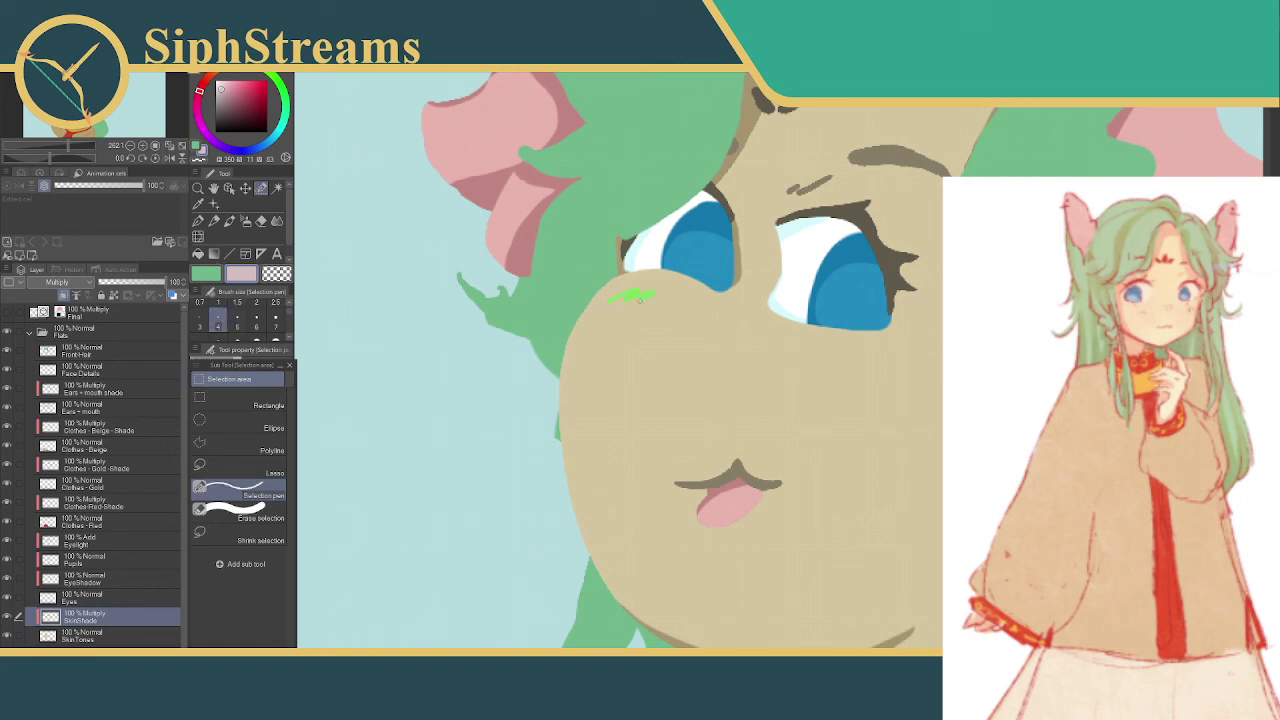
pyautogui.moveTo(612, 292); pyautogui.dragTo(672, 306)
pyautogui.hotkey('ctrl', 'd')
pyautogui.moveTo(834, 344); pyautogui.dragTo(834, 344)
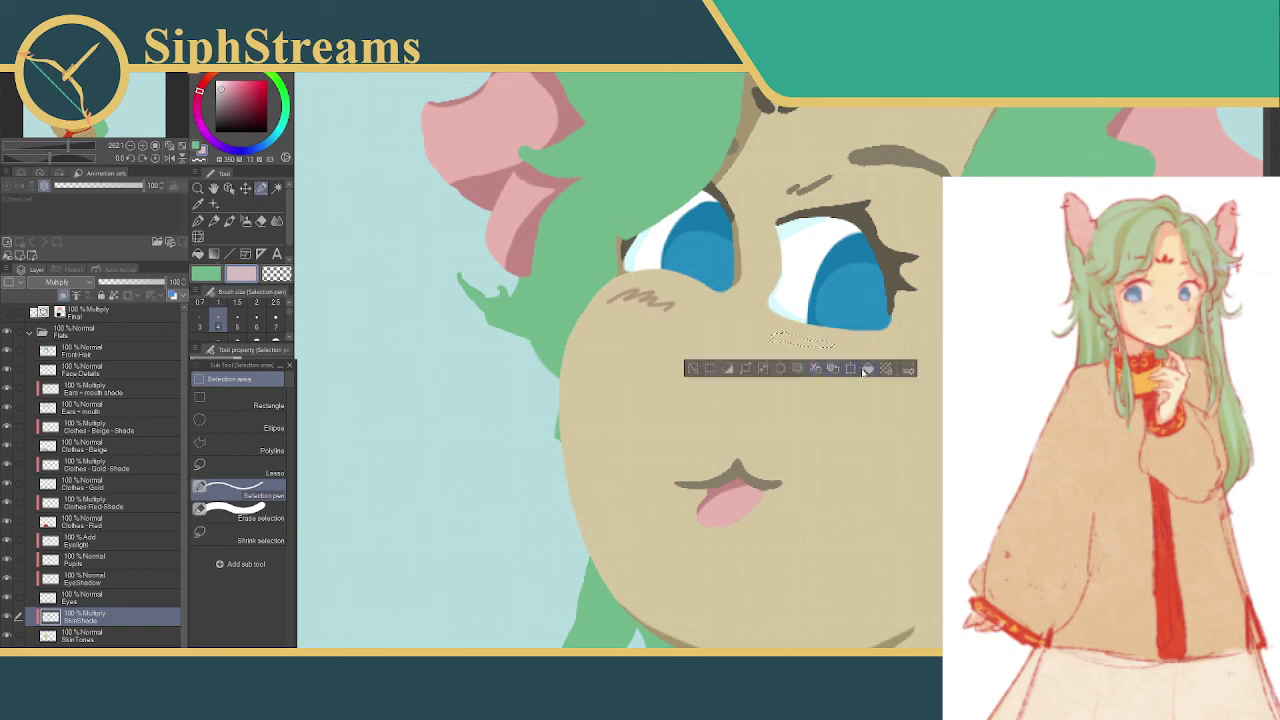
pyautogui.hotkey('ctrl', 'd')
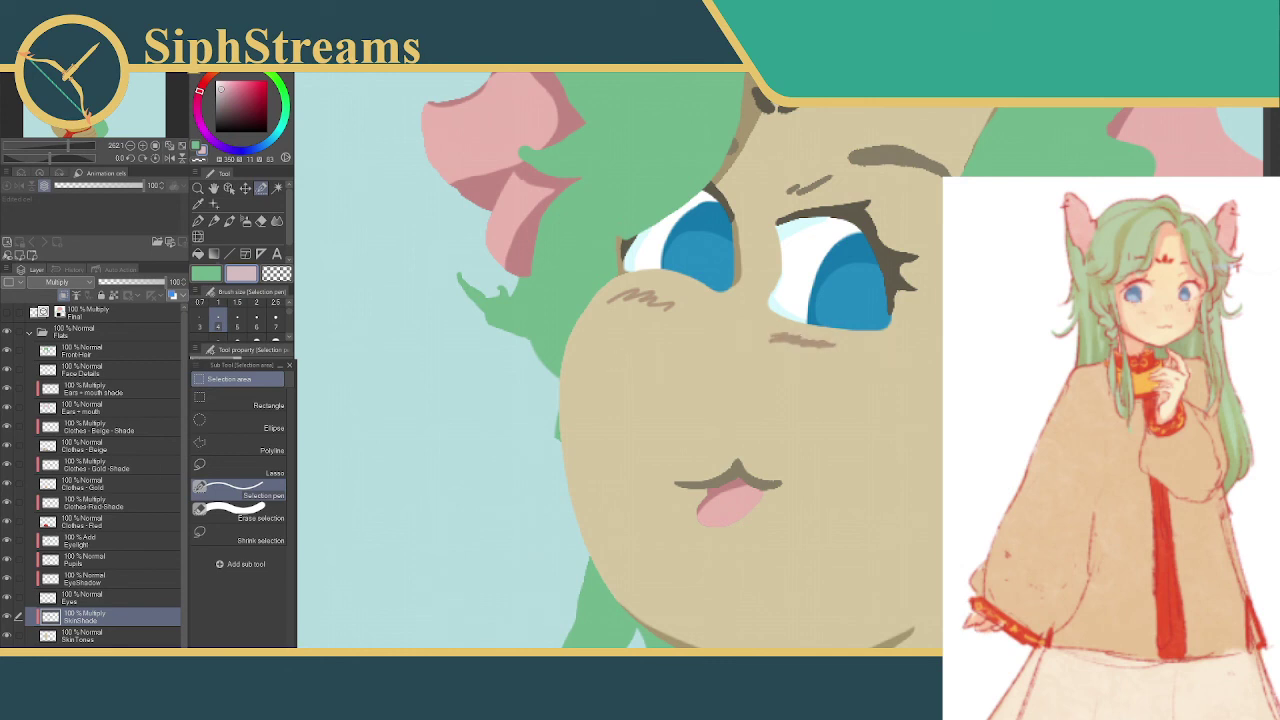
# - Sample the skin tone, mute it to a greyer beige, and refill the blush marks beneath both eyes with it
pyautogui.click(200, 204)
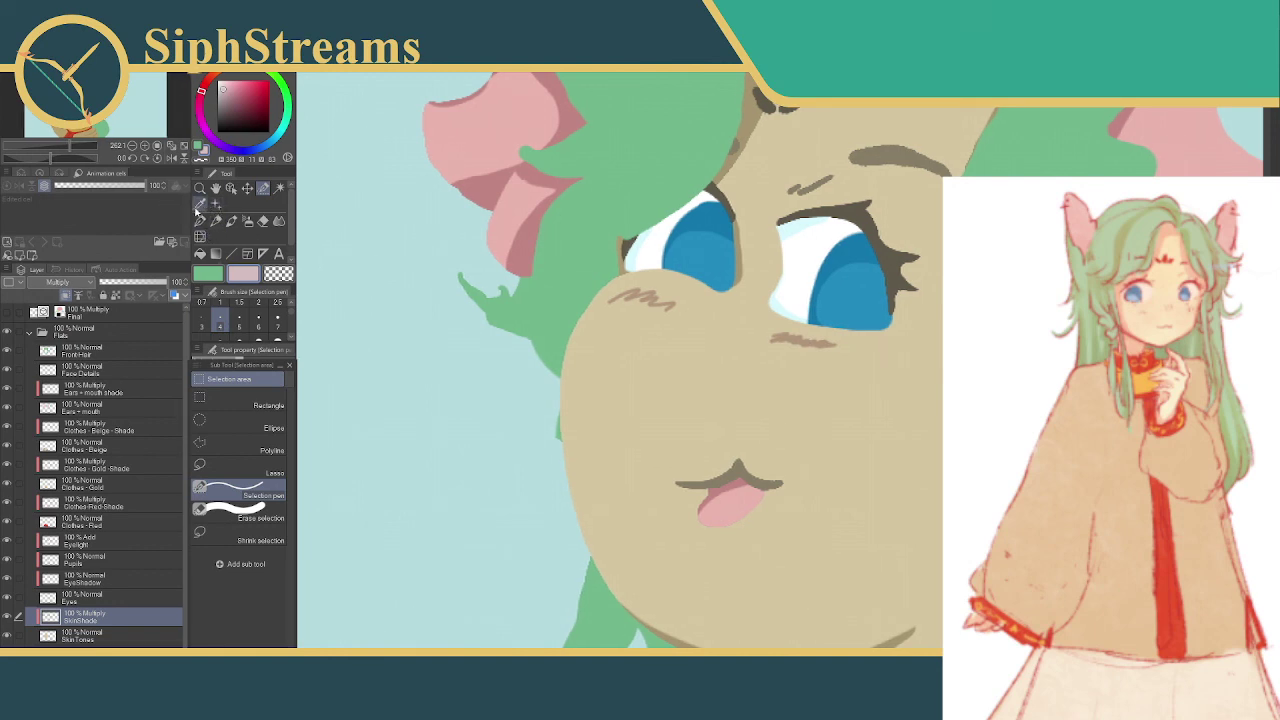
pyautogui.click(922, 432)
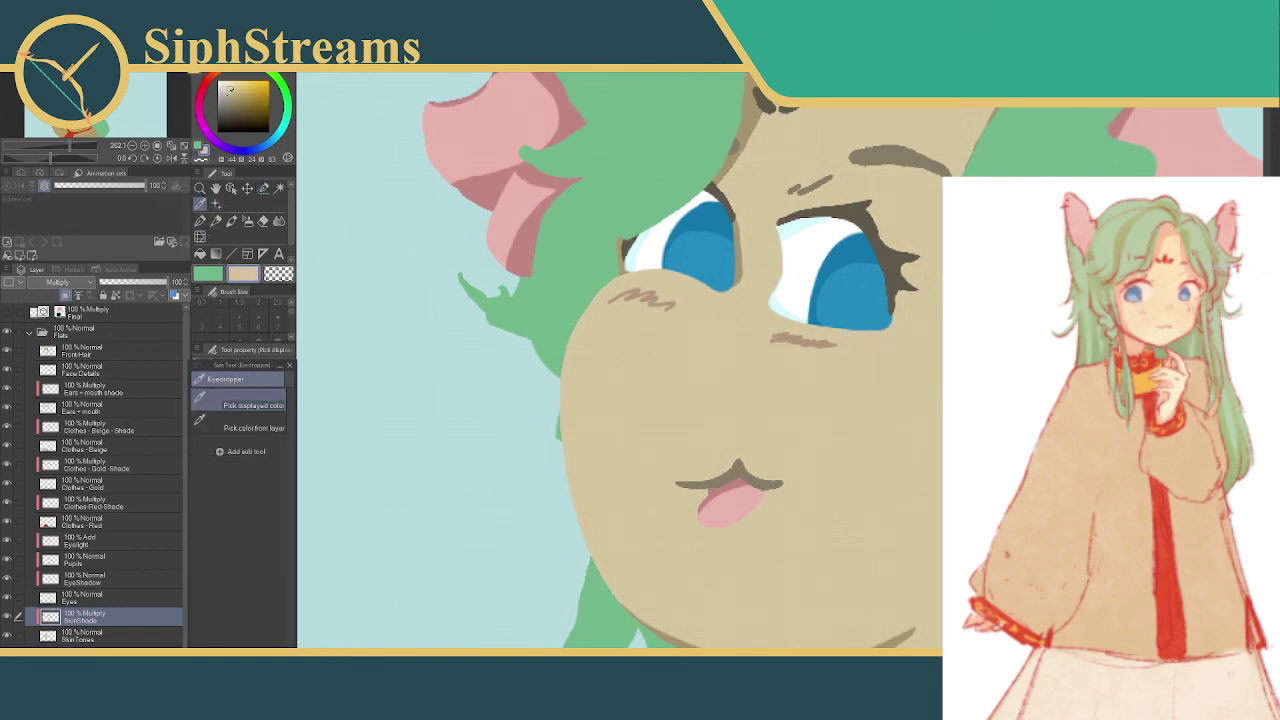
pyautogui.click(200, 254)
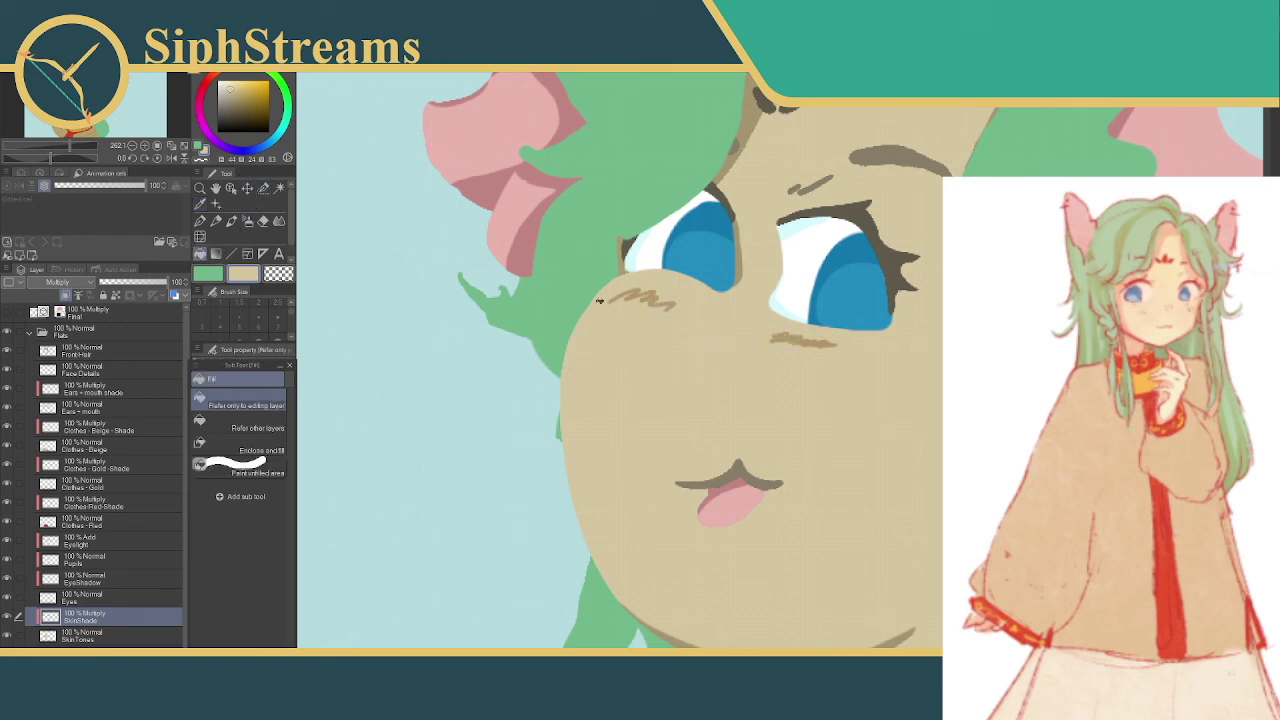
pyautogui.moveTo(229, 87)
pyautogui.mouseDown()
pyautogui.moveTo(228, 99)
pyautogui.moveTo(224, 89)
pyautogui.mouseUp()
pyautogui.click(795, 340)
pyautogui.click(783, 337)
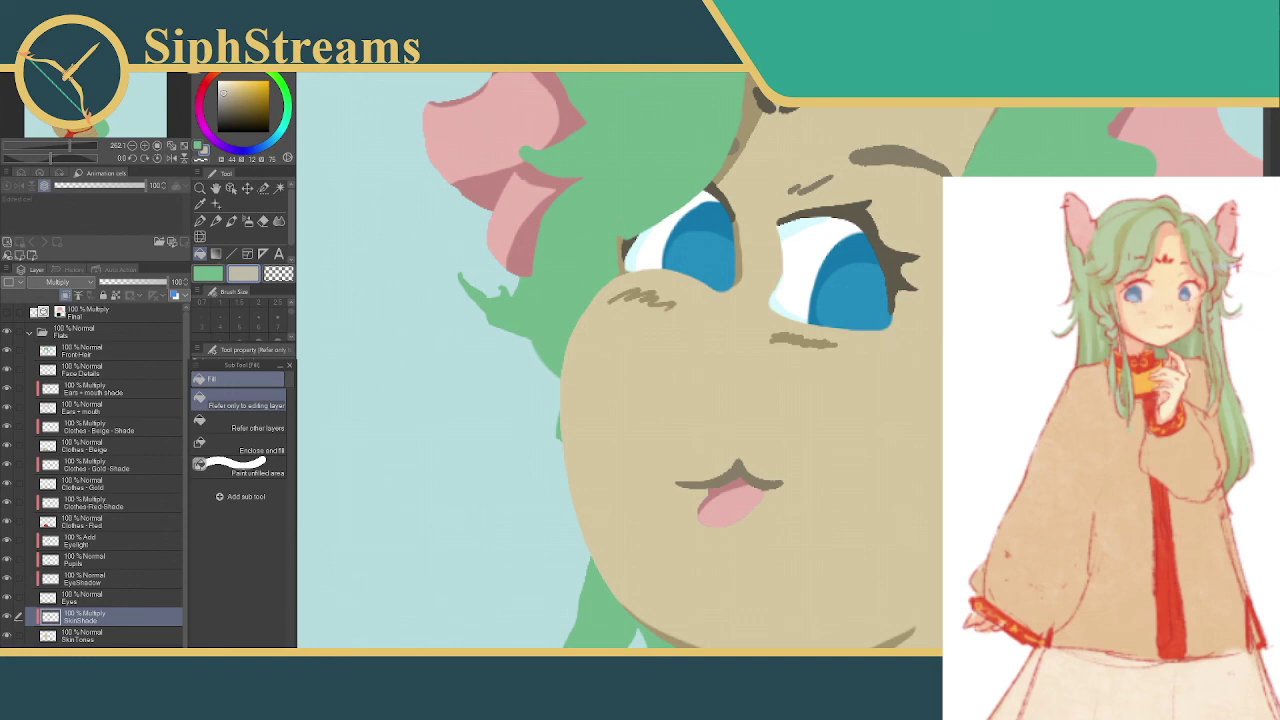
# - Erase the blush mark beneath the larger, nearer eye on the SkinShade layer with the Hard eraser
pyautogui.scroll(1, 782, 335)
pyautogui.scroll(-6, 782, 335)
pyautogui.scroll(6, 782, 335)
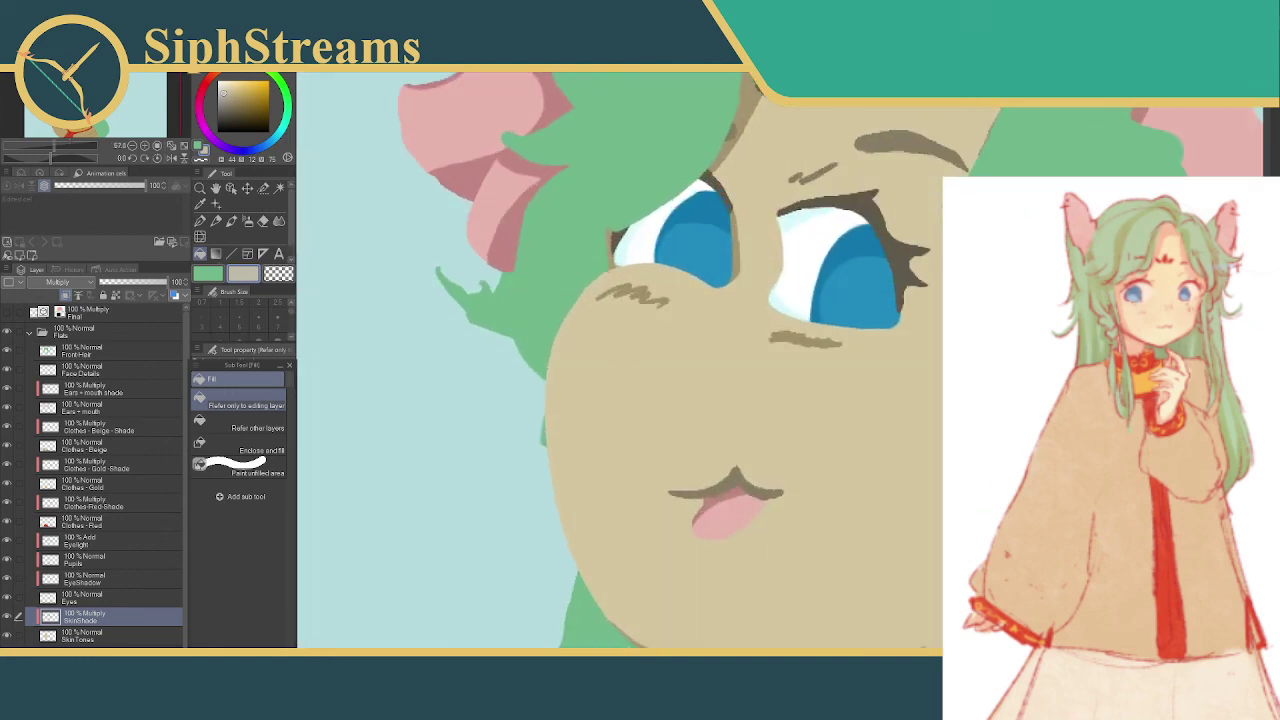
pyautogui.scroll(2, 760, 379)
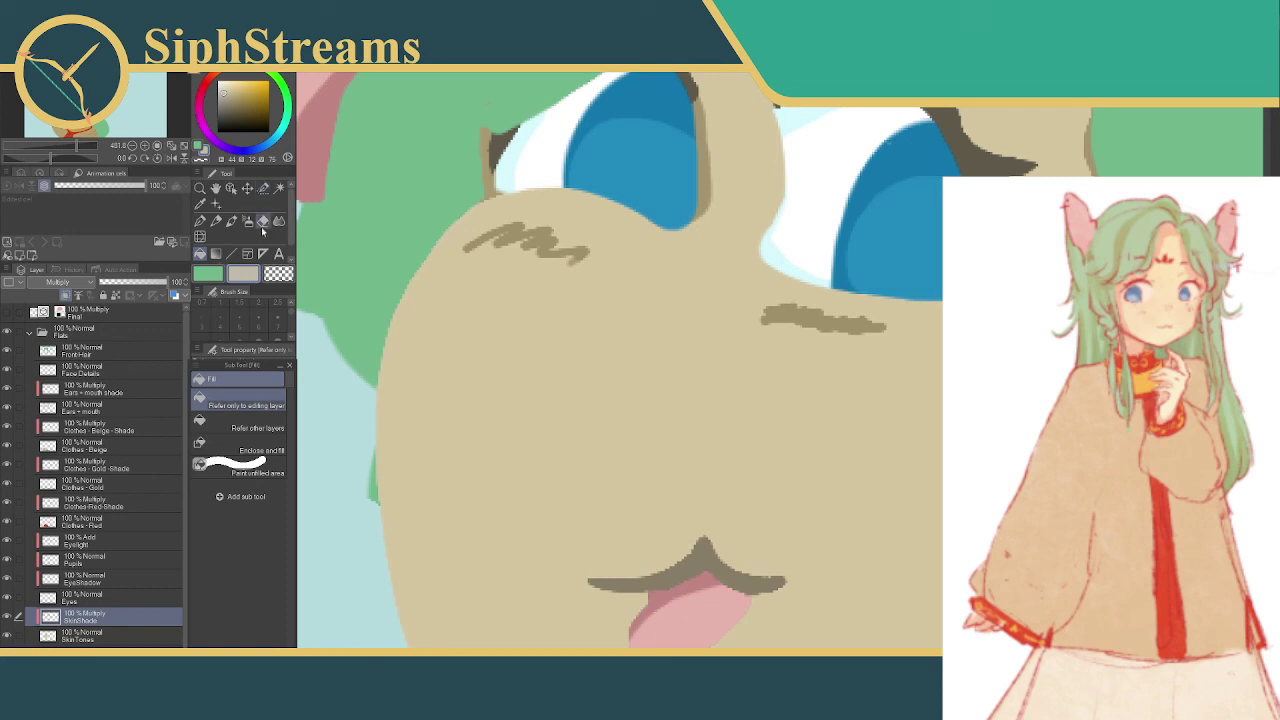
pyautogui.click(263, 222)
pyautogui.moveTo(773, 327)
pyautogui.mouseDown()
pyautogui.moveTo(795, 310)
pyautogui.moveTo(752, 318)
pyautogui.moveTo(760, 305)
pyautogui.moveTo(858, 320)
pyautogui.moveTo(843, 335)
pyautogui.moveTo(864, 338)
pyautogui.moveTo(803, 299)
pyautogui.moveTo(838, 315)
pyautogui.mouseUp()
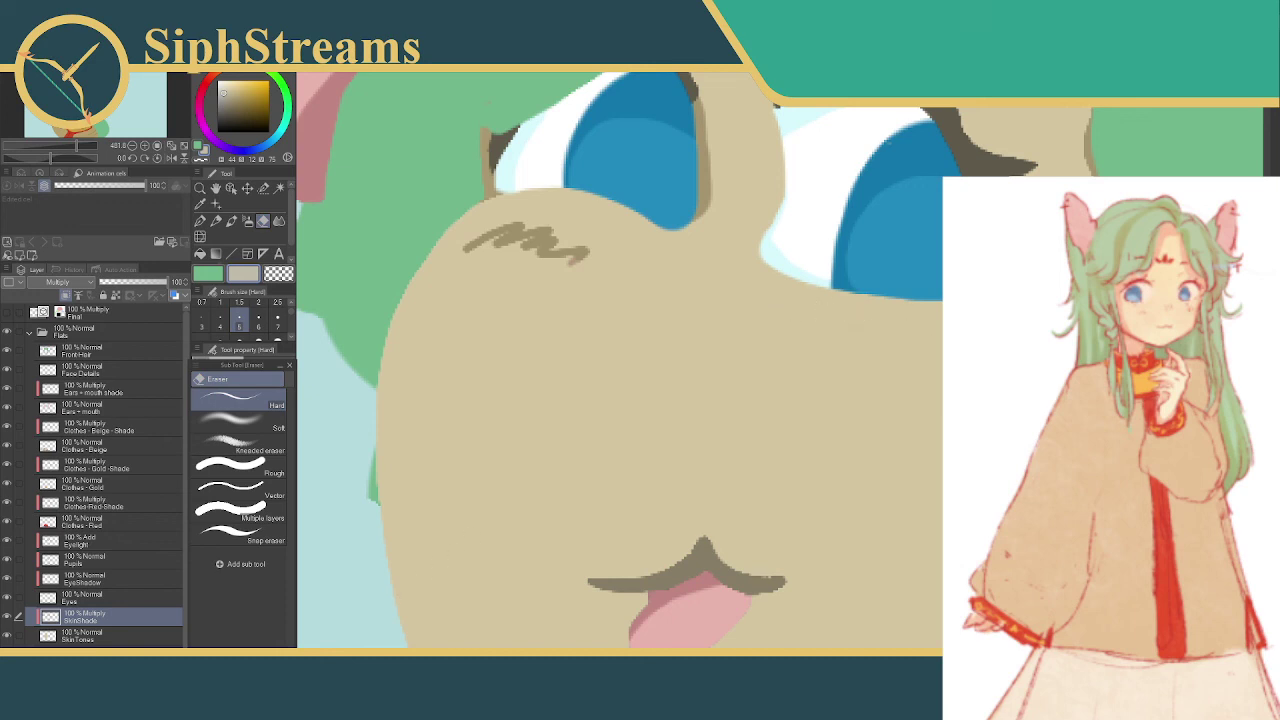
pyautogui.hotkey('ctrl', '0')
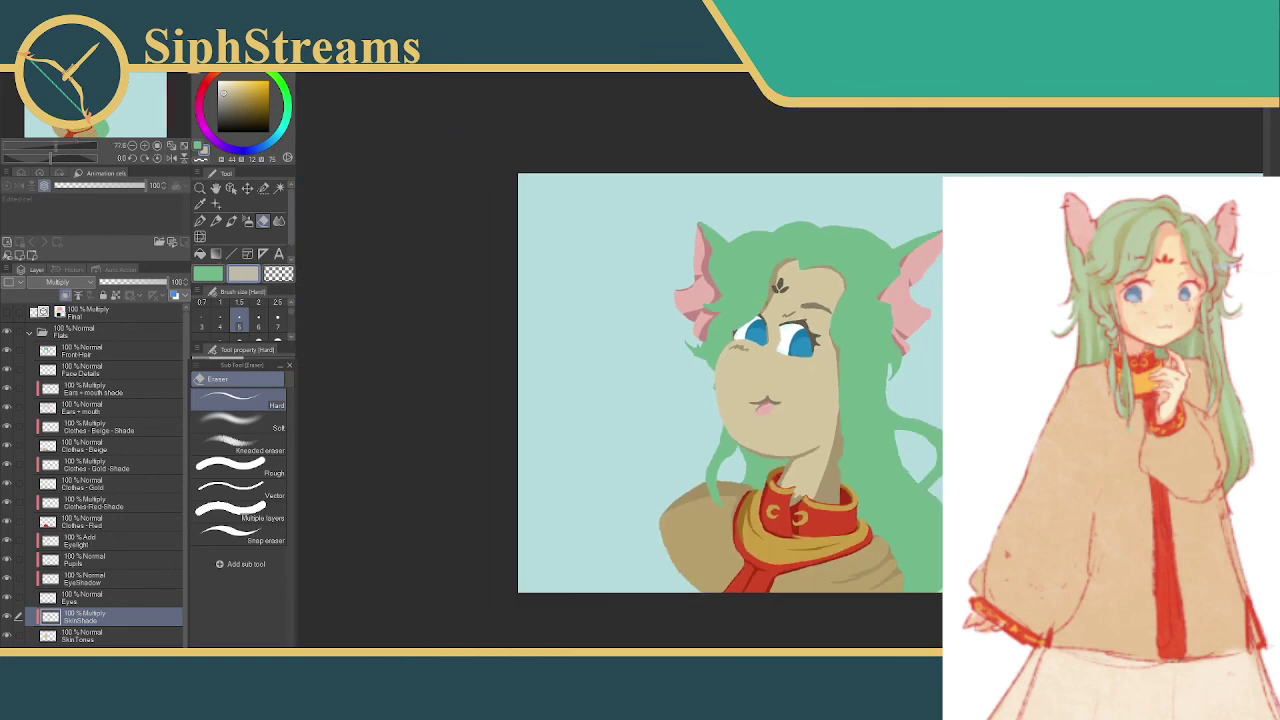
# - Try refilling the remaining blush mark beneath the farther eye with a brown sampled from the eyebrow, and undo the fill
pyautogui.scroll(5, 772, 373)
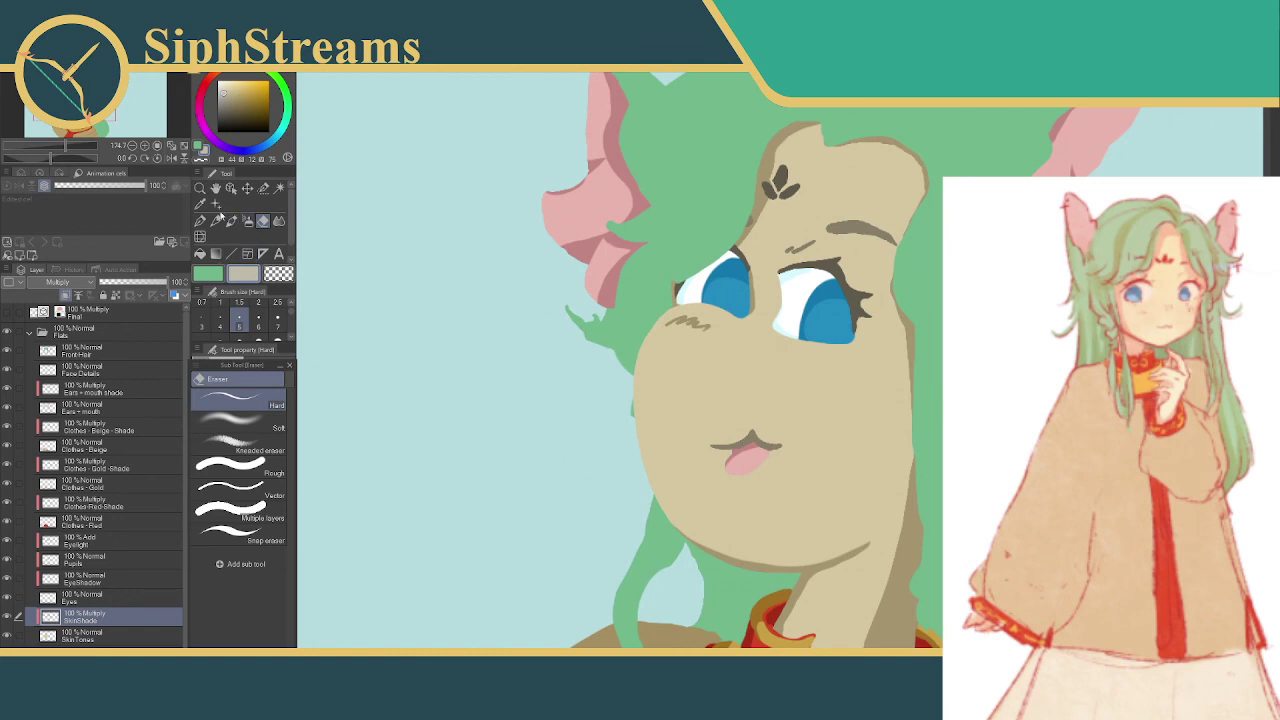
pyautogui.click(200, 203)
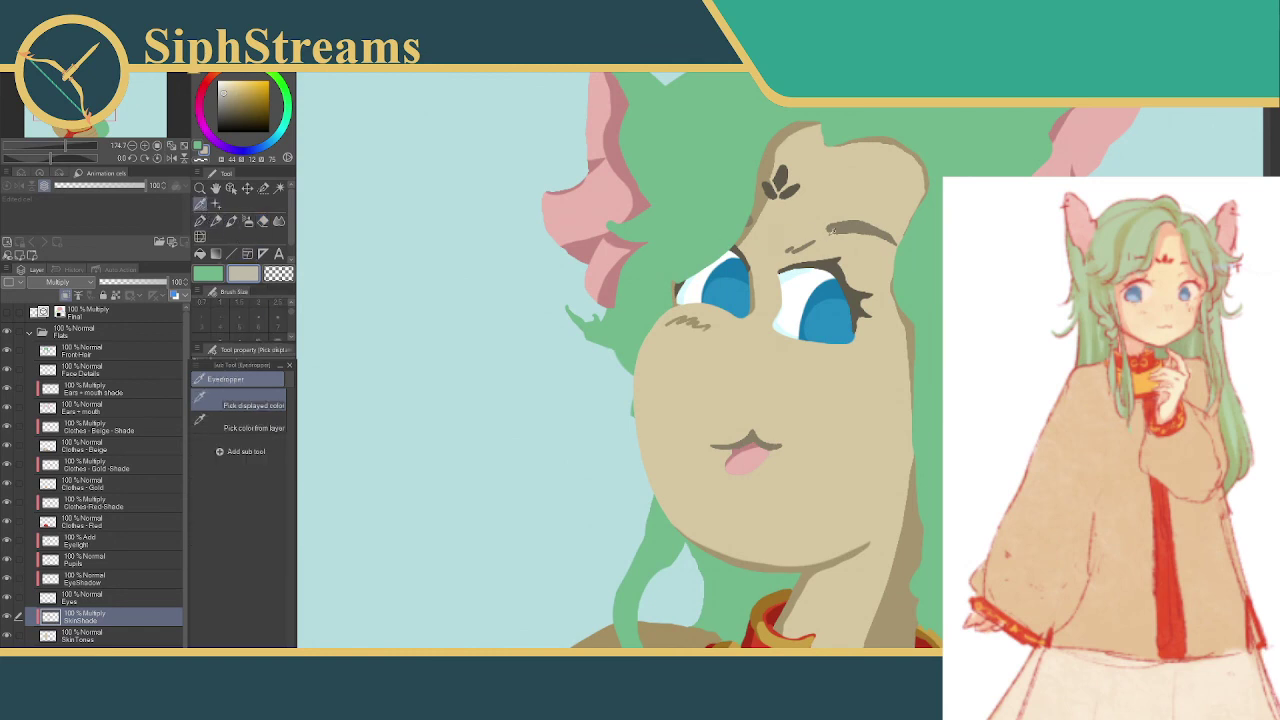
pyautogui.click(856, 221)
pyautogui.click(200, 253)
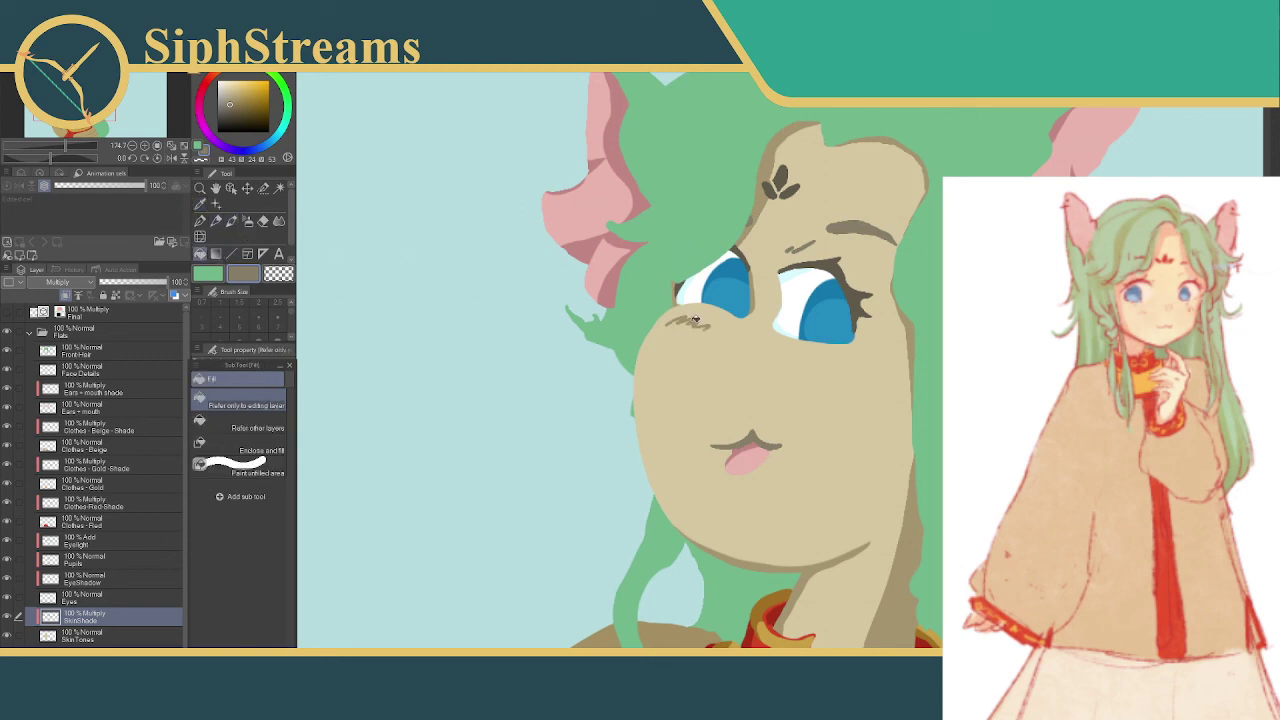
pyautogui.click(695, 319)
pyautogui.hotkey('ctrl', 'z')
# - Try a short fold stroke on the shoulder on the Clothes - Beige - Shade layer with the Mechanical pencil at size 4
pyautogui.moveTo(528, 317); pyautogui.dragTo(730, 217)
pyautogui.moveTo(679, 263); pyautogui.dragTo(727, 253)
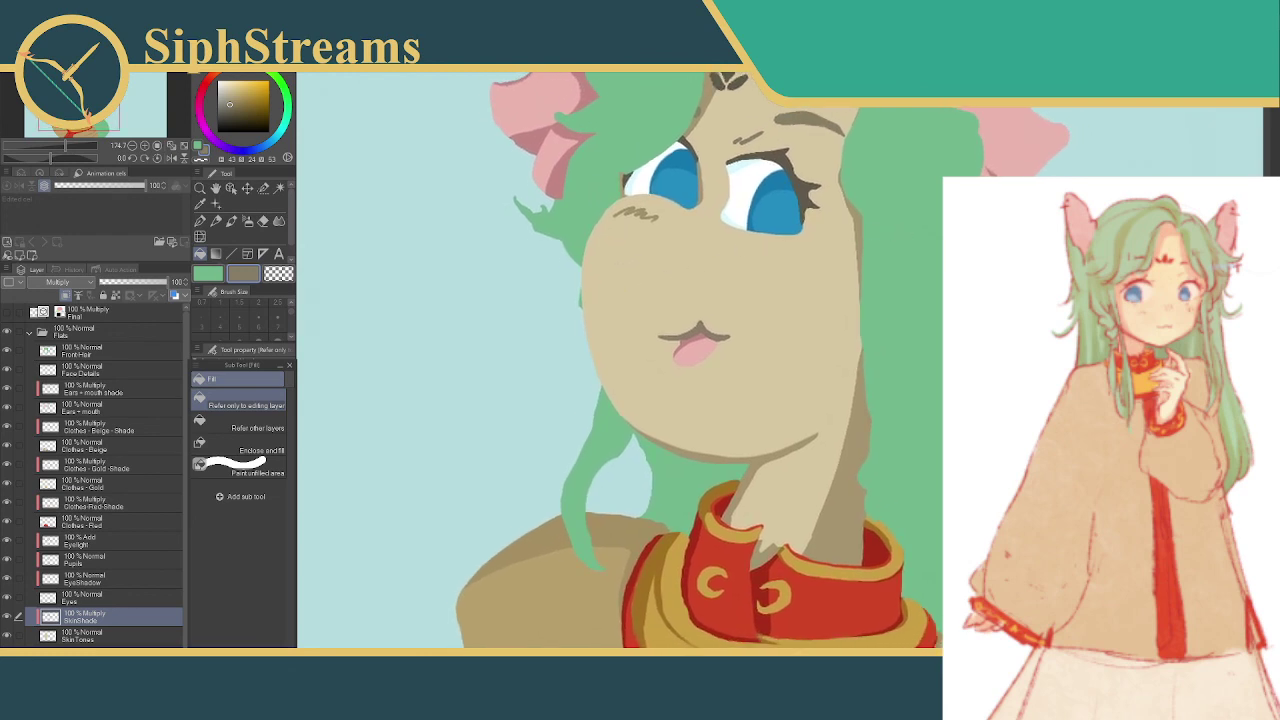
pyautogui.moveTo(609, 300); pyautogui.dragTo(494, 316)
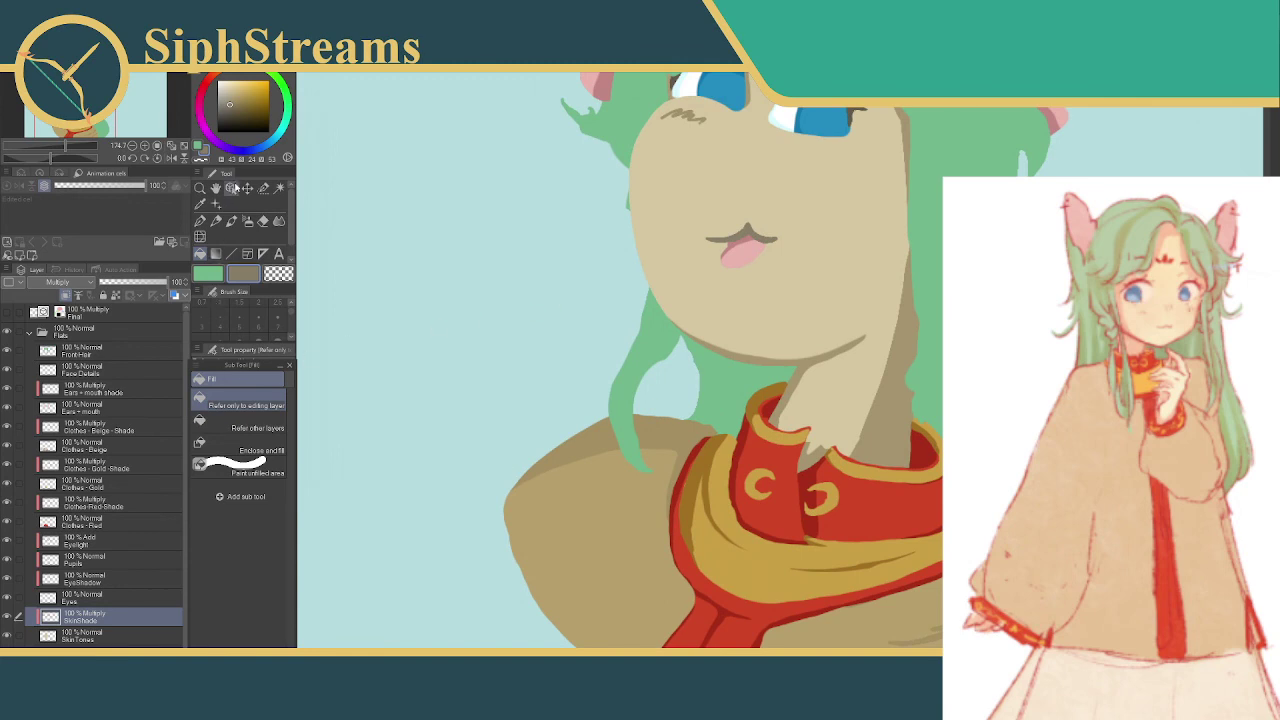
pyautogui.click(216, 221)
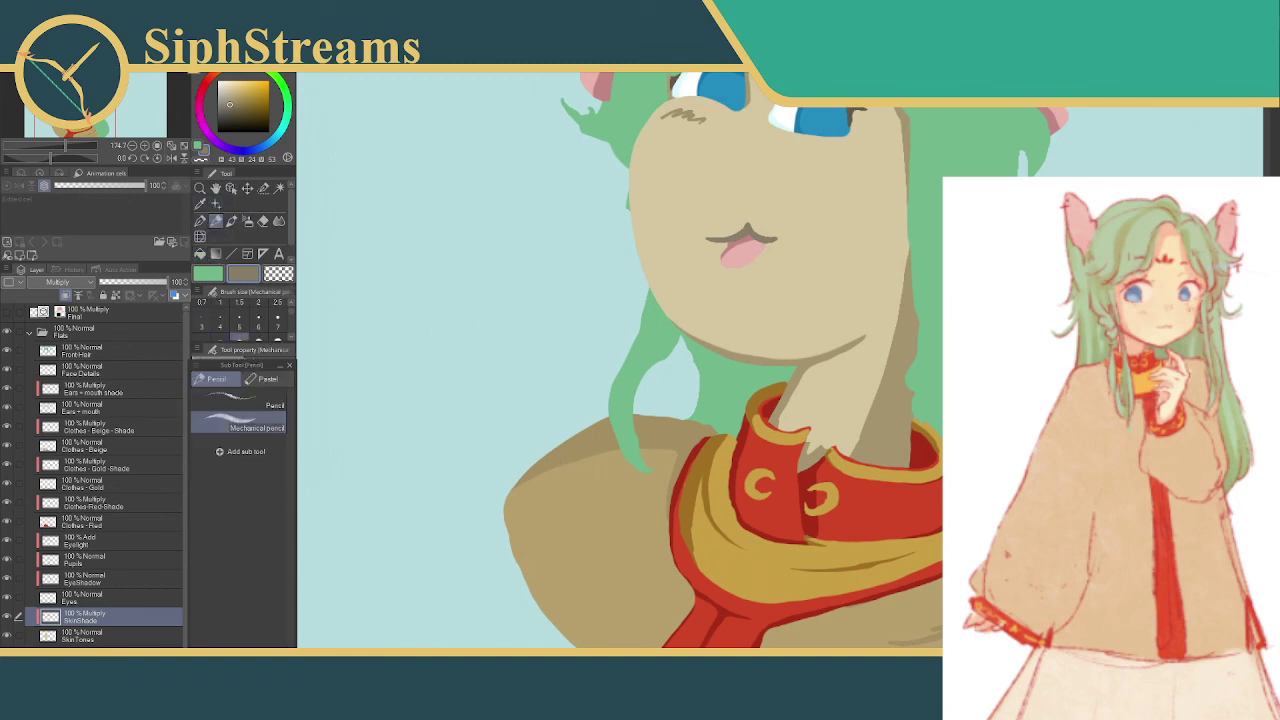
pyautogui.click(220, 322)
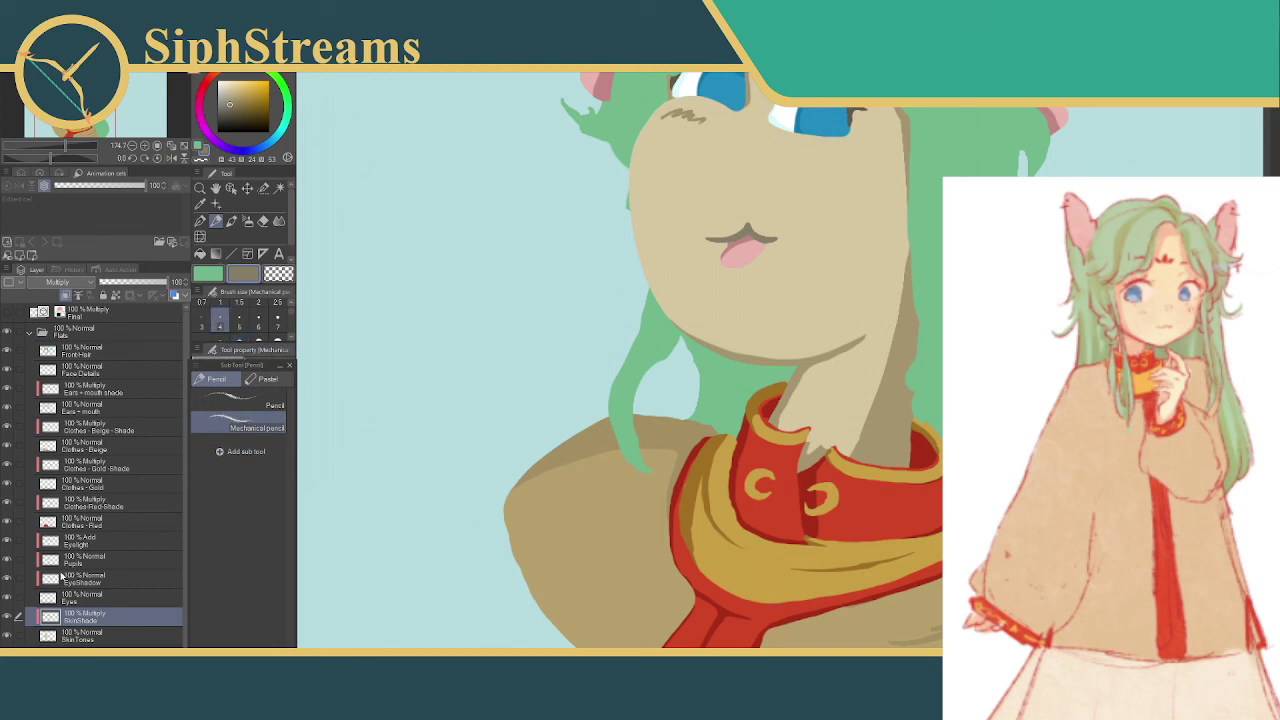
pyautogui.click(110, 428)
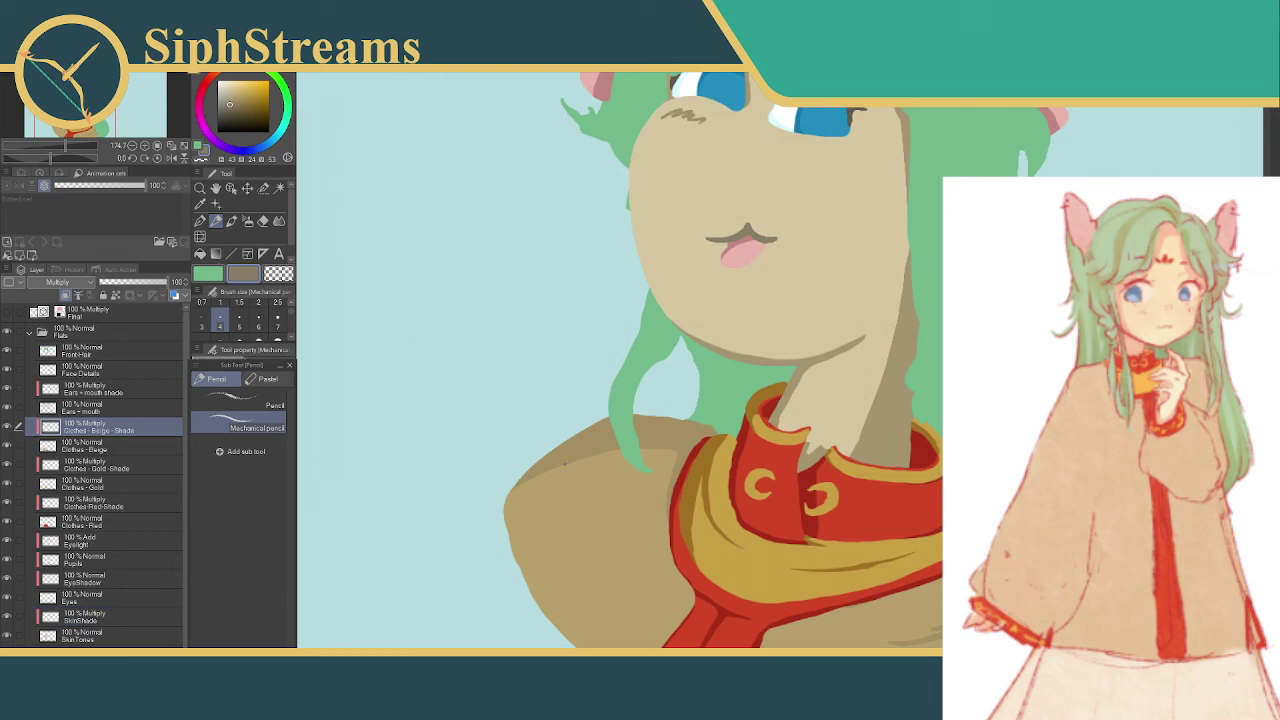
pyautogui.moveTo(556, 475); pyautogui.dragTo(602, 466)
pyautogui.scroll(3, 620, 360)
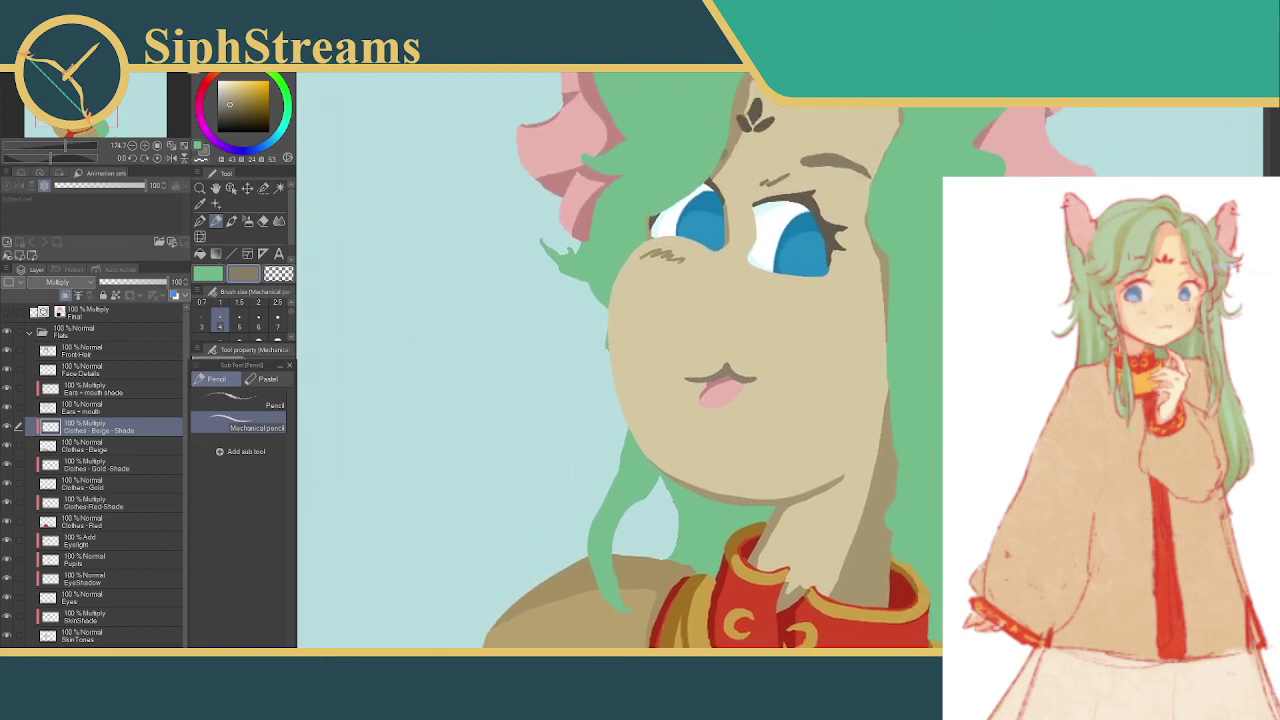
# - Add white dots below the nearer eye and under its eyebrow on the Face Details layer, using a size 8 selection pen and the sampled eye white
pyautogui.click(103, 373)
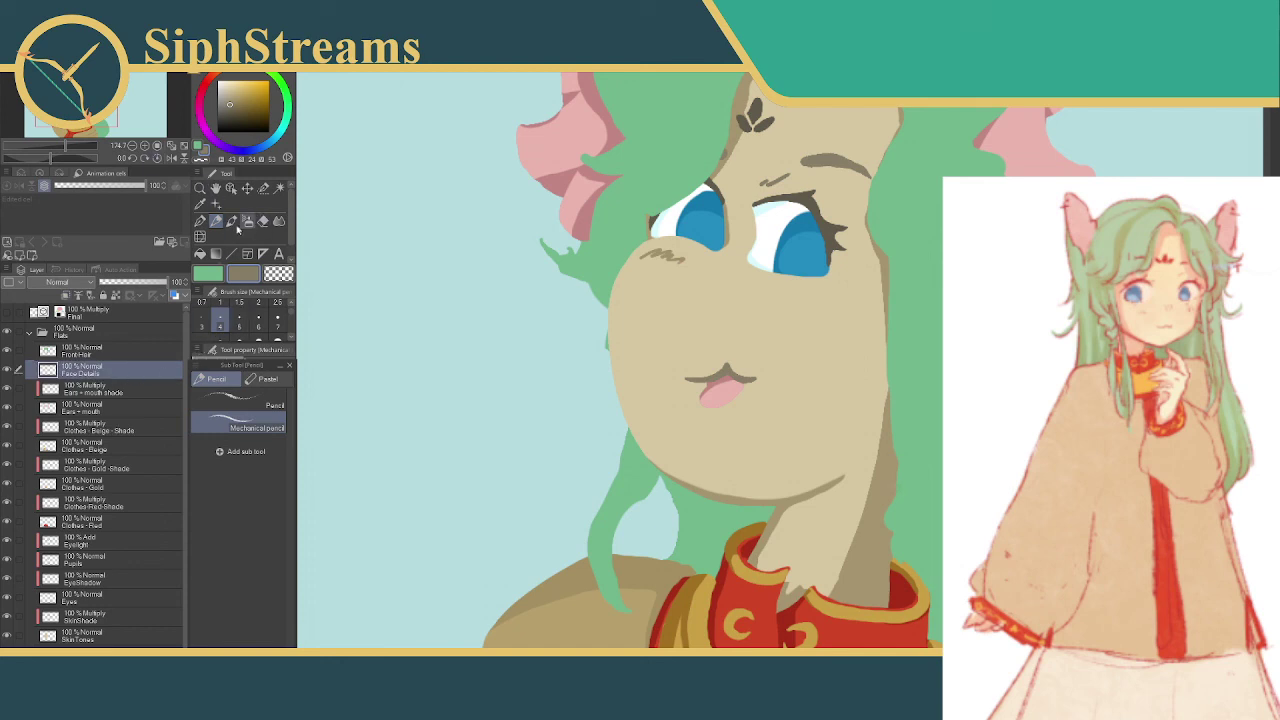
pyautogui.click(265, 189)
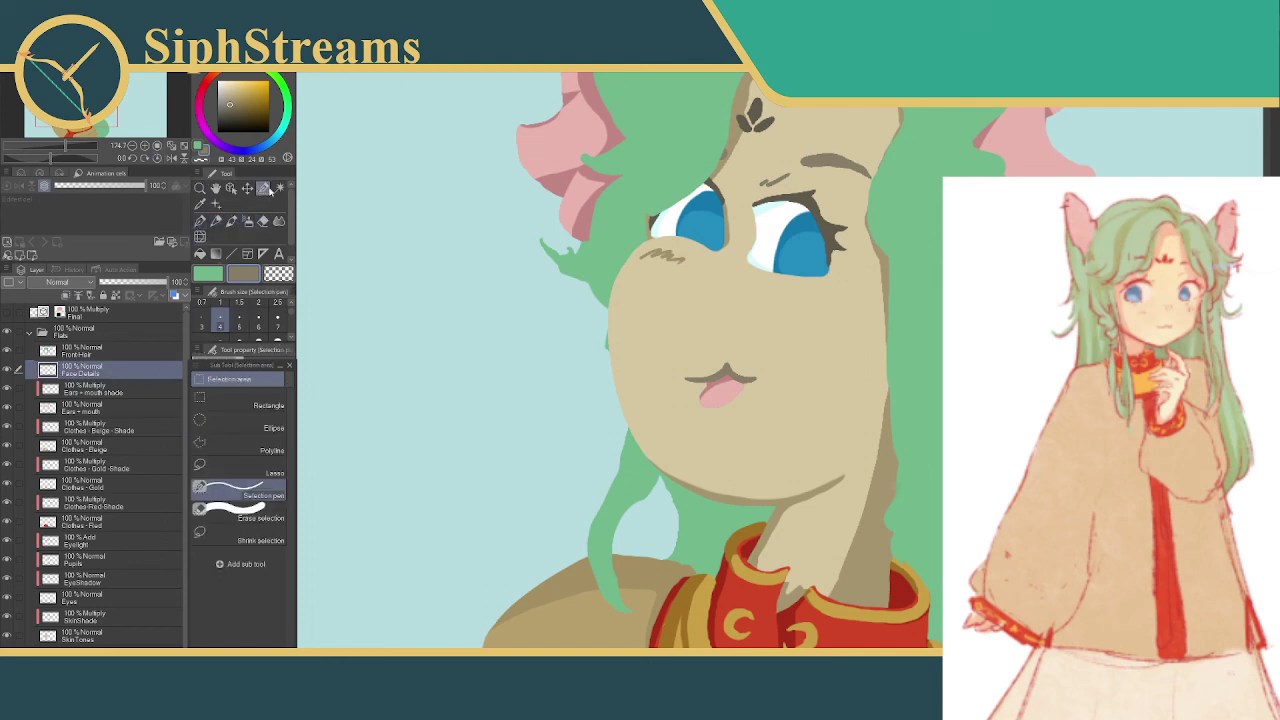
pyautogui.click(258, 322)
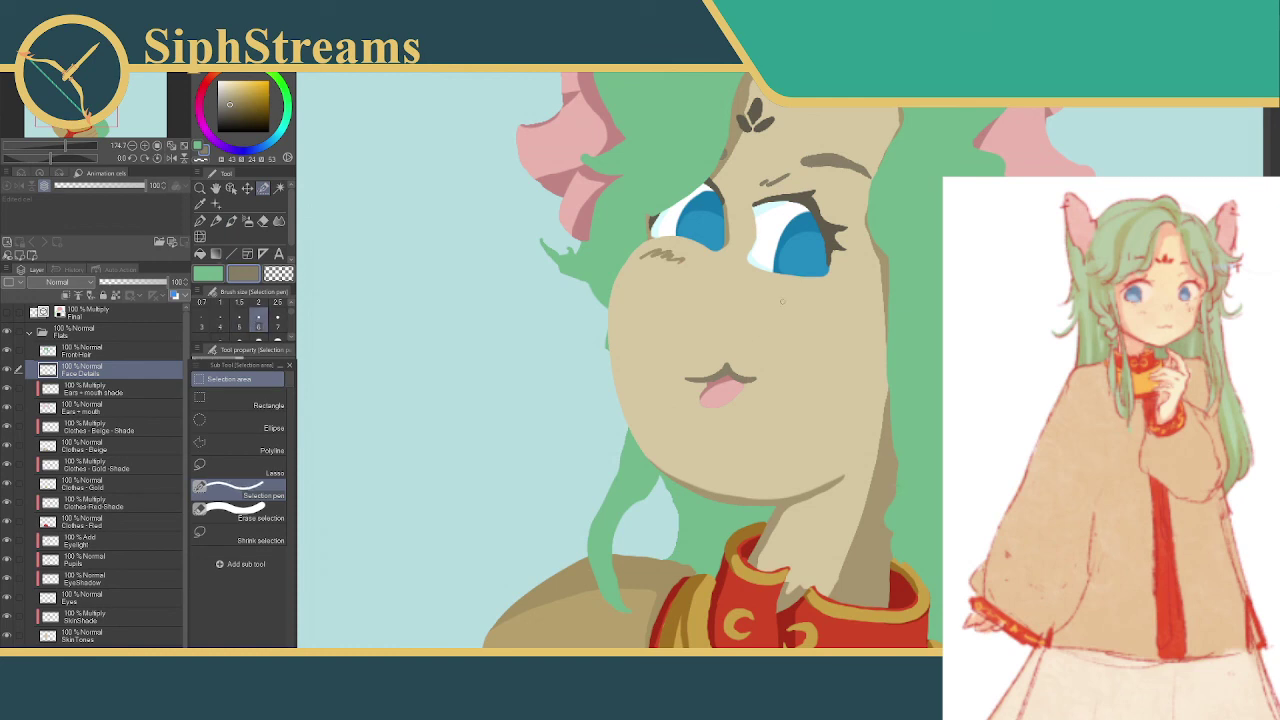
pyautogui.scroll(-3, 240, 320)
pyautogui.click(203, 314)
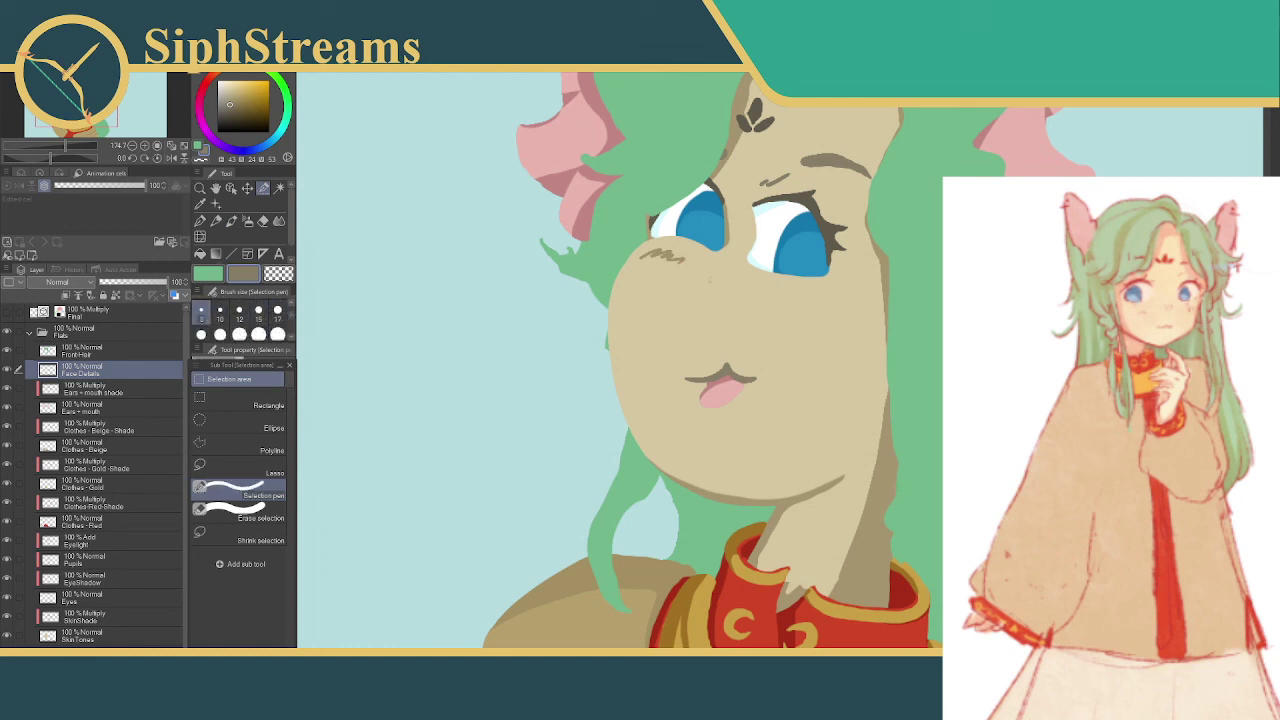
pyautogui.moveTo(783, 287); pyautogui.dragTo(783, 287)
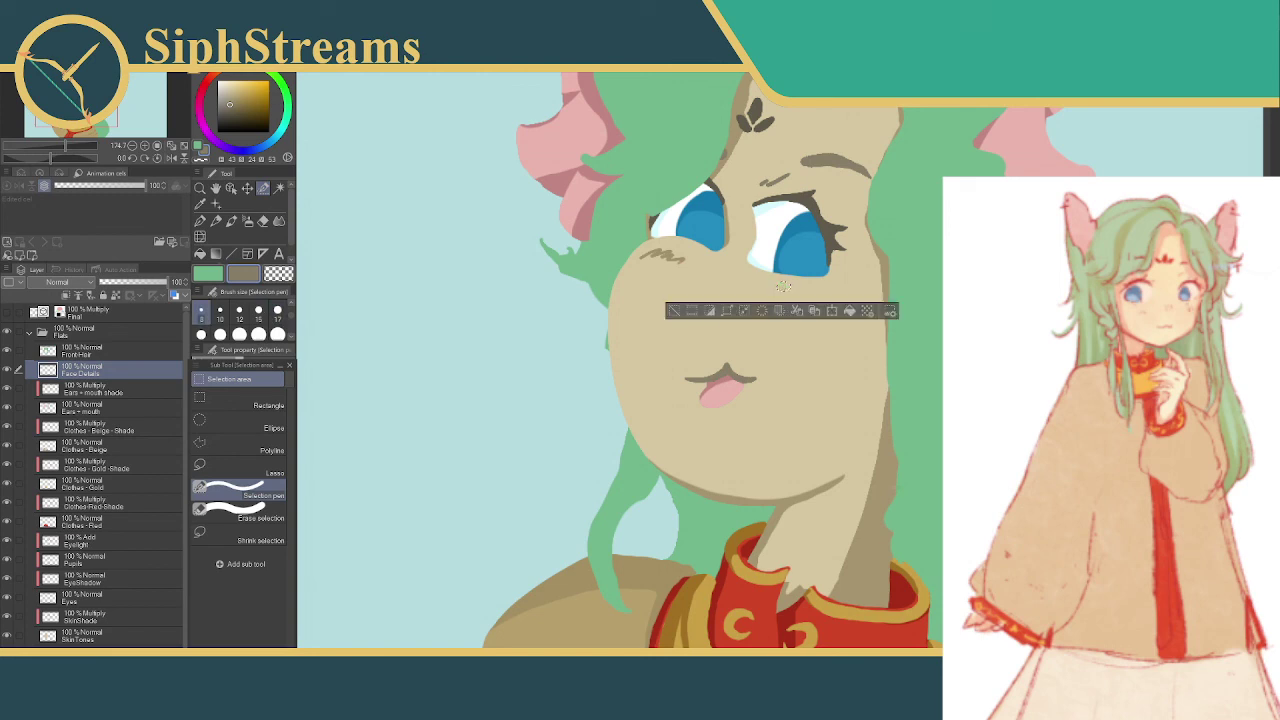
pyautogui.click(798, 178)
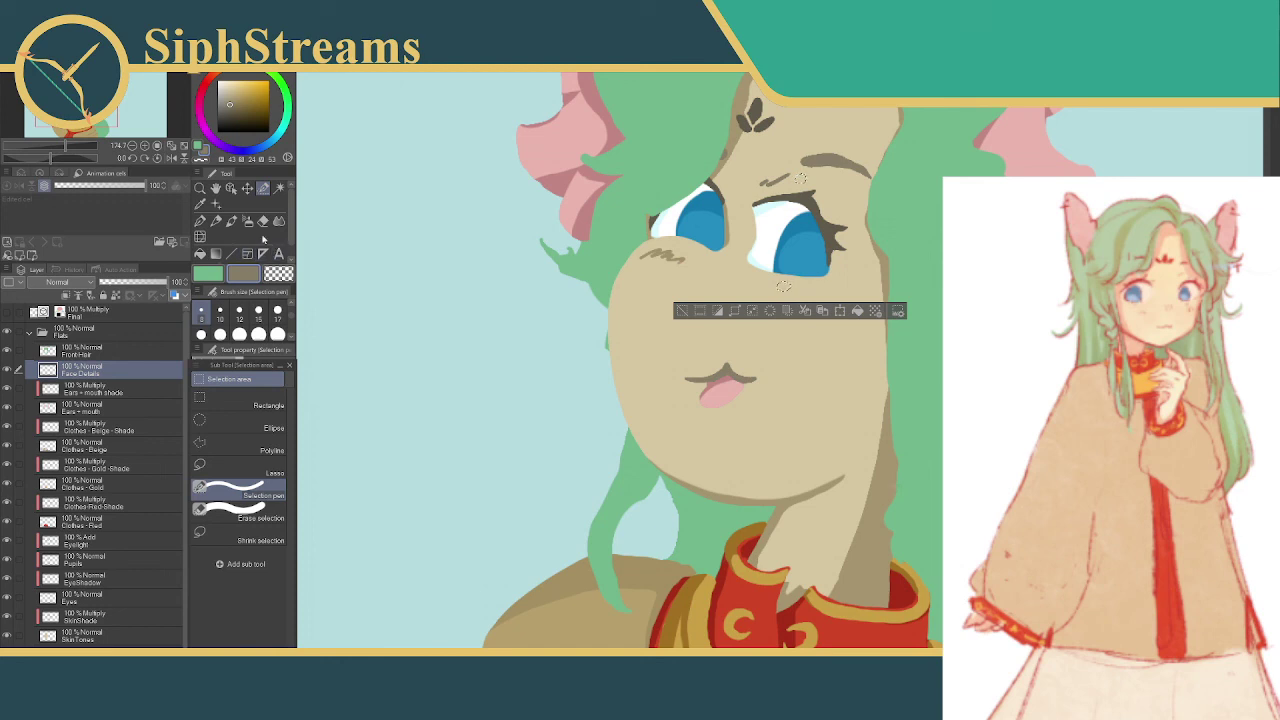
pyautogui.click(200, 203)
pyautogui.click(774, 219)
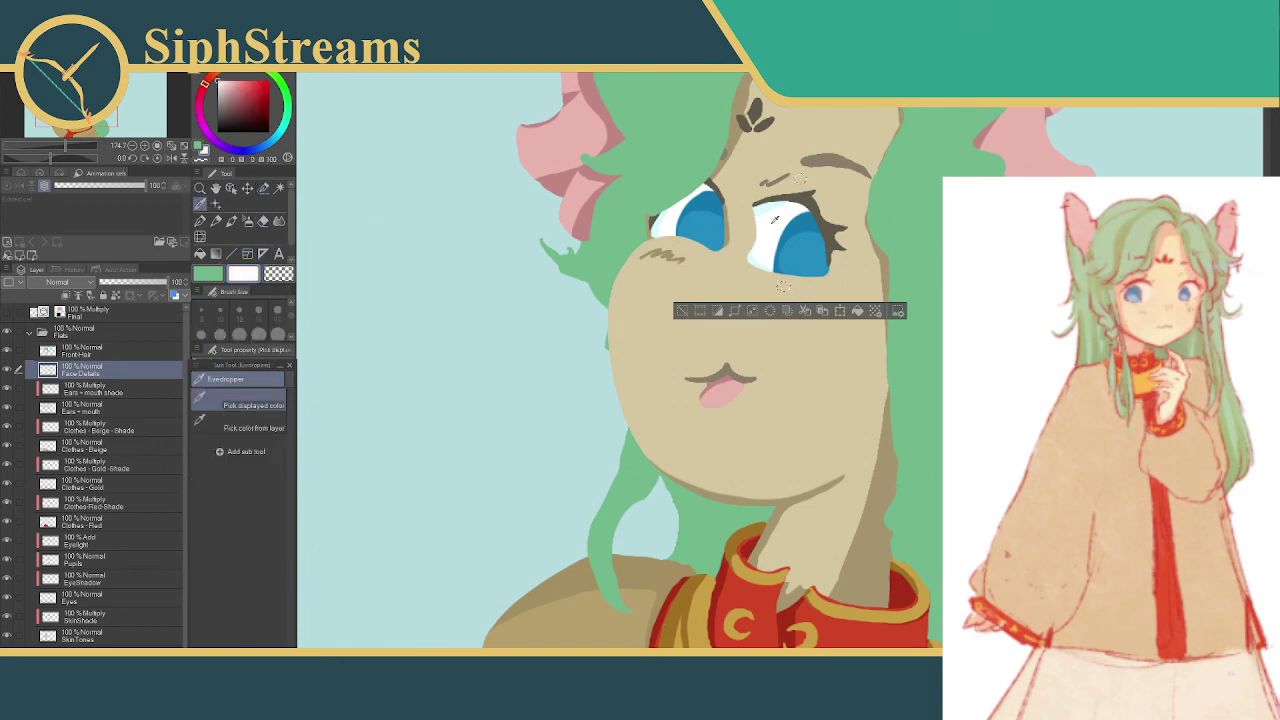
pyautogui.click(838, 311)
pyautogui.click(682, 311)
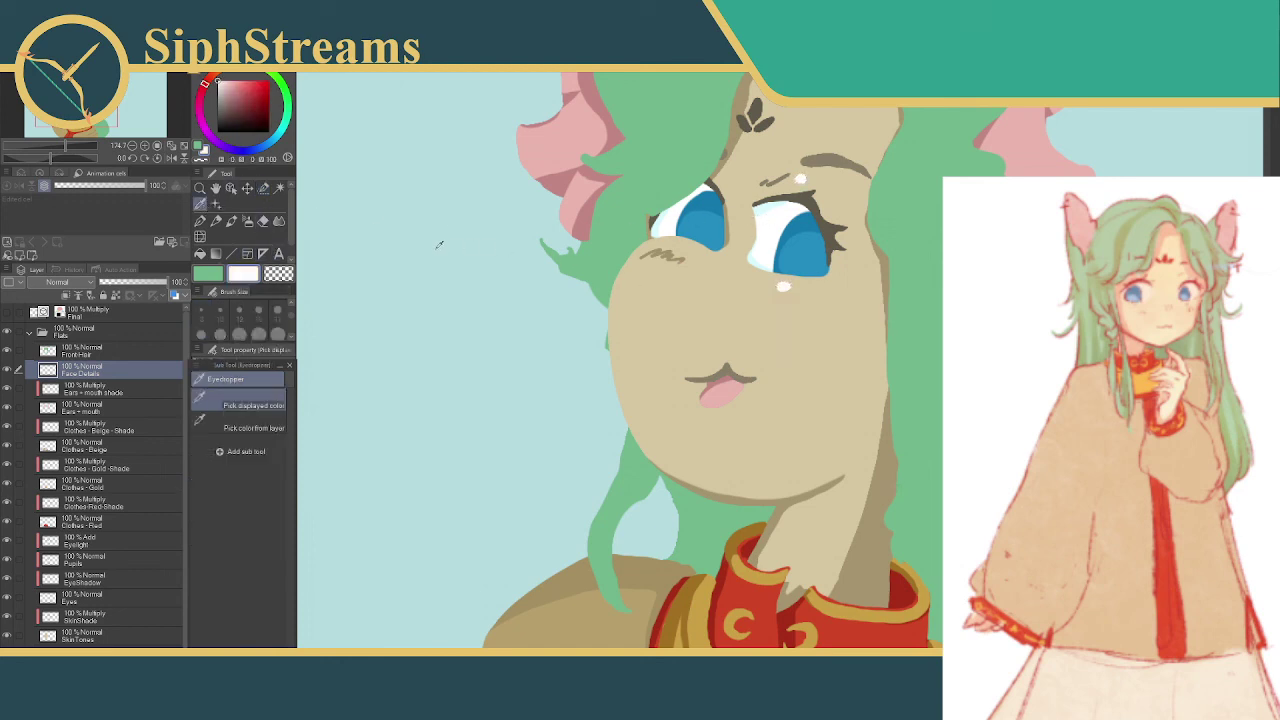
# - Create a clipped Multiply layer named Face Details Shade directly above the Face Details layer
pyautogui.click(263, 188)
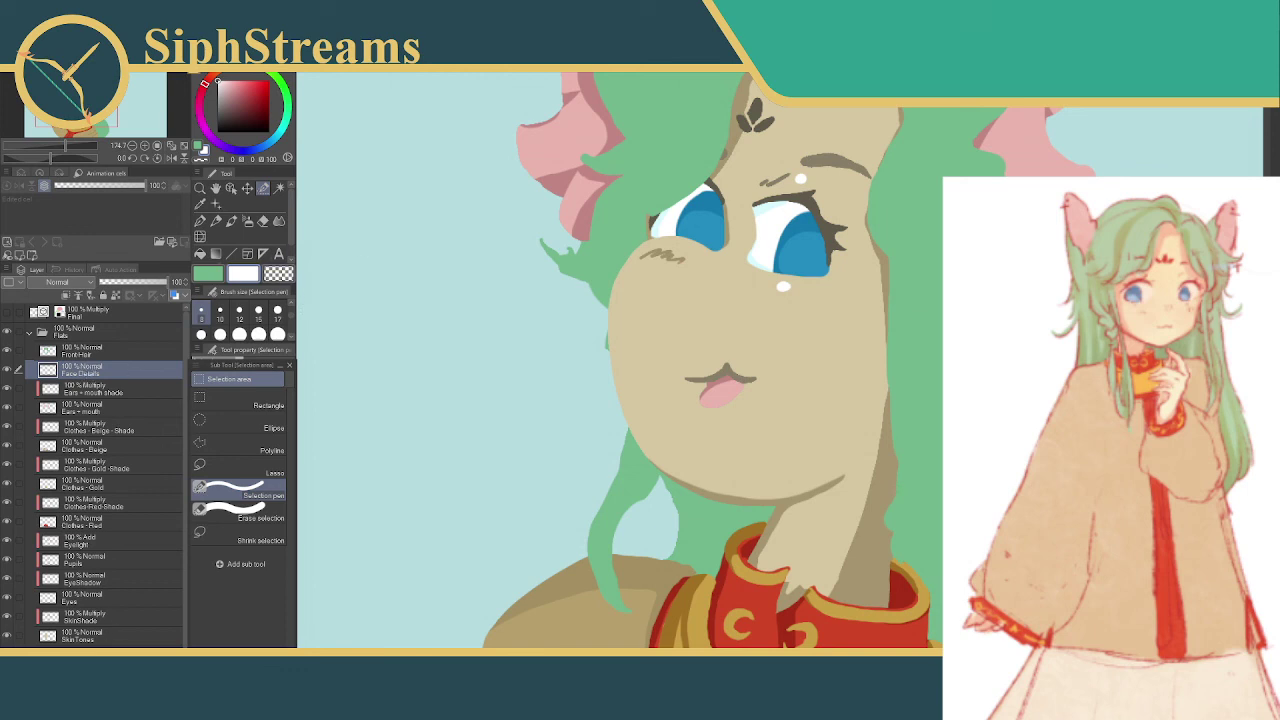
pyautogui.hotkey('ctrl', 'shift', 'n')
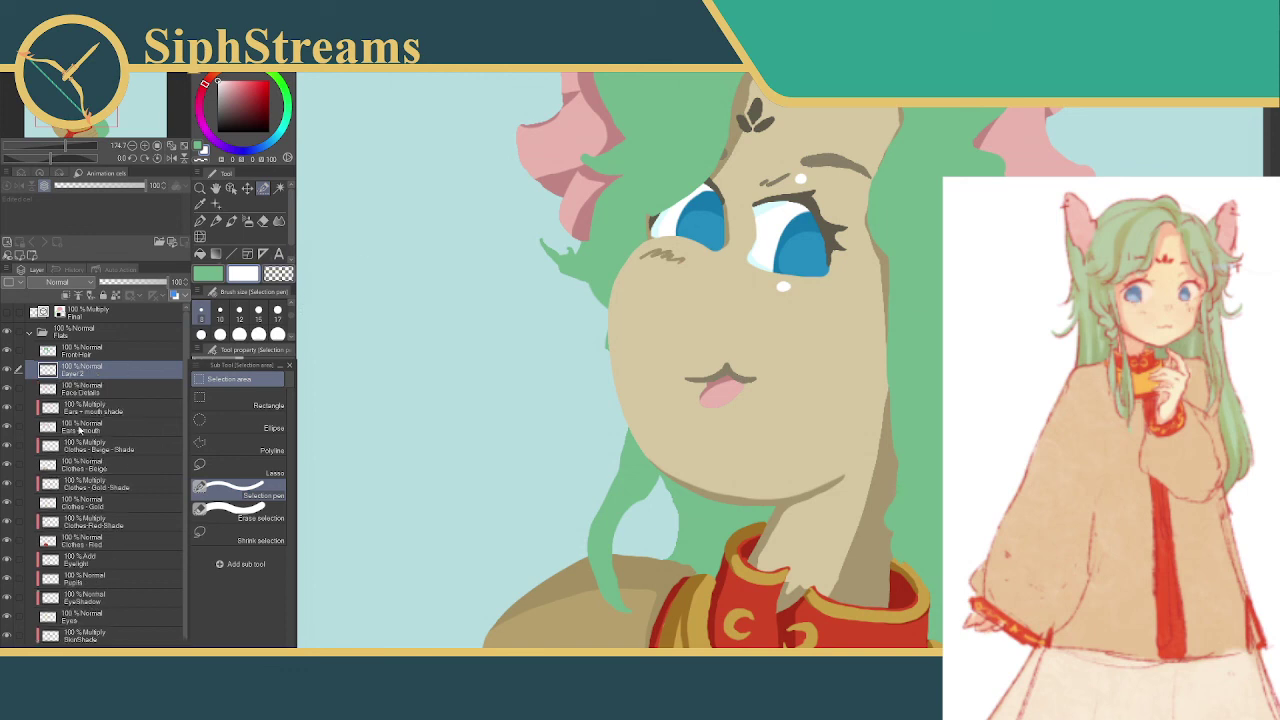
pyautogui.doubleClick(88, 372)
pyautogui.write('Face Details Shade')
pyautogui.press('Return')
pyautogui.click(60, 283)
pyautogui.click(62, 311)
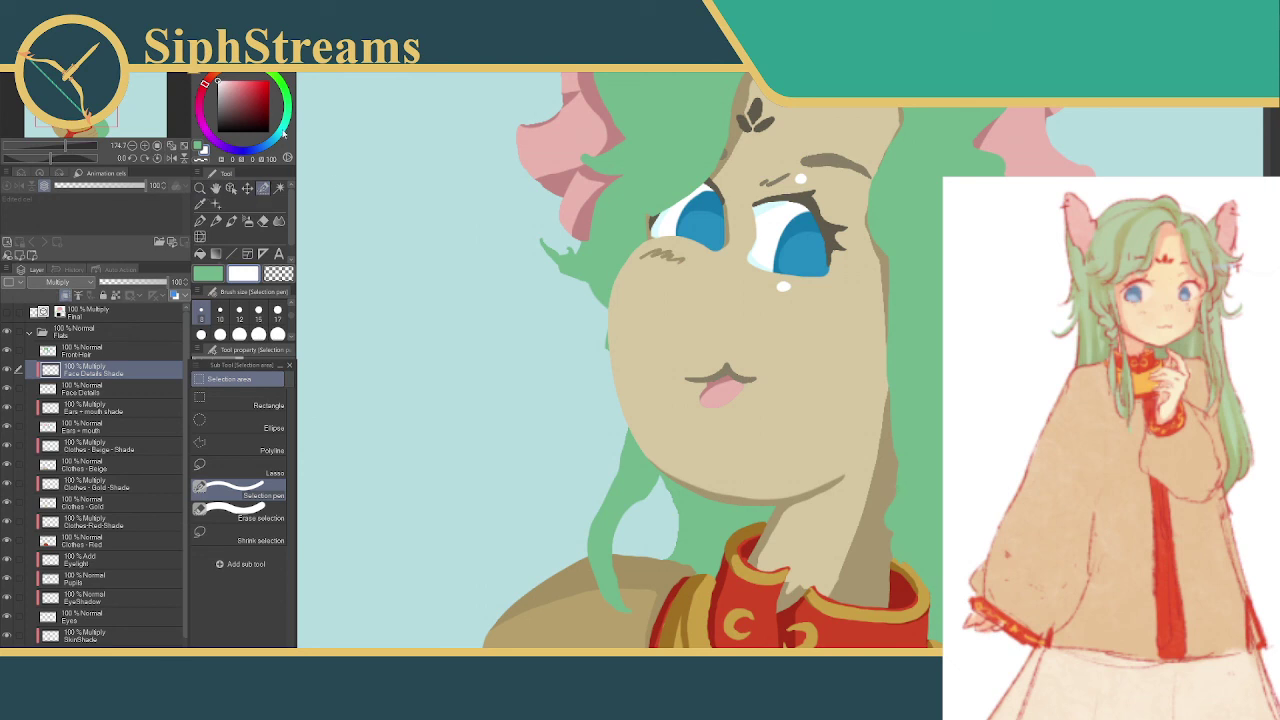
# - Shade the edges of both white dots with a pale blue on the Face Details Shade layer using selection pen fills
pyautogui.click(281, 133)
pyautogui.moveTo(225, 80); pyautogui.dragTo(226, 86)
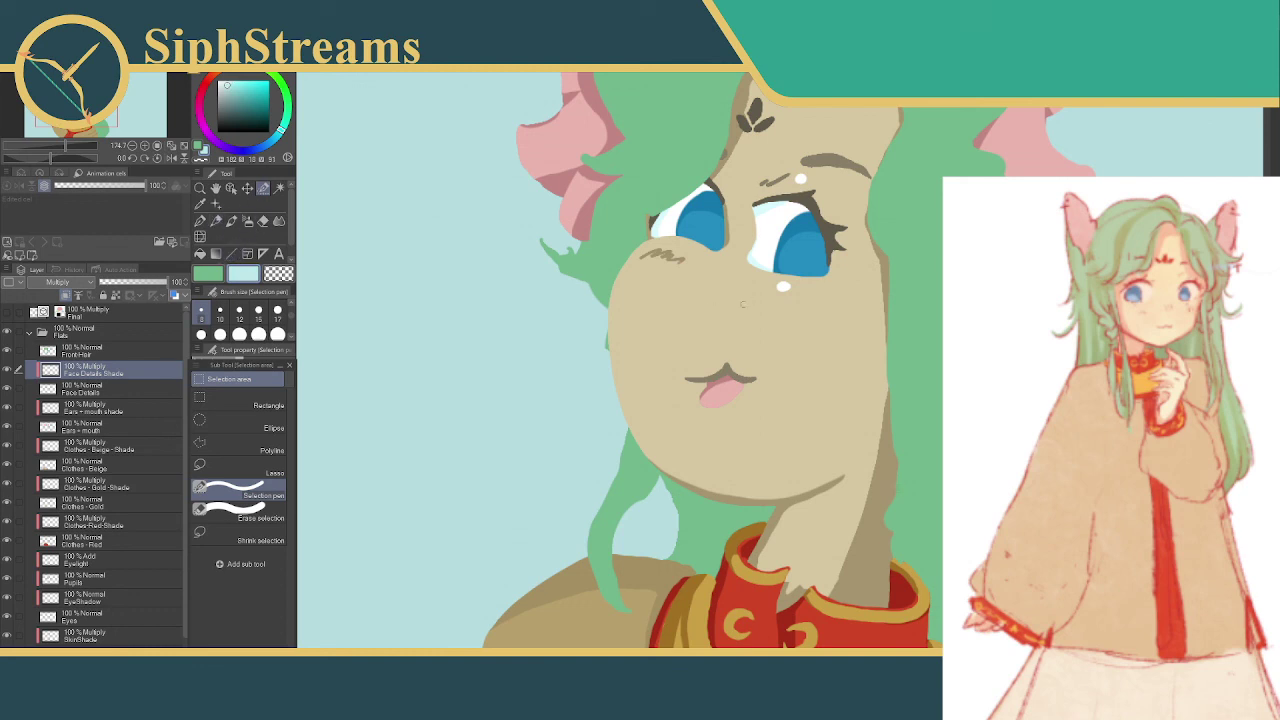
pyautogui.moveTo(783, 285); pyautogui.dragTo(783, 288)
pyautogui.click(746, 322)
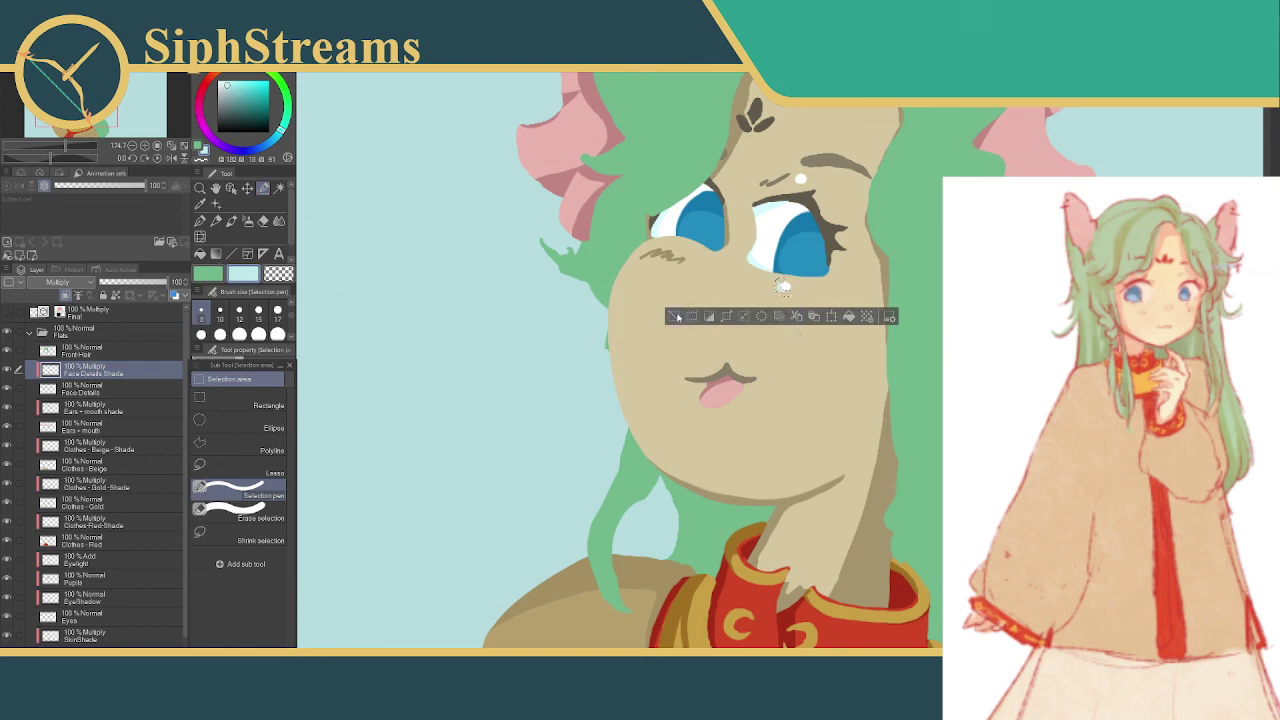
pyautogui.click(696, 314)
pyautogui.click(801, 178)
pyautogui.click(801, 178)
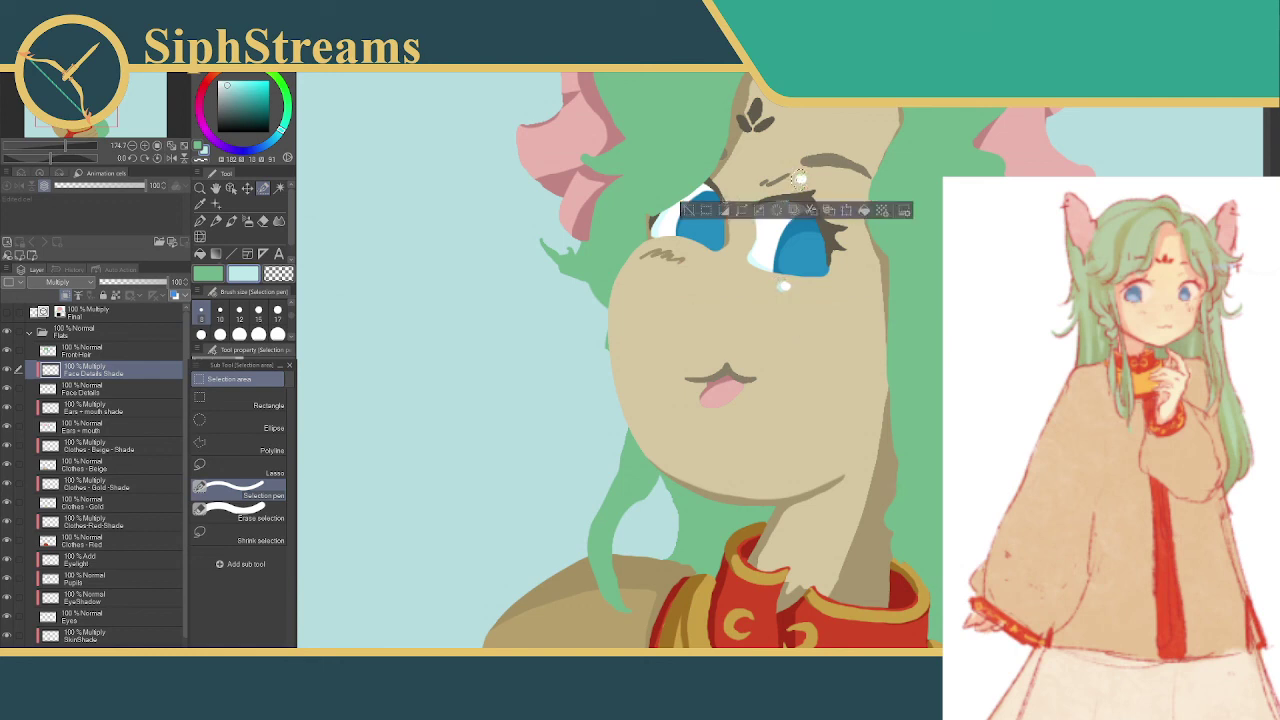
pyautogui.click(862, 212)
pyautogui.click(687, 209)
pyautogui.click(797, 176)
pyautogui.click(689, 209)
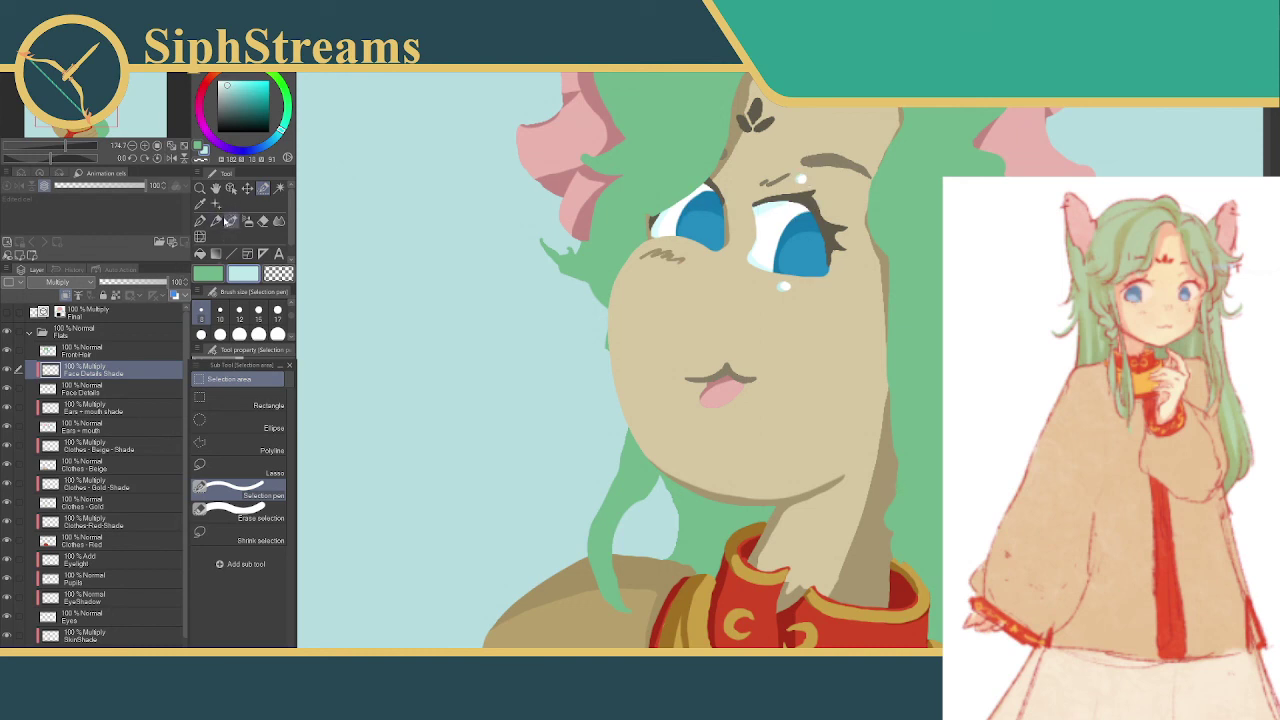
# - Sample the skin tone, mute it to a paler beige, and shade the underside of the nearer eyebrow with it
pyautogui.click(200, 203)
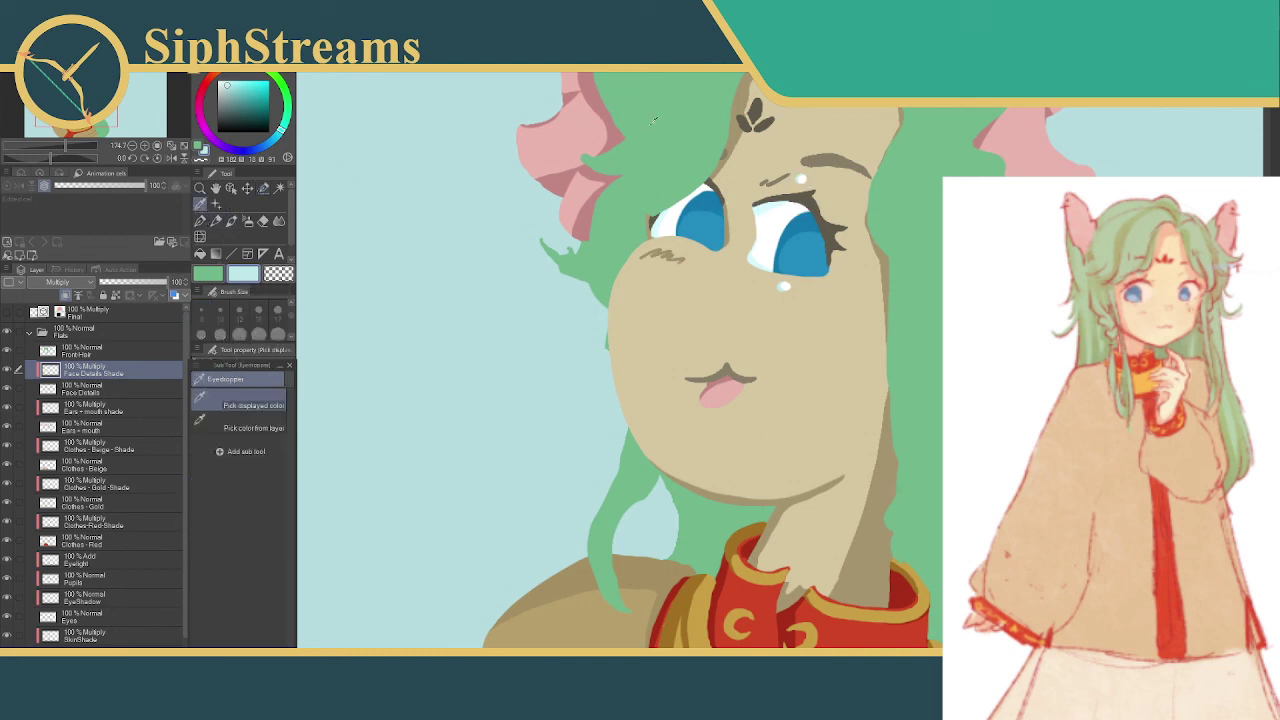
pyautogui.click(845, 181)
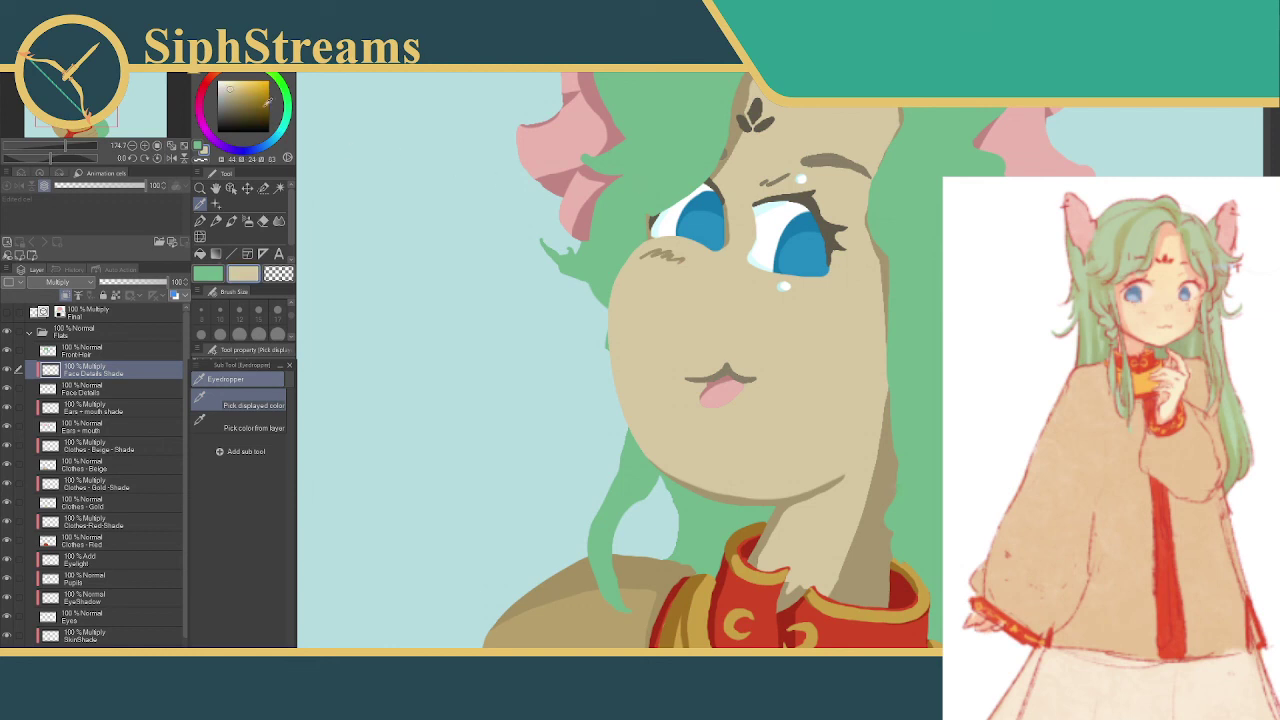
pyautogui.click(229, 88)
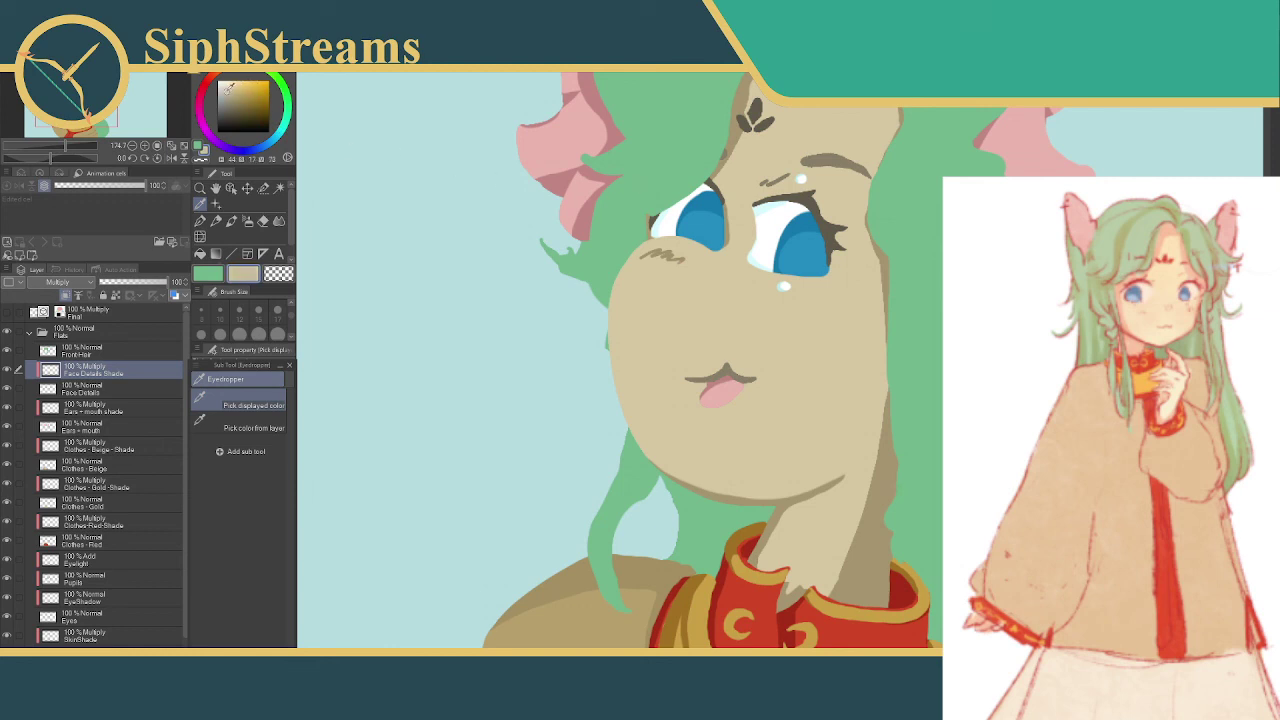
pyautogui.click(262, 189)
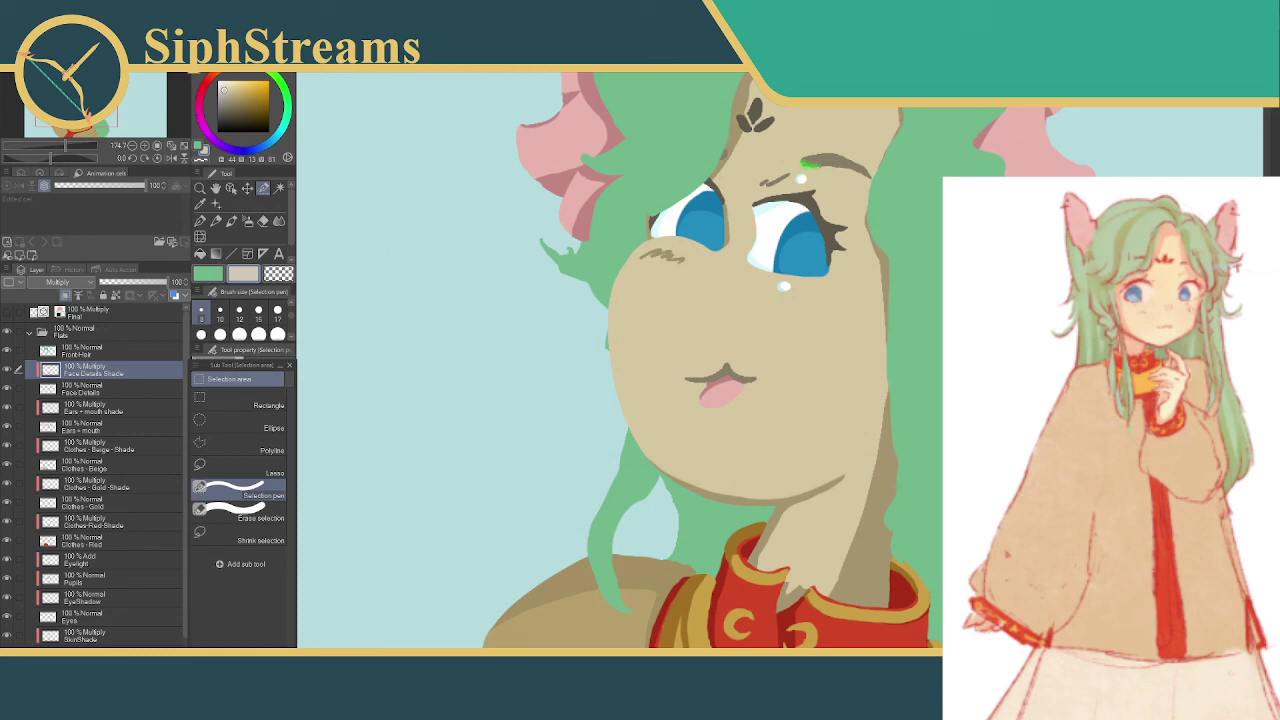
pyautogui.moveTo(812, 163); pyautogui.dragTo(842, 170)
pyautogui.hotkey('alt', 'Delete')
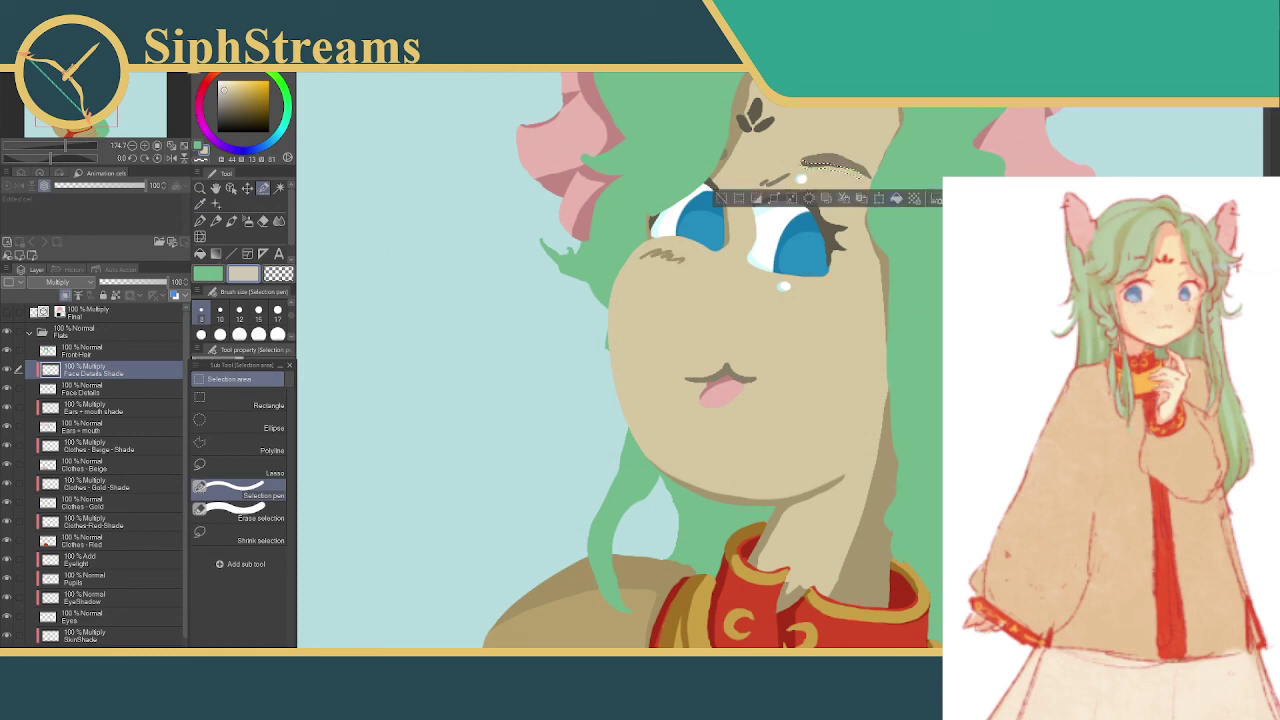
pyautogui.hotkey('ctrl', 'd')
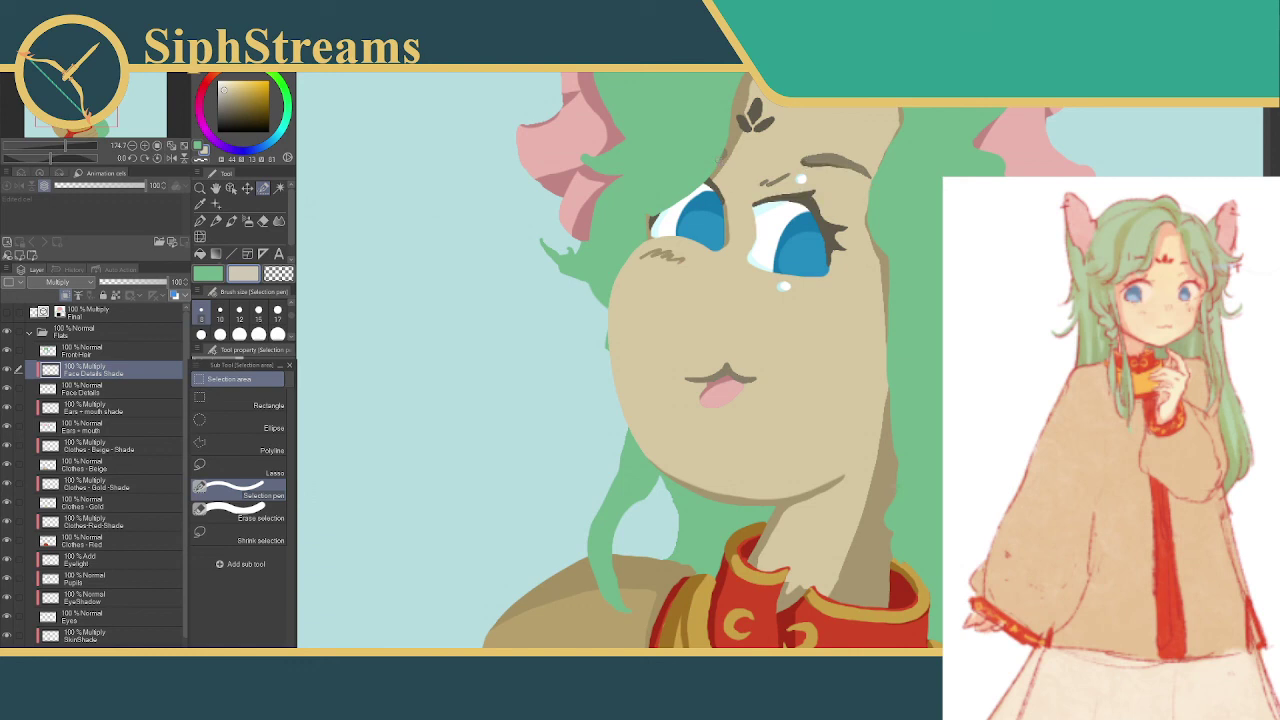
# - Shade the farther eyebrow and the outer petal of the forehead mark with the muted beige, deselecting after each fill
pyautogui.click(720, 160)
pyautogui.hotkey('ctrl', 'd')
pyautogui.click(741, 118)
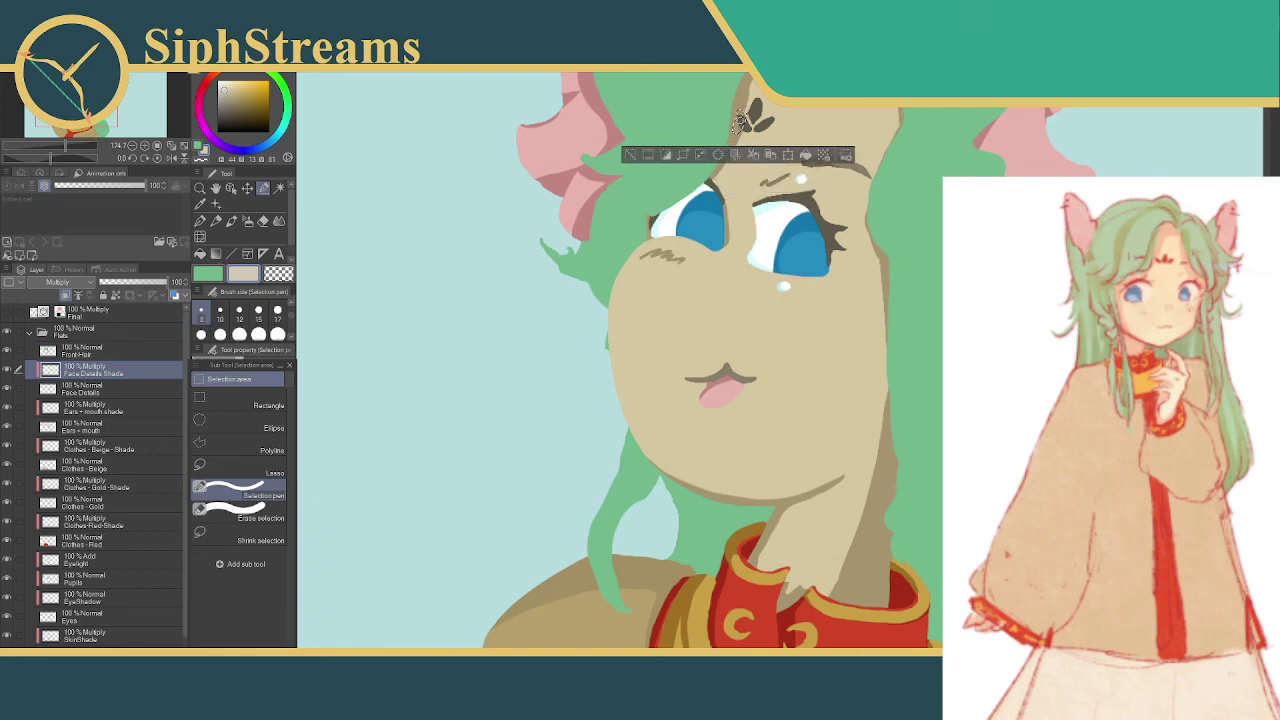
pyautogui.hotkey('ctrl', 'd')
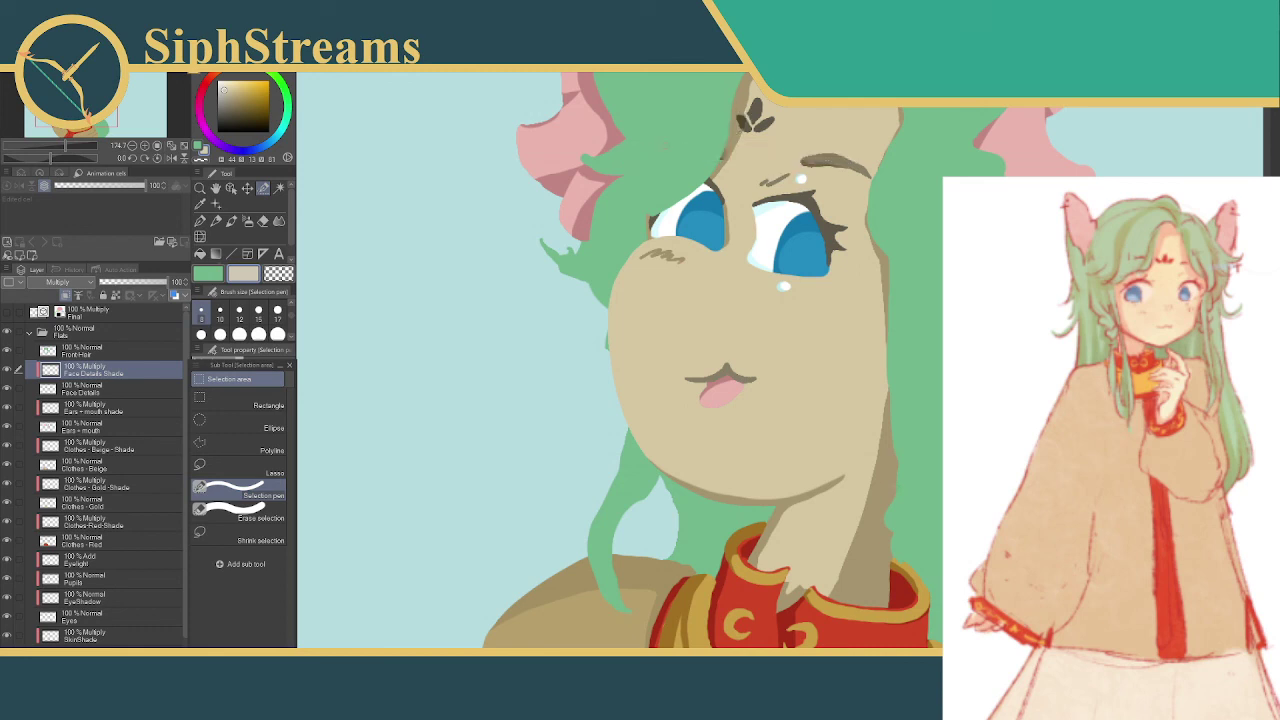
pyautogui.click(741, 115)
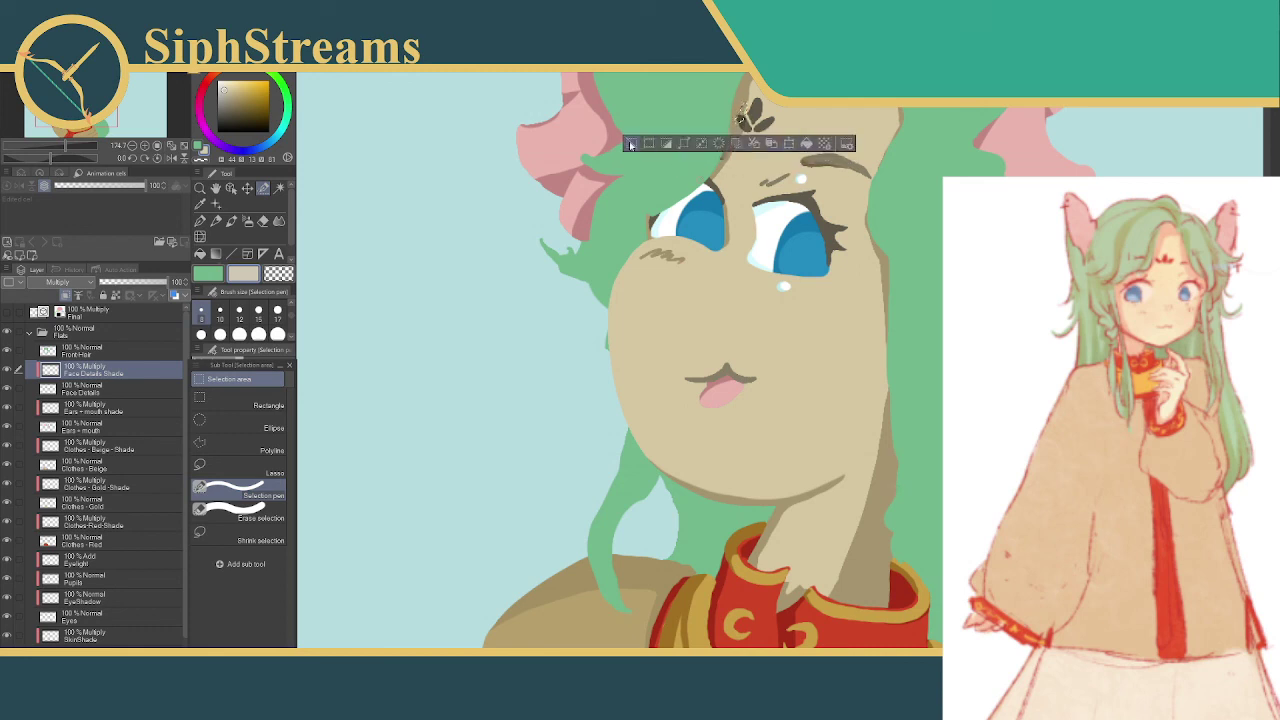
pyautogui.hotkey('ctrl', 'd')
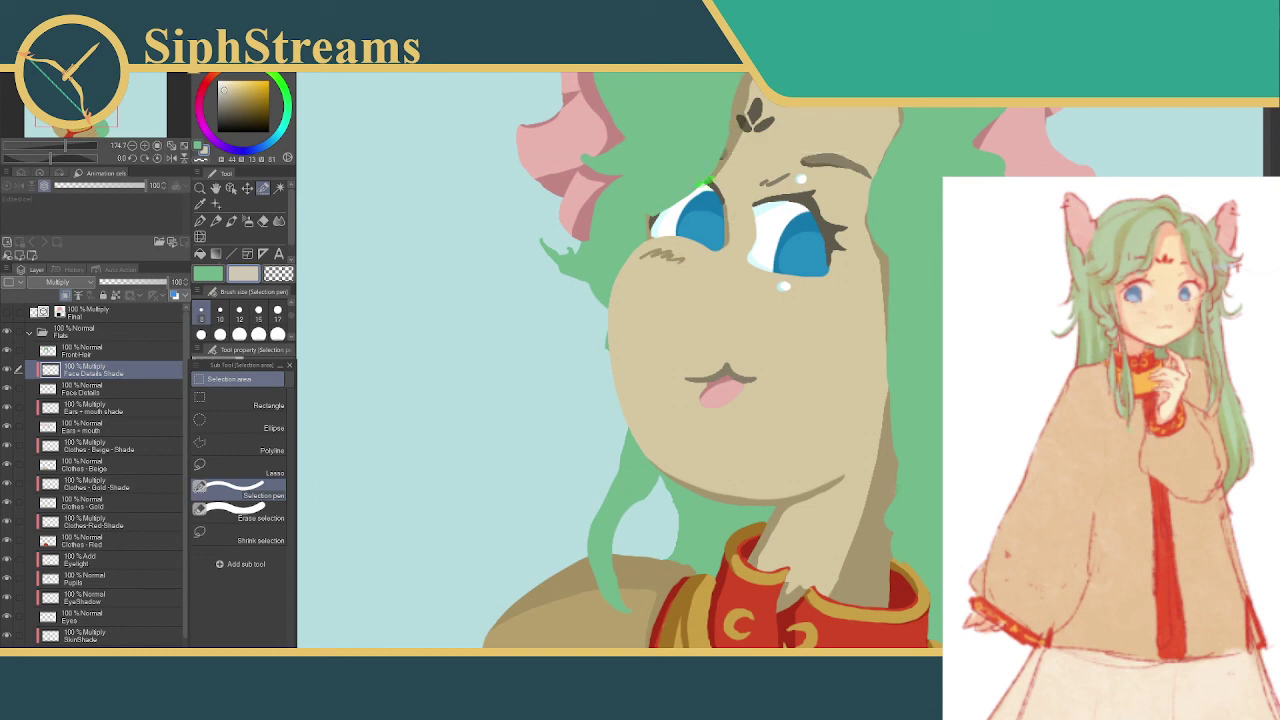
# - Shade the upper lash line and outer corner lash of the farther eye with muted beige, deselecting after each fill
pyautogui.click(707, 182)
pyautogui.hotkey('ctrl', 'd')
pyautogui.click(654, 218)
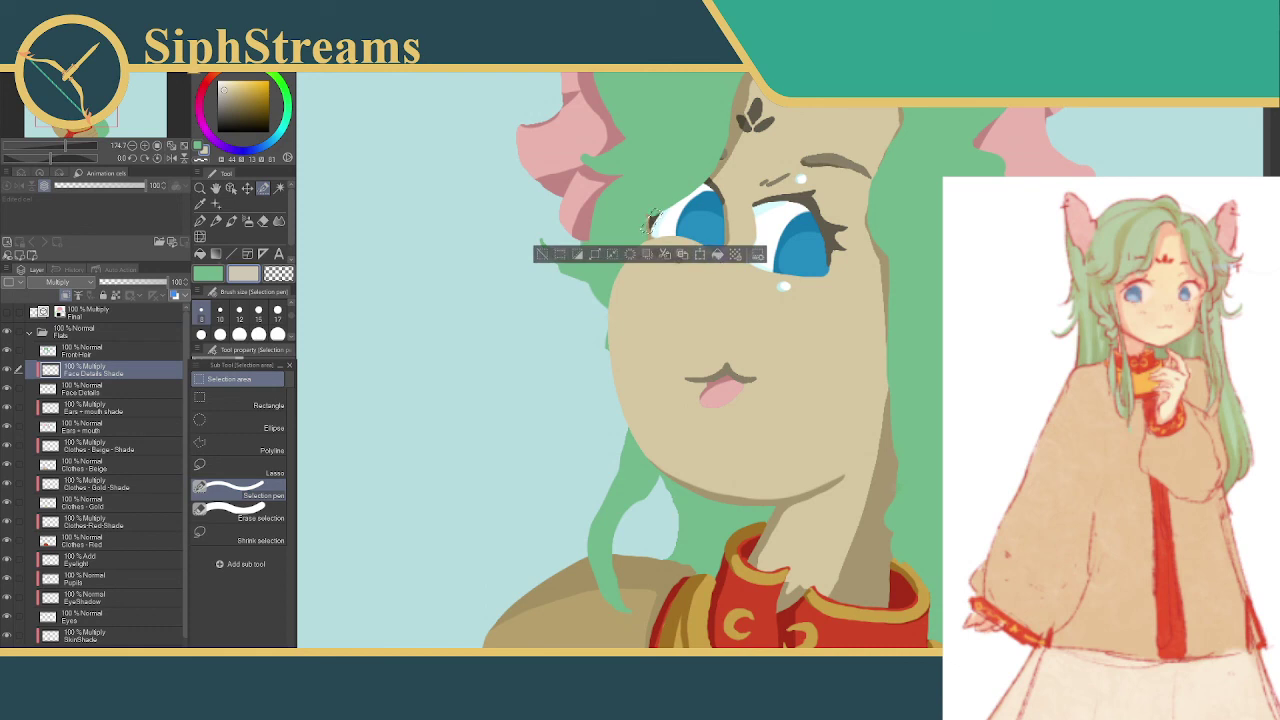
pyautogui.hotkey('ctrl', 'd')
# - Shade the nearer eye's upper lashes and the farther eyebrow at the hair edge with muted beige, clearing each selection
pyautogui.moveTo(781, 202)
pyautogui.mouseDown()
pyautogui.moveTo(810, 220)
pyautogui.moveTo(792, 205)
pyautogui.moveTo(750, 207)
pyautogui.moveTo(810, 214)
pyautogui.moveTo(815, 240)
pyautogui.mouseUp()
pyautogui.click(672, 244)
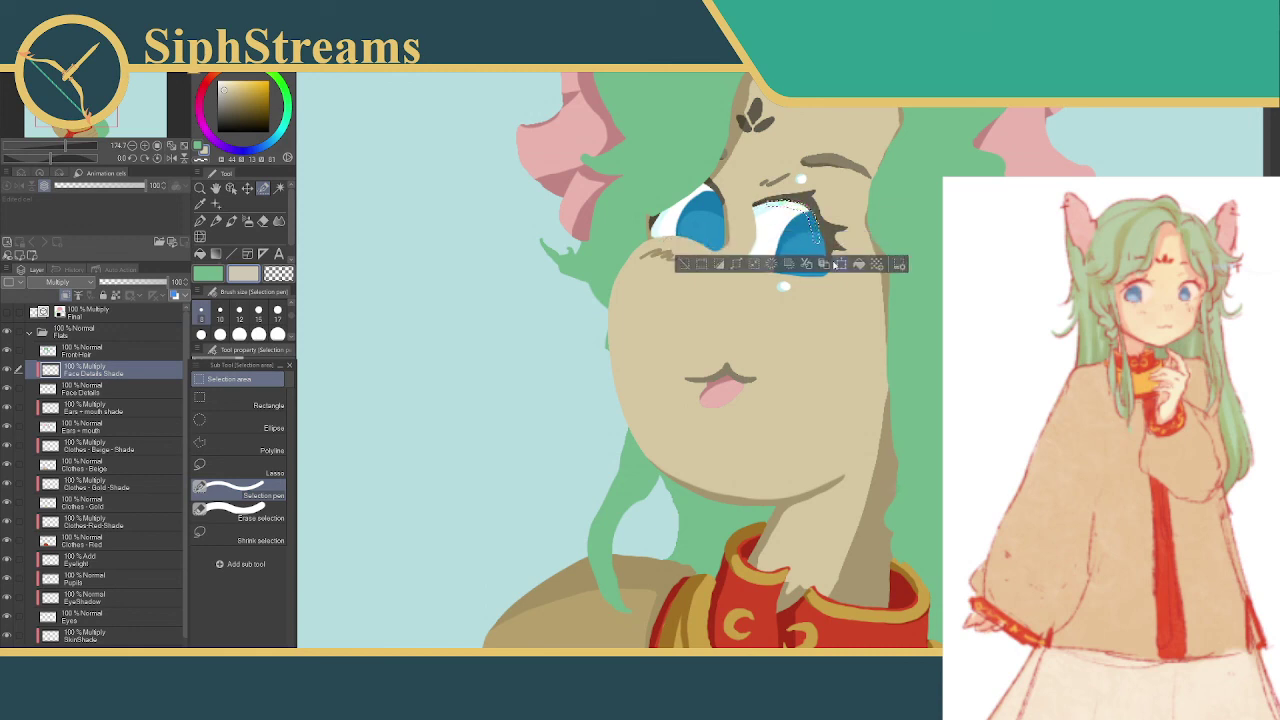
pyautogui.click(683, 262)
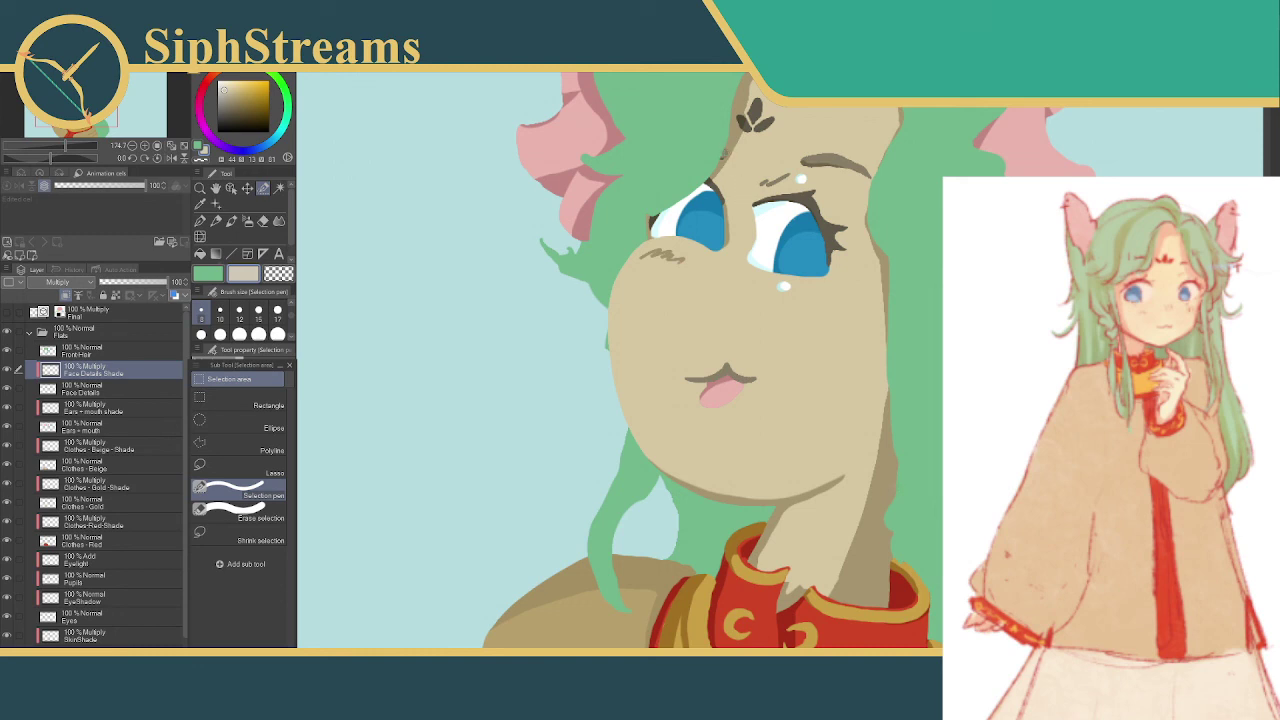
pyautogui.moveTo(716, 150); pyautogui.dragTo(728, 165)
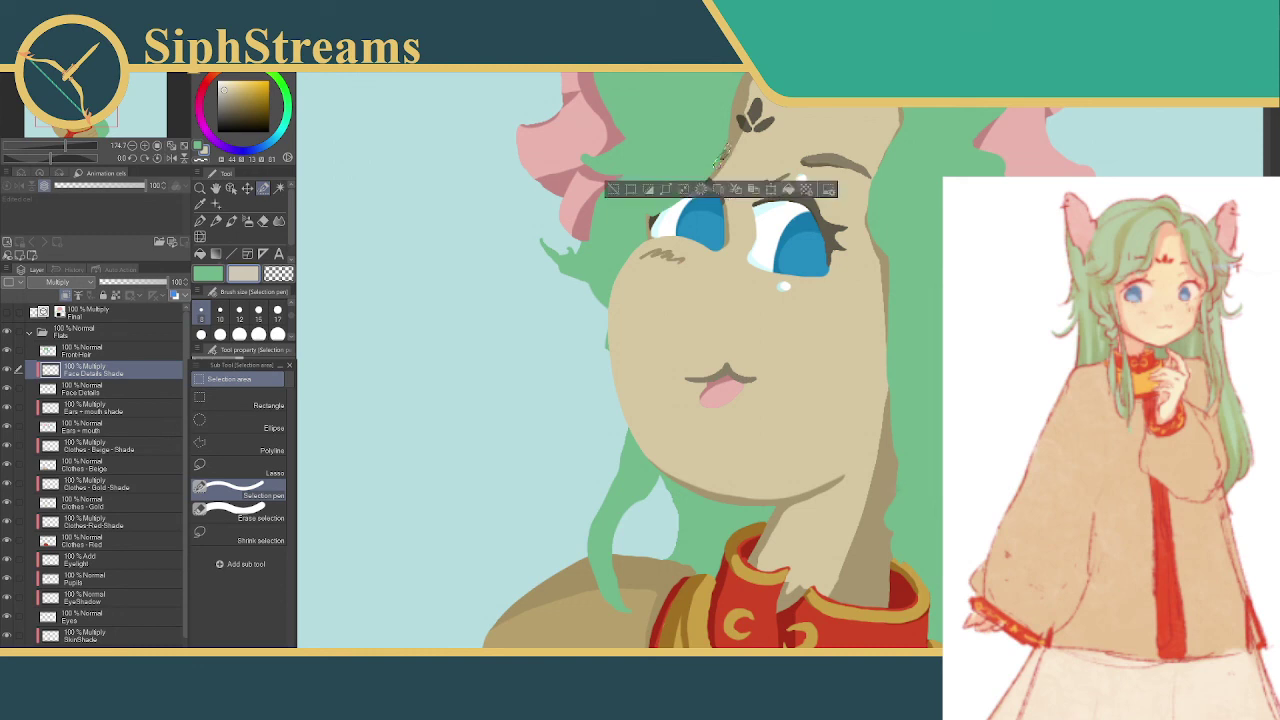
pyautogui.click(613, 190)
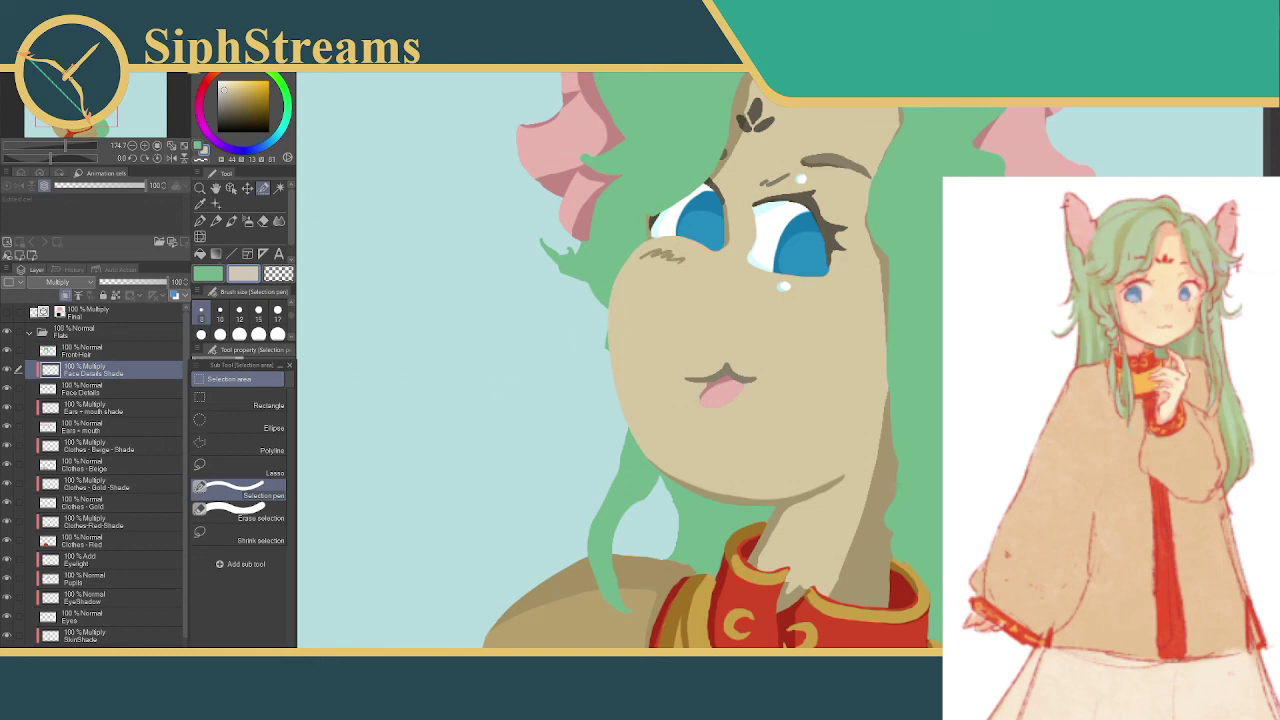
# - Hide and show the Flats folder, the Front Hair layer and the back hair in turn to check the whole character
pyautogui.moveTo(826, 579); pyautogui.dragTo(876, 584)
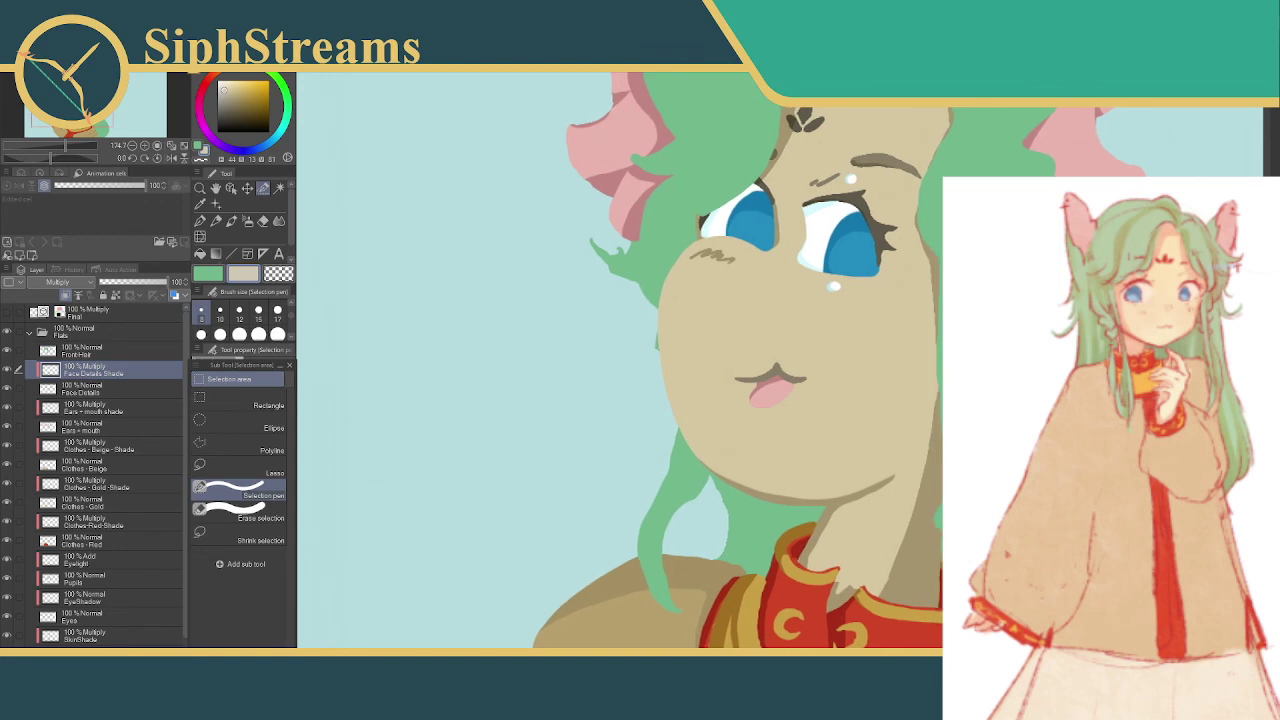
pyautogui.scroll(-5, 780, 360)
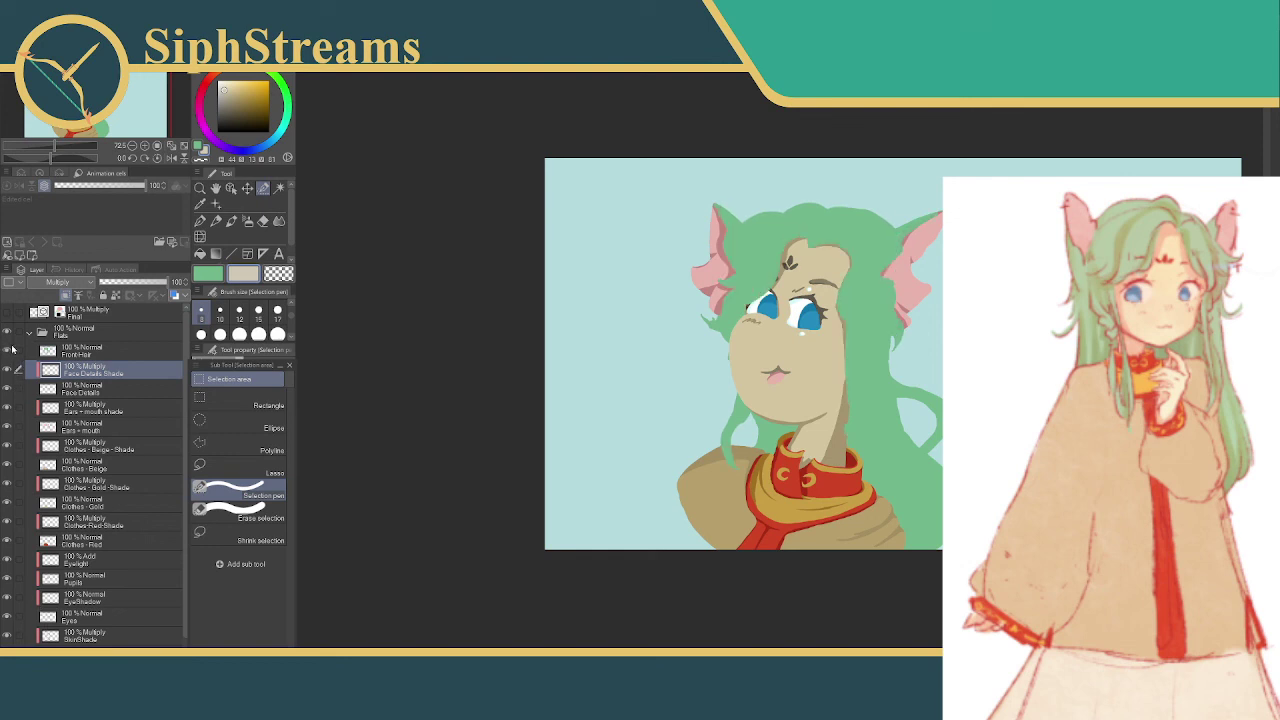
pyautogui.click(8, 333)
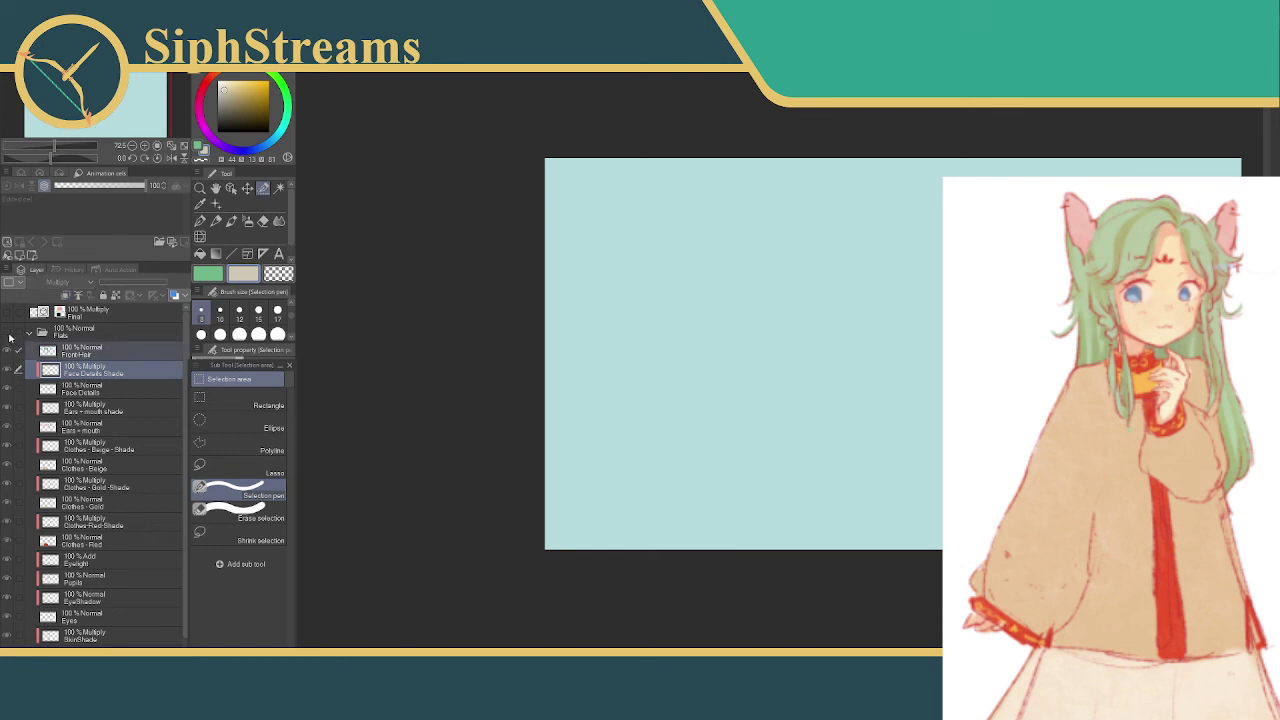
pyautogui.click(8, 333)
pyautogui.click(9, 349)
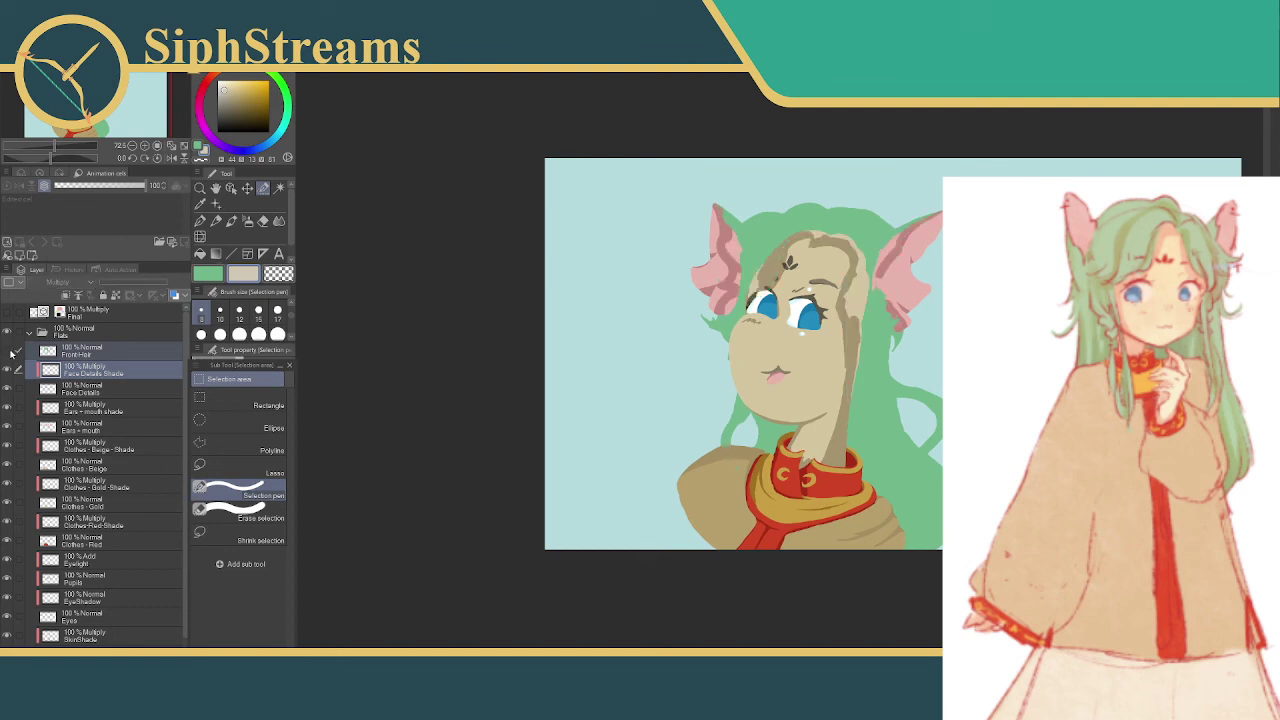
pyautogui.click(9, 350)
pyautogui.hotkey('ctrl', 'z')
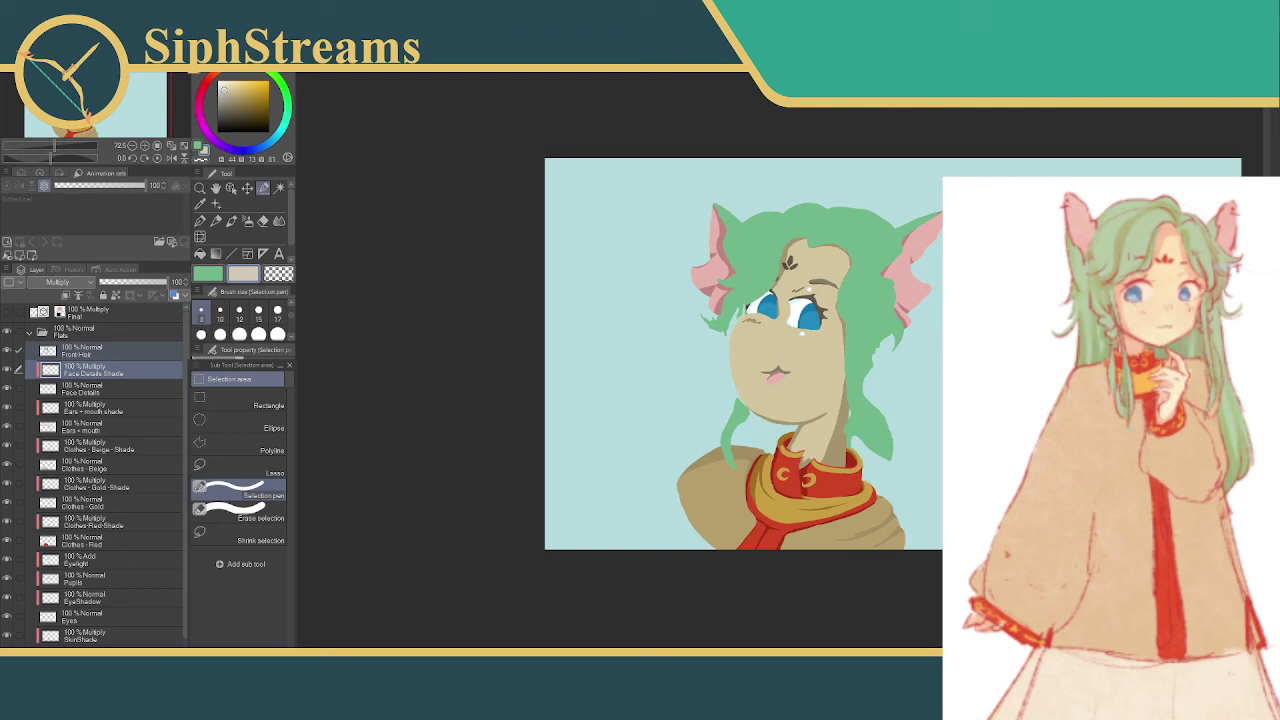
pyautogui.hotkey('ctrl', 'y')
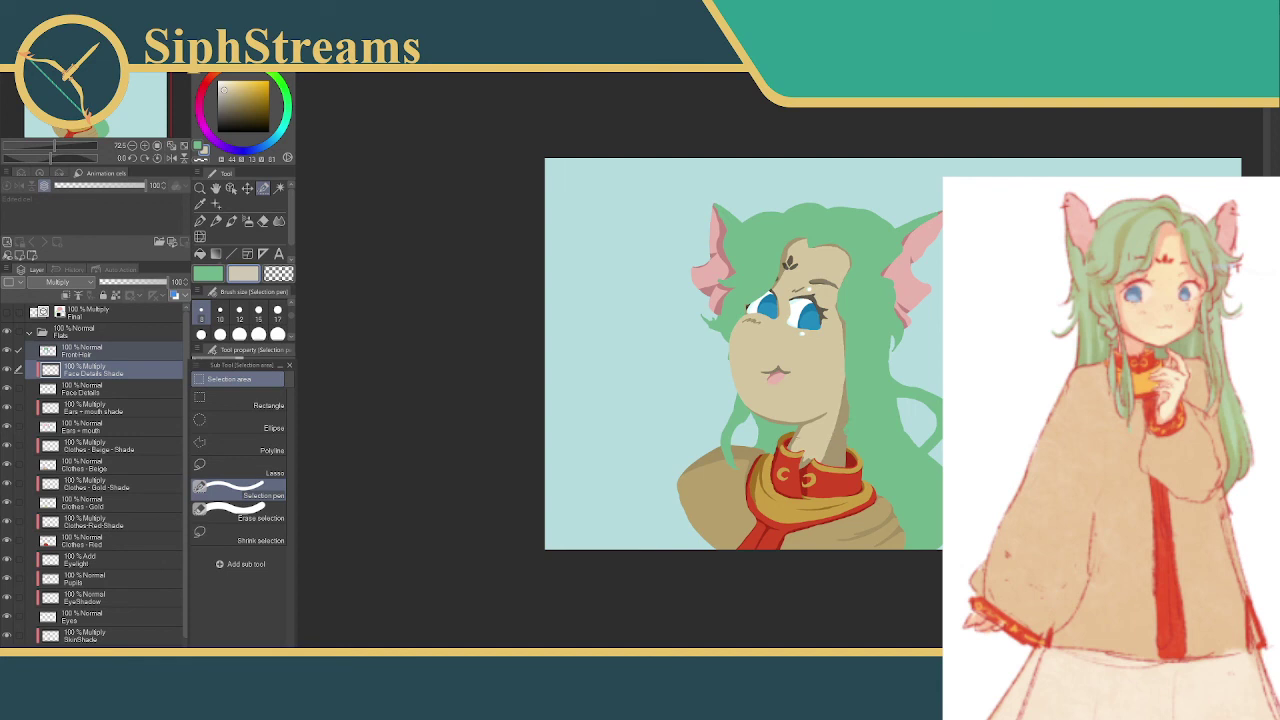
# - Compare the flat colours with and without the Final line-art layer, leaving that layer hidden
pyautogui.click(9, 318)
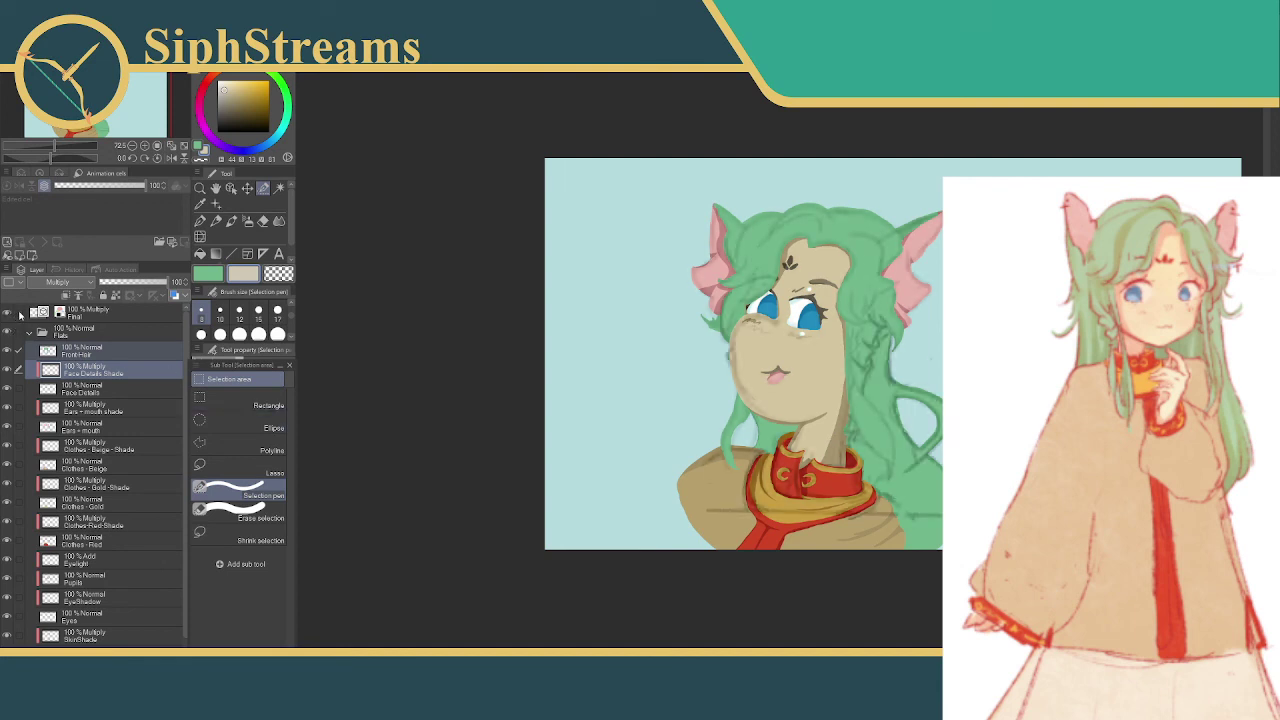
pyautogui.click(11, 316)
pyautogui.click(11, 316)
pyautogui.click(11, 316)
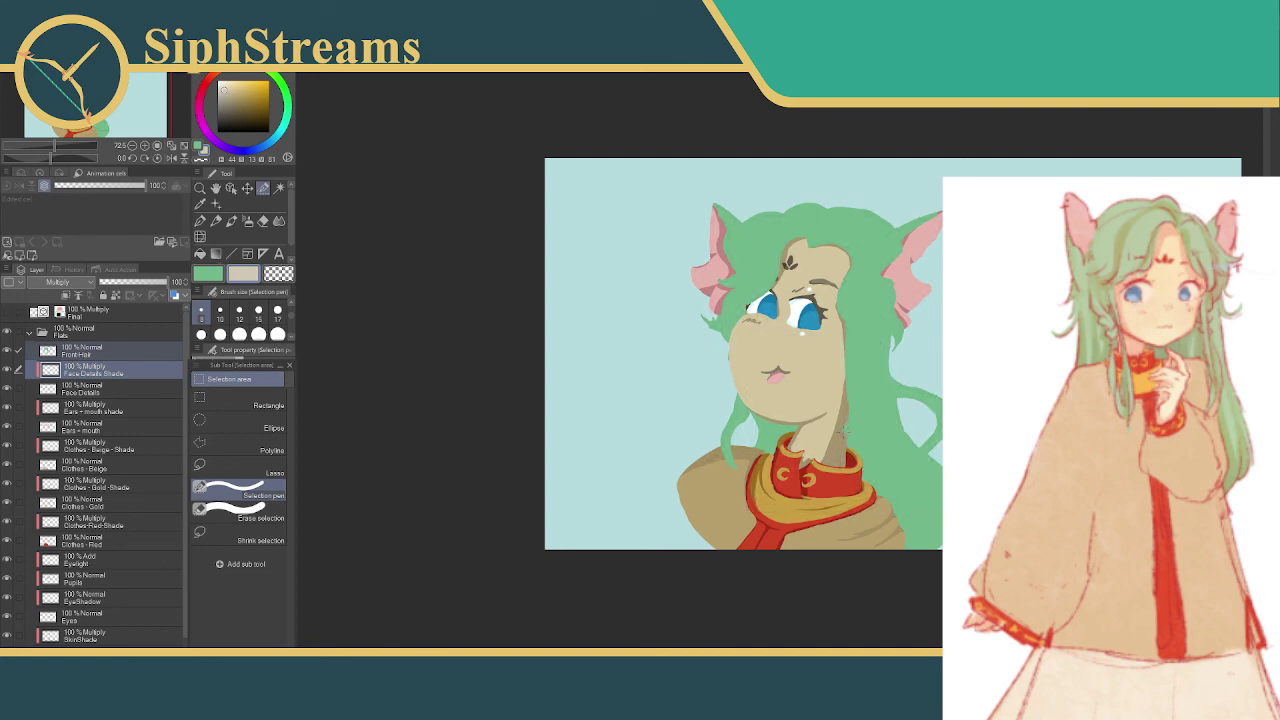